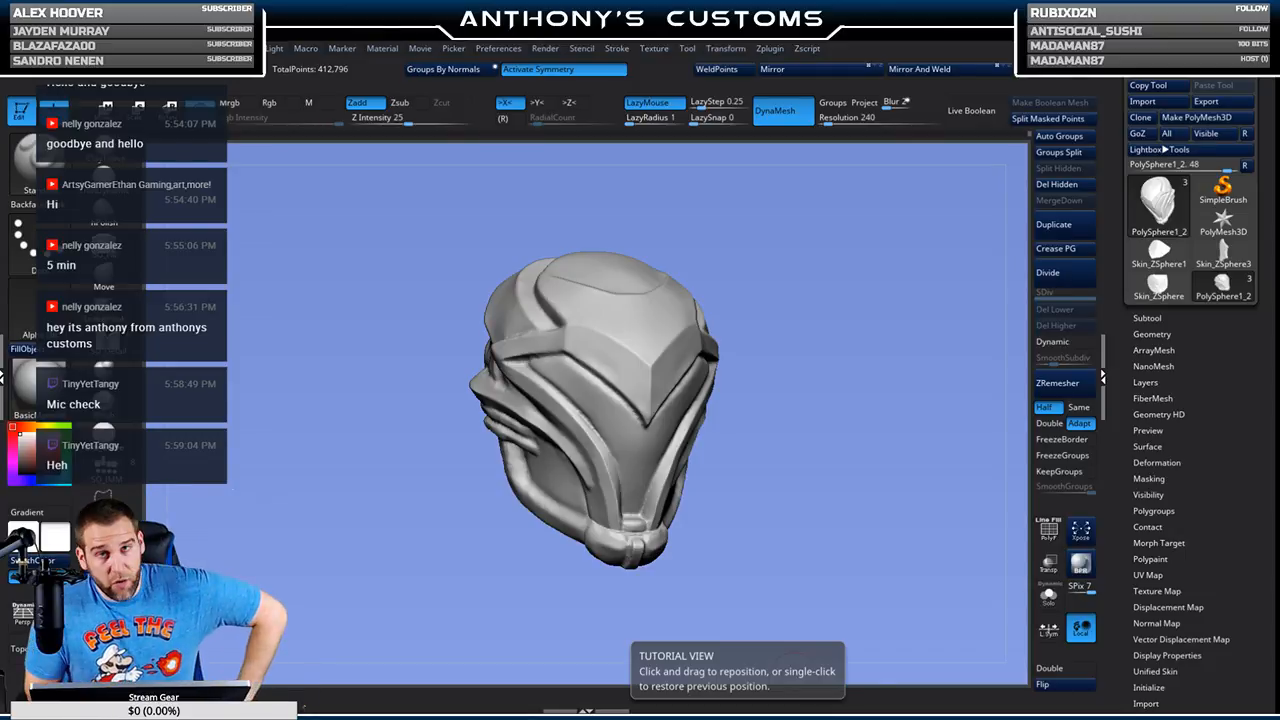
Step: Inspect the helmet from the front and side, and adjust the brush's draw size
drag(842, 437, 788, 426)
alt+drag(734, 480, 844, 406)
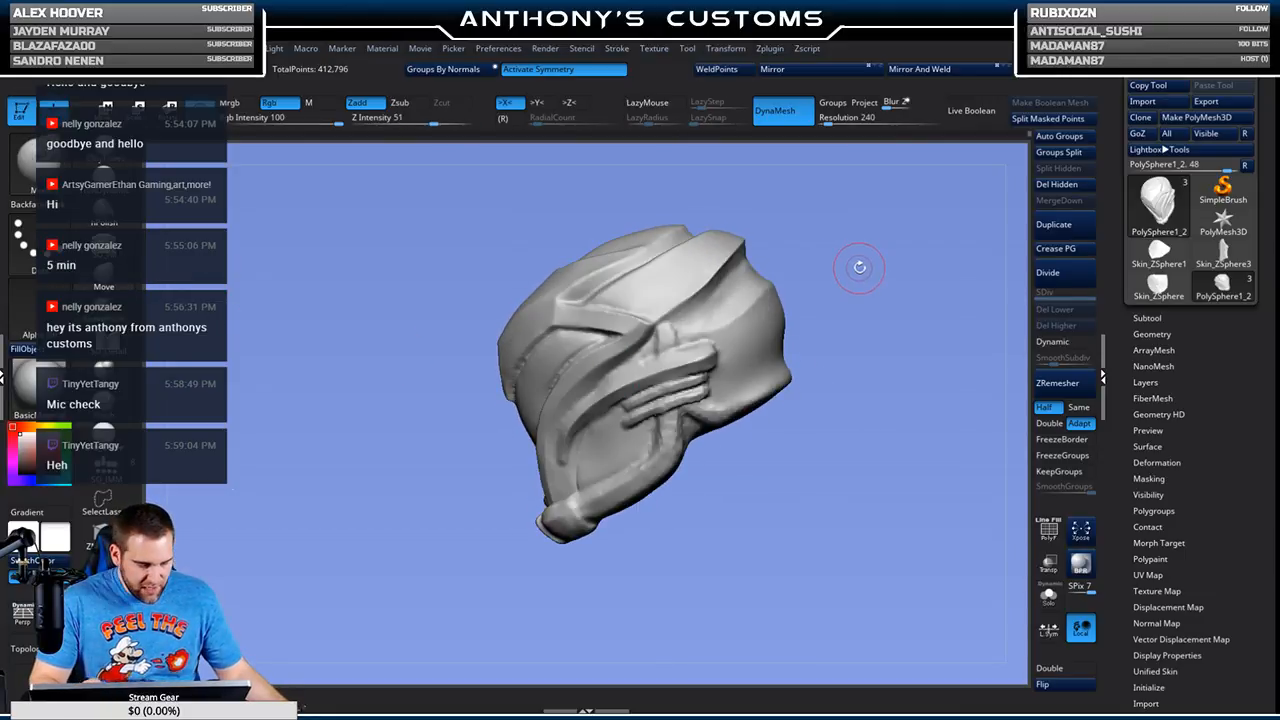
key(space)
drag(866, 272, 860, 270)
mouse_move(861, 256)
mouse_down()
mouse_move(815, 260)
mouse_move(811, 246)
mouse_move(808, 290)
mouse_move(857, 290)
mouse_move(857, 266)
mouse_move(858, 279)
mouse_move(870, 268)
mouse_move(829, 343)
mouse_move(910, 256)
mouse_move(823, 309)
mouse_move(875, 300)
mouse_move(868, 286)
mouse_up()
key(space)
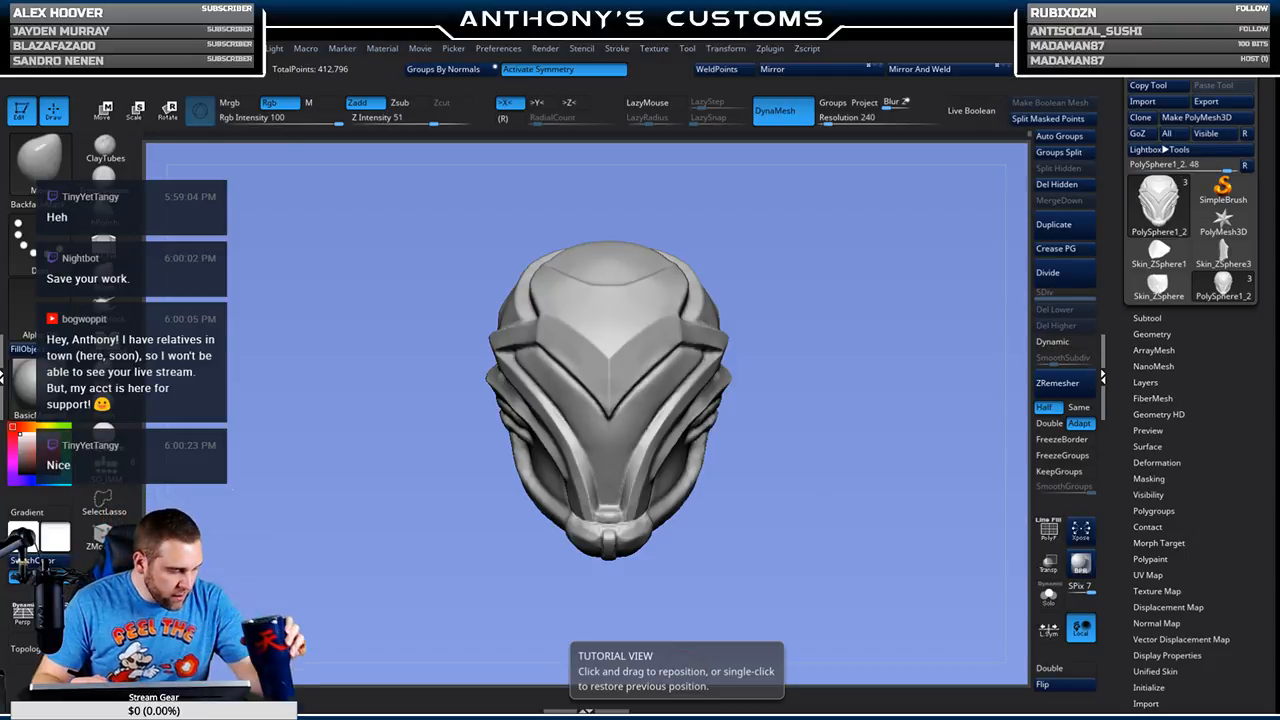
drag(857, 406, 825, 474)
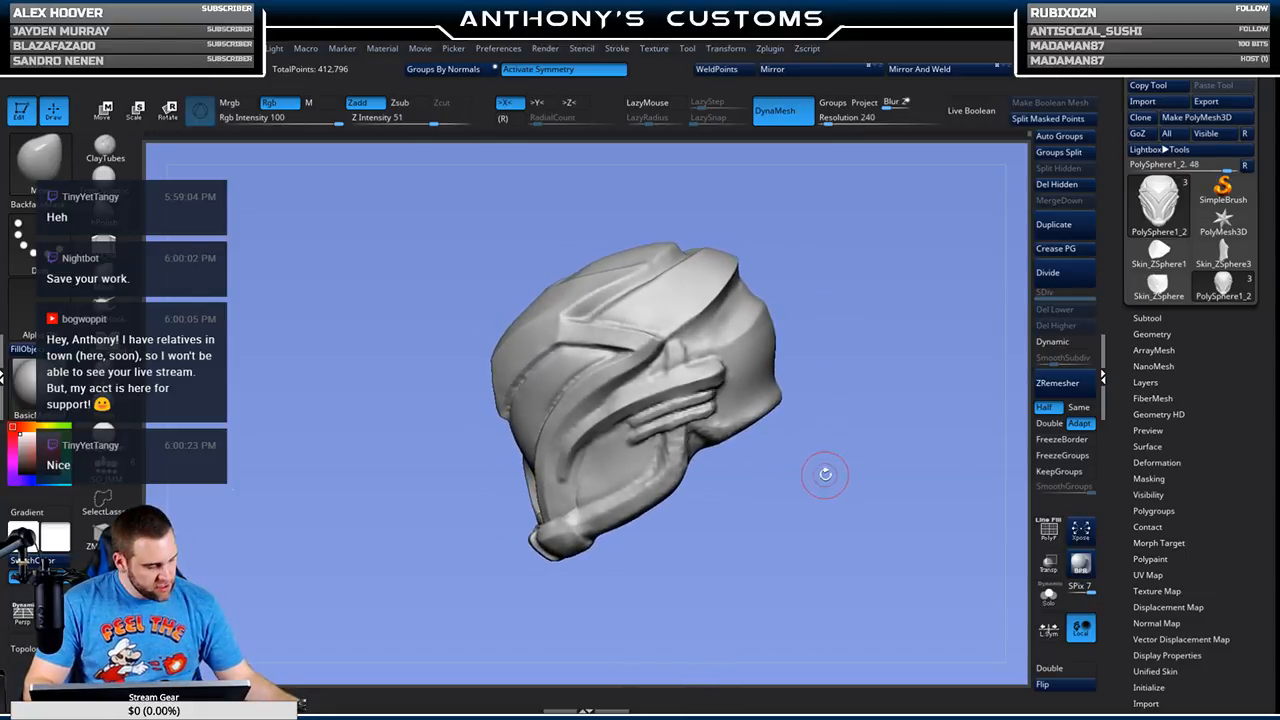
Step: Choose the MaskLasso brush and lasso a mask over the brow and front faceplate
ctrl+click(40, 155)
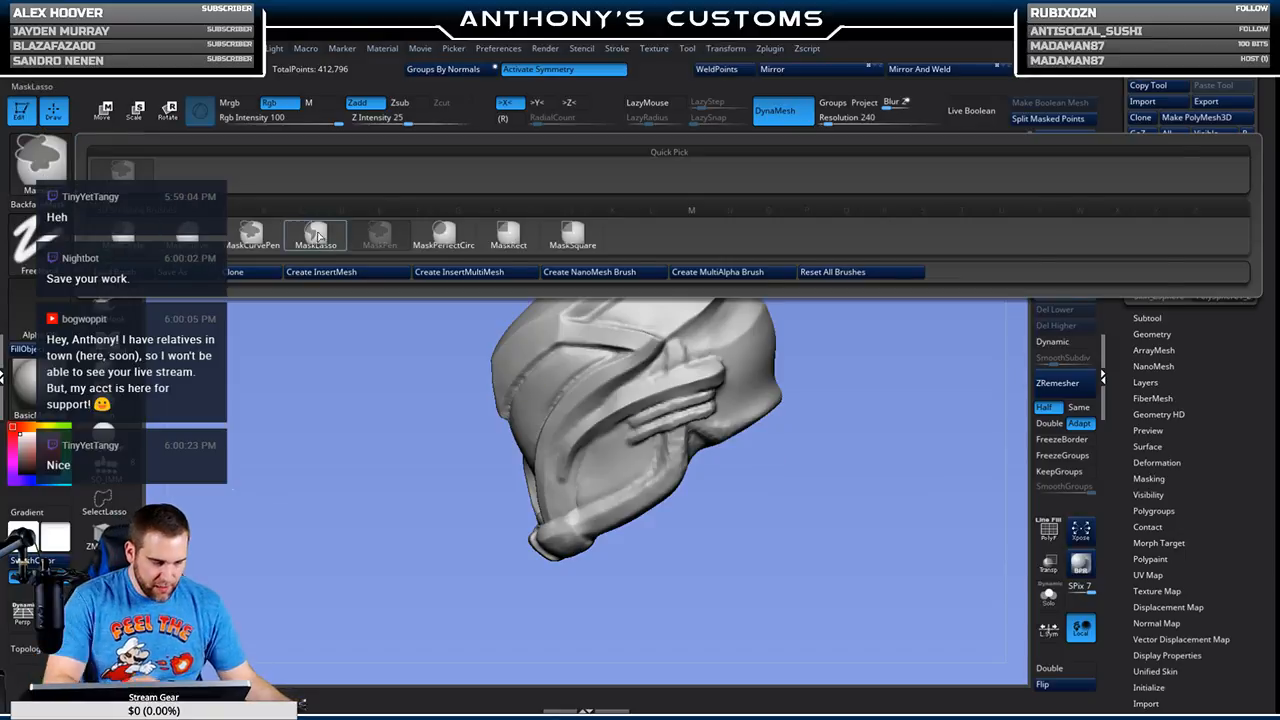
click(318, 236)
mouse_move(505, 290)
ctrl+mouse_down()
mouse_move(480, 302)
mouse_move(666, 346)
mouse_move(578, 412)
mouse_move(490, 420)
mouse_move(485, 320)
ctrl+mouse_up()
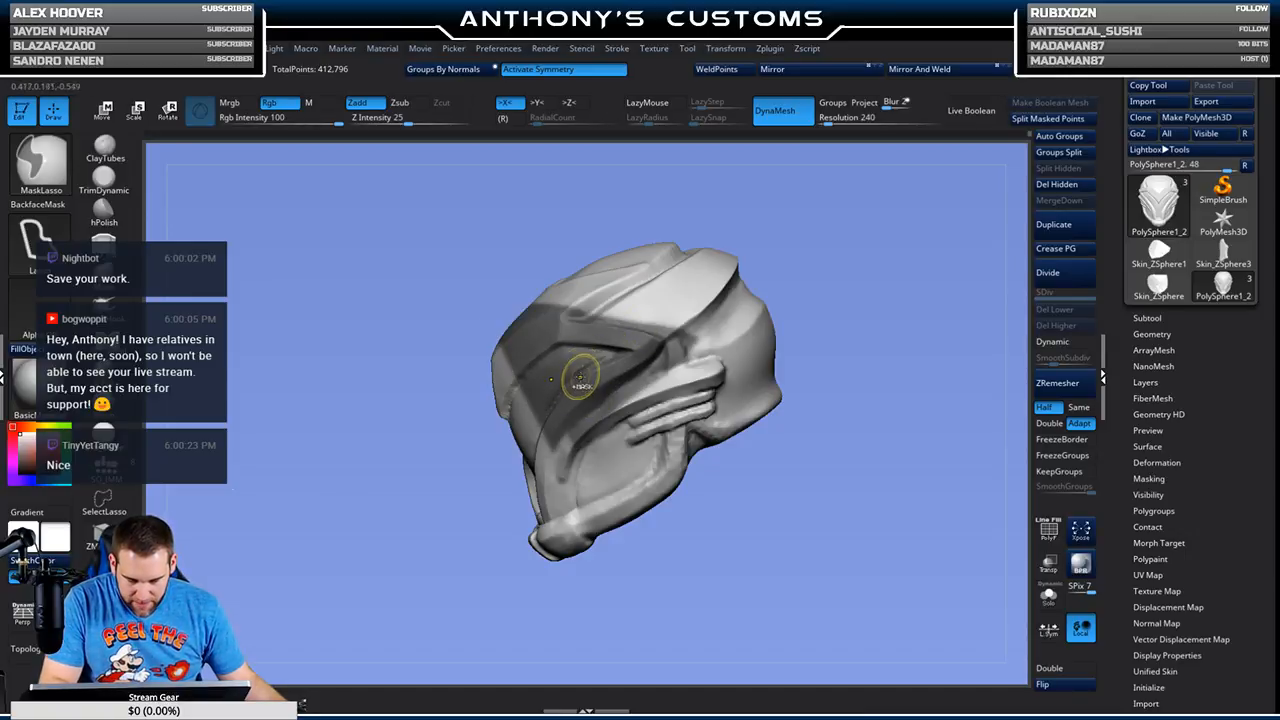
Step: Select the Move brush for reshaping the helmet
key(b)
key(m)
key(v)
drag(842, 287, 857, 271)
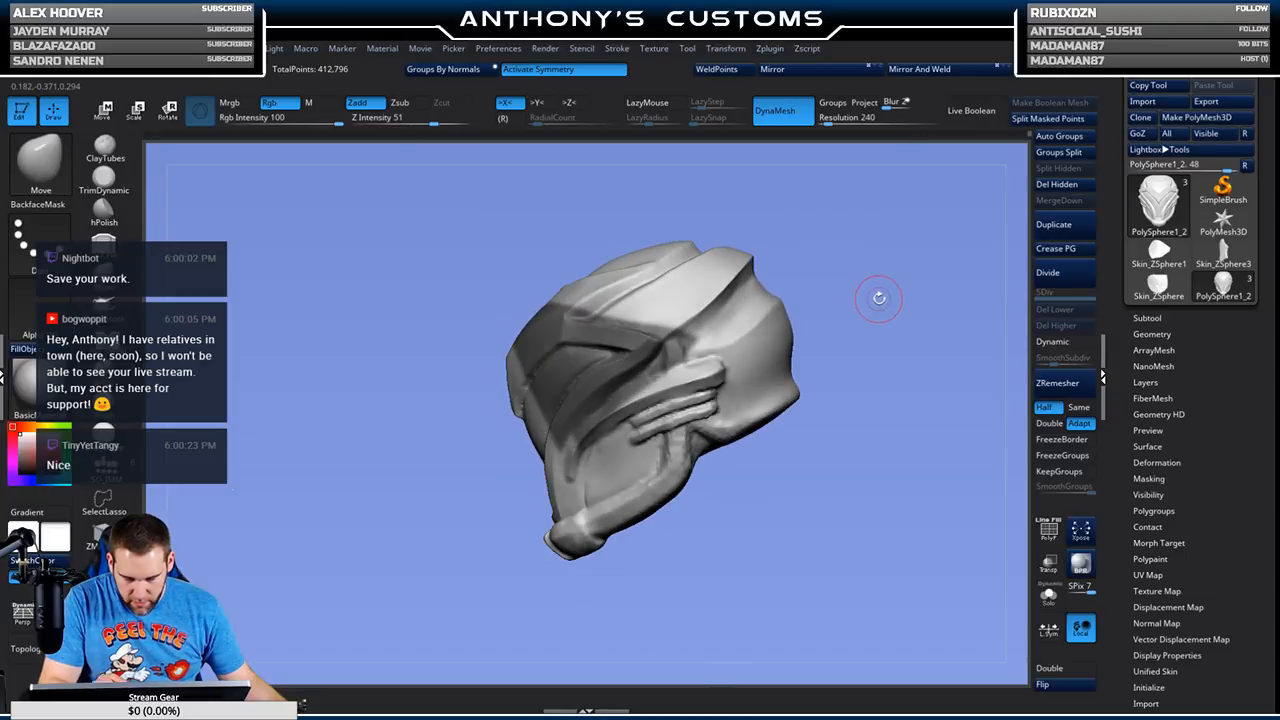
Step: Clear the mask, then lasso the front of the helmet again and invert the mask to leave only the faceplate editable
key(ctrl)
ctrl+drag(883, 266, 878, 276)
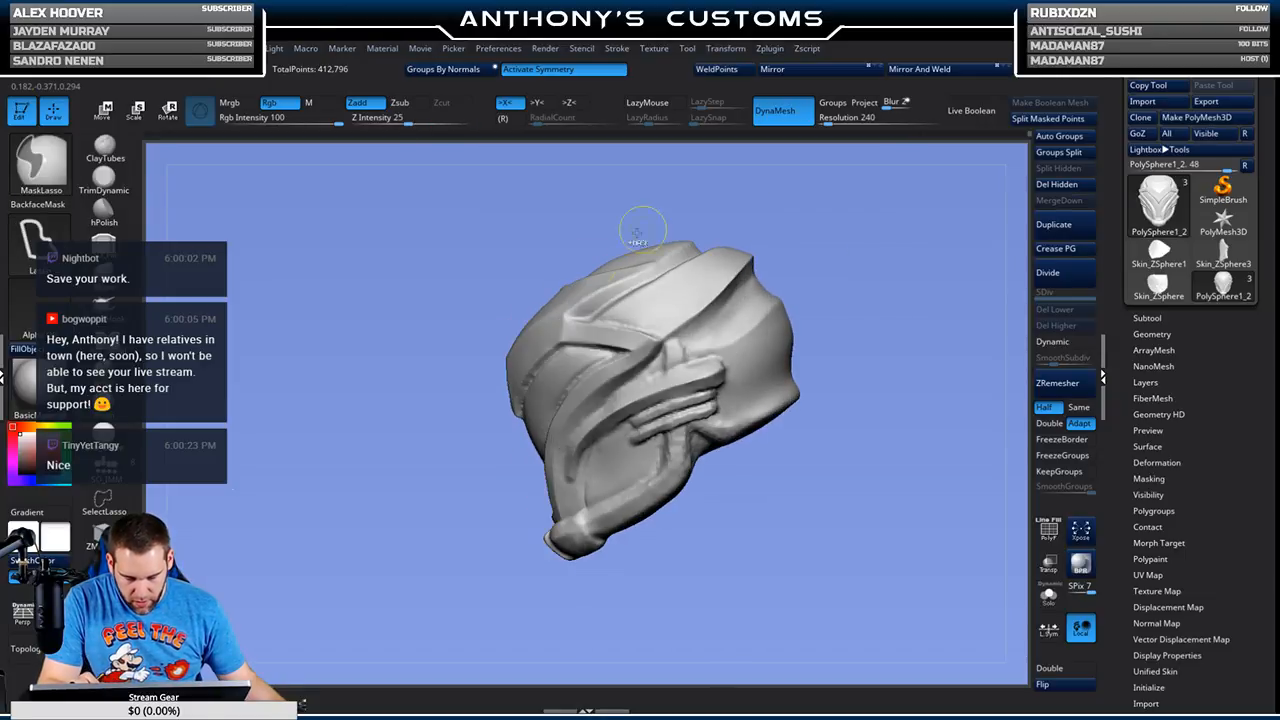
mouse_move(481, 318)
ctrl+mouse_down()
mouse_move(622, 324)
mouse_move(662, 346)
mouse_move(574, 446)
mouse_move(515, 558)
mouse_move(480, 560)
ctrl+mouse_up()
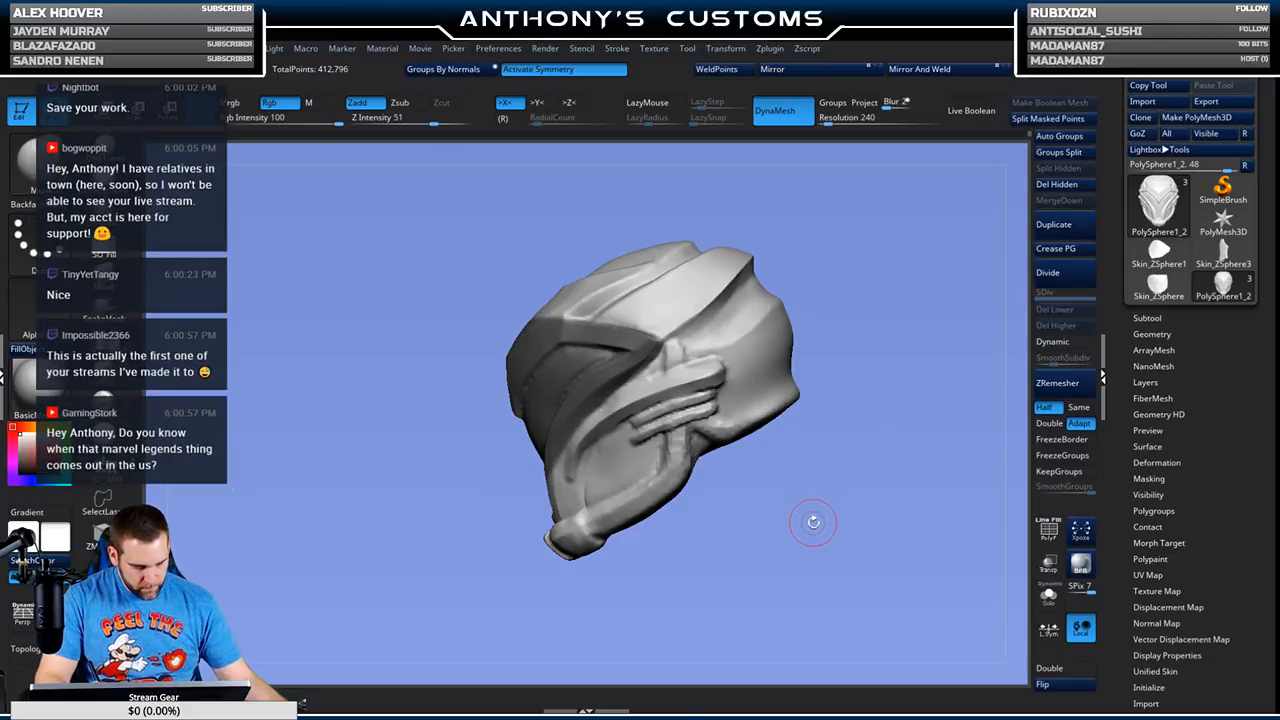
drag(771, 529, 822, 522)
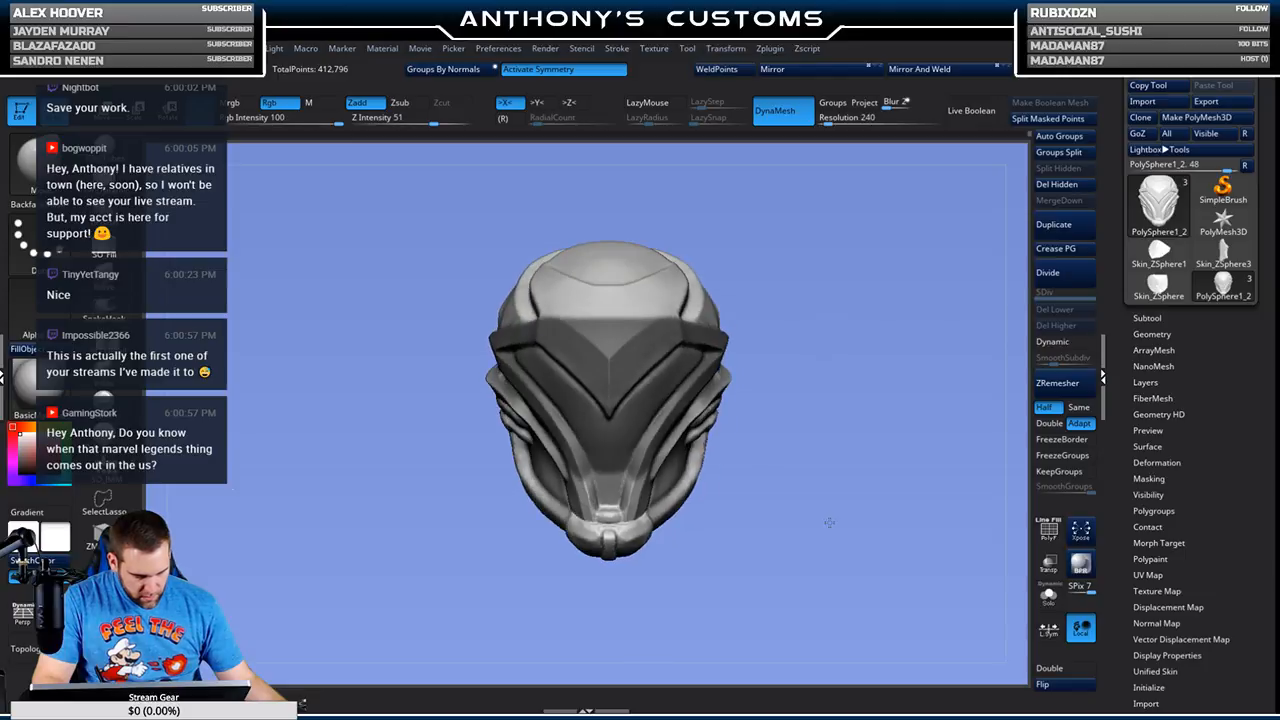
drag(851, 514, 822, 497)
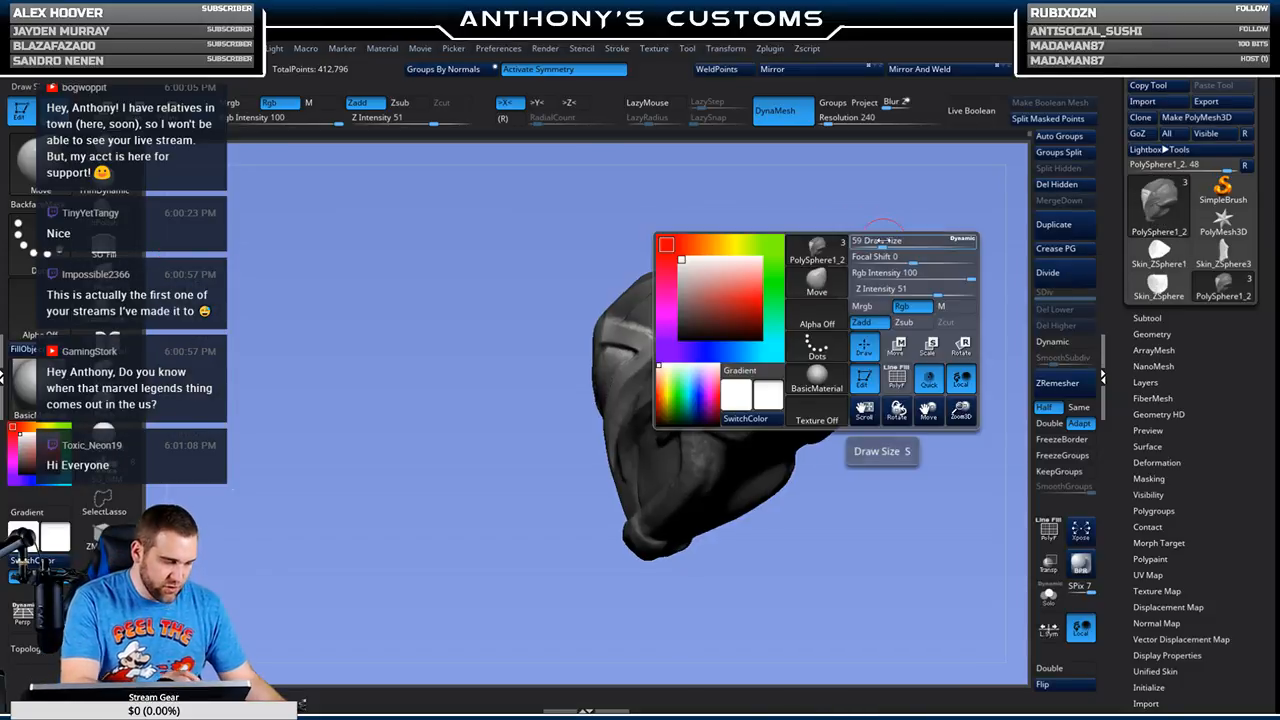
Step: Resize the Move brush, reshape the unmasked faceplate and brow, and clear the mask
key(space)
drag(871, 214, 880, 243)
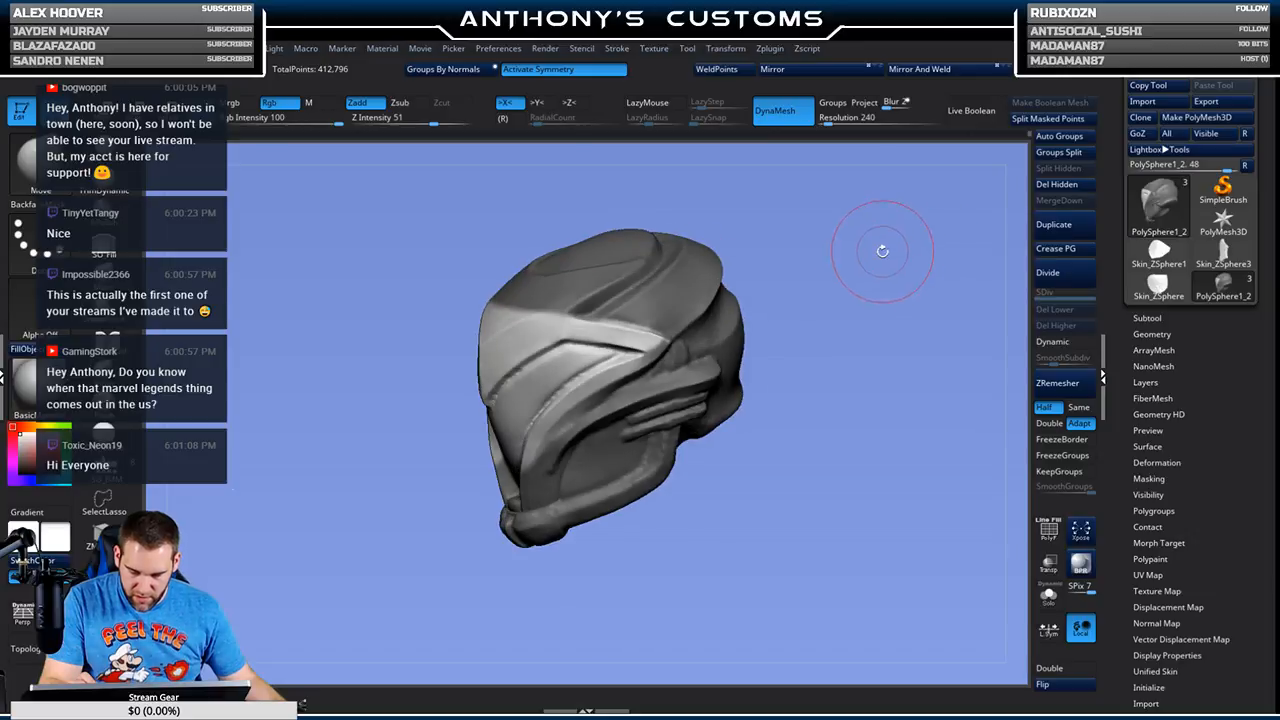
drag(823, 297, 805, 394)
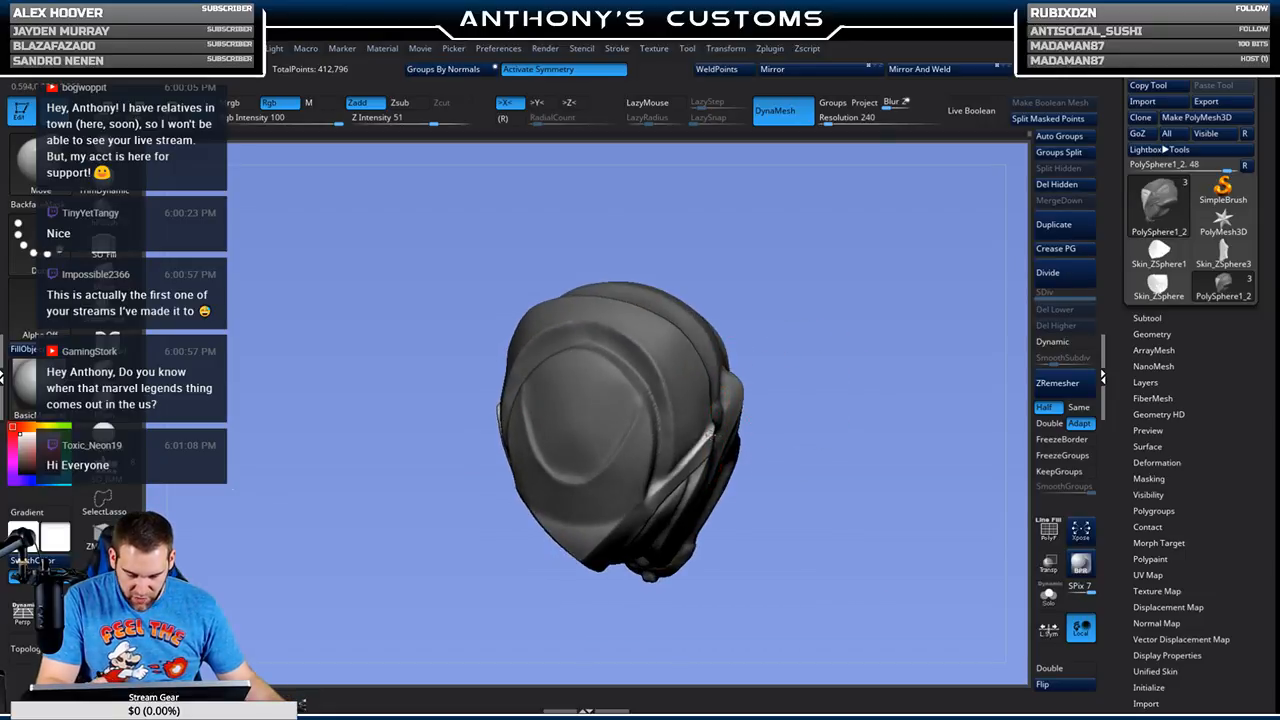
drag(896, 335, 832, 300)
alt+drag(829, 390, 896, 278)
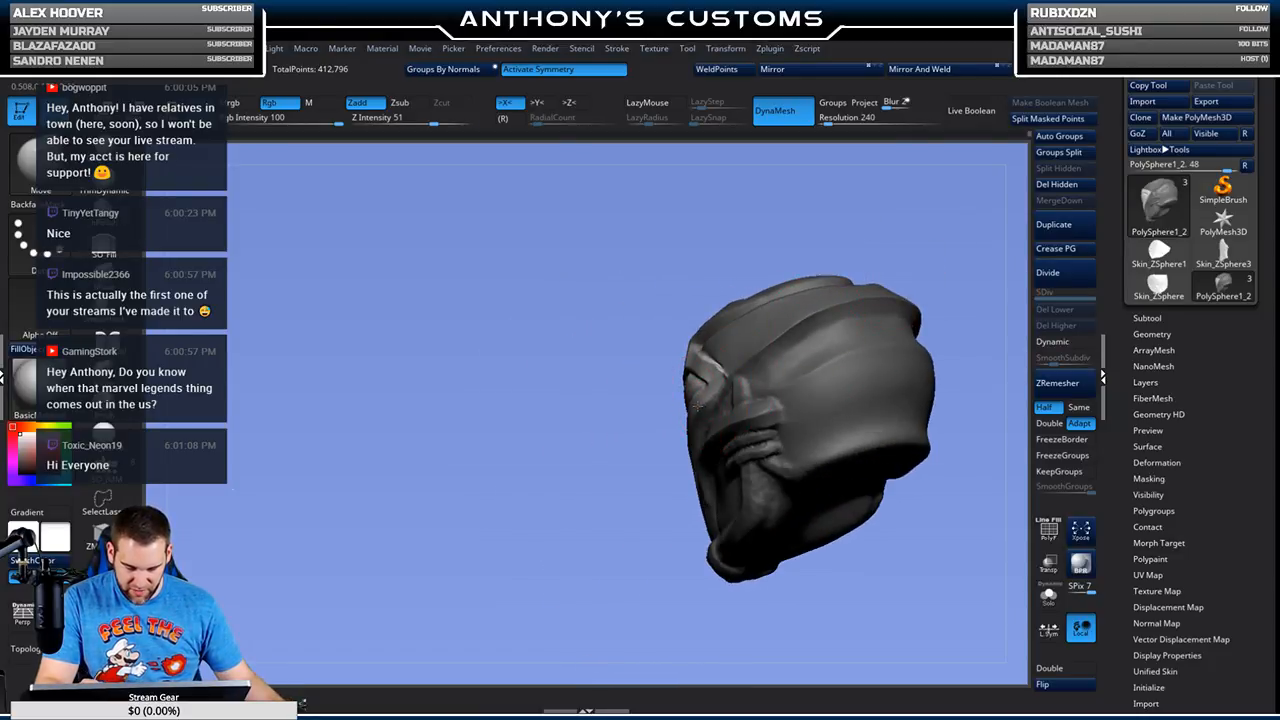
mouse_move(552, 515)
mouse_down()
mouse_move(789, 354)
mouse_move(797, 423)
mouse_move(789, 380)
mouse_move(803, 360)
mouse_move(790, 368)
mouse_move(820, 334)
mouse_move(835, 340)
mouse_move(819, 373)
mouse_move(750, 370)
mouse_move(829, 349)
mouse_move(835, 378)
mouse_move(858, 375)
mouse_move(830, 430)
mouse_move(812, 422)
mouse_up()
drag(814, 363, 720, 385)
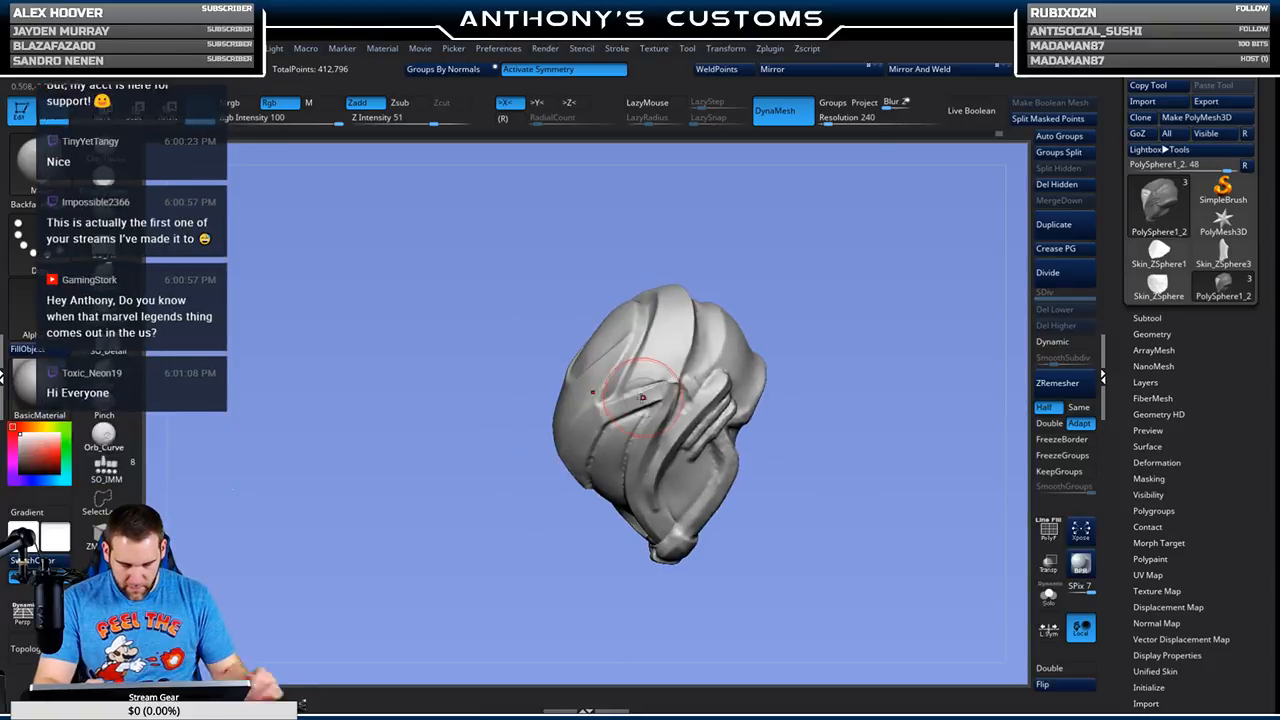
Step: Enlarge the Move brush and refine the contours along the helmet's side and crown
drag(718, 372, 851, 331)
drag(797, 365, 829, 277)
drag(906, 271, 906, 251)
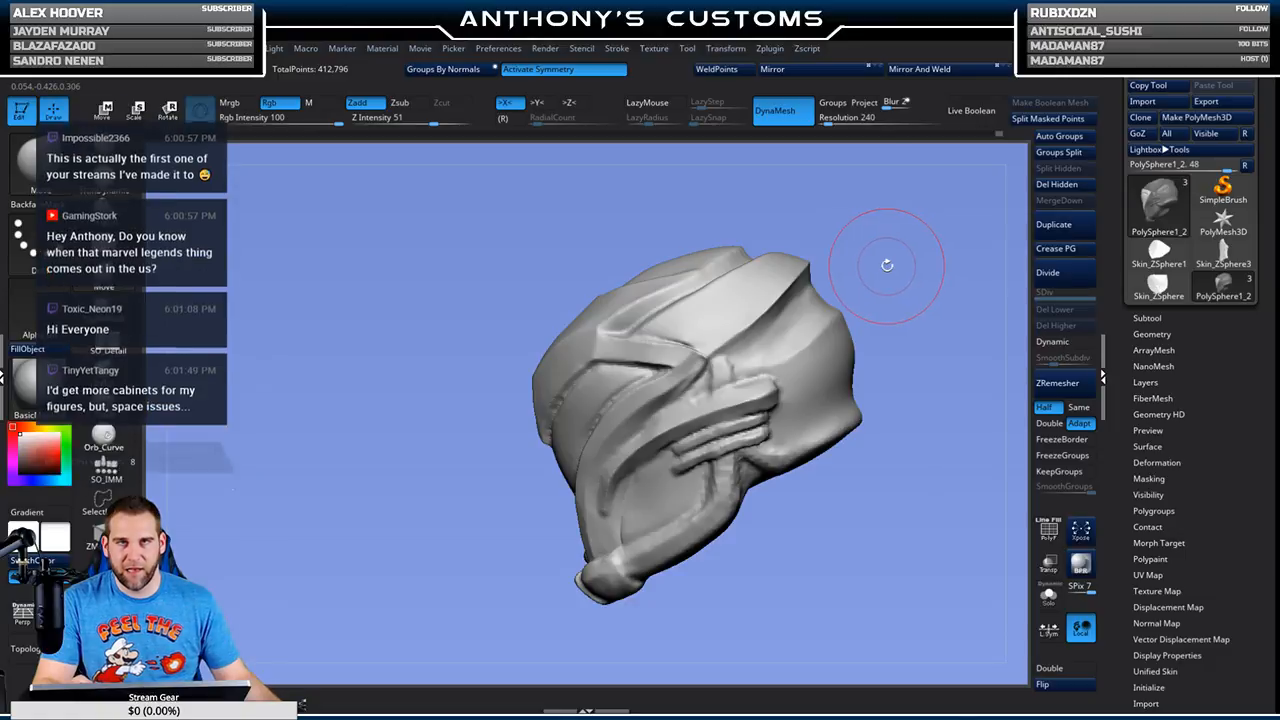
drag(910, 240, 796, 329)
key(space)
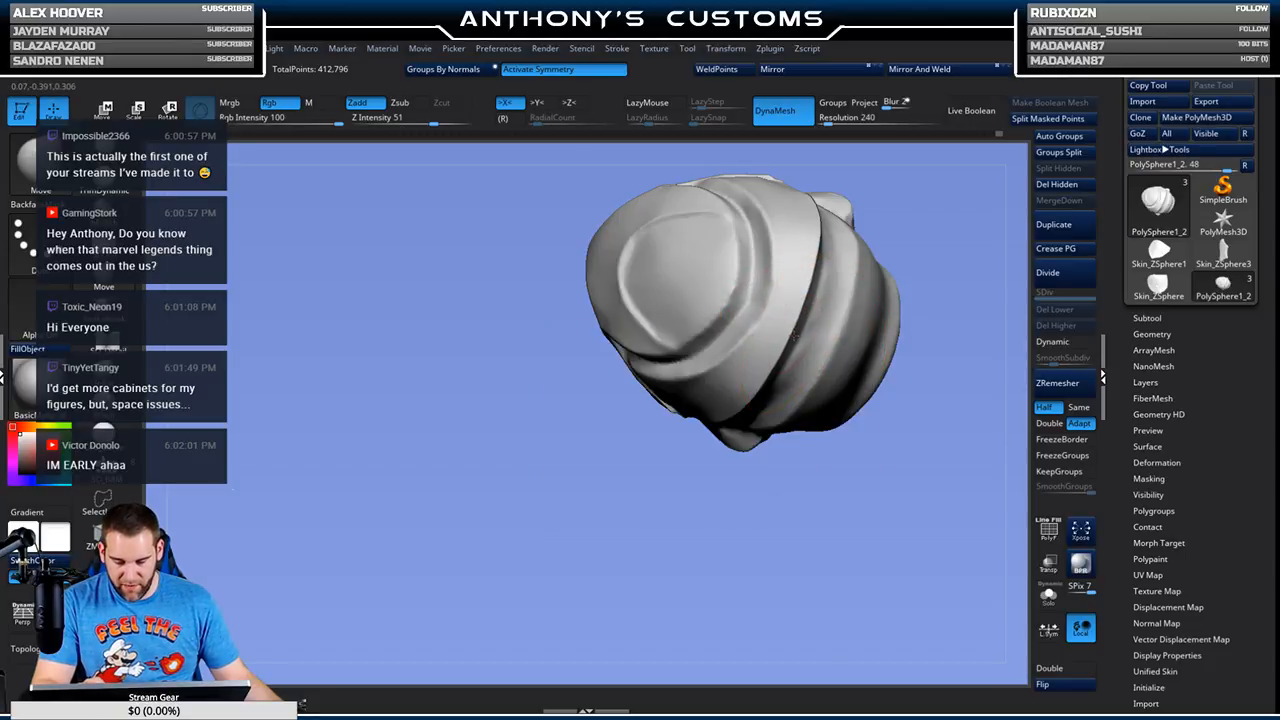
mouse_move(744, 510)
mouse_down()
mouse_move(810, 383)
mouse_move(906, 285)
mouse_move(888, 303)
mouse_move(822, 292)
mouse_up()
mouse_move(843, 337)
mouse_down()
mouse_move(883, 343)
mouse_move(826, 328)
mouse_move(877, 337)
mouse_move(931, 318)
mouse_move(843, 283)
mouse_move(768, 277)
mouse_move(819, 335)
mouse_move(806, 335)
mouse_move(820, 309)
mouse_up()
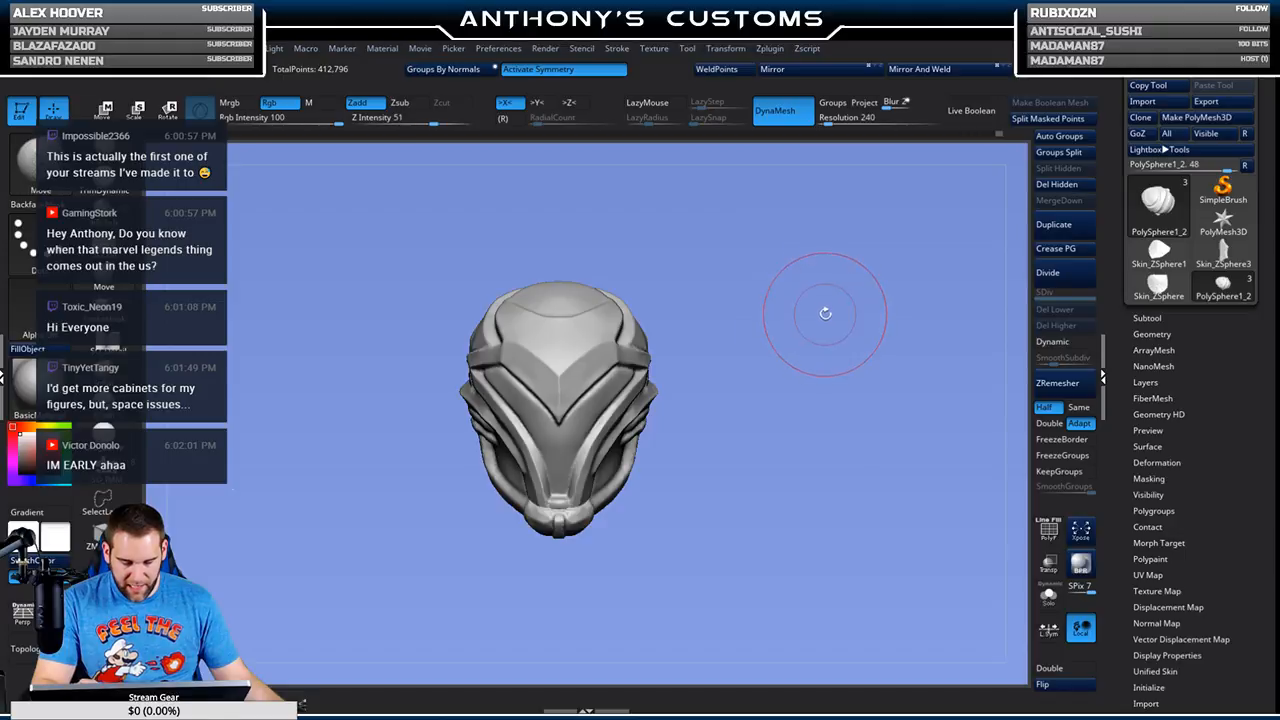
Step: Adjust the side silhouette around the brow and ear ridges with a larger Move brush
drag(686, 371, 741, 388)
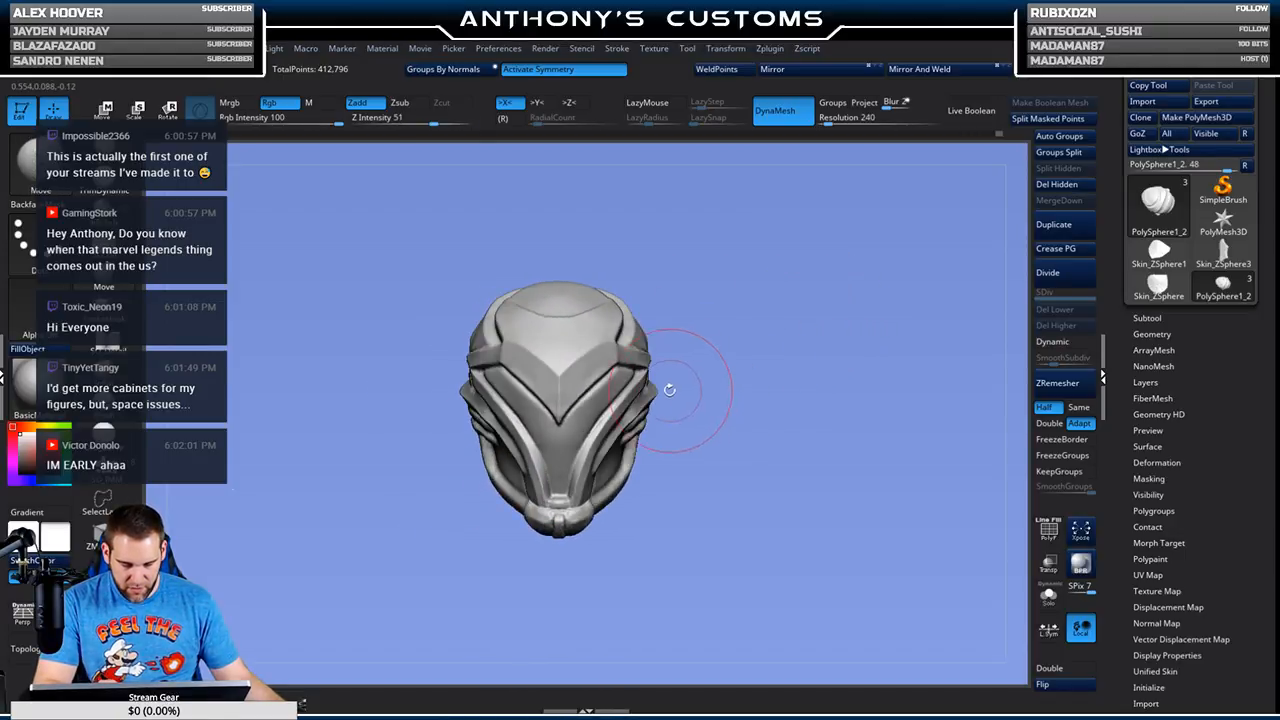
key(space)
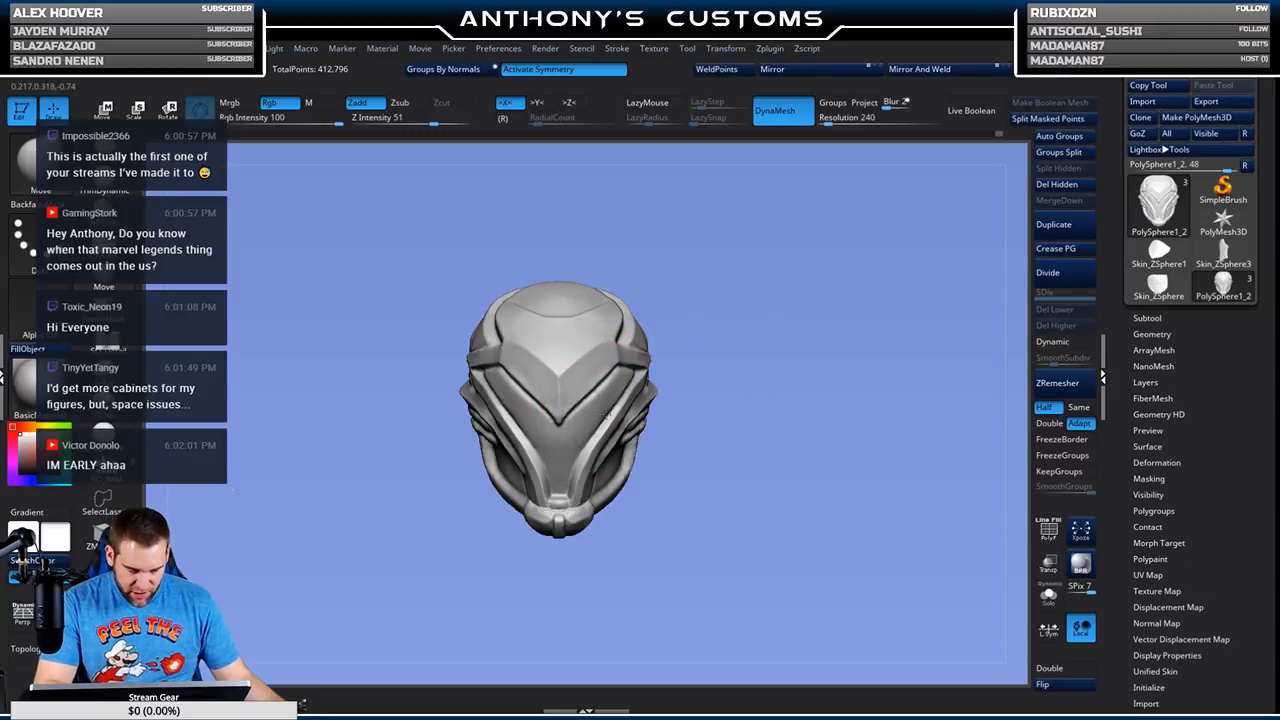
mouse_move(607, 392)
right_down()
mouse_move(650, 420)
mouse_move(668, 470)
right_up()
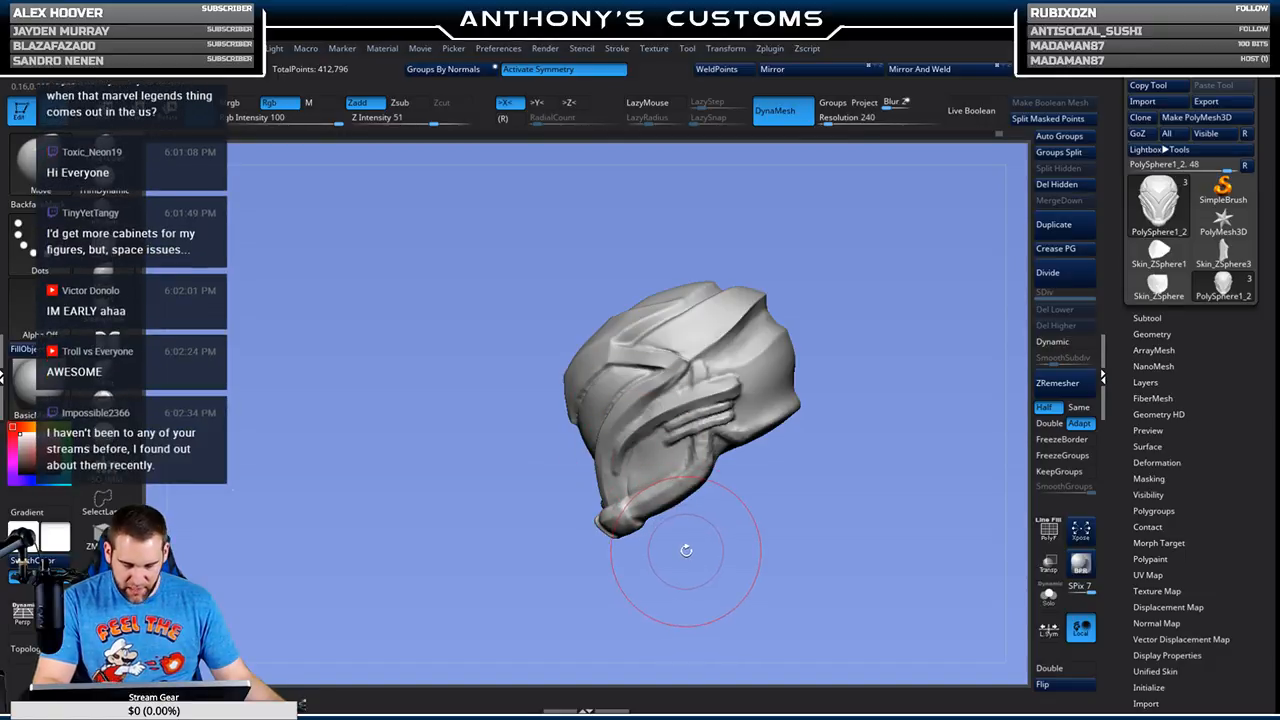
right_drag(689, 553, 743, 520)
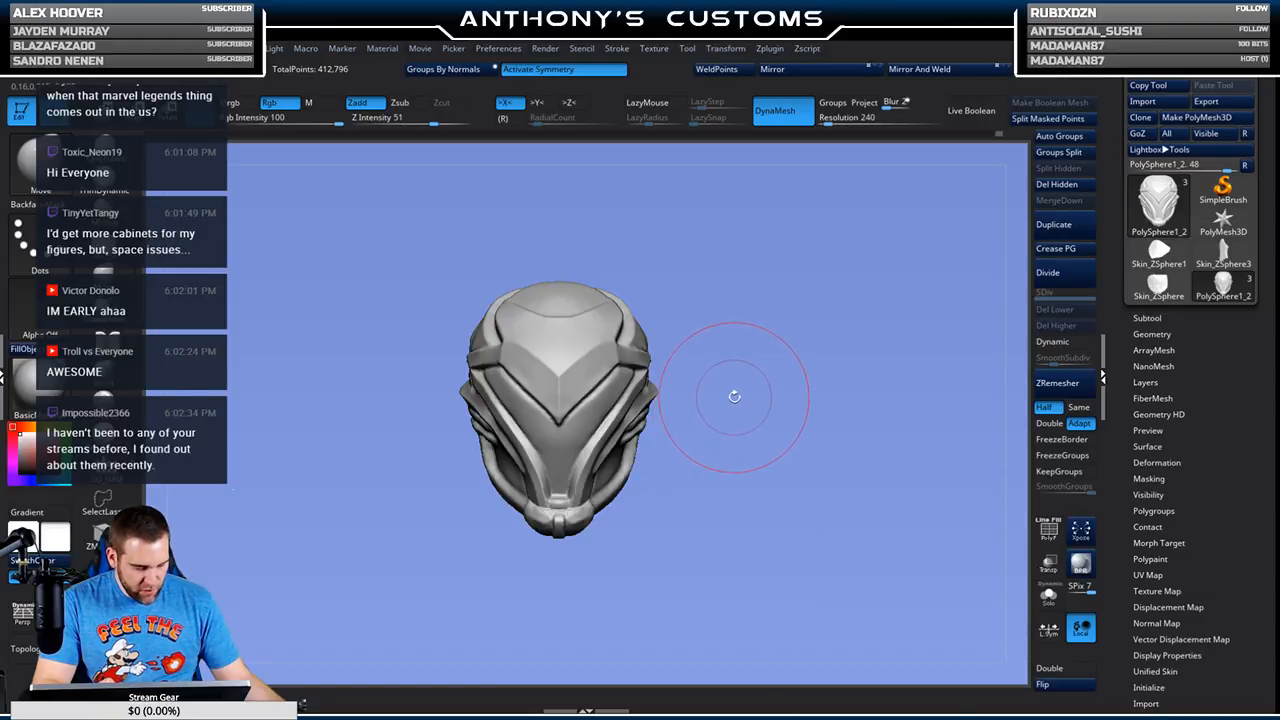
Step: Reduce the draw size, push the outer brow ends into shape and smooth the recess beneath the brow
key(space)
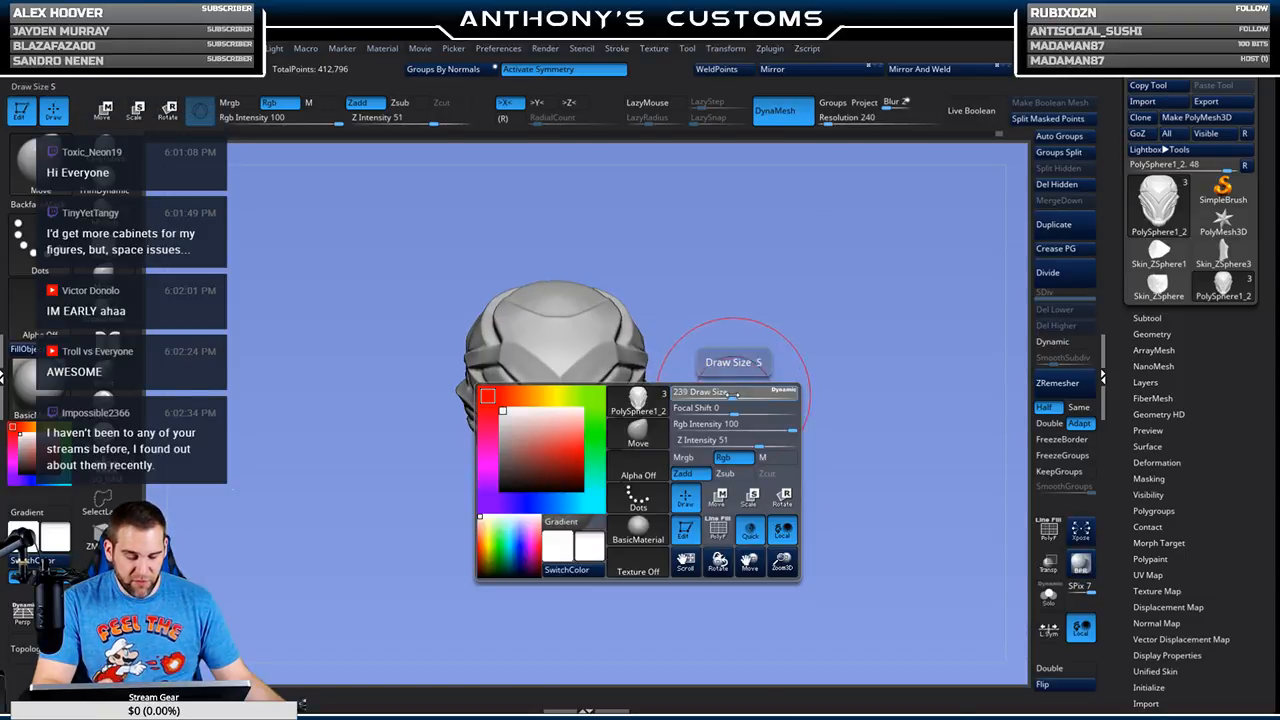
drag(726, 354, 592, 384)
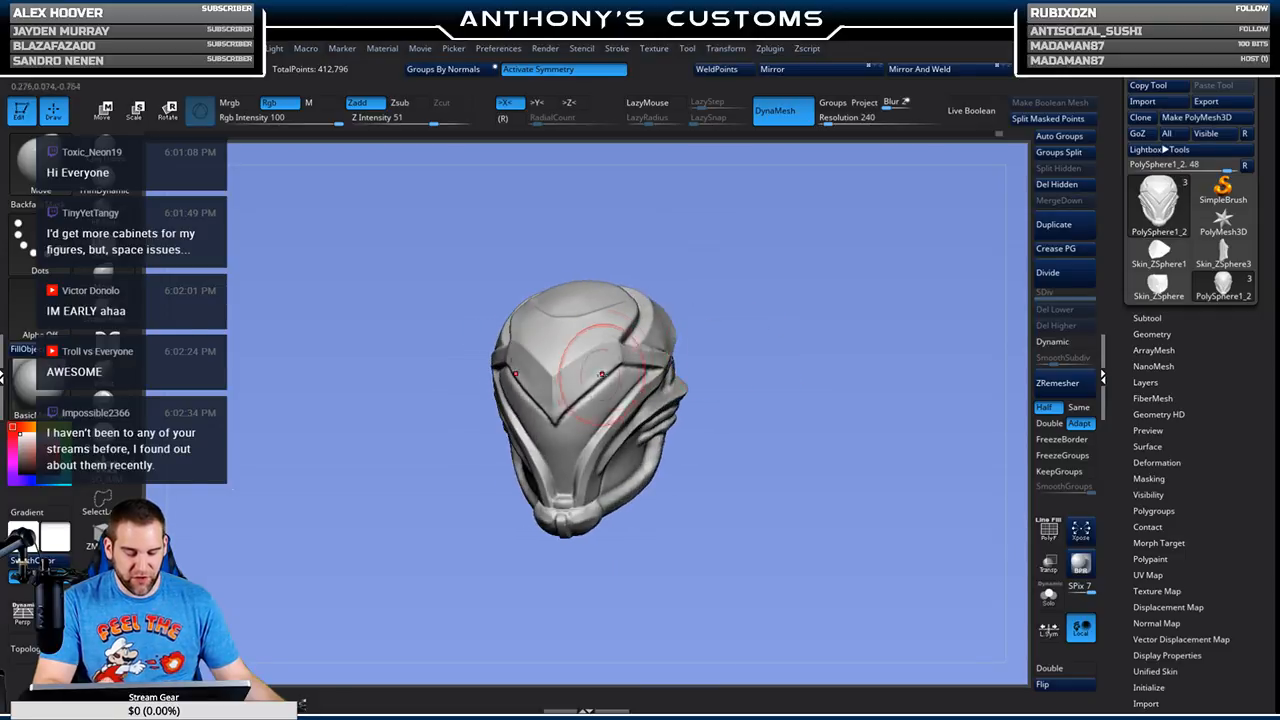
drag(700, 374, 827, 313)
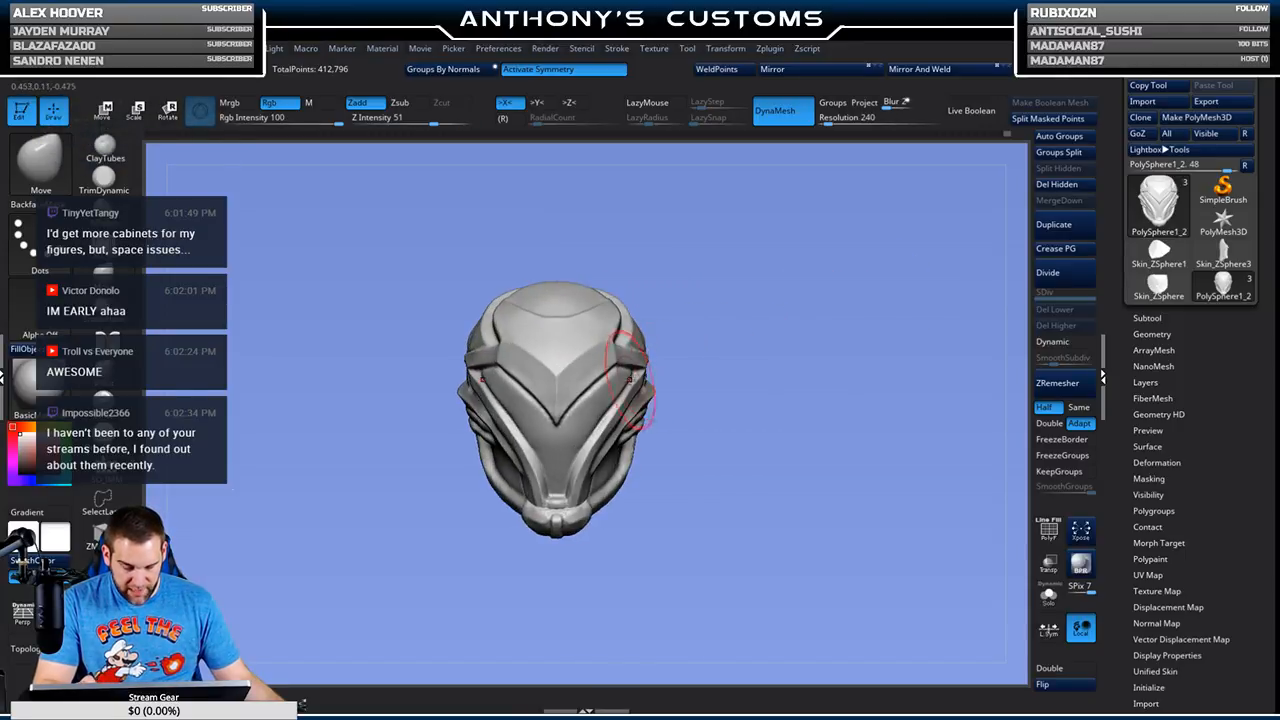
drag(640, 372, 738, 353)
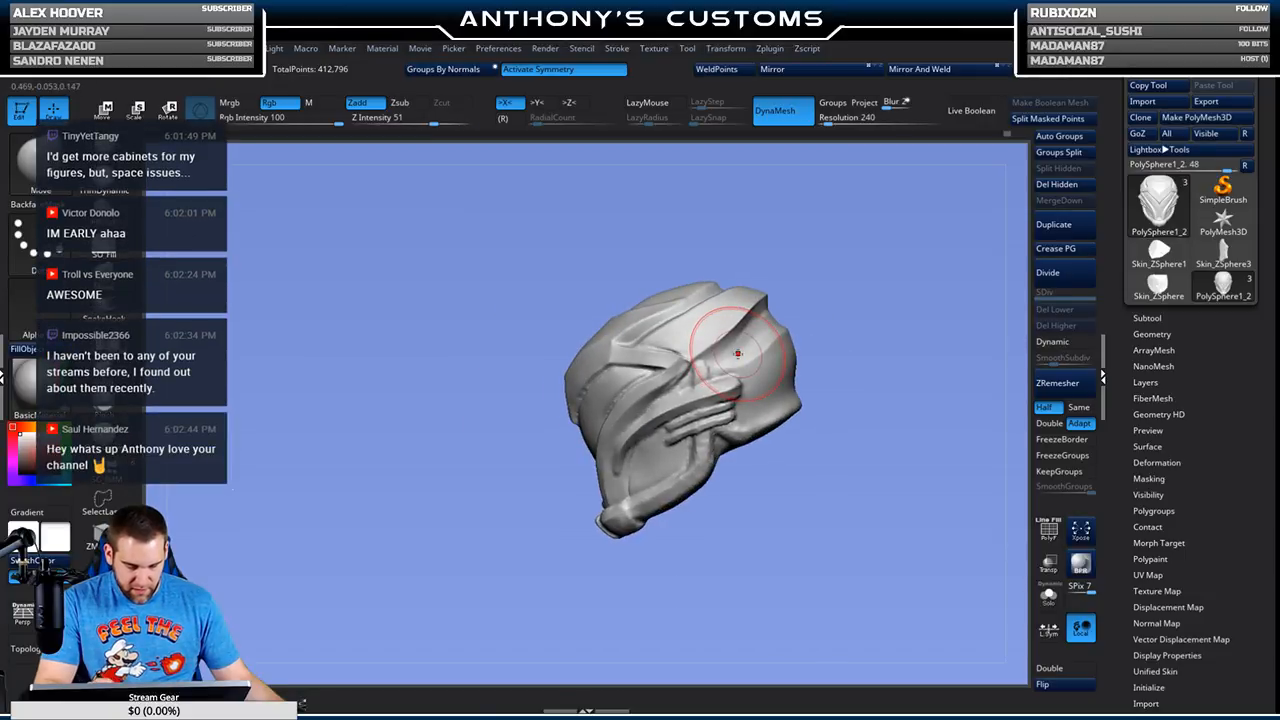
drag(835, 292, 661, 346)
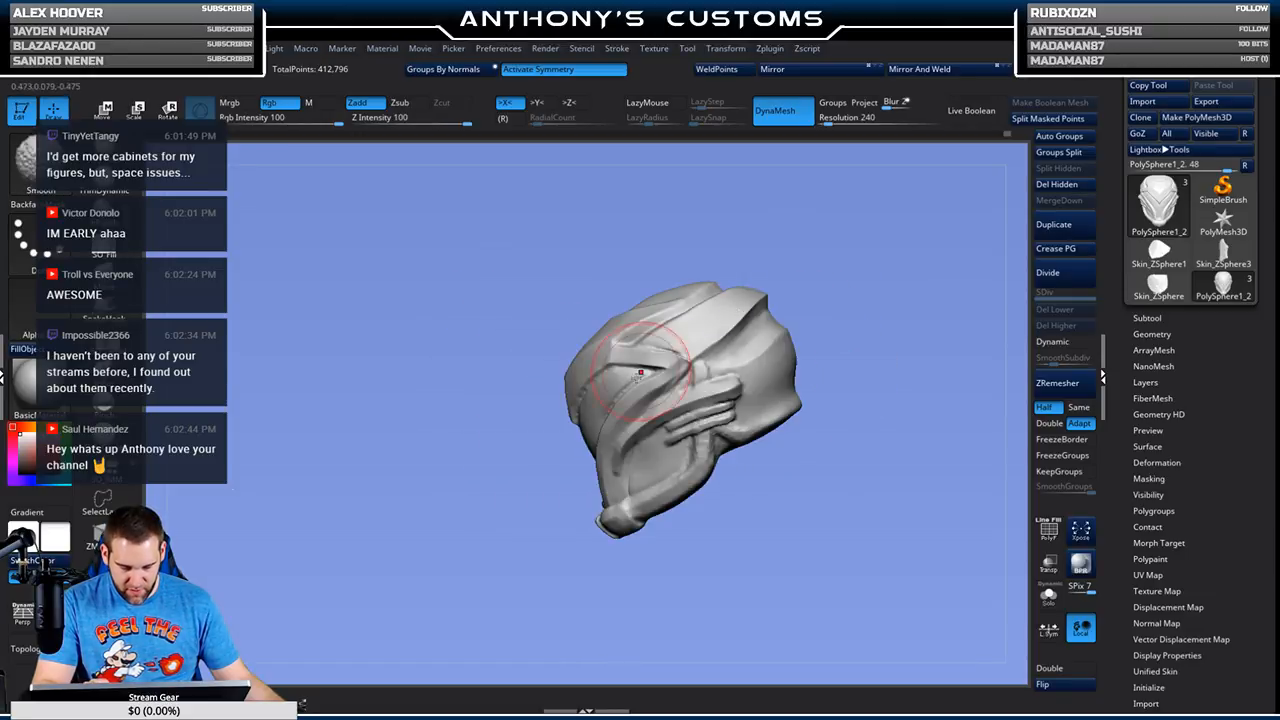
Step: Refine the cheek ridge and the lower brow edge on the helmet's side with a smaller Move brush
drag(786, 449, 739, 445)
key(space)
drag(806, 297, 628, 407)
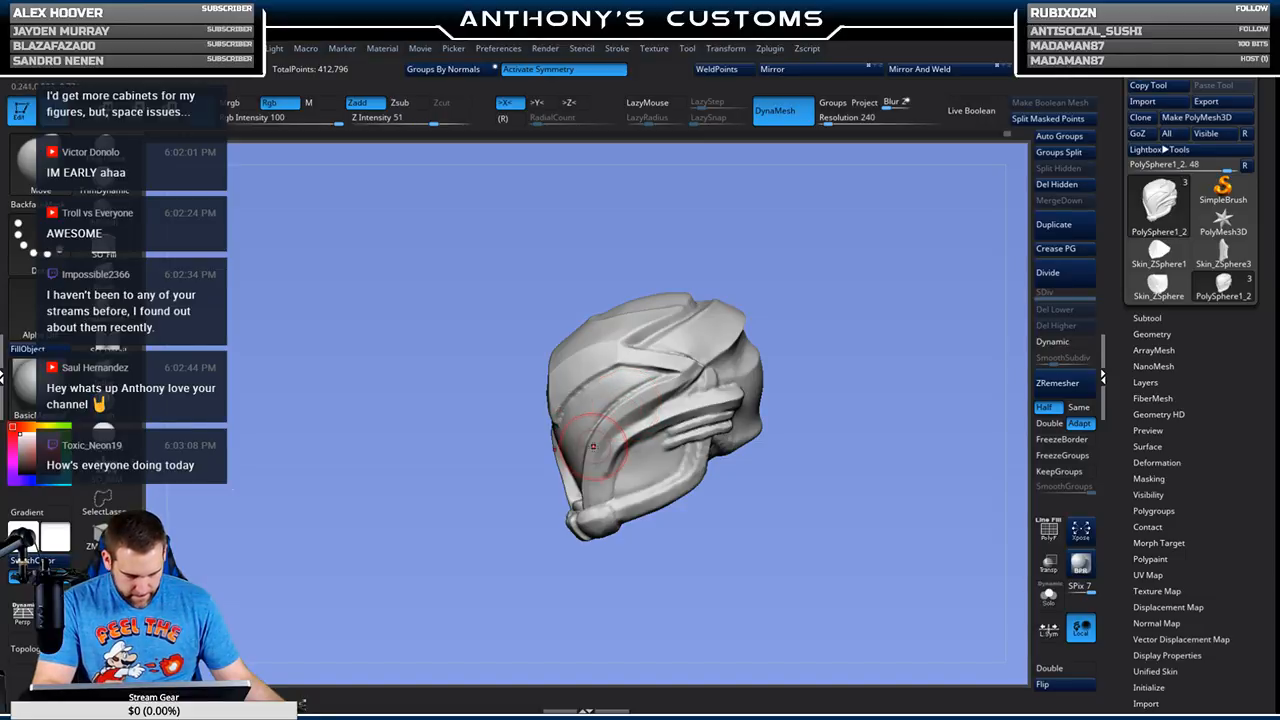
drag(650, 396, 657, 383)
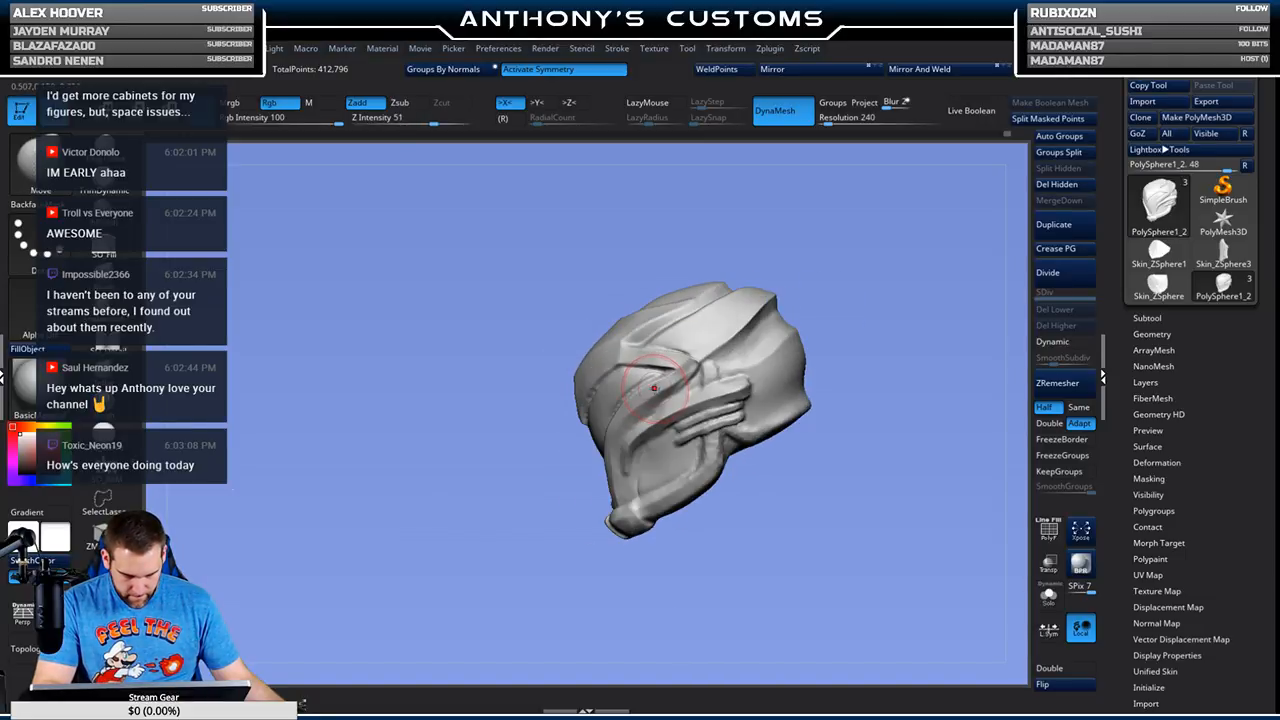
ctrl+drag(886, 259, 882, 256)
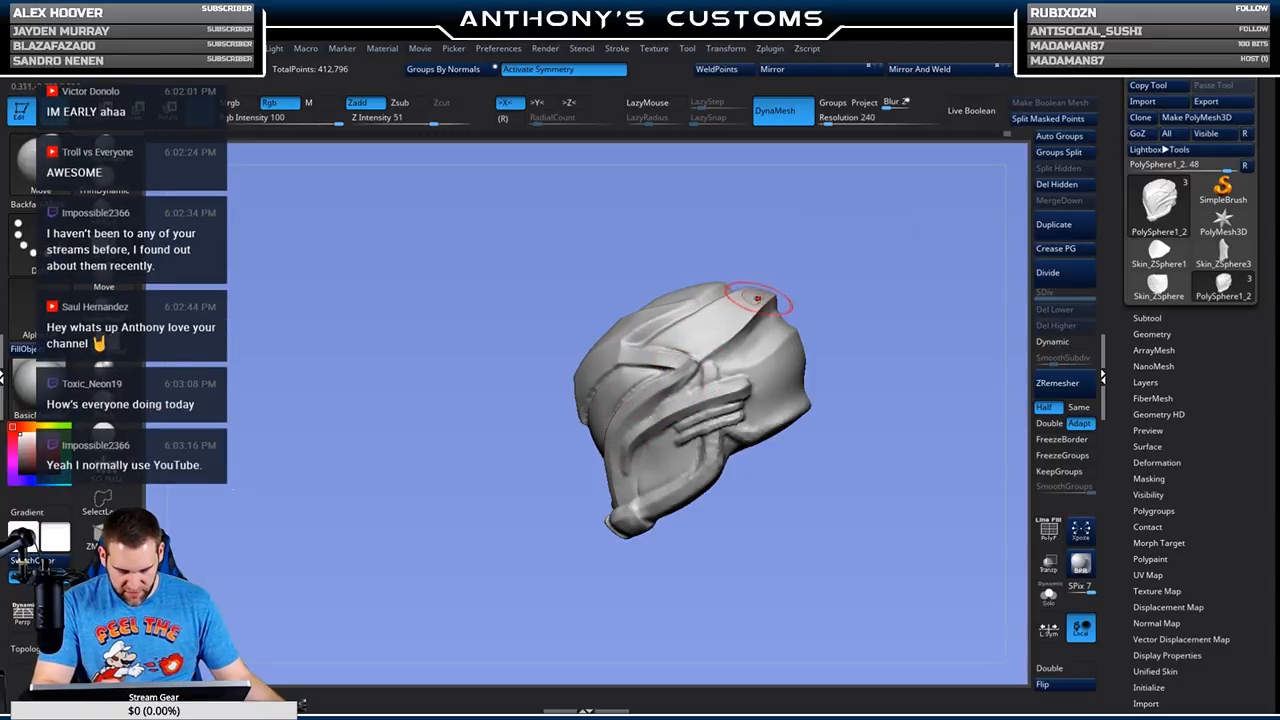
Step: Examine the helmet's overall shape from the front, sides and crown
mouse_move(820, 263)
mouse_down()
mouse_move(877, 255)
mouse_move(843, 263)
mouse_up()
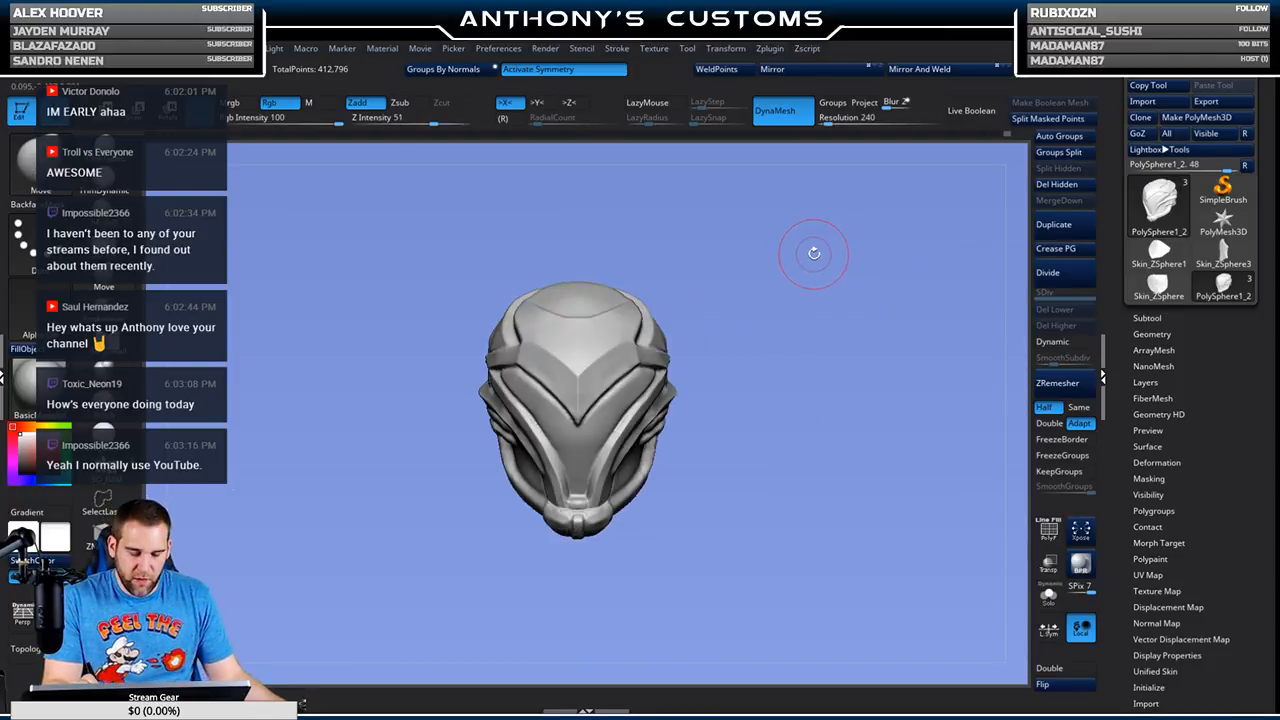
drag(823, 277, 778, 407)
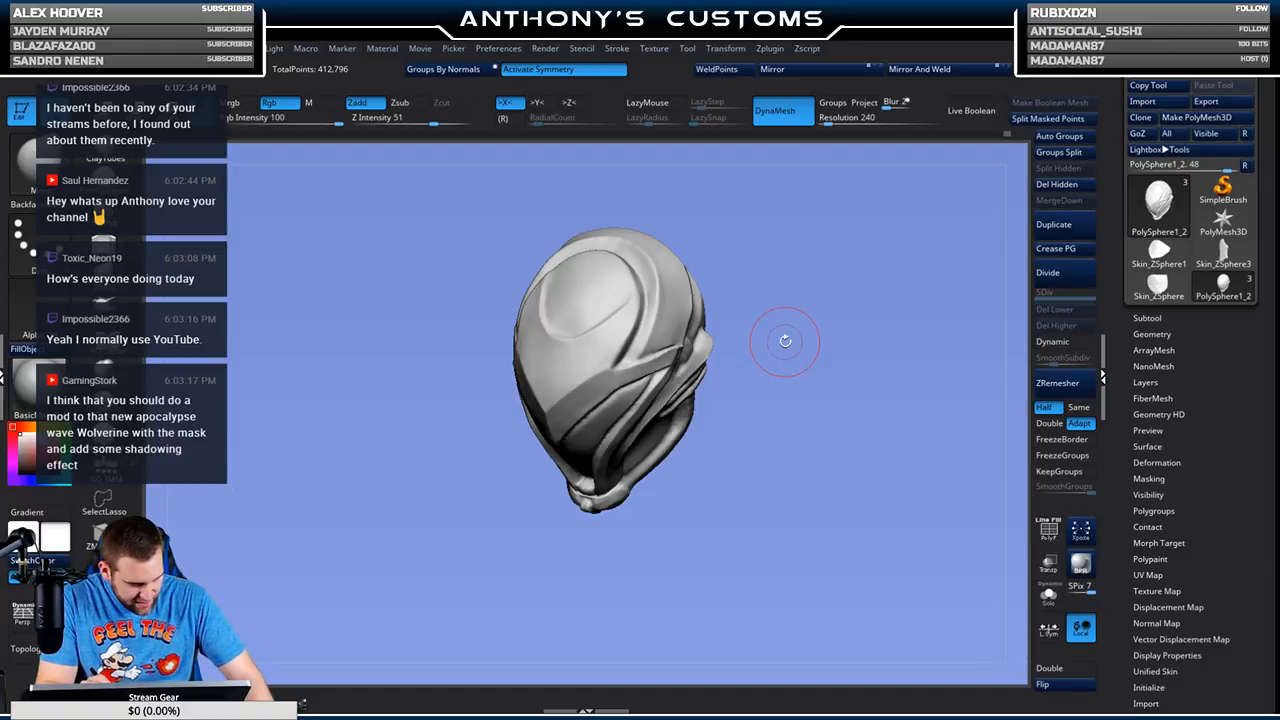
drag(790, 333, 811, 311)
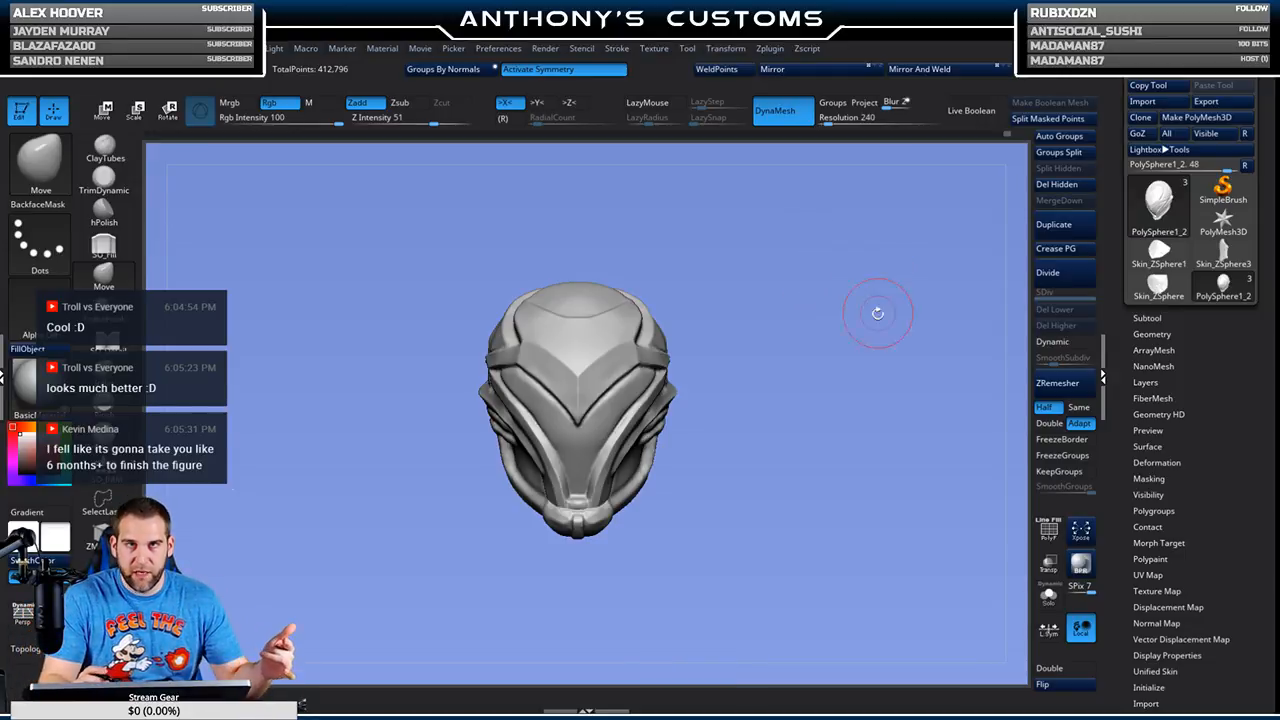
mouse_move(831, 374)
mouse_down()
mouse_move(793, 370)
mouse_move(857, 309)
mouse_move(919, 293)
mouse_move(855, 320)
mouse_move(878, 327)
mouse_move(857, 314)
mouse_move(860, 366)
mouse_move(850, 344)
mouse_up()
key(space)
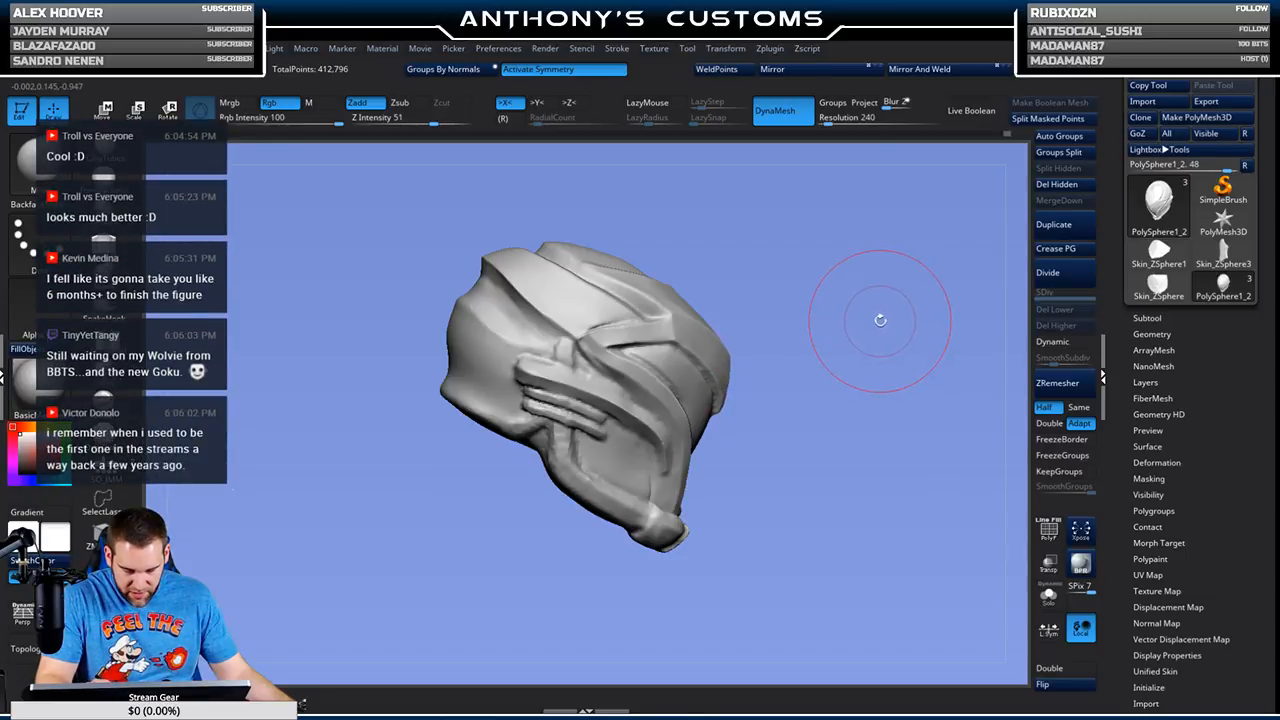
Step: Lasso-mask the wedges flanking the lower edge of the crown recess symmetrically, and invert the mask so only they stay editable
mouse_move(878, 323)
mouse_down()
mouse_move(892, 318)
mouse_move(814, 336)
mouse_move(908, 280)
mouse_move(926, 309)
mouse_move(909, 337)
mouse_move(864, 327)
mouse_move(871, 357)
mouse_move(860, 271)
mouse_up()
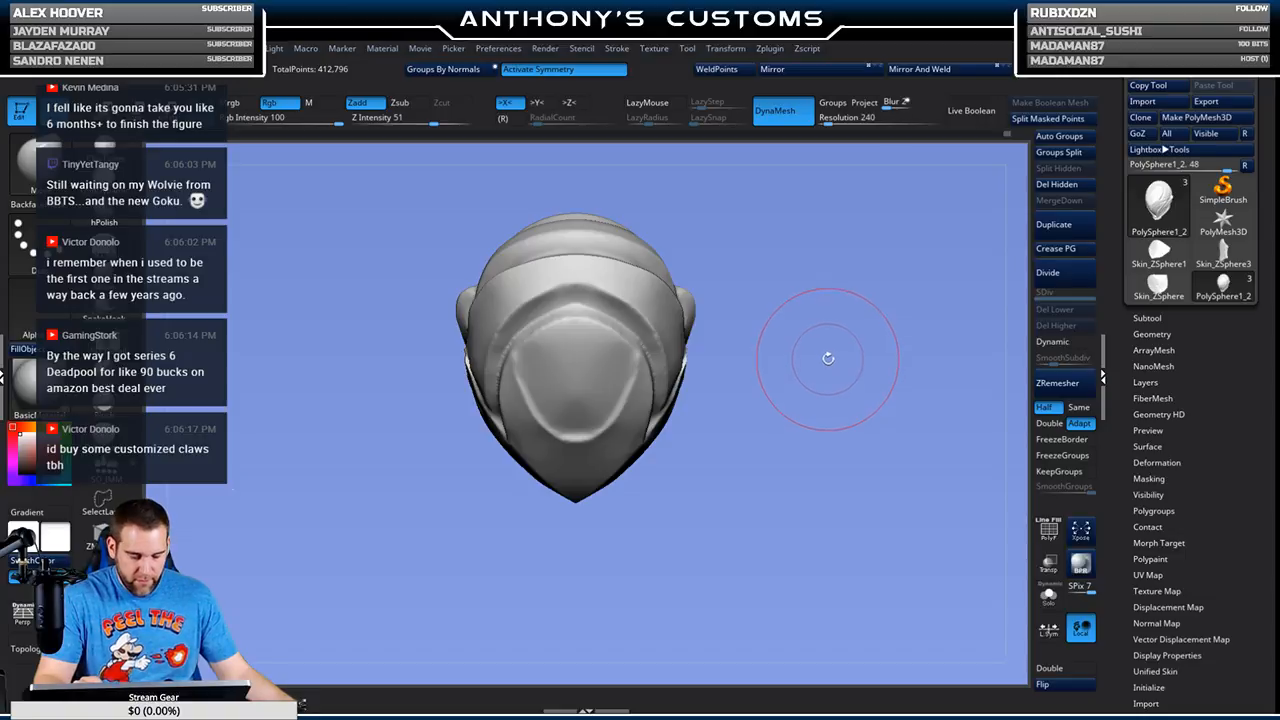
key(ctrl)
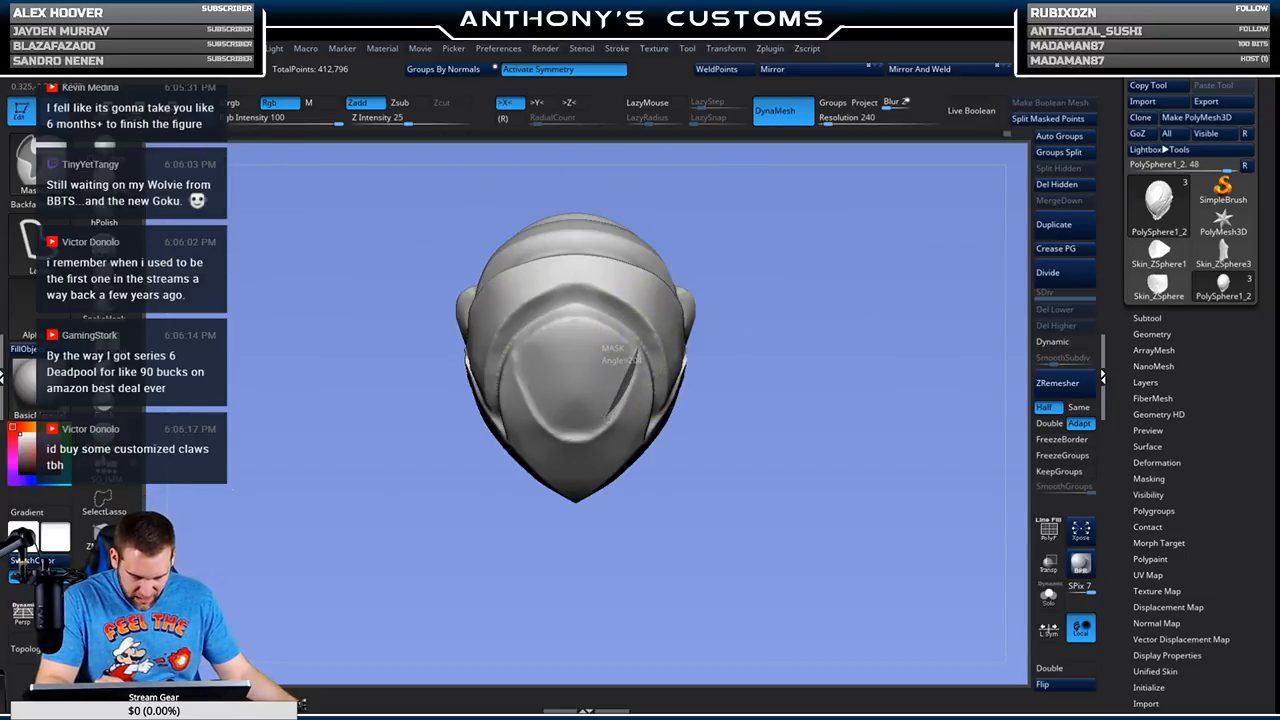
drag(593, 443, 642, 445)
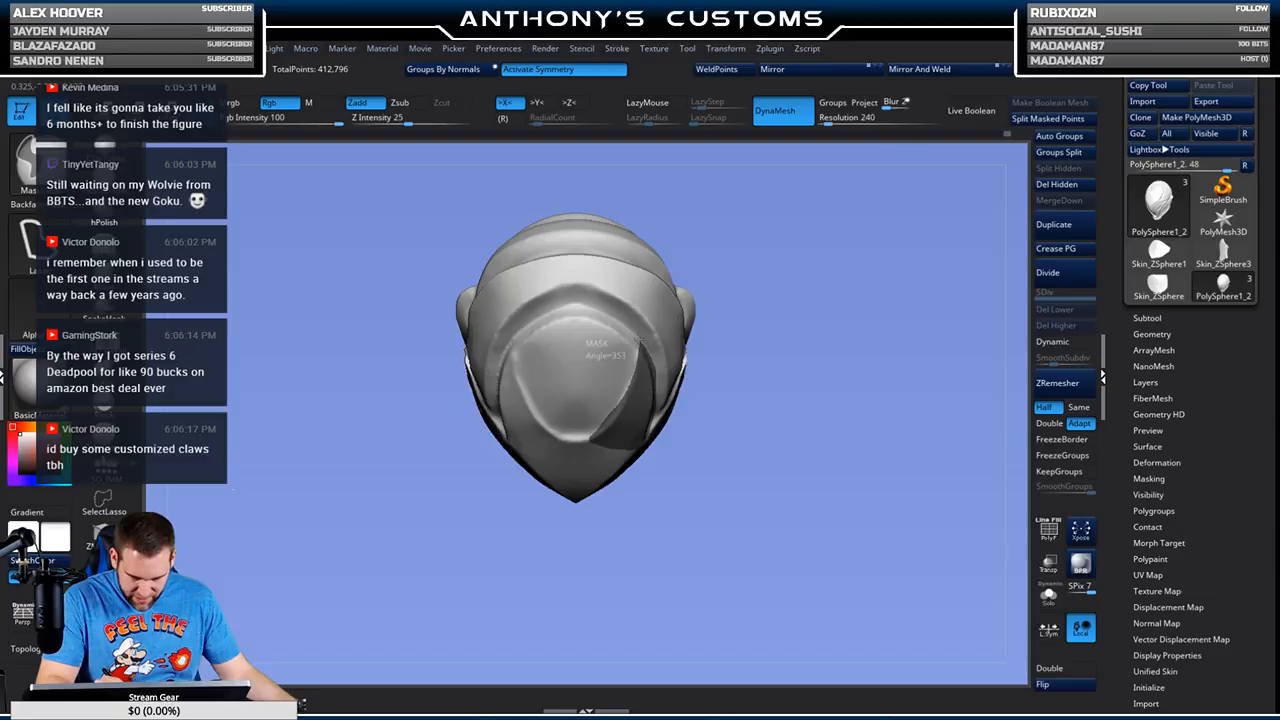
drag(638, 338, 660, 350)
ctrl+click(808, 362)
drag(808, 357, 816, 250)
drag(830, 318, 838, 421)
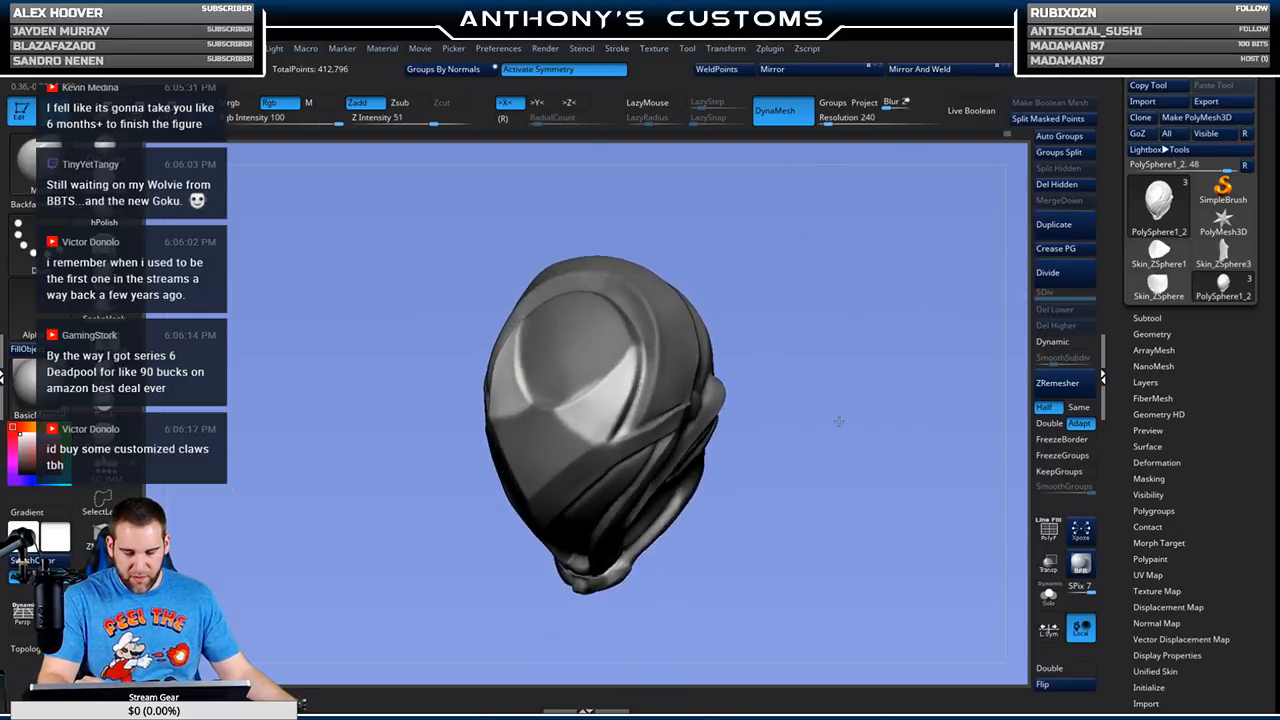
Step: Raise the unmasked wedges into pointed crown ridges with a larger Move brush, and clear the mask
key(space)
drag(793, 279, 640, 361)
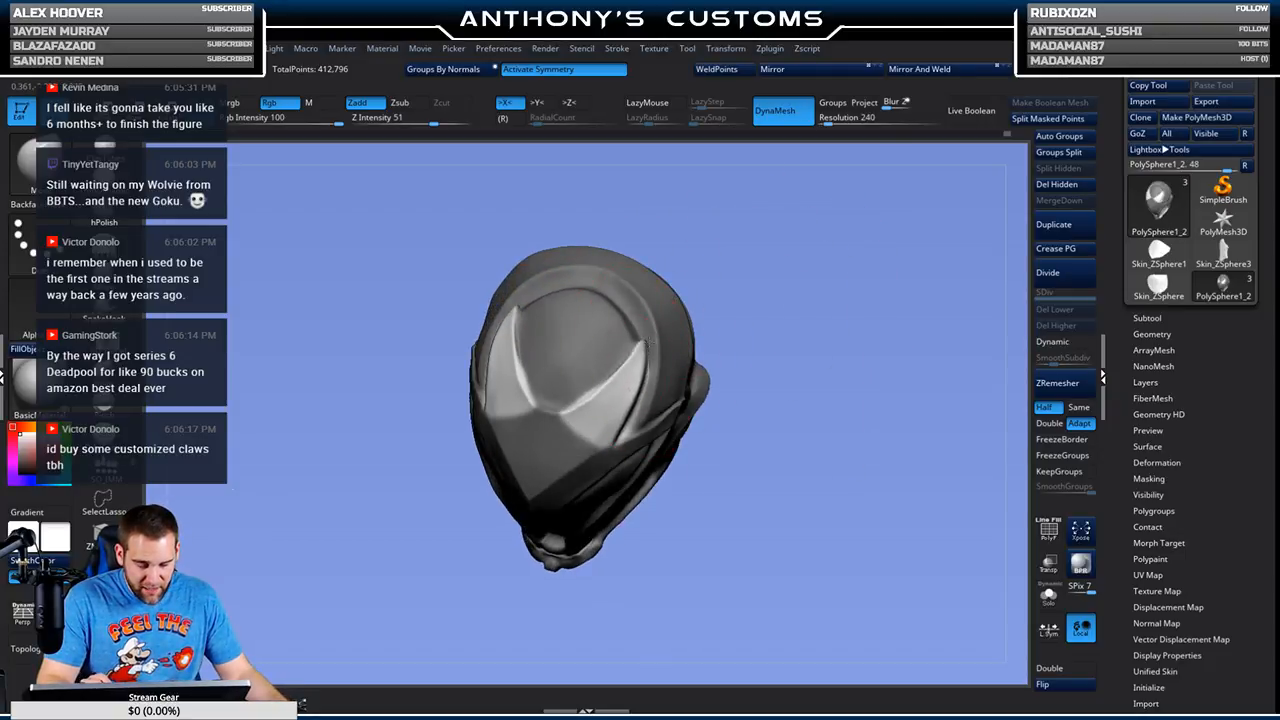
drag(735, 300, 803, 229)
mouse_move(837, 303)
mouse_down()
mouse_move(770, 330)
mouse_move(720, 315)
mouse_move(749, 300)
mouse_up()
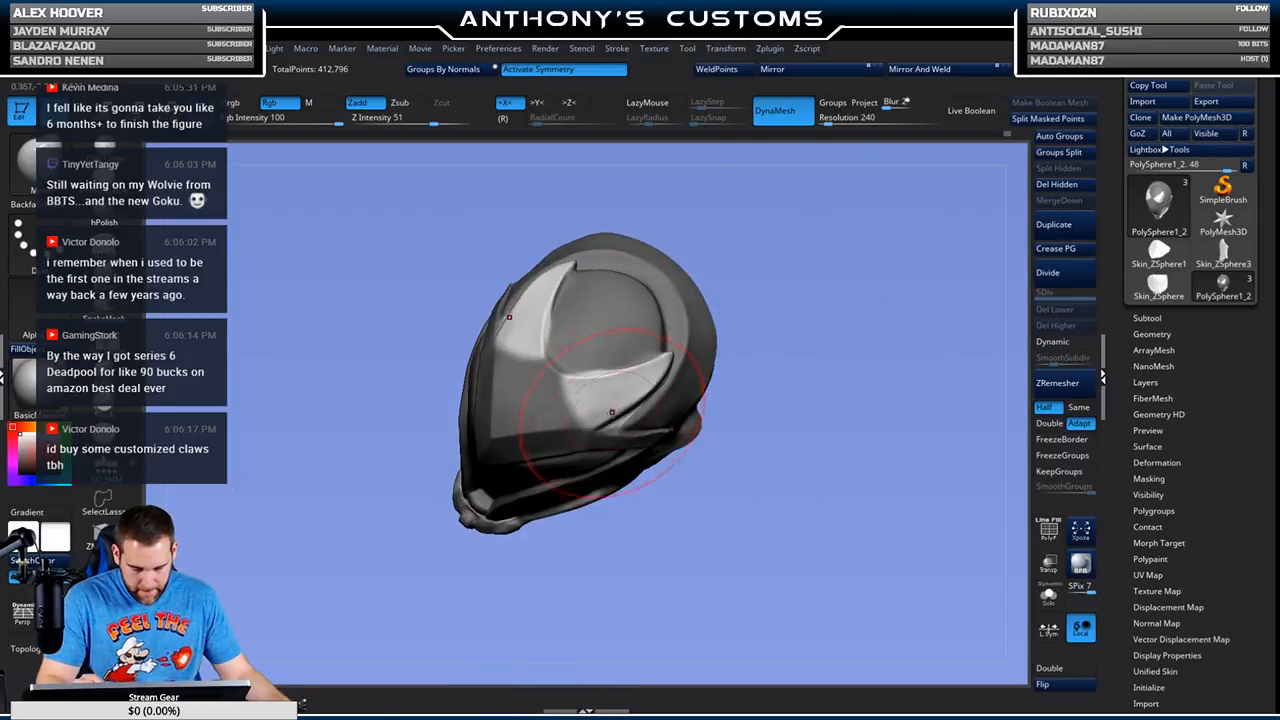
mouse_move(674, 338)
right_down()
mouse_move(676, 360)
mouse_move(835, 251)
mouse_move(889, 289)
right_up()
ctrl+drag(874, 302, 878, 316)
drag(878, 316, 866, 291)
alt+drag(820, 234, 773, 342)
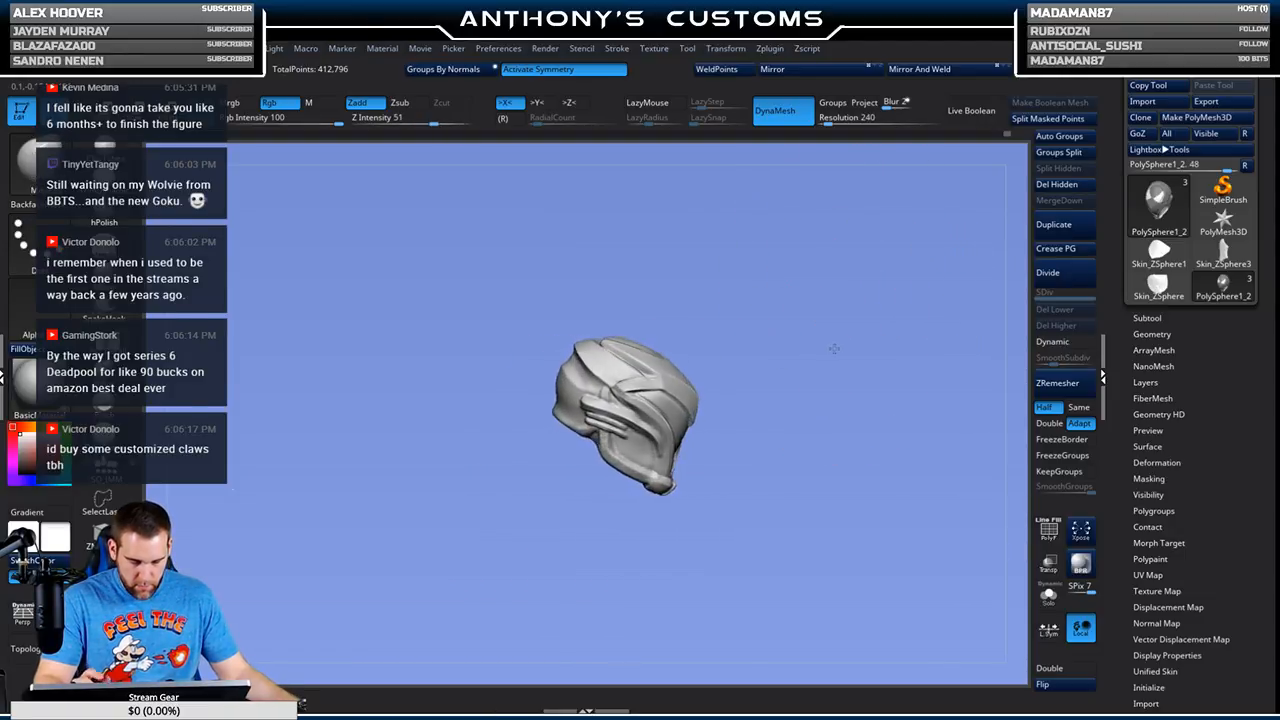
right_drag(710, 400, 792, 331)
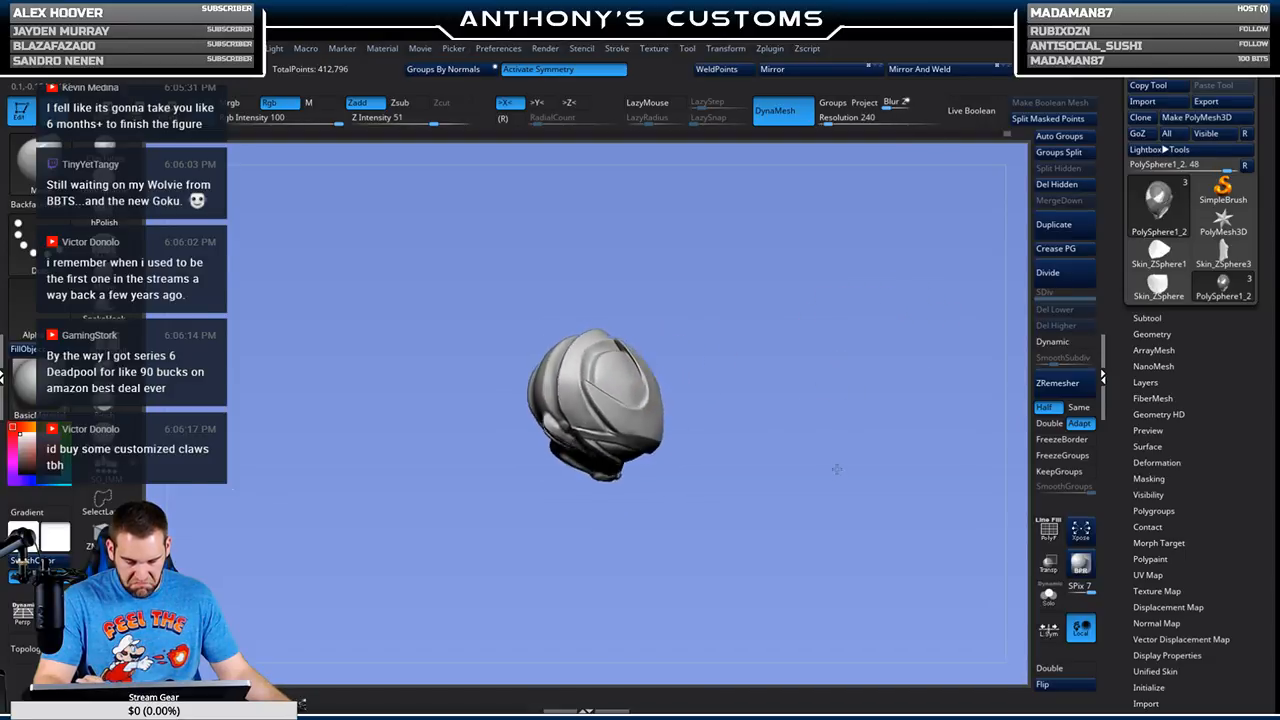
right_drag(759, 460, 857, 335)
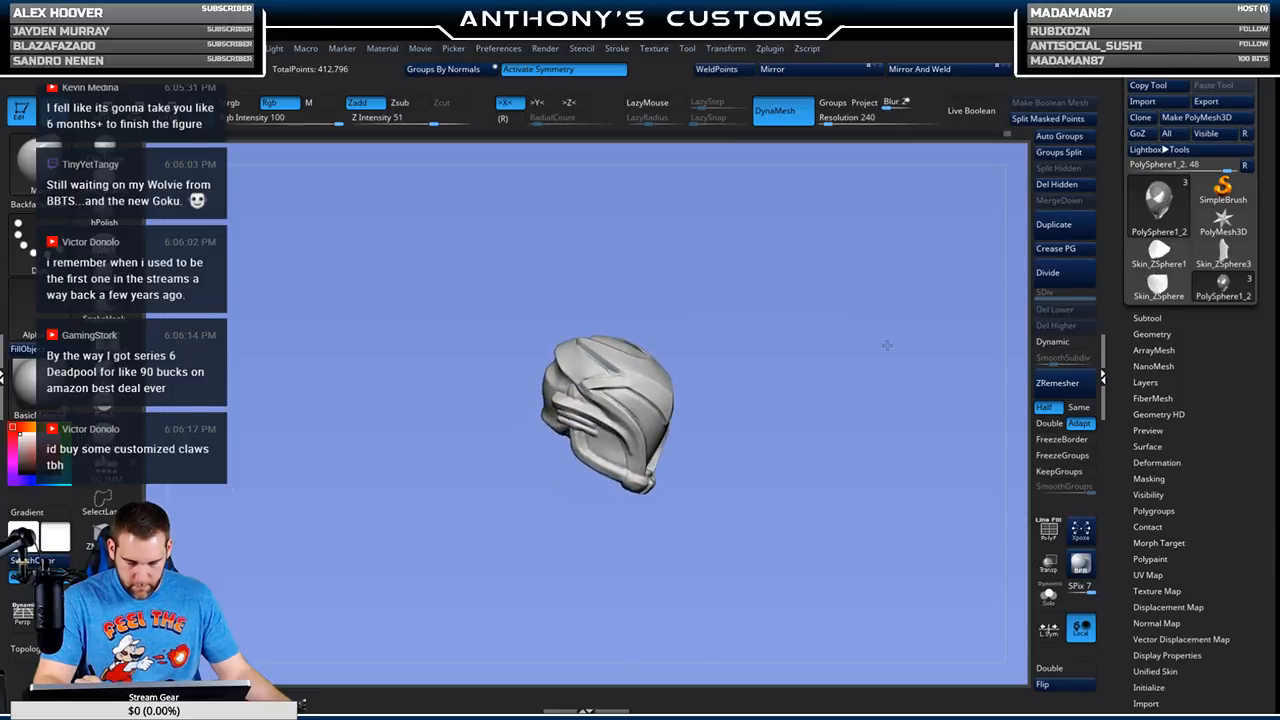
right_drag(886, 345, 792, 351)
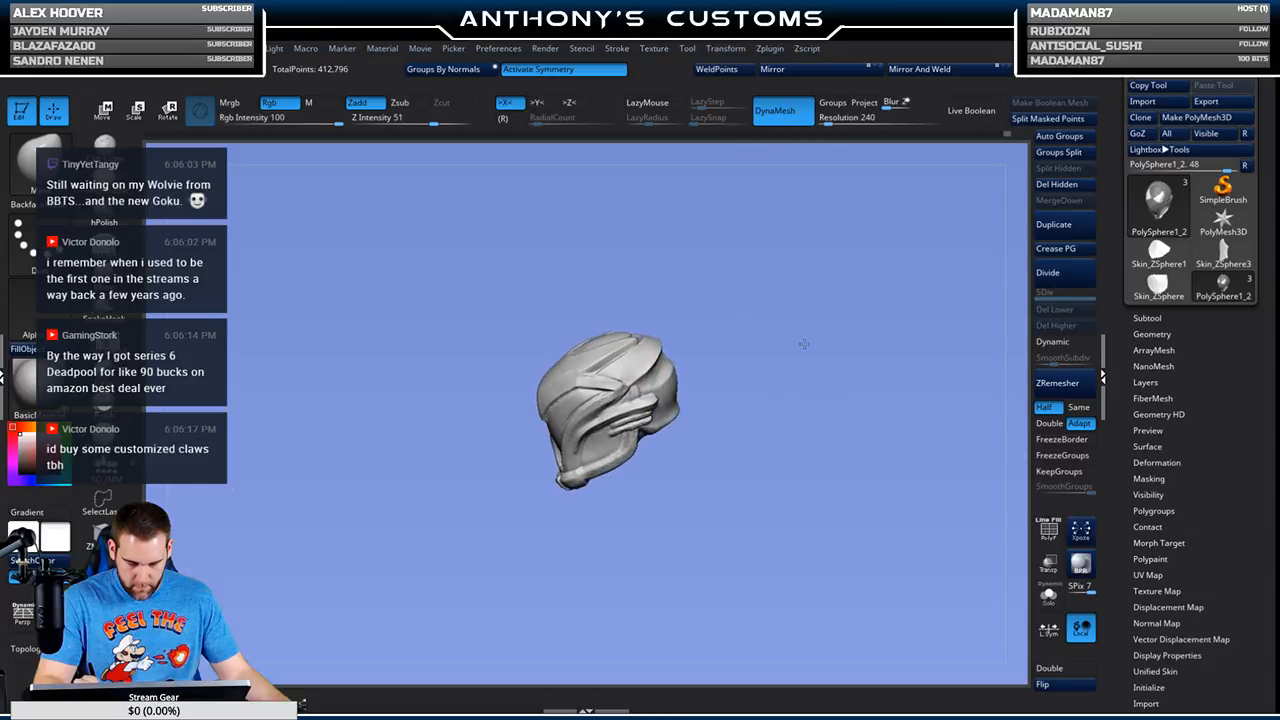
alt+right_drag(804, 247, 810, 400)
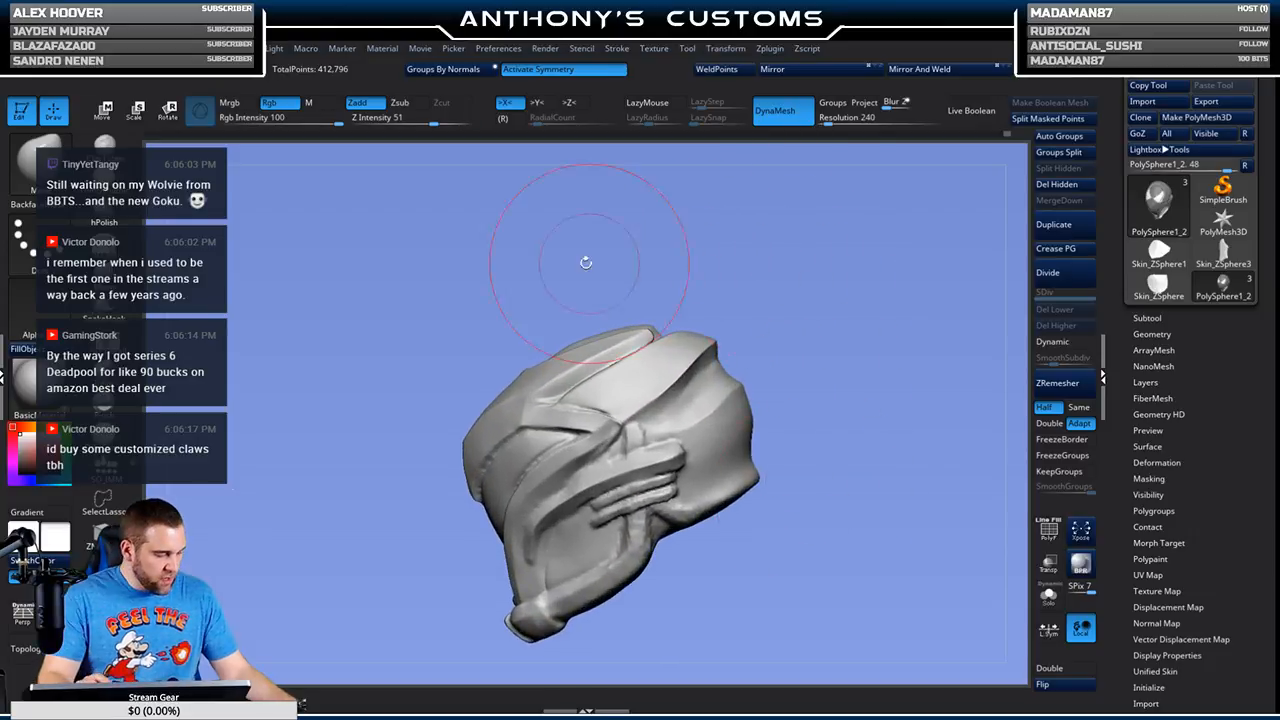
Step: Sharpen the creases where the brow band meets the crown ridge with a small SO_Detail brush
right_click(188, 276)
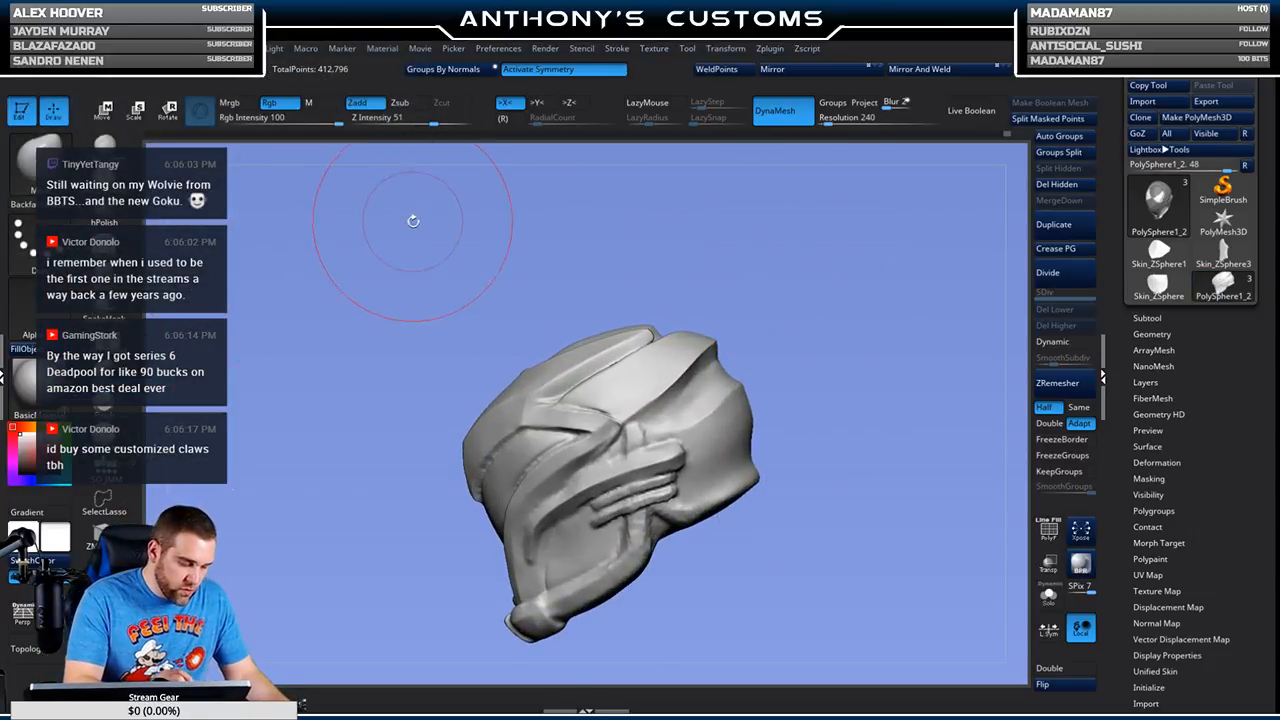
right_click(416, 225)
drag(416, 225, 392, 225)
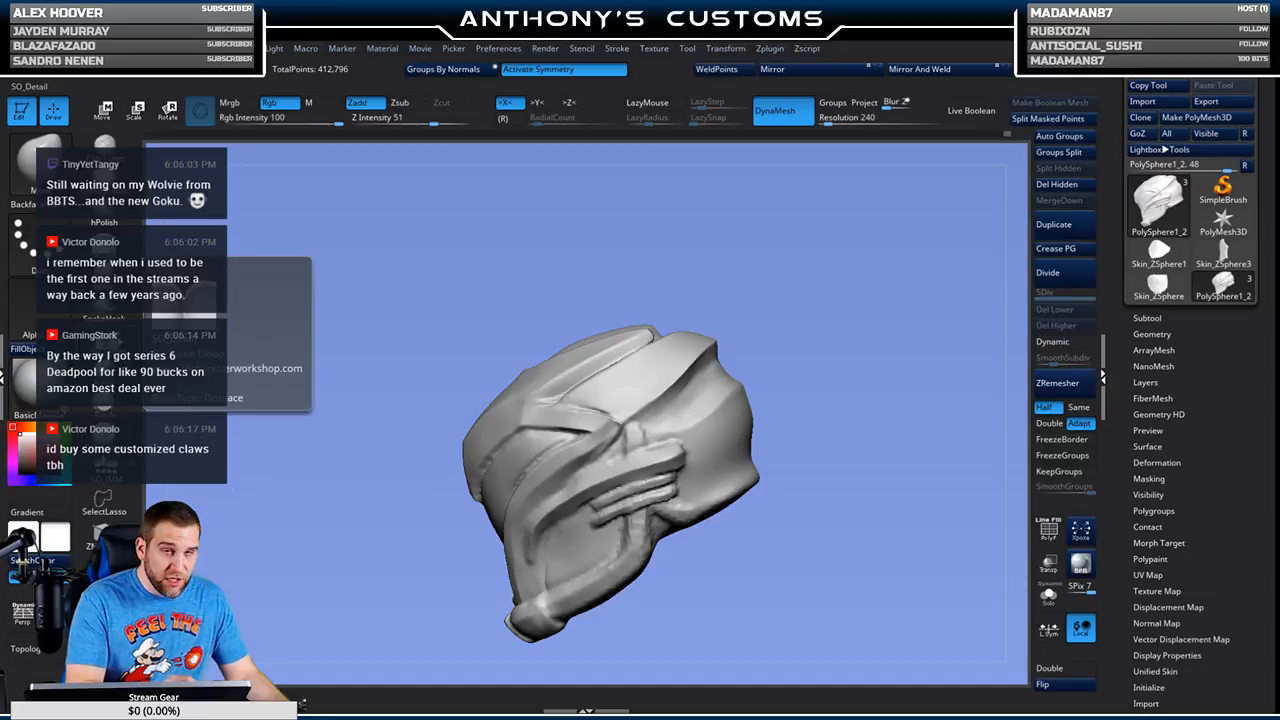
click(106, 345)
mouse_move(838, 290)
alt+mouse_down()
mouse_move(863, 289)
mouse_move(822, 281)
mouse_move(794, 229)
mouse_move(706, 253)
alt+mouse_up()
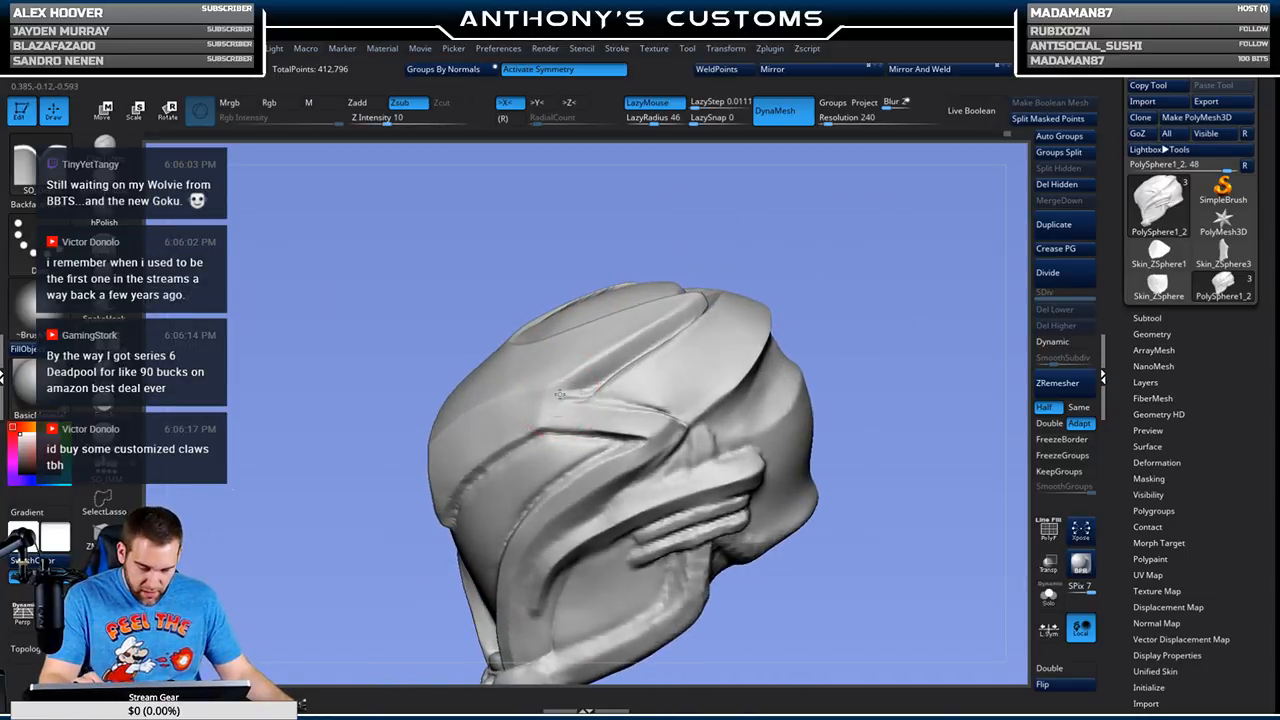
key(space)
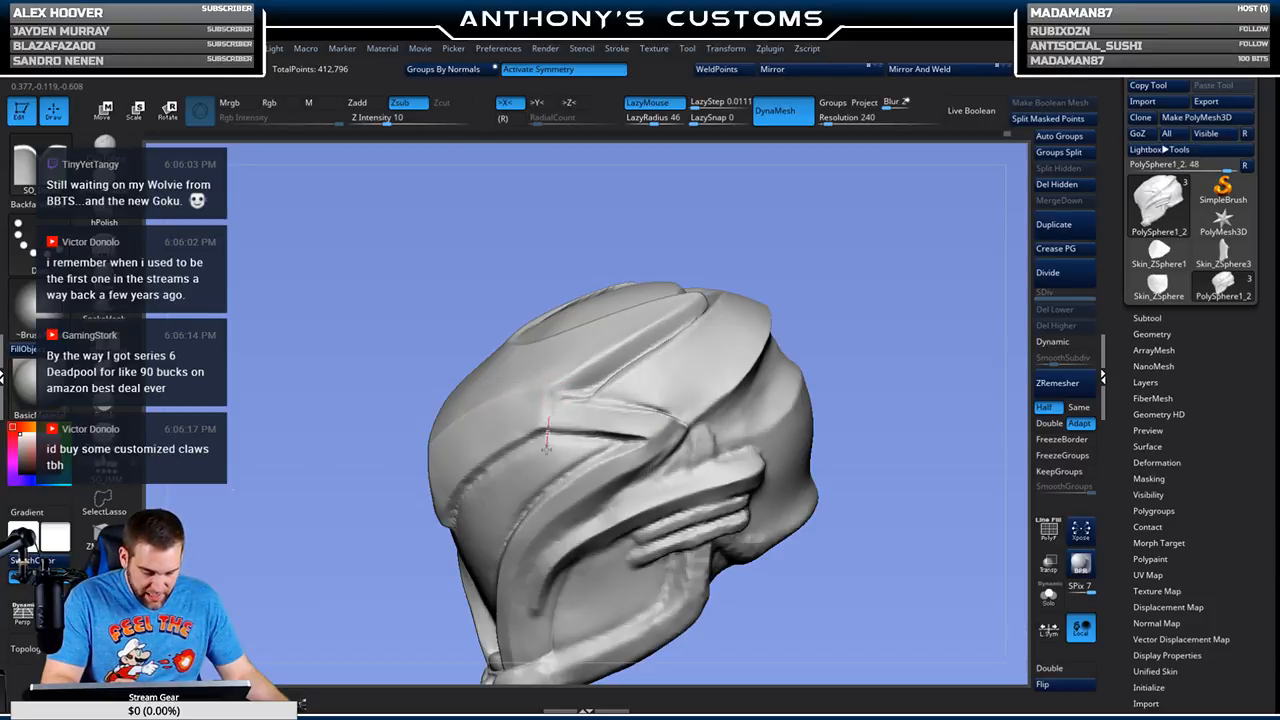
right_drag(546, 455, 556, 405)
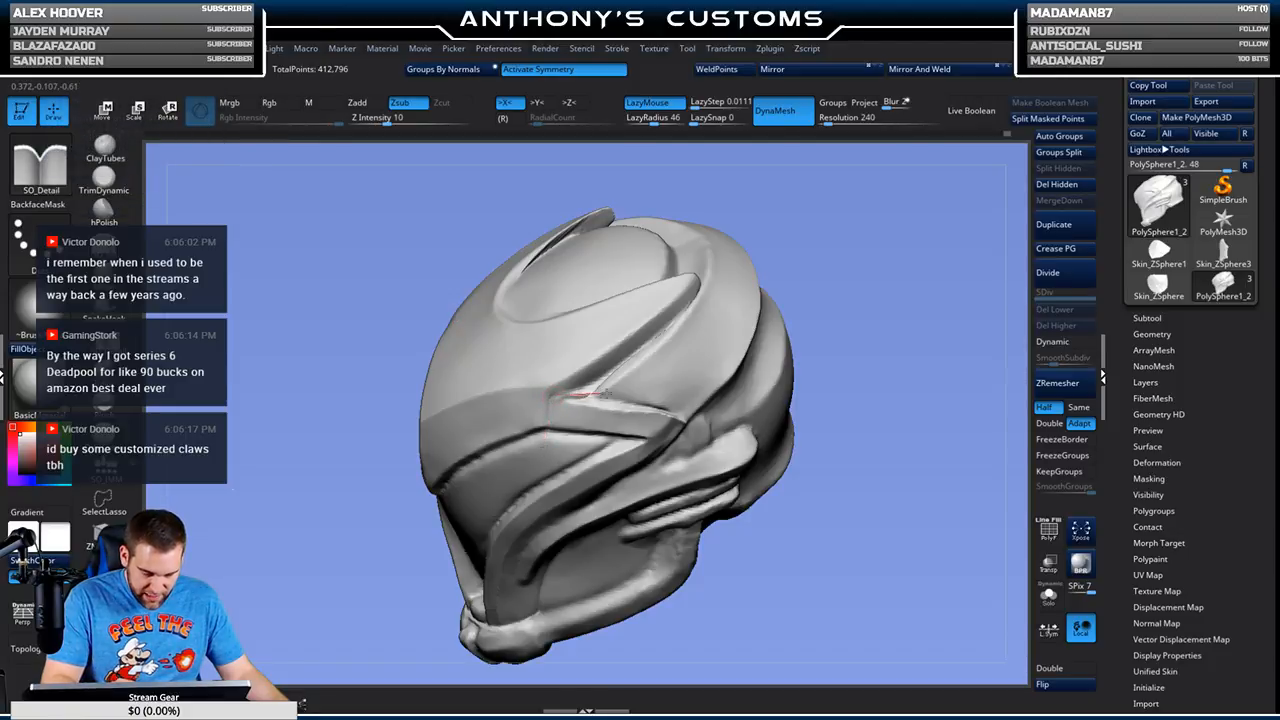
mouse_move(874, 294)
mouse_down()
mouse_move(903, 257)
mouse_move(765, 331)
mouse_move(816, 349)
mouse_move(781, 334)
mouse_move(863, 312)
mouse_move(857, 302)
mouse_move(796, 342)
mouse_move(817, 322)
mouse_move(869, 318)
mouse_move(799, 326)
mouse_move(778, 291)
mouse_move(797, 263)
mouse_move(494, 239)
mouse_move(763, 297)
mouse_up()
Step: Return to the Move brush at a small draw size and refine the front edge of the brow
key(ctrl)
key(v)
key(space)
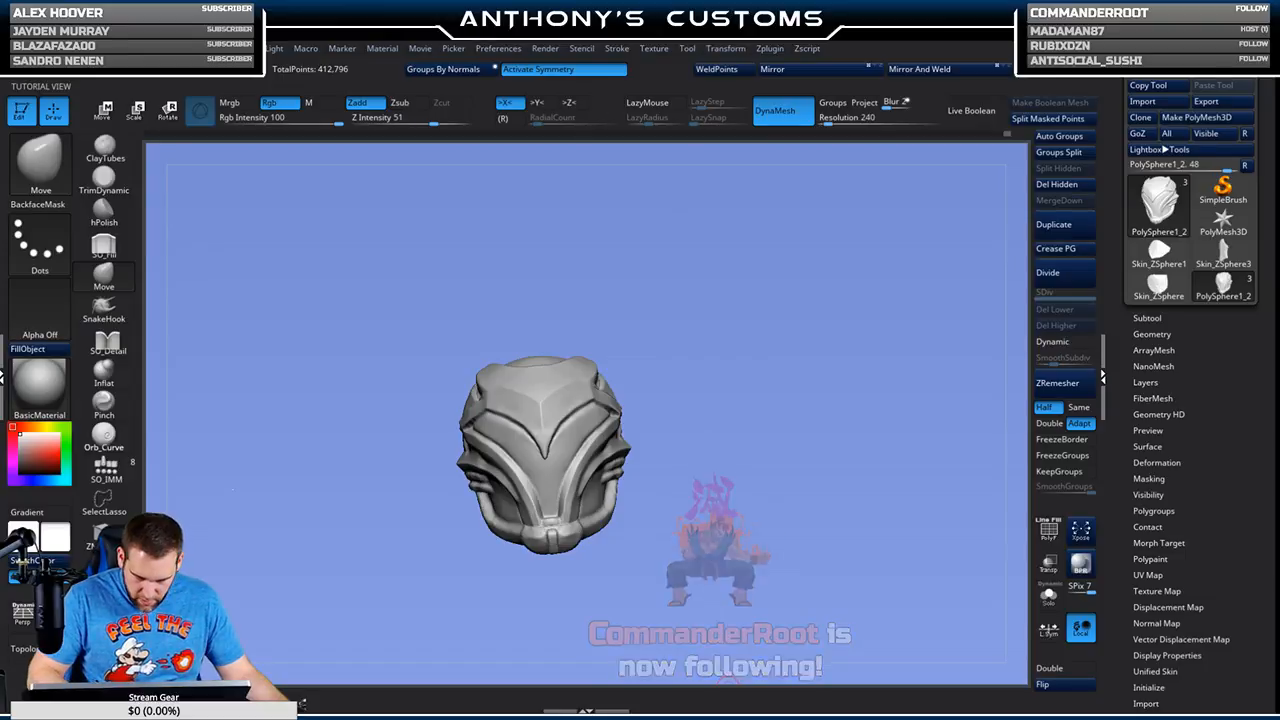
drag(817, 406, 784, 282)
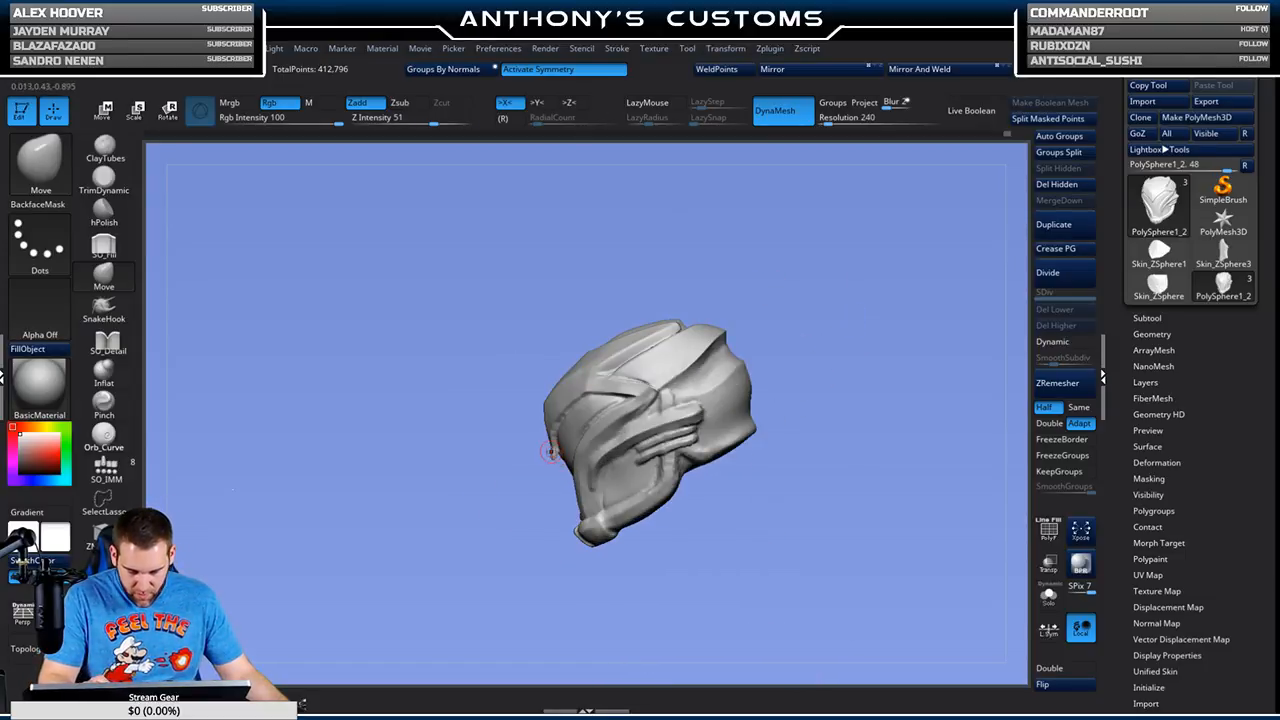
mouse_move(848, 290)
mouse_down()
mouse_move(869, 357)
mouse_move(908, 348)
mouse_up()
key(ctrl)
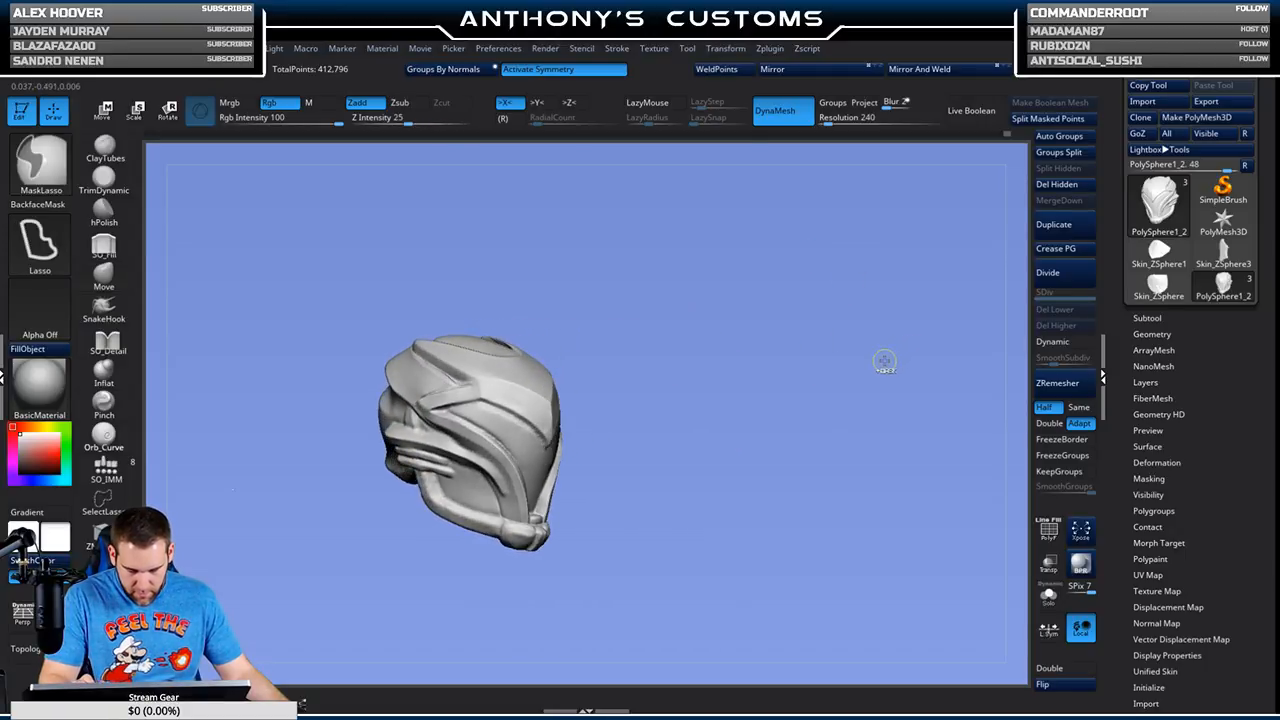
Step: Refine the ridges around the side vents and jaw from beneath the helmet with the Move brush
mouse_move(874, 366)
mouse_down()
mouse_move(816, 366)
mouse_move(839, 311)
mouse_move(786, 280)
mouse_move(807, 261)
mouse_up()
alt+drag(822, 305, 808, 415)
alt+drag(460, 472, 384, 566)
drag(765, 240, 752, 214)
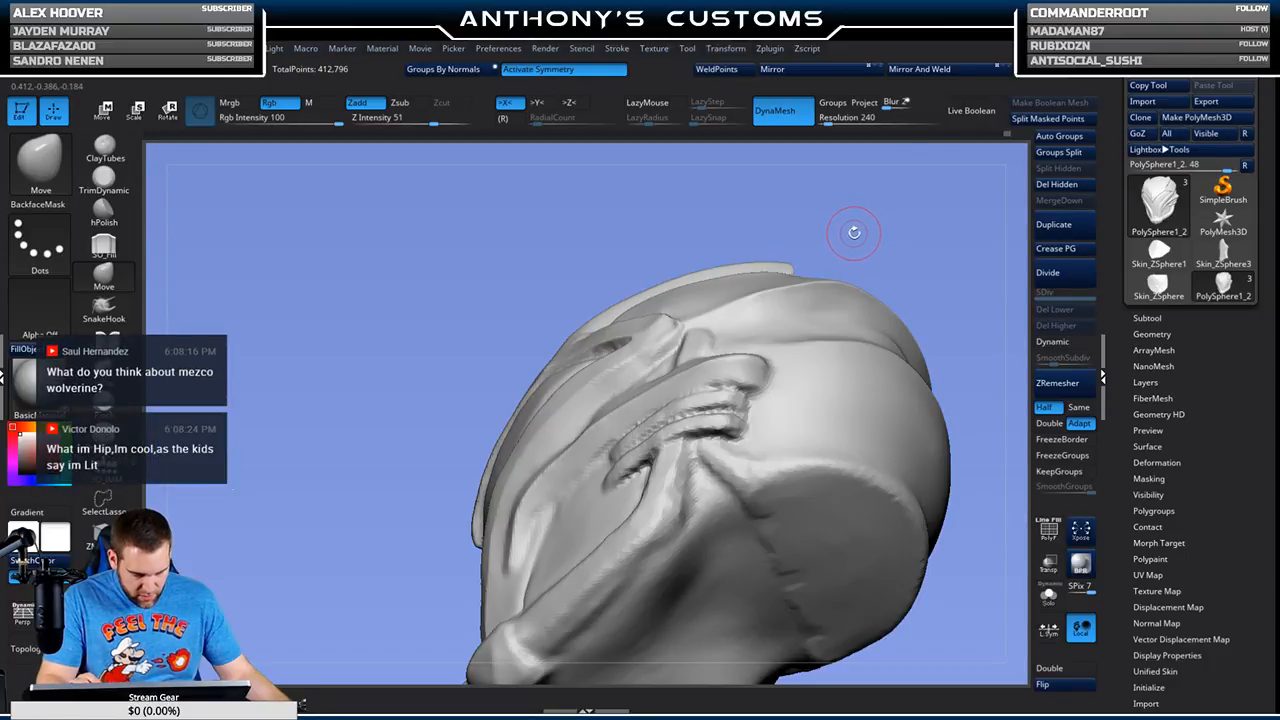
mouse_move(860, 240)
shift+mouse_down()
mouse_move(910, 305)
mouse_move(877, 295)
shift+mouse_up()
alt+drag(803, 331, 886, 291)
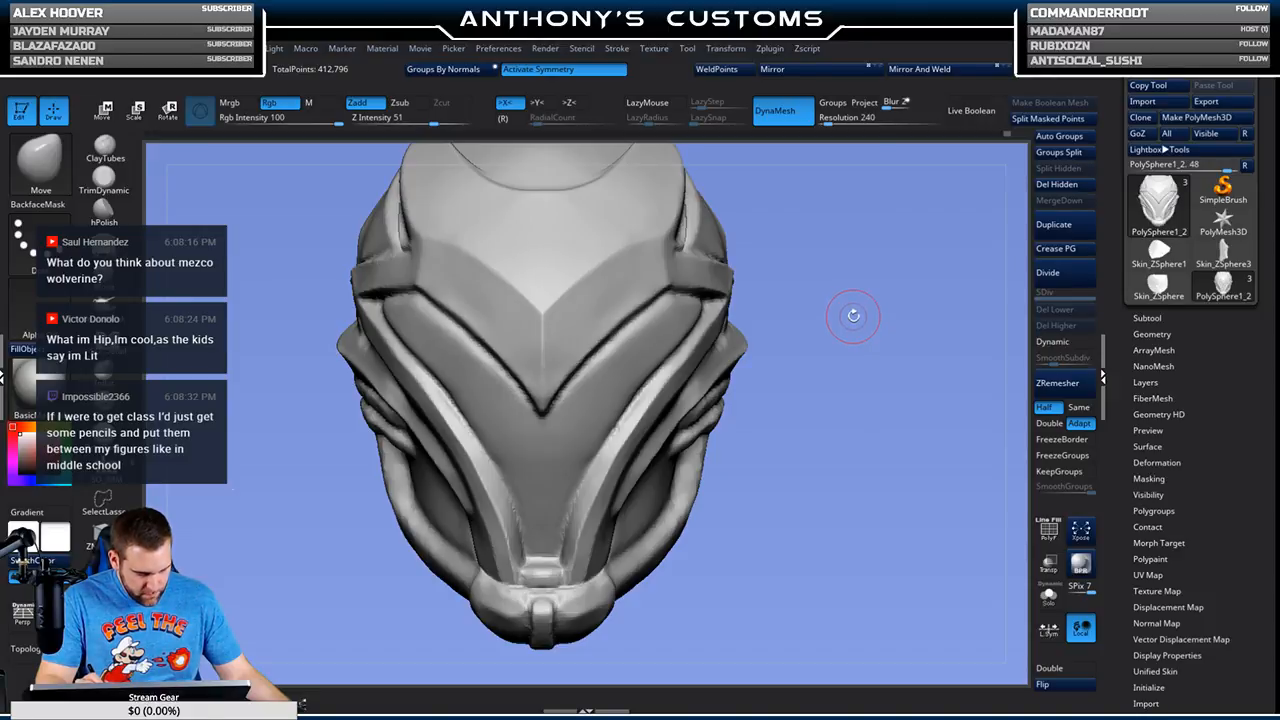
Step: Adjust the cheek recess and the ends of the vent ridges on the helmet's side
drag(854, 331, 947, 393)
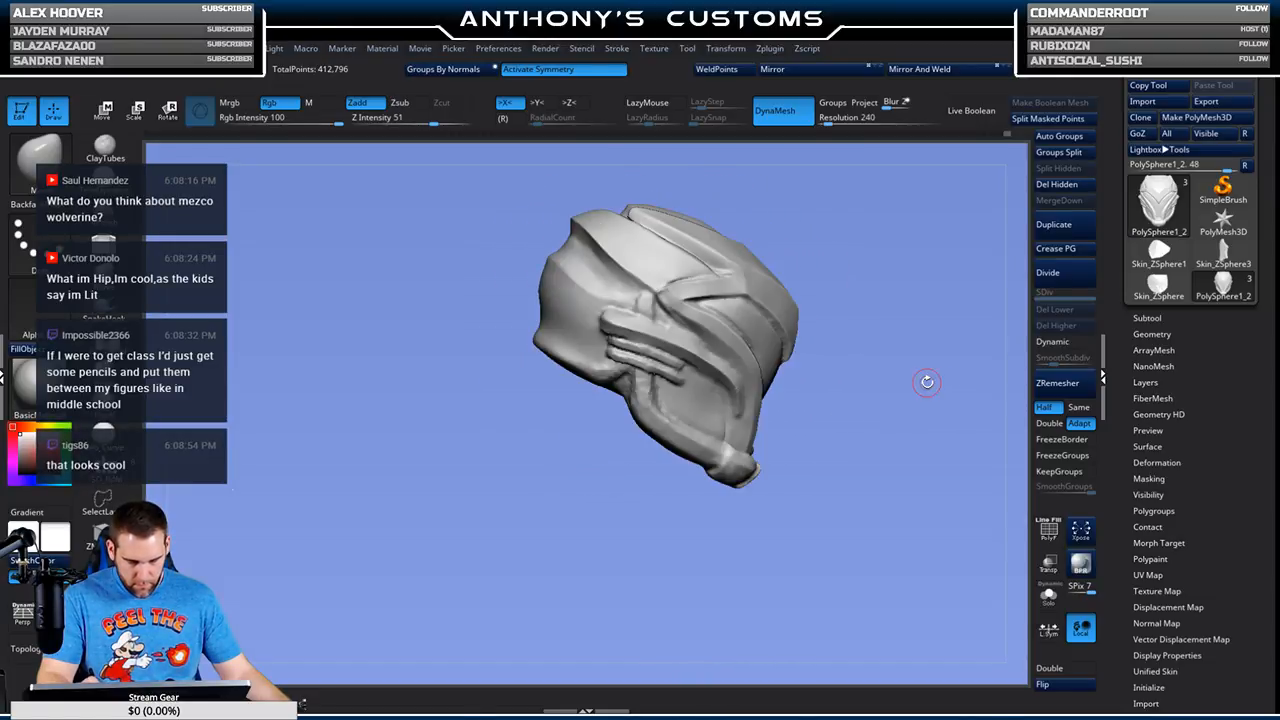
mouse_move(868, 388)
mouse_down()
mouse_move(934, 389)
mouse_move(875, 394)
mouse_move(886, 393)
mouse_up()
drag(807, 340, 826, 316)
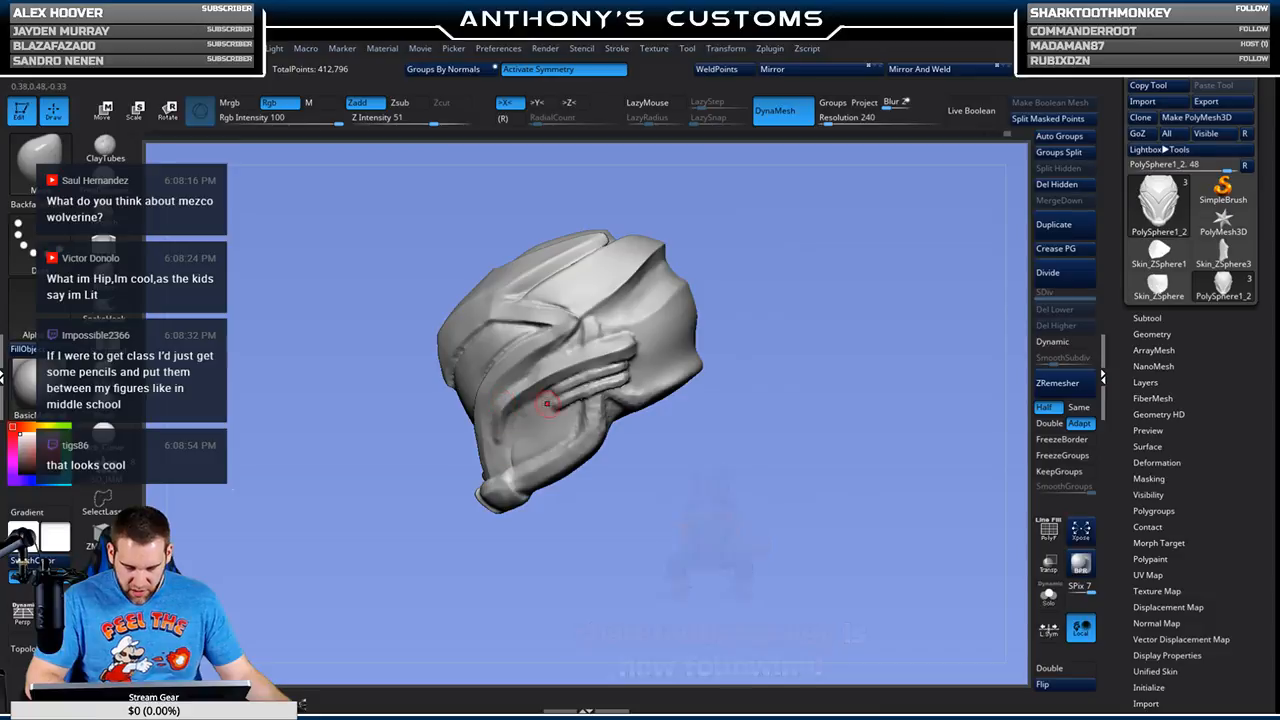
mouse_move(713, 459)
mouse_down()
mouse_move(833, 428)
mouse_move(764, 433)
mouse_move(803, 403)
mouse_move(766, 420)
mouse_move(769, 409)
mouse_move(785, 516)
mouse_move(677, 286)
mouse_move(770, 360)
mouse_move(808, 503)
mouse_up()
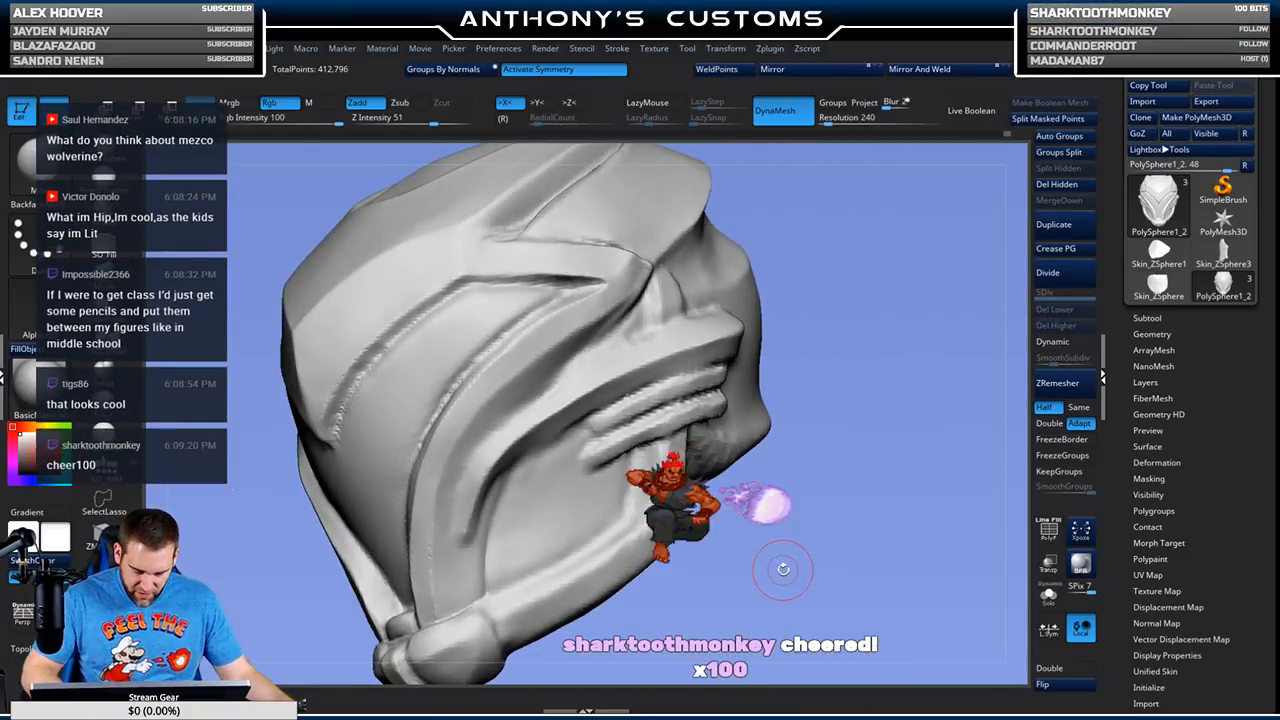
shift+drag(789, 547, 831, 463)
Step: Show the subtool list and change the helmet's display colour to a darker grey
click(1156, 317)
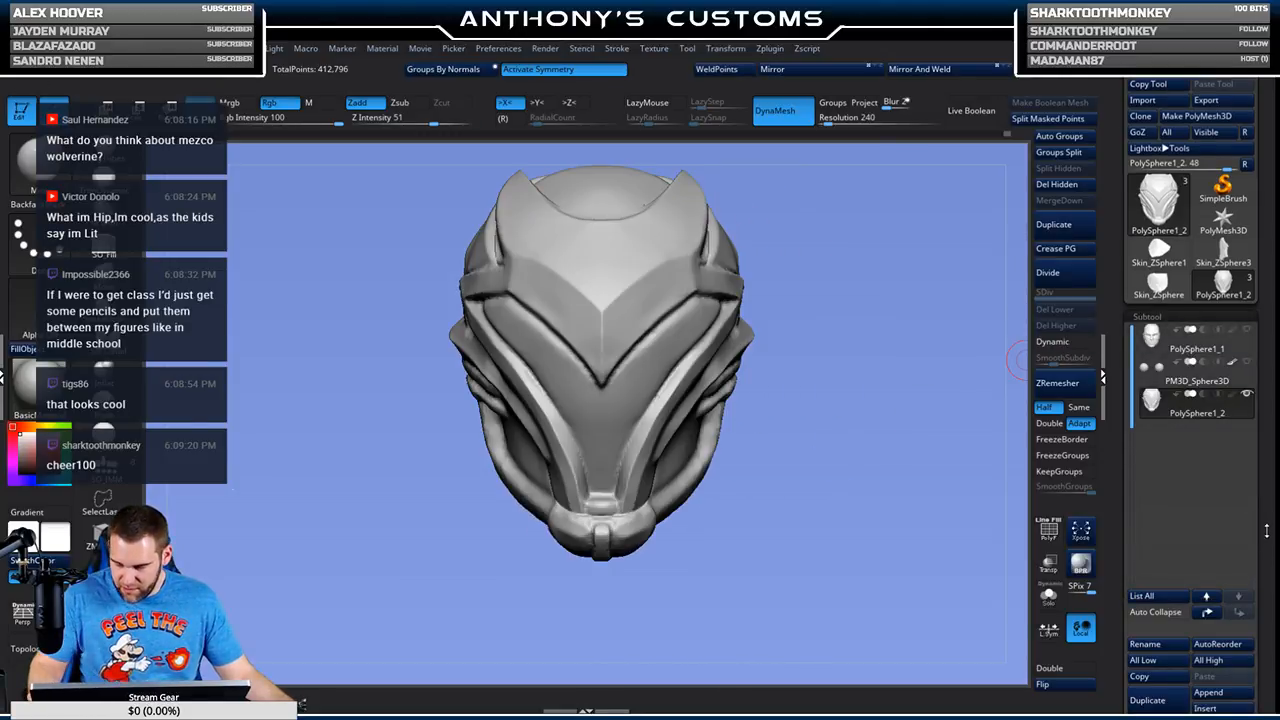
scroll(1272, 547, down, 3)
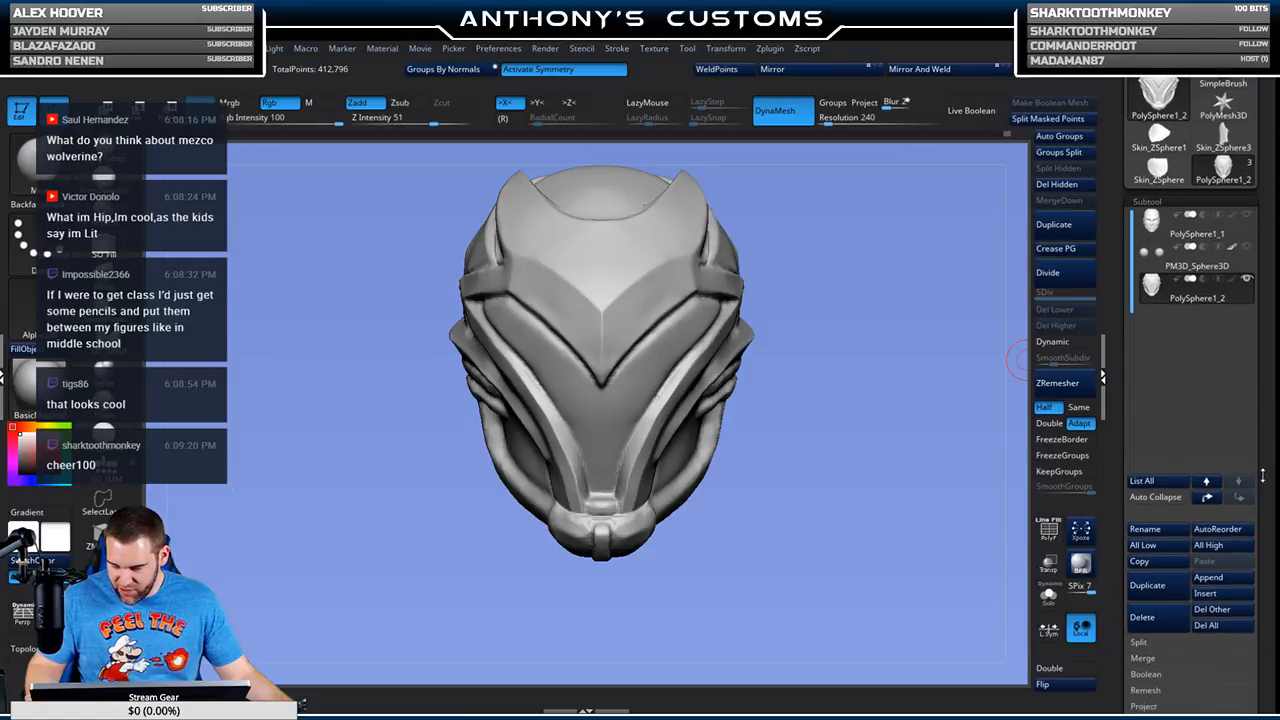
alt+drag(796, 403, 800, 420)
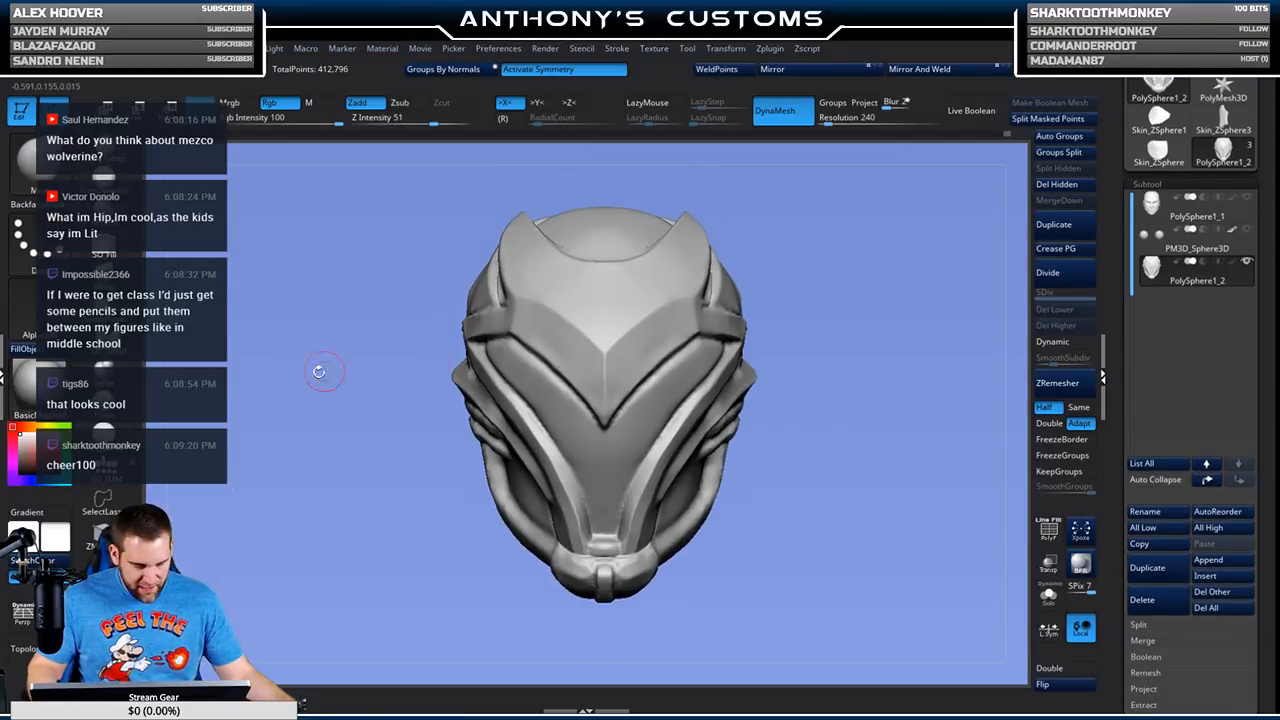
click(18, 446)
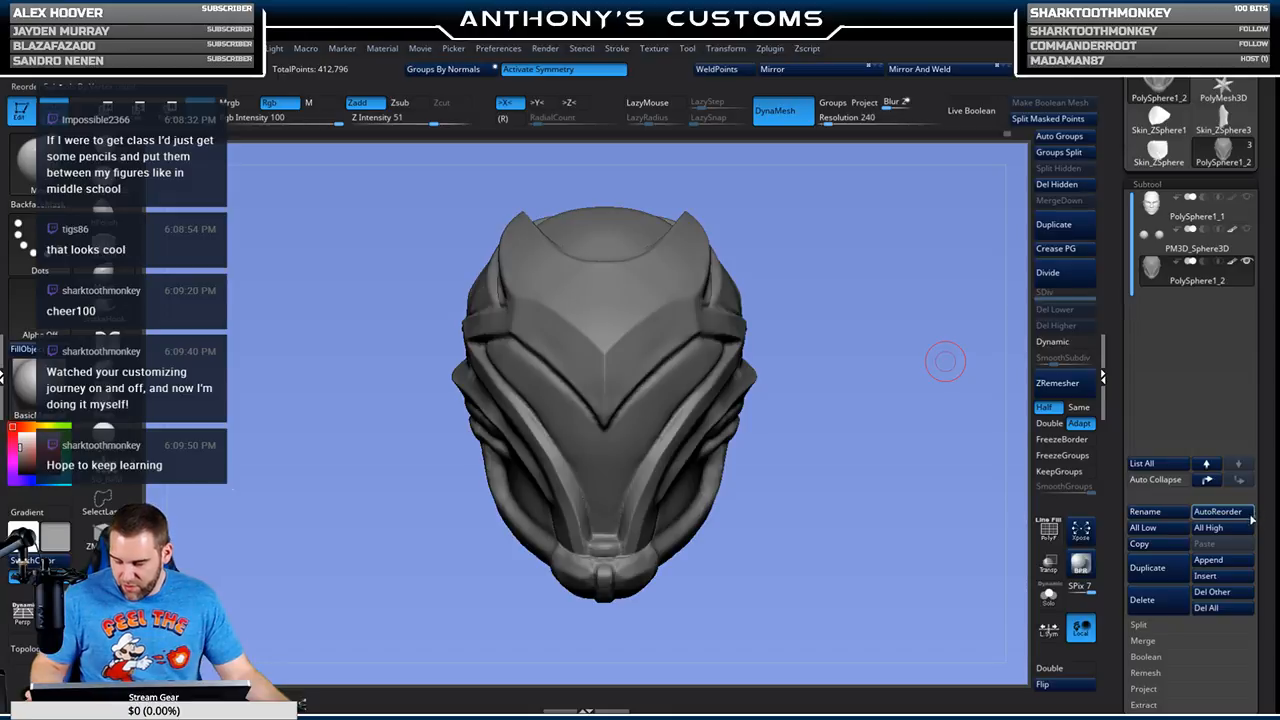
Step: Insert a ZSphere subtool below the helmet and enable Edit Topology for it
click(1218, 577)
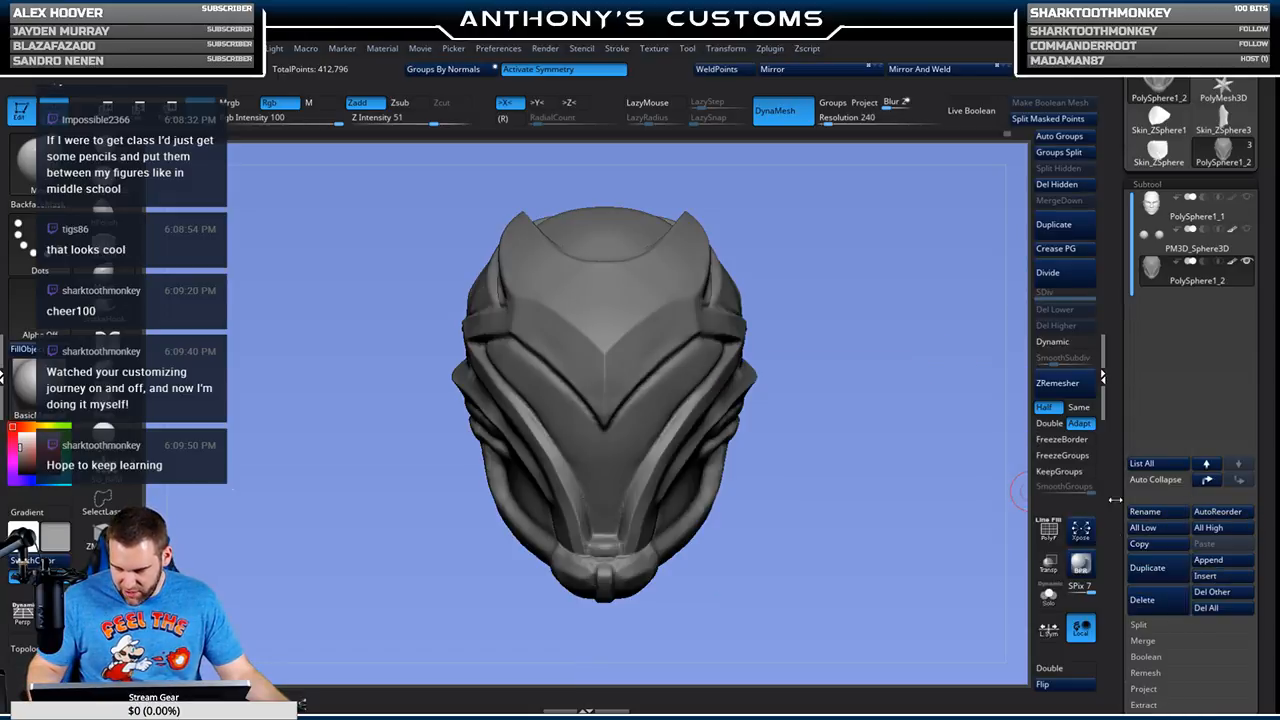
click(1216, 577)
click(1016, 490)
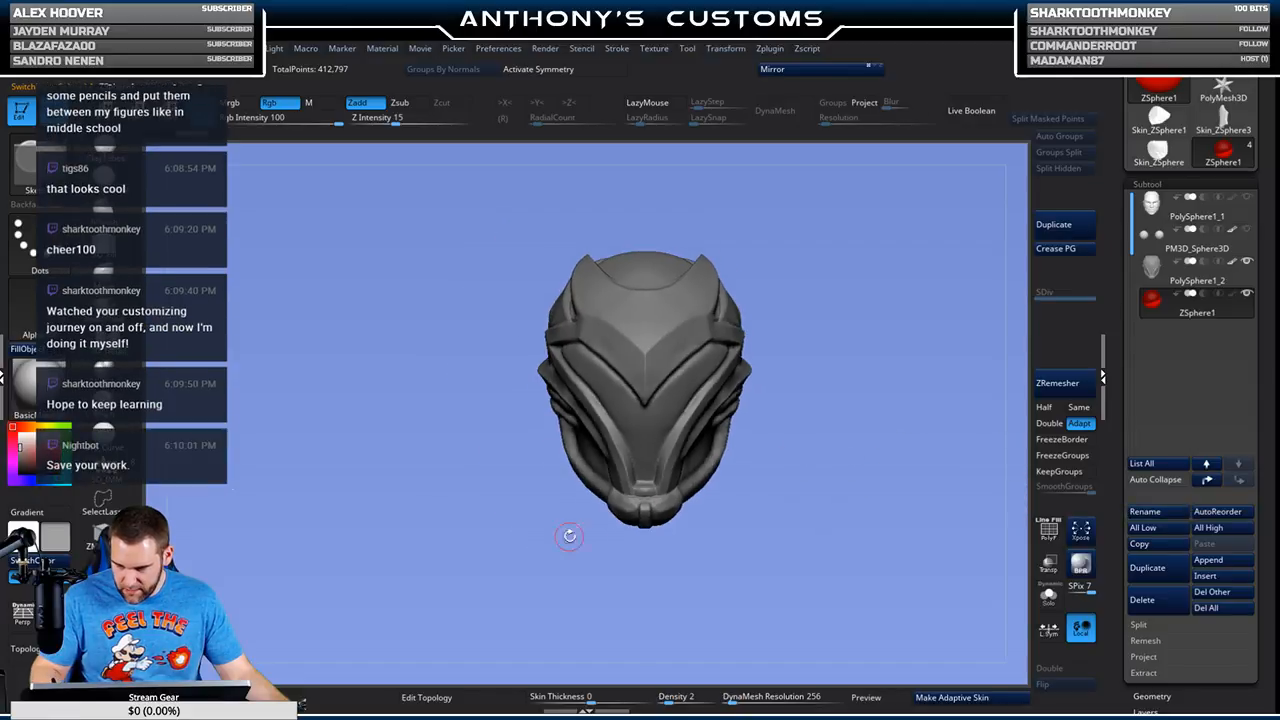
click(427, 697)
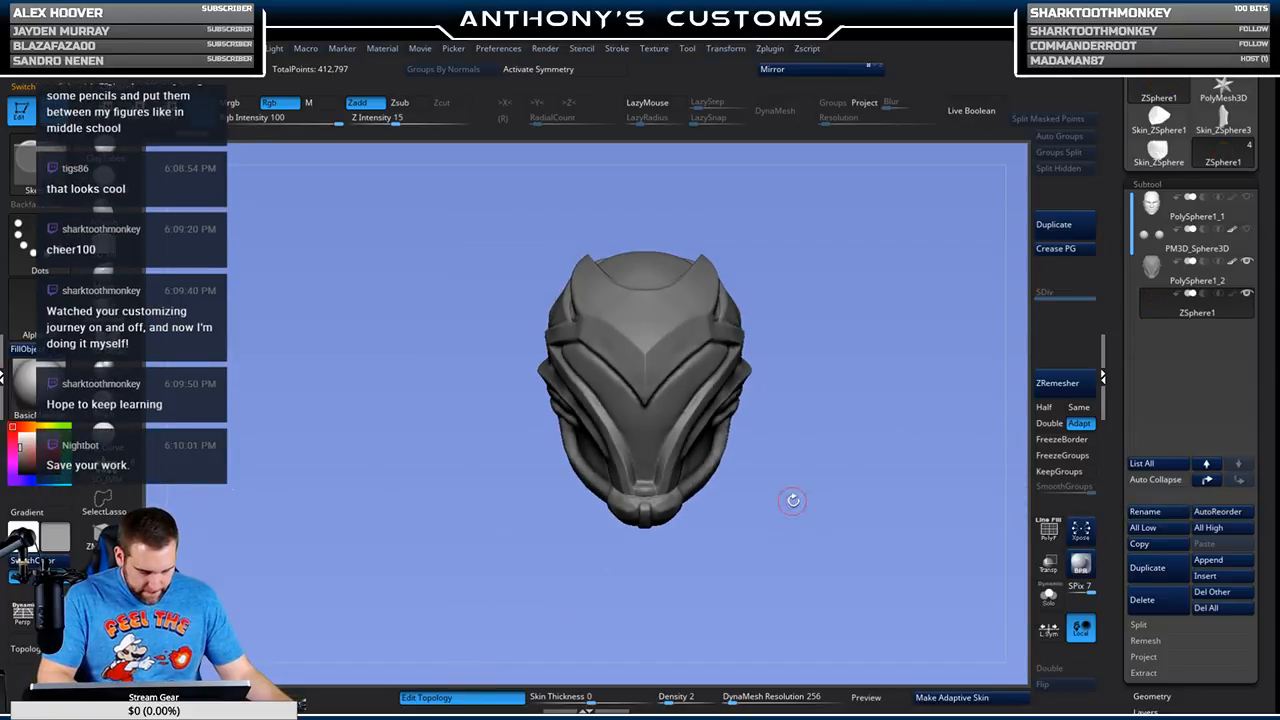
Step: Set the ZSphere's adaptive skin Density to 1 and its DynaMesh Resolution to 0
drag(700, 697, 660, 697)
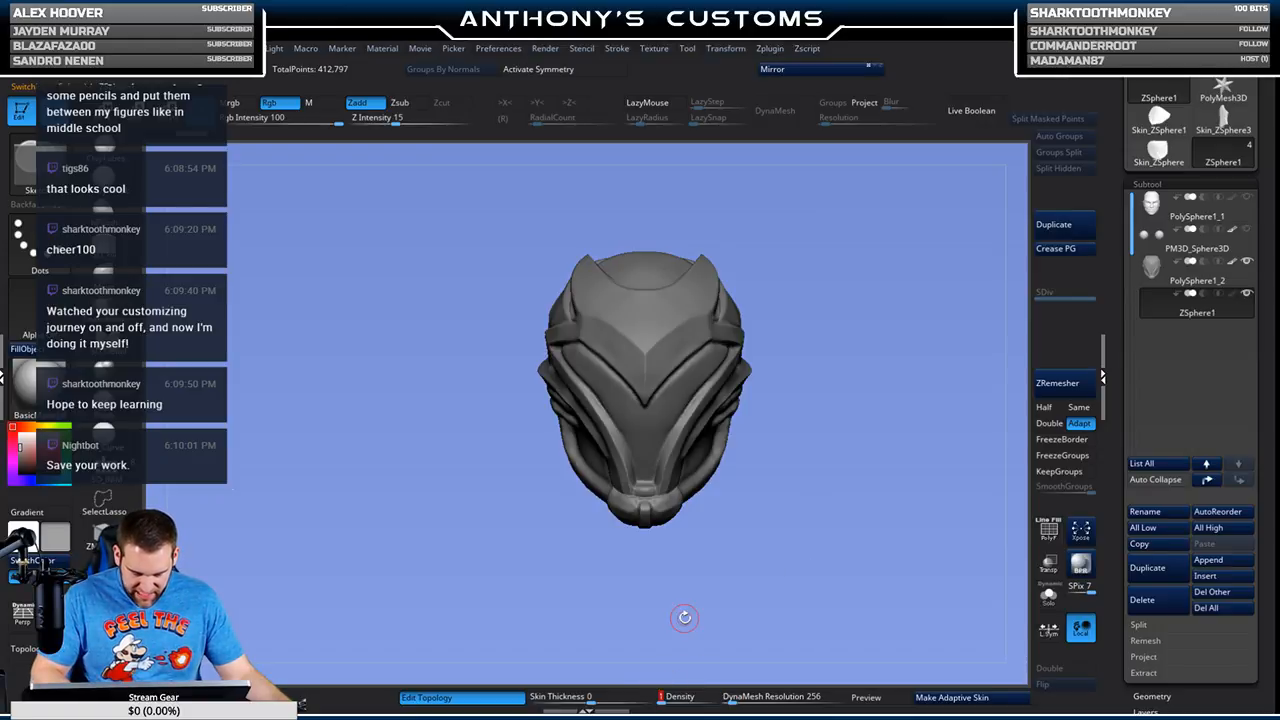
click(724, 697)
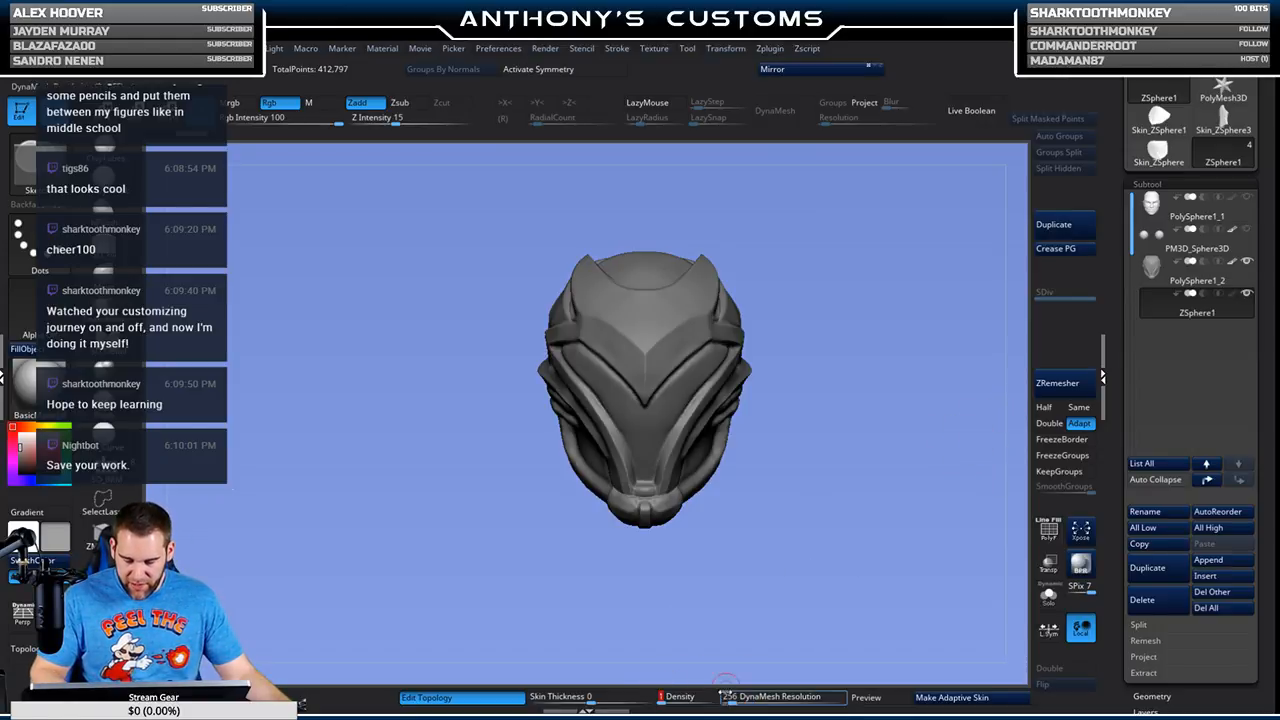
text(0)
key(Return)
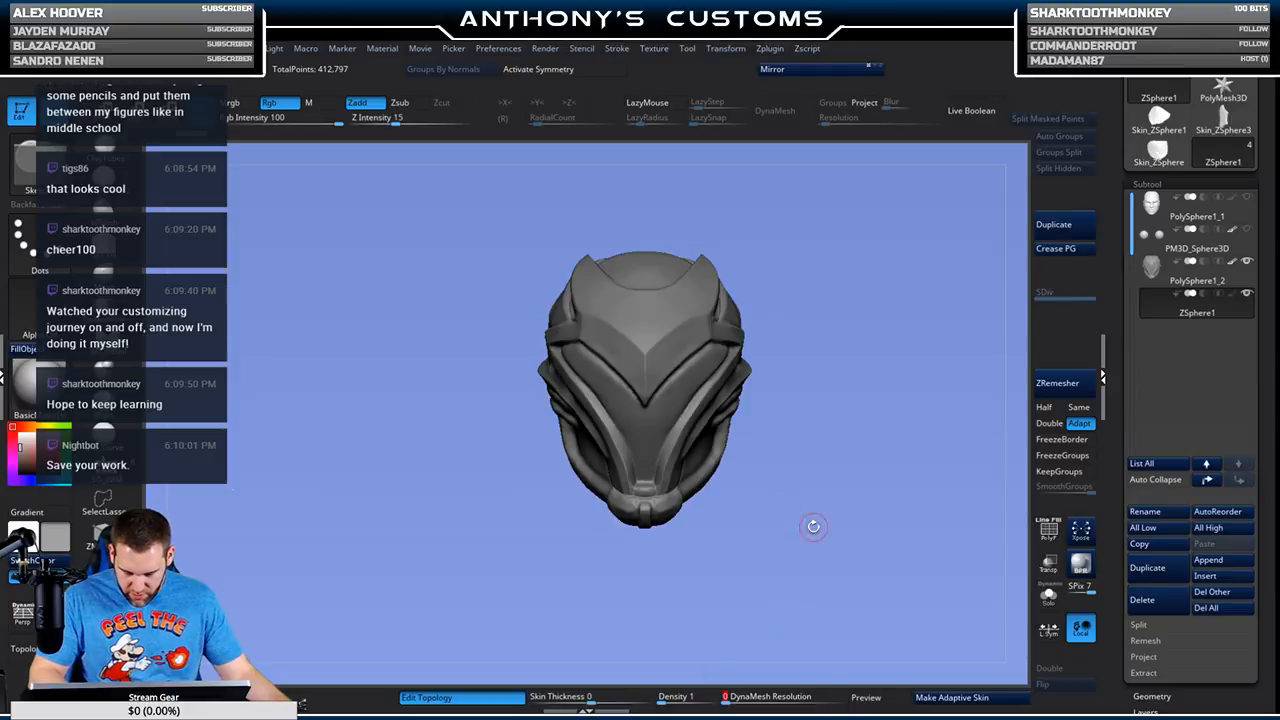
Step: Activate X-axis symmetry for the ZSphere and save the project
drag(811, 523, 862, 376)
key(x)
mouse_move(885, 427)
alt+mouse_down()
mouse_move(856, 488)
mouse_move(830, 492)
mouse_move(857, 507)
mouse_move(877, 449)
alt+mouse_up()
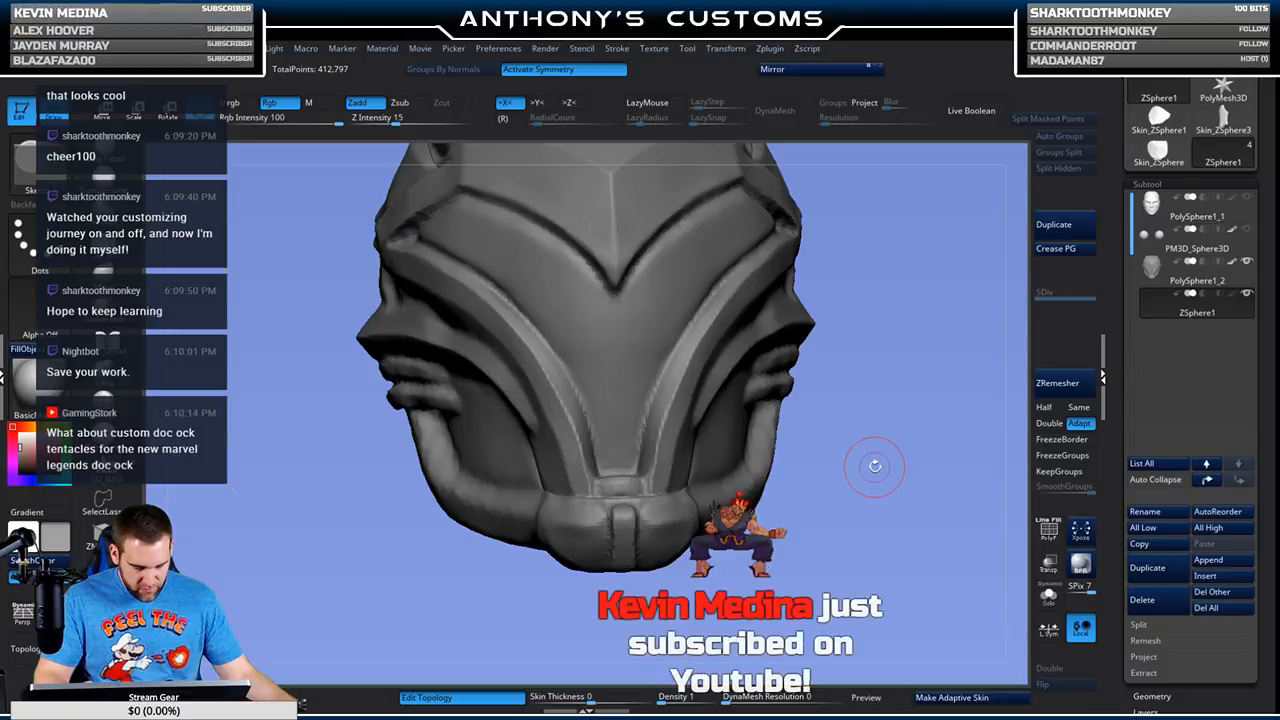
key(ctrl+s)
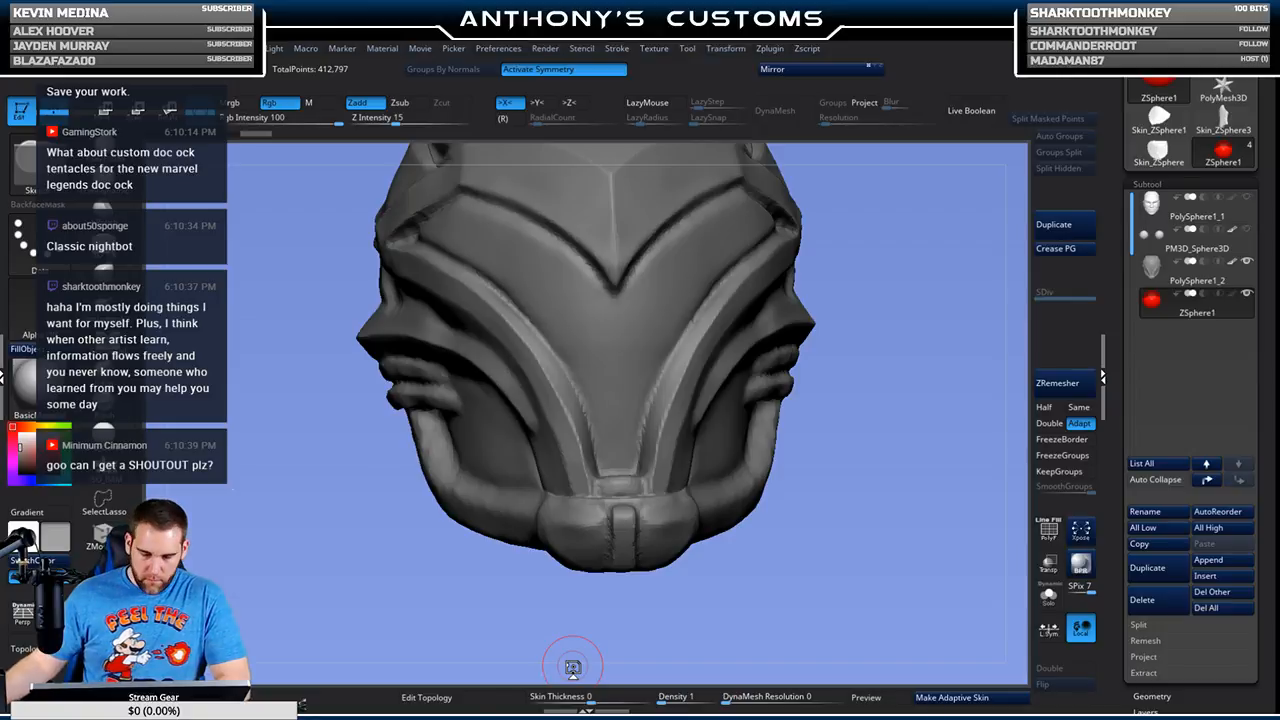
Step: Re-enable Edit Topology and place connected points down the visor's centre line from the brow's V to just above the chin piece
click(466, 696)
drag(878, 250, 886, 240)
click(594, 282)
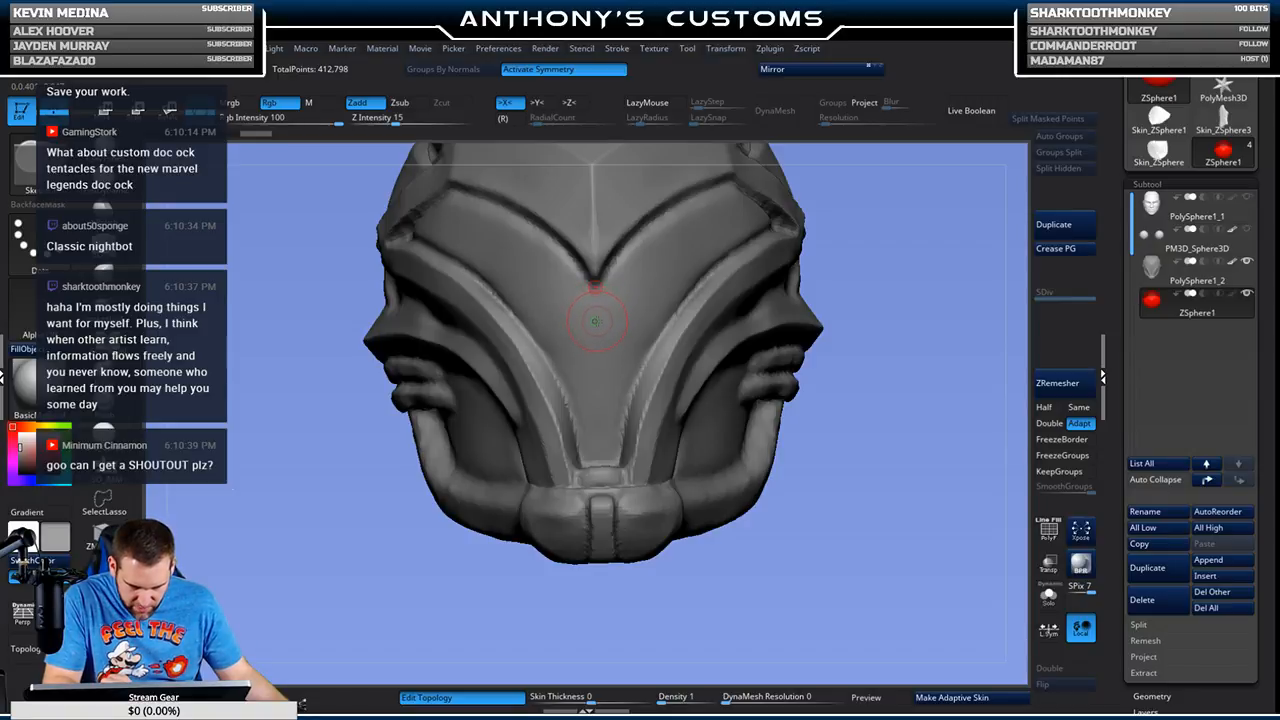
click(596, 337)
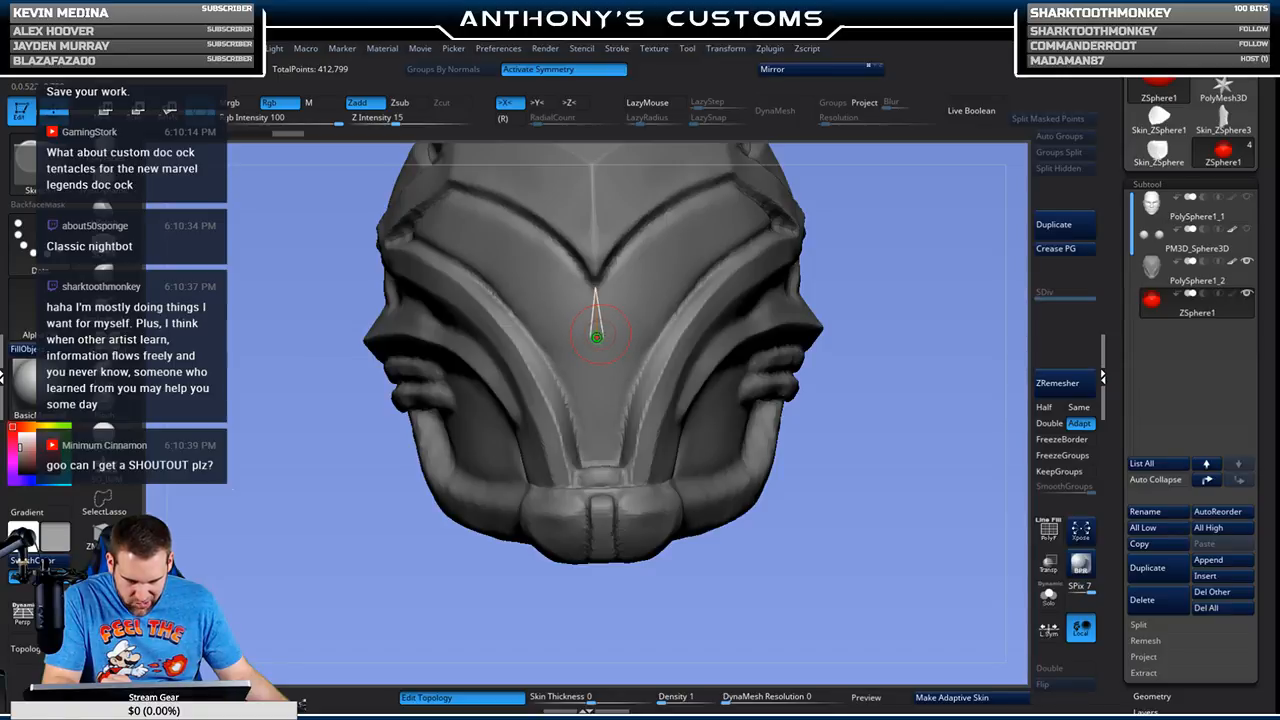
click(597, 397)
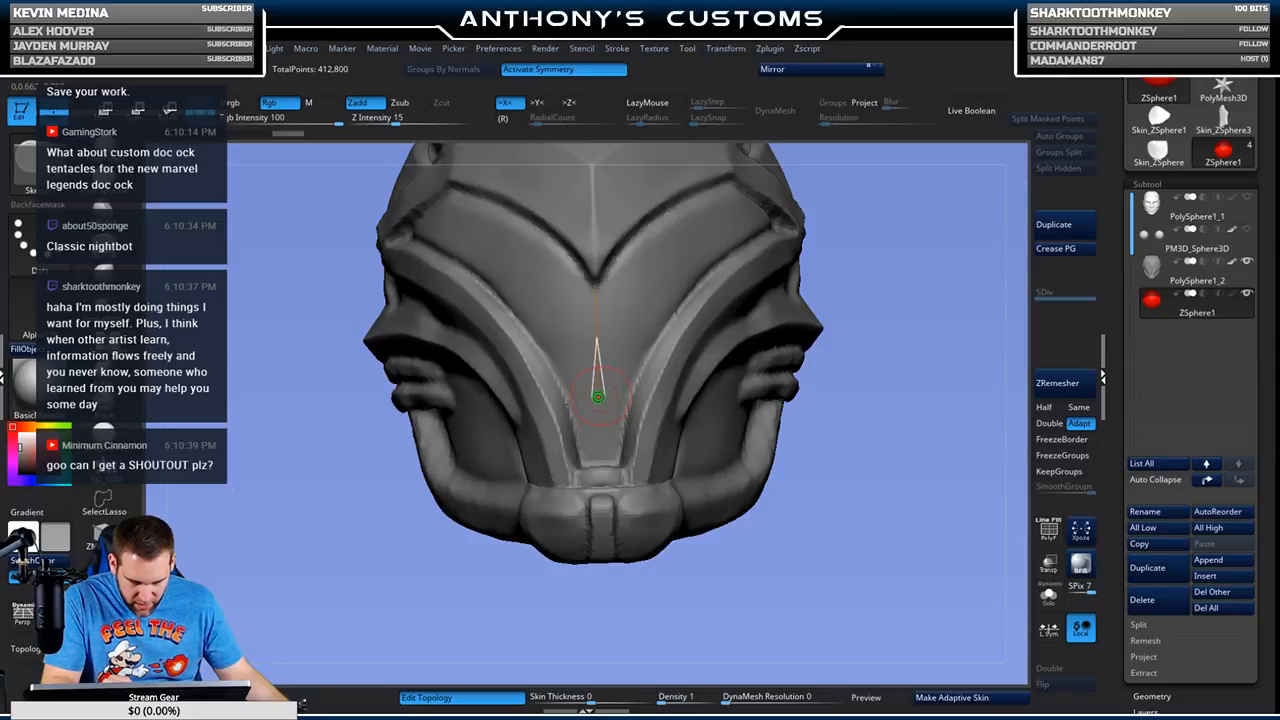
click(604, 456)
Step: Build mirrored topology faces from the visor's centre line out to its side edges, working up to the brow's V
click(616, 458)
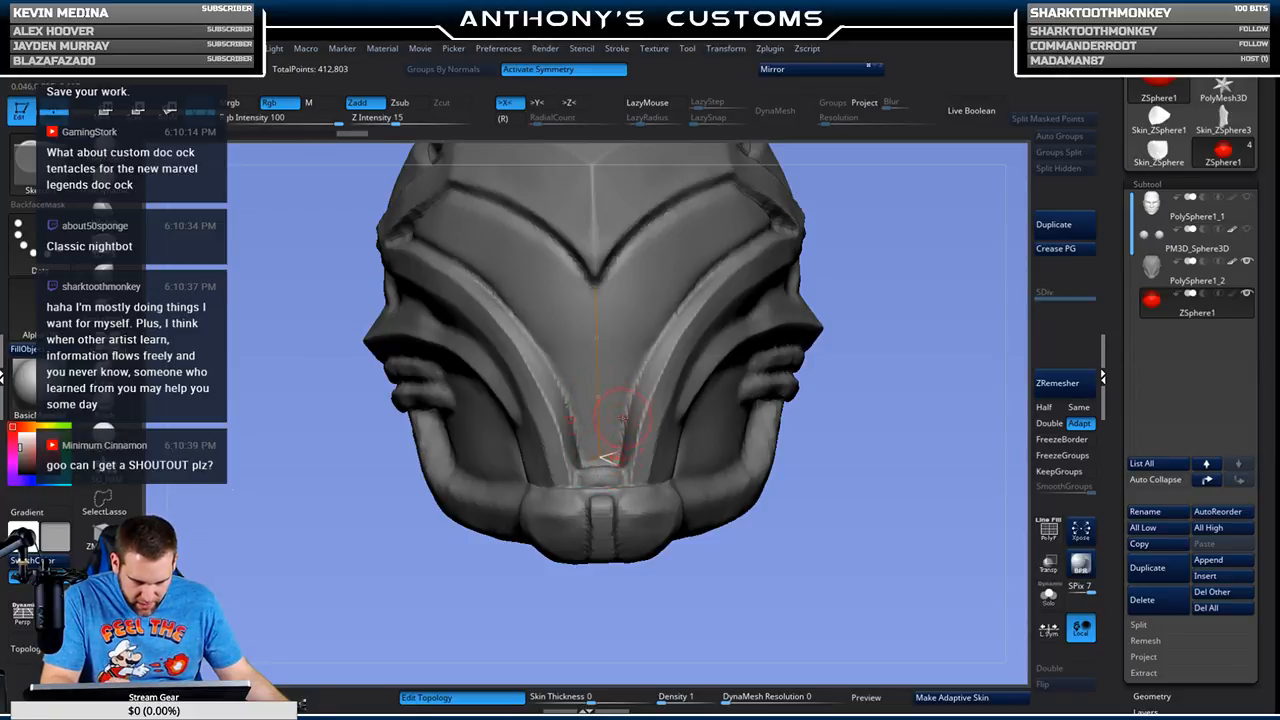
click(622, 397)
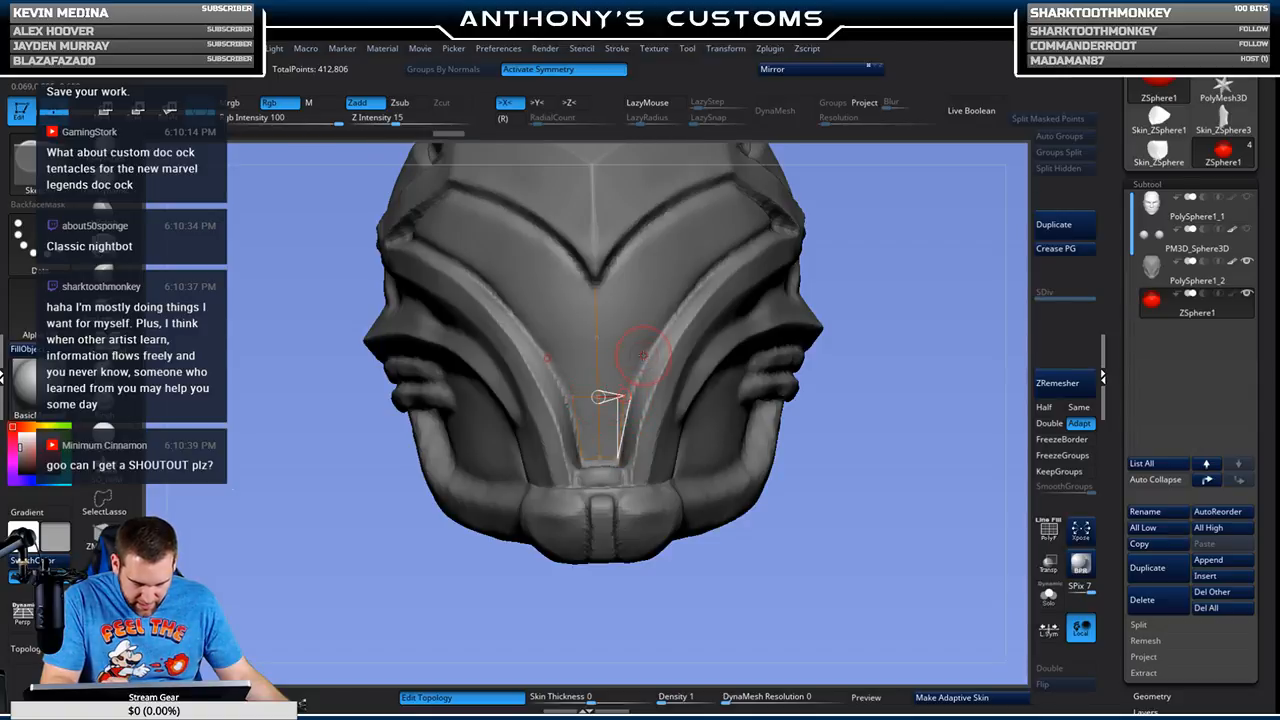
click(596, 338)
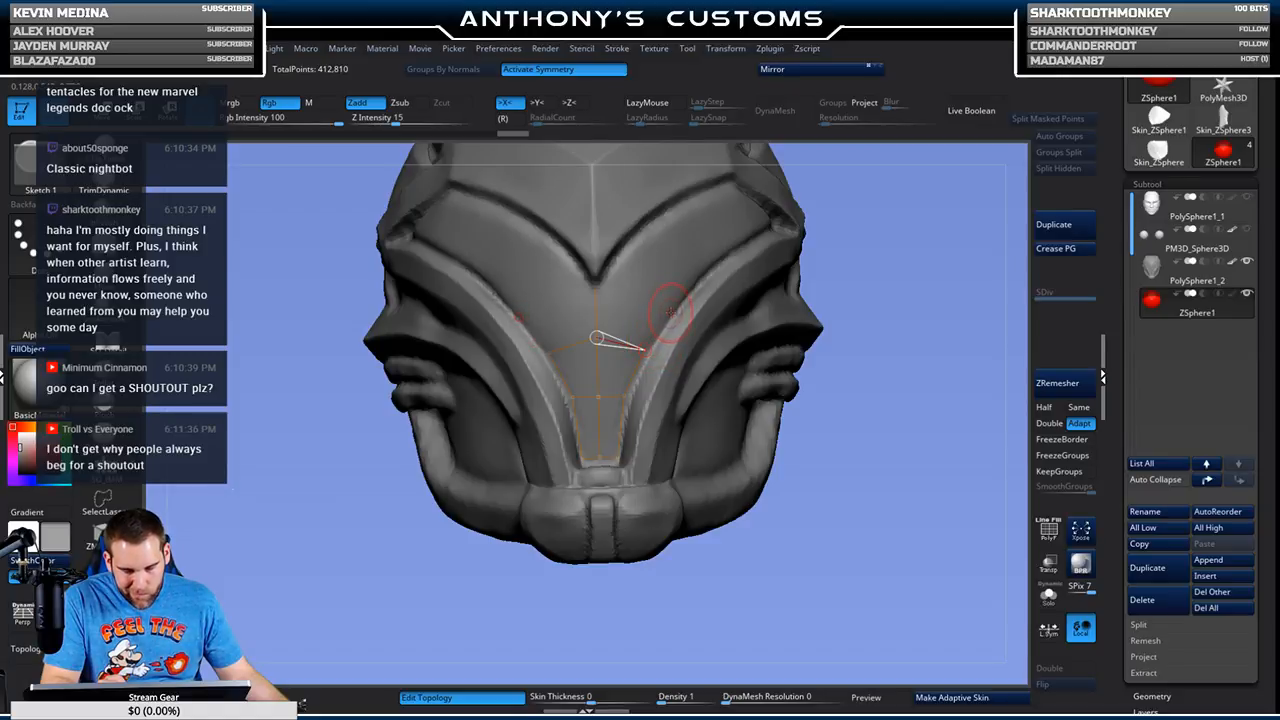
click(596, 289)
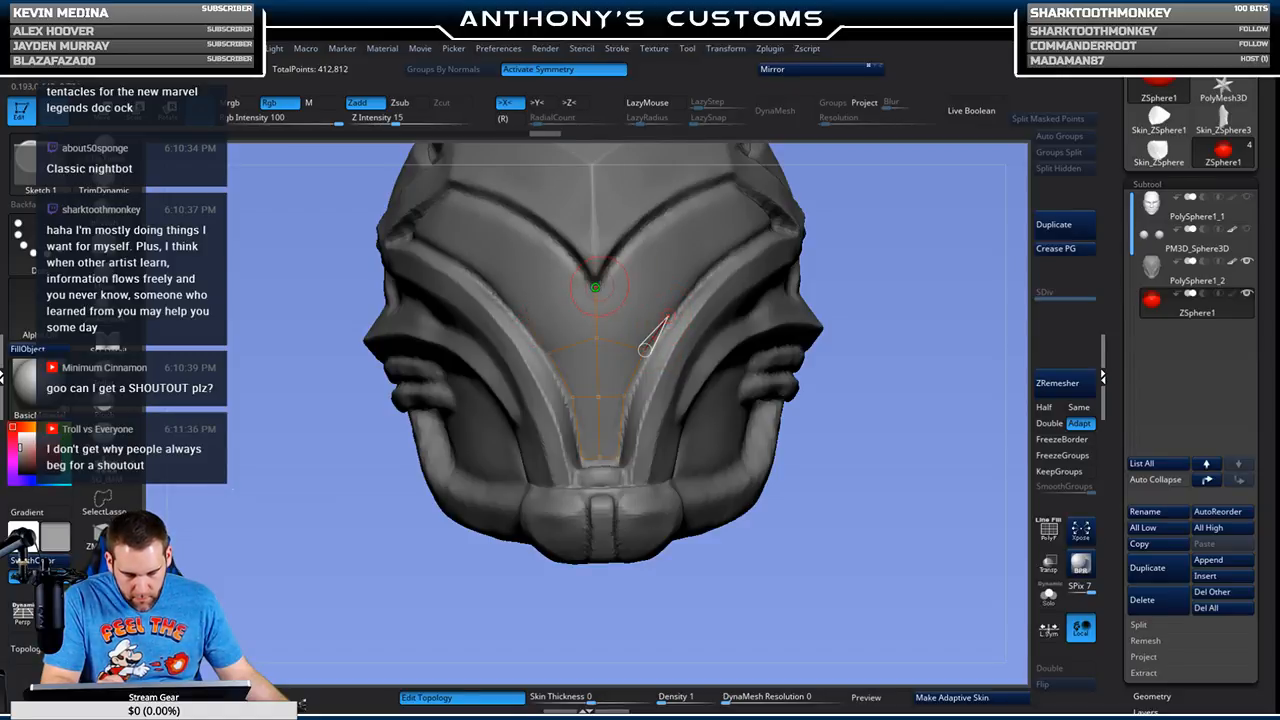
click(648, 234)
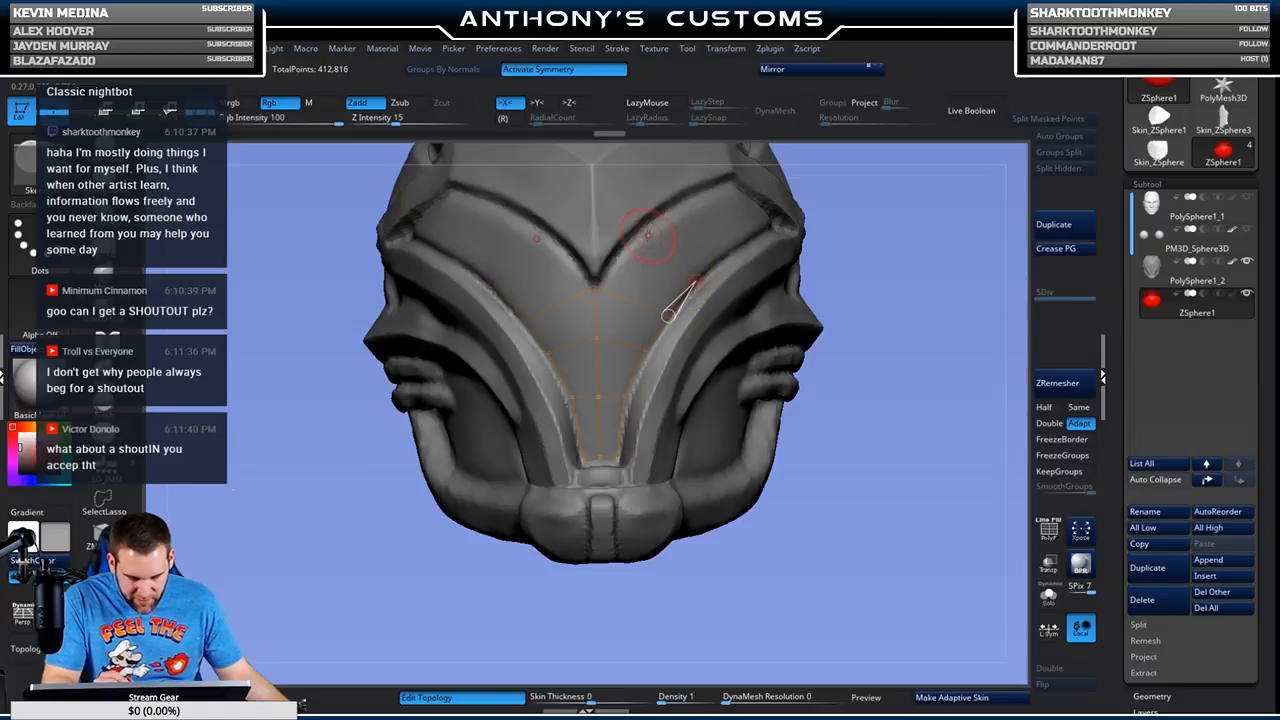
click(596, 288)
Step: Extend the topology faces outward along the visor's arm, between the brow ridge and the cheek ridge
drag(928, 222, 872, 284)
drag(883, 541, 811, 586)
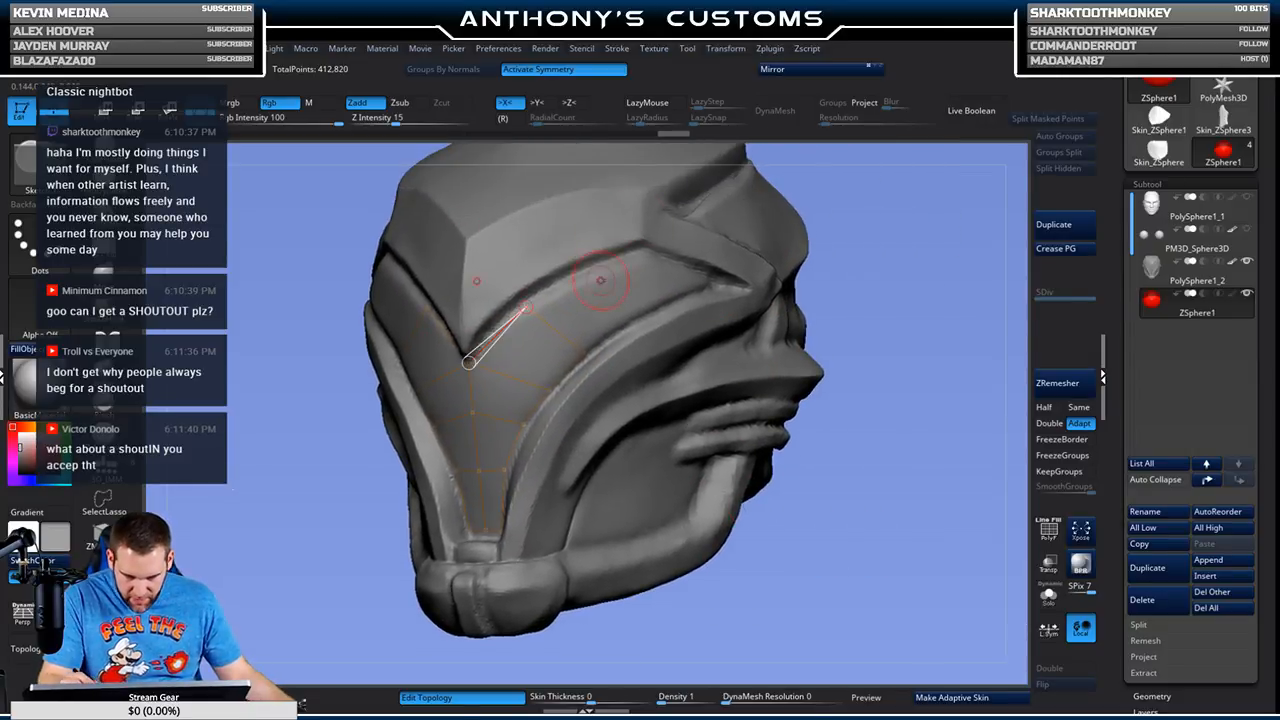
click(587, 272)
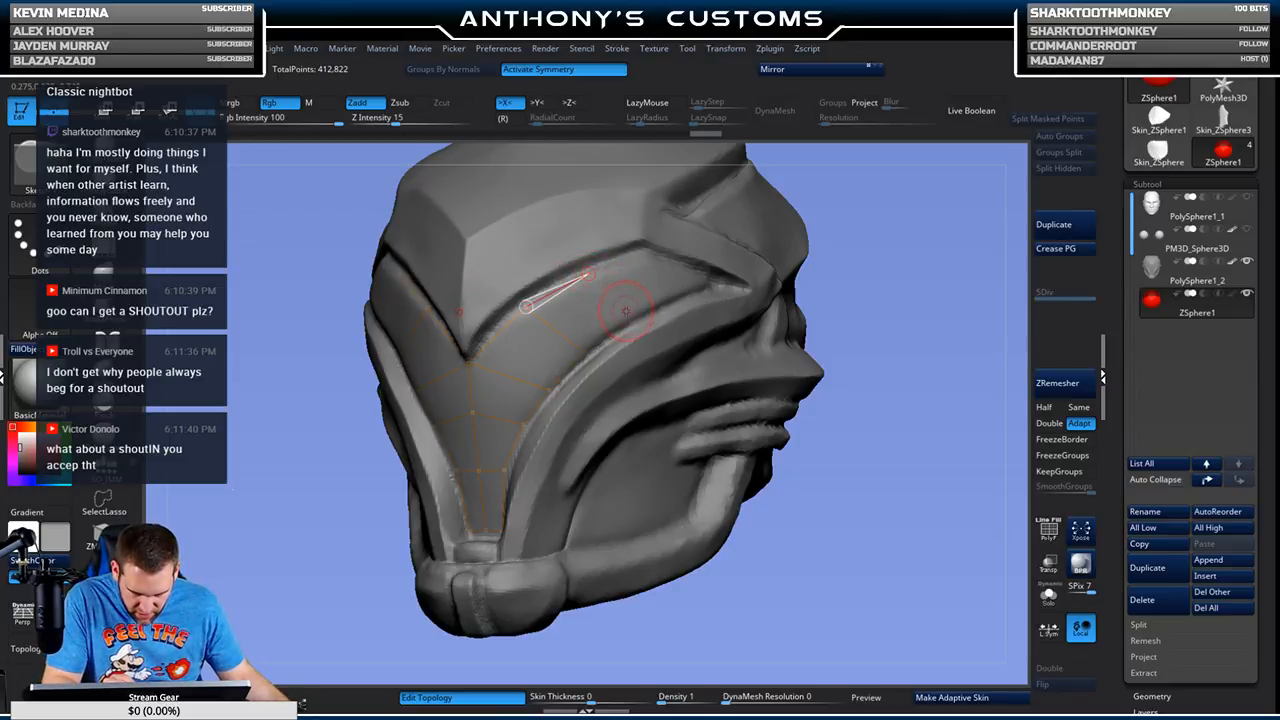
click(624, 318)
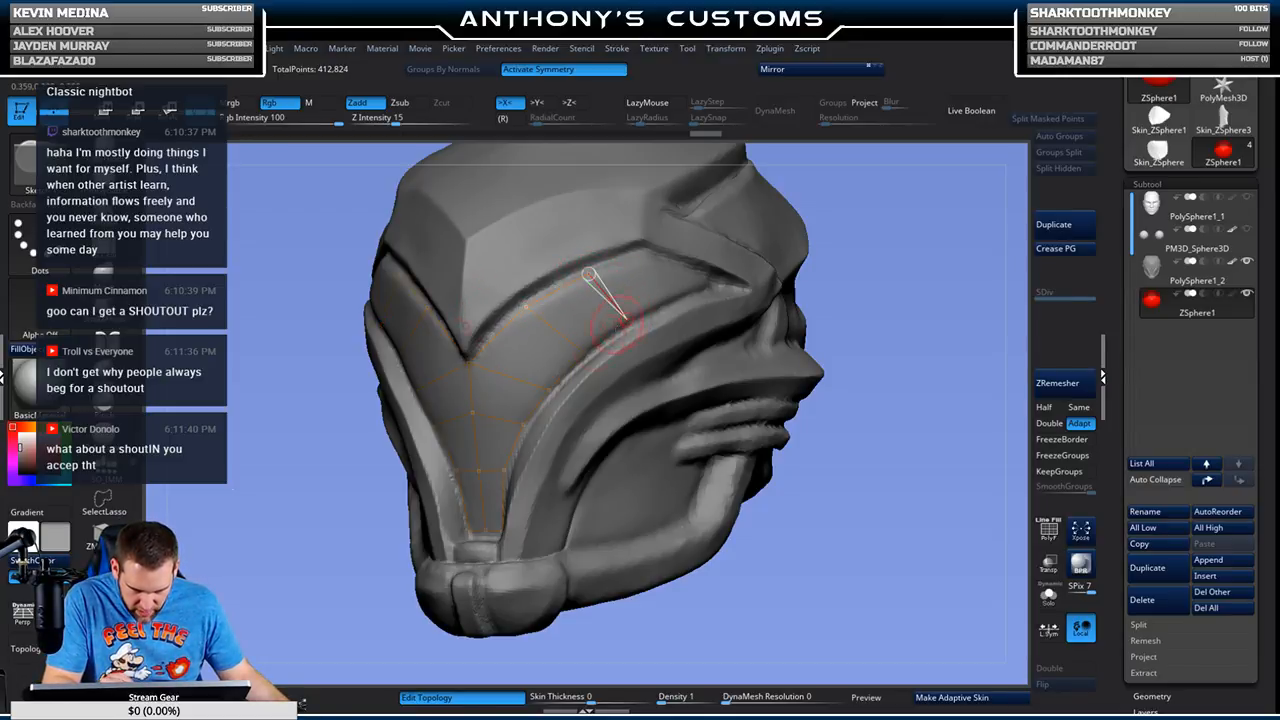
click(645, 255)
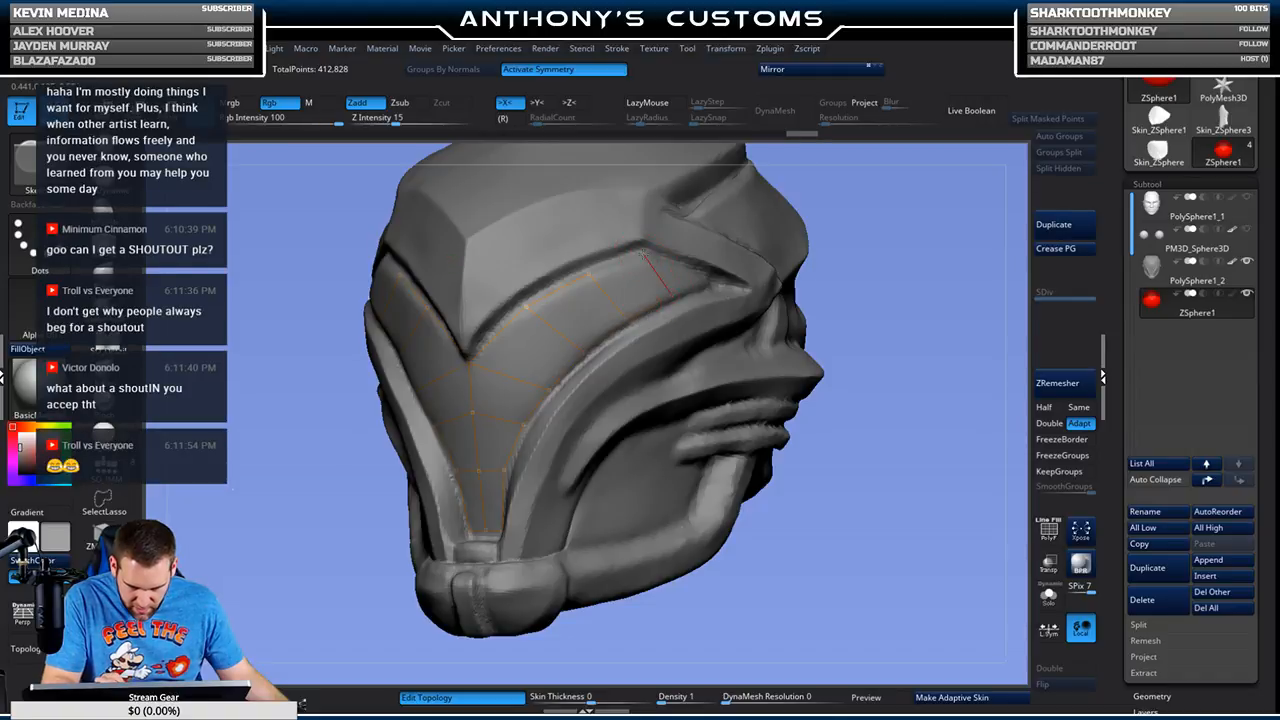
click(590, 273)
Step: Close the visor topology with a final face reaching into the arm's narrow outer corner
drag(886, 201, 898, 224)
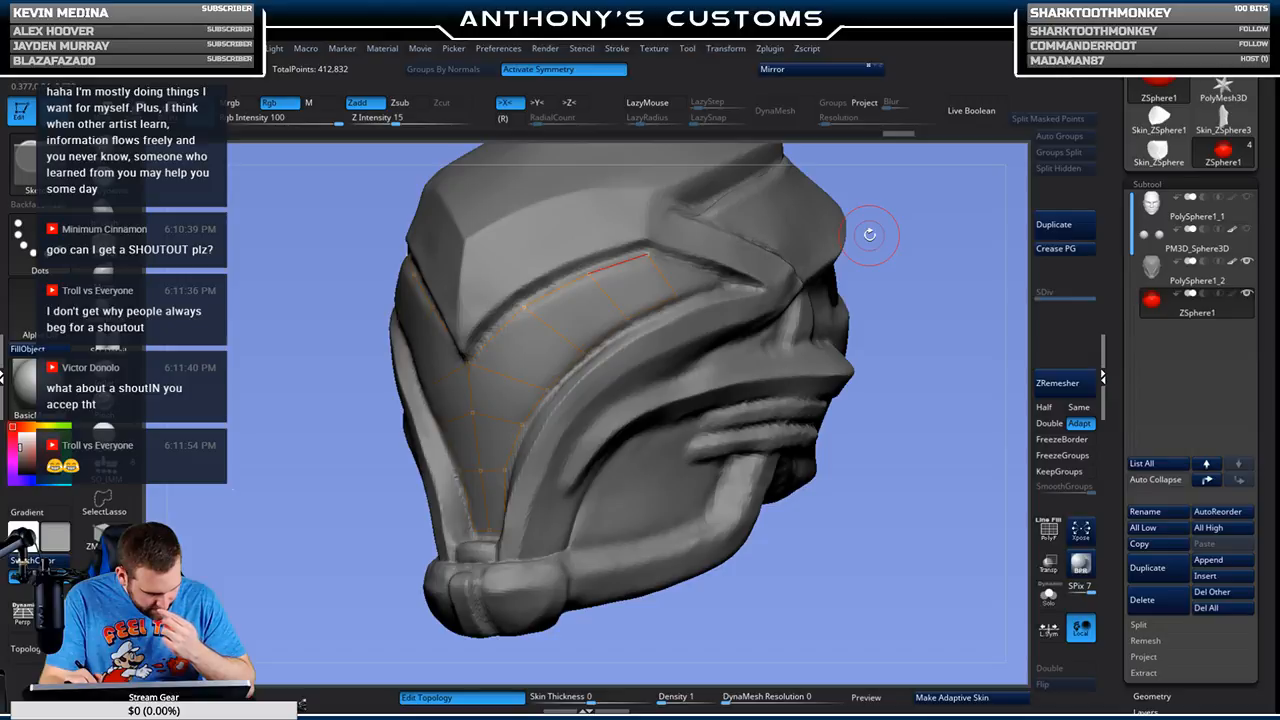
drag(894, 211, 890, 178)
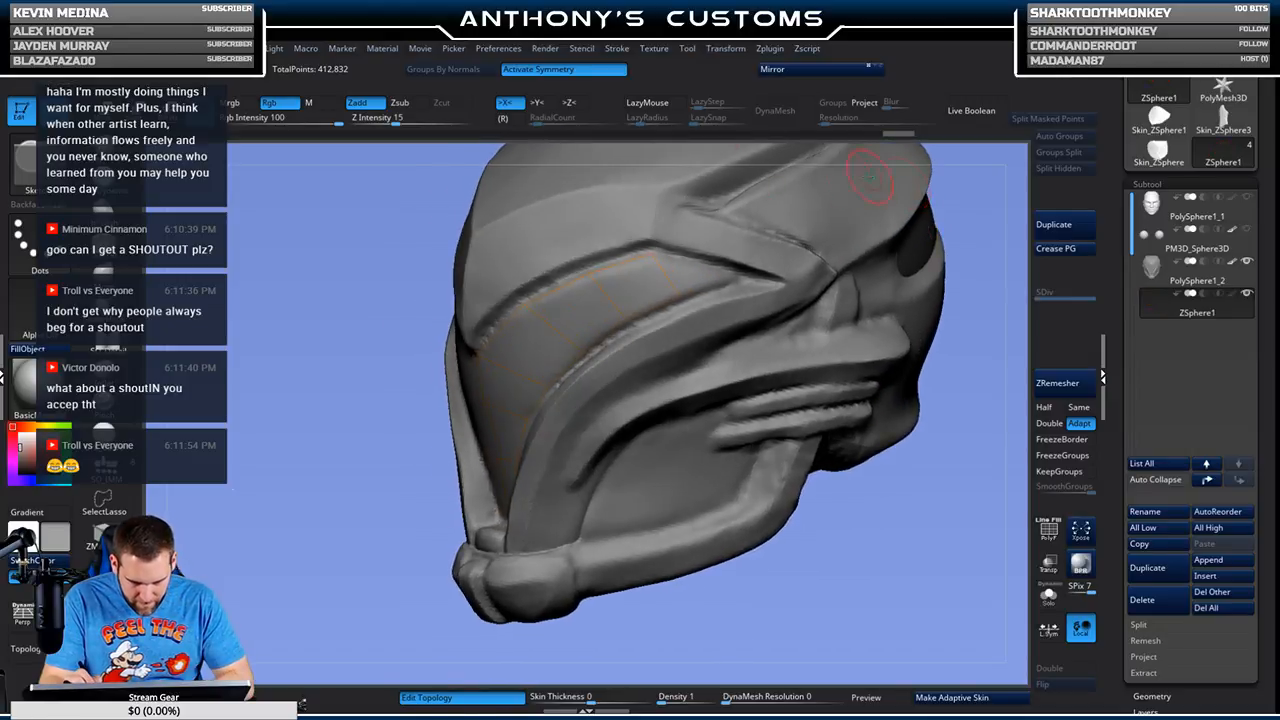
click(679, 296)
click(733, 281)
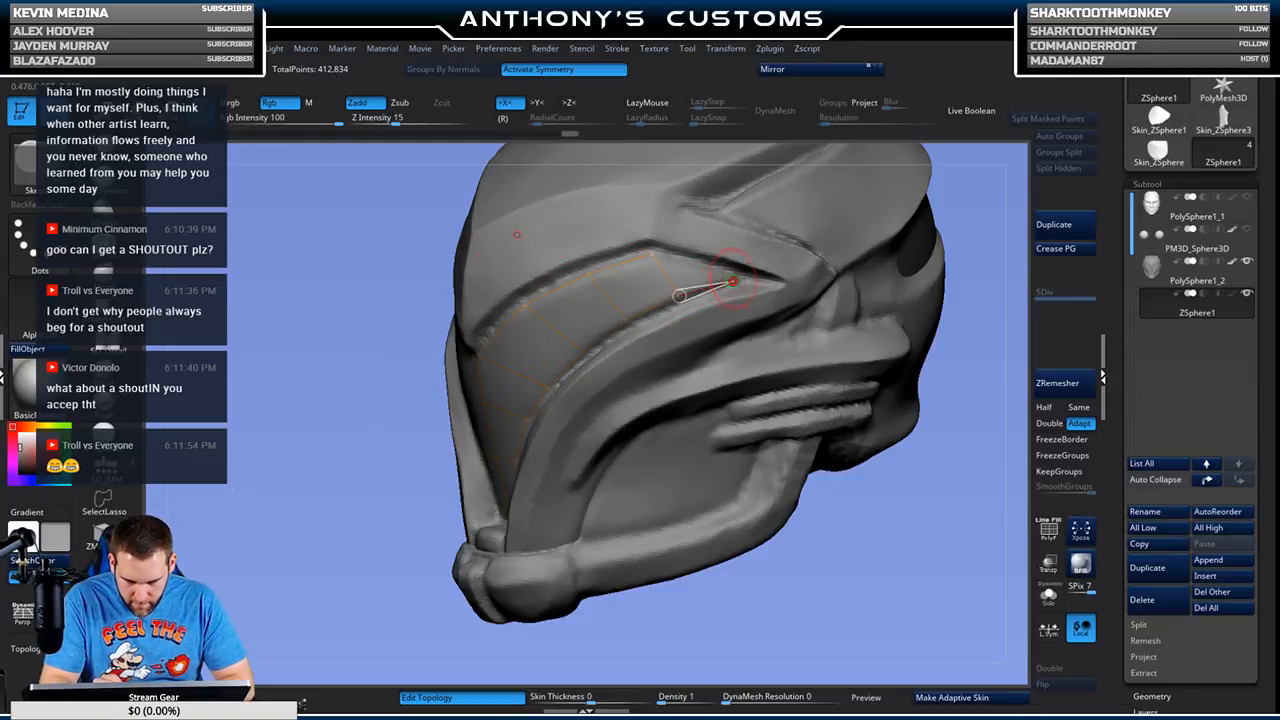
click(730, 271)
click(651, 254)
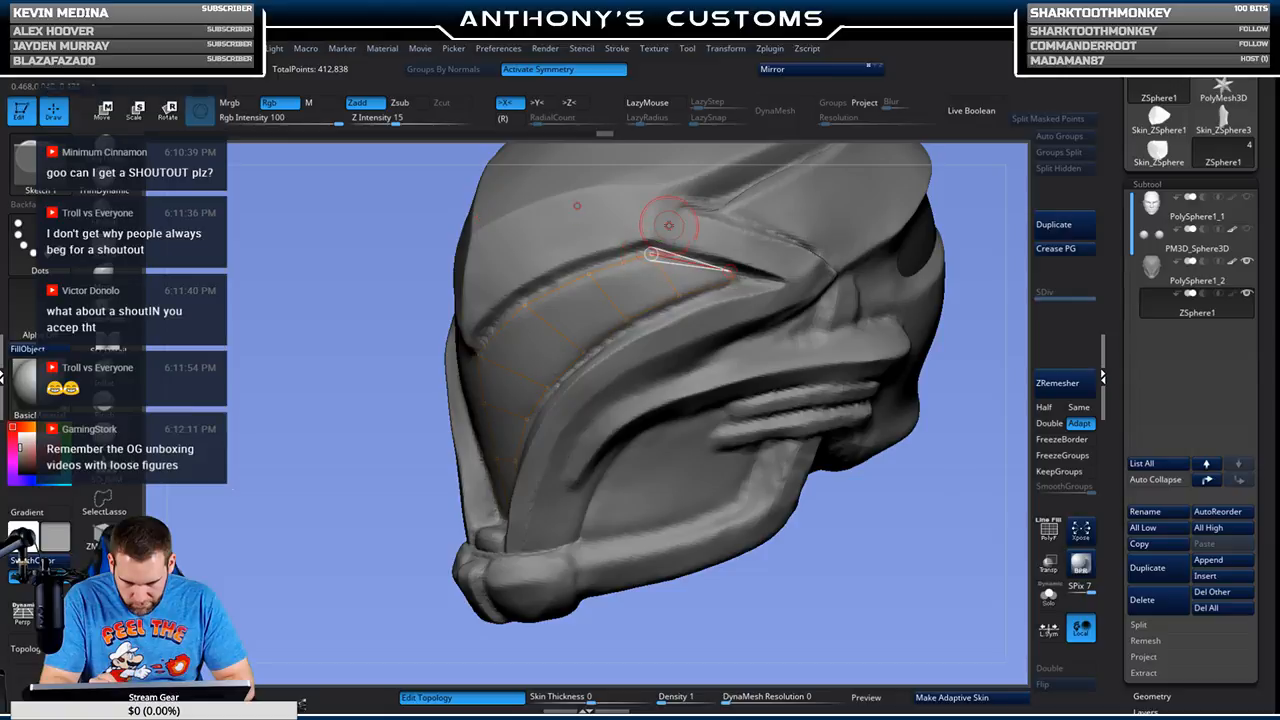
Step: Make an adaptive skin from the visor topology and insert the generated mesh as a subtool below ZSphere1
drag(857, 571, 831, 529)
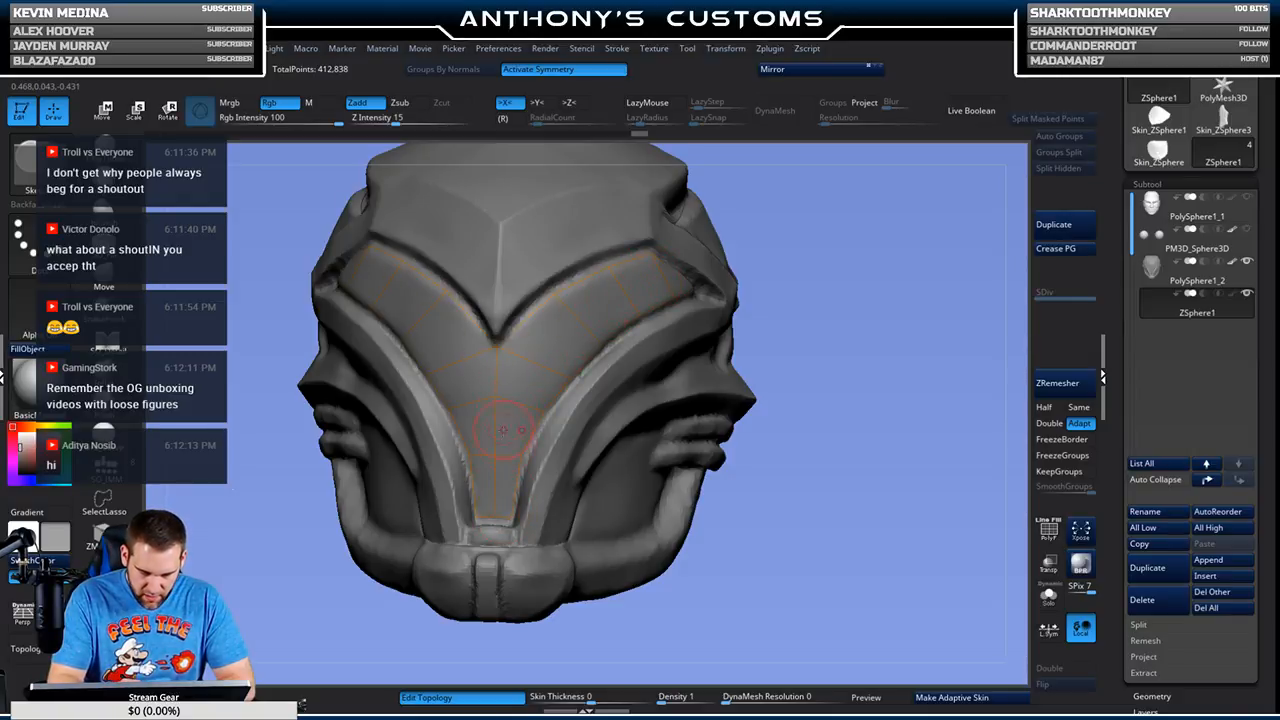
drag(845, 442, 847, 436)
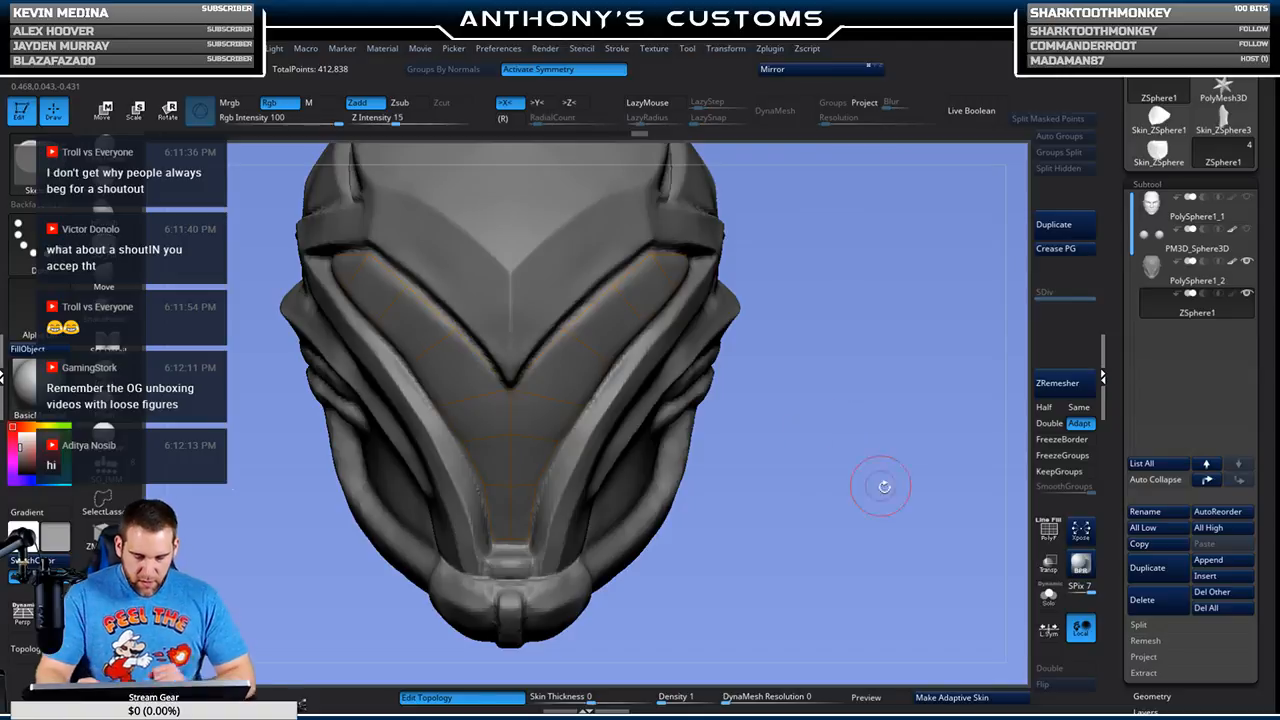
click(940, 698)
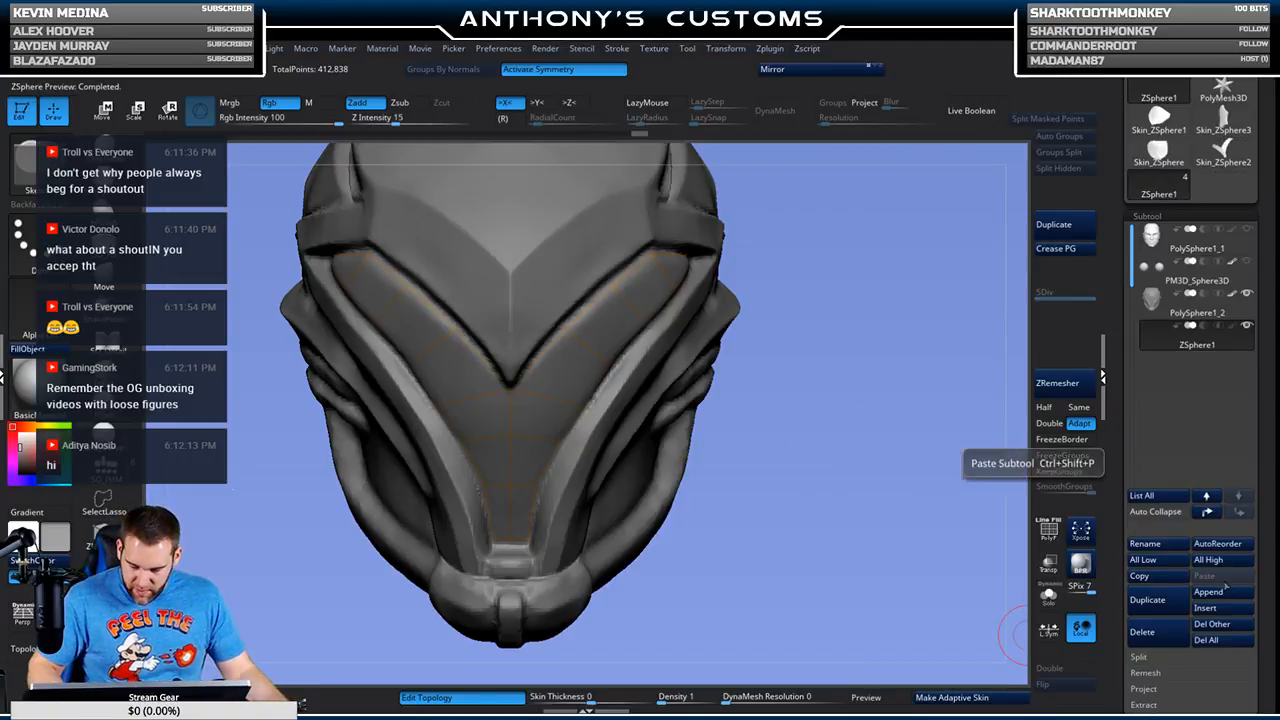
click(1207, 607)
click(760, 522)
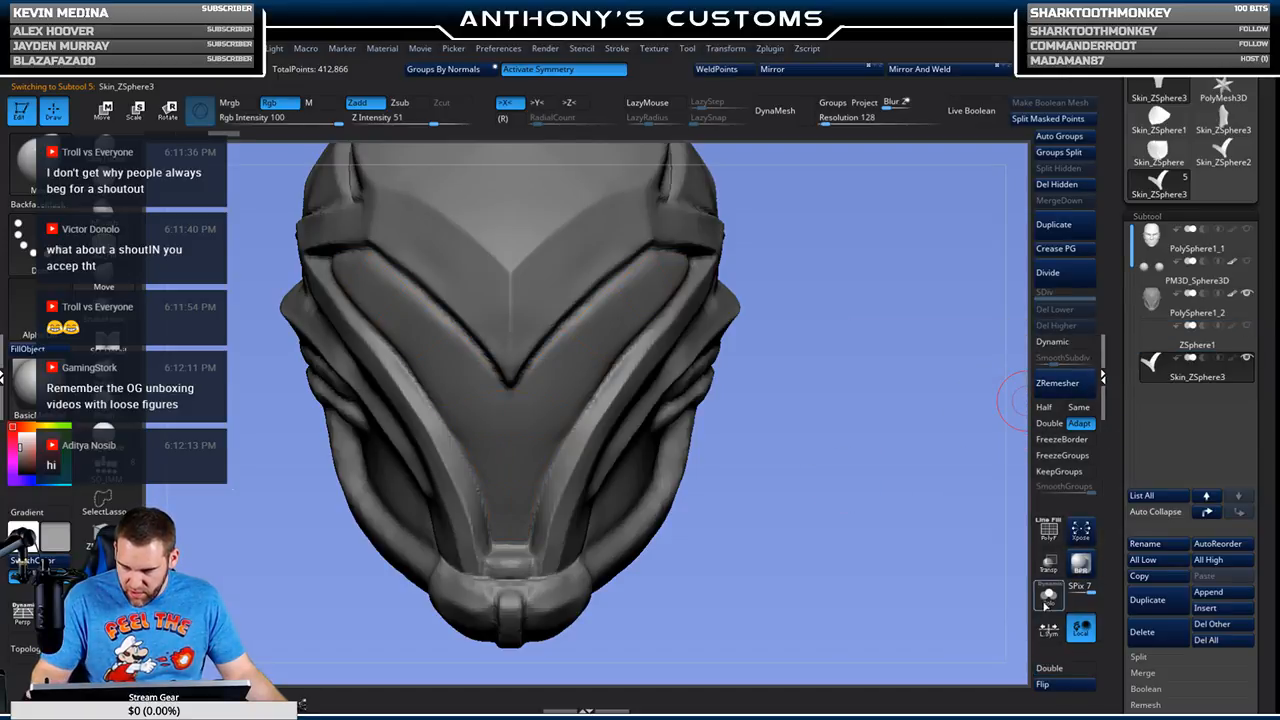
Step: Isolate the visor skin with Solo and turn on its polyframe to inspect the faces
click(1047, 600)
drag(934, 571, 874, 537)
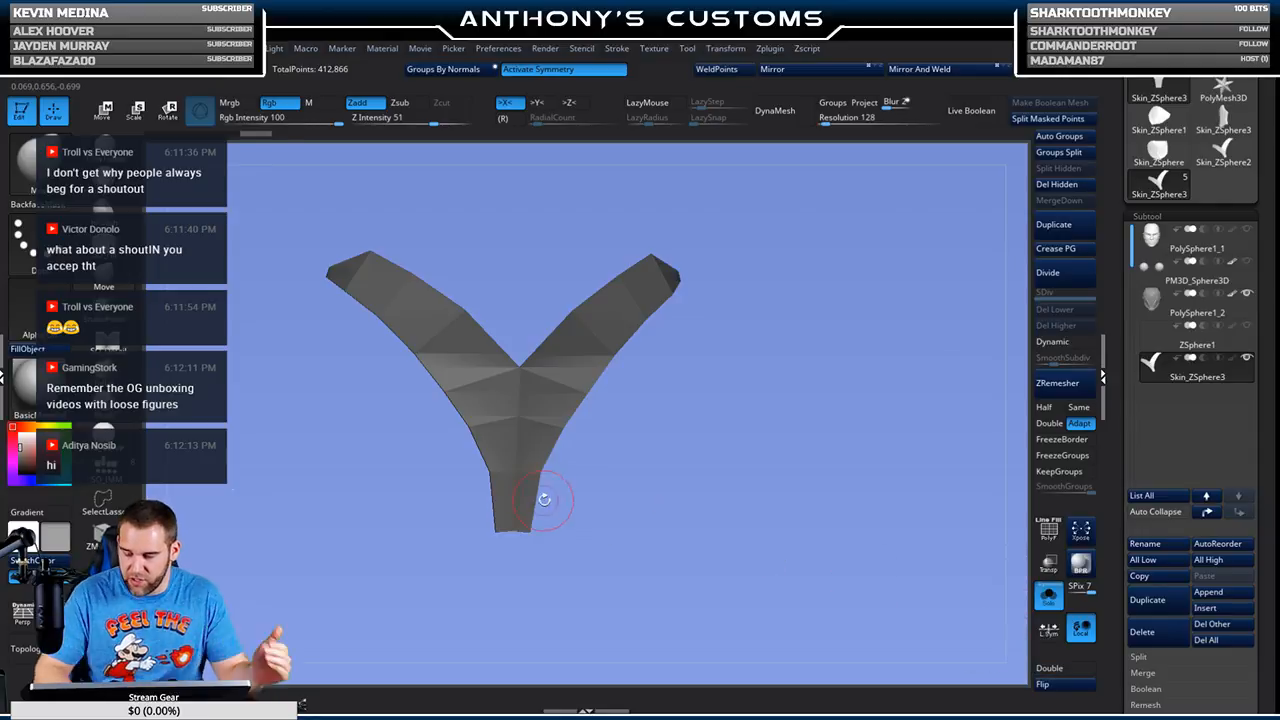
key(shift+f)
drag(611, 502, 793, 514)
drag(511, 567, 530, 557)
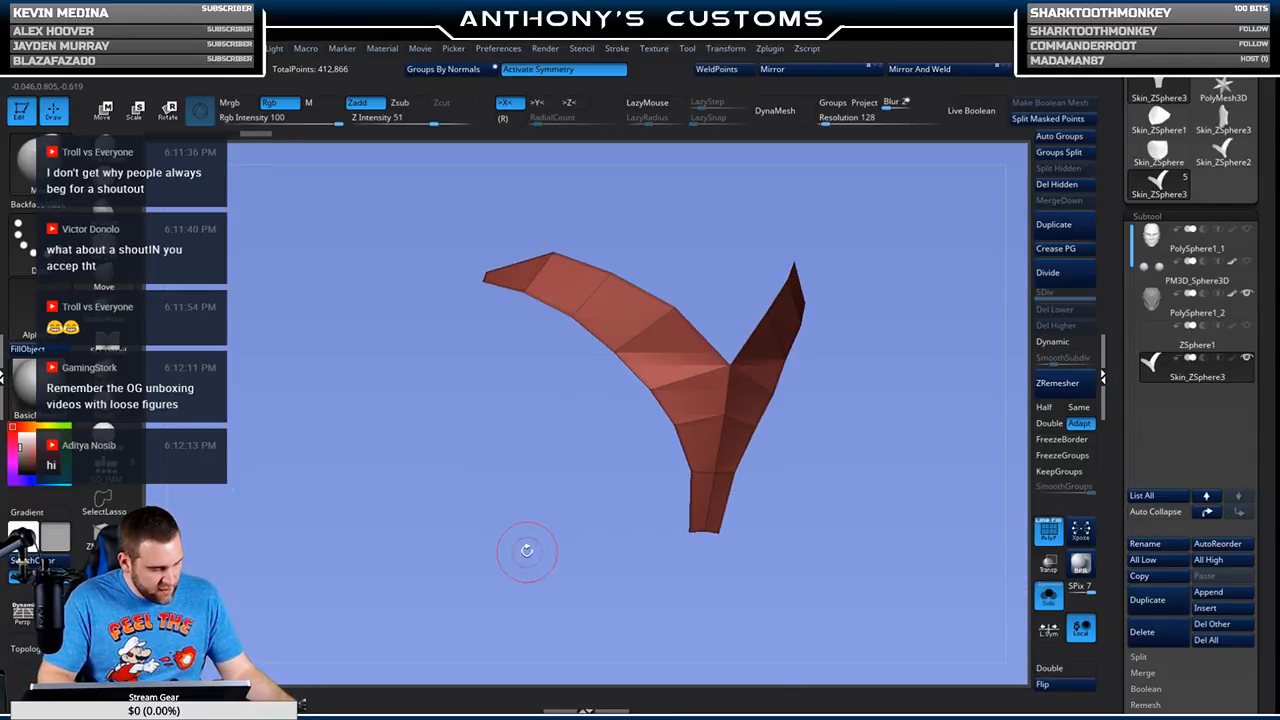
Step: Extrude the whole visor surface into a thick shell using the ZModeler brush's QMesh polygon action
click(104, 535)
drag(860, 394, 918, 388)
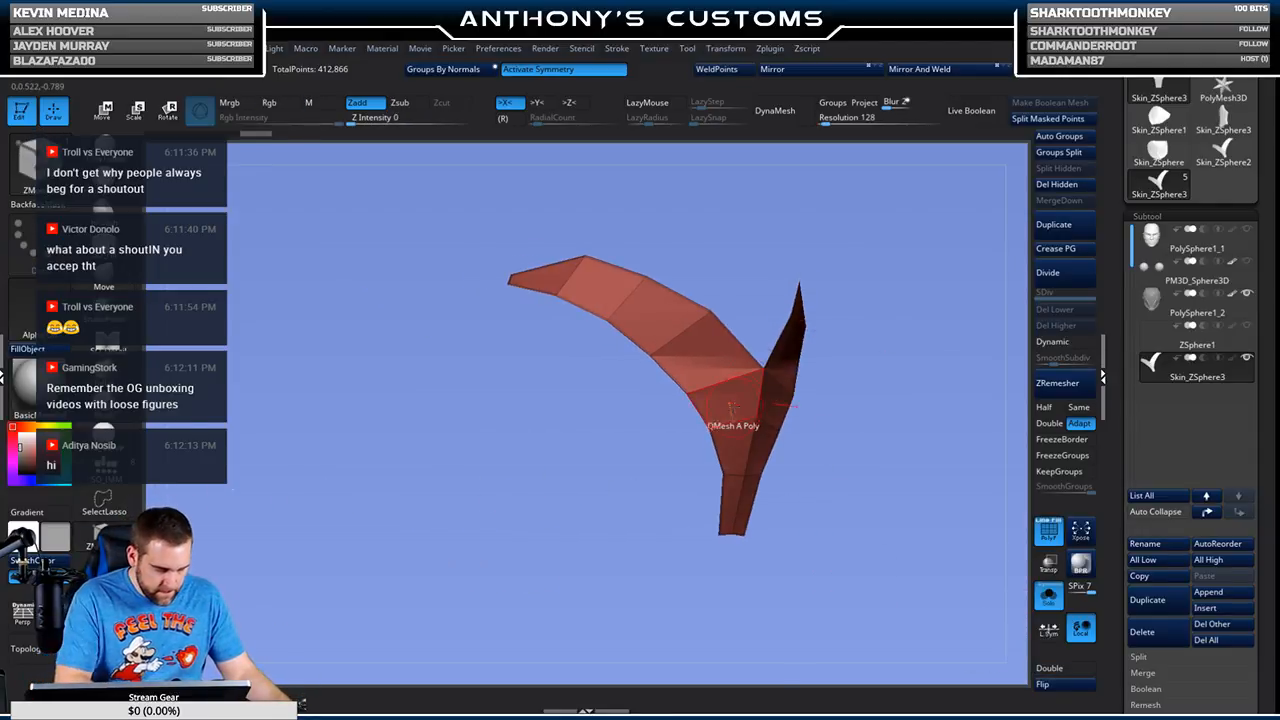
key(space)
click(804, 347)
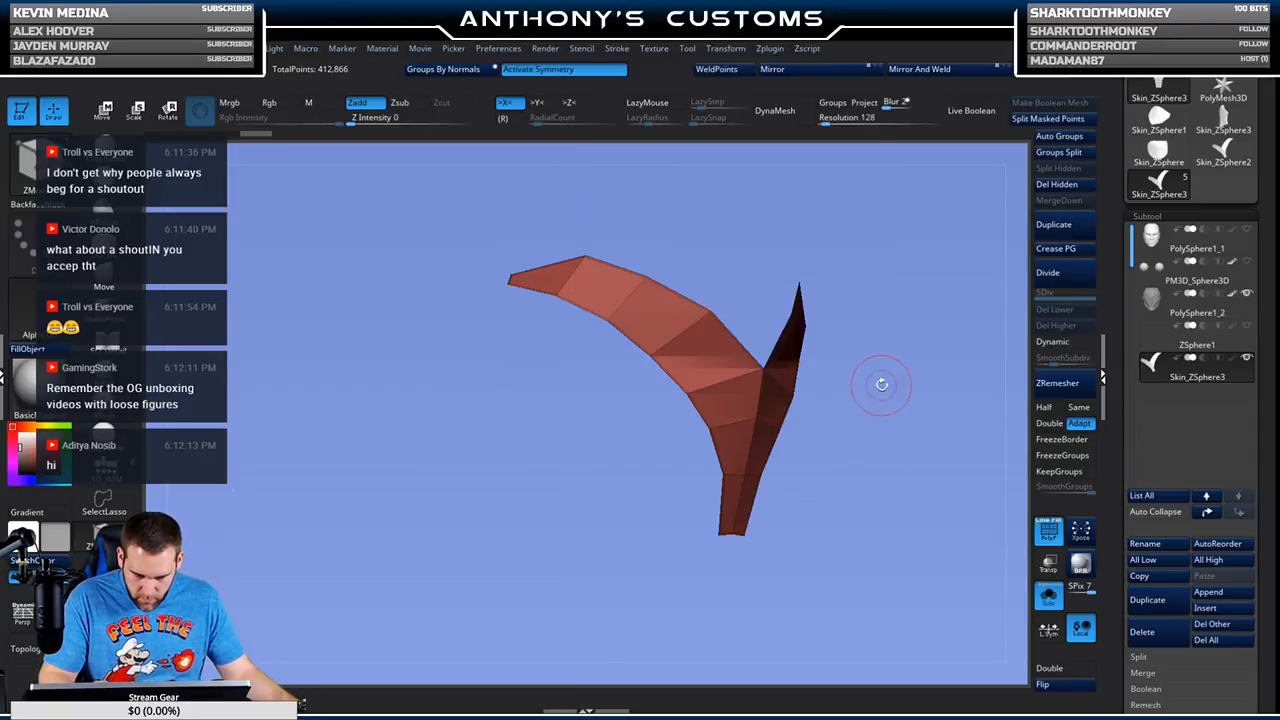
drag(776, 355, 734, 378)
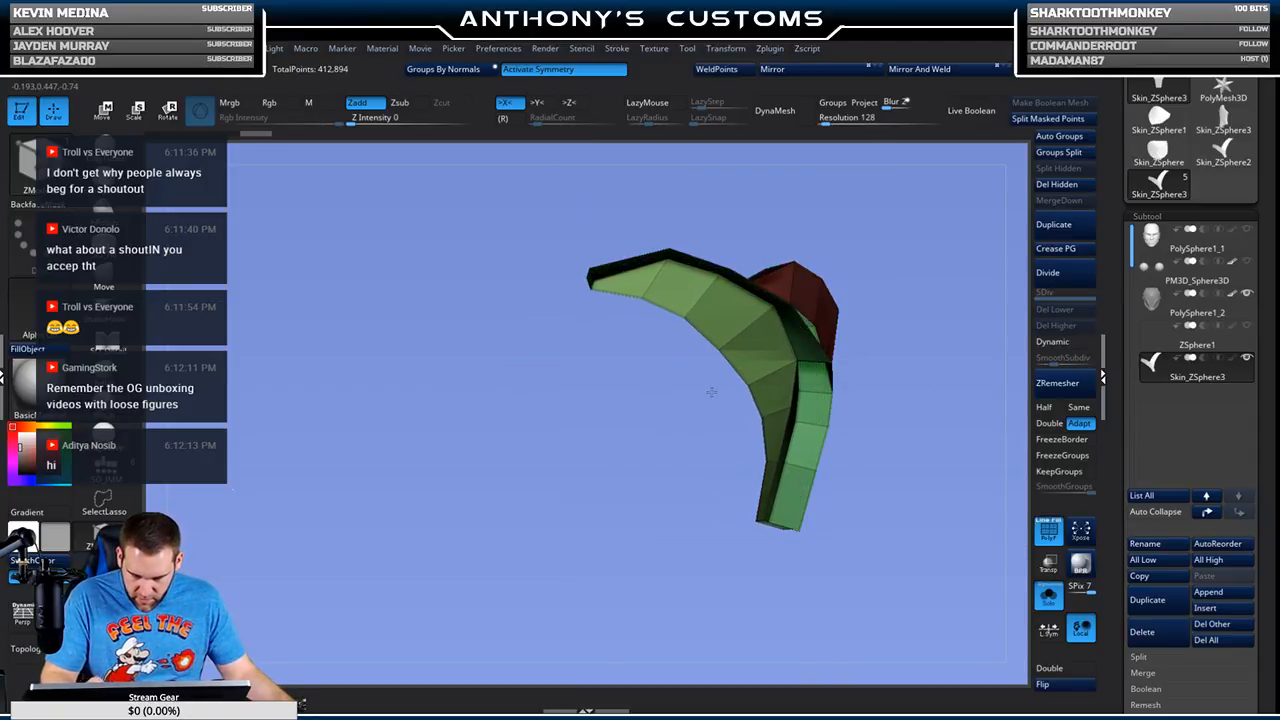
Step: Flip the visor mesh's normals and pull its front surface slightly outward with QMesh
click(1049, 685)
drag(982, 637, 831, 584)
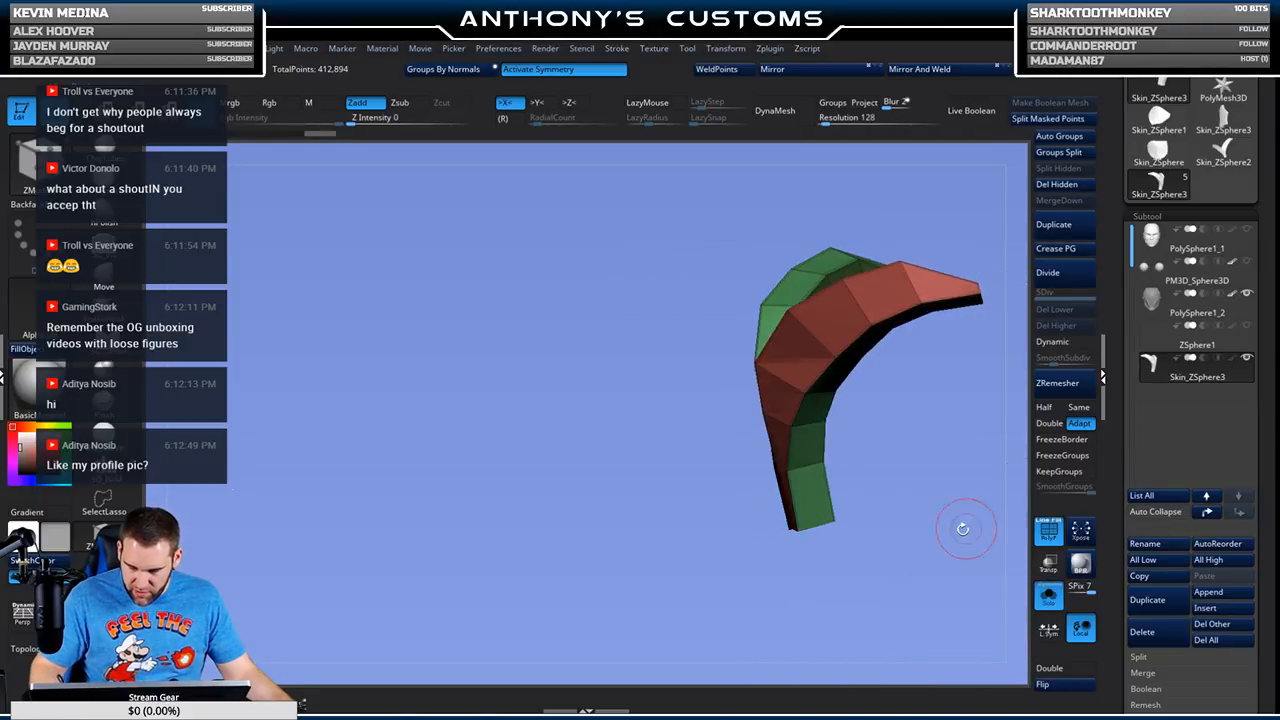
drag(806, 374, 792, 370)
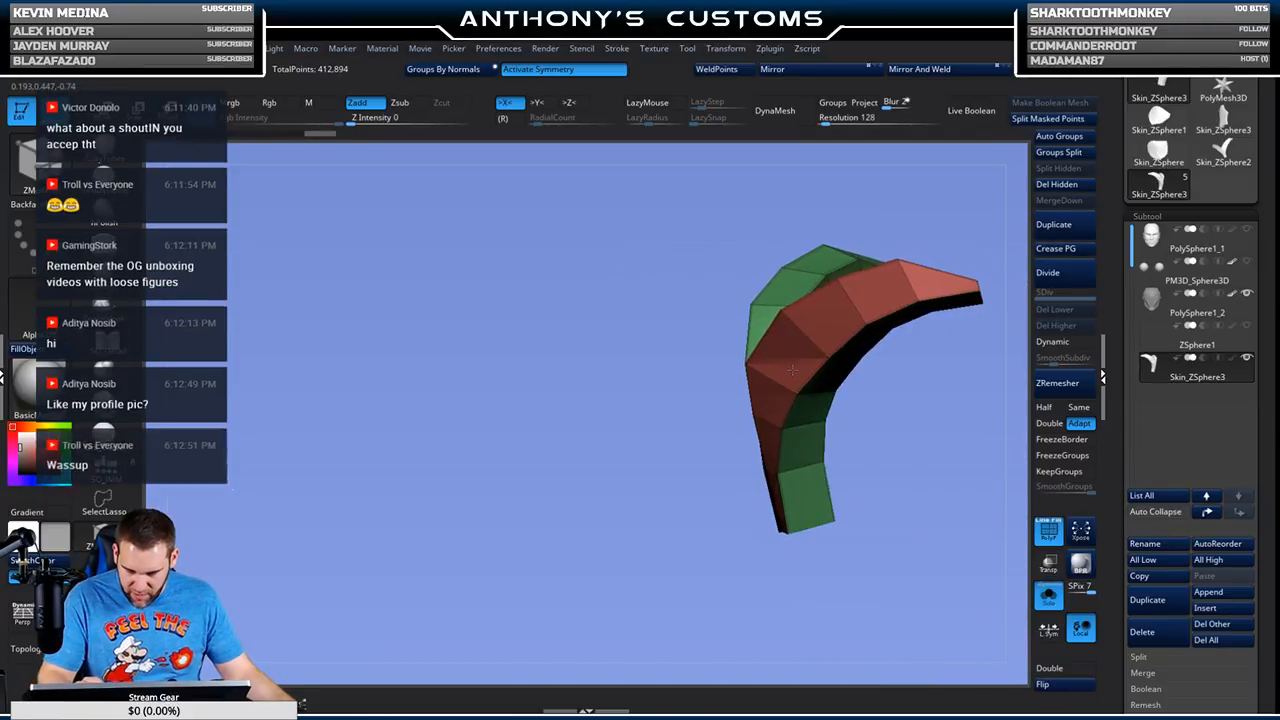
Step: Turn Solo off and examine how the thickened visor piece fits the helmet from several angles
click(1048, 597)
drag(570, 546, 734, 540)
drag(930, 545, 880, 565)
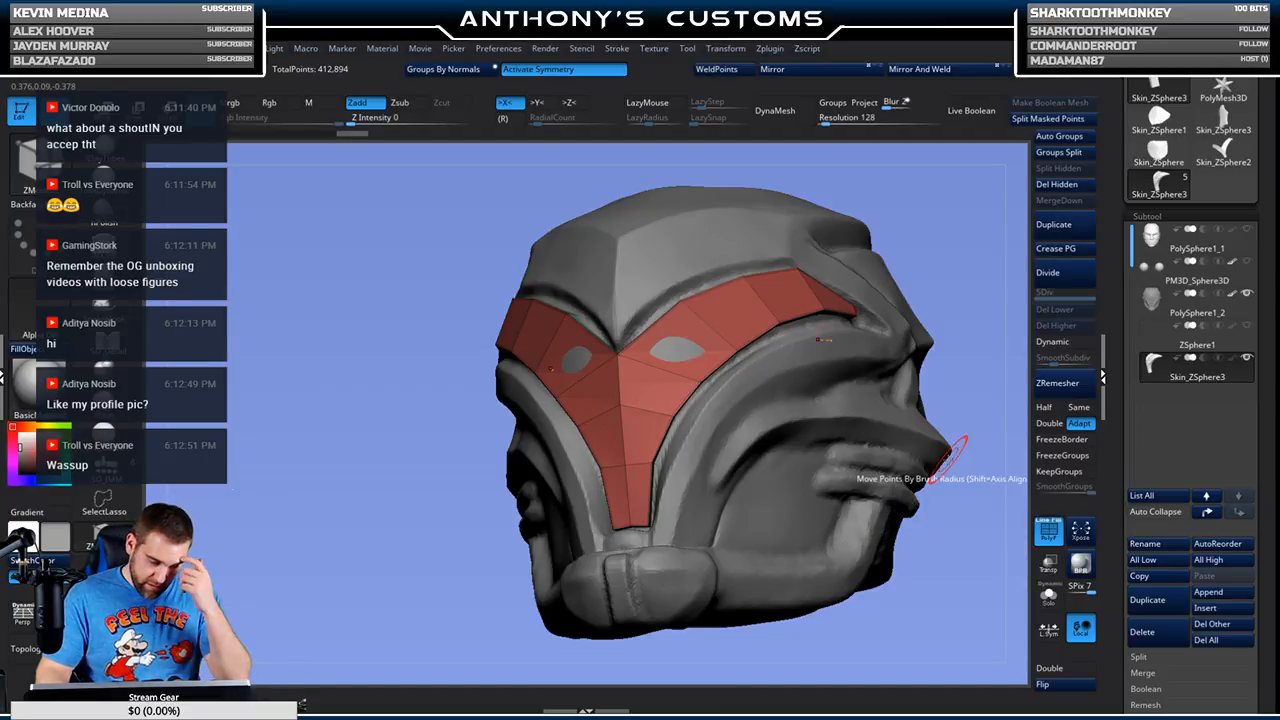
shift+drag(942, 460, 880, 385)
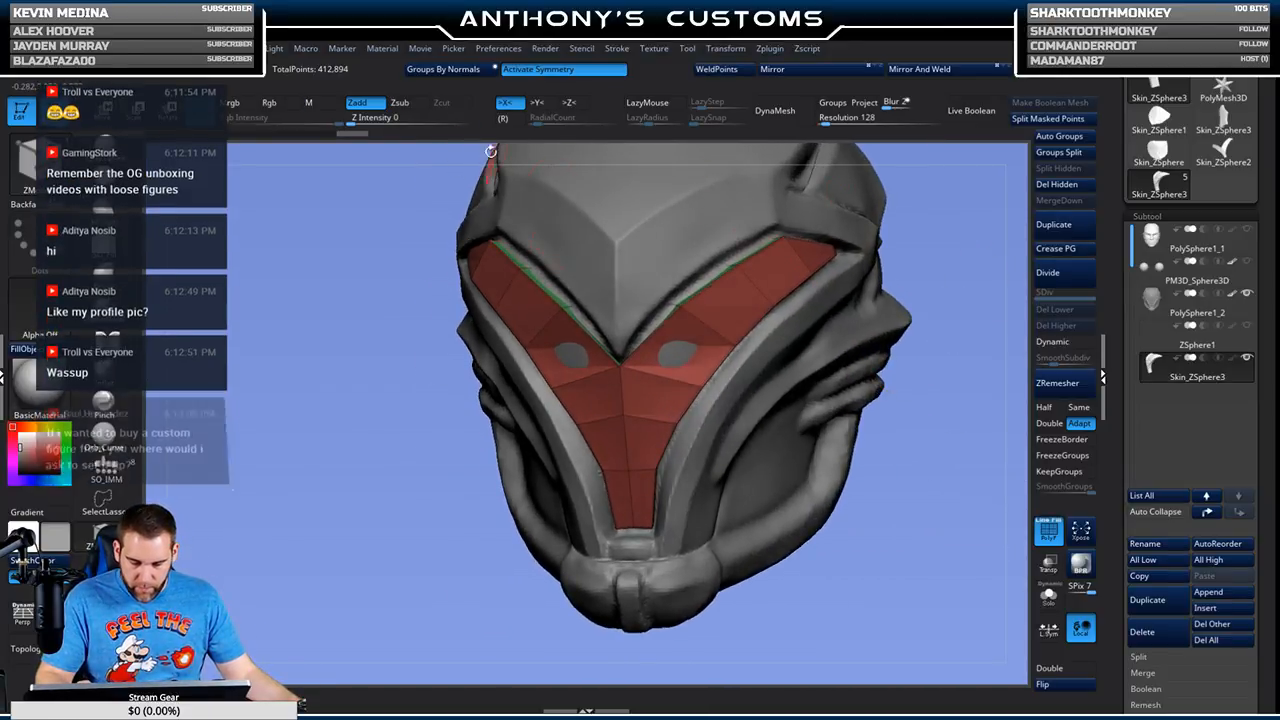
Step: Isolate the visor with Solo and crease the edges around its thick shell using the ZModeler Crease edge action
click(1049, 598)
drag(900, 560, 620, 520)
key(space)
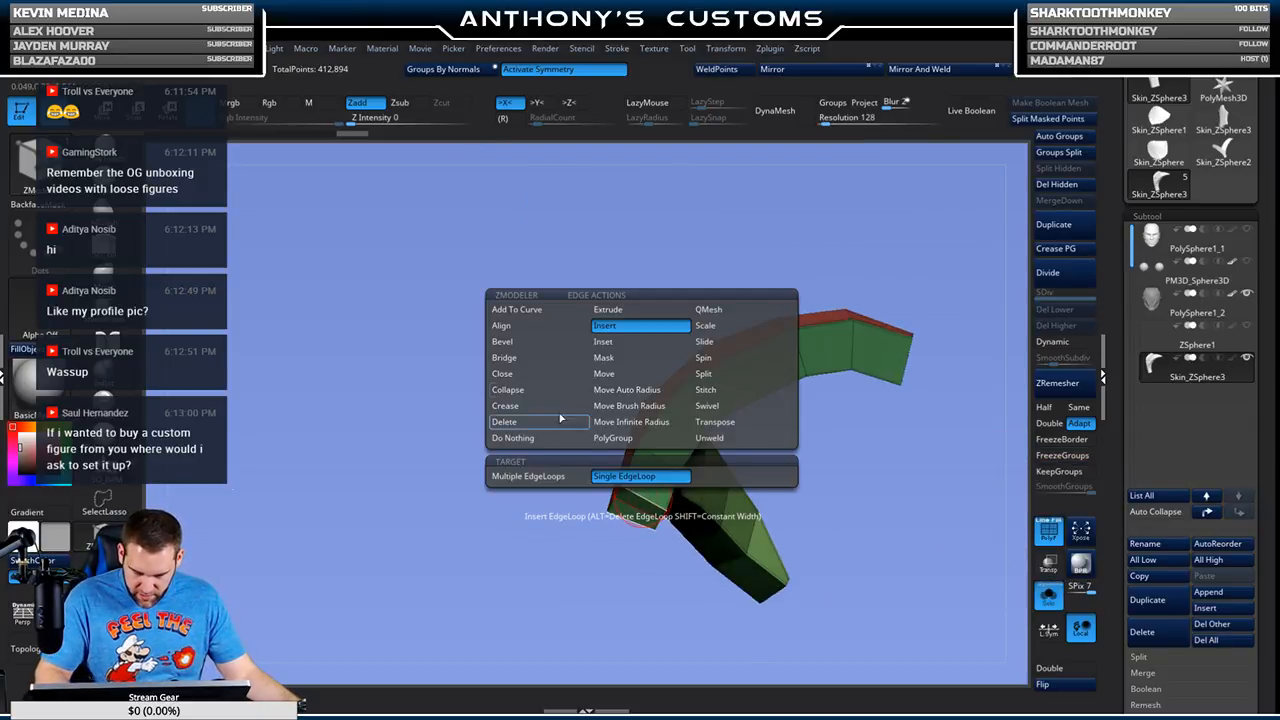
click(505, 406)
click(665, 470)
click(607, 515)
drag(626, 551, 745, 302)
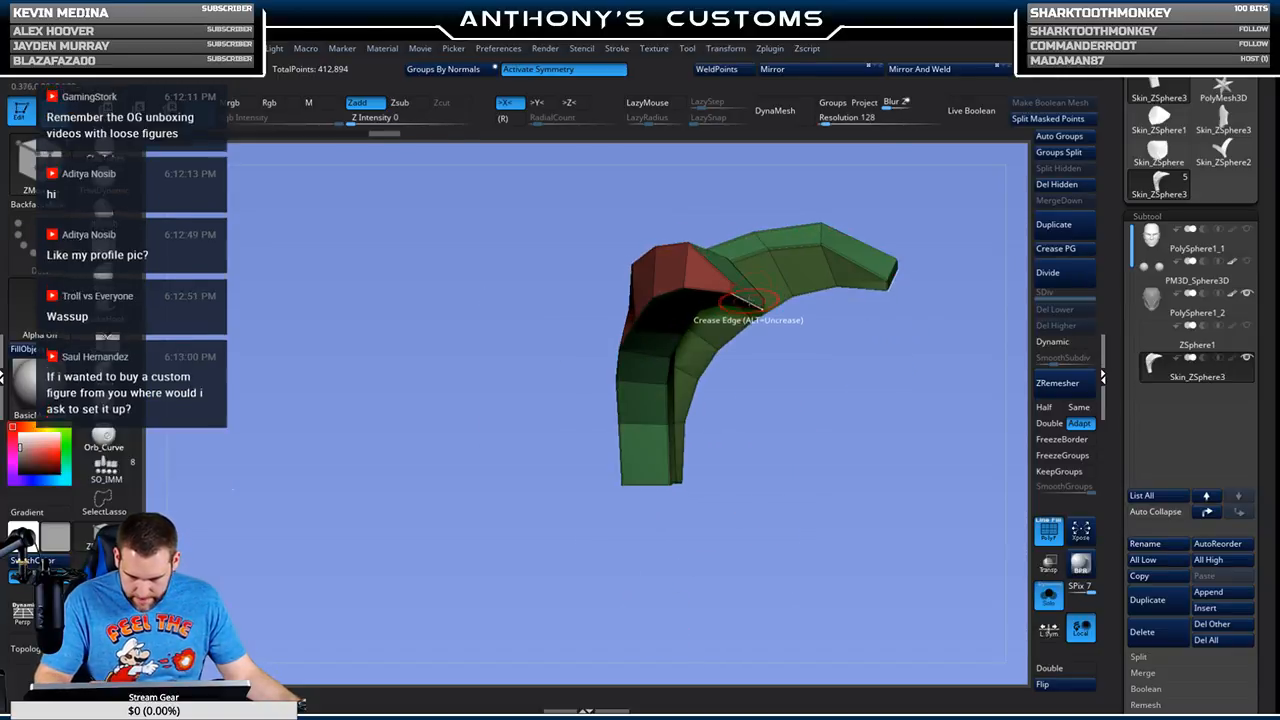
drag(790, 395, 577, 418)
mouse_move(627, 452)
mouse_down()
mouse_move(540, 592)
mouse_move(709, 367)
mouse_move(788, 442)
mouse_move(600, 405)
mouse_up()
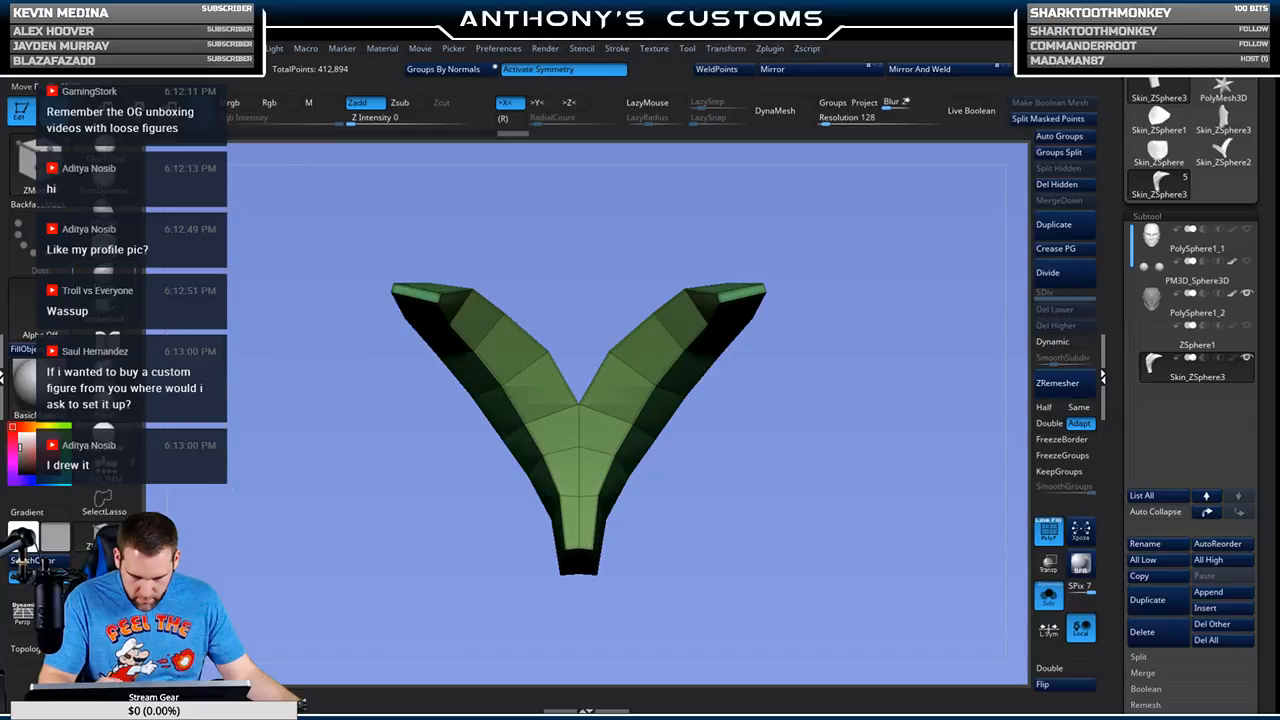
Step: Activate the Move brush, turn on Dynamic subdivision for the visor and compare the smoothed shape with the helmet
key(b)
key(m)
key(v)
drag(581, 344, 614, 343)
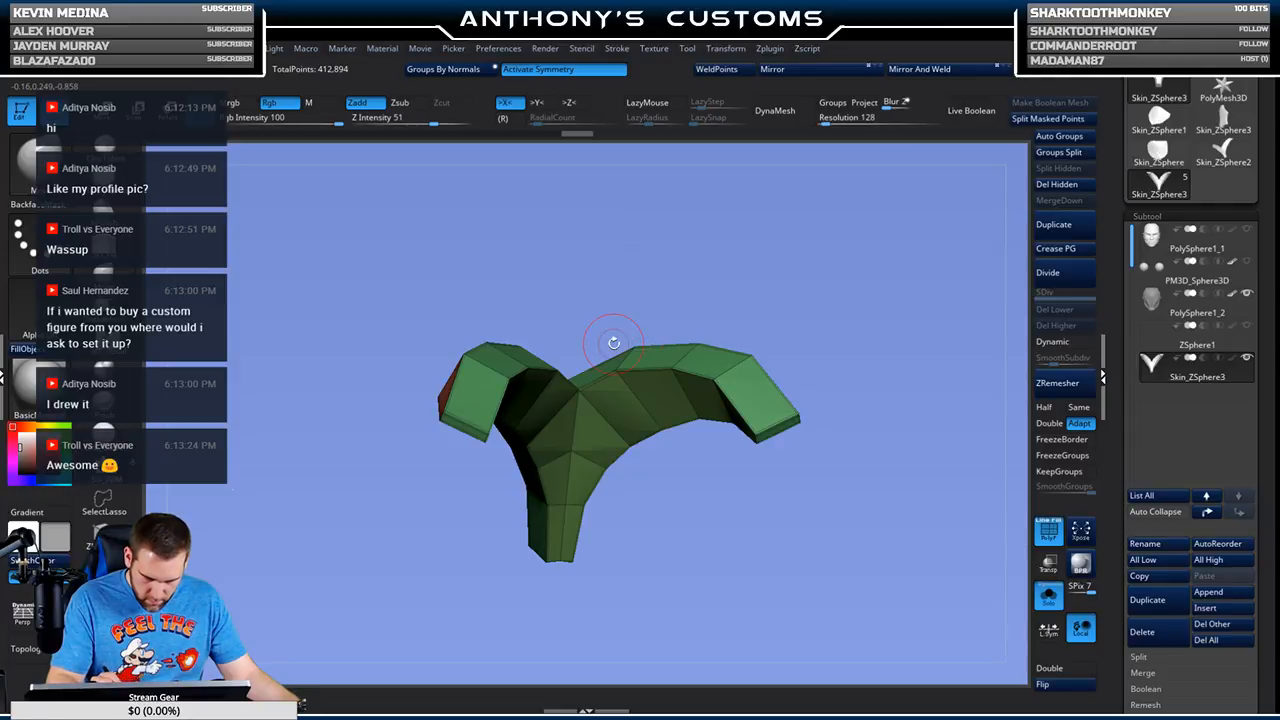
mouse_move(706, 265)
mouse_down()
mouse_move(651, 283)
mouse_move(622, 312)
mouse_up()
drag(579, 390, 774, 275)
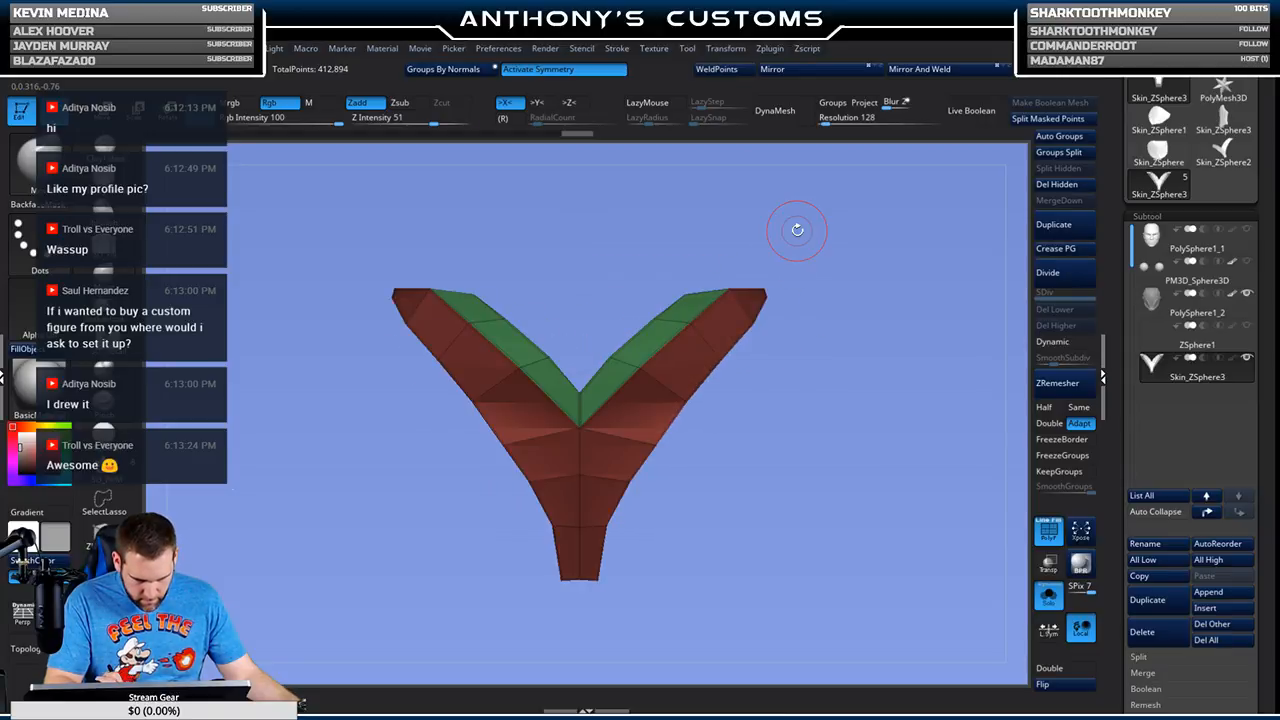
click(1052, 341)
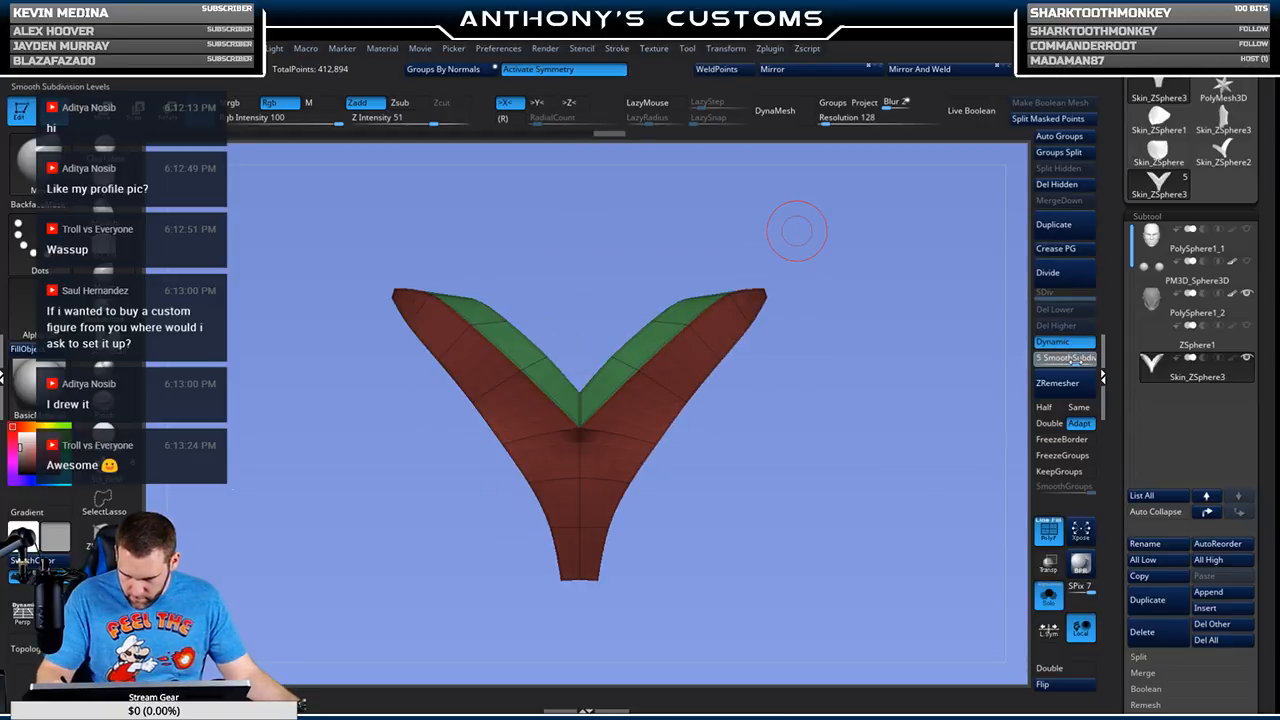
drag(797, 231, 823, 449)
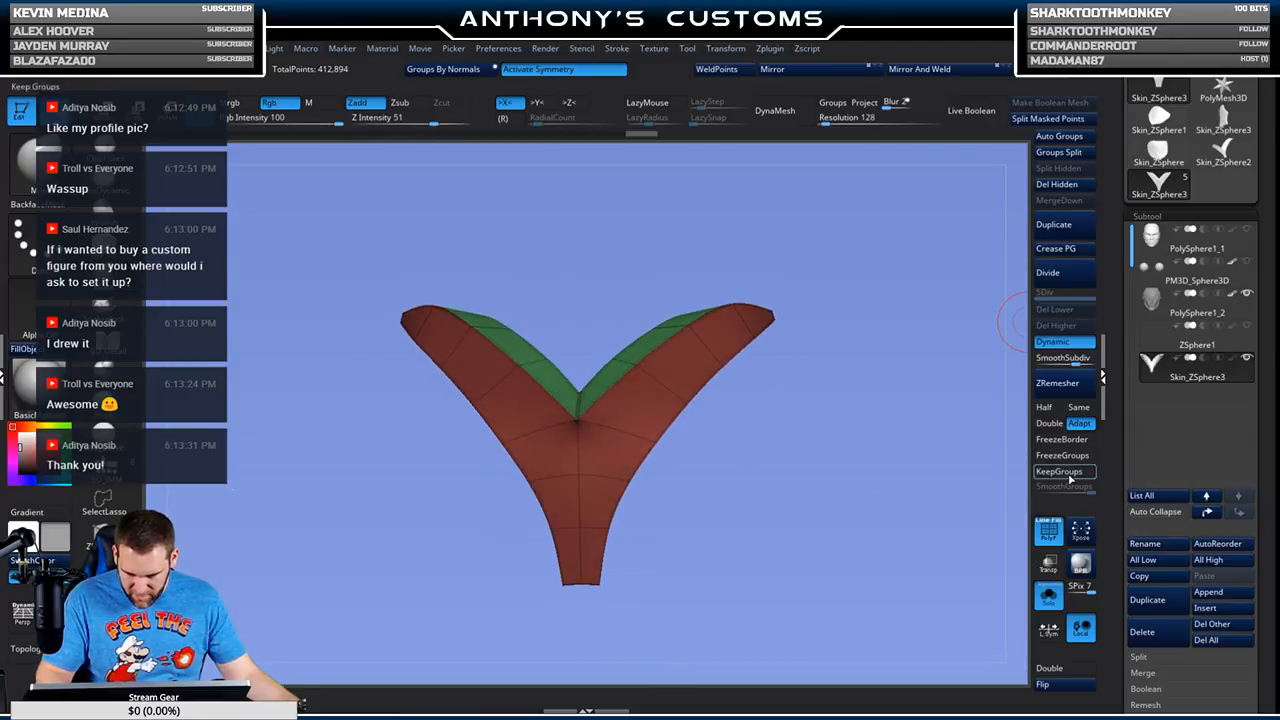
click(1049, 597)
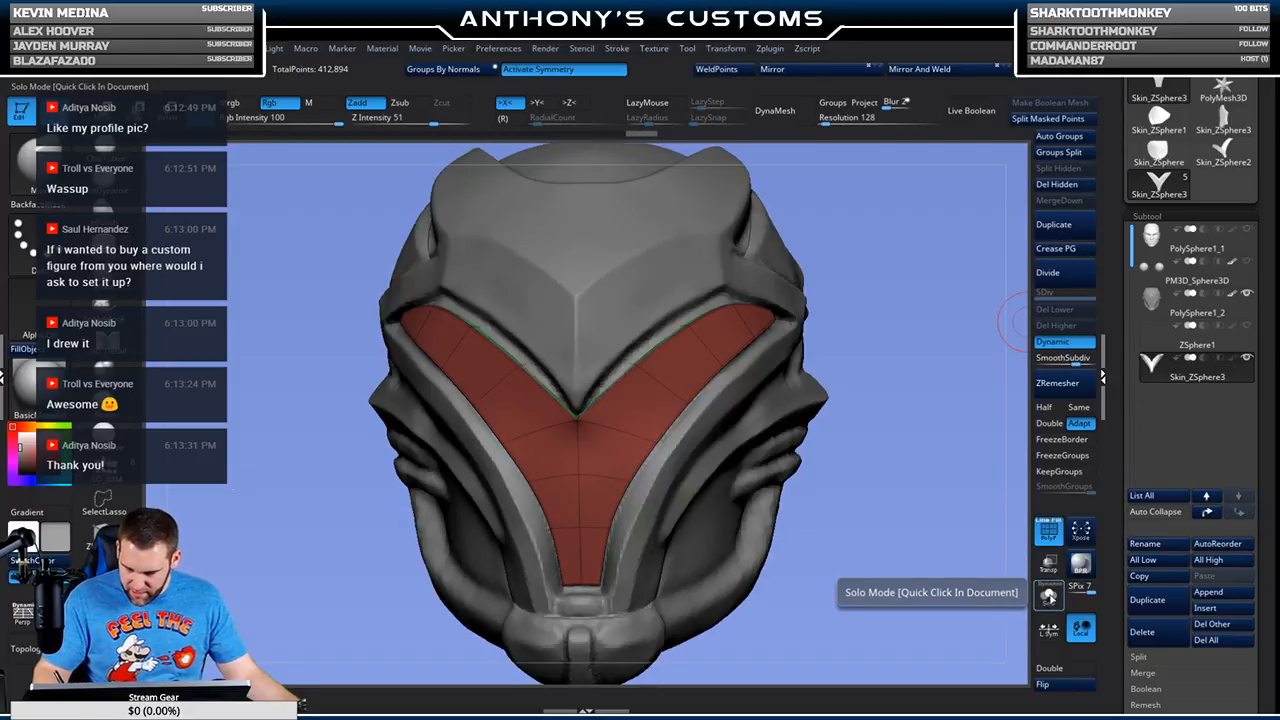
click(1049, 597)
Step: Uncrease the edge at the centre of the visor's upper V notch with the ZModeler brush
drag(757, 457, 580, 395)
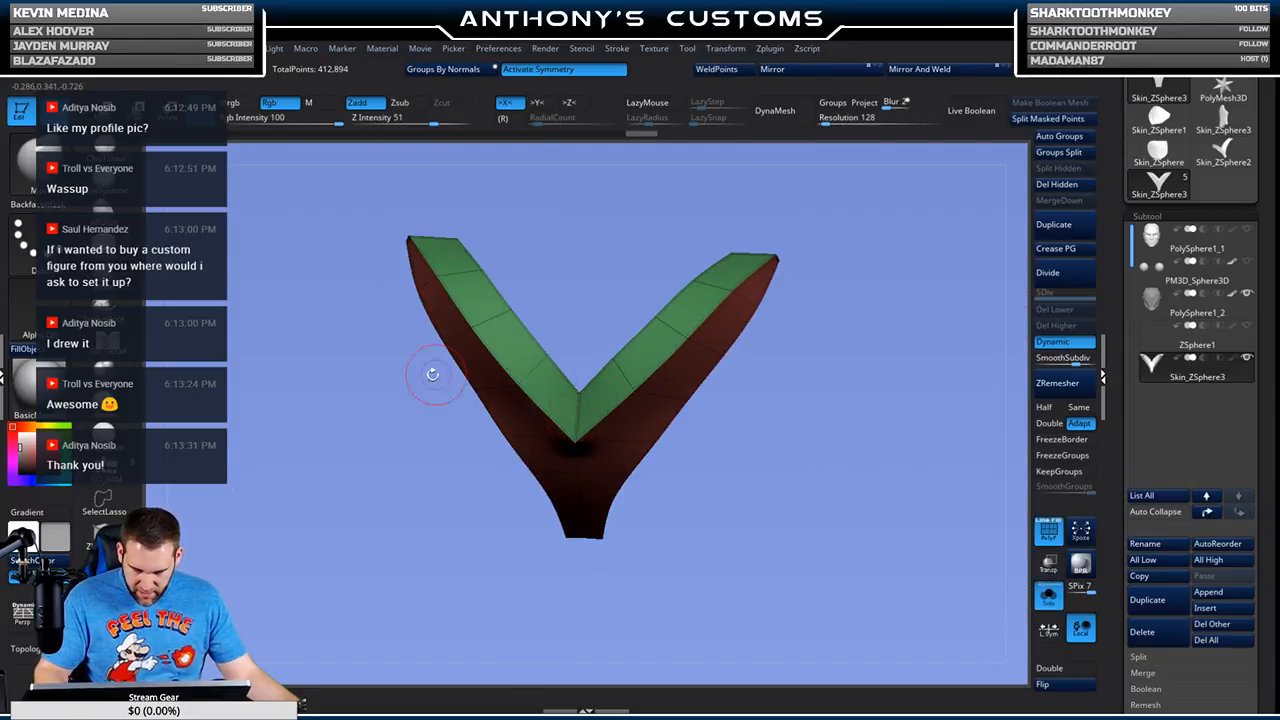
click(103, 537)
alt+click(577, 415)
drag(742, 400, 837, 394)
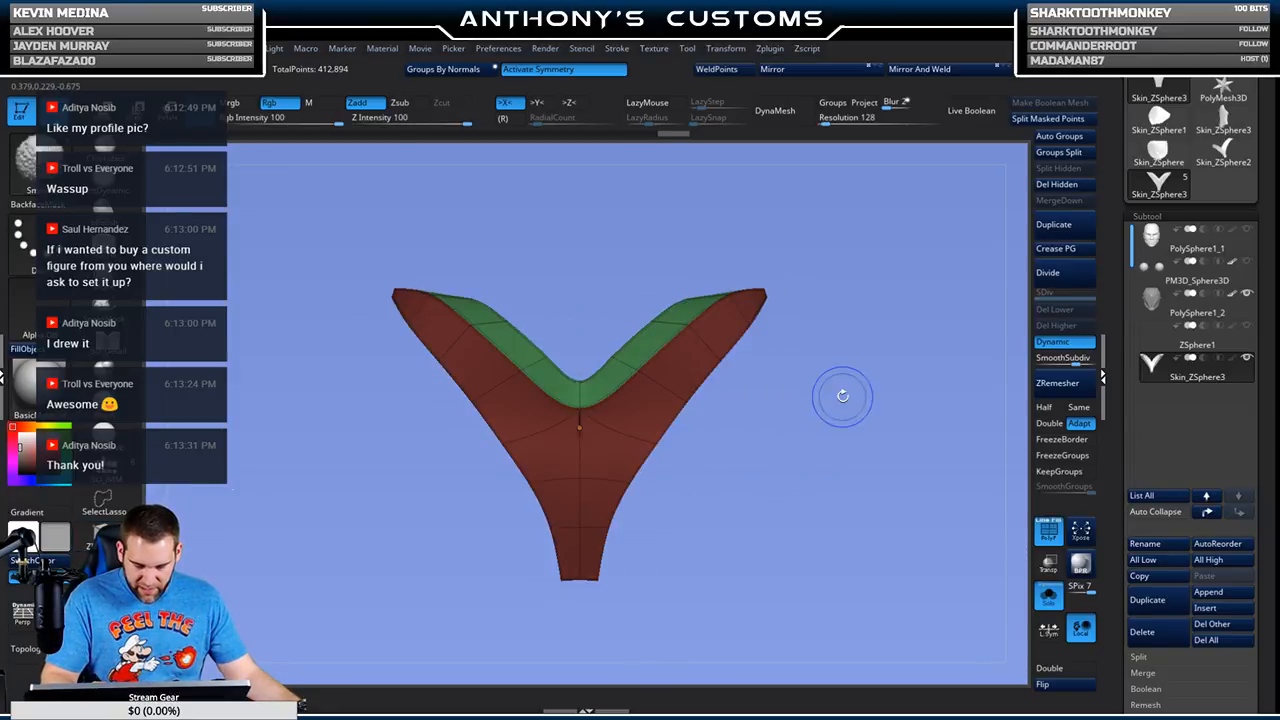
Step: Show the helmet again and reshape the visor's upper inner edges with the Move brush to fit beneath the brow
click(1049, 597)
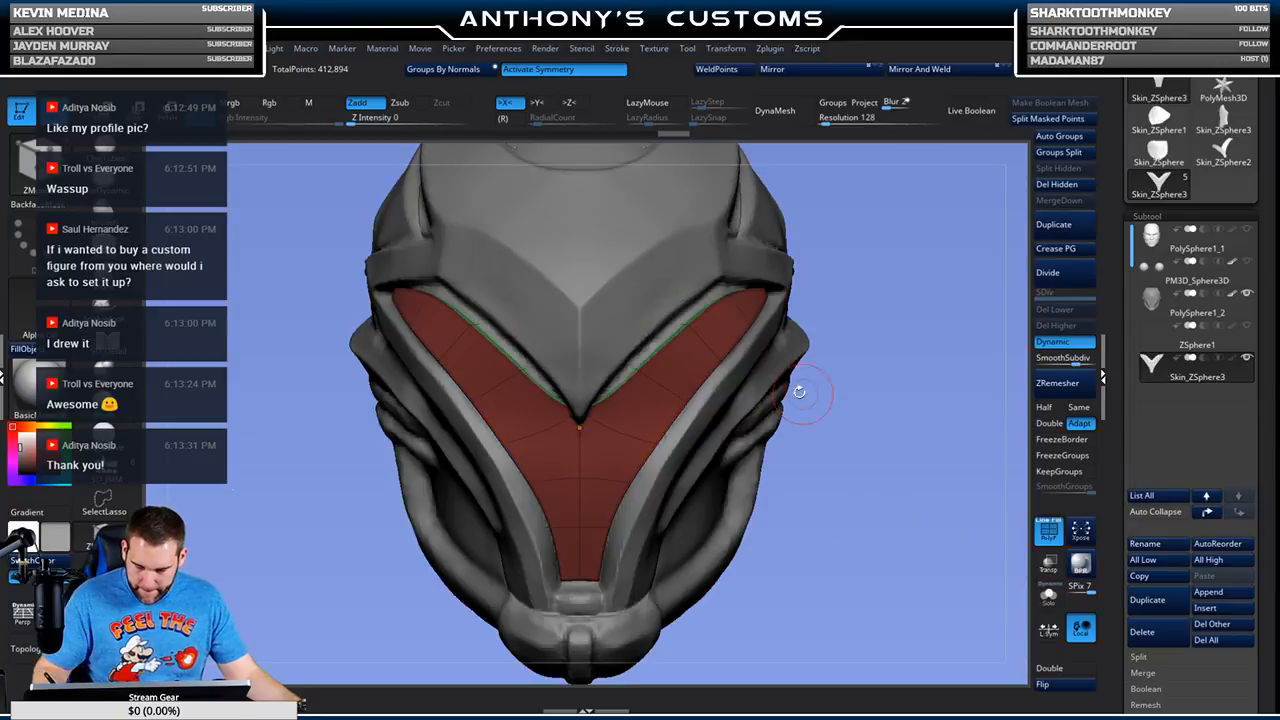
click(122, 302)
drag(866, 350, 824, 356)
drag(634, 368, 602, 333)
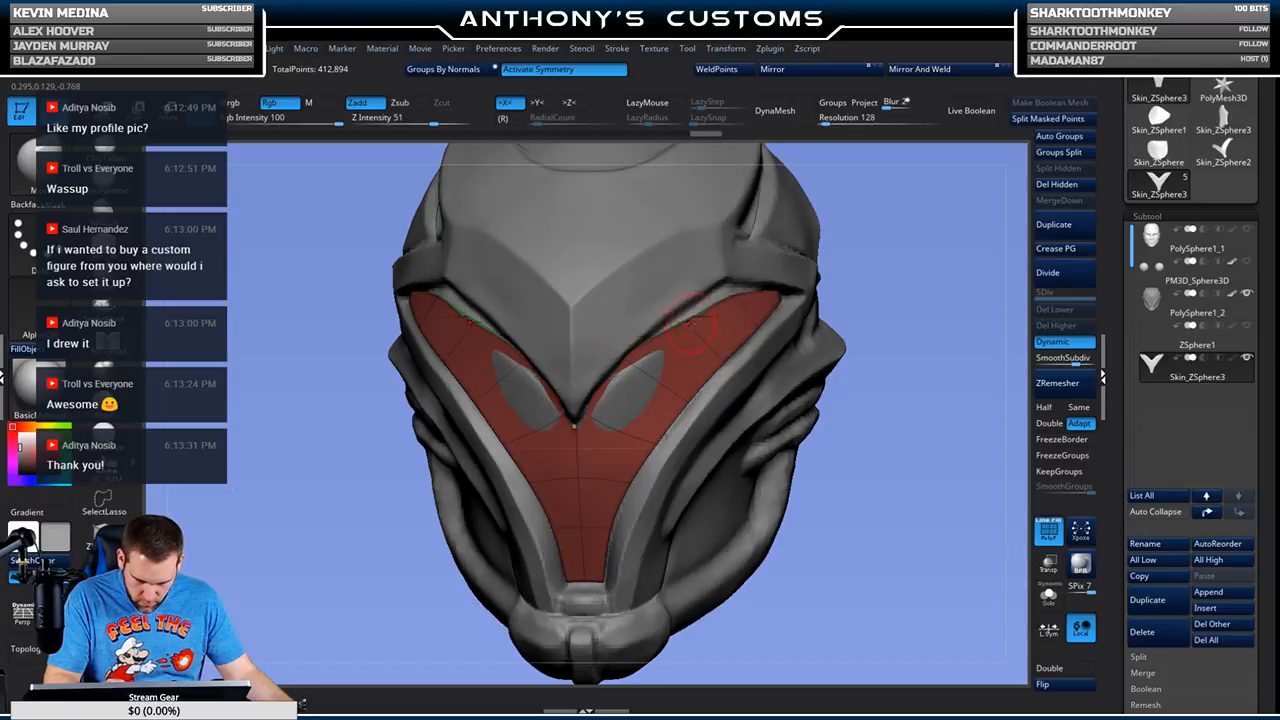
drag(914, 214, 860, 230)
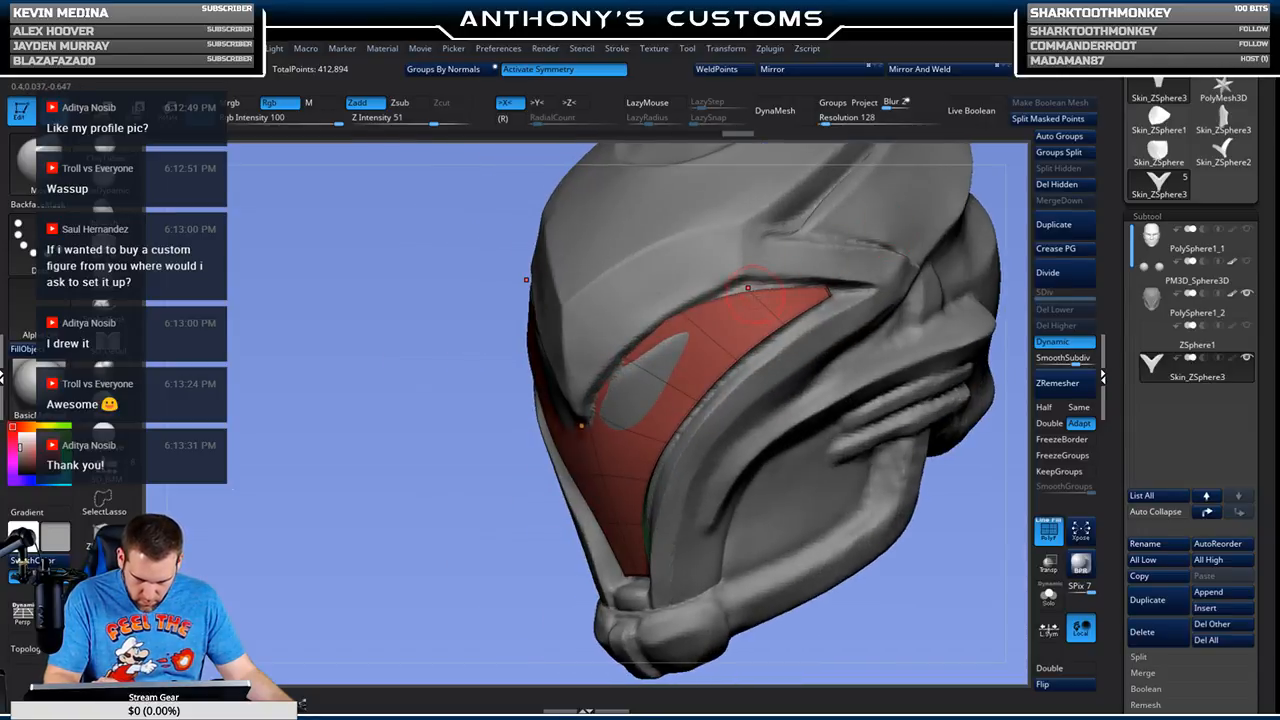
drag(937, 548, 900, 430)
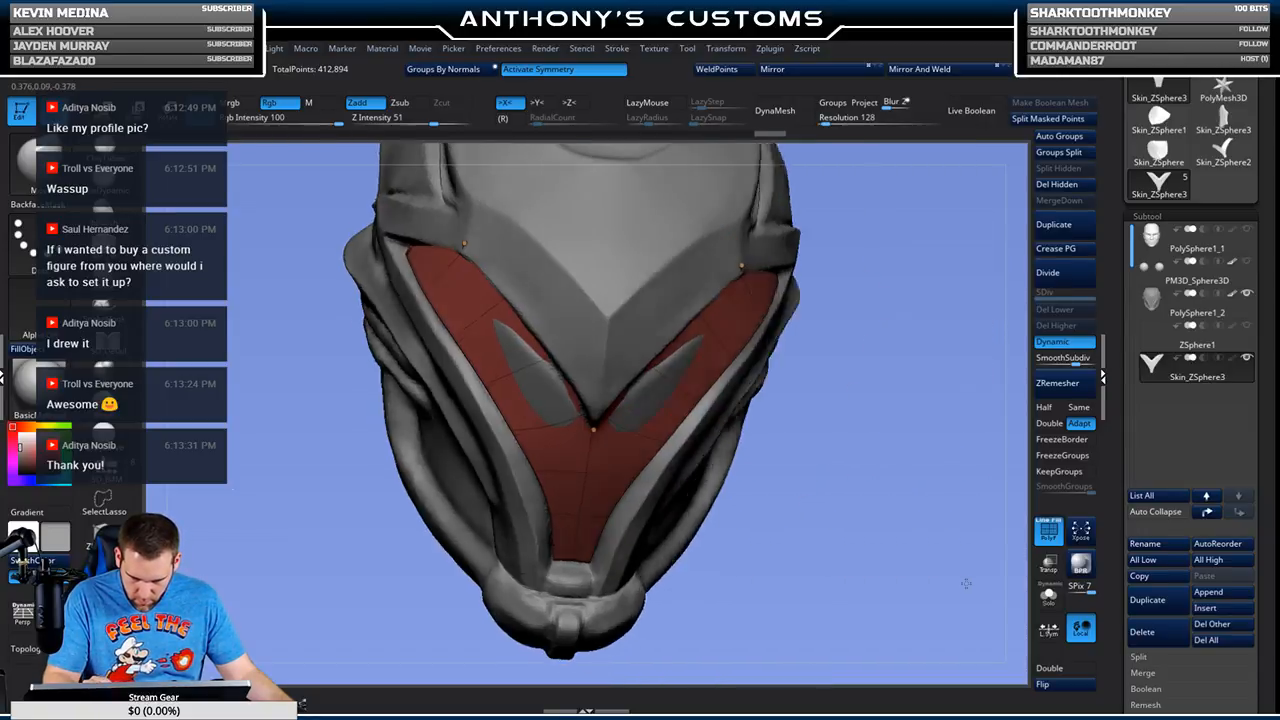
drag(845, 290, 813, 259)
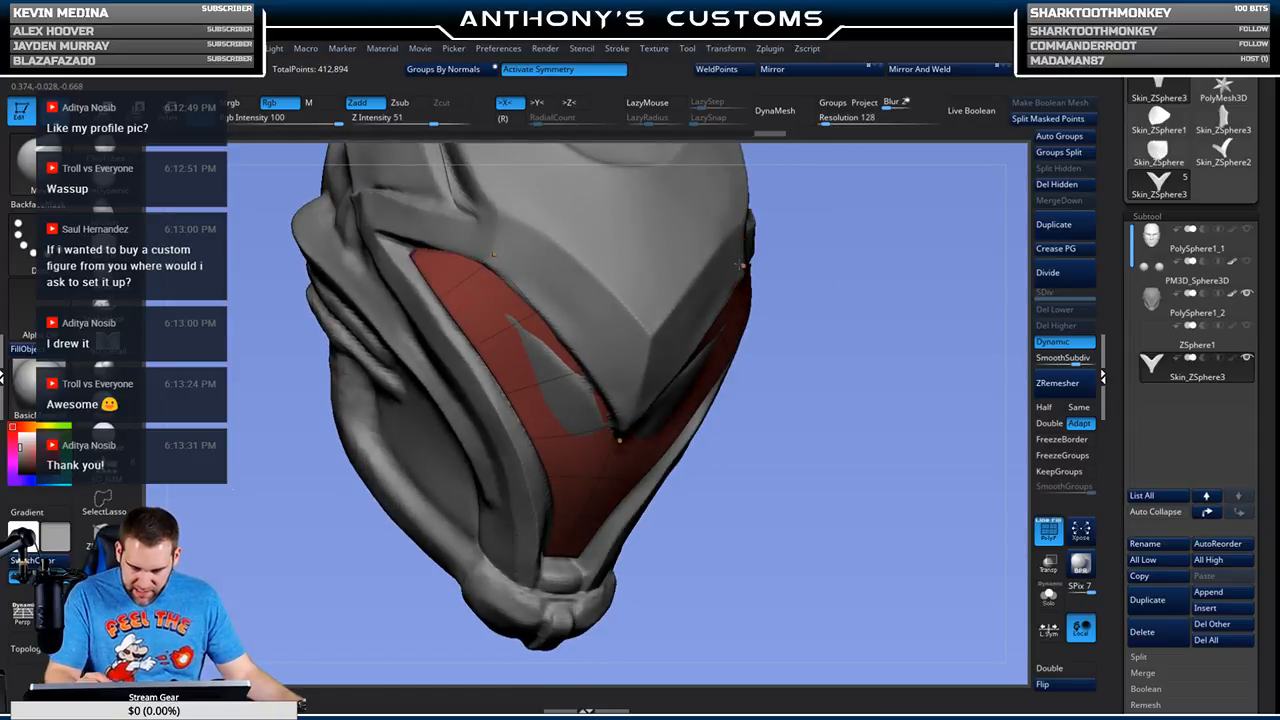
drag(871, 309, 745, 306)
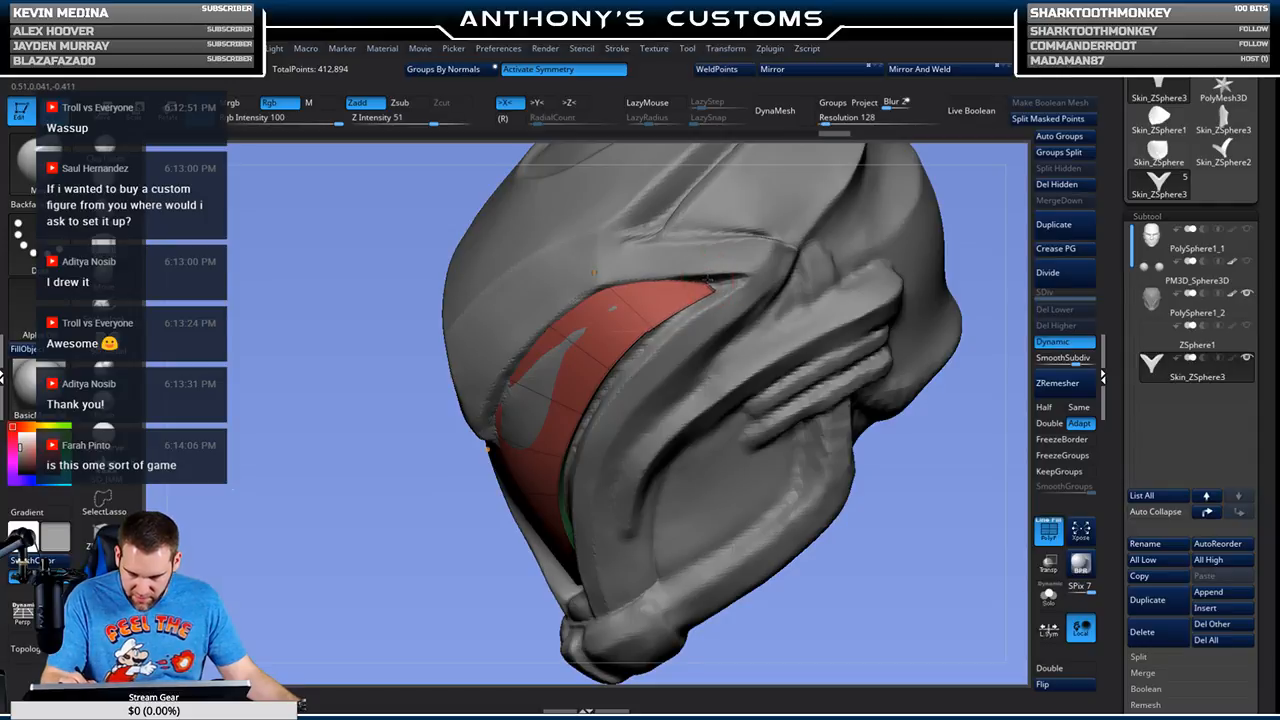
Step: Refine the visor's side and lower centre curvature with the Move brush so it follows the helmet surface
mouse_move(593, 270)
mouse_down()
mouse_move(762, 278)
mouse_move(748, 280)
mouse_up()
right_drag(762, 283, 627, 404)
drag(582, 434, 608, 441)
drag(566, 482, 583, 490)
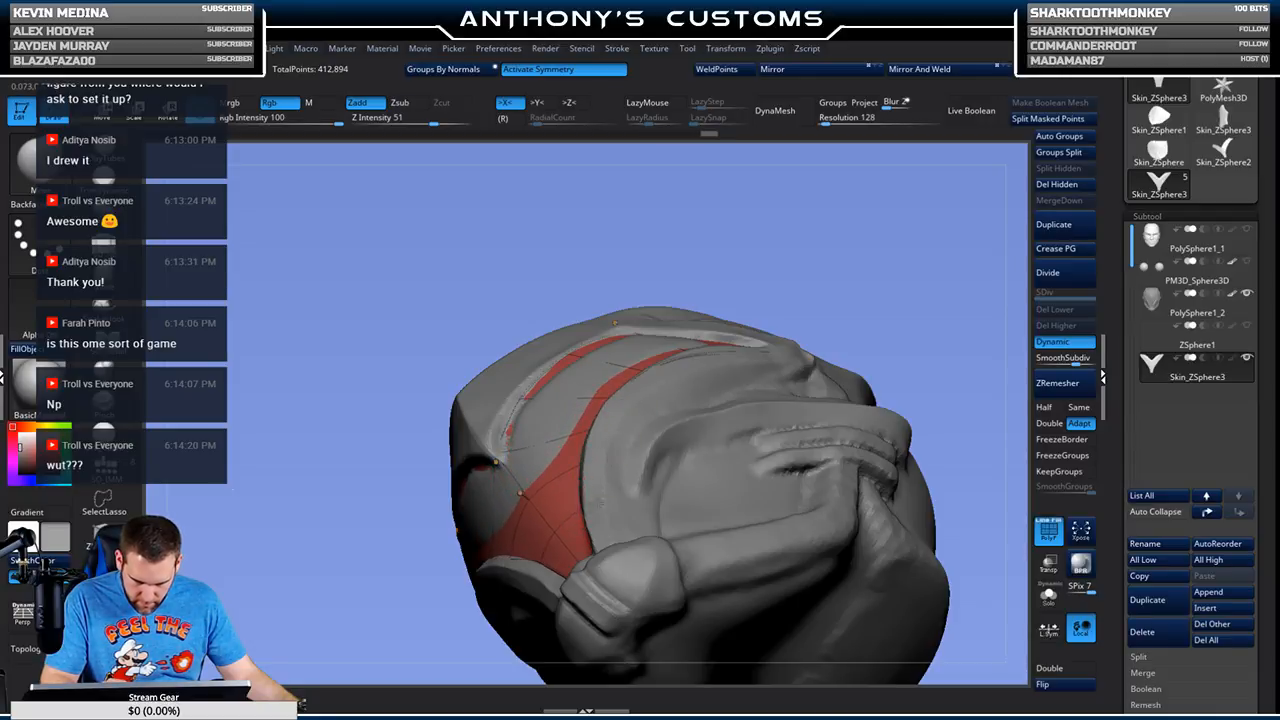
right_drag(620, 489, 624, 539)
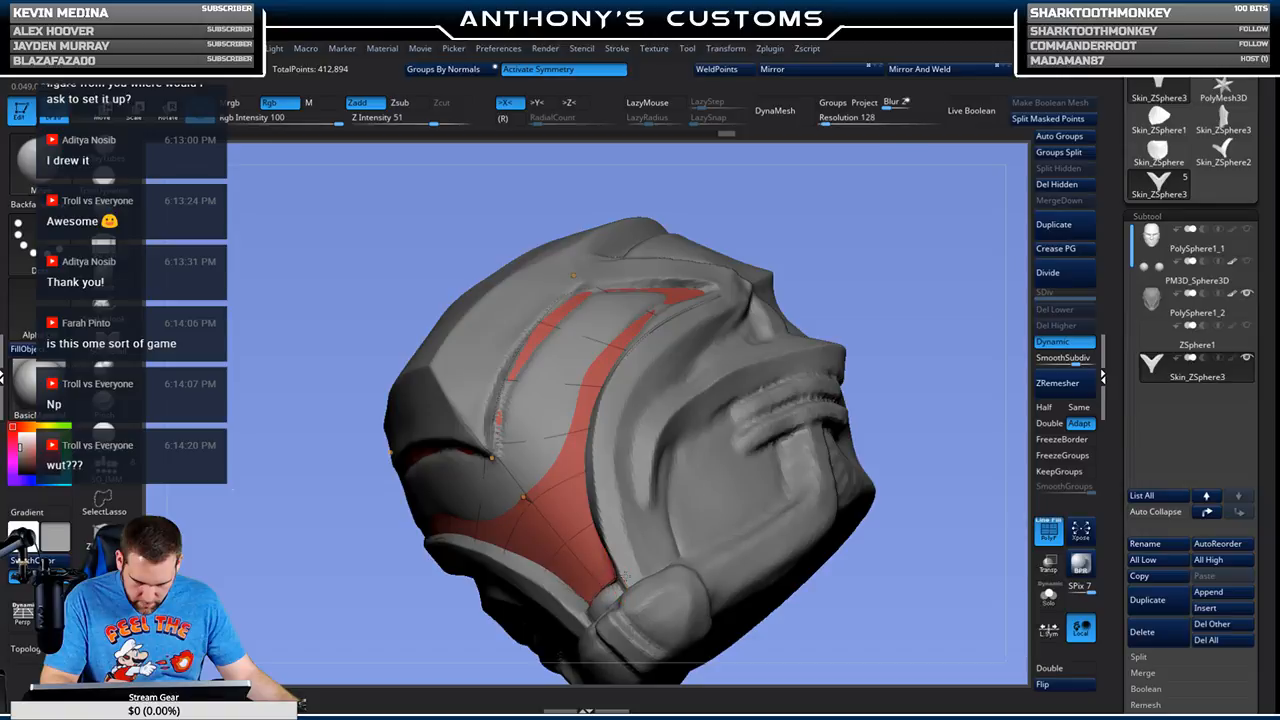
mouse_move(830, 297)
right_down()
mouse_move(878, 526)
mouse_move(645, 428)
mouse_move(786, 457)
mouse_move(652, 310)
right_up()
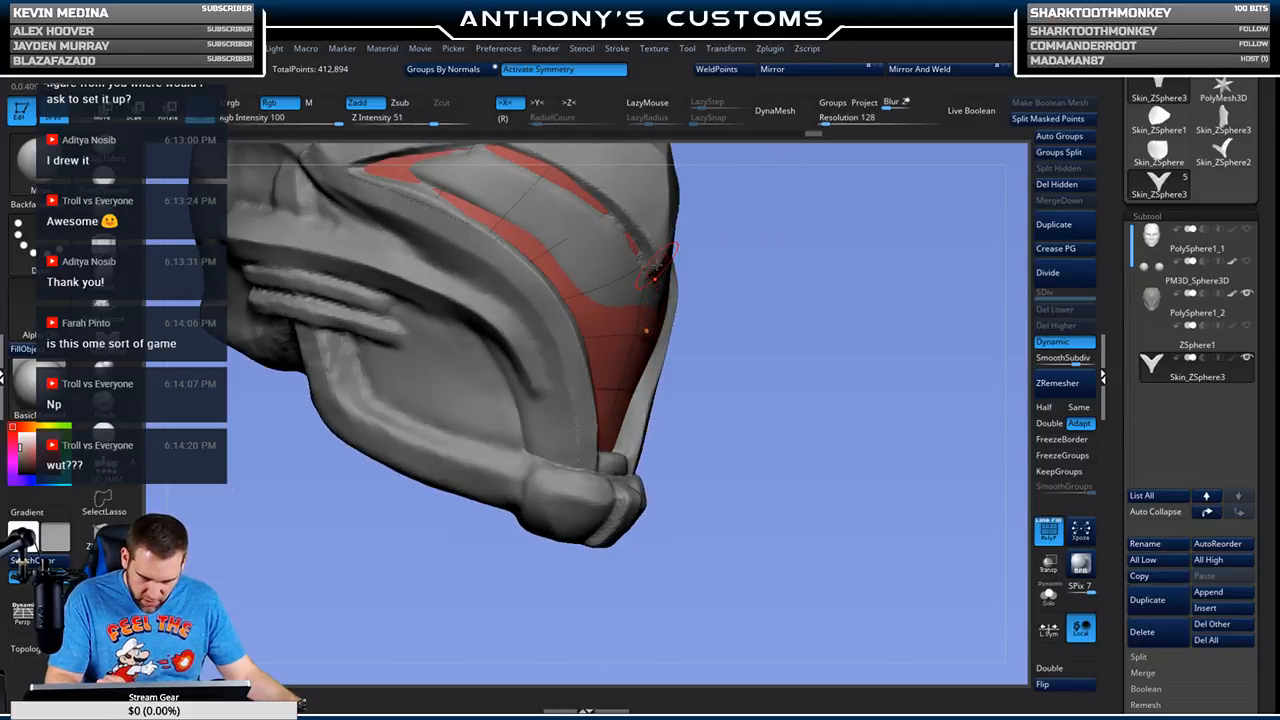
right_drag(806, 318, 830, 386)
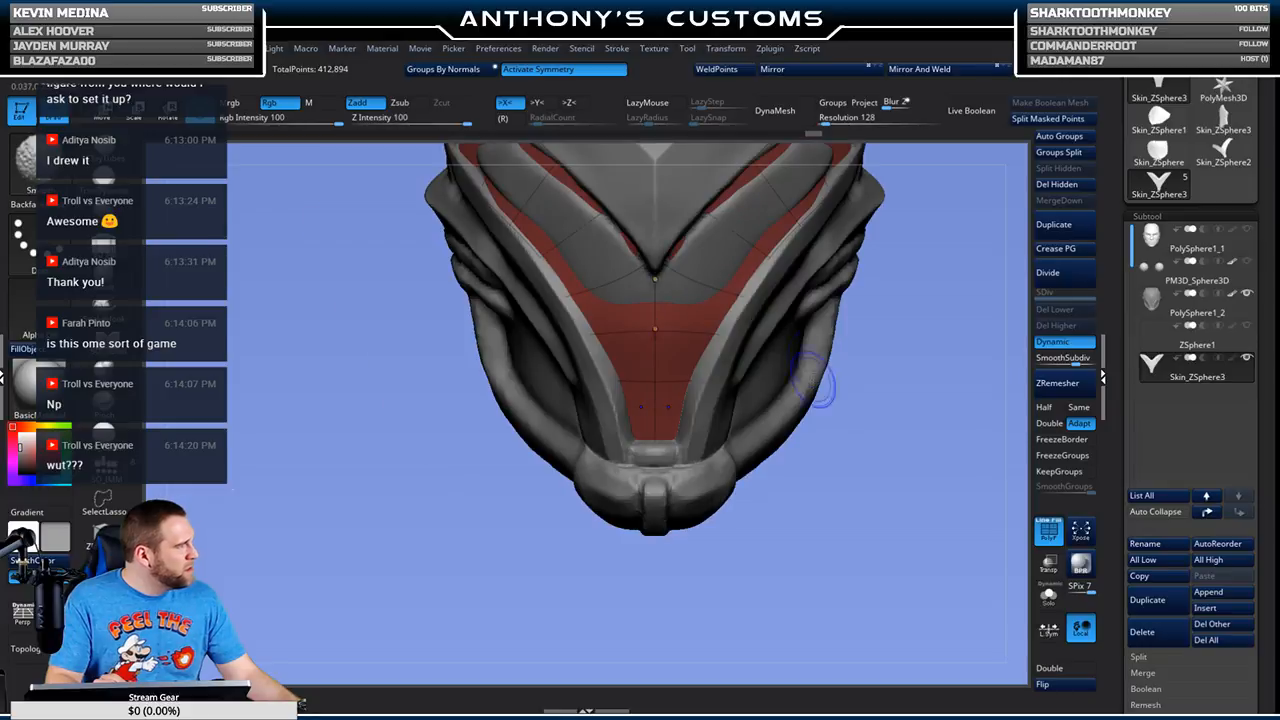
Step: Examine the visor's fit in the helmet from the front and side, with the polyframe on and then off
right_drag(837, 451, 783, 344)
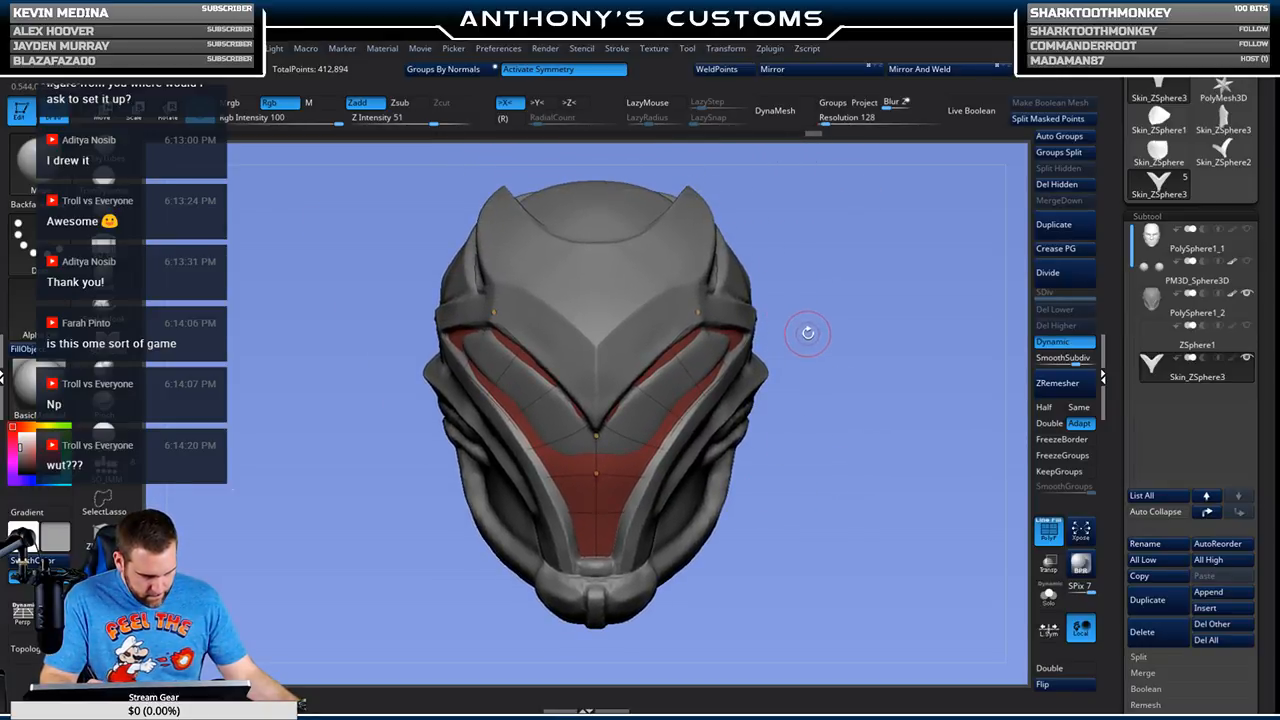
right_drag(834, 325, 862, 358)
shift+drag(862, 358, 876, 336)
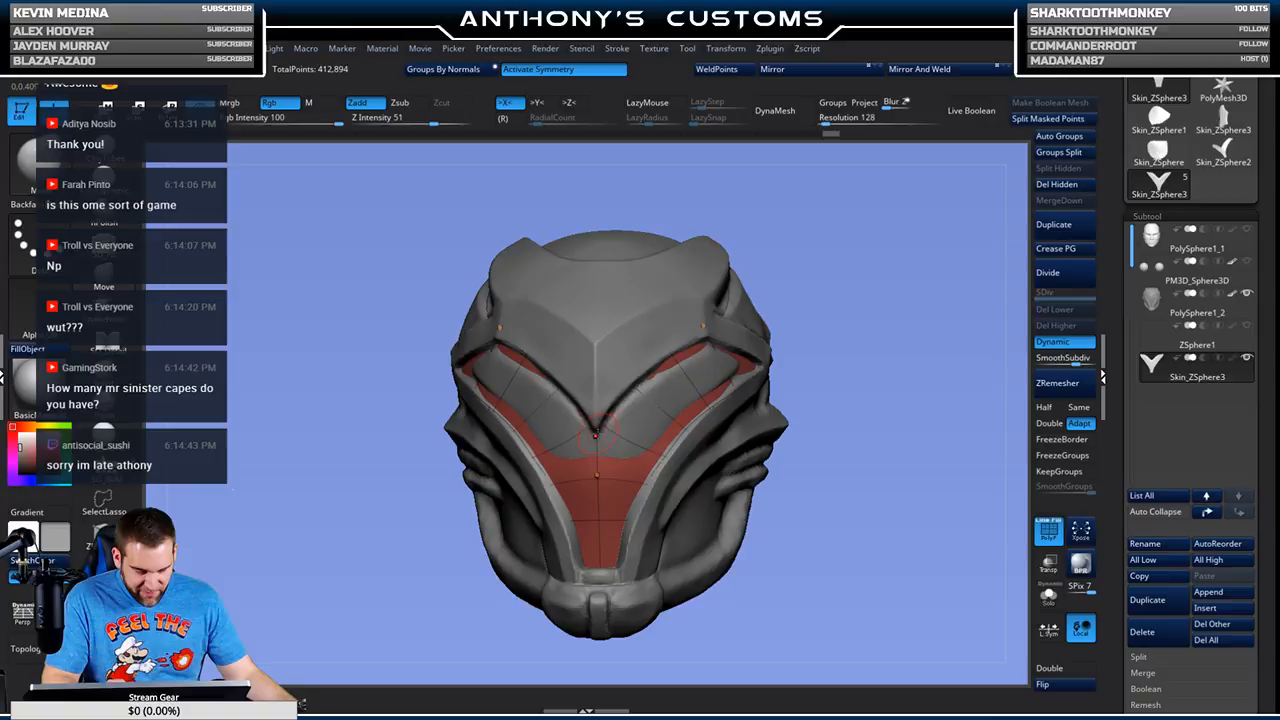
right_drag(767, 296, 888, 297)
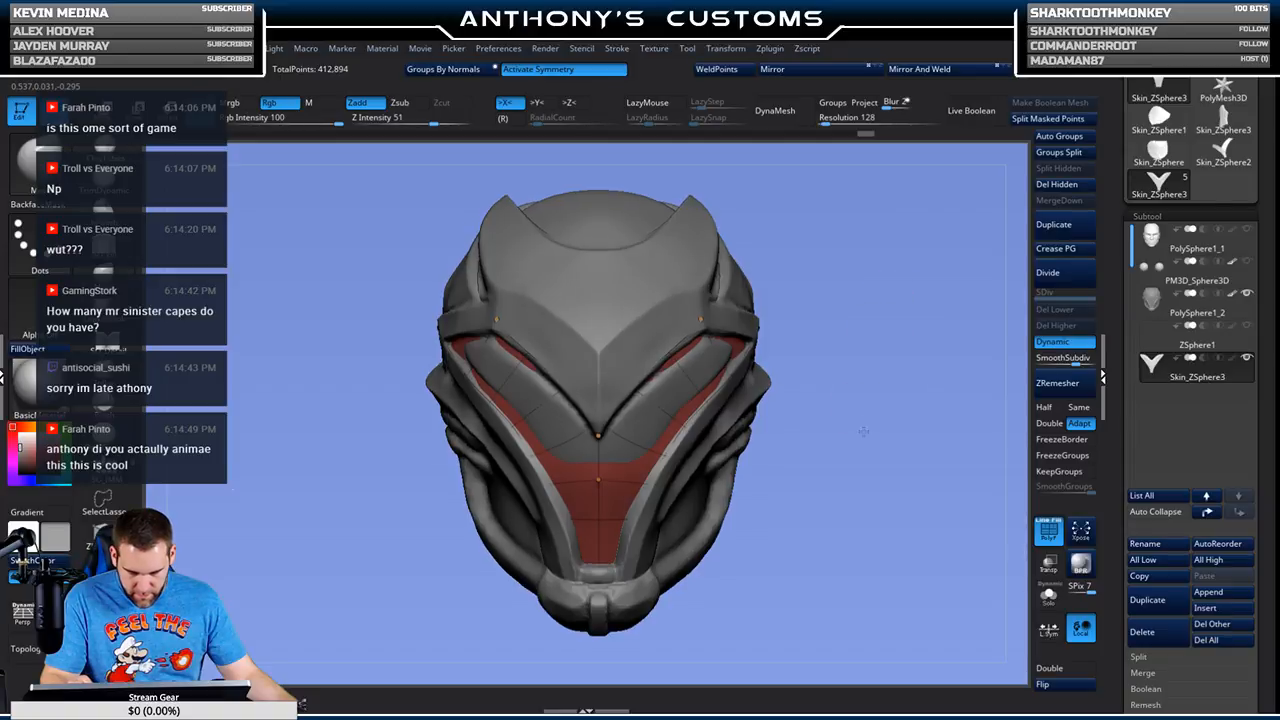
right_drag(863, 433, 676, 516)
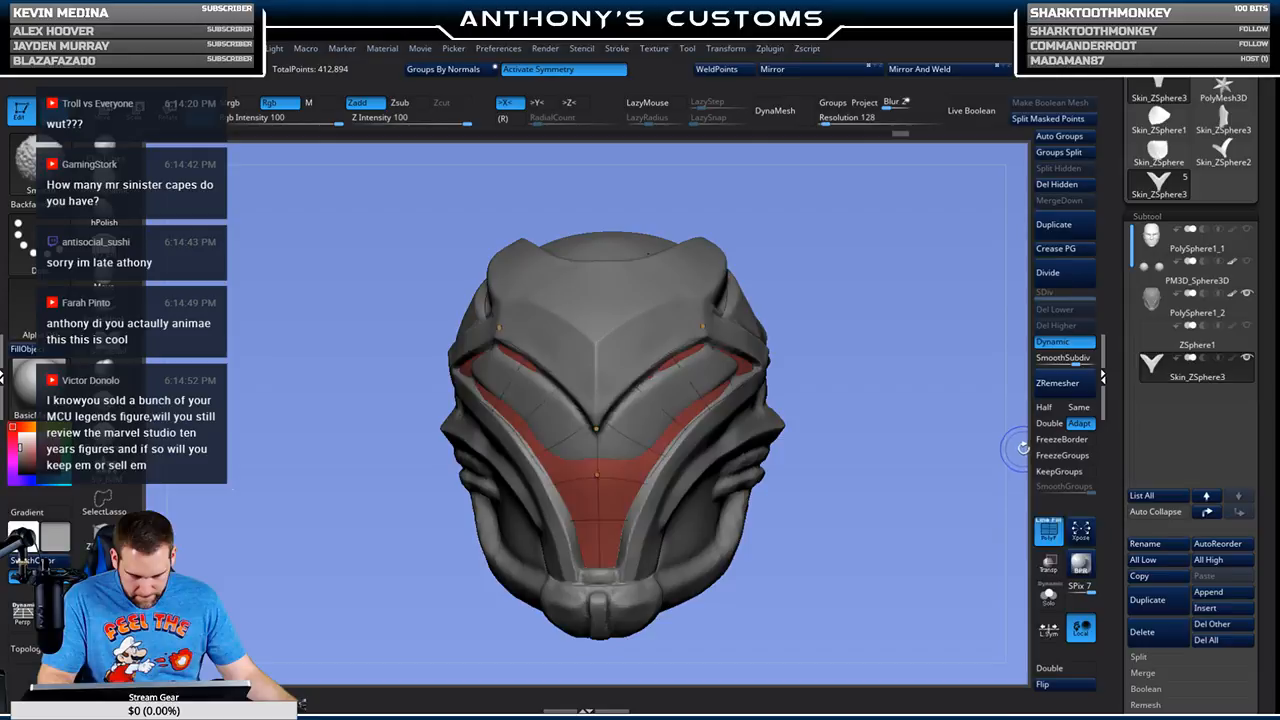
key(shift+f)
drag(922, 504, 865, 529)
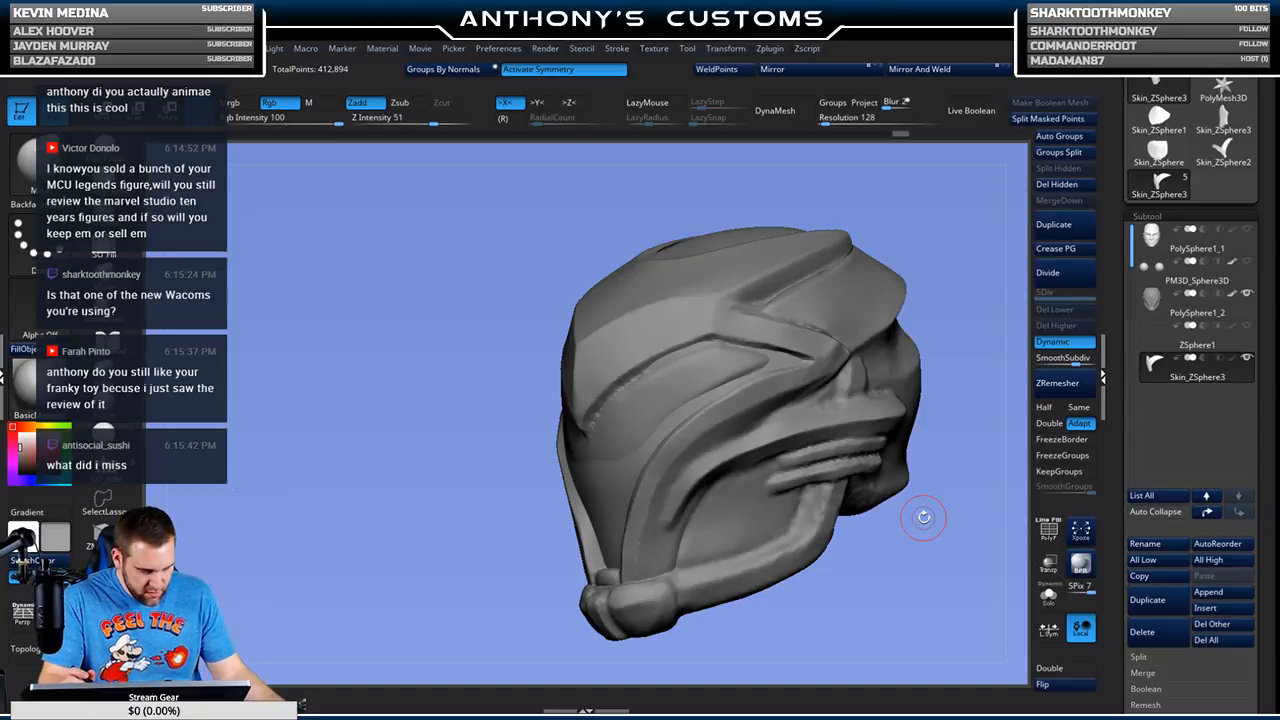
mouse_move(940, 222)
mouse_down()
mouse_move(915, 222)
mouse_move(948, 219)
mouse_up()
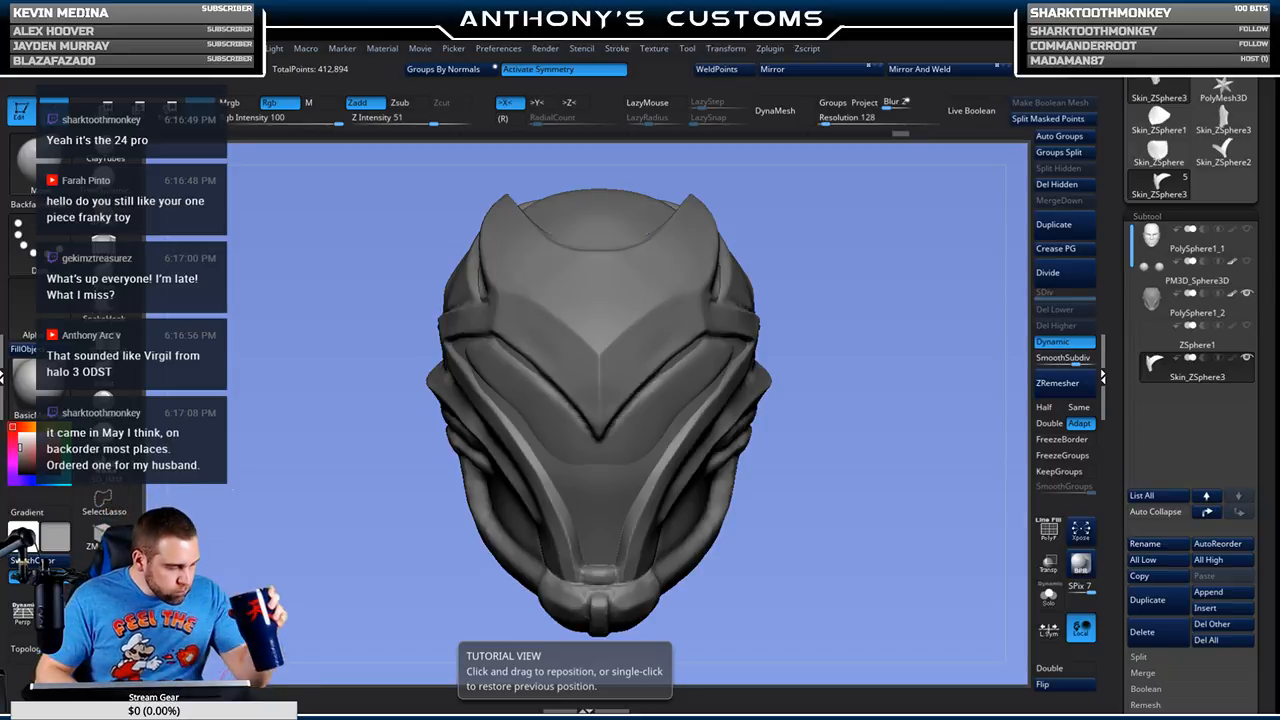
Step: Delete the ZSphere1 topology subtool and accept that the operation cannot be undone
click(1200, 336)
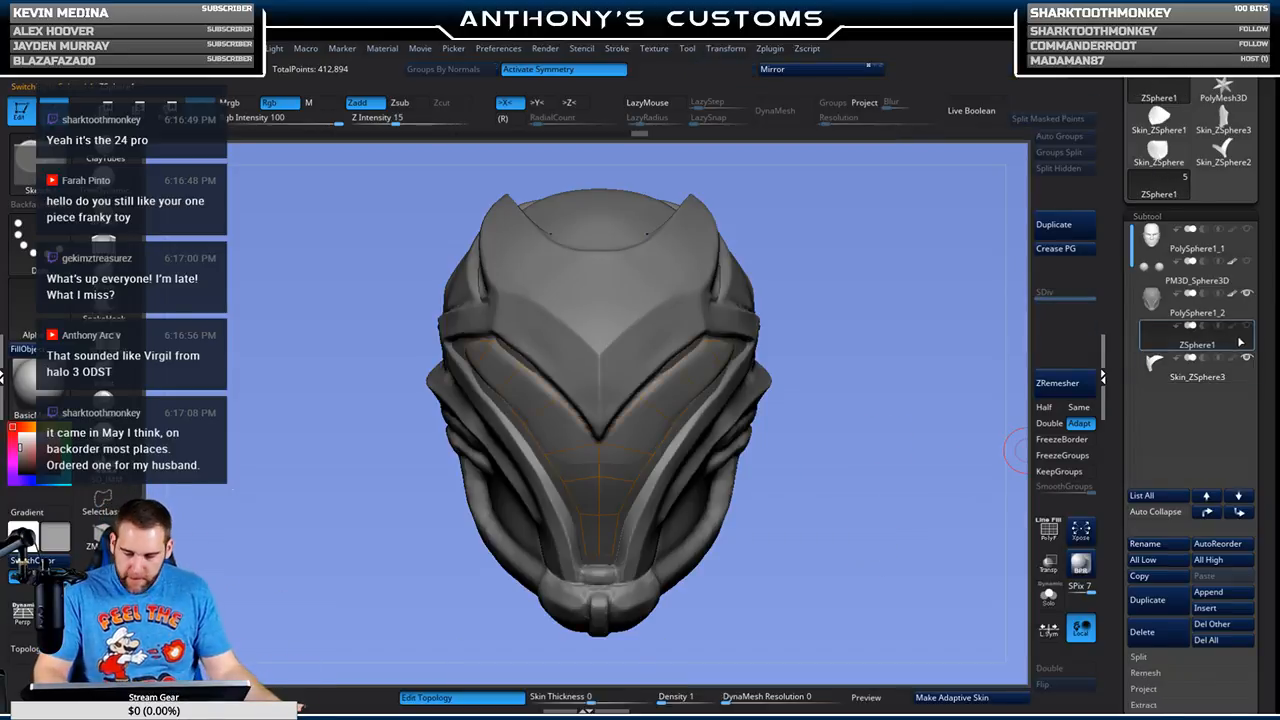
click(1148, 634)
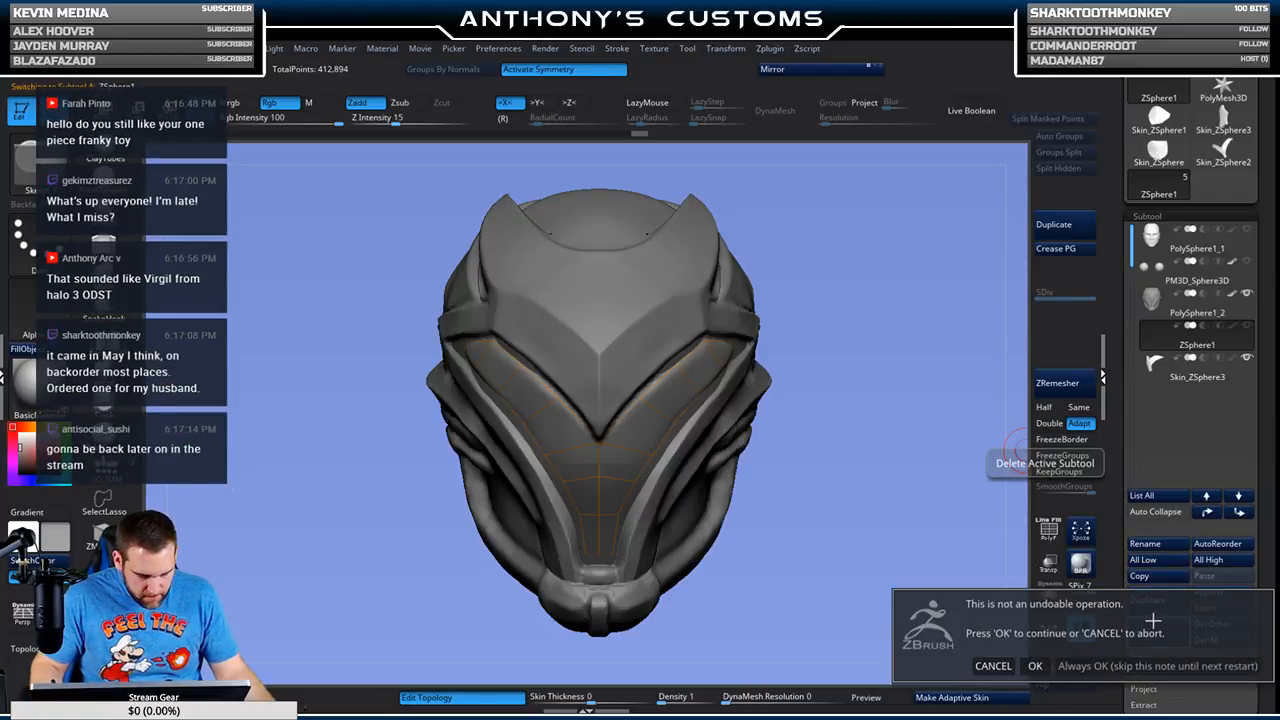
click(1035, 665)
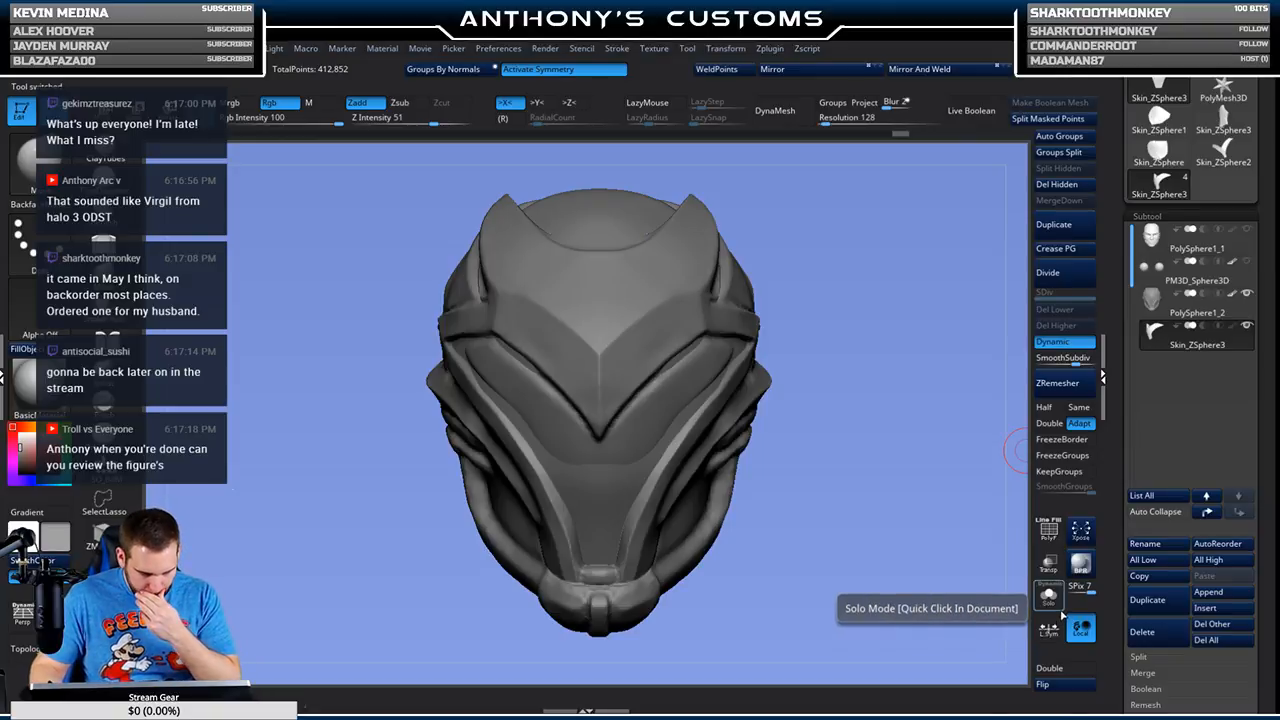
Step: Inspect the visor in Solo with its polyframe on, and check it again together with the full helmet
drag(850, 494, 905, 456)
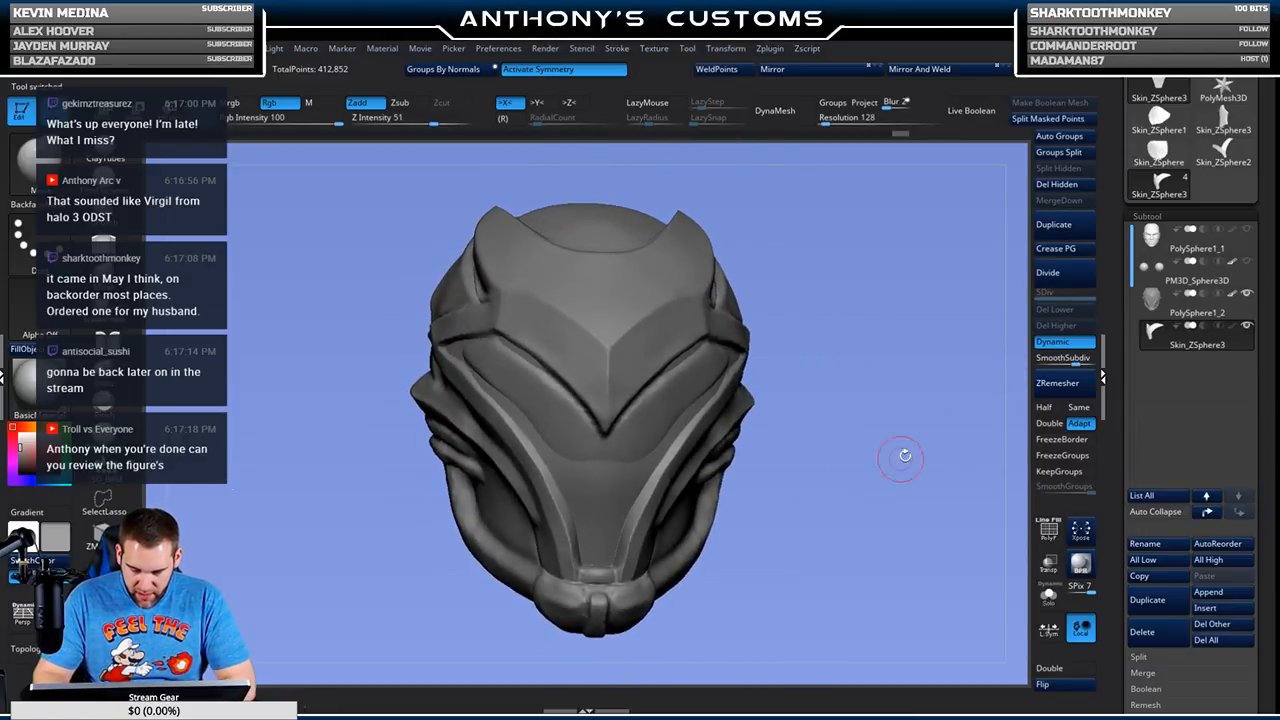
click(1048, 598)
drag(851, 533, 877, 390)
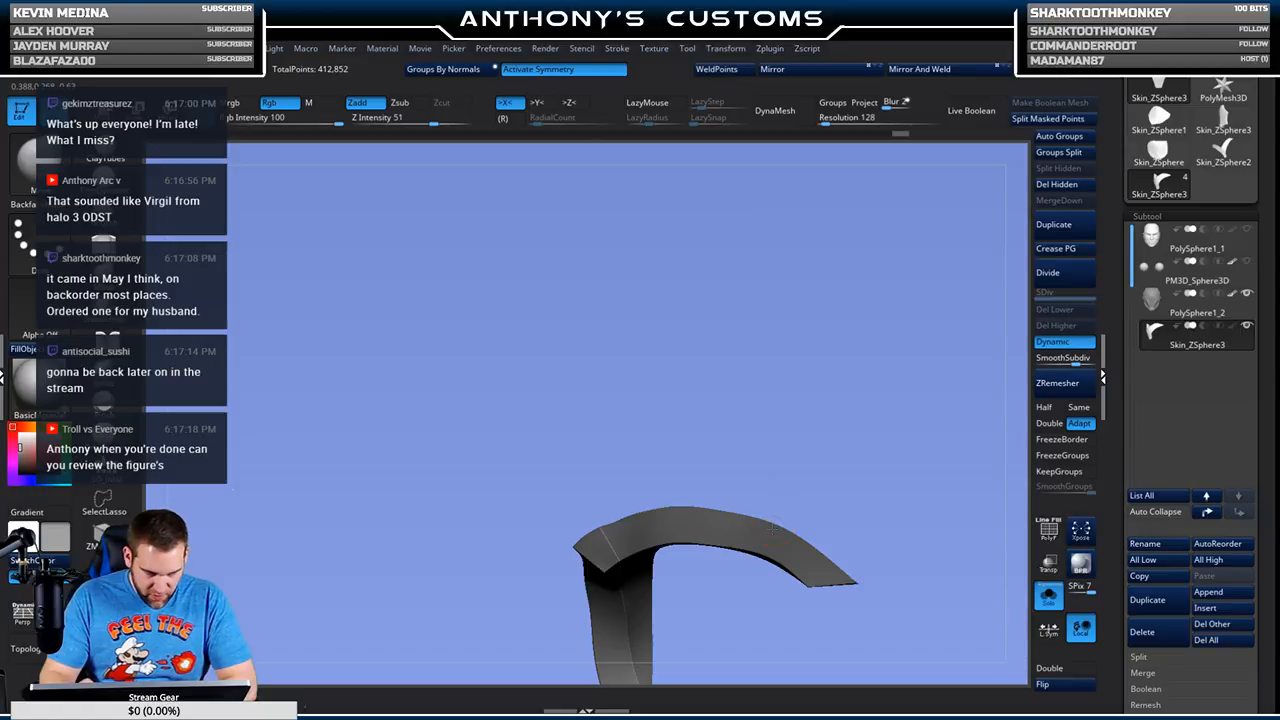
key(shift+f)
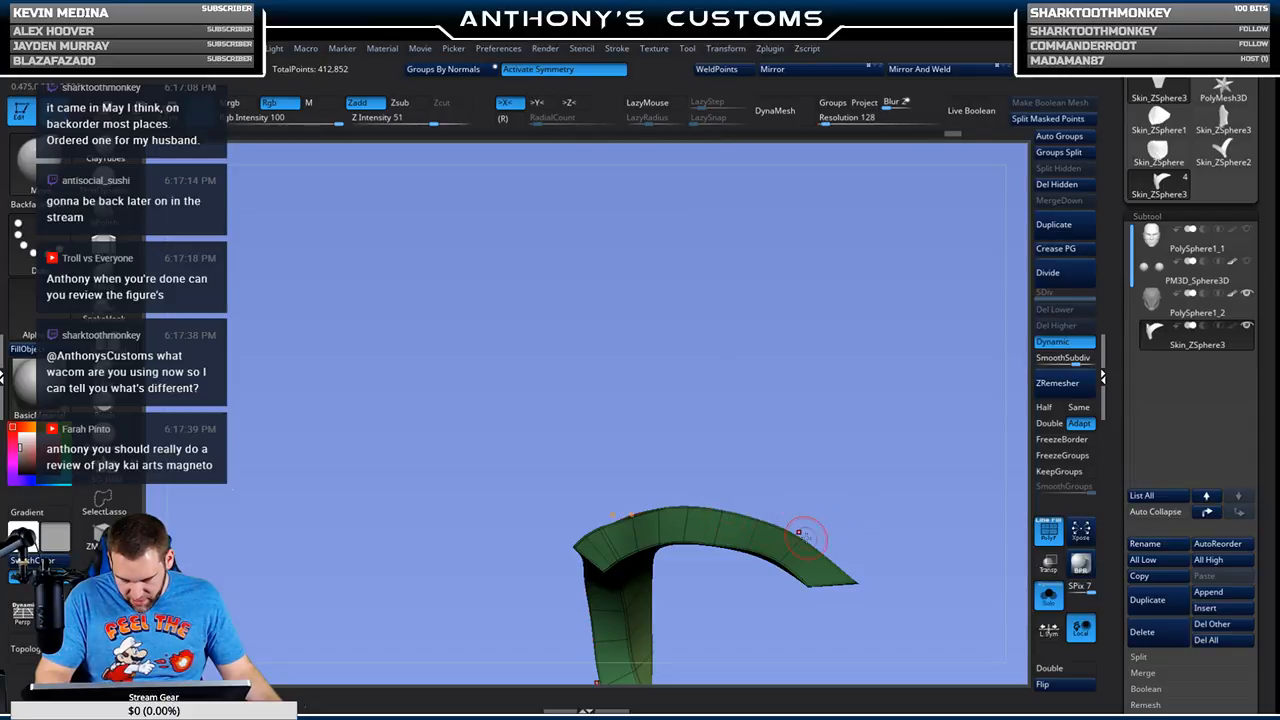
drag(838, 488, 966, 500)
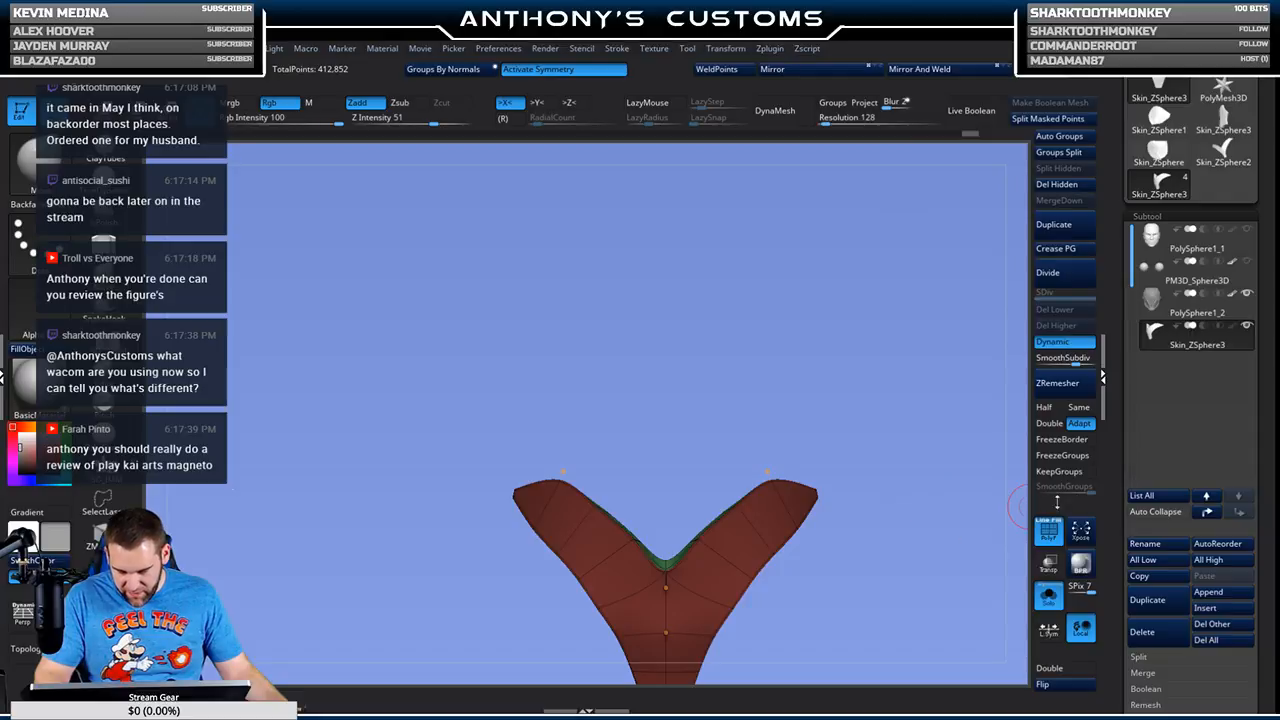
click(1049, 597)
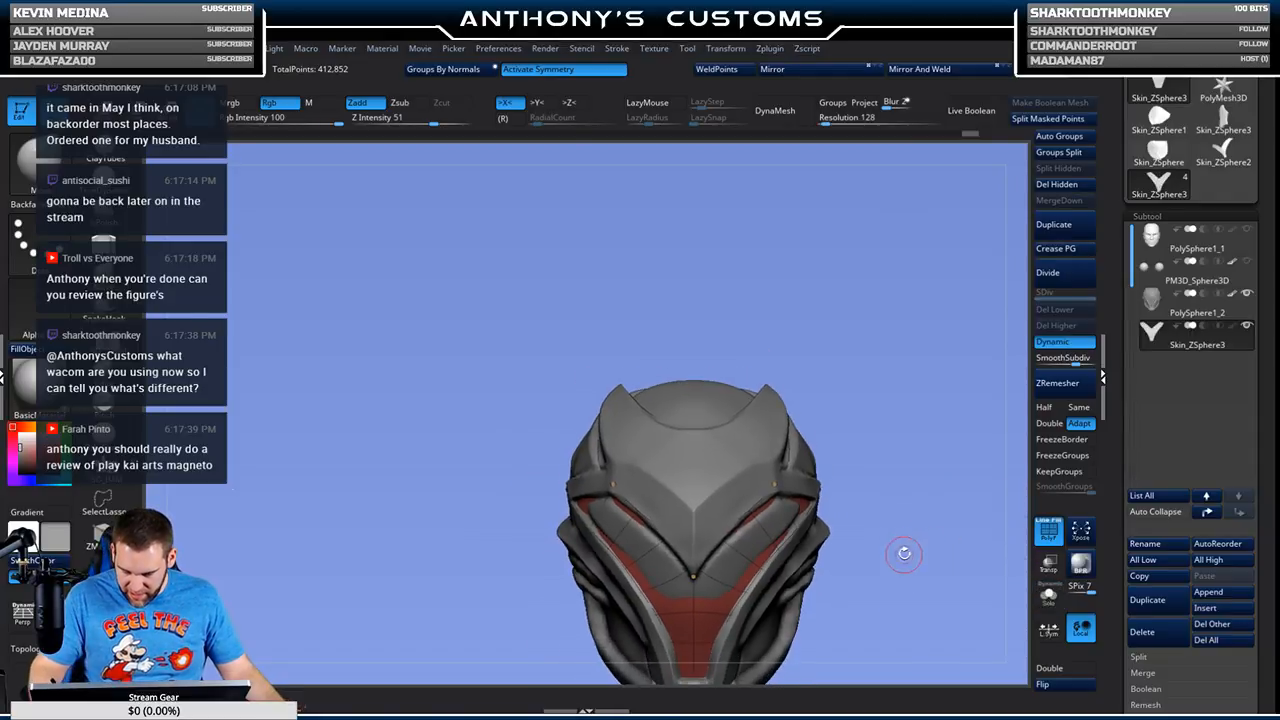
drag(858, 507, 875, 510)
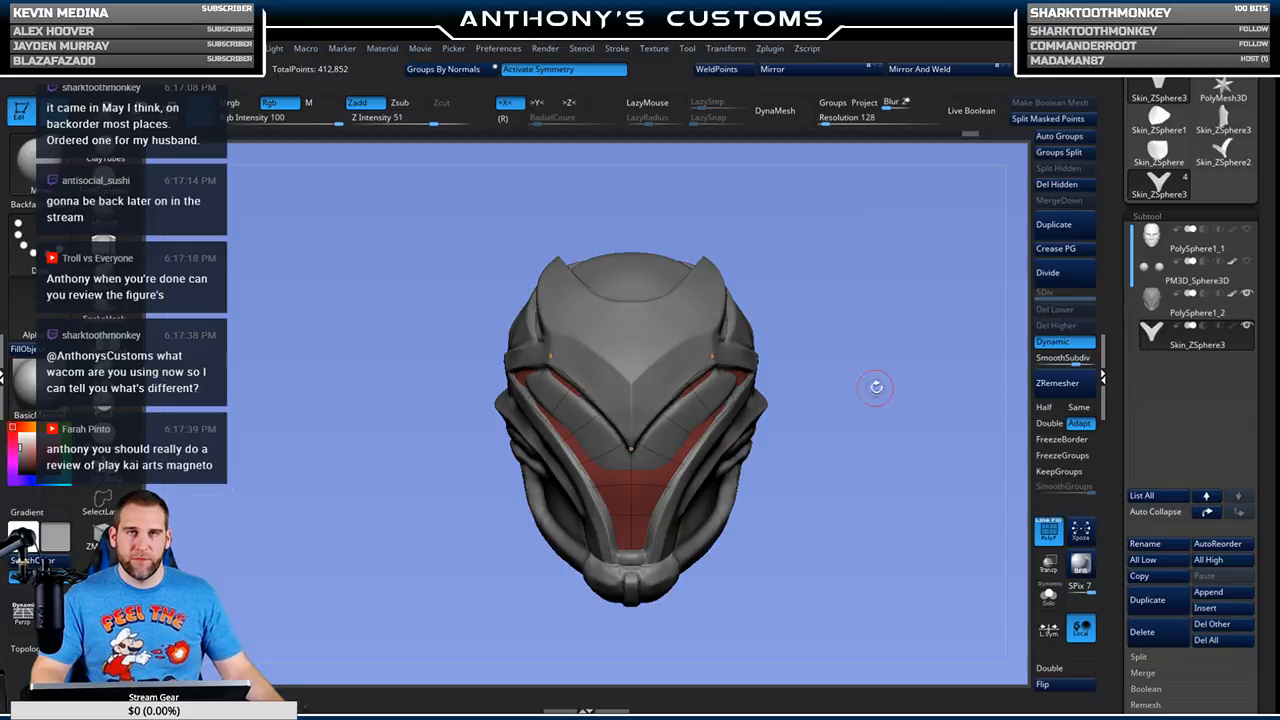
Step: Turn off the polyframe display and insert a new ZSphere as a subtool of the helmet
mouse_move(863, 497)
mouse_down()
mouse_move(856, 512)
mouse_move(869, 482)
mouse_up()
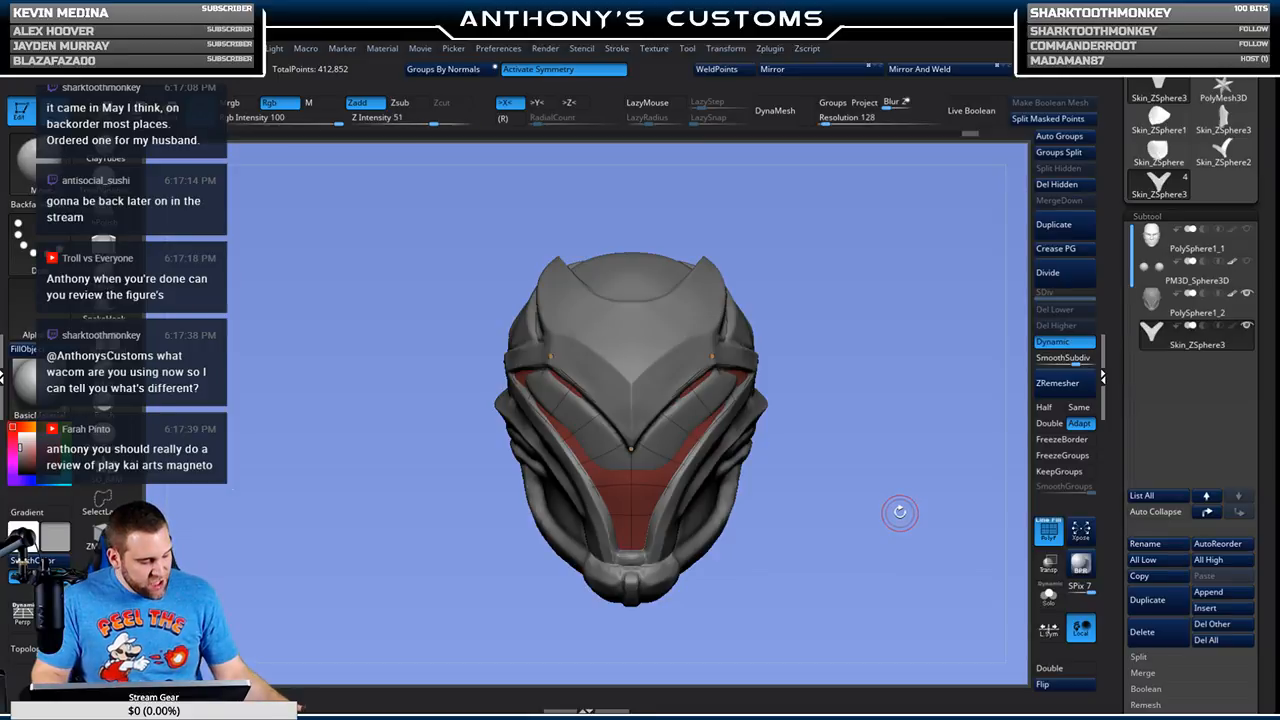
key(shift+f)
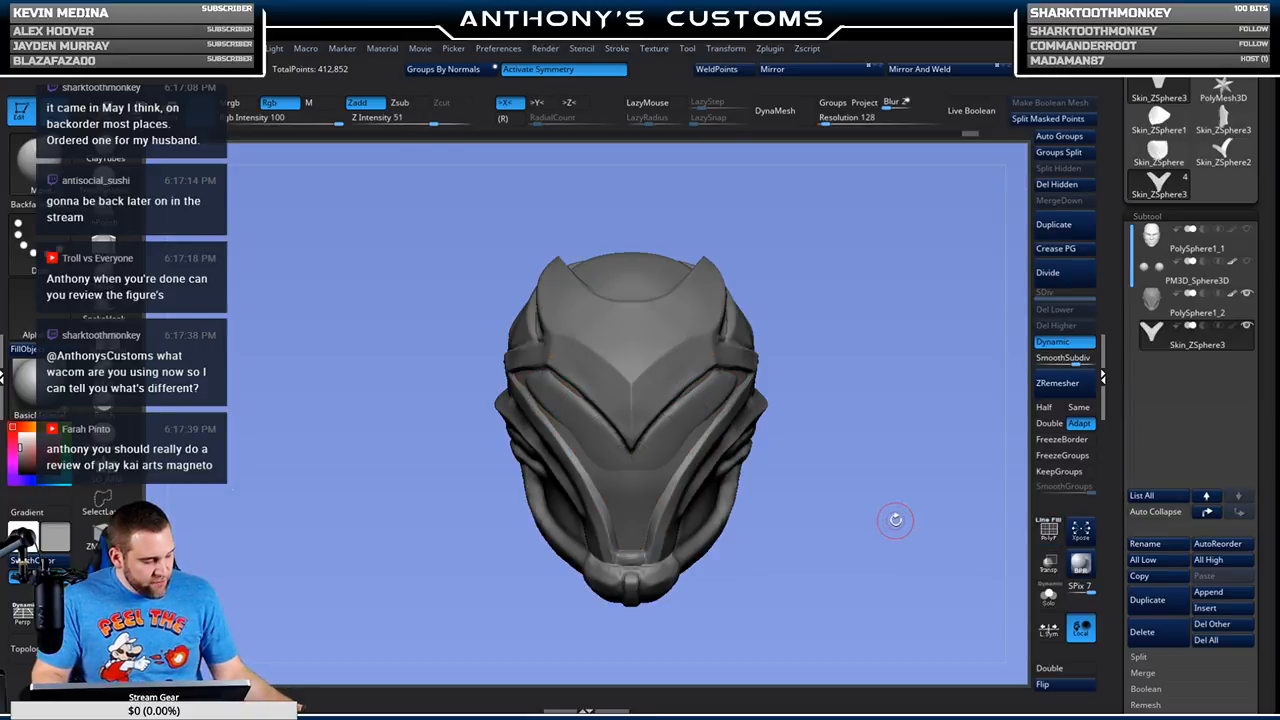
click(1226, 609)
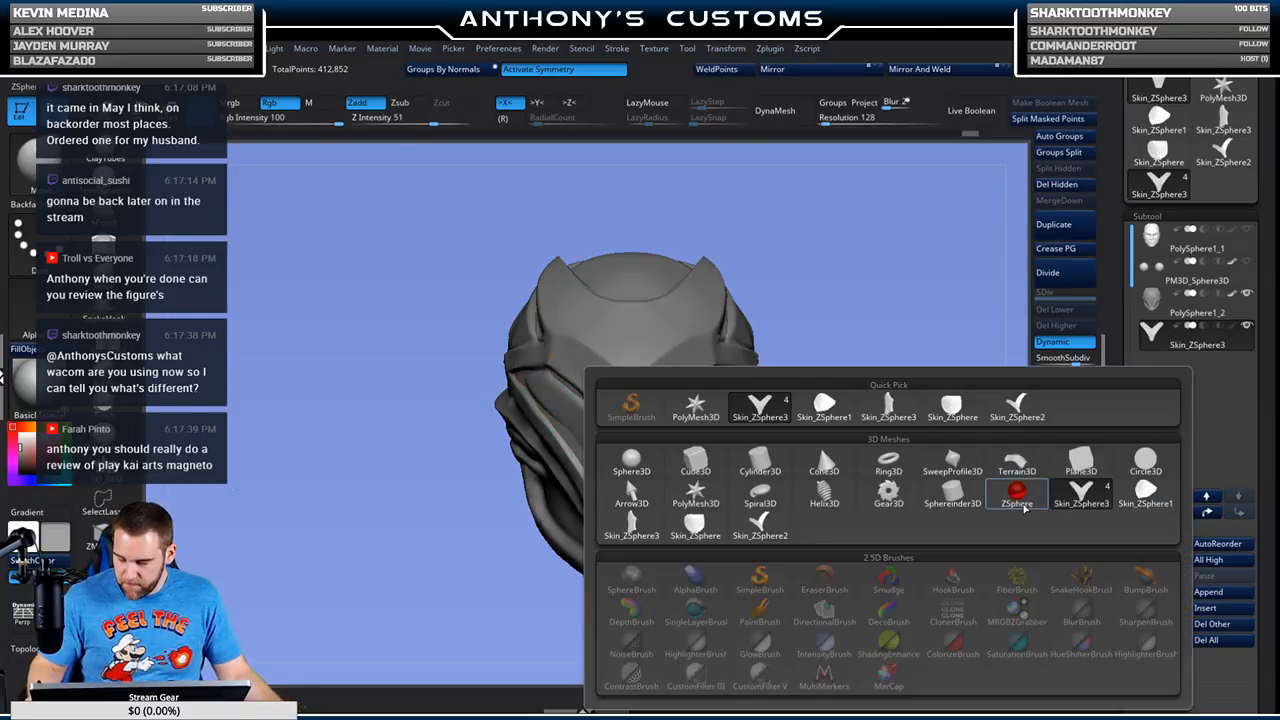
click(1024, 508)
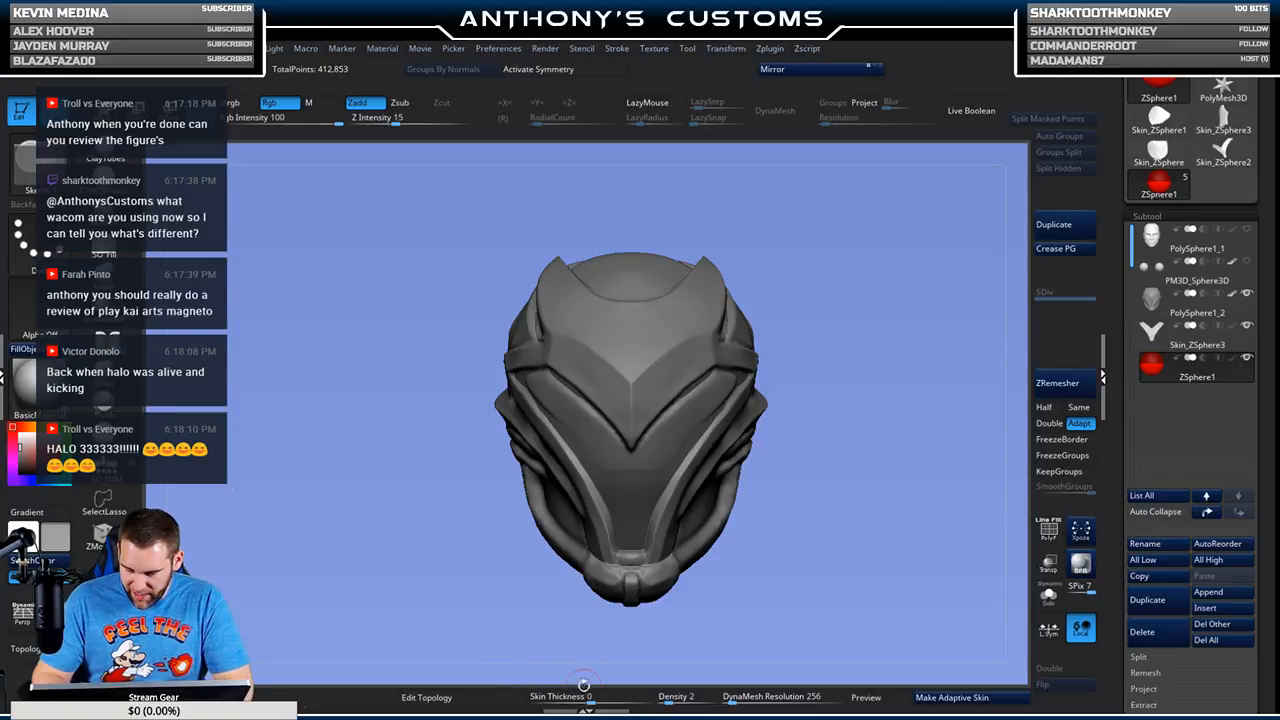
Step: Enable topology editing on the new ZSphere subtool with Density 1, DynaMesh Resolution 0 and X symmetry
click(472, 699)
click(700, 697)
text(1)
key(Return)
key(x)
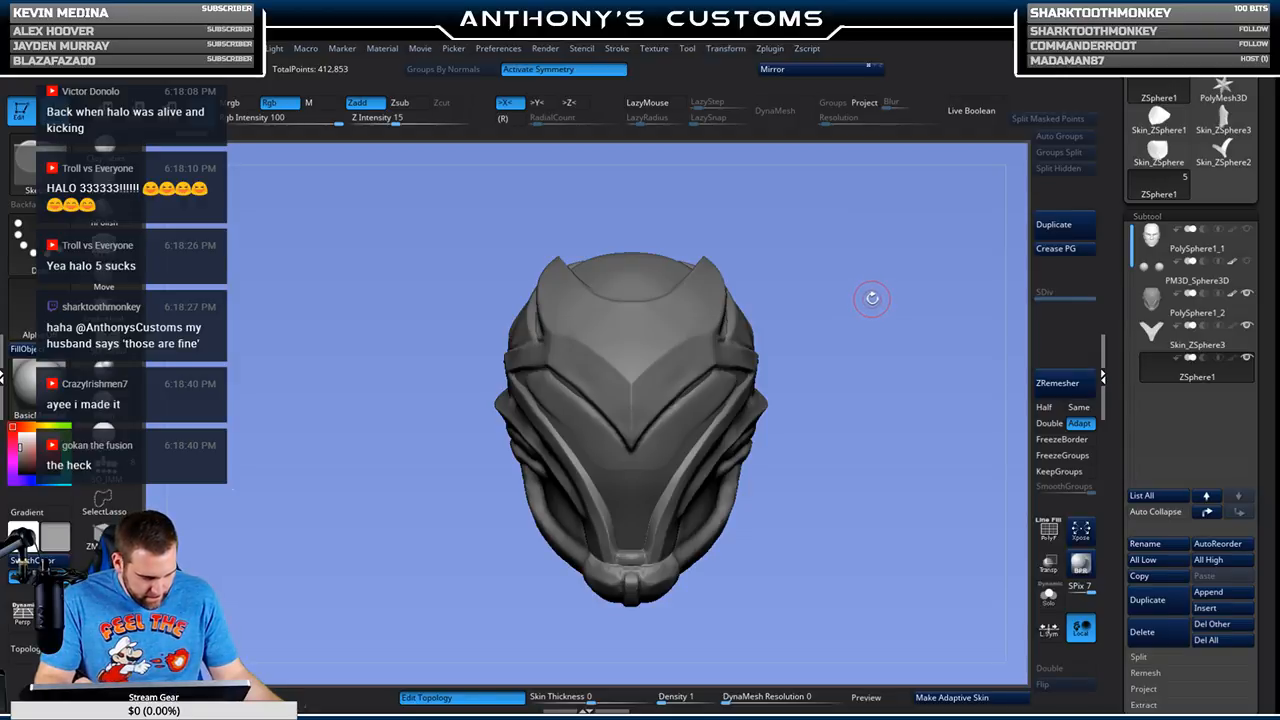
Step: Place a line of topology points along the inner edge of the visor's side trim, from the chin piece upward
drag(876, 511, 867, 477)
mouse_move(867, 477)
alt+mouse_down()
mouse_move(886, 497)
mouse_move(874, 537)
mouse_move(882, 443)
mouse_move(888, 494)
mouse_move(853, 498)
alt+mouse_up()
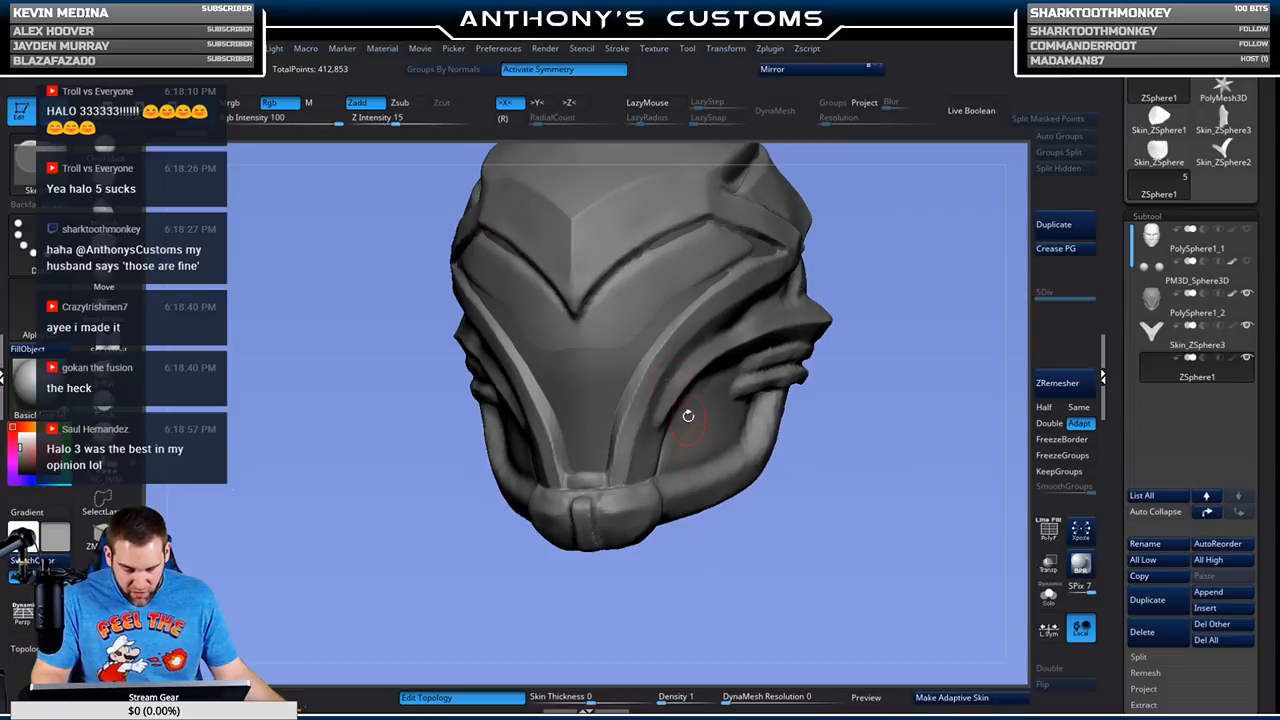
click(610, 487)
click(617, 437)
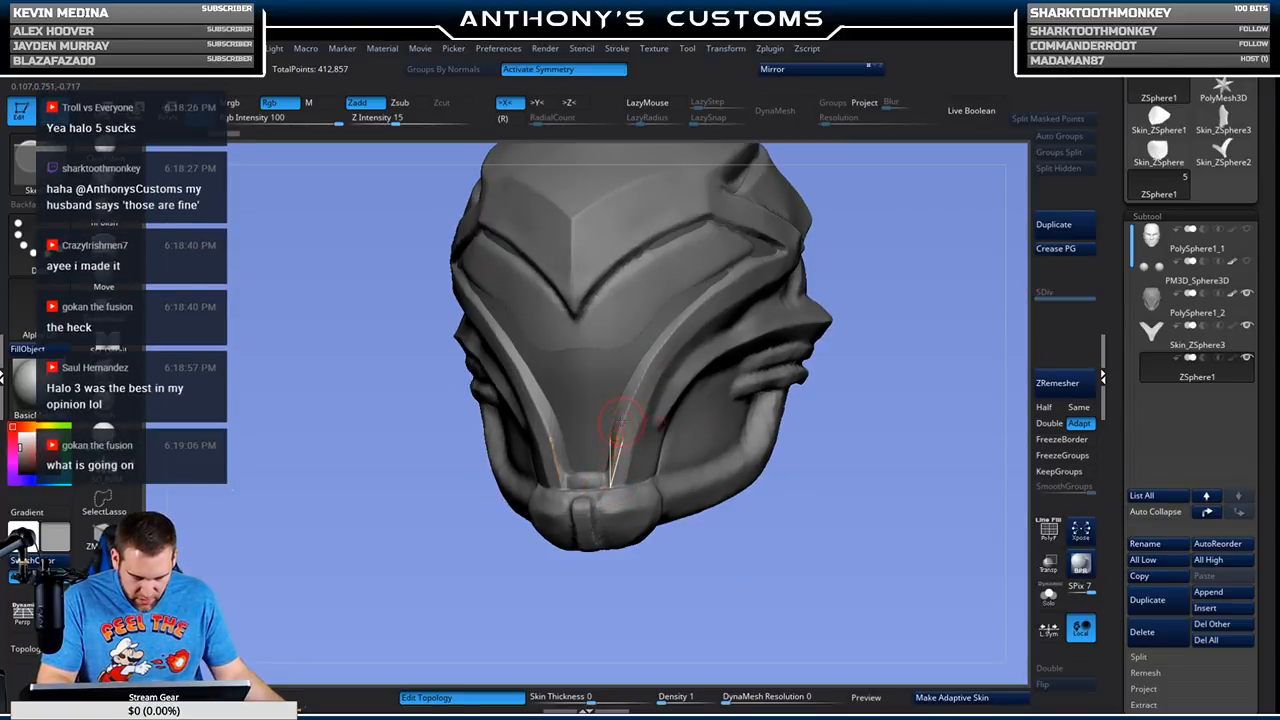
click(638, 388)
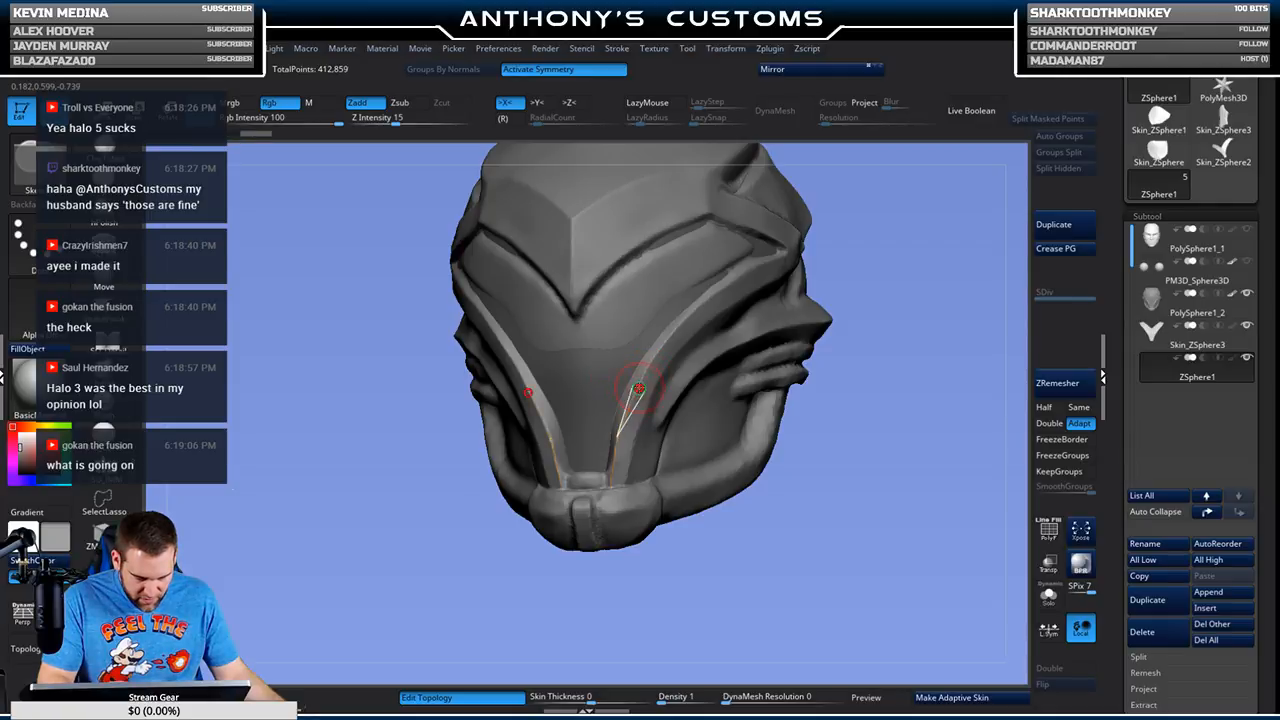
click(664, 342)
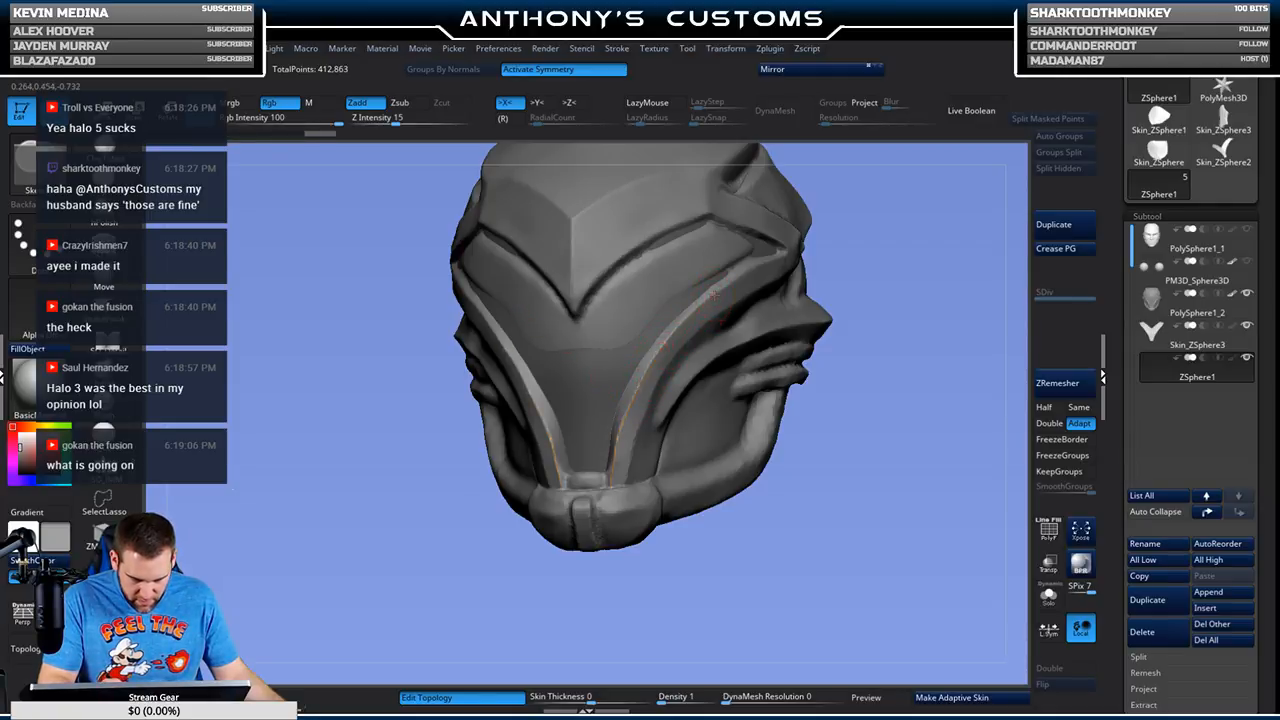
Step: Continue the trim's inner topology line around the helmet's side to its pointed rear tip
drag(909, 251, 790, 248)
click(762, 264)
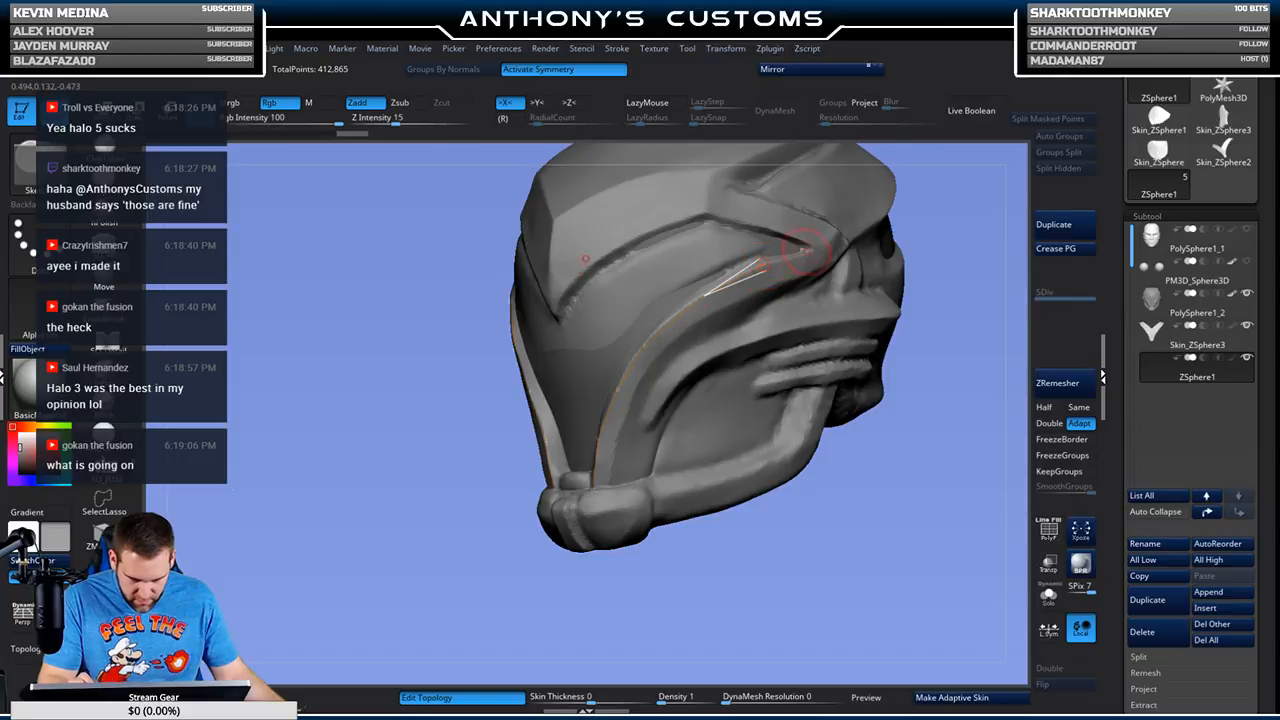
click(812, 248)
drag(972, 230, 952, 233)
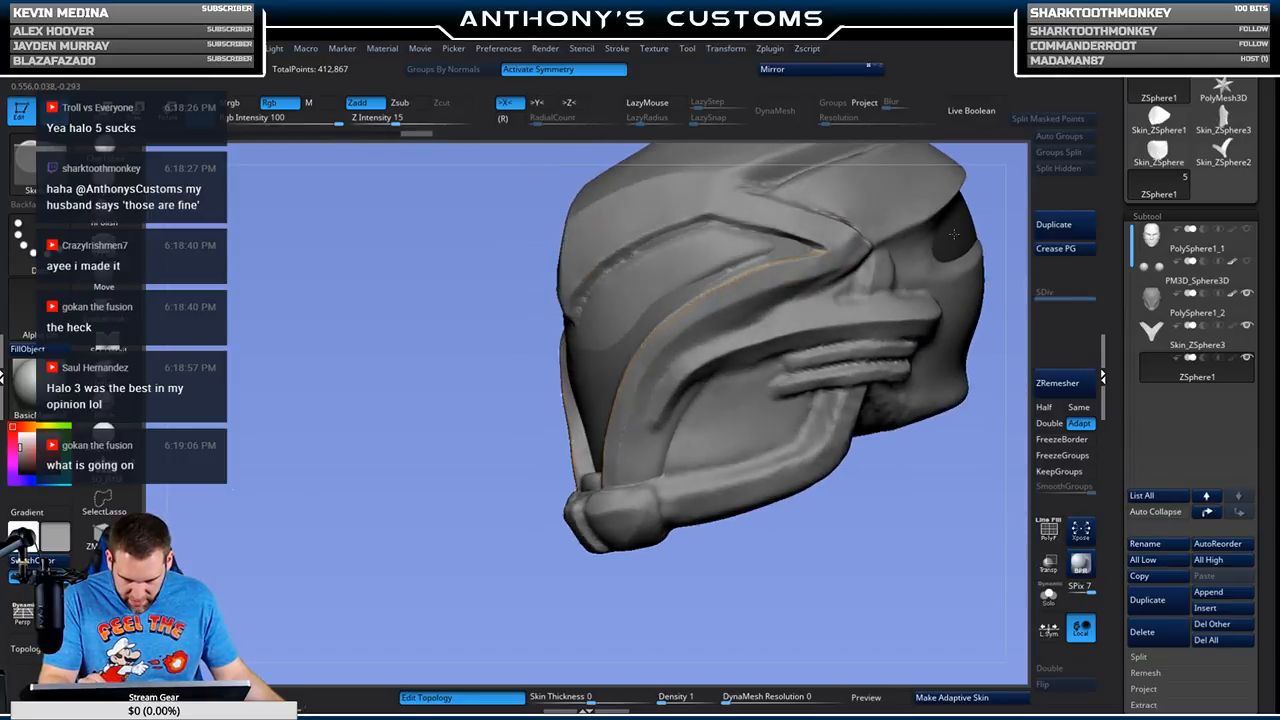
alt+drag(906, 481, 763, 390)
click(718, 294)
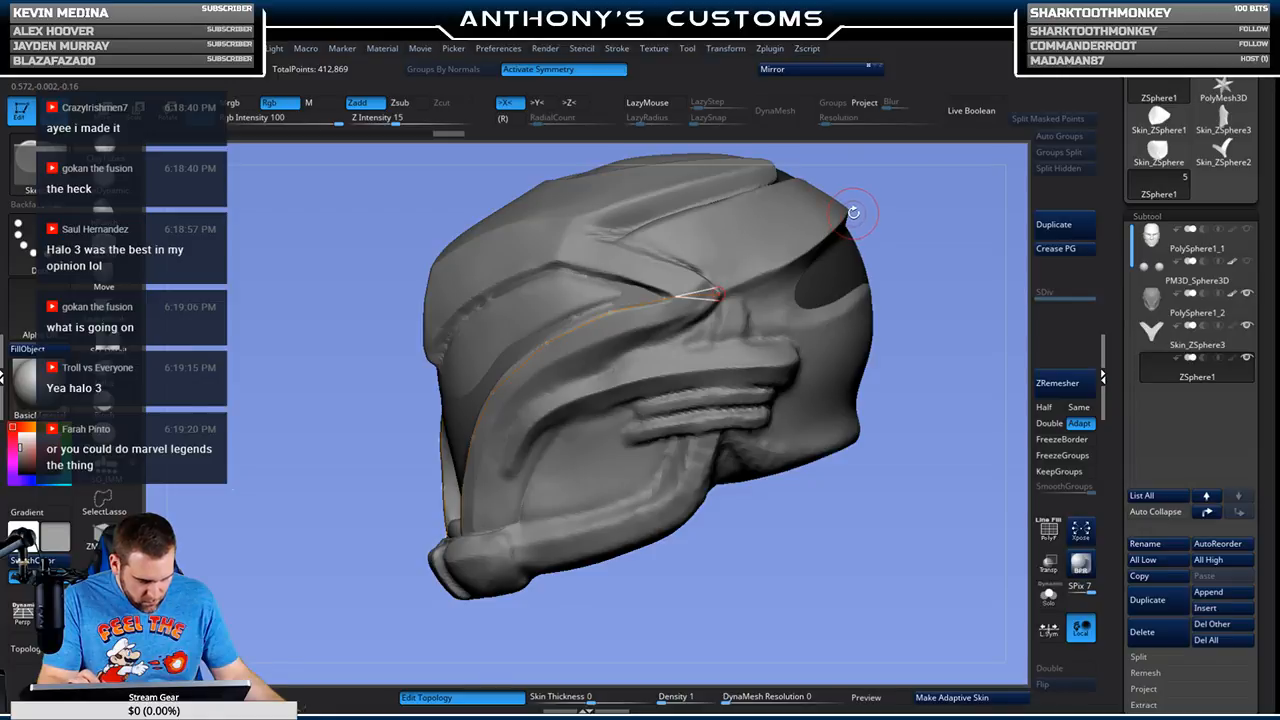
Step: Start the trim's outer row of topology points at the chin and connect it to the inner row to form the lower faces
drag(917, 244, 915, 255)
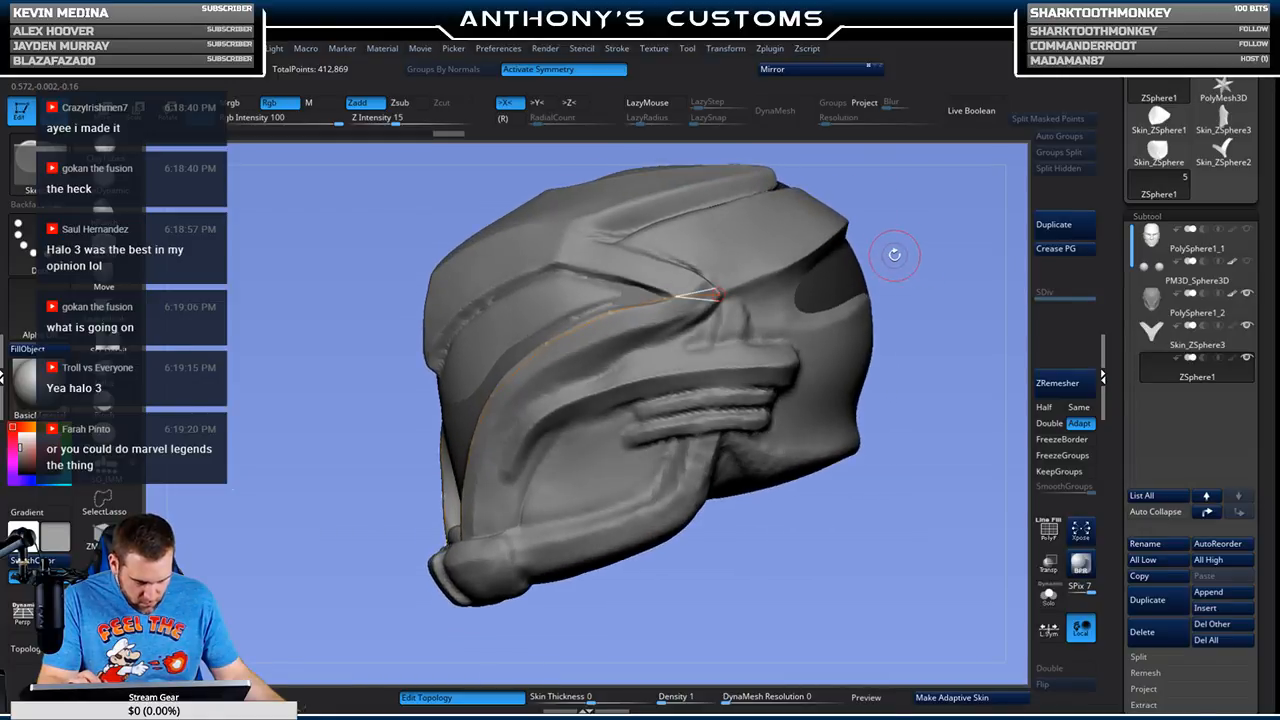
drag(738, 562, 551, 450)
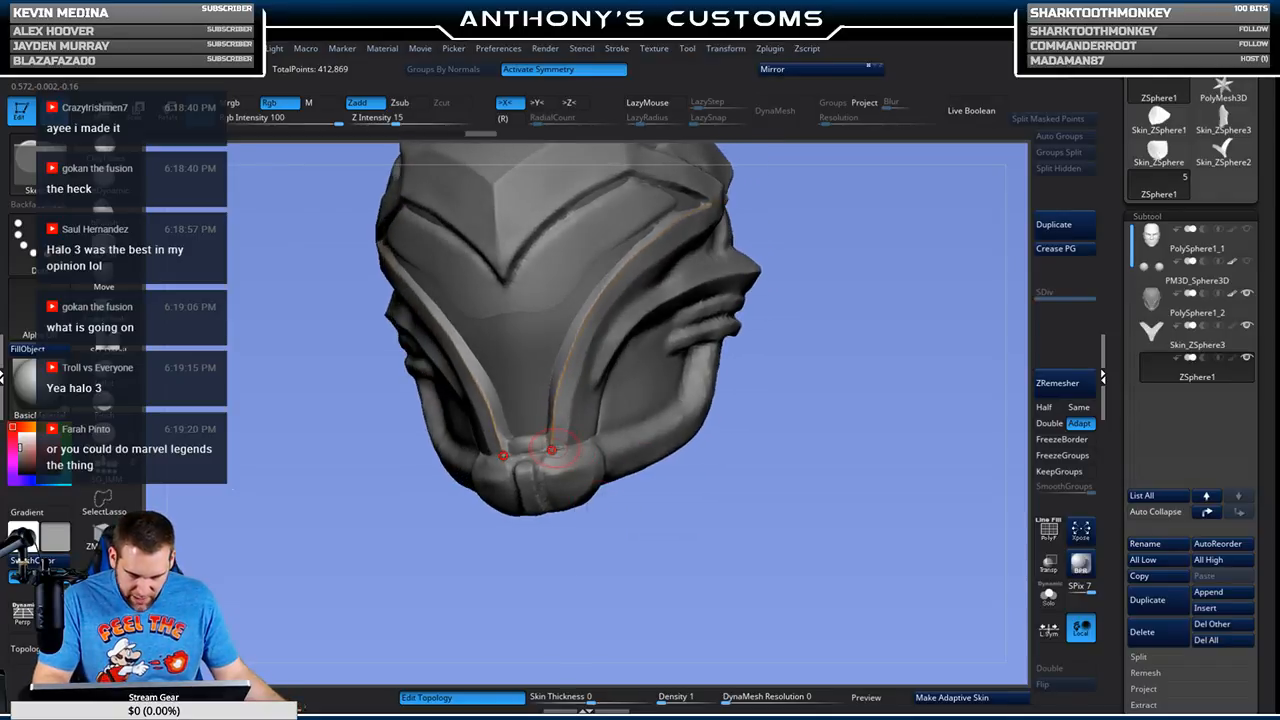
click(567, 445)
click(574, 399)
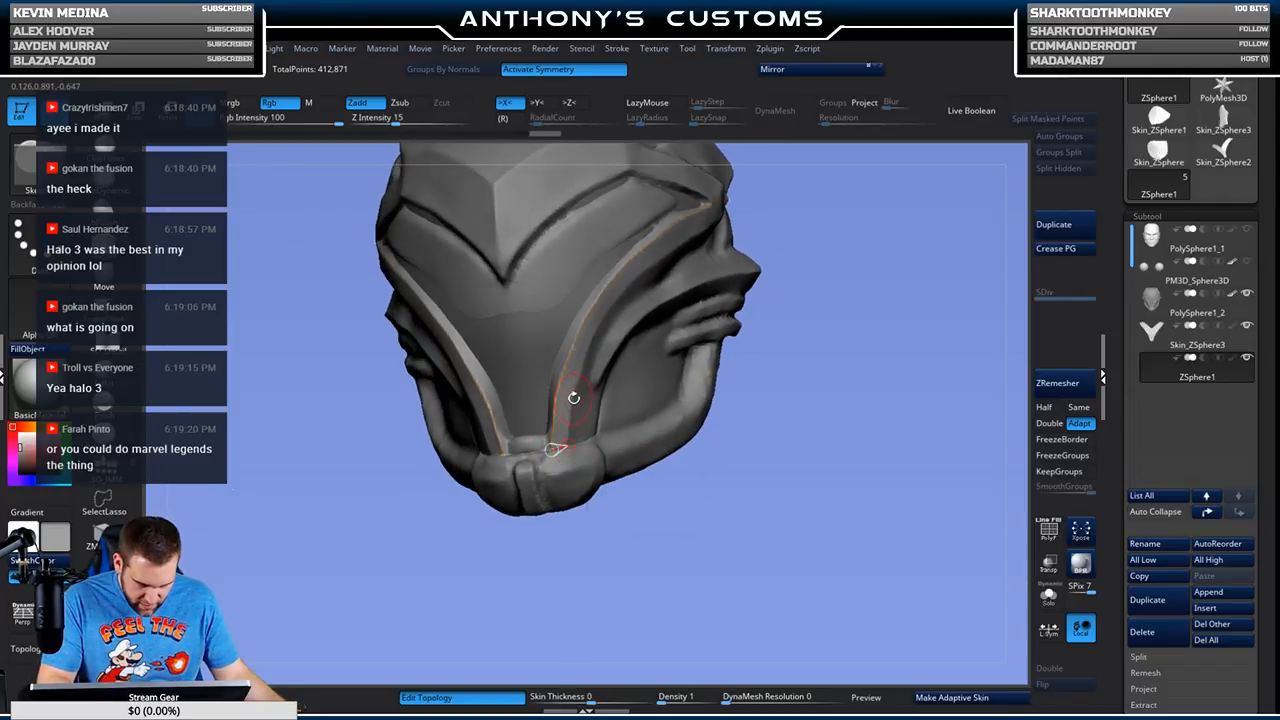
click(556, 398)
click(587, 350)
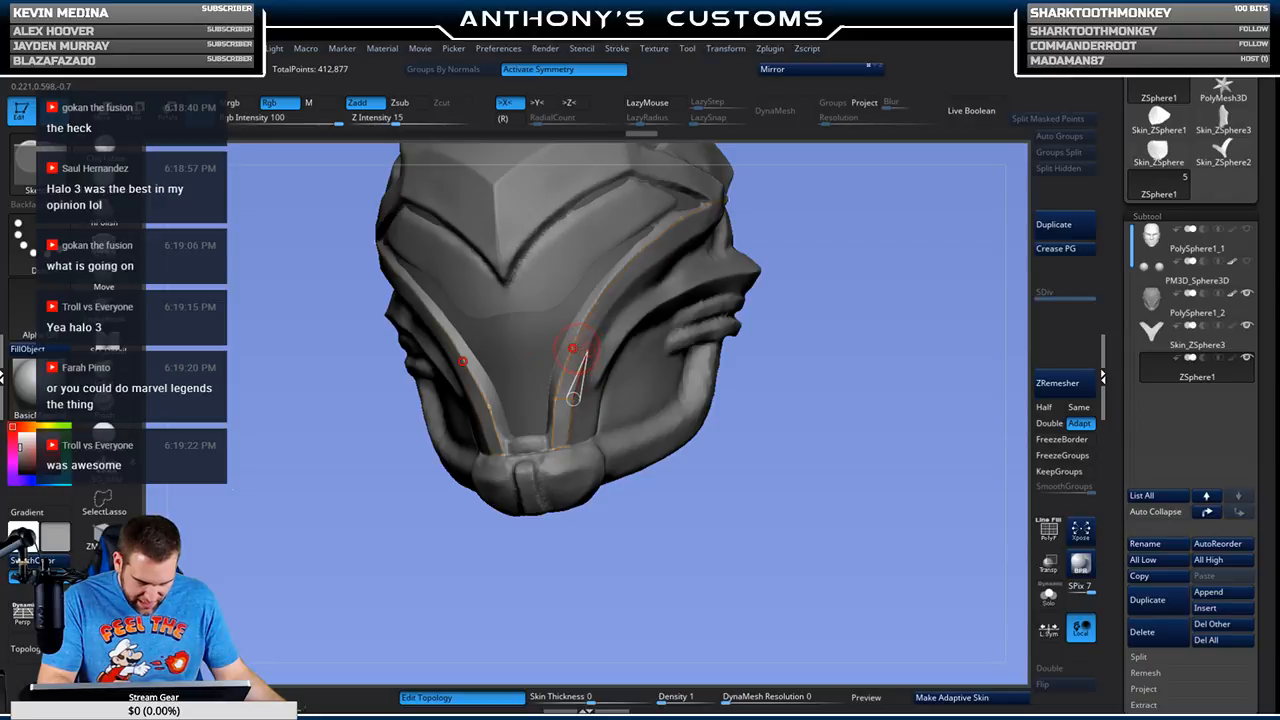
Step: Continue the trim's outer row around the side, linking it to the inner points up to the rear tip
drag(751, 477, 673, 341)
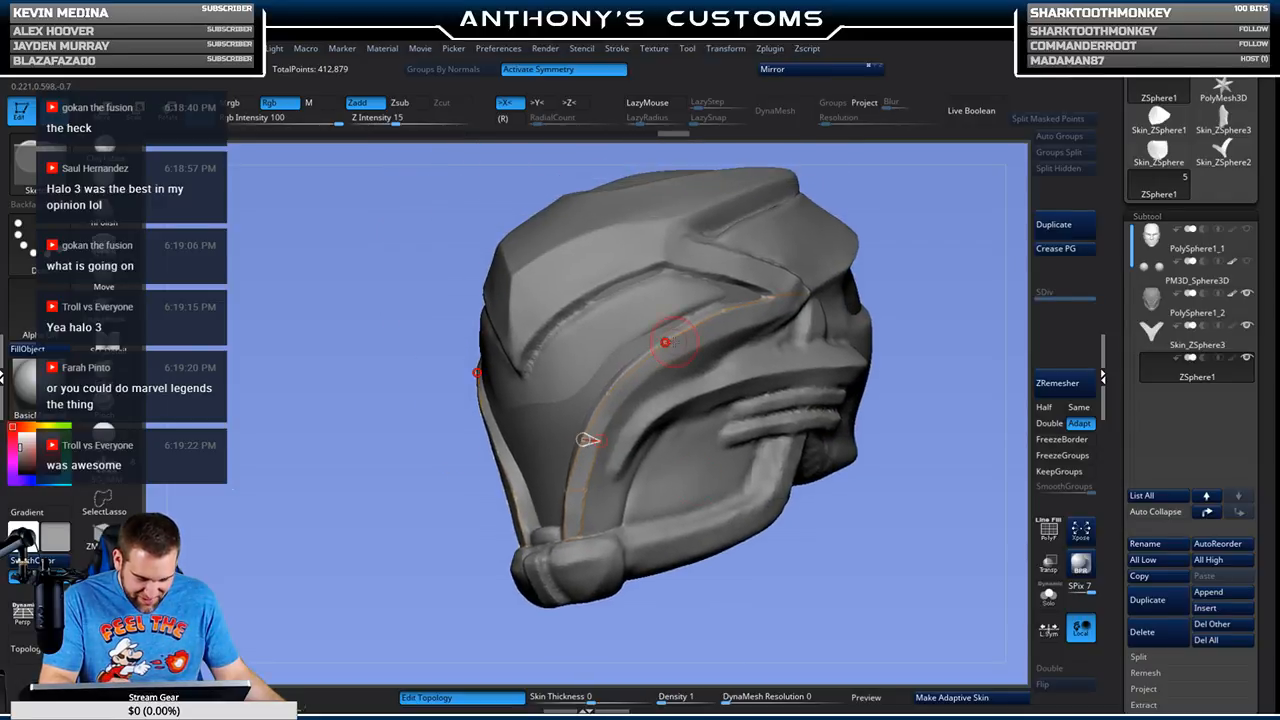
click(621, 398)
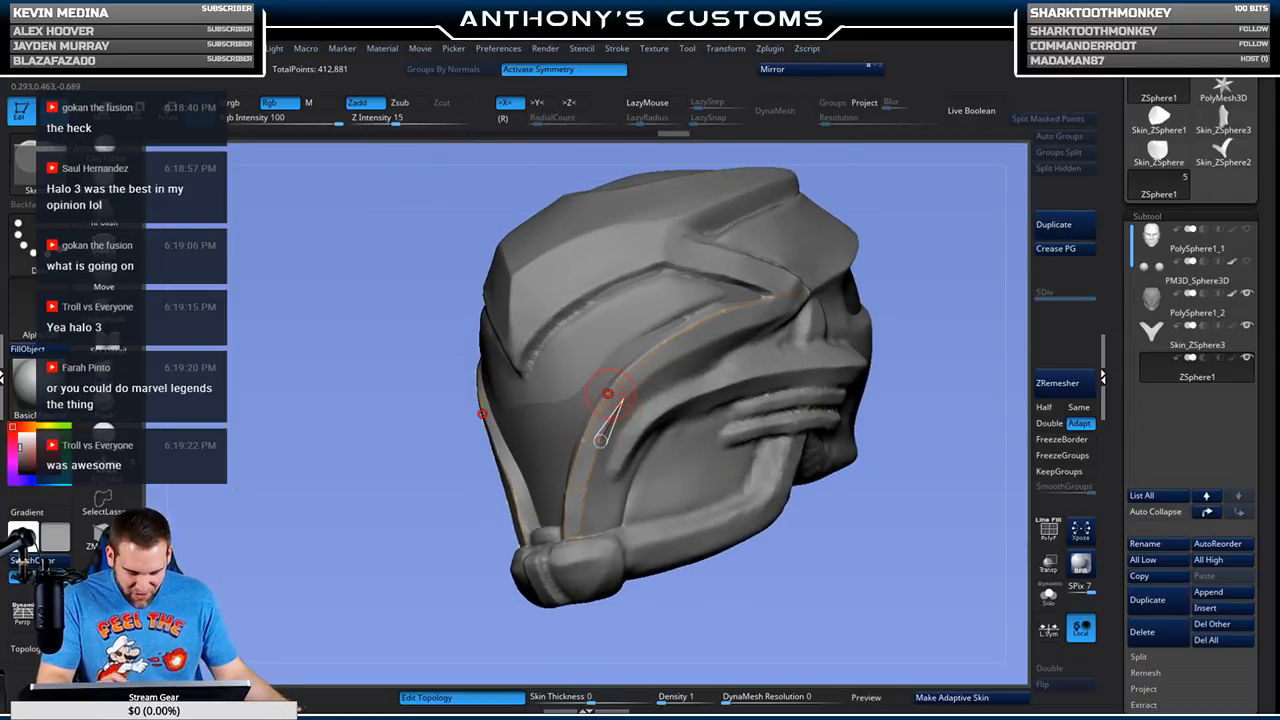
click(666, 344)
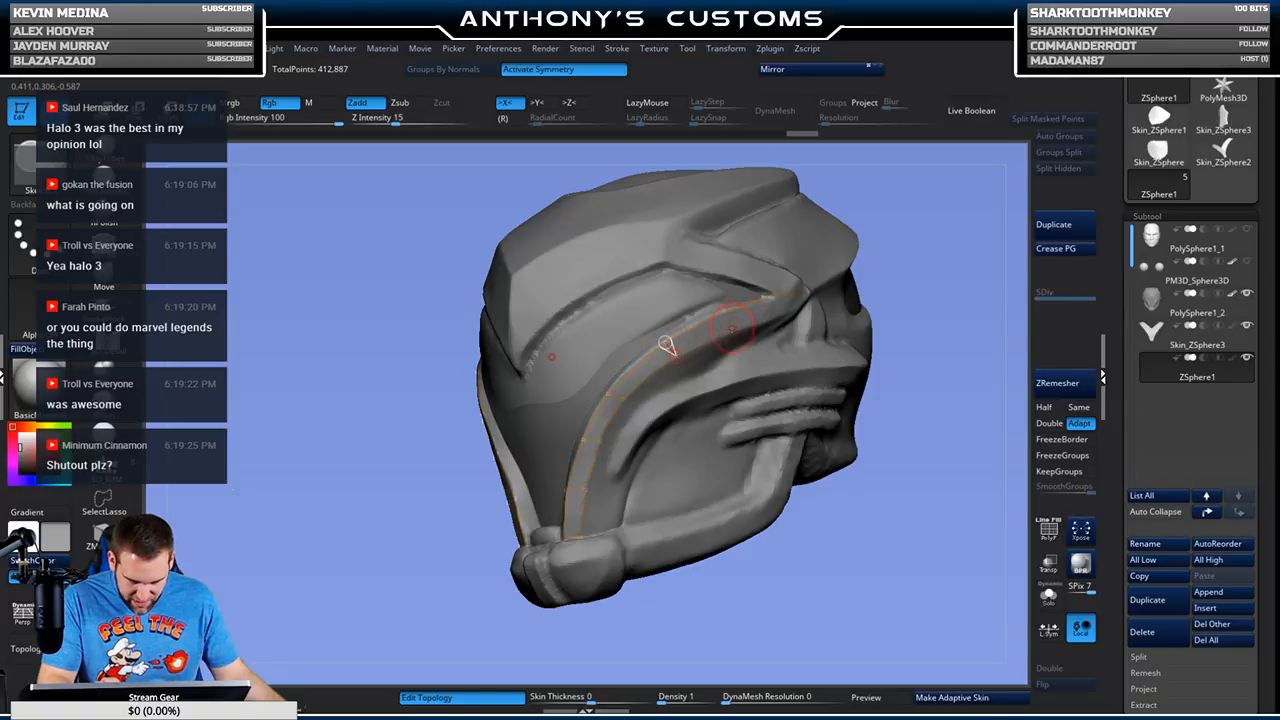
click(725, 313)
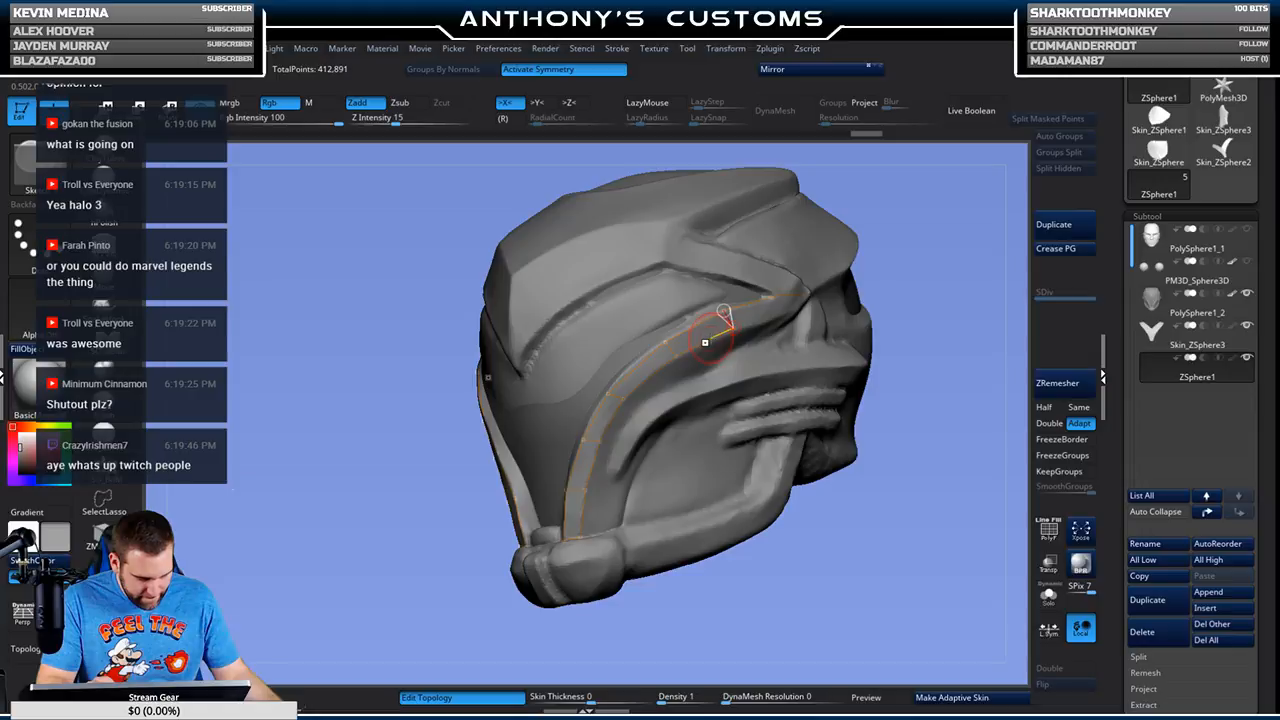
drag(948, 230, 864, 246)
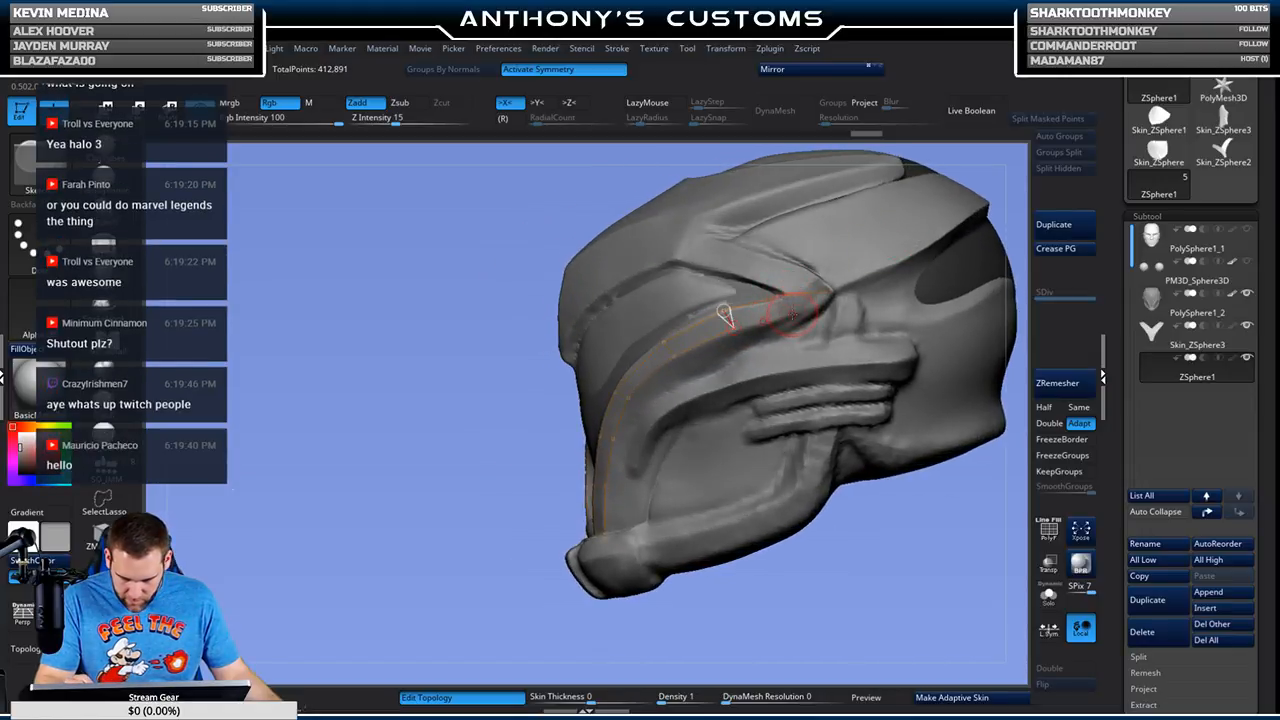
click(788, 298)
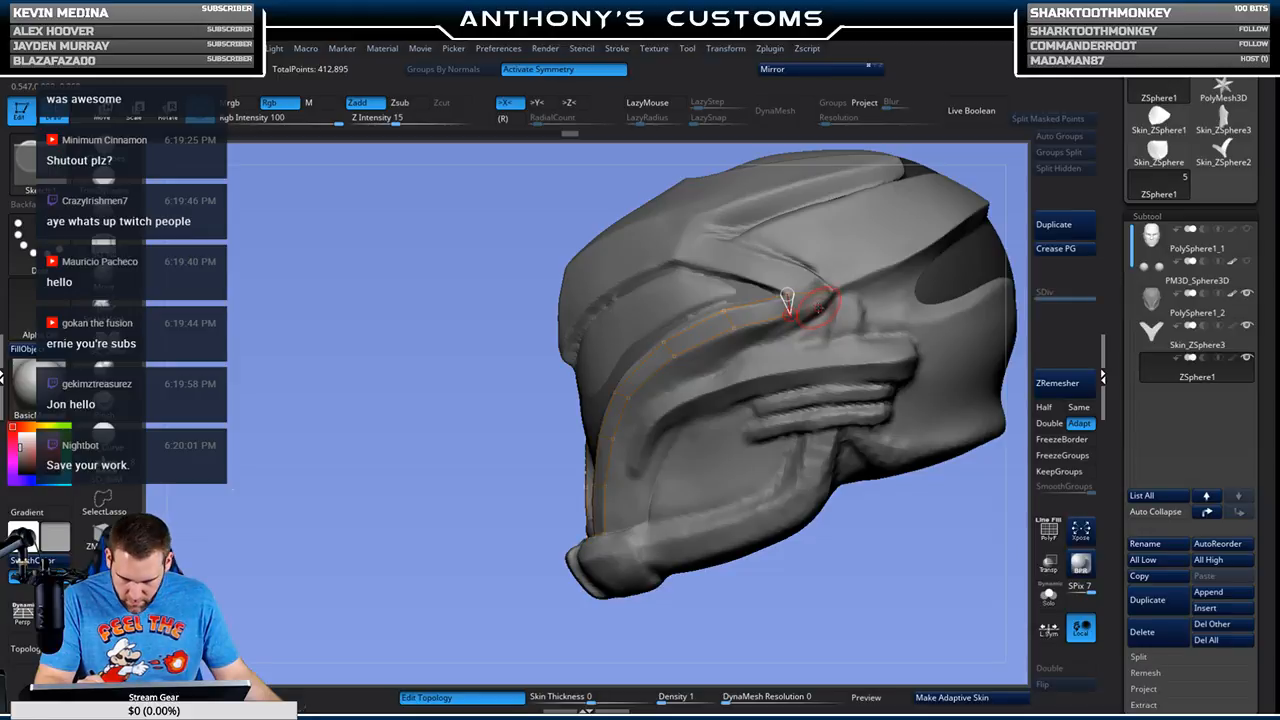
click(829, 293)
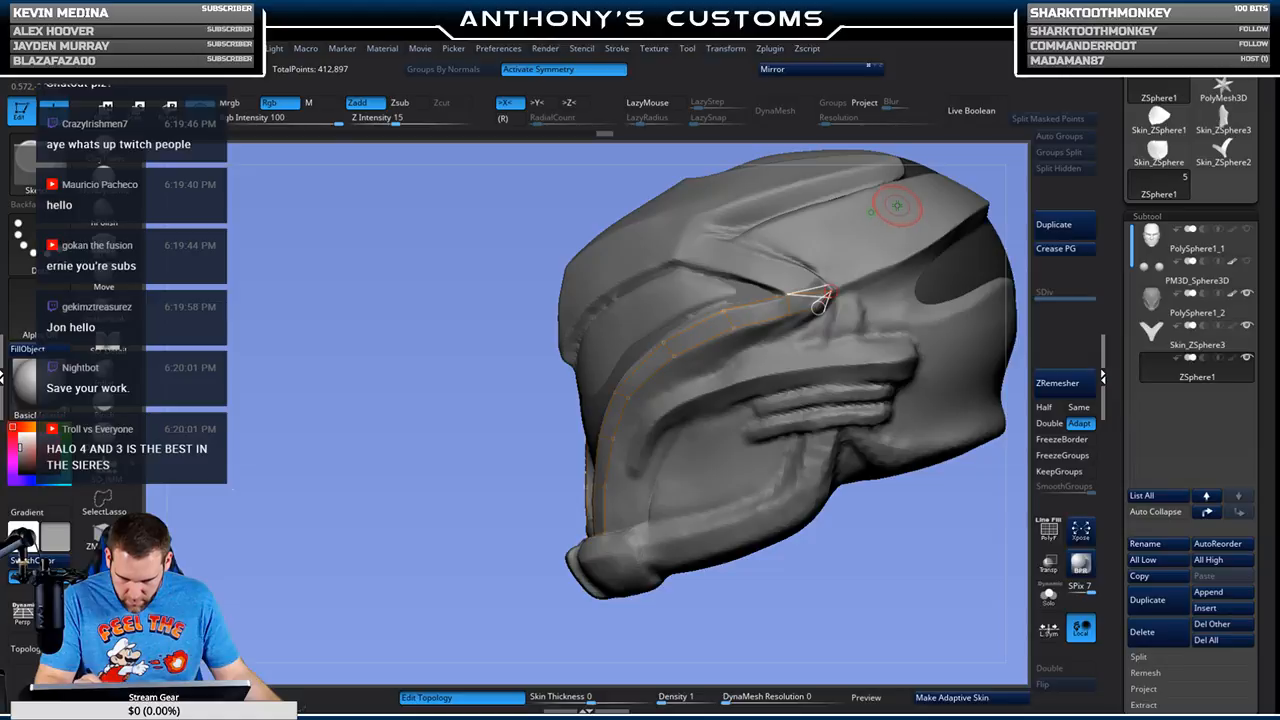
Step: Place topology points for the side brow band in front of the trim's rear tip, and undo the last points and connections
drag(857, 571, 857, 557)
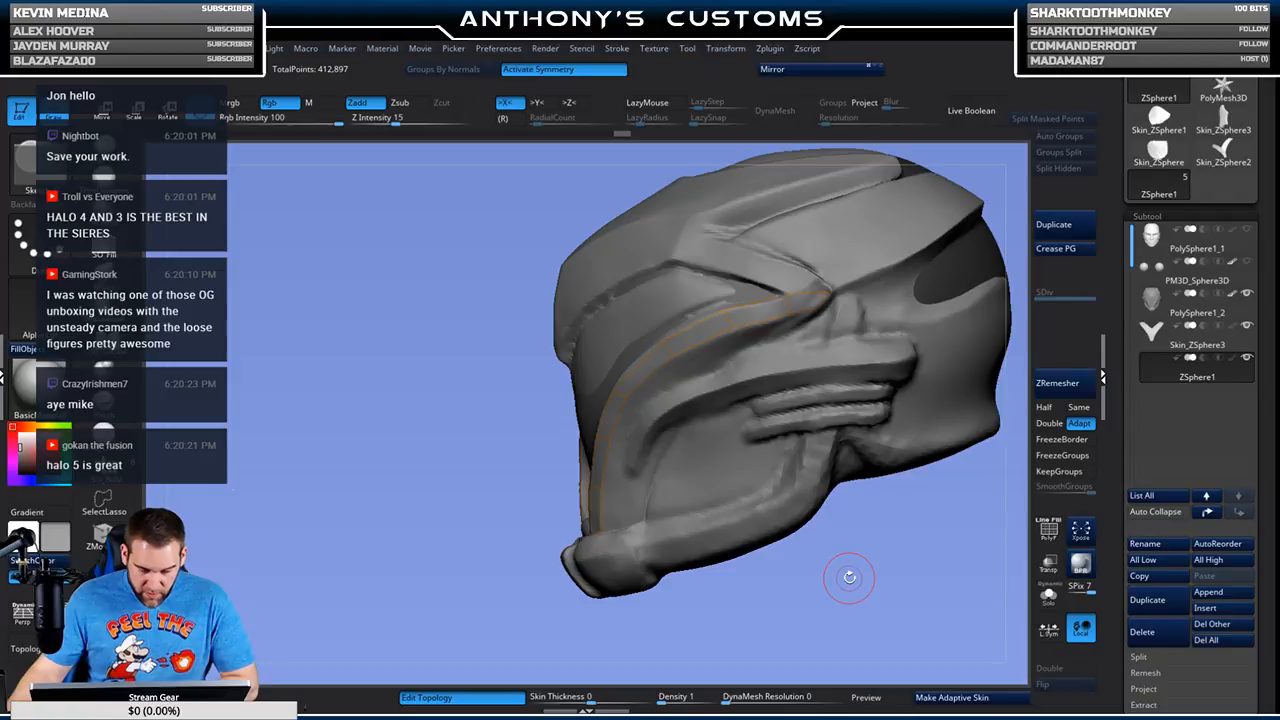
drag(457, 543, 593, 413)
drag(936, 218, 880, 224)
click(780, 354)
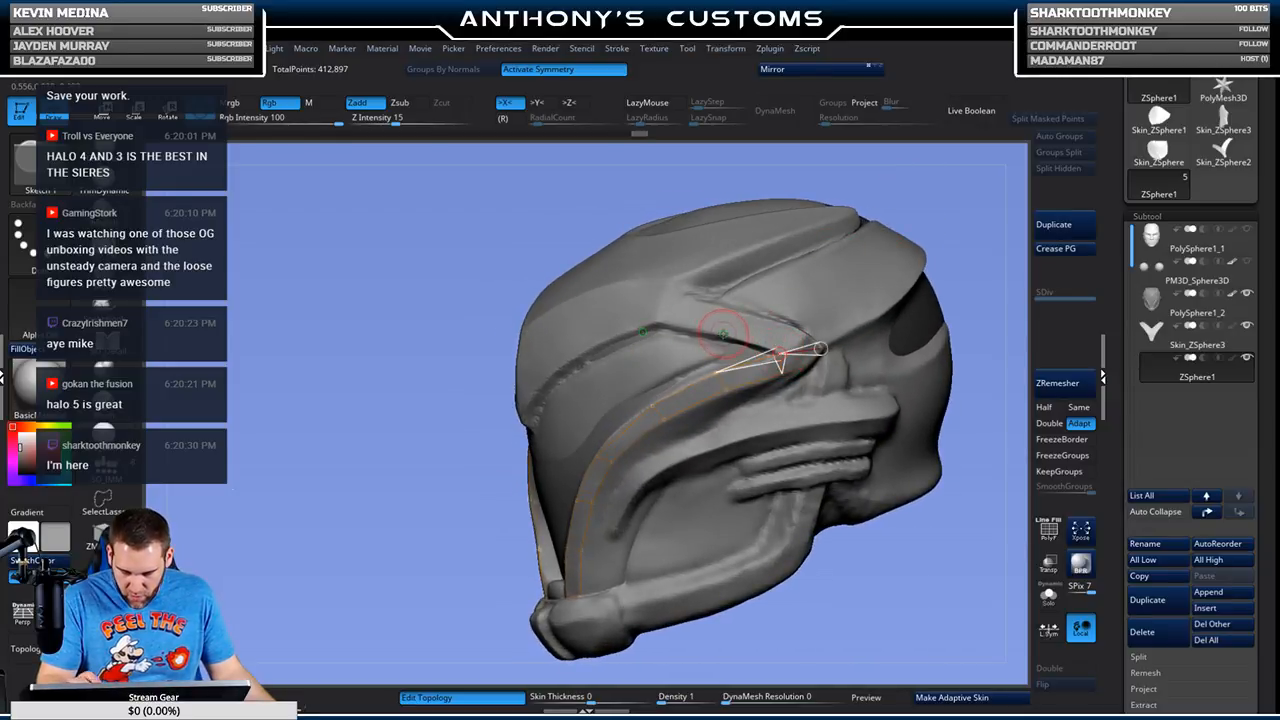
click(724, 333)
click(806, 332)
click(734, 311)
mouse_move(950, 230)
mouse_down()
mouse_move(930, 213)
mouse_move(942, 216)
mouse_up()
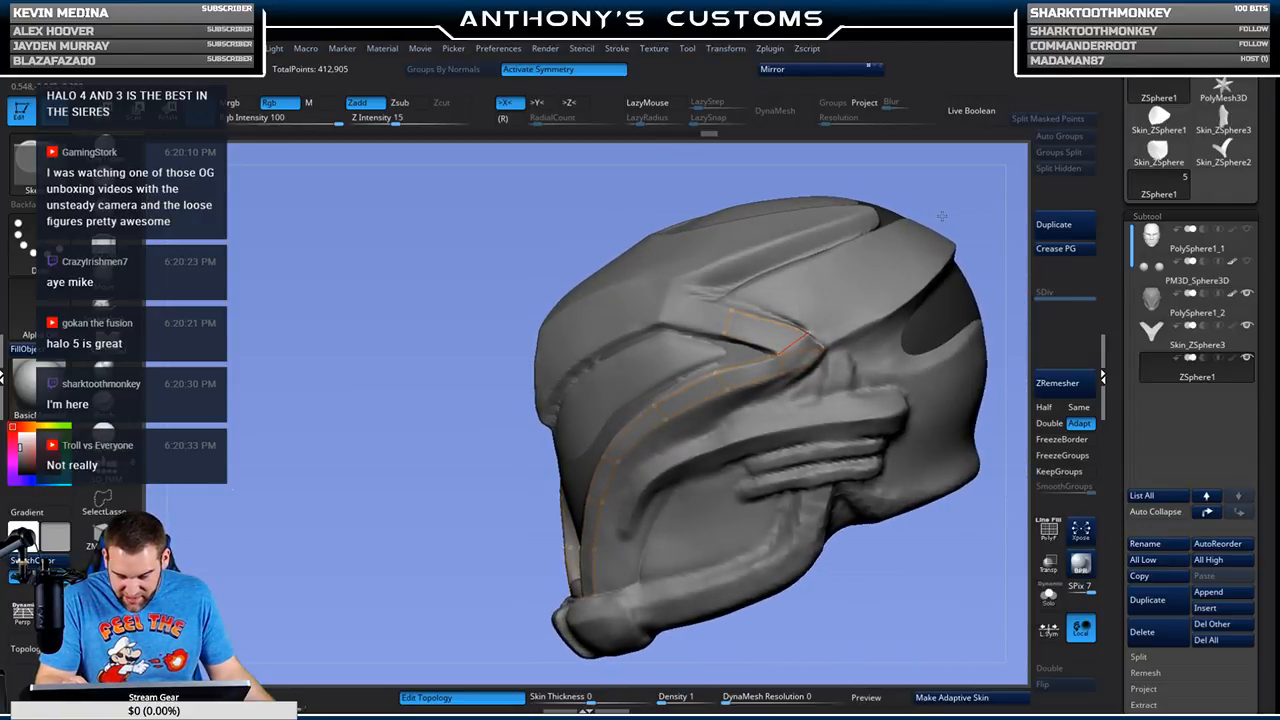
click(945, 194)
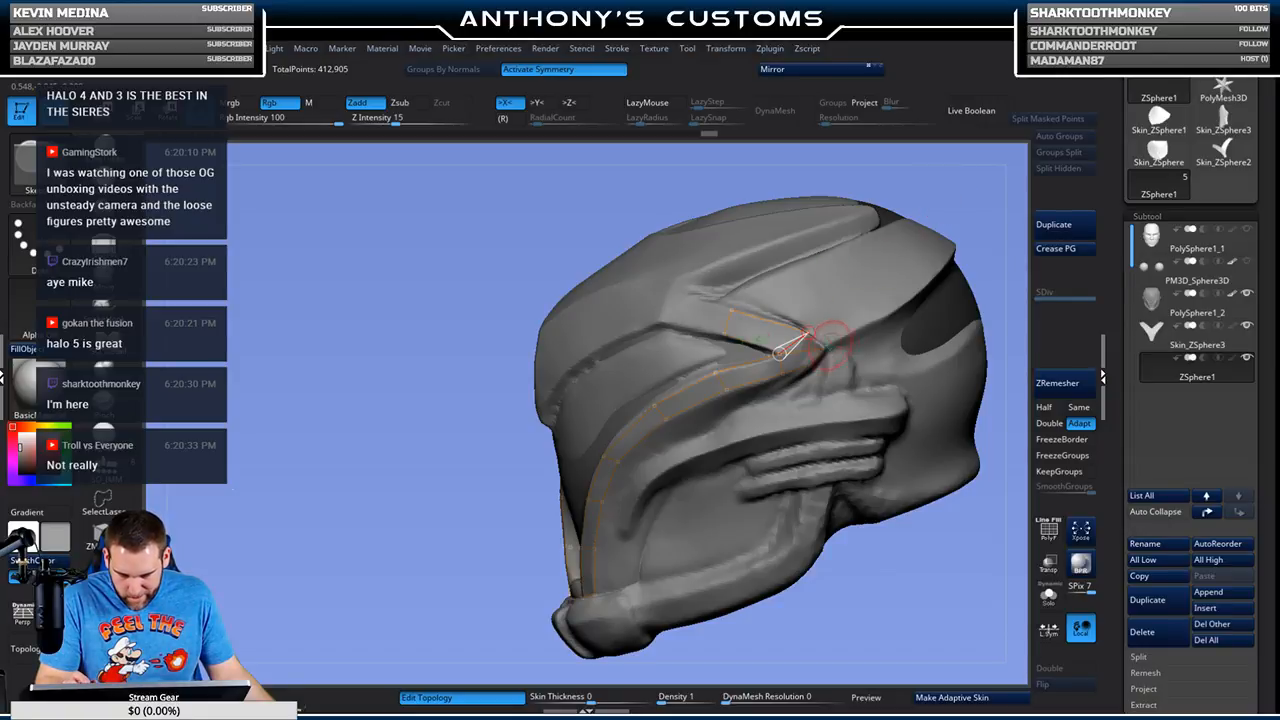
drag(871, 571, 869, 576)
click(870, 574)
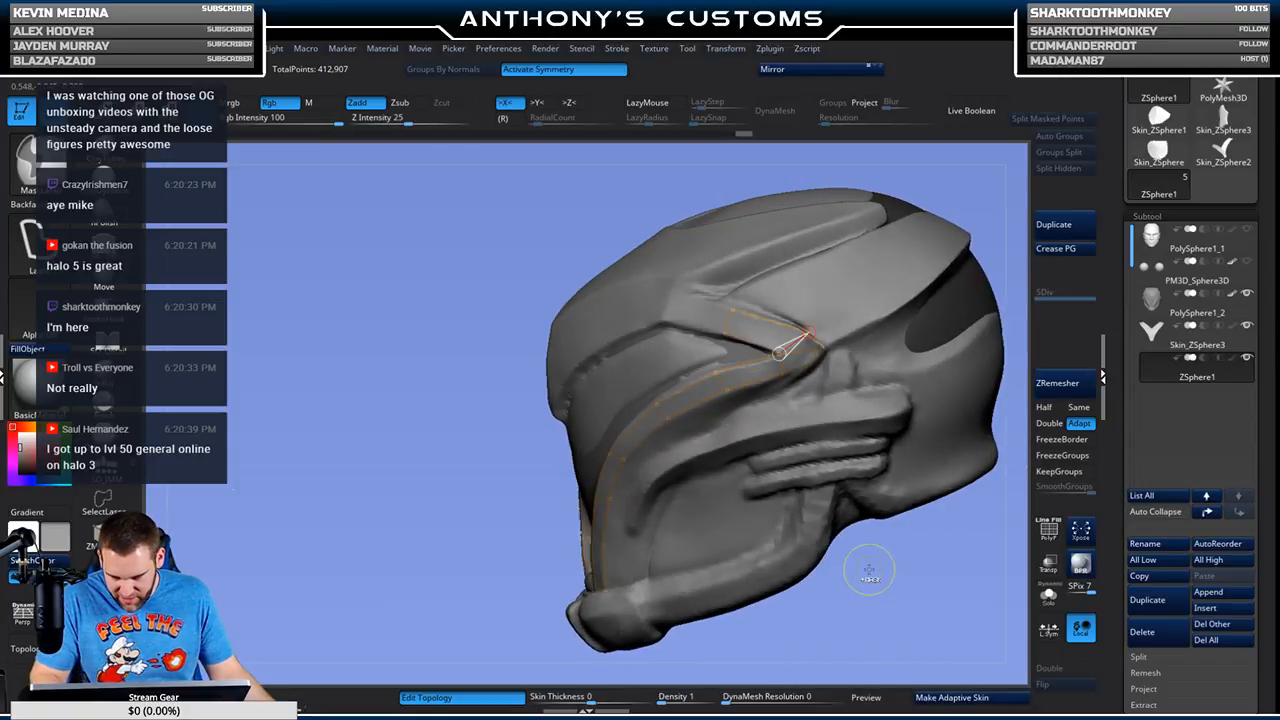
key(ctrl+z)
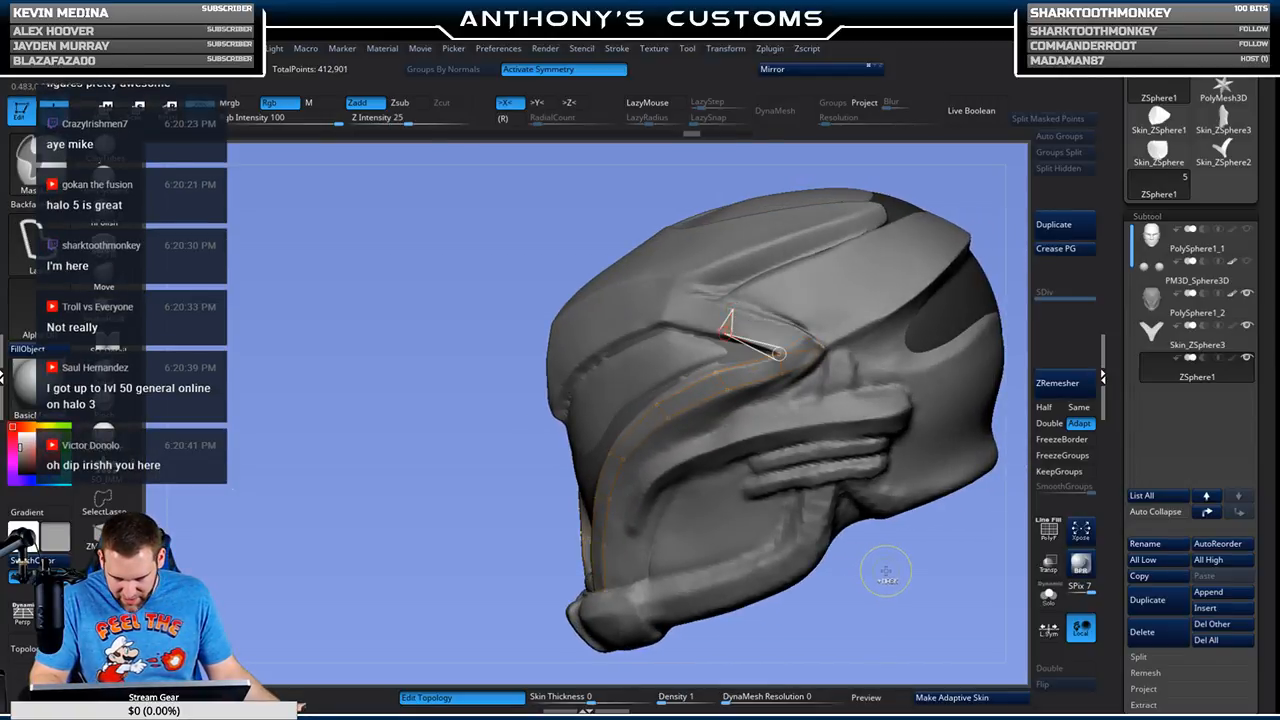
drag(891, 571, 888, 569)
click(730, 318)
click(822, 348)
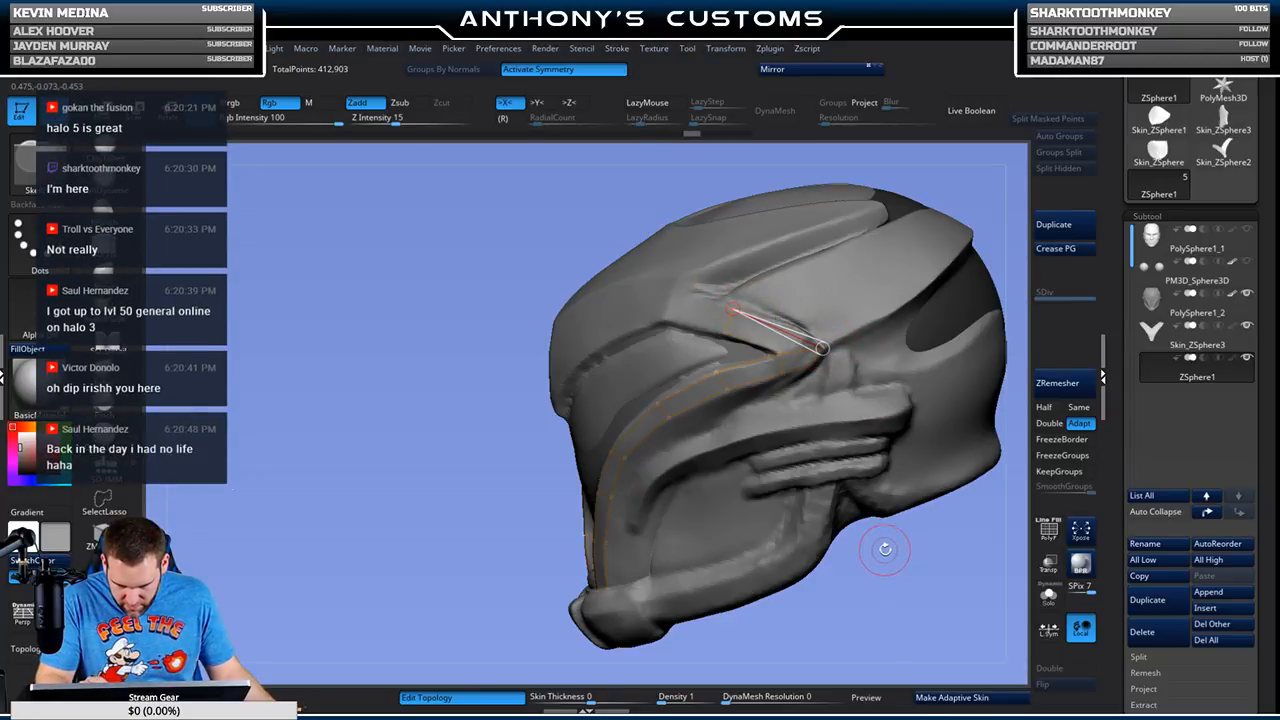
mouse_move(866, 572)
mouse_down()
mouse_move(878, 588)
mouse_move(905, 574)
mouse_move(886, 576)
mouse_move(850, 476)
mouse_up()
key(ctrl+z)
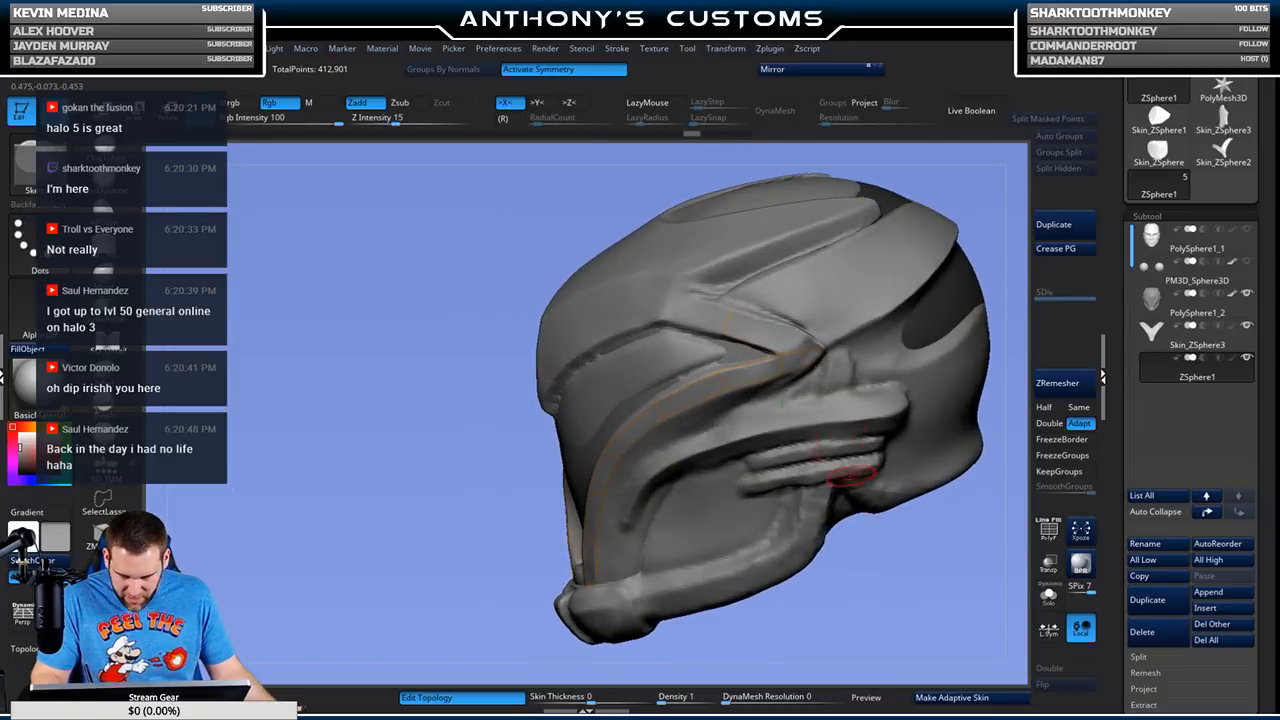
Step: Add a topology point midway along the side brow band's upper edge and connect it to the band's front upper corner
click(789, 328)
click(732, 310)
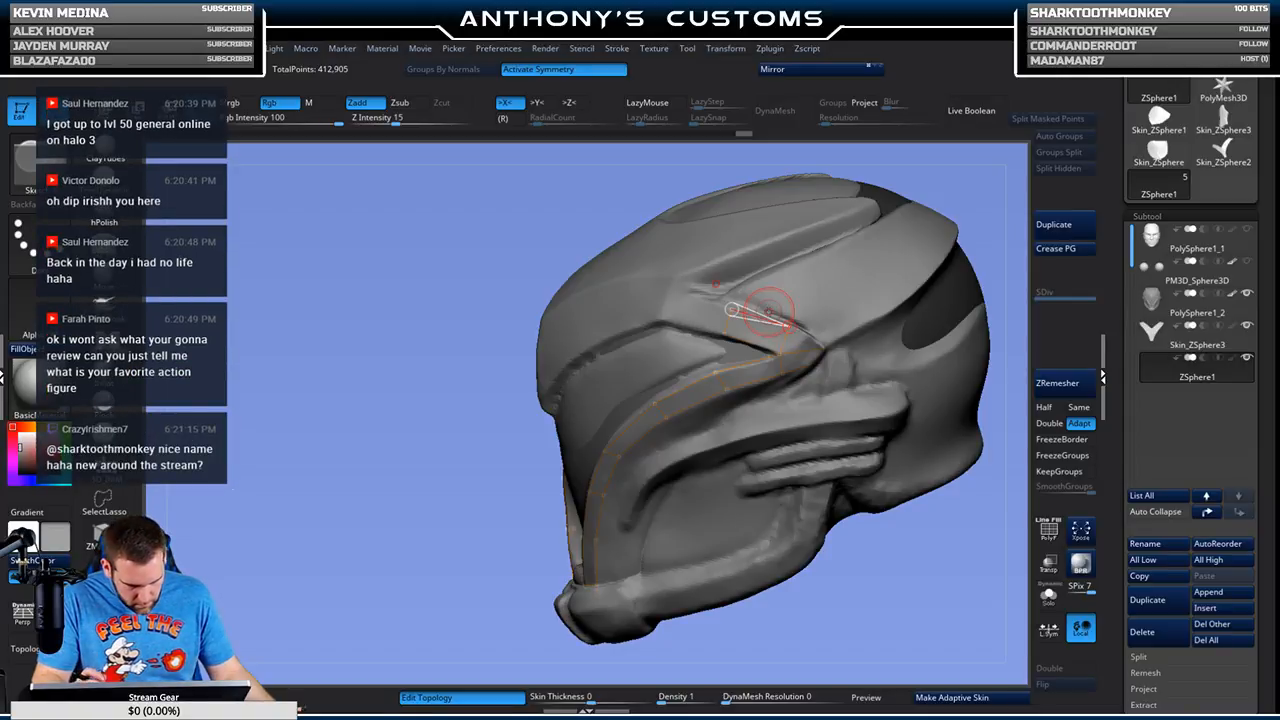
drag(877, 574, 867, 572)
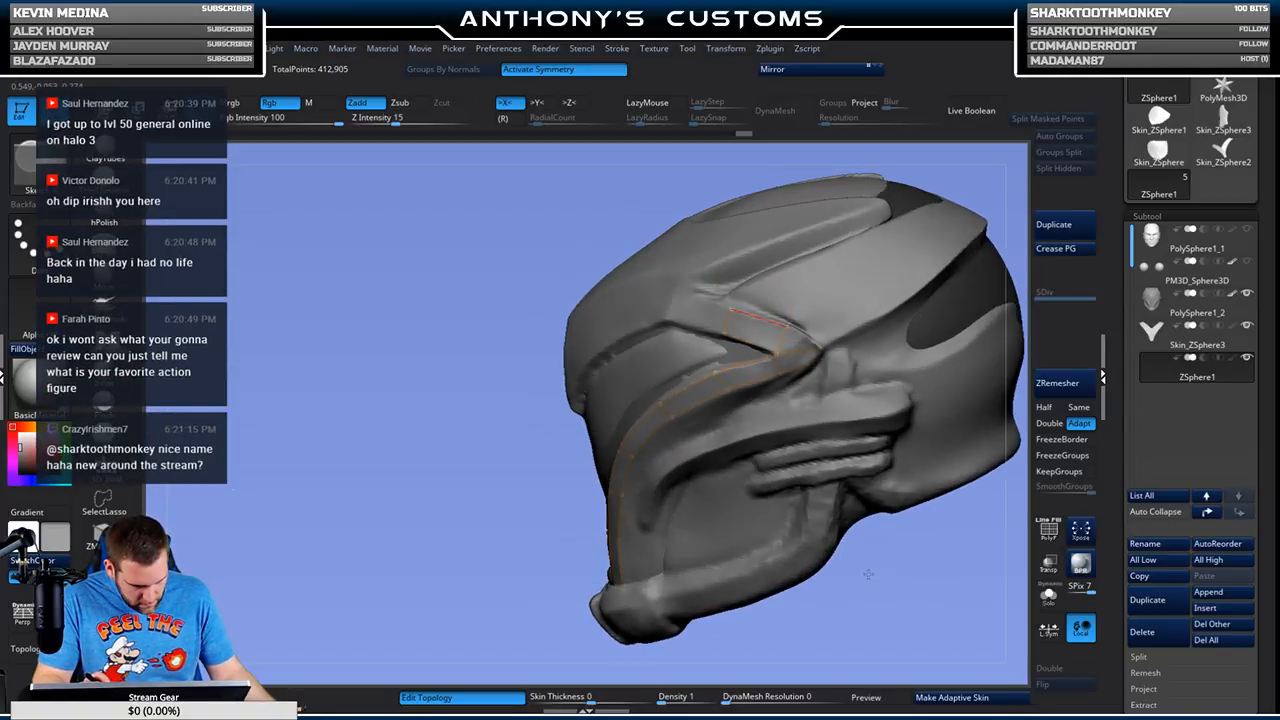
Step: Extend the side brow band forward with new upper and lower topology points and connect them to the existing front edge
mouse_move(532, 508)
mouse_down()
mouse_move(755, 290)
mouse_move(746, 310)
mouse_up()
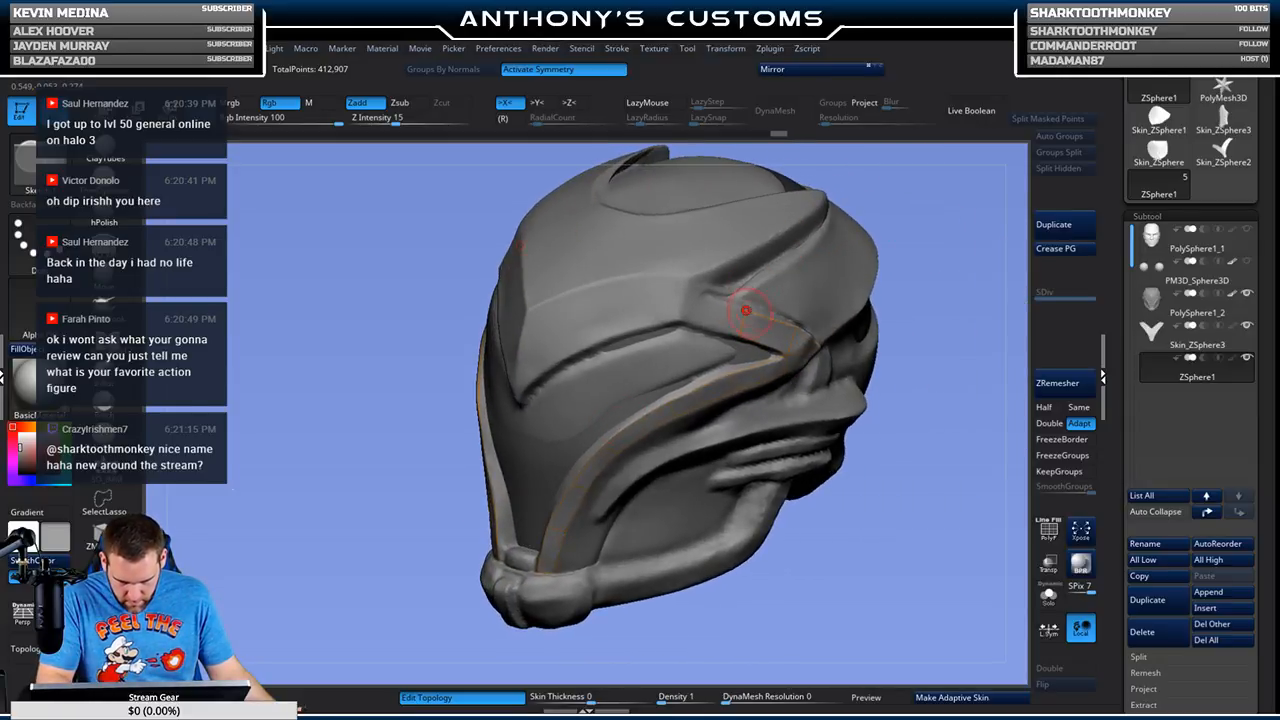
click(747, 311)
click(689, 285)
click(680, 321)
click(743, 334)
click(741, 336)
click(938, 264)
drag(892, 431, 801, 288)
Step: Continue the brow band's upper and lower rows across the forehead and close its faces at the front centre point
click(700, 296)
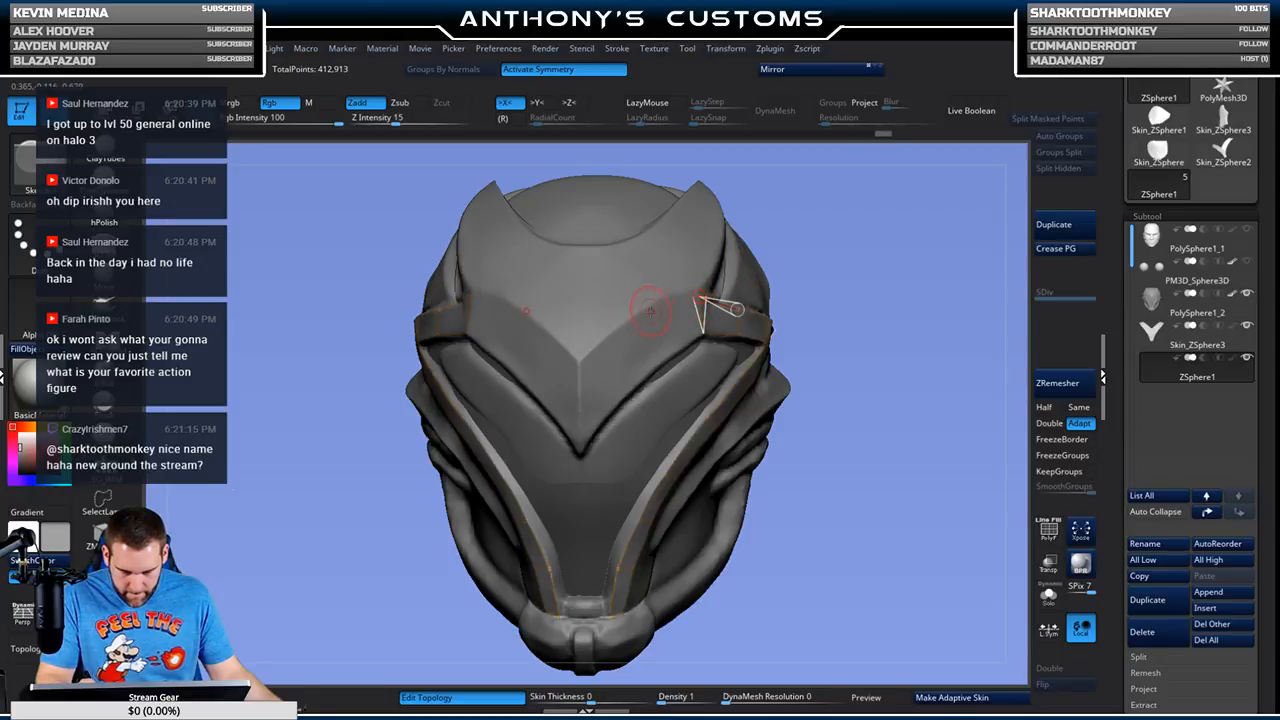
drag(909, 239, 697, 333)
click(697, 333)
click(587, 404)
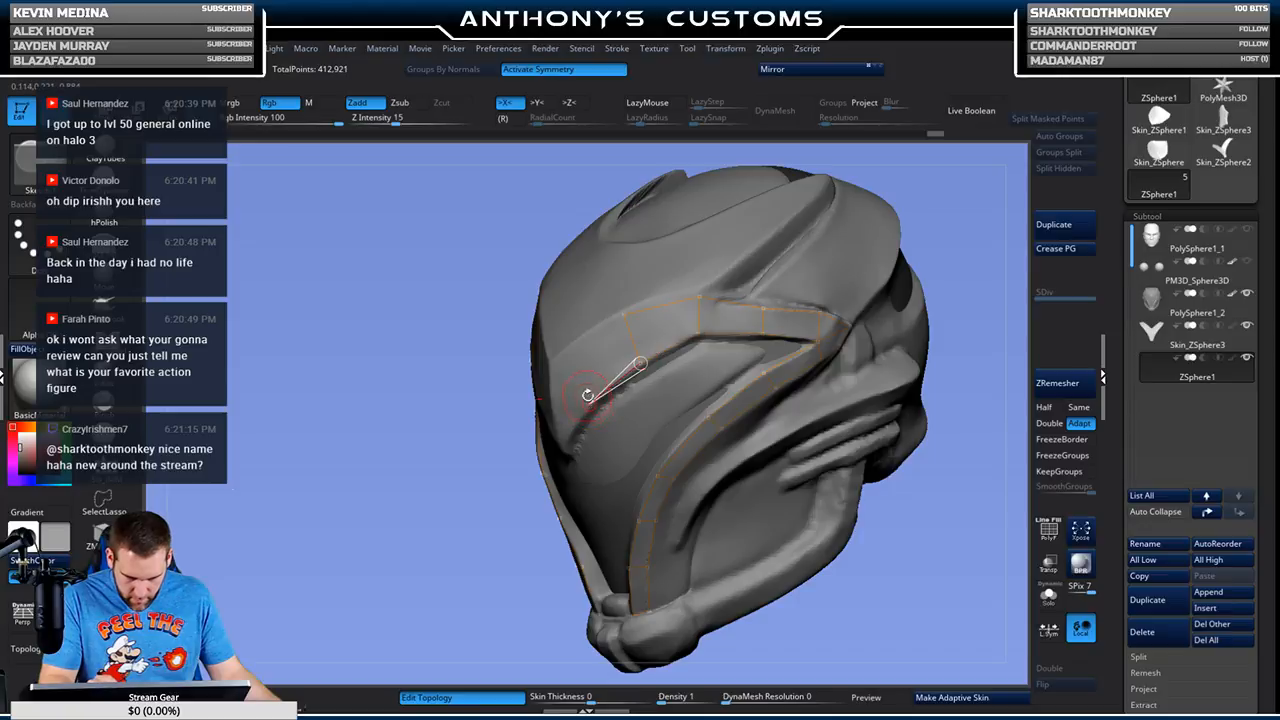
click(571, 349)
click(626, 316)
click(550, 360)
click(563, 452)
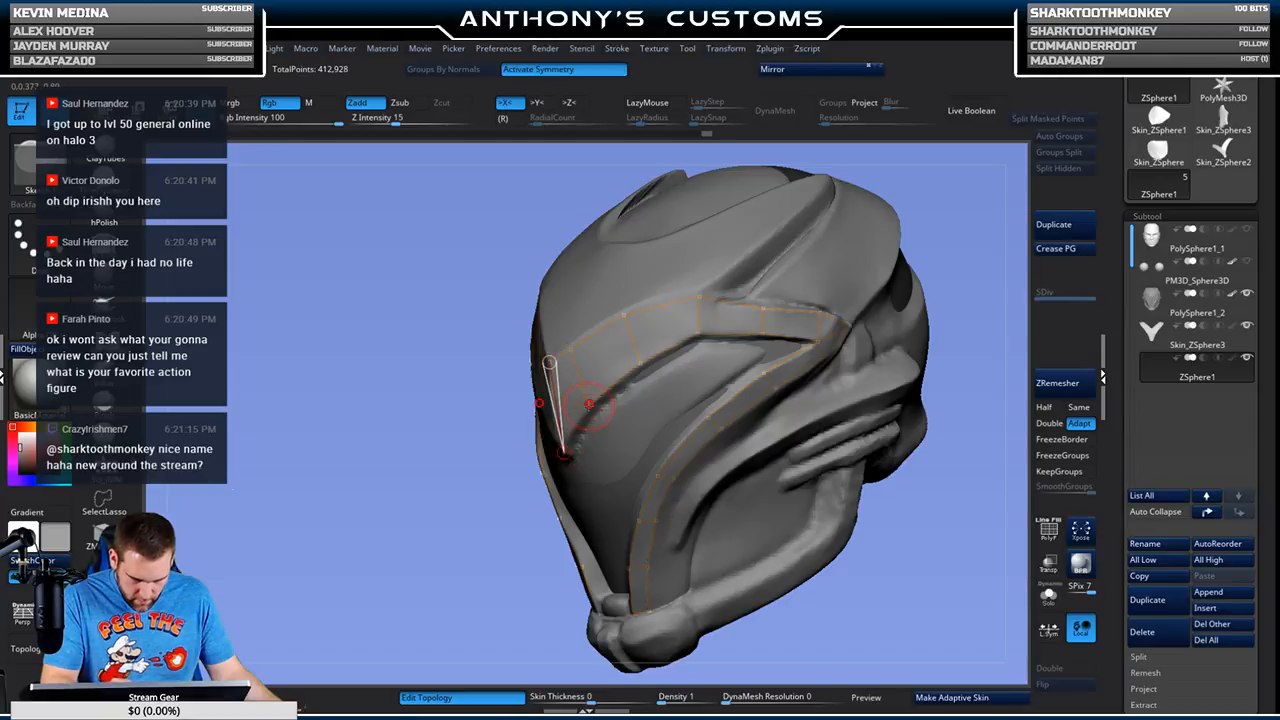
drag(920, 522, 883, 505)
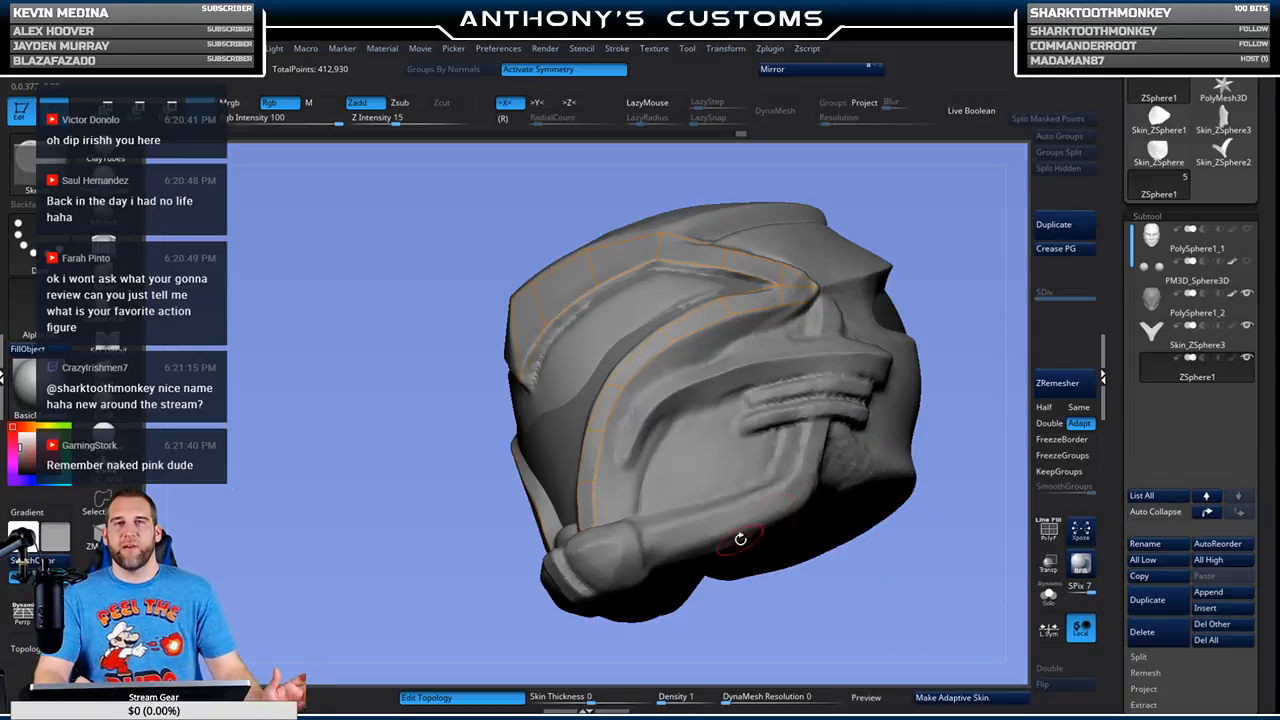
Step: Start a cheek strip outside the trim, adding topology points upward from the chin and linking each to the trim's outer row
drag(966, 479, 610, 523)
click(629, 513)
click(629, 482)
click(586, 482)
click(640, 441)
click(586, 434)
click(652, 410)
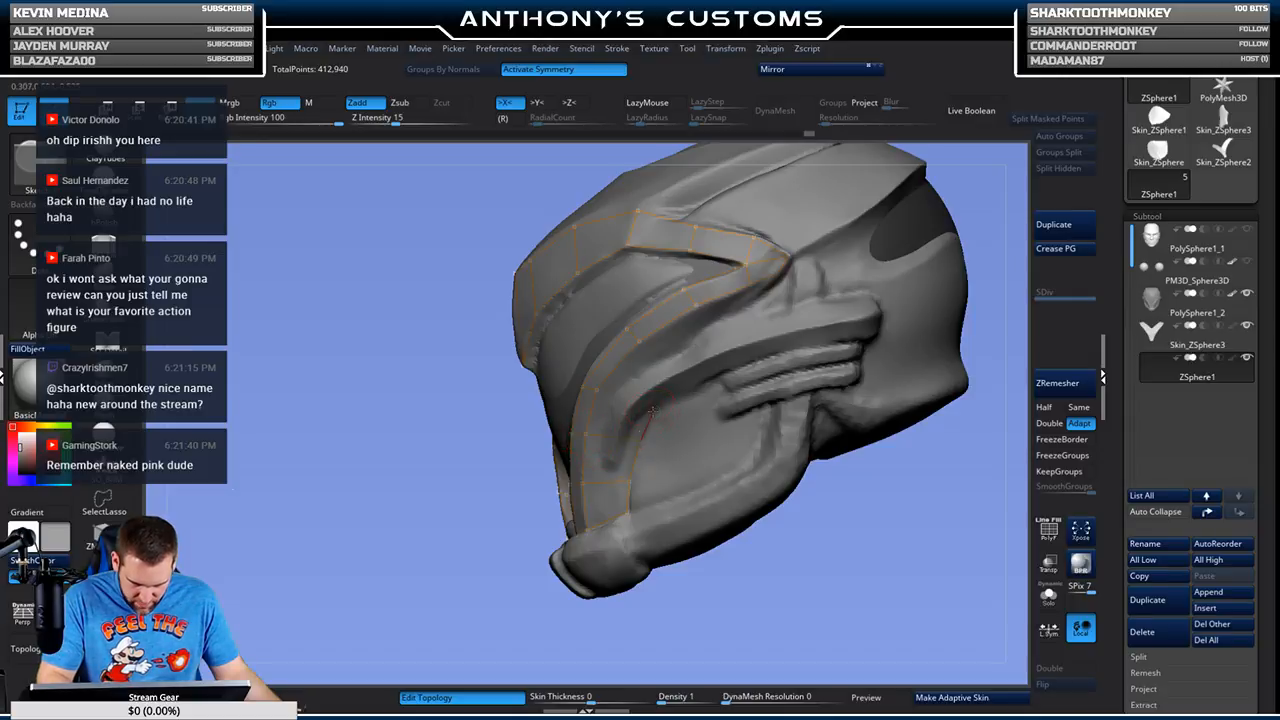
click(597, 390)
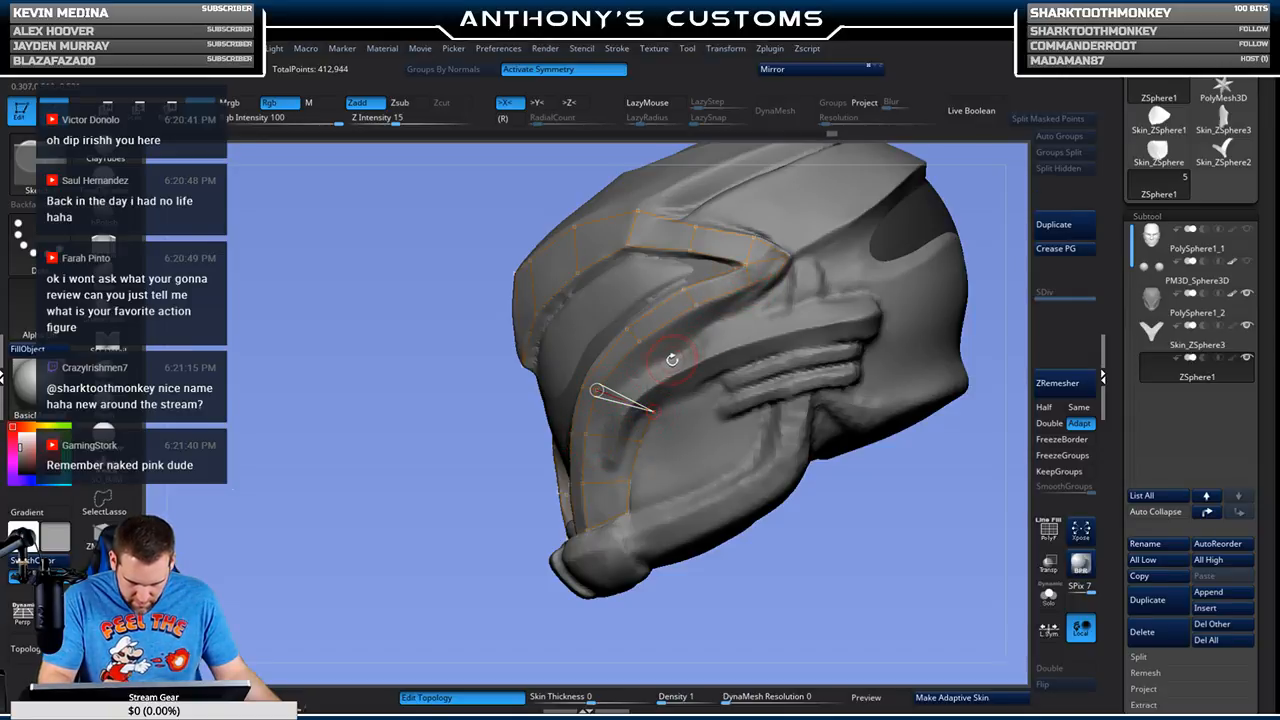
click(640, 342)
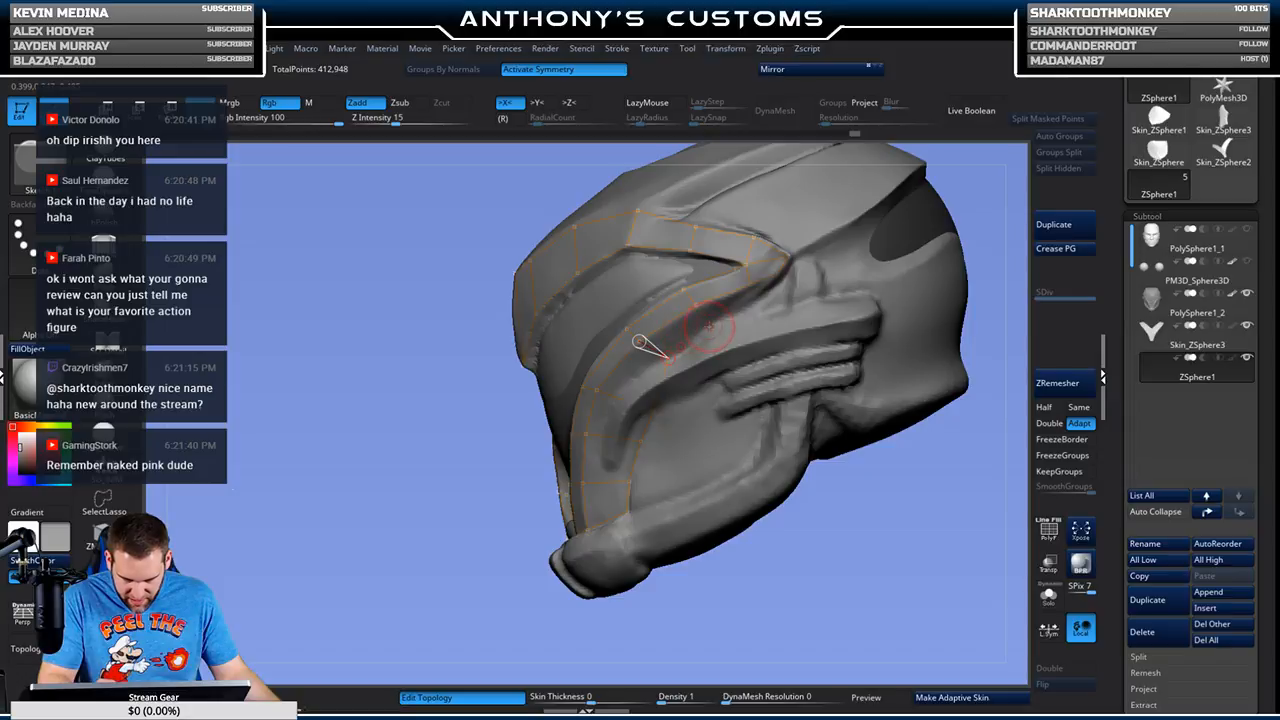
Step: Save the project and turn topology editing back on for the ZSphere
key(ctrl+s)
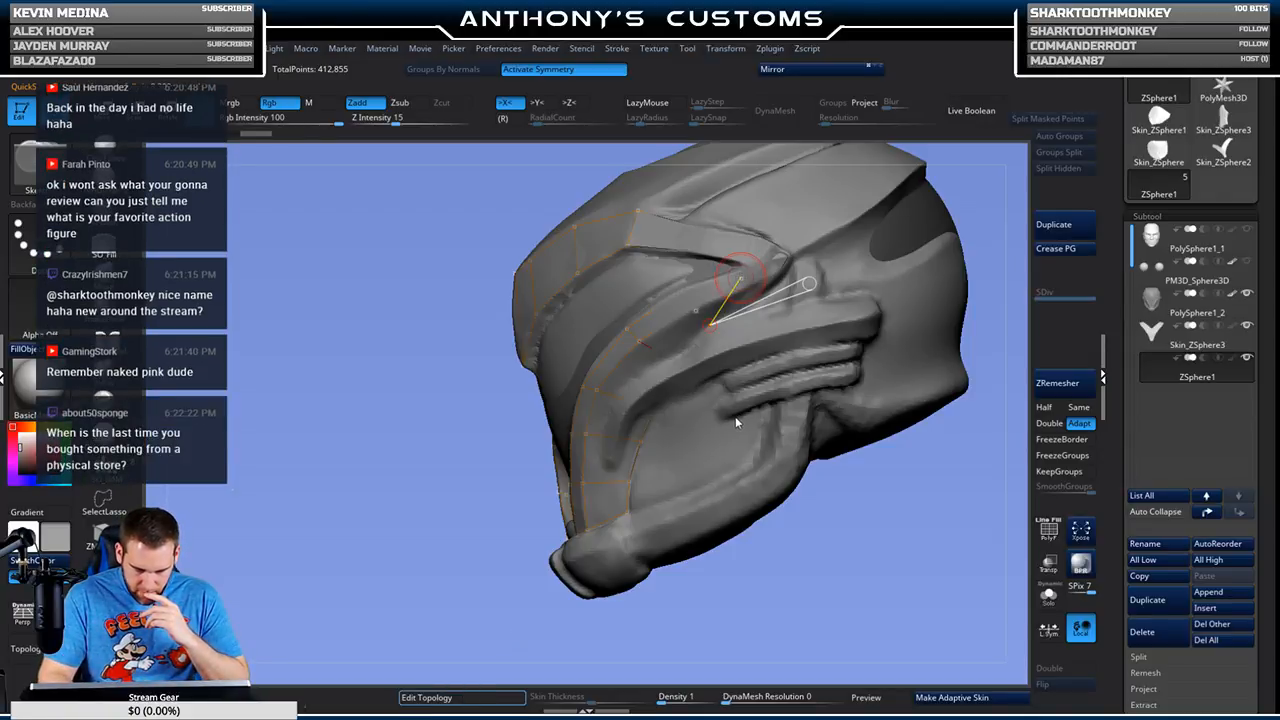
click(461, 697)
mouse_move(743, 580)
mouse_down()
mouse_move(766, 588)
mouse_move(768, 577)
mouse_up()
alt+drag(944, 419, 798, 520)
drag(910, 361, 1000, 310)
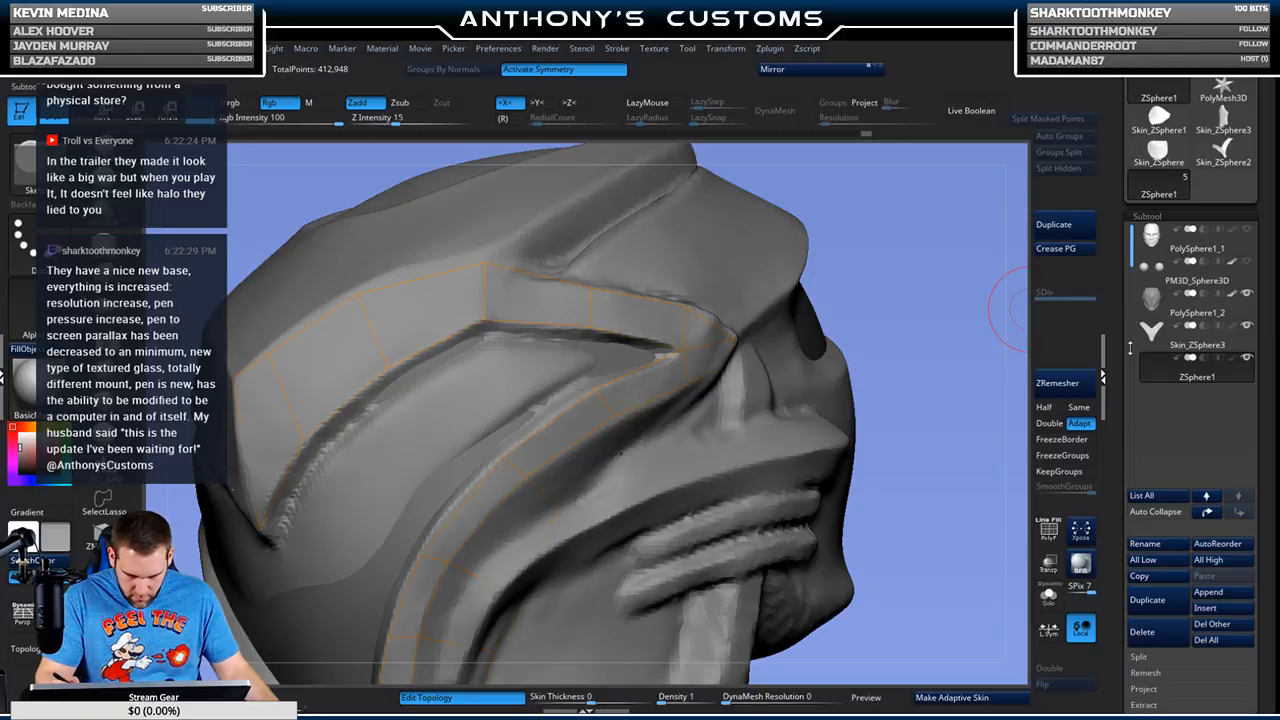
Step: Inspect the ZSphere topology in isolation from the helmet, and show the other subtools again
click(1048, 594)
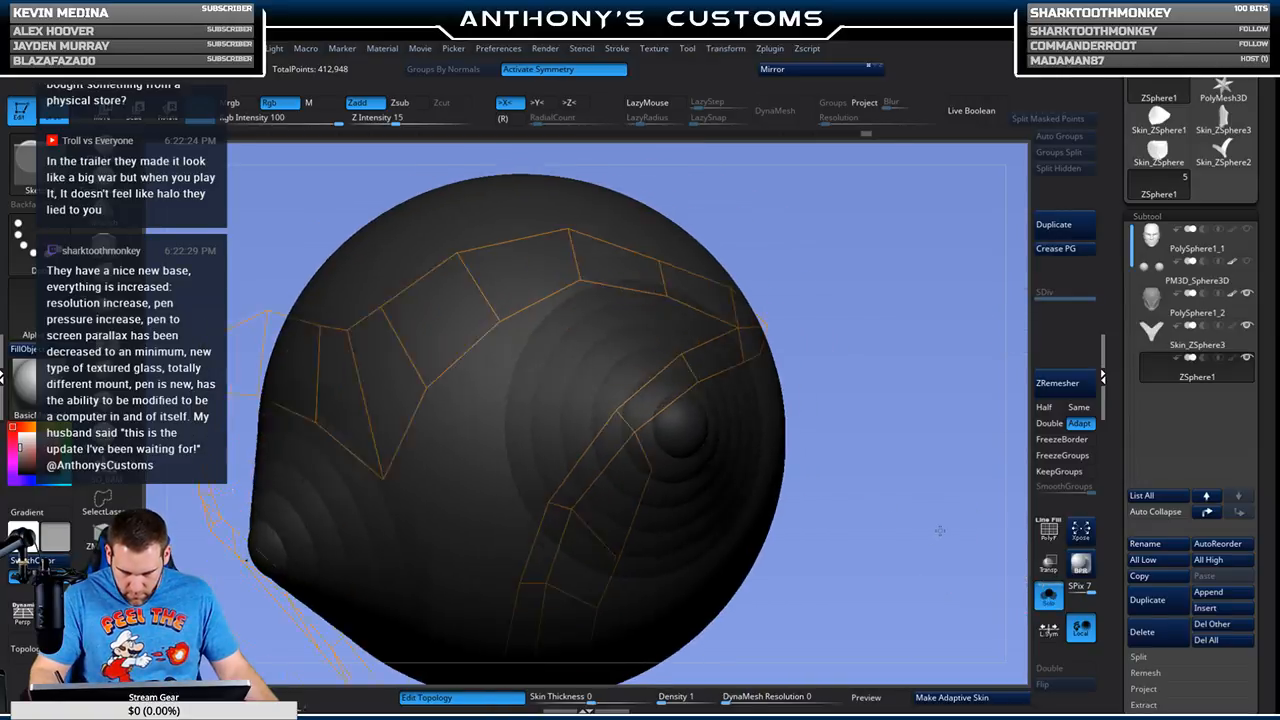
drag(937, 532, 944, 516)
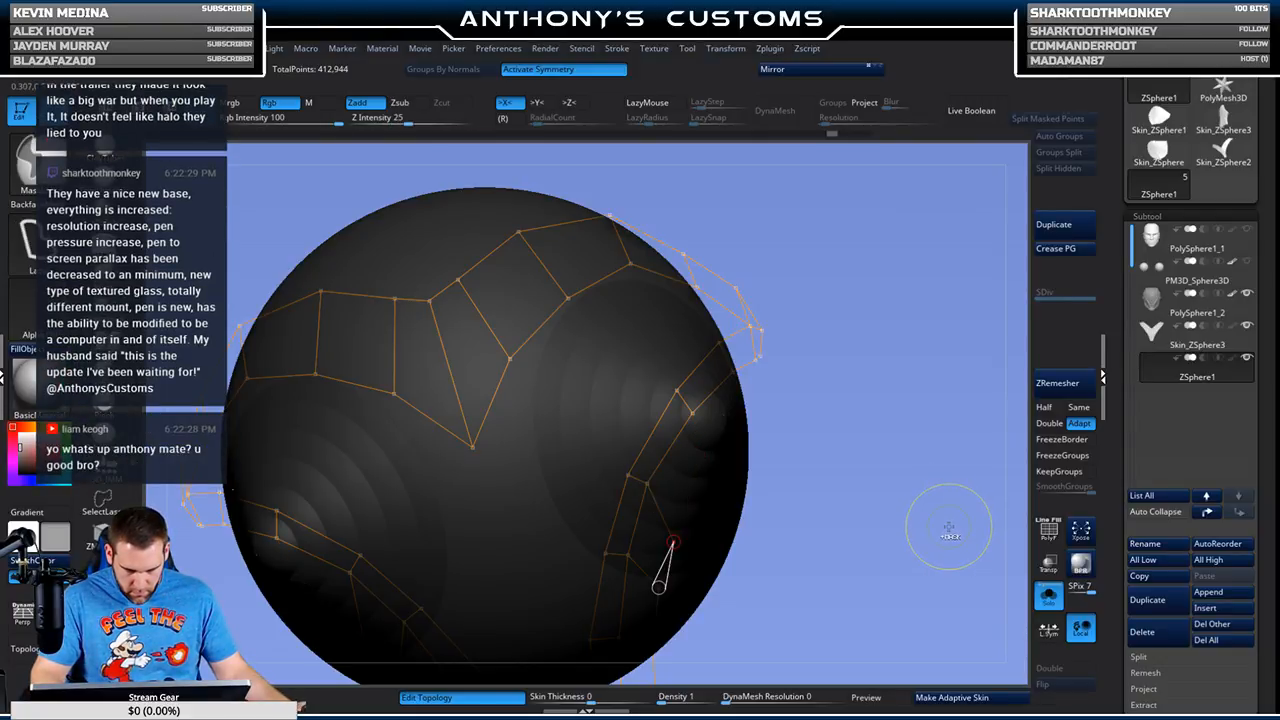
drag(943, 529, 1012, 405)
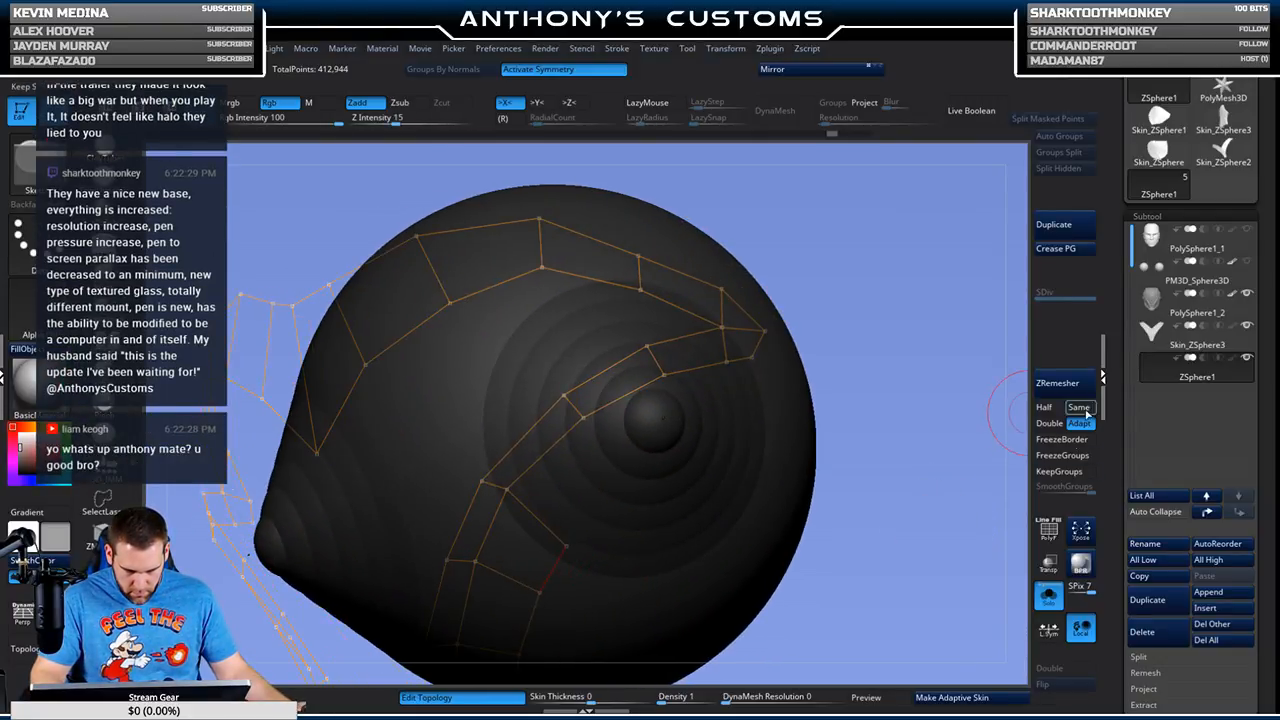
click(1048, 597)
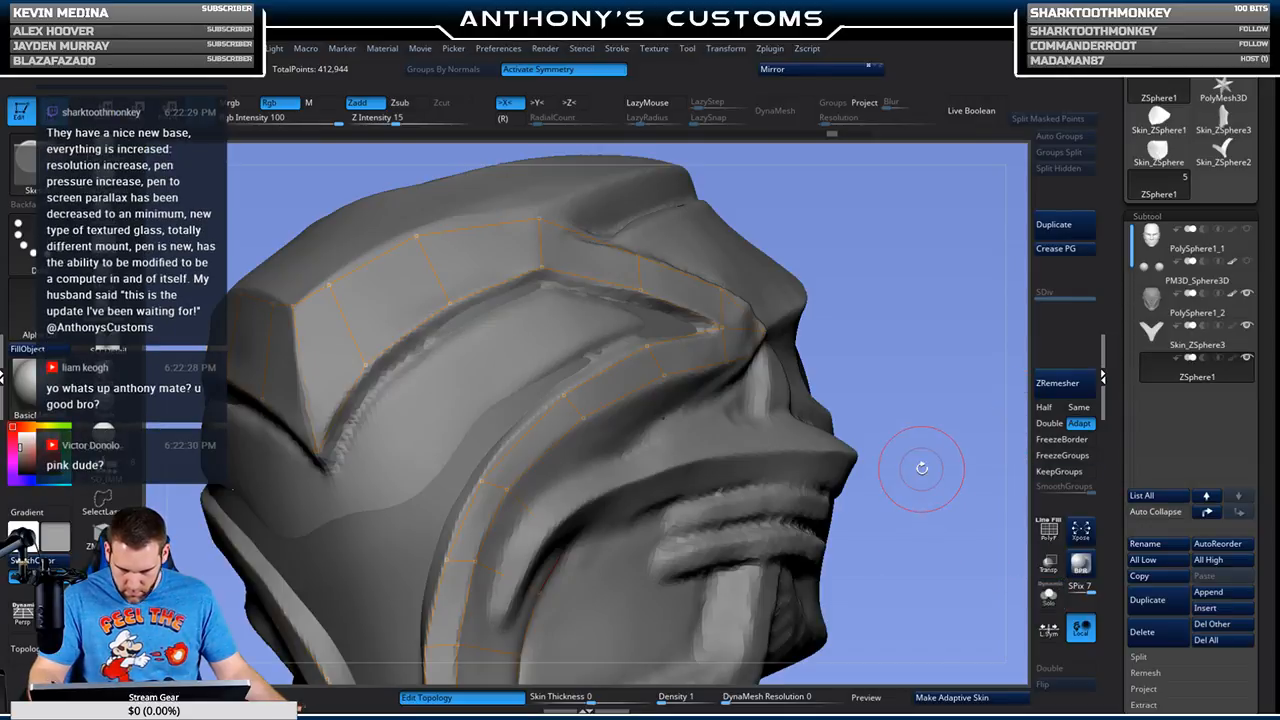
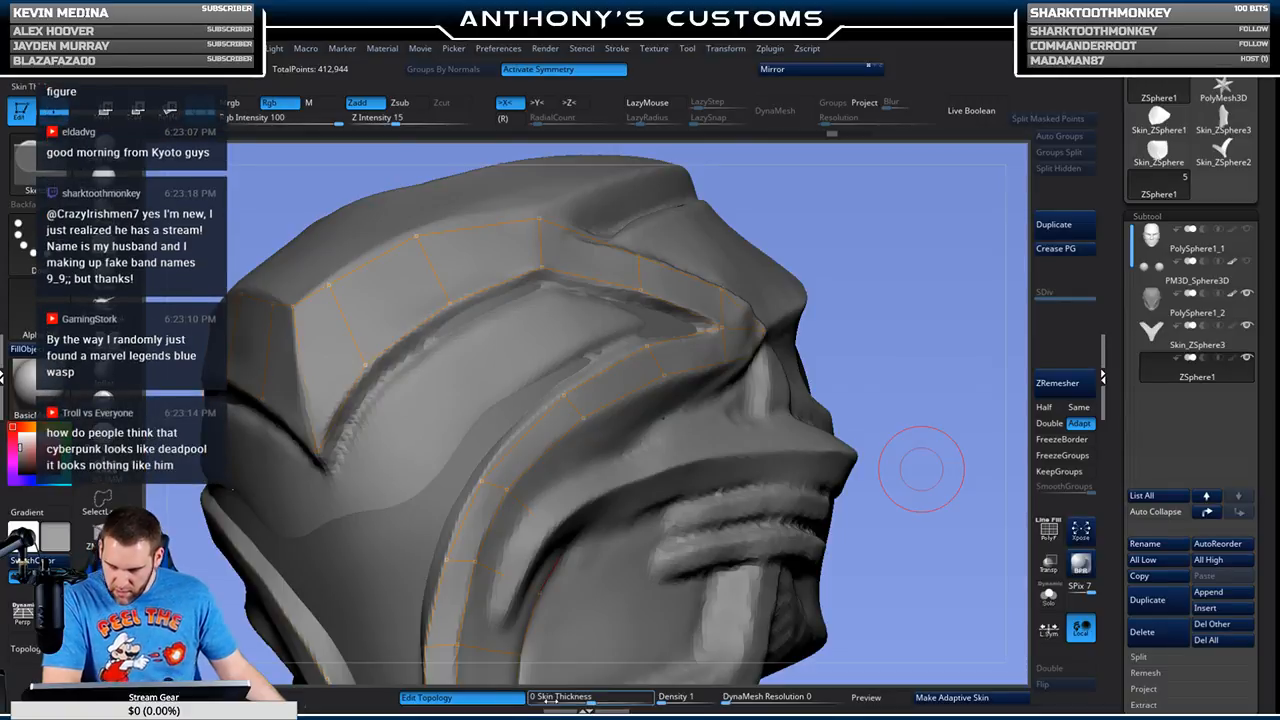
Step: Continue the cheek strip's outer row up and rearward, linking the new points to the trim and ending at its rear tip
drag(888, 271, 701, 320)
drag(814, 286, 482, 485)
click(432, 592)
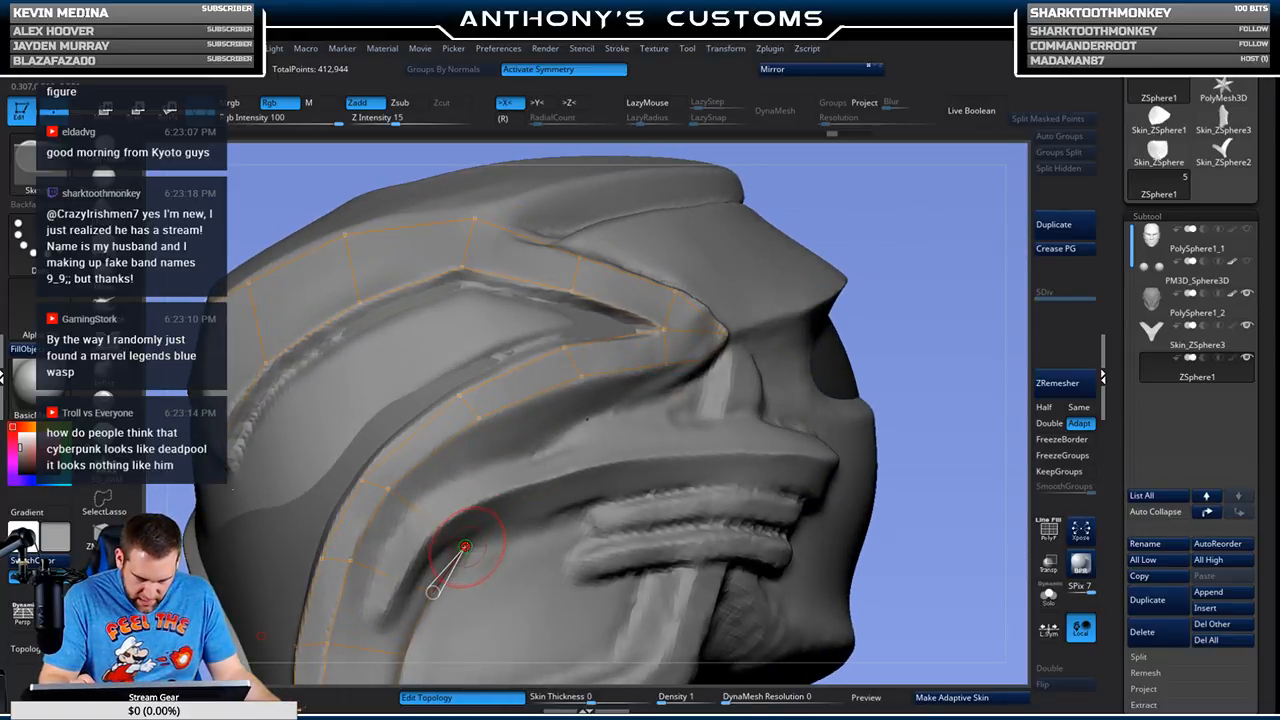
click(515, 462)
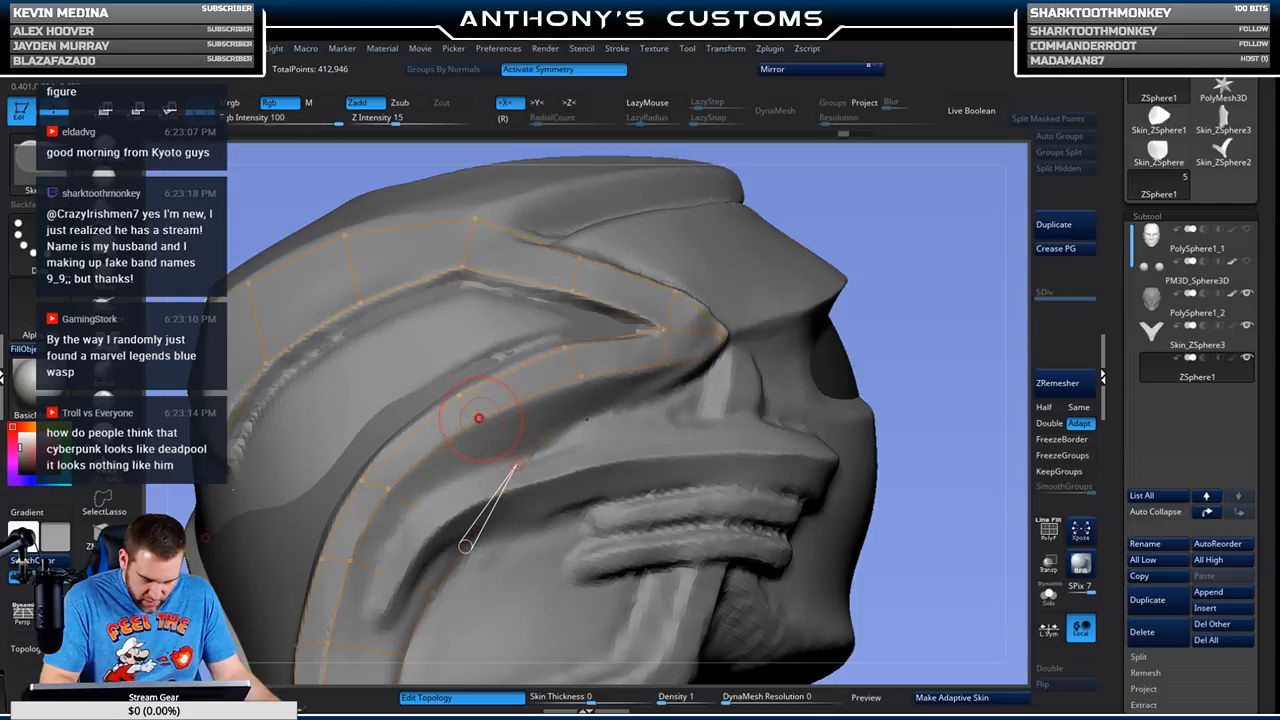
click(594, 418)
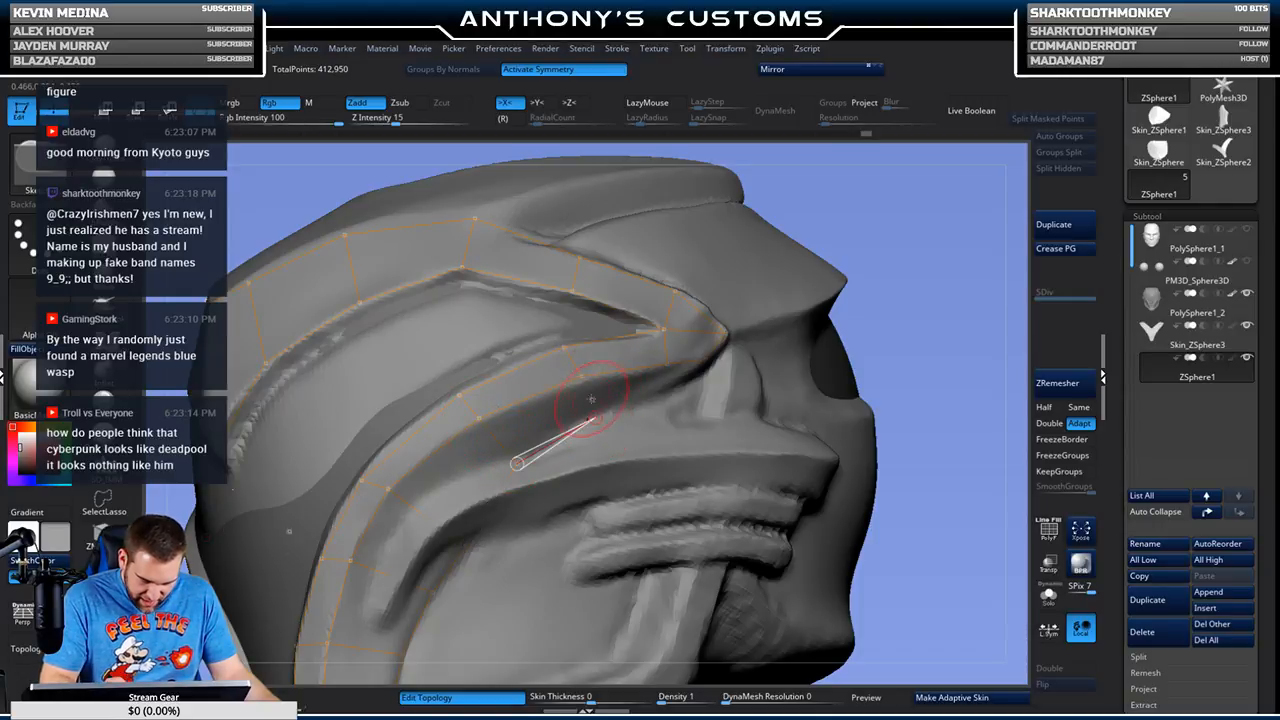
drag(871, 229, 873, 225)
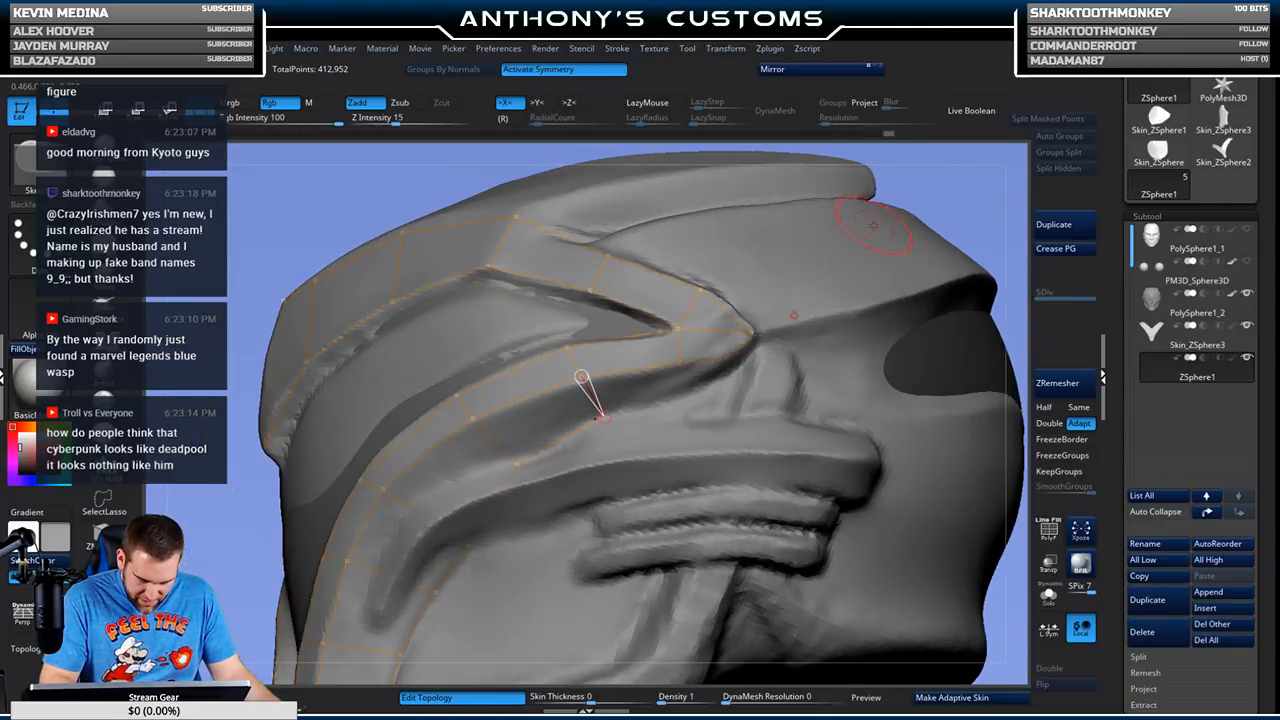
click(681, 380)
drag(988, 200, 771, 271)
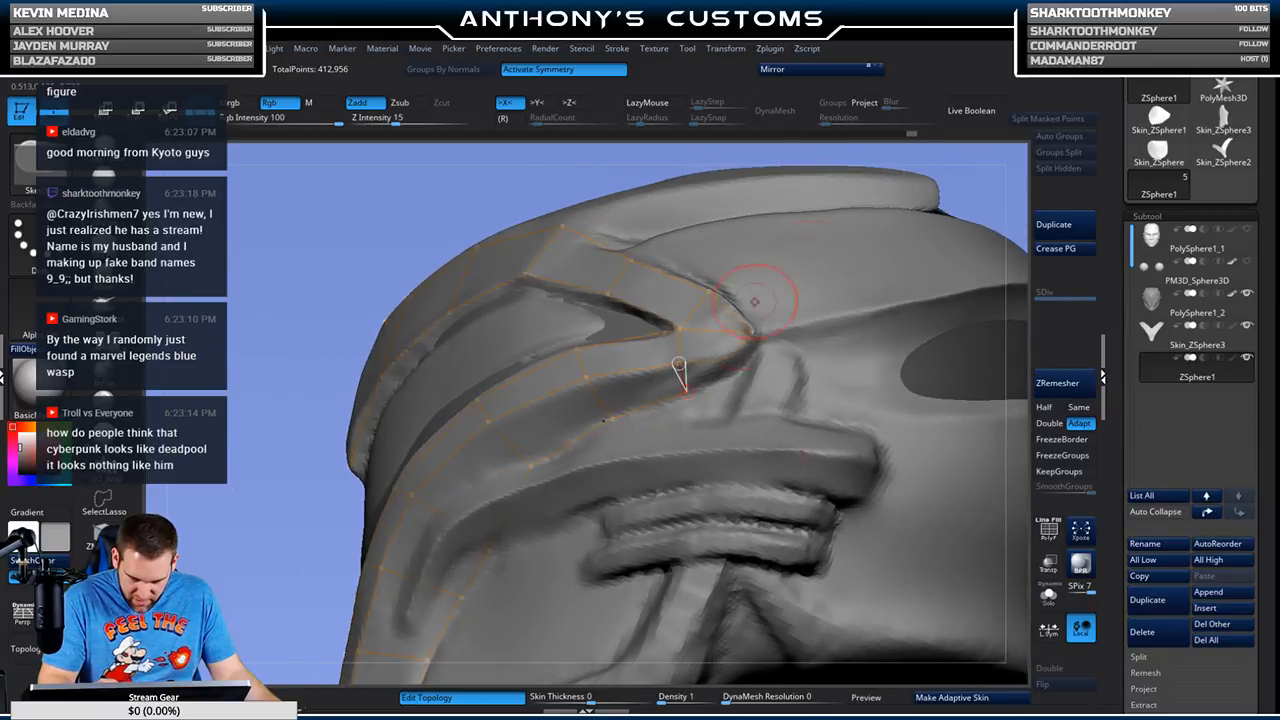
click(731, 372)
click(751, 334)
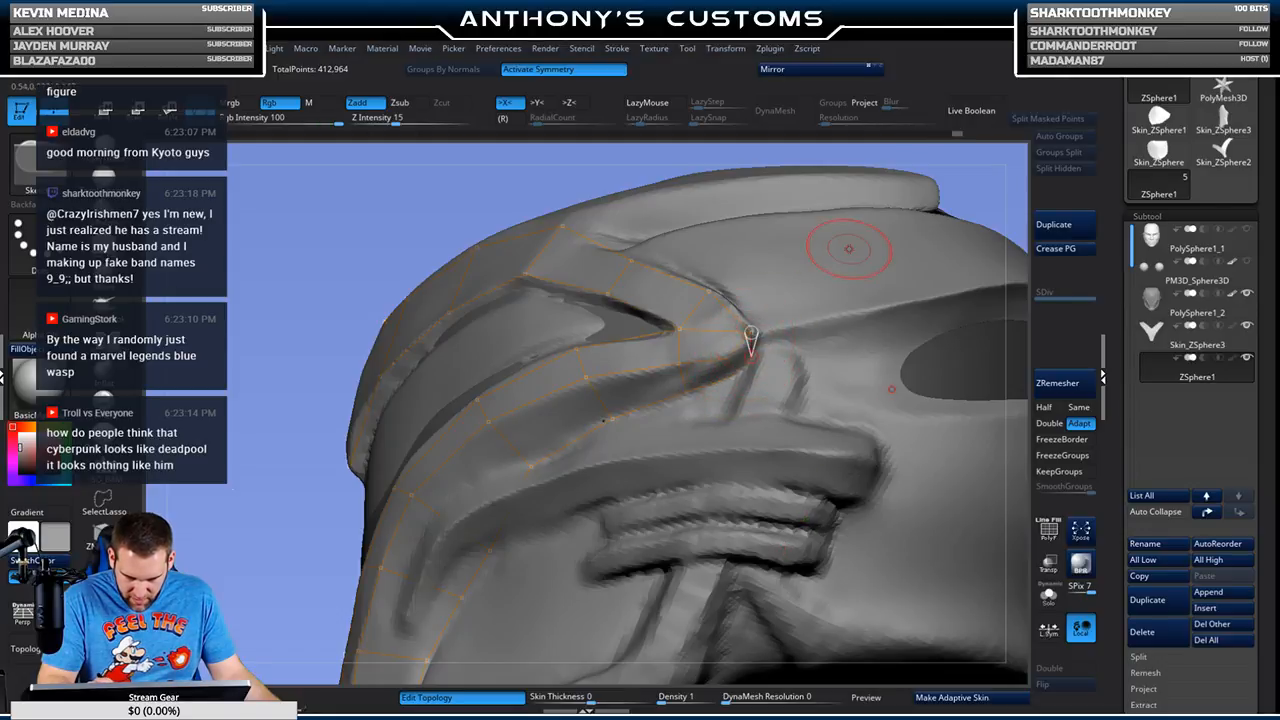
Step: Add a row of forehead topology points above the brow band from the centre line outward, connecting each to the band's upper edge
mouse_move(751, 334)
mouse_down()
mouse_move(923, 300)
mouse_move(899, 304)
mouse_move(890, 345)
mouse_up()
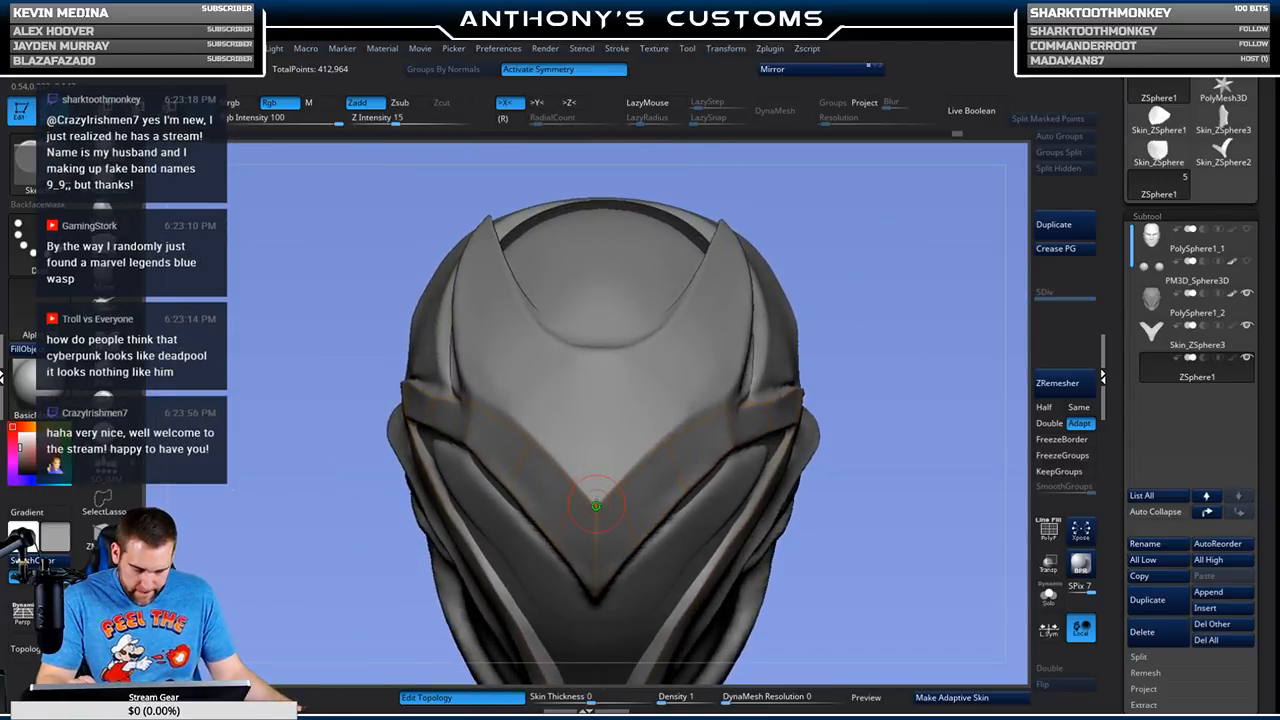
click(597, 460)
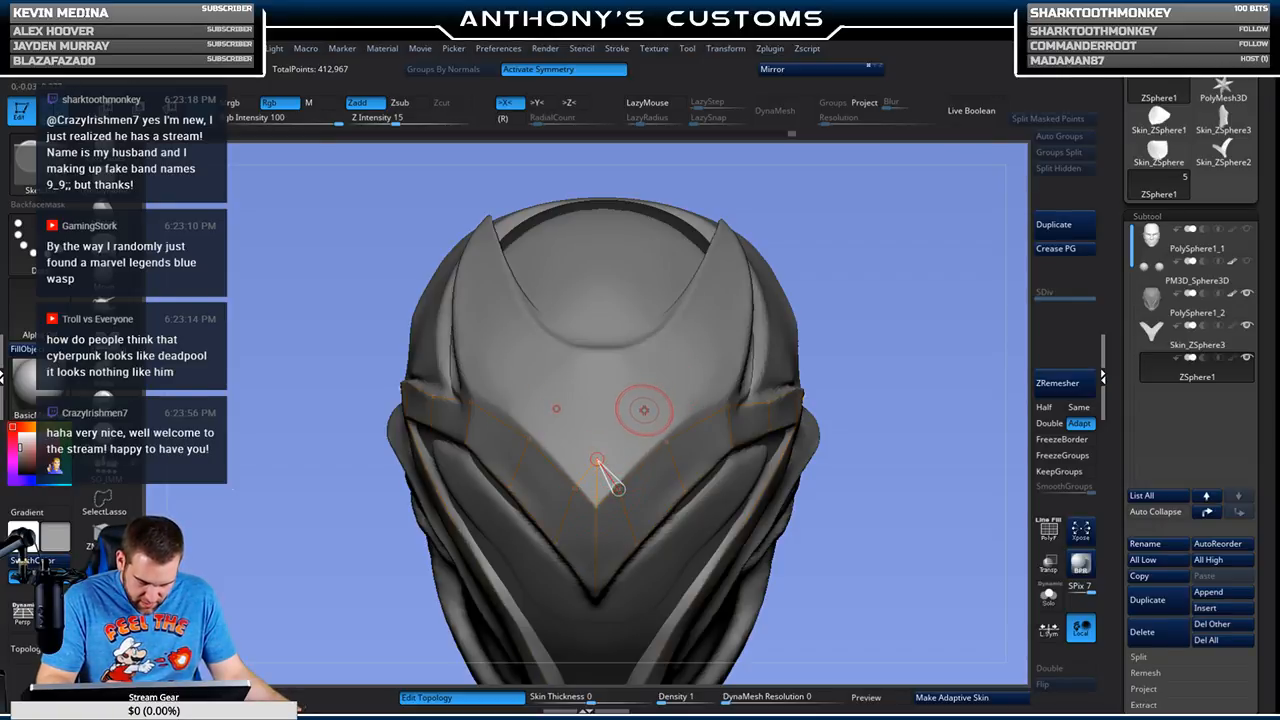
click(646, 408)
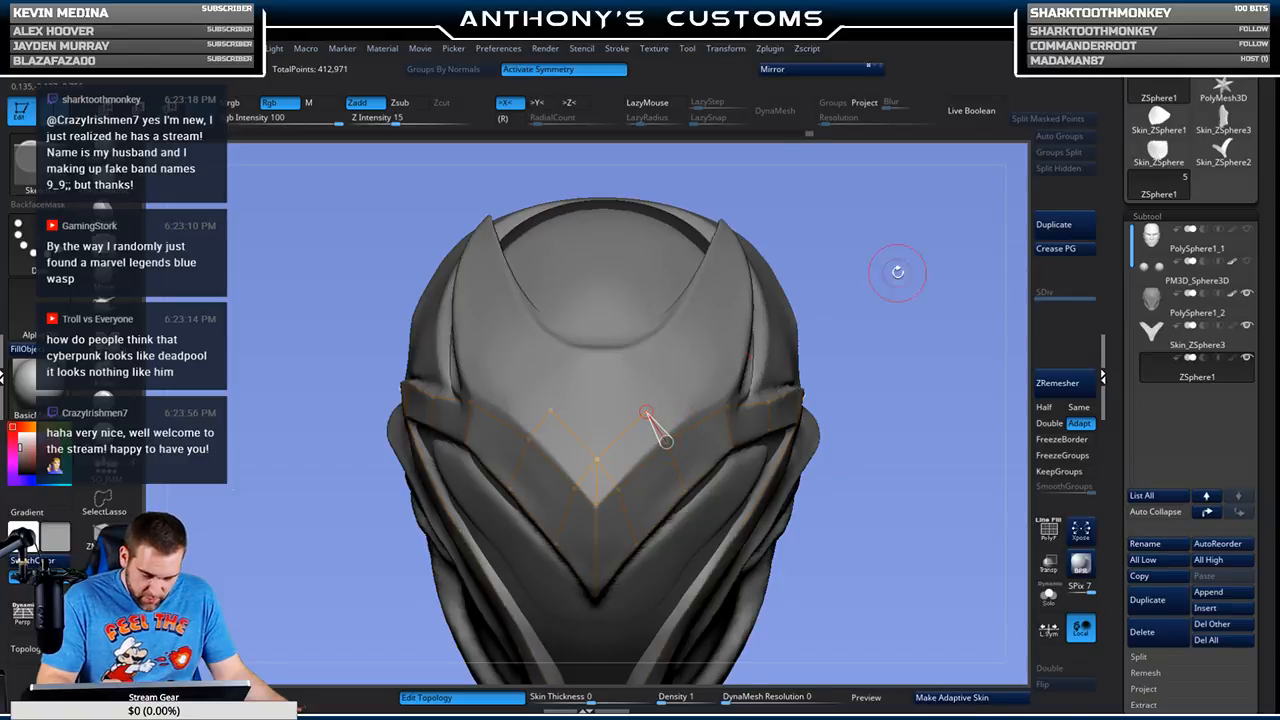
drag(894, 266, 710, 350)
click(707, 358)
click(740, 393)
drag(945, 215, 765, 312)
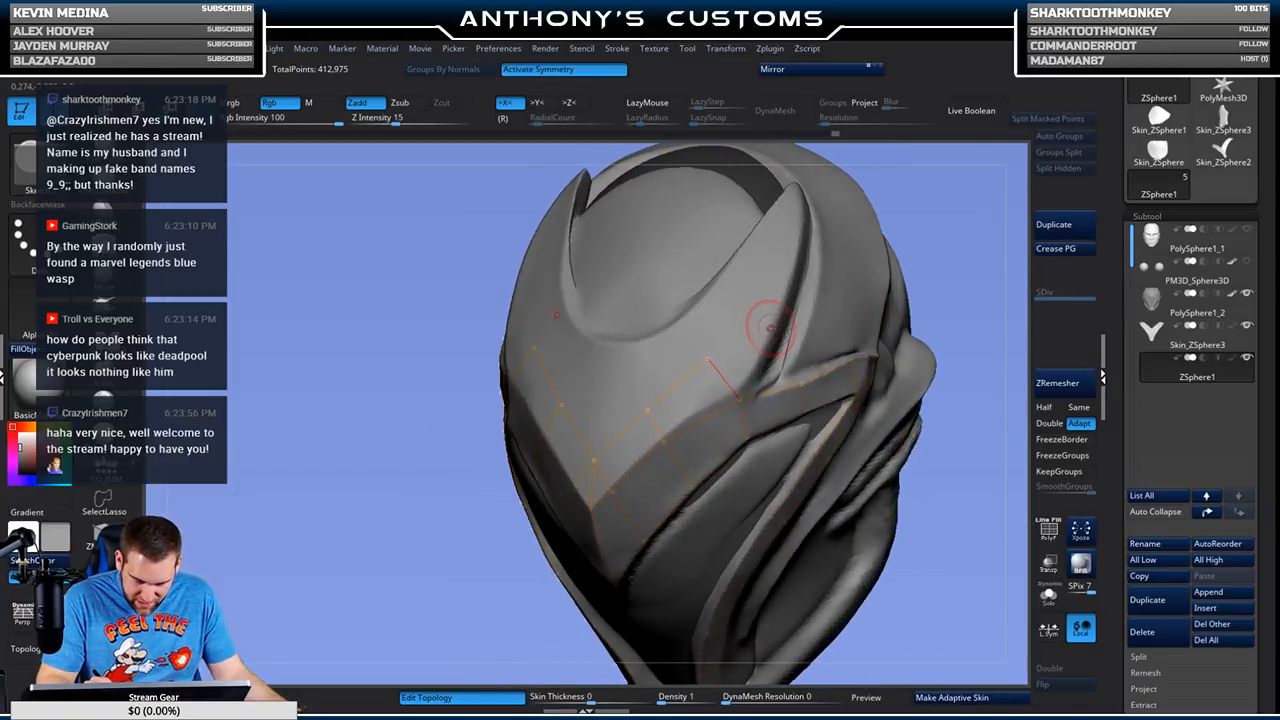
Step: Extend the forehead topology up the side horn with two pairs of connected points, starting from the brow band's upper edge
drag(915, 235, 898, 243)
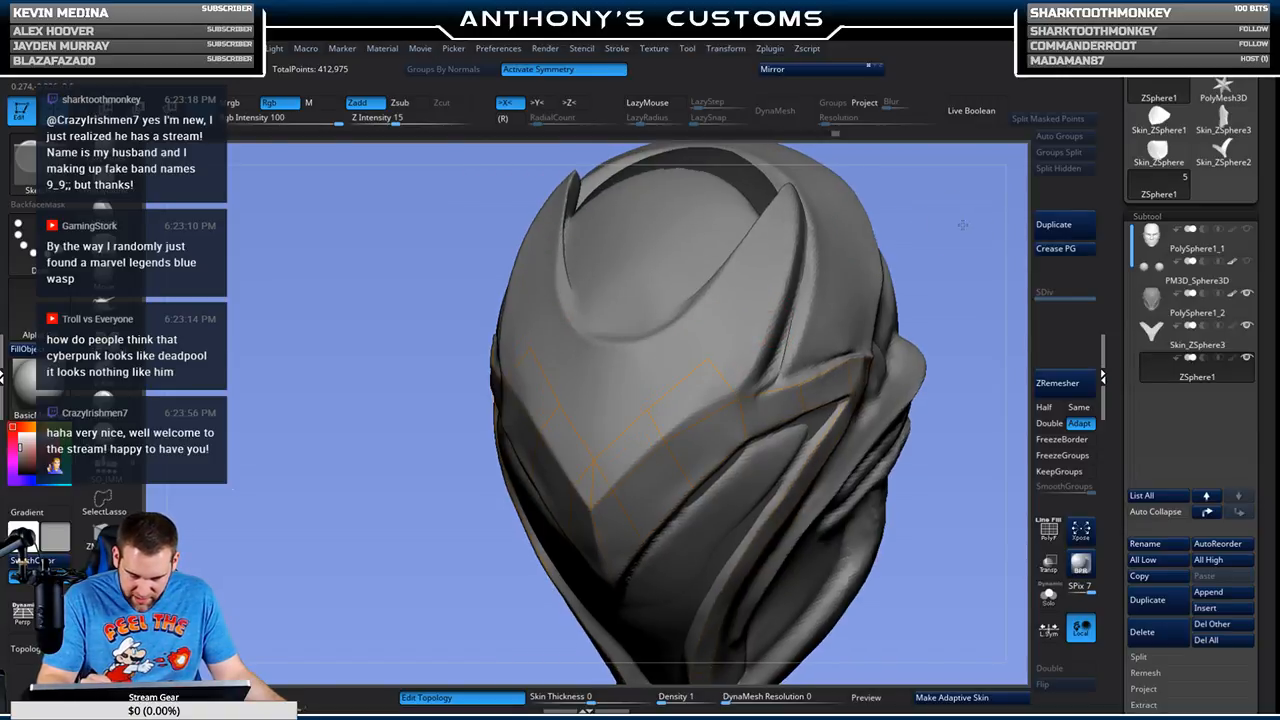
click(738, 314)
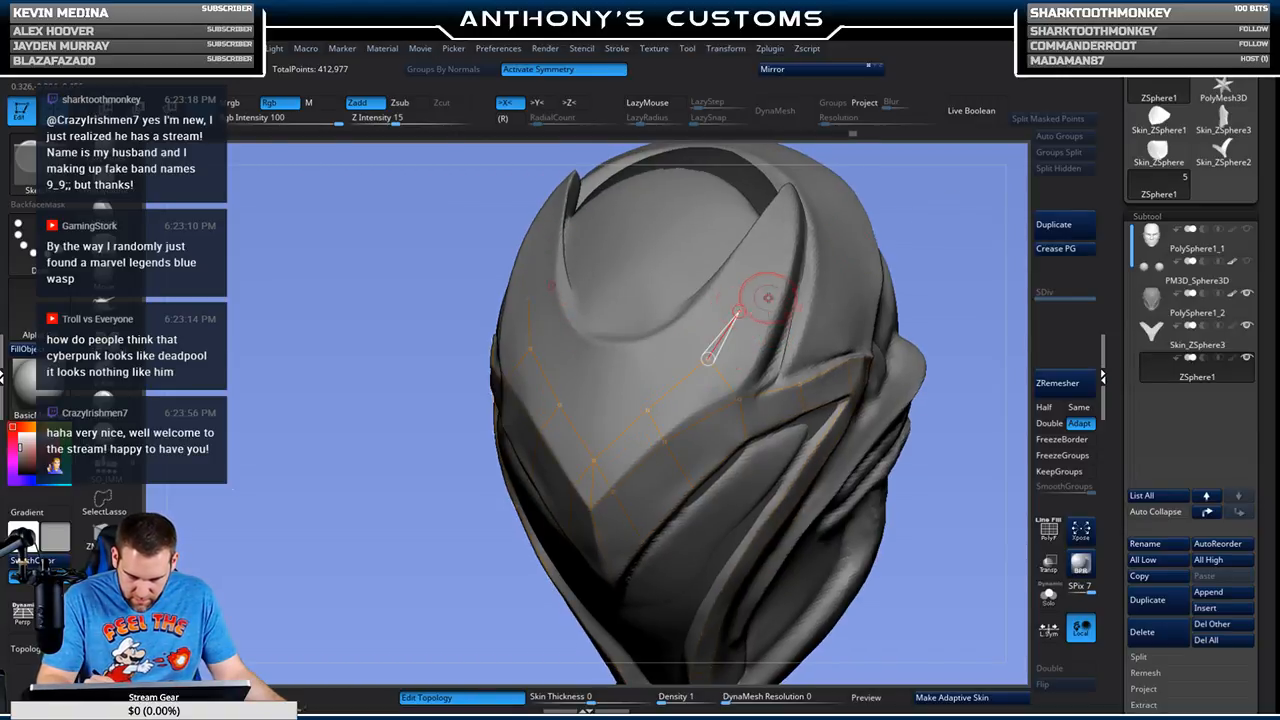
click(773, 316)
click(739, 398)
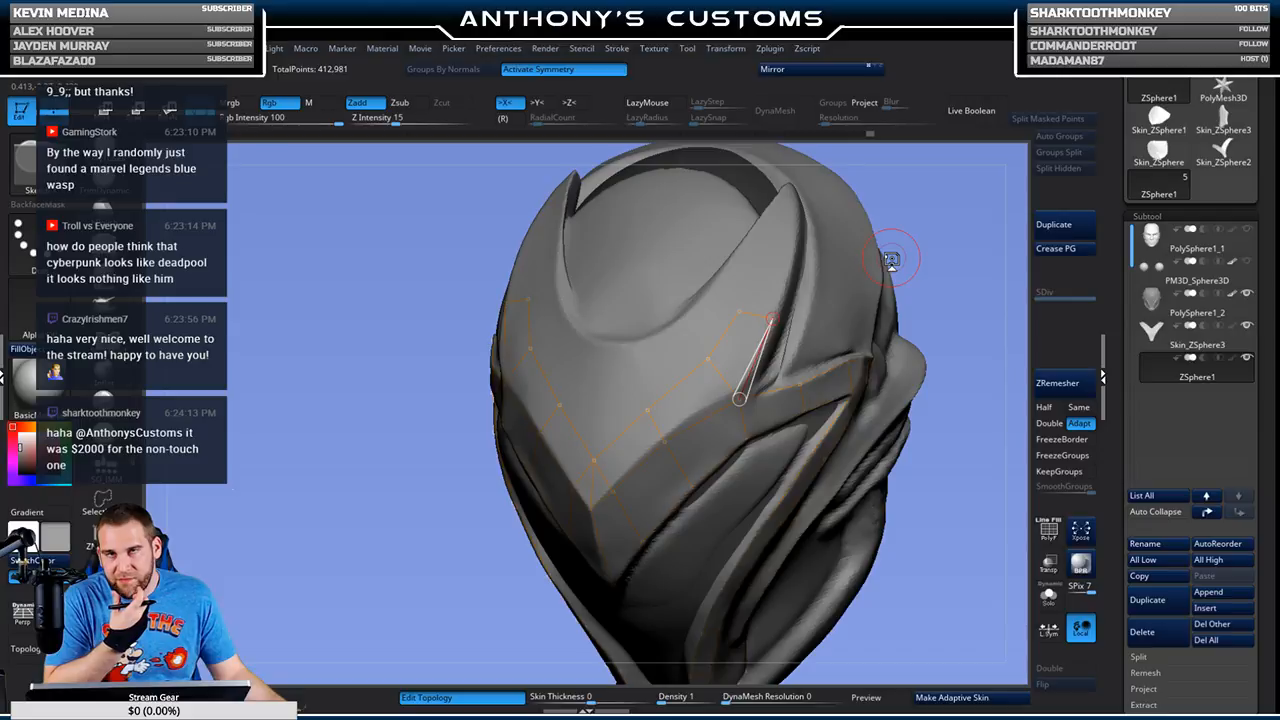
mouse_move(937, 194)
mouse_down()
mouse_move(951, 209)
mouse_move(945, 200)
mouse_move(870, 265)
mouse_move(766, 294)
mouse_up()
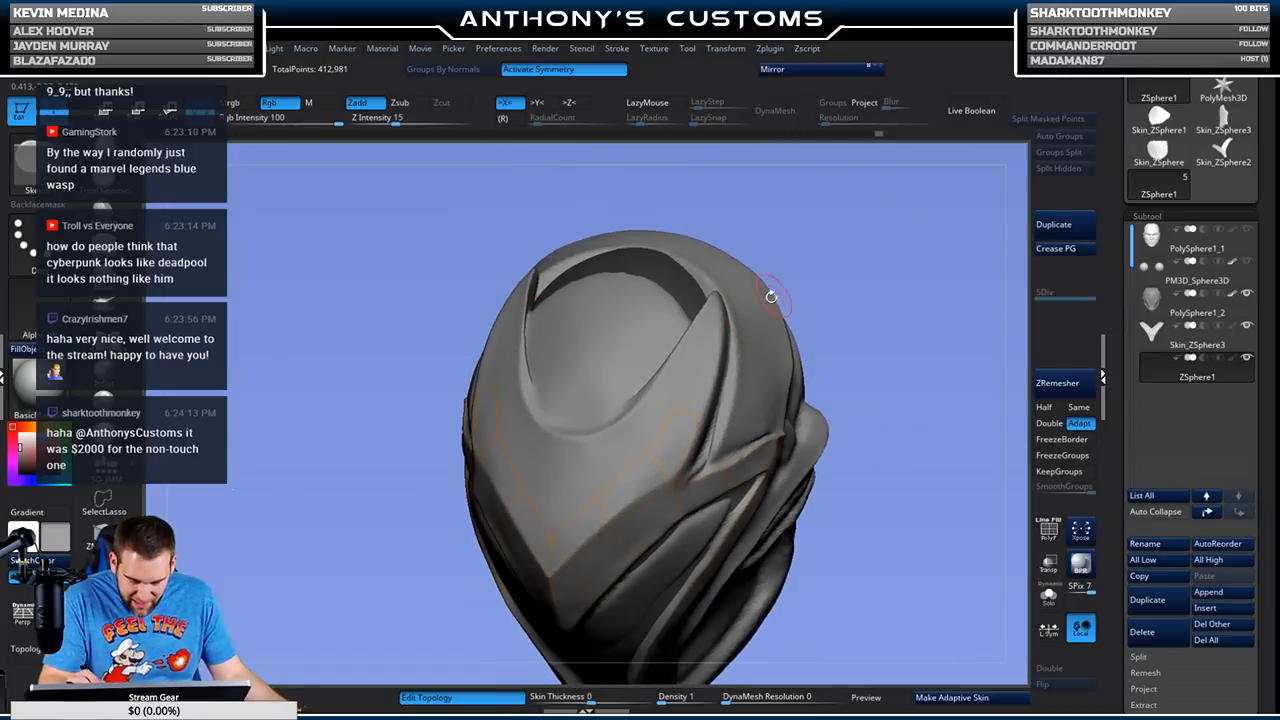
click(700, 368)
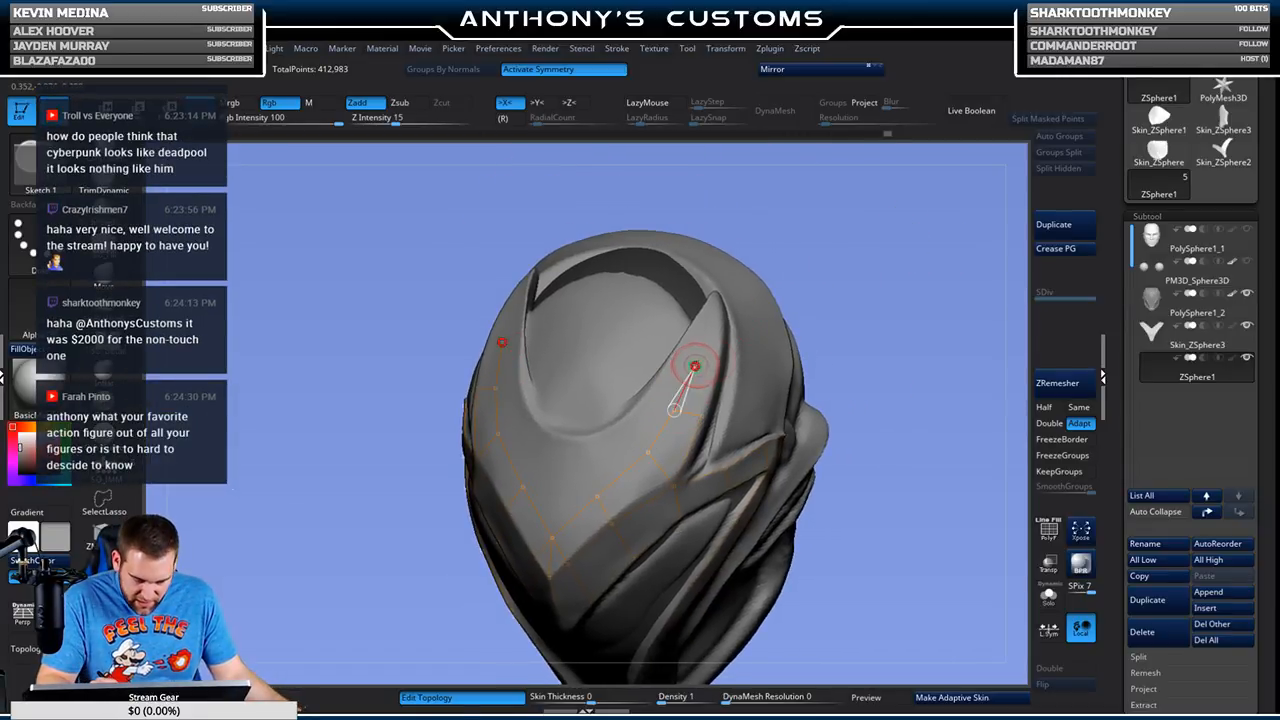
click(703, 412)
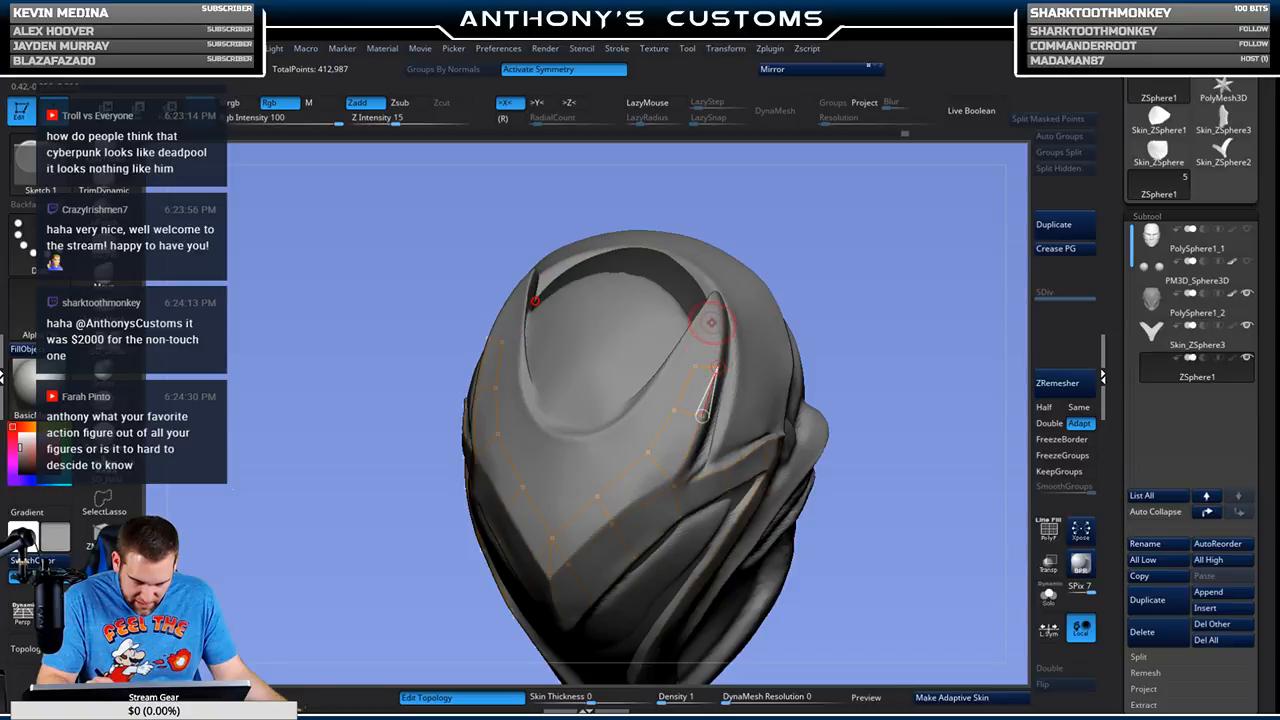
drag(878, 265, 874, 286)
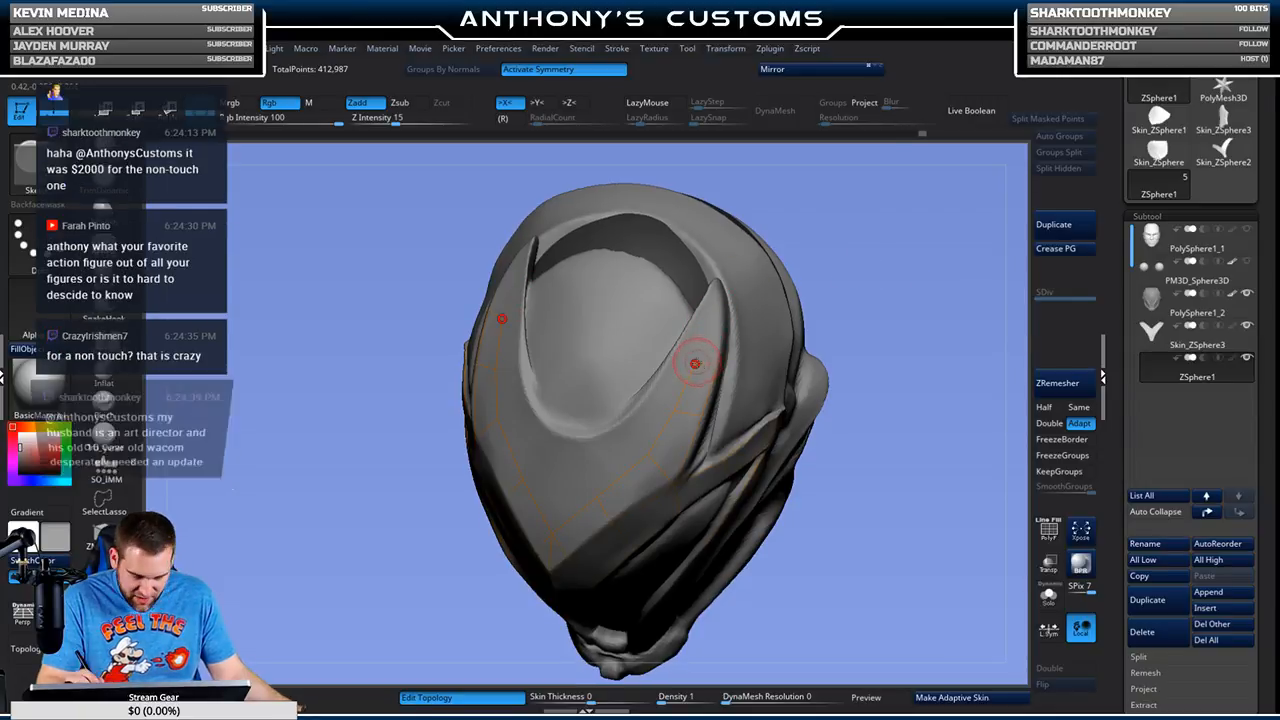
Step: Add another face toward the side horn's tip with two new points connected to the pair below
click(697, 364)
click(711, 320)
click(721, 319)
click(717, 365)
drag(878, 274, 882, 256)
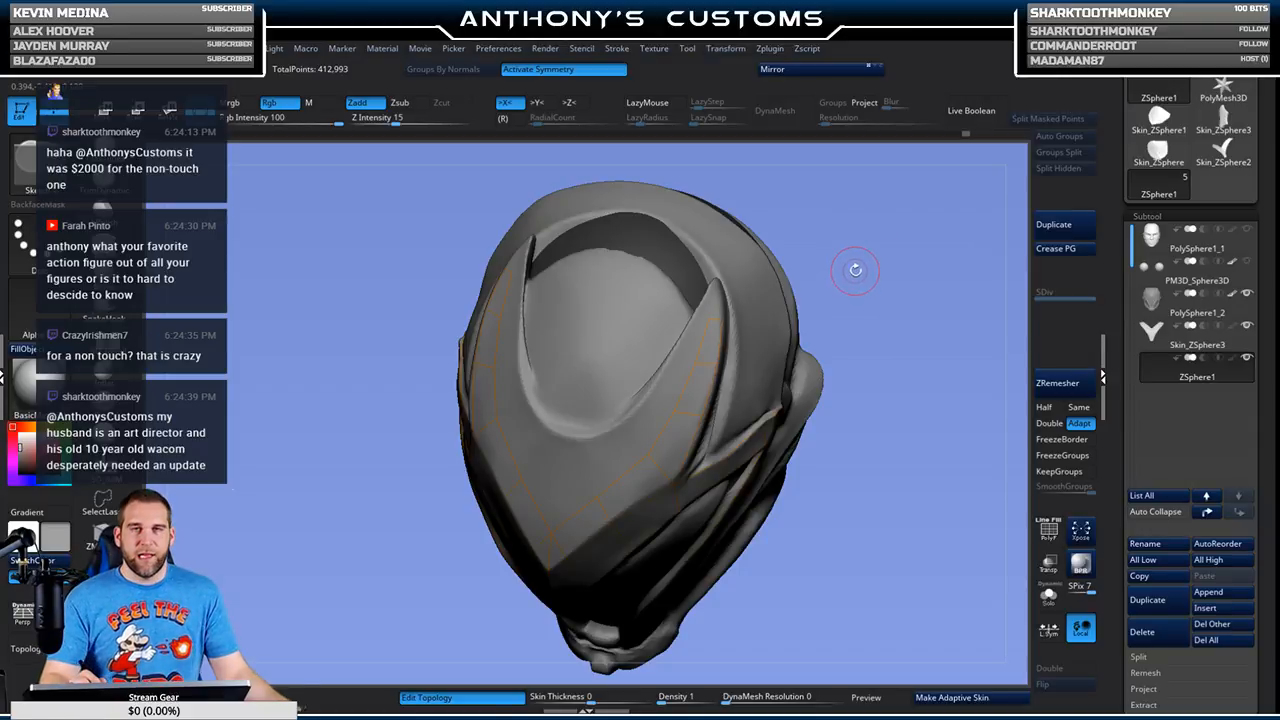
Step: Add inner-edge topology points down the side horn along the crown opening, connecting each to the existing forehead row
drag(810, 267, 829, 243)
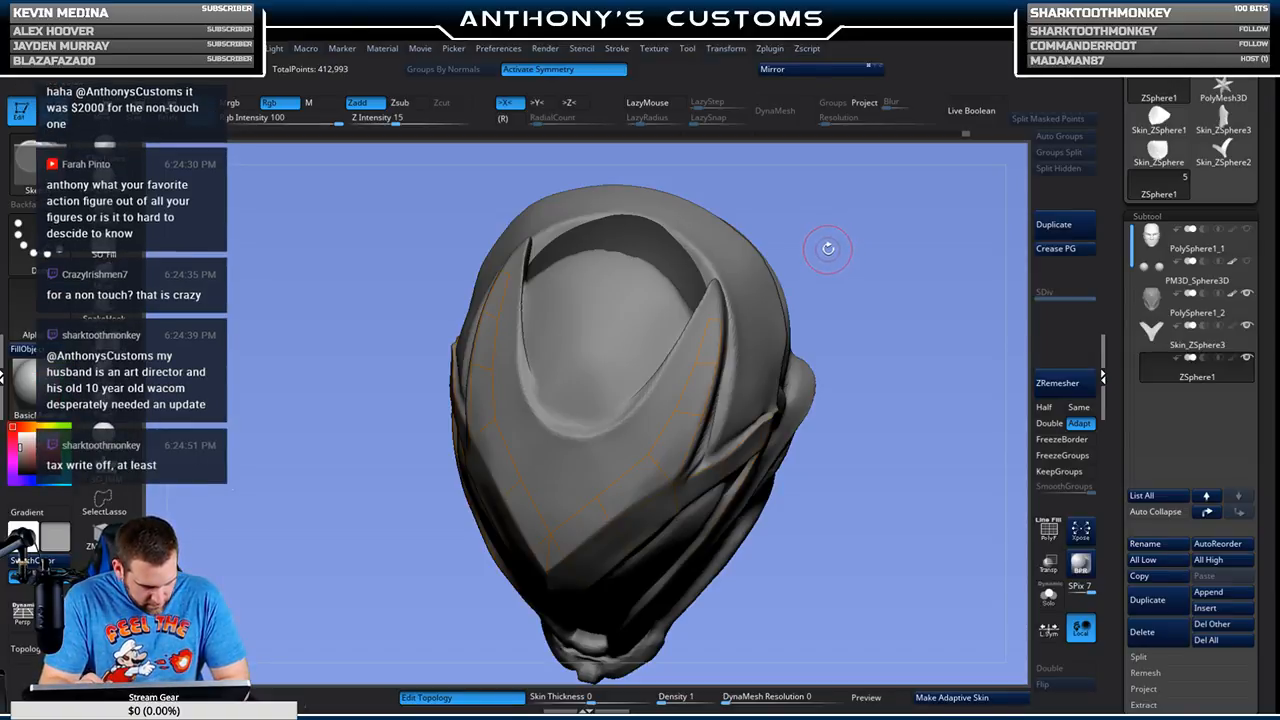
drag(846, 228, 760, 271)
mouse_move(708, 319)
mouse_down()
mouse_move(695, 363)
mouse_move(680, 358)
mouse_up()
click(694, 363)
click(673, 356)
drag(897, 277, 872, 298)
click(655, 395)
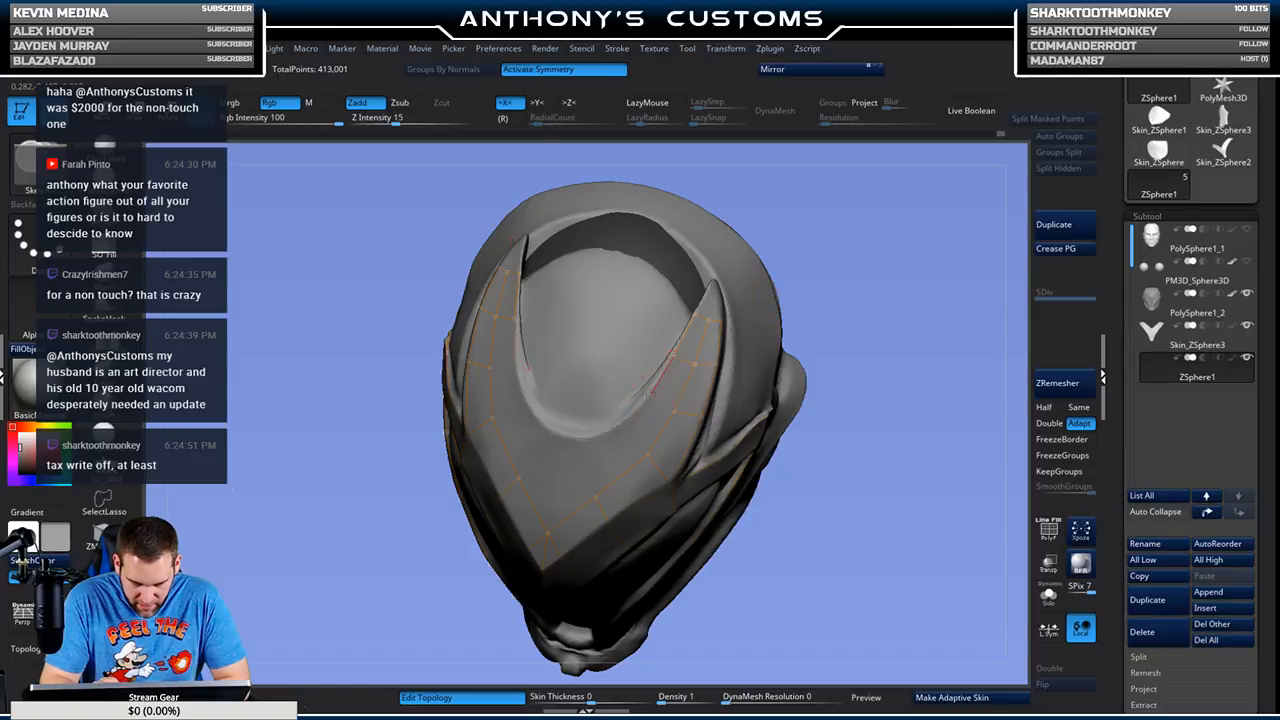
click(674, 411)
Step: Continue the forehead plate's inner edge to the centre line, connecting each new point to the row above the brow band
click(627, 423)
click(647, 454)
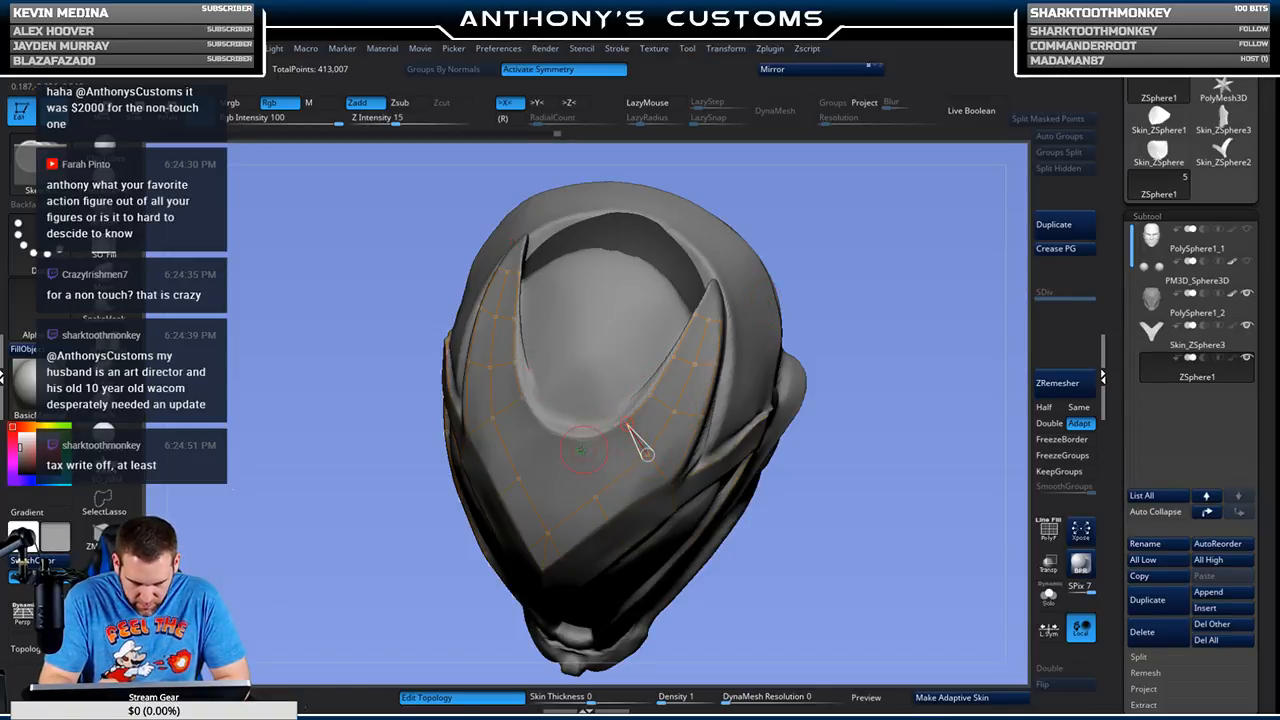
click(596, 497)
mouse_move(887, 292)
mouse_down()
mouse_move(901, 280)
mouse_move(862, 292)
mouse_up()
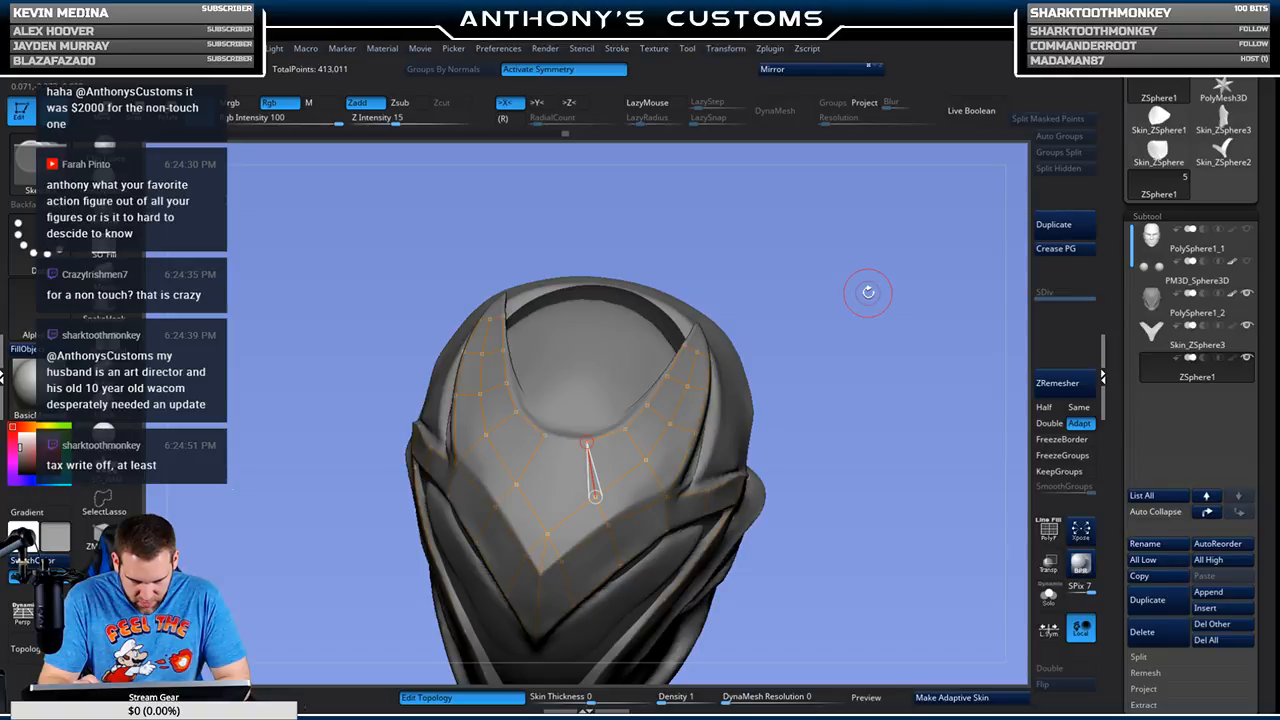
click(565, 442)
click(547, 532)
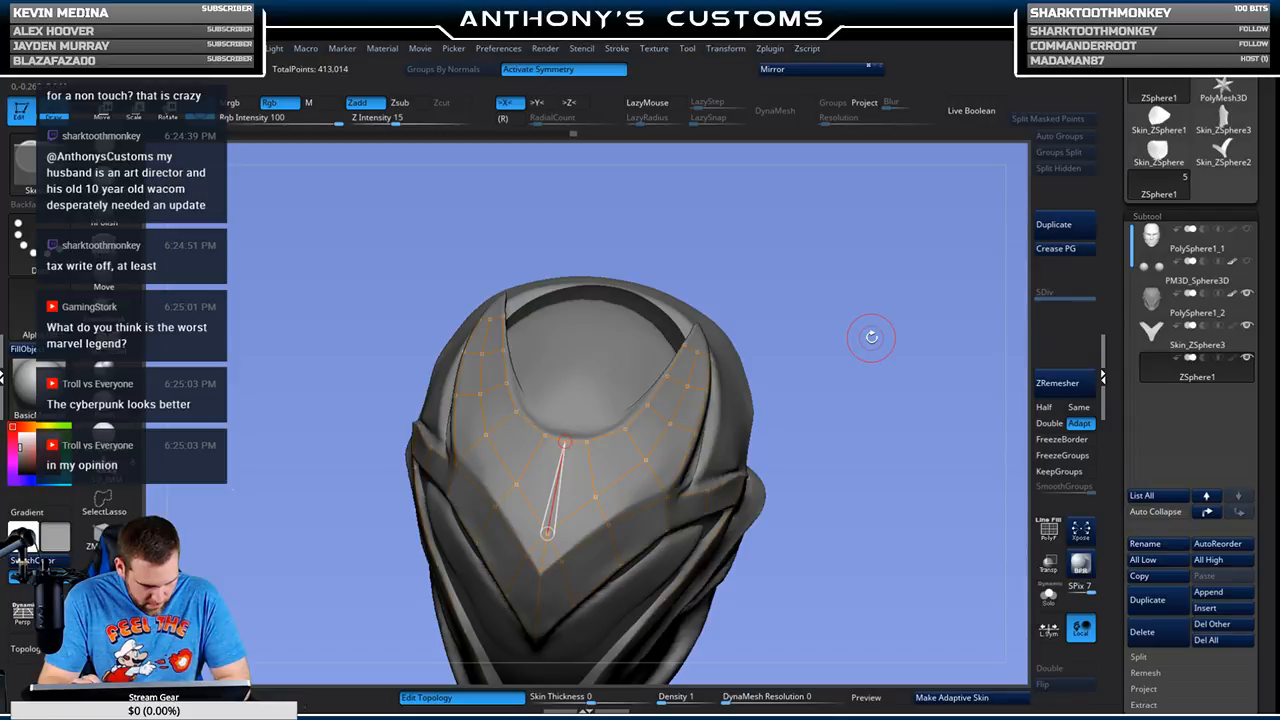
drag(873, 333, 876, 326)
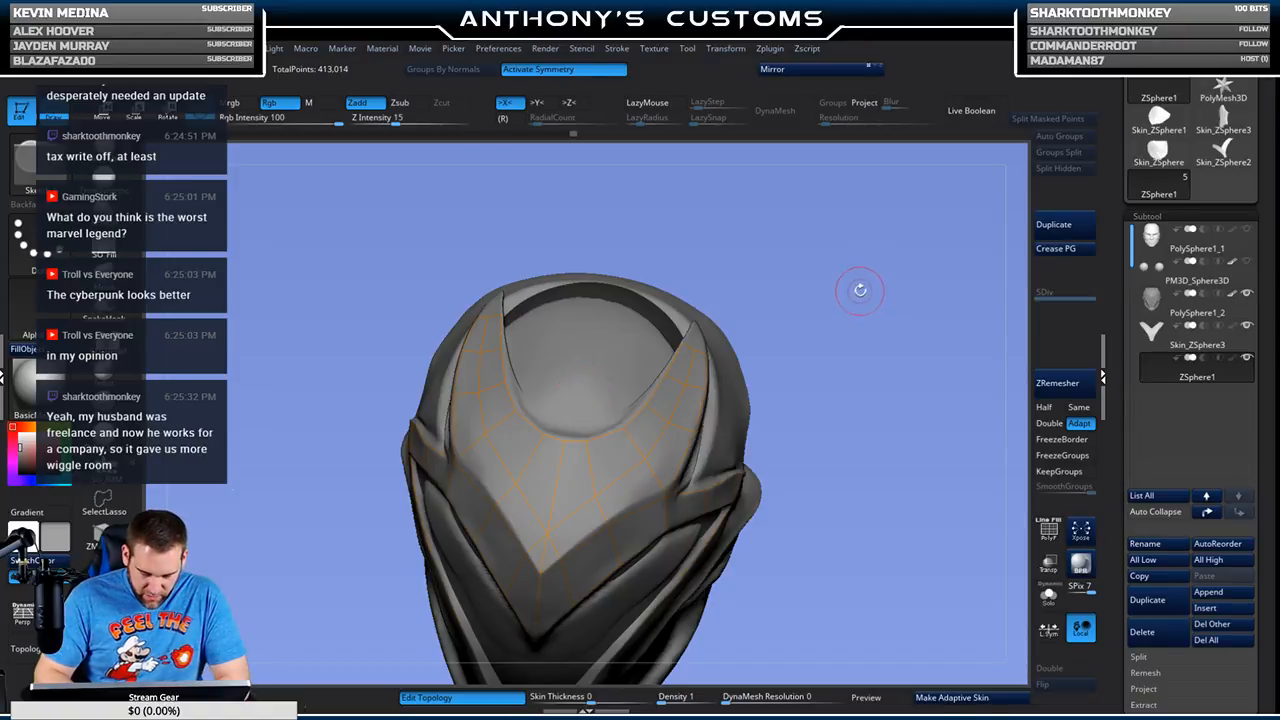
Step: Extend the forehead topology to the side horn's pointed tip, linking the new points to the faces below
mouse_move(871, 306)
mouse_down()
mouse_move(892, 289)
mouse_move(870, 315)
mouse_move(888, 273)
mouse_move(929, 274)
mouse_move(933, 286)
mouse_move(938, 268)
mouse_move(894, 266)
mouse_move(909, 314)
mouse_move(886, 309)
mouse_move(884, 330)
mouse_move(875, 271)
mouse_move(885, 281)
mouse_move(863, 291)
mouse_move(887, 333)
mouse_move(886, 320)
mouse_move(837, 335)
mouse_move(894, 306)
mouse_move(880, 256)
mouse_up()
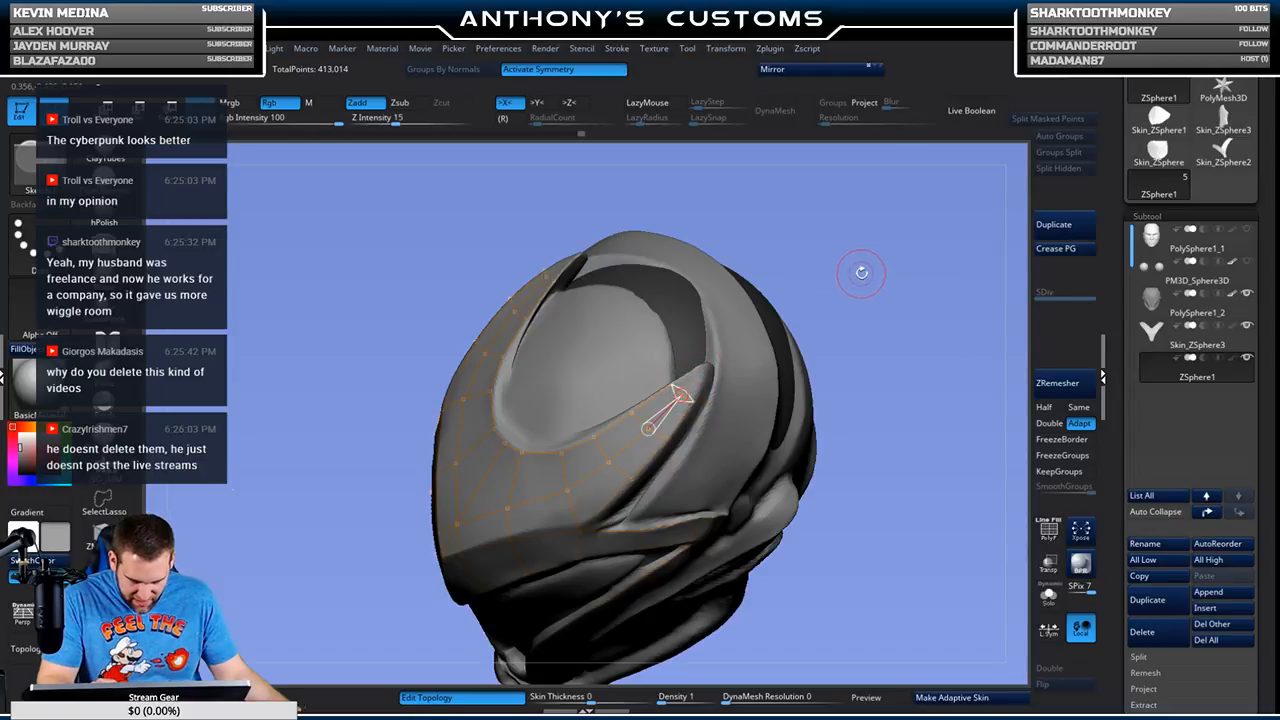
drag(861, 272, 850, 240)
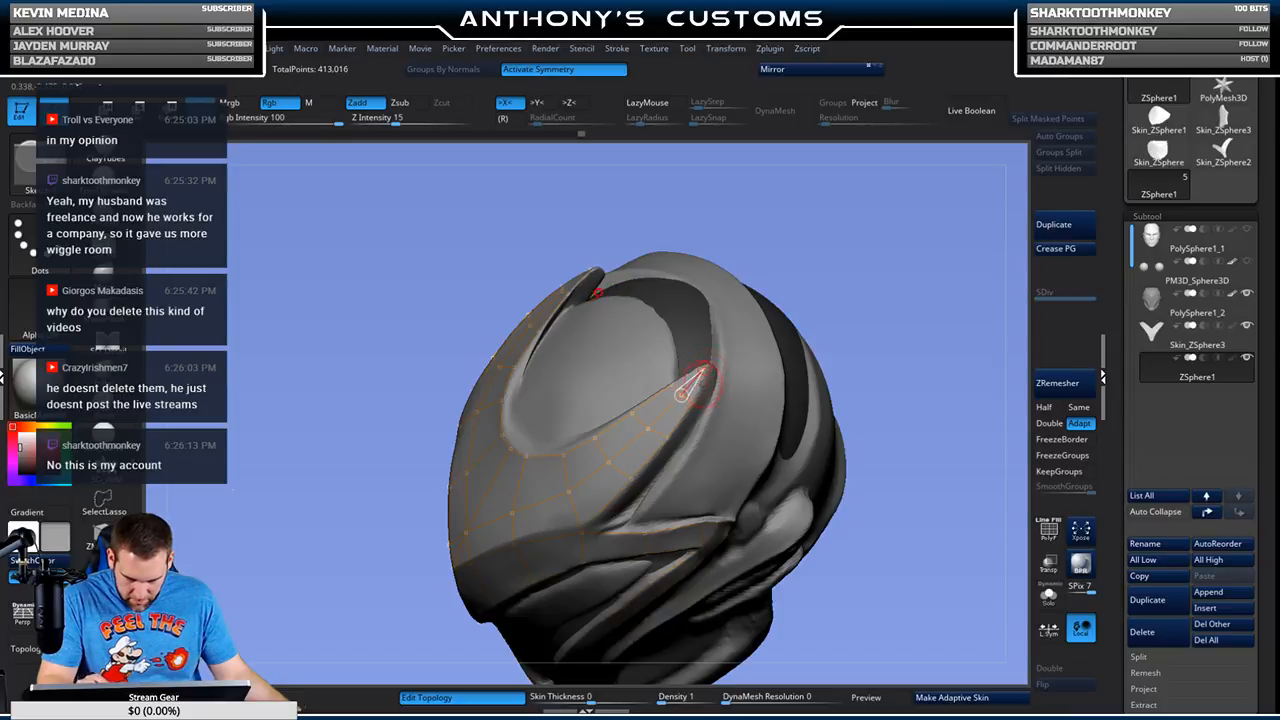
drag(813, 310, 786, 366)
click(647, 296)
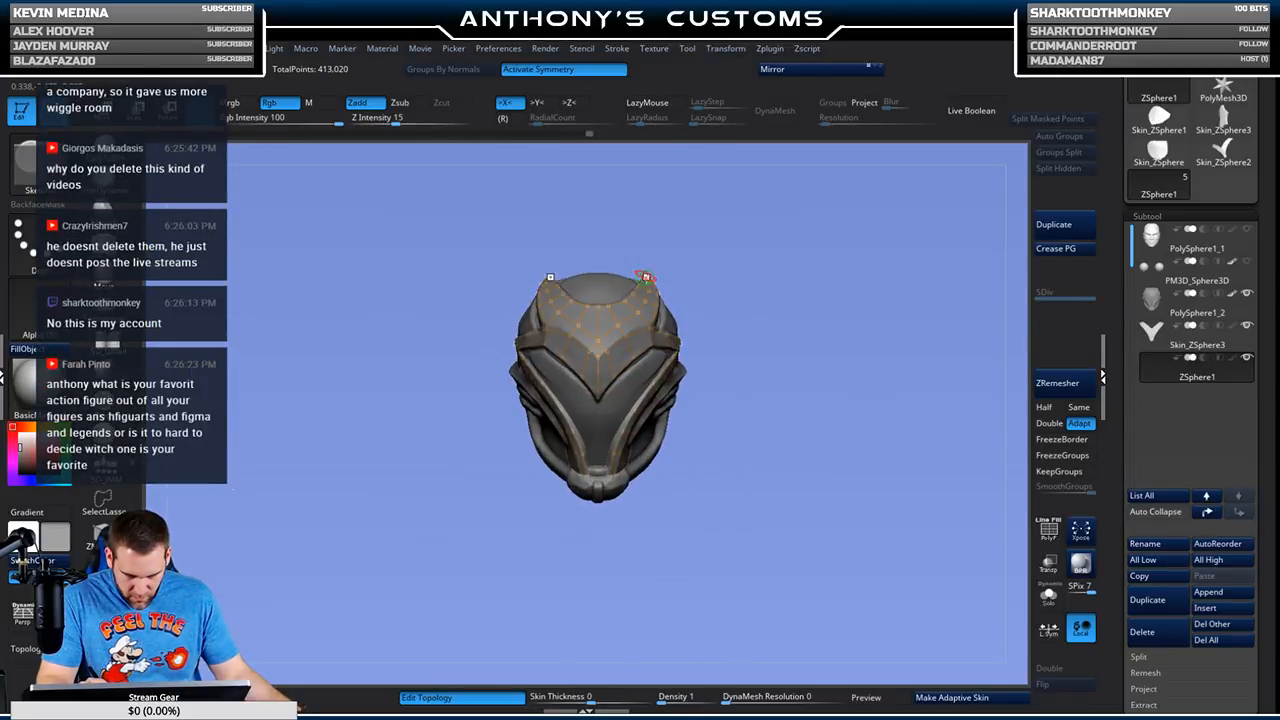
Step: Examine the finished topology and preview its adaptive skin in isolation with double-sided display off, ending back in topology editing
drag(762, 274, 809, 226)
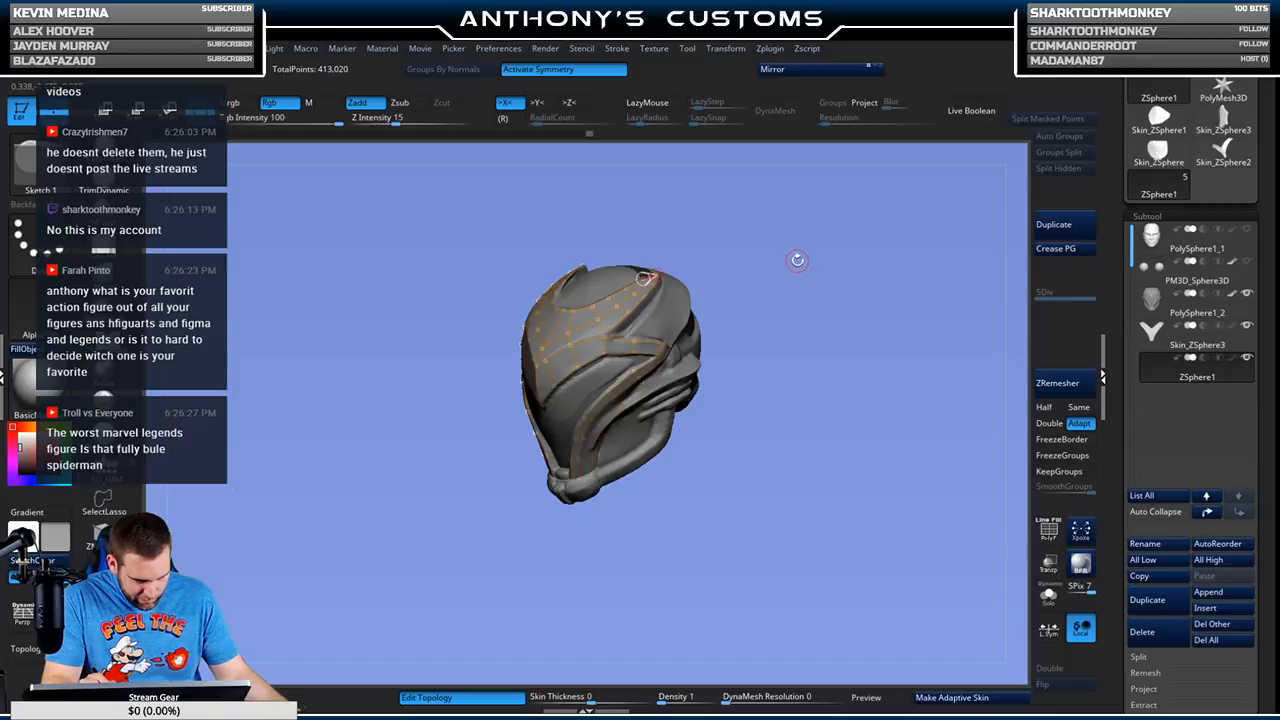
mouse_move(793, 283)
mouse_down()
mouse_move(788, 339)
mouse_move(813, 299)
mouse_move(793, 384)
mouse_move(806, 362)
mouse_move(818, 405)
mouse_move(791, 434)
mouse_move(739, 354)
mouse_move(812, 298)
mouse_up()
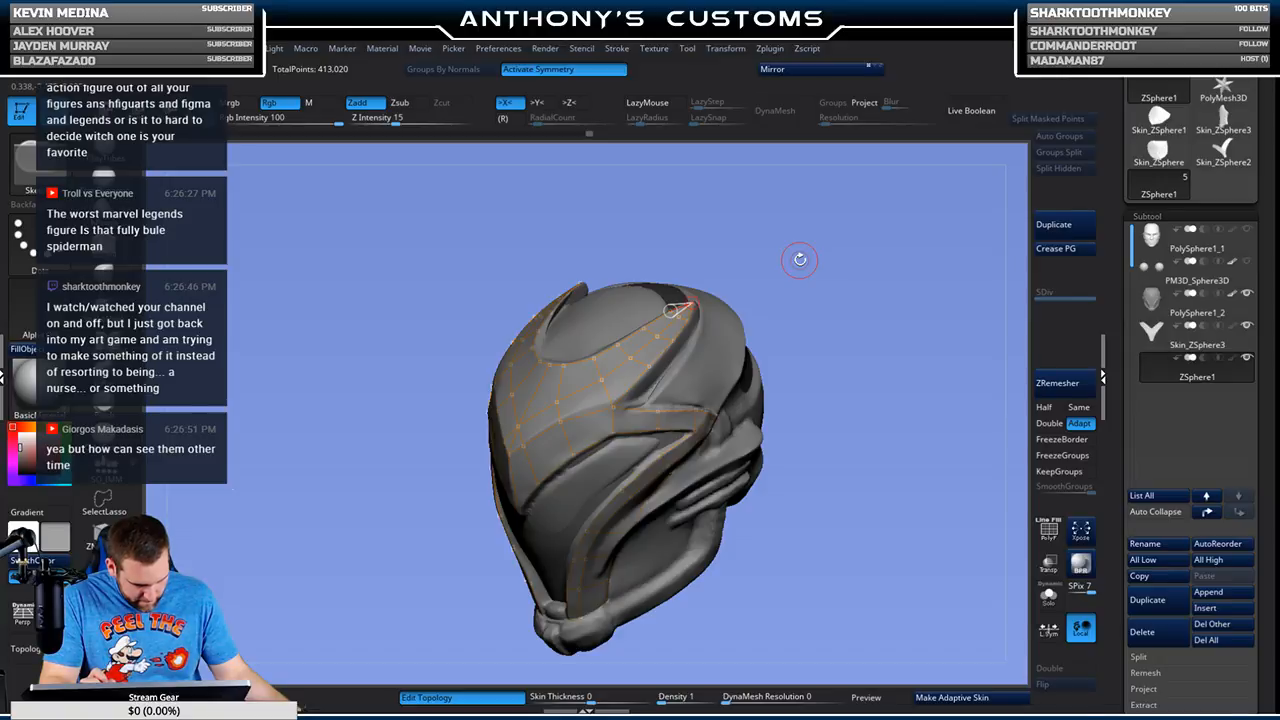
drag(853, 288, 834, 490)
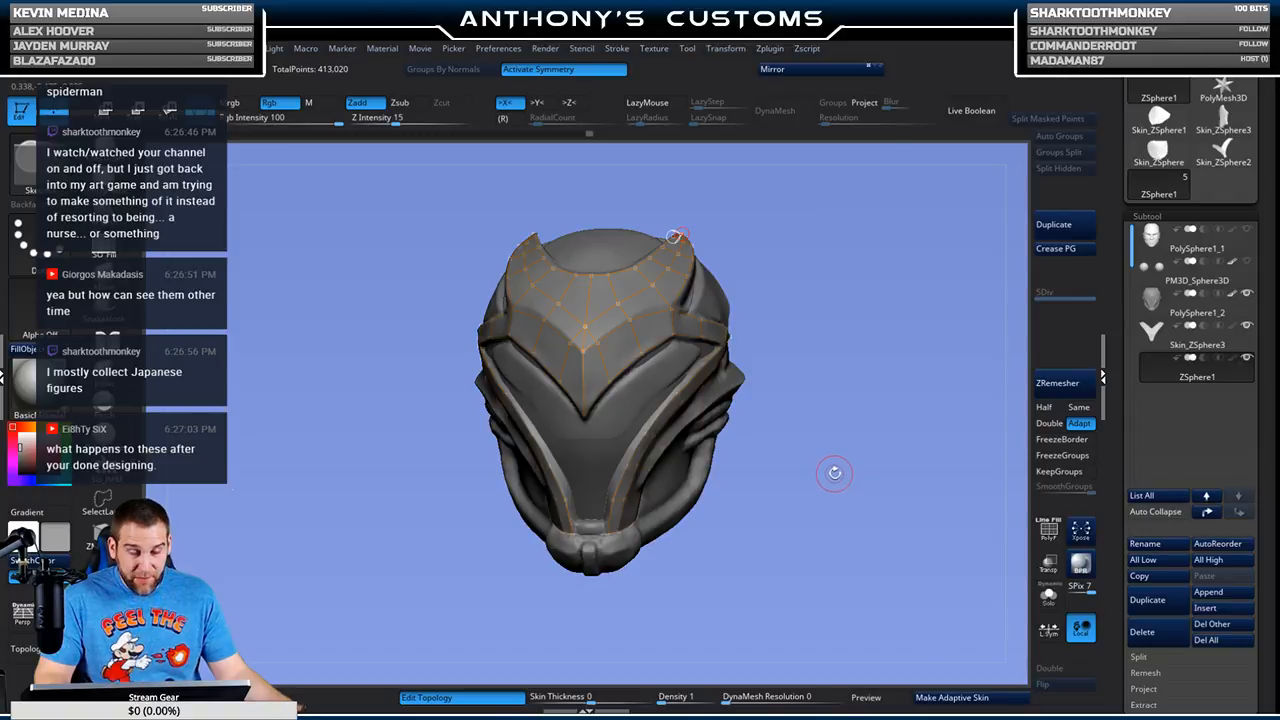
drag(837, 466, 889, 411)
drag(837, 485, 903, 403)
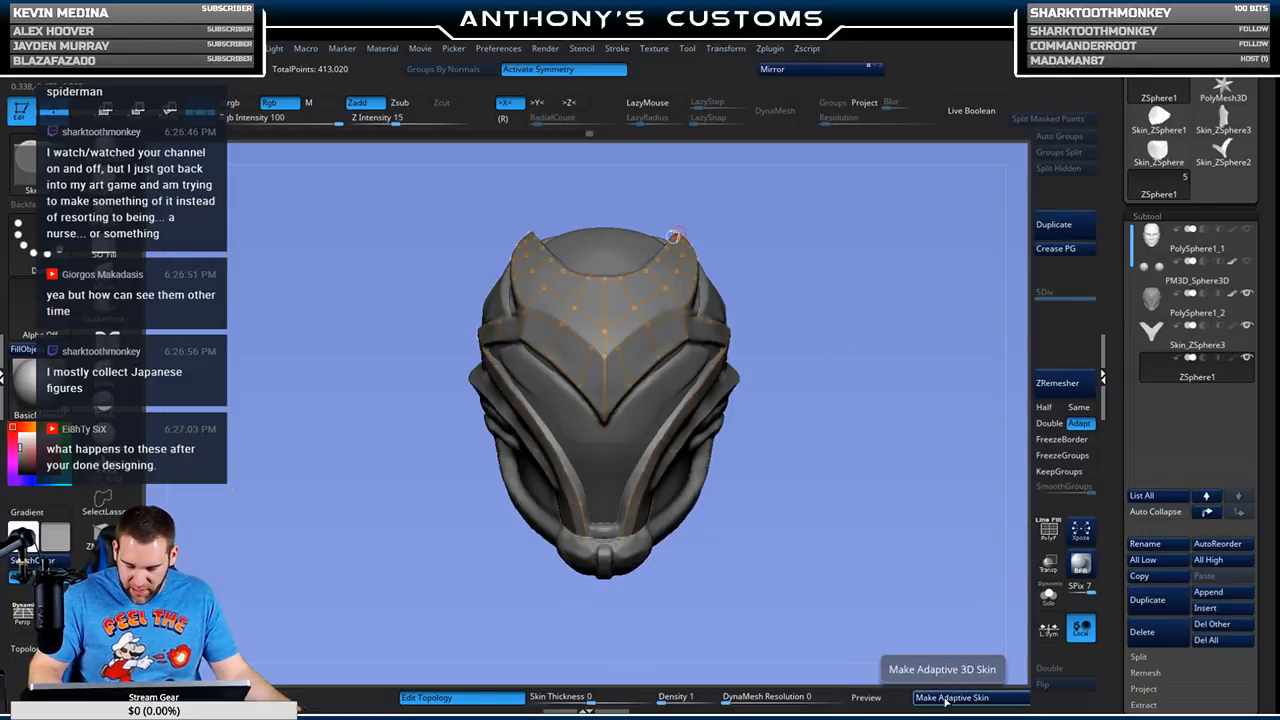
click(893, 698)
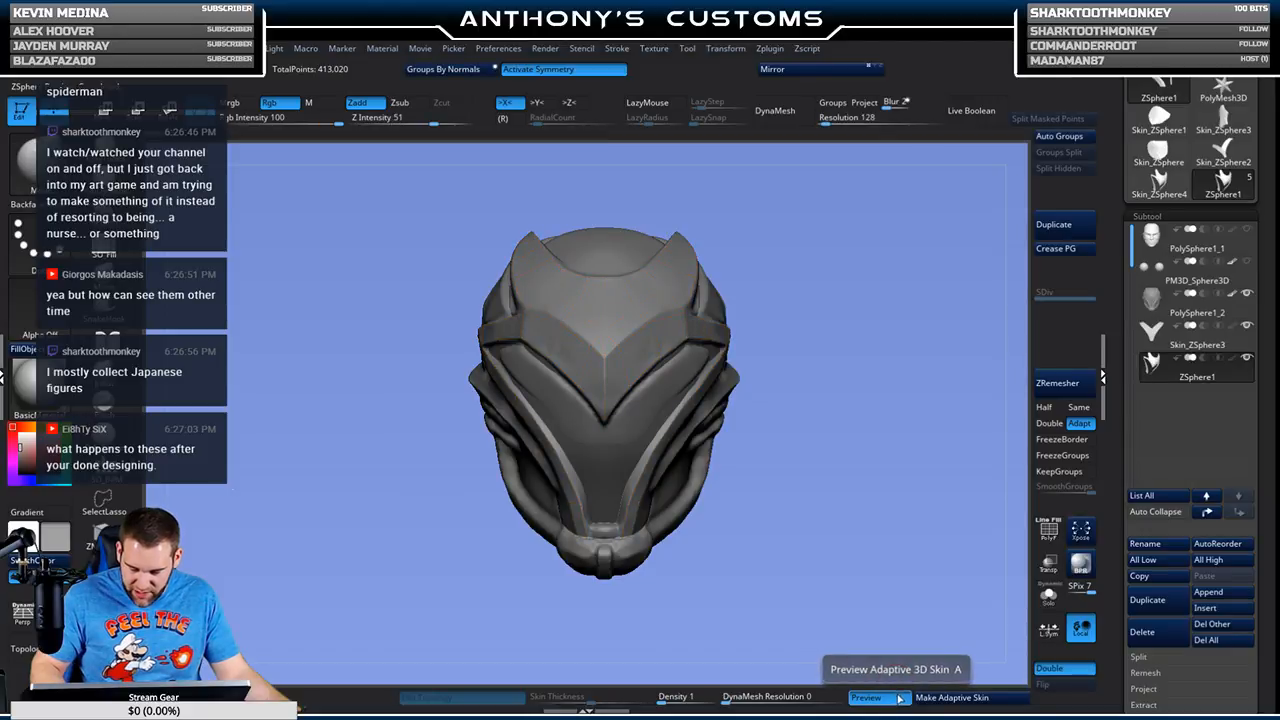
click(1048, 596)
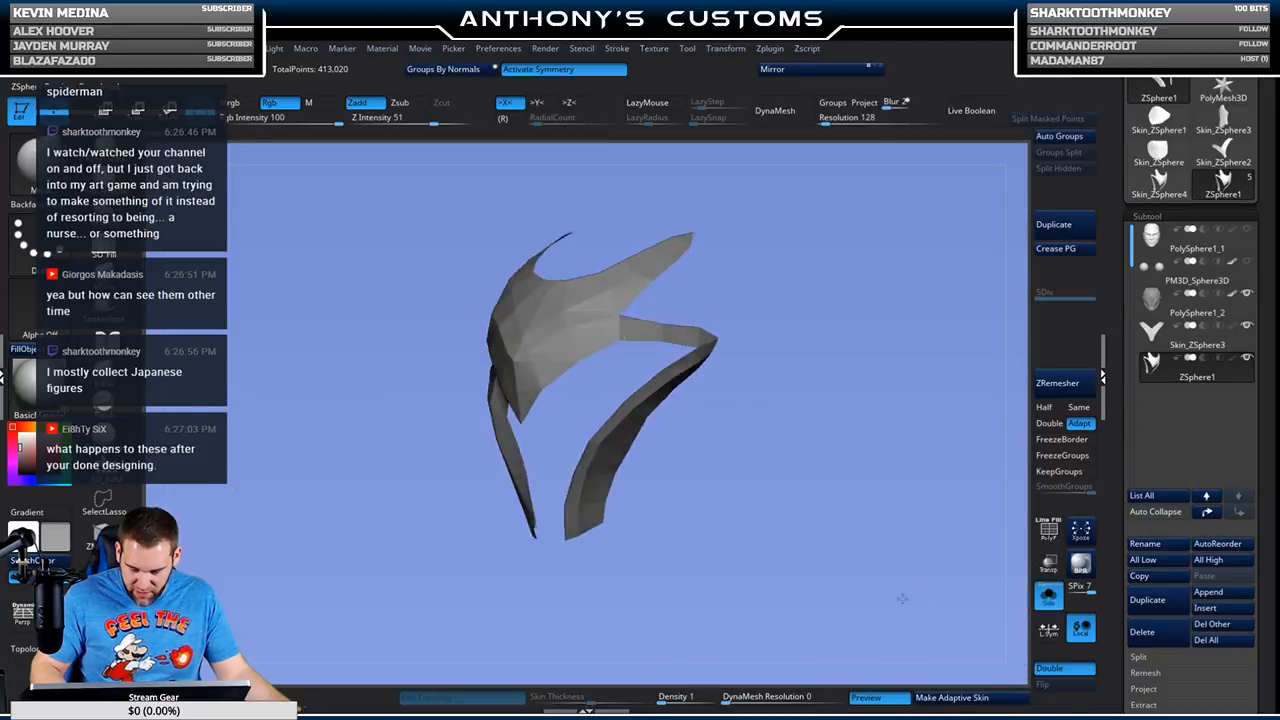
click(1049, 668)
drag(876, 597, 932, 590)
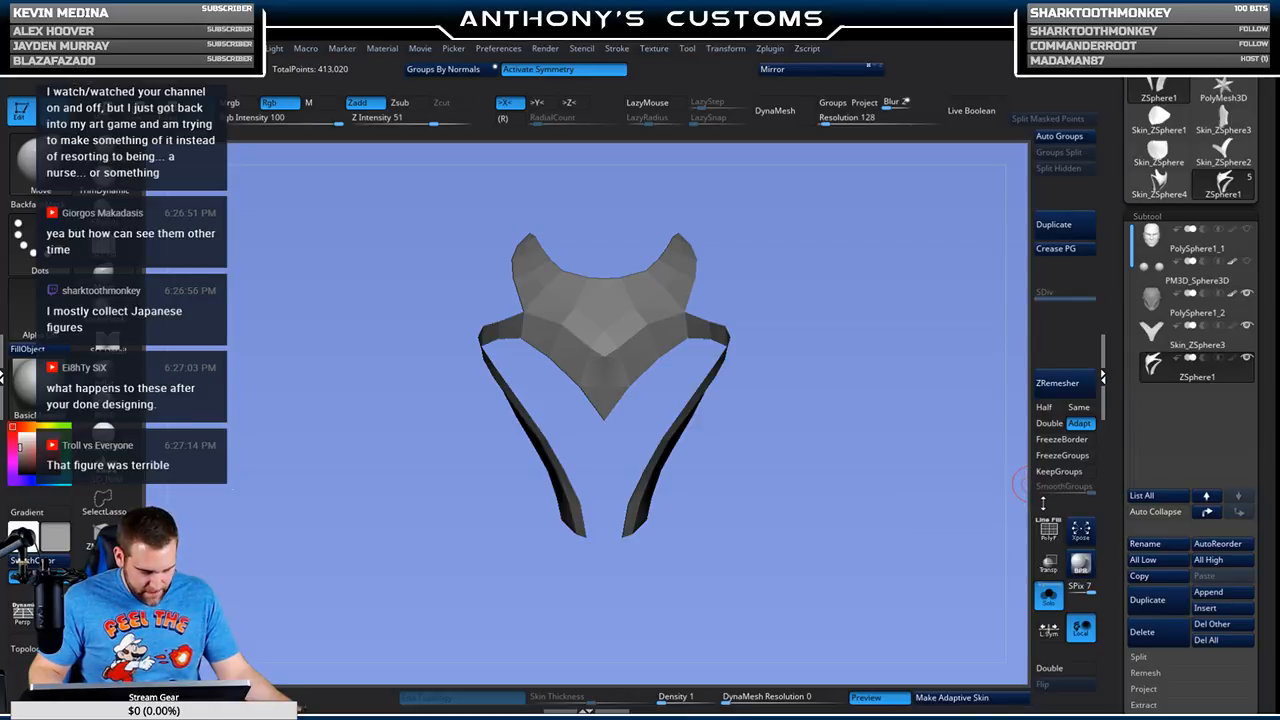
click(900, 697)
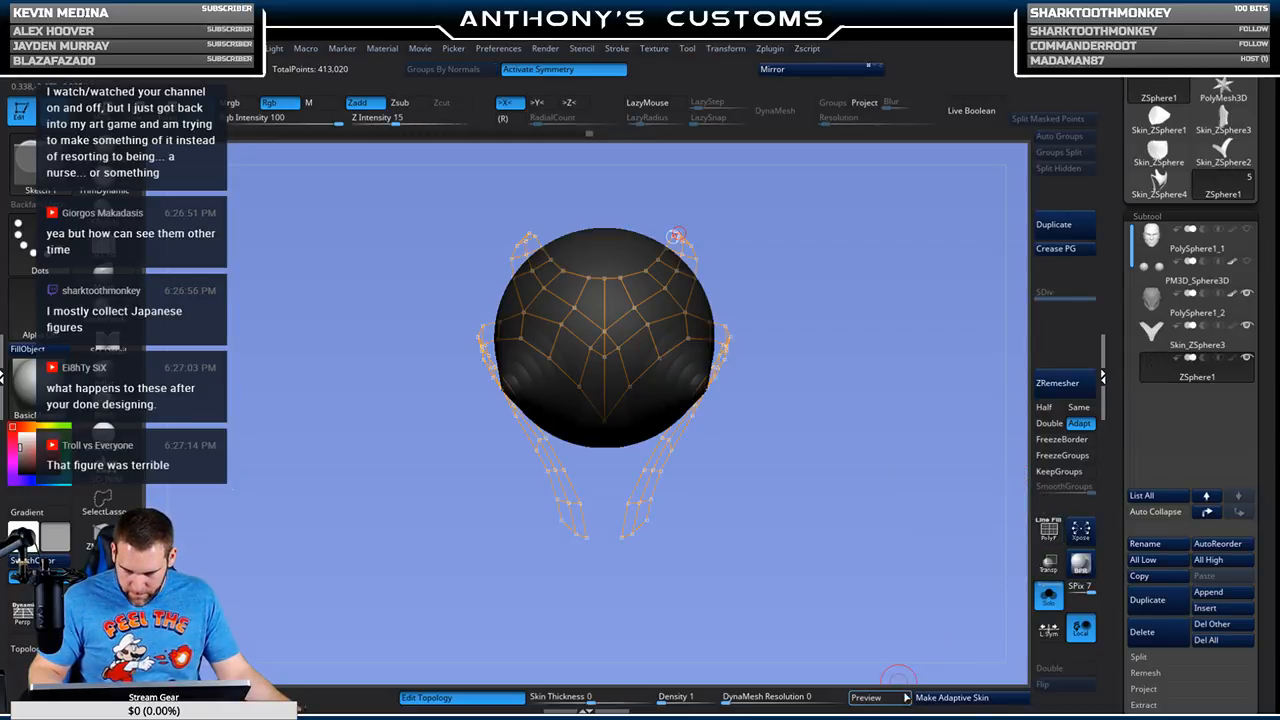
key(a)
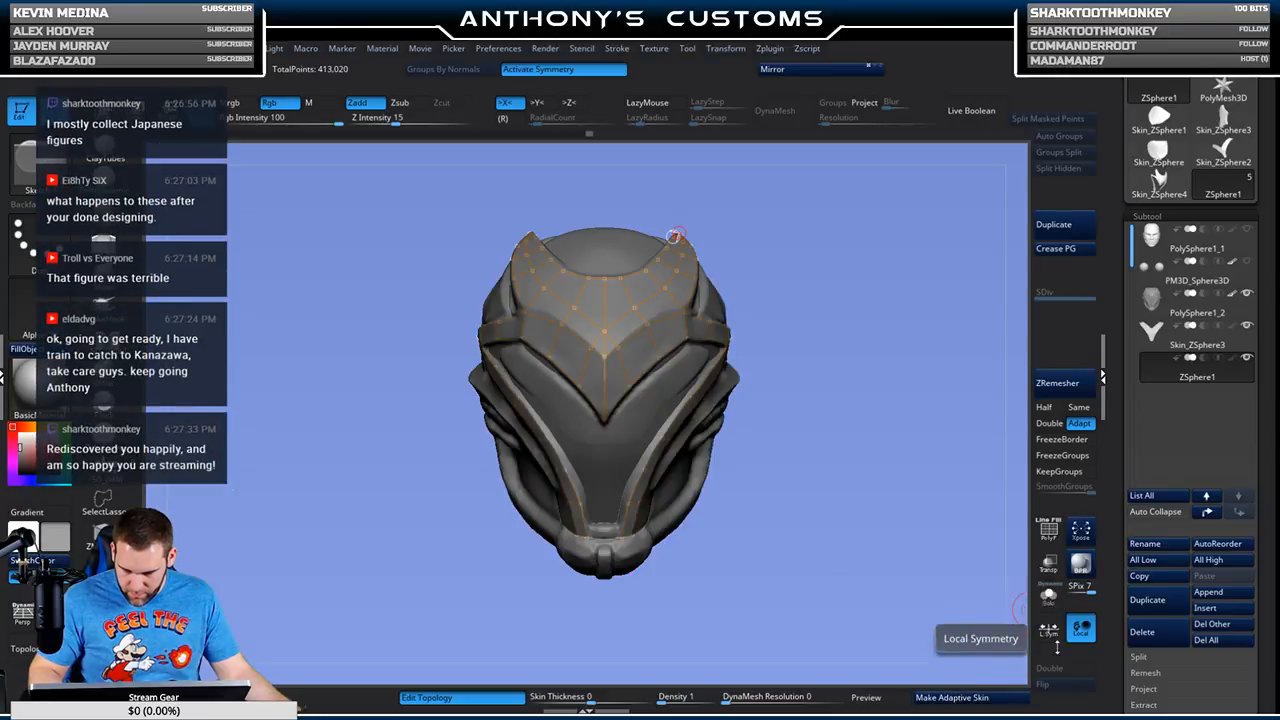
Step: Make an adaptive skin from the topology and append Skin_ZSphere5 to the helmet as a subtool
click(992, 698)
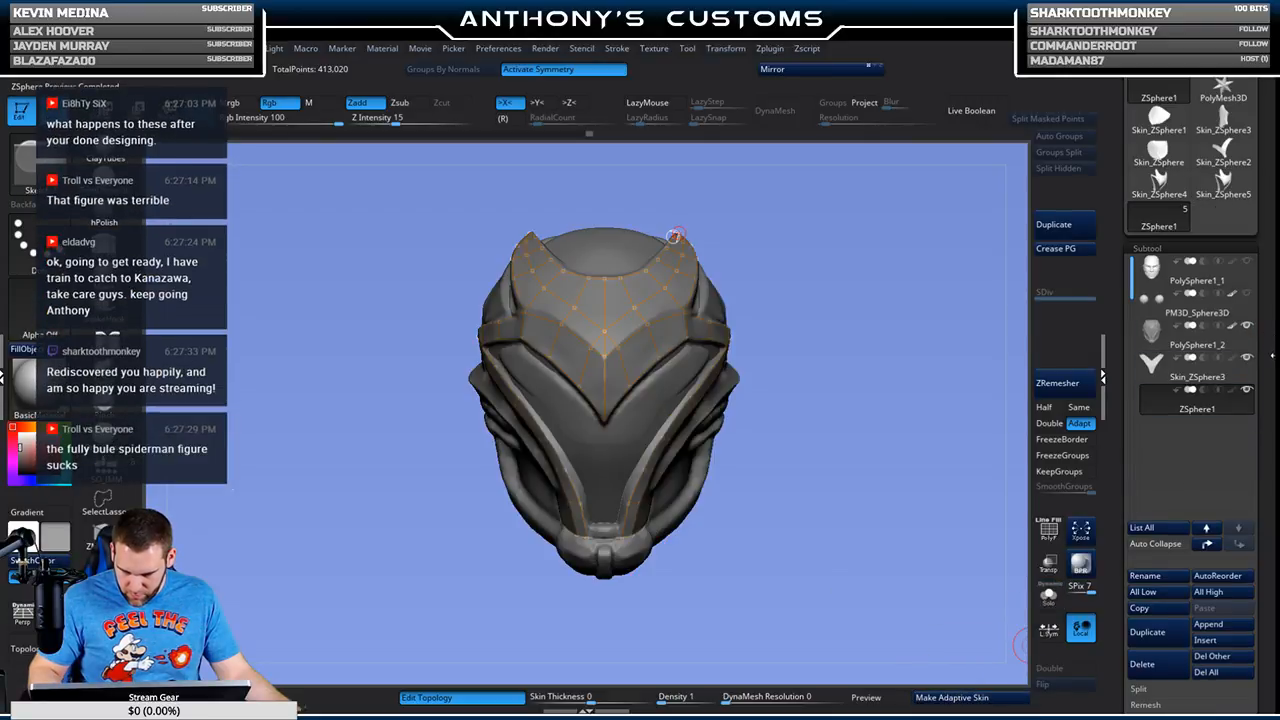
click(1205, 625)
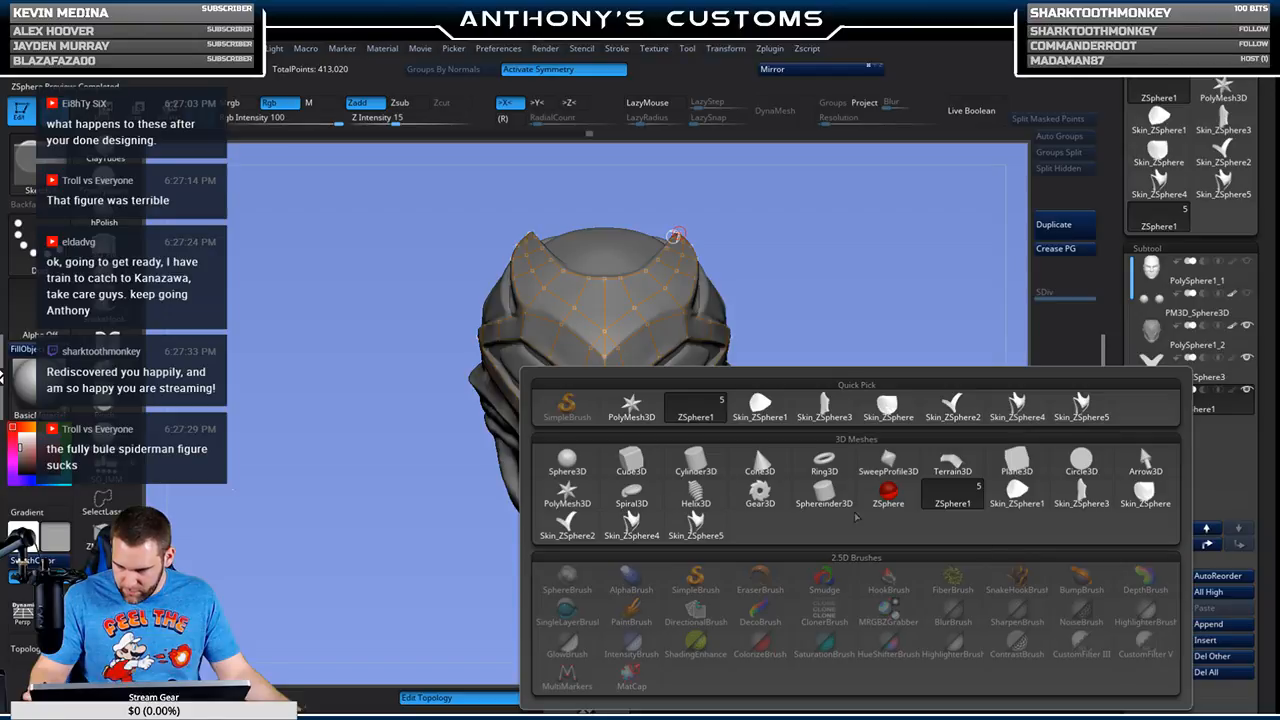
click(700, 527)
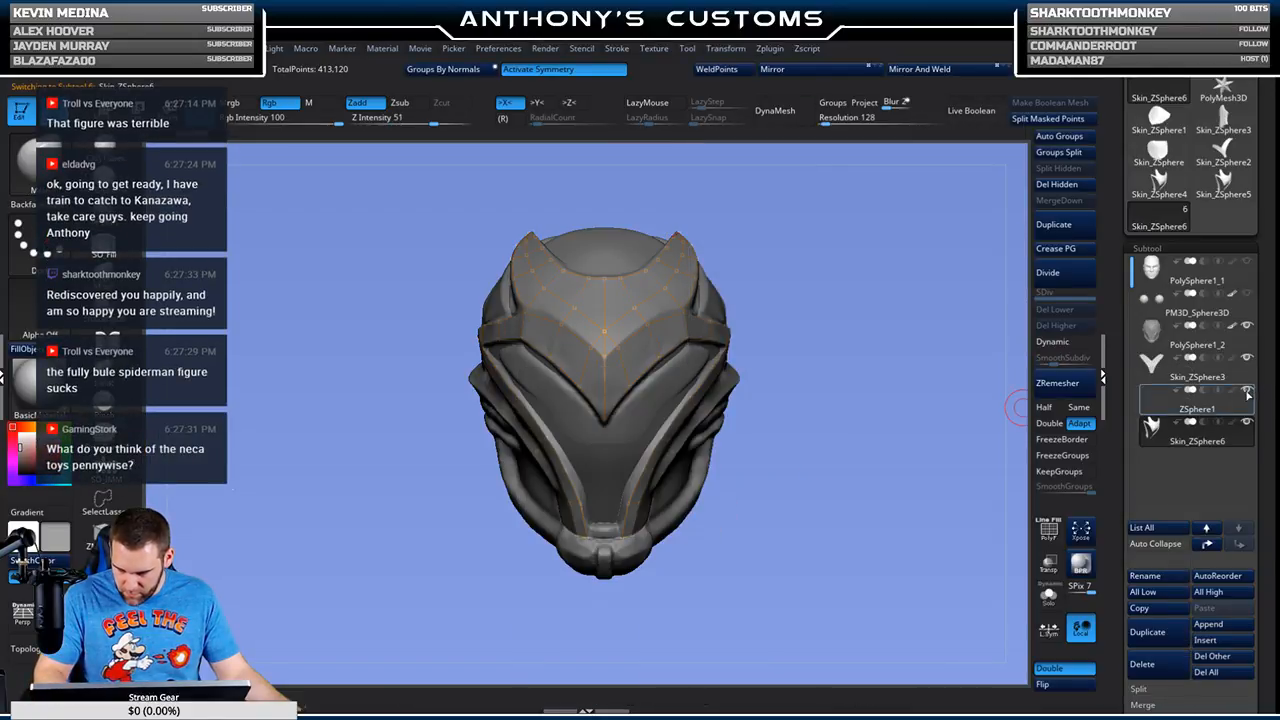
Step: Isolate the appended armour skin and extrude its polygons with ZModeler to give it thickness, comparing it against the helmet
click(1048, 595)
drag(789, 438, 840, 470)
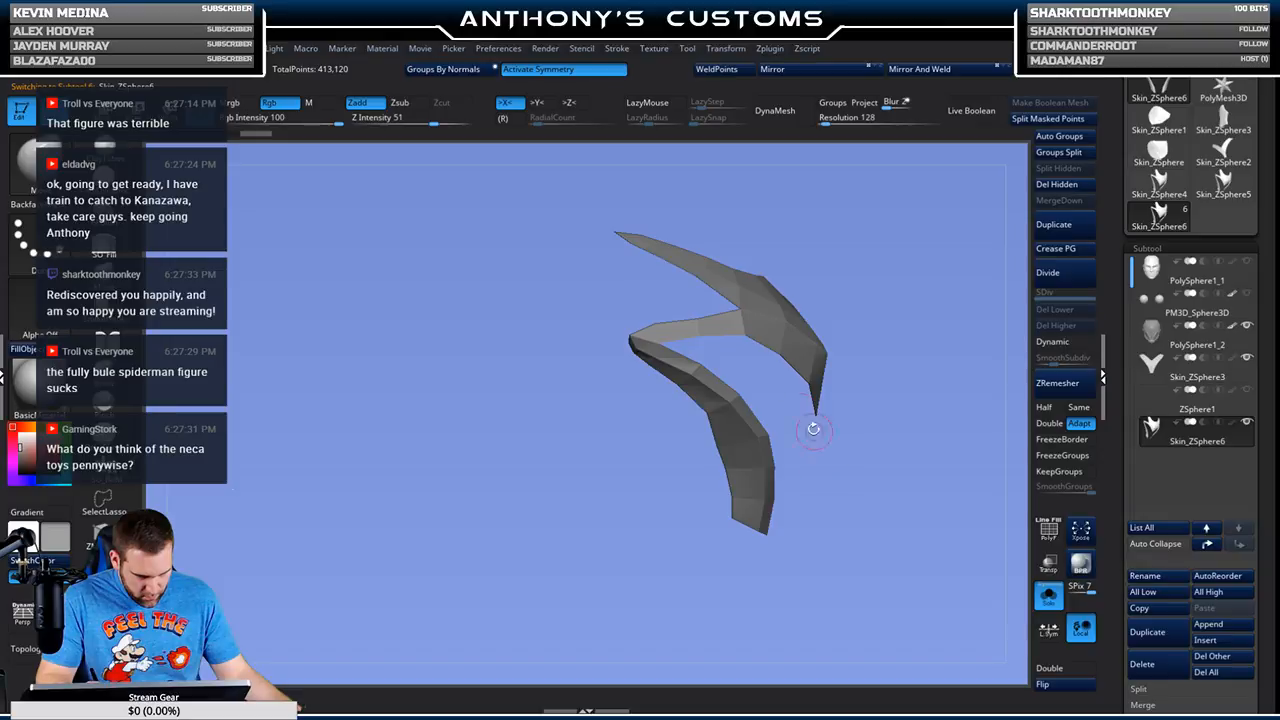
alt+drag(641, 462, 580, 498)
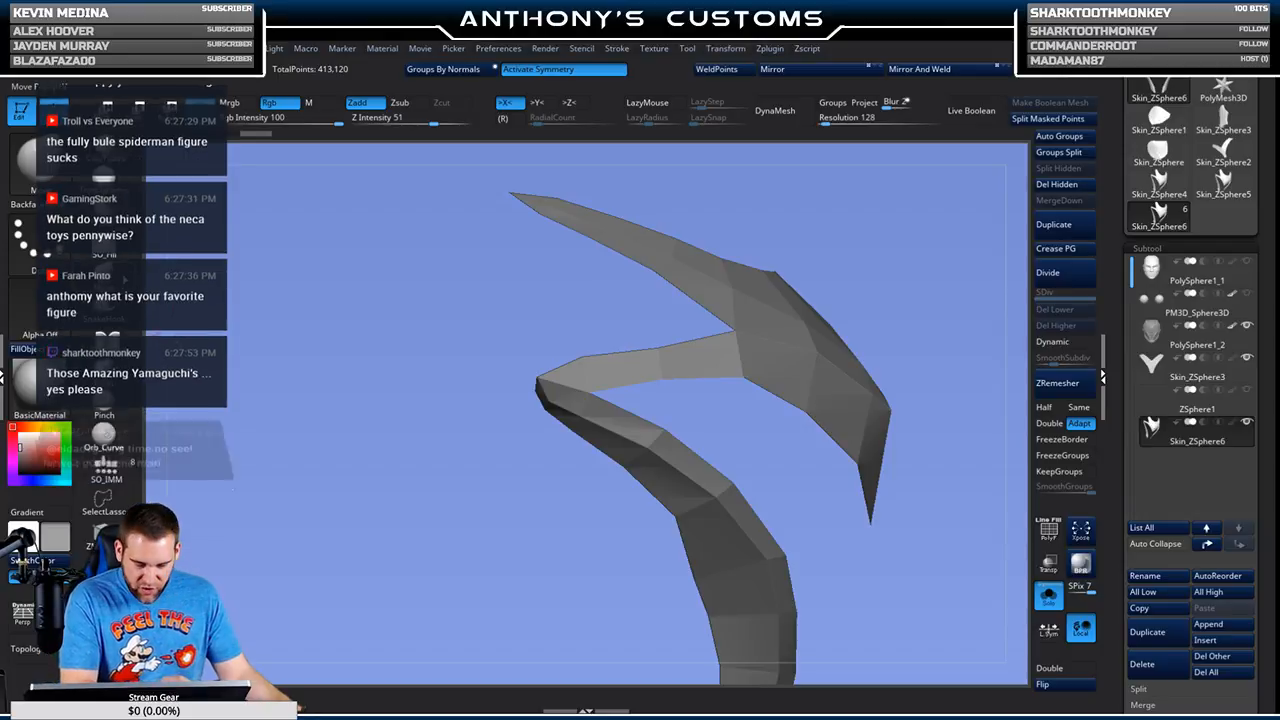
click(102, 537)
drag(548, 526, 652, 481)
drag(850, 200, 739, 303)
drag(652, 305, 711, 220)
drag(603, 333, 625, 290)
click(1048, 598)
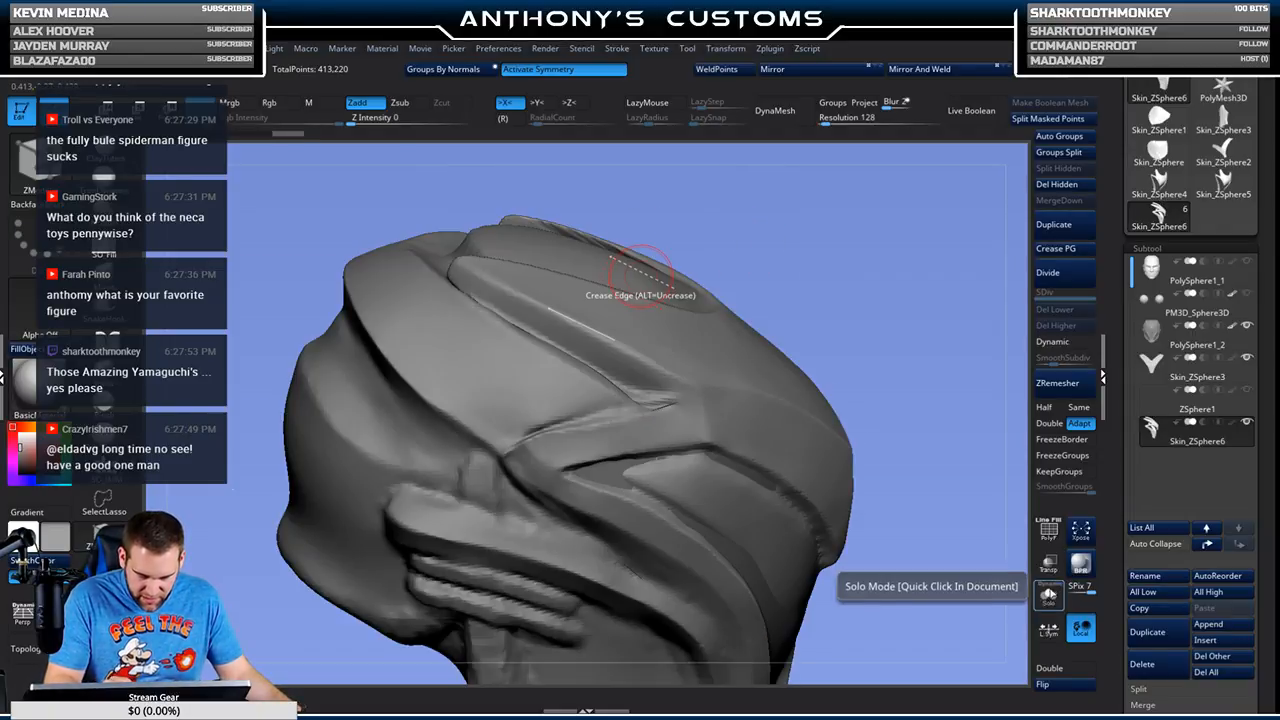
click(1048, 598)
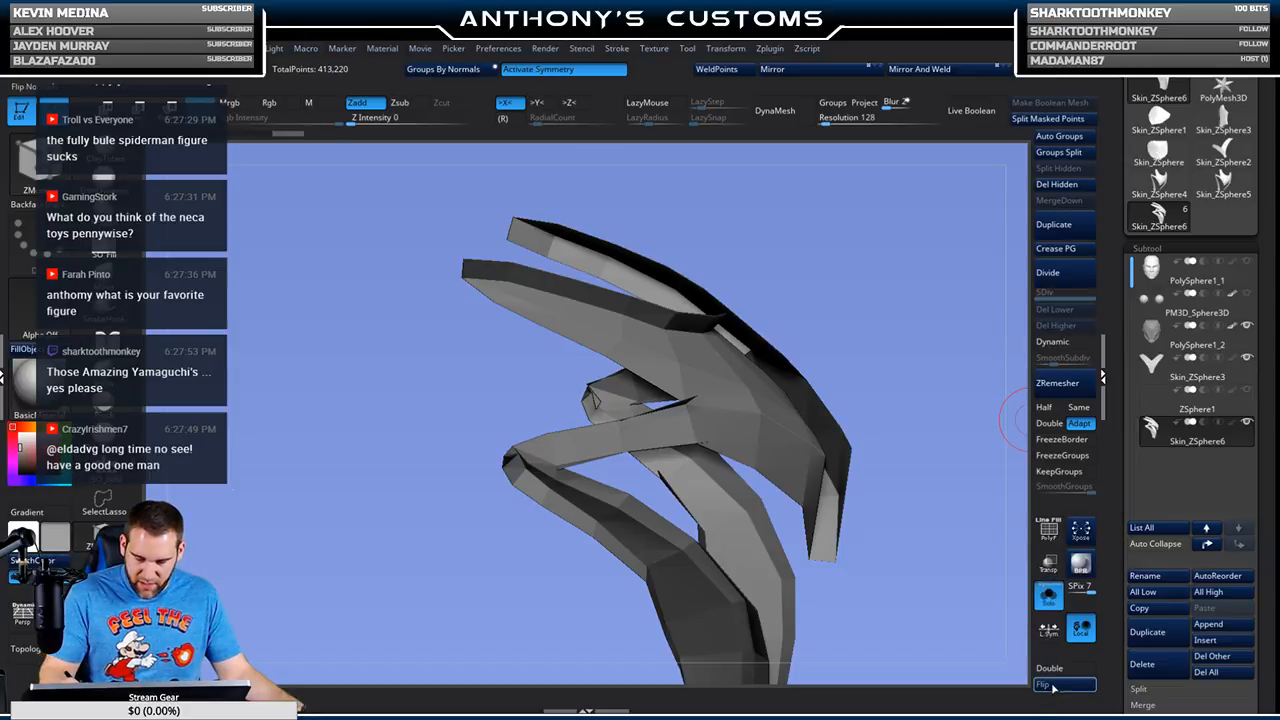
Step: Flip the armour shell's normals and display its polyframe to check the thickened faces from front and side
click(1060, 684)
mouse_move(956, 588)
mouse_down()
mouse_move(922, 586)
mouse_move(909, 563)
mouse_move(823, 311)
mouse_move(809, 394)
mouse_move(826, 379)
mouse_move(829, 411)
mouse_move(831, 400)
mouse_move(792, 397)
mouse_up()
key(shift+f)
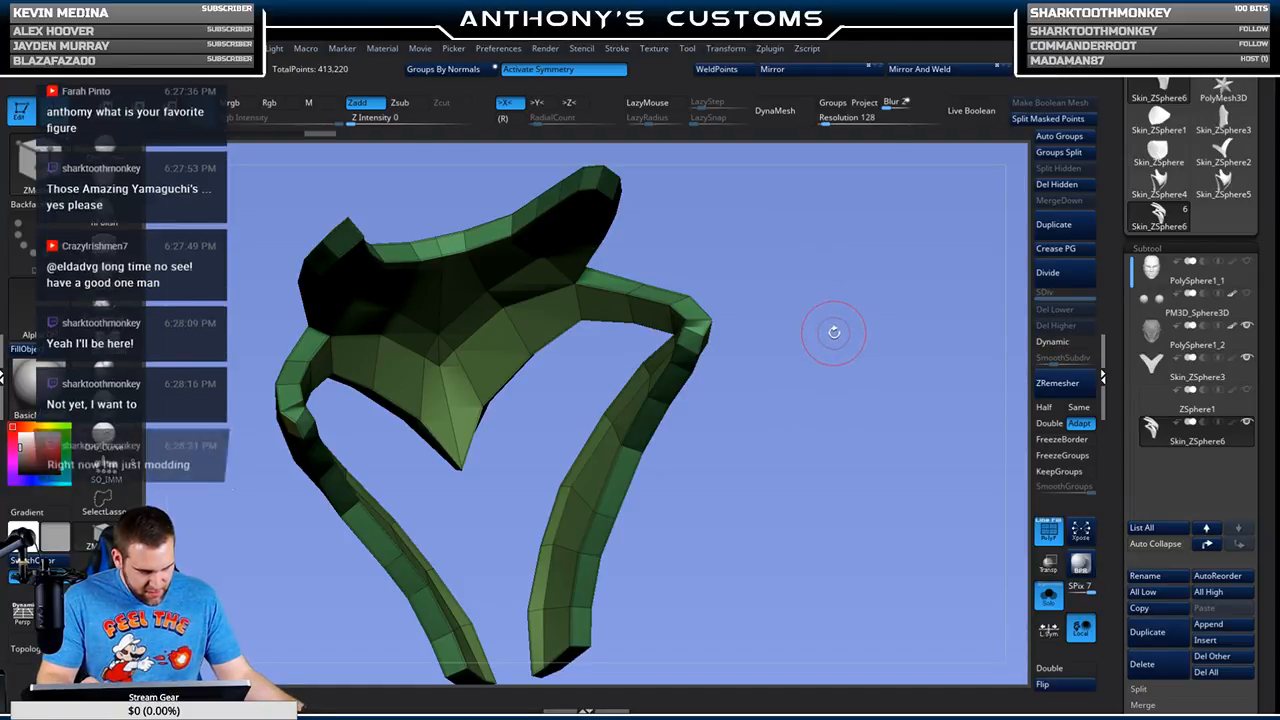
drag(808, 233, 801, 378)
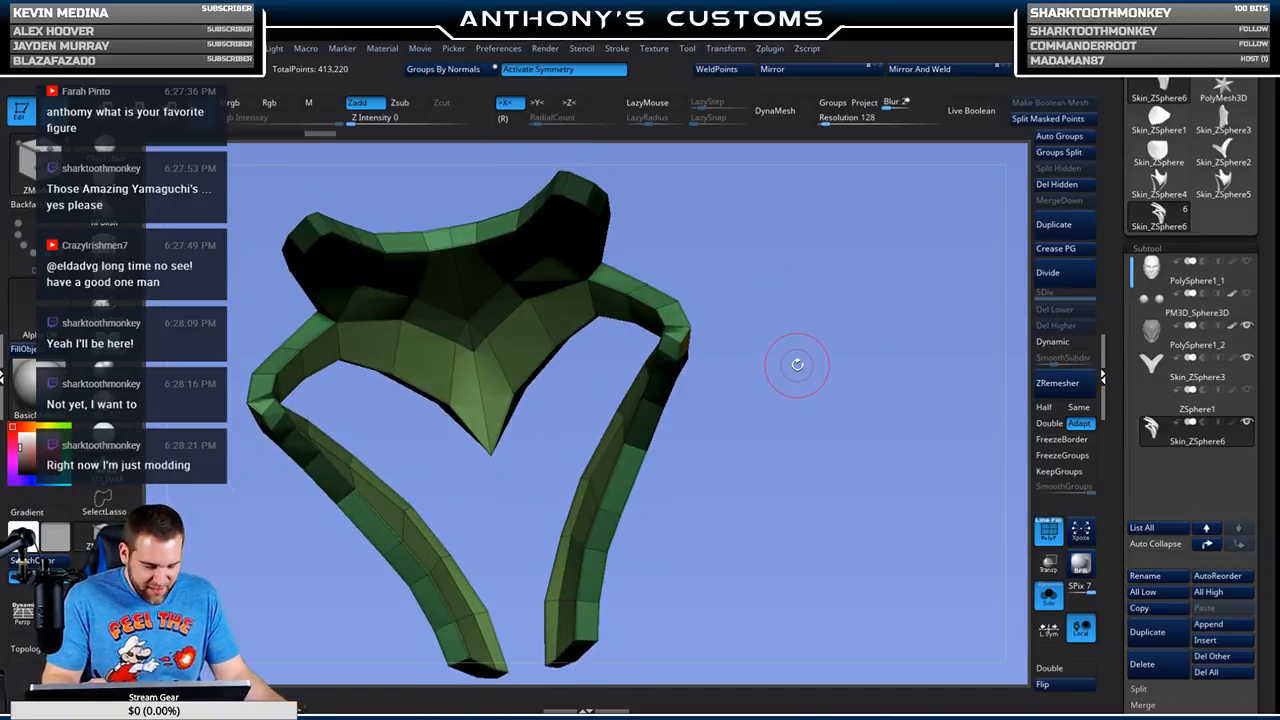
drag(810, 349, 853, 412)
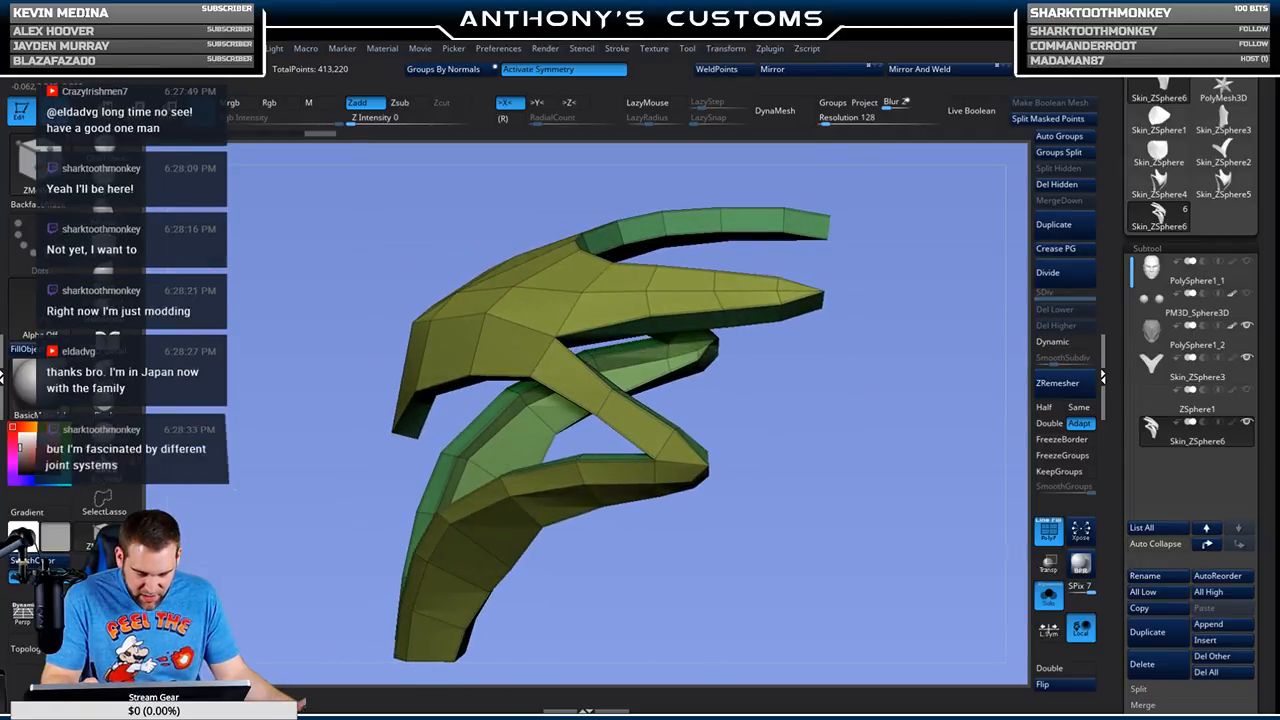
Step: Reshape the rear corner where the brow band meets the cheek strip into a sharper point with the Move brush
click(105, 206)
drag(766, 357, 723, 362)
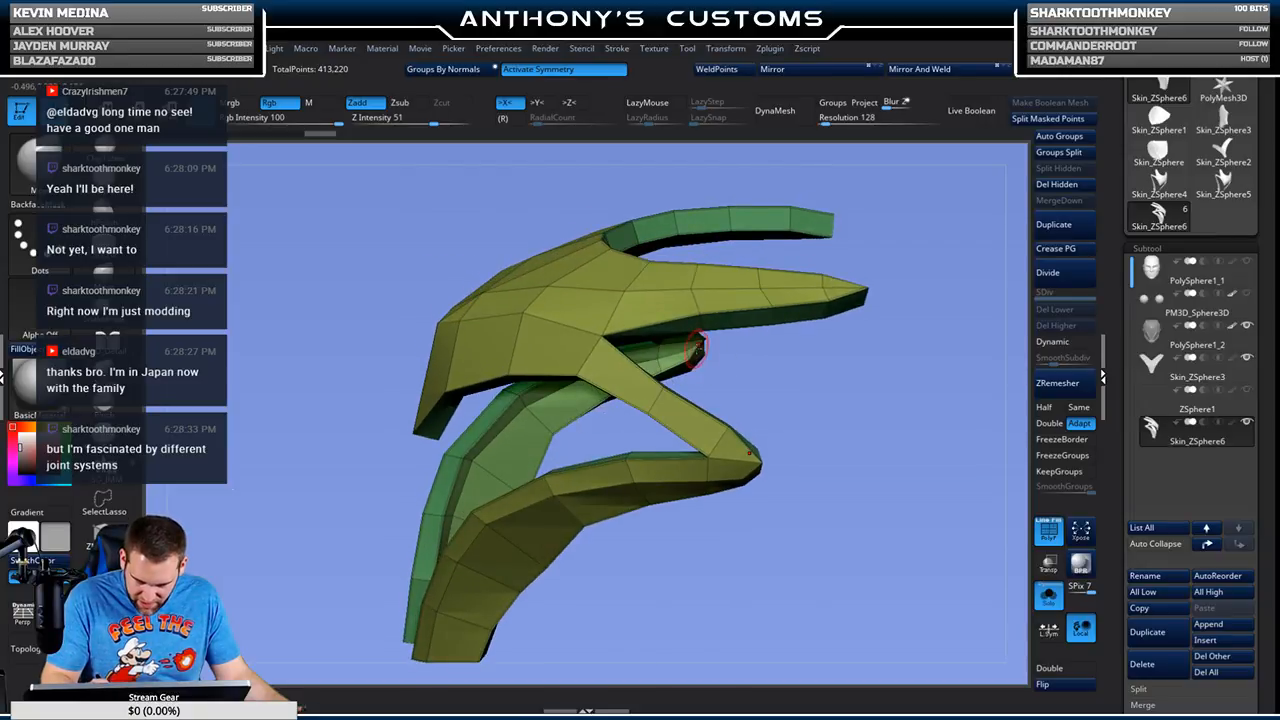
mouse_move(700, 360)
mouse_down()
mouse_move(829, 371)
mouse_move(706, 368)
mouse_move(697, 344)
mouse_up()
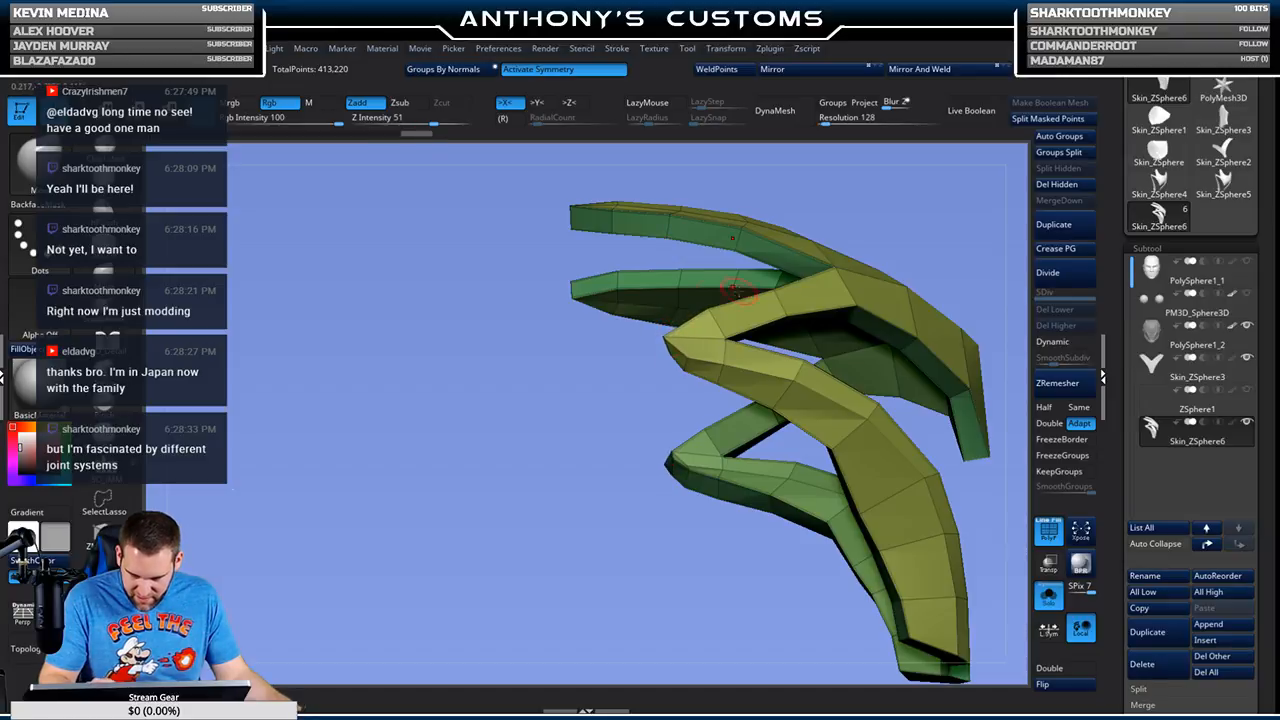
drag(687, 311, 634, 410)
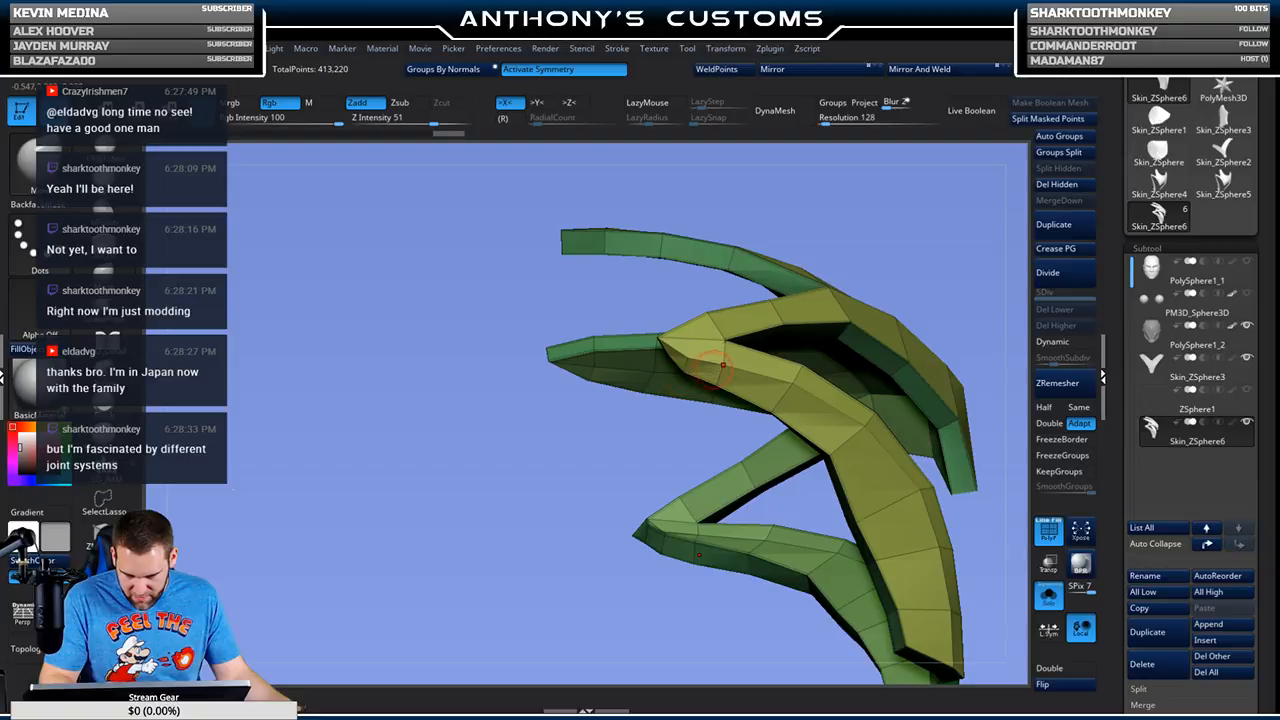
mouse_move(634, 426)
mouse_down()
mouse_move(591, 457)
mouse_move(630, 431)
mouse_move(662, 368)
mouse_move(661, 397)
mouse_move(682, 343)
mouse_move(708, 414)
mouse_move(740, 402)
mouse_move(492, 482)
mouse_move(615, 492)
mouse_up()
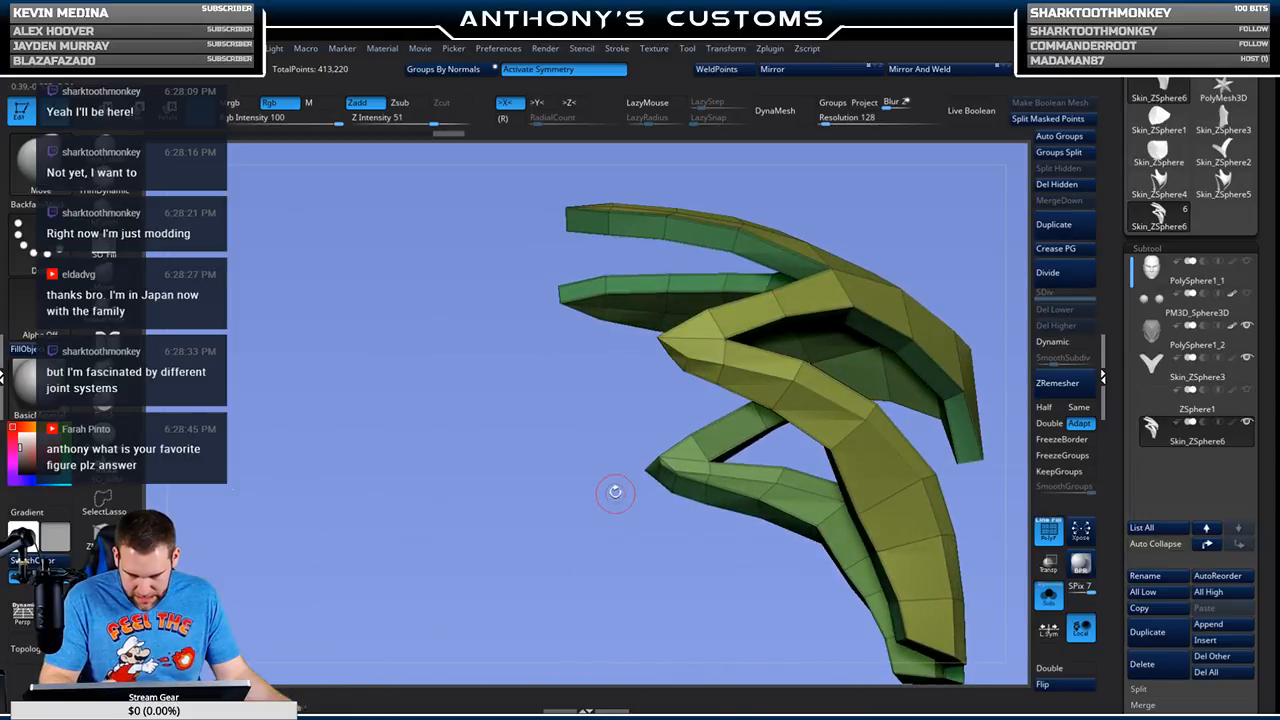
Step: Set the ZModeler point action to Stitch Two Points and merge the first pair of points at the armour shell's rear corner tip
drag(564, 474, 403, 408)
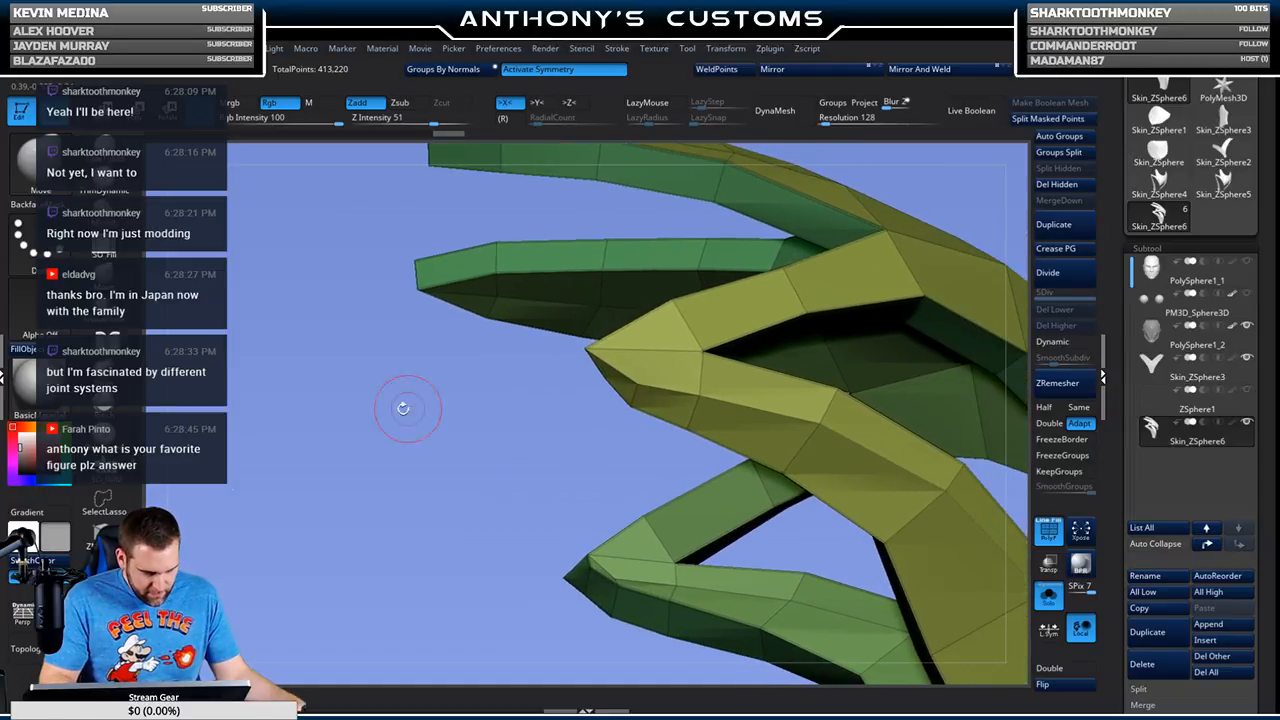
click(106, 538)
drag(478, 460, 595, 422)
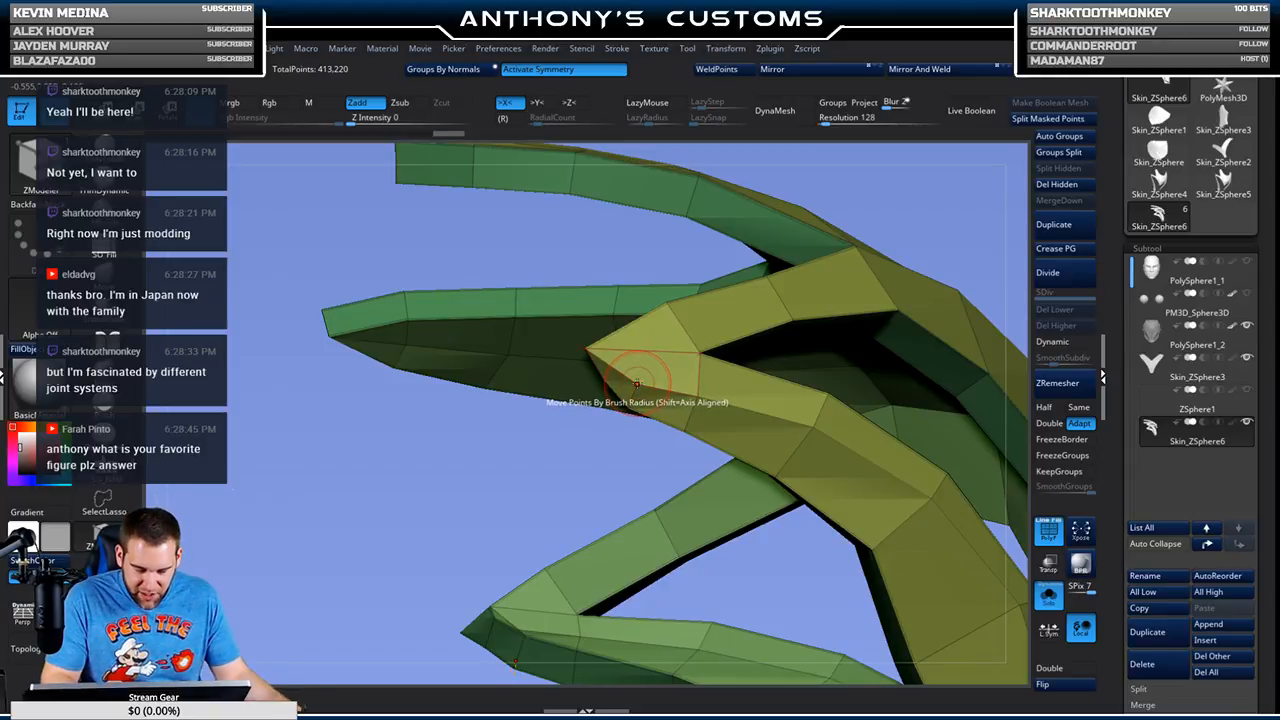
key(space)
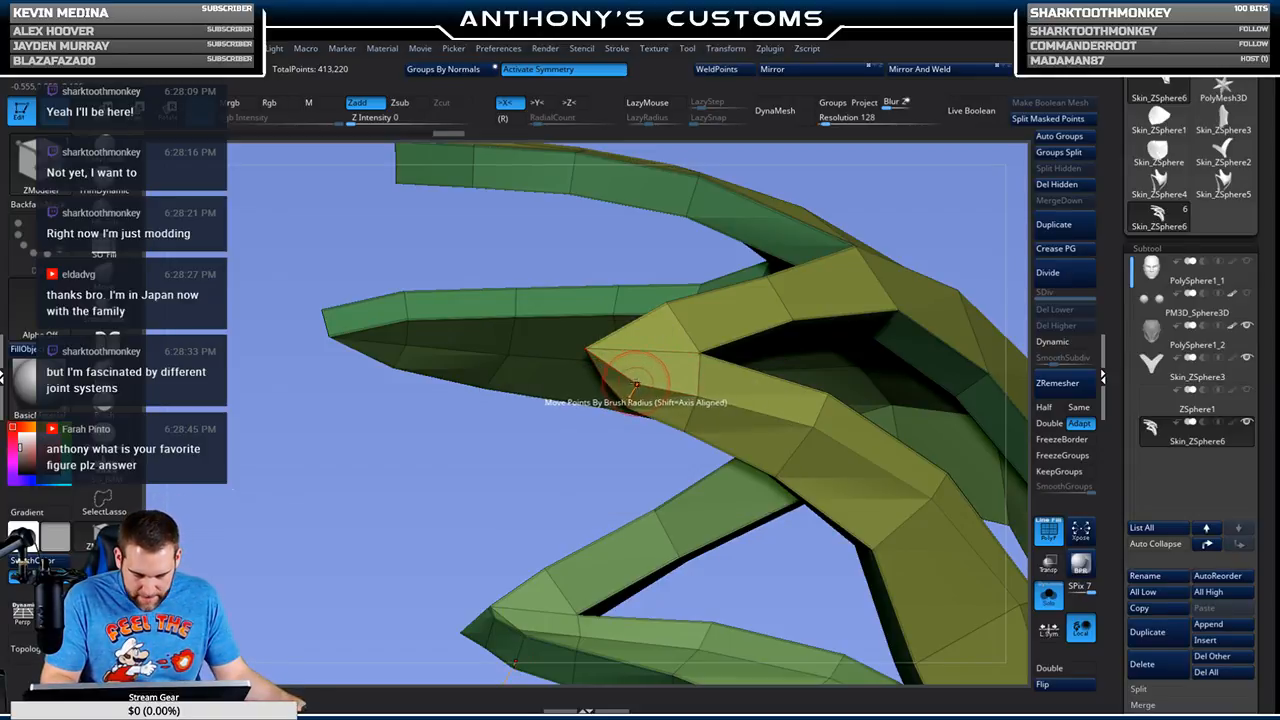
key(space)
click(716, 386)
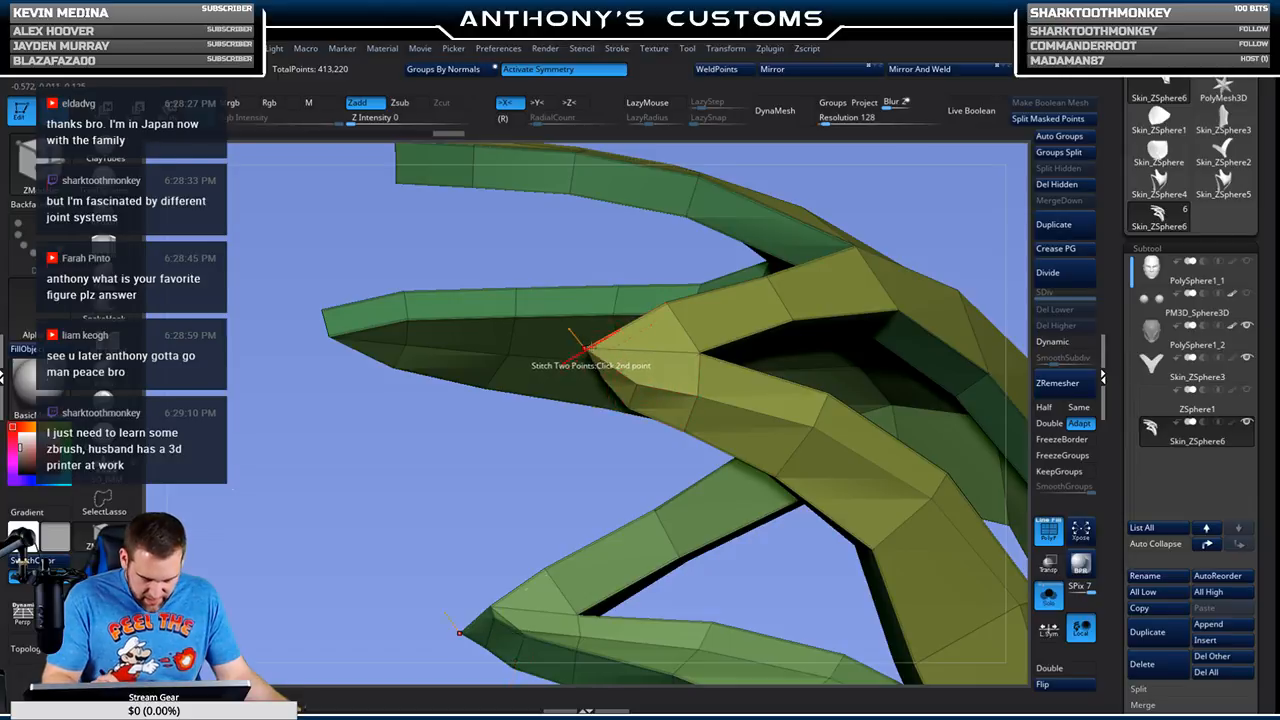
click(589, 348)
Step: Stitch the remaining extra points on the inner side of the rear corner into the outer tip so it ends in one sharp point
drag(590, 473, 531, 405)
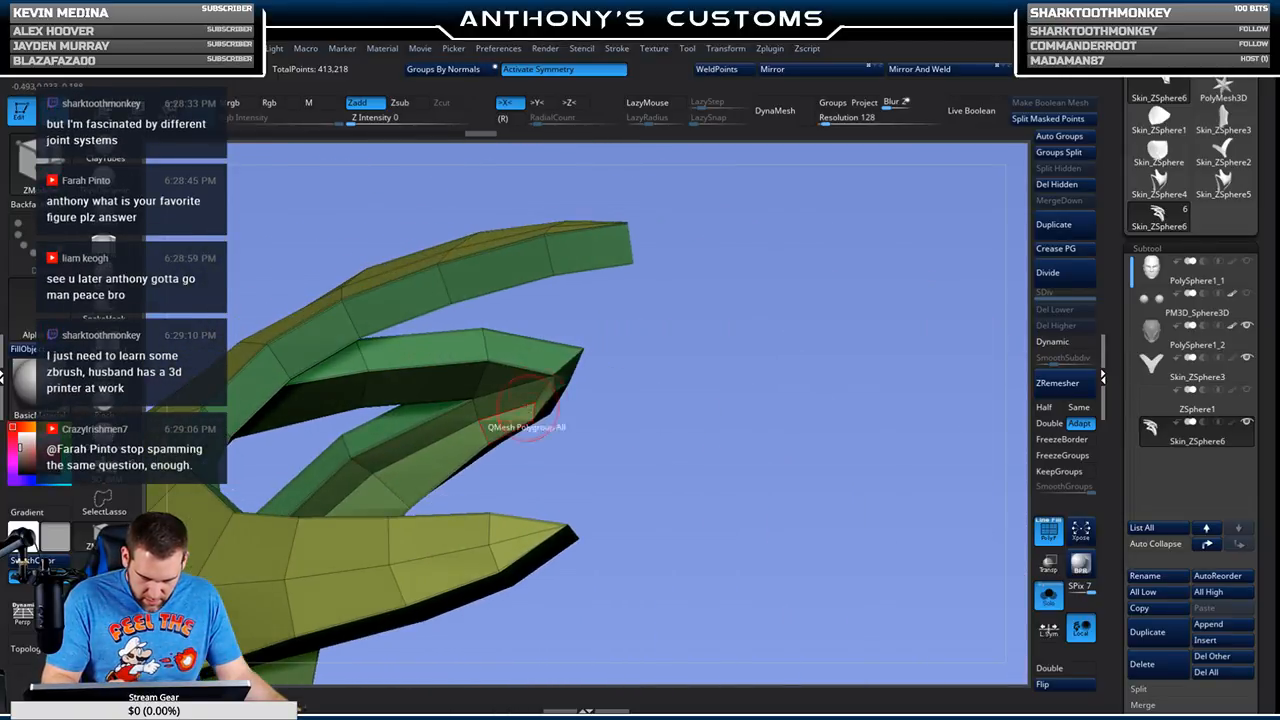
click(535, 402)
click(560, 384)
drag(662, 403, 671, 337)
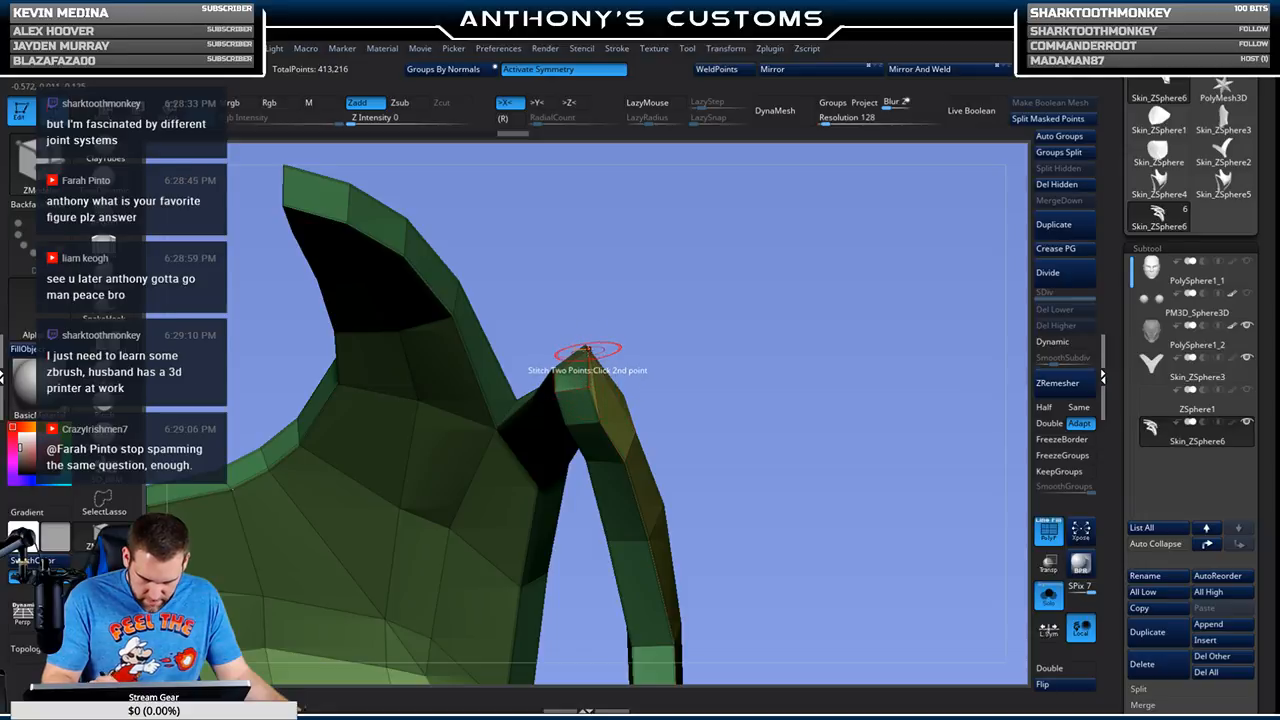
click(587, 350)
drag(690, 345, 591, 571)
click(563, 376)
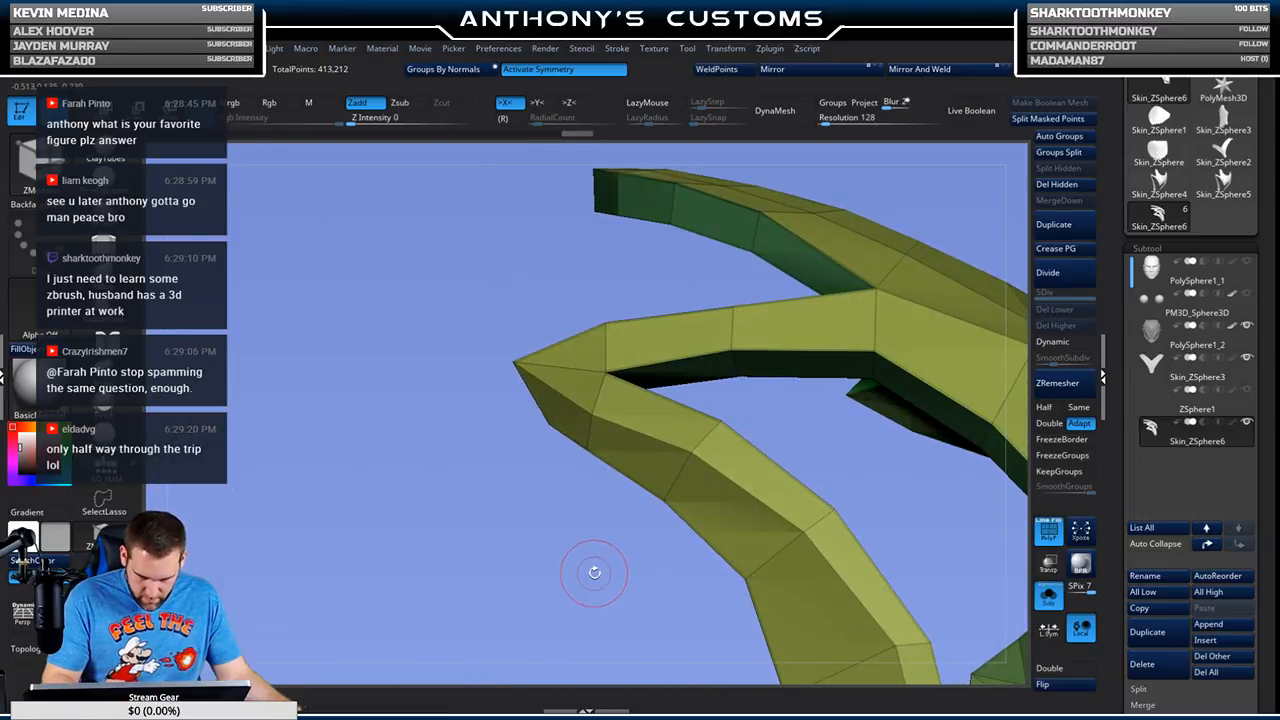
Step: Examine the stitched armour shell's edges from all sides and compare its fit against the helmet
drag(557, 510, 825, 420)
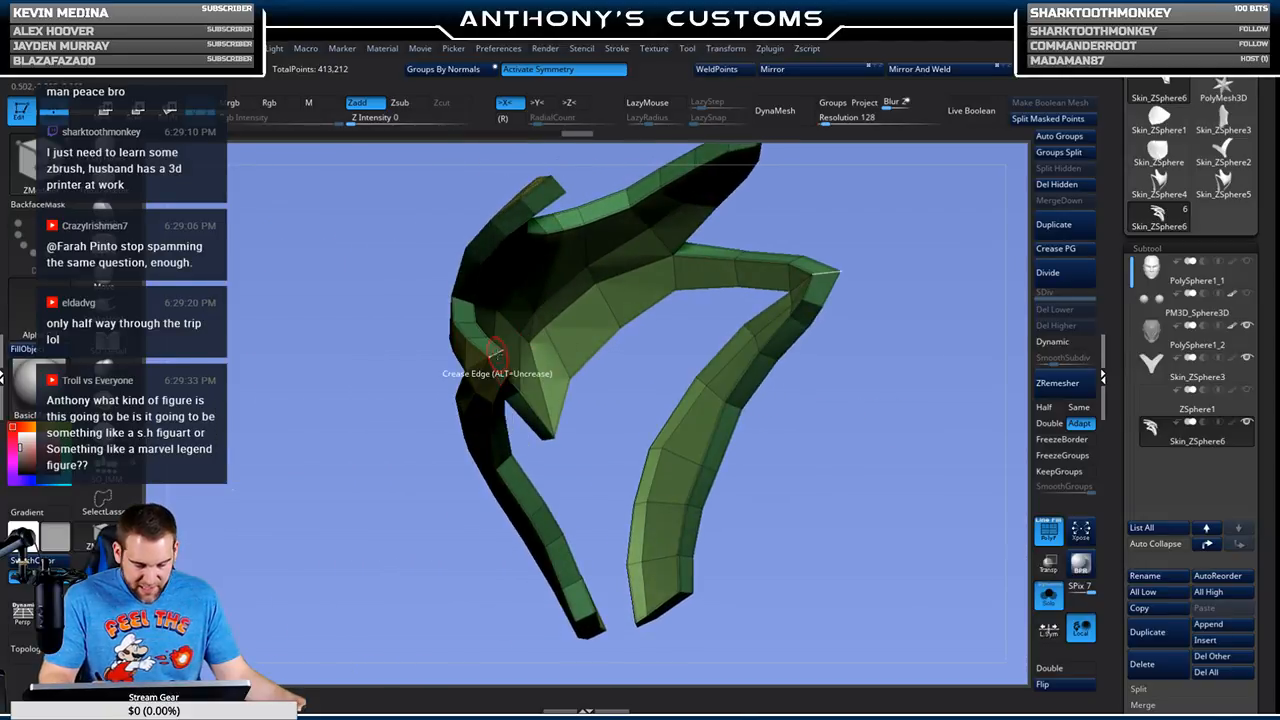
drag(428, 471, 663, 296)
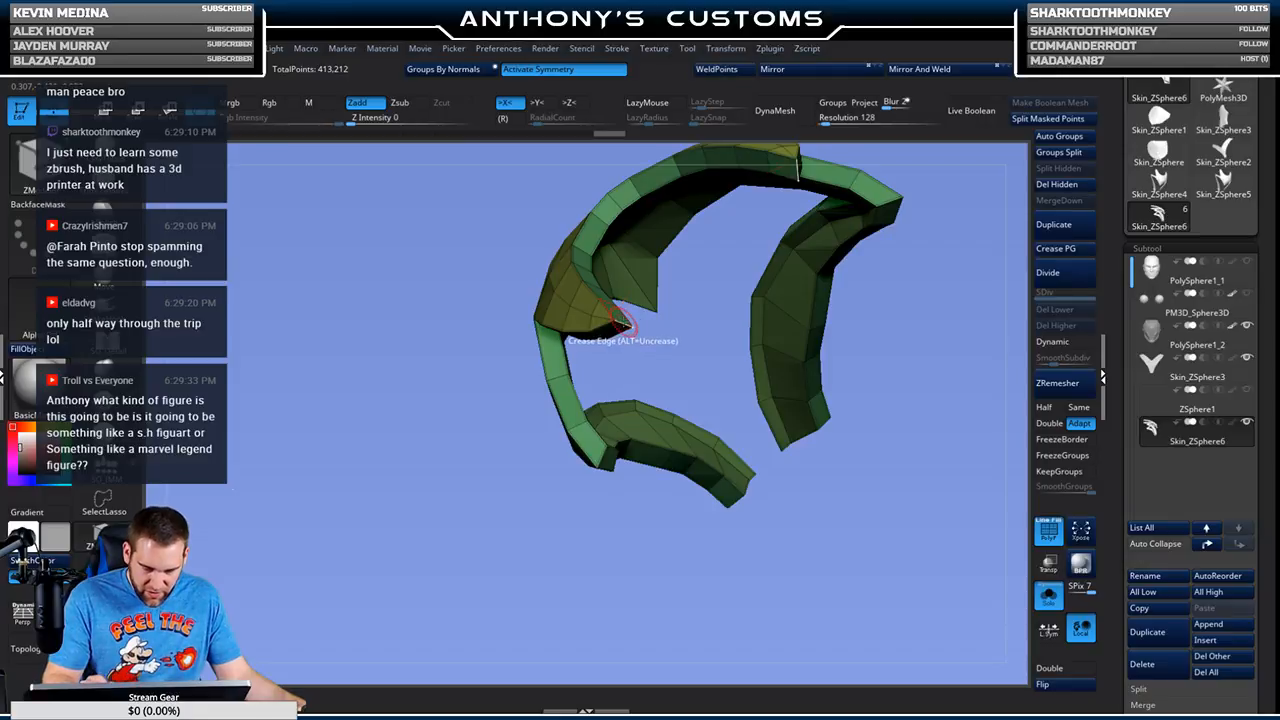
drag(629, 354, 800, 265)
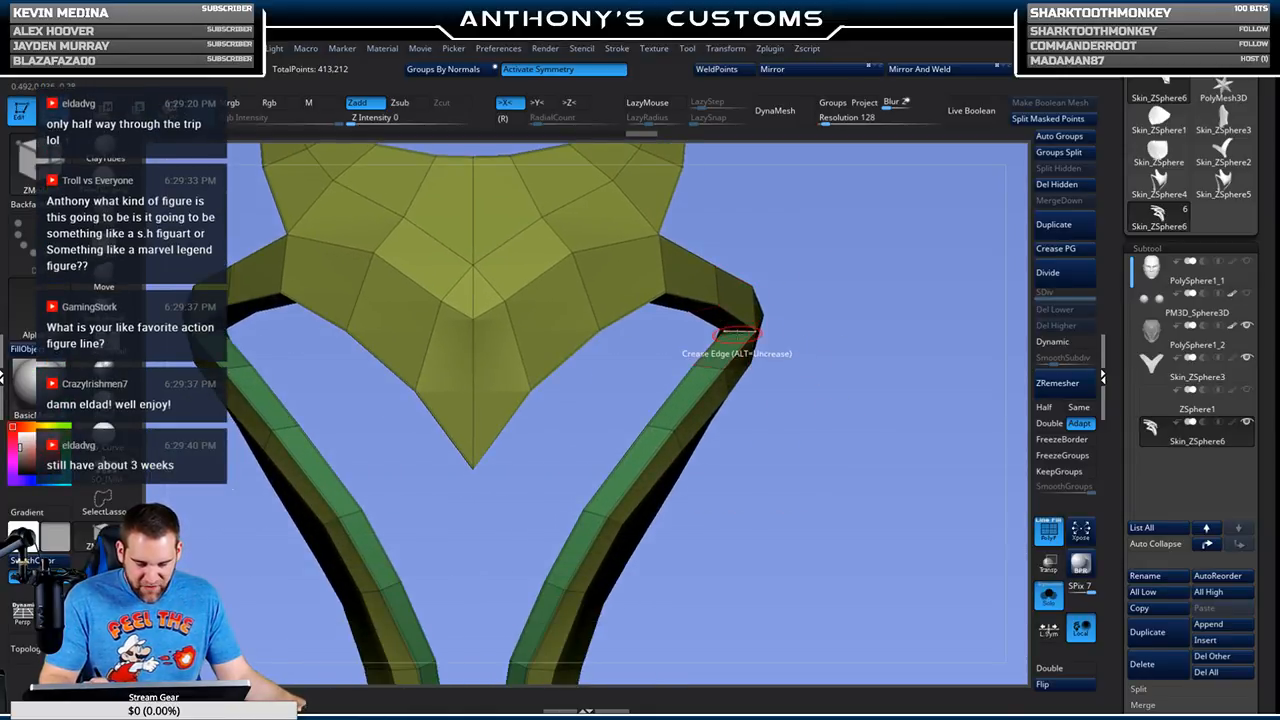
drag(737, 333, 582, 380)
drag(738, 314, 600, 380)
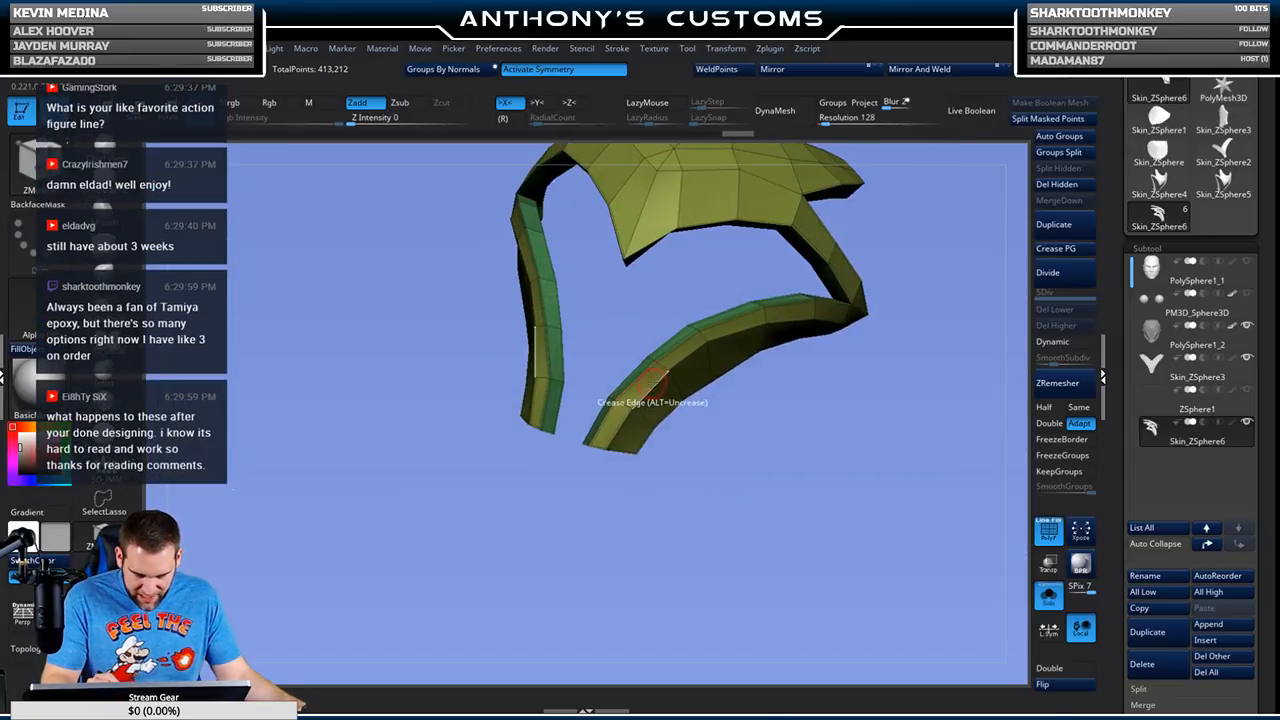
drag(736, 333, 863, 370)
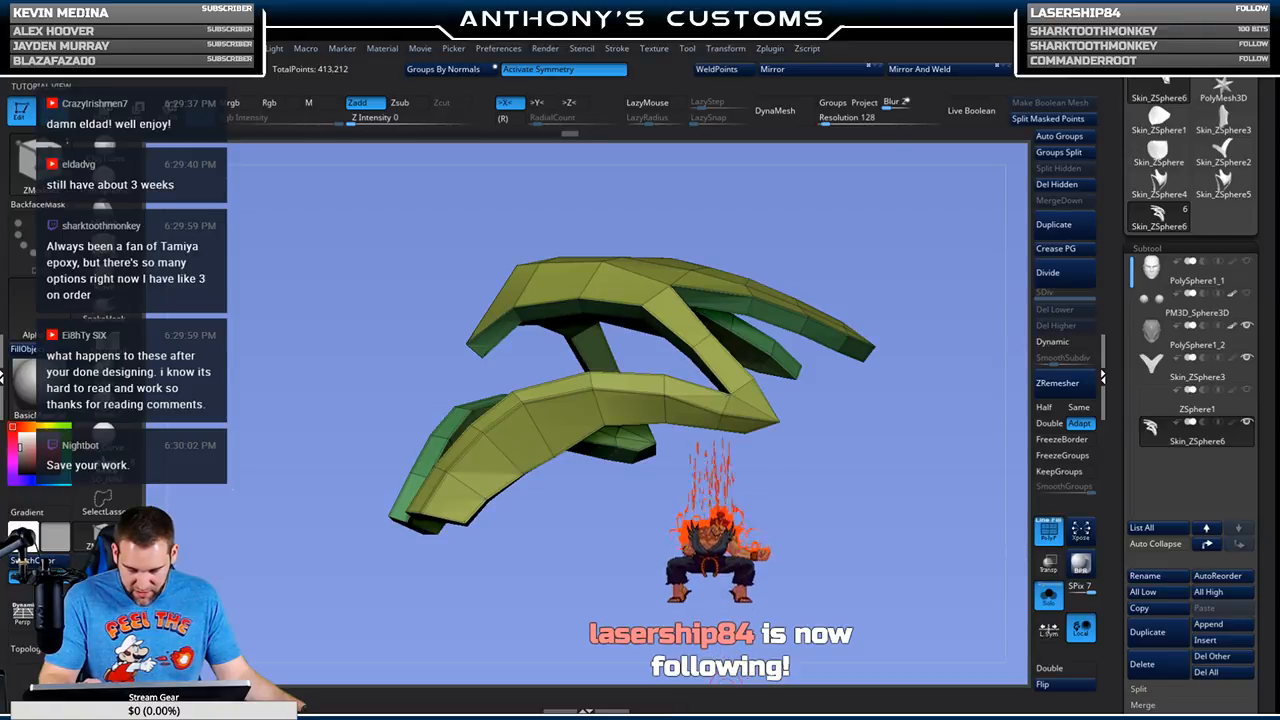
drag(877, 220, 810, 457)
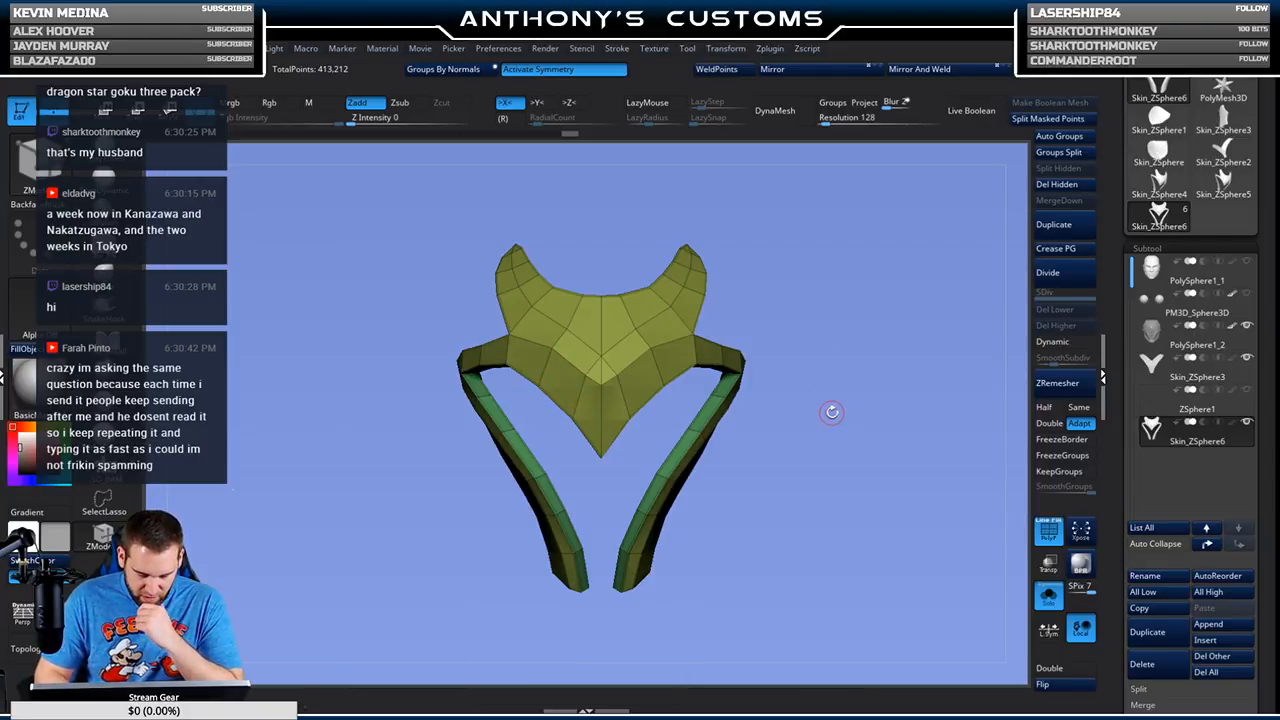
drag(823, 454, 889, 413)
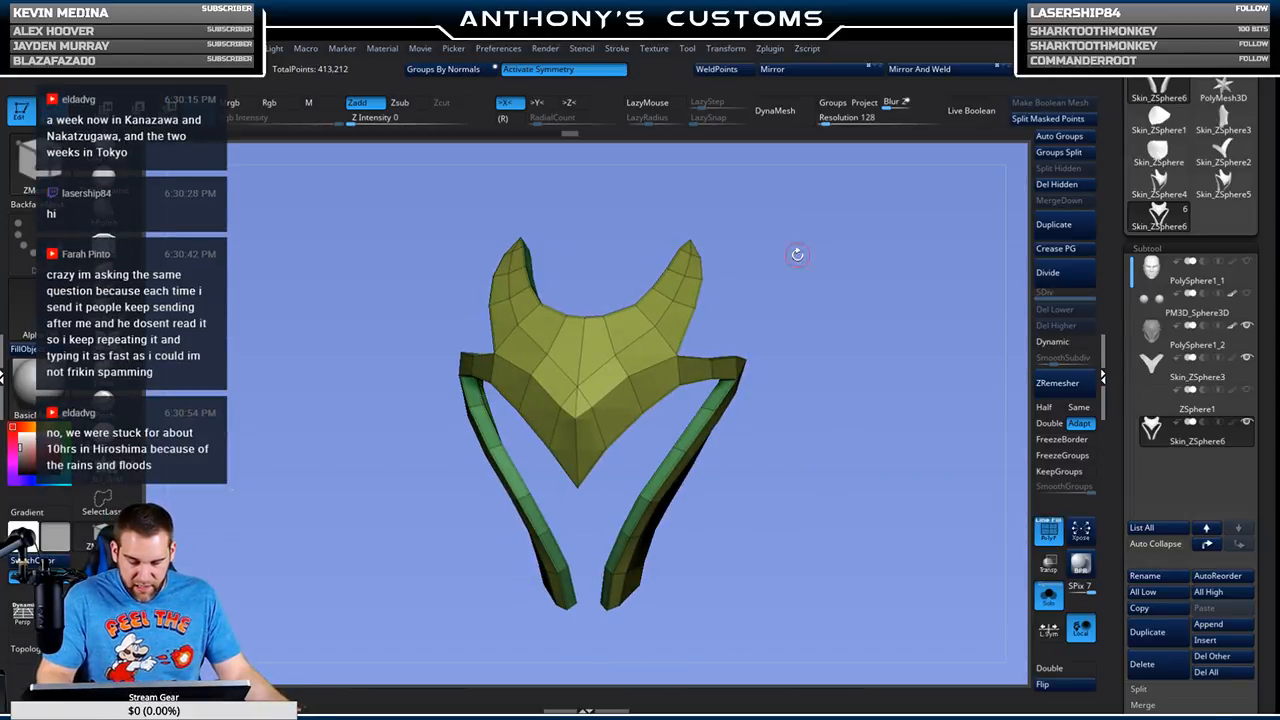
drag(806, 250, 769, 259)
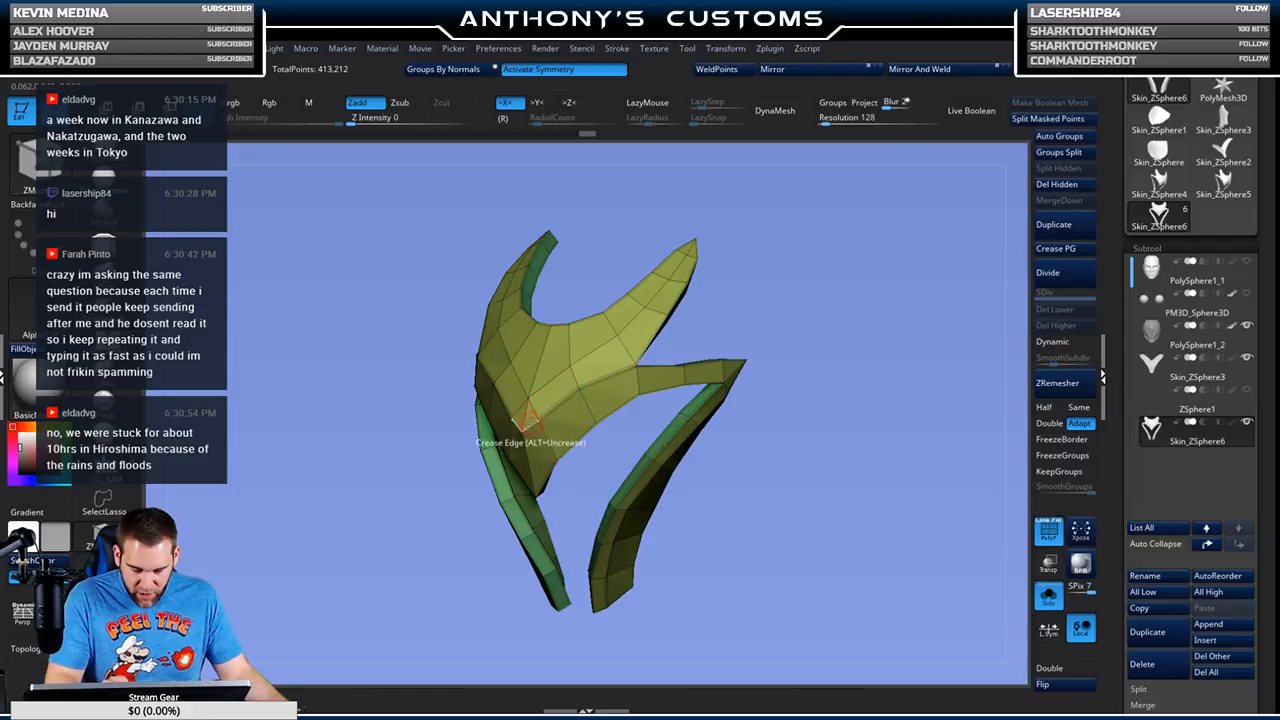
shift+drag(760, 236, 867, 489)
click(1049, 595)
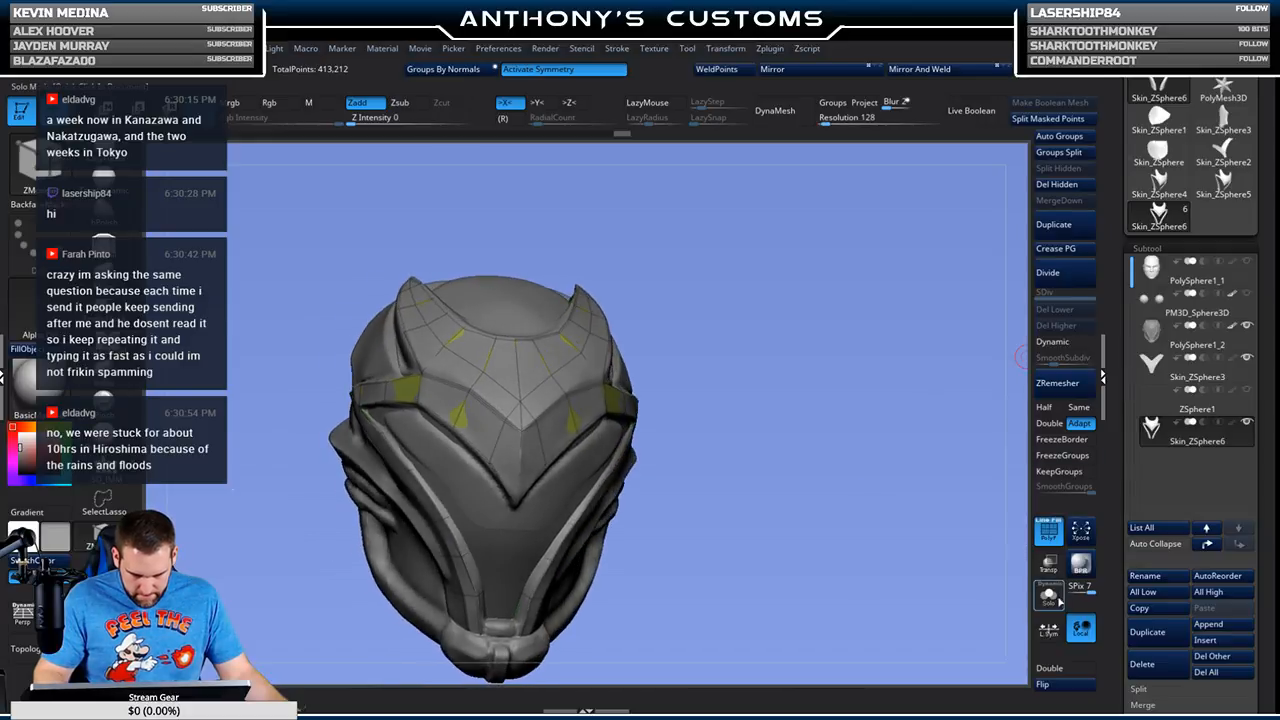
click(1048, 597)
drag(688, 462, 708, 262)
drag(588, 370, 807, 390)
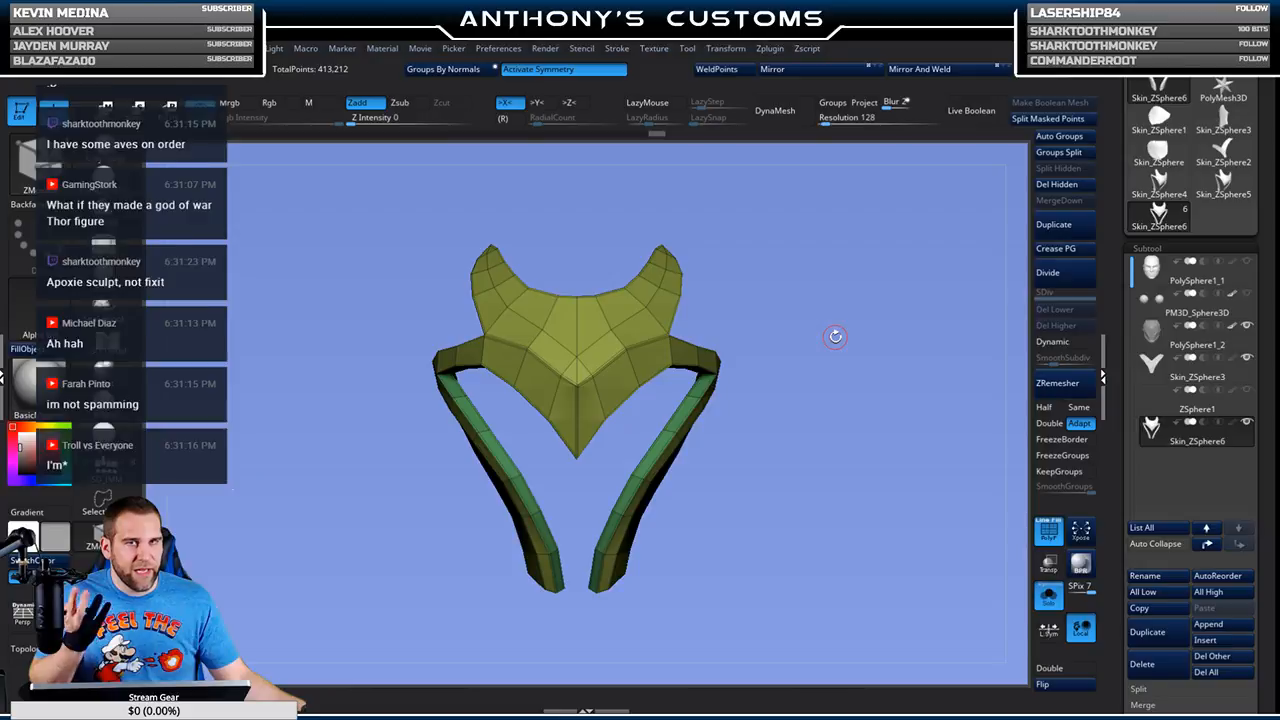
Step: Preview the armour shell with dynamic subdivision and crease its polygroup borders
click(1055, 341)
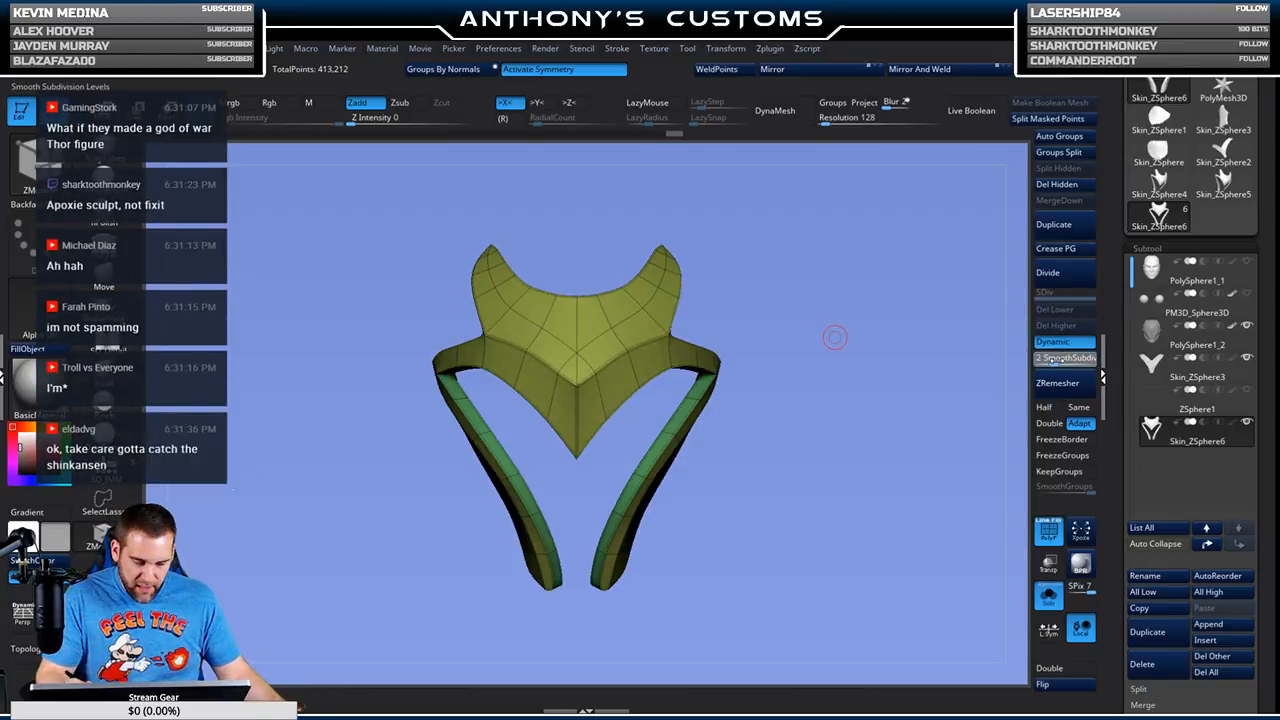
drag(835, 337, 780, 505)
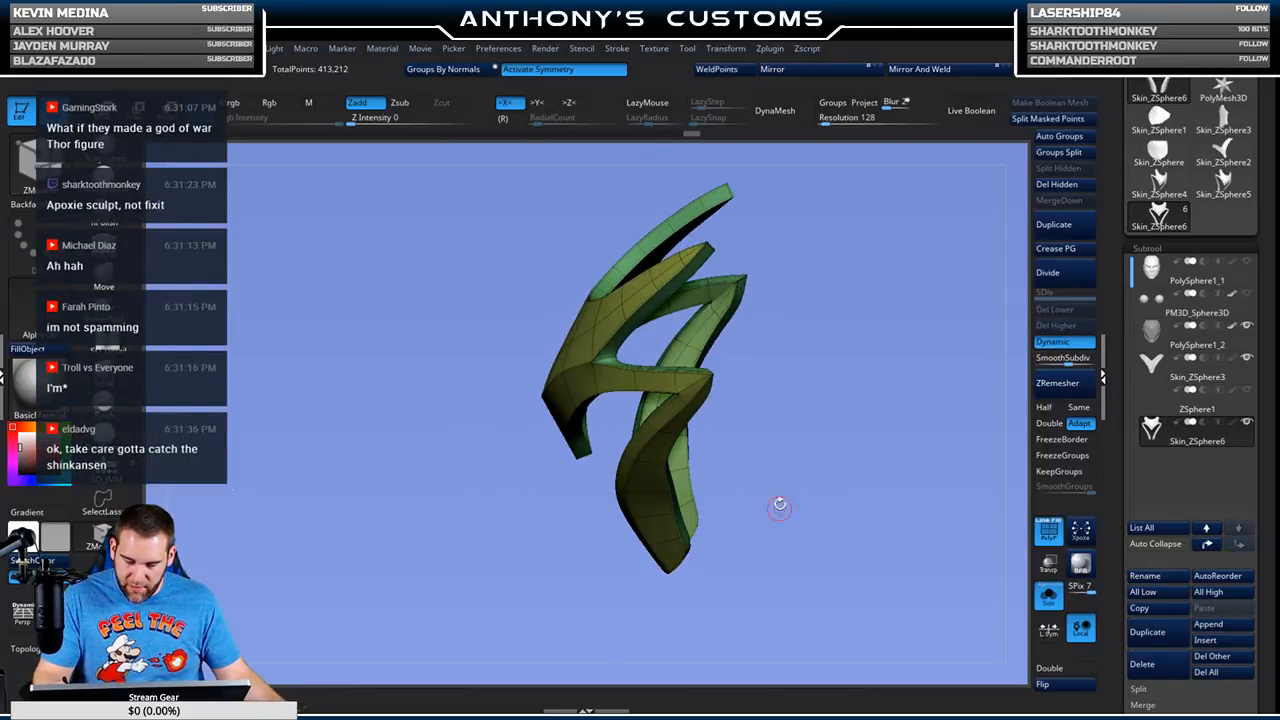
click(1055, 341)
drag(797, 303, 940, 320)
click(1082, 250)
click(1055, 341)
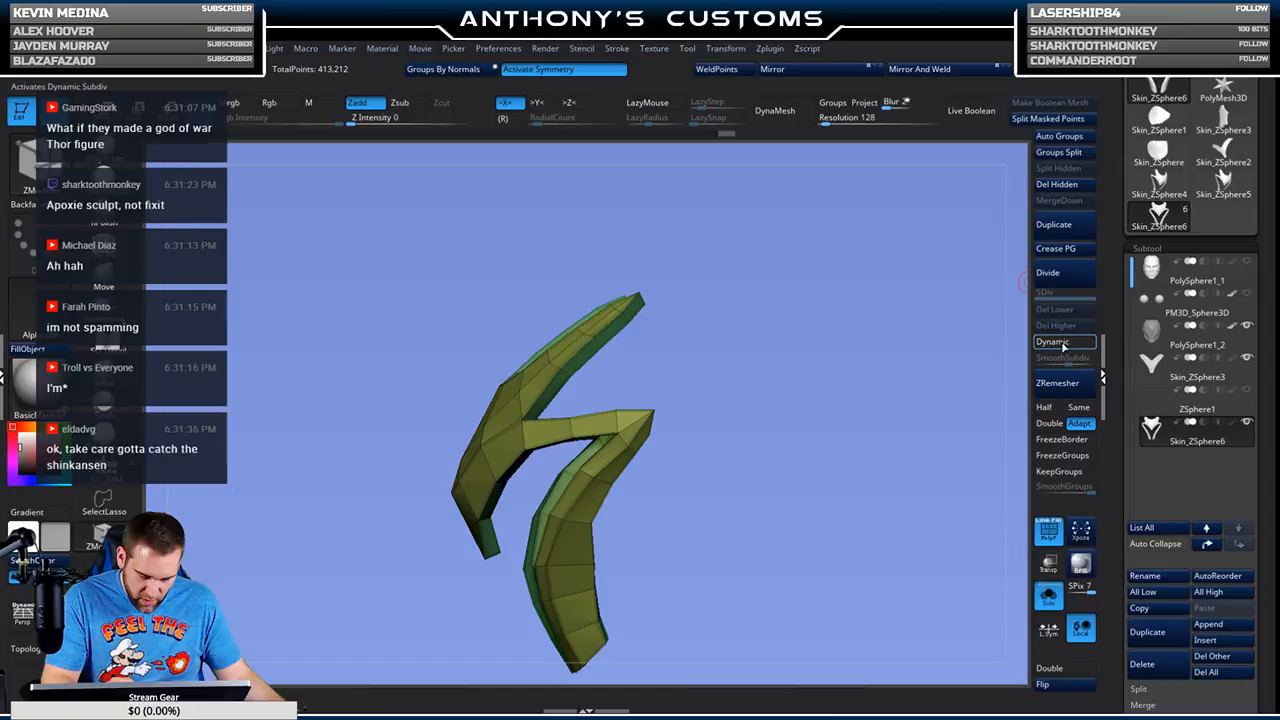
Step: Compare the creased shell with and without dynamic subdivision from front and side, leaving the smoothing enabled
drag(873, 412, 803, 383)
drag(757, 400, 740, 370)
click(1066, 343)
drag(818, 360, 780, 388)
drag(864, 303, 819, 429)
drag(626, 491, 820, 503)
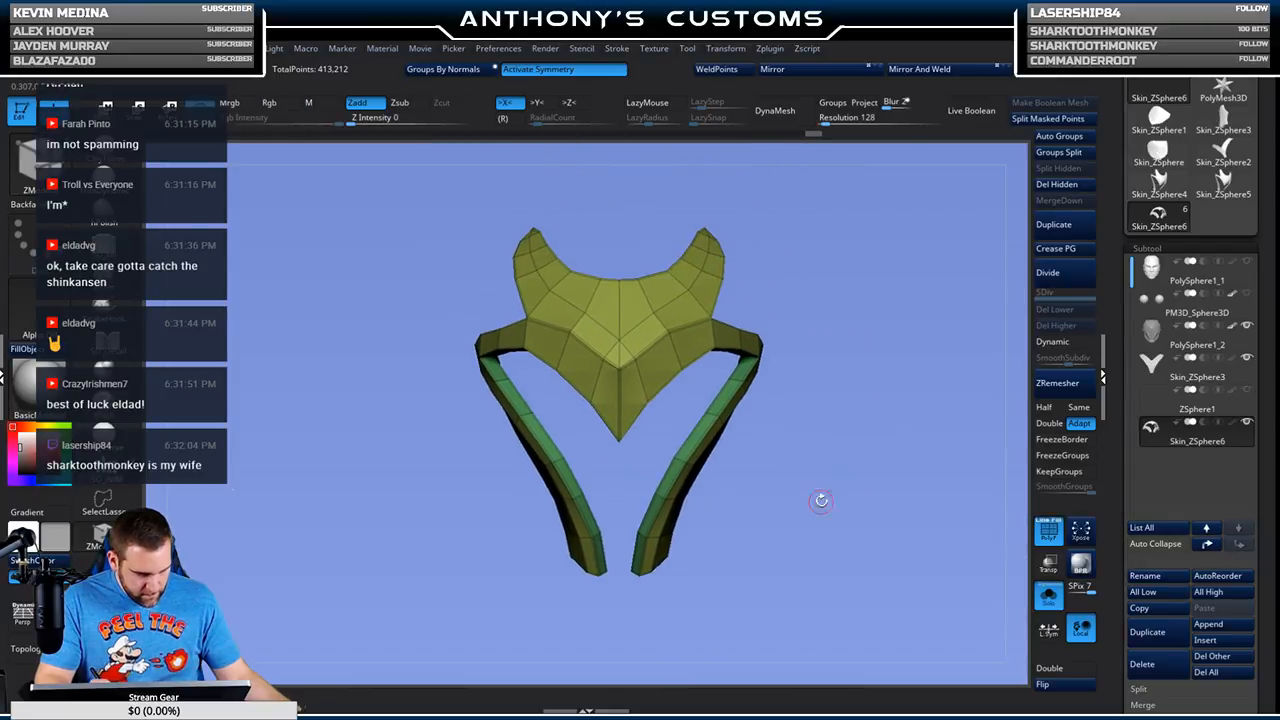
click(1060, 342)
drag(877, 420, 824, 381)
key(shift+f)
drag(918, 546, 986, 463)
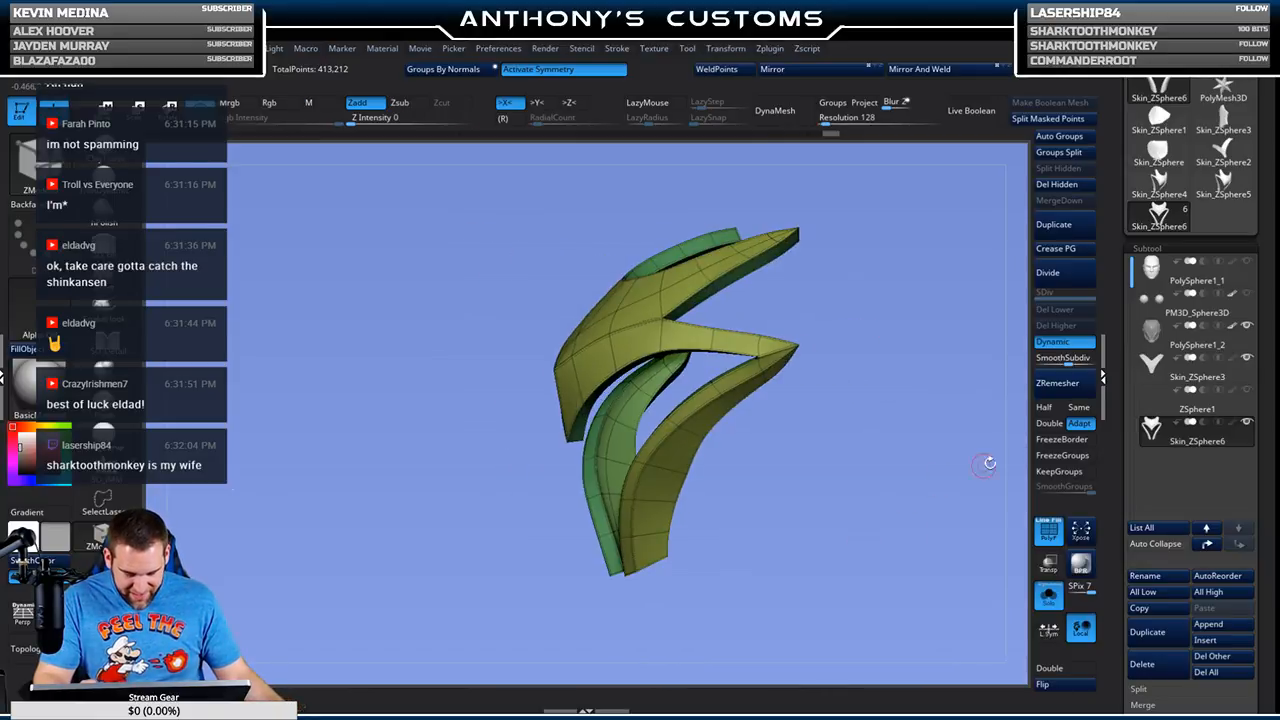
Step: Show the helmet again and raise the shell's outer polygroup slightly above its surface with QMesh Polygroup All
click(1048, 595)
drag(867, 591, 942, 584)
drag(929, 420, 781, 260)
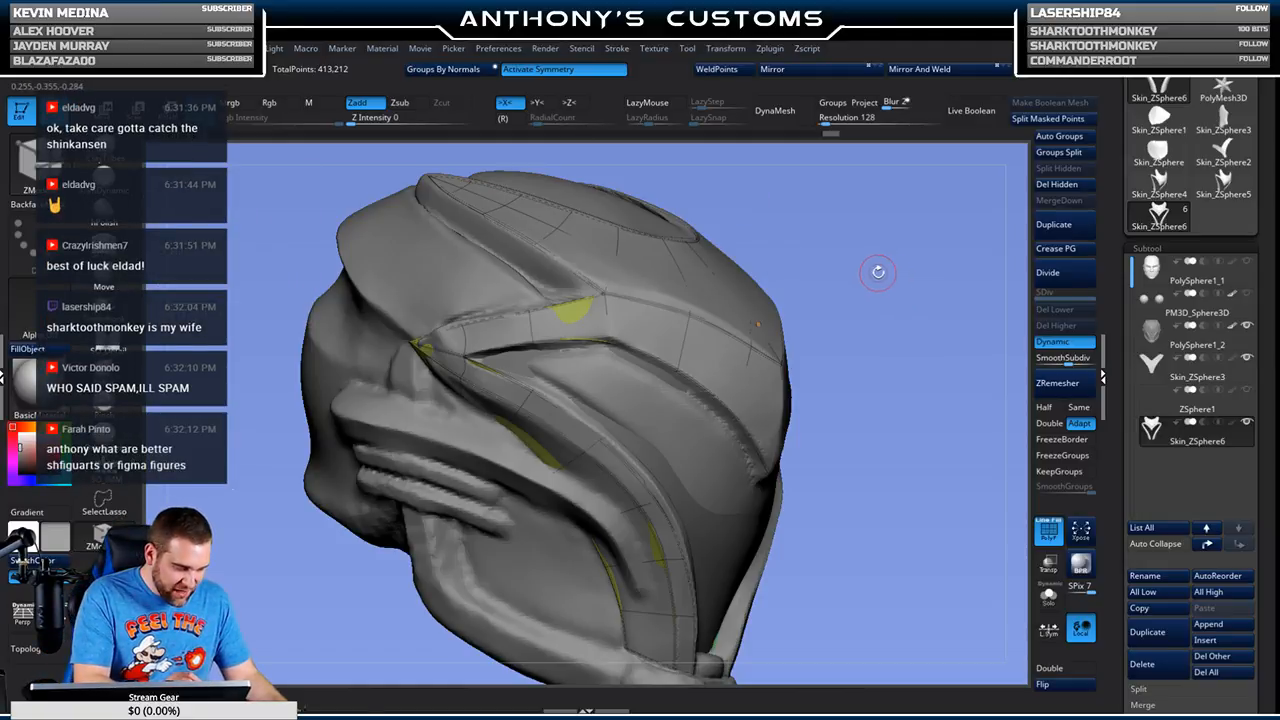
mouse_move(880, 260)
mouse_down()
mouse_move(859, 262)
mouse_move(878, 238)
mouse_up()
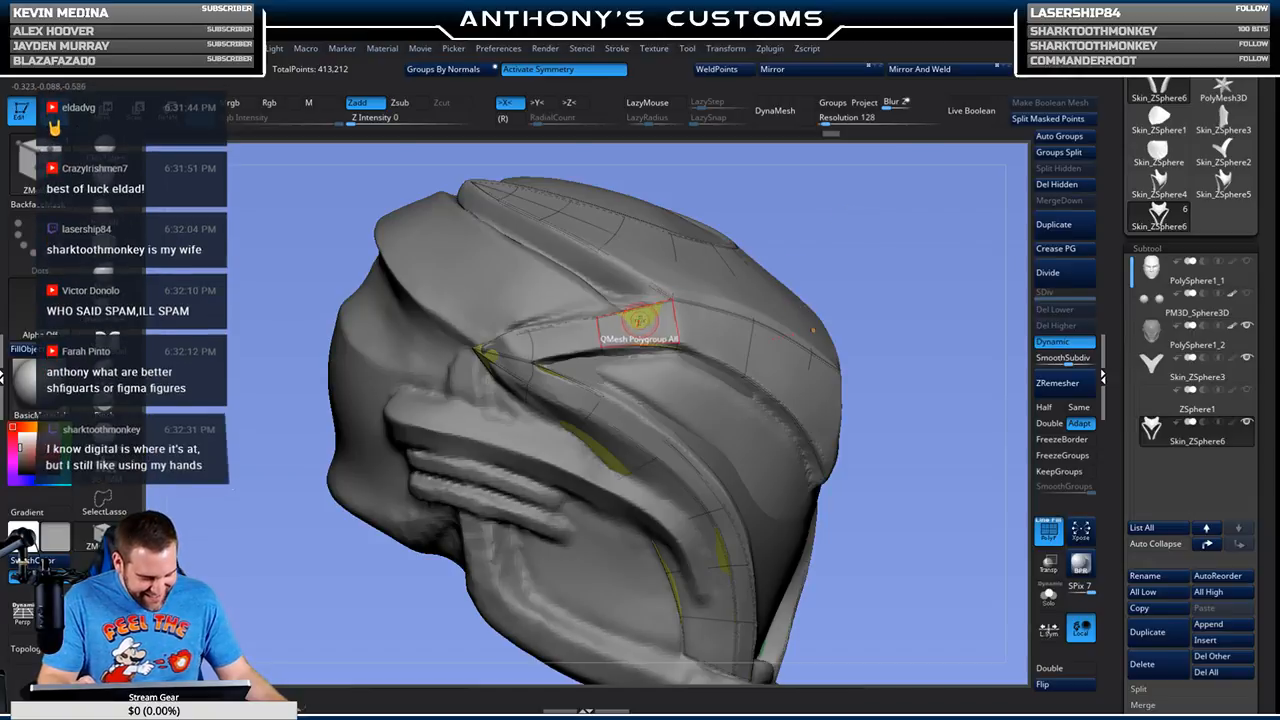
drag(643, 317, 689, 321)
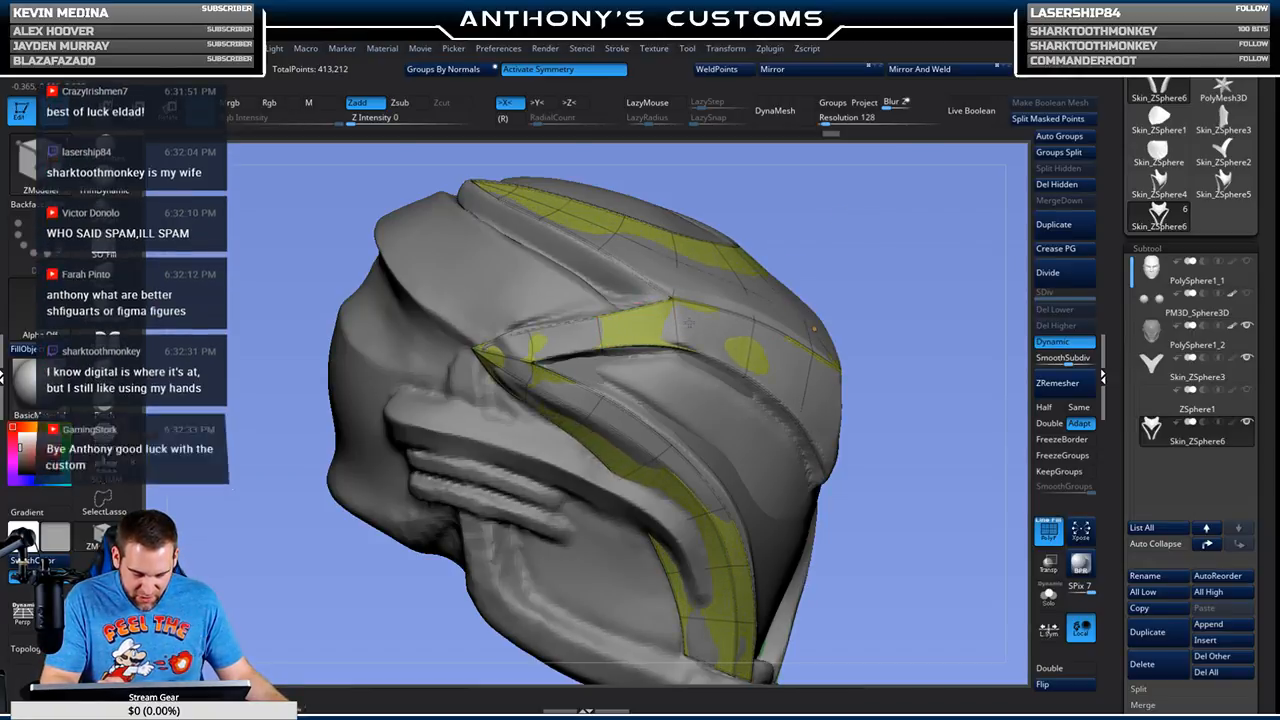
drag(871, 200, 888, 215)
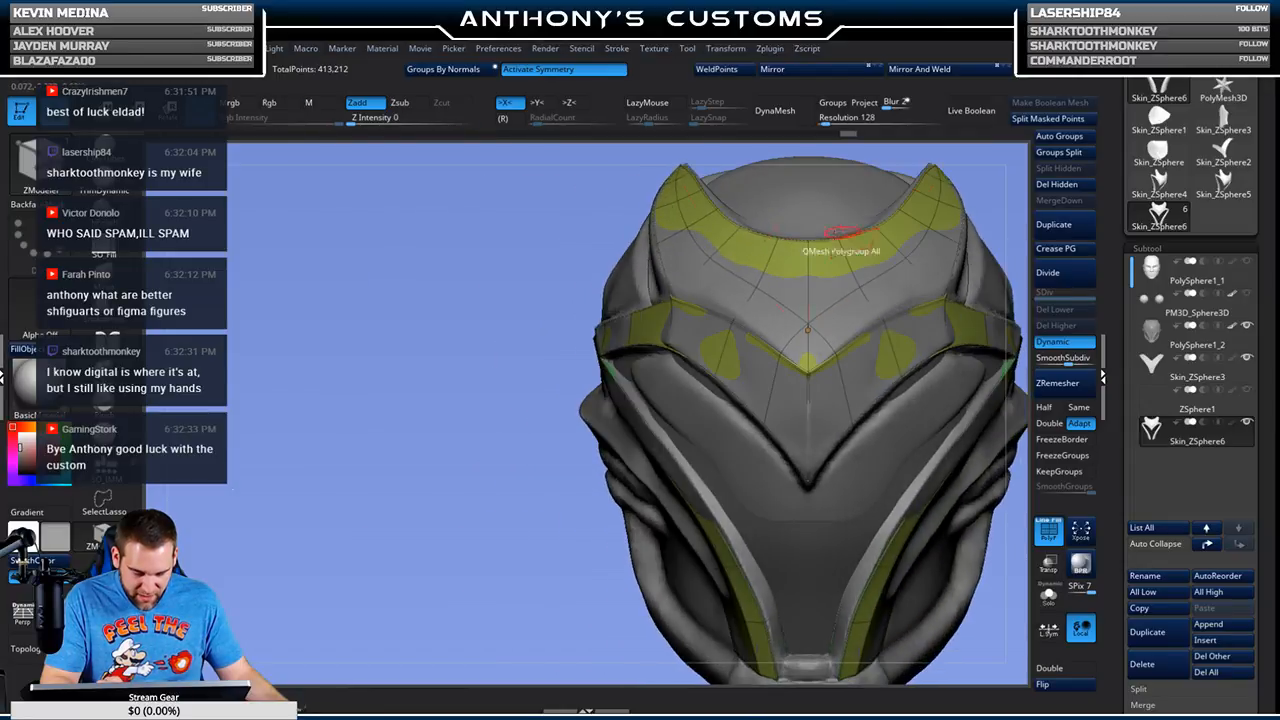
alt+drag(509, 560, 442, 524)
drag(958, 536, 871, 490)
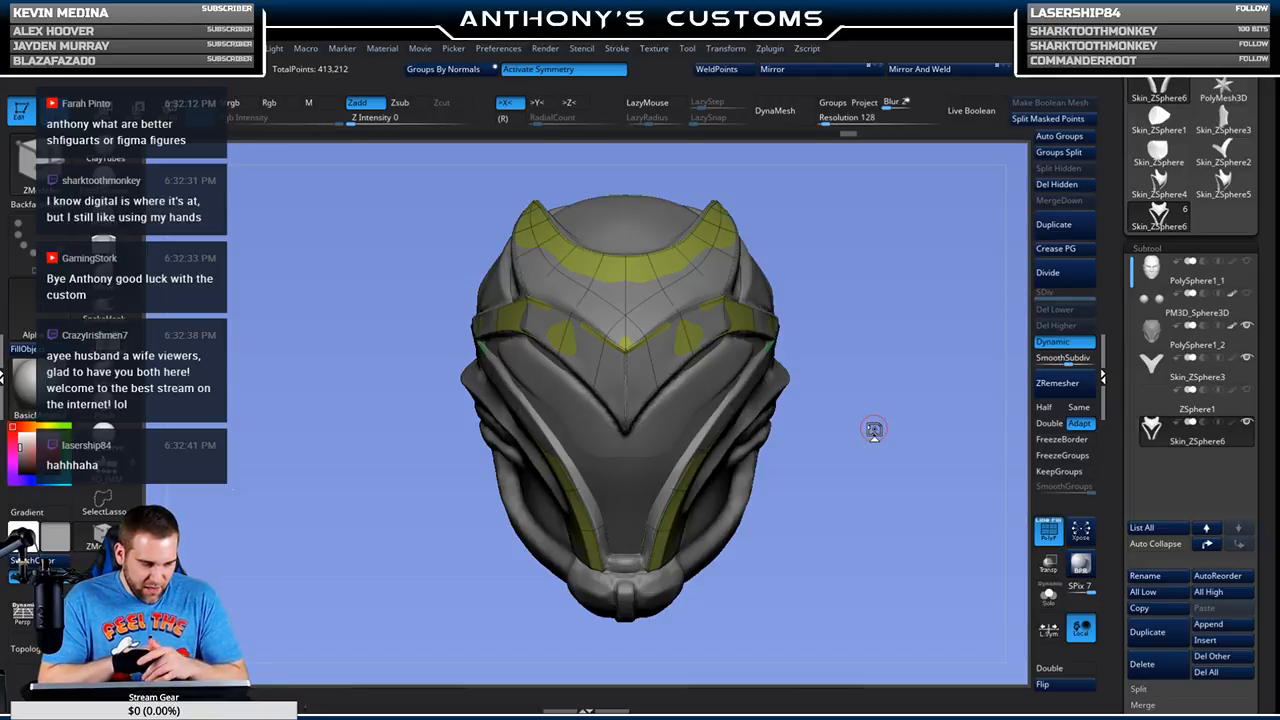
drag(874, 427, 994, 343)
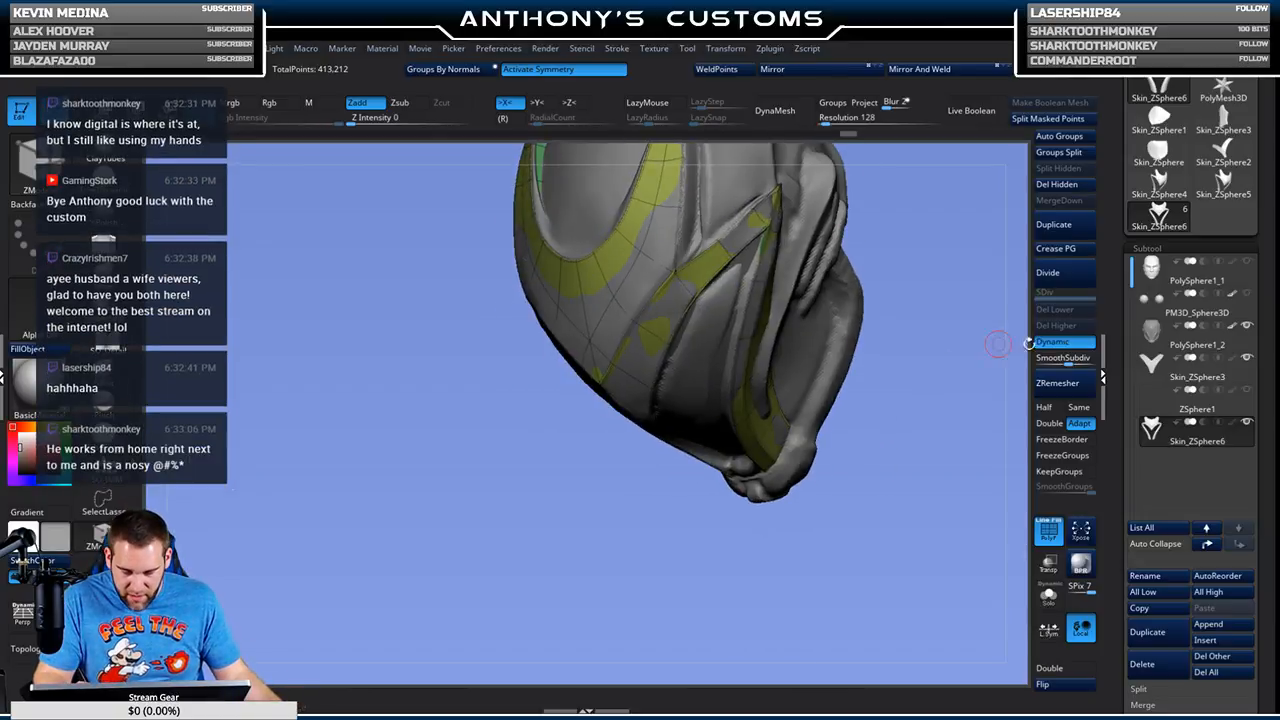
Step: Check the raised shell in isolation and against the helmet, switch to the Move brush, and save the project
click(1048, 597)
drag(972, 432, 890, 485)
click(1048, 597)
drag(842, 423, 894, 474)
click(1048, 597)
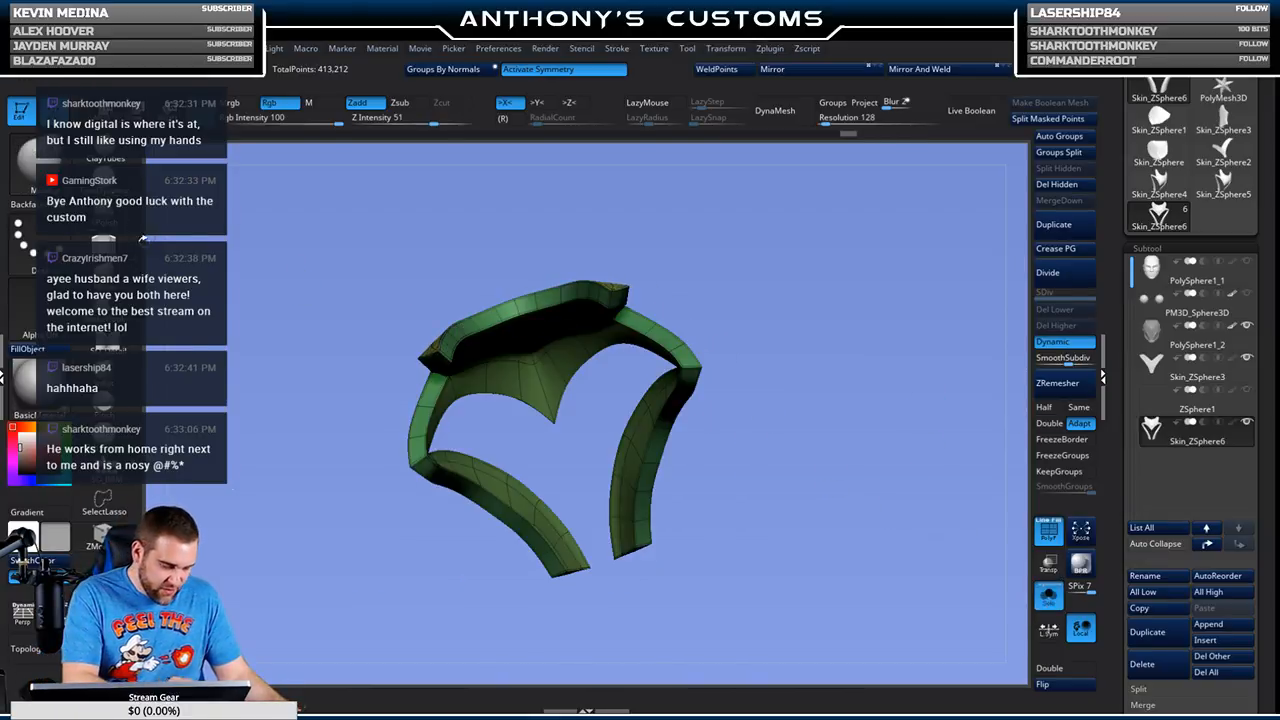
mouse_move(870, 415)
alt+mouse_down()
mouse_move(857, 551)
mouse_move(903, 326)
mouse_move(871, 286)
alt+mouse_up()
click(1047, 598)
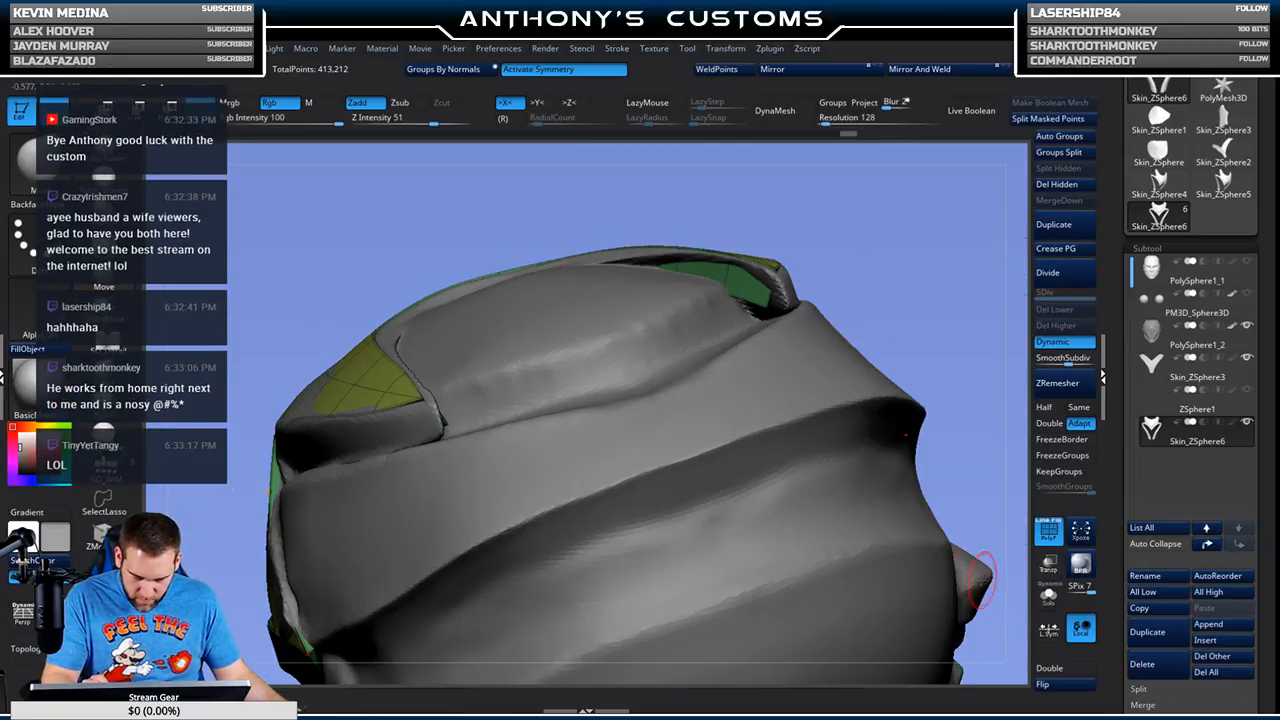
key(ctrl+s)
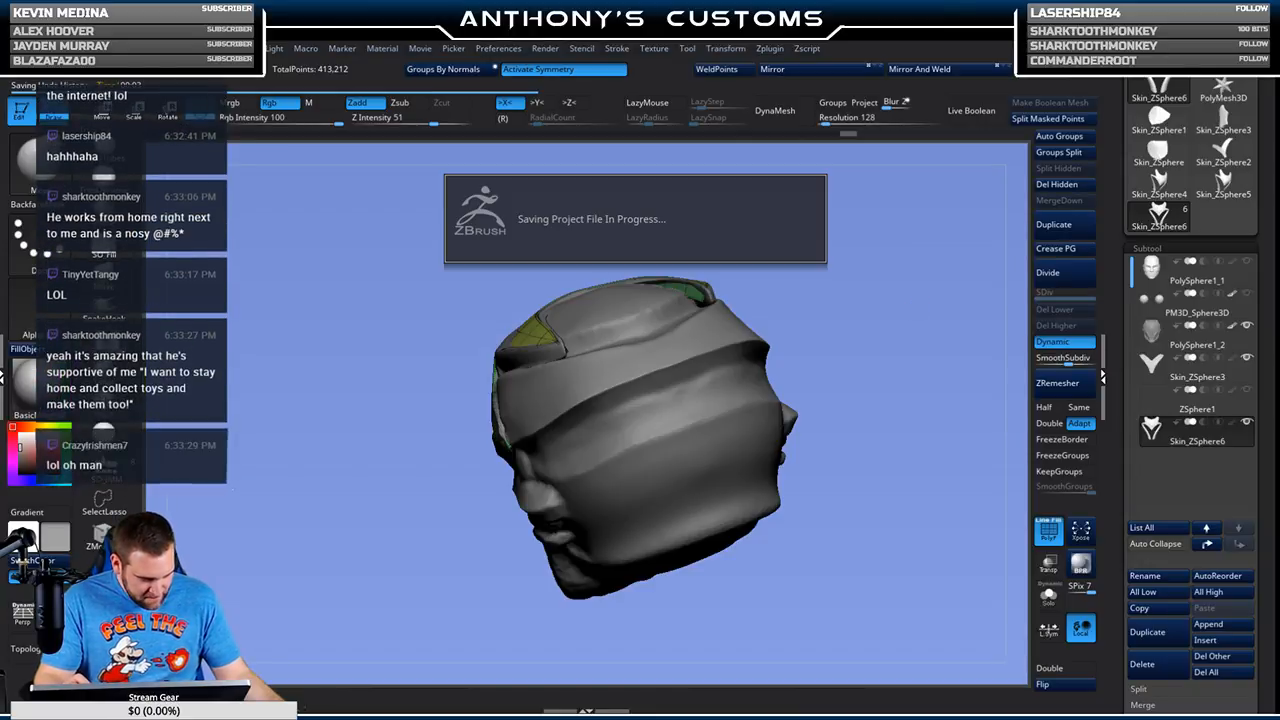
Step: Examine how the armour shell sits on the back and sides of the helmet, and isolate it to view its inner side
drag(820, 340, 916, 312)
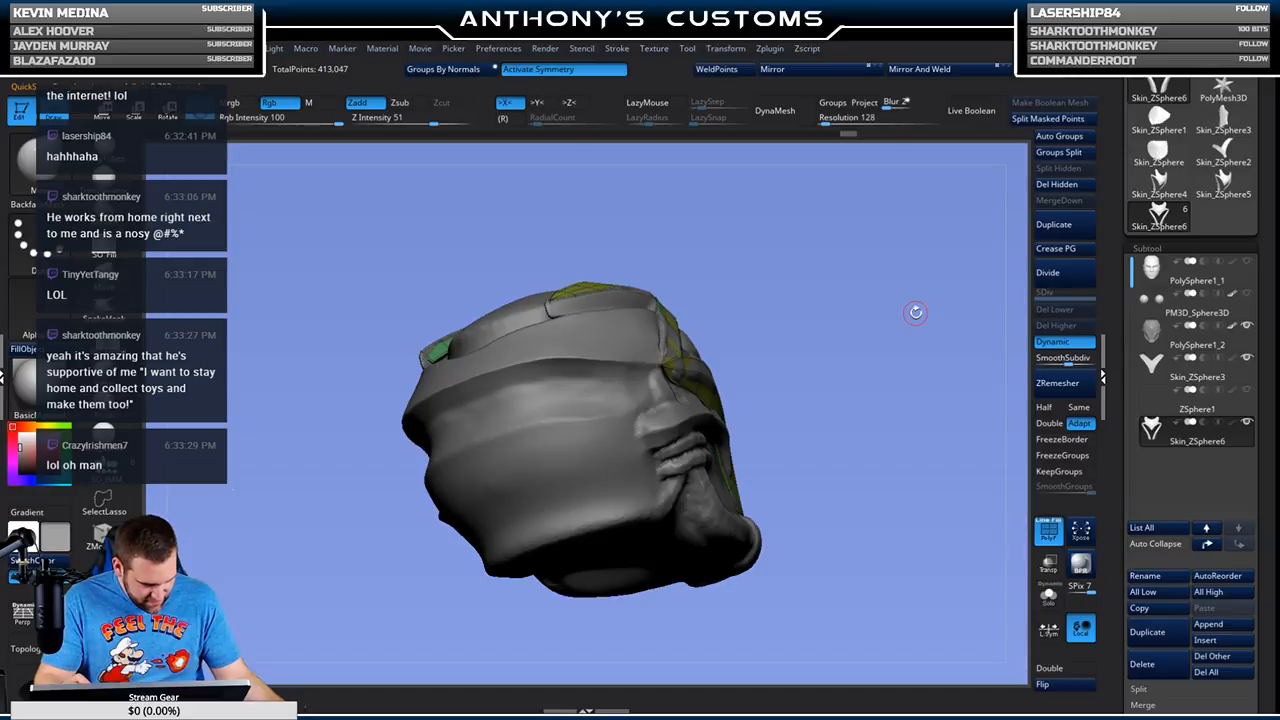
drag(905, 360, 924, 321)
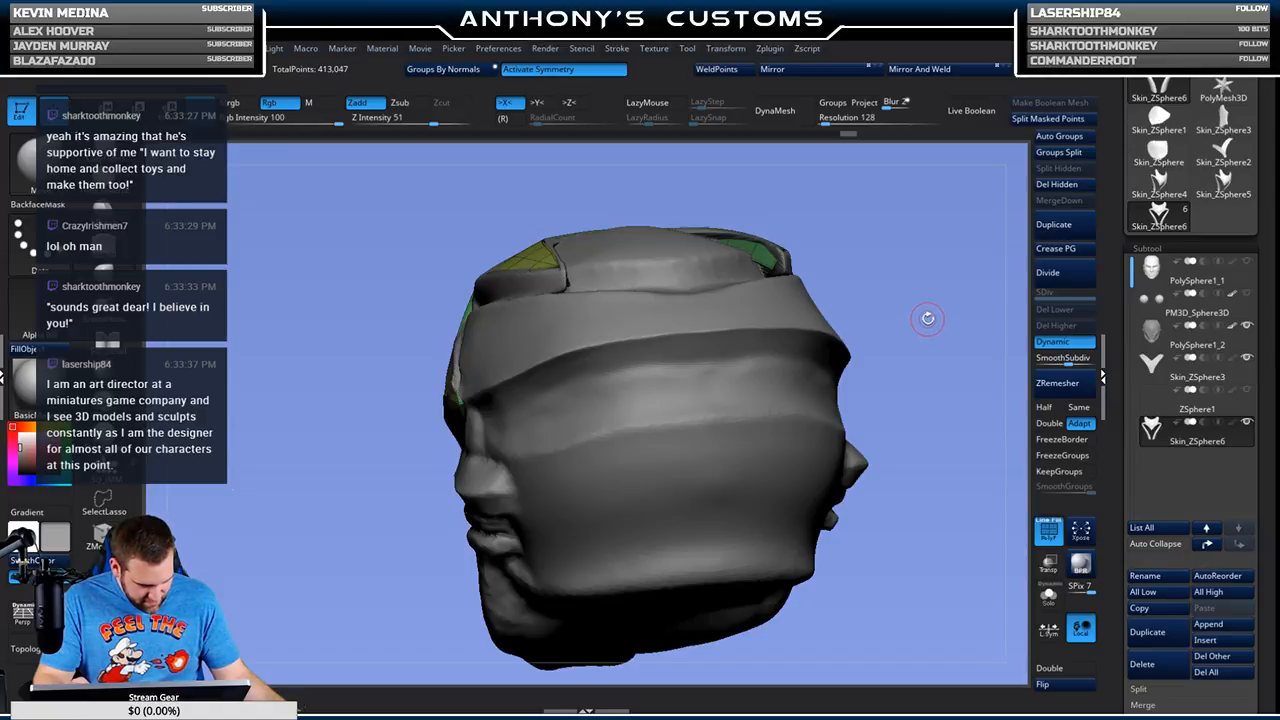
drag(929, 286, 815, 293)
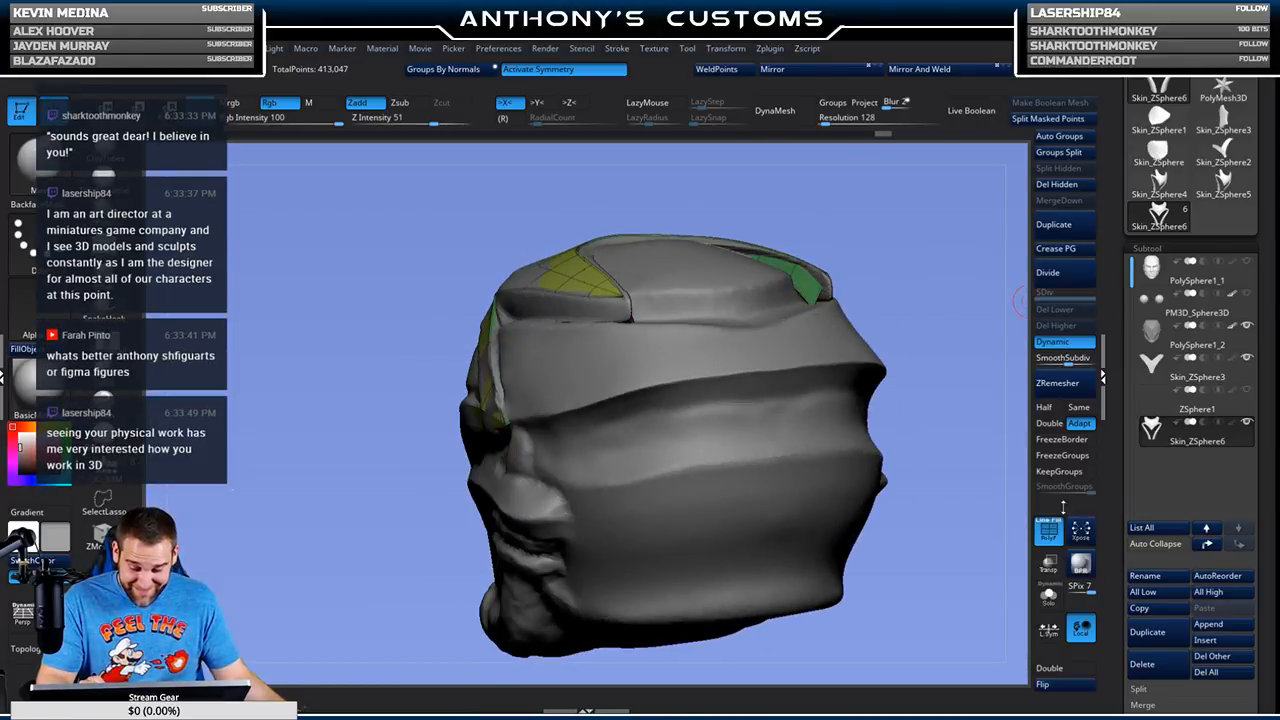
click(1048, 597)
alt+drag(910, 468, 727, 318)
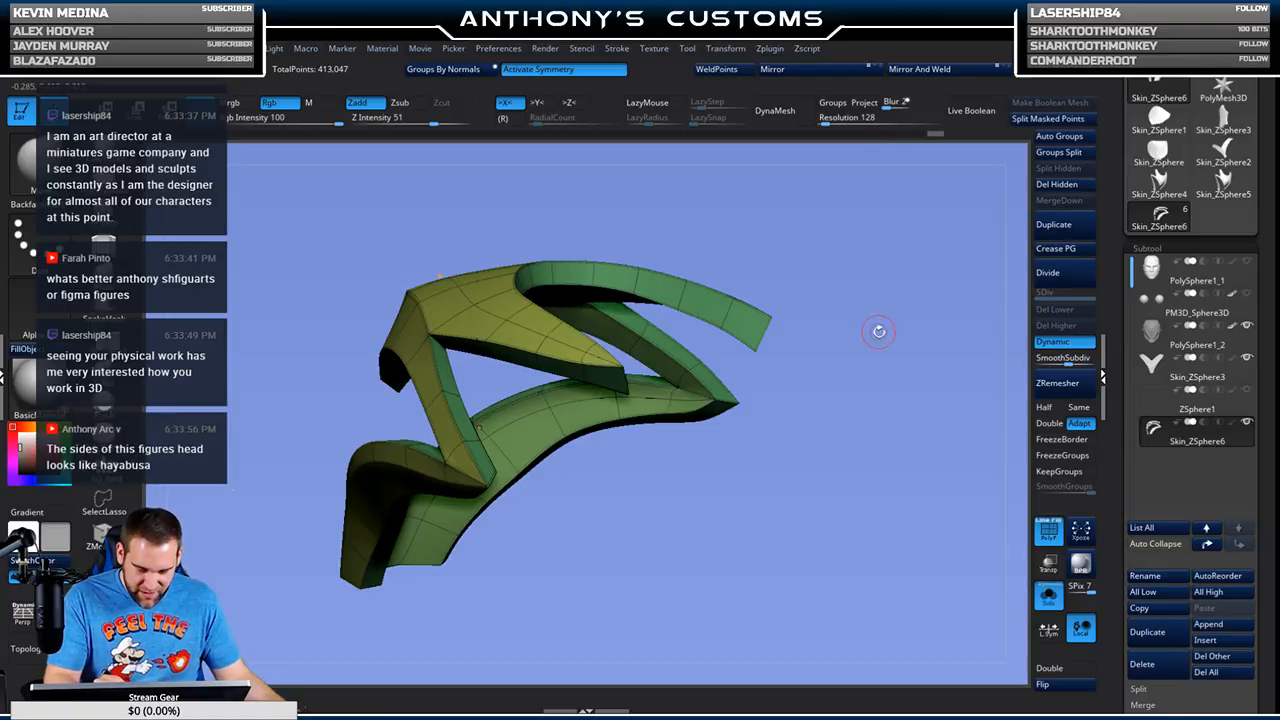
Step: Reshape the inner edges and tips of the shell's upper prongs with the Move brush and check them over the helmet
drag(870, 363, 720, 287)
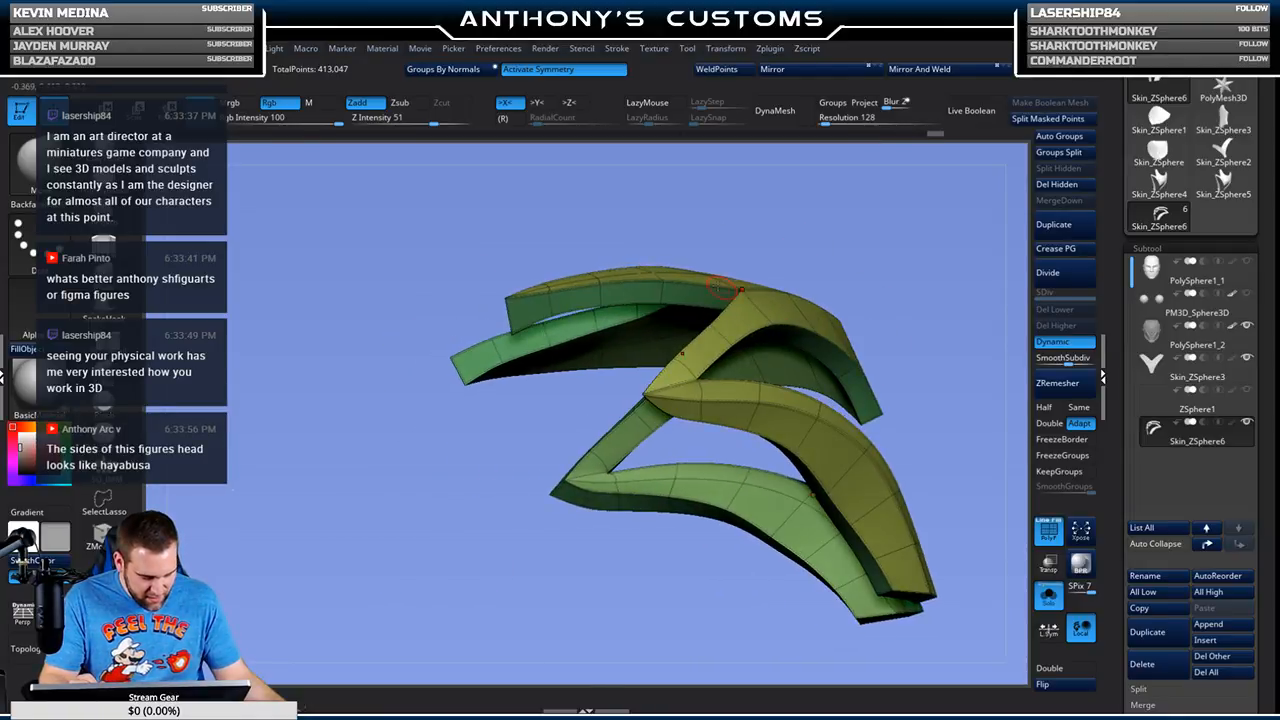
mouse_move(550, 313)
mouse_down()
mouse_move(541, 305)
mouse_move(580, 305)
mouse_up()
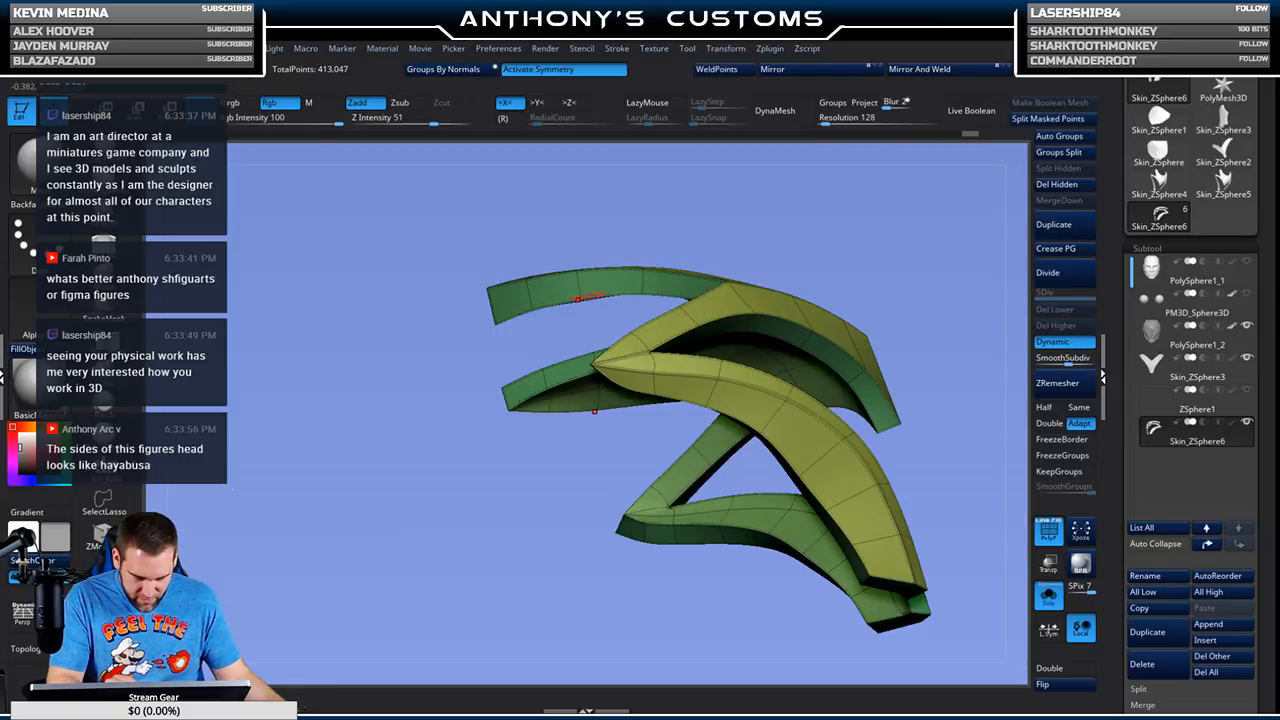
drag(600, 245, 785, 300)
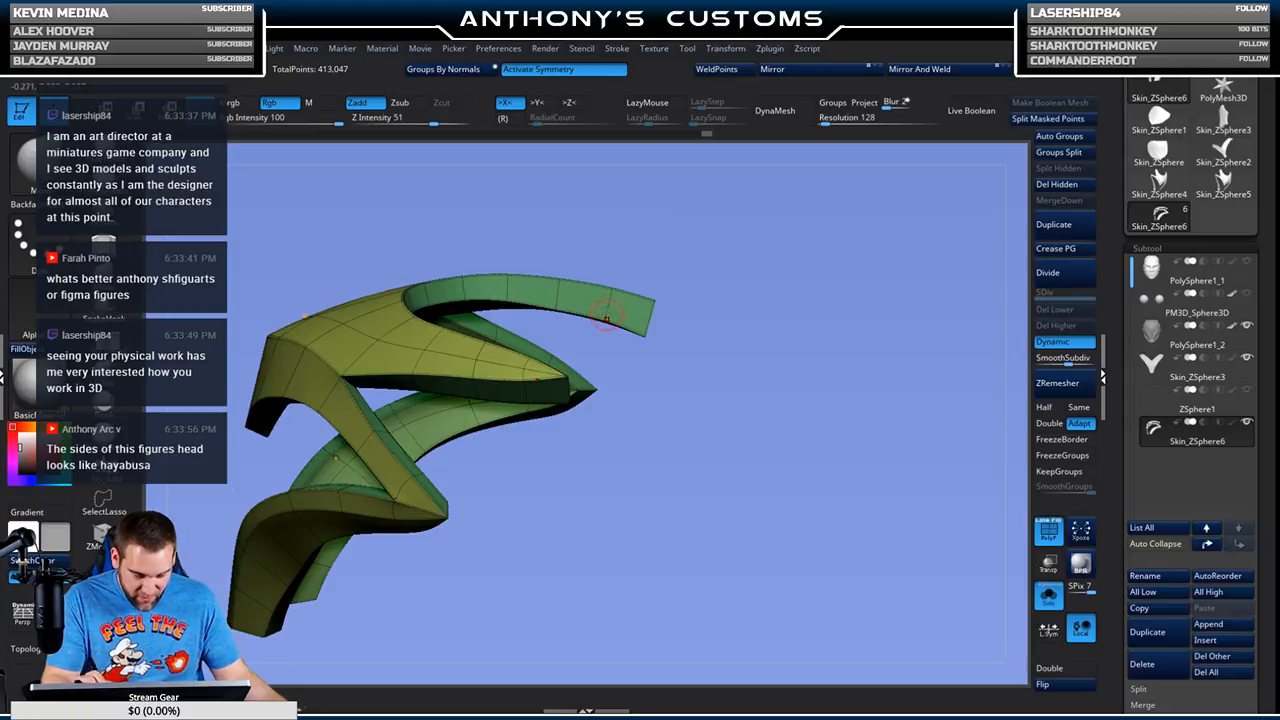
click(1048, 597)
drag(966, 517, 789, 289)
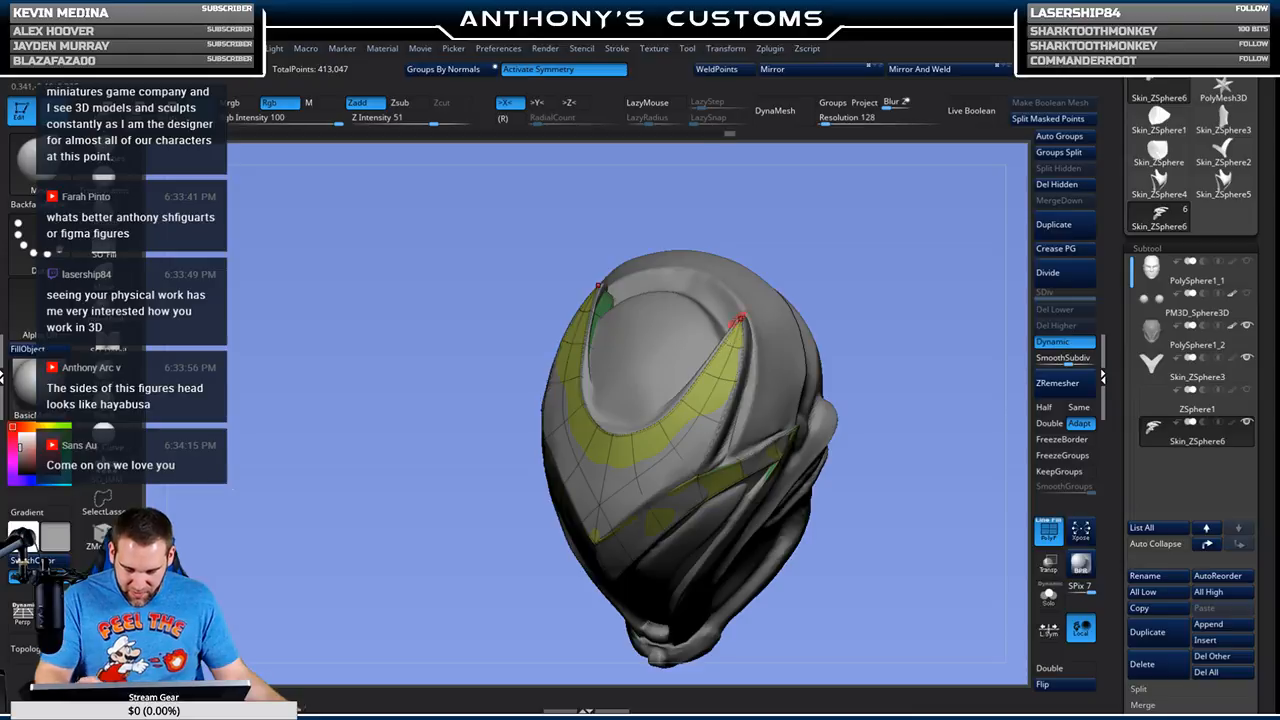
mouse_move(889, 300)
mouse_down()
mouse_move(866, 289)
mouse_move(874, 313)
mouse_move(856, 304)
mouse_move(879, 286)
mouse_up()
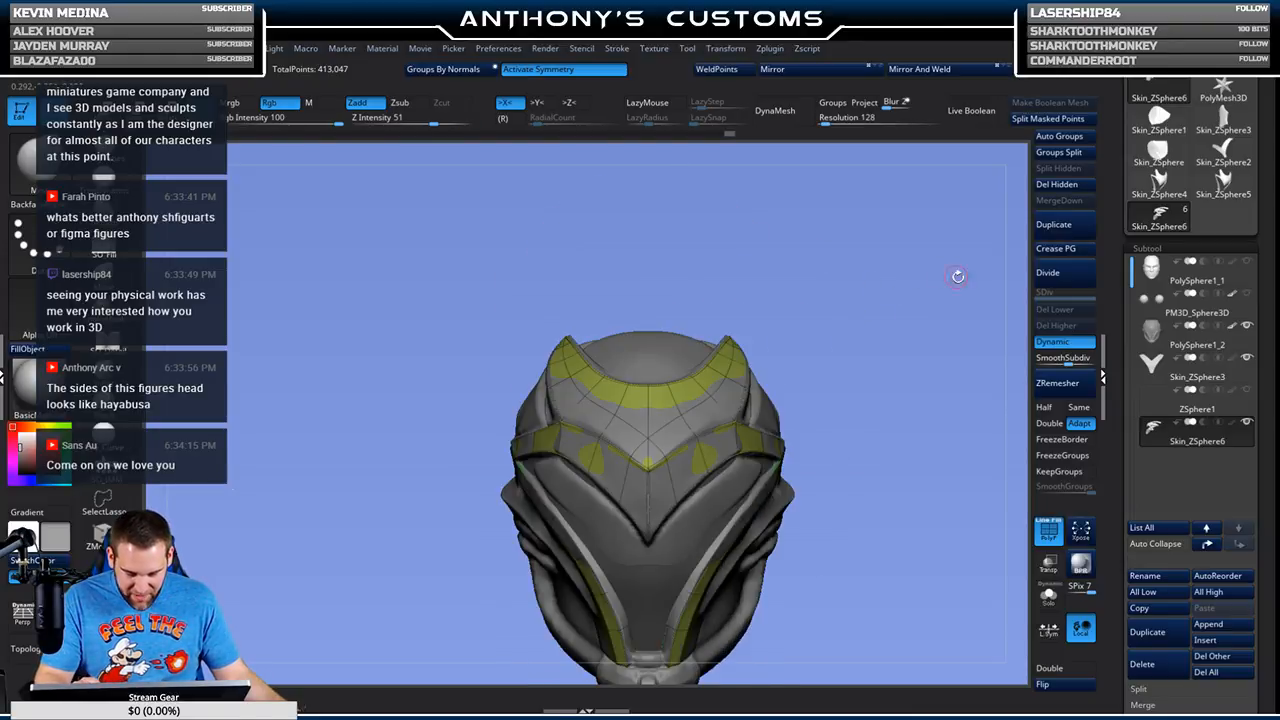
Step: Inspect the armour shell in isolation and over the helmet again from several angles
click(1048, 595)
drag(945, 497, 877, 503)
drag(873, 332, 929, 380)
key(alt+shift+s)
drag(969, 547, 870, 487)
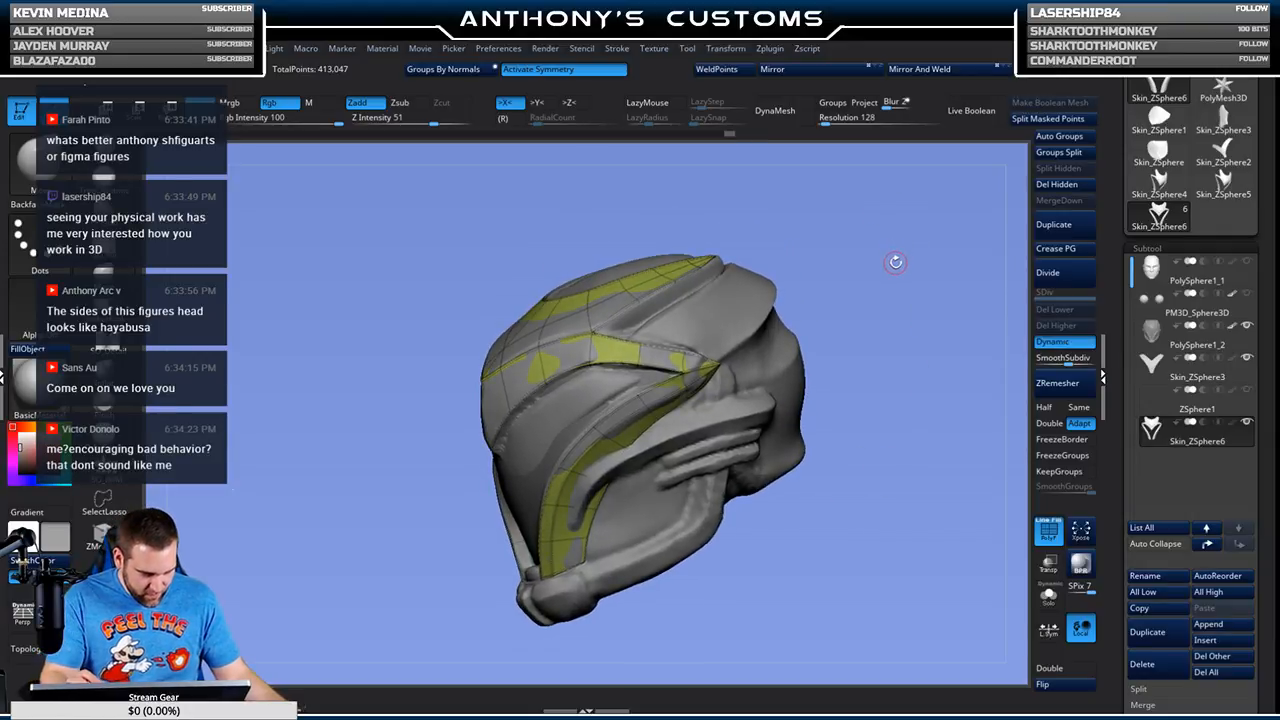
Step: Resize the Move brush and pull the brow band outward so it sits above the helmet's surface
key(space)
drag(798, 238, 670, 211)
drag(586, 313, 530, 330)
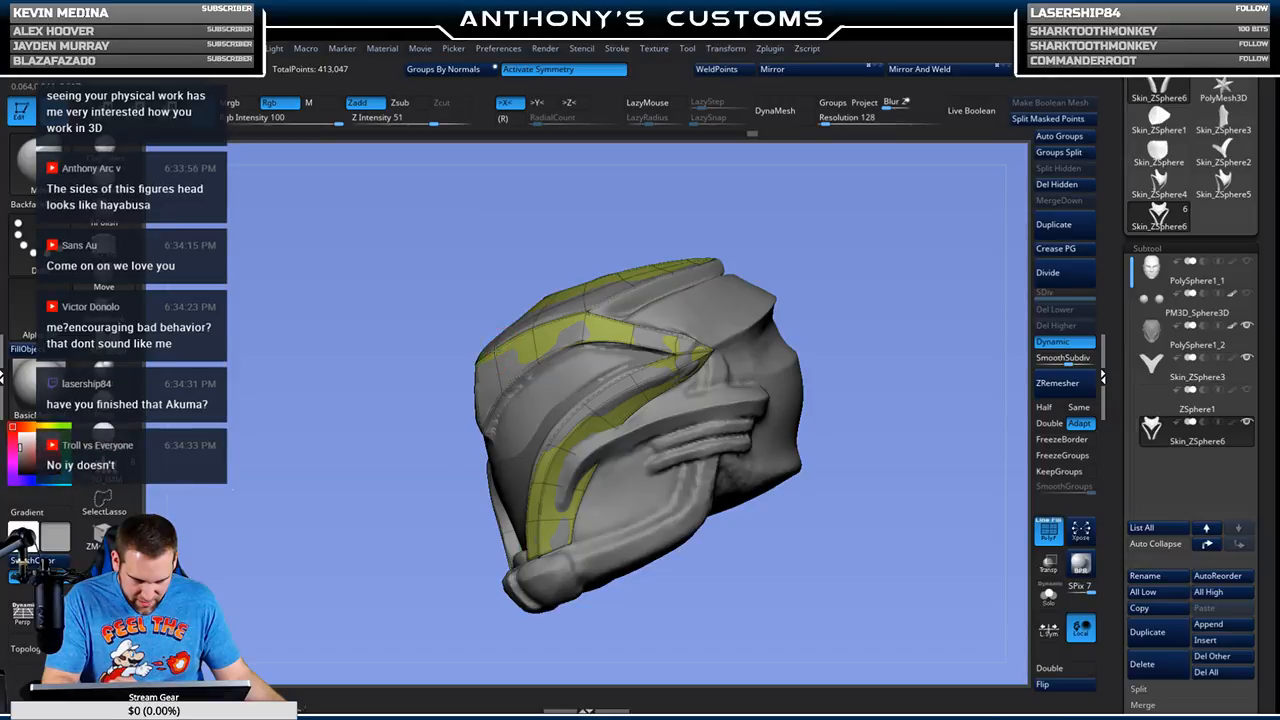
drag(842, 231, 748, 312)
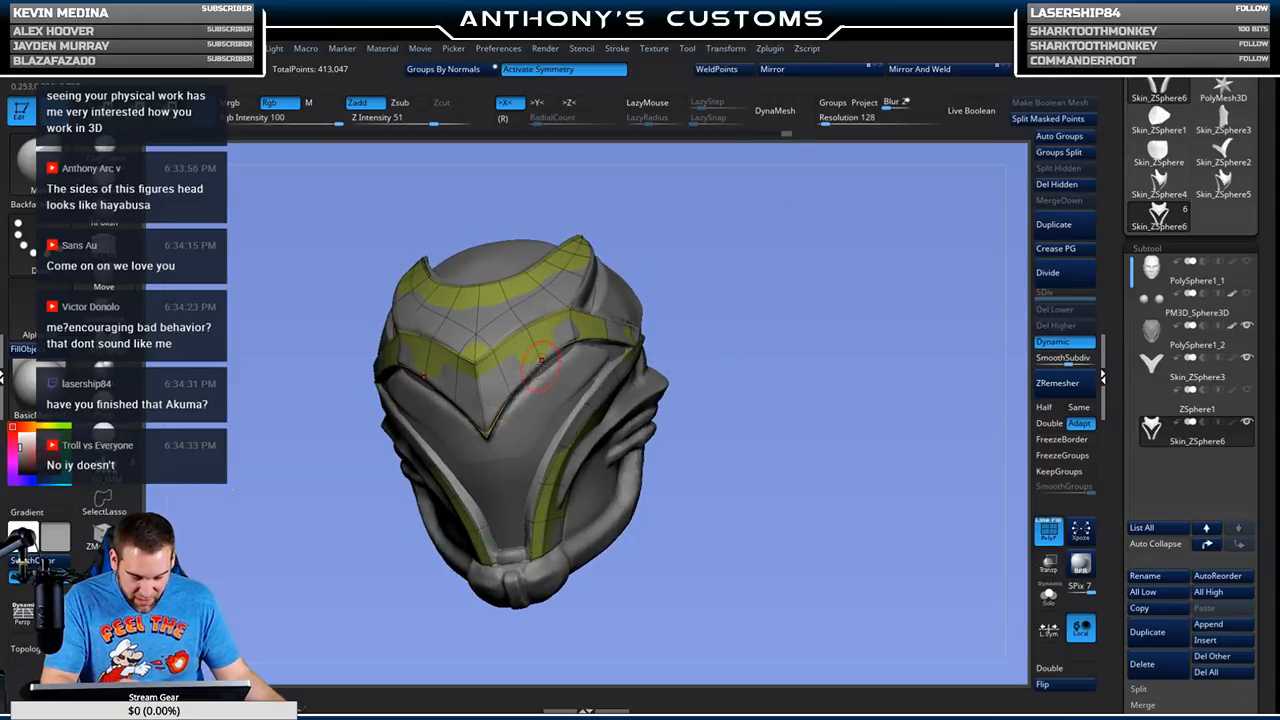
drag(812, 256, 831, 323)
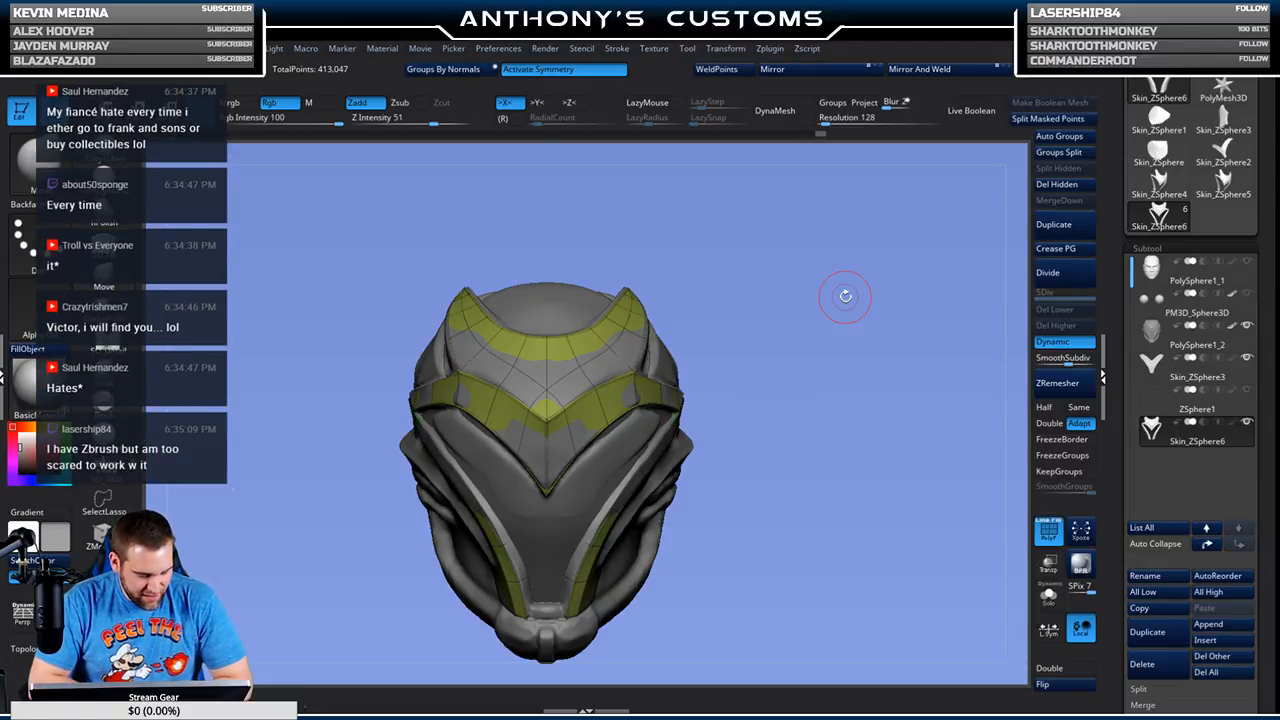
Step: Adjust the Move brush's draw size and refine the side corners where the brow band meets the cheek strips
drag(845, 296, 871, 371)
mouse_move(860, 279)
mouse_down()
mouse_move(857, 263)
mouse_move(840, 264)
mouse_up()
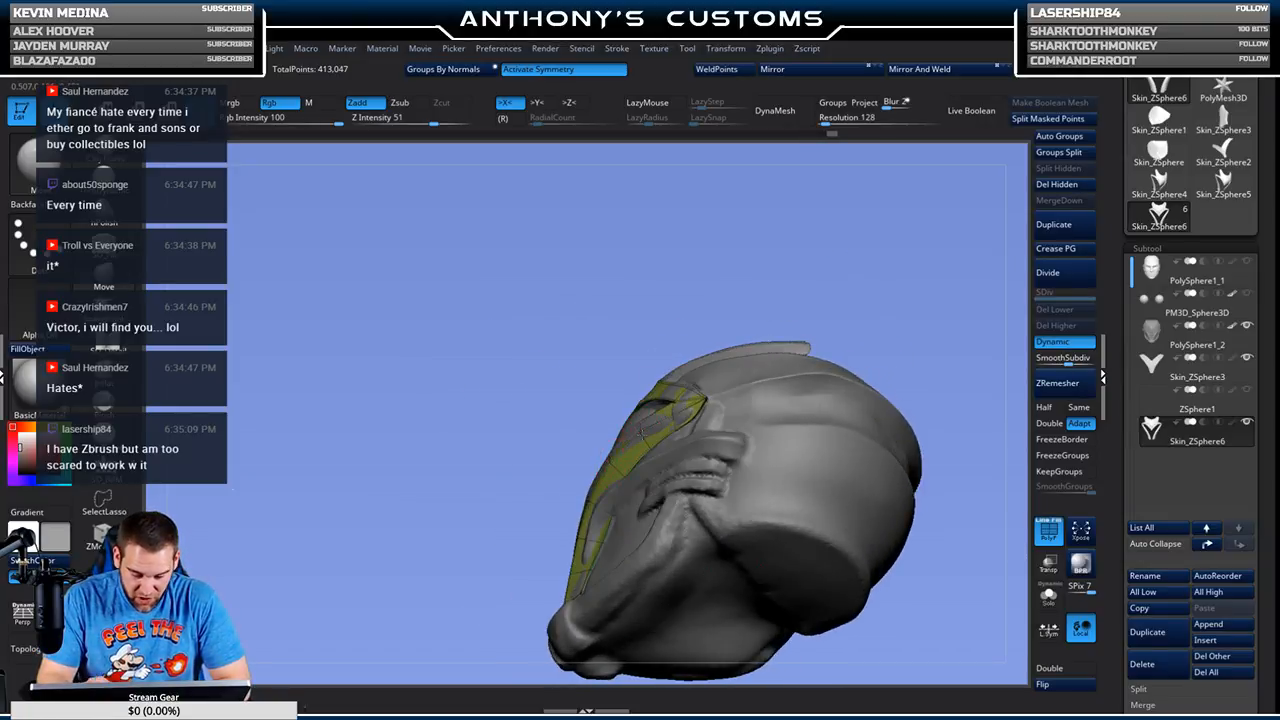
drag(855, 281, 655, 383)
drag(806, 323, 614, 363)
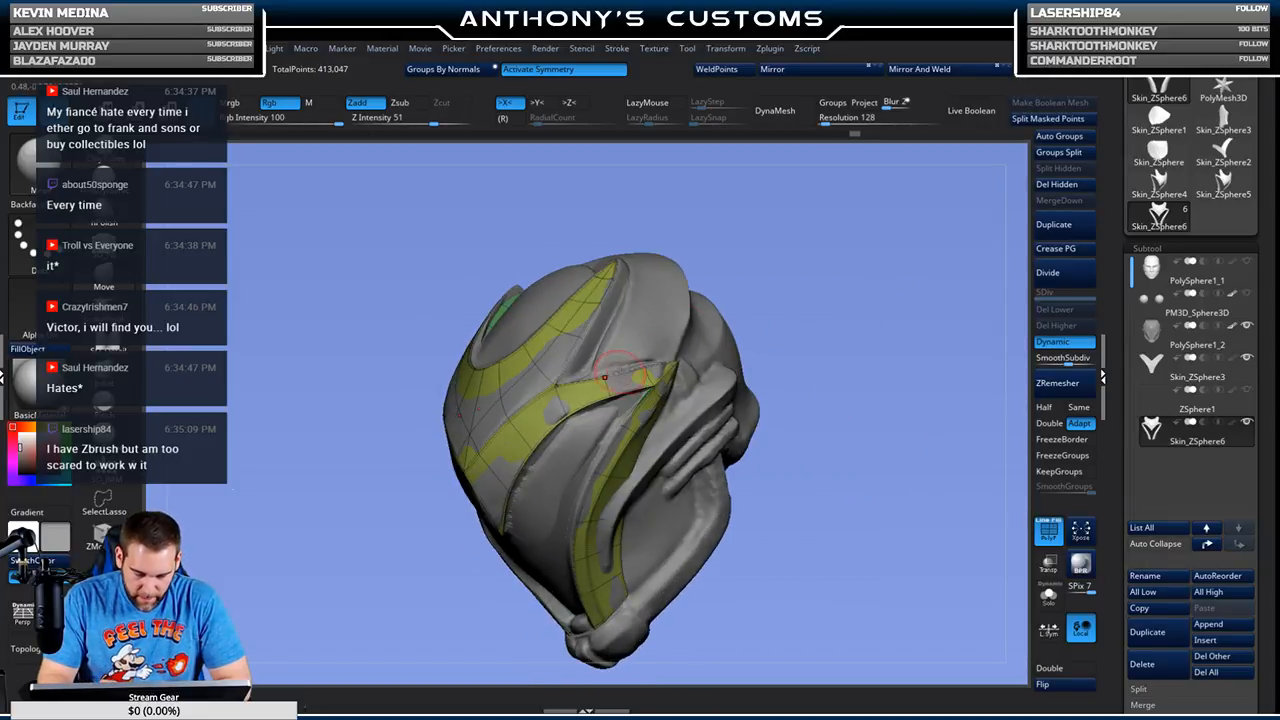
right_click(837, 286)
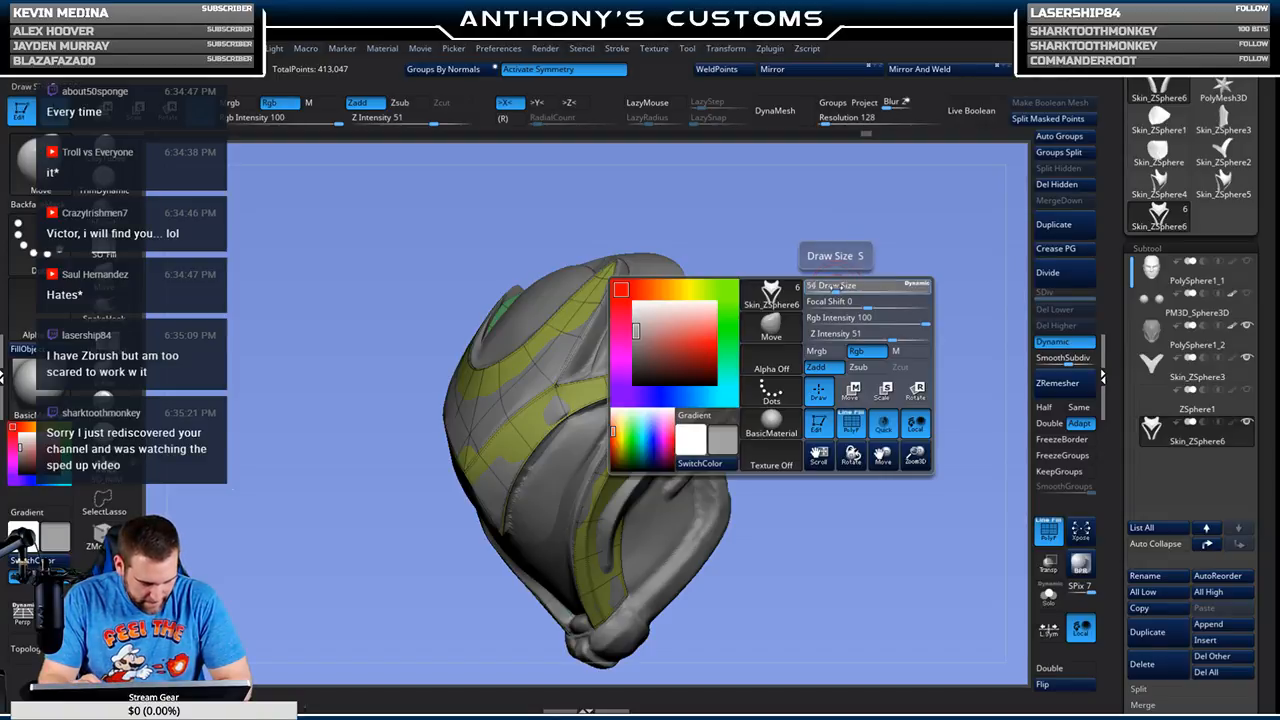
drag(849, 266, 845, 272)
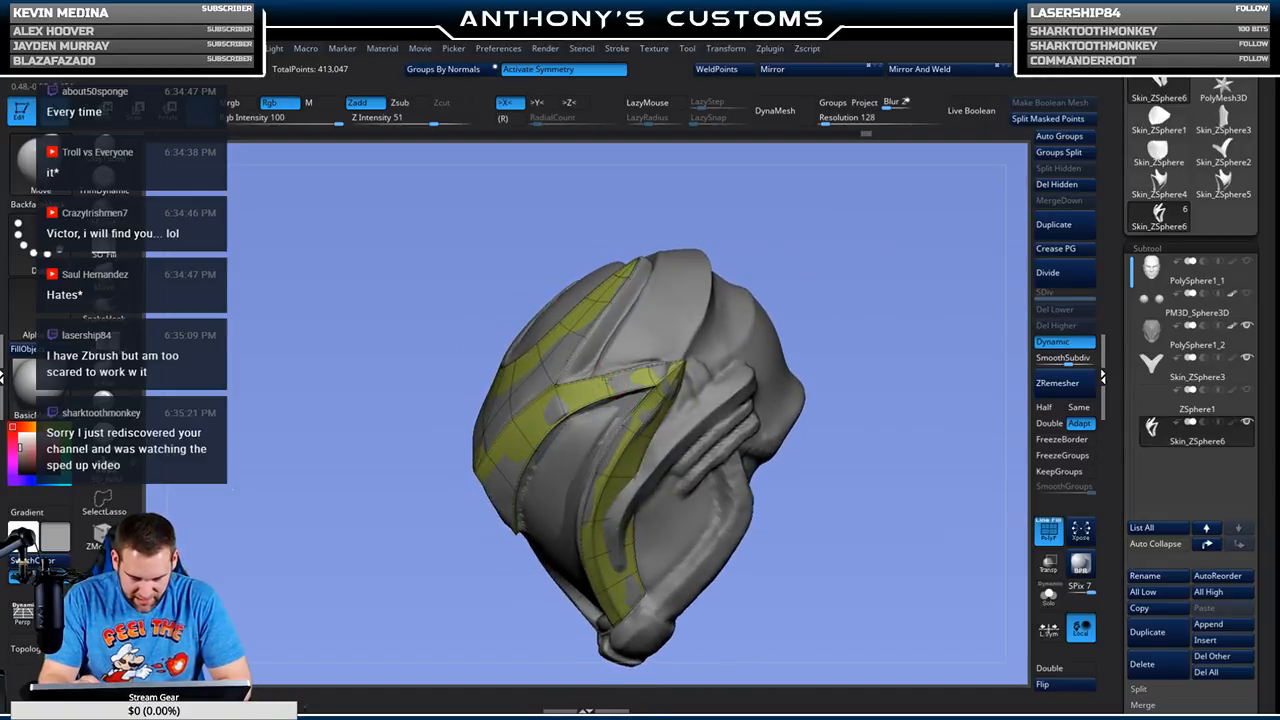
drag(894, 263, 814, 277)
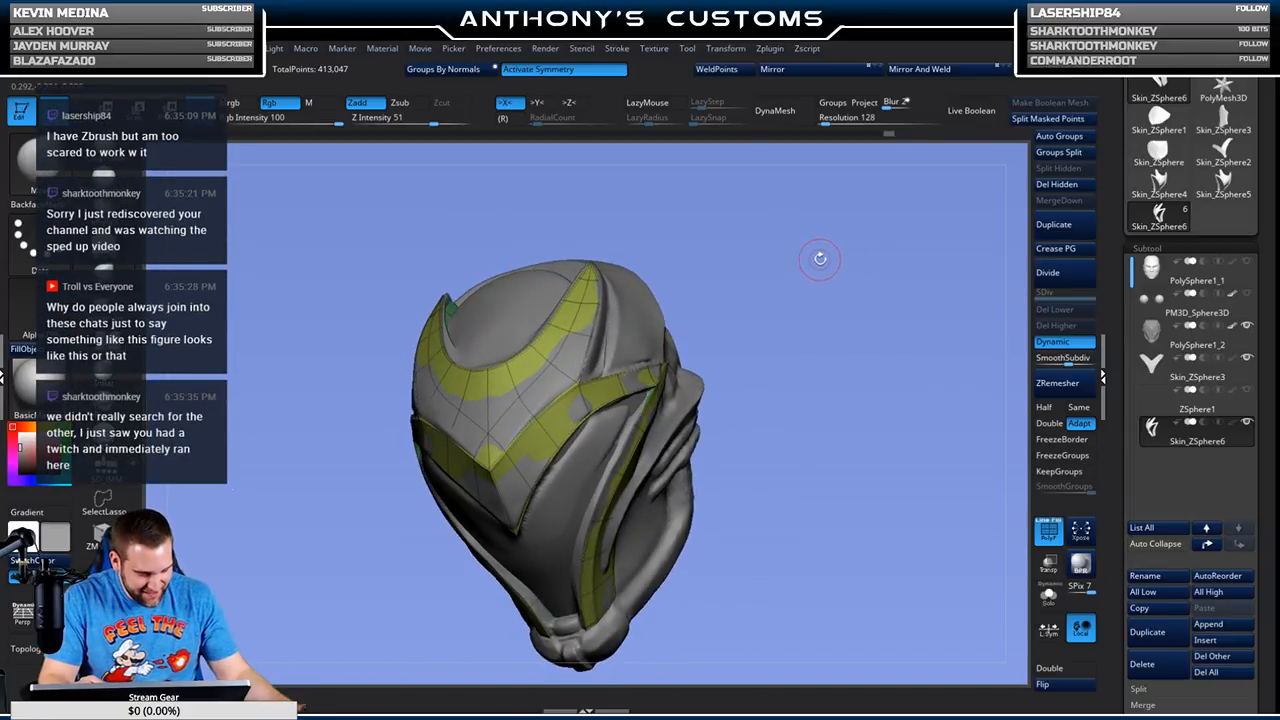
Step: Refine the fit of the cheek strips and brow band against the helmet, checking from the front and side
drag(809, 349, 823, 320)
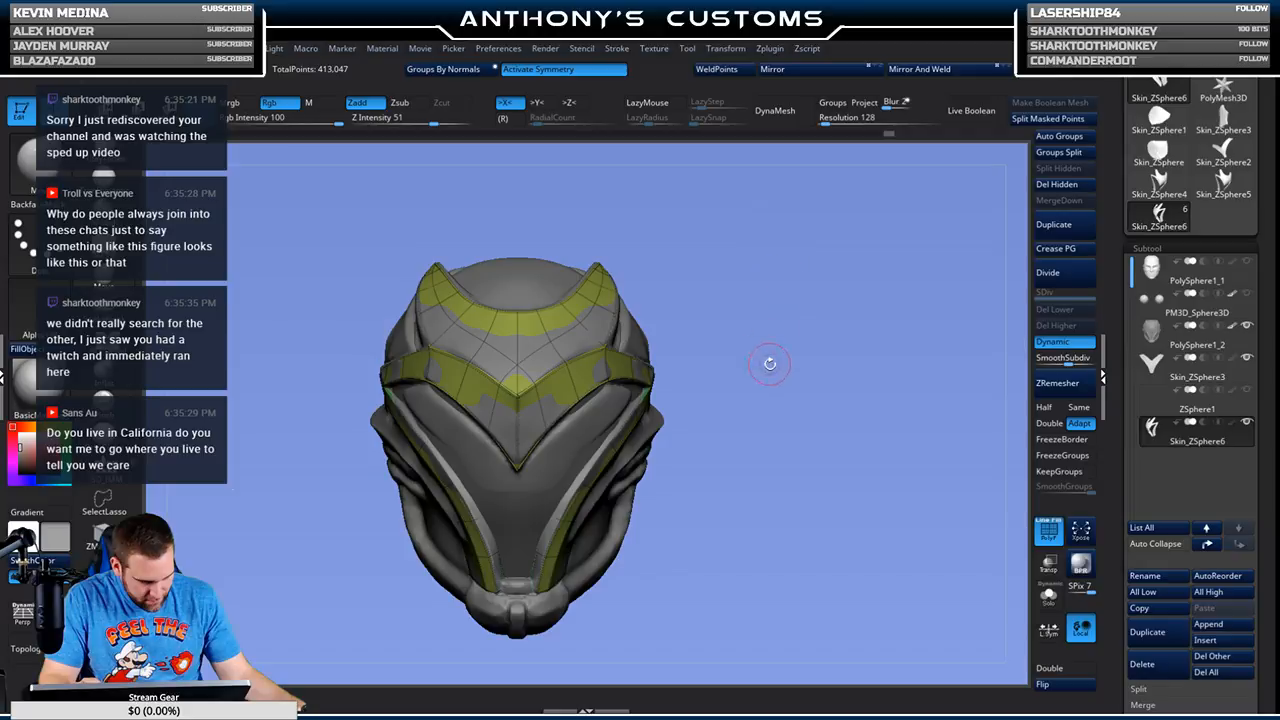
alt+drag(770, 365, 890, 365)
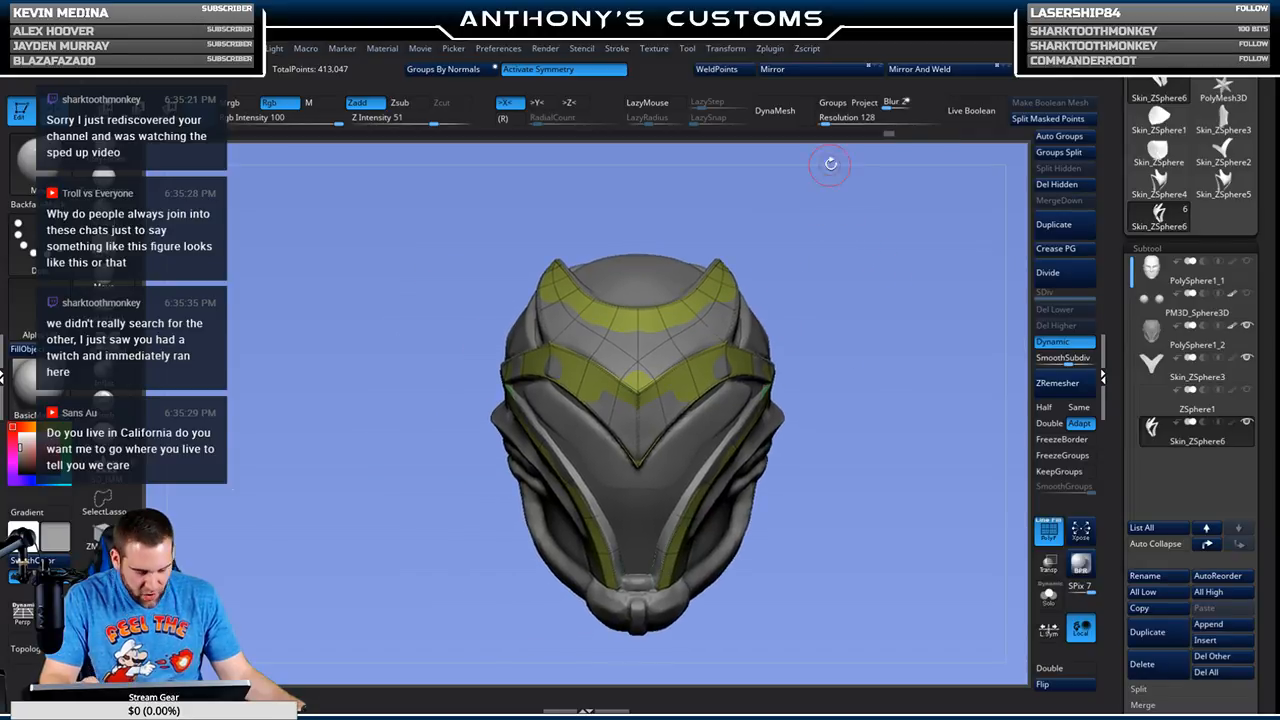
drag(855, 312, 840, 420)
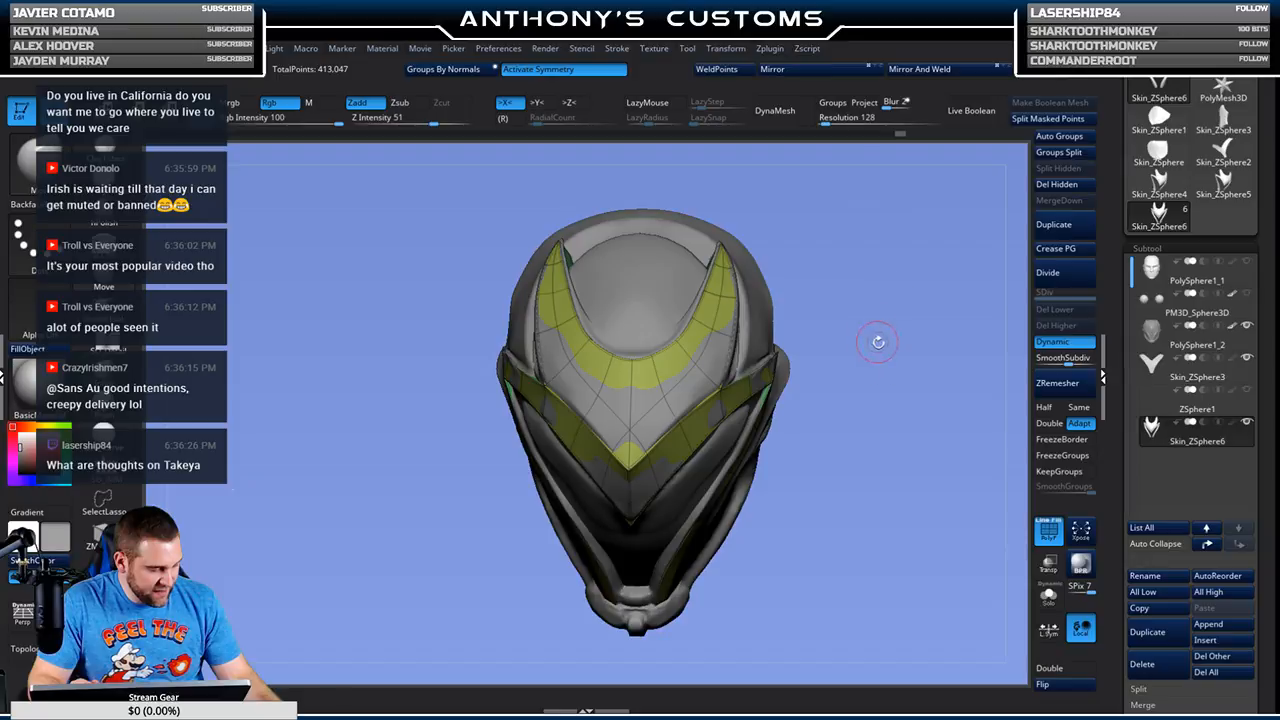
drag(889, 437, 858, 416)
drag(854, 581, 894, 394)
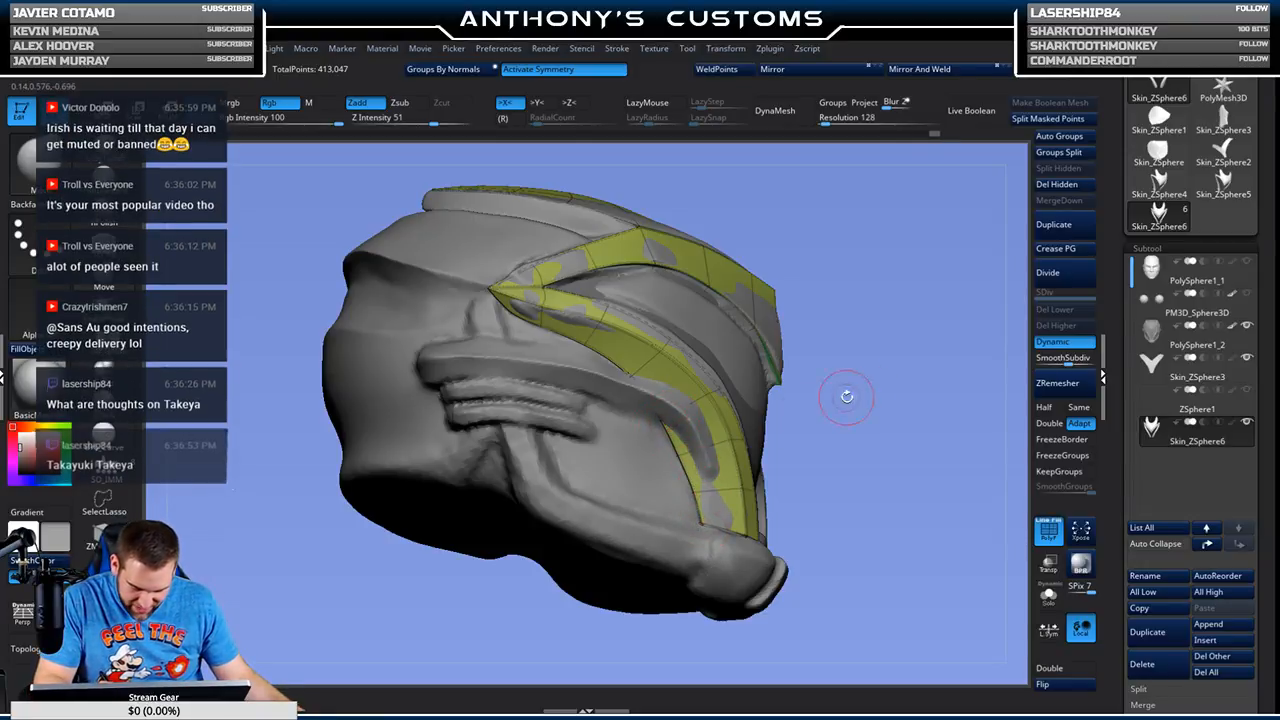
drag(905, 379, 737, 383)
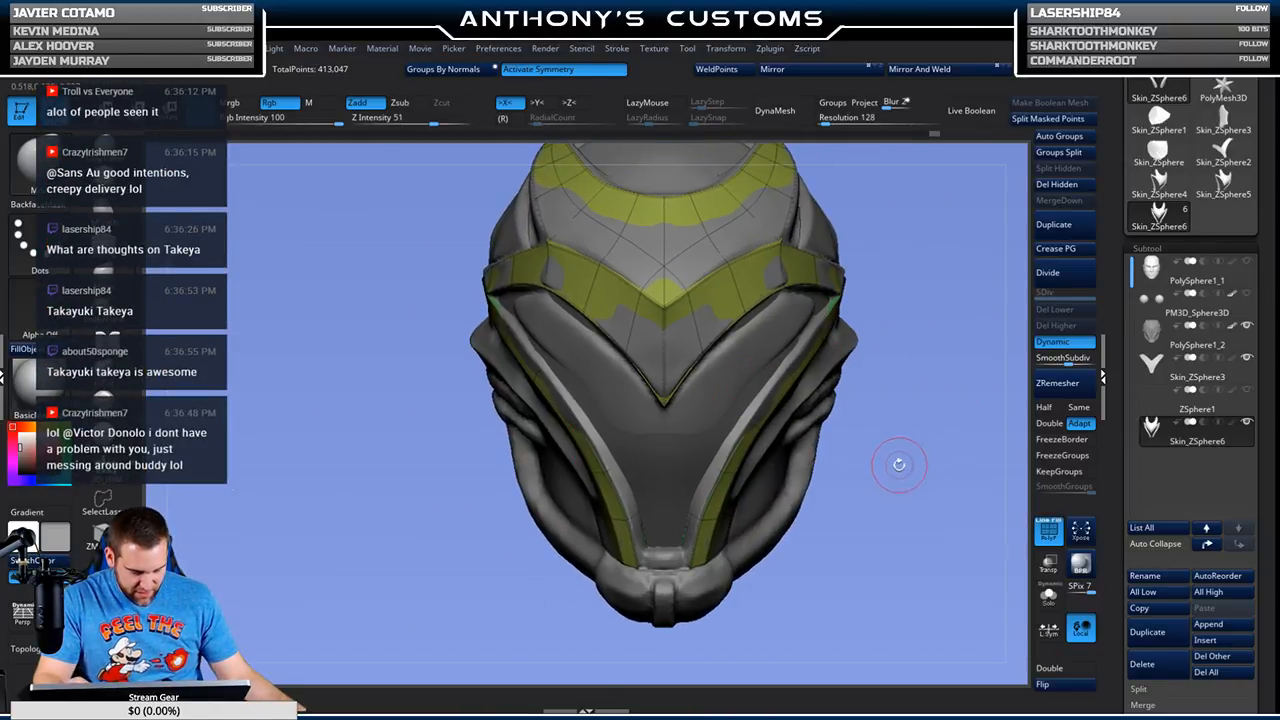
Step: Tuck the rear ends of the upper prongs into the helmet with the Move brush, working on the isolated shell
drag(900, 463, 846, 480)
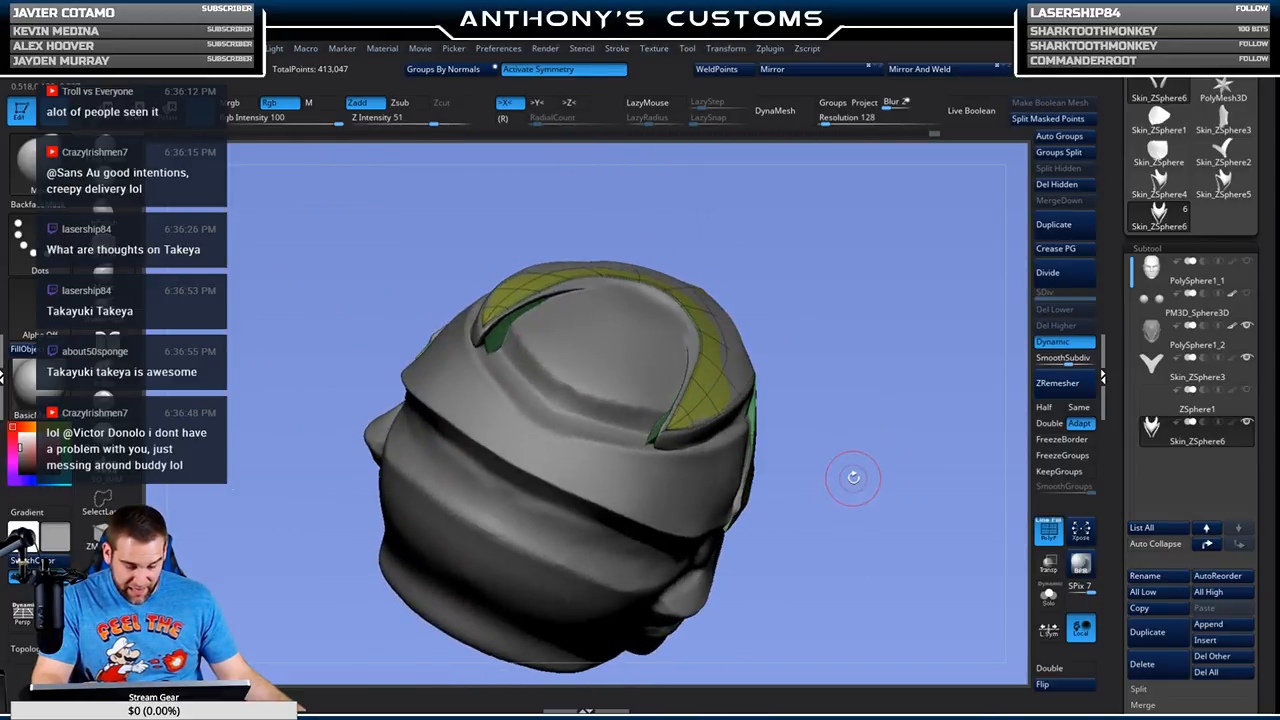
mouse_move(889, 409)
mouse_down()
mouse_move(866, 459)
mouse_move(886, 388)
mouse_up()
drag(834, 480, 867, 498)
drag(785, 394, 809, 340)
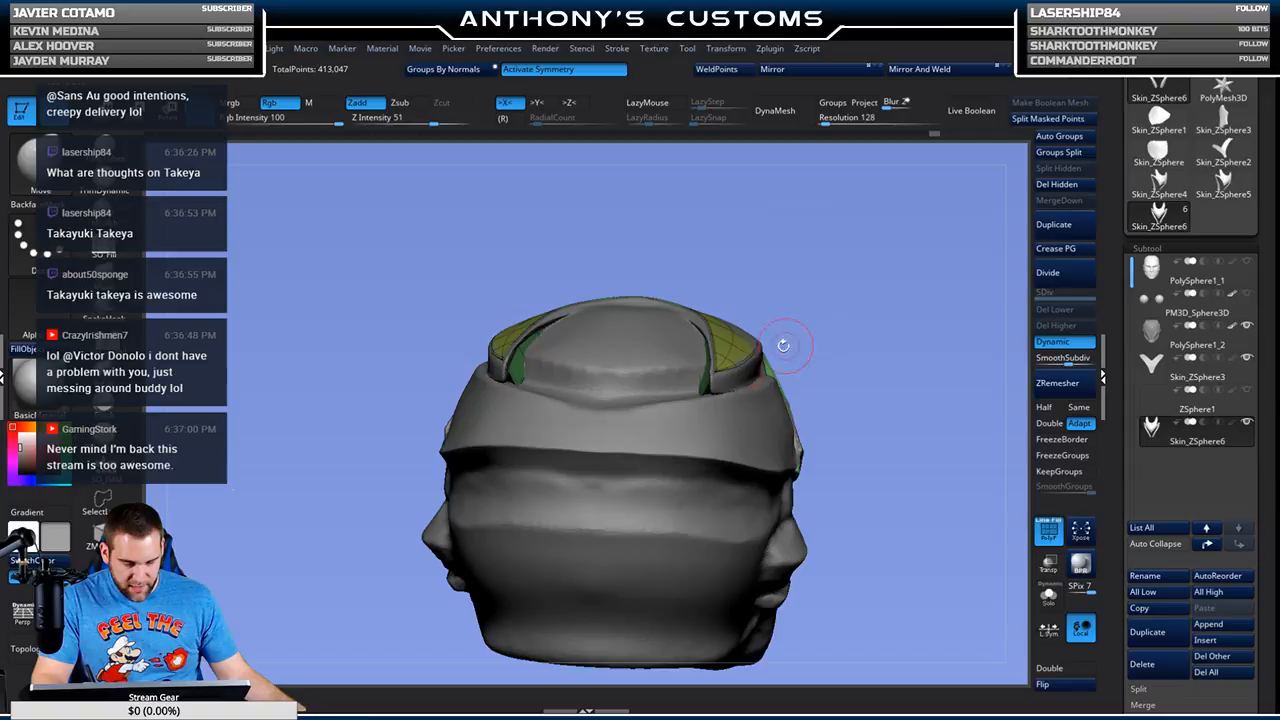
key(shift+alt+s)
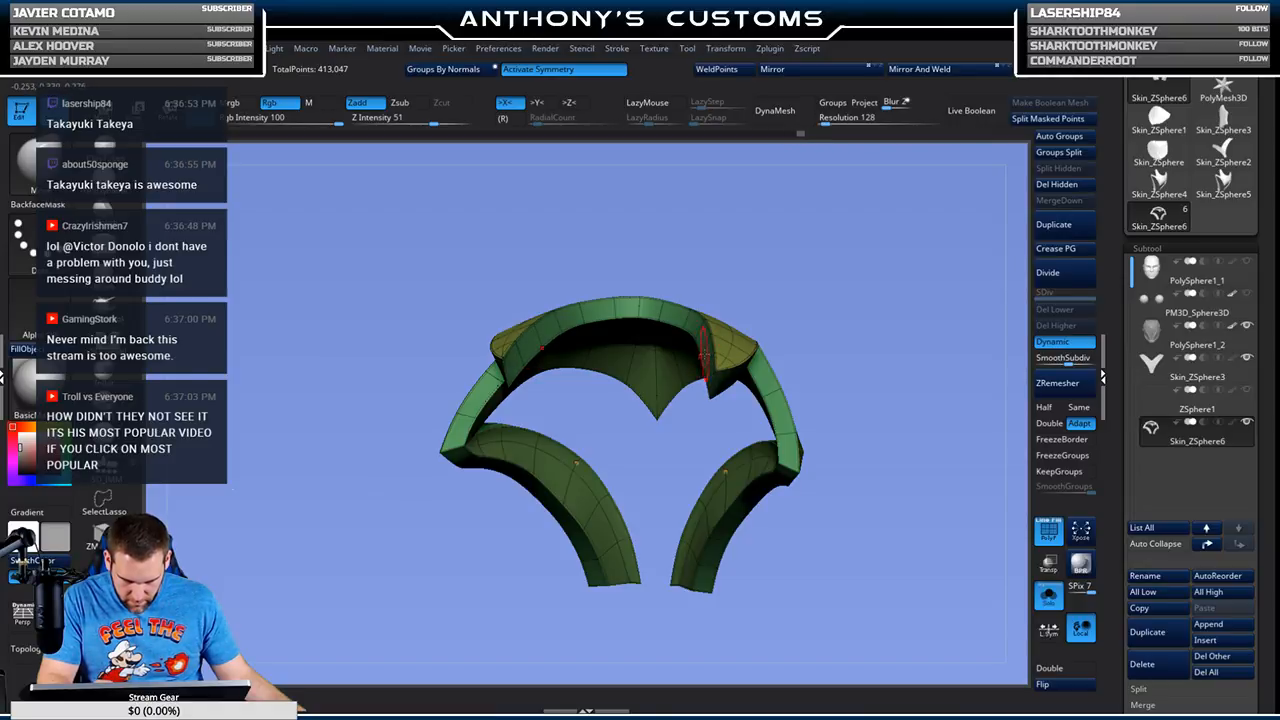
click(1048, 596)
drag(875, 325, 883, 389)
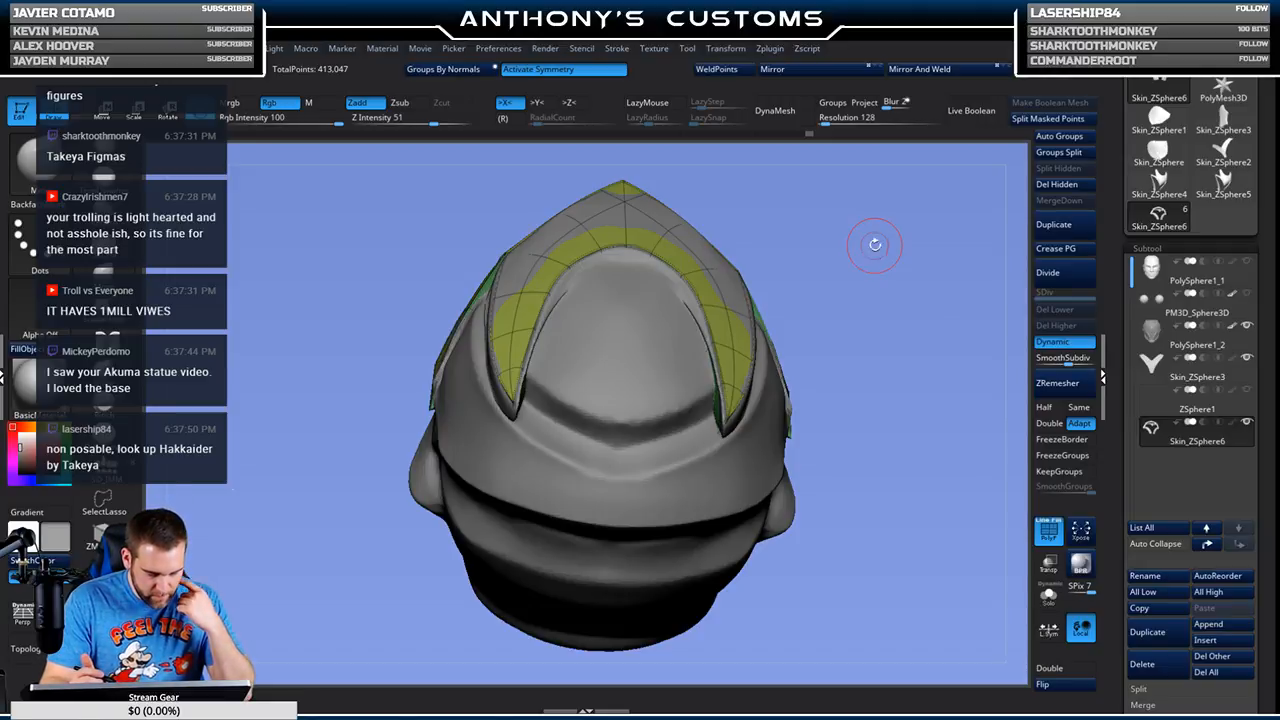
drag(874, 294, 758, 398)
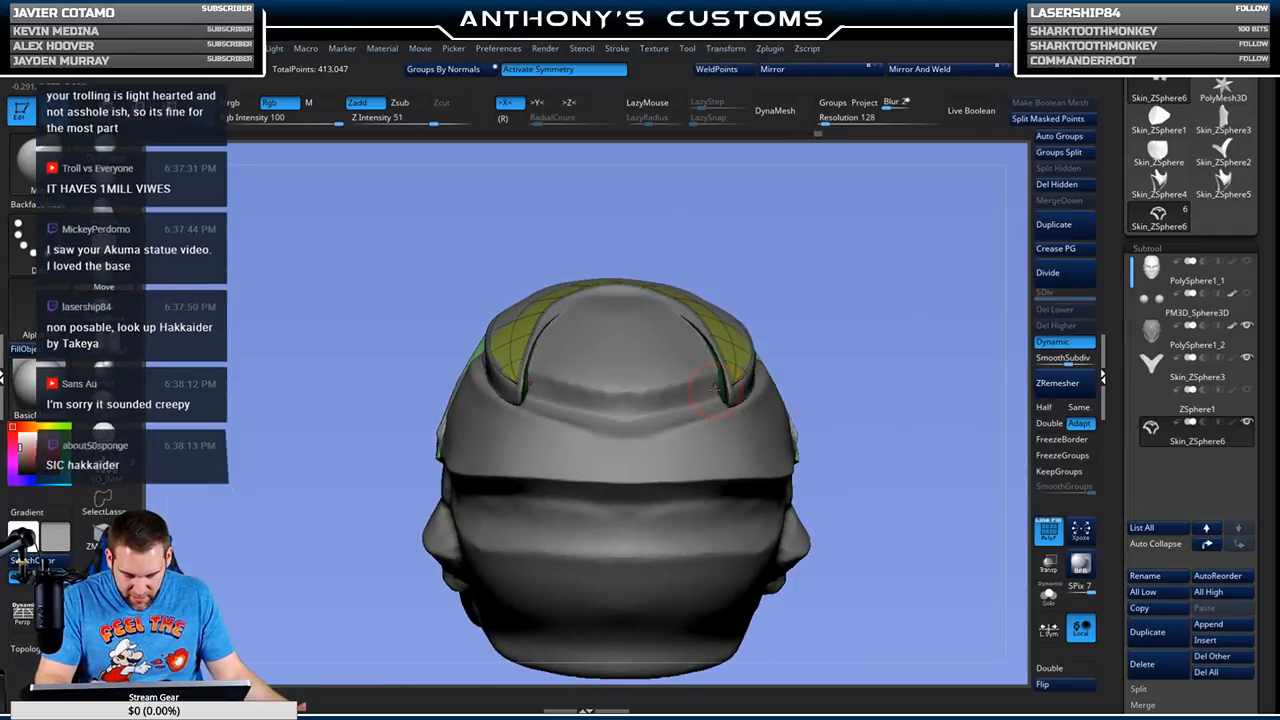
drag(877, 358, 795, 385)
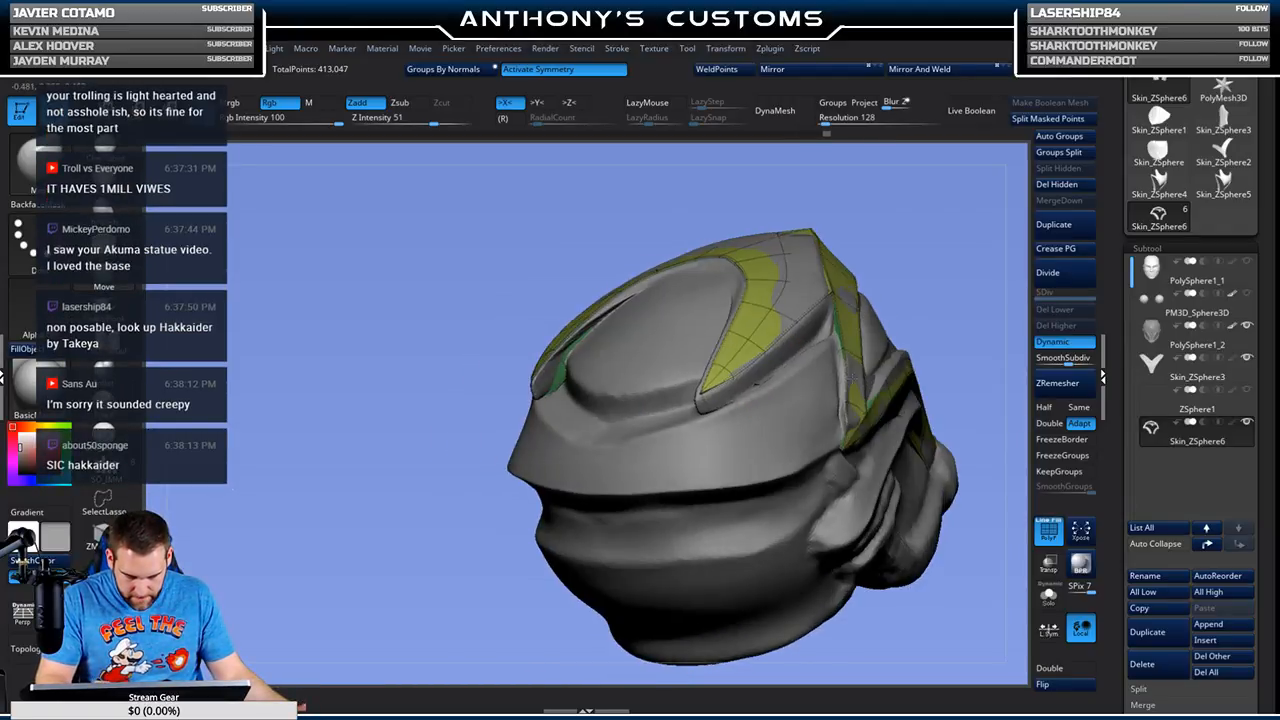
Step: Isolate the shell, reduce the Move brush size, reshape the underside edges of the upper prongs, and show the helmet again
click(1048, 595)
drag(913, 507, 811, 316)
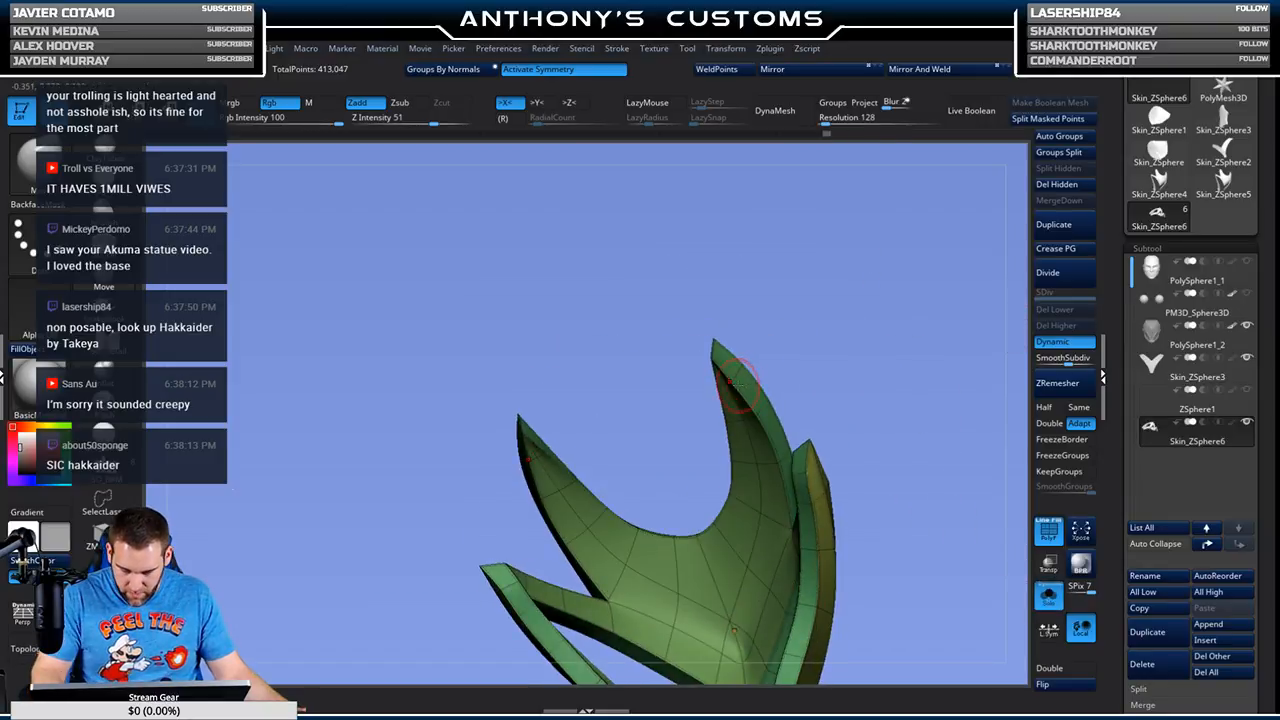
drag(811, 366, 757, 415)
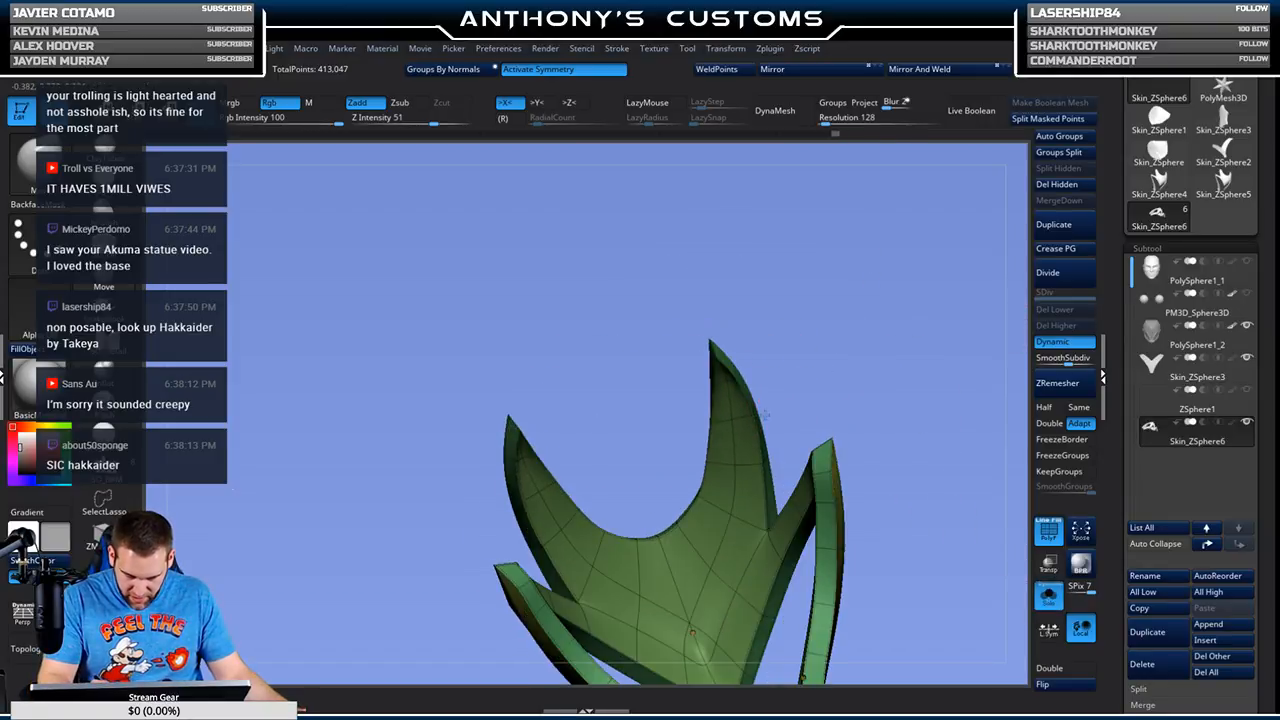
mouse_move(867, 345)
mouse_down()
mouse_move(880, 480)
mouse_move(897, 374)
mouse_move(935, 406)
mouse_move(883, 413)
mouse_move(858, 378)
mouse_move(871, 471)
mouse_move(851, 287)
mouse_move(766, 398)
mouse_up()
key(space)
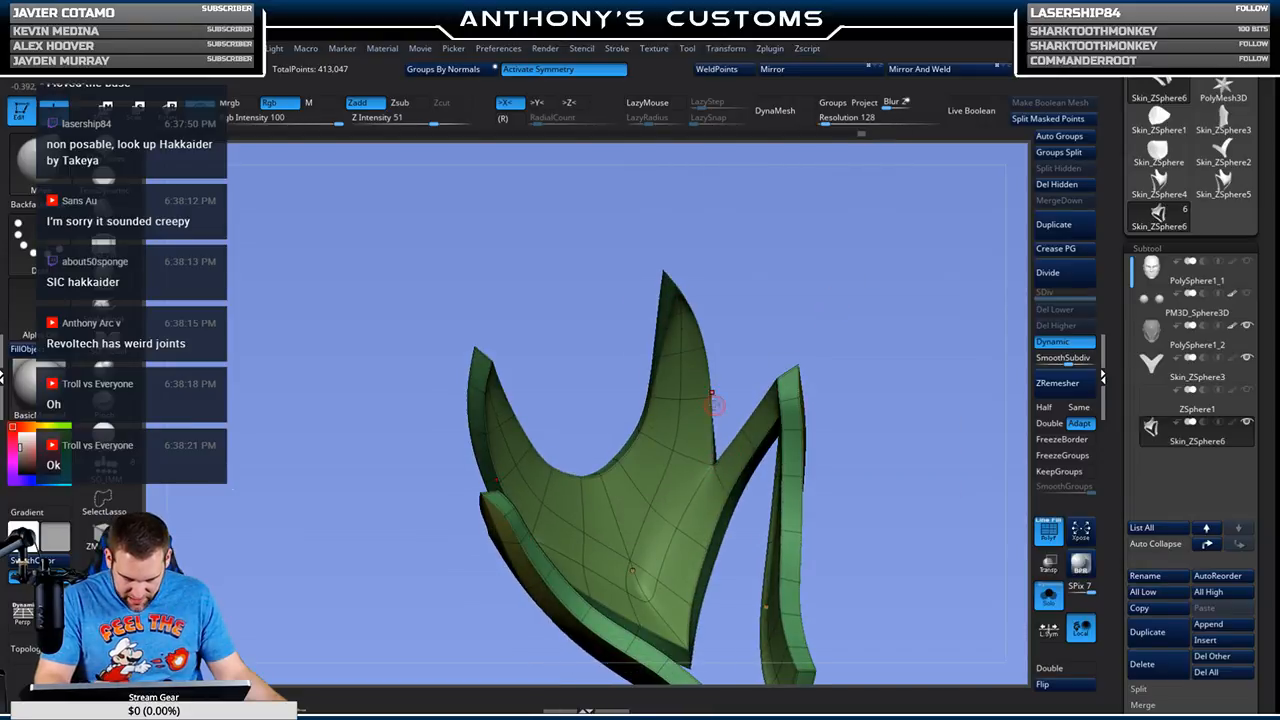
drag(907, 337, 945, 353)
click(1048, 597)
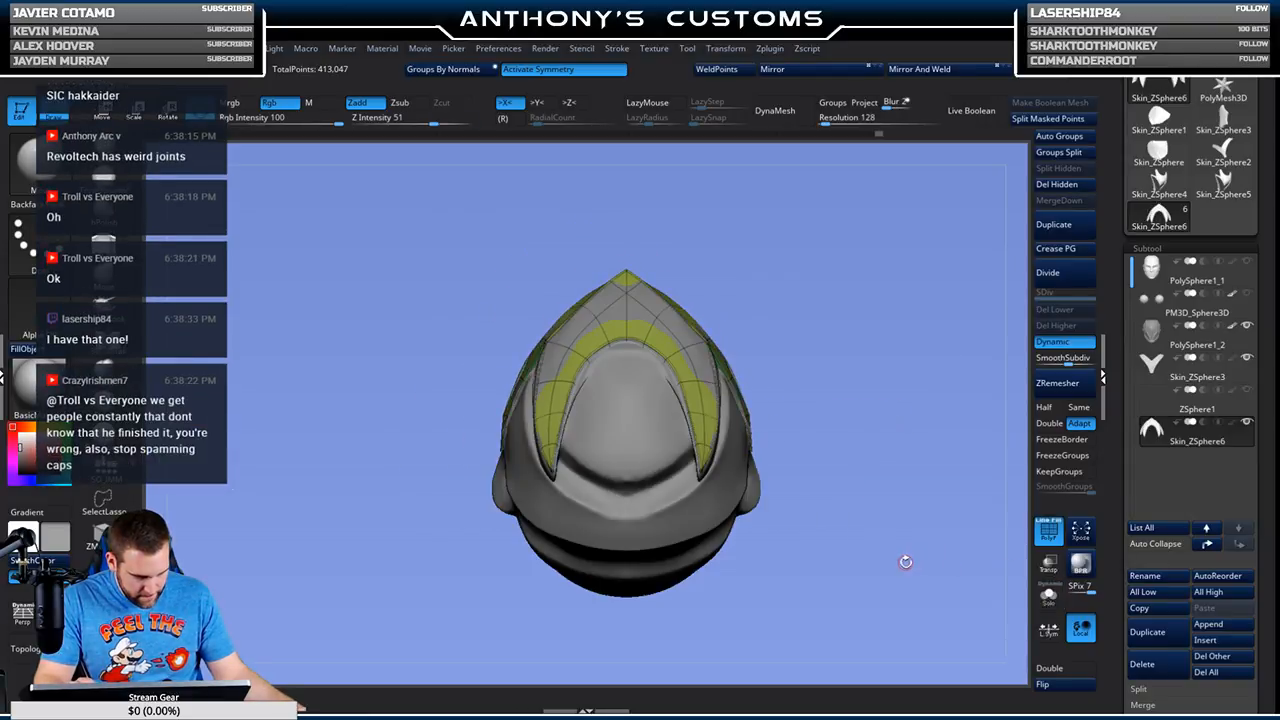
Step: Enlarge the Move brush and try to adjust the side point where the brow band meets the cheek strip
drag(790, 589, 740, 228)
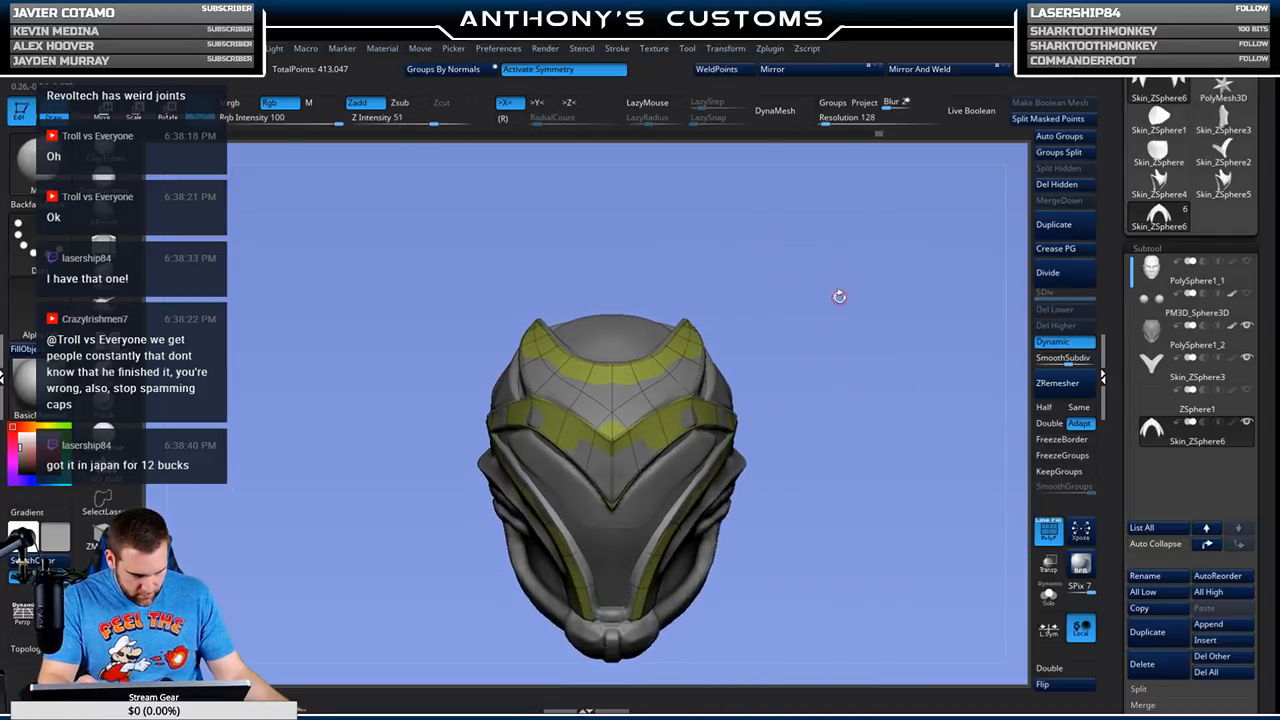
drag(842, 342, 866, 382)
mouse_move(923, 280)
alt+mouse_down()
mouse_move(887, 309)
mouse_move(883, 332)
mouse_move(925, 278)
alt+mouse_up()
key(space)
drag(921, 232, 936, 232)
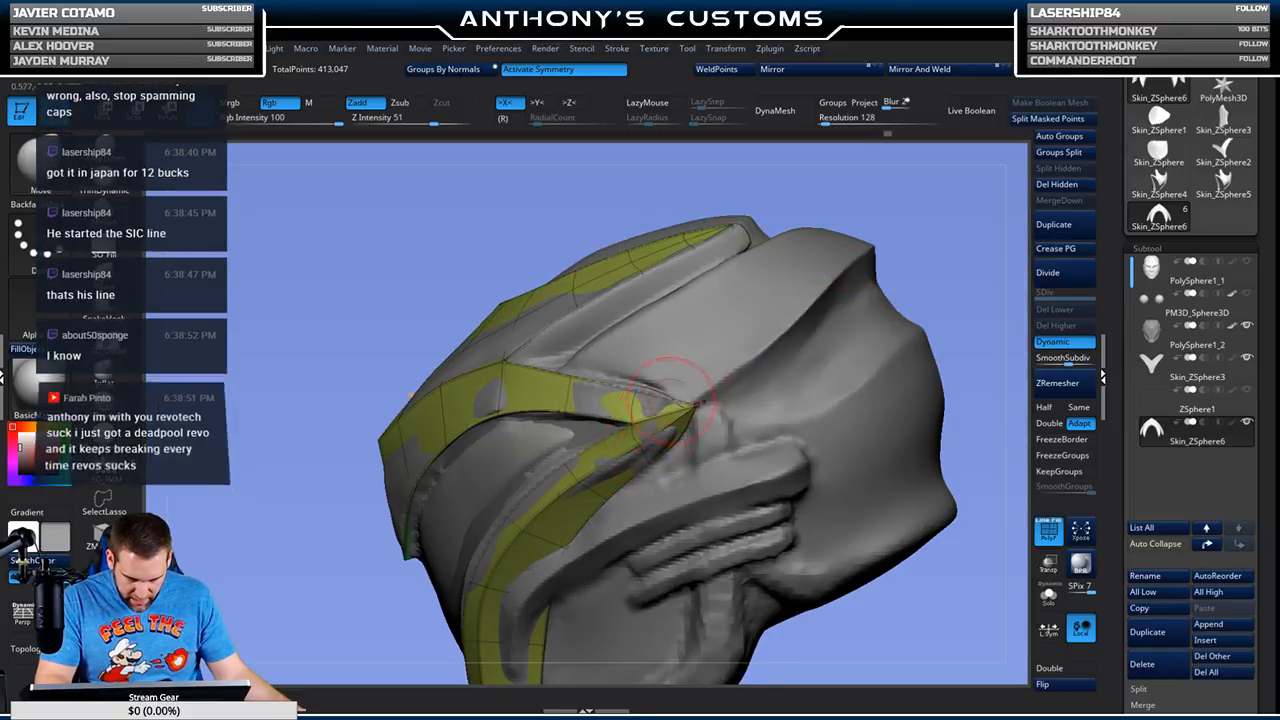
drag(951, 258, 877, 263)
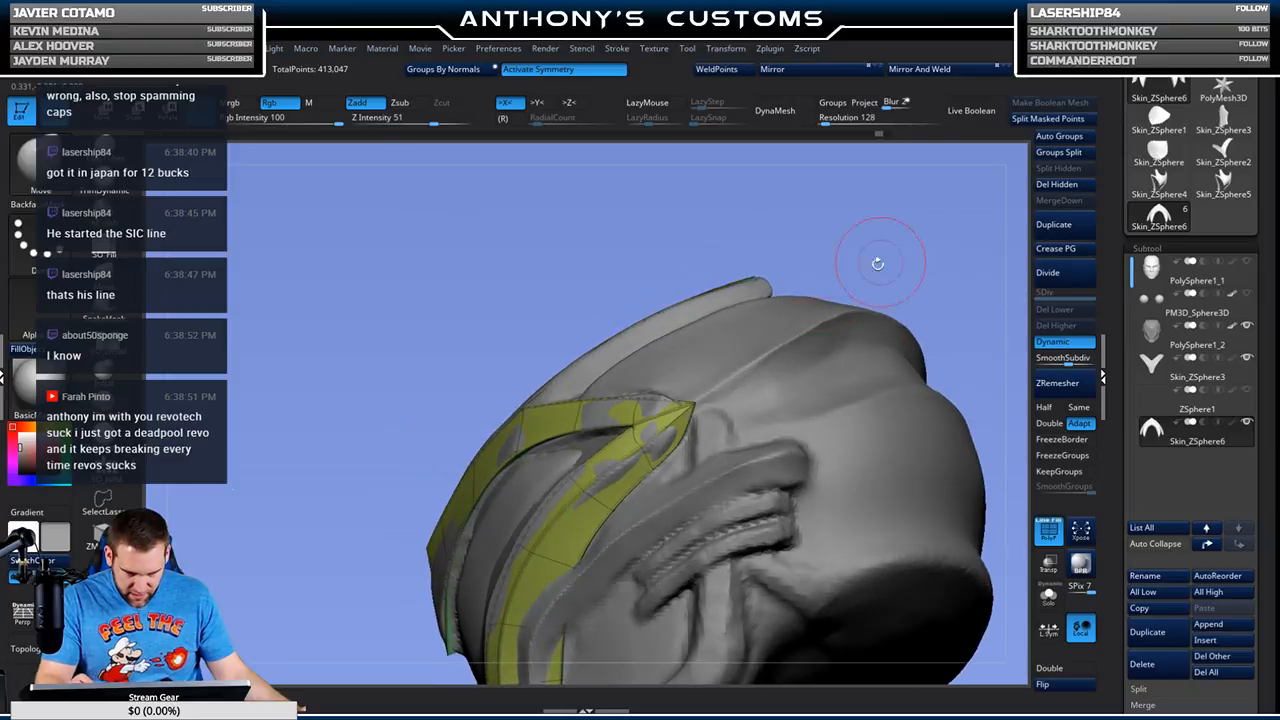
mouse_move(952, 240)
mouse_down()
mouse_move(908, 246)
mouse_move(893, 270)
mouse_move(931, 304)
mouse_up()
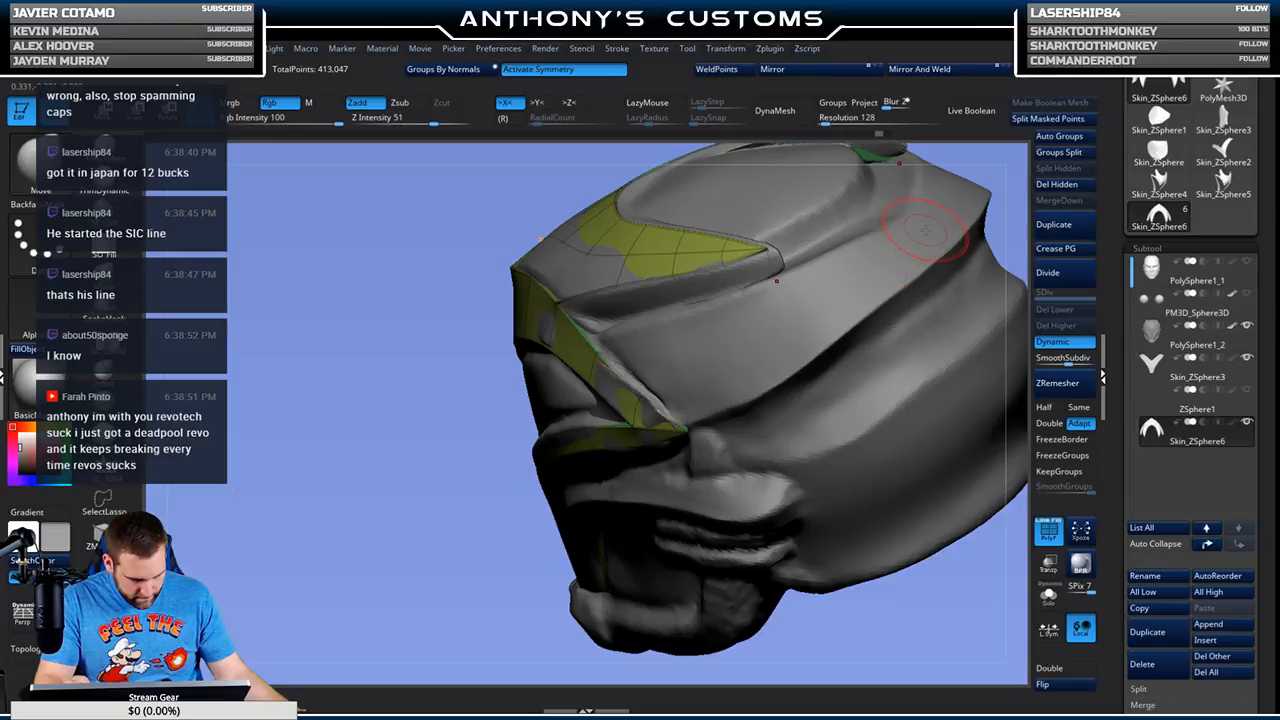
Step: Isolate the shell, reduce the Move brush size, and adjust the side corner joining the brow band and cheek strip
click(1048, 596)
key(space)
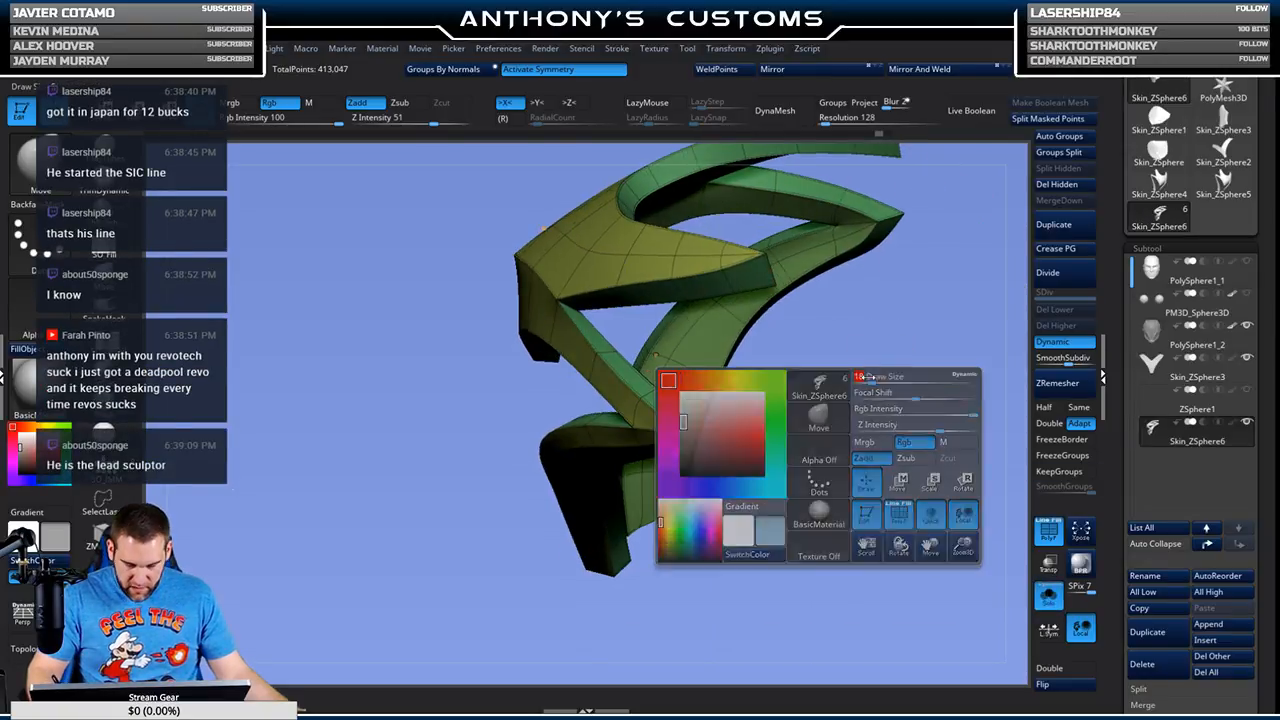
drag(862, 376, 592, 434)
drag(742, 301, 828, 297)
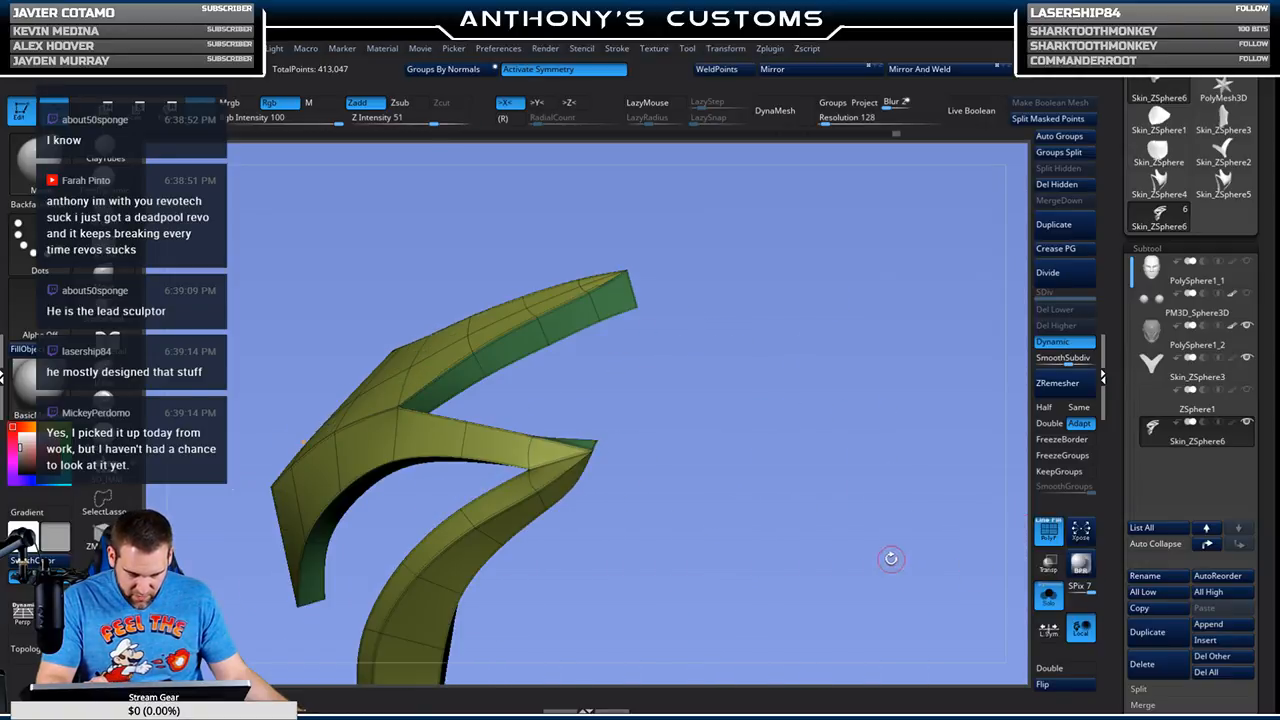
Step: Adjust the rear side corner of the isolated shell with the Move brush and show the helmet again
drag(898, 559, 807, 493)
drag(534, 460, 499, 580)
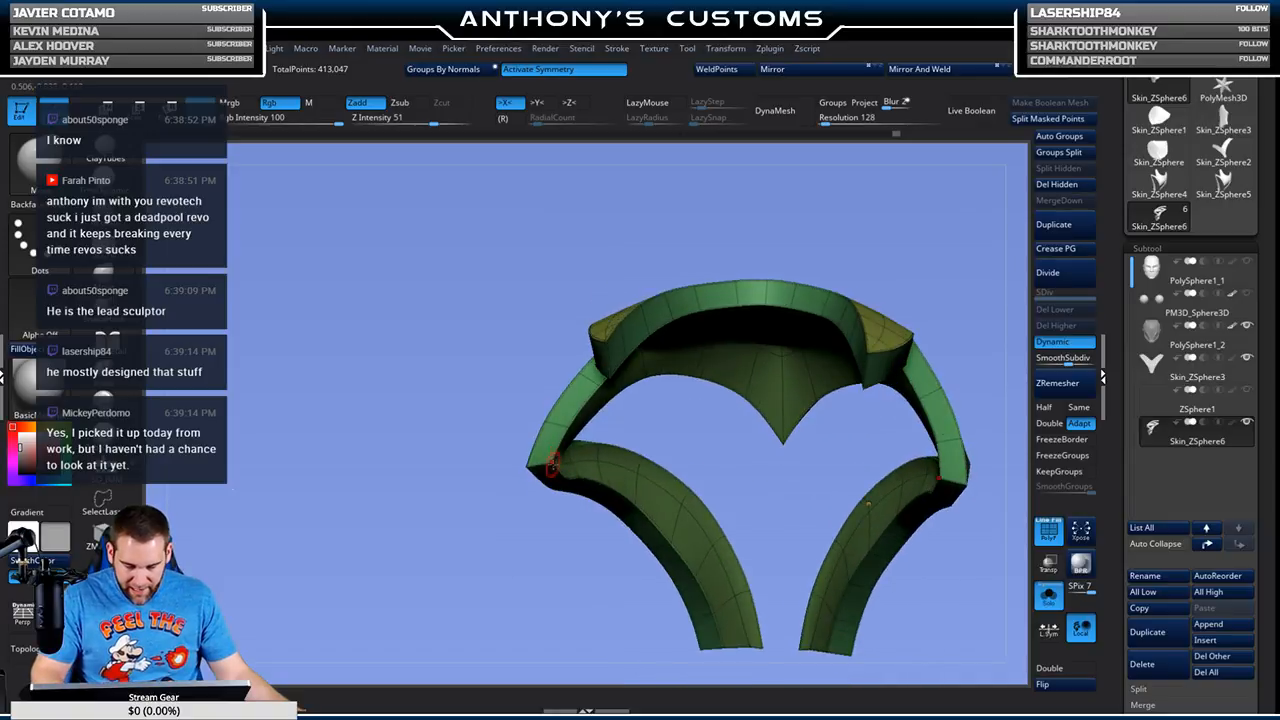
click(1047, 596)
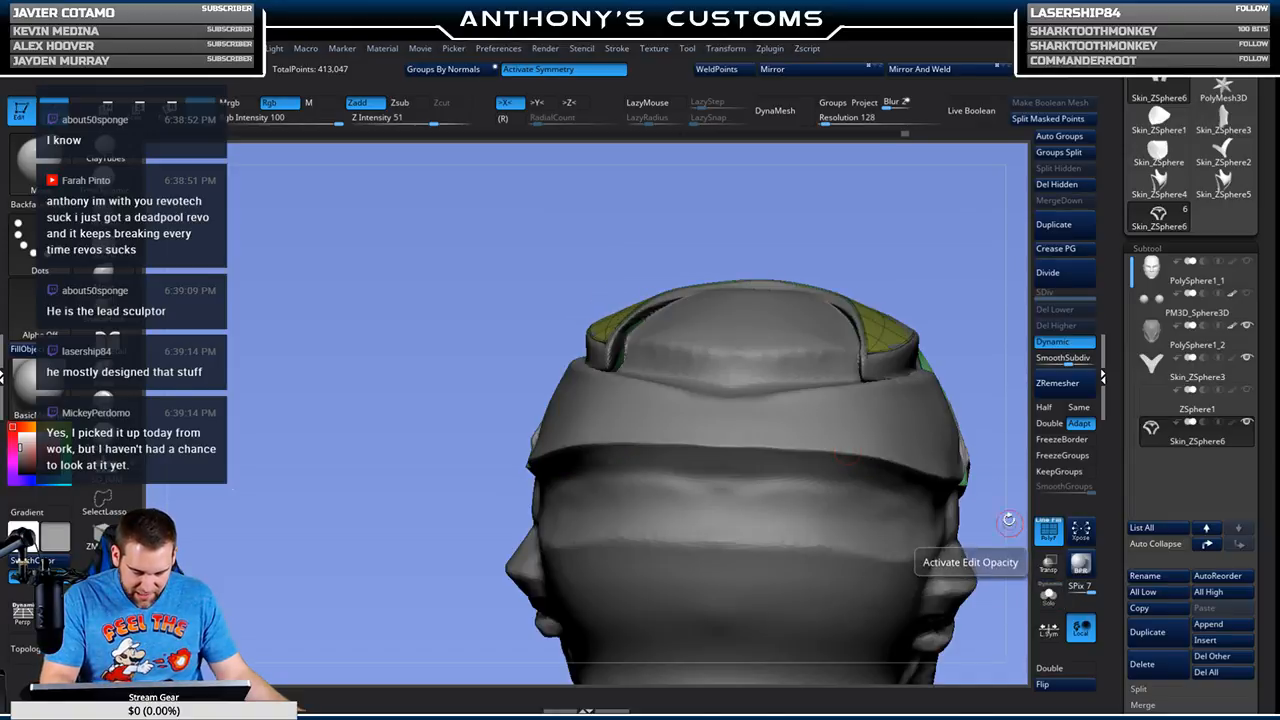
Step: Resize the Move brush and refine how the forehead plate and upper prongs sit on the helmet
drag(930, 300, 892, 216)
drag(744, 338, 819, 295)
key(space)
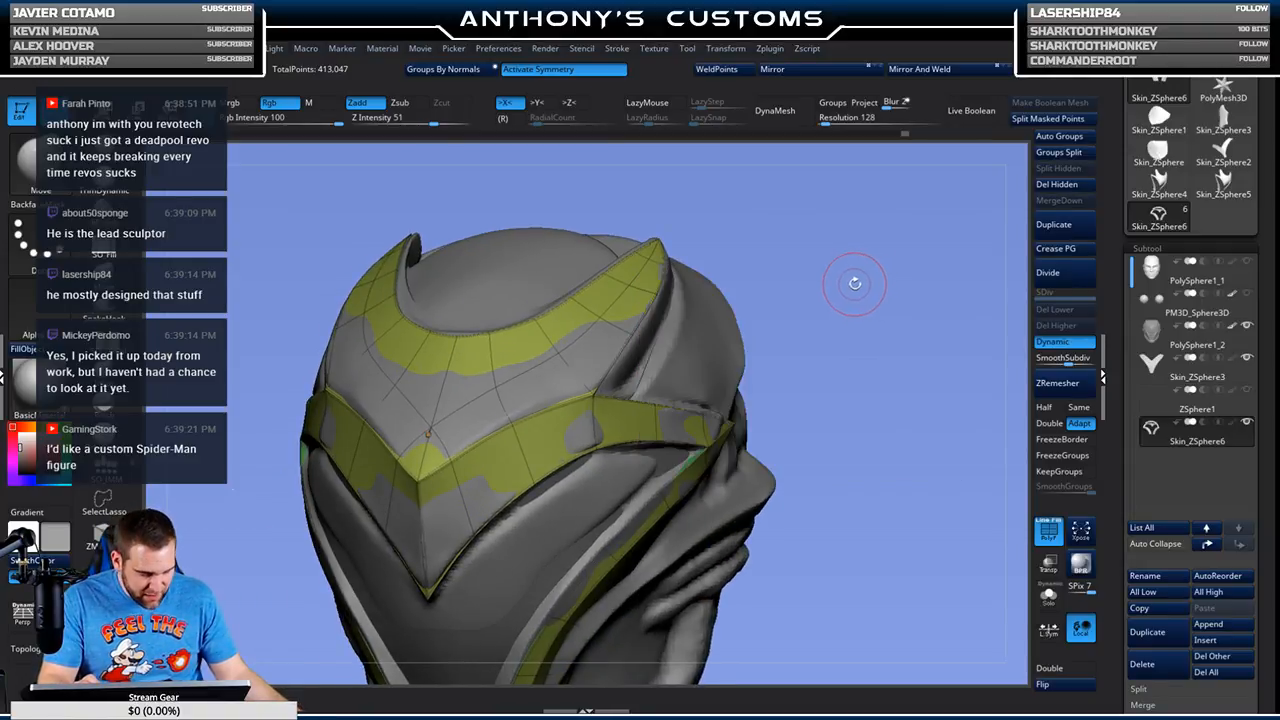
mouse_move(843, 286)
mouse_down()
mouse_move(880, 272)
mouse_move(888, 243)
mouse_move(908, 258)
mouse_move(880, 246)
mouse_move(940, 225)
mouse_move(952, 292)
mouse_move(617, 320)
mouse_up()
drag(841, 300, 836, 385)
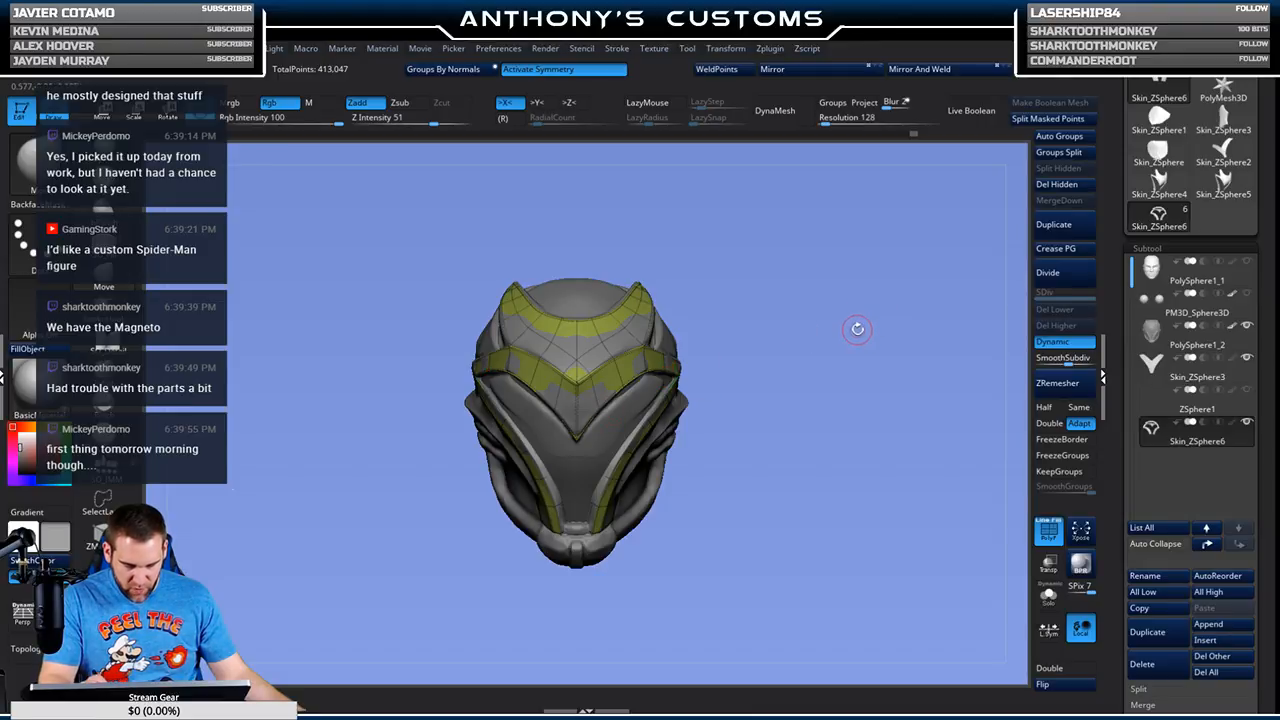
drag(855, 328, 838, 323)
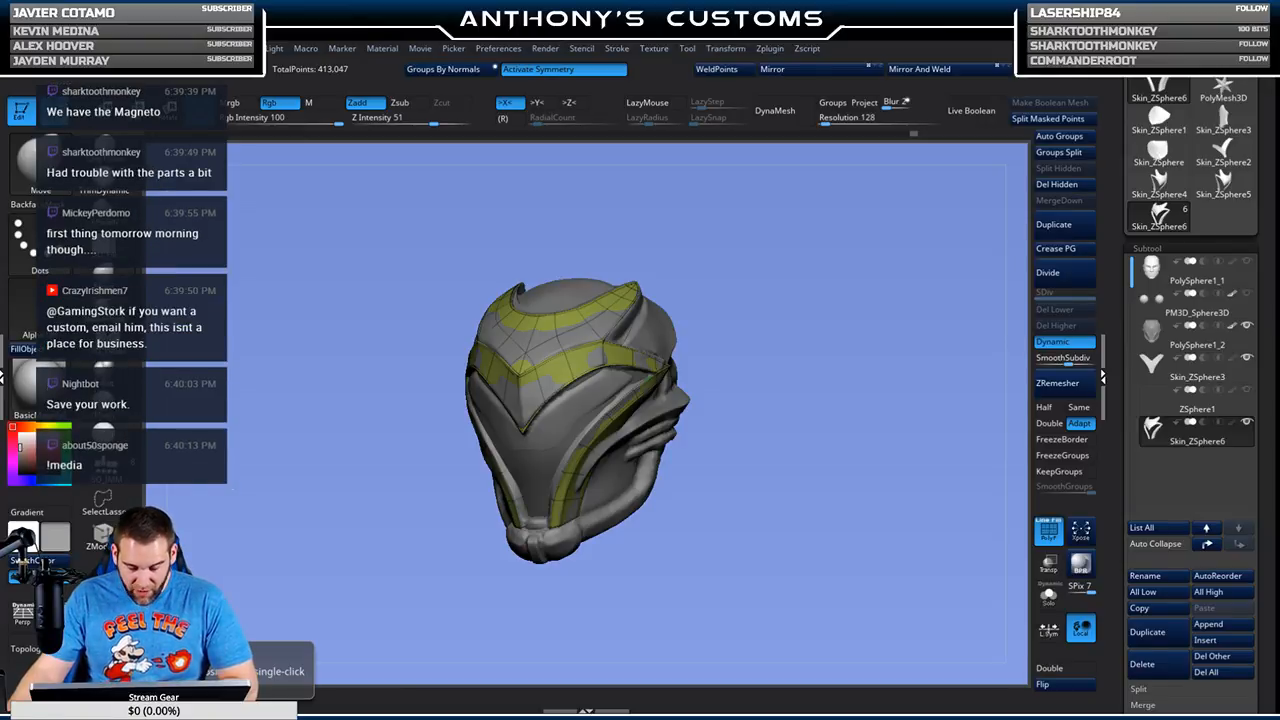
drag(846, 409, 772, 417)
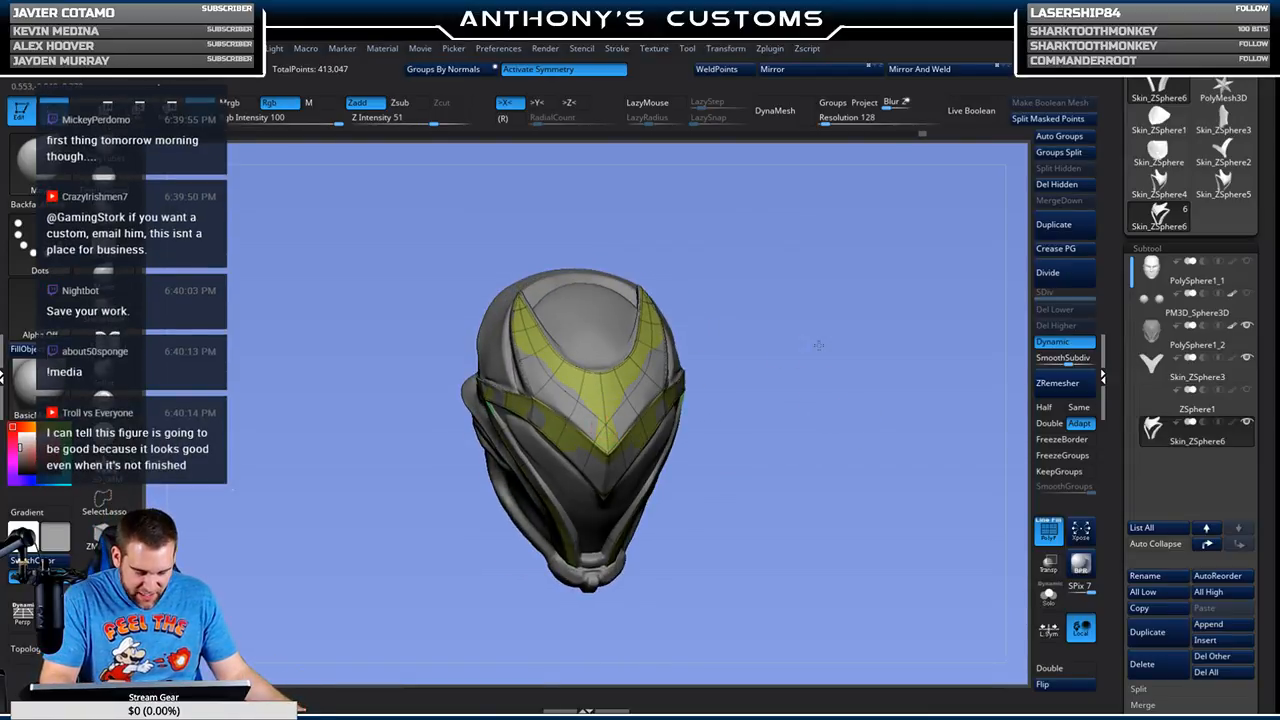
drag(821, 343, 790, 330)
right_click(790, 330)
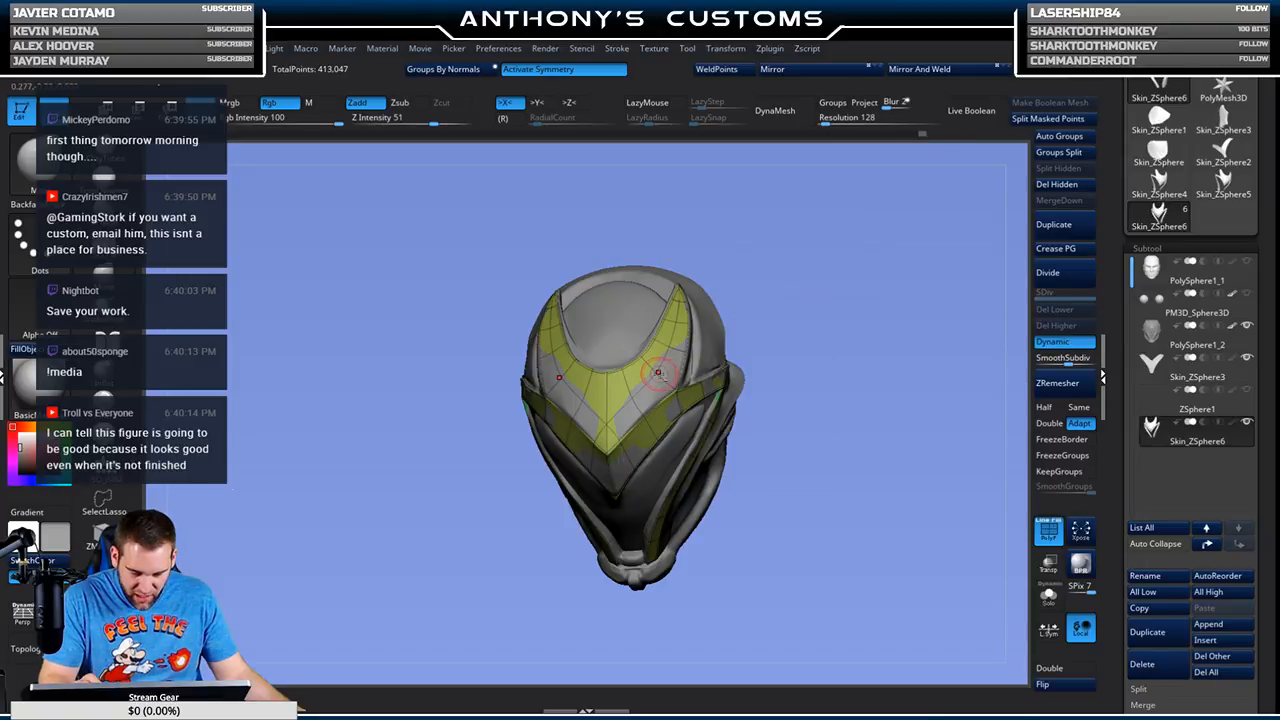
mouse_move(658, 371)
right_down()
mouse_move(840, 290)
mouse_move(876, 292)
mouse_move(871, 281)
right_up()
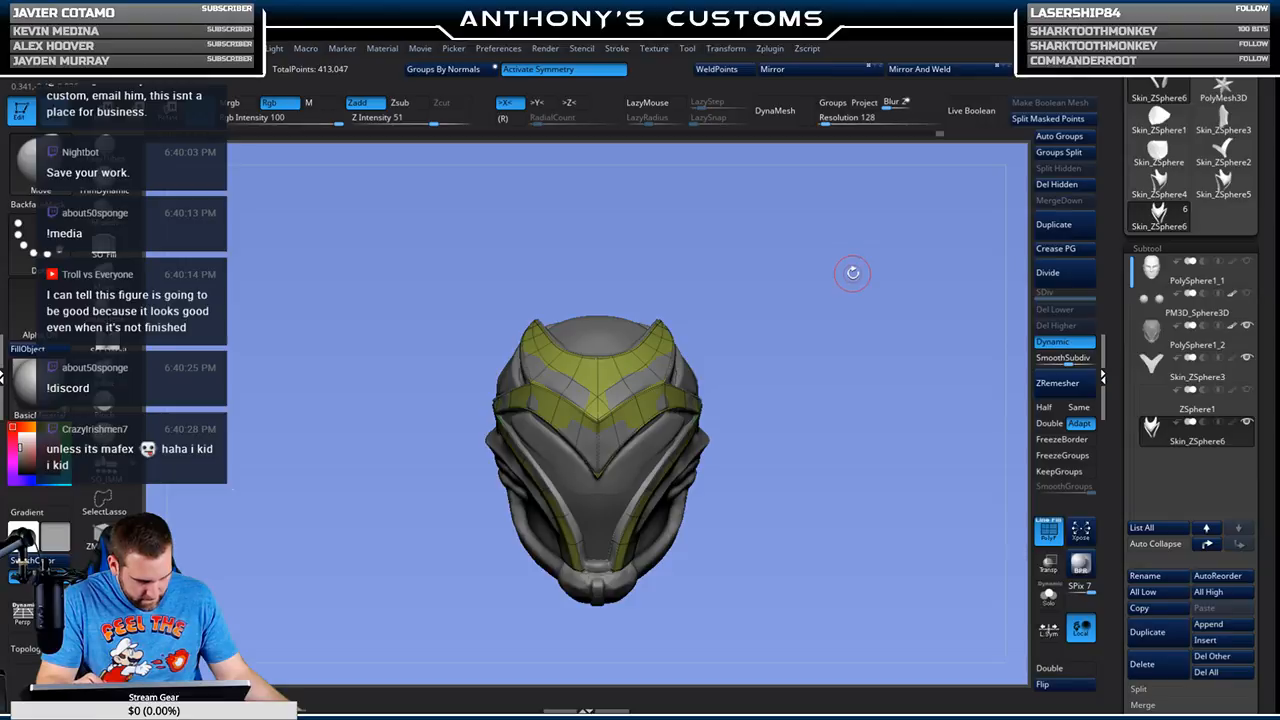
right_drag(847, 281, 794, 322)
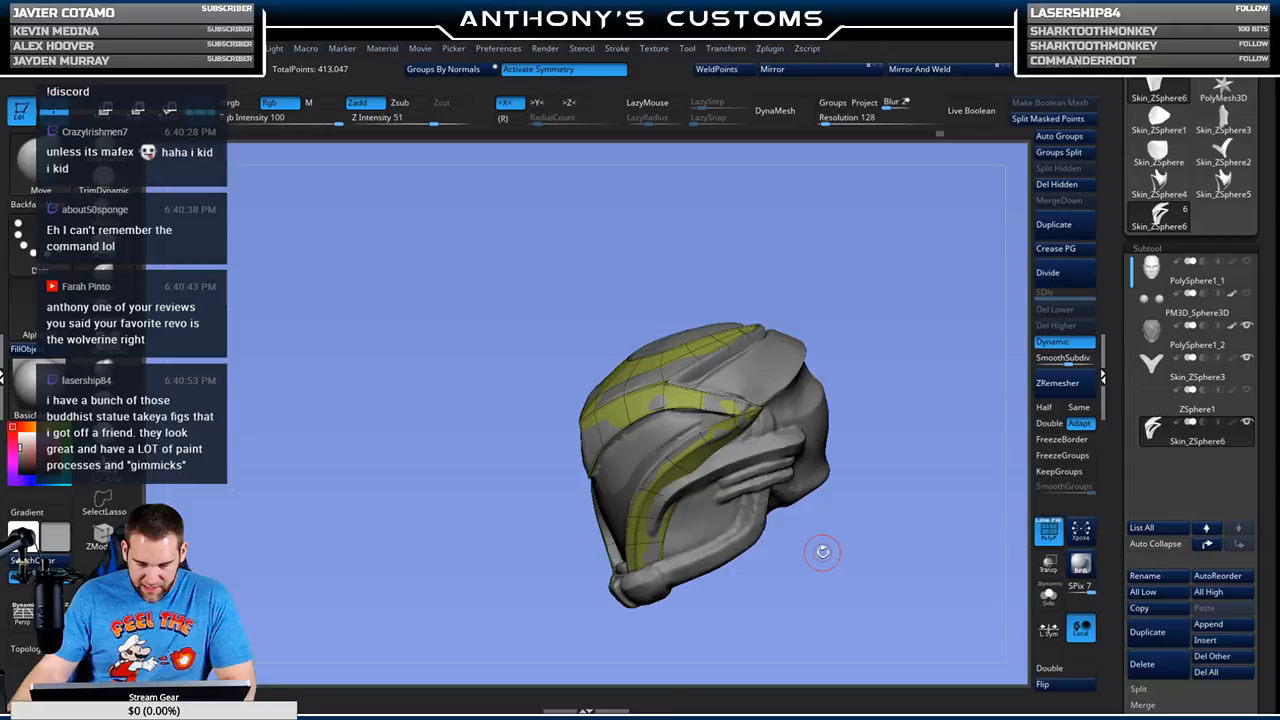
Step: Enlarge the Move brush and adjust the lower part of the cheek strip against the helmet near the chin
shift+drag(819, 255, 865, 274)
drag(847, 388, 770, 465)
alt+drag(816, 558, 773, 542)
mouse_move(773, 542)
mouse_down()
mouse_move(761, 543)
mouse_move(801, 516)
mouse_move(831, 555)
mouse_move(829, 423)
mouse_up()
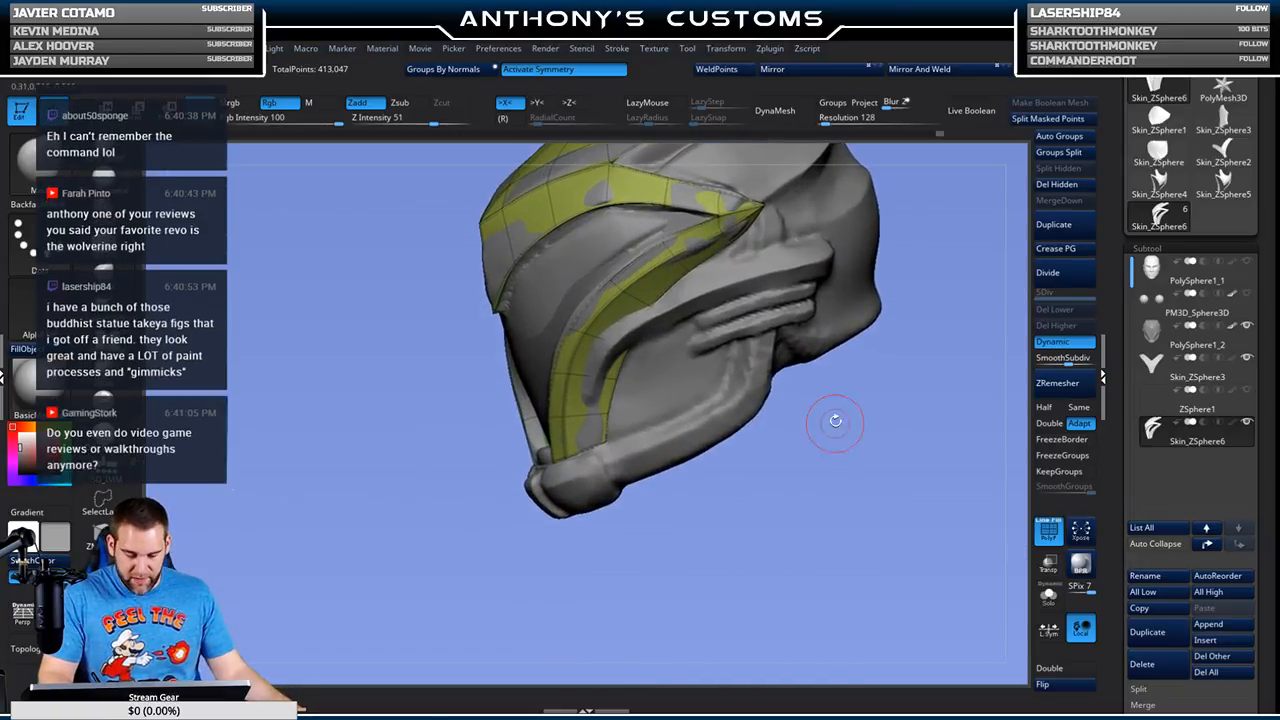
key(space)
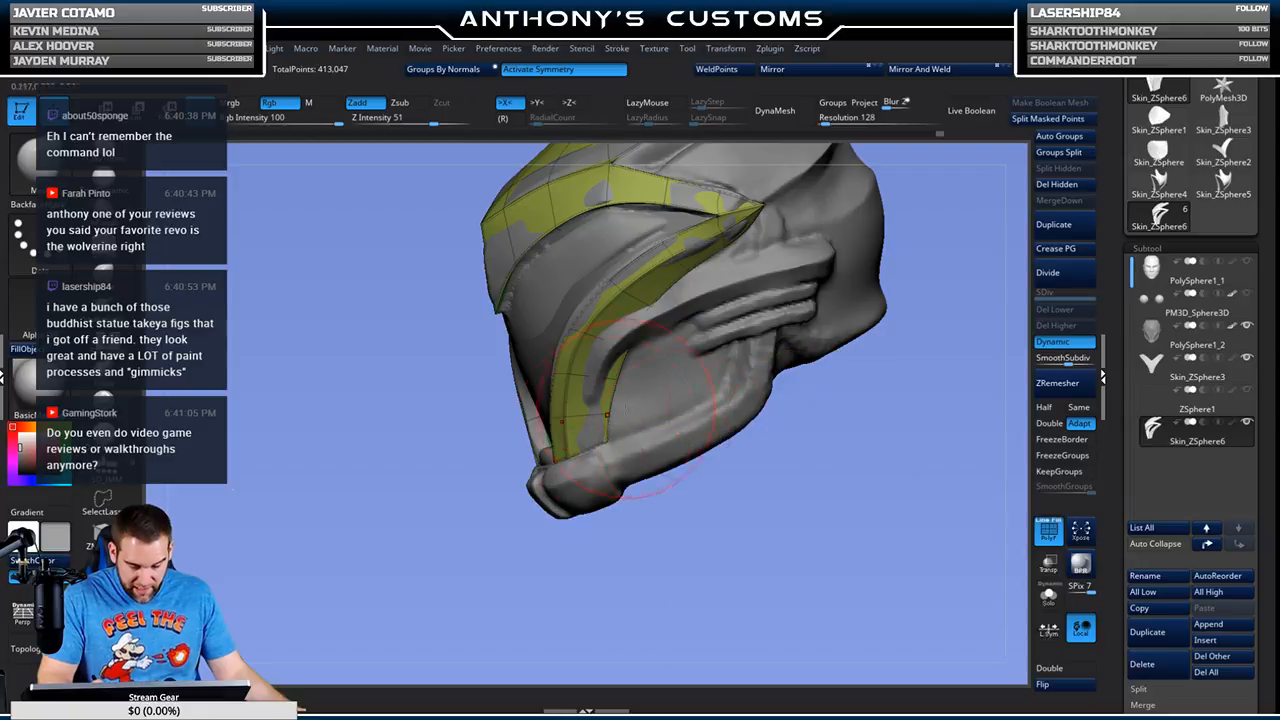
shift+drag(666, 486, 567, 455)
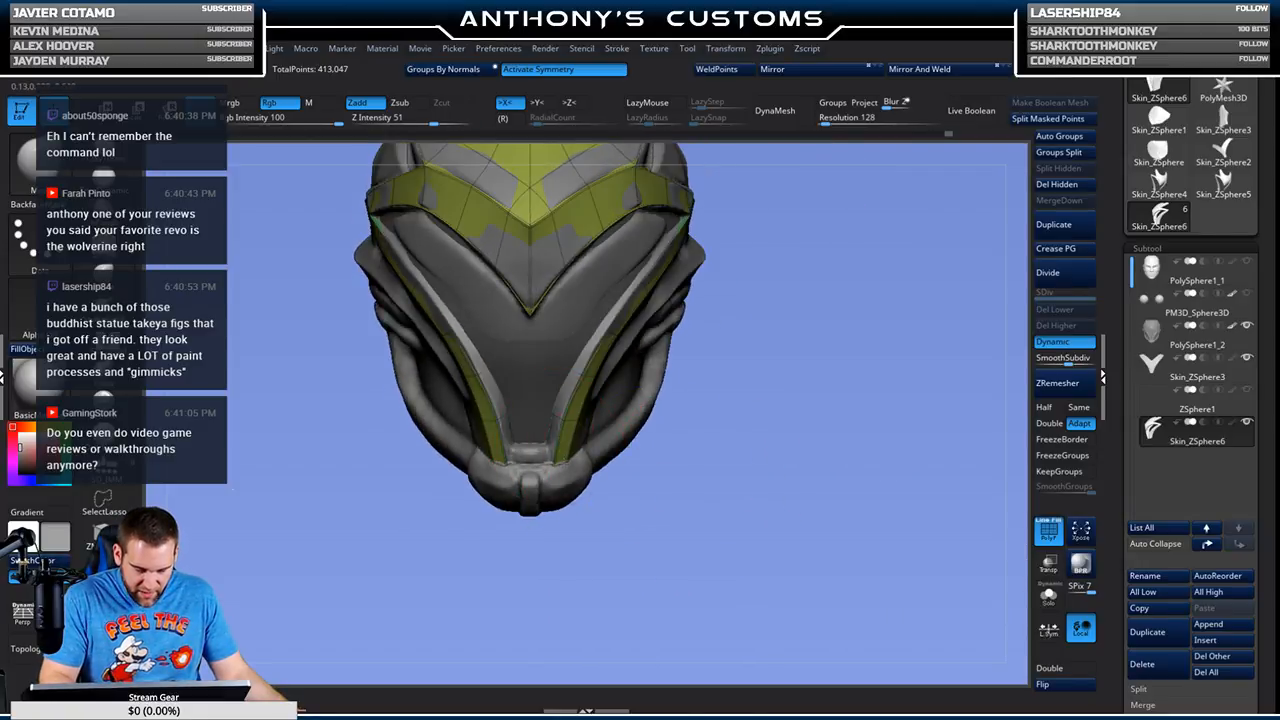
drag(600, 450, 749, 434)
mouse_move(741, 479)
mouse_down()
mouse_move(720, 479)
mouse_move(747, 481)
mouse_up()
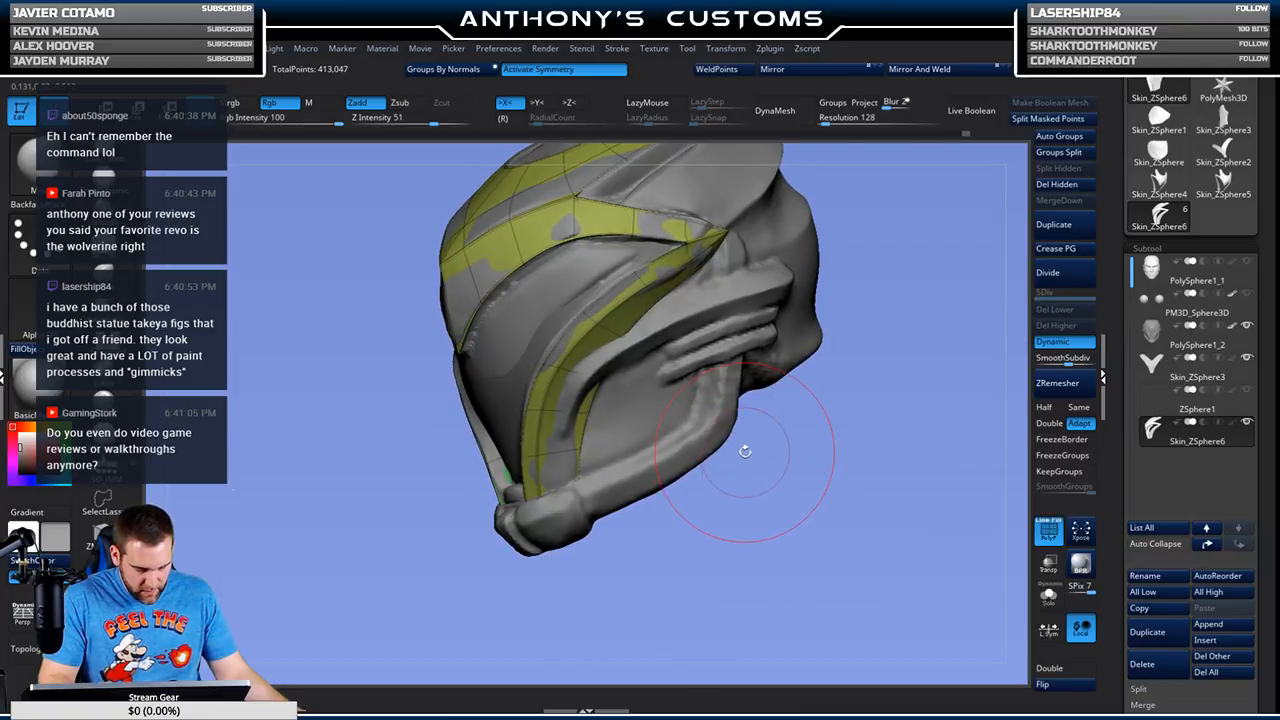
Step: Reduce the Move brush size and refine the cheek strip's curve and edges from the side corner down to the chin
key(space)
mouse_move(742, 455)
mouse_down()
mouse_move(732, 433)
mouse_move(771, 457)
mouse_move(750, 553)
mouse_move(716, 525)
mouse_up()
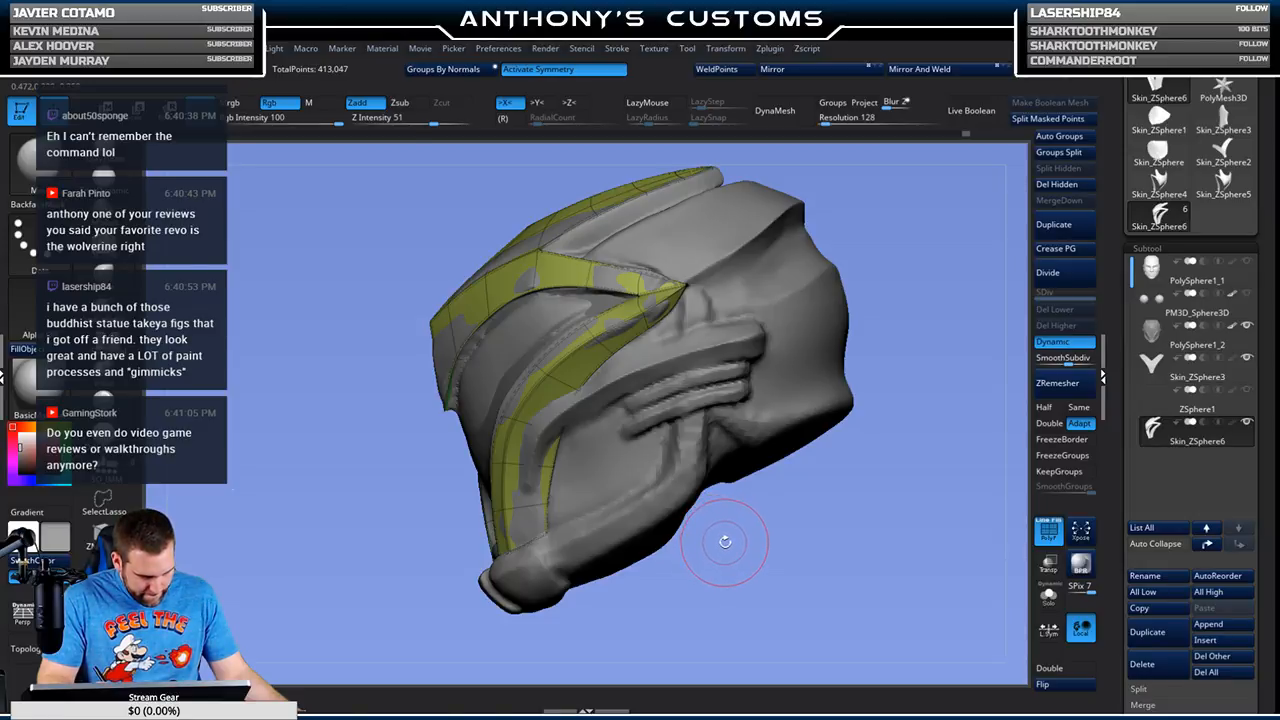
mouse_move(726, 540)
mouse_down()
mouse_move(725, 572)
mouse_move(760, 566)
mouse_up()
mouse_move(742, 450)
mouse_down()
mouse_move(872, 408)
mouse_move(868, 378)
mouse_move(892, 332)
mouse_up()
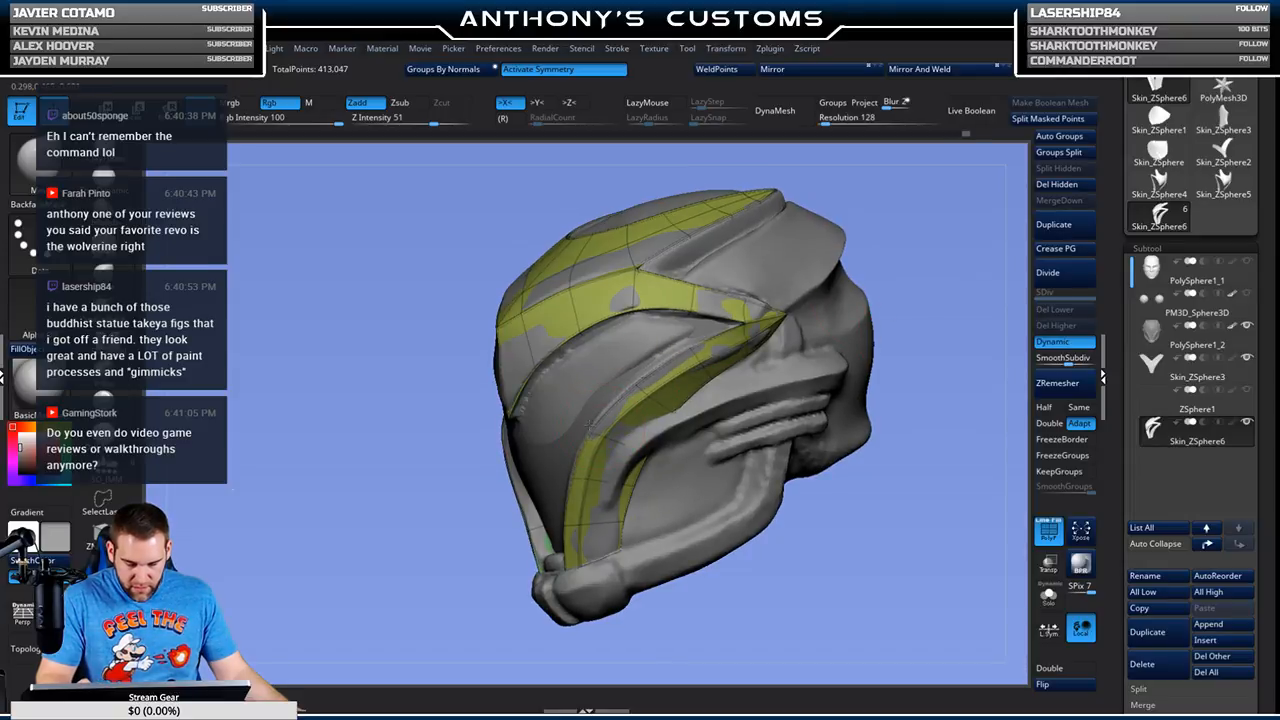
drag(850, 266, 778, 352)
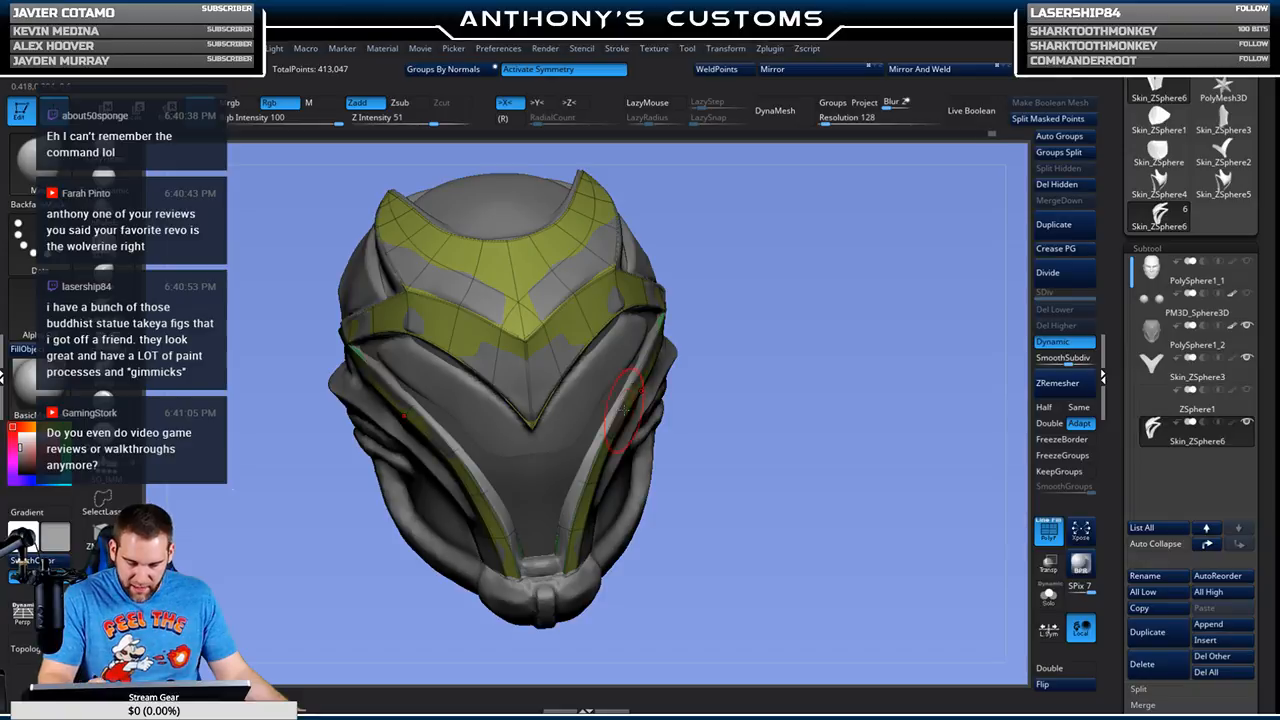
drag(795, 346, 850, 326)
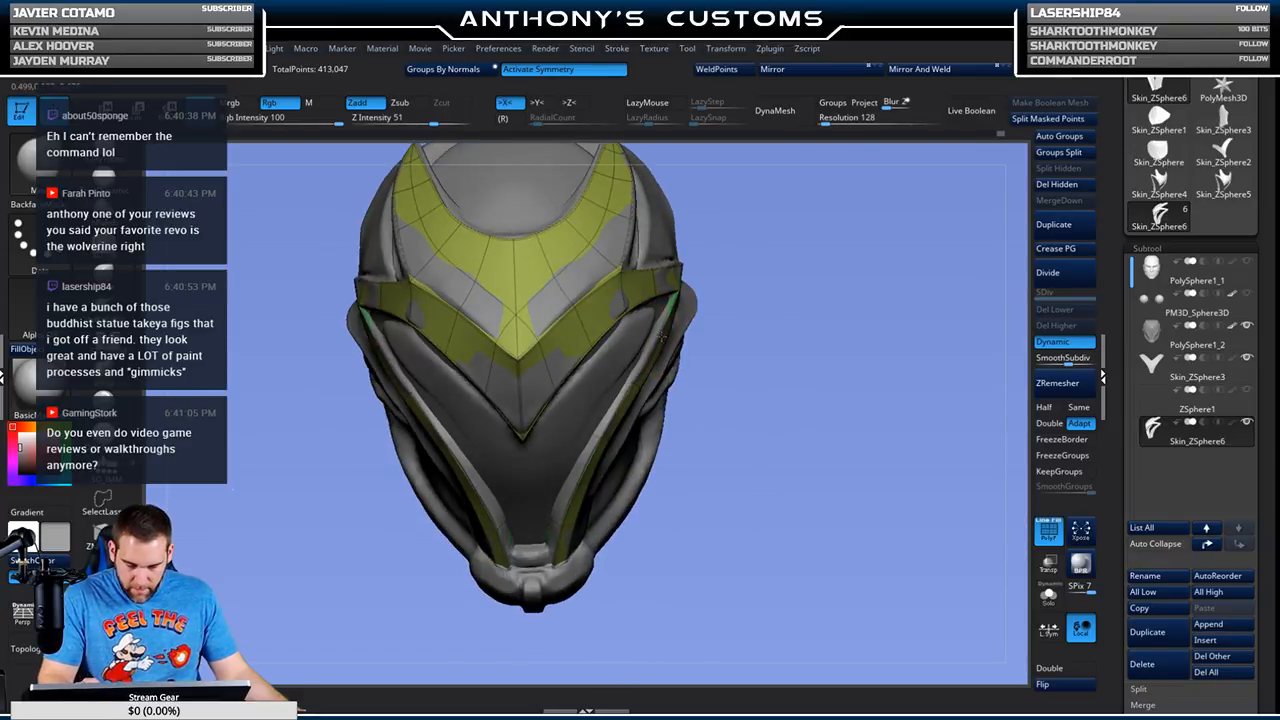
drag(841, 402, 831, 368)
drag(912, 362, 780, 410)
mouse_move(585, 435)
mouse_down()
mouse_move(655, 410)
mouse_move(851, 246)
mouse_up()
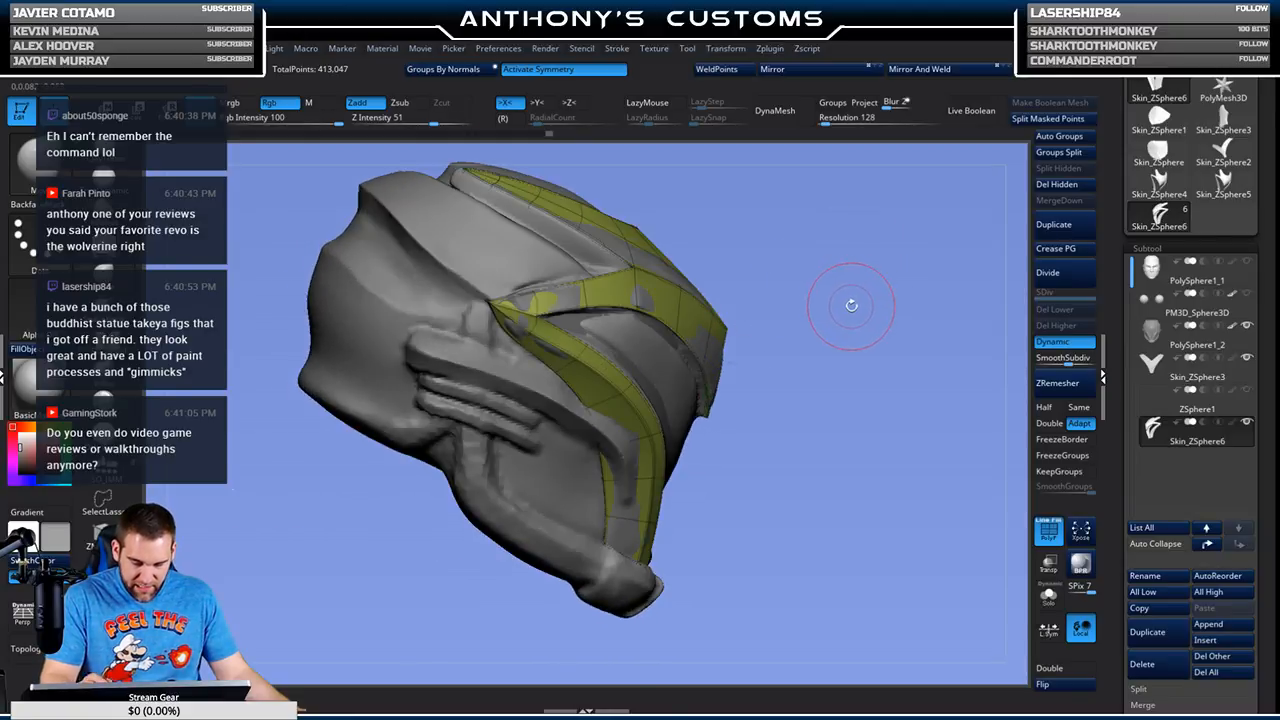
mouse_move(886, 380)
mouse_down()
mouse_move(780, 389)
mouse_move(875, 340)
mouse_move(900, 457)
mouse_move(827, 497)
mouse_move(661, 463)
mouse_up()
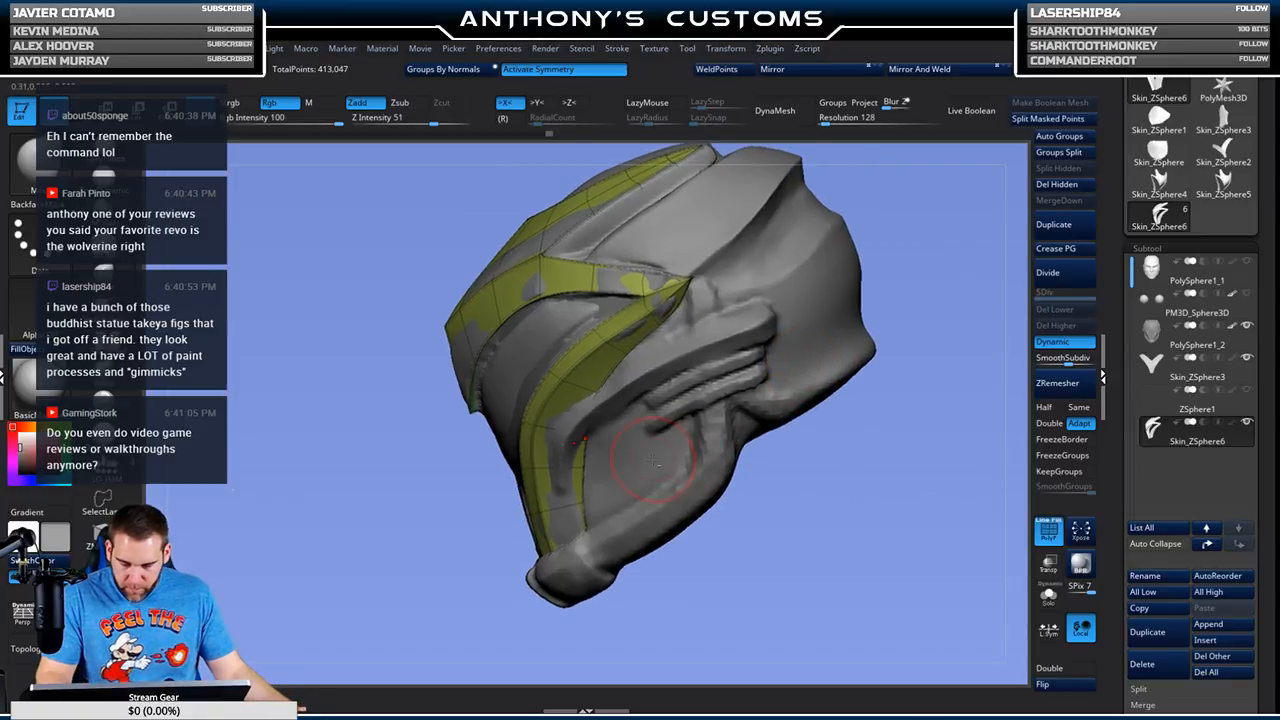
Step: Select the helmet subtool and turn off the polyframe wireframe display
alt+click(649, 464)
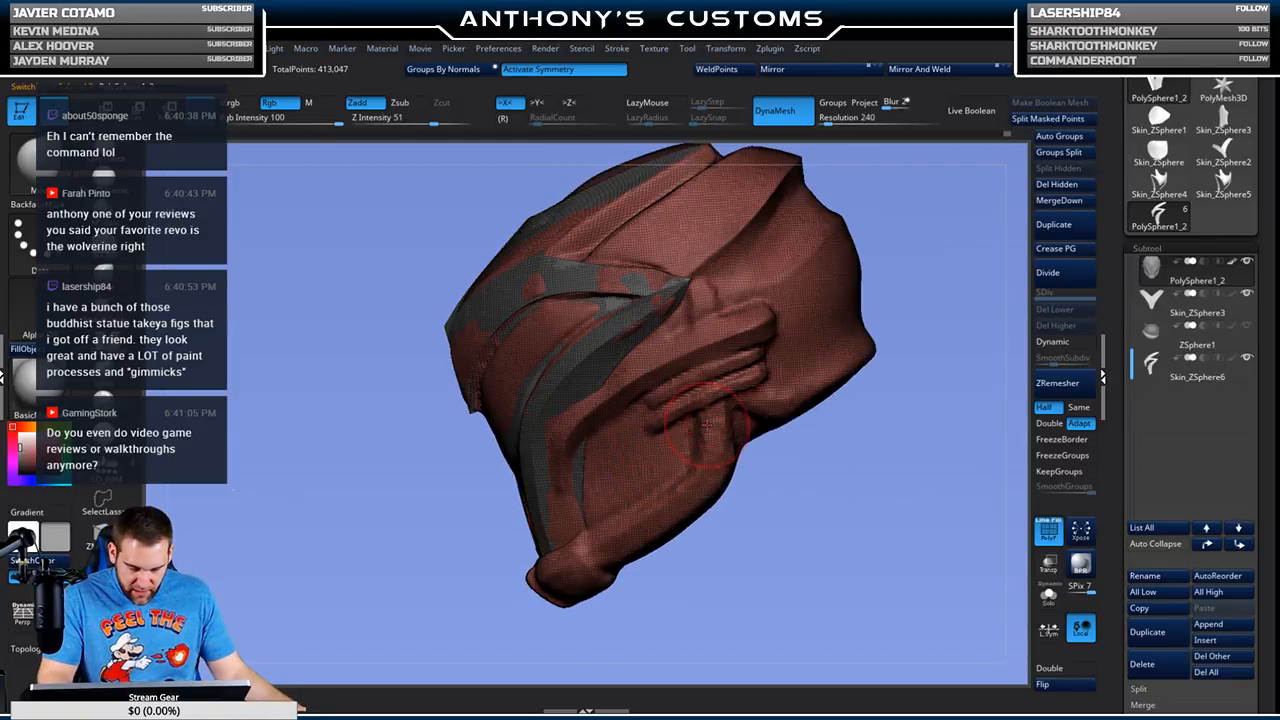
key(shift+f)
drag(822, 483, 814, 560)
alt+drag(840, 460, 809, 413)
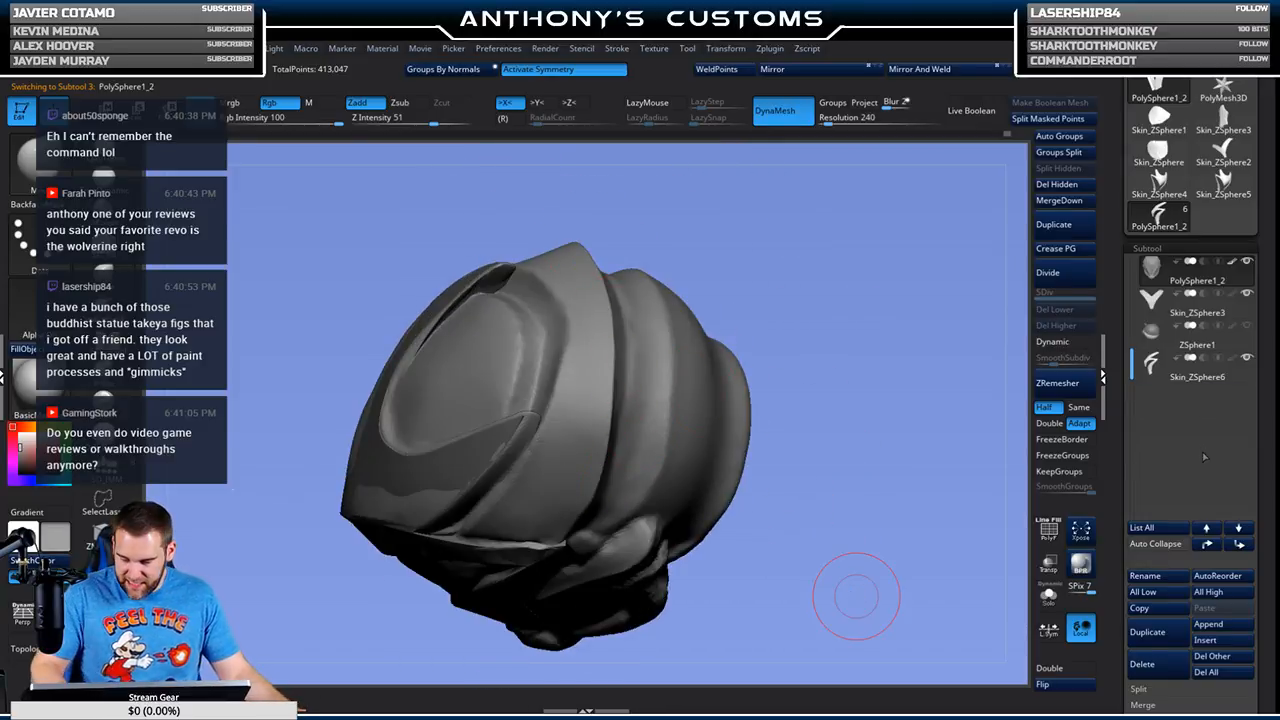
Step: Select the old ZSphere1 subtool and delete it
key(Down)
key(Down)
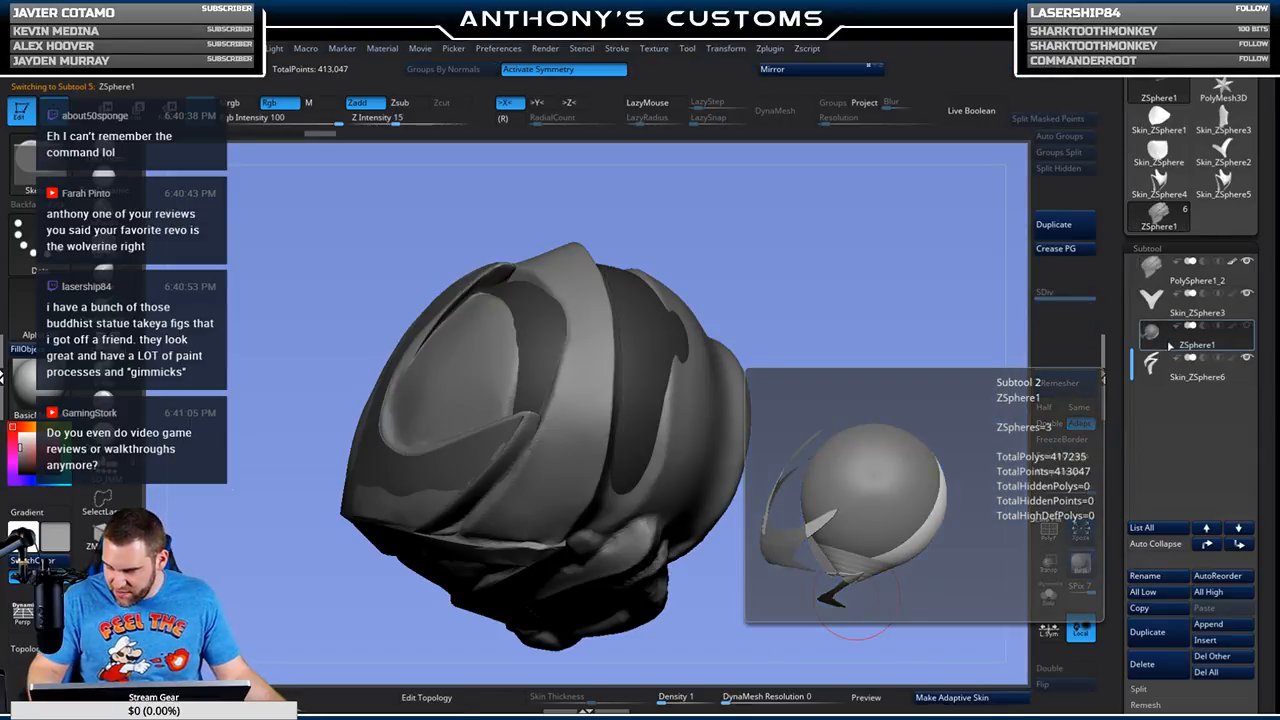
click(1049, 598)
click(1049, 598)
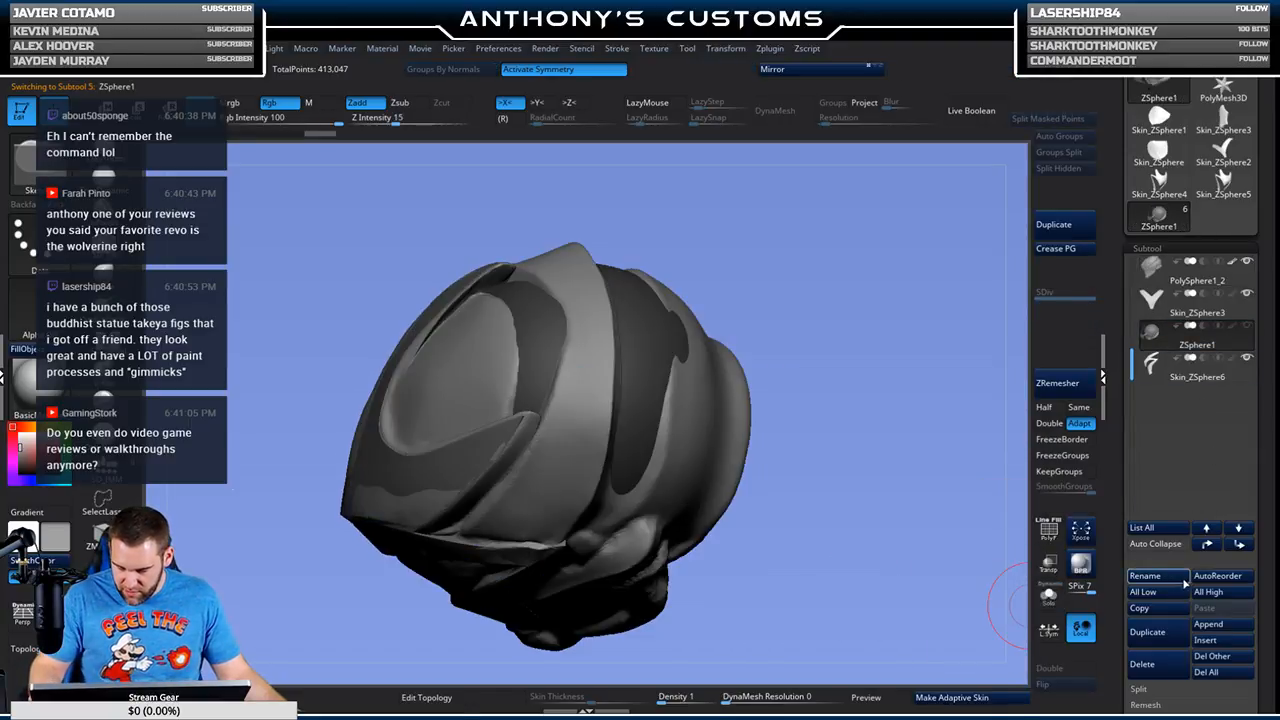
click(1142, 664)
click(1150, 689)
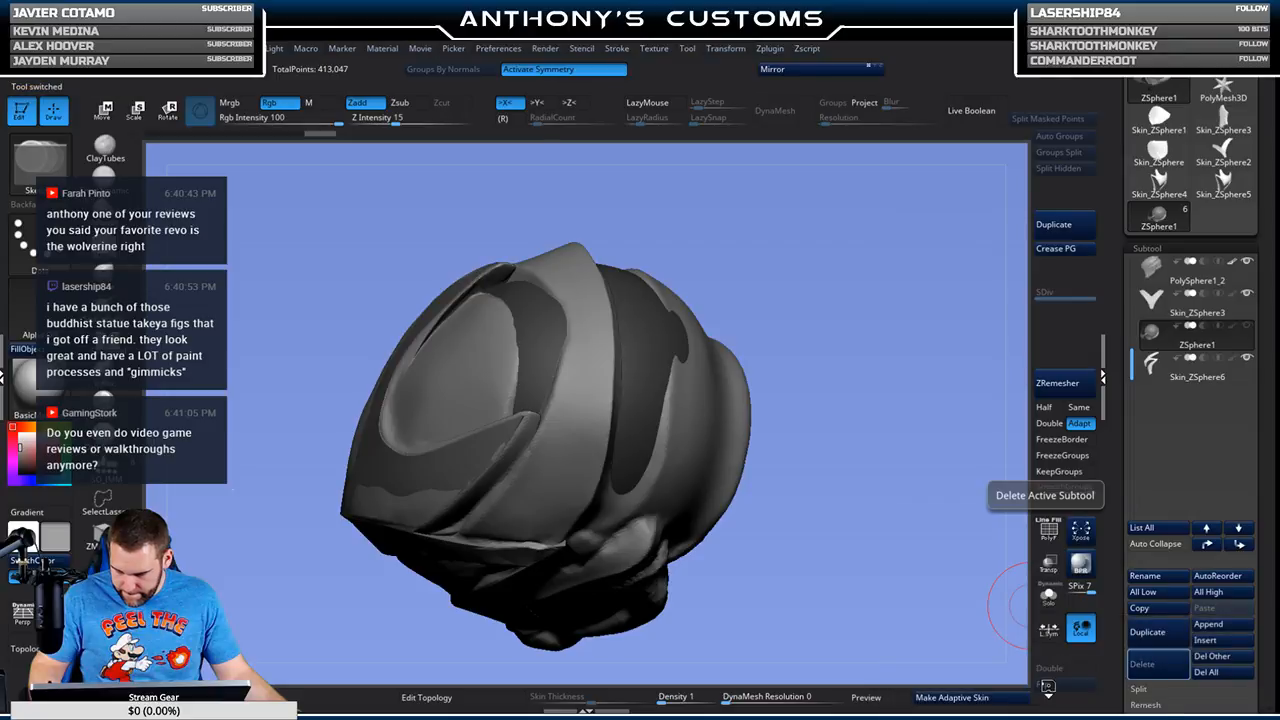
Step: Add a new ZSphere subtool and return to Draw mode with it selected
click(1200, 642)
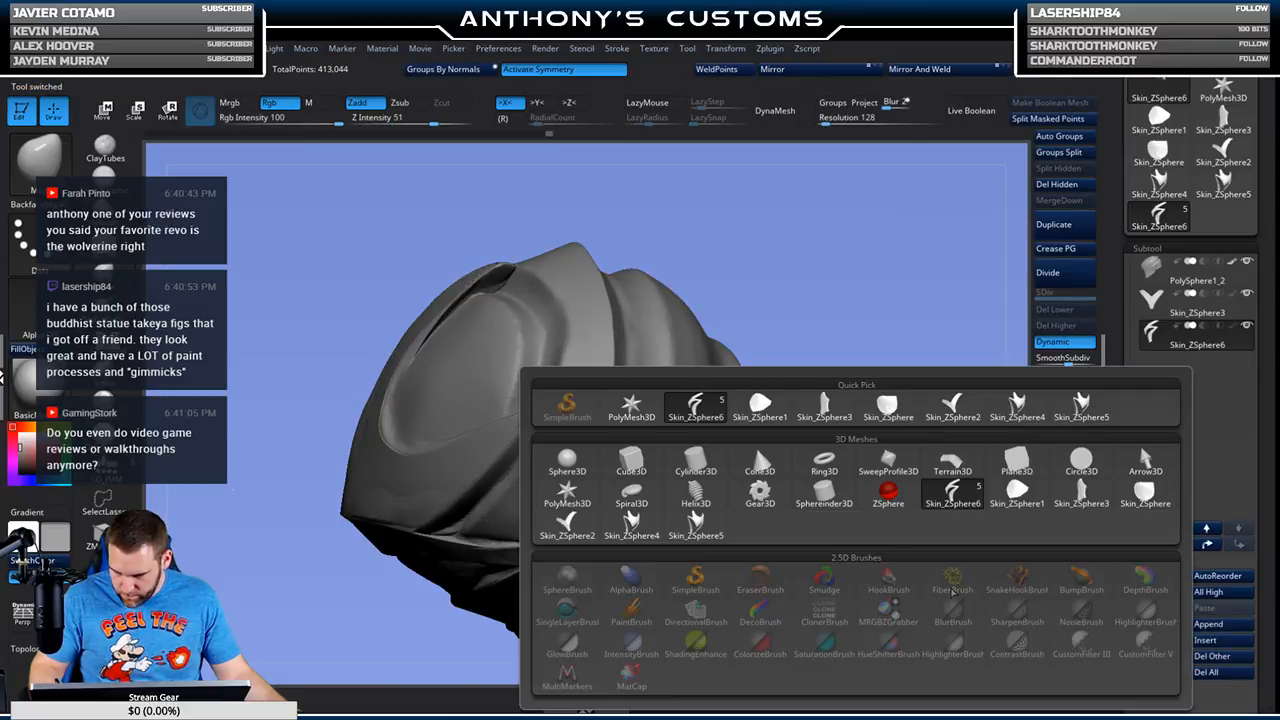
click(888, 490)
drag(886, 491, 818, 325)
key(e)
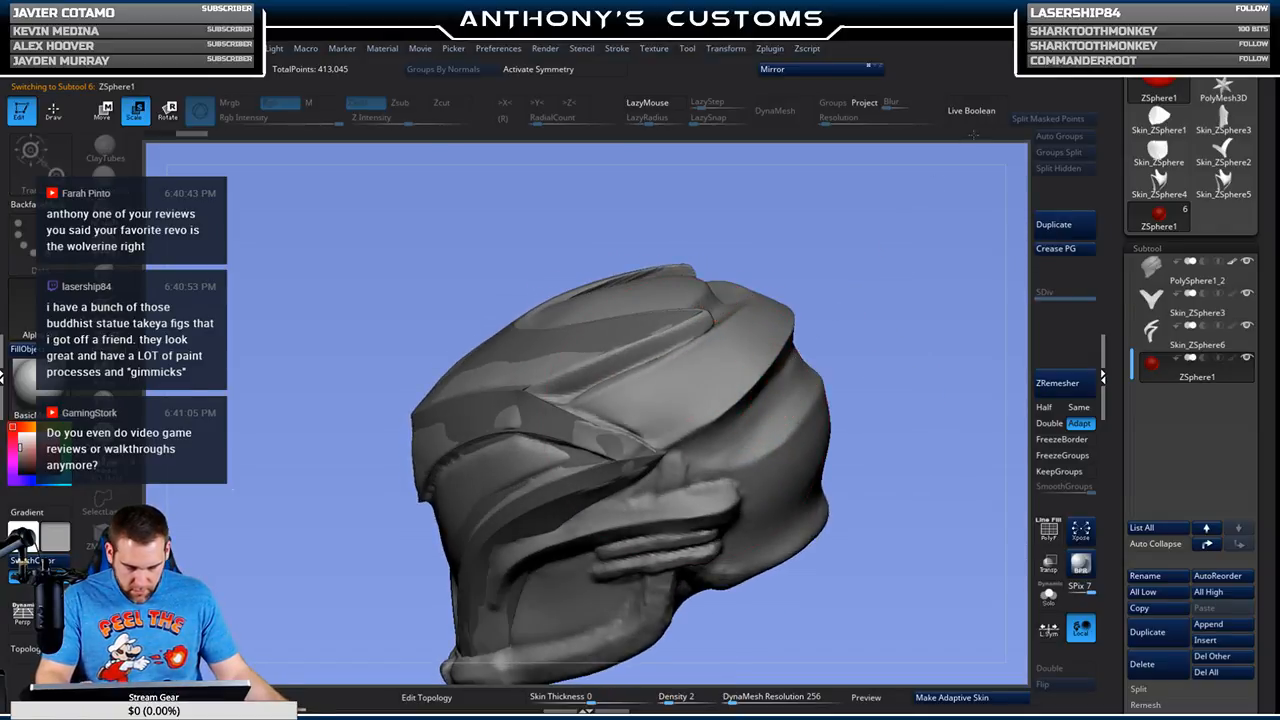
key(q)
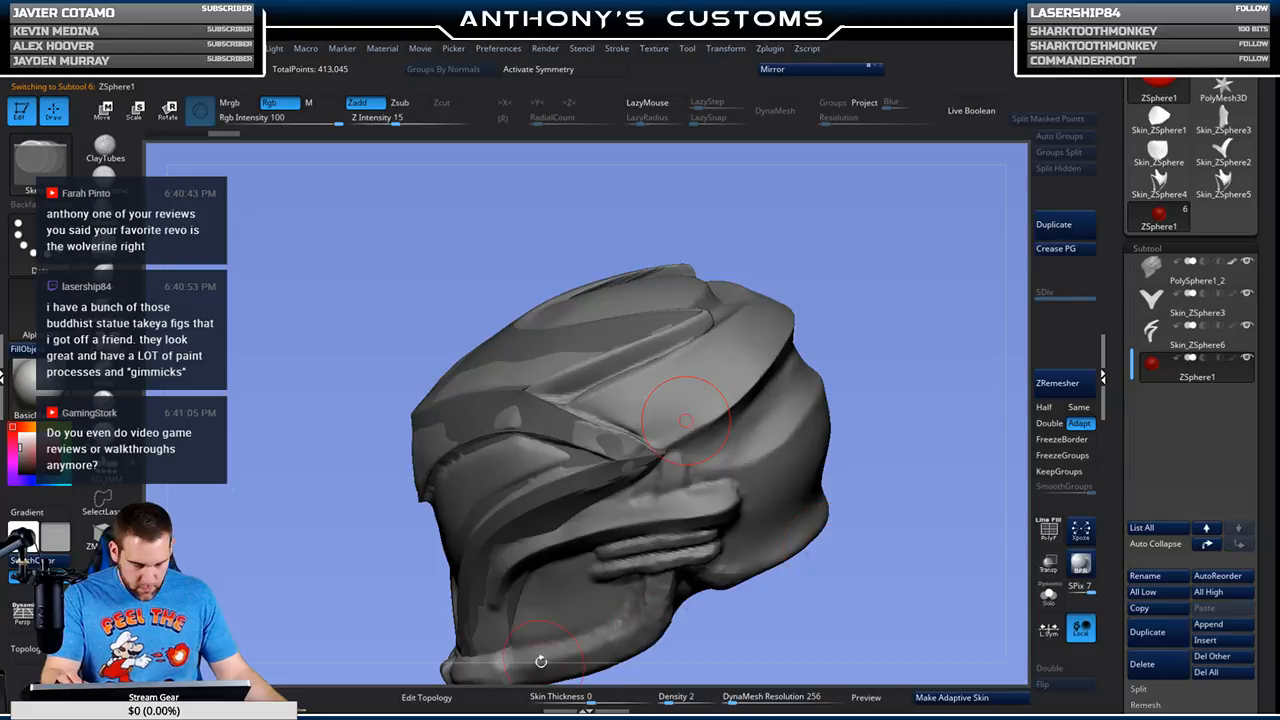
Step: Enable Edit Topology with X symmetry on the new ZSphere, setting Density to 1 and DynaMesh Resolution to 0
click(472, 699)
click(602, 71)
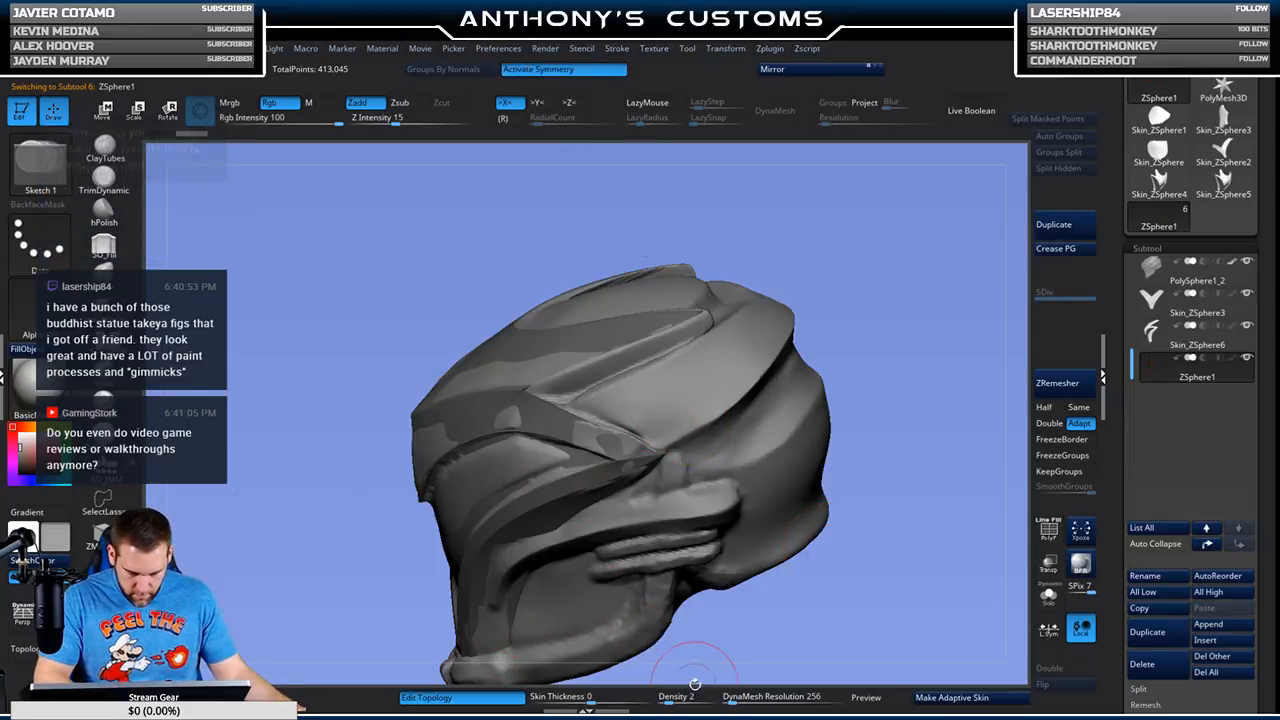
drag(689, 698, 633, 703)
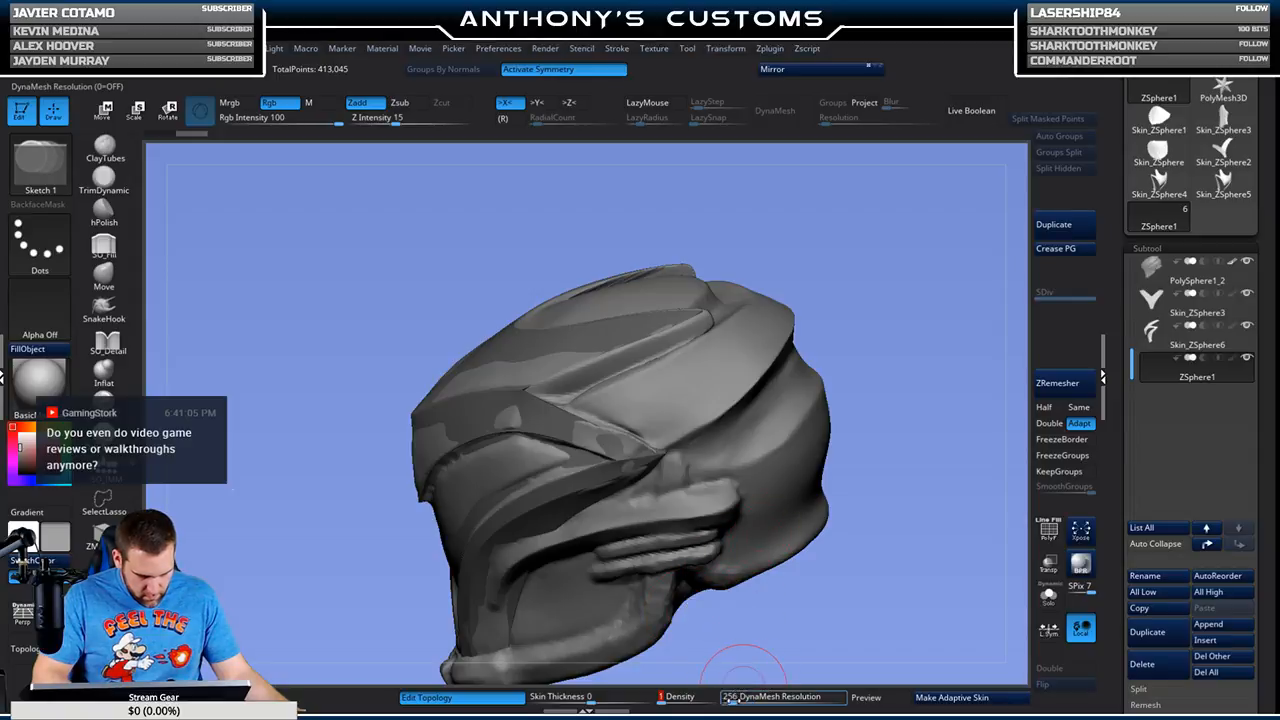
drag(732, 703, 711, 703)
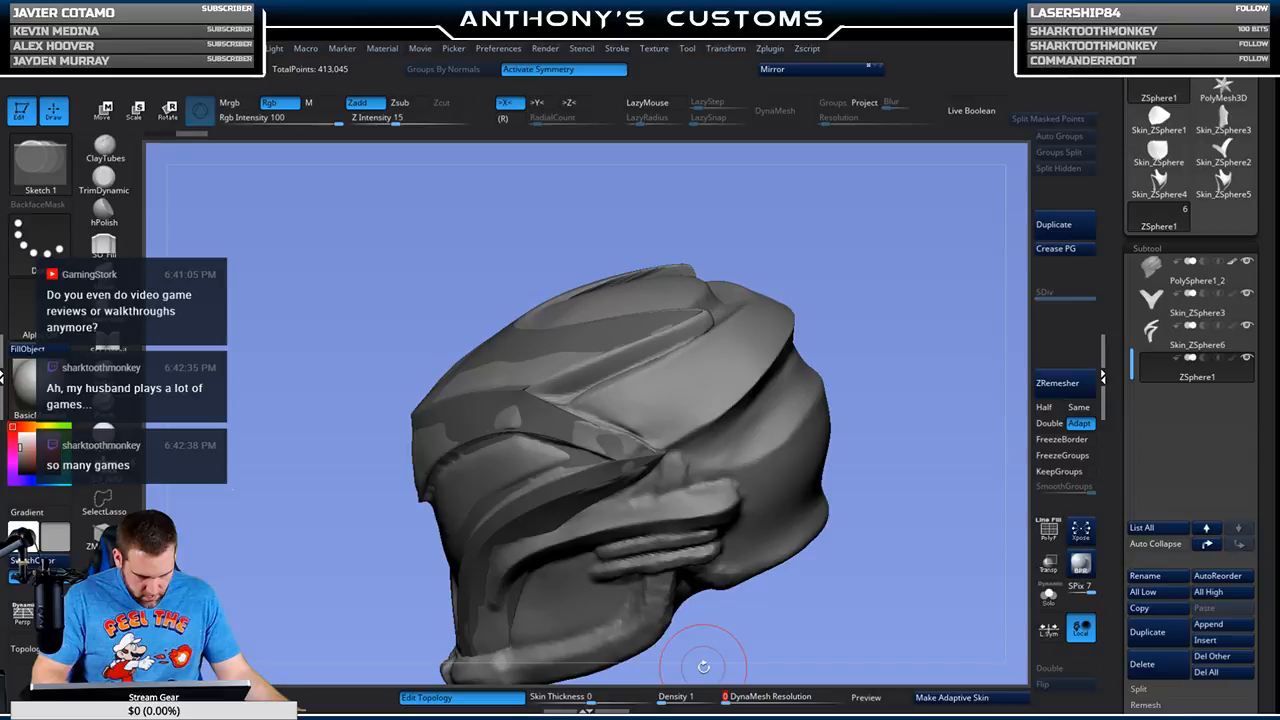
Step: Draw the first topology polygons on the helmet's side panel between the upper prong and the rear end of the brow band
drag(894, 249, 872, 318)
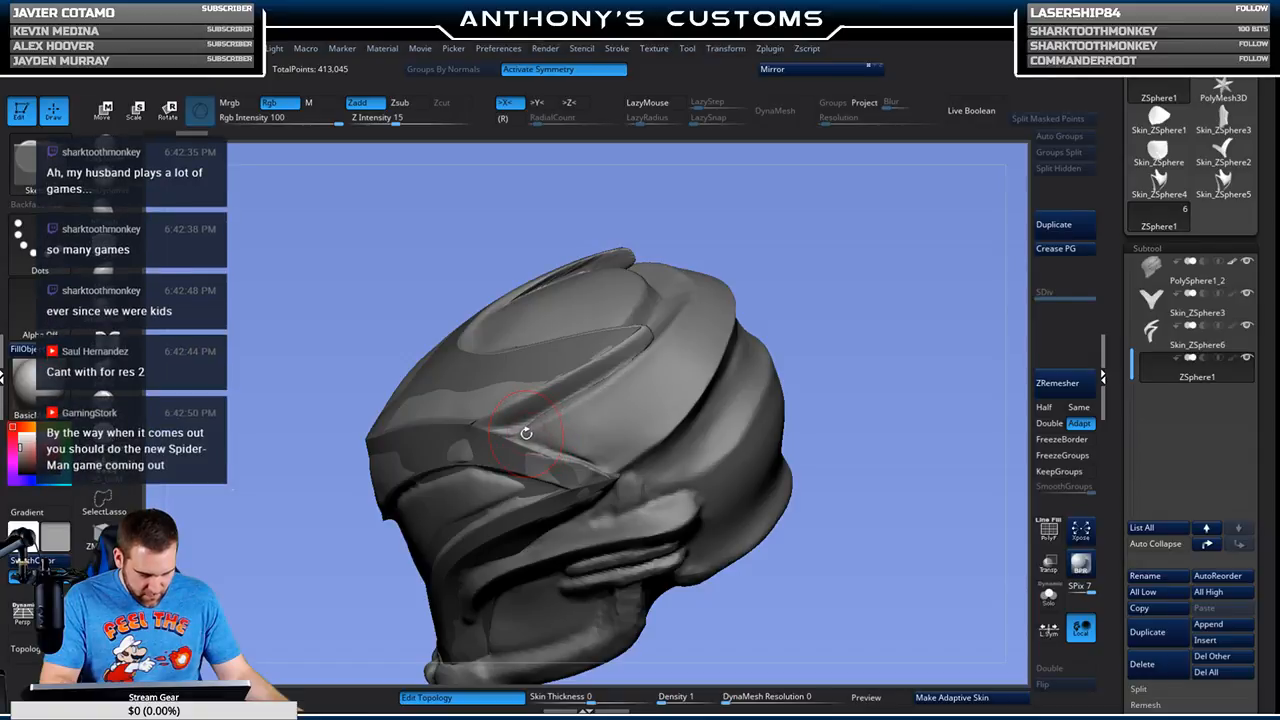
click(627, 408)
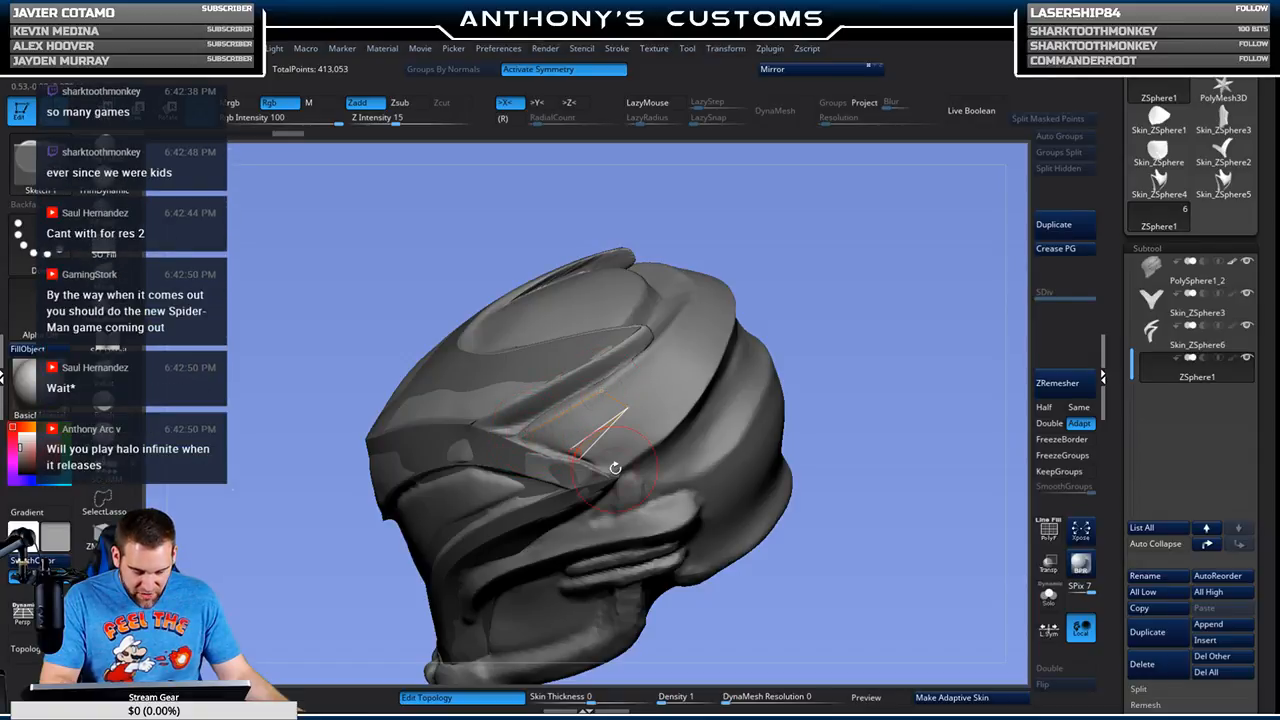
click(618, 464)
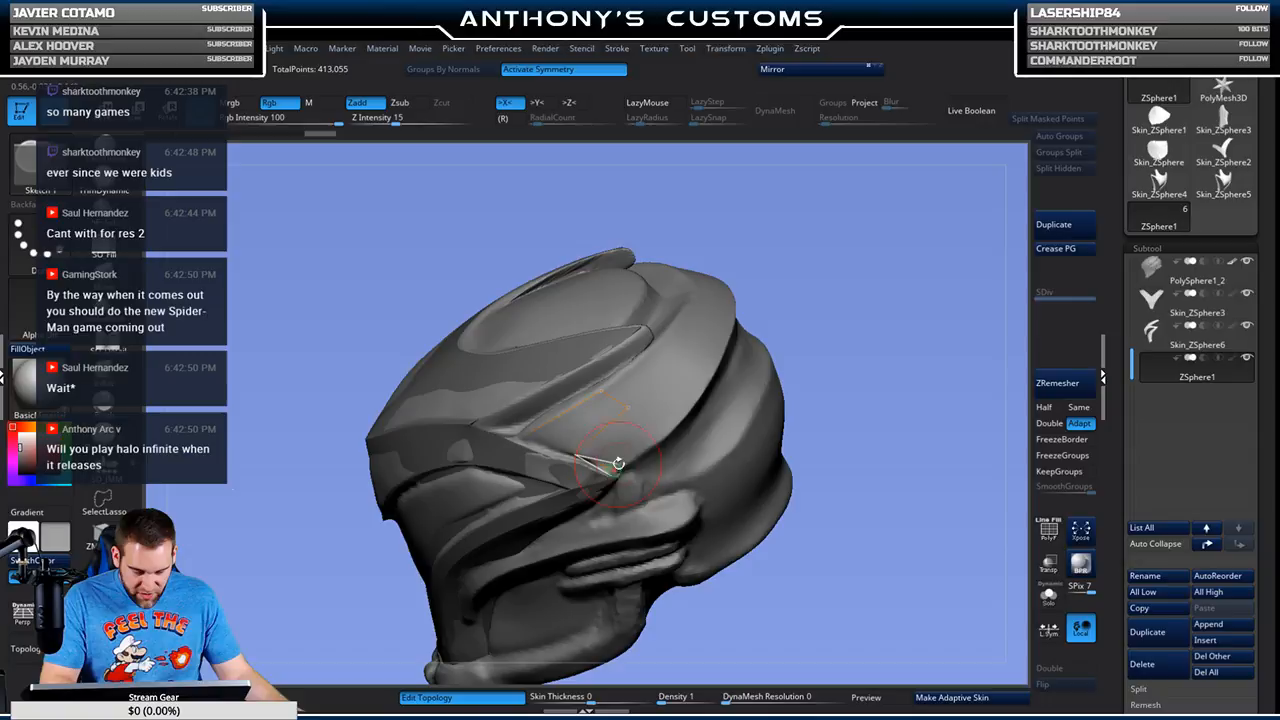
click(627, 408)
drag(852, 323, 885, 345)
drag(906, 303, 850, 370)
click(529, 434)
click(579, 453)
drag(855, 324, 858, 325)
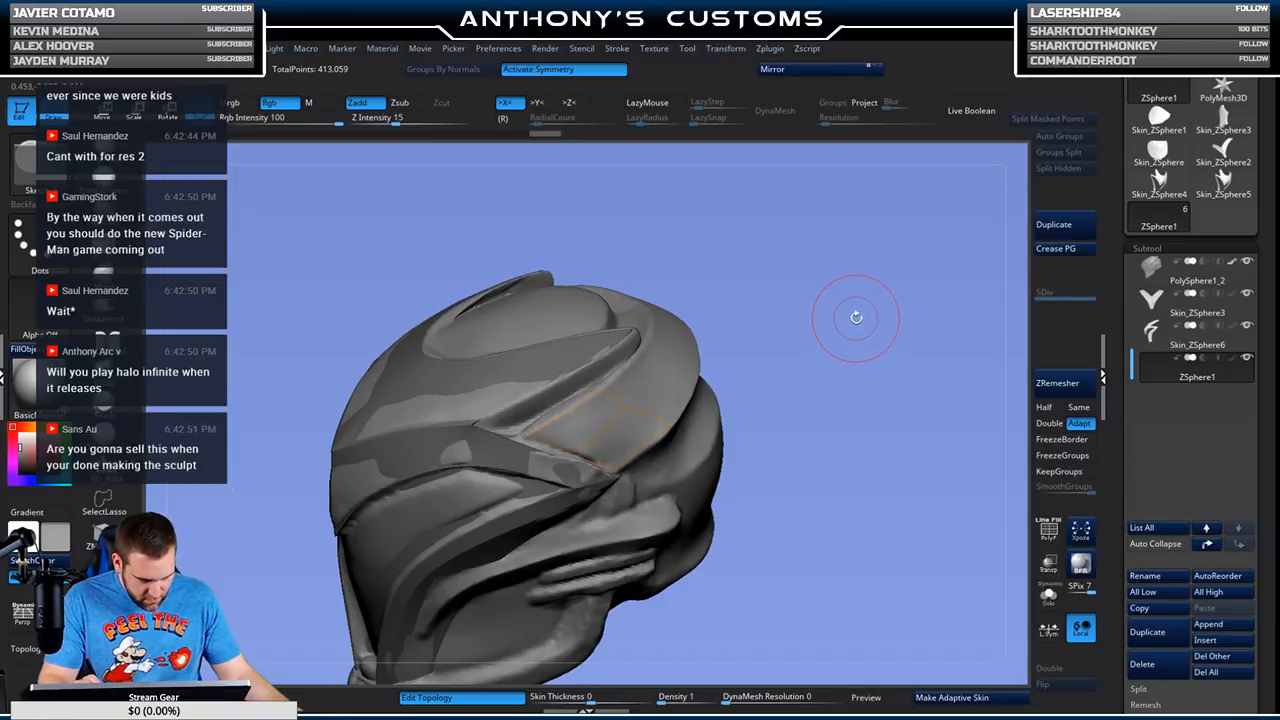
Step: Extend the mirrored side-panel topology with more polygons beneath the upper prong toward the back of the helmet
drag(857, 314, 761, 312)
click(547, 426)
click(599, 383)
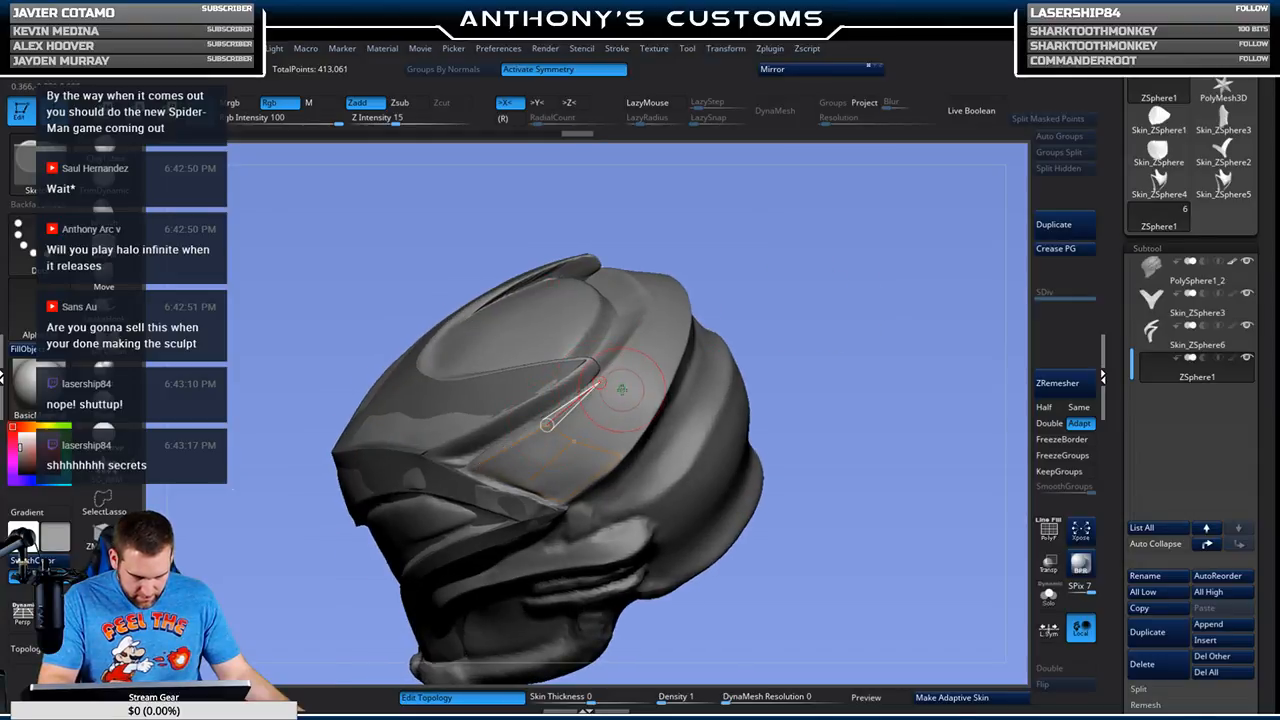
click(625, 393)
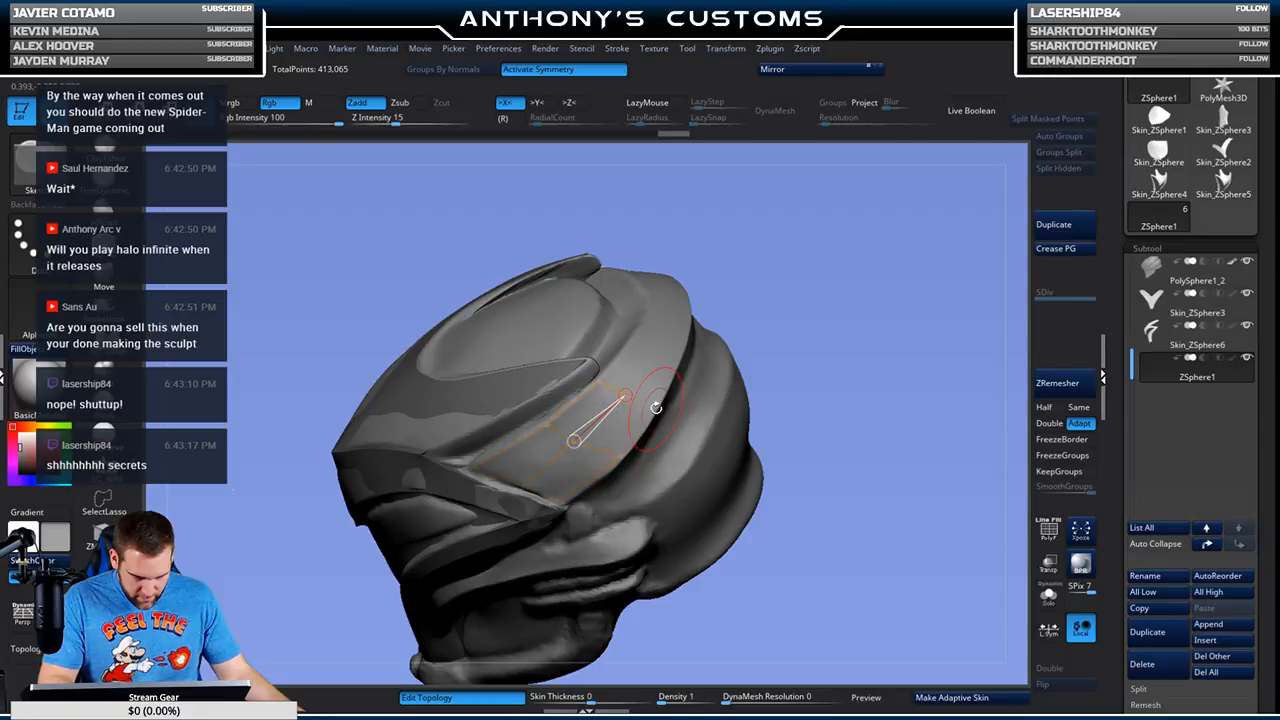
drag(810, 258, 680, 343)
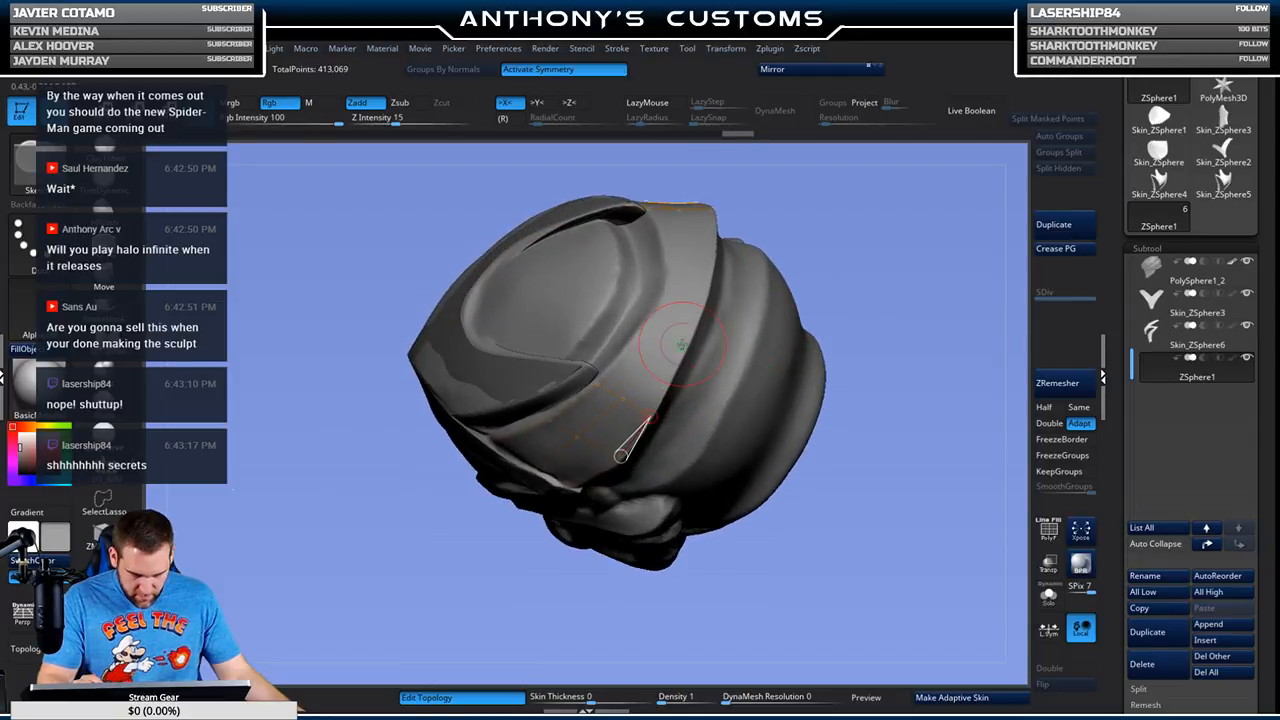
Step: Continue the two-row polygon strip around the back of the helmet until both mirrored sides join
click(681, 350)
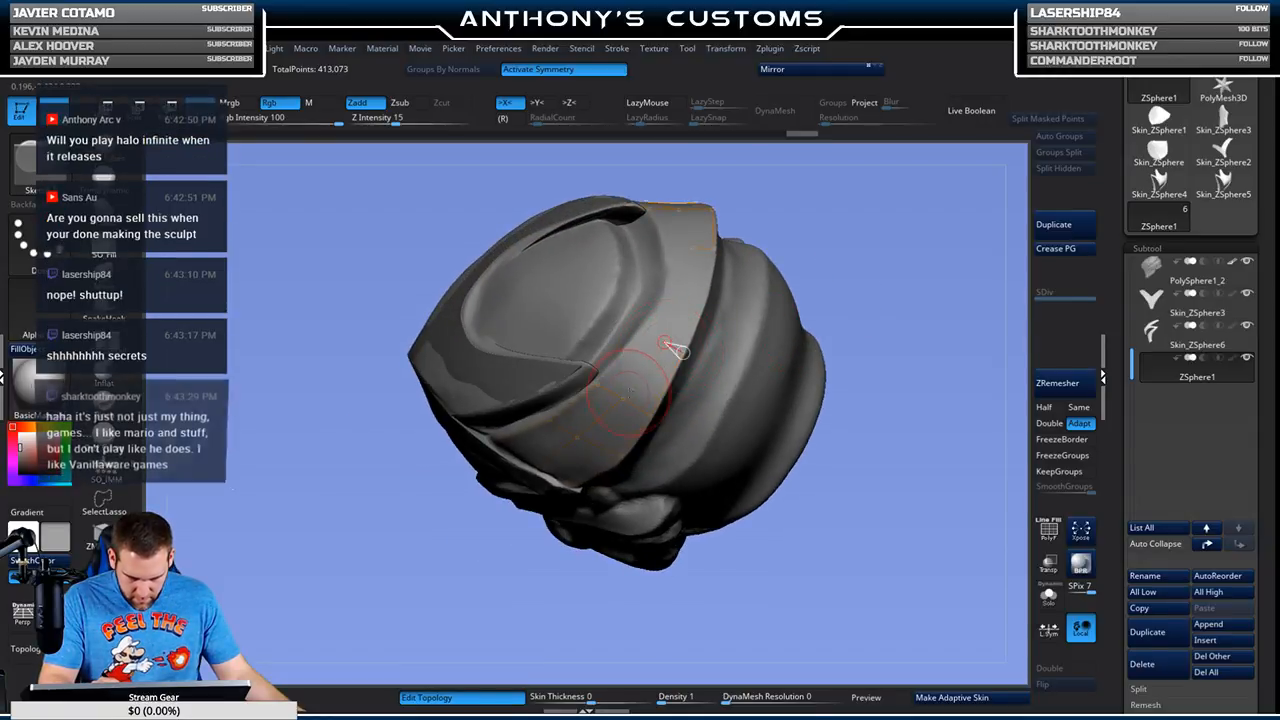
click(646, 330)
click(597, 380)
drag(903, 229, 880, 310)
click(660, 360)
click(704, 312)
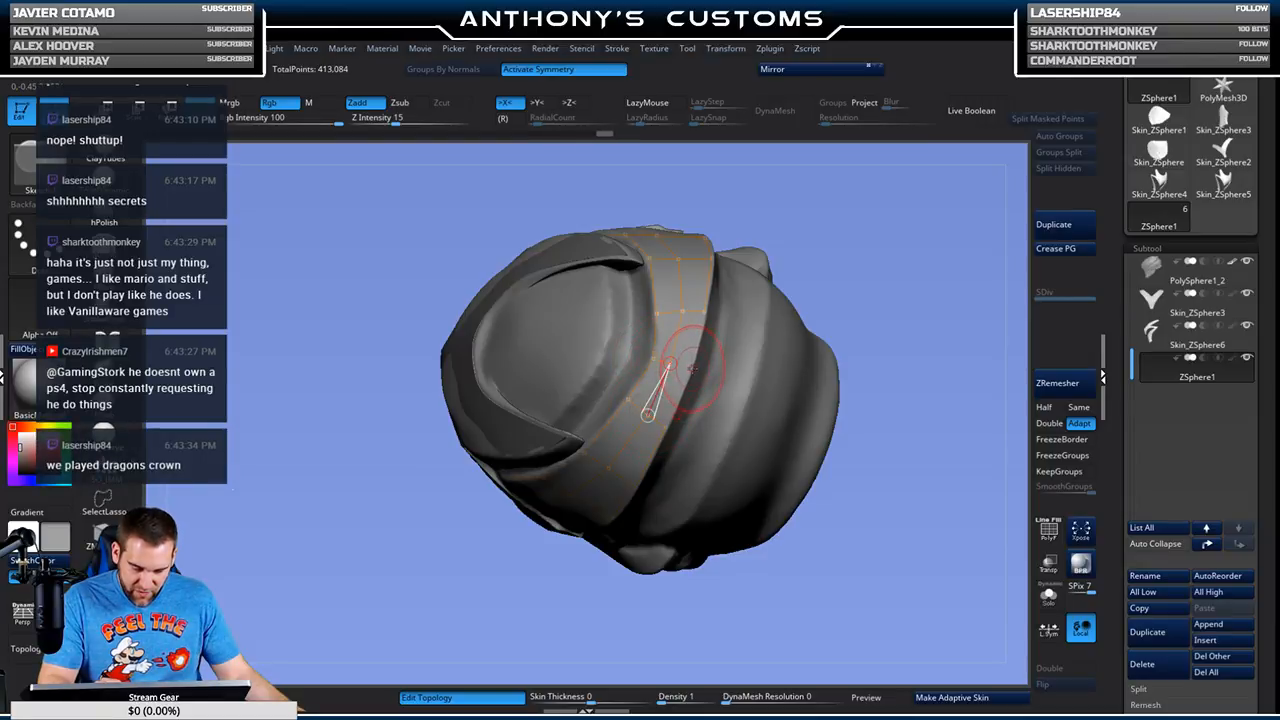
click(665, 427)
Step: Generate an adaptive skin from the finished topology and insert Skin_ZSphere7 as a subtool
drag(900, 300, 814, 349)
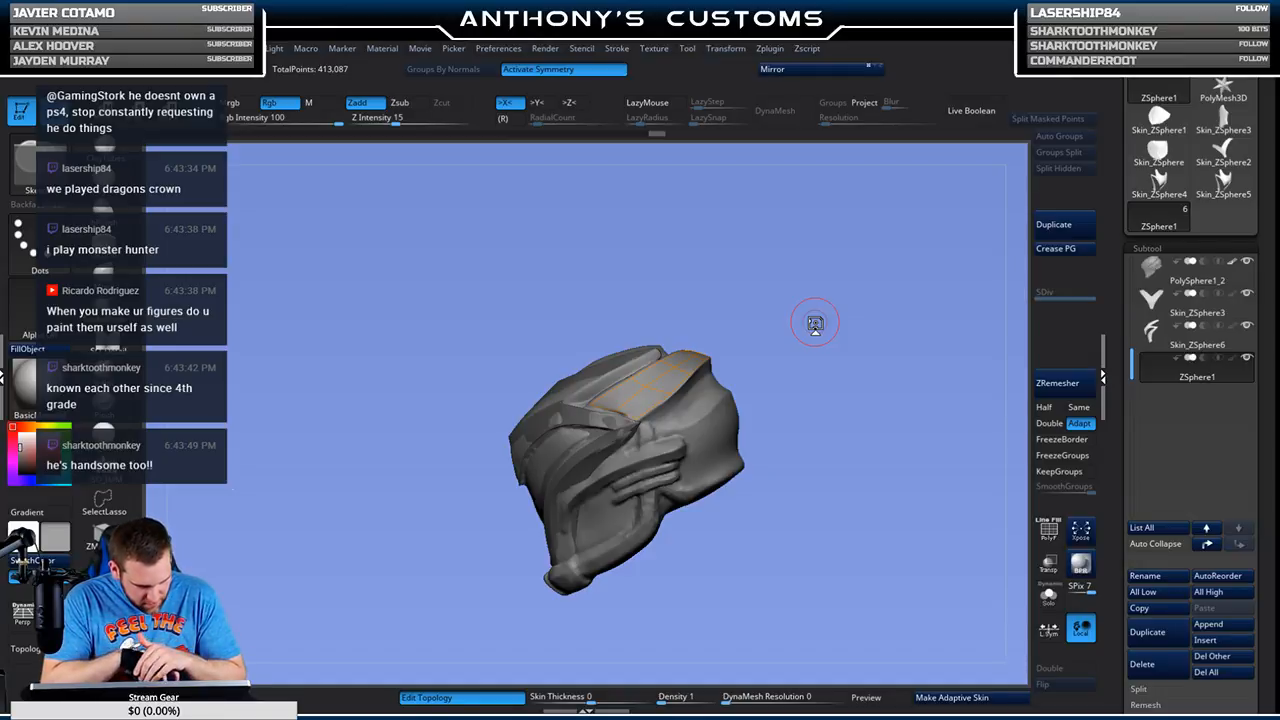
mouse_move(837, 309)
mouse_down()
mouse_move(800, 277)
mouse_move(820, 391)
mouse_move(790, 405)
mouse_move(760, 380)
mouse_move(823, 320)
mouse_move(812, 345)
mouse_move(821, 322)
mouse_up()
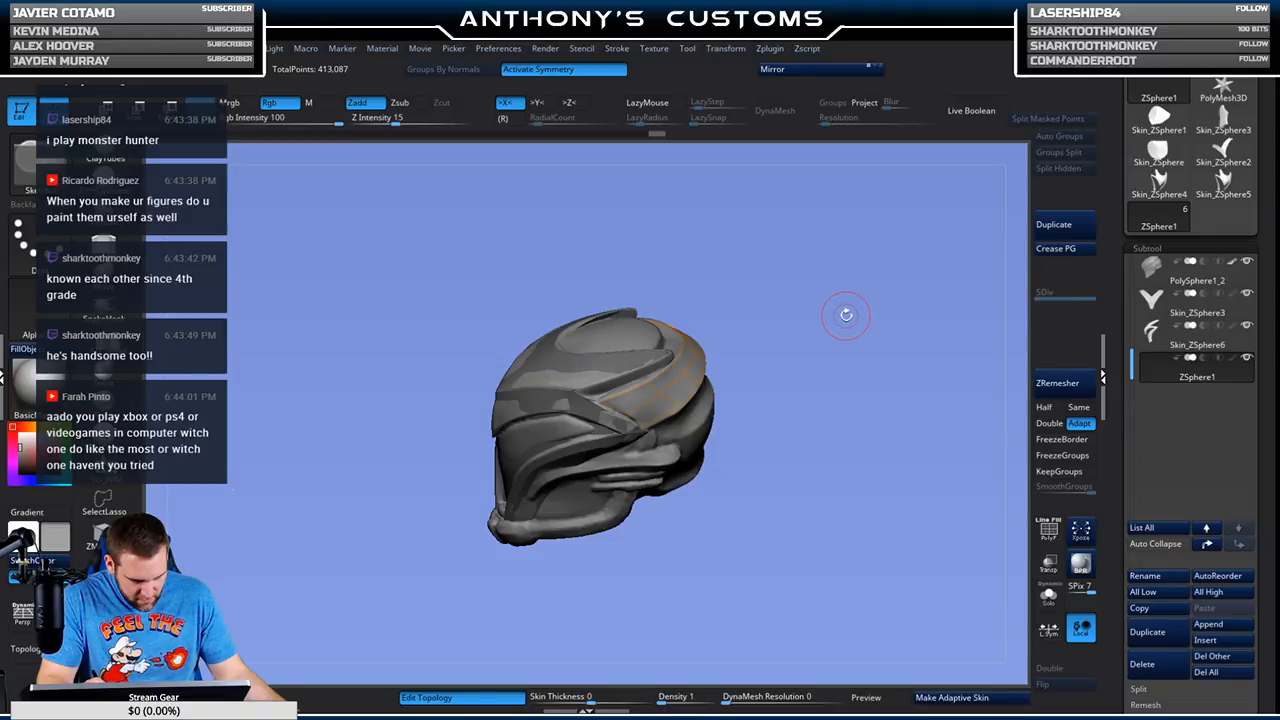
drag(886, 323, 840, 386)
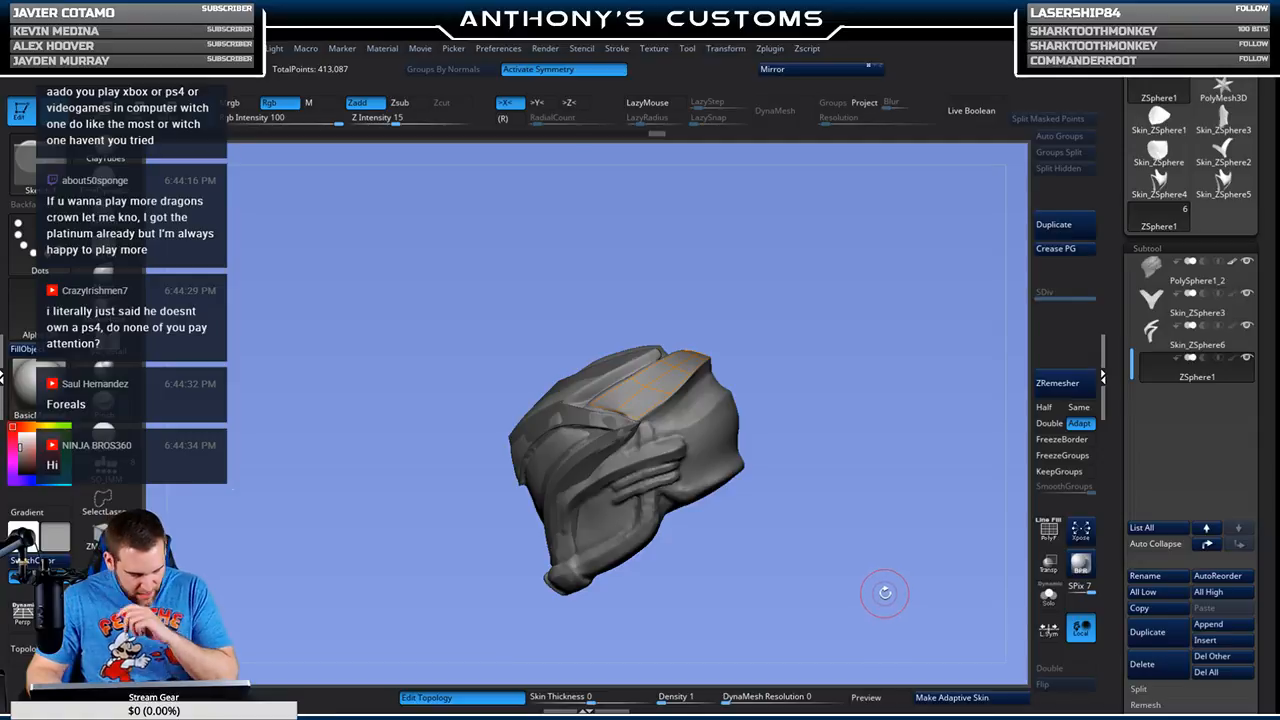
click(952, 695)
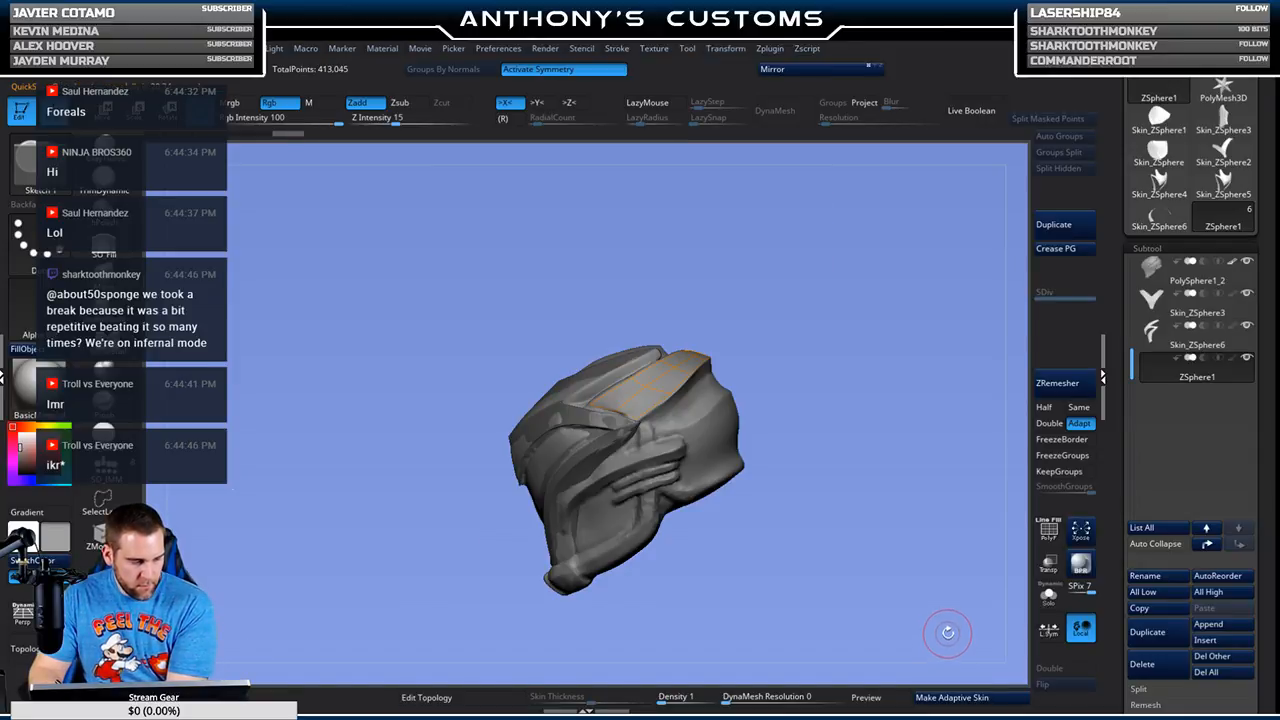
click(1218, 641)
click(766, 533)
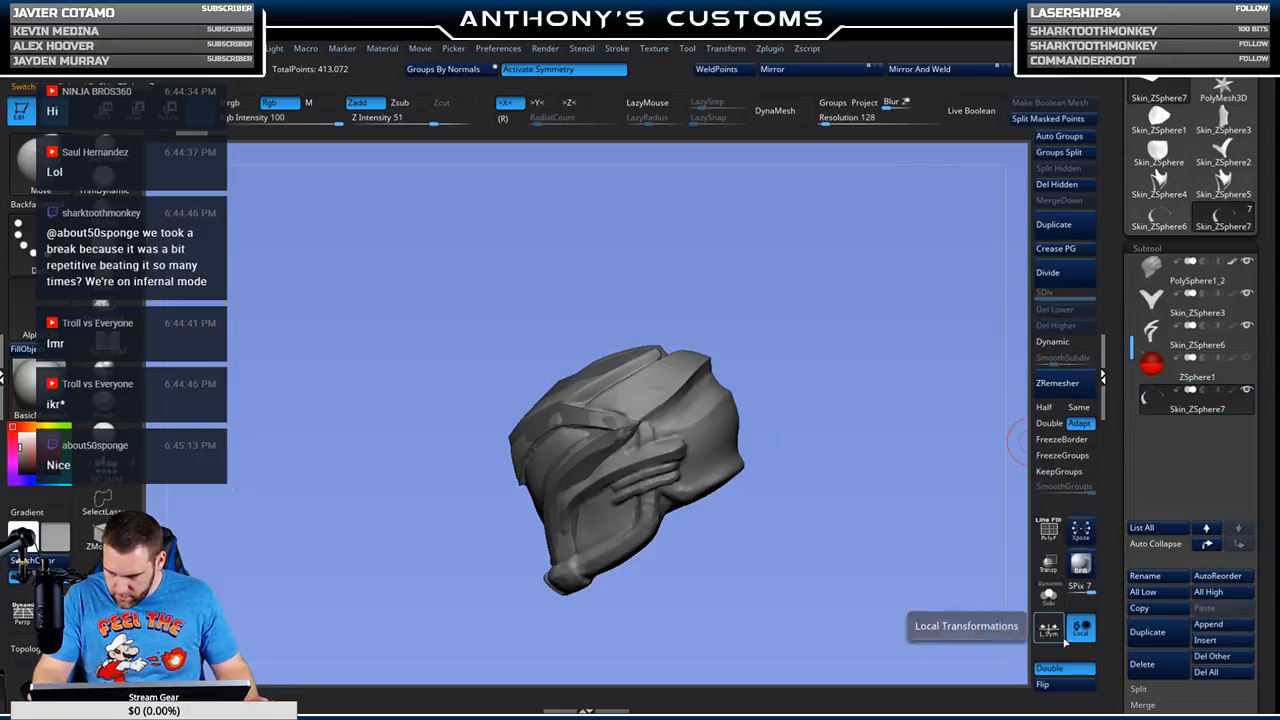
Step: Isolate the new wraparound skin, thicken it with ZModeler's QMesh Polygroup All and flip its normals
click(1048, 595)
mouse_move(840, 435)
mouse_down()
mouse_move(836, 476)
mouse_move(846, 403)
mouse_move(820, 557)
mouse_move(831, 480)
mouse_move(807, 488)
mouse_move(798, 473)
mouse_move(806, 502)
mouse_up()
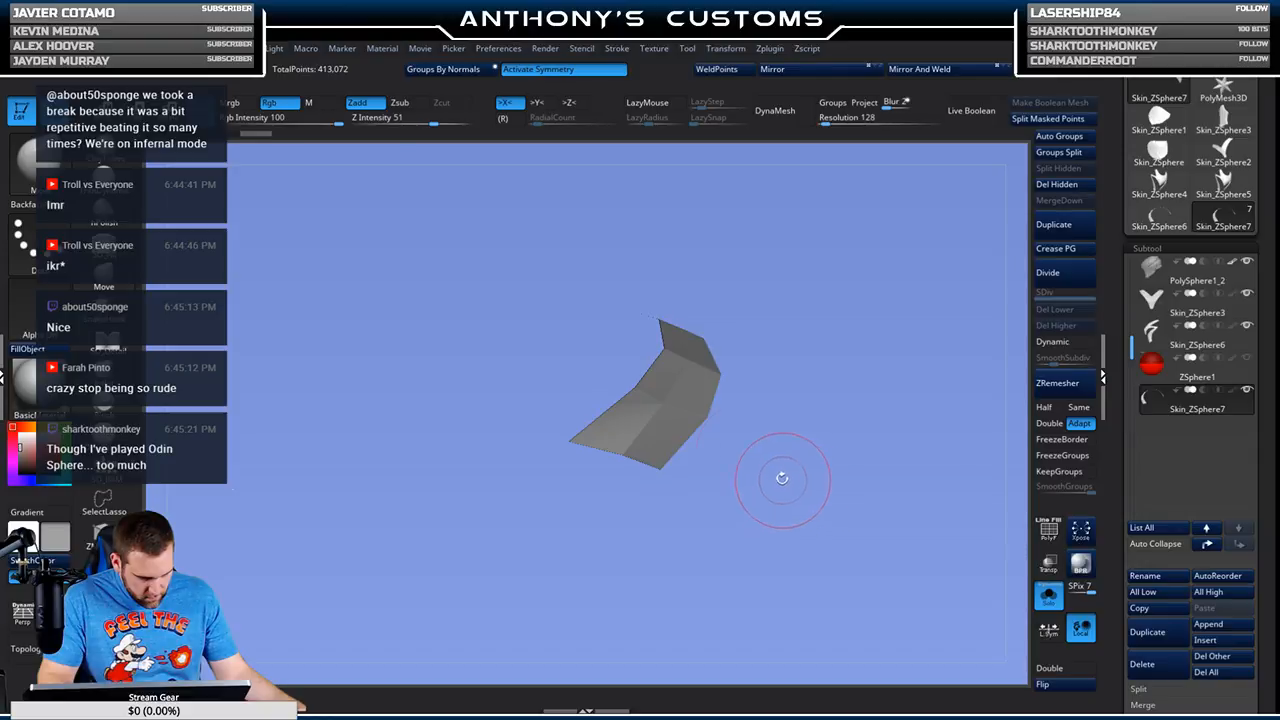
click(106, 533)
drag(800, 405, 788, 446)
drag(680, 442, 630, 482)
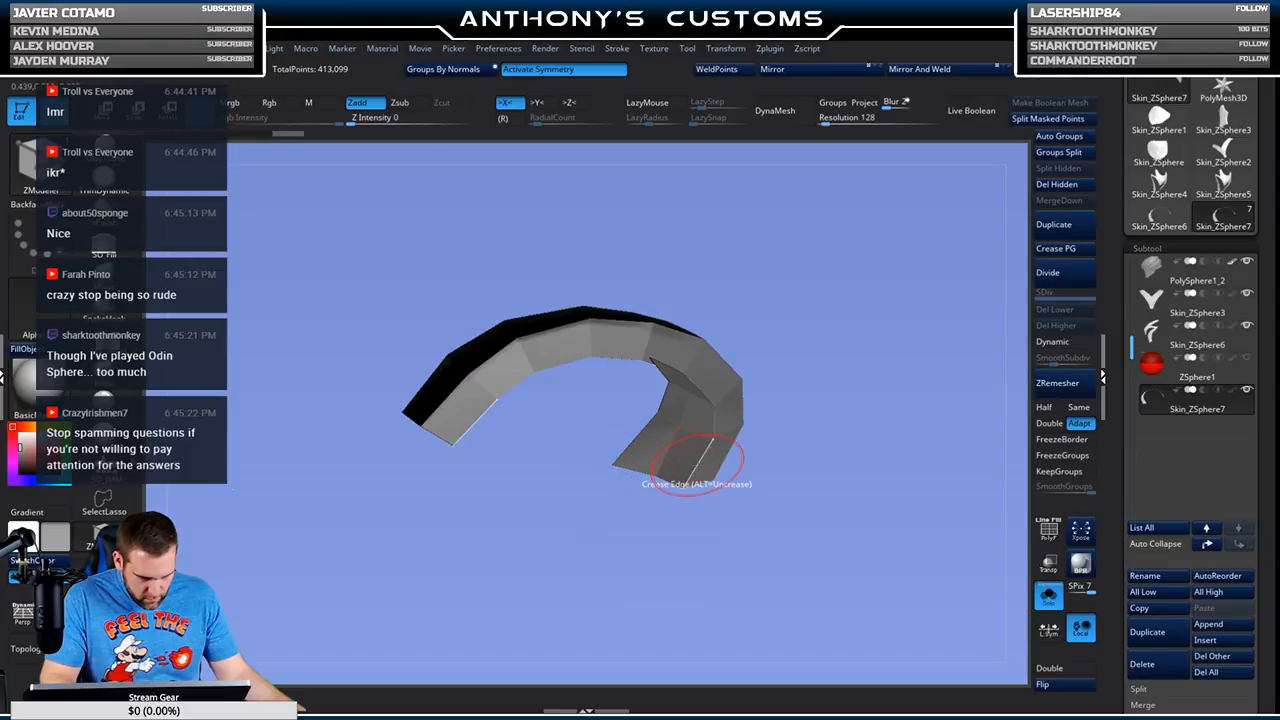
click(1057, 685)
drag(909, 604, 834, 494)
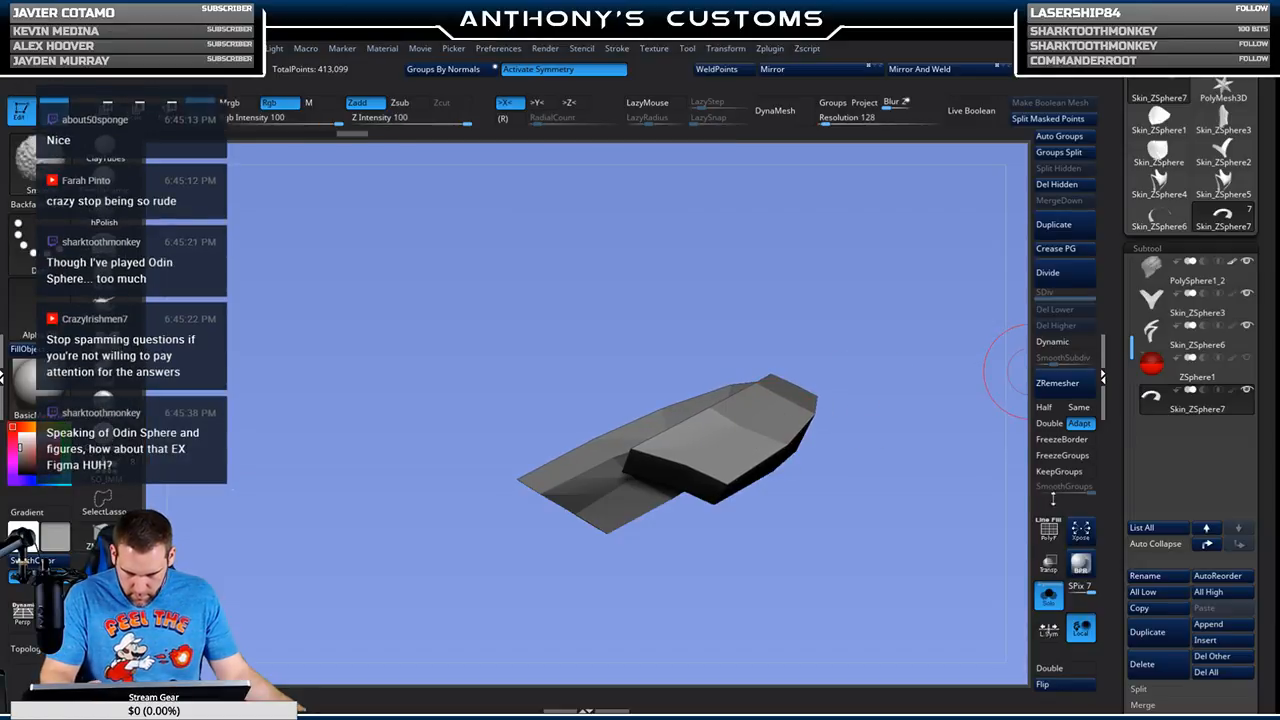
Step: Turn on the polyframe display and examine the thickened band both in isolation and against the full helmet
key(shift+f)
drag(803, 511, 731, 416)
drag(880, 306, 770, 420)
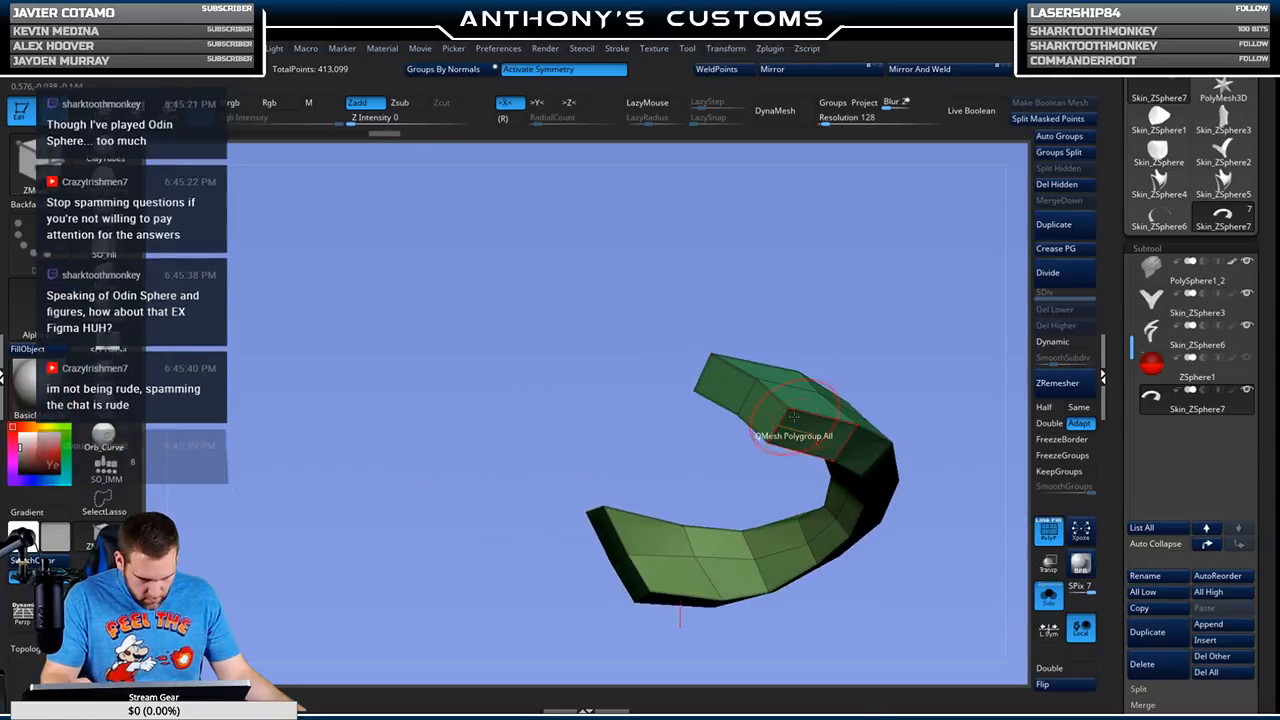
drag(846, 332, 908, 370)
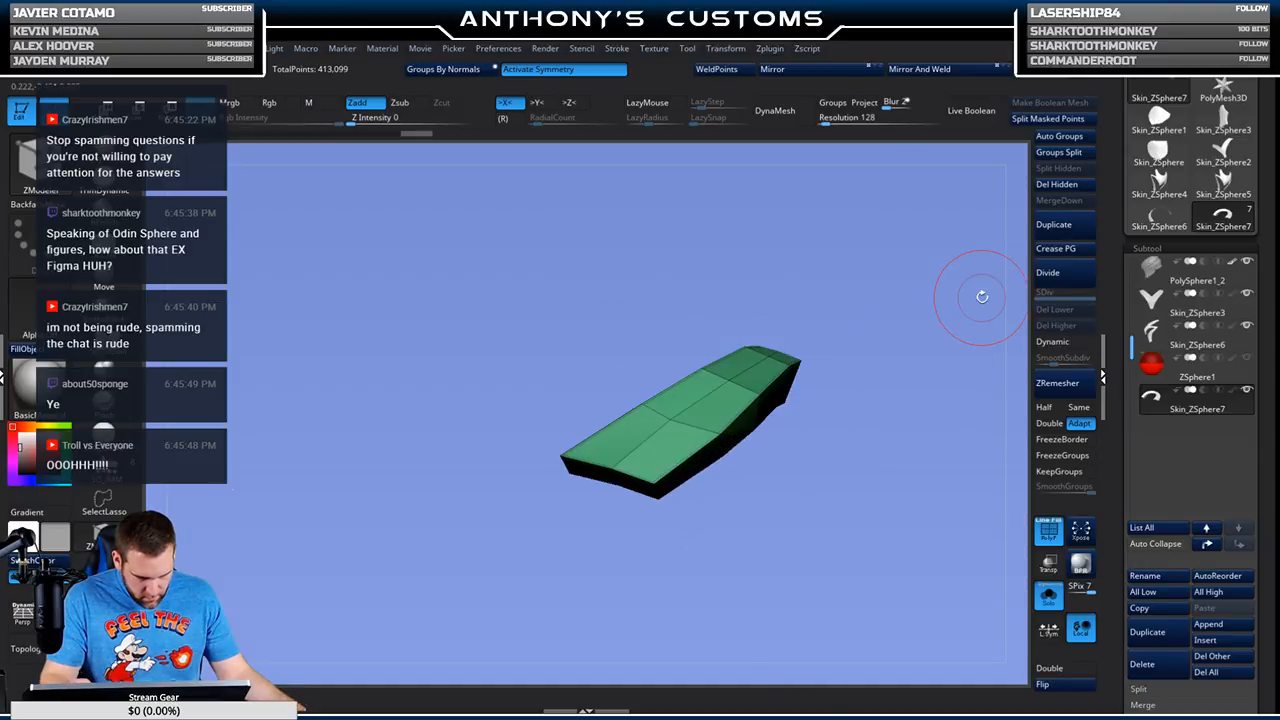
click(1048, 598)
drag(975, 540, 970, 385)
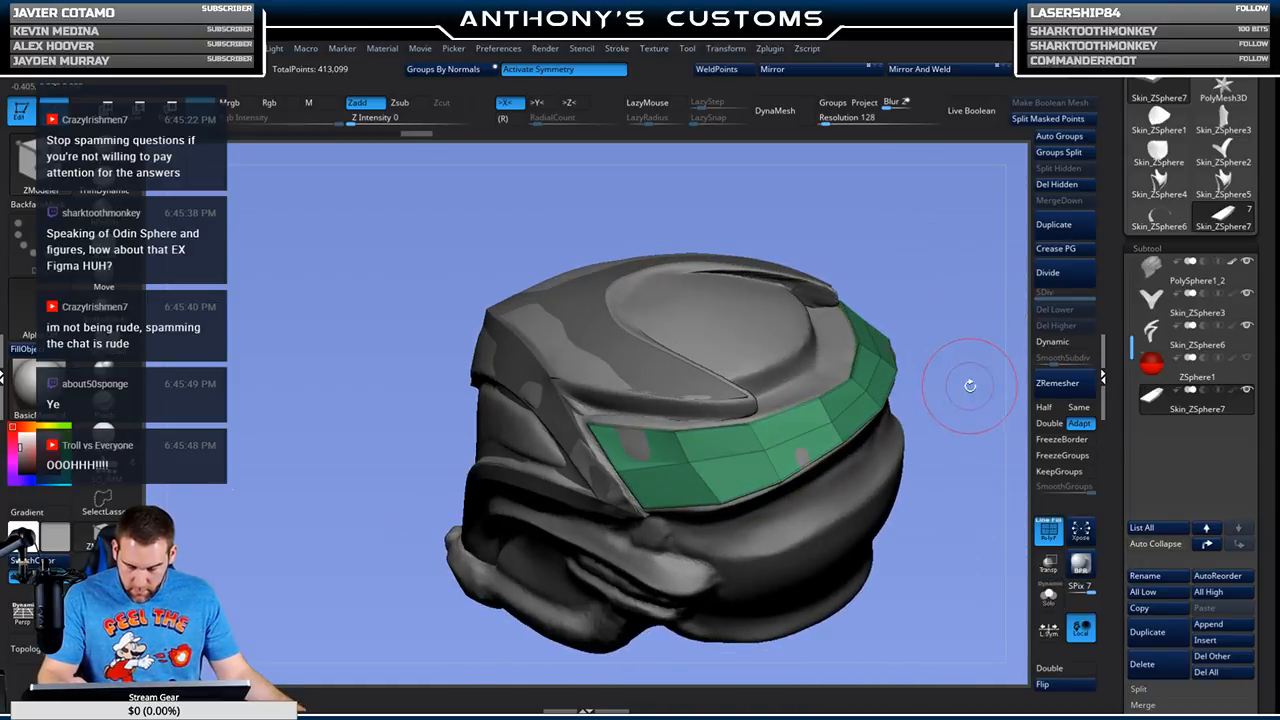
click(1048, 598)
mouse_move(928, 560)
mouse_down()
mouse_move(907, 502)
mouse_move(940, 467)
mouse_up()
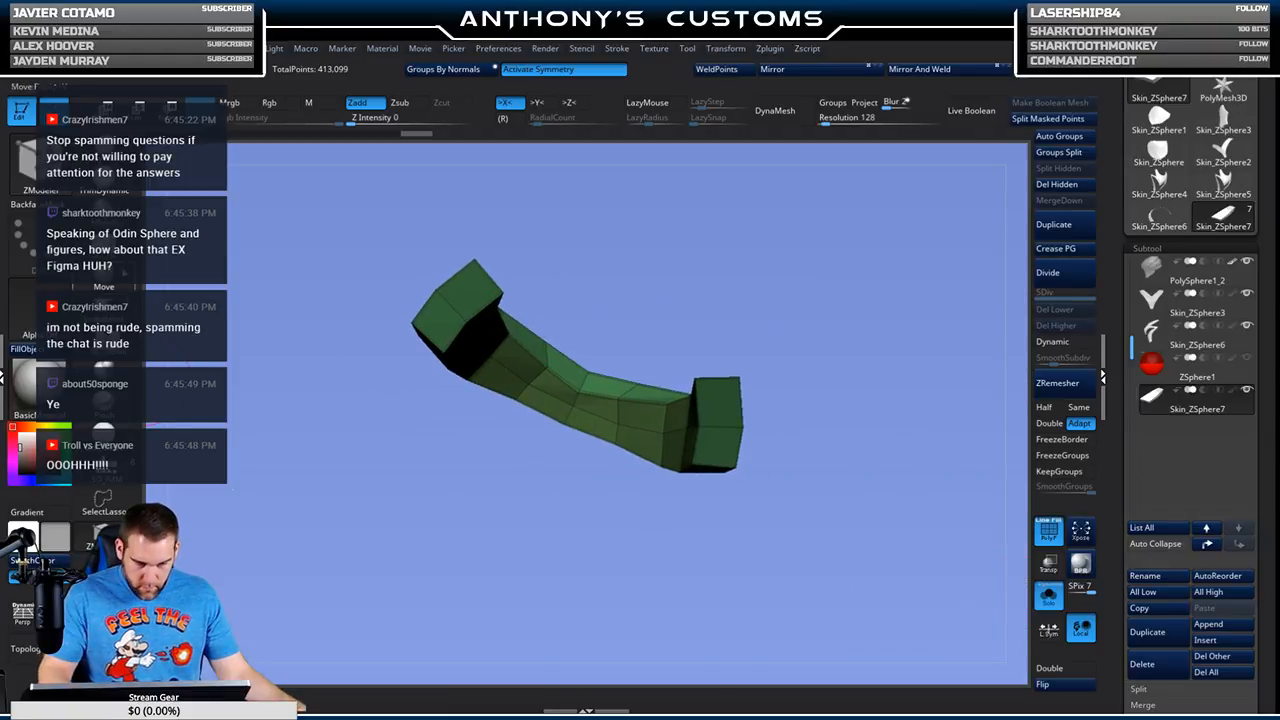
Step: Reduce the Move brush size and reshape the inner edge at the back of the isolated band
click(104, 272)
key(space)
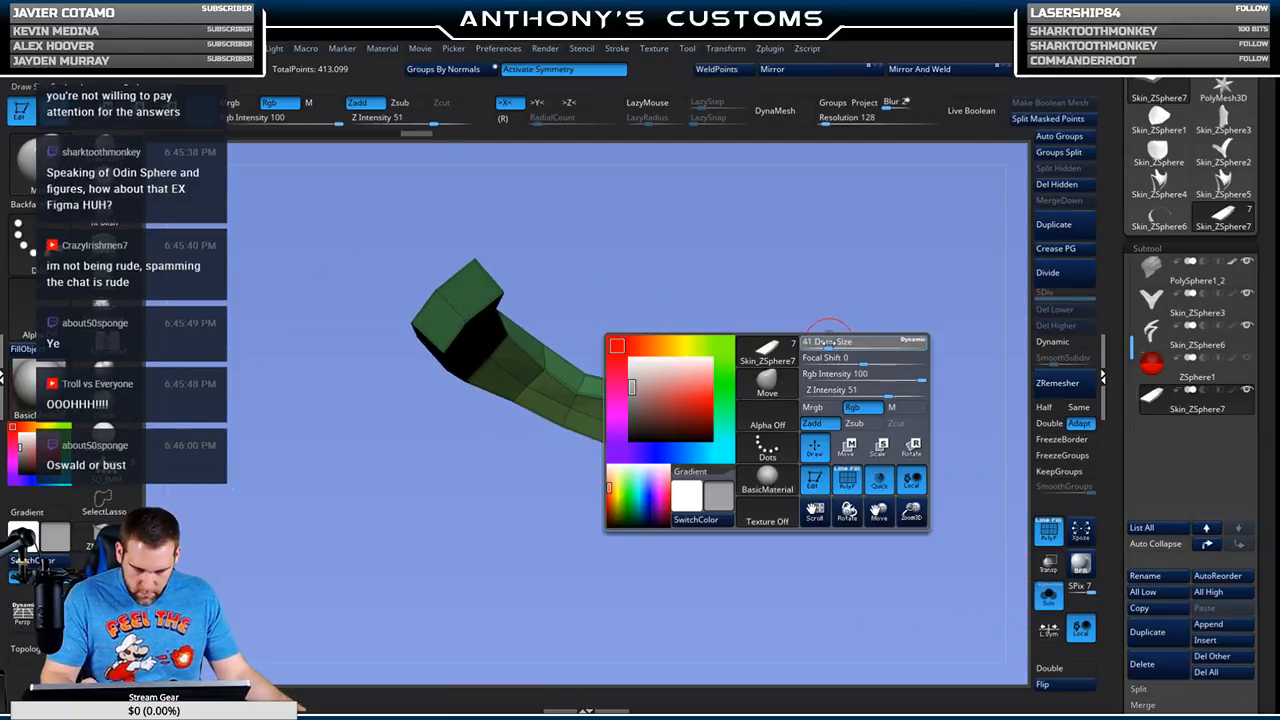
drag(814, 326, 606, 369)
mouse_move(549, 457)
mouse_down()
mouse_move(556, 432)
mouse_move(606, 424)
mouse_move(604, 400)
mouse_move(646, 351)
mouse_move(743, 314)
mouse_up()
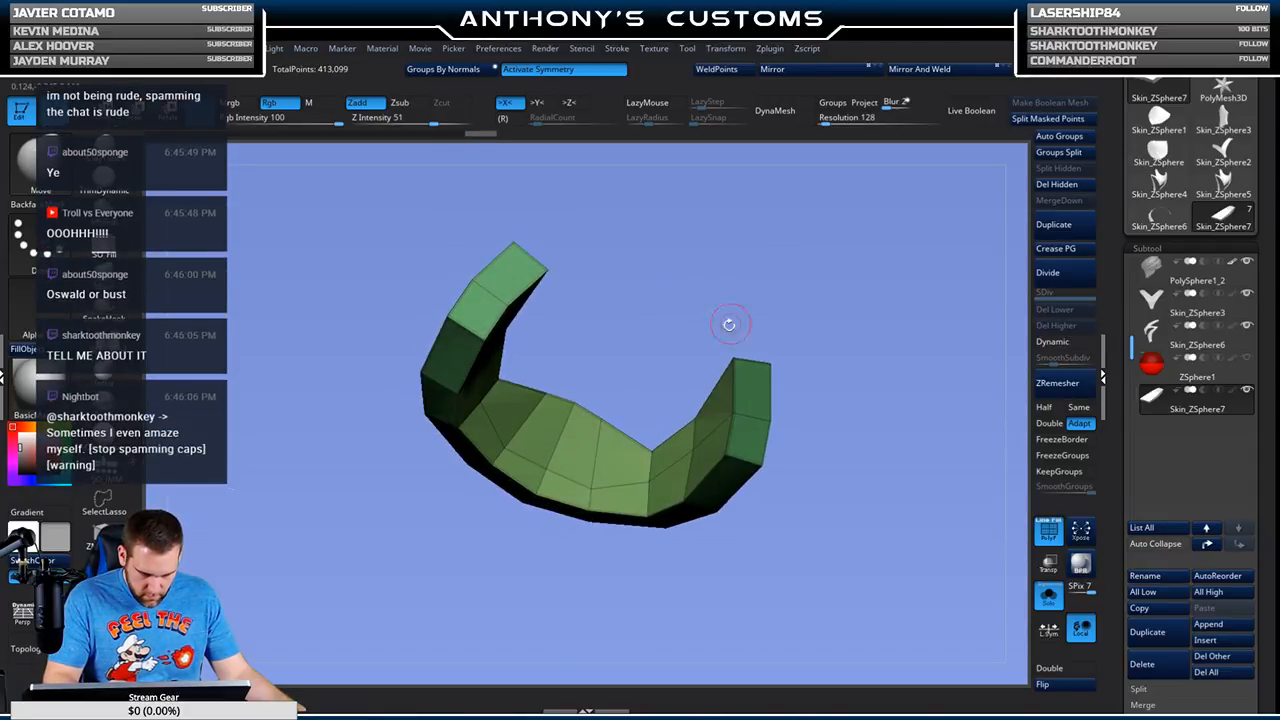
drag(647, 385, 609, 406)
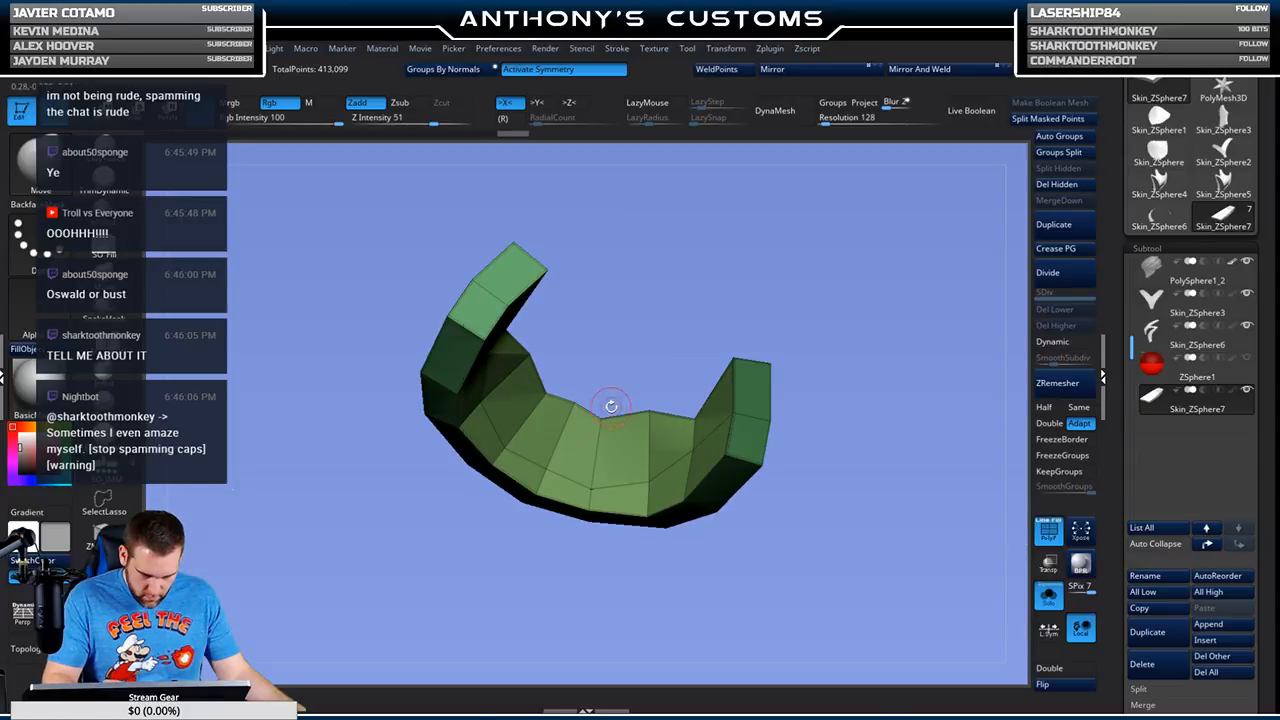
Step: Even out the band's inner edge and pull the upper corners of its two front ends outward with the Move brush
drag(811, 301, 835, 275)
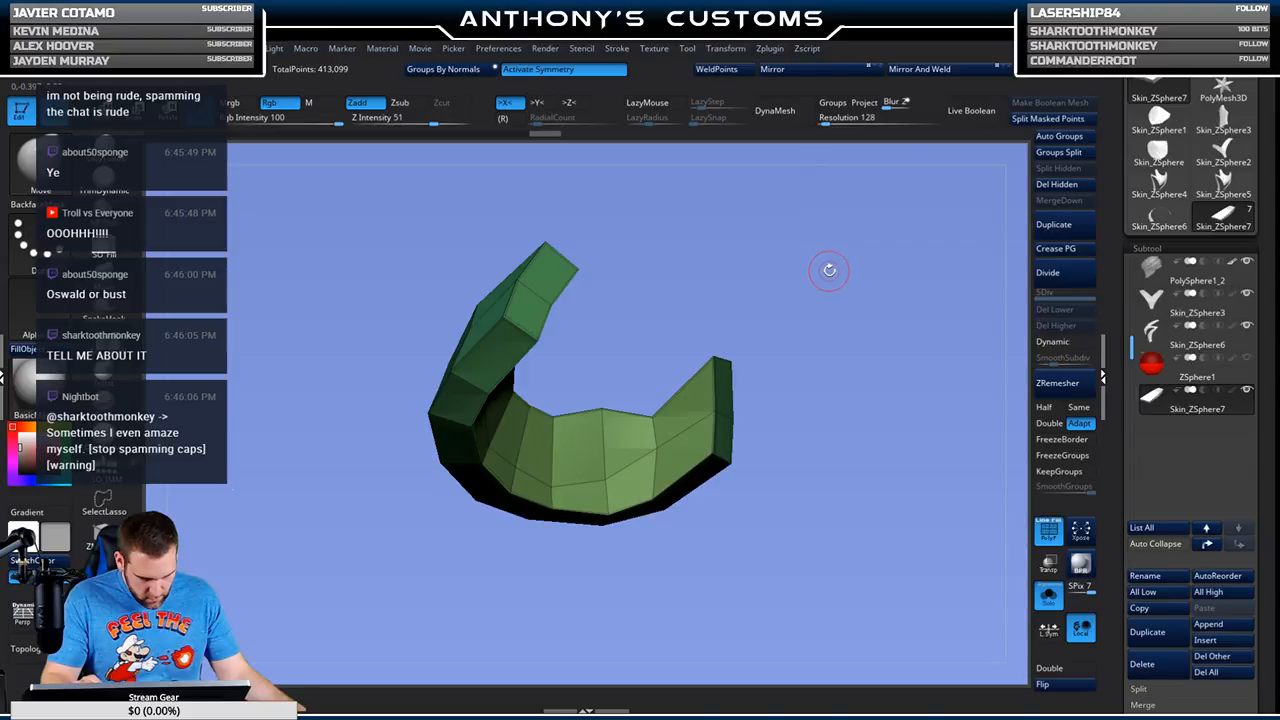
drag(829, 327, 803, 327)
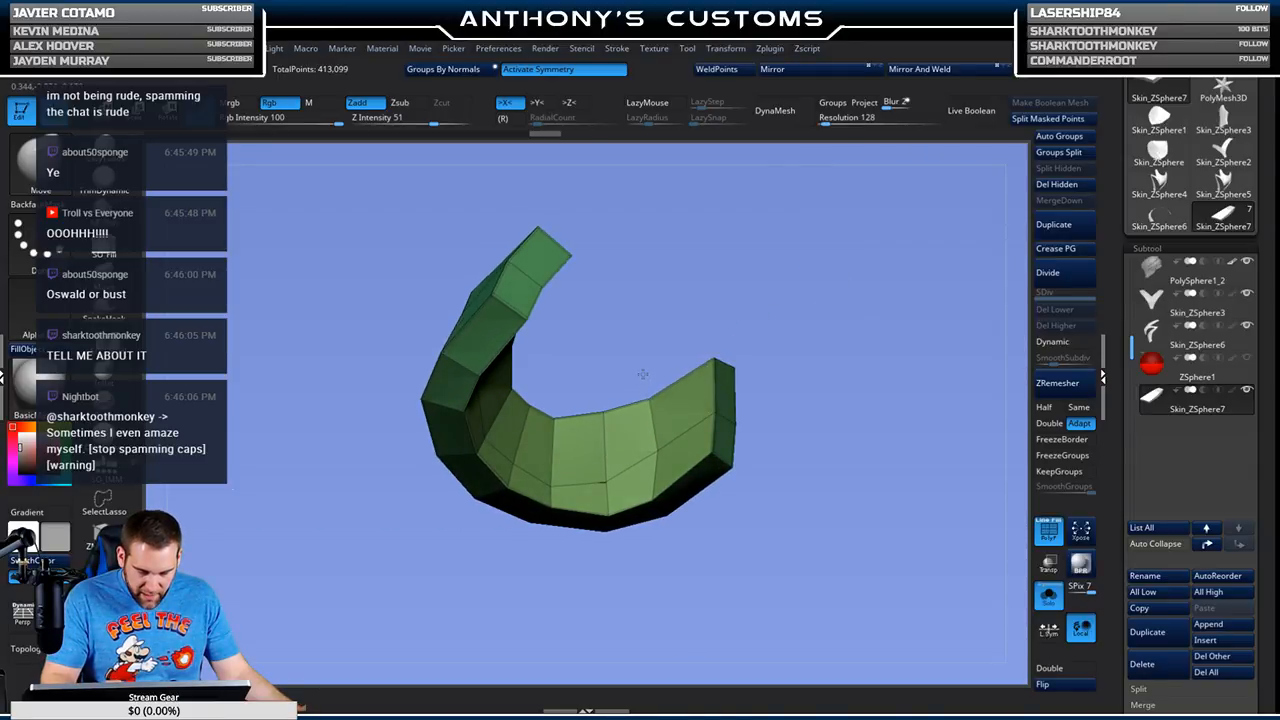
drag(713, 357, 711, 340)
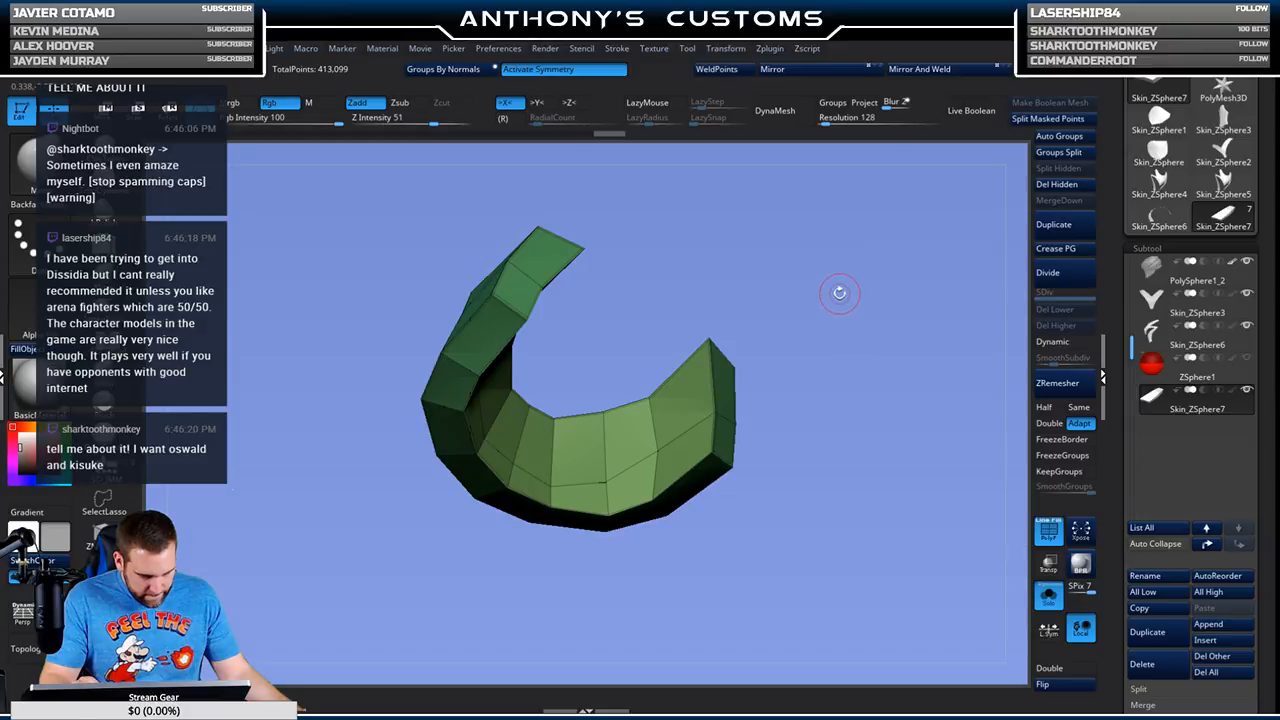
drag(850, 305, 816, 408)
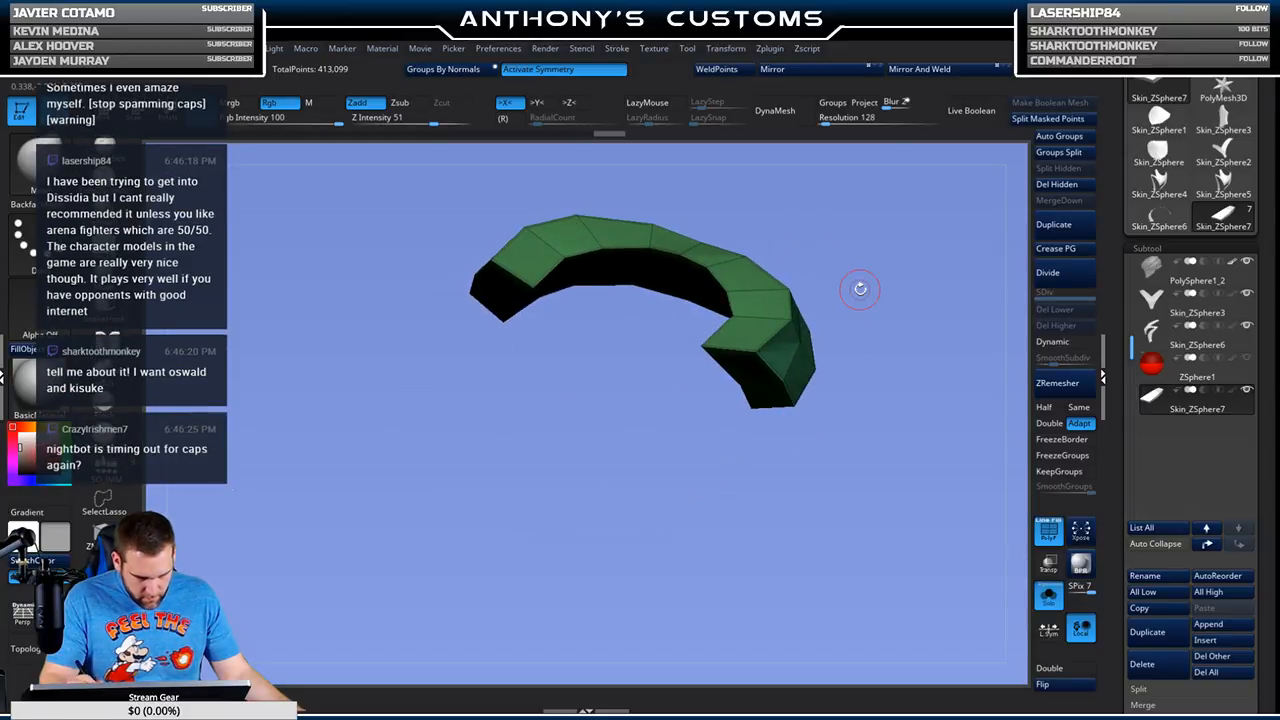
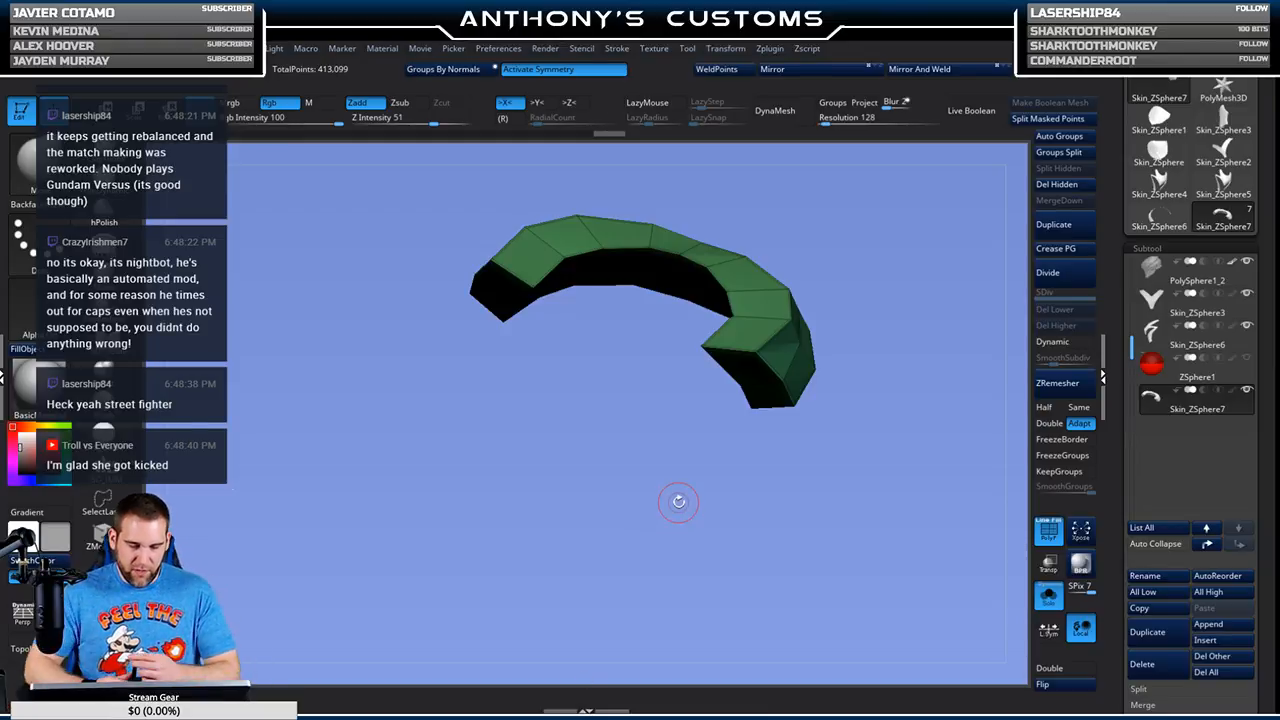
Step: Show the full helmet again and examine the reshaped band's fit from the side and back
click(1048, 600)
drag(1003, 476, 270, 678)
drag(583, 434, 480, 603)
alt+drag(540, 557, 360, 533)
drag(908, 316, 811, 322)
drag(918, 312, 720, 406)
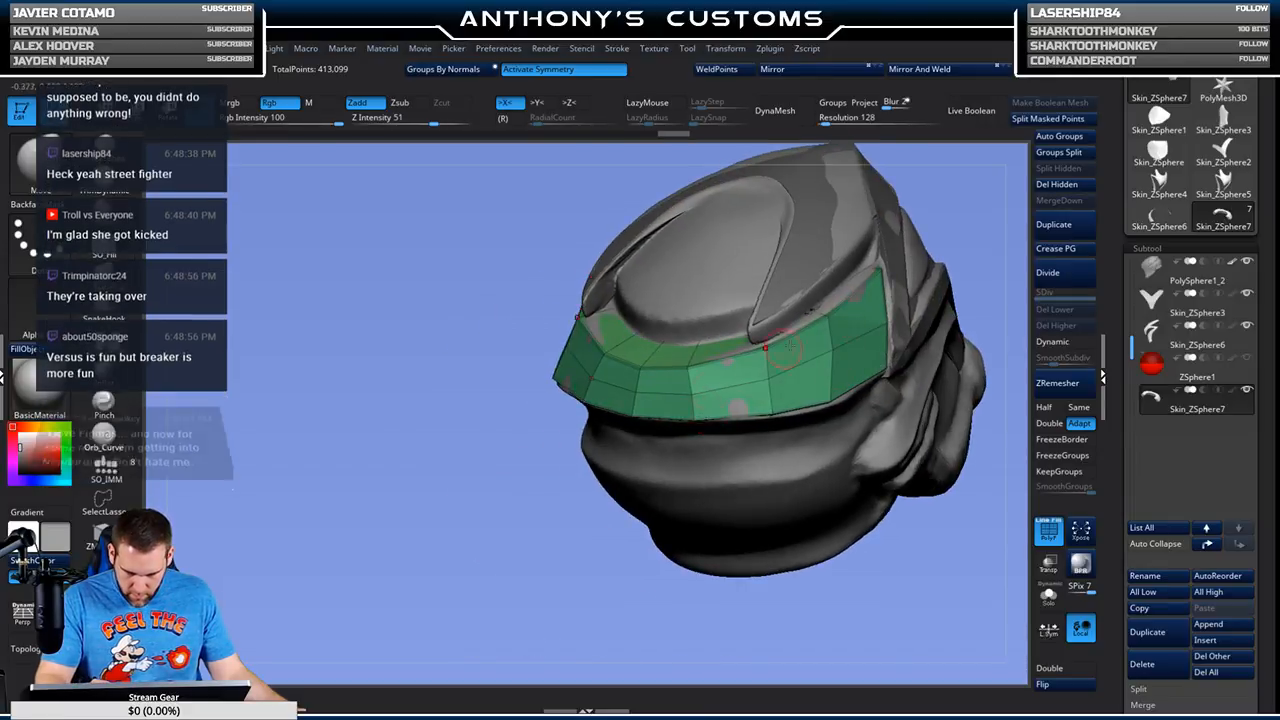
drag(1016, 290, 1000, 234)
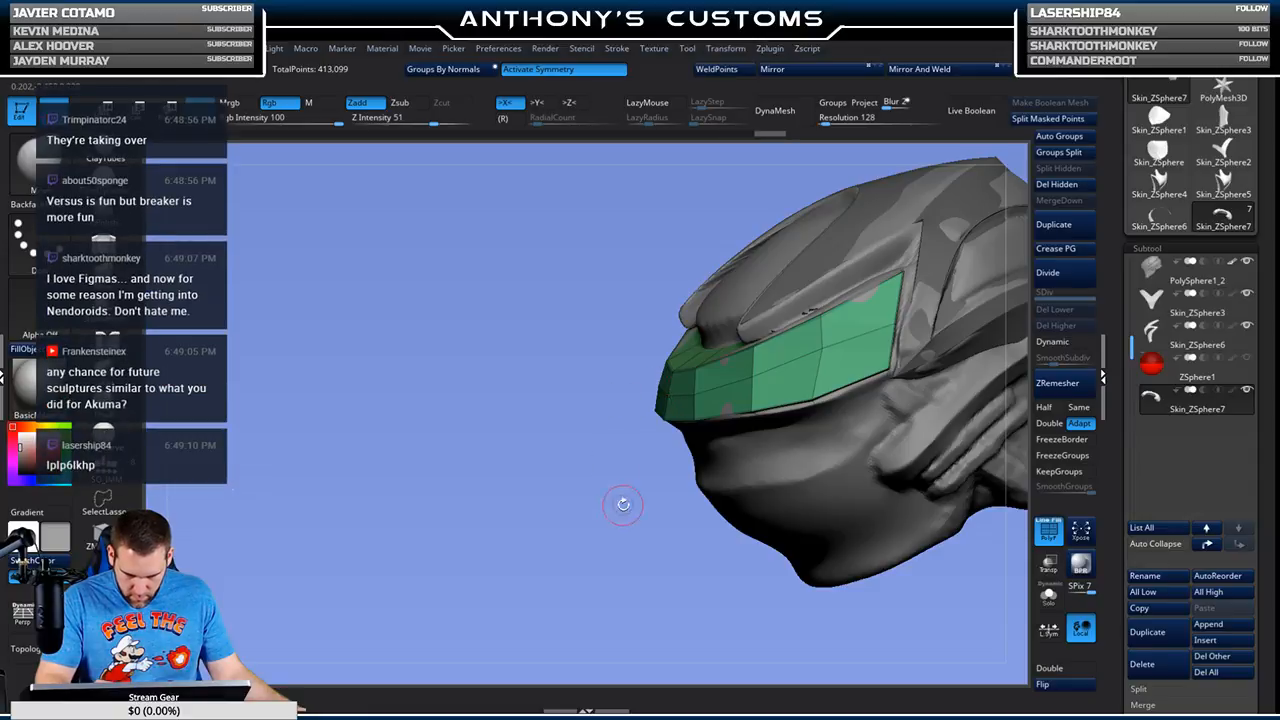
mouse_move(623, 504)
mouse_down()
mouse_move(466, 586)
mouse_move(488, 602)
mouse_move(612, 395)
mouse_up()
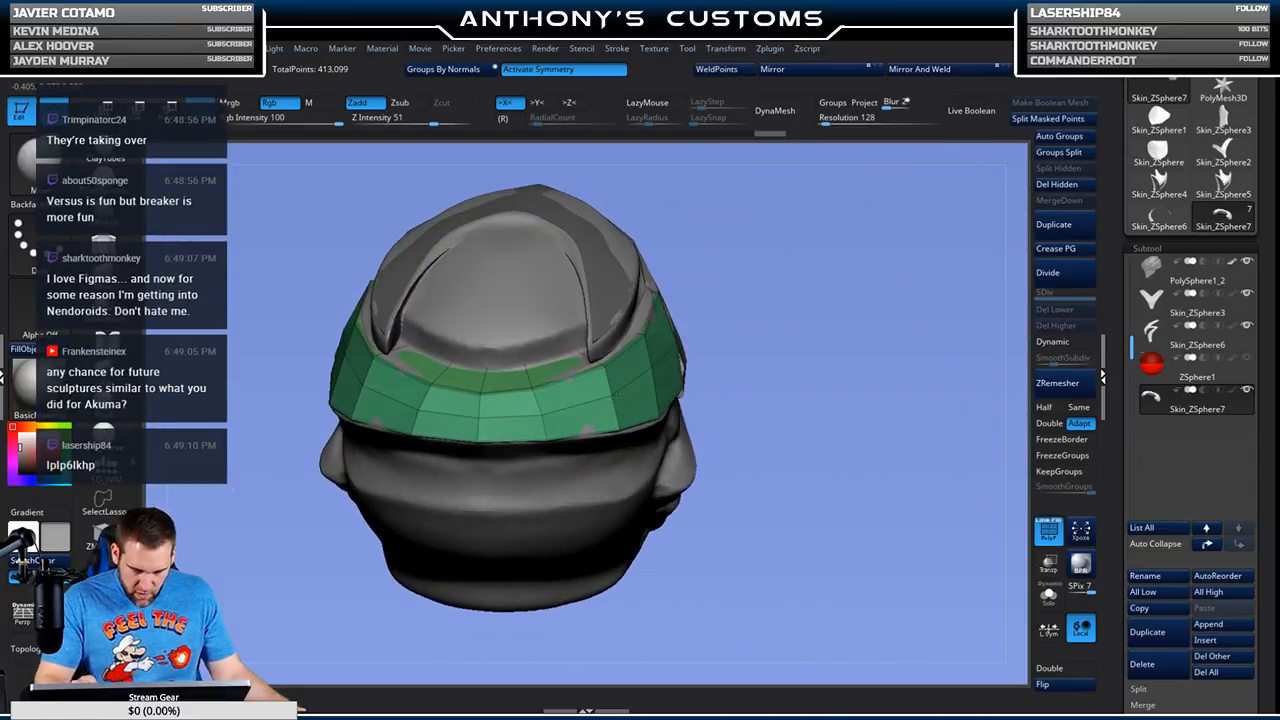
Step: Push the side of the green band in so it sits closer against the helmet
mouse_move(710, 357)
mouse_down()
mouse_move(809, 256)
mouse_move(831, 214)
mouse_move(931, 252)
mouse_up()
mouse_move(835, 325)
mouse_down()
mouse_move(914, 260)
mouse_move(809, 236)
mouse_move(698, 334)
mouse_up()
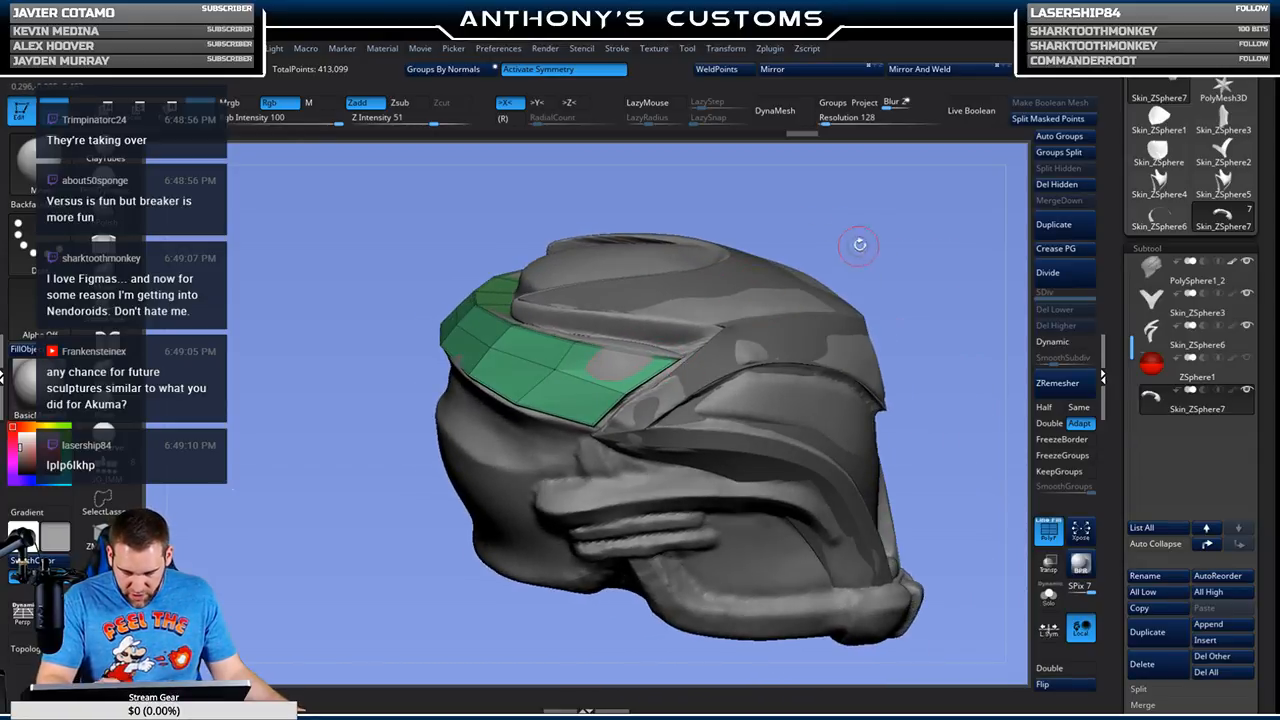
drag(848, 251, 811, 245)
drag(616, 405, 632, 397)
drag(915, 272, 866, 218)
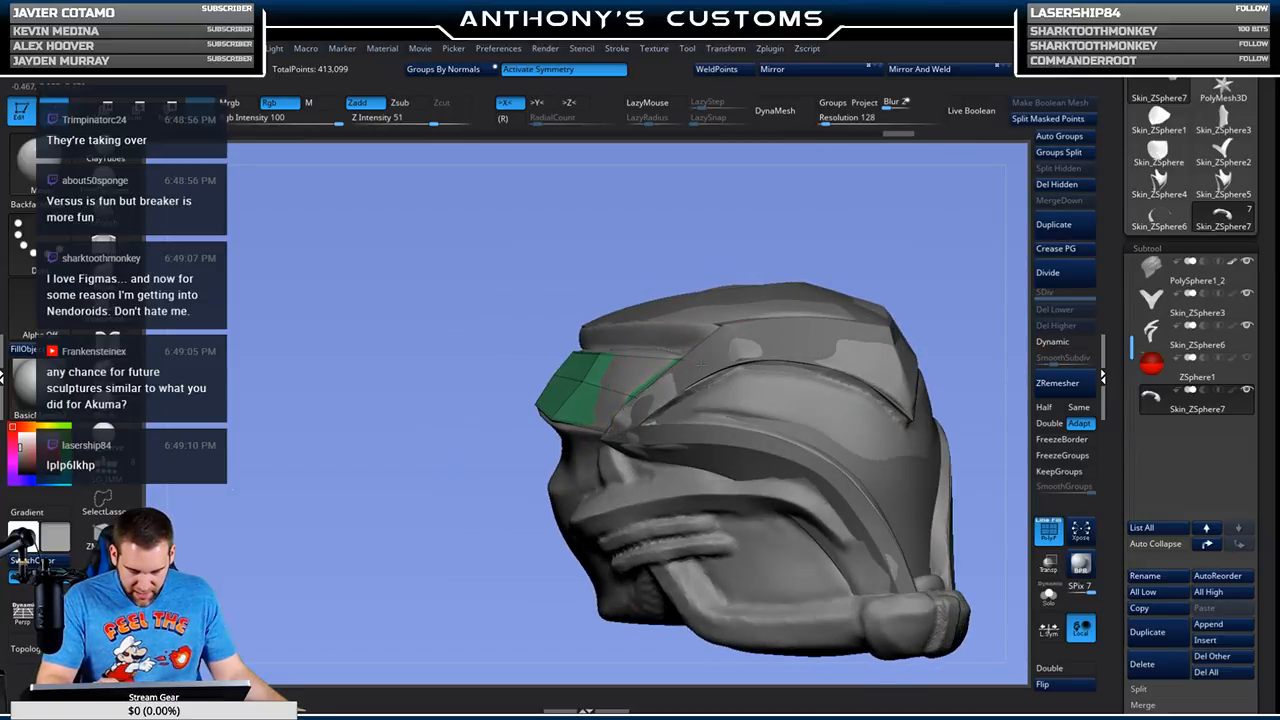
mouse_move(889, 236)
mouse_down()
mouse_move(903, 254)
mouse_move(883, 302)
mouse_move(763, 323)
mouse_up()
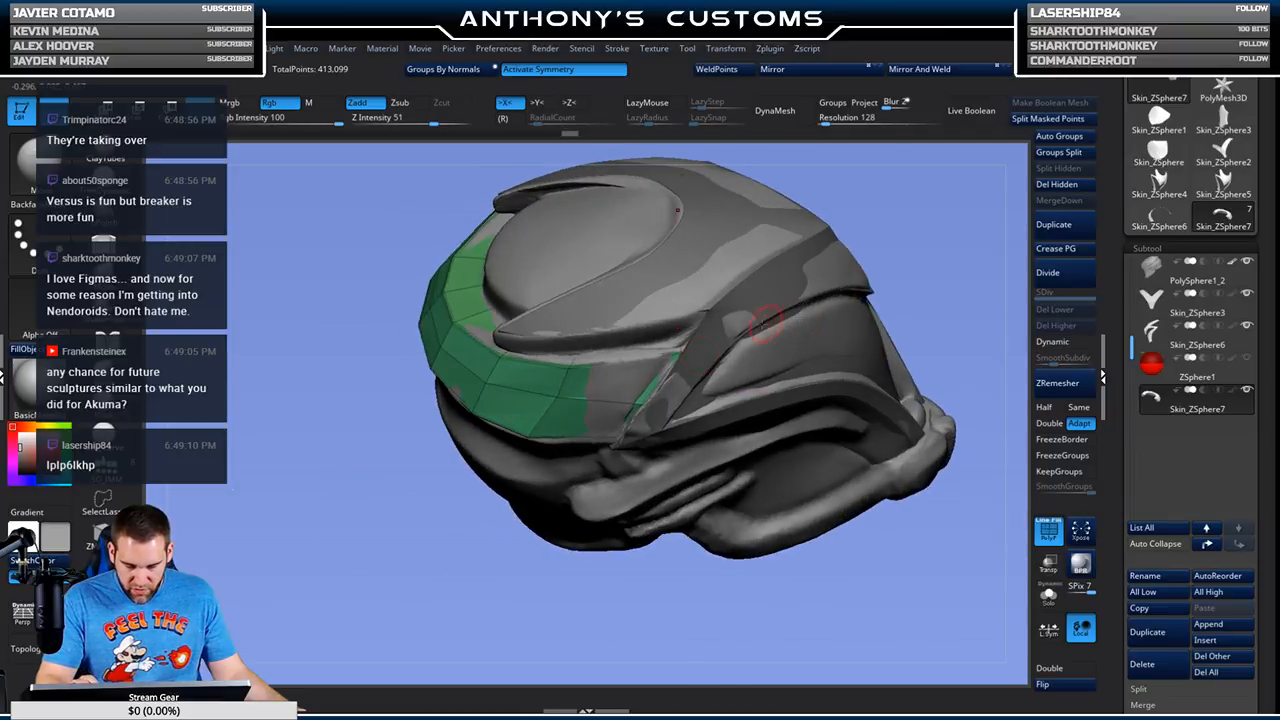
drag(643, 568, 675, 545)
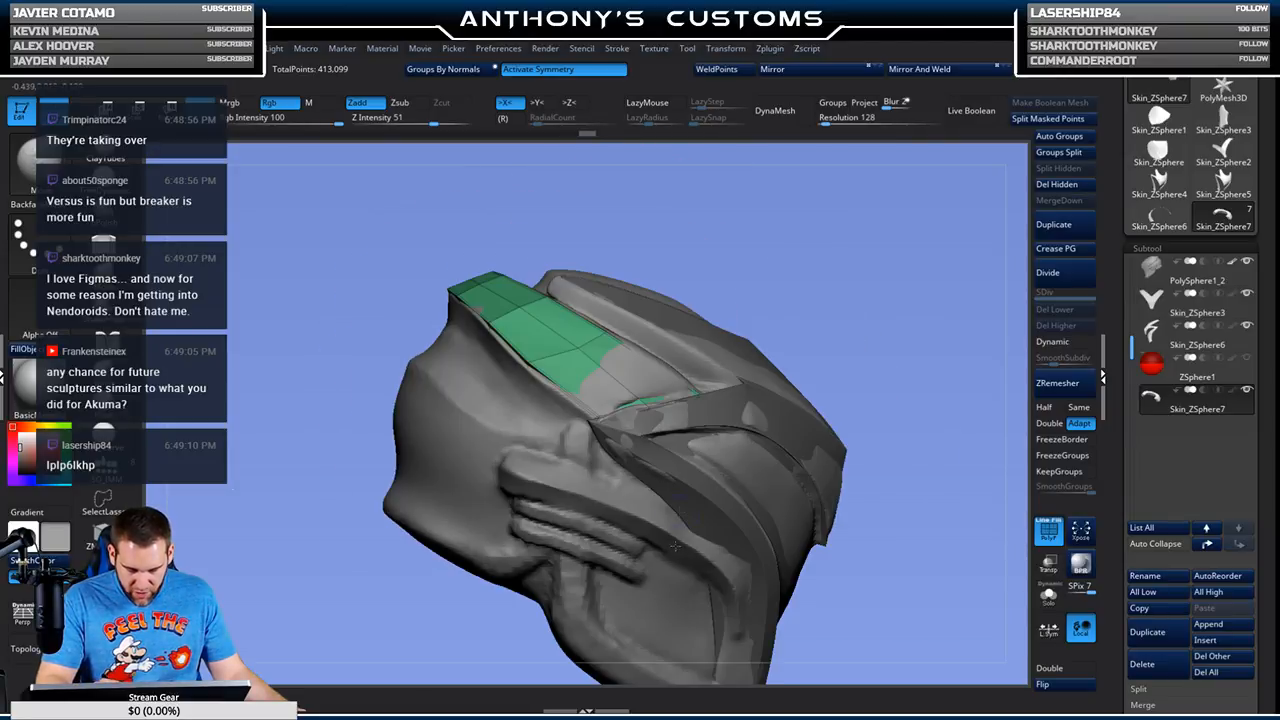
drag(895, 332, 849, 268)
drag(674, 227, 593, 213)
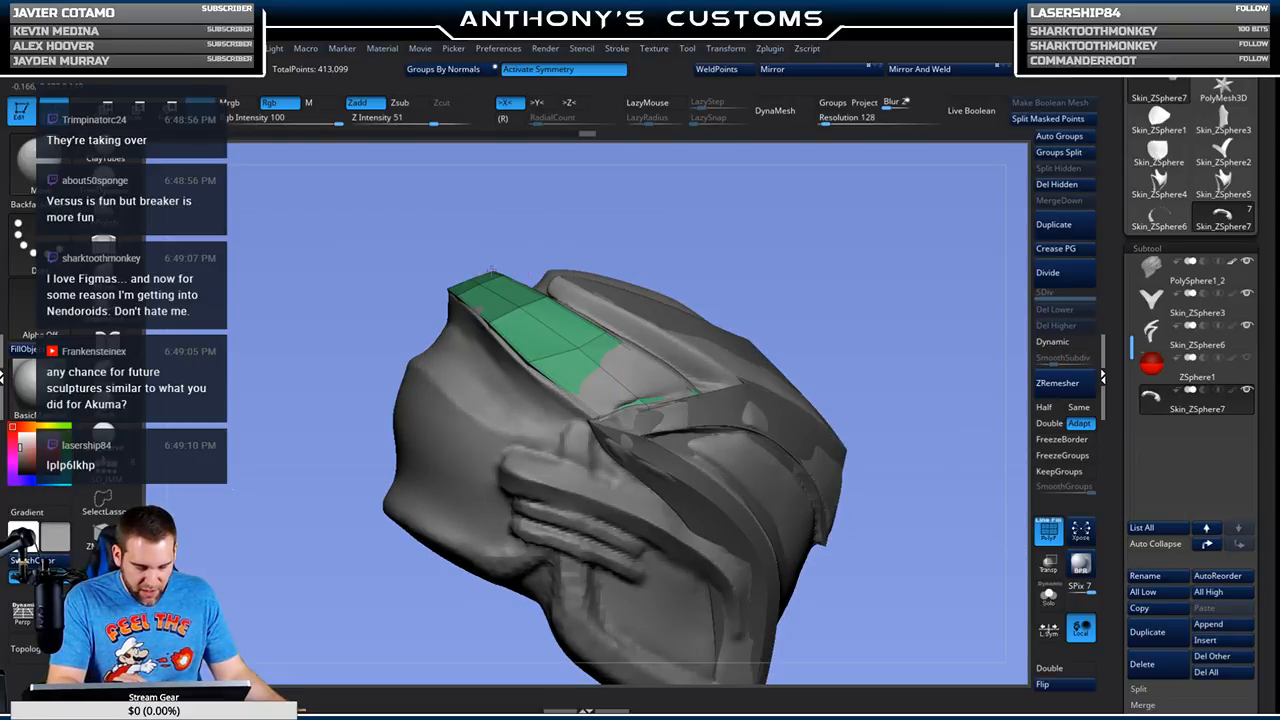
Step: Turn on Dynamic subdivision for the green band while it is isolated from the other subtools
shift+drag(614, 223, 686, 220)
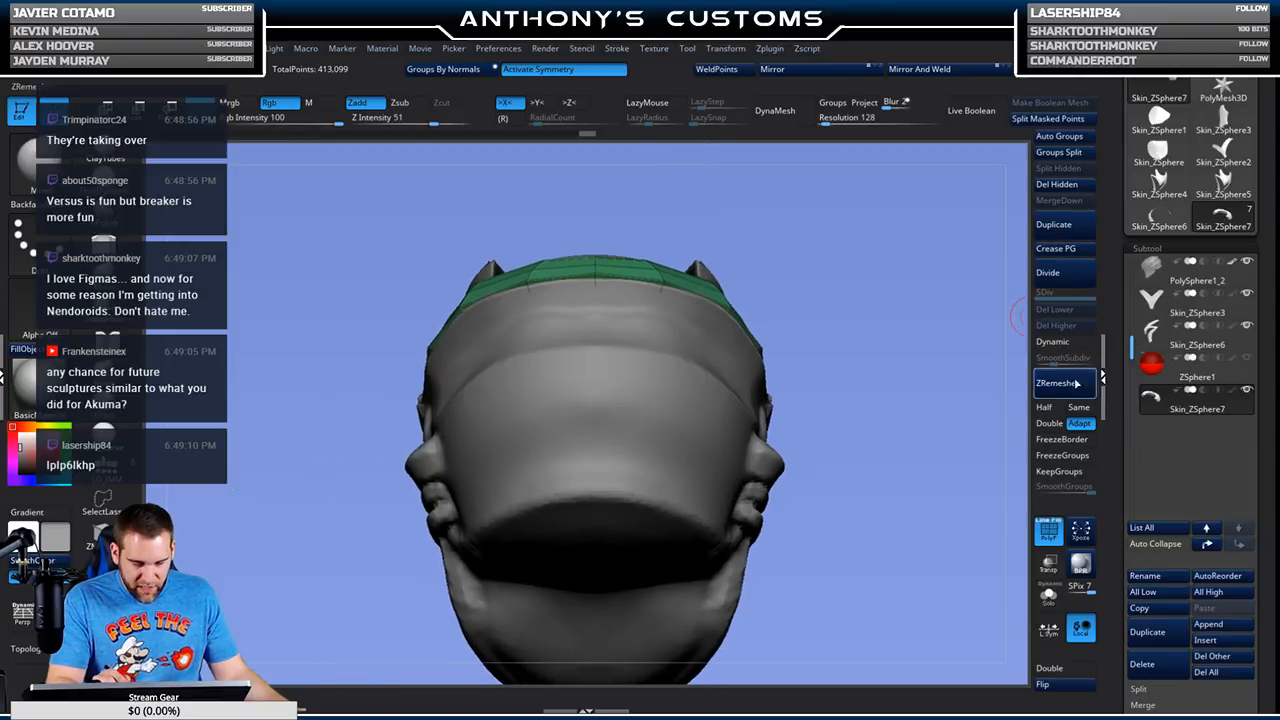
click(1048, 596)
drag(837, 429, 857, 449)
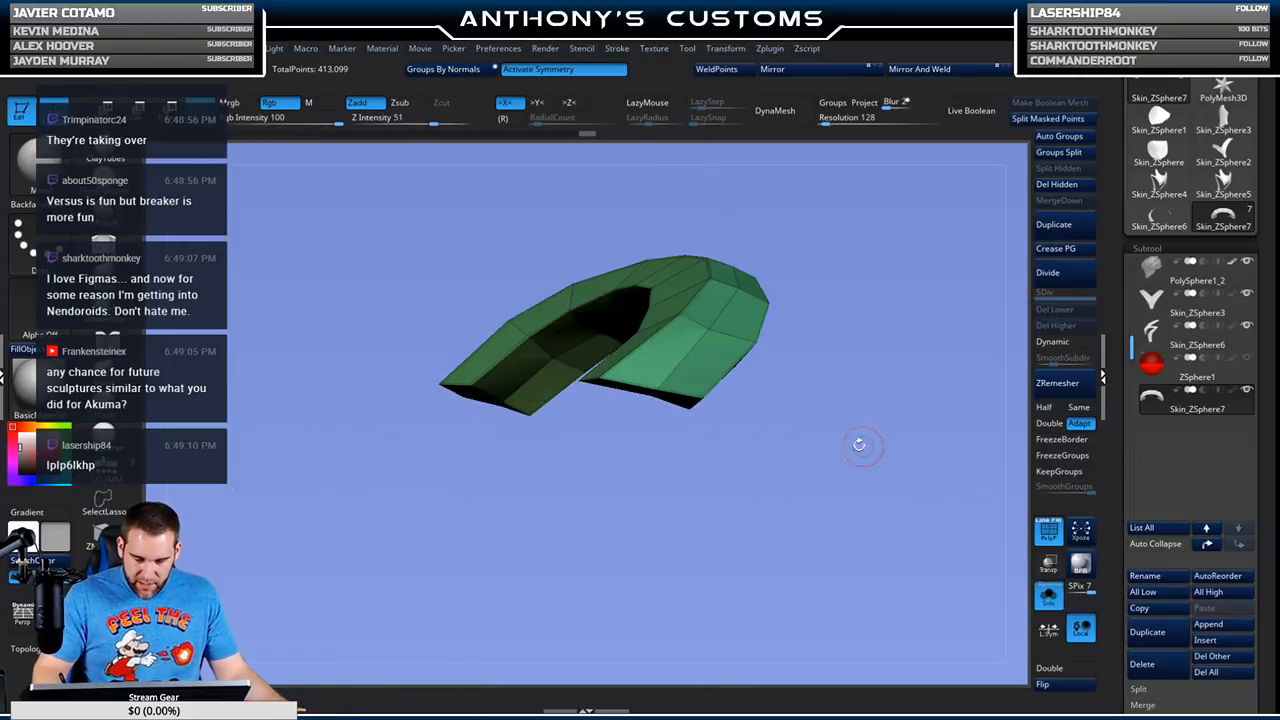
drag(590, 503, 723, 385)
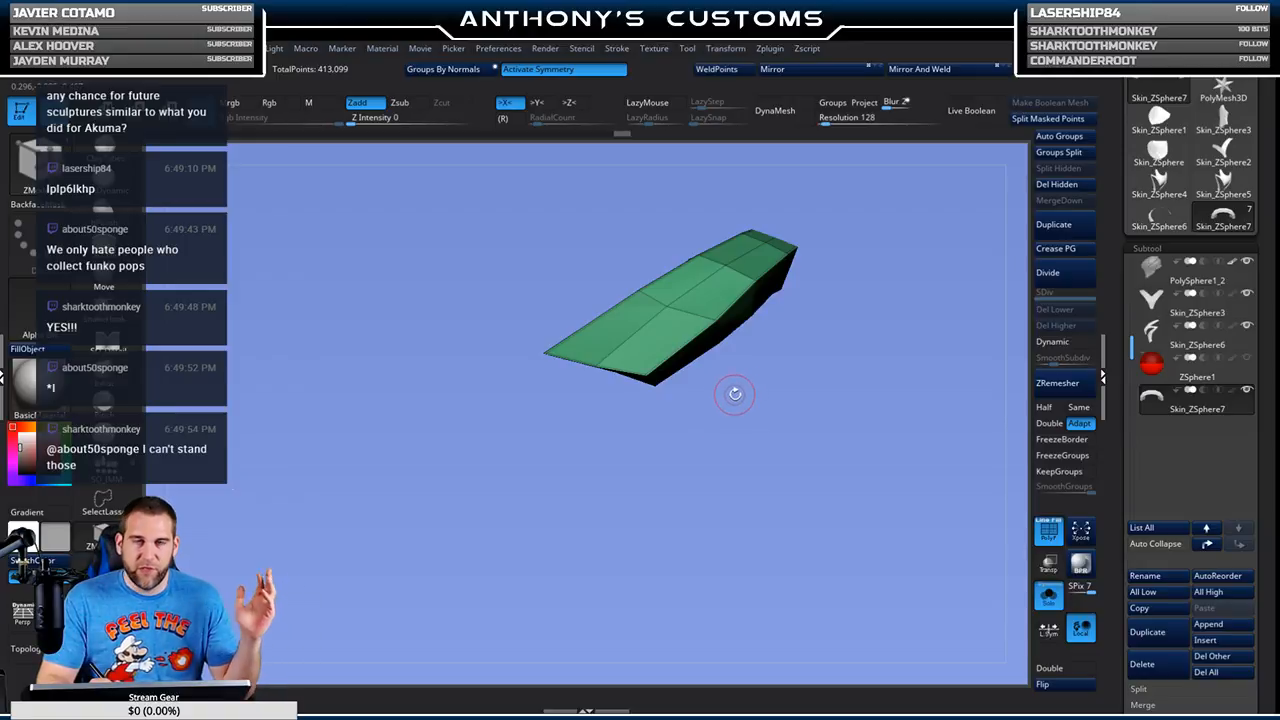
drag(723, 414, 762, 397)
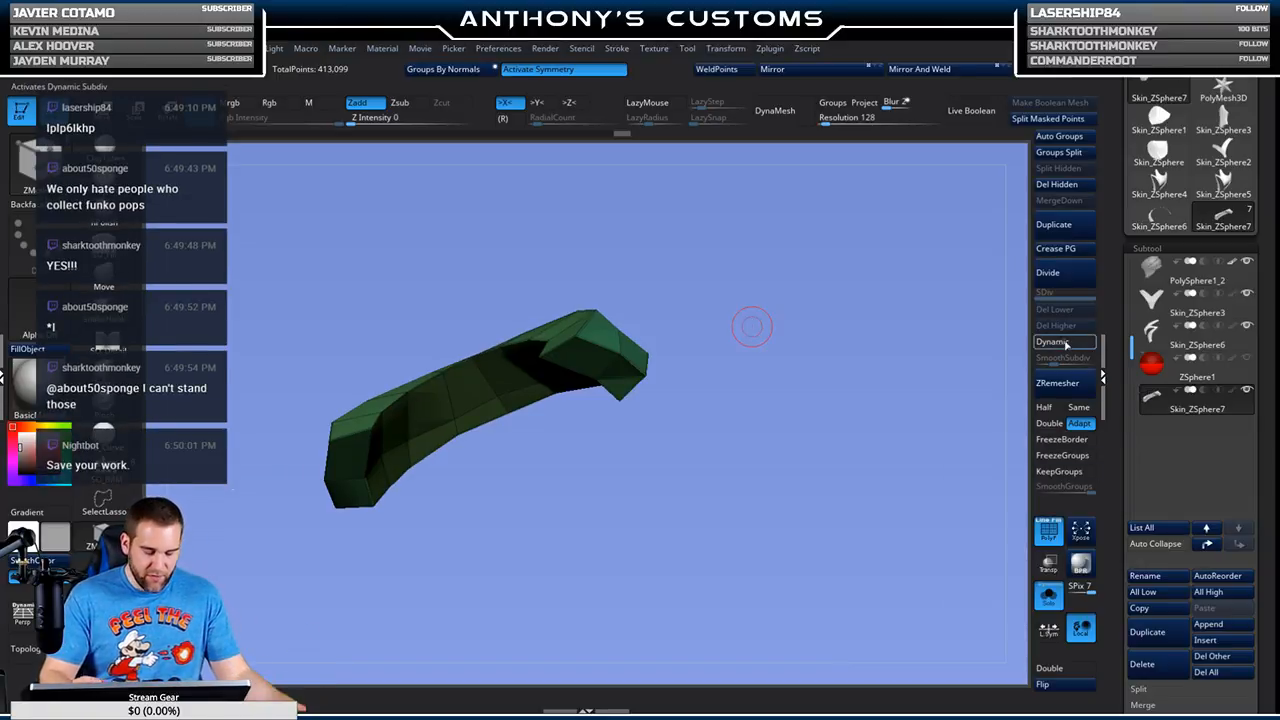
click(1066, 343)
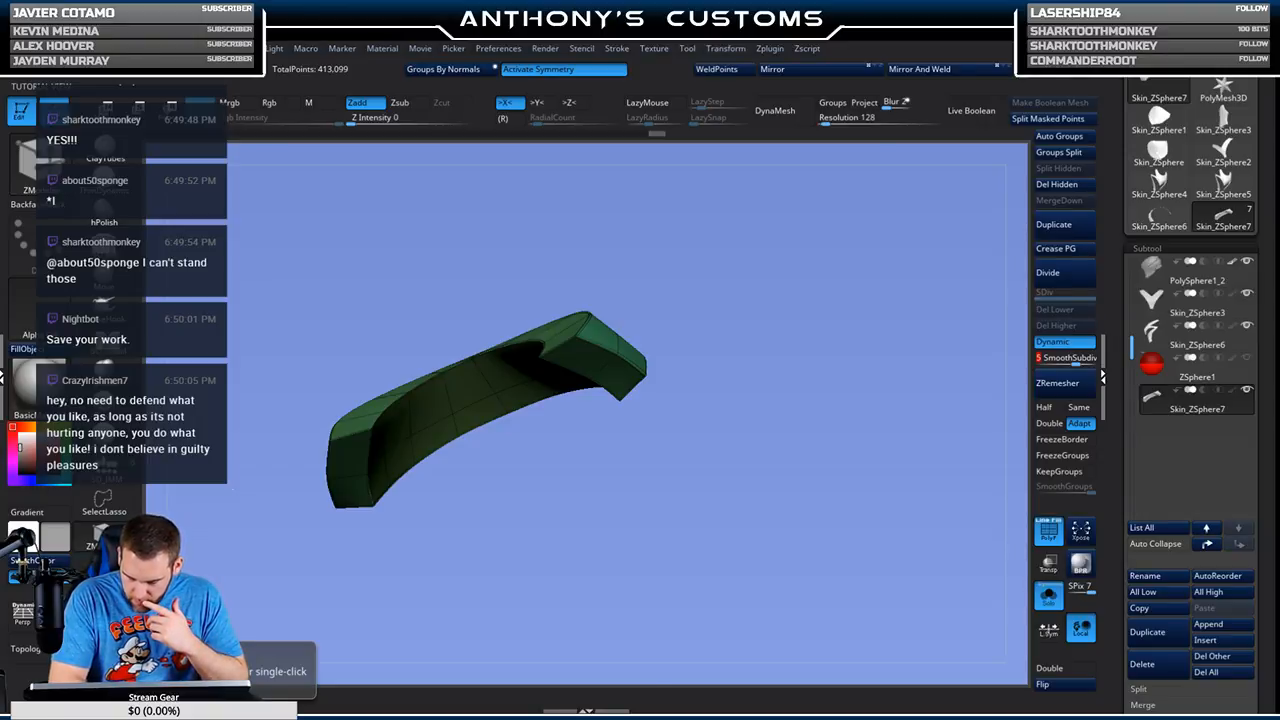
drag(853, 529, 914, 555)
click(1048, 596)
Step: Examine the fit of the smoothed green band around the helmet from the back, sides and below
alt+drag(544, 601, 455, 533)
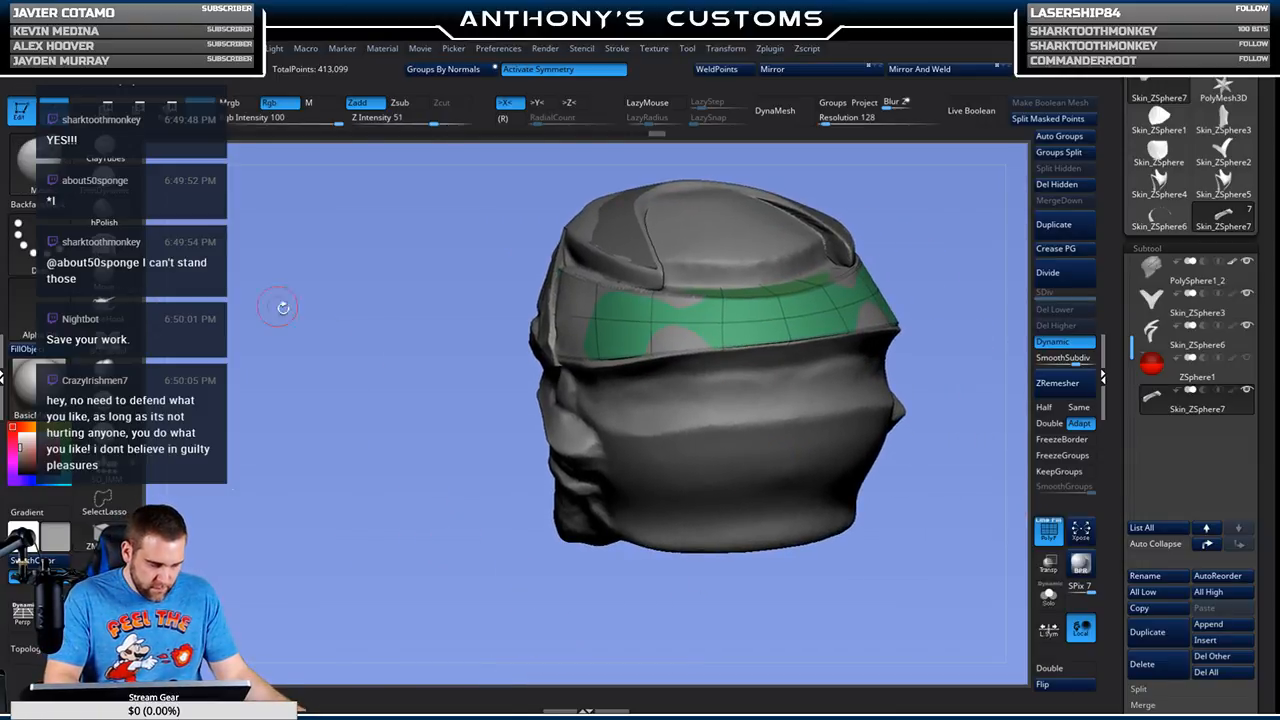
key(space)
mouse_move(429, 367)
mouse_down()
mouse_move(975, 251)
mouse_move(886, 251)
mouse_move(927, 303)
mouse_move(809, 315)
mouse_move(666, 365)
mouse_up()
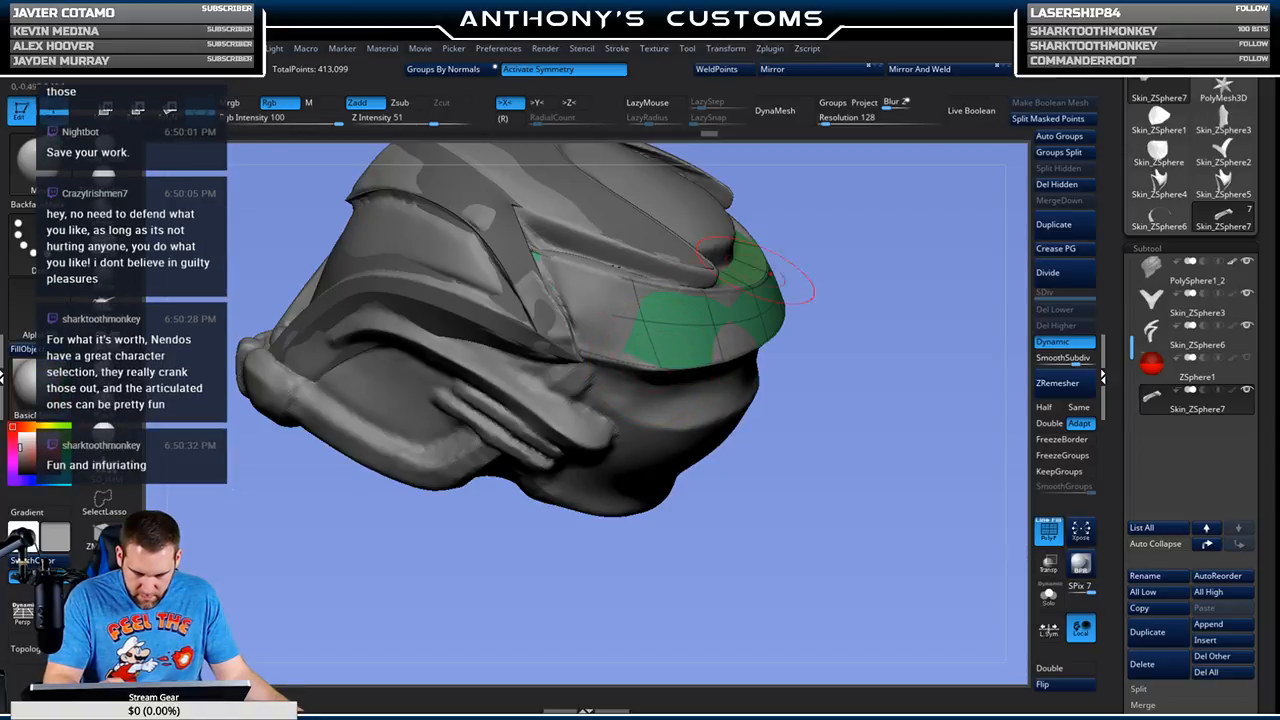
mouse_move(829, 491)
mouse_down()
mouse_move(822, 462)
mouse_move(675, 440)
mouse_up()
drag(464, 494, 494, 434)
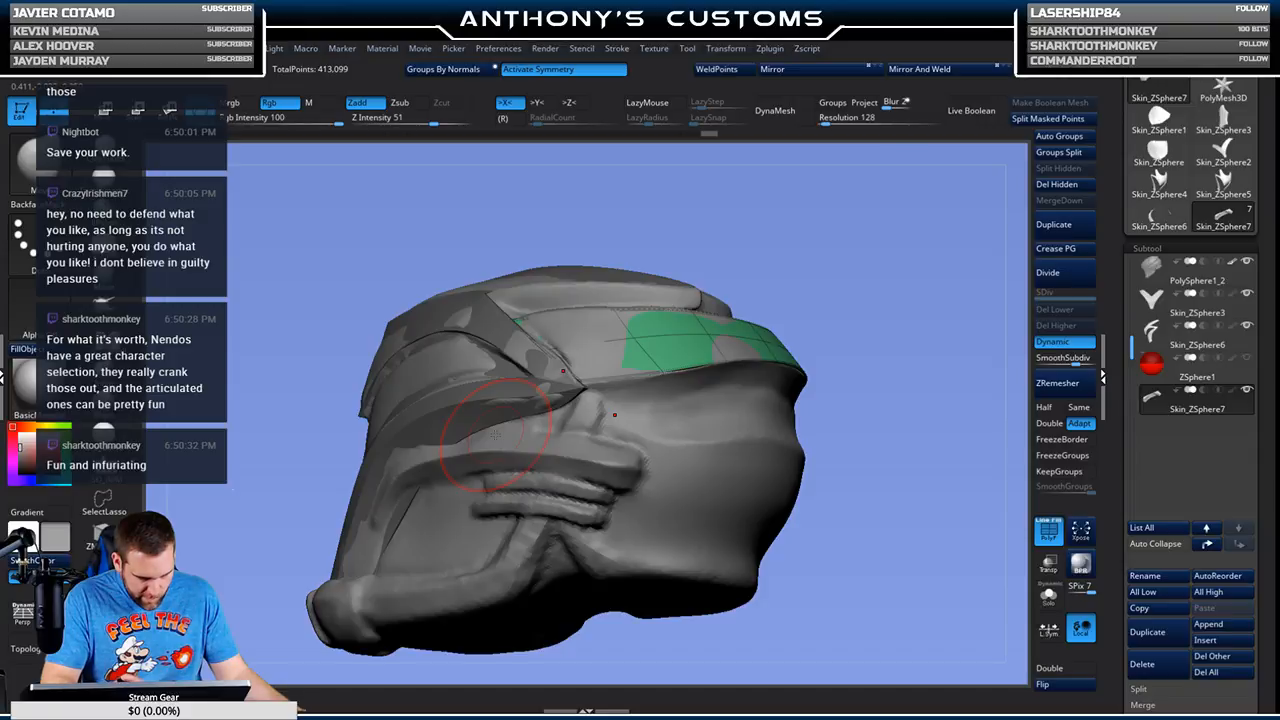
drag(866, 265, 880, 414)
drag(863, 346, 606, 468)
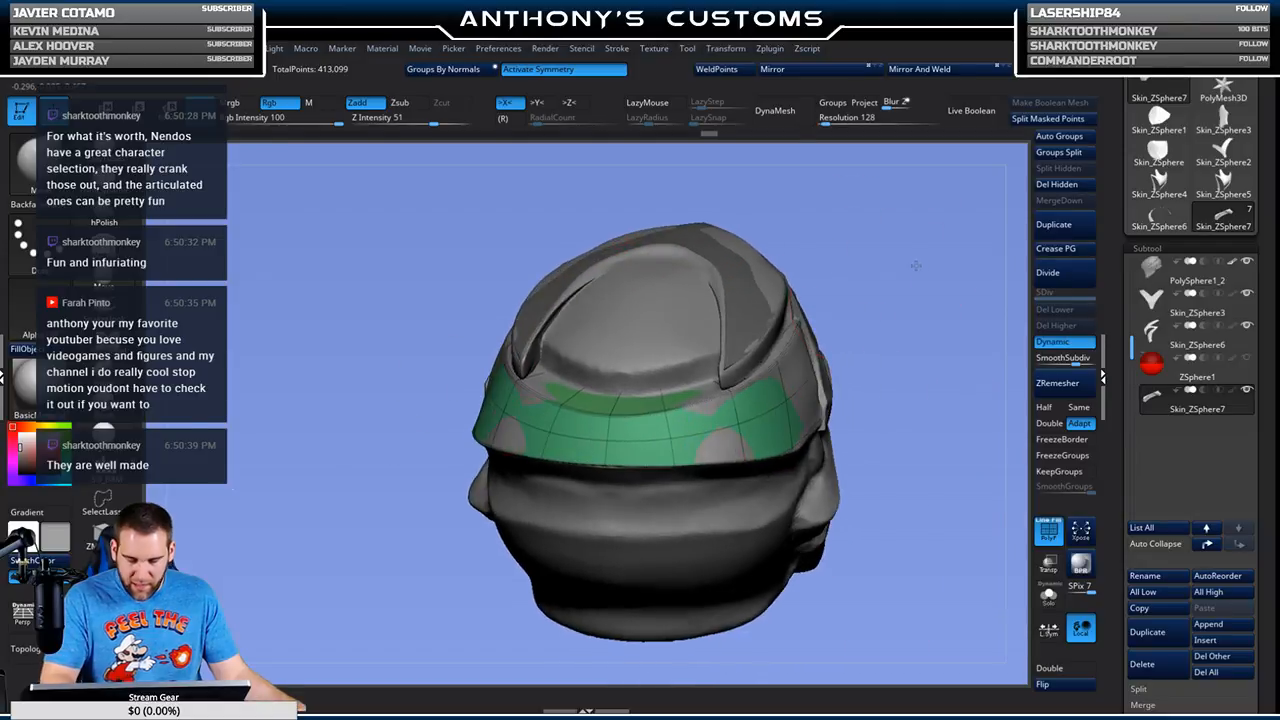
drag(846, 286, 750, 455)
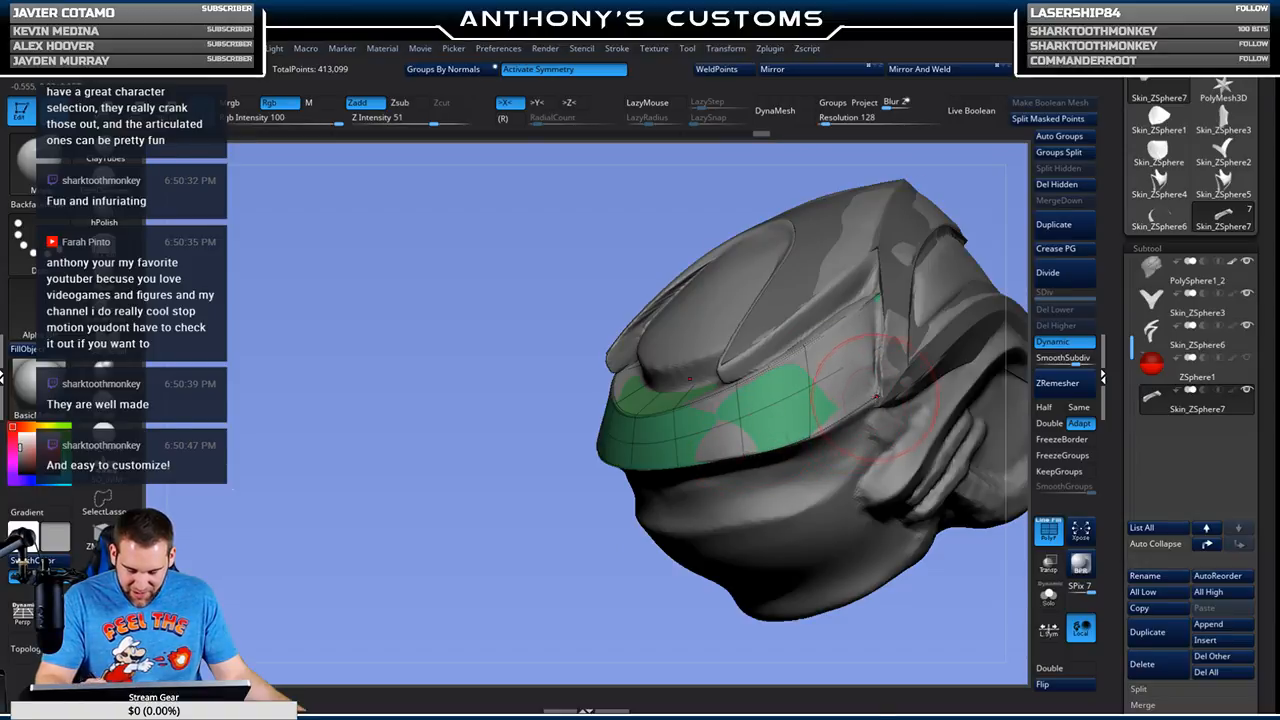
mouse_move(564, 581)
mouse_down()
mouse_move(515, 588)
mouse_move(800, 263)
mouse_up()
drag(878, 332, 923, 312)
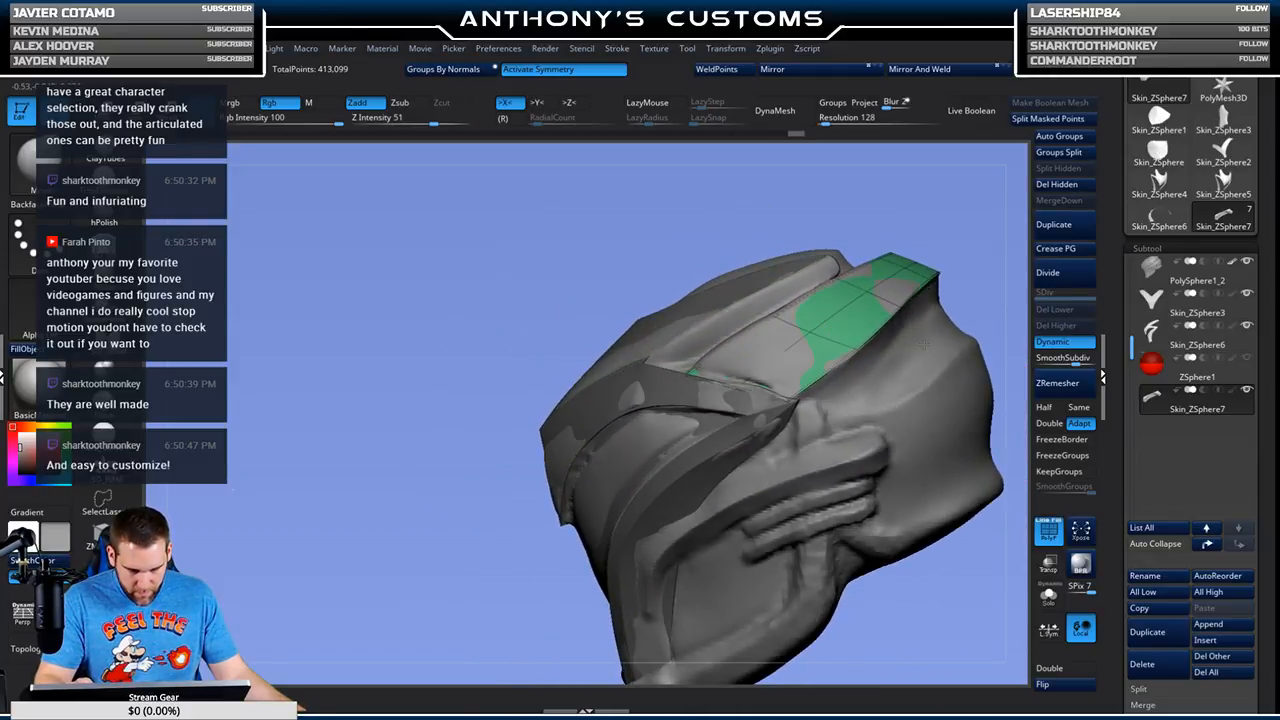
alt+drag(480, 545, 470, 498)
mouse_move(818, 262)
mouse_down()
mouse_move(924, 252)
mouse_move(863, 246)
mouse_up()
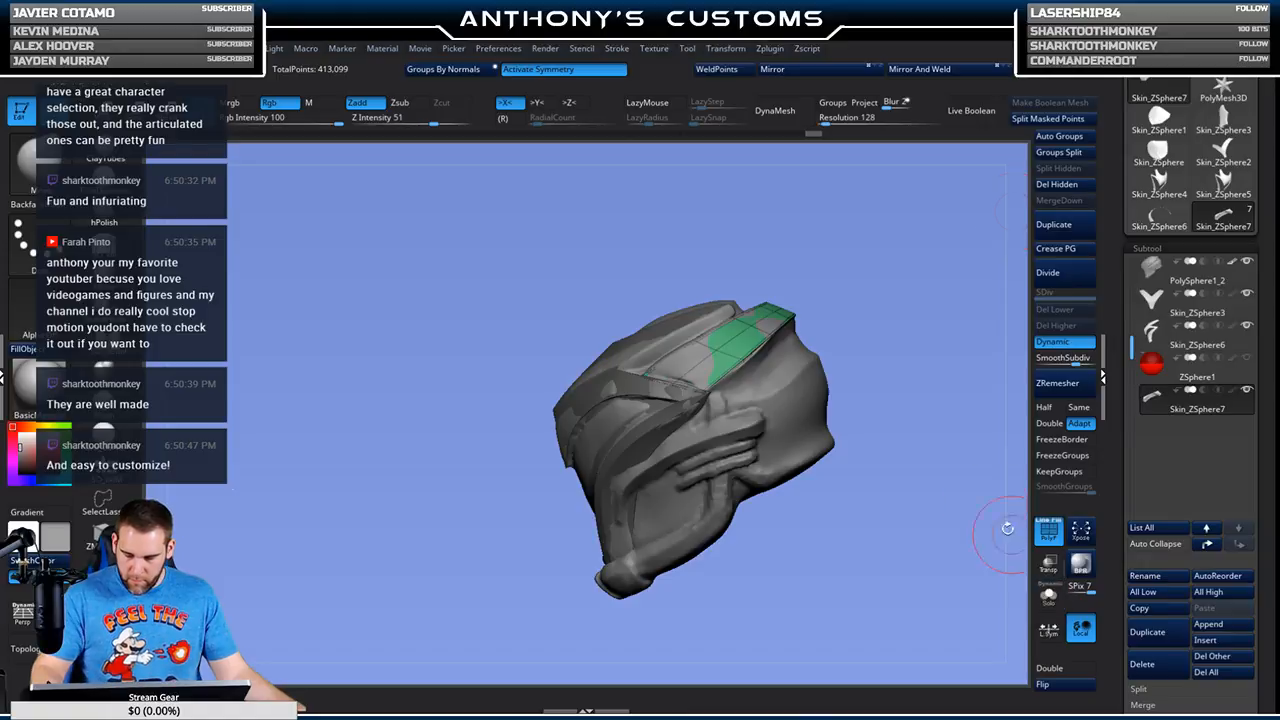
drag(908, 362, 603, 510)
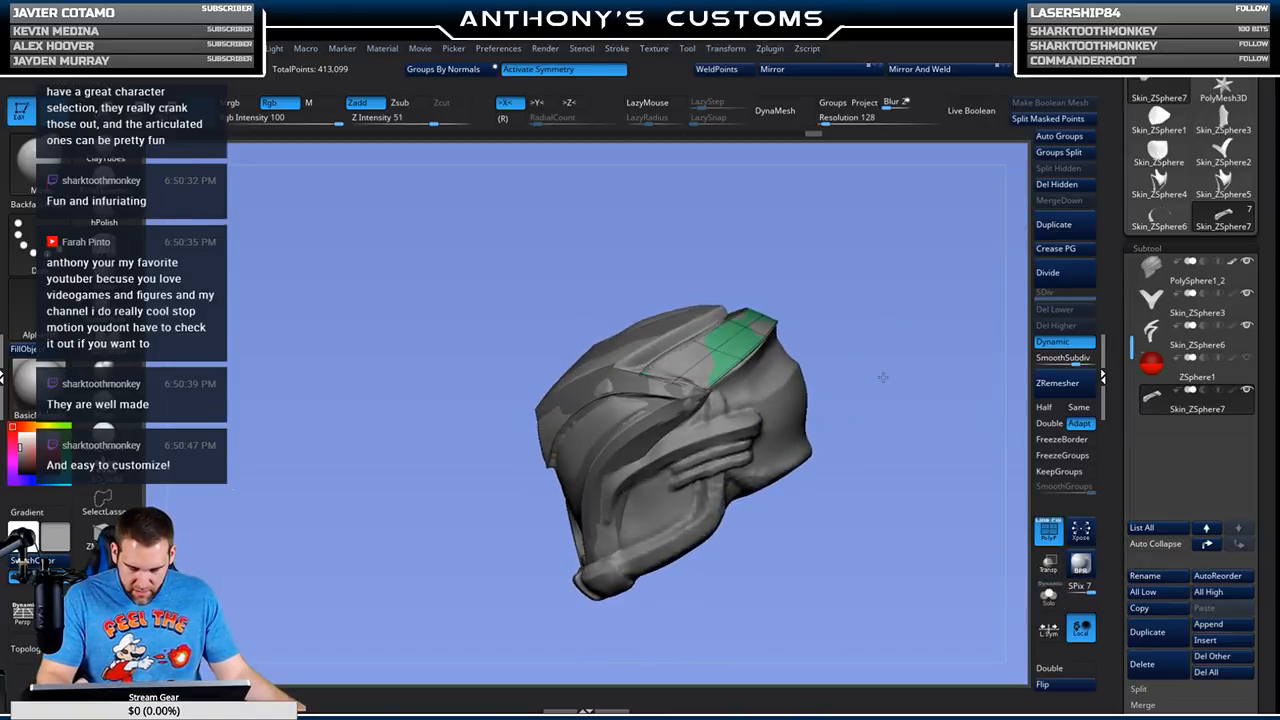
Step: Delete the used ZSphere1 subtool from the helmet
alt+click(655, 510)
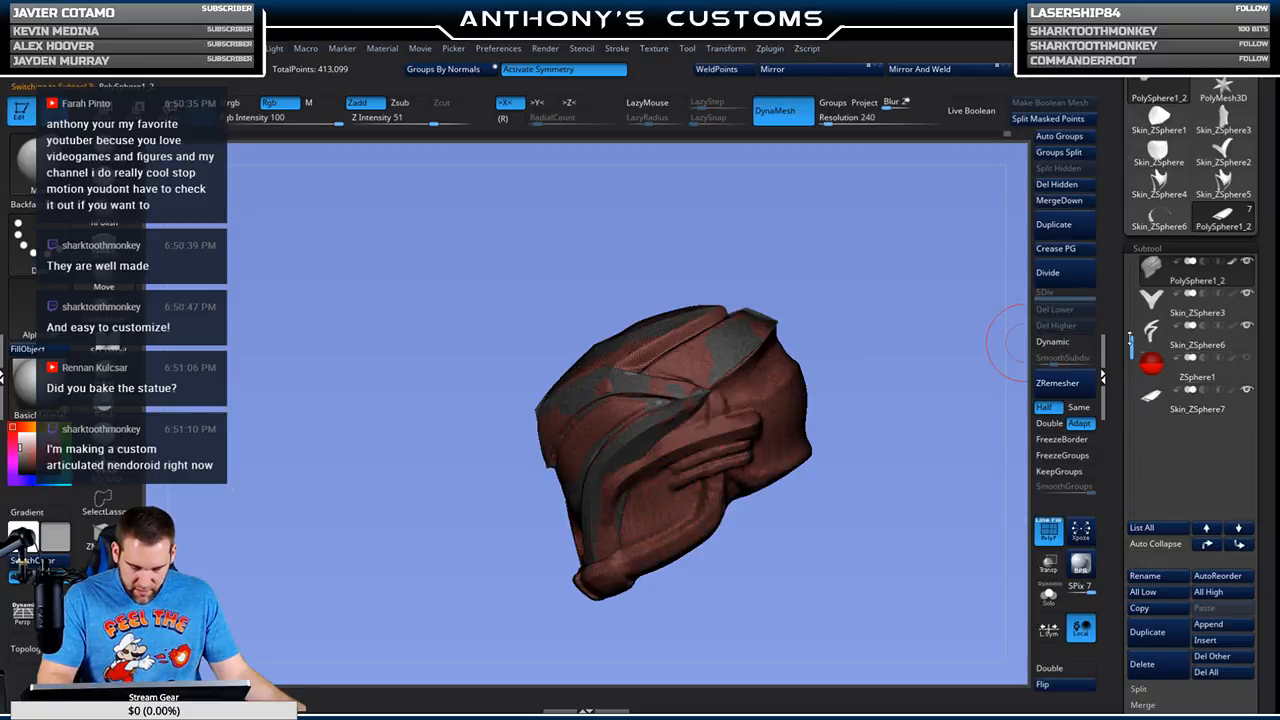
click(1172, 372)
click(1156, 666)
click(1035, 697)
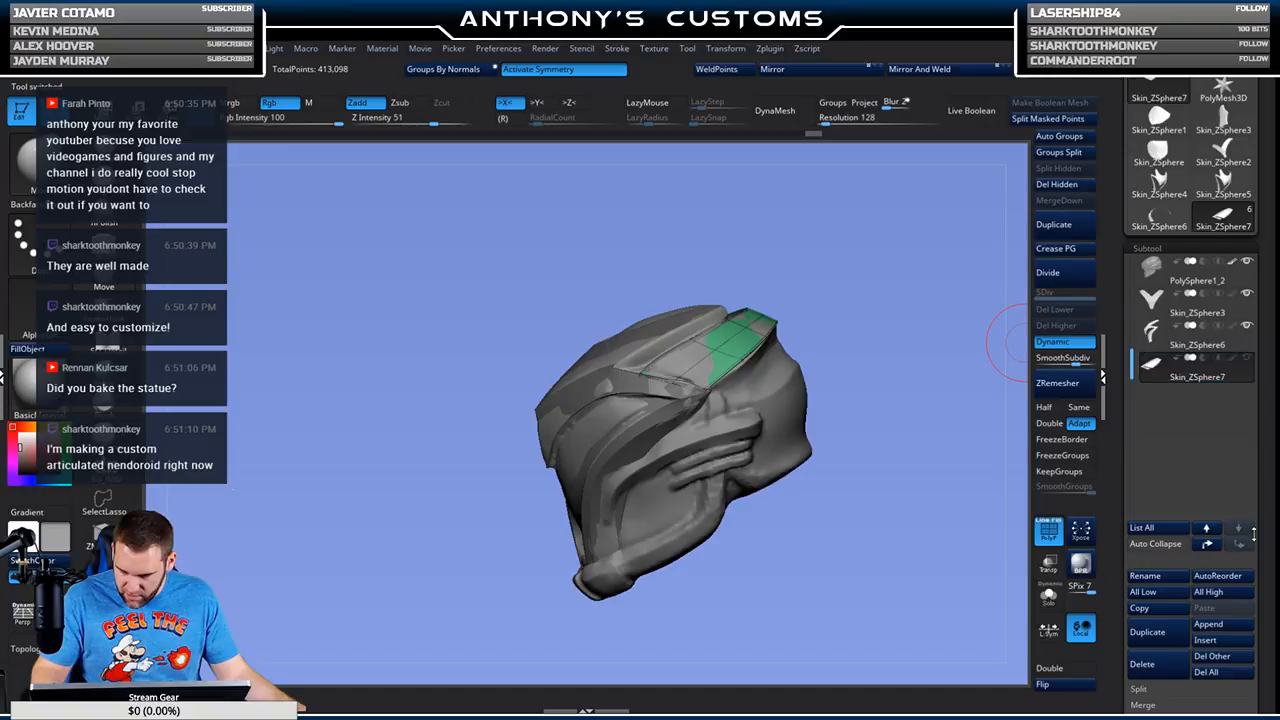
Step: Insert a new ZSphere subtool and scale it down until it is hidden inside the head
click(1206, 640)
click(888, 492)
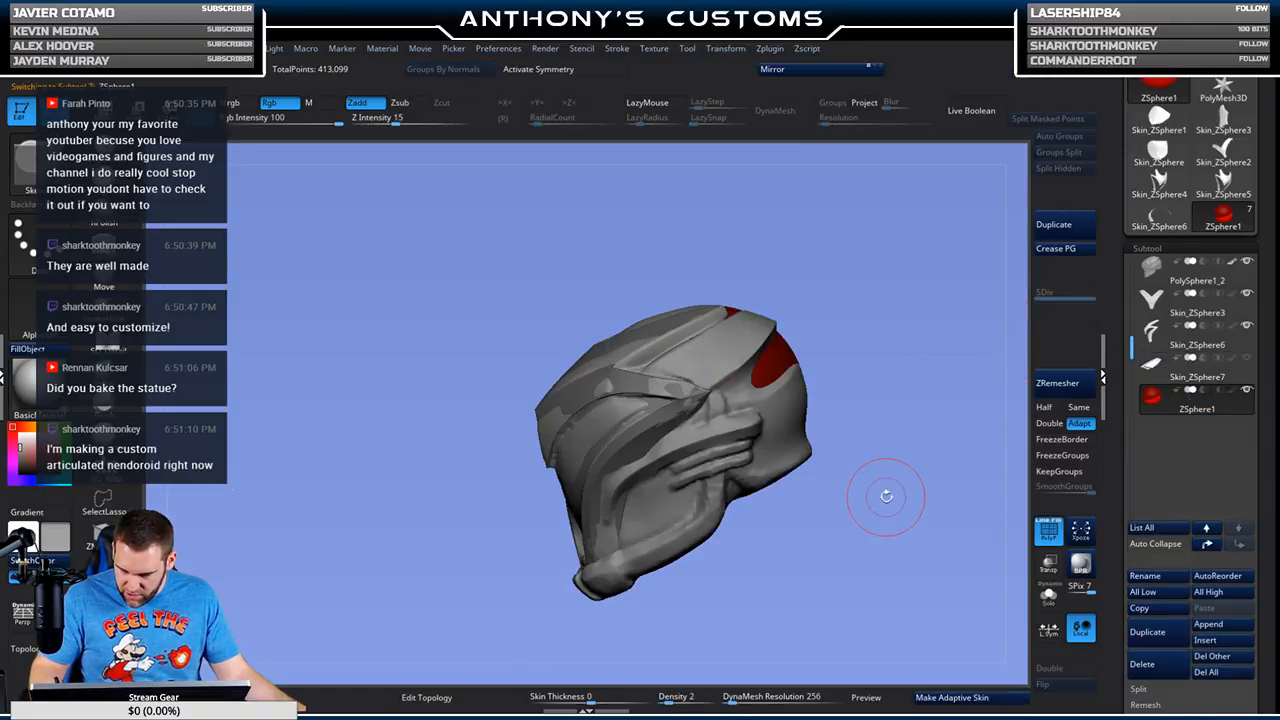
key(e)
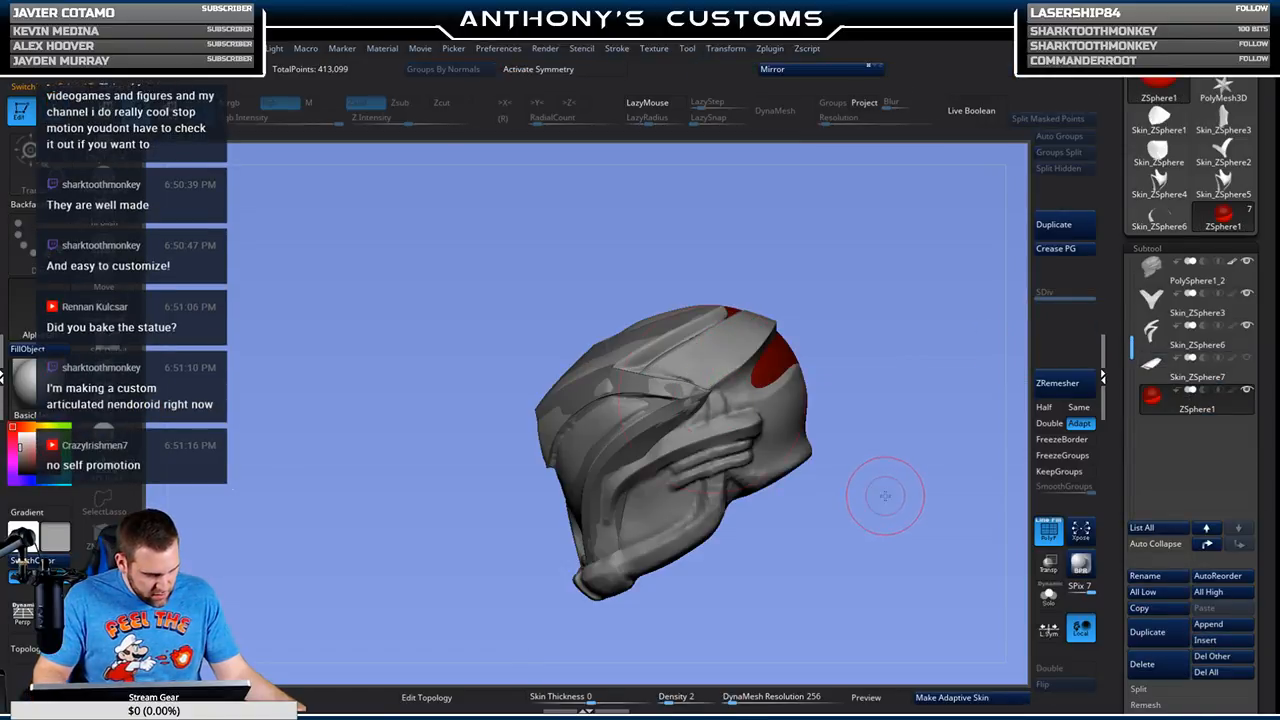
drag(772, 368, 813, 342)
key(q)
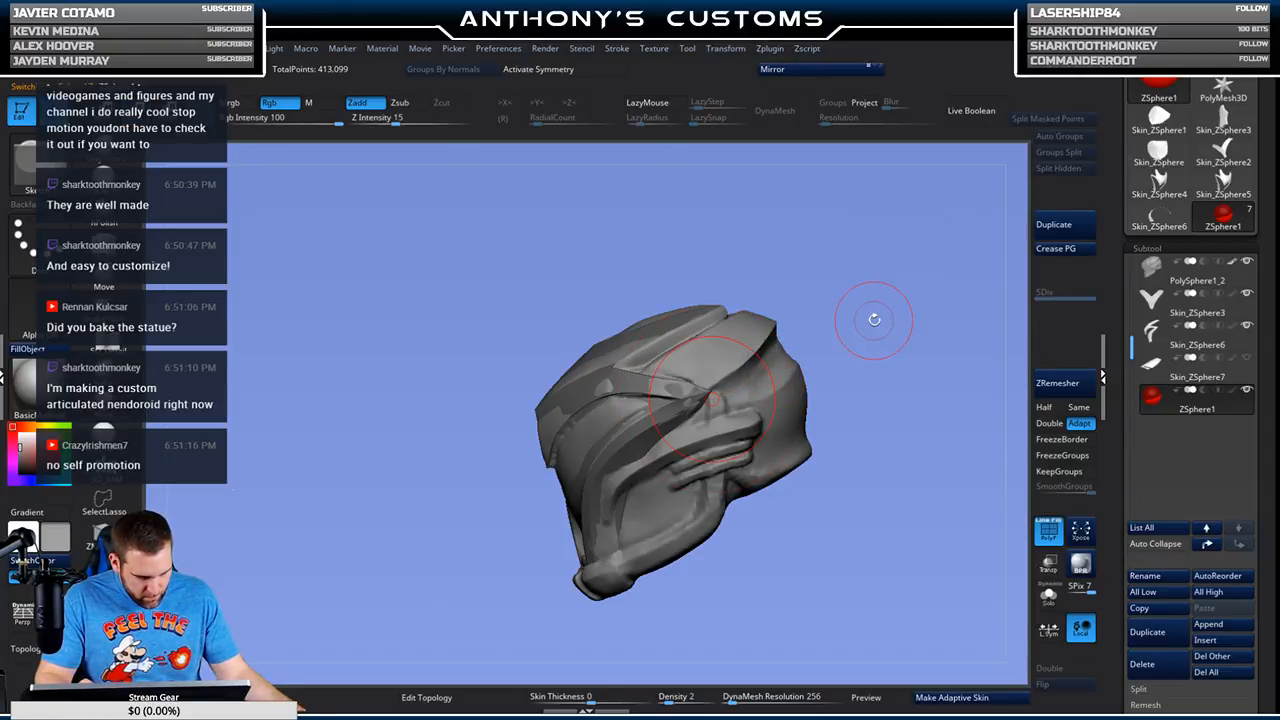
Step: Set up the ZSphere for retopology with X symmetry, Edit Topology on, Density 1 and DynaMesh Resolution 0
mouse_move(826, 508)
mouse_down()
mouse_move(849, 505)
mouse_move(830, 497)
mouse_move(883, 440)
mouse_move(880, 410)
mouse_move(870, 515)
mouse_move(816, 434)
mouse_move(818, 449)
mouse_up()
key(space)
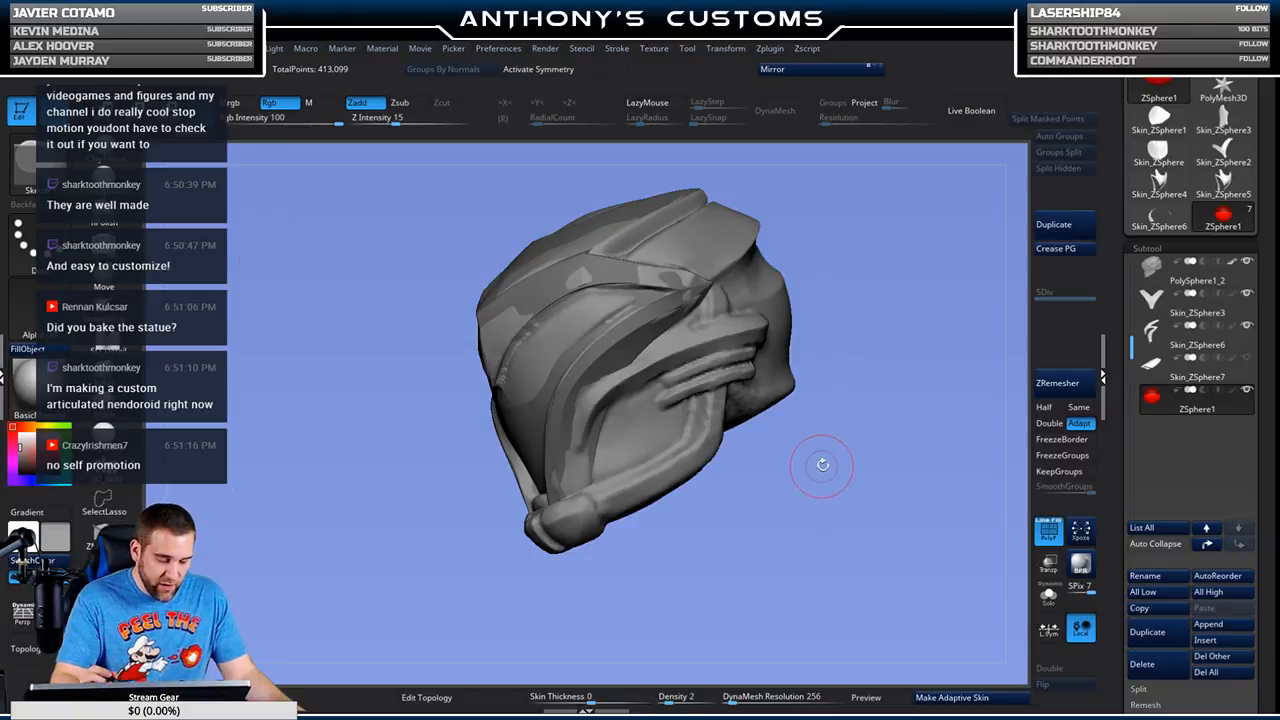
key(x)
click(462, 697)
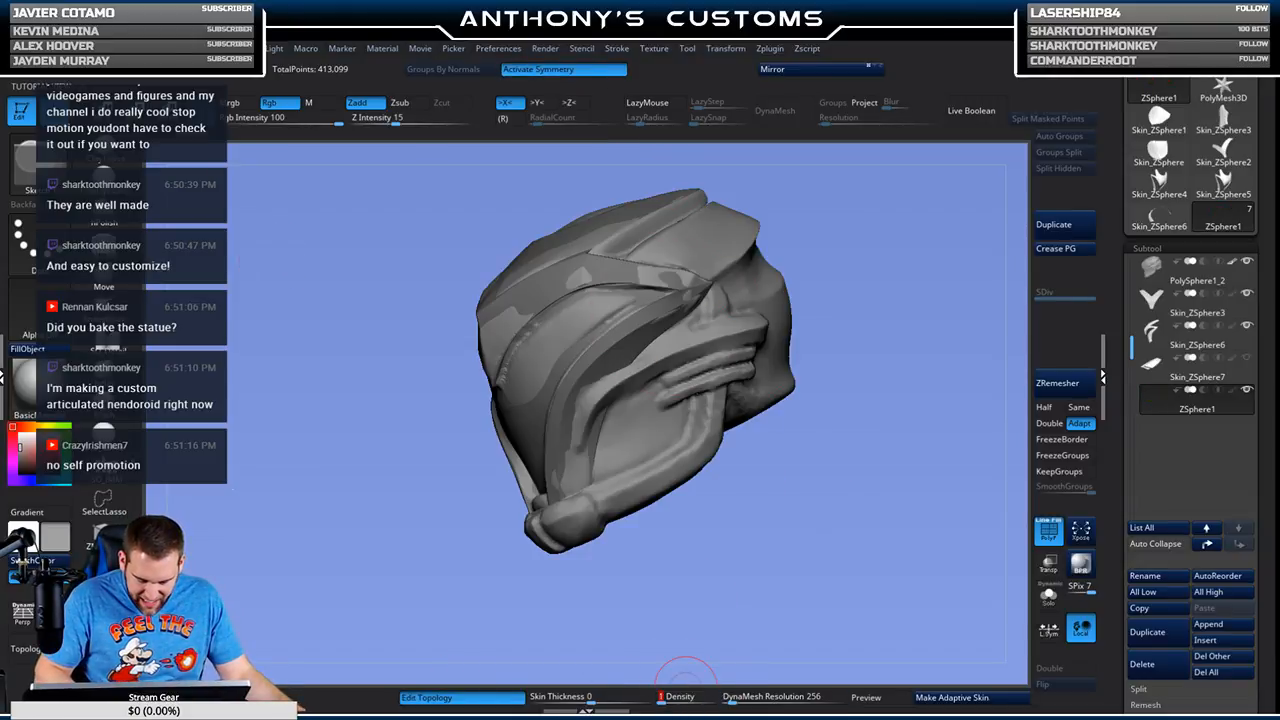
drag(733, 698, 712, 700)
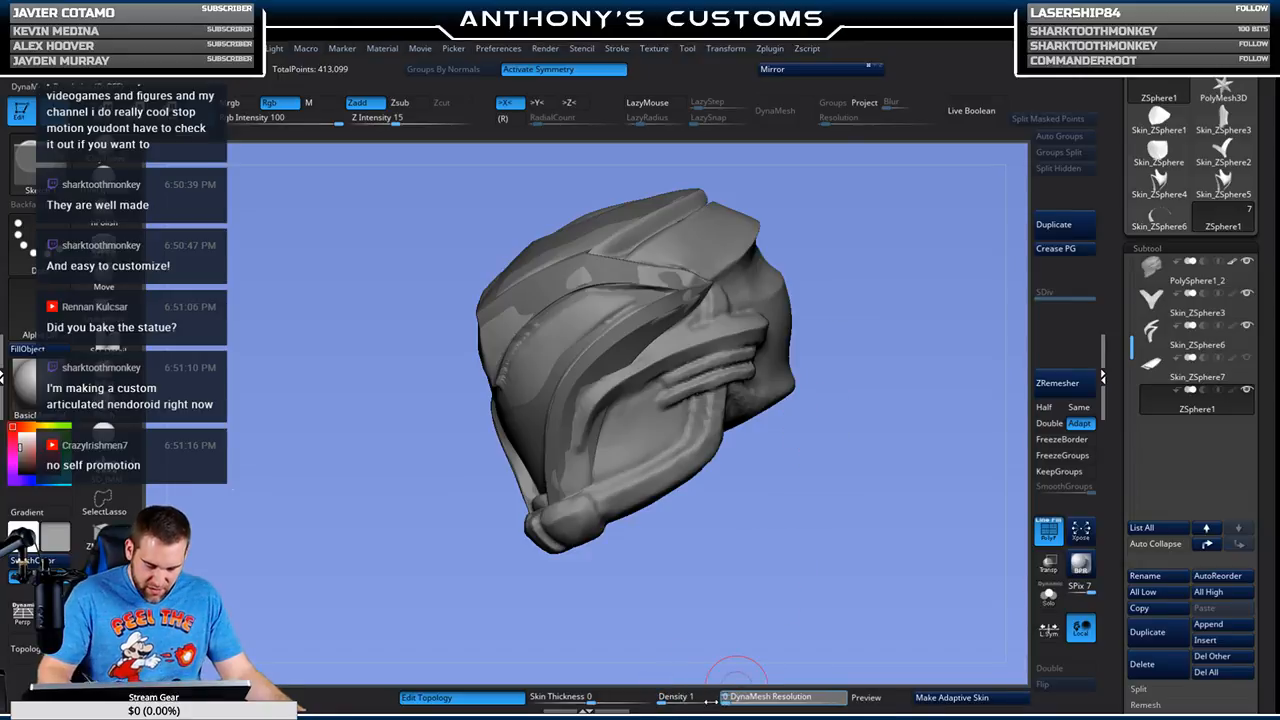
Step: Draw the first topology faces along the lower jaw tube, from the chin piece back to the bend
alt+drag(877, 291, 542, 447)
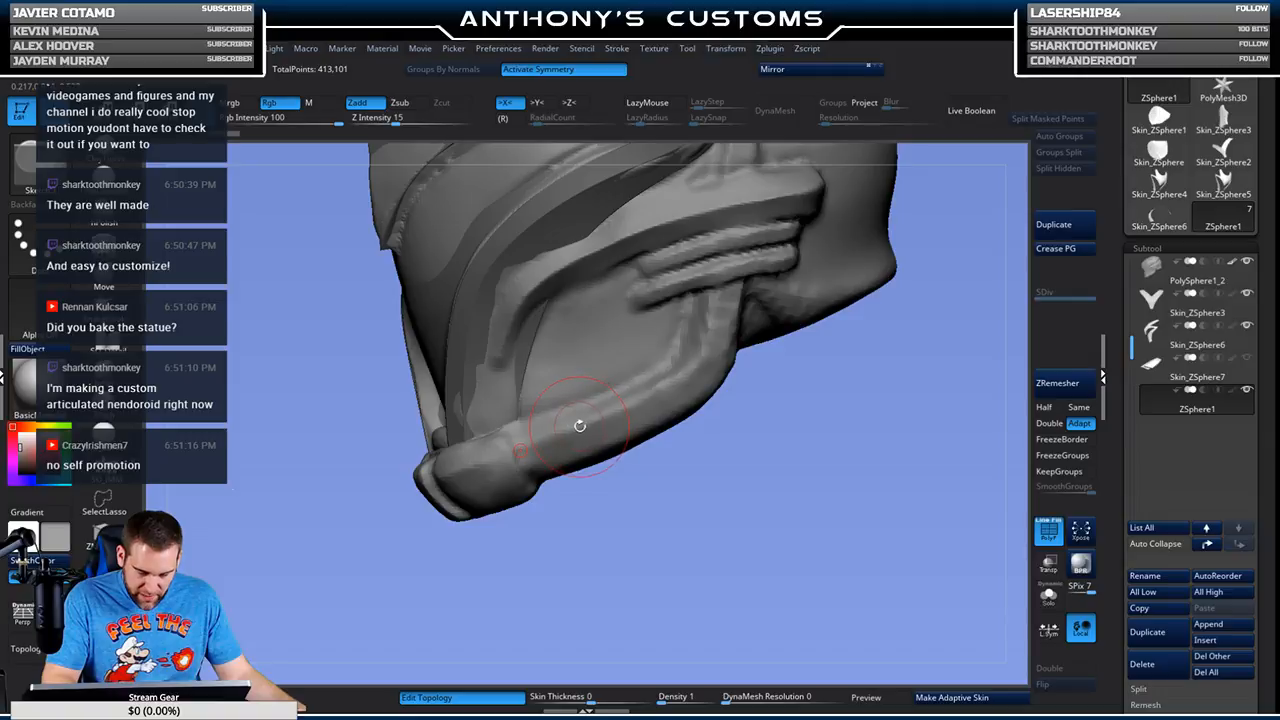
drag(767, 405, 717, 364)
click(673, 349)
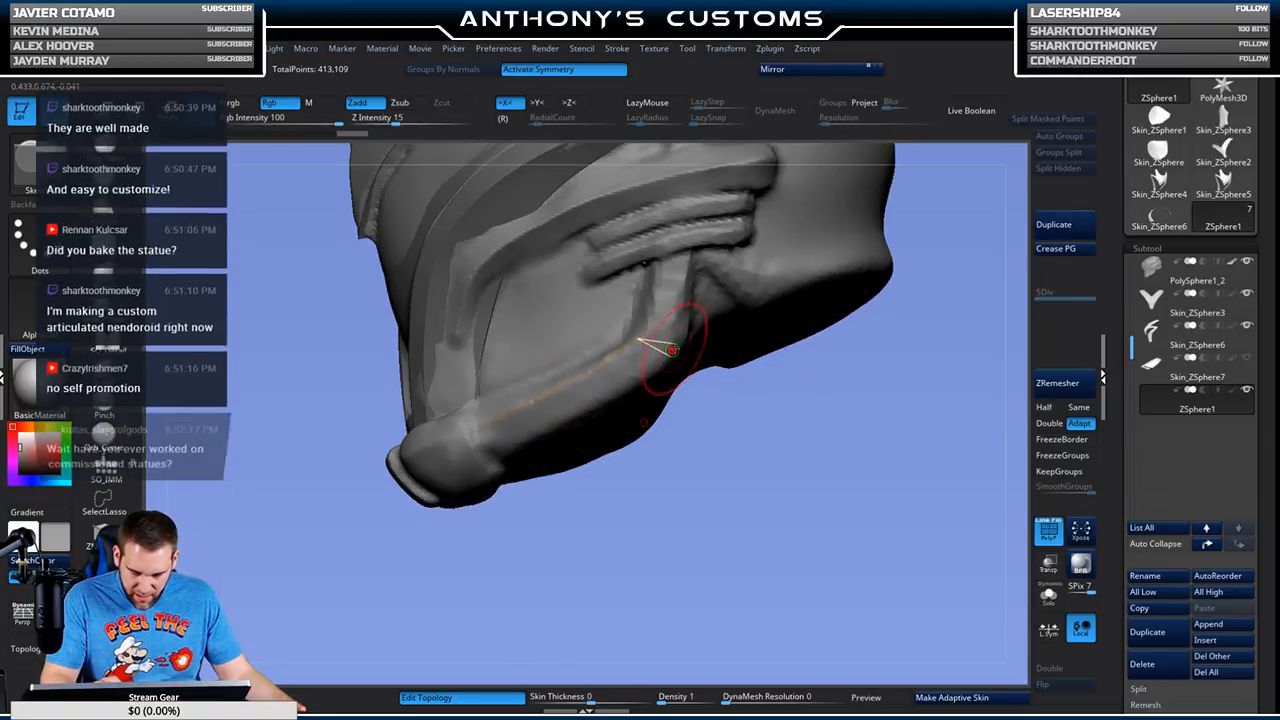
drag(604, 518, 620, 513)
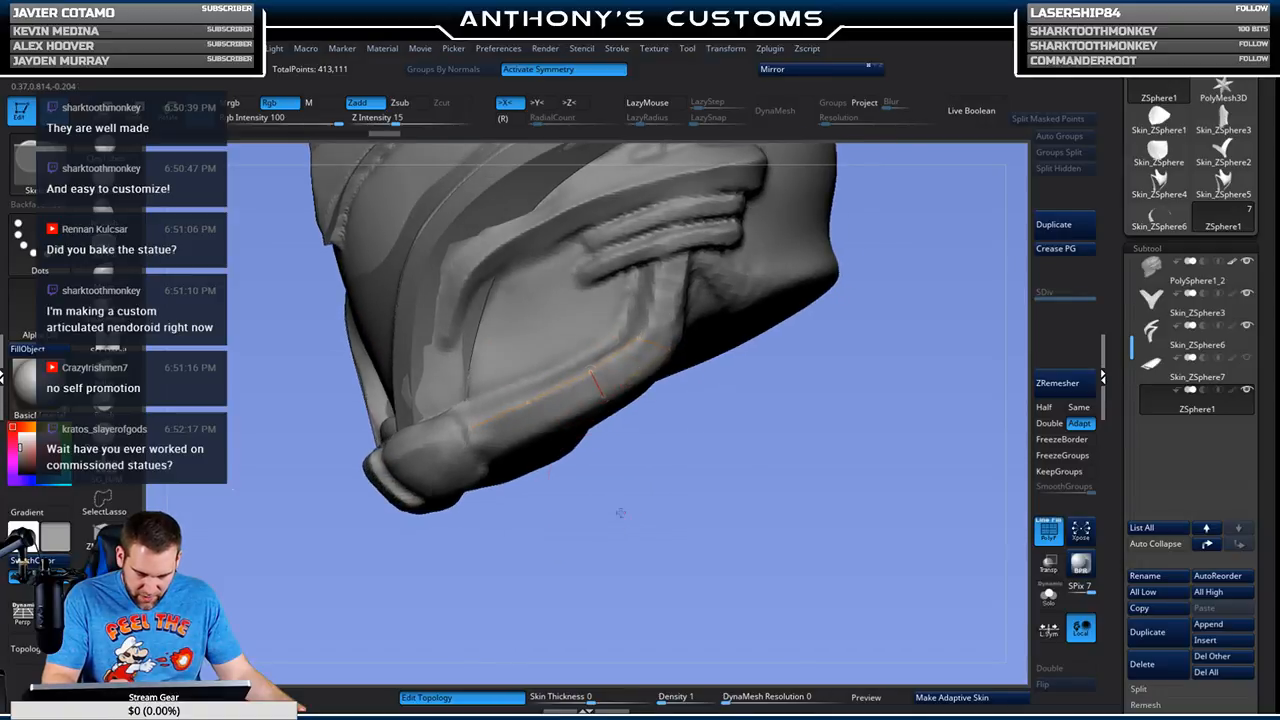
click(538, 427)
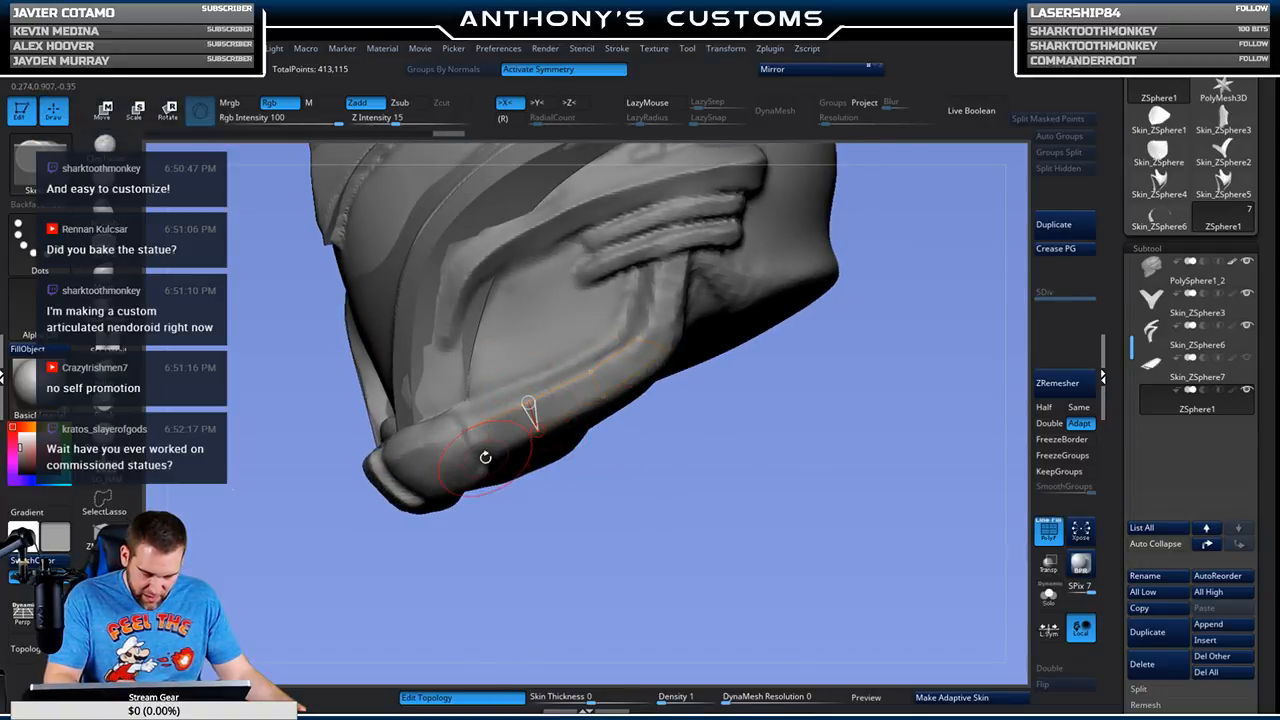
Step: Extend the topology faces around the tube's bend and up to the cheek ridges
drag(710, 476, 754, 482)
alt+drag(754, 482, 715, 542)
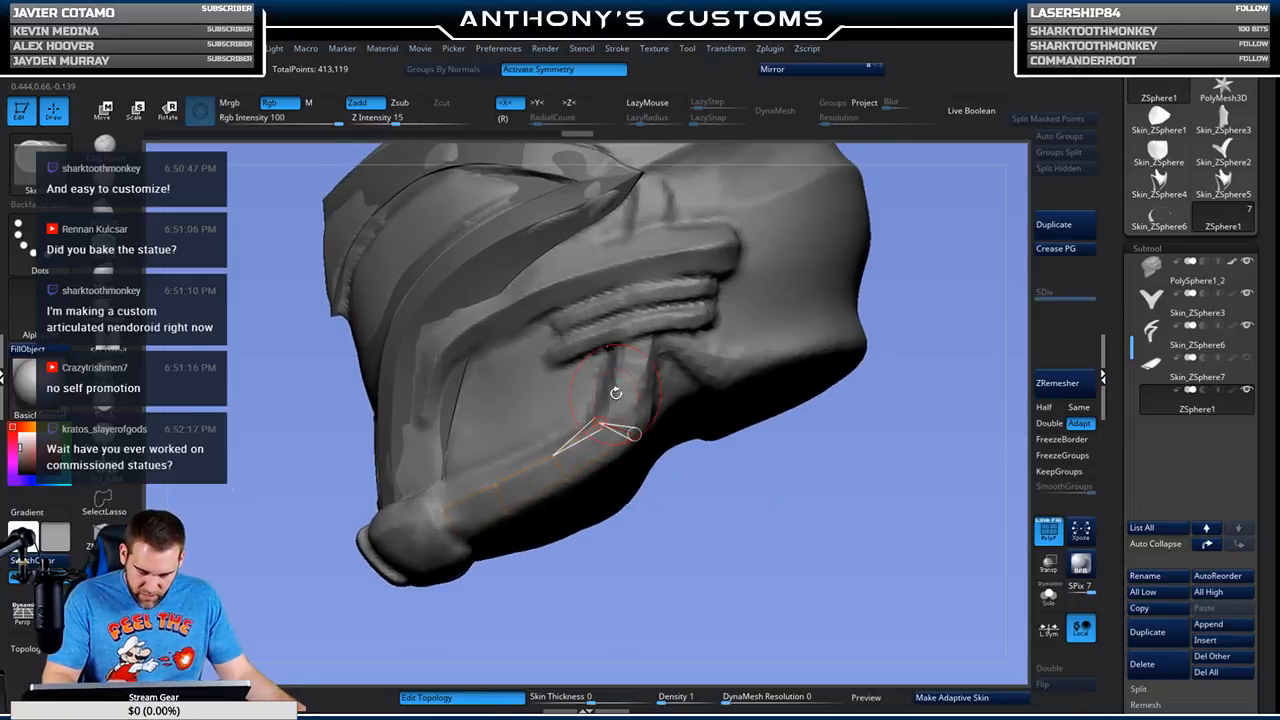
click(630, 378)
click(714, 409)
drag(714, 409, 742, 524)
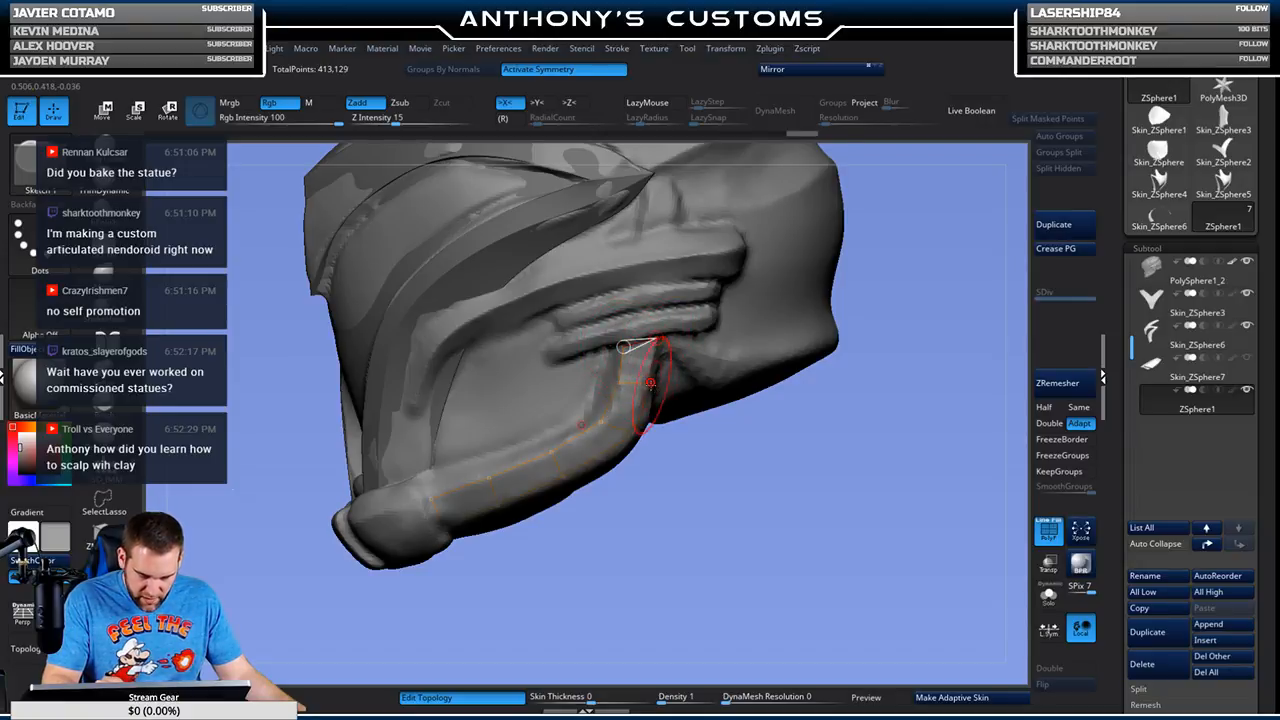
drag(660, 377, 675, 476)
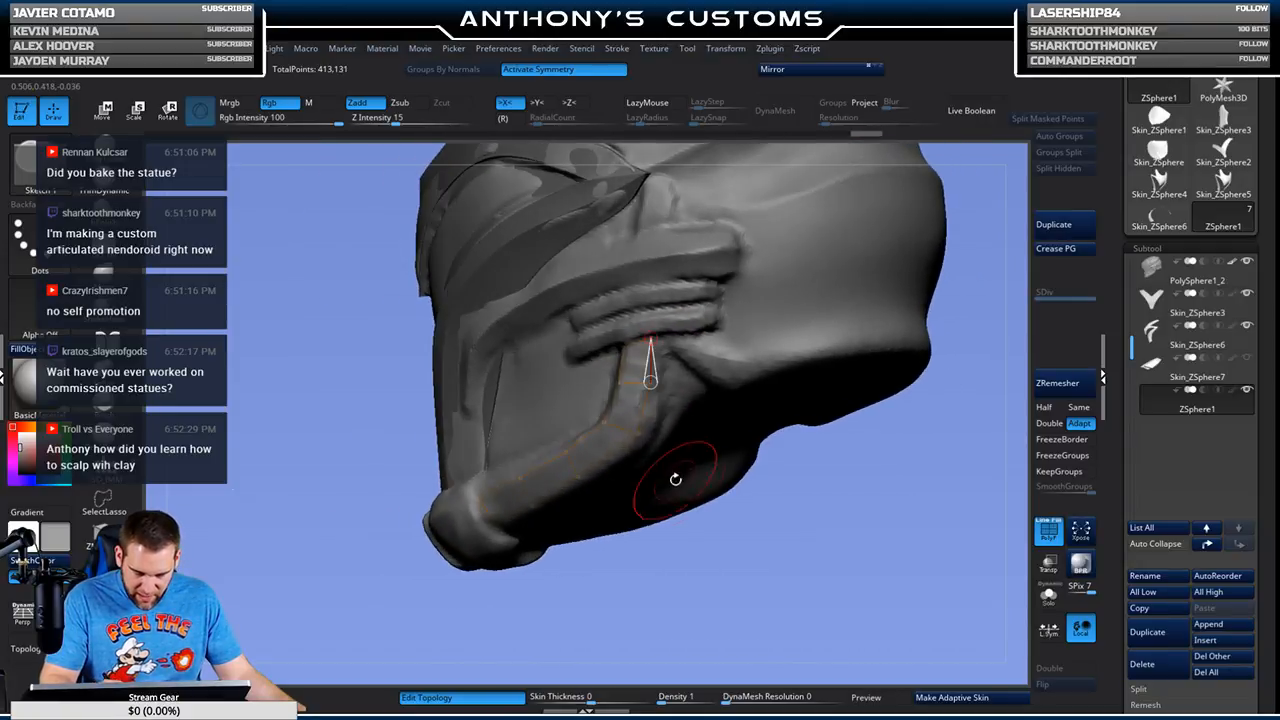
Step: Adjust the placed topology points along the jaw tube so the strip follows the sculpted form up to the cheek ridges
key(w)
mouse_move(687, 565)
mouse_down()
mouse_move(683, 586)
mouse_move(638, 483)
mouse_up()
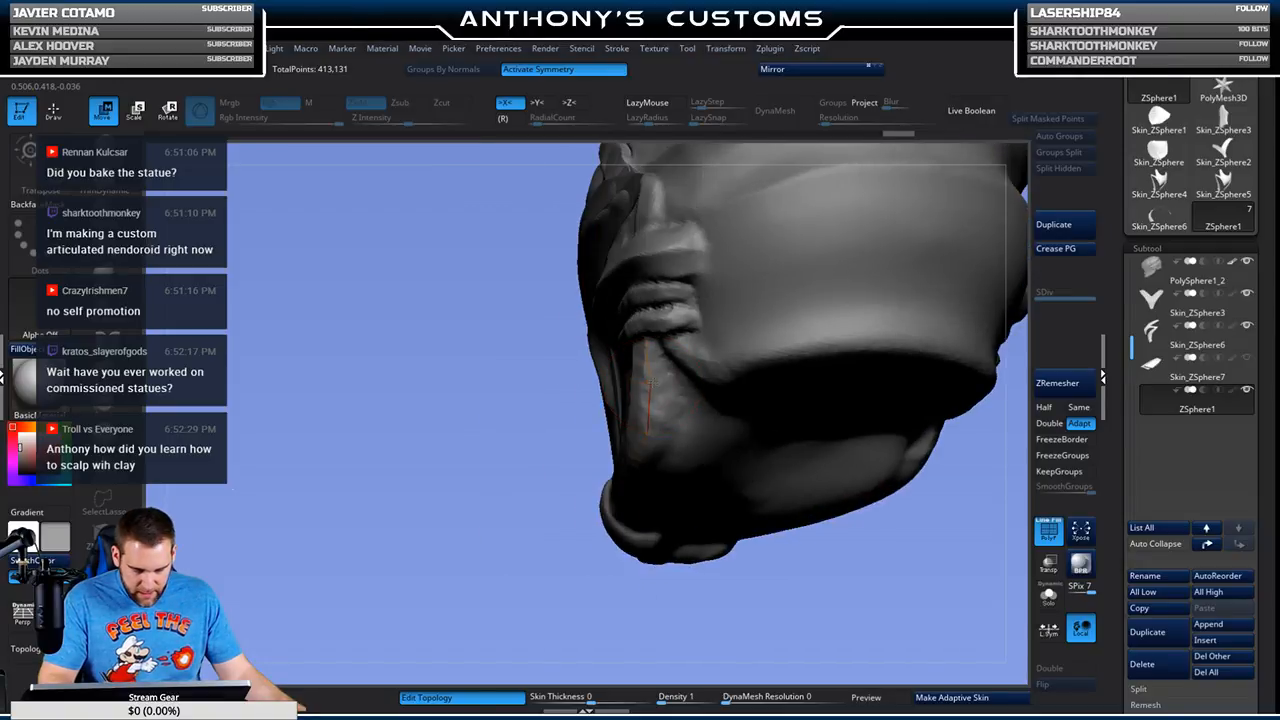
drag(630, 480, 583, 580)
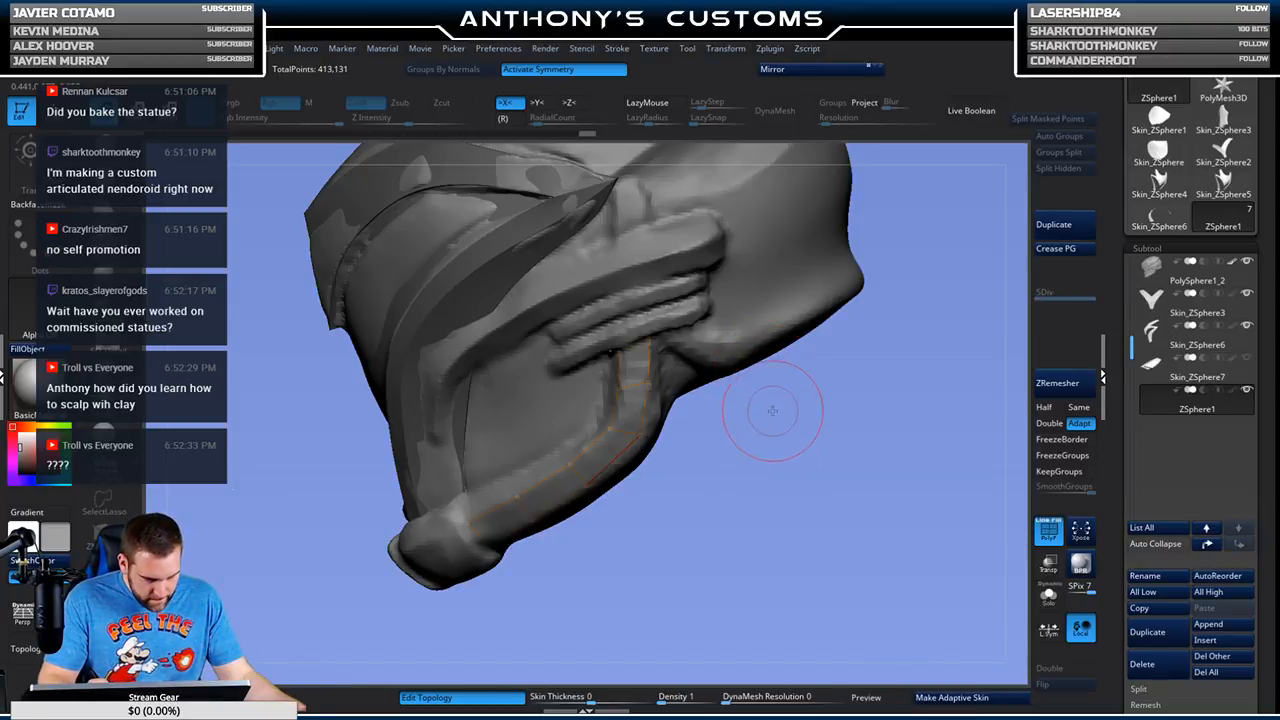
key(comma)
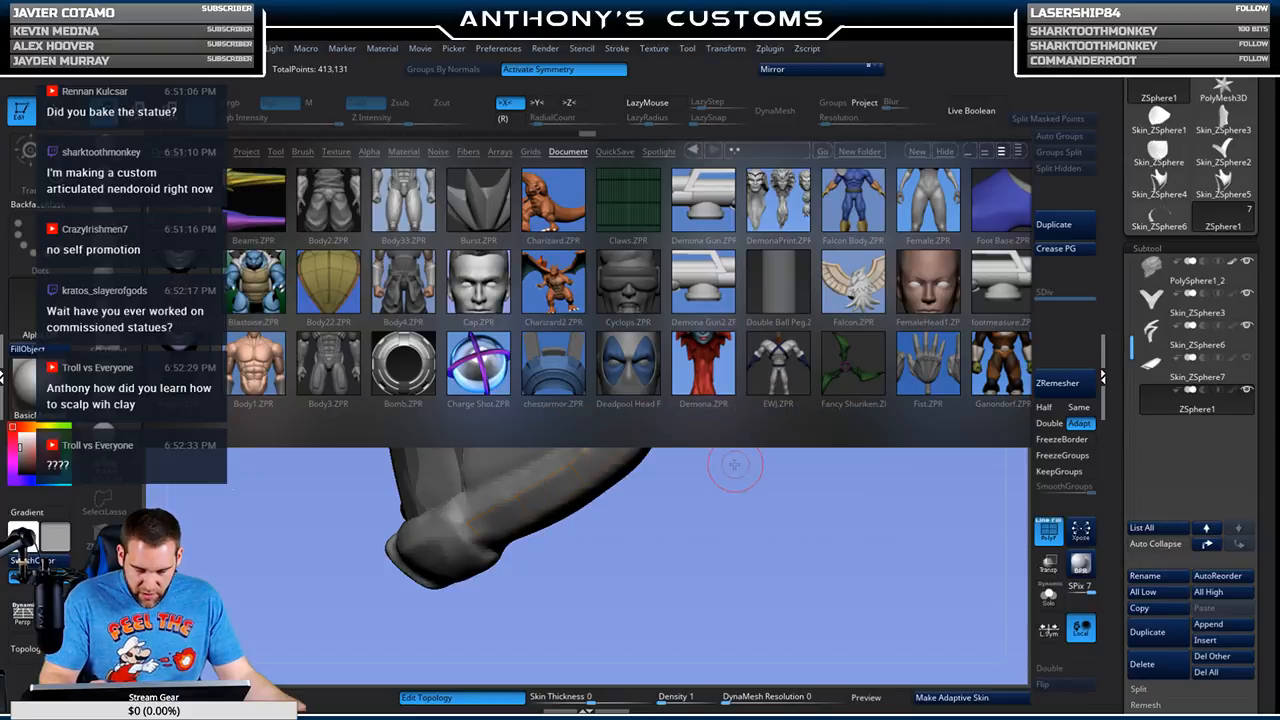
key(comma)
mouse_move(739, 446)
mouse_down()
mouse_move(757, 443)
mouse_move(731, 441)
mouse_move(737, 462)
mouse_up()
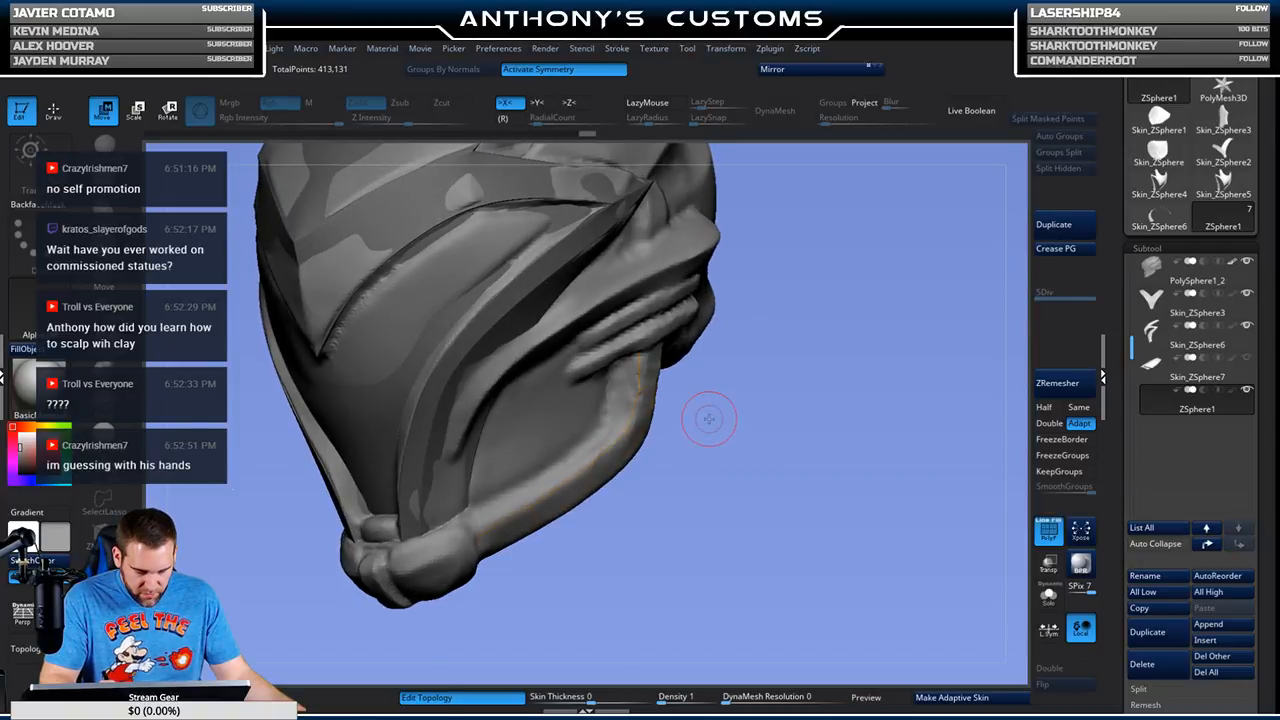
alt+drag(754, 456, 791, 395)
mouse_move(792, 476)
mouse_down()
mouse_move(770, 476)
mouse_move(814, 476)
mouse_move(802, 484)
mouse_up()
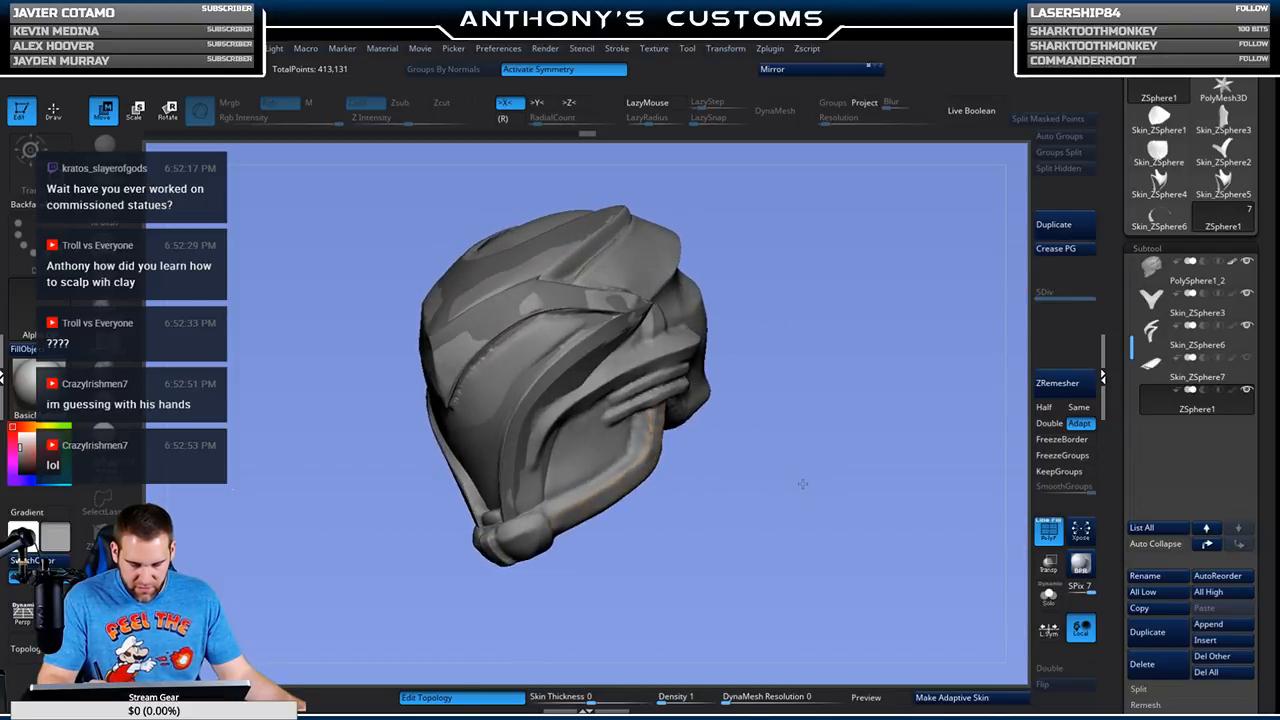
Step: Make an adaptive skin from the jaw tube topology and insert it as the Skin_ZSphere8 subtool
click(949, 698)
click(1207, 672)
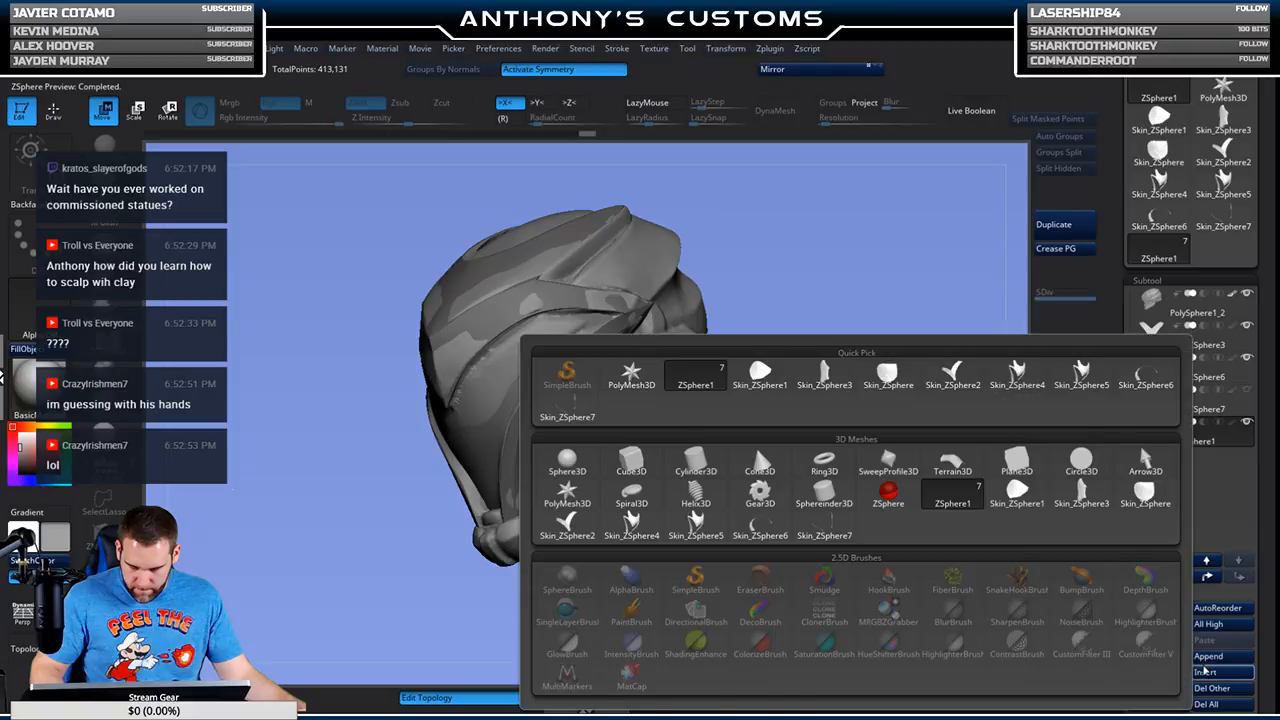
click(1210, 675)
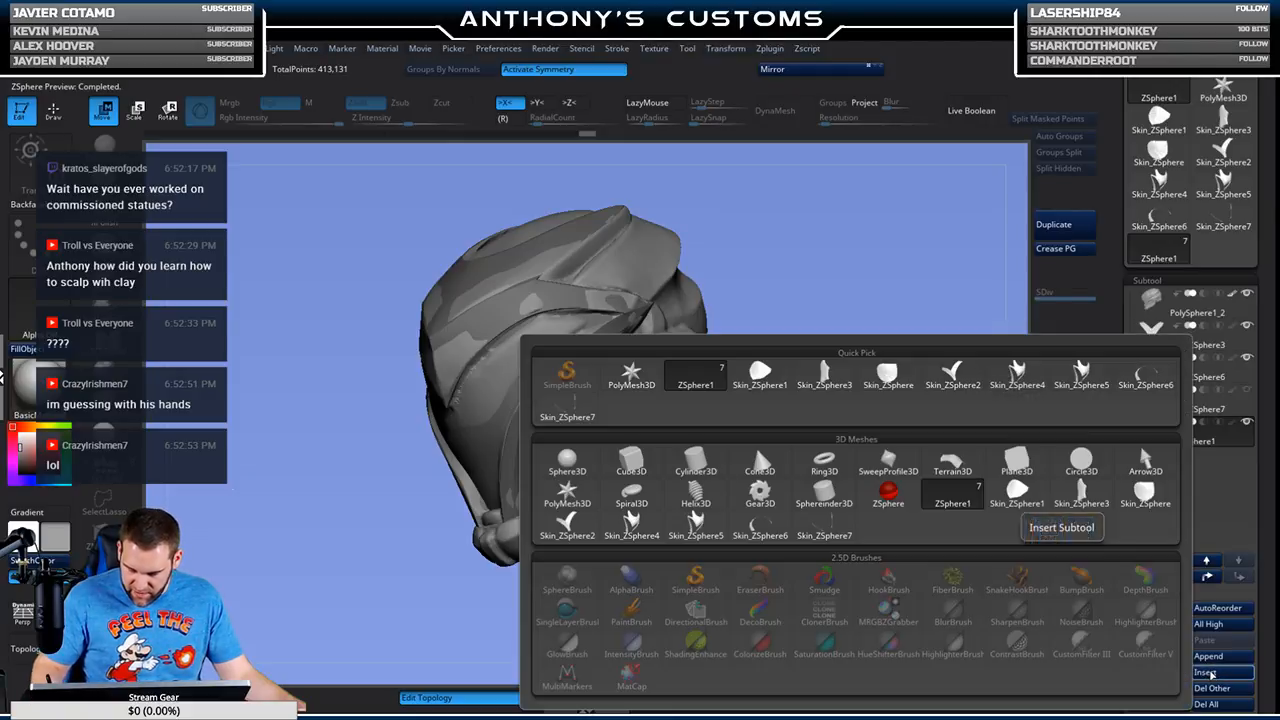
click(839, 530)
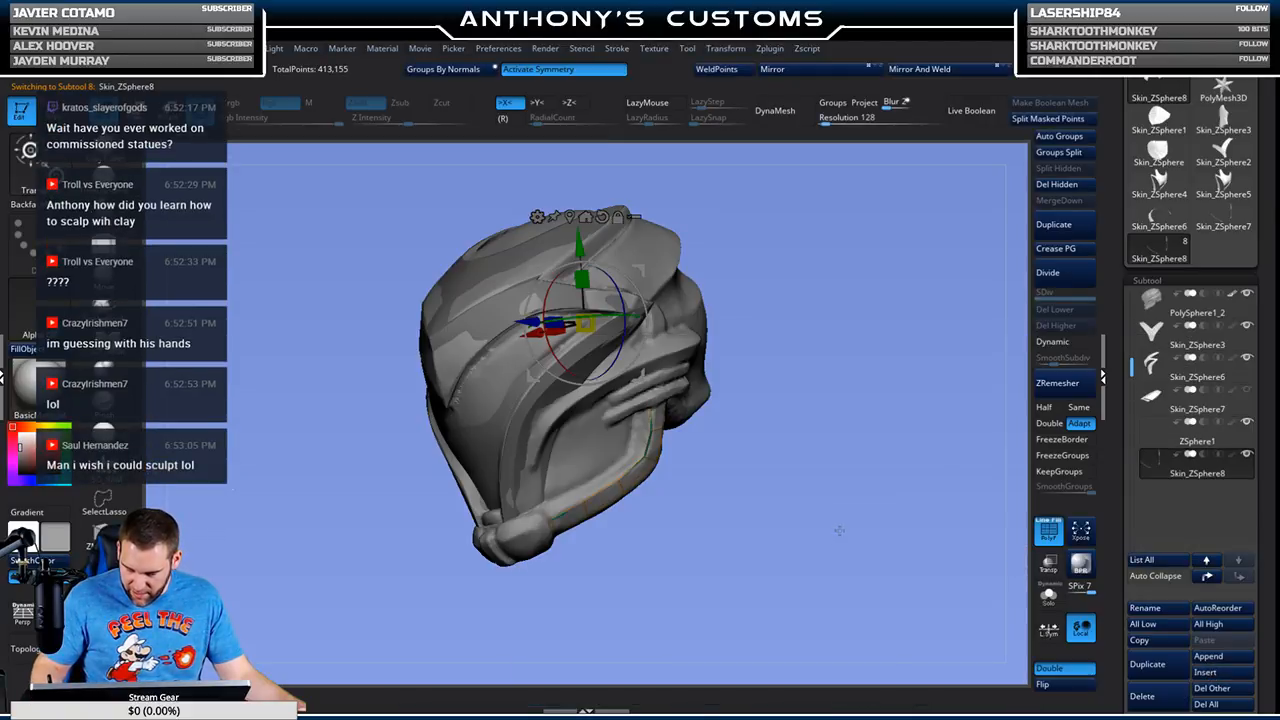
Step: Delete the leftover ZSphere1 subtool from the subtool list
click(1180, 440)
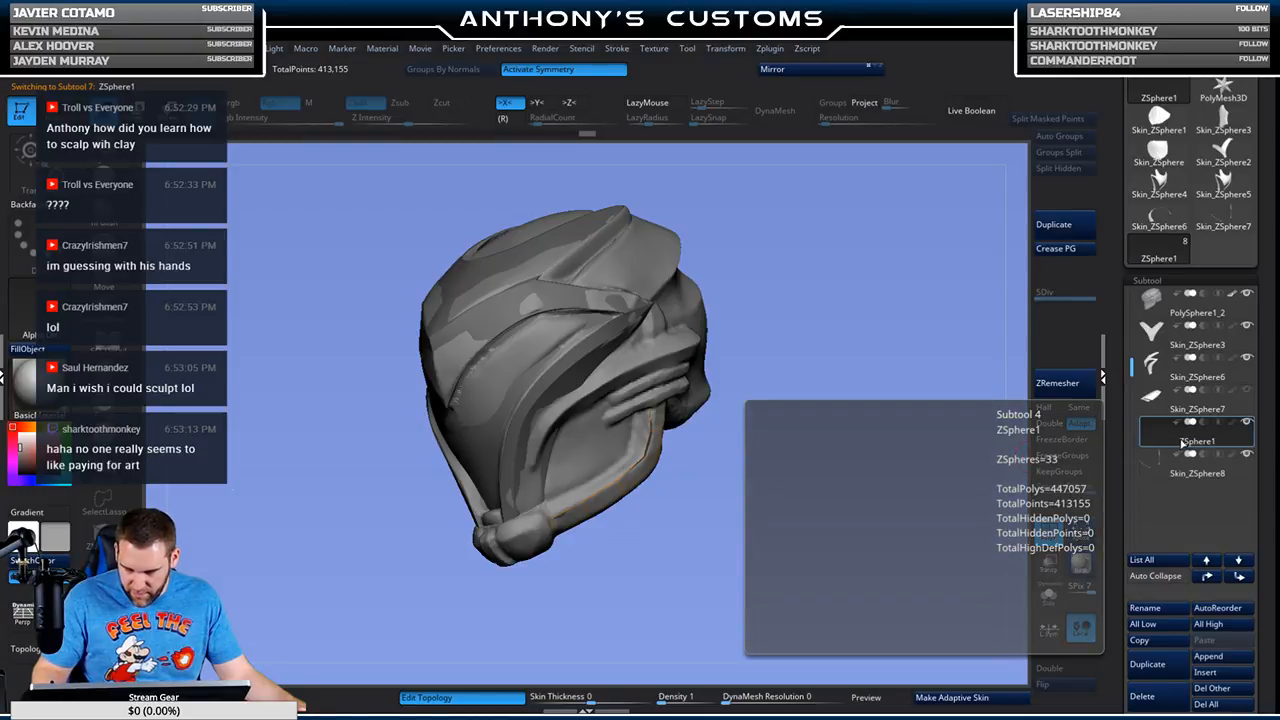
click(1142, 696)
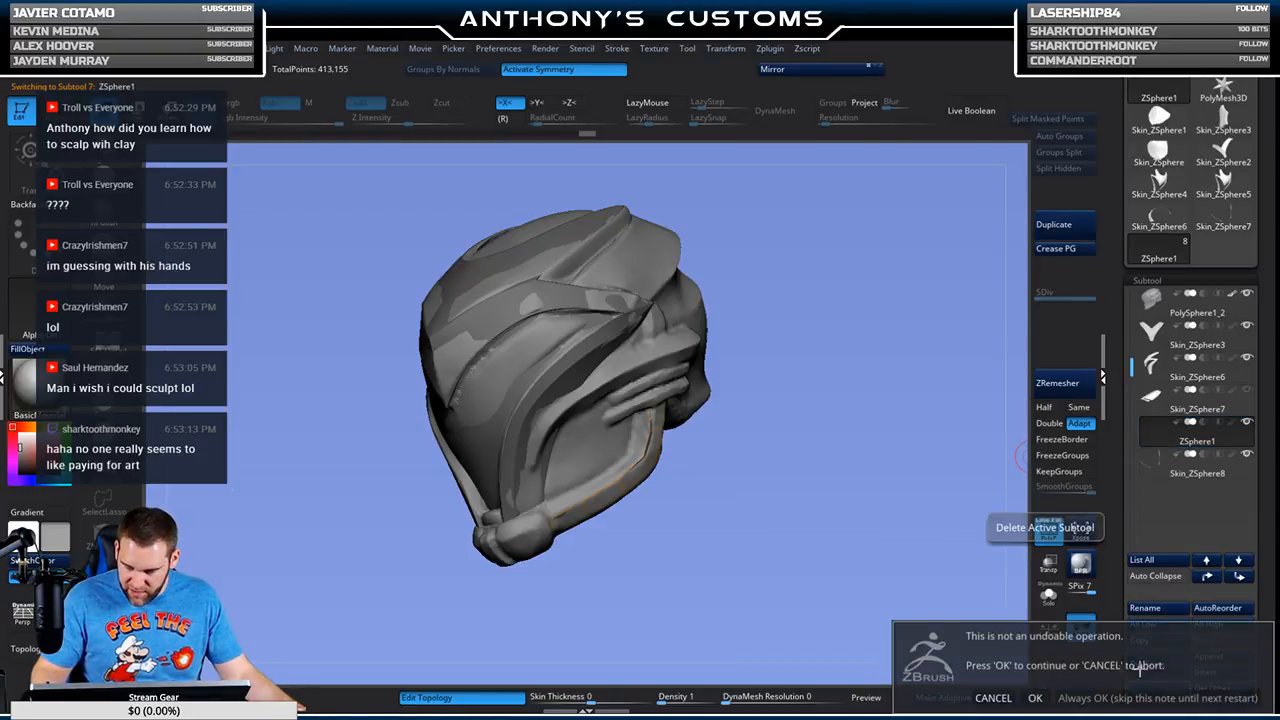
click(1037, 697)
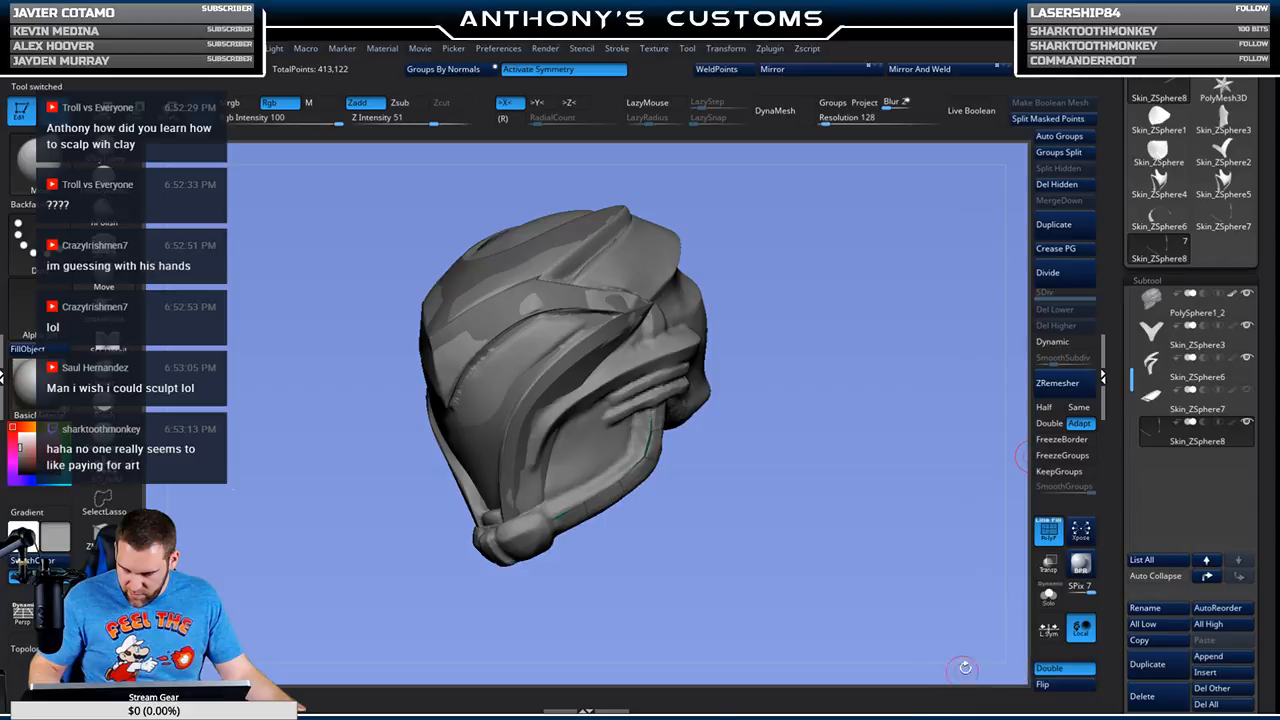
Step: Isolate the jaw strip and extrude it into a solid tube with ZModeler's QMesh Polygroup All action
click(1048, 598)
drag(871, 525, 748, 423)
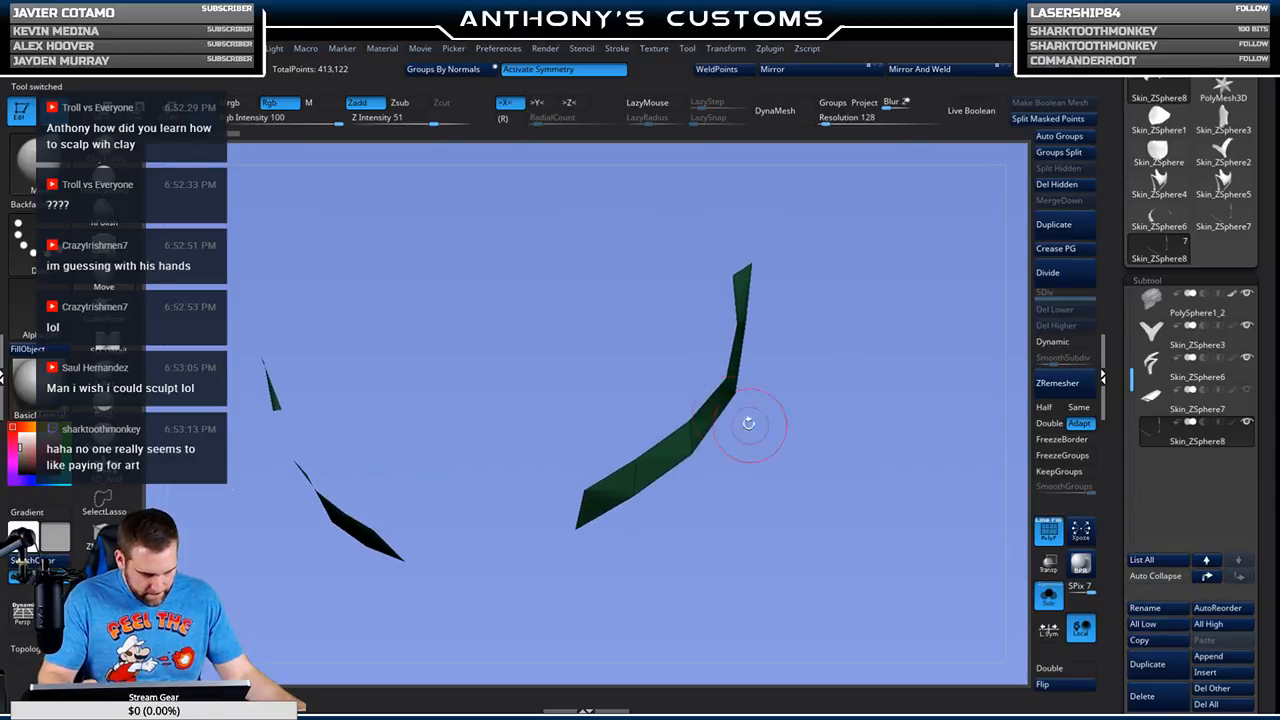
key(b)
key(z)
key(m)
drag(260, 463, 683, 520)
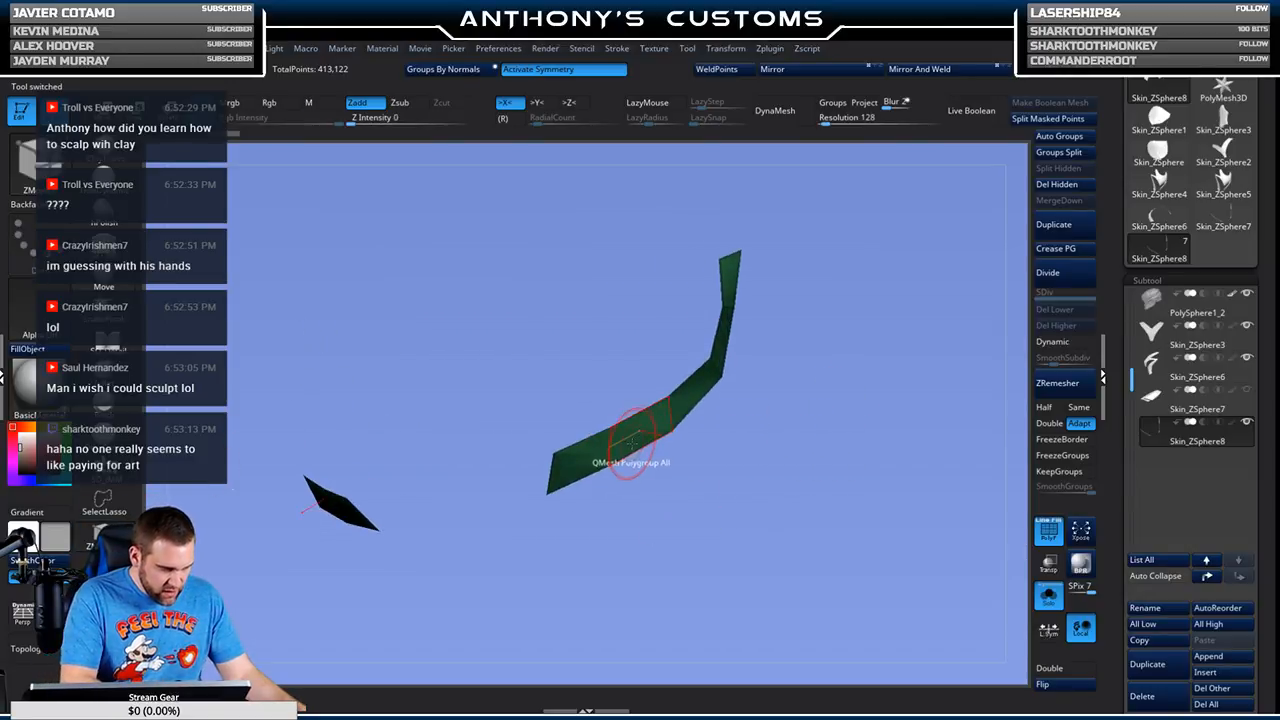
mouse_move(630, 444)
mouse_down()
mouse_move(630, 490)
mouse_move(588, 503)
mouse_move(580, 440)
mouse_up()
click(1048, 597)
drag(905, 540, 960, 470)
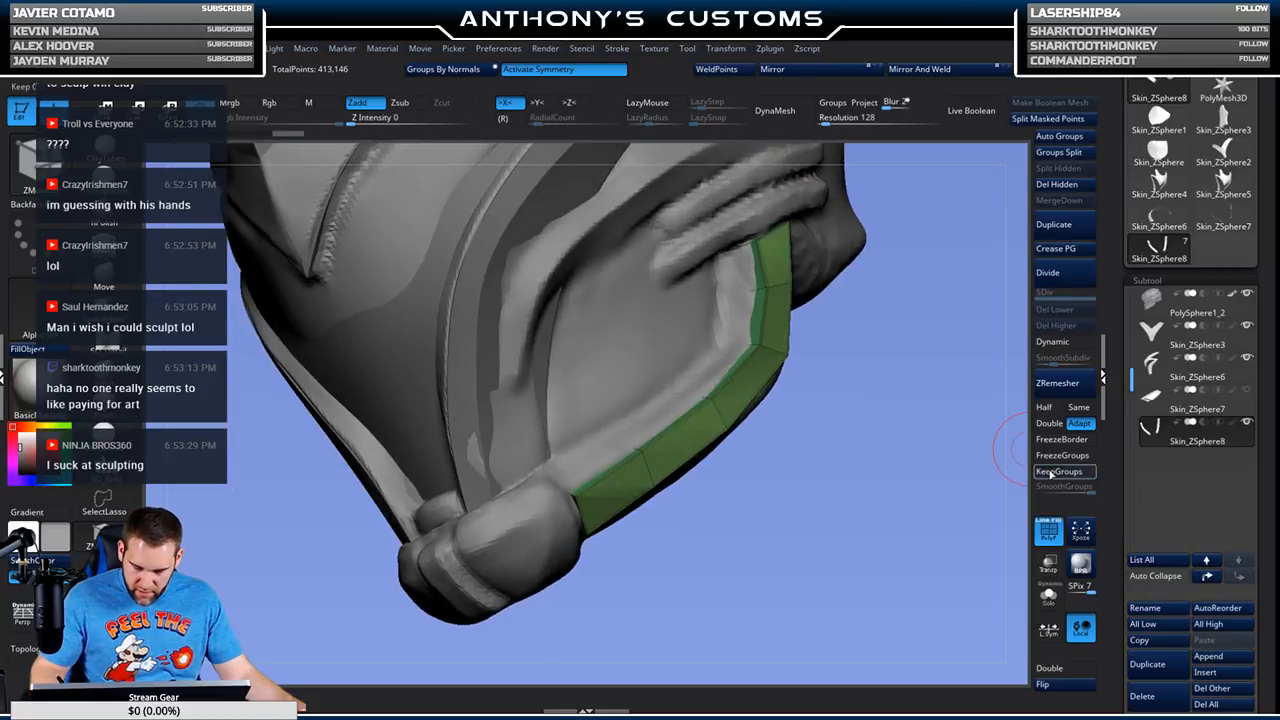
Step: Examine the extruded jaw tube in isolation from the front, side and underneath
click(1048, 597)
drag(820, 523, 601, 490)
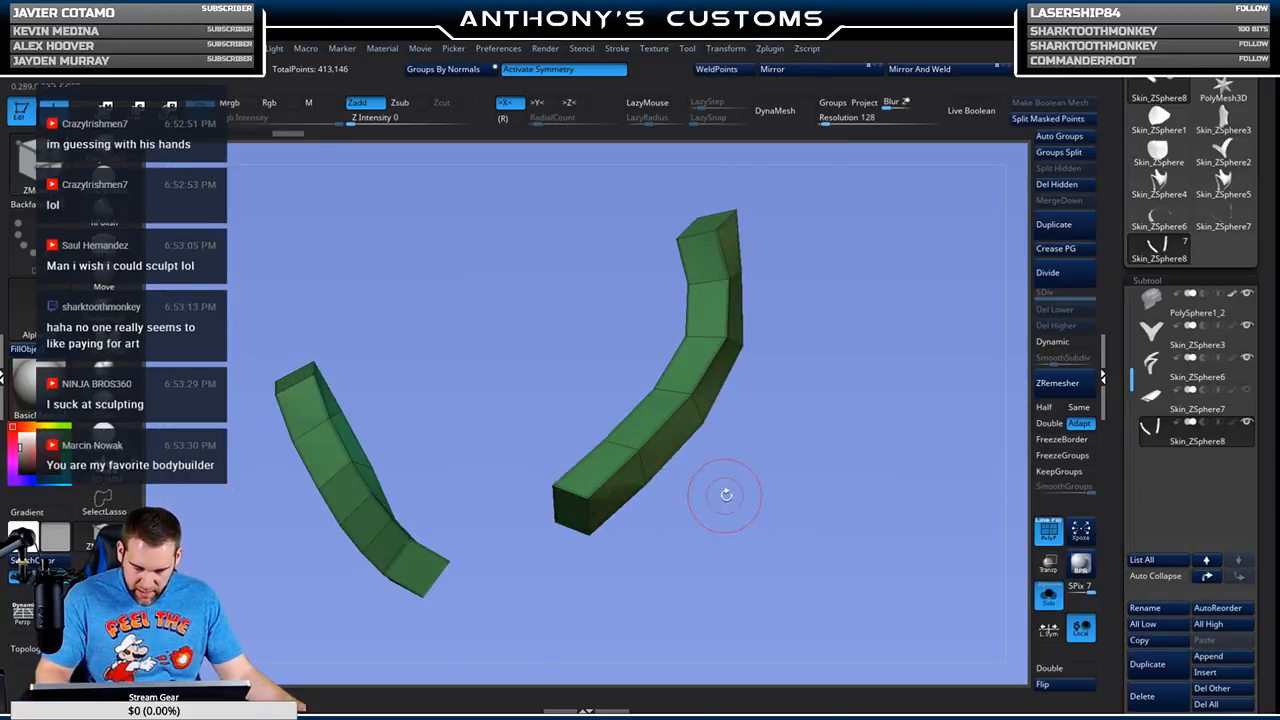
drag(726, 491, 825, 390)
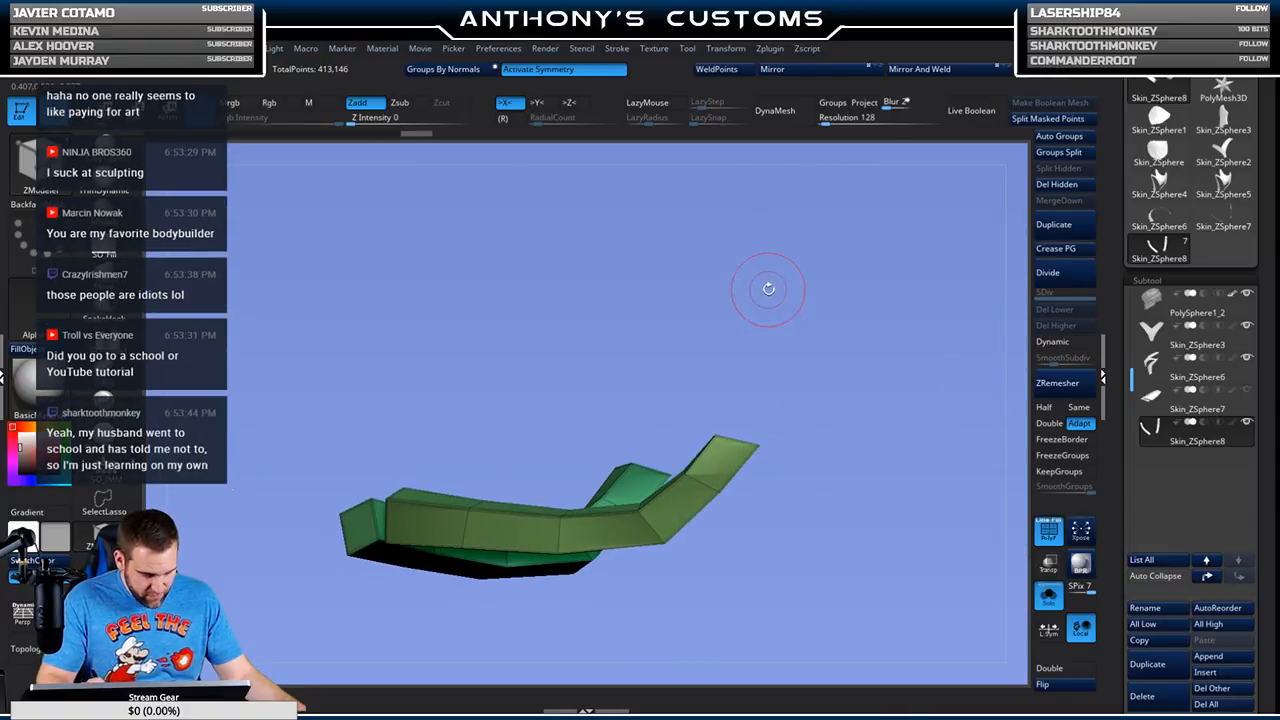
drag(765, 350, 861, 290)
drag(668, 427, 830, 373)
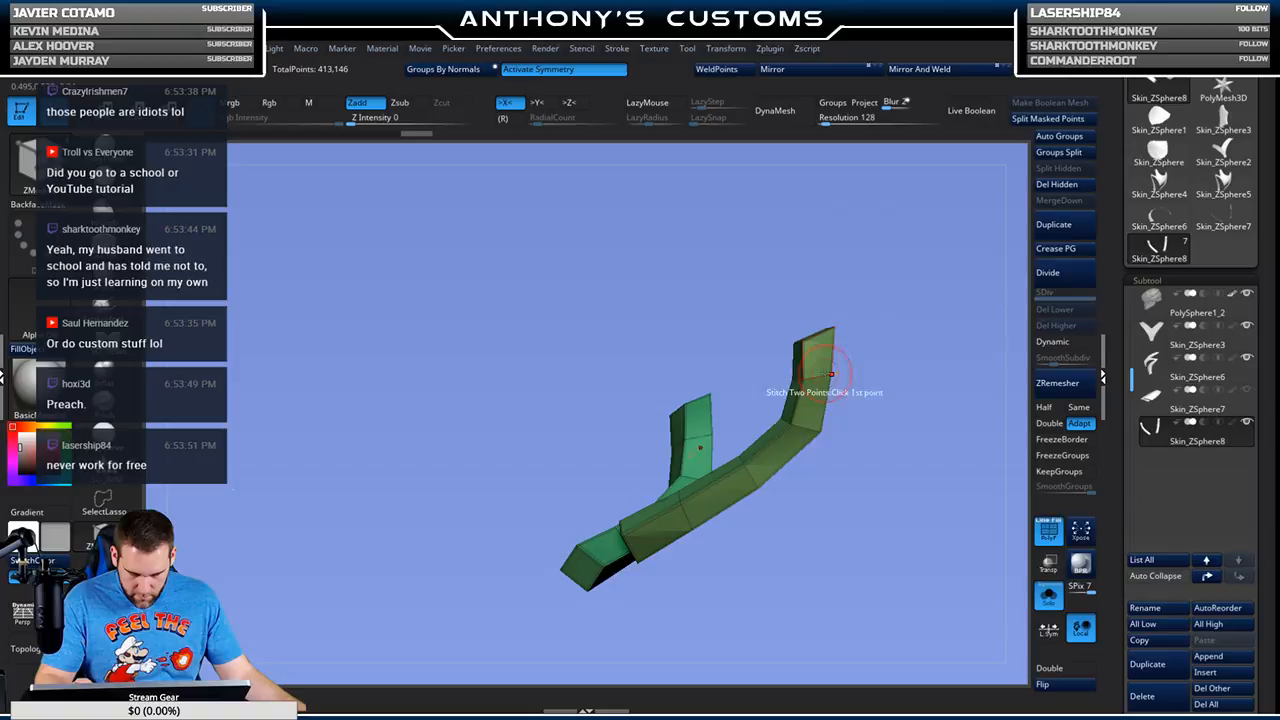
drag(810, 430, 781, 410)
drag(863, 384, 951, 374)
drag(750, 420, 929, 409)
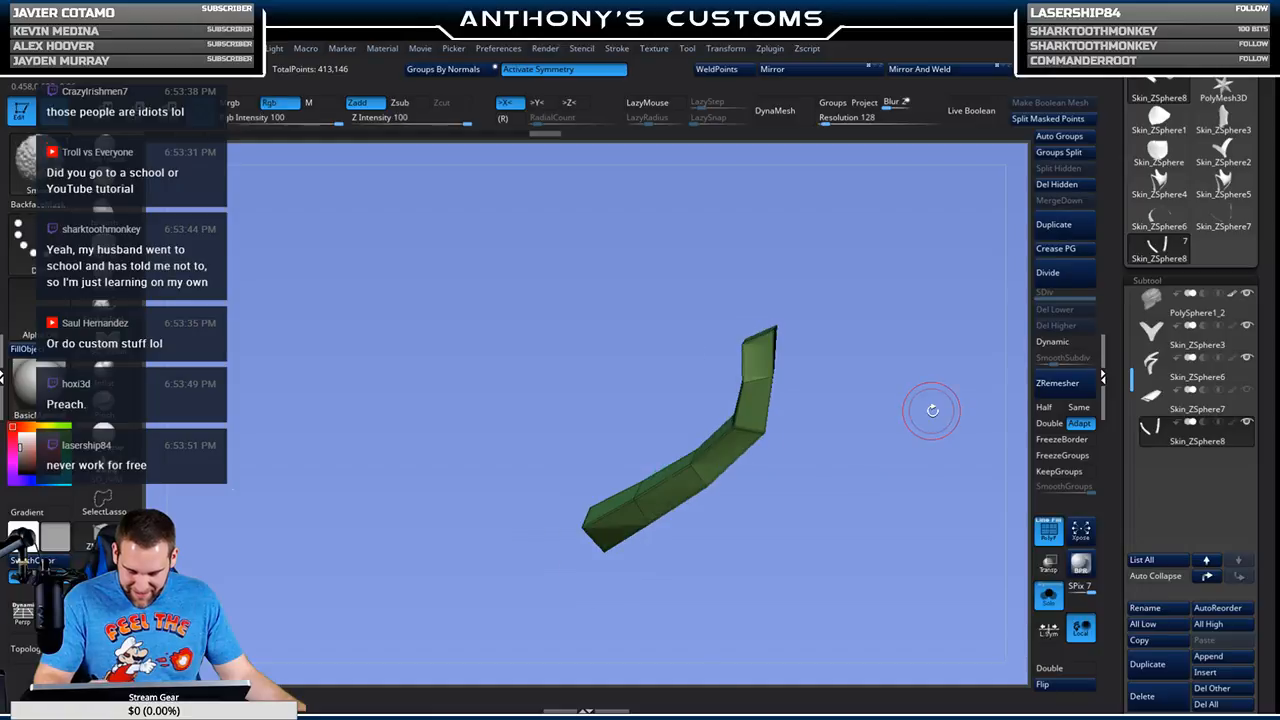
Step: Turn on Dynamic subdivision for the jaw tube and show it together with the rest of the helmet
click(1065, 342)
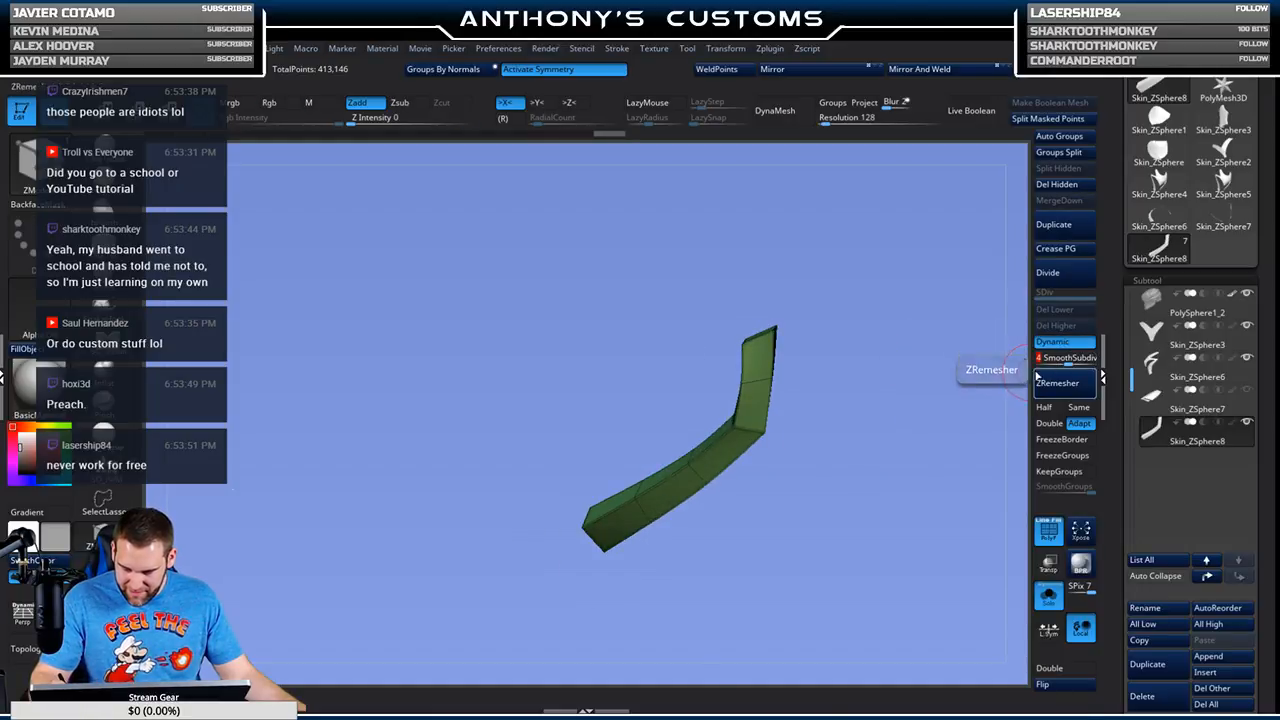
drag(908, 443, 907, 464)
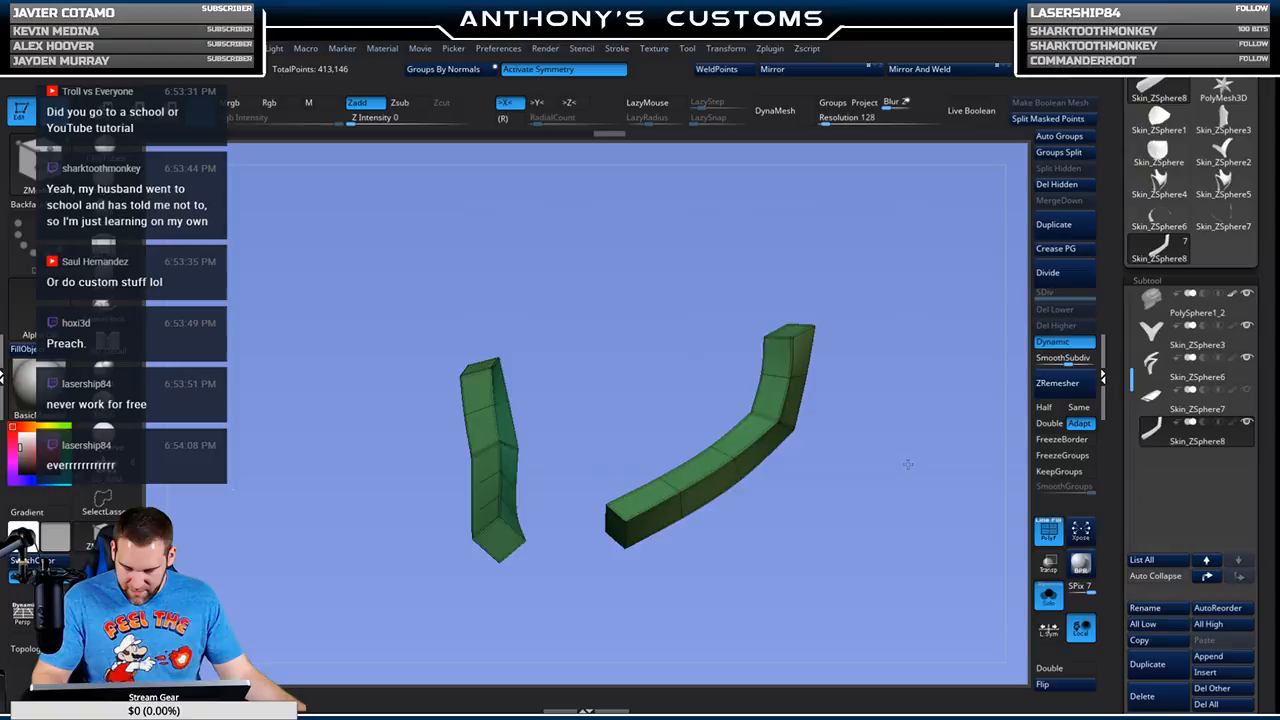
click(1048, 596)
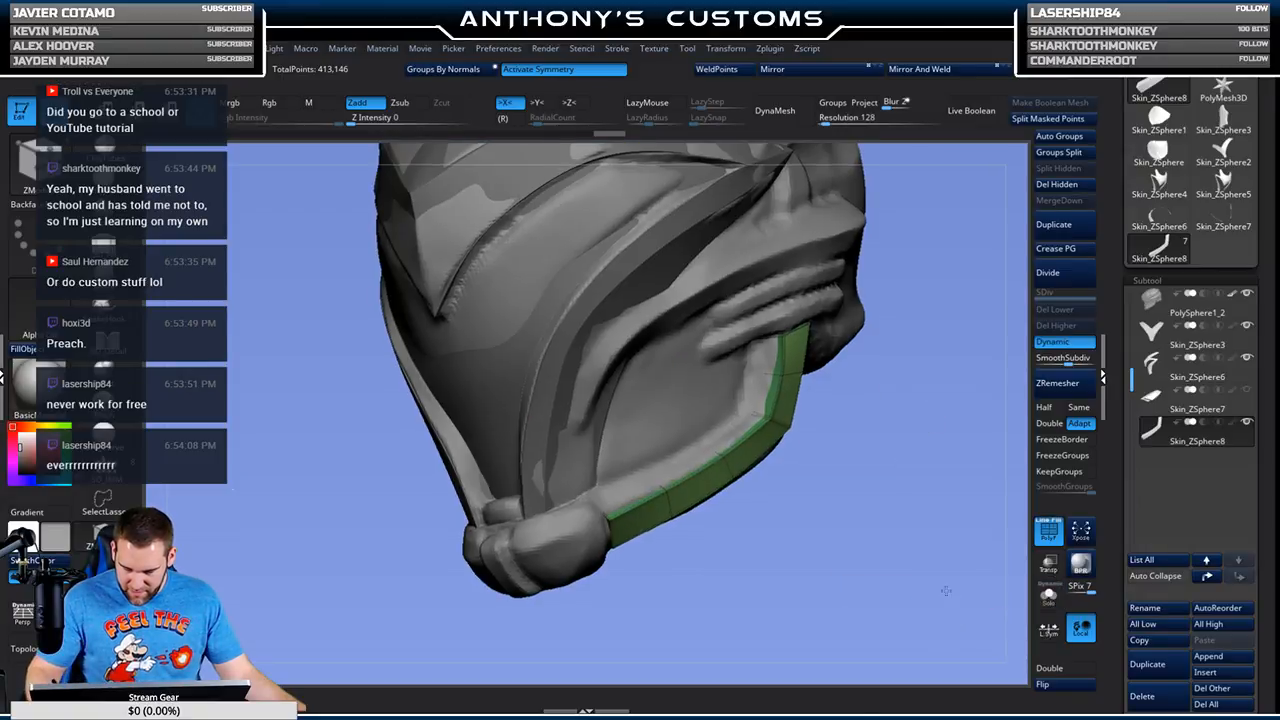
drag(945, 591, 926, 551)
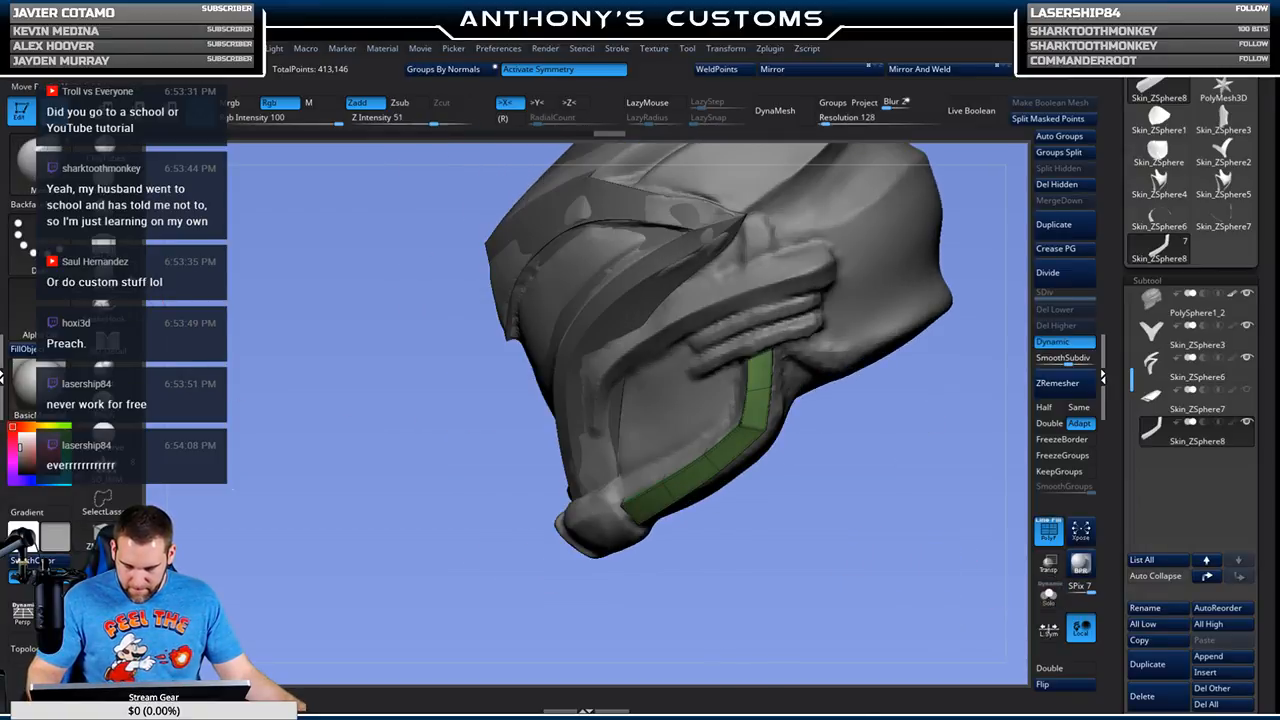
Step: Reshape the jaw tube with the Move brush to fit the sculpted jaw between the chin piece and cheek ridges
key(space)
drag(818, 480, 847, 478)
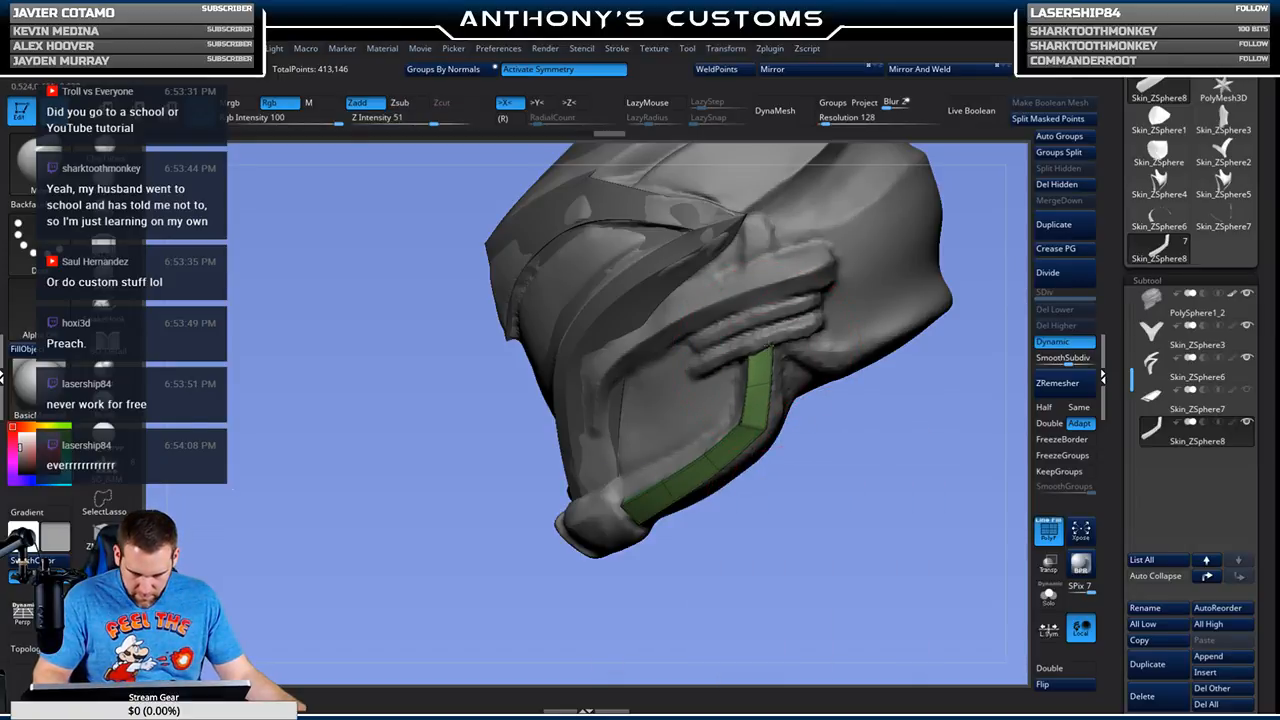
drag(789, 394, 800, 463)
drag(529, 520, 557, 529)
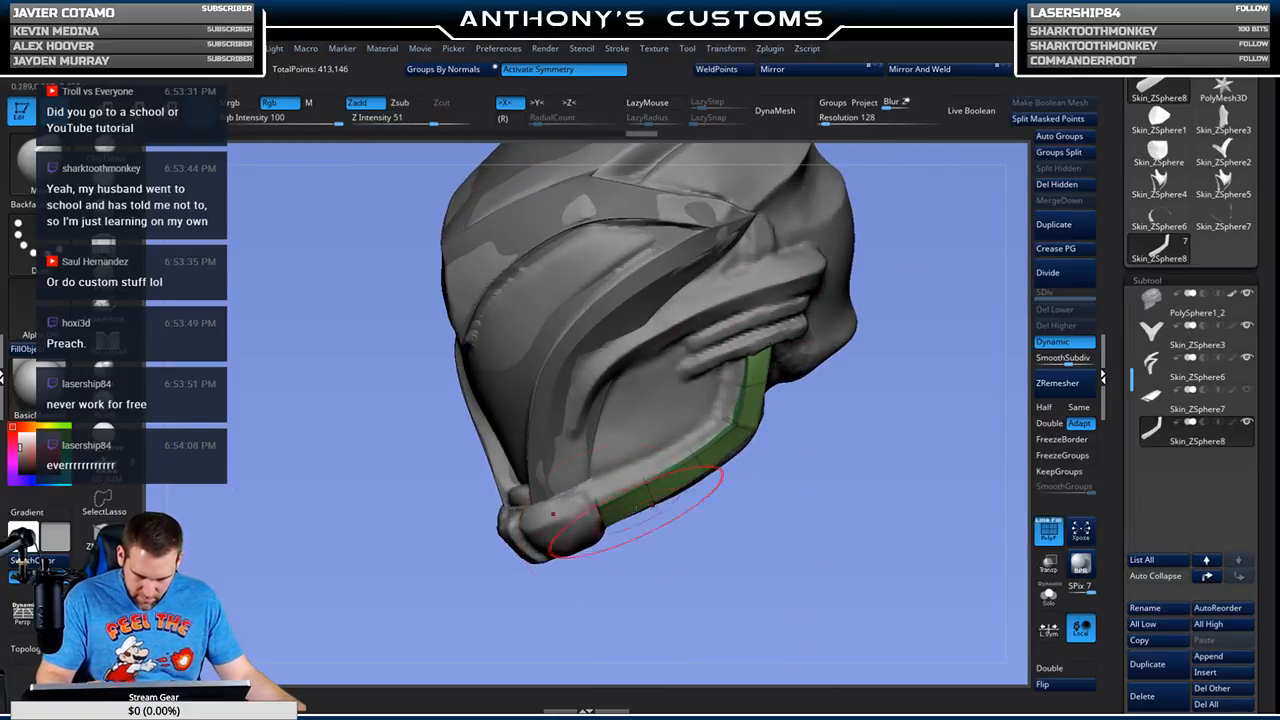
drag(741, 519, 757, 430)
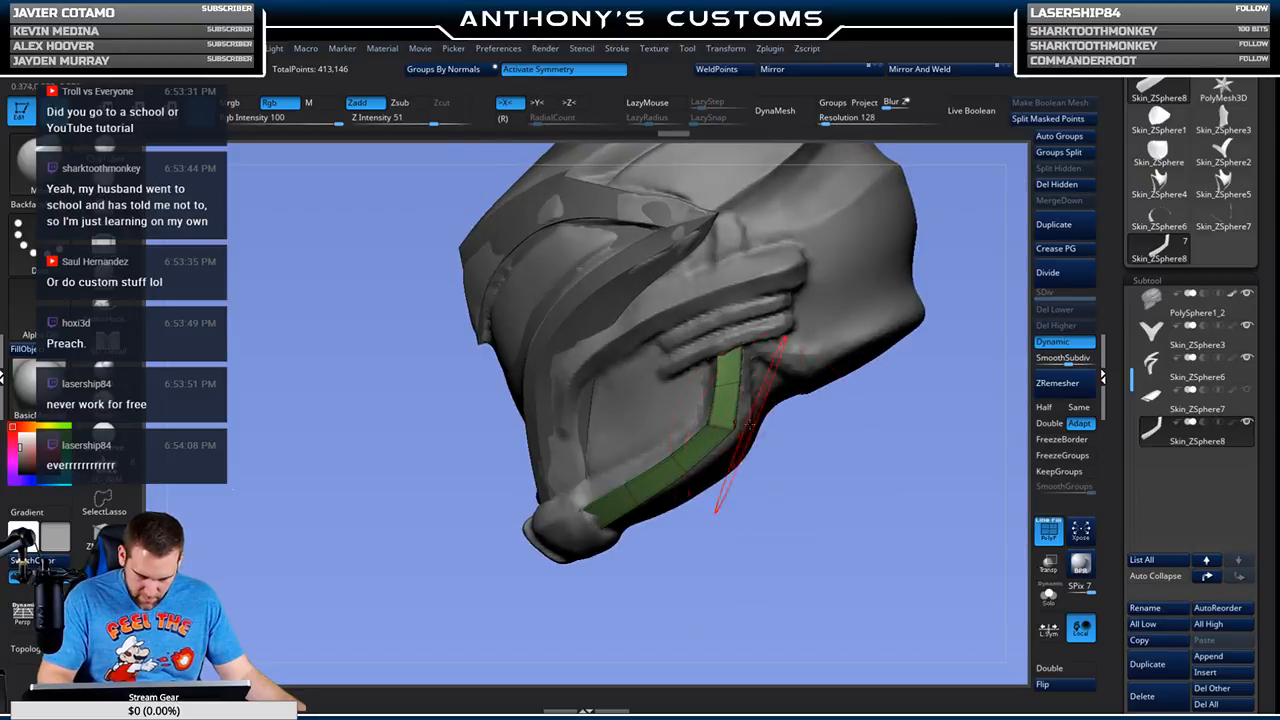
drag(813, 530, 847, 494)
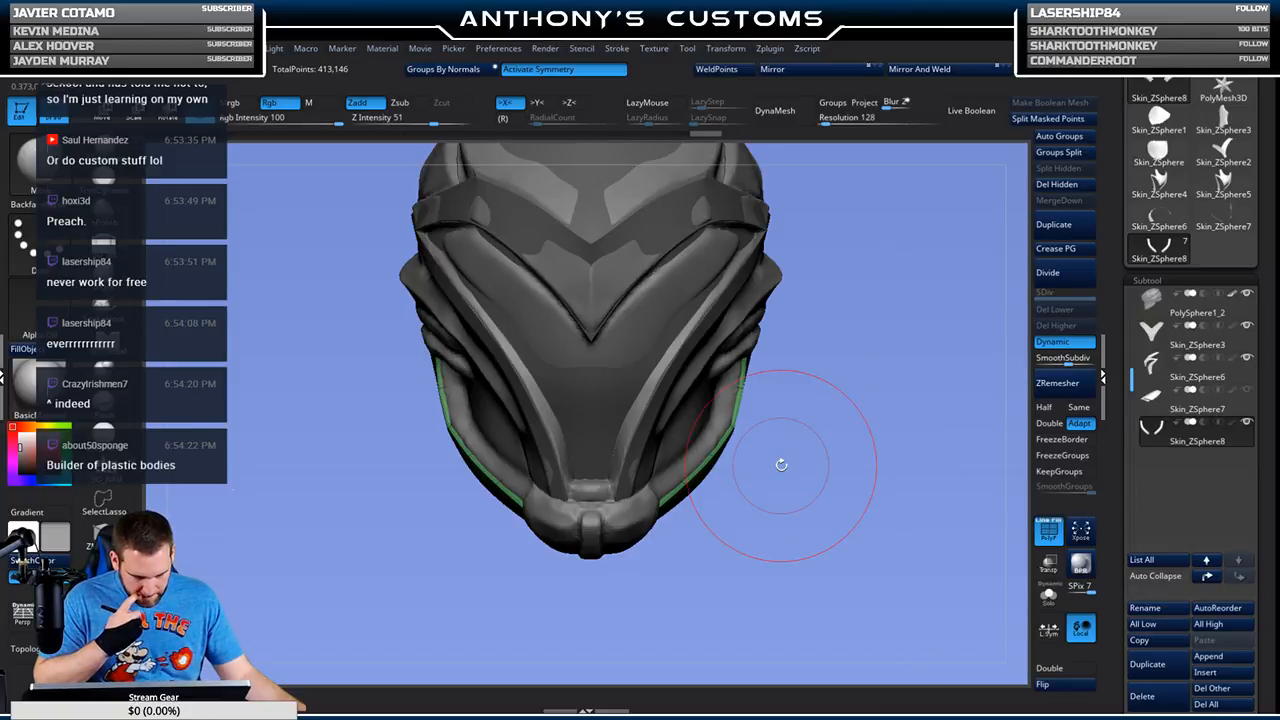
mouse_move(835, 529)
mouse_down()
mouse_move(791, 492)
mouse_move(822, 462)
mouse_move(806, 509)
mouse_move(822, 512)
mouse_move(830, 485)
mouse_up()
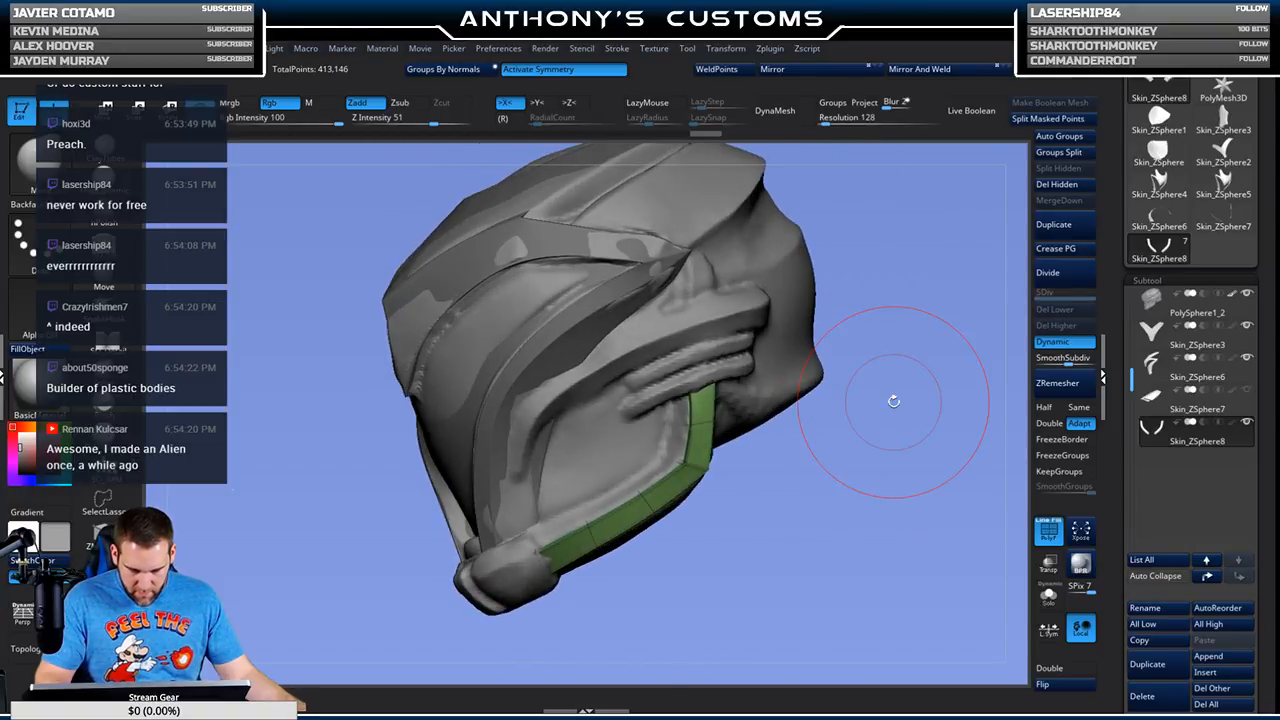
Step: Insert another ZSphere subtool and set it up with X symmetry, Edit Topology on, Density 1 and DynaMesh Resolution 0
click(1228, 673)
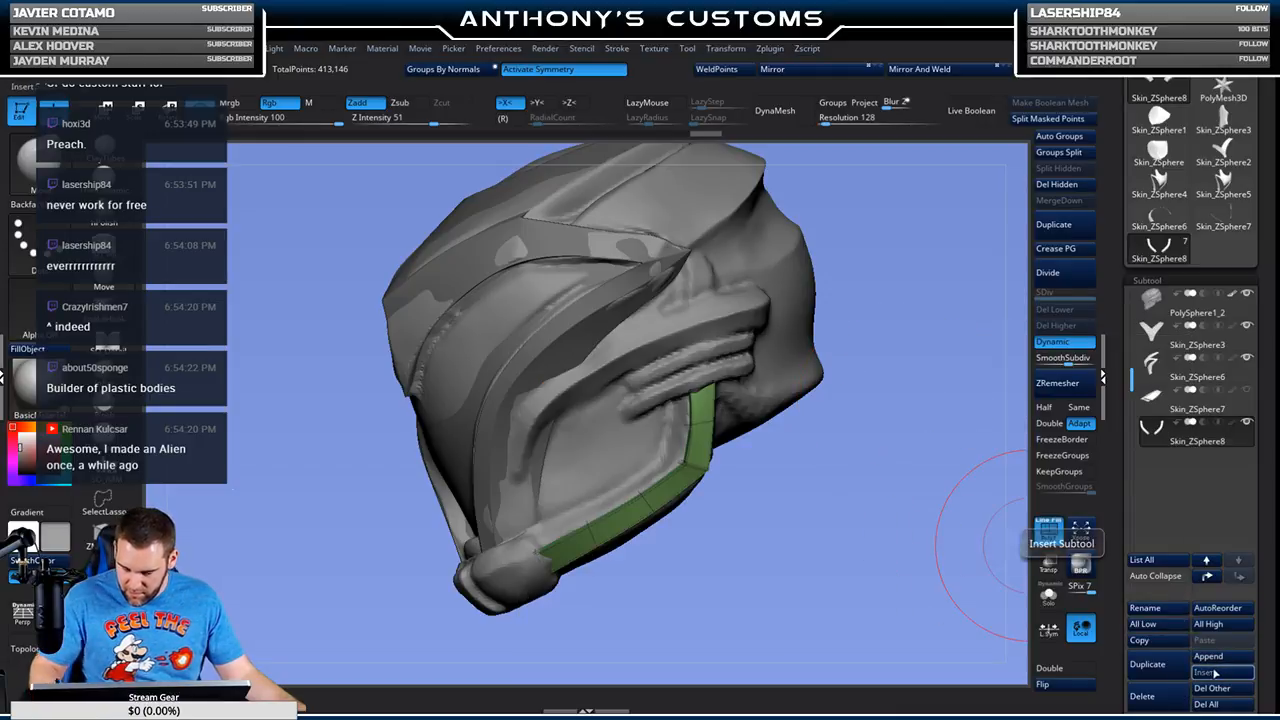
click(1215, 673)
click(884, 498)
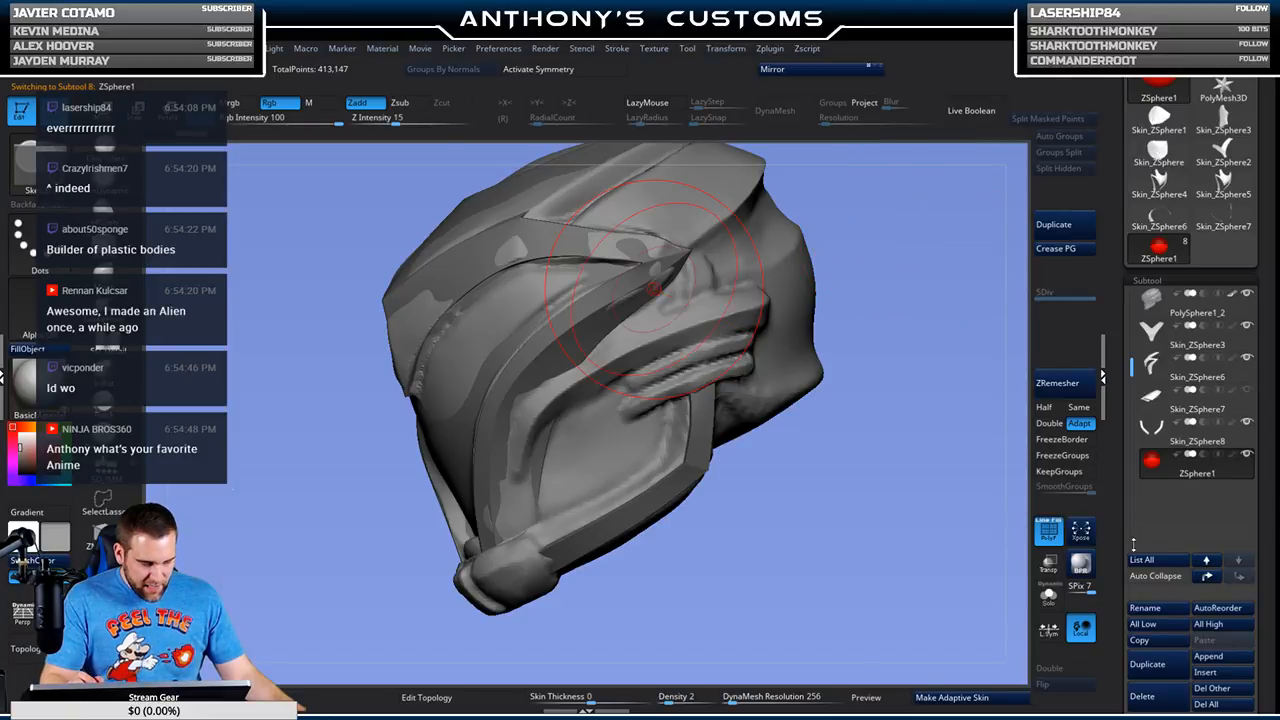
click(510, 697)
key(x)
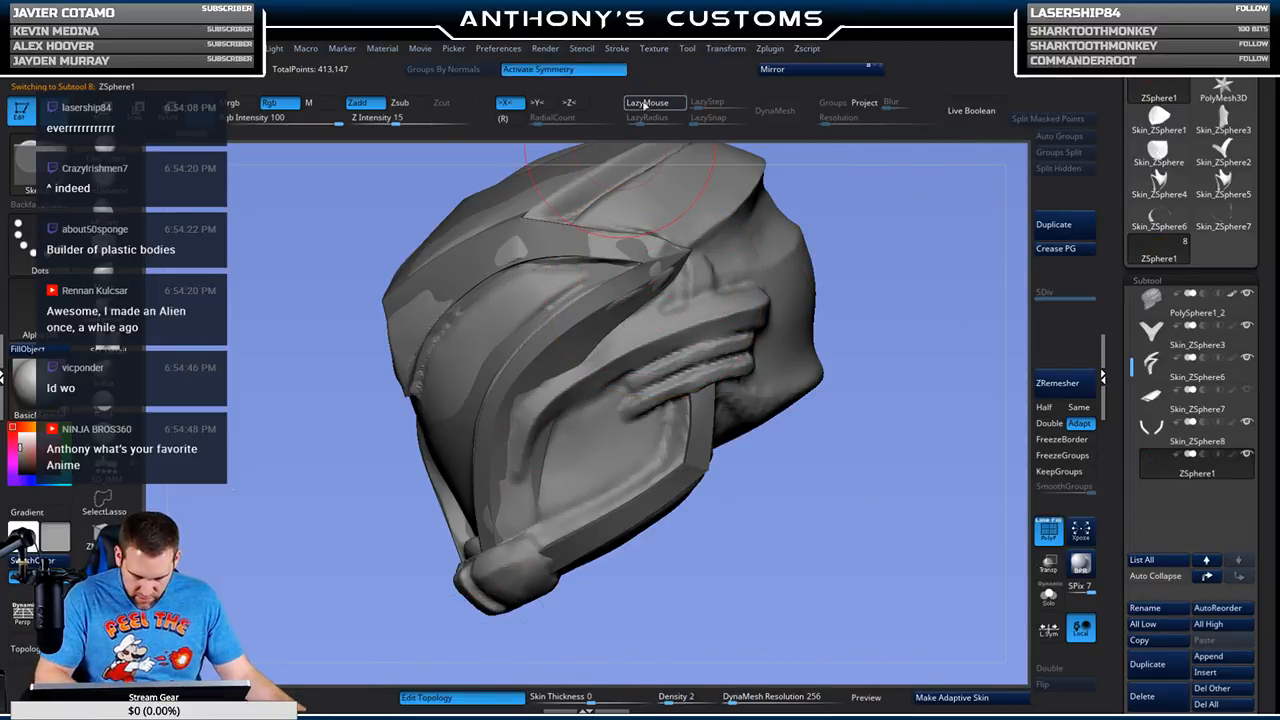
drag(742, 697, 714, 697)
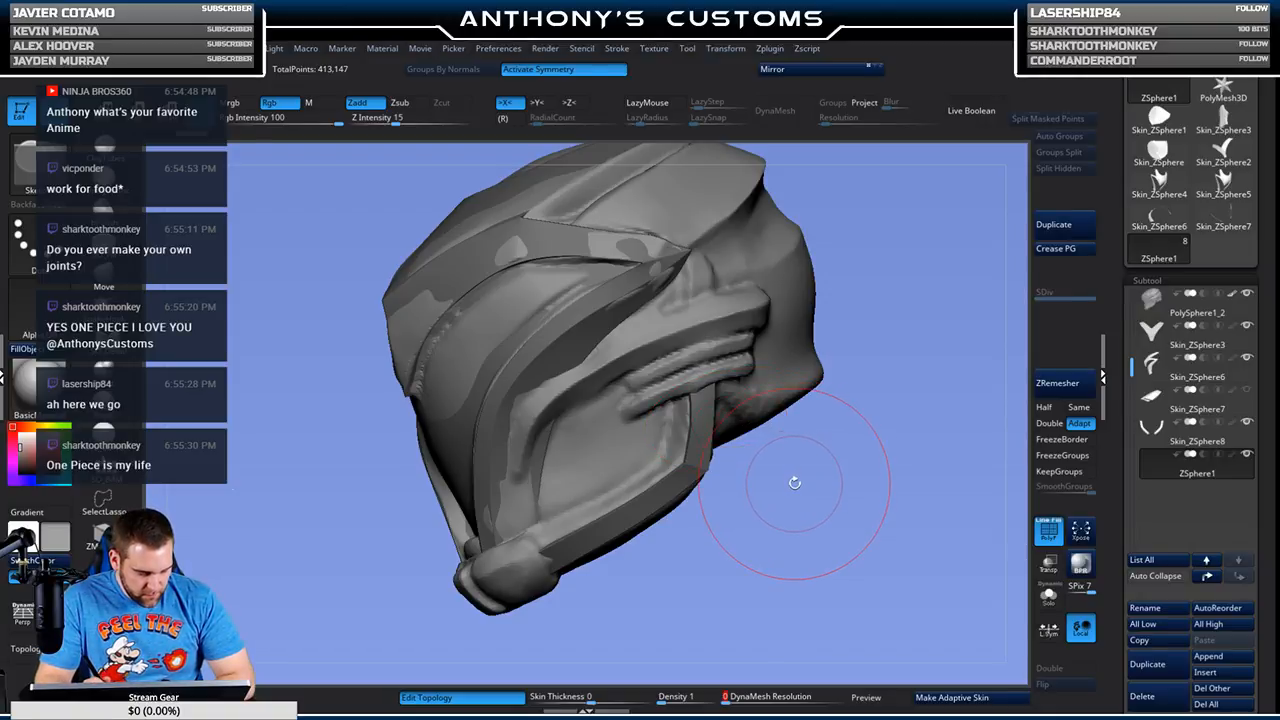
mouse_move(857, 394)
mouse_down()
mouse_move(852, 454)
mouse_move(811, 466)
mouse_move(813, 450)
mouse_up()
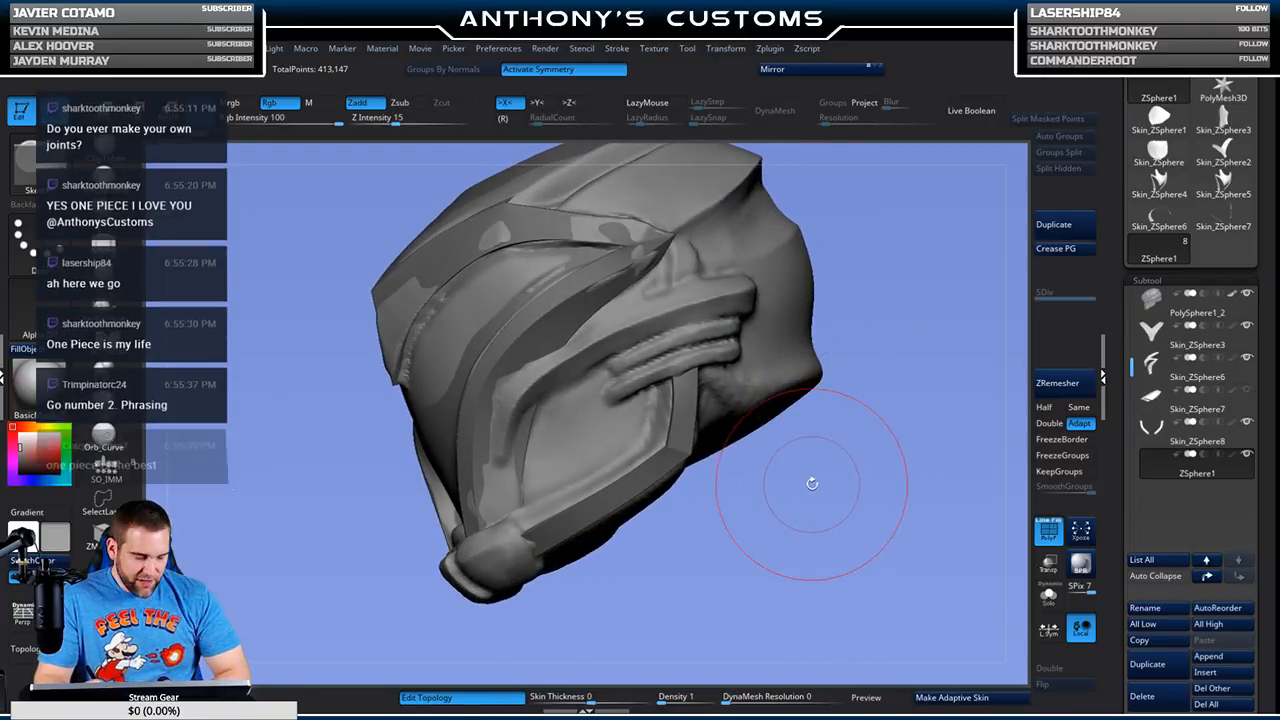
drag(775, 460, 820, 480)
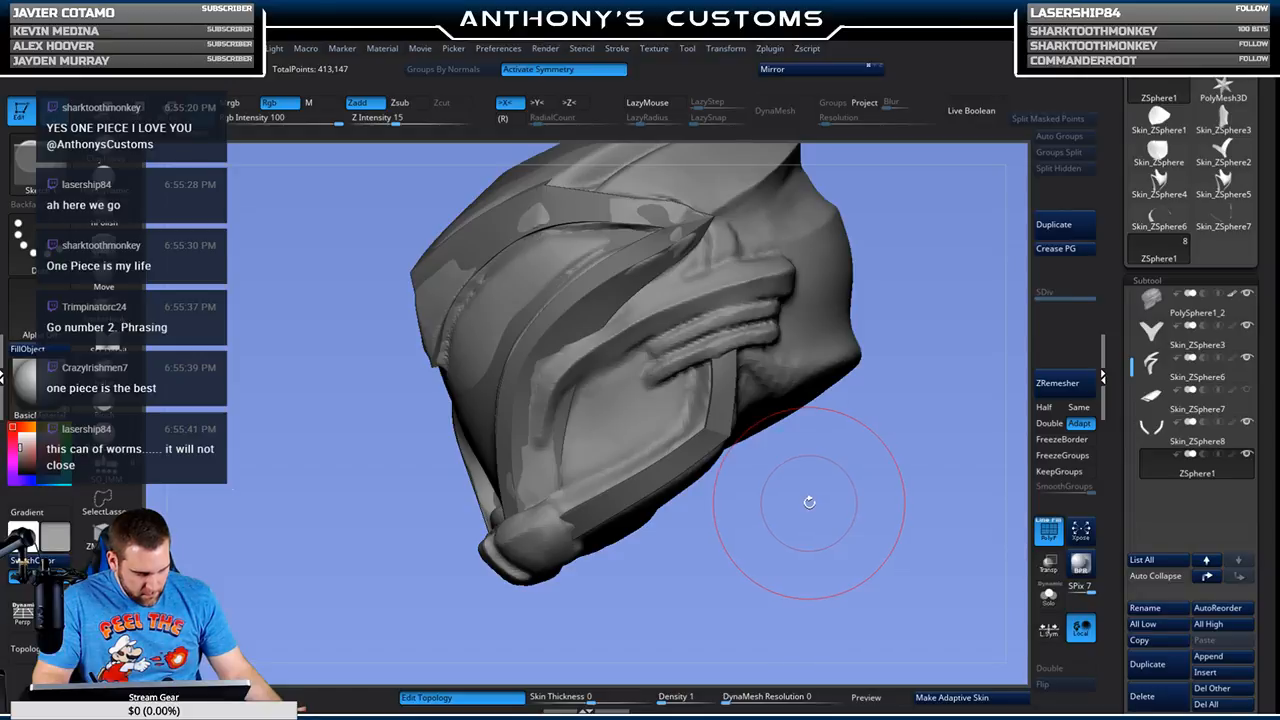
mouse_move(771, 508)
mouse_down()
mouse_move(812, 513)
mouse_move(823, 486)
mouse_move(829, 501)
mouse_up()
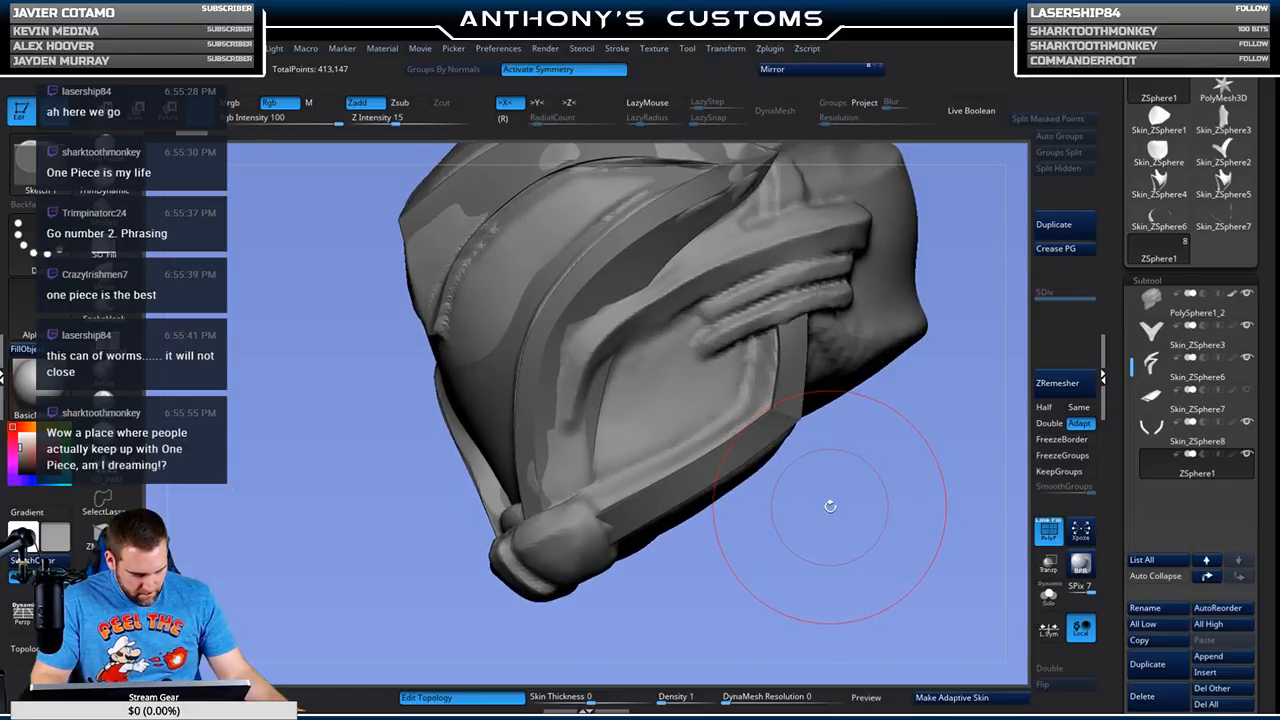
drag(823, 500, 818, 462)
key(space)
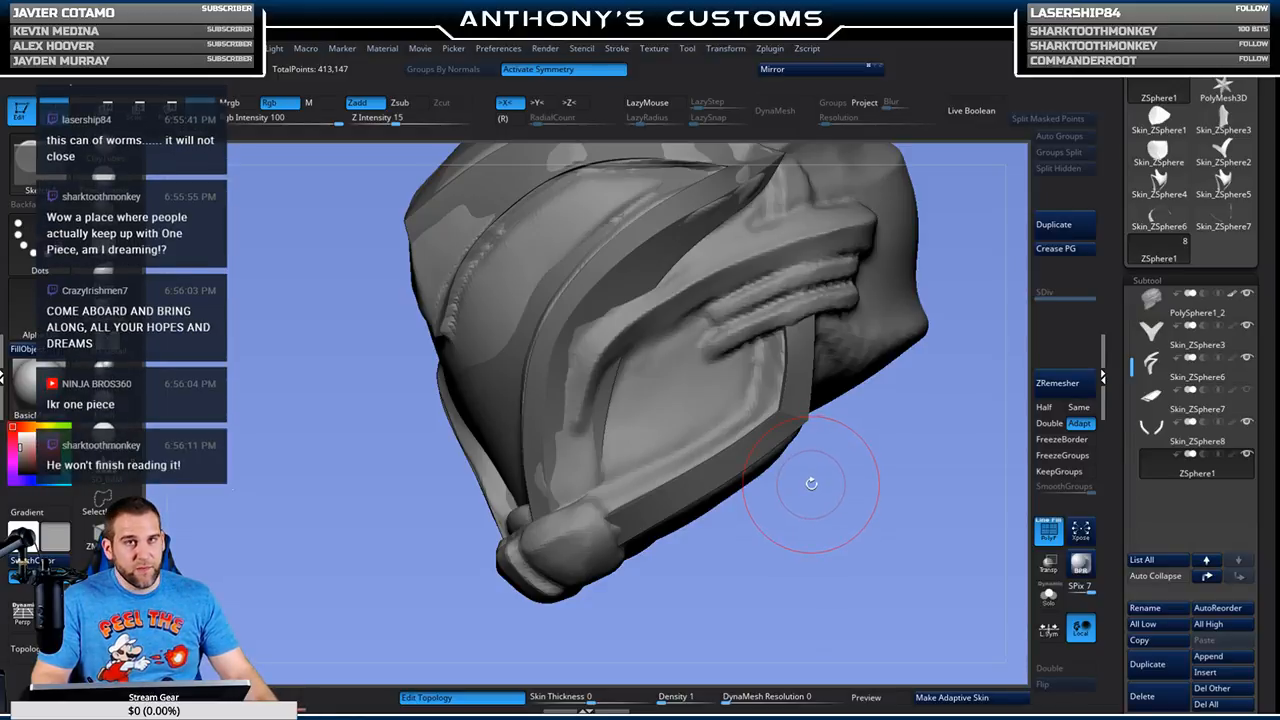
Step: Save the project, then turn Edit Topology back on for the new ZSphere with the cheek ridge in view
key(ctrl+s)
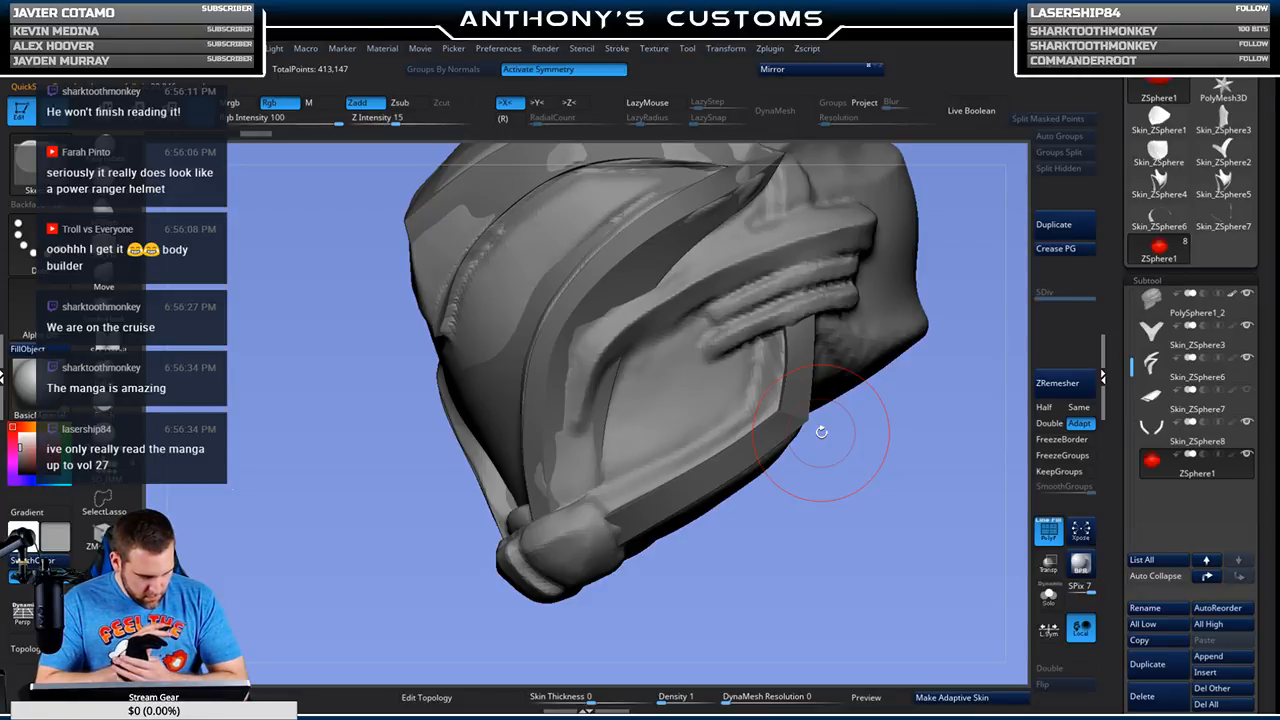
mouse_move(880, 560)
mouse_down()
mouse_move(842, 541)
mouse_move(908, 471)
mouse_move(816, 530)
mouse_move(834, 526)
mouse_move(746, 537)
mouse_move(791, 503)
mouse_move(817, 568)
mouse_move(820, 523)
mouse_up()
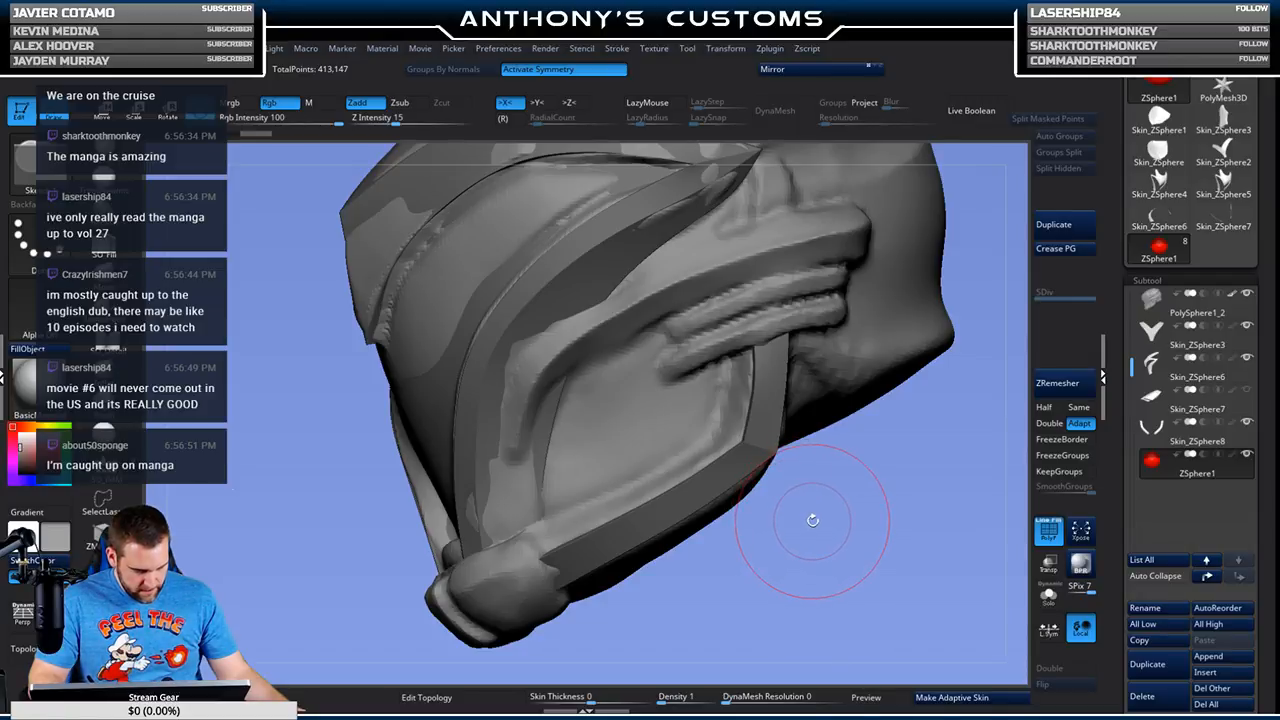
mouse_move(811, 526)
mouse_down()
mouse_move(808, 543)
mouse_move(811, 532)
mouse_up()
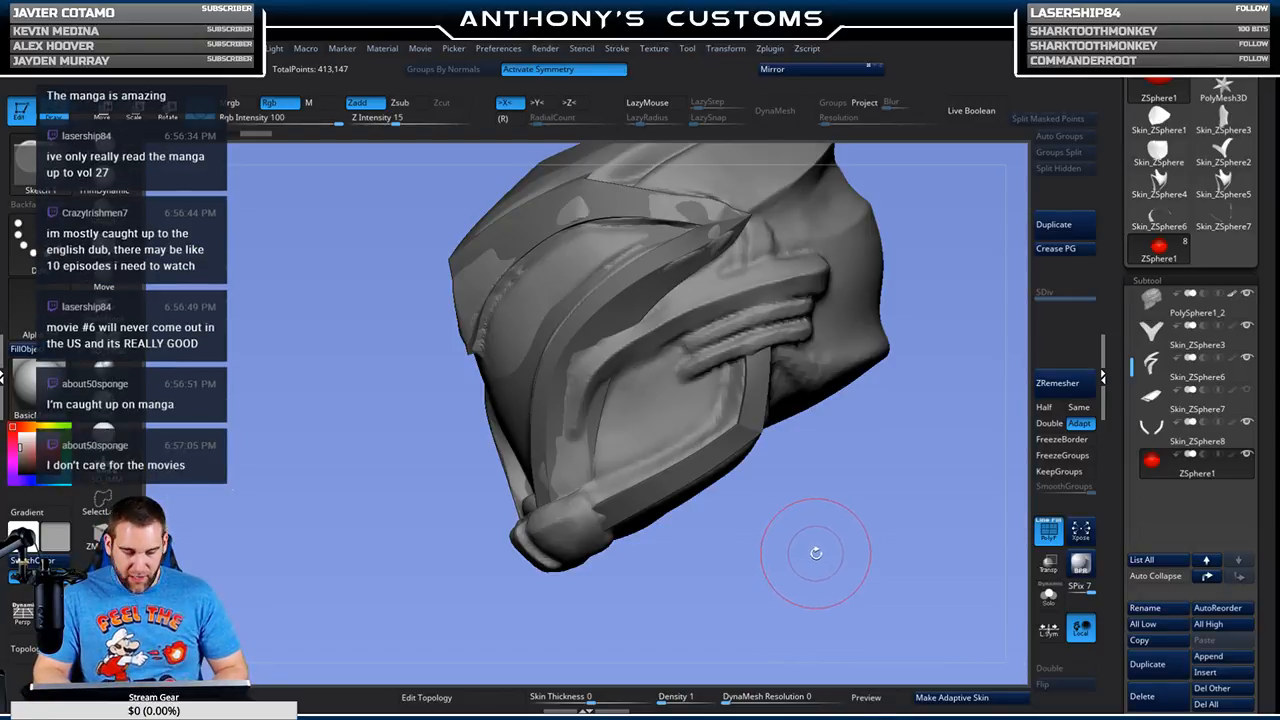
mouse_move(817, 508)
mouse_down()
mouse_move(827, 501)
mouse_move(826, 562)
mouse_move(864, 507)
mouse_up()
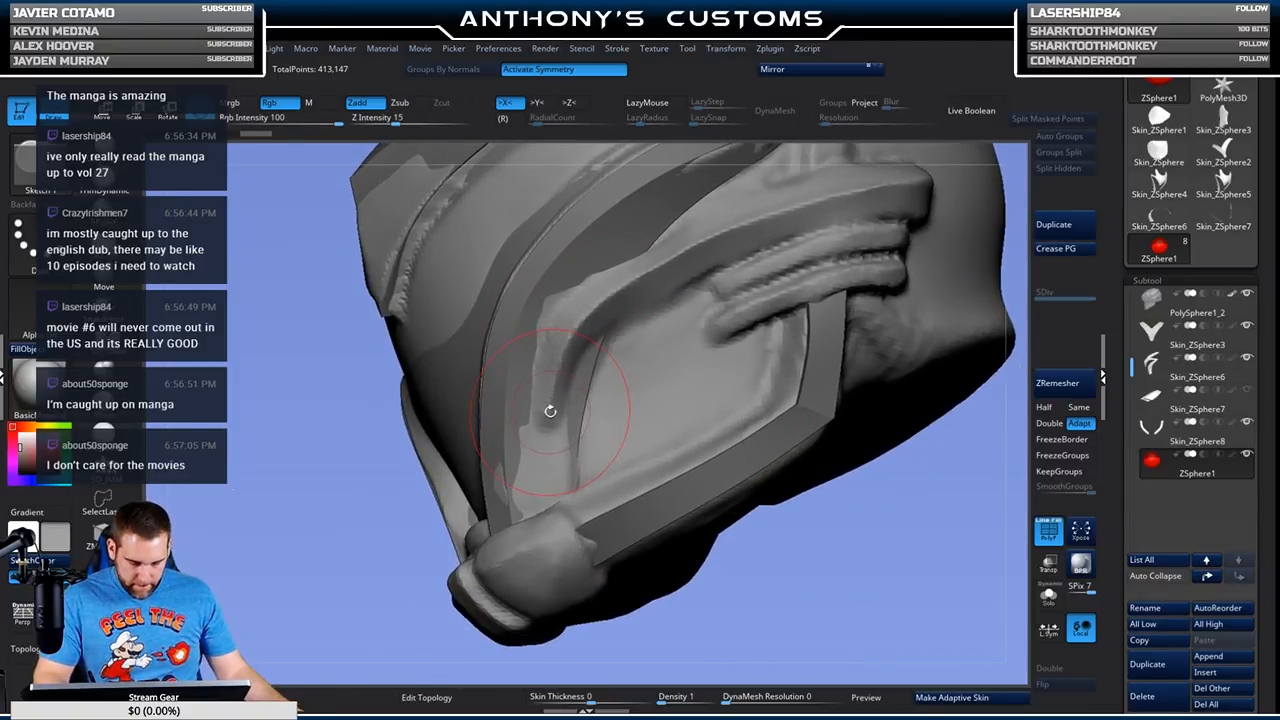
drag(549, 411, 546, 403)
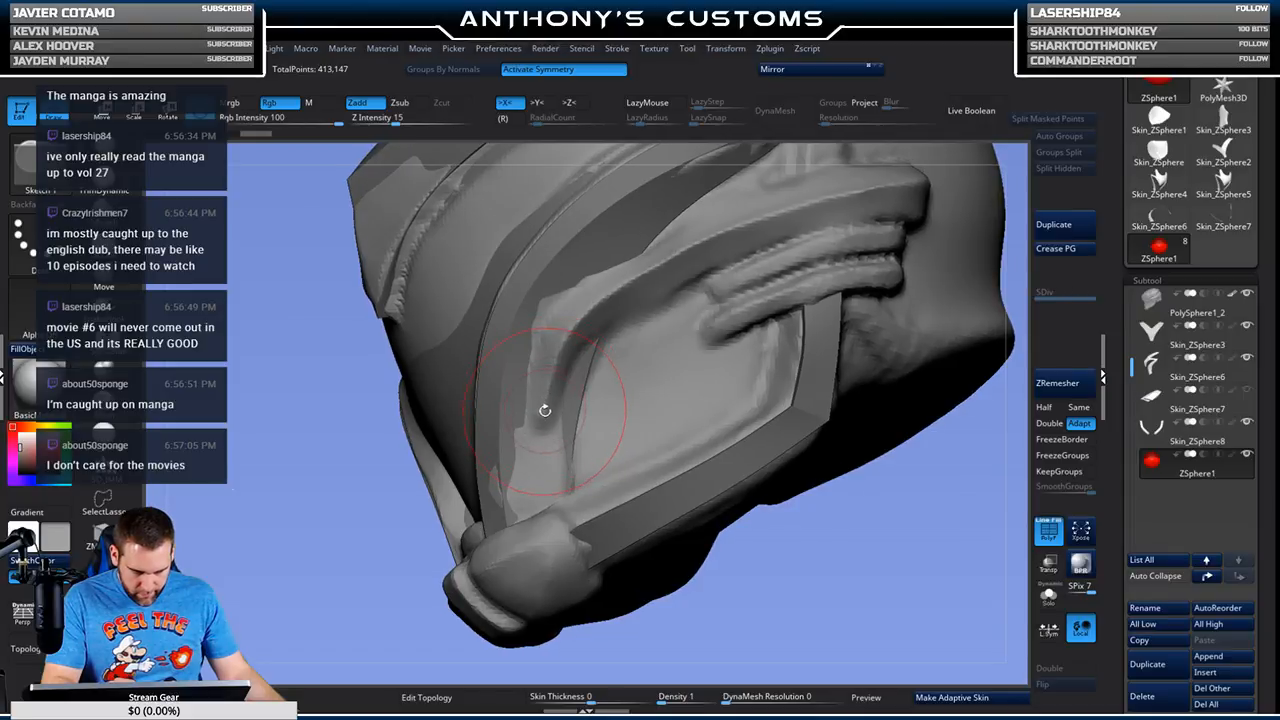
click(441, 702)
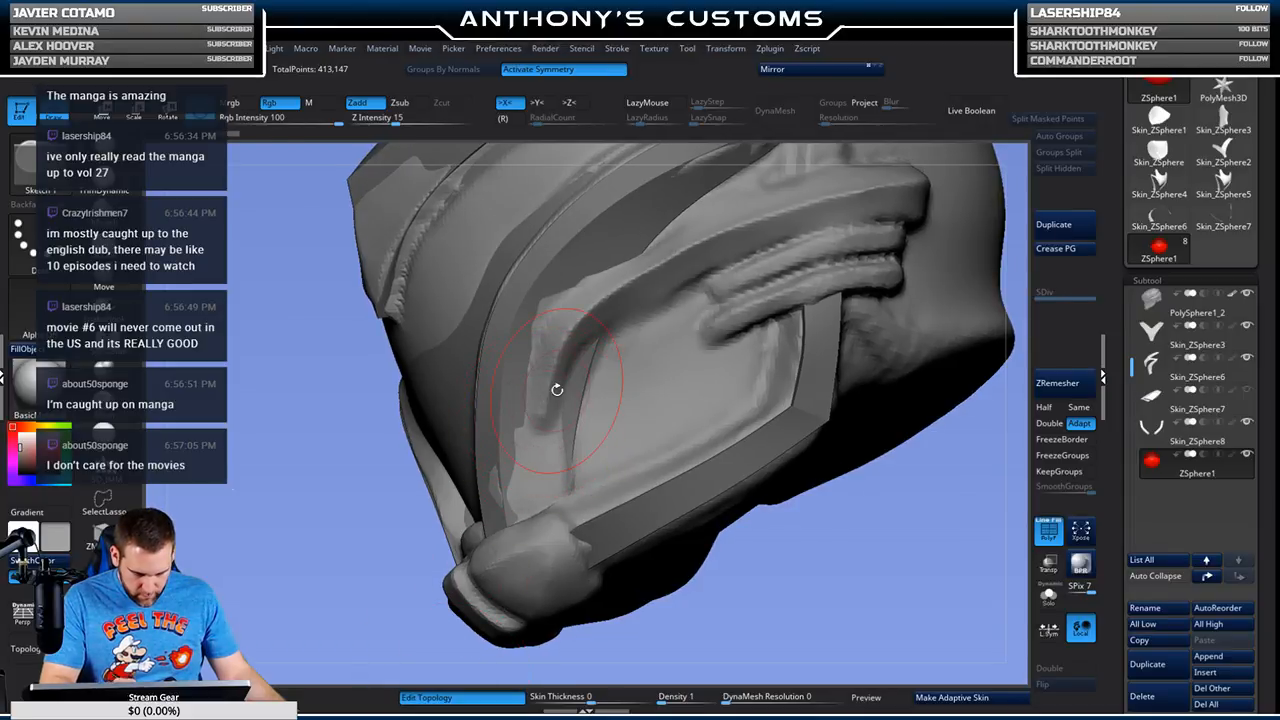
Step: Draw a line of topology points along the crease of the upper cheek ridge, from its lower front end to its rear tip
click(541, 416)
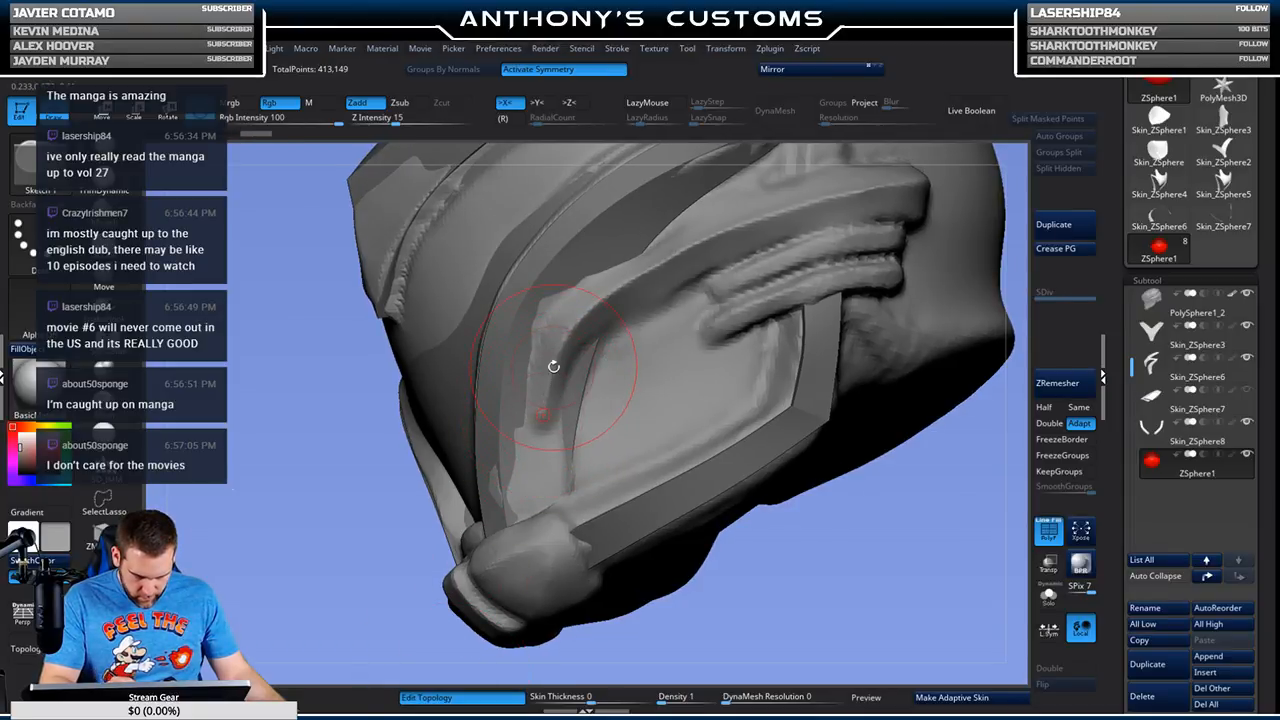
click(553, 368)
click(572, 332)
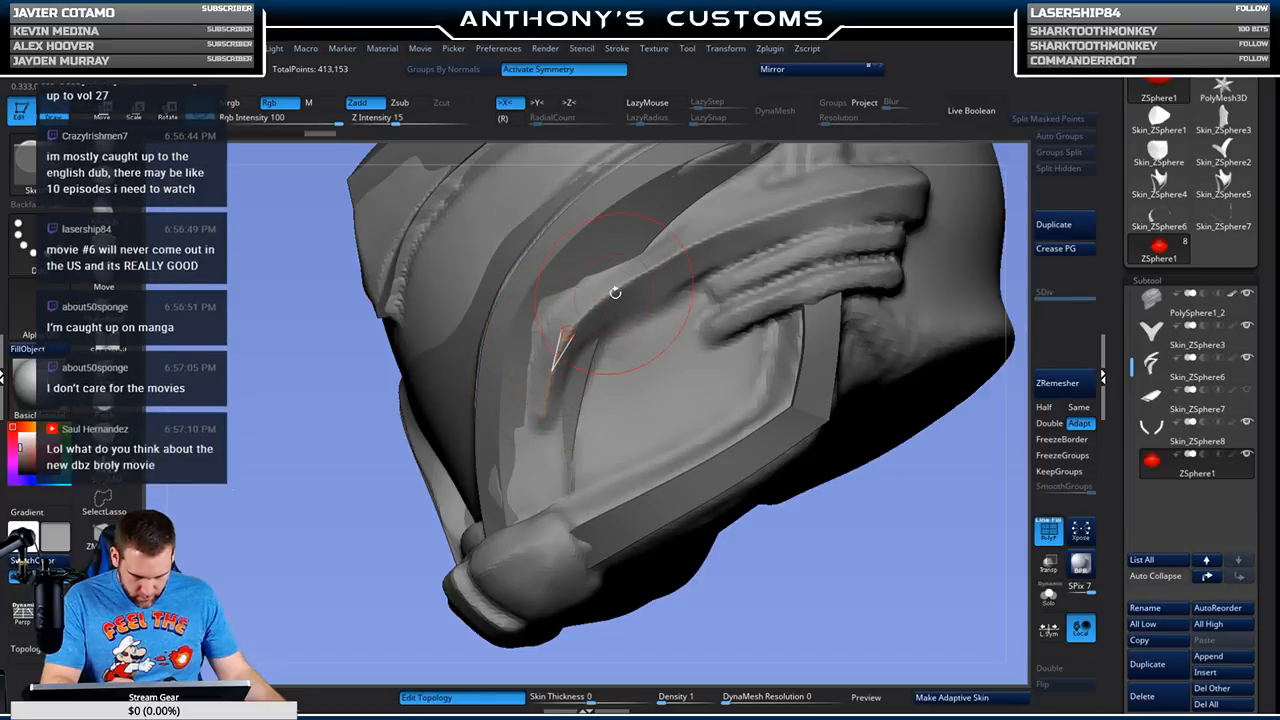
click(620, 288)
click(676, 252)
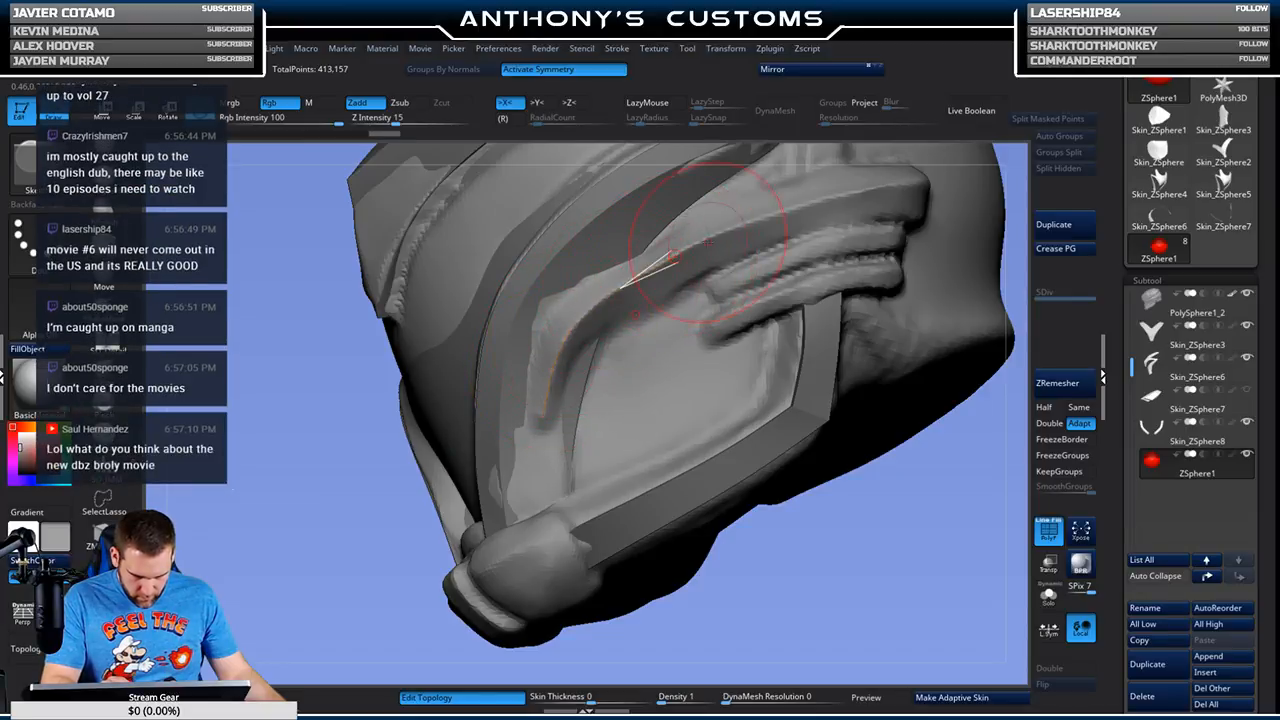
click(746, 223)
click(828, 196)
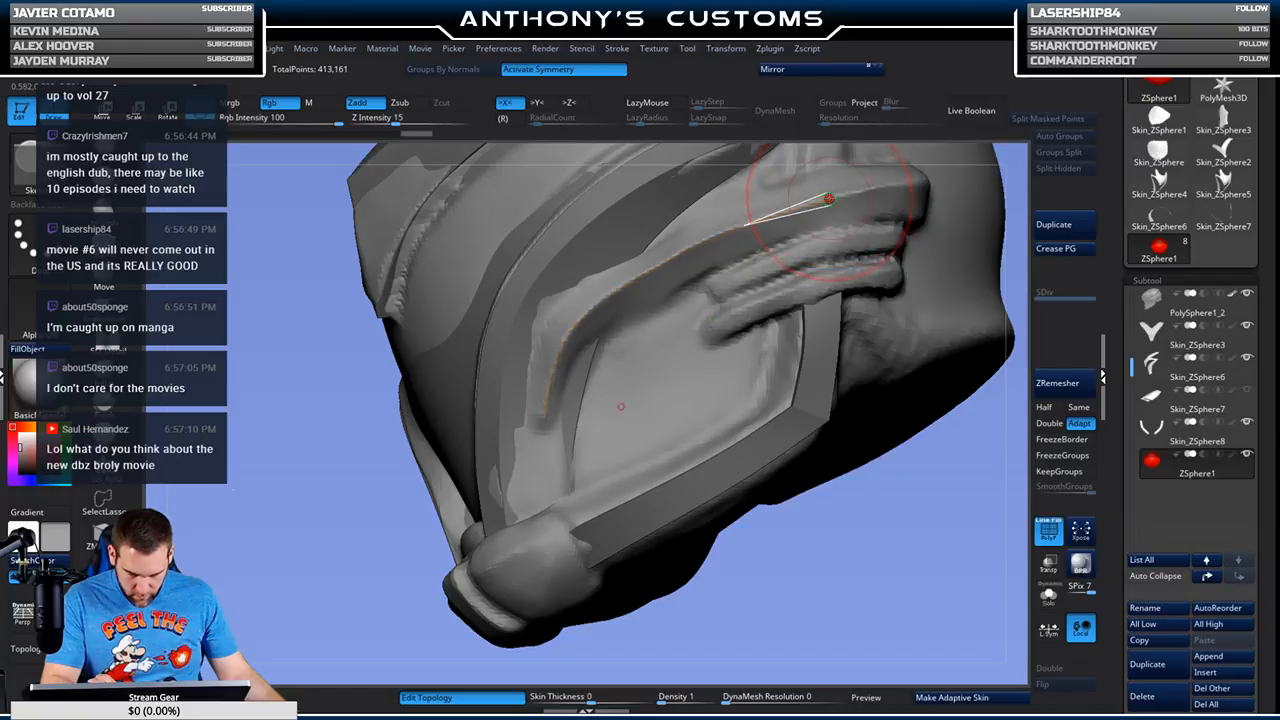
click(918, 182)
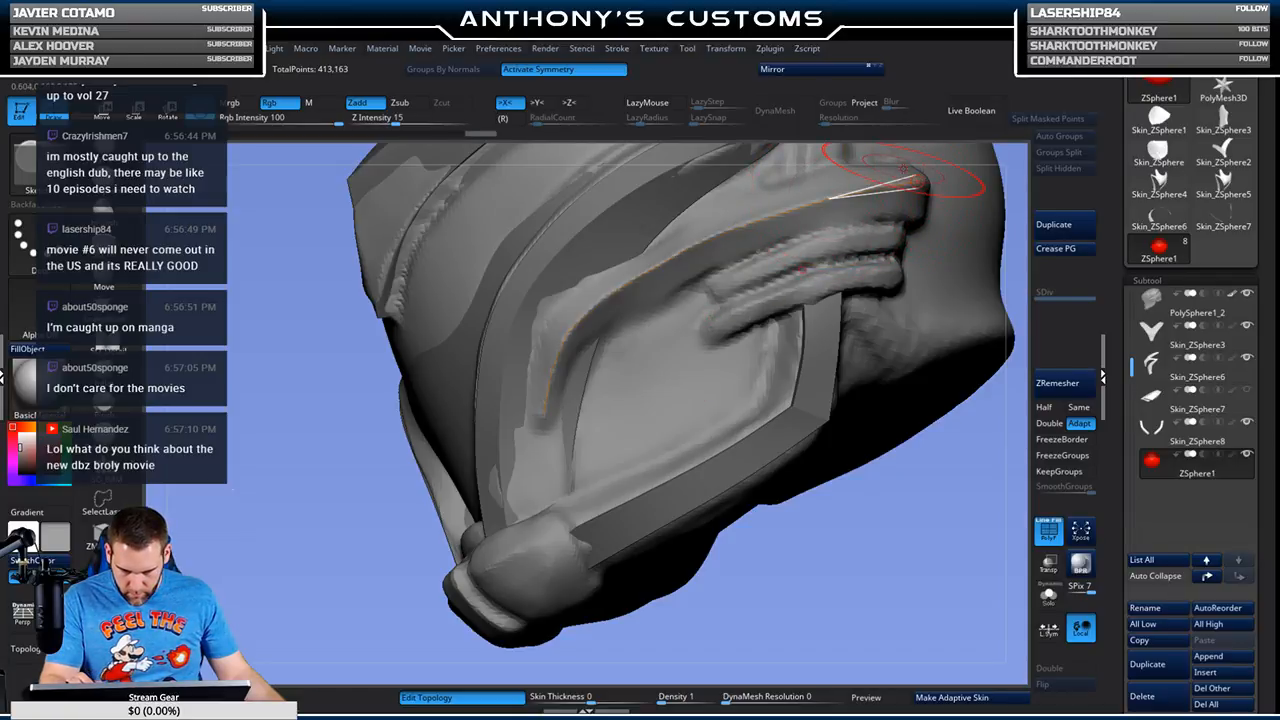
Step: Add lower points and cross edges beneath the ridge line to form the first side faces, working forward from the rear tip
drag(857, 557, 912, 519)
drag(903, 223, 830, 181)
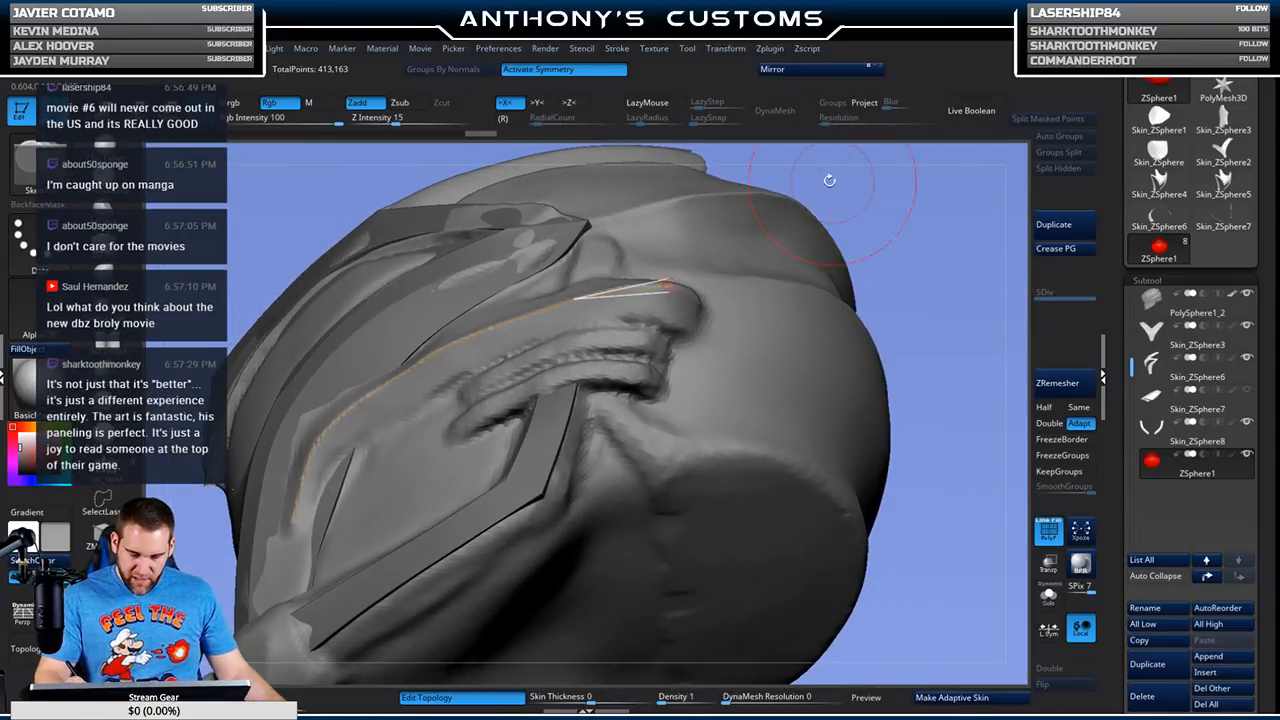
click(683, 331)
click(582, 325)
click(574, 299)
drag(892, 205, 848, 198)
click(584, 325)
click(502, 355)
click(489, 328)
click(532, 314)
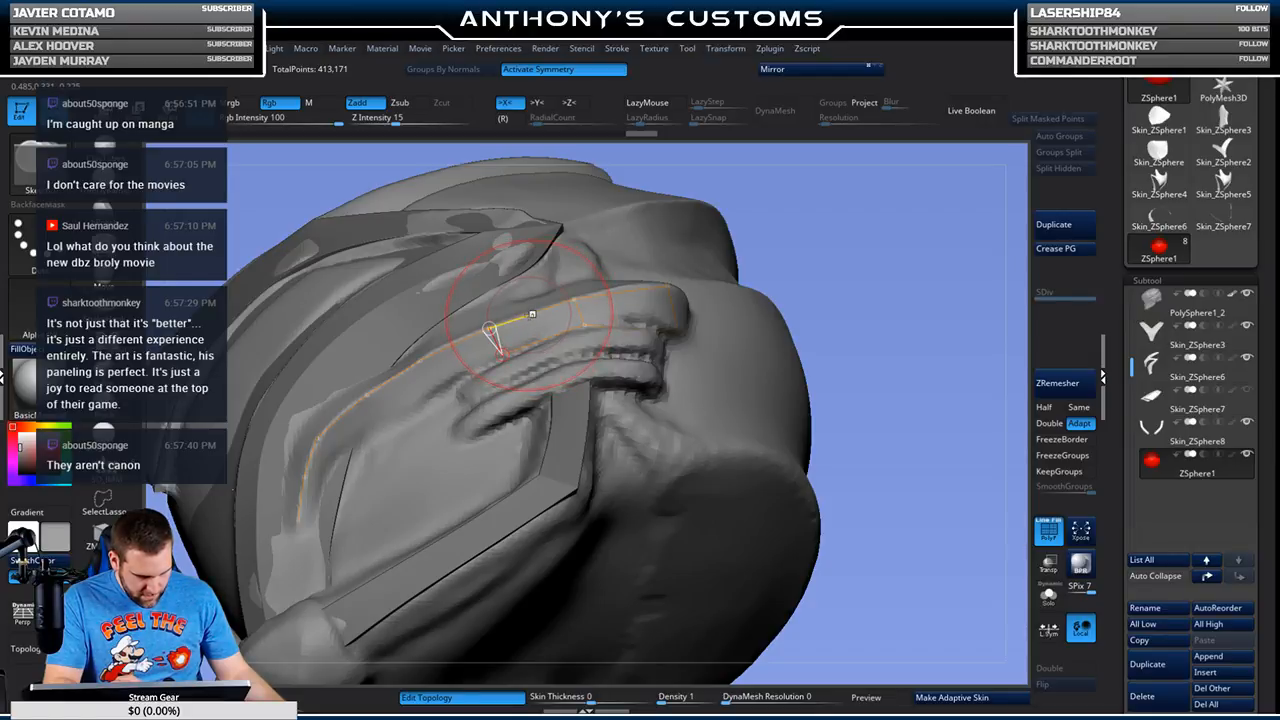
Step: Continue the row of side faces forward along the underside of the cheek ridge to its front bend
alt+drag(871, 212, 993, 198)
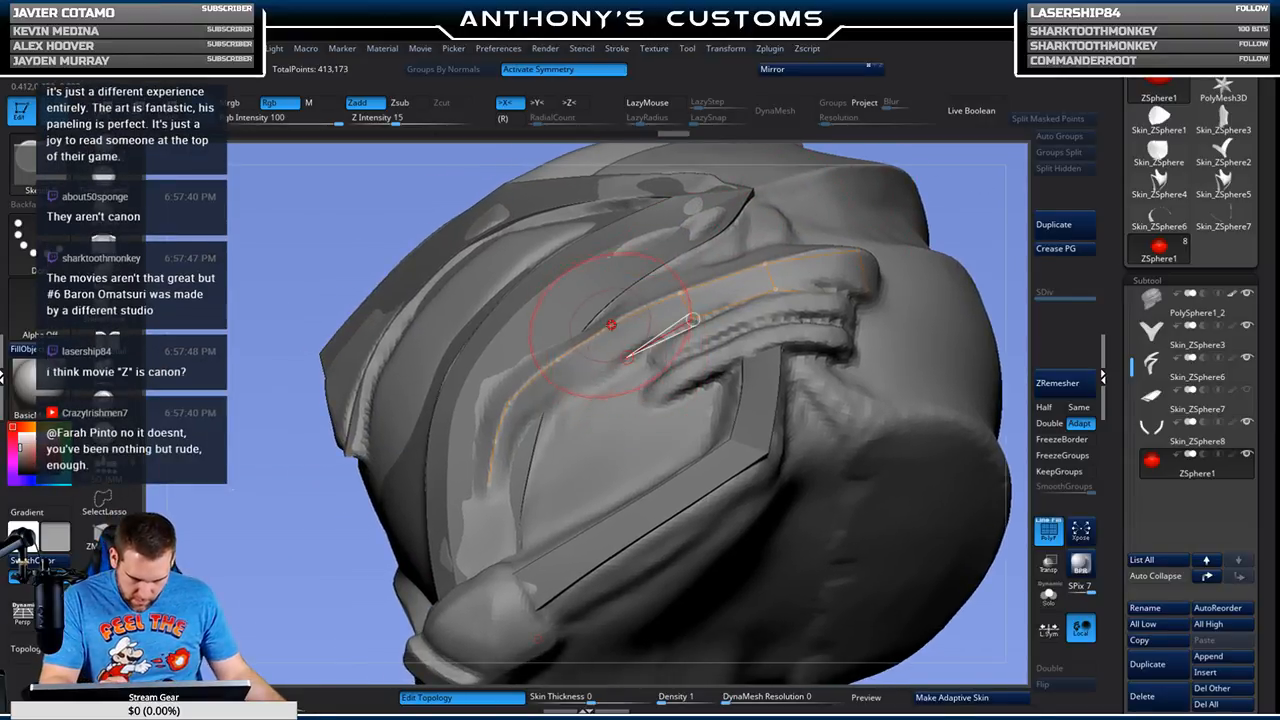
click(558, 359)
click(558, 359)
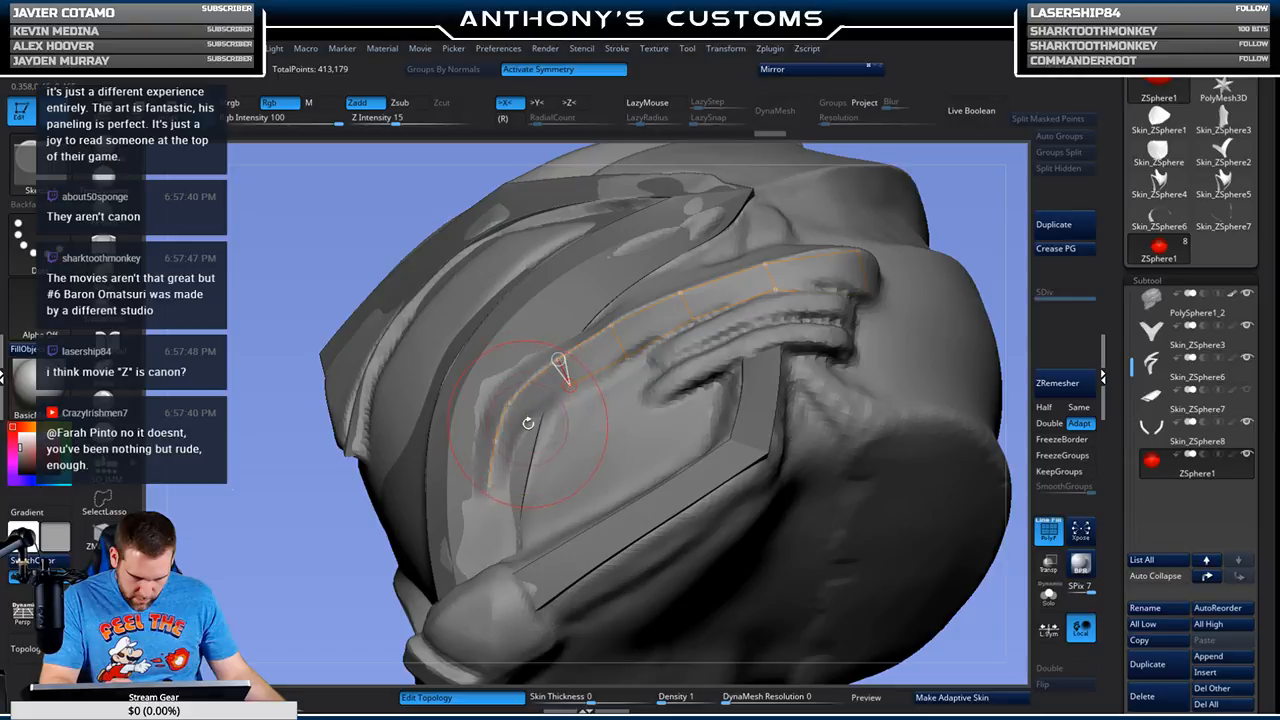
right_drag(536, 413, 535, 420)
click(508, 404)
click(531, 416)
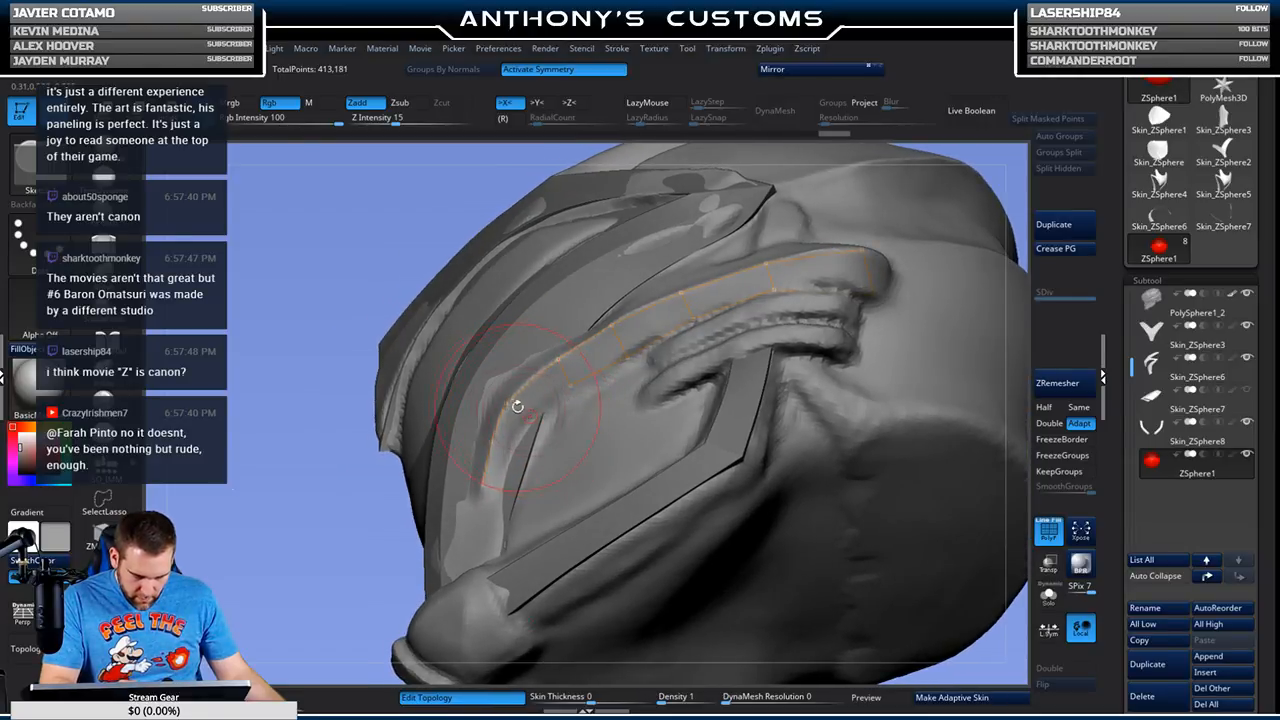
click(569, 385)
Step: Carry the side faces down around the front bend and close them at the ridge's lower front end
mouse_move(617, 346)
right_down()
mouse_move(531, 423)
mouse_move(547, 390)
mouse_move(518, 438)
mouse_move(537, 411)
mouse_move(523, 410)
mouse_move(508, 428)
mouse_move(519, 452)
right_up()
click(506, 480)
click(490, 473)
right_click(519, 452)
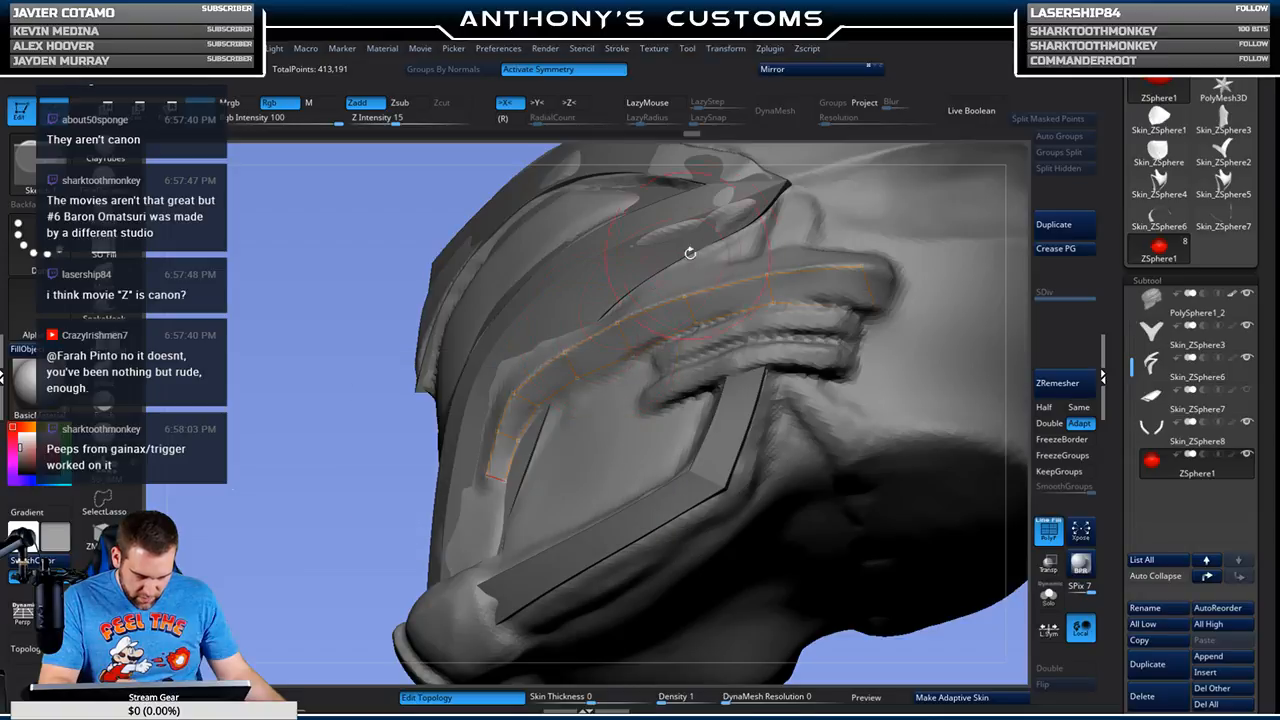
right_drag(692, 272, 752, 266)
click(487, 476)
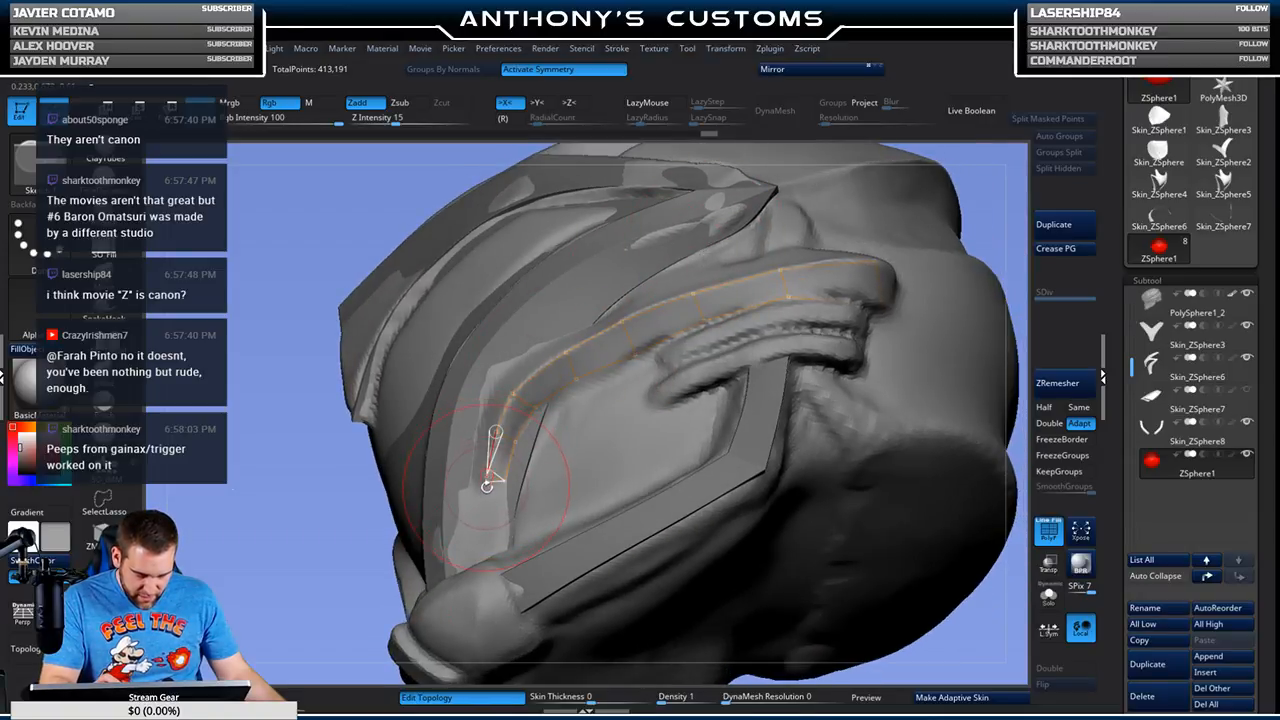
click(485, 490)
click(505, 481)
right_drag(556, 421, 496, 436)
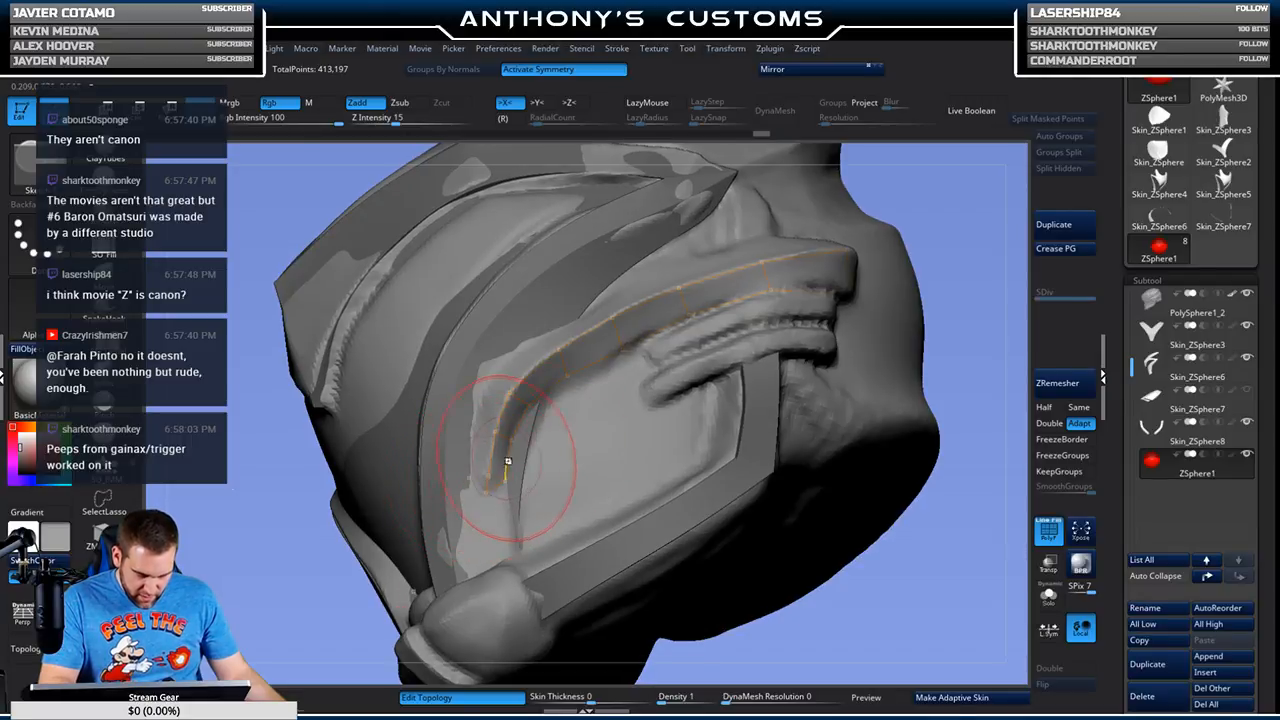
Step: Start a second row of faces on the ridge's outer surface, from the lower front end up past the bend to mid-ridge
click(484, 477)
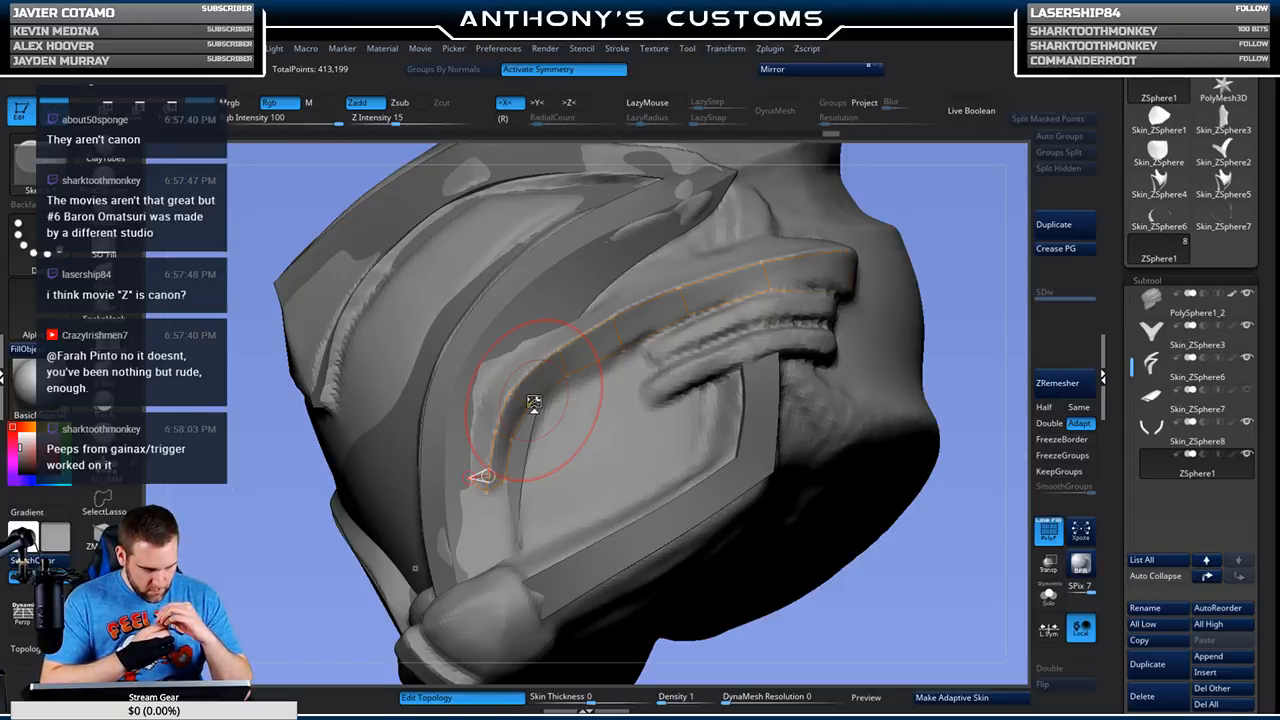
drag(958, 209, 494, 388)
click(466, 432)
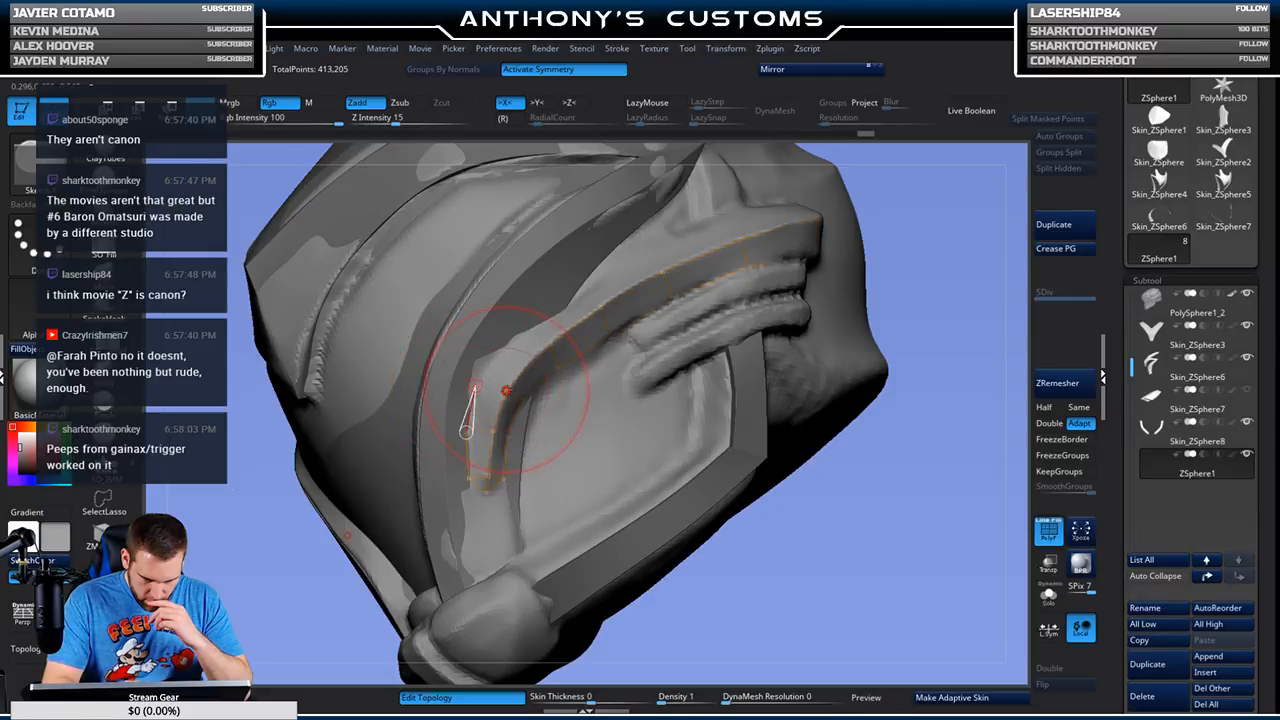
click(506, 390)
drag(900, 197, 712, 230)
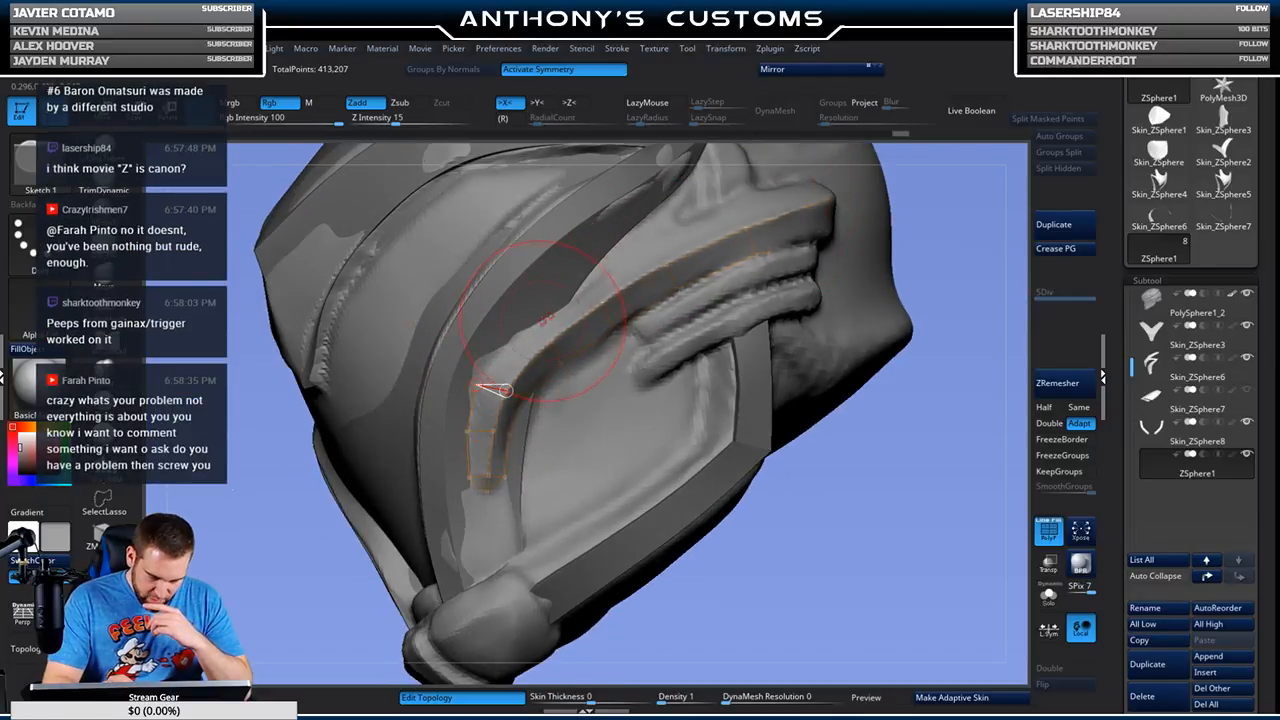
click(530, 334)
click(589, 285)
click(600, 303)
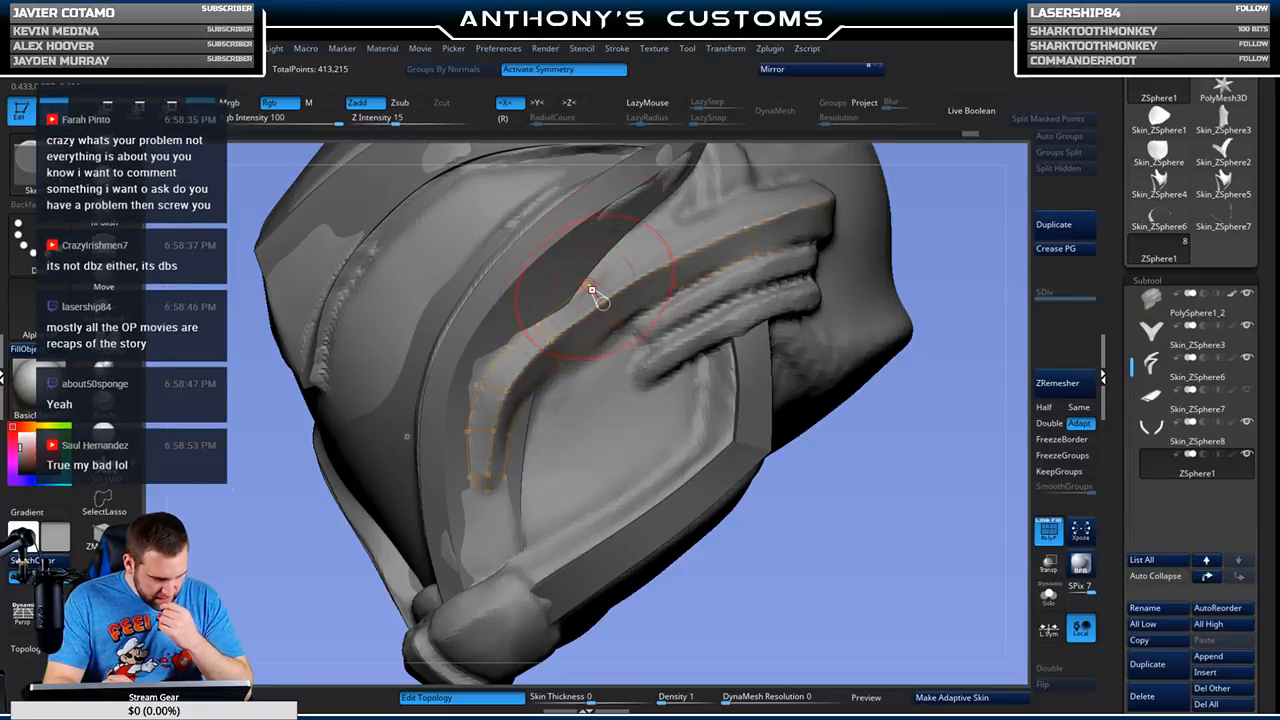
Step: Extend the outer-surface faces back along the cheek ridge and join them to the side faces at its rear tip
drag(952, 218, 661, 288)
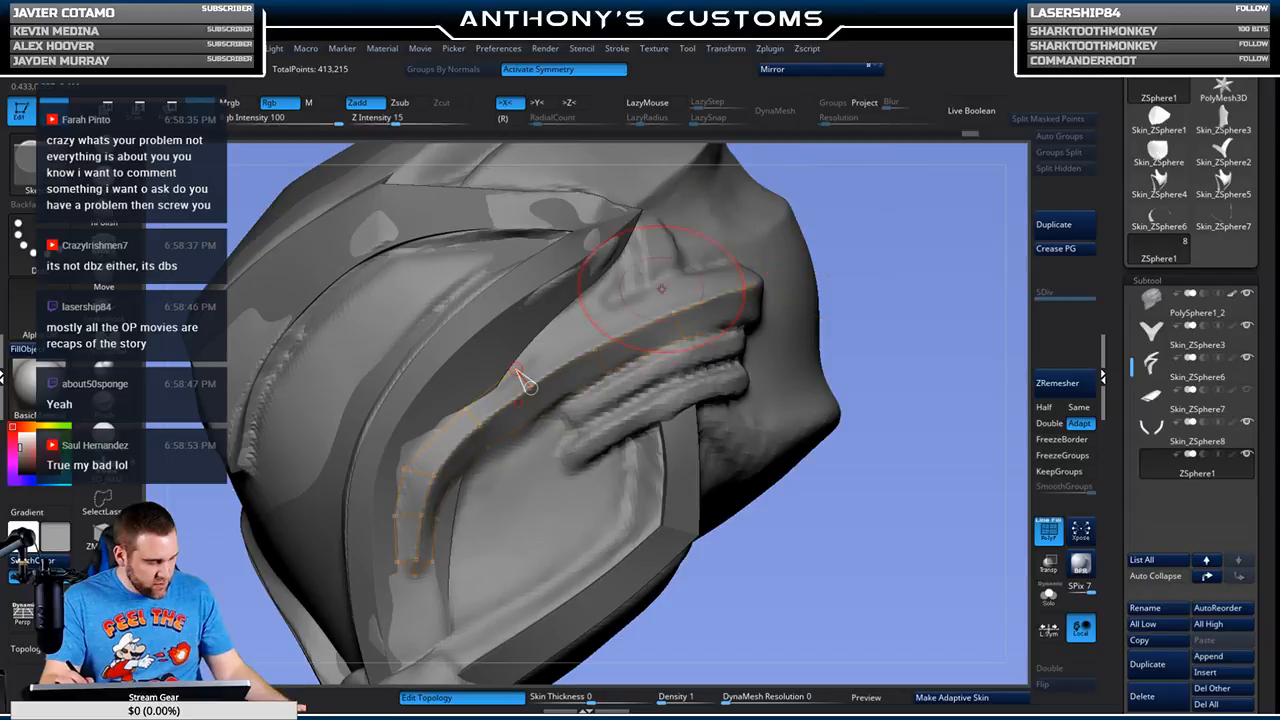
click(595, 349)
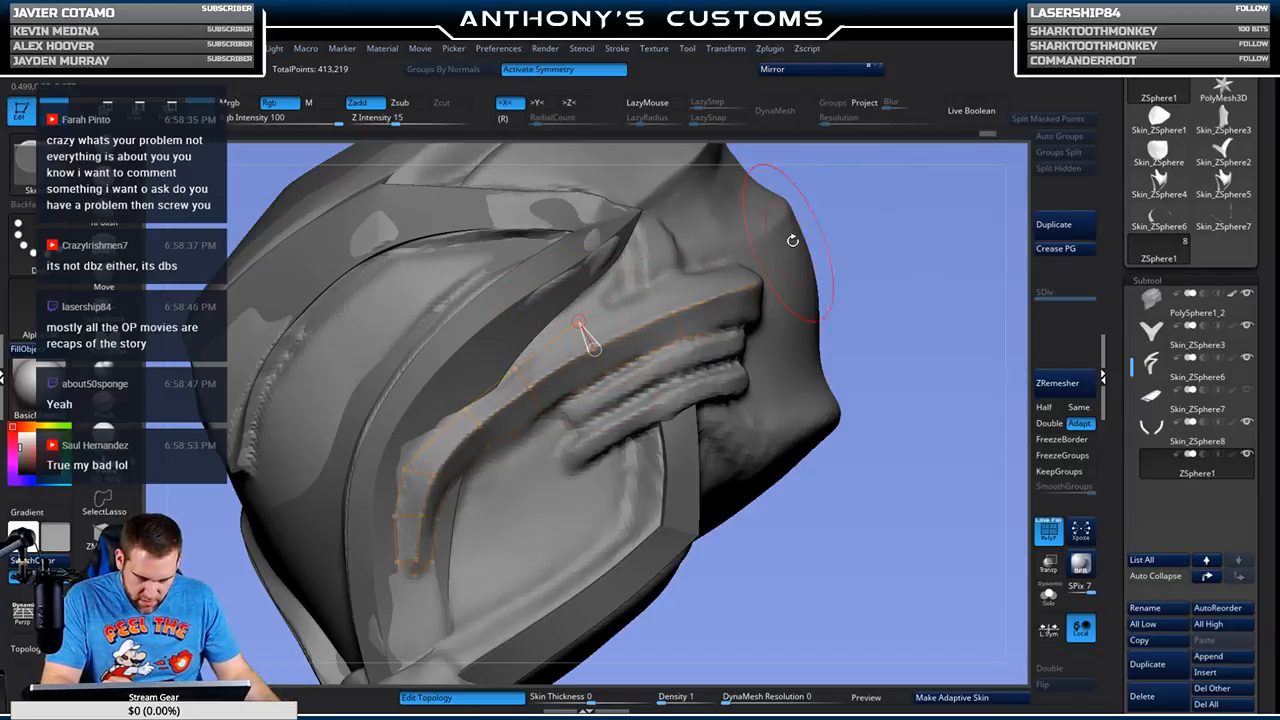
drag(862, 230, 925, 222)
click(666, 283)
click(676, 308)
drag(940, 191, 846, 210)
click(757, 255)
click(768, 279)
drag(1000, 188, 925, 205)
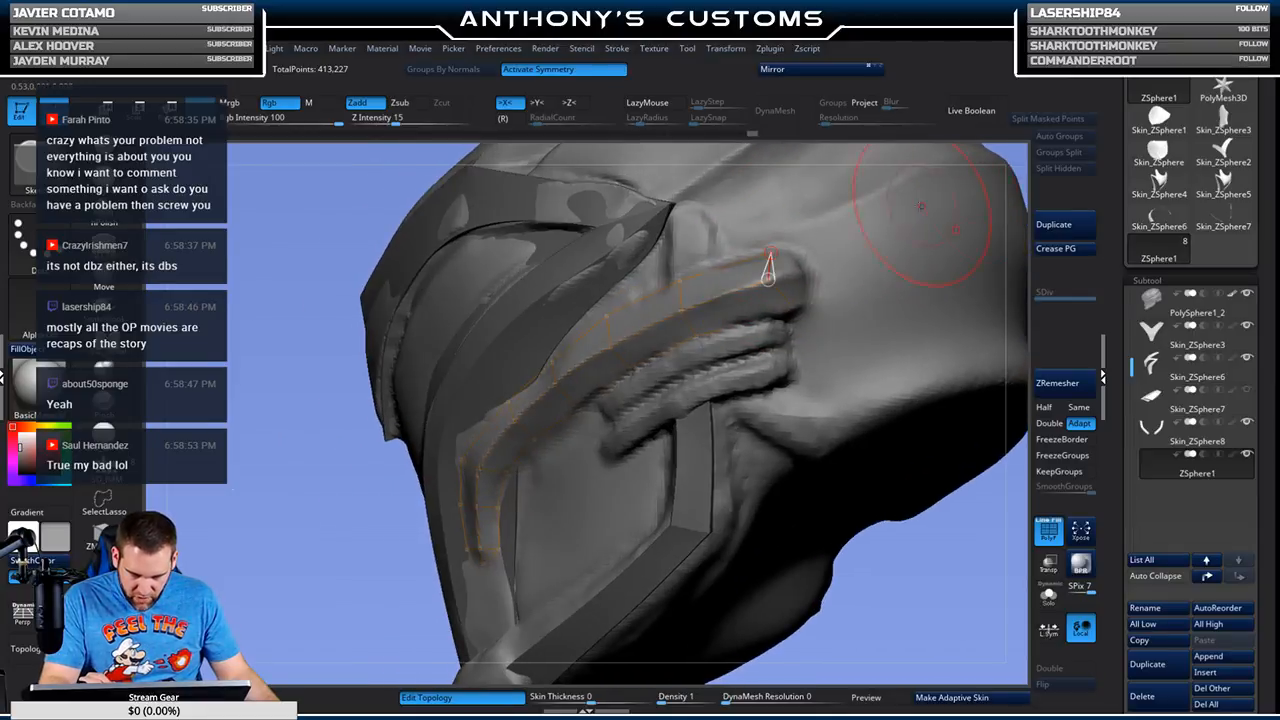
click(768, 280)
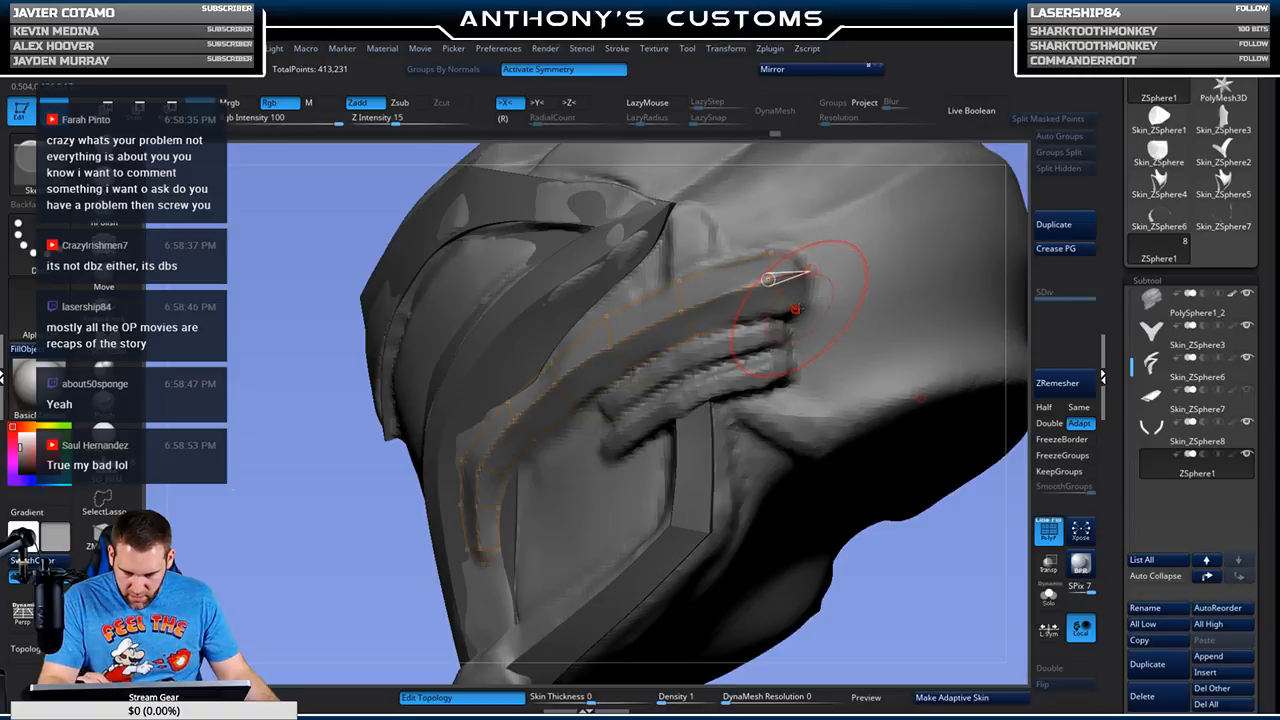
Step: Preview the cheek ridge's adaptive skin on the helmet, then return to the editable topology
mouse_move(908, 586)
mouse_down()
mouse_move(870, 594)
mouse_move(936, 572)
mouse_move(926, 562)
mouse_up()
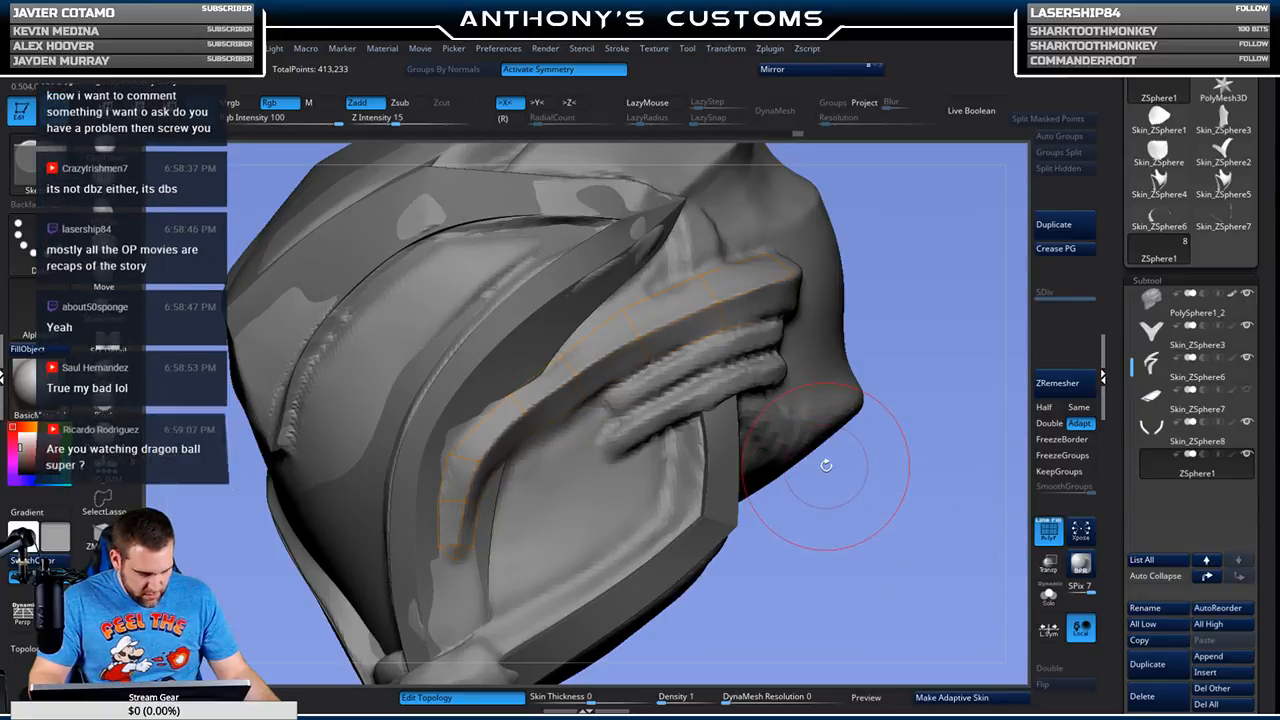
mouse_move(826, 551)
mouse_down()
mouse_move(814, 471)
mouse_move(834, 537)
mouse_move(914, 404)
mouse_up()
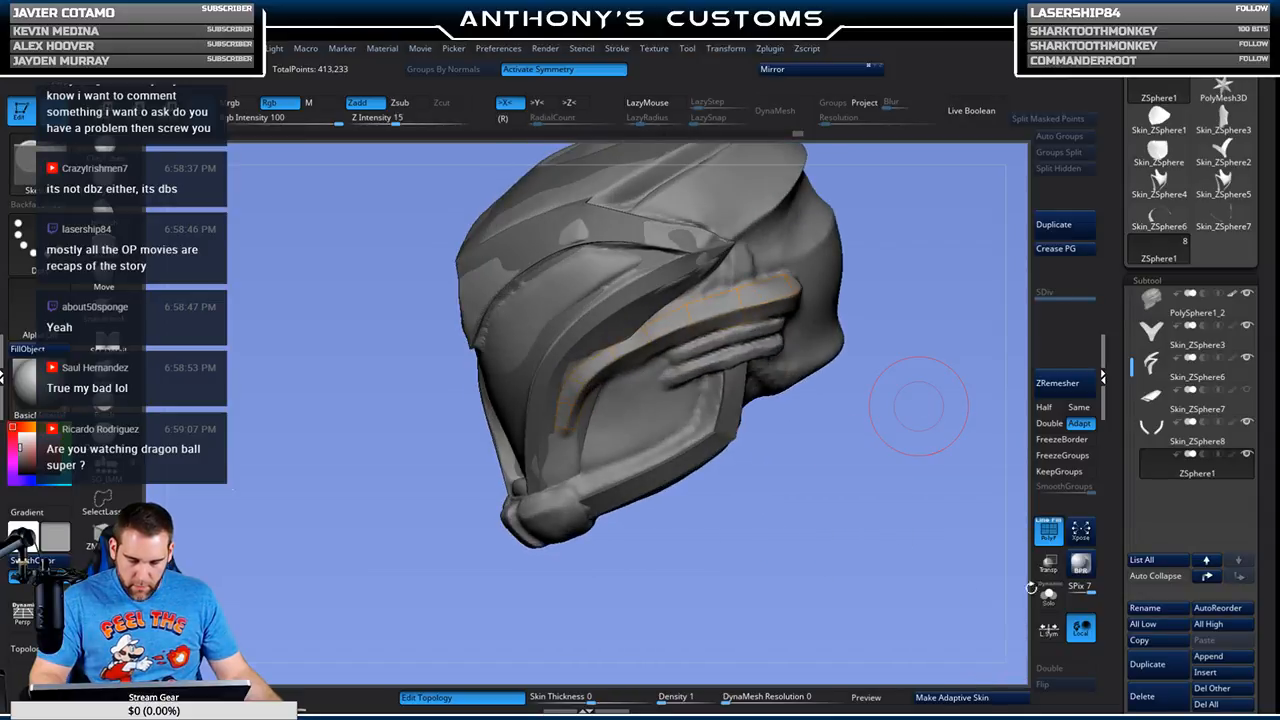
click(893, 697)
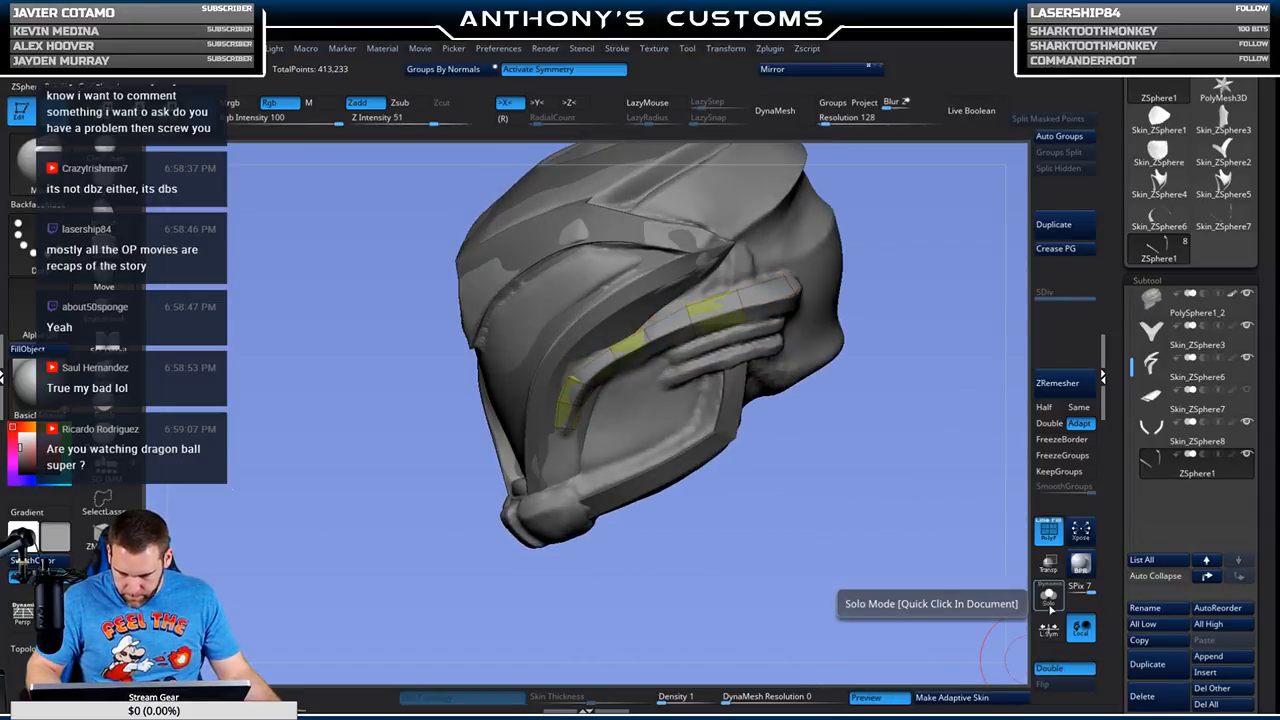
click(1048, 595)
click(1048, 598)
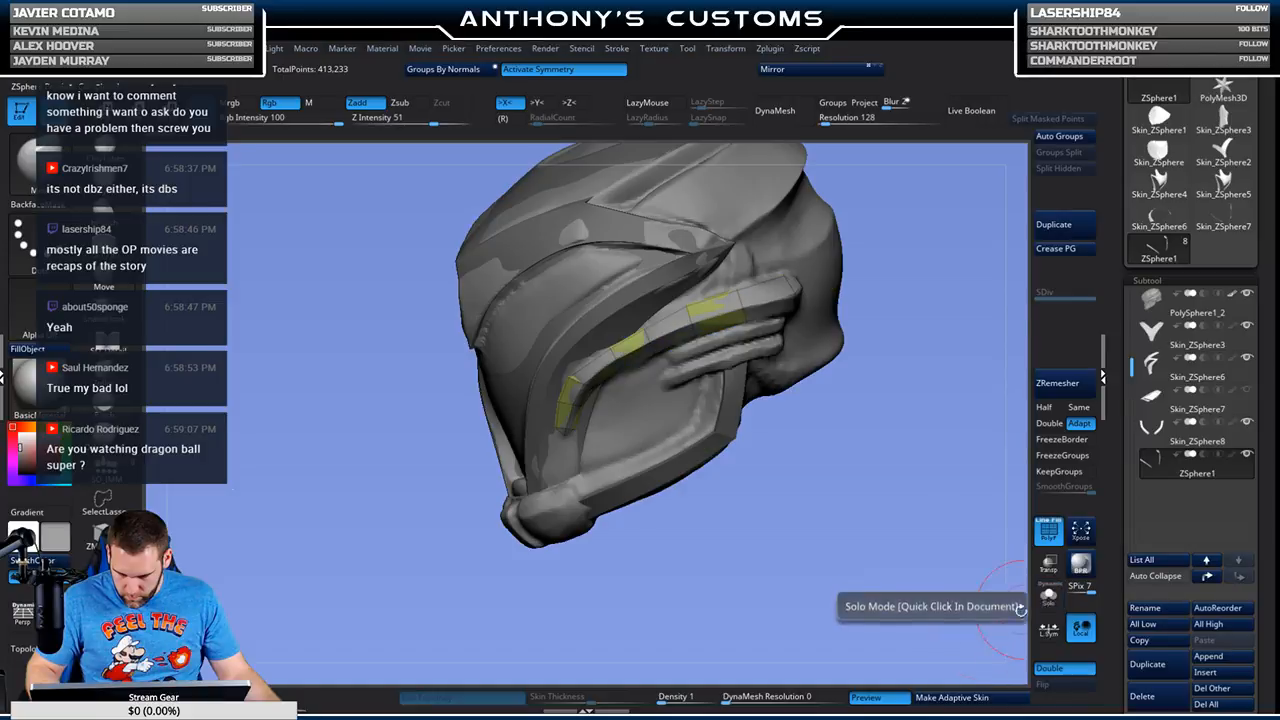
click(866, 697)
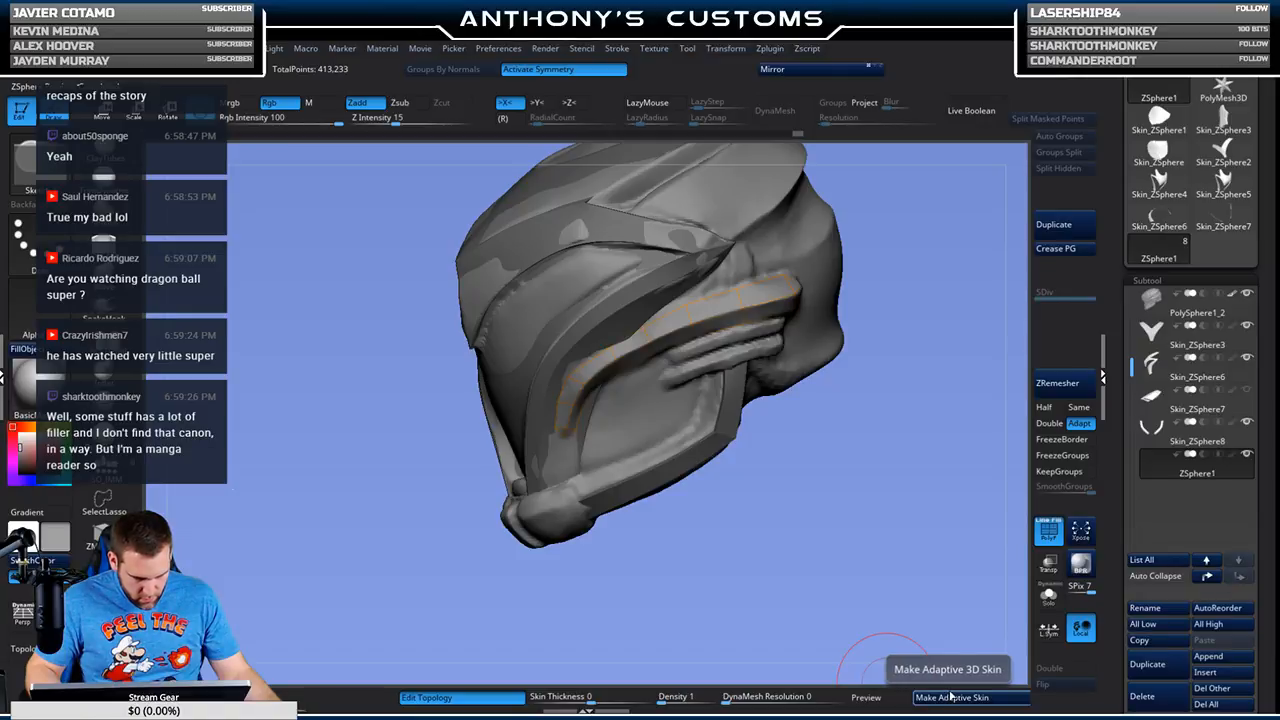
Step: Make an adaptive skin from the cheek ridge topology and append the resulting Skin_ZSphere8 mesh as a subtool
click(953, 697)
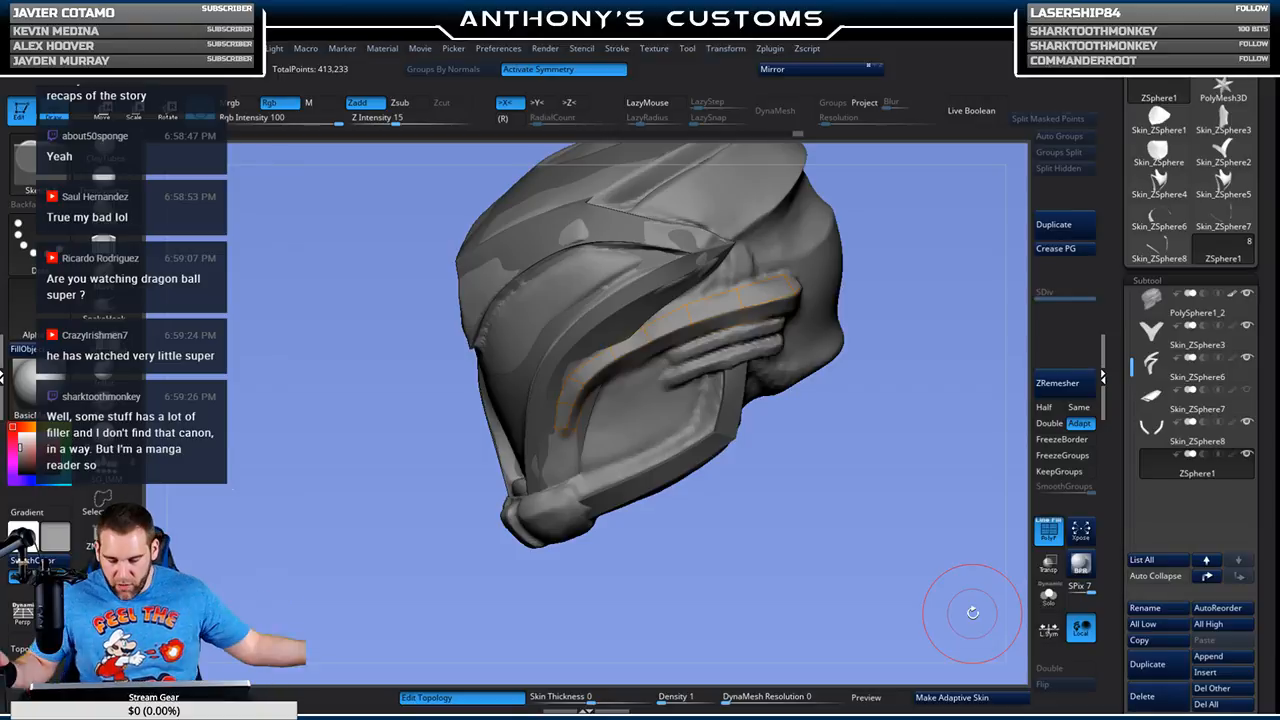
click(1208, 656)
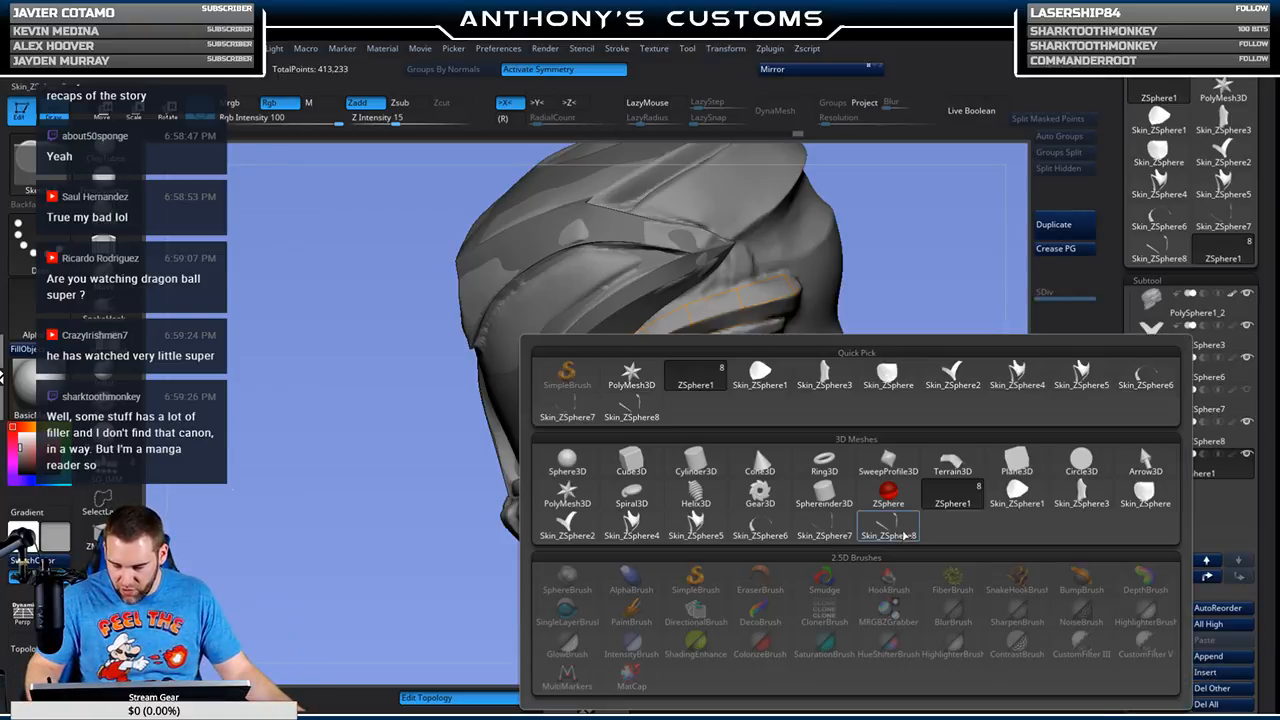
click(889, 530)
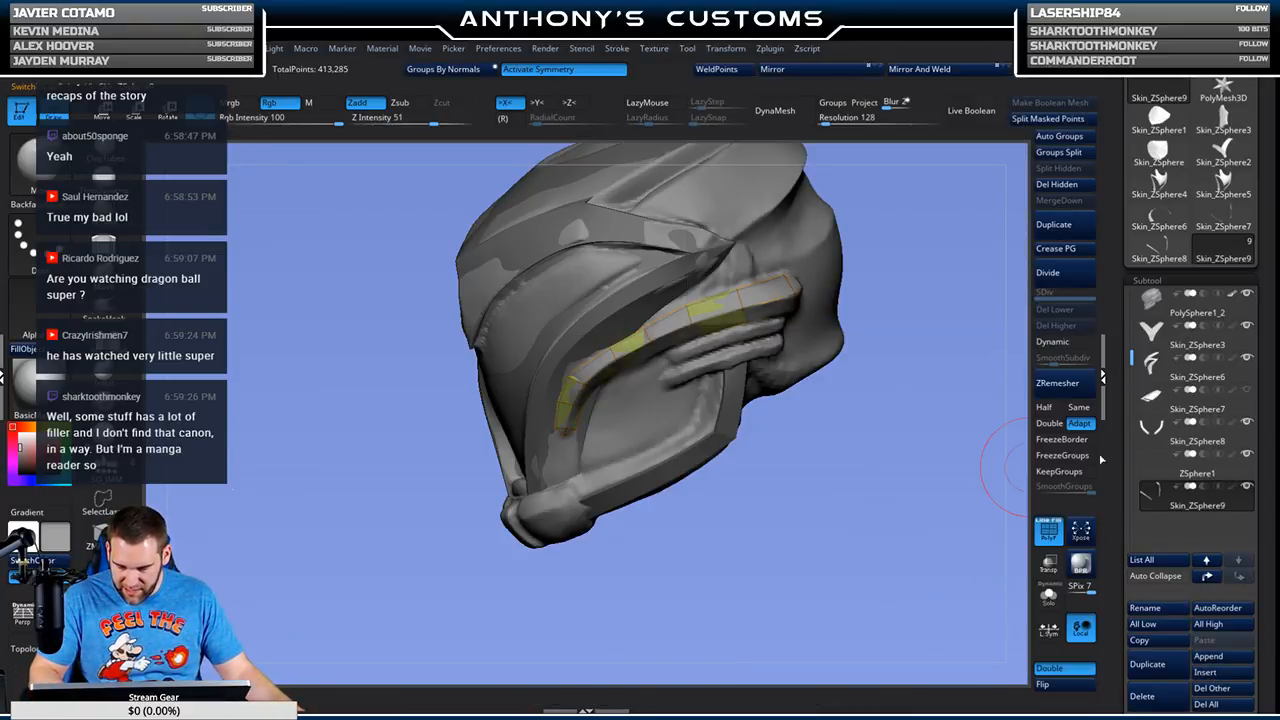
Step: Delete the leftover ZSphere1 subtool now that the cheek ridge skin is in the list
click(1192, 470)
click(1143, 694)
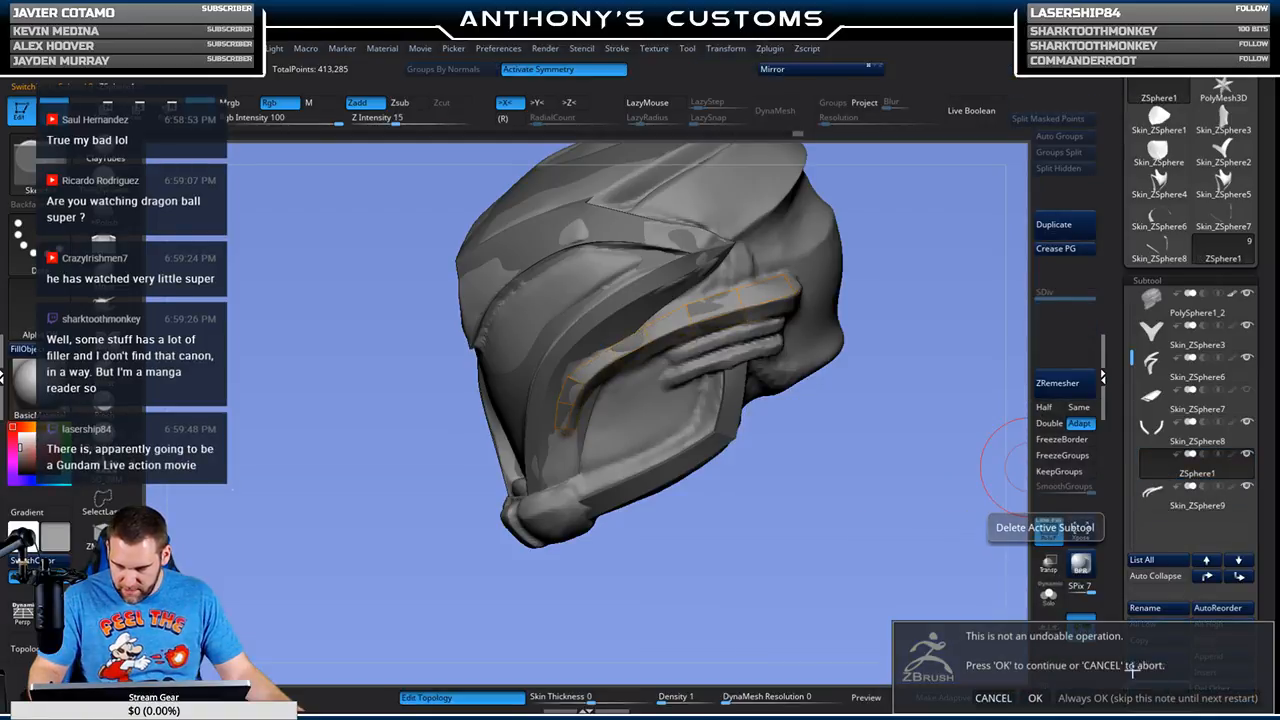
click(1035, 697)
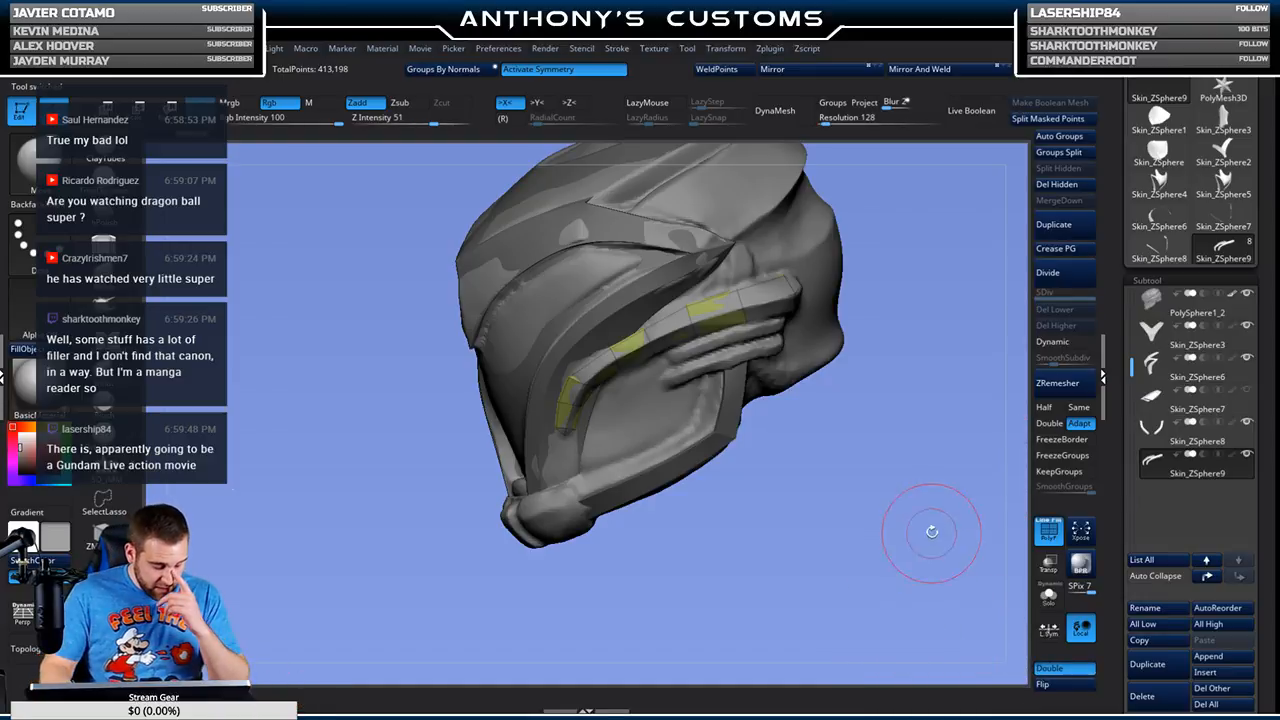
Step: Isolate the cheek ridge skin and set the ZModeler brush's edge action to Crease with EdgeLoop Complete as target
click(1048, 597)
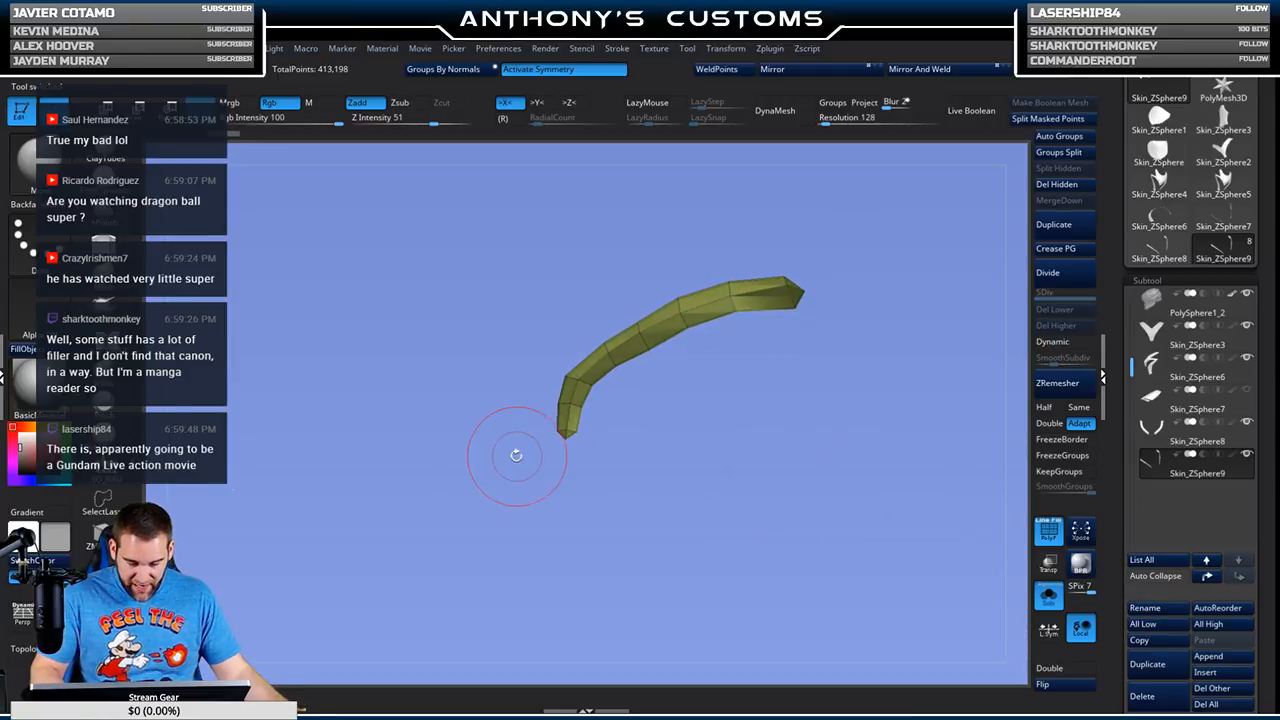
key(space)
mouse_move(487, 437)
mouse_down()
mouse_move(730, 455)
mouse_move(760, 430)
mouse_move(848, 410)
mouse_move(820, 531)
mouse_move(829, 463)
mouse_move(802, 476)
mouse_move(794, 466)
mouse_up()
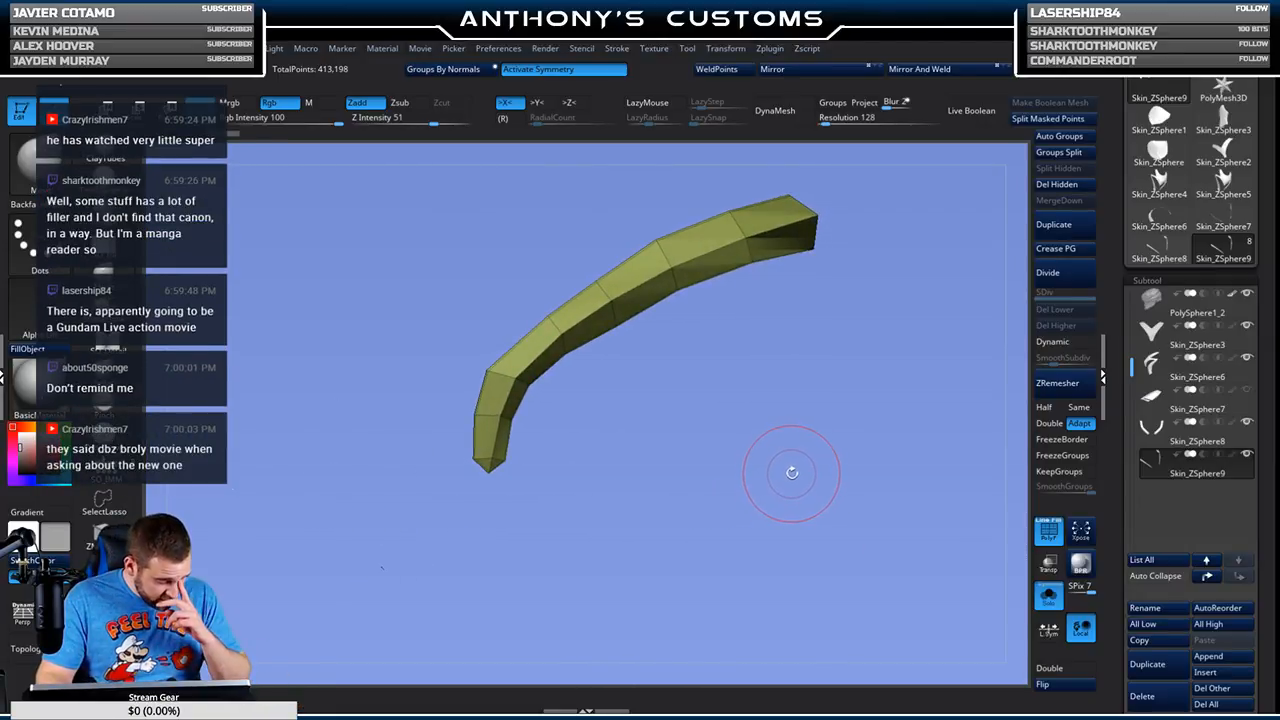
mouse_move(673, 455)
mouse_down()
mouse_move(754, 490)
mouse_move(734, 509)
mouse_move(680, 394)
mouse_move(543, 400)
mouse_up()
key(b)
key(z)
key(m)
key(space)
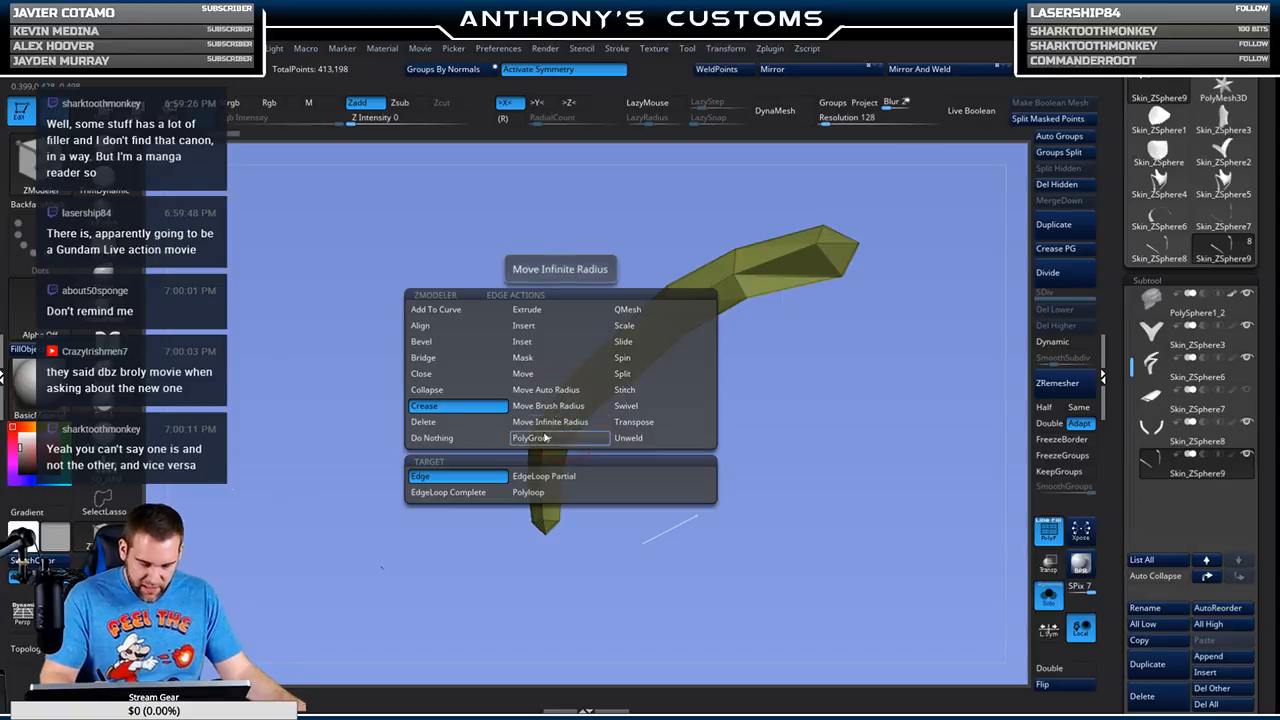
click(448, 492)
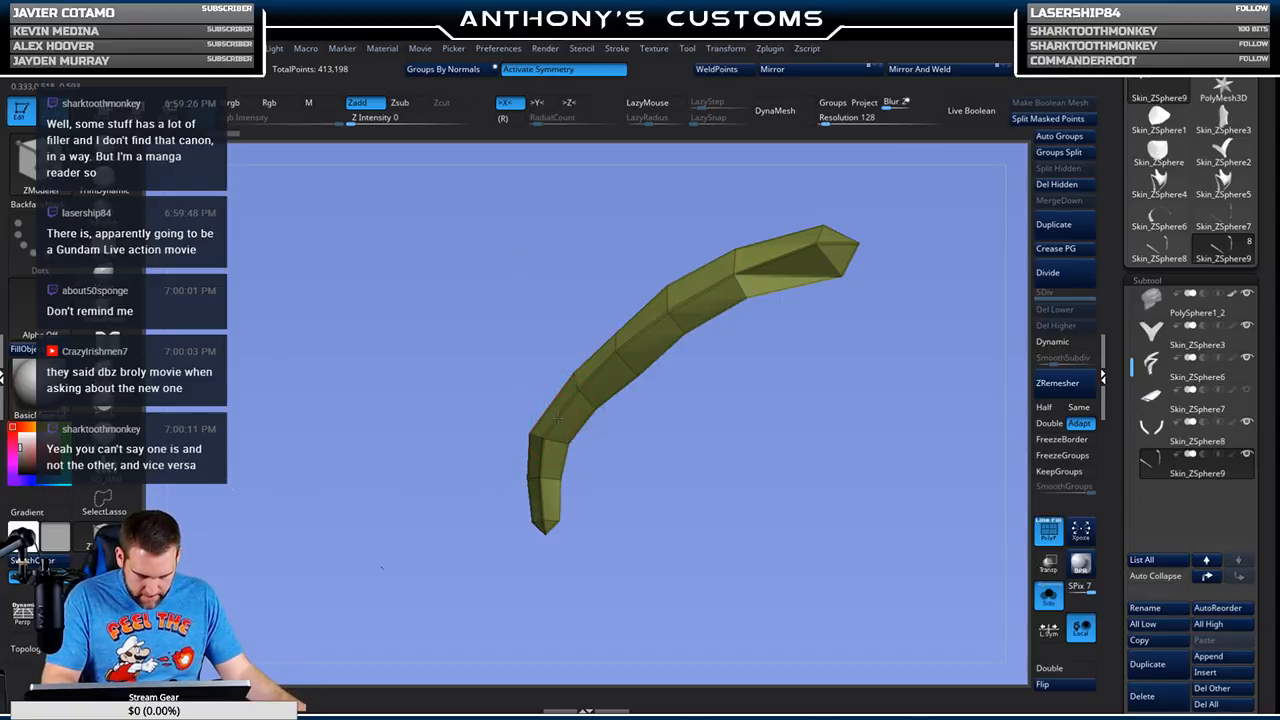
drag(694, 414, 734, 400)
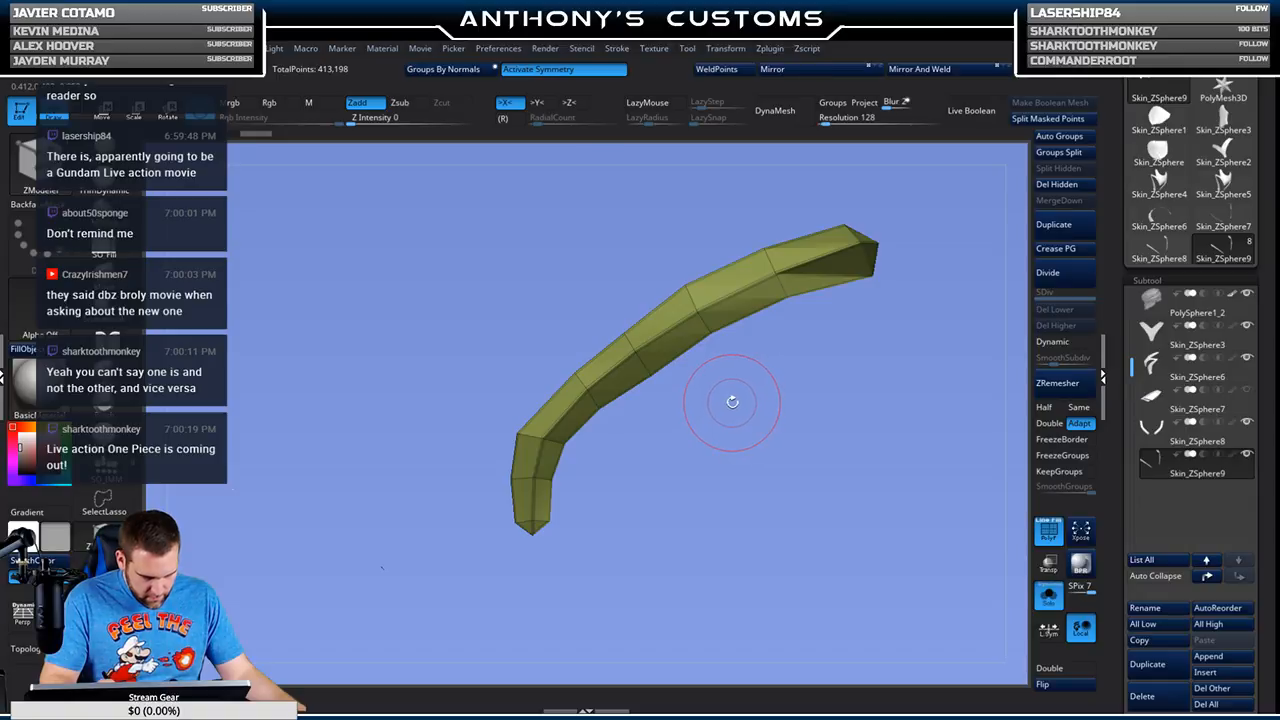
drag(726, 408, 724, 410)
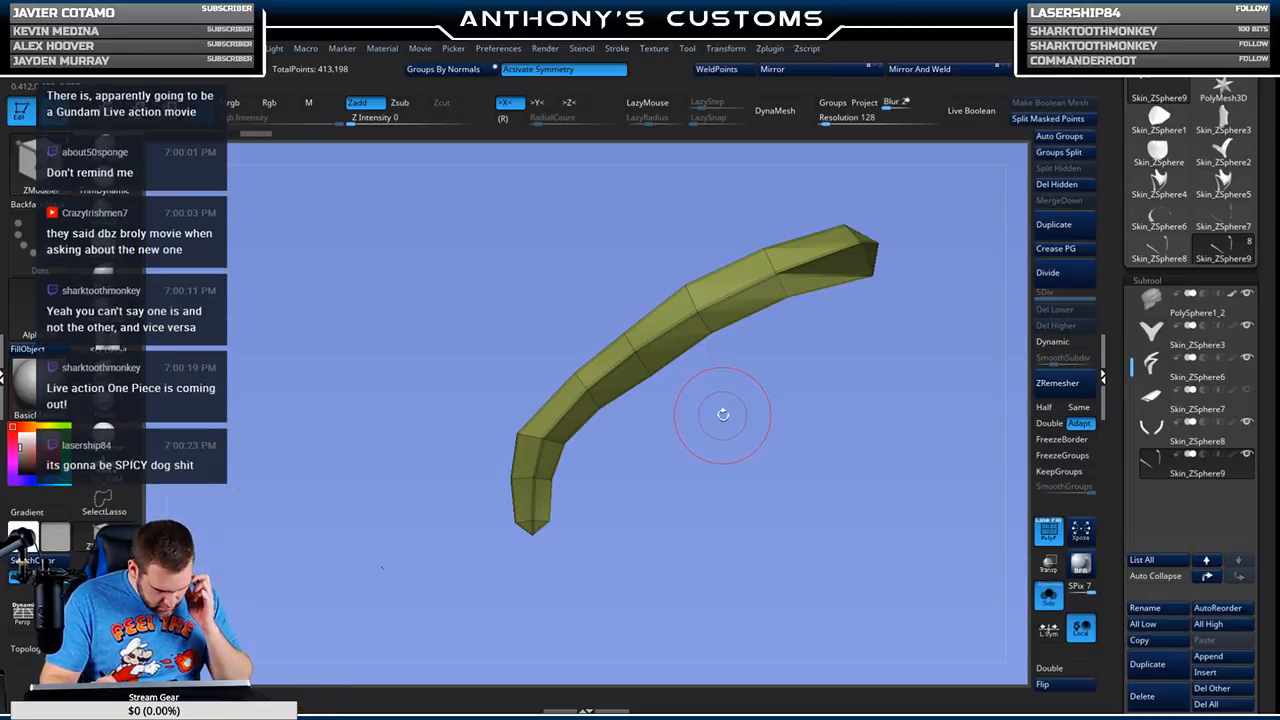
Step: Thicken both cheek ridge strips with a ZModeler QMesh on Polygroup All and compare them with the full helmet
mouse_move(718, 457)
mouse_down()
mouse_move(723, 474)
mouse_move(700, 480)
mouse_move(723, 443)
mouse_move(581, 458)
mouse_up()
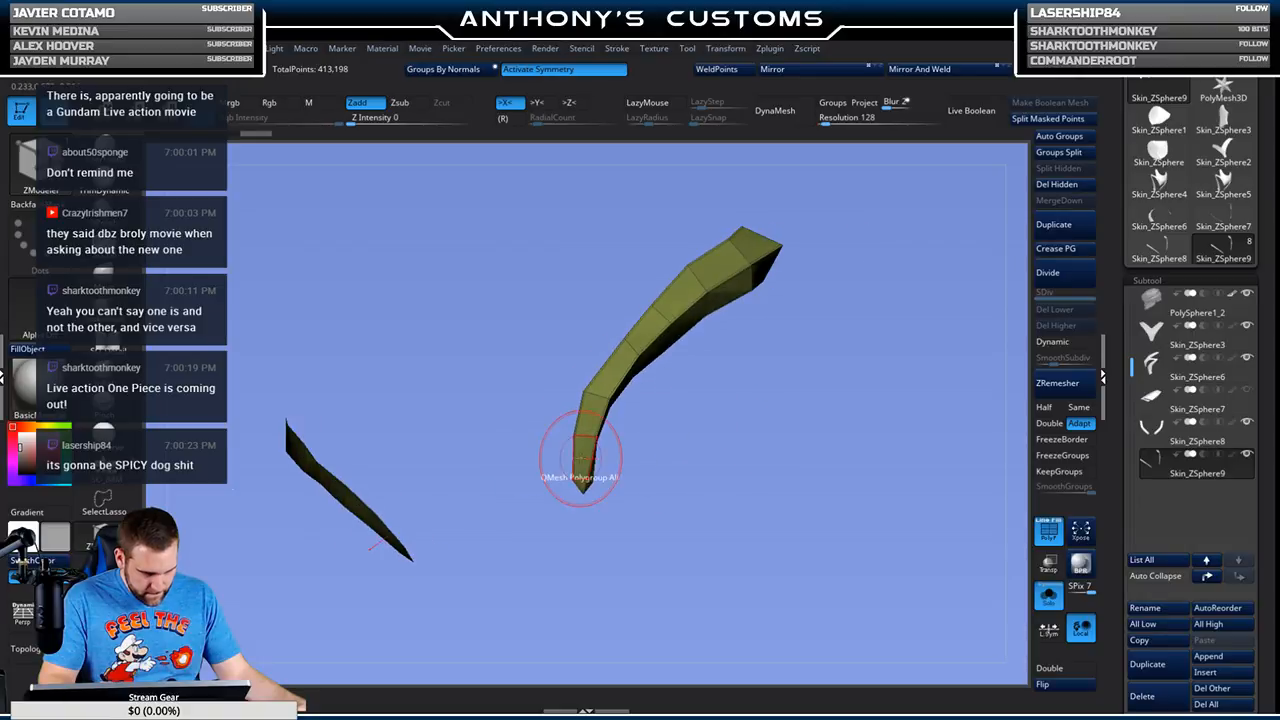
key(space)
drag(603, 443, 668, 434)
drag(588, 455, 560, 480)
click(1049, 598)
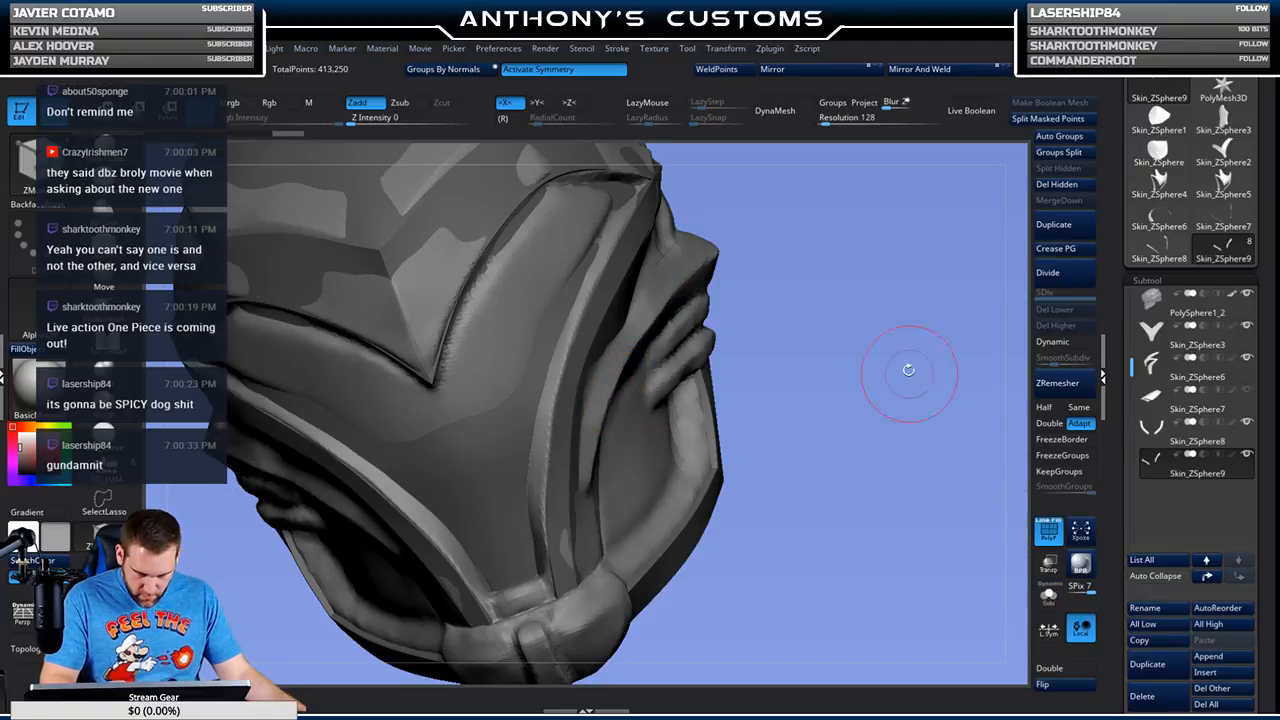
click(1049, 598)
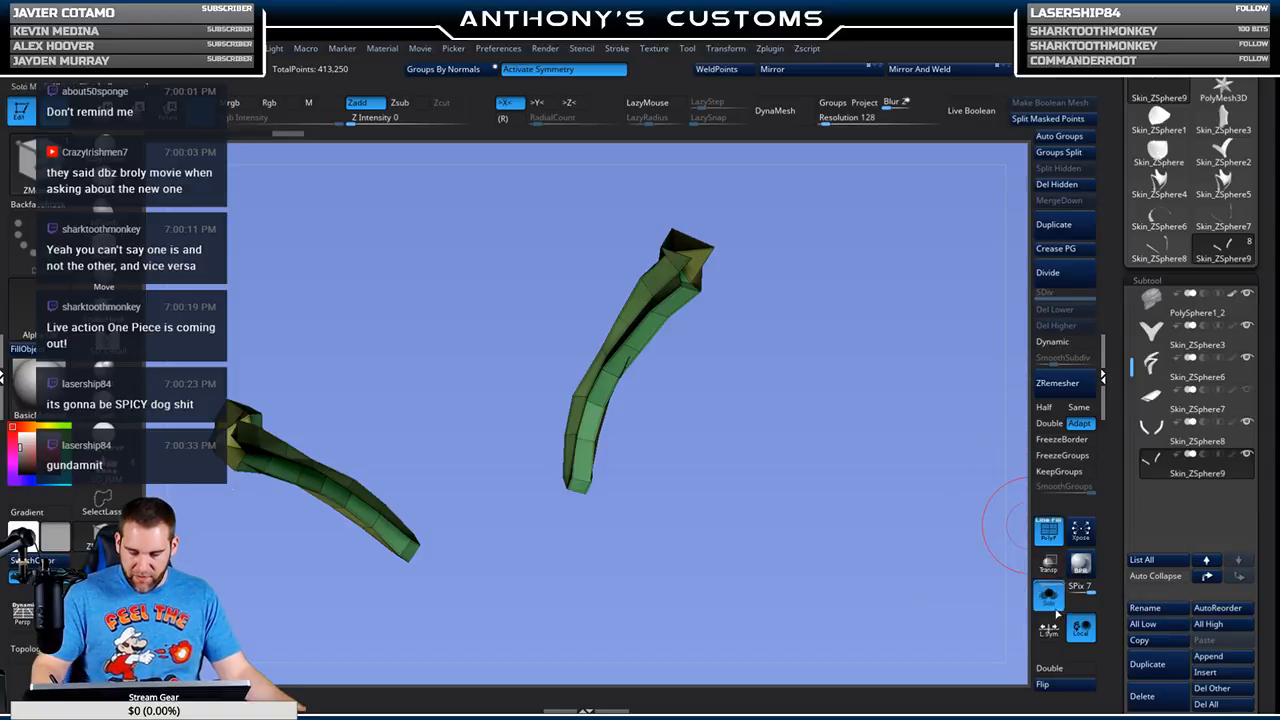
Step: Crease the edge loops bordering the thickened cheek ridges, turn on Dynamic subdivision and show the full helmet
click(1048, 685)
mouse_move(894, 443)
mouse_down()
mouse_move(740, 455)
mouse_move(723, 366)
mouse_move(875, 348)
mouse_move(723, 300)
mouse_move(668, 266)
mouse_move(786, 309)
mouse_move(894, 272)
mouse_move(880, 300)
mouse_move(900, 290)
mouse_move(809, 234)
mouse_move(694, 394)
mouse_move(643, 400)
mouse_move(606, 380)
mouse_move(683, 403)
mouse_up()
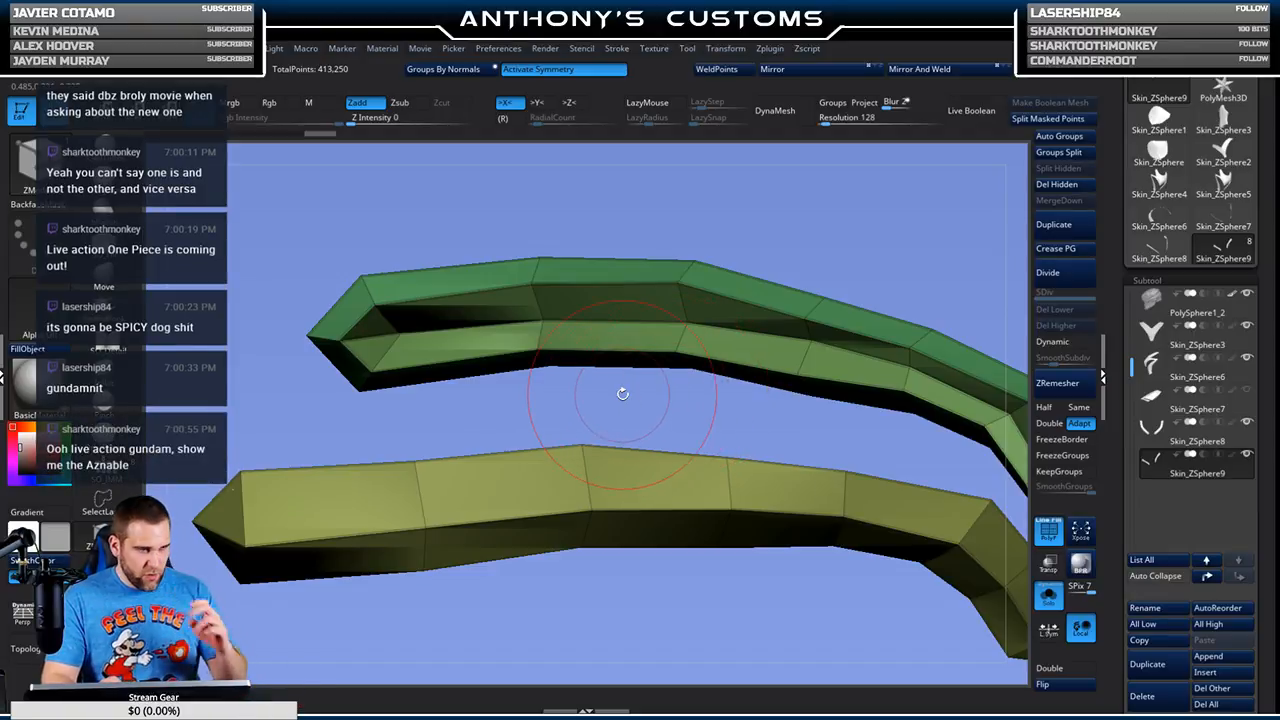
drag(643, 400, 597, 374)
alt+drag(746, 427, 757, 363)
alt+drag(866, 350, 708, 450)
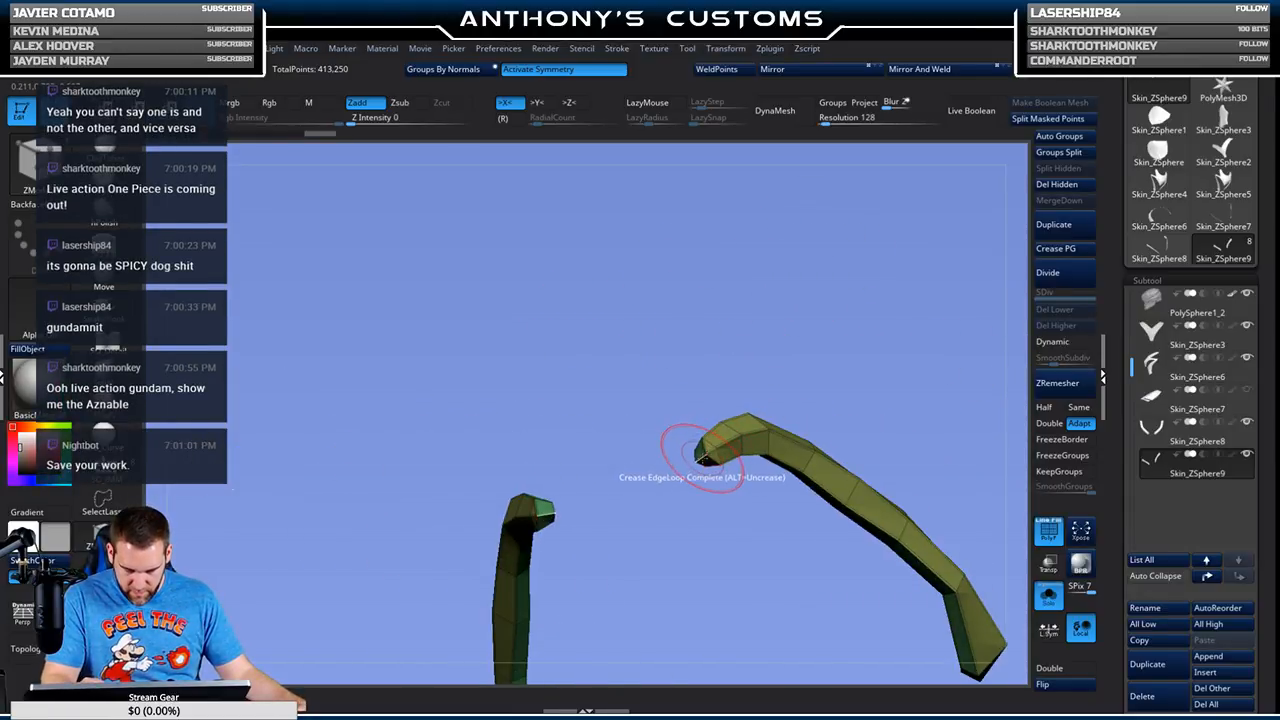
mouse_move(866, 403)
mouse_down()
mouse_move(823, 294)
mouse_move(749, 277)
mouse_move(905, 289)
mouse_move(966, 334)
mouse_move(871, 397)
mouse_move(864, 412)
mouse_move(893, 412)
mouse_move(880, 444)
mouse_up()
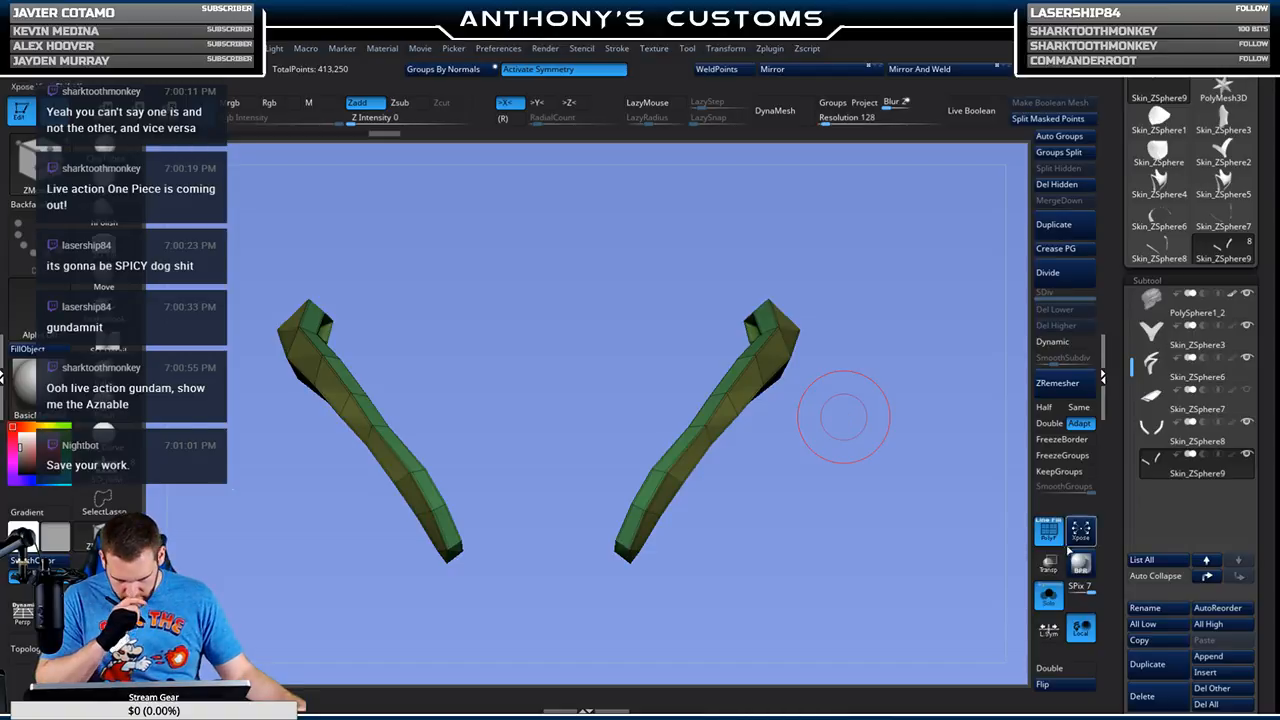
click(1052, 341)
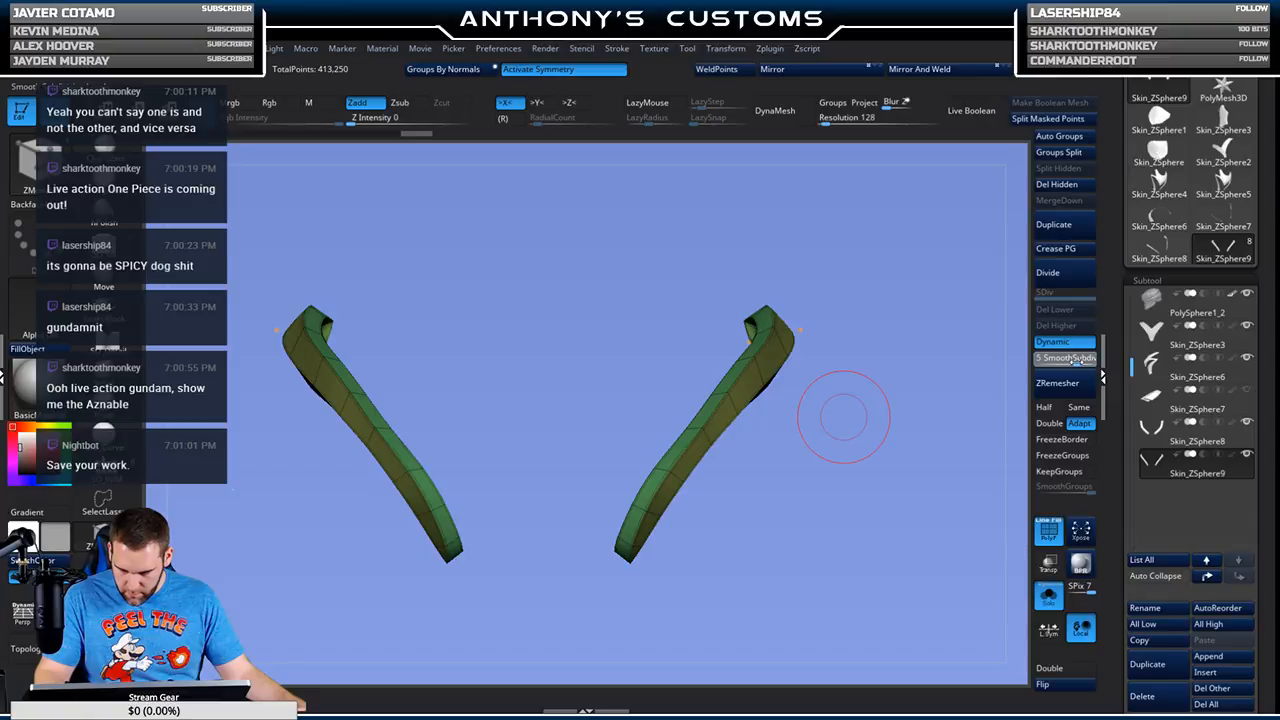
click(1048, 594)
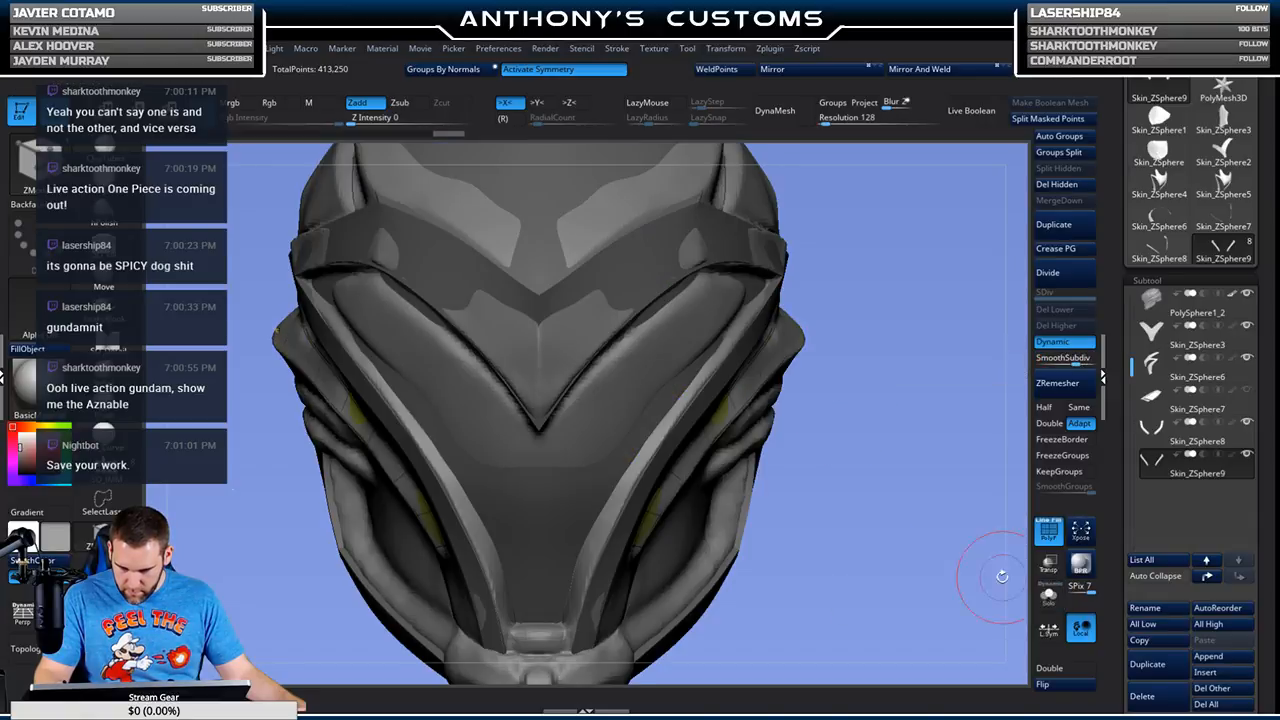
Step: Save the project
key(ctrl+s)
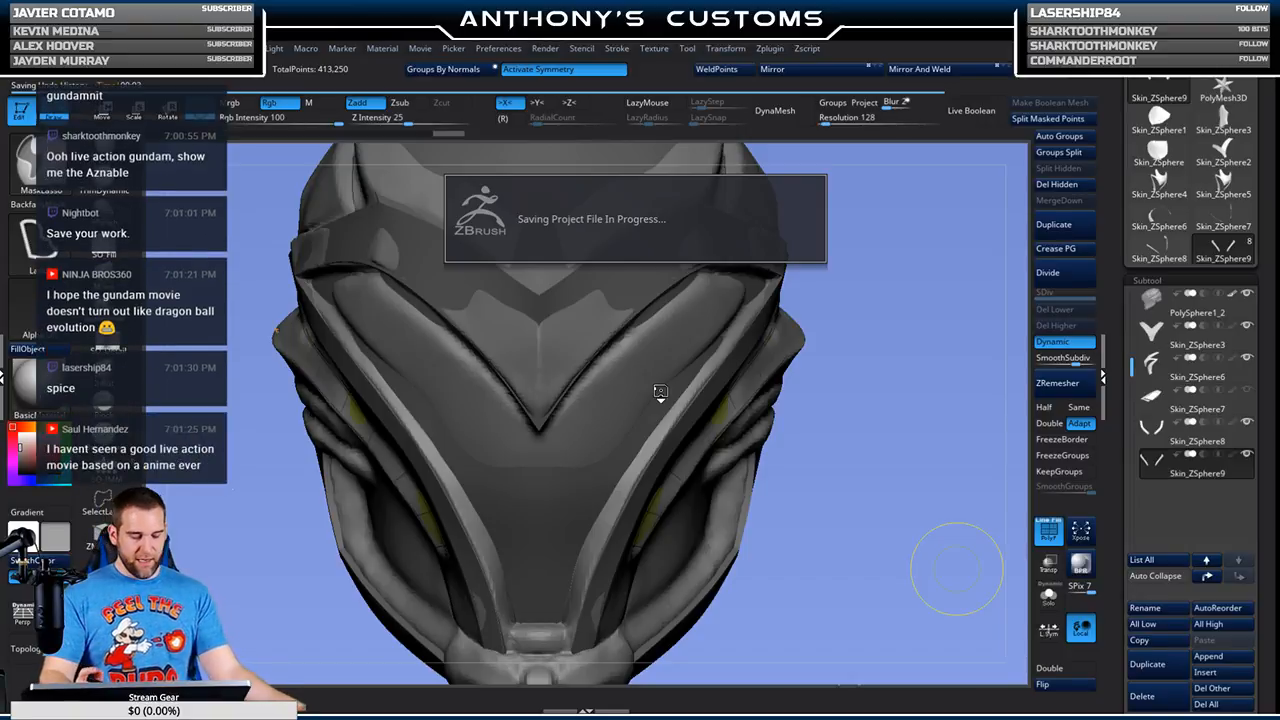
click(660, 398)
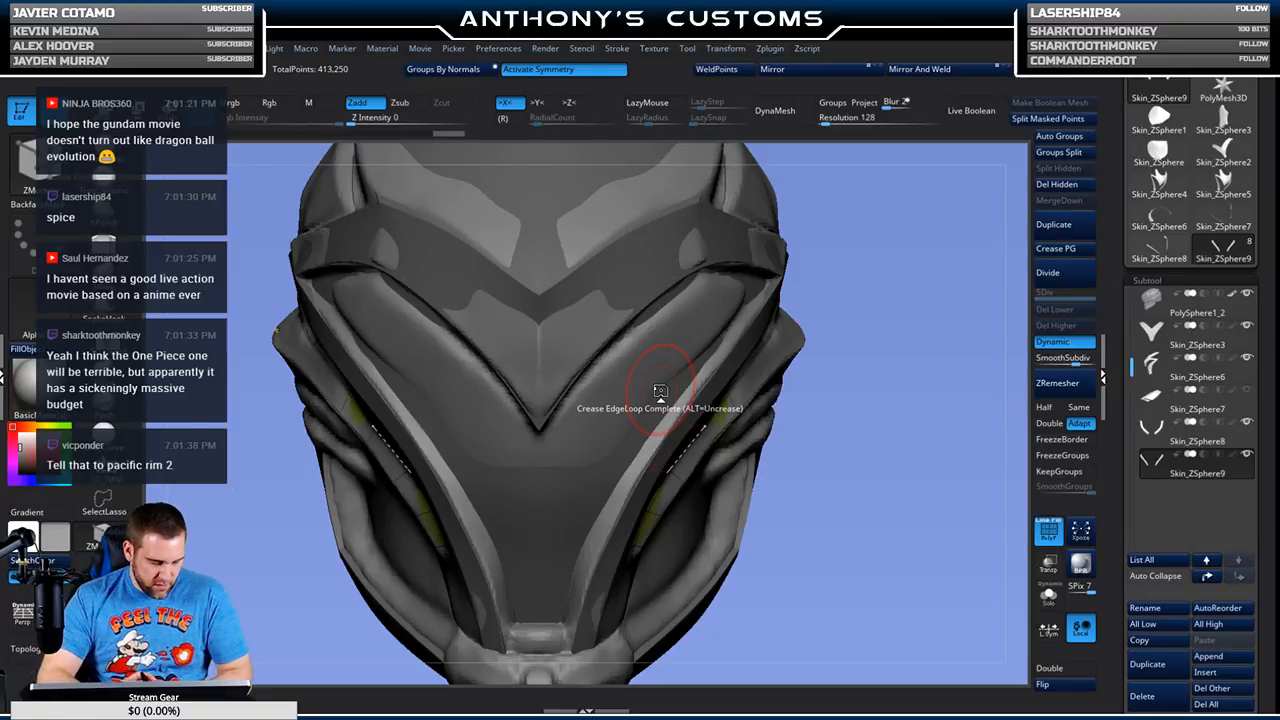
Step: Isolate the cheek ridges and reshape their curve and rear tips symmetrically with the Move brush
drag(927, 545, 900, 500)
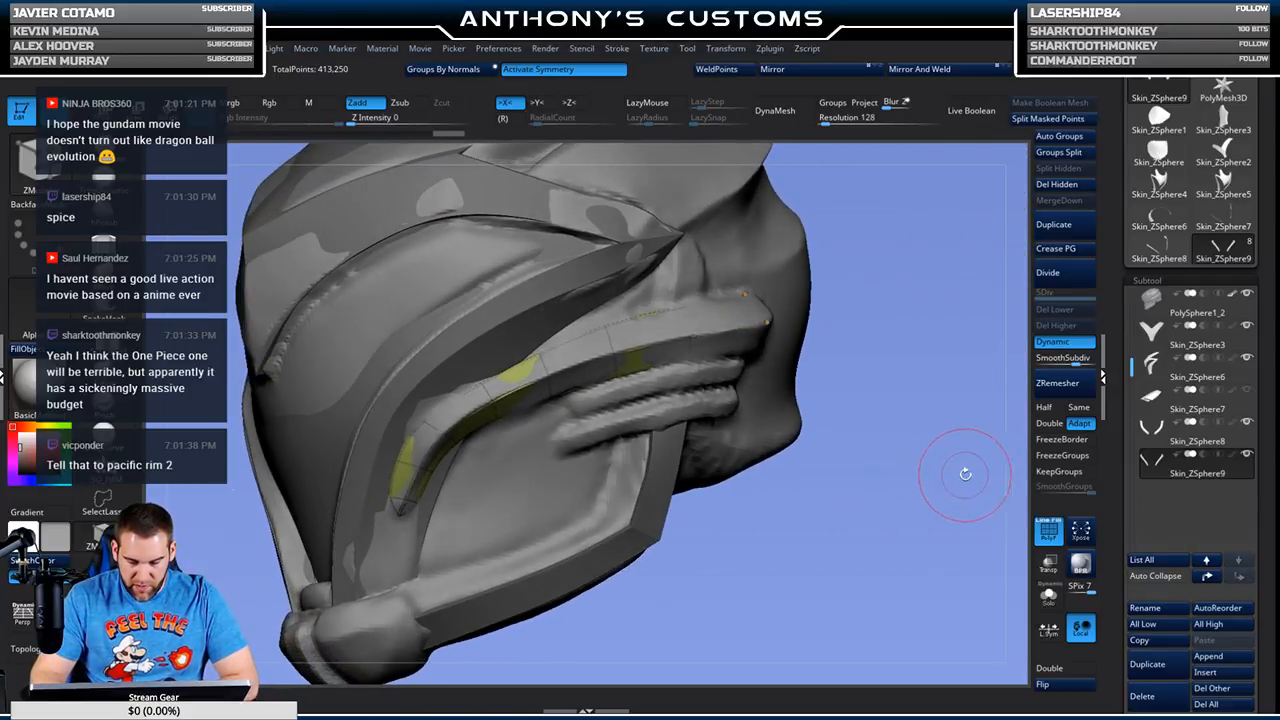
click(1048, 595)
drag(930, 574, 835, 545)
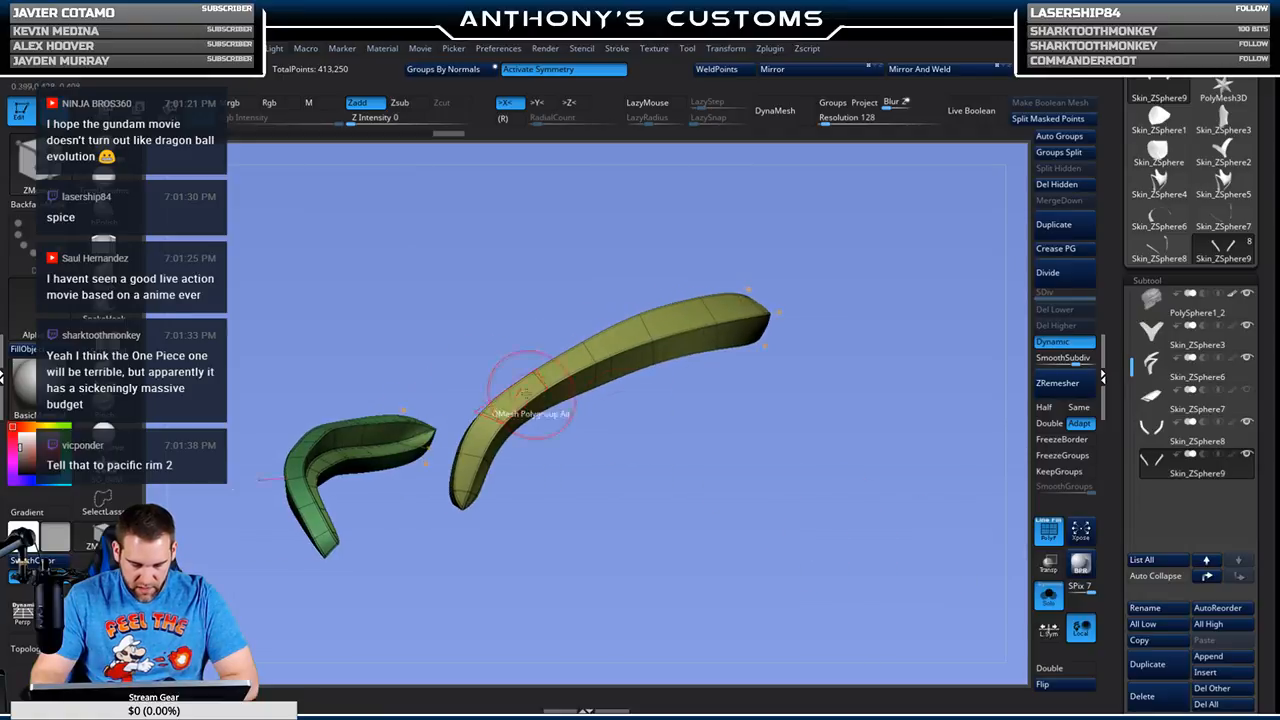
key(space)
drag(683, 435, 715, 538)
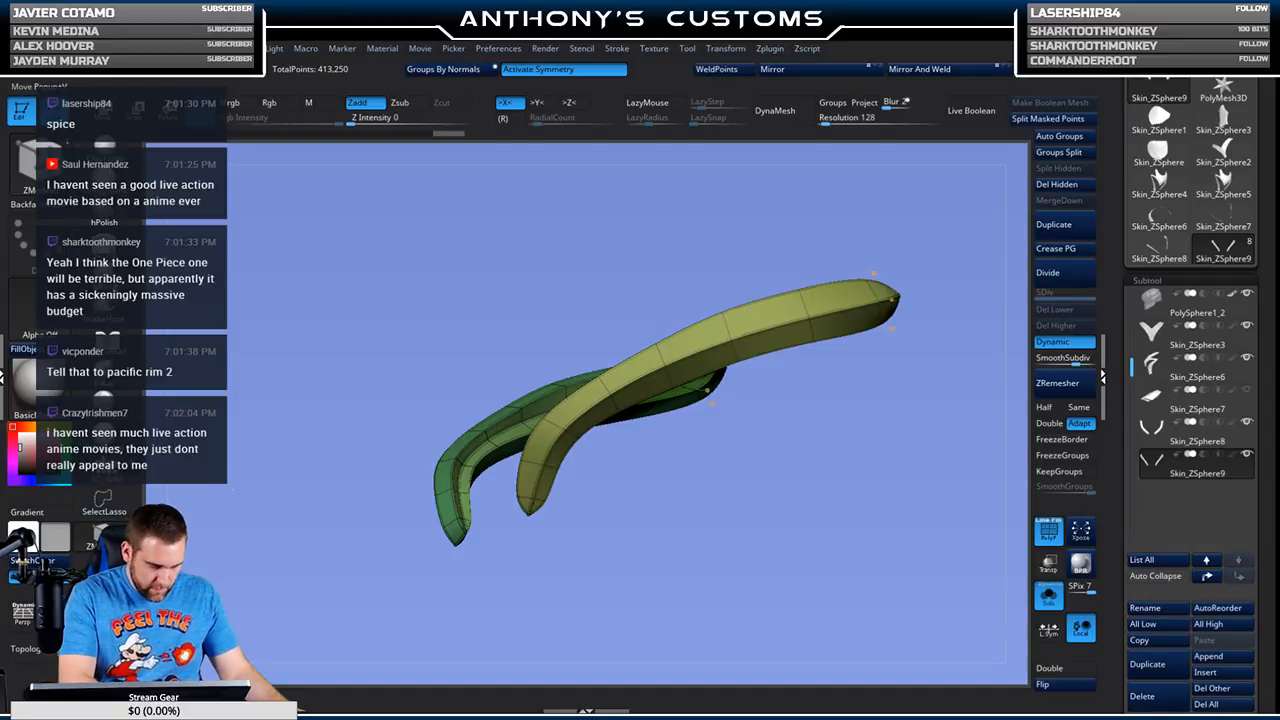
click(104, 278)
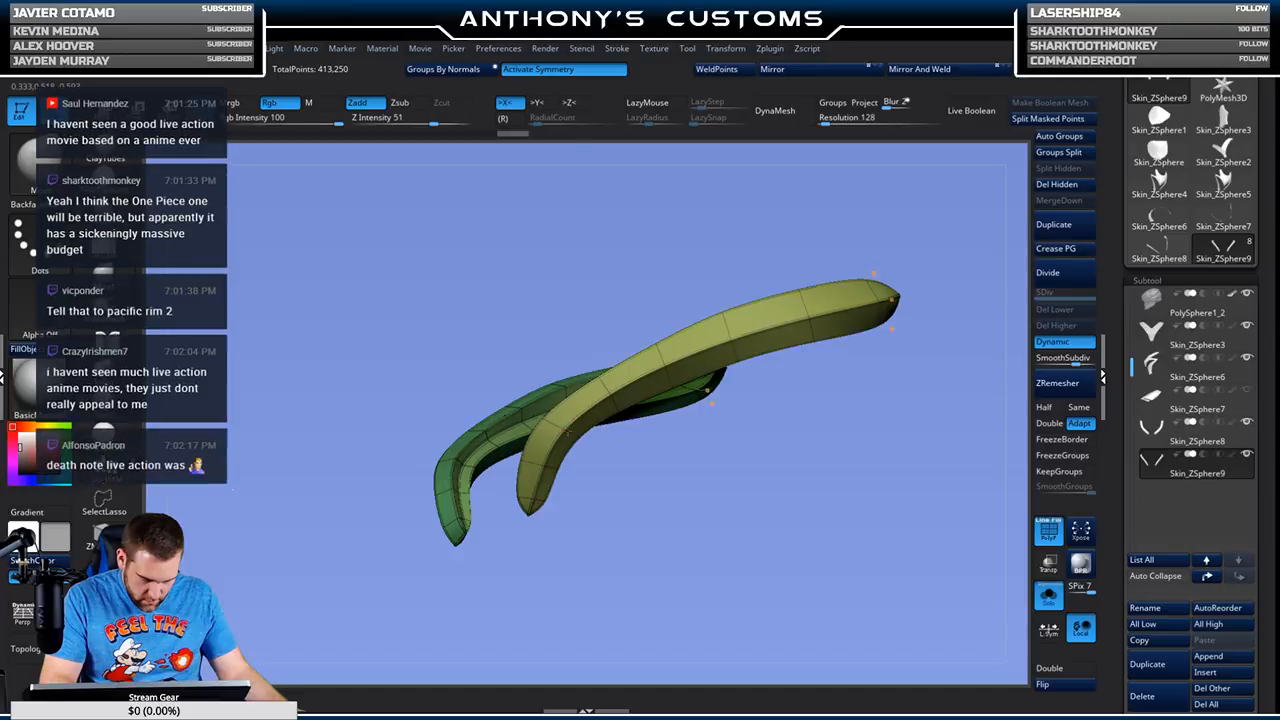
drag(662, 470, 634, 396)
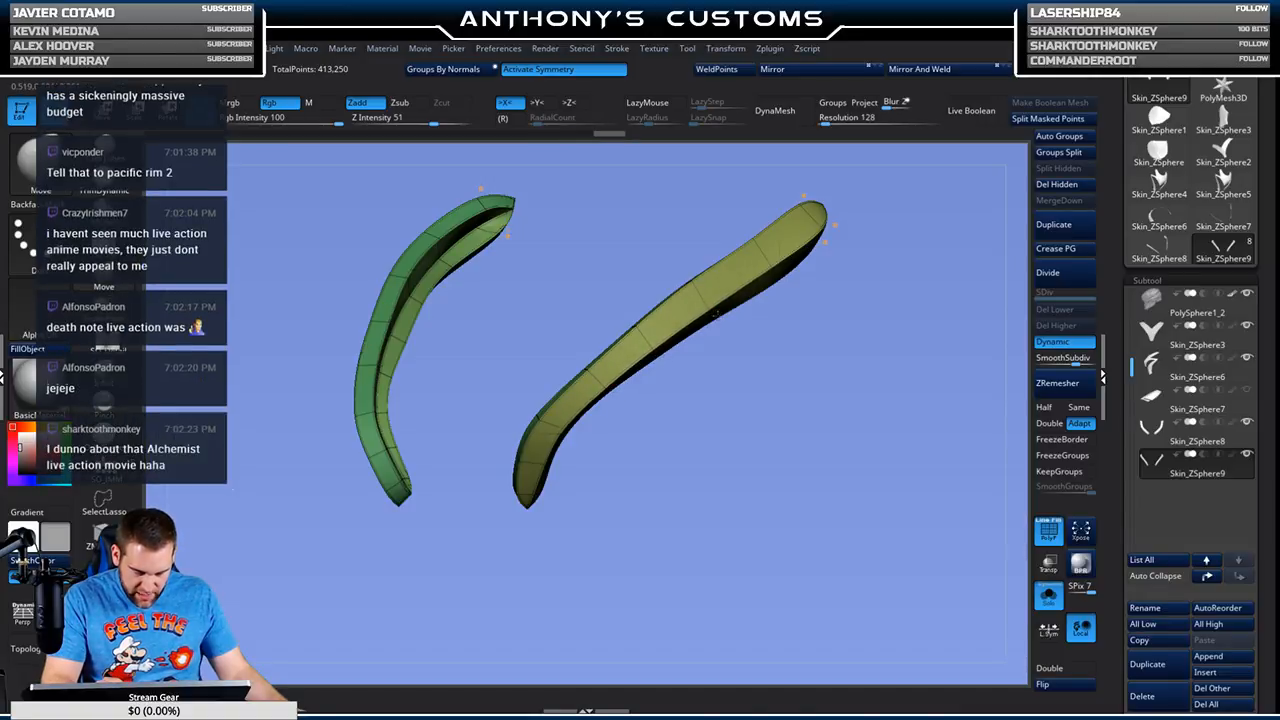
drag(880, 276, 784, 273)
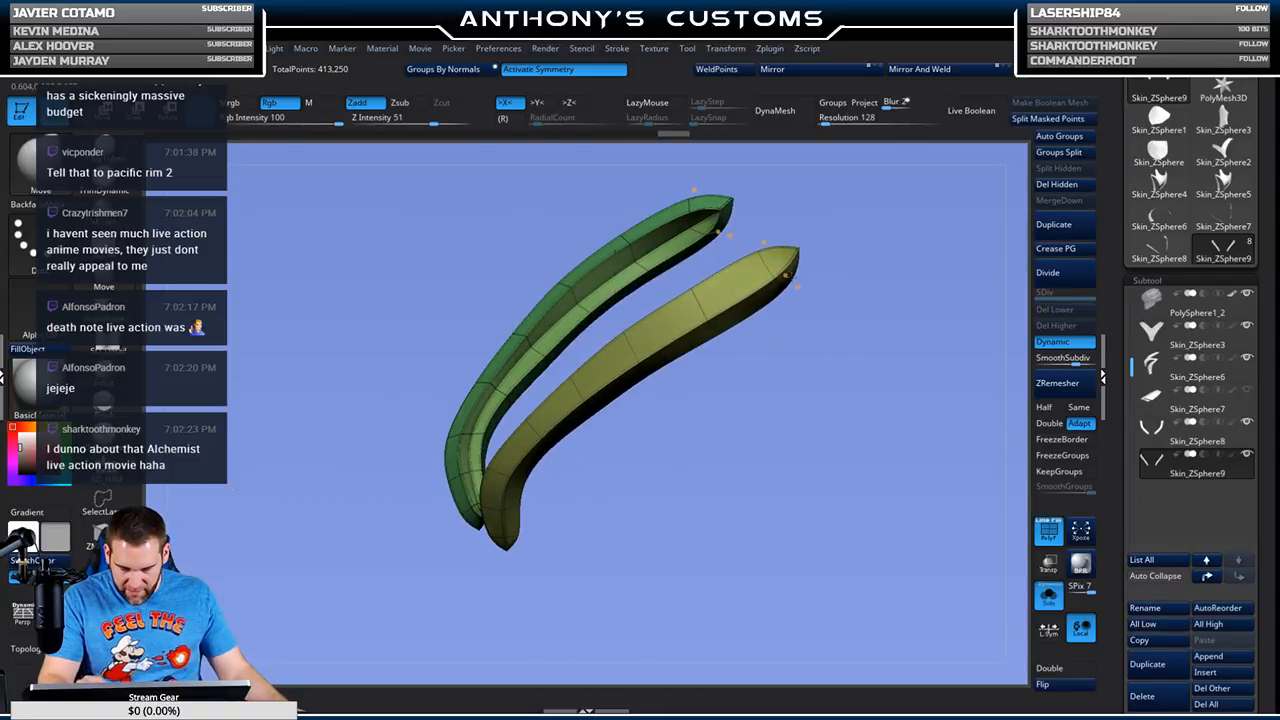
drag(714, 432, 707, 374)
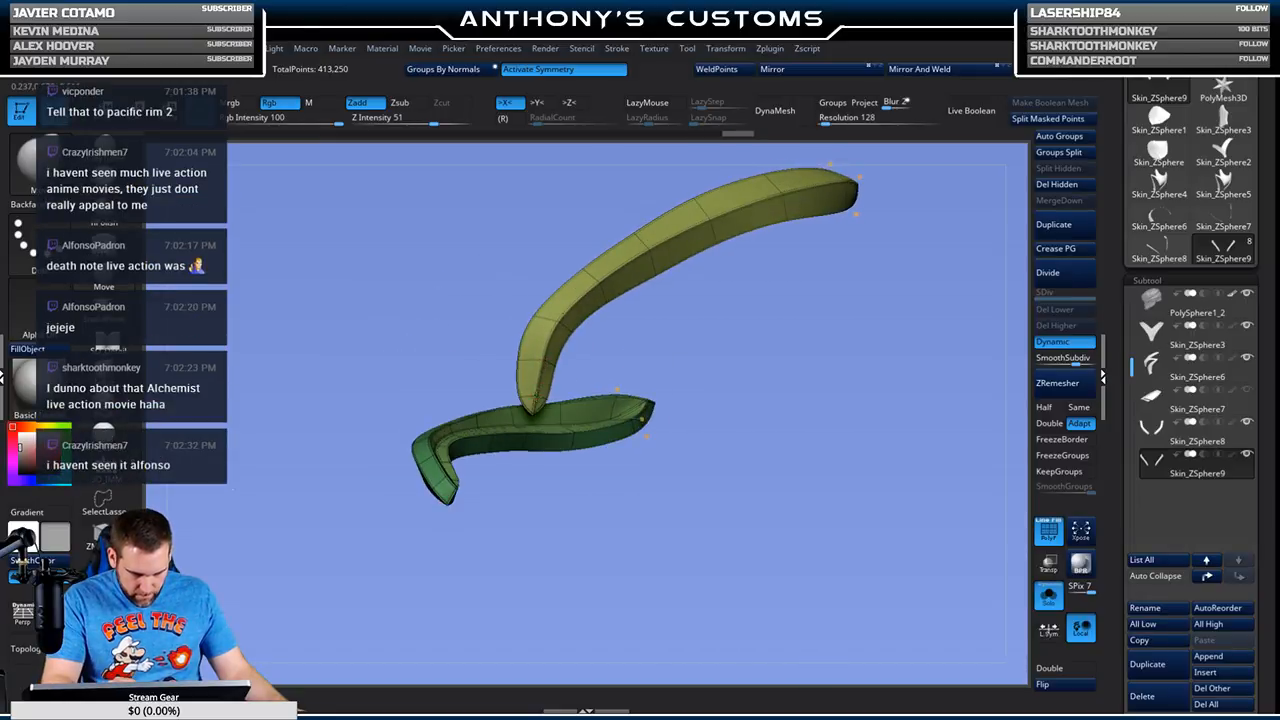
drag(641, 336, 775, 440)
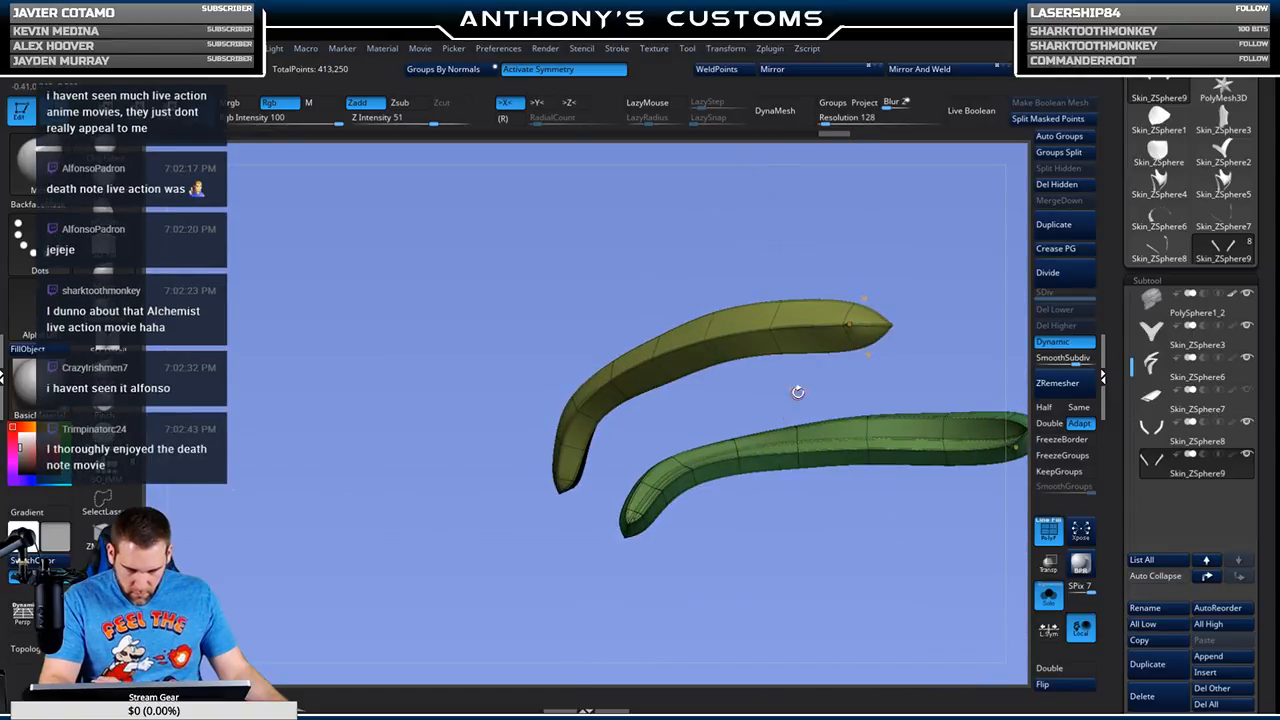
Step: Resize the Move brush and adjust the lower edge of the cheek ridges around mid-length
key(space)
click(416, 319)
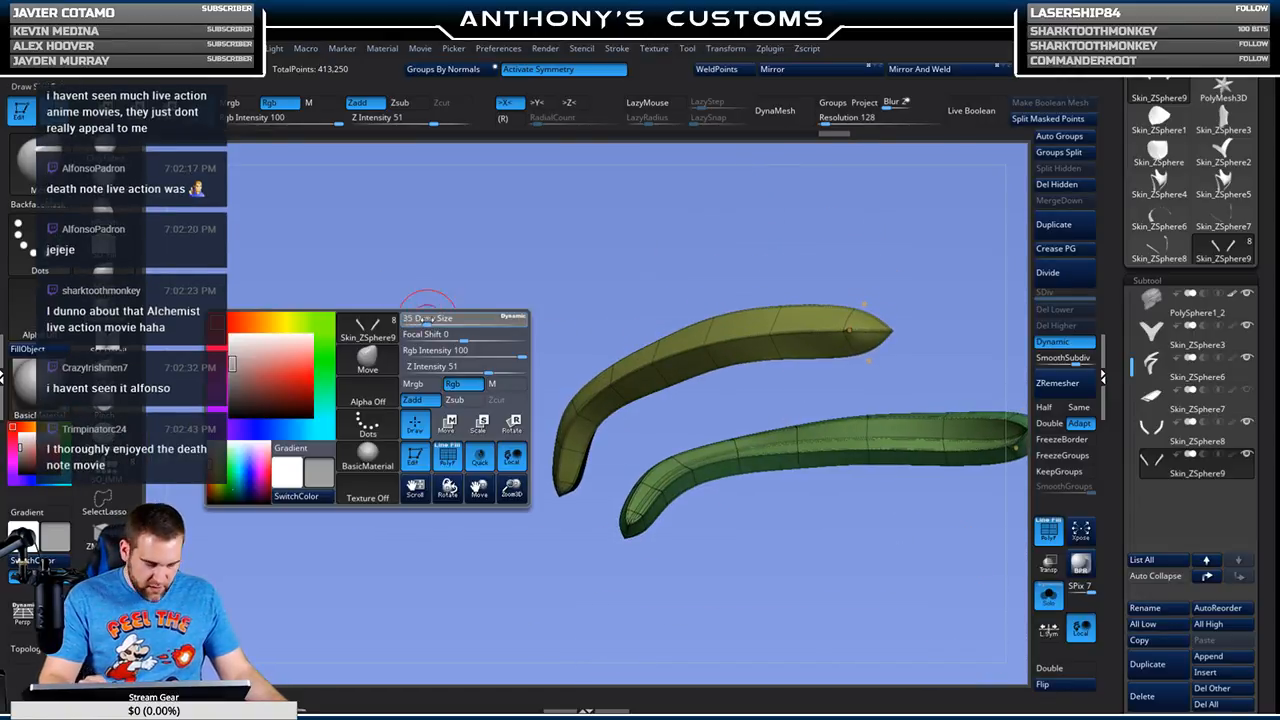
drag(749, 240, 778, 224)
drag(877, 371, 700, 398)
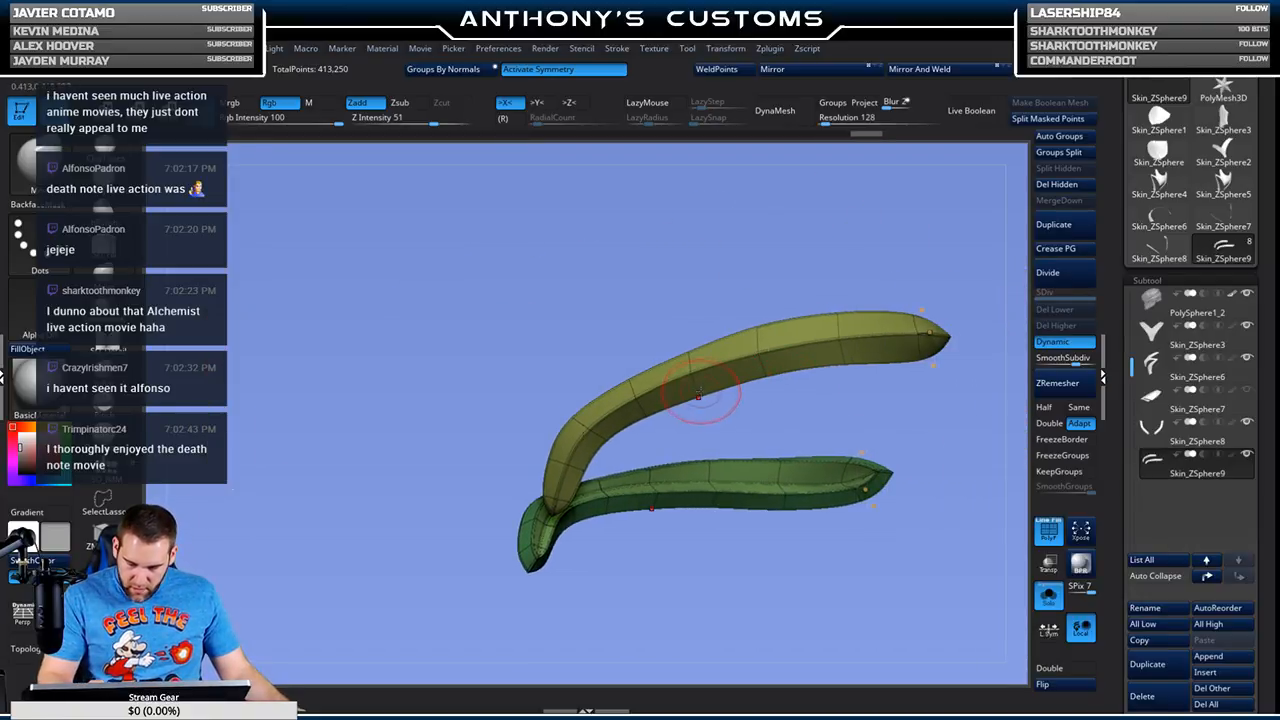
drag(739, 414, 722, 388)
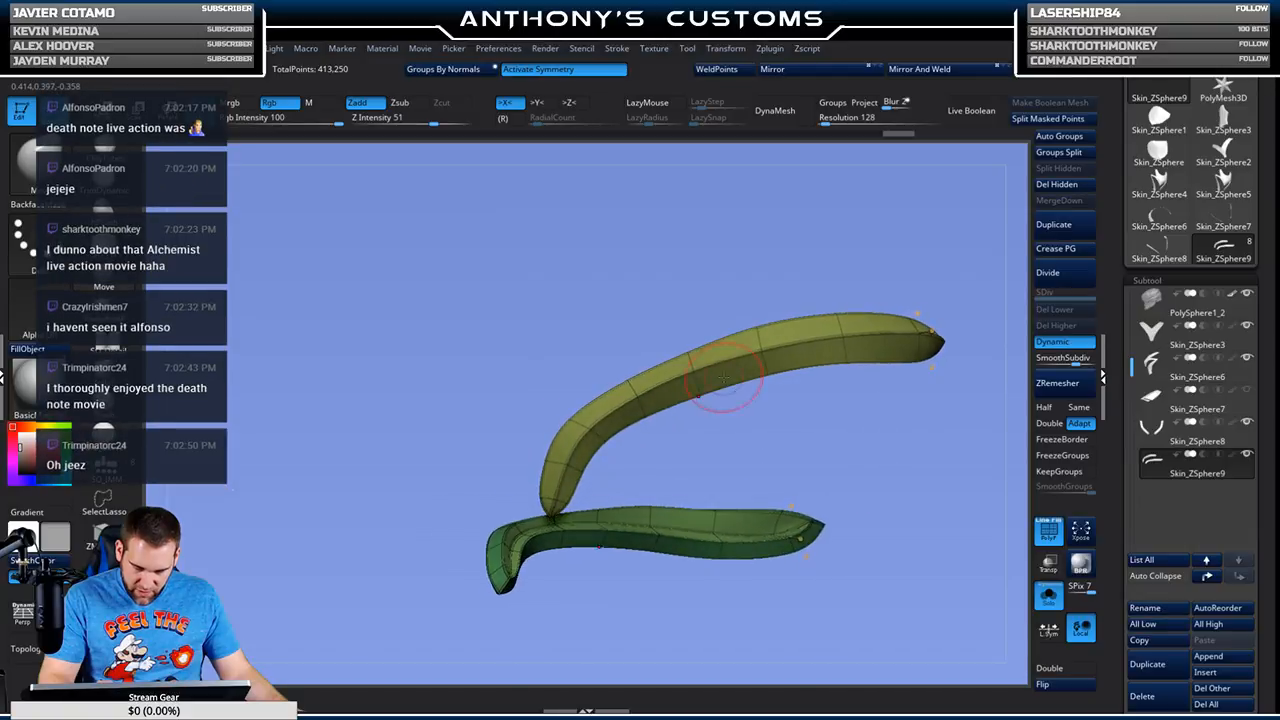
drag(821, 414, 812, 402)
drag(621, 375, 807, 379)
Step: Show the full helmet and examine the fit of the reshaped cheek ridges from the front and side
click(1048, 596)
mouse_move(880, 588)
mouse_down()
mouse_move(911, 603)
mouse_move(901, 592)
mouse_up()
mouse_move(809, 469)
mouse_down()
mouse_move(829, 512)
mouse_move(814, 516)
mouse_move(800, 471)
mouse_move(831, 514)
mouse_move(825, 474)
mouse_up()
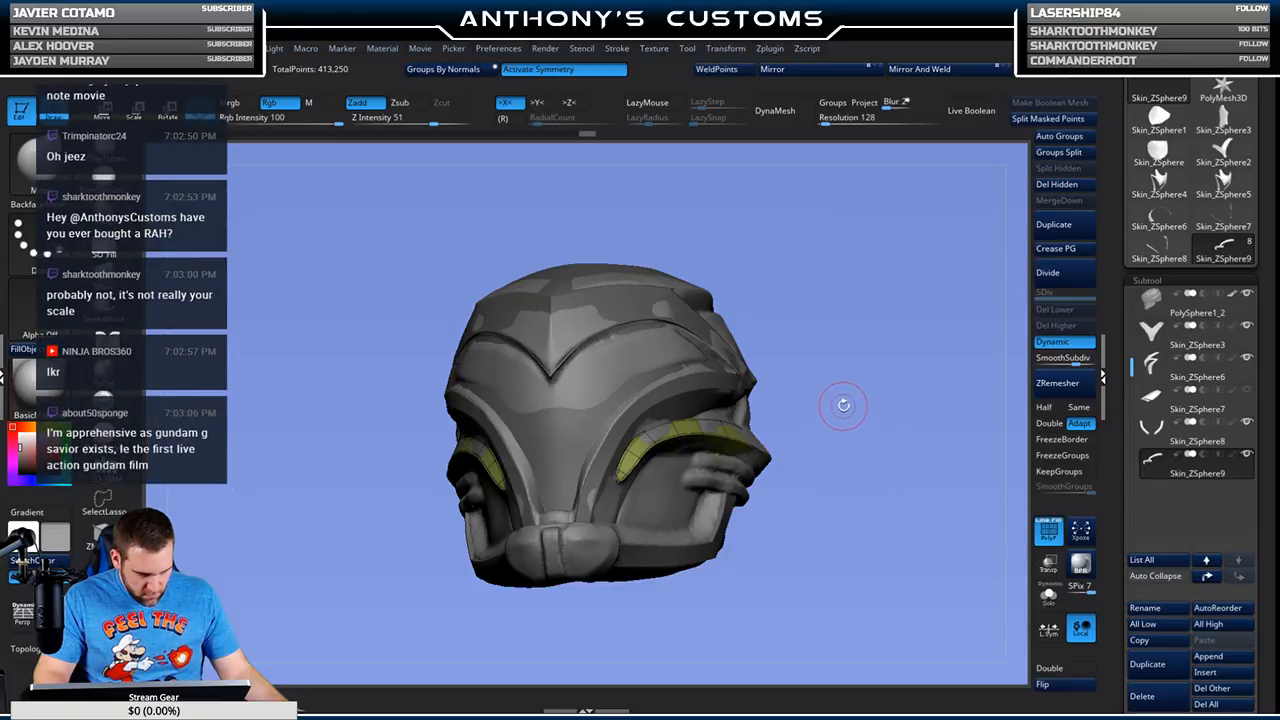
drag(862, 320, 668, 370)
key(space)
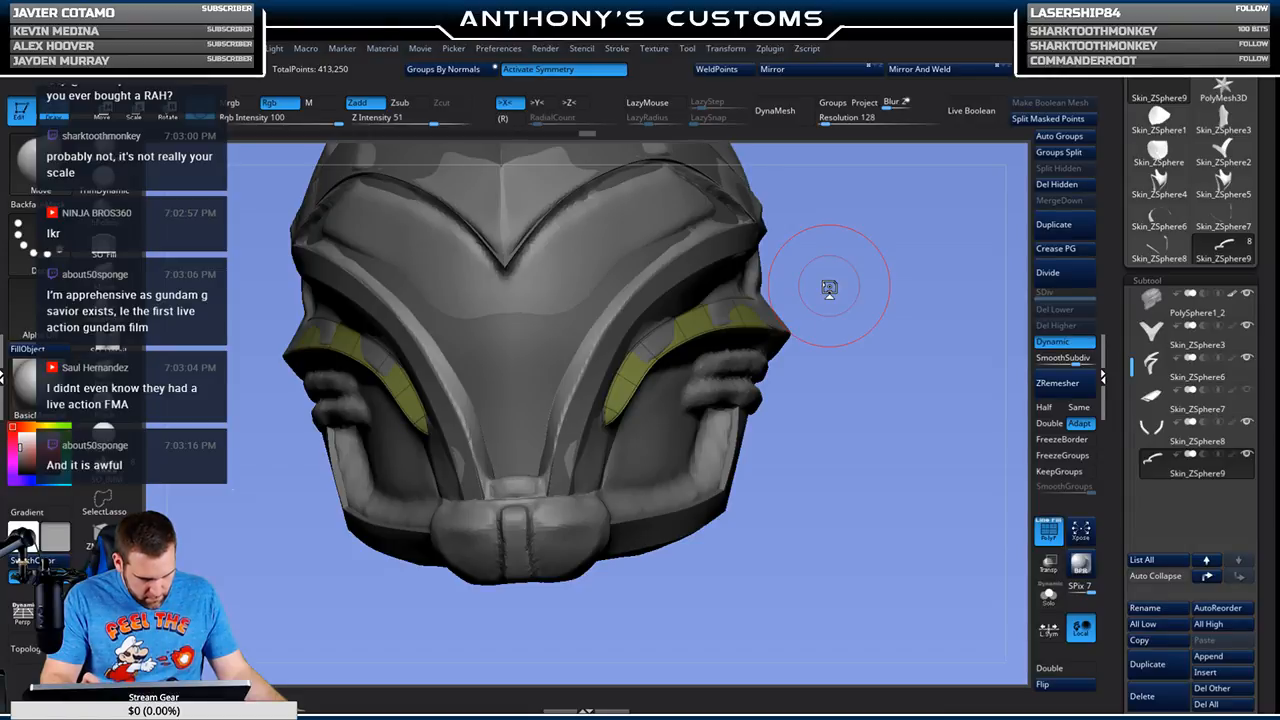
drag(931, 286, 822, 434)
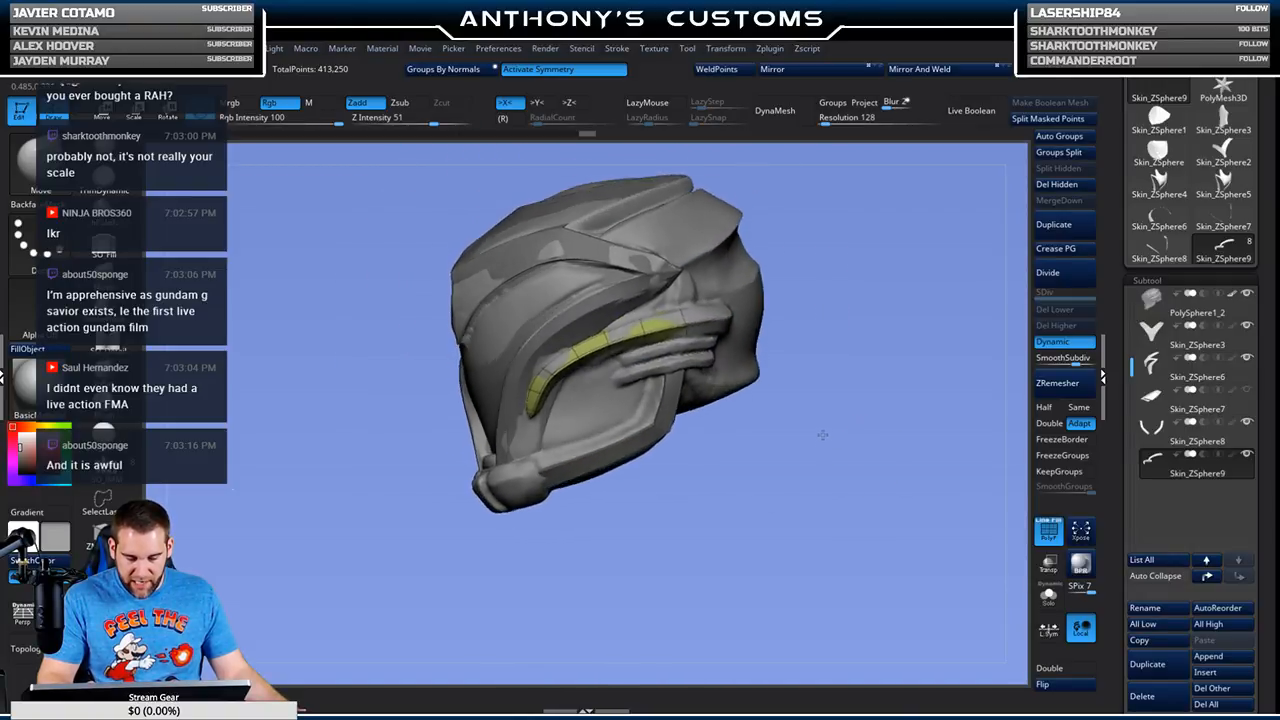
Step: Isolate the cheek ridges, pull their end tips into shape with a smaller Move brush, and check the fit on the full helmet
click(1048, 597)
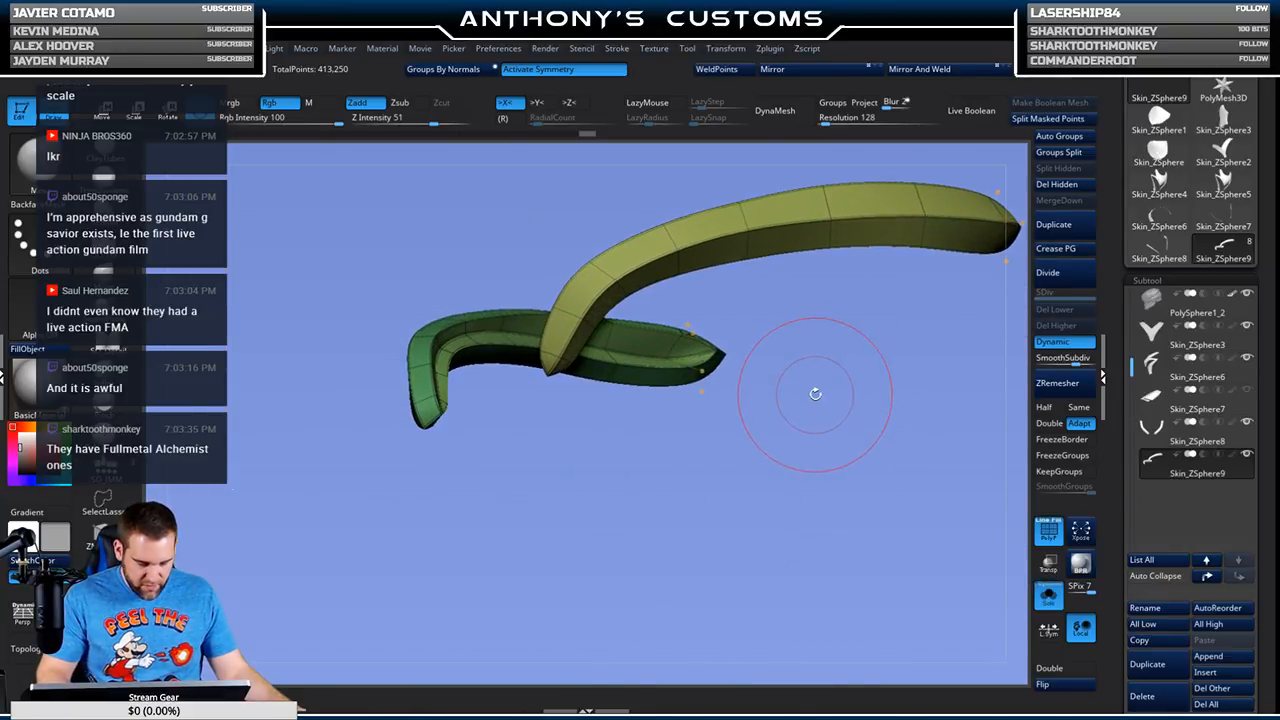
key(space)
drag(816, 398, 785, 398)
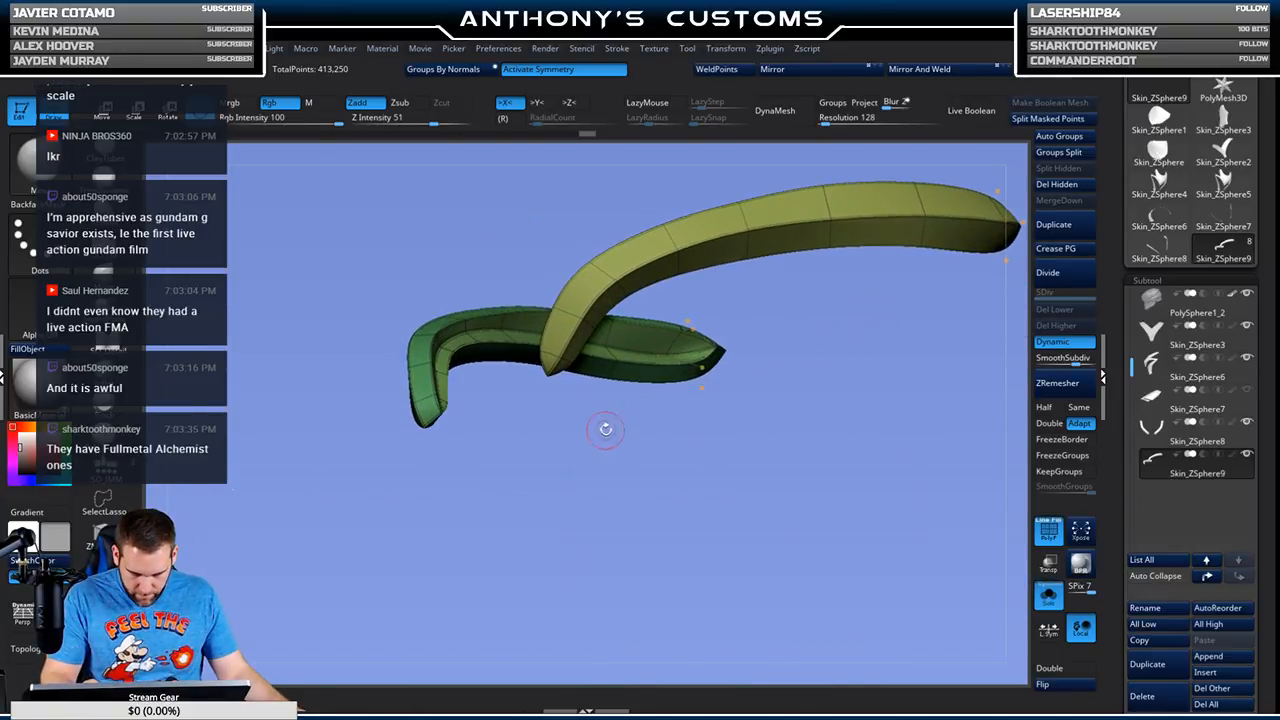
drag(624, 421, 559, 388)
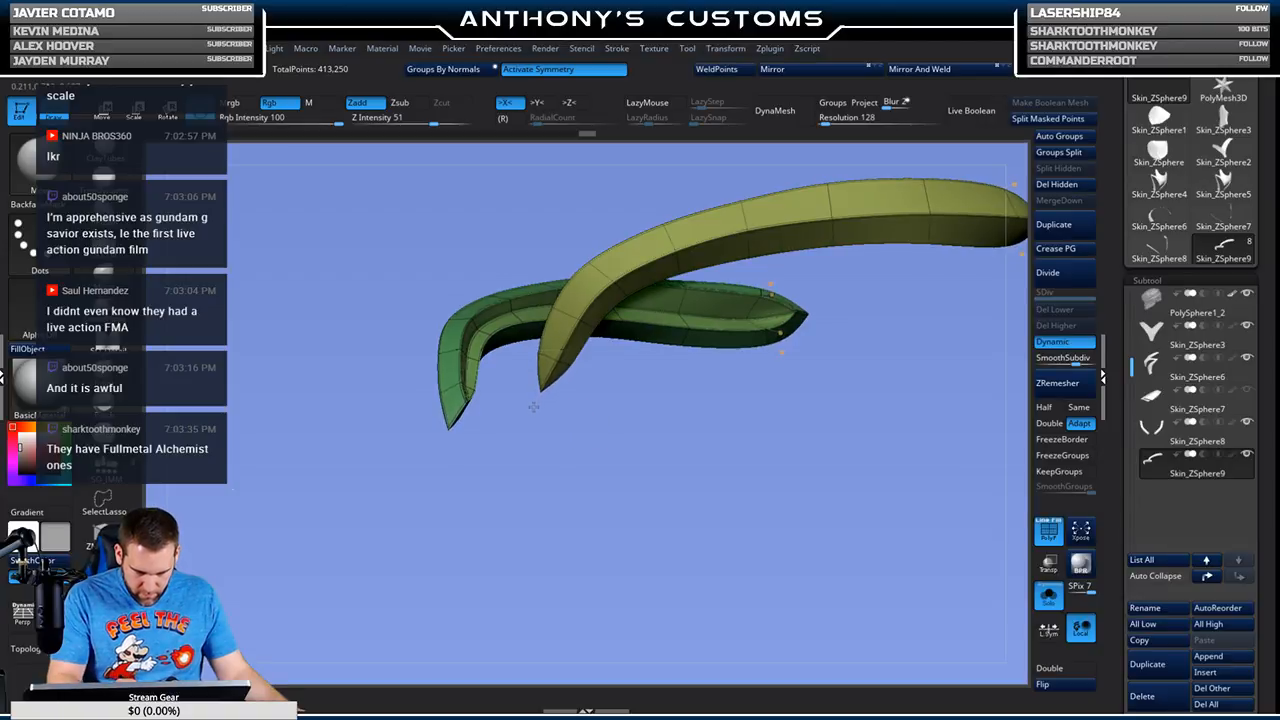
drag(533, 415, 791, 389)
click(545, 330)
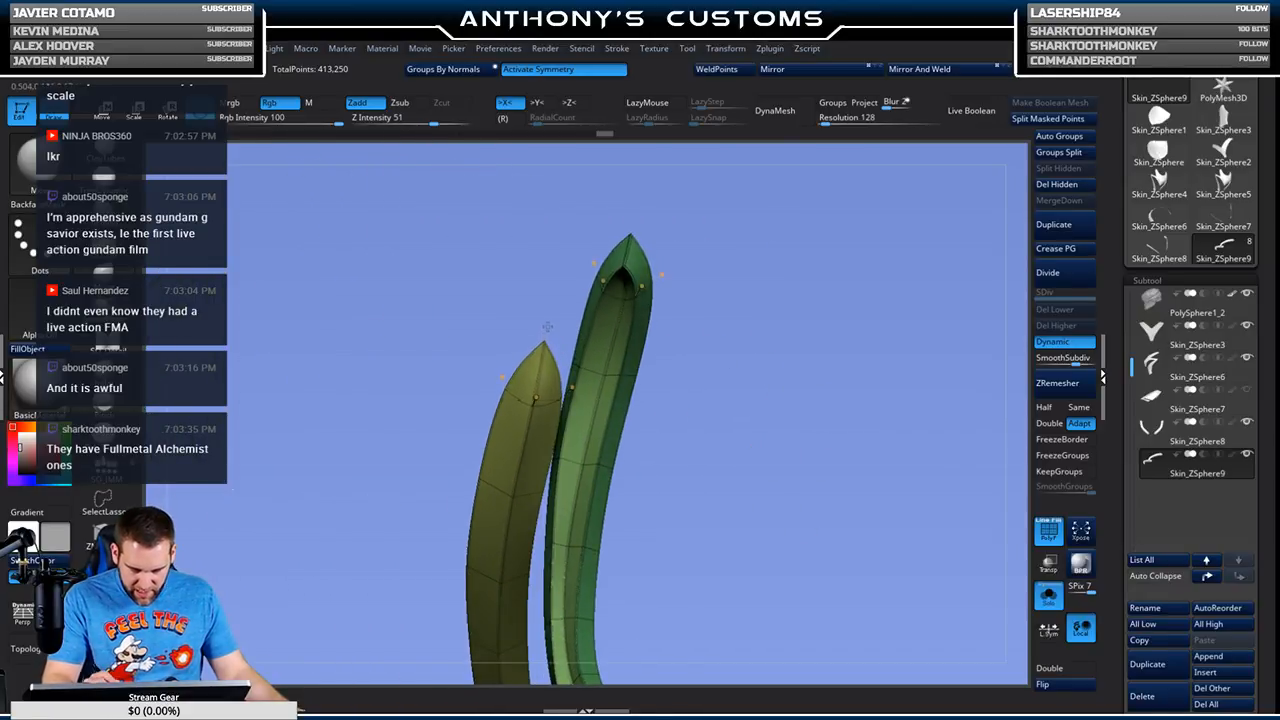
drag(720, 280, 782, 410)
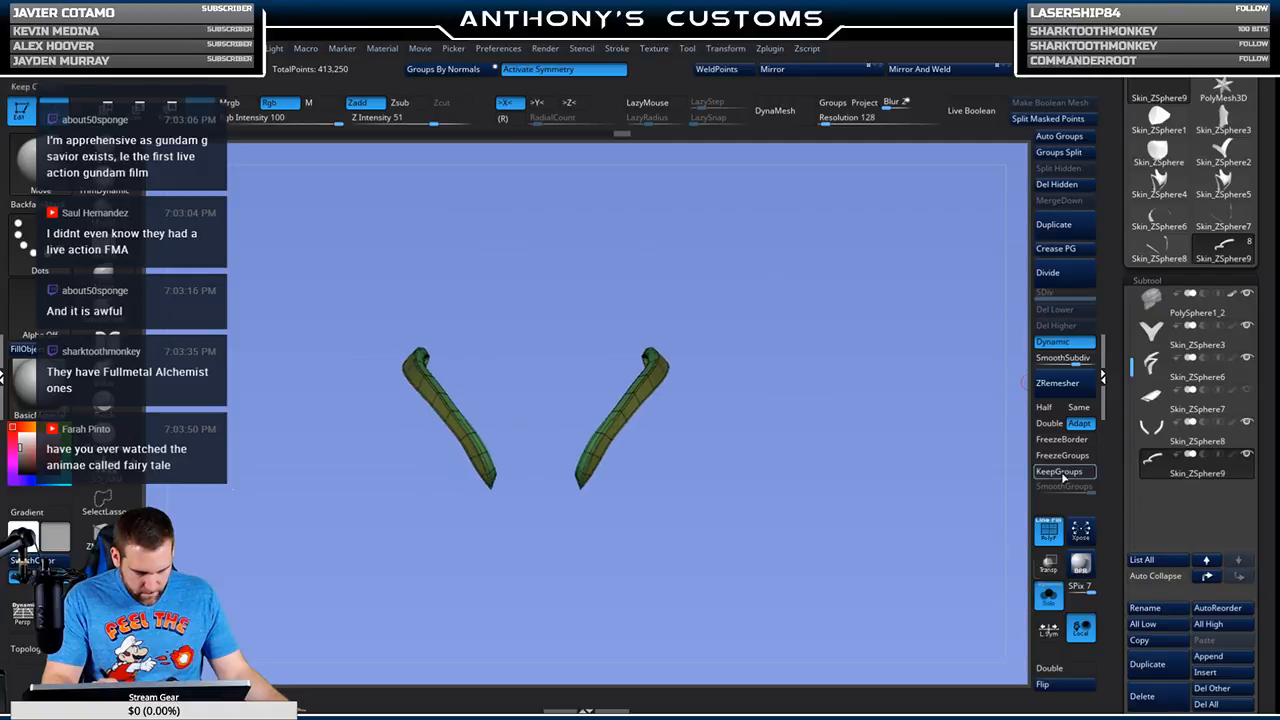
click(1048, 597)
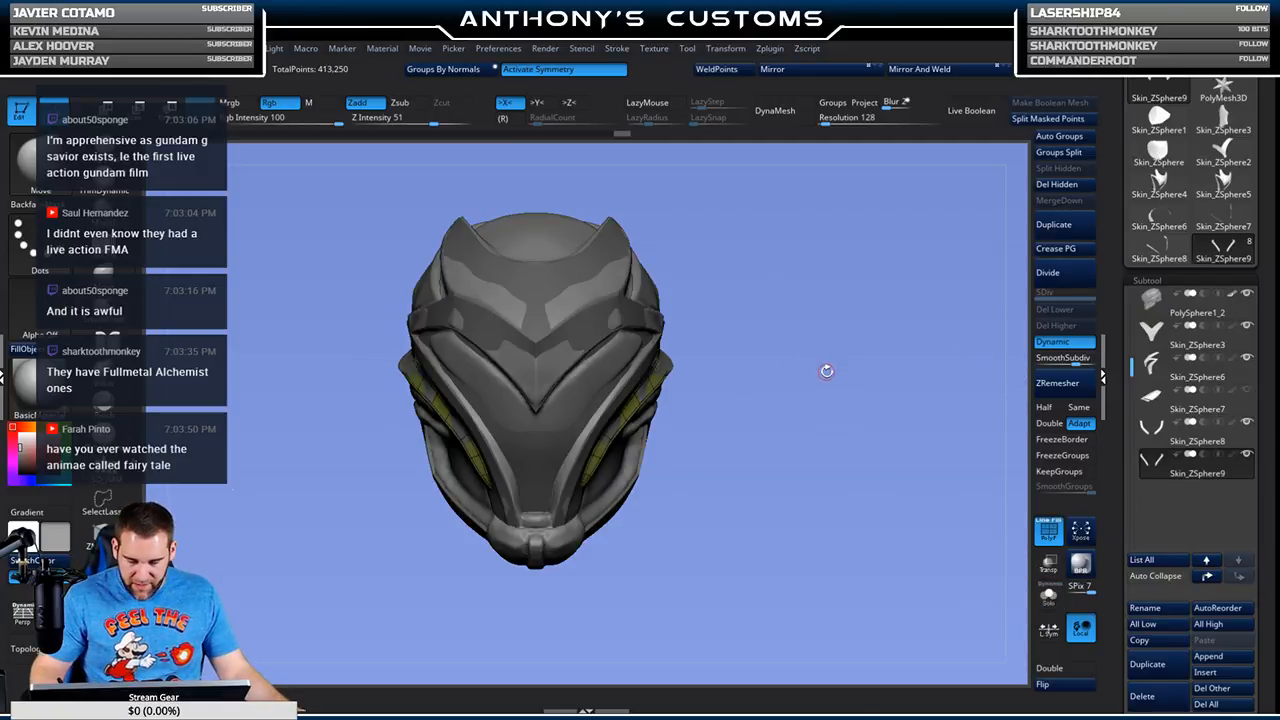
drag(840, 405, 766, 452)
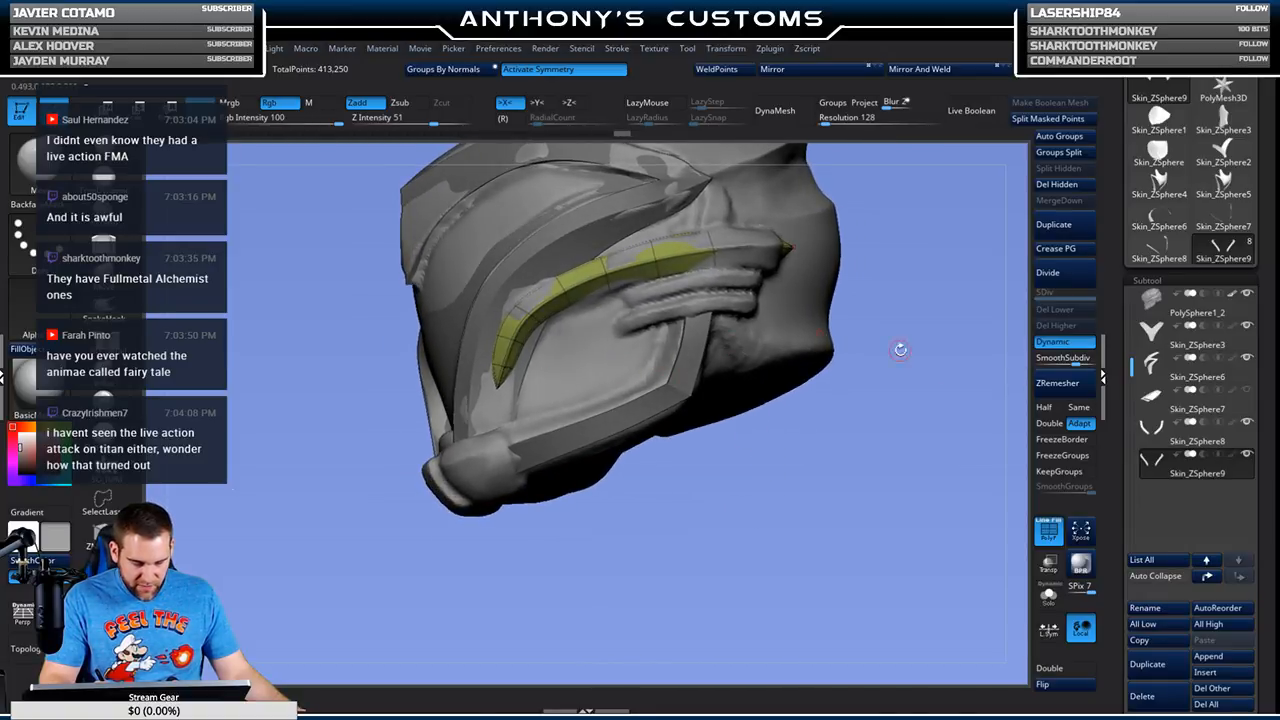
Step: Insert a new ZSphere subtool and enable topology editing on it with X symmetry
click(1208, 673)
click(888, 492)
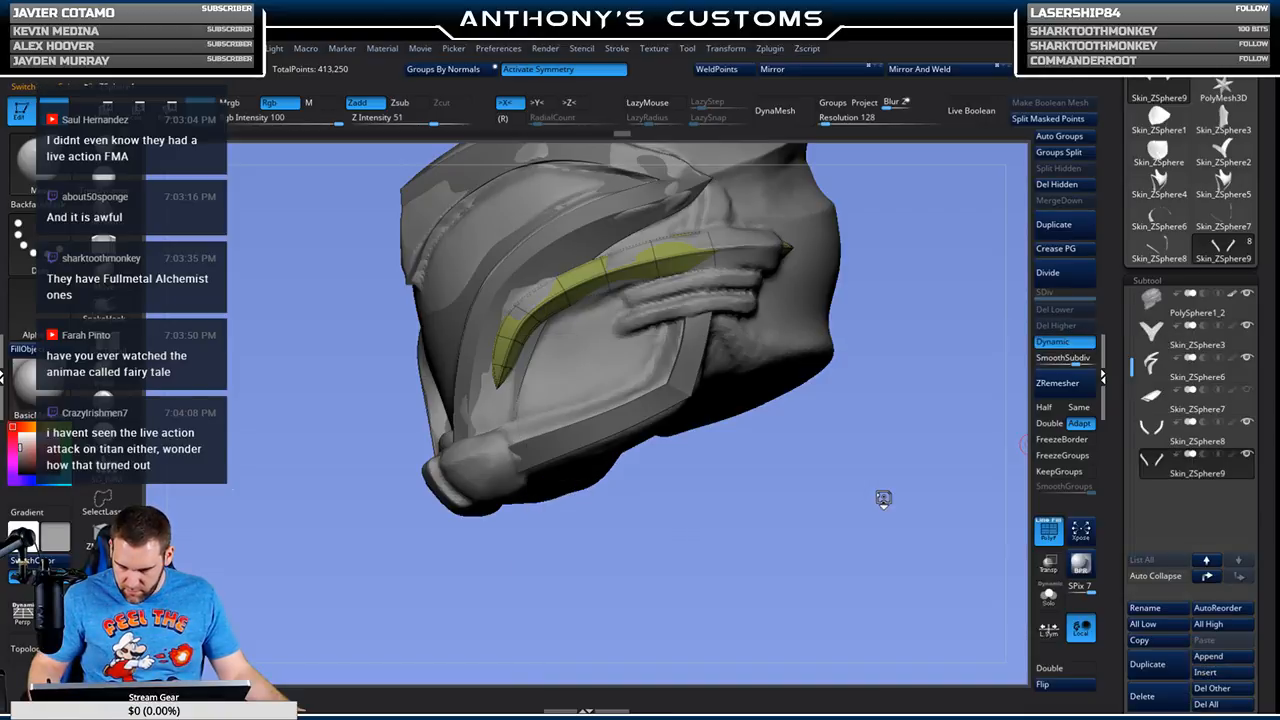
click(428, 697)
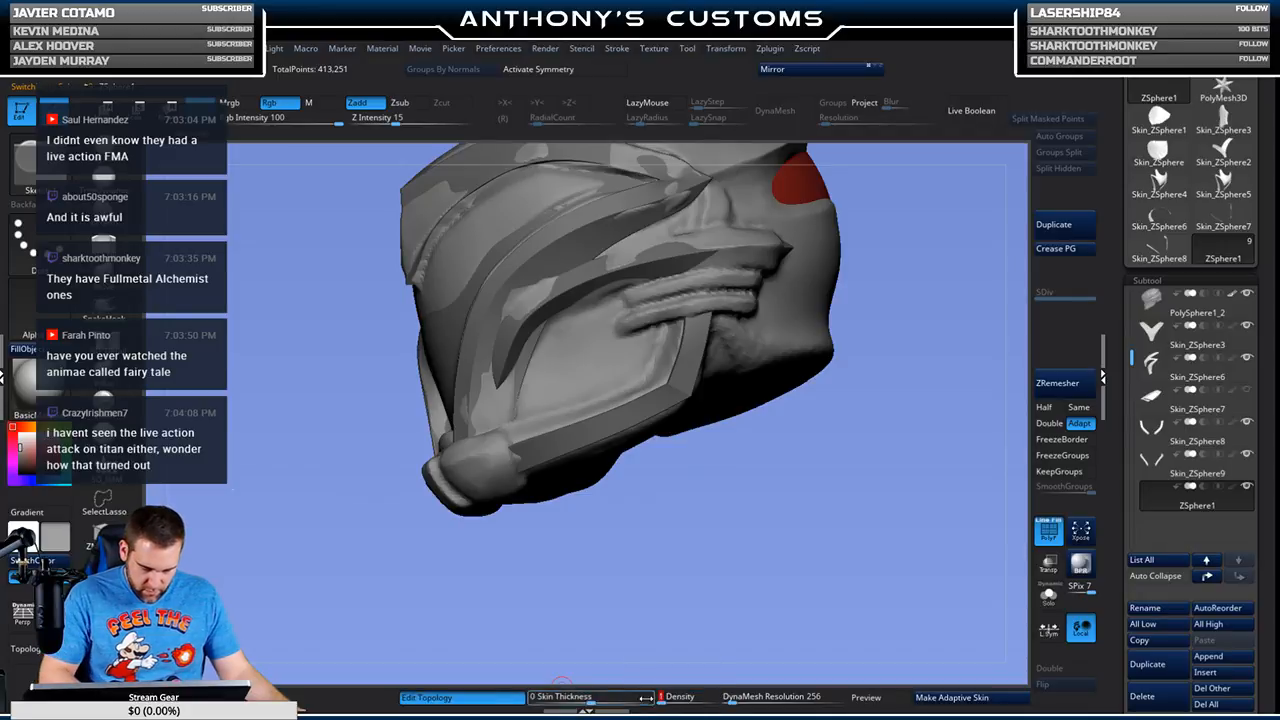
click(604, 74)
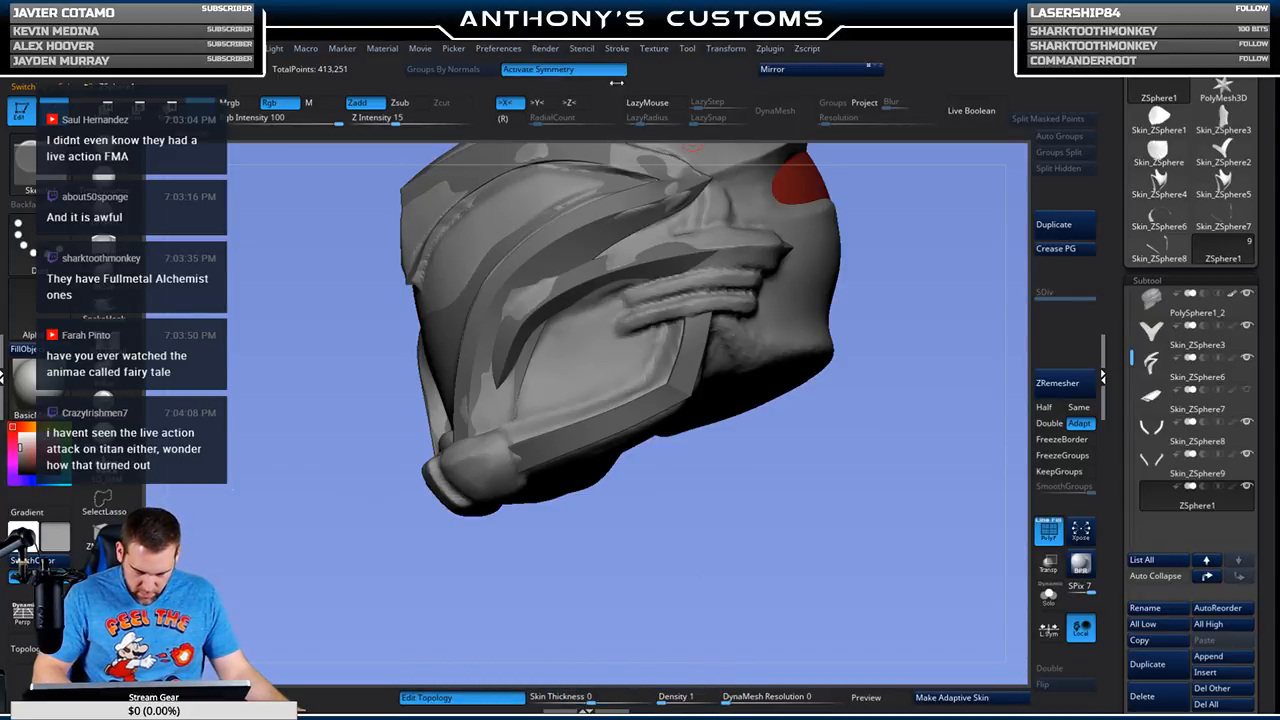
Step: Draw a grid of topology quads over the front part of the recessed cheek panel below the ridge
click(531, 366)
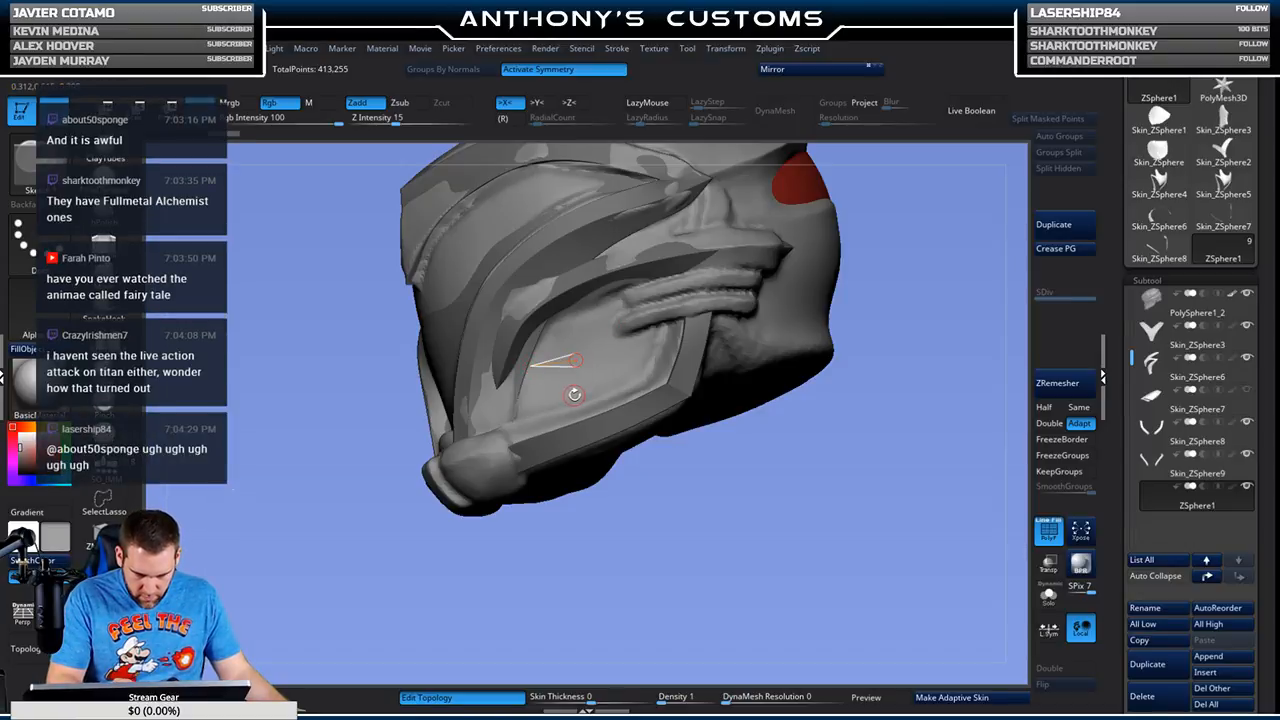
click(523, 408)
click(547, 326)
key(ctrl+z)
click(547, 326)
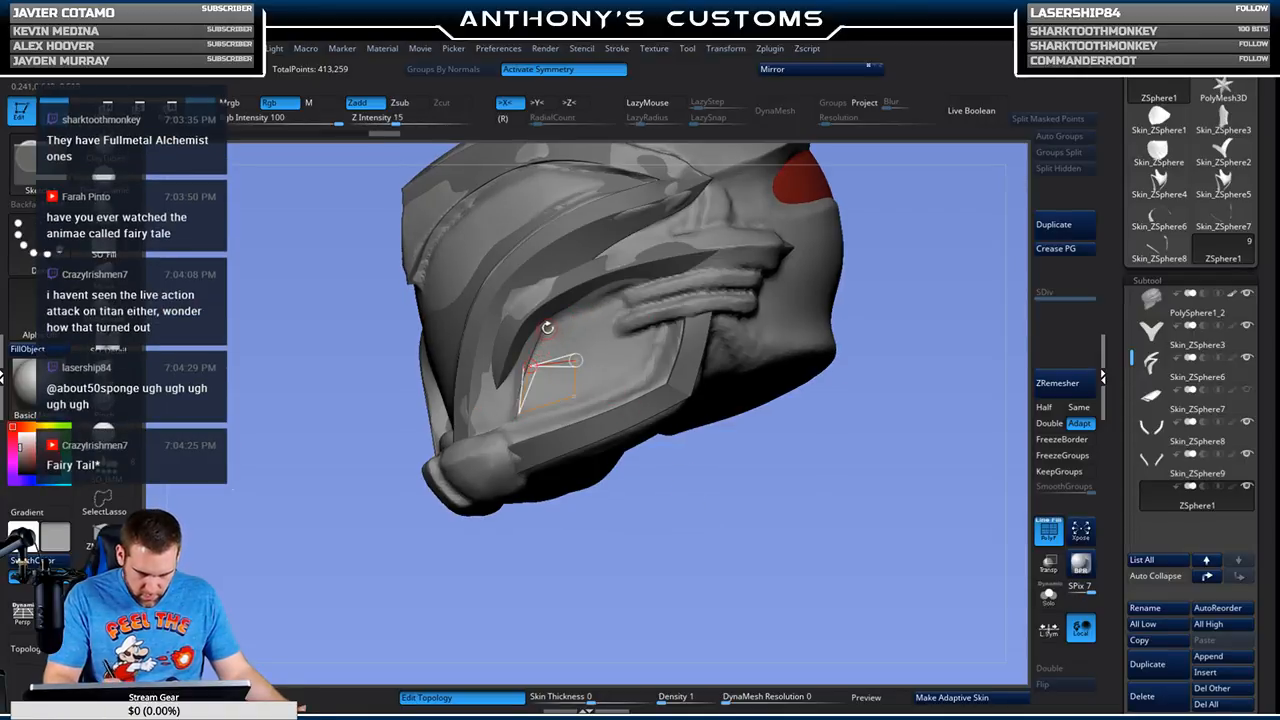
click(583, 318)
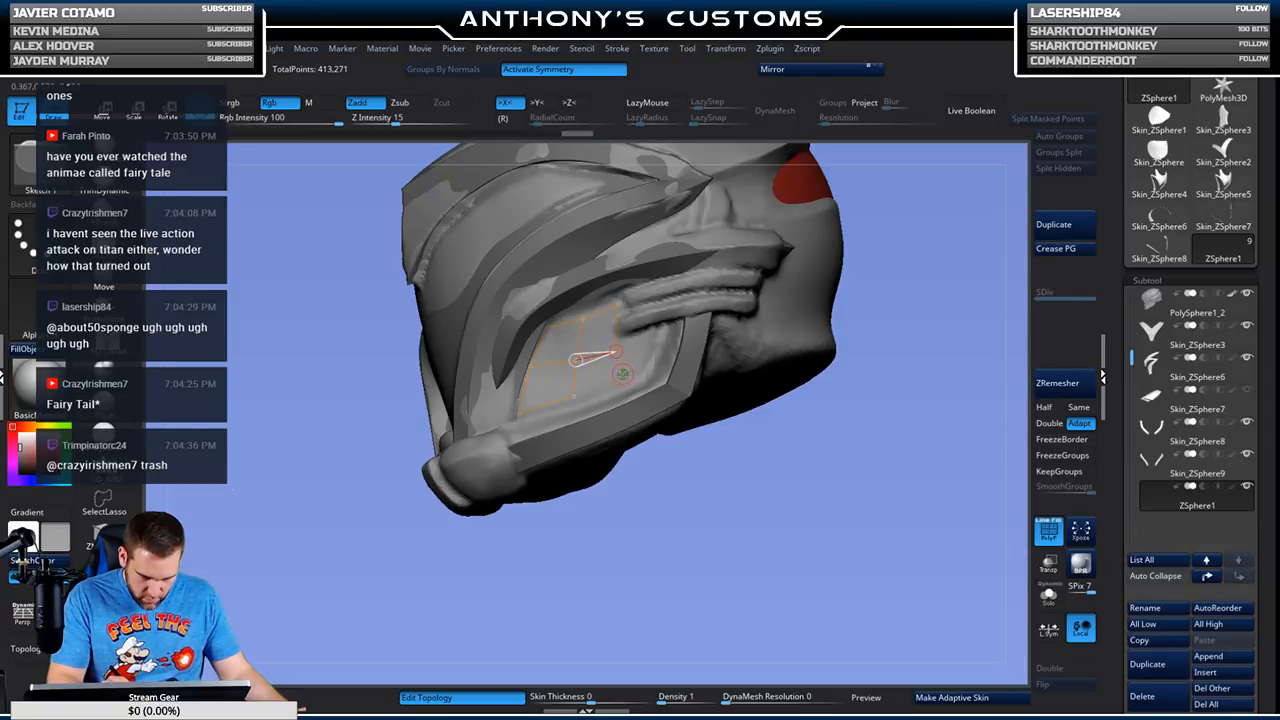
click(612, 381)
click(572, 396)
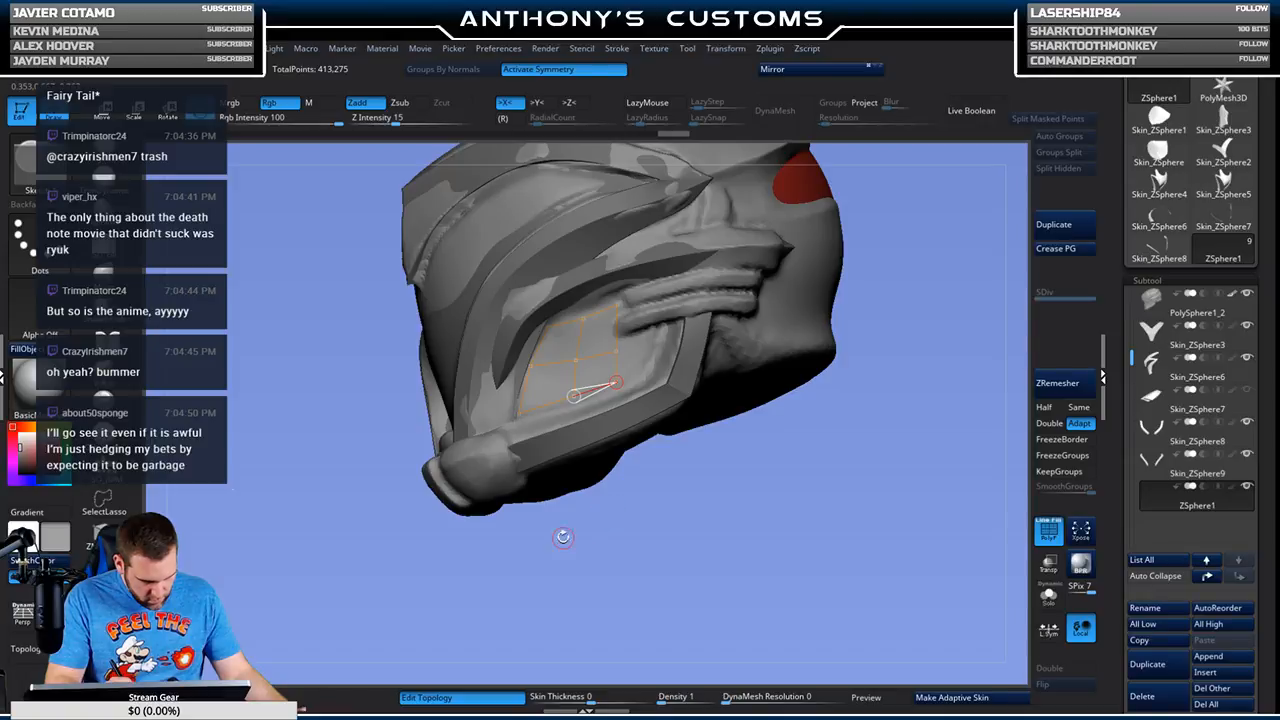
Step: Extend the topology grid to the rear edge of the cheek panel, beneath the side fins
drag(553, 563, 561, 542)
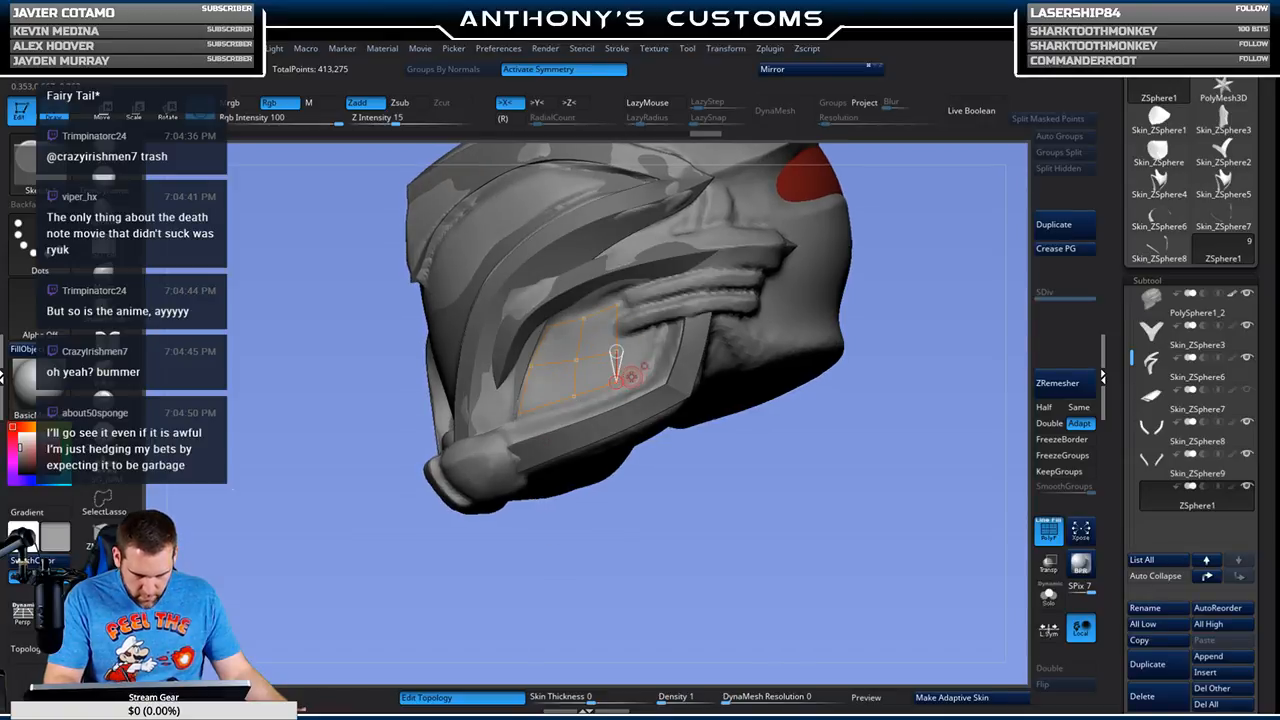
click(653, 335)
click(616, 351)
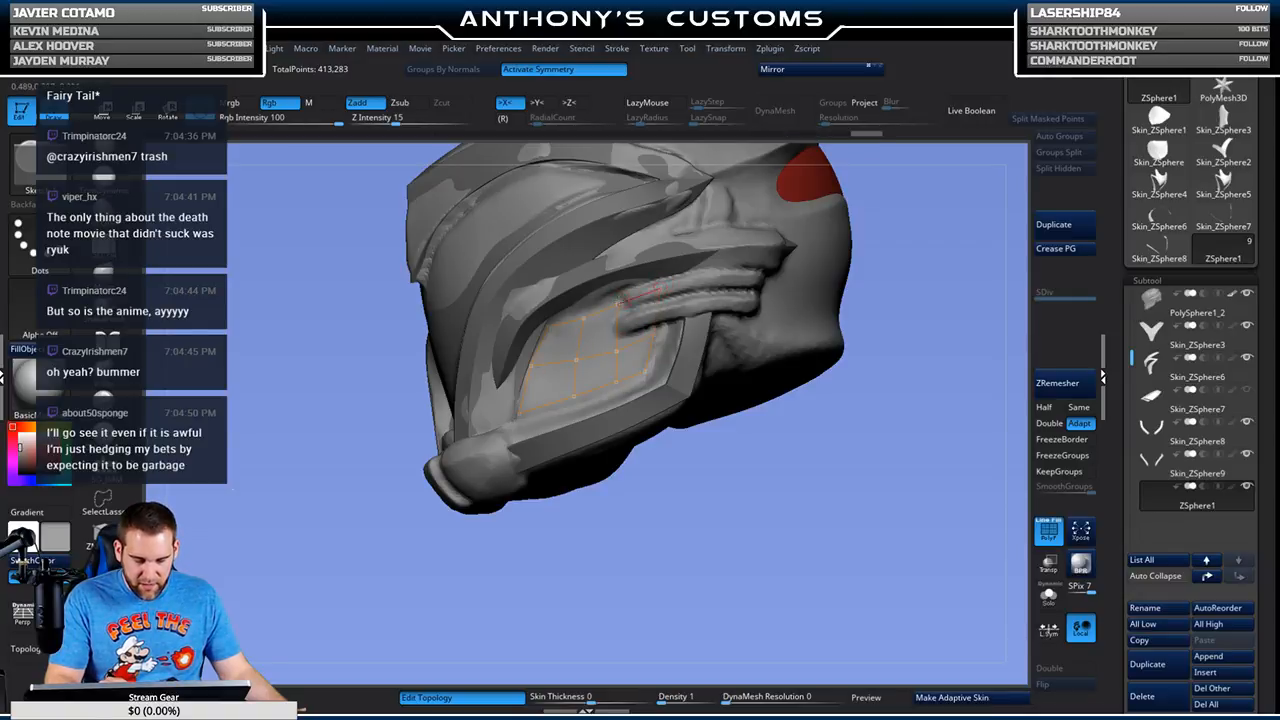
drag(852, 524, 839, 458)
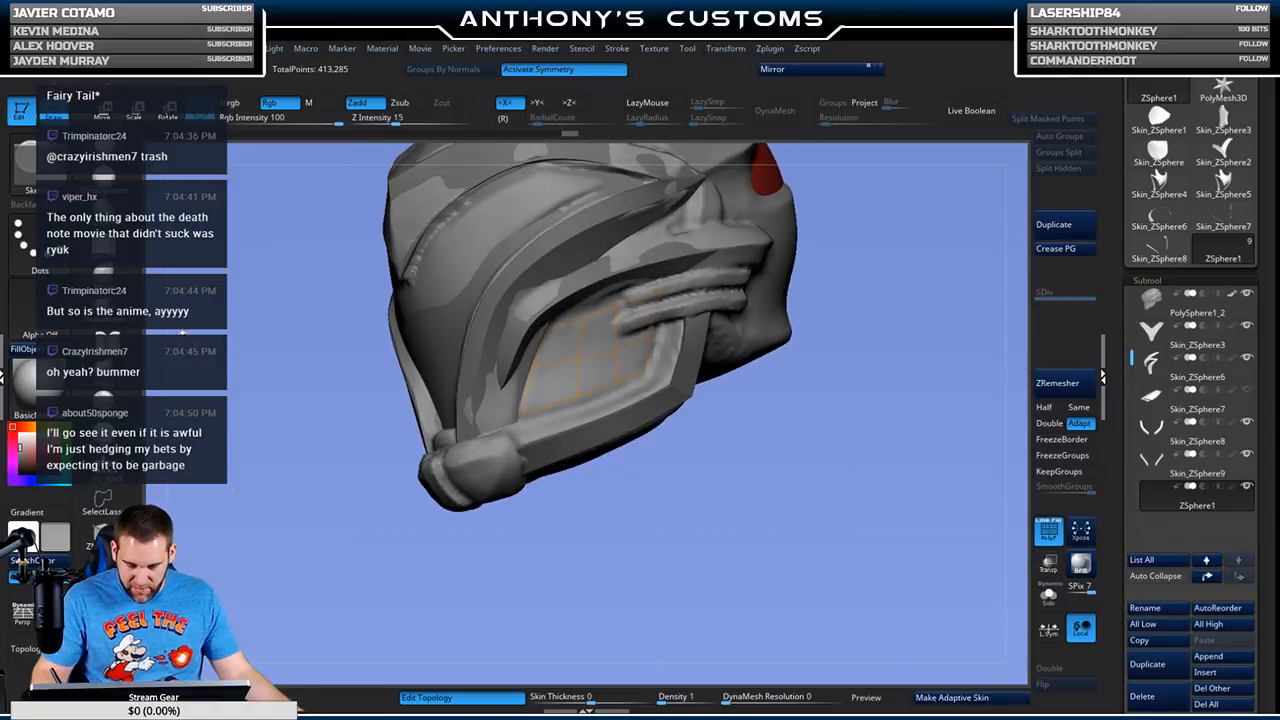
Step: Enlarge the draw size and reposition the topology points along the cheek panel's rear edge
key(space)
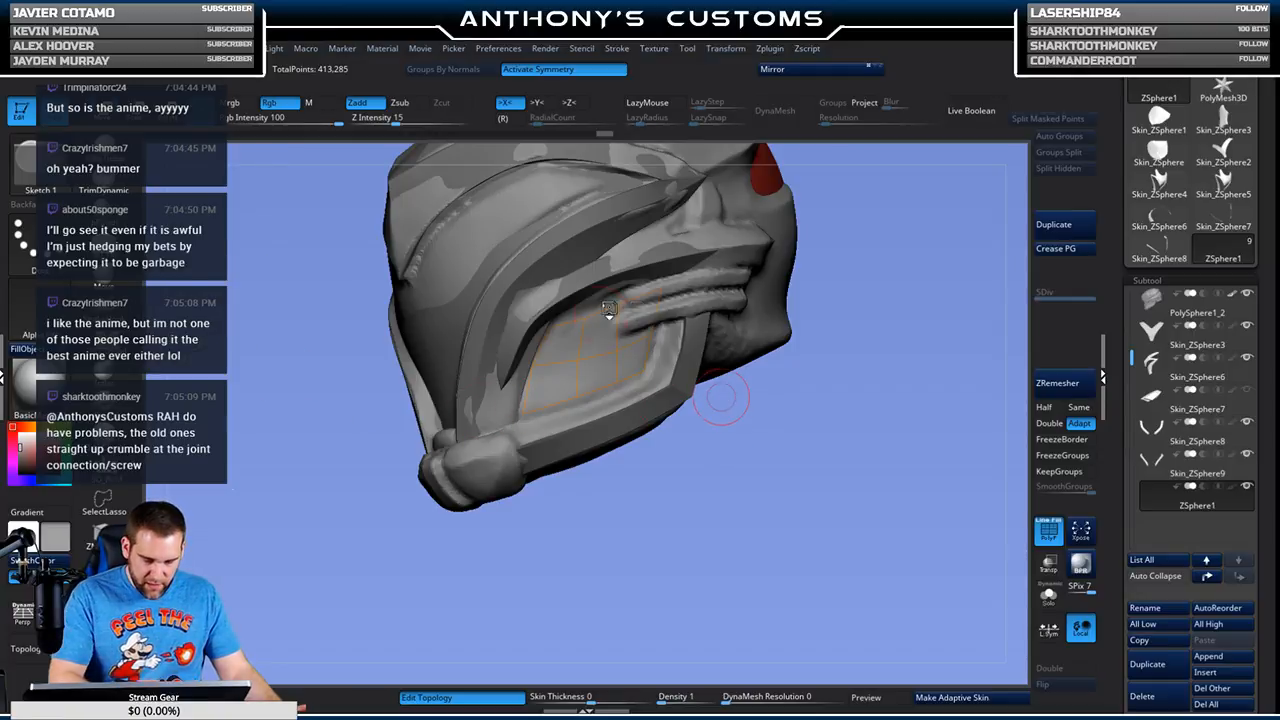
key(w)
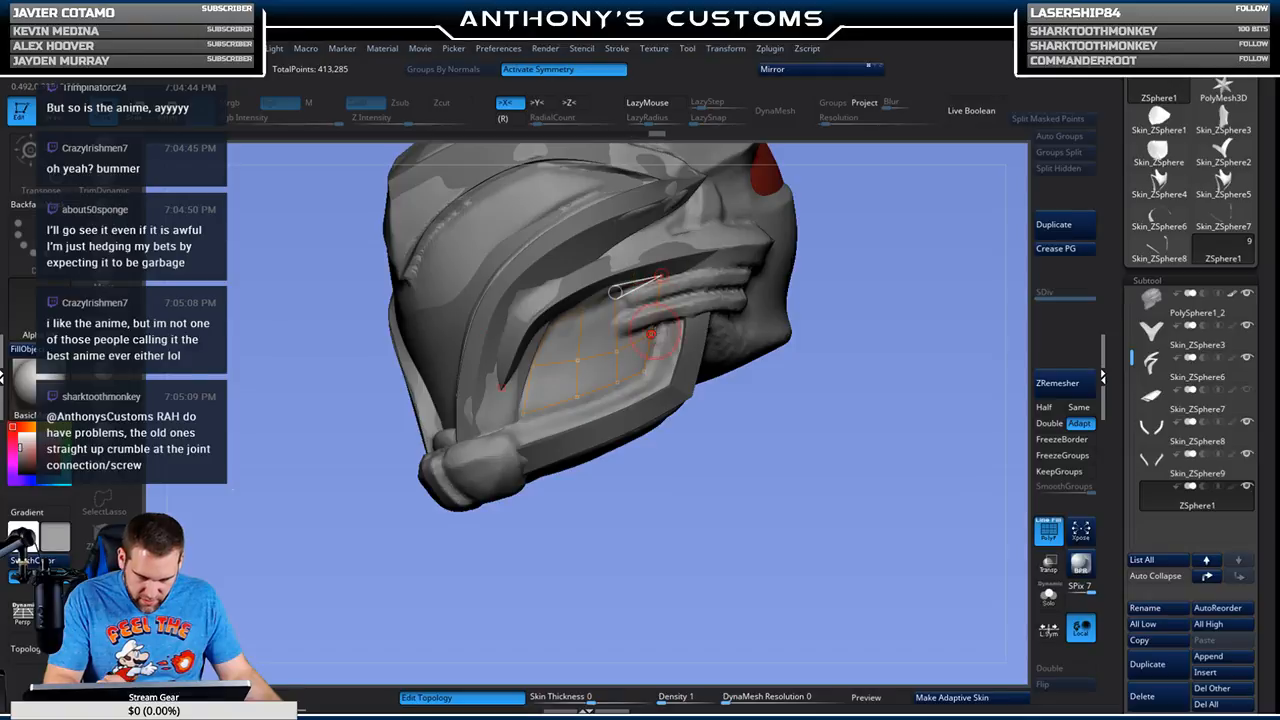
drag(660, 280, 645, 370)
drag(730, 410, 689, 405)
click(644, 372)
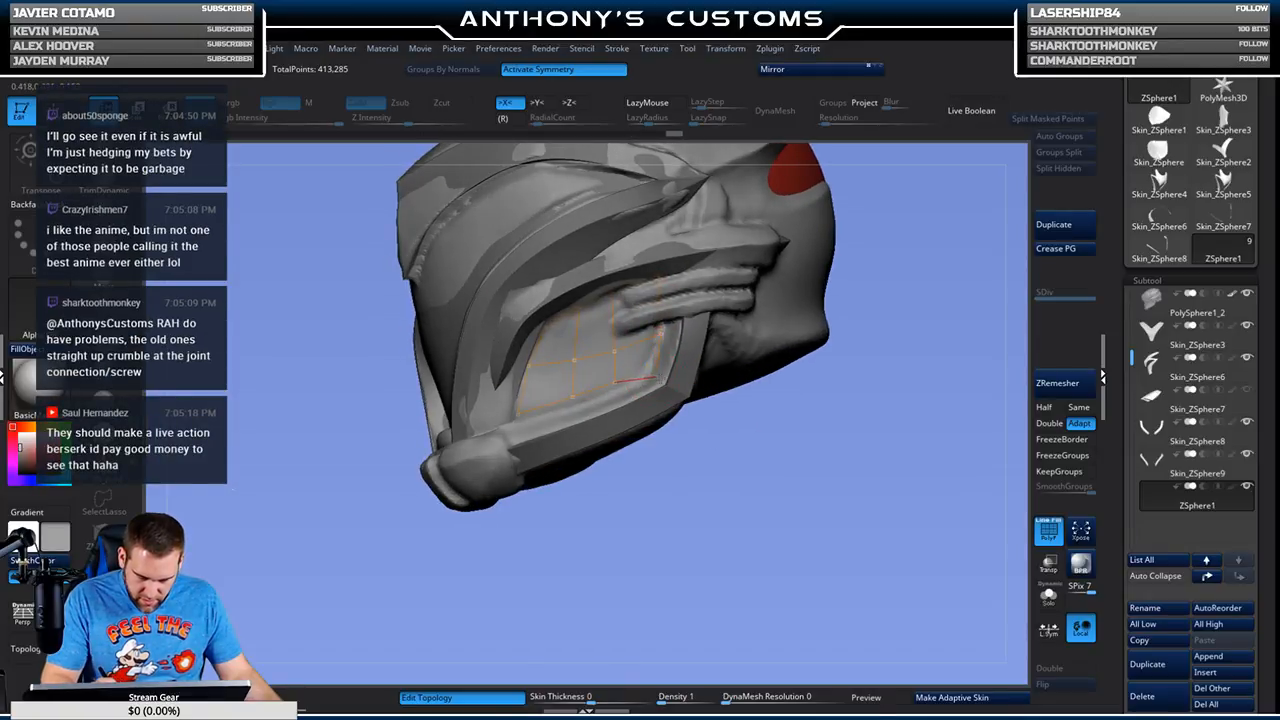
Step: Move the topology points along the panel's lower edge, front edge and upper front corner to fit the cheek recess
drag(615, 382, 618, 391)
drag(518, 414, 514, 430)
drag(529, 365, 566, 367)
click(565, 313)
click(540, 324)
click(531, 327)
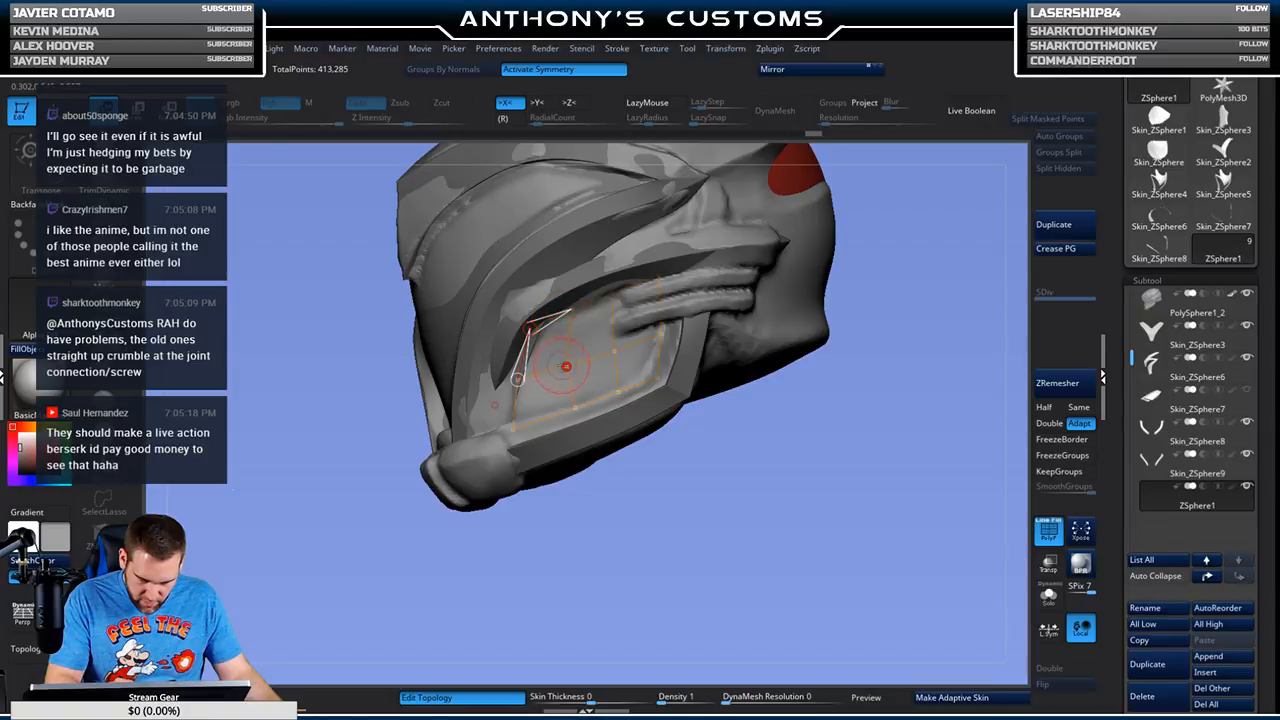
Step: Refine the topology points along the cheek panel's border, checking the outline from front and angled views
drag(556, 547, 603, 527)
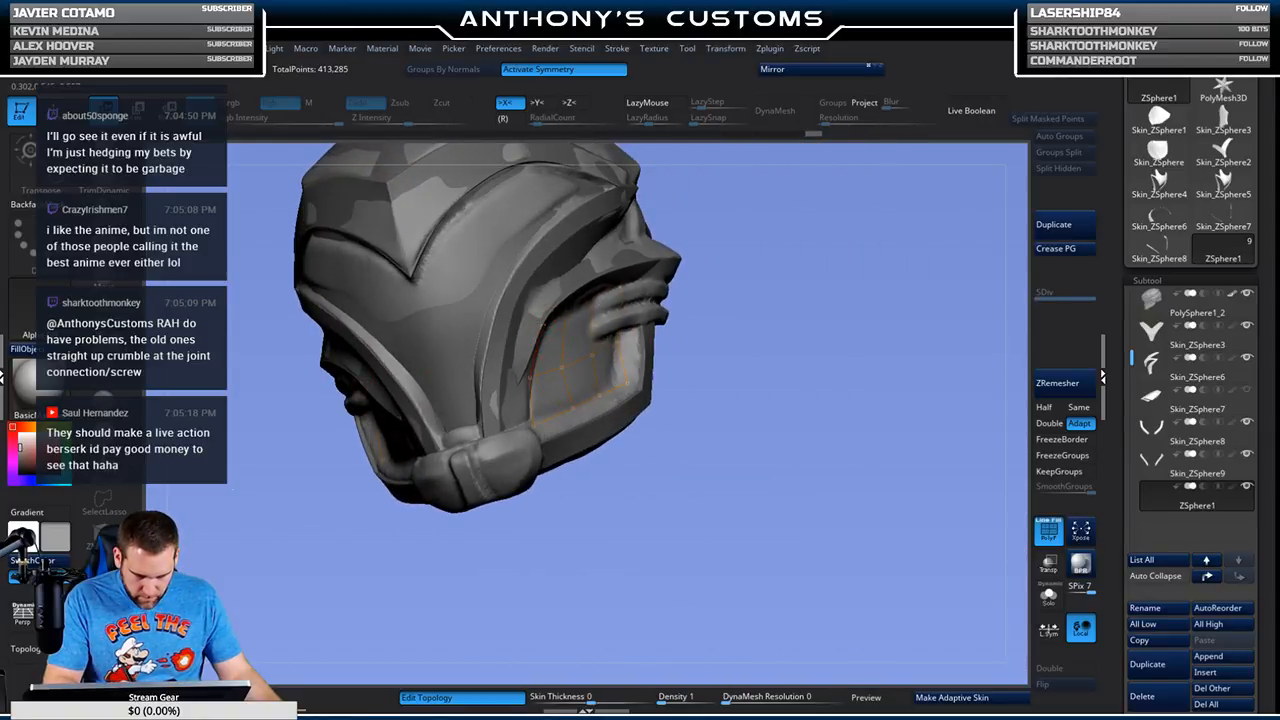
drag(766, 329, 597, 282)
drag(600, 540, 639, 523)
alt+drag(727, 393, 809, 428)
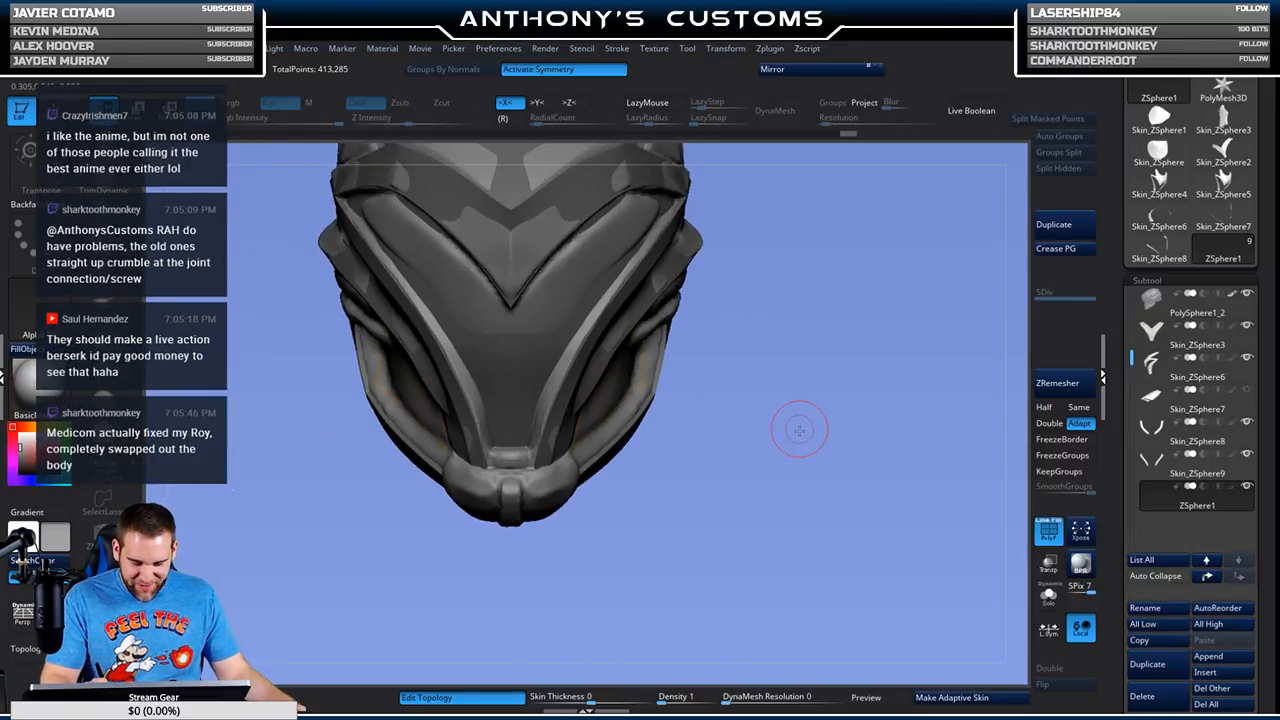
mouse_move(805, 499)
mouse_down()
mouse_move(745, 456)
mouse_move(737, 492)
mouse_move(748, 495)
mouse_up()
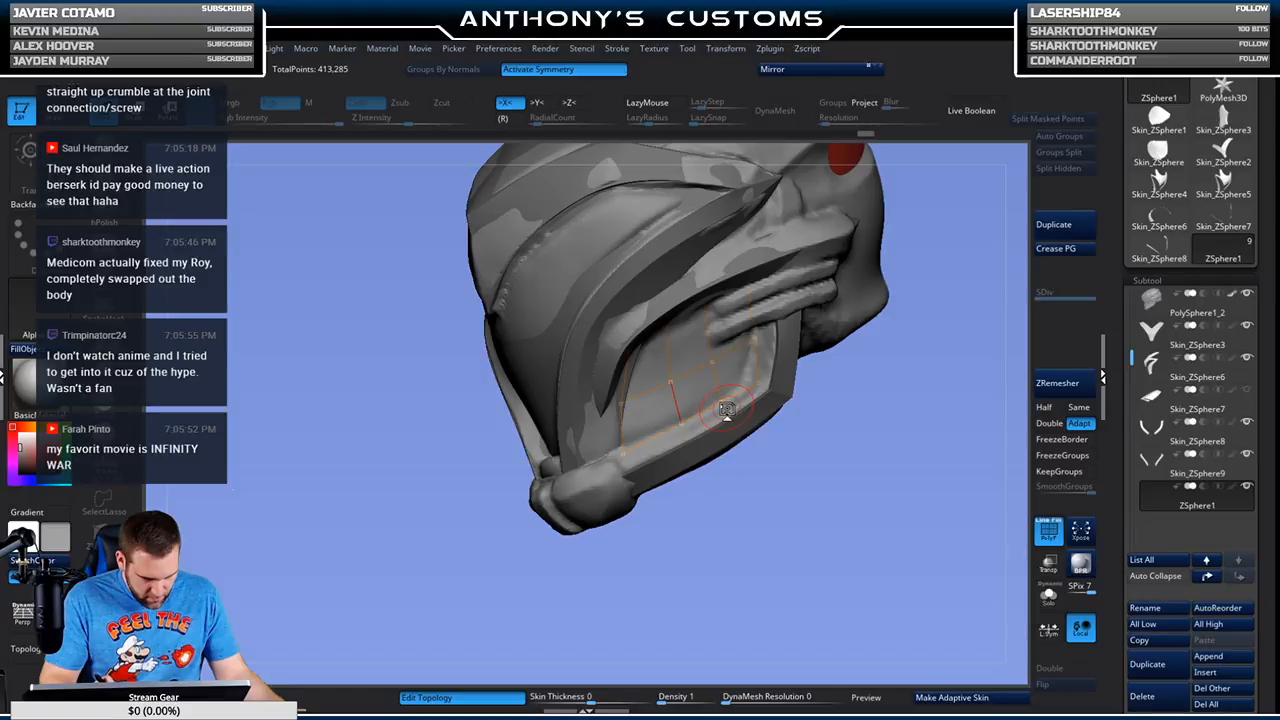
shift+drag(760, 566, 745, 365)
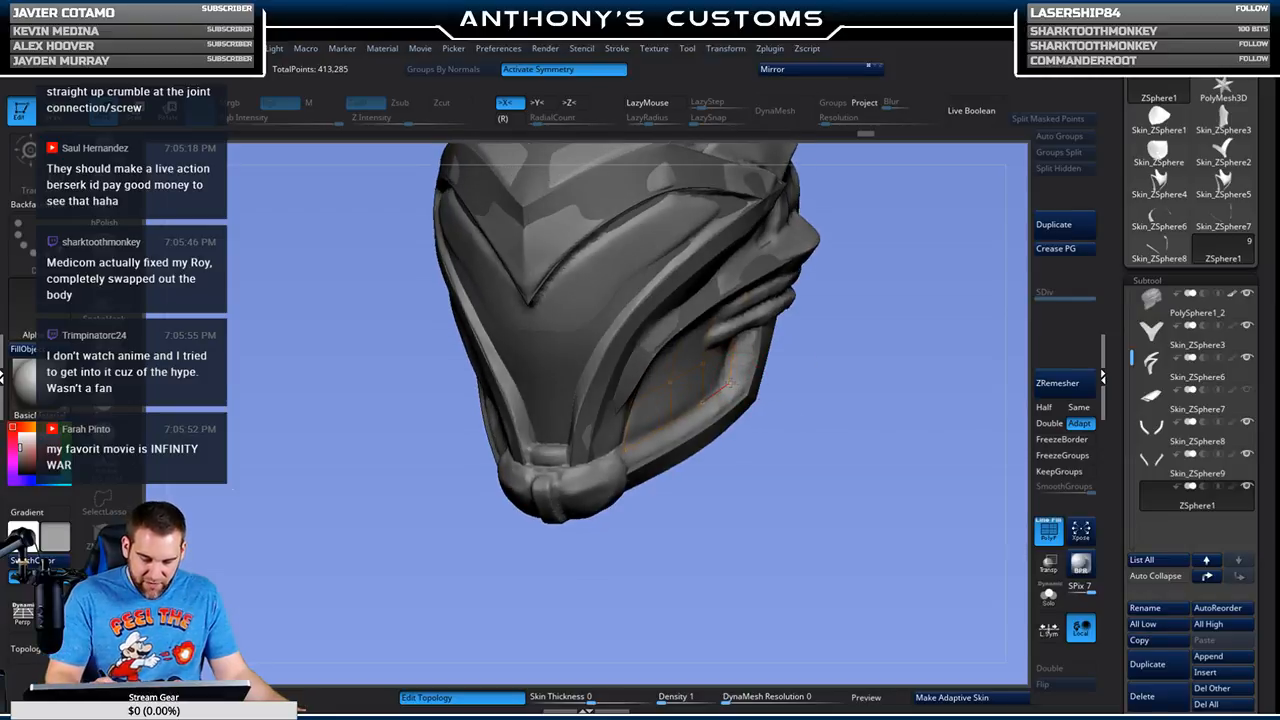
drag(845, 388, 809, 369)
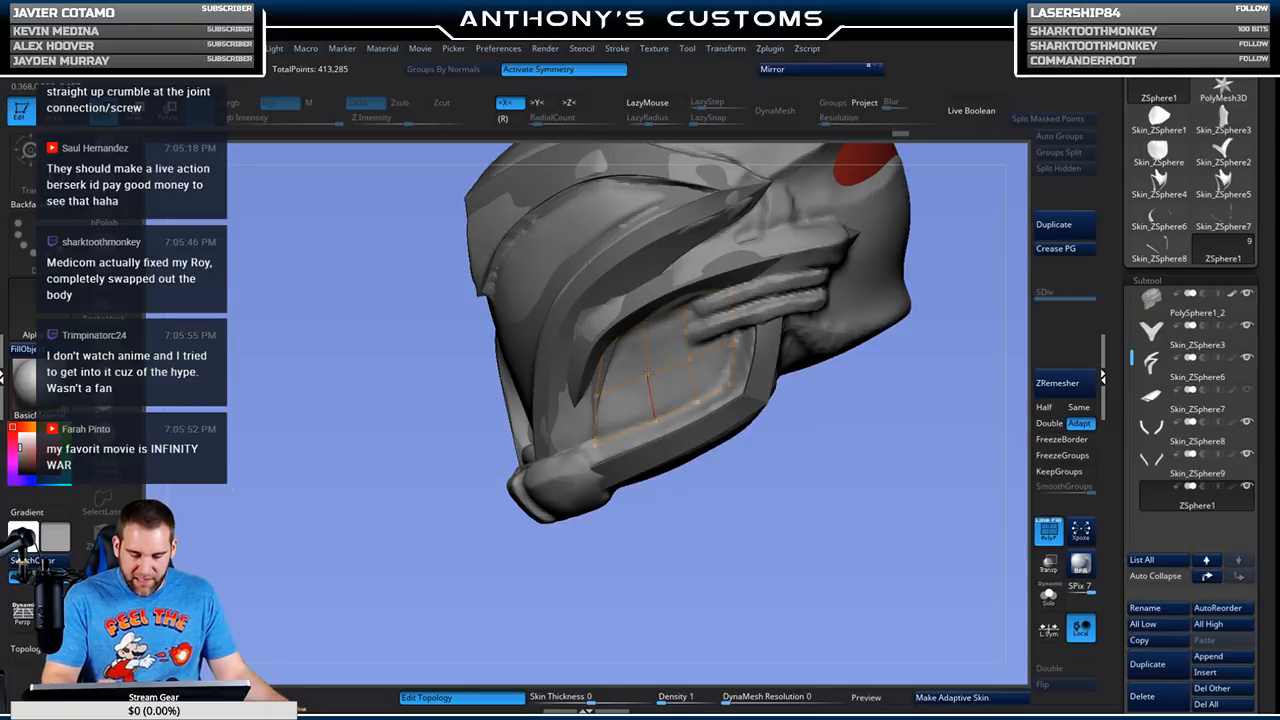
click(650, 423)
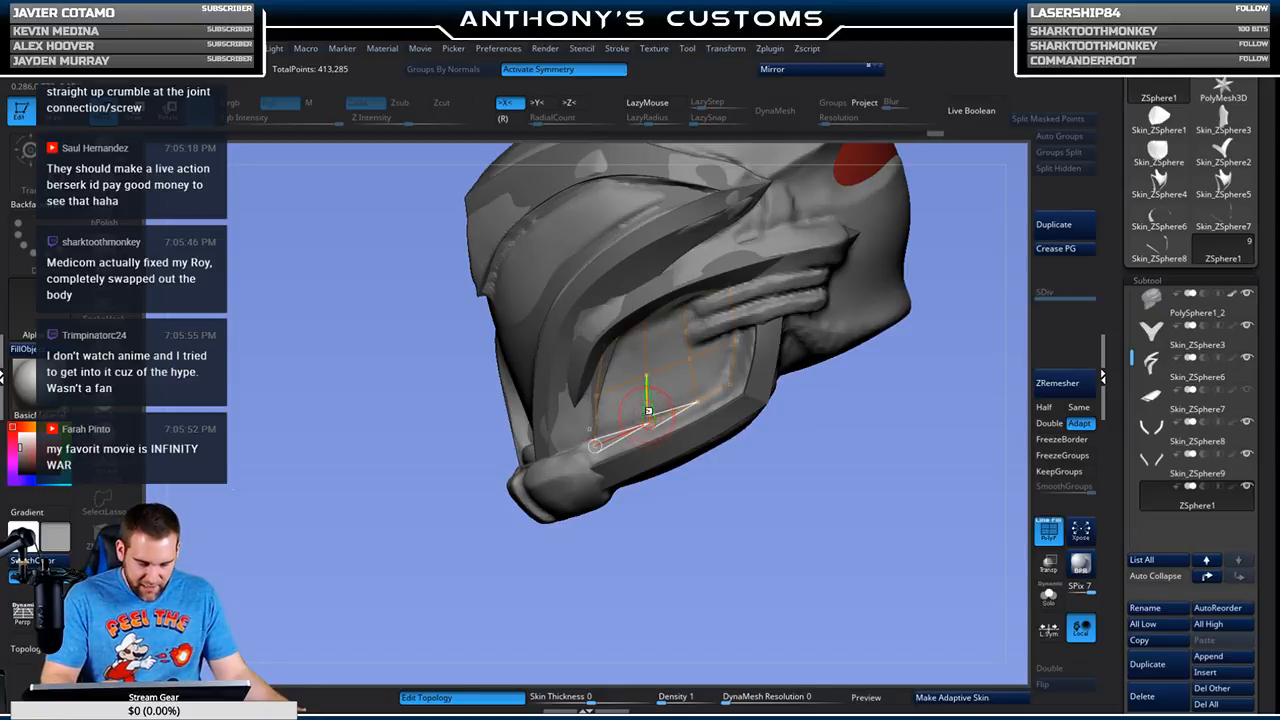
shift+drag(606, 546, 637, 545)
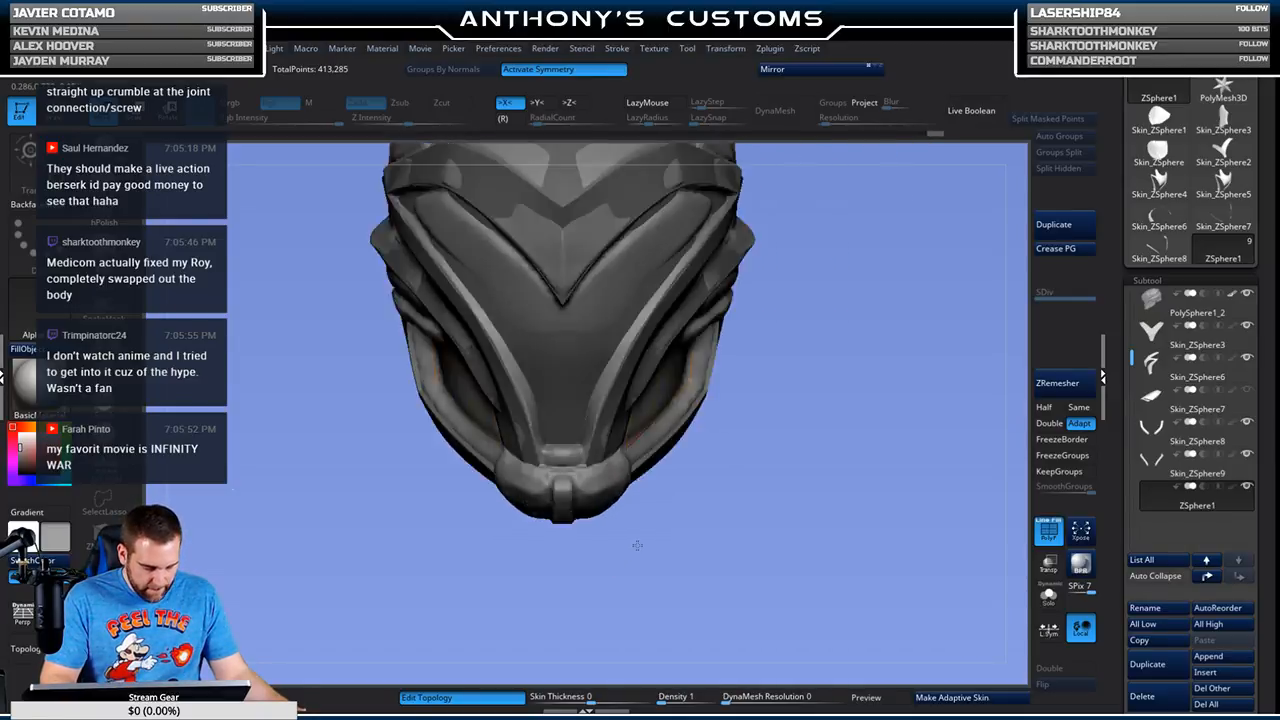
drag(734, 430, 861, 500)
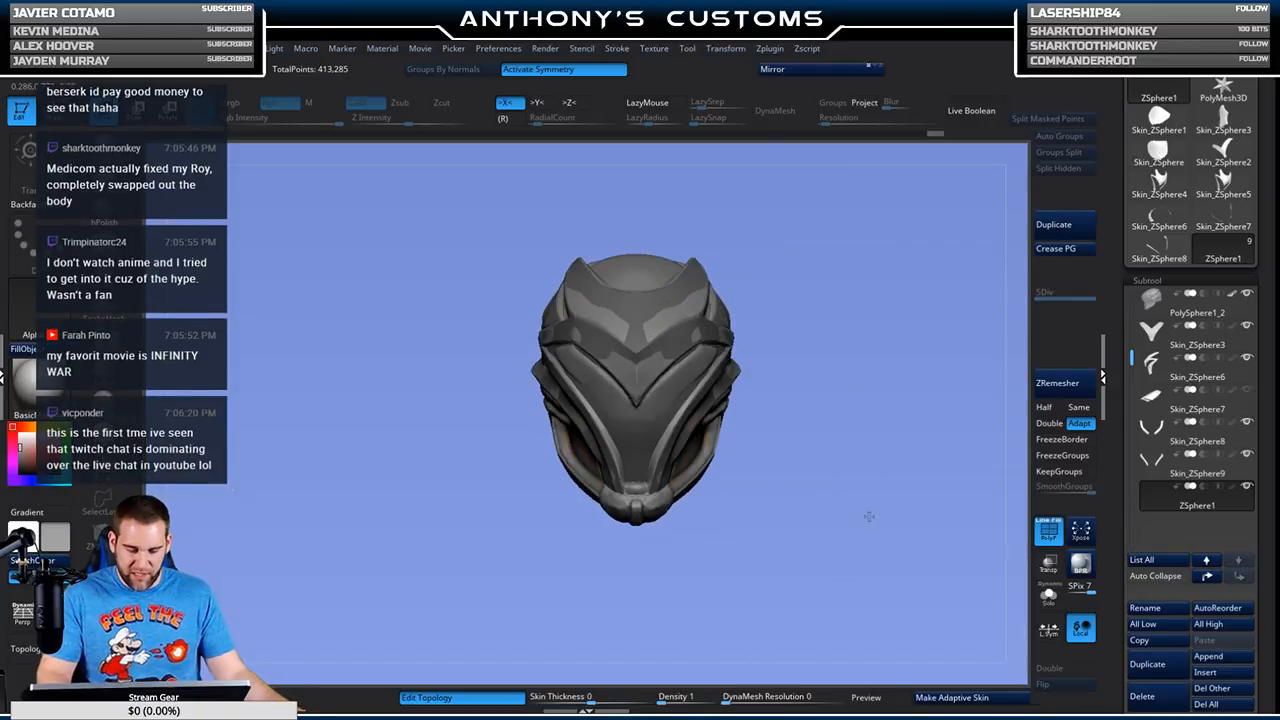
drag(860, 455, 808, 498)
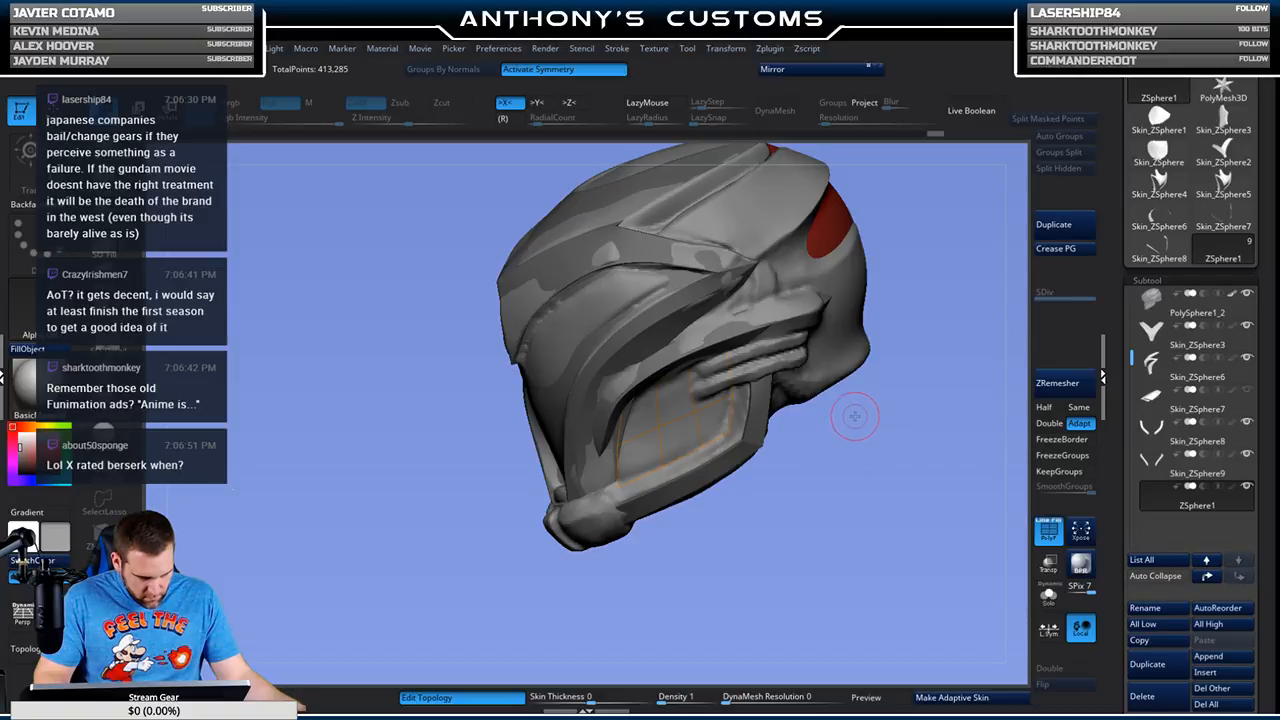
Step: Make an adaptive skin from the cheek panel topology and insert the skin as a new subtool
drag(823, 534, 851, 466)
click(978, 698)
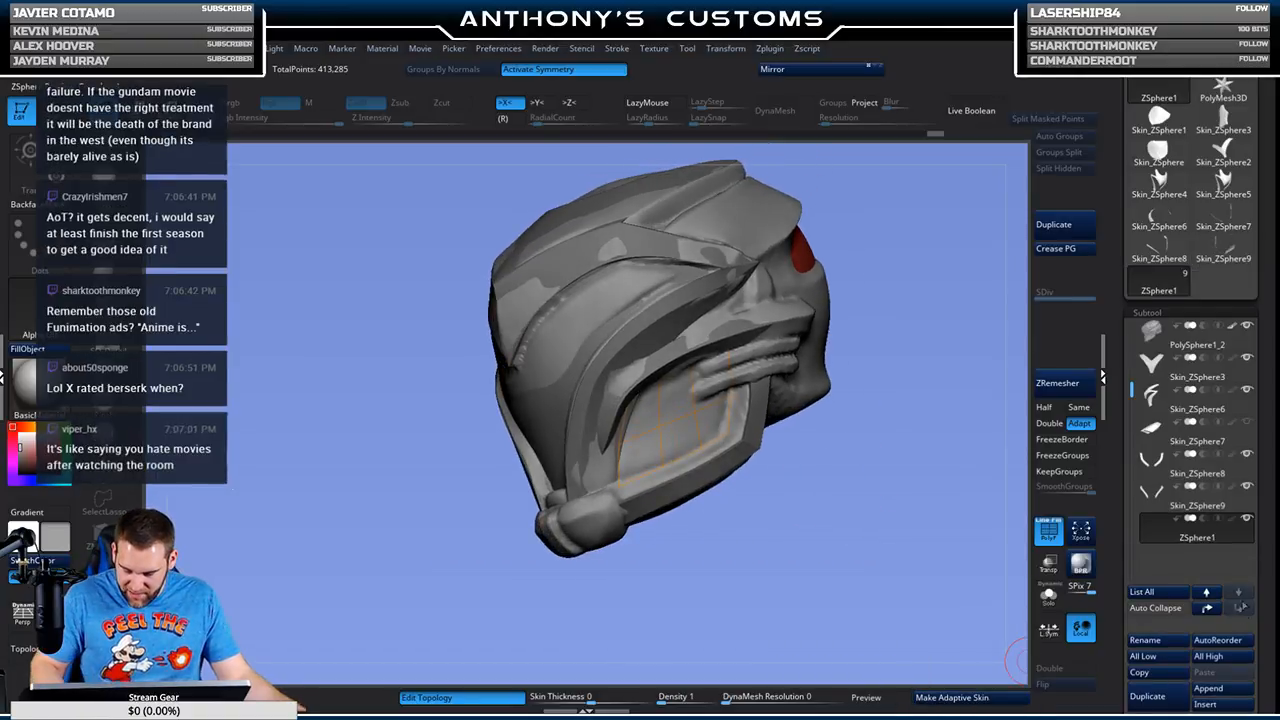
click(1219, 706)
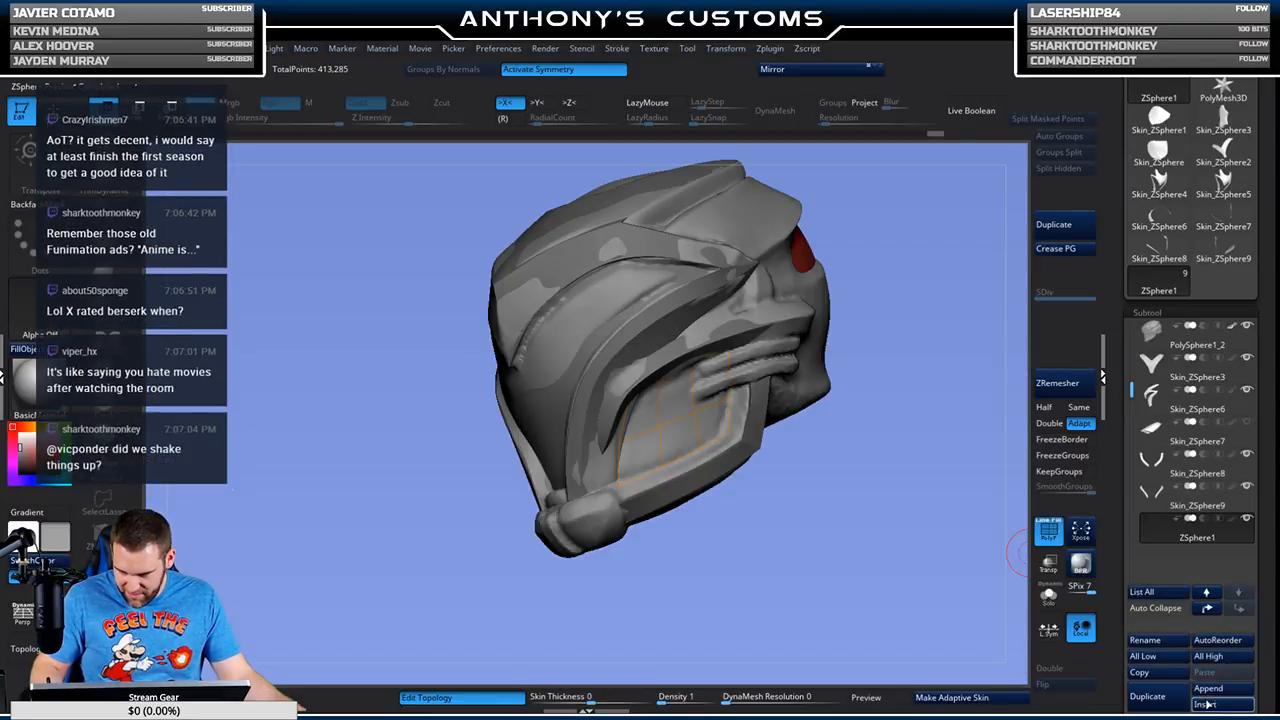
click(1219, 706)
click(953, 537)
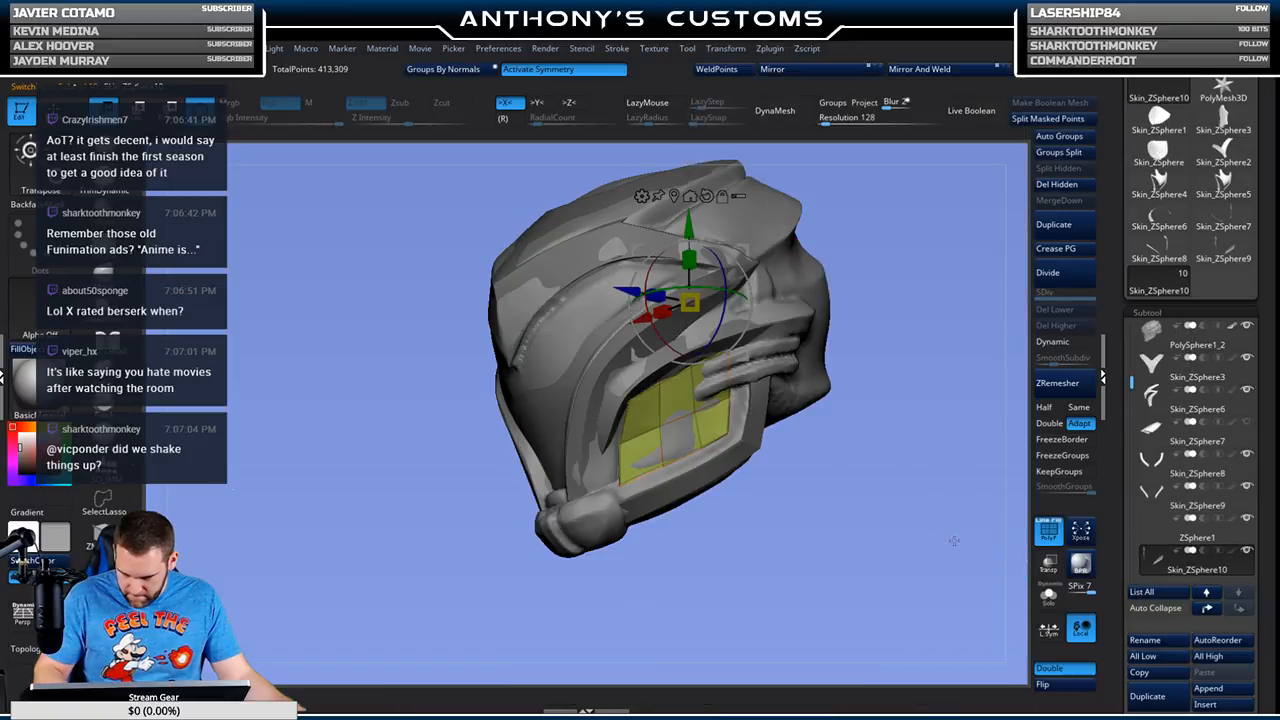
Step: Delete the leftover ZSphere subtool that was used to draw the cheek panel topology
click(1198, 539)
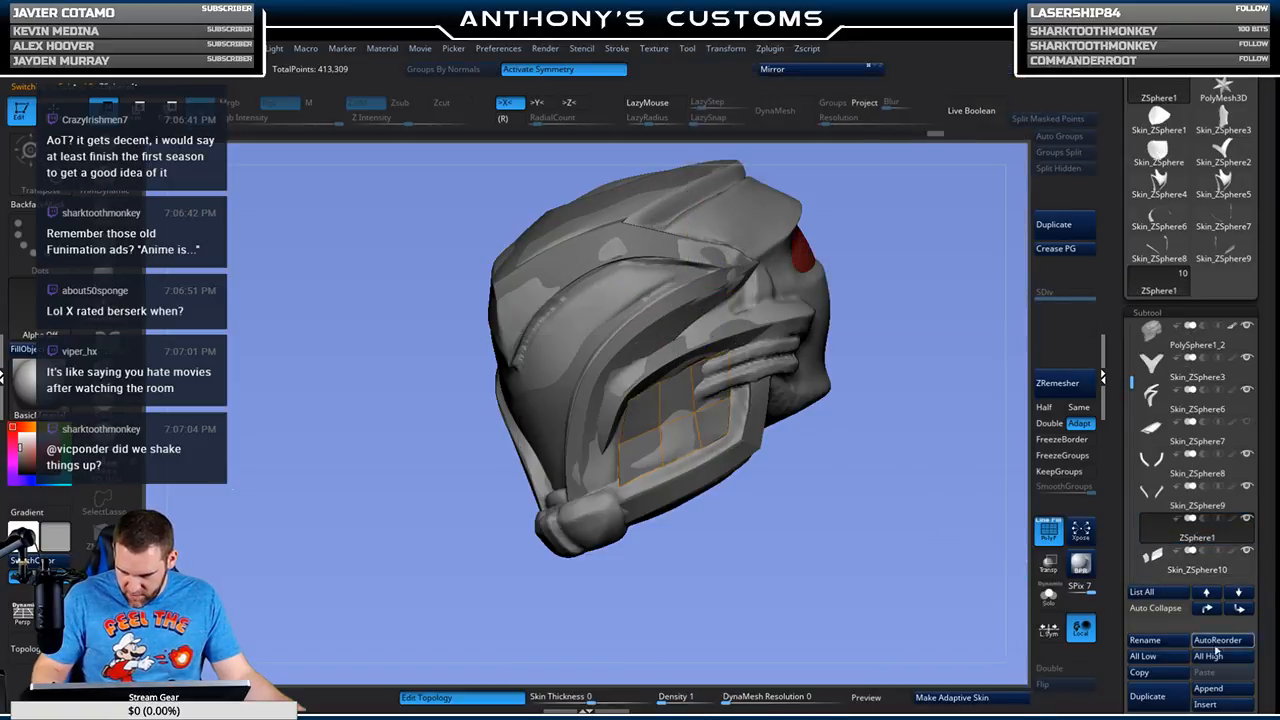
drag(1186, 714, 1184, 683)
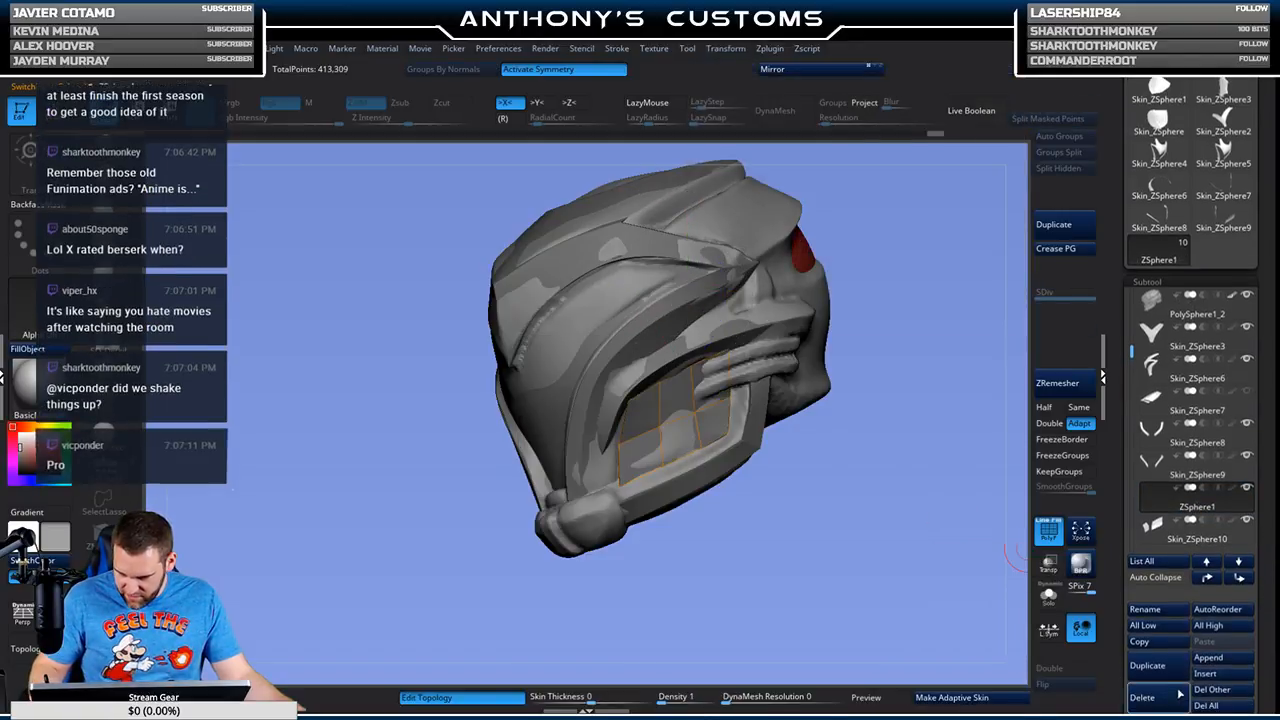
click(1160, 690)
click(1032, 697)
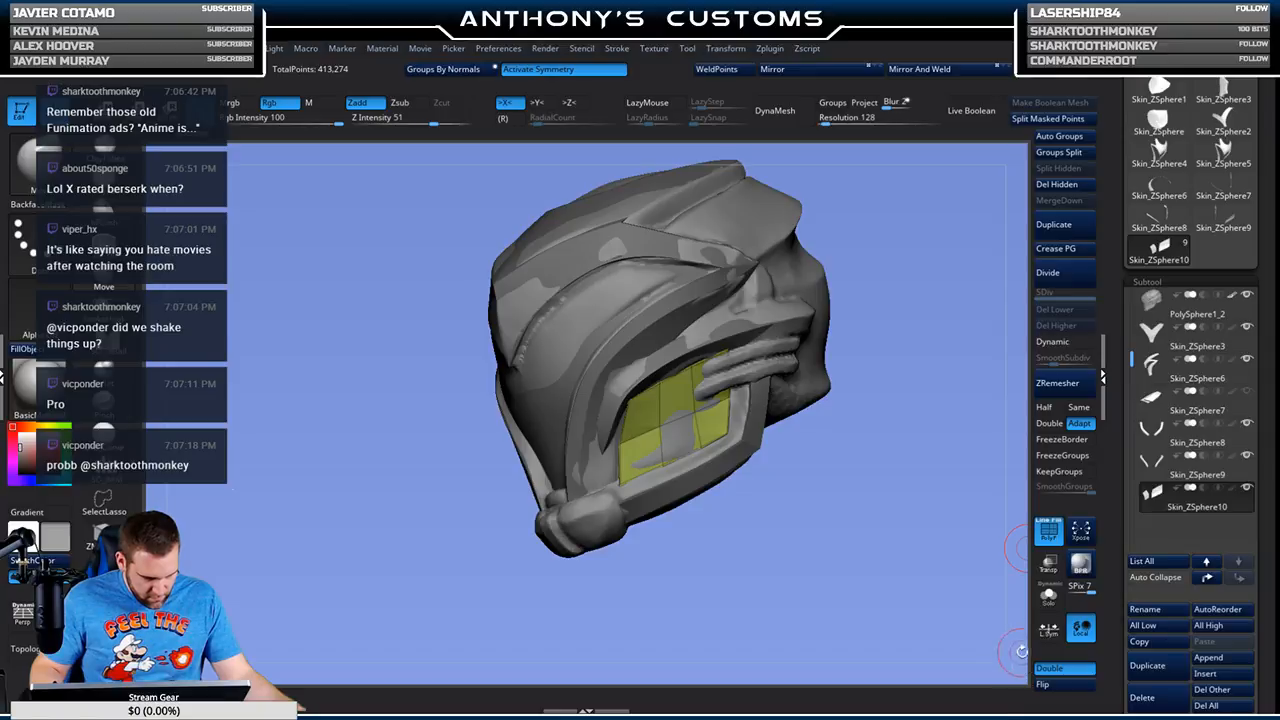
Step: Reshape the cheek panel with the Move brush so its borders sit in the recess and its lower front area sinks into the head
drag(846, 500, 790, 440)
key(space)
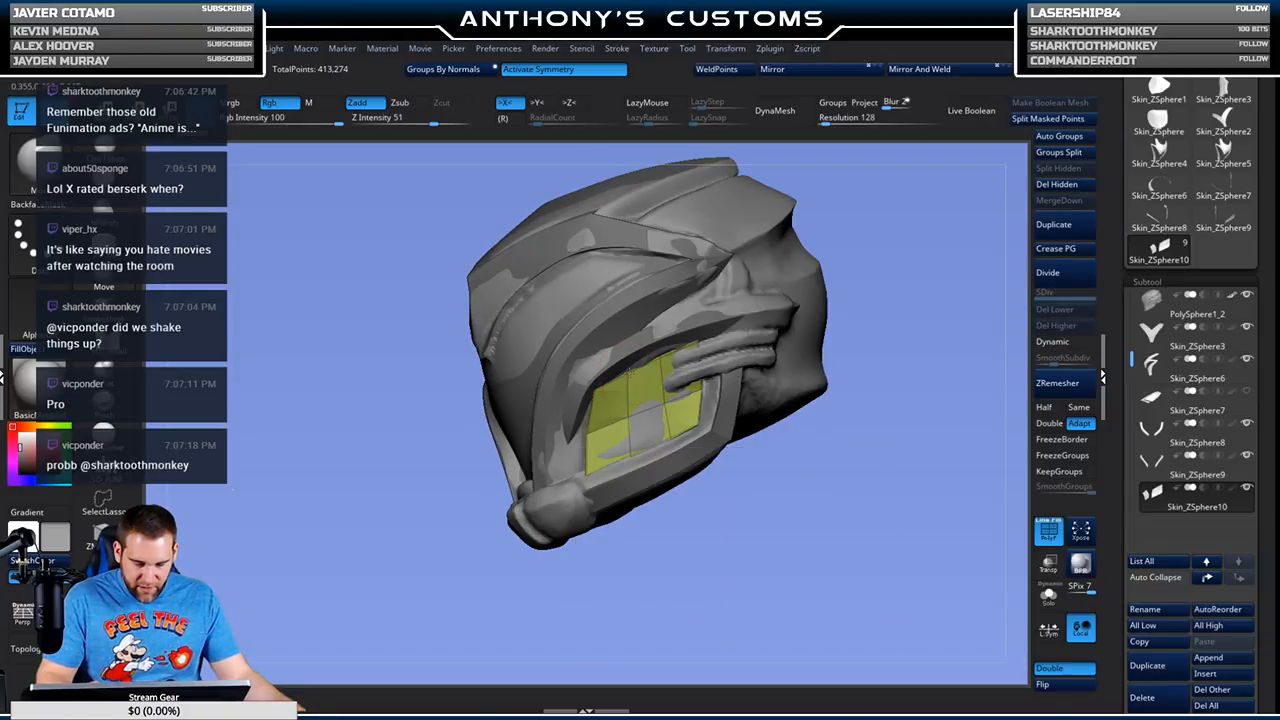
right_drag(669, 354, 693, 342)
right_drag(700, 395, 730, 468)
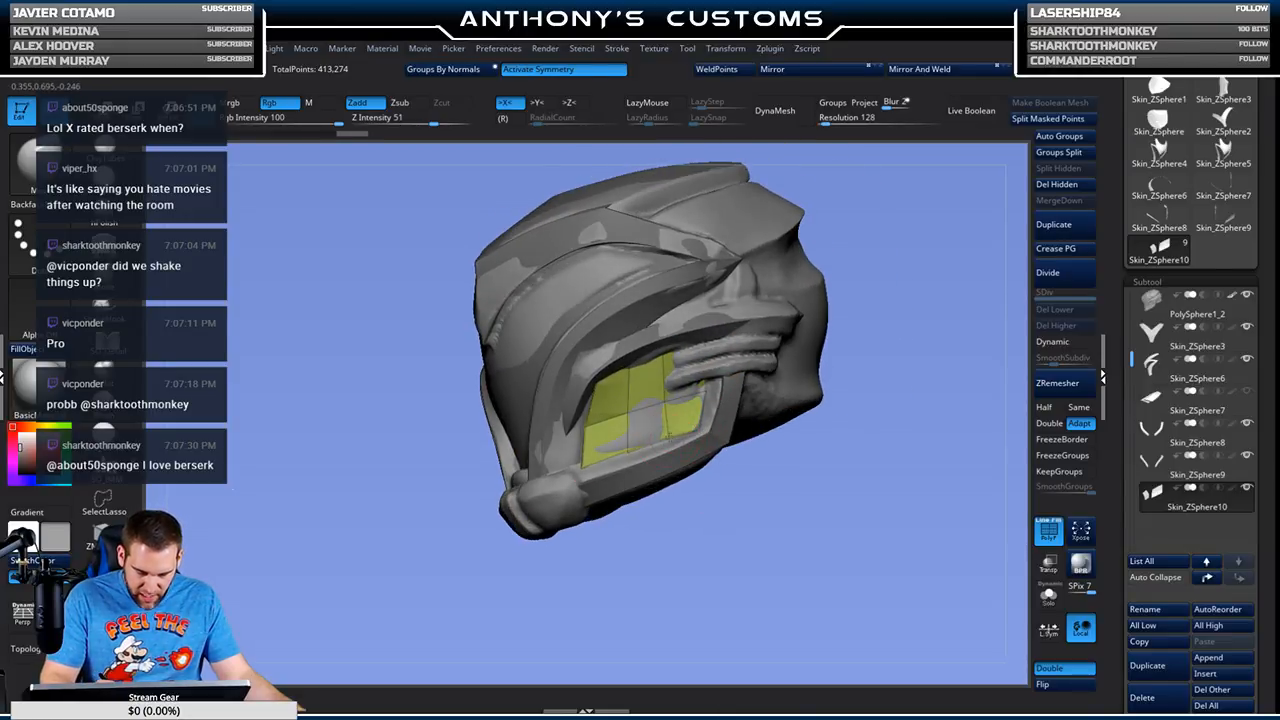
right_drag(626, 454, 653, 489)
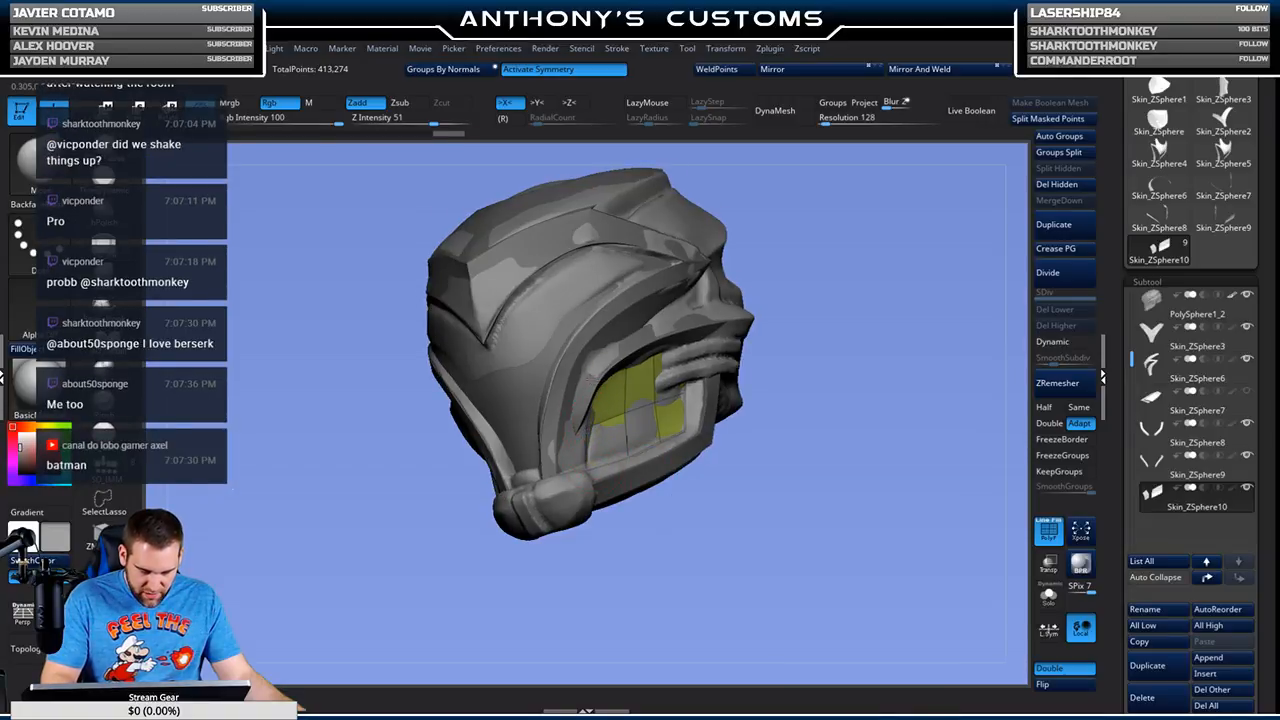
right_drag(786, 371, 760, 440)
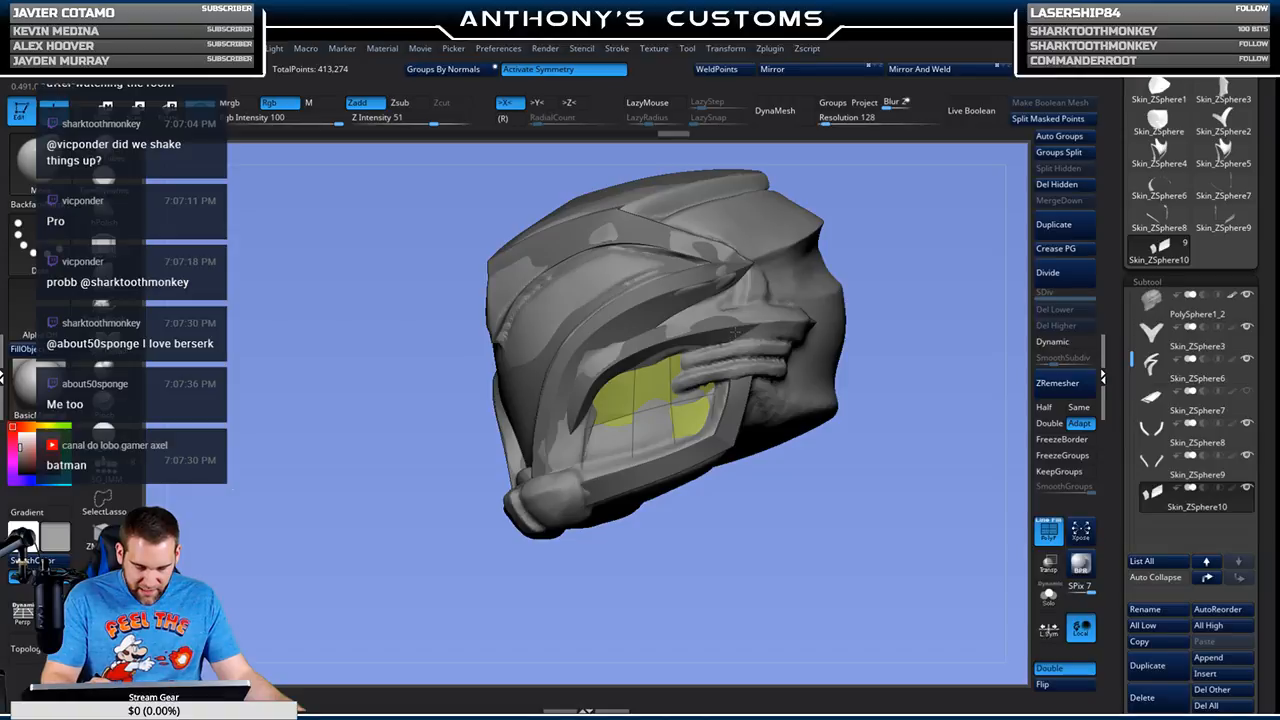
drag(749, 480, 725, 468)
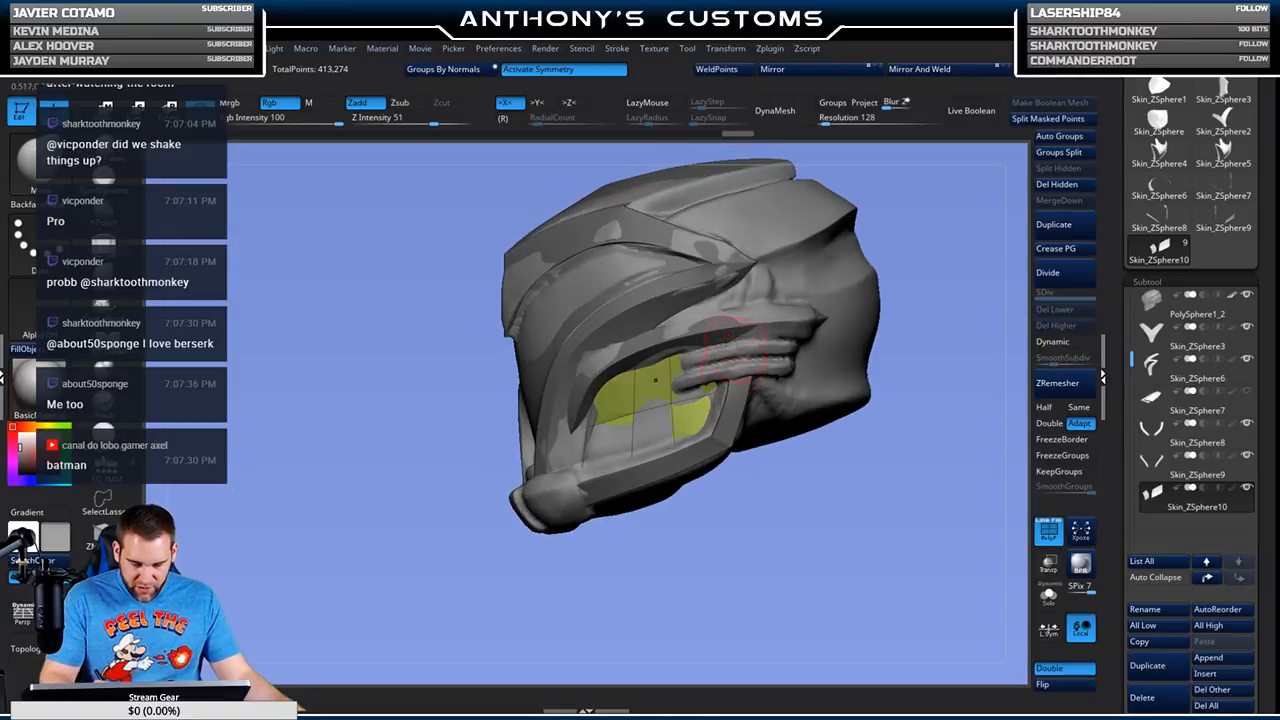
drag(785, 508, 749, 506)
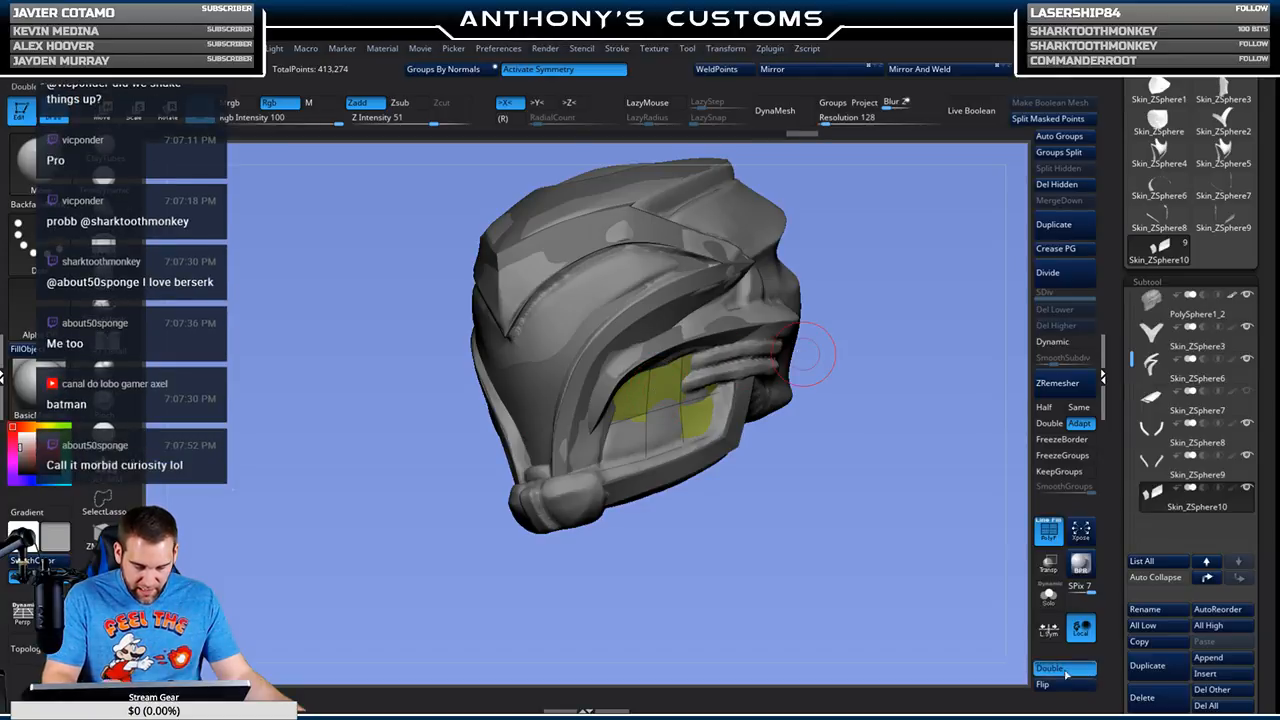
Step: Isolate the cheek panels, turn off double-sided display and extrude their faces with the ZModeler brush to give them thickness
click(1048, 592)
drag(843, 550, 851, 491)
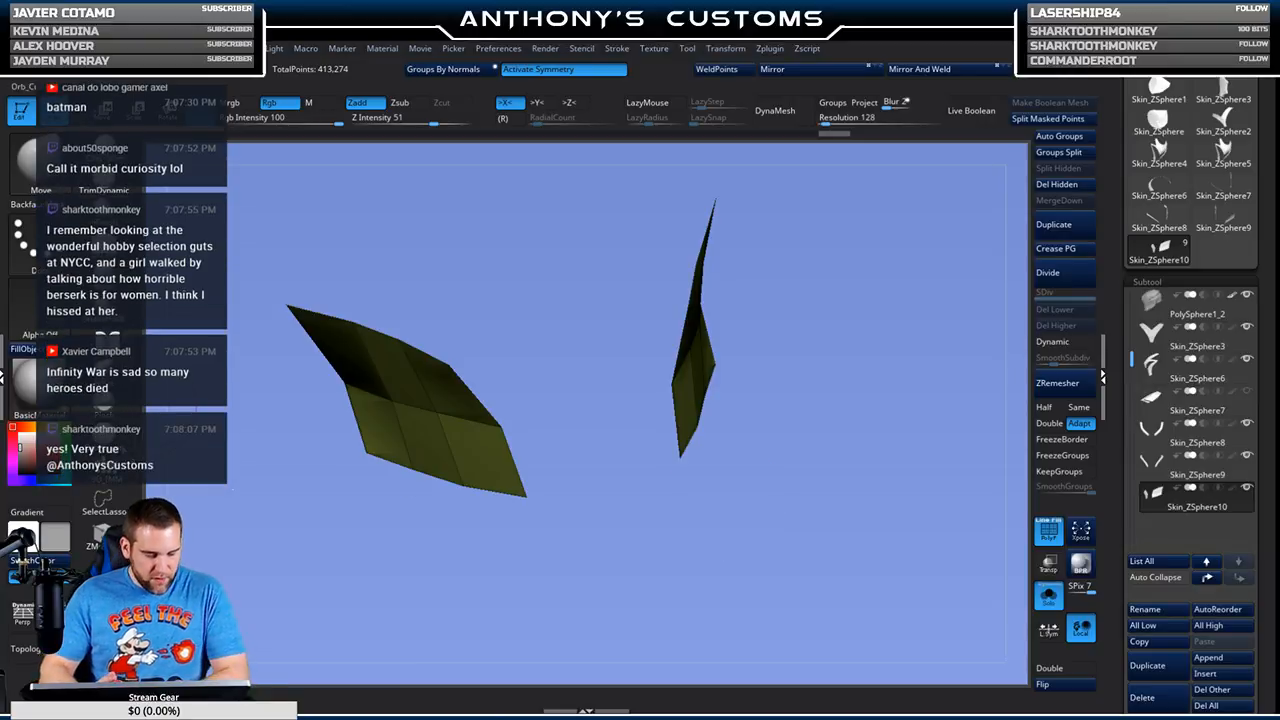
key(b)
key(z)
key(m)
drag(688, 403, 686, 380)
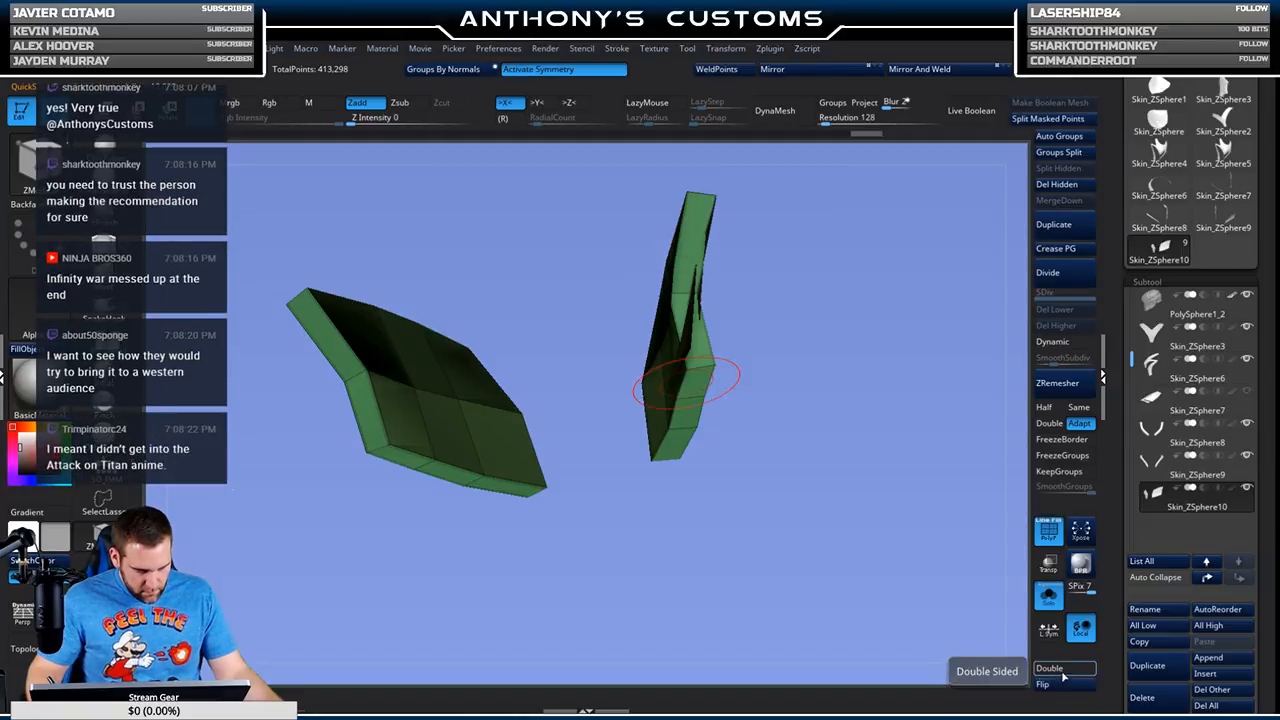
Step: Flip the normals of the thickened cheek panels and inspect their faces from several angles
click(1064, 686)
drag(894, 472, 770, 325)
drag(640, 420, 697, 530)
drag(559, 545, 929, 314)
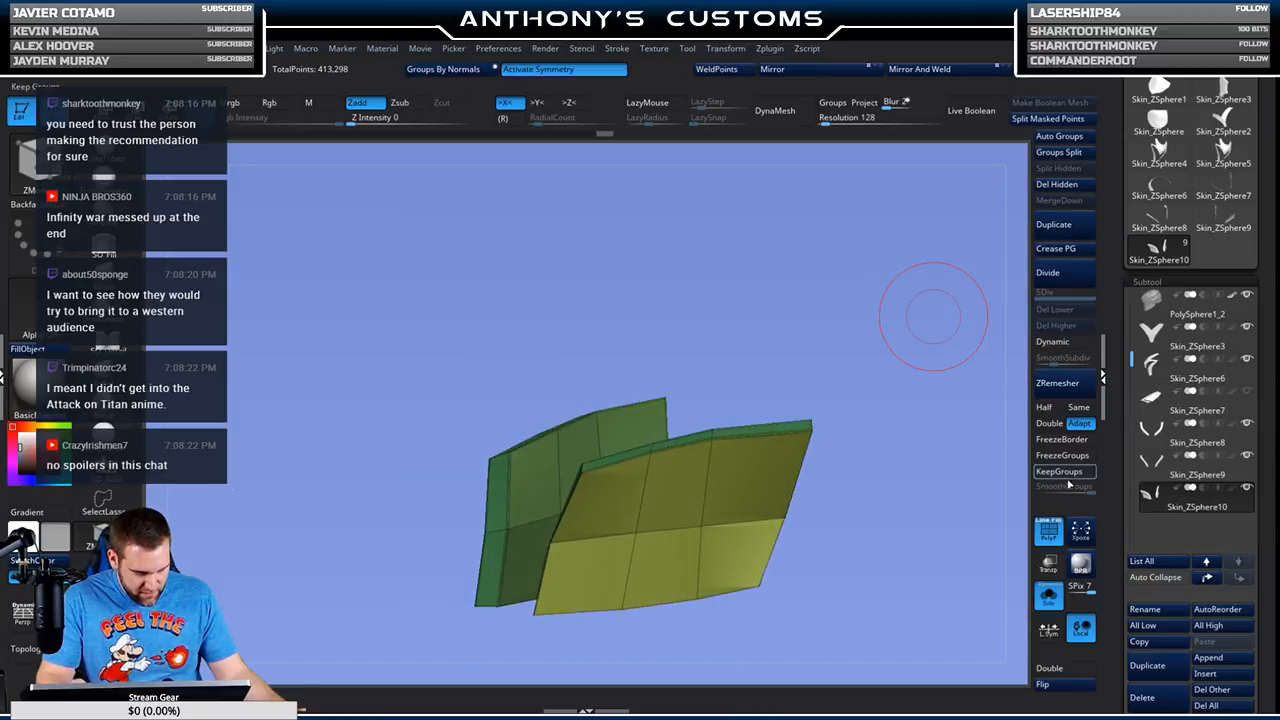
click(1049, 594)
click(1057, 586)
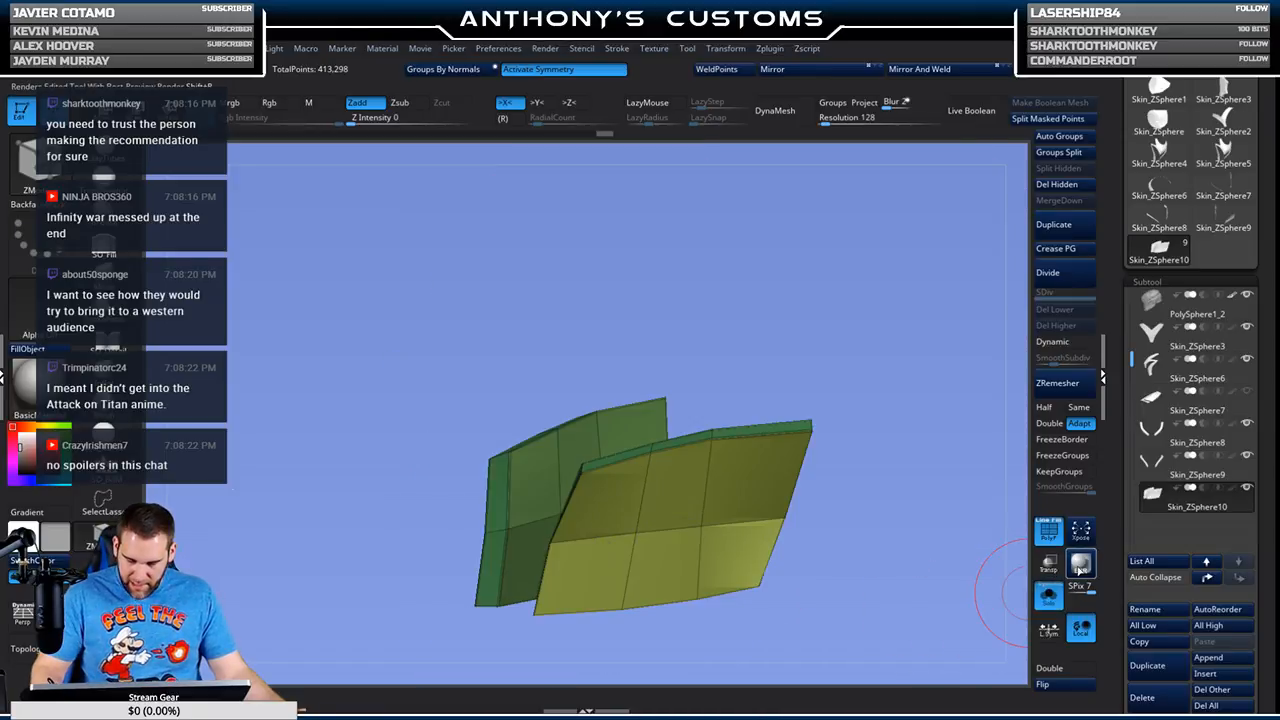
key(f)
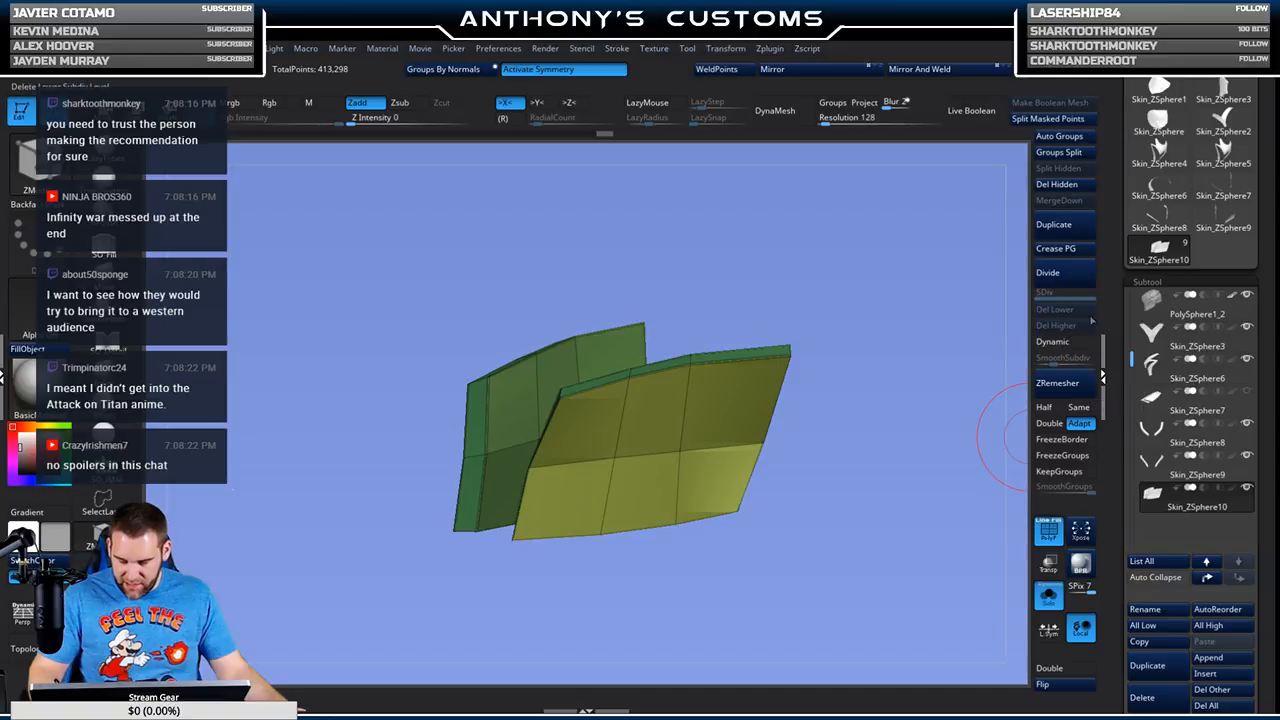
Step: Enable dynamic subdivision on the cheek panels with SmoothSubdiv at 5 and show the rest of the helmet again
click(1052, 341)
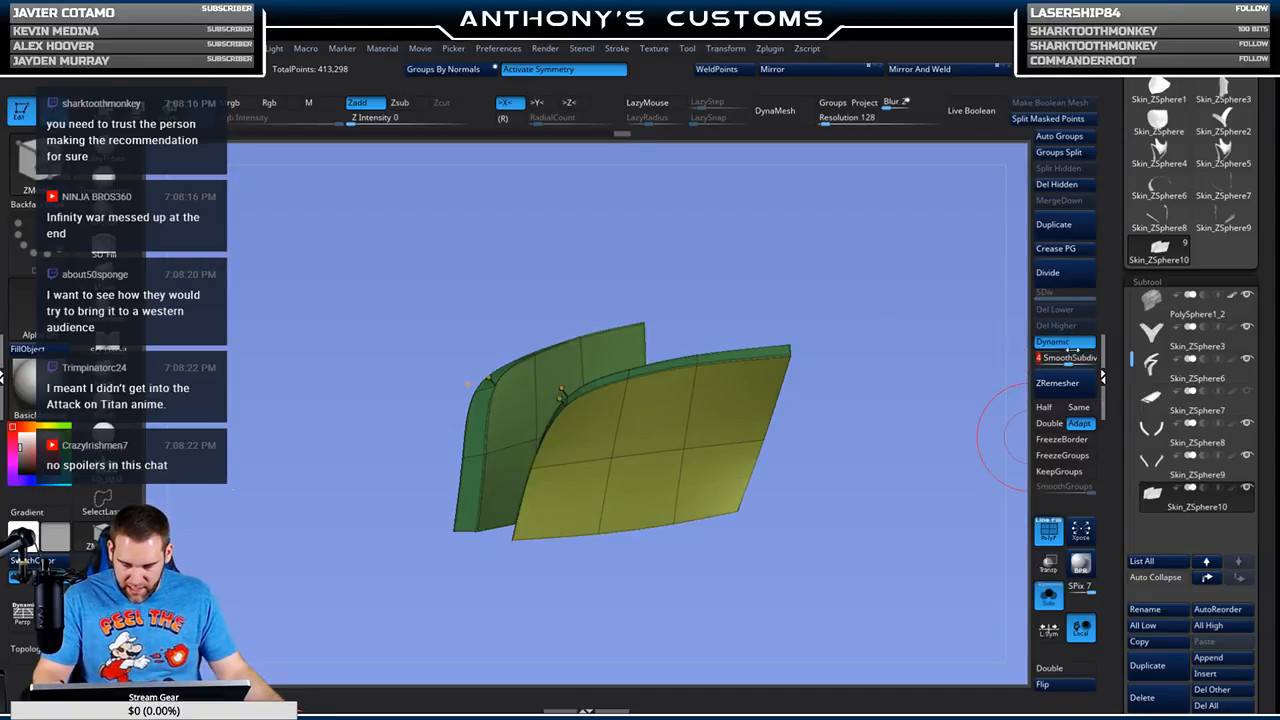
drag(831, 523, 990, 420)
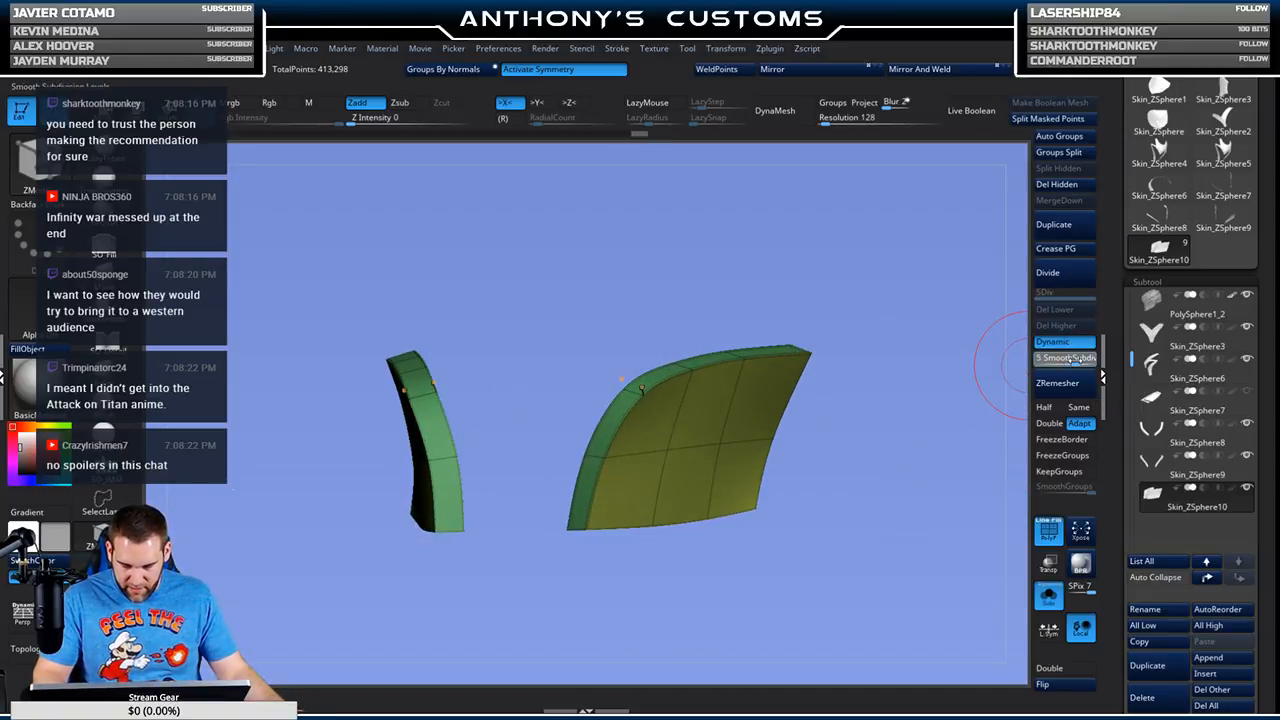
click(1048, 595)
drag(962, 571, 848, 577)
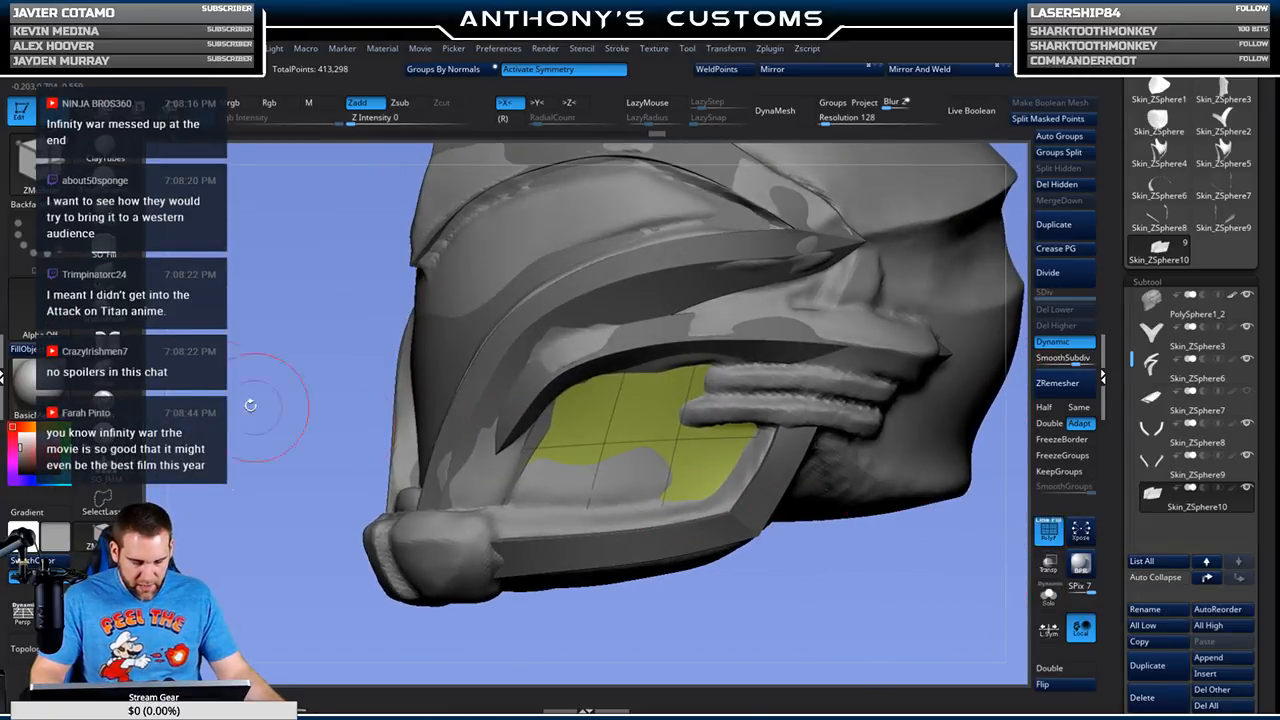
Step: Adjust the thickened cheek panel with the Move brush and check its fit in the recess from several angles
click(104, 399)
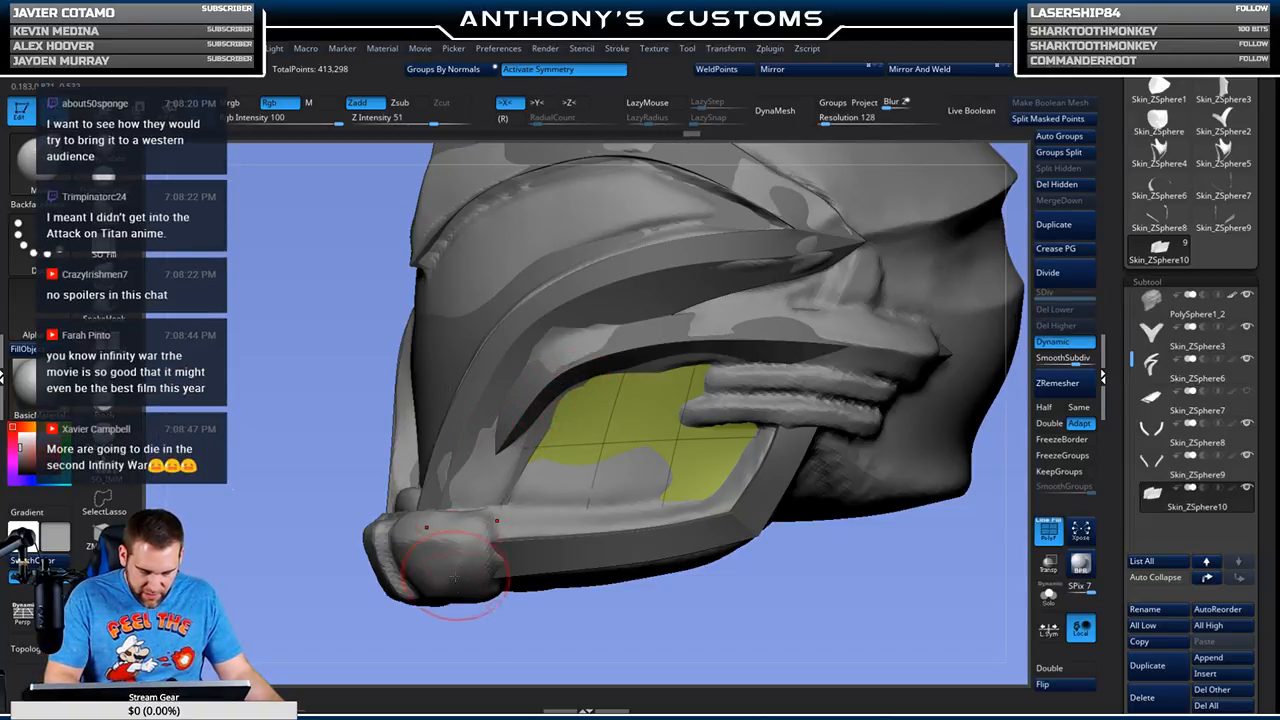
drag(466, 634, 457, 628)
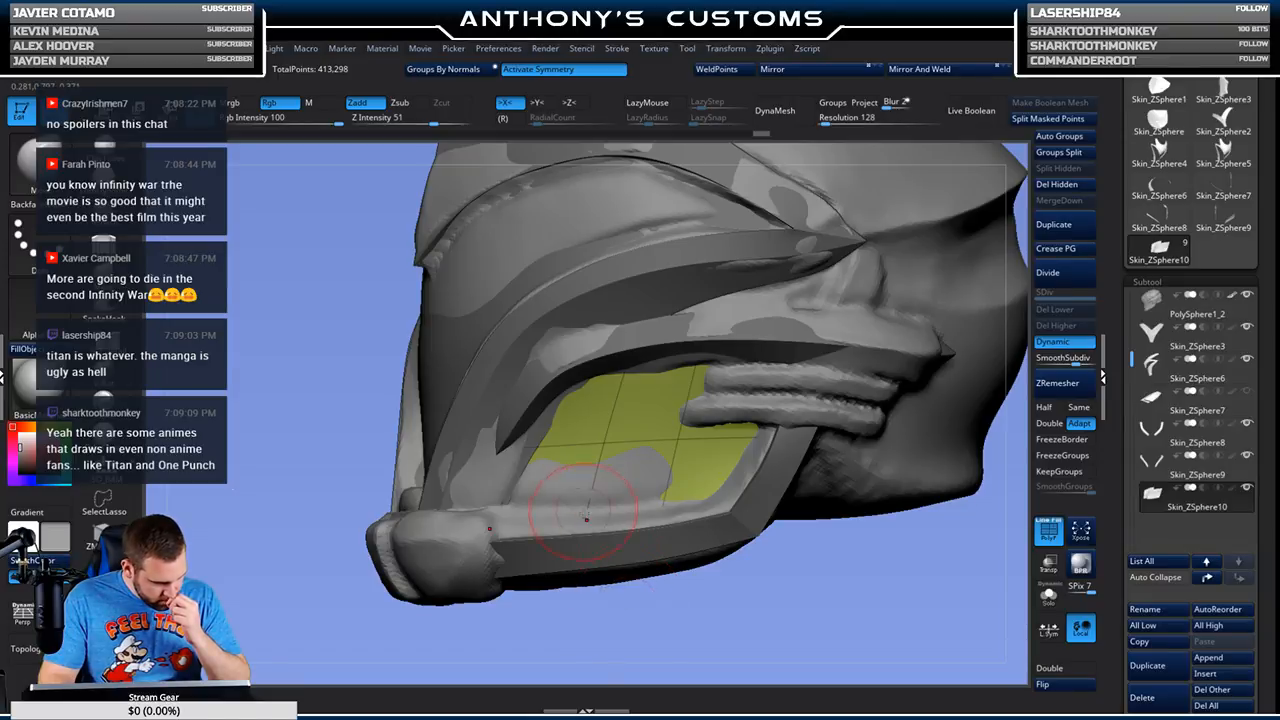
drag(751, 583, 797, 597)
alt+drag(862, 531, 787, 498)
drag(875, 429, 847, 353)
drag(684, 413, 704, 313)
alt+drag(927, 328, 838, 325)
mouse_move(892, 350)
mouse_down()
mouse_move(850, 352)
mouse_move(880, 347)
mouse_up()
Step: Select the PolySphere1_2 head subtool and trim down the raised ridge ends behind the cheek with the TrimDynamic brush
alt+click(743, 364)
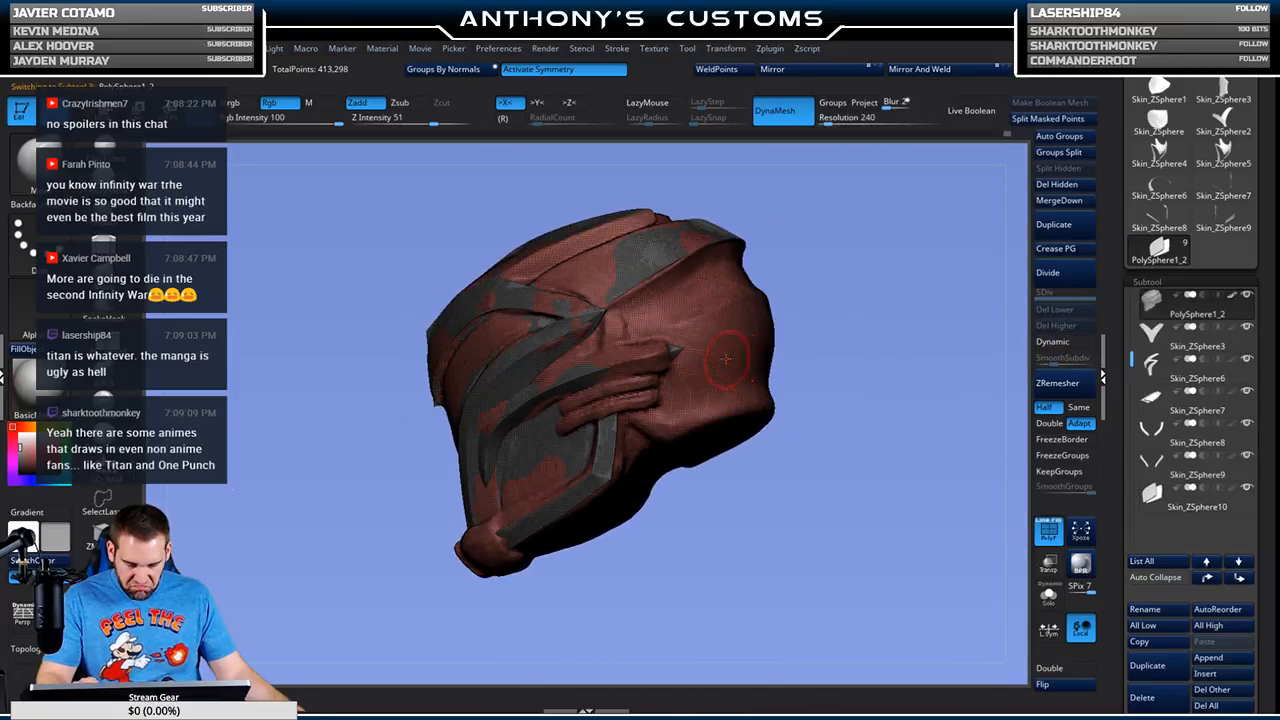
key(b)
key(t)
key(d)
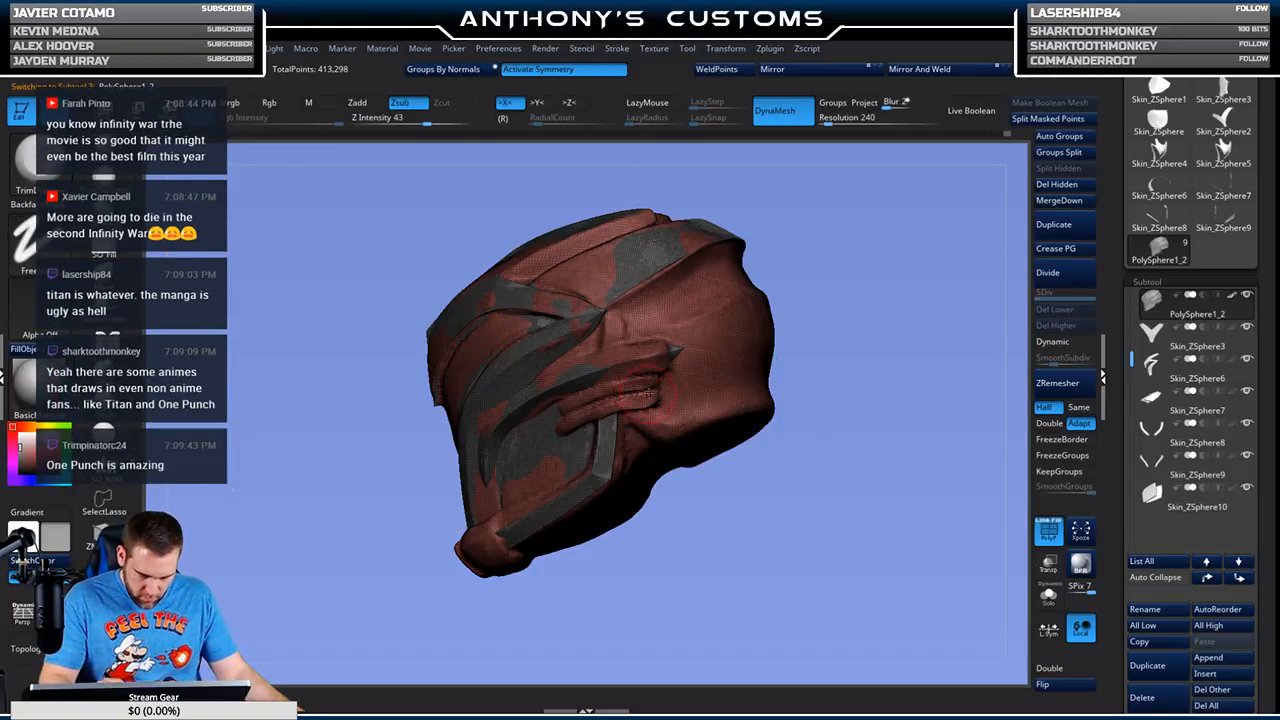
key(space)
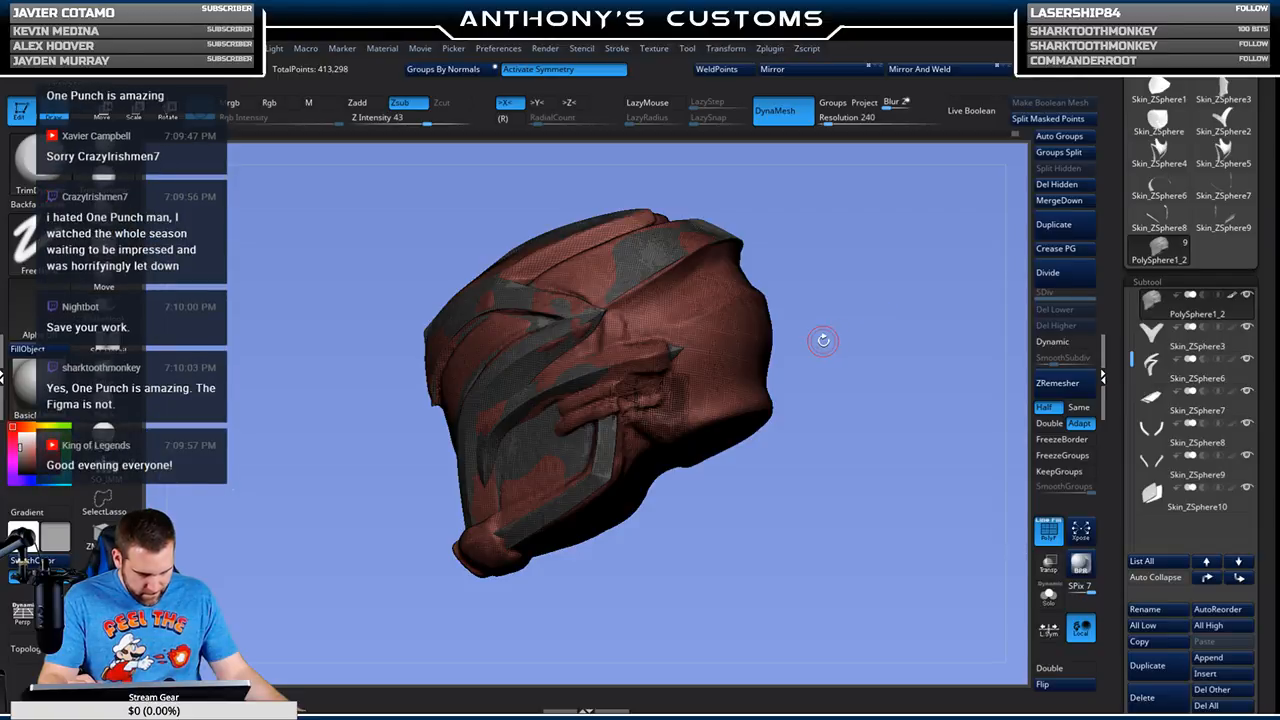
mouse_move(1189, 465)
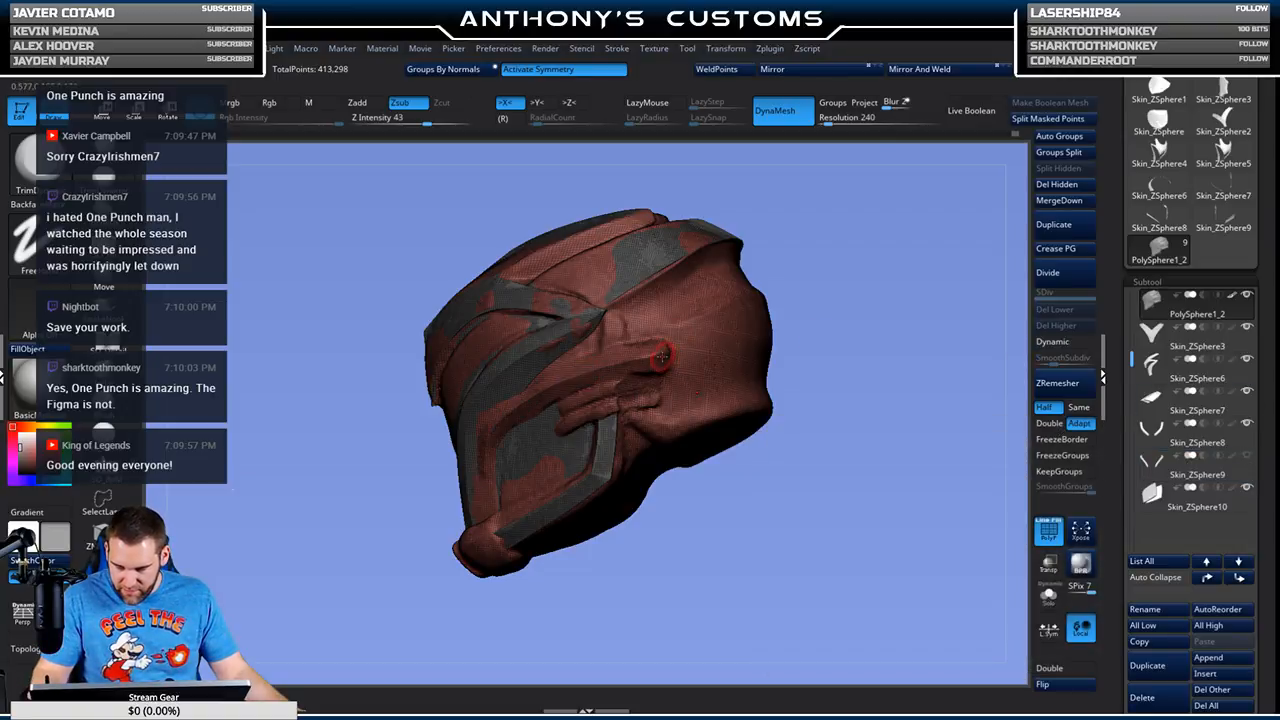
Step: Hide the polyframe and flatten the side of the head behind the cheek ridges with the TrimDynamic brush
key(space)
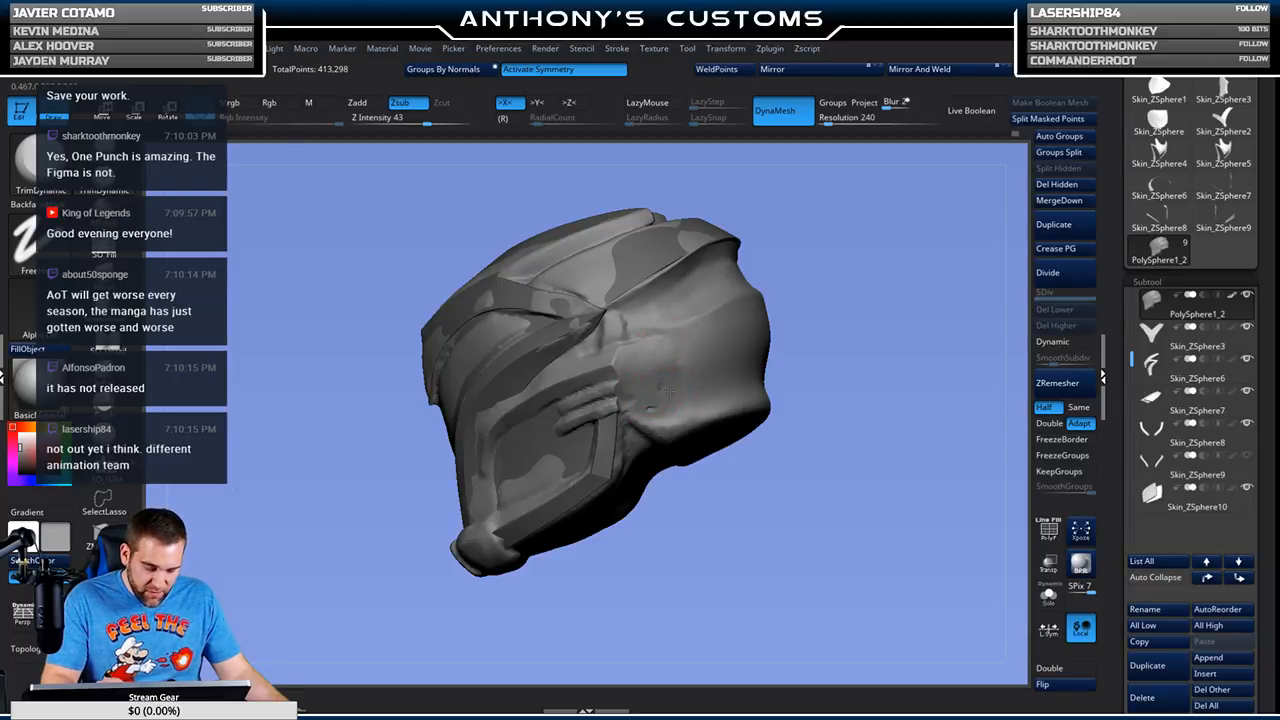
right_drag(643, 343, 841, 237)
alt+right_drag(826, 328, 858, 370)
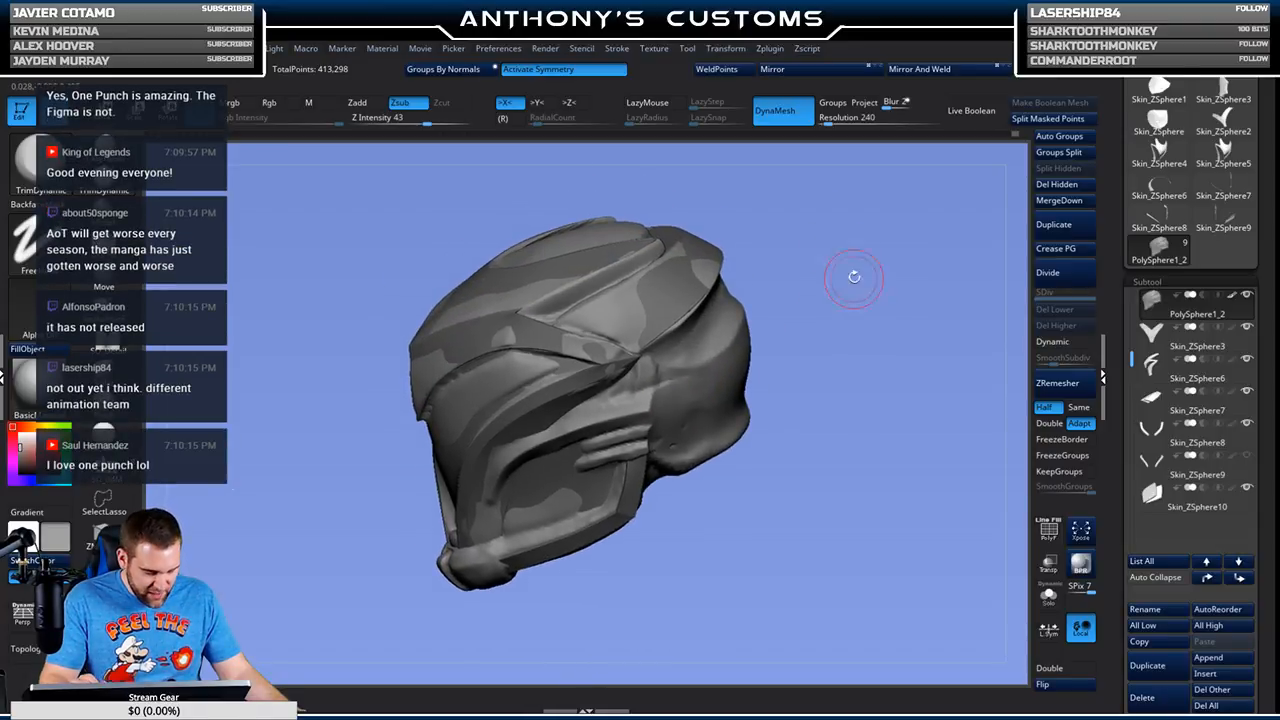
right_drag(882, 298, 865, 301)
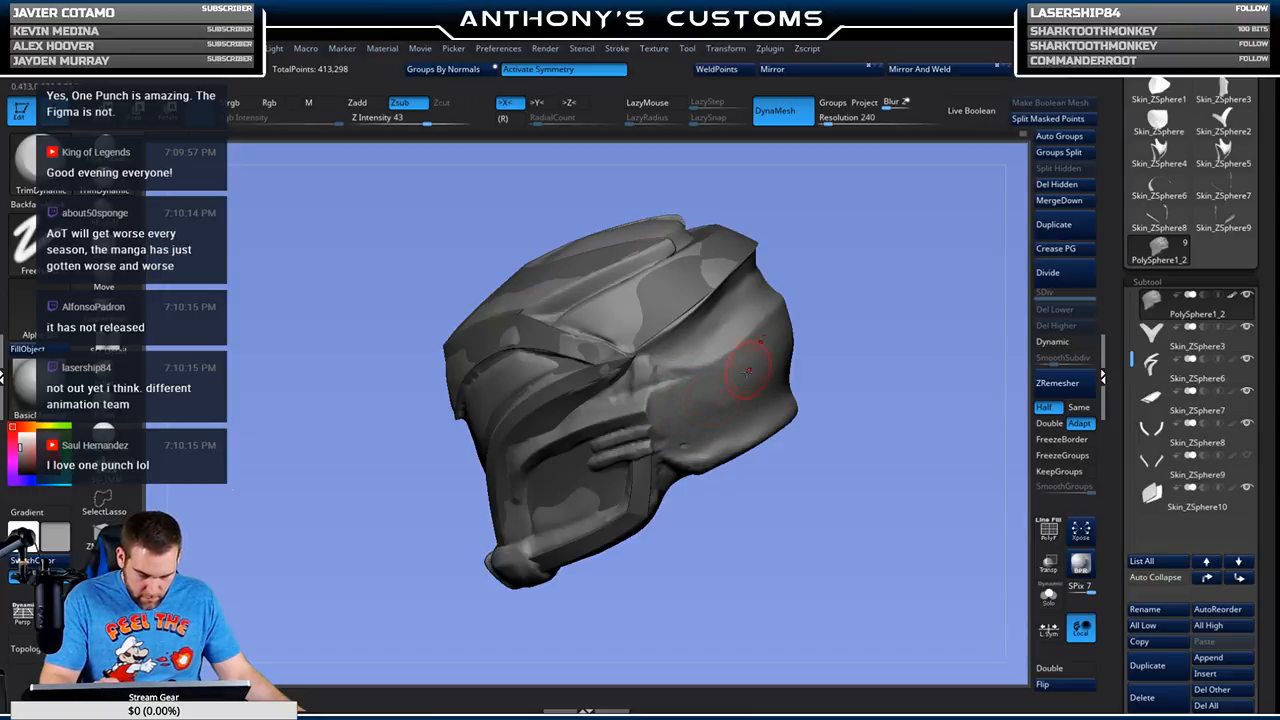
right_drag(690, 424, 819, 349)
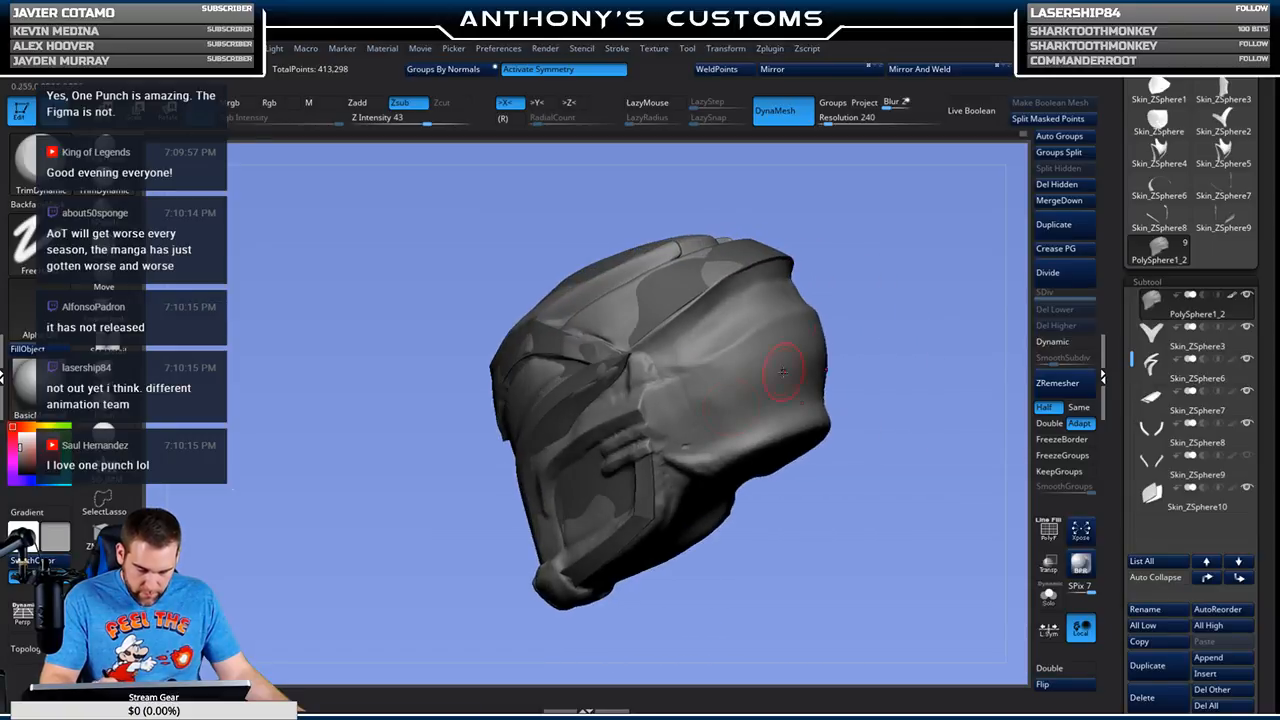
right_drag(745, 383, 957, 279)
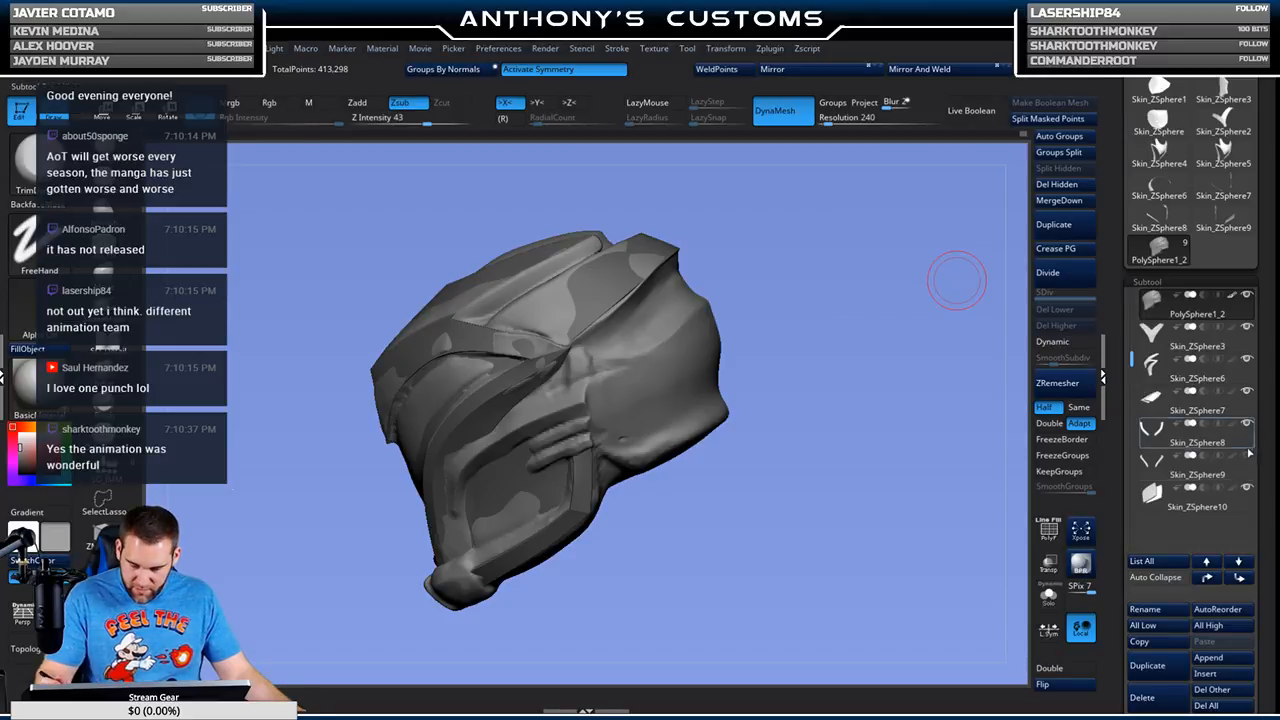
Step: Append a new ZSphere subtool and scale it down until it is hidden inside the head
mouse_move(1240, 457)
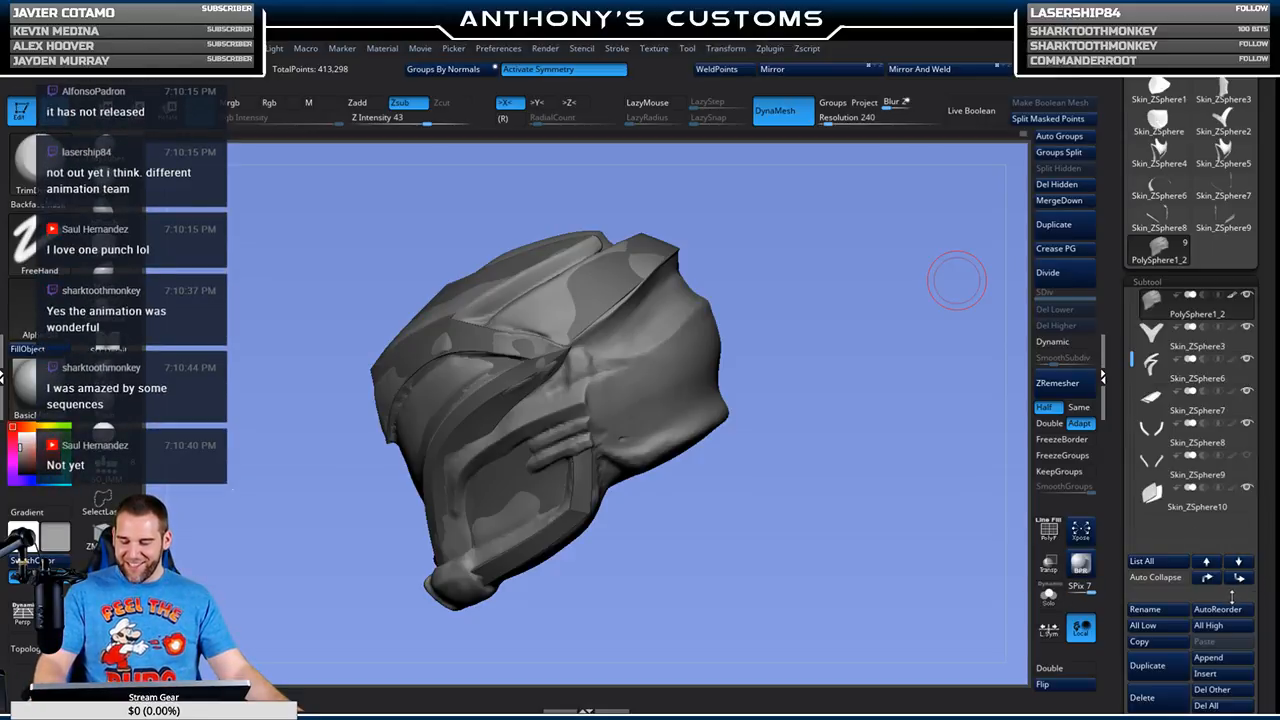
click(1208, 657)
click(889, 500)
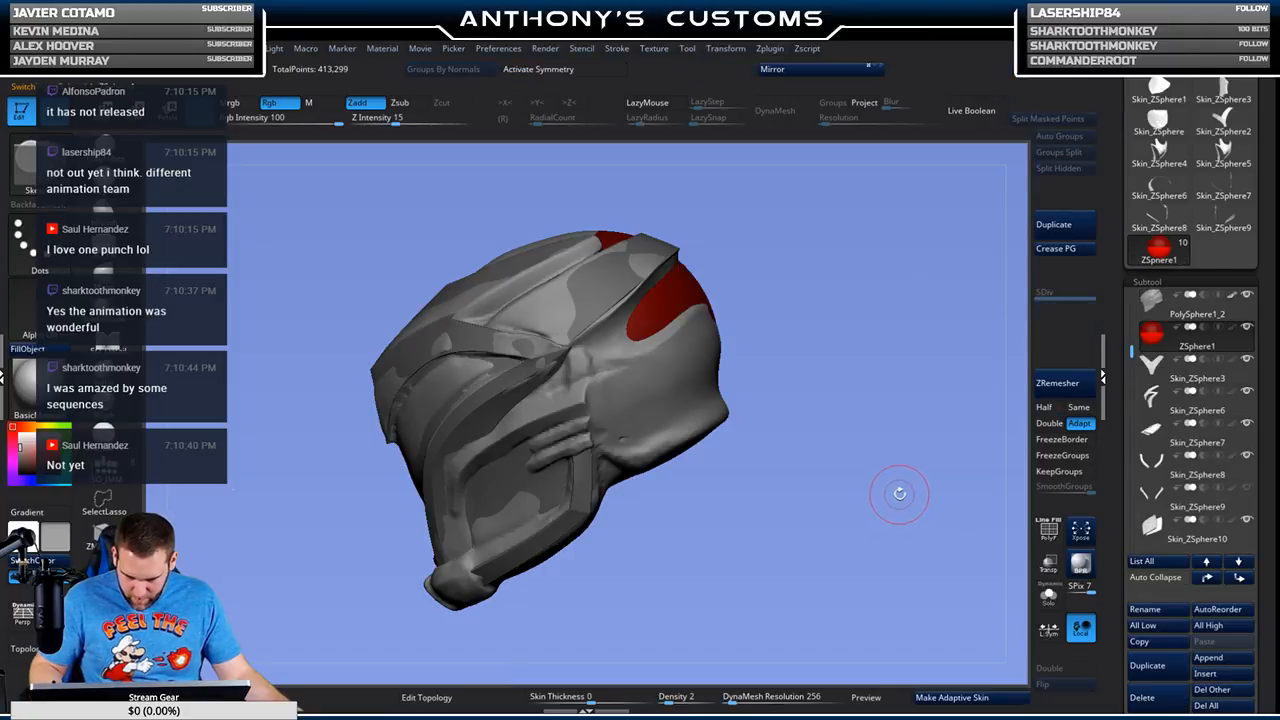
drag(874, 522, 864, 514)
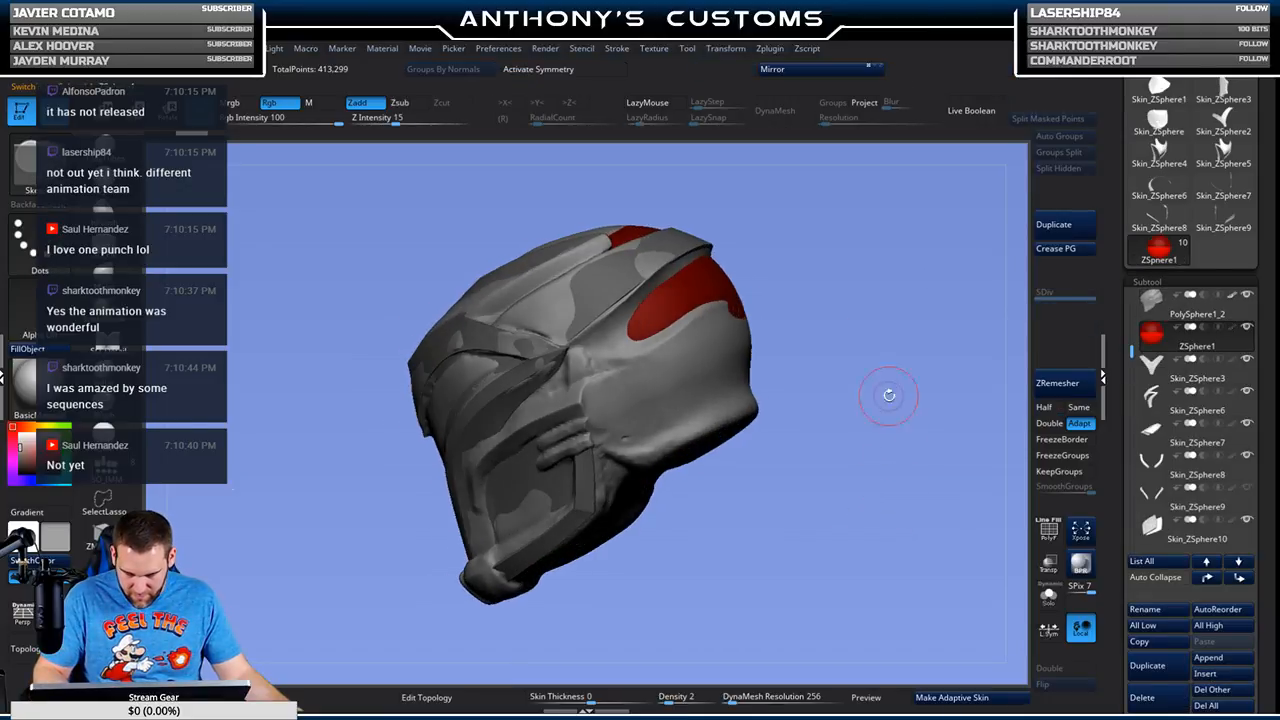
drag(716, 292, 734, 270)
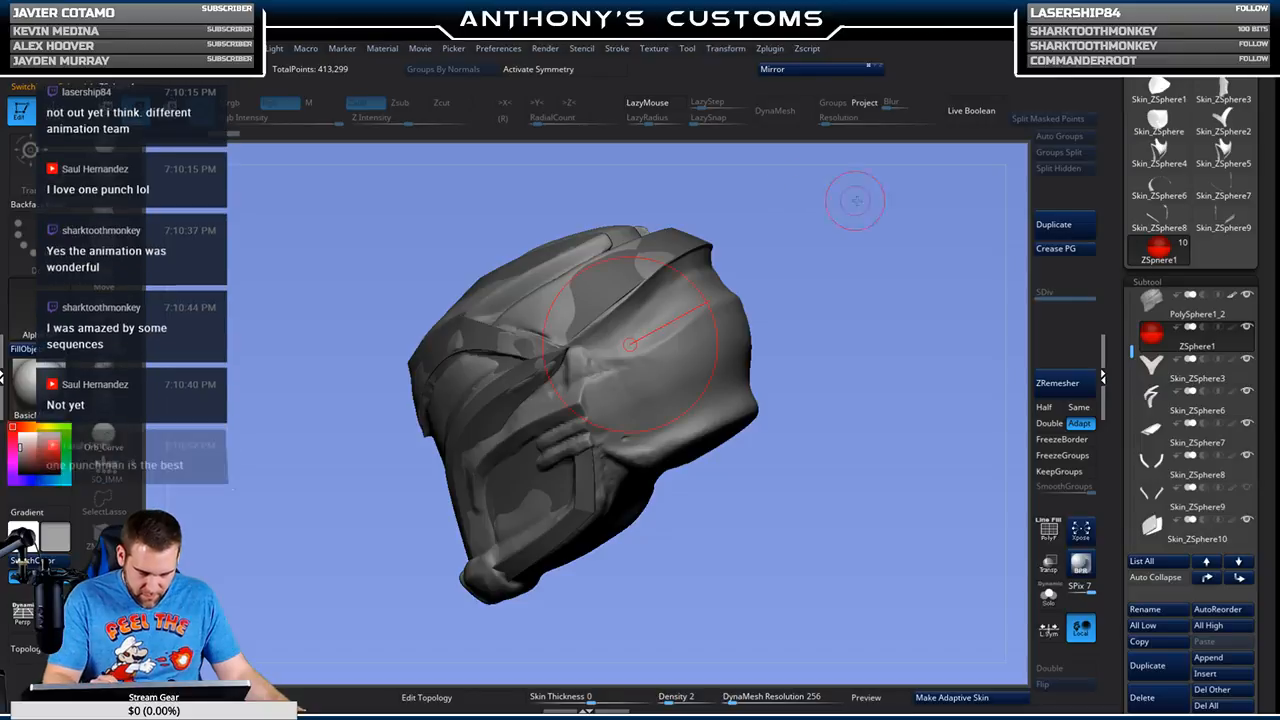
mouse_move(859, 459)
mouse_down()
mouse_move(820, 500)
mouse_move(837, 466)
mouse_up()
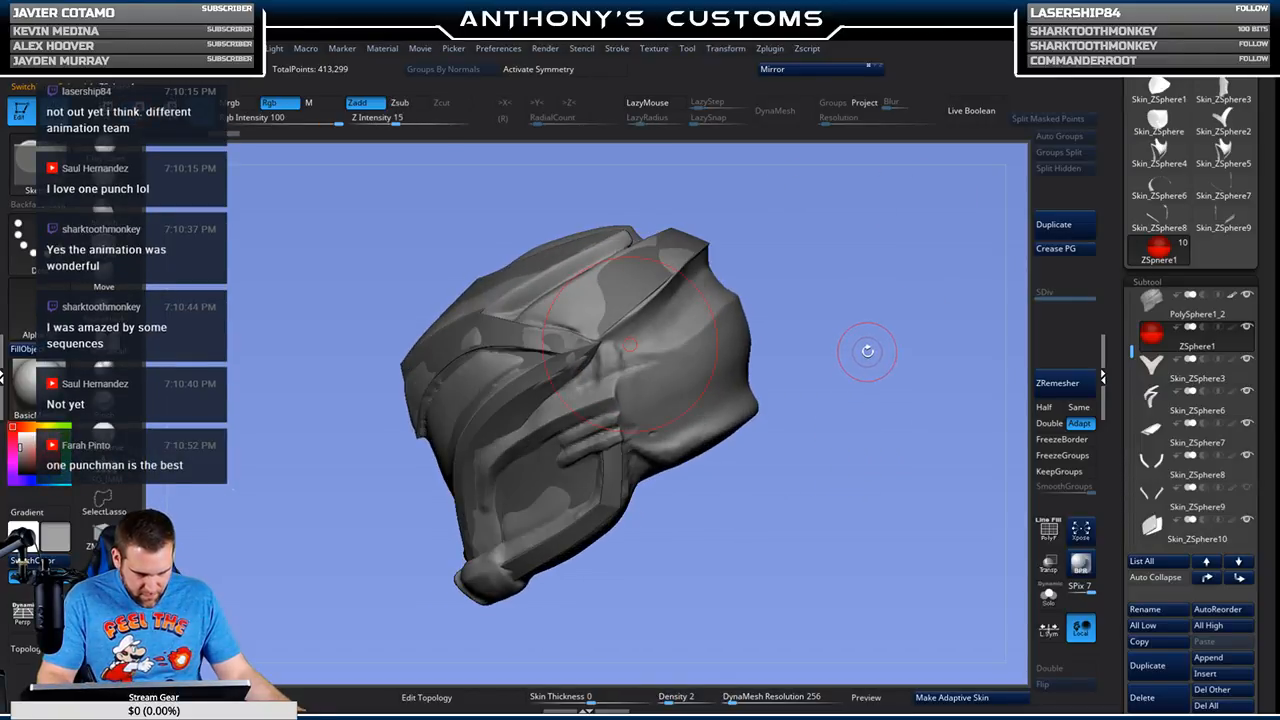
Step: Turn on topology editing for the new ZSphere, activate X symmetry and set the adaptive skin density to 1
click(458, 697)
key(x)
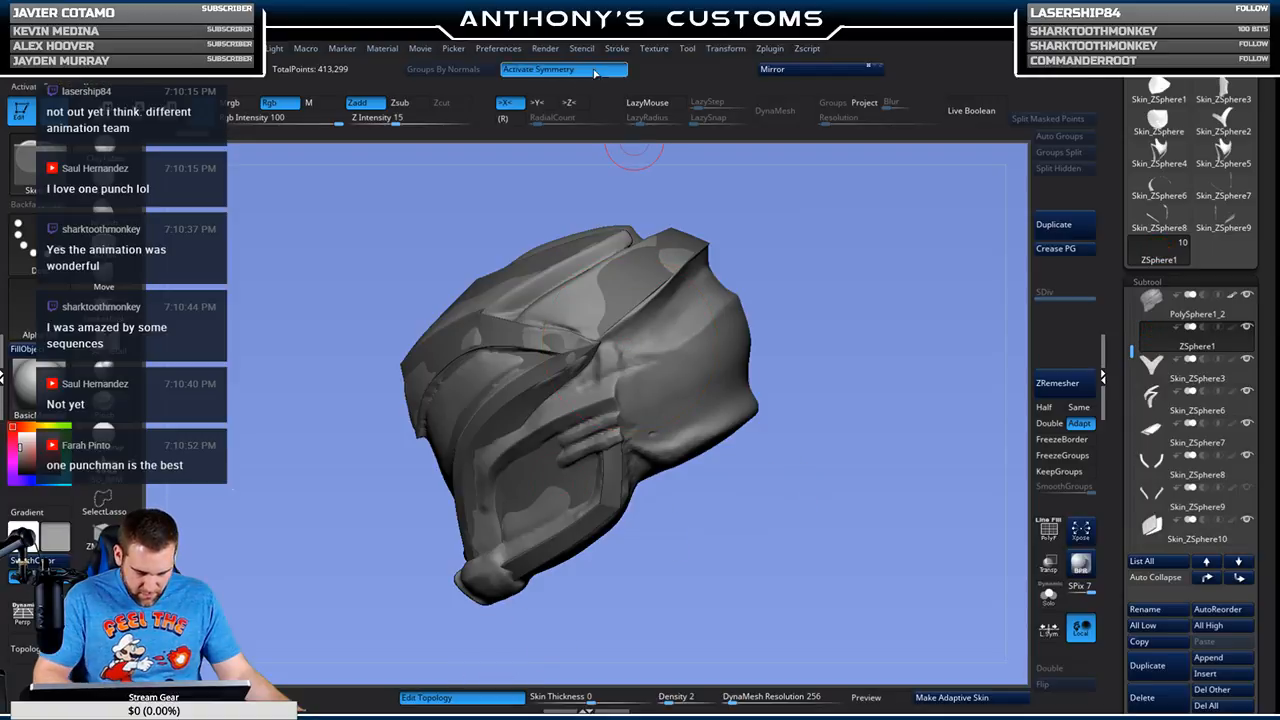
drag(666, 697, 645, 698)
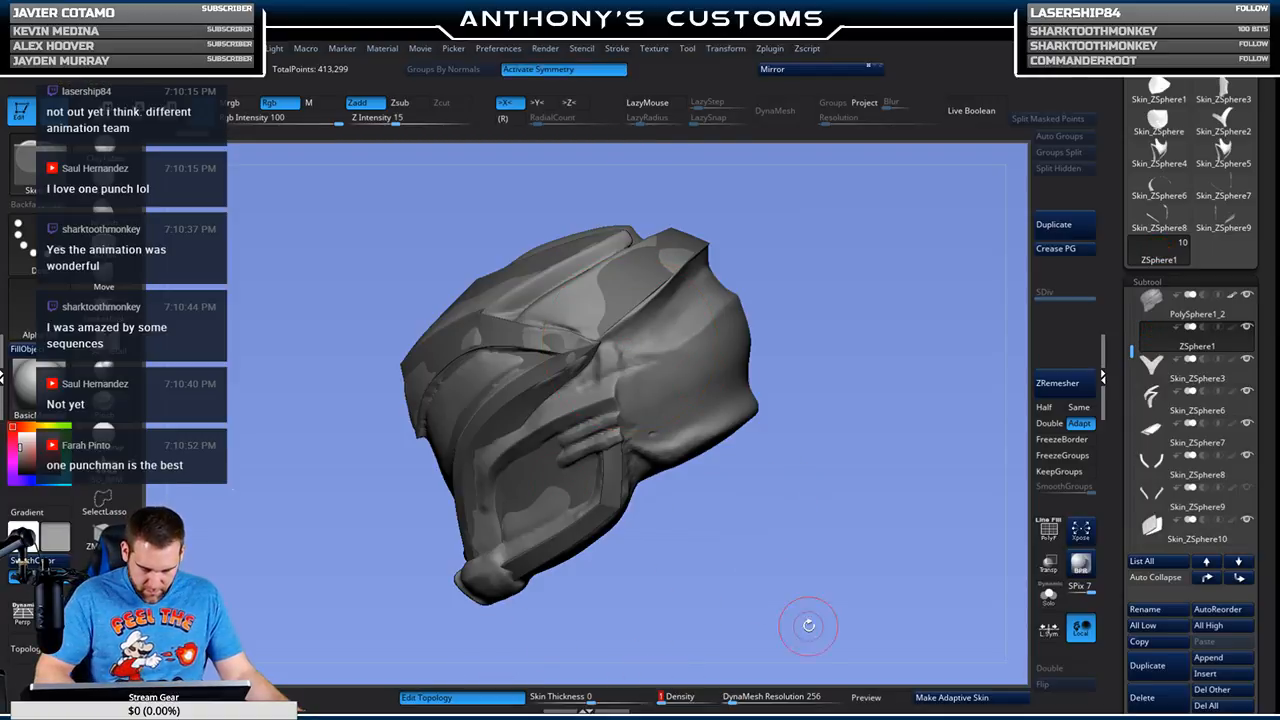
Step: Set the DynaMesh resolution to 0 and draw the first topology quads behind the cheek ridges at the head's lower edge
click(726, 697)
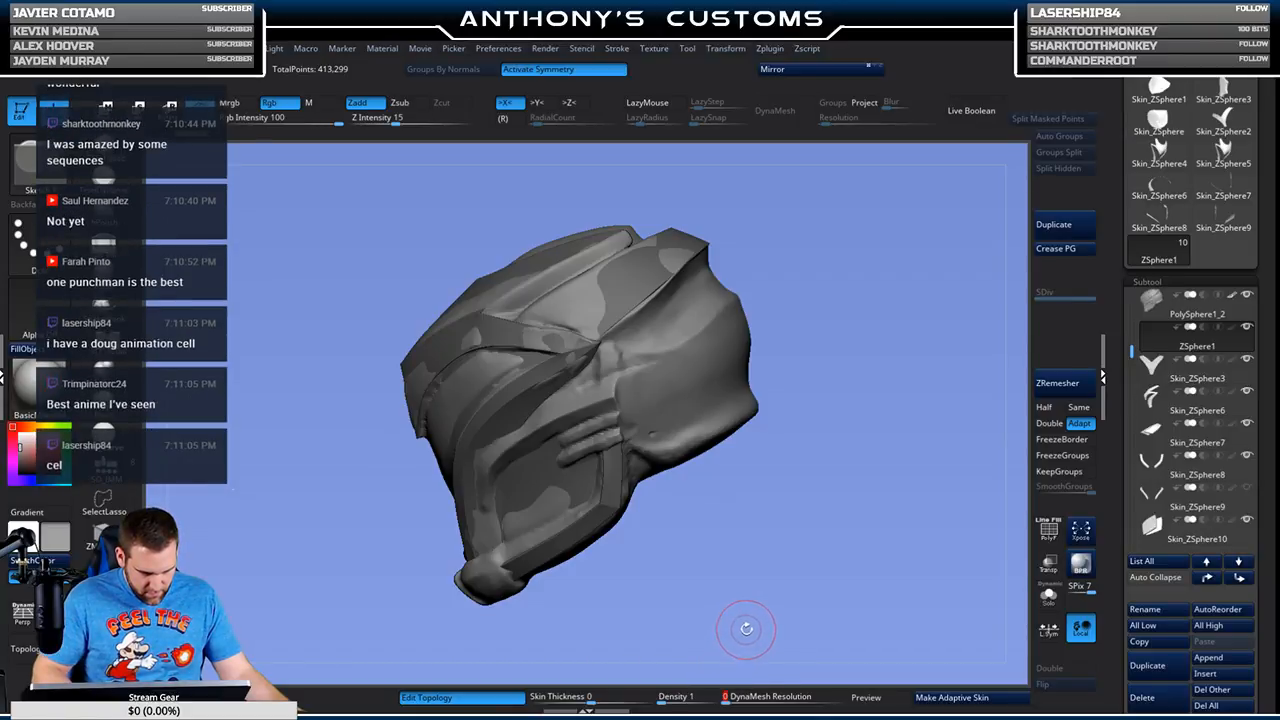
key(space)
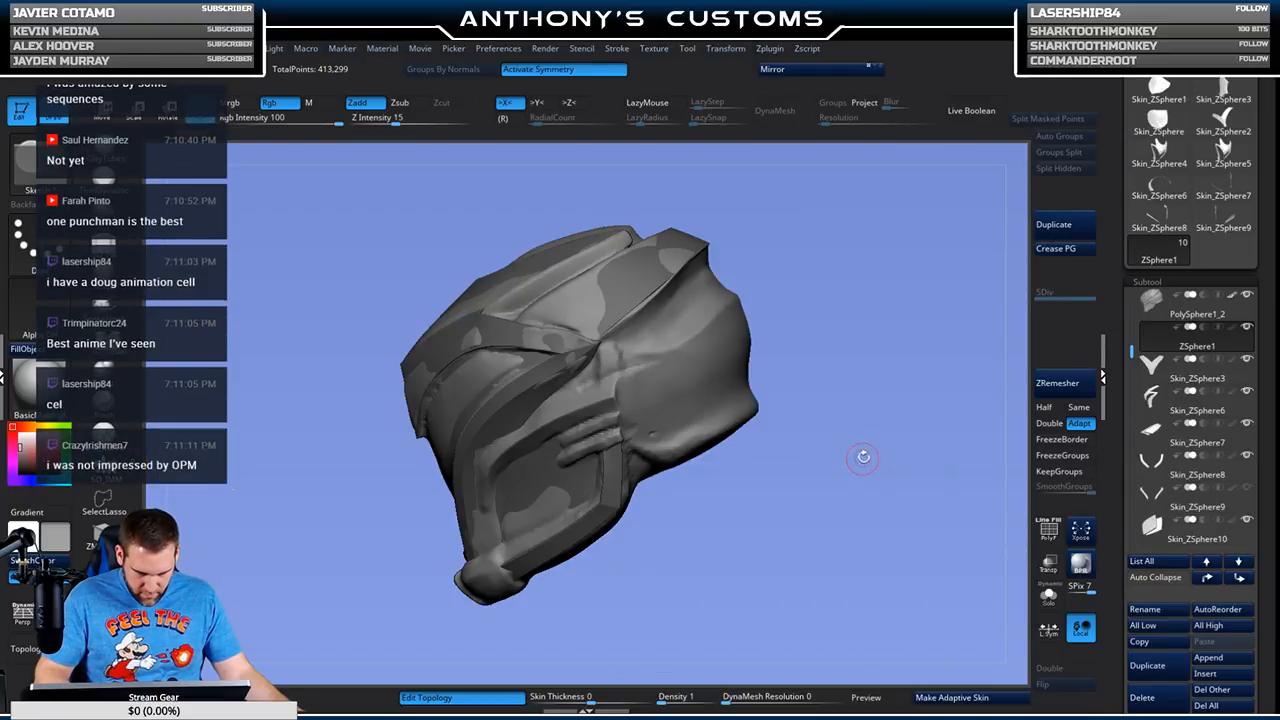
alt+drag(892, 332, 622, 419)
click(612, 421)
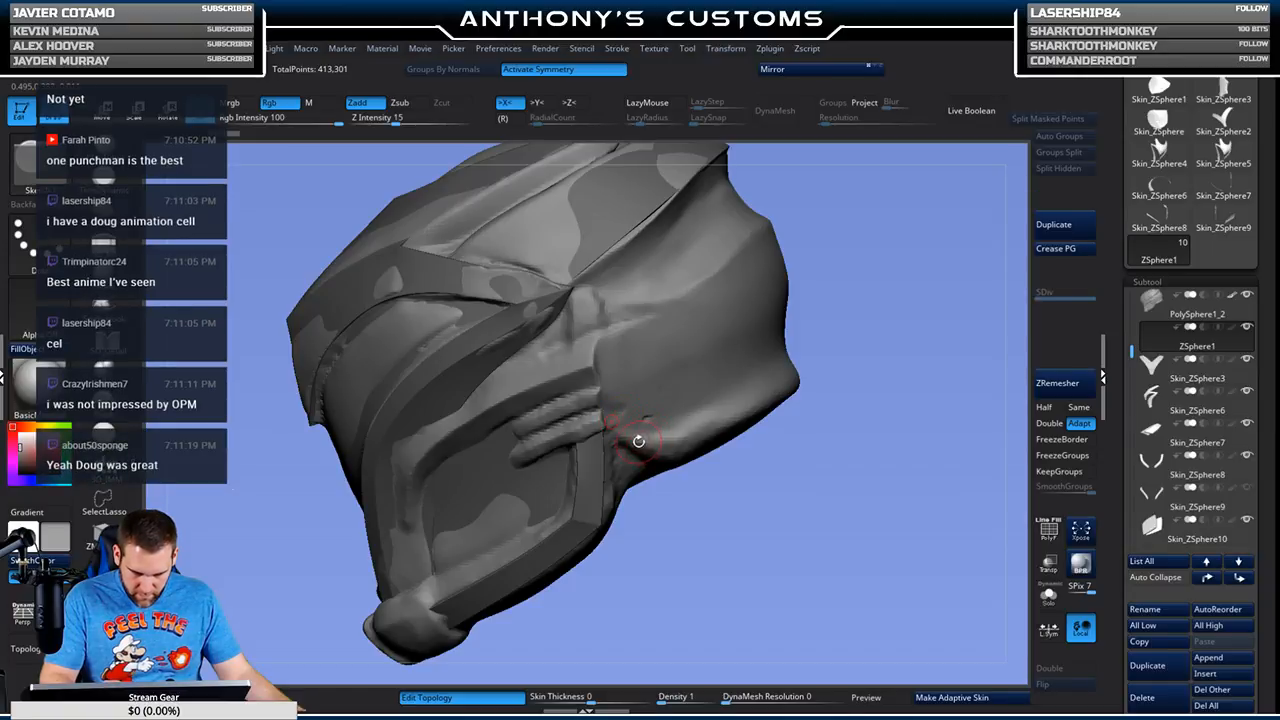
click(641, 449)
click(678, 449)
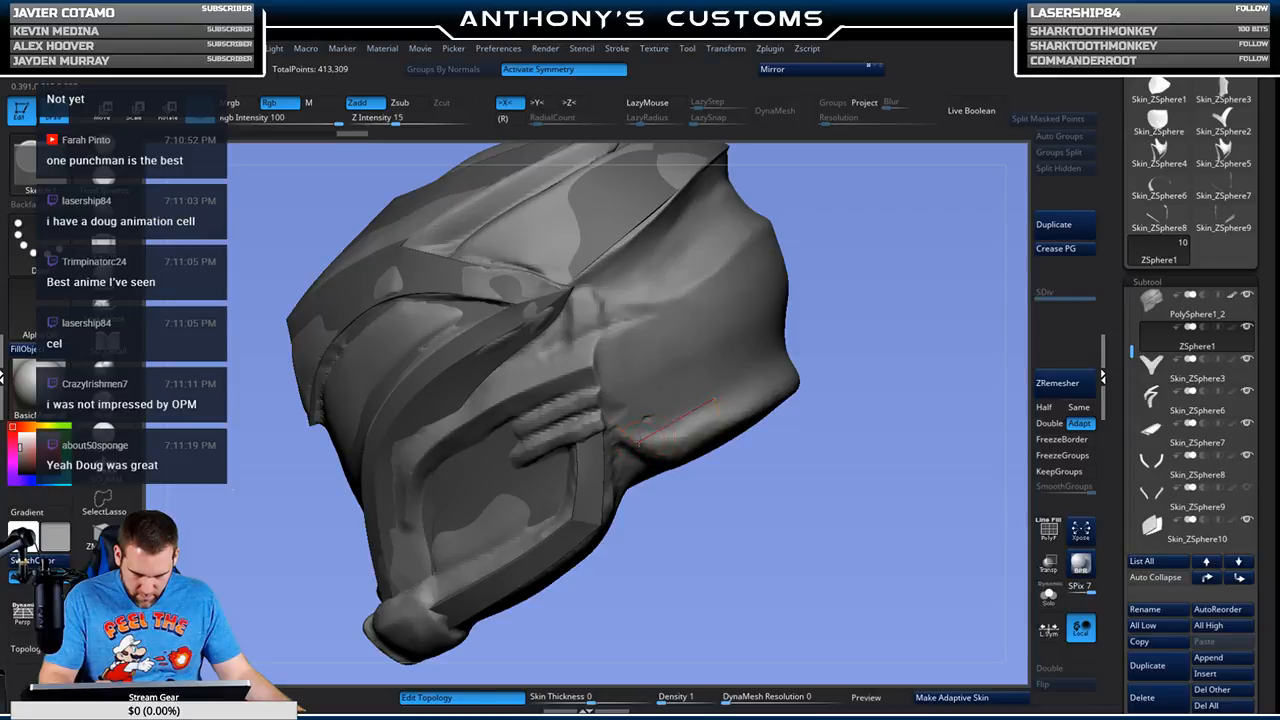
click(702, 367)
click(612, 380)
Step: Extend the lower topology strip from behind the cheek toward the back of the head
drag(880, 410, 924, 403)
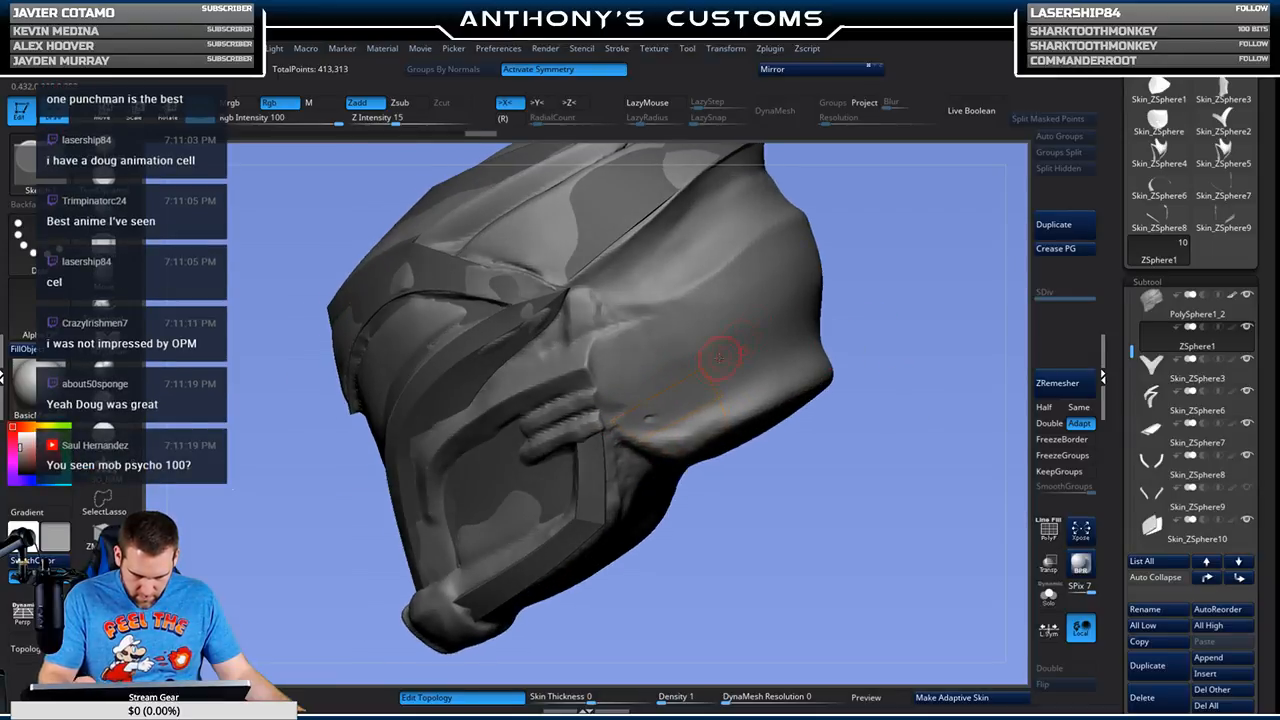
click(771, 335)
click(718, 397)
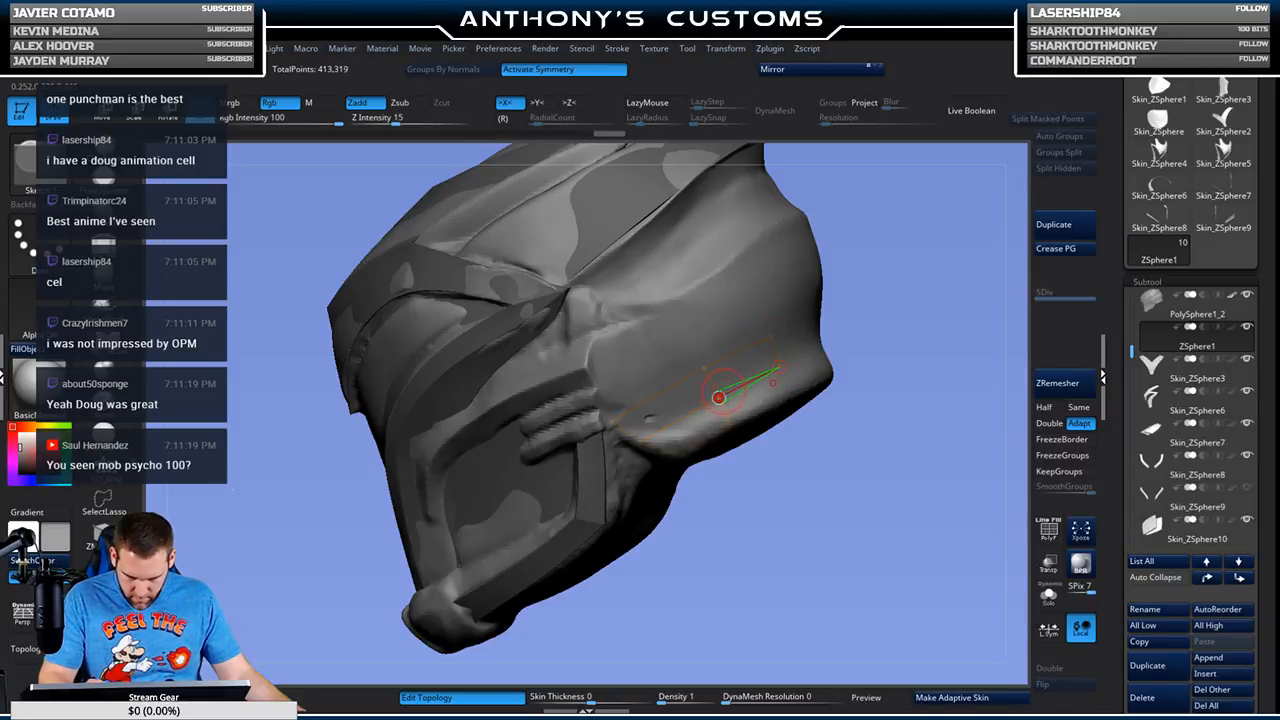
drag(800, 509, 783, 495)
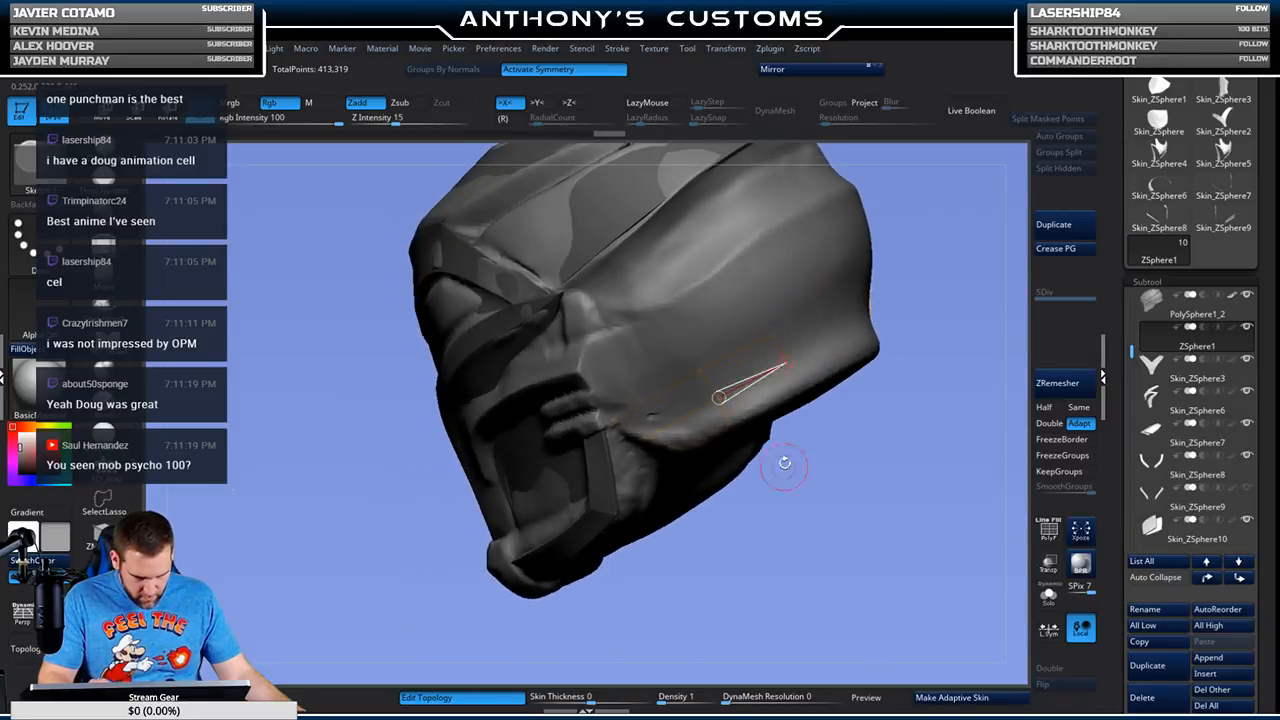
click(801, 383)
click(734, 421)
alt+drag(870, 462, 805, 483)
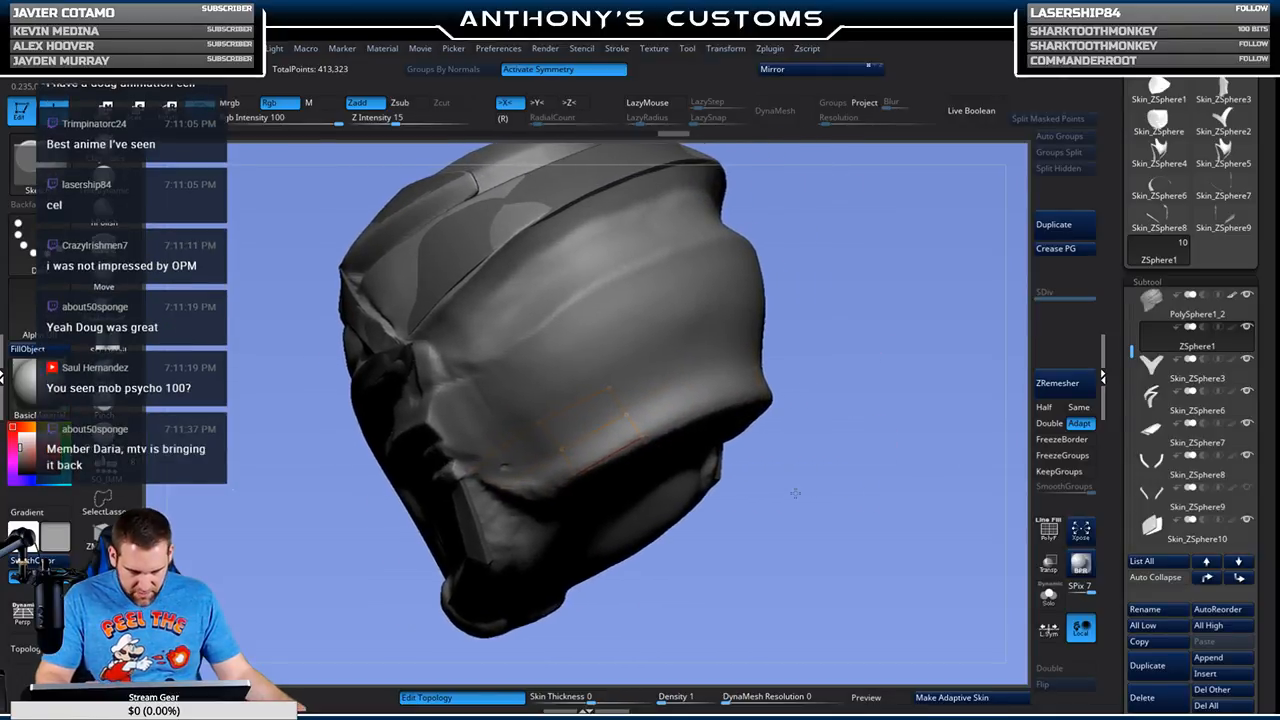
Step: Connect the two lower topology rows across the back of the head up to the centre line
drag(811, 489, 766, 440)
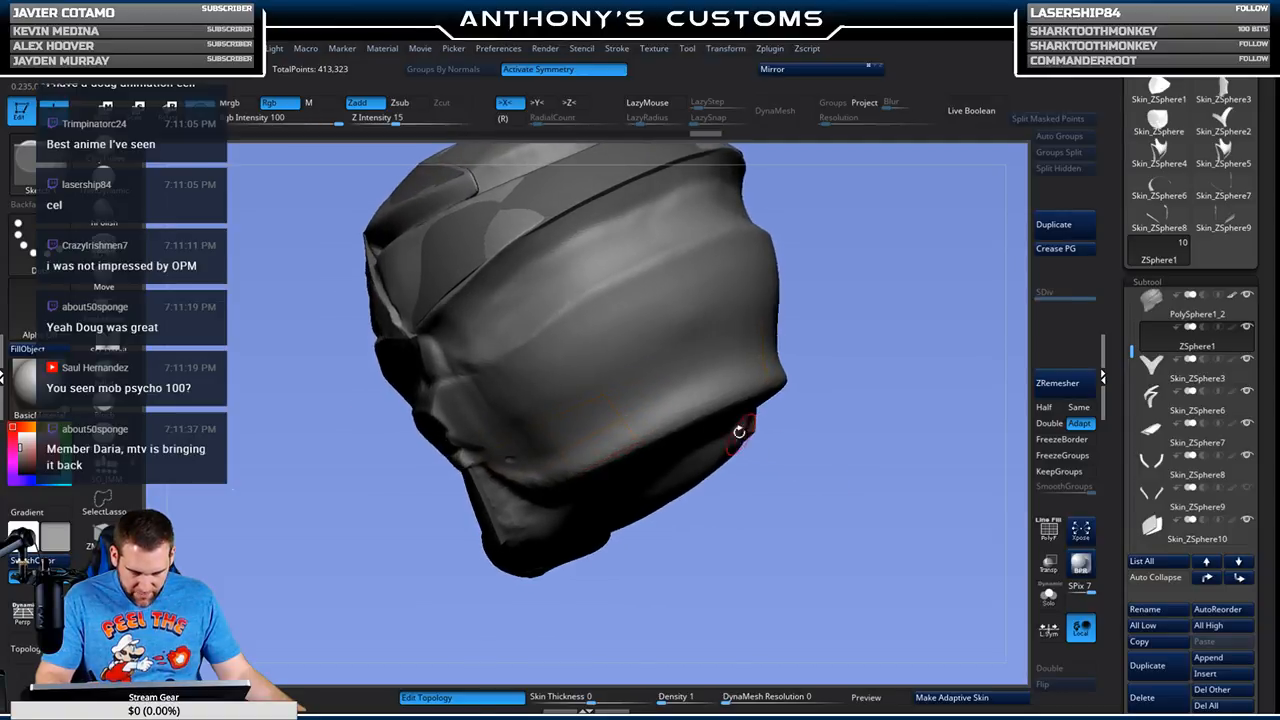
click(682, 387)
click(695, 415)
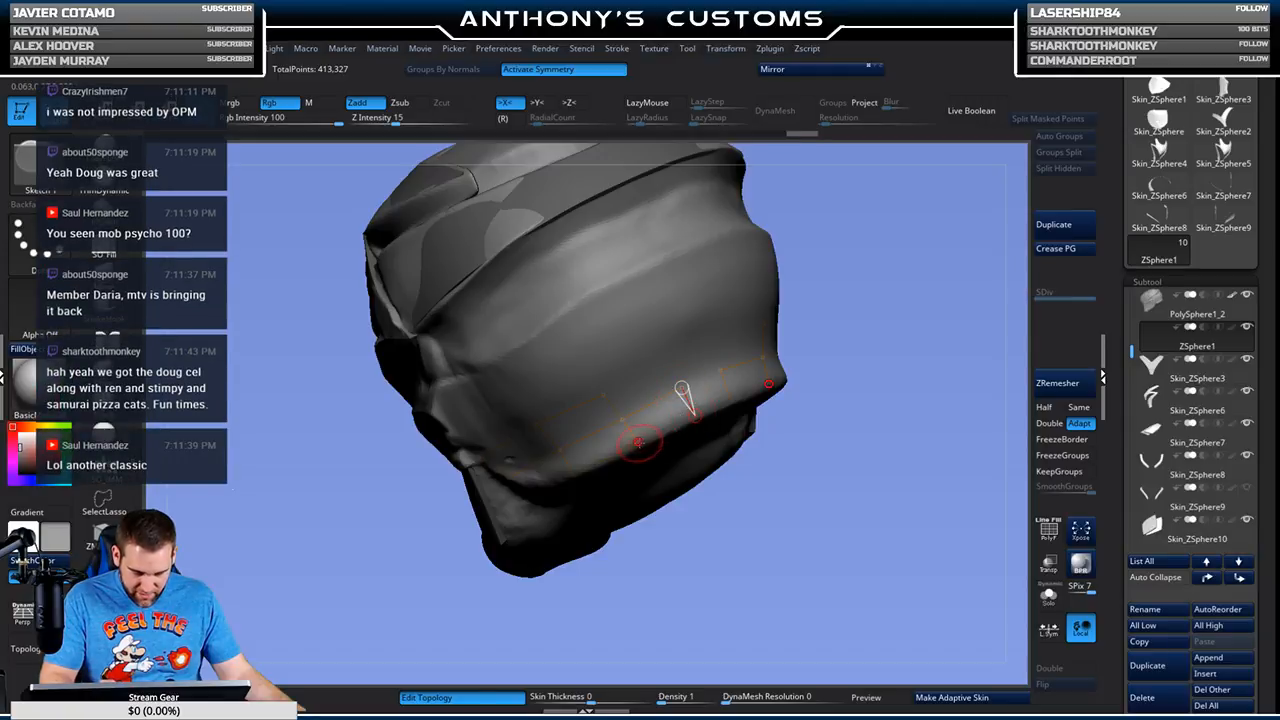
click(702, 366)
mouse_move(845, 424)
mouse_down()
mouse_move(610, 388)
mouse_move(537, 423)
mouse_up()
click(668, 366)
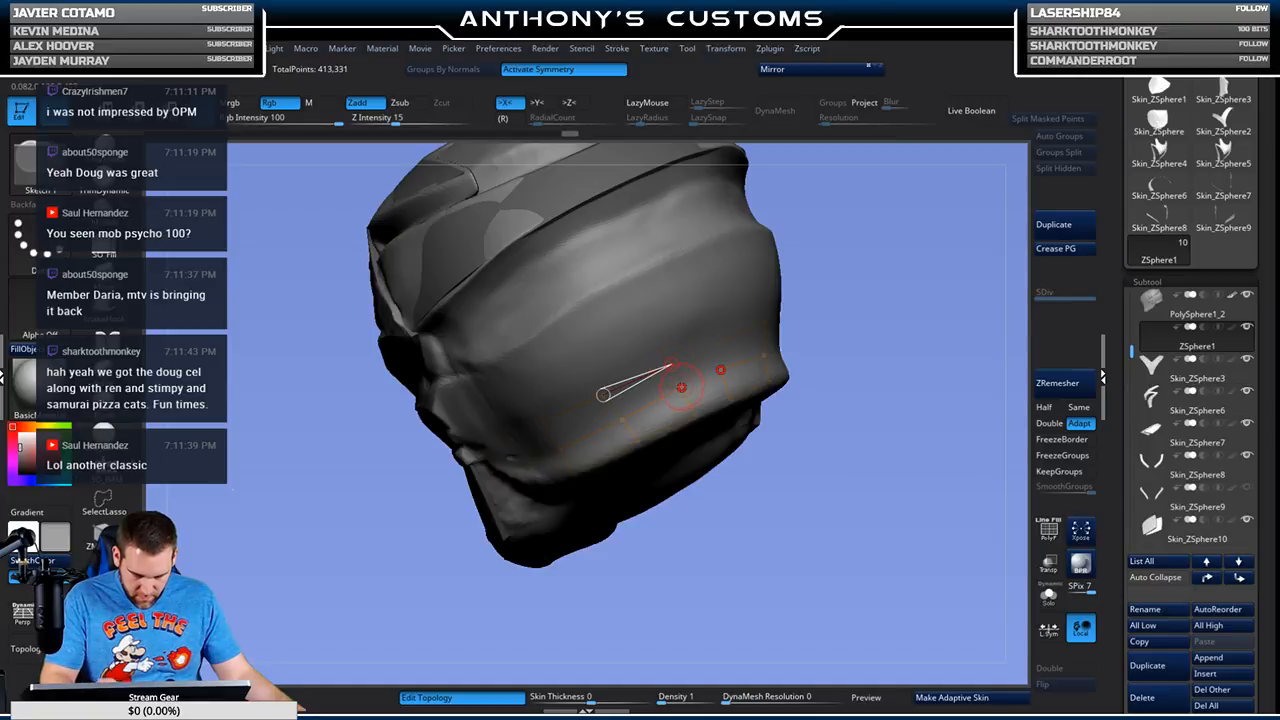
drag(894, 337, 878, 289)
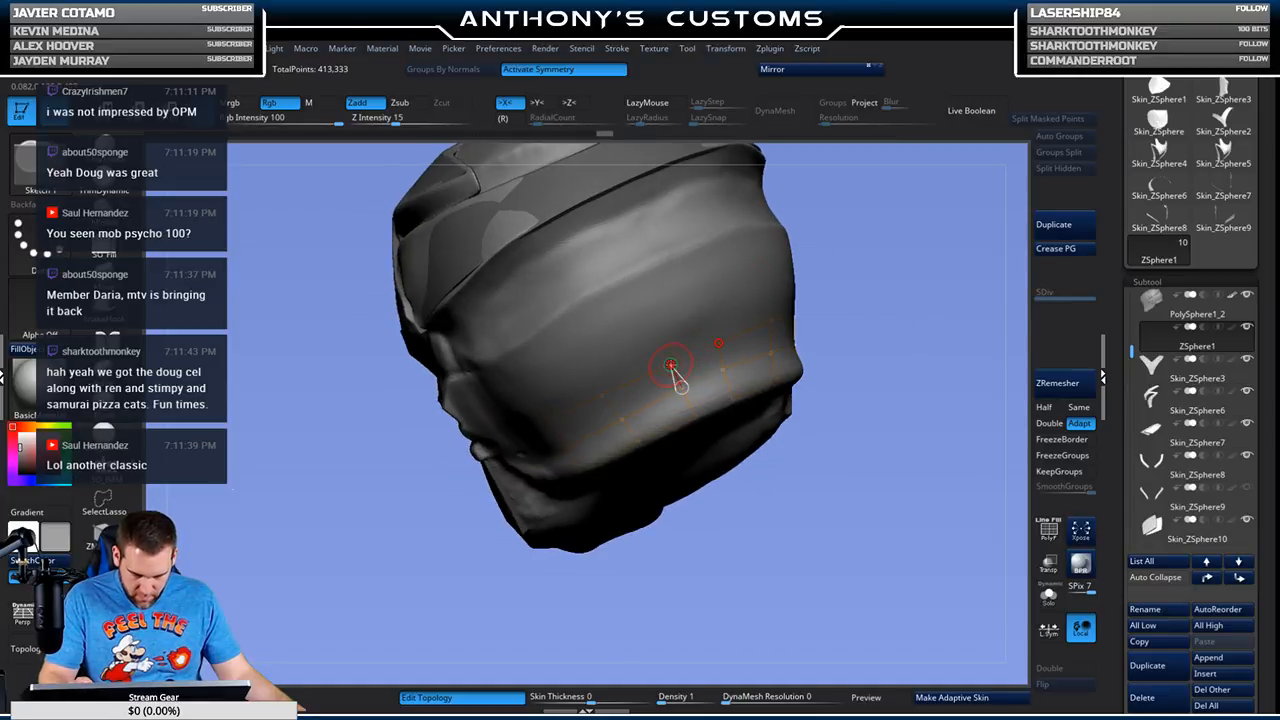
drag(670, 366, 732, 337)
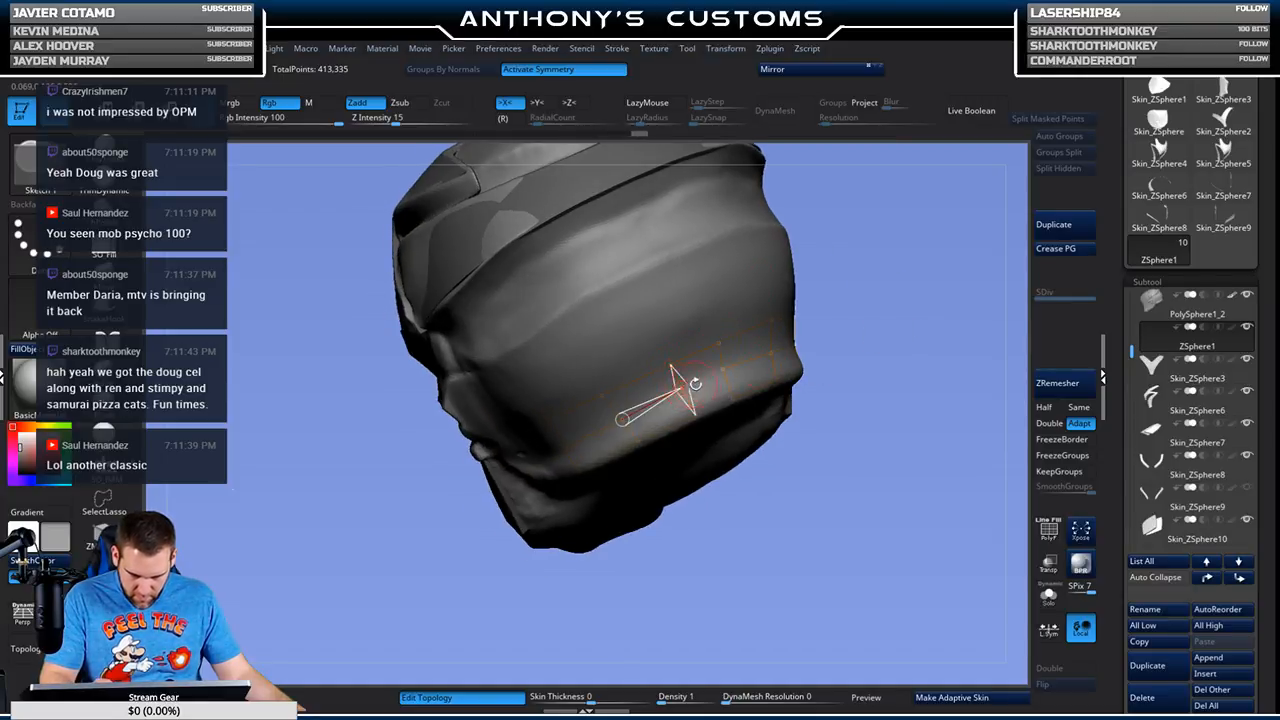
click(681, 388)
click(732, 398)
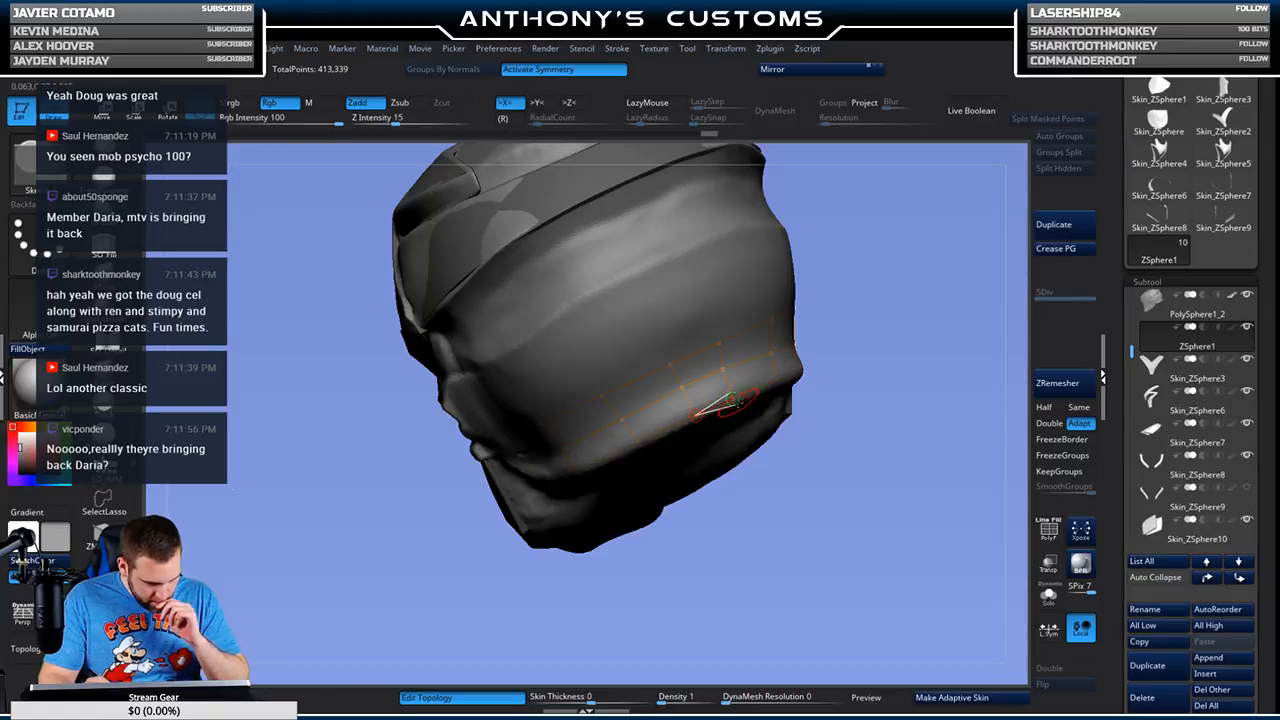
Step: Add another row of quads above the existing ones, running from behind the cheek to the centre back
drag(895, 402, 762, 347)
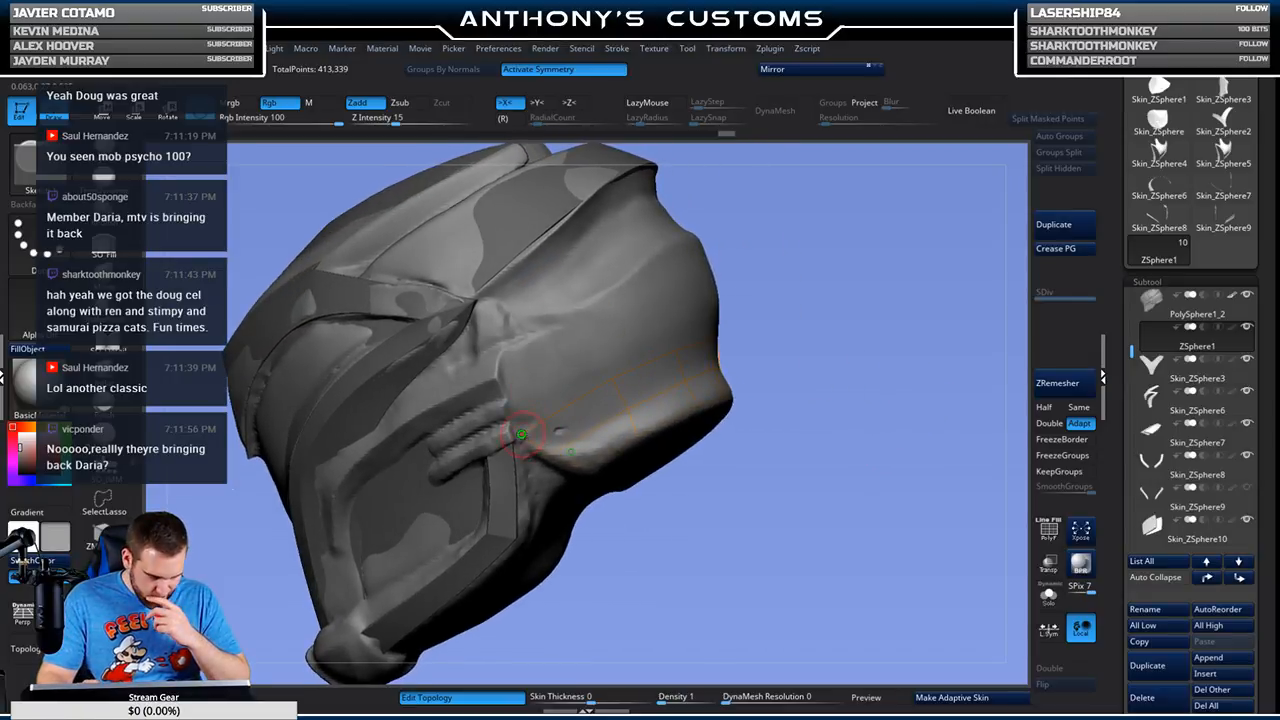
click(508, 398)
click(600, 357)
click(611, 377)
drag(827, 283, 745, 302)
click(678, 322)
click(687, 347)
drag(870, 262, 825, 254)
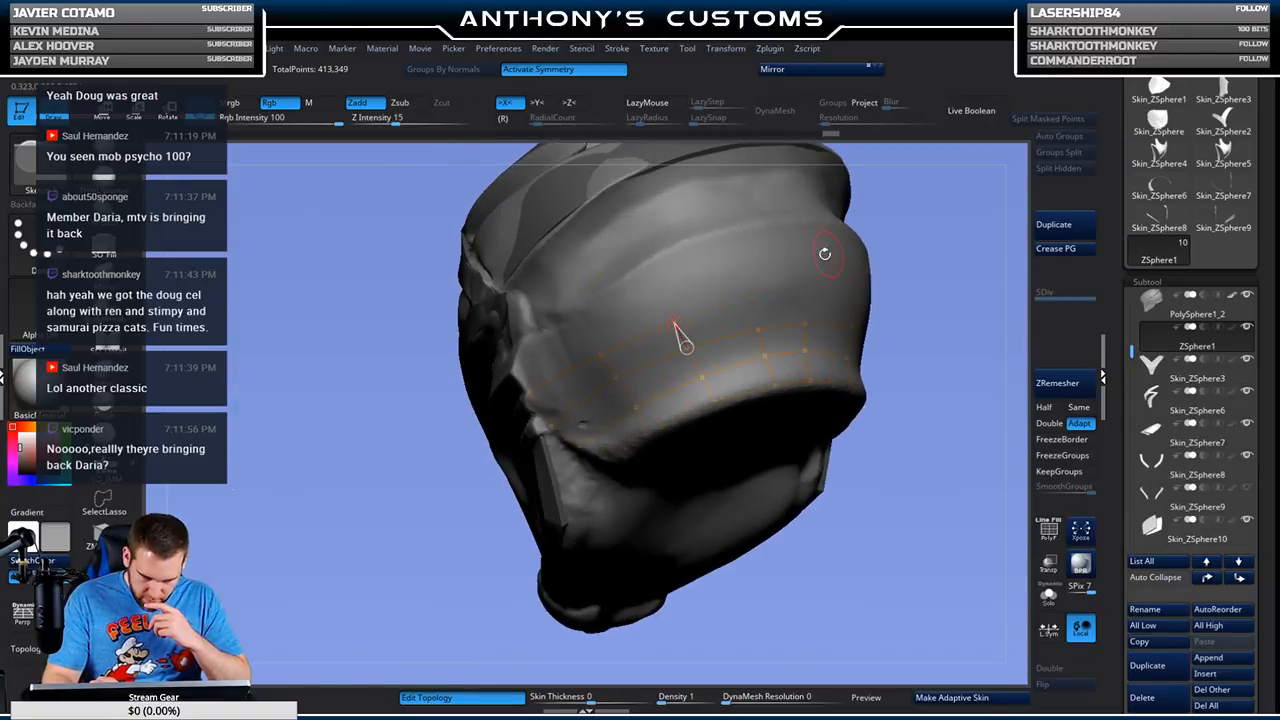
click(755, 297)
click(809, 291)
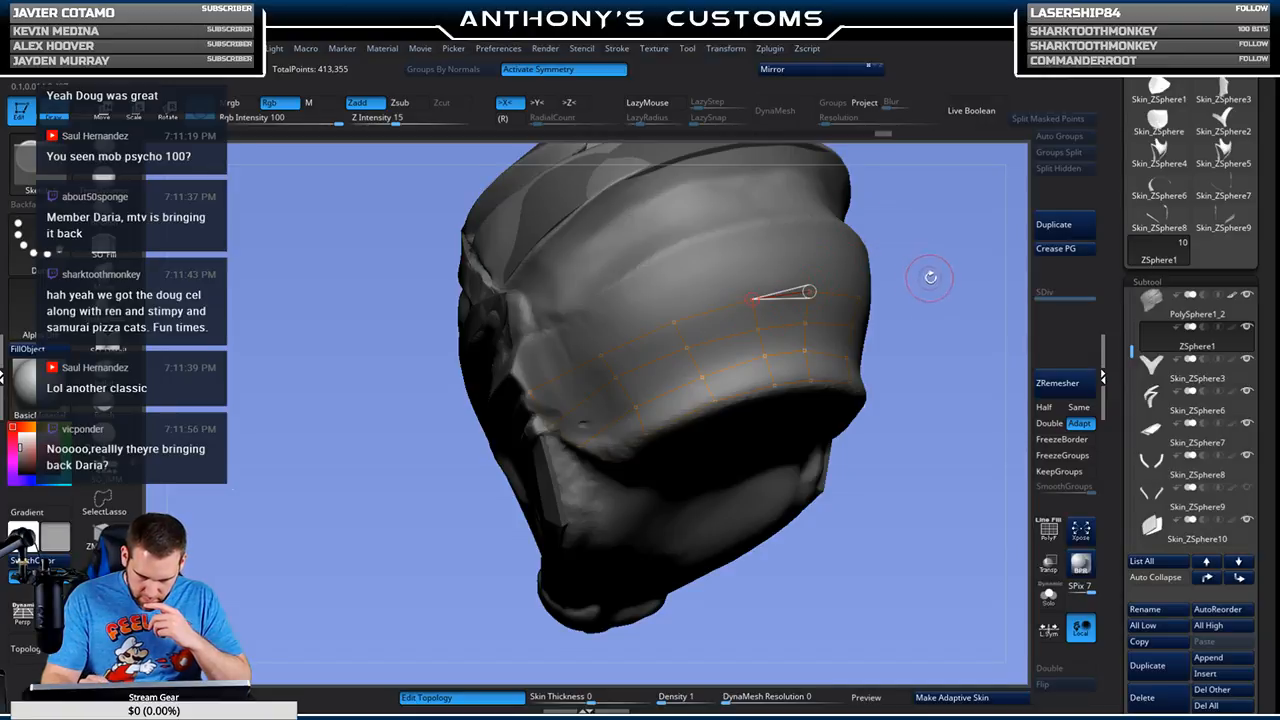
Step: Start the next higher topology row on the side of the head, beginning at the rear edge of the cheek ridges
mouse_move(929, 266)
mouse_down()
mouse_move(937, 237)
mouse_move(933, 258)
mouse_move(945, 259)
mouse_up()
click(605, 384)
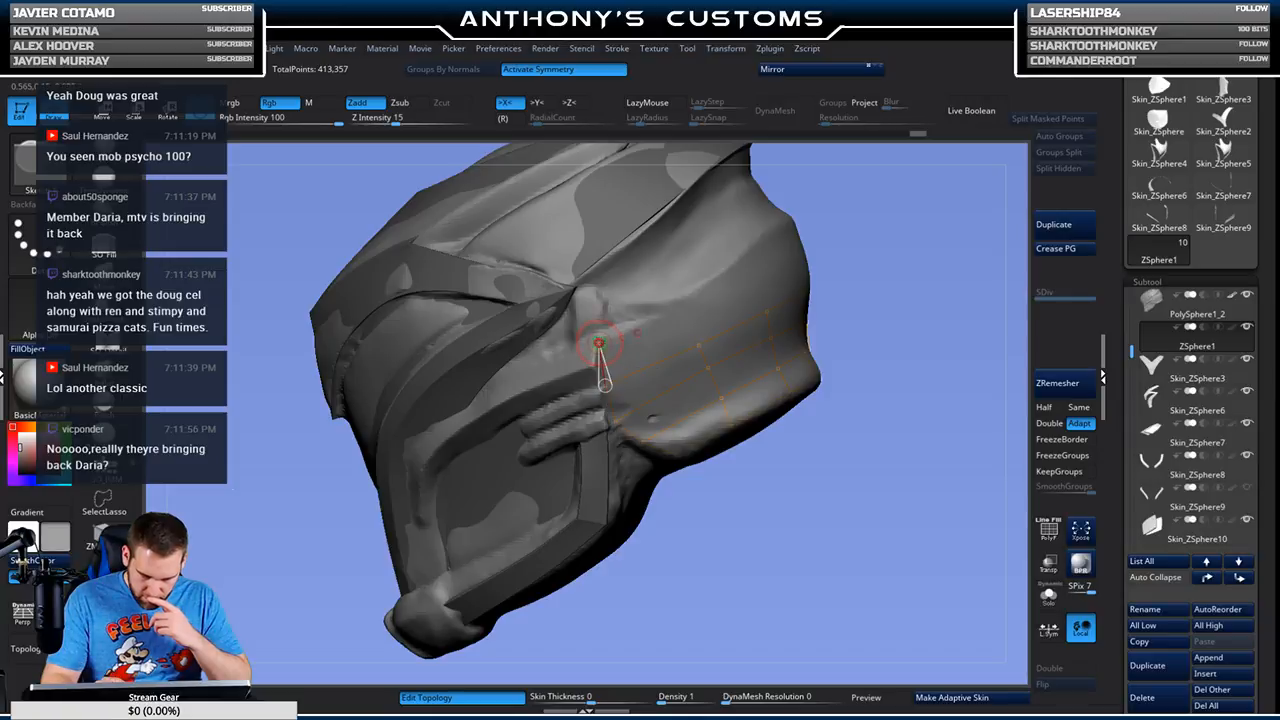
click(682, 304)
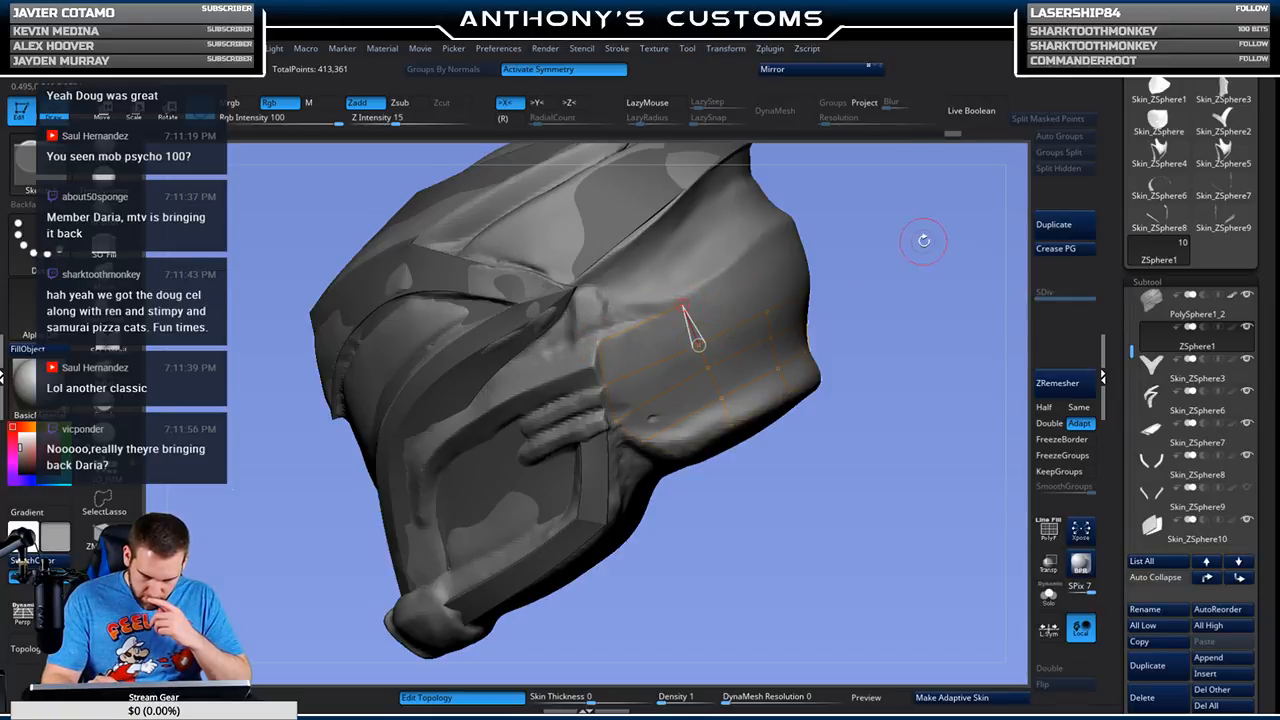
drag(922, 242, 824, 243)
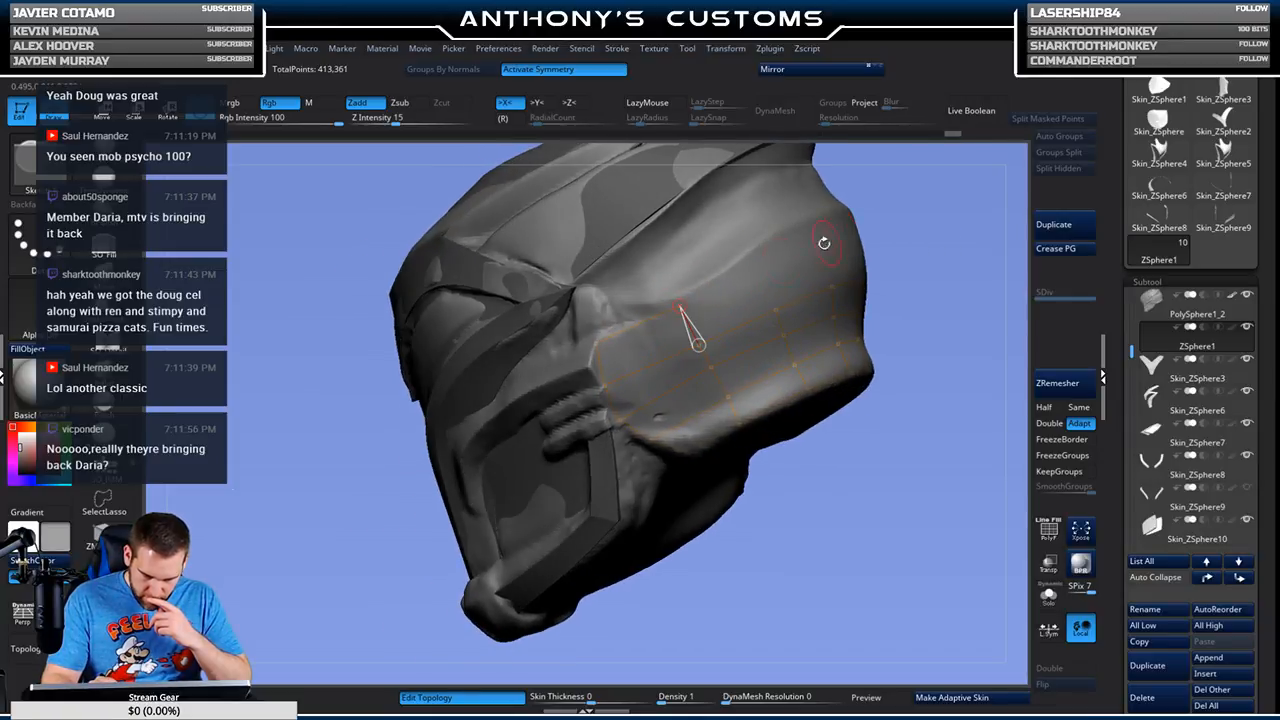
click(752, 257)
drag(938, 228, 966, 208)
drag(925, 475, 883, 391)
drag(922, 308, 938, 302)
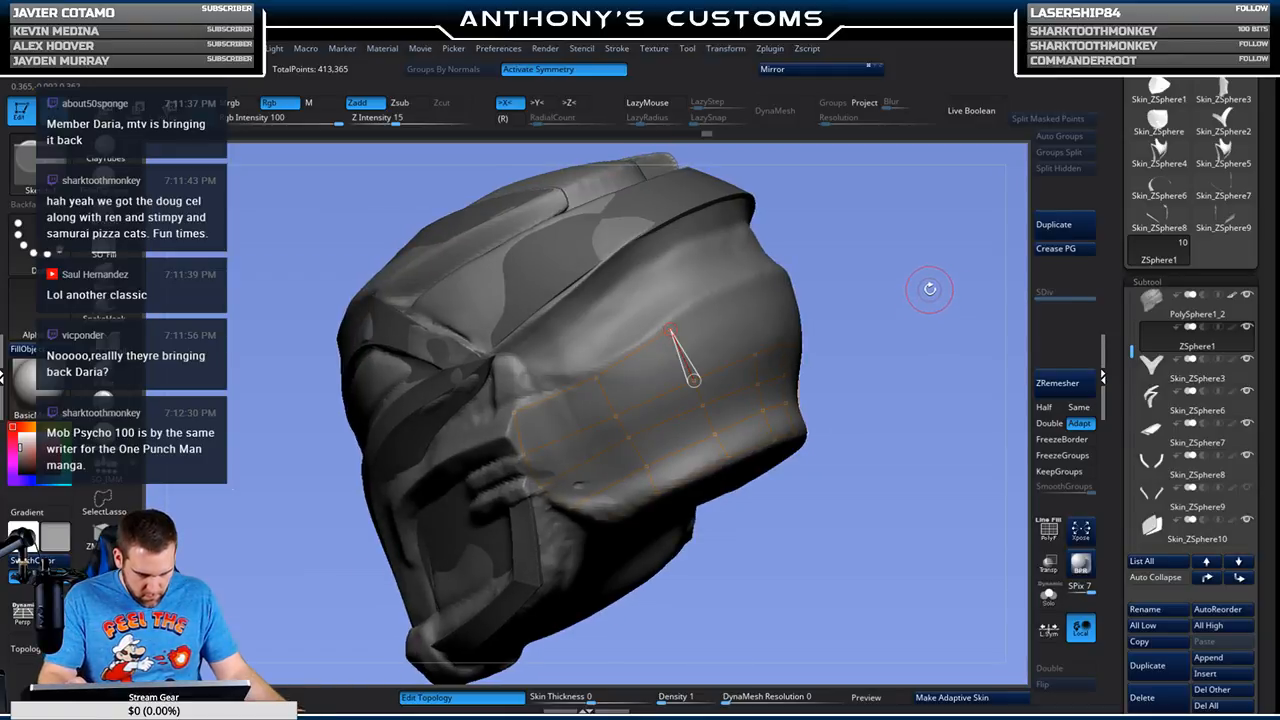
mouse_move(929, 289)
mouse_down()
mouse_move(915, 301)
mouse_move(924, 292)
mouse_up()
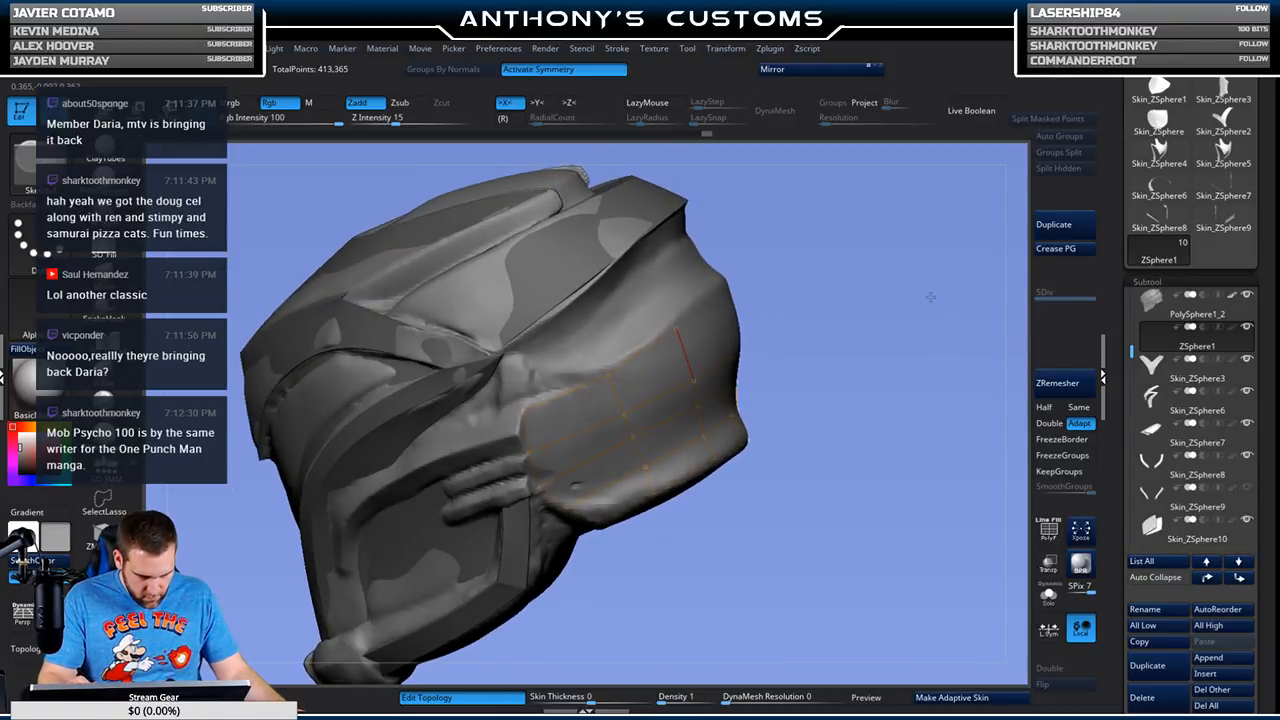
Step: Move the upper row's points slightly down behind the cheek to even out the quads
click(676, 328)
click(610, 381)
click(614, 392)
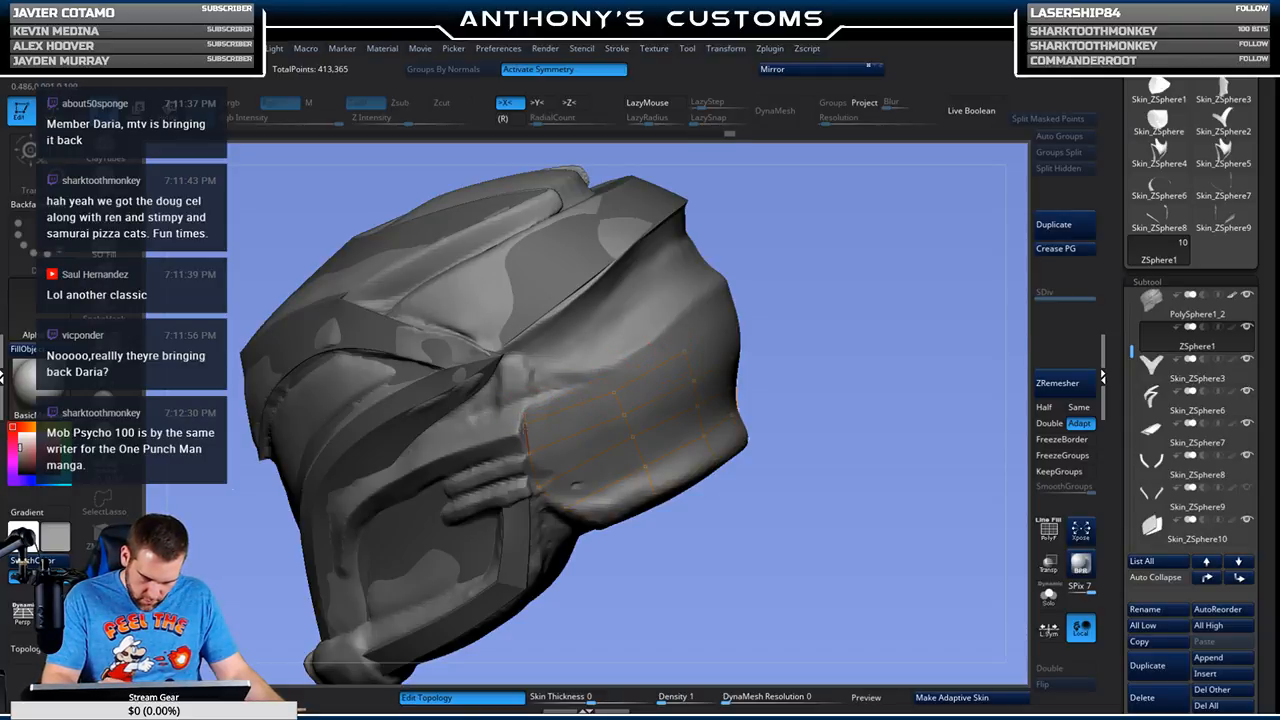
click(525, 433)
Step: Complete the row at the centre back and begin a further row of quads above it toward the side
drag(864, 338, 818, 308)
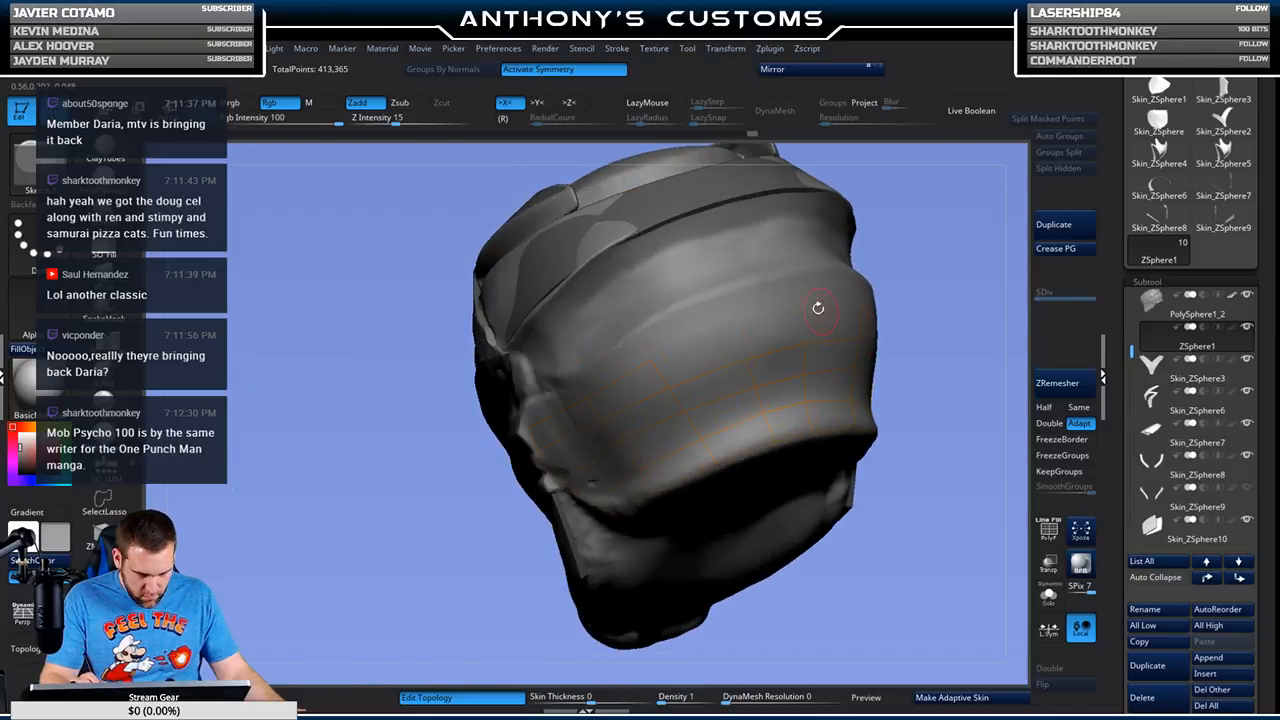
click(736, 328)
click(750, 354)
click(803, 311)
drag(930, 247, 930, 254)
click(735, 324)
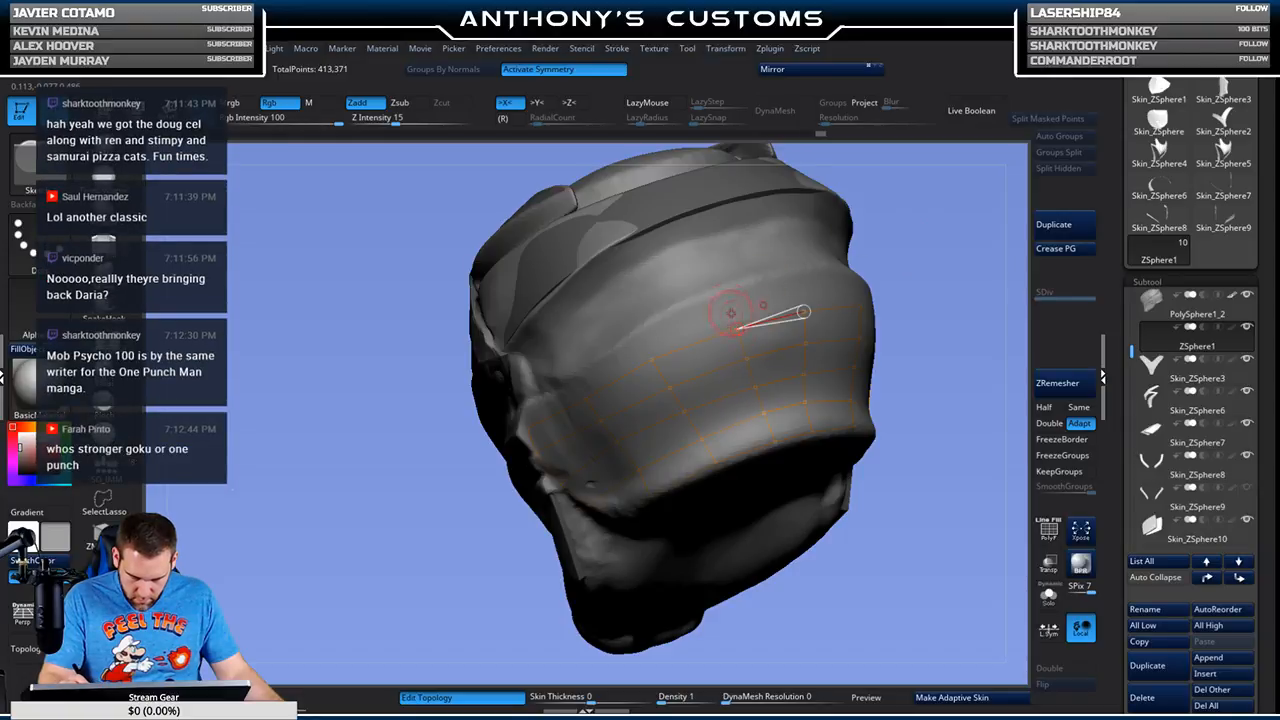
click(722, 296)
click(643, 332)
click(652, 360)
Step: Continue the newest topology row forward along the side of the head to the rear edge of the cheek
drag(445, 222, 750, 256)
click(562, 378)
click(574, 395)
click(487, 412)
click(486, 428)
drag(859, 337, 920, 318)
click(655, 310)
drag(920, 274, 889, 296)
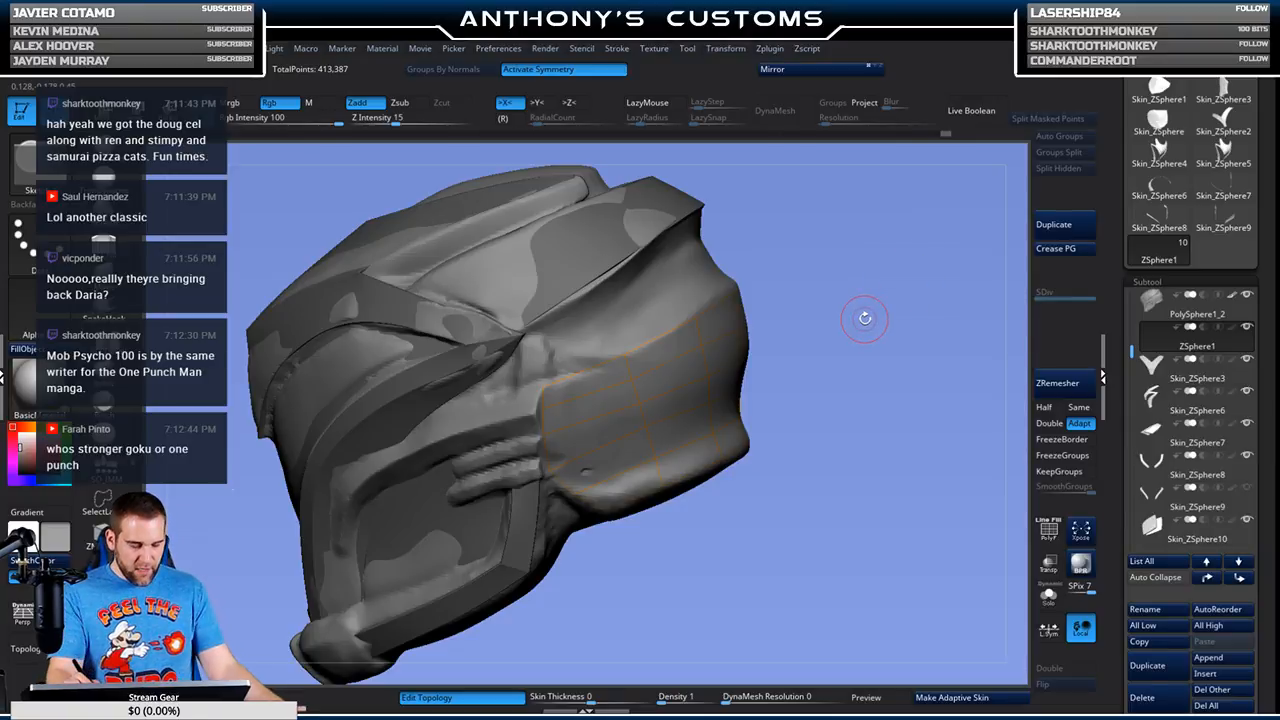
Step: Add a topology row above the side ridge, from behind the eye area back to the centre line
drag(837, 266, 825, 295)
click(614, 387)
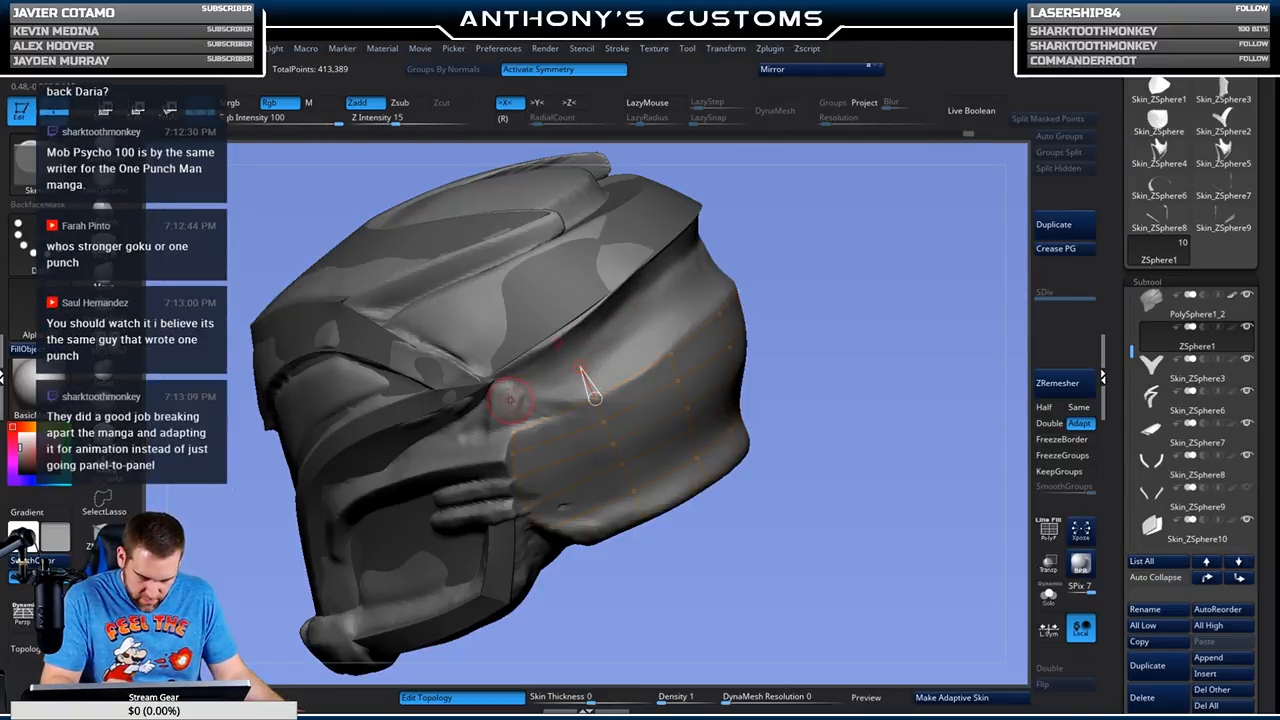
click(512, 428)
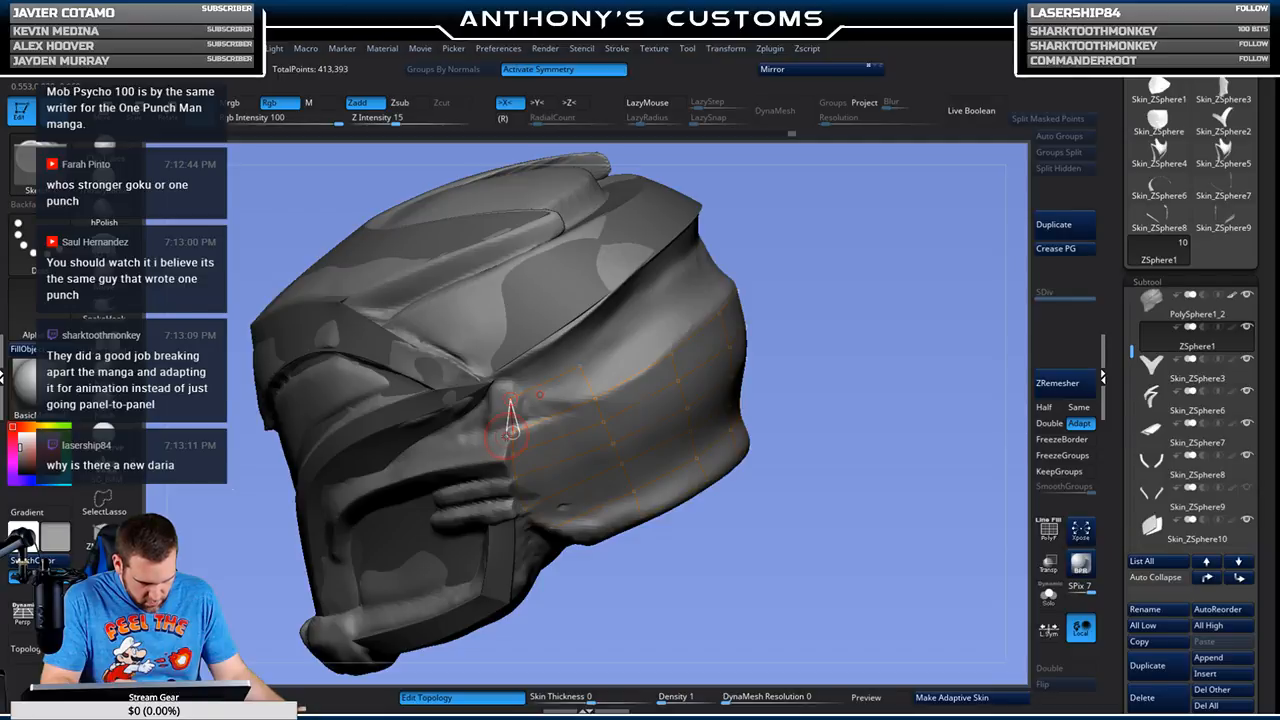
drag(713, 243, 597, 314)
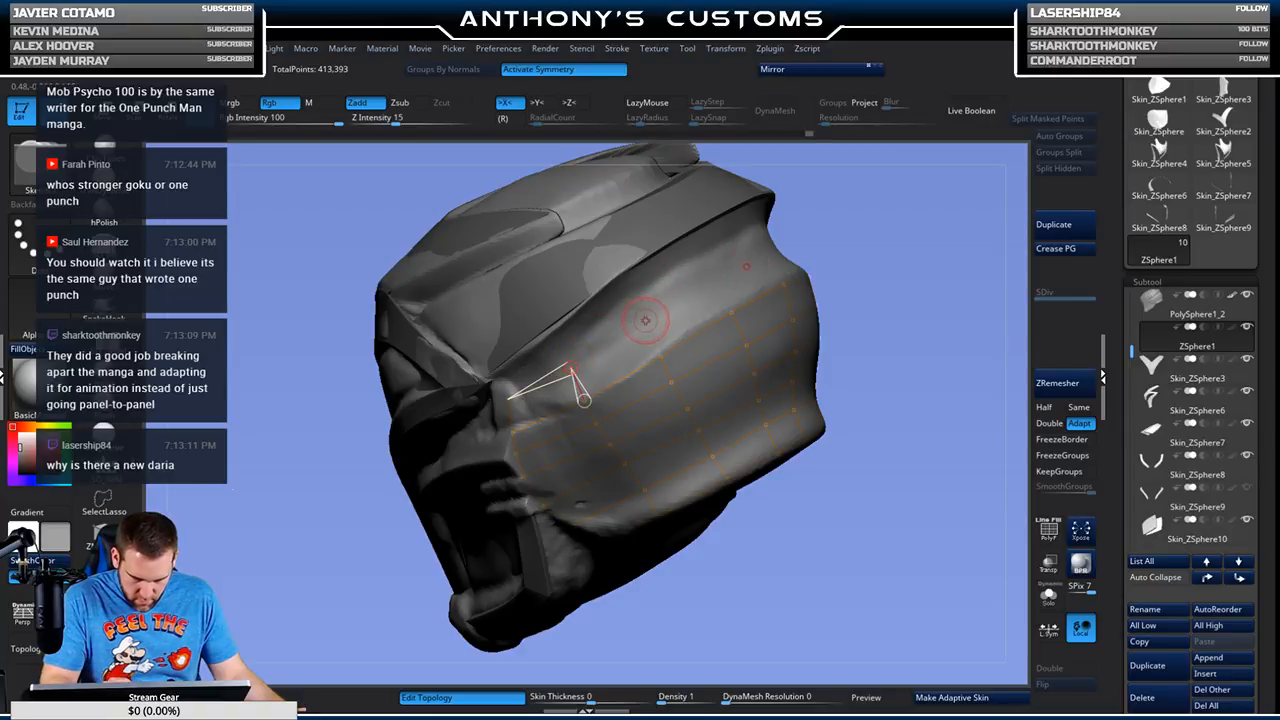
click(643, 322)
click(707, 283)
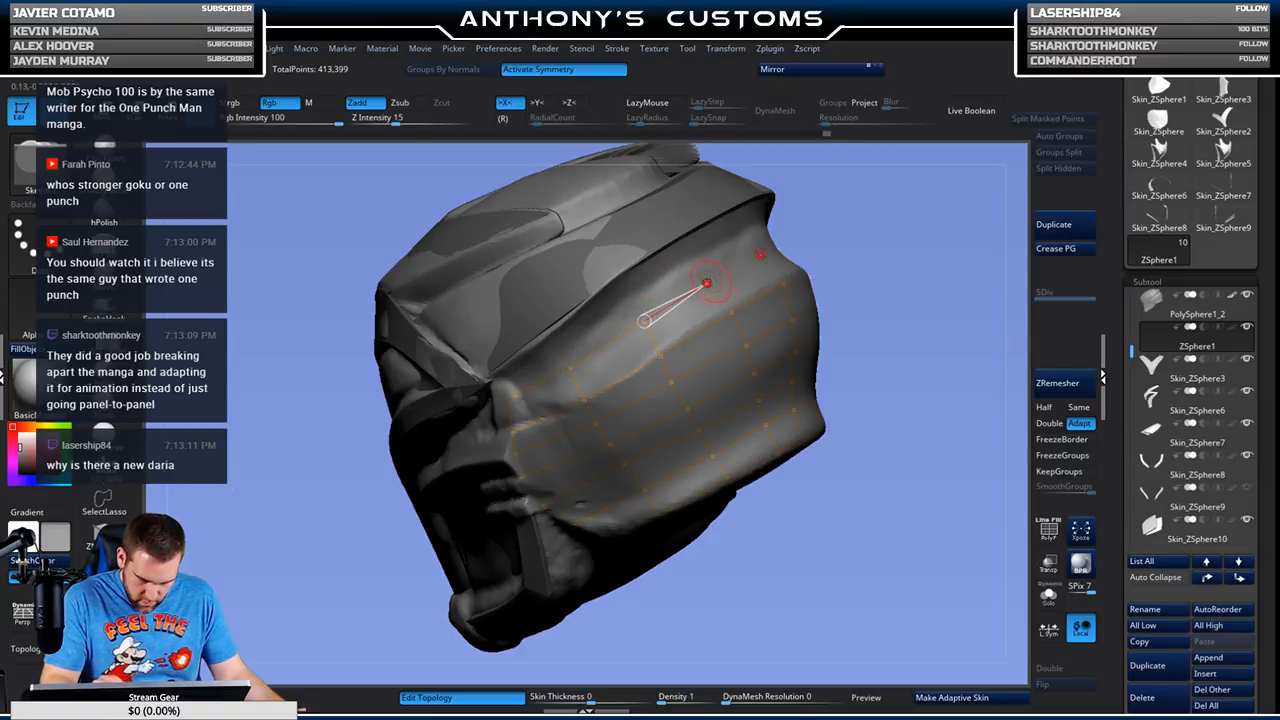
drag(731, 312, 907, 155)
click(782, 247)
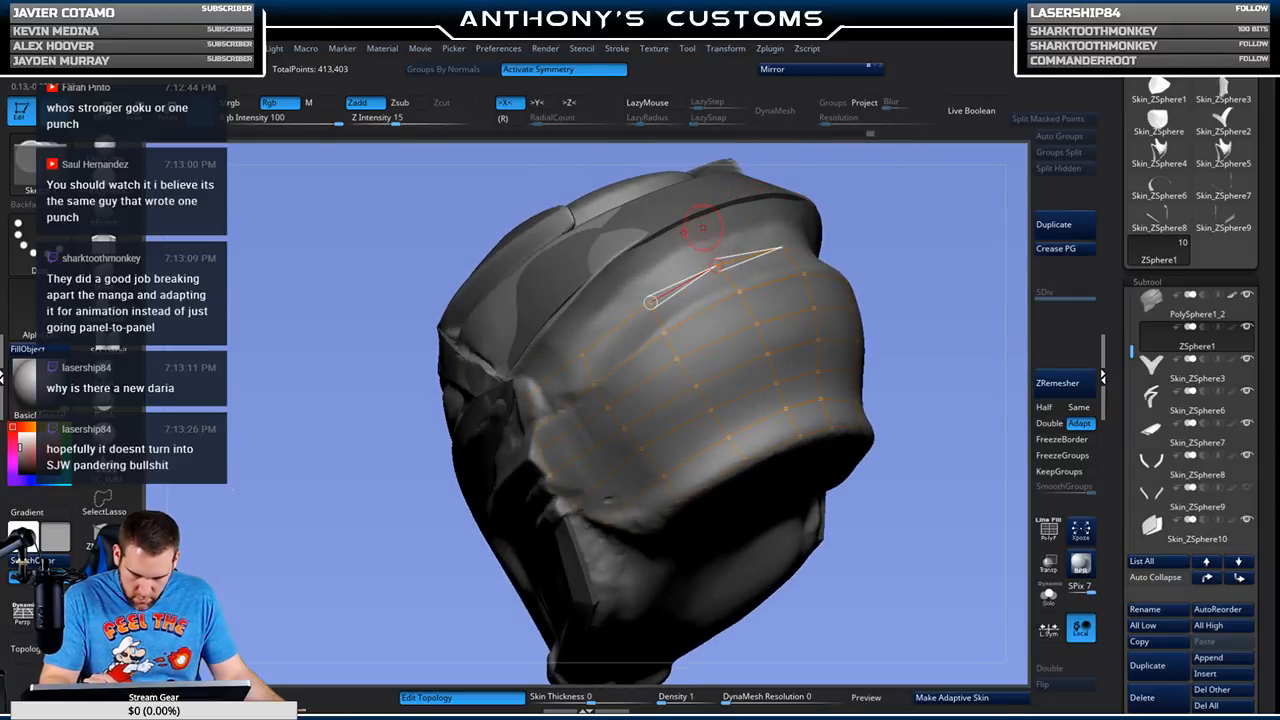
Step: Draw the top topology row beneath the rear edge of the upper helmet plate, starting at the back of the head
click(699, 224)
click(632, 264)
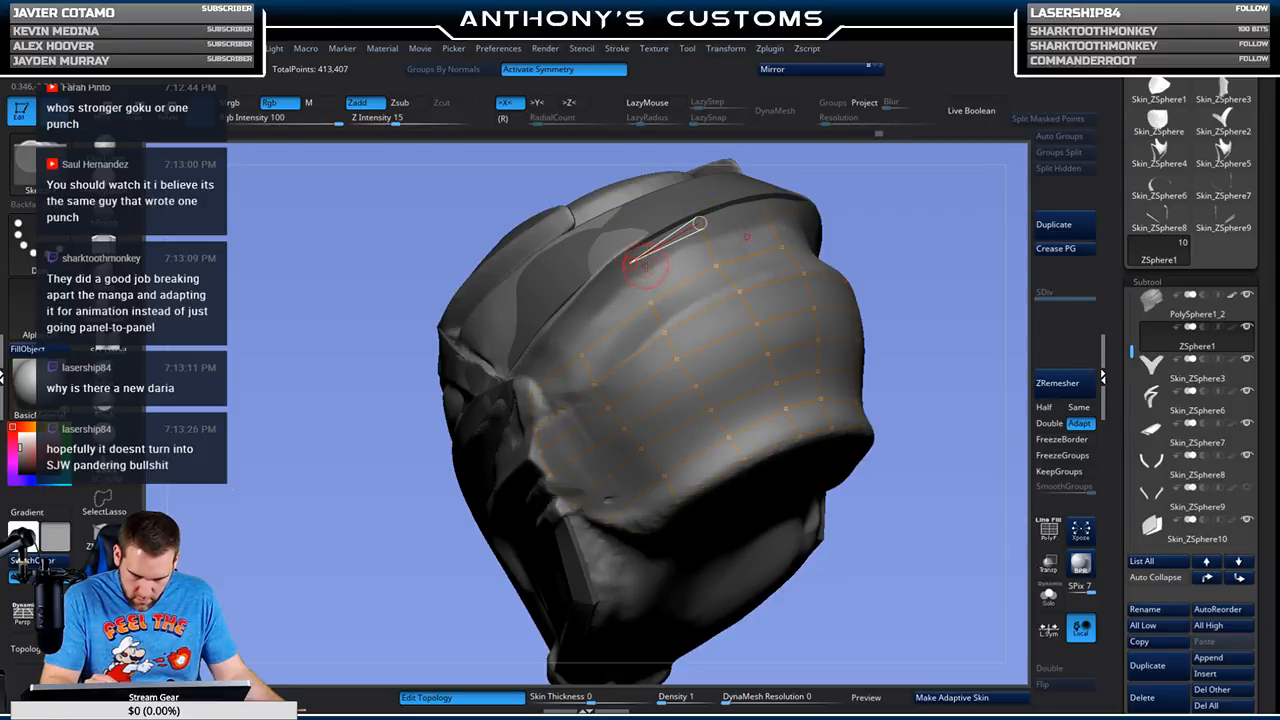
click(651, 302)
drag(854, 194, 792, 195)
click(755, 205)
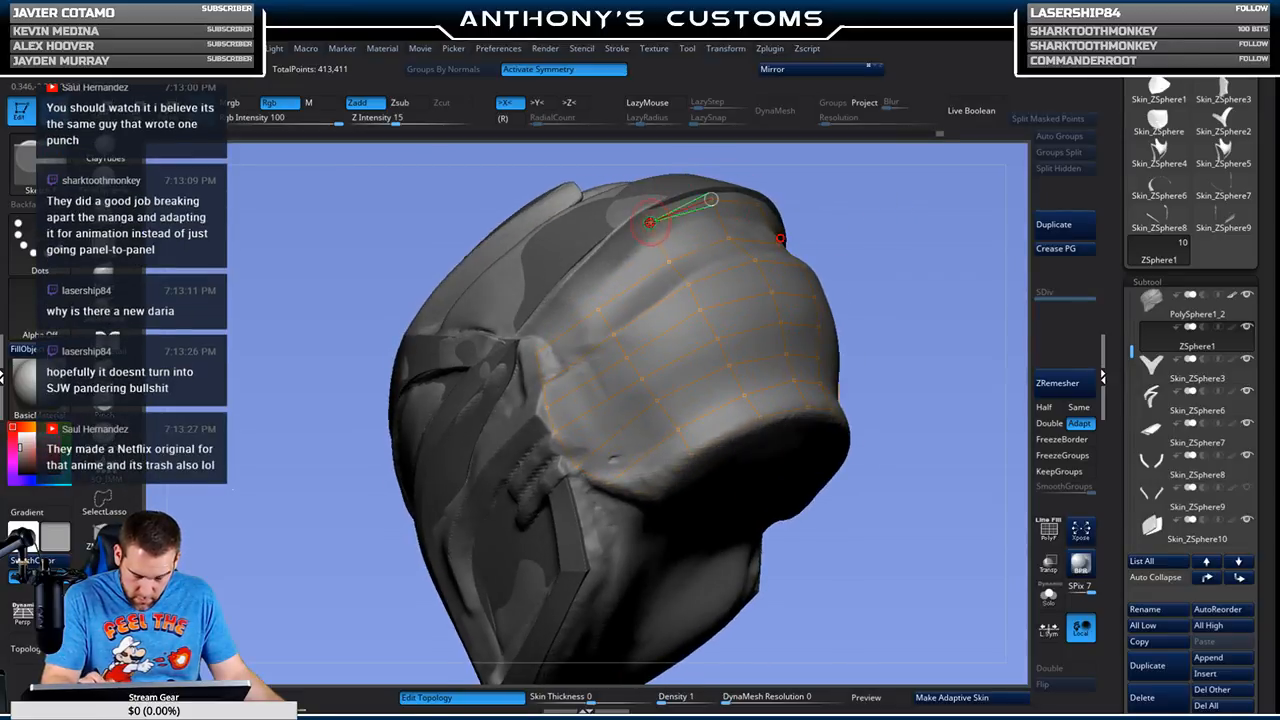
Step: Extend the top row forward beneath the upper plate's edge to the corner behind the eye area
click(580, 278)
click(600, 293)
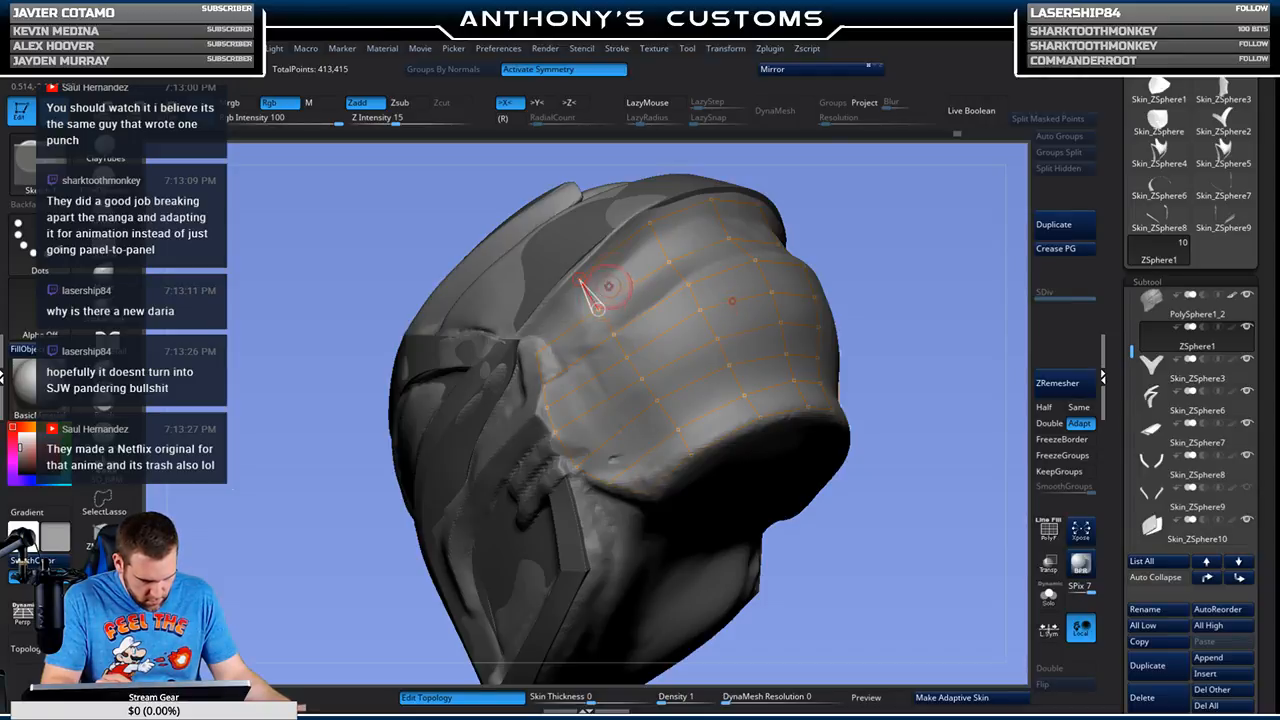
drag(916, 227, 638, 242)
click(537, 352)
click(580, 279)
drag(857, 271, 886, 278)
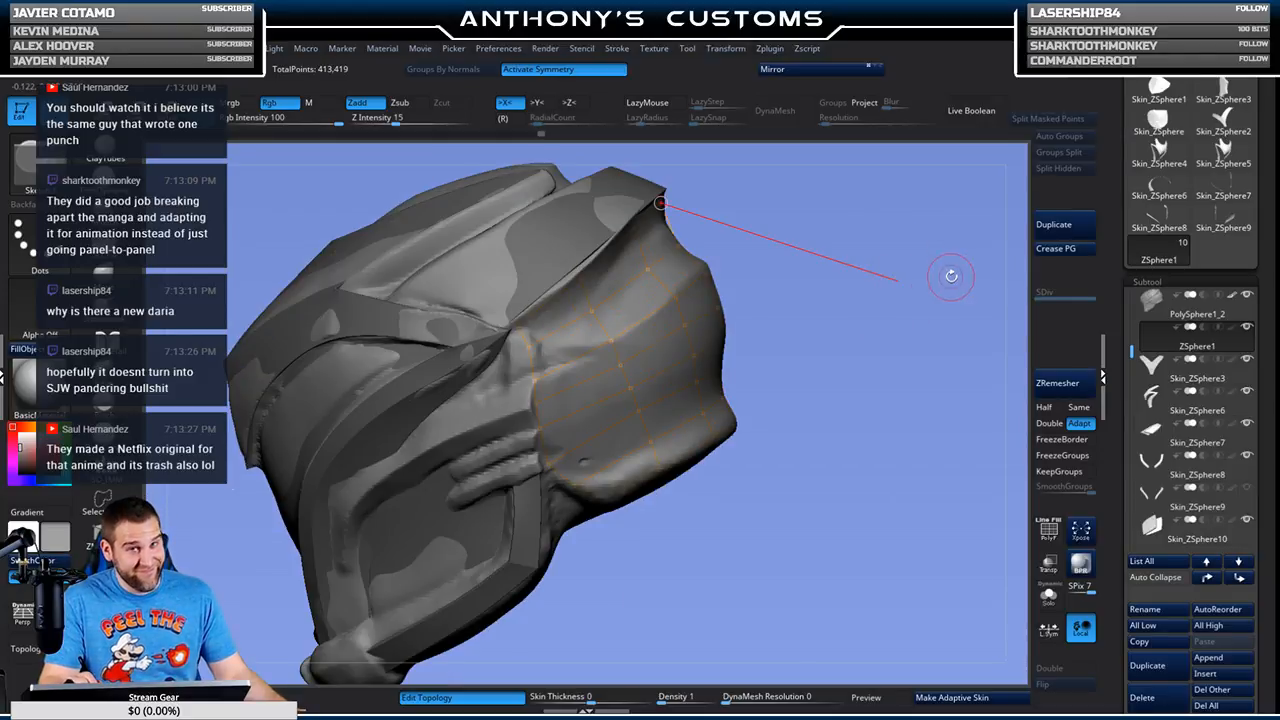
Step: Convert the side and back panel topology into an adaptive skin mesh and insert it as a subtool beneath its source ZSphere
click(963, 695)
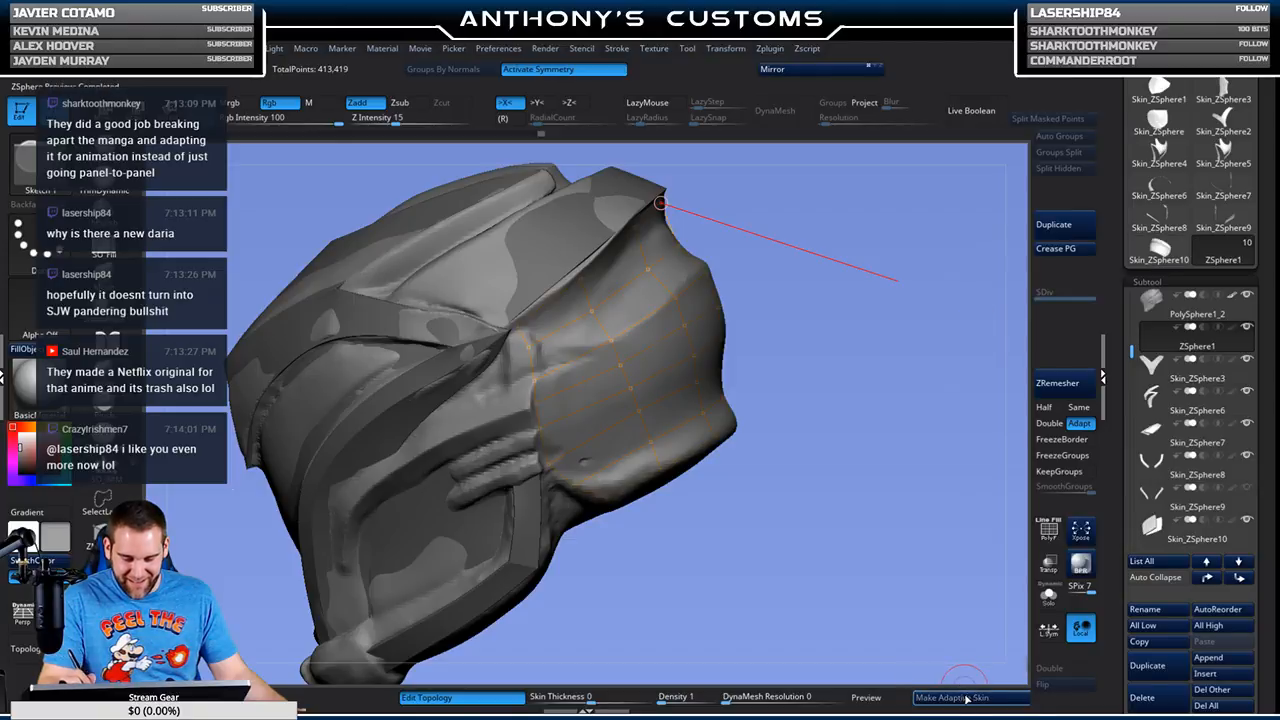
click(1216, 677)
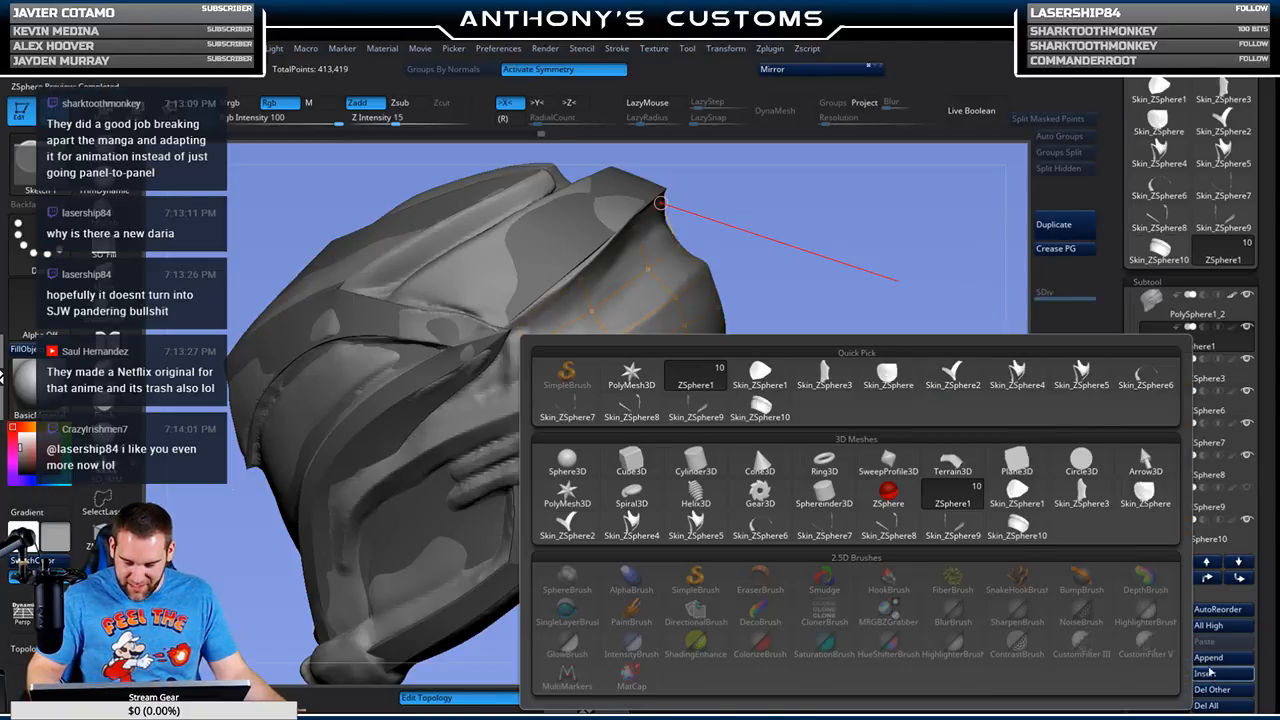
click(1216, 677)
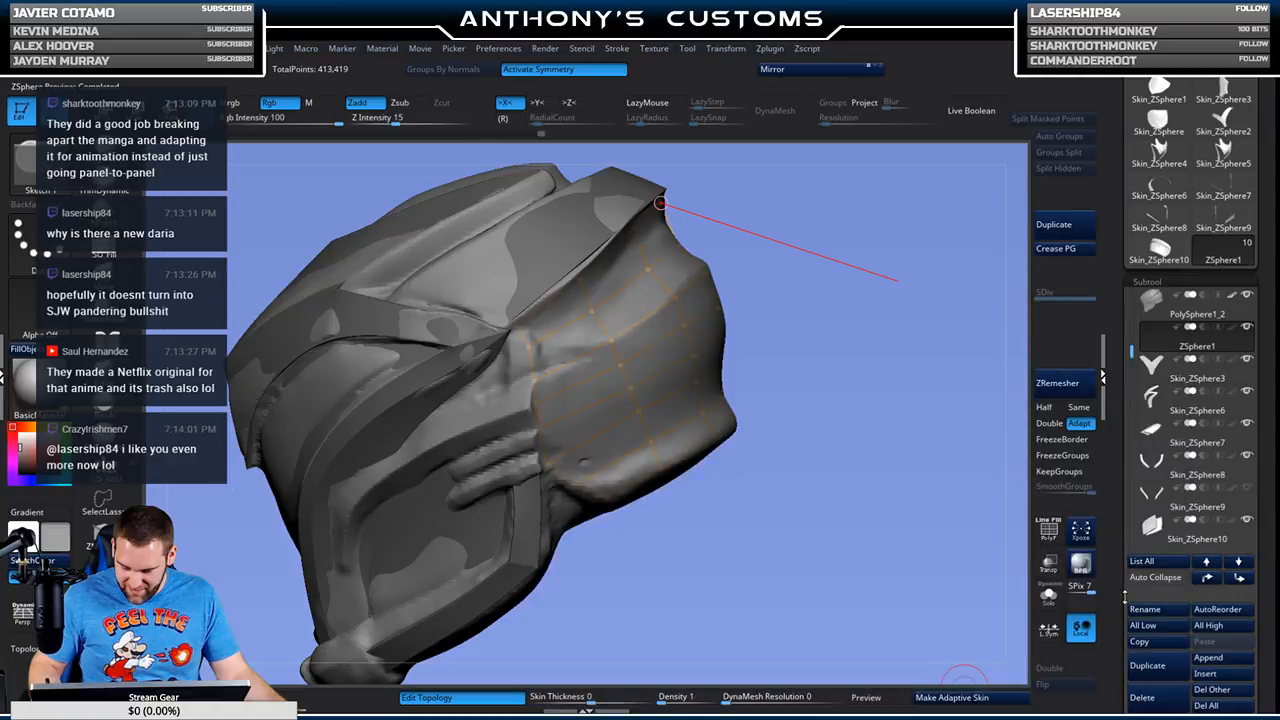
click(1216, 677)
click(1030, 536)
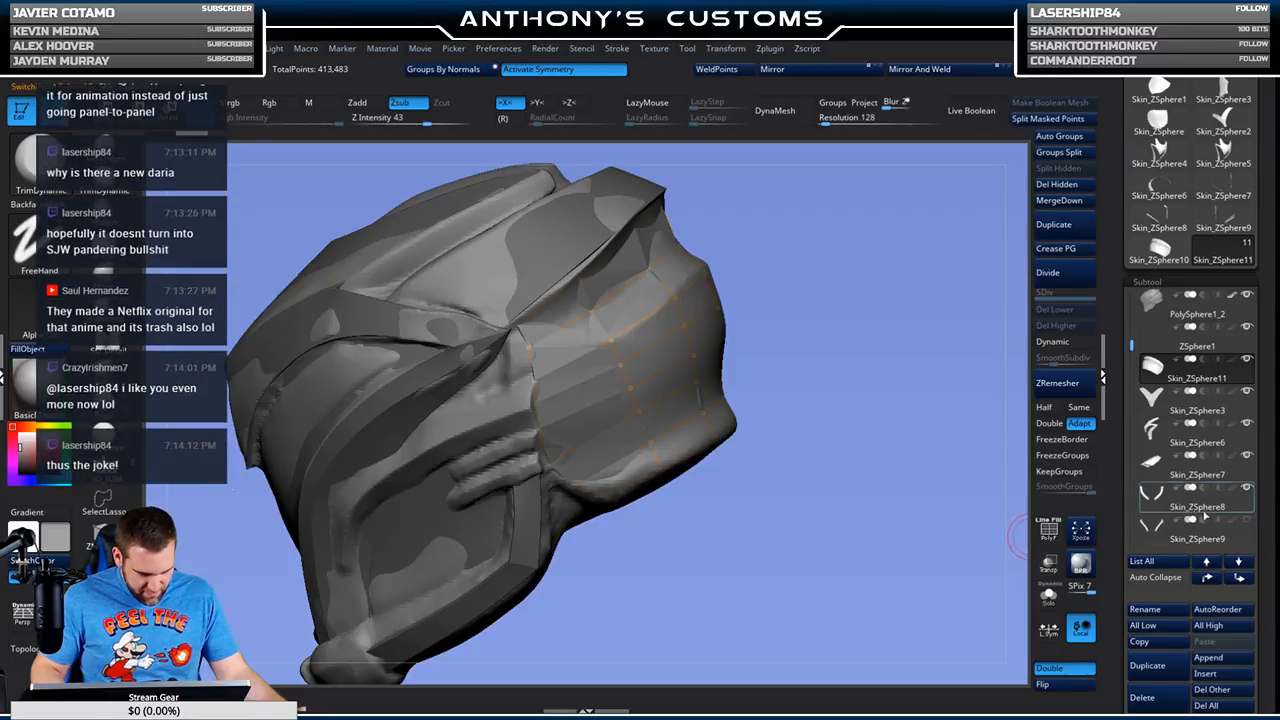
Step: Delete the source ZSphere1 subtool, keeping the inserted skin mesh
click(1243, 343)
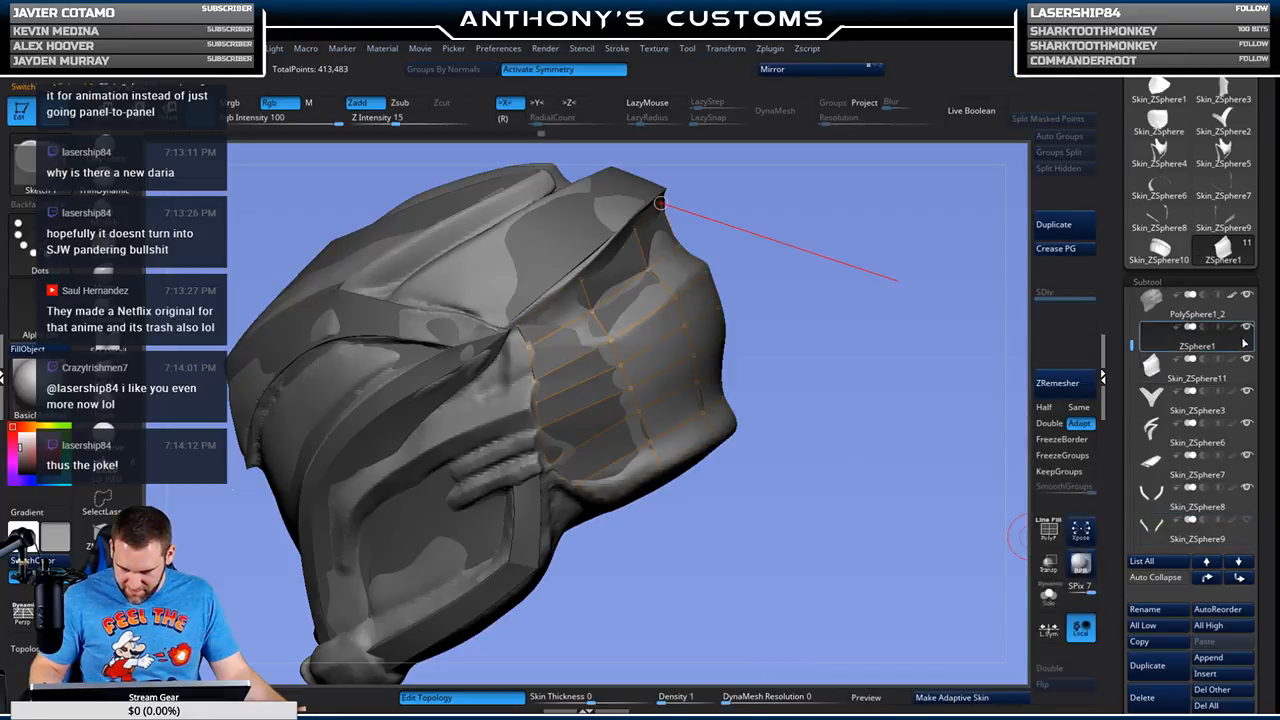
click(1160, 700)
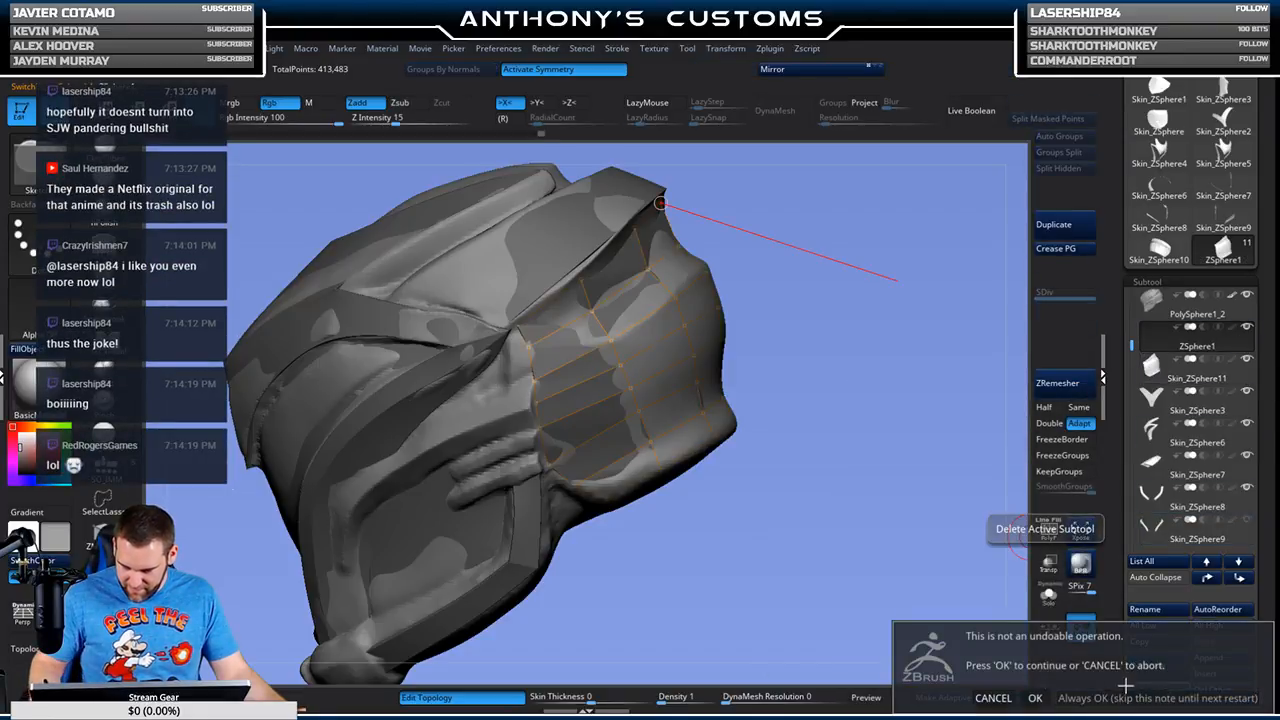
click(1042, 695)
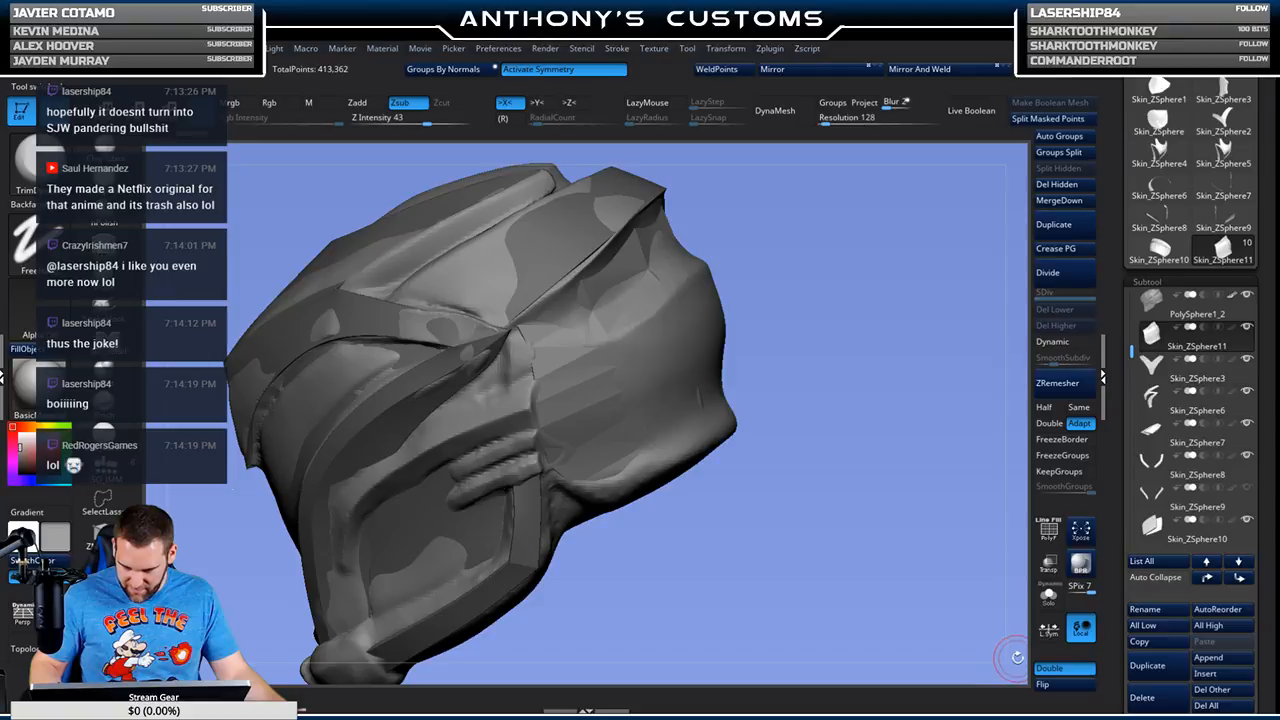
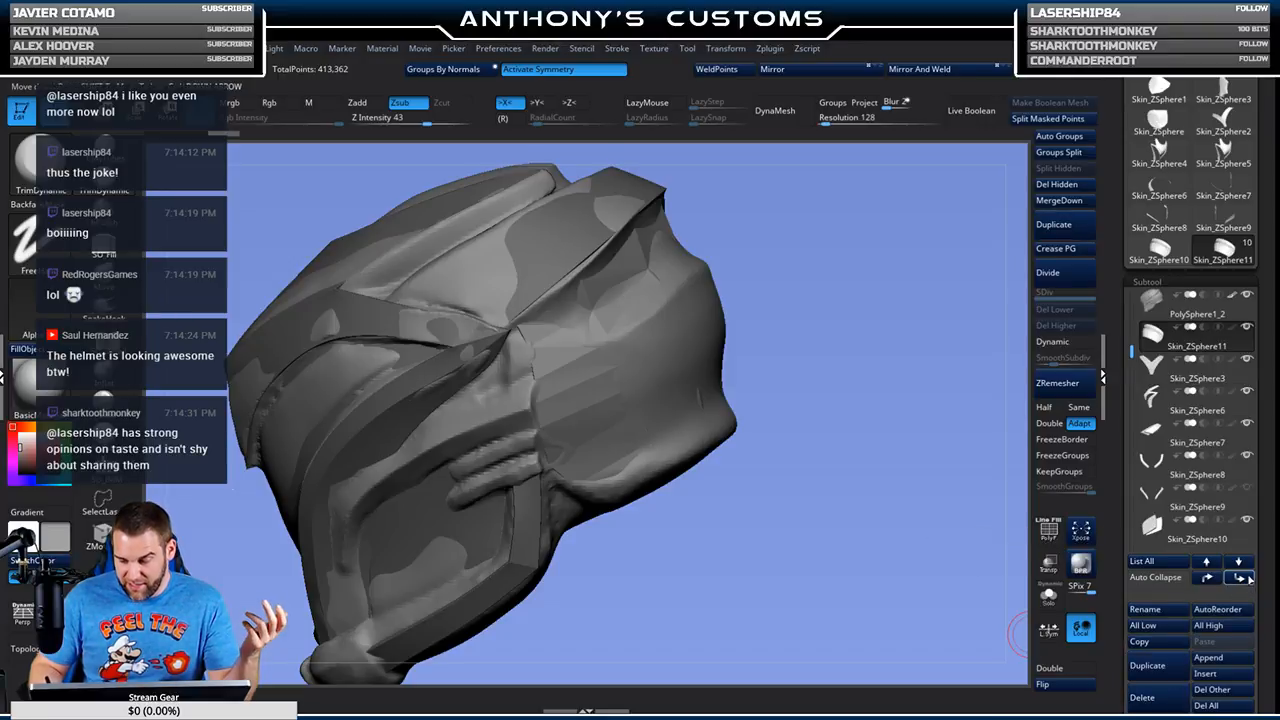
Step: Thicken the isolated side and back panel's whole surface with ZModeler's QMesh Polygroup All and flip its normals
scroll(1262, 598, down, 3)
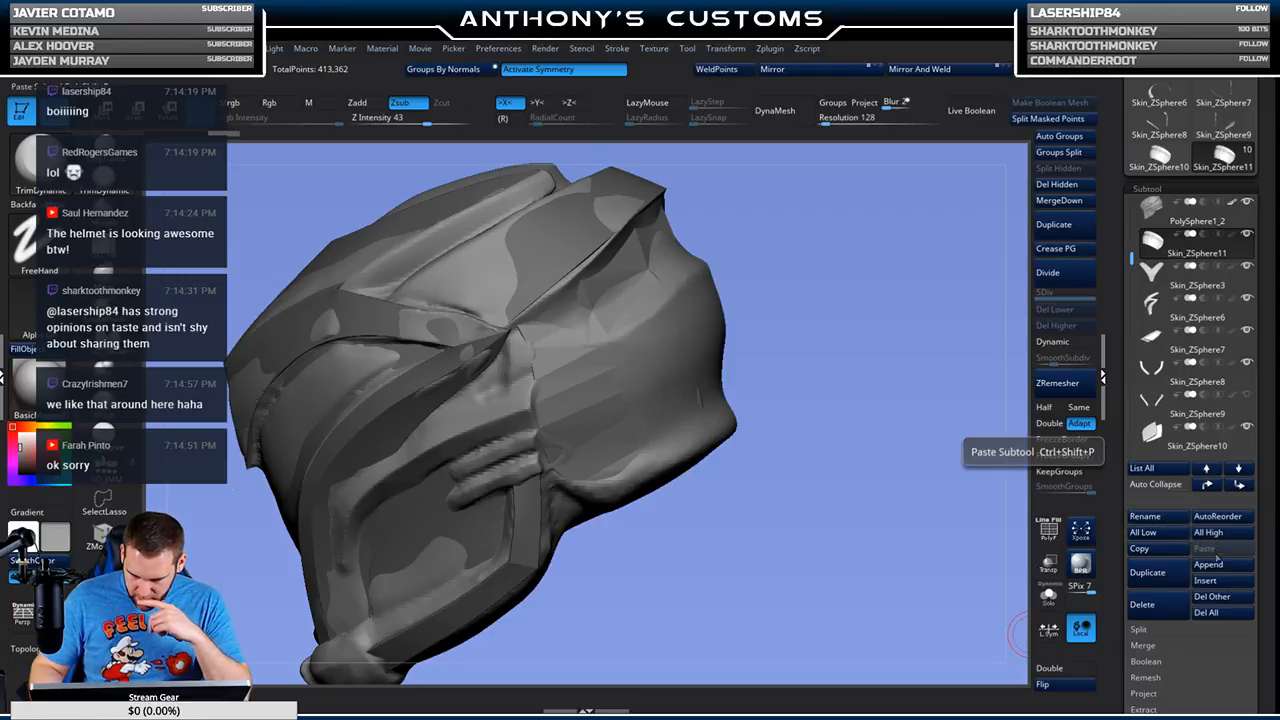
click(1048, 596)
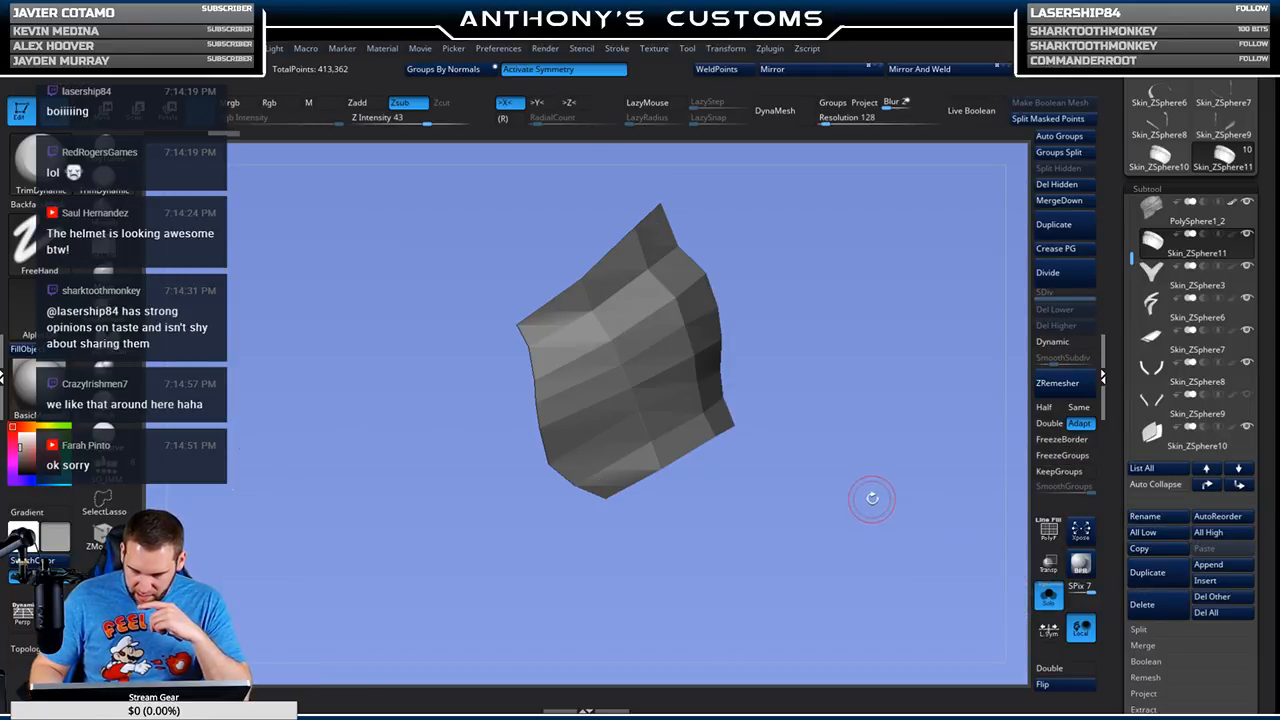
key(shift+f)
drag(866, 500, 826, 530)
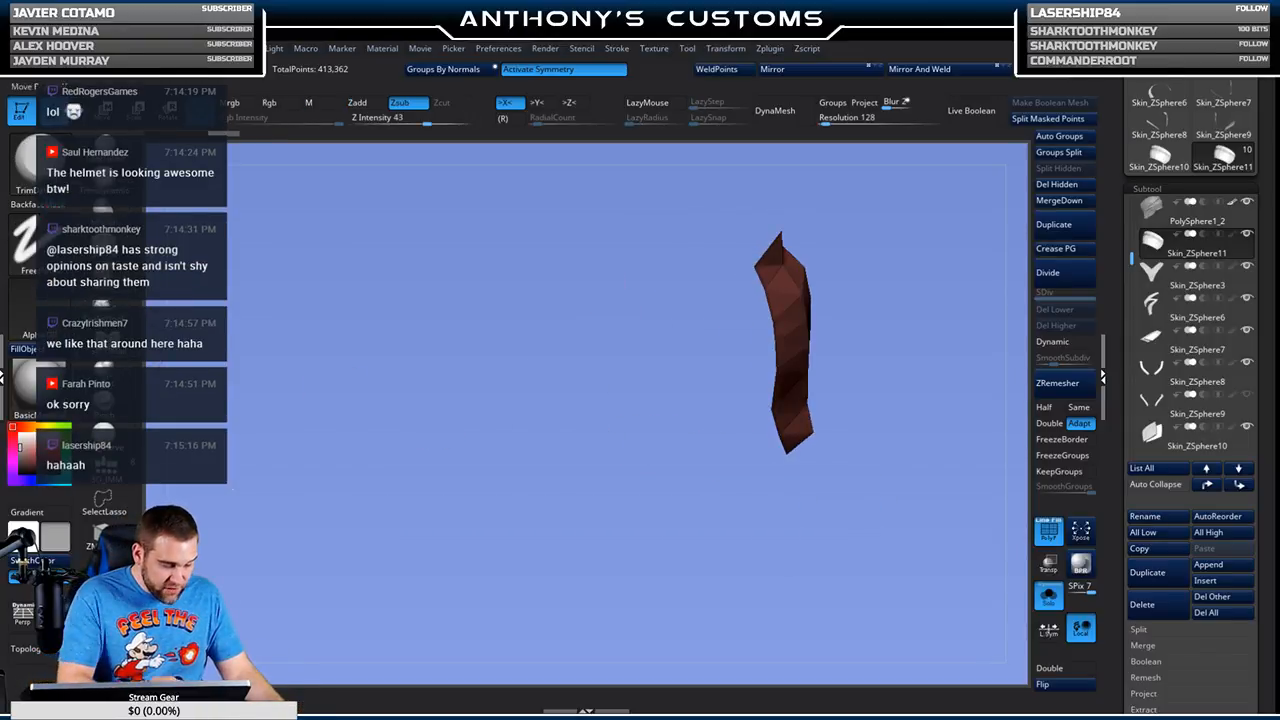
key(b)
key(z)
key(m)
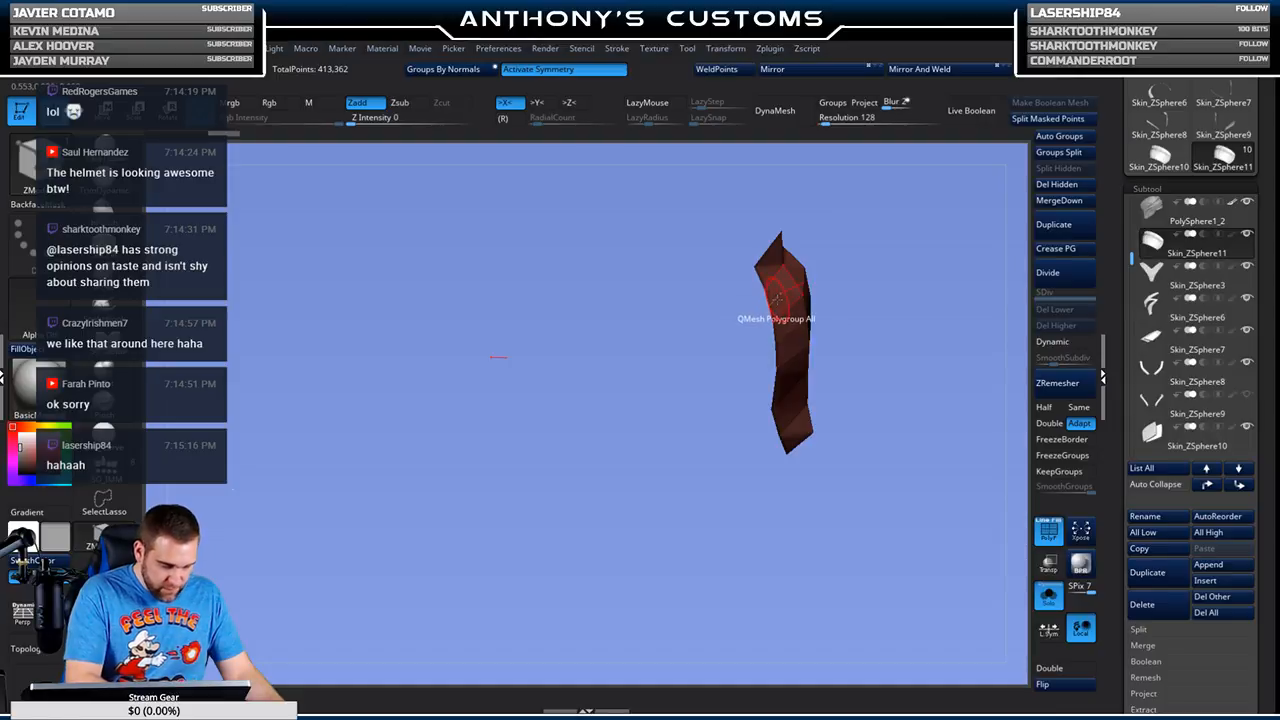
right_drag(777, 298, 827, 290)
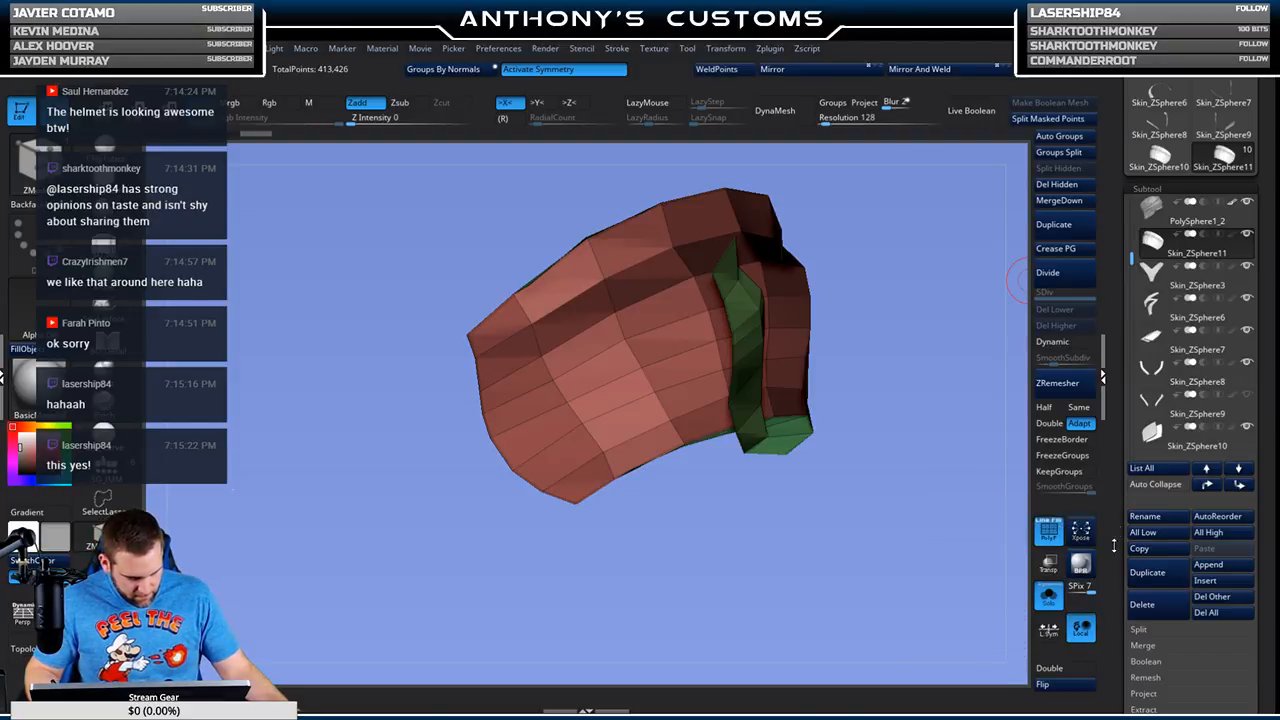
click(1066, 689)
Step: Crease the thickened panel's border edges with ZModeler's EdgeLoop Complete target
drag(945, 622, 909, 406)
click(735, 268)
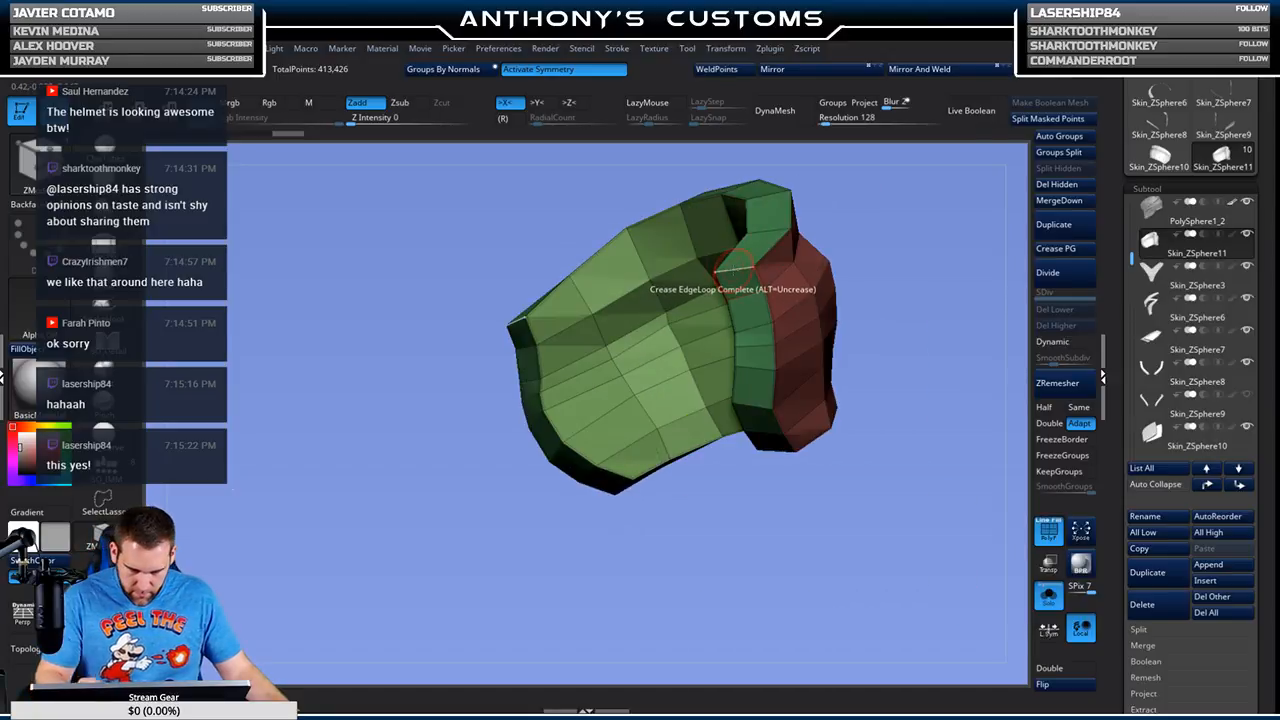
key(space)
click(630, 433)
drag(922, 308, 924, 215)
click(785, 456)
drag(955, 337, 905, 495)
key(space)
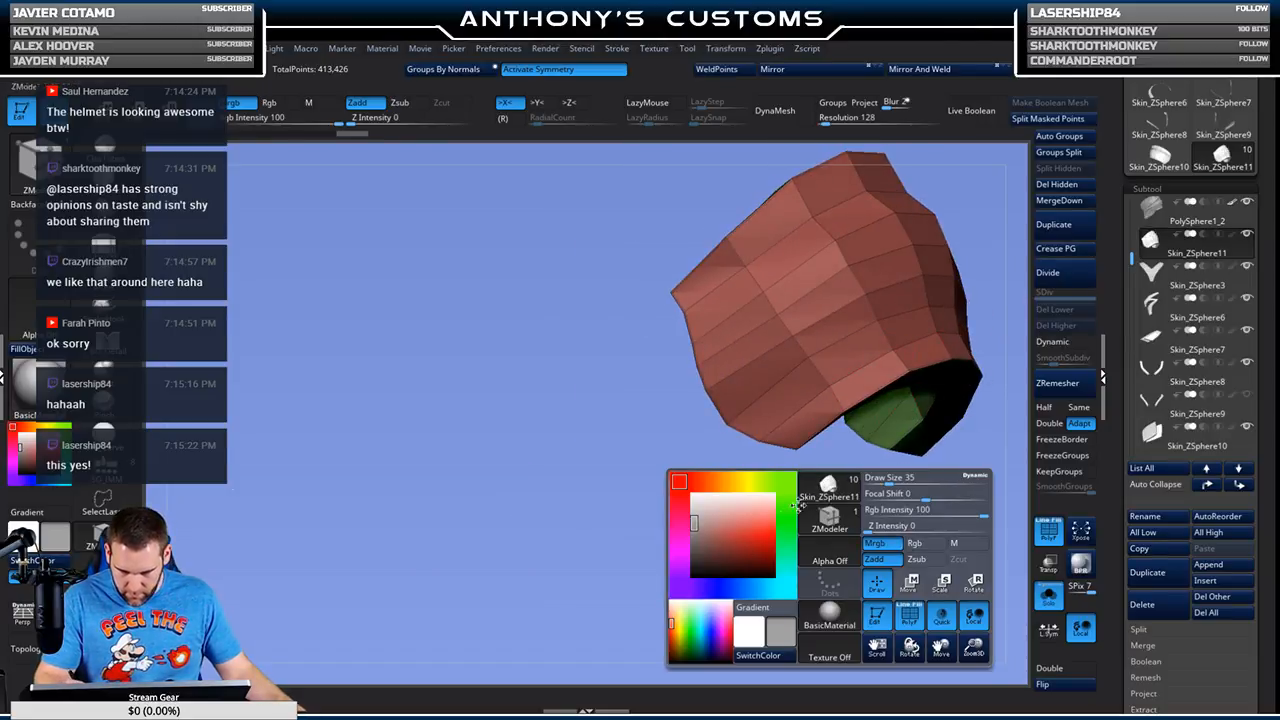
drag(914, 534, 1018, 373)
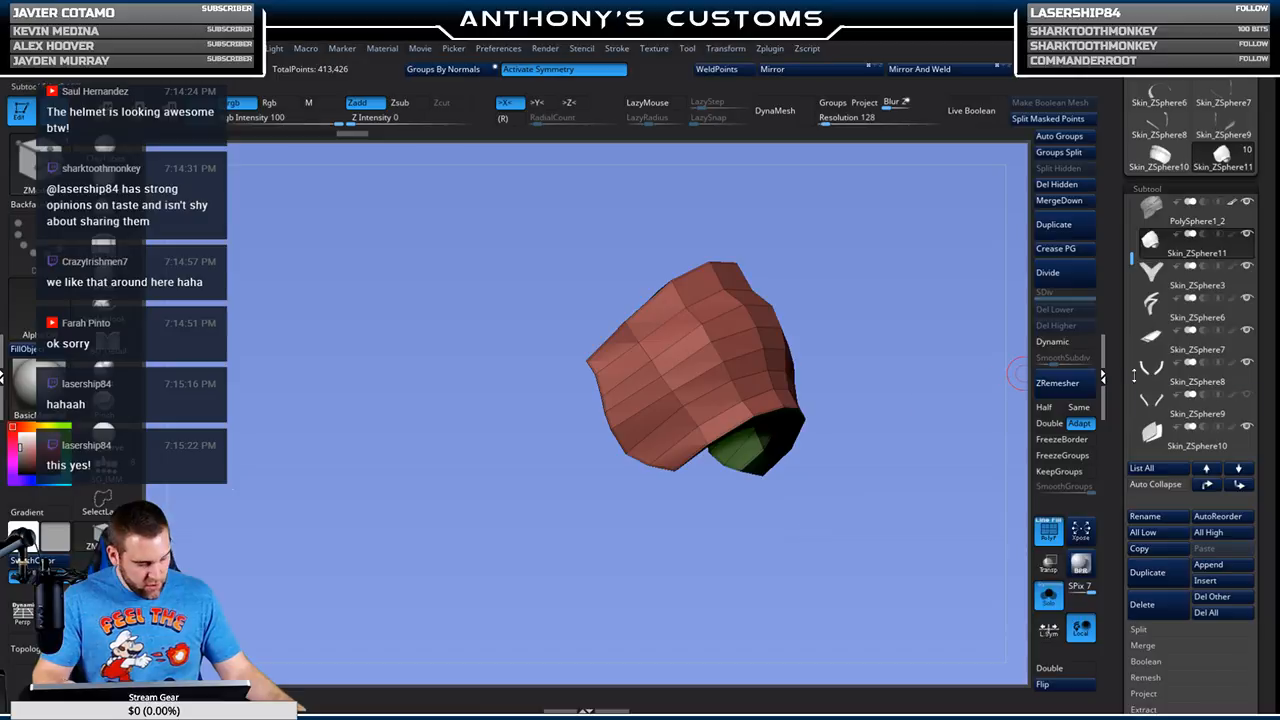
shift+drag(920, 549, 920, 514)
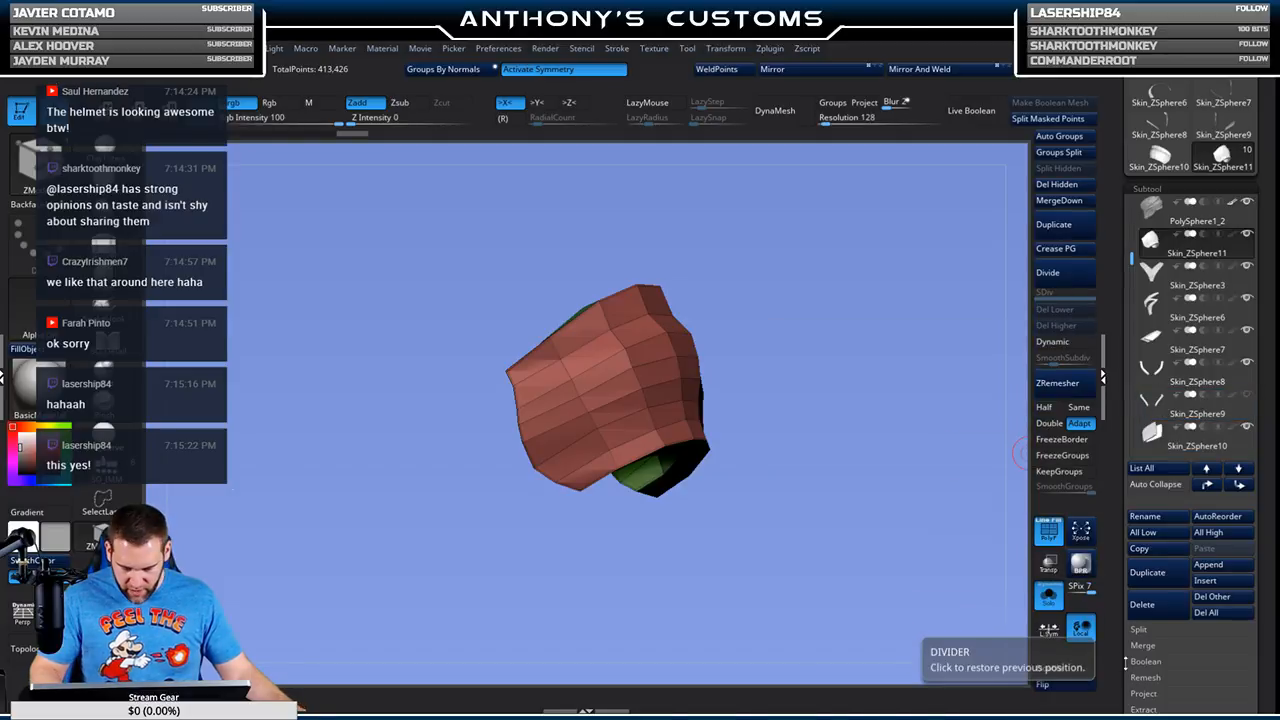
Step: Show the whole helmet again and turn on dynamic subdivision for the side and back panel
click(1048, 596)
drag(878, 560, 910, 517)
drag(784, 487, 812, 514)
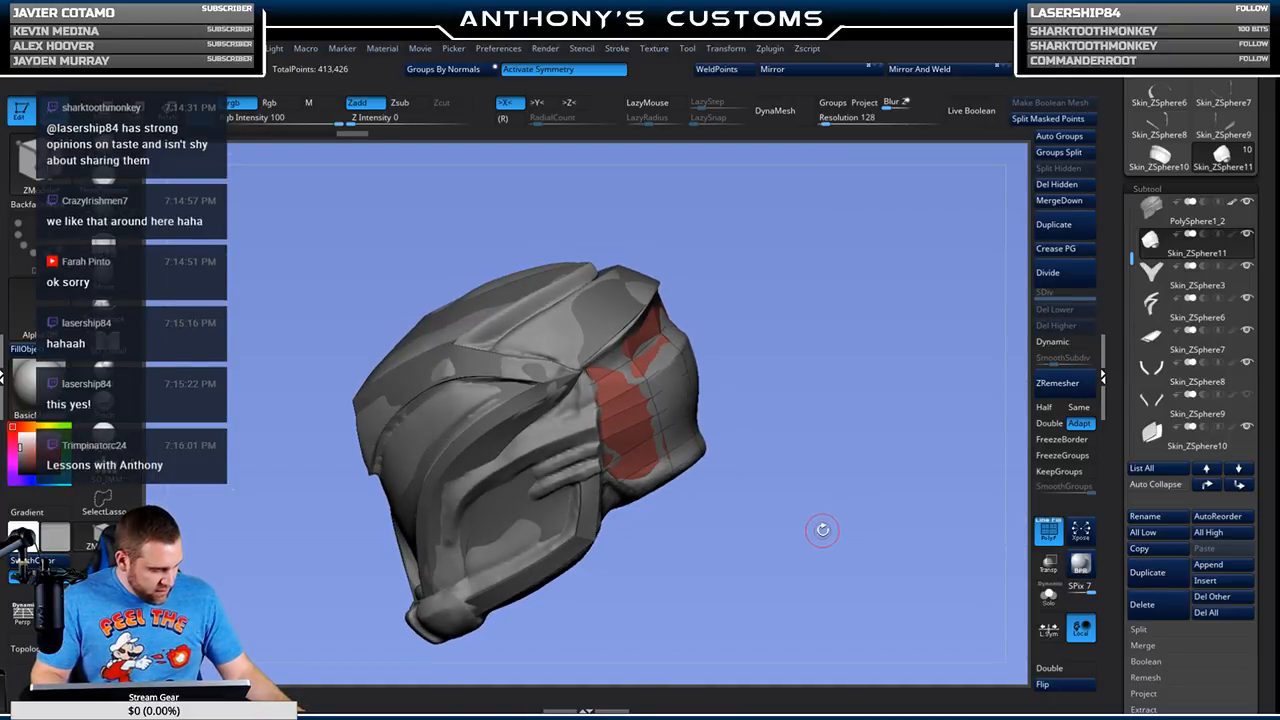
drag(841, 491, 833, 497)
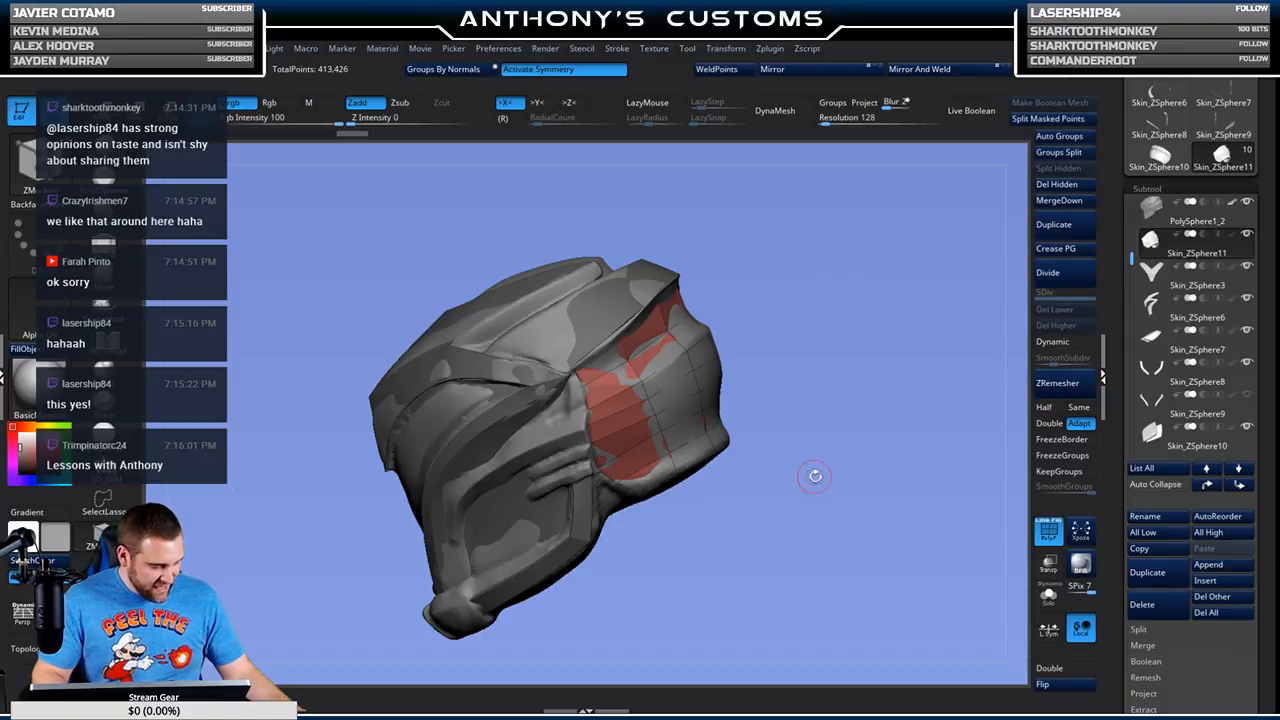
click(1078, 345)
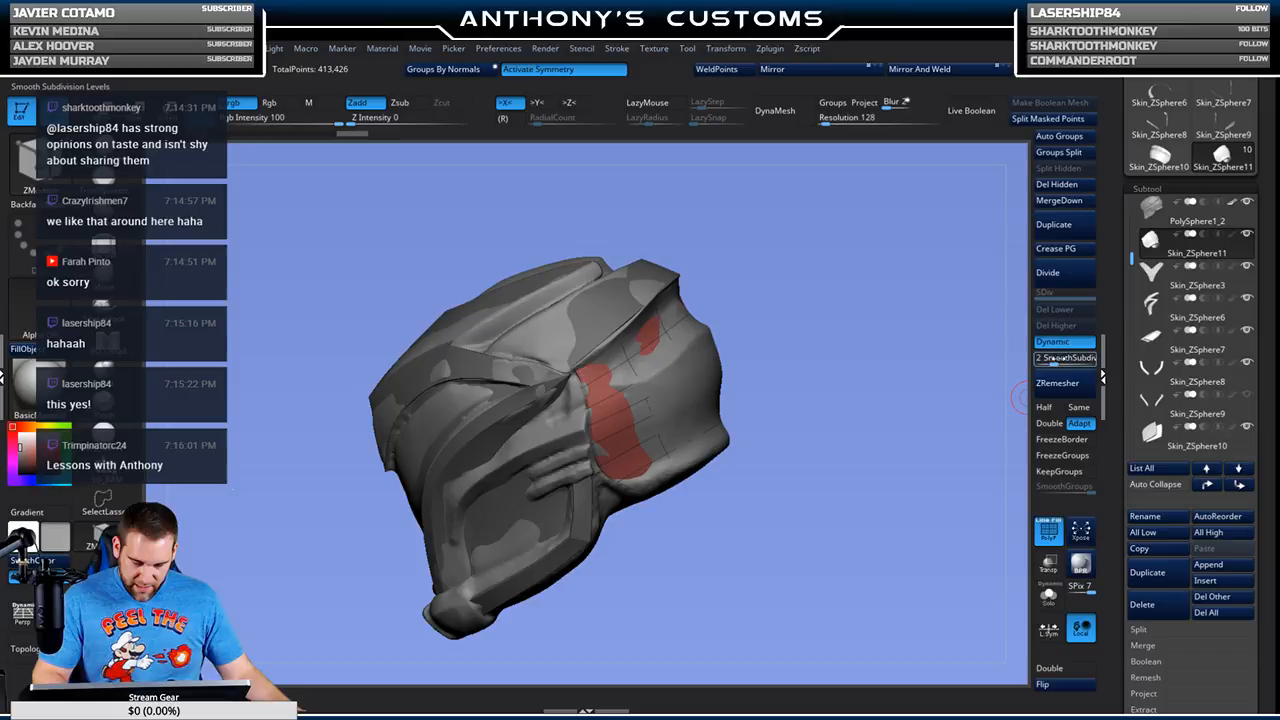
drag(920, 449, 877, 487)
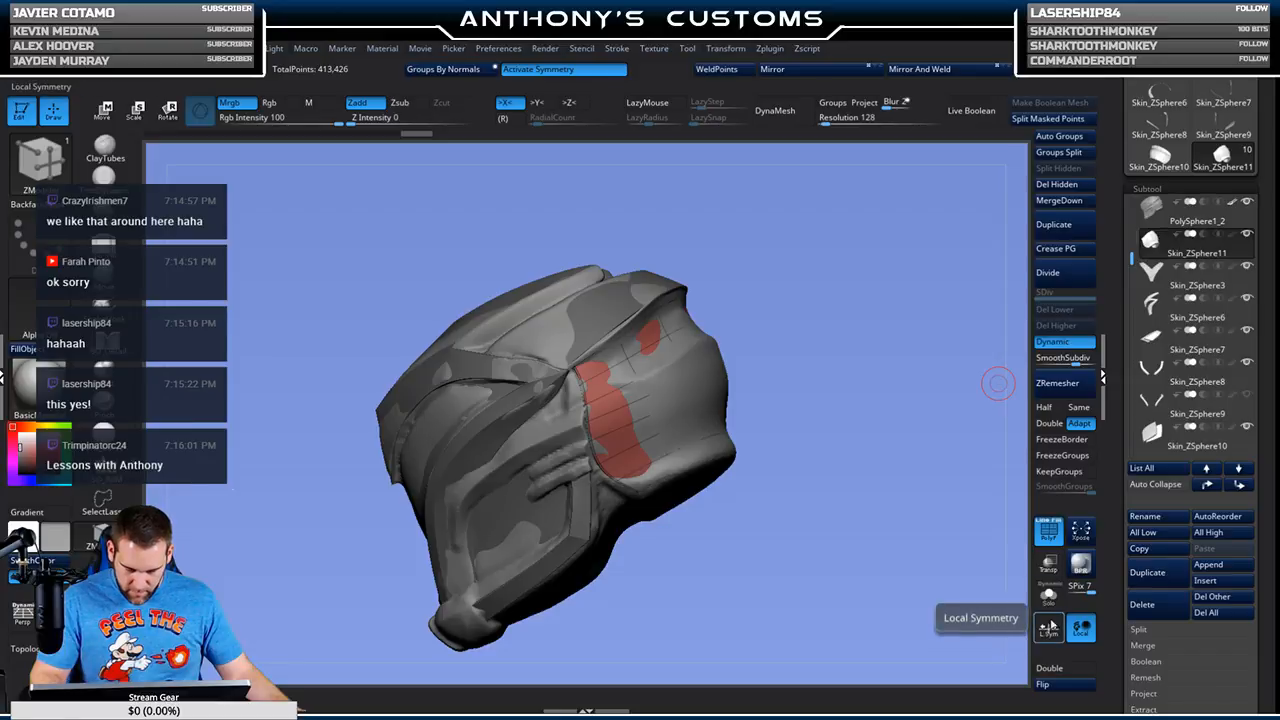
Step: Use the Move brush to refit the front part of the panel against the head behind the cheek
key(b)
key(m)
key(v)
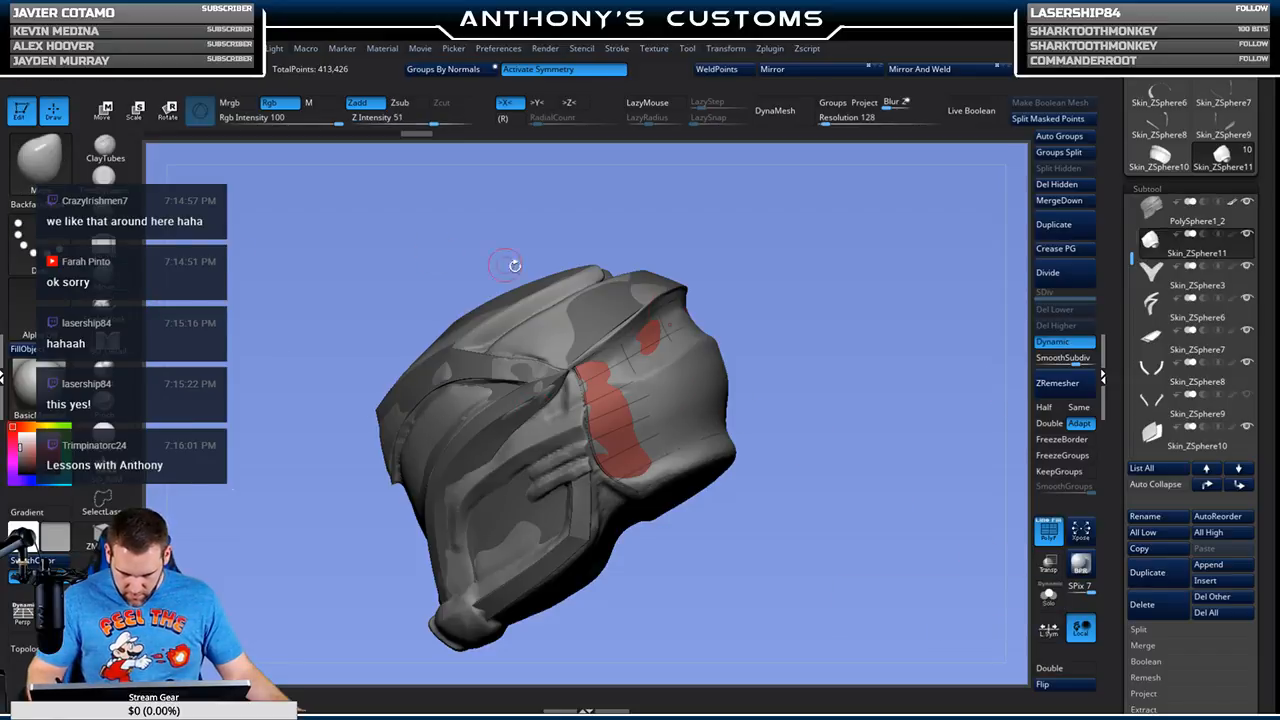
key(space)
click(824, 370)
drag(792, 289, 778, 283)
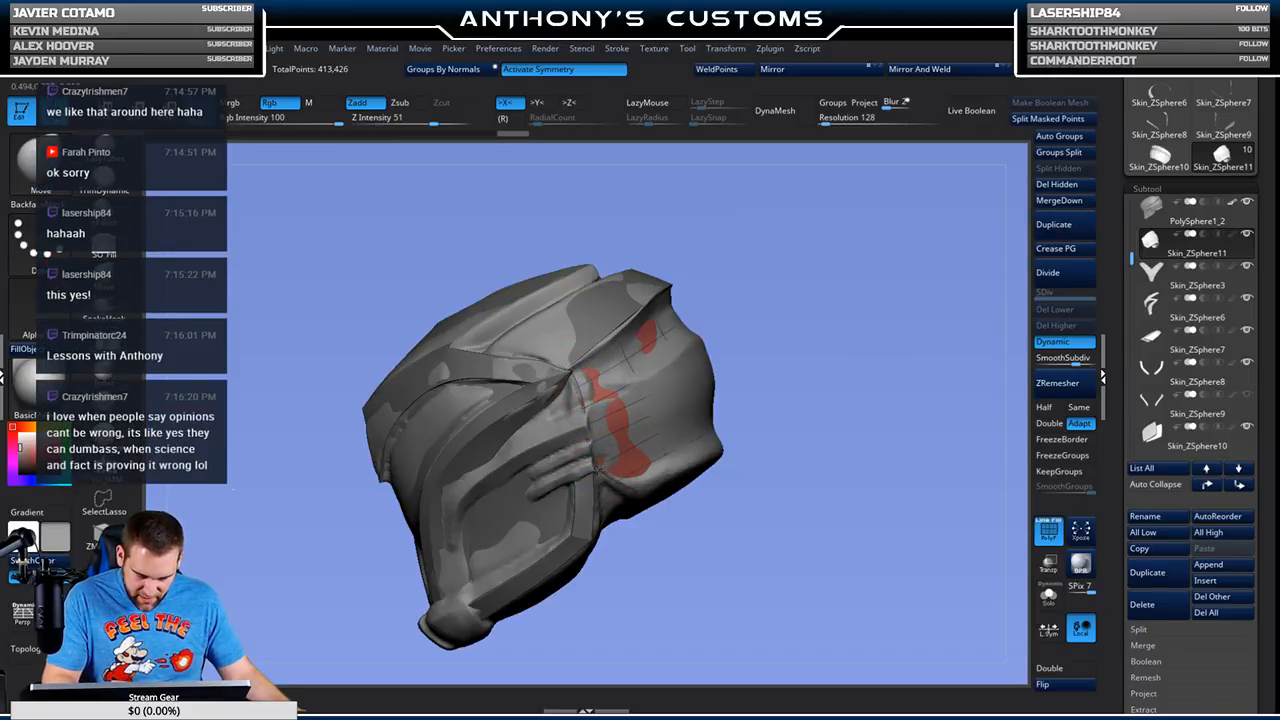
mouse_move(843, 409)
mouse_down()
mouse_move(845, 360)
mouse_move(856, 394)
mouse_move(841, 393)
mouse_up()
drag(751, 479, 834, 446)
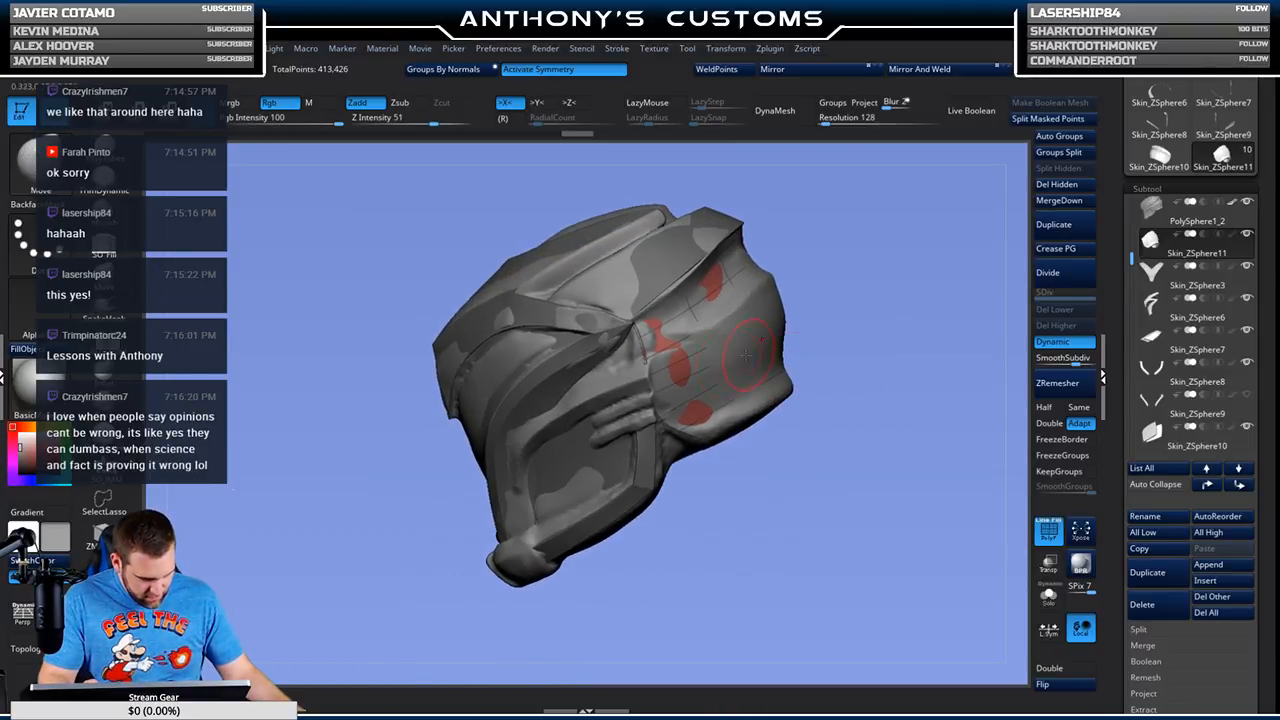
Step: Resize the Move brush and pull the panel's lower rim outward over the neck edge around the back of the head
drag(770, 482, 620, 510)
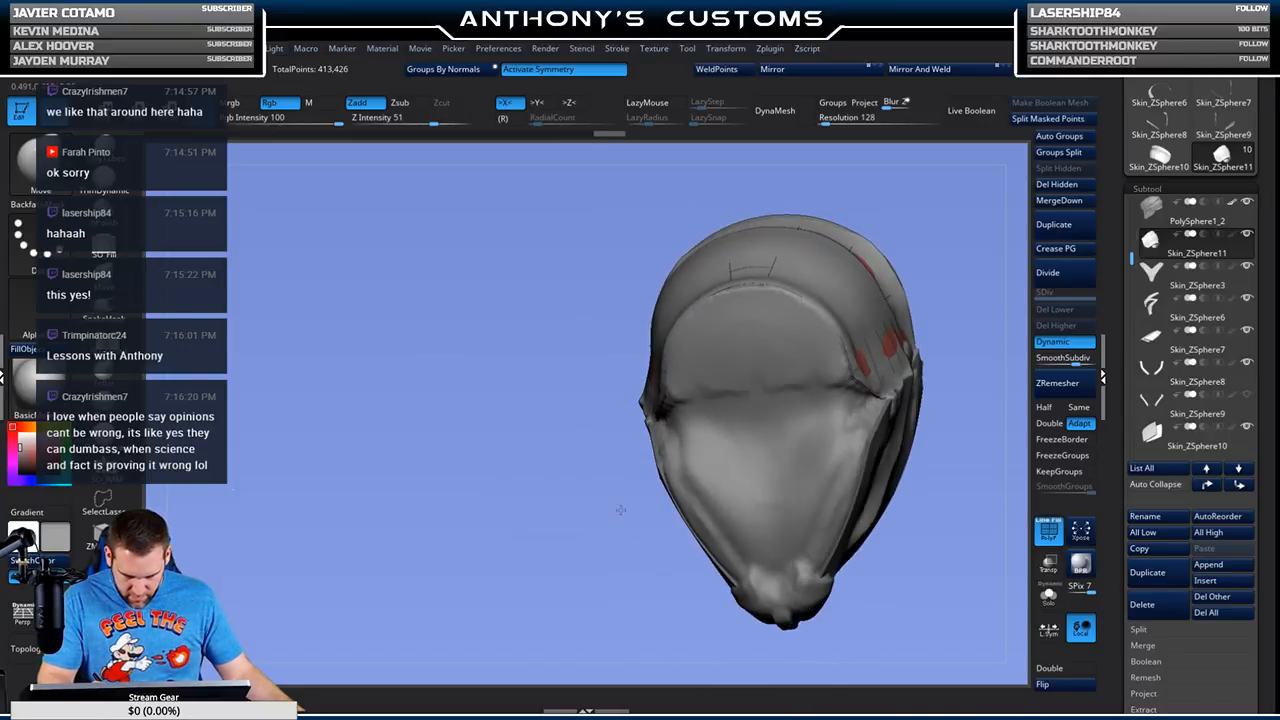
key(space)
mouse_move(948, 235)
mouse_down()
mouse_move(706, 340)
mouse_move(711, 330)
mouse_up()
drag(874, 300, 902, 287)
drag(751, 336, 749, 345)
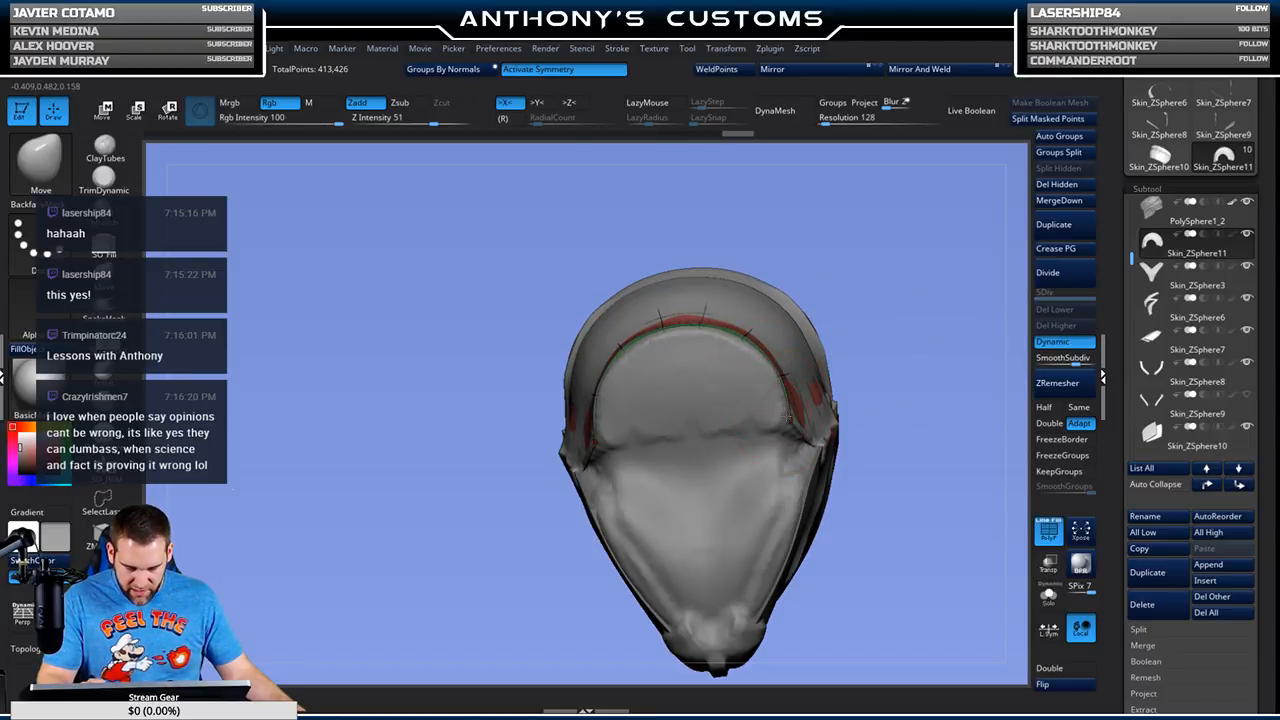
mouse_move(845, 385)
mouse_down()
mouse_move(886, 417)
mouse_move(931, 396)
mouse_move(923, 280)
mouse_move(866, 392)
mouse_up()
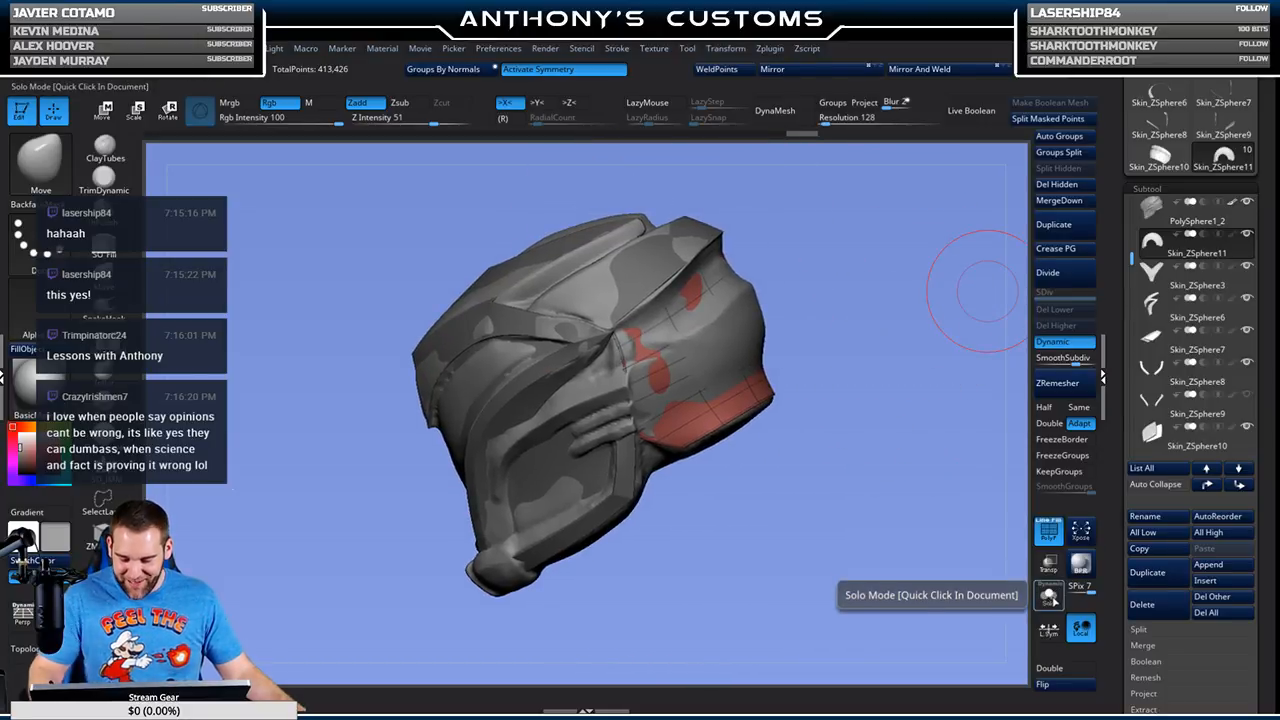
Step: Set ZModeler's edge action to Crease with the EdgeLoop Complete target on the isolated panel, and show the whole helmet again
click(1049, 594)
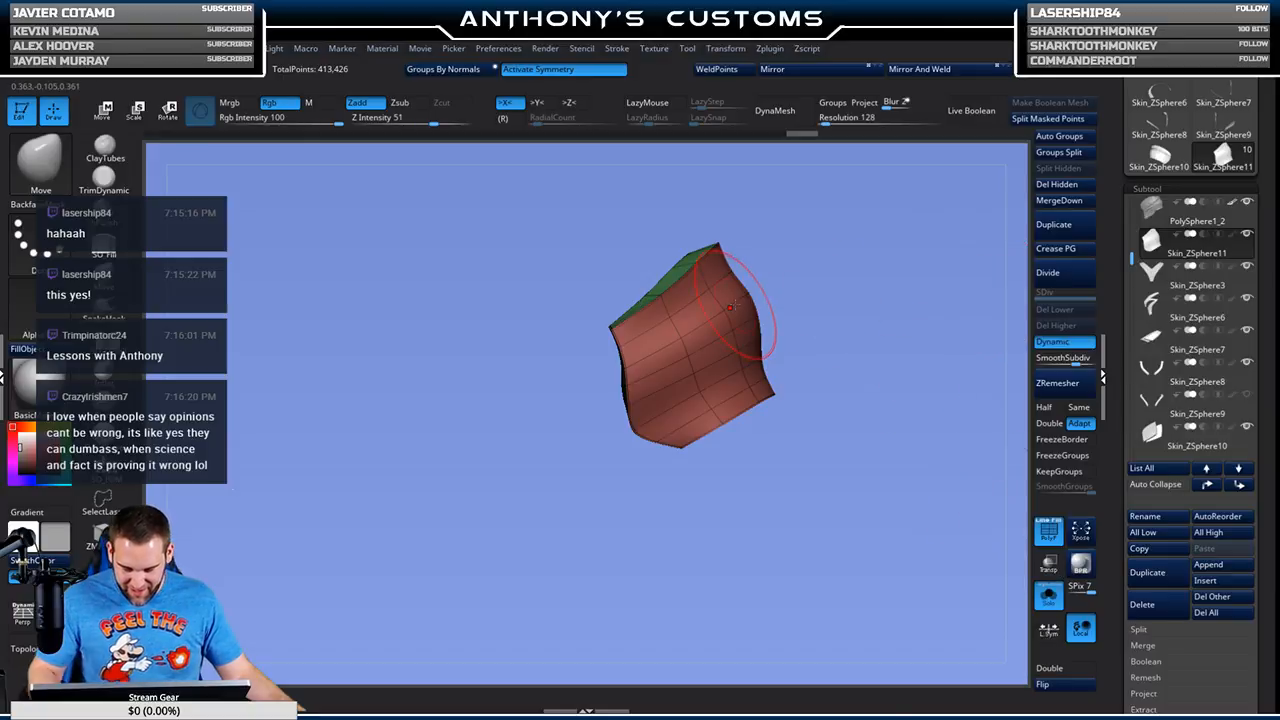
key(b)
key(z)
key(m)
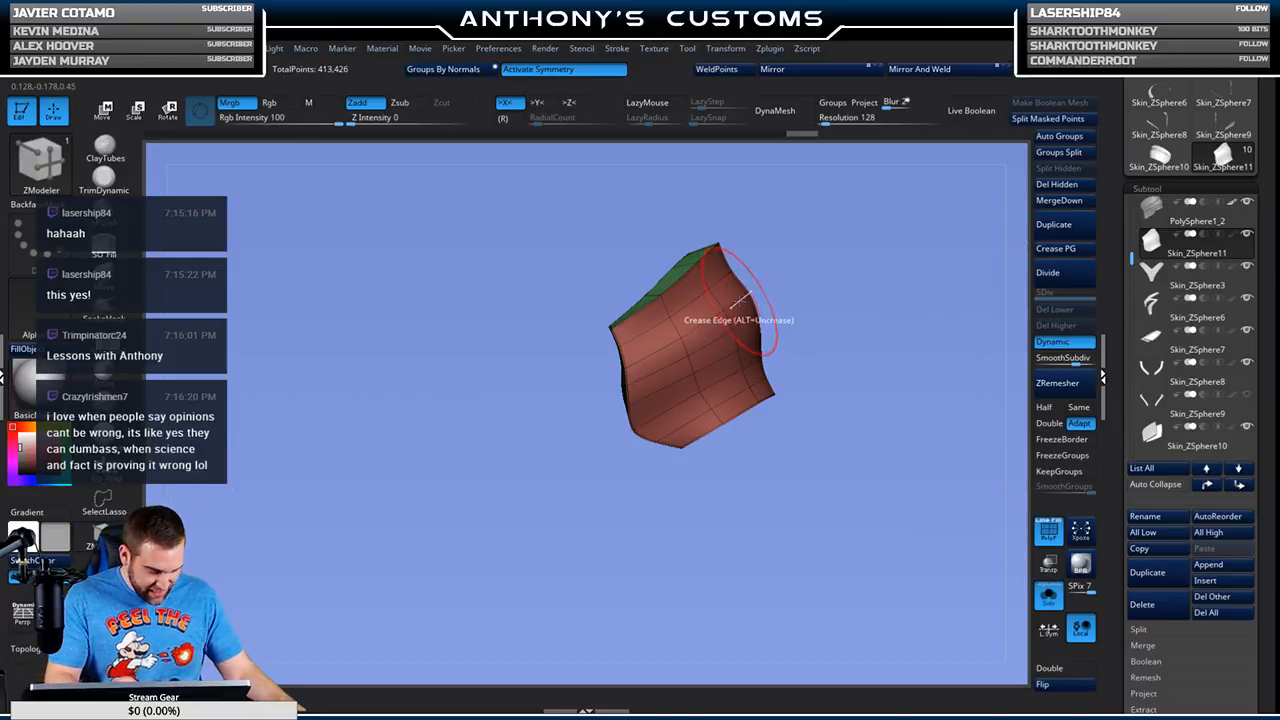
key(space)
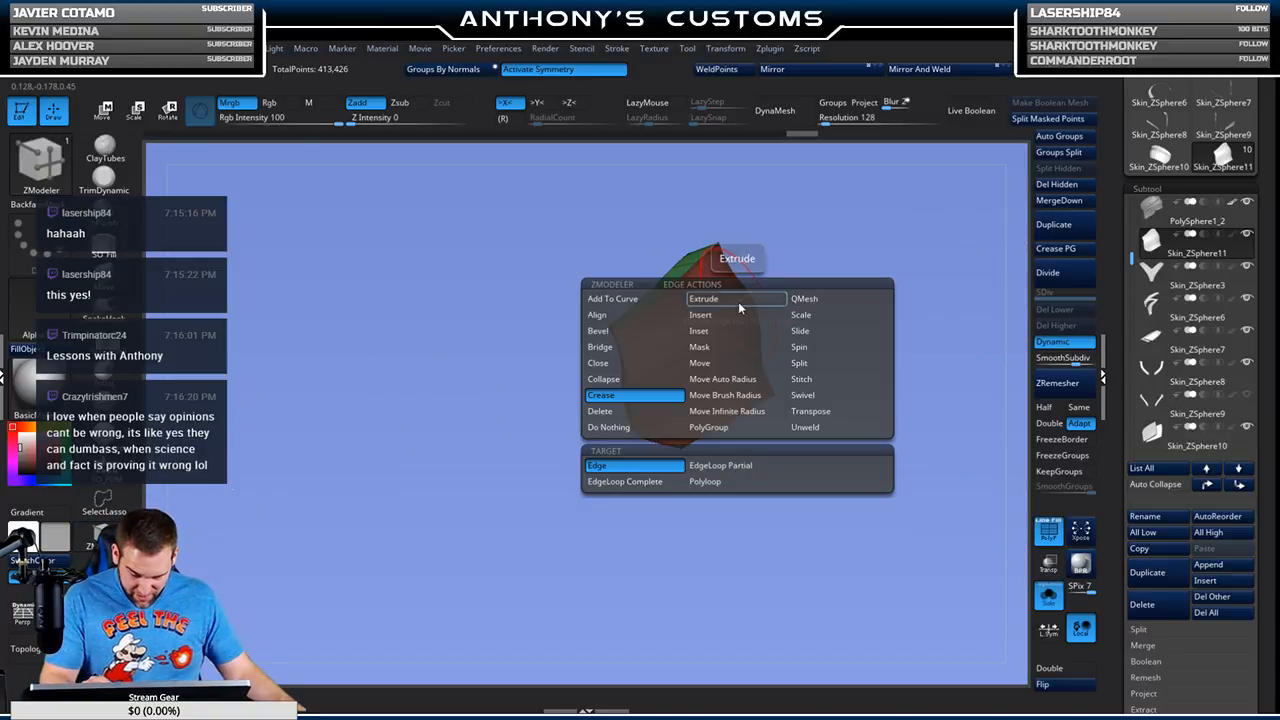
click(677, 484)
drag(826, 312, 875, 255)
click(1049, 600)
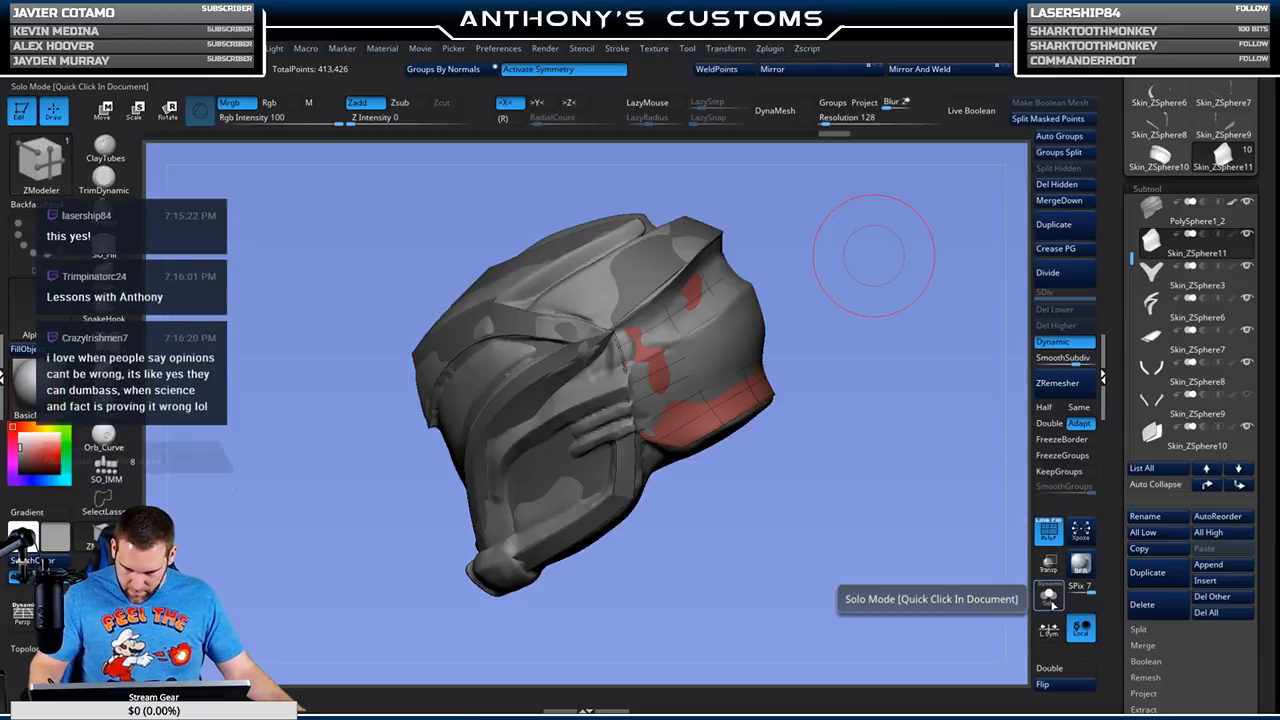
Step: Return from ZModeler to the Move brush and examine the panel's fit around the helmet's back, side and lower rim
key(space)
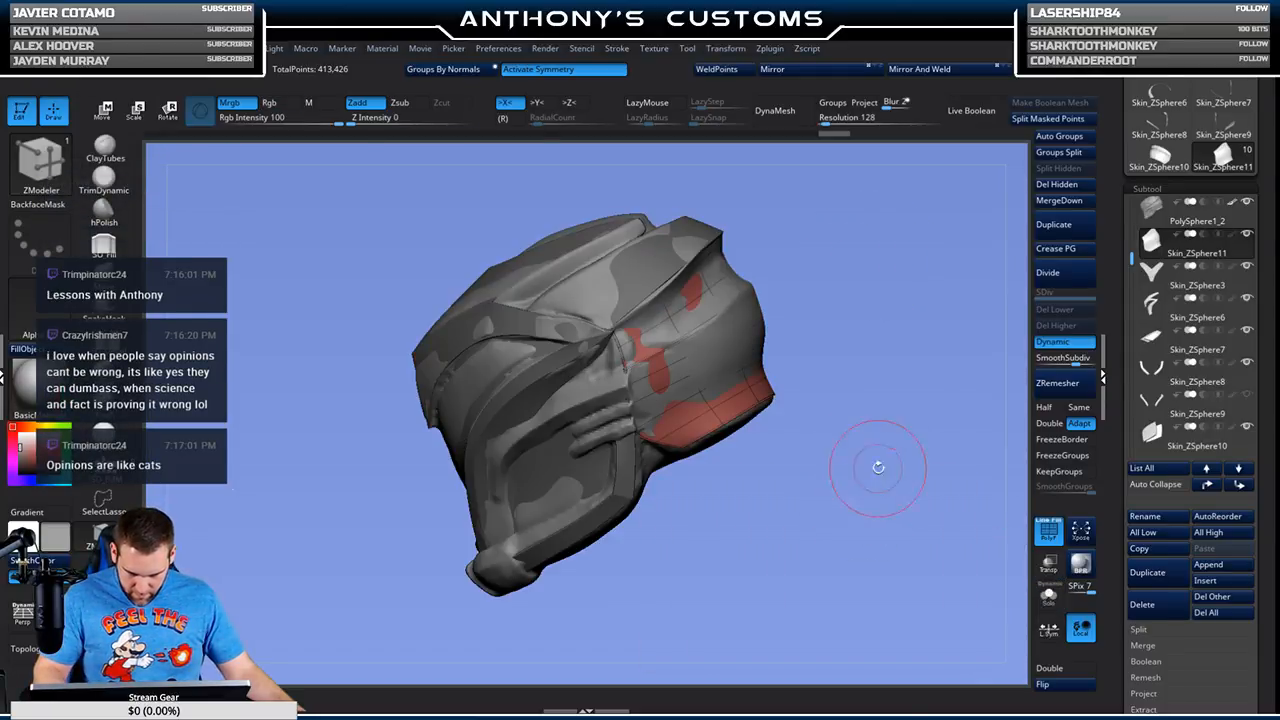
drag(886, 430, 412, 517)
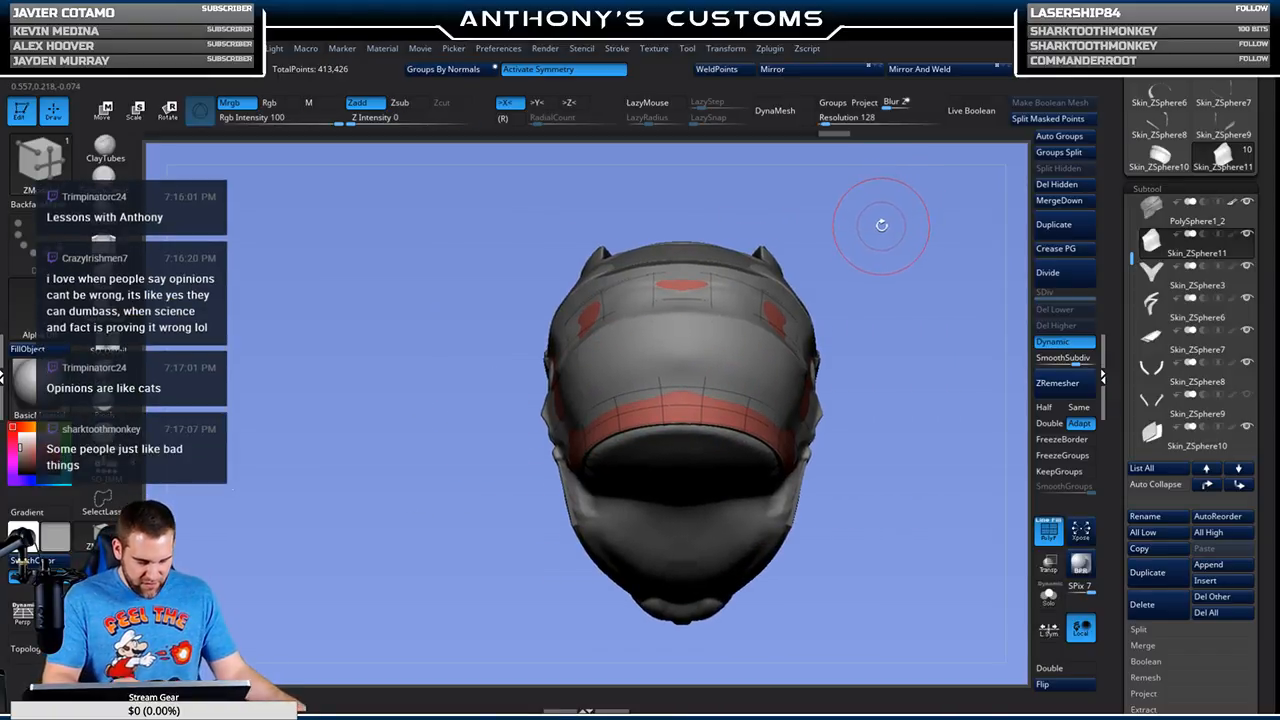
mouse_move(894, 249)
mouse_down()
mouse_move(930, 300)
mouse_move(846, 289)
mouse_up()
key(space)
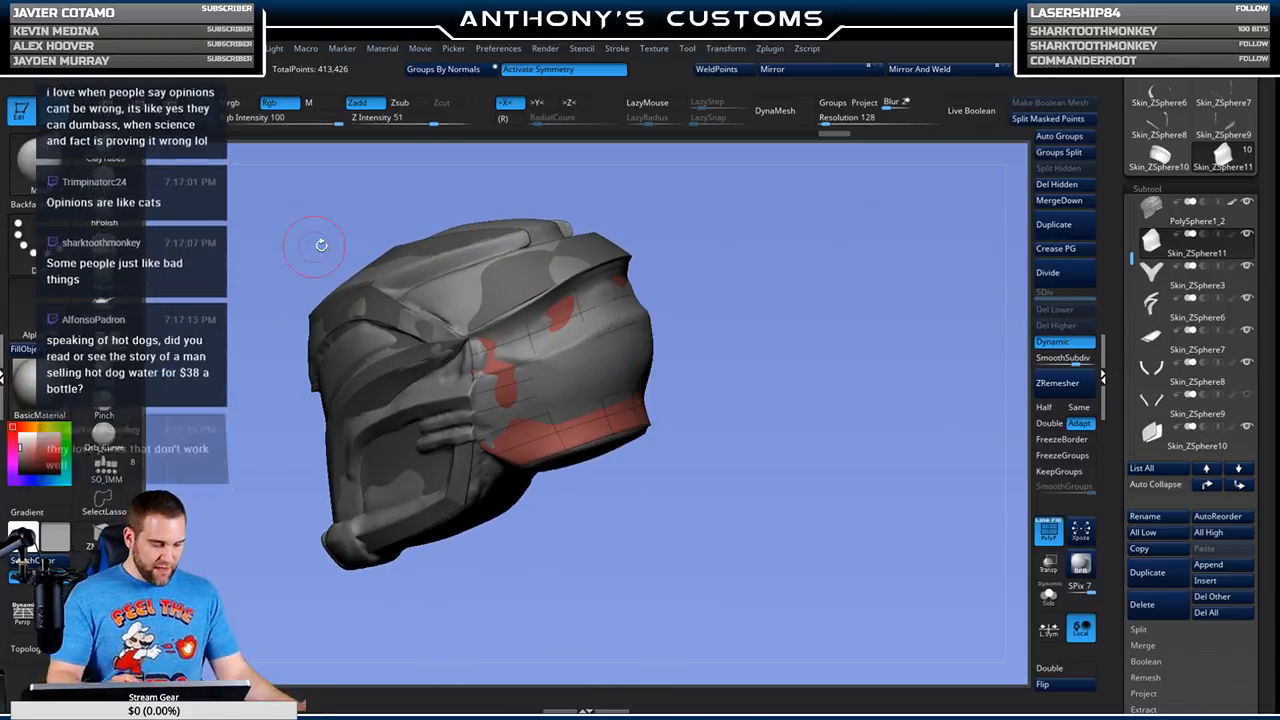
alt+drag(814, 366, 862, 318)
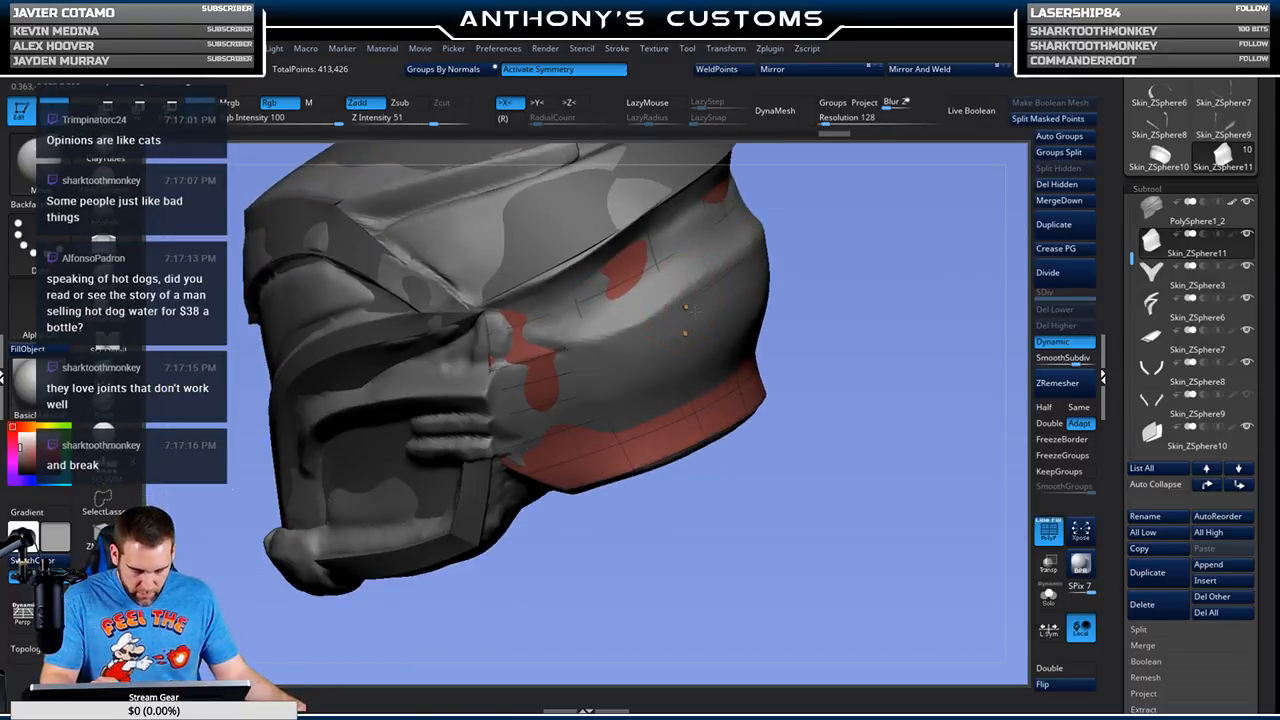
drag(815, 282, 863, 278)
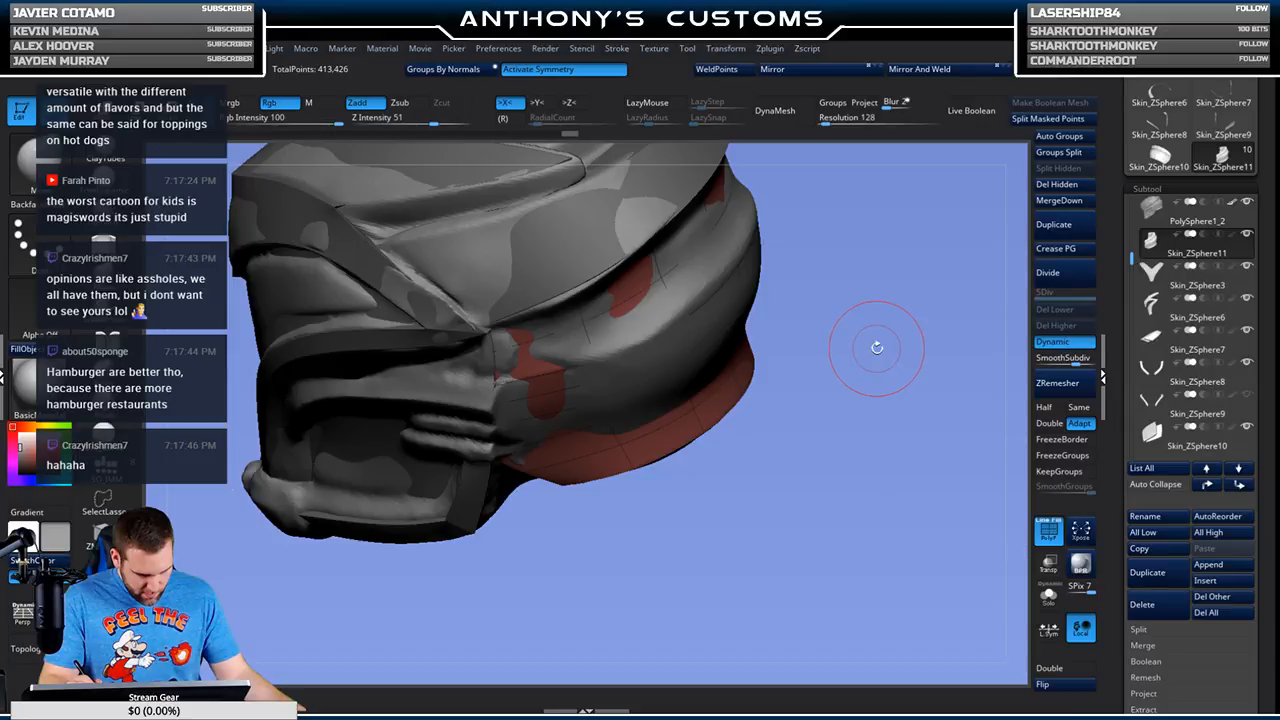
Step: Isolate the side and back panel to inspect its thickness and lower rim, and show the whole helmet again
click(1048, 597)
drag(971, 557, 696, 296)
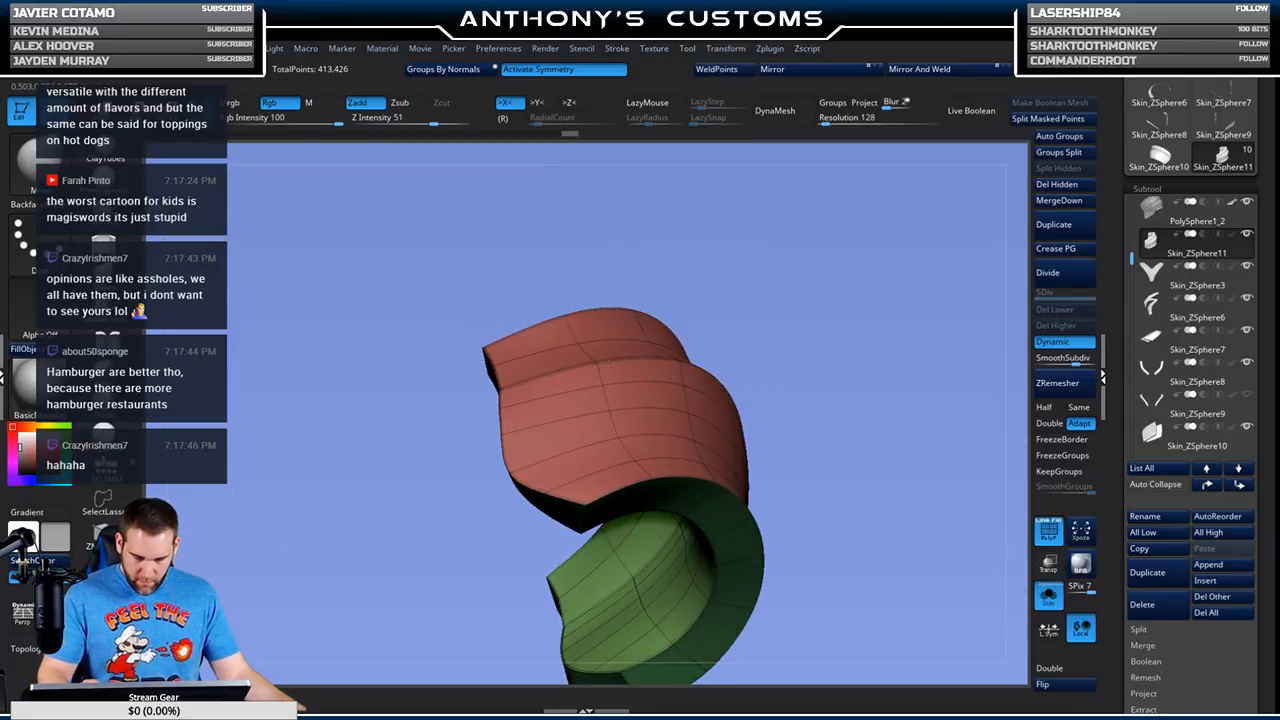
drag(821, 319, 693, 340)
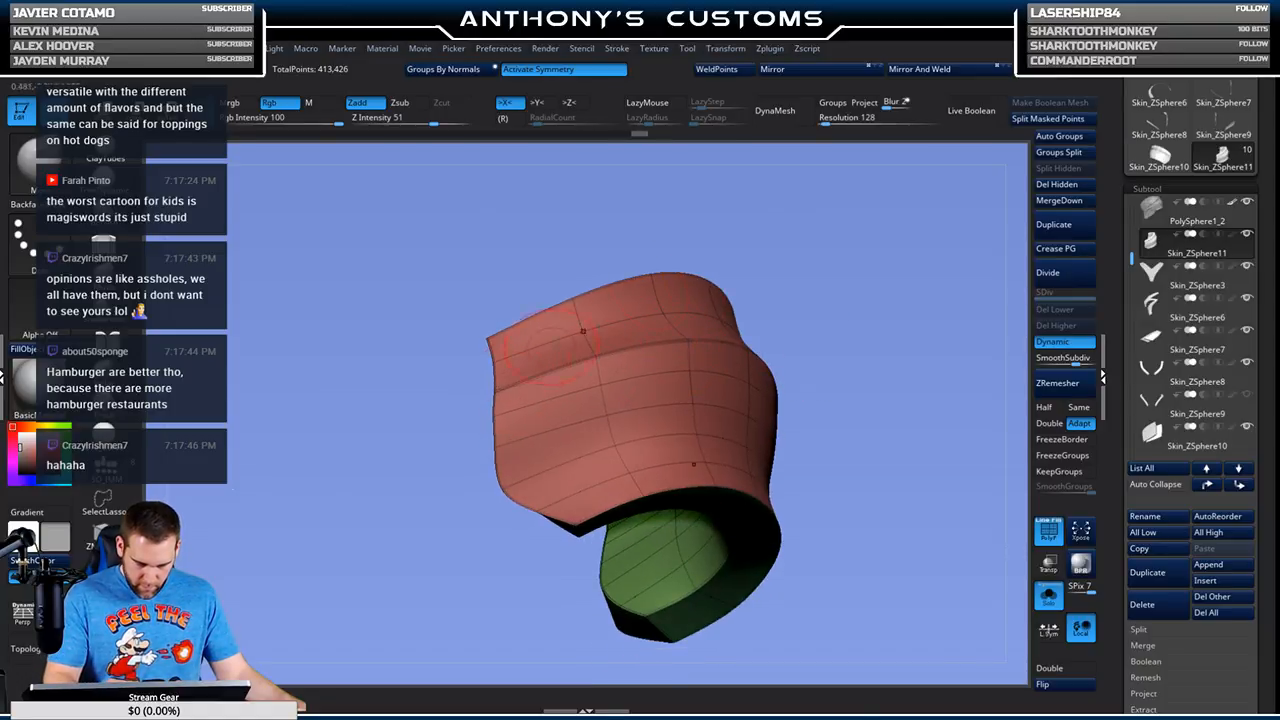
drag(881, 306, 820, 318)
mouse_move(879, 360)
mouse_down()
mouse_move(855, 345)
mouse_move(840, 252)
mouse_move(800, 225)
mouse_move(648, 270)
mouse_up()
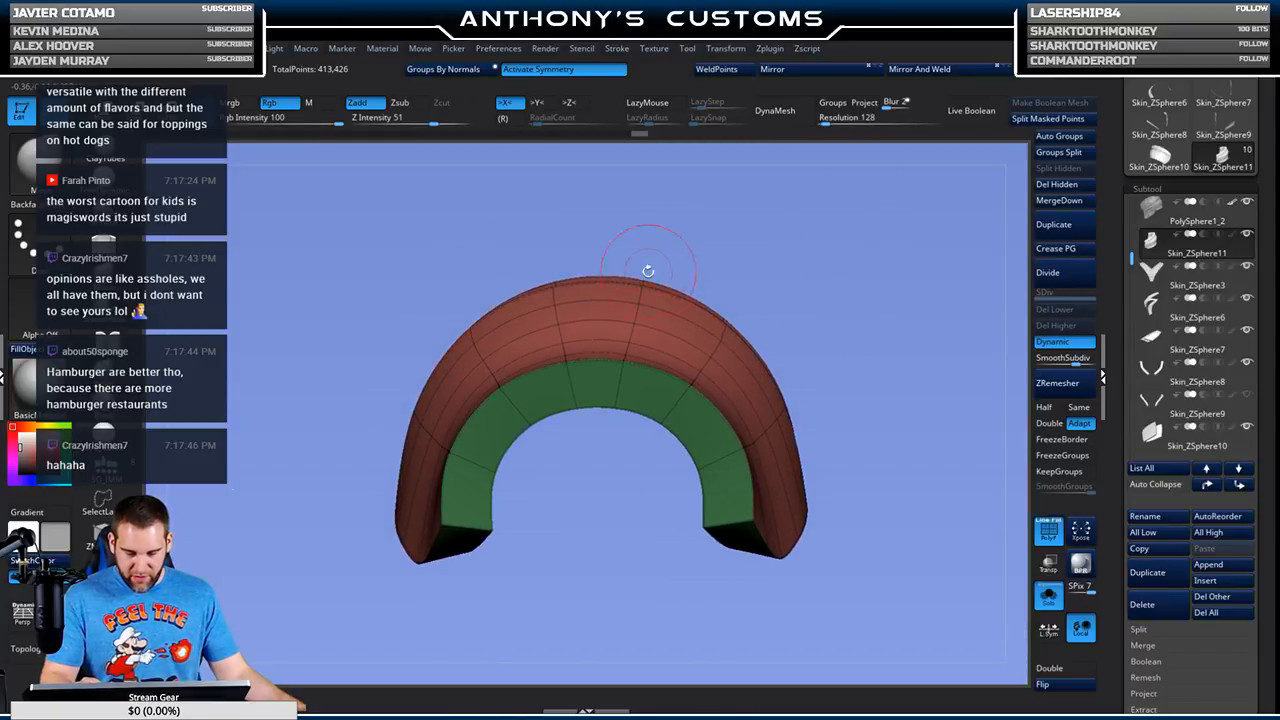
mouse_move(749, 220)
mouse_down()
mouse_move(834, 337)
mouse_move(838, 320)
mouse_move(720, 291)
mouse_move(710, 260)
mouse_up()
click(1048, 596)
drag(916, 561, 953, 473)
drag(884, 512, 894, 371)
drag(847, 473, 874, 458)
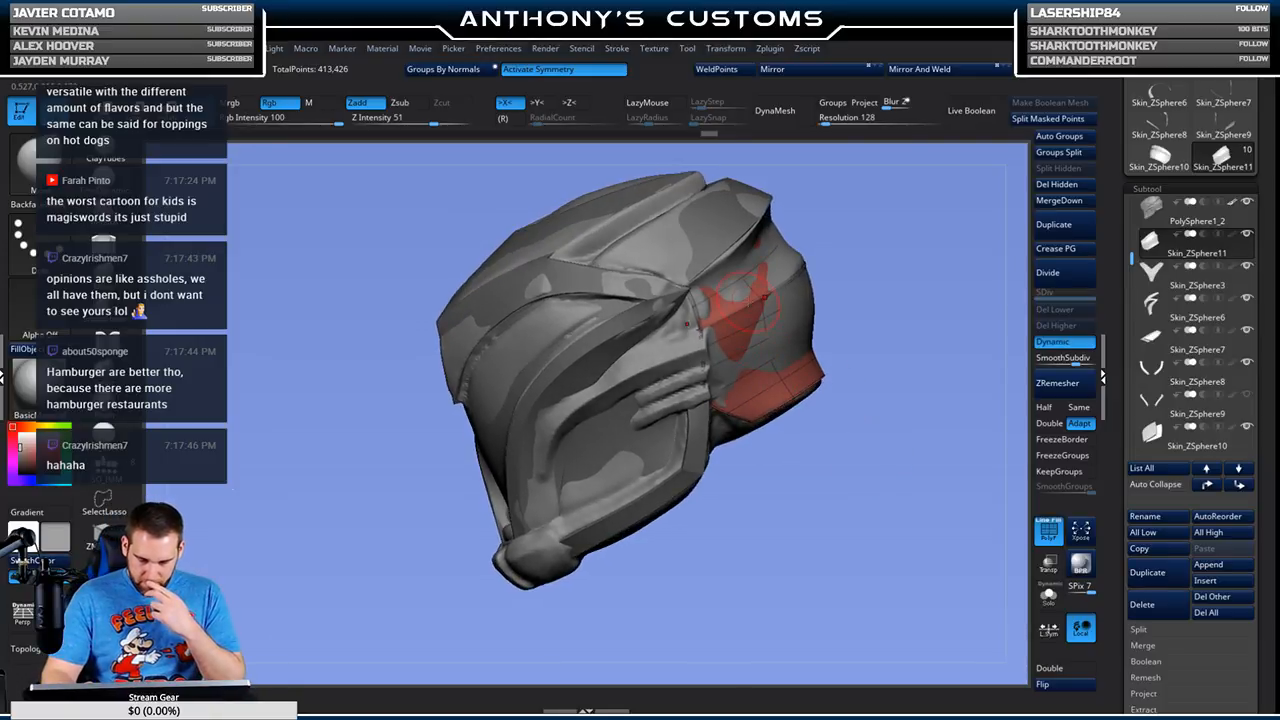
Step: Hide the sculpted head PolySphere1_2, reselect Skin_ZSphere11, turn off the polyframe display, and review the armour pieces on their own
alt+click(534, 335)
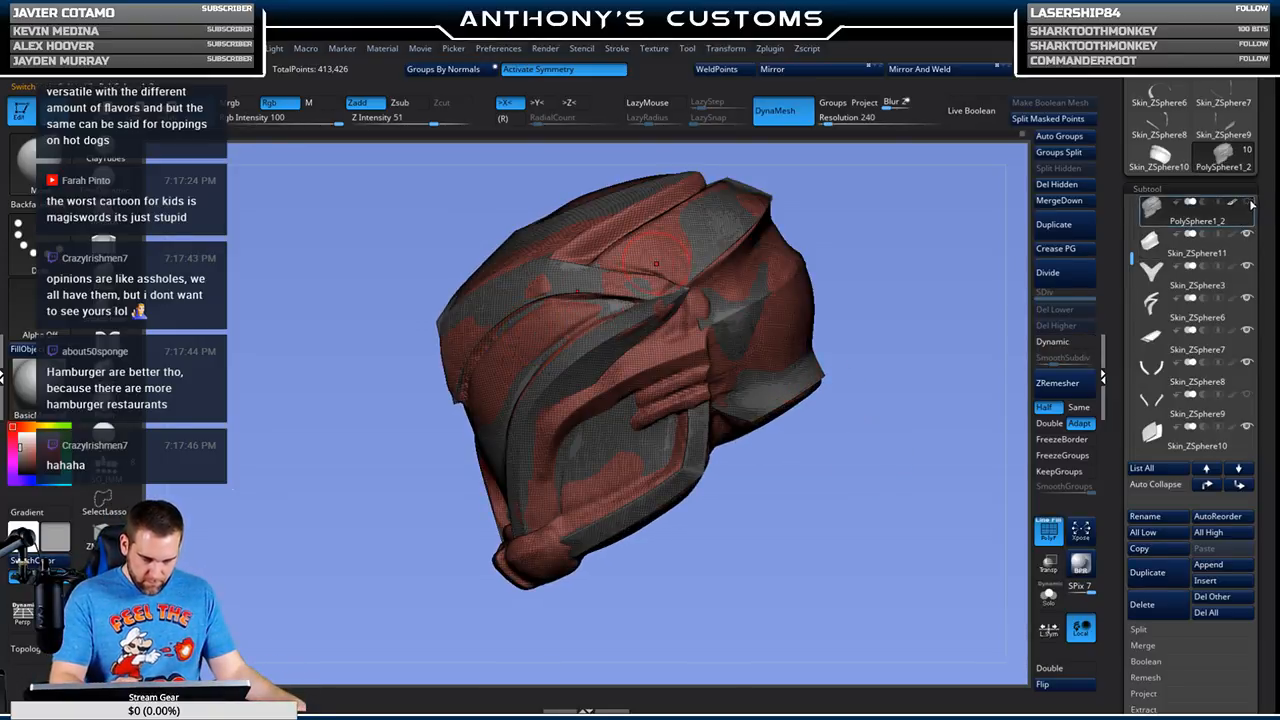
click(1157, 253)
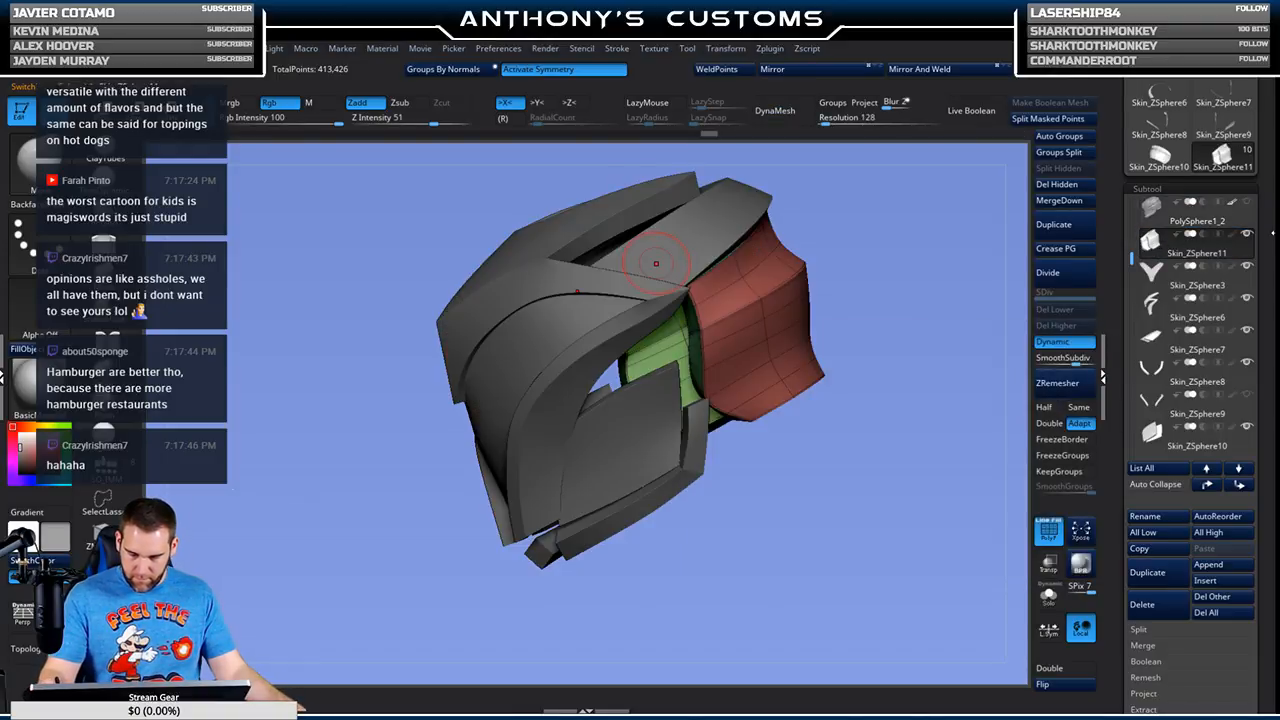
mouse_move(857, 429)
mouse_down()
mouse_move(804, 511)
mouse_move(929, 483)
mouse_move(560, 450)
mouse_move(816, 486)
mouse_move(849, 426)
mouse_up()
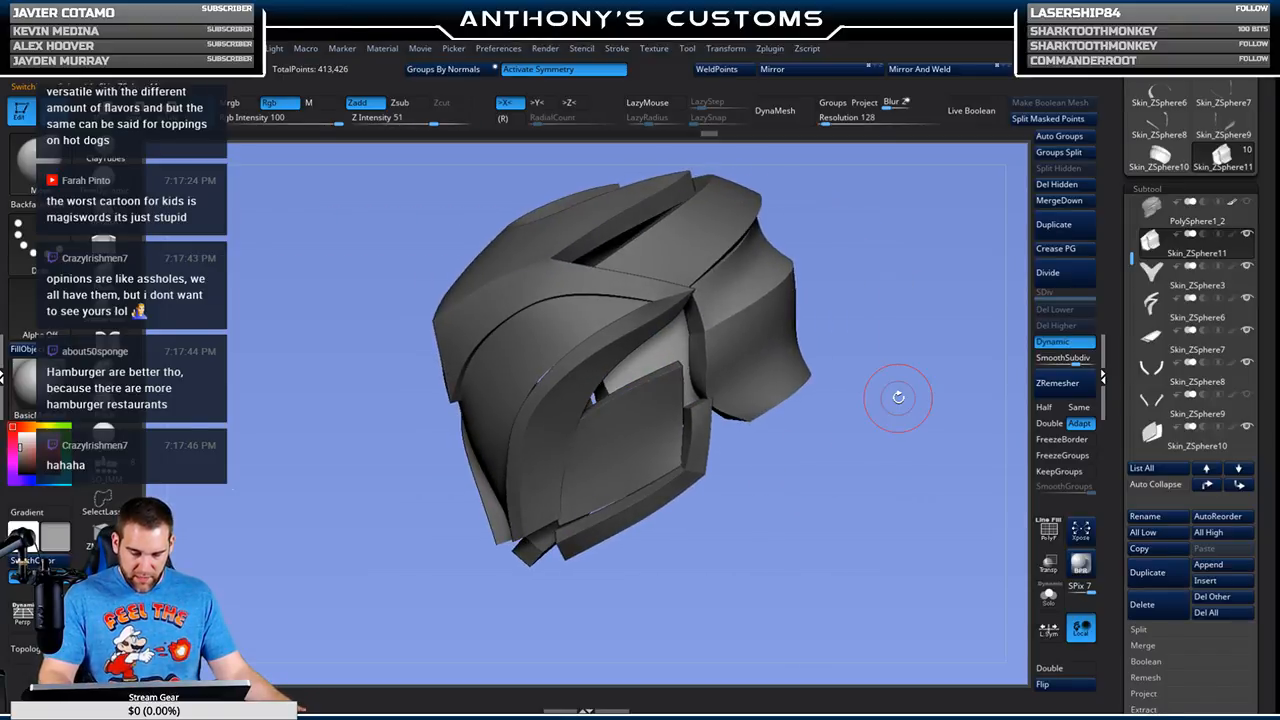
drag(1144, 258, 1140, 337)
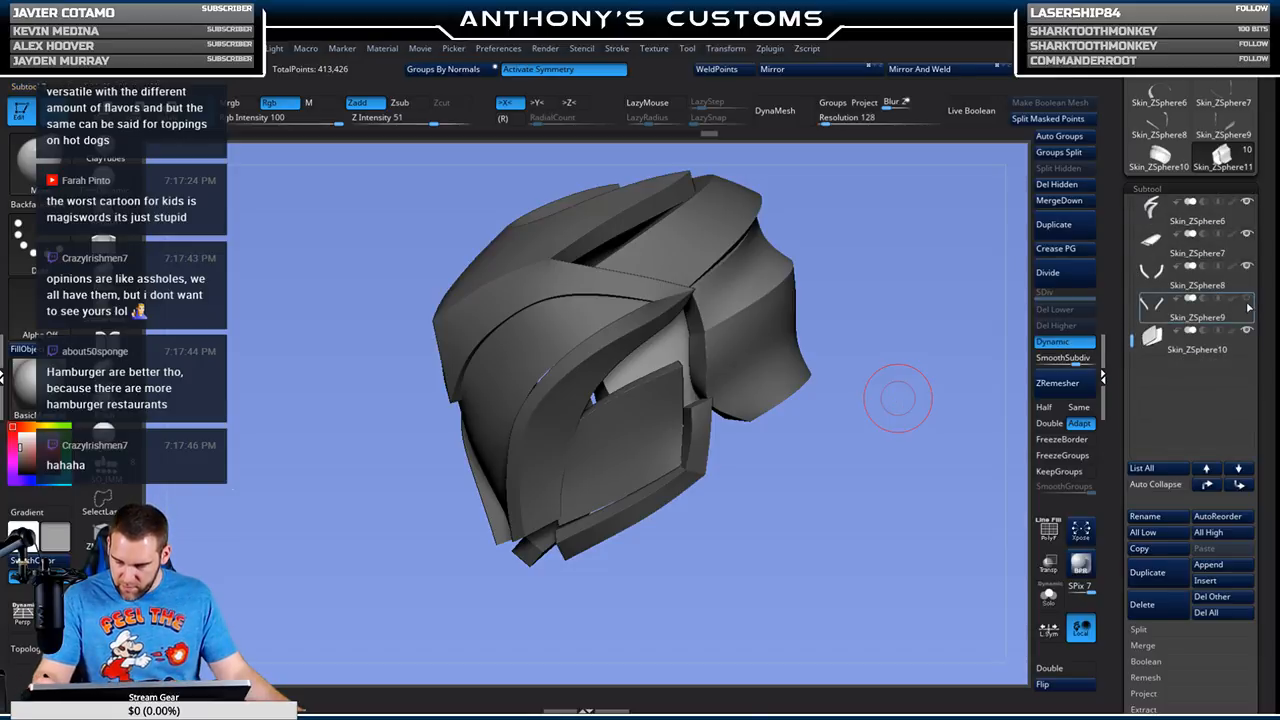
drag(900, 391, 930, 360)
mouse_move(784, 483)
mouse_down()
mouse_move(802, 497)
mouse_move(858, 488)
mouse_move(851, 534)
mouse_move(802, 508)
mouse_move(1012, 345)
mouse_up()
drag(1131, 341, 1131, 205)
Step: Show the sculpted head again and examine the uncovered areas around the cheek and crown
click(1247, 235)
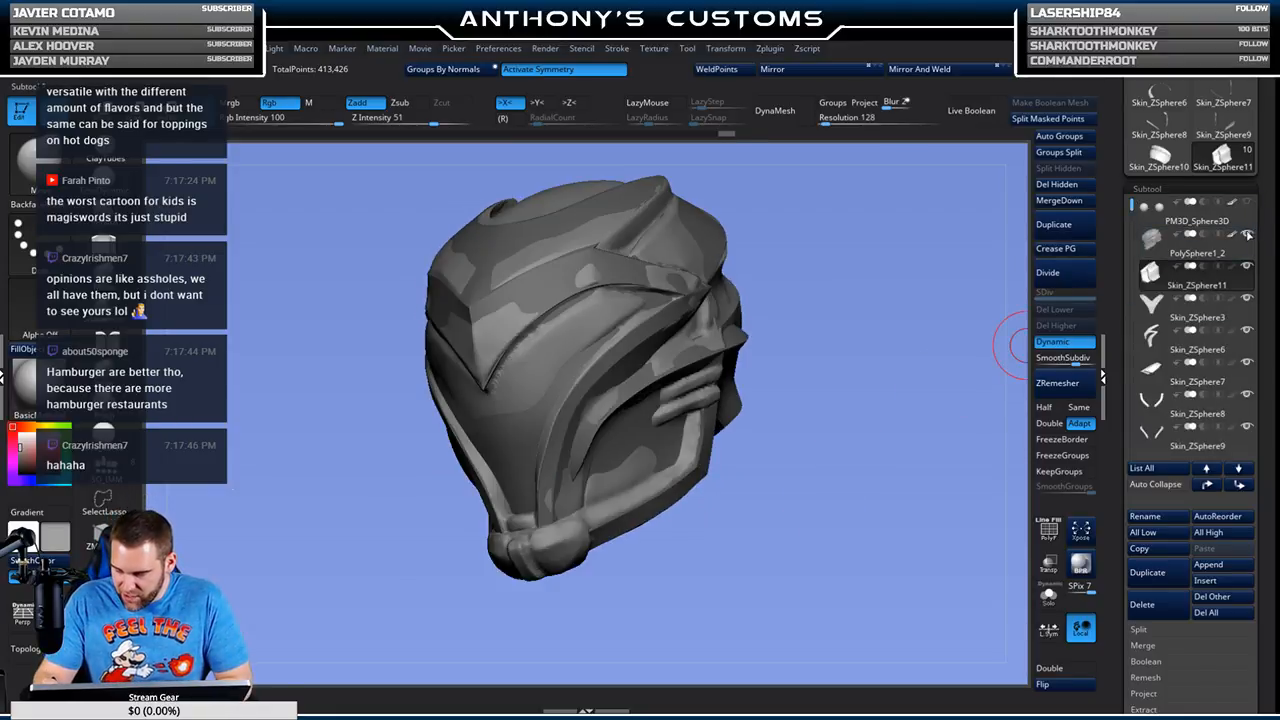
drag(905, 375, 757, 484)
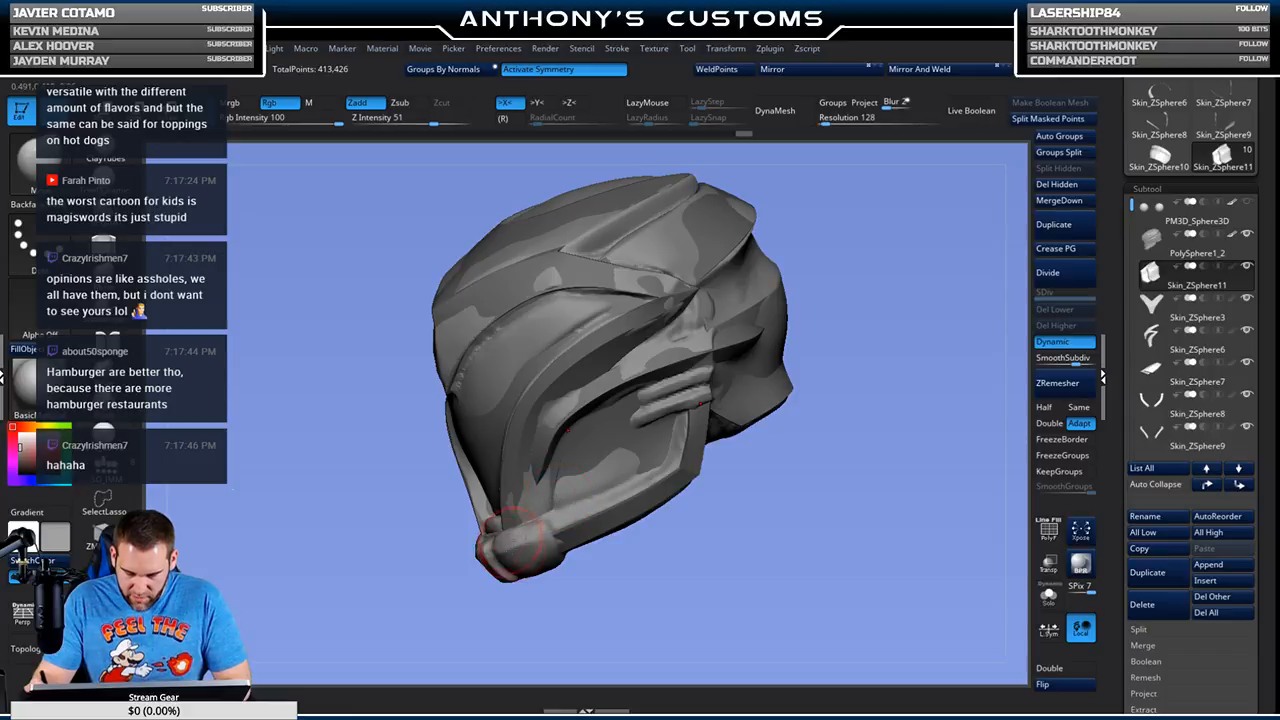
mouse_move(686, 534)
mouse_down()
mouse_move(685, 611)
mouse_move(654, 564)
mouse_move(680, 574)
mouse_move(678, 540)
mouse_up()
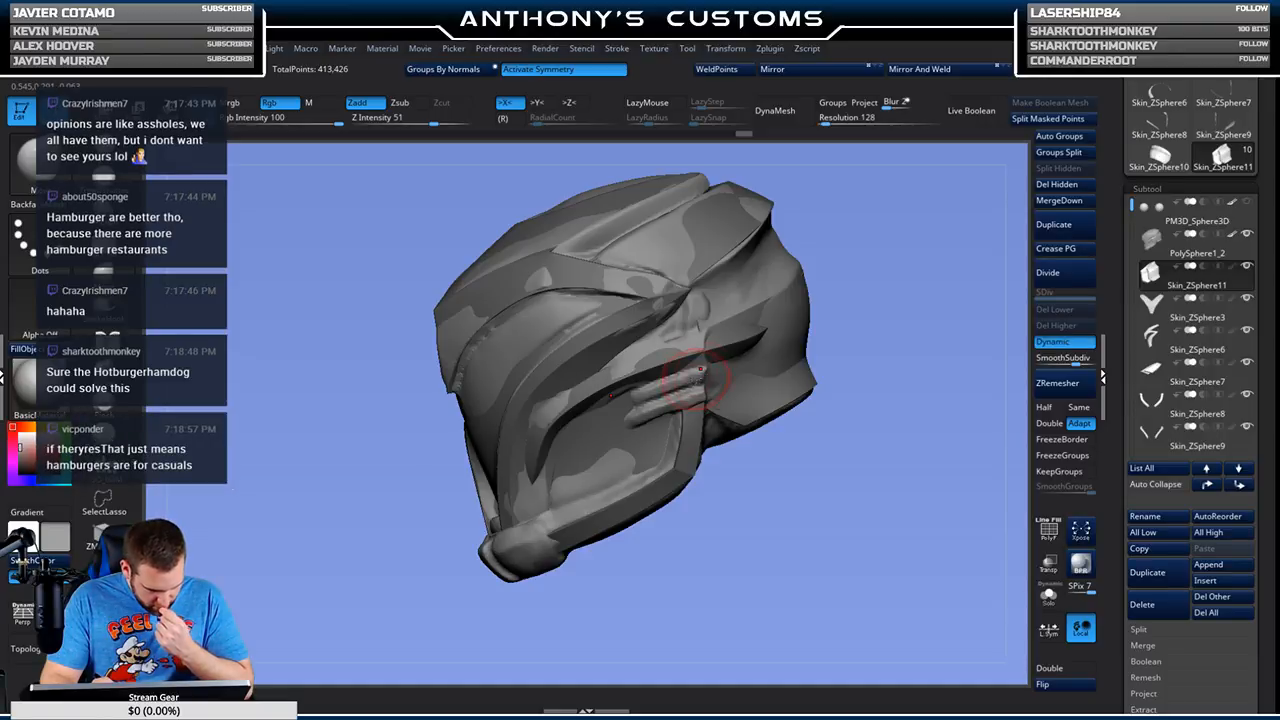
mouse_move(872, 438)
mouse_down()
mouse_move(852, 511)
mouse_move(833, 458)
mouse_move(826, 517)
mouse_move(934, 449)
mouse_move(888, 414)
mouse_move(893, 368)
mouse_move(890, 432)
mouse_up()
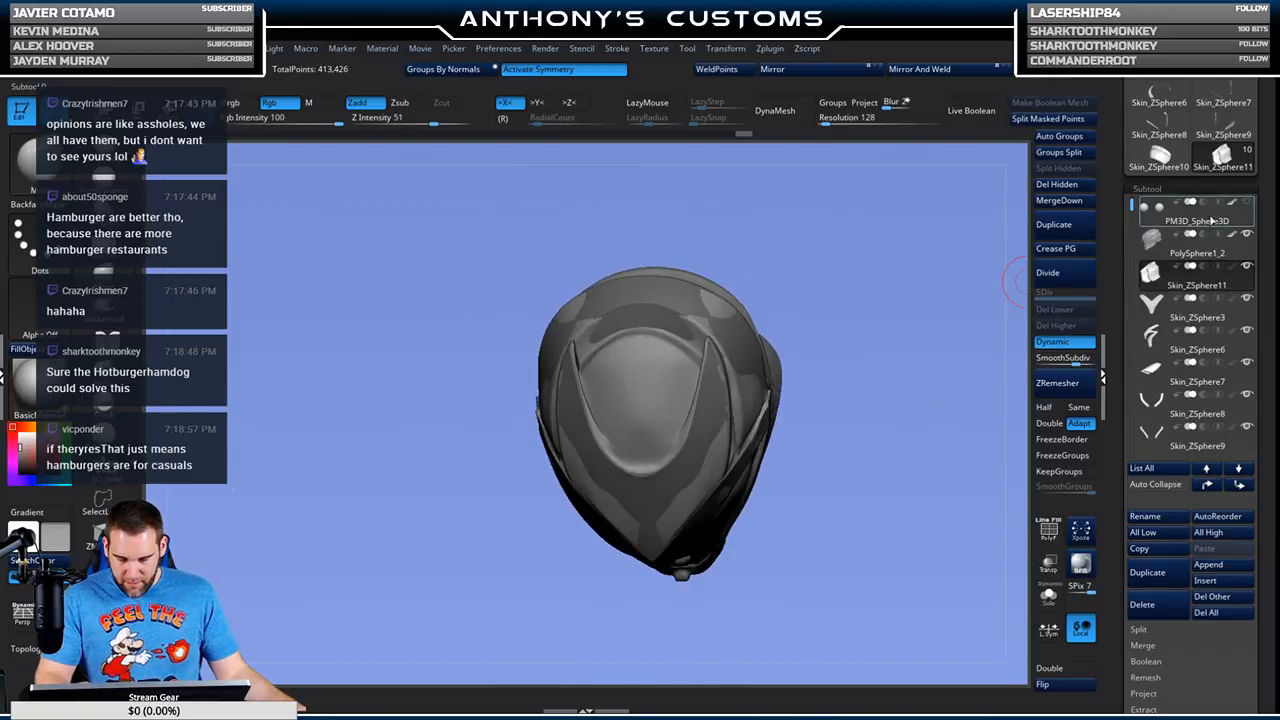
Step: Append a ZSphere as a new subtool below Skin_ZSphere10 at the end of the subtool list
scroll(1212, 244, down, 4)
click(1220, 346)
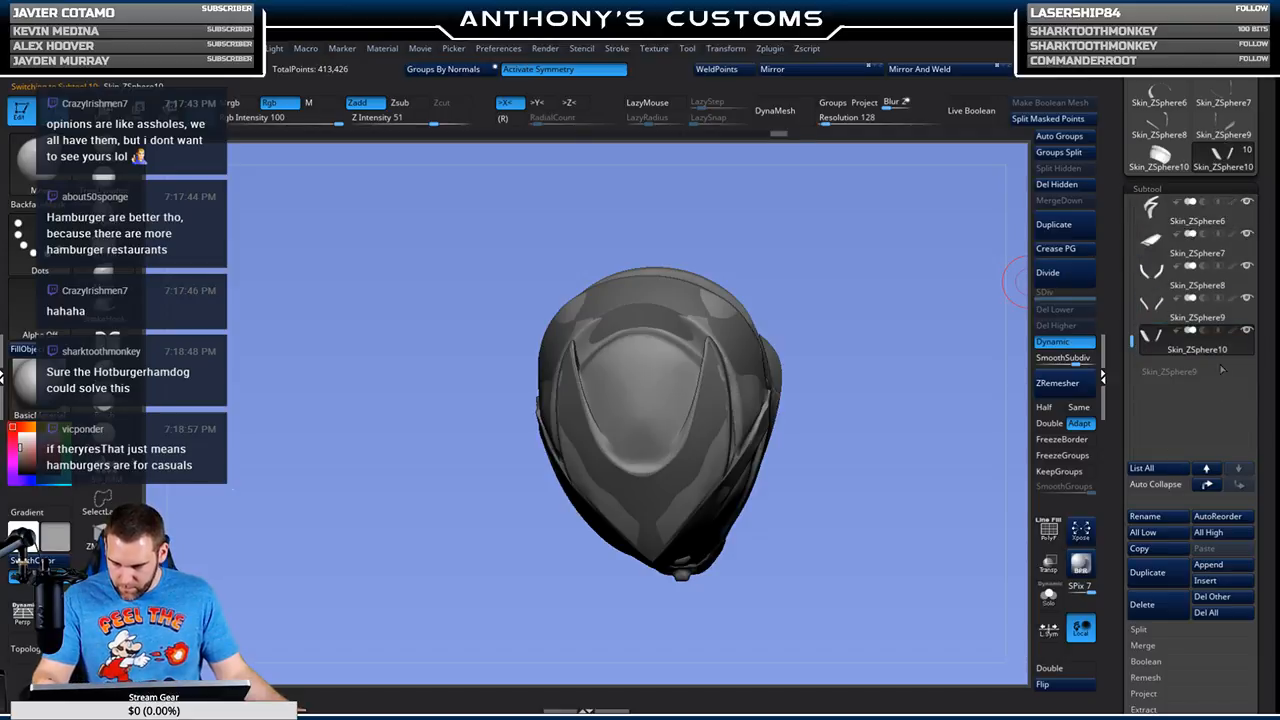
click(1208, 566)
click(895, 492)
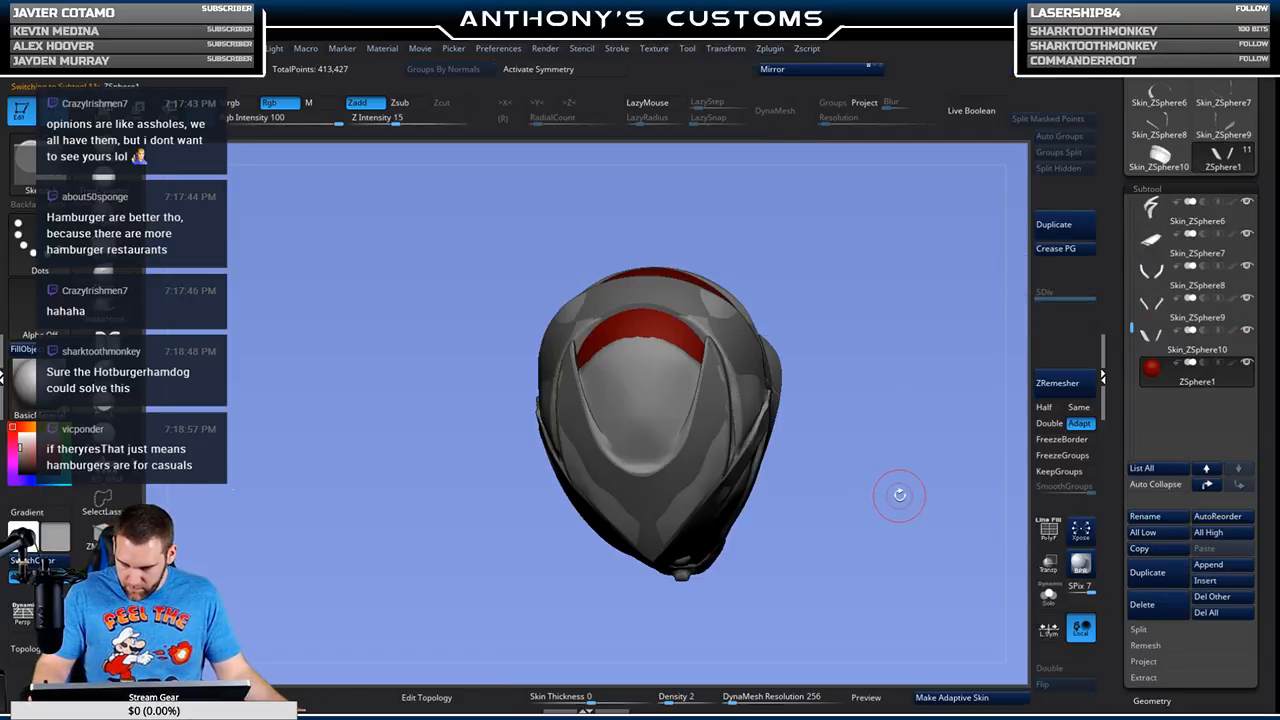
Step: Scale the new ZSphere down until it sits inside the head, and save the project
key(e)
drag(676, 344, 764, 264)
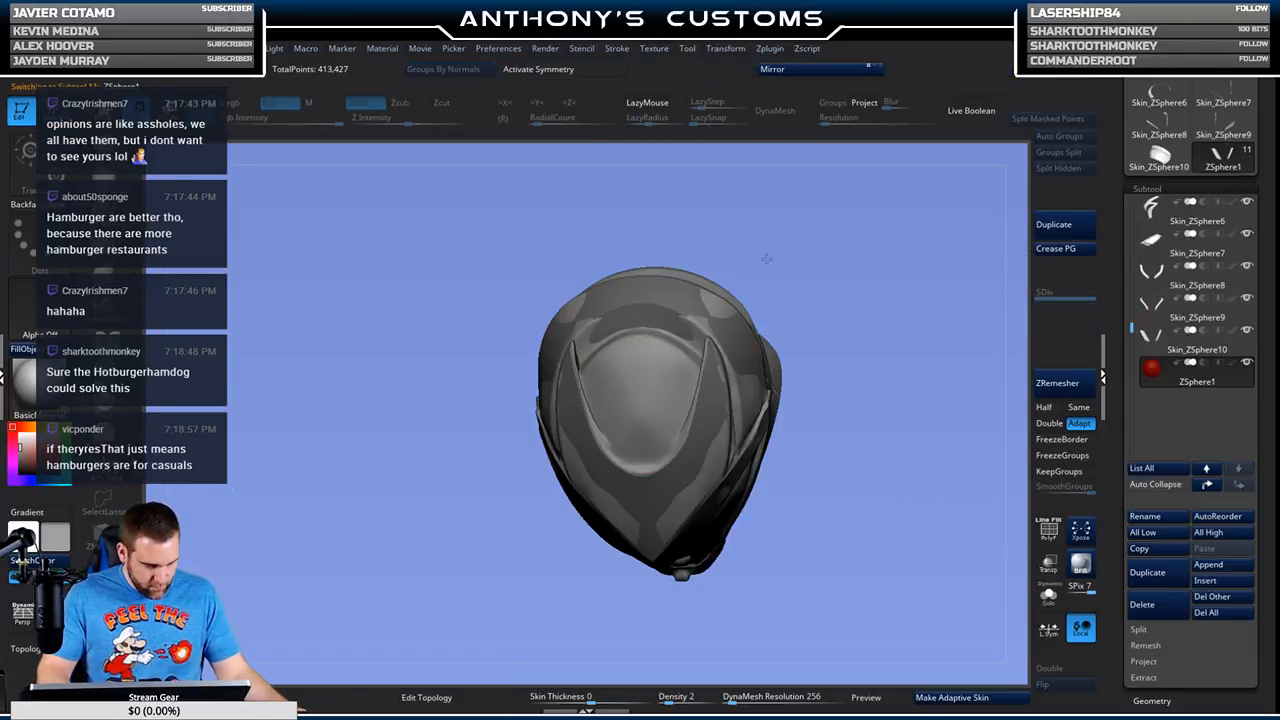
mouse_move(846, 214)
mouse_down()
mouse_move(894, 357)
mouse_move(885, 394)
mouse_move(880, 372)
mouse_up()
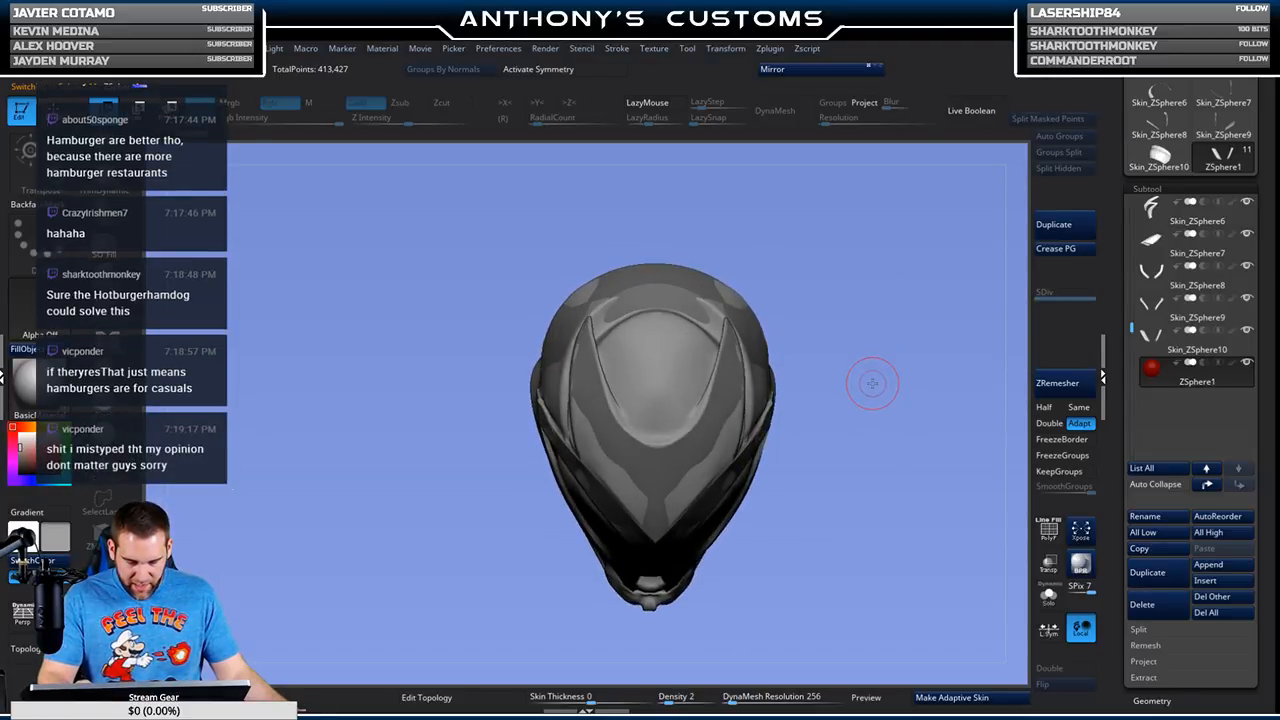
key(q)
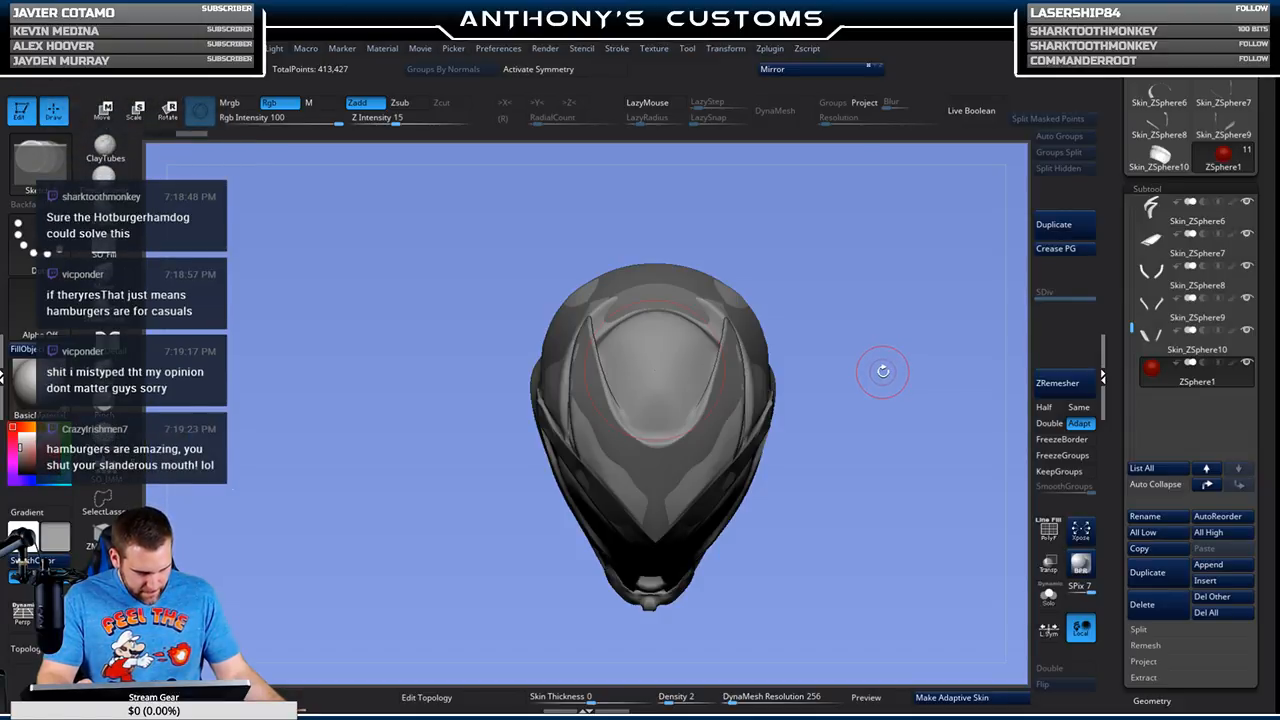
key(ctrl+s)
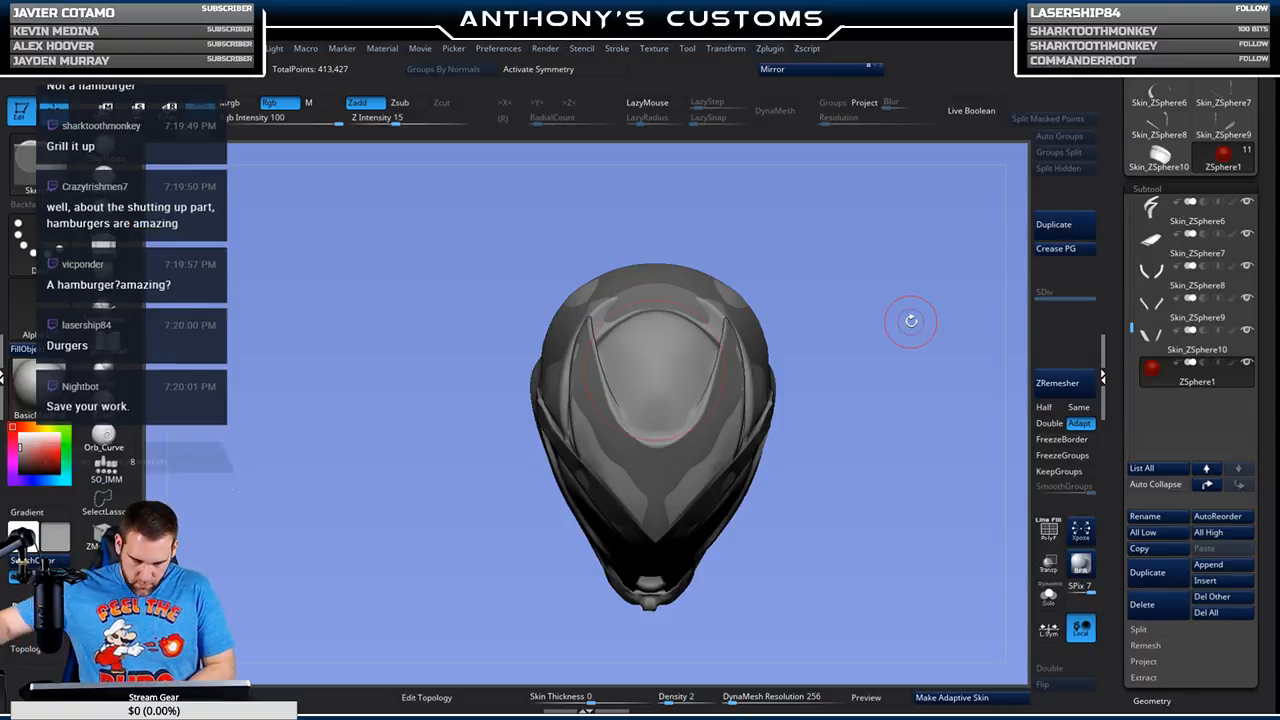
Step: Turn on X symmetry for the ZSphere and set its adaptive skin to Density 1 and DynaMesh Resolution 0
alt+drag(857, 389, 813, 379)
scroll(805, 445, up, 1)
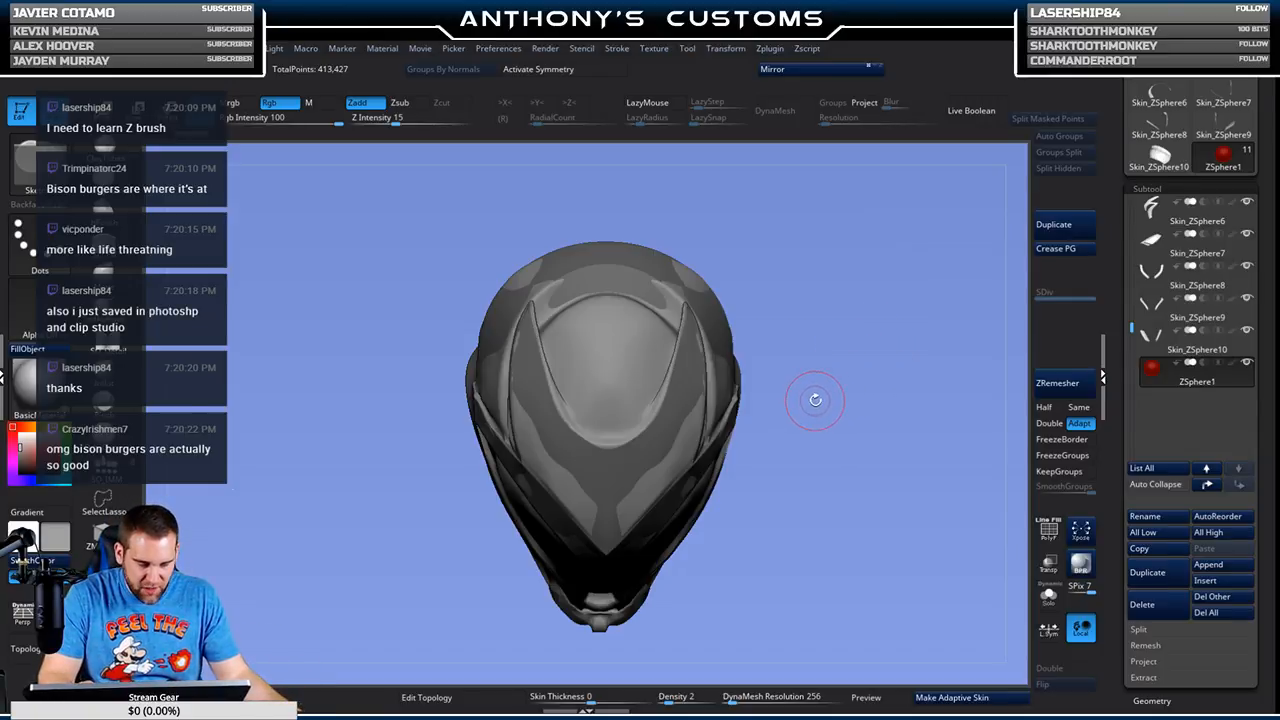
key(x)
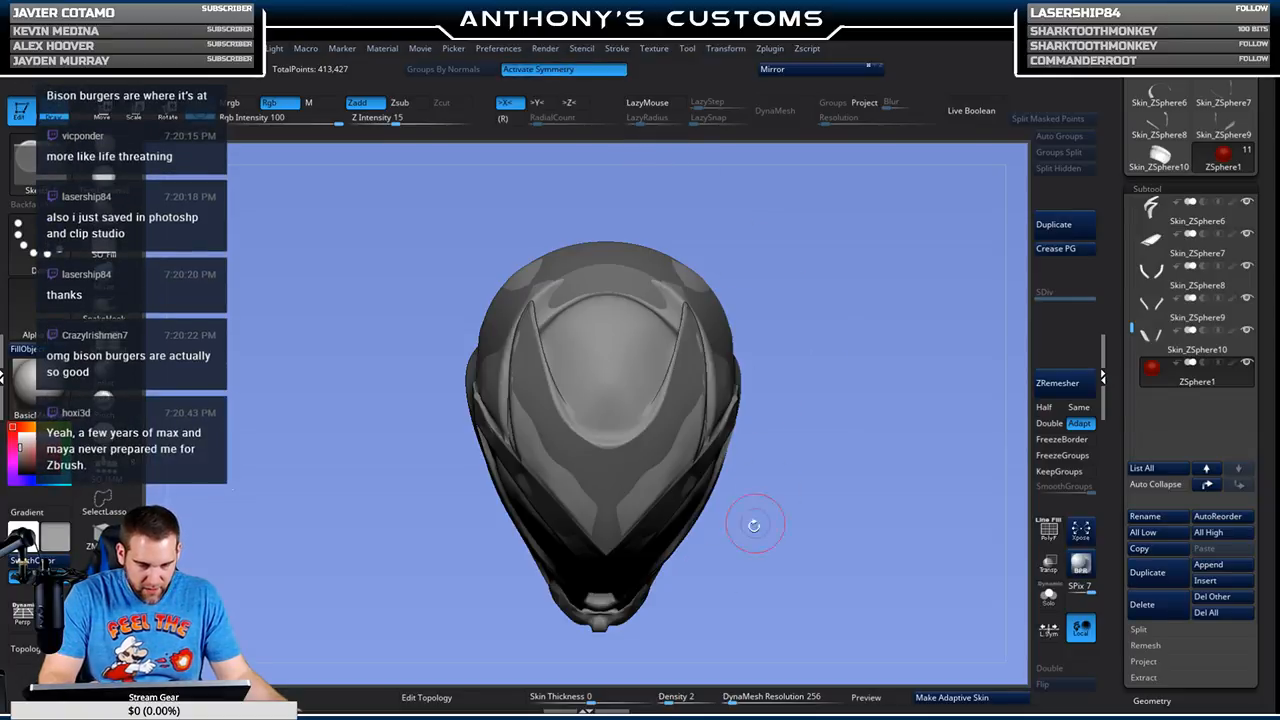
drag(770, 697, 712, 700)
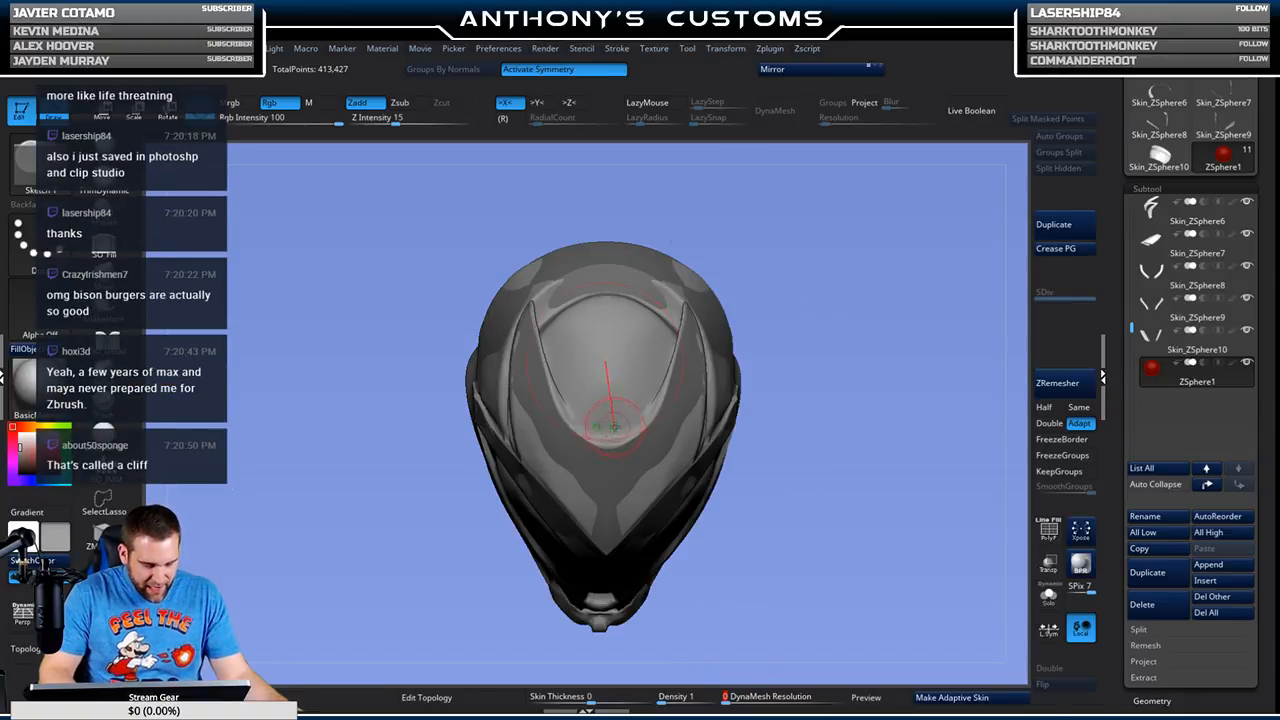
Step: Move the ZSphere out of the head, clear of the helmet's surface
mouse_move(860, 318)
mouse_down()
mouse_move(828, 322)
mouse_move(860, 309)
mouse_move(843, 290)
mouse_up()
key(w)
mouse_move(643, 348)
mouse_down()
mouse_move(752, 394)
mouse_move(850, 405)
mouse_up()
drag(762, 277, 827, 276)
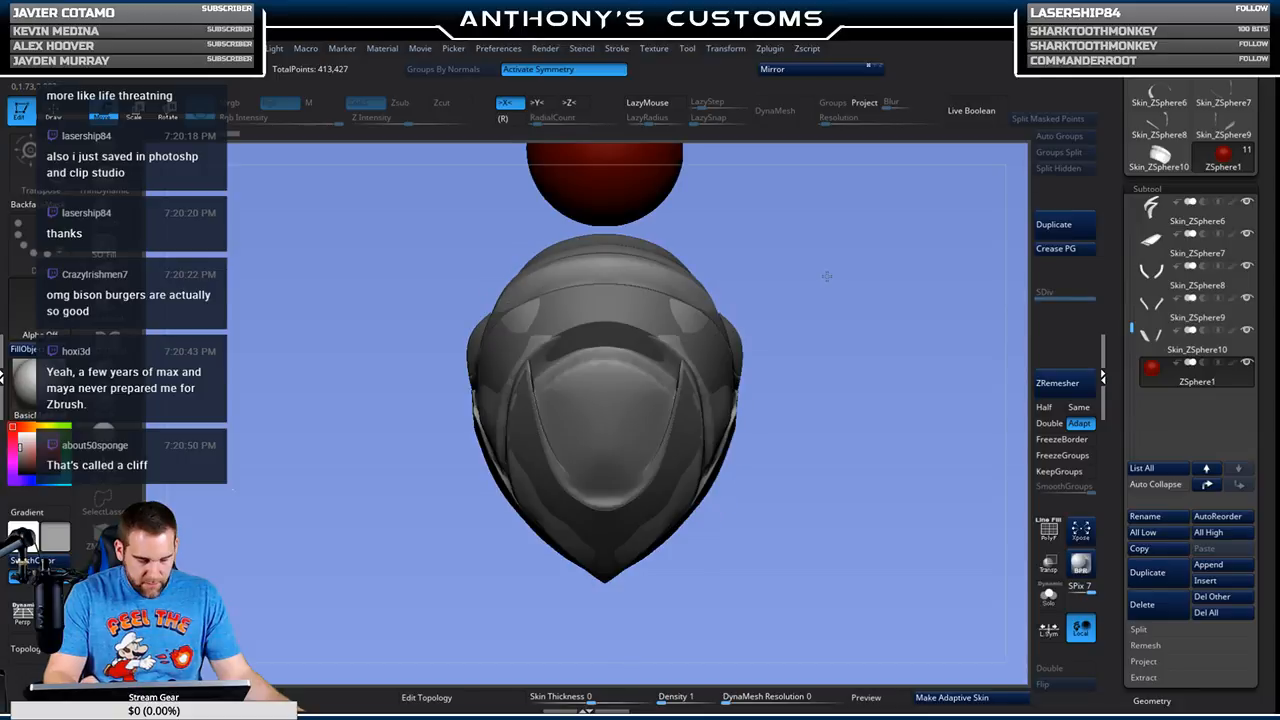
key(q)
Step: Try to start a ZSphere chain on the smooth dome between the horns with symmetry on
alt+drag(840, 381, 858, 302)
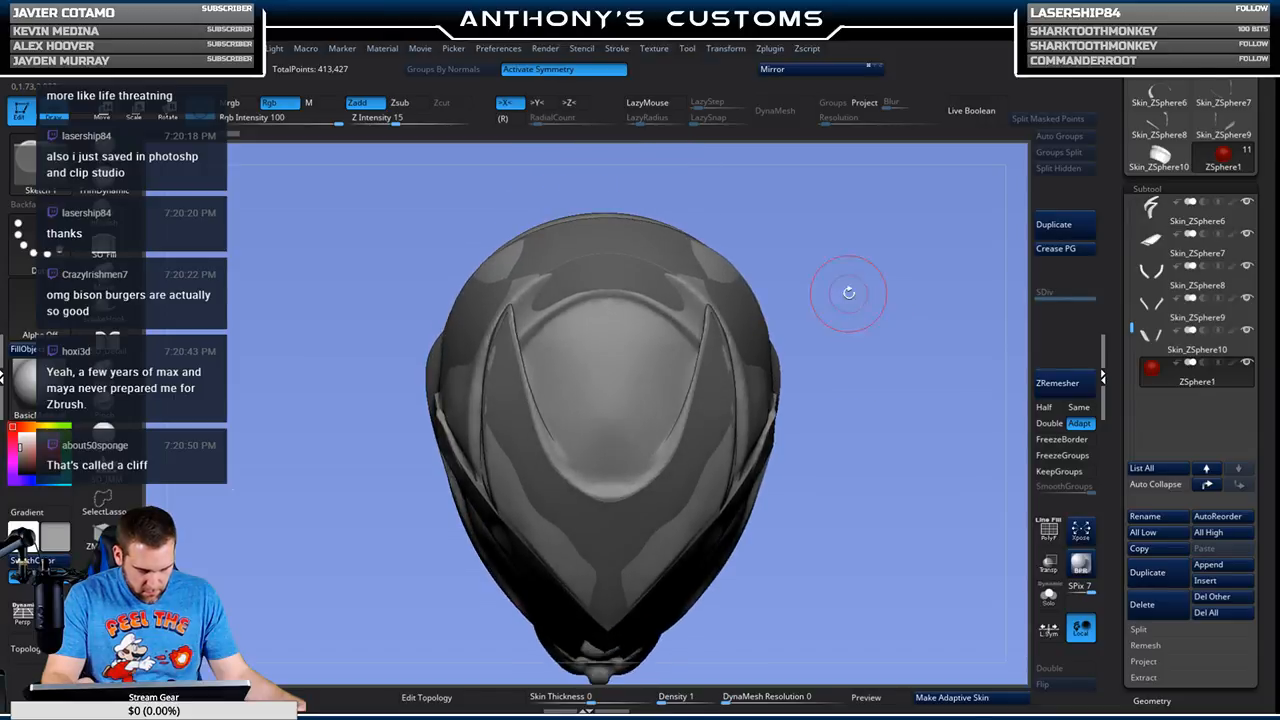
drag(587, 329, 663, 391)
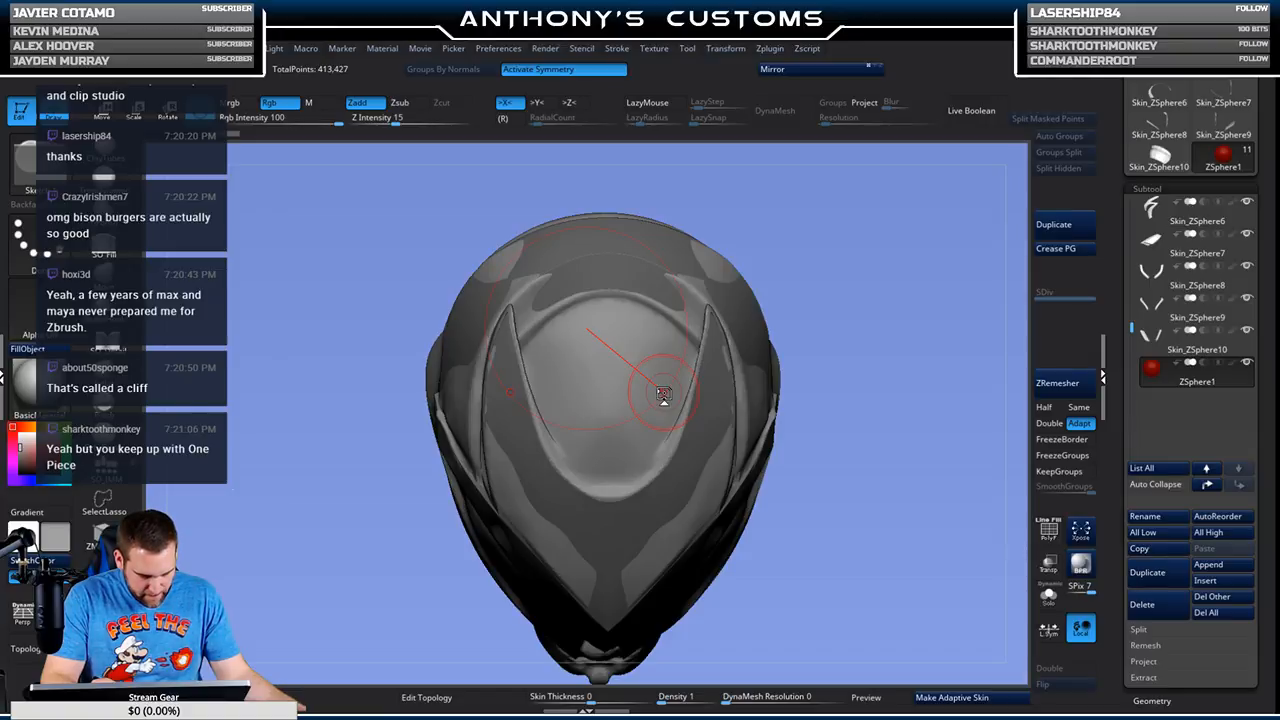
drag(663, 391, 660, 395)
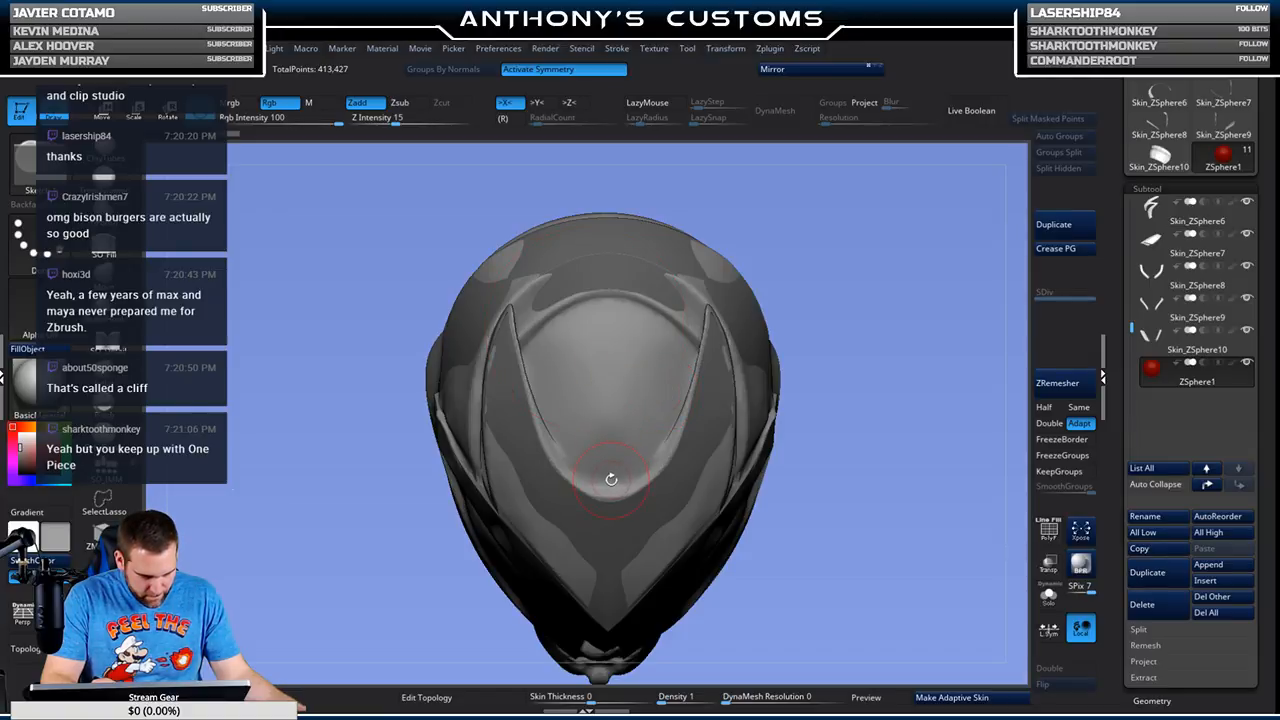
right_drag(609, 478, 612, 415)
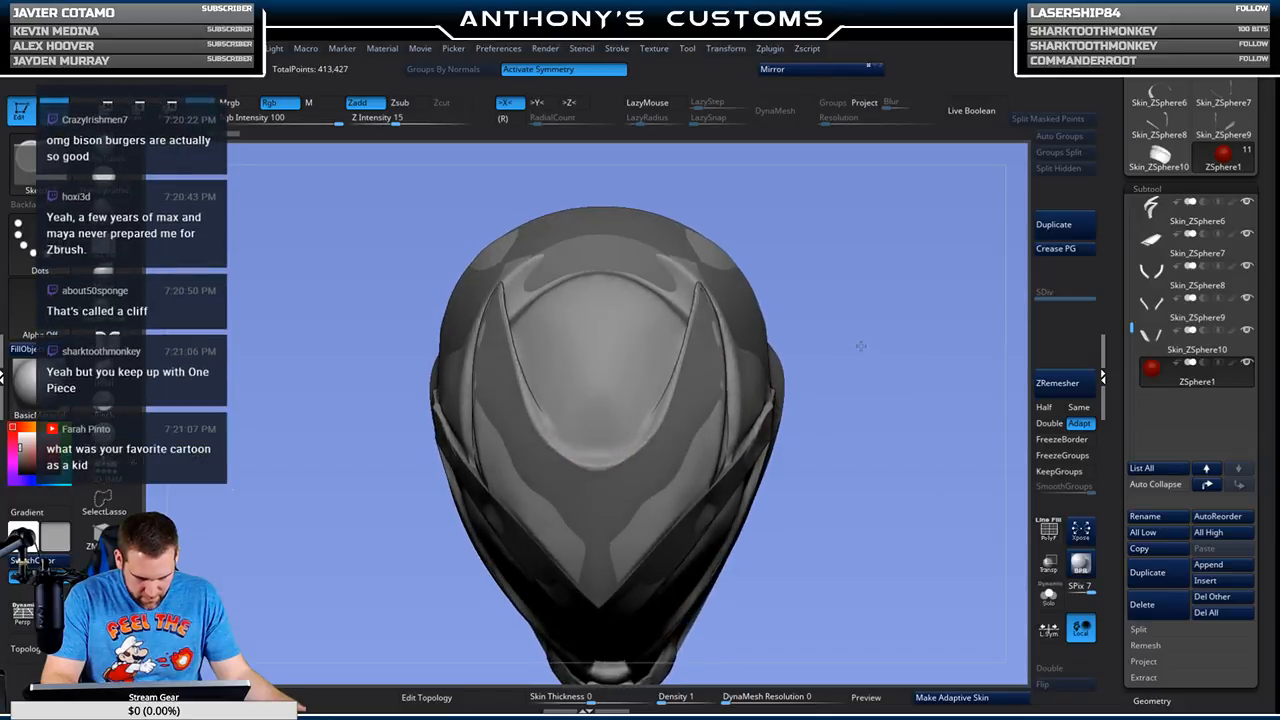
drag(600, 450, 654, 452)
Step: Move the root ZSphere well away to one side above the helmet and turn off symmetry
drag(809, 317, 894, 320)
alt+drag(875, 424, 834, 298)
key(w)
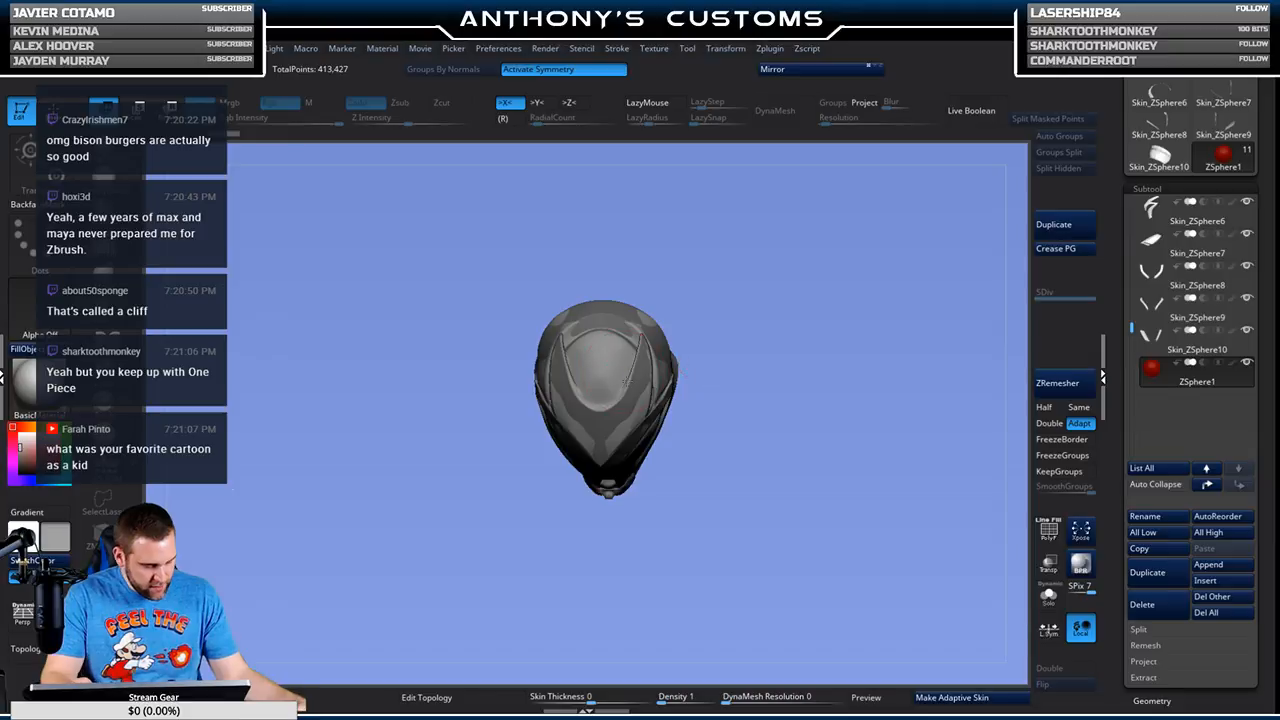
drag(622, 375, 628, 166)
alt+drag(823, 317, 792, 419)
drag(606, 267, 1006, 213)
click(612, 71)
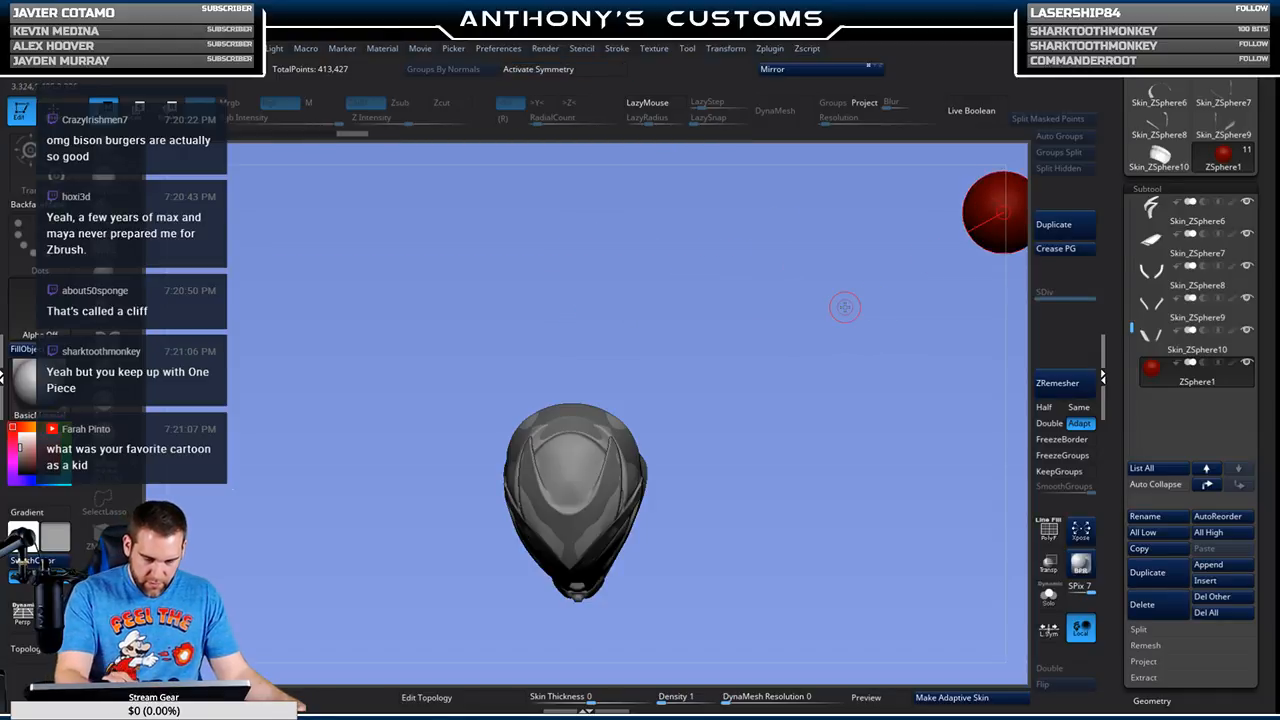
Step: Turn on topology editing for the ZSphere so points can be drawn on the helmet's dome
key(q)
mouse_move(771, 423)
mouse_down()
mouse_move(780, 391)
mouse_move(800, 420)
mouse_move(818, 400)
mouse_move(812, 420)
mouse_move(834, 412)
mouse_move(814, 423)
mouse_move(860, 350)
mouse_move(871, 263)
mouse_up()
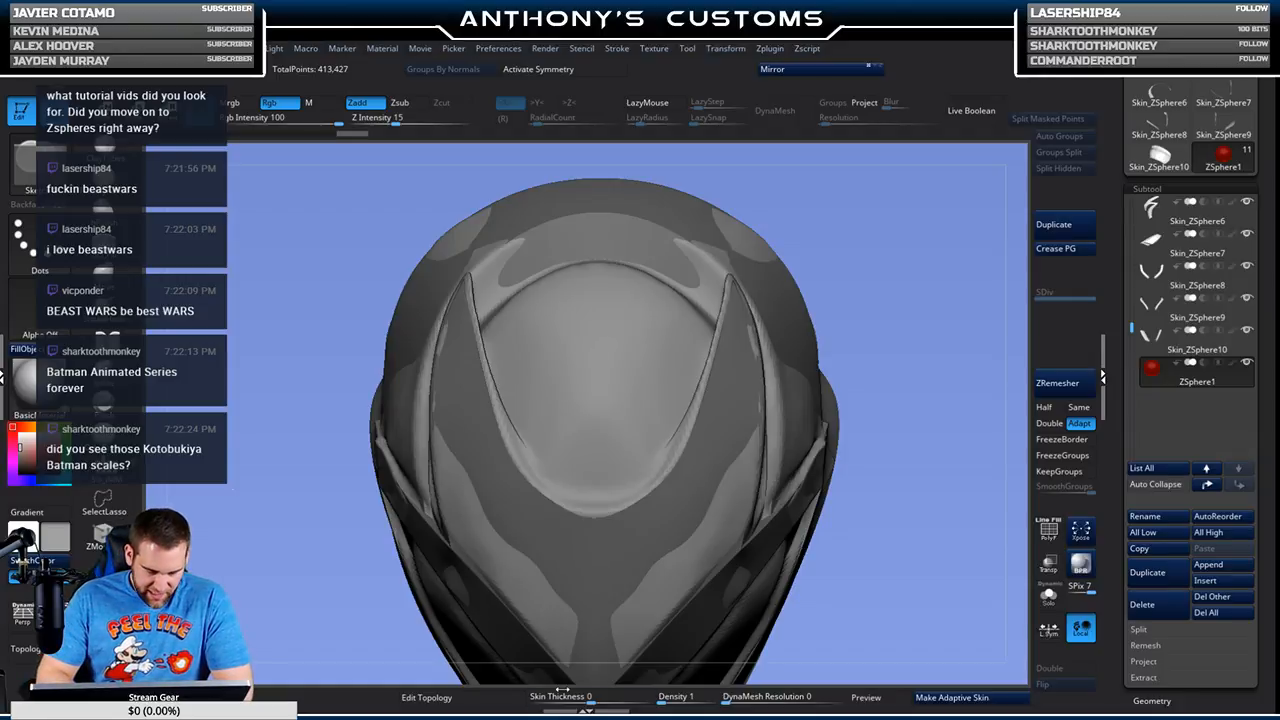
click(596, 485)
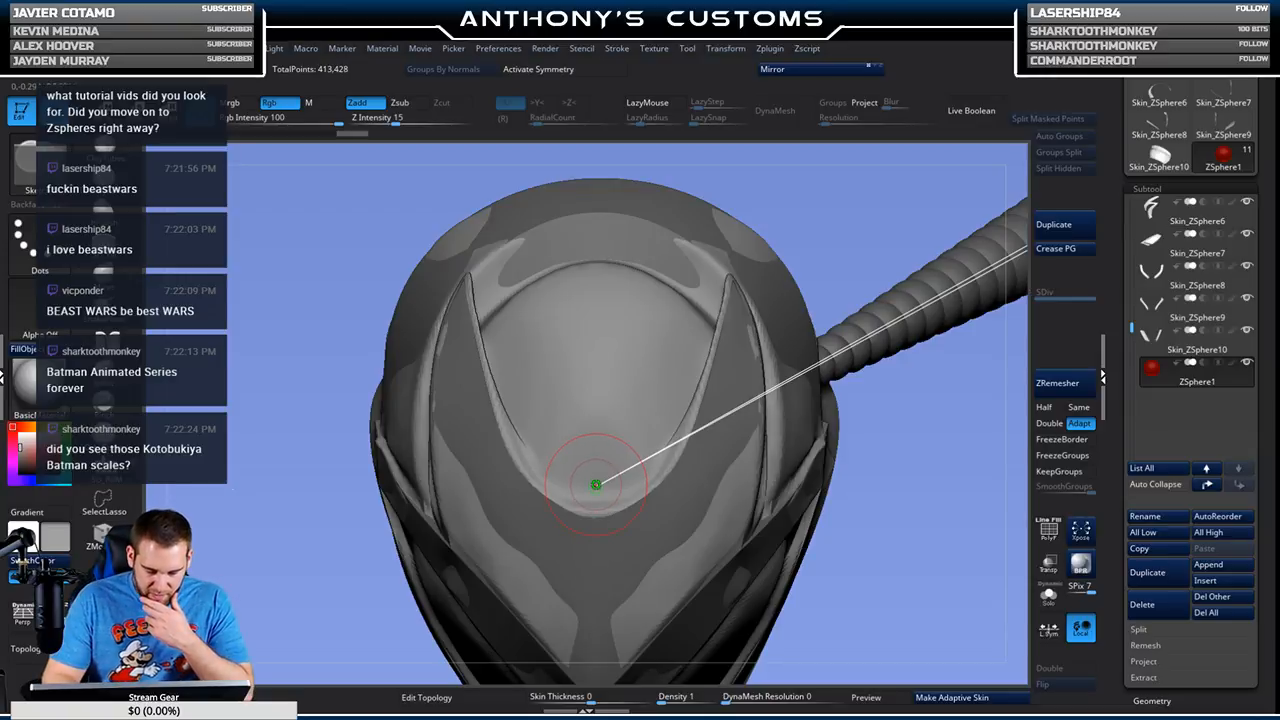
alt+drag(936, 547, 824, 523)
click(470, 697)
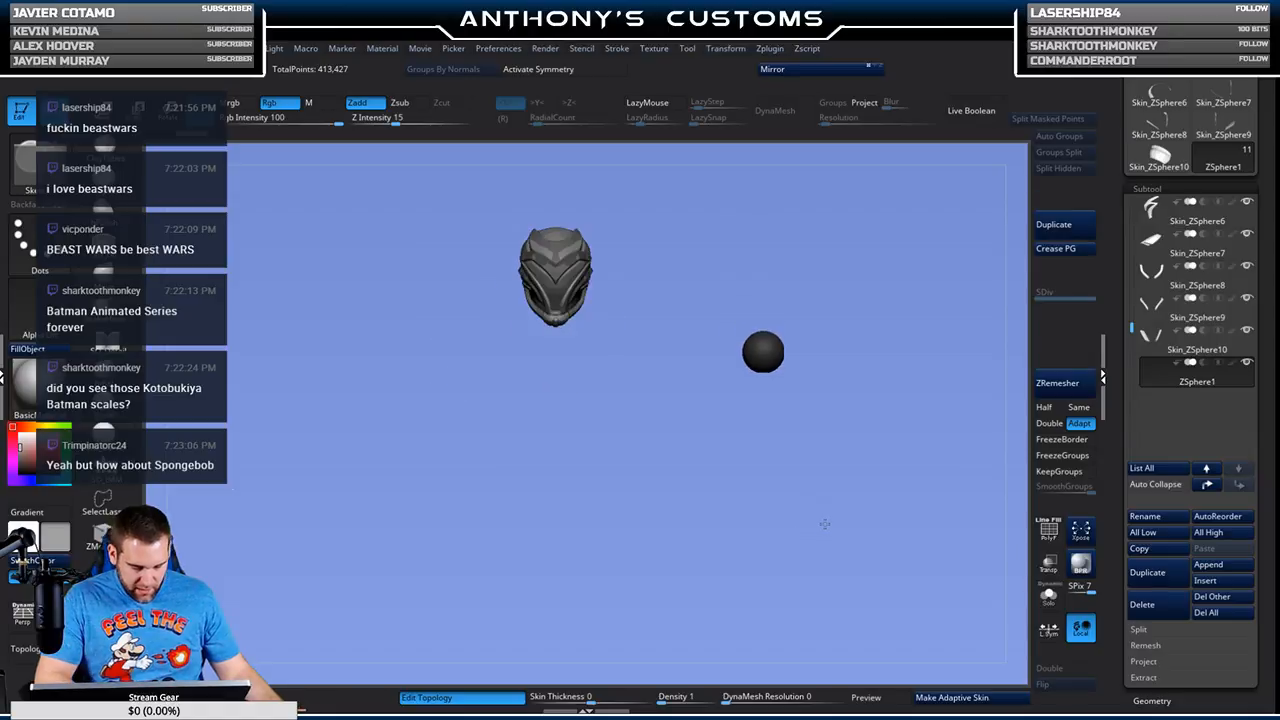
Step: Discard the trial topology points on the dome between the horns and turn on X symmetry
drag(767, 476, 858, 345)
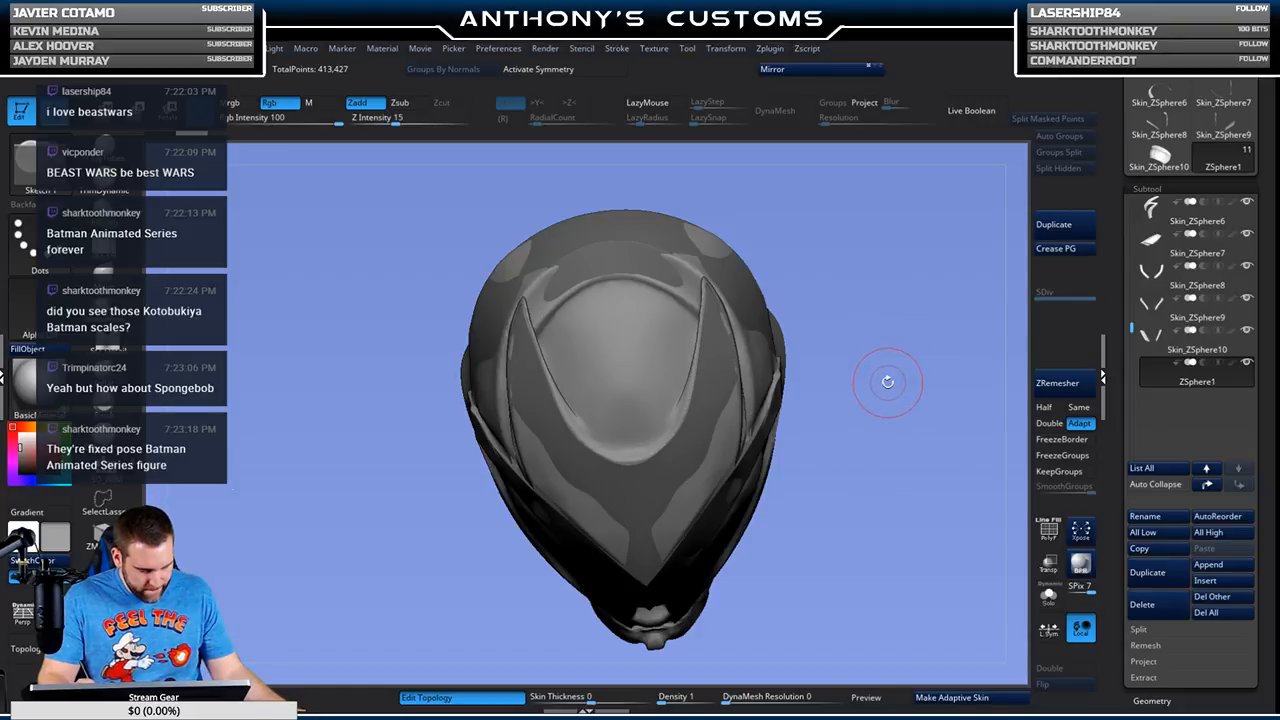
click(650, 391)
click(658, 441)
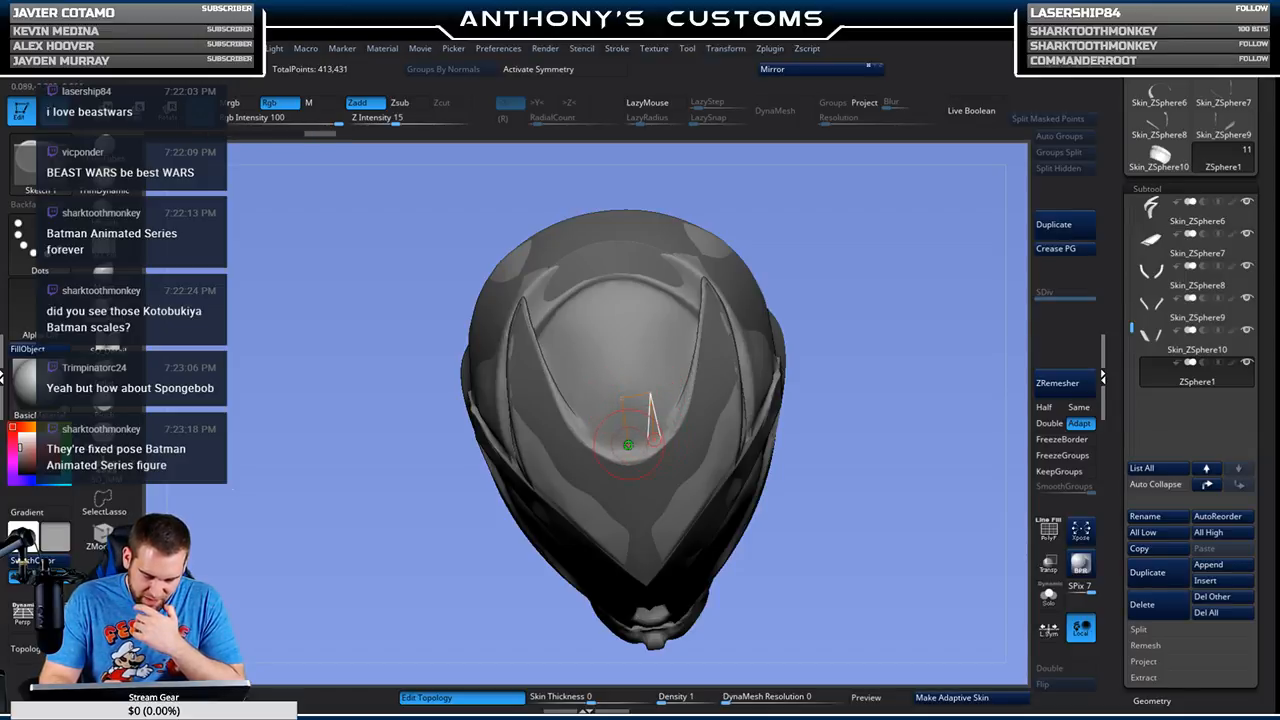
key(ctrl+z)
key(ctrl+z)
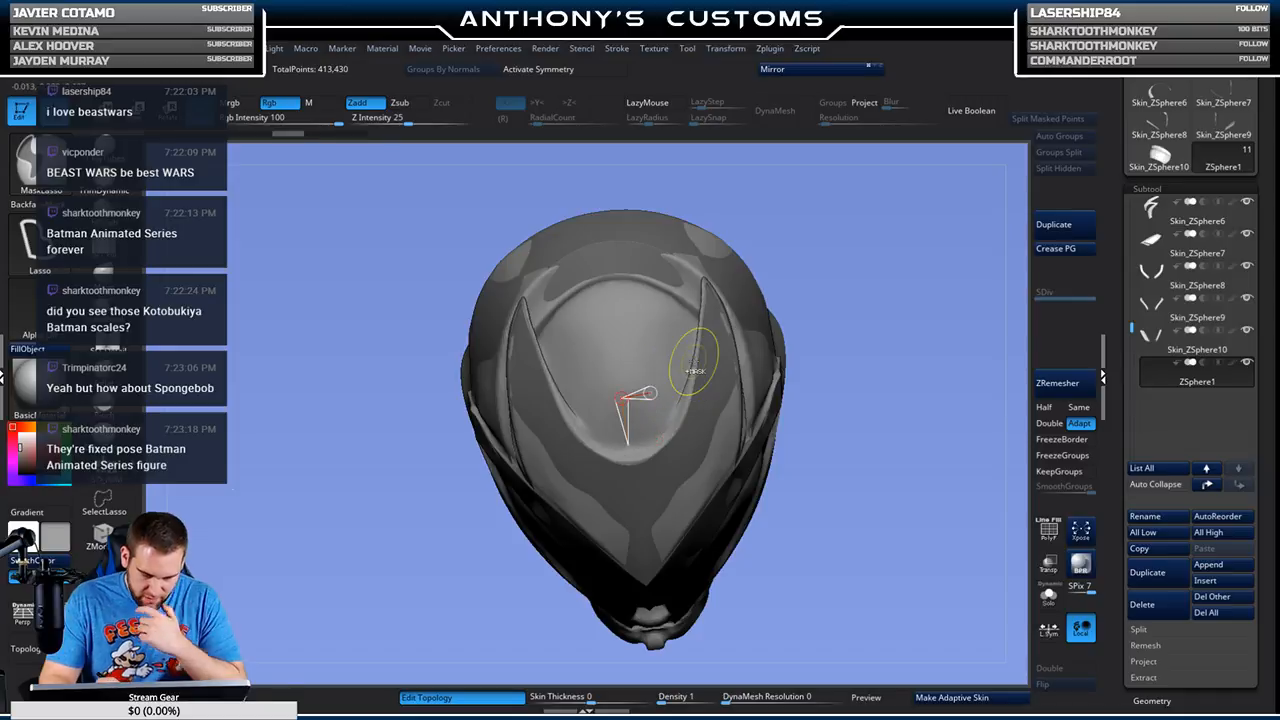
key(ctrl+z)
key(x)
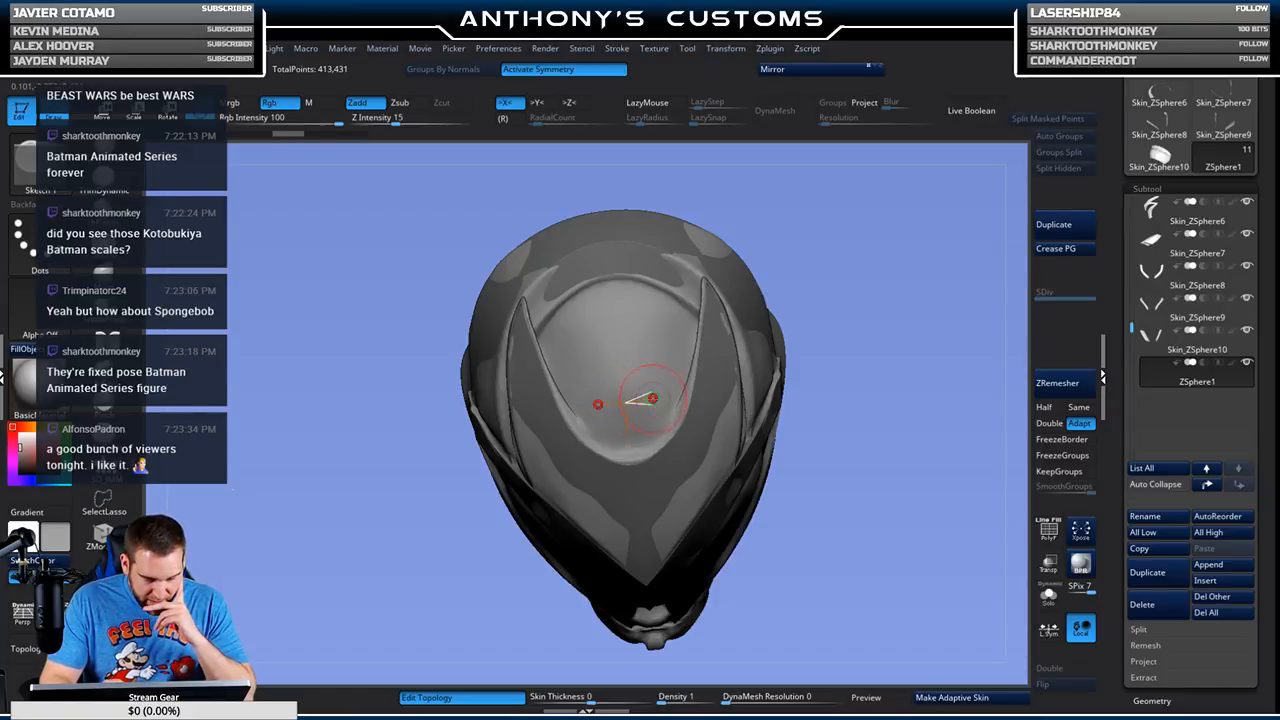
Step: Try to draw a symmetrical row of topology faces along the dome's lower edge
click(630, 443)
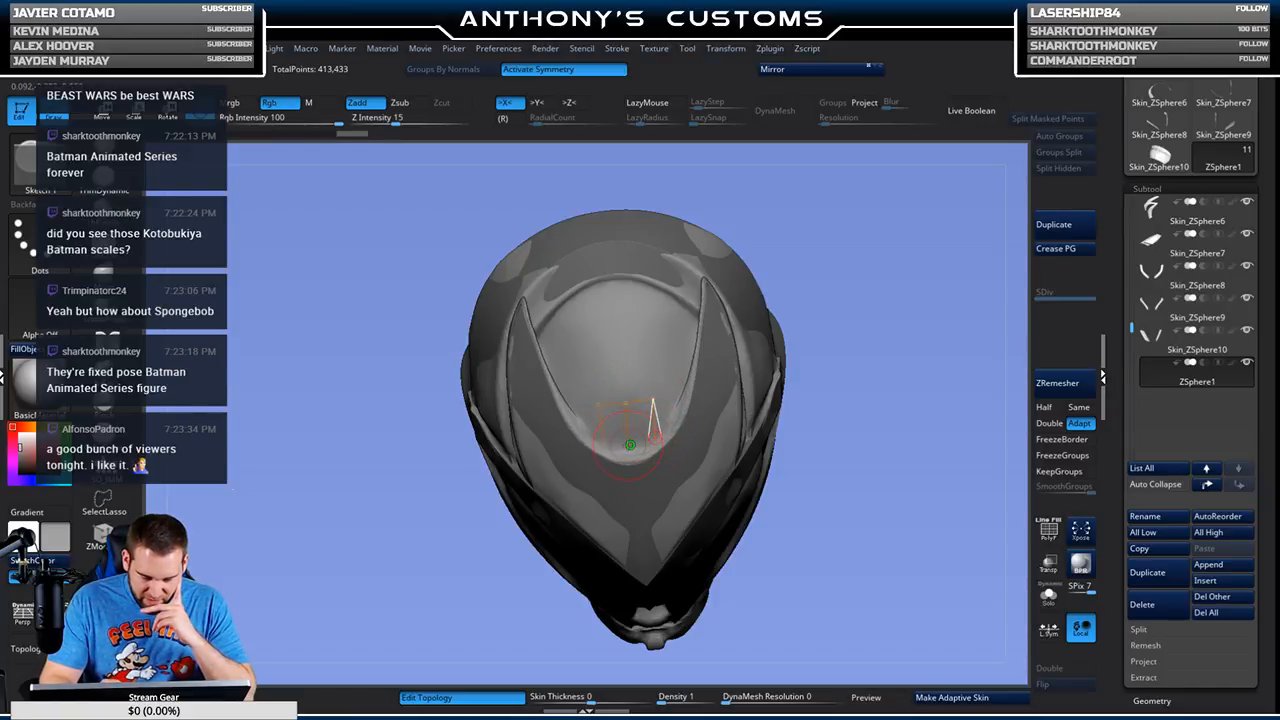
click(673, 383)
click(652, 398)
click(640, 378)
click(623, 362)
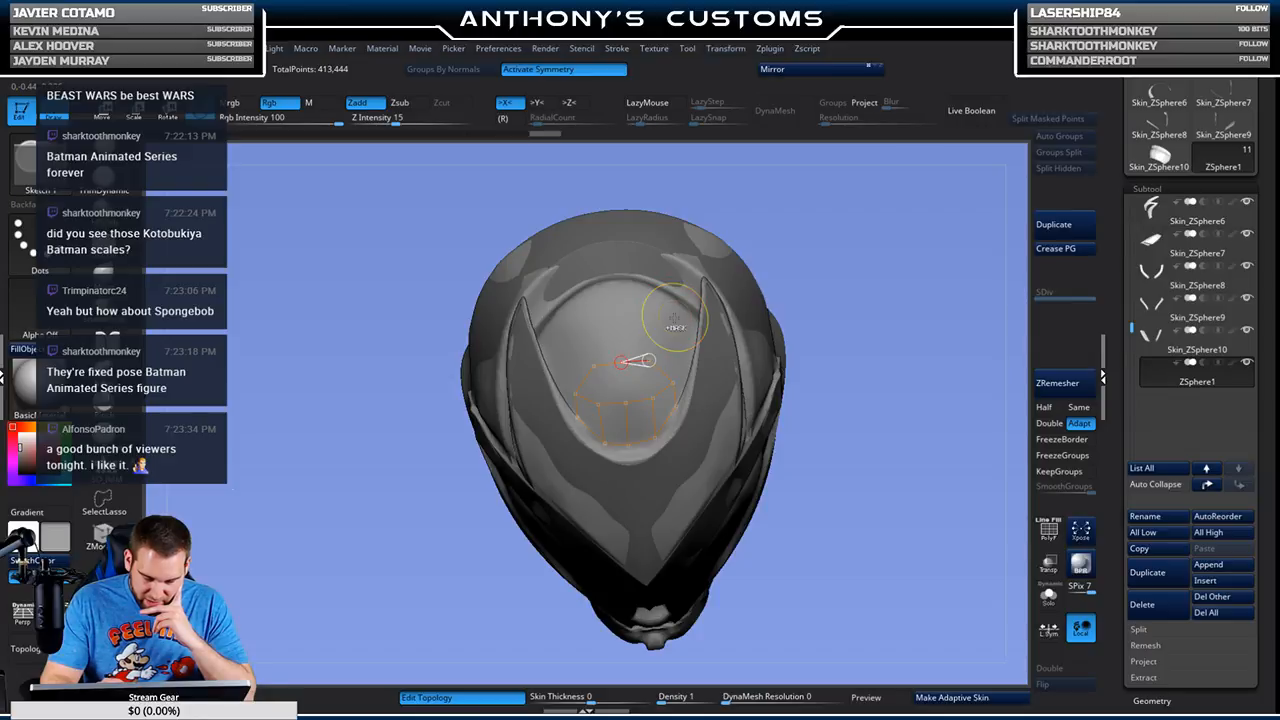
key(ctrl+z)
key(ctrl+z)
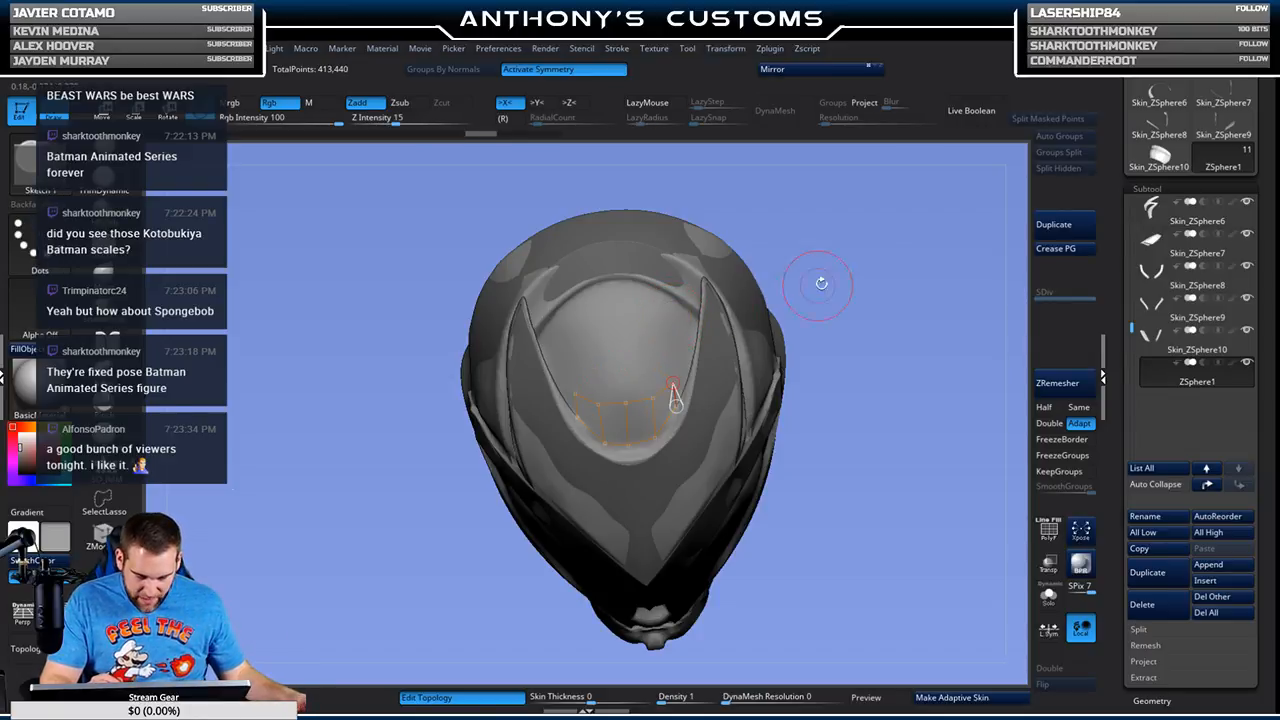
Step: Try to add a second row of topology faces above the first row on the dome
drag(791, 290, 880, 266)
click(620, 358)
click(647, 356)
click(652, 399)
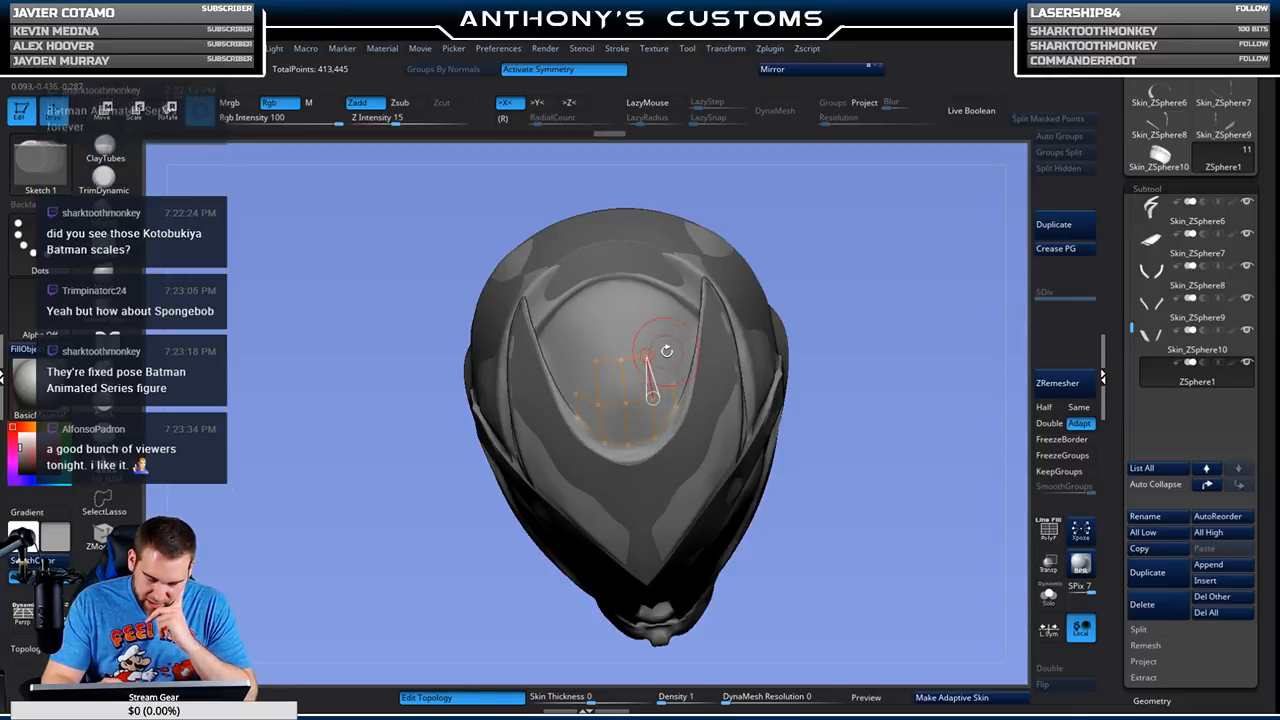
click(665, 350)
click(672, 382)
drag(800, 300, 880, 261)
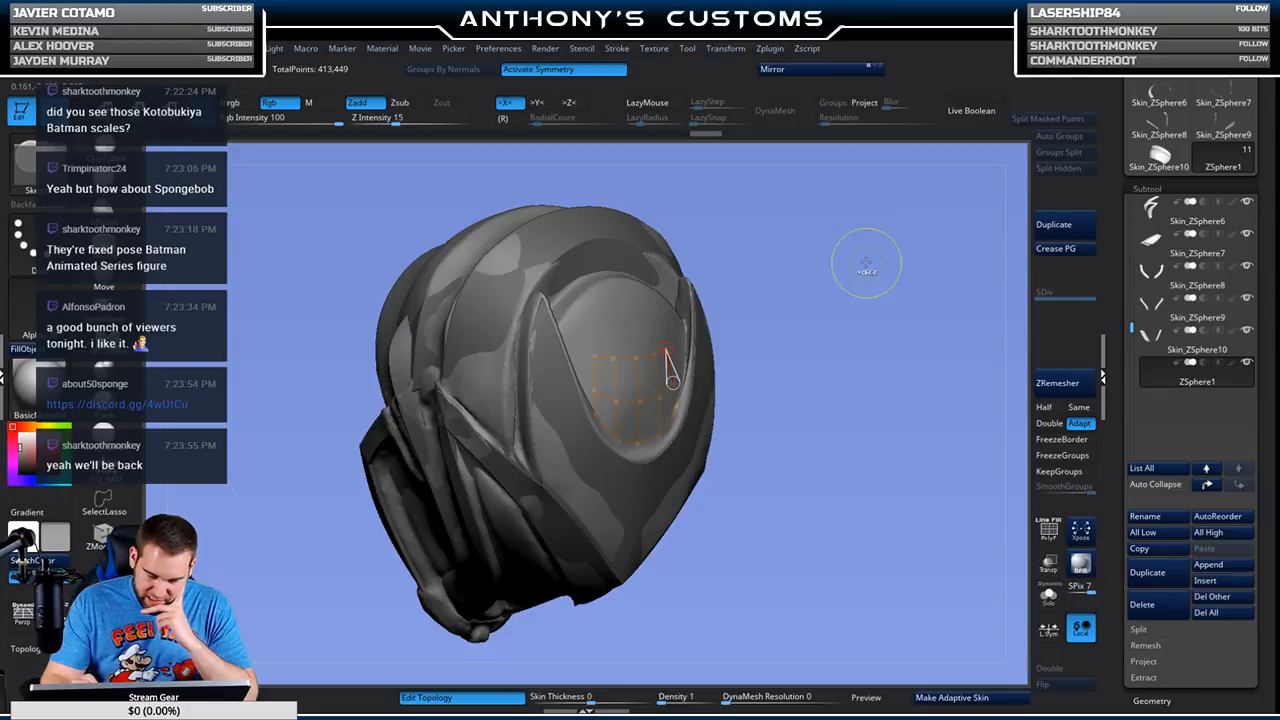
Step: Undo all the topology points and edges drawn on the dome
key(ctrl+z)
key(ctrl+z)
key(ctrl+z)
key(ctrl+z)
key(ctrl+z)
drag(857, 243, 858, 296)
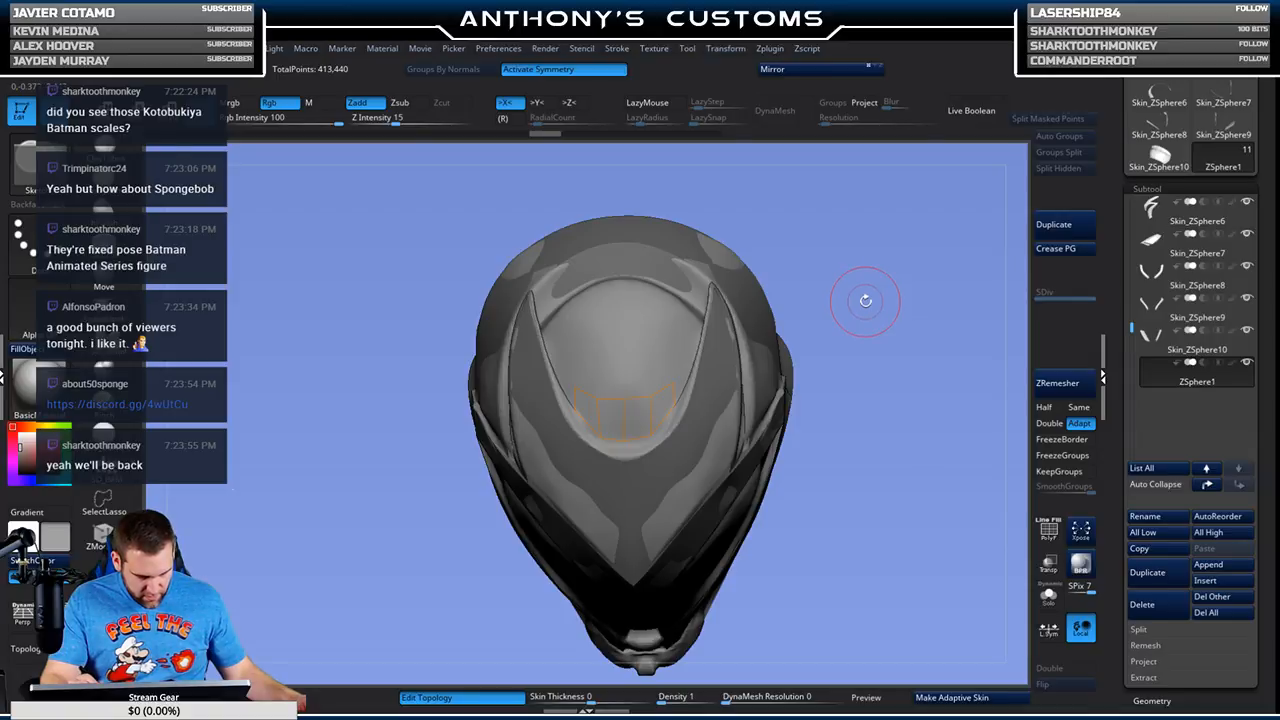
key(ctrl+z)
key(ctrl+z)
key(ctrl+z)
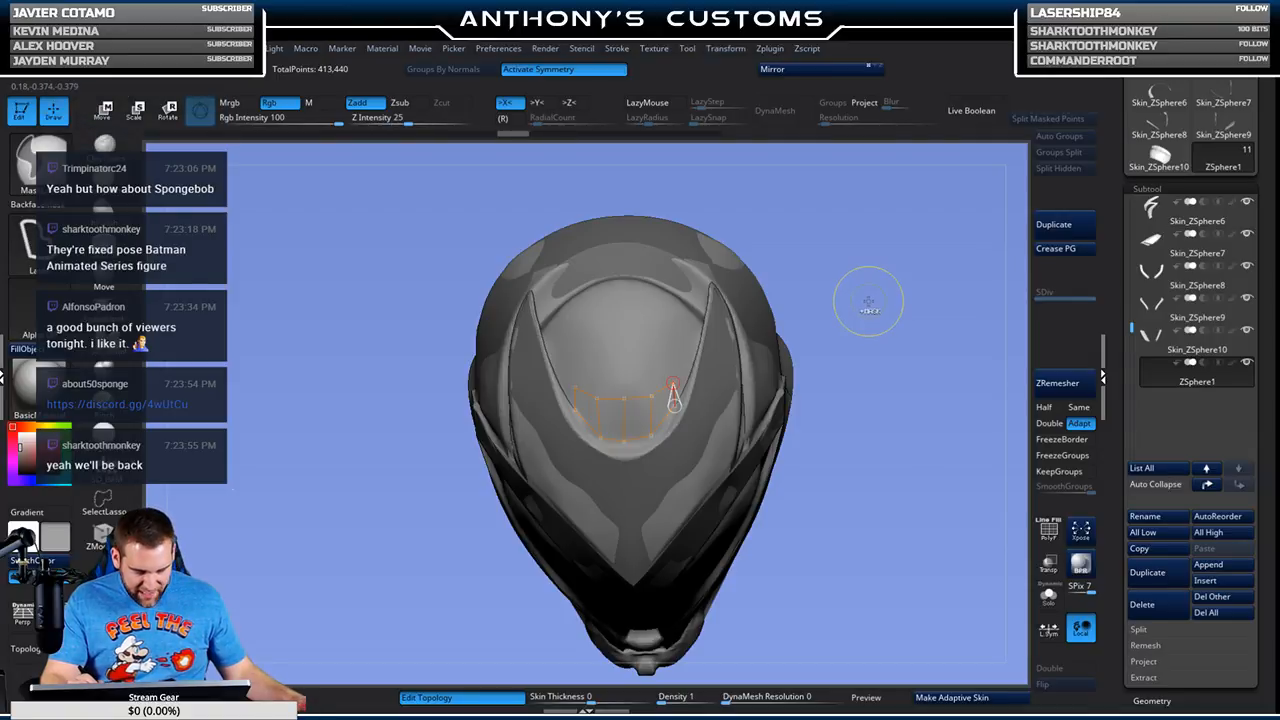
key(ctrl+z)
key(ctrl+z)
key(ctrl+z)
key(ctrl+z)
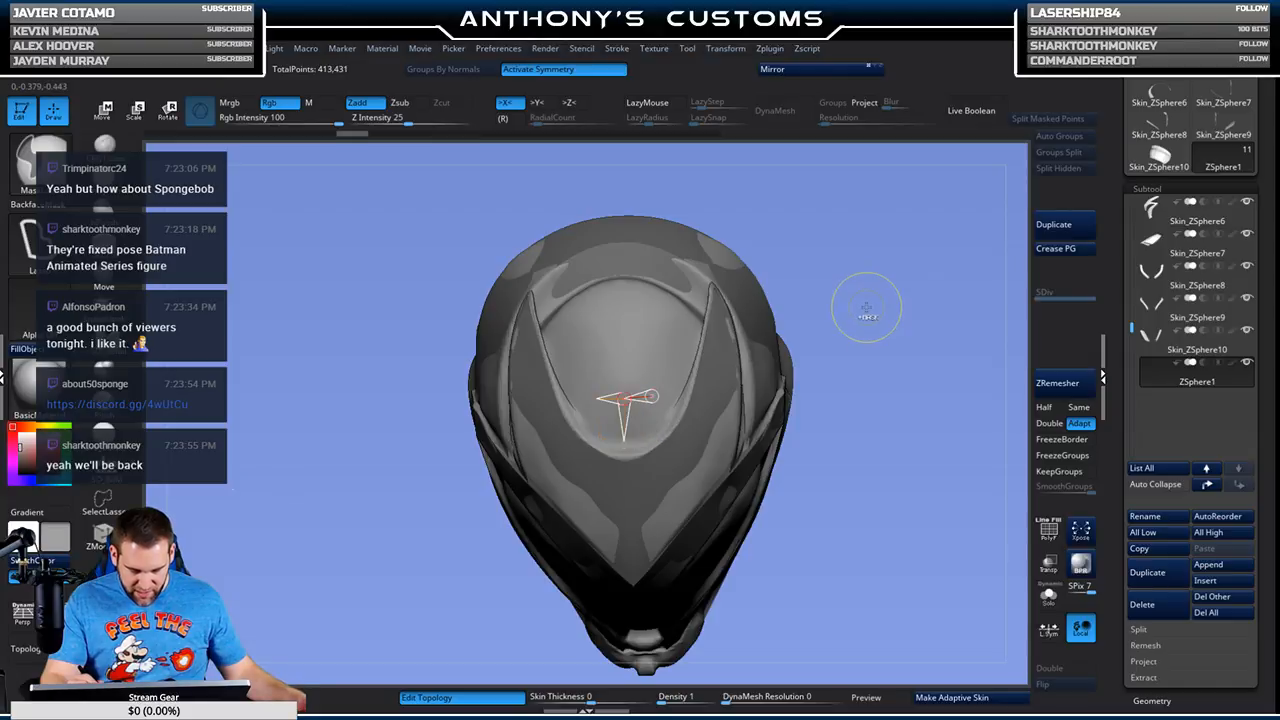
key(ctrl+z)
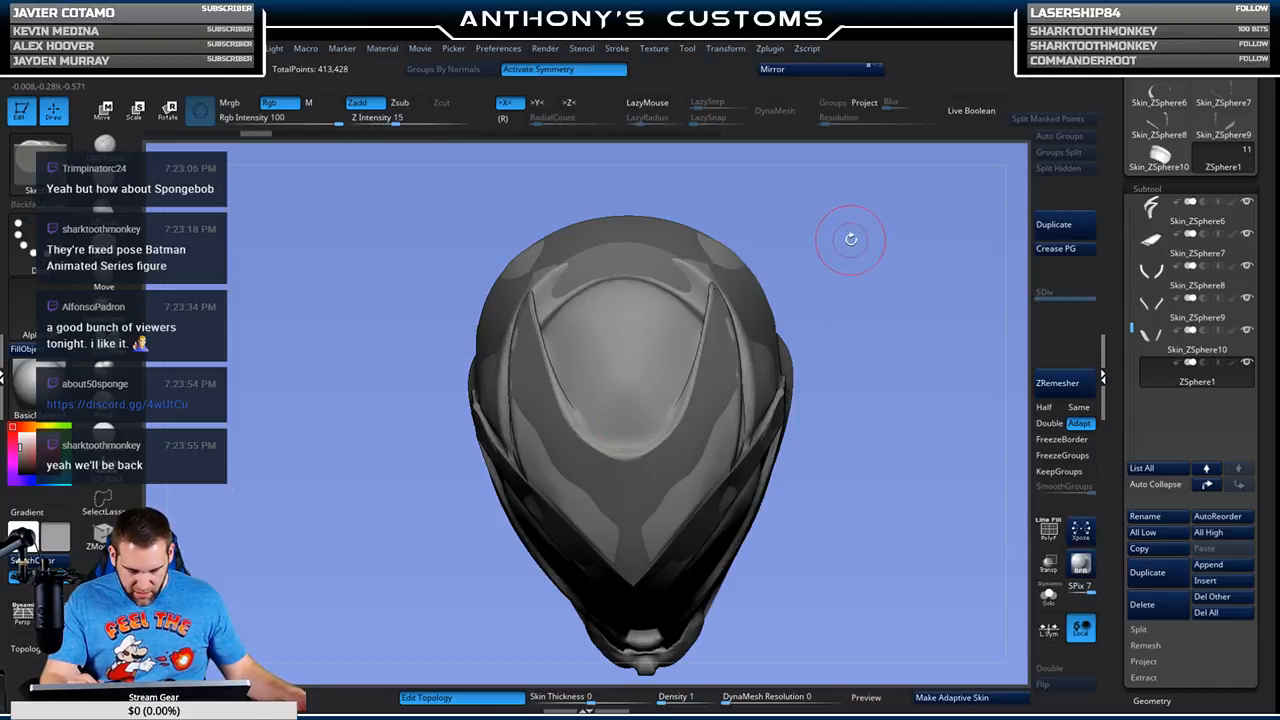
Step: Draw a topology edge line up the dome's centre, from its lower tip to its upper rim
click(626, 440)
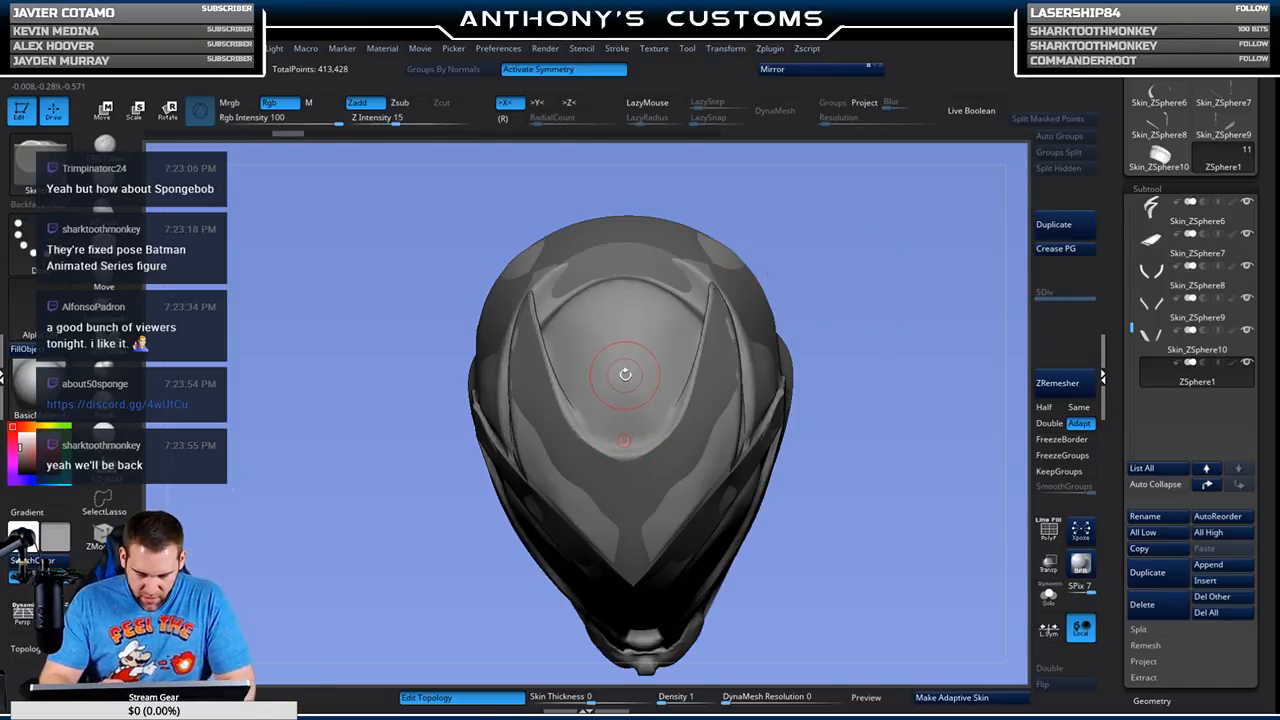
click(623, 372)
click(621, 318)
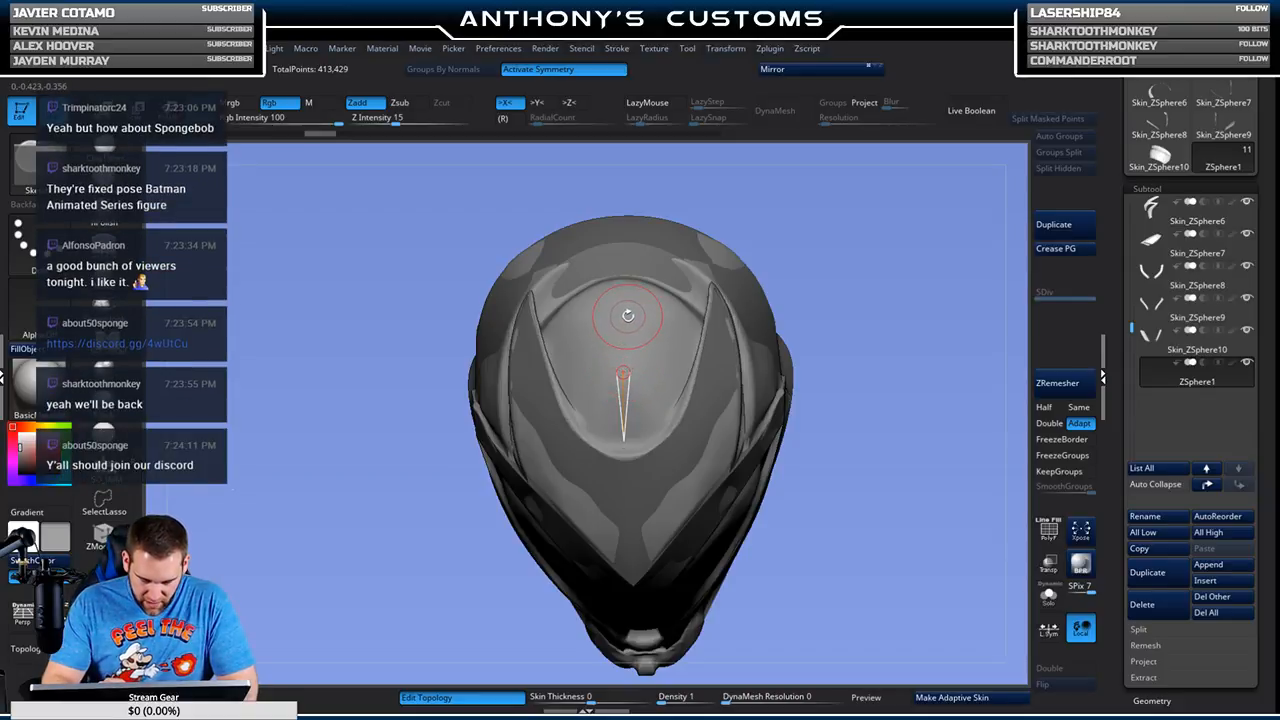
drag(825, 200, 829, 243)
click(620, 270)
Step: Add a mirrored column of topology faces beside the centre line, from the upper rim down to the lower tip
click(666, 288)
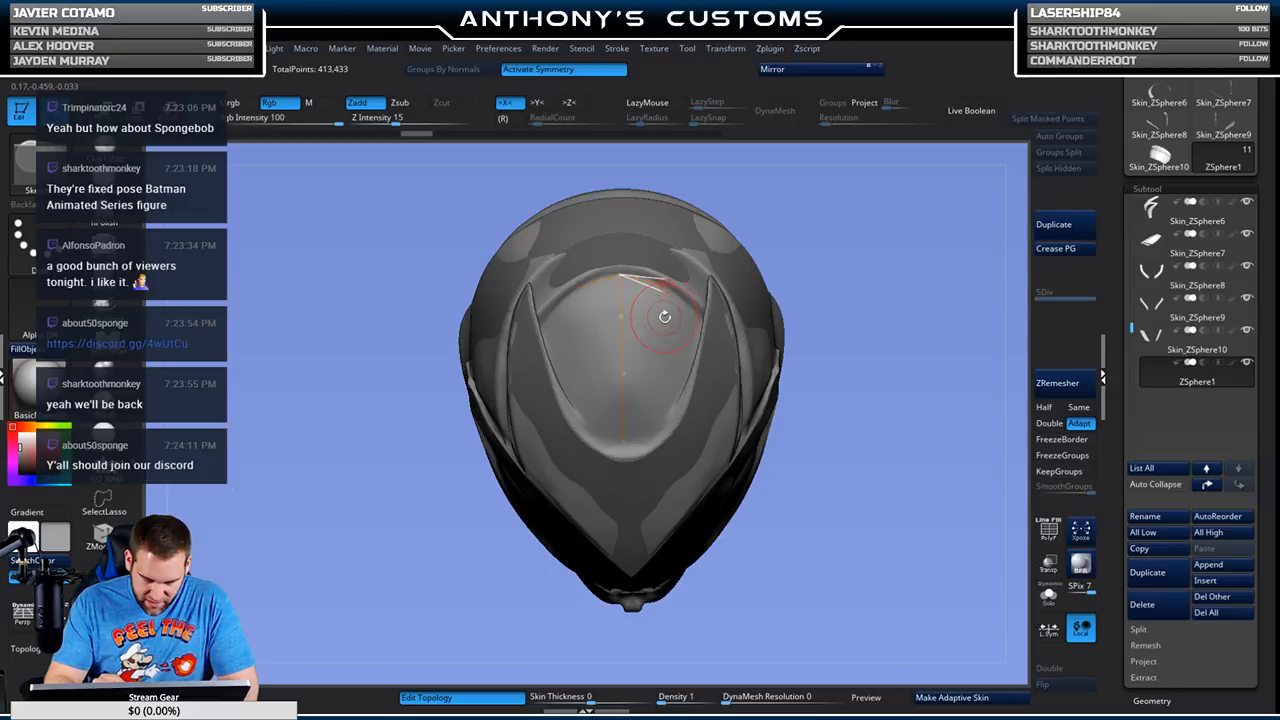
click(632, 317)
click(661, 372)
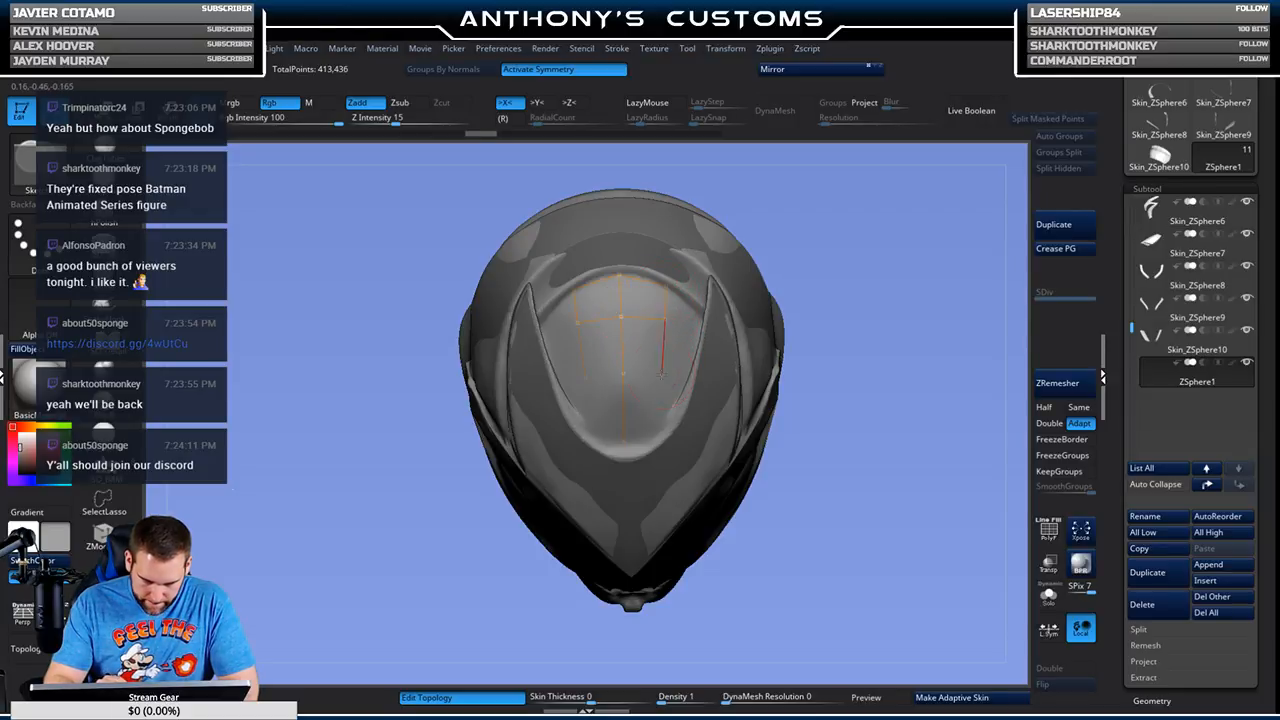
click(622, 372)
drag(826, 290, 675, 408)
click(663, 421)
click(623, 440)
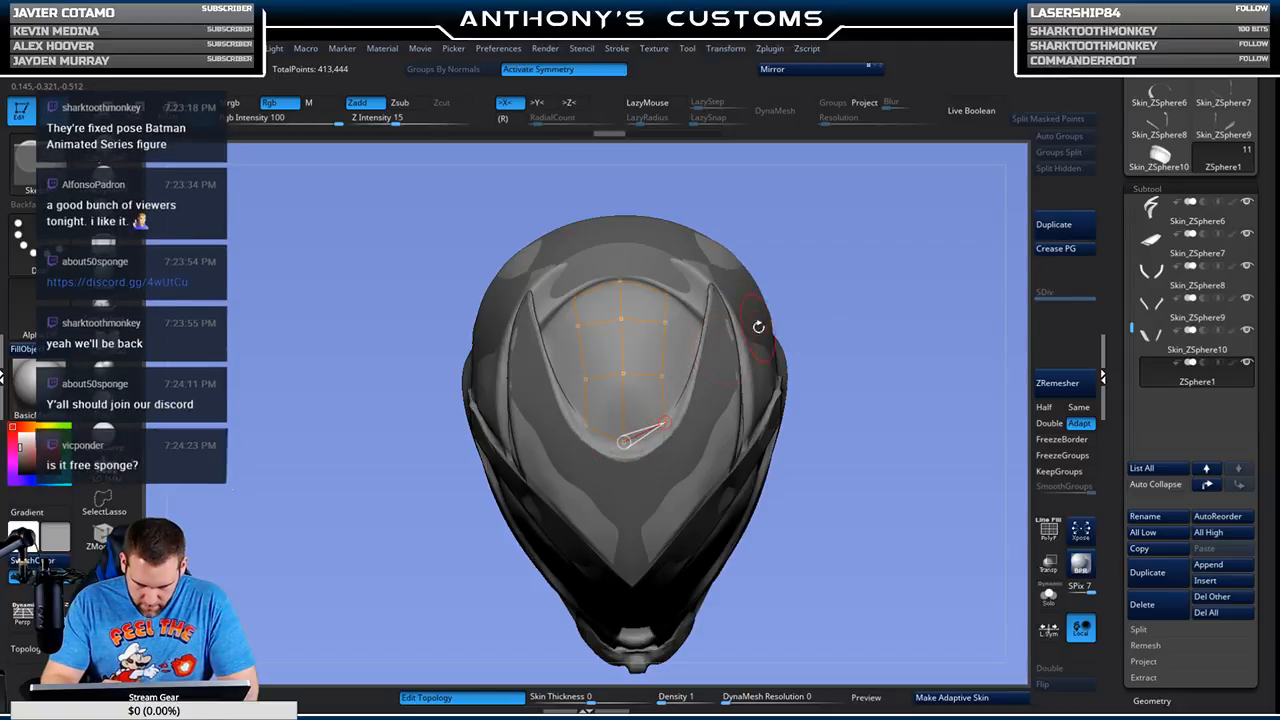
Step: Extend the topology with mirrored outer faces that reach the inner edges of both horns and close the dome patch
drag(869, 283, 810, 280)
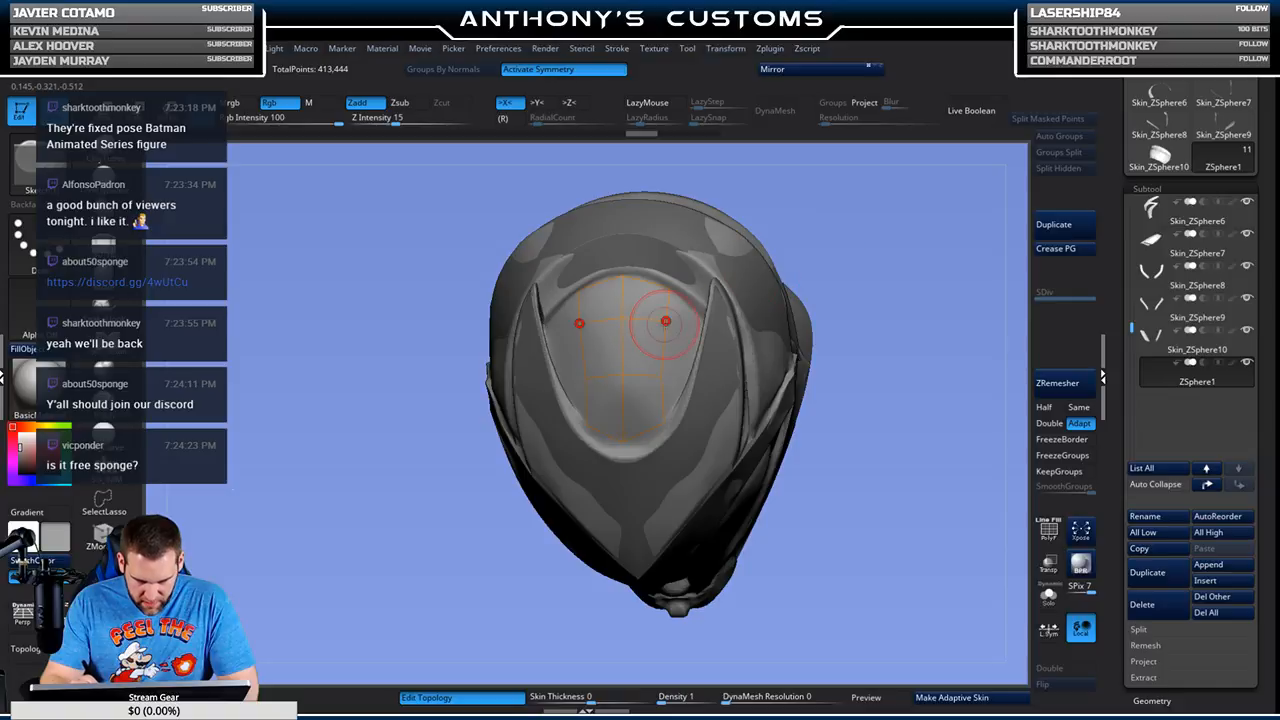
click(670, 288)
click(667, 320)
drag(851, 266, 752, 290)
click(697, 322)
click(690, 373)
click(663, 376)
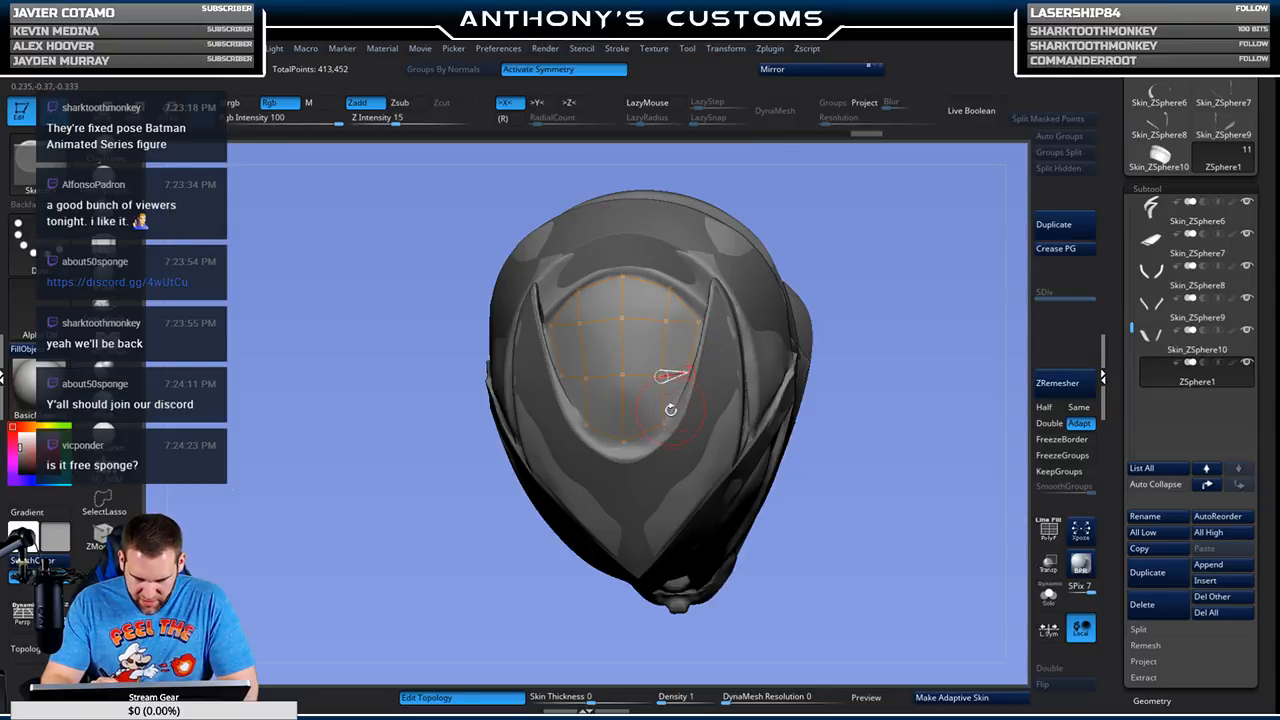
click(665, 420)
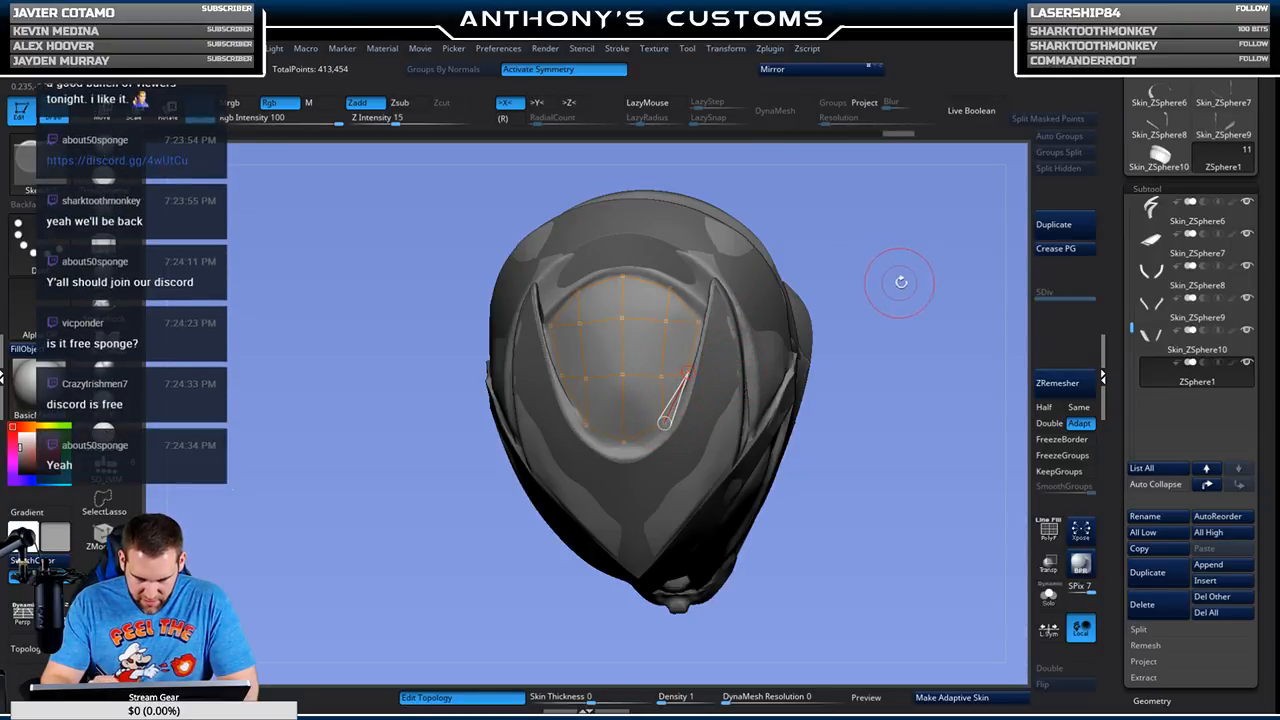
Step: Make an adaptive skin from the dome topology and append the resulting Skin_ZSphere11 as a new subtool
mouse_move(906, 300)
mouse_down()
mouse_move(883, 301)
mouse_move(880, 345)
mouse_move(846, 294)
mouse_move(868, 280)
mouse_move(841, 319)
mouse_move(903, 294)
mouse_up()
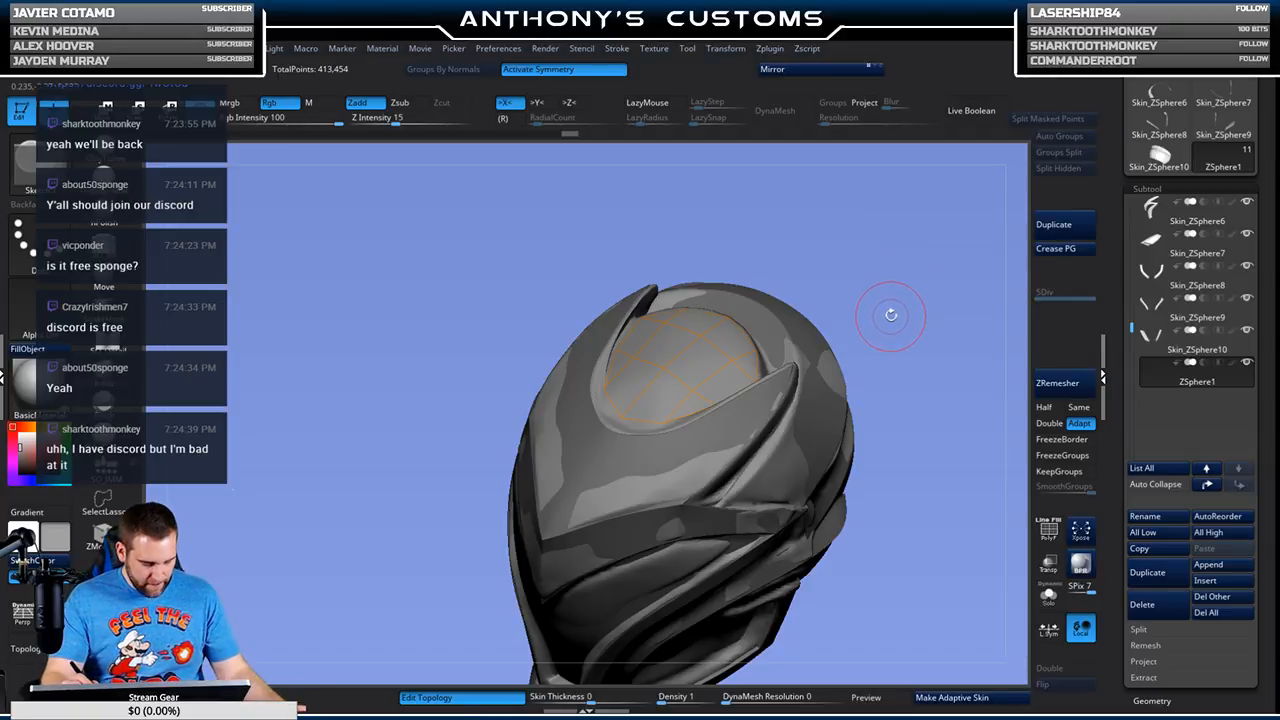
alt+drag(904, 338, 920, 266)
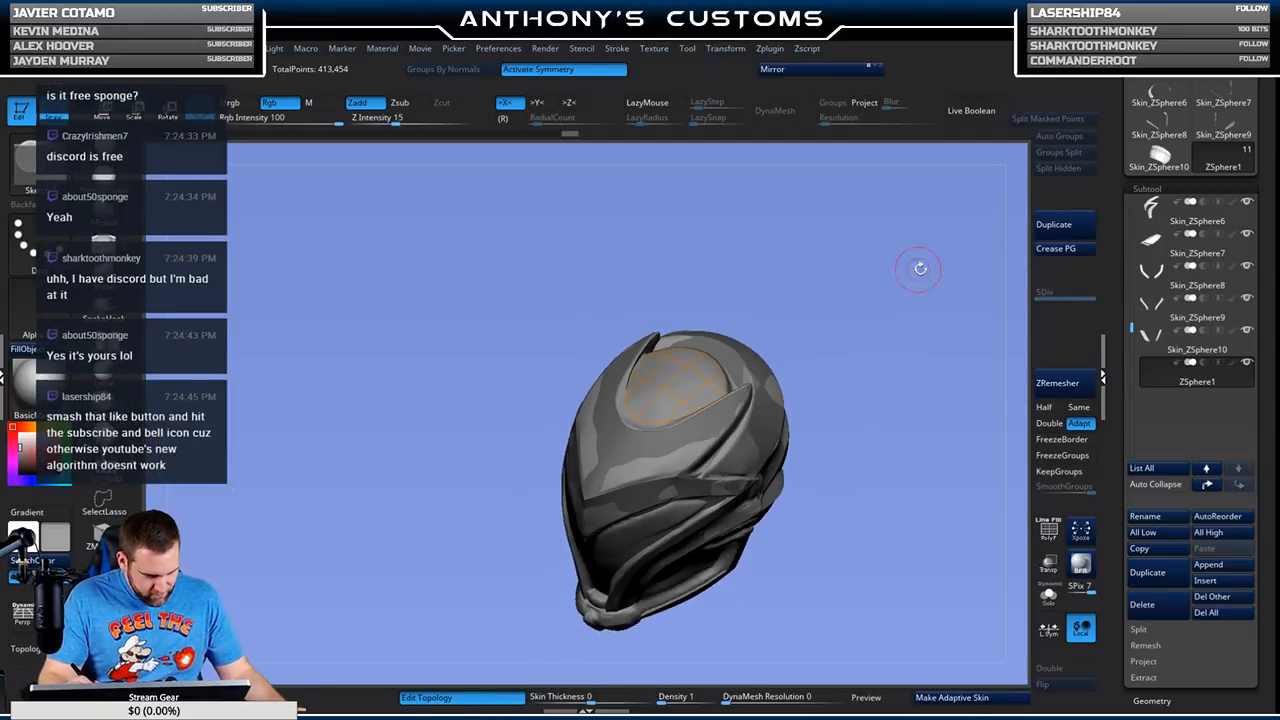
click(1049, 632)
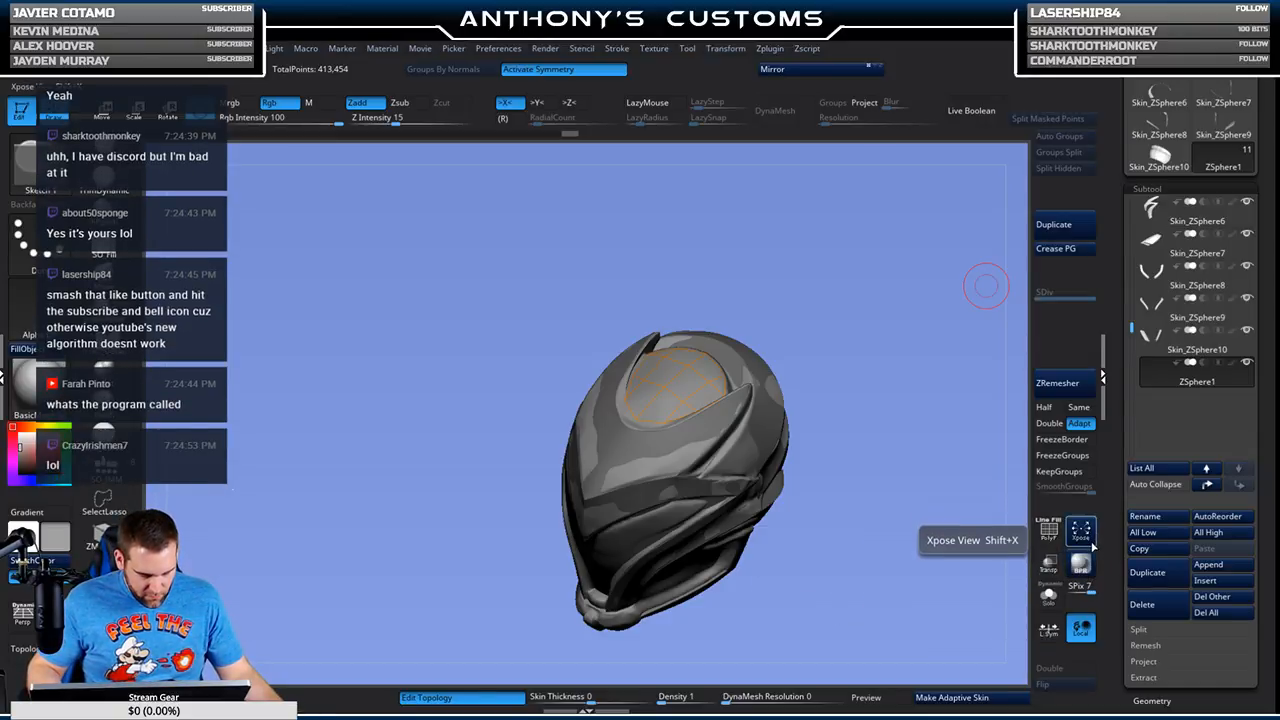
click(995, 700)
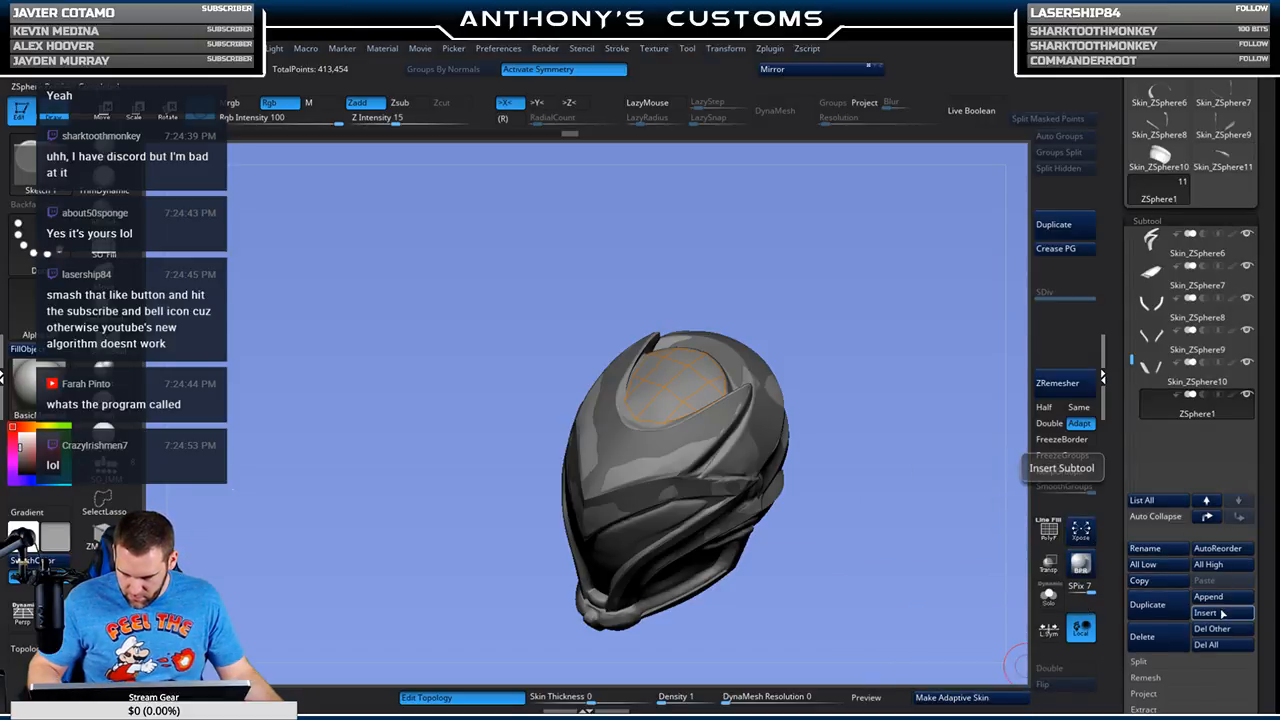
click(1221, 604)
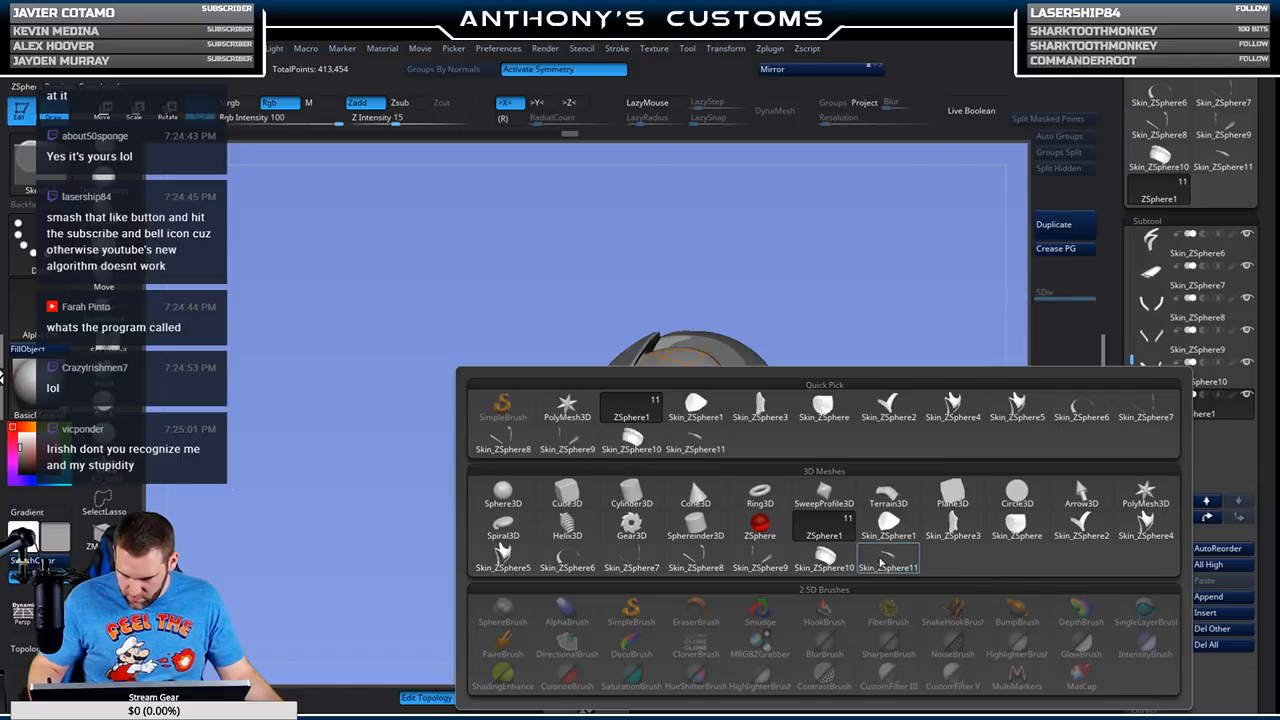
click(879, 563)
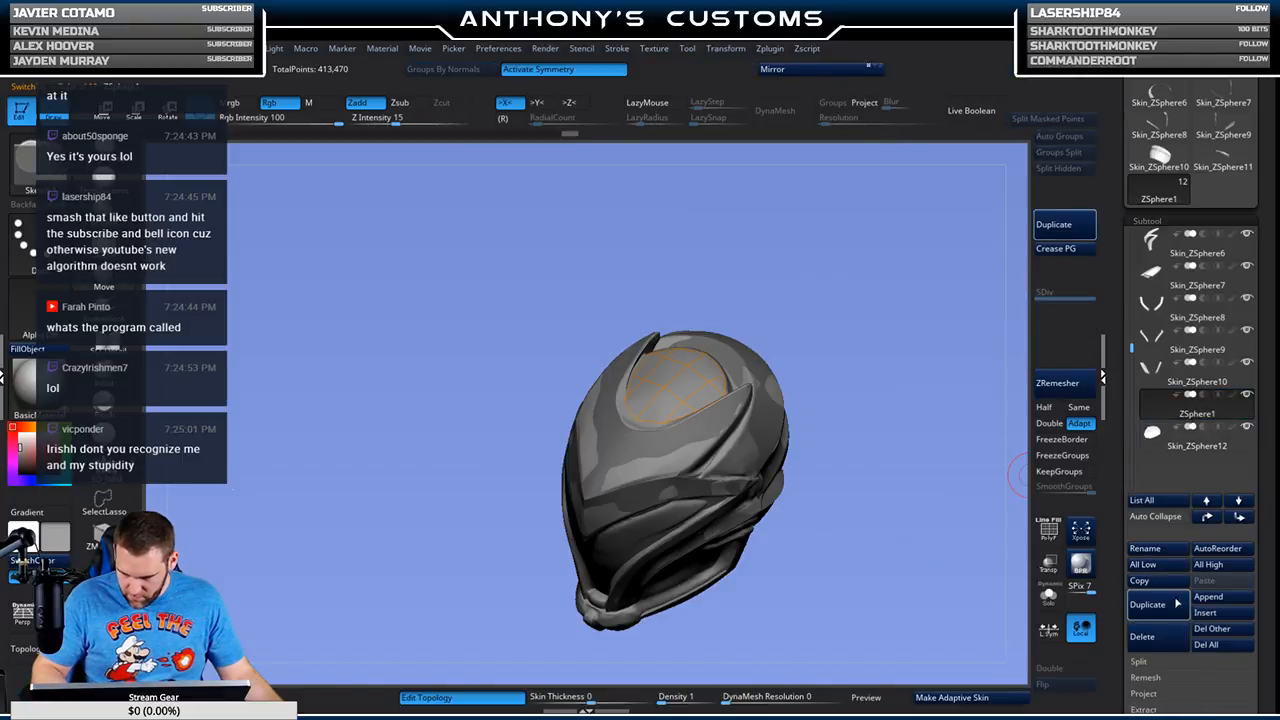
Step: Delete the ZSphere1 subtool and show the new dome skin alone with its polygon edges
click(1153, 639)
click(1043, 667)
drag(1016, 478, 823, 526)
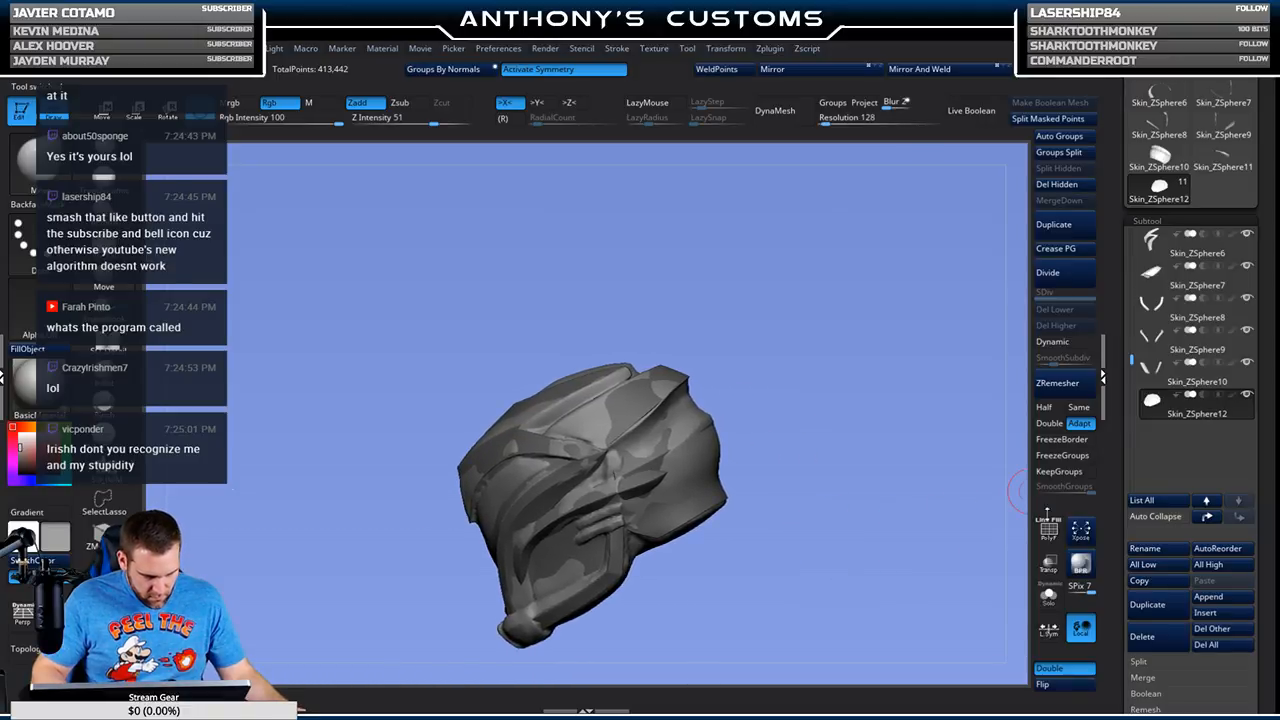
click(1050, 668)
click(1048, 598)
mouse_move(940, 578)
mouse_down()
mouse_move(926, 568)
mouse_move(930, 590)
mouse_up()
drag(781, 420, 1015, 338)
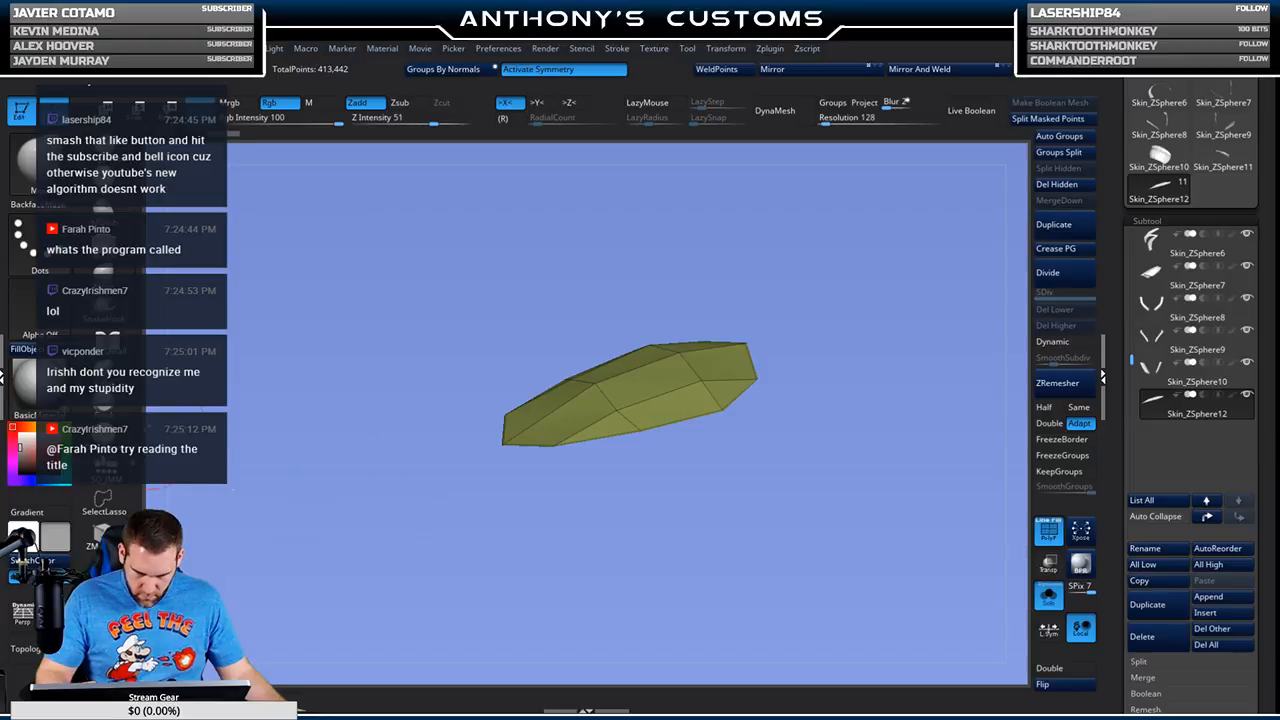
Step: Extrude the dome skin with the ZModeler brush to give it thickness, and flip its normals
click(100, 530)
drag(677, 402, 700, 425)
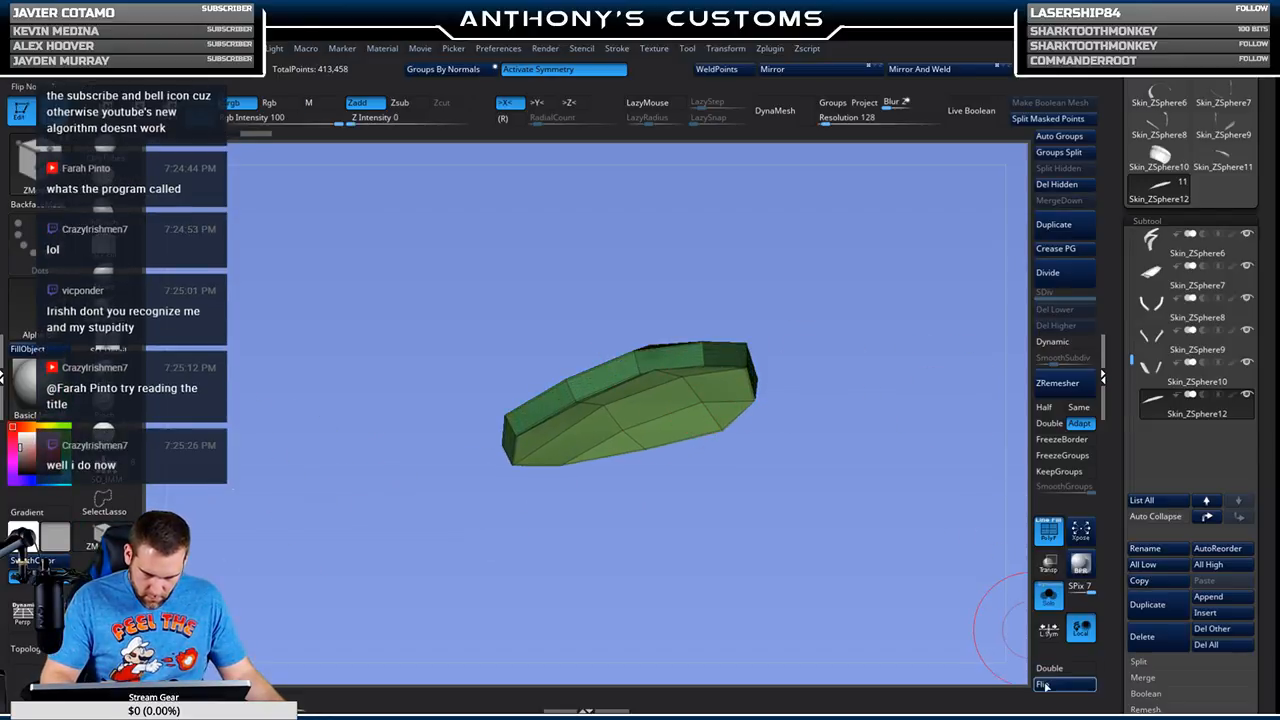
drag(766, 366, 742, 360)
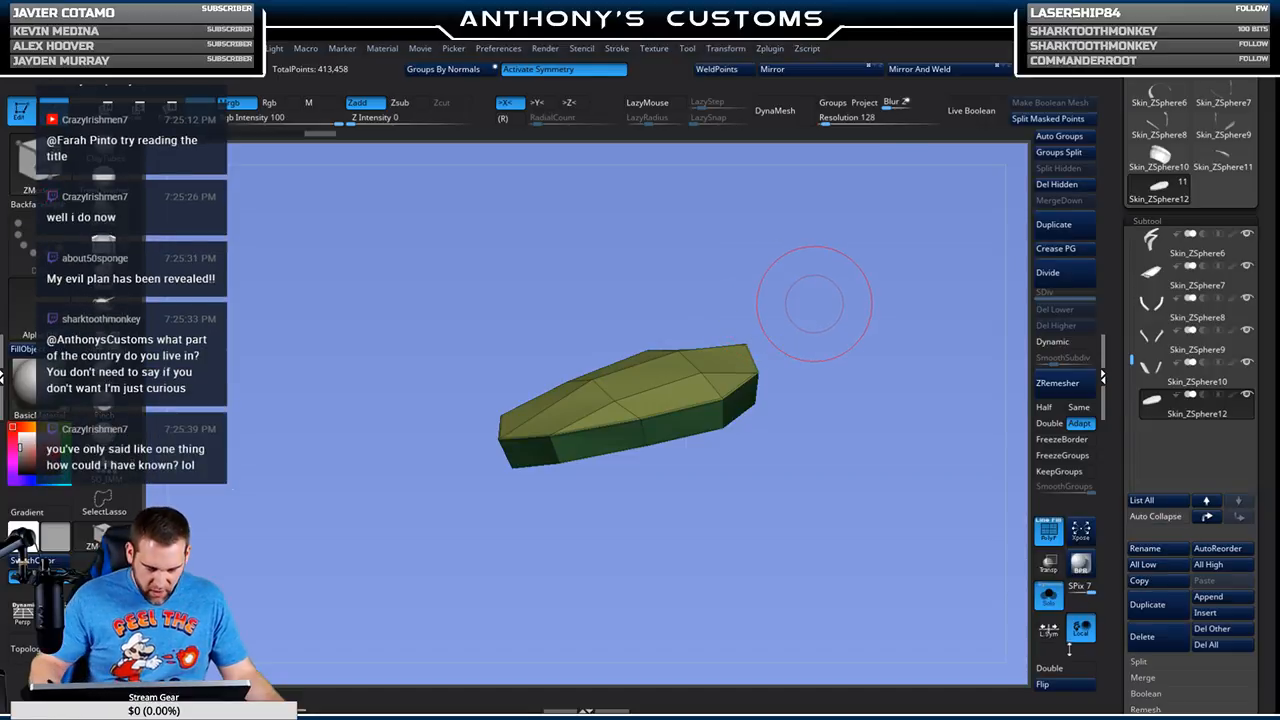
drag(846, 597, 1010, 525)
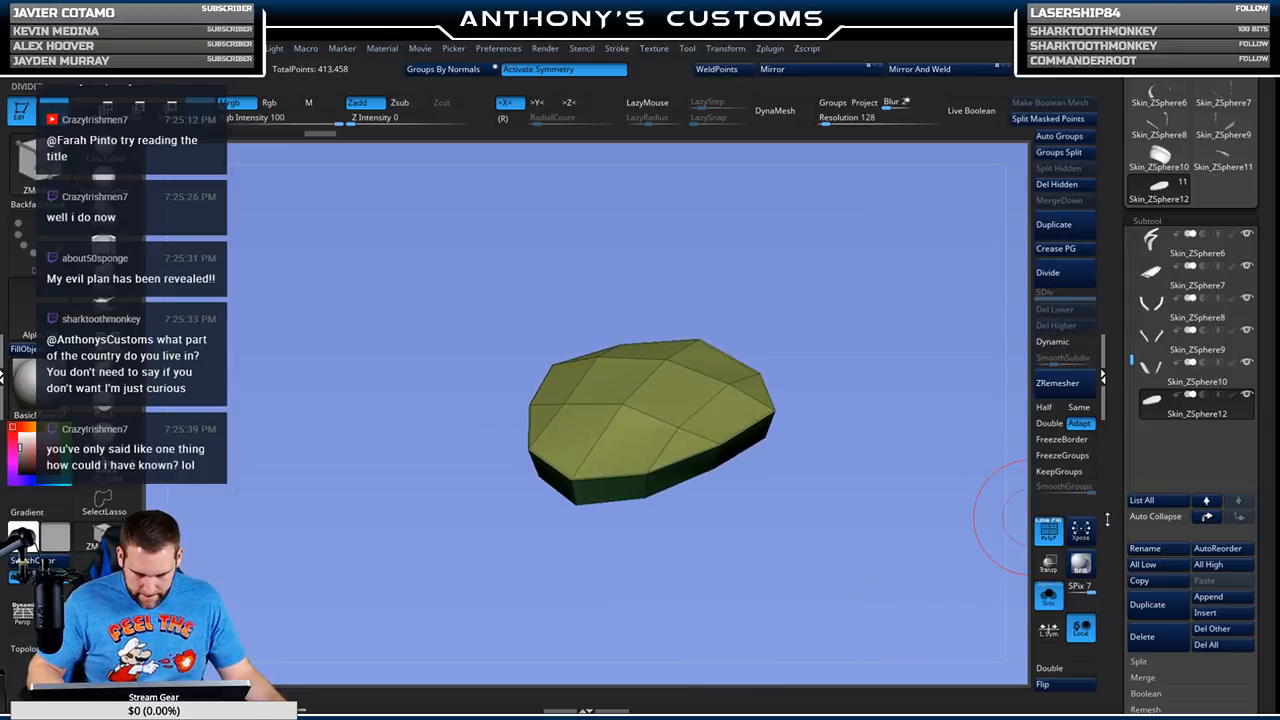
Step: Turn on dynamic subdivision for the dome skin and show it together with the rest of the helmet
click(1079, 343)
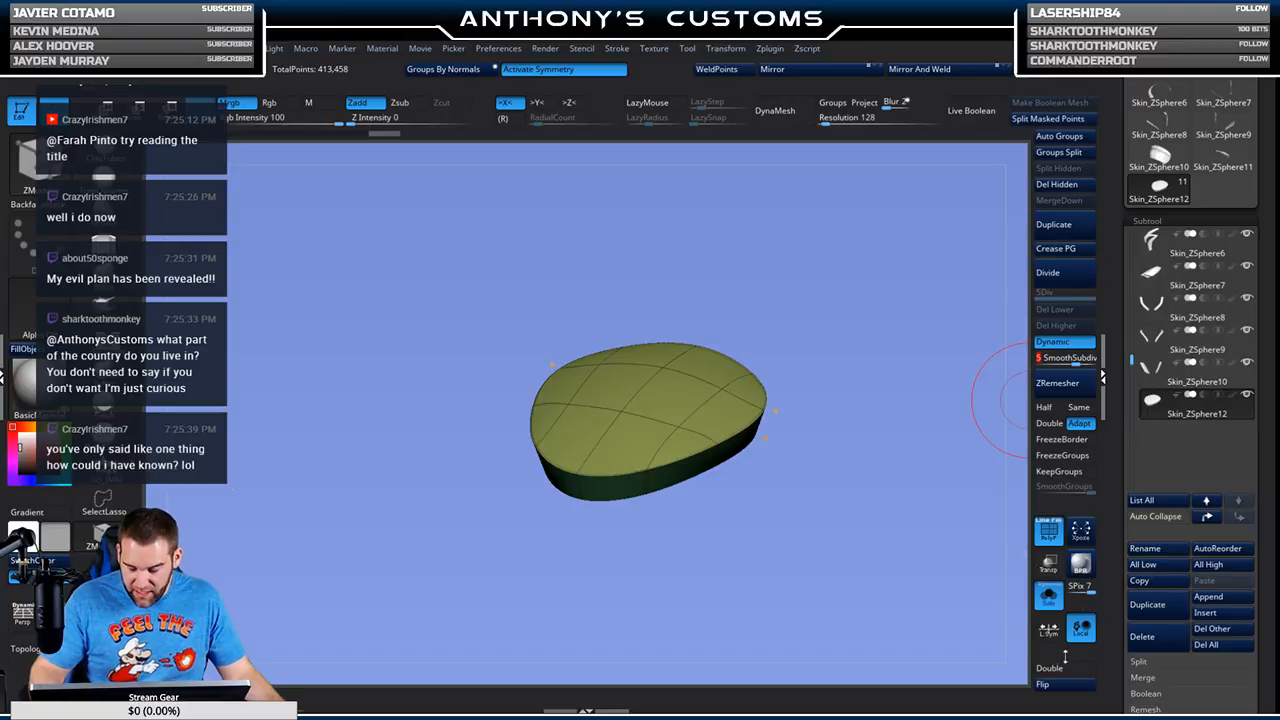
click(1049, 597)
drag(1012, 554, 881, 275)
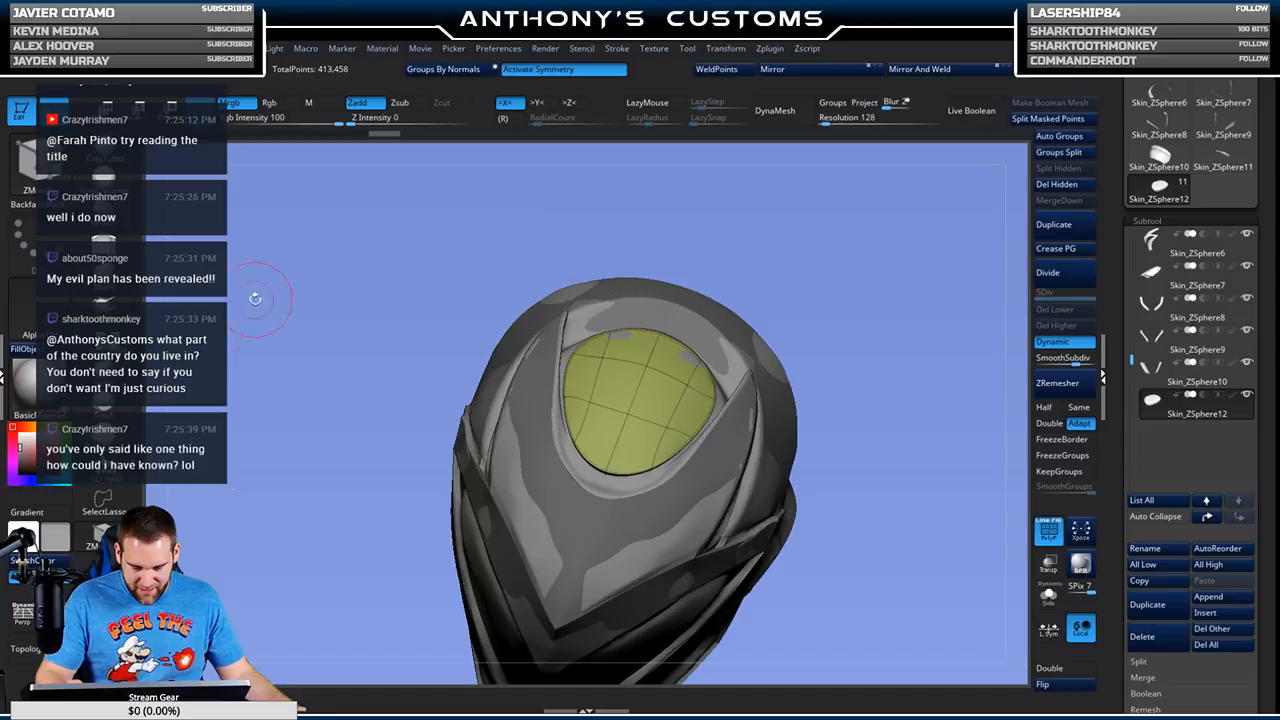
Step: Reshape the dome plate with an enlarged Move brush so it sits between the horns and follows the head's curvature
click(105, 238)
key(space)
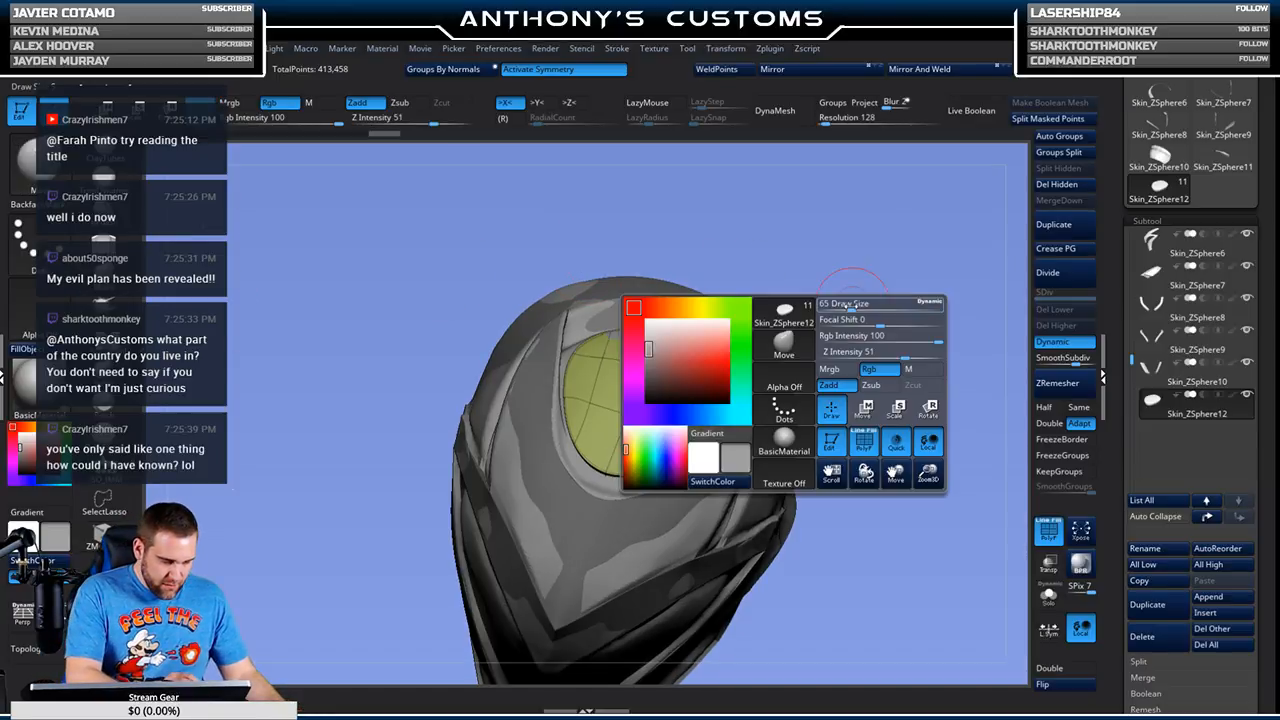
mouse_move(855, 302)
mouse_down()
mouse_move(760, 360)
mouse_move(694, 419)
mouse_move(682, 456)
mouse_move(583, 518)
mouse_up()
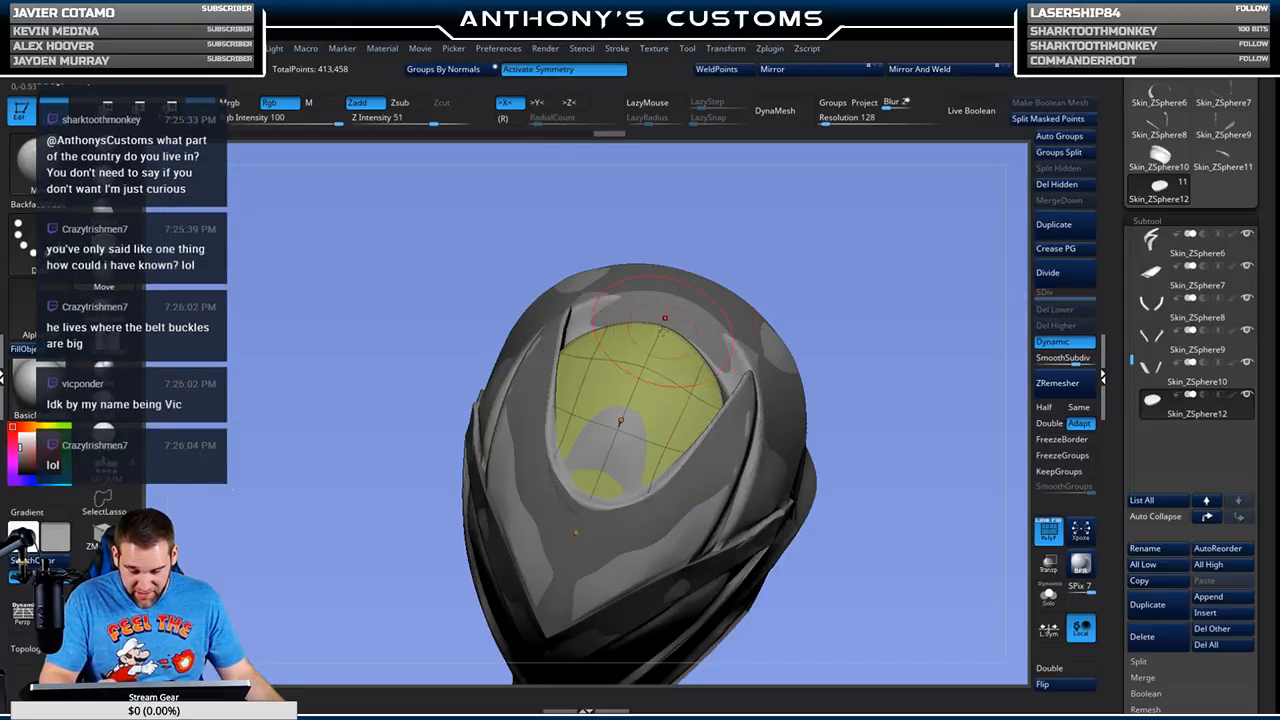
drag(914, 329, 719, 297)
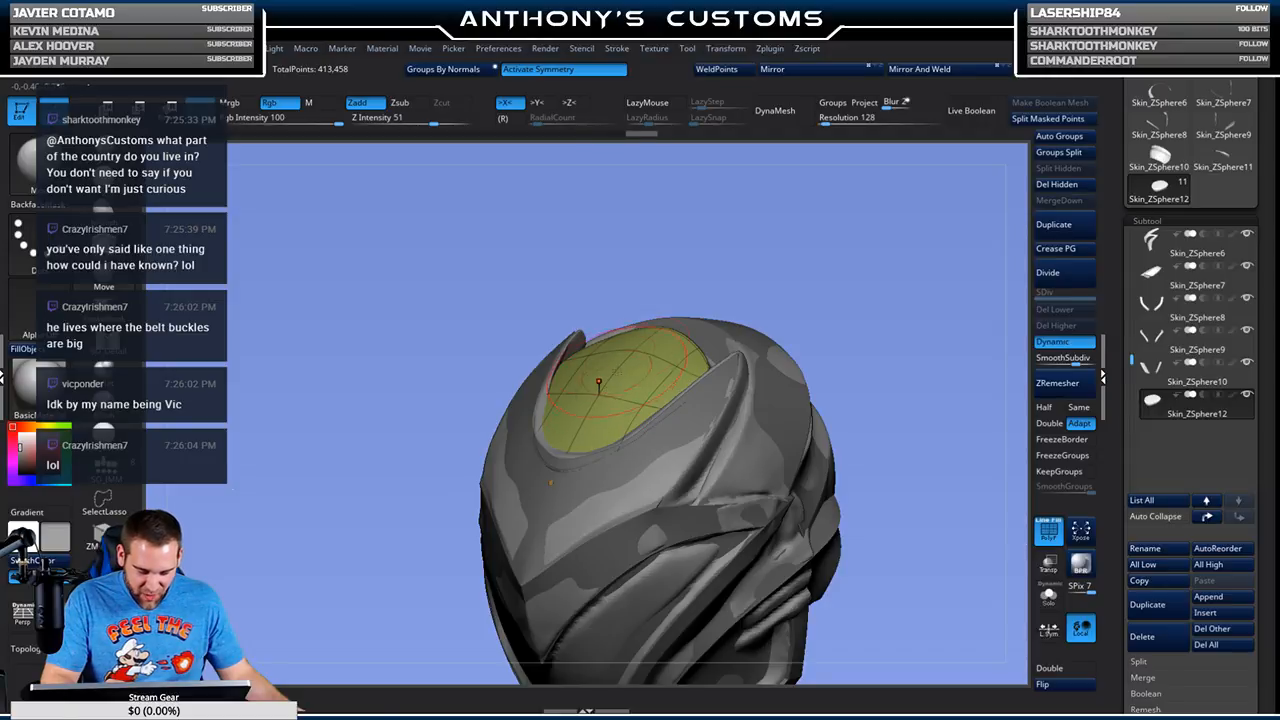
drag(810, 290, 840, 297)
drag(877, 377, 894, 334)
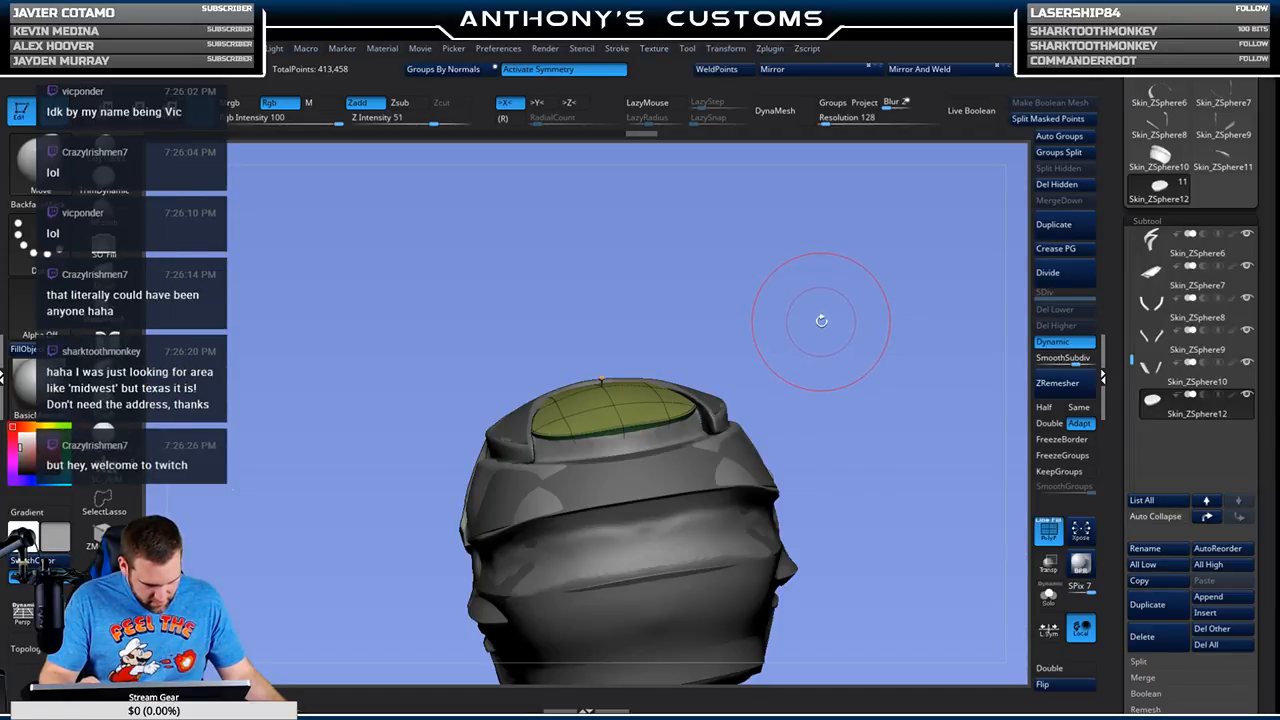
Step: Isolate the dome plate and refine its rim and inner surface using the Move brush with a draw size of about 29
key(space)
drag(824, 322, 806, 327)
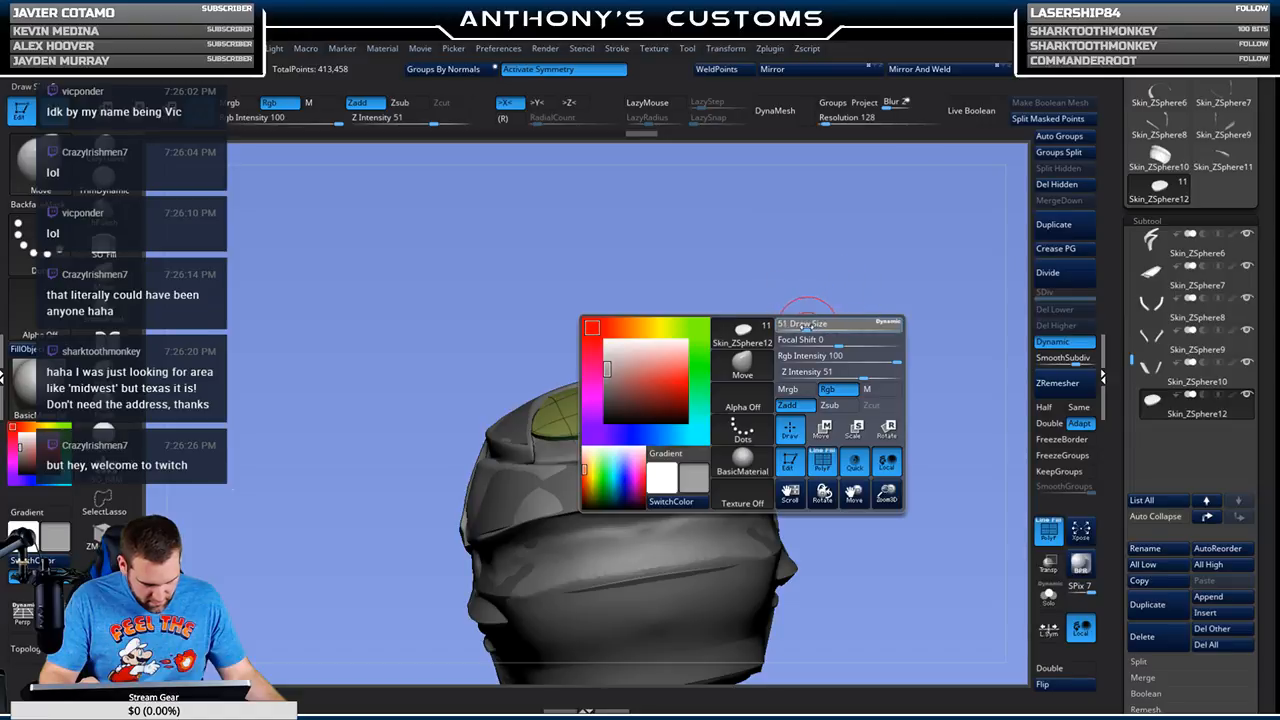
click(1048, 595)
drag(818, 413, 829, 294)
key(space)
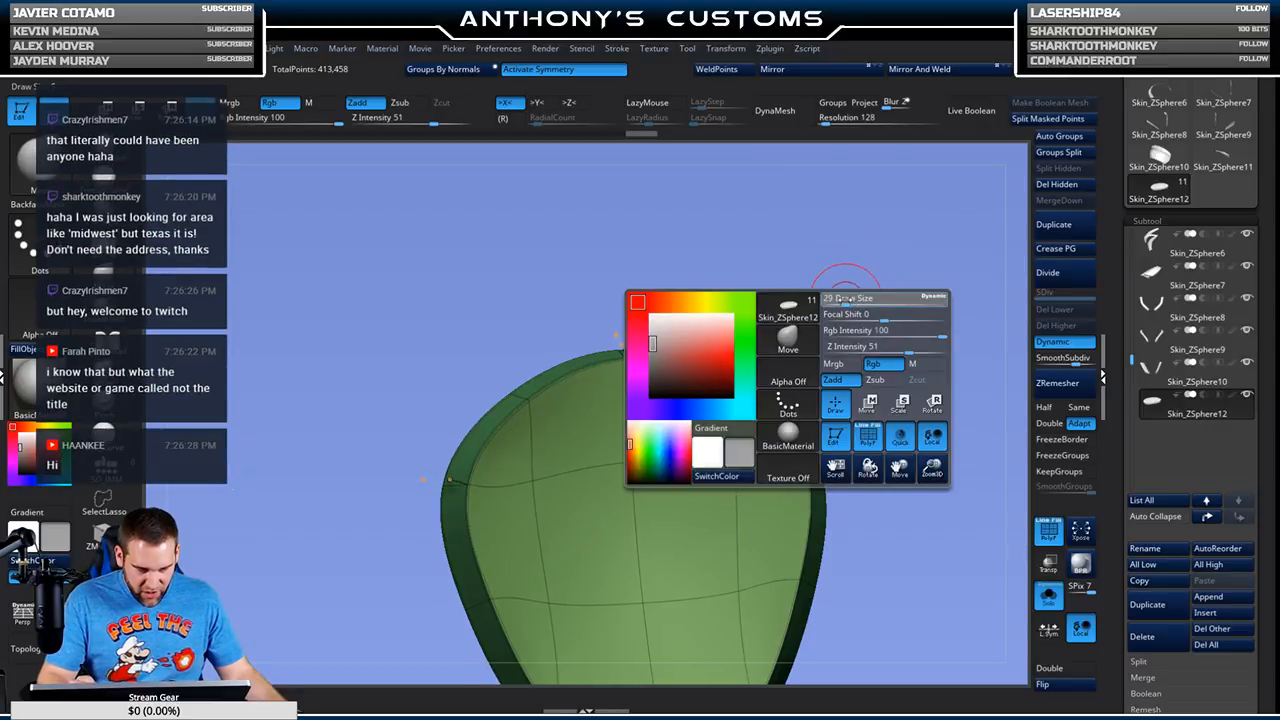
drag(738, 255, 865, 345)
mouse_move(820, 446)
mouse_down()
mouse_move(857, 434)
mouse_move(796, 365)
mouse_move(745, 345)
mouse_move(846, 378)
mouse_move(890, 423)
mouse_move(850, 440)
mouse_move(817, 430)
mouse_up()
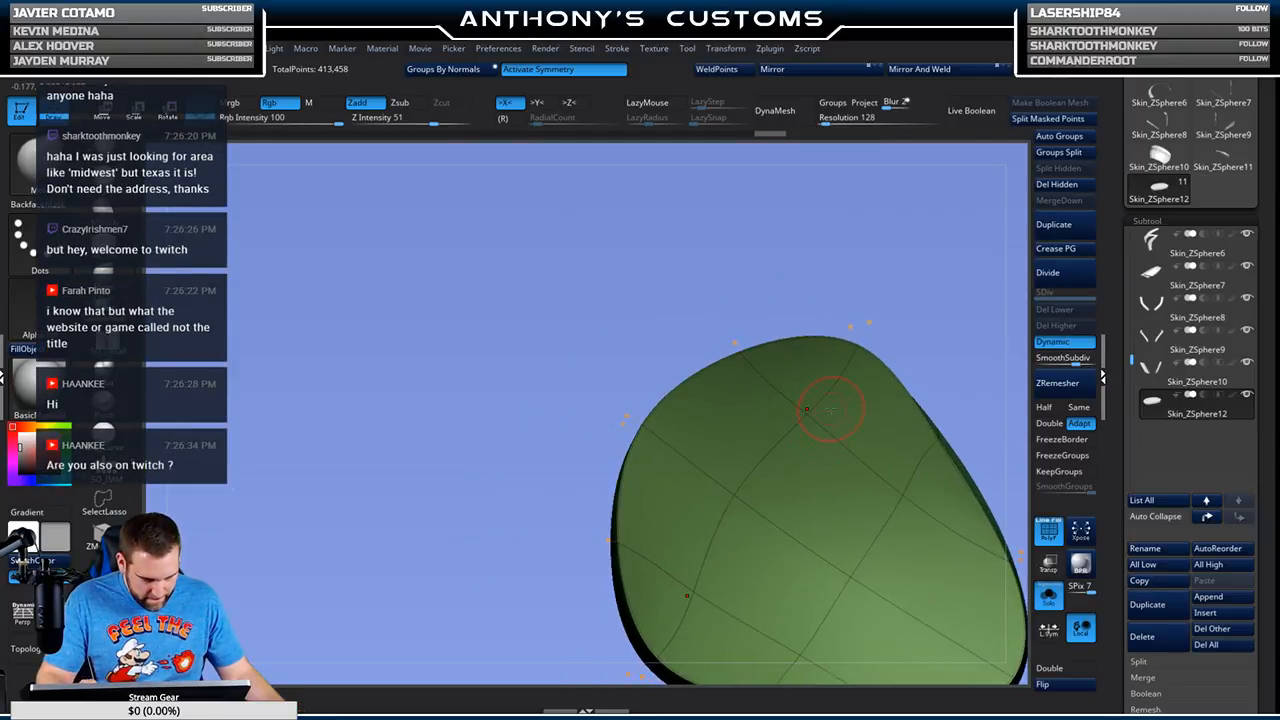
drag(909, 303, 638, 338)
drag(784, 262, 811, 286)
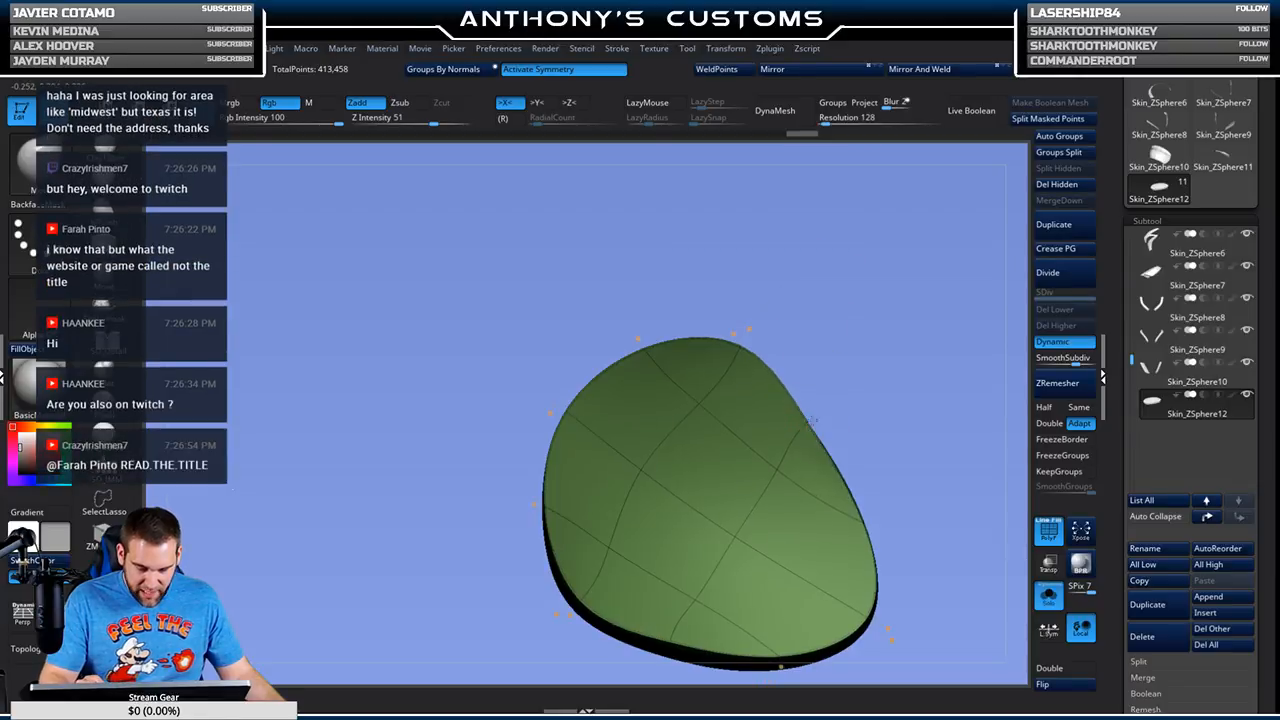
drag(868, 349, 805, 325)
drag(689, 341, 762, 551)
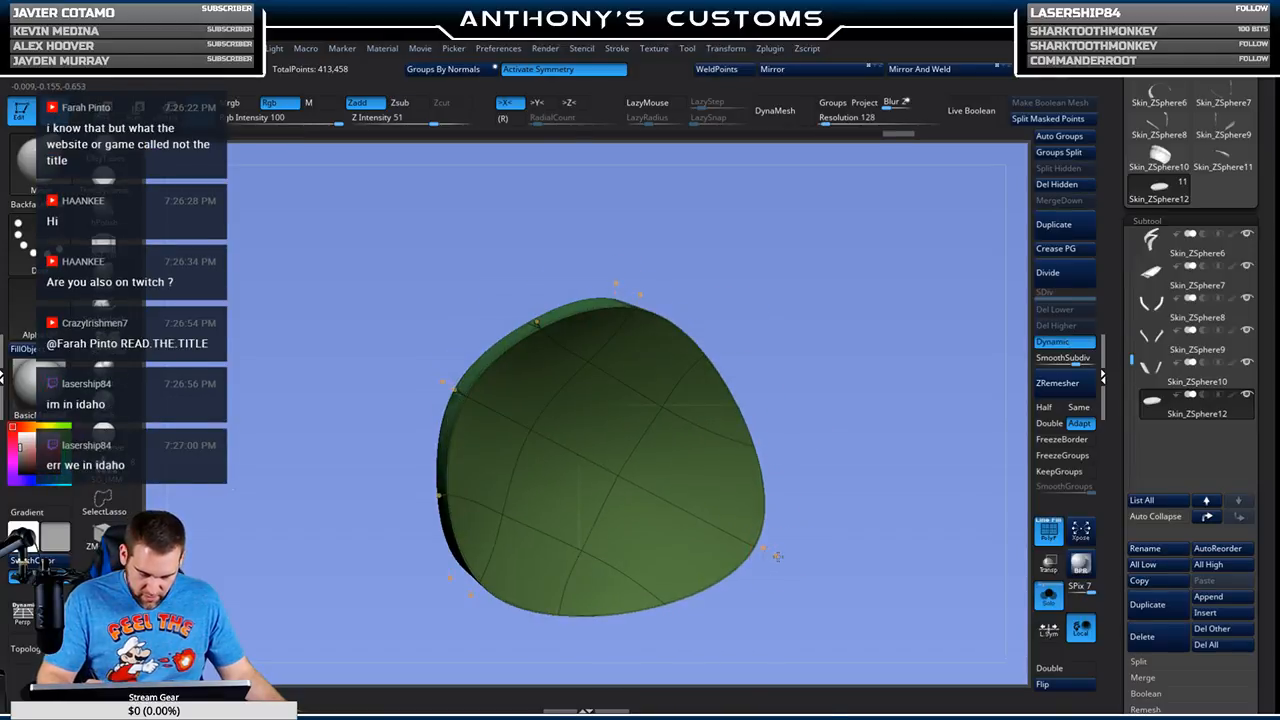
drag(820, 380, 806, 327)
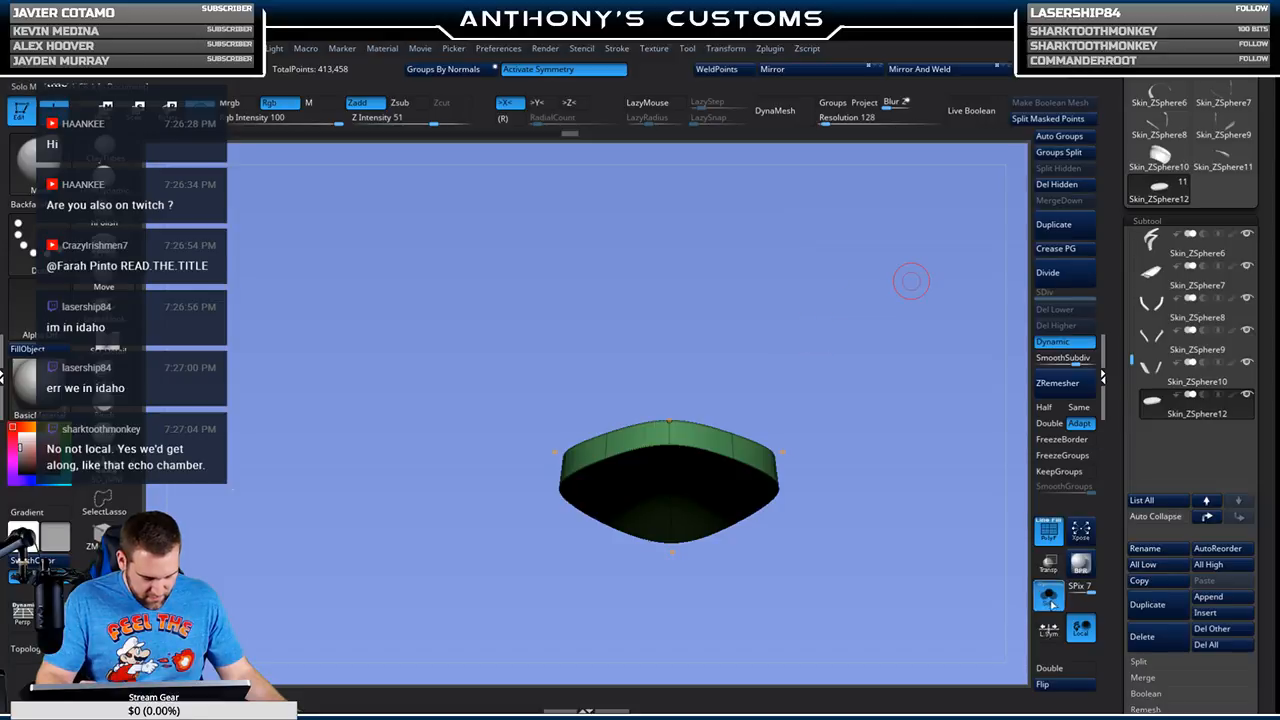
Step: Show the whole helmet again and adjust the dome plate's rear edge with the Move brush to fit between the horn tips
click(1049, 597)
drag(915, 290, 914, 254)
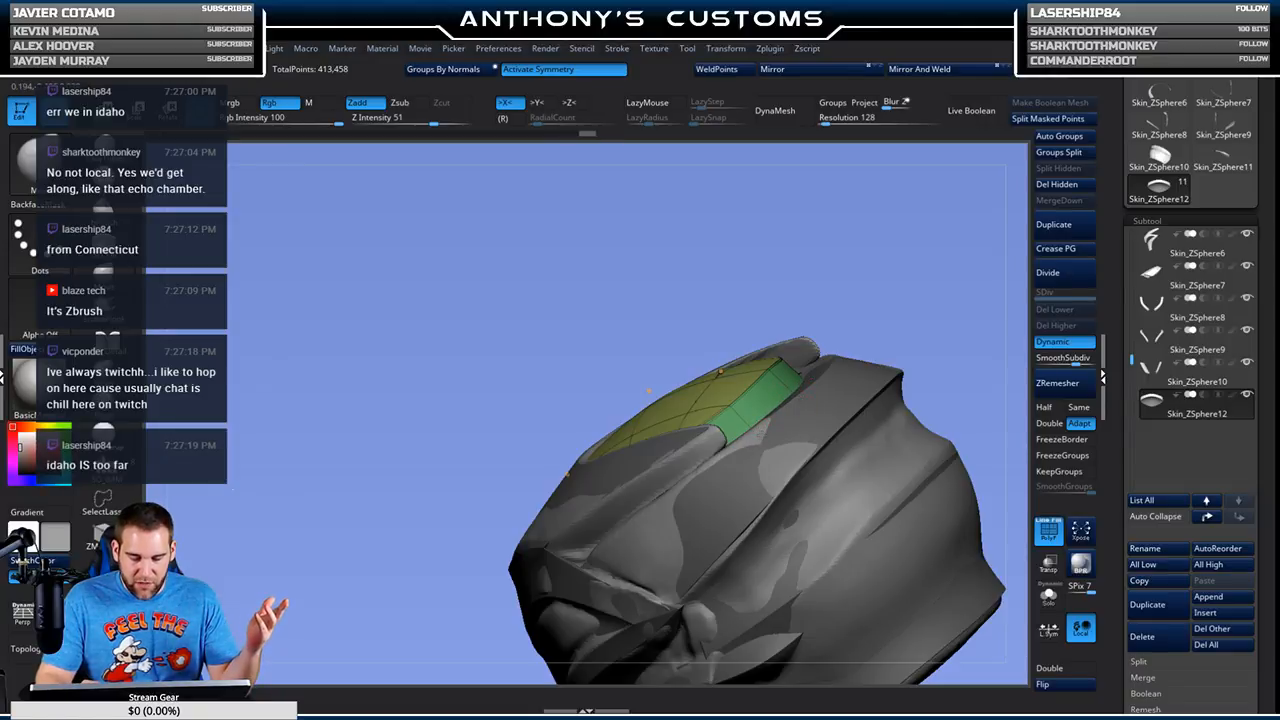
drag(904, 276, 938, 340)
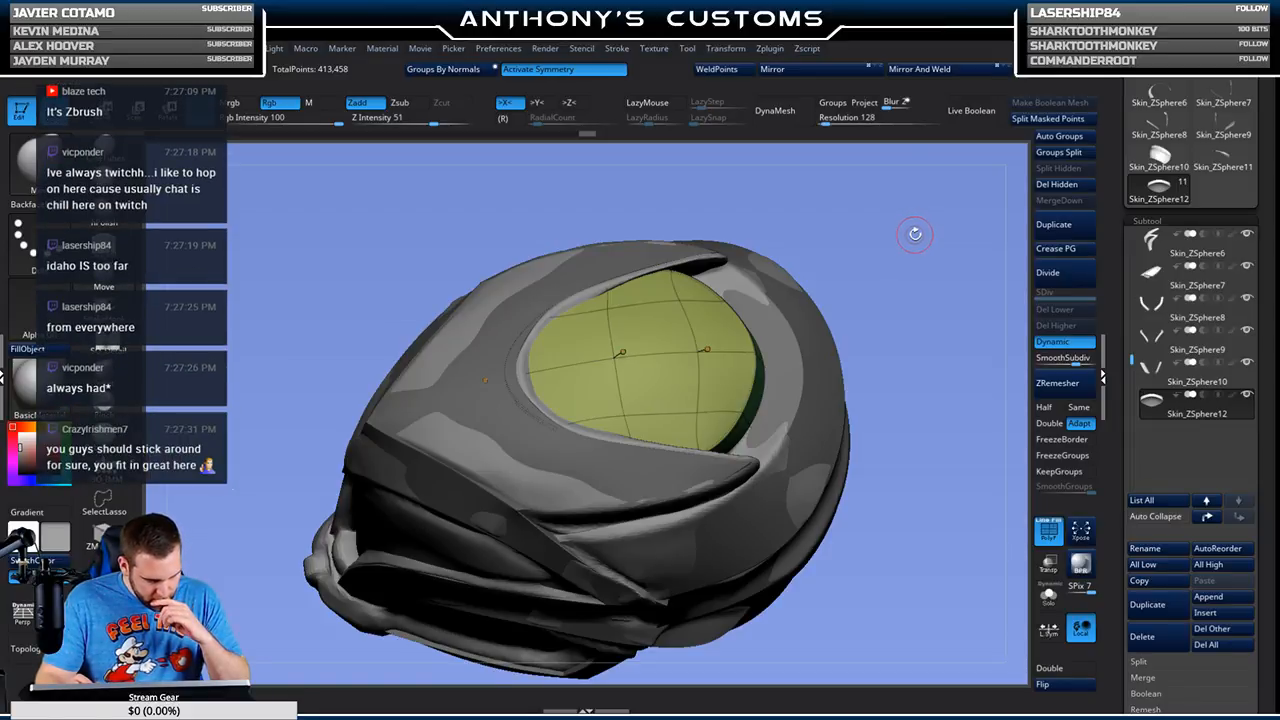
drag(916, 345, 845, 384)
drag(855, 325, 866, 393)
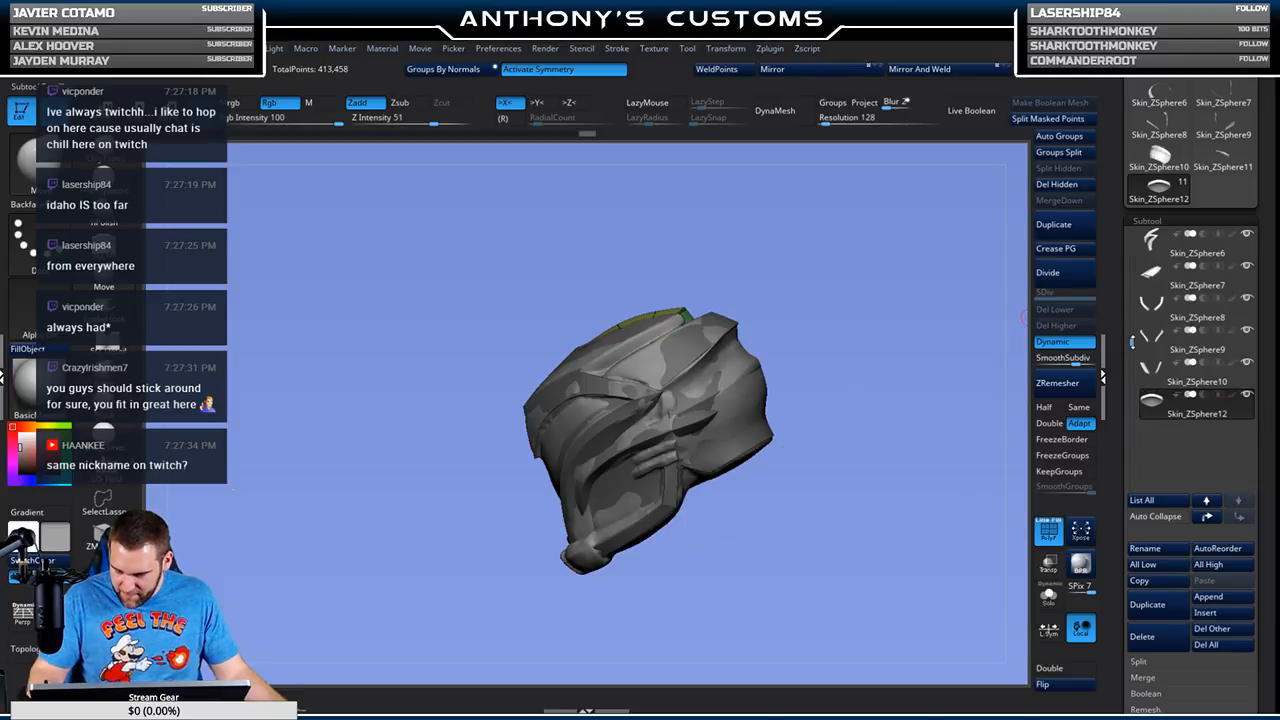
Step: Hide the PolySphere1_2 head subtool and turn off the polygon edge display to leave only the armour plates
scroll(1190, 350, up, 4)
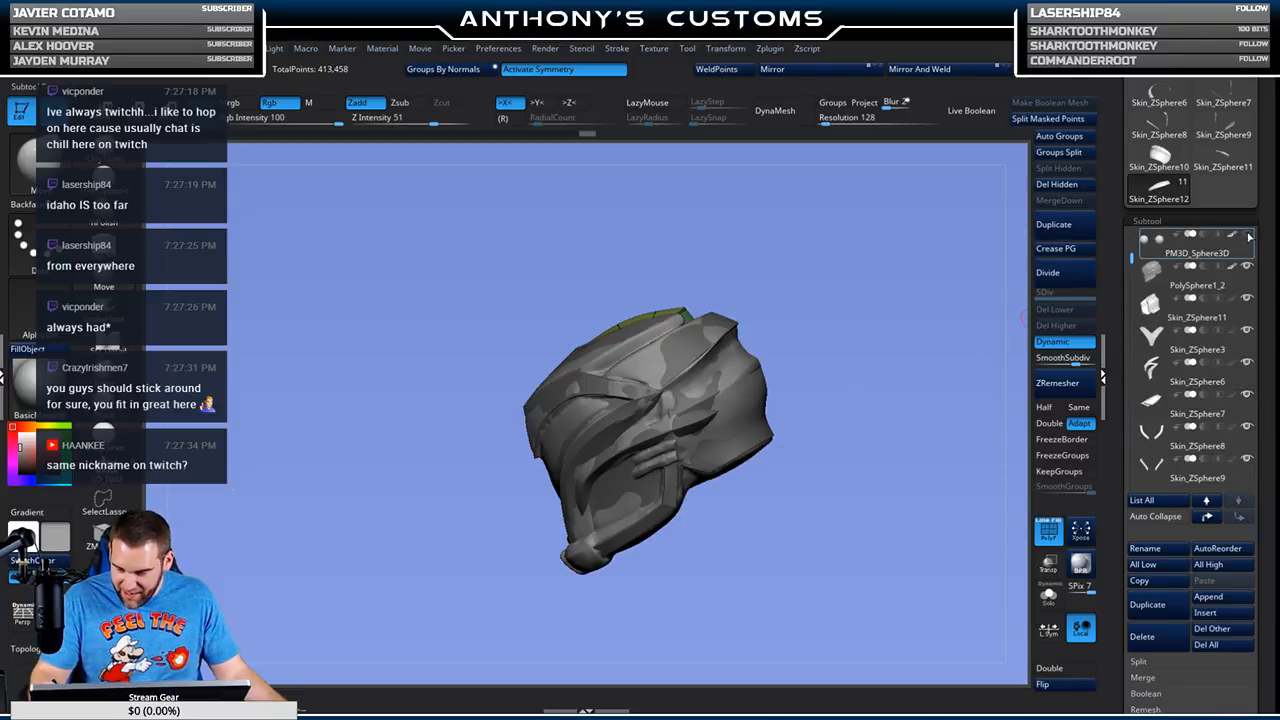
click(1247, 267)
drag(818, 478, 817, 558)
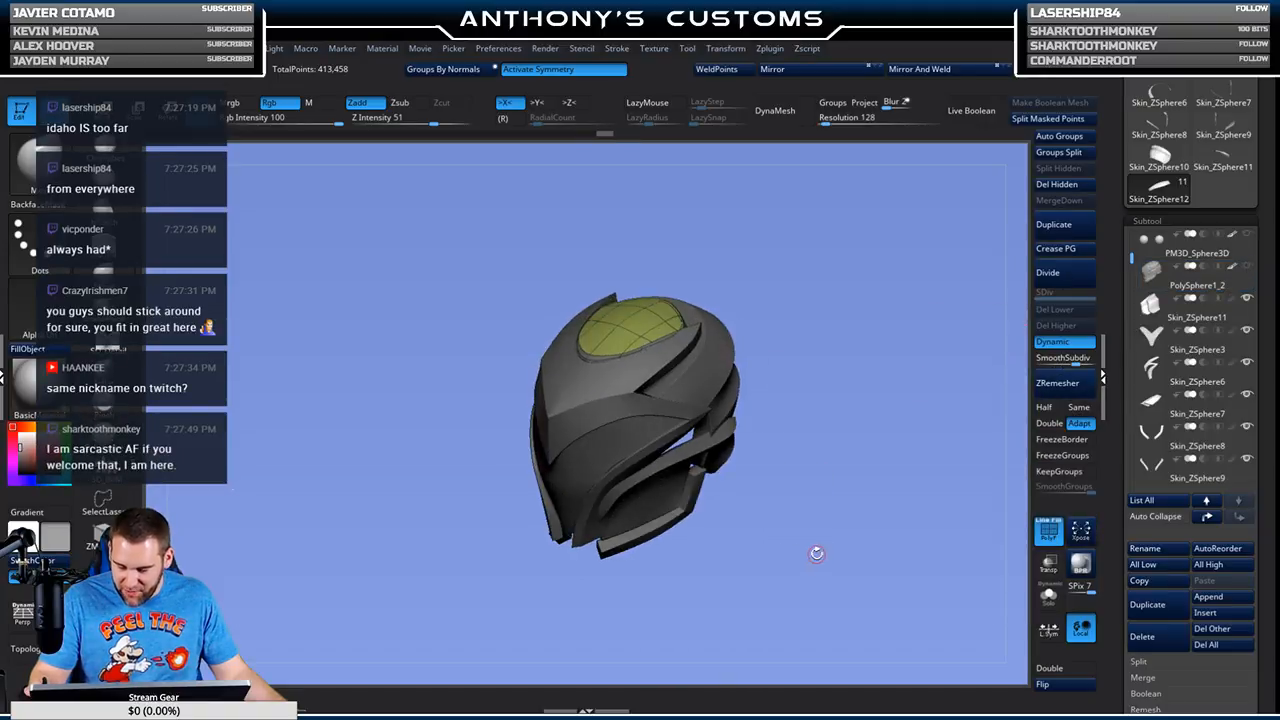
key(shift+f)
drag(840, 498, 860, 556)
alt+drag(866, 285, 628, 380)
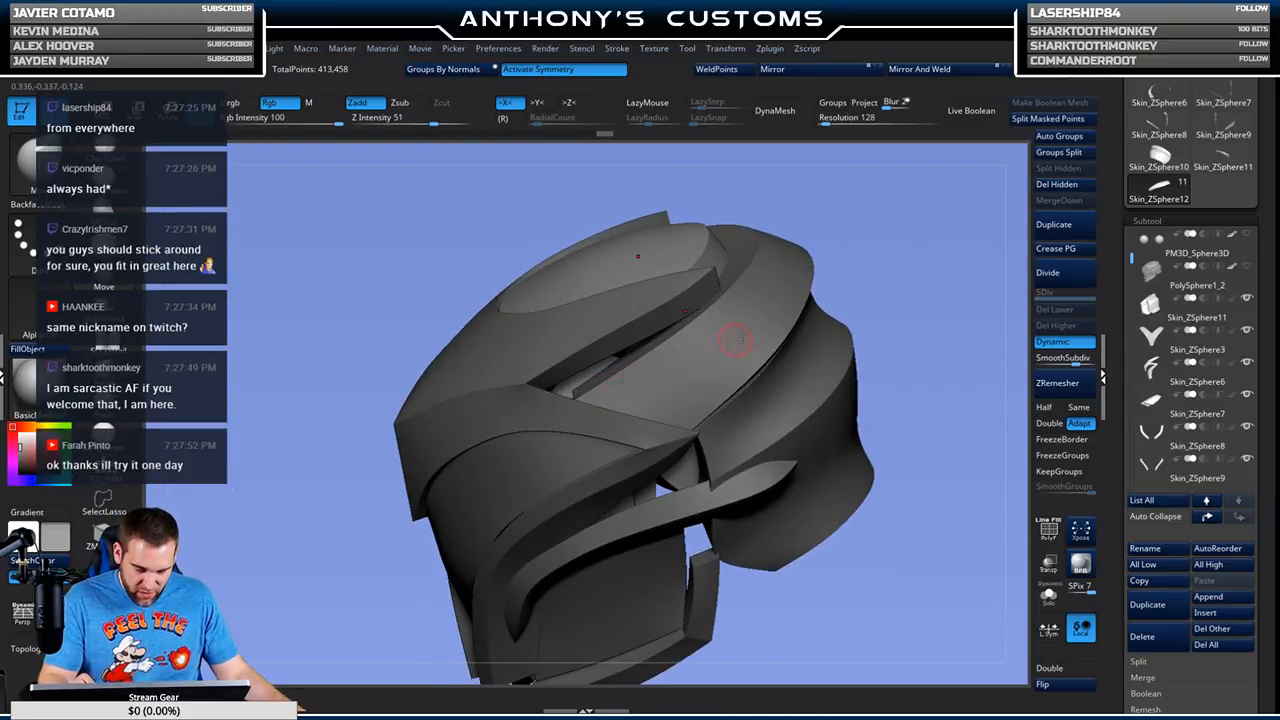
Step: Select the Skin_ZSphere7 plate and push its upper edge under the horn with the Move brush to close the gap, varying the draw size
alt+click(684, 369)
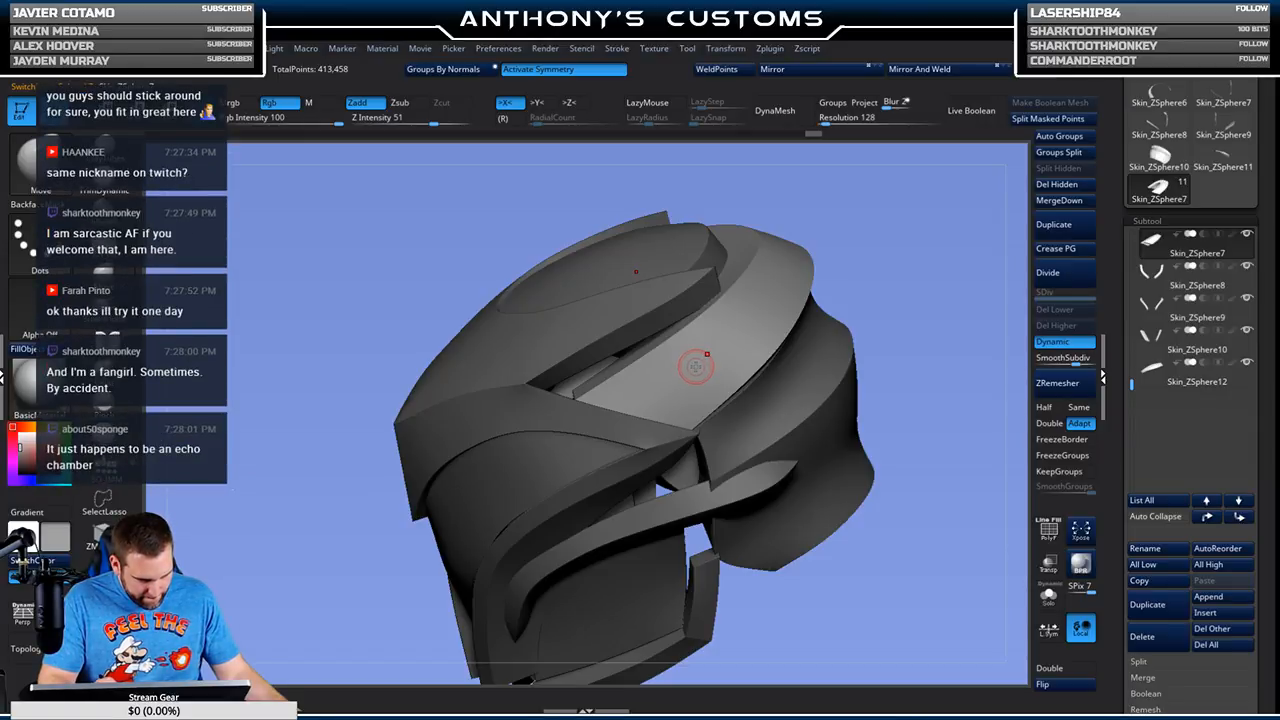
key(space)
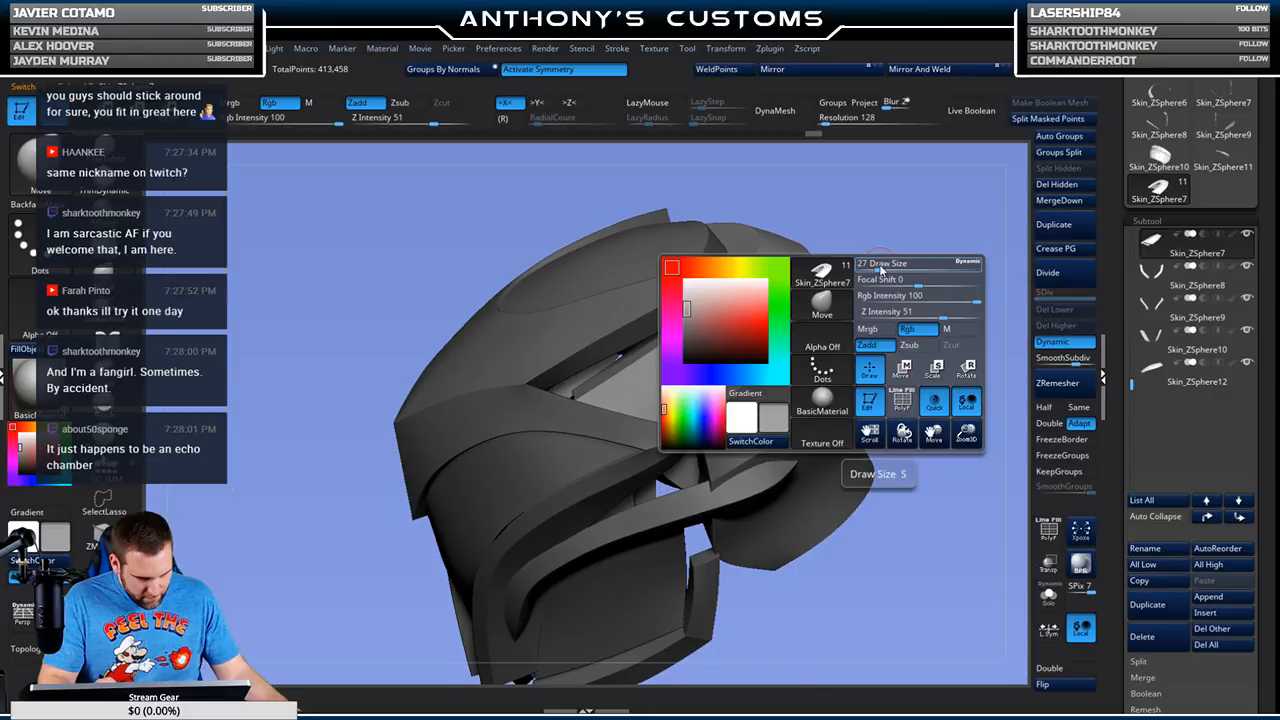
drag(817, 273, 876, 293)
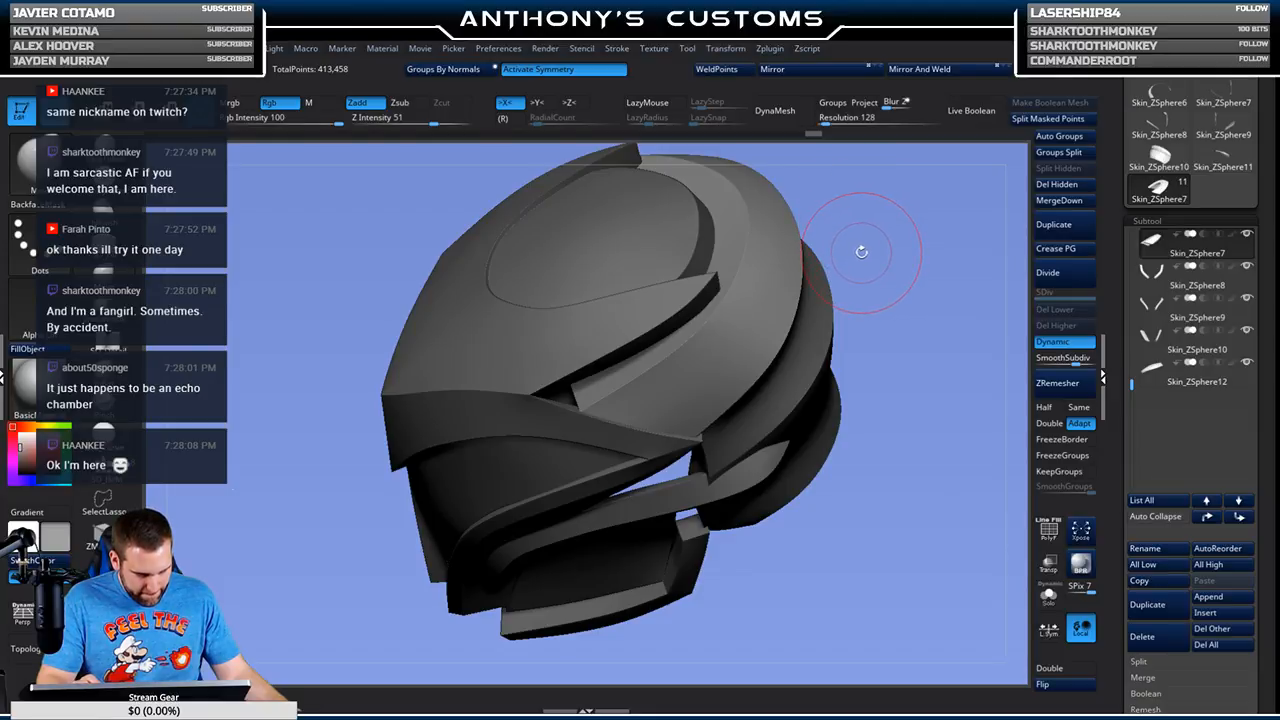
mouse_move(880, 277)
mouse_down()
mouse_move(878, 262)
mouse_move(896, 264)
mouse_up()
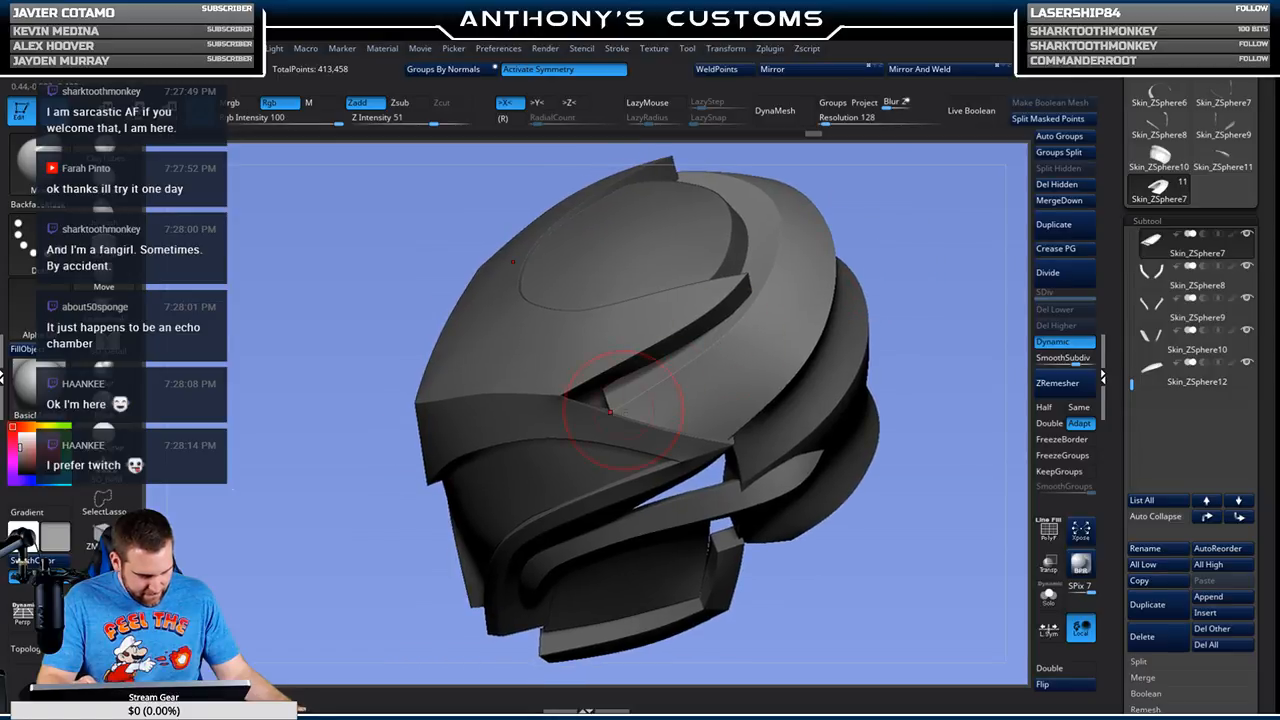
drag(914, 272, 930, 226)
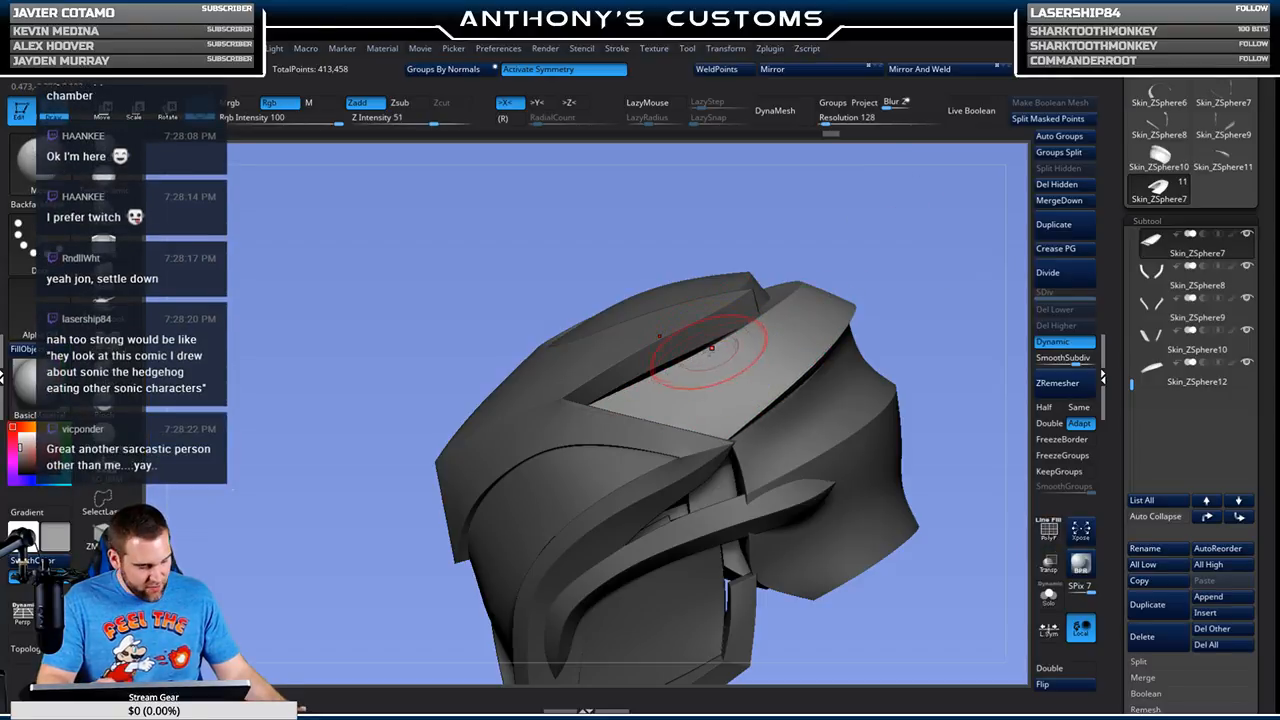
drag(690, 333, 818, 293)
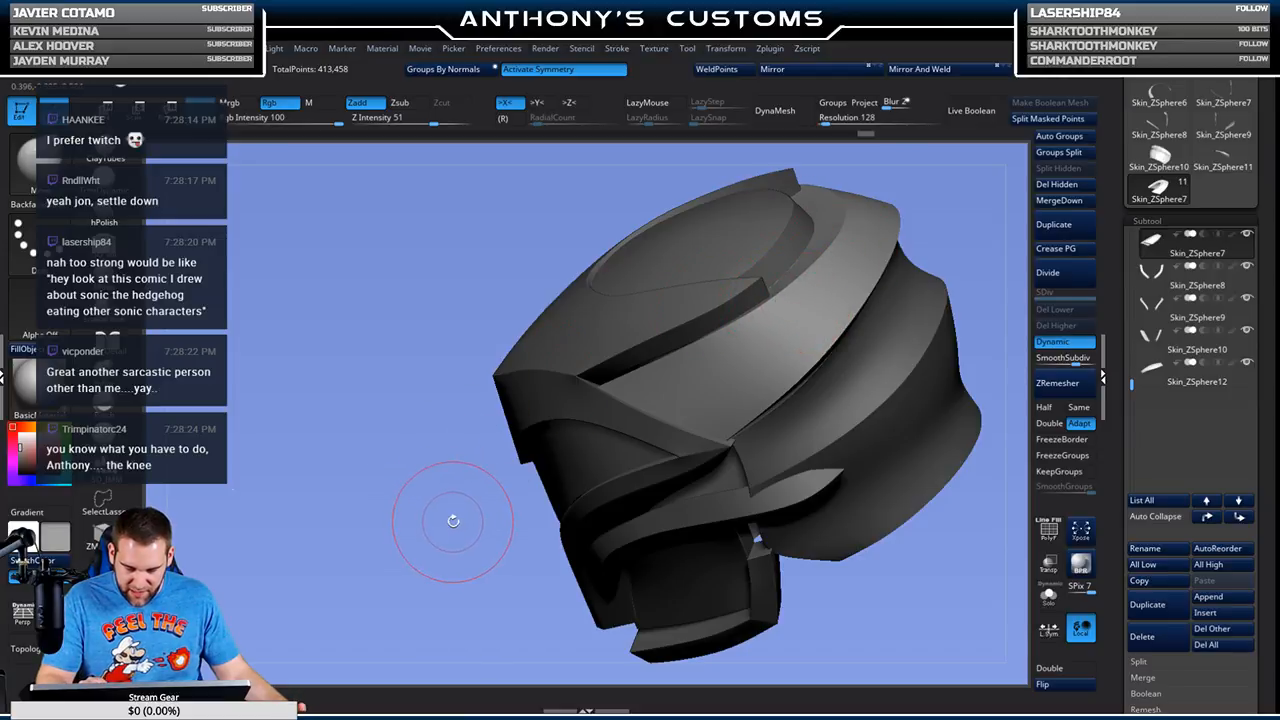
key(space)
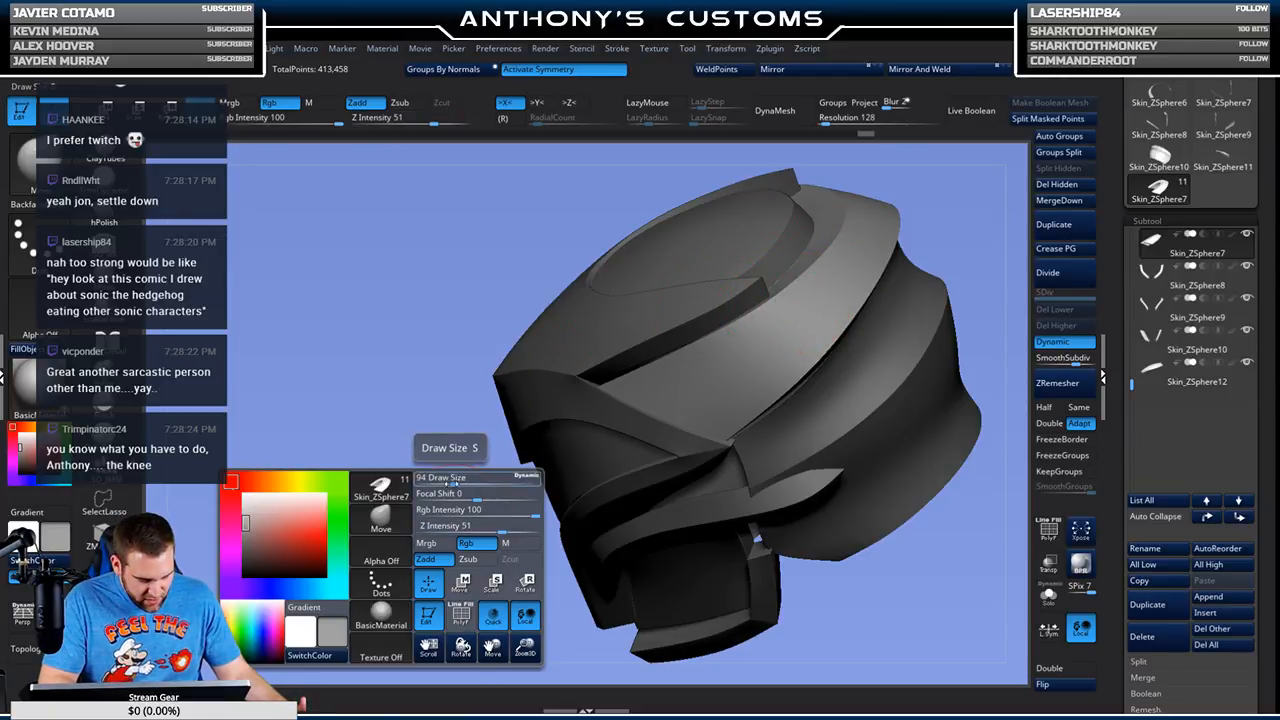
drag(457, 477, 473, 531)
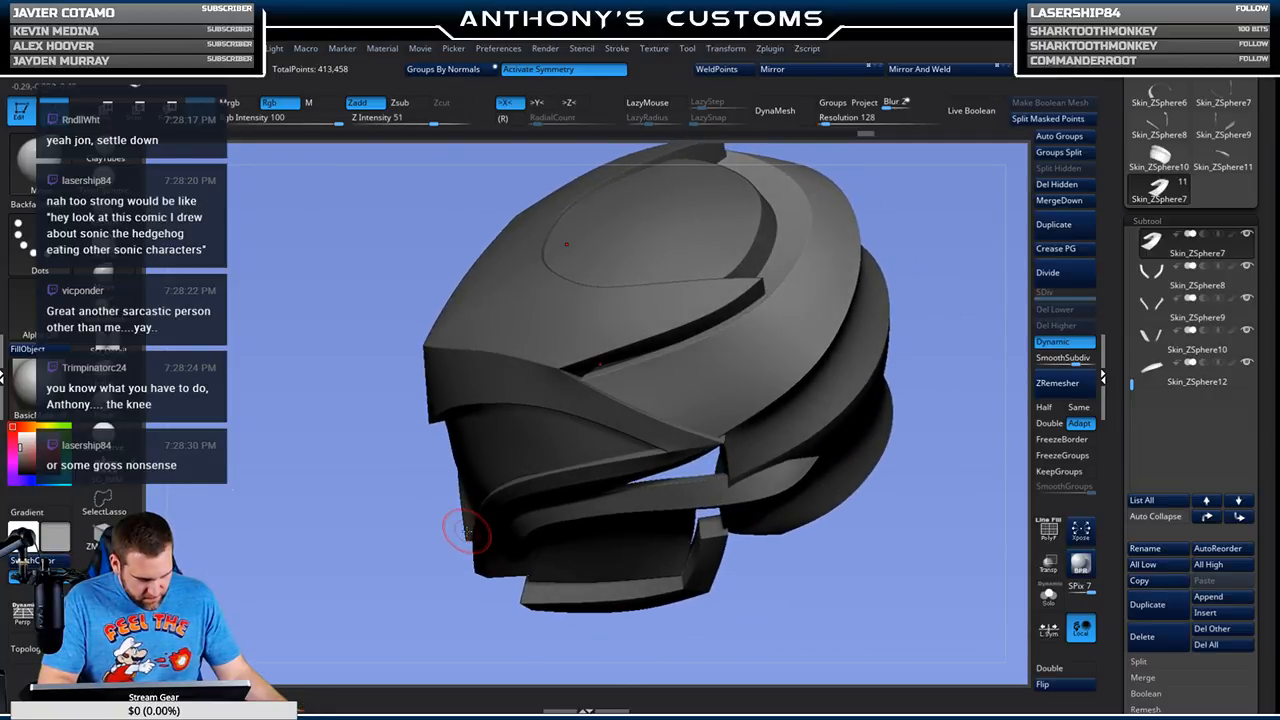
Step: Isolate the curved crown band and reshape its inner rim with the Move brush
drag(940, 258, 1009, 208)
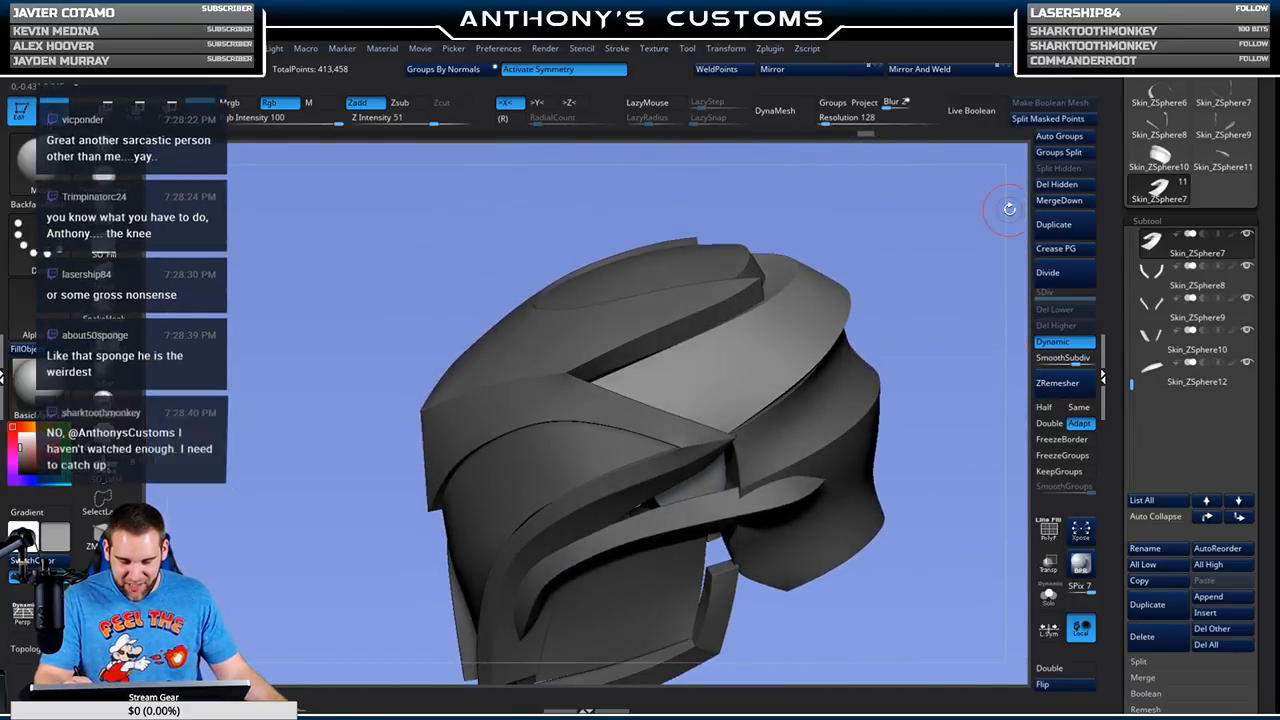
click(1049, 597)
drag(859, 548, 719, 389)
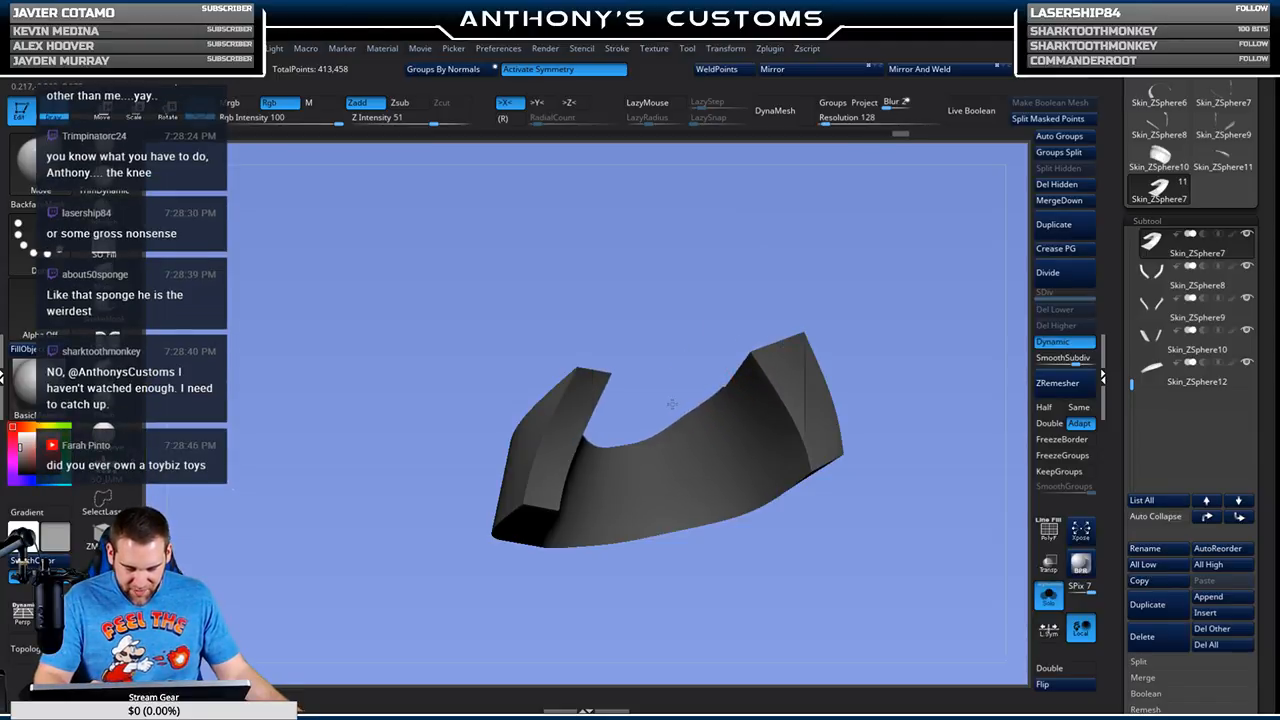
drag(848, 289, 667, 415)
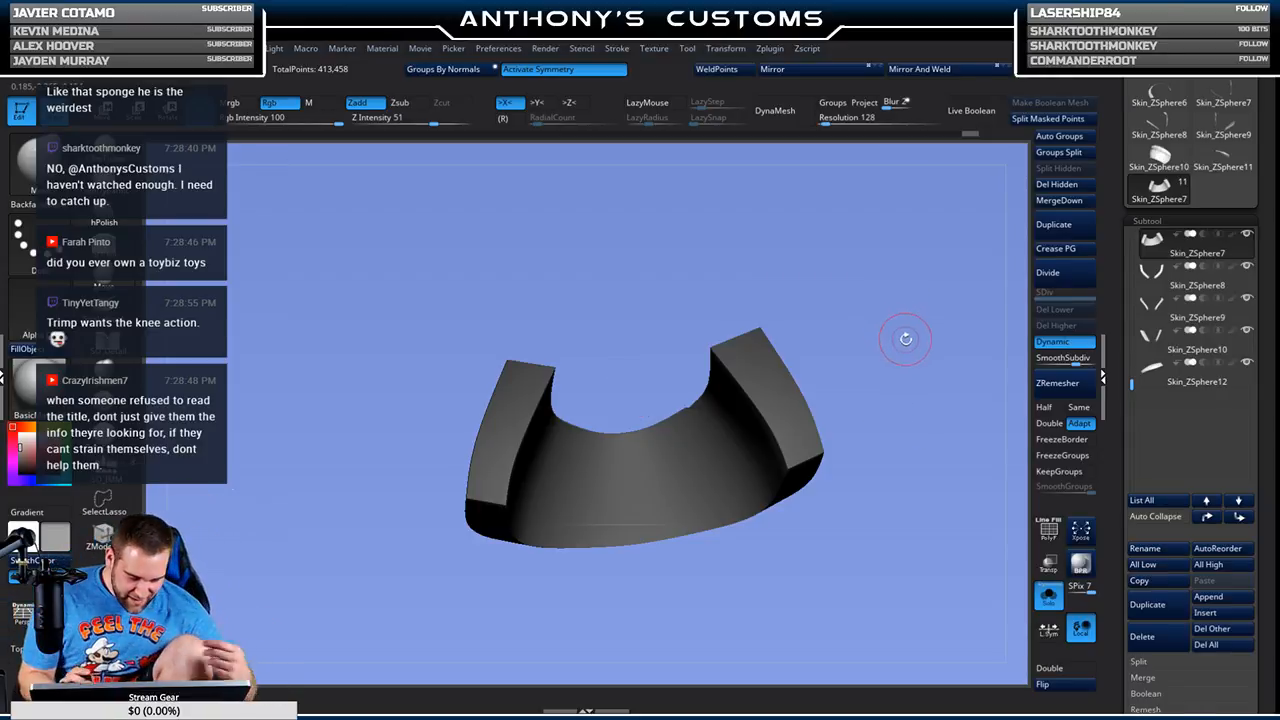
drag(871, 298, 851, 325)
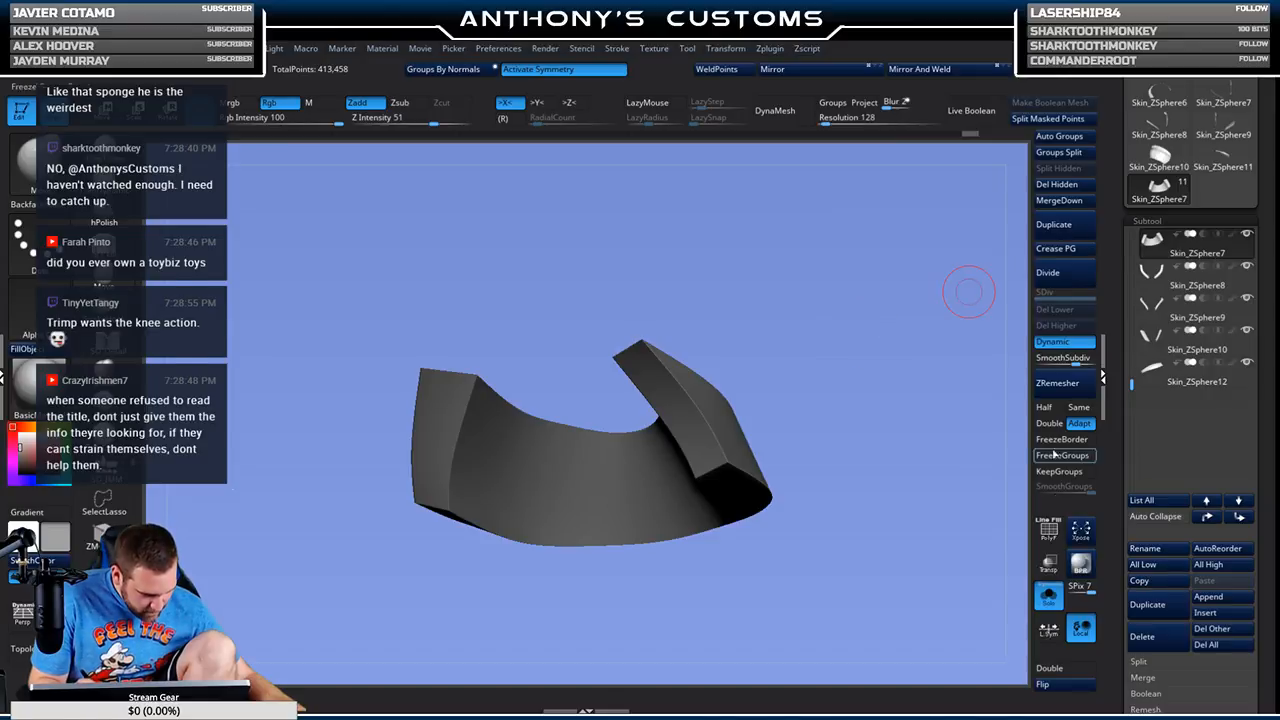
Step: Show the whole helmet again and nudge the crown band's front corner to fit against the top plate with the Move brush
click(1049, 597)
drag(876, 410, 856, 295)
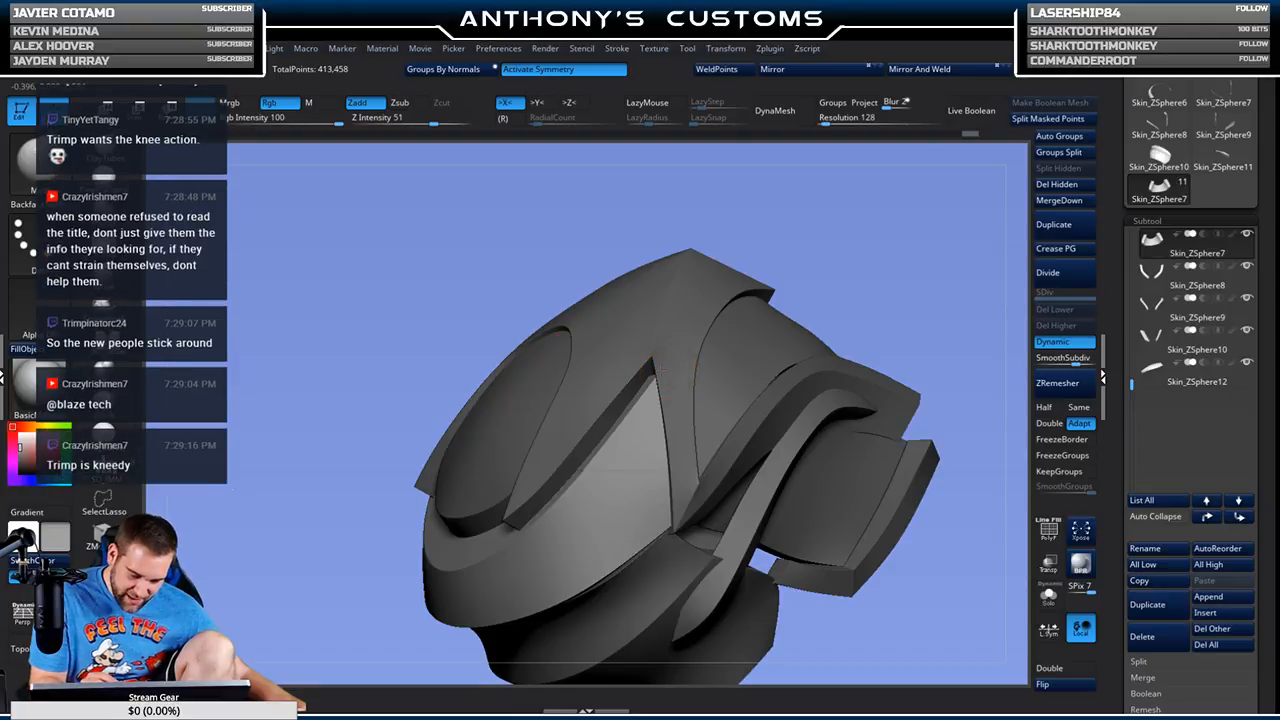
drag(776, 265, 663, 350)
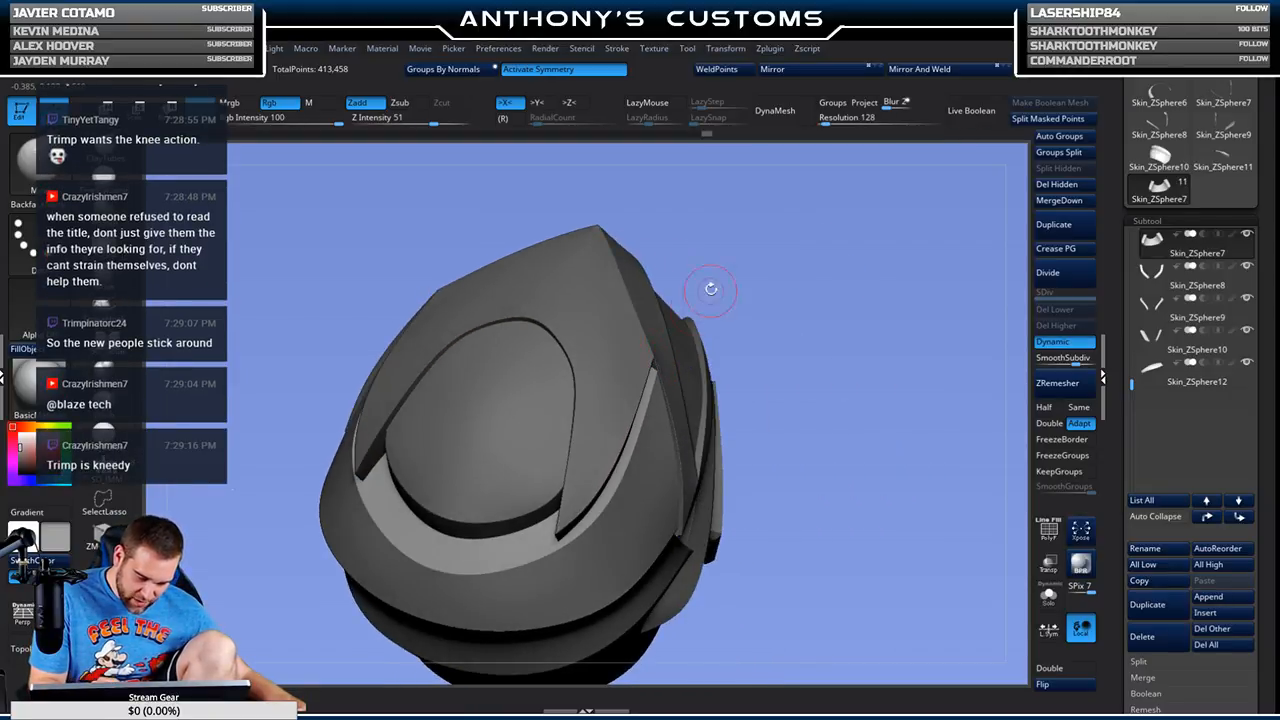
drag(880, 284, 697, 323)
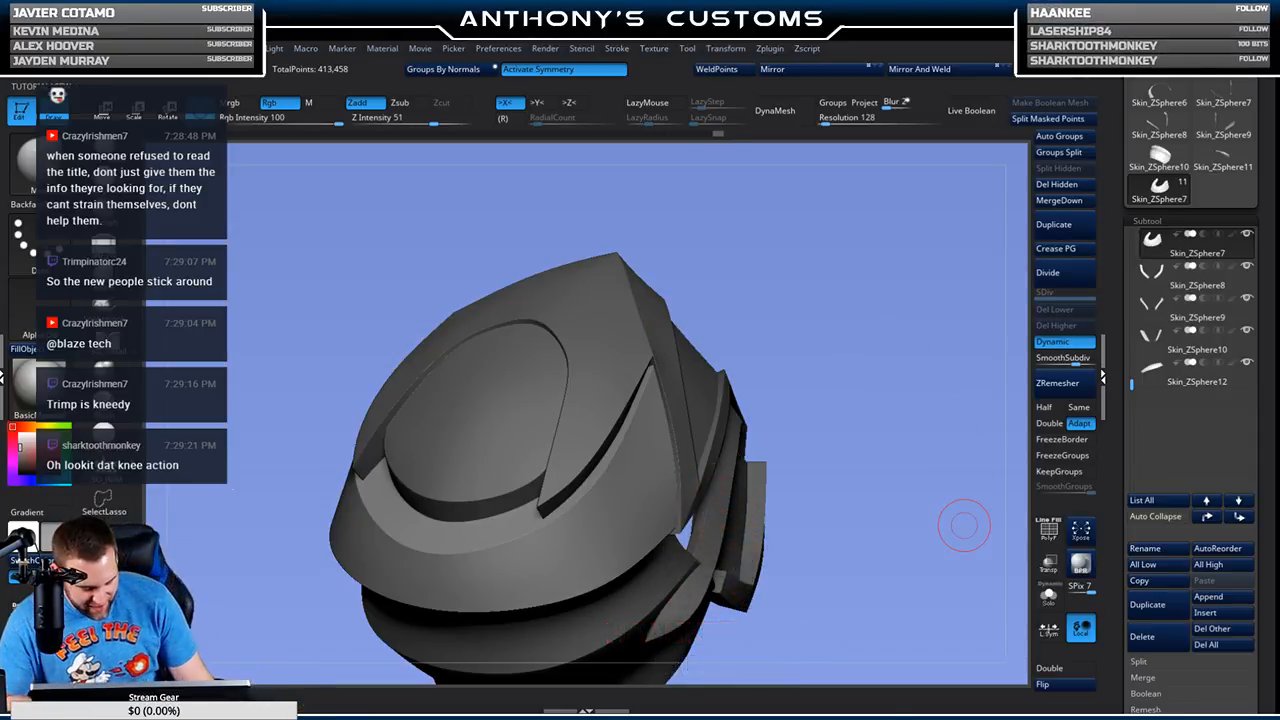
Step: Isolate the crown band once more, move the inner corner of its end, and bring the other helmet parts back
drag(883, 349, 1015, 337)
click(1048, 594)
drag(900, 560, 705, 393)
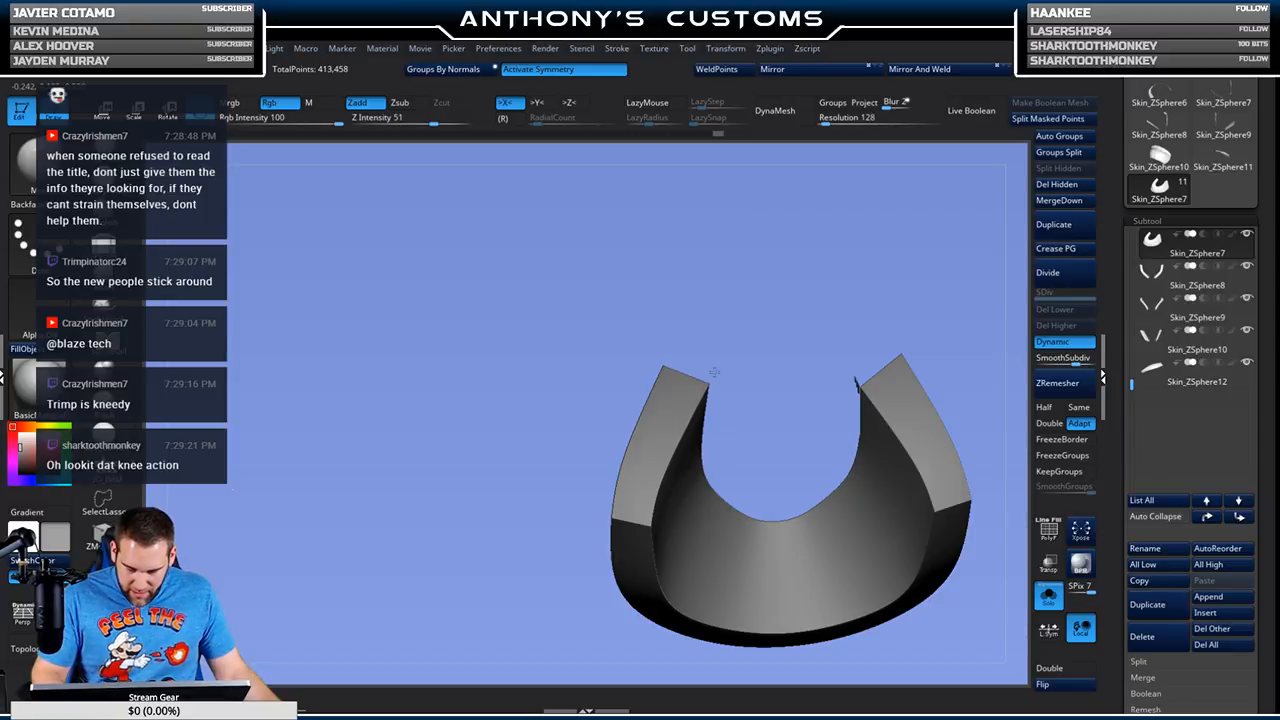
click(1050, 596)
drag(880, 256, 924, 323)
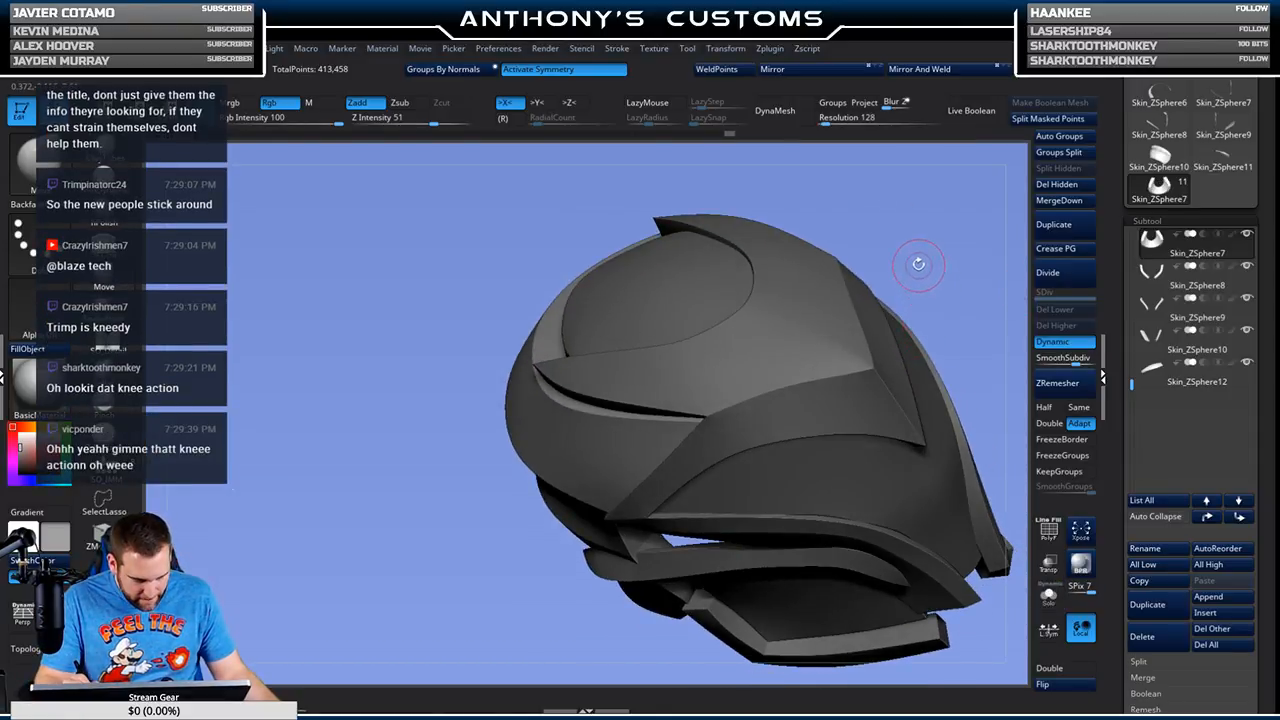
Step: Select the rear head shell and pull its upper edge with the Move brush to follow the crown band above it
mouse_move(904, 260)
mouse_down()
mouse_move(922, 231)
mouse_move(877, 294)
mouse_move(976, 288)
mouse_move(663, 303)
mouse_move(929, 229)
mouse_move(865, 214)
mouse_move(907, 239)
mouse_up()
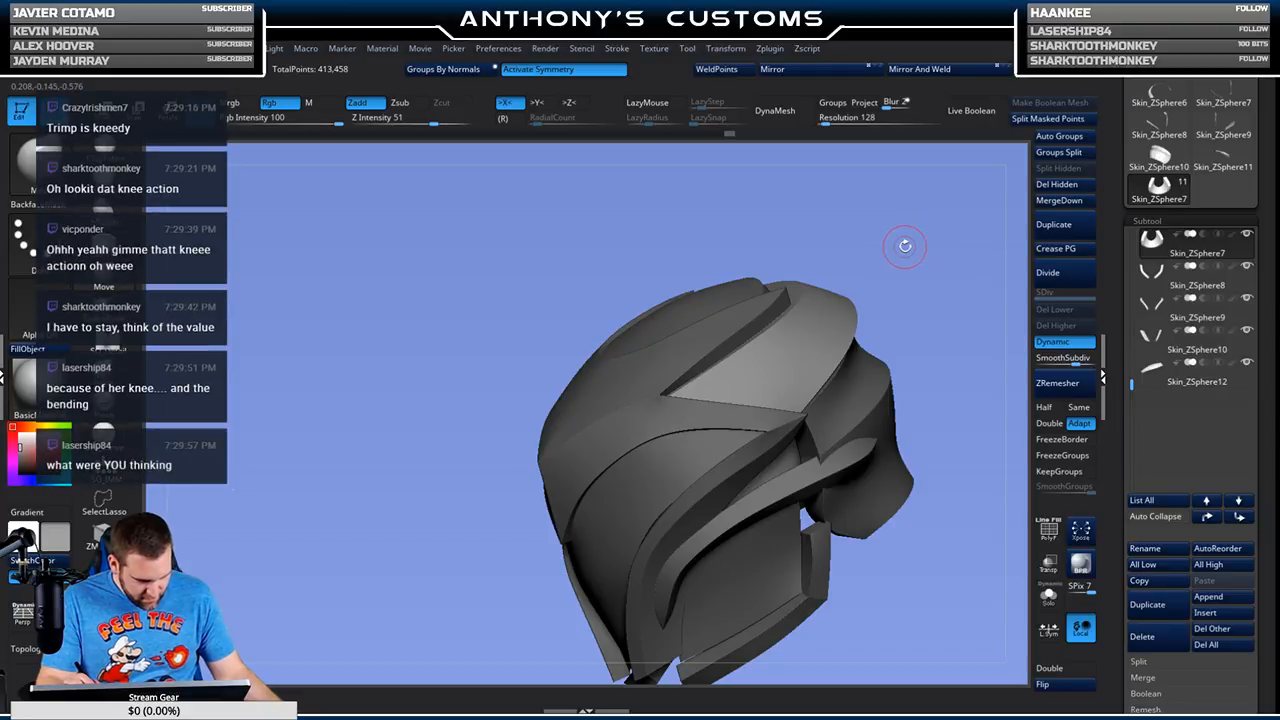
drag(916, 253, 885, 262)
mouse_move(813, 325)
mouse_down()
mouse_move(929, 251)
mouse_move(890, 310)
mouse_up()
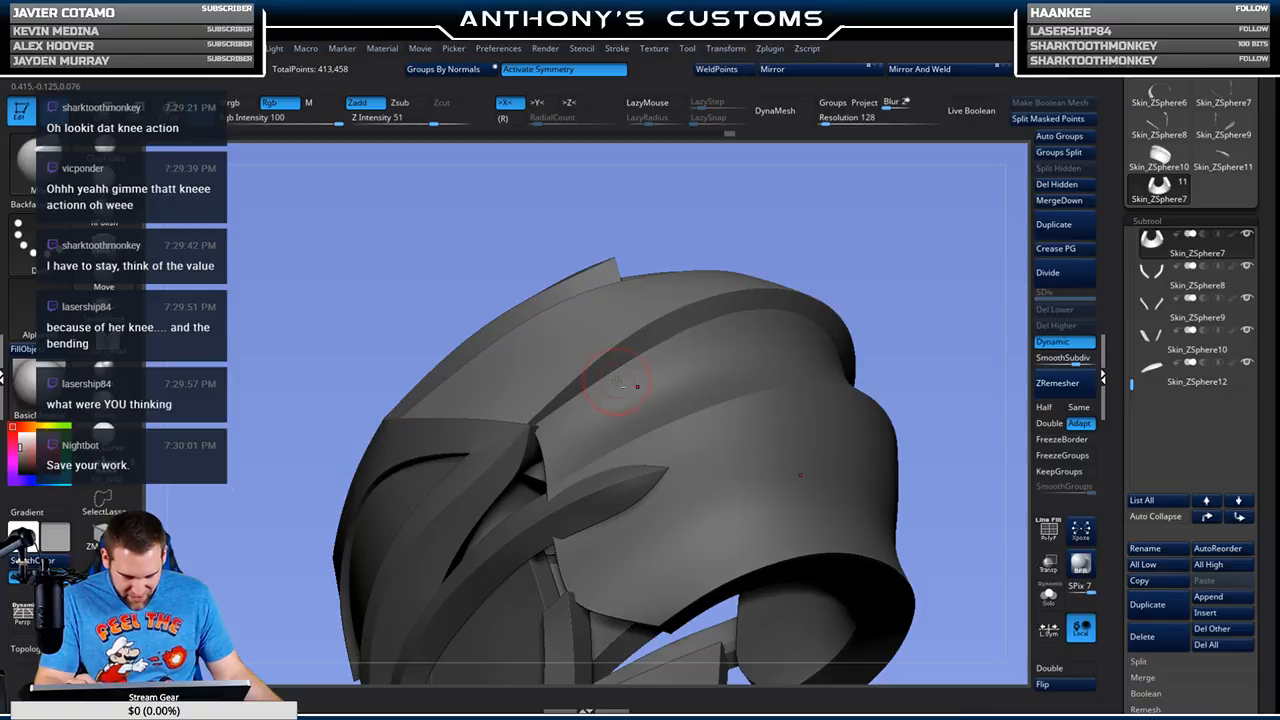
alt+click(618, 385)
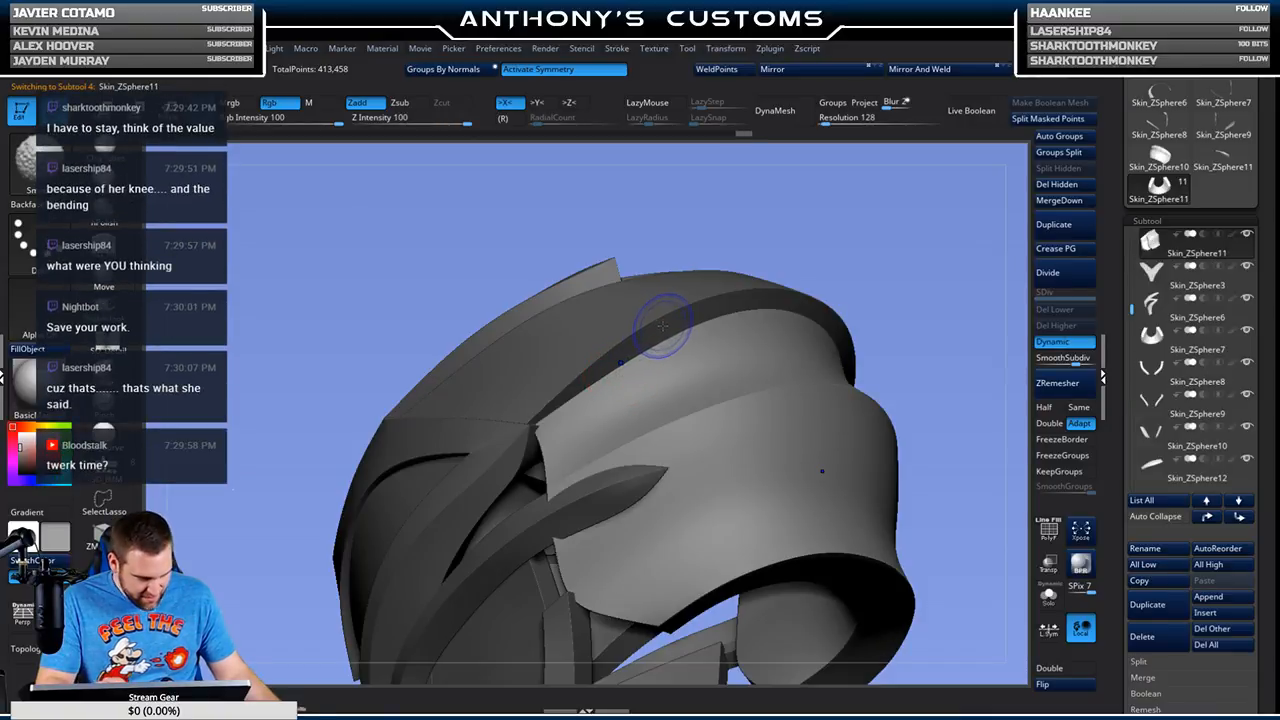
key(shift+f)
key(shift+f)
drag(883, 217, 874, 243)
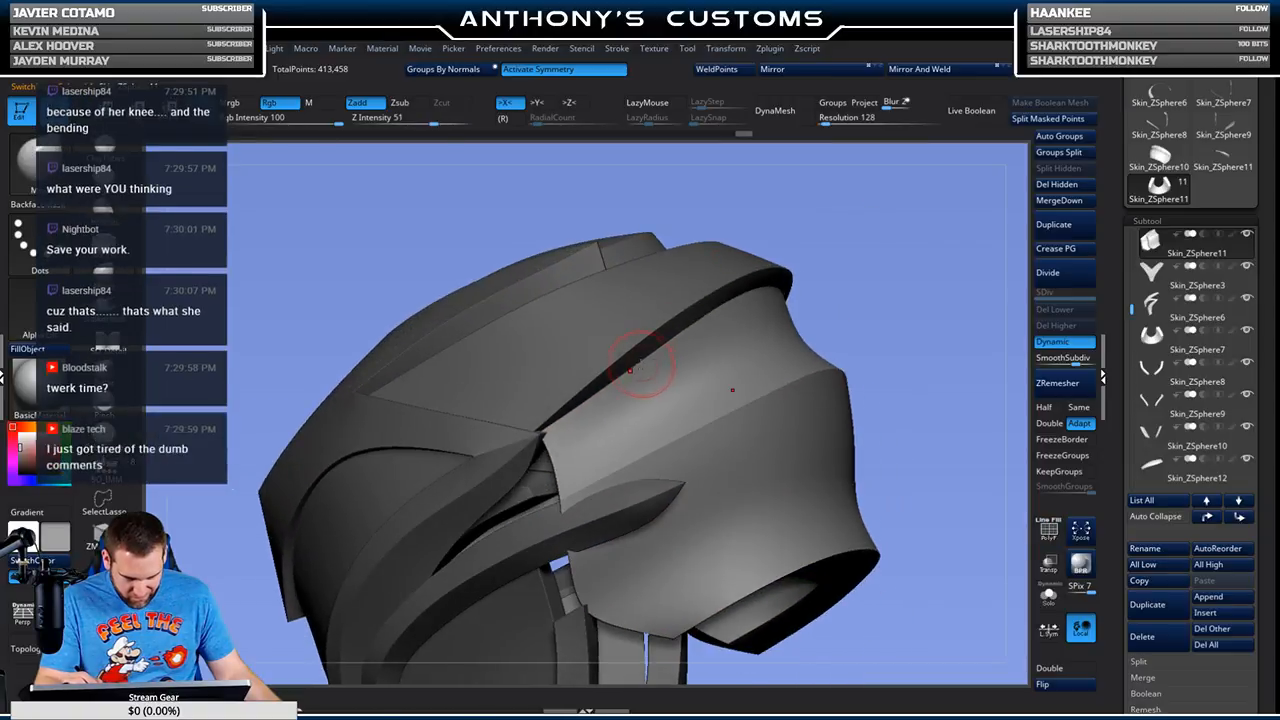
drag(872, 233, 860, 218)
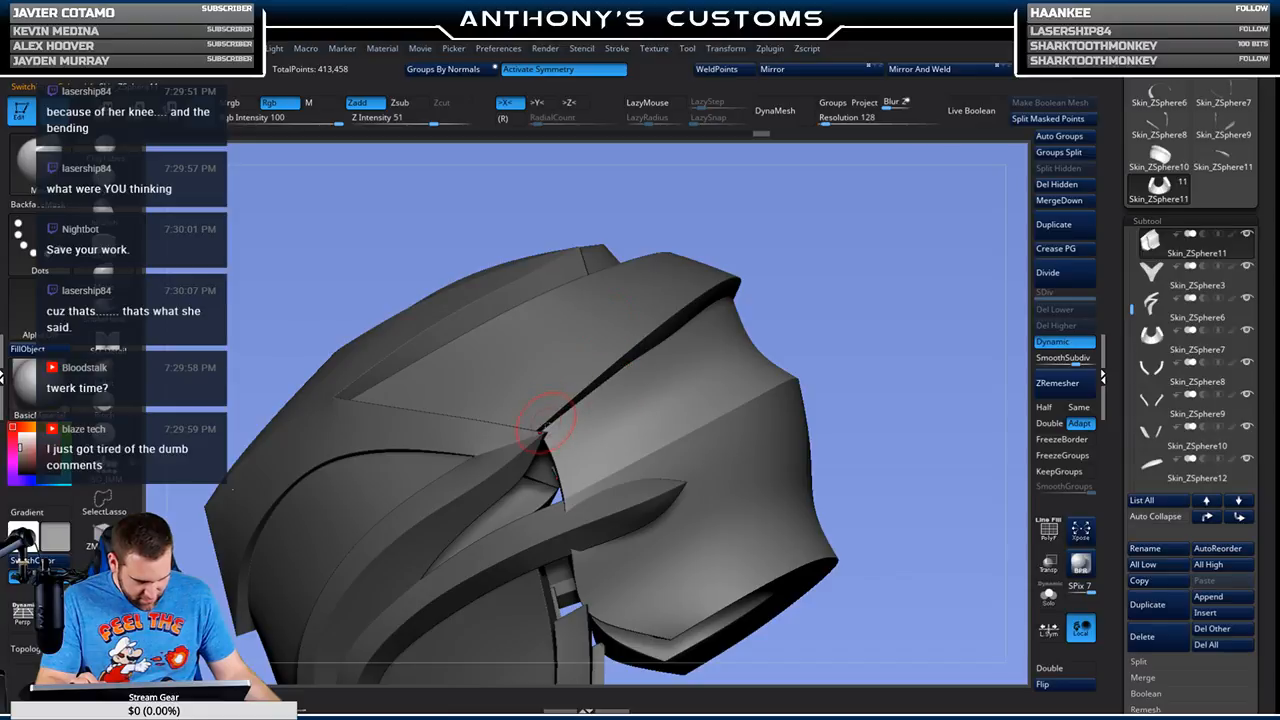
mouse_move(806, 245)
mouse_down()
mouse_move(740, 300)
mouse_move(833, 296)
mouse_up()
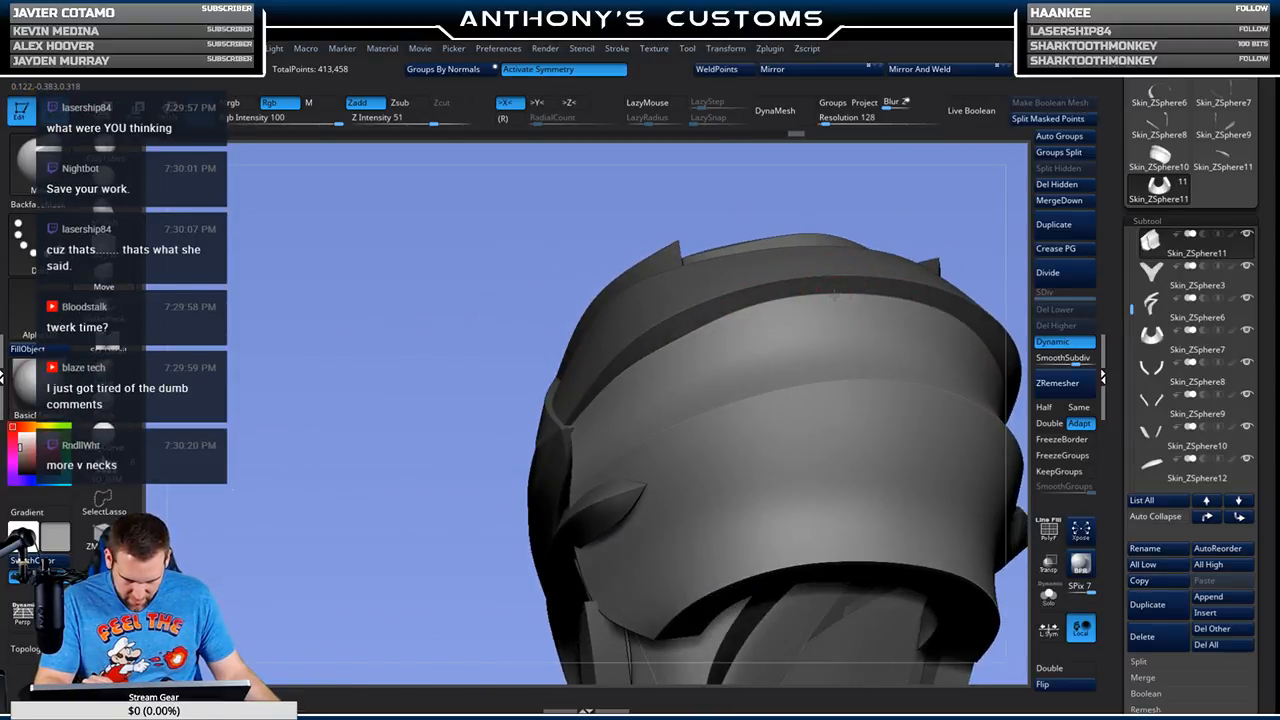
Step: Check the rear shell's topology with the polyframe and move its upper edge points into line beneath the crown band
key(shift+f)
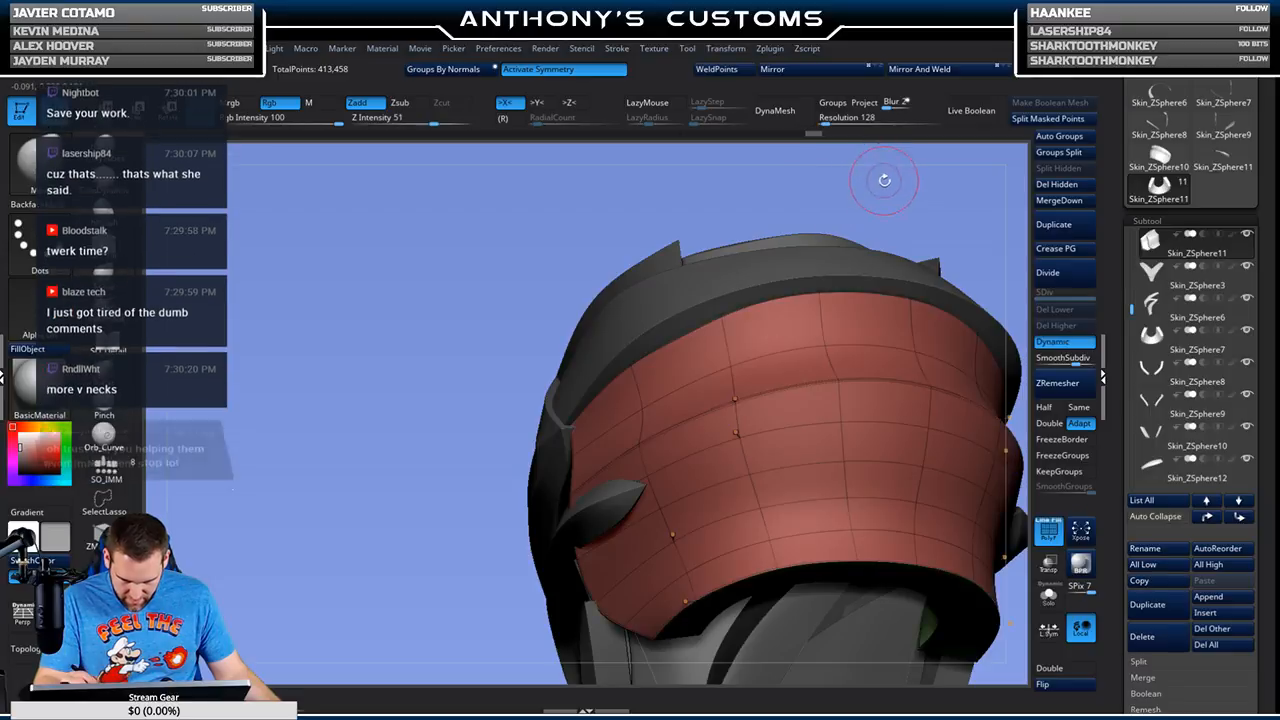
drag(884, 176, 778, 256)
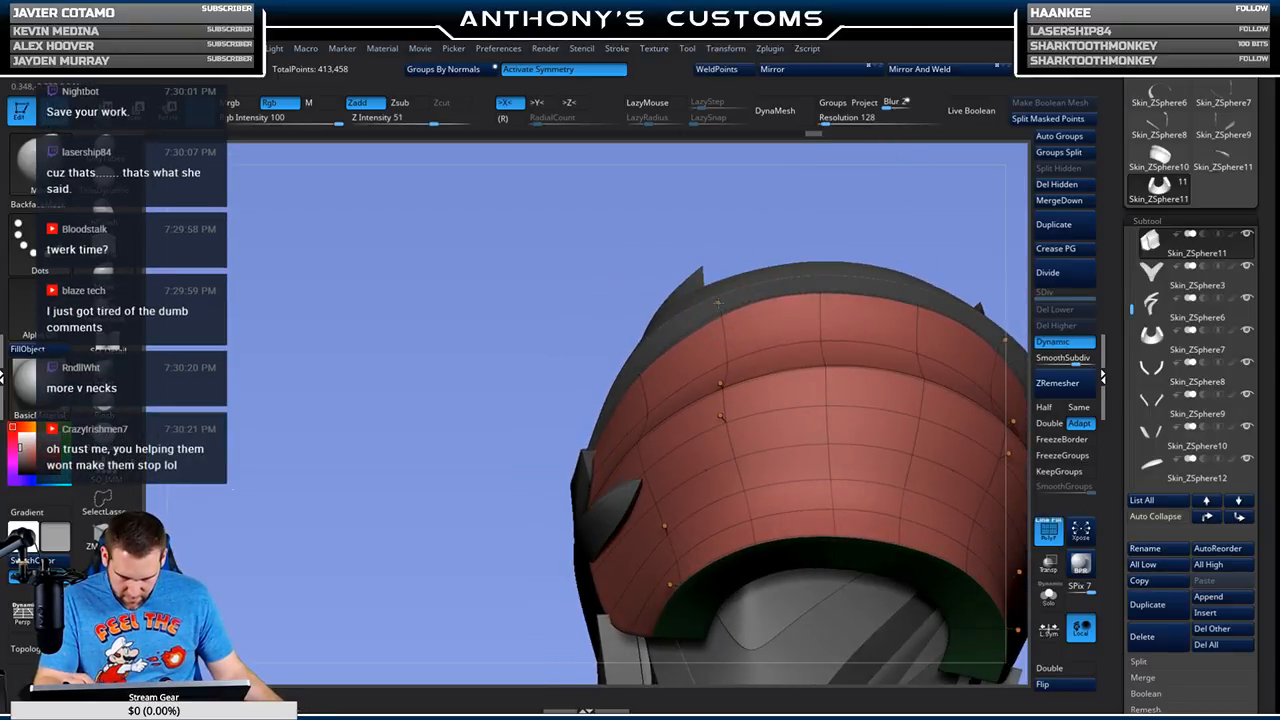
key(shift+f)
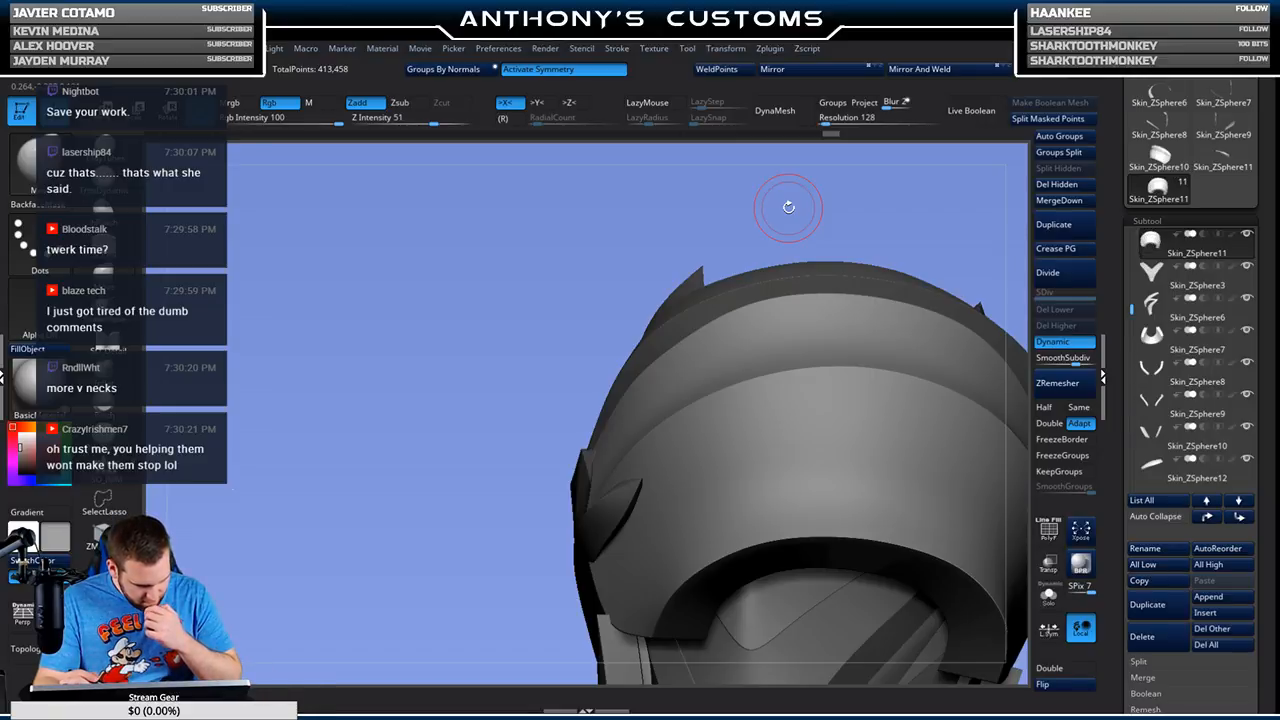
mouse_move(918, 252)
mouse_down()
mouse_move(860, 243)
mouse_move(779, 256)
mouse_move(655, 330)
mouse_up()
key(shift+f)
shift+drag(871, 229, 690, 335)
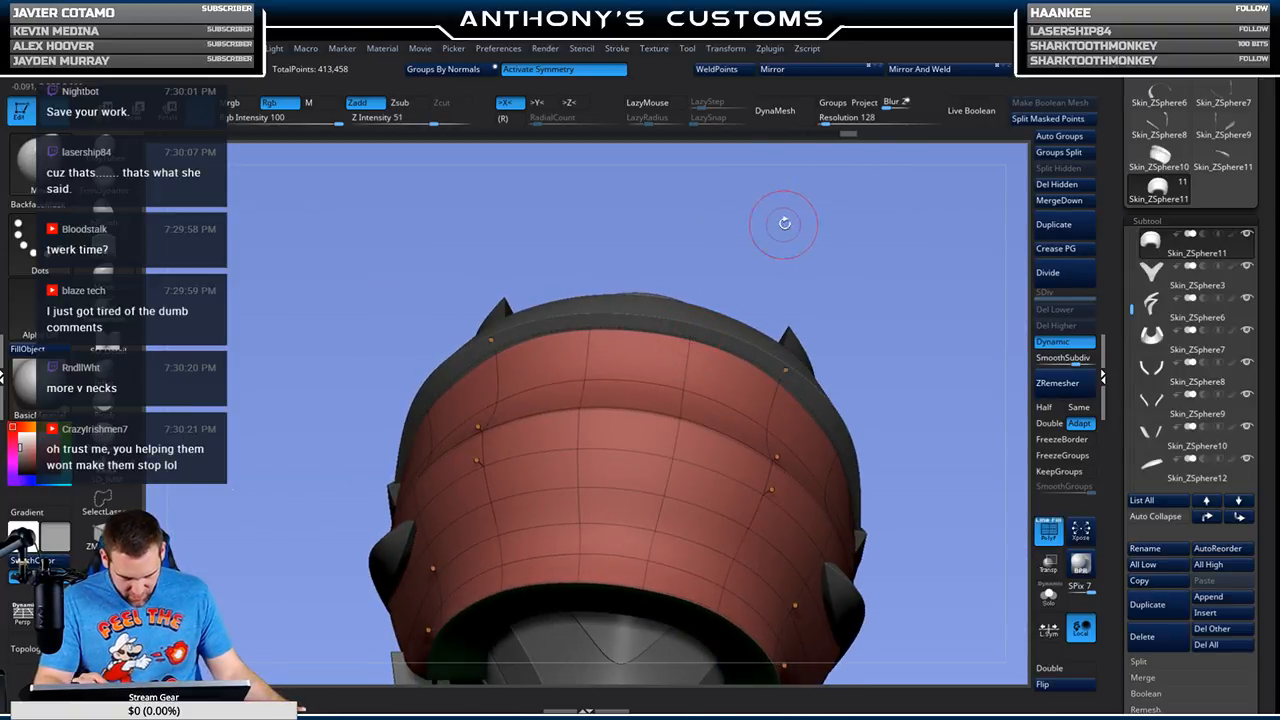
Step: Refine the side of the rear shell's upper edge with the Move brush, keeping the seam with the crown band even
key(shift+f)
drag(834, 200, 860, 282)
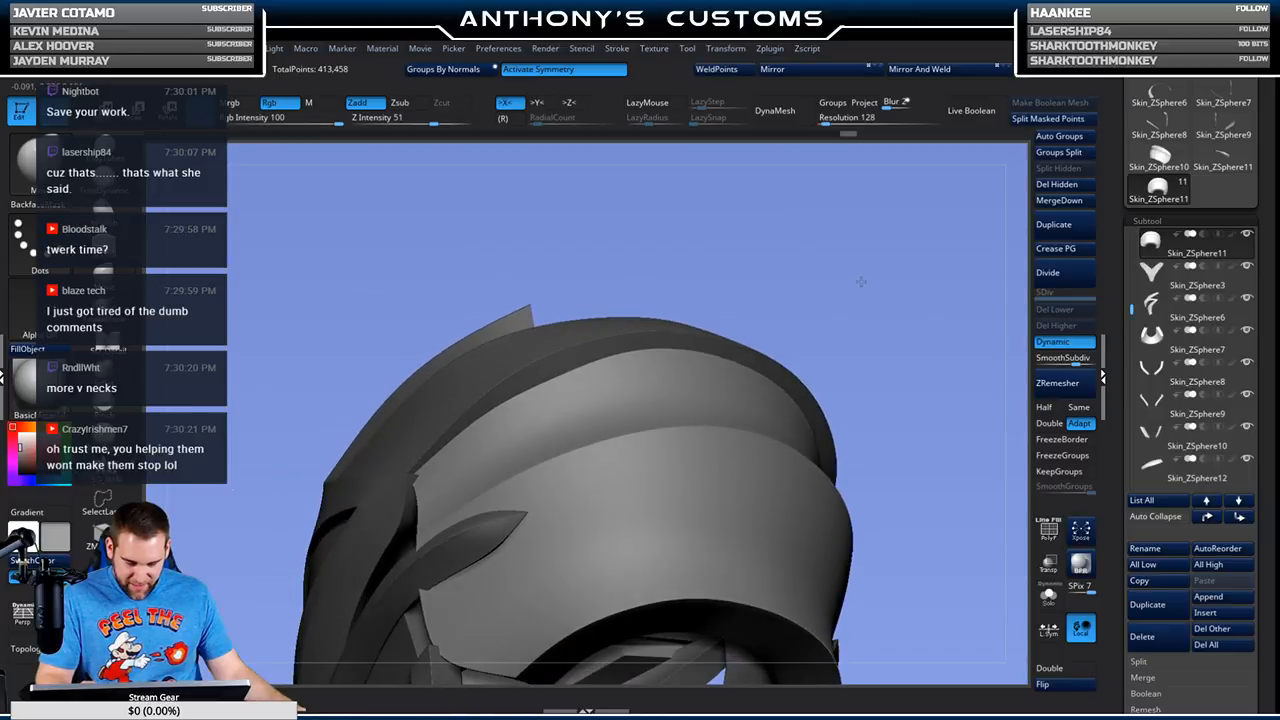
key(shift+f)
key(shift+f)
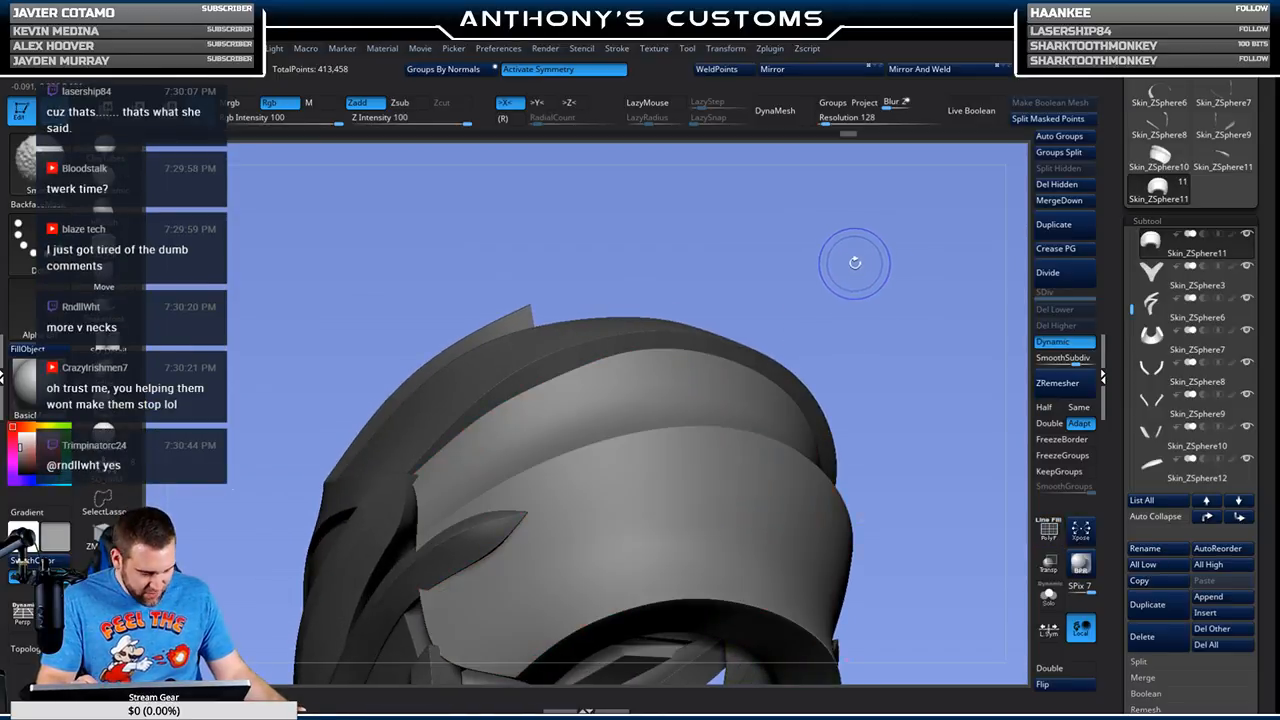
drag(853, 265, 843, 251)
mouse_move(620, 298)
mouse_down()
mouse_move(766, 280)
mouse_move(505, 372)
mouse_up()
drag(699, 221, 690, 209)
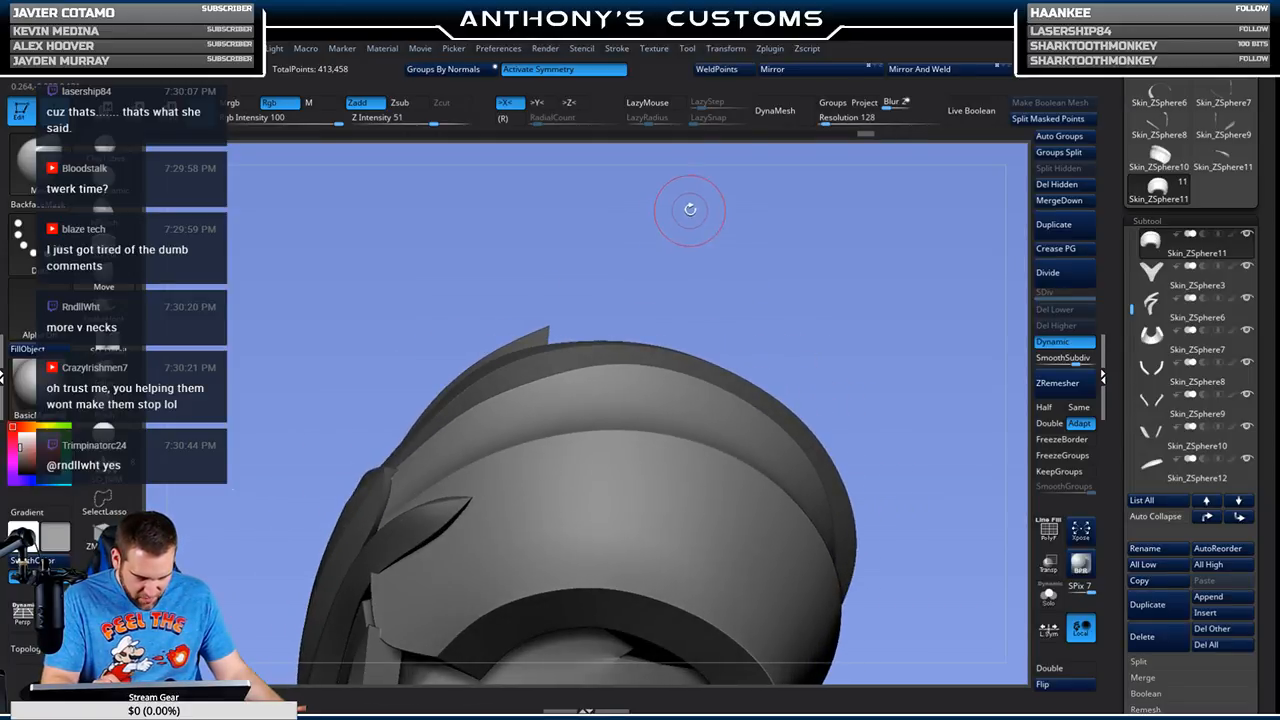
drag(830, 237, 710, 352)
Step: Select the crown band with its polyframe shown, adjust its edge with the Move brush, and check its shape in isolation
key(shift+f)
alt+click(503, 372)
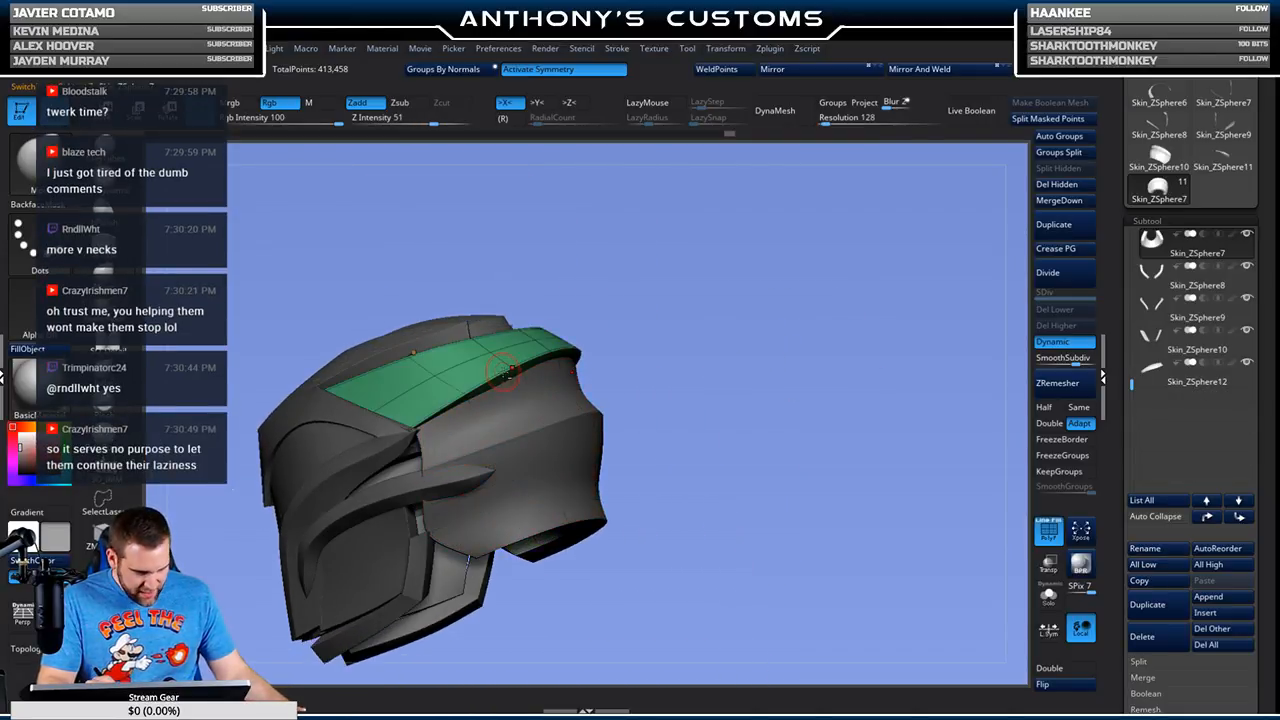
drag(655, 310, 730, 225)
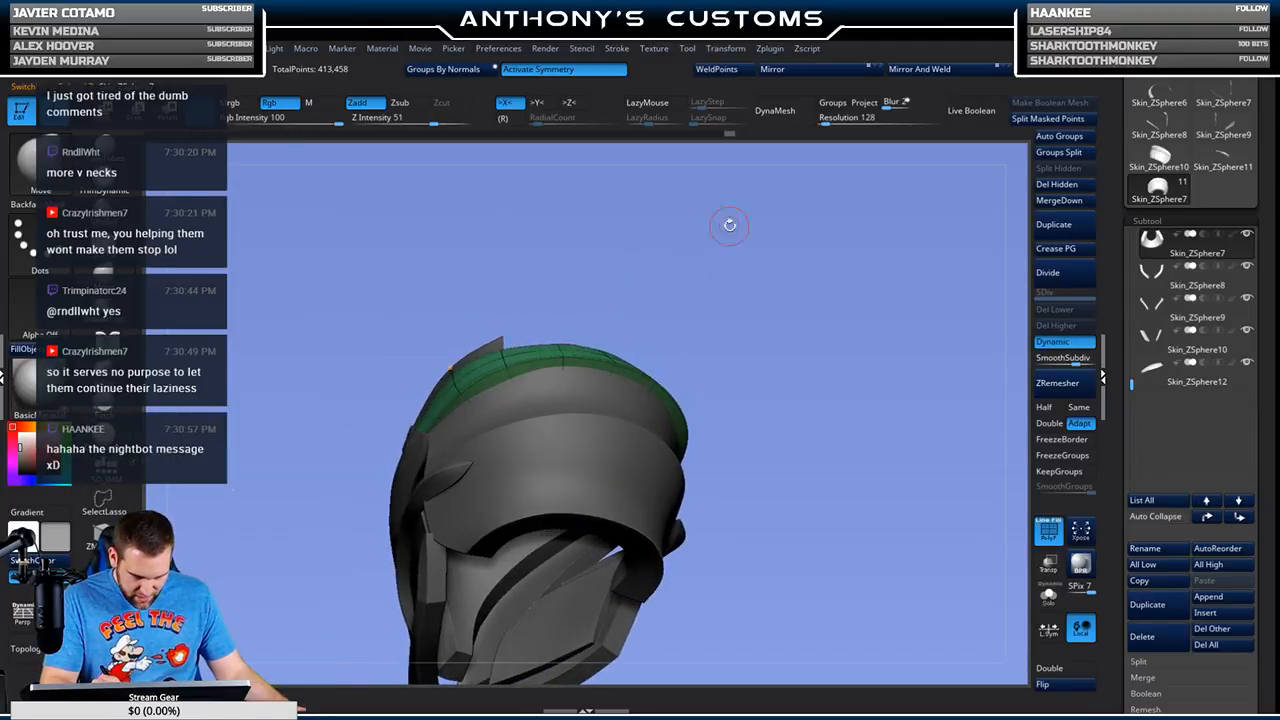
click(1048, 600)
drag(903, 474, 564, 306)
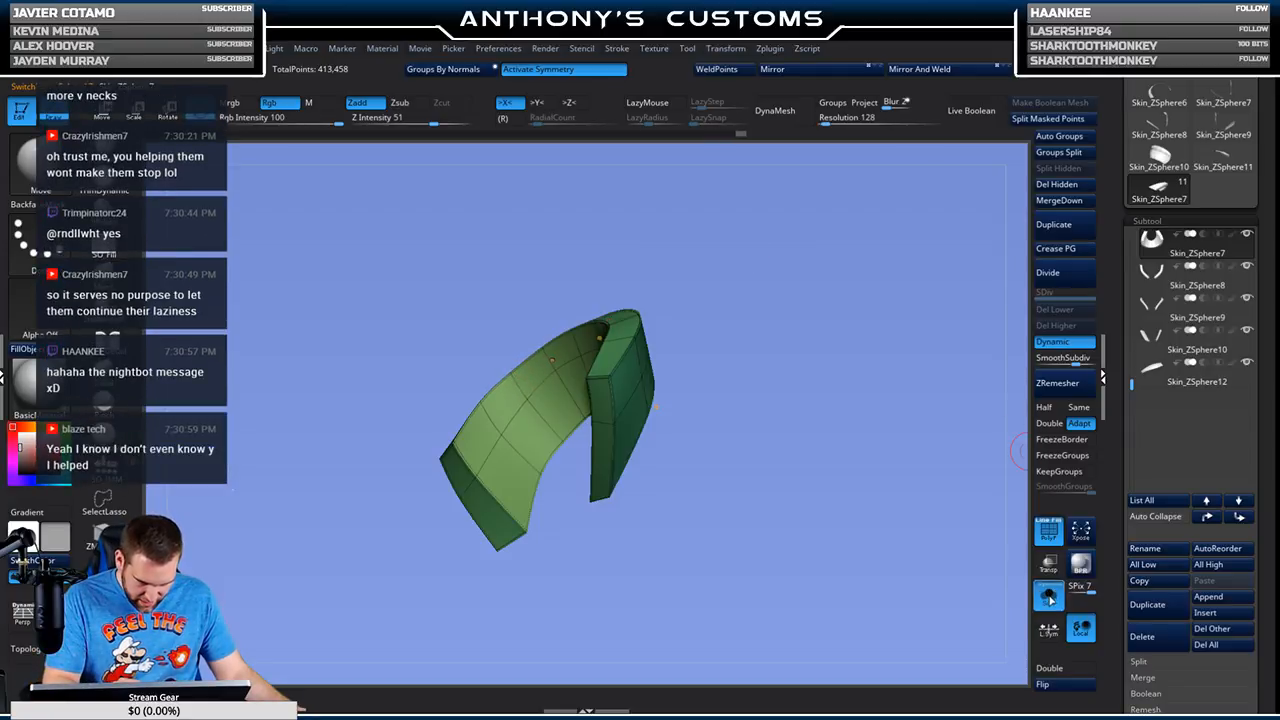
click(1048, 598)
drag(784, 320, 823, 494)
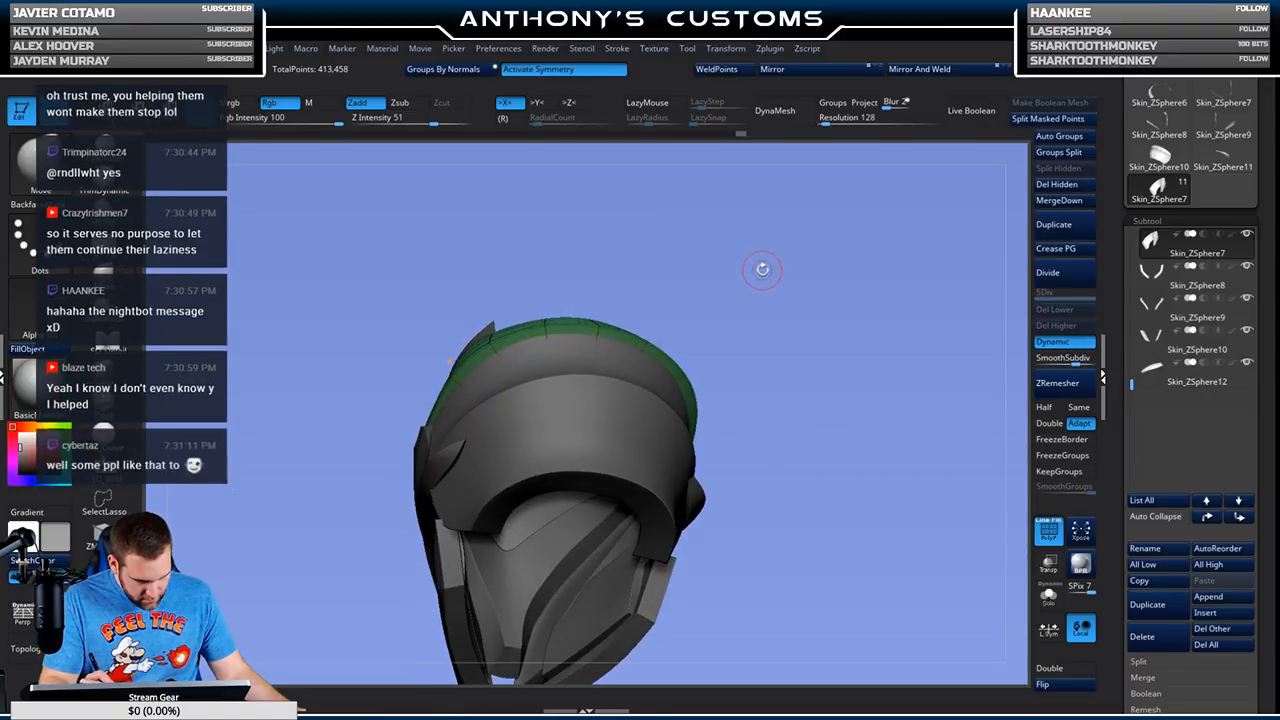
Step: Even out the crown band's rear edge around the back of the helmet by moving its edge points
mouse_move(773, 342)
mouse_down()
mouse_move(800, 381)
mouse_move(828, 348)
mouse_move(878, 334)
mouse_move(868, 351)
mouse_move(906, 297)
mouse_move(903, 272)
mouse_move(914, 277)
mouse_move(877, 331)
mouse_up()
key(shift+f)
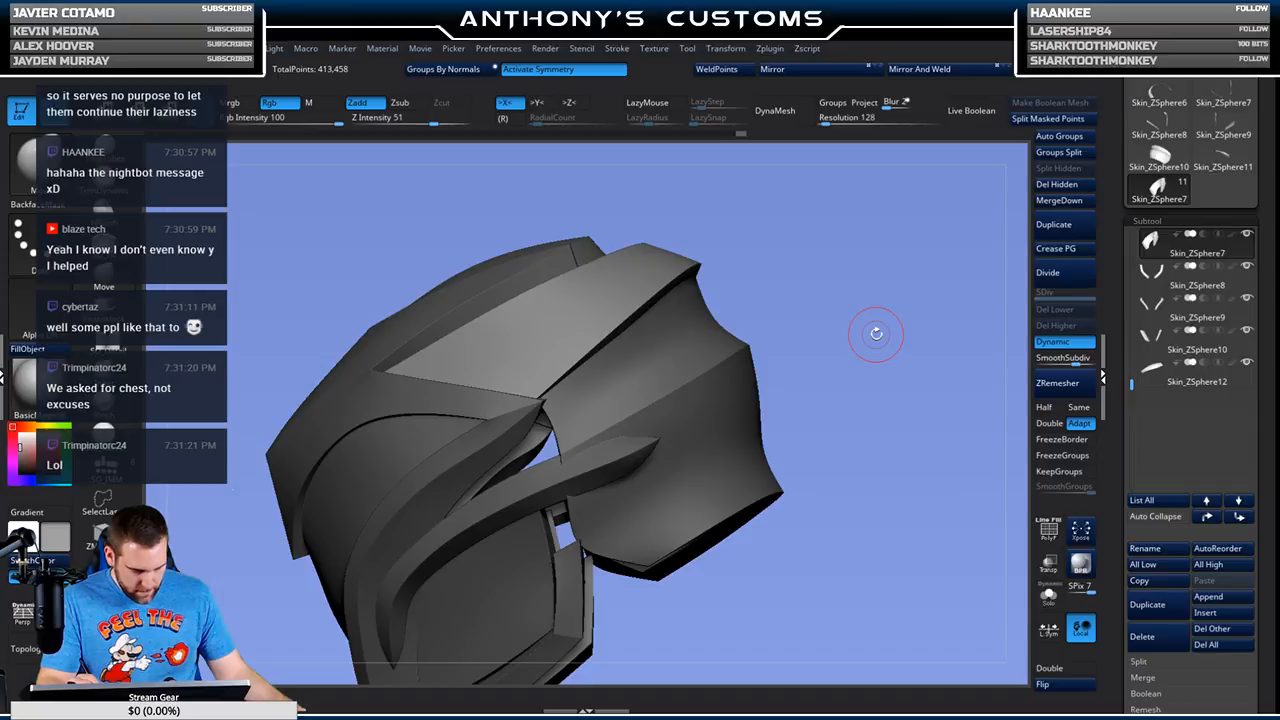
key(shift+f)
drag(874, 314, 850, 231)
key(space)
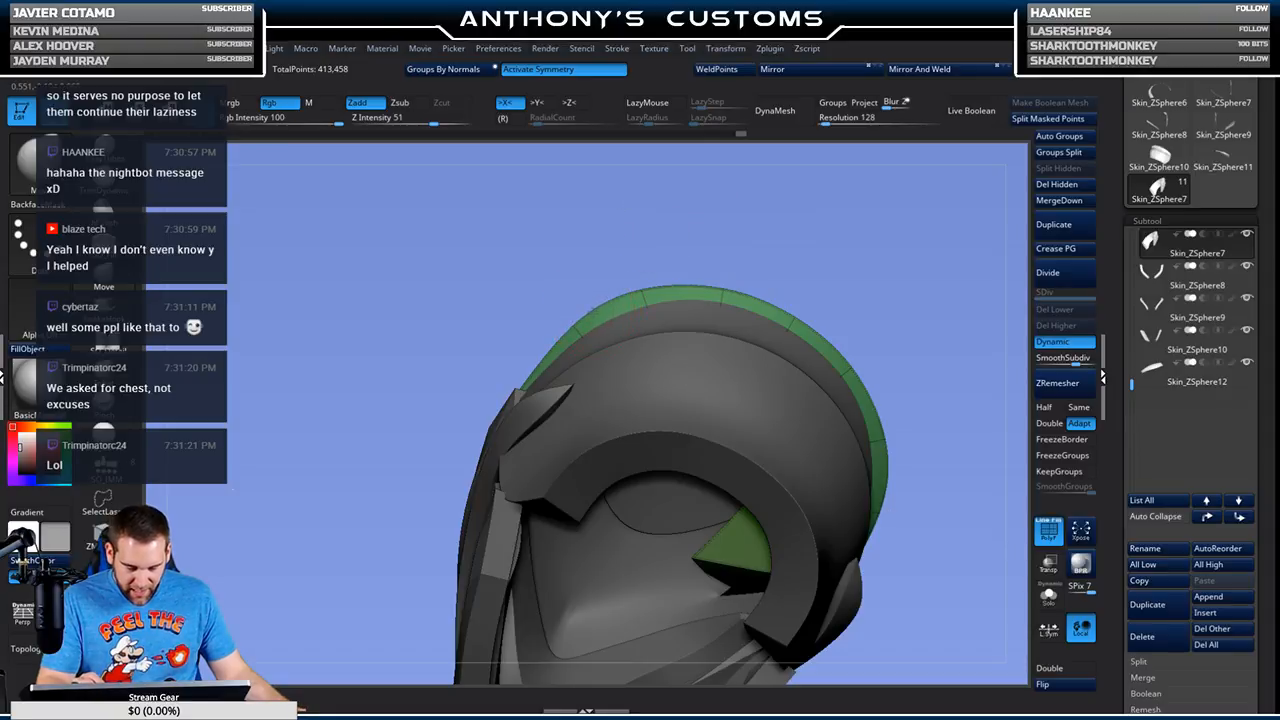
drag(791, 196, 712, 177)
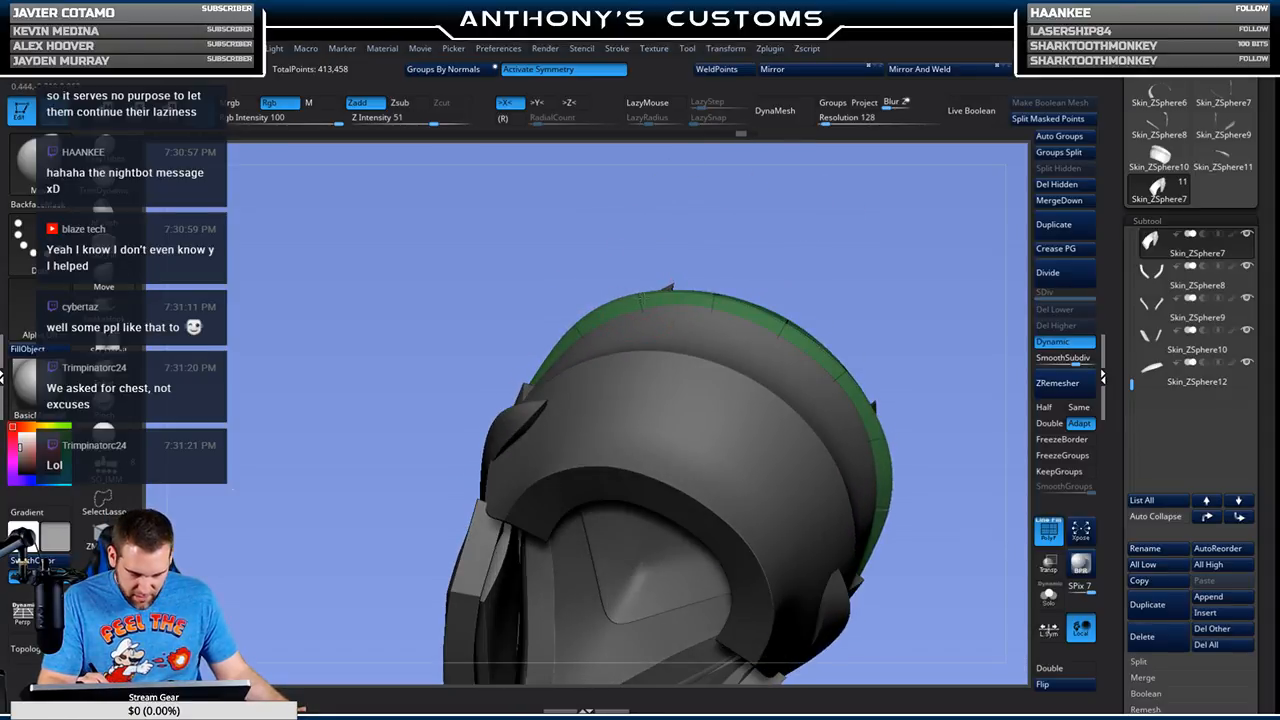
drag(775, 226, 864, 252)
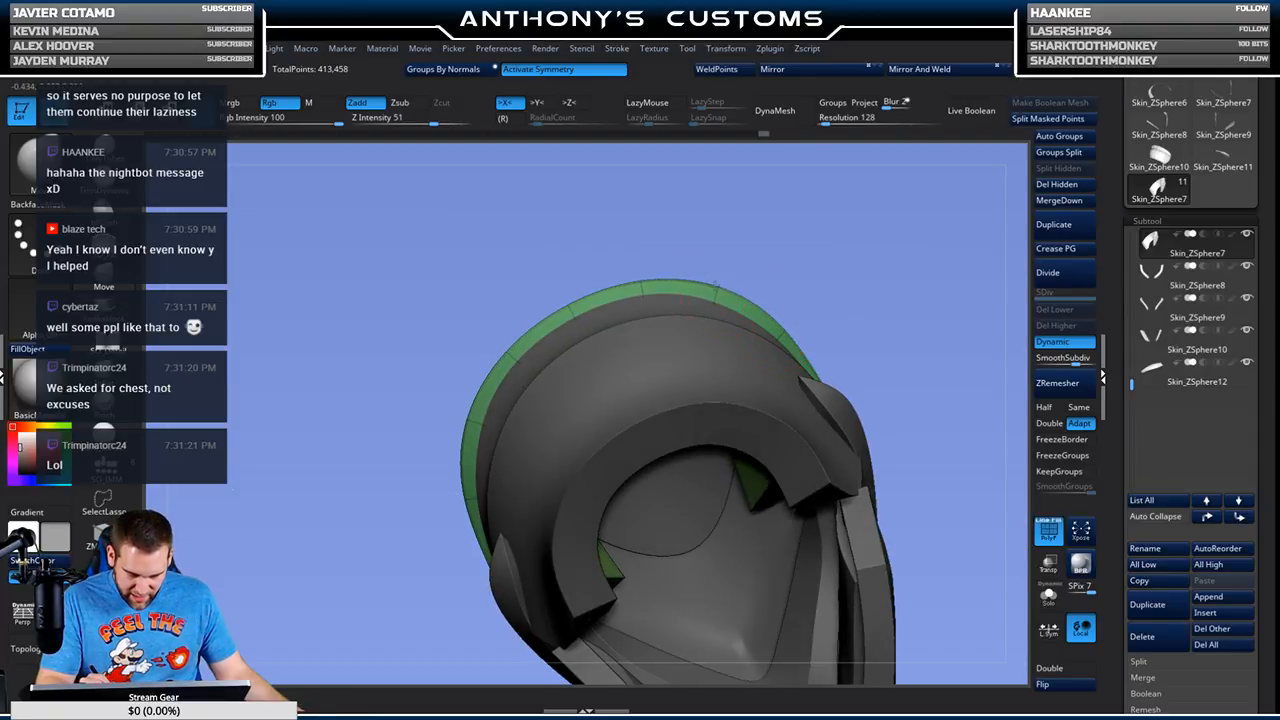
drag(890, 259, 600, 286)
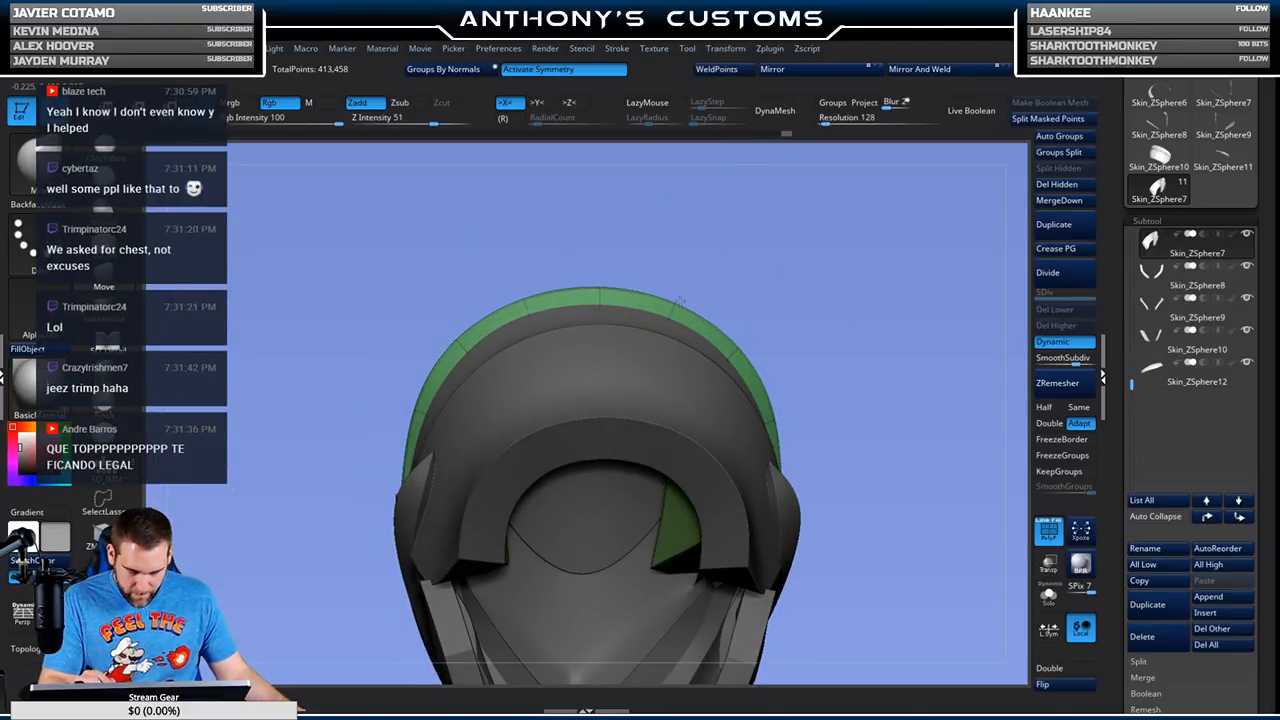
Step: Review the helmet from the side and top, then save the project
drag(818, 223, 839, 320)
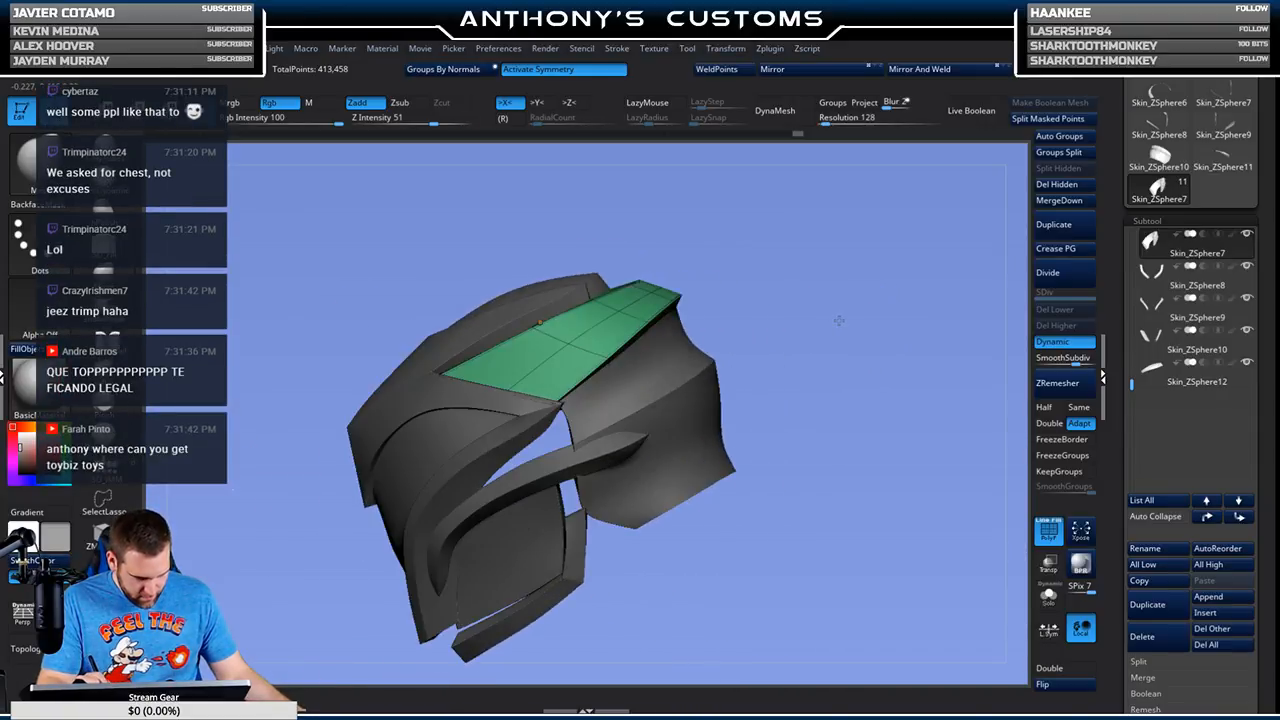
drag(790, 297, 640, 263)
key(ctrl+s)
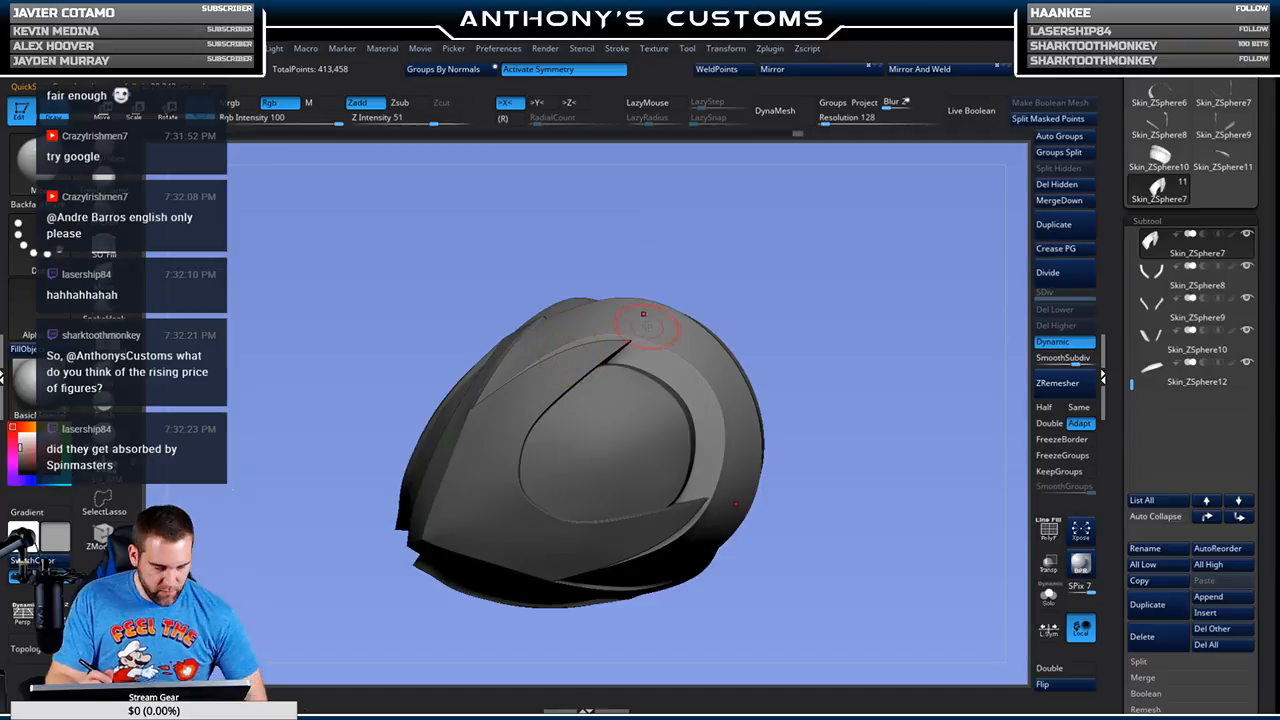
Step: Select the winged forehead plate and adjust its side edge with the Move brush, checking it with the polyframe on and off
key(alt+Up)
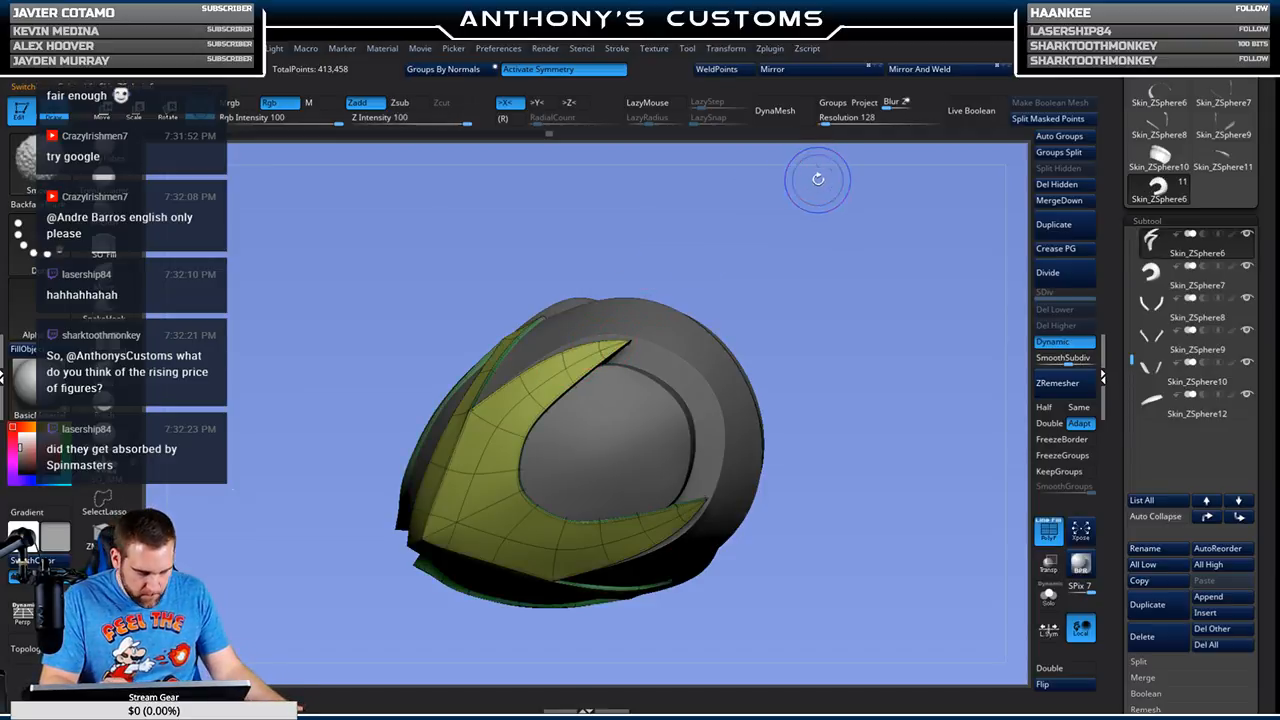
alt+drag(806, 259, 777, 282)
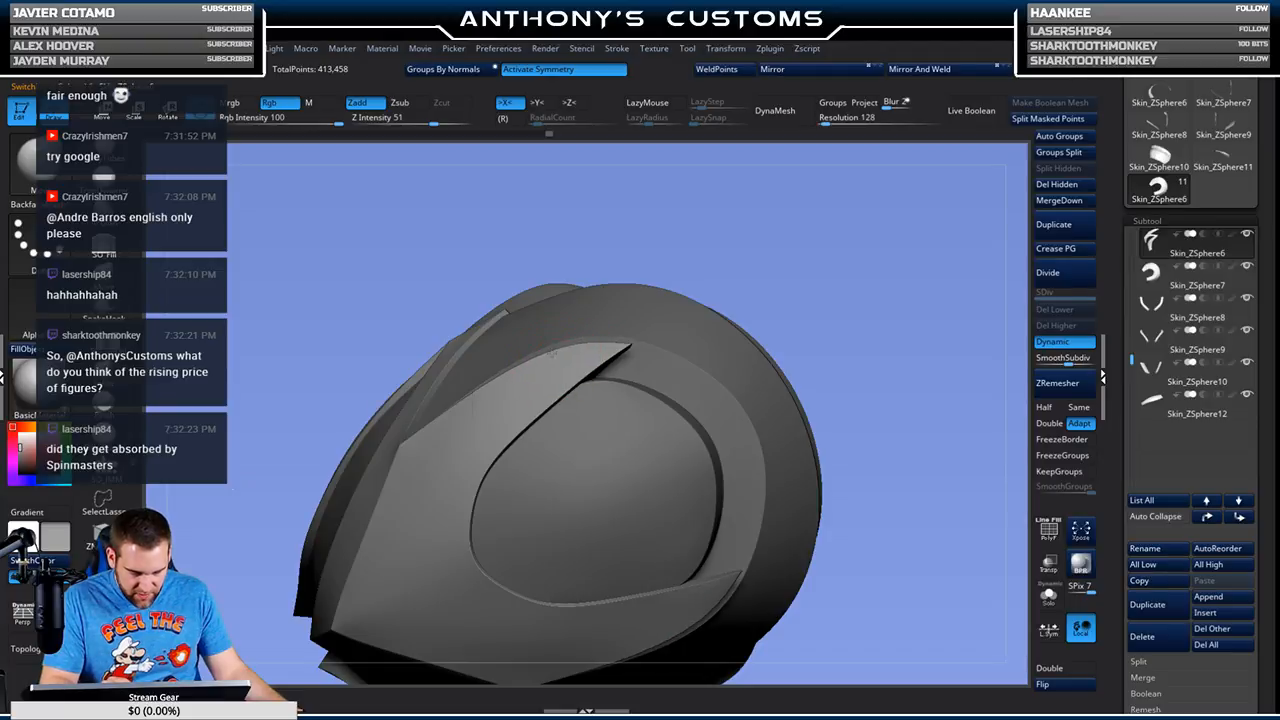
drag(846, 286, 762, 215)
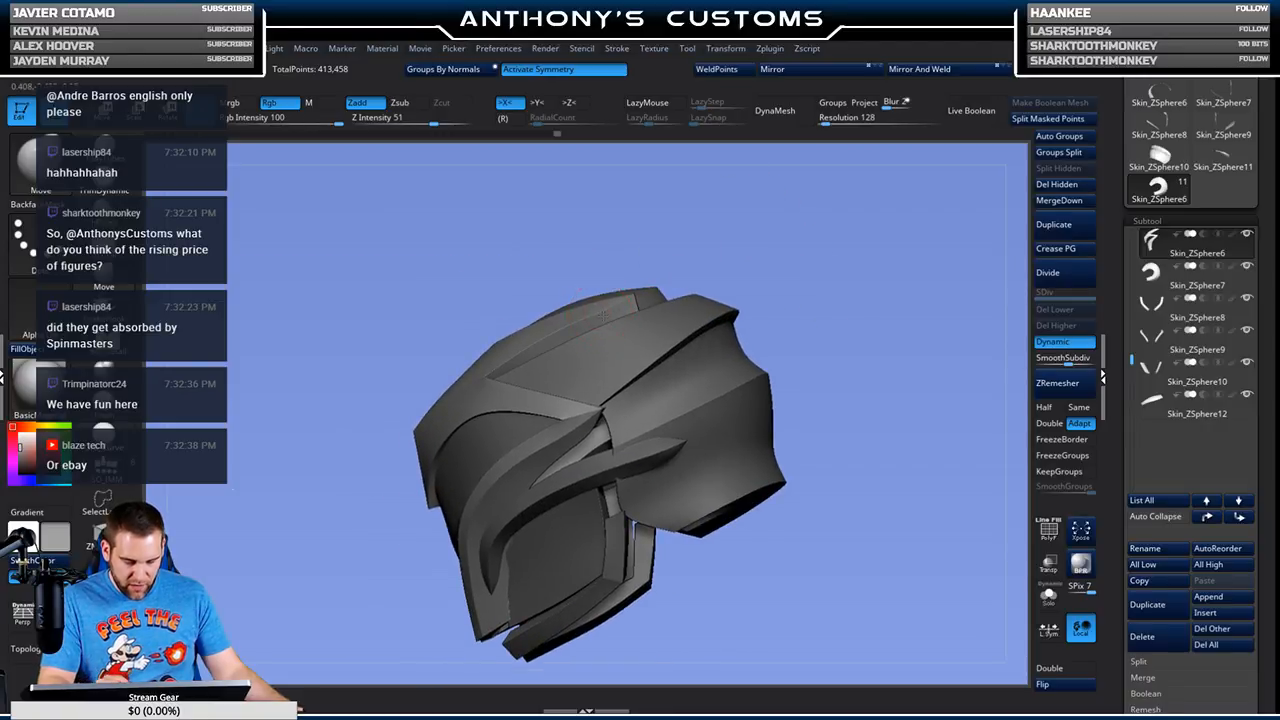
key(shift+f)
key(shift+f)
key(shift+f)
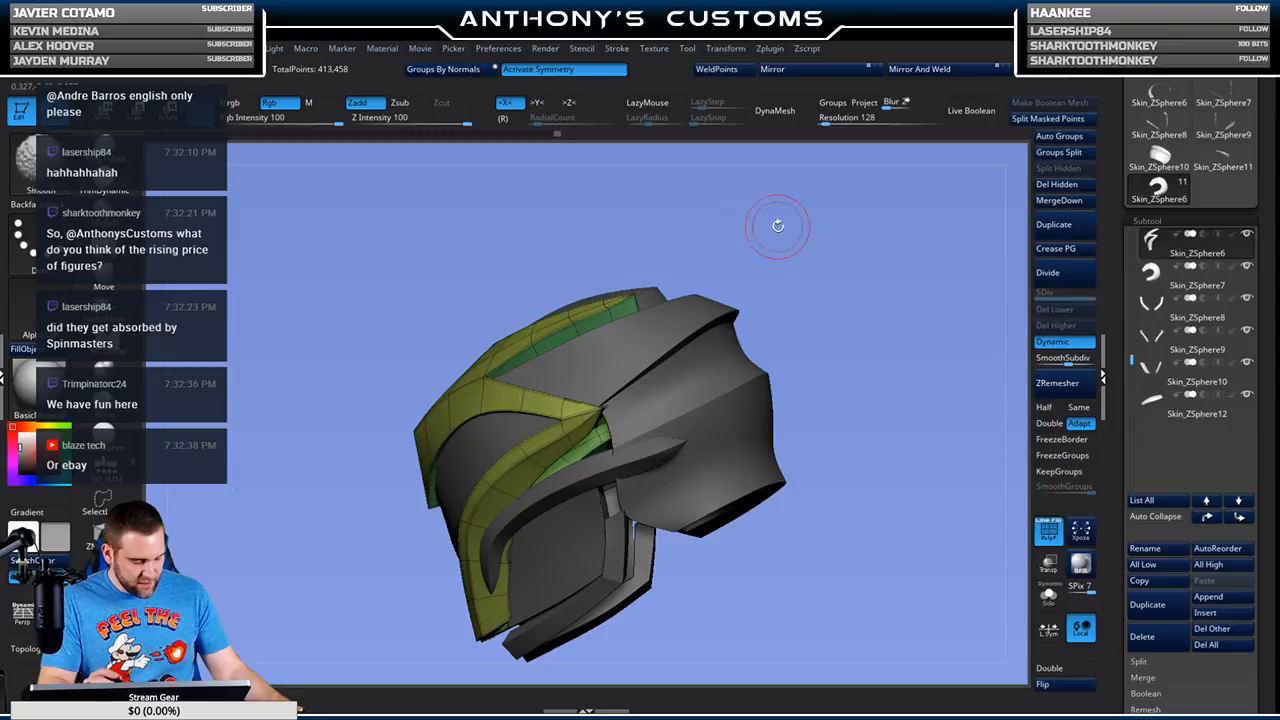
Step: Refine the forehead plate's upper tips and outer side edges where they meet the rear shell
alt+drag(803, 258, 831, 238)
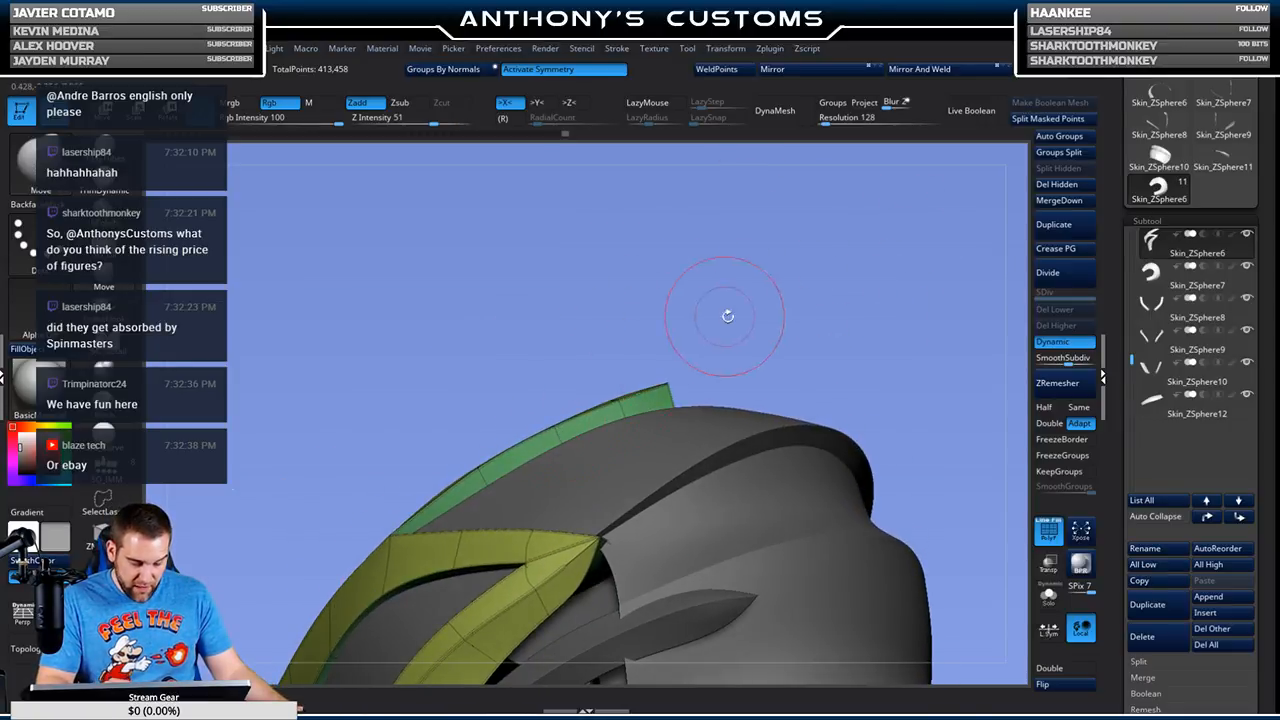
key(shift+f)
drag(786, 271, 605, 345)
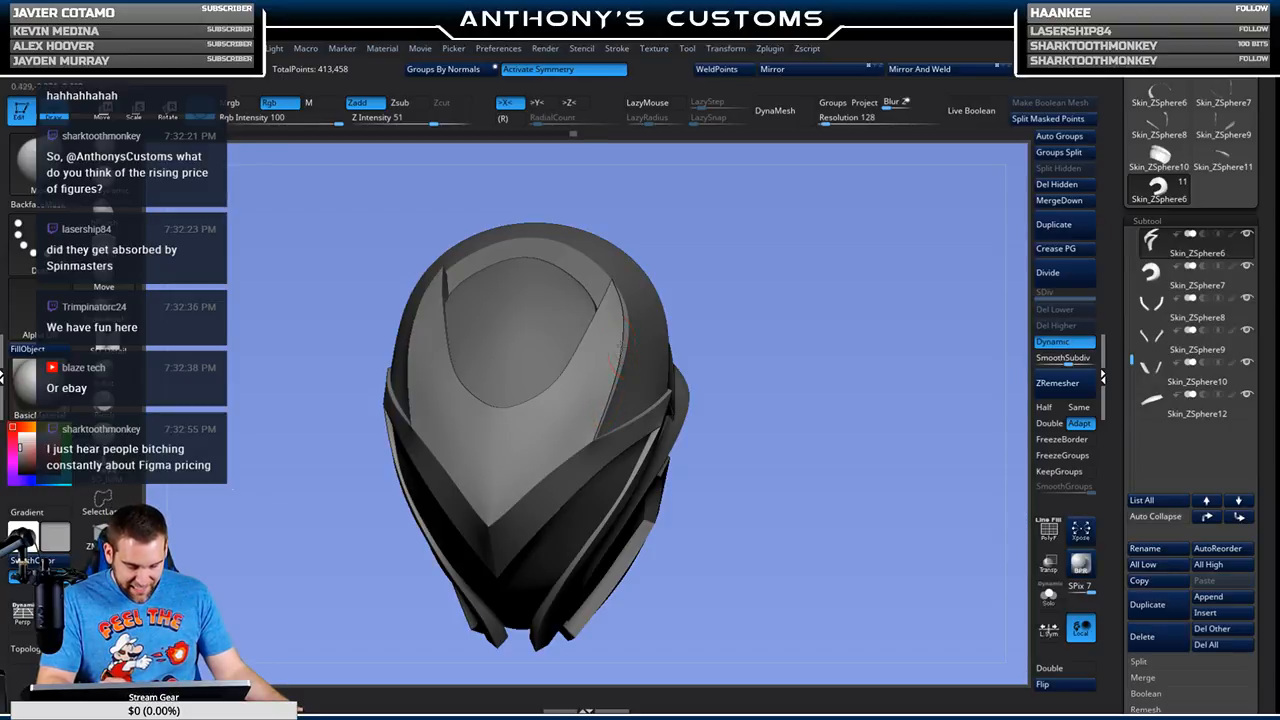
drag(732, 274, 758, 254)
key(shift+f)
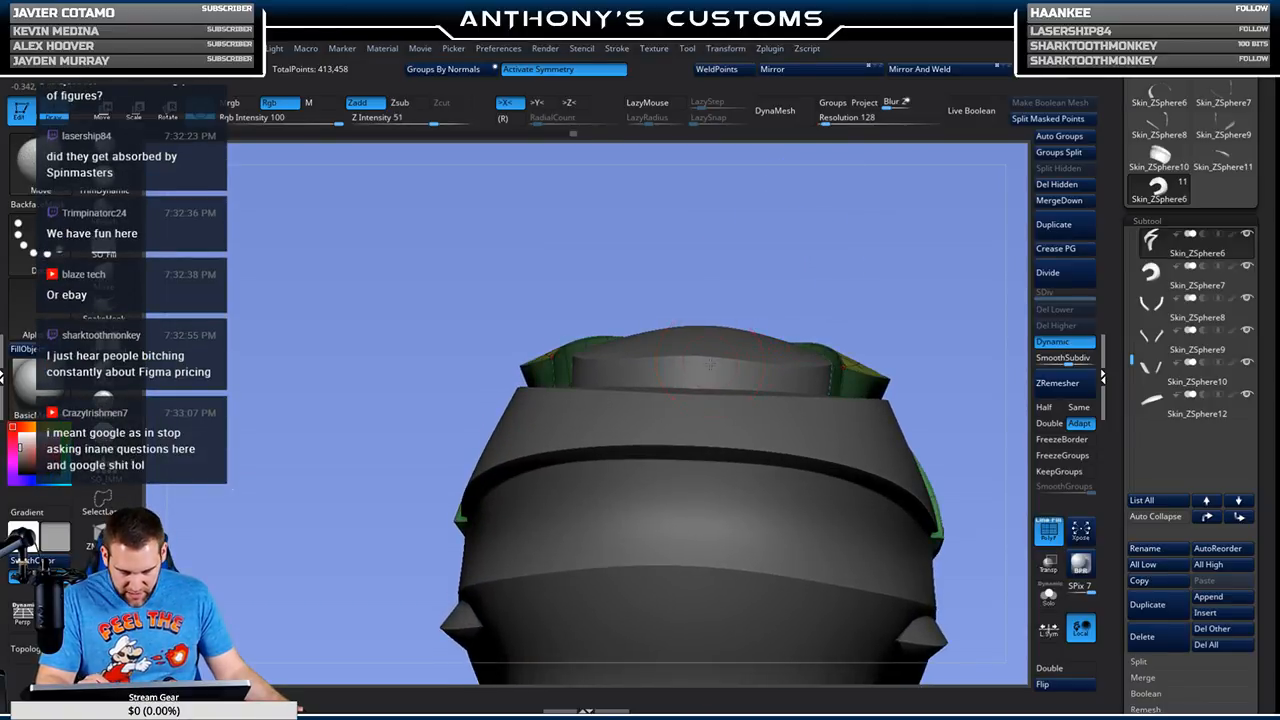
Step: Select the rounded top plate and lower the middle of its rear edge into a flatter curve with the Move brush
alt+click(710, 365)
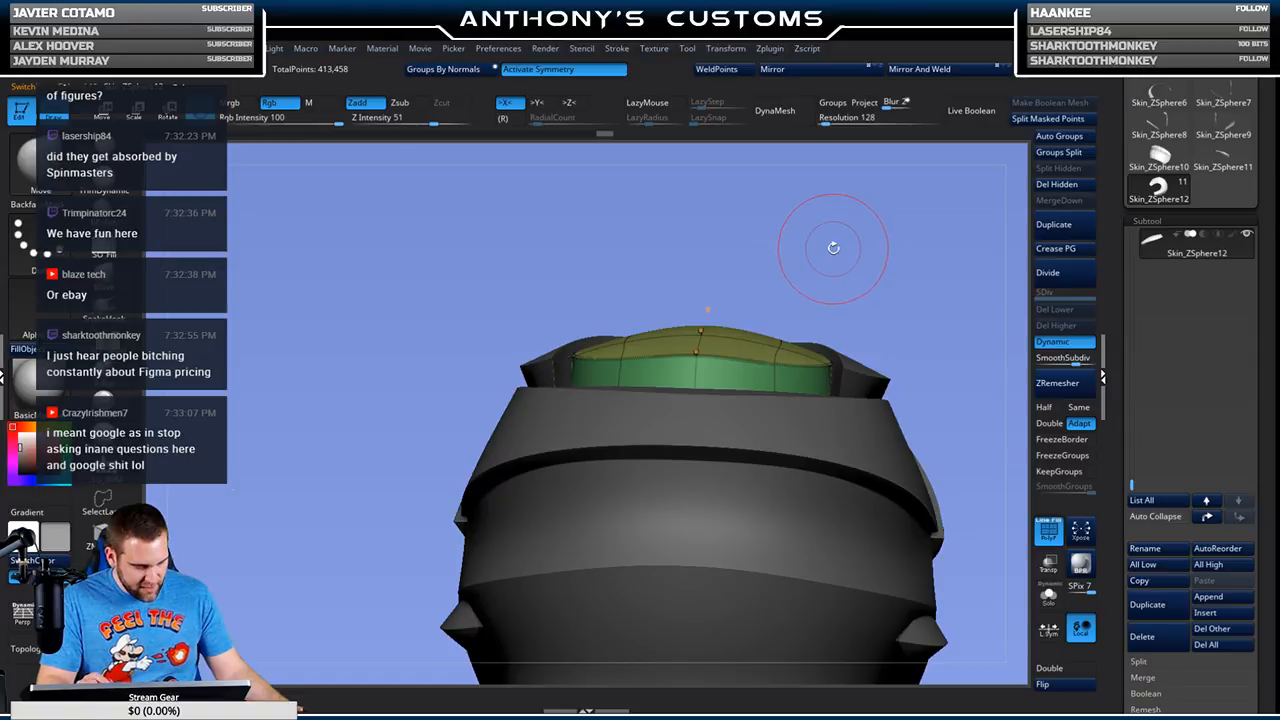
key(space)
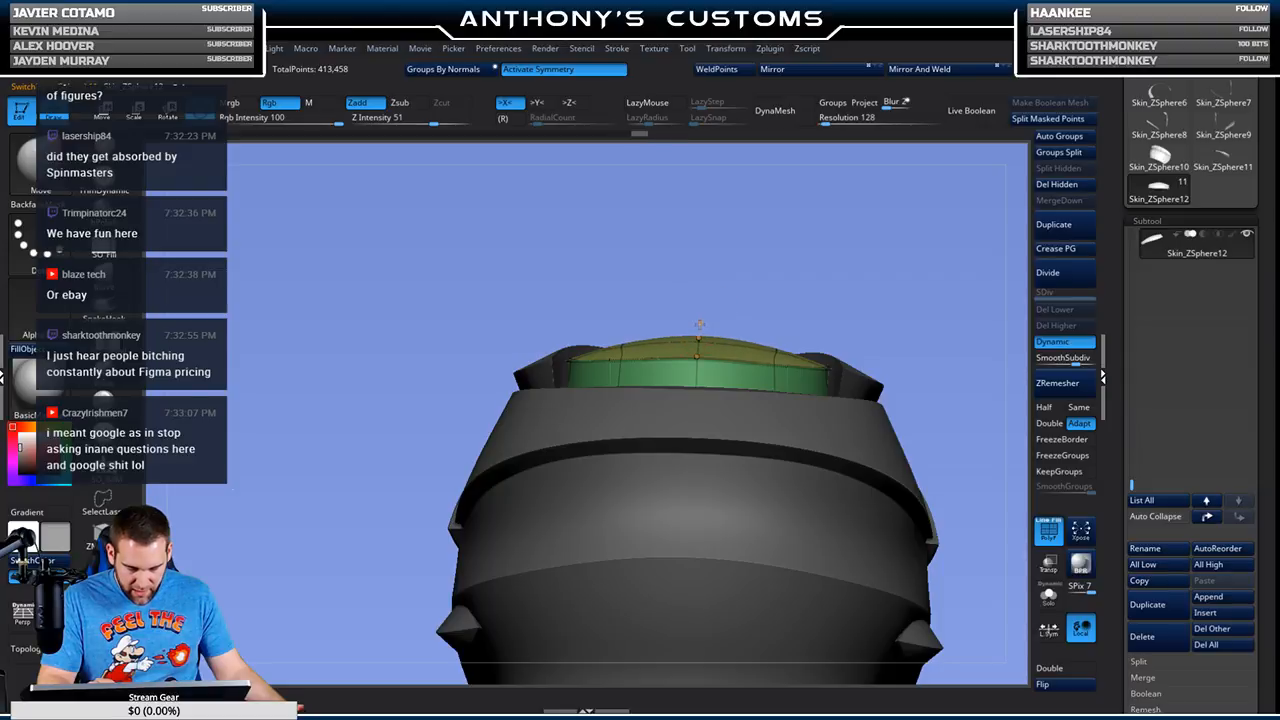
drag(797, 265, 855, 271)
key(shift+f)
drag(900, 332, 901, 287)
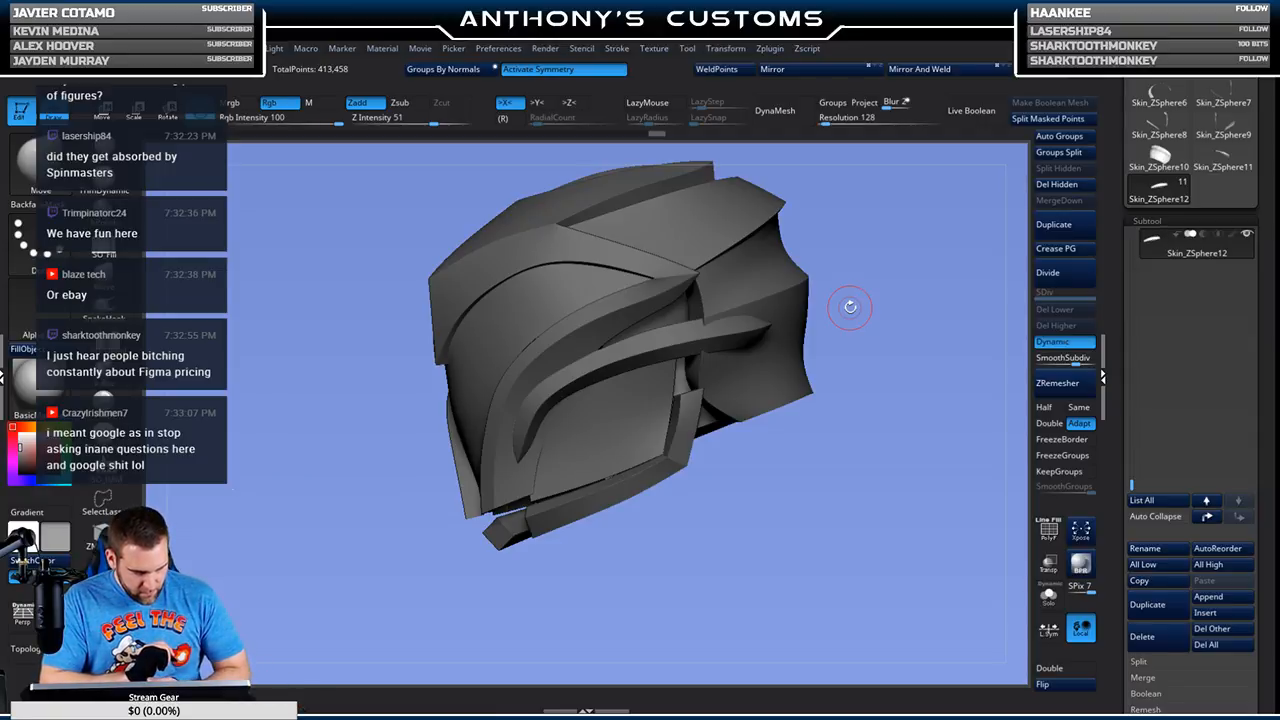
drag(765, 485, 638, 382)
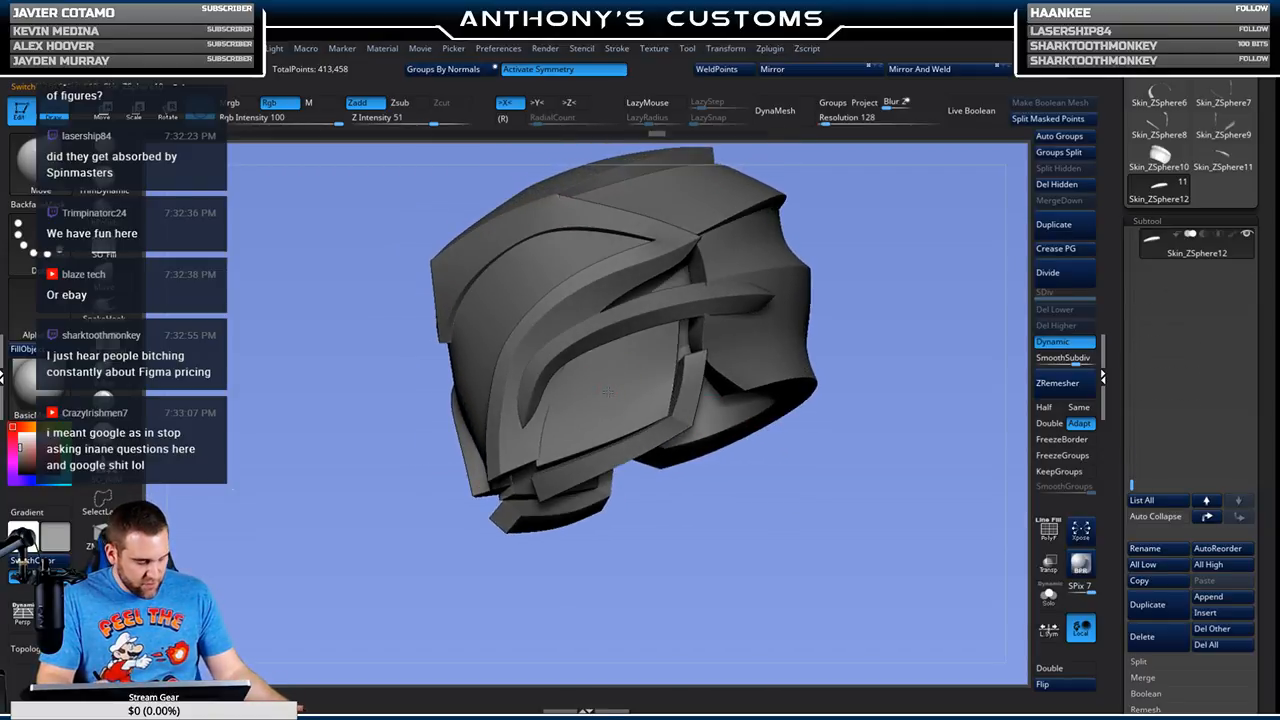
Step: Select the cheek panel, show its polyframe, and move its edges to fit inside the surrounding cheek frame
alt+click(606, 392)
key(shift+f)
mouse_move(840, 451)
alt+mouse_down()
mouse_move(817, 540)
mouse_move(778, 455)
mouse_move(803, 510)
mouse_move(792, 511)
mouse_move(815, 440)
mouse_move(757, 352)
mouse_move(680, 280)
alt+mouse_up()
key(space)
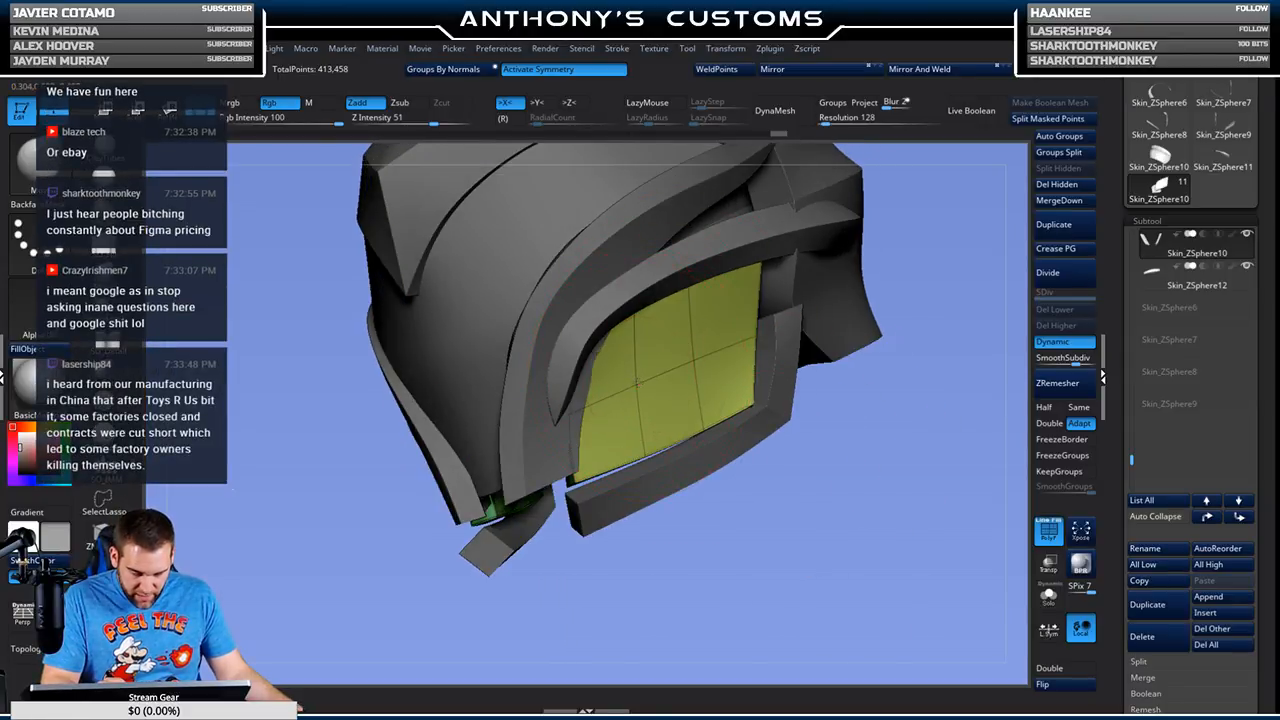
drag(690, 363, 640, 384)
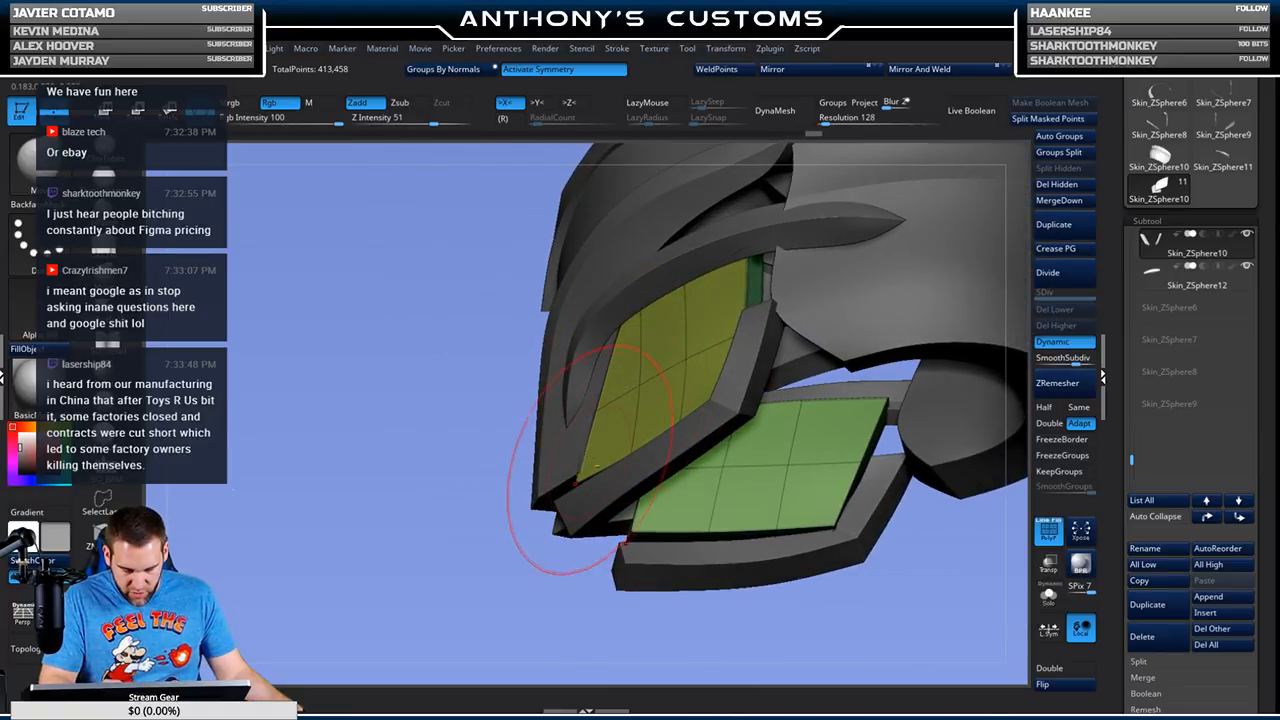
drag(525, 515, 545, 495)
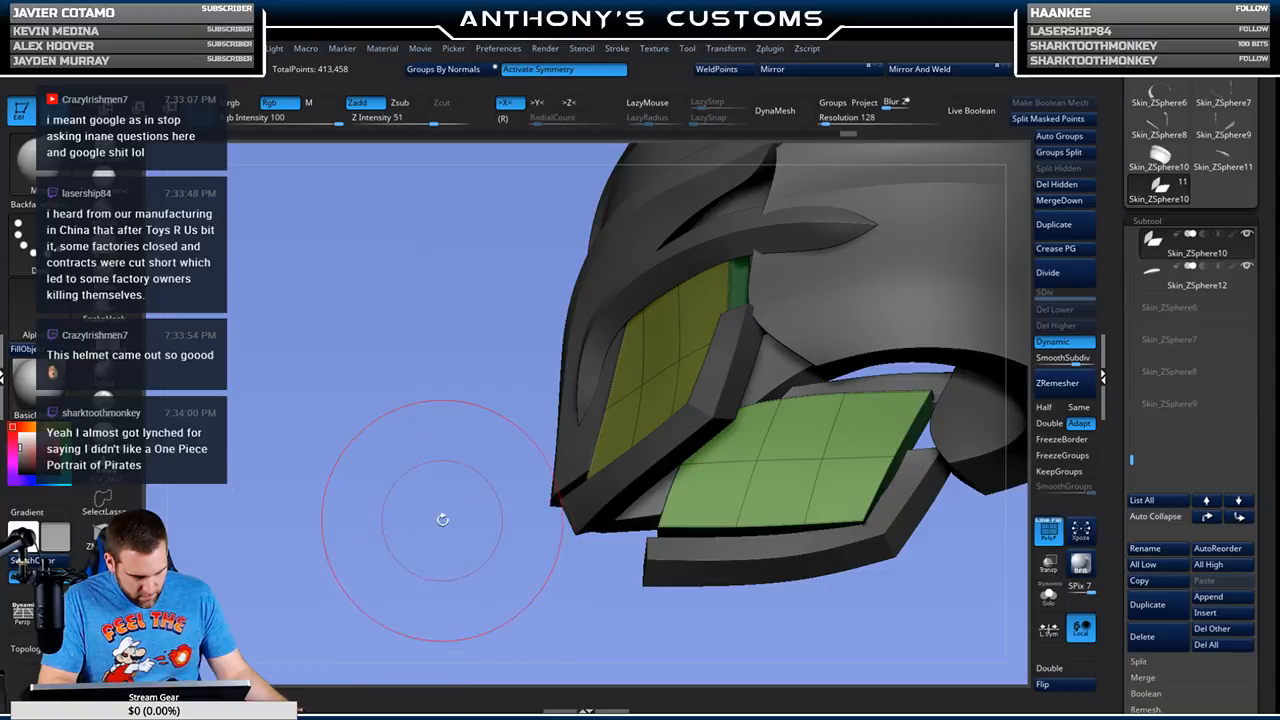
mouse_move(457, 566)
mouse_down()
mouse_move(462, 531)
mouse_move(443, 523)
mouse_move(537, 557)
mouse_move(525, 569)
mouse_up()
drag(823, 354, 797, 383)
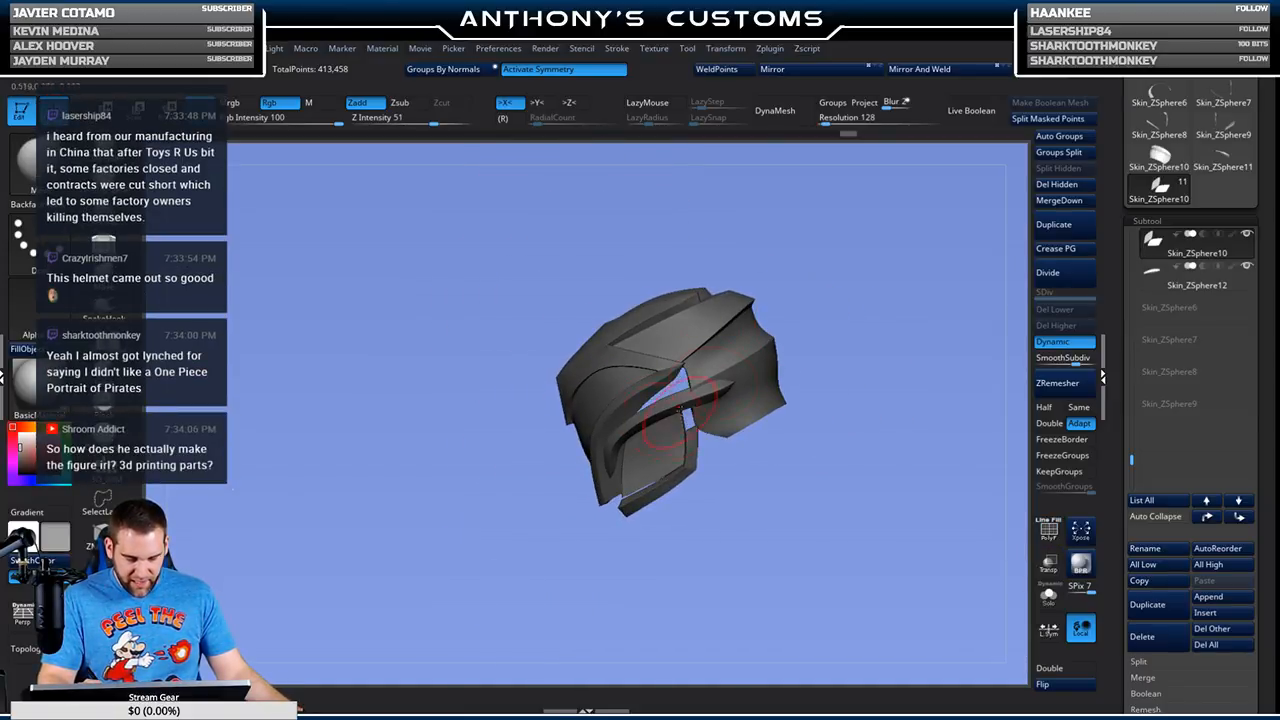
drag(780, 320, 800, 550)
drag(829, 460, 817, 423)
Step: Select the V-shaped face plate under the forehead plate and refine its surface and edges with the Move brush
key(shift+f)
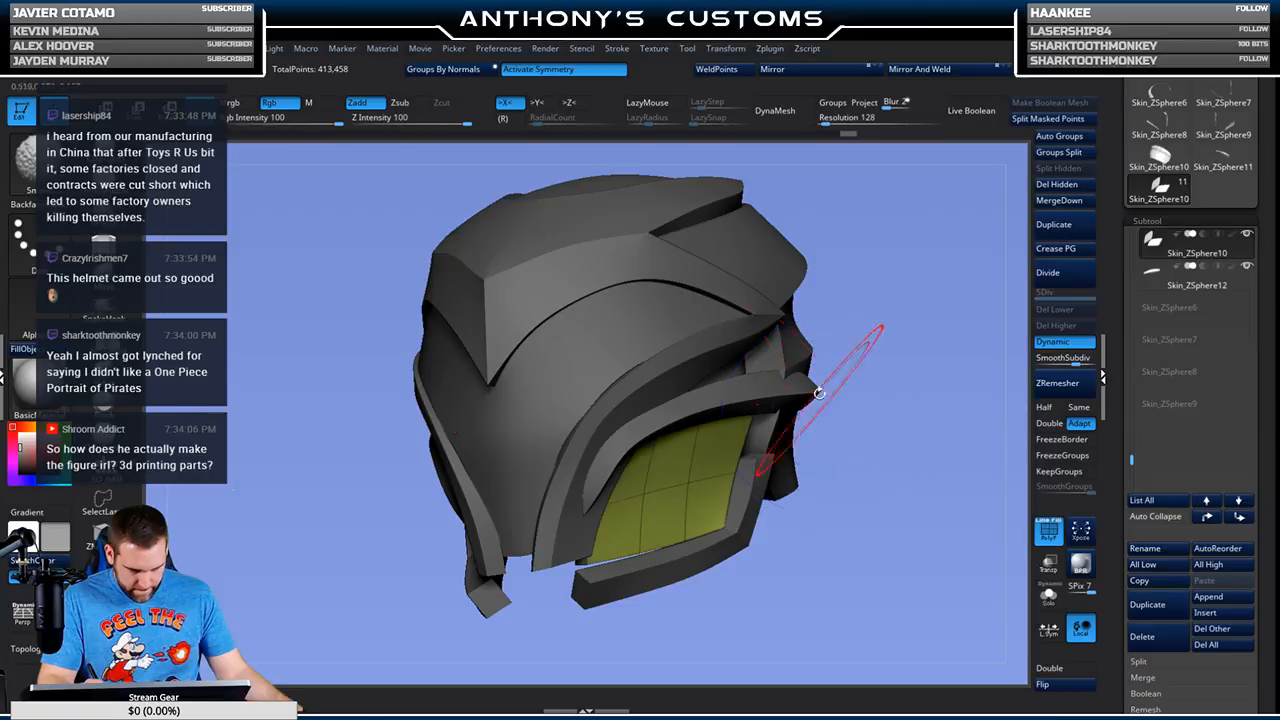
alt+click(597, 376)
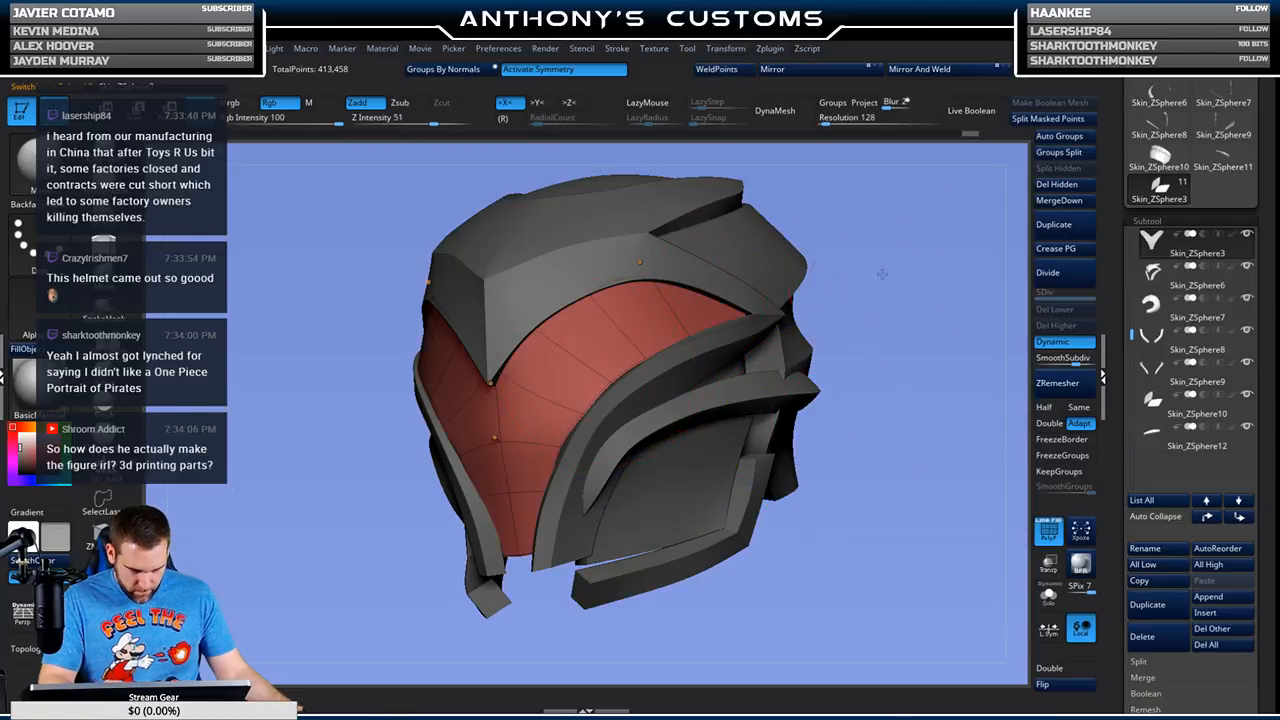
drag(886, 274, 820, 300)
key(space)
right_drag(606, 384, 653, 360)
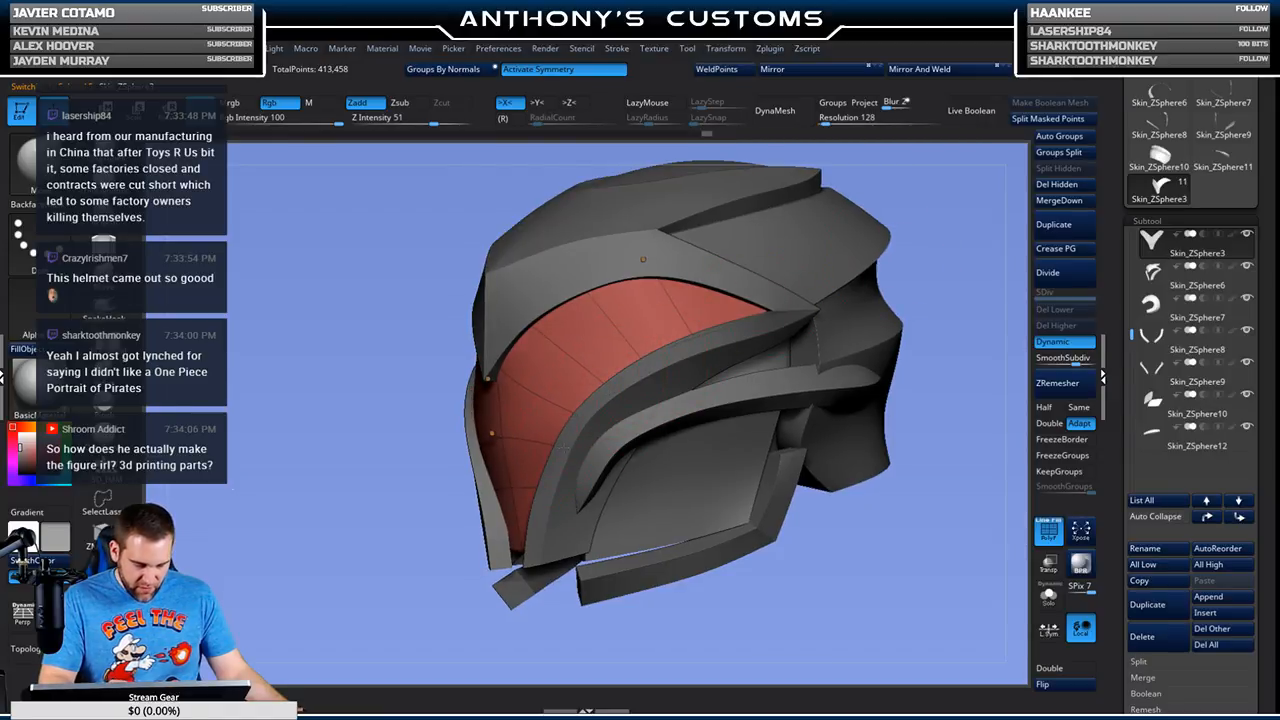
right_drag(763, 240, 869, 344)
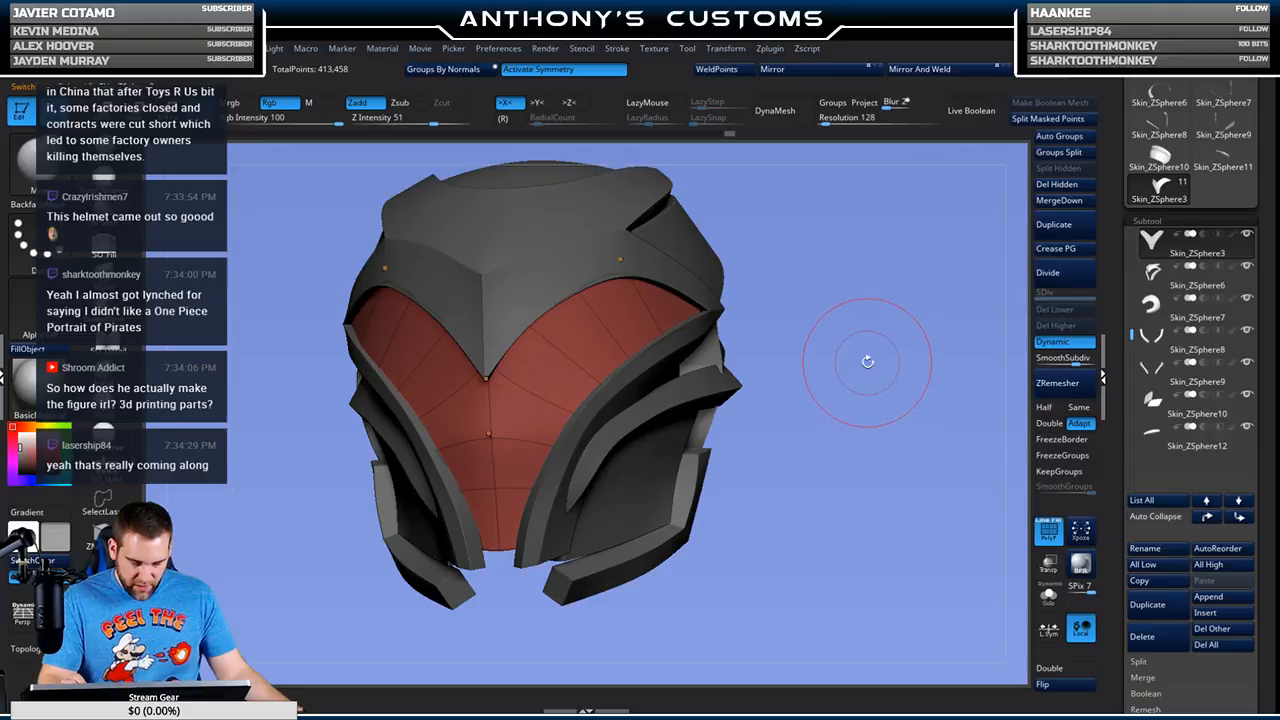
key(shift+f)
mouse_move(829, 337)
shift+right_down()
mouse_move(861, 374)
mouse_move(757, 300)
shift+right_up()
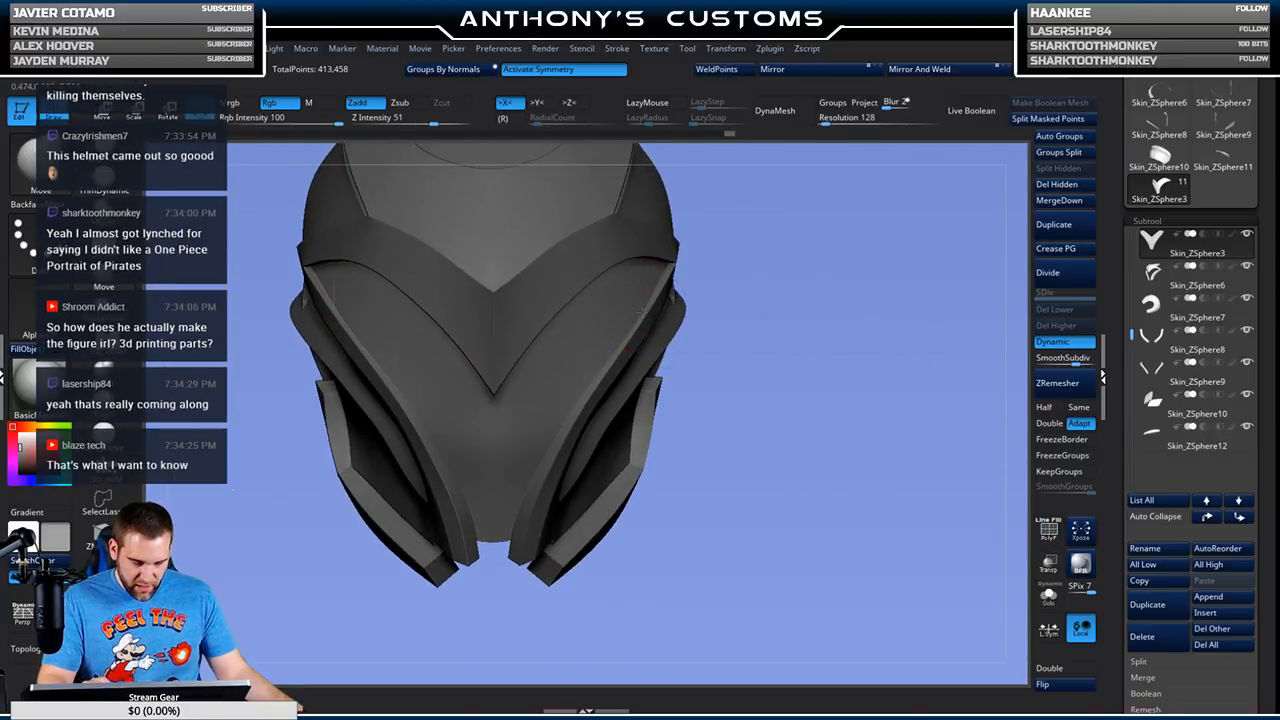
mouse_move(637, 313)
right_down()
mouse_move(808, 255)
mouse_move(766, 225)
mouse_move(543, 275)
mouse_move(766, 223)
mouse_move(832, 332)
right_up()
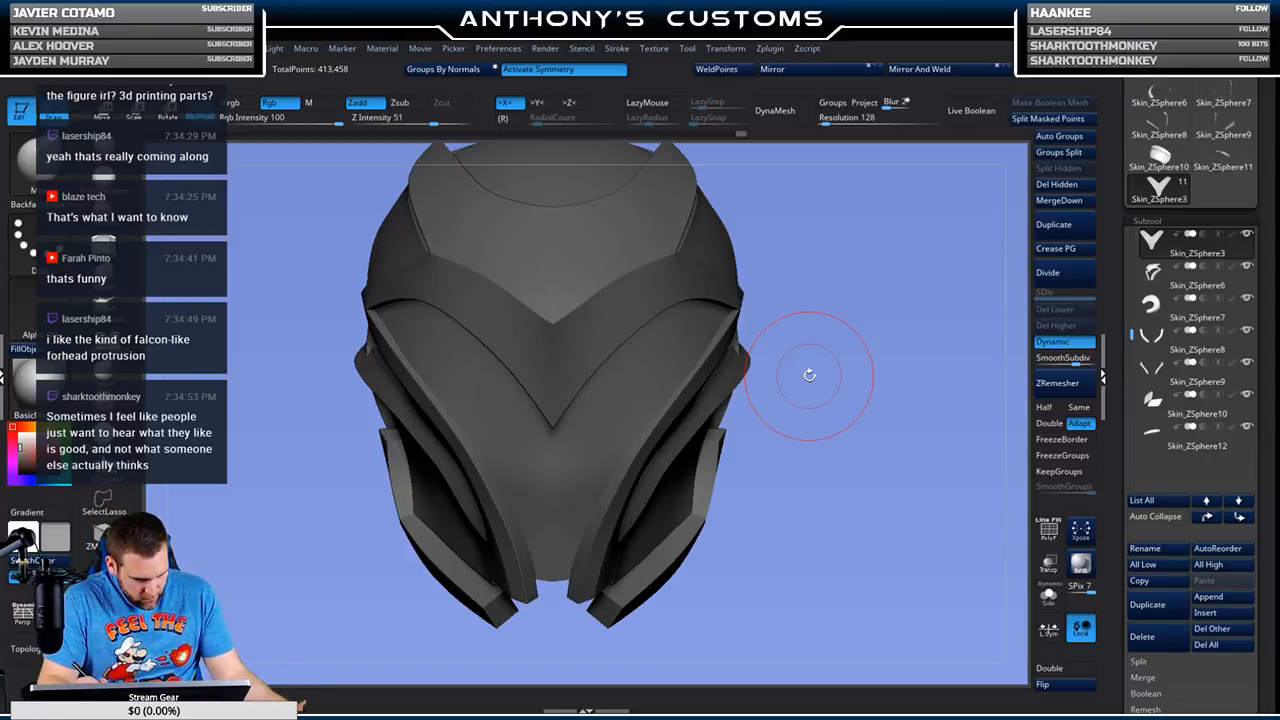
Step: Examine how the face plate, cheek guards and shell fit together from the front, side and below
drag(861, 410, 870, 362)
drag(934, 491, 911, 475)
alt+drag(547, 529, 498, 503)
mouse_move(568, 586)
alt+mouse_down()
mouse_move(502, 529)
mouse_move(840, 492)
mouse_move(756, 577)
mouse_move(743, 492)
mouse_move(805, 469)
mouse_move(816, 428)
mouse_move(829, 479)
alt+mouse_up()
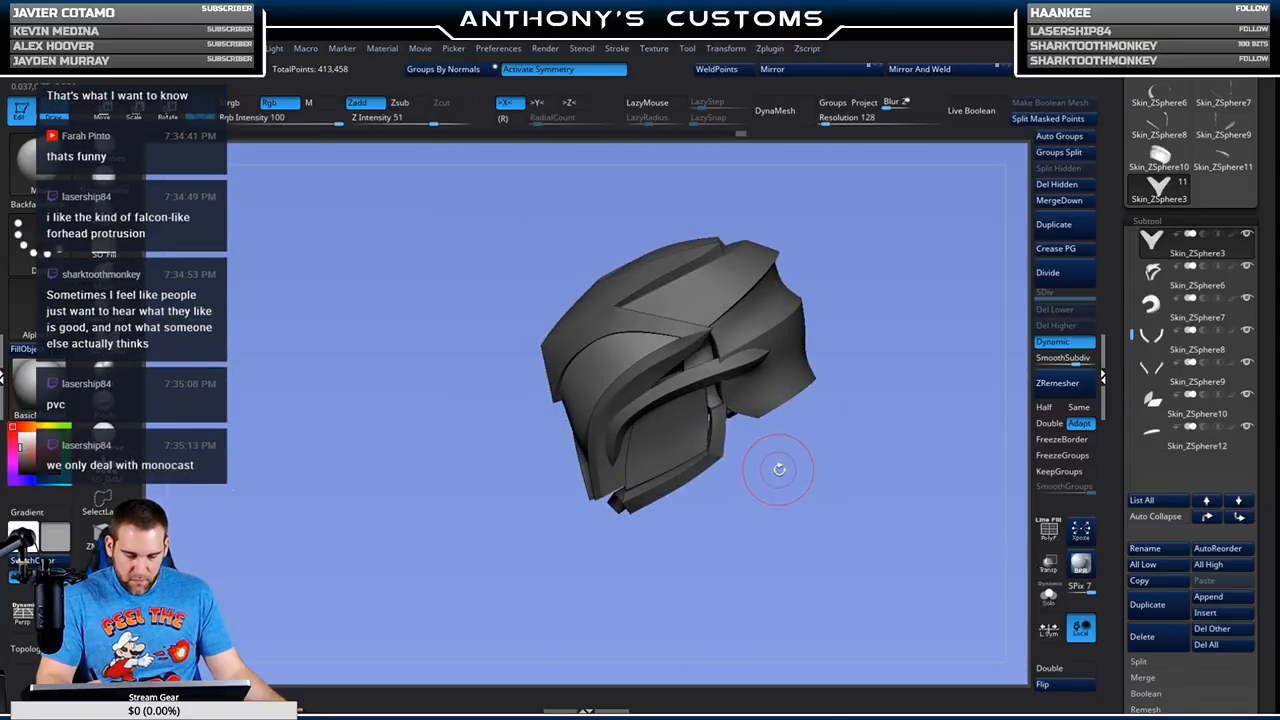
mouse_move(793, 510)
mouse_down()
mouse_move(789, 543)
mouse_move(748, 505)
mouse_move(851, 503)
mouse_move(838, 535)
mouse_move(834, 500)
mouse_move(818, 550)
mouse_move(806, 494)
mouse_up()
alt+drag(746, 417, 777, 294)
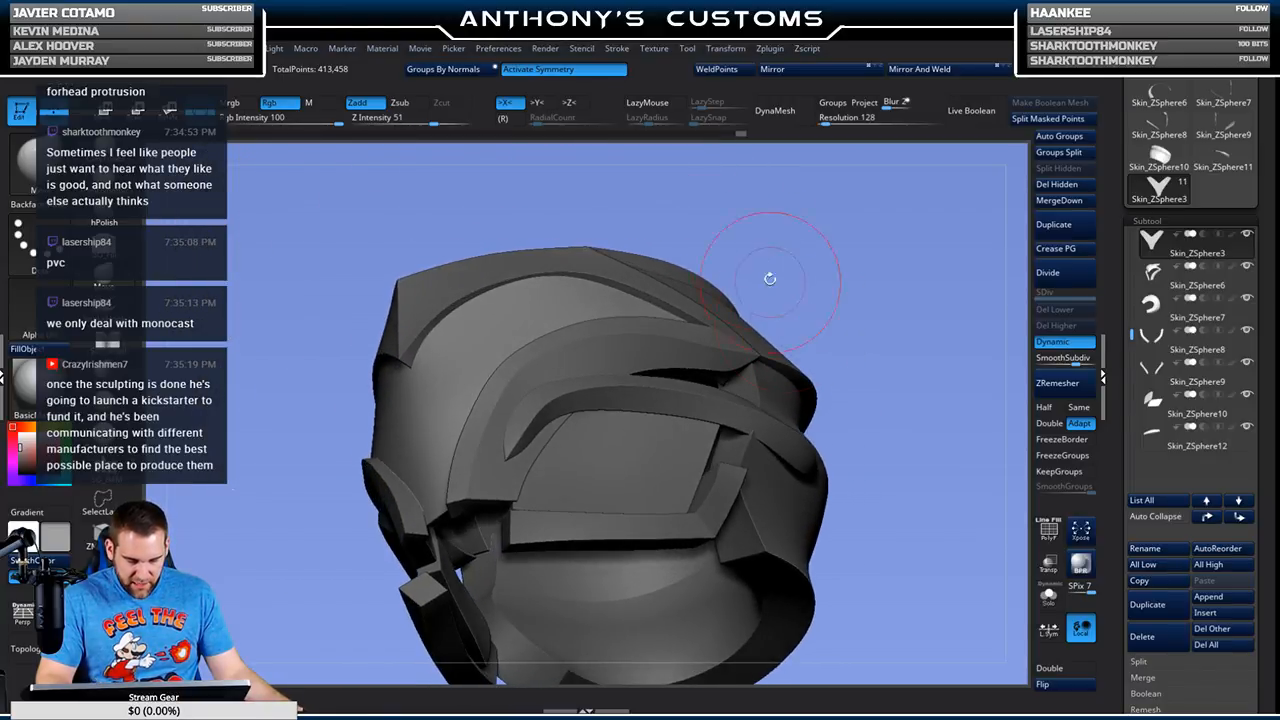
drag(745, 222, 720, 200)
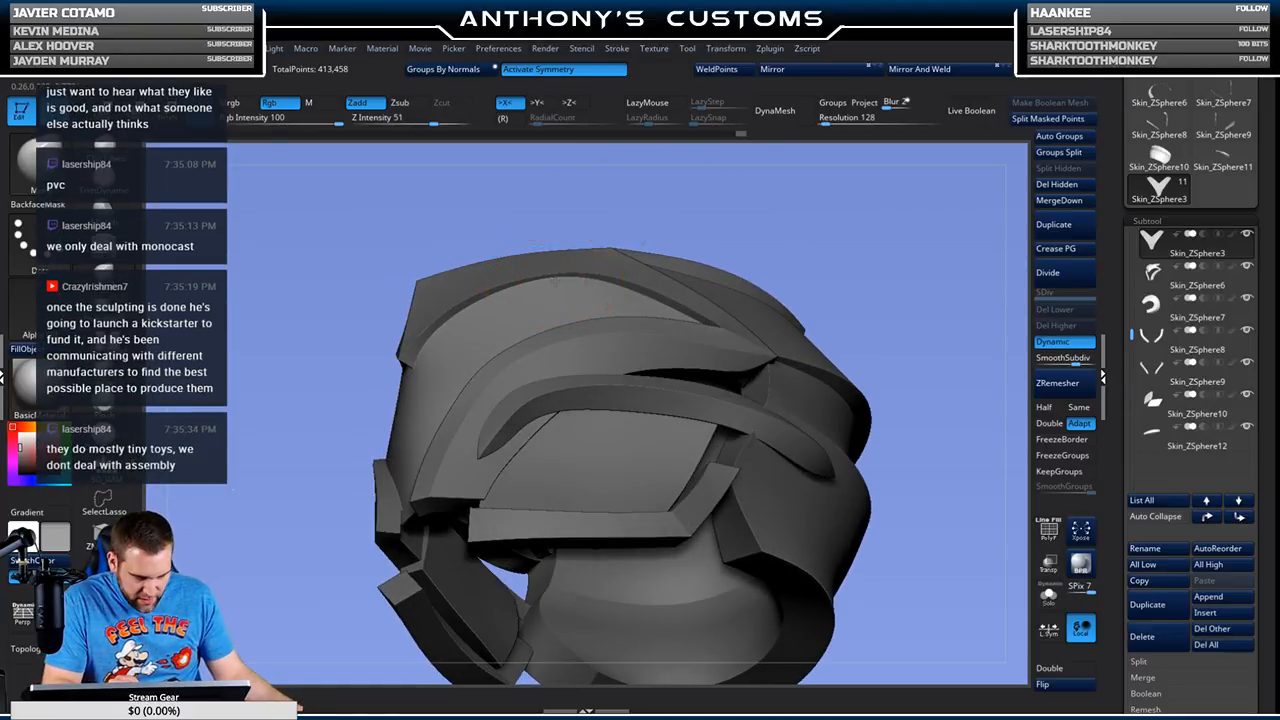
drag(627, 194, 654, 414)
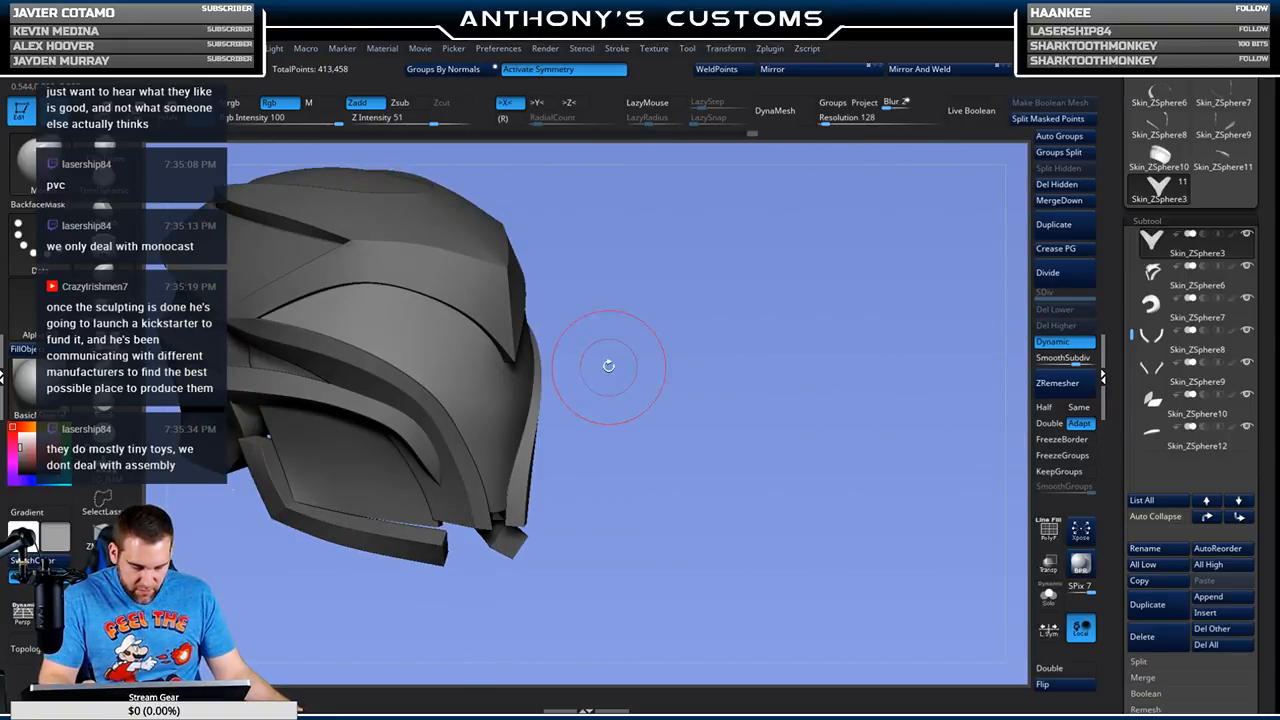
Step: Reshape the face plate's front centre below the forehead point with the Move brush, working from angled and profile views
key(shift+f)
mouse_move(622, 376)
mouse_down()
mouse_move(757, 348)
mouse_move(763, 371)
mouse_move(758, 362)
mouse_up()
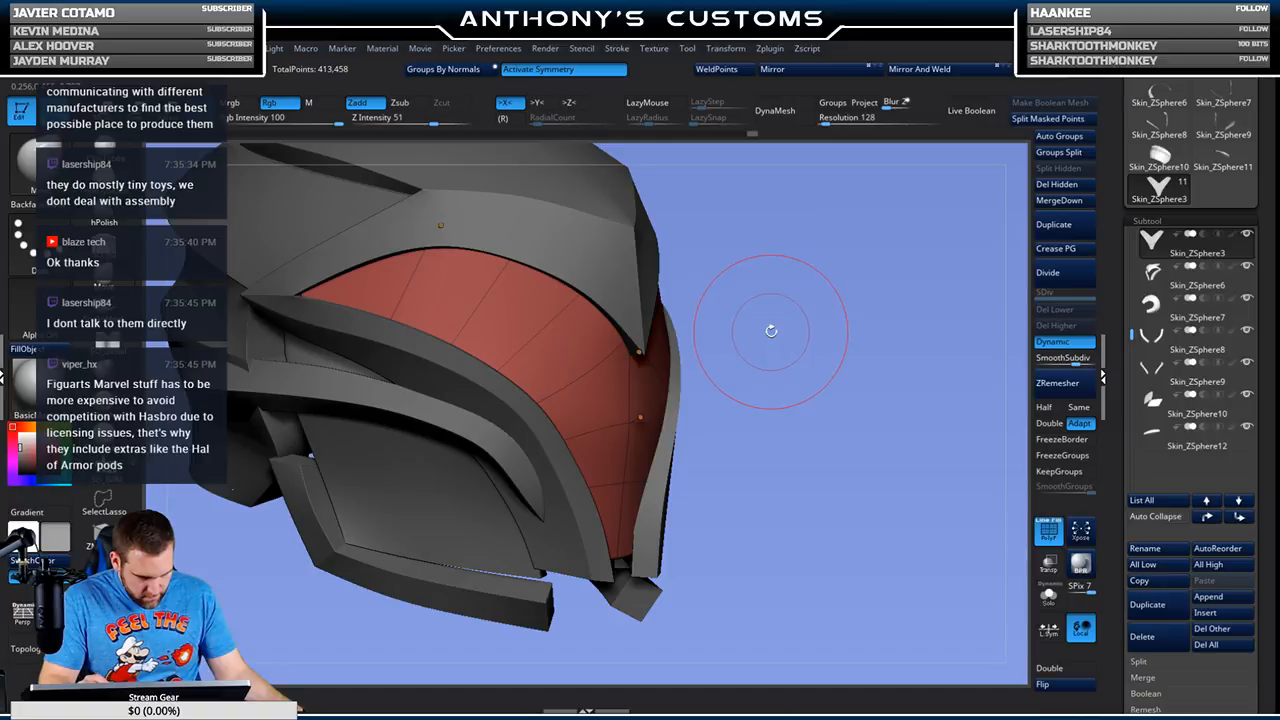
drag(772, 332, 773, 334)
key(space)
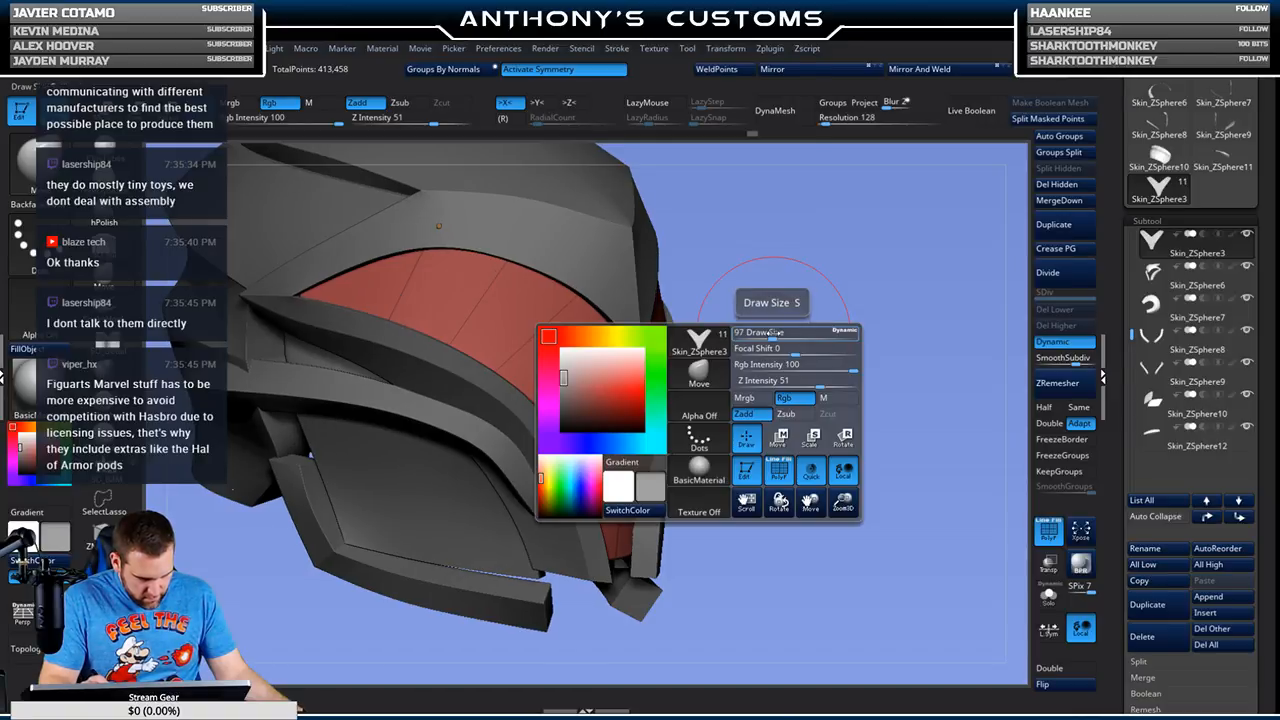
mouse_move(790, 310)
mouse_down()
mouse_move(765, 330)
mouse_move(780, 324)
mouse_up()
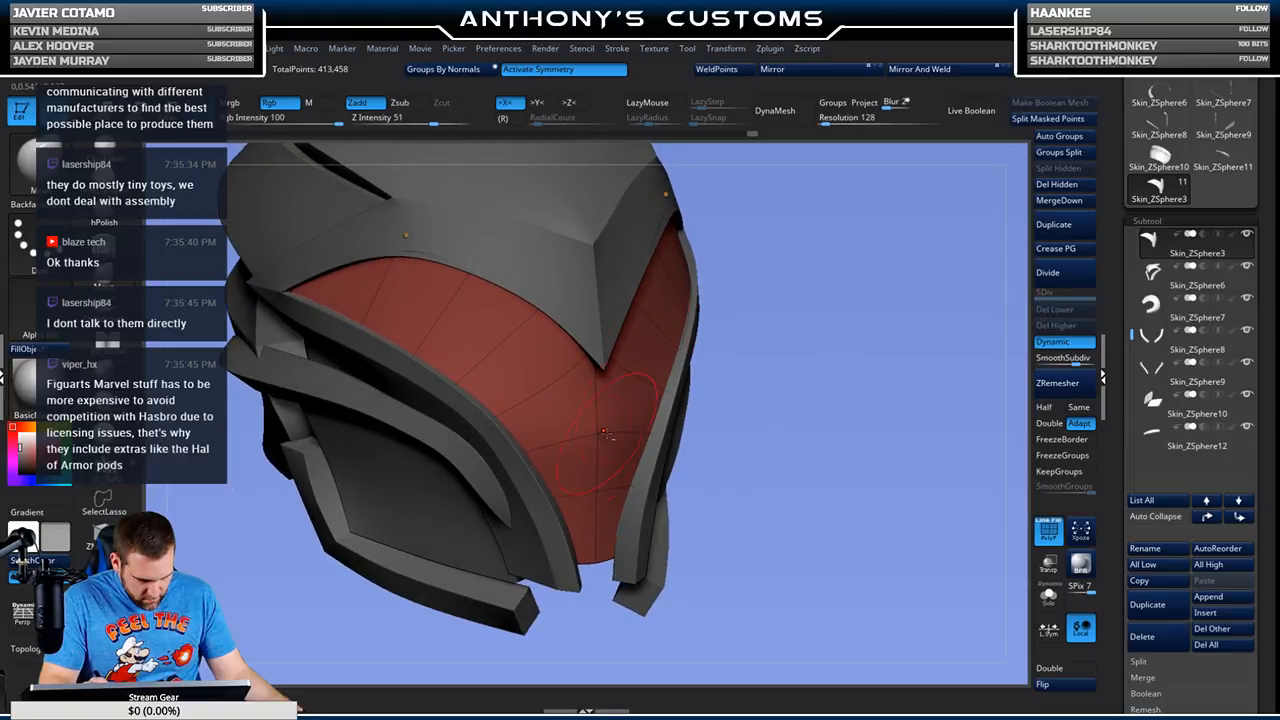
mouse_move(760, 385)
mouse_down()
mouse_move(802, 361)
mouse_move(791, 366)
mouse_up()
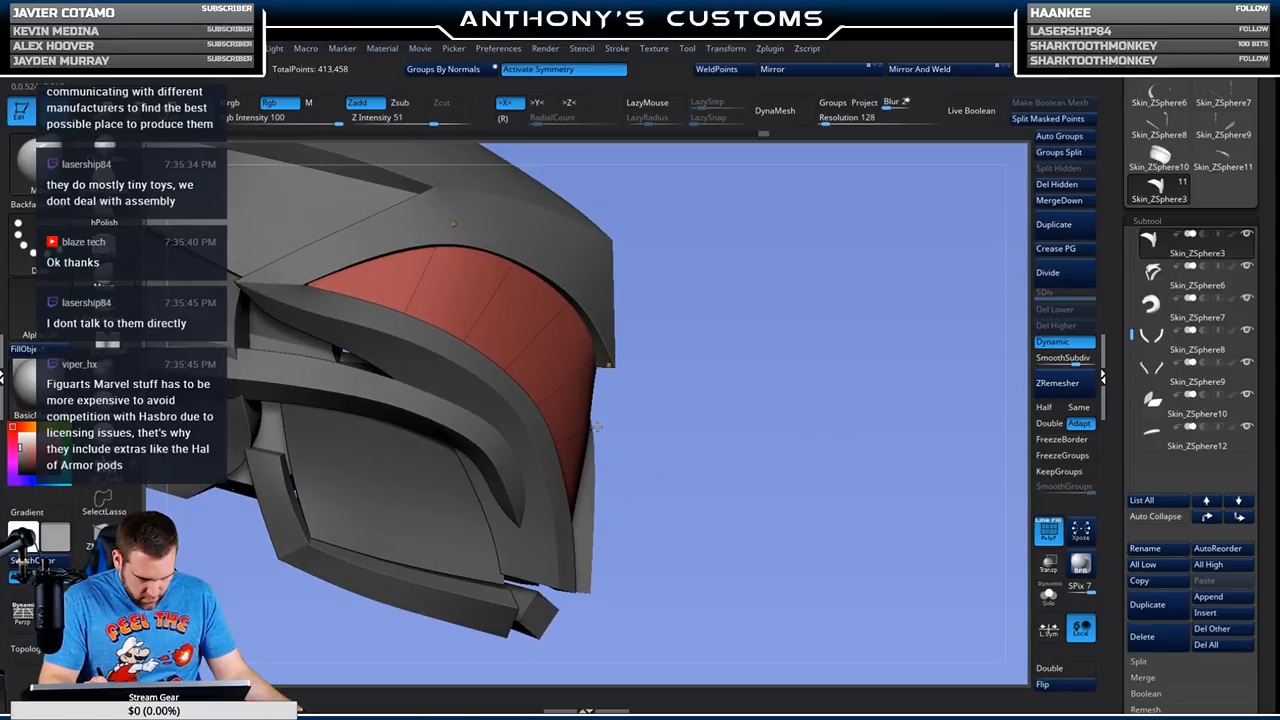
mouse_move(609, 414)
mouse_down()
mouse_move(775, 373)
mouse_move(722, 325)
mouse_up()
drag(543, 463, 434, 575)
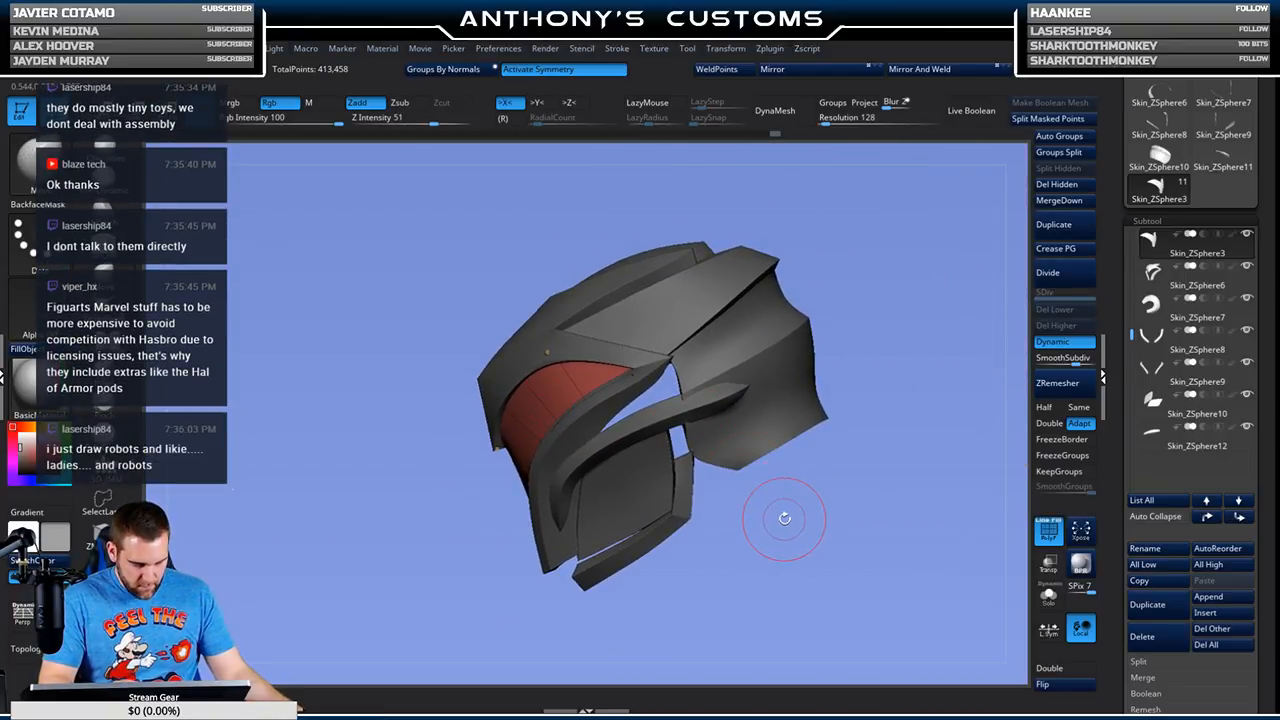
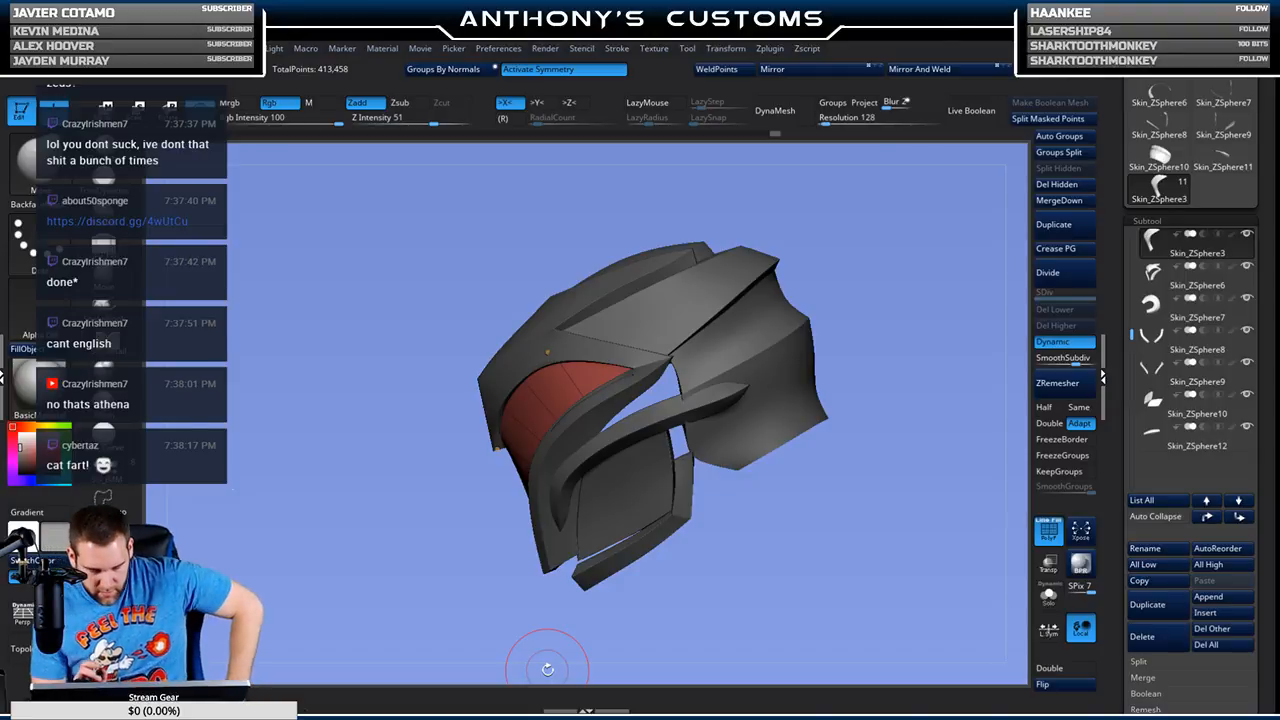
Step: Show the PolySphere1_2 base sculpt beneath the armour plates and inspect its jaw and chin from the side
drag(548, 669, 841, 532)
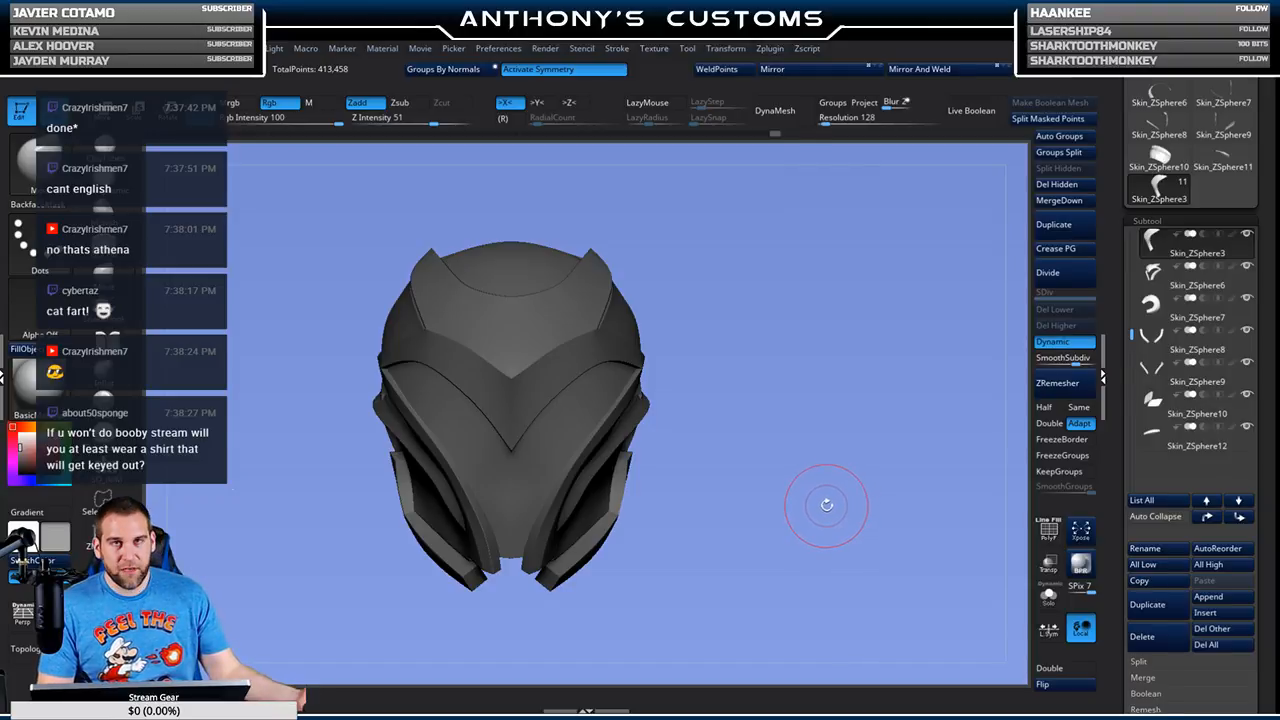
drag(809, 486, 930, 395)
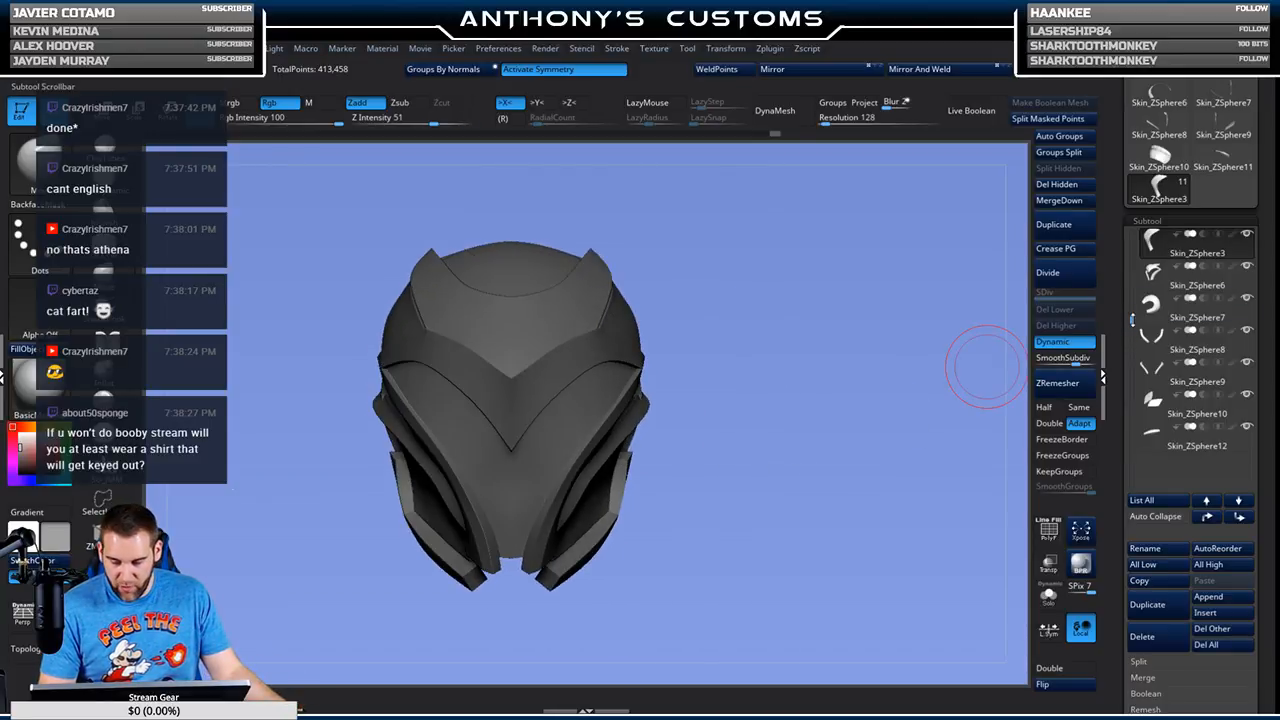
drag(1133, 320, 1138, 248)
click(1247, 268)
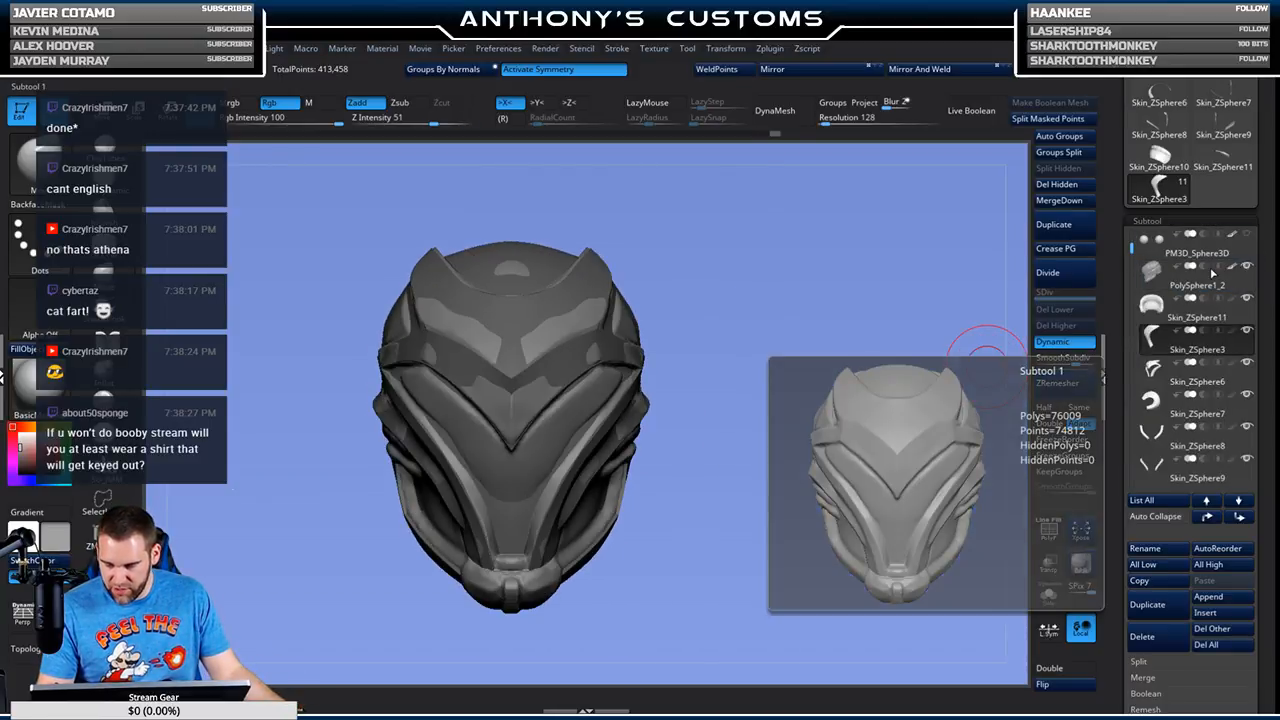
drag(737, 508, 789, 491)
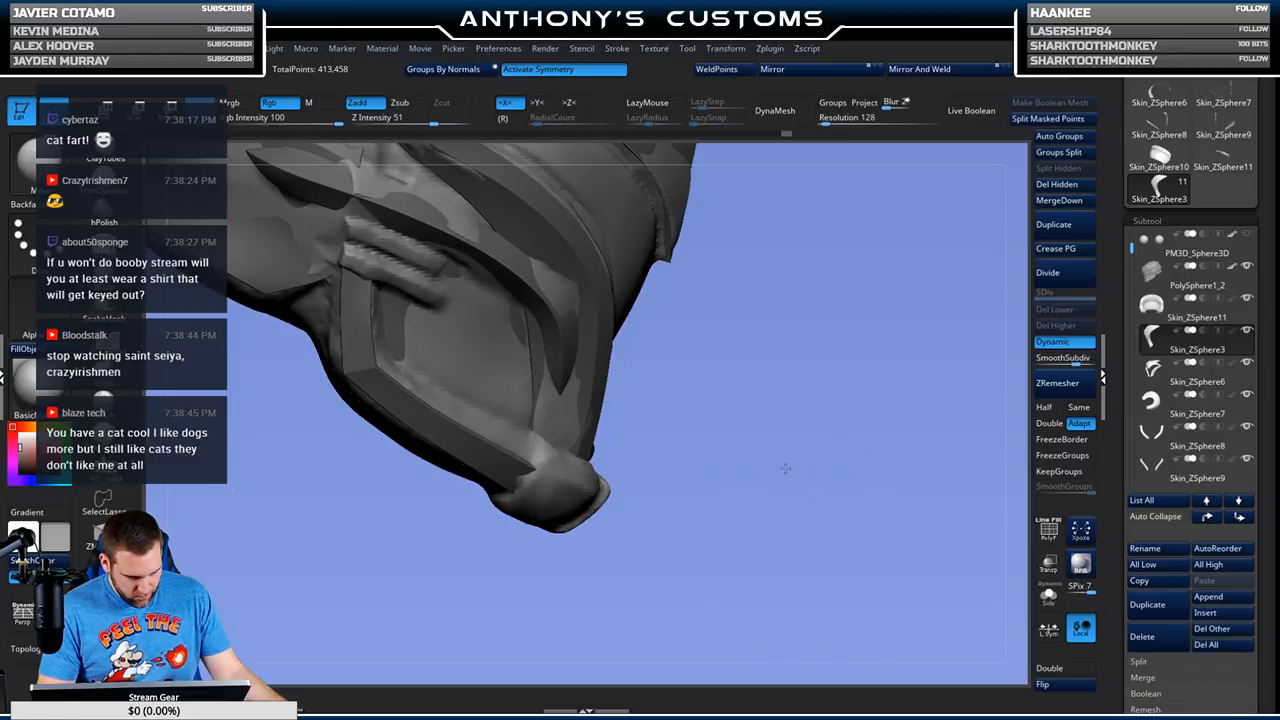
Step: Insert a ZSphere as a new subtool, activate symmetry and enable topology editing on it
key(space)
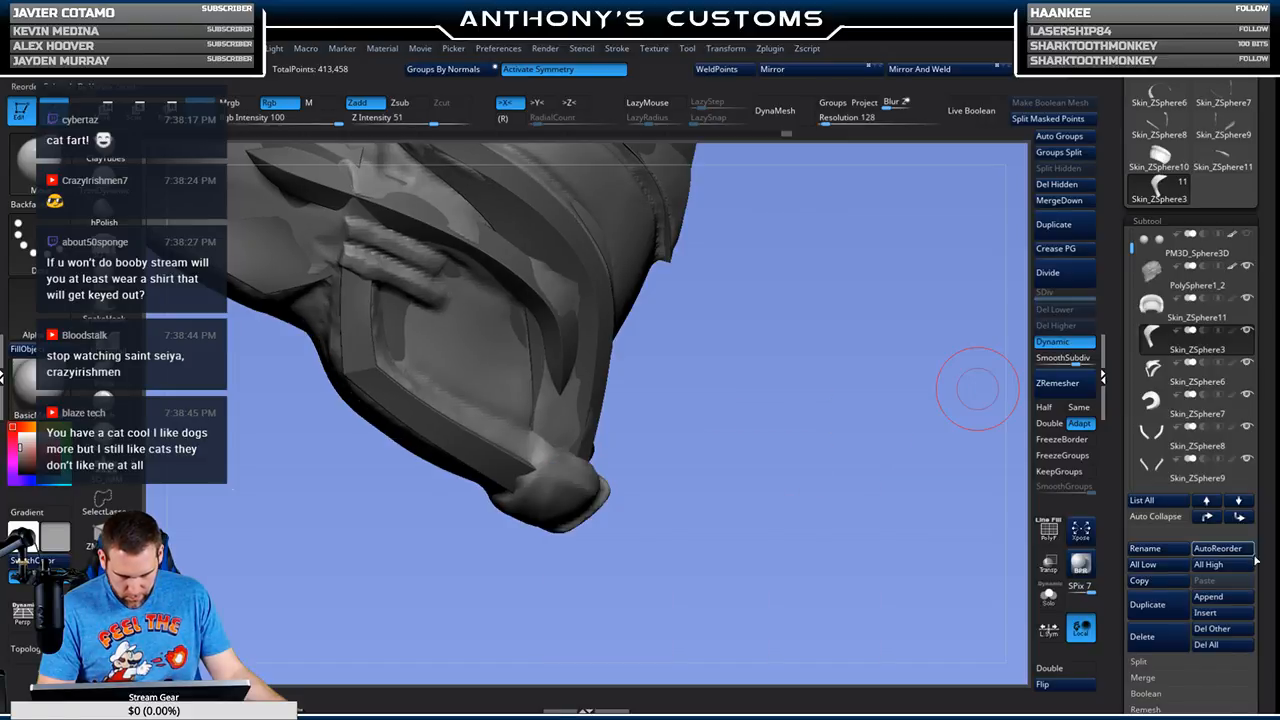
click(1220, 614)
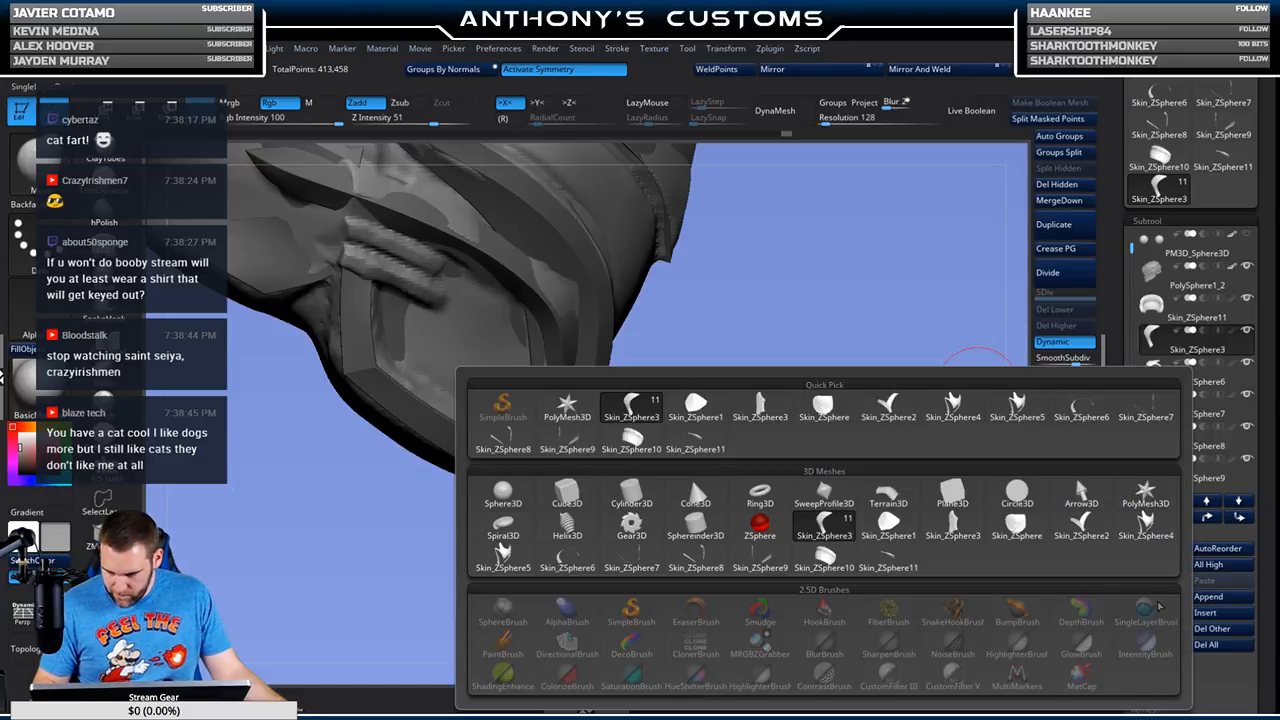
click(760, 527)
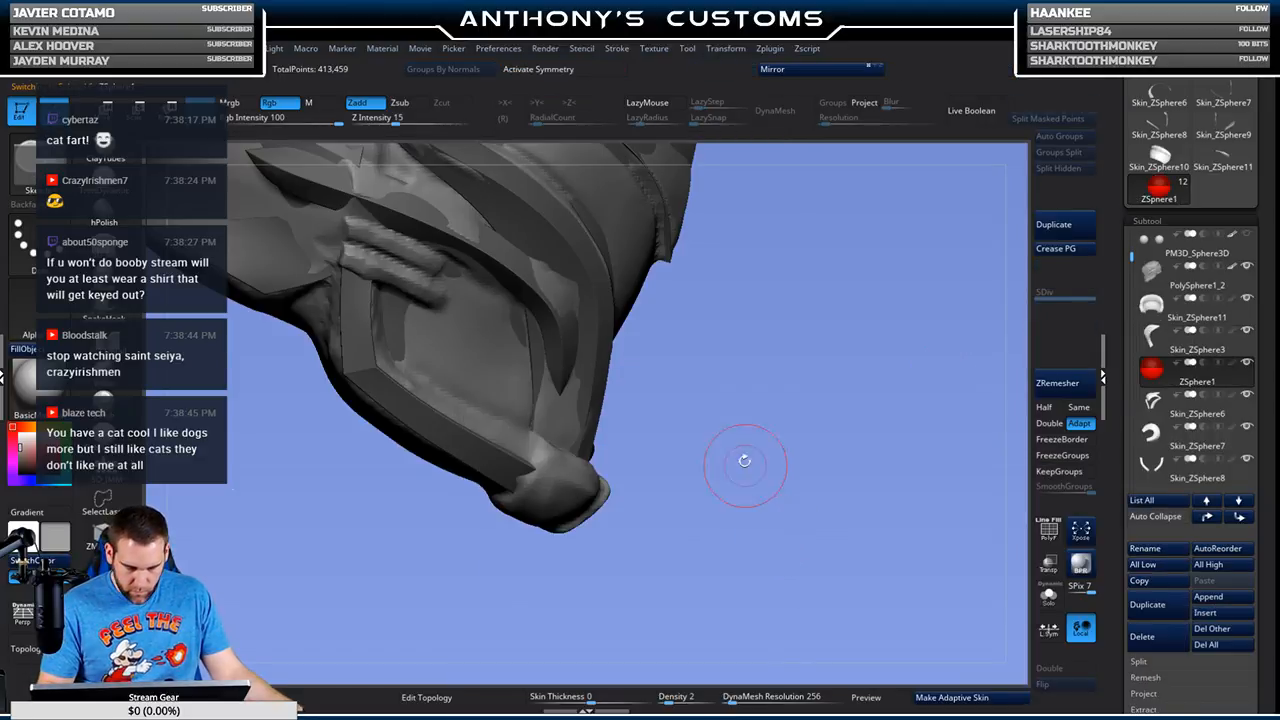
click(584, 71)
click(470, 697)
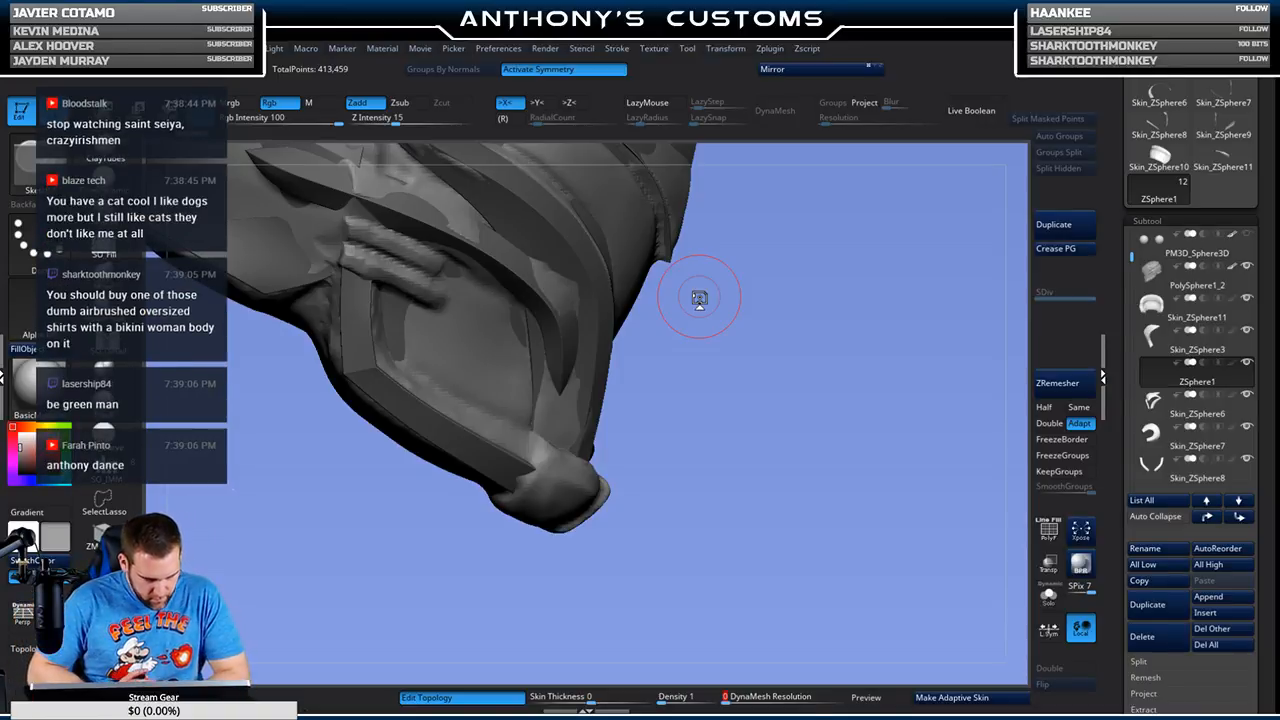
Step: Draw the first row of symmetrical retopology points along the upper edge of the rounded chin pads
mouse_move(777, 421)
mouse_down()
mouse_move(729, 429)
mouse_move(748, 414)
mouse_up()
drag(799, 558, 731, 518)
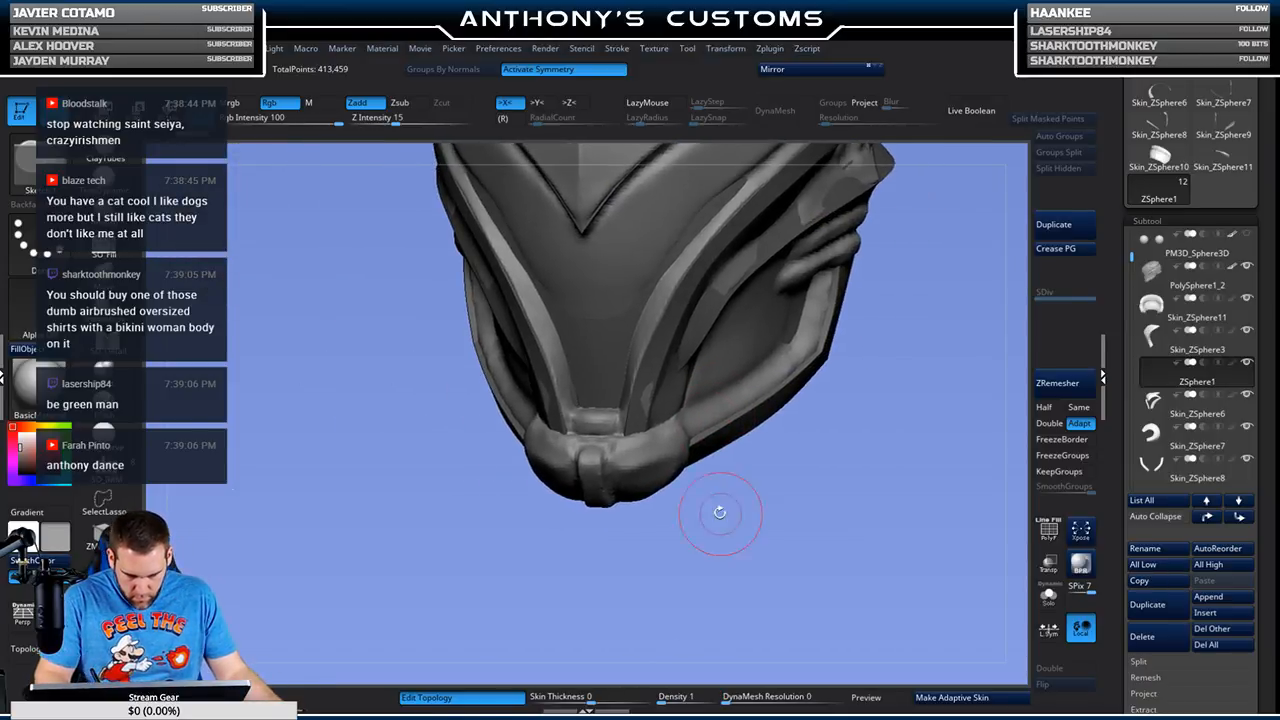
mouse_move(603, 538)
mouse_down()
mouse_move(622, 549)
mouse_move(601, 521)
mouse_move(614, 530)
mouse_move(614, 586)
mouse_move(614, 534)
mouse_up()
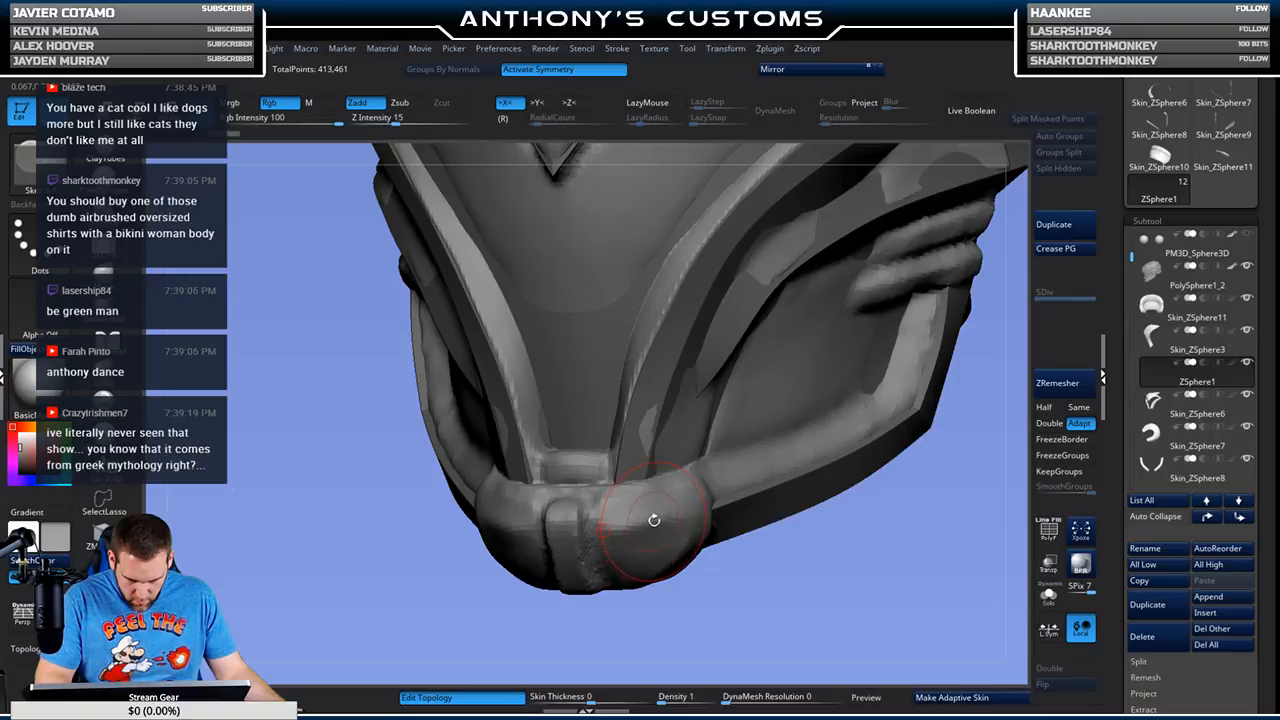
drag(778, 550, 700, 508)
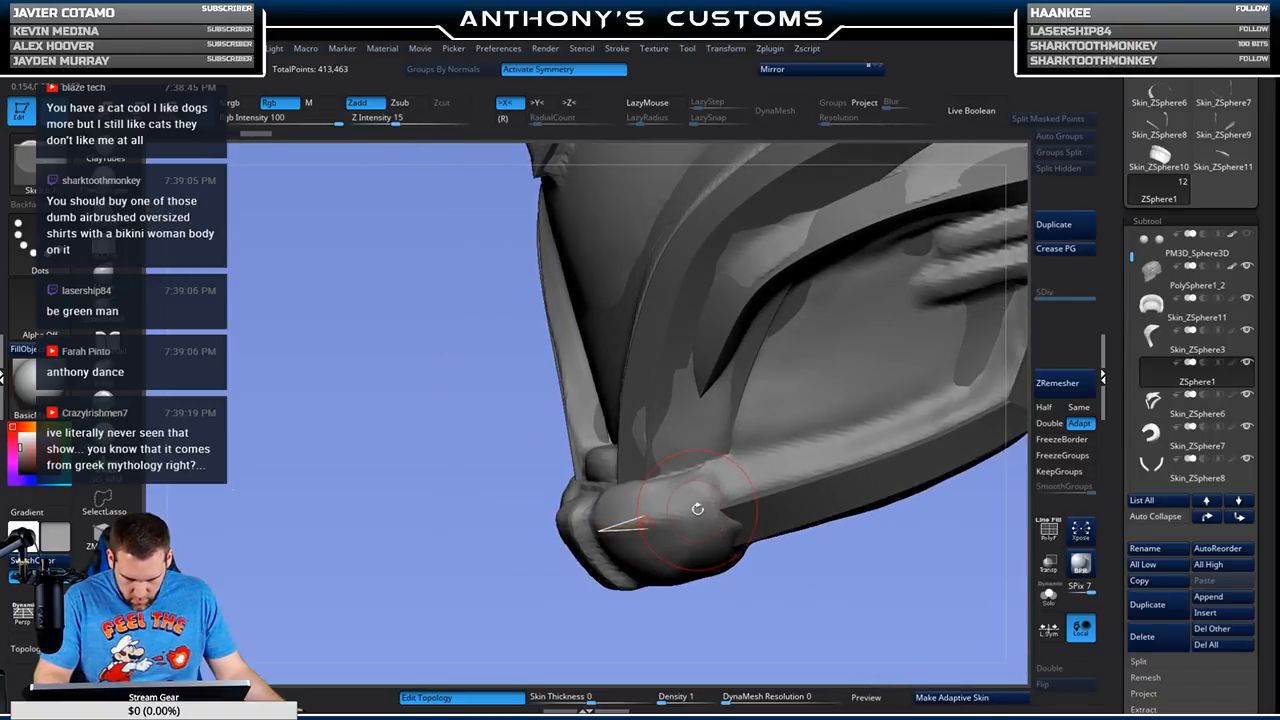
click(702, 479)
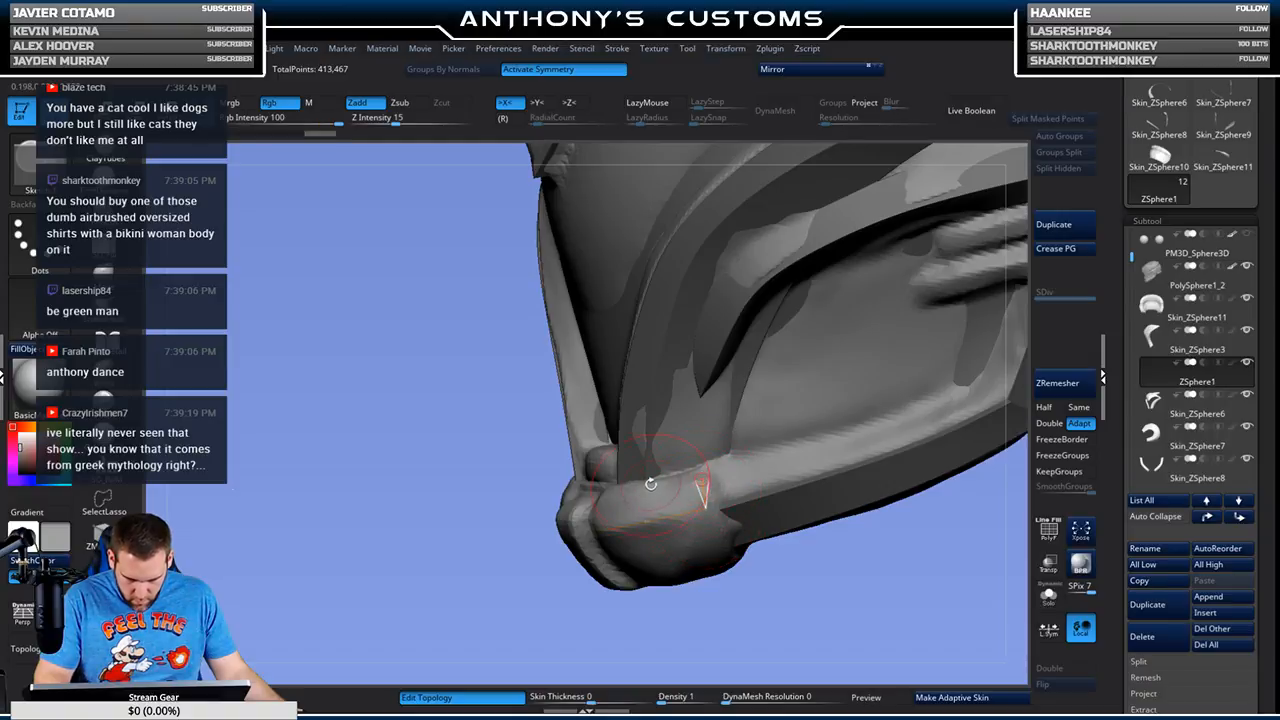
mouse_move(742, 606)
mouse_down()
mouse_move(720, 606)
mouse_move(605, 491)
mouse_up()
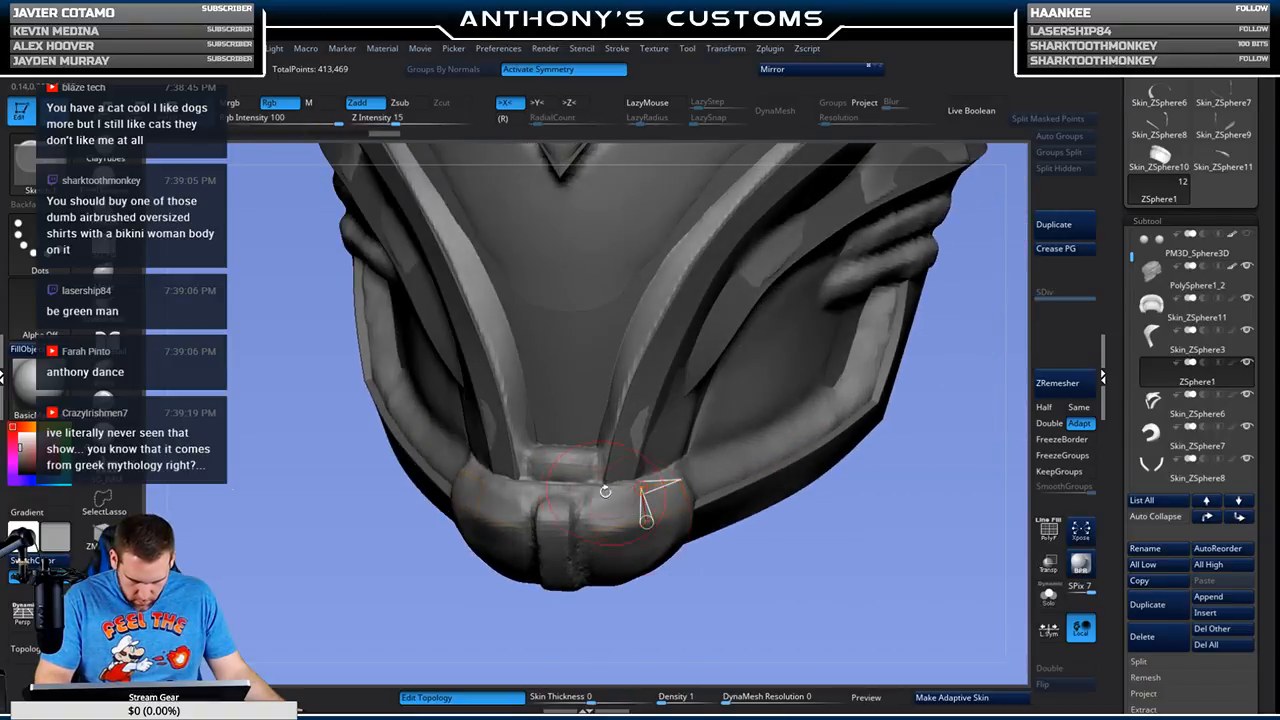
drag(695, 597, 605, 469)
Step: Add a second row of topology points below the first to form the chin pads' upper faces, and adjust their placement
drag(379, 401, 576, 478)
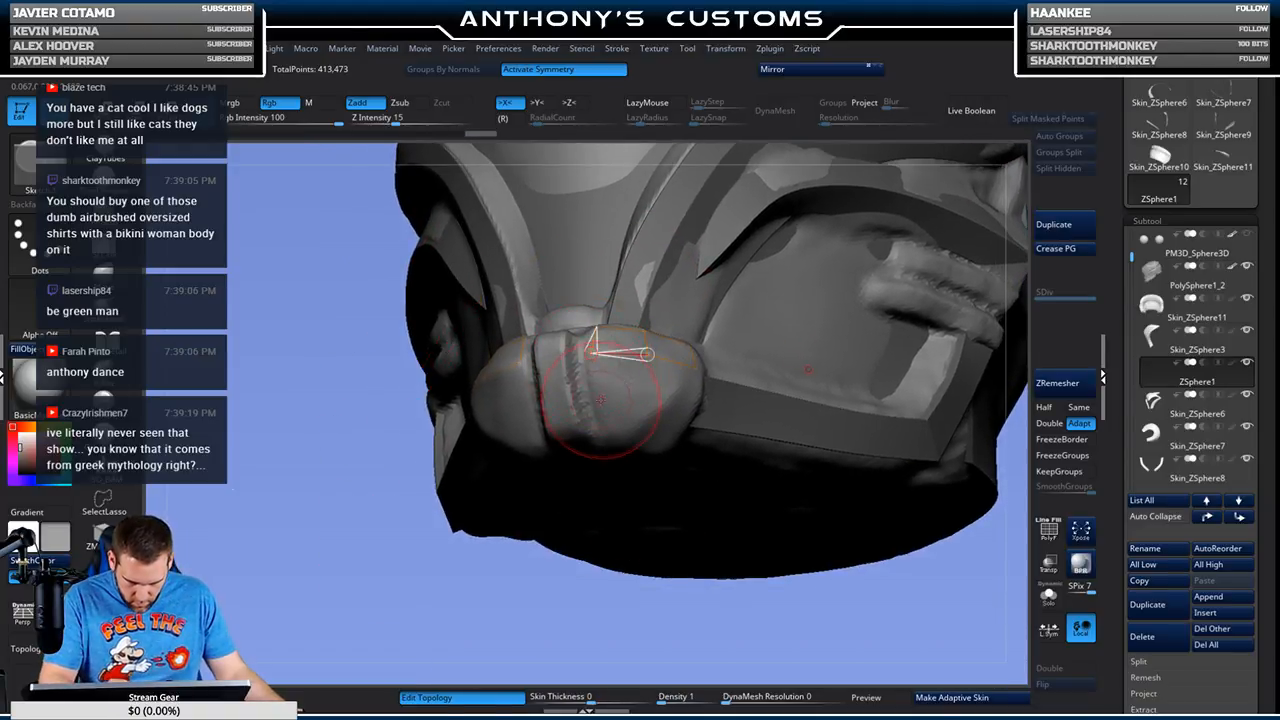
mouse_move(583, 588)
mouse_down()
mouse_move(508, 643)
mouse_move(523, 634)
mouse_move(612, 385)
mouse_up()
click(595, 396)
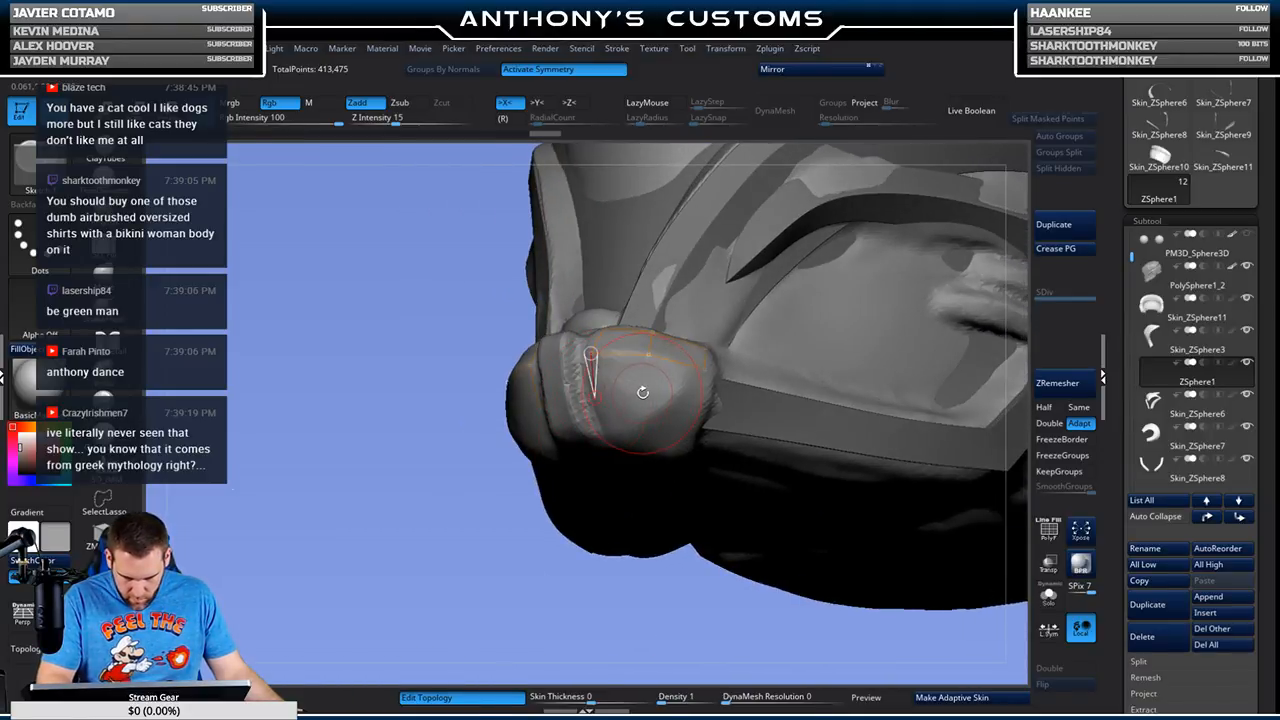
click(643, 393)
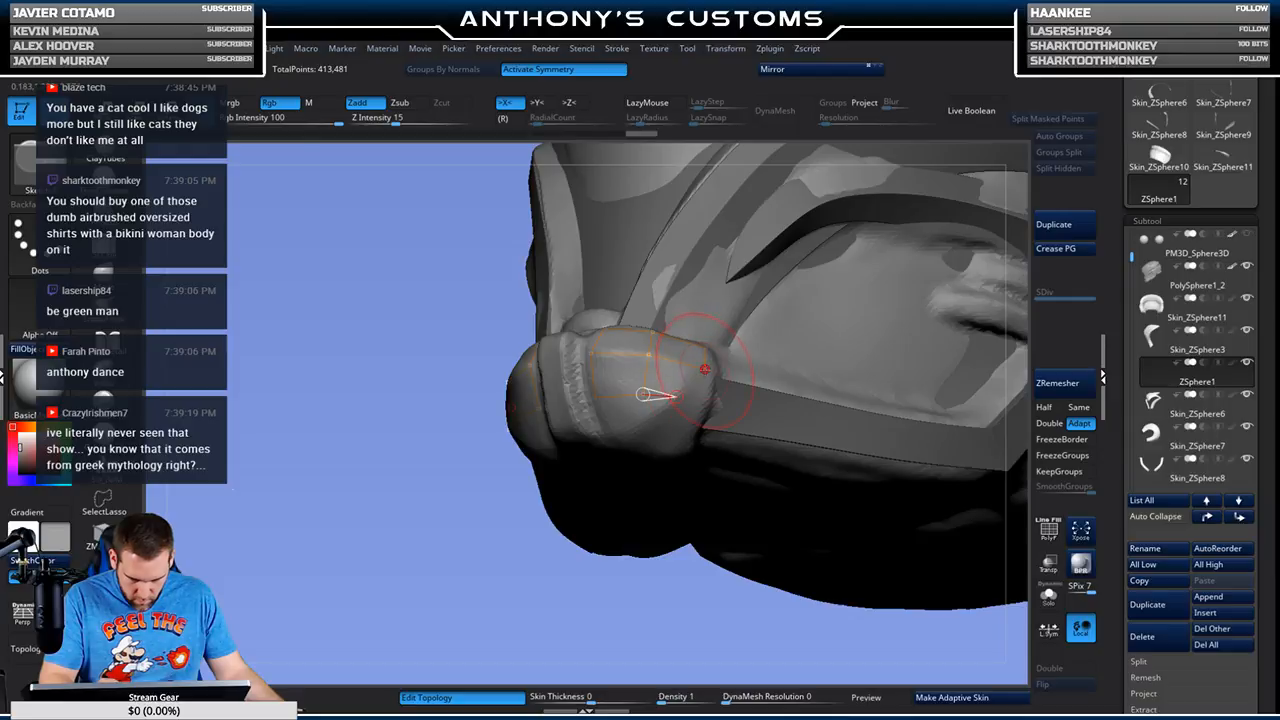
mouse_move(600, 560)
mouse_down()
mouse_move(570, 622)
mouse_move(638, 572)
mouse_move(614, 529)
mouse_move(669, 395)
mouse_up()
key(space)
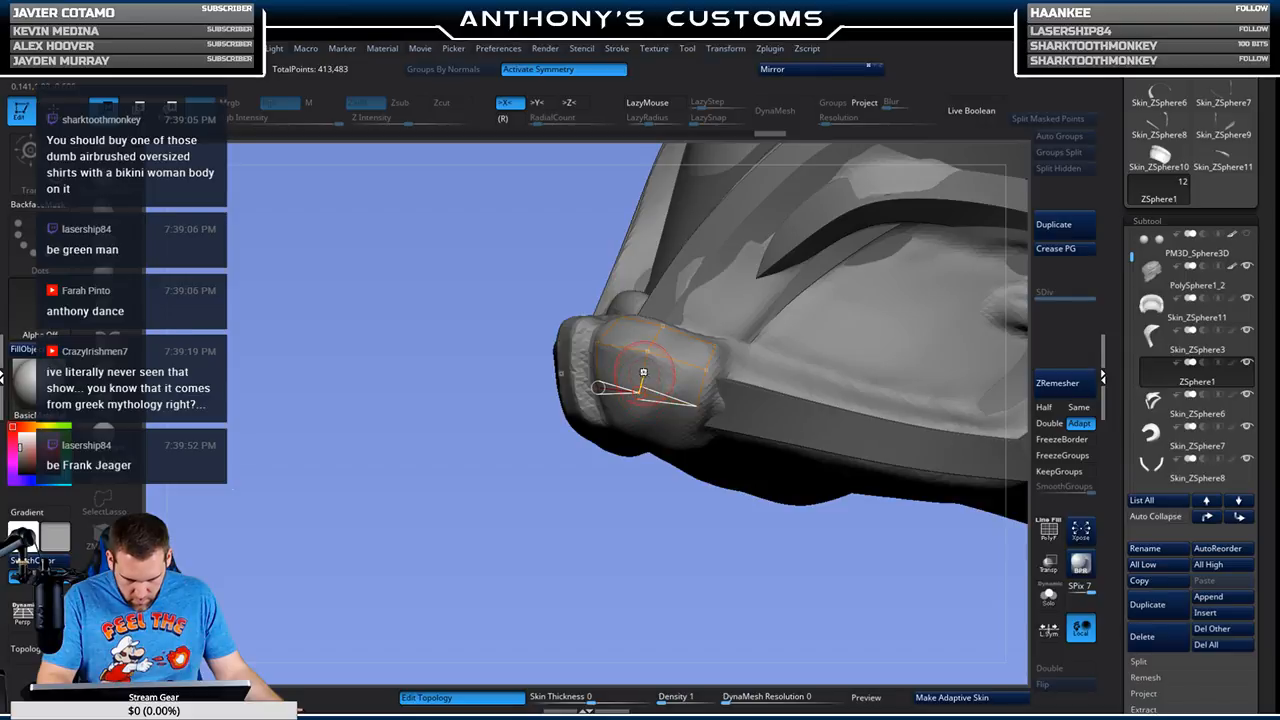
key(q)
drag(621, 549, 619, 551)
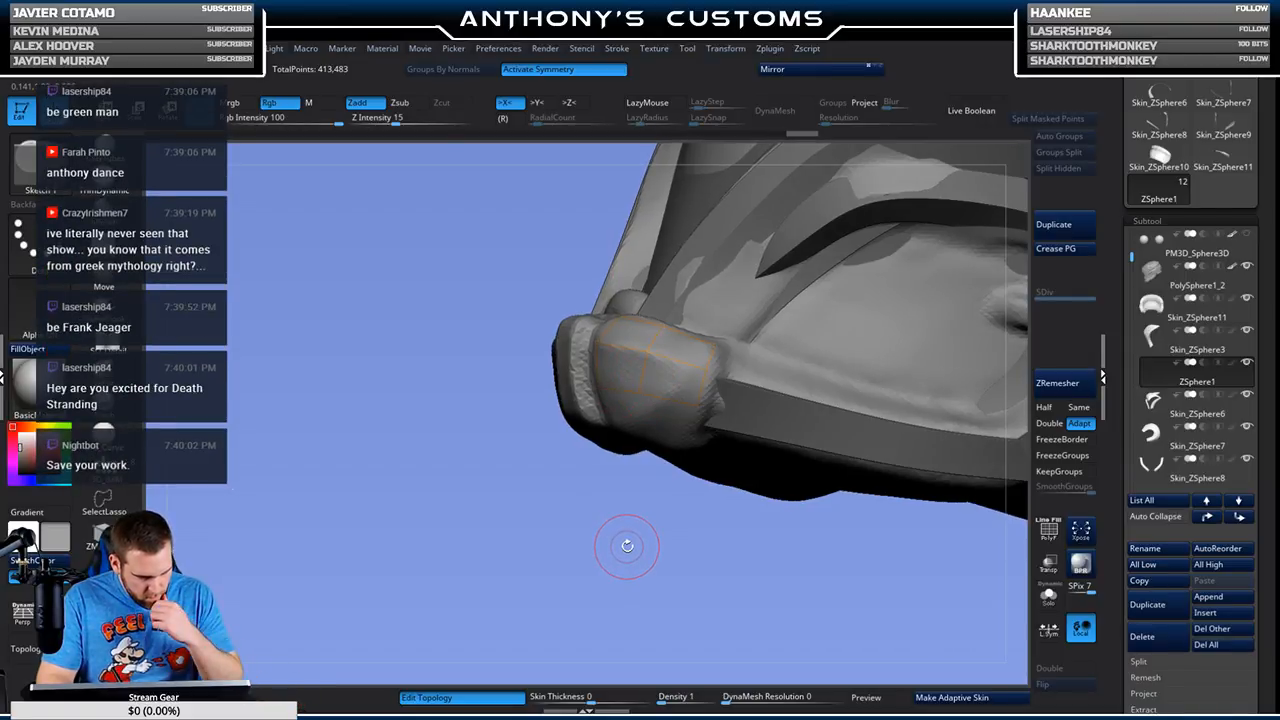
Step: Extend the chin pad topology down to the underside with another row of faces from the centre groove to the outer corner
drag(626, 543, 619, 515)
drag(491, 560, 491, 564)
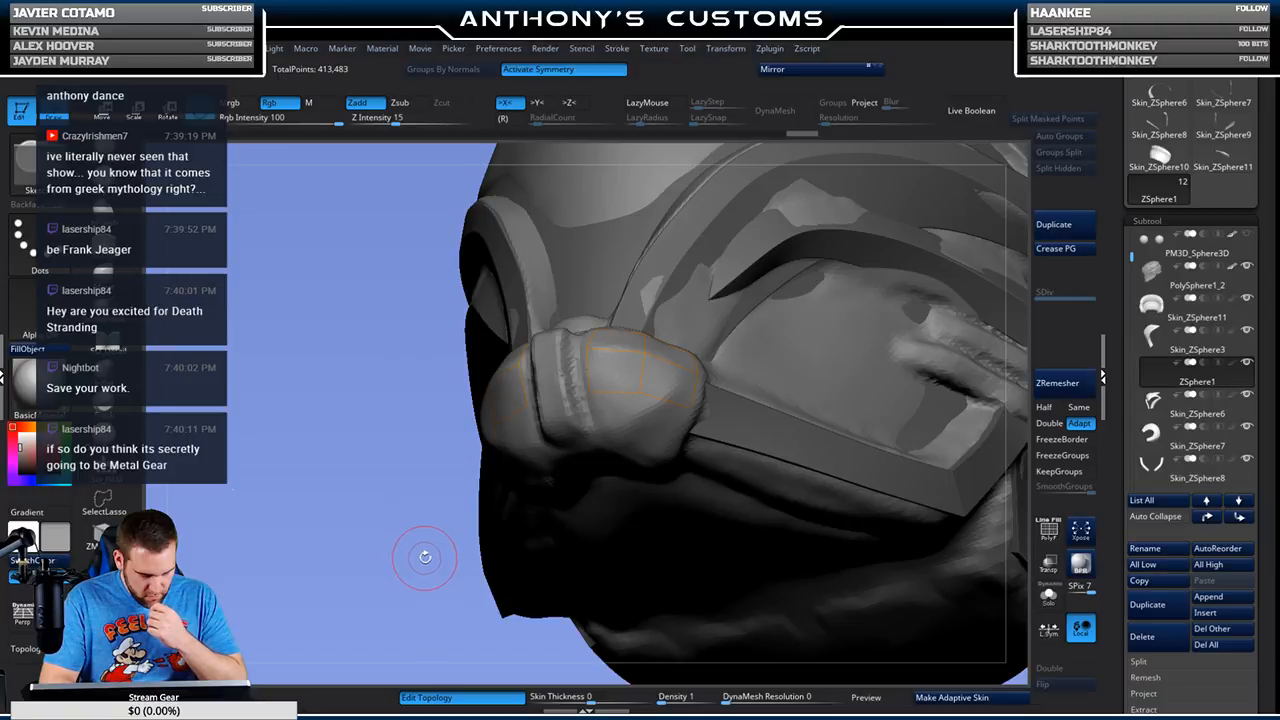
drag(425, 557, 426, 543)
click(590, 391)
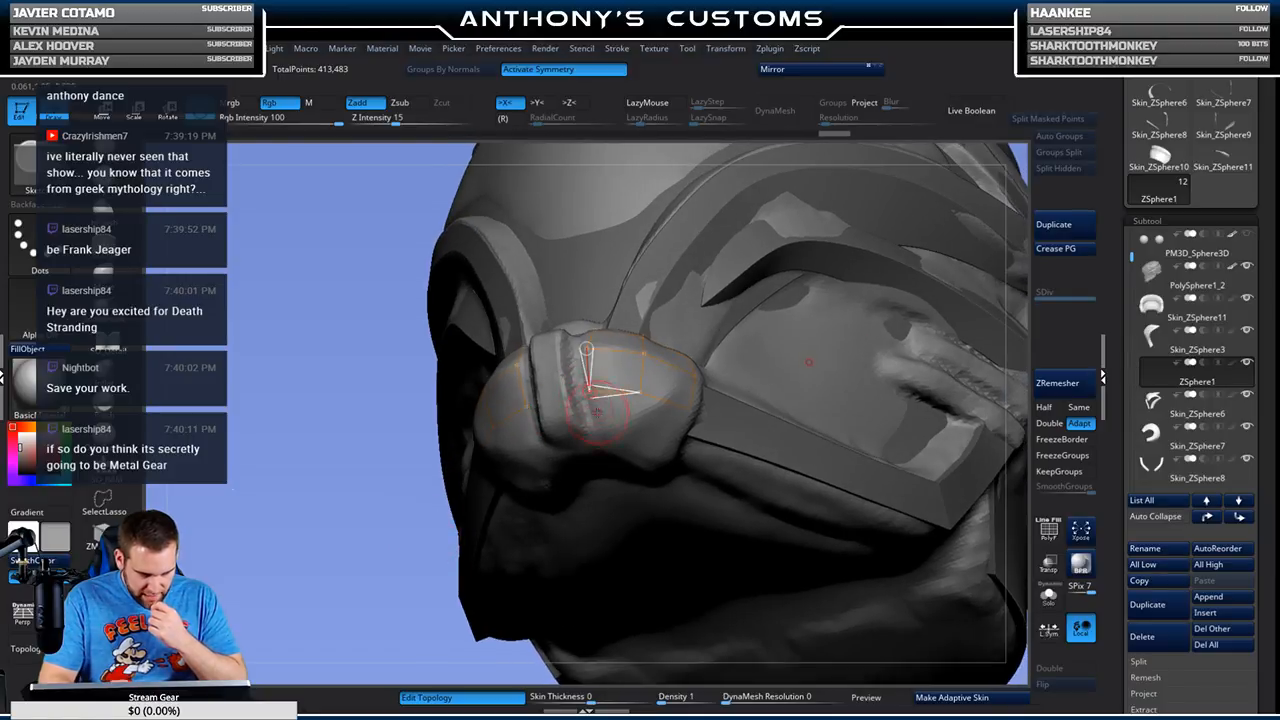
drag(413, 552, 427, 555)
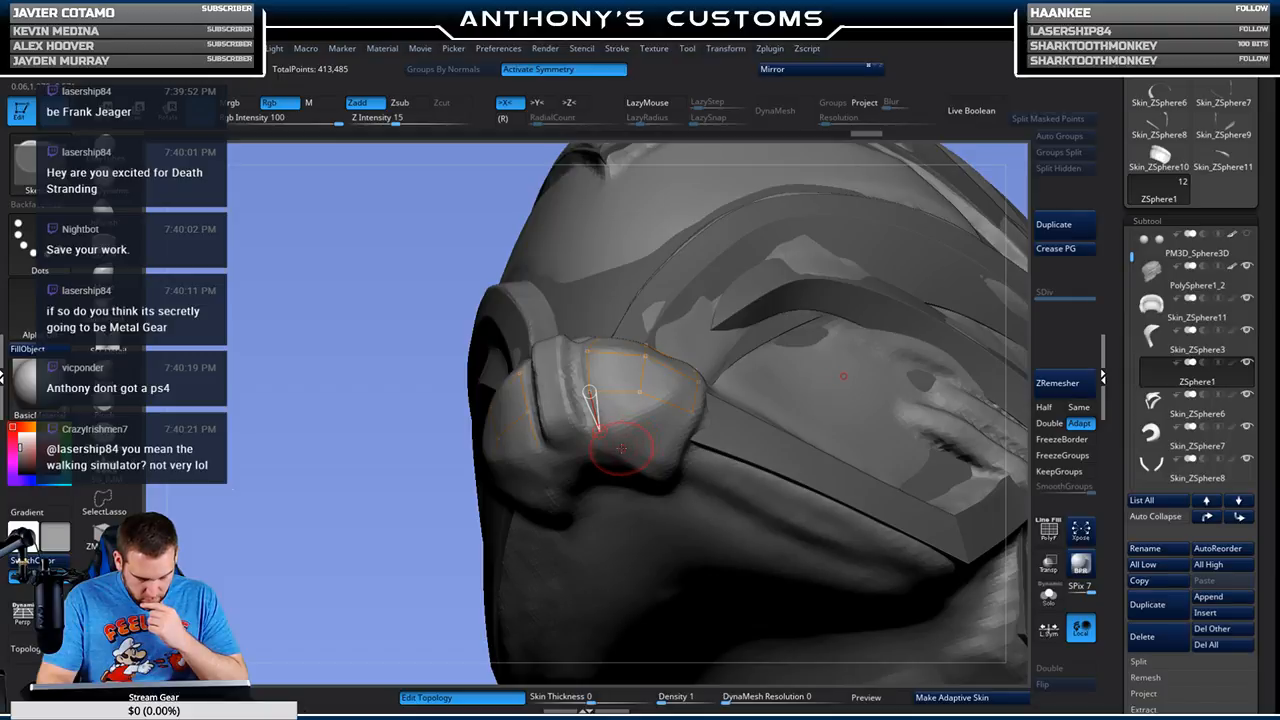
drag(429, 563, 455, 530)
click(692, 414)
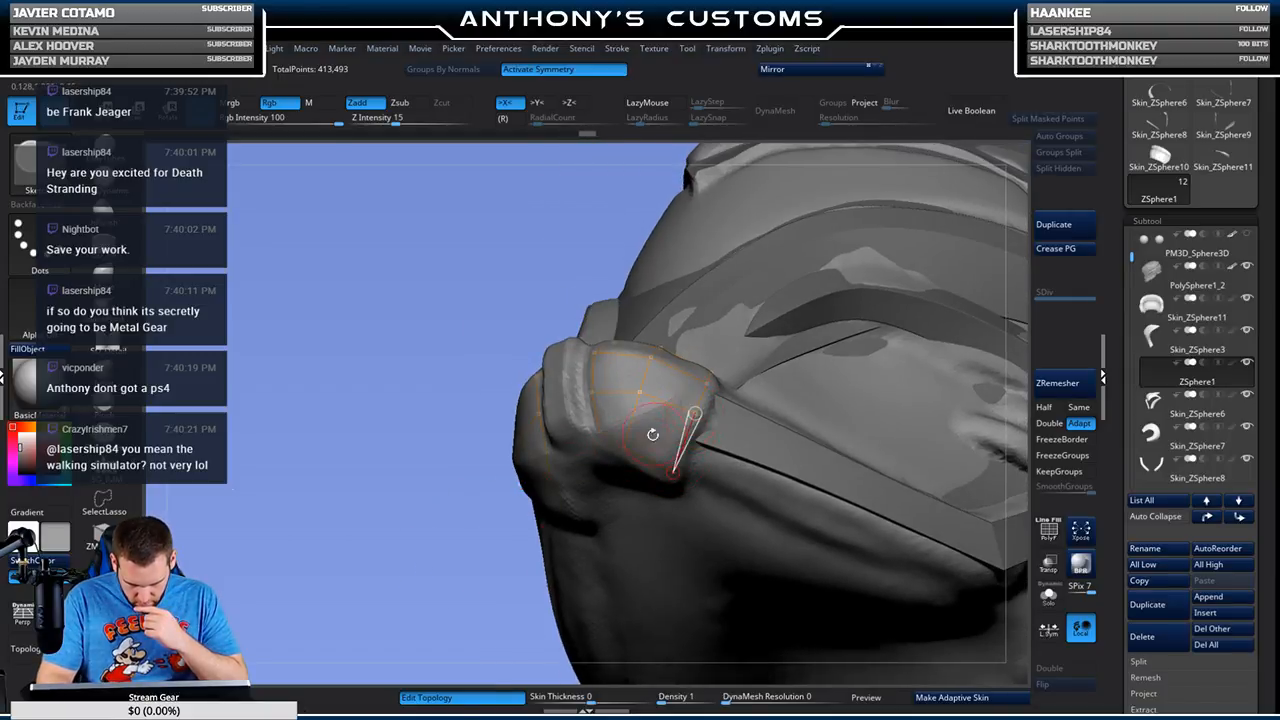
Step: Place the starting topology points across the top of the chin's narrow centre ridge, removing a misplaced one
drag(460, 579, 600, 513)
drag(701, 514, 709, 525)
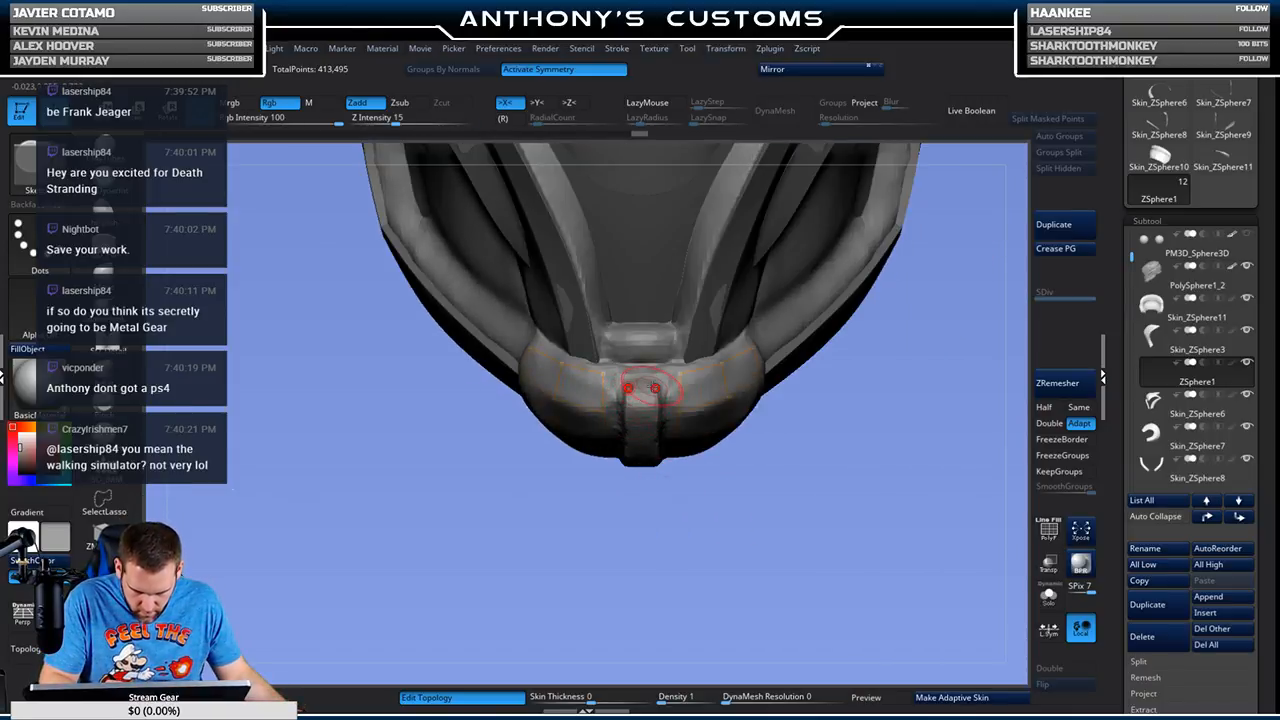
drag(631, 431, 626, 368)
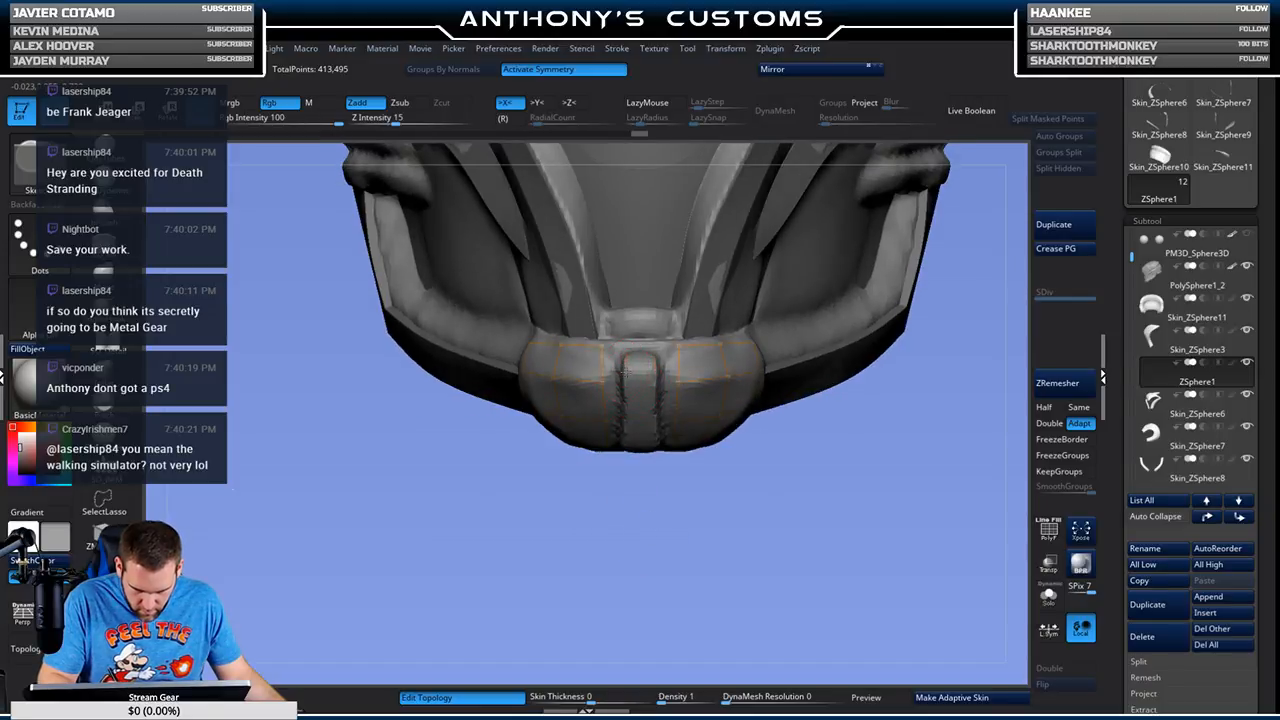
click(655, 368)
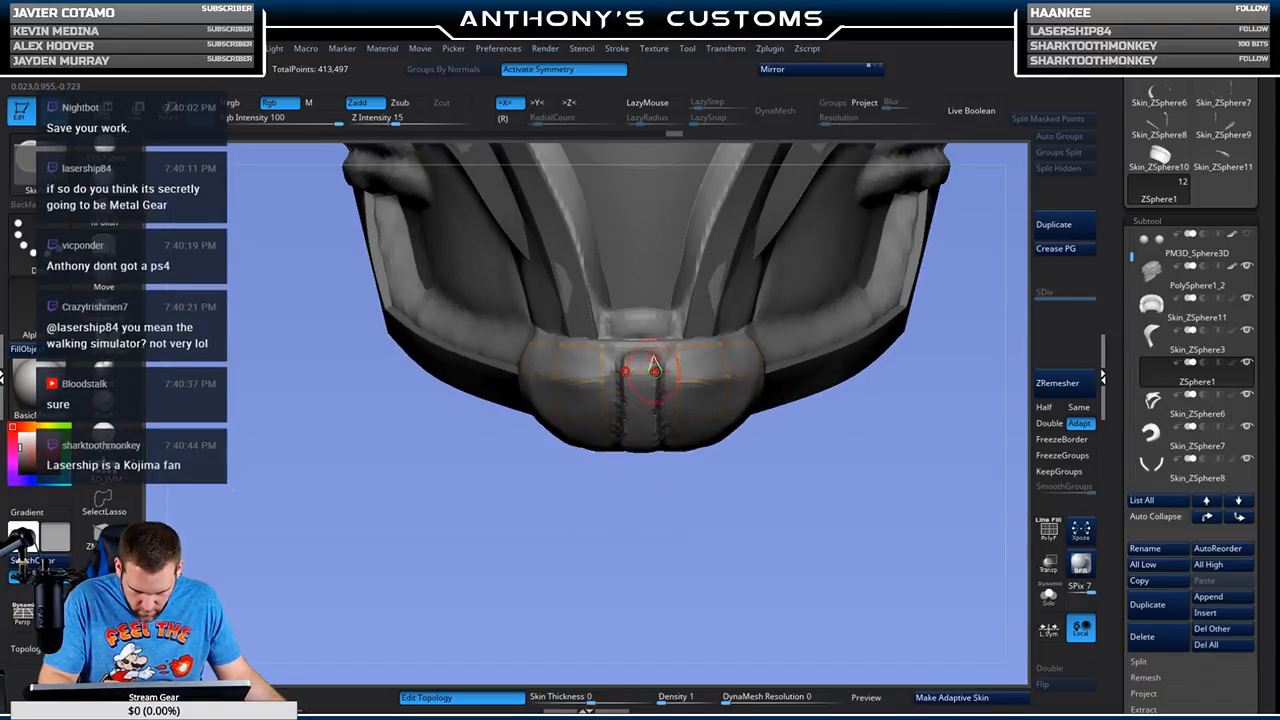
mouse_move(655, 368)
mouse_down()
mouse_move(662, 420)
mouse_move(655, 370)
mouse_up()
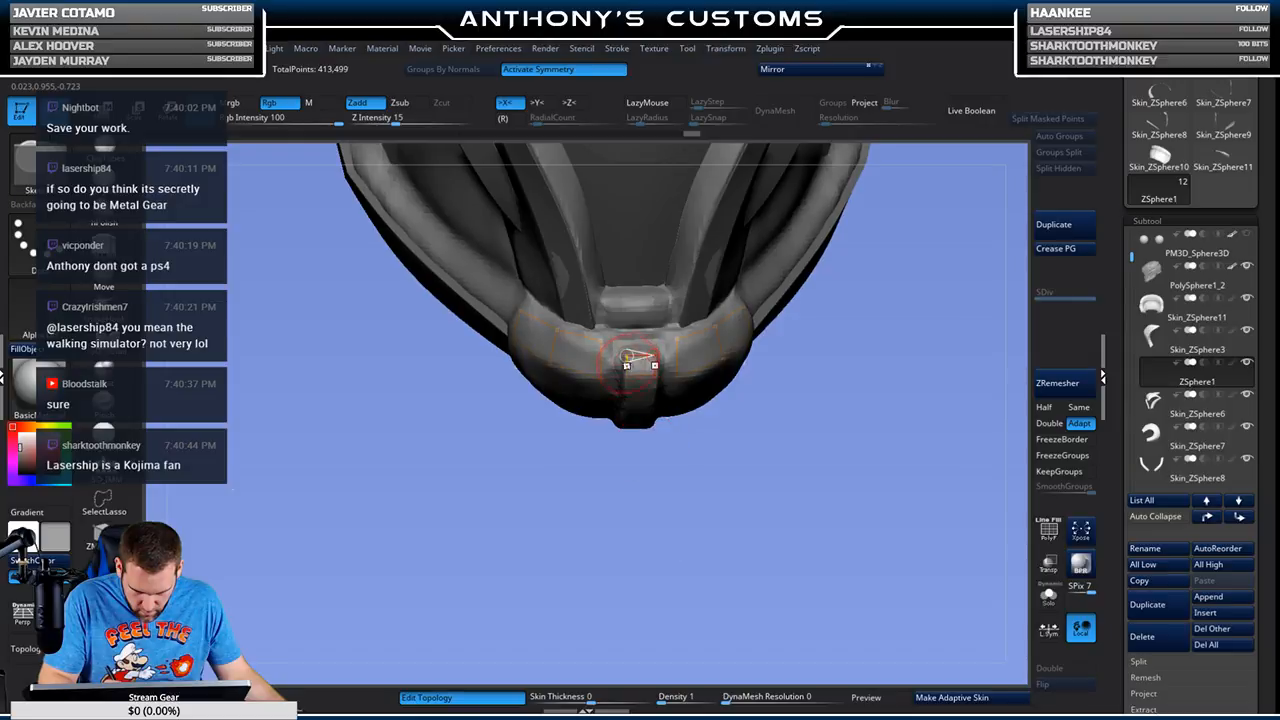
click(625, 376)
alt+click(652, 372)
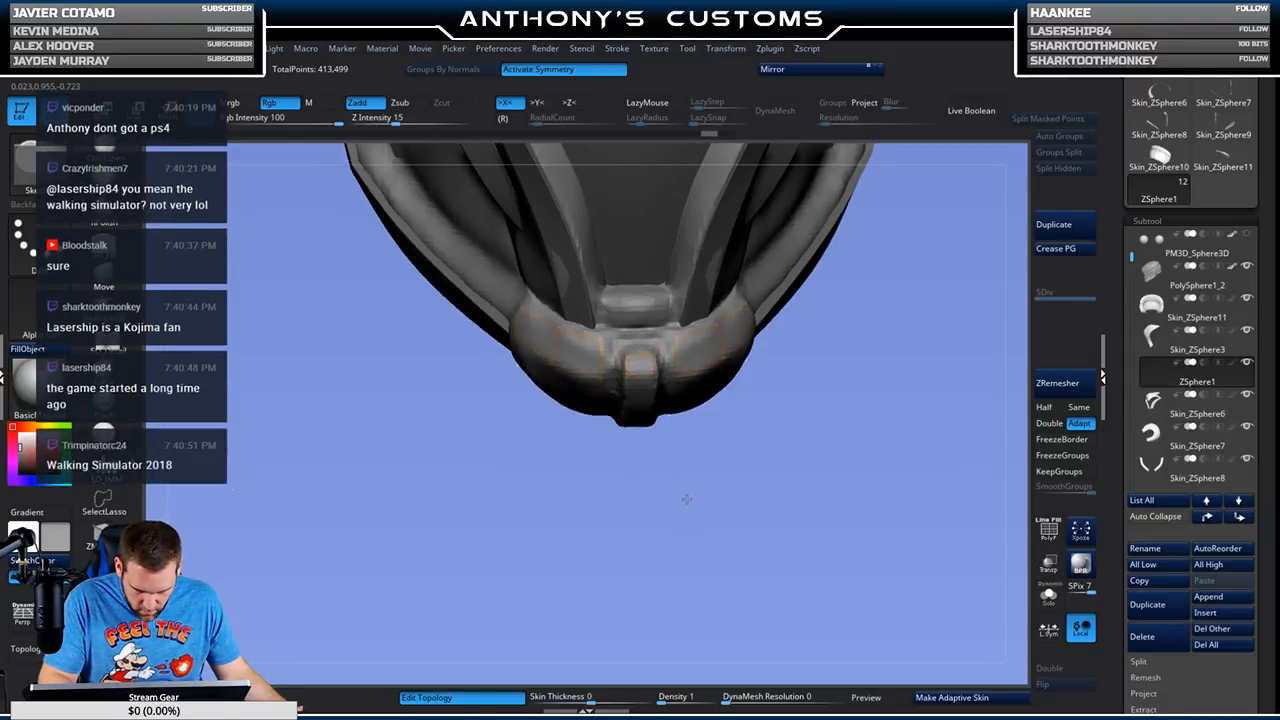
Step: Continue the centre strip's topology down the front of the chin ridge and round to its underside
mouse_move(686, 534)
mouse_down()
mouse_move(695, 502)
mouse_move(631, 520)
mouse_move(626, 553)
mouse_move(603, 566)
mouse_move(660, 530)
mouse_move(646, 517)
mouse_move(648, 409)
mouse_up()
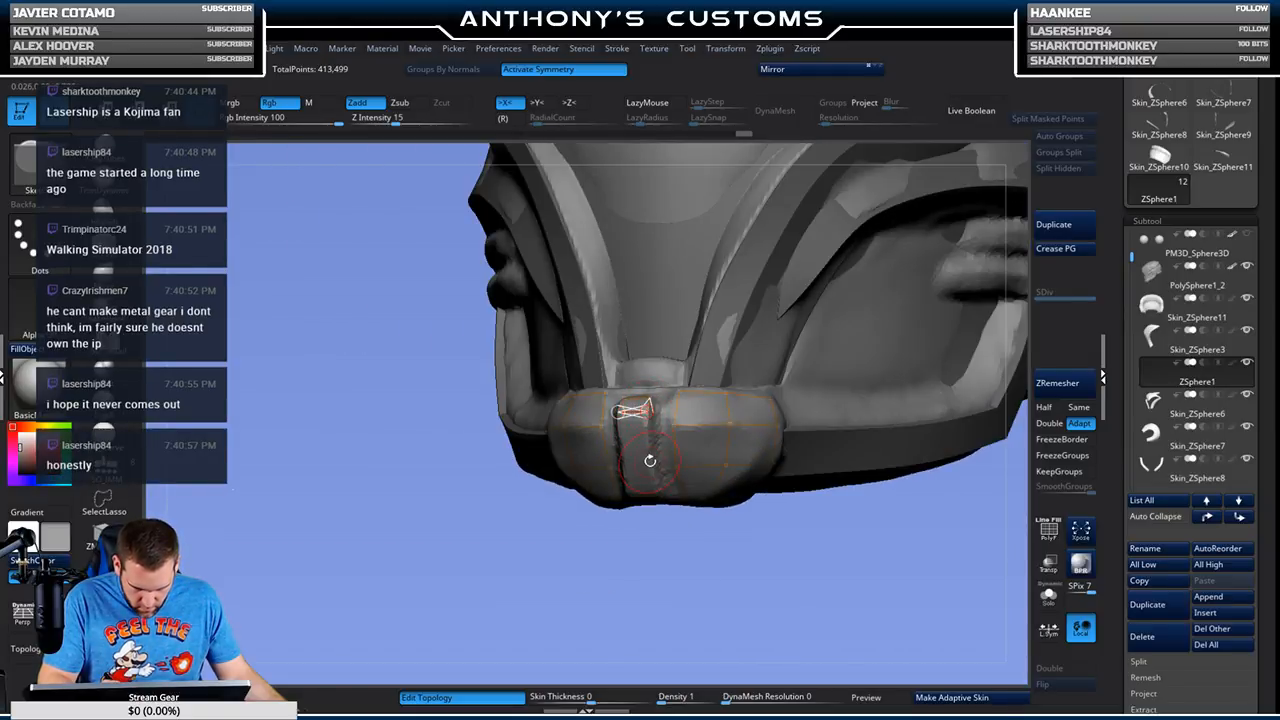
drag(634, 560, 658, 453)
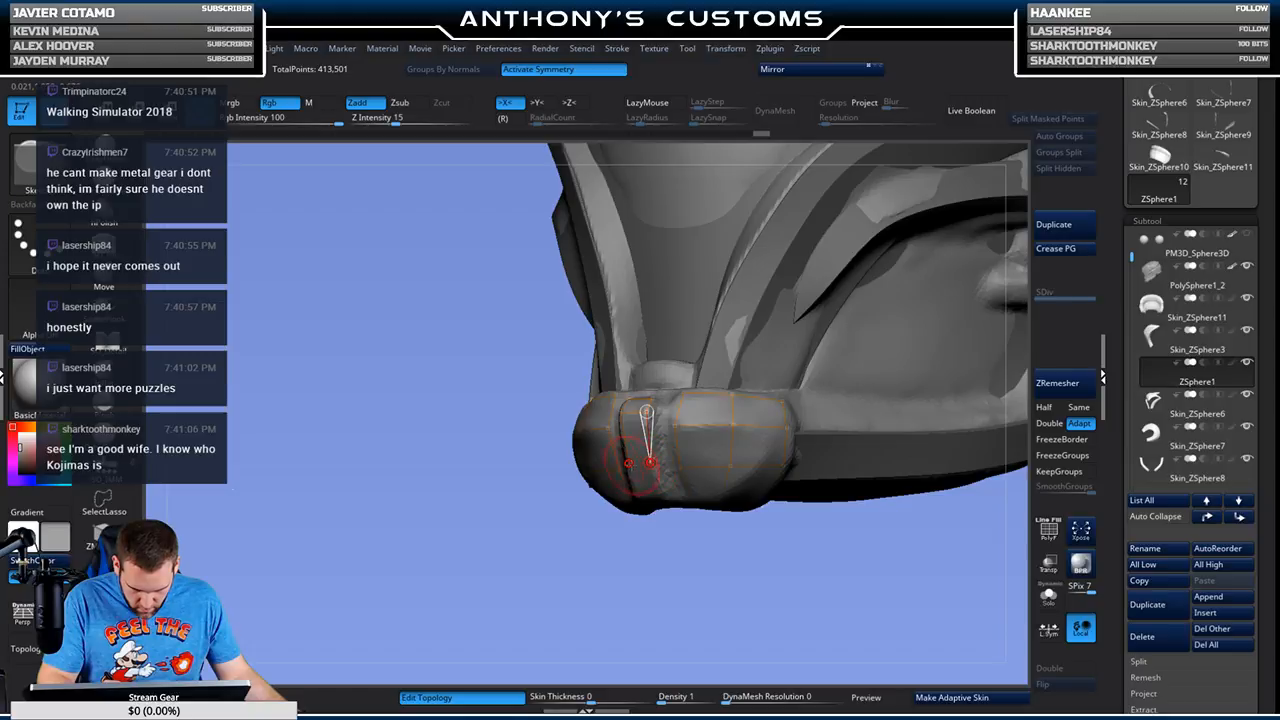
drag(670, 512, 662, 487)
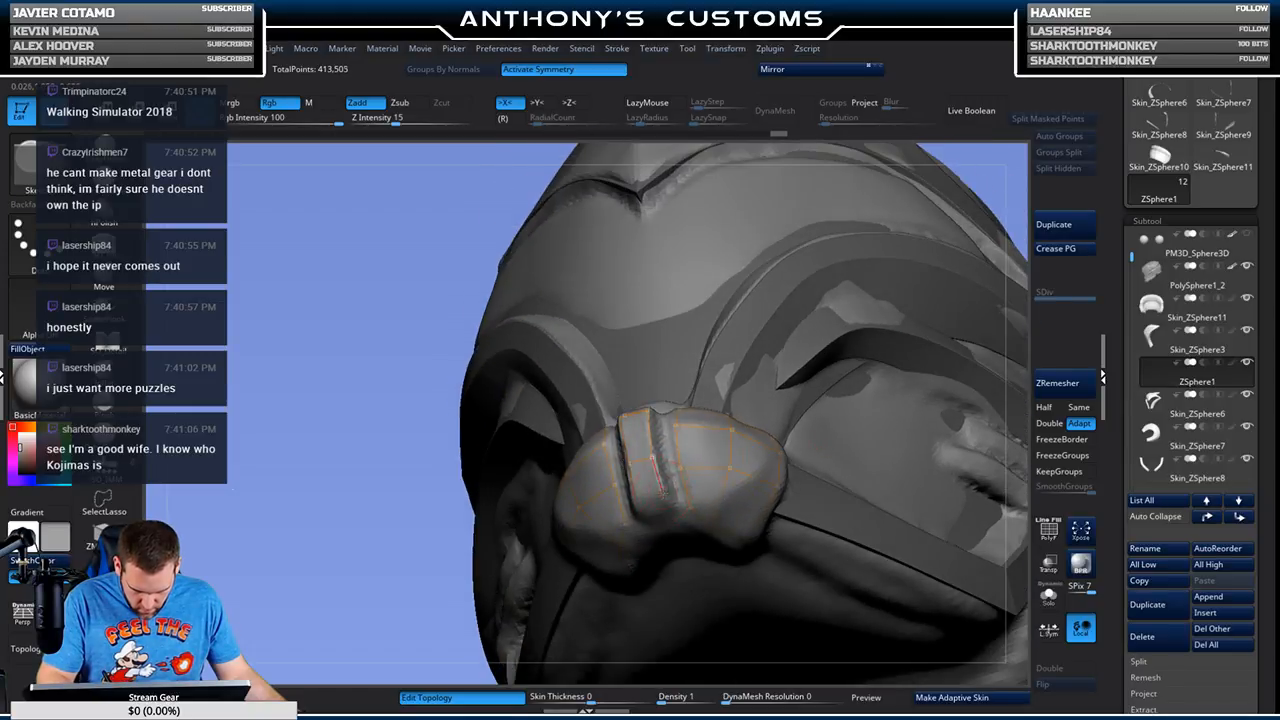
drag(428, 575, 662, 394)
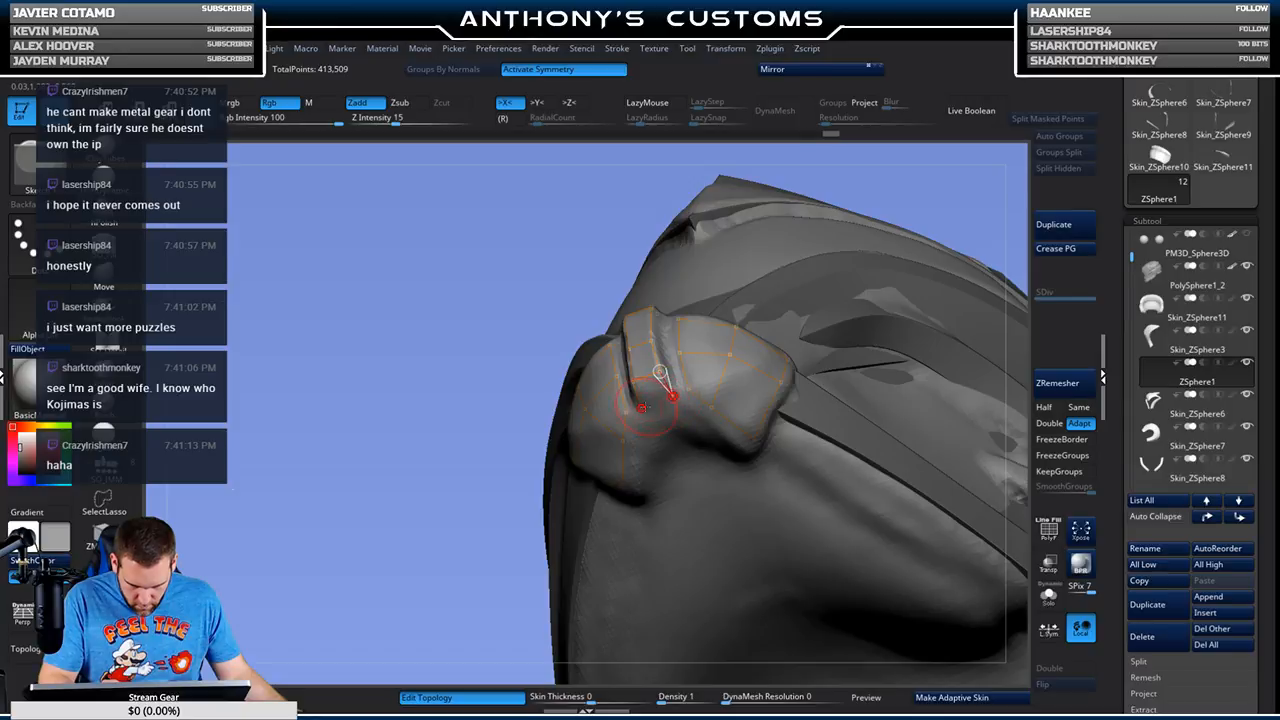
Step: Make an adaptive skin from the chin topology, insert Skin_ZSphere12 as a subtool, delete the ZSphere and turn on double-sided display
drag(456, 540, 588, 537)
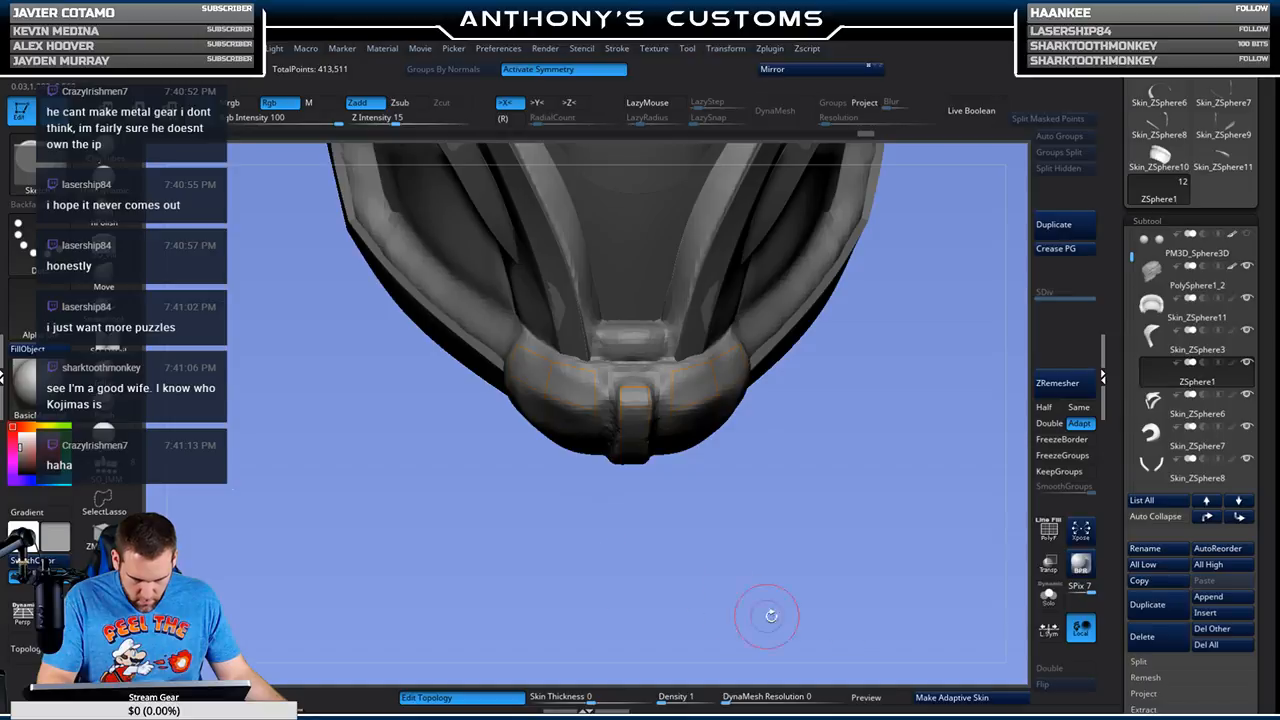
click(1008, 688)
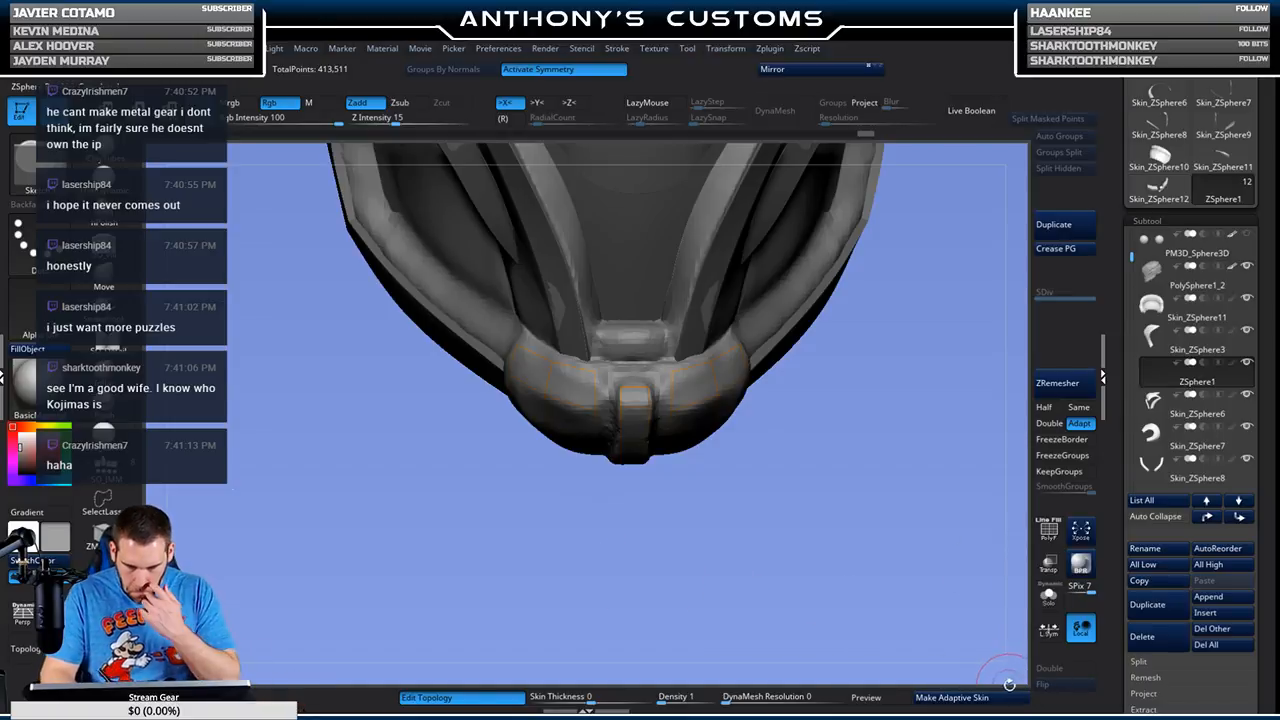
click(1230, 614)
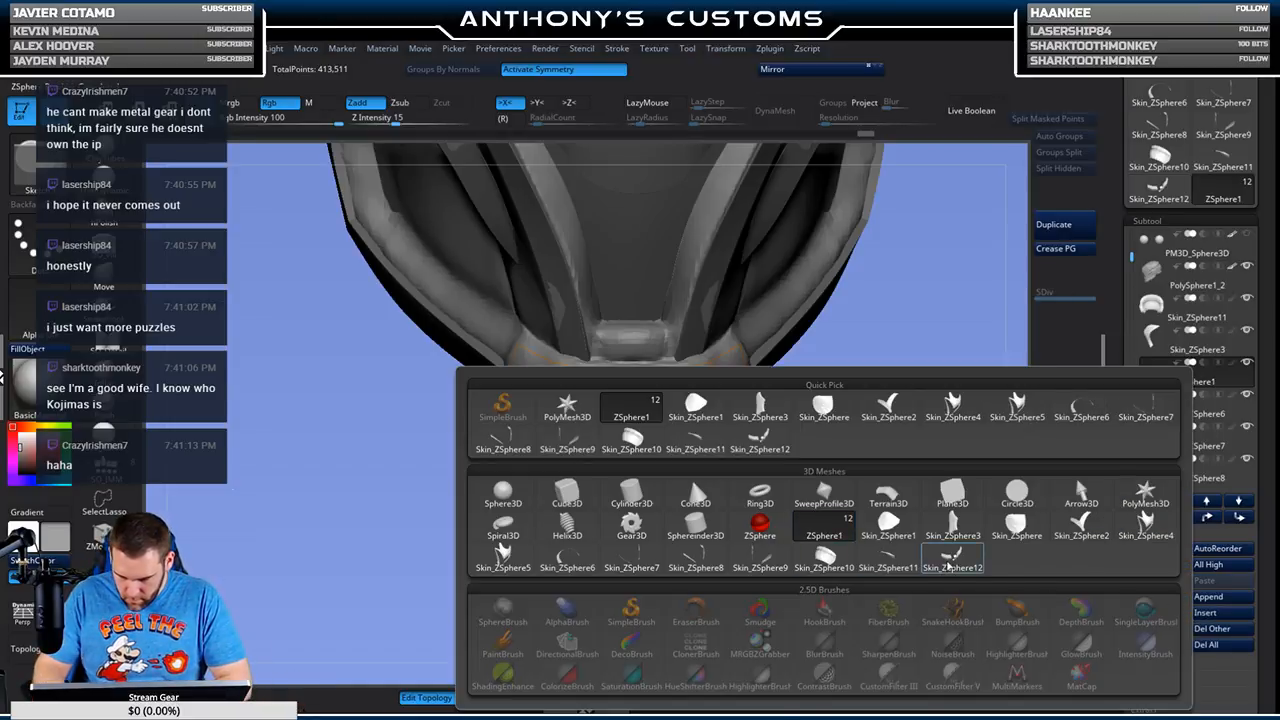
click(947, 564)
click(1157, 636)
click(1050, 662)
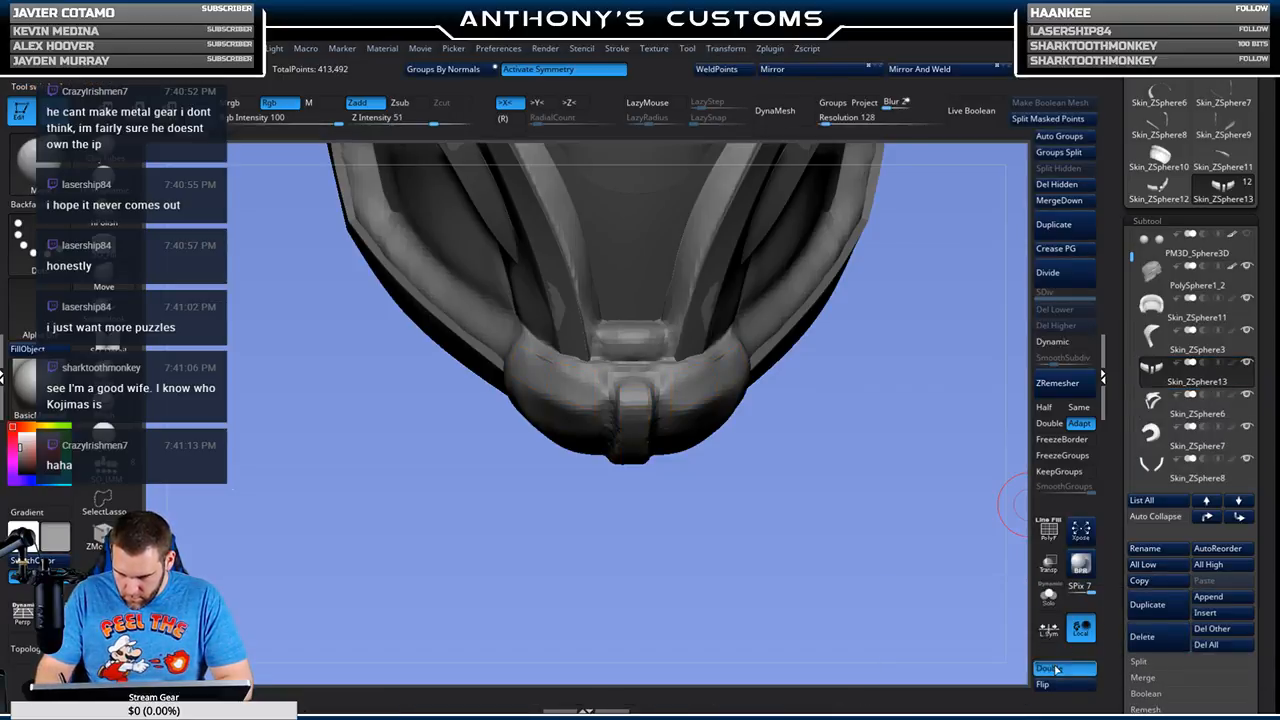
Step: Isolate the new chin mesh, then mirror and weld it so both sides and the centre strip match
click(1048, 595)
drag(894, 534, 880, 500)
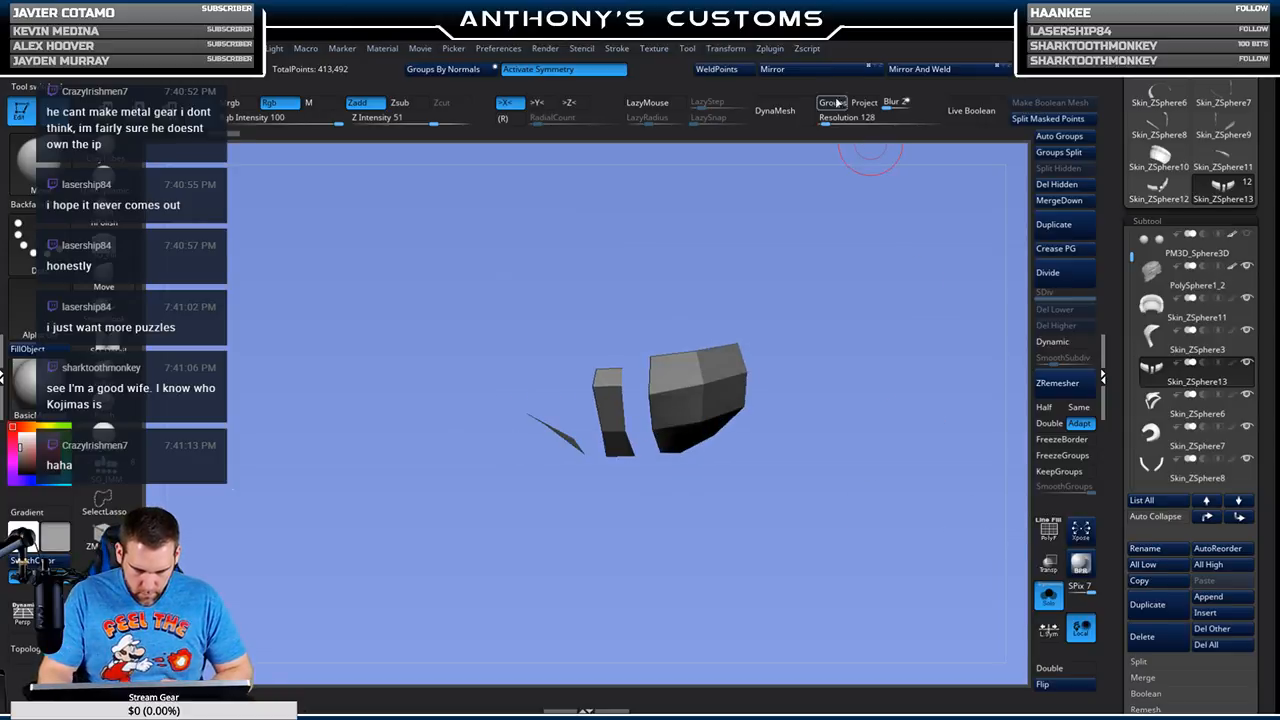
click(775, 69)
click(920, 69)
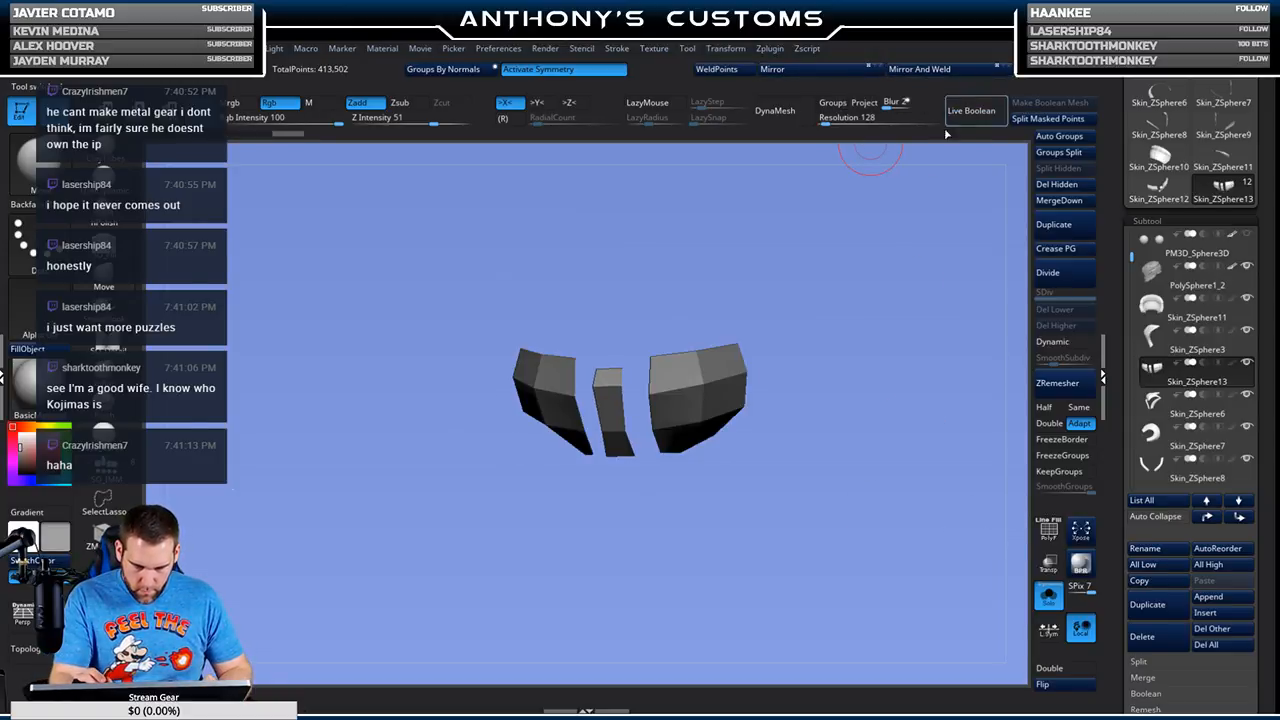
Step: Display the polygon wireframe on the isolated chin plates and crease edge loops with the ZModeler brush
key(shift+f)
drag(831, 409, 743, 540)
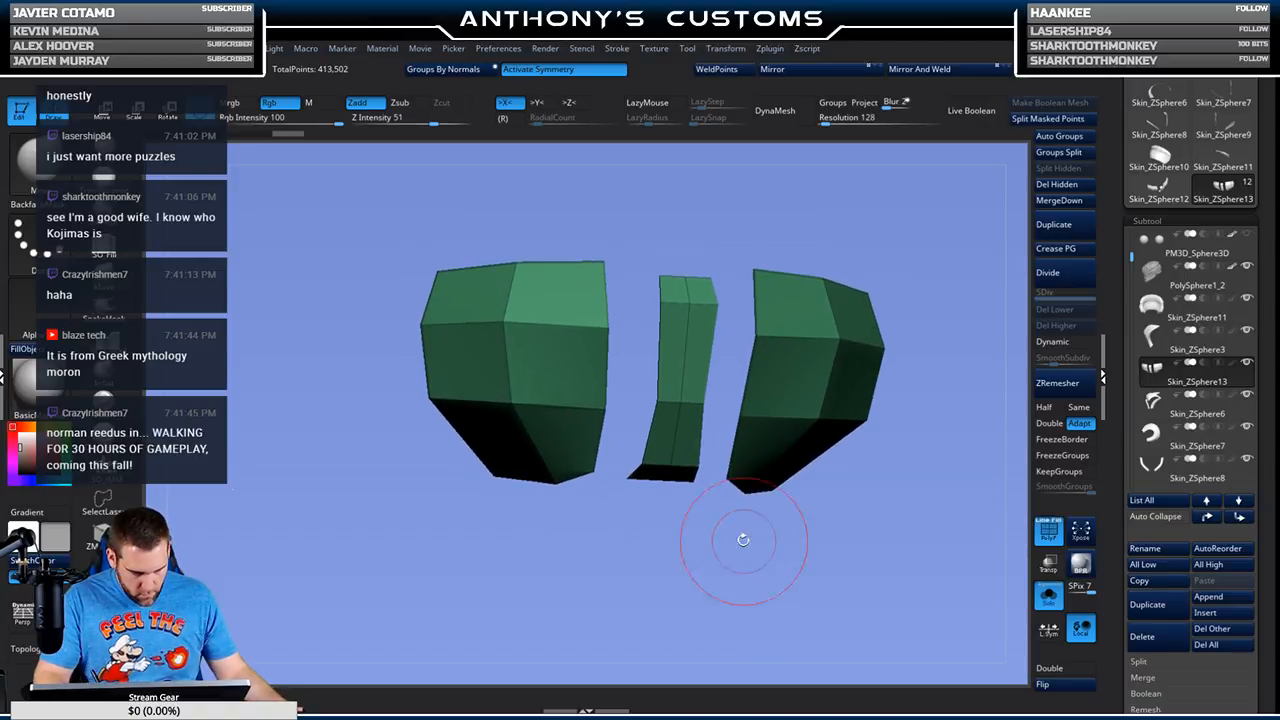
drag(560, 640, 682, 596)
drag(752, 353, 702, 373)
drag(833, 528, 757, 518)
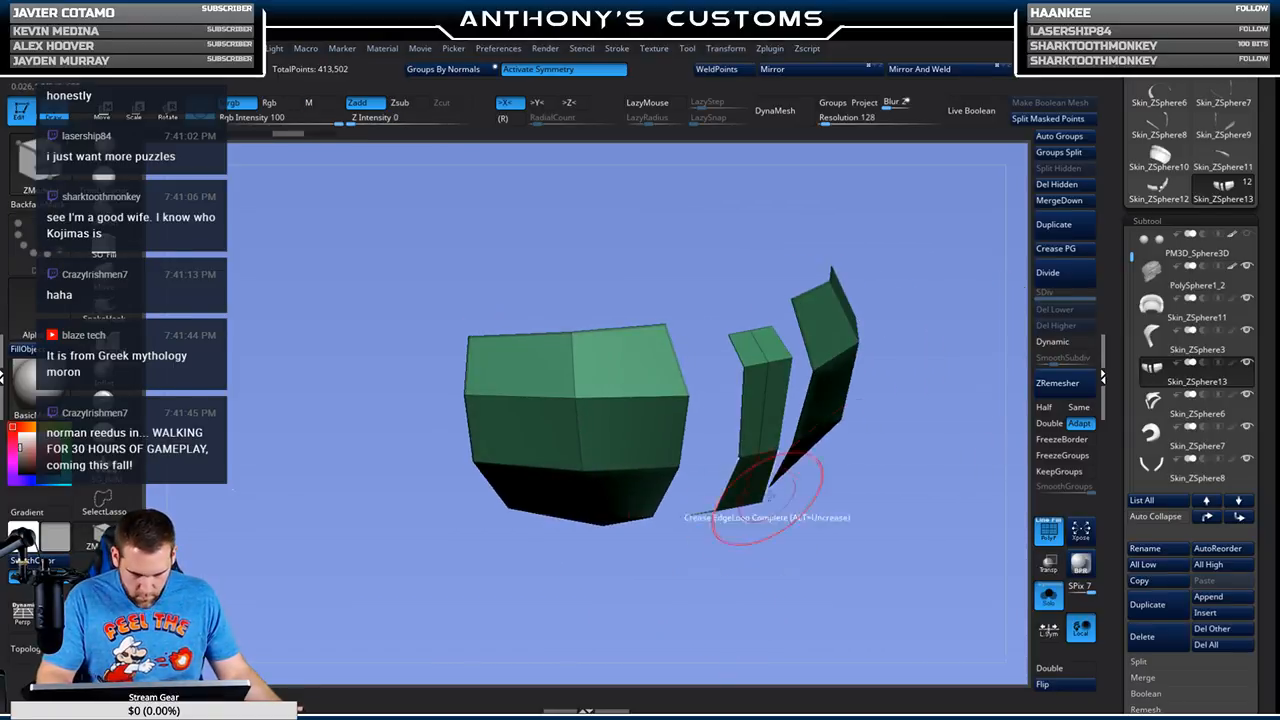
Step: Assign polygroups to the chin mesh by surface normals, and mirror and weld it so both sides match
click(465, 69)
mouse_move(851, 449)
mouse_down()
mouse_move(838, 414)
mouse_move(935, 503)
mouse_move(875, 512)
mouse_move(818, 488)
mouse_move(729, 555)
mouse_move(726, 572)
mouse_up()
drag(714, 528, 733, 545)
click(940, 70)
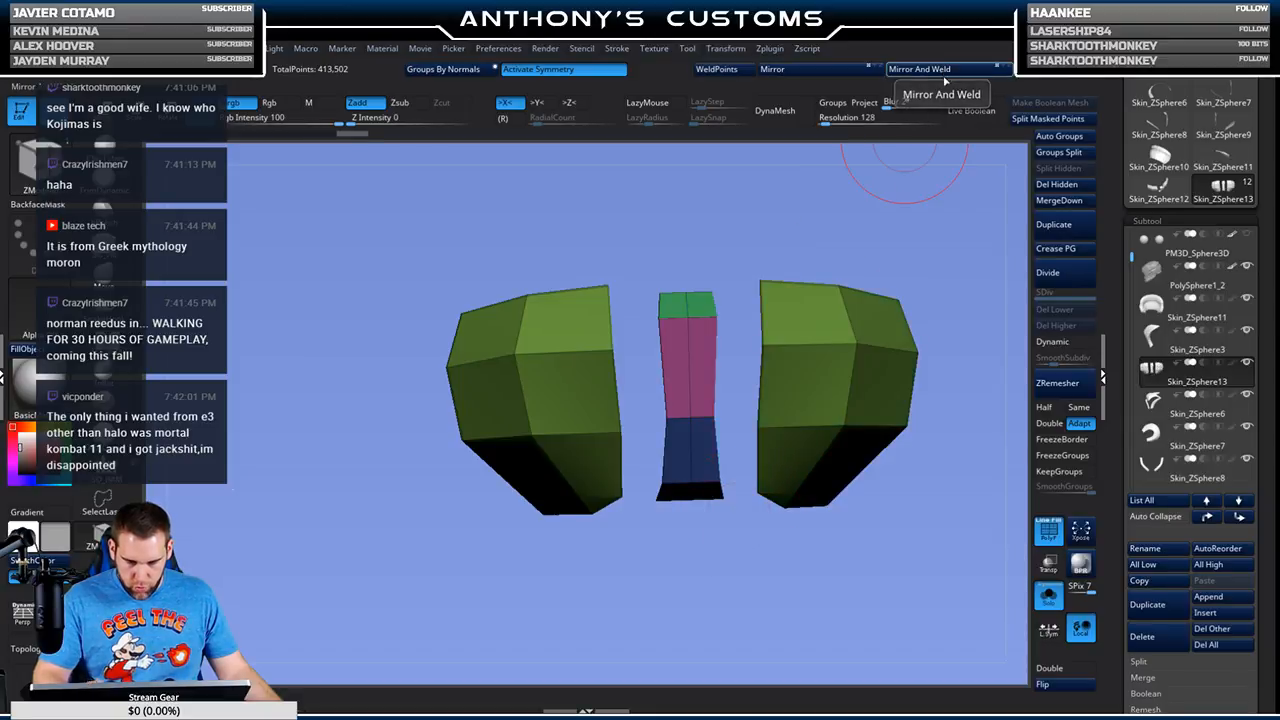
Step: Assign the faces of the centre chin strip to one polygroup with the ZModeler PolyGroup action targeting A Single Poly
drag(963, 334, 920, 271)
mouse_move(636, 342)
mouse_down()
mouse_move(725, 265)
mouse_move(699, 240)
mouse_up()
key(space)
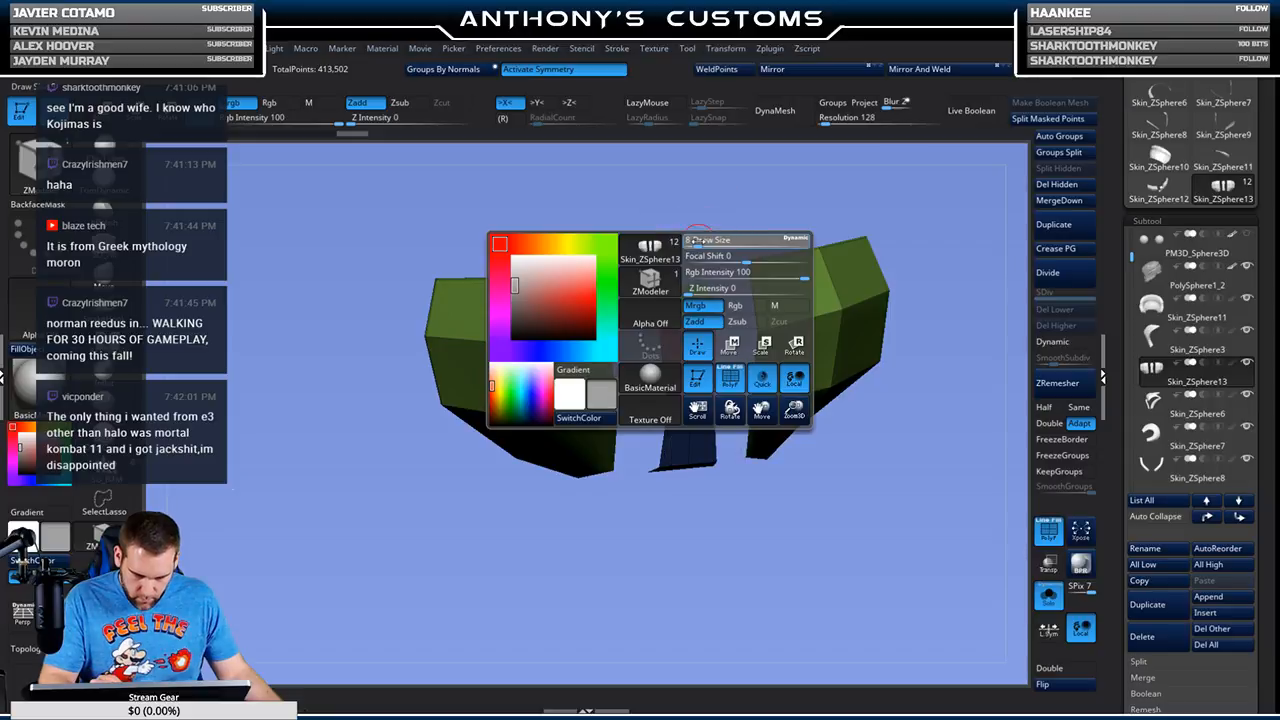
drag(623, 511, 621, 379)
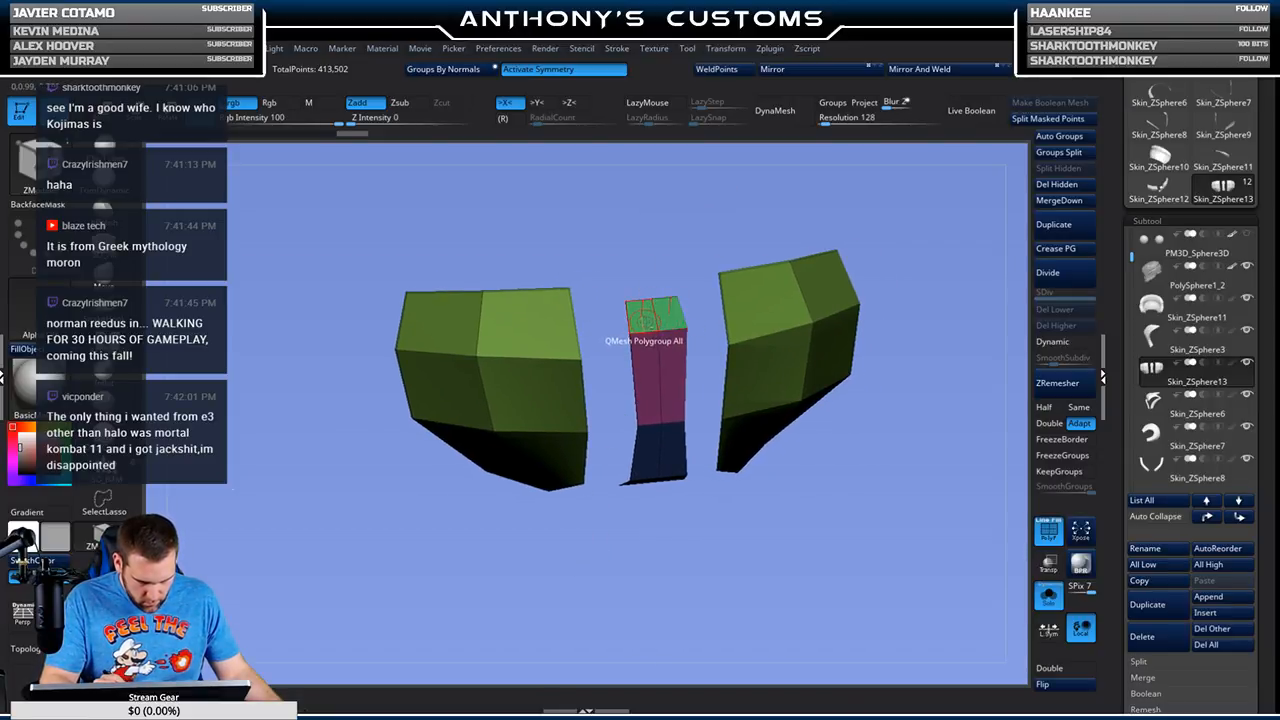
key(space)
click(640, 293)
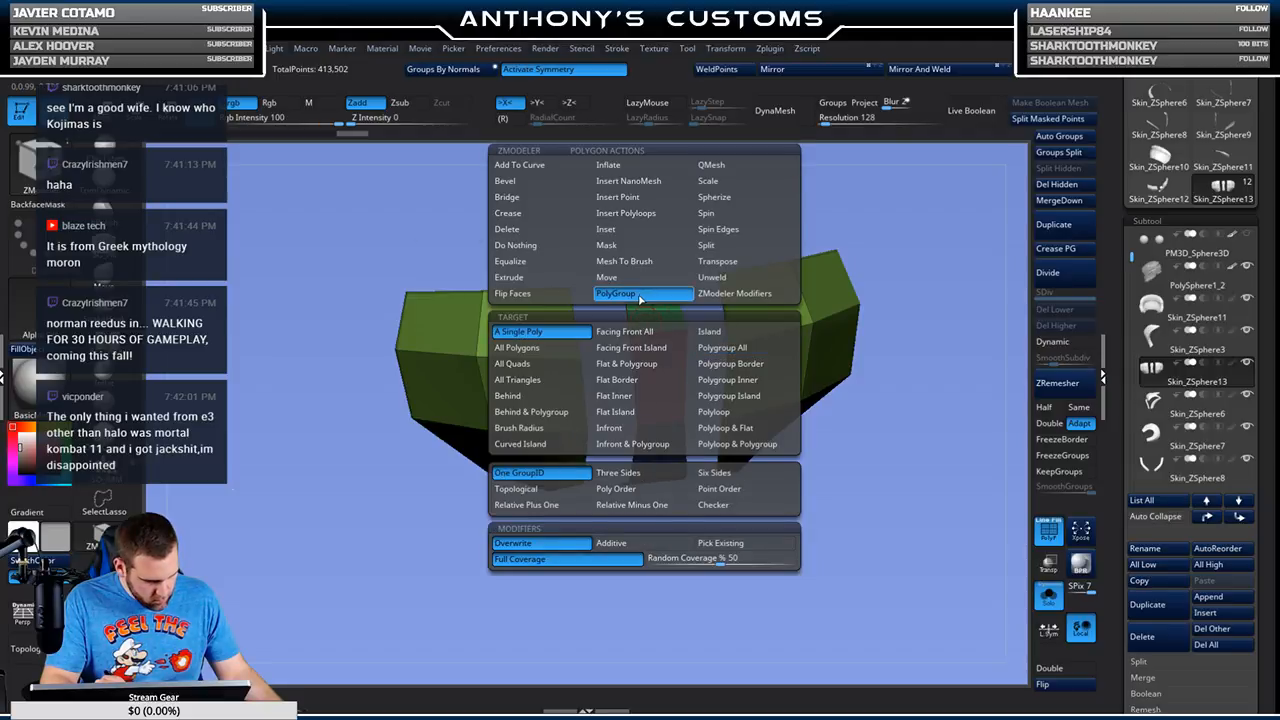
click(662, 329)
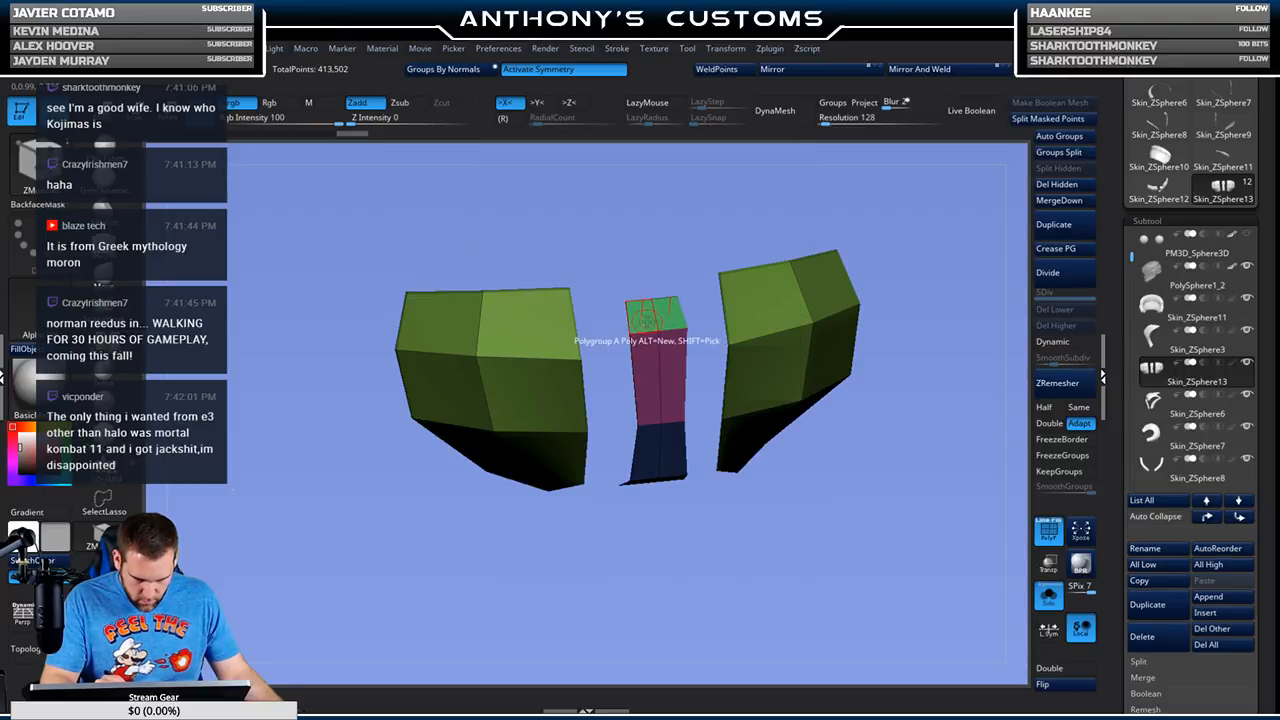
click(643, 318)
click(660, 358)
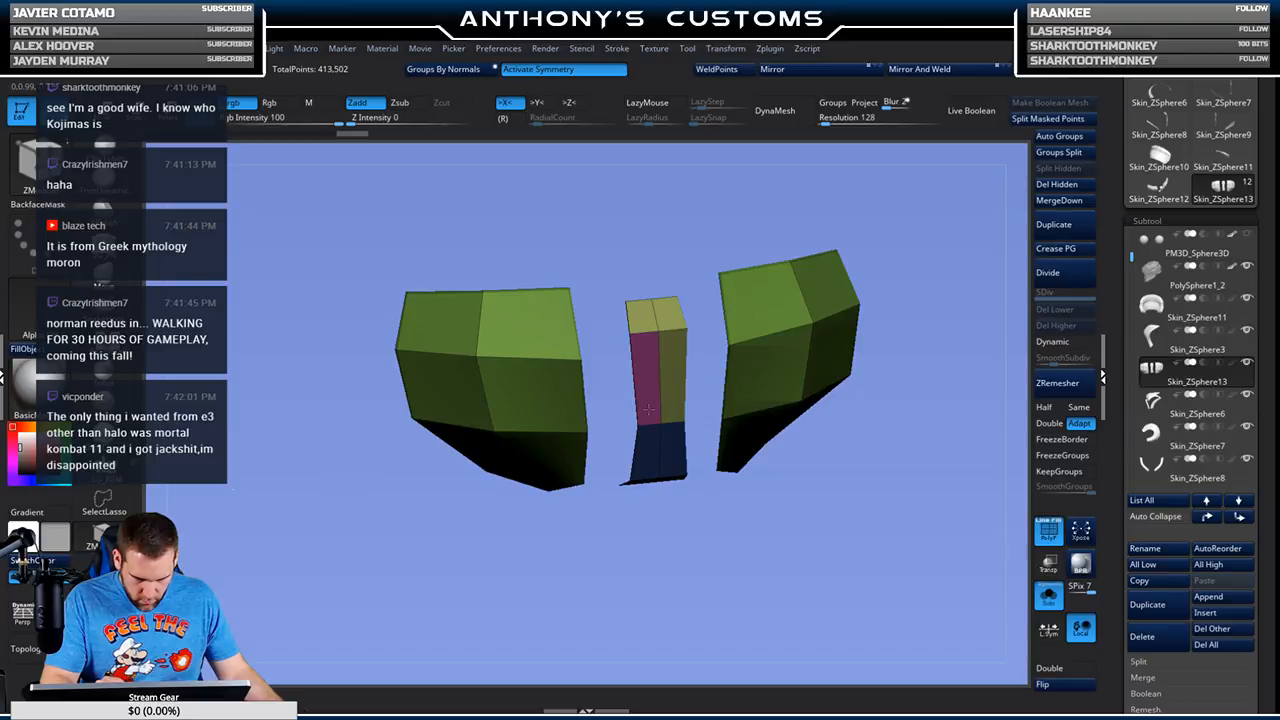
click(658, 448)
drag(700, 480, 715, 425)
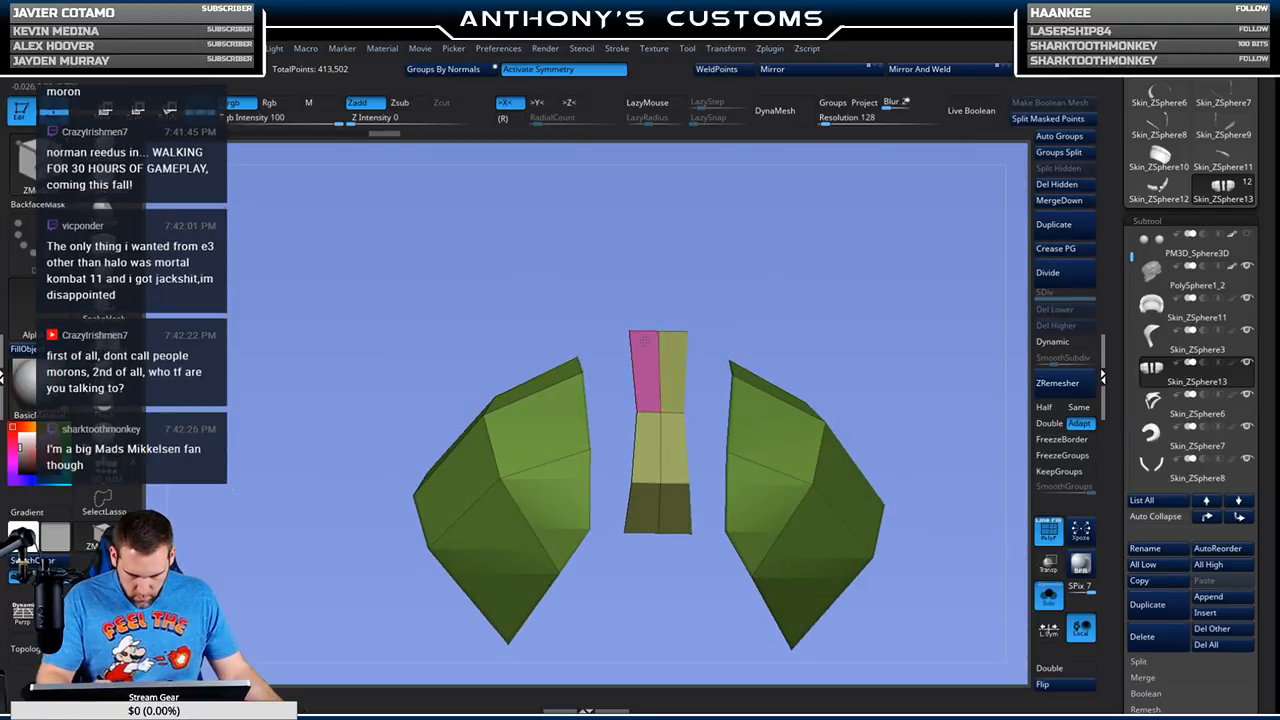
drag(766, 251, 644, 346)
Step: Hide the centre chin strip and delete the hidden geometry, keeping only the two side plates
drag(745, 268, 701, 452)
ctrl+shift+drag(617, 274, 704, 561)
click(1080, 185)
Step: Give the two chin side plates thickness with ZModeler QMesh on Polygroup All and flip their normals
drag(590, 532, 829, 542)
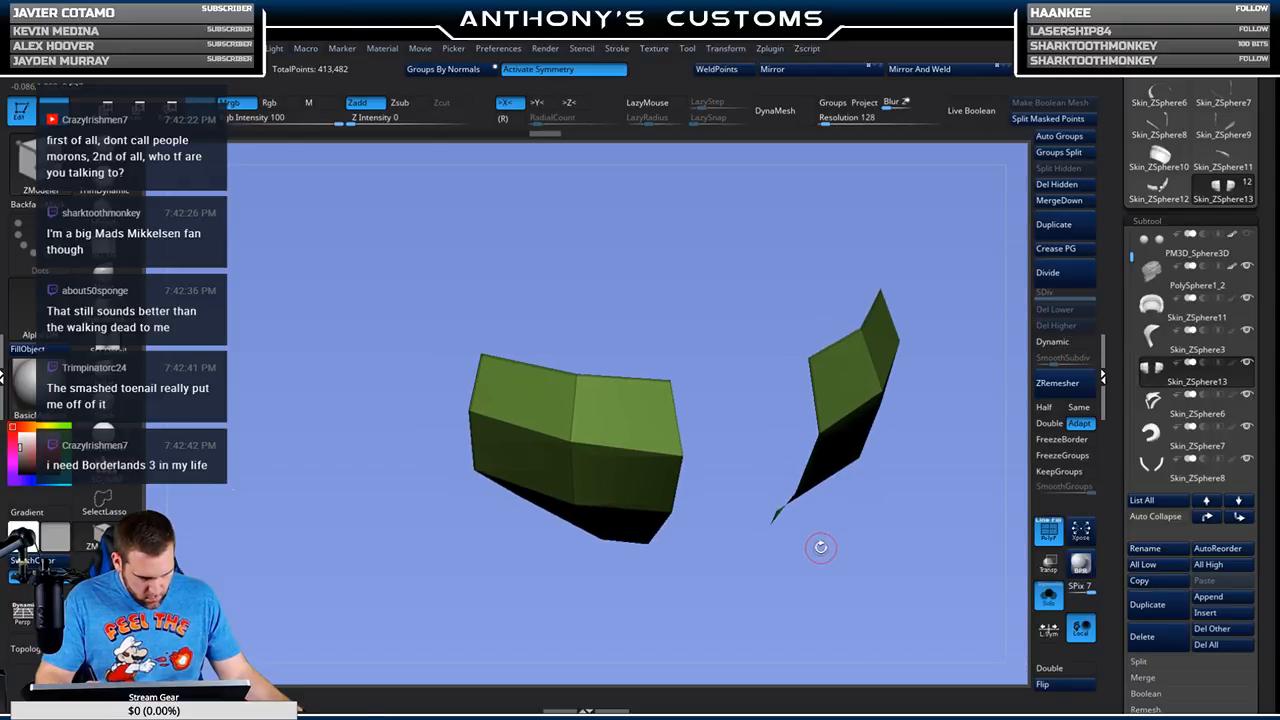
mouse_move(846, 508)
mouse_down()
mouse_move(887, 503)
mouse_move(850, 502)
mouse_up()
key(space)
click(903, 167)
drag(806, 360, 851, 302)
click(1067, 688)
drag(925, 570, 923, 514)
drag(804, 251, 800, 294)
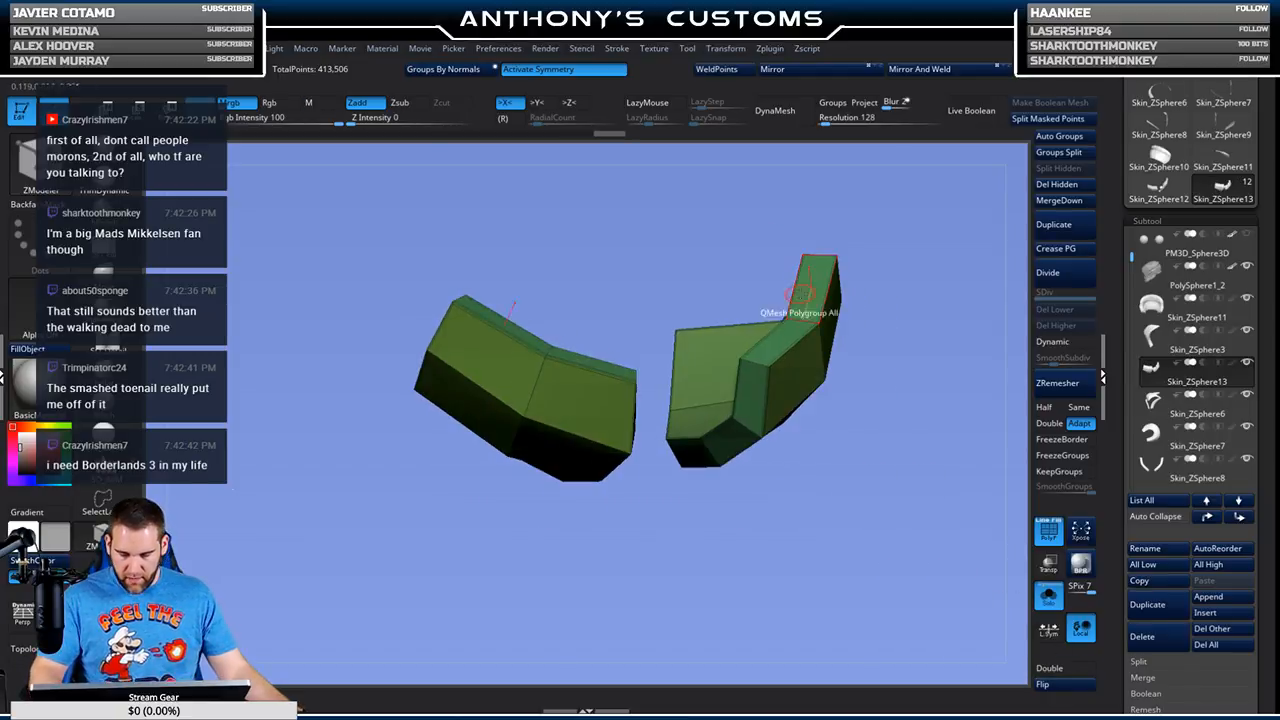
Step: Examine the thickened chin plates from several angles, both within the whole helmet and isolated
drag(926, 326, 583, 506)
drag(900, 436, 760, 360)
click(716, 415)
drag(716, 415, 871, 423)
click(1048, 596)
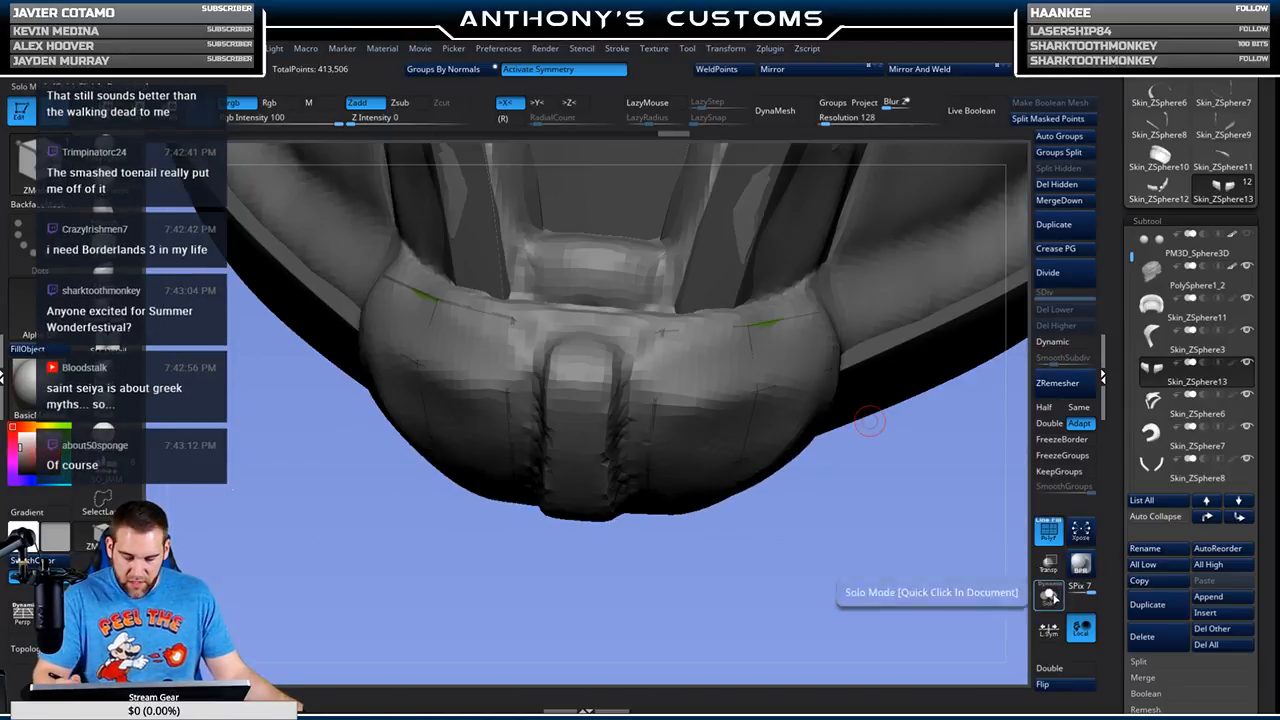
click(1048, 596)
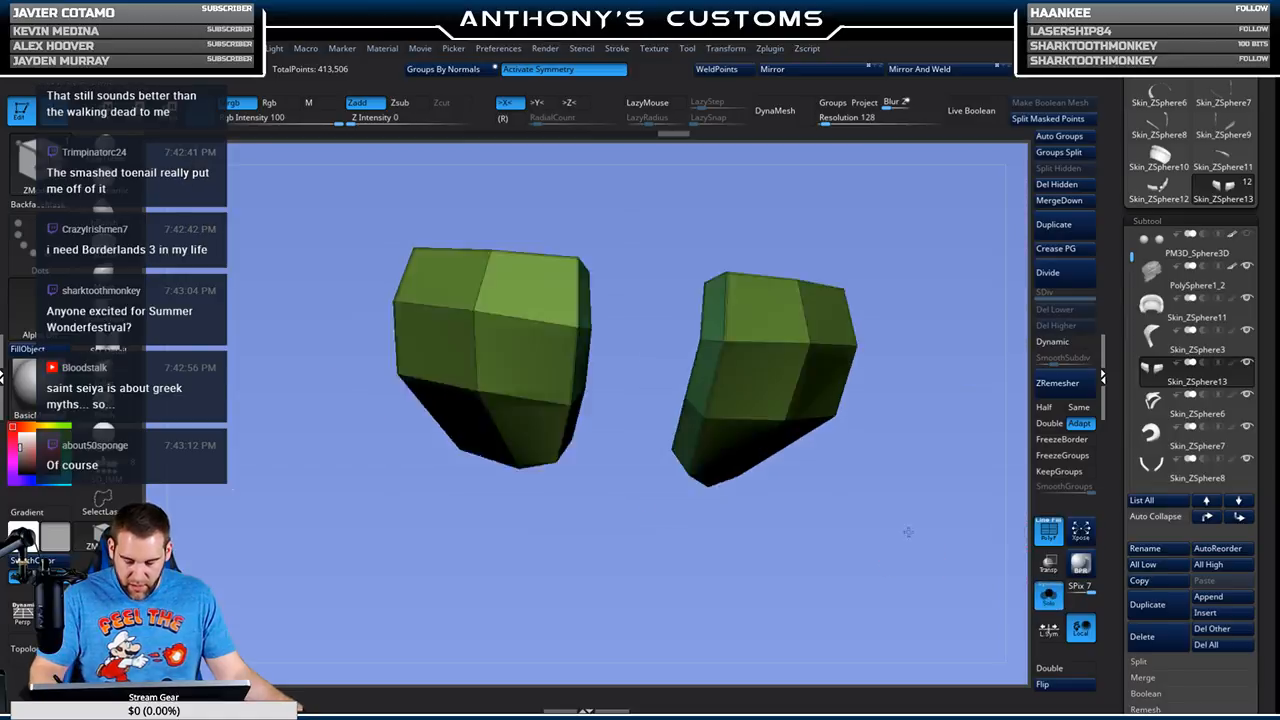
right_drag(785, 300, 817, 297)
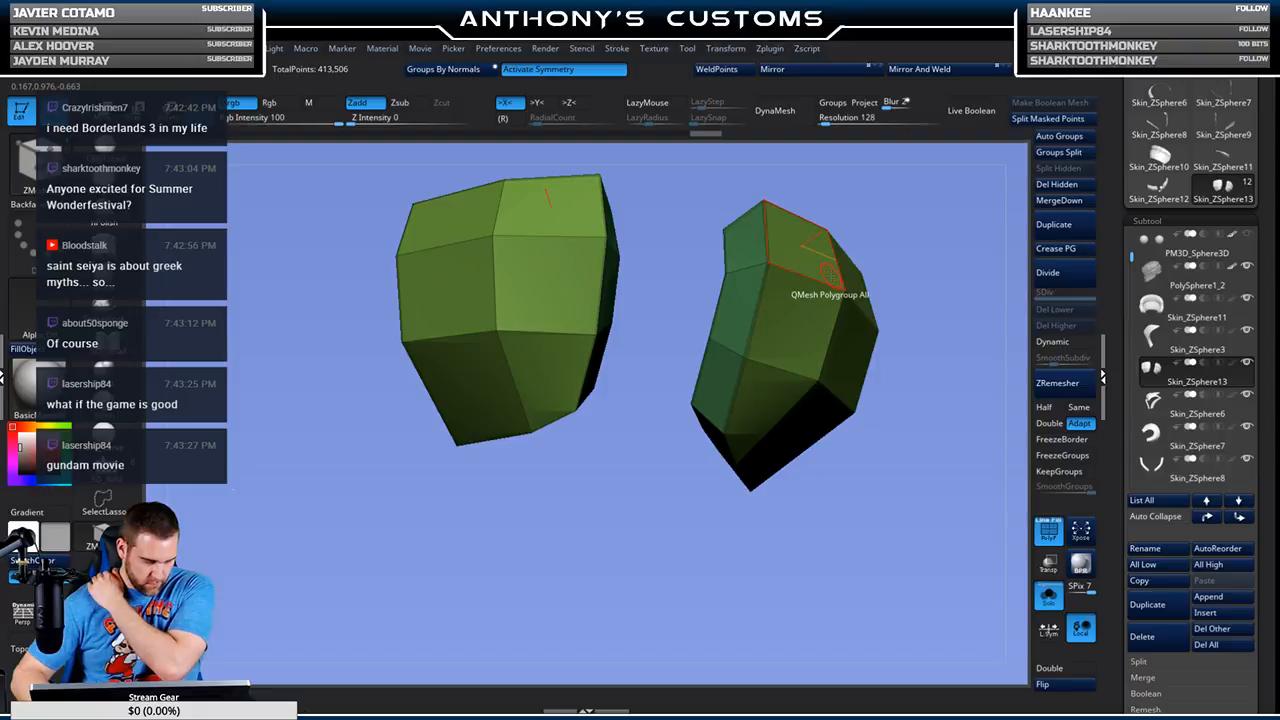
Step: Turn on dynamic subdivision for the chin plates, raise its smooth subdivision level and hide the polyframe
click(1072, 343)
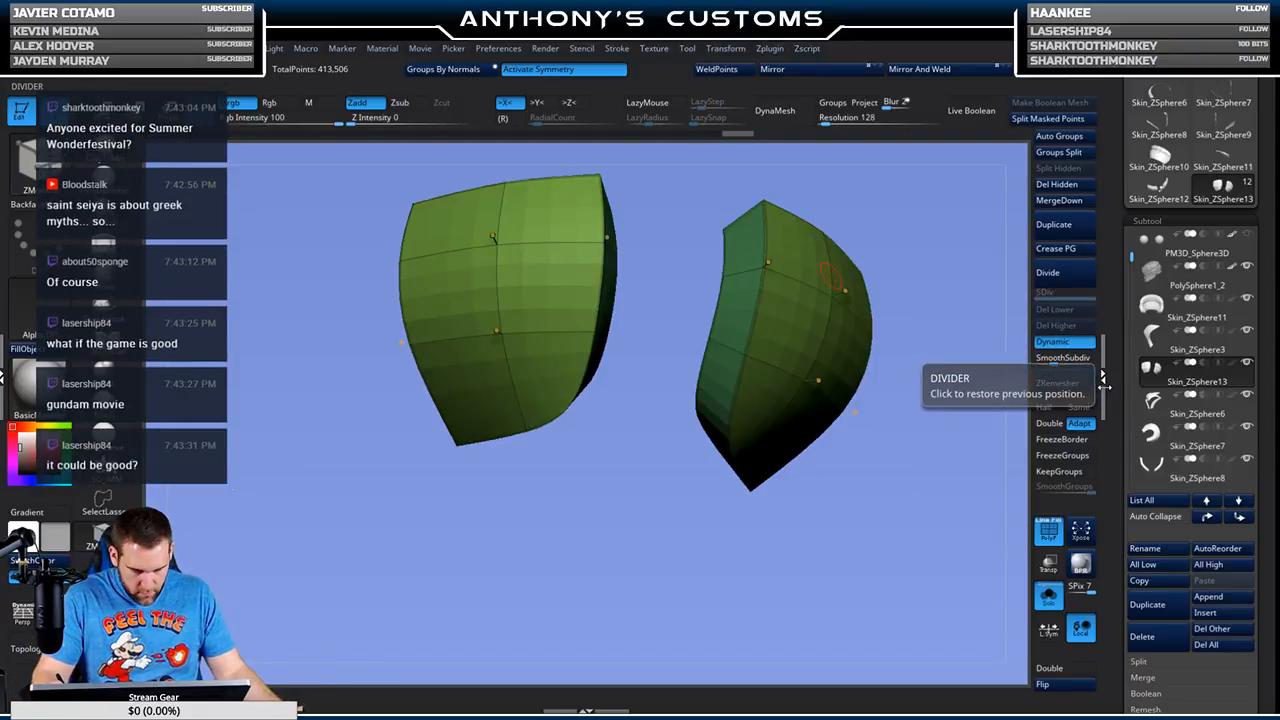
key(ctrl+s)
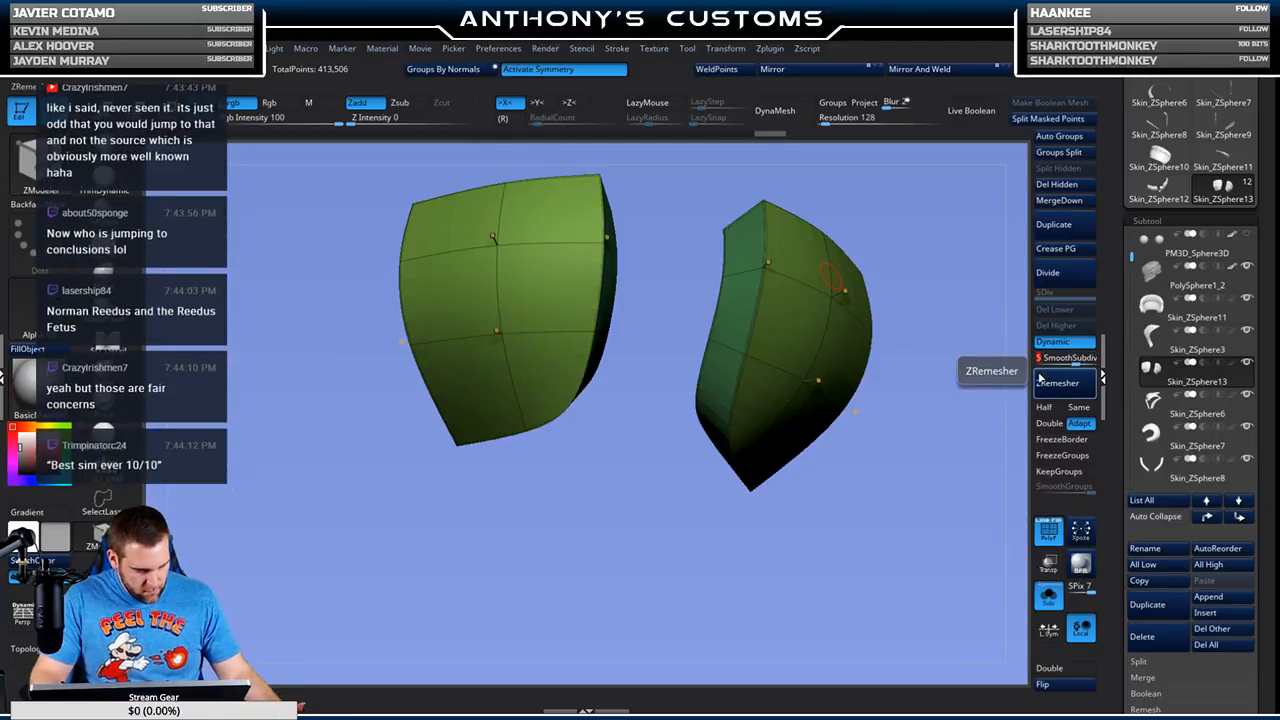
key(shift+f)
key(shift+f)
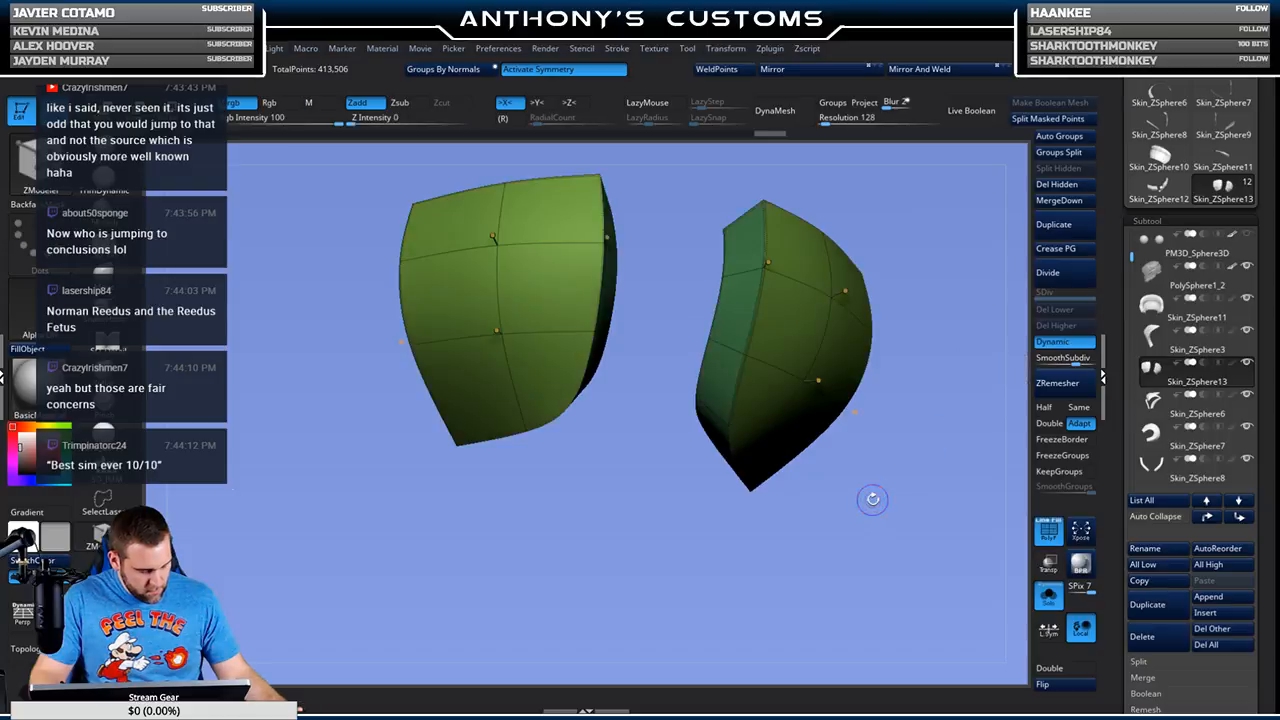
key(shift+f)
Step: Show the whole helmet around the smoothed chin plates, select the Move brush and adjust its draw size
drag(957, 573, 991, 517)
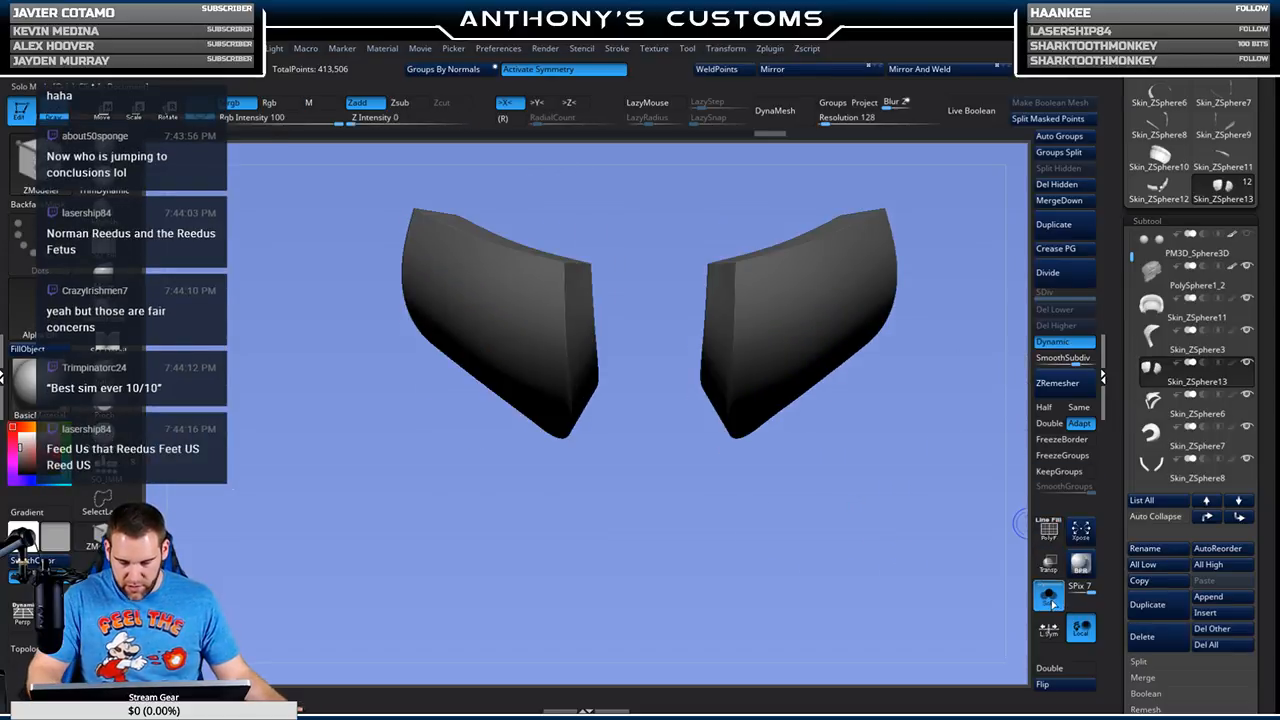
click(1050, 602)
drag(908, 568, 850, 525)
key(b)
key(m)
key(v)
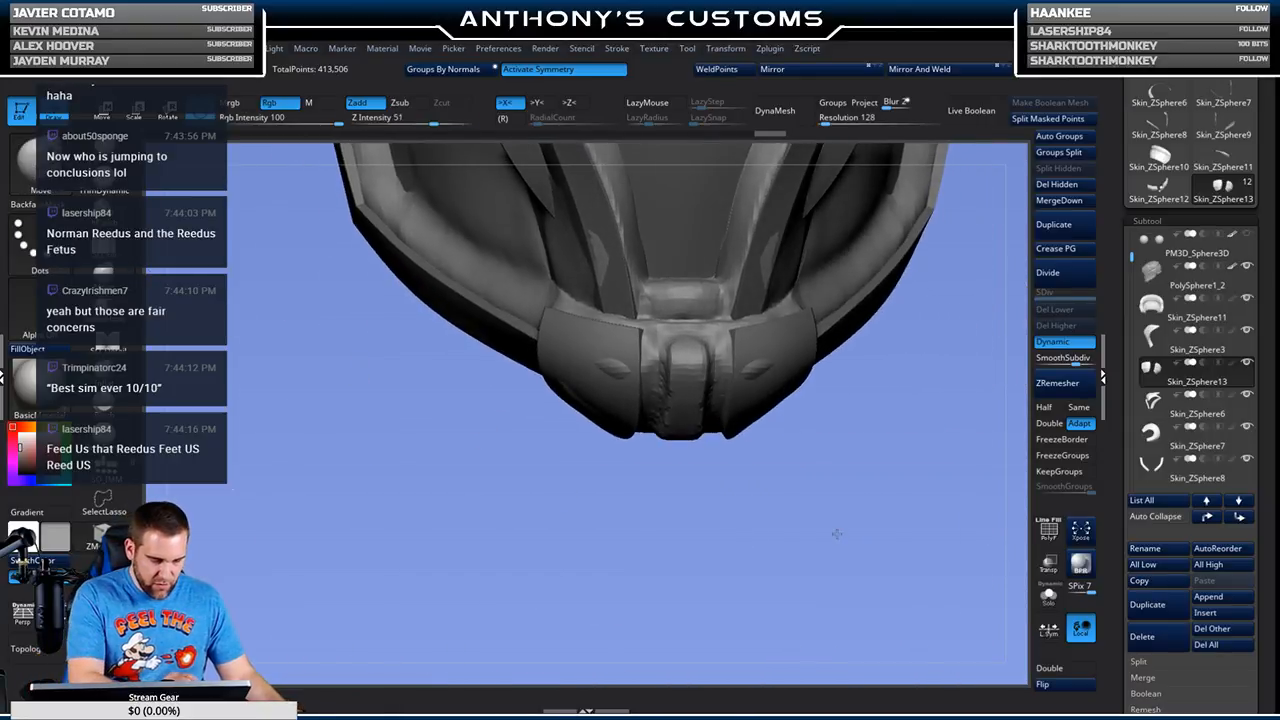
key(space)
mouse_move(836, 479)
mouse_down()
mouse_move(860, 479)
mouse_move(790, 426)
mouse_move(735, 345)
mouse_up()
mouse_move(819, 480)
mouse_down()
mouse_move(718, 418)
mouse_move(751, 517)
mouse_move(786, 423)
mouse_move(733, 449)
mouse_up()
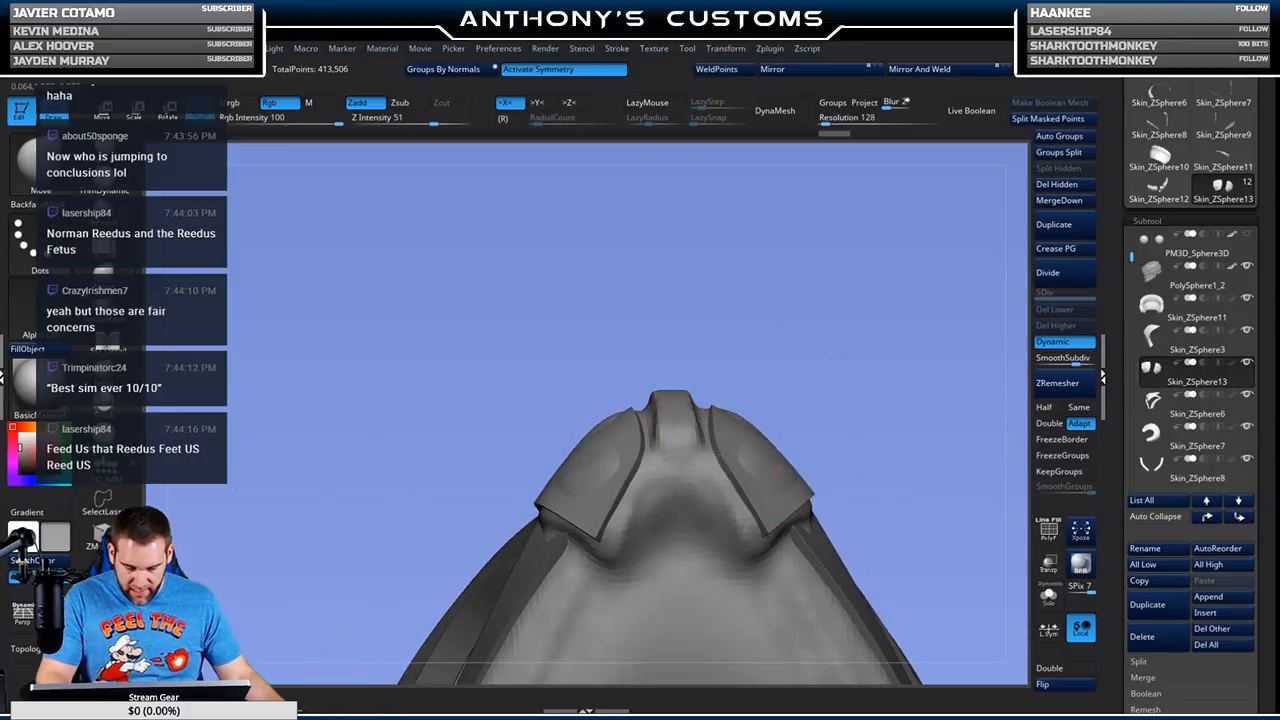
Step: Isolate the chin plates and examine their inner faces and edge thickness
mouse_move(863, 334)
mouse_down()
mouse_move(833, 484)
mouse_move(851, 457)
mouse_up()
click(1048, 596)
drag(960, 576, 809, 471)
key(space)
mouse_move(893, 284)
mouse_down()
mouse_move(867, 281)
mouse_move(937, 234)
mouse_move(840, 363)
mouse_move(861, 385)
mouse_move(883, 271)
mouse_move(829, 294)
mouse_up()
key(space)
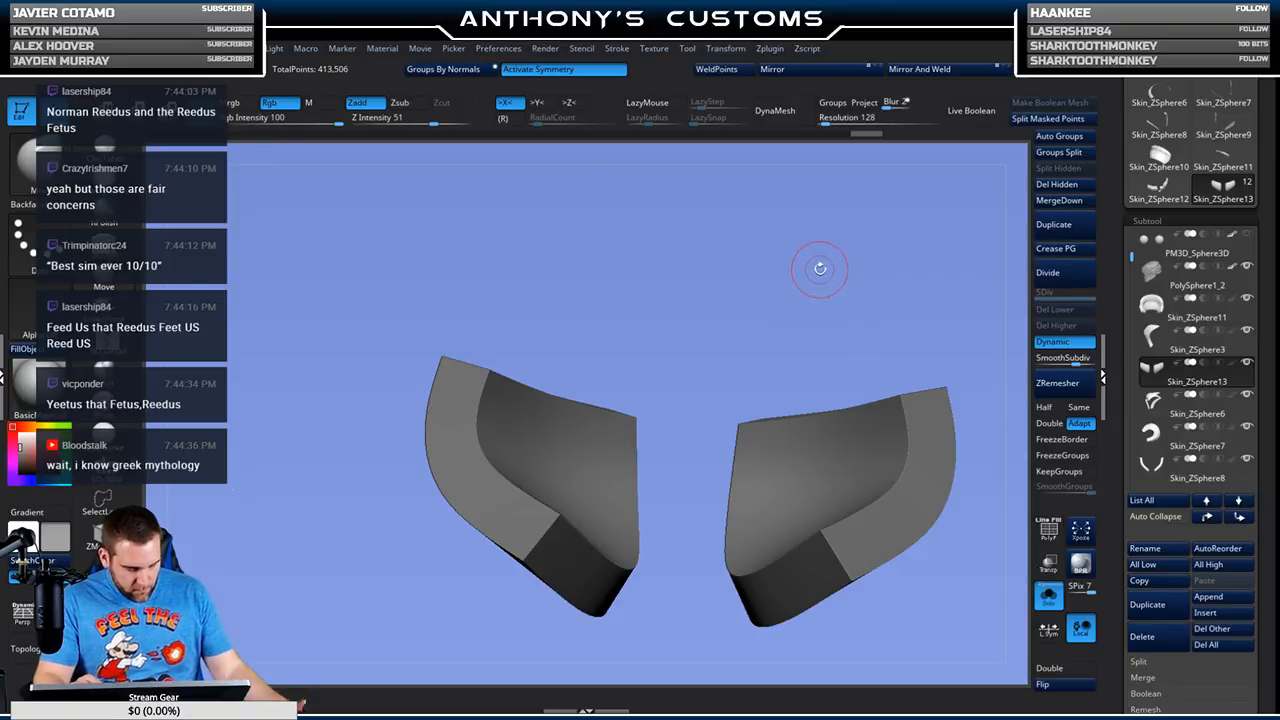
drag(832, 306, 779, 306)
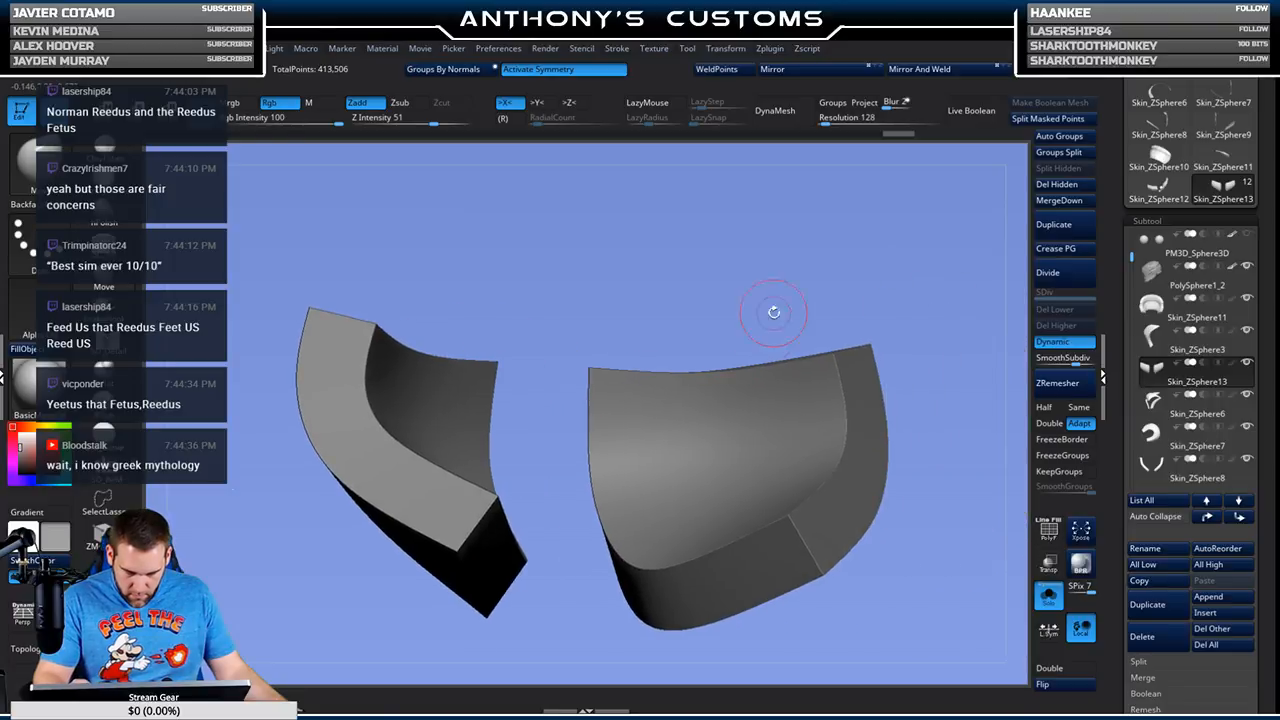
Step: Show the polyframe and compare the chin plates, isolated and within the full helmet, to judge how they fit the sculpt
key(shift+f)
drag(715, 358, 801, 485)
click(1050, 595)
alt+drag(855, 596, 777, 567)
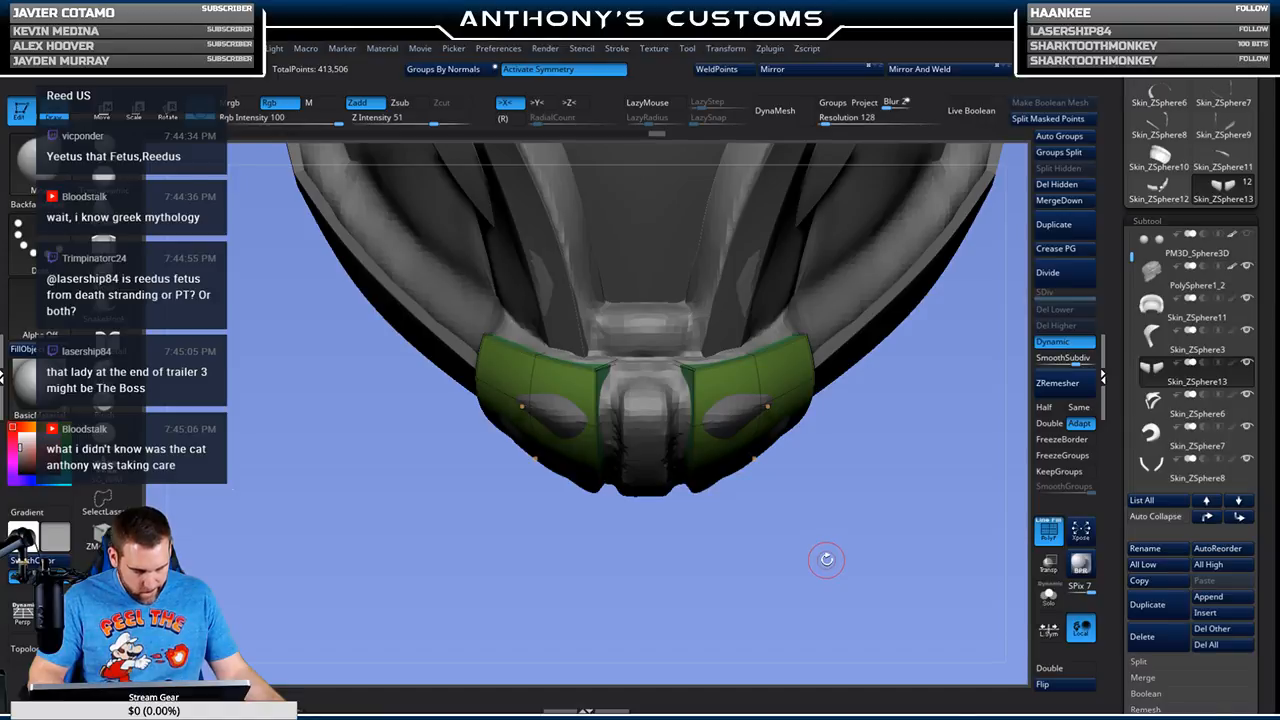
click(1049, 598)
drag(1005, 592, 940, 586)
drag(919, 527, 903, 556)
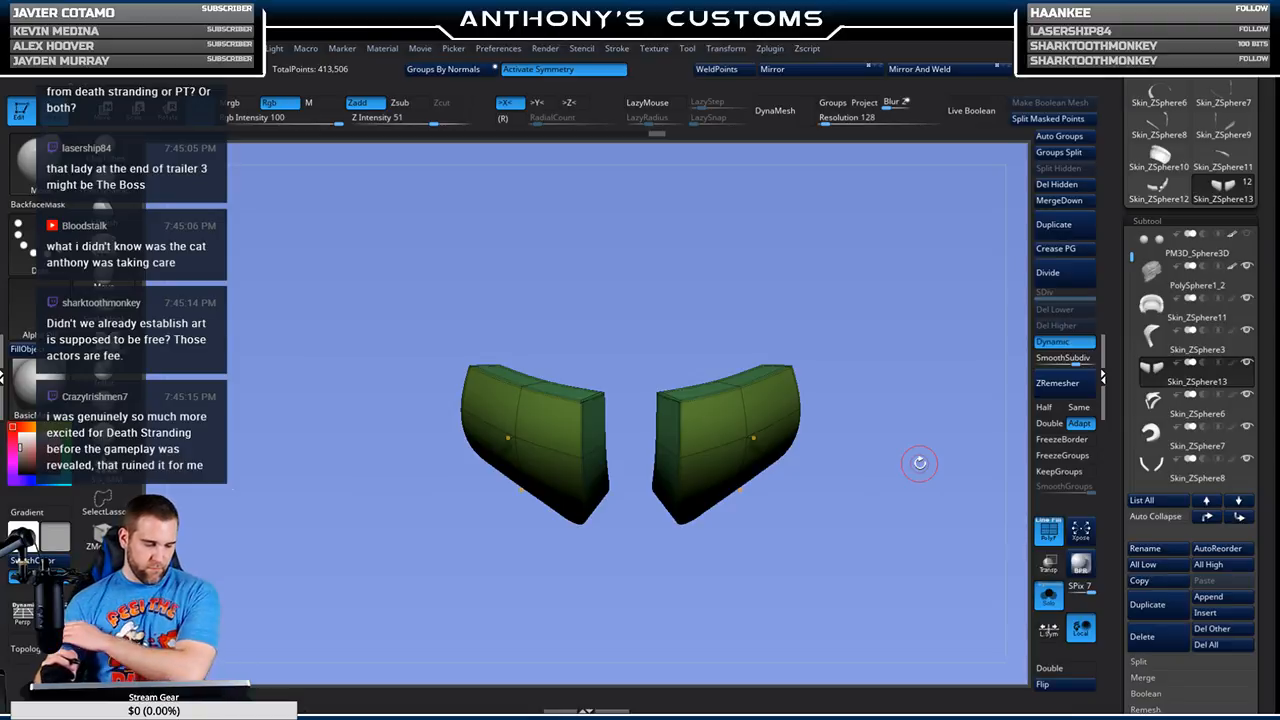
click(1048, 597)
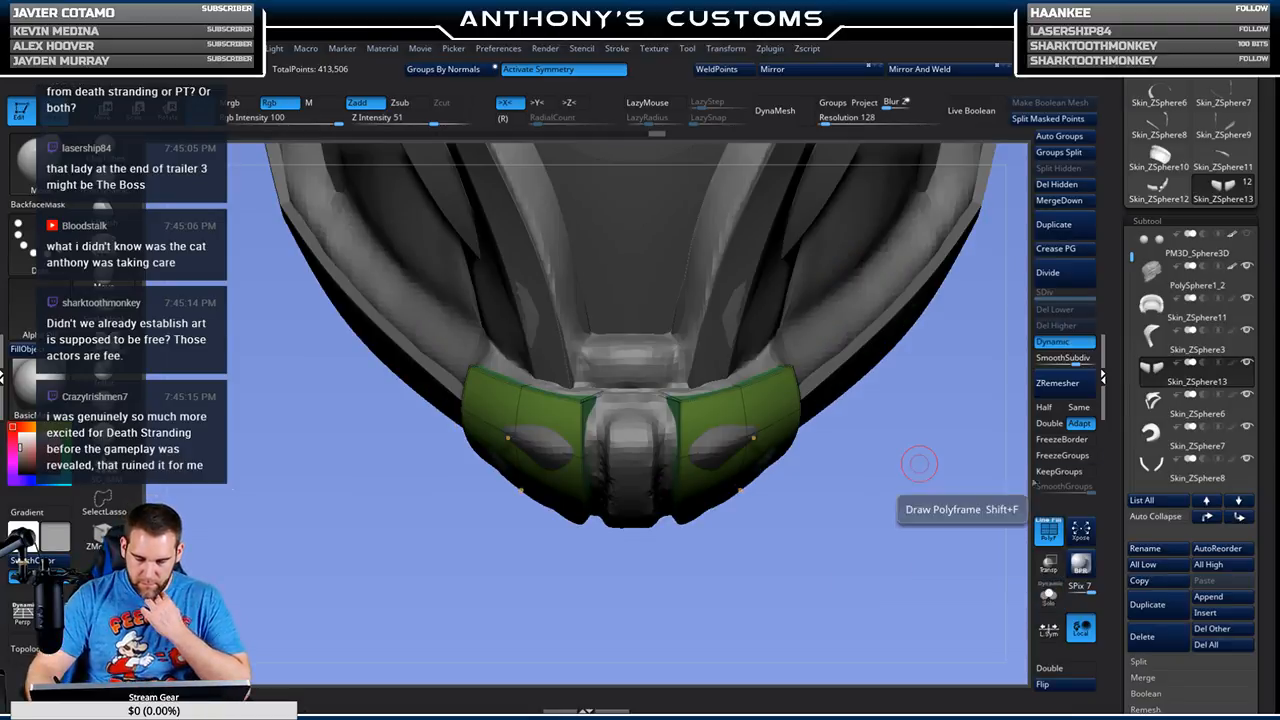
drag(822, 557, 867, 524)
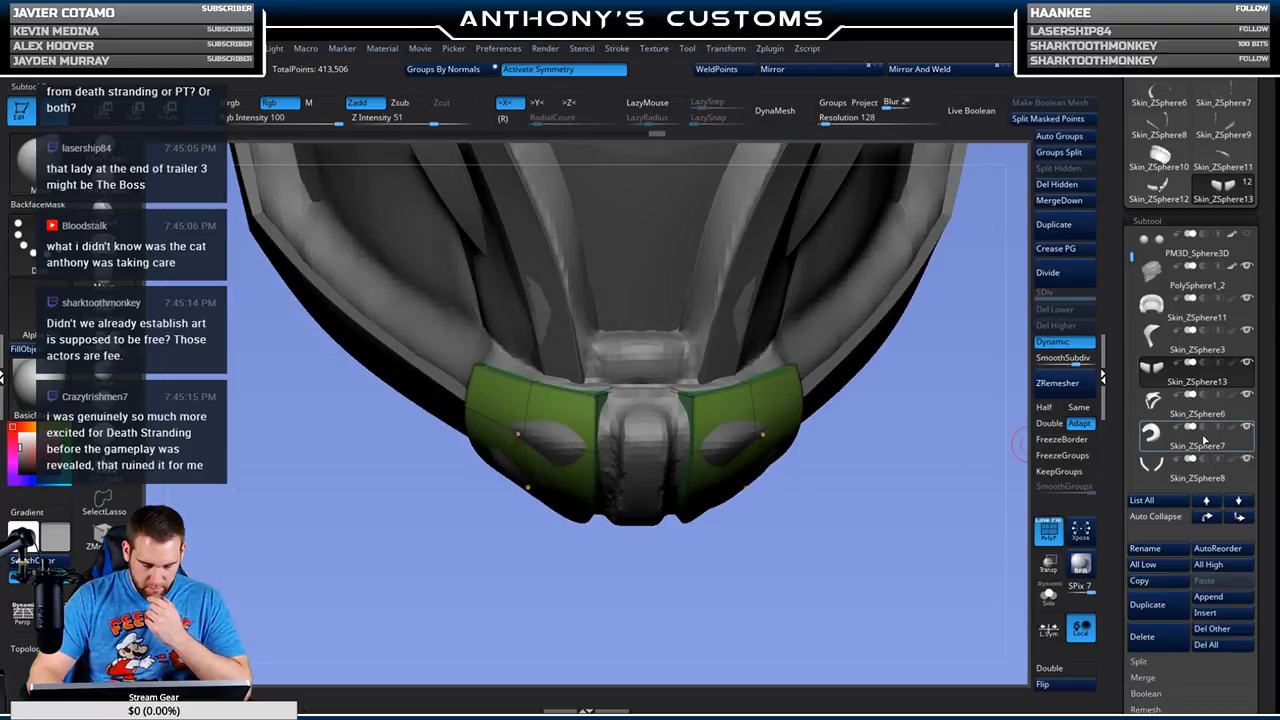
Step: Insert a cube as a subtool after Skin_ZSphere13 and frame it with the transform gizmo active
mouse_move(1205, 440)
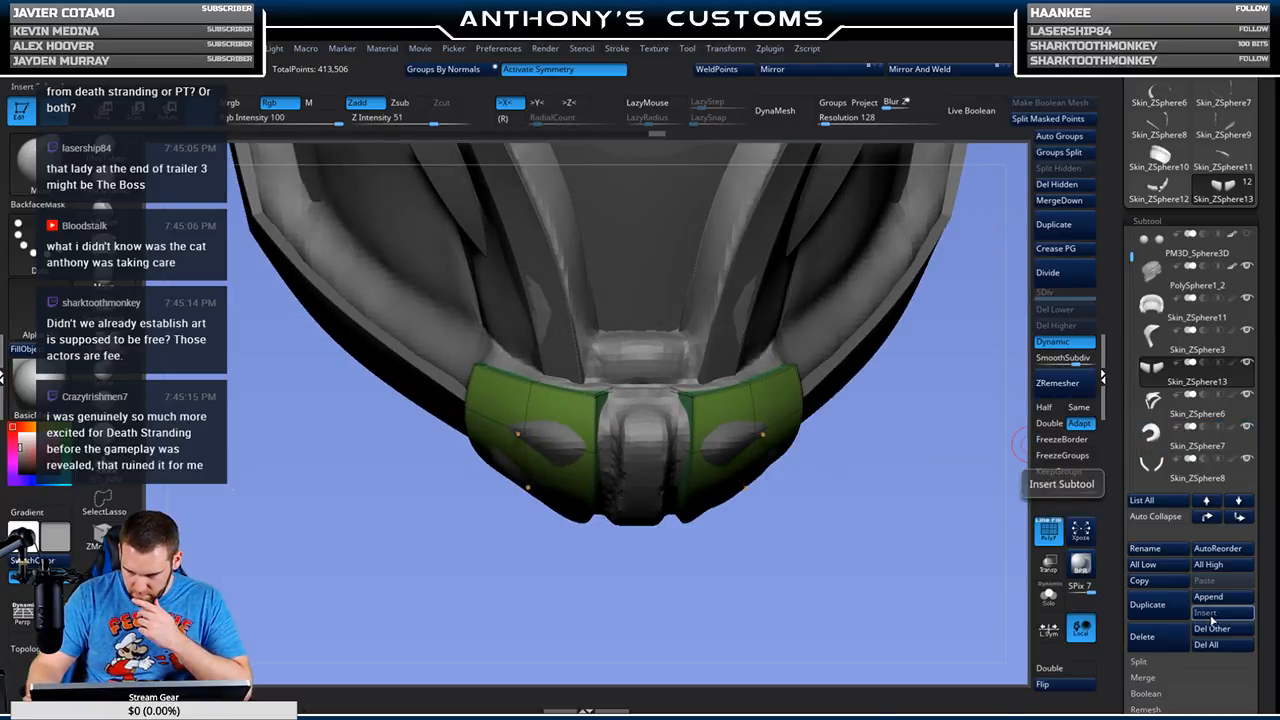
click(1208, 614)
click(567, 493)
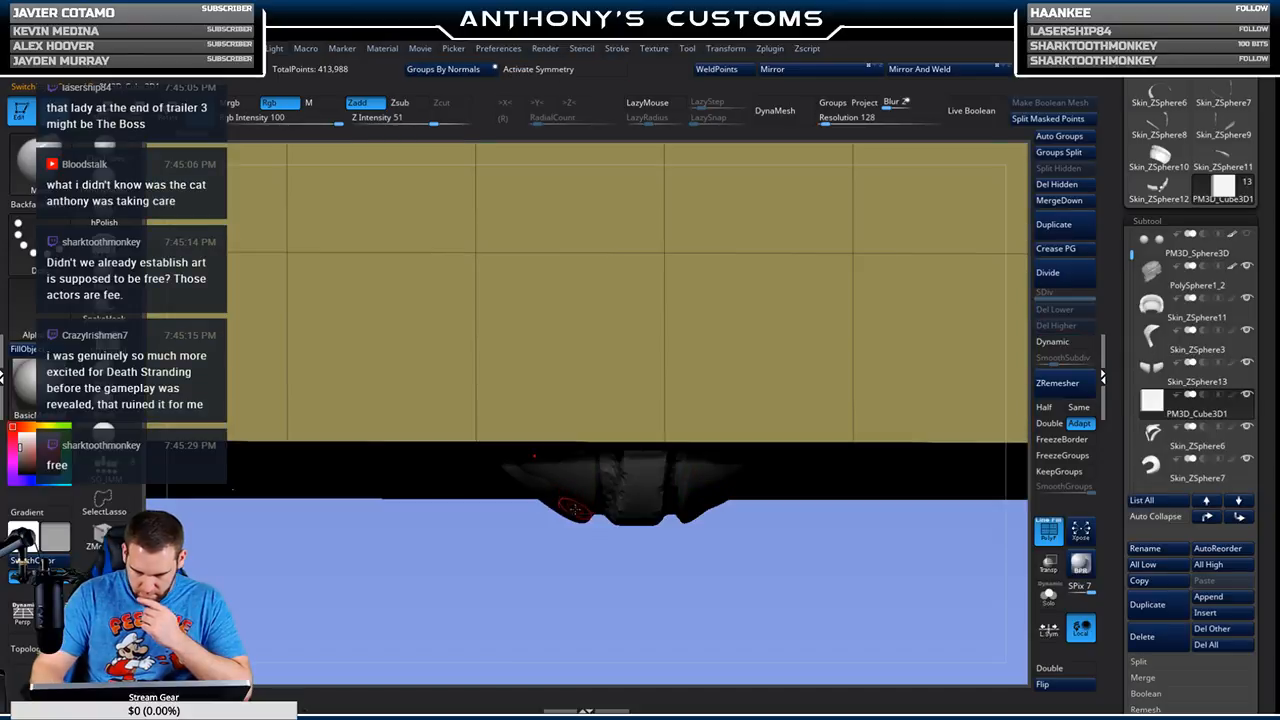
key(w)
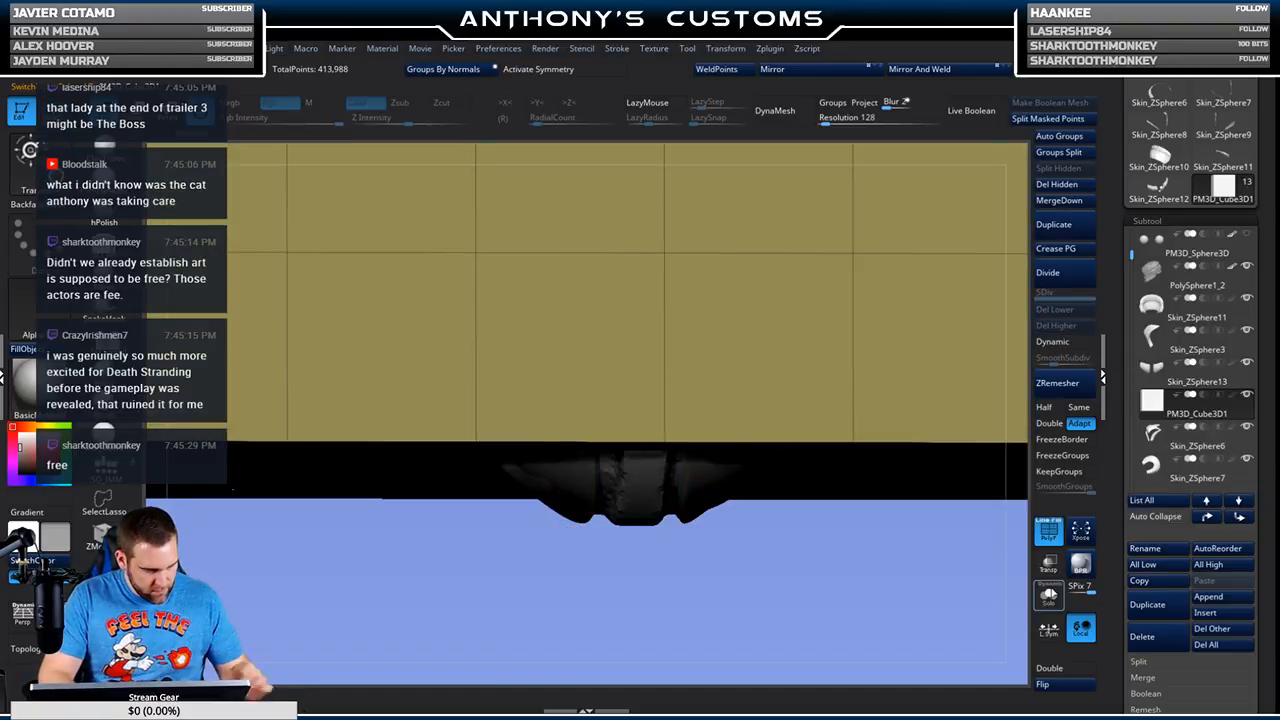
key(f)
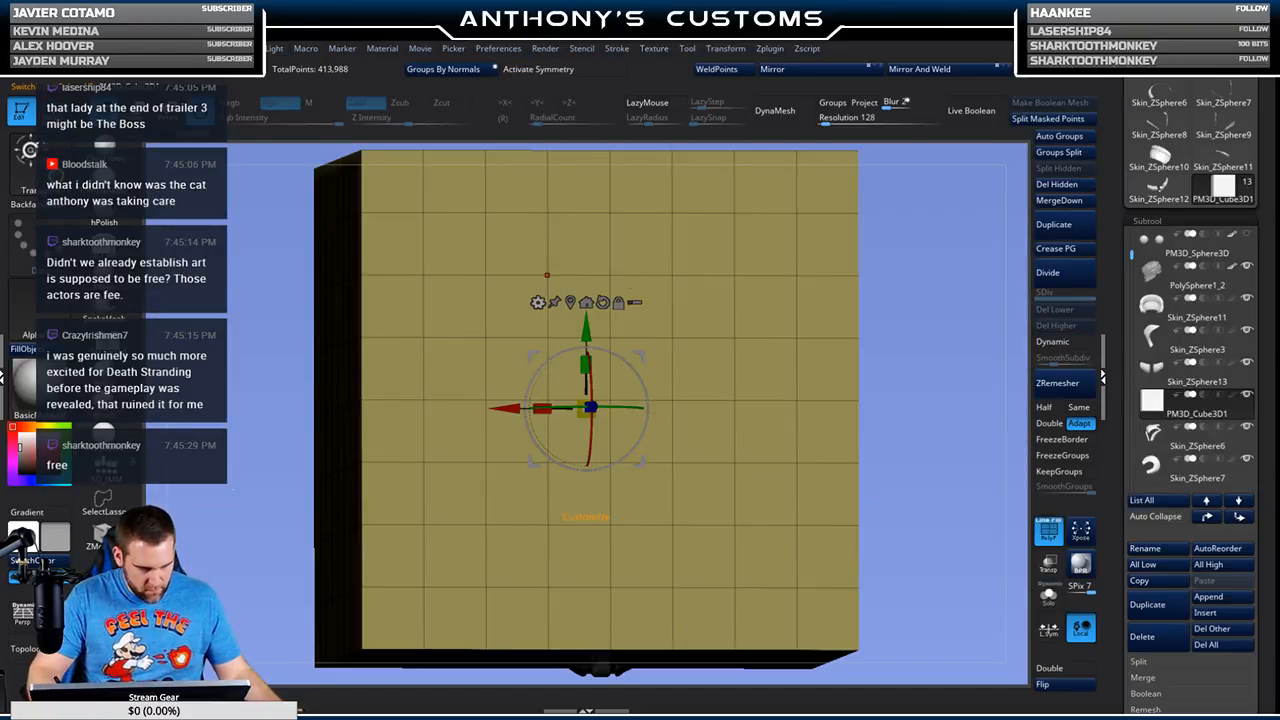
Step: Replace the inserted cube with the gizmo's parametric cube primitive and reduce its X, Y and Z divisions to single segments
click(538, 302)
click(662, 318)
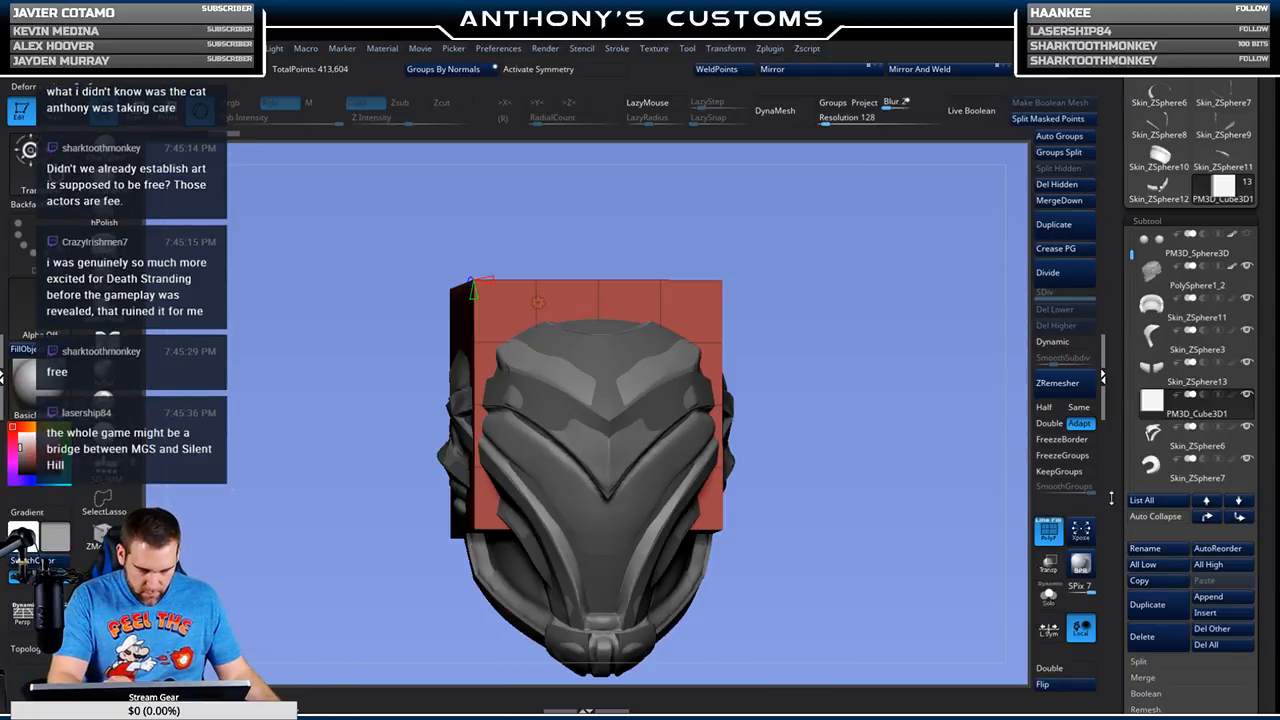
drag(868, 491, 789, 395)
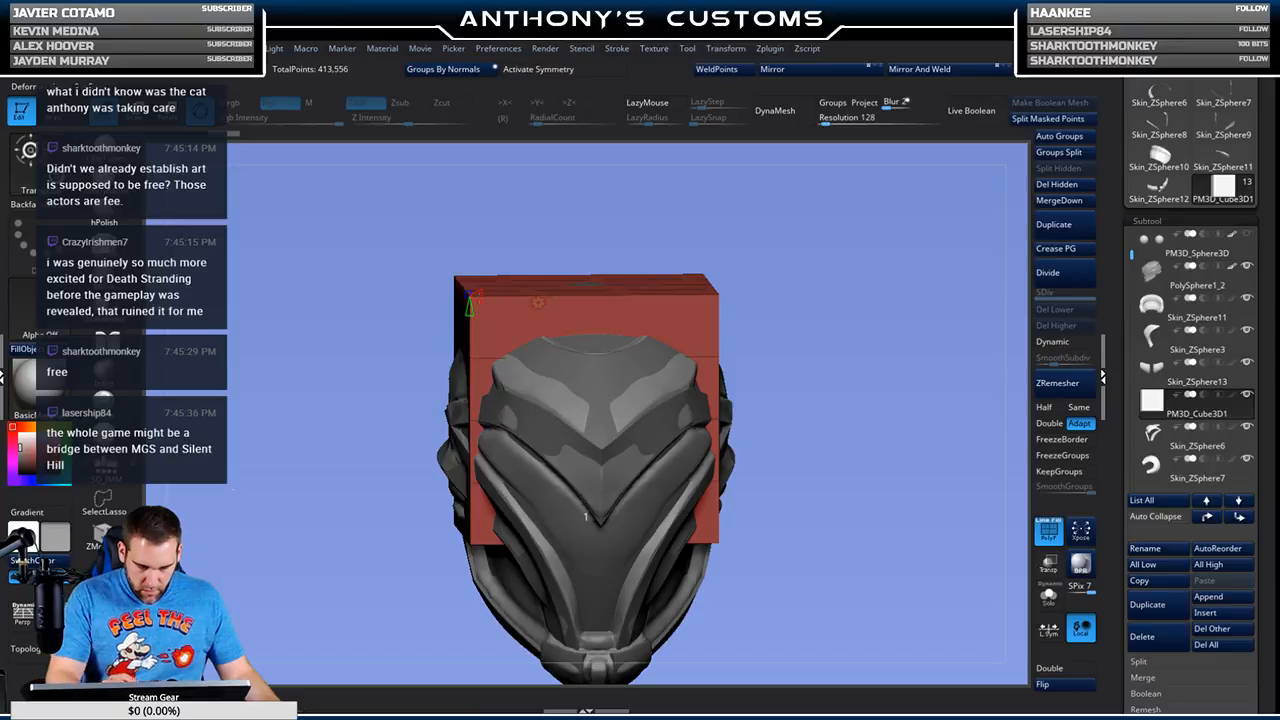
drag(808, 239, 902, 243)
drag(611, 301, 611, 318)
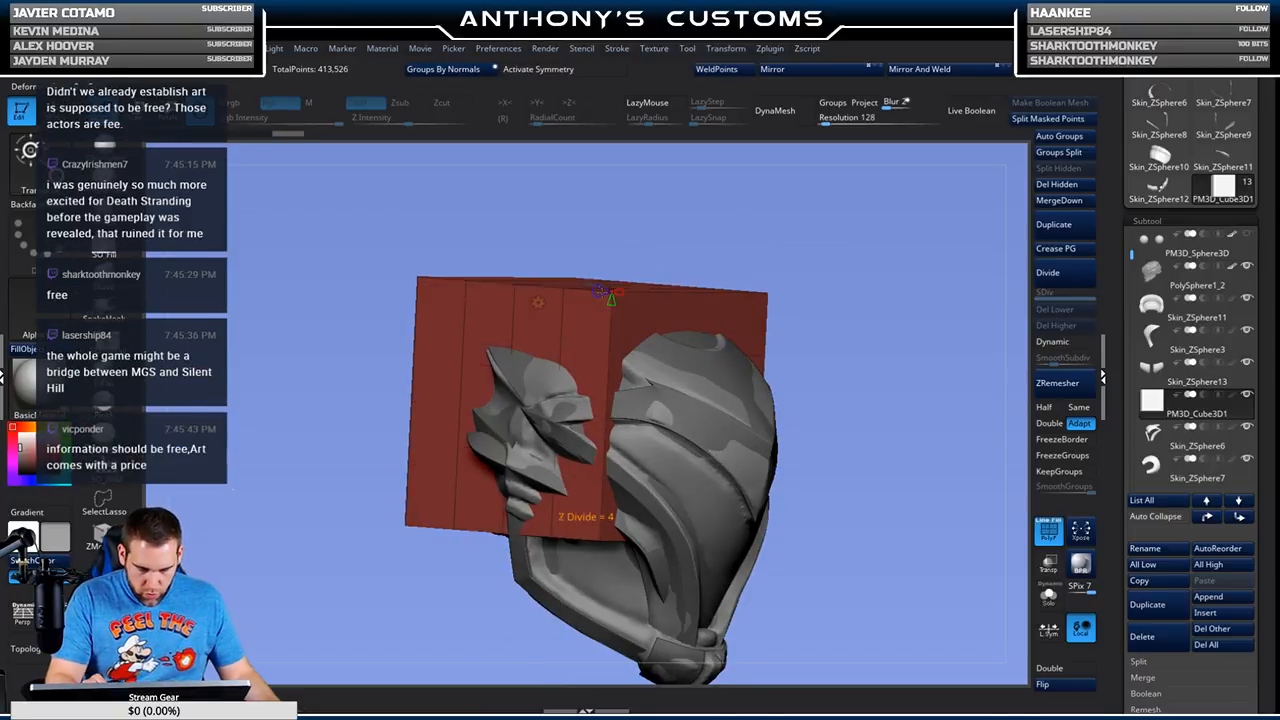
shift+drag(828, 223, 840, 229)
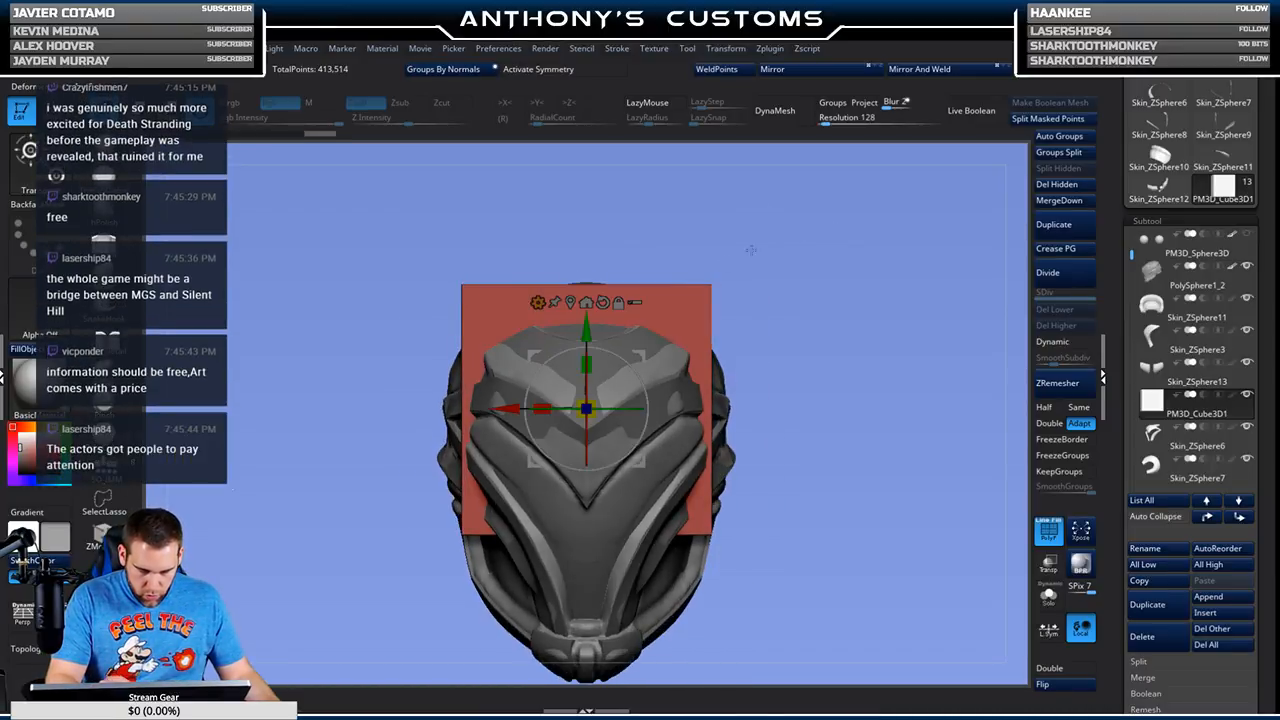
Step: Flatten the cube in height and depth and move it forward in front of the helmet's face
drag(586, 365, 552, 408)
drag(740, 330, 844, 309)
alt+drag(849, 265, 783, 253)
drag(580, 382, 893, 382)
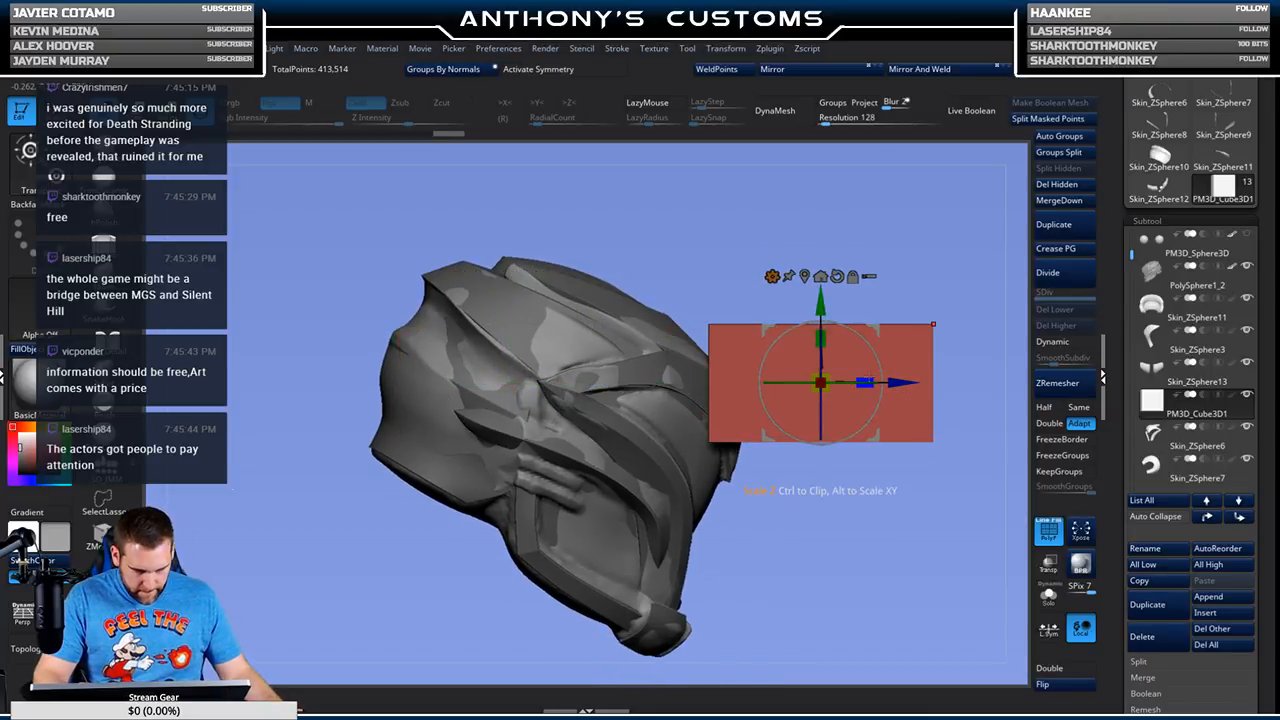
drag(866, 381, 763, 385)
Step: Lower the flattened cube along the helmet's centreline to just above the chin ridge
drag(768, 255, 632, 262)
alt+drag(957, 236, 783, 148)
drag(647, 207, 647, 428)
alt+drag(900, 376, 896, 564)
alt+drag(915, 480, 924, 548)
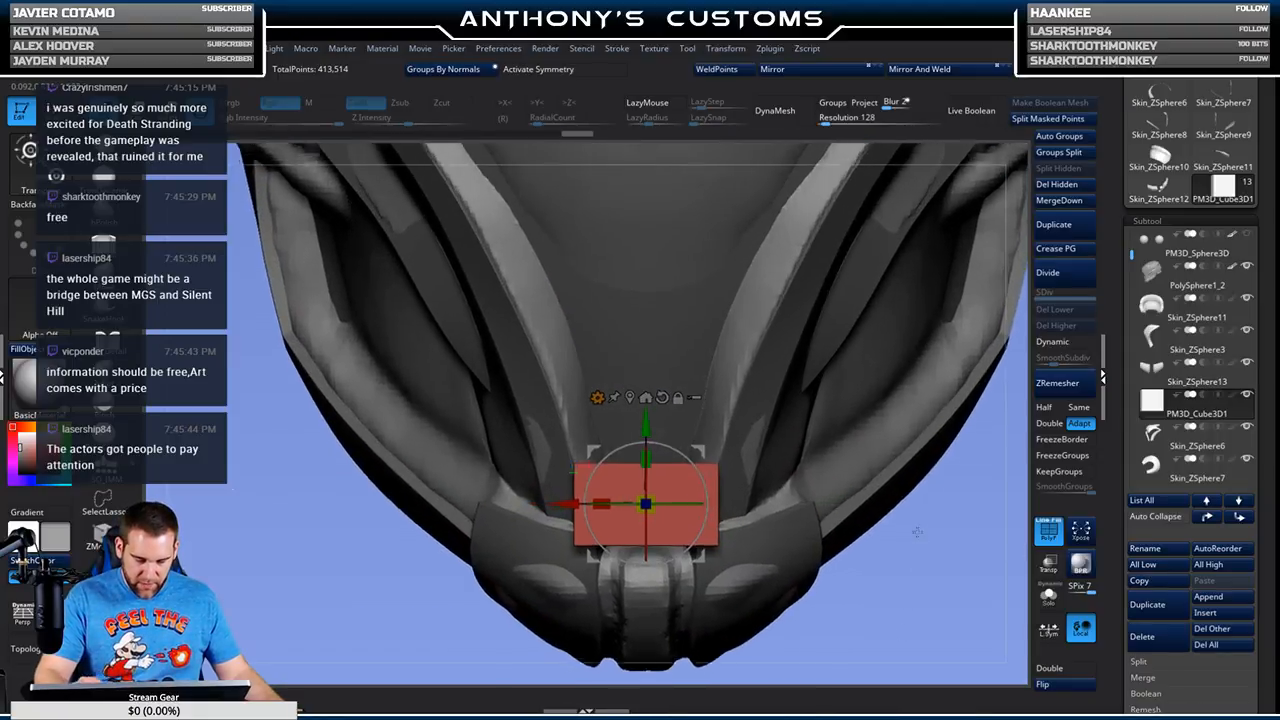
Step: Shrink the flattened cube above the chin ridge and tilt it about 12.6 degrees to follow the faceplate's slope
alt+drag(920, 622, 886, 525)
drag(790, 537, 816, 528)
alt+drag(702, 537, 823, 541)
alt+drag(736, 546, 798, 549)
drag(850, 356, 626, 319)
drag(798, 459, 880, 255)
drag(629, 336, 570, 391)
drag(686, 337, 501, 449)
drag(514, 355, 514, 367)
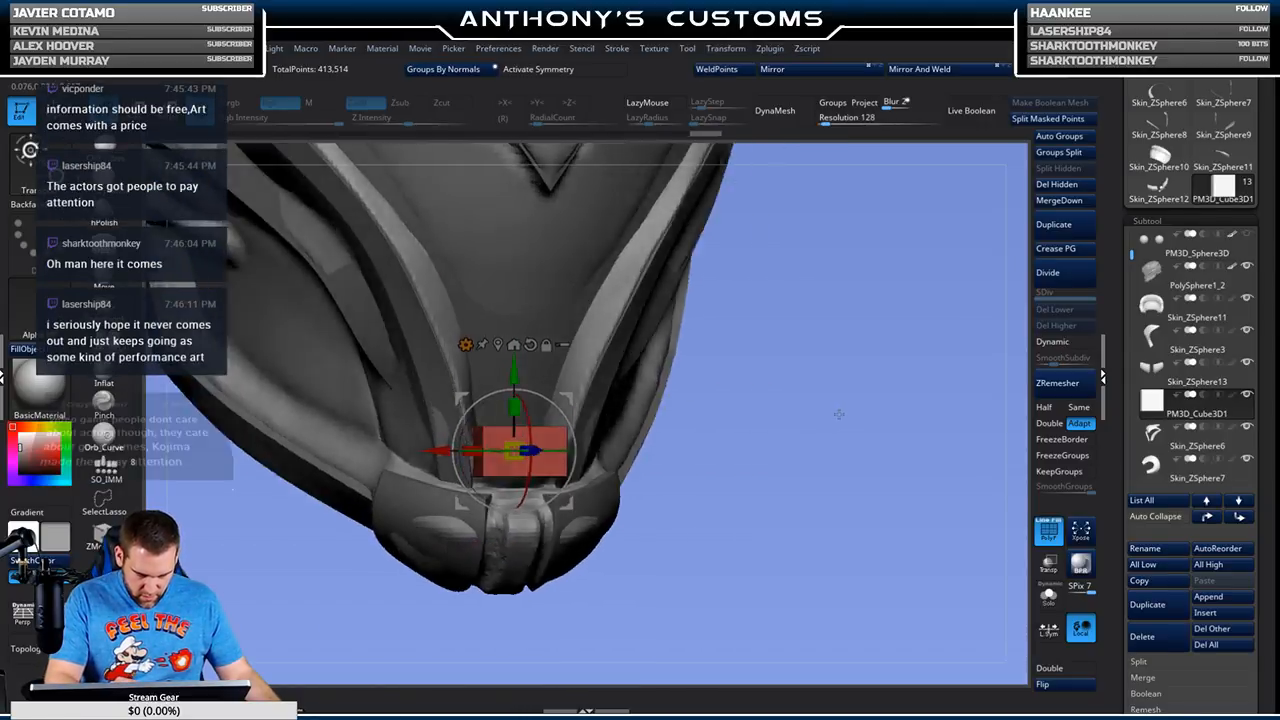
drag(628, 366, 620, 384)
drag(547, 424, 552, 443)
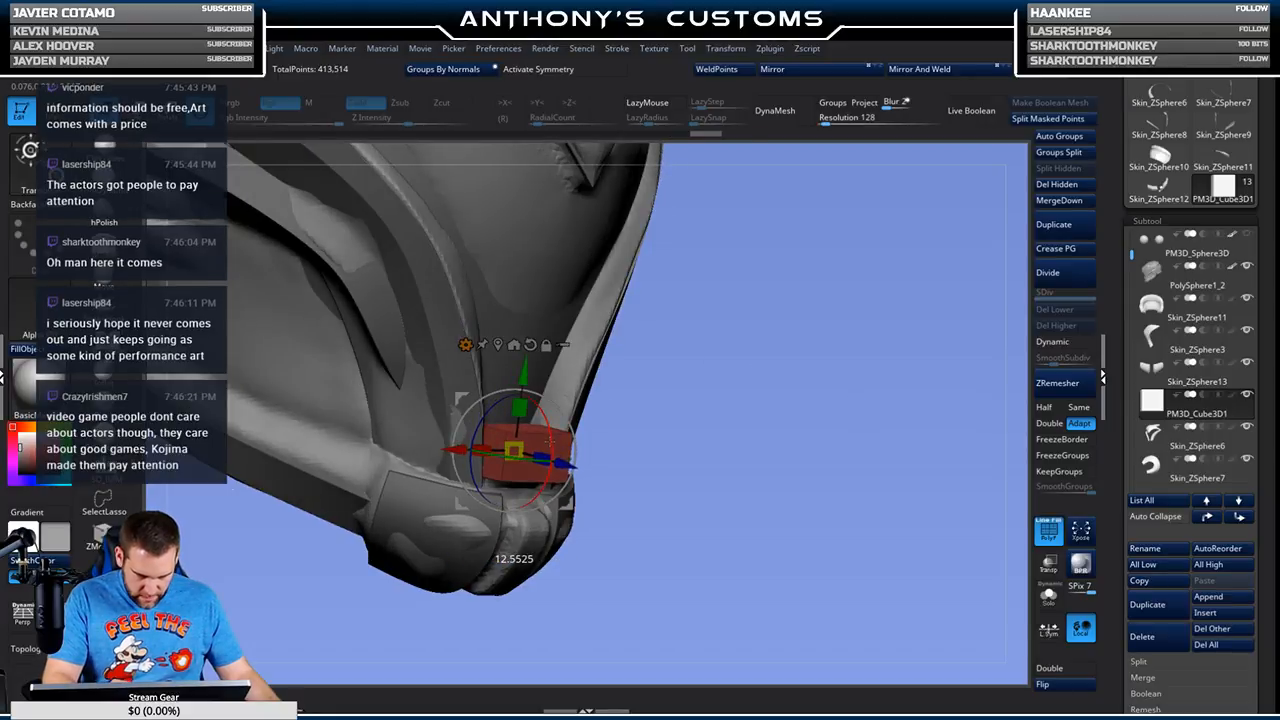
Step: Narrow the cube and seat it lower in the centre gap directly above the chin piece
drag(832, 394, 807, 396)
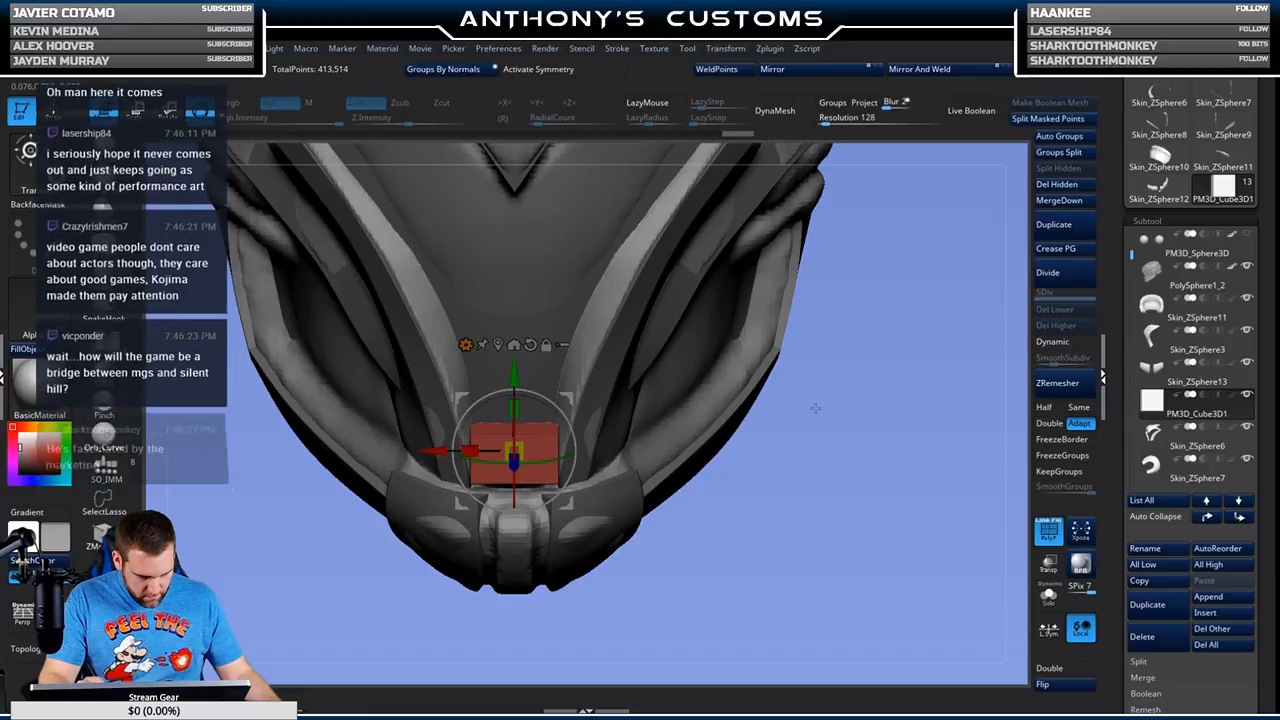
drag(808, 412, 807, 435)
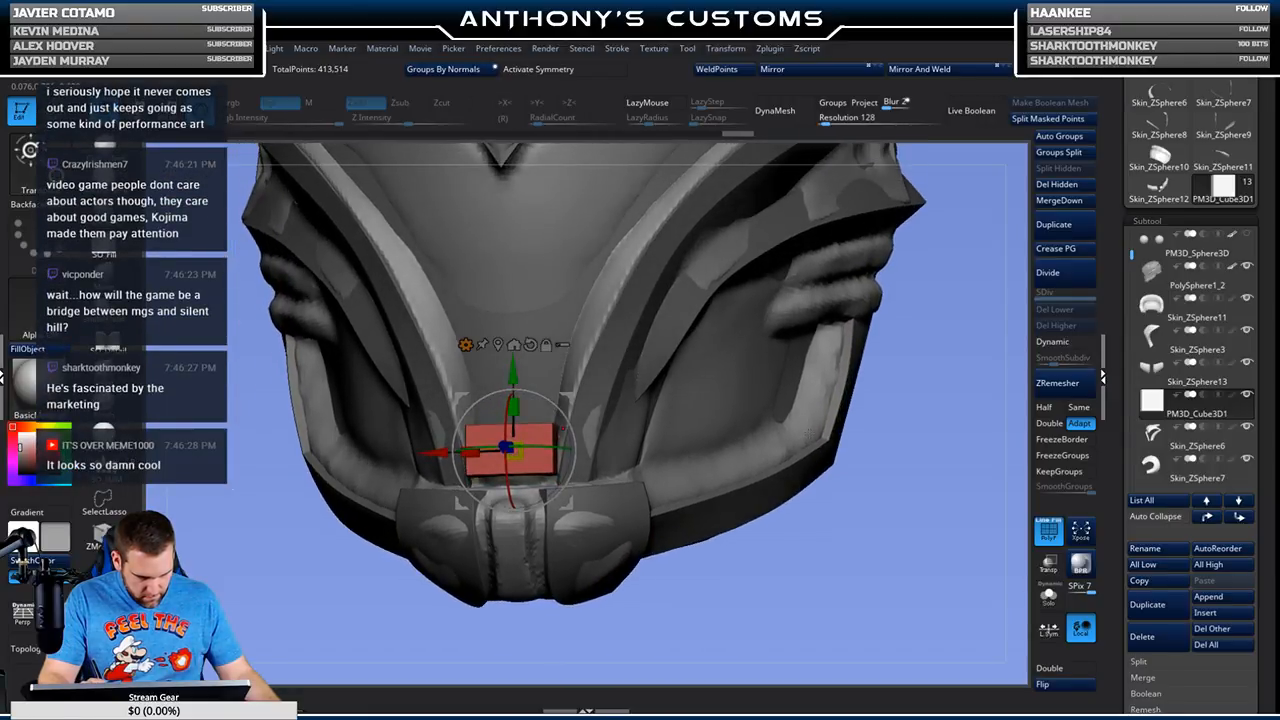
drag(776, 543, 787, 536)
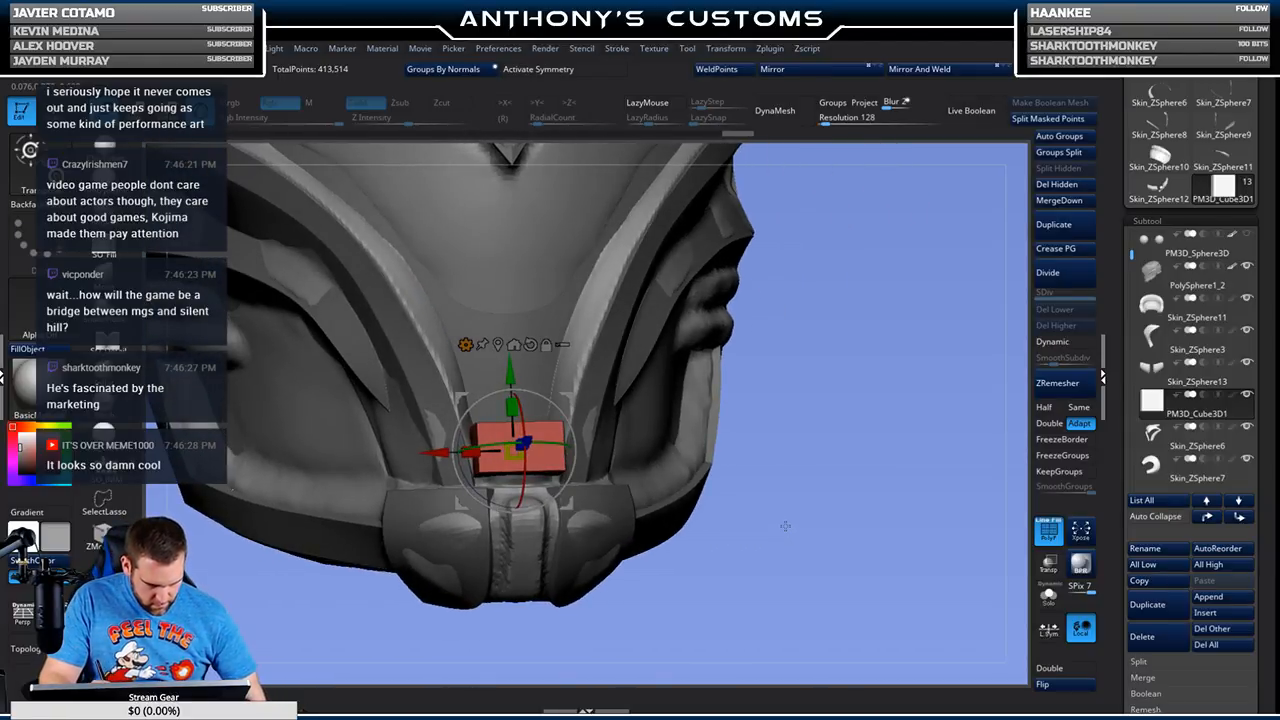
drag(782, 515, 724, 388)
drag(470, 452, 464, 452)
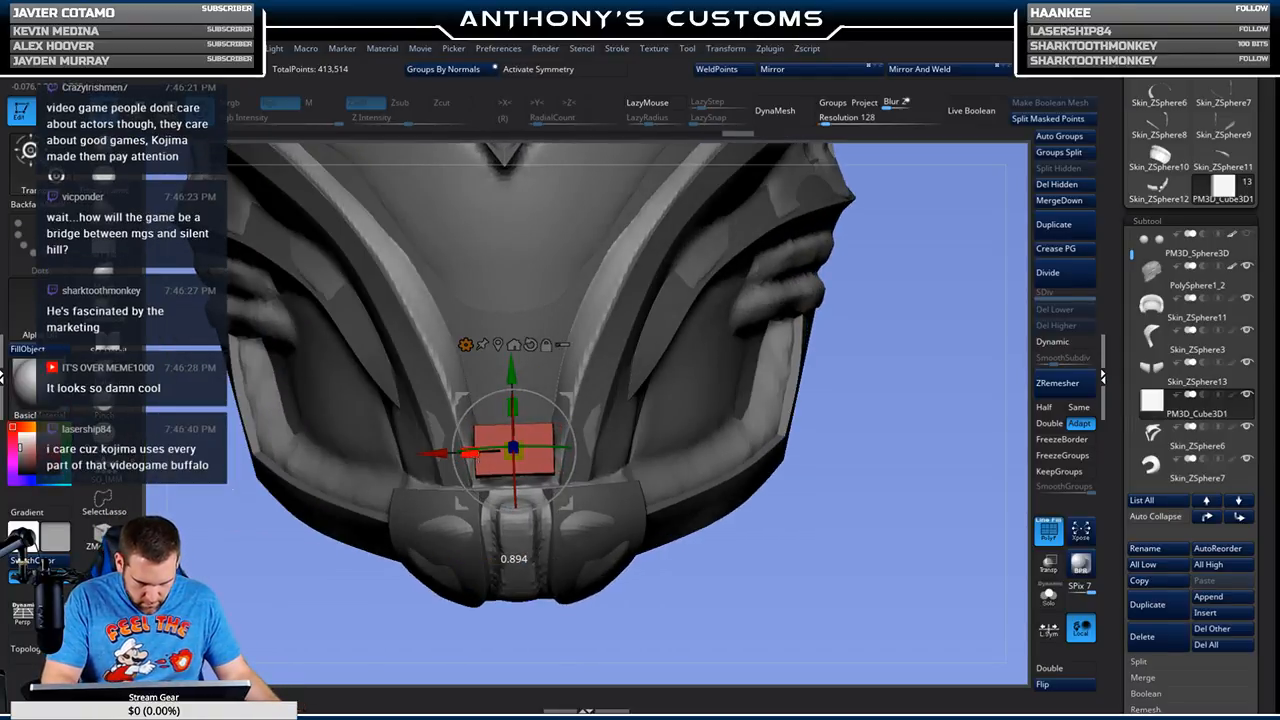
drag(774, 531, 724, 418)
drag(563, 473, 551, 469)
drag(695, 417, 736, 411)
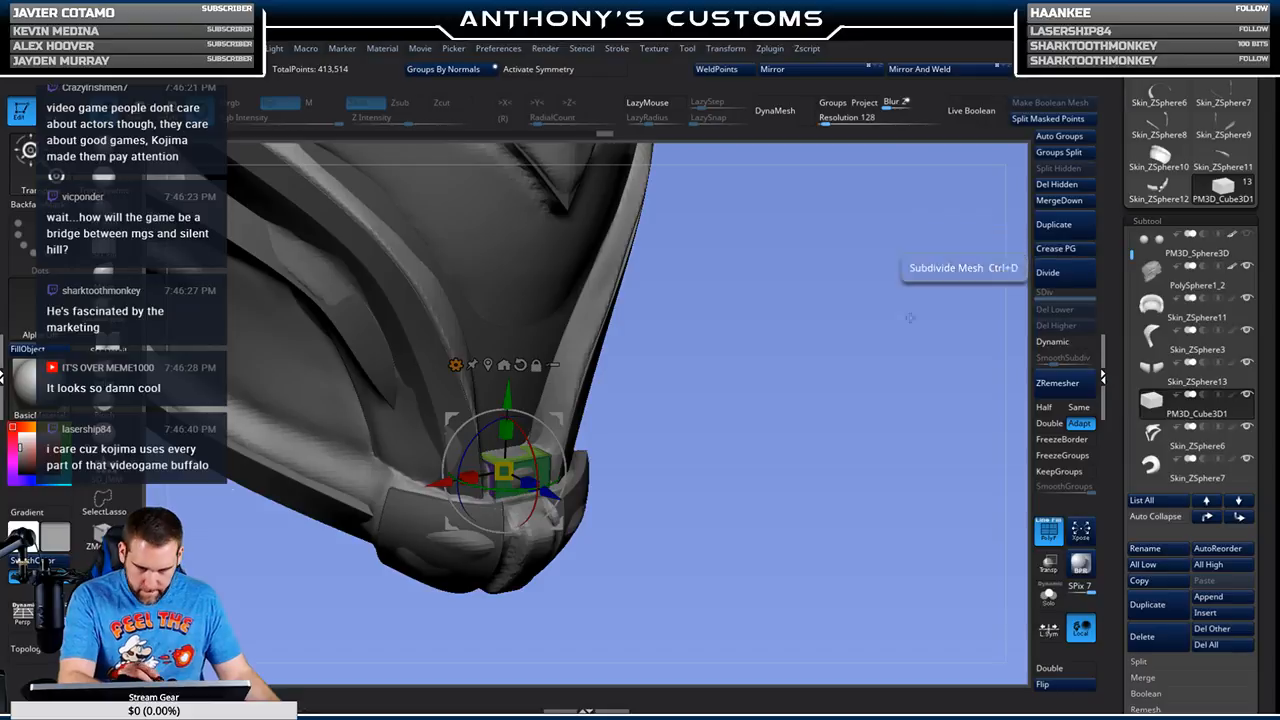
Step: Mask part of the isolated cube and scale the unmasked part to taper the block into the gap above the chin
shift+drag(839, 397, 929, 297)
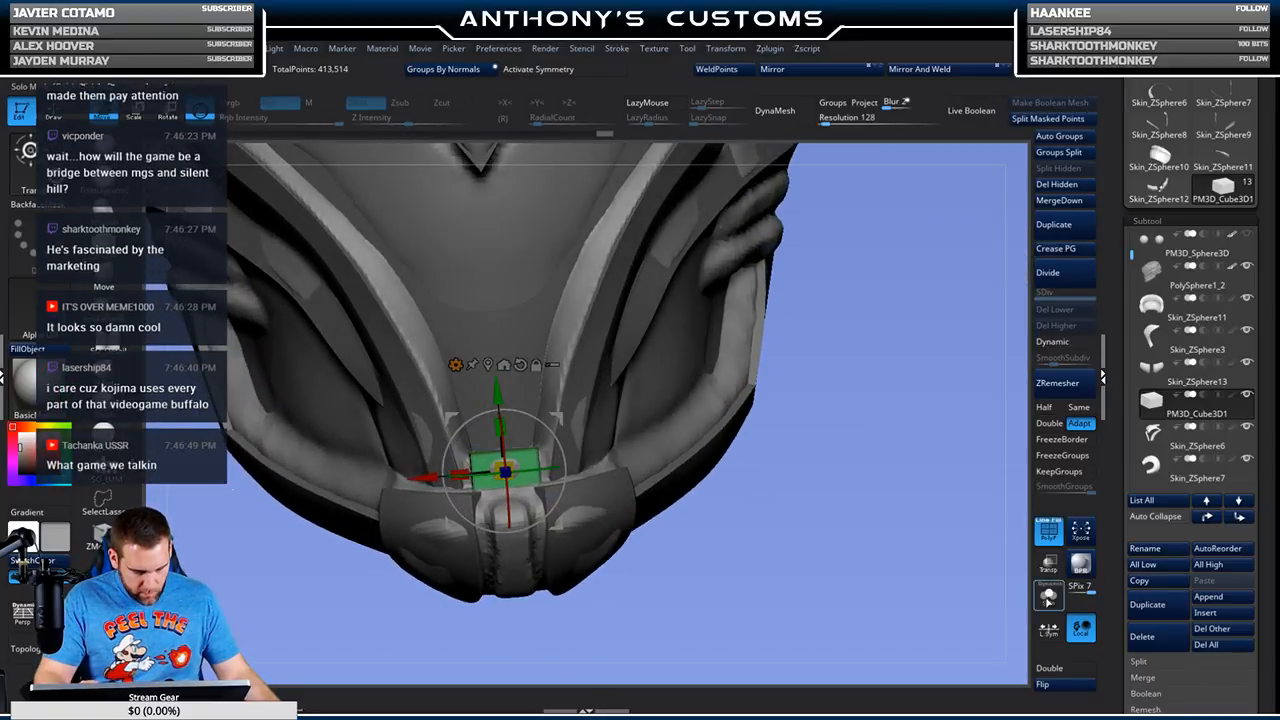
click(1048, 596)
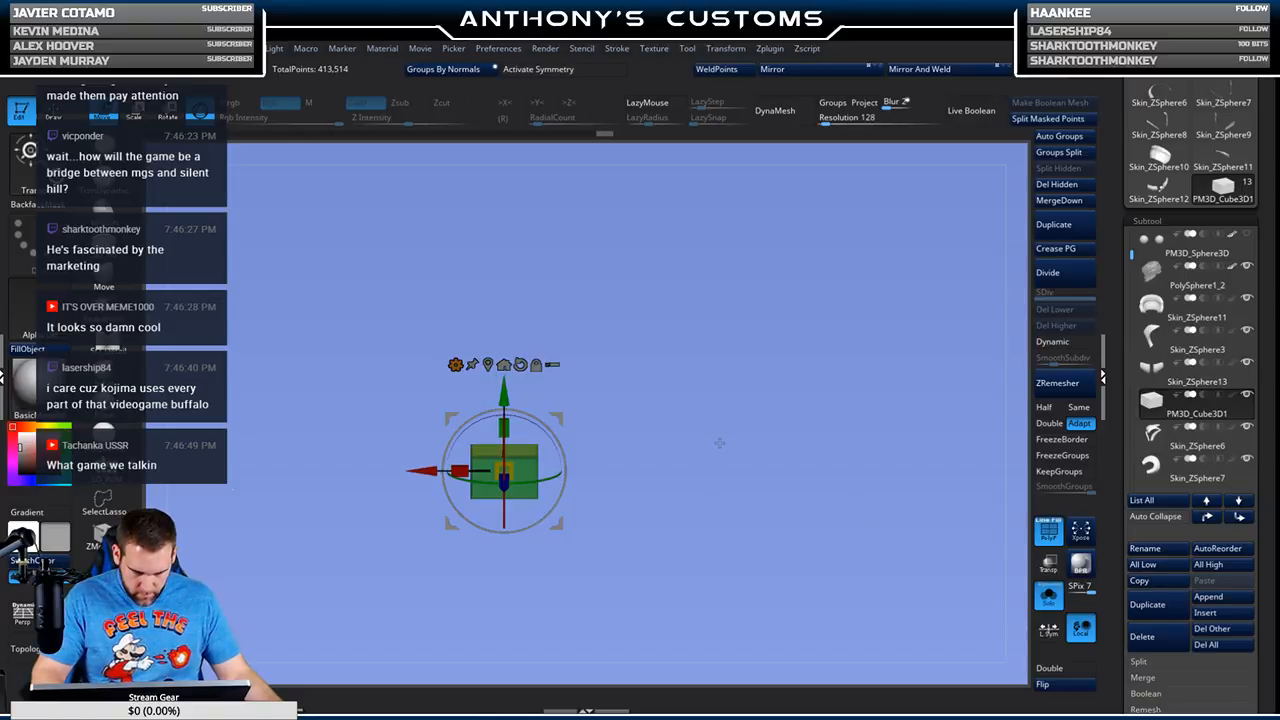
mouse_move(402, 575)
ctrl+mouse_down()
mouse_move(405, 490)
mouse_move(482, 474)
mouse_move(655, 570)
ctrl+mouse_up()
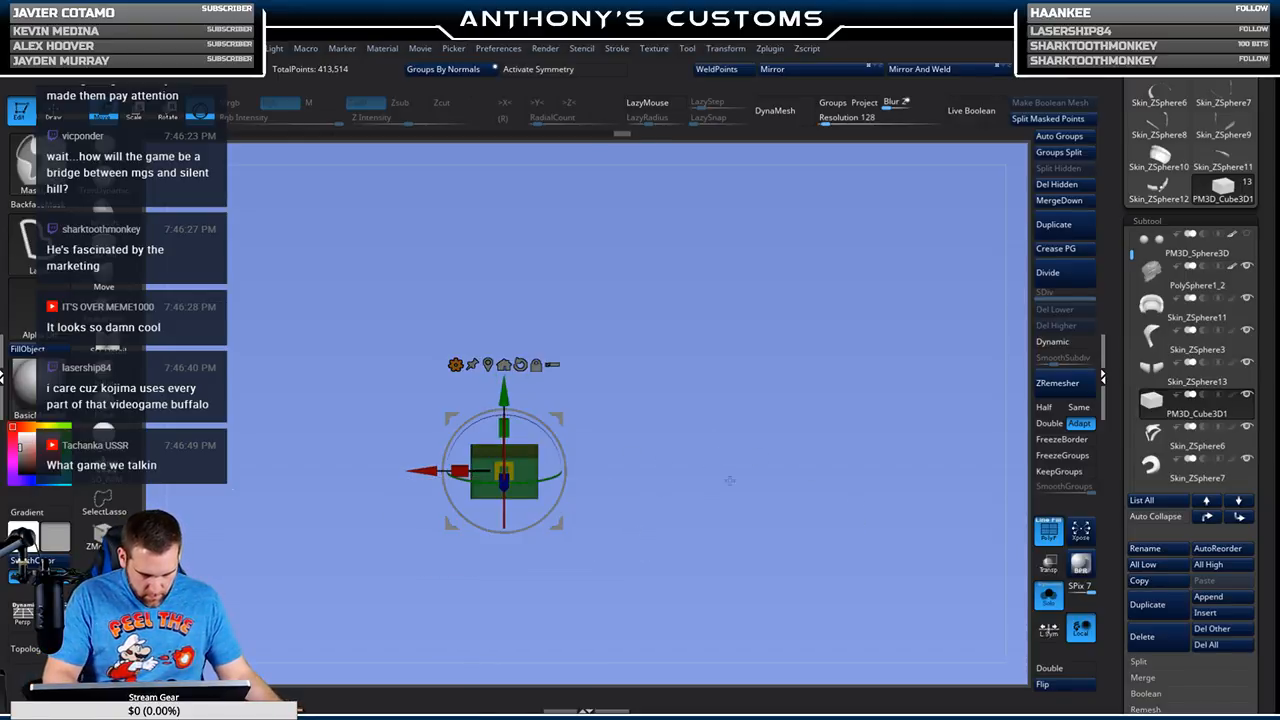
click(1048, 596)
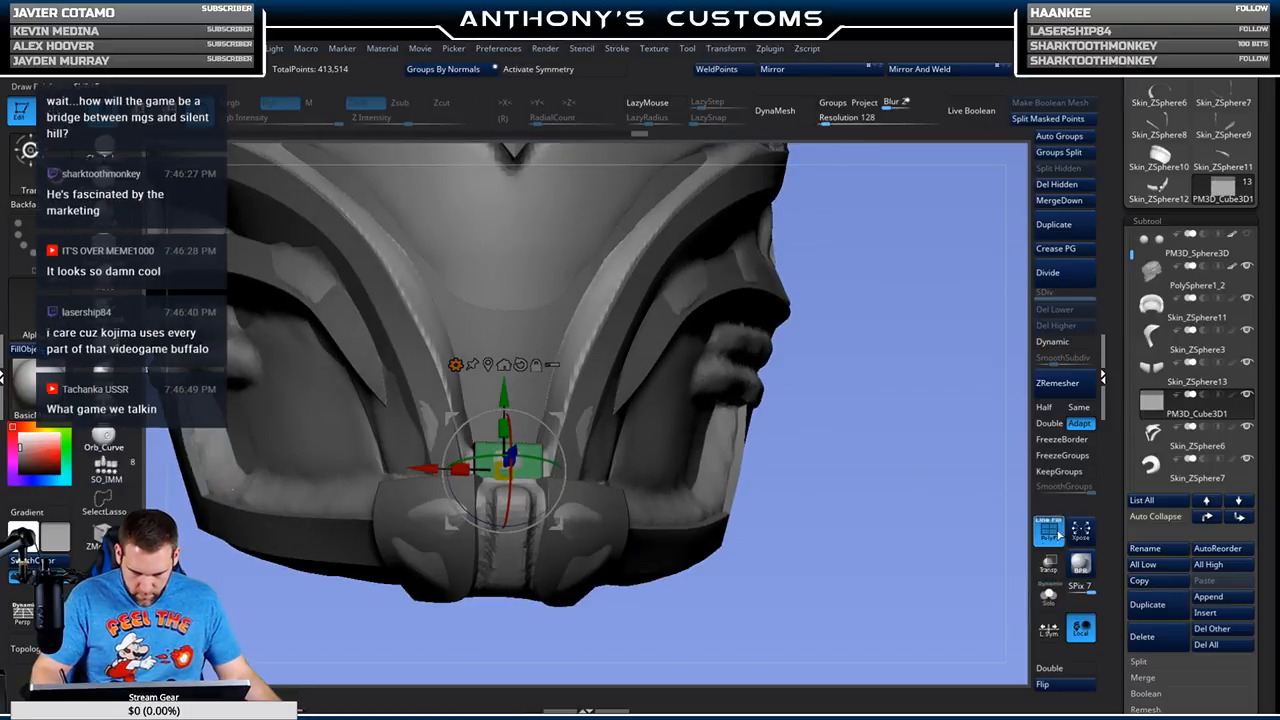
click(1048, 596)
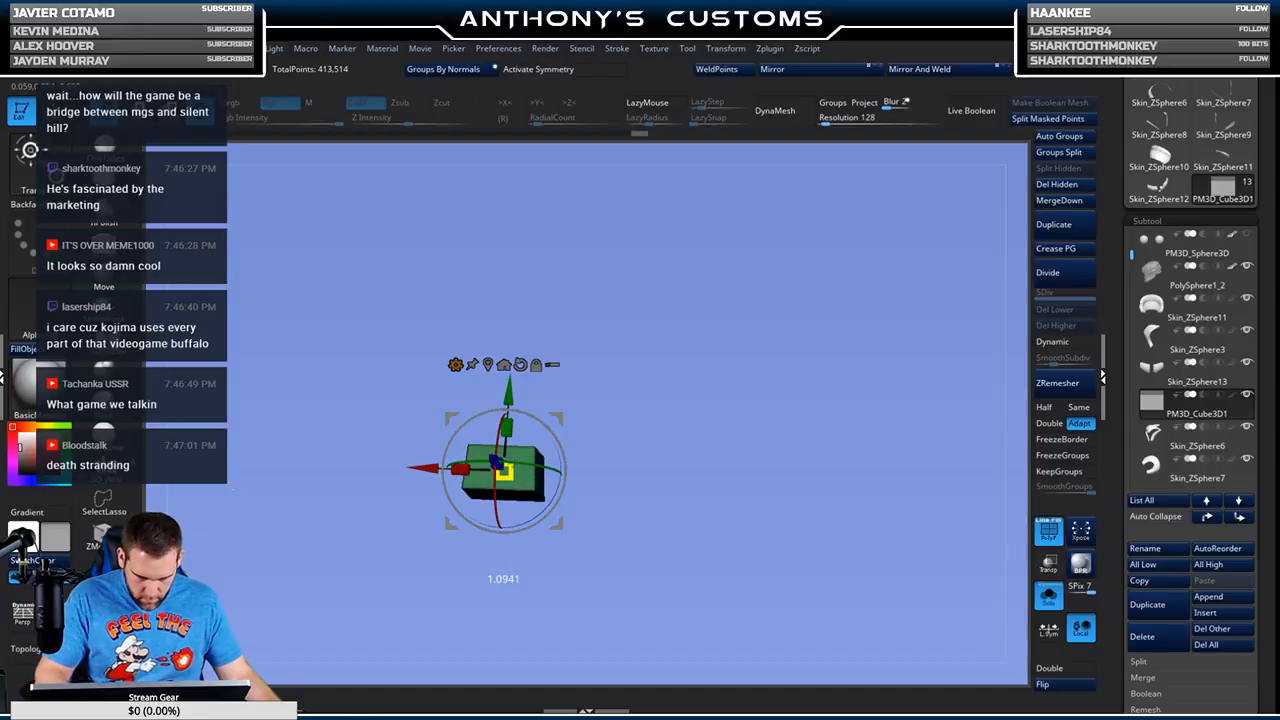
click(1048, 598)
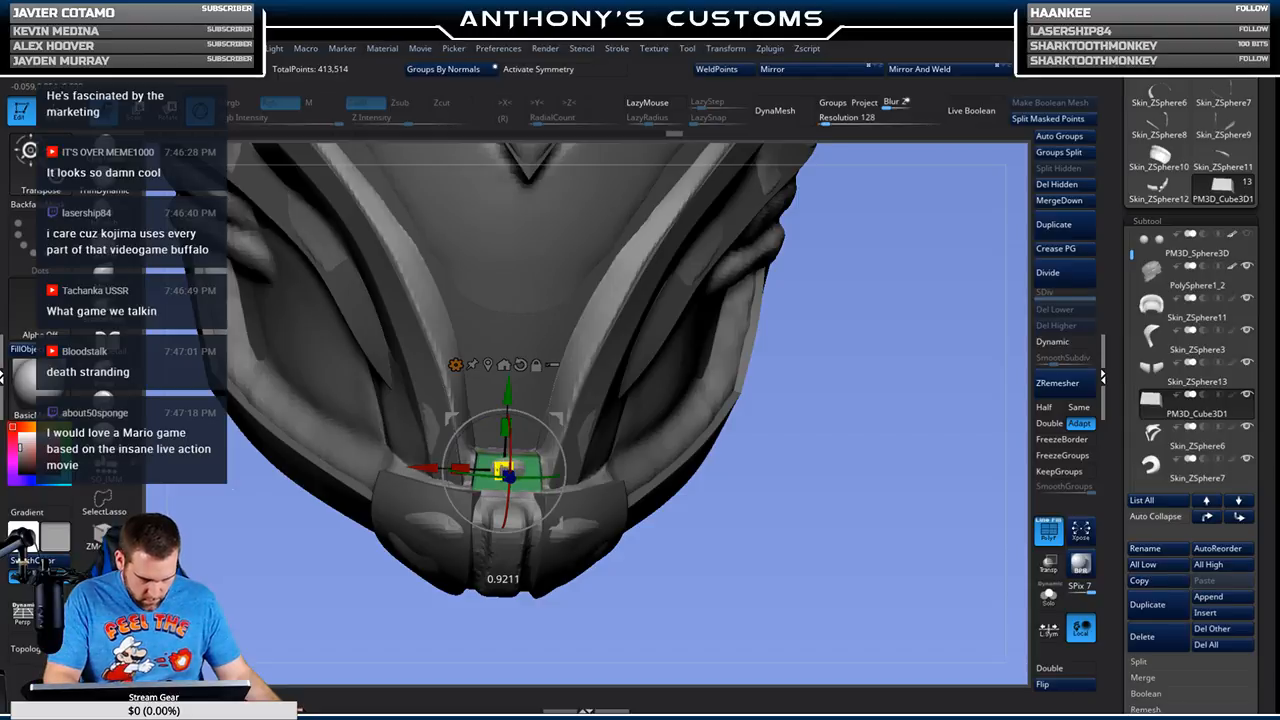
Step: Examine the tapered centre block's fit against the chin plates and faceplate from the side, front and below
mouse_move(842, 434)
mouse_down()
mouse_move(850, 448)
mouse_move(770, 478)
mouse_move(808, 512)
mouse_move(800, 530)
mouse_up()
key(q)
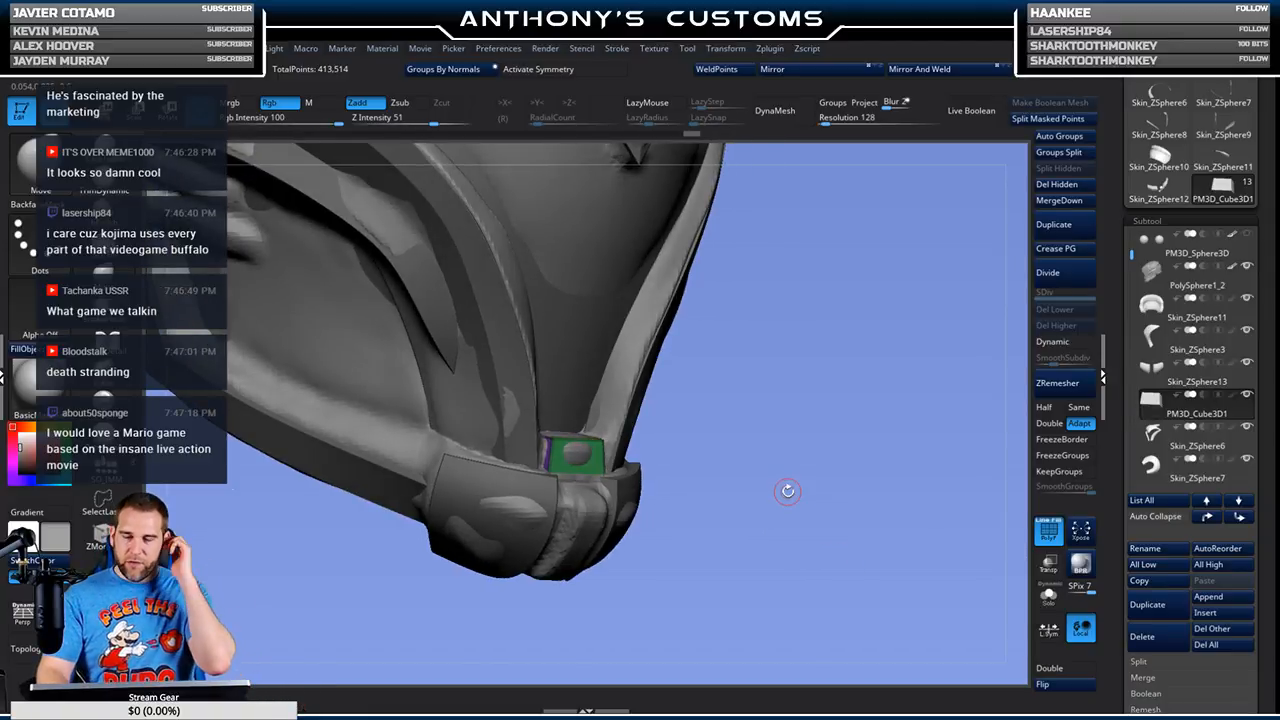
mouse_move(773, 431)
mouse_down()
mouse_move(766, 577)
mouse_move(817, 523)
mouse_move(828, 481)
mouse_move(814, 476)
mouse_up()
key(w)
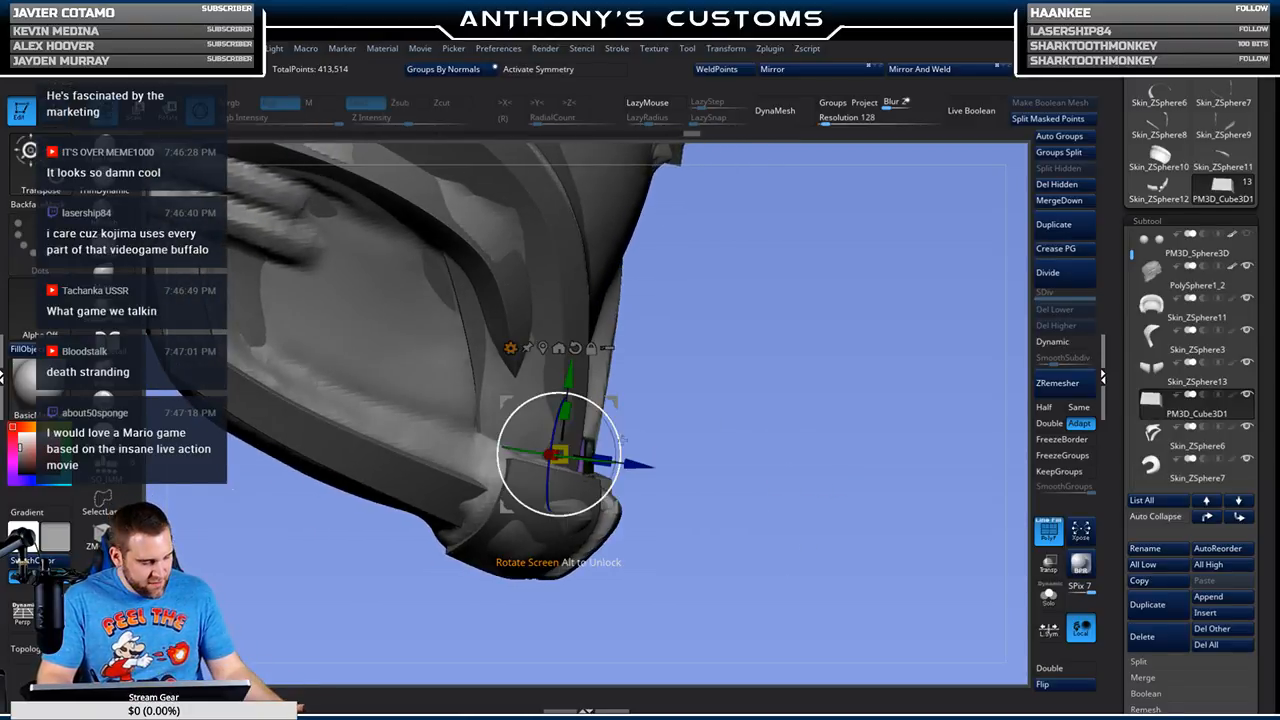
key(q)
mouse_move(834, 380)
mouse_down()
mouse_move(826, 431)
mouse_move(829, 398)
mouse_up()
mouse_move(813, 536)
alt+mouse_down()
mouse_move(836, 500)
mouse_move(826, 523)
mouse_move(802, 479)
mouse_move(792, 502)
mouse_move(831, 538)
mouse_move(786, 550)
mouse_move(800, 477)
alt+mouse_up()
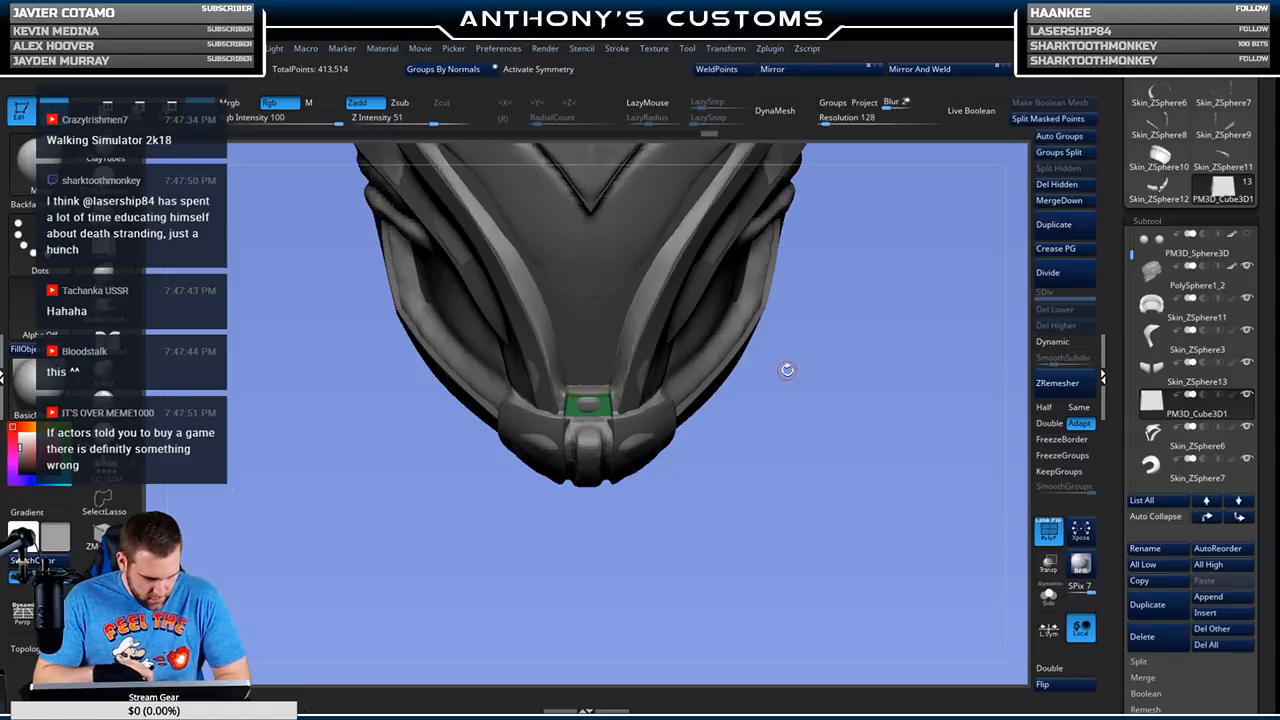
drag(850, 358, 823, 541)
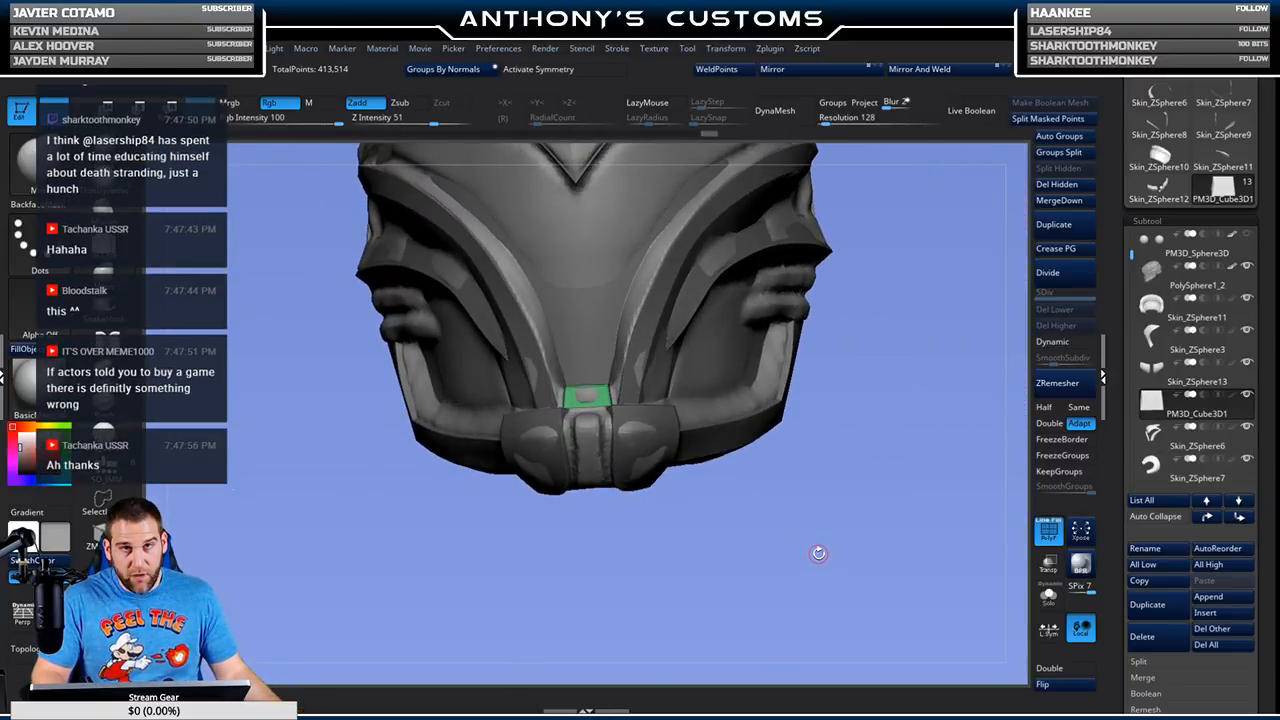
drag(884, 563, 915, 532)
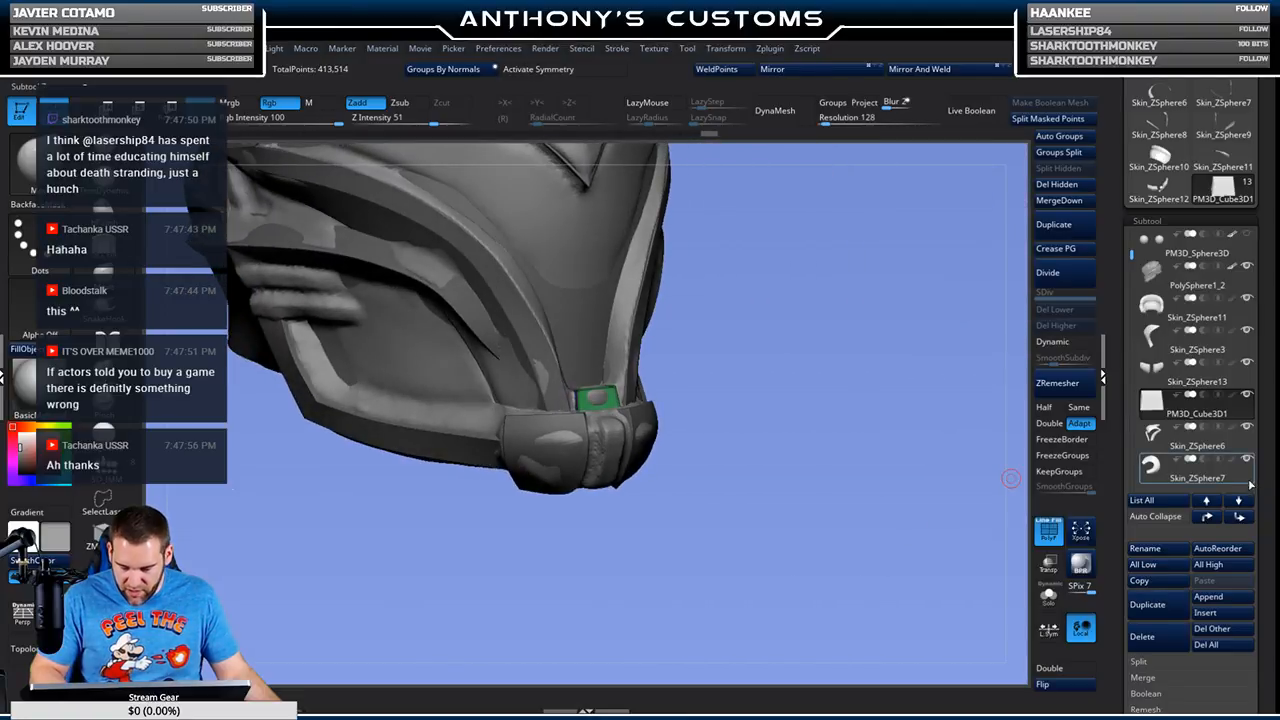
mouse_move(1250, 486)
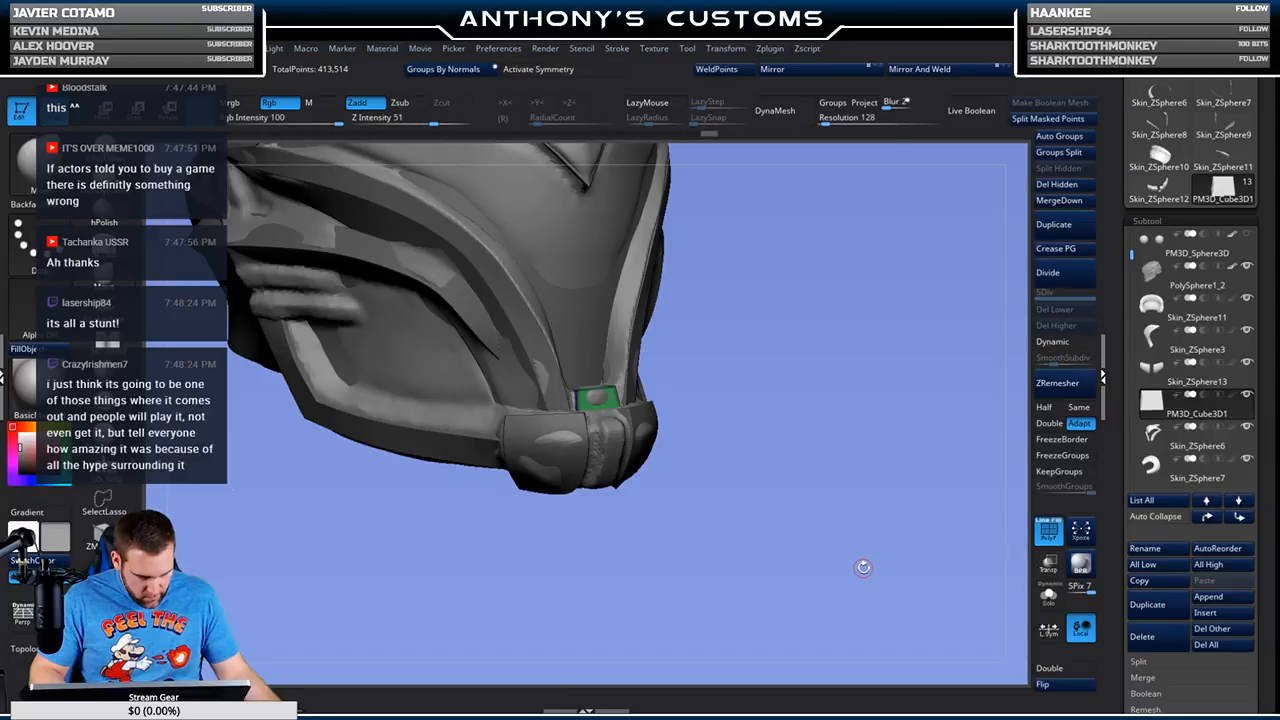
drag(870, 564, 879, 562)
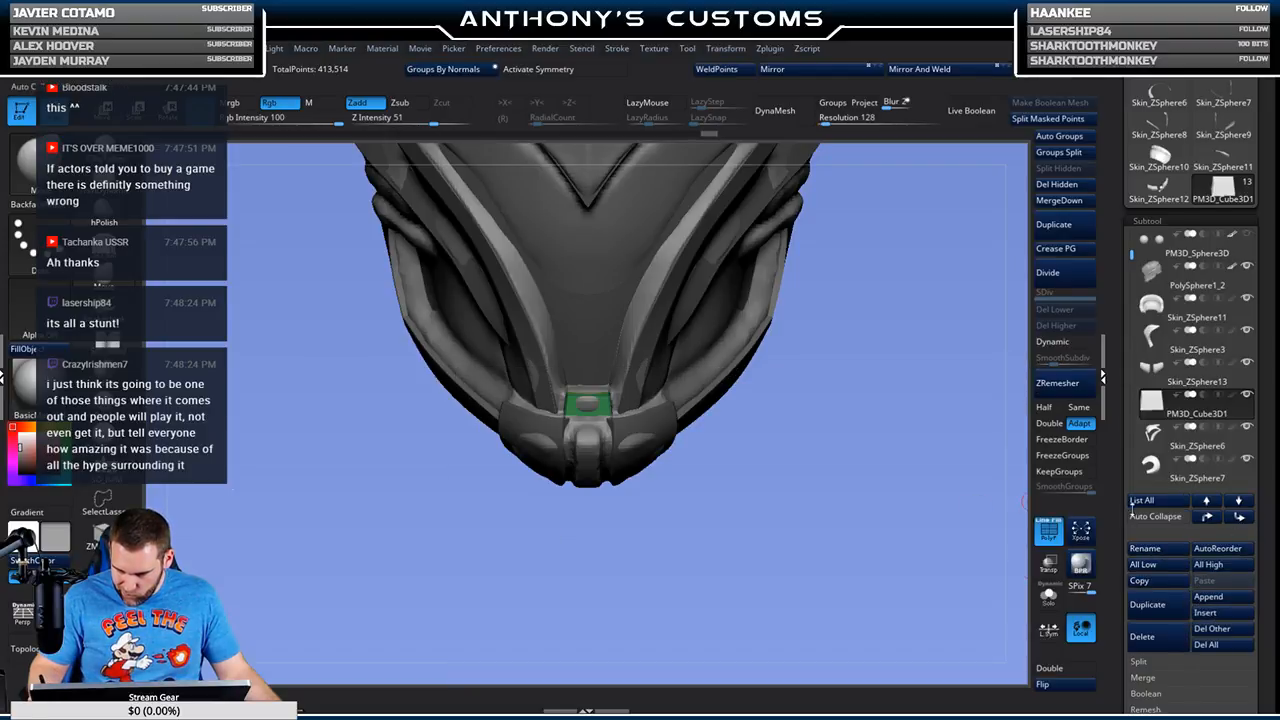
Step: Insert another cube as a subtool and replace it with the gizmo's PolyCube primitive
click(1212, 614)
click(631, 408)
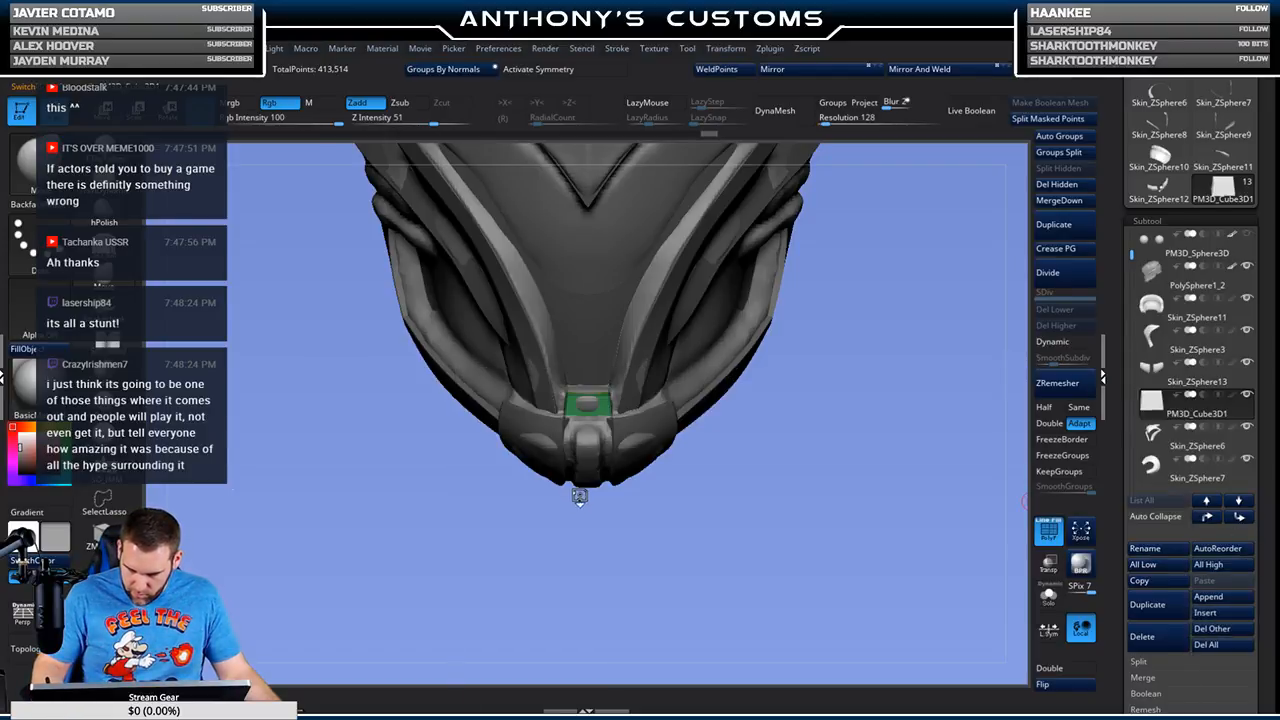
click(538, 307)
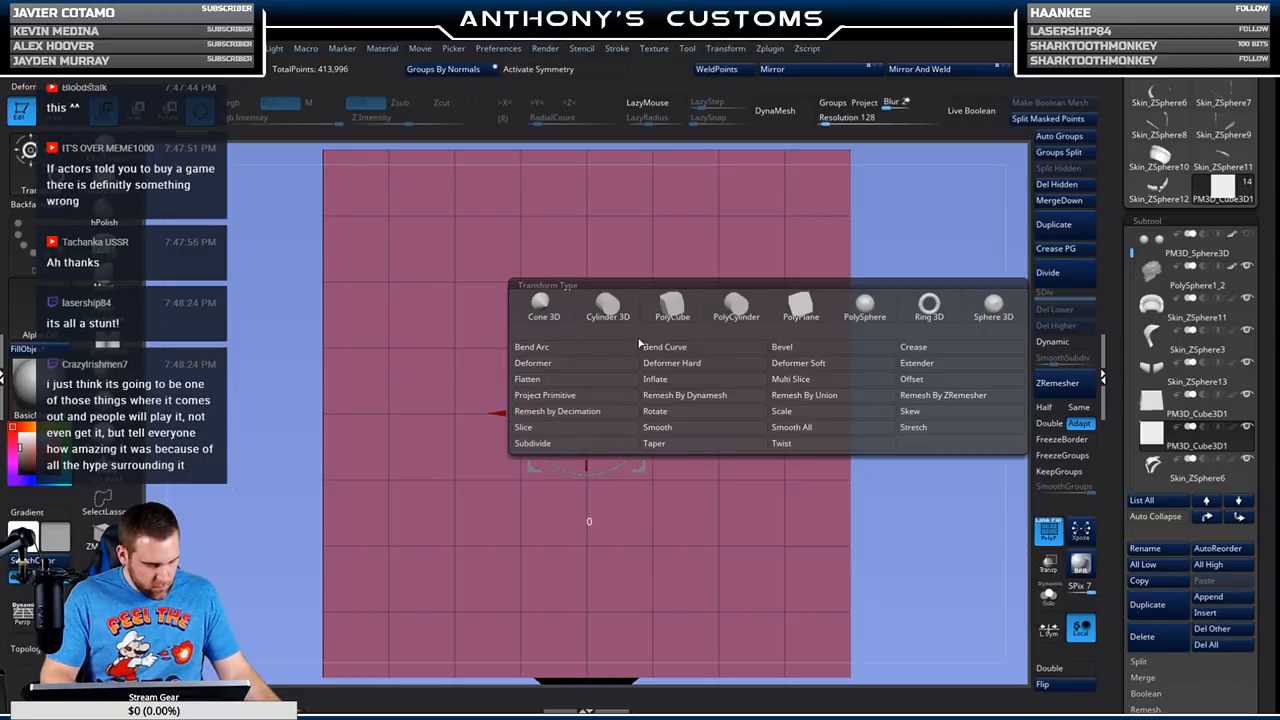
click(674, 304)
Step: Set the new cube's divisions to one segment across, three in height and two in depth
click(1048, 597)
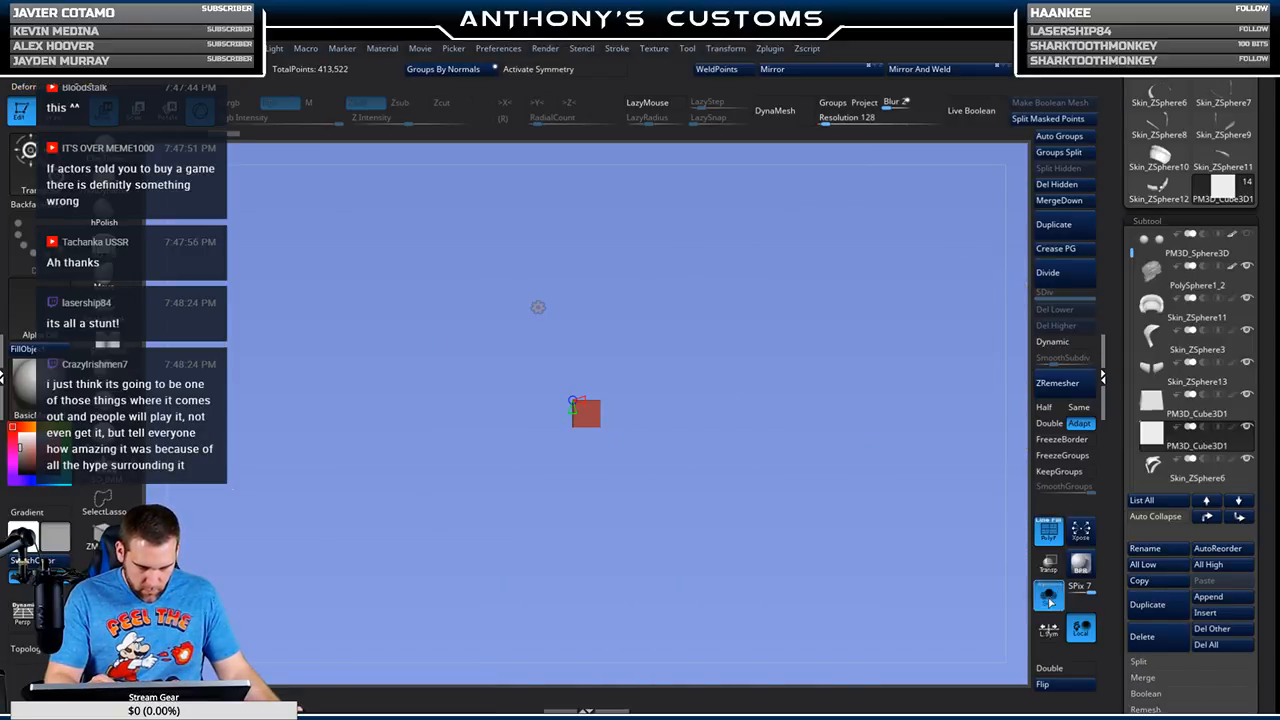
ctrl+right_drag(801, 369, 754, 628)
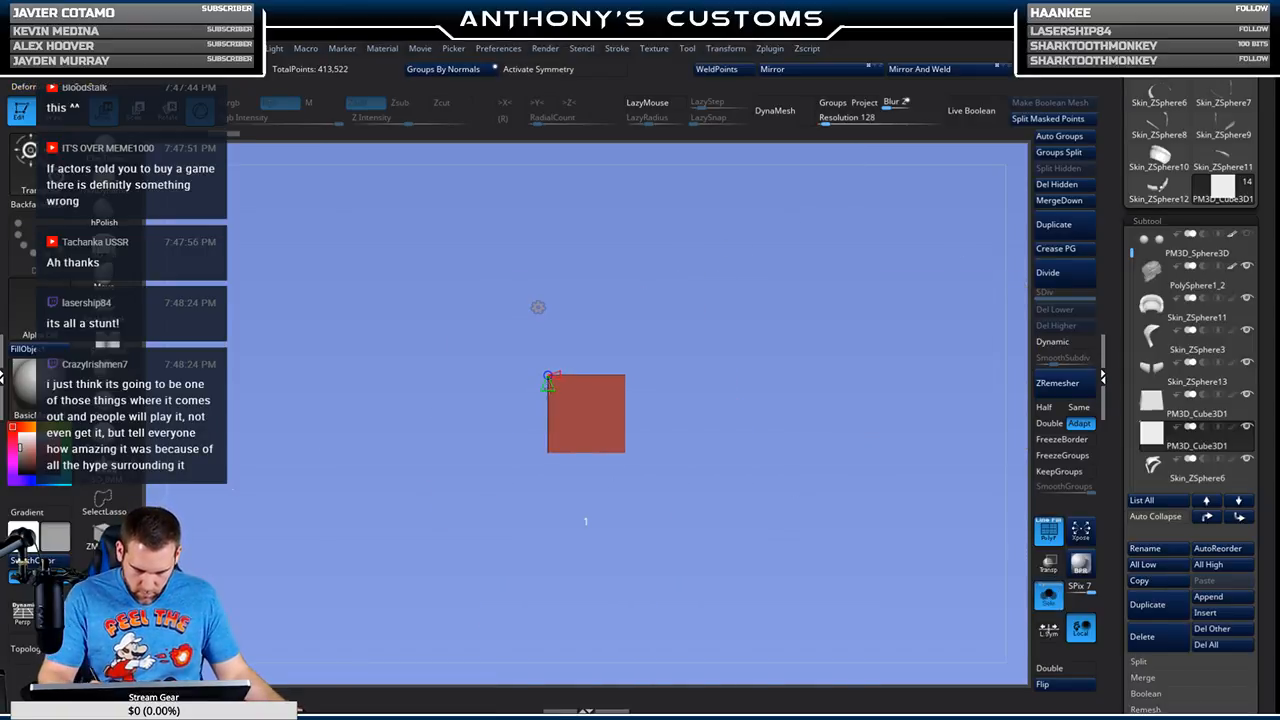
drag(600, 300, 722, 310)
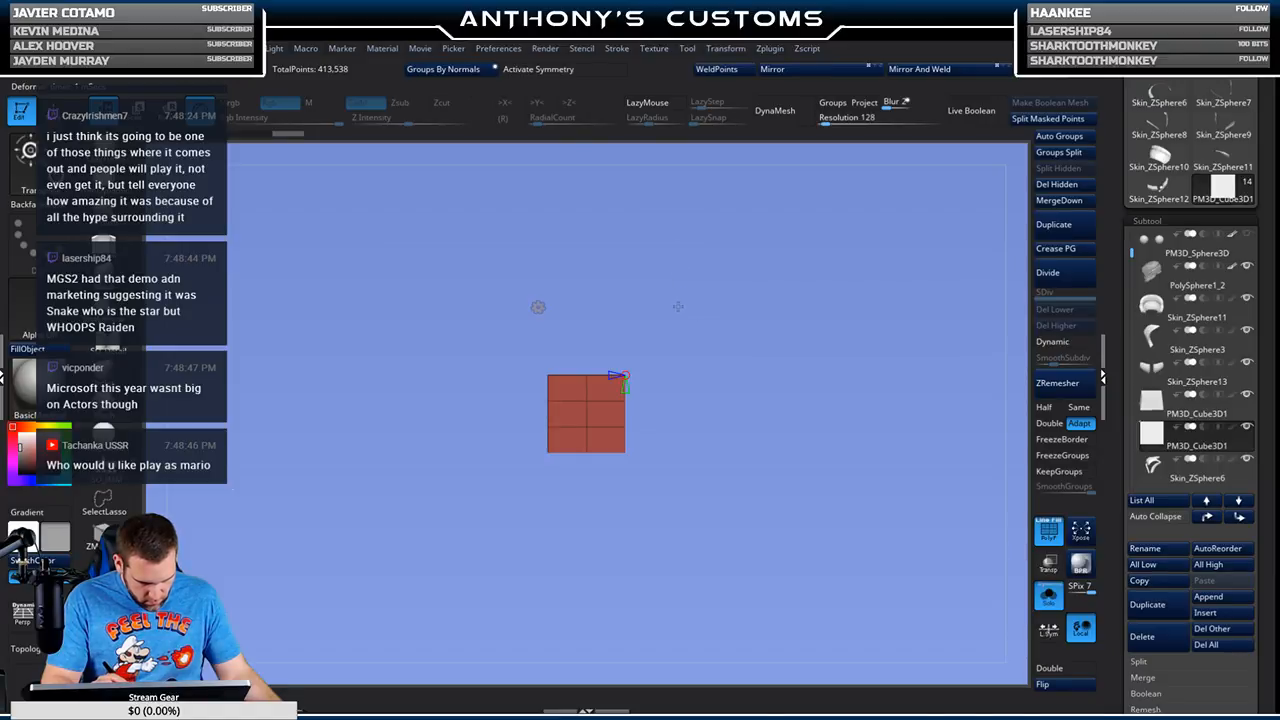
drag(804, 327, 972, 427)
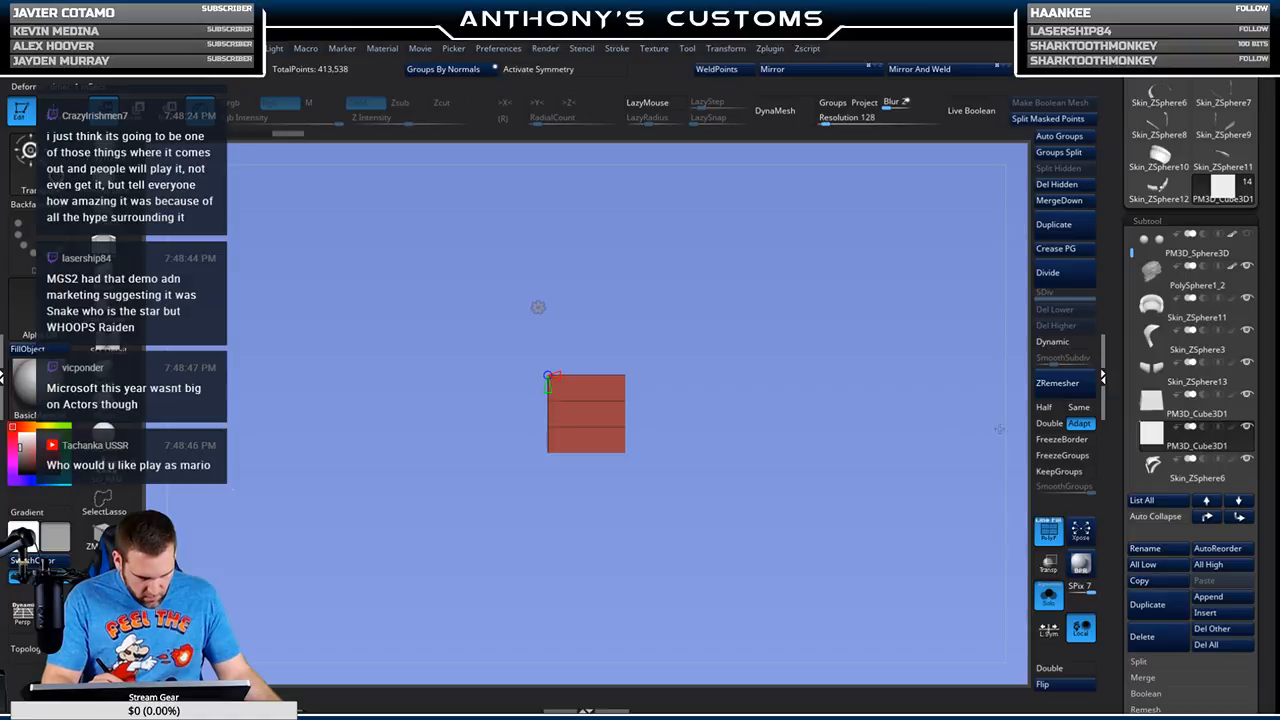
click(1049, 597)
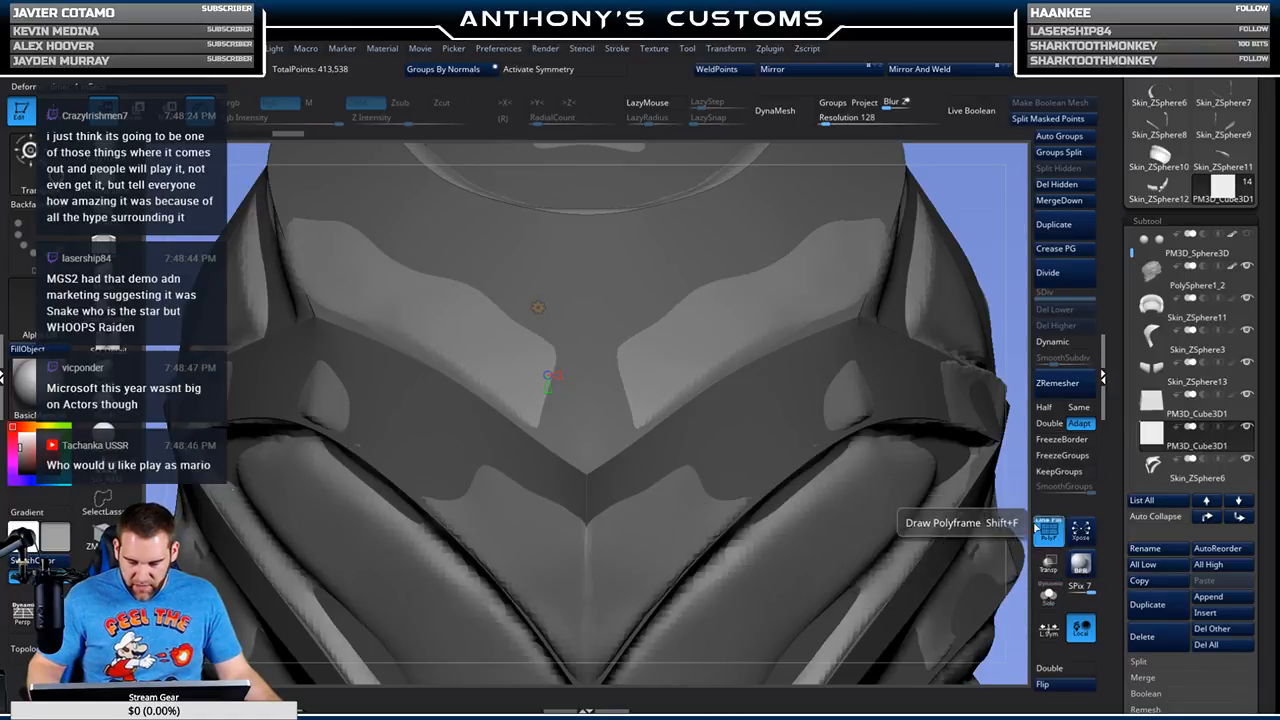
Step: Move the segmented cube in front of the lower face and reshape it to about twice as tall as it is deep
drag(981, 222, 868, 370)
drag(595, 323, 848, 485)
alt+drag(904, 593, 858, 473)
alt+drag(858, 473, 895, 373)
drag(769, 203, 770, 195)
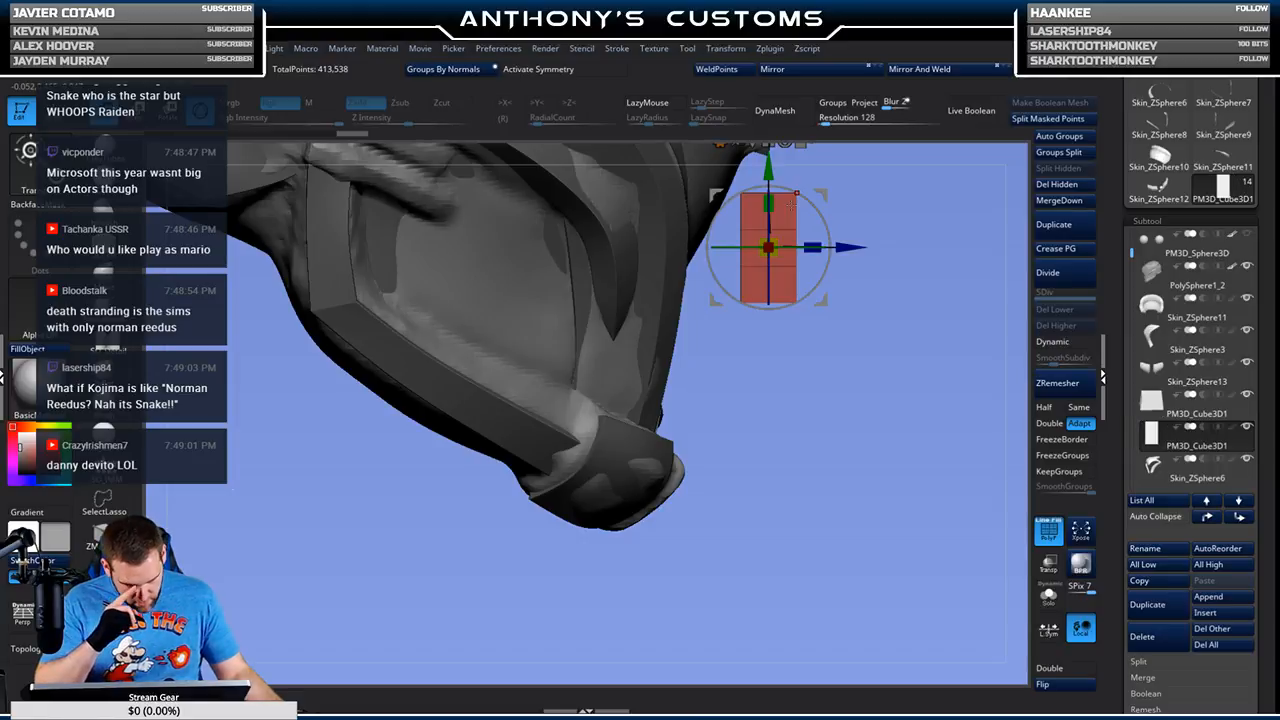
Step: Move the segmented cube down onto the centre of the chin and tilt it to match the chin's front slope
alt+drag(820, 193, 777, 423)
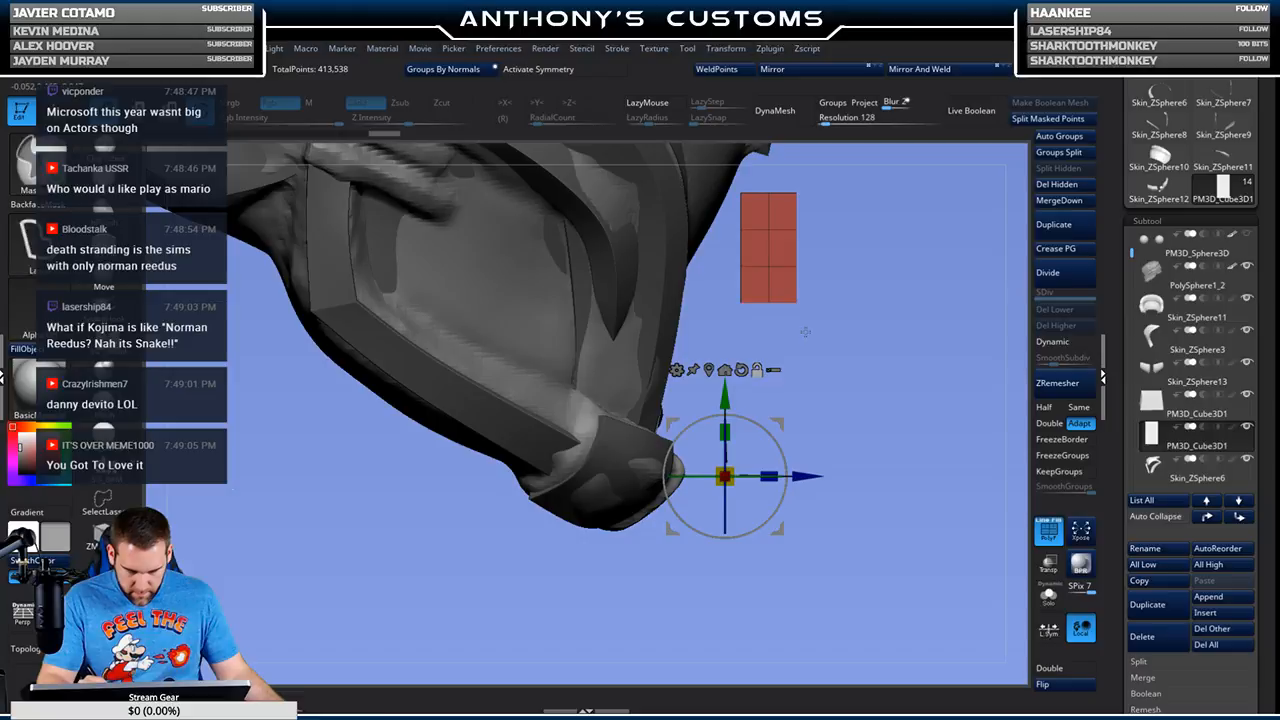
key(ctrl+z)
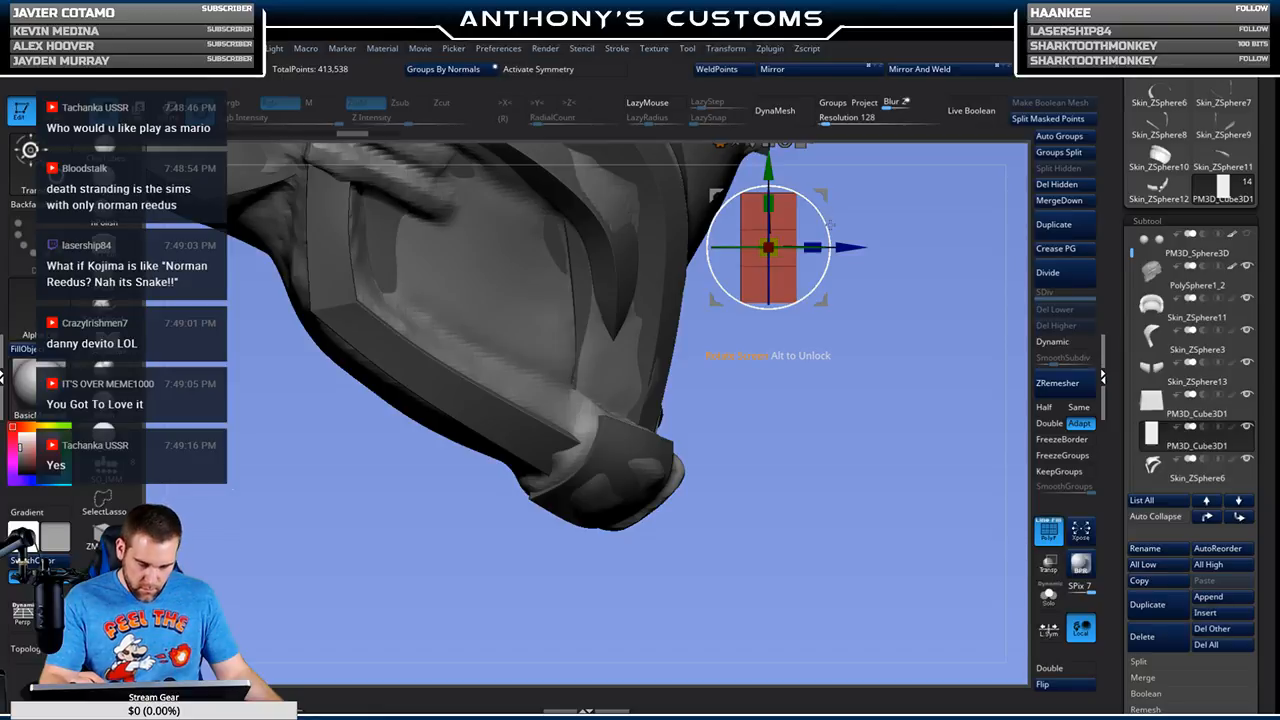
drag(825, 217, 695, 440)
mouse_move(834, 408)
mouse_down()
mouse_move(814, 417)
mouse_move(834, 408)
mouse_up()
key(ctrl)
mouse_move(664, 479)
ctrl+mouse_down()
mouse_move(666, 530)
mouse_move(680, 534)
ctrl+mouse_up()
ctrl+click(845, 476)
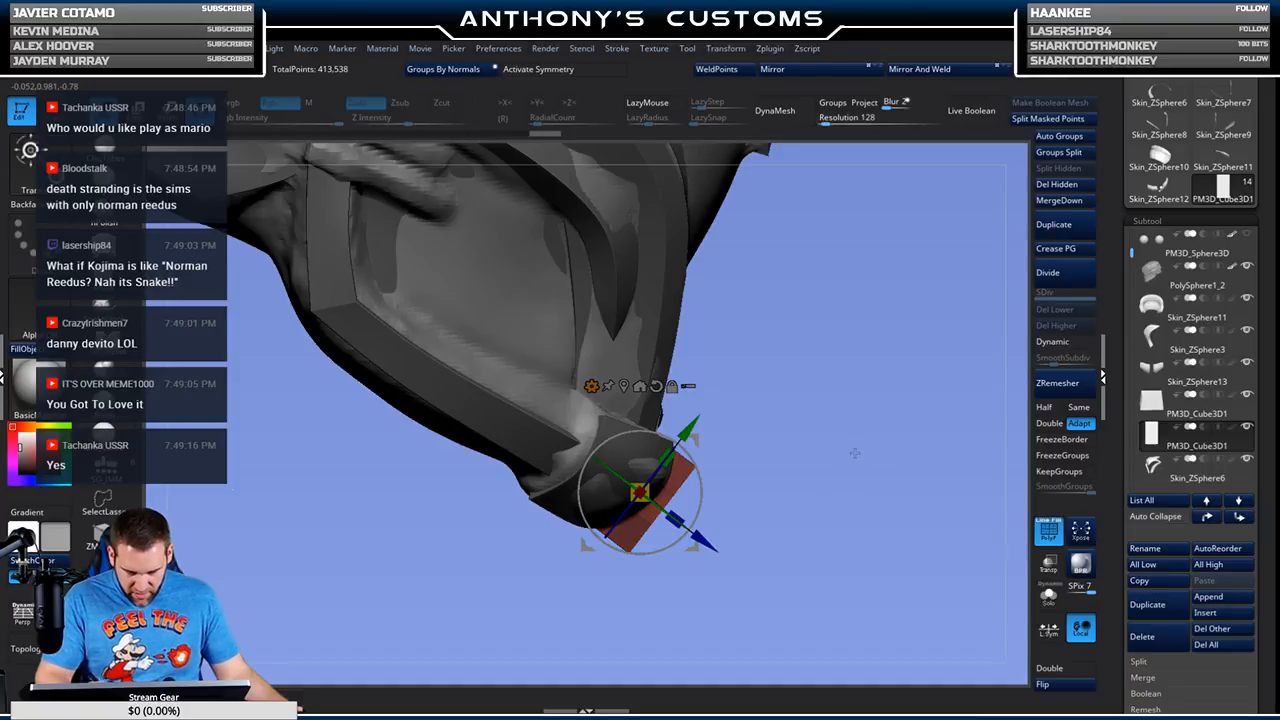
Step: Pull the upper part of the tilted cube's front face outward so the block bends along the chin's profile
key(y)
key(y)
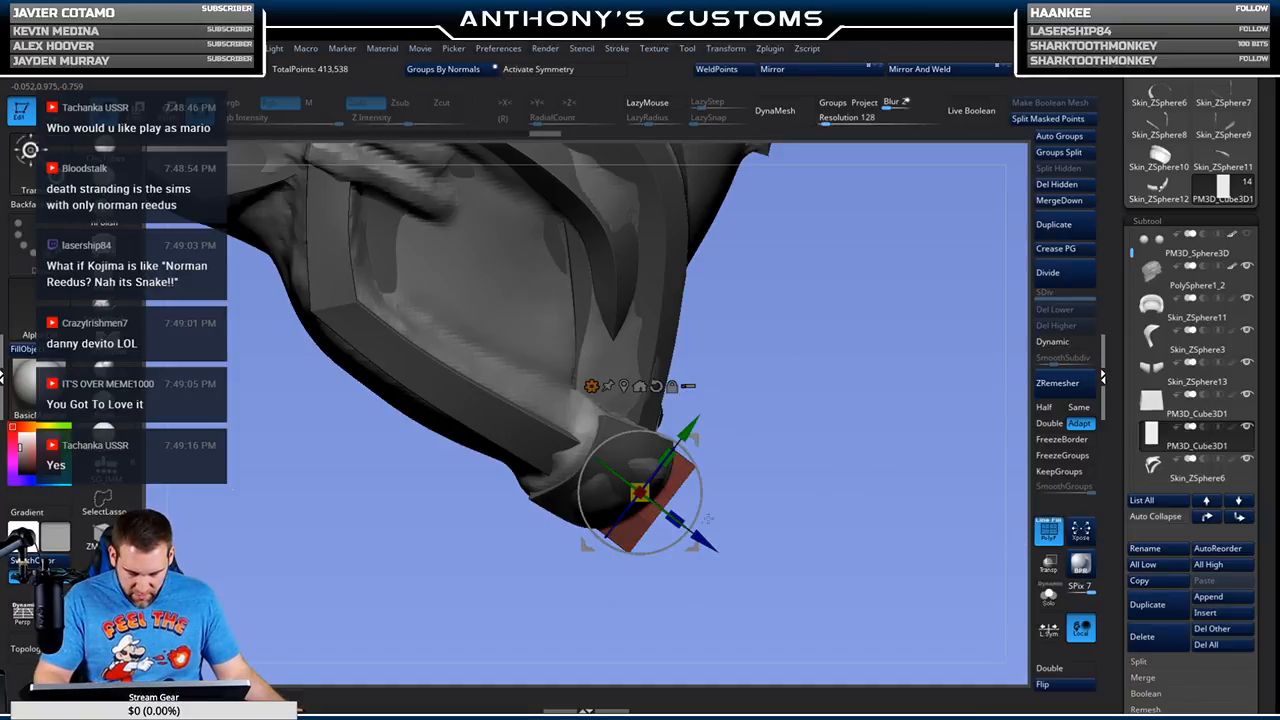
drag(690, 553, 705, 553)
drag(915, 446, 852, 433)
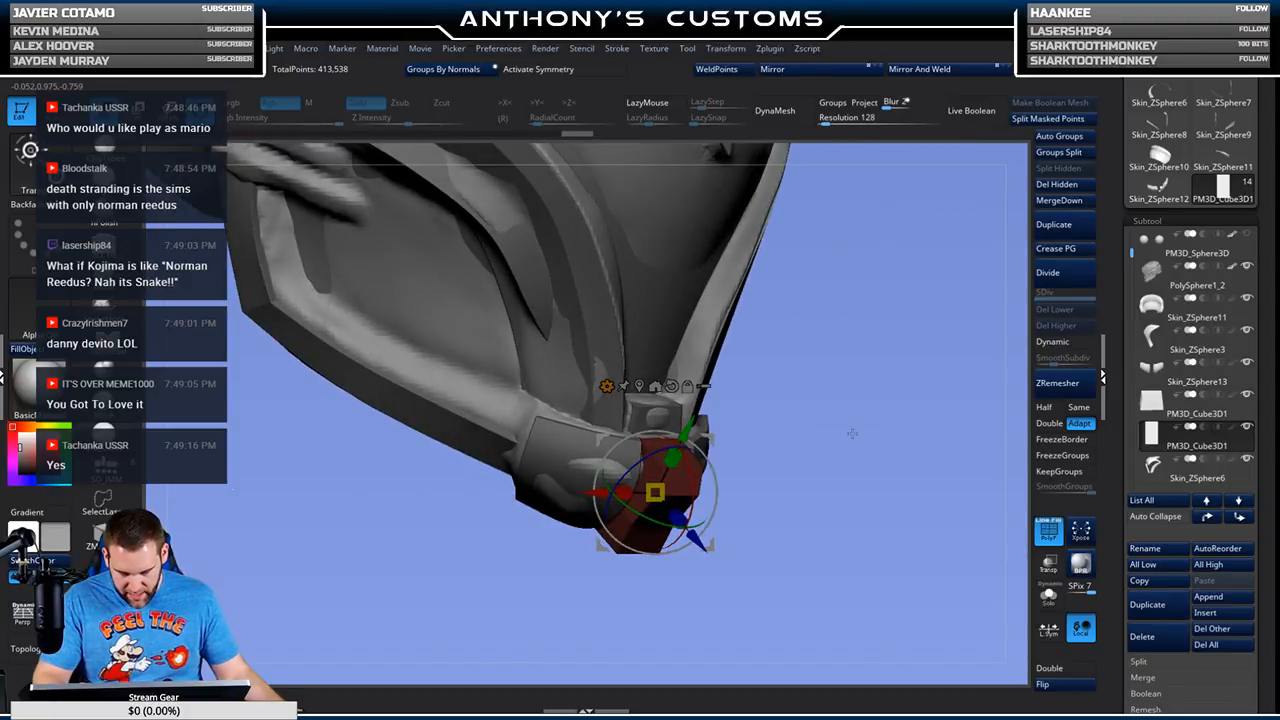
key(q)
ctrl+drag(894, 511, 908, 528)
mouse_move(908, 528)
mouse_down()
mouse_move(877, 526)
mouse_move(890, 510)
mouse_up()
Step: Isolate the segmented chin block and stitch its upper back corner points together with ZModeler so that corner slopes
click(1048, 597)
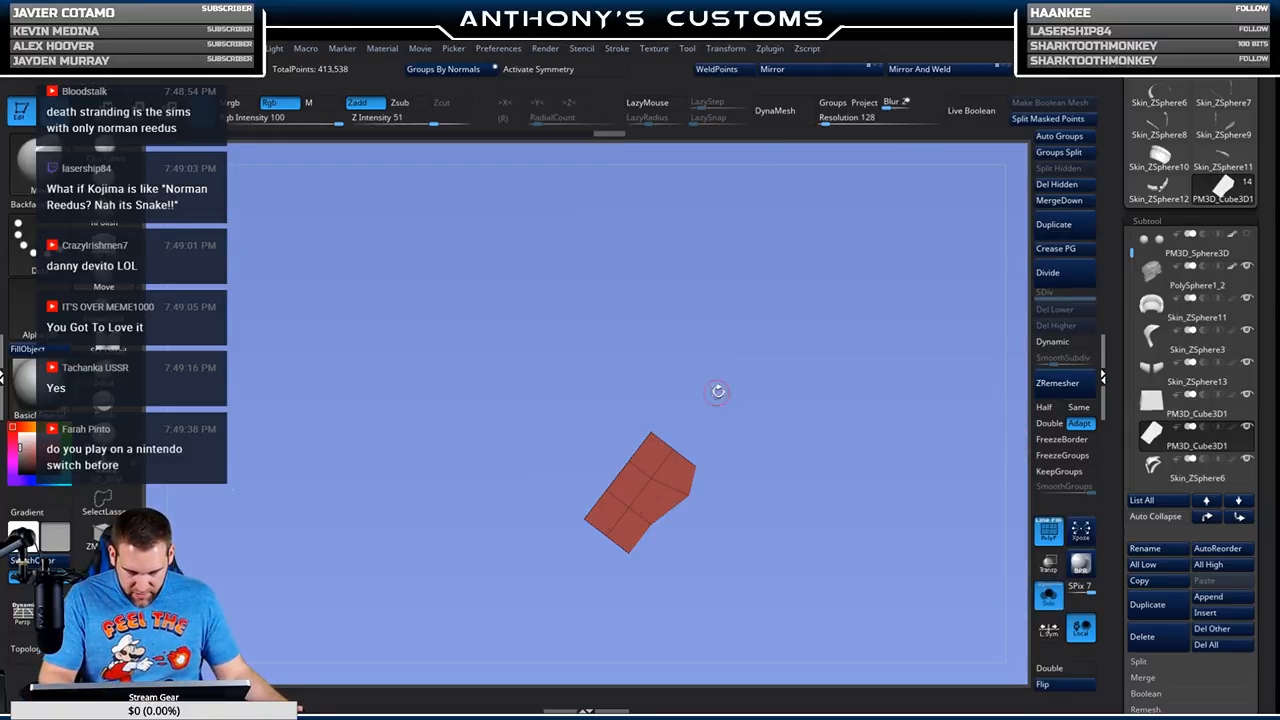
mouse_move(780, 390)
mouse_down()
mouse_move(766, 406)
mouse_move(814, 440)
mouse_move(771, 400)
mouse_up()
click(110, 533)
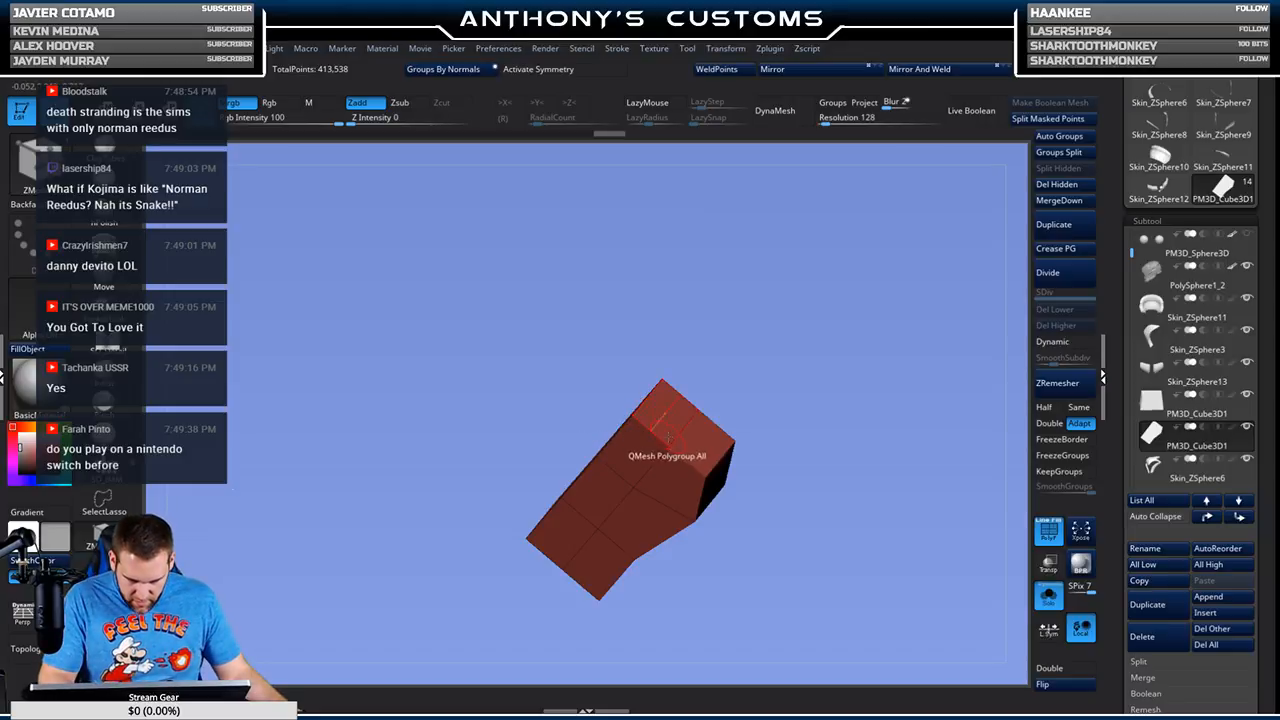
drag(655, 430, 834, 309)
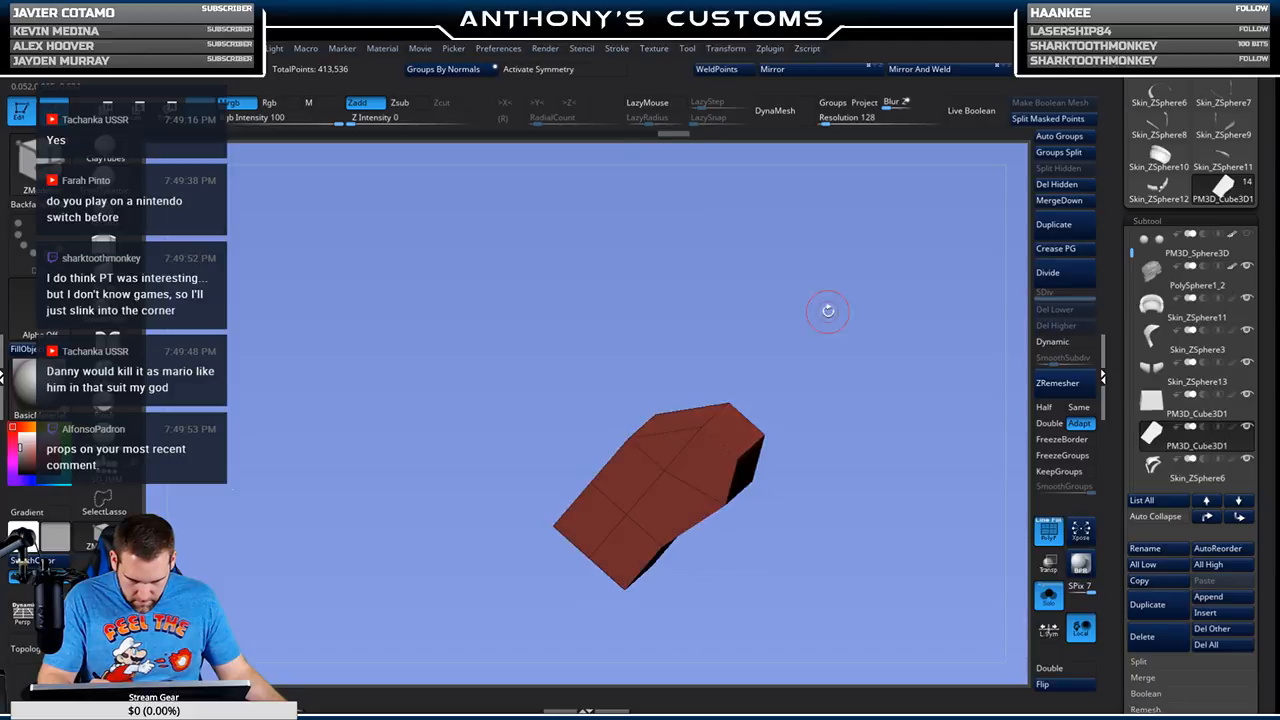
Step: Regroup the chin block's polygons by their normals and bring the rest of the helmet back into view
click(476, 71)
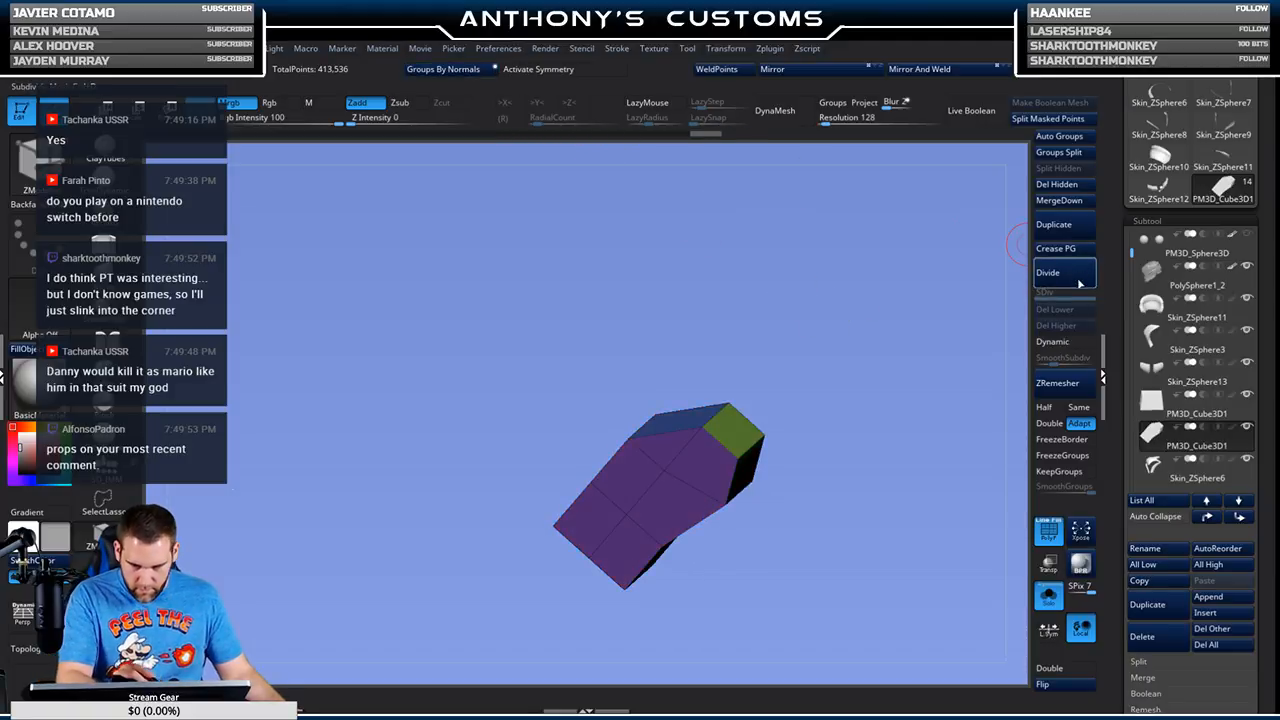
drag(902, 288, 872, 410)
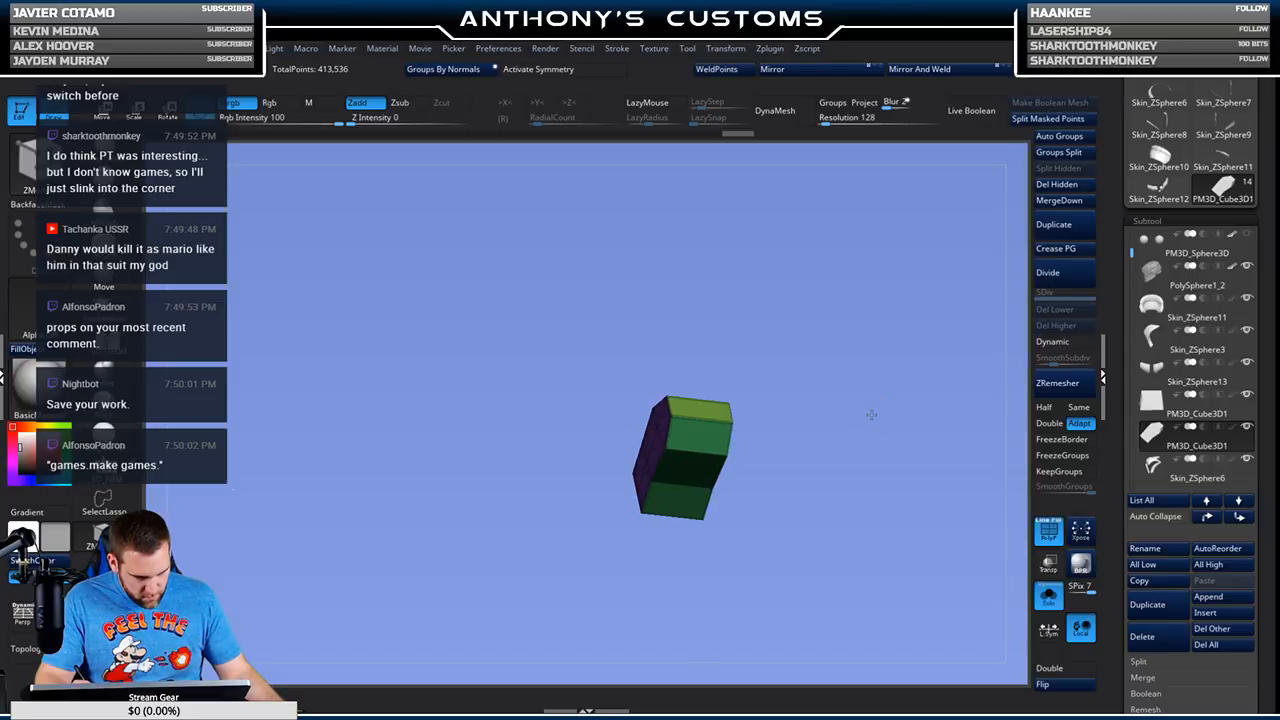
shift+drag(871, 414, 871, 409)
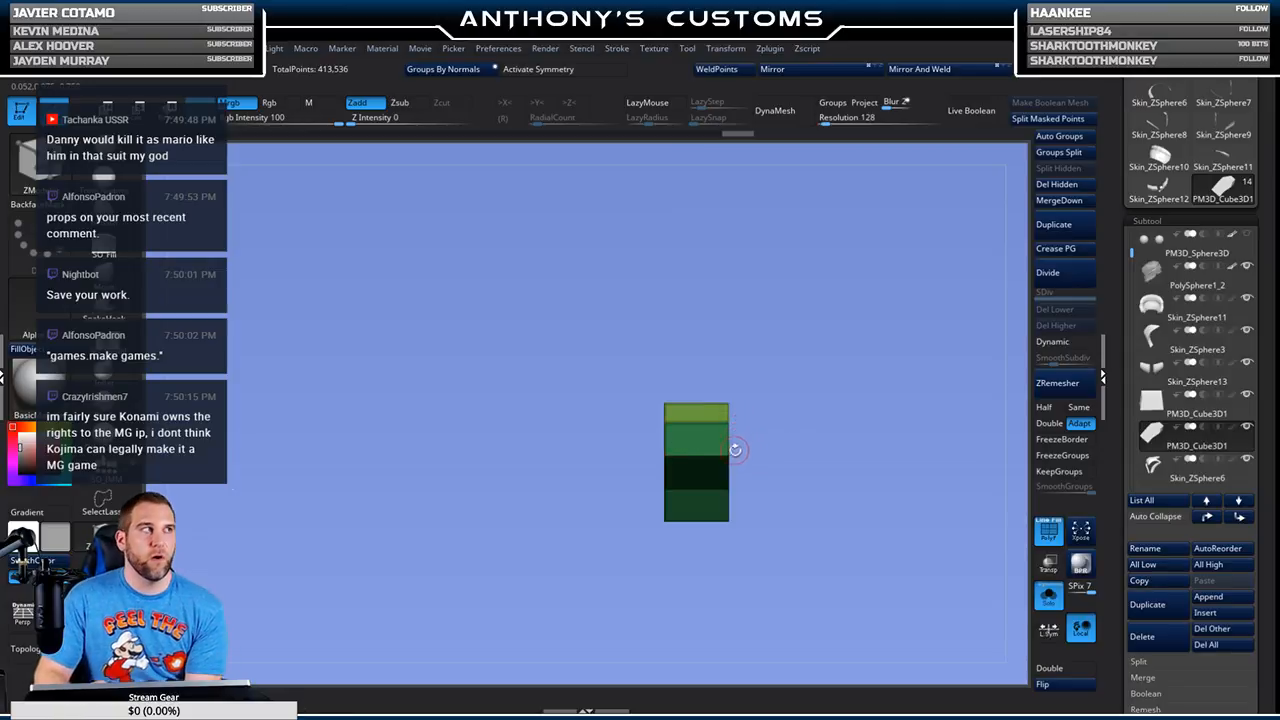
click(1050, 598)
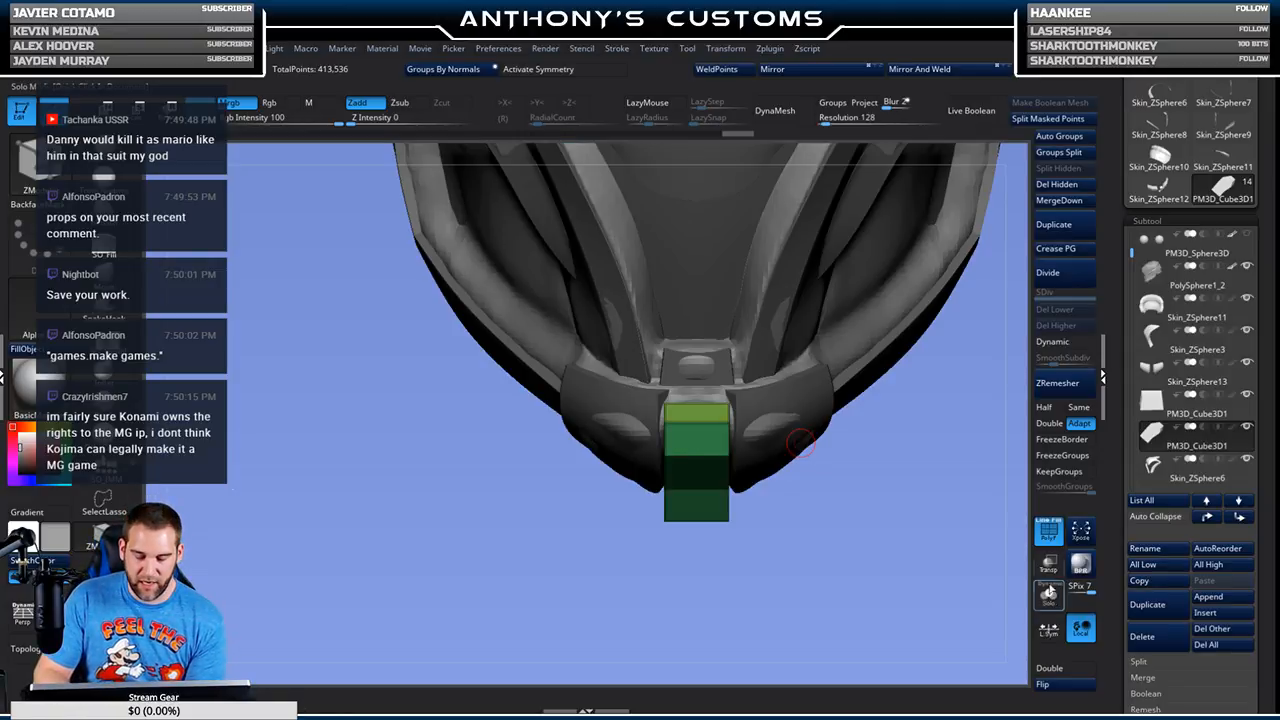
Step: Activate X symmetry and stitch the points at the chin block's lower corner together to slope its lower end
drag(808, 531, 828, 441)
key(x)
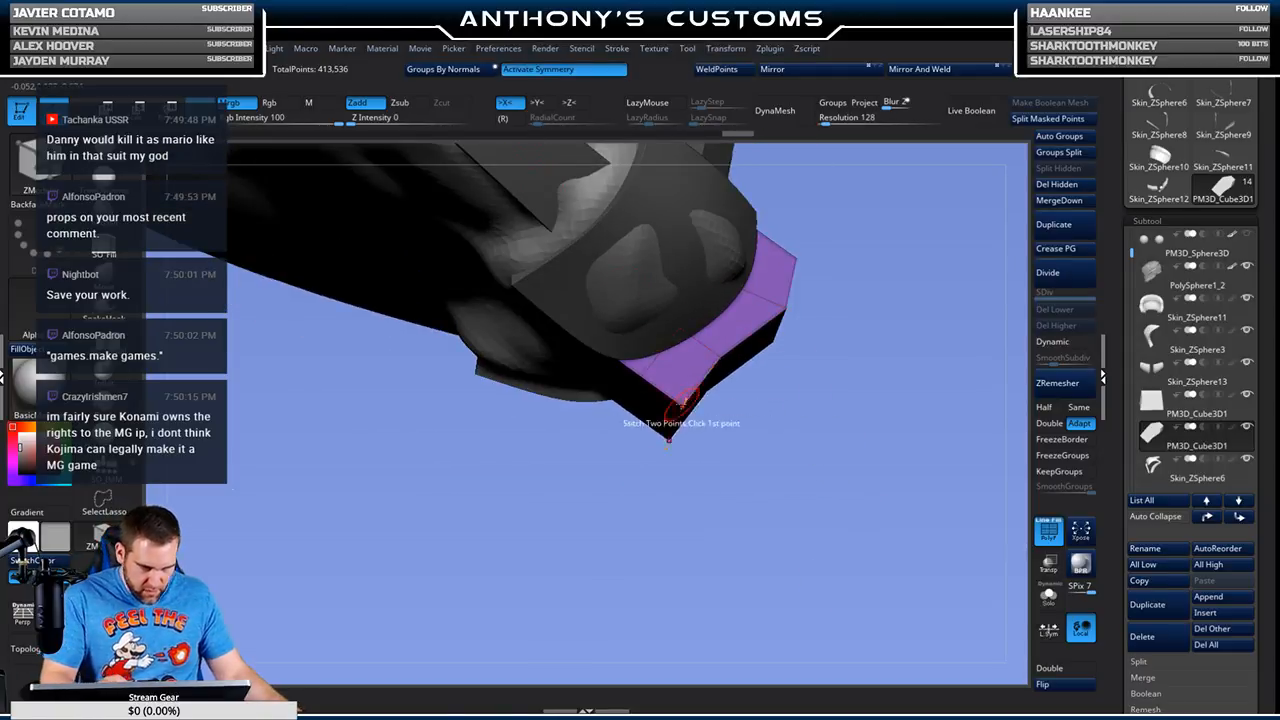
click(681, 405)
drag(686, 375, 790, 505)
Step: Smooth the chin block with dynamic subdivision and move it slightly inward so it sits closer to the chin
key(d)
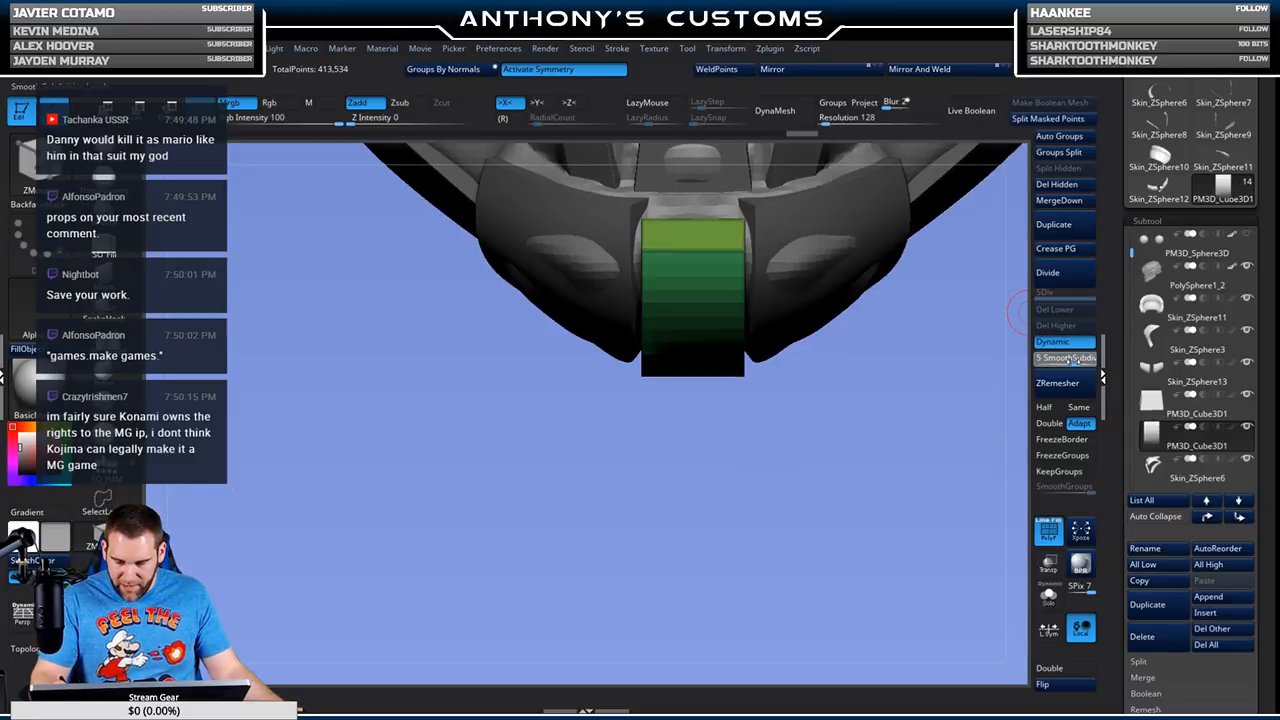
drag(829, 463, 849, 491)
drag(951, 586, 943, 544)
key(w)
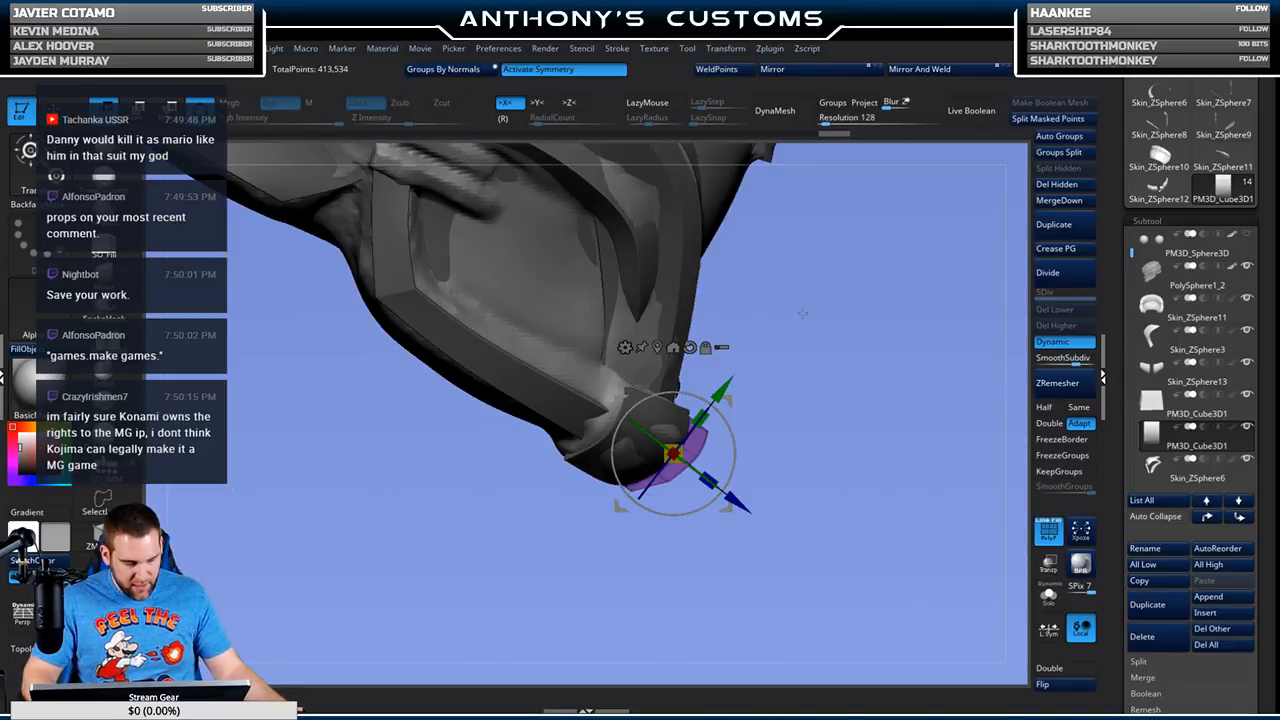
drag(740, 493, 734, 489)
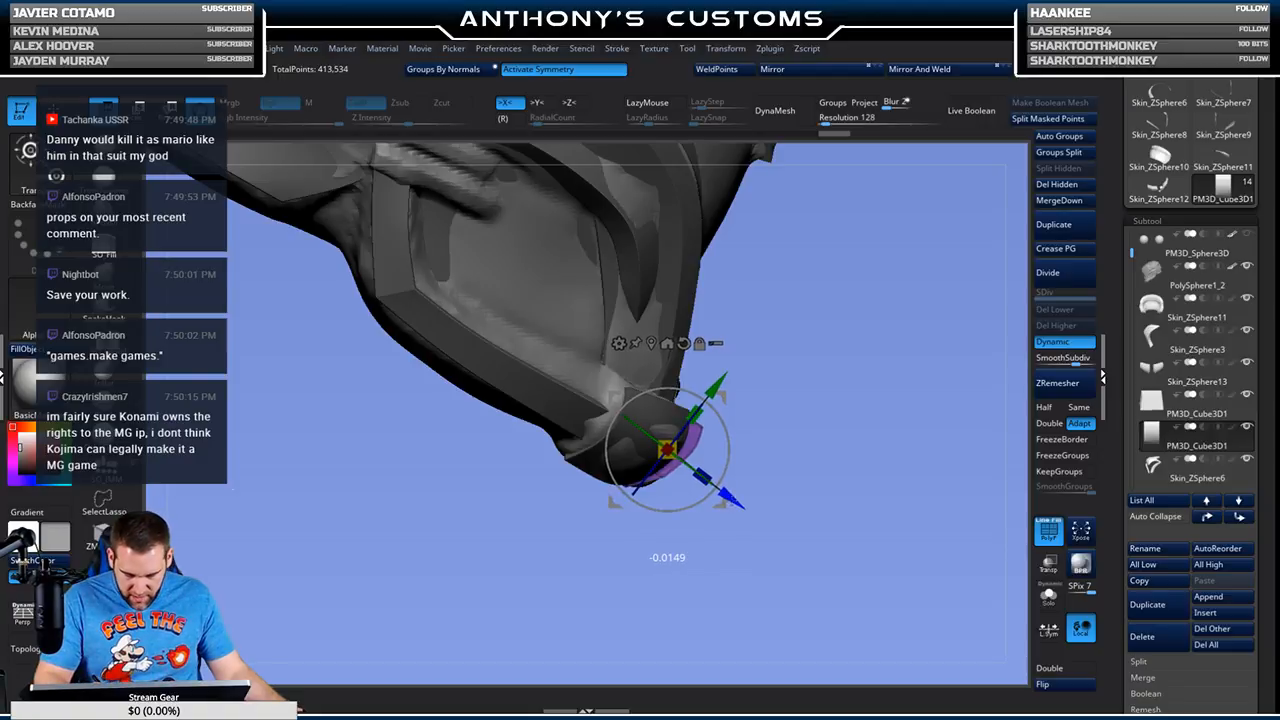
mouse_move(749, 434)
mouse_down()
mouse_move(840, 325)
mouse_move(780, 400)
mouse_move(763, 449)
mouse_move(762, 437)
mouse_up()
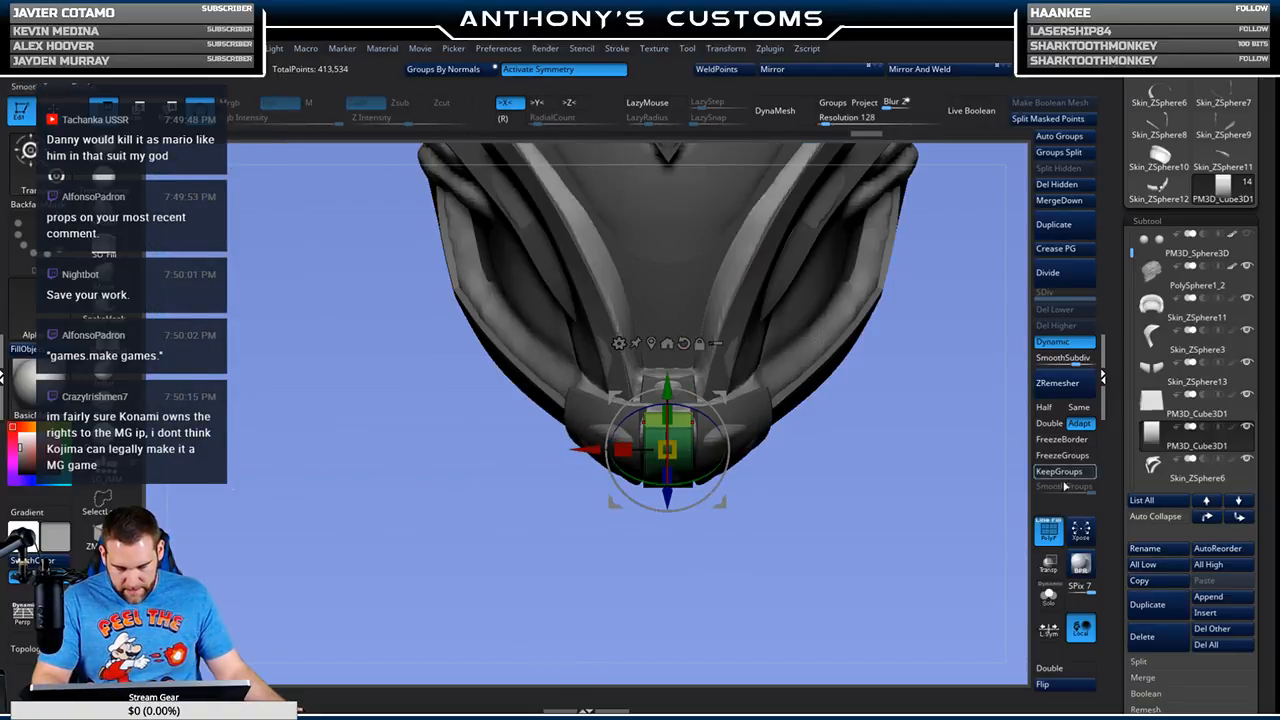
Step: Select the two side chin plates and adjust their surfaces around the centre block with the Move brush under symmetry
key(q)
mouse_move(863, 517)
mouse_down()
mouse_move(650, 460)
mouse_move(700, 440)
mouse_move(833, 457)
mouse_move(825, 548)
mouse_move(837, 509)
mouse_move(857, 540)
mouse_move(461, 347)
mouse_up()
click(113, 273)
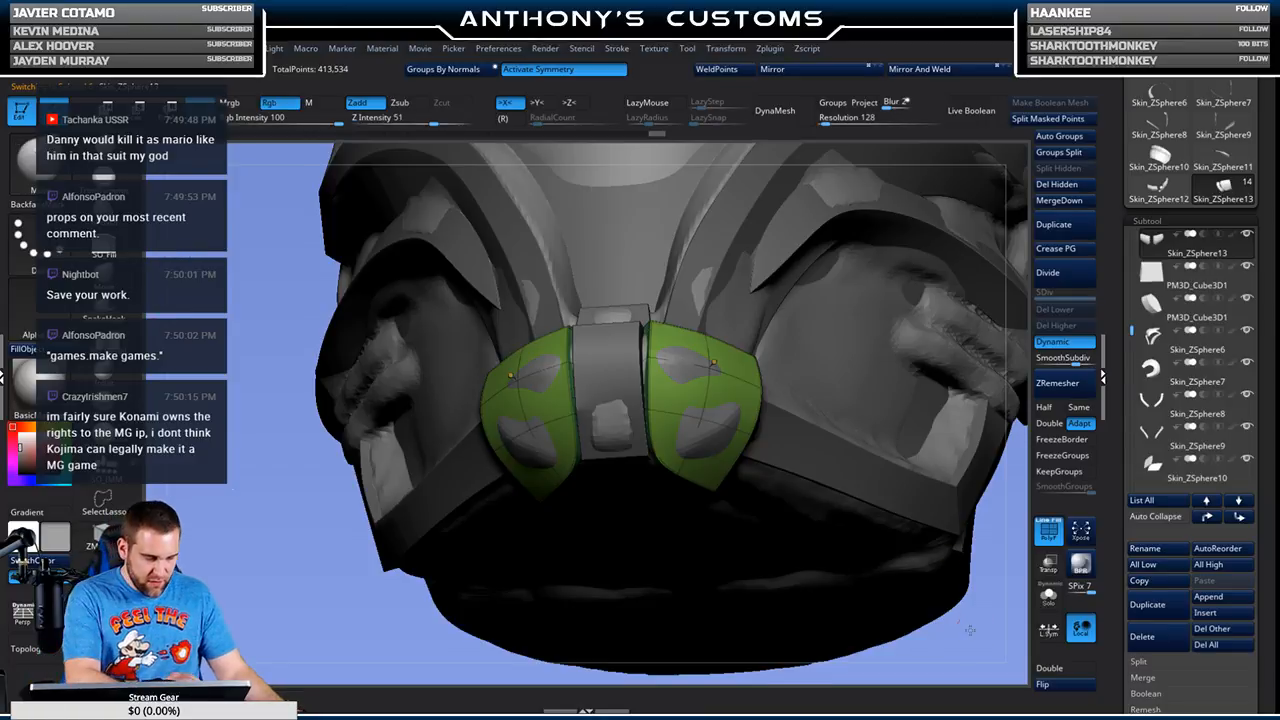
key(space)
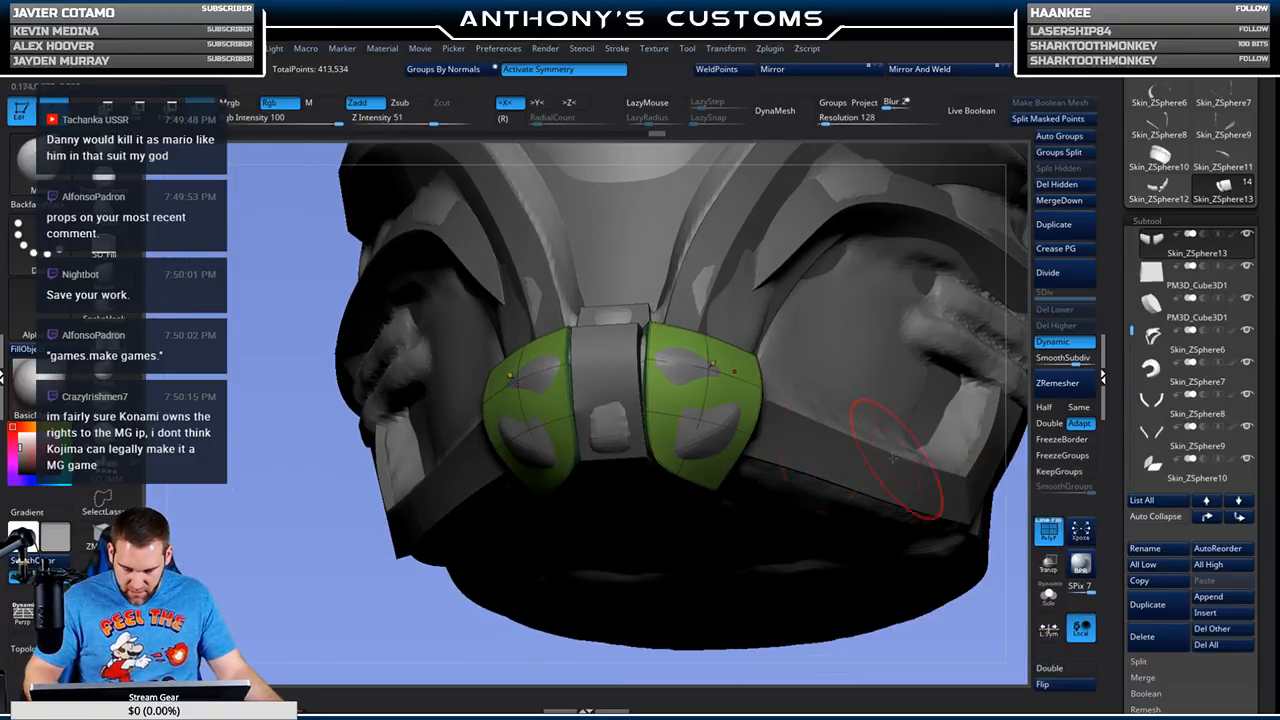
key(space)
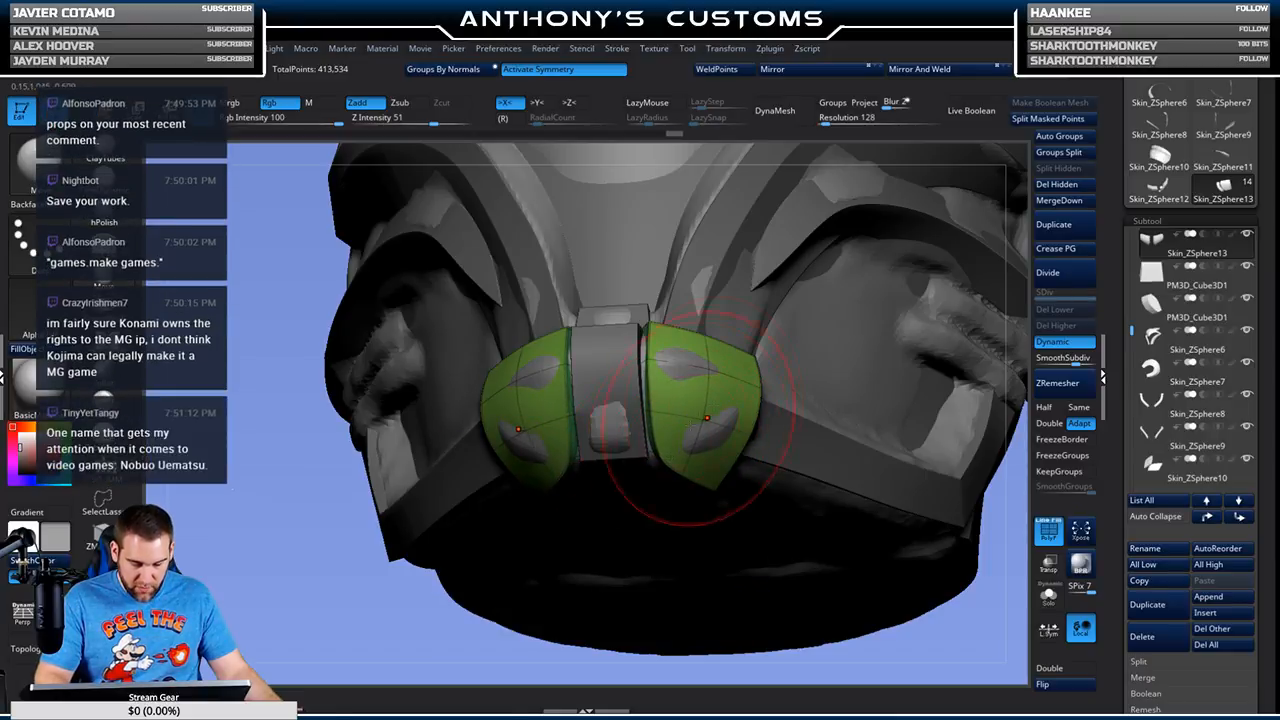
right_drag(746, 384, 766, 320)
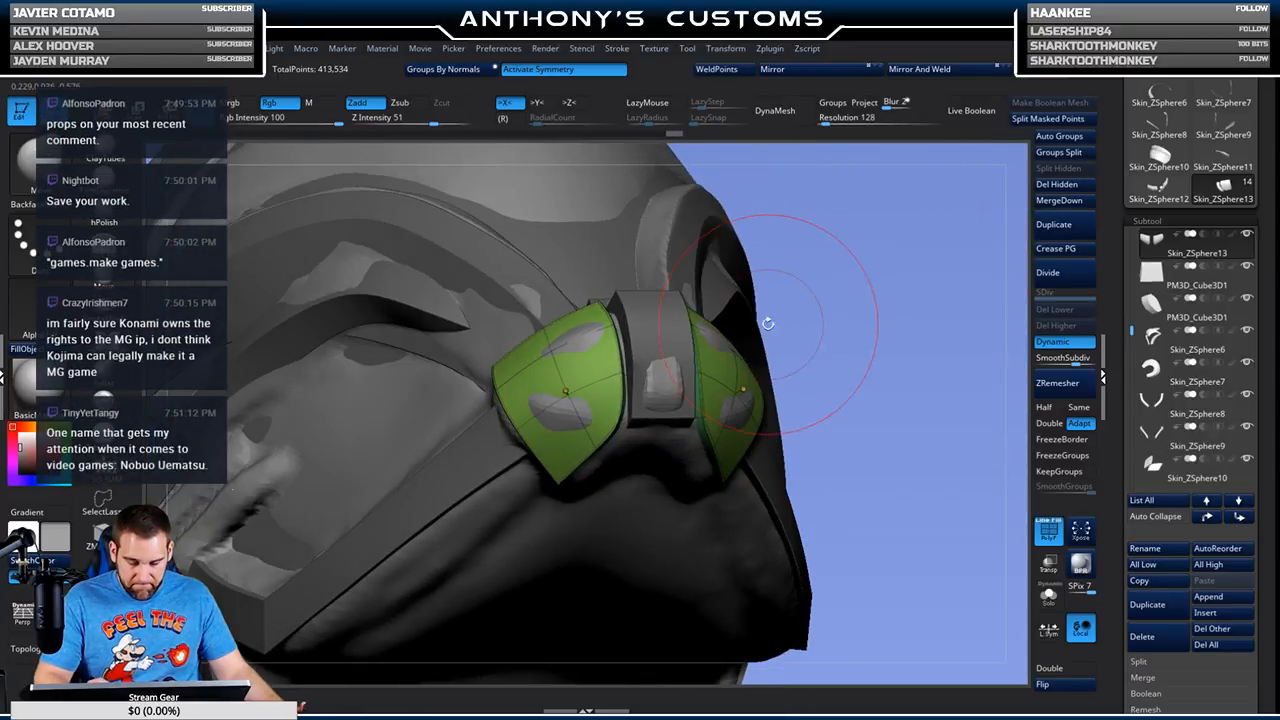
Step: Select the centre chin block and adjust creases on its lower front with ZModeler's single Edge target, undoing the last edit
alt+click(660, 320)
key(space)
right_drag(857, 214, 704, 230)
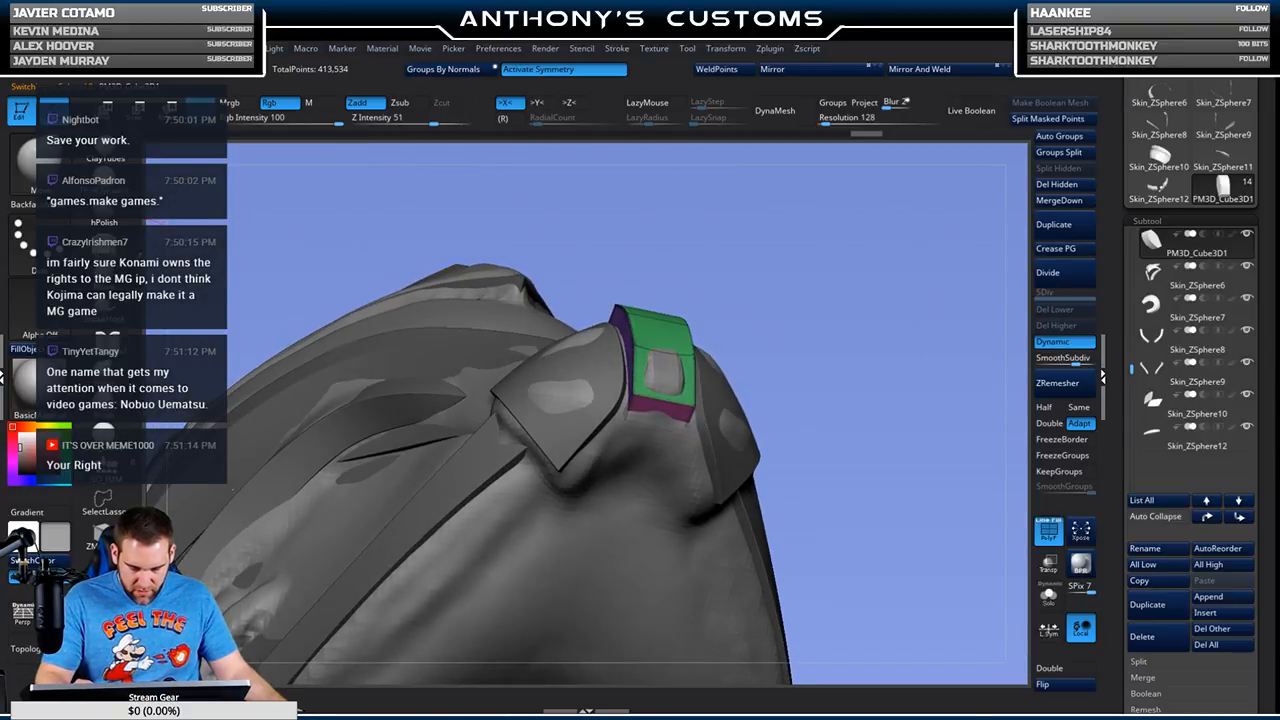
key(b)
key(z)
key(m)
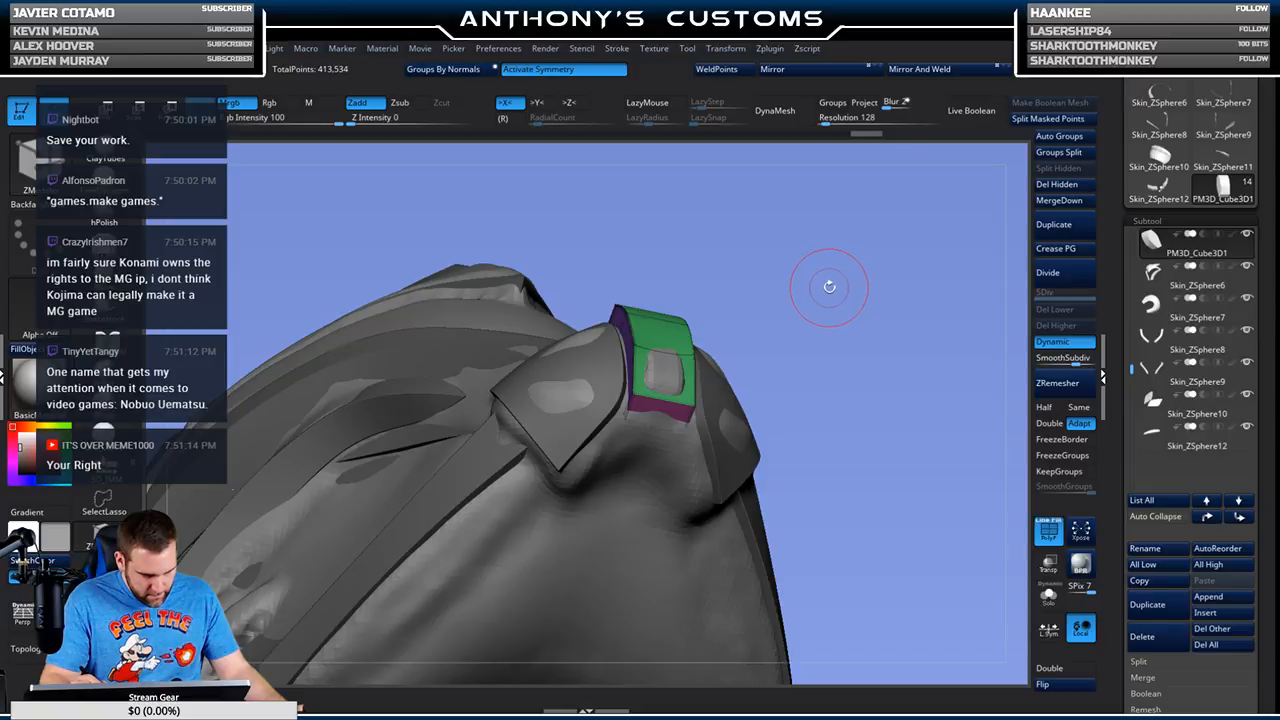
drag(846, 299, 868, 290)
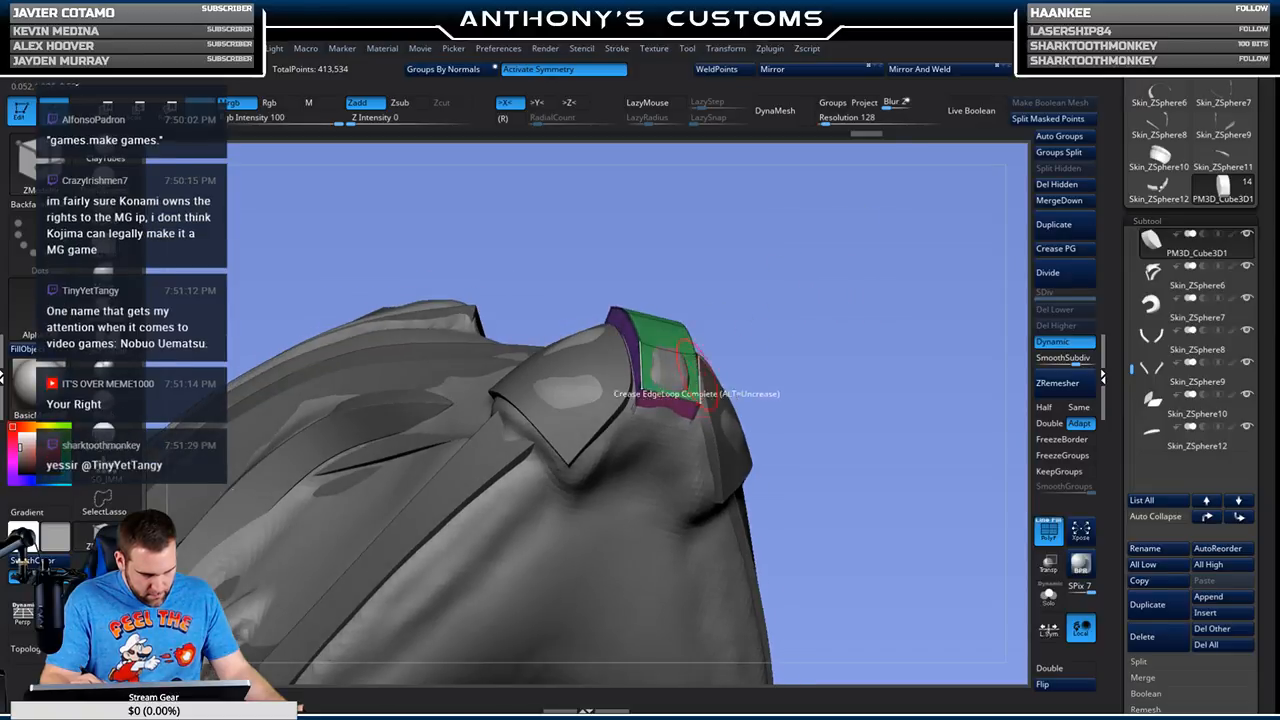
key(space)
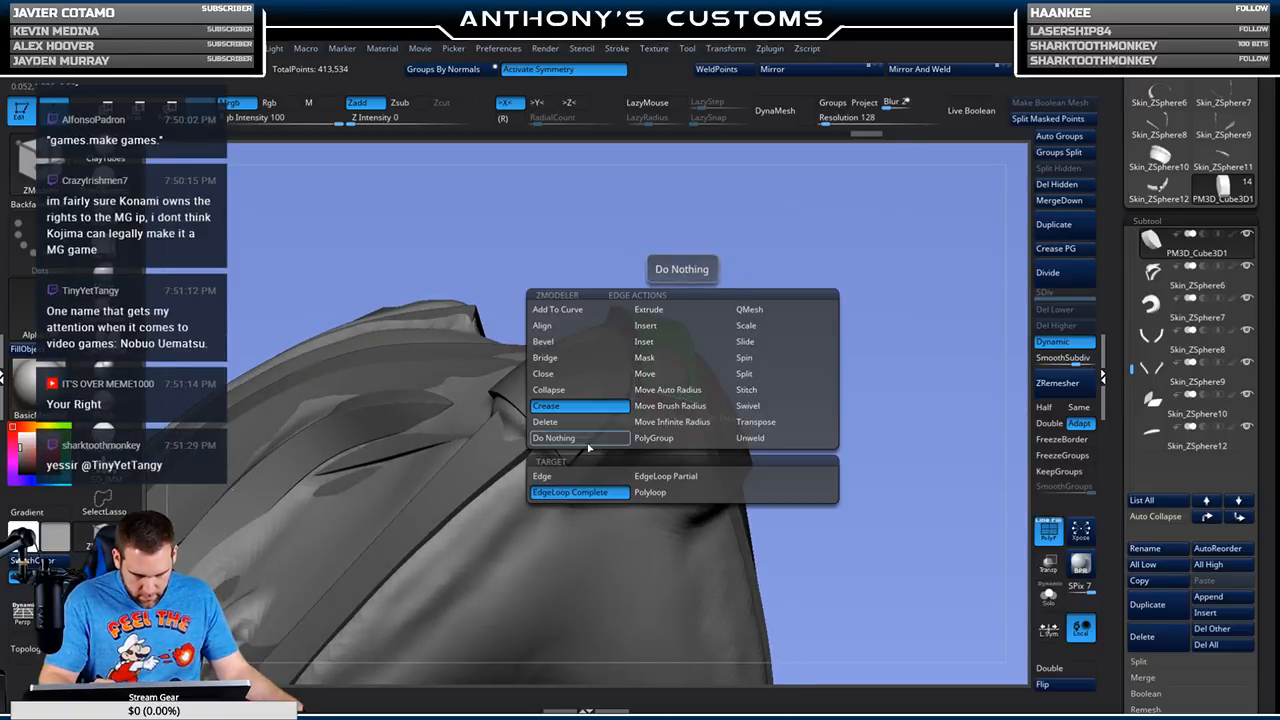
click(580, 476)
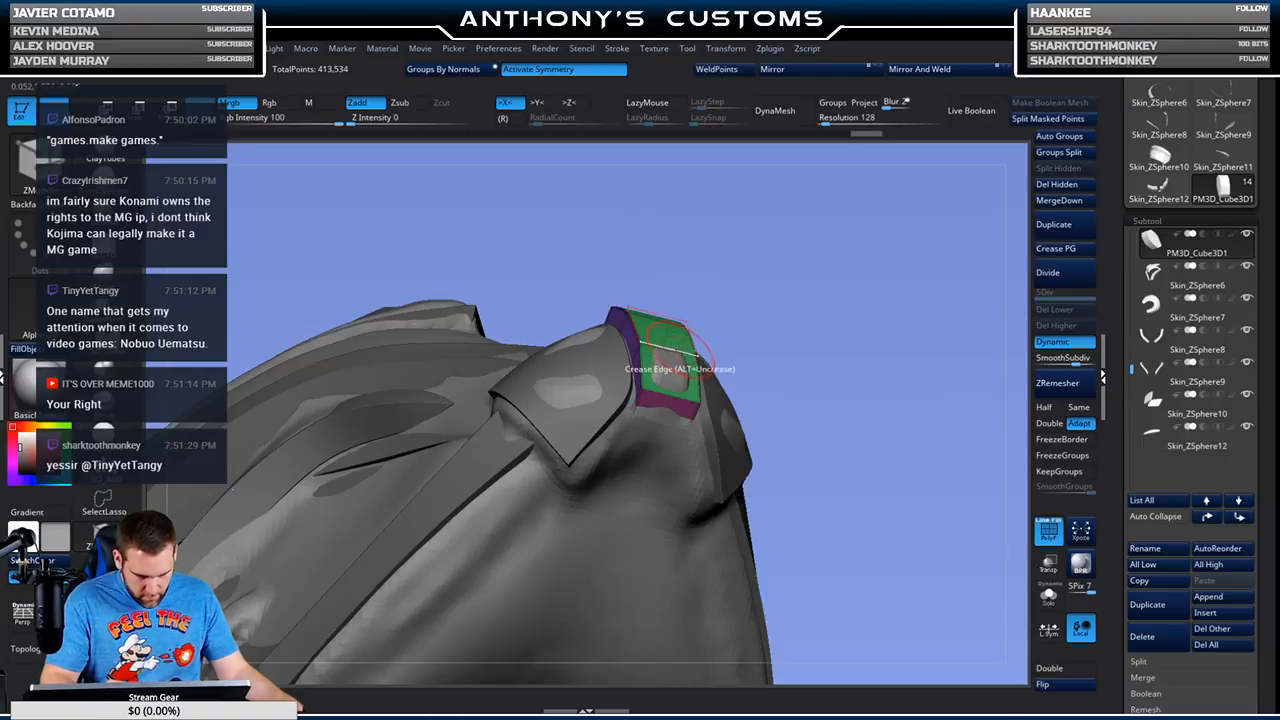
drag(670, 380, 710, 370)
click(711, 372)
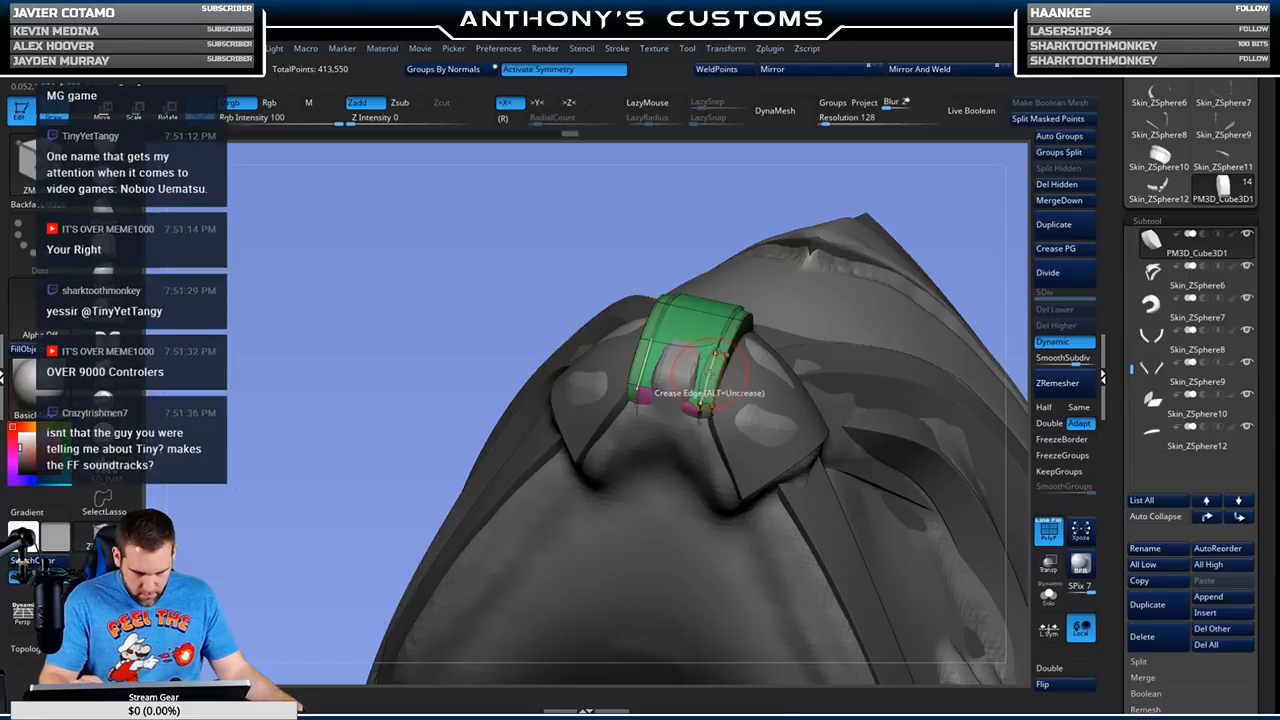
key(ctrl+z)
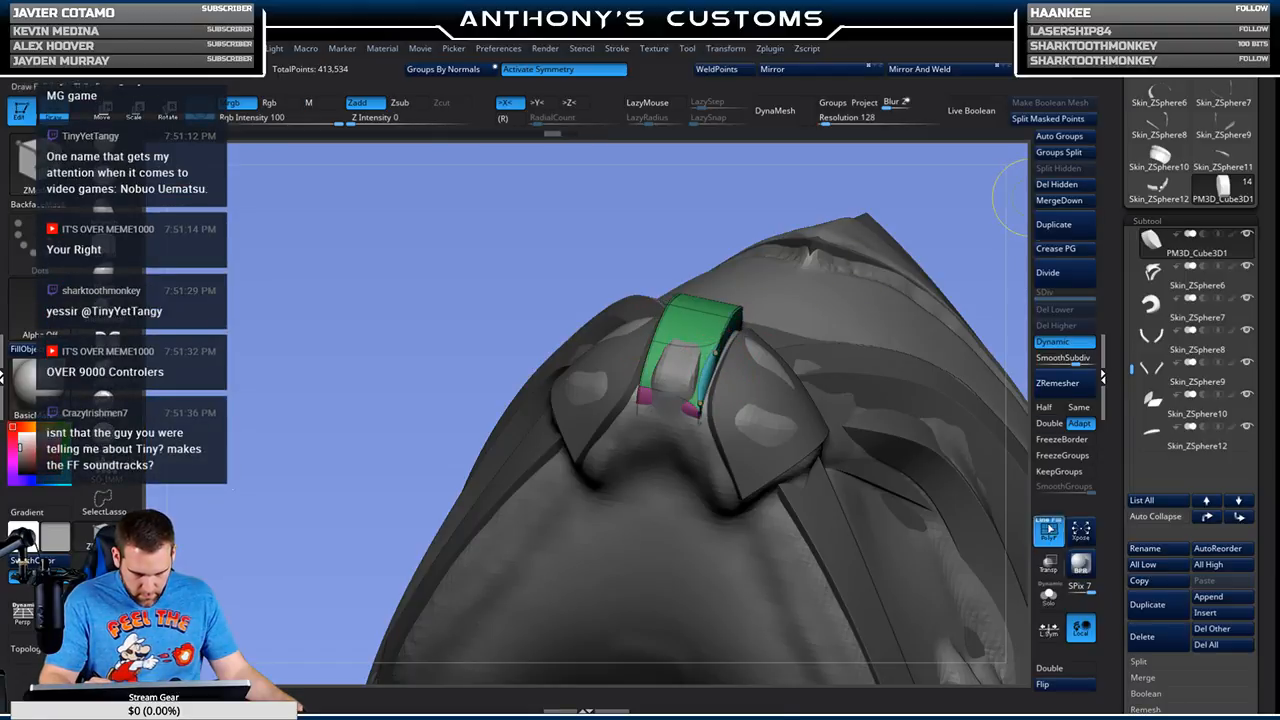
Step: Isolate the chin block, refine its edge creases with dynamic subdivision off, and restore the smoothing and the full helmet
click(1048, 597)
click(1052, 341)
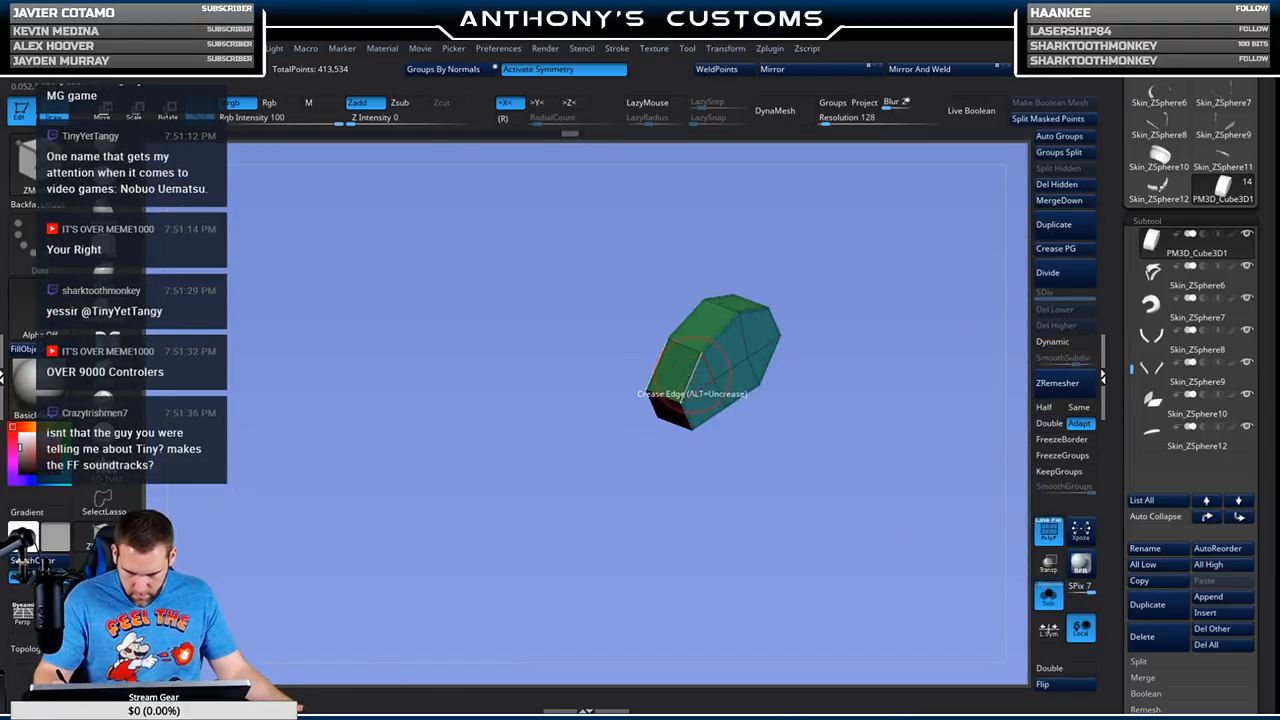
click(1084, 344)
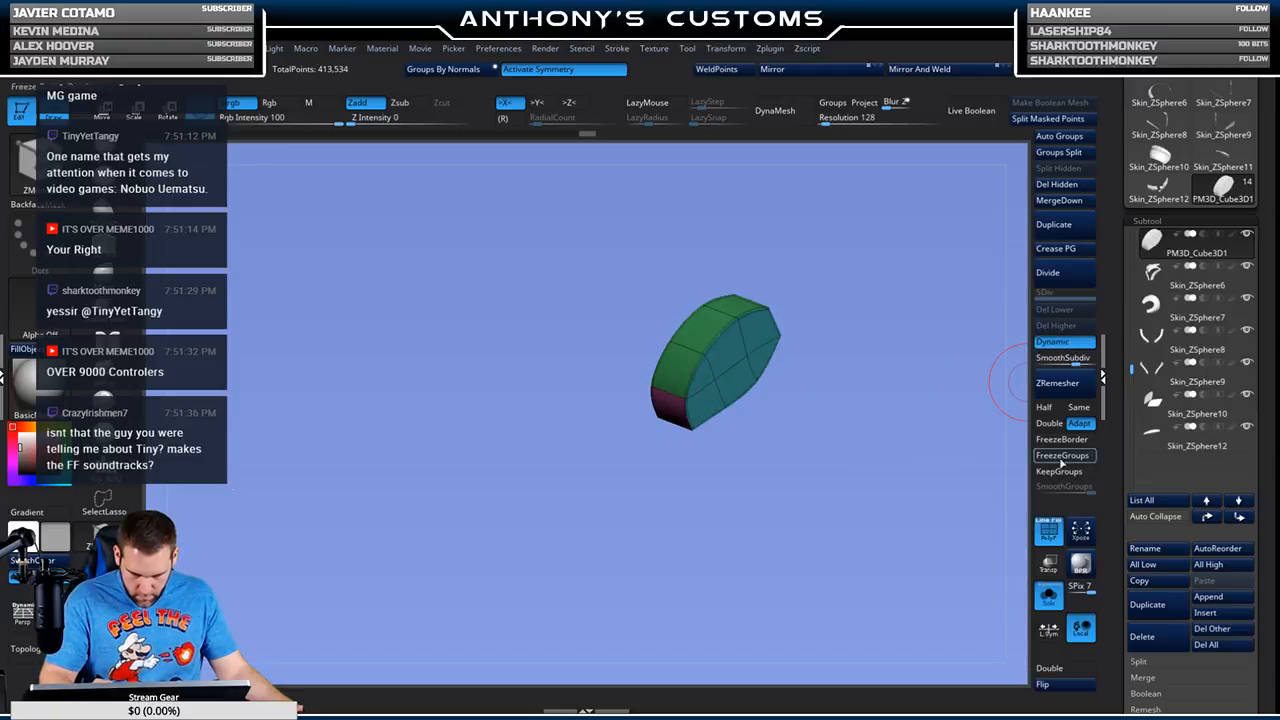
click(1048, 597)
Step: Examine how the centre chin block fits the whole helmet from below, the front and the side
drag(486, 491, 928, 326)
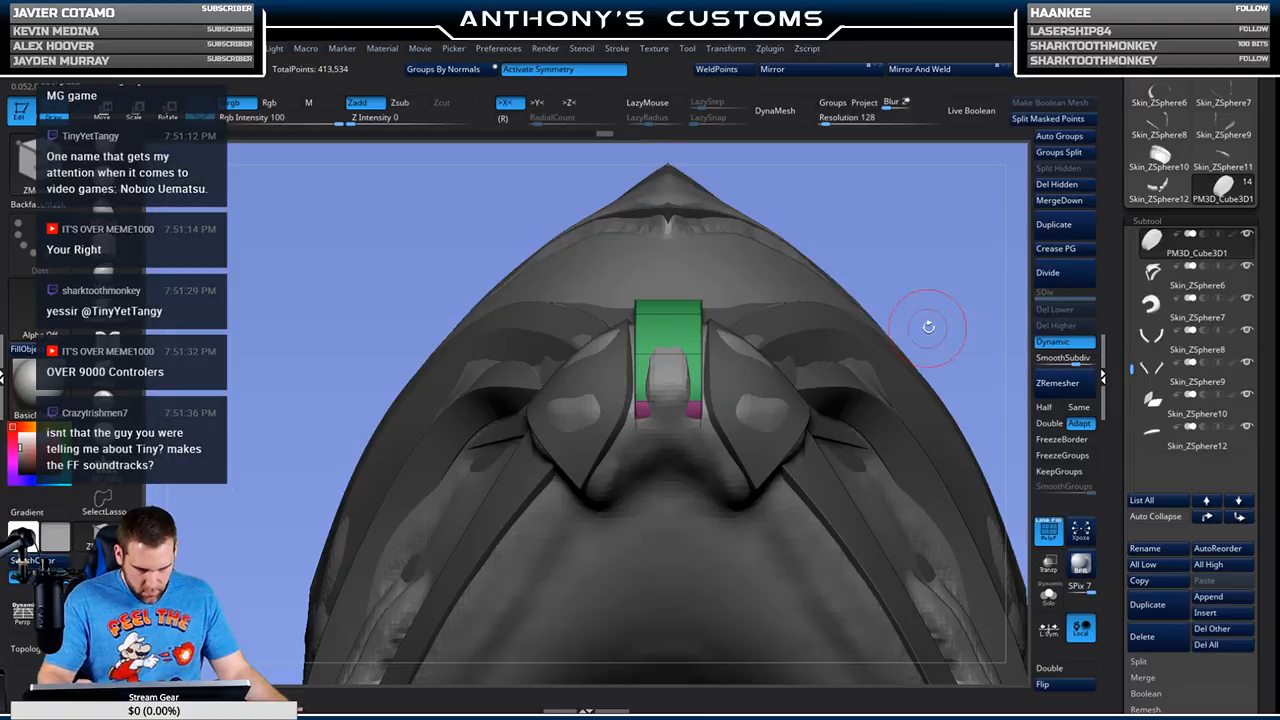
drag(945, 230, 870, 450)
drag(763, 506, 871, 510)
drag(888, 510, 800, 477)
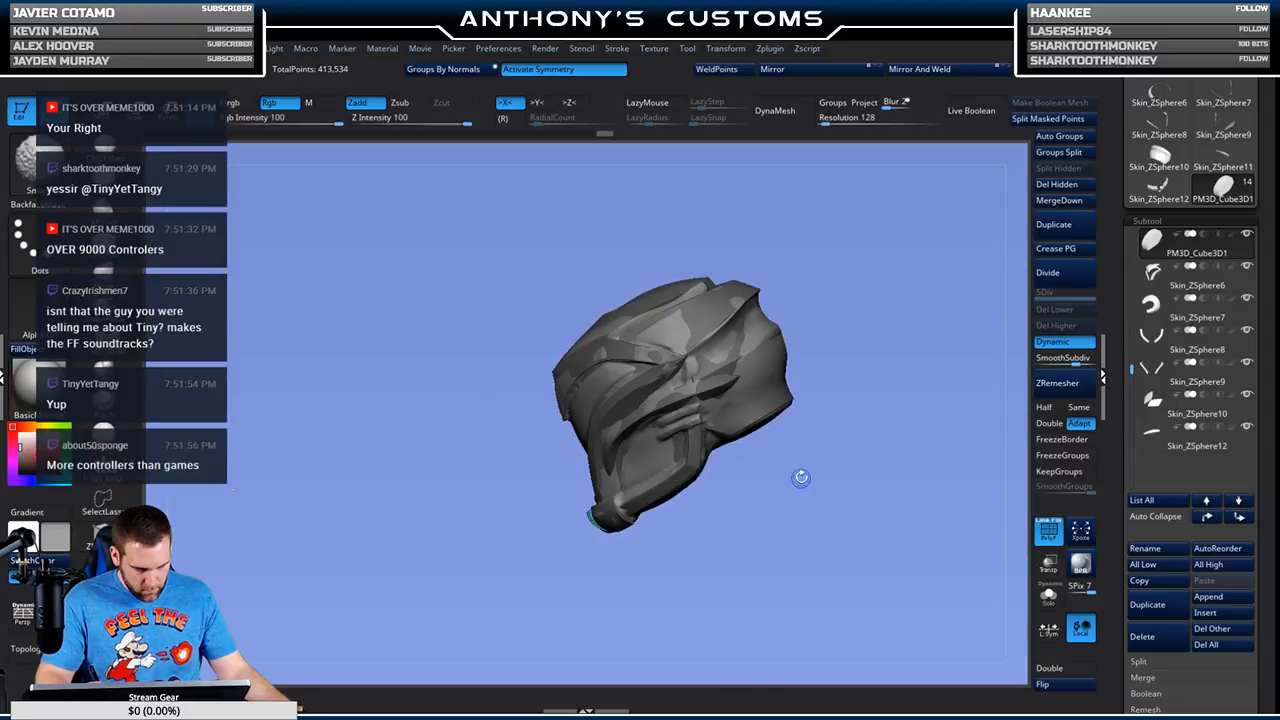
alt+drag(837, 434, 813, 492)
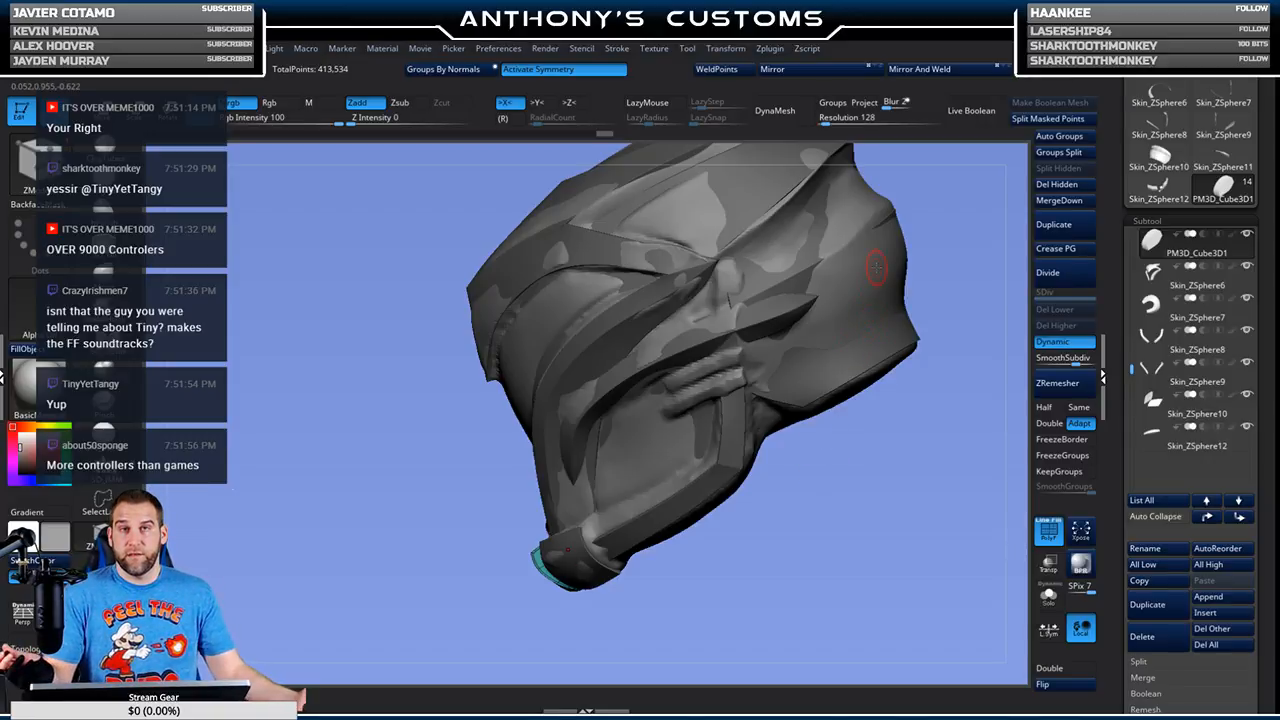
drag(796, 447, 833, 443)
drag(848, 491, 825, 500)
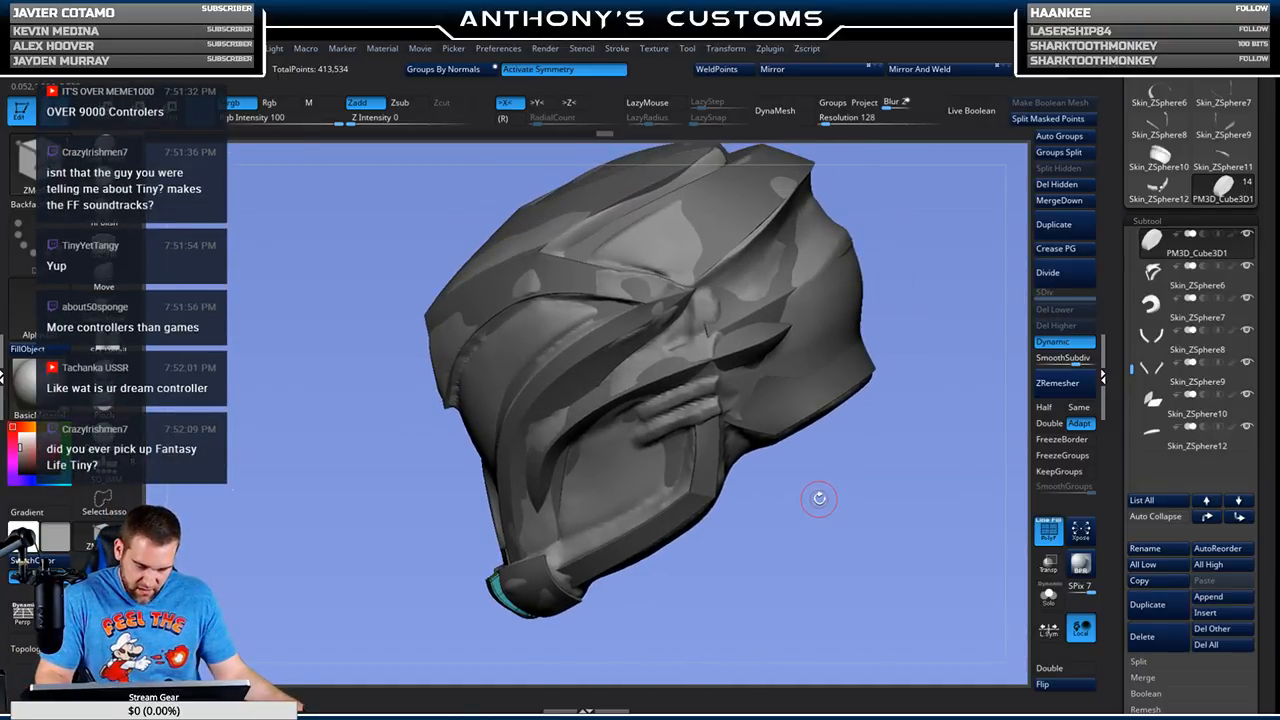
mouse_move(818, 507)
mouse_down()
mouse_move(830, 500)
mouse_move(806, 510)
mouse_move(819, 507)
mouse_up()
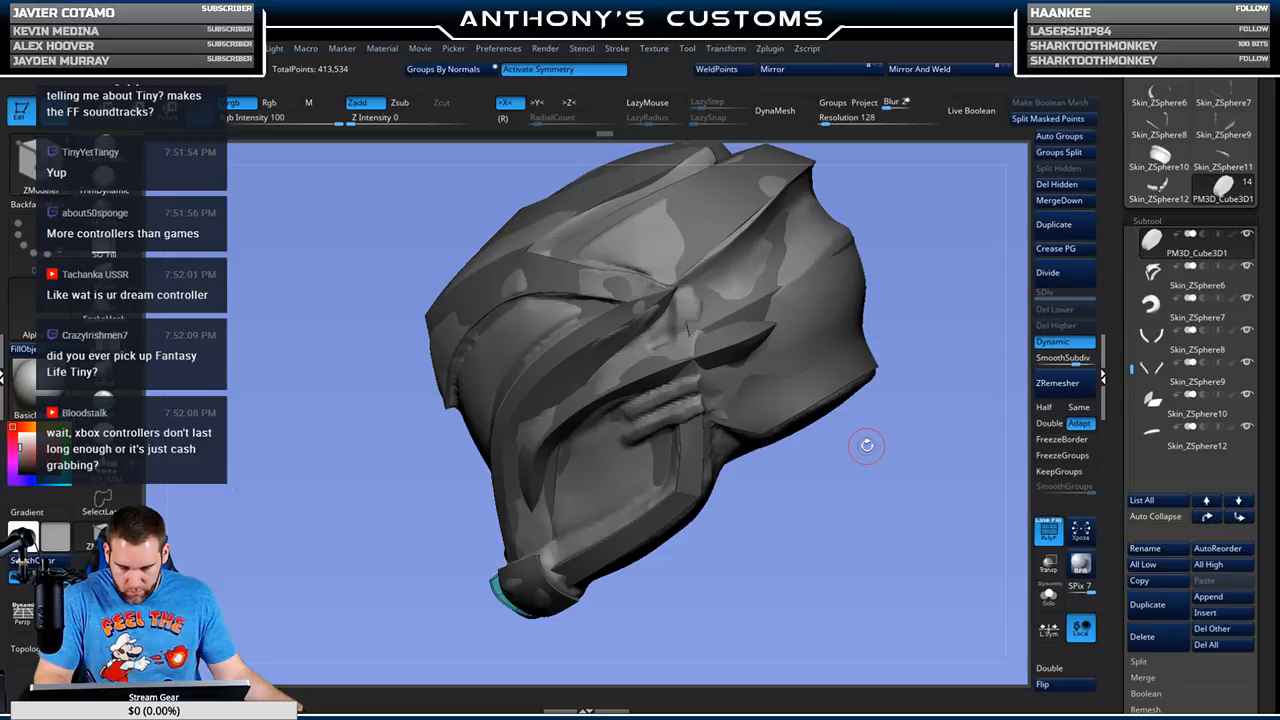
Step: Hide the base sculpt PolySphere1_2 and inspect the armour plates and chin pieces on their own
drag(1133, 367, 1133, 247)
click(1247, 266)
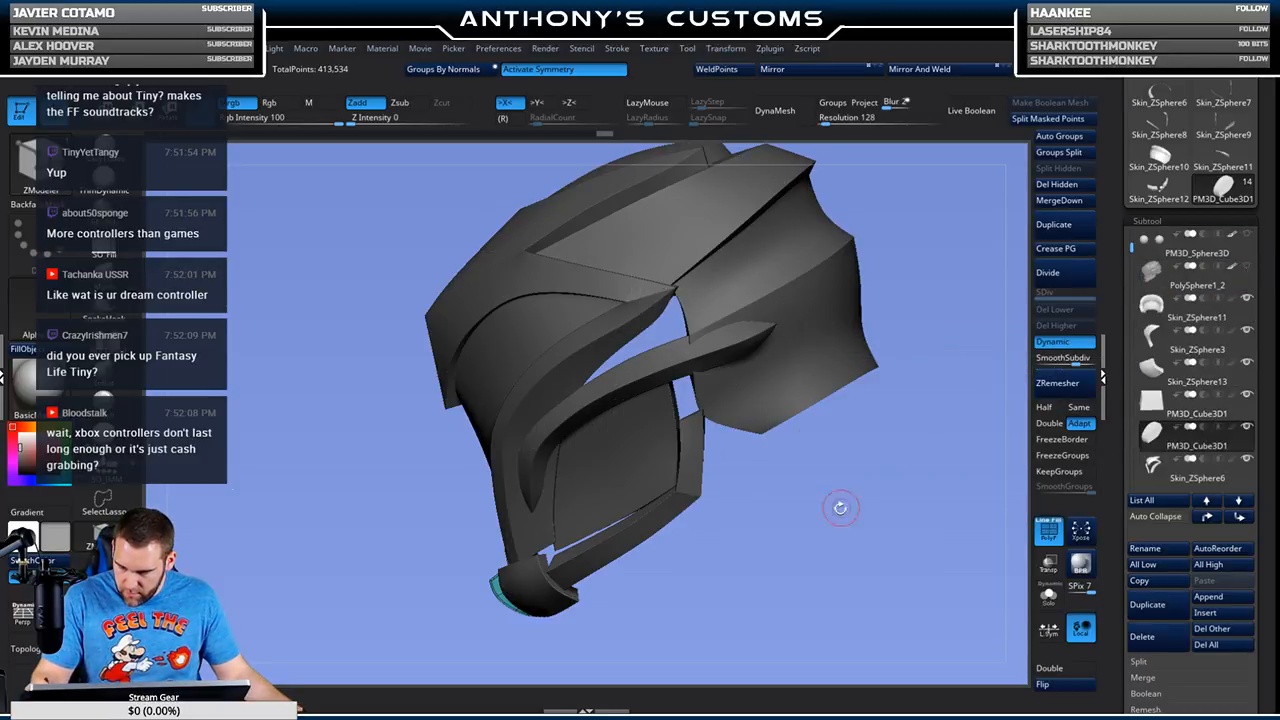
drag(830, 511, 776, 465)
drag(671, 514, 640, 460)
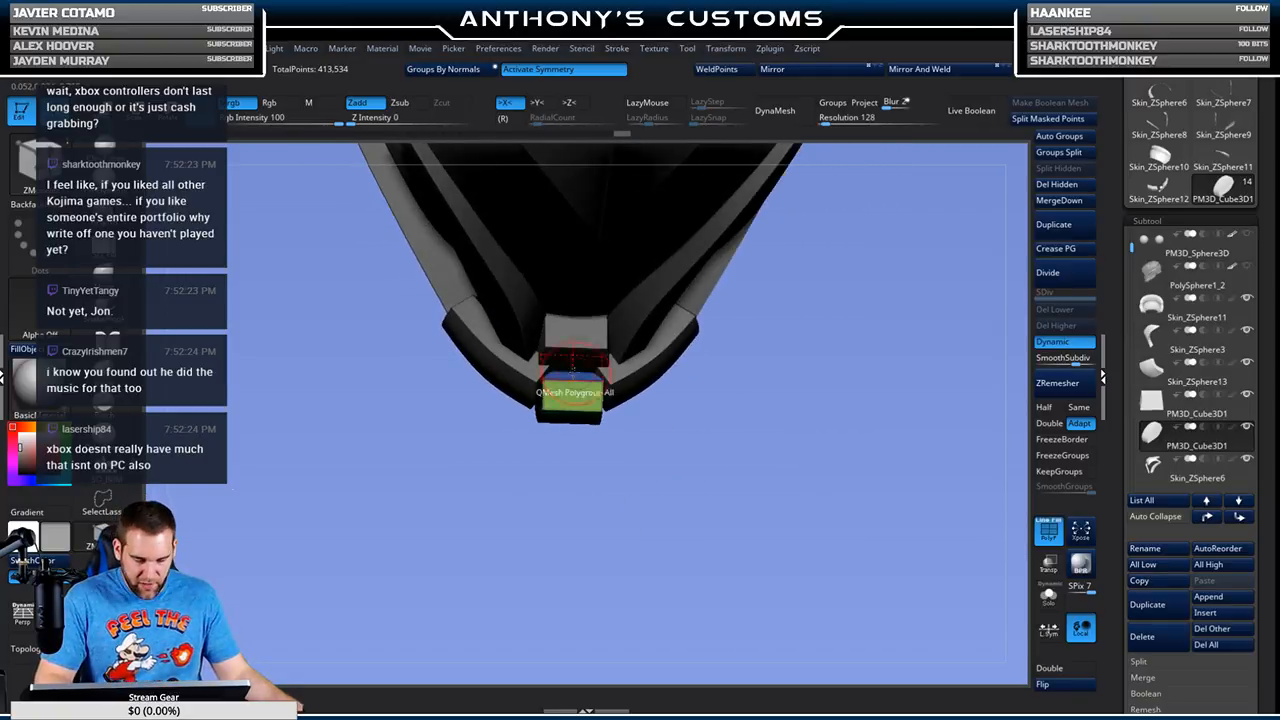
Step: Try to extrude the front polygroup of the isolated centre chin block with ZModeler's QMesh
click(1047, 597)
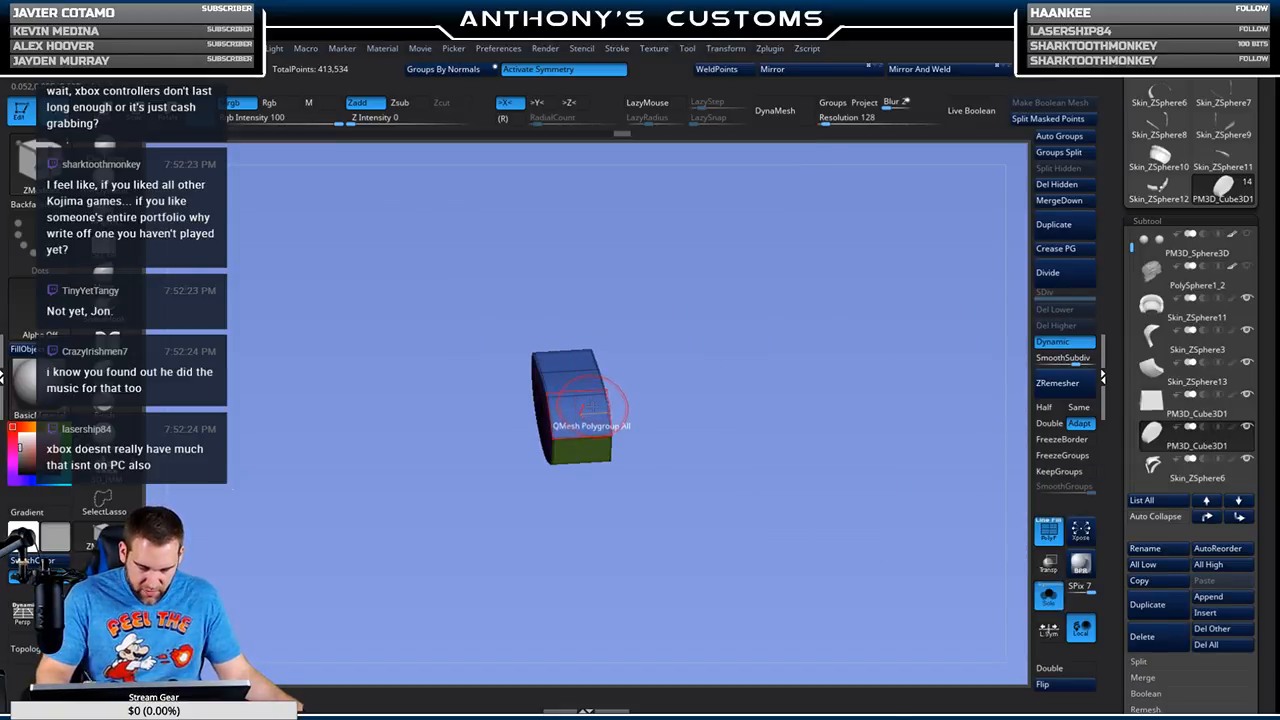
key(space)
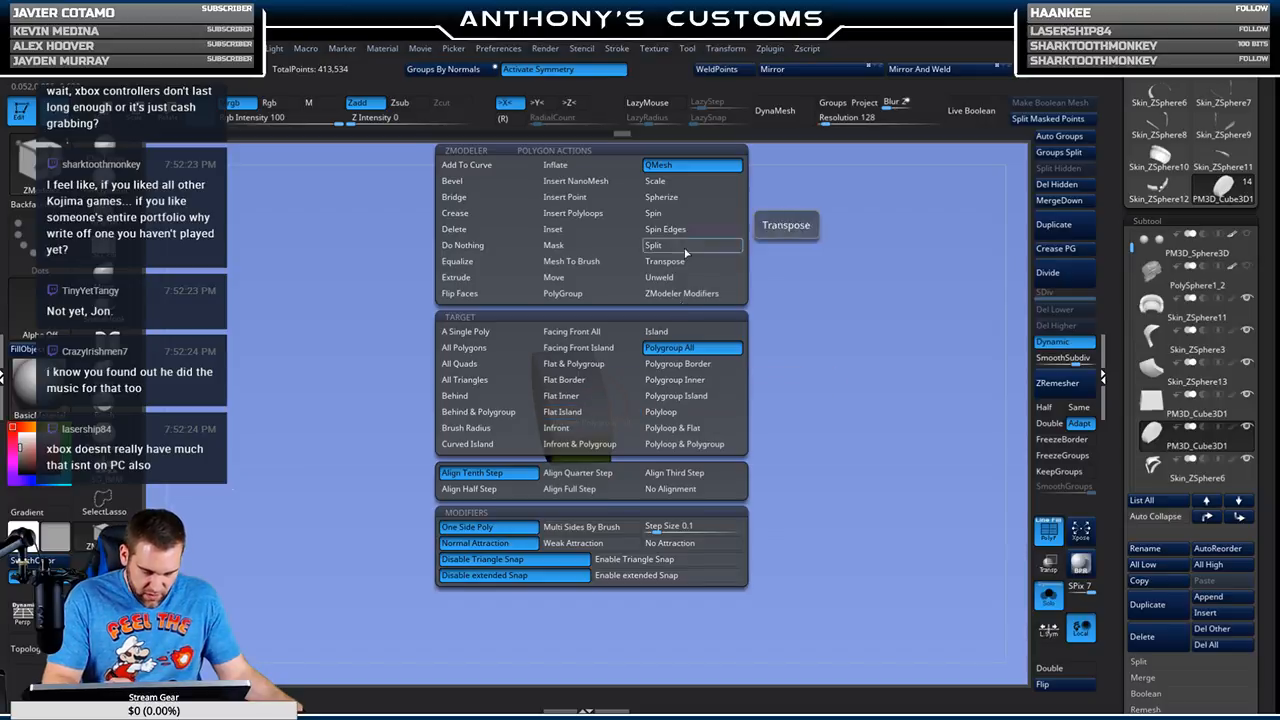
key(space)
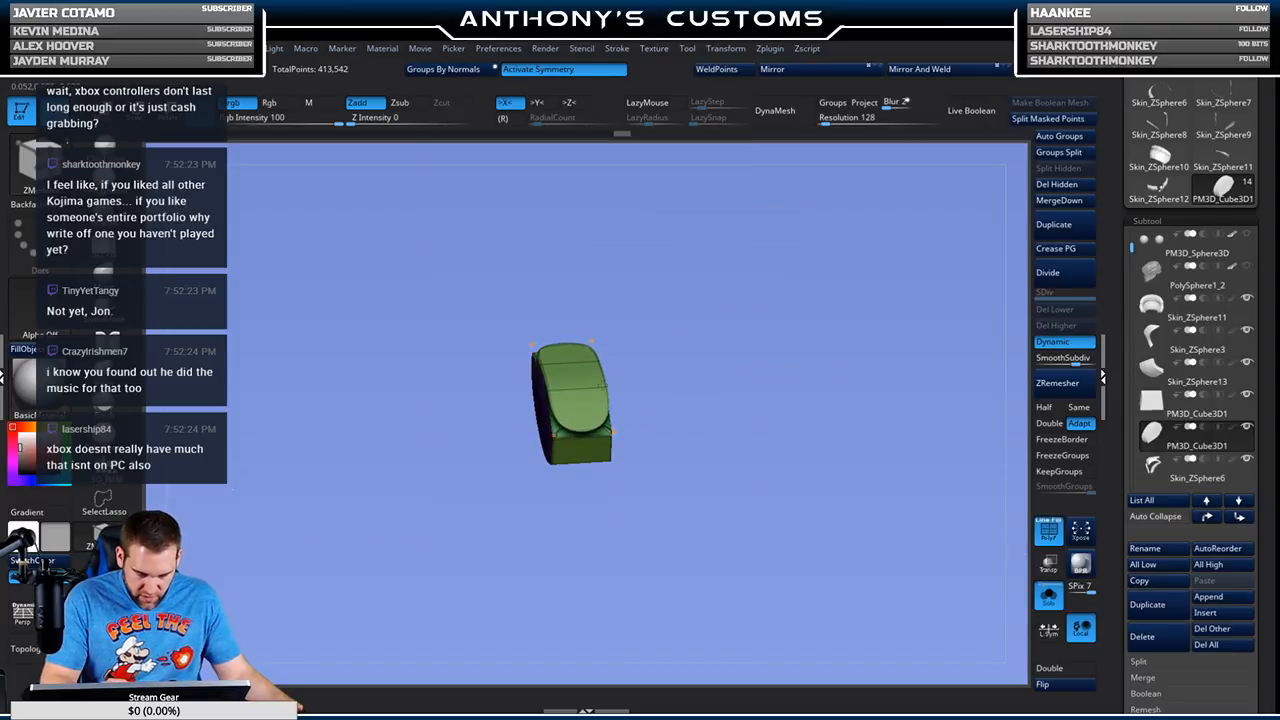
click(1048, 597)
Step: Mask the lower part of the chin block in side view and move its unmasked upper front edge outward with the gizmo
drag(879, 562, 643, 564)
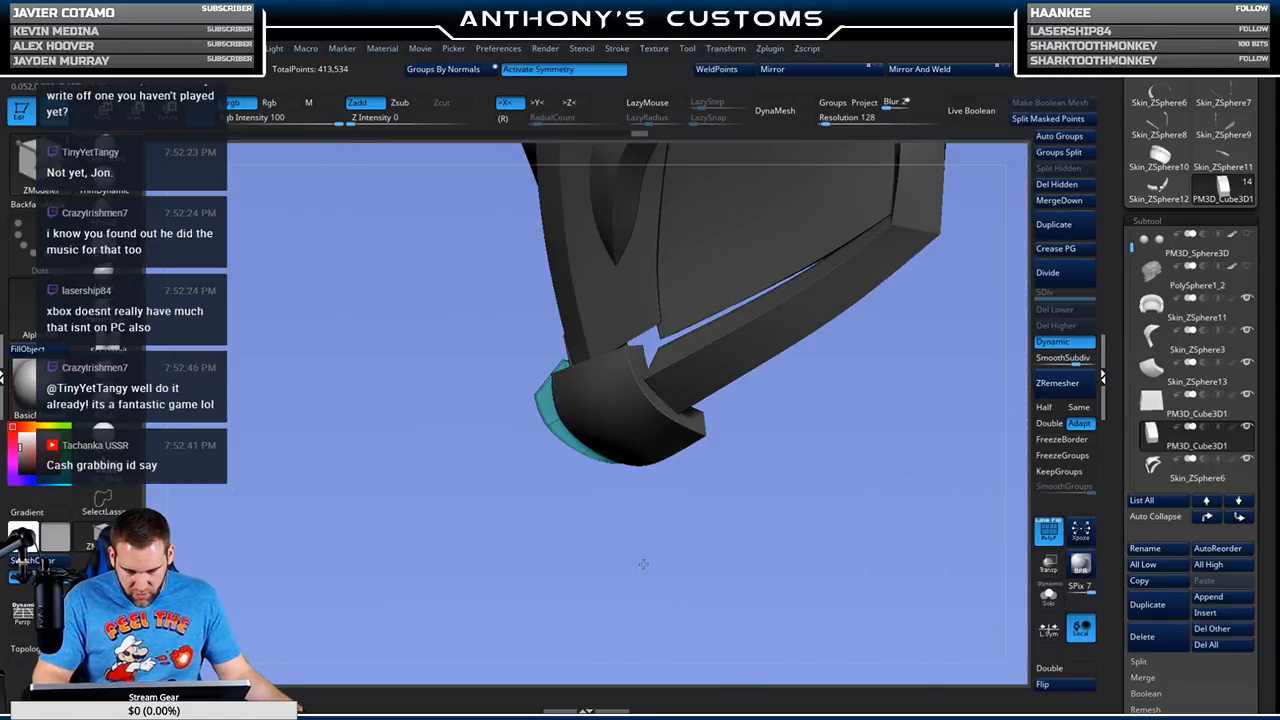
key(w)
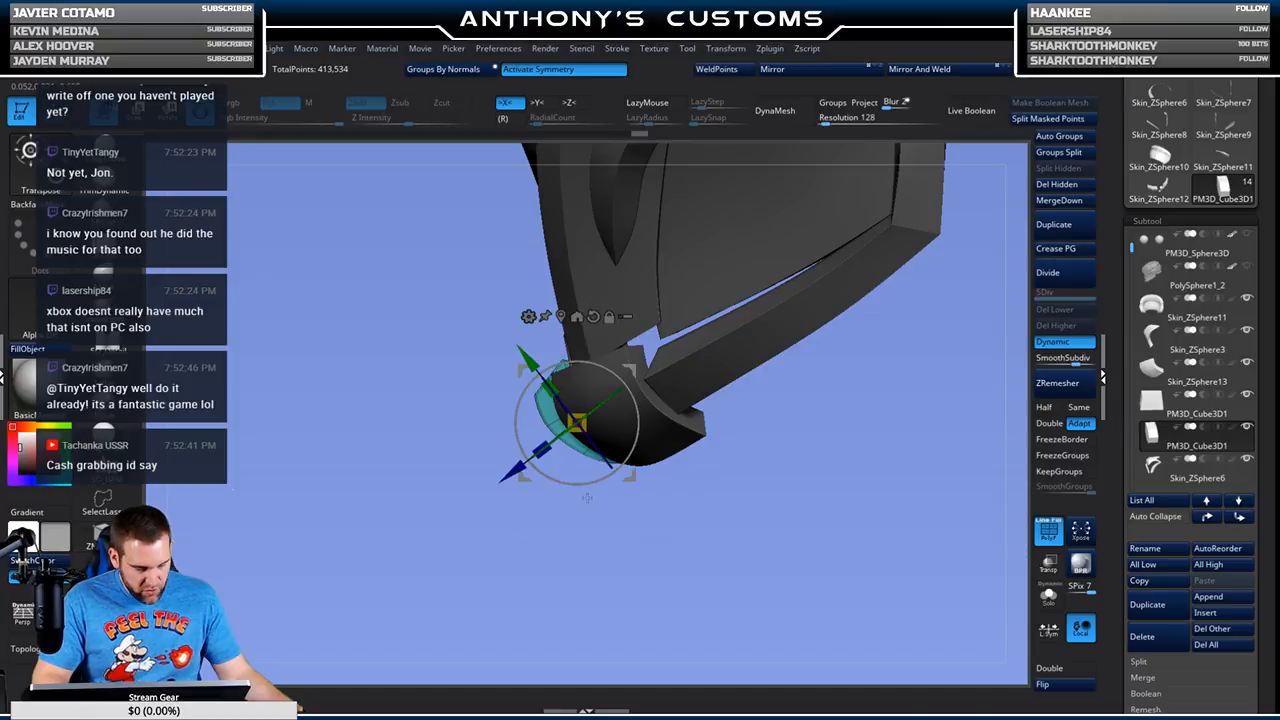
key(q)
key(ctrl)
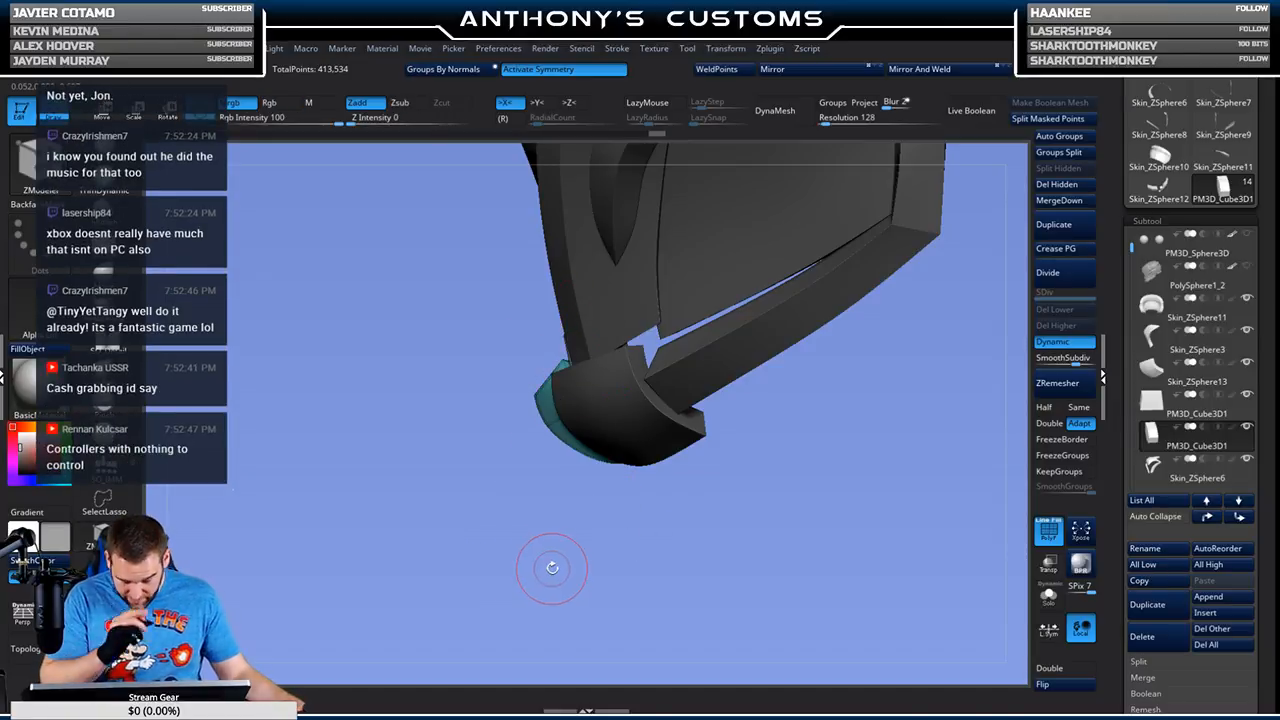
key(w)
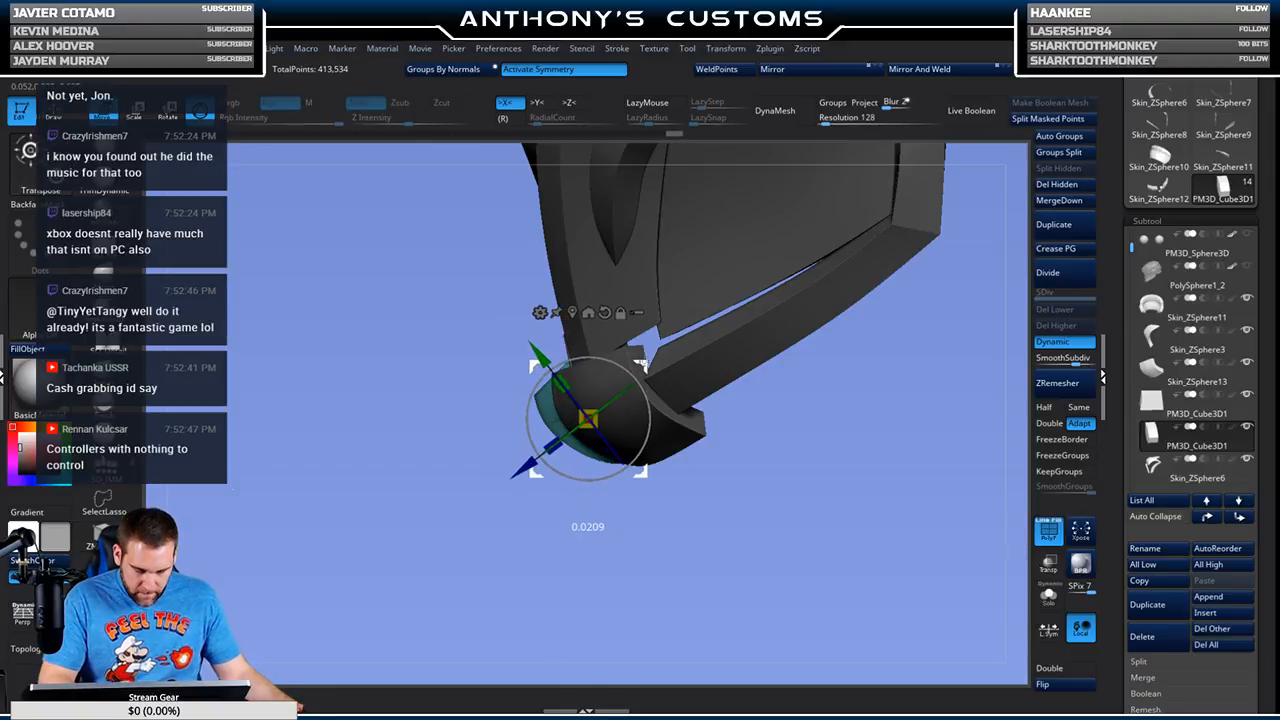
key(q)
mouse_move(571, 410)
mouse_down()
mouse_move(695, 546)
mouse_move(594, 529)
mouse_move(646, 538)
mouse_move(643, 527)
mouse_up()
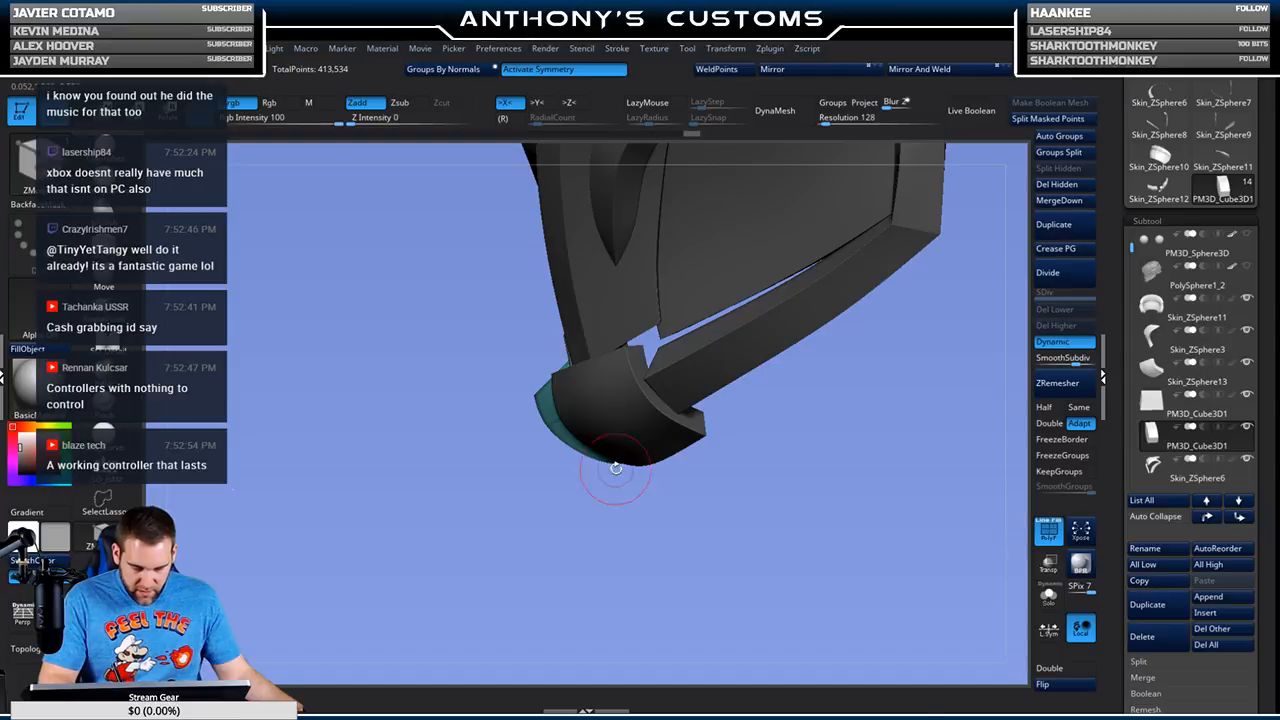
key(ctrl)
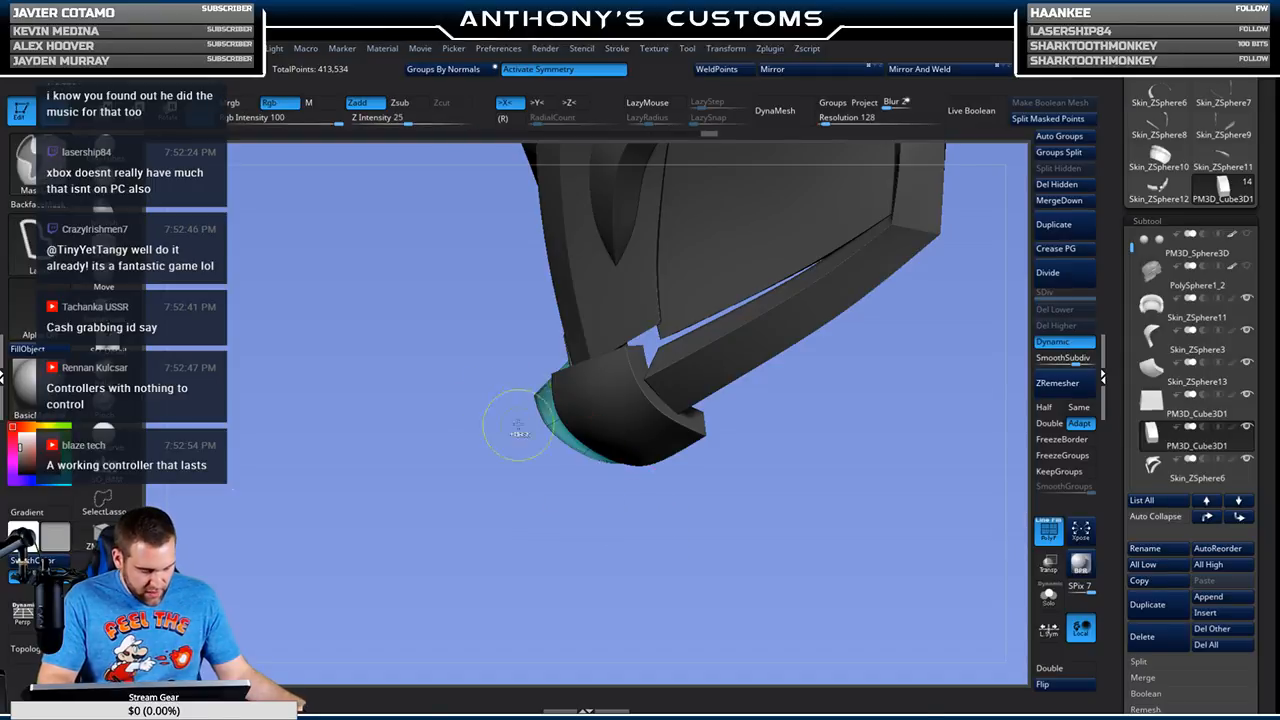
key(w)
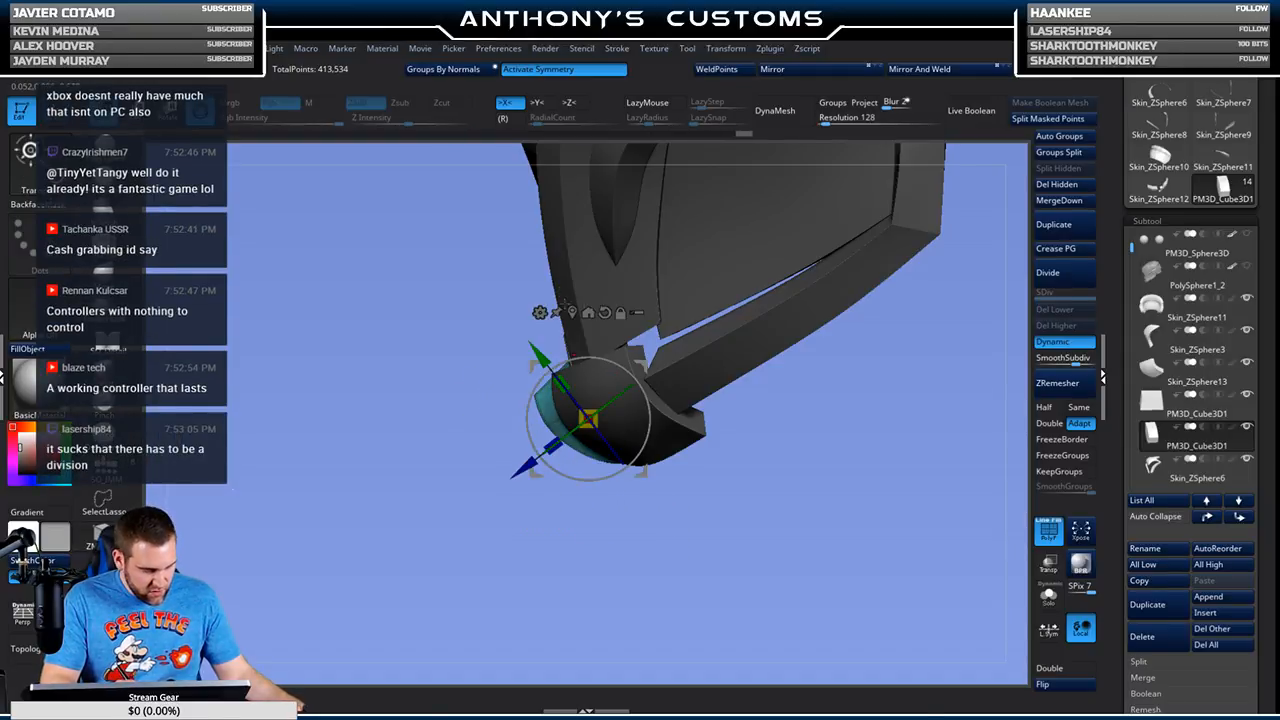
drag(588, 418, 577, 383)
key(q)
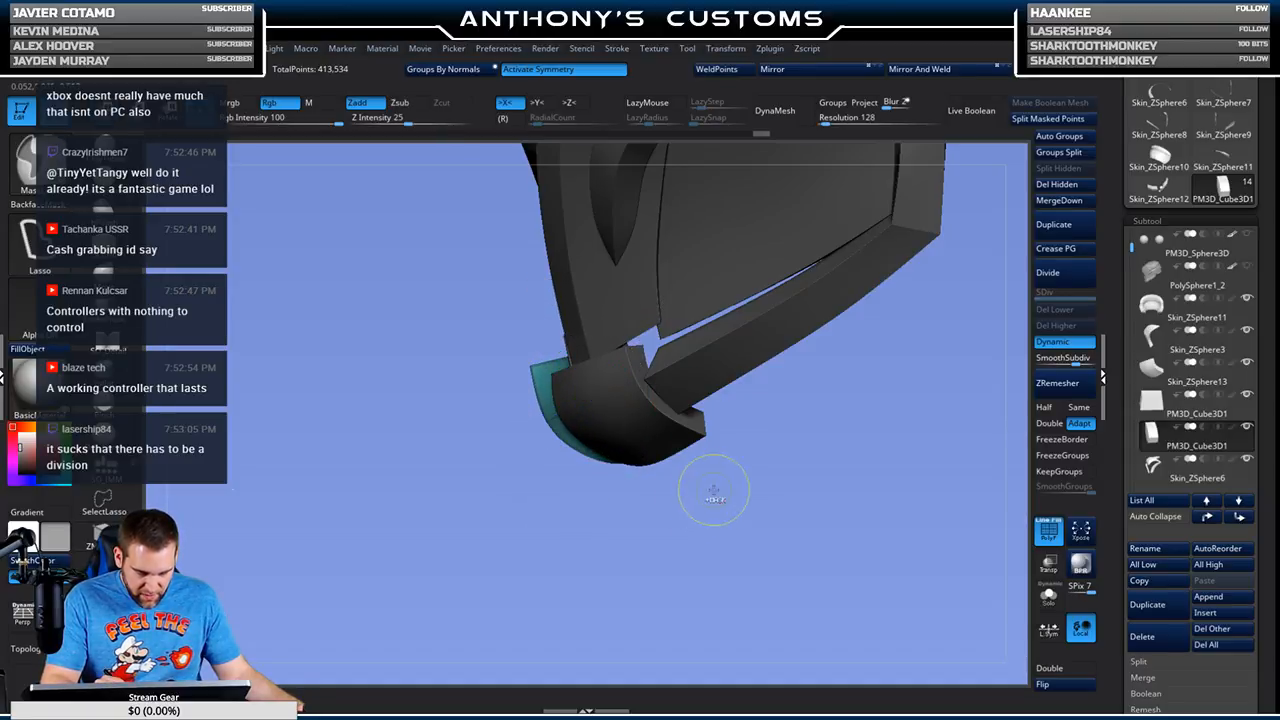
Step: Select the jaw strip Skin_ZSphere8 and add a lengthwise edge loop along its outer face with ZModeler's Insert action
drag(718, 536, 837, 488)
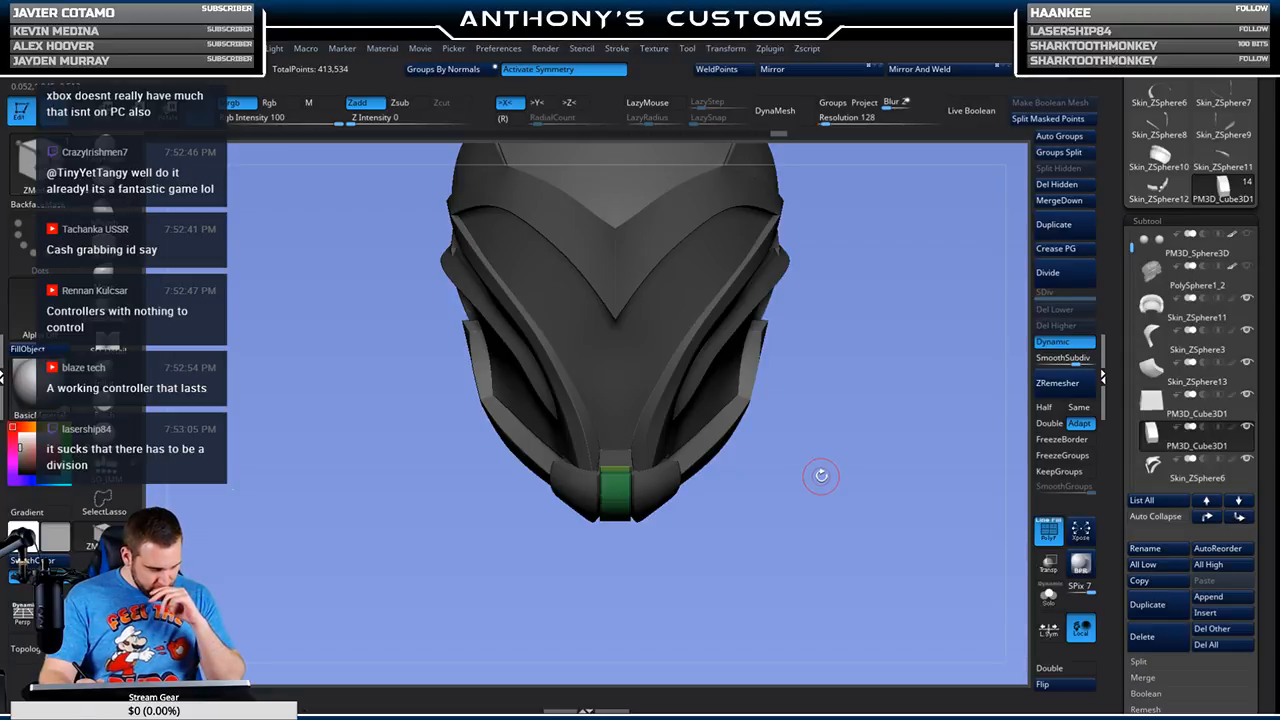
drag(841, 521, 716, 529)
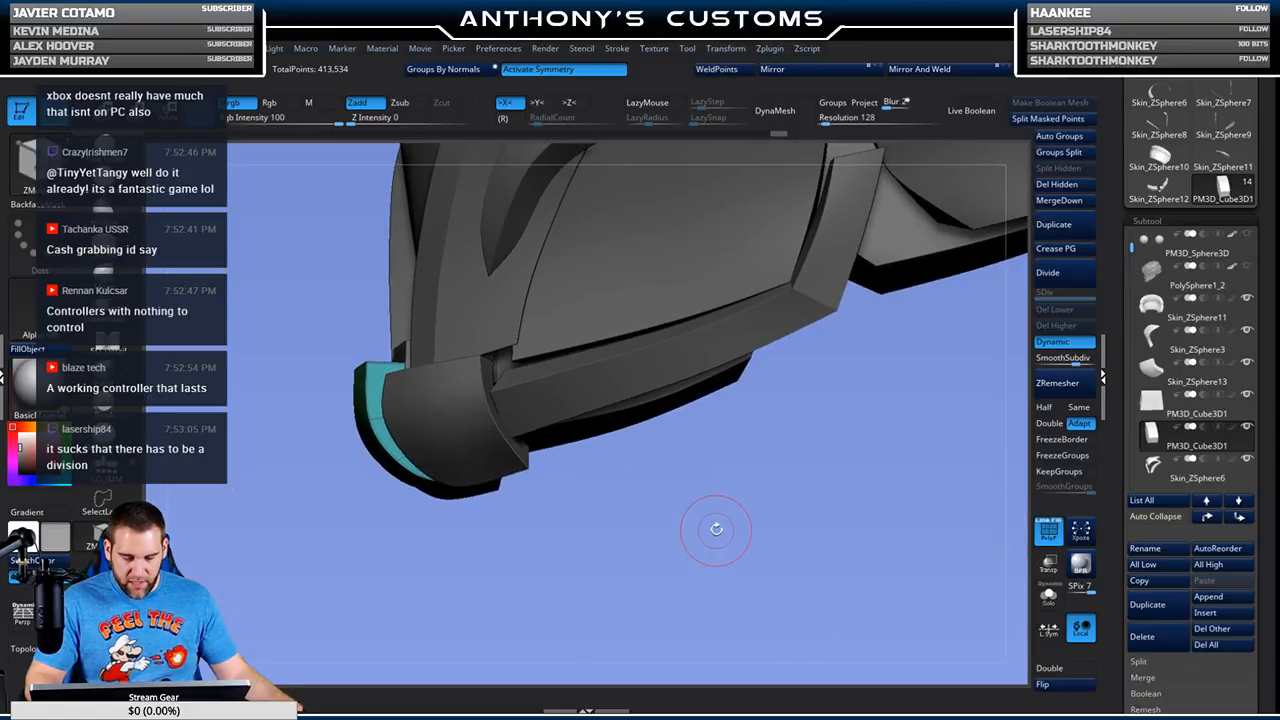
key(shift+f)
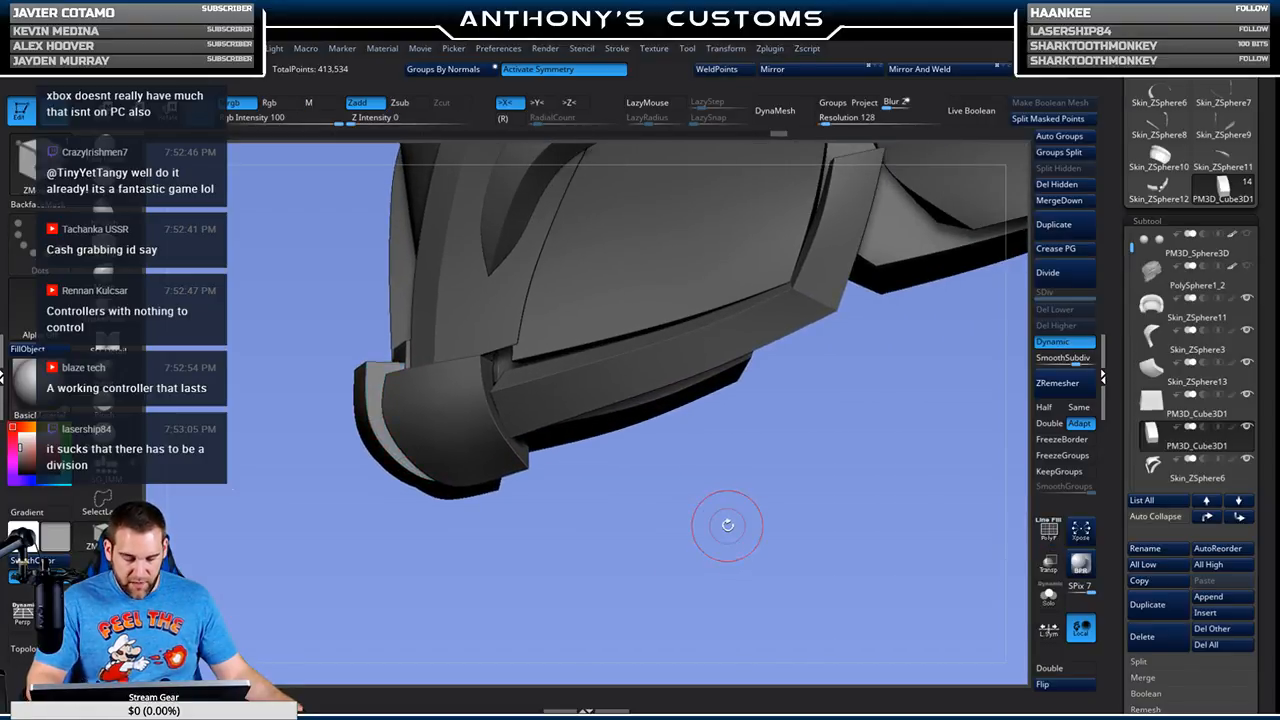
alt+click(584, 402)
key(shift+f)
drag(660, 466, 607, 435)
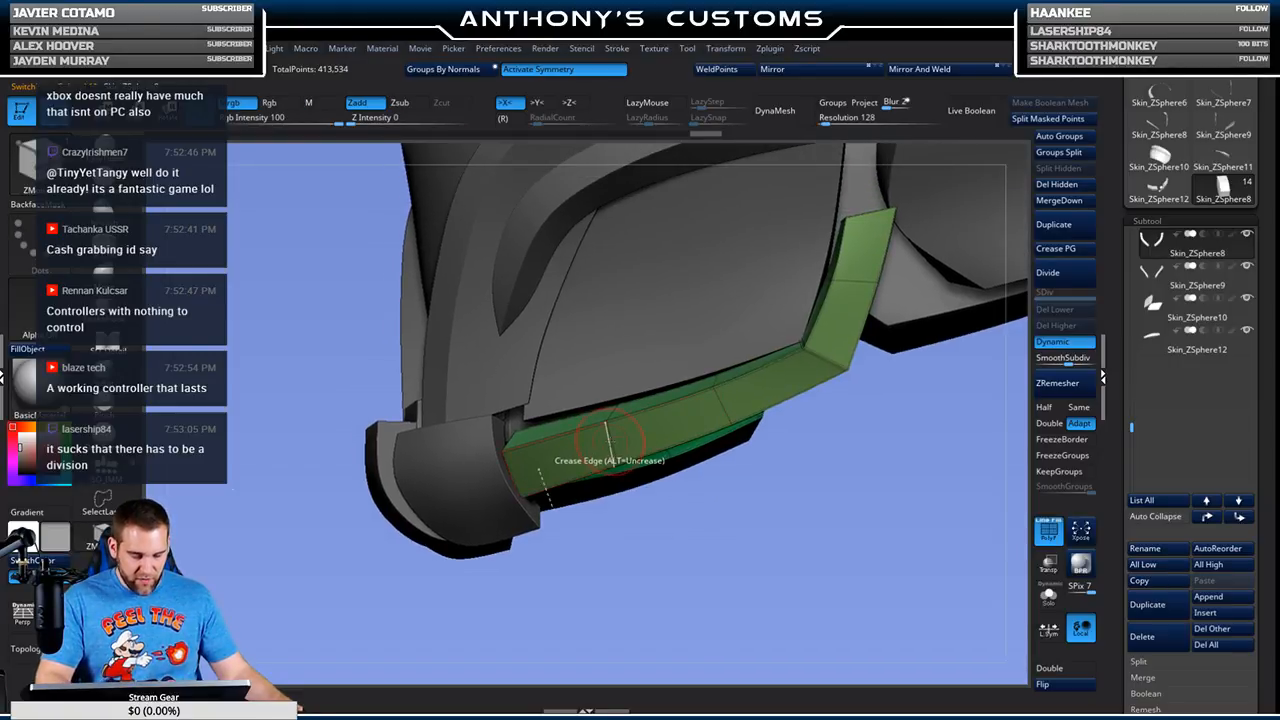
key(space)
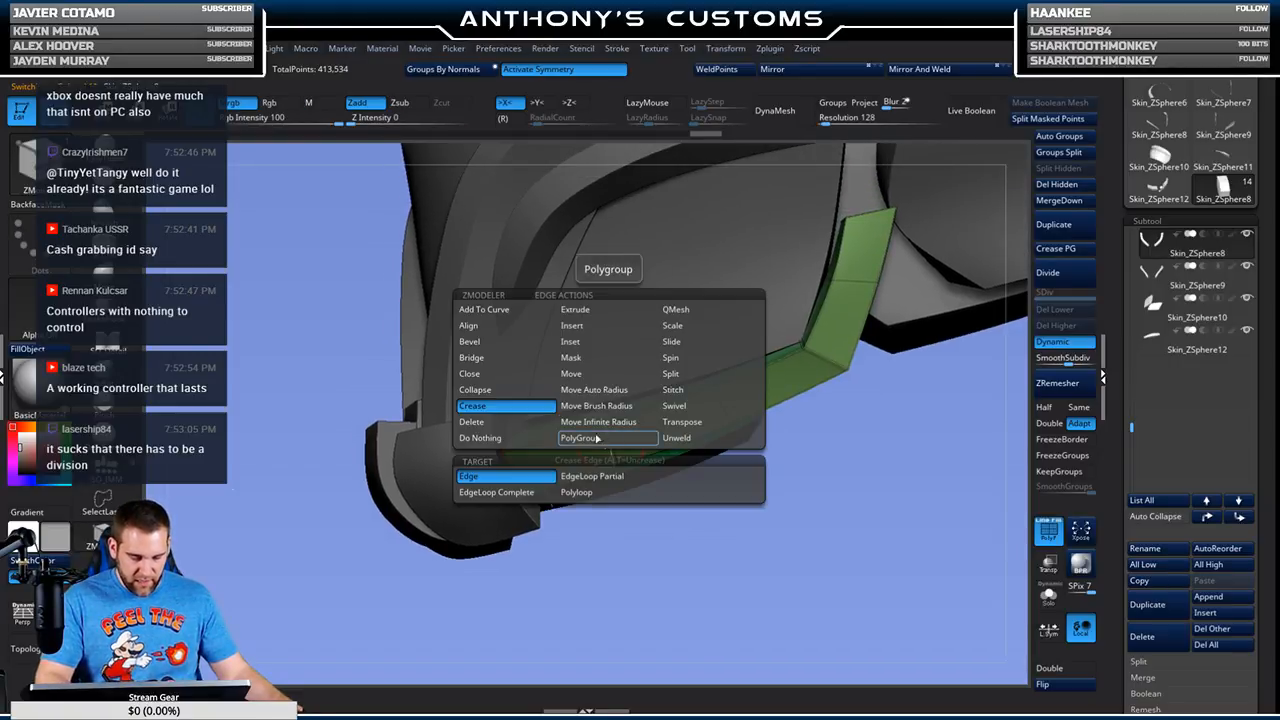
click(613, 327)
click(612, 440)
Step: Pull the jaw strip's new middle edge loop outward with the Move brush to form a subtle lengthwise ridge
drag(634, 523, 618, 567)
drag(602, 523, 540, 474)
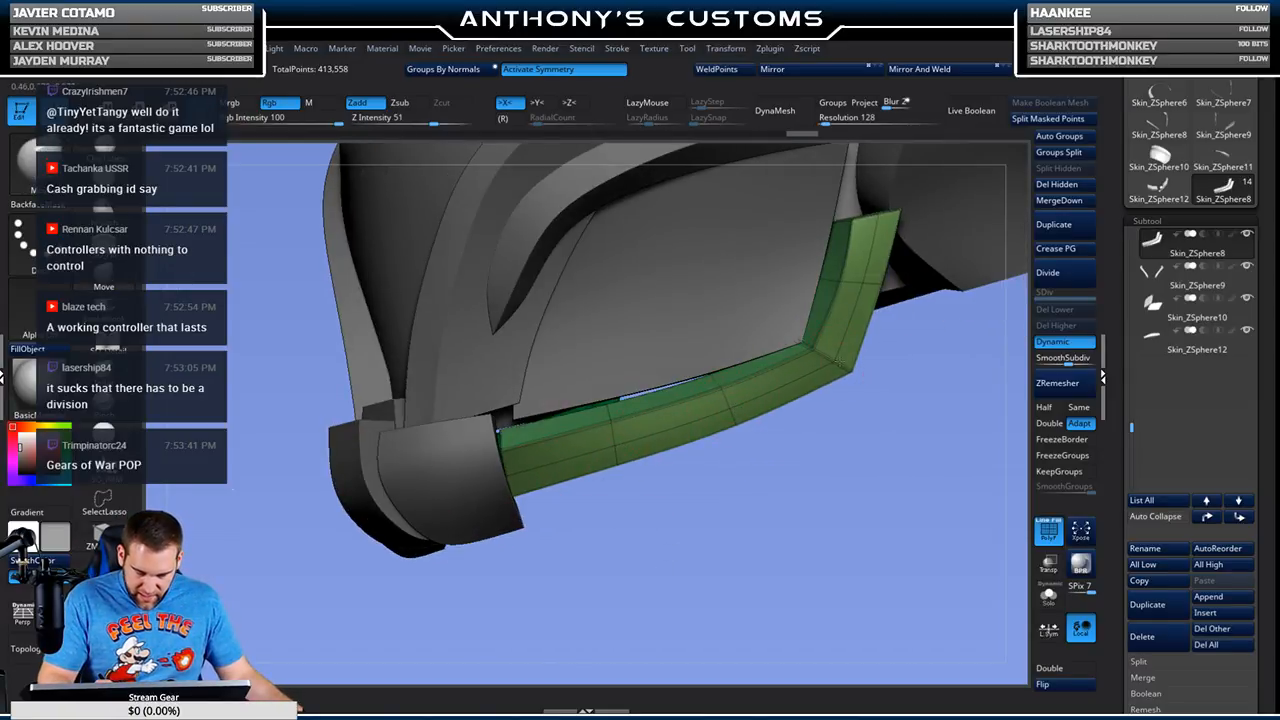
drag(900, 276, 873, 285)
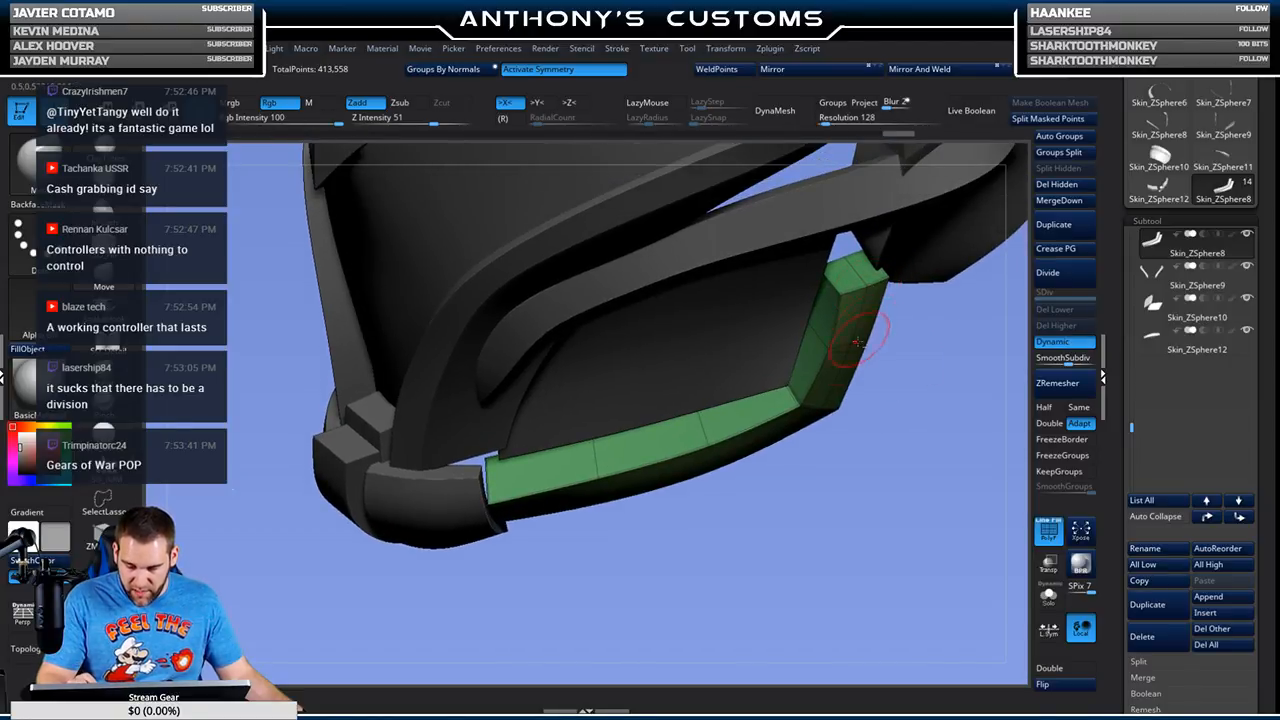
drag(890, 403, 826, 425)
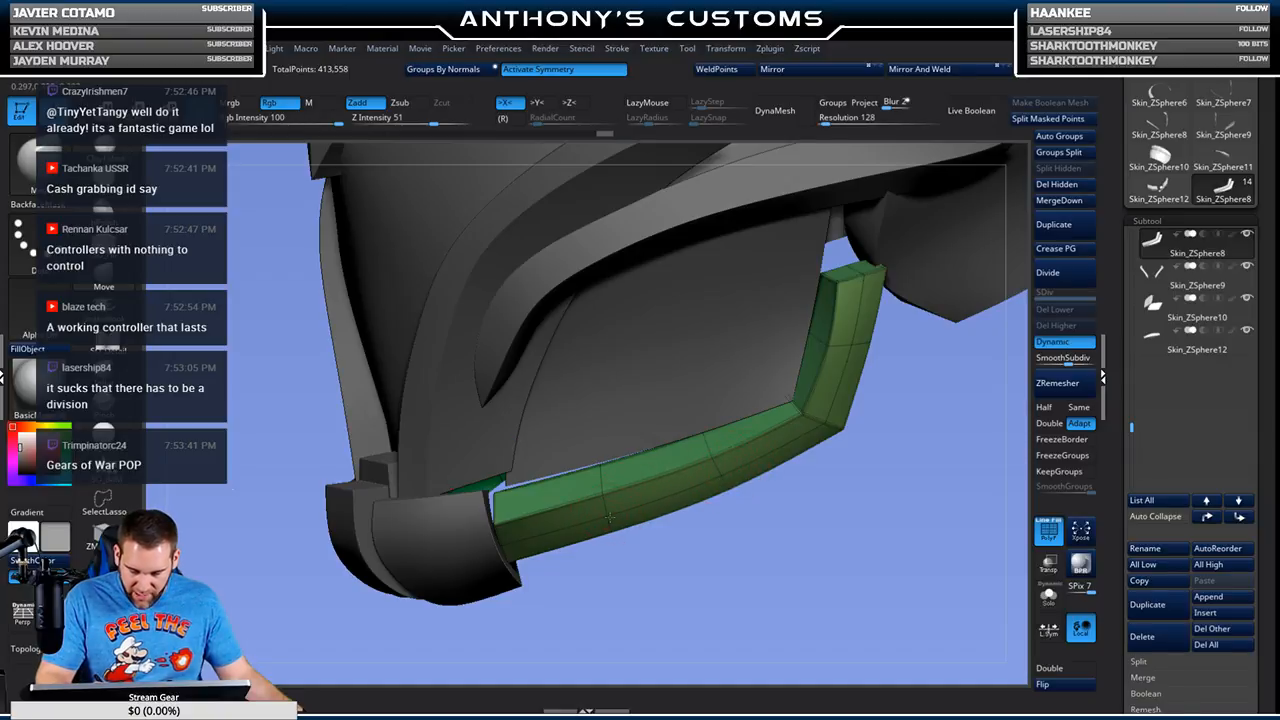
mouse_move(517, 548)
mouse_down()
mouse_move(528, 562)
mouse_move(617, 465)
mouse_up()
mouse_move(761, 510)
mouse_down()
mouse_move(772, 480)
mouse_move(786, 480)
mouse_up()
Step: Adjust the brush size and refine the jaw strips' curve with the Move brush, checking both sides from the front
key(space)
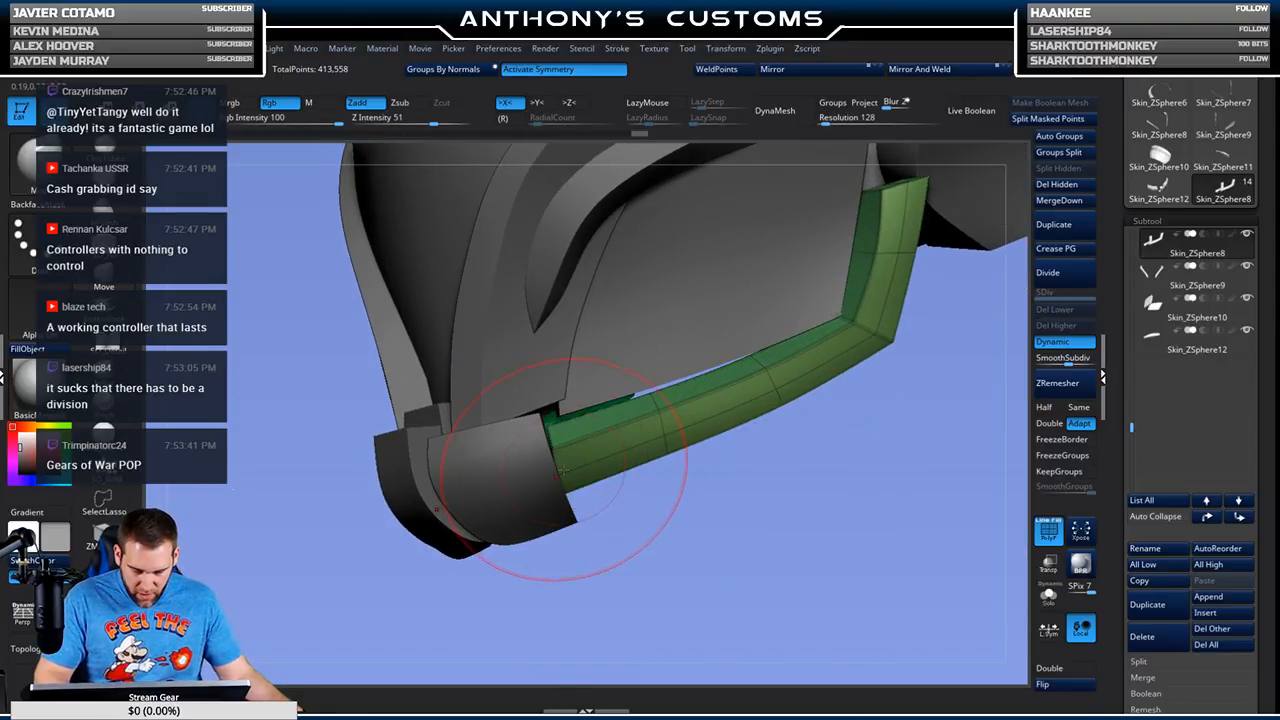
mouse_move(543, 475)
mouse_down()
mouse_move(886, 471)
mouse_move(852, 470)
mouse_up()
key(space)
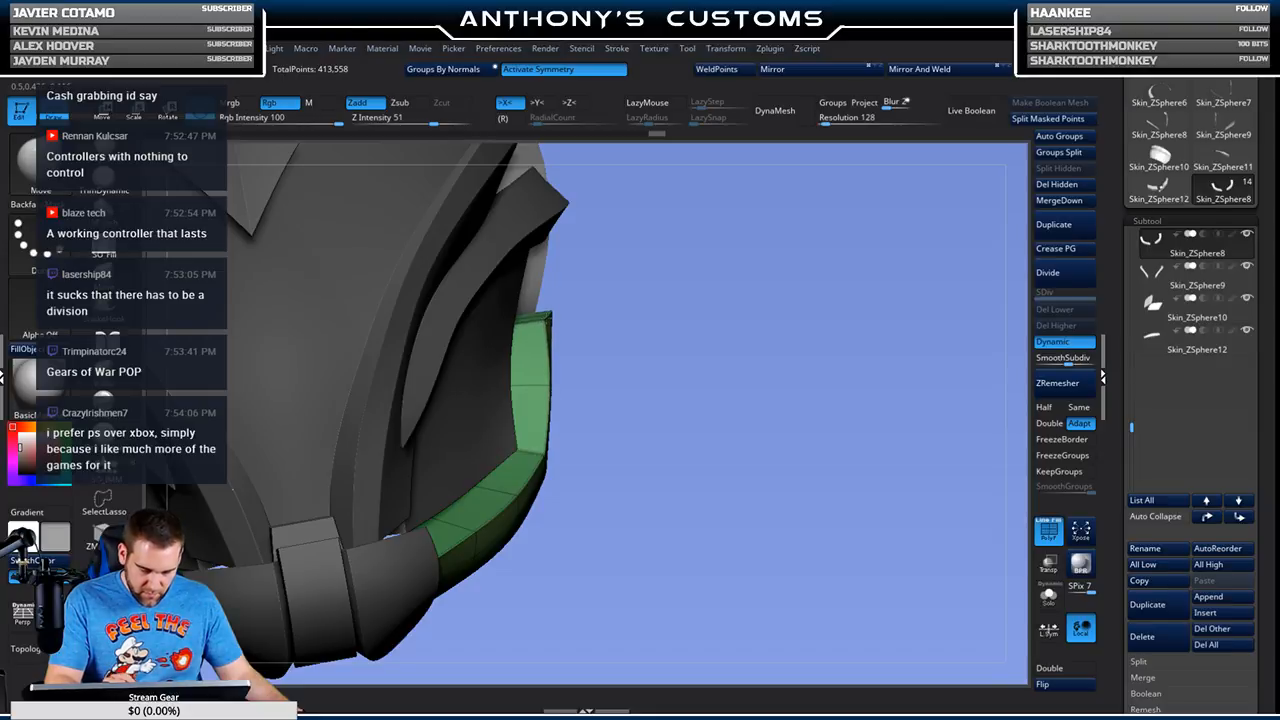
drag(666, 249, 766, 349)
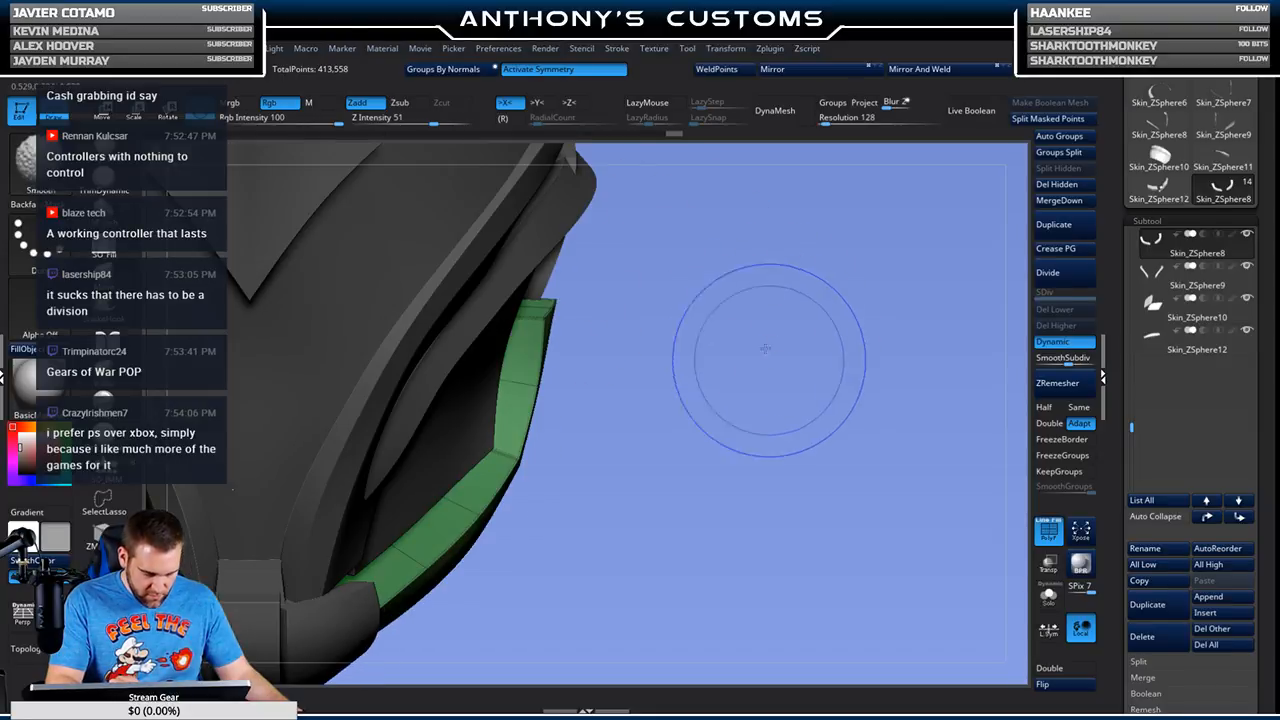
mouse_move(683, 419)
mouse_down()
mouse_move(586, 371)
mouse_move(788, 381)
mouse_up()
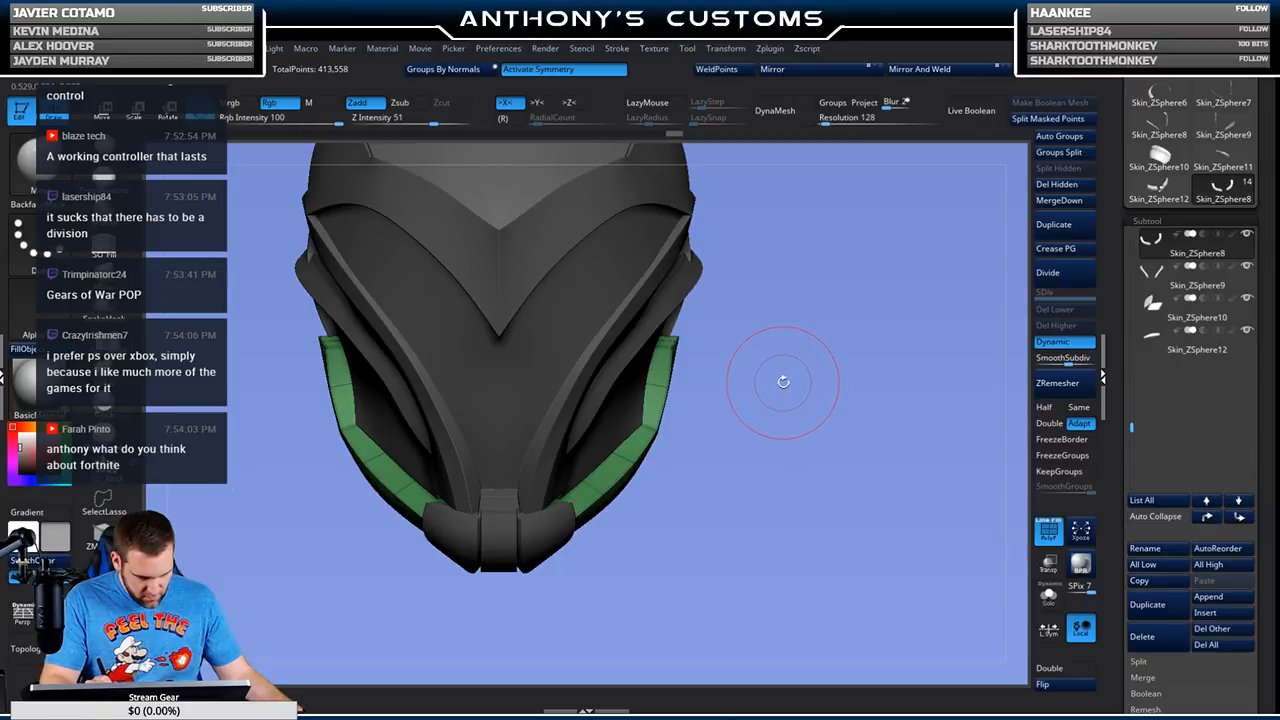
mouse_move(811, 351)
mouse_down()
mouse_move(792, 400)
mouse_move(800, 452)
mouse_up()
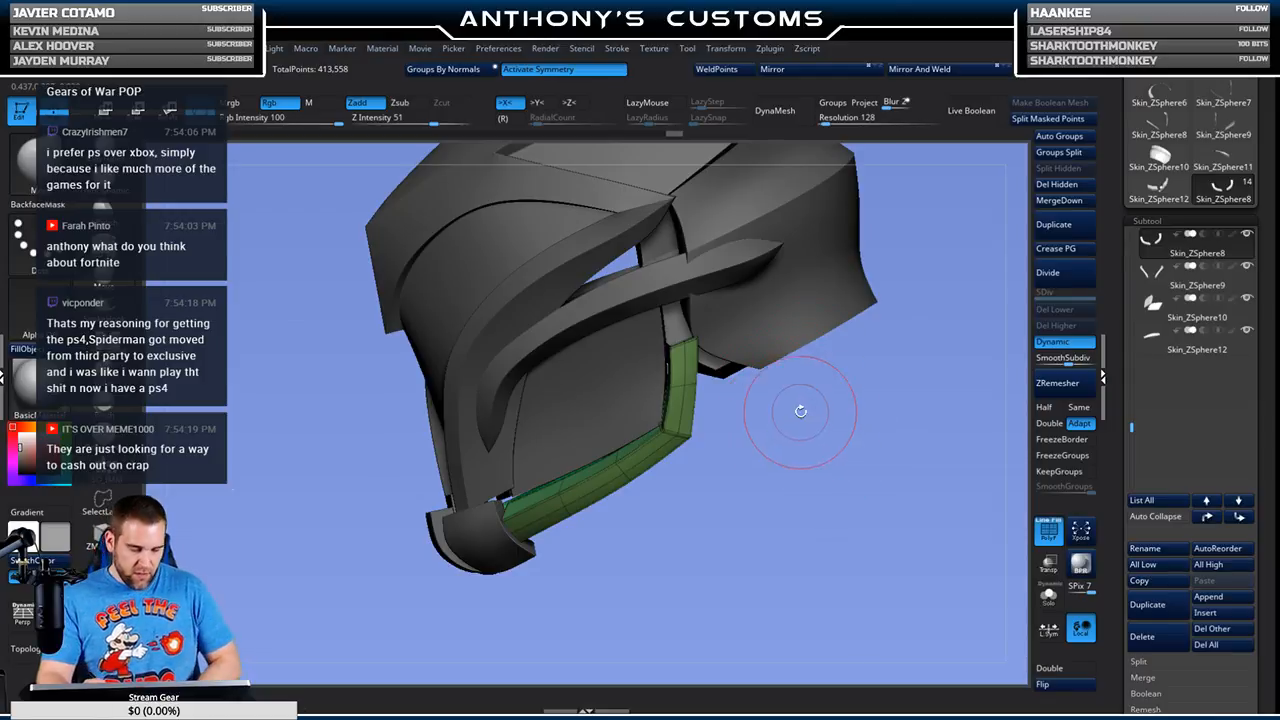
Step: Refine the rear corner and upper end of the jaw strip with the Move brush, working from the side and below
scroll(800, 412, up, 5)
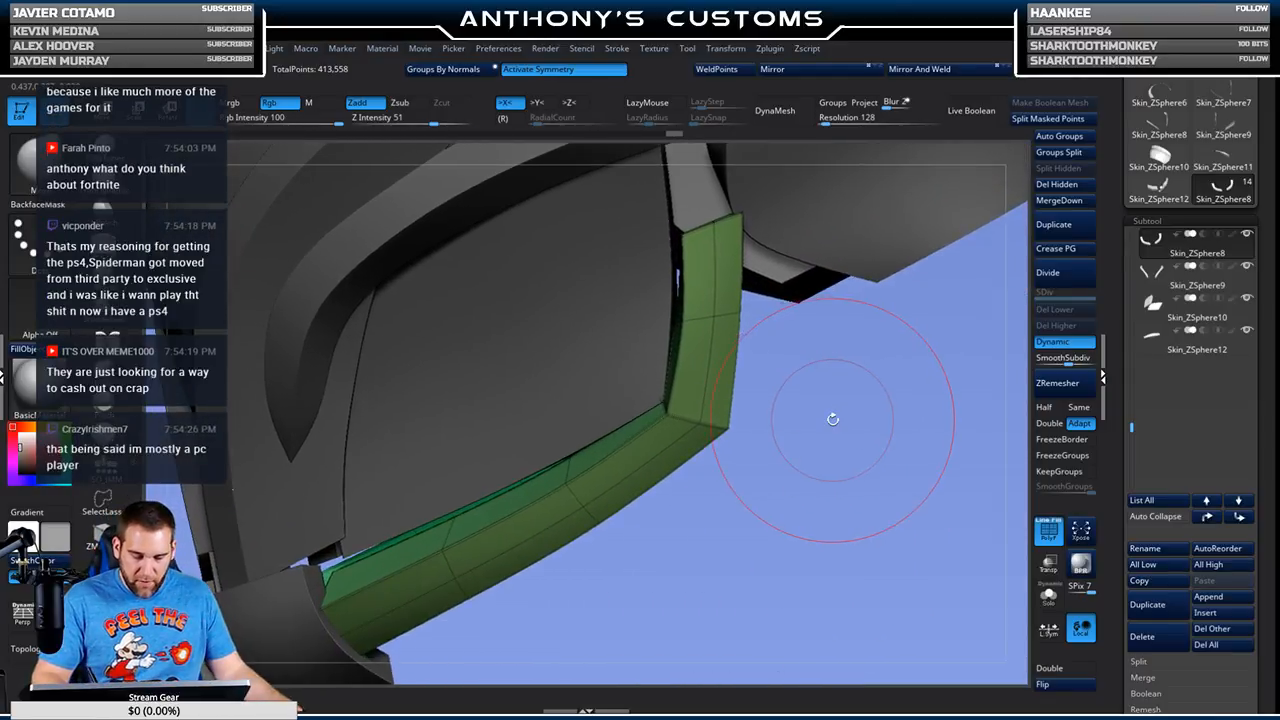
right_click(833, 418)
mouse_move(824, 412)
right_down()
mouse_move(843, 396)
mouse_move(851, 409)
mouse_move(834, 389)
mouse_move(819, 496)
right_up()
right_drag(667, 314, 651, 316)
right_drag(720, 336, 663, 368)
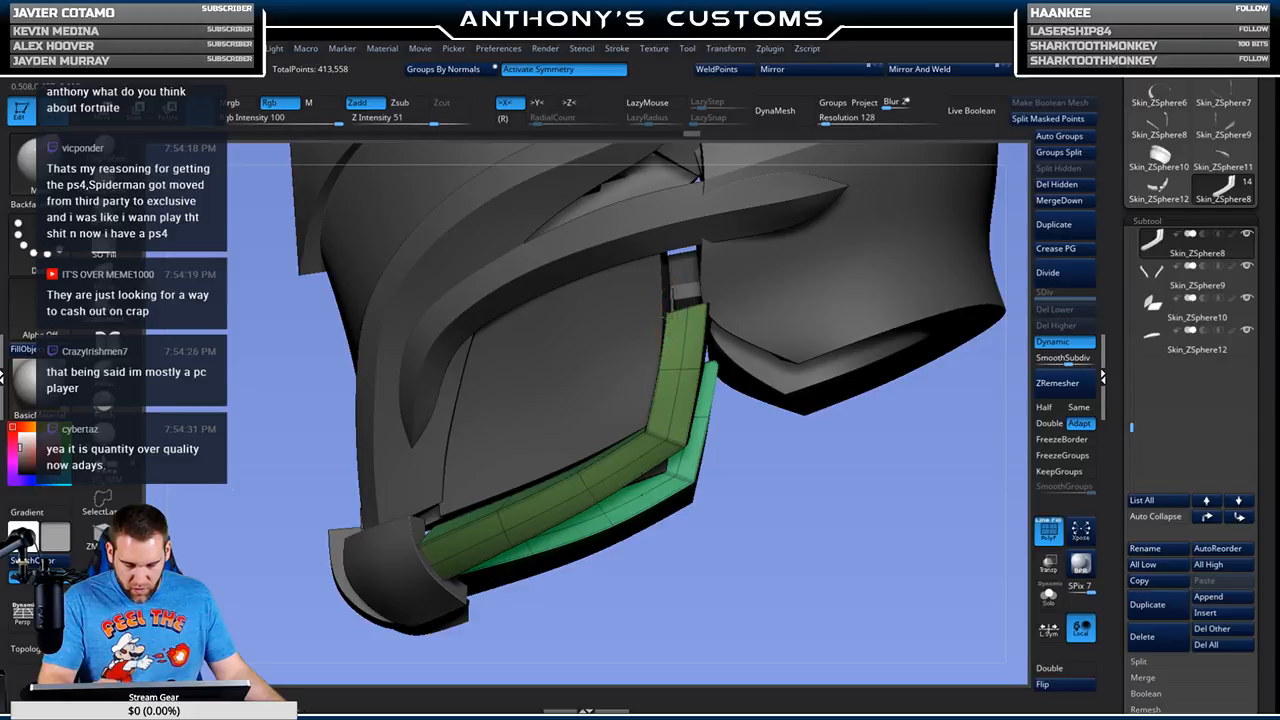
right_drag(760, 488, 665, 322)
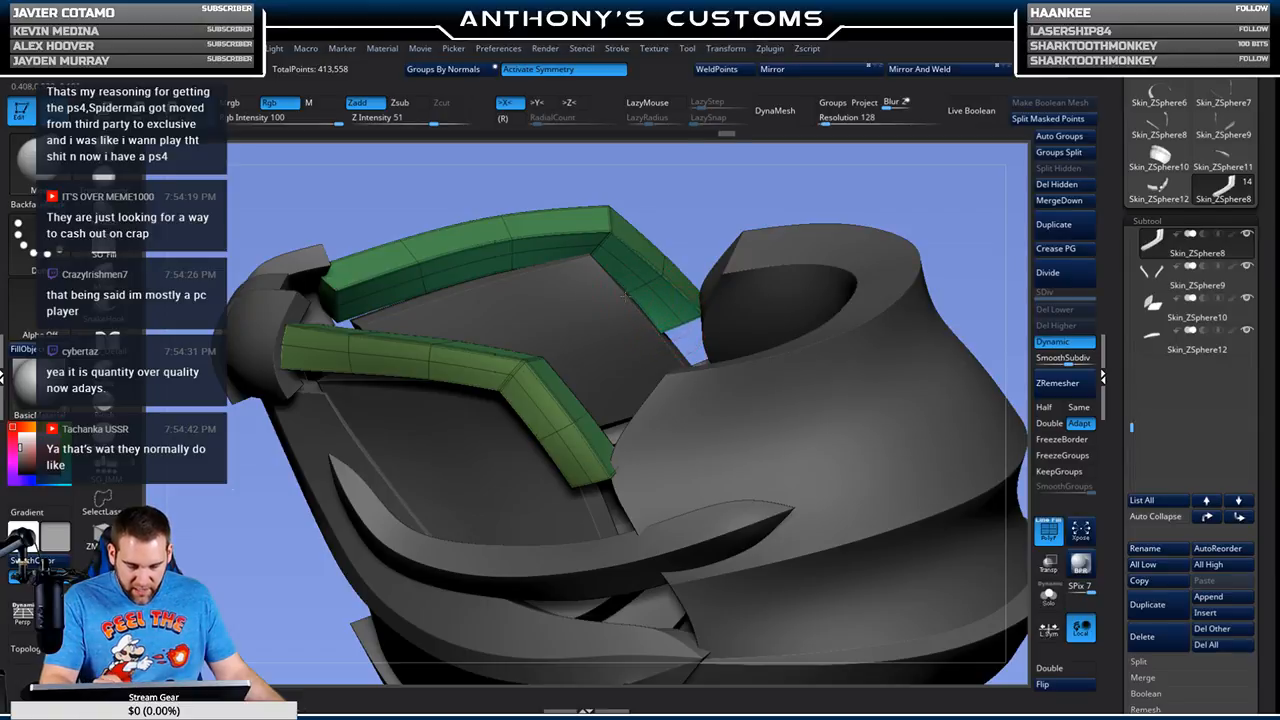
mouse_move(665, 275)
right_down()
mouse_move(808, 508)
mouse_move(685, 562)
mouse_move(664, 510)
mouse_move(672, 484)
mouse_move(831, 469)
mouse_move(786, 416)
mouse_move(829, 467)
right_up()
Step: Turn off the polyframe, reduce the brush size to fine-tune the jaw strips, and save the project
key(shift+f)
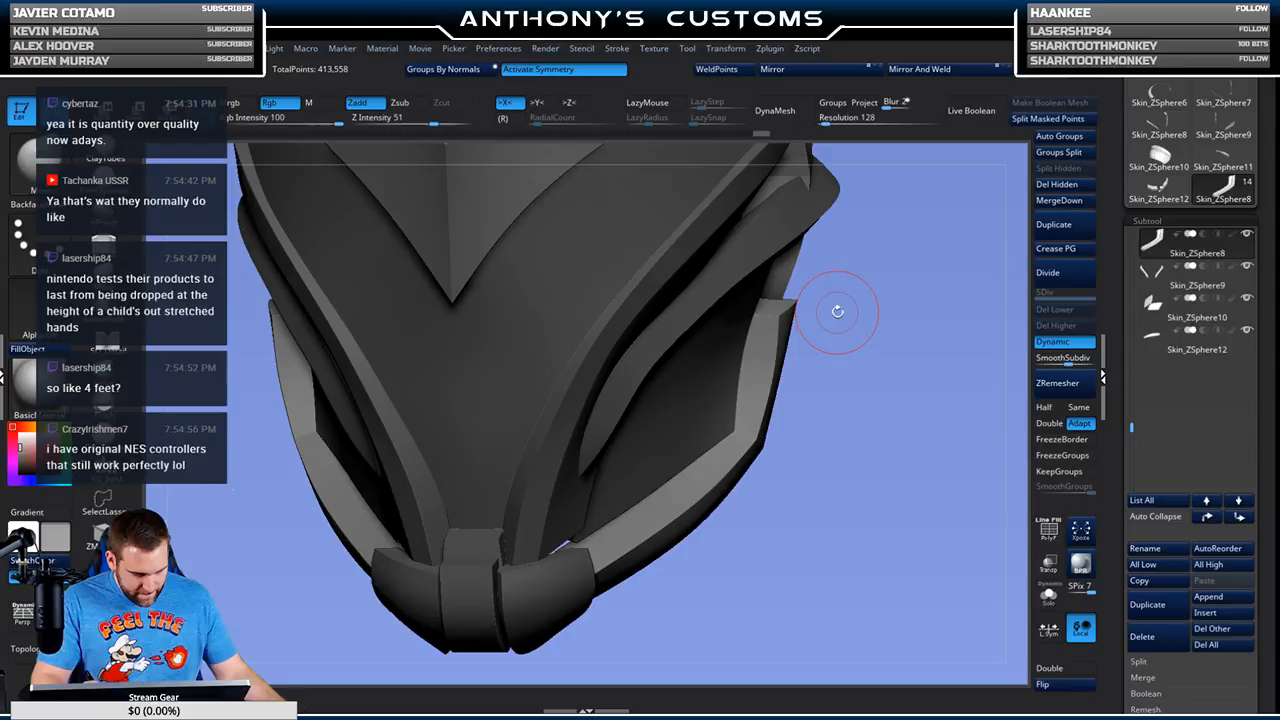
right_click(860, 358)
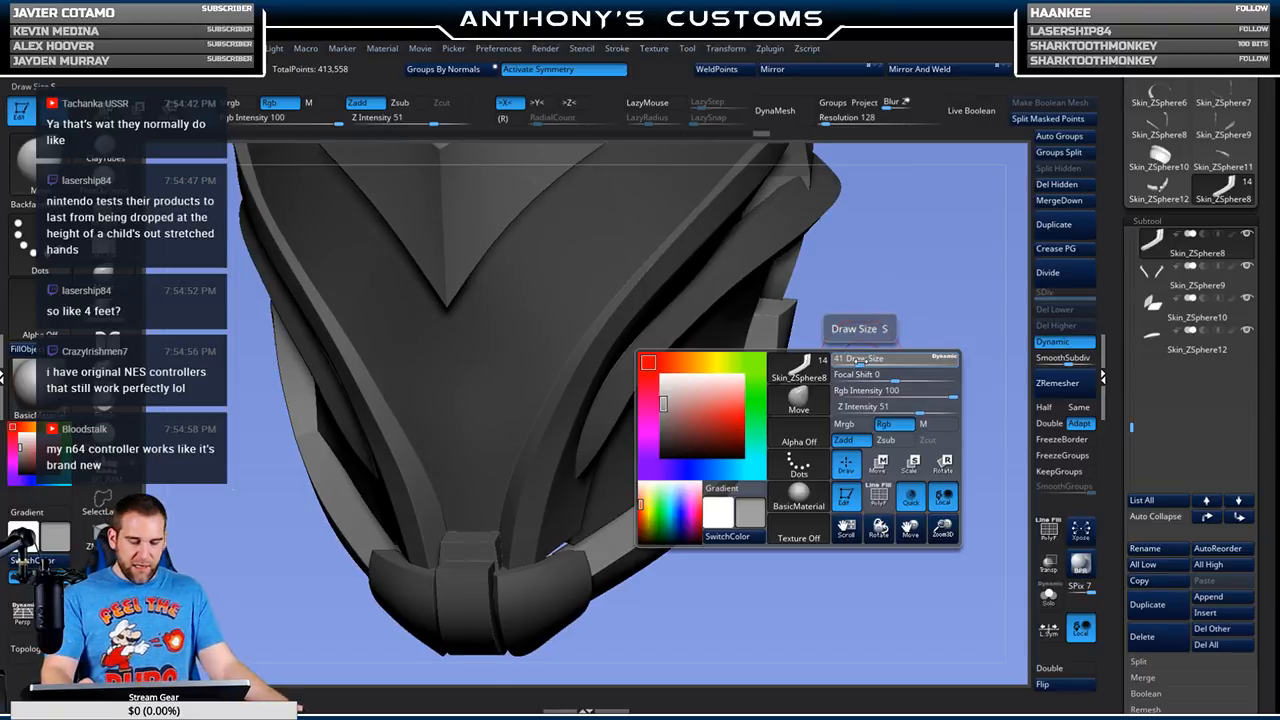
mouse_move(860, 360)
right_down()
mouse_move(868, 382)
mouse_move(776, 365)
right_up()
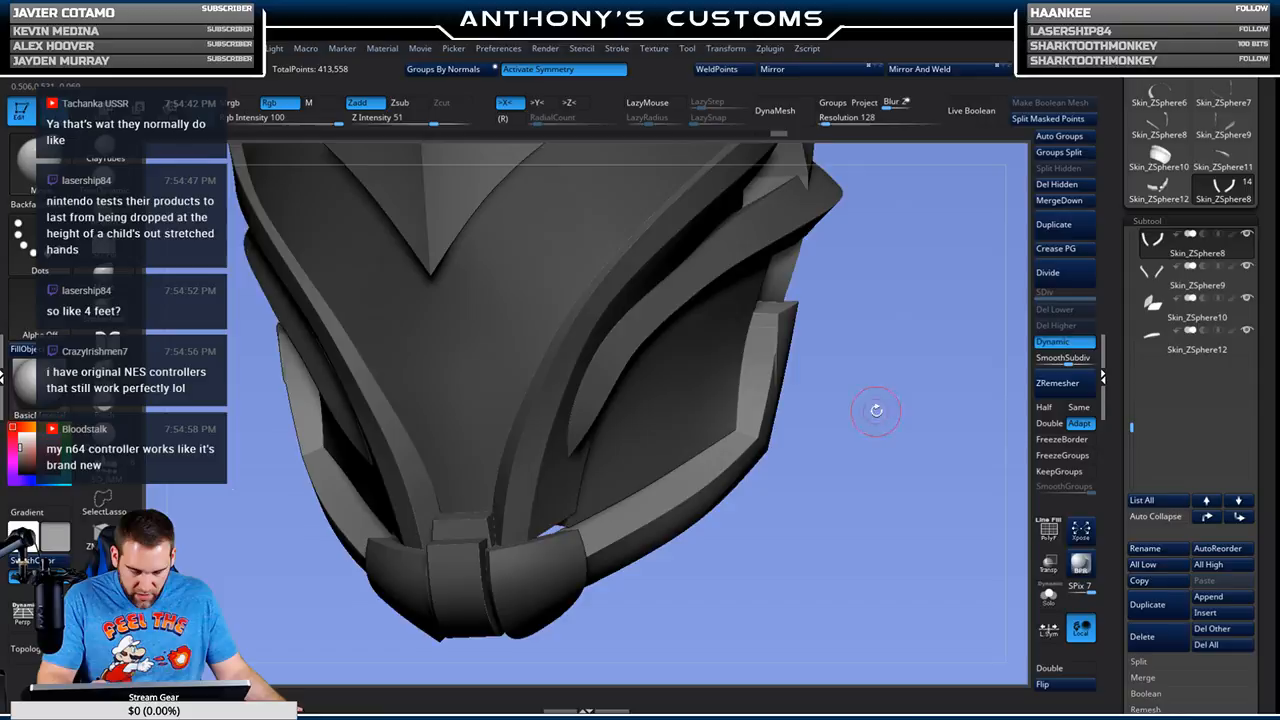
shift+right_drag(876, 410, 872, 416)
key(ctrl+s)
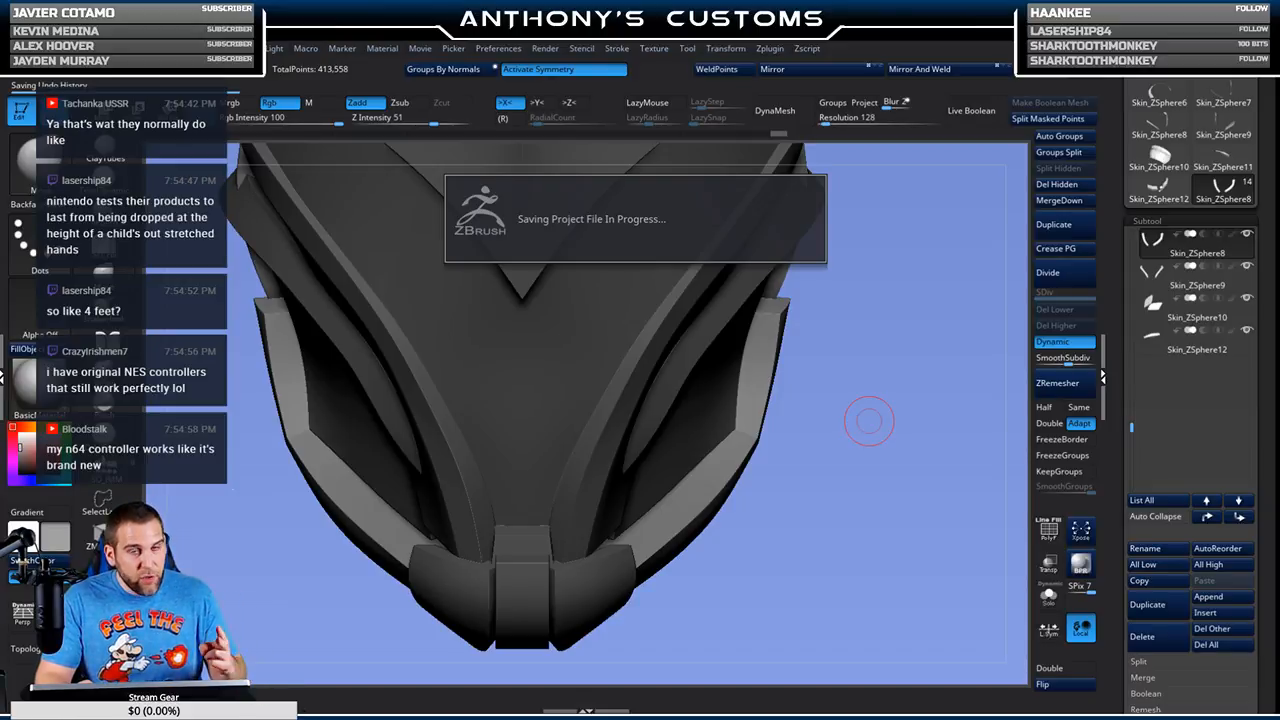
Step: Examine how the ridged jaw strips meet the chin pieces from the side, the front and below
mouse_move(868, 420)
mouse_down()
mouse_move(858, 409)
mouse_move(862, 440)
mouse_move(849, 429)
mouse_up()
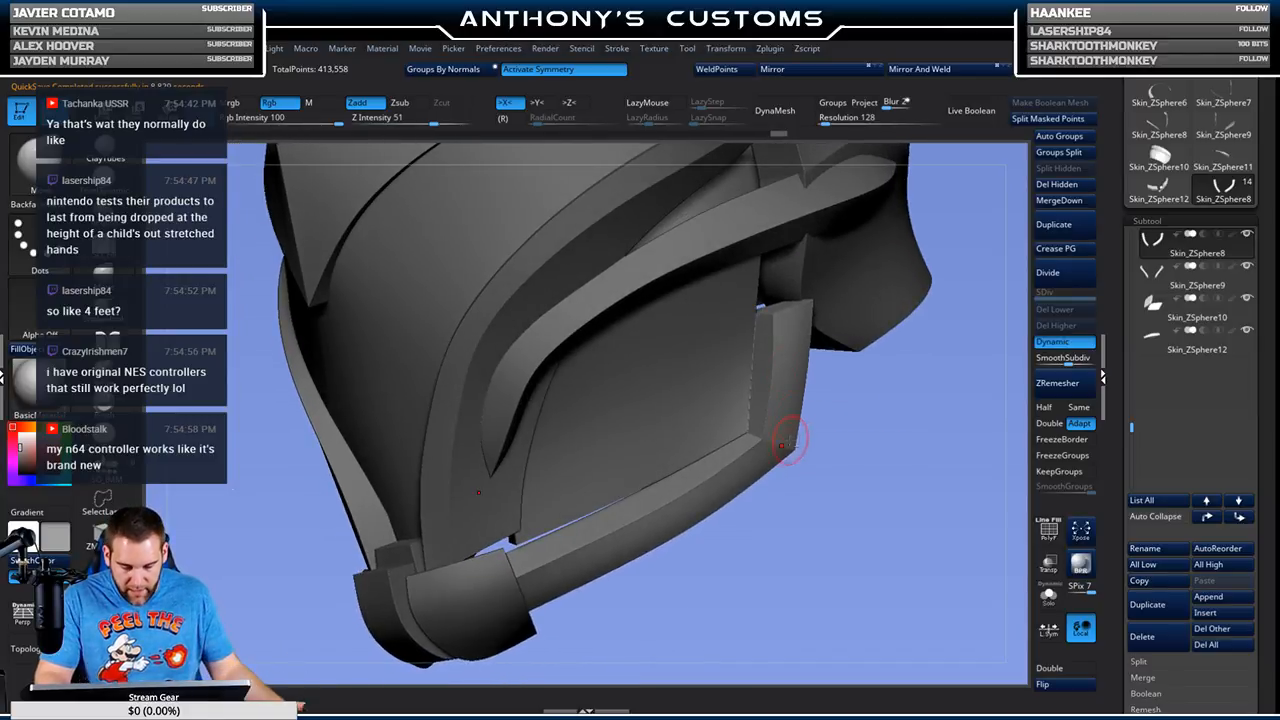
key(shift+f)
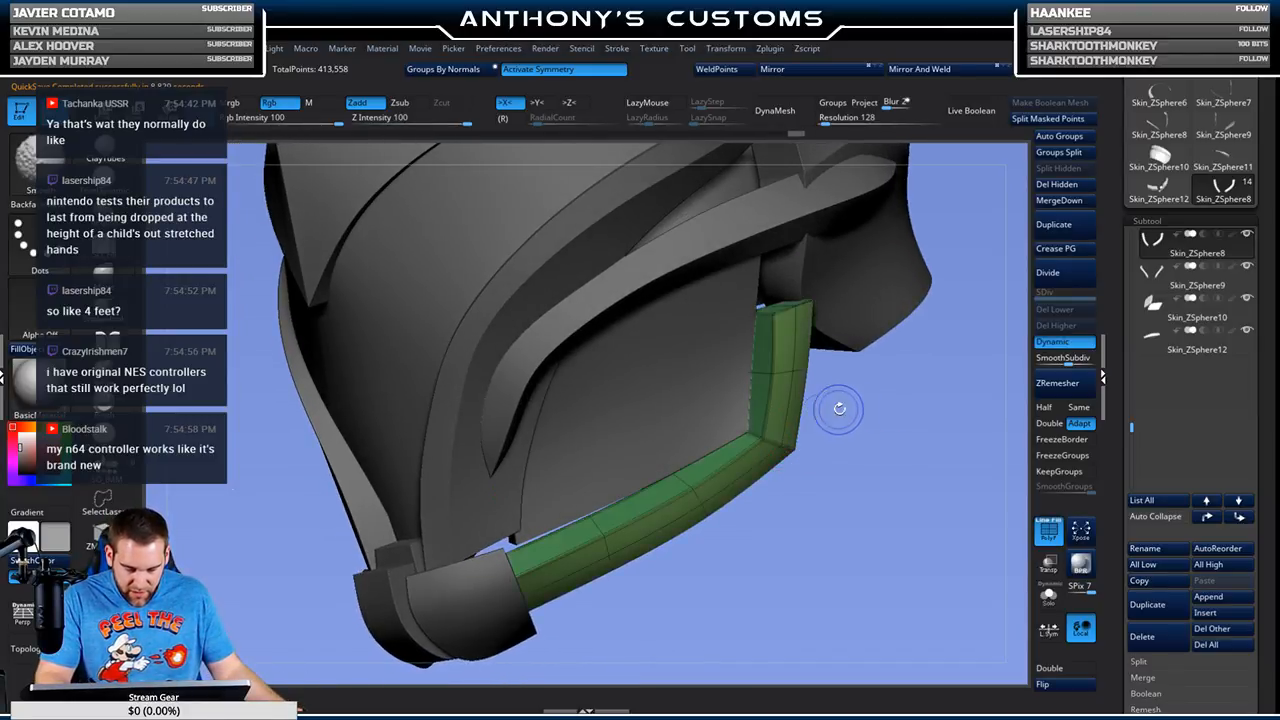
key(shift+f)
drag(876, 432, 880, 400)
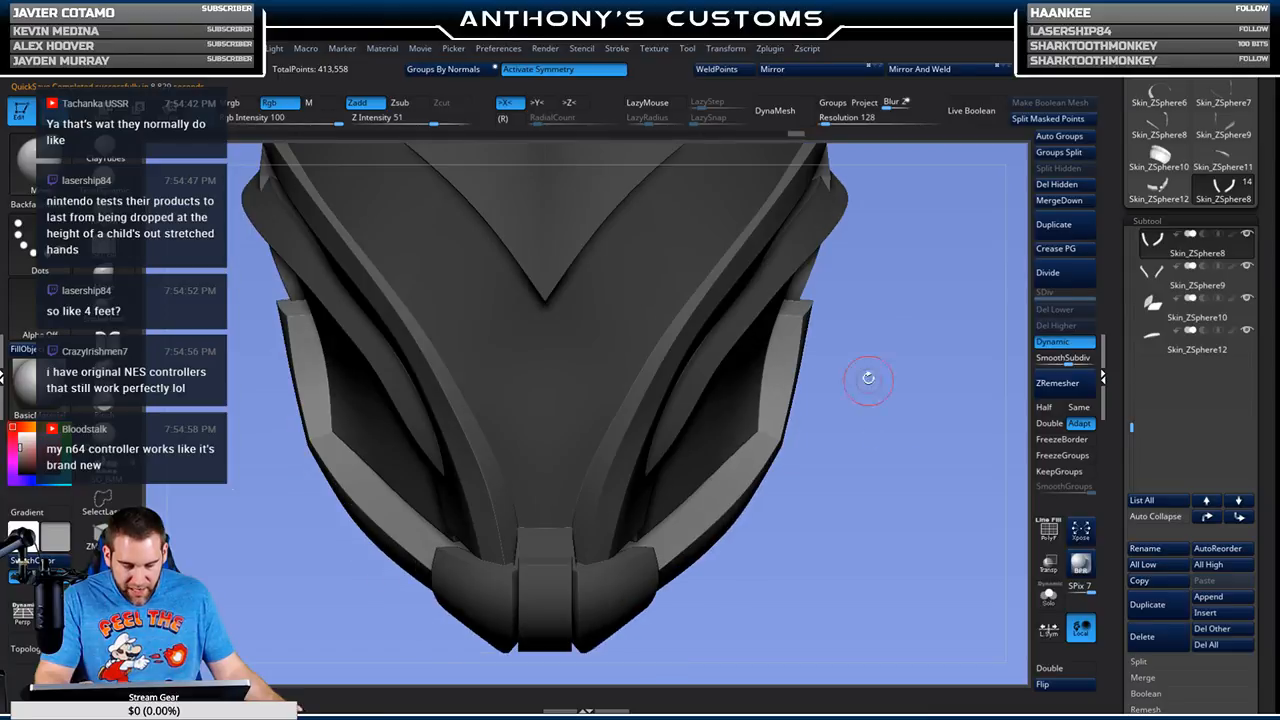
mouse_move(861, 356)
mouse_down()
mouse_move(857, 336)
mouse_move(863, 358)
mouse_up()
drag(853, 514, 800, 540)
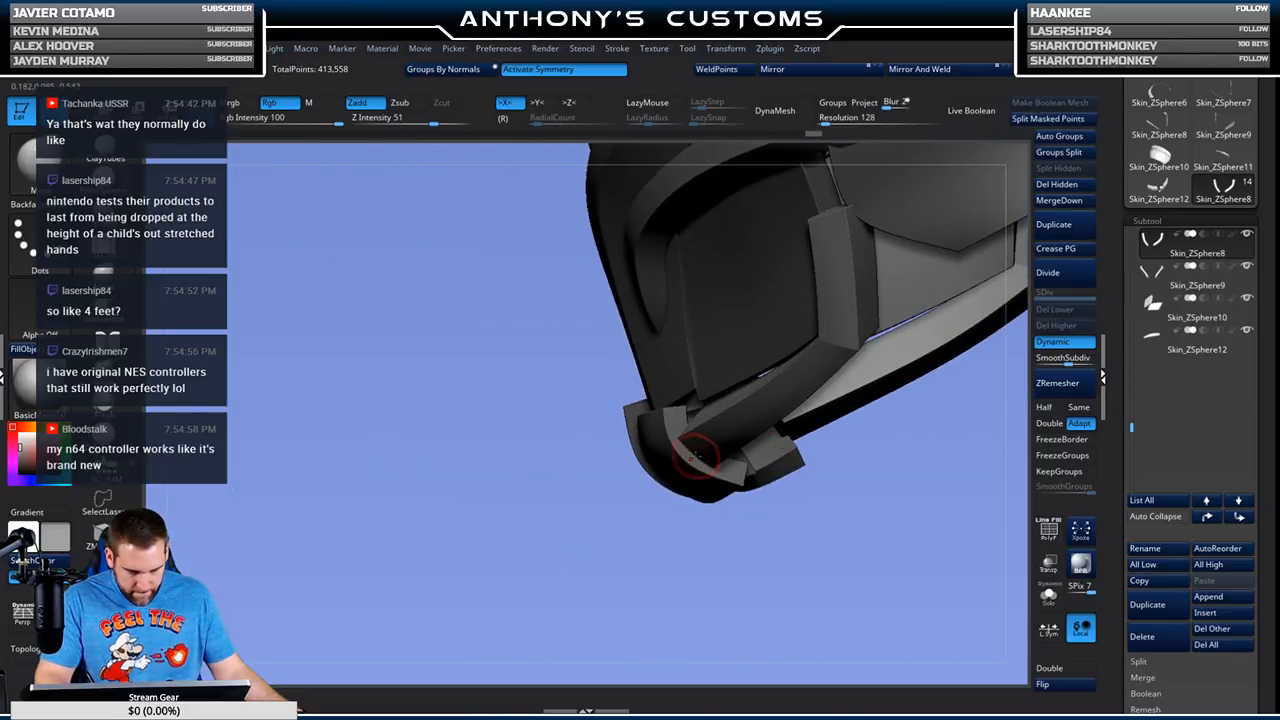
Step: Inspect the edge flow of the jaw strips with the polyframe on and off, from the side and below
drag(687, 463, 771, 491)
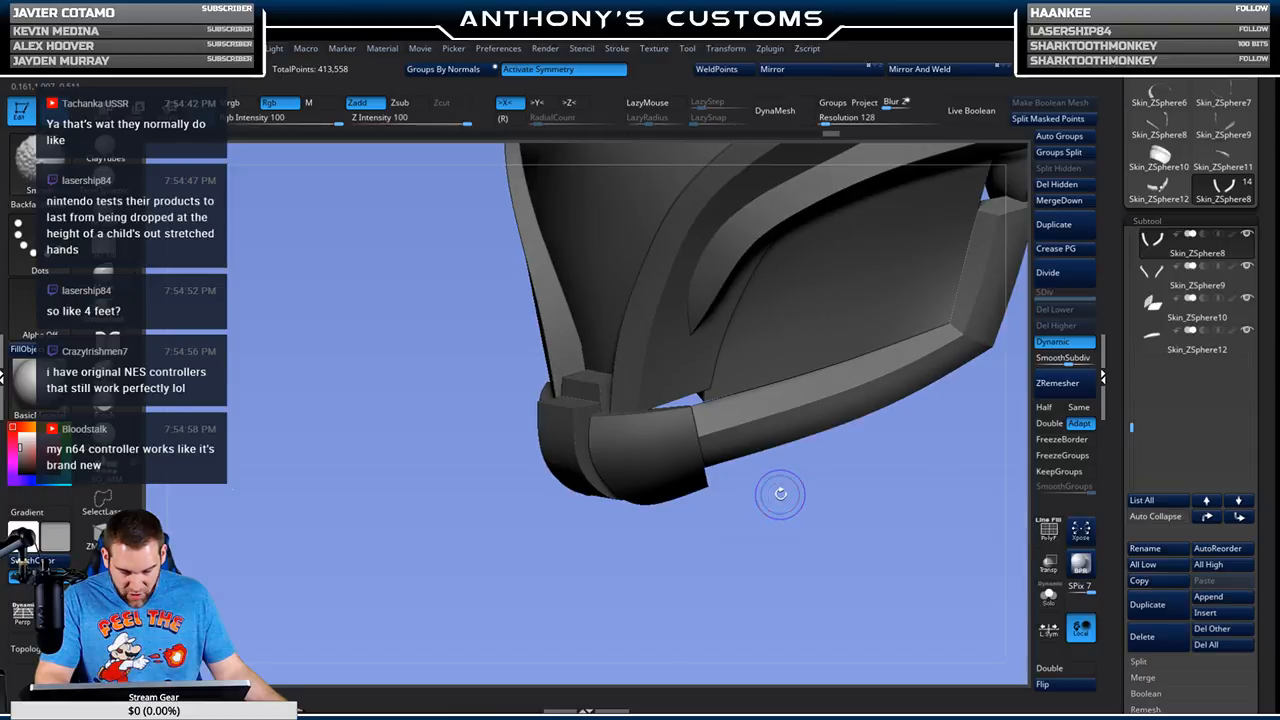
key(shift+f)
drag(850, 502, 746, 434)
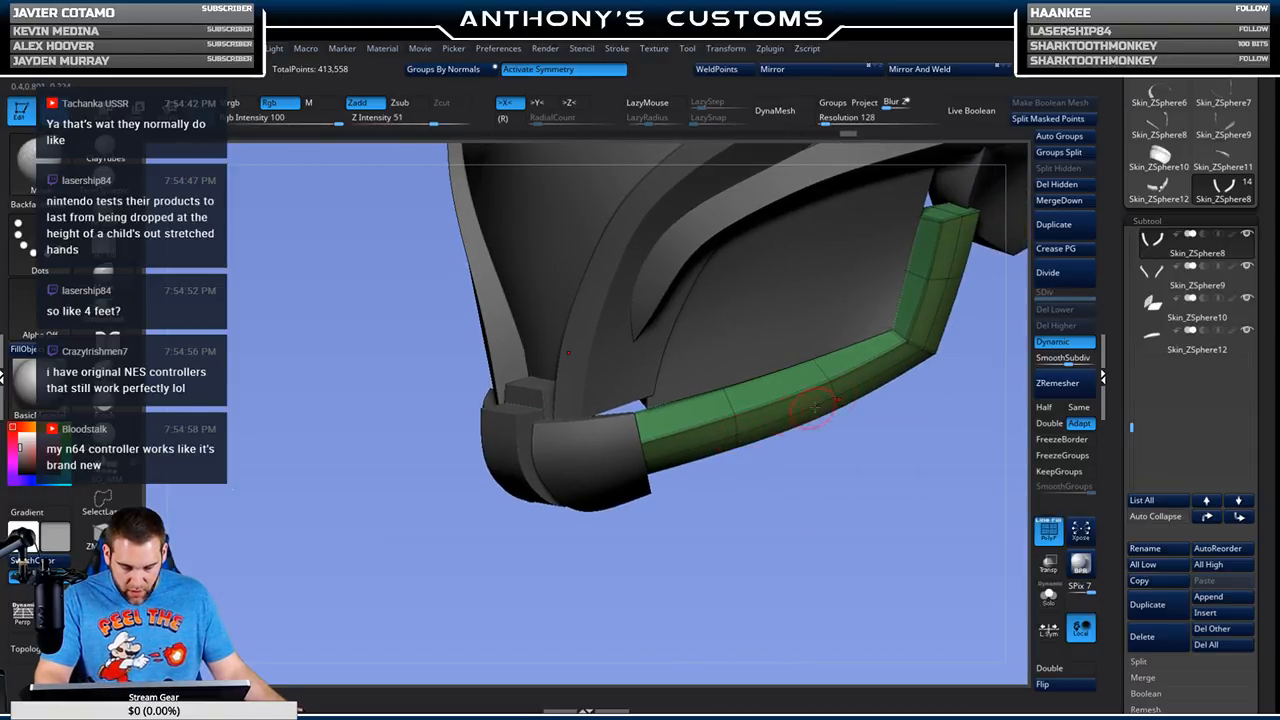
drag(859, 413, 915, 381)
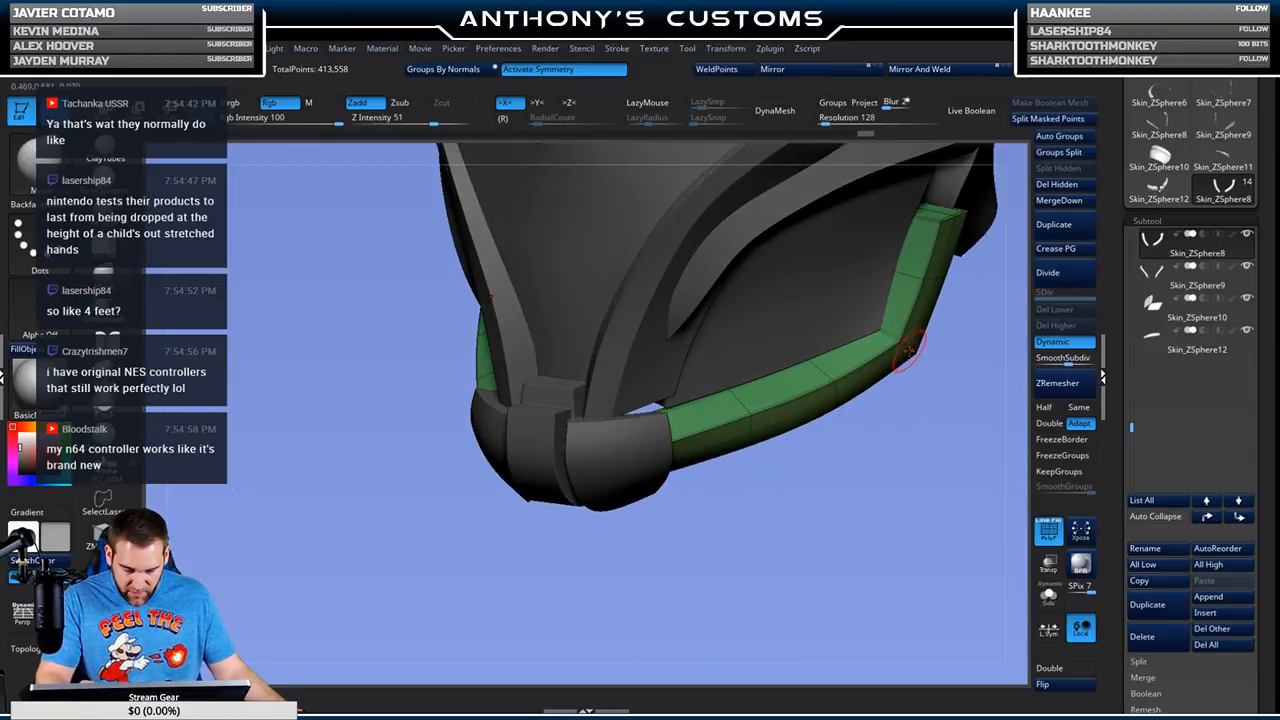
key(shift+f)
drag(843, 486, 737, 432)
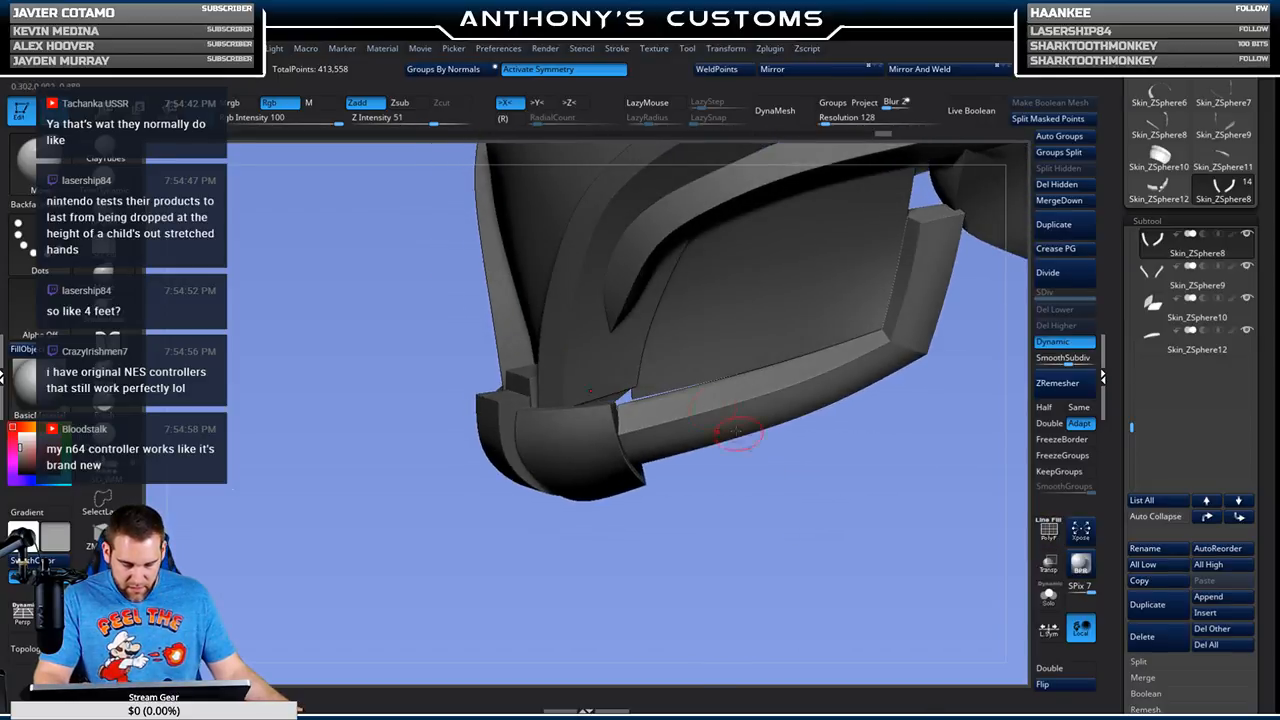
Step: Select the curved face-frame plate above the chin and refine its lower end with the Move brush, adjusting the brush size
alt+click(618, 377)
drag(660, 480, 677, 503)
key(space)
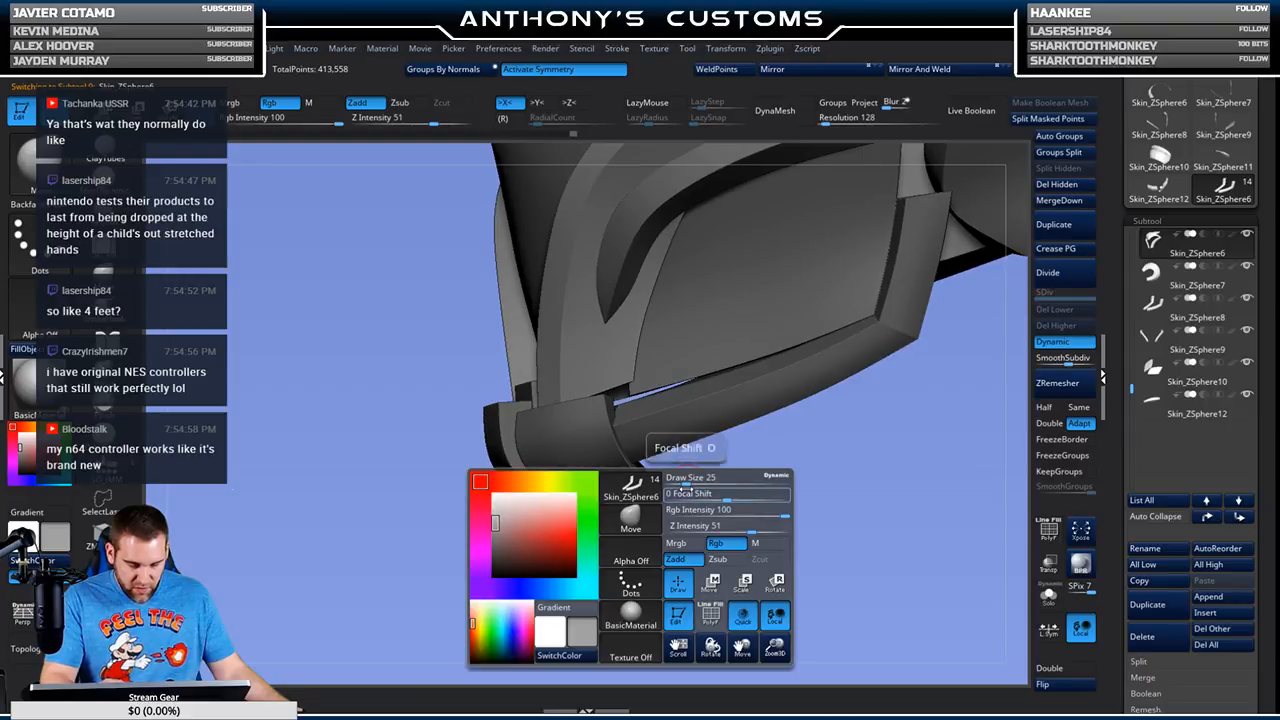
key(shift+f)
key(shift+f)
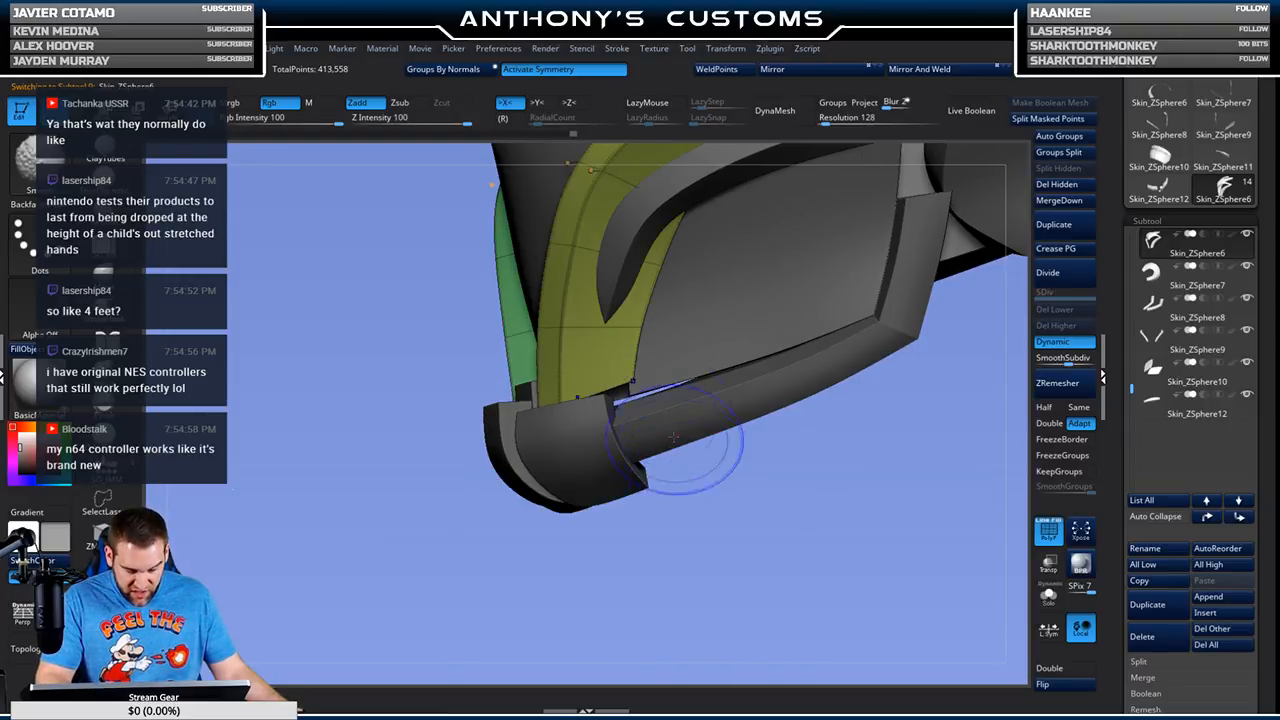
mouse_move(688, 487)
mouse_down()
mouse_move(731, 540)
mouse_move(708, 551)
mouse_move(688, 550)
mouse_move(682, 519)
mouse_move(687, 531)
mouse_move(730, 517)
mouse_move(700, 497)
mouse_up()
mouse_move(681, 543)
mouse_down()
mouse_move(689, 523)
mouse_move(703, 562)
mouse_move(674, 605)
mouse_move(640, 535)
mouse_up()
key(space)
mouse_move(631, 484)
mouse_down()
mouse_move(631, 531)
mouse_move(606, 523)
mouse_up()
key(space)
mouse_move(625, 455)
mouse_down()
mouse_move(628, 378)
mouse_move(621, 486)
mouse_up()
Step: Select the chin side pieces and adjust where they meet the frame and jaw strips with the Move brush, tuning the draw size
alt+click(623, 404)
drag(625, 396, 731, 502)
mouse_move(718, 336)
mouse_down()
mouse_move(786, 536)
mouse_move(844, 465)
mouse_move(829, 366)
mouse_move(835, 435)
mouse_up()
key(space)
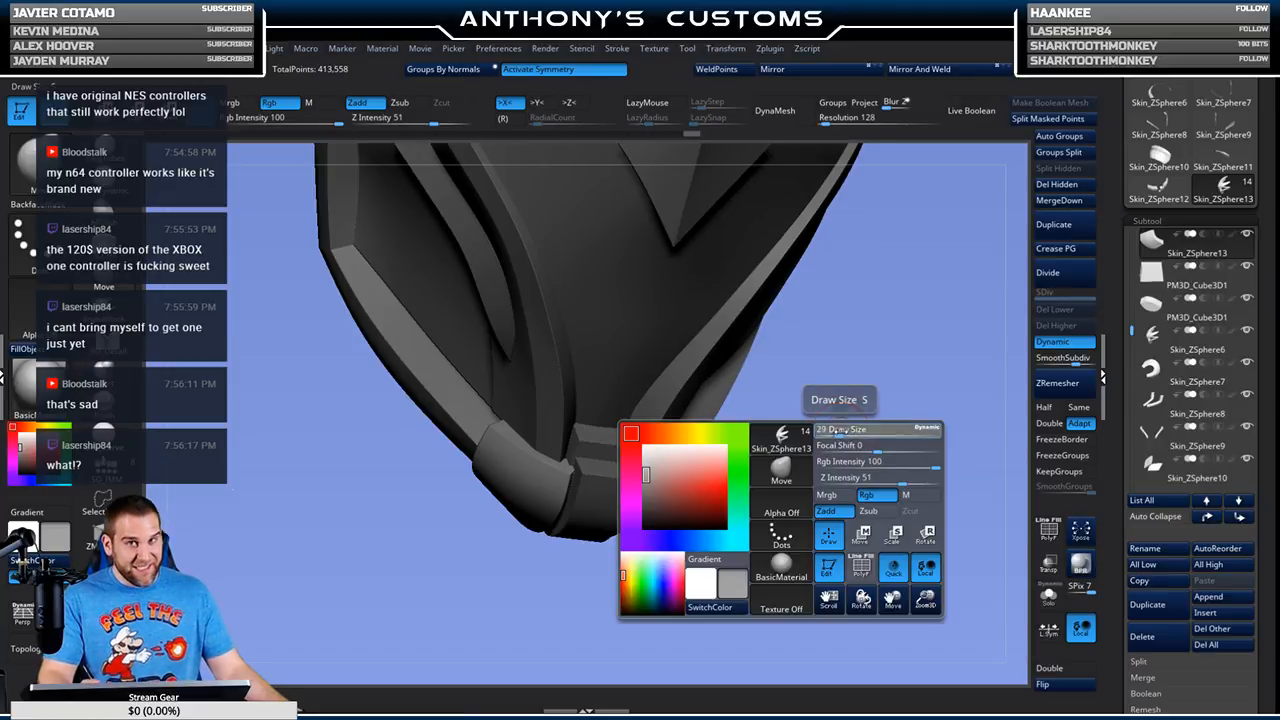
drag(714, 380, 749, 414)
drag(679, 395, 776, 418)
Step: Examine the visor plate's shape and topology with the polyframe from both sides, and adjust the brush size
key(space)
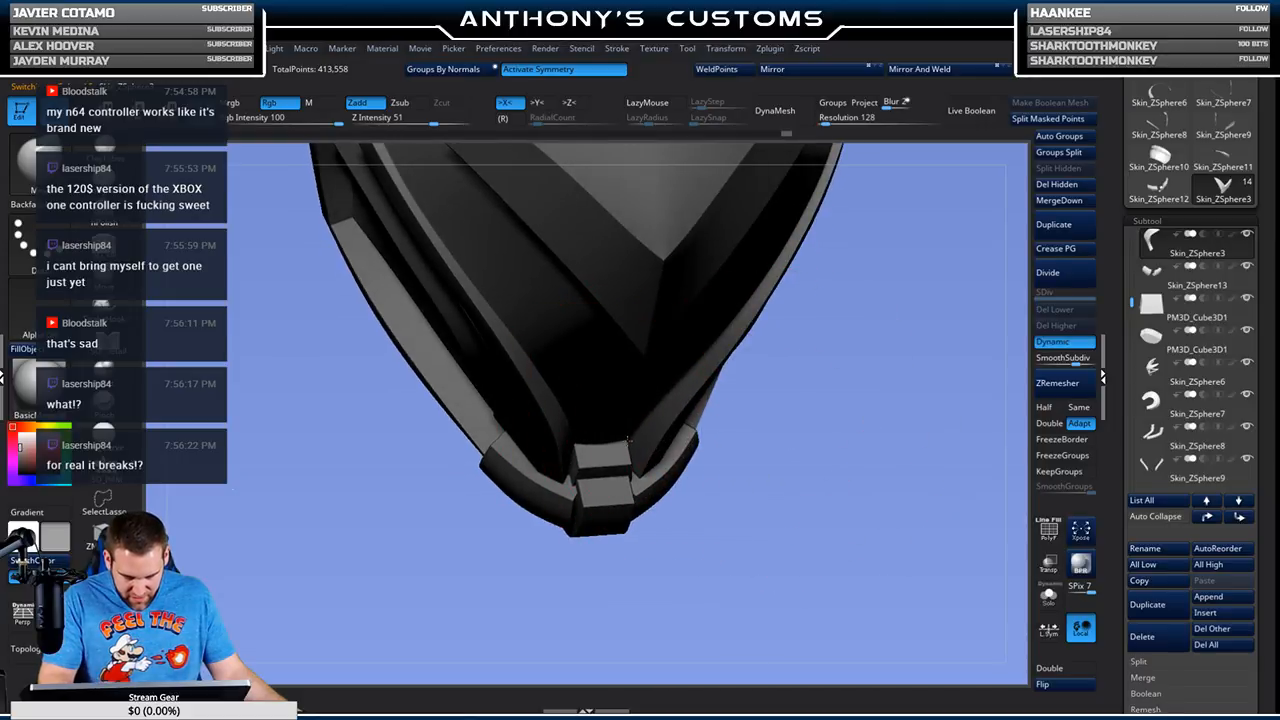
mouse_move(760, 470)
mouse_down()
mouse_move(823, 497)
mouse_move(832, 449)
mouse_move(814, 414)
mouse_move(800, 434)
mouse_move(860, 481)
mouse_move(851, 531)
mouse_move(816, 518)
mouse_up()
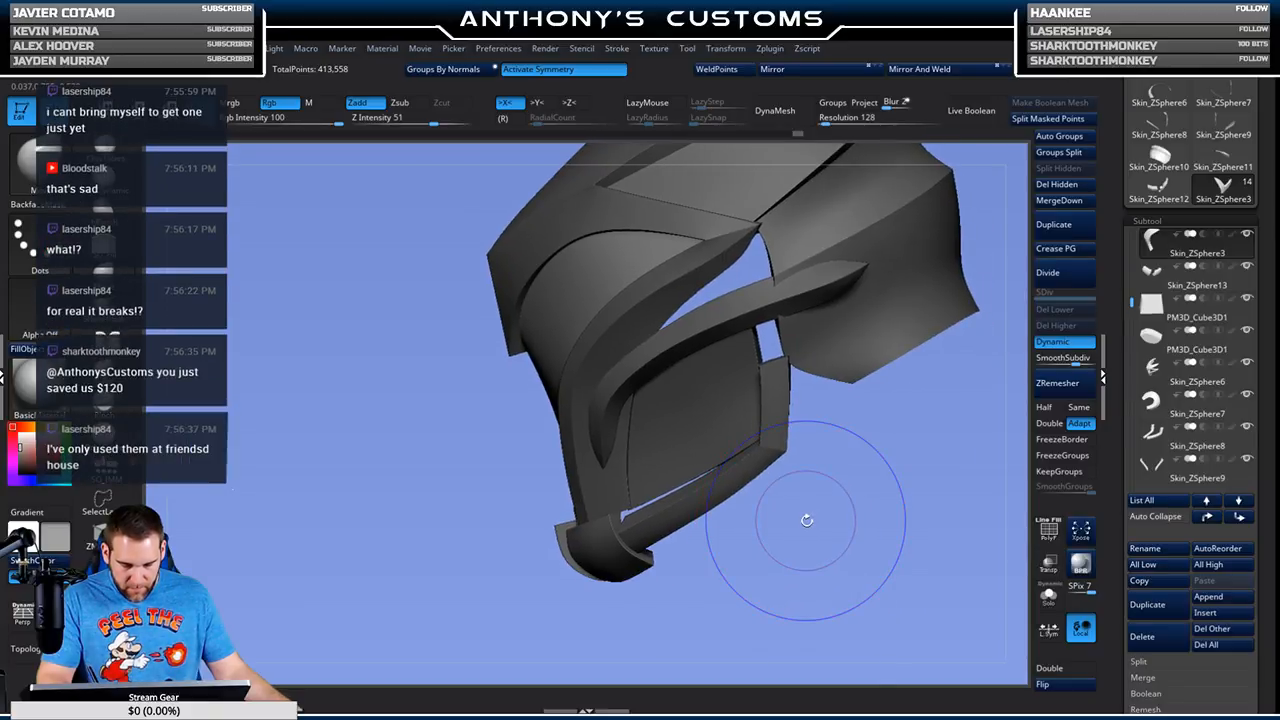
key(shift+f)
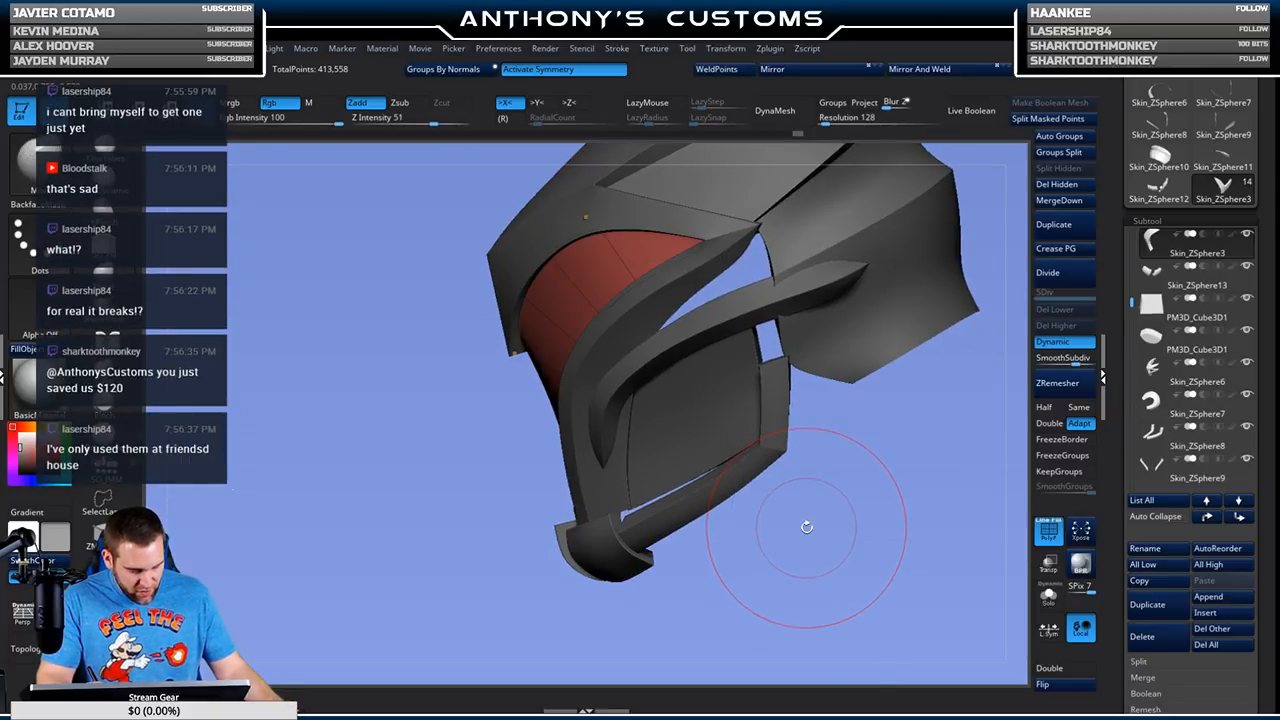
mouse_move(806, 531)
mouse_down()
mouse_move(856, 493)
mouse_move(835, 414)
mouse_up()
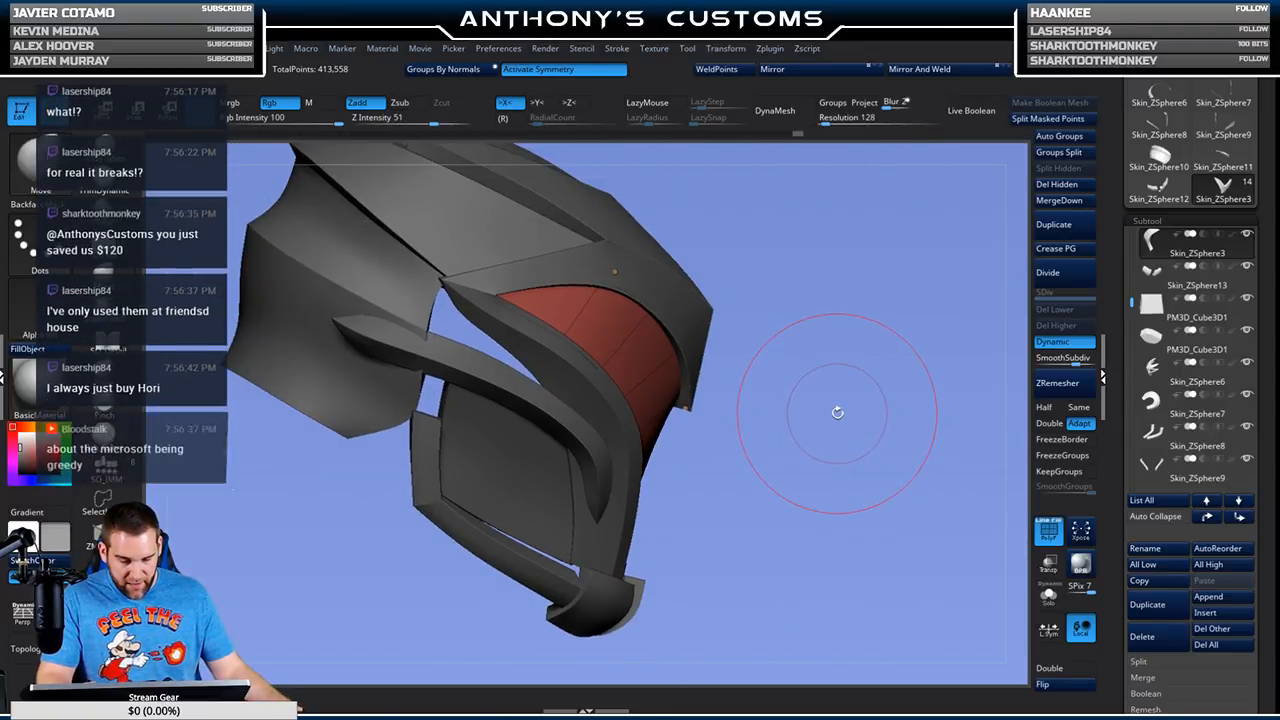
key(space)
key(shift+f)
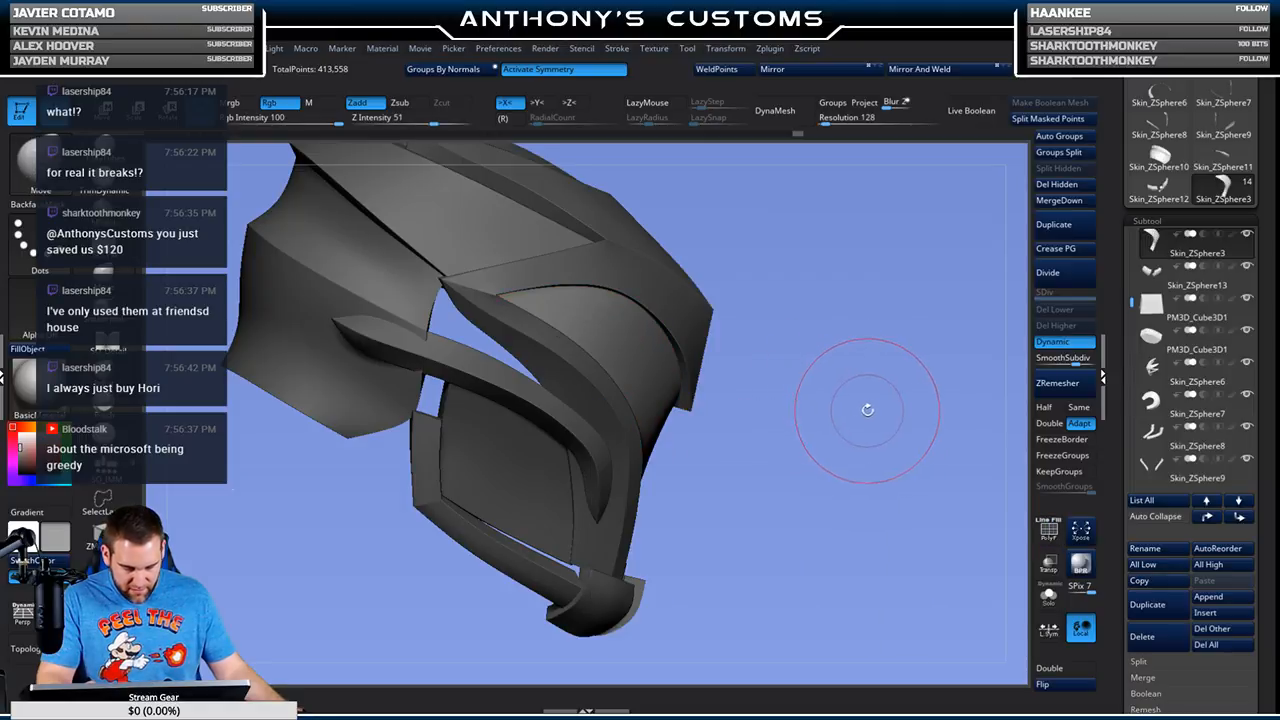
drag(828, 402, 822, 399)
Step: Select the brow plate and insert a single edge loop across its pointed front with ZModeler
alt+click(672, 340)
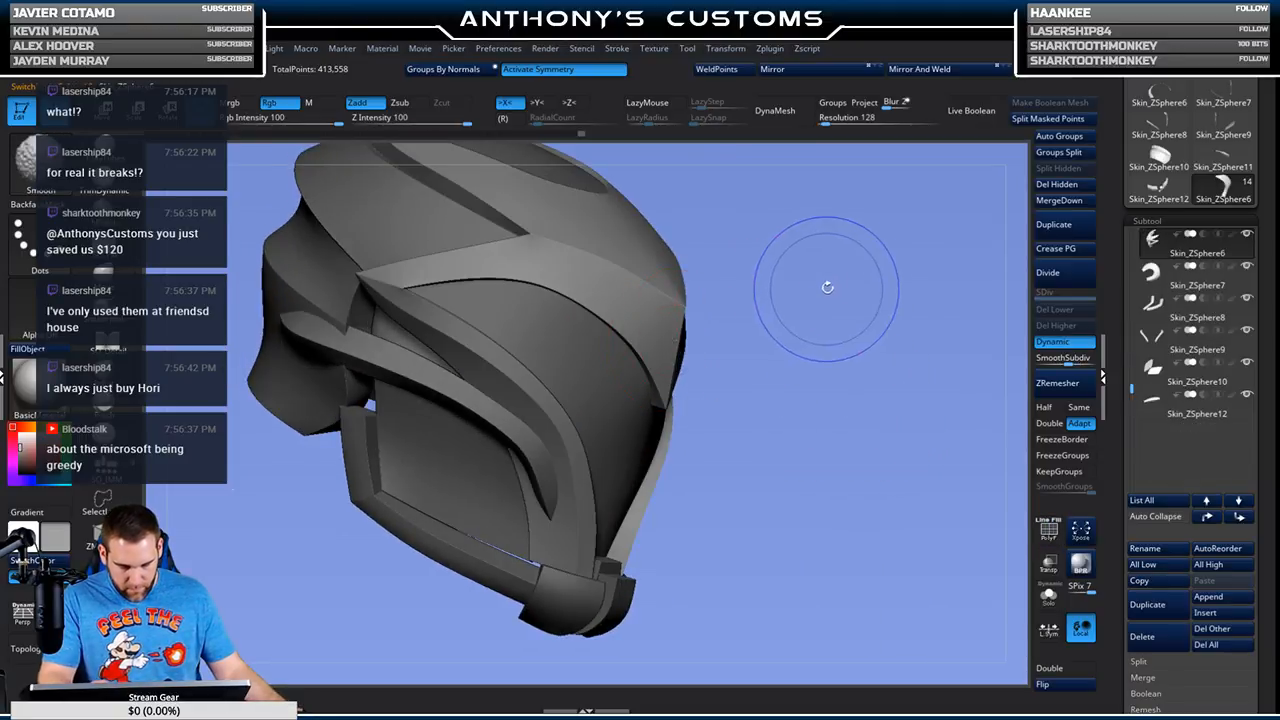
key(shift+f)
mouse_move(901, 375)
mouse_down()
mouse_move(883, 386)
mouse_move(914, 429)
mouse_move(750, 305)
mouse_move(588, 362)
mouse_up()
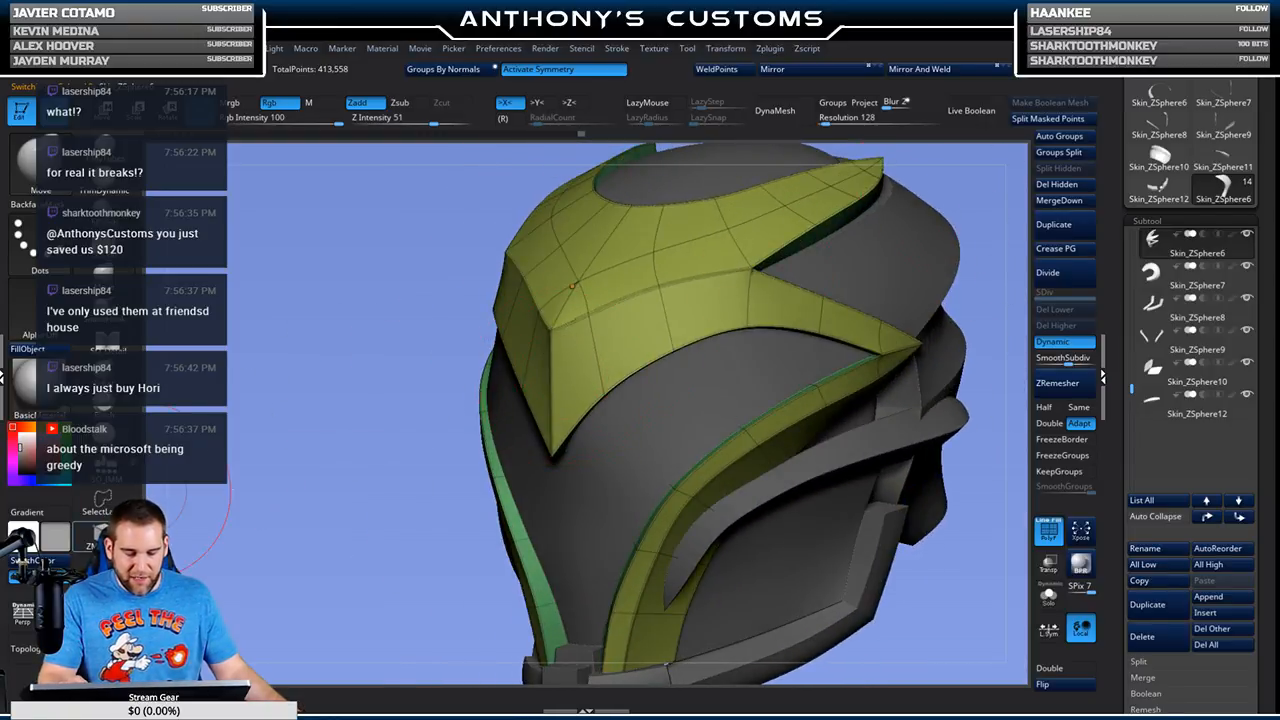
key(b)
key(z)
key(m)
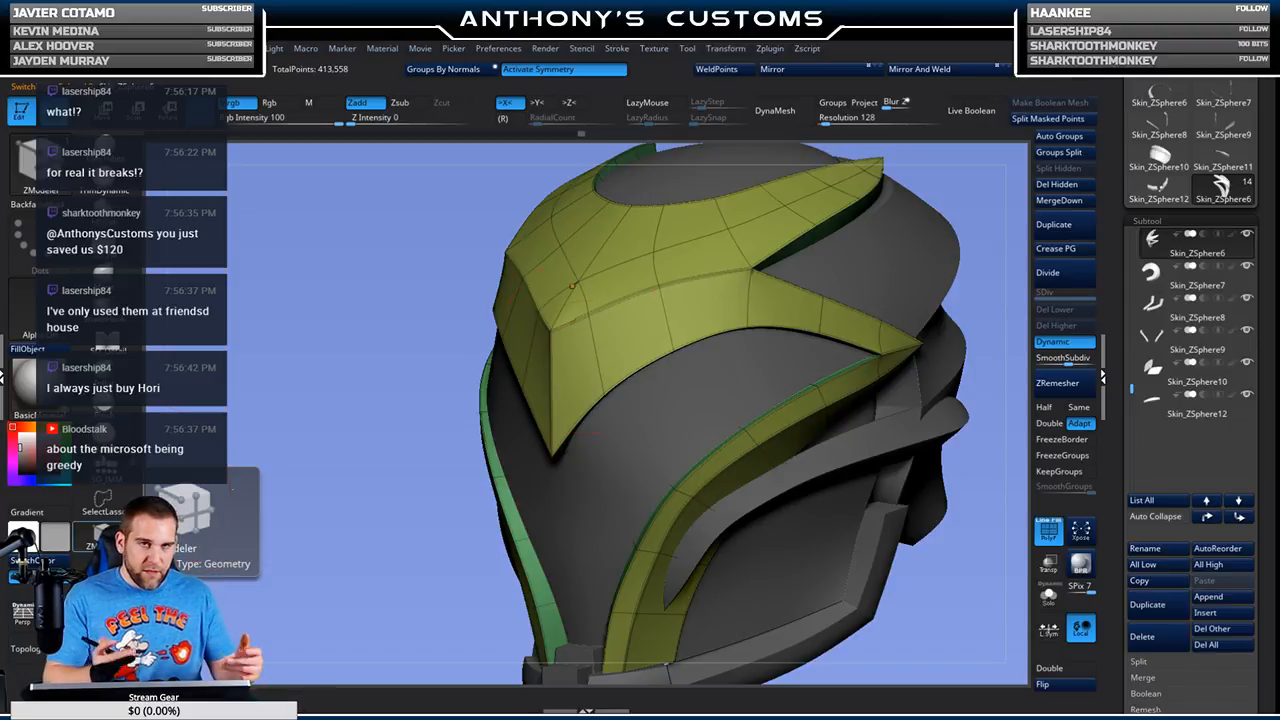
key(space)
click(551, 384)
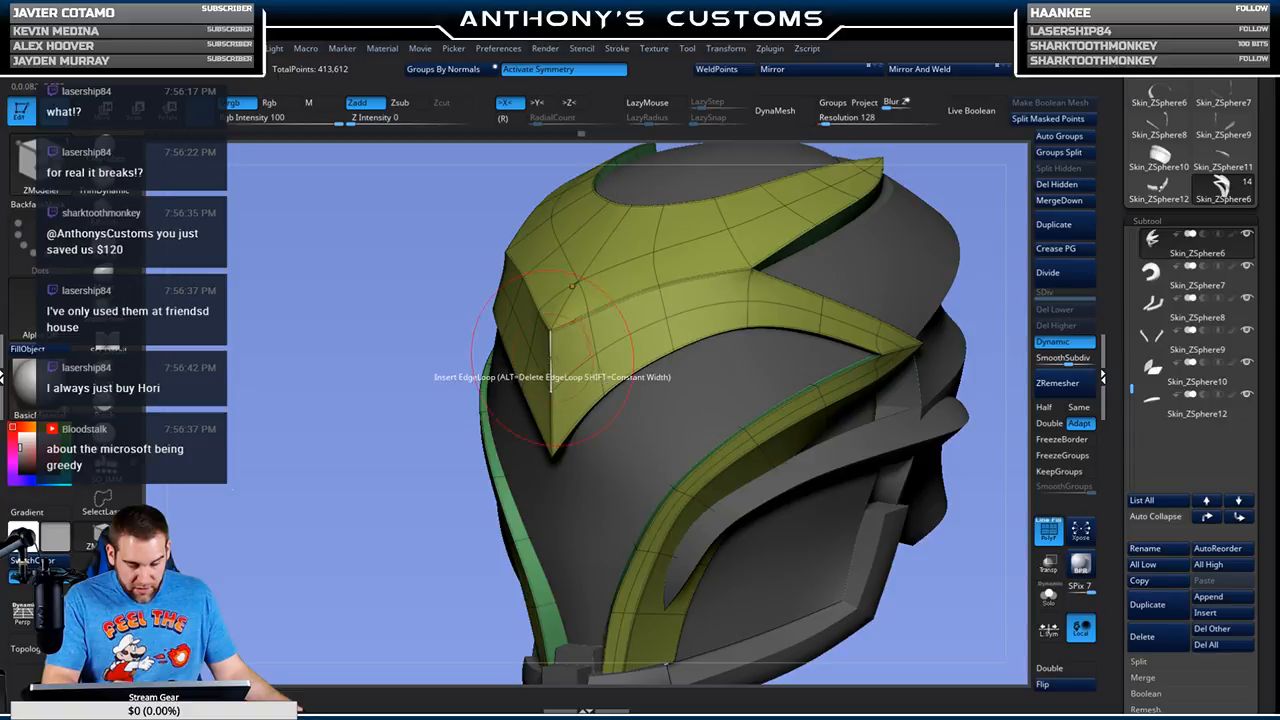
key(space)
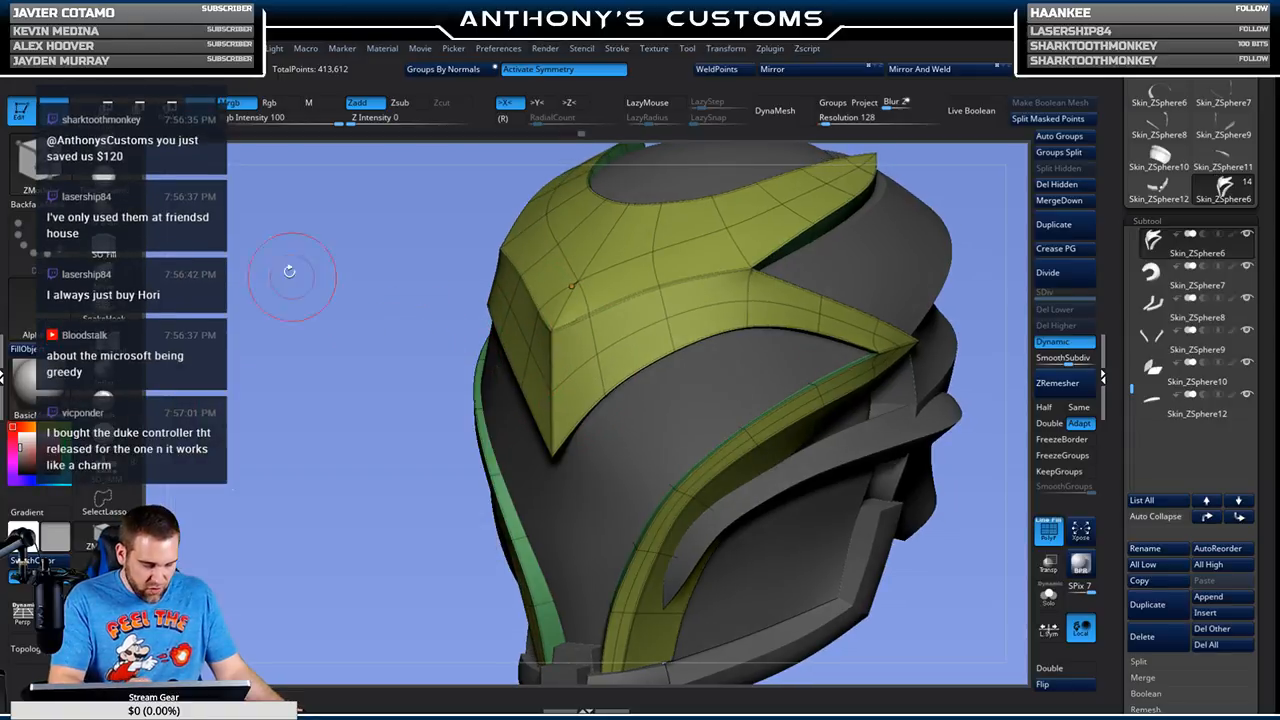
Step: Switch to the Move brush and adjust the brow plate's front point, checking its curve from the side and front
key(b)
key(m)
key(v)
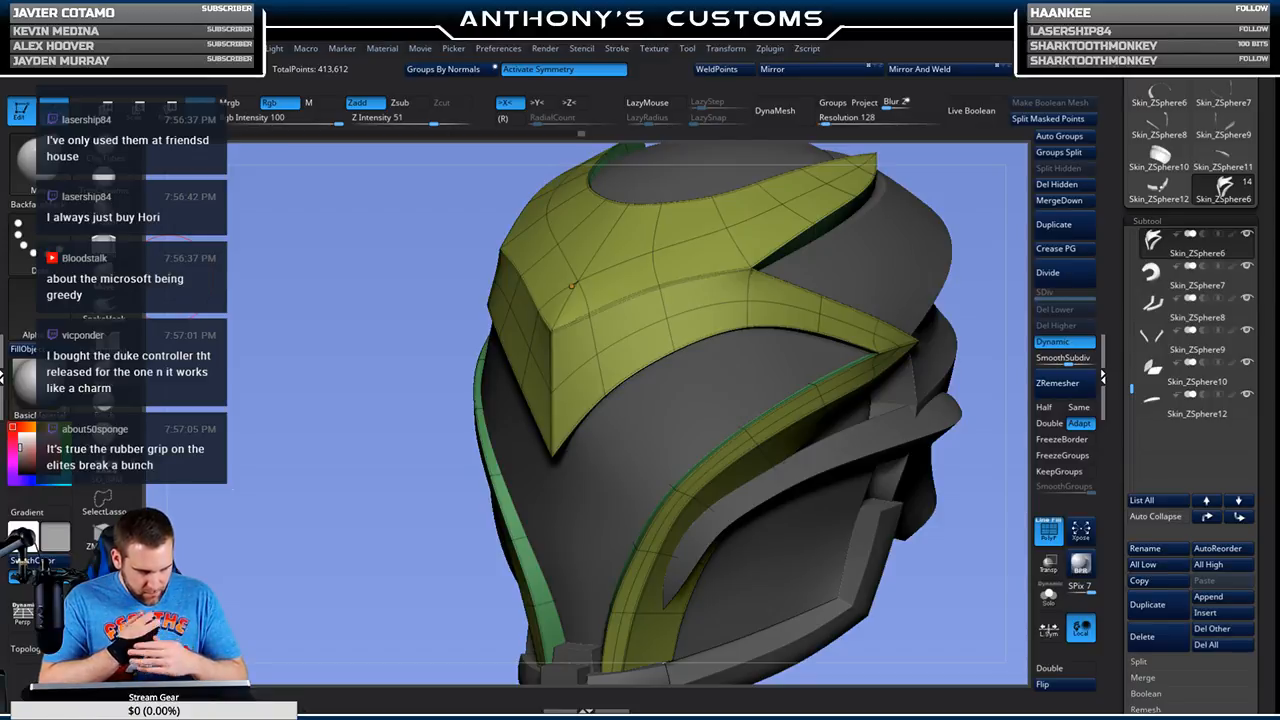
drag(972, 182, 1025, 186)
drag(818, 240, 945, 245)
drag(724, 330, 704, 332)
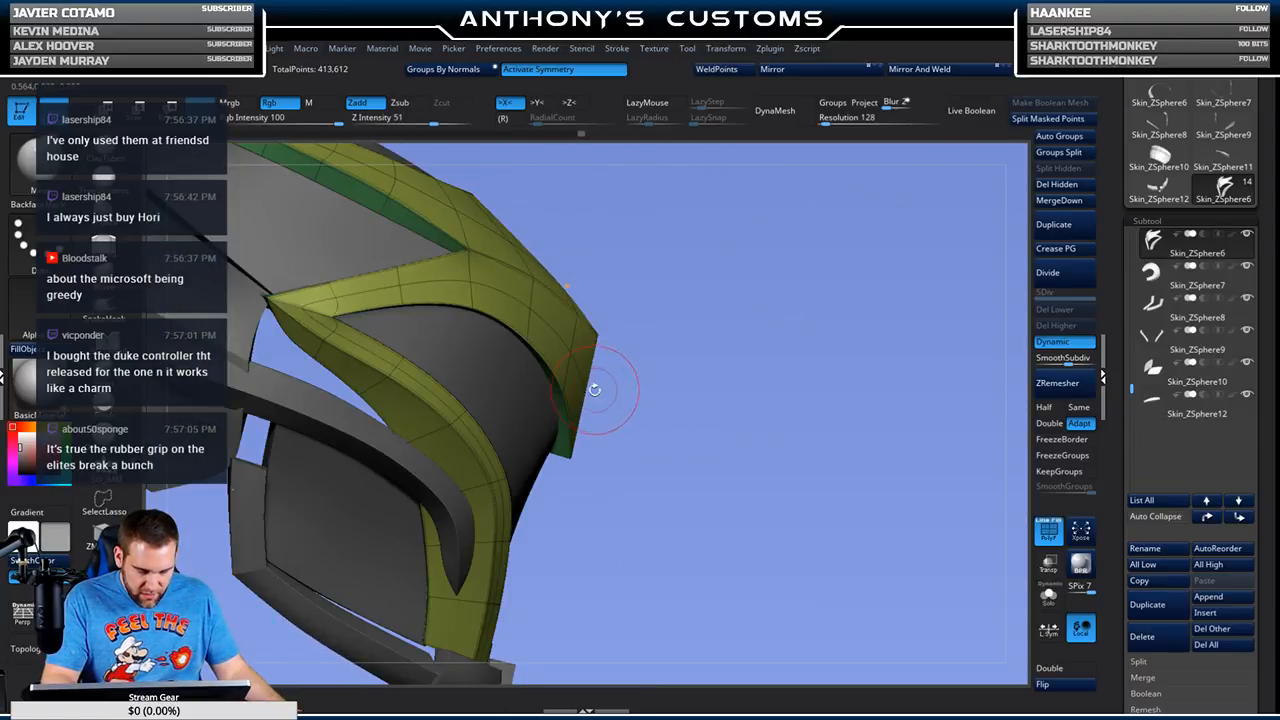
drag(753, 353, 643, 352)
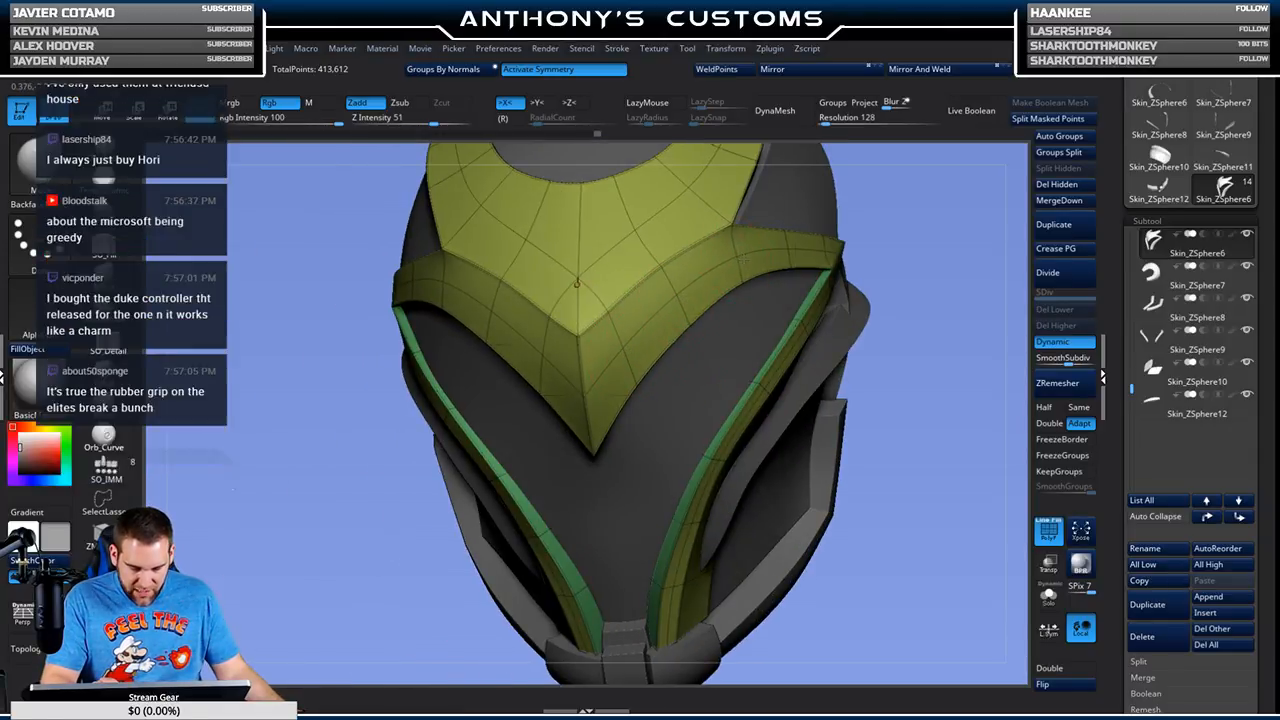
Step: Crease the edge at the brow plate's side corners using the ZModeler Crease edge action
key(space)
drag(938, 191, 736, 246)
key(b)
key(z)
key(m)
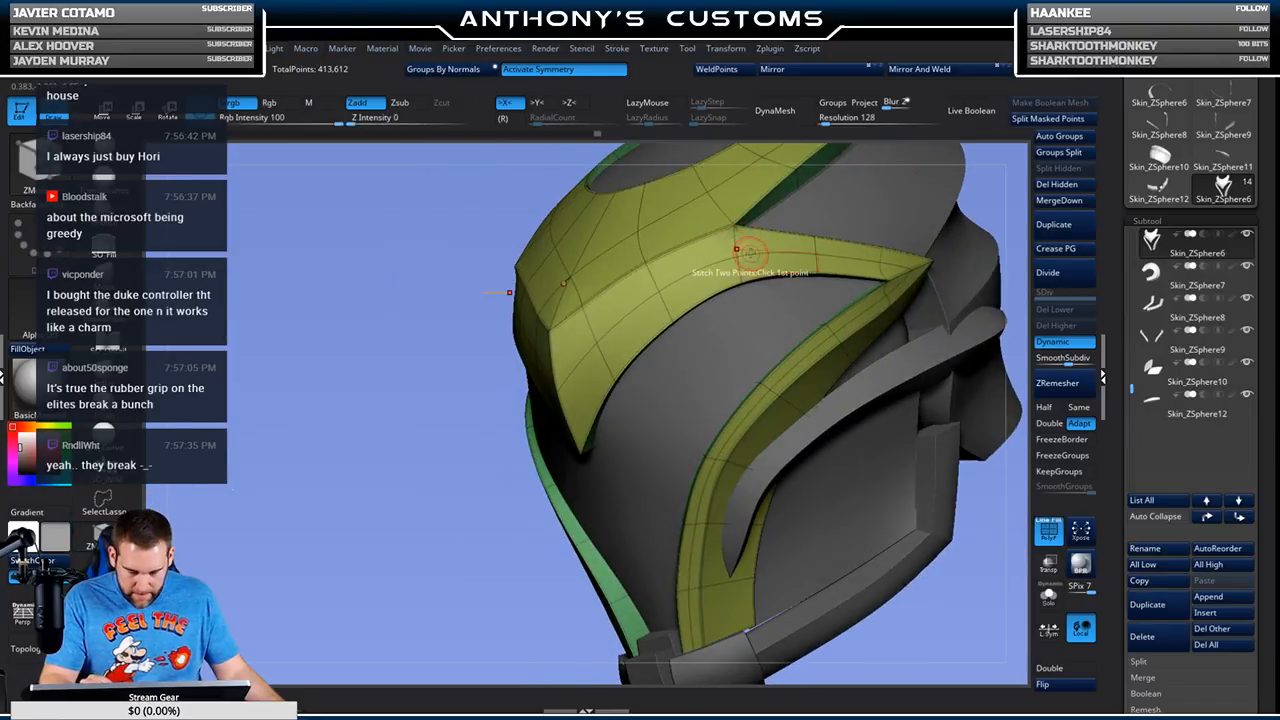
key(space)
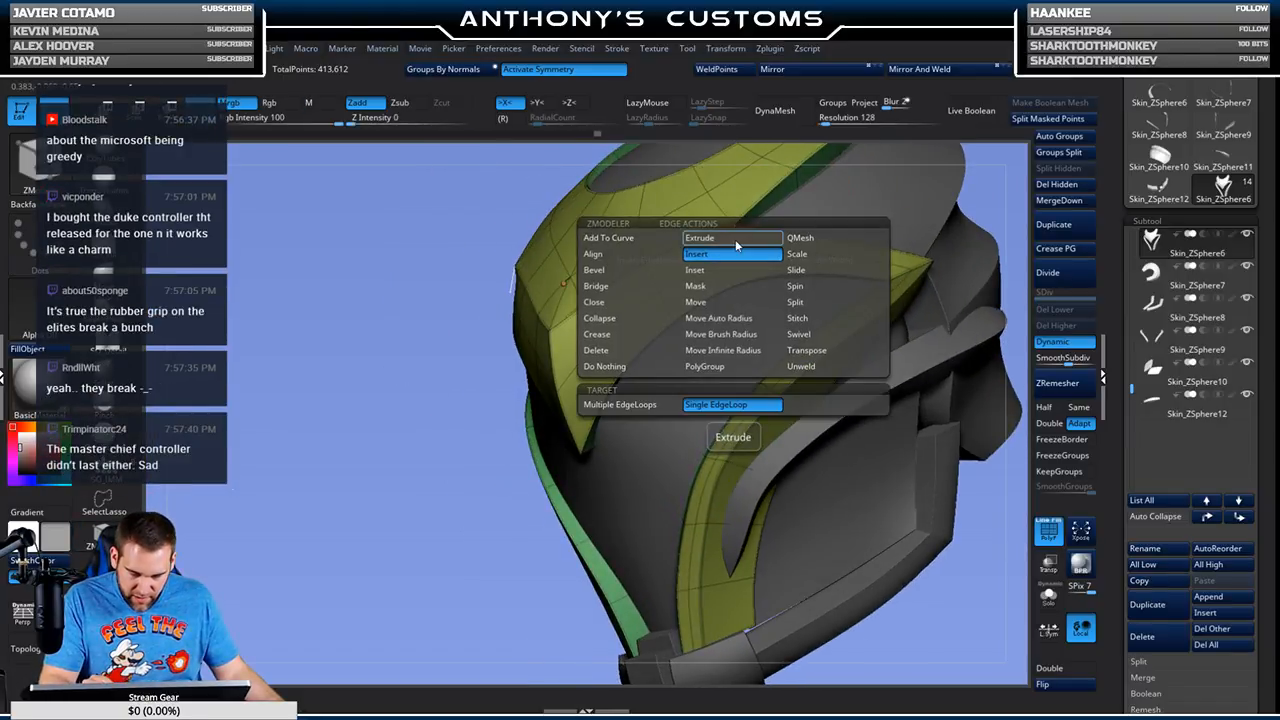
click(630, 335)
click(650, 401)
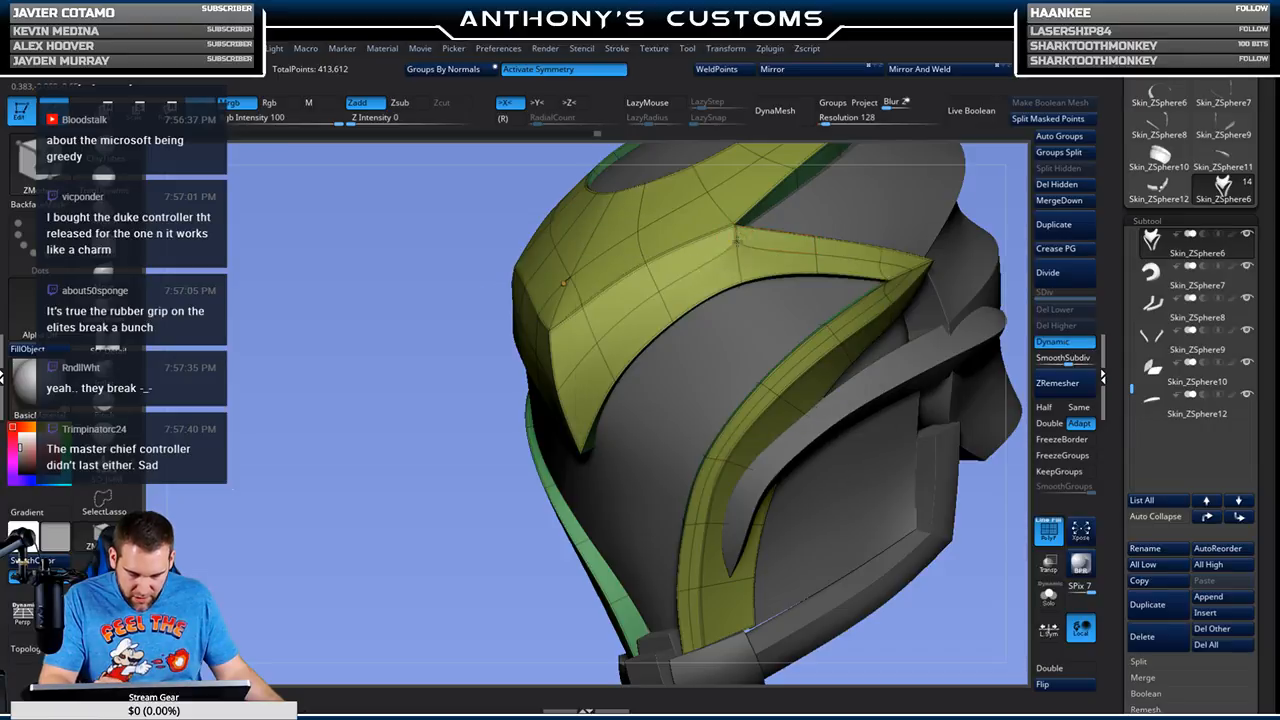
Step: Isolate the brow and frame plate to check its edges from inside and the front, and bring back the other subtools
click(1048, 597)
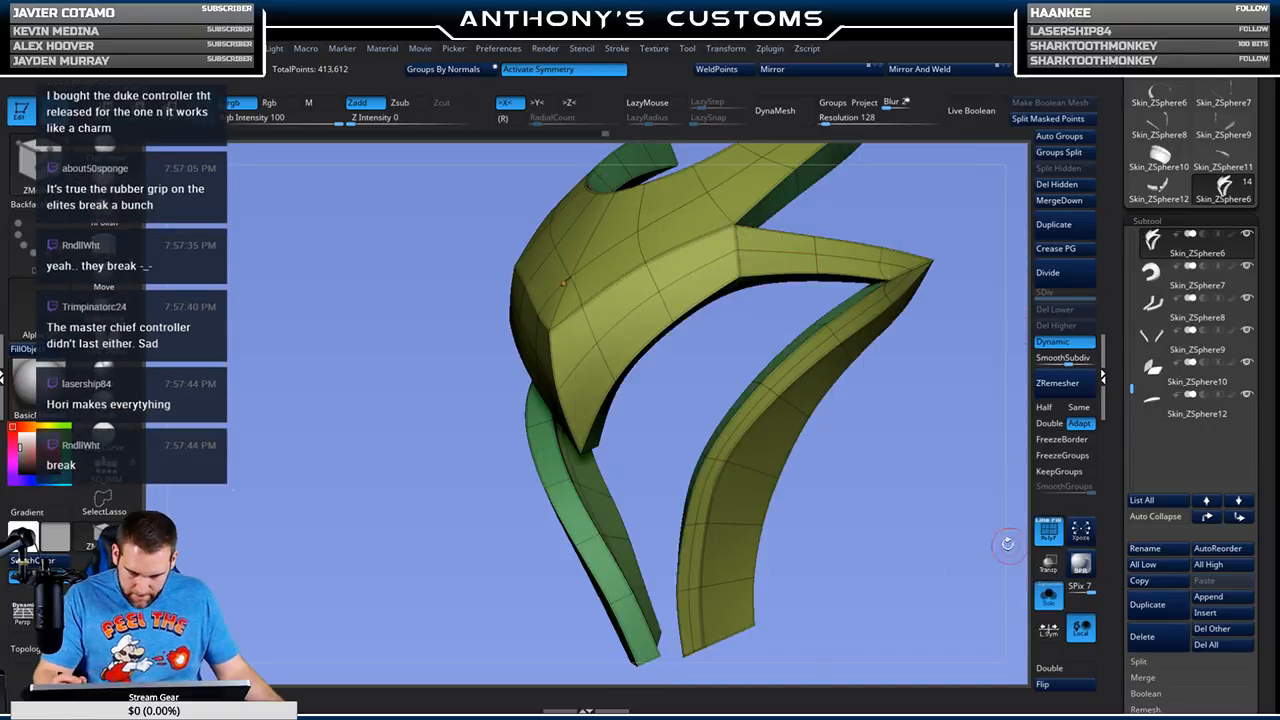
drag(960, 480, 880, 420)
drag(813, 262, 752, 353)
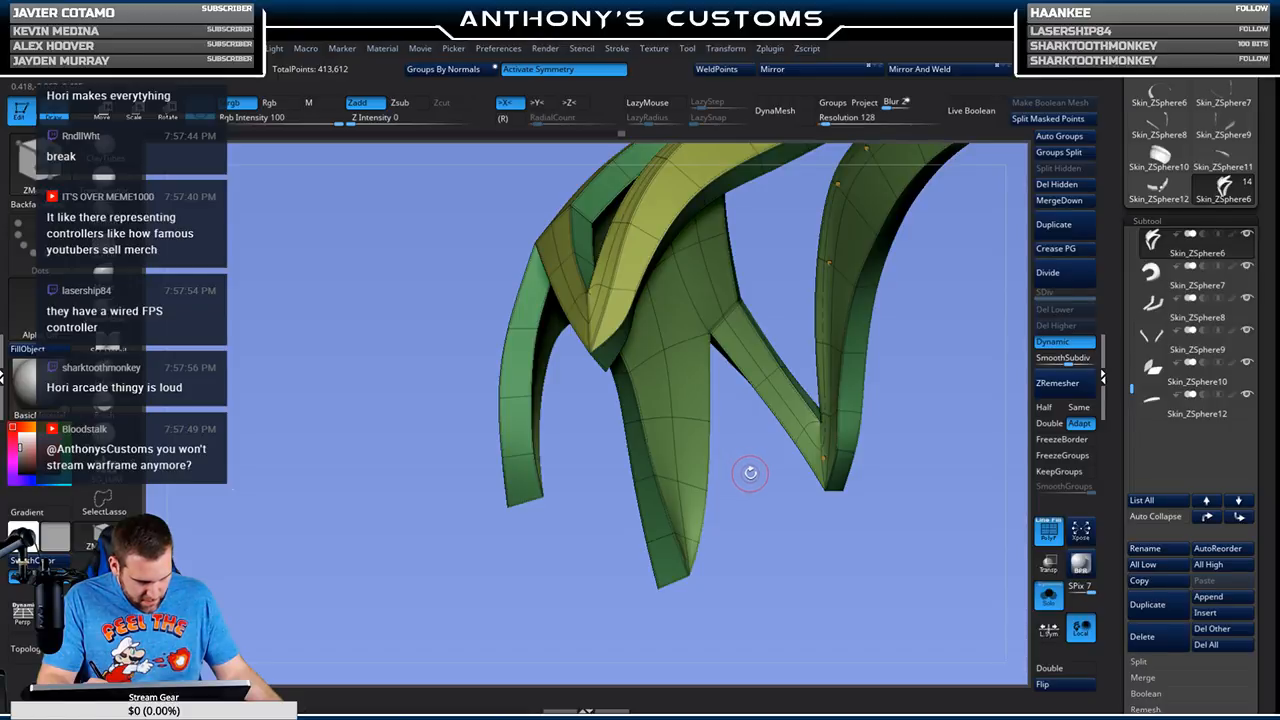
drag(751, 463, 896, 453)
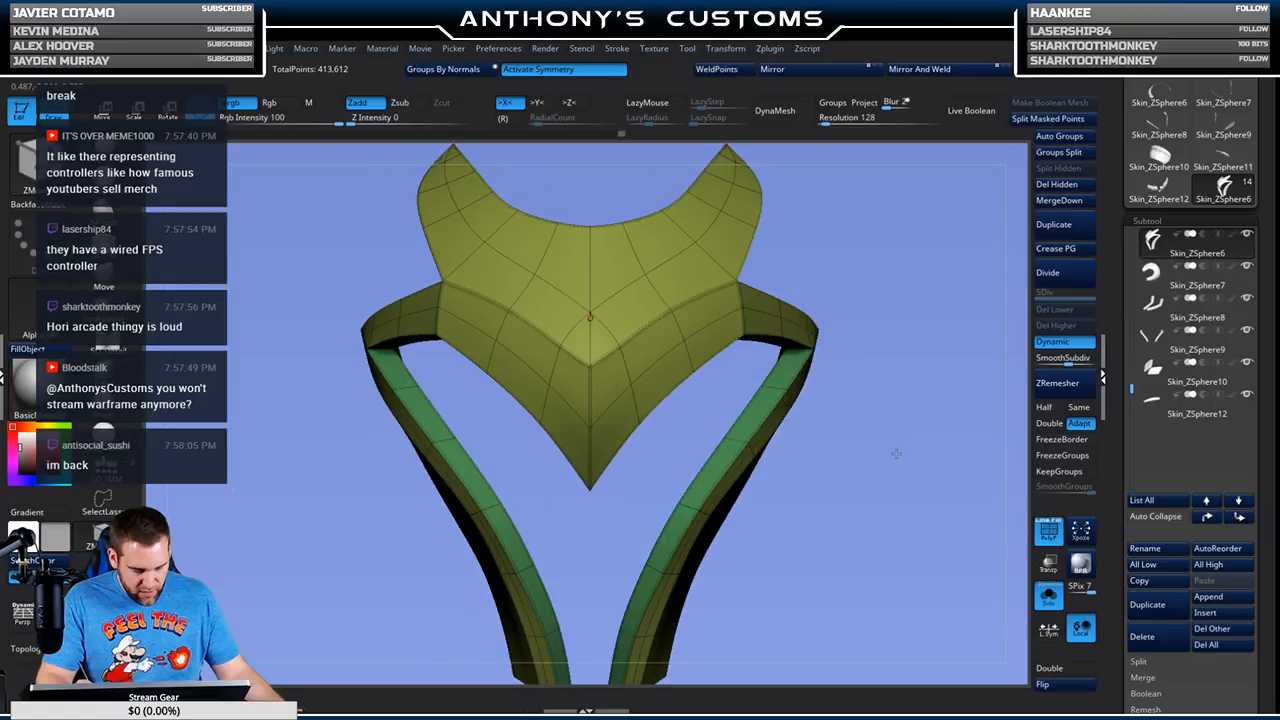
click(1049, 596)
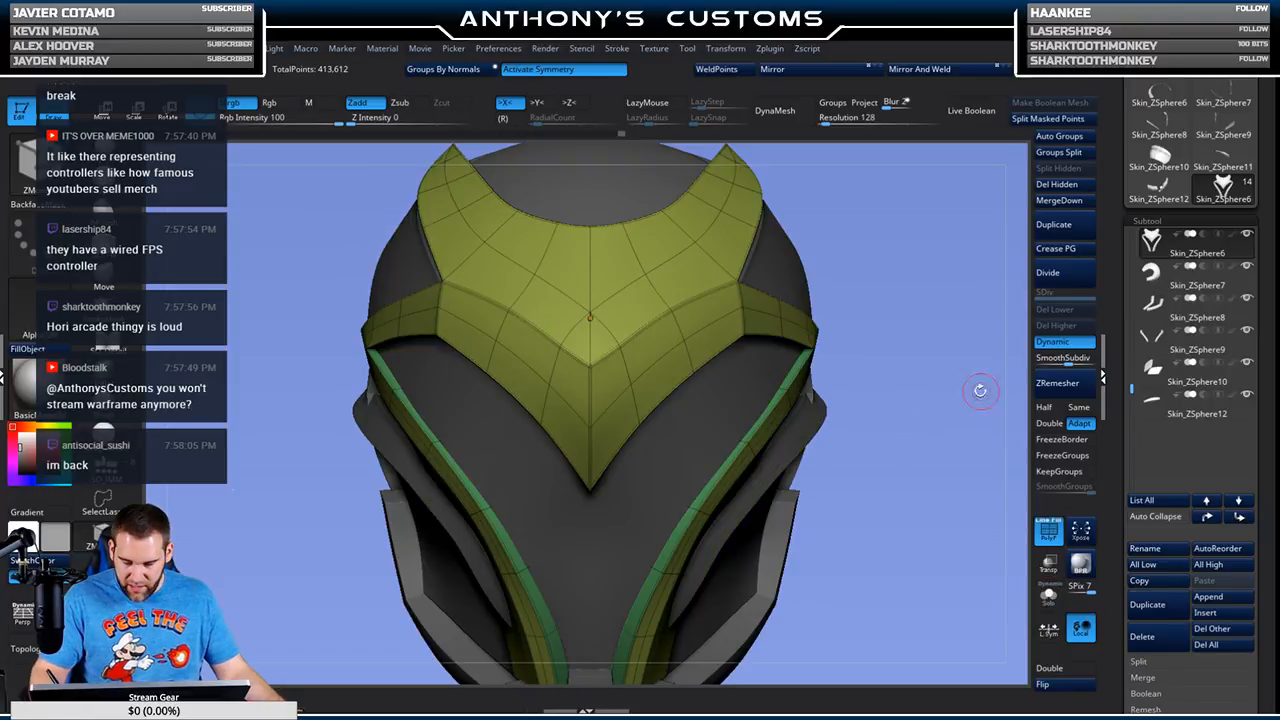
drag(980, 390, 908, 448)
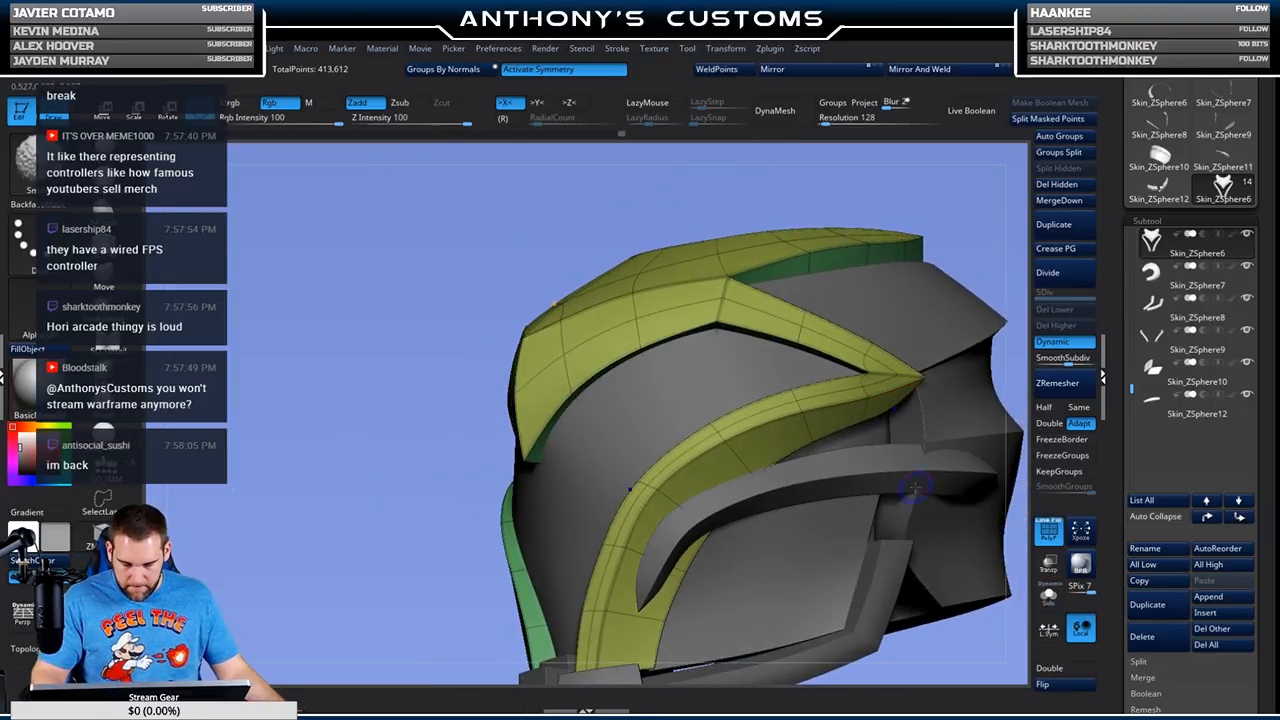
Step: Turn off the polyframe and review the whole helmet from the front, below and the side
key(shift+f)
alt+drag(429, 537, 412, 452)
shift+drag(908, 245, 867, 370)
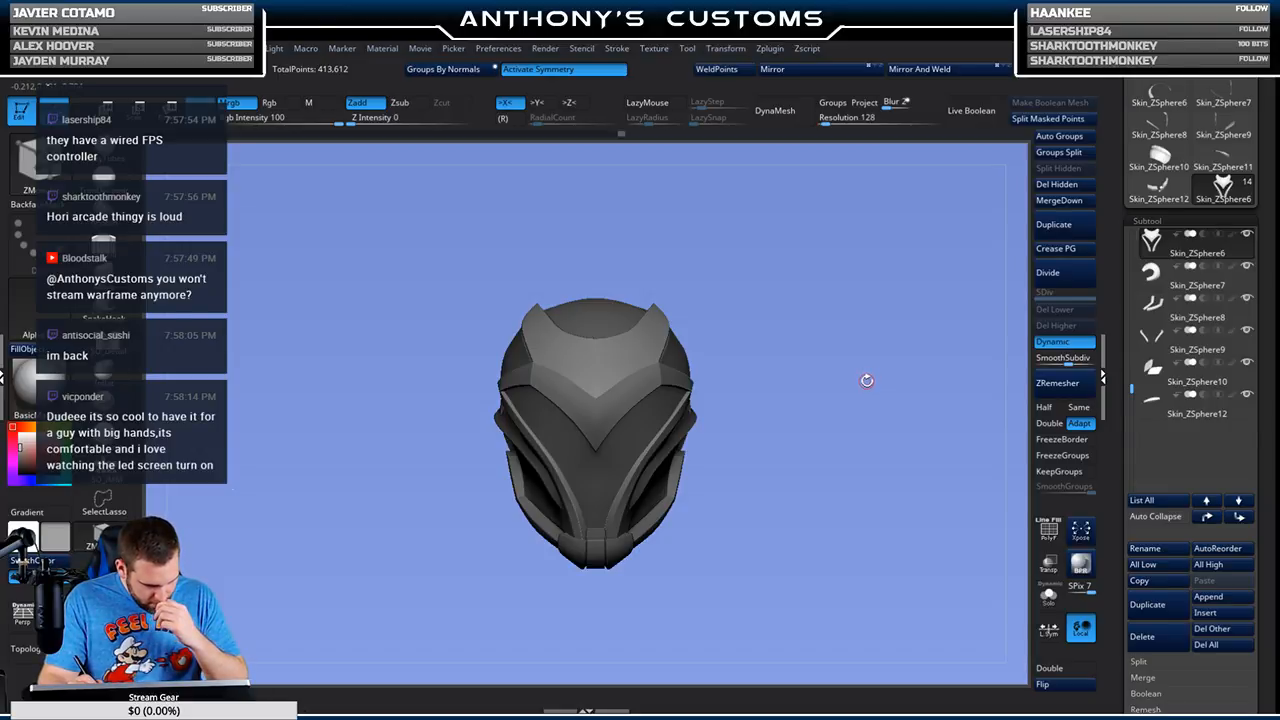
mouse_move(866, 404)
mouse_down()
mouse_move(854, 437)
mouse_move(843, 410)
mouse_move(912, 403)
mouse_move(848, 397)
mouse_move(830, 371)
mouse_move(843, 338)
mouse_move(866, 400)
mouse_move(858, 468)
mouse_move(872, 548)
mouse_move(831, 416)
mouse_move(900, 473)
mouse_up()
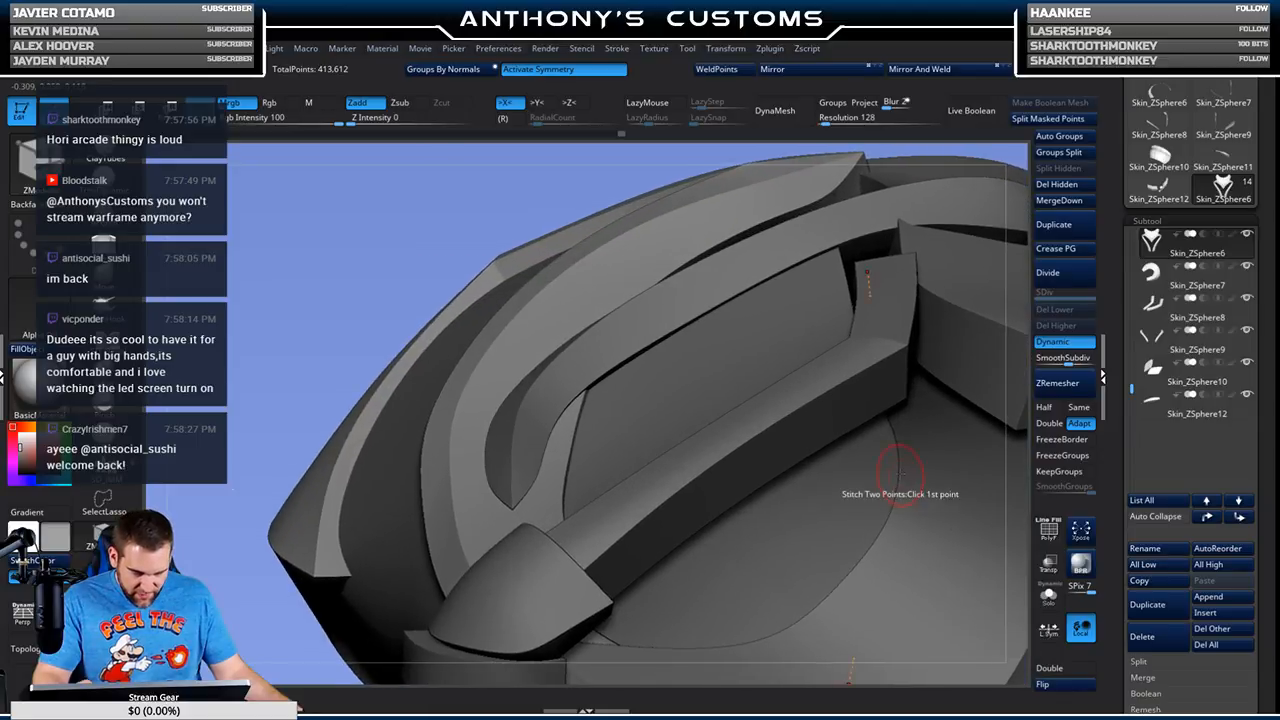
drag(501, 244, 791, 498)
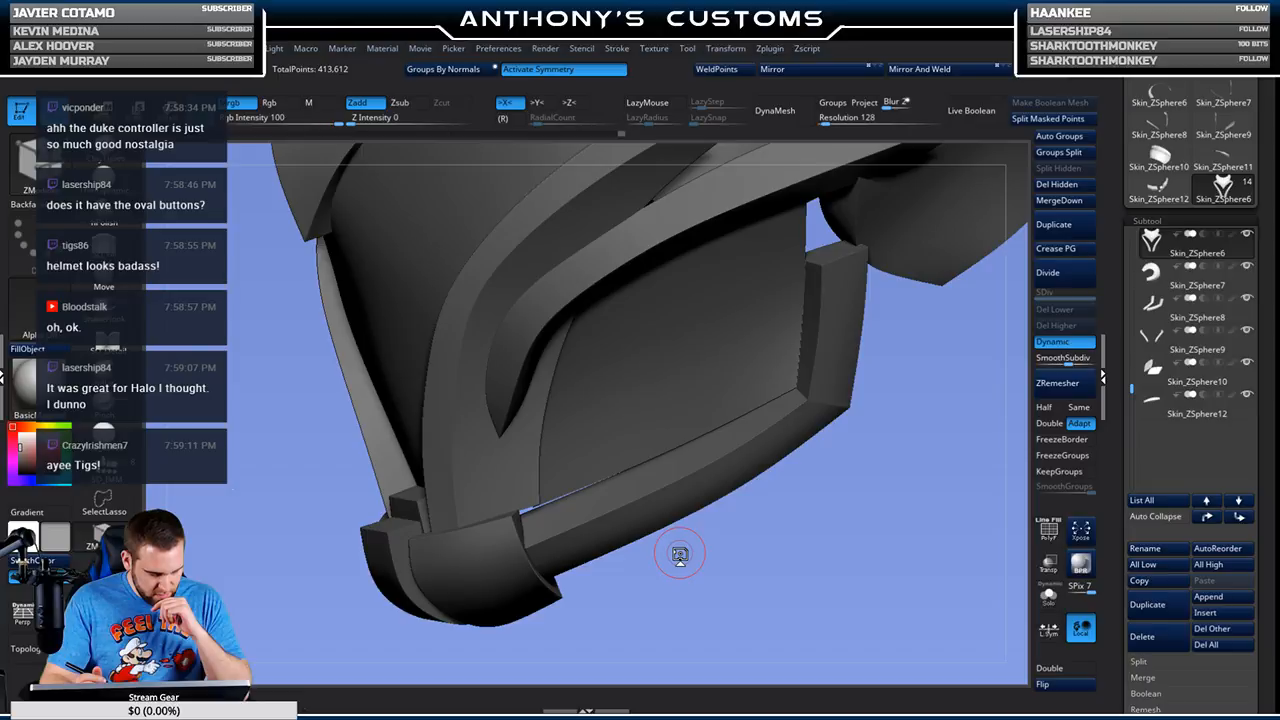
Step: Select the jaw strip, show its polyframe and adjust its front end against the chin piece with the Move brush
alt+click(645, 500)
key(shift+f)
drag(743, 549, 702, 478)
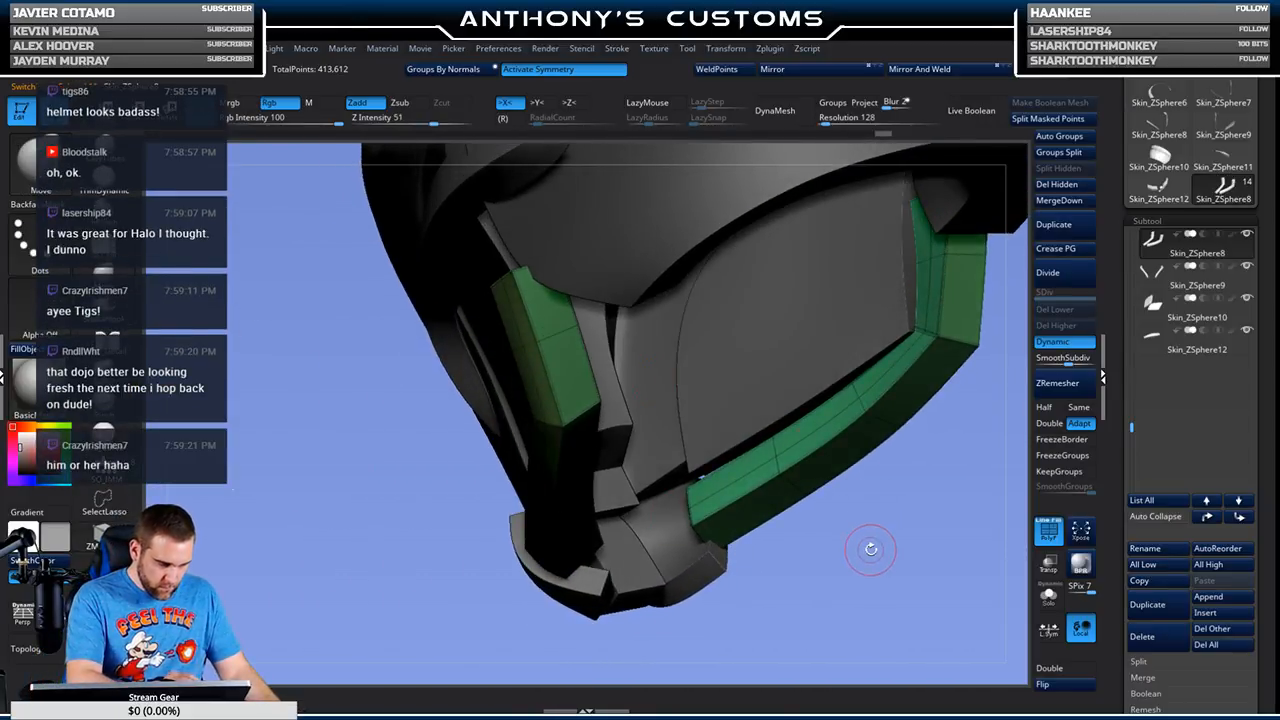
drag(851, 566, 862, 564)
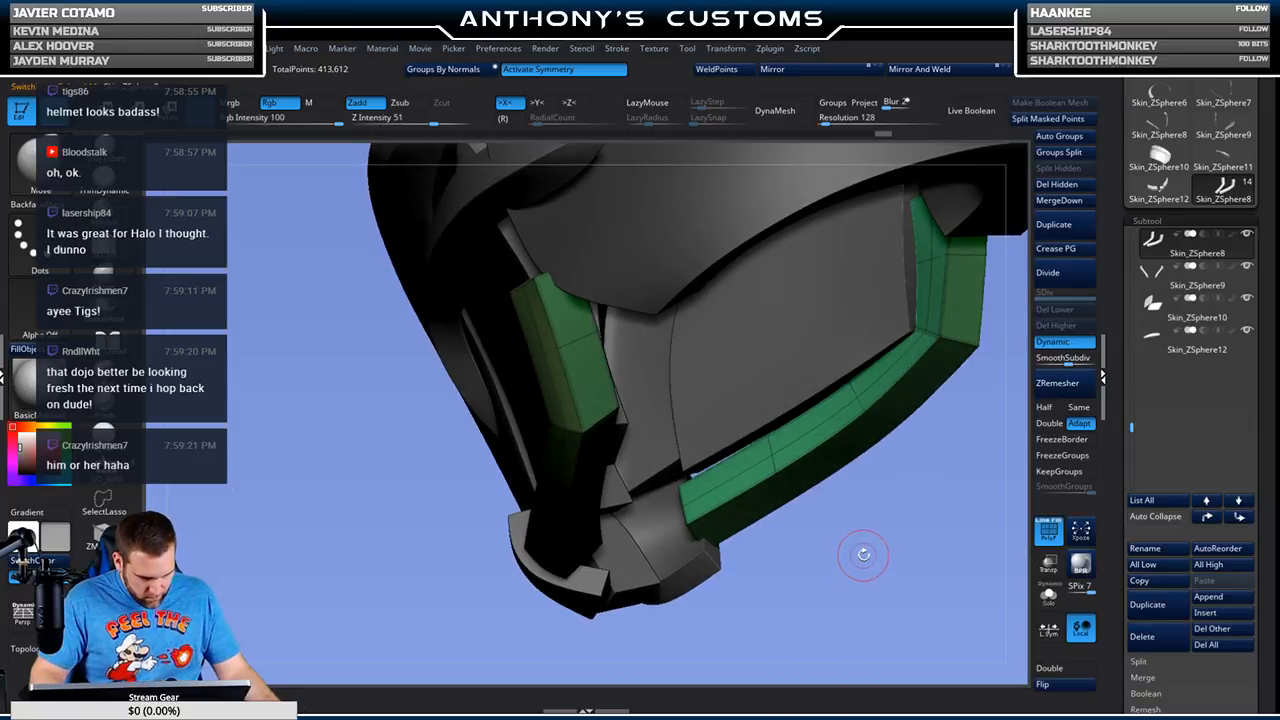
drag(896, 550, 835, 475)
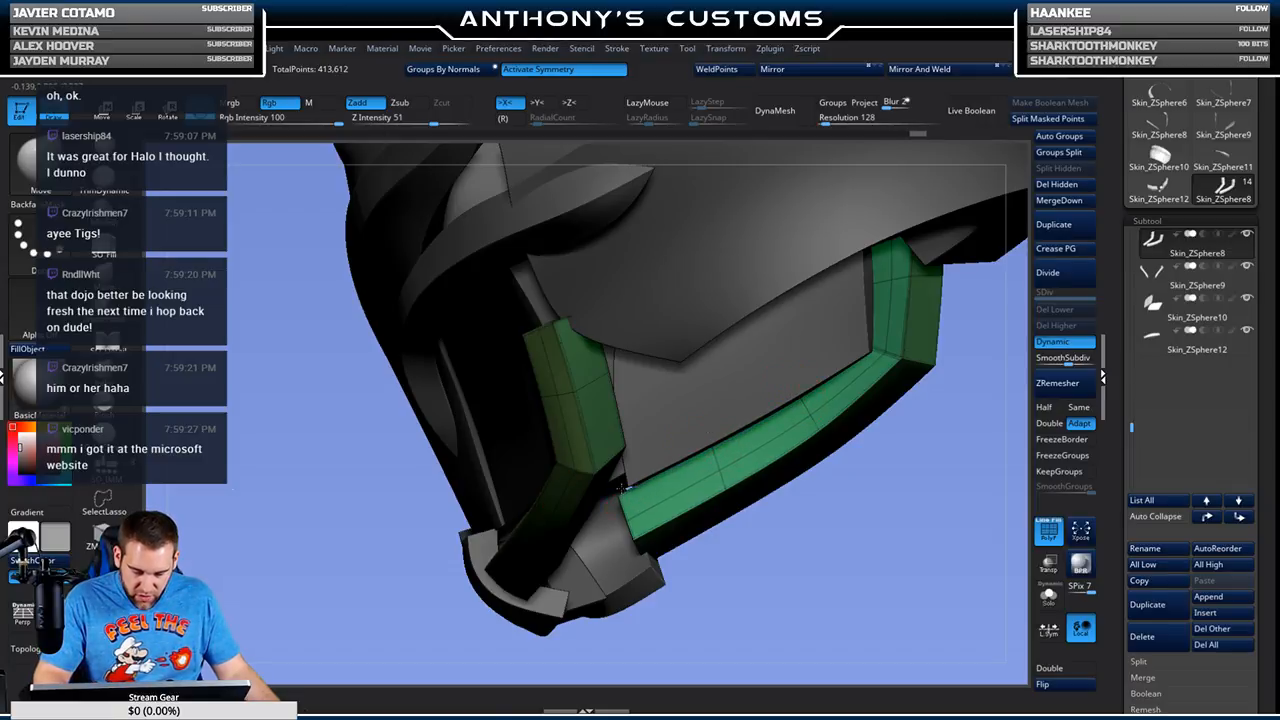
drag(838, 541, 784, 489)
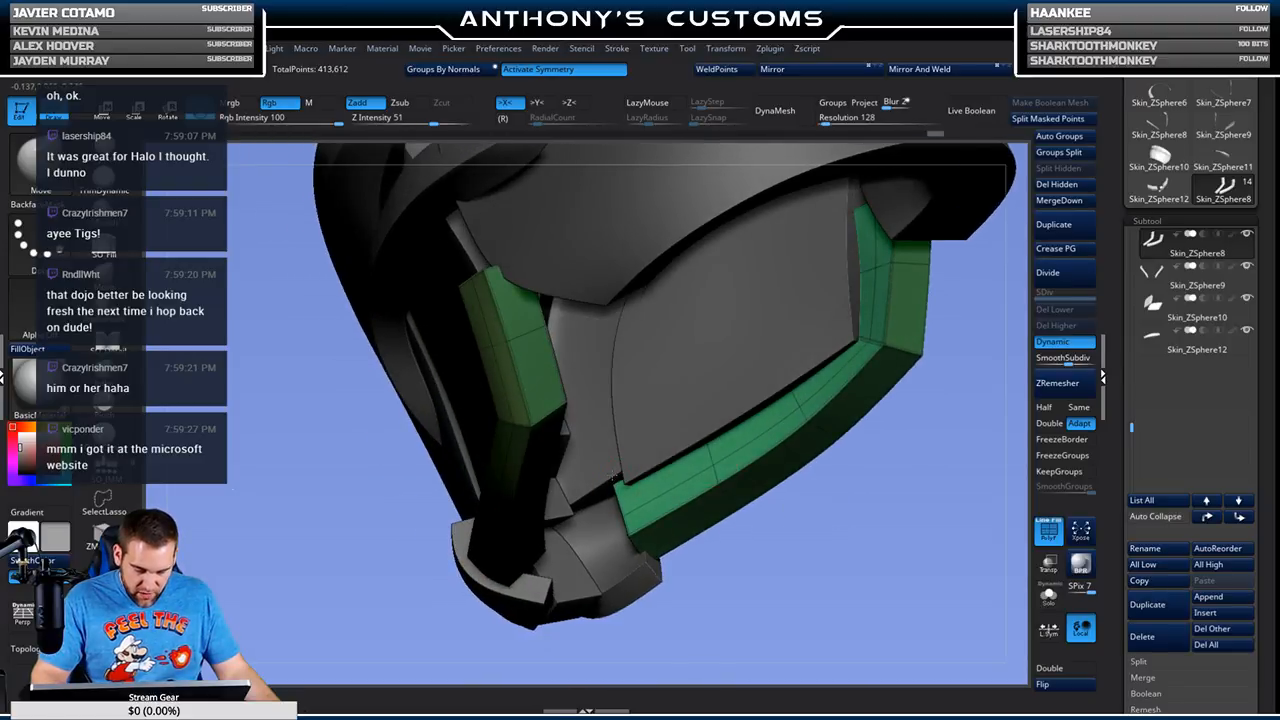
mouse_move(820, 532)
mouse_down()
mouse_move(838, 468)
mouse_move(822, 525)
mouse_move(833, 518)
mouse_up()
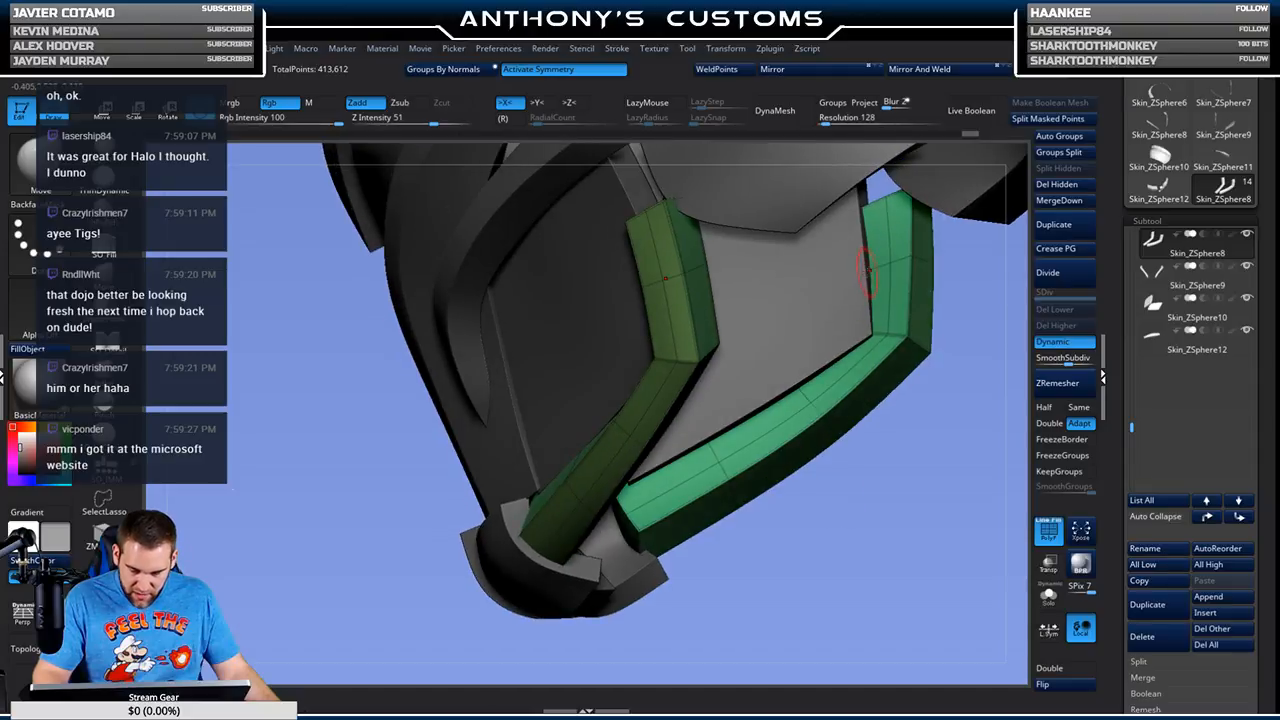
Step: Adjust the jaw strip's rear corner and front end along the lower edge of the cheek panel
drag(868, 333, 905, 368)
drag(960, 545, 923, 537)
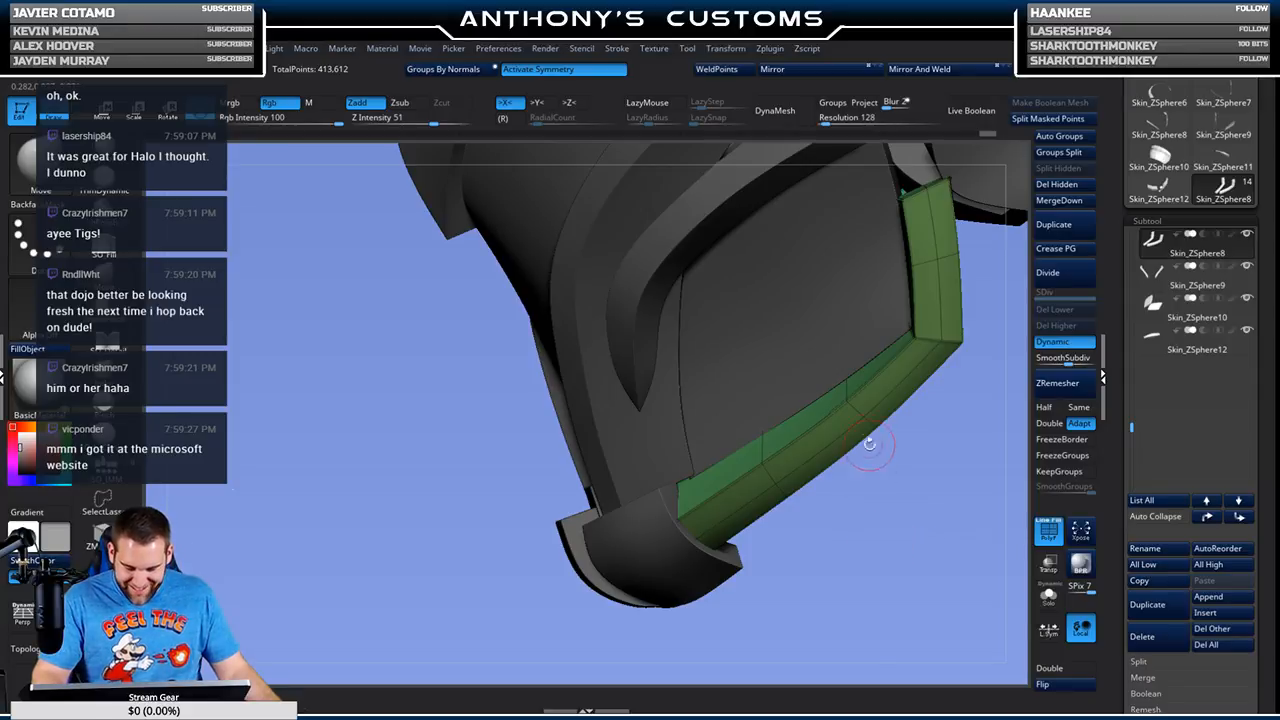
drag(886, 563, 697, 424)
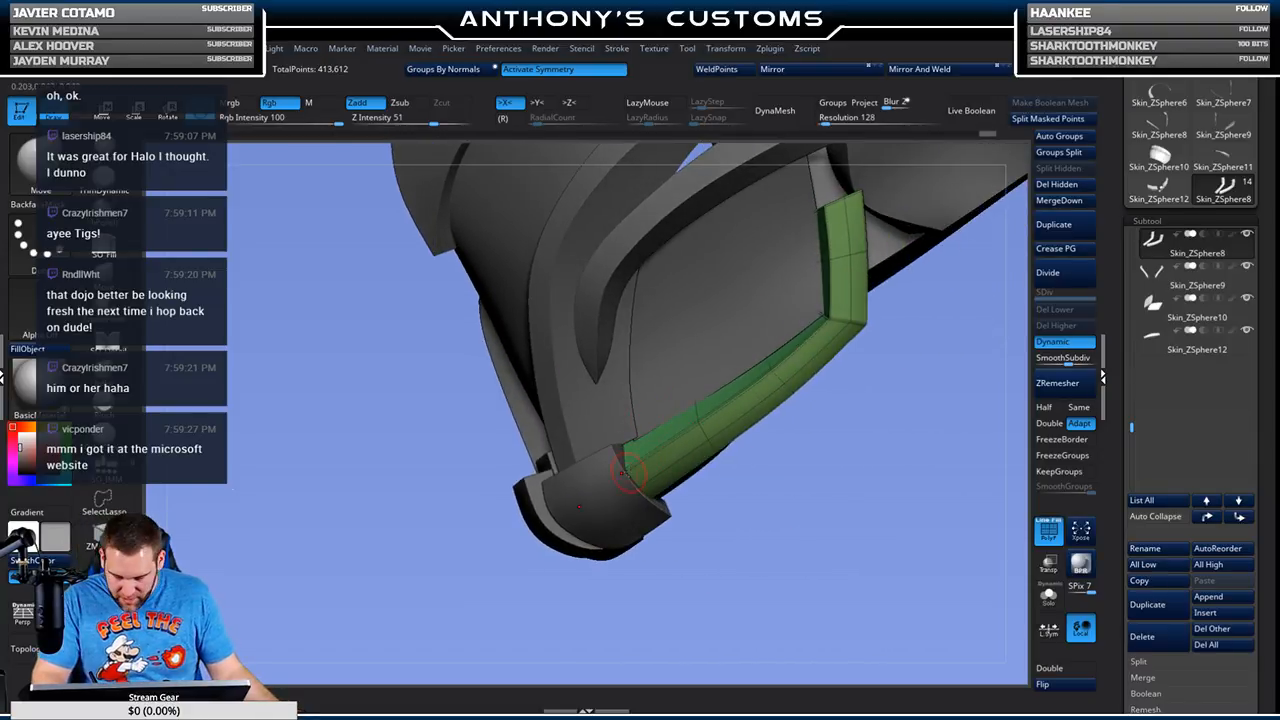
drag(678, 421, 620, 463)
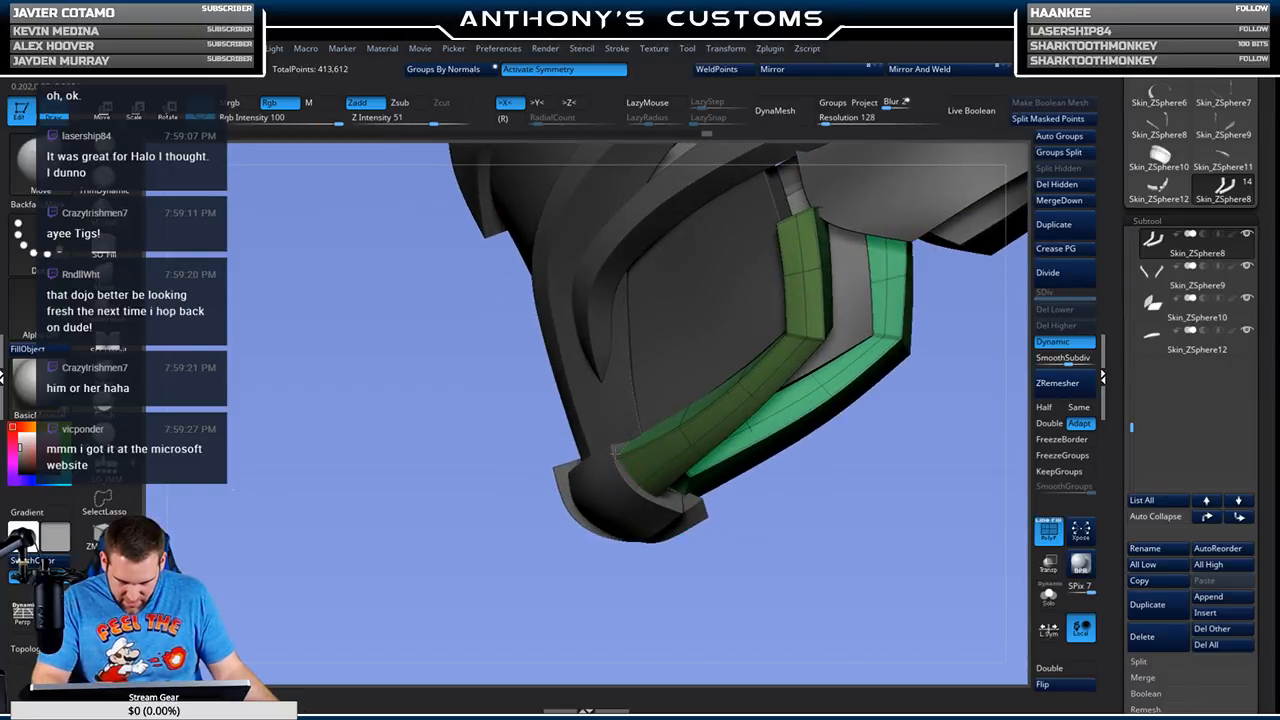
drag(739, 381, 740, 328)
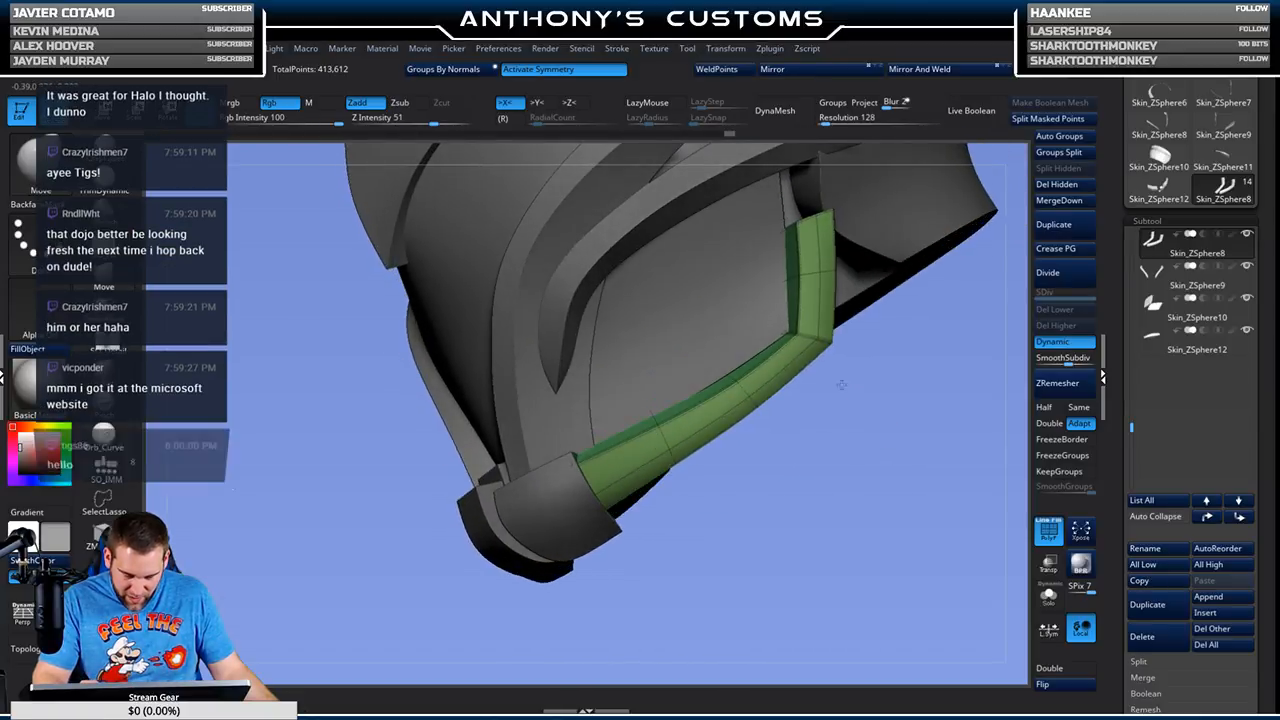
Step: Select the cheek panel, adjust its edges behind the jaw strip, and isolate it briefly to check its shape
alt+click(738, 321)
drag(808, 431, 732, 368)
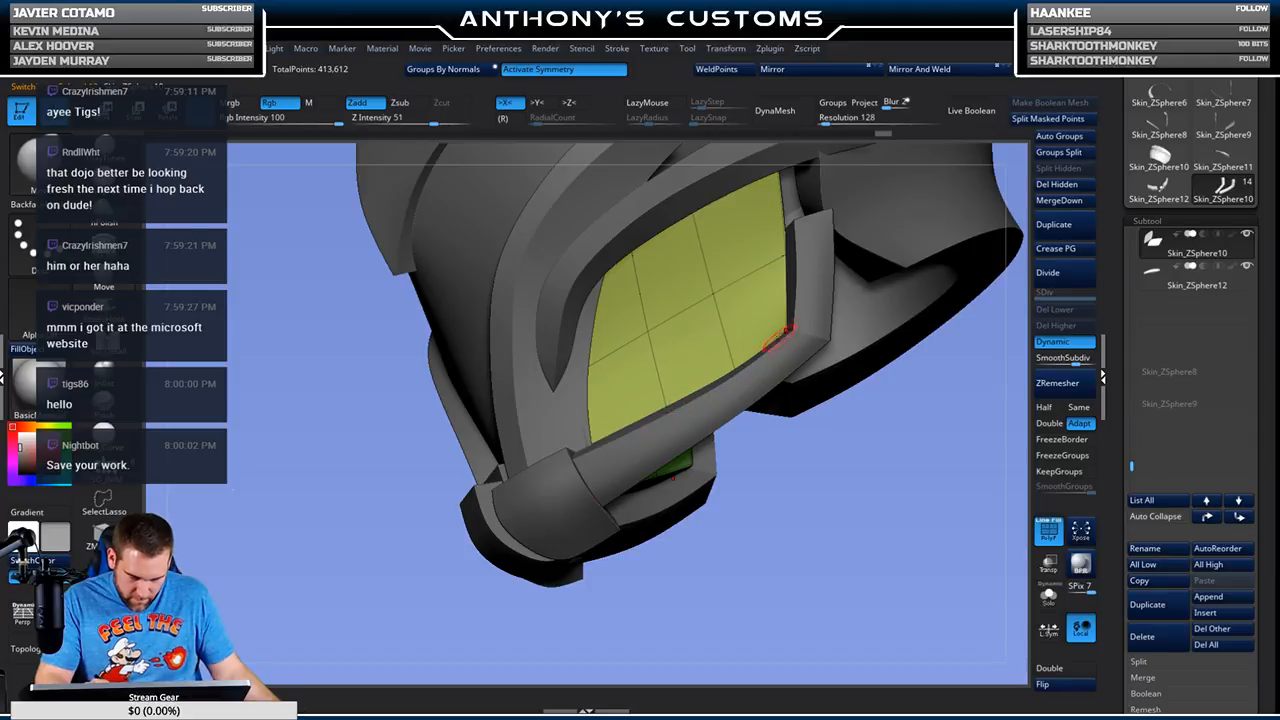
drag(815, 345, 718, 312)
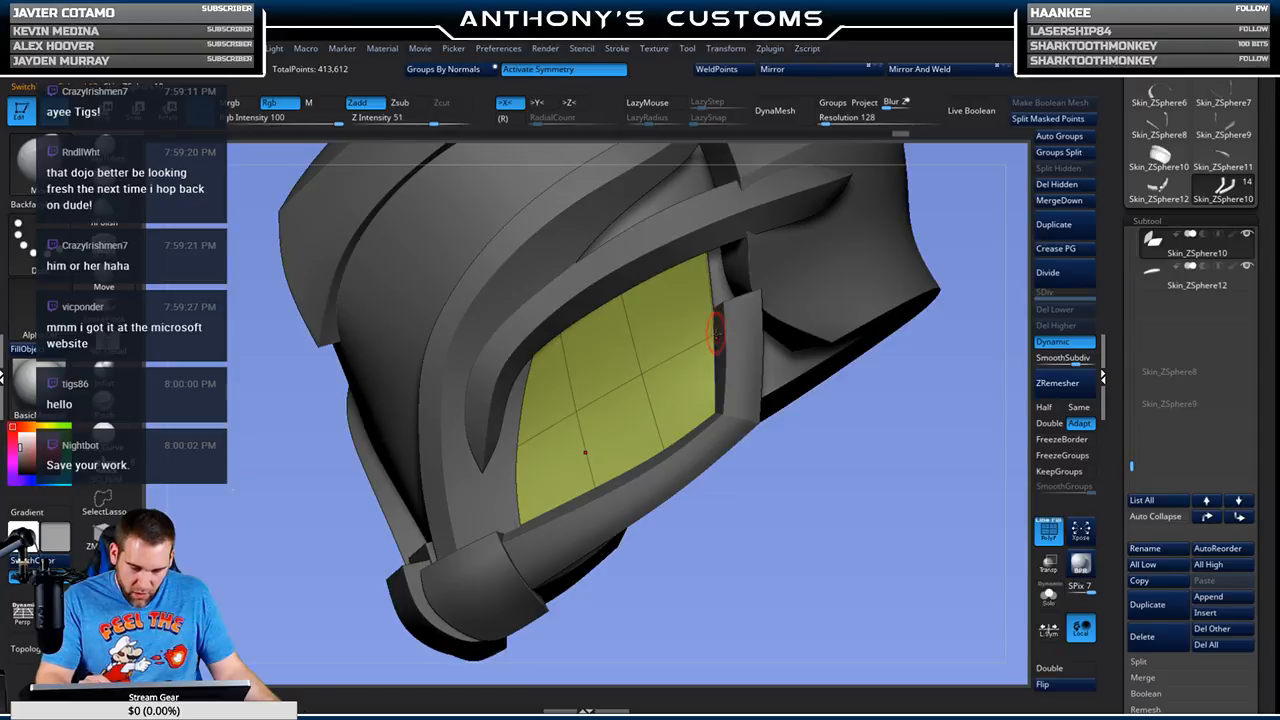
click(1050, 598)
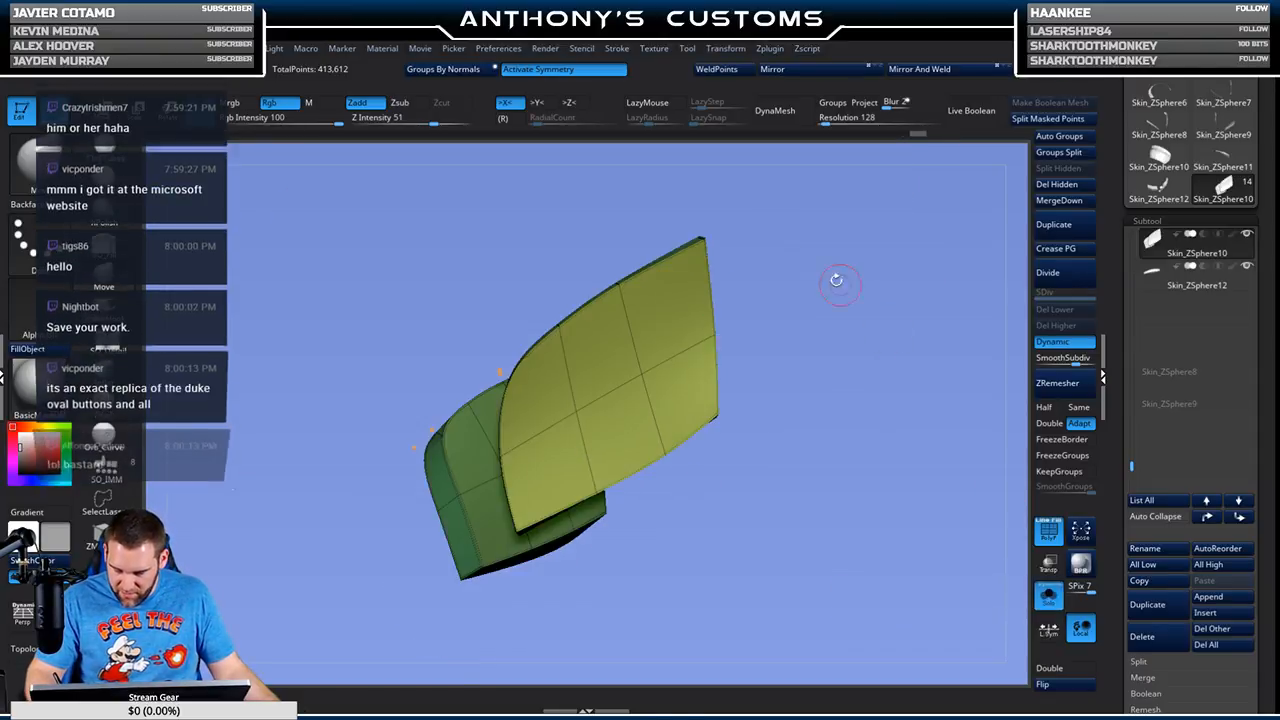
click(738, 192)
drag(823, 517, 794, 487)
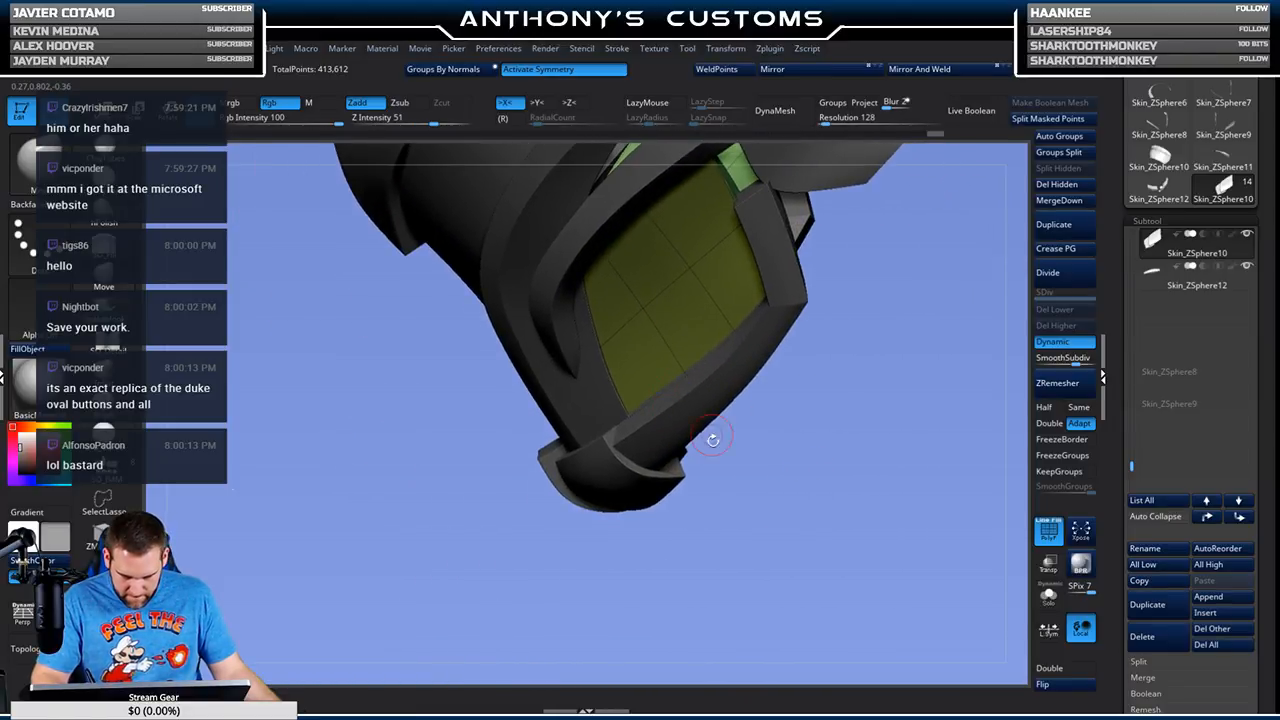
Step: Reselect the jaw strip and fit its front end into the chin piece, checking the join from the side and front
alt+click(669, 440)
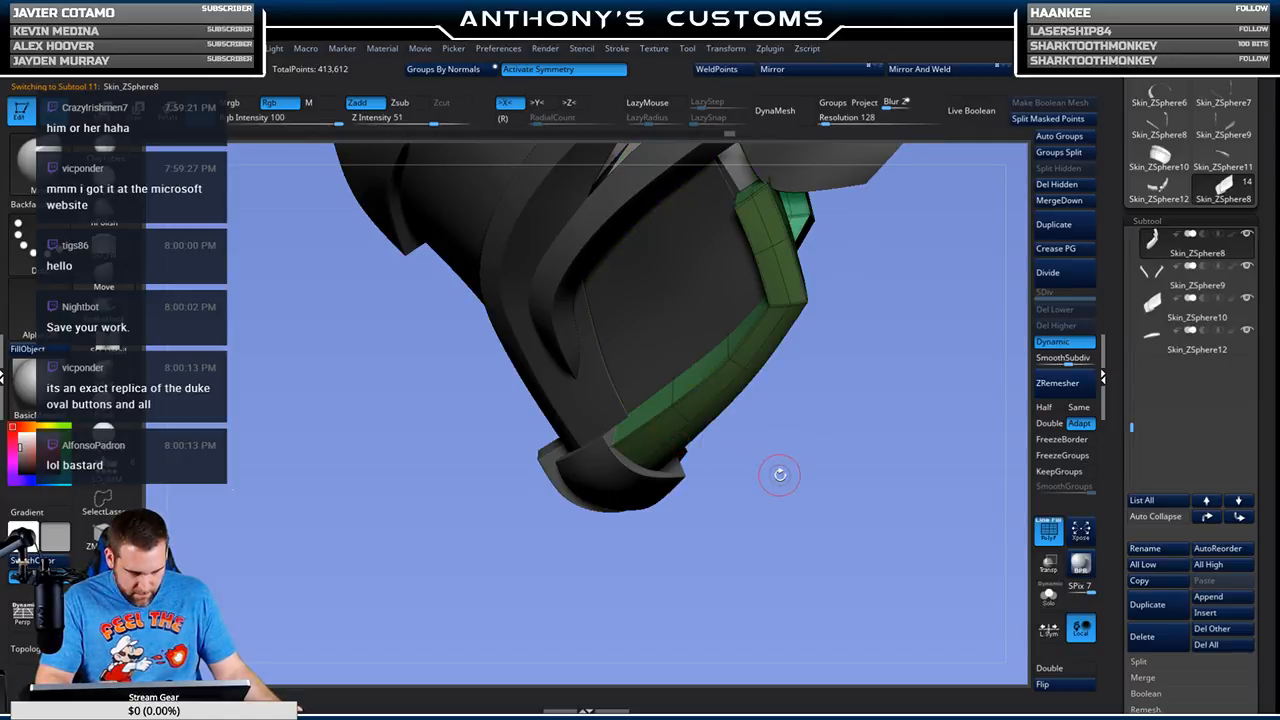
drag(779, 468, 672, 432)
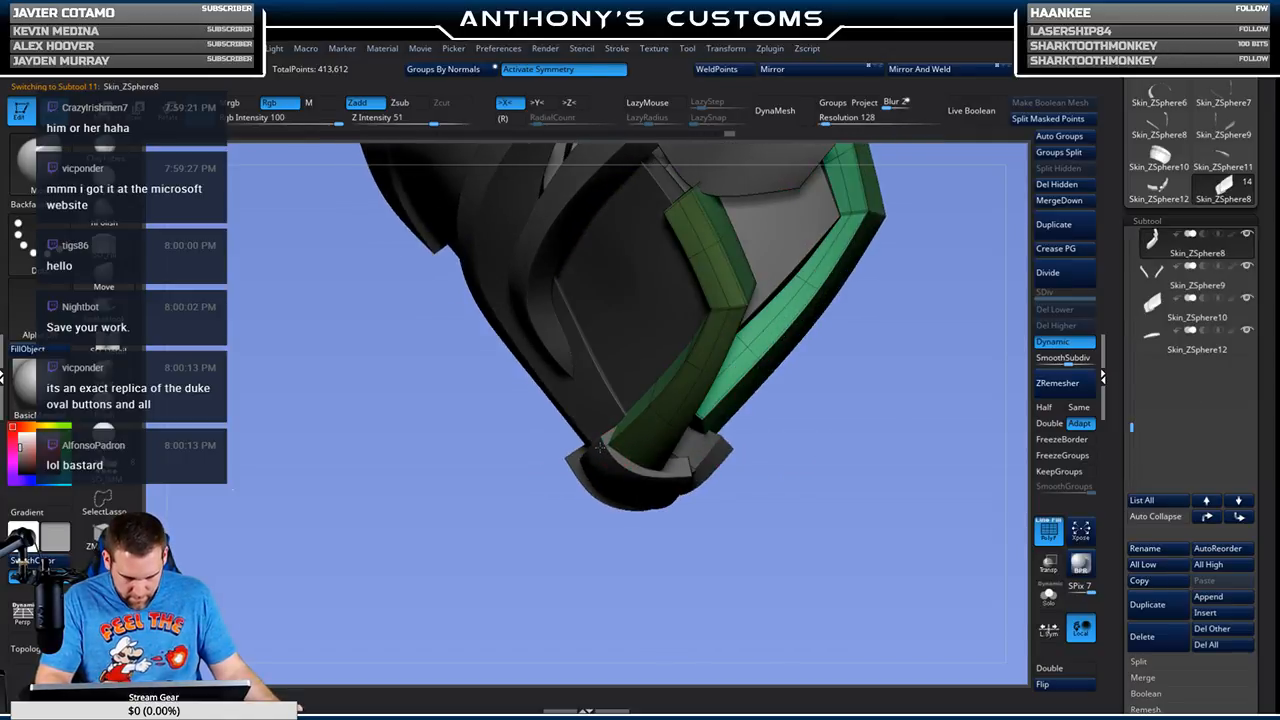
drag(760, 556, 643, 464)
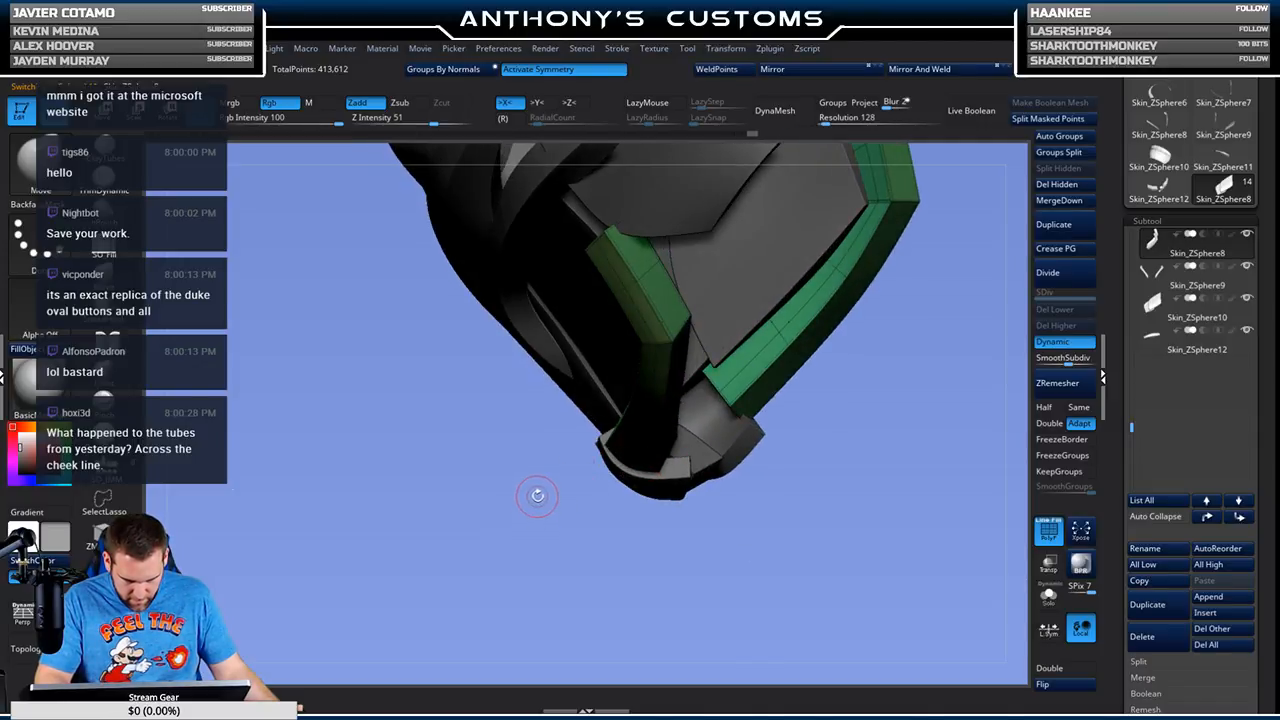
drag(586, 577, 771, 493)
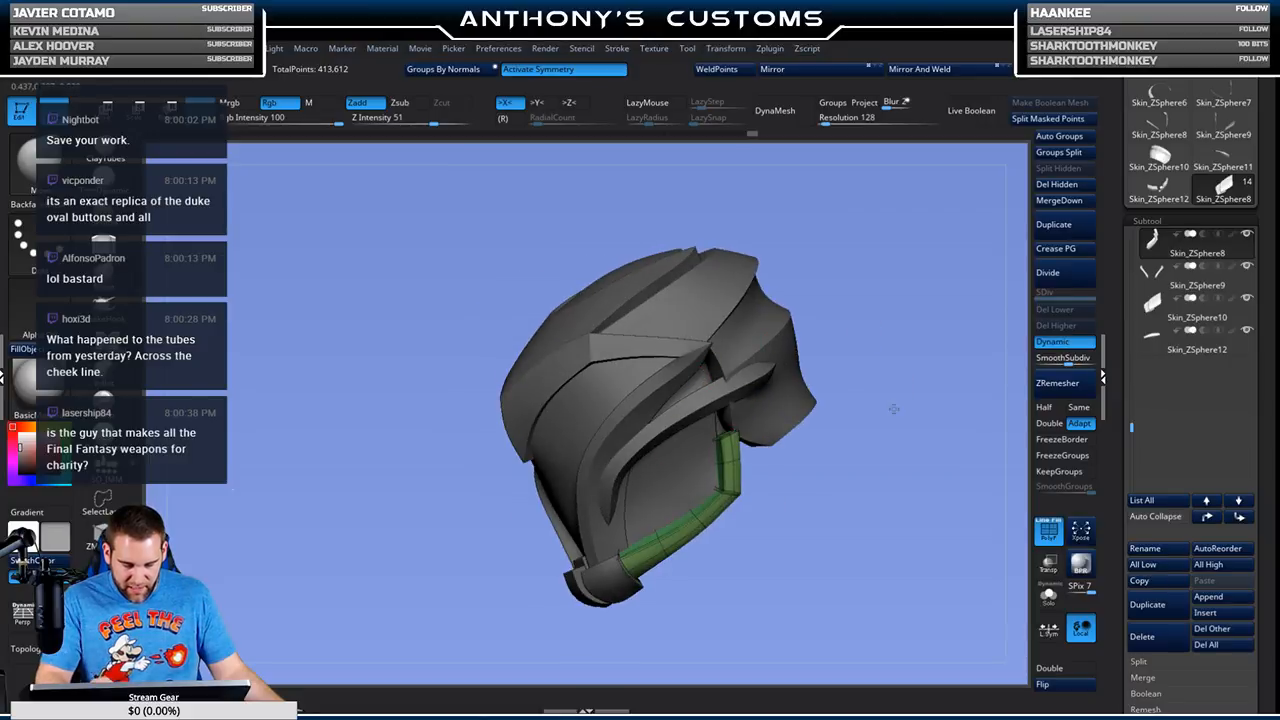
mouse_move(846, 500)
alt+mouse_down()
mouse_move(805, 427)
mouse_move(809, 399)
mouse_move(830, 551)
mouse_move(838, 482)
mouse_move(831, 527)
mouse_move(611, 542)
mouse_move(585, 468)
mouse_move(630, 520)
mouse_move(666, 517)
mouse_move(671, 466)
mouse_move(800, 517)
alt+mouse_up()
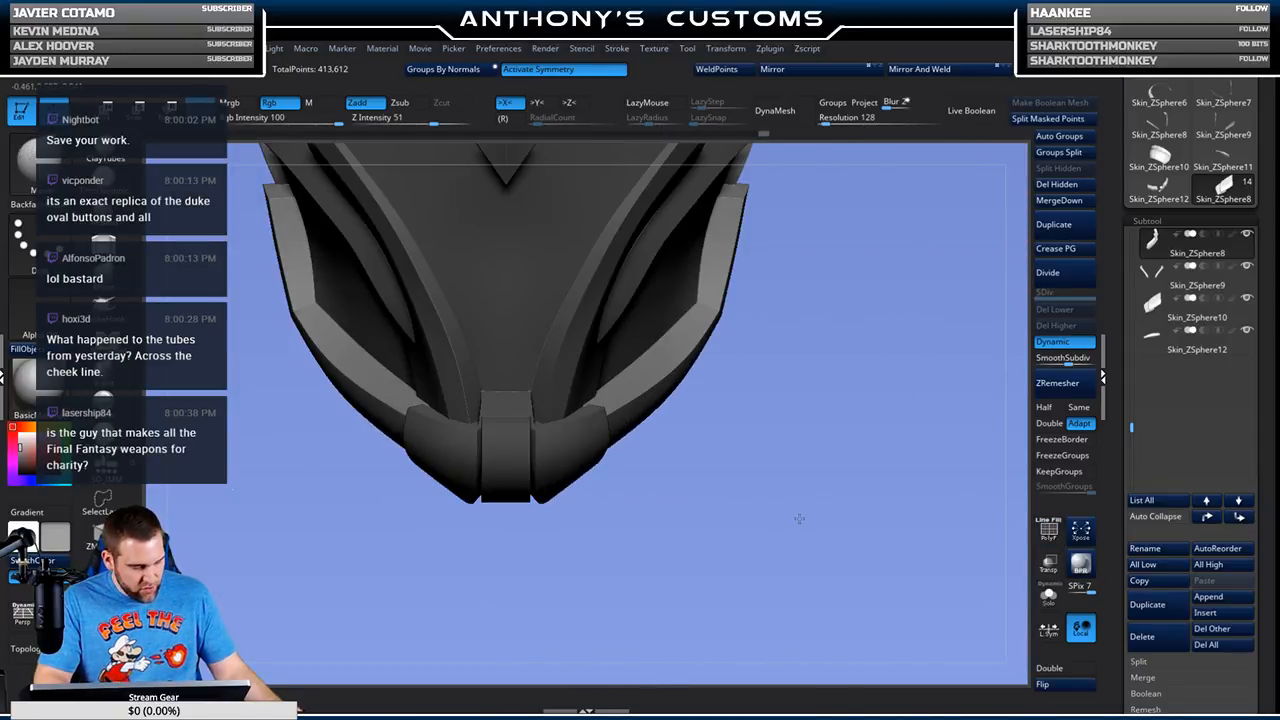
Step: Change the brush's Draw Size, show the polyframe, and refine the curve of both jaw strips from the front and below
key(space)
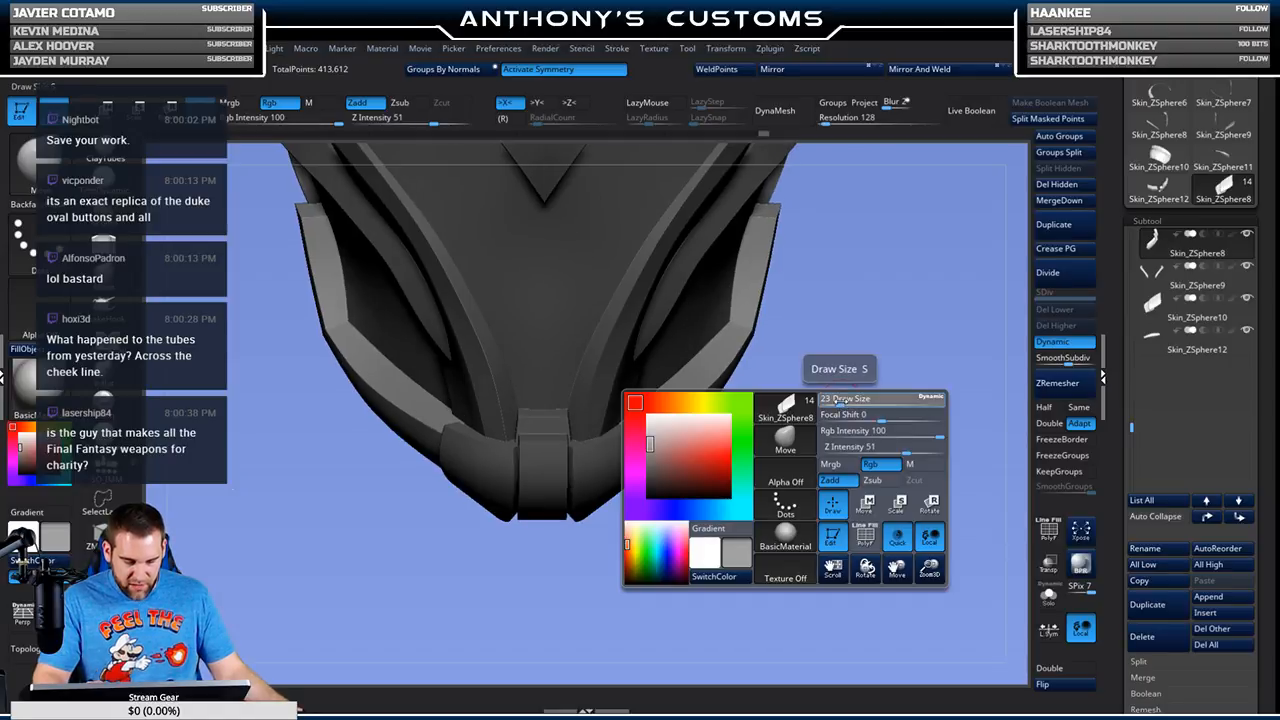
drag(840, 394, 821, 412)
key(shift+f)
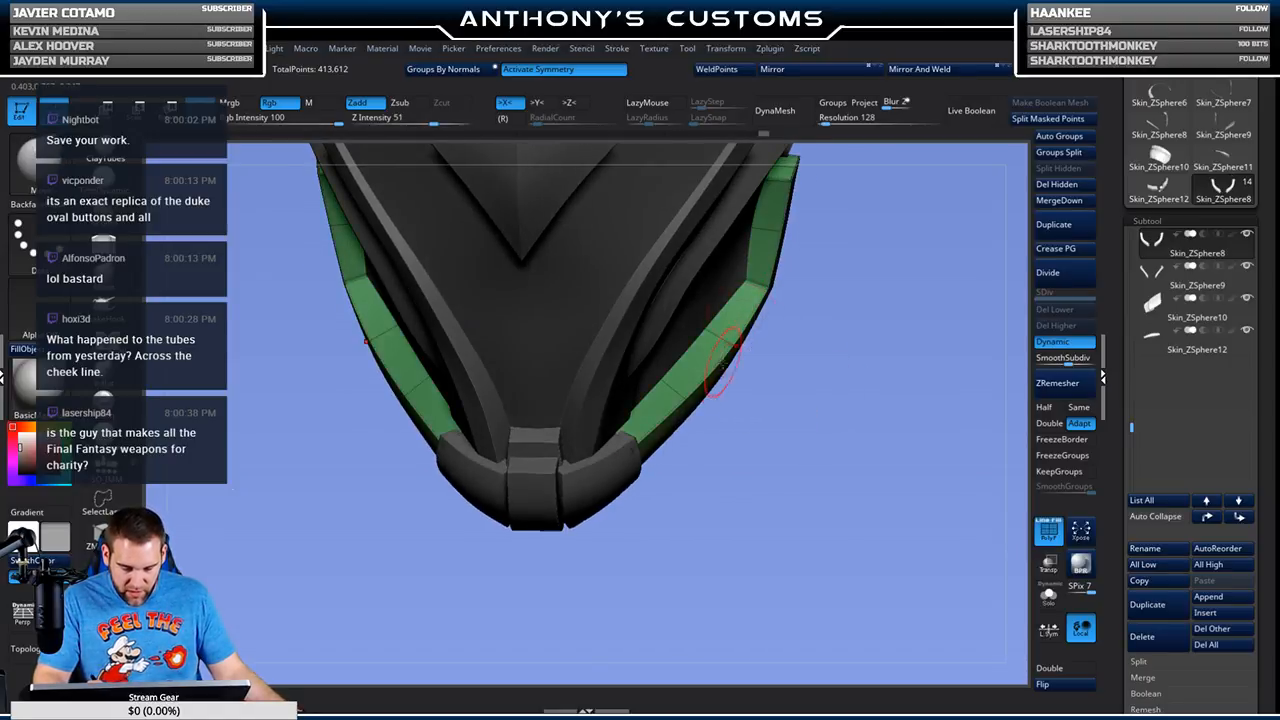
key(space)
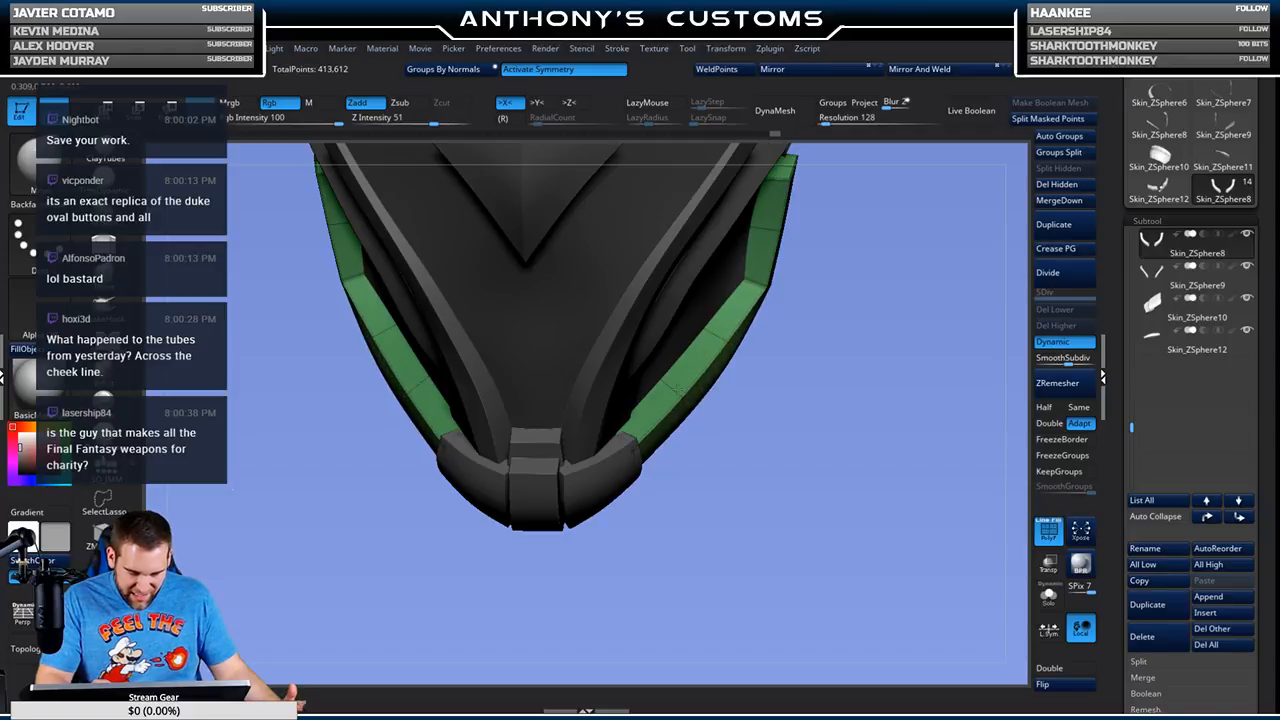
mouse_move(803, 364)
mouse_down()
mouse_move(846, 494)
mouse_move(795, 374)
mouse_up()
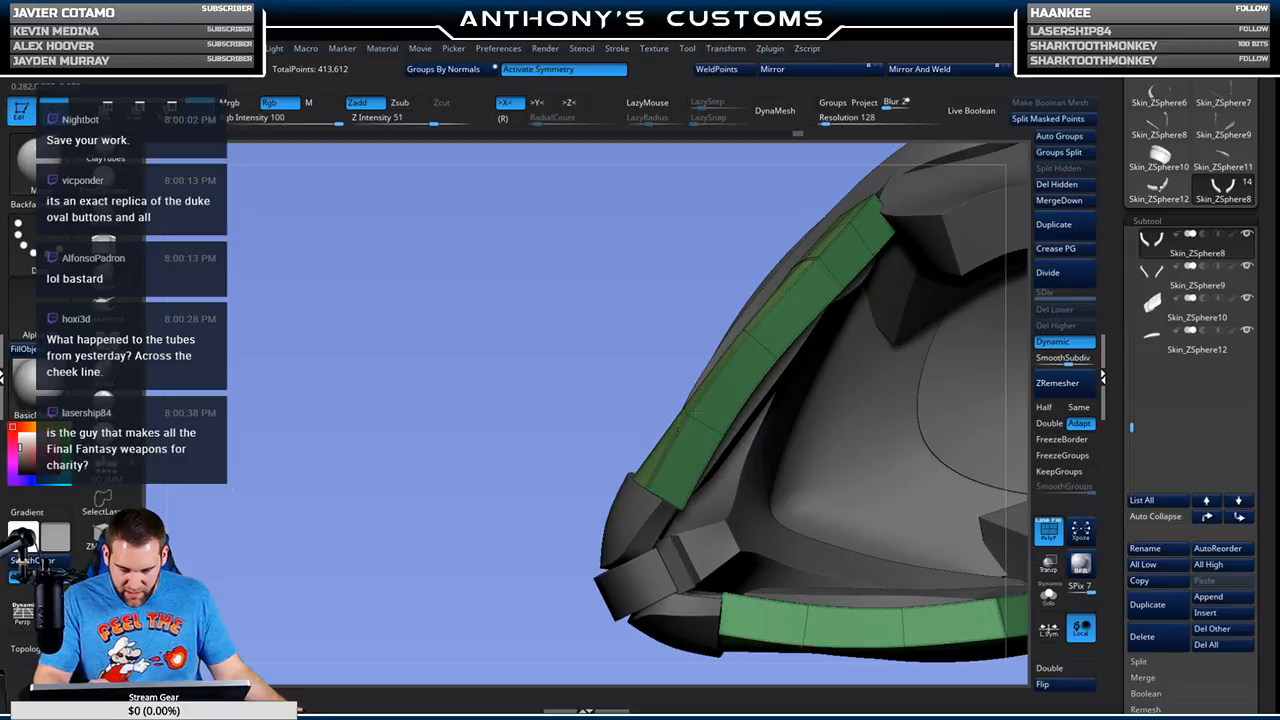
drag(683, 369, 865, 457)
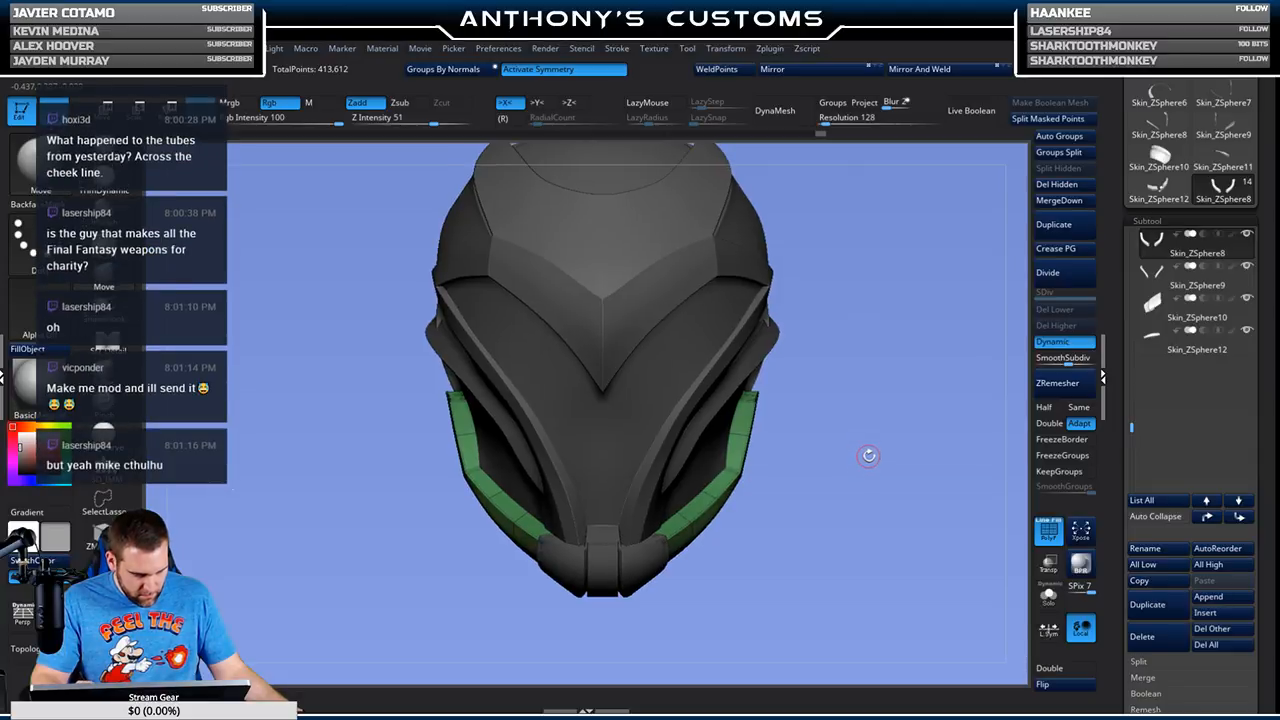
Step: Review how the jaw strips sit against the chin and cheek panels from the front, side and three-quarter views
drag(875, 458, 808, 451)
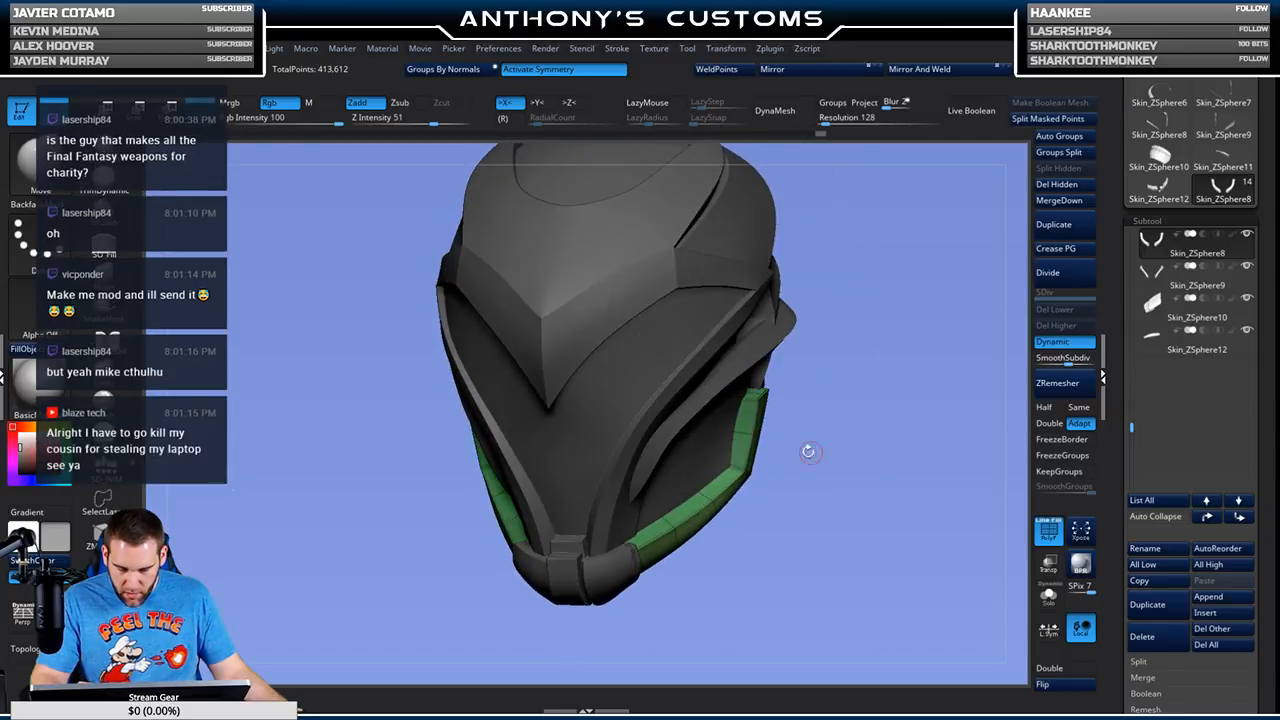
drag(805, 420, 768, 430)
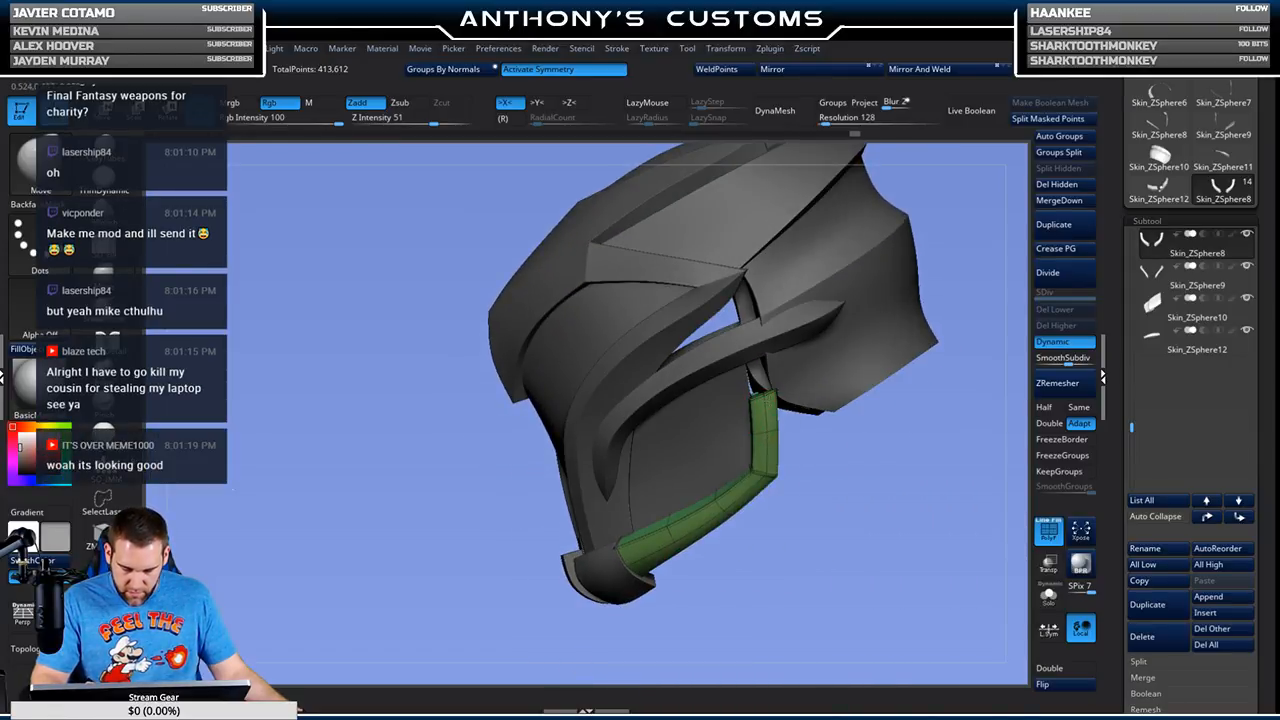
mouse_move(850, 489)
alt+mouse_down()
mouse_move(774, 474)
mouse_move(817, 531)
mouse_move(822, 484)
alt+mouse_up()
drag(809, 435, 845, 485)
drag(792, 413, 785, 508)
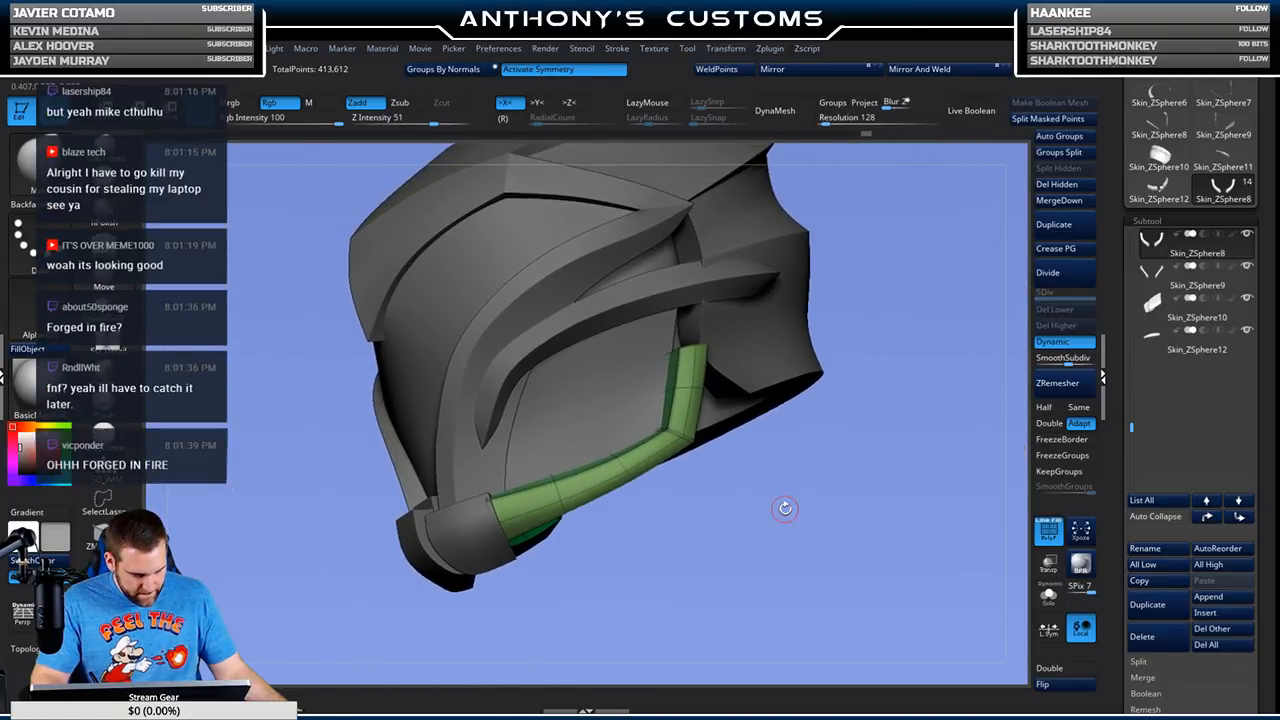
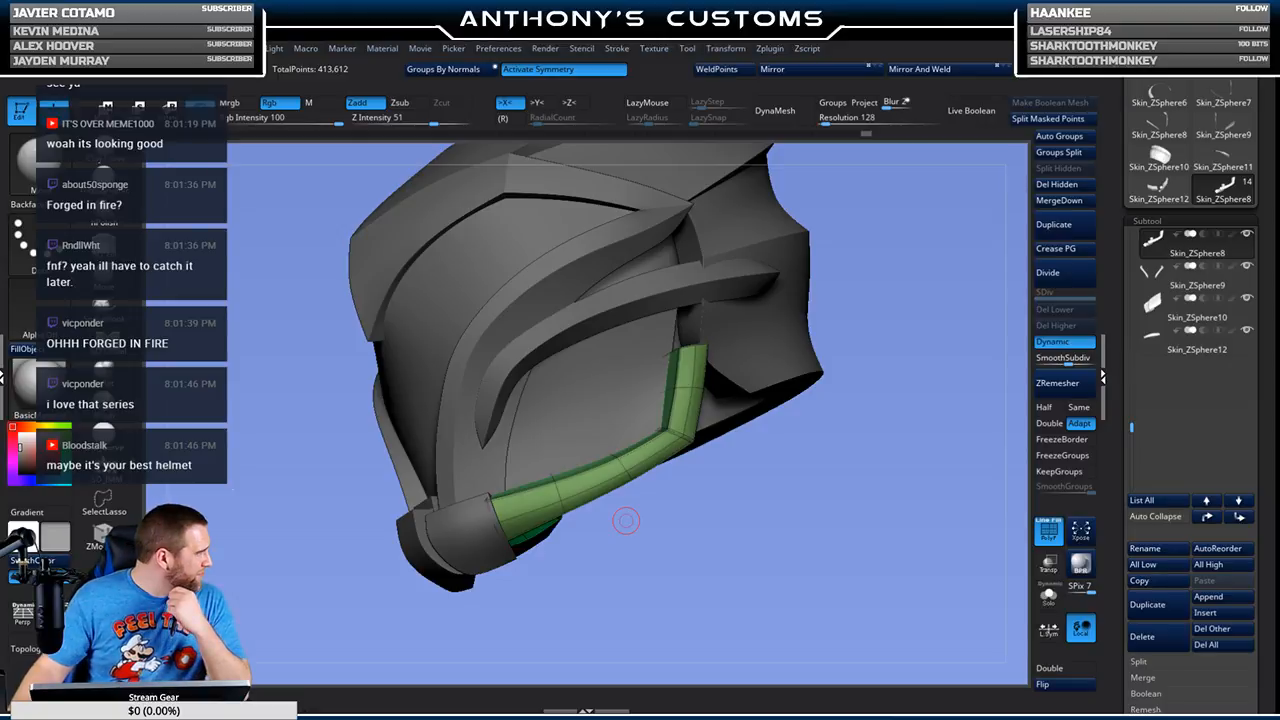
Step: Adjust the brush settings and reshape the upper ends of the jaw strips from the front view
mouse_move(800, 503)
mouse_down()
mouse_move(836, 522)
mouse_move(797, 434)
mouse_move(848, 466)
mouse_move(898, 447)
mouse_move(760, 489)
mouse_move(777, 450)
mouse_move(922, 463)
mouse_move(860, 476)
mouse_move(829, 502)
mouse_move(814, 491)
mouse_move(846, 500)
mouse_move(796, 526)
mouse_up()
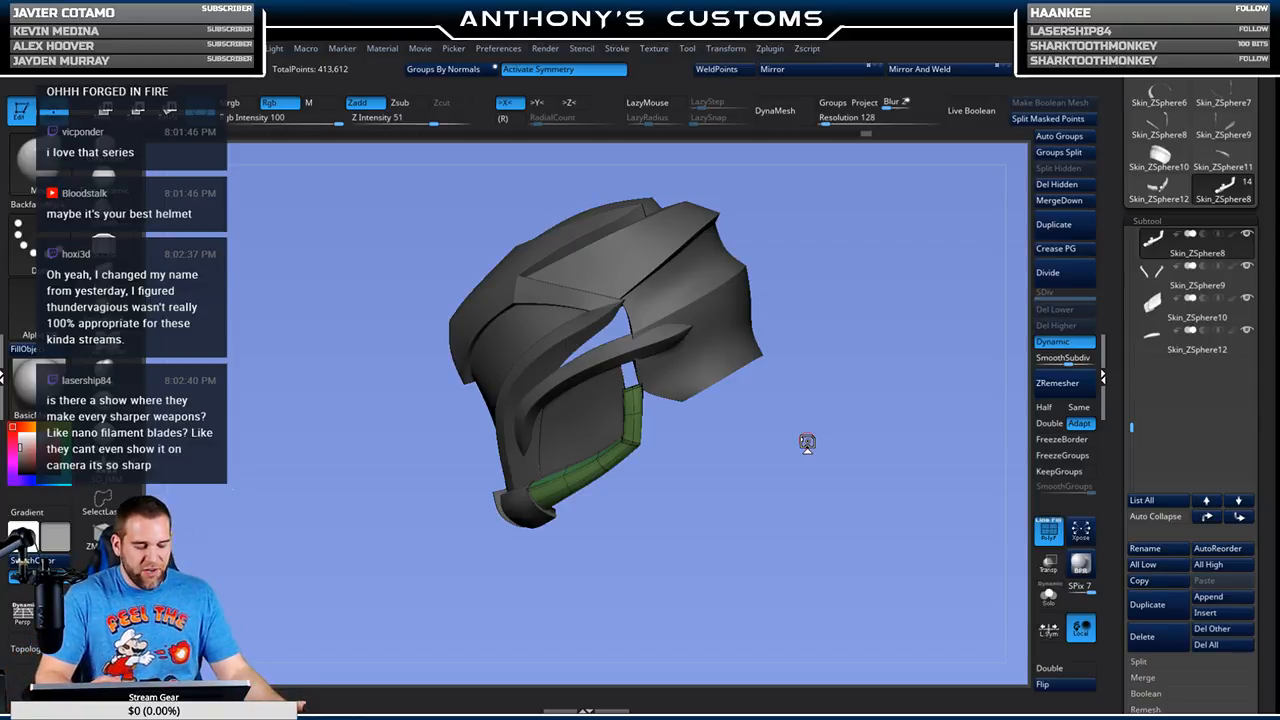
mouse_move(757, 533)
mouse_down()
mouse_move(750, 502)
mouse_move(776, 492)
mouse_move(780, 566)
mouse_move(765, 498)
mouse_move(753, 505)
mouse_move(771, 530)
mouse_move(844, 492)
mouse_move(850, 478)
mouse_move(797, 434)
mouse_move(812, 479)
mouse_move(810, 434)
mouse_up()
key(space)
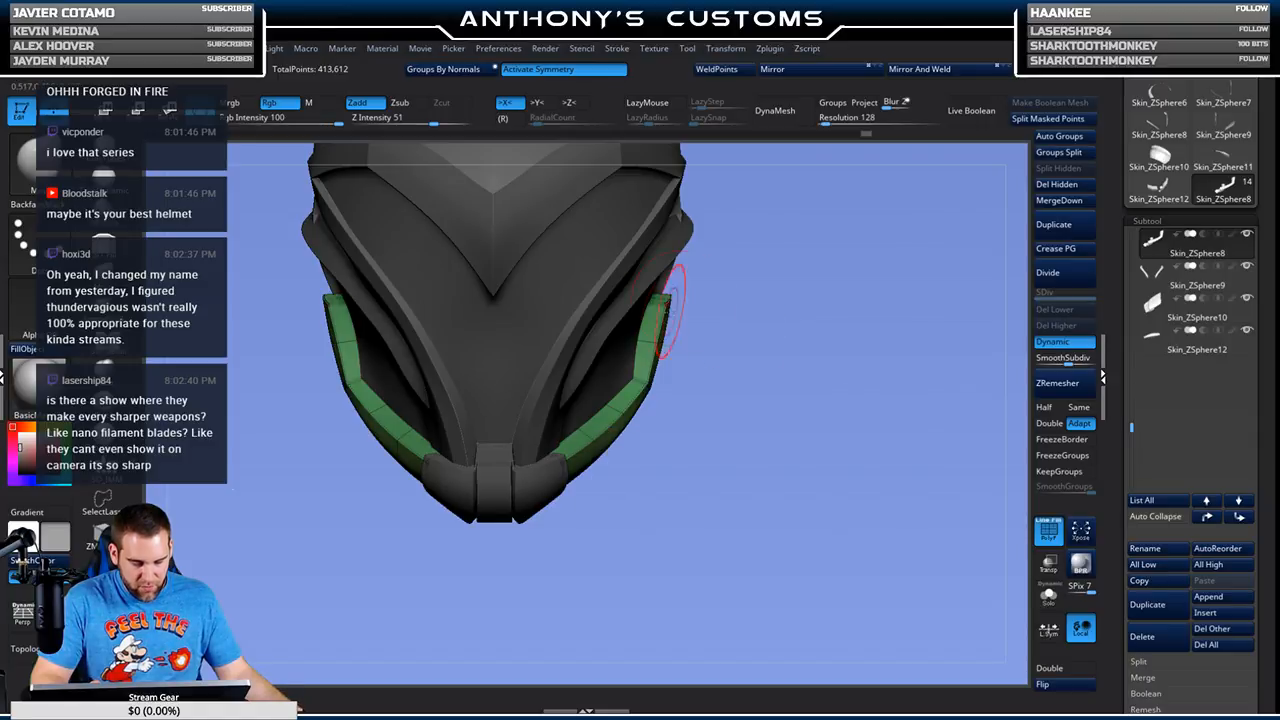
mouse_move(775, 430)
mouse_down()
mouse_move(741, 426)
mouse_move(665, 461)
mouse_move(762, 496)
mouse_move(766, 455)
mouse_move(800, 474)
mouse_move(743, 463)
mouse_move(762, 421)
mouse_up()
Step: Select the cheek panel and pull its upper rear corner back under the curved cheek band with the Move brush
alt+click(703, 438)
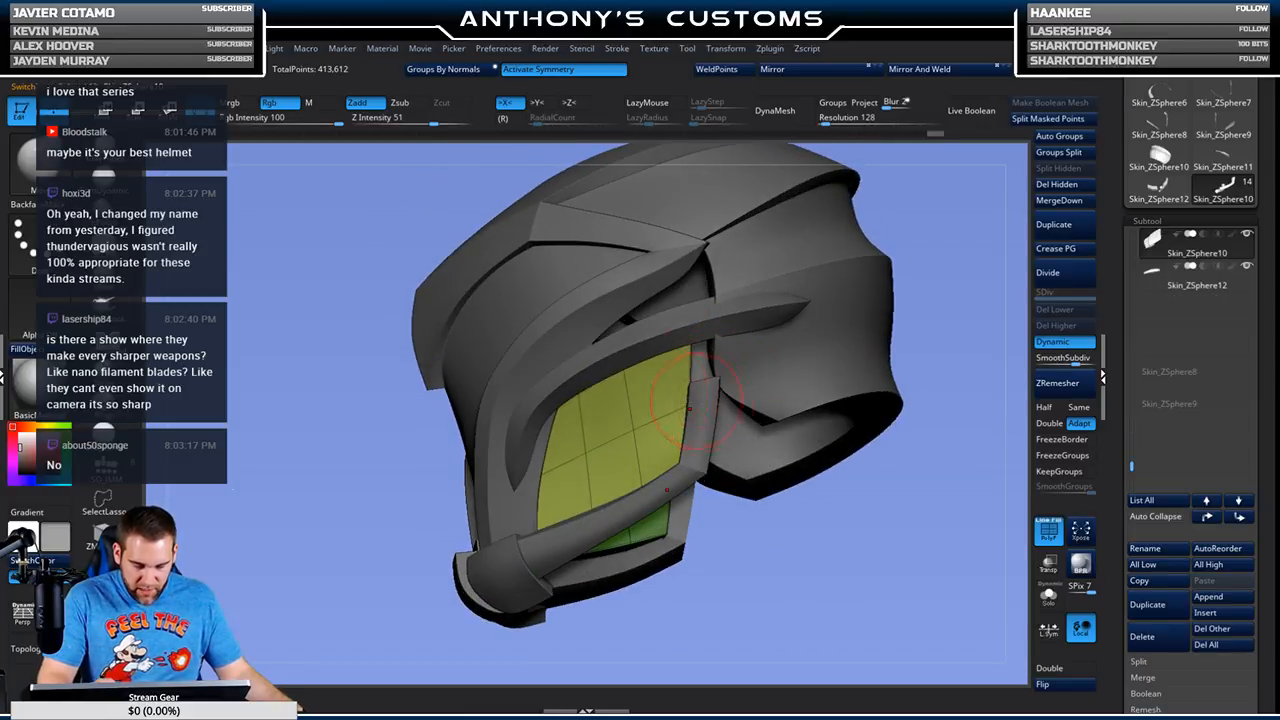
key(space)
alt+click(760, 470)
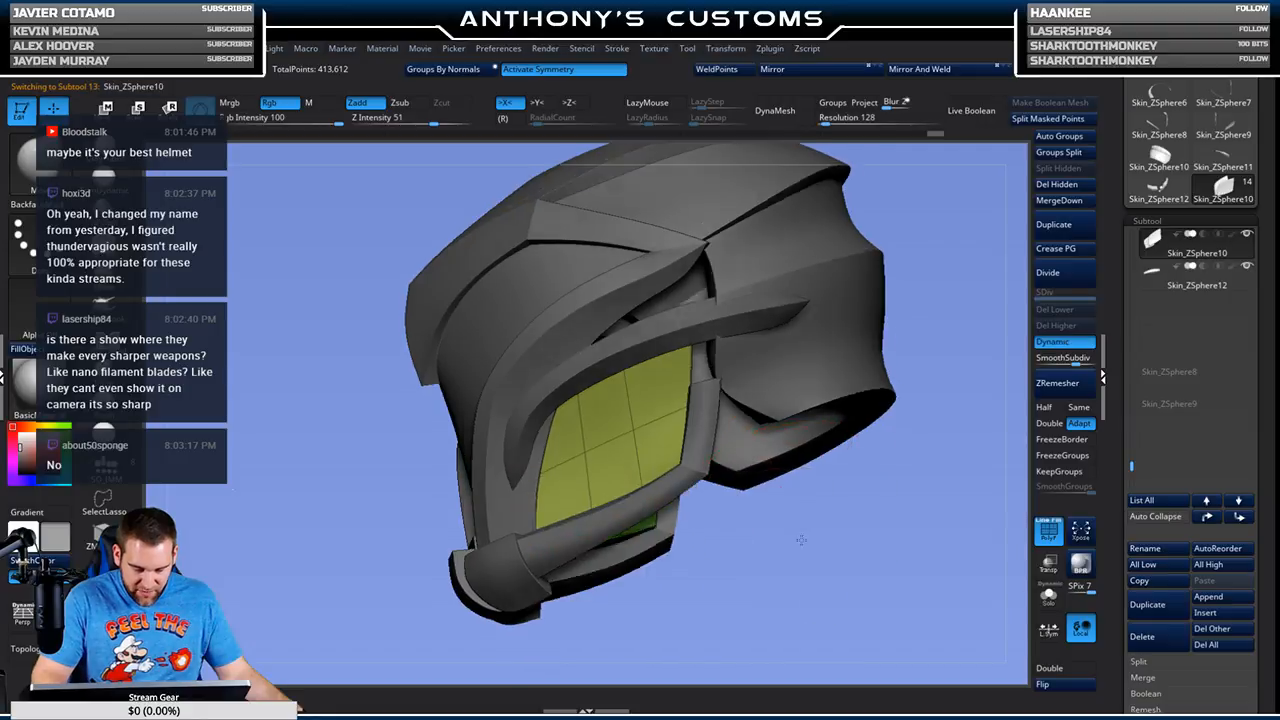
drag(801, 540, 690, 408)
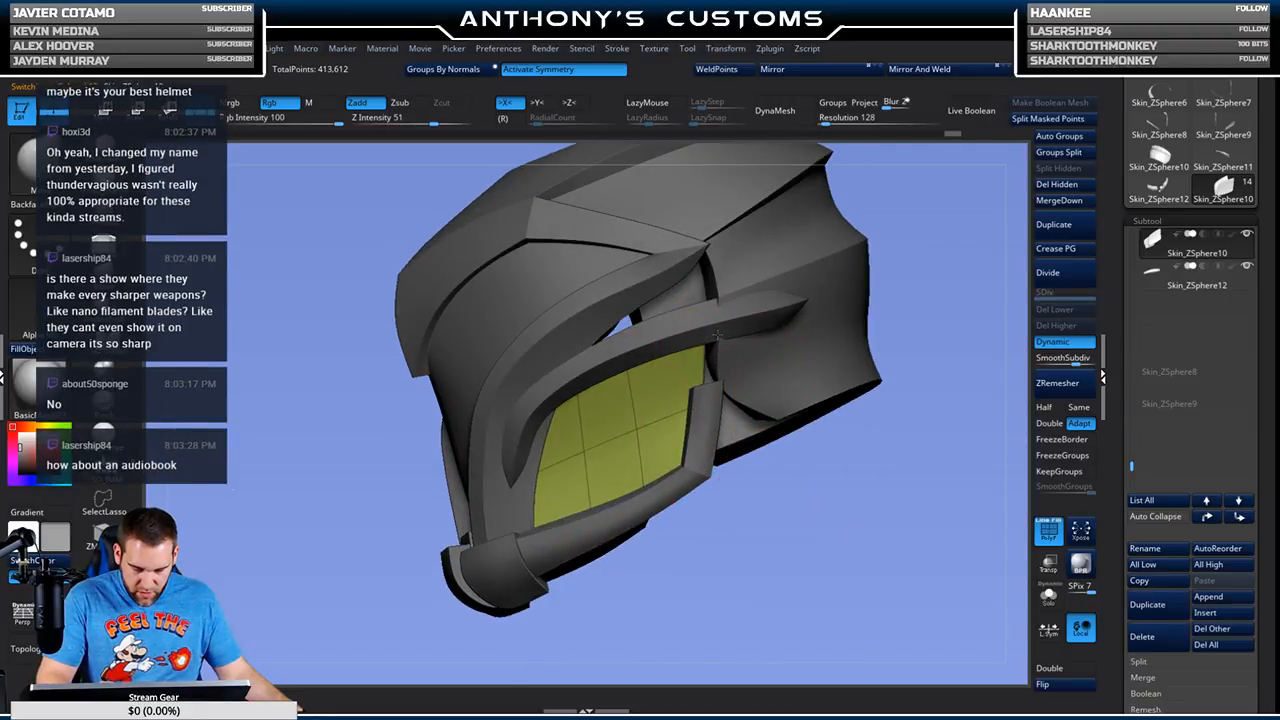
drag(780, 529, 737, 358)
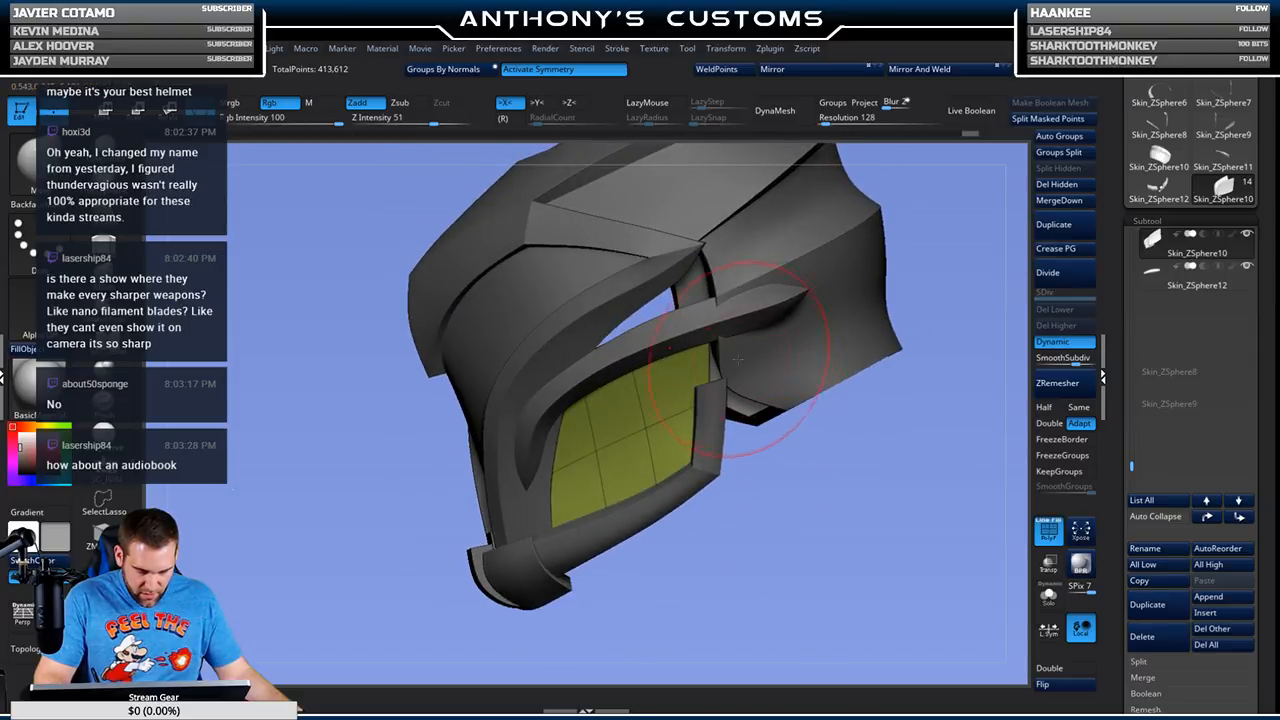
Step: Select the rear plate and adjust its front ends beneath the cheek bands with a changed Draw Size
alt+click(745, 364)
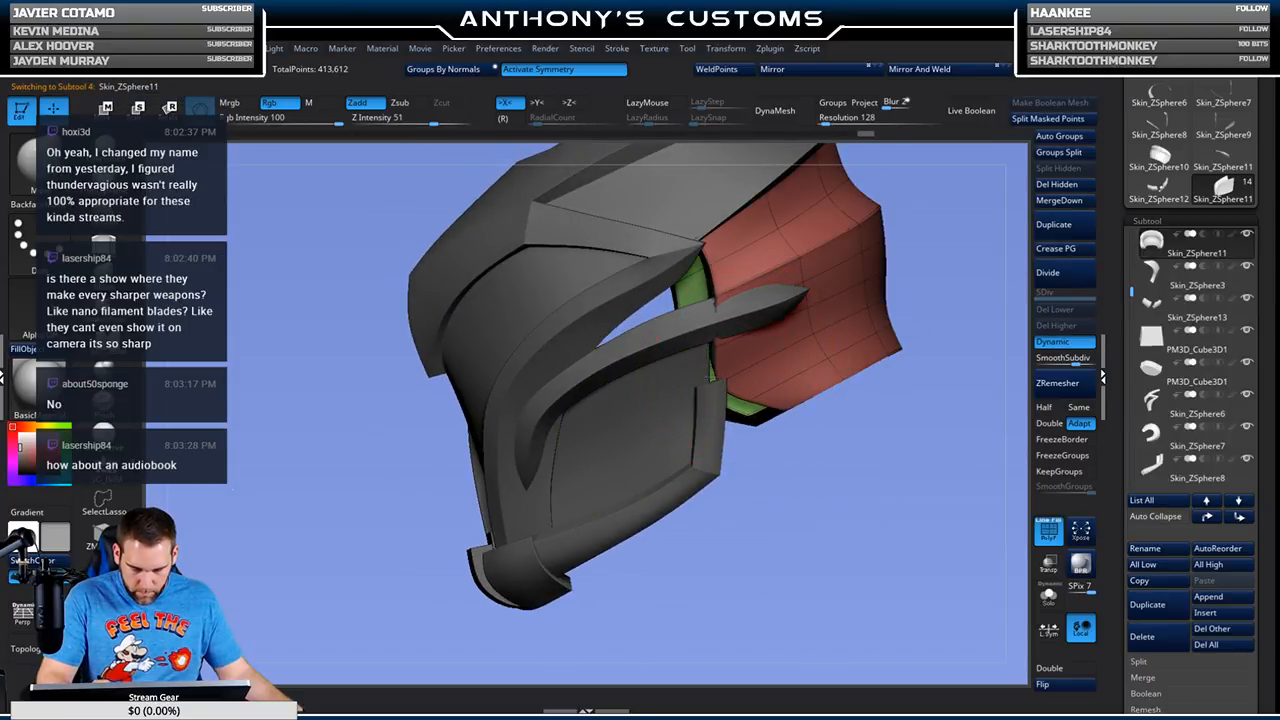
drag(860, 450, 804, 506)
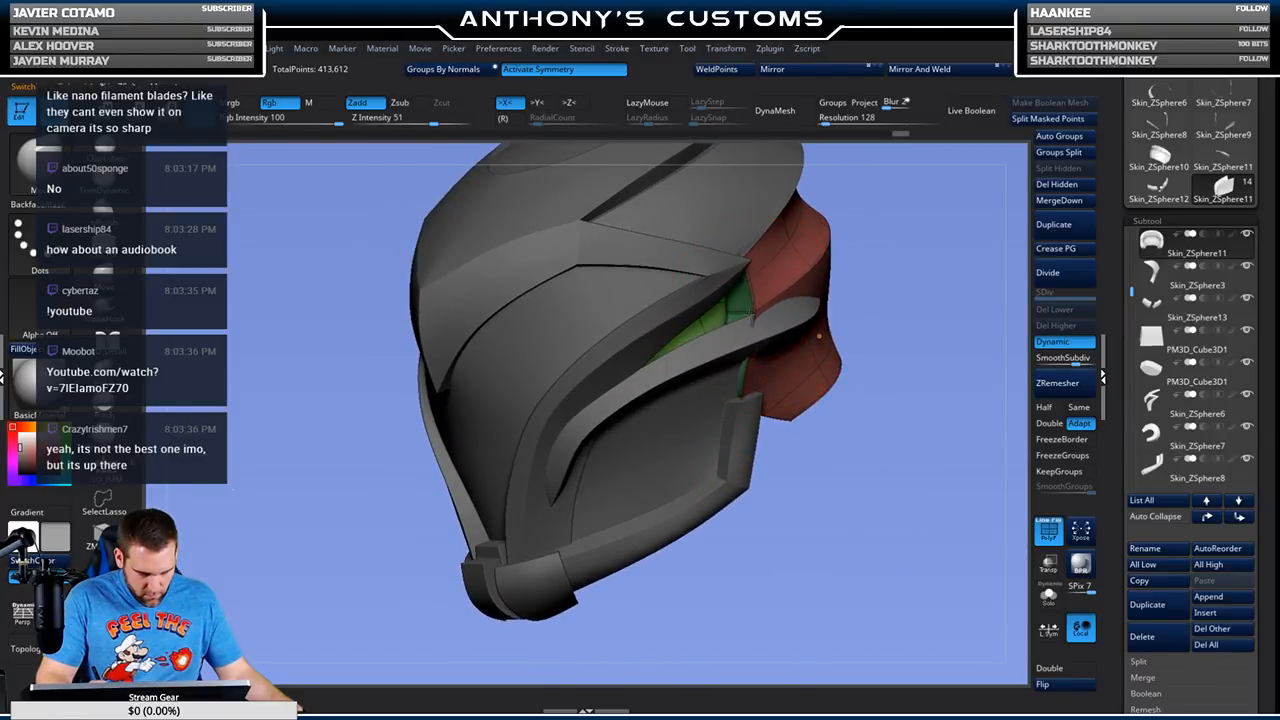
drag(769, 265, 543, 374)
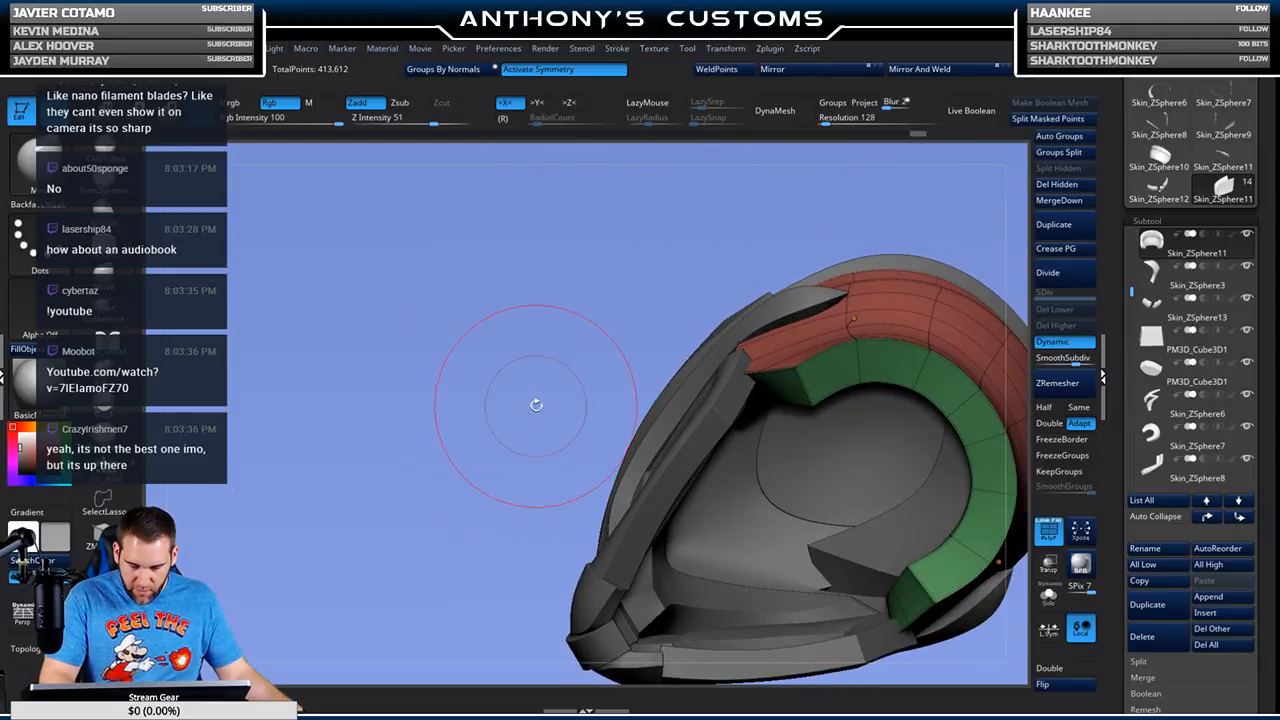
key(space)
drag(554, 334, 782, 288)
drag(909, 543, 756, 312)
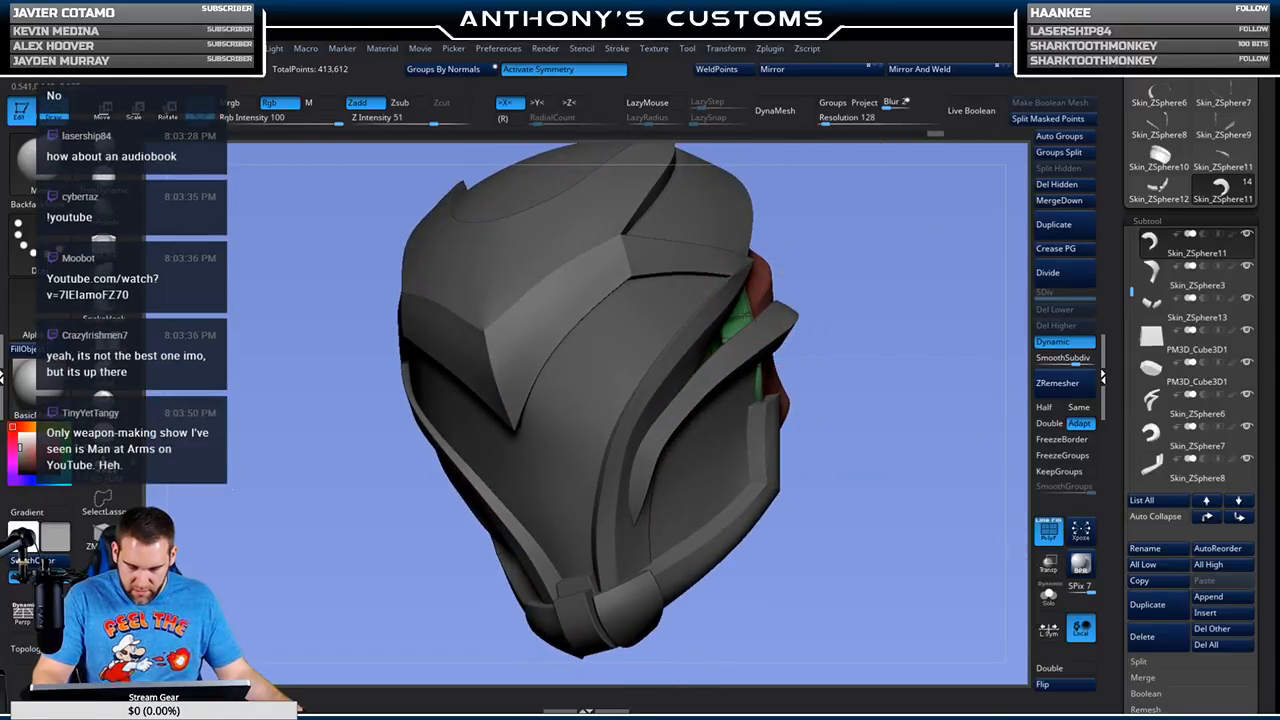
Step: Select the curved cheek bands, pull their rear tips in against the rear plate, and hide the polyframe
mouse_move(929, 500)
alt+mouse_down()
mouse_move(920, 540)
mouse_move(899, 510)
mouse_move(845, 506)
mouse_move(900, 491)
mouse_move(766, 491)
mouse_move(816, 507)
mouse_move(640, 380)
alt+mouse_up()
alt+click(609, 350)
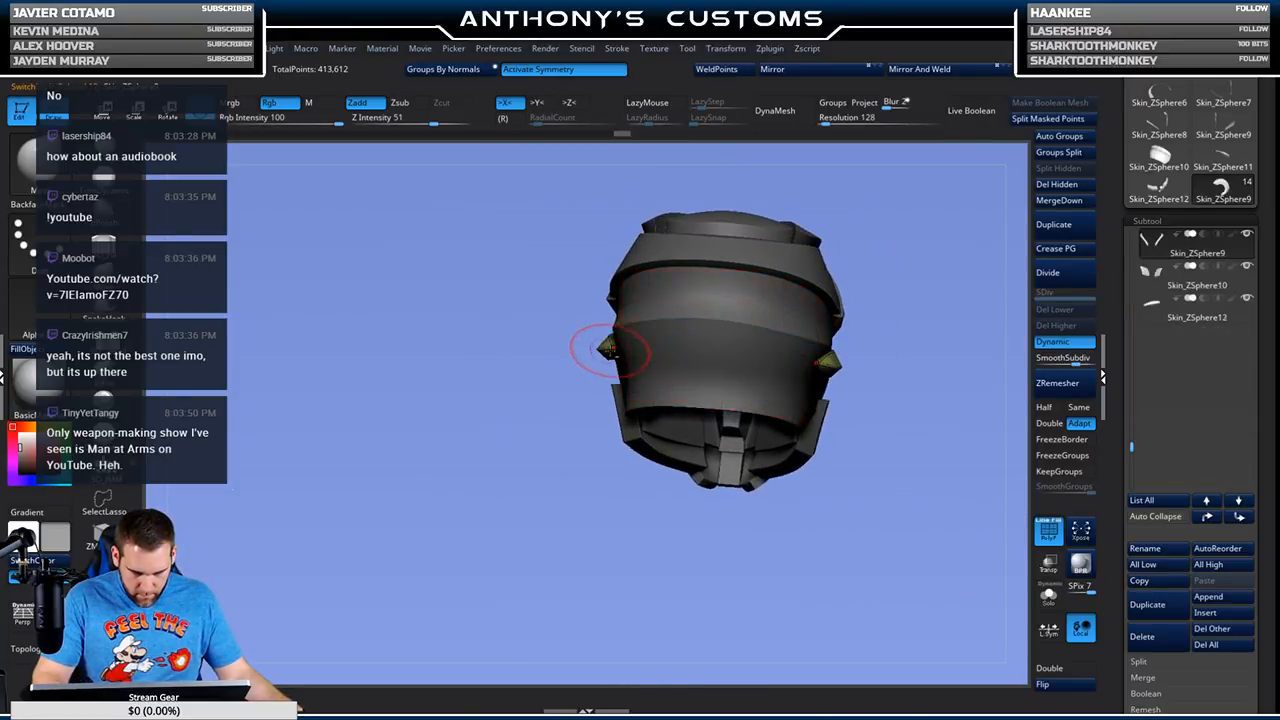
drag(576, 510, 617, 352)
drag(580, 520, 592, 408)
mouse_move(553, 515)
mouse_down()
mouse_move(580, 600)
mouse_move(654, 534)
mouse_move(700, 457)
mouse_move(769, 449)
mouse_move(766, 437)
mouse_move(771, 546)
mouse_move(679, 378)
mouse_up()
key(shift+f)
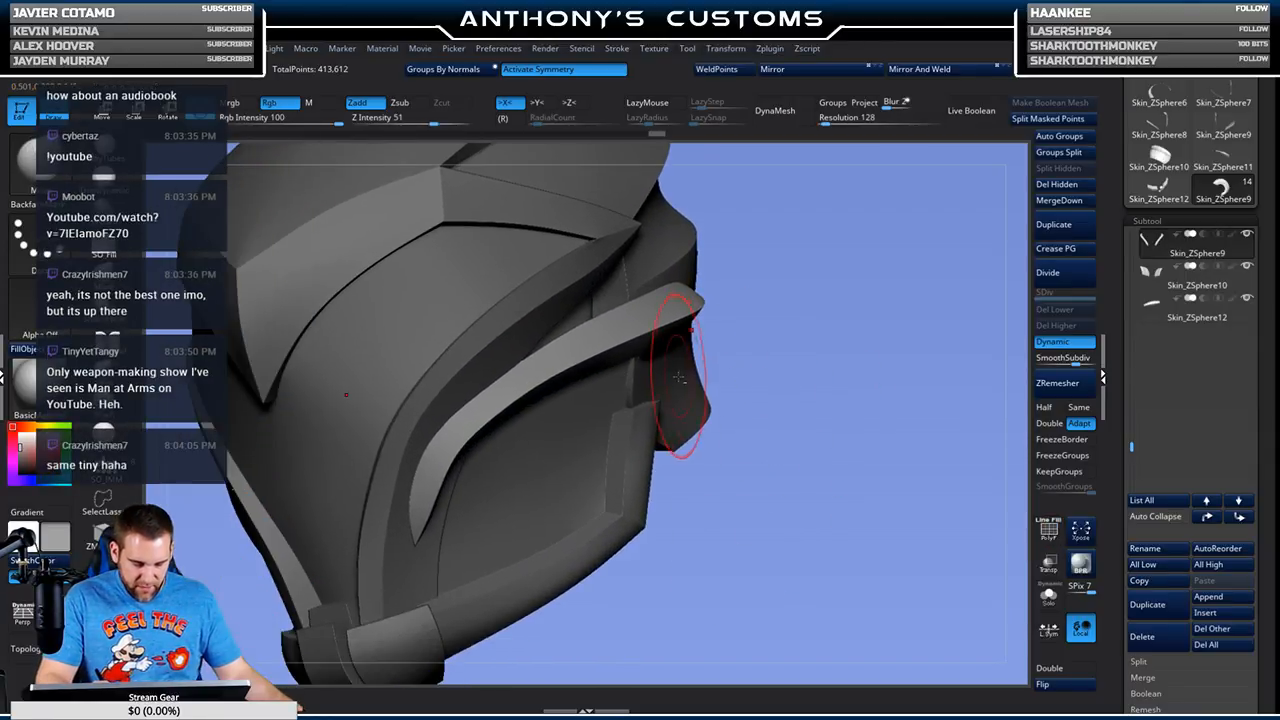
Step: Select the cheek panels, show them with polyframe and transparency, and change the Draw Size to refine their rear corners
alt+click(679, 378)
mouse_move(830, 420)
mouse_down()
mouse_move(795, 325)
mouse_move(795, 340)
mouse_up()
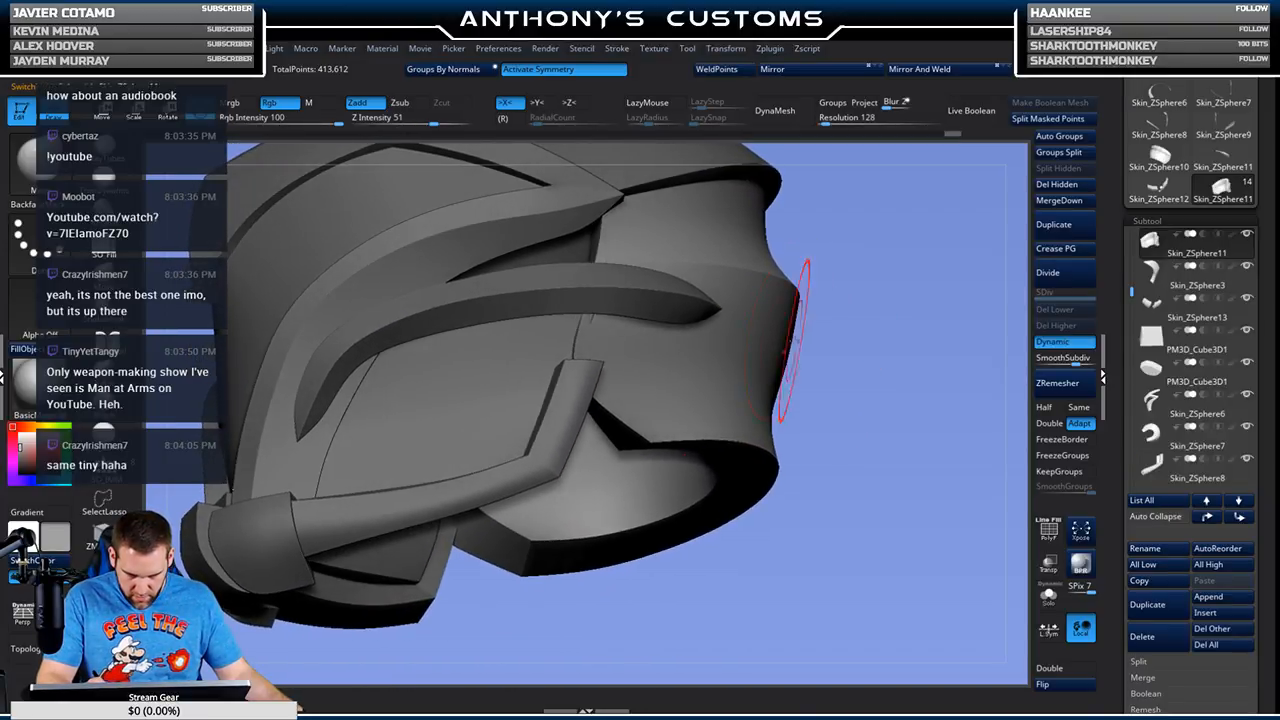
alt+click(553, 353)
right_drag(551, 353, 697, 388)
right_drag(250, 244, 243, 237)
right_click(243, 237)
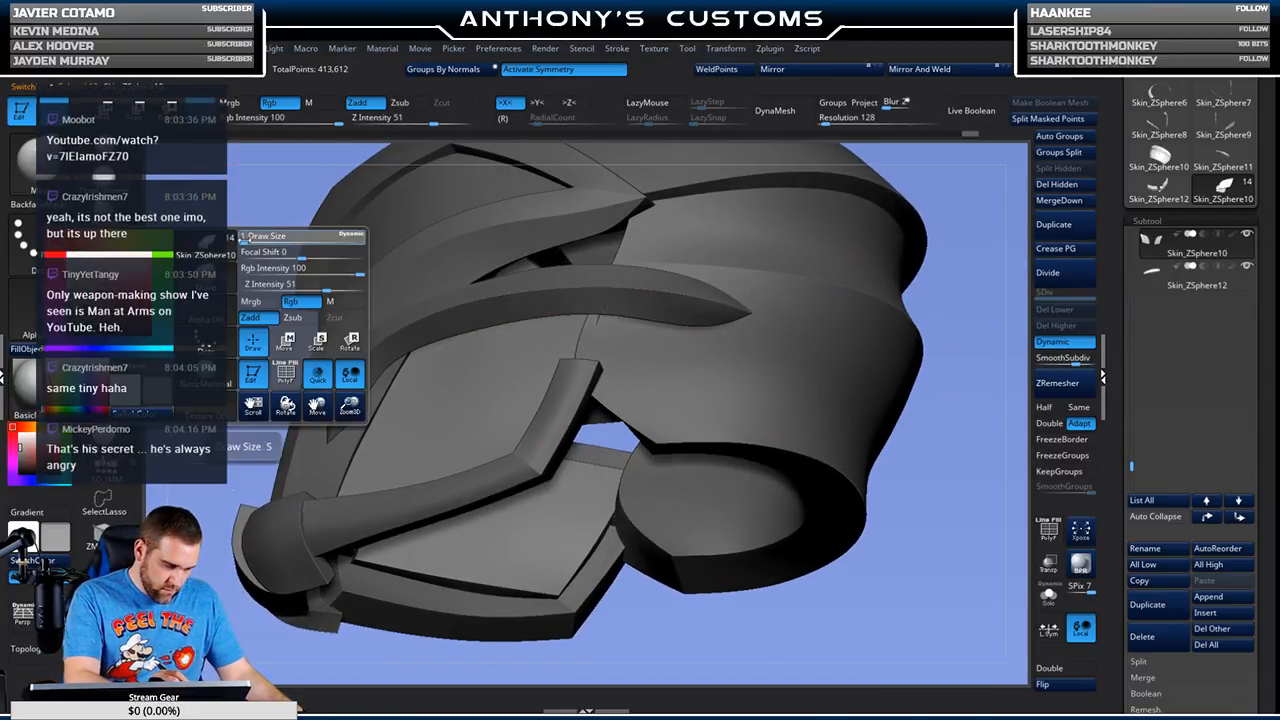
right_drag(930, 397, 609, 315)
key(shift+f)
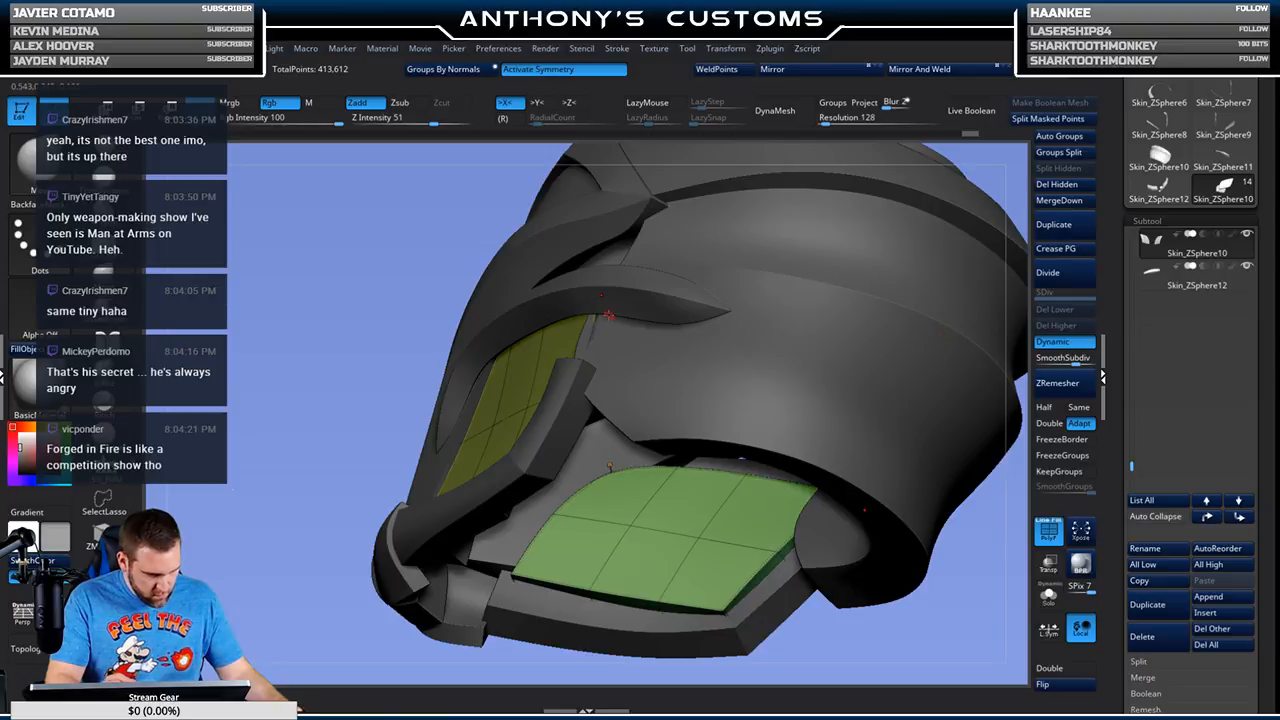
click(1049, 566)
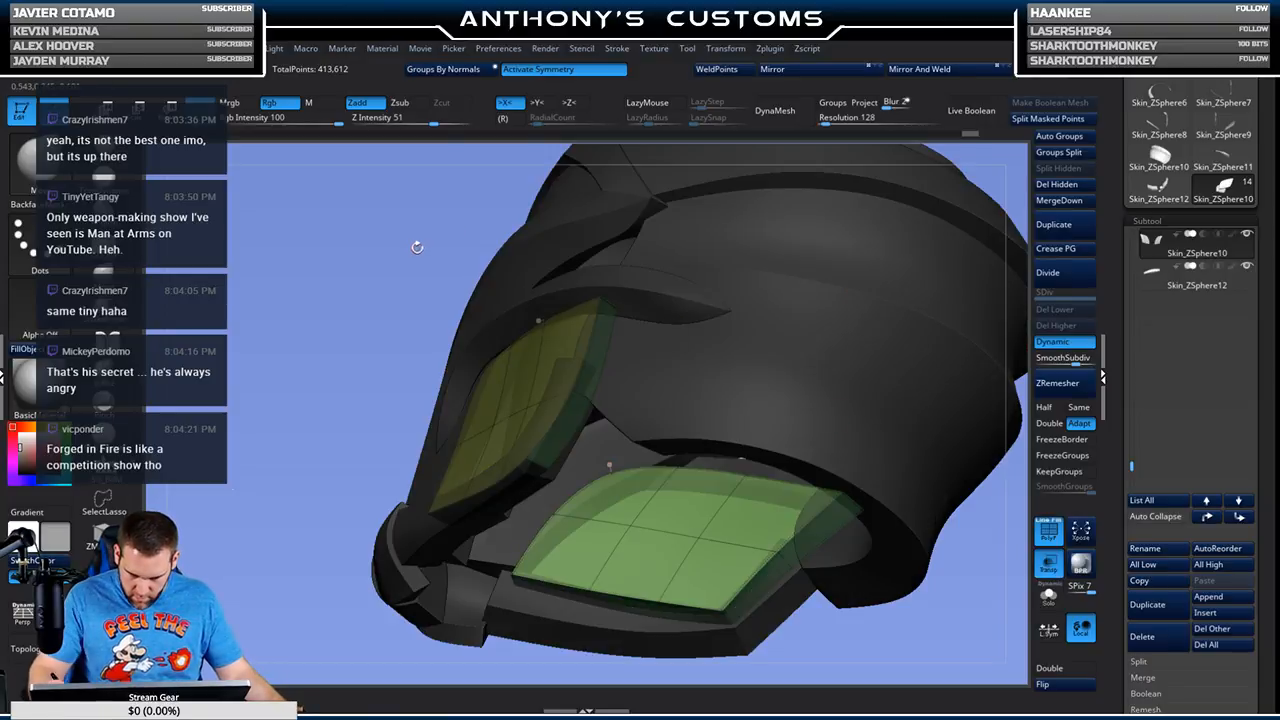
key(space)
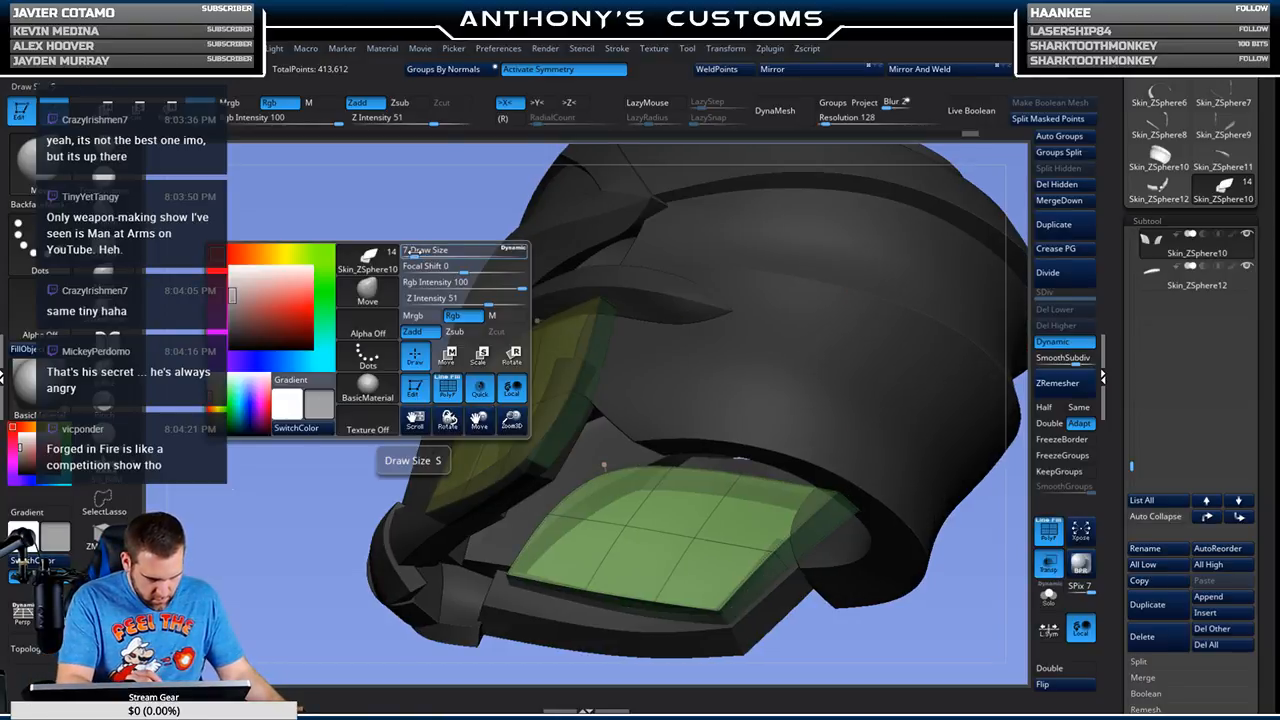
right_drag(417, 243, 411, 209)
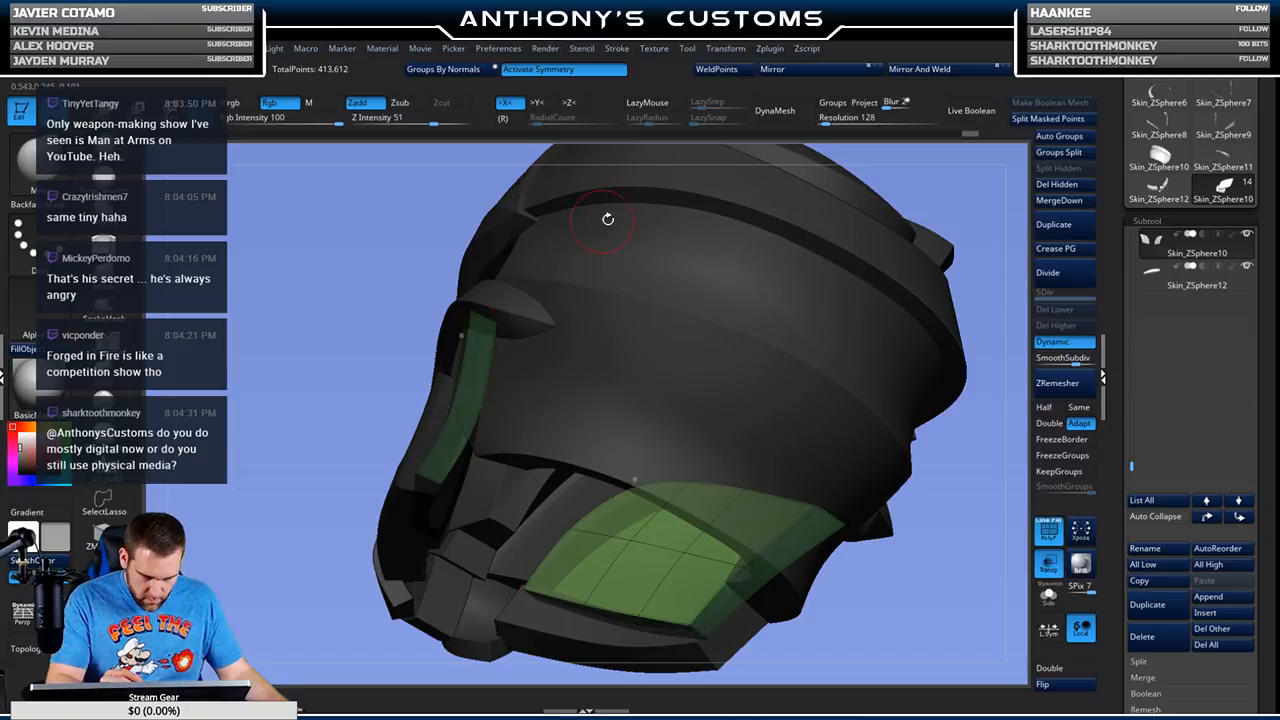
Step: Turn off transparency, check the cheek panels in Solo mode, and refine their rear edge with the full helmet shown
click(1048, 563)
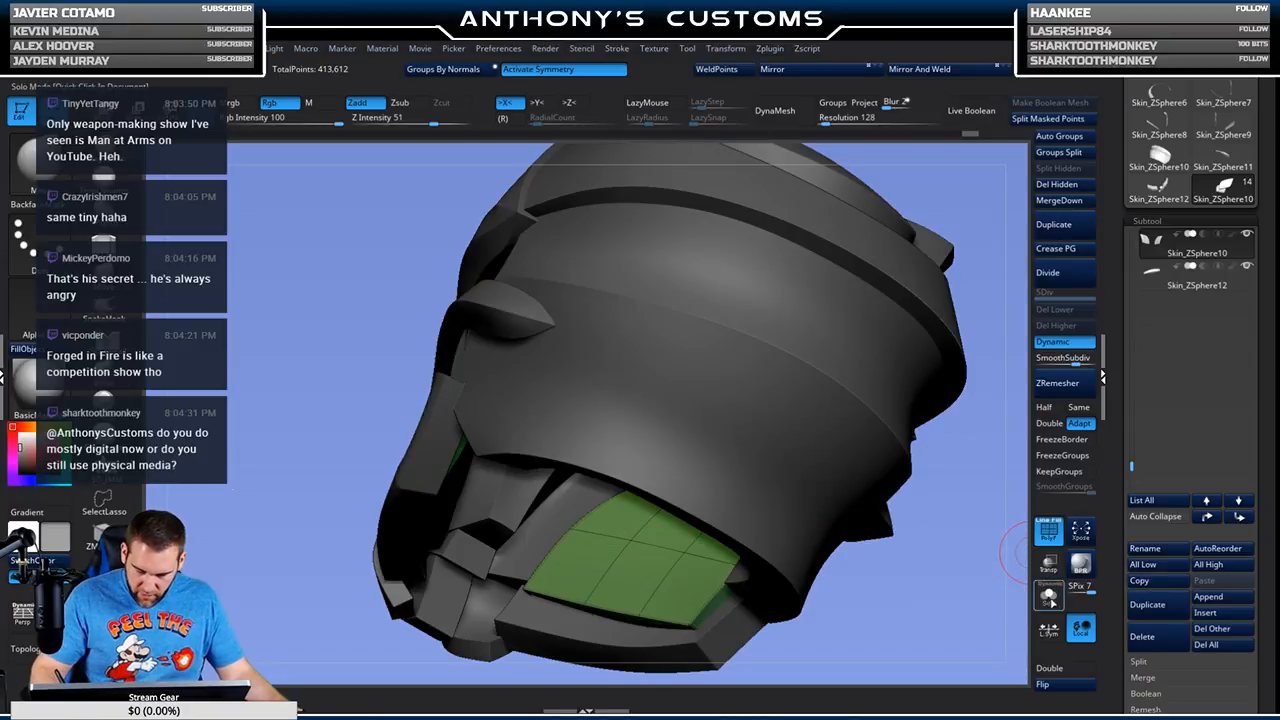
click(1048, 596)
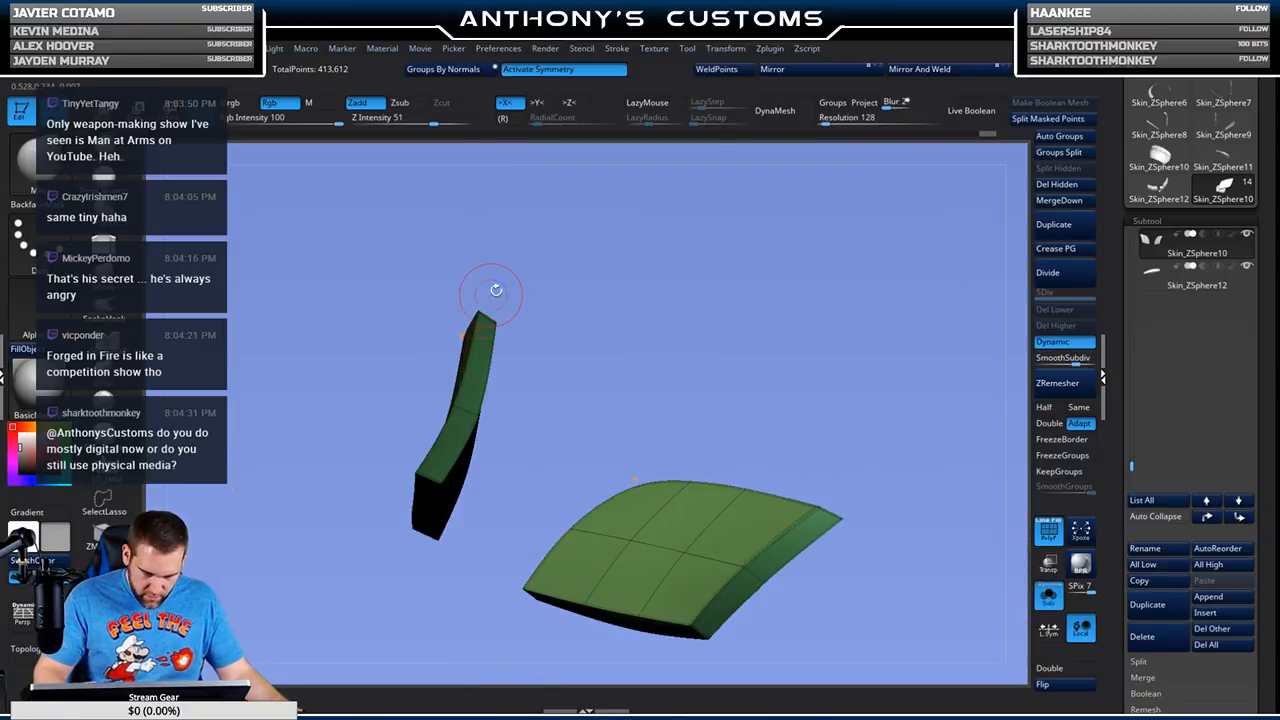
click(1057, 599)
drag(402, 248, 456, 250)
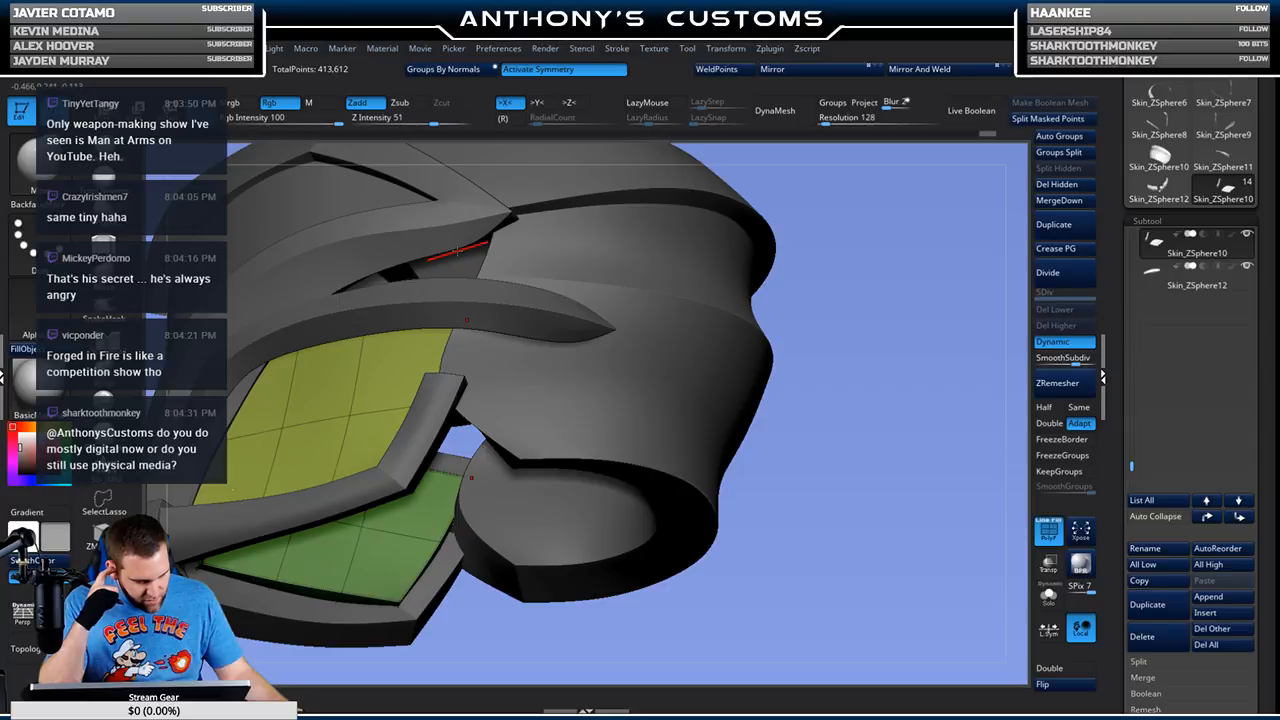
drag(457, 253, 797, 451)
key(shift+f)
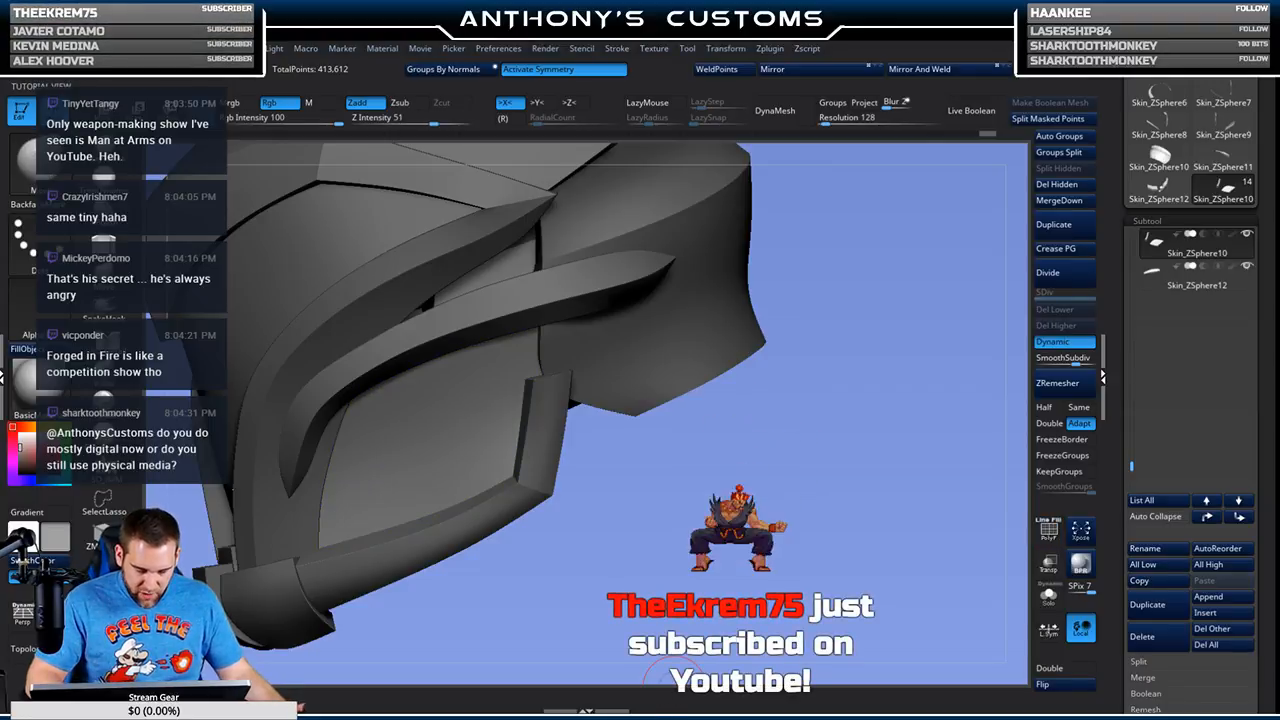
Step: Review the whole helmet in a three-quarter view and save the project
drag(694, 388, 730, 493)
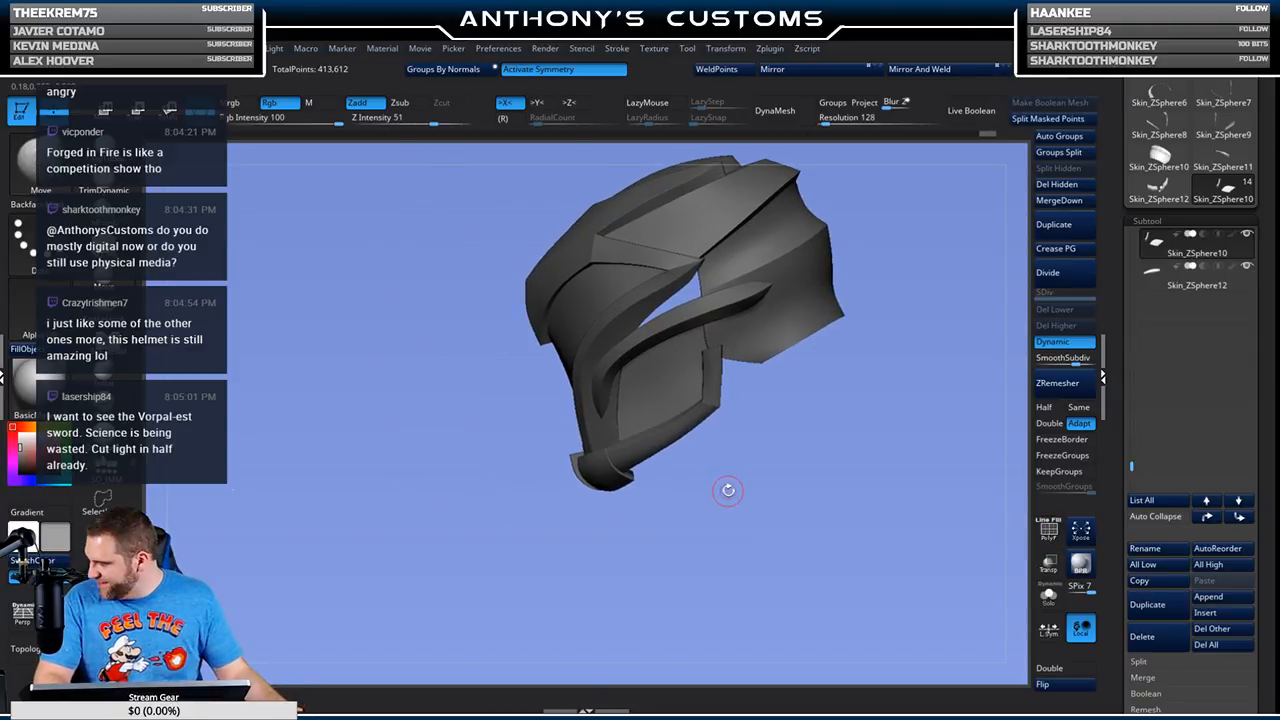
key(ctrl)
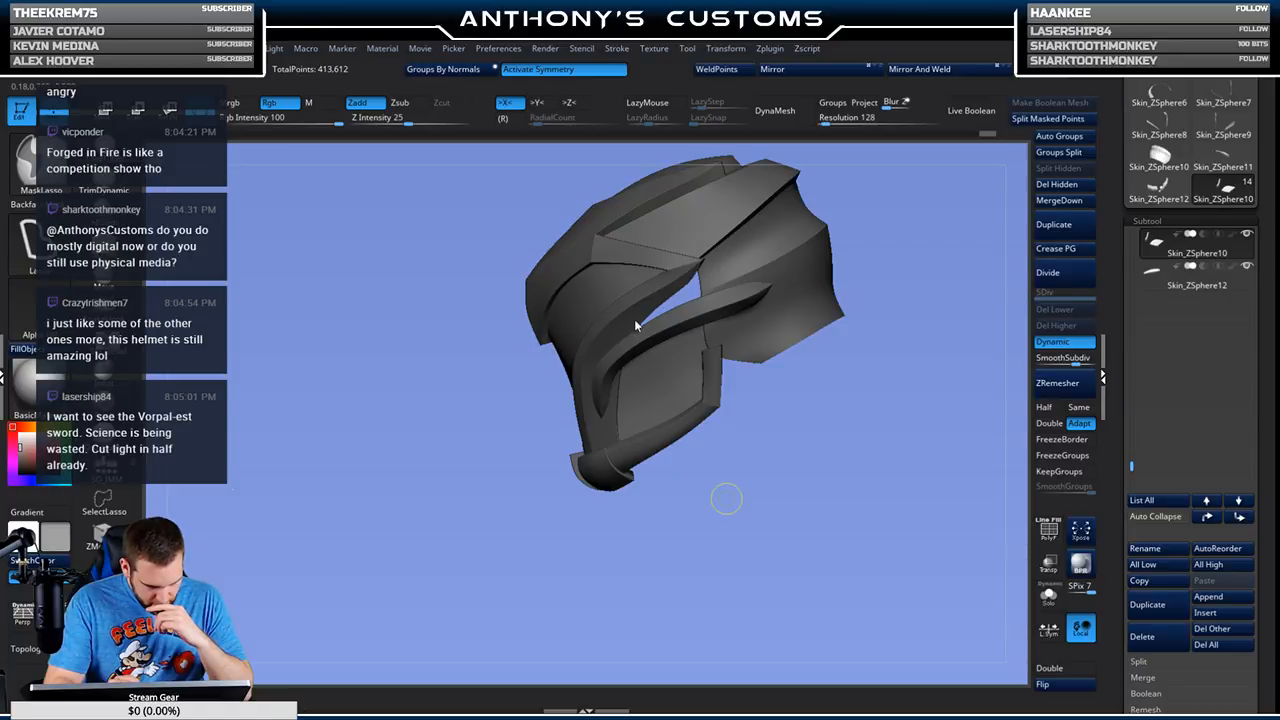
key(ctrl+s)
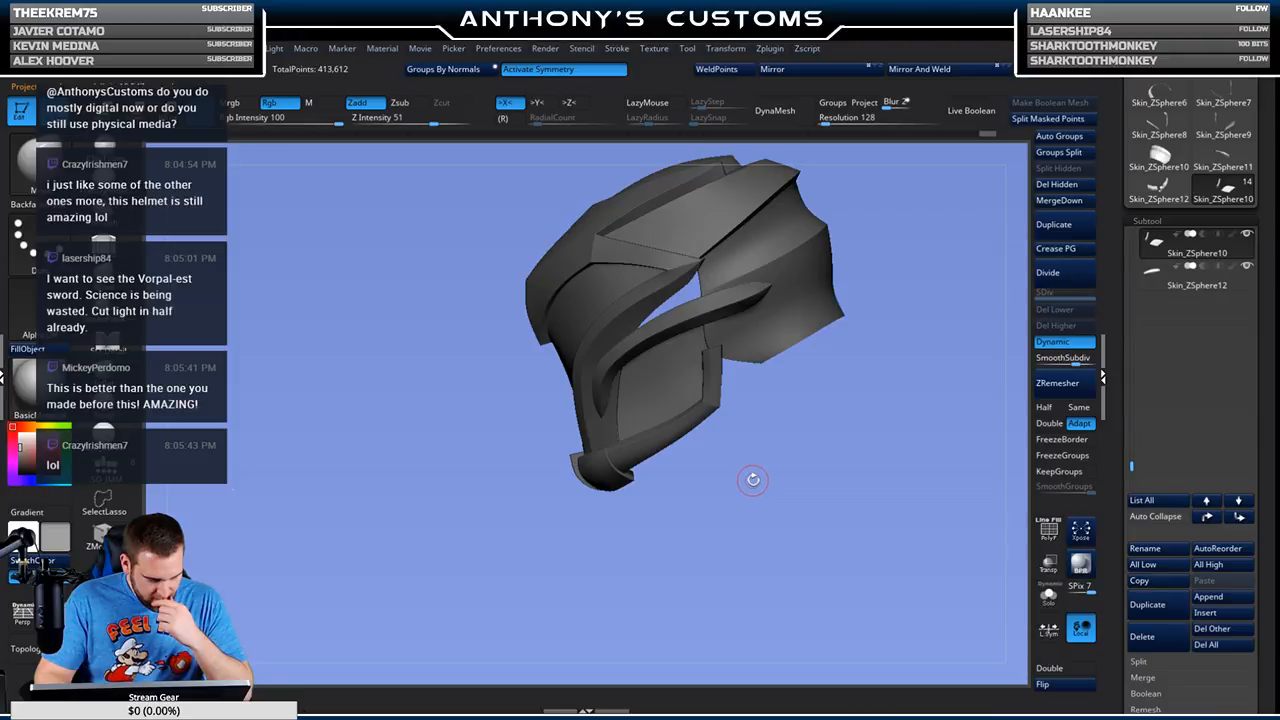
Step: Select the centre chin block, save the project, and examine the block from the front and below
drag(766, 519, 846, 560)
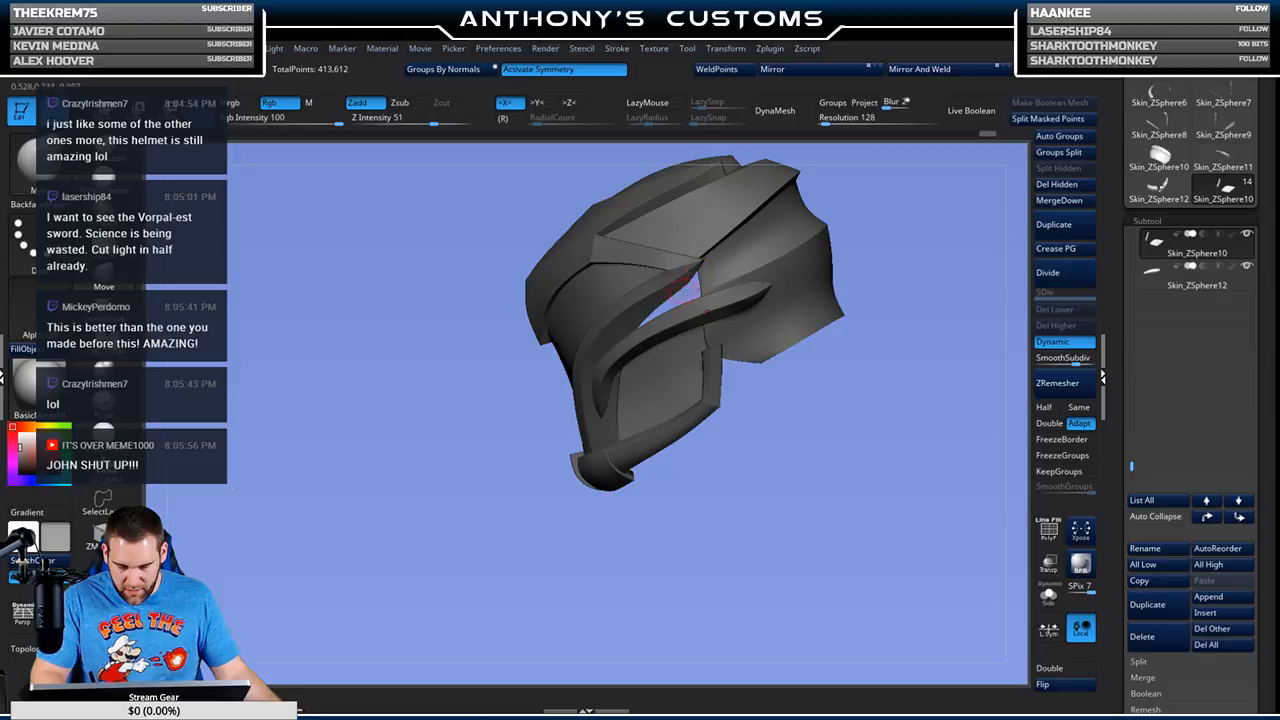
drag(781, 462, 765, 430)
drag(784, 497, 849, 440)
drag(818, 491, 819, 465)
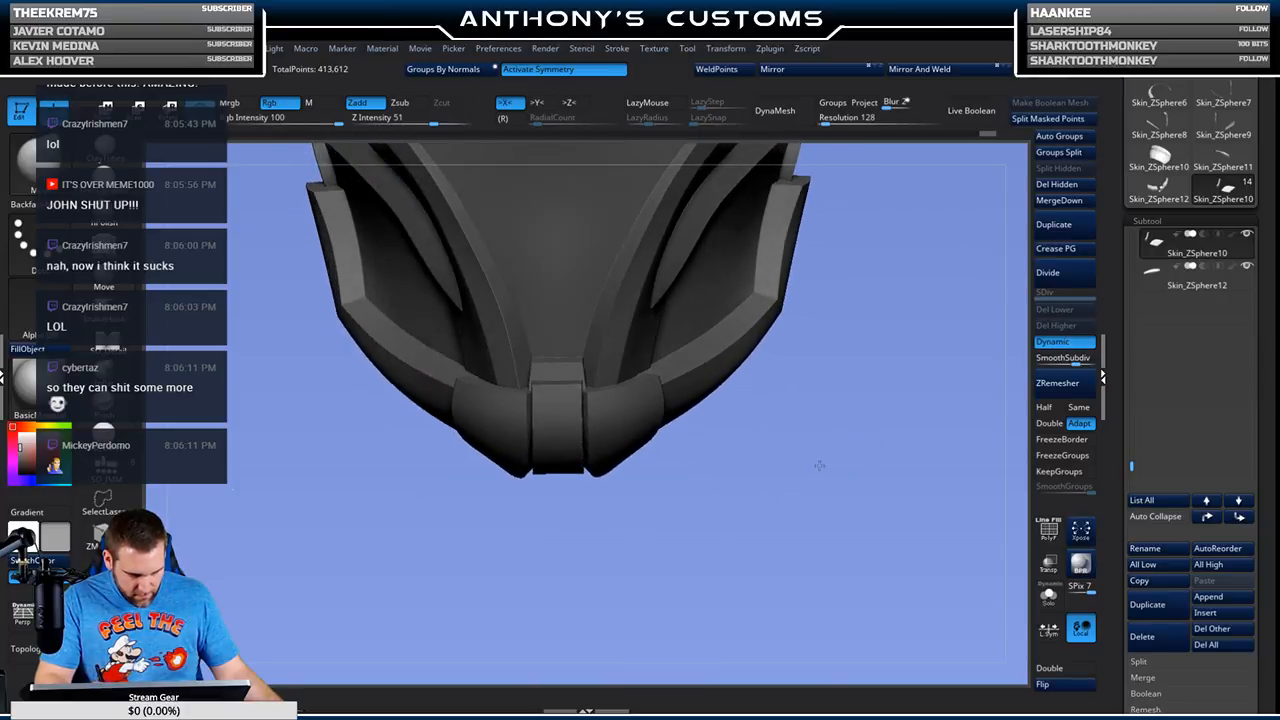
alt+click(550, 455)
drag(691, 523, 733, 461)
key(ctrl+s)
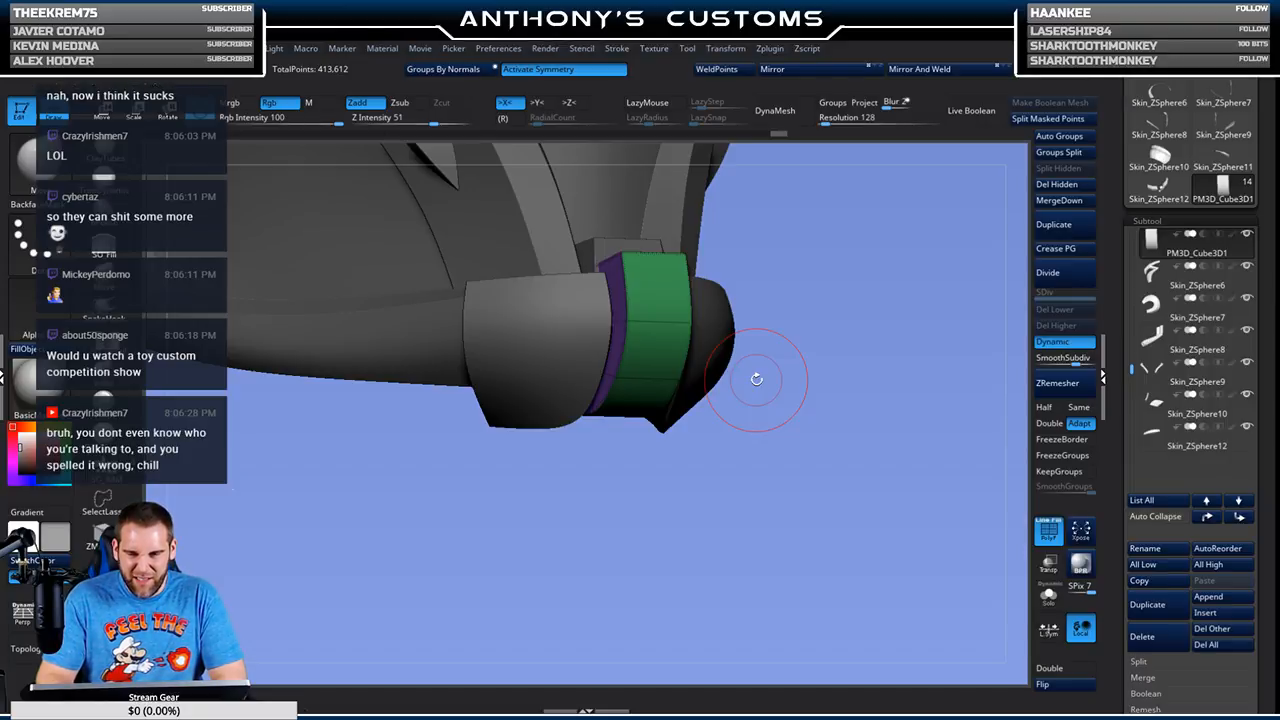
drag(708, 480, 700, 506)
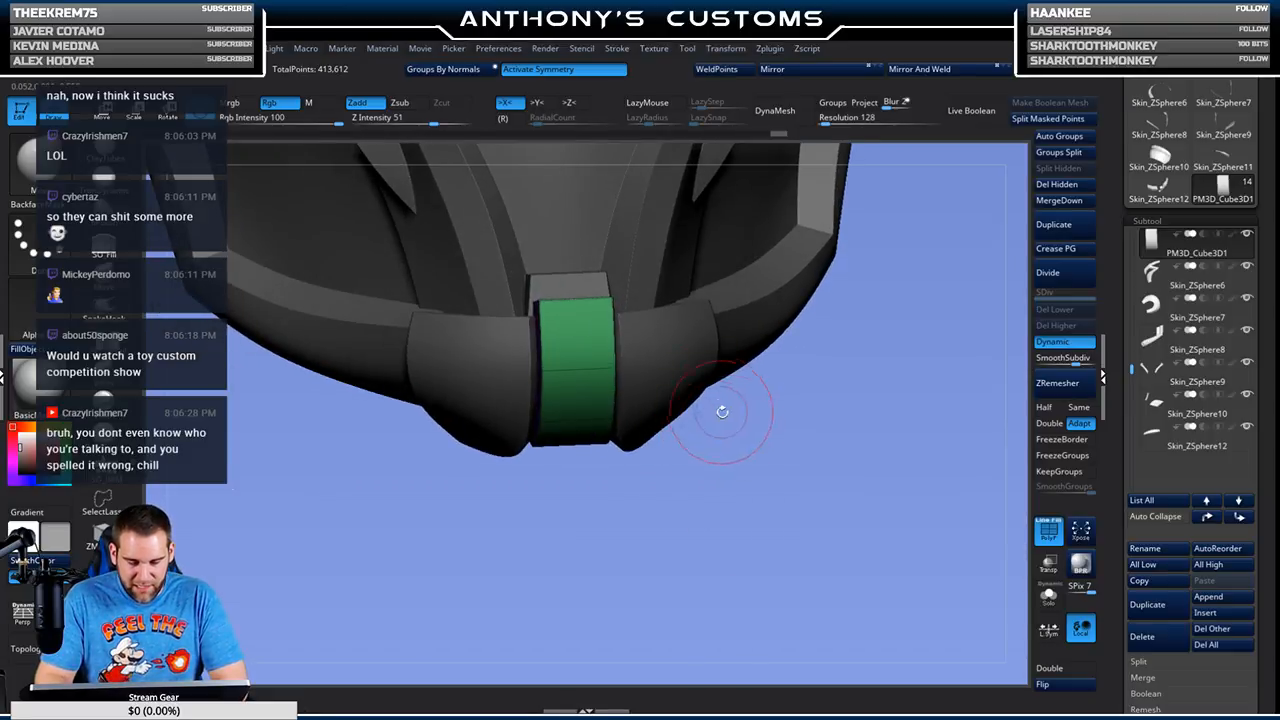
drag(737, 434, 855, 406)
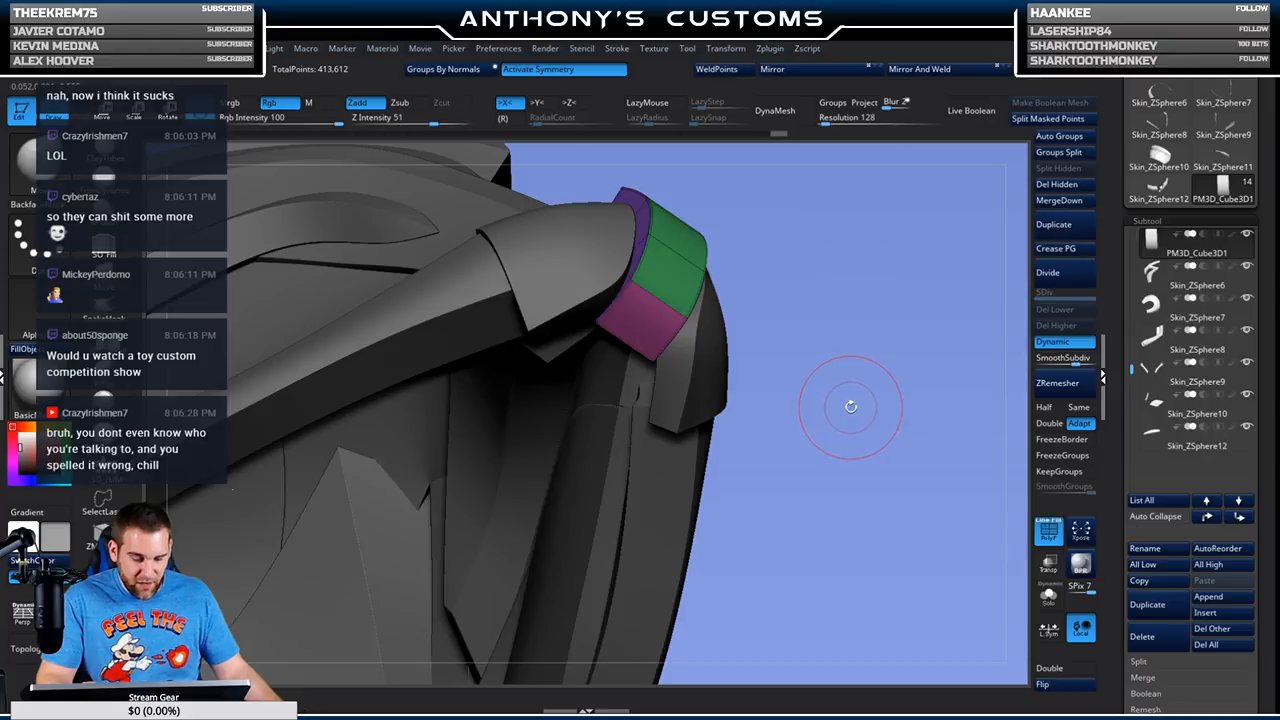
Step: Use ZModeler's PolyGroup action on a single poly to add the chin block's lower face to the green front group
key(b)
key(p)
key(a)
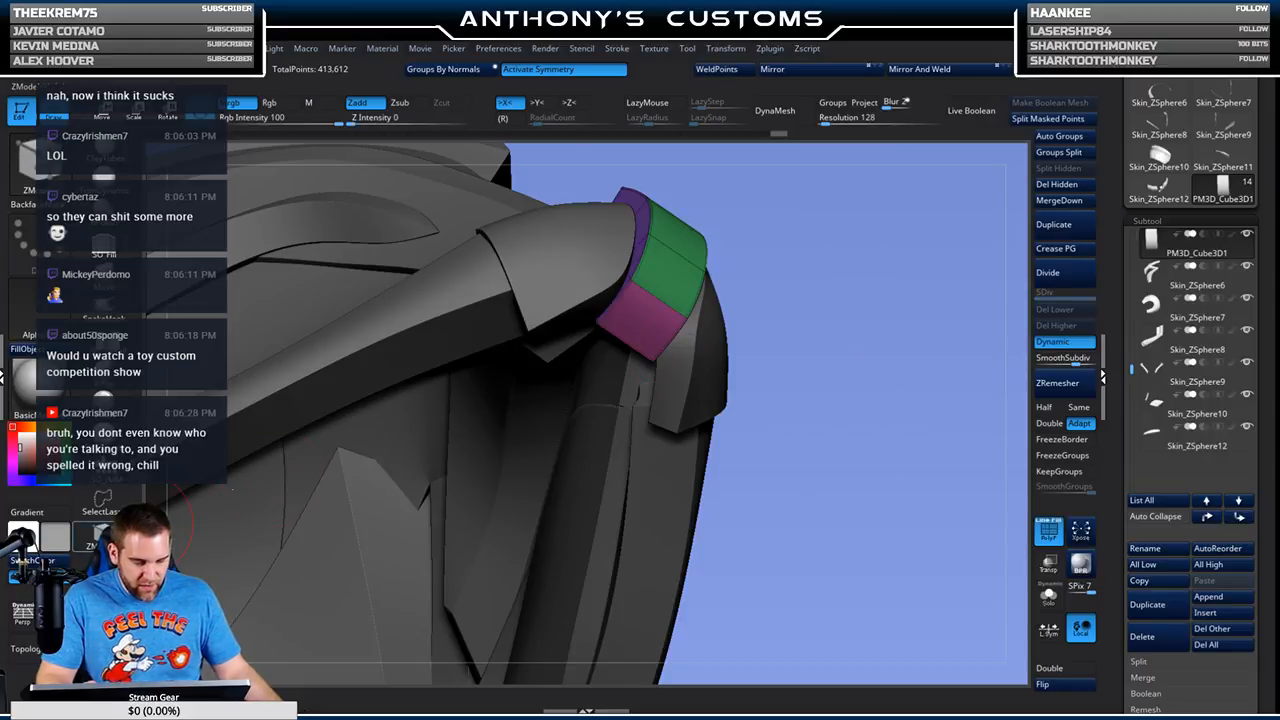
key(space)
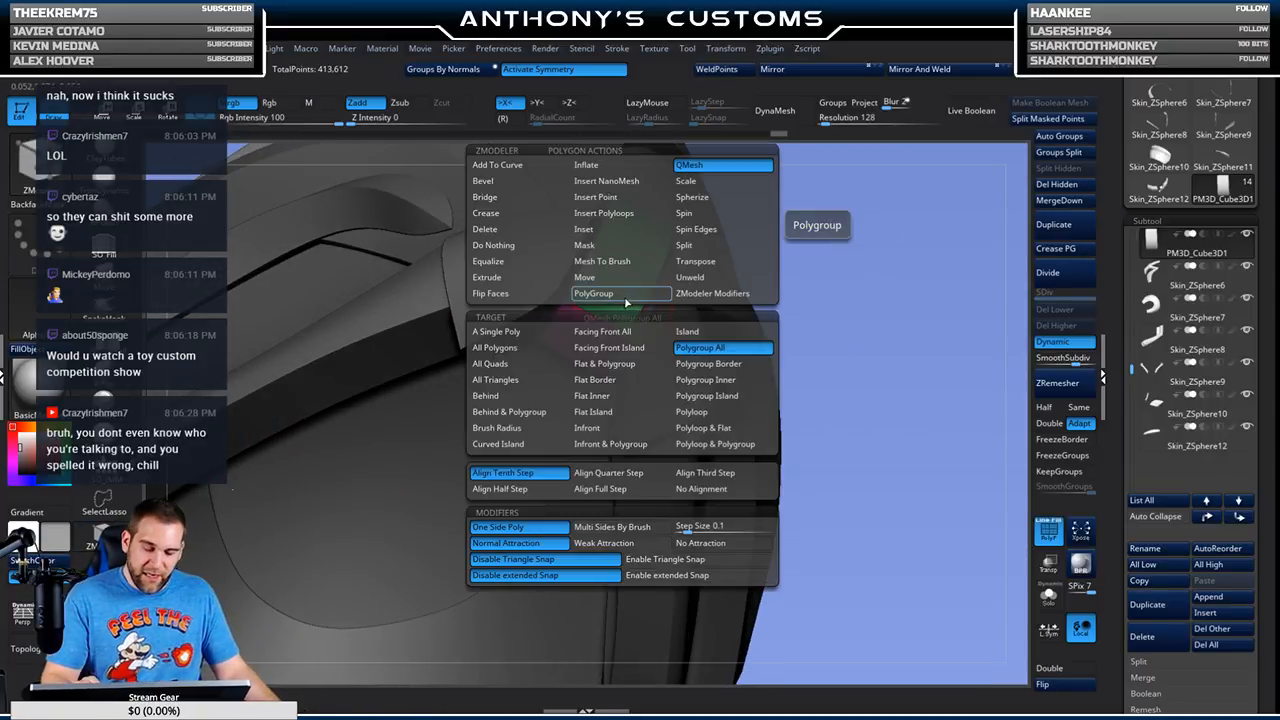
click(595, 293)
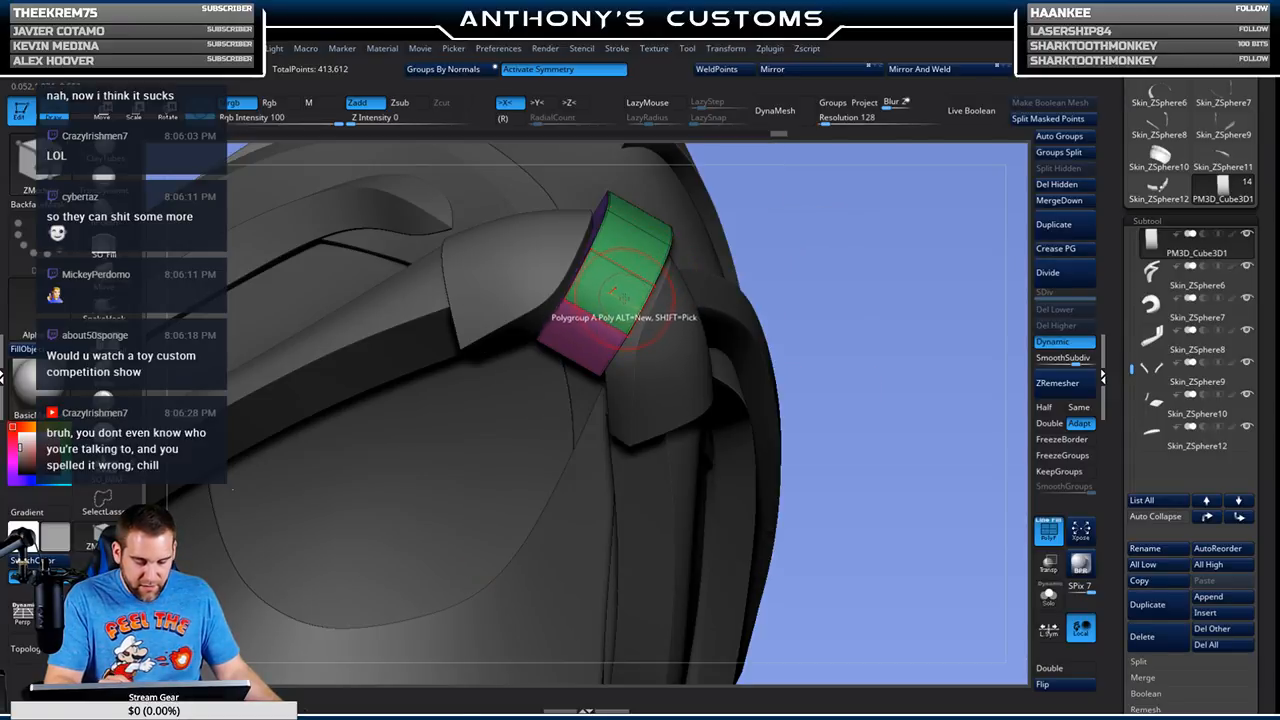
click(595, 335)
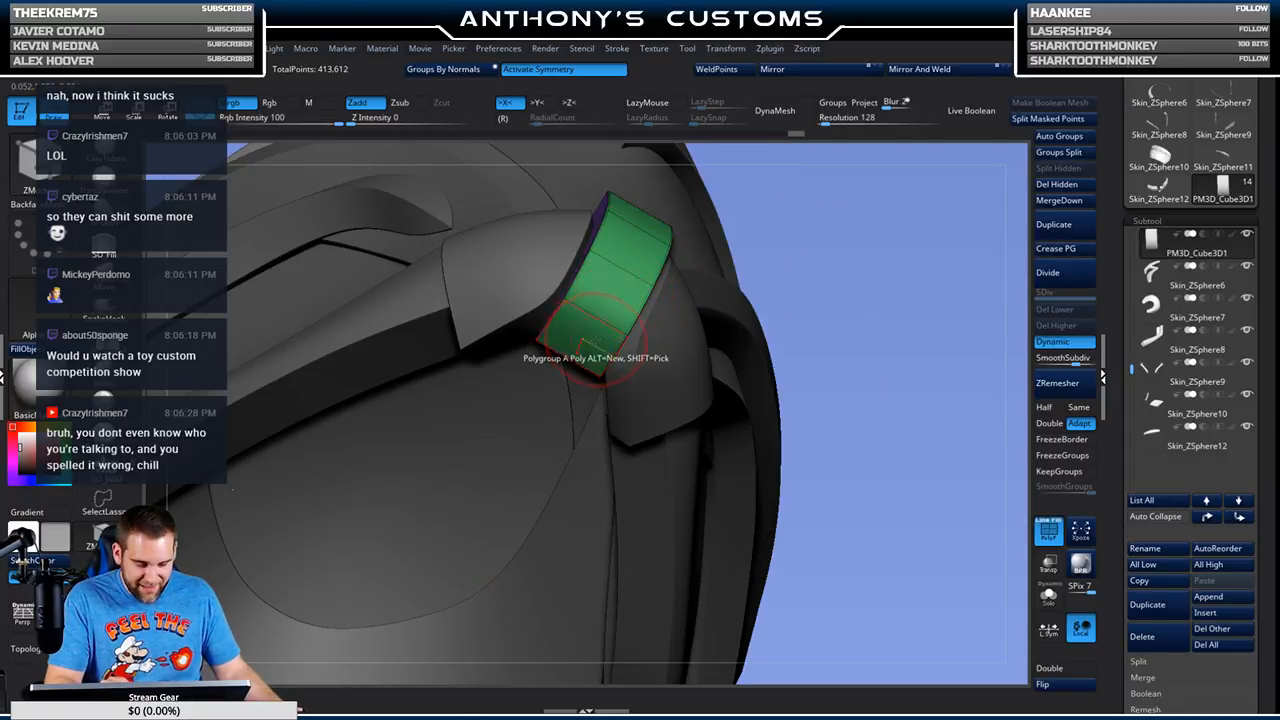
drag(857, 243, 857, 271)
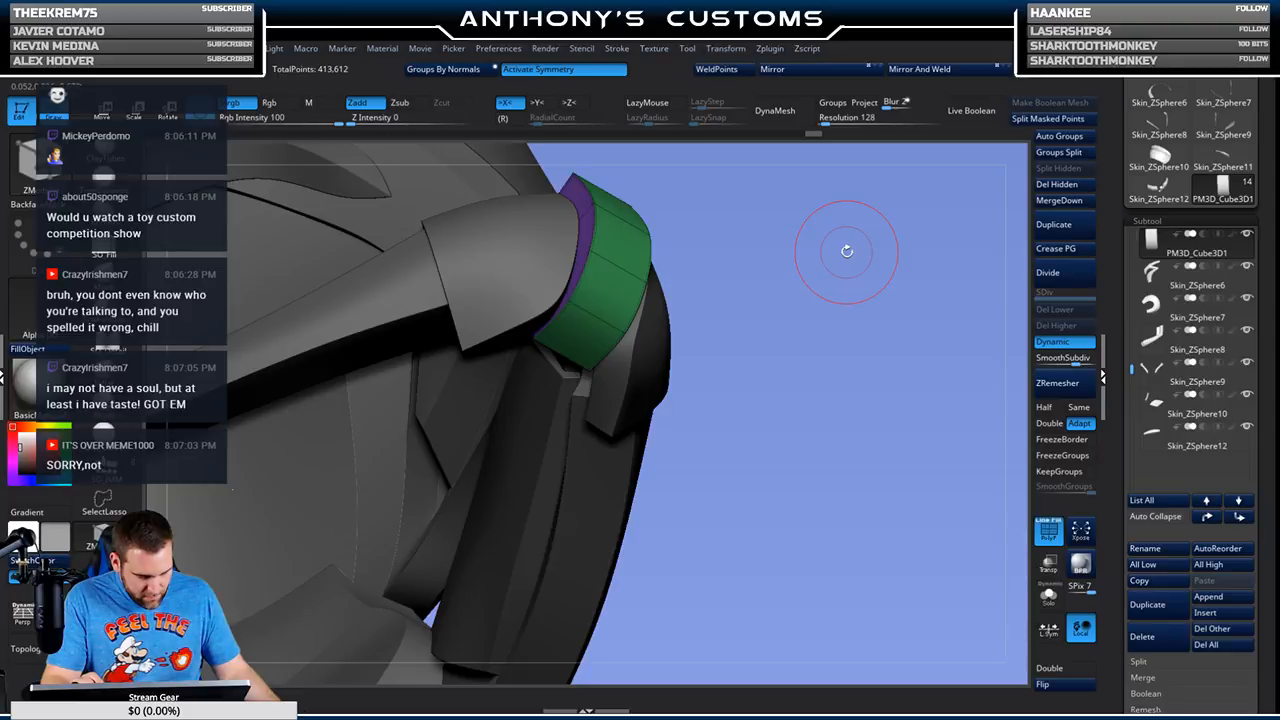
Step: Try ZModeler's Inset action on the chin block's green front faces and undo it
mouse_move(860, 277)
mouse_down()
mouse_move(834, 289)
mouse_move(872, 296)
mouse_move(868, 373)
mouse_move(612, 290)
mouse_up()
key(space)
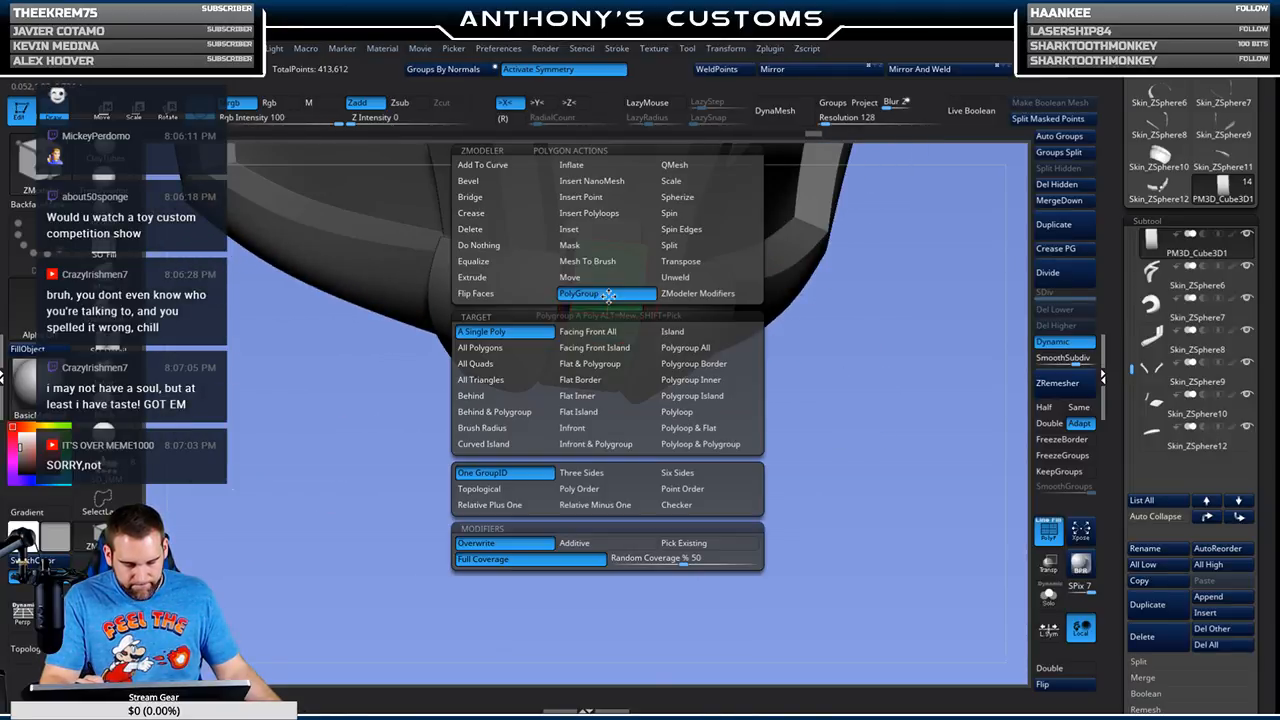
click(600, 231)
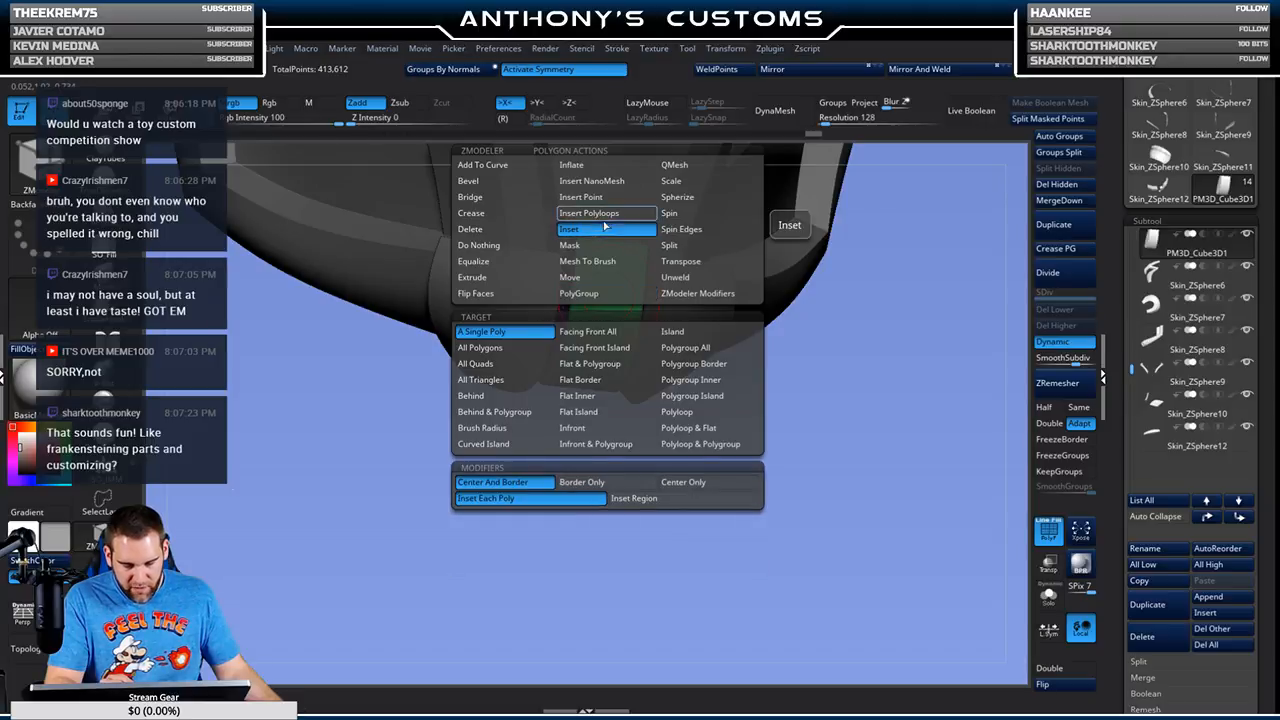
drag(598, 290, 604, 315)
key(ctrl+z)
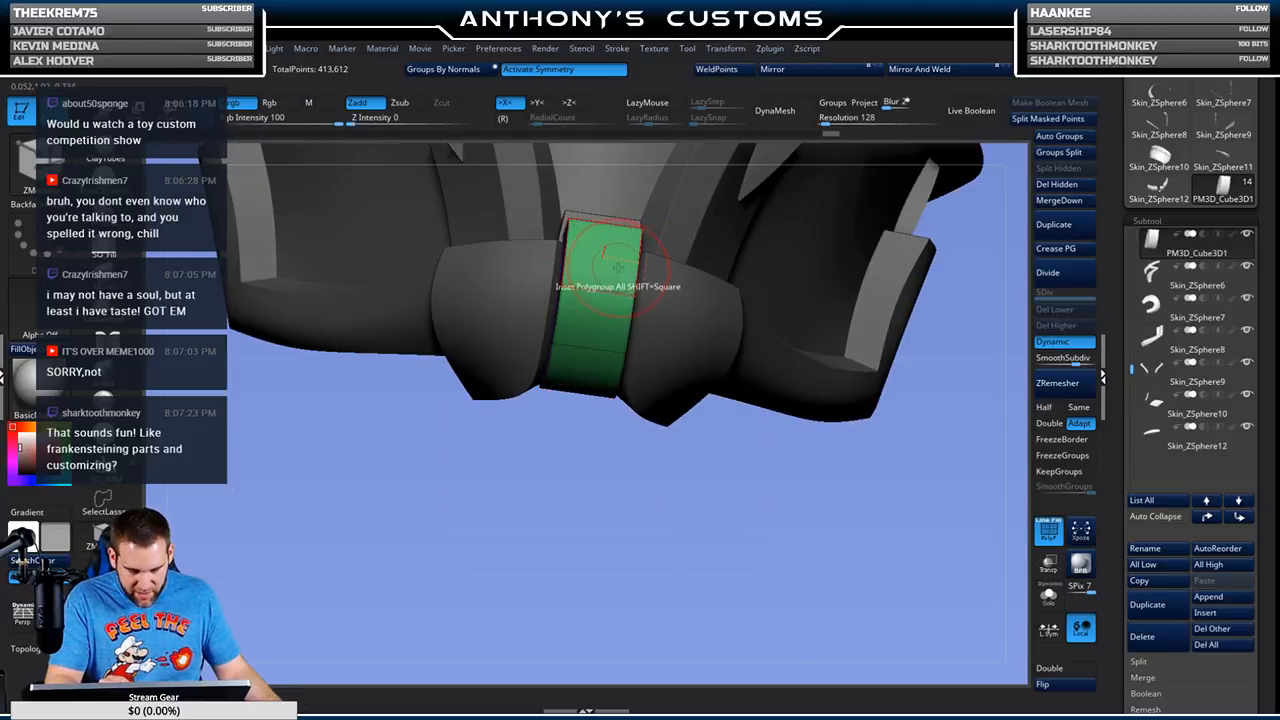
Step: Inset the chin block's green front faces as one region with ZModeler, using Inset Region on Polygroup All
key(space)
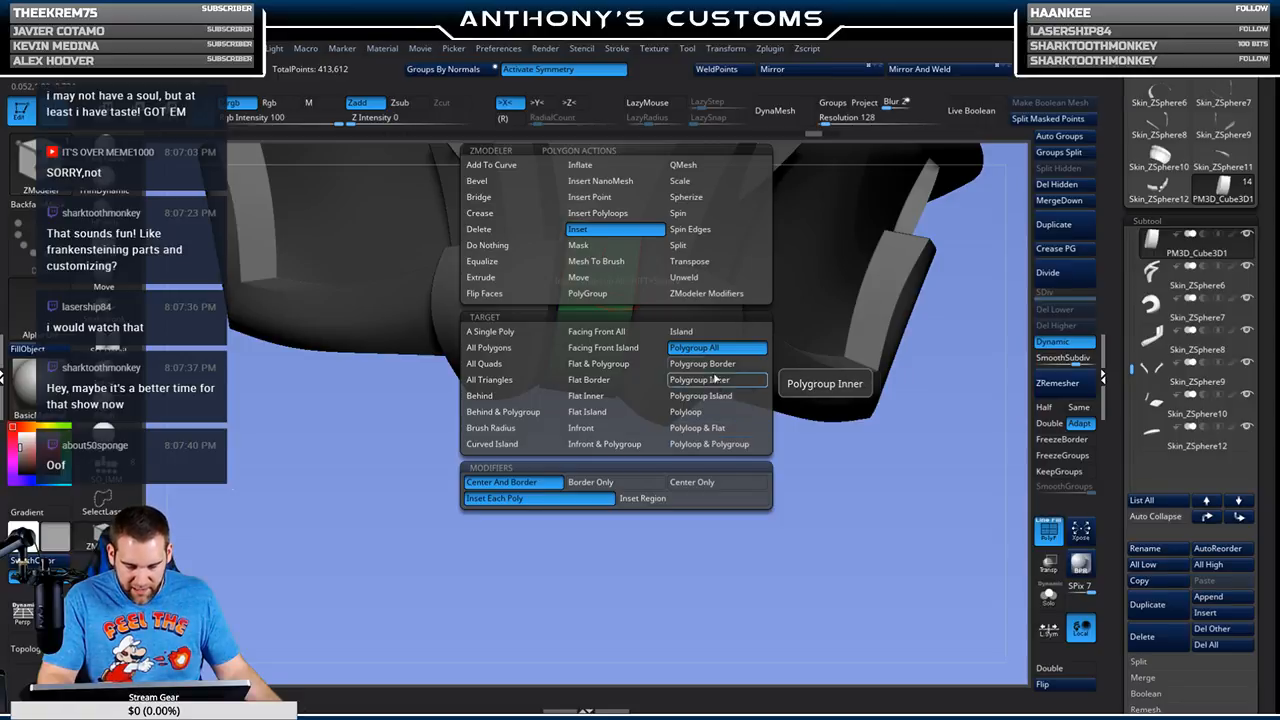
click(667, 498)
drag(657, 543, 653, 514)
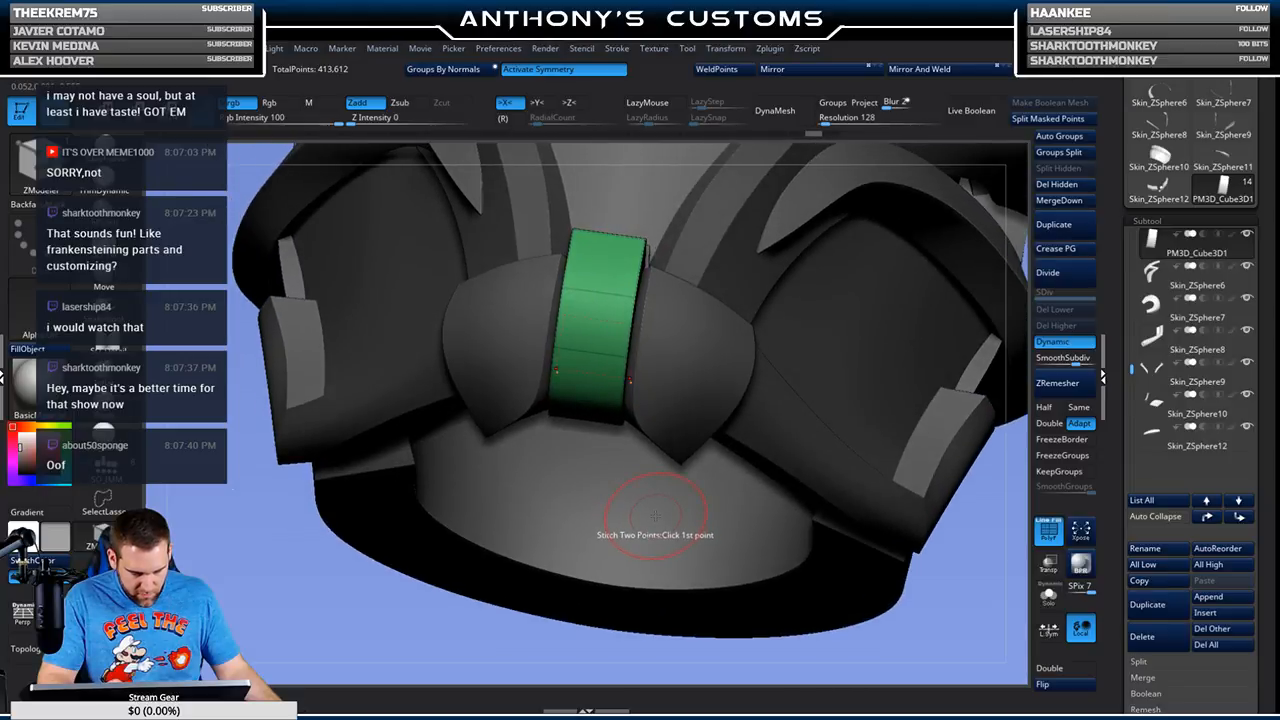
drag(606, 248, 595, 320)
Step: Try ZModeler's QMesh action with Polygroup All on the chin block's purple inset faces and undo it
key(space)
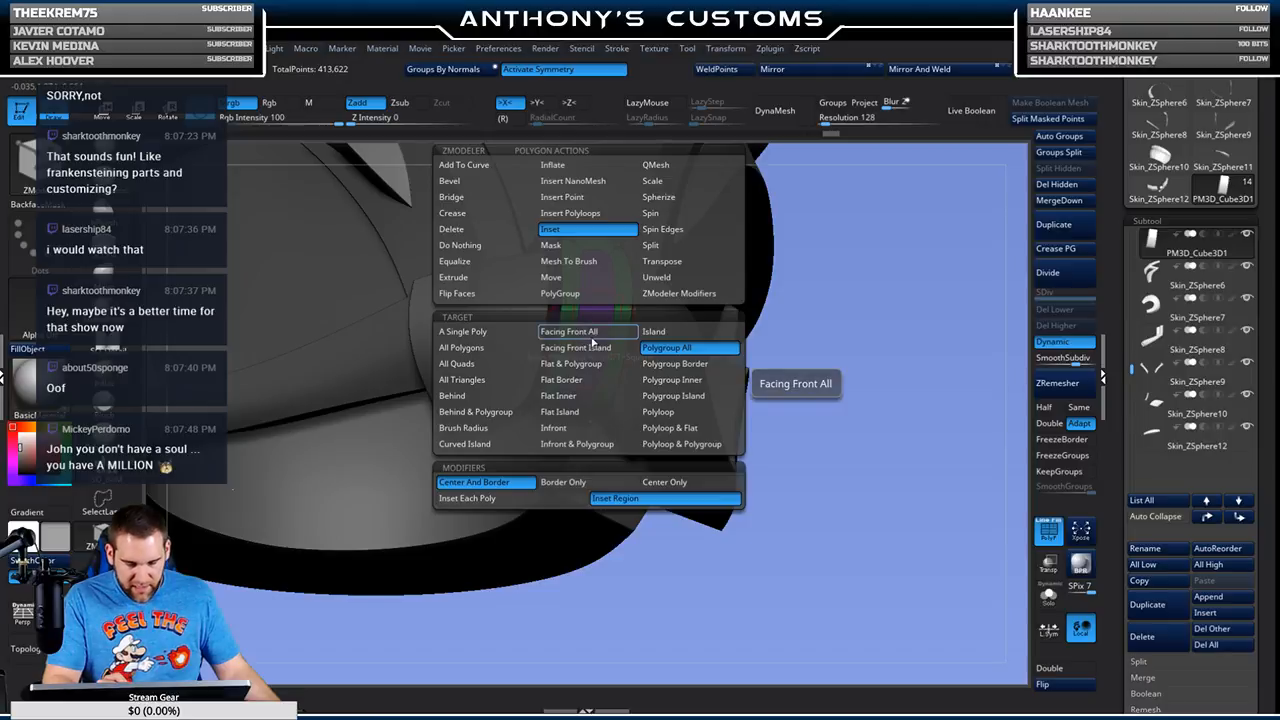
click(685, 166)
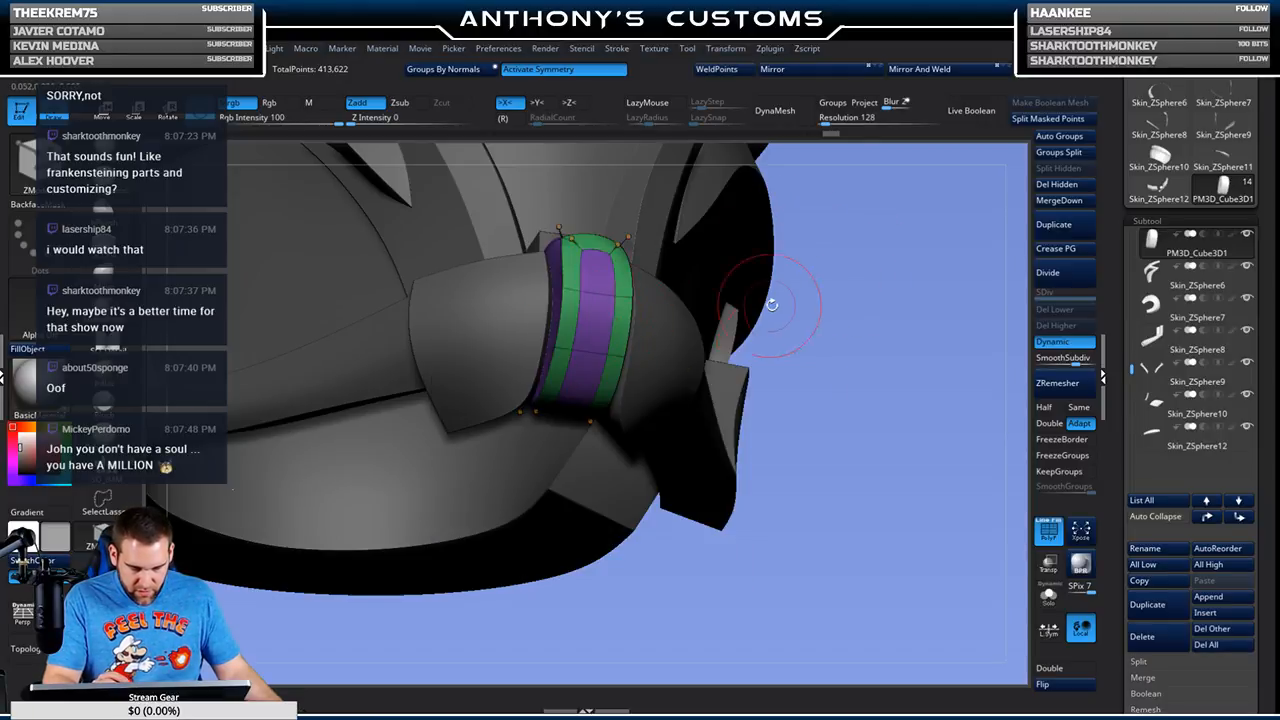
drag(769, 303, 712, 308)
drag(605, 325, 604, 344)
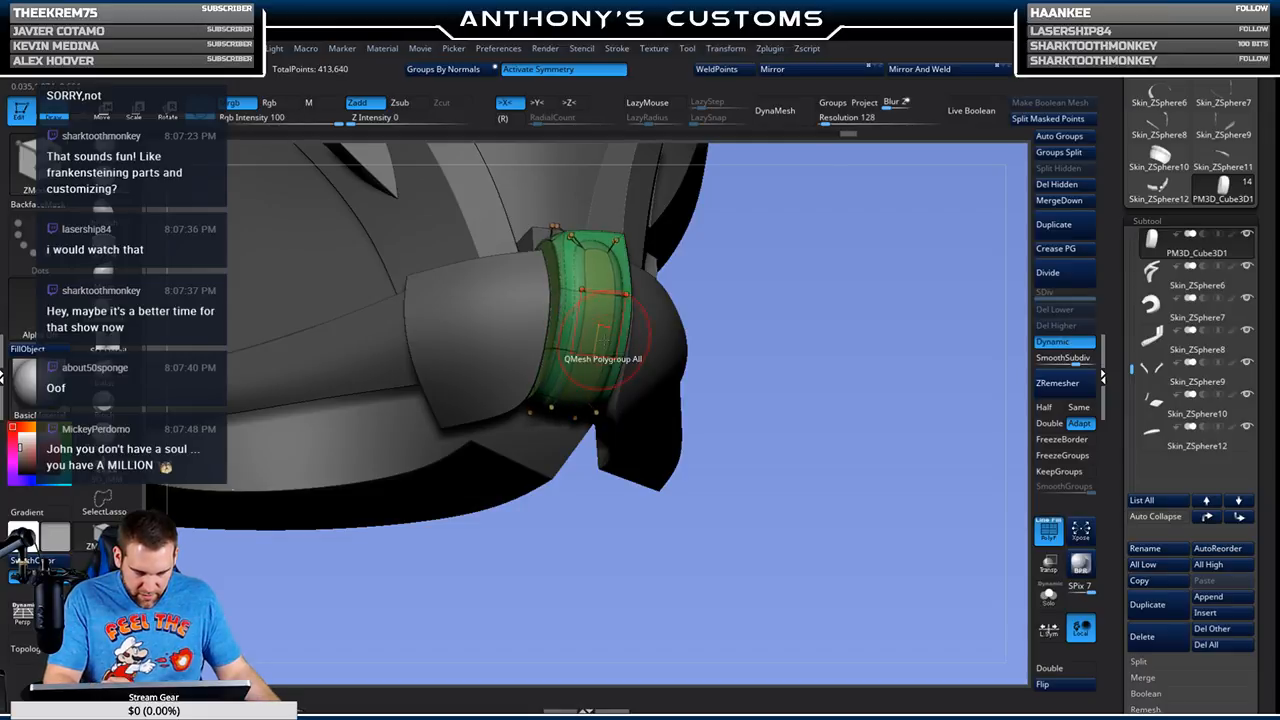
key(ctrl+z)
Step: Use ZModeler's PolyGroup action to give the chin block's inset centre faces a separate pink group
key(space)
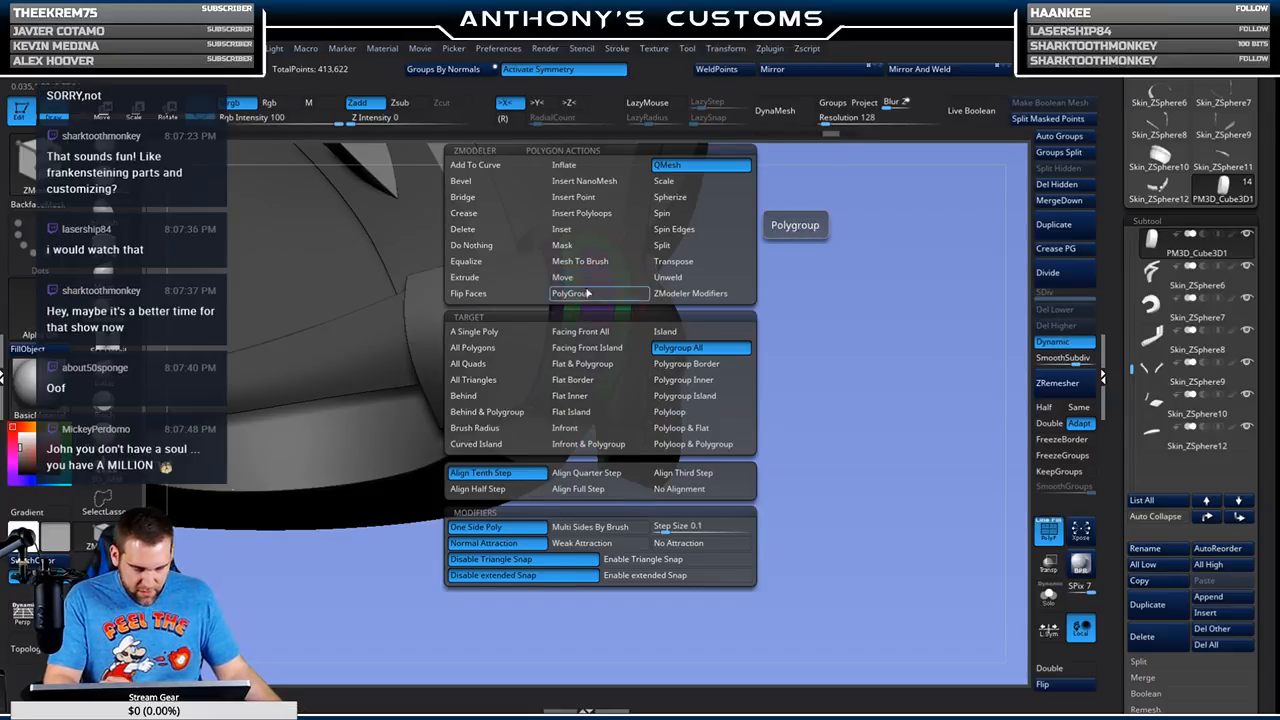
click(589, 293)
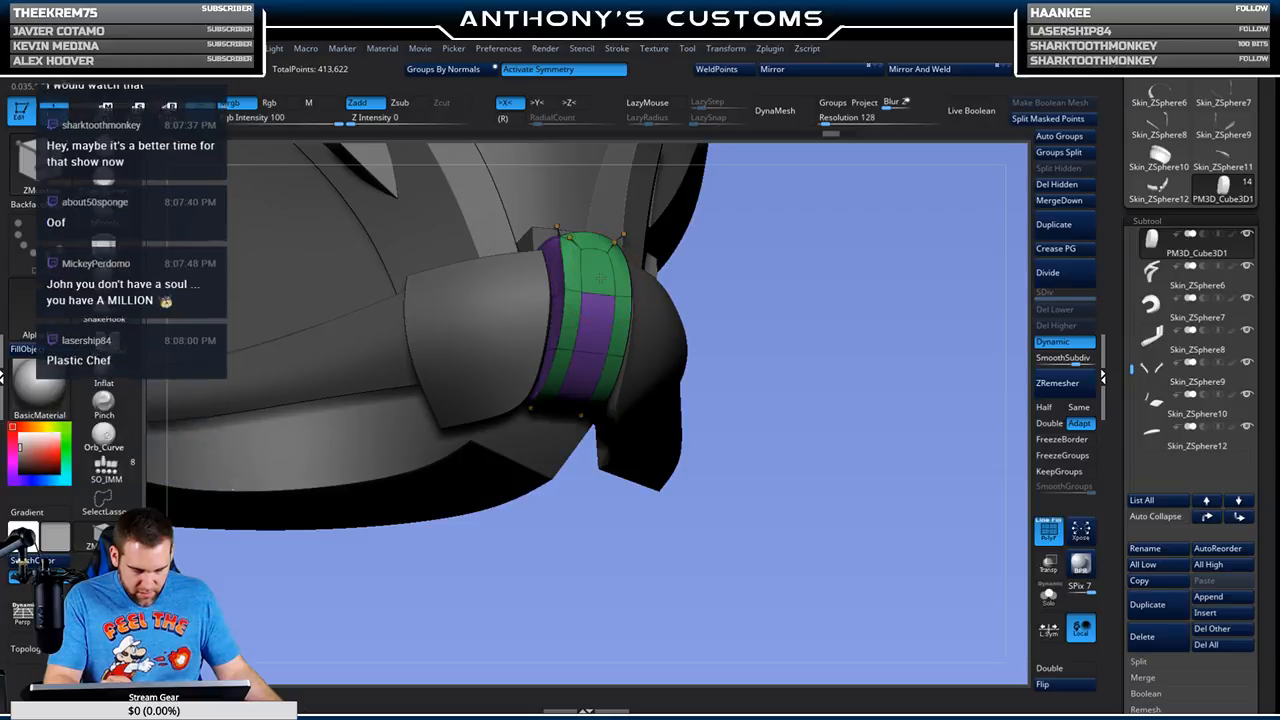
click(602, 281)
drag(777, 298, 590, 470)
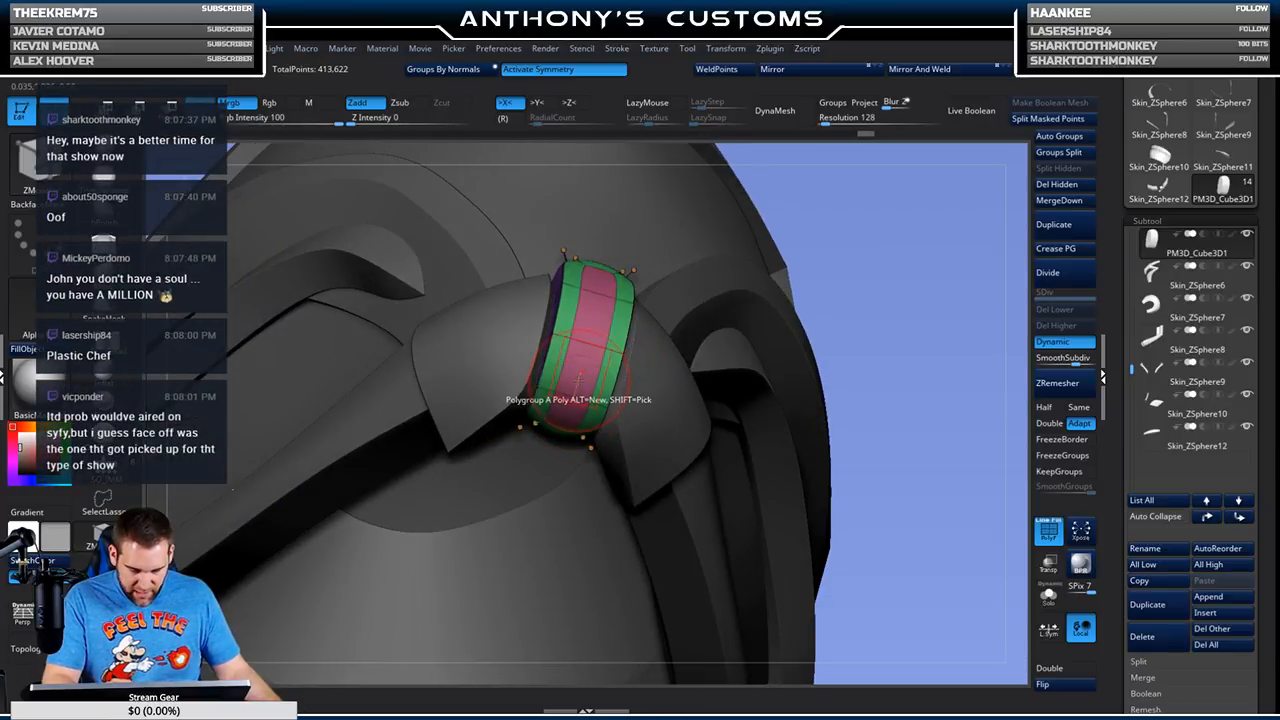
Step: Pull the chin block's pink centre strip outward with ZModeler's QMesh action, undoing the first attempt and repeating it
key(space)
click(689, 167)
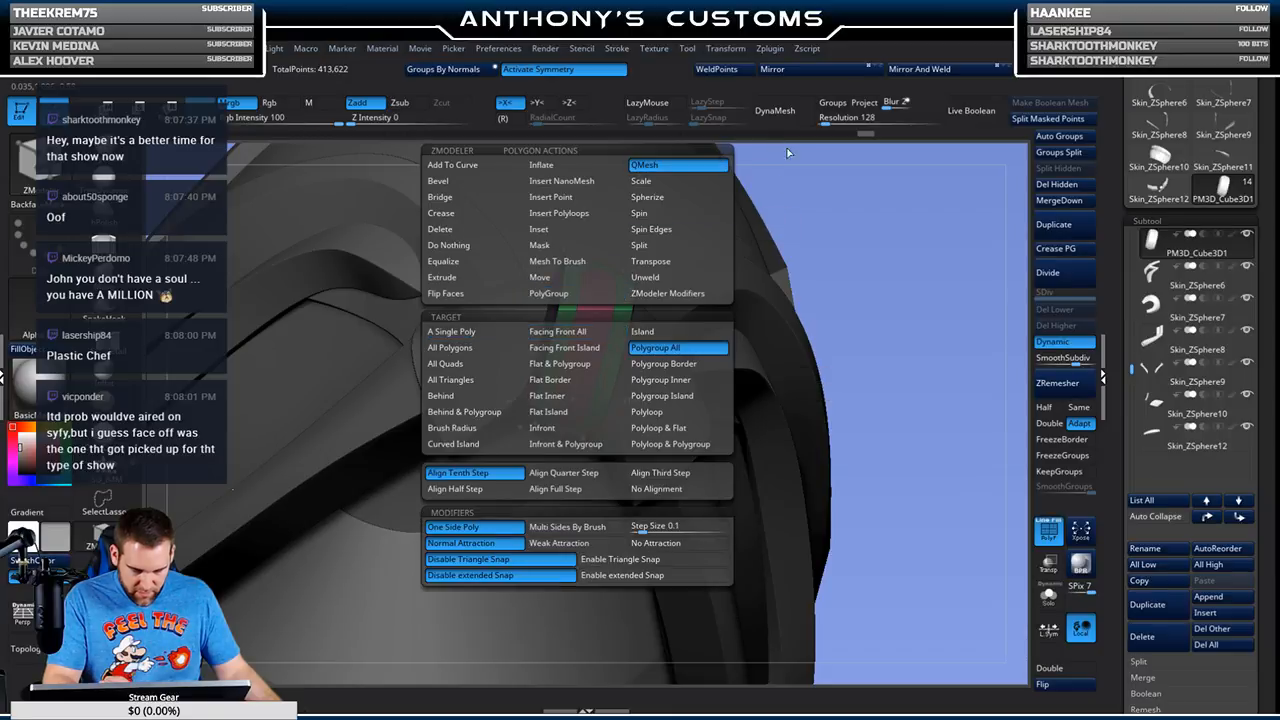
drag(849, 247, 748, 306)
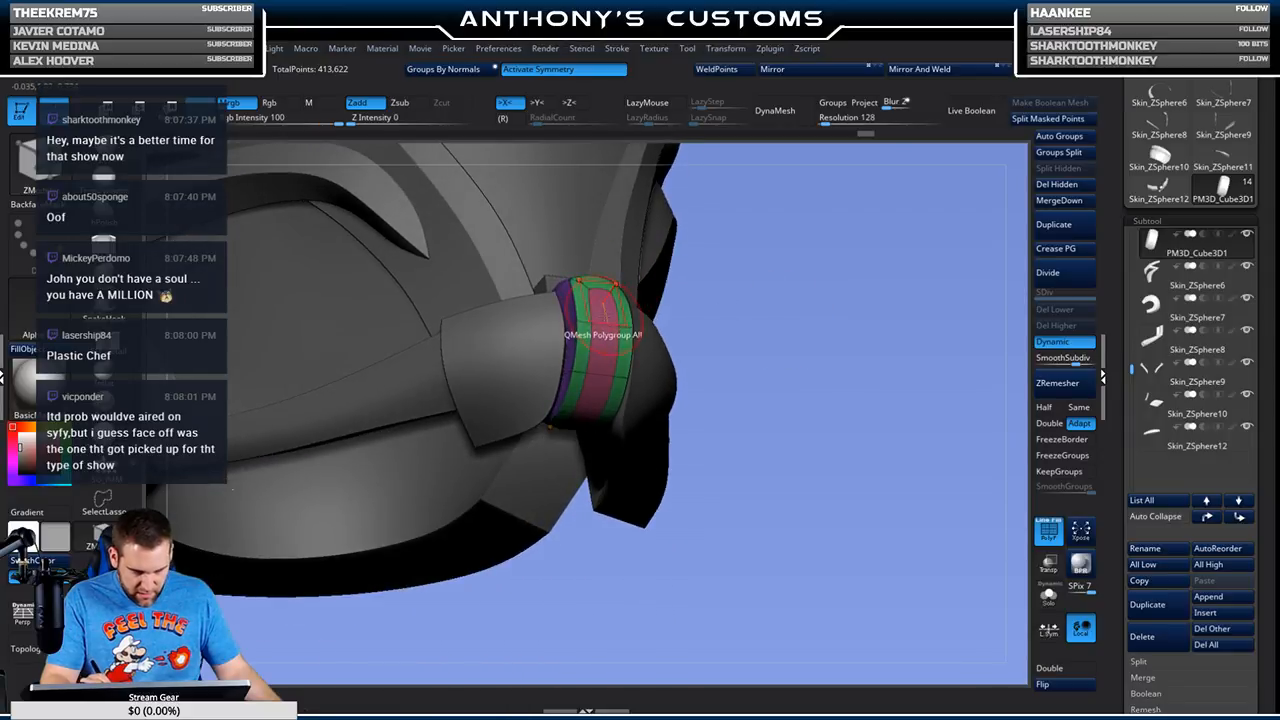
drag(611, 317, 646, 316)
drag(718, 249, 838, 224)
key(ctrl+z)
drag(600, 319, 628, 304)
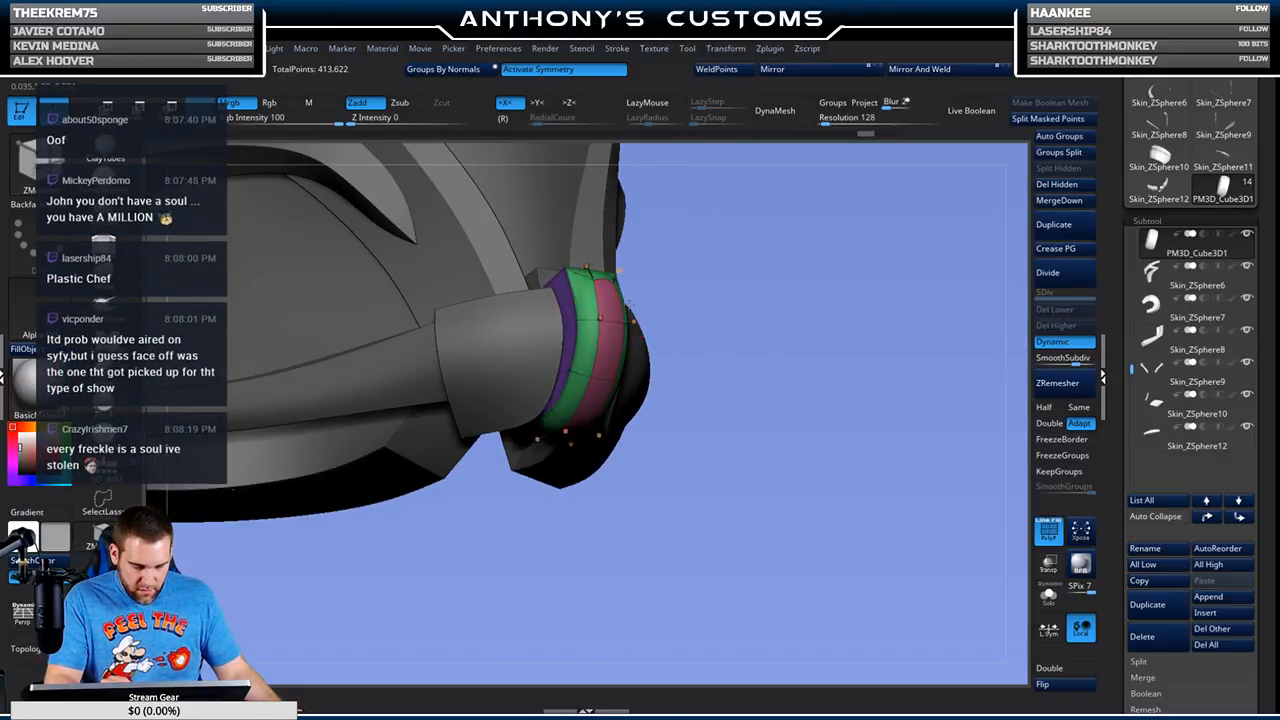
Step: Isolate the chin block and crease its edges along the polygroup borders with Crease PG
click(1048, 596)
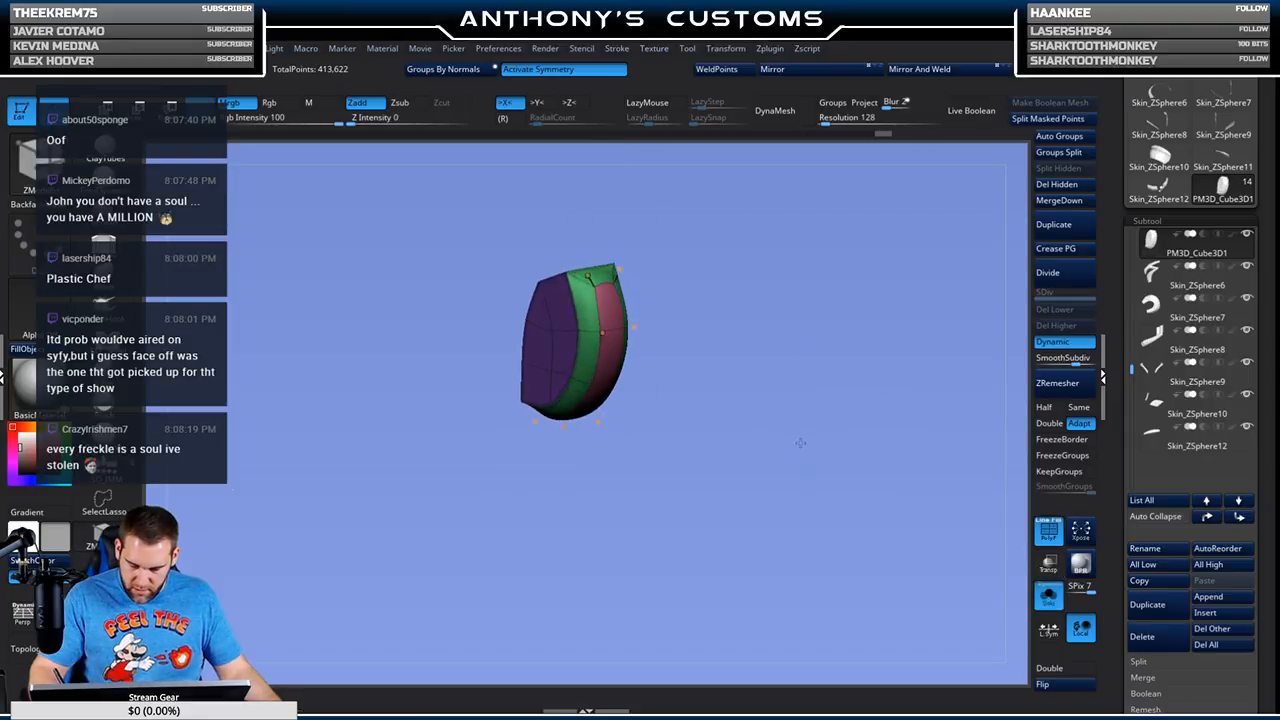
click(579, 274)
drag(700, 323, 690, 374)
drag(592, 220, 723, 183)
click(1066, 249)
Step: Examine the whole helmet with the detailed chin block from the front, side and below
drag(872, 306, 923, 277)
mouse_move(853, 513)
mouse_down()
mouse_move(826, 563)
mouse_move(835, 528)
mouse_up()
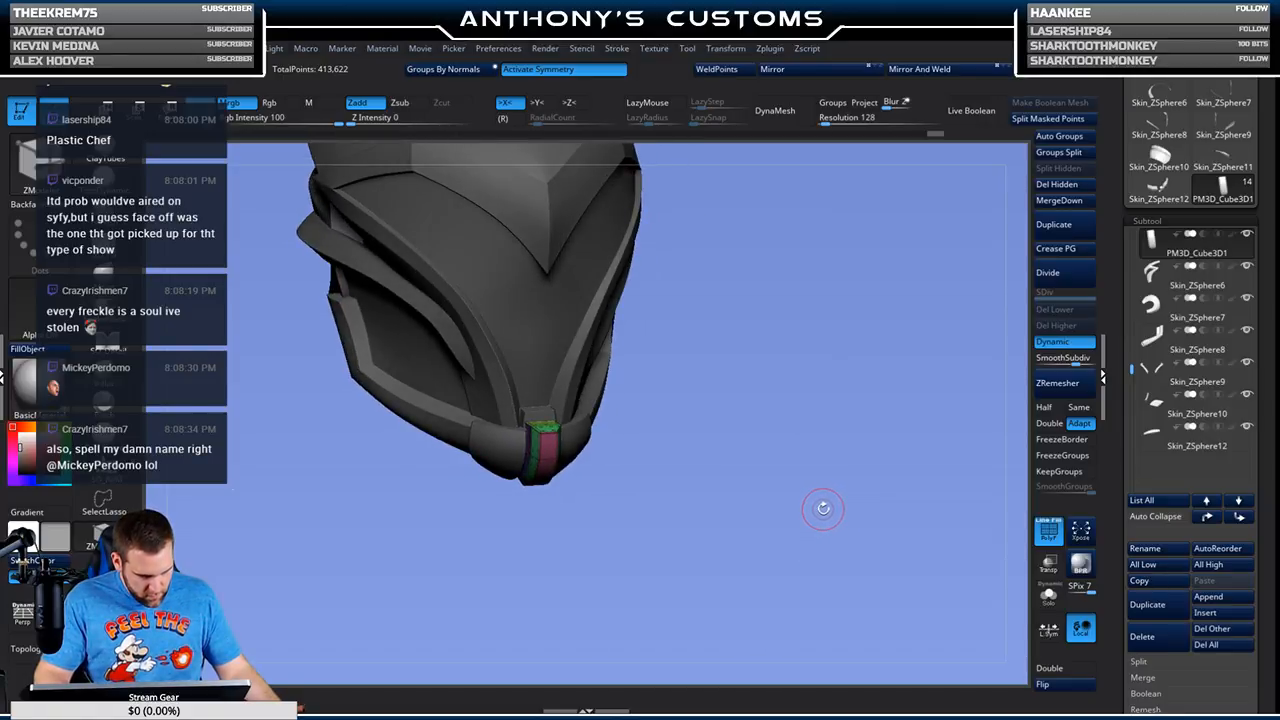
mouse_move(820, 506)
mouse_down()
mouse_move(808, 520)
mouse_move(793, 377)
mouse_move(810, 482)
mouse_move(836, 502)
mouse_move(820, 554)
mouse_move(826, 605)
mouse_move(804, 530)
mouse_move(838, 460)
mouse_move(812, 507)
mouse_move(884, 499)
mouse_move(903, 480)
mouse_move(906, 514)
mouse_move(900, 500)
mouse_move(773, 508)
mouse_move(834, 492)
mouse_up()
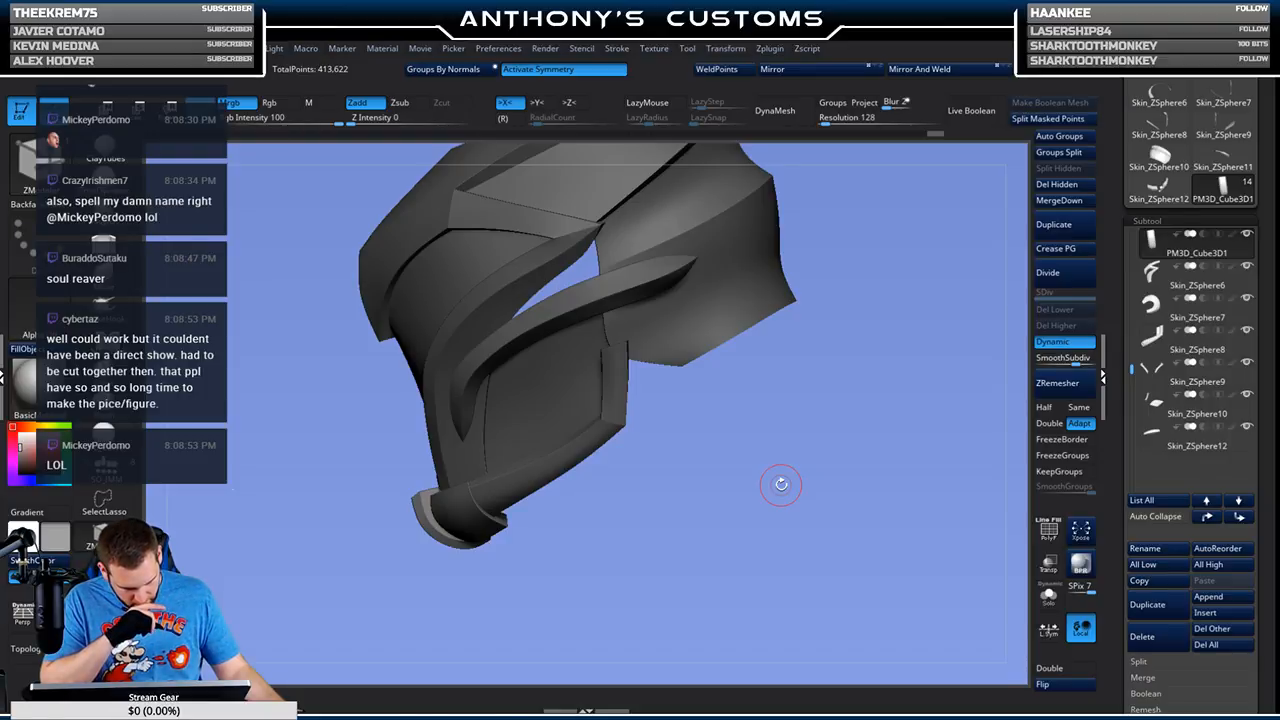
drag(804, 452, 771, 513)
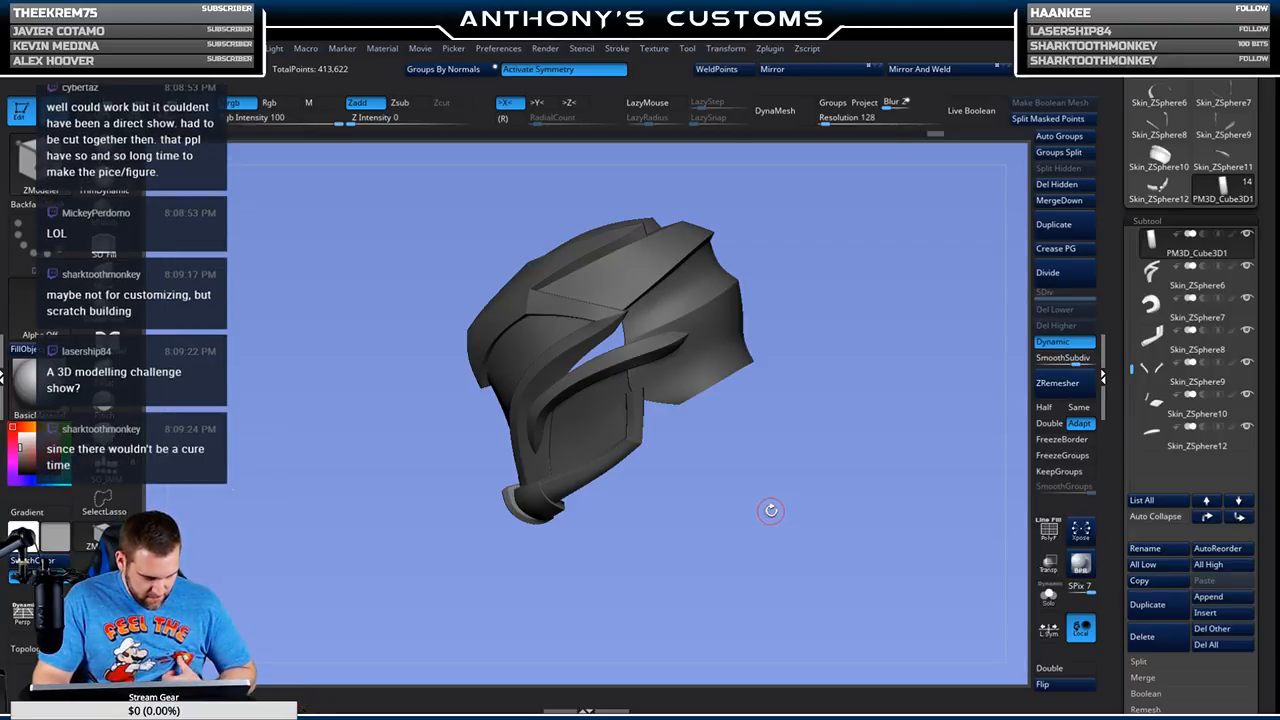
drag(772, 509, 795, 493)
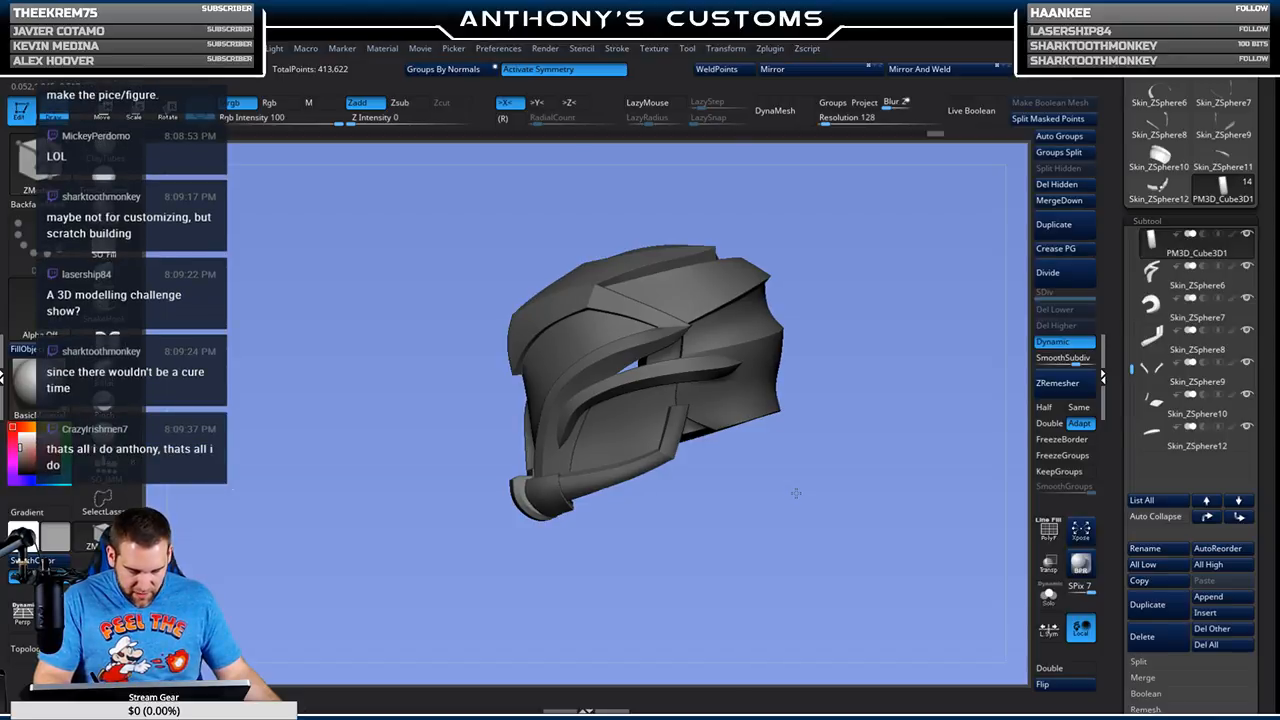
drag(788, 513, 789, 516)
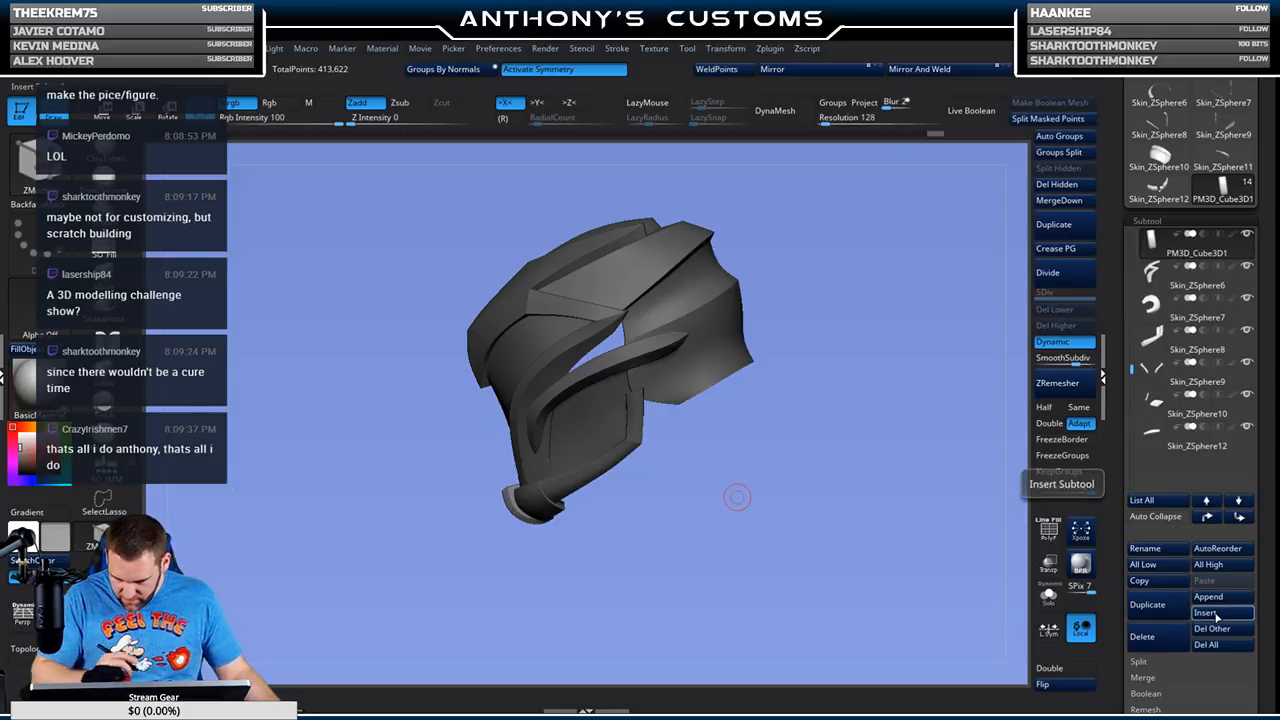
Step: Insert a cube subtool, reduce it to a small simple block, and move it out beside the helmet
click(1175, 618)
click(586, 491)
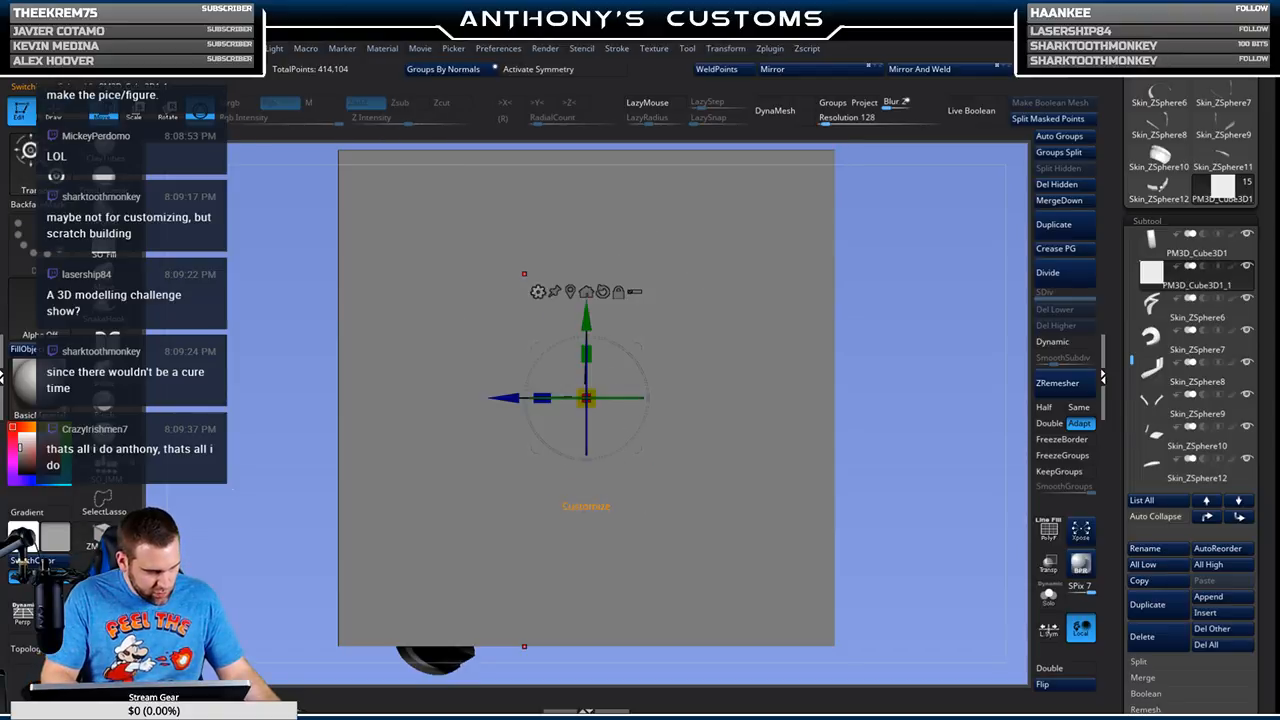
click(586, 506)
click(661, 294)
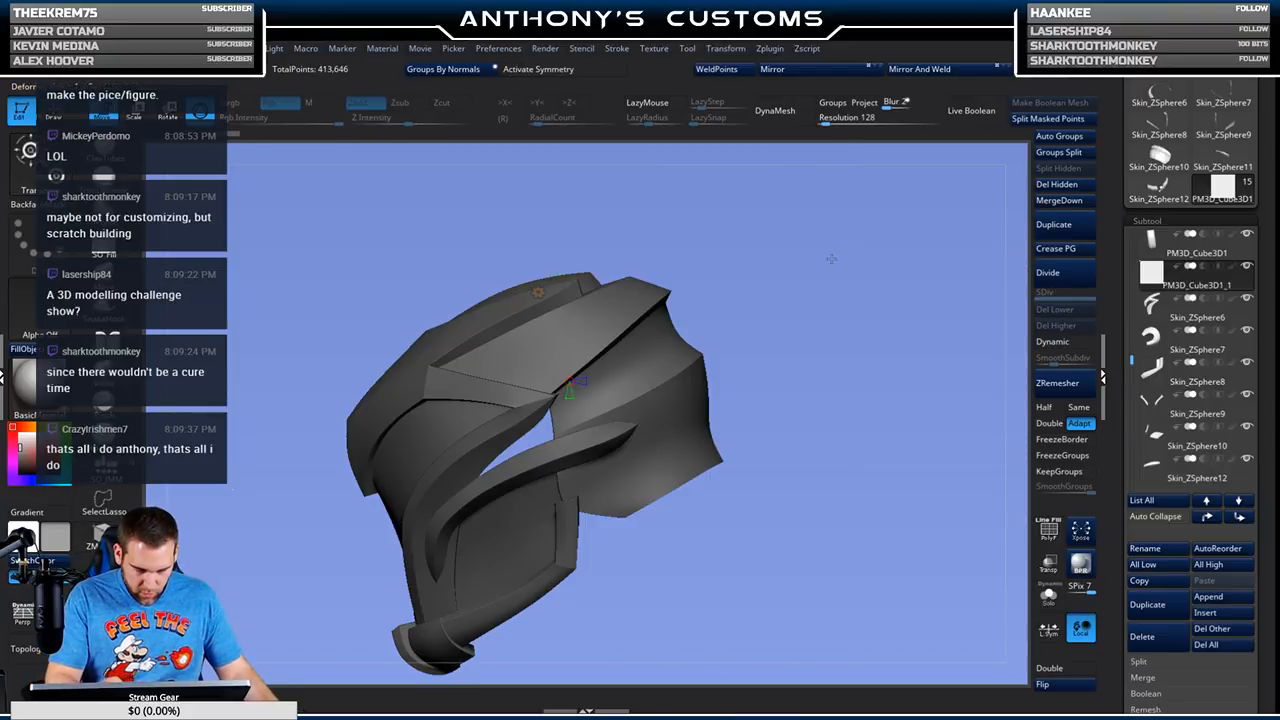
drag(720, 360, 796, 360)
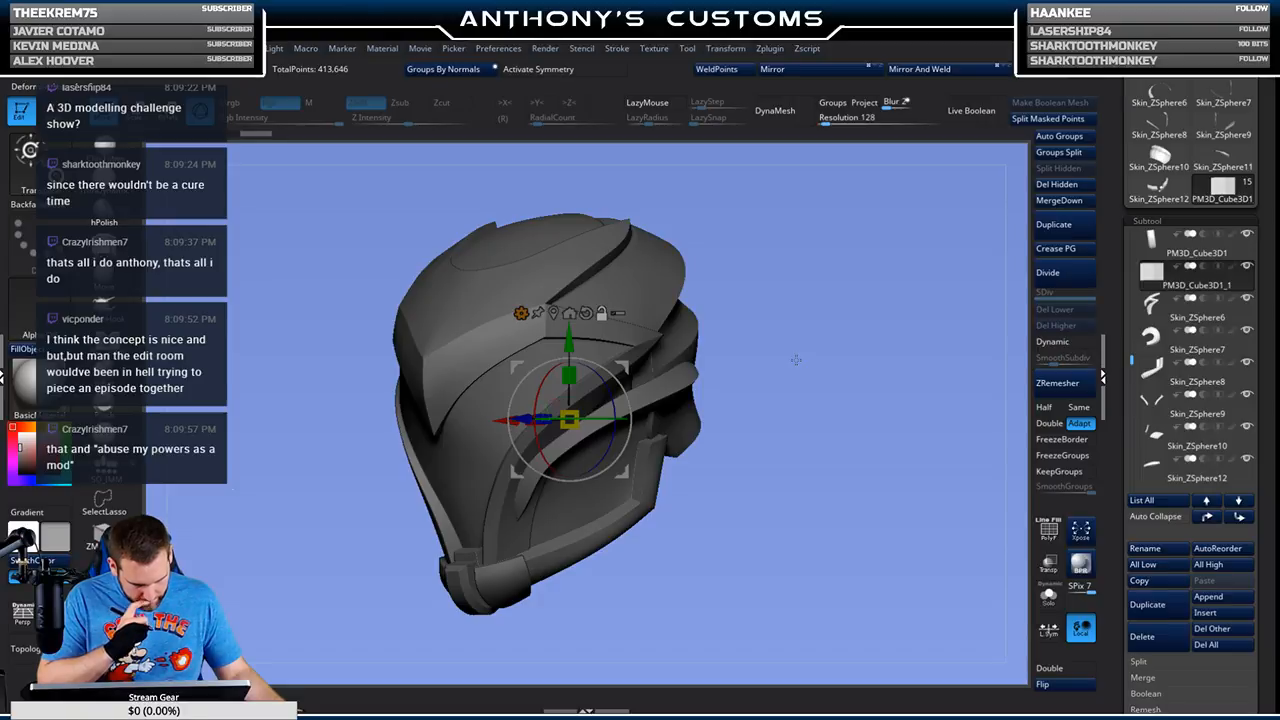
drag(501, 420, 660, 425)
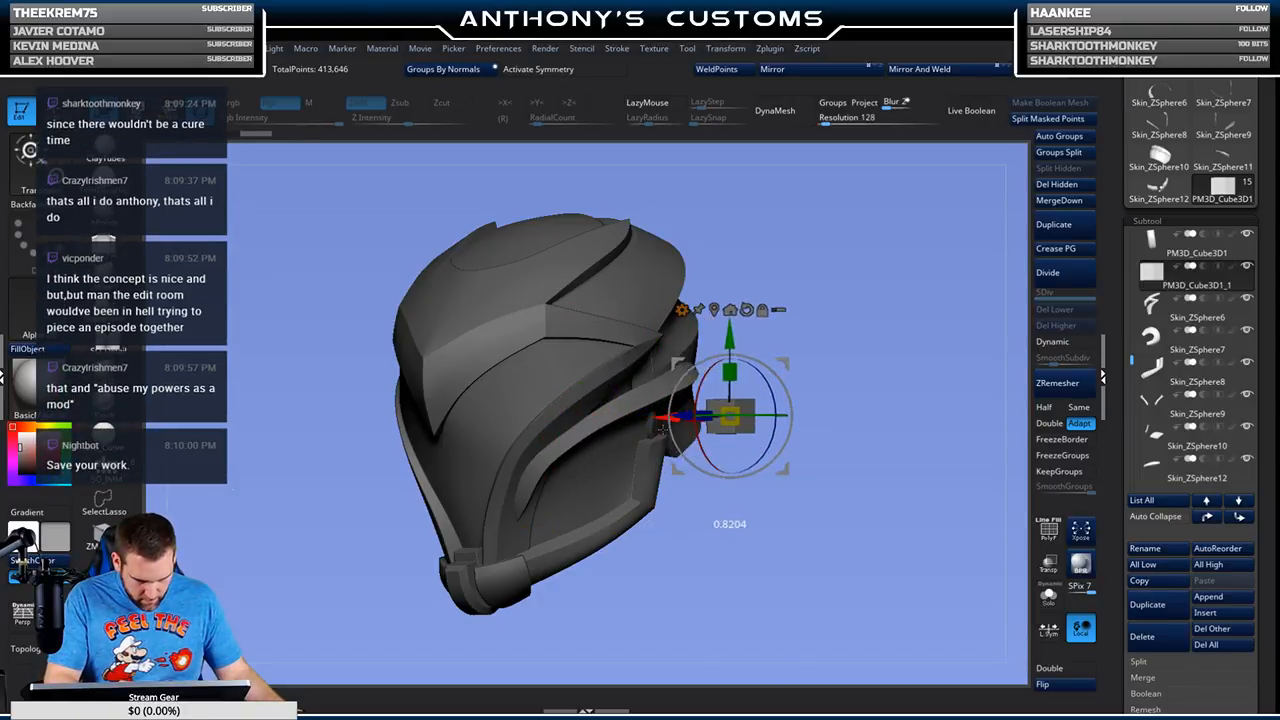
Step: Rotate the cube into a diamond behind the cheek opening, realign its gizmo, stretch it horizontally, and show its polyframe
drag(830, 420, 887, 300)
alt+drag(887, 490, 837, 543)
alt+drag(797, 456, 832, 489)
drag(771, 387, 739, 413)
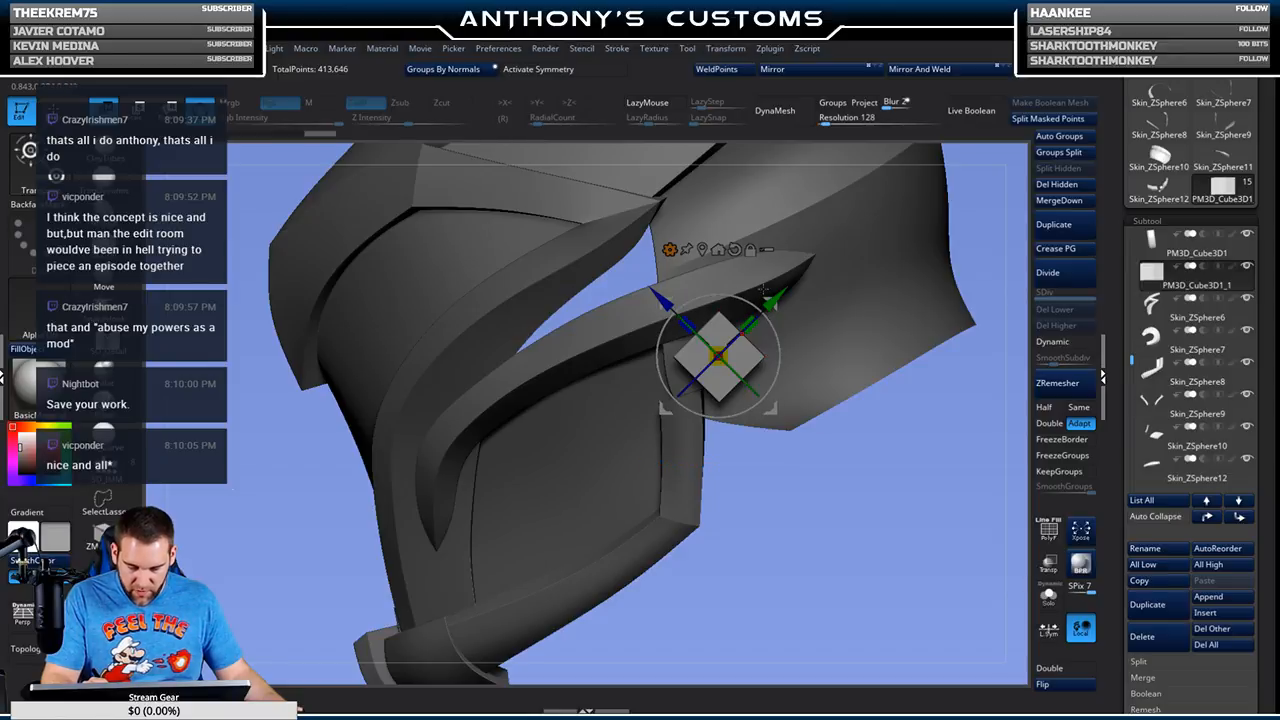
click(735, 249)
drag(672, 356, 777, 511)
key(shift+f)
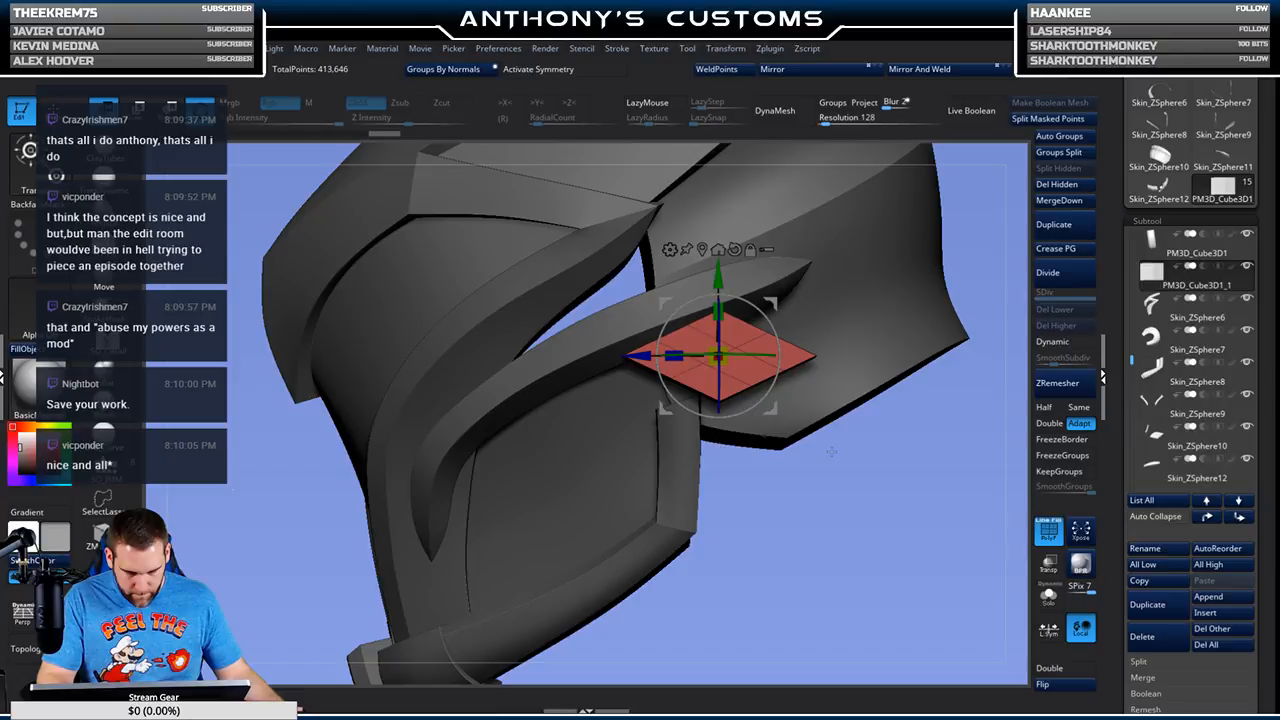
Step: Delete the stretched cube subtool and accept the permanent removal
click(1142, 636)
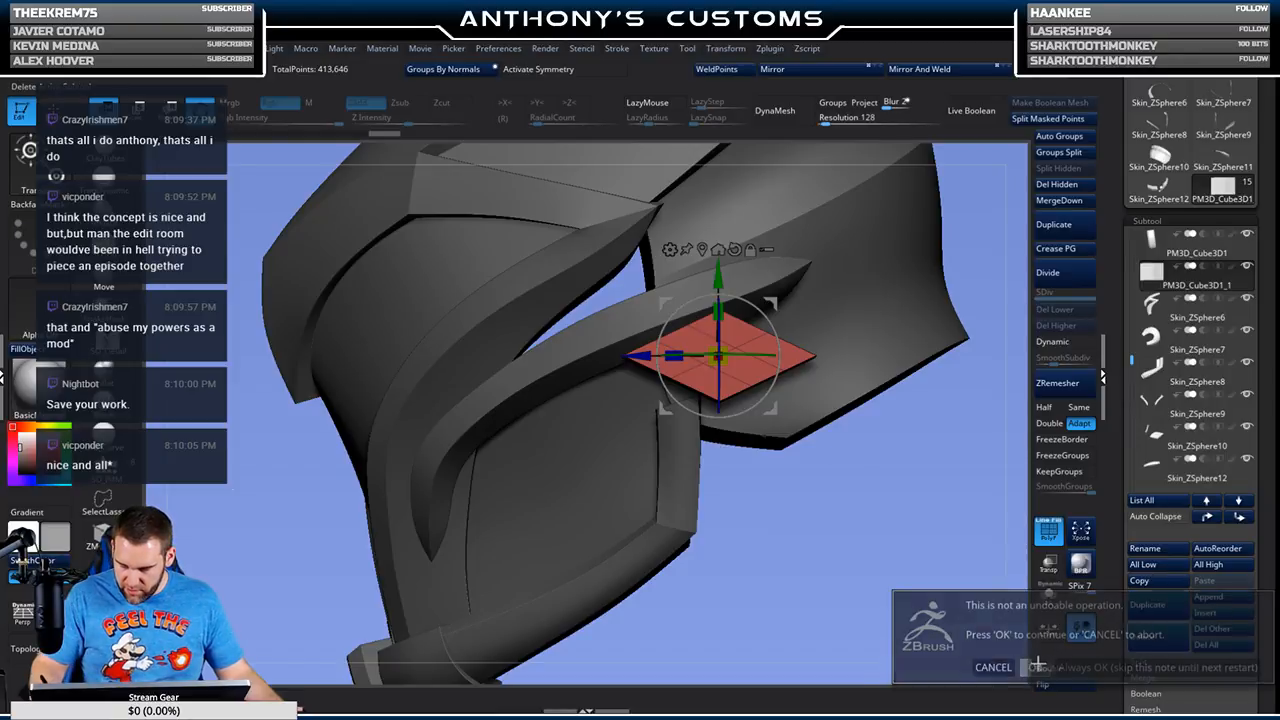
click(1038, 667)
drag(948, 559, 894, 534)
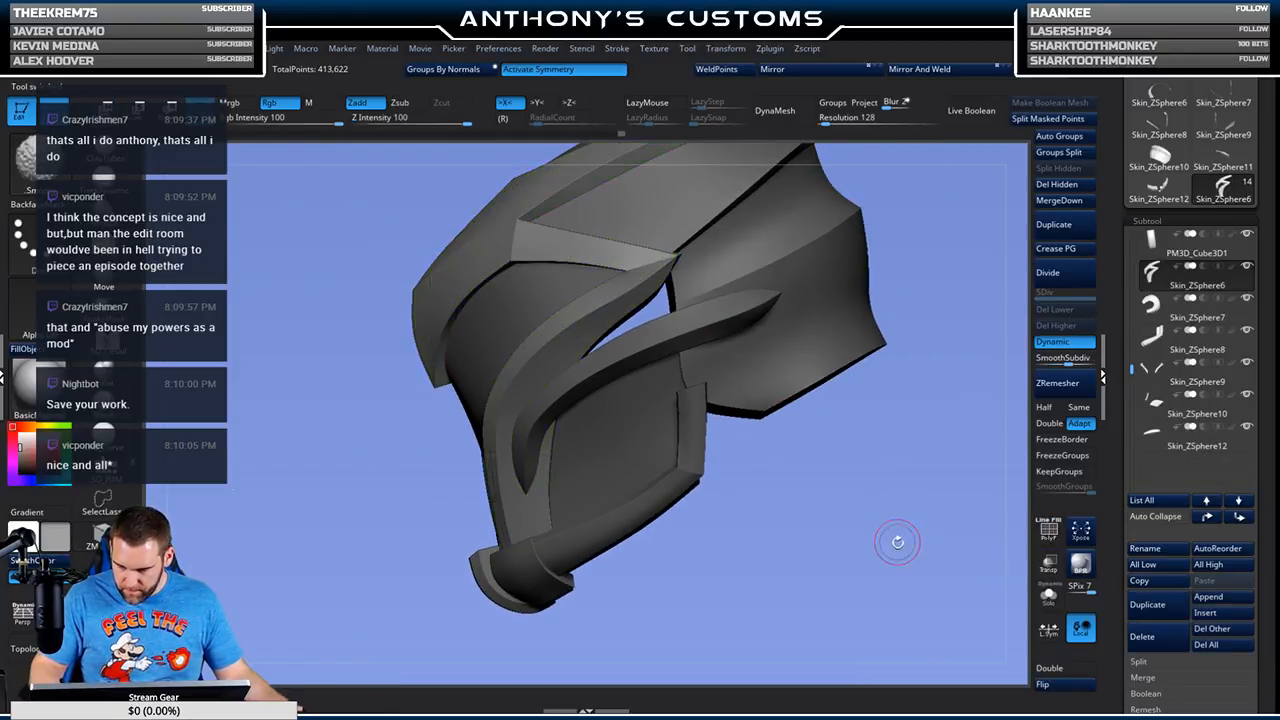
Step: Insert a ZSphere subtool and scale it down until it sits mostly hidden inside the helmet
click(1205, 612)
click(767, 524)
drag(837, 505, 846, 529)
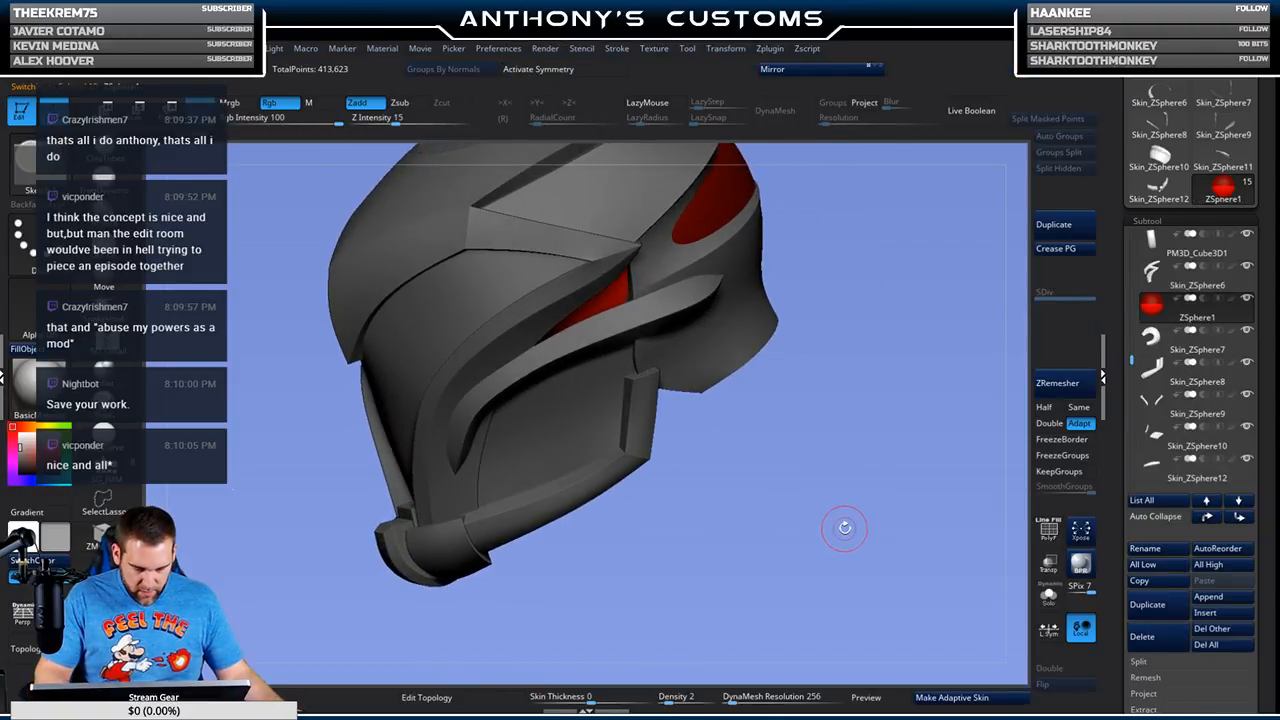
key(w)
drag(838, 417, 869, 441)
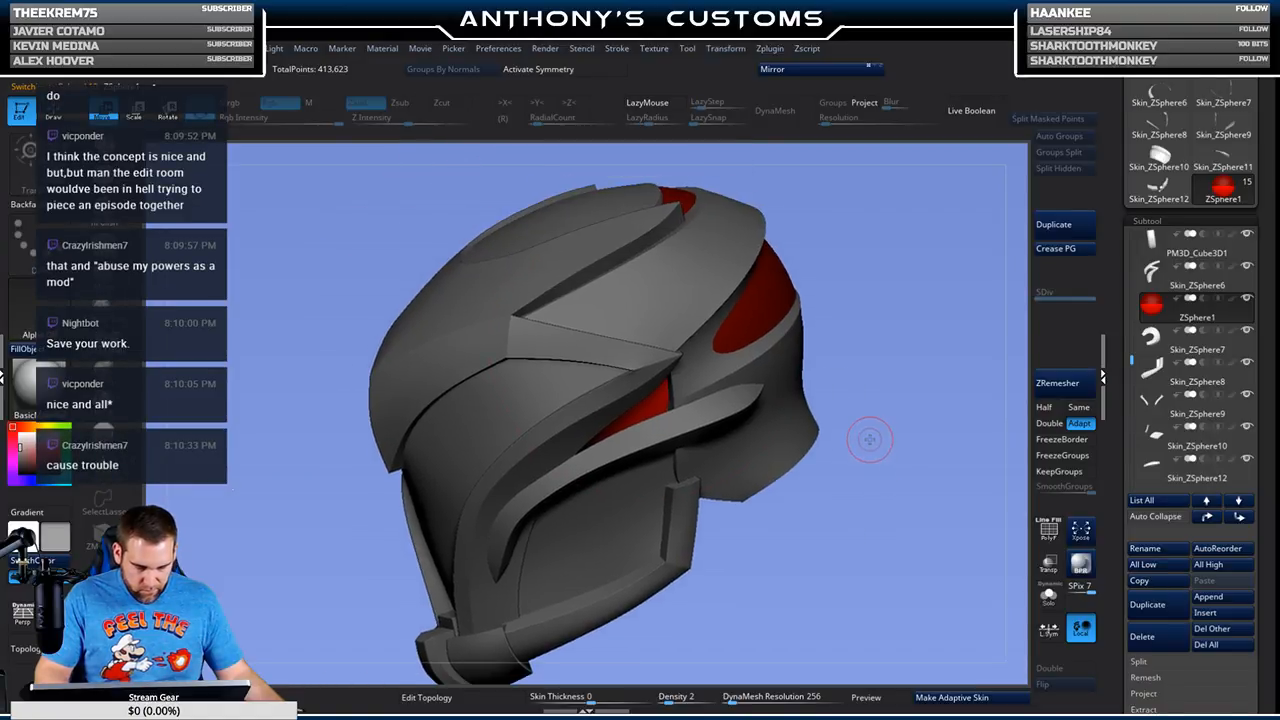
key(e)
drag(762, 323, 812, 289)
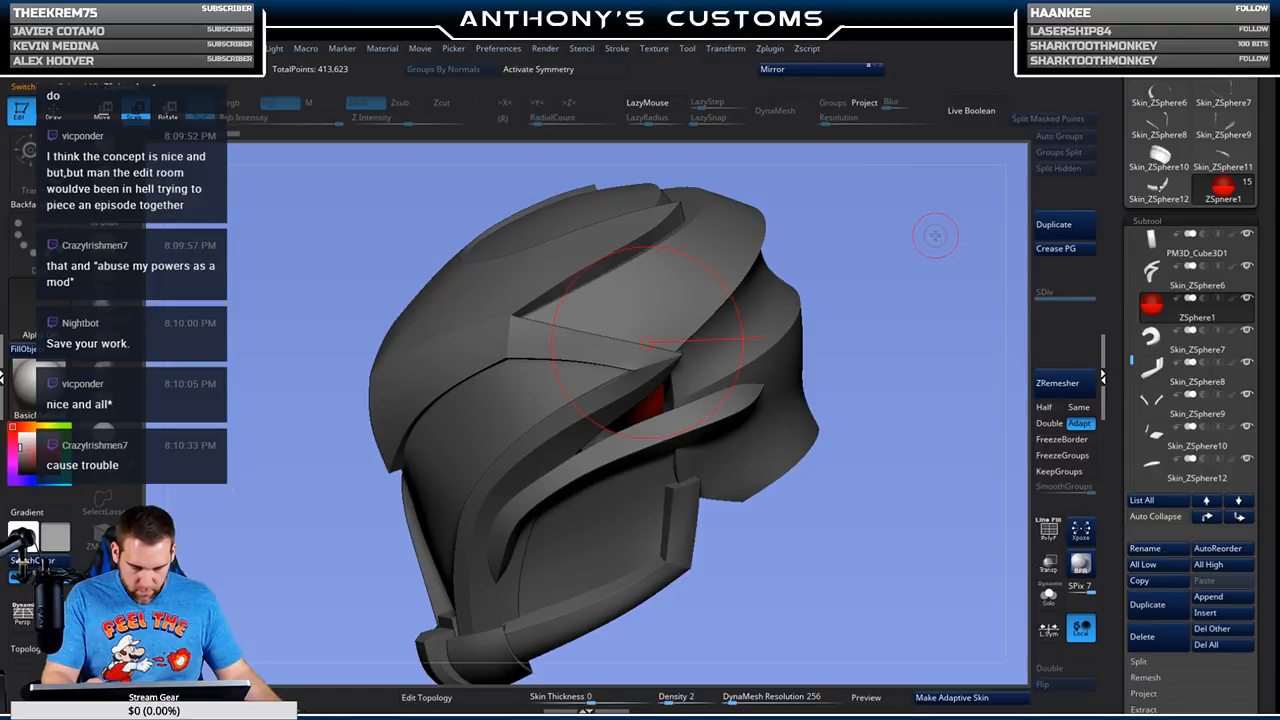
Step: Turn on X symmetry and Edit Topology for the ZSphere, with Density 1 and DynaMesh Resolution 0
key(q)
key(x)
mouse_move(882, 428)
mouse_down()
mouse_move(876, 515)
mouse_move(820, 477)
mouse_move(688, 475)
mouse_up()
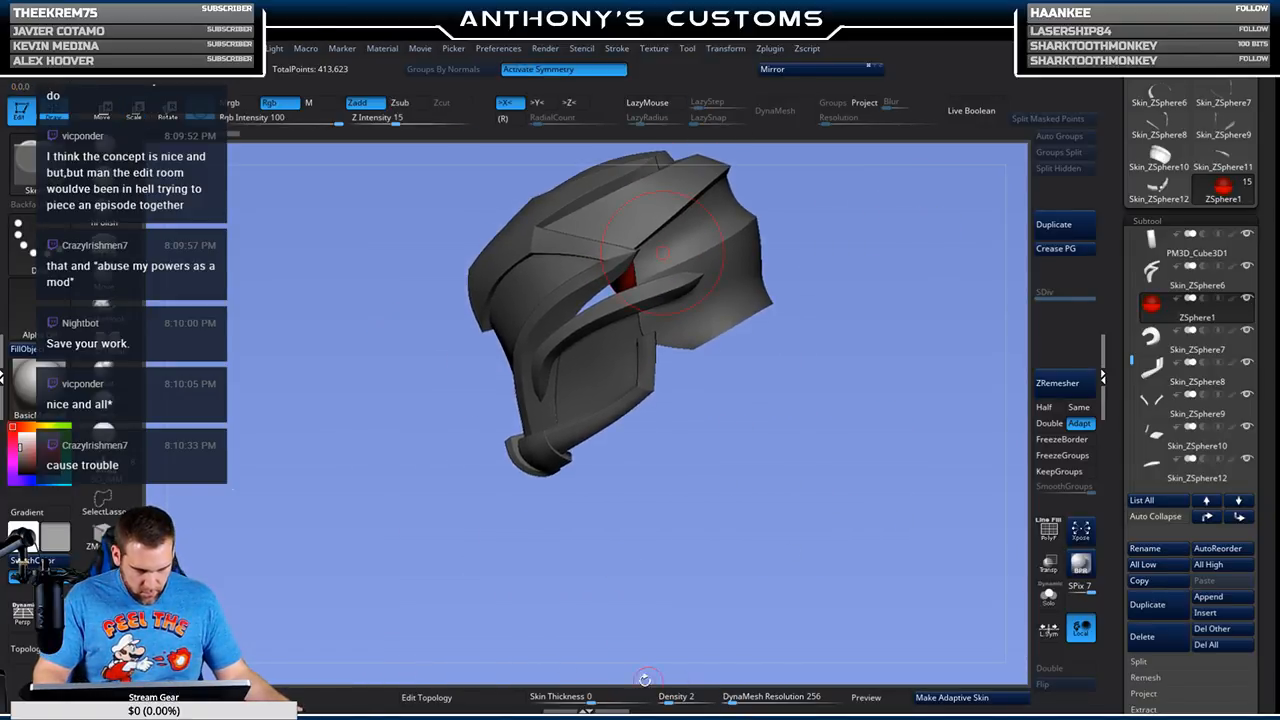
click(505, 697)
drag(694, 698, 630, 702)
drag(728, 697, 700, 697)
Step: Start placing topology points at the front end of the gap between the brow ridge and the cheek ridge
alt+drag(898, 458, 881, 535)
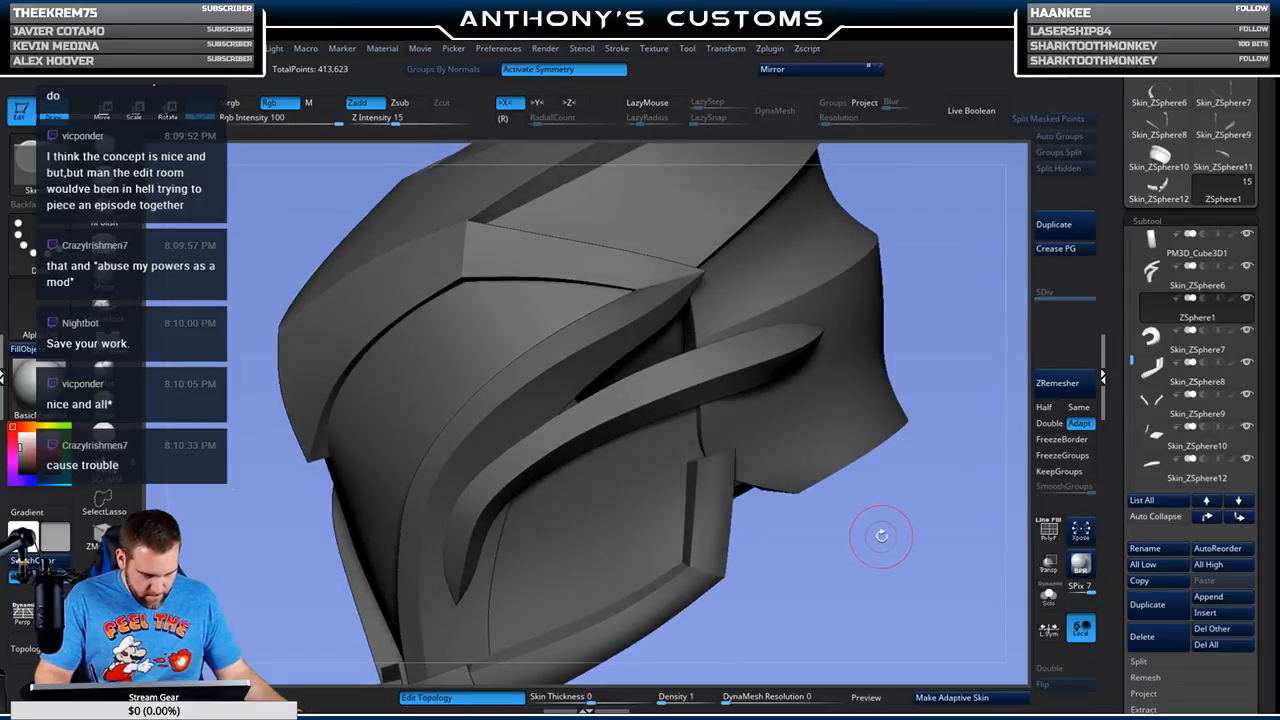
click(556, 416)
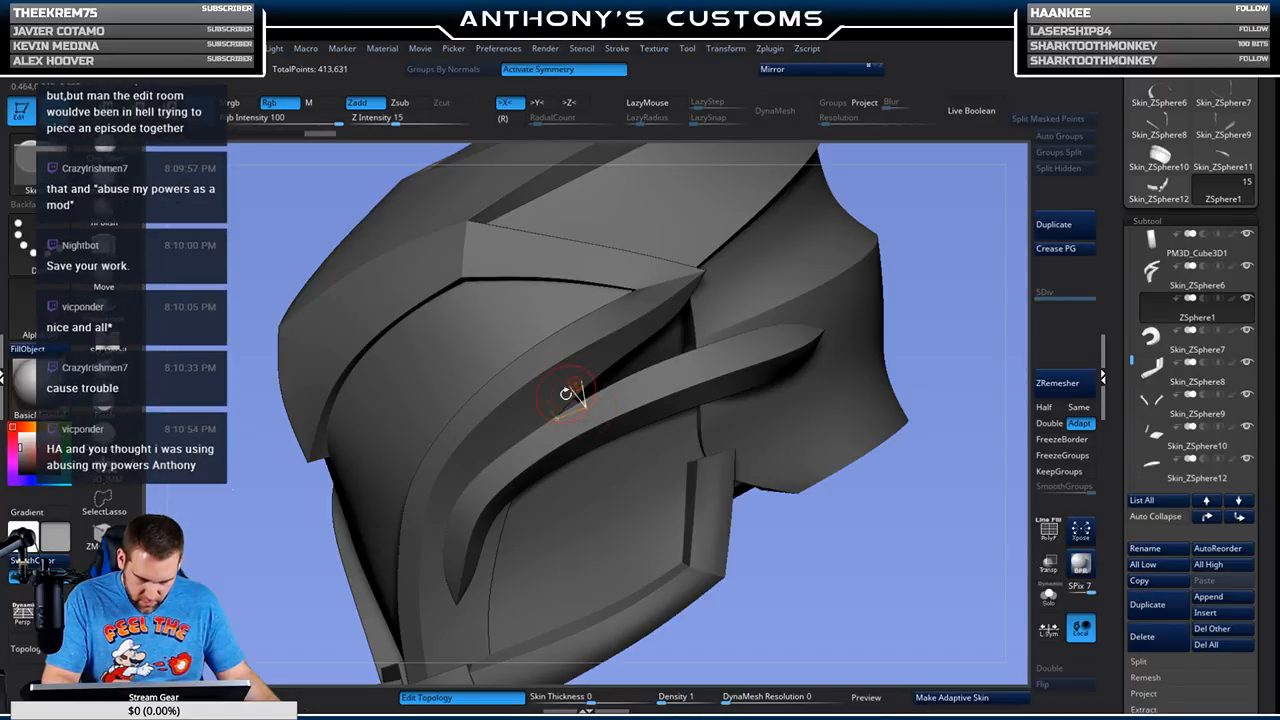
Step: Extend the topology sketch with further points and edges to the rear end of the gap between the helmet's two side fins
click(609, 394)
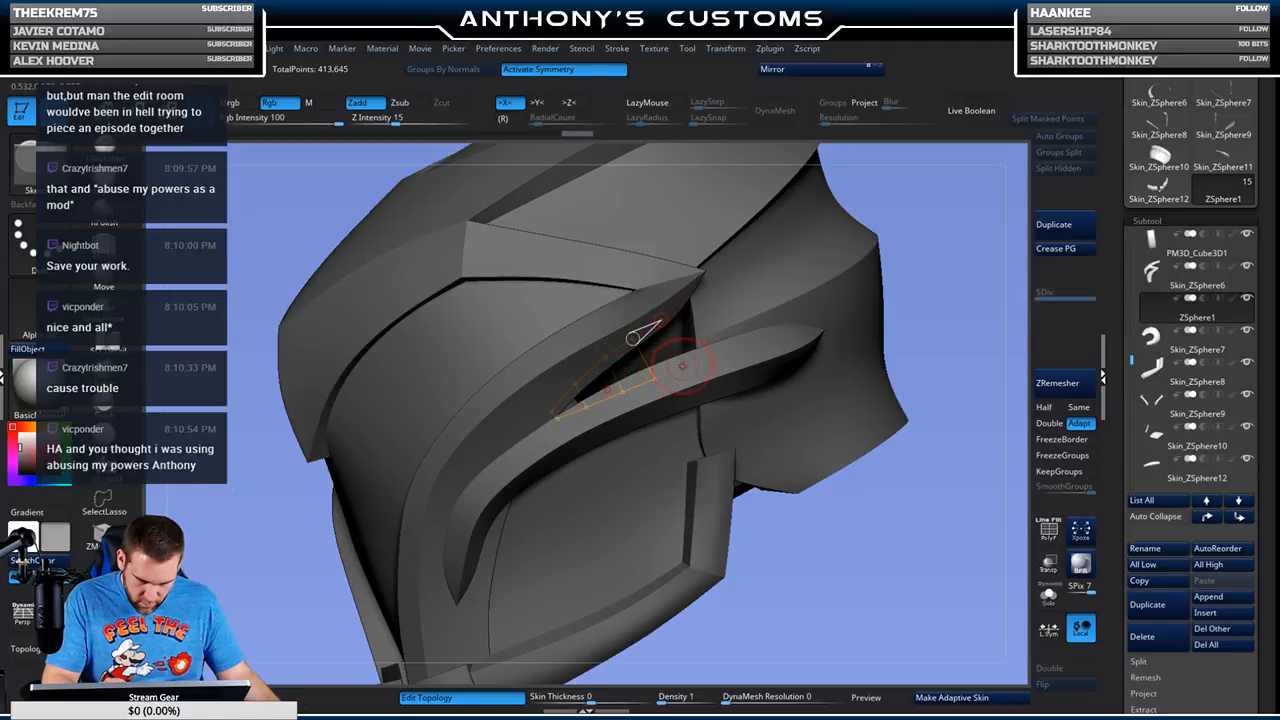
click(715, 356)
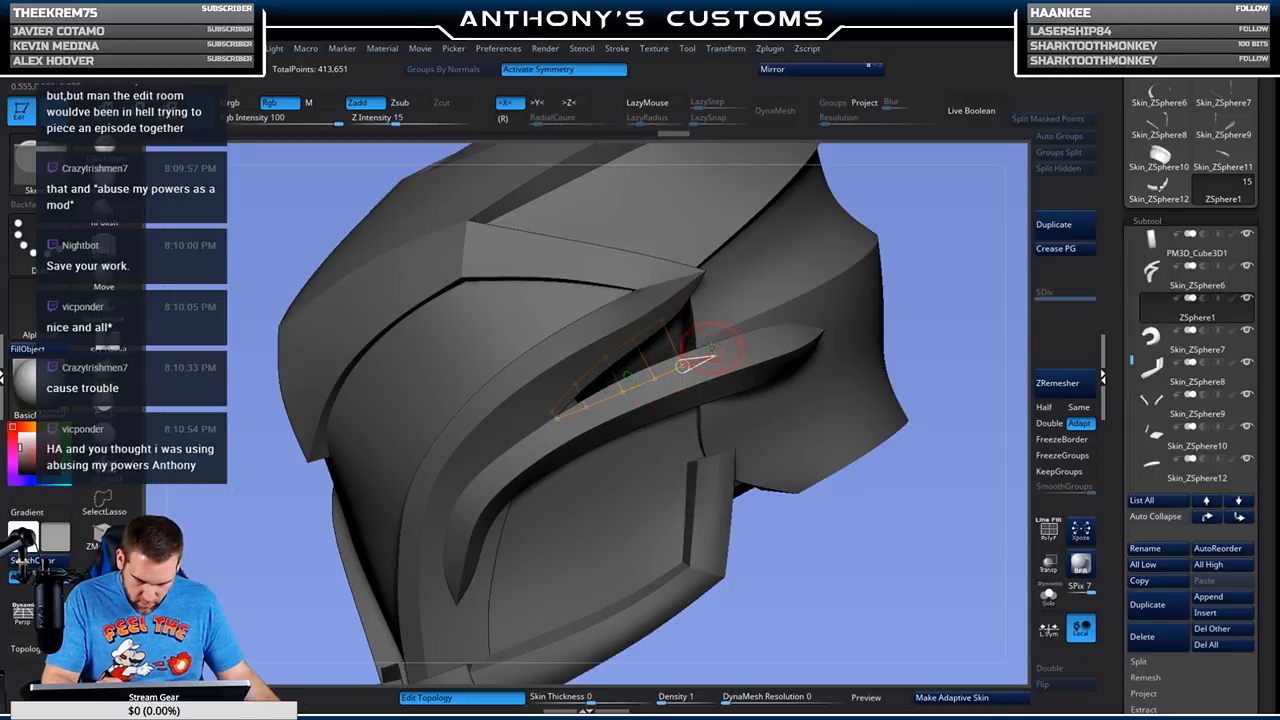
click(684, 302)
click(661, 319)
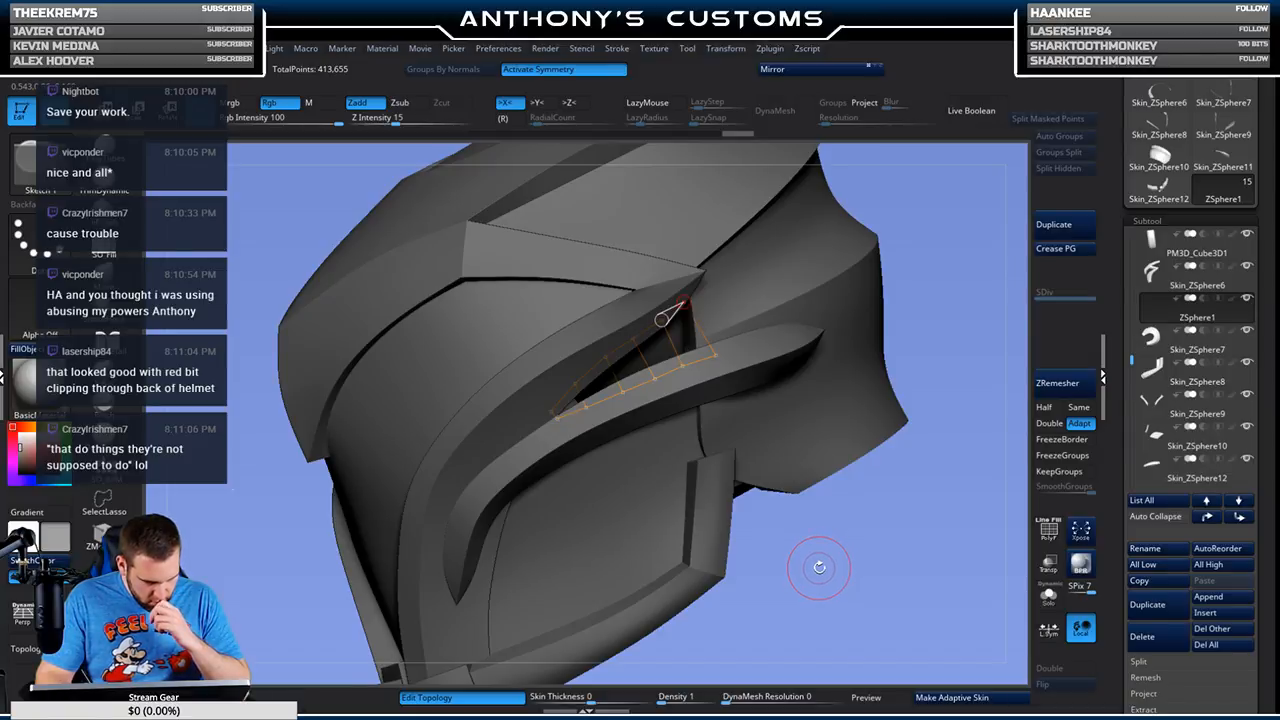
Step: Make an adaptive skin from the topology sketch and insert the resulting panel as a subtool below ZSphere1
mouse_move(866, 543)
mouse_down()
mouse_move(828, 573)
mouse_move(850, 556)
mouse_up()
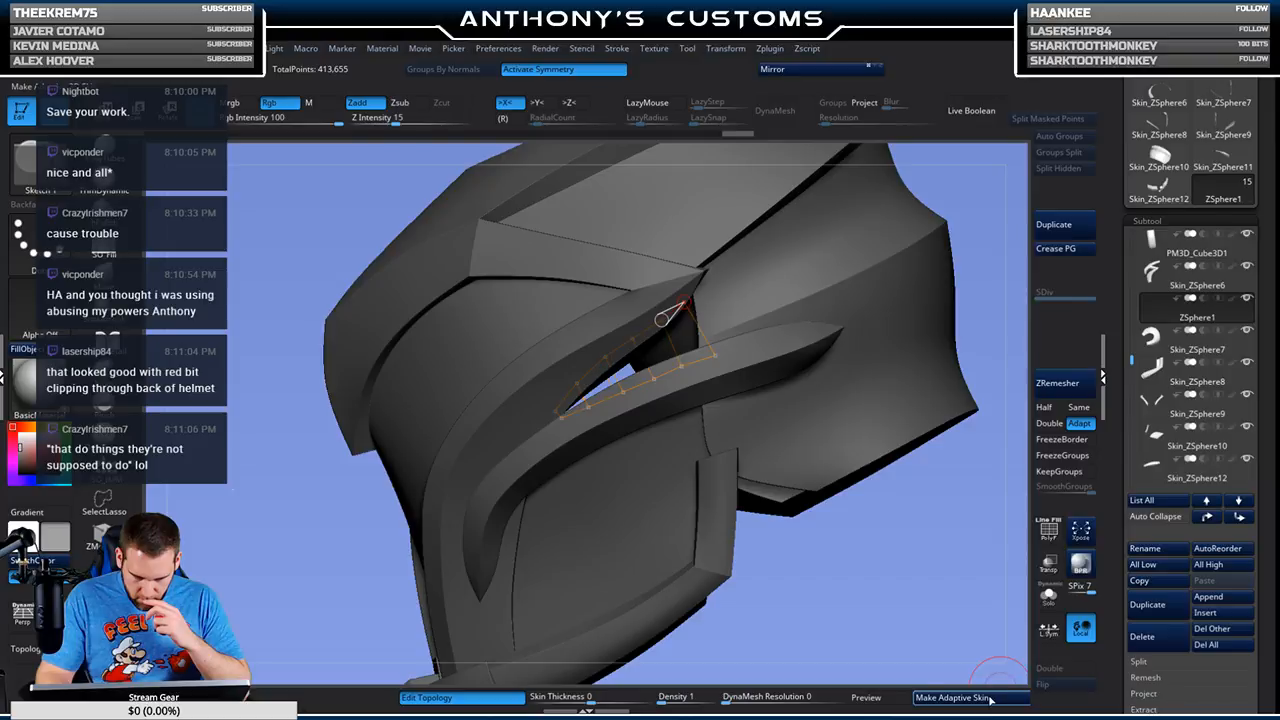
click(955, 697)
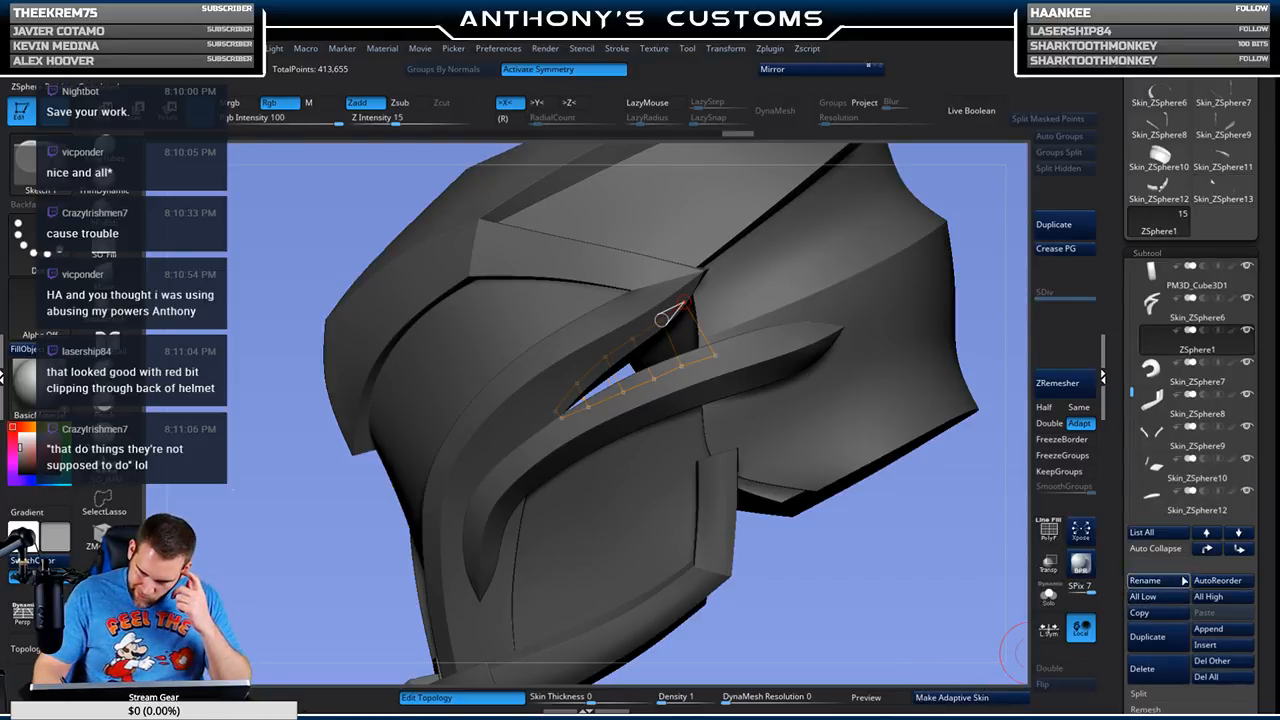
mouse_move(1213, 481)
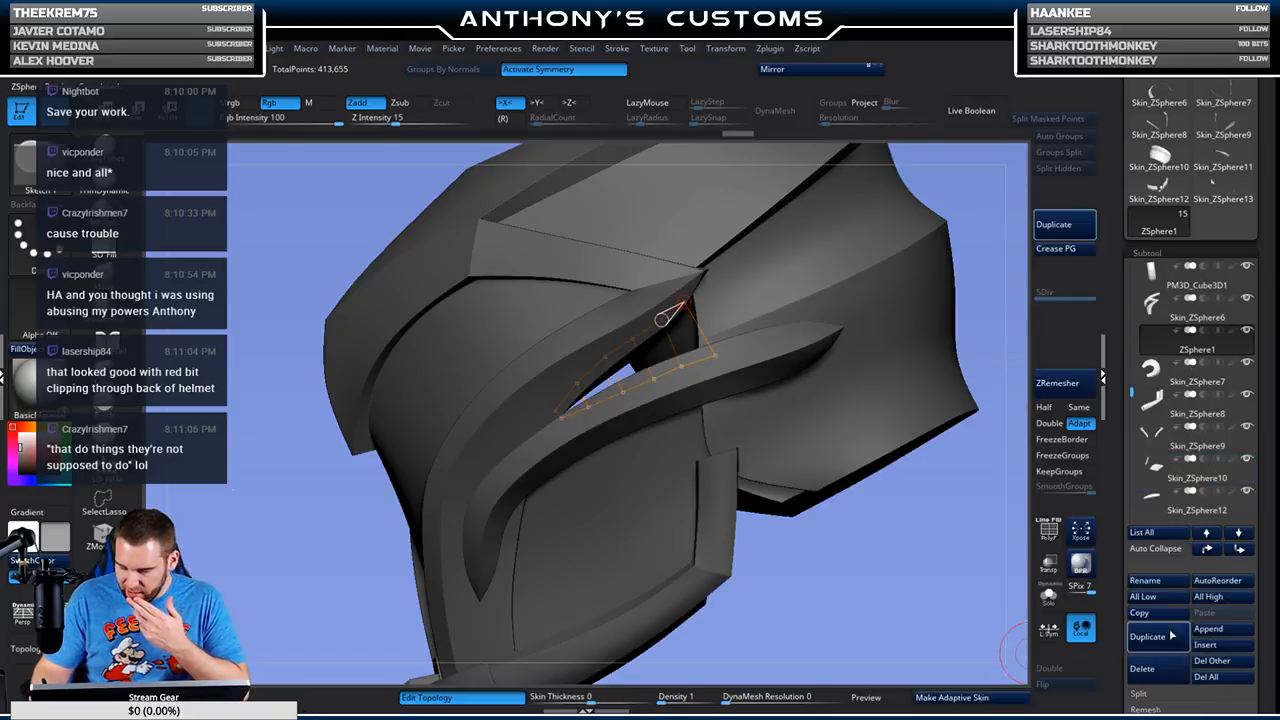
click(1201, 645)
click(1022, 555)
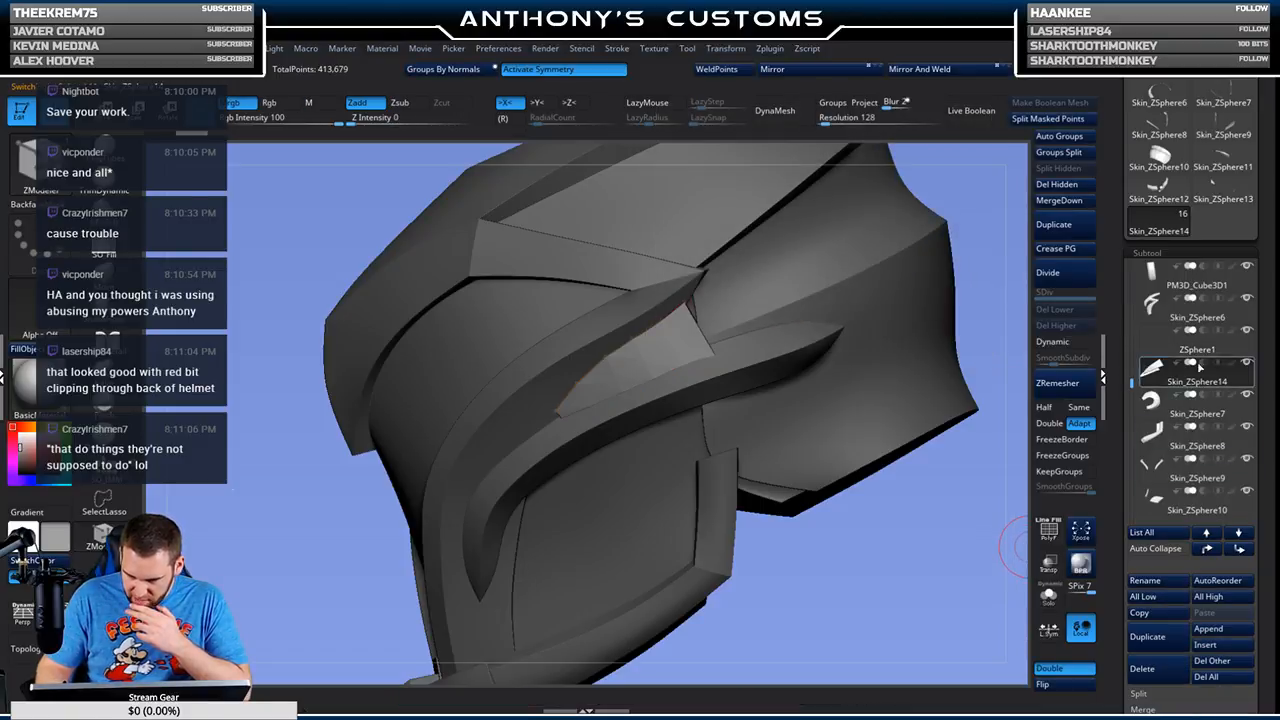
Step: Duplicate the ZSphere1 topology sketch subtool
click(1190, 345)
click(1150, 637)
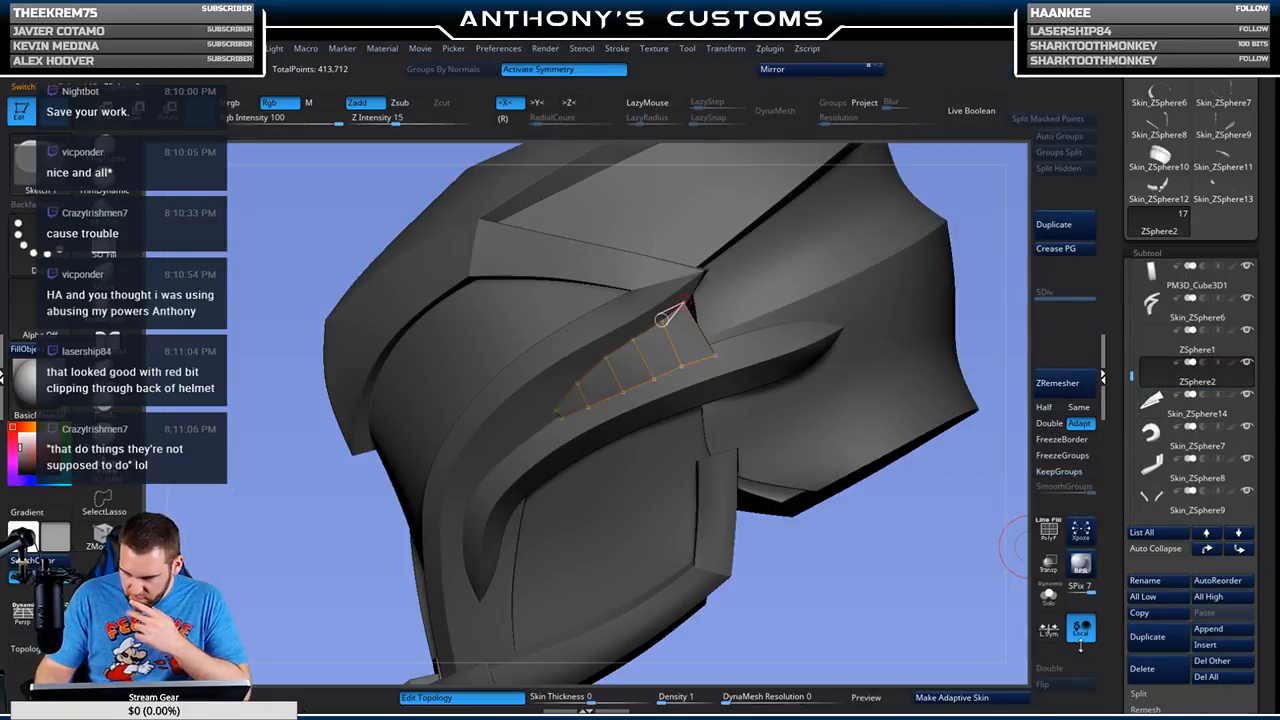
Step: Show the polygon wireframe and isolate the active subtool with Solo
key(shift+f)
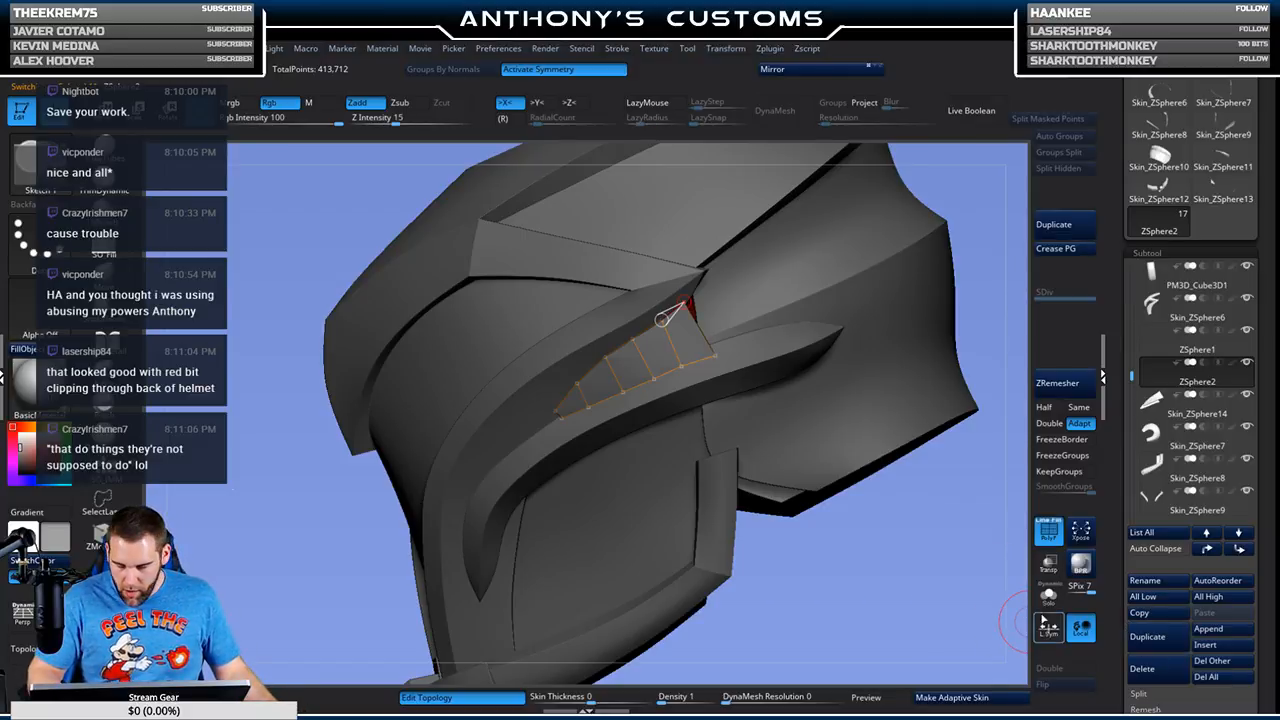
click(1049, 598)
drag(914, 577, 800, 570)
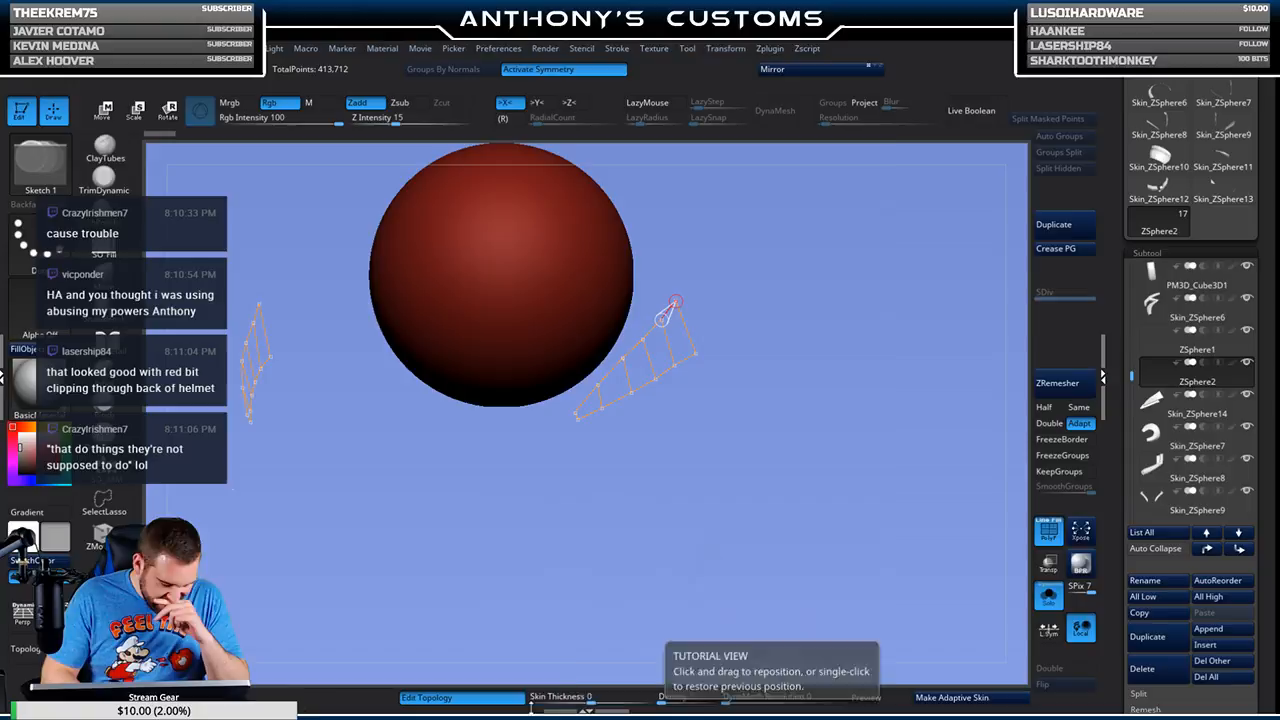
drag(766, 543, 915, 440)
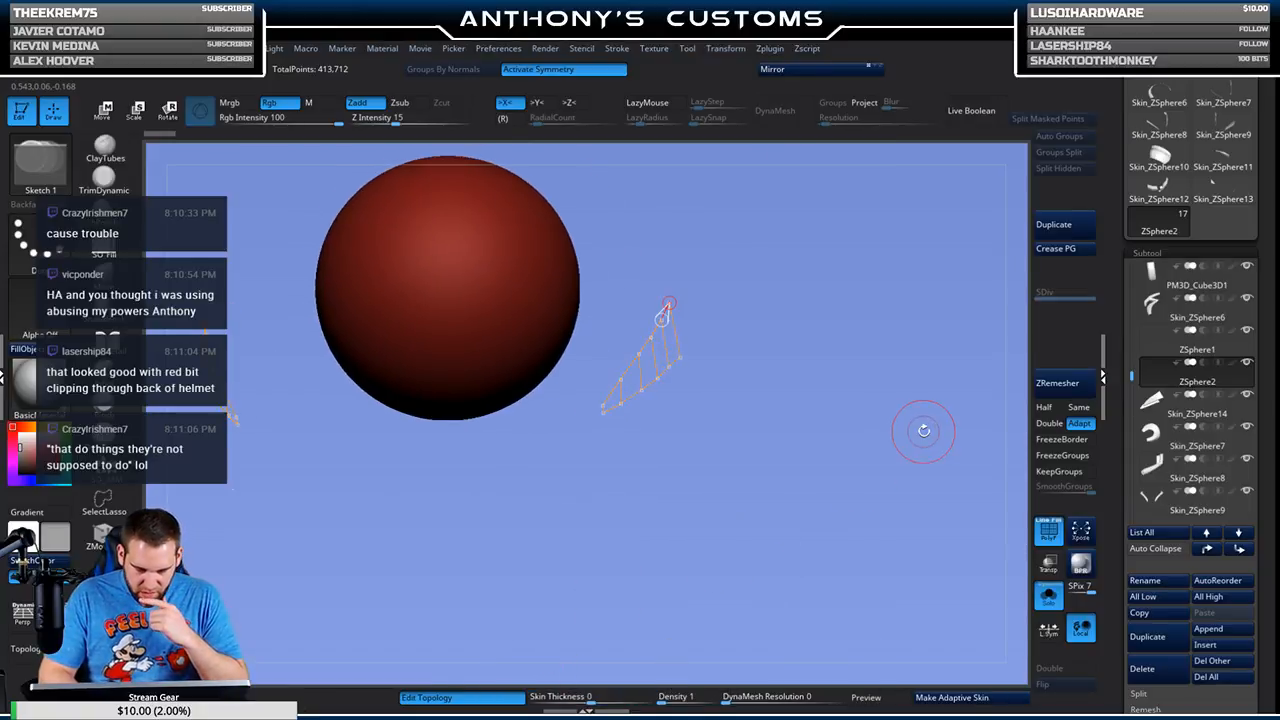
Step: Delete the duplicated sketch subtool ZSphere2 and confirm the removal
click(1178, 413)
click(1170, 382)
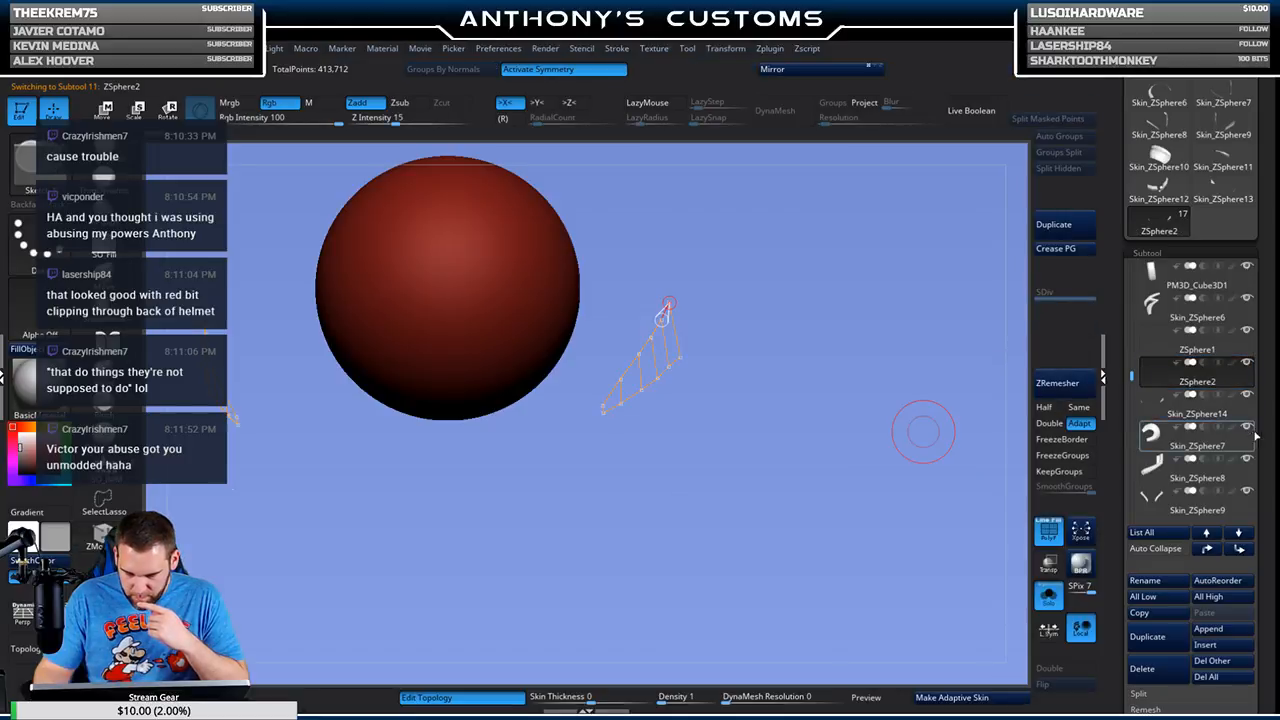
click(1155, 674)
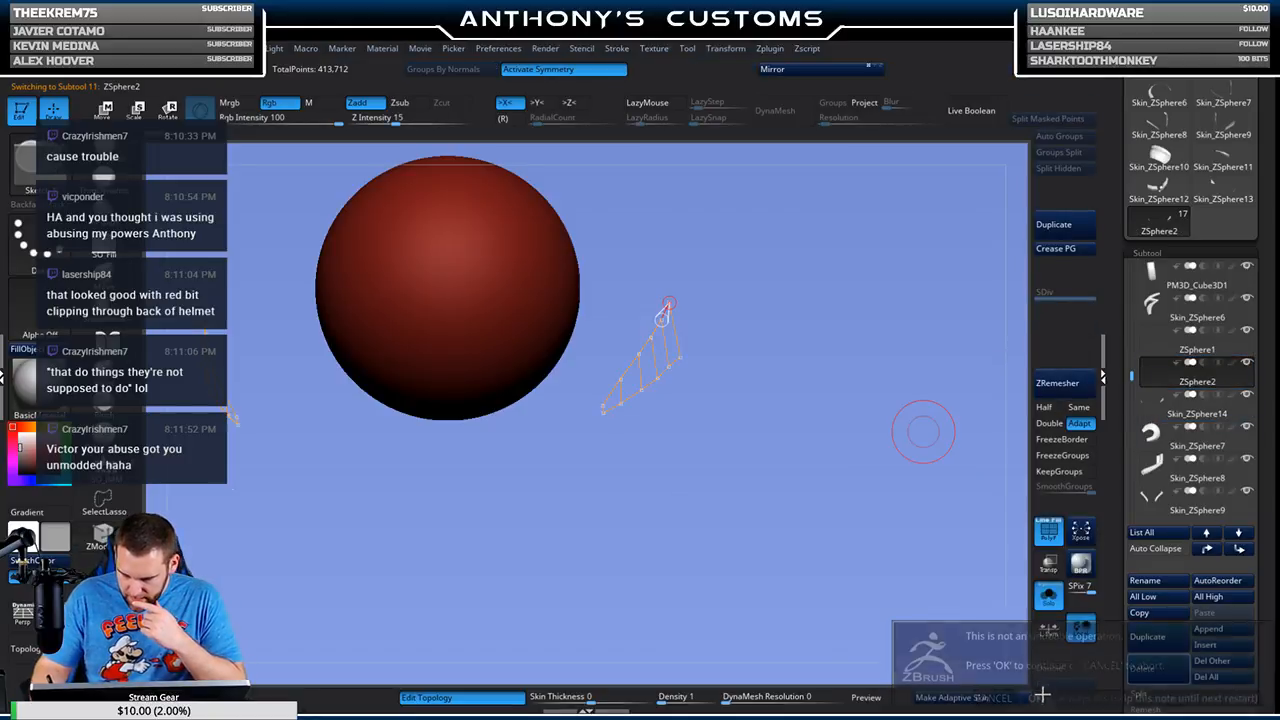
click(1042, 697)
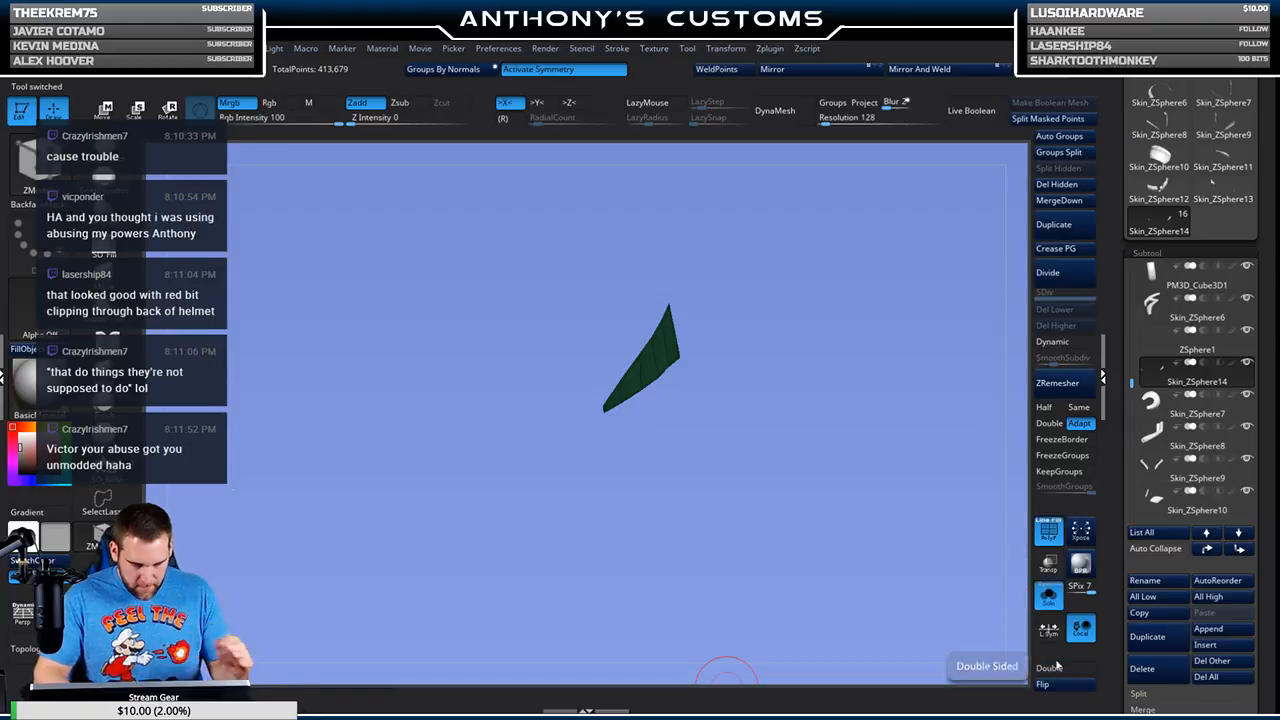
Step: Thicken the isolated gap panel using ZModeler's QMesh Polygroup All and flip its face orientation
click(1048, 595)
click(1048, 597)
mouse_move(757, 480)
mouse_down()
mouse_move(766, 531)
mouse_move(746, 563)
mouse_move(753, 513)
mouse_move(790, 515)
mouse_move(780, 505)
mouse_up()
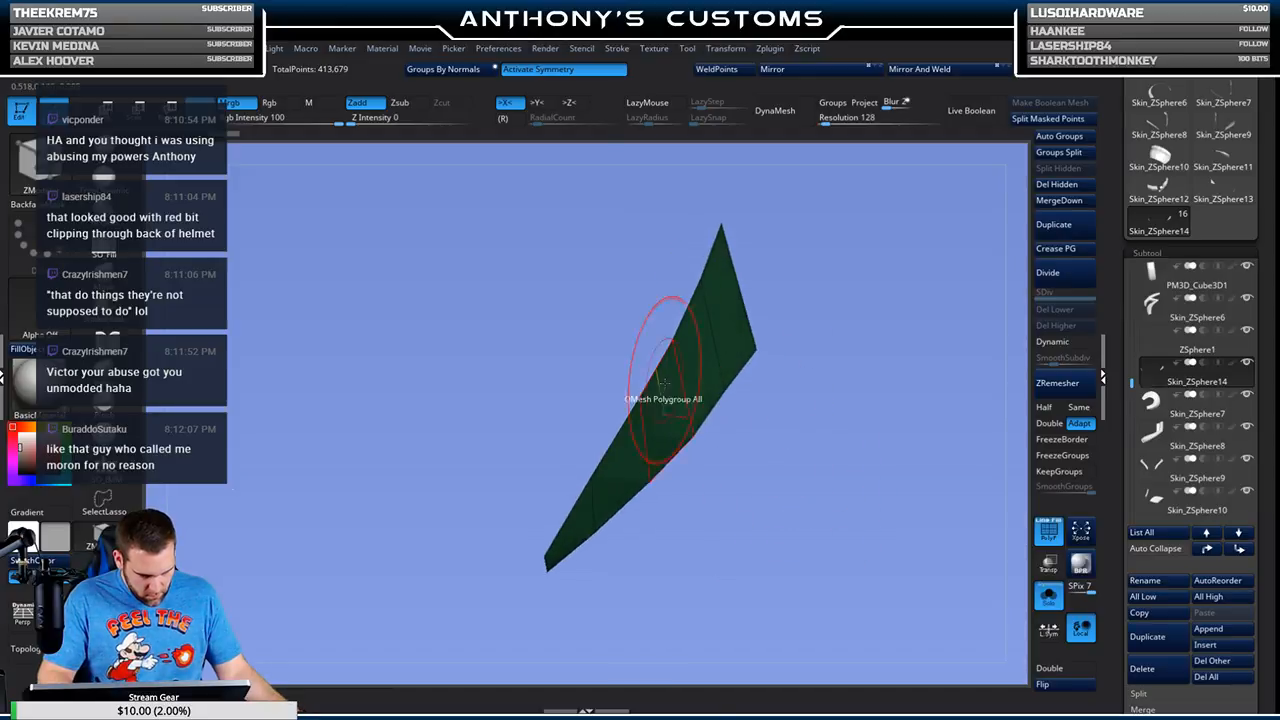
key(space)
drag(661, 398, 623, 395)
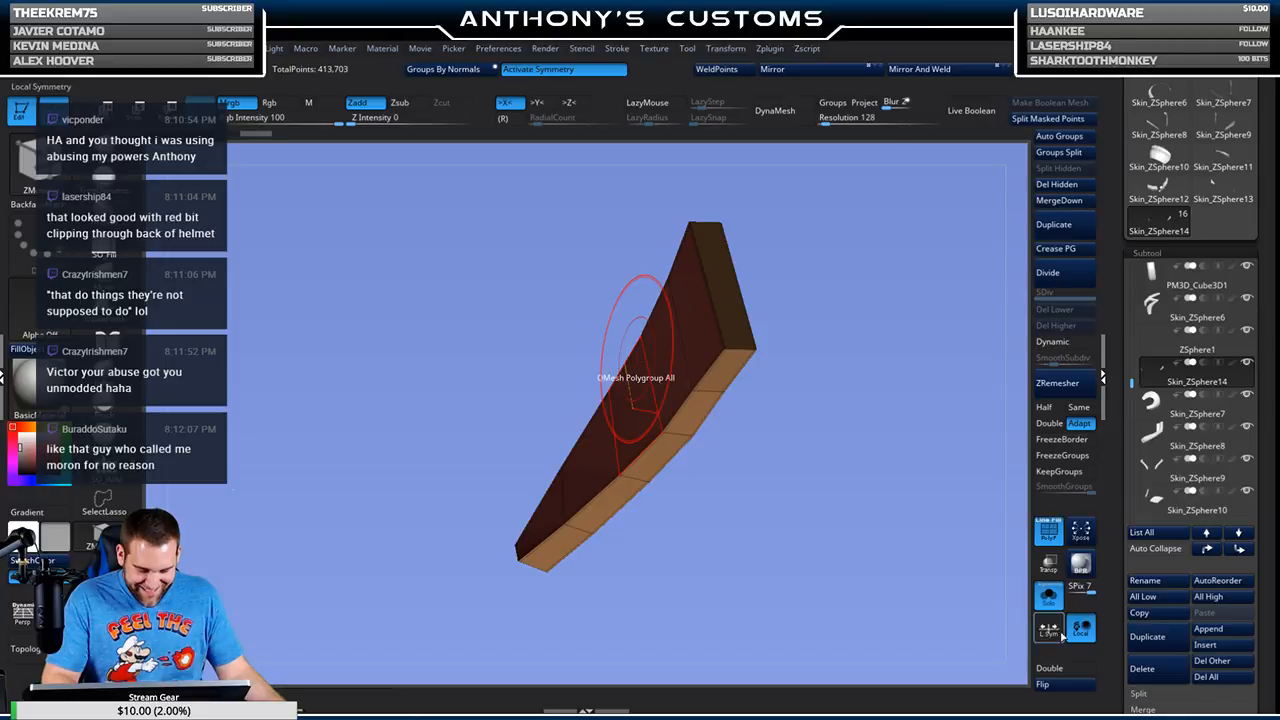
click(1058, 684)
Step: Mirror the thickened panel and apply Mirror And Weld across the X axis to match both sides
drag(735, 512, 655, 520)
drag(665, 655, 650, 510)
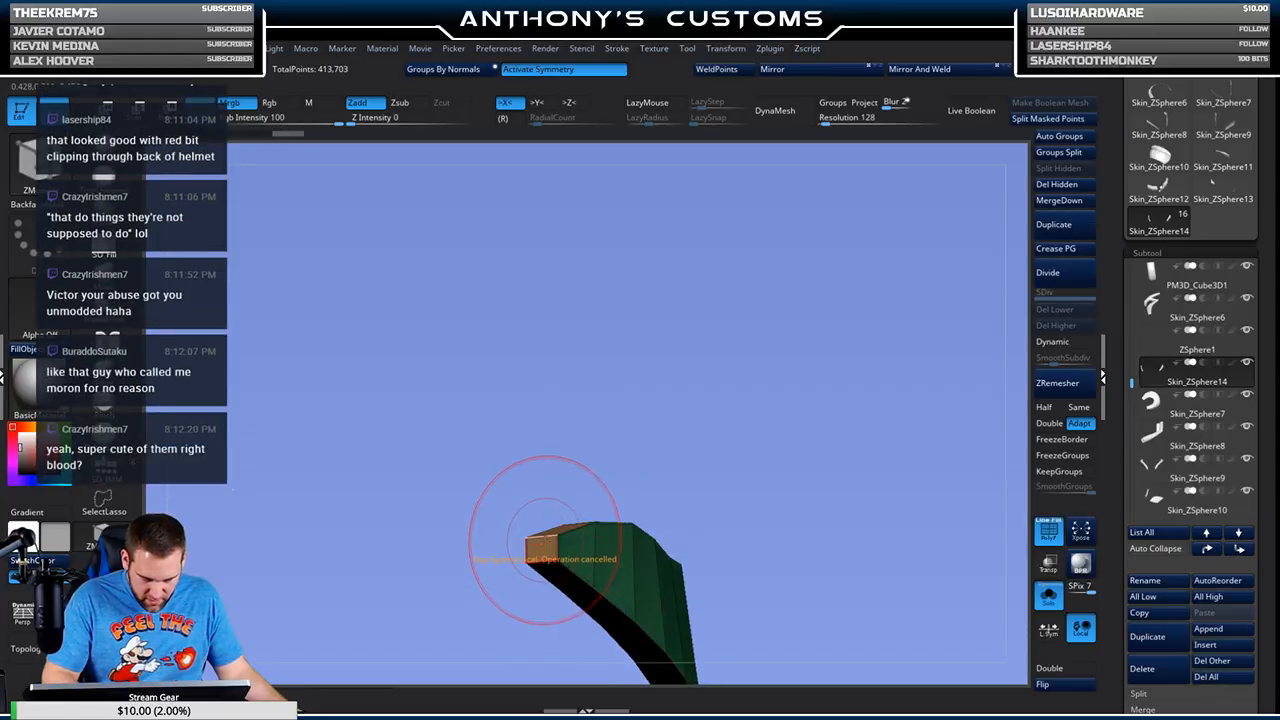
click(857, 73)
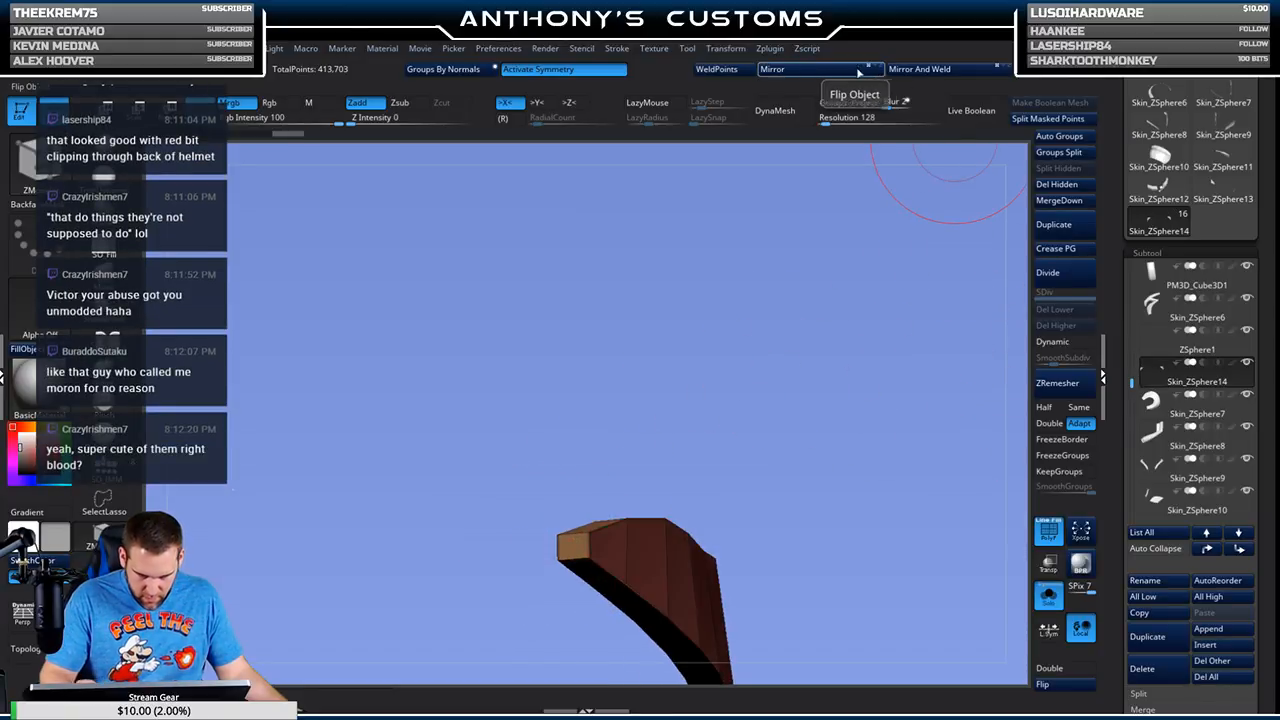
click(925, 71)
drag(690, 335, 712, 462)
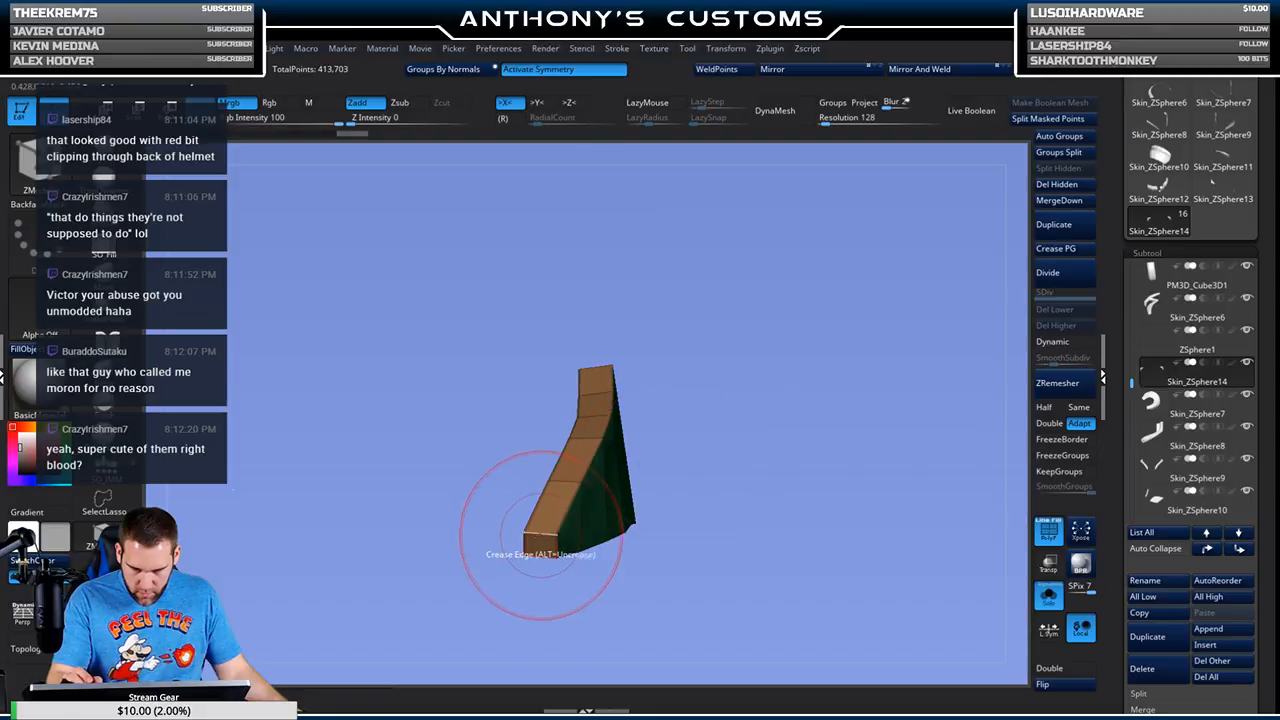
mouse_move(546, 580)
mouse_down()
mouse_move(528, 563)
mouse_move(775, 457)
mouse_move(690, 555)
mouse_move(671, 550)
mouse_up()
alt+drag(805, 518, 717, 449)
drag(673, 490, 900, 391)
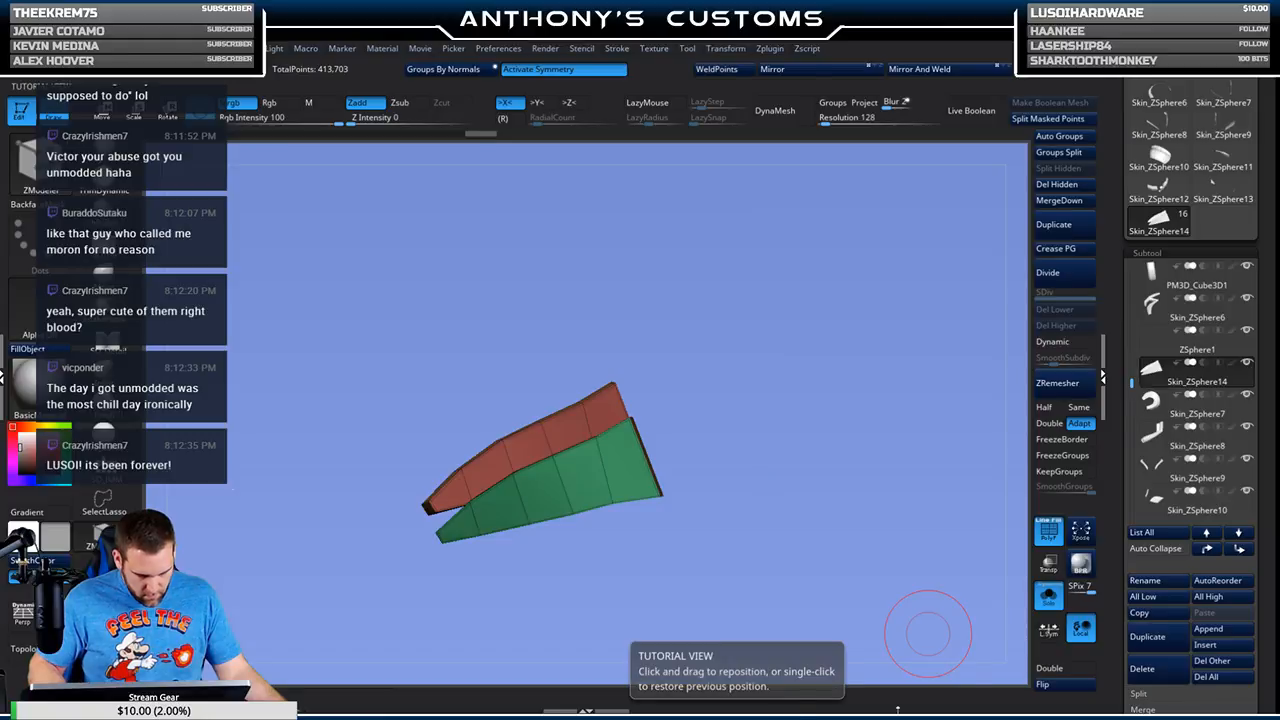
Step: Turn off Solo to show the whole helmet and delete the leftover ZSphere1 sketch subtool
click(1048, 593)
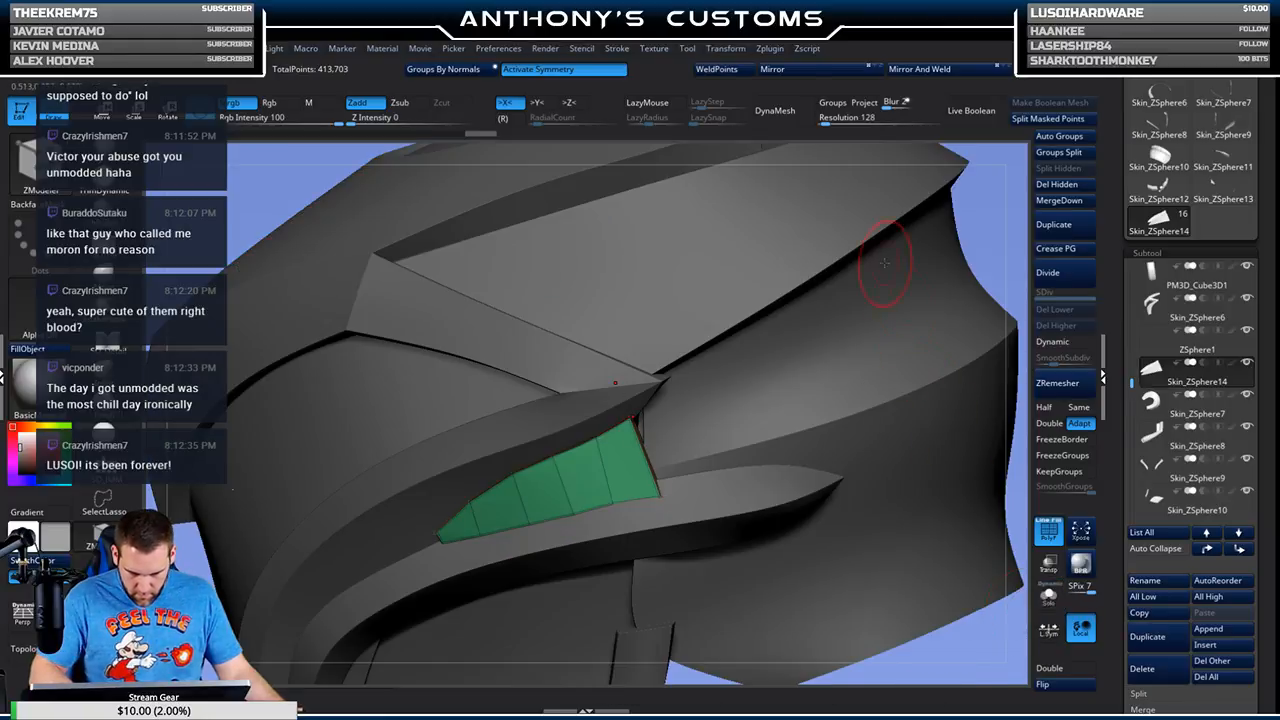
key(f)
drag(936, 418, 888, 440)
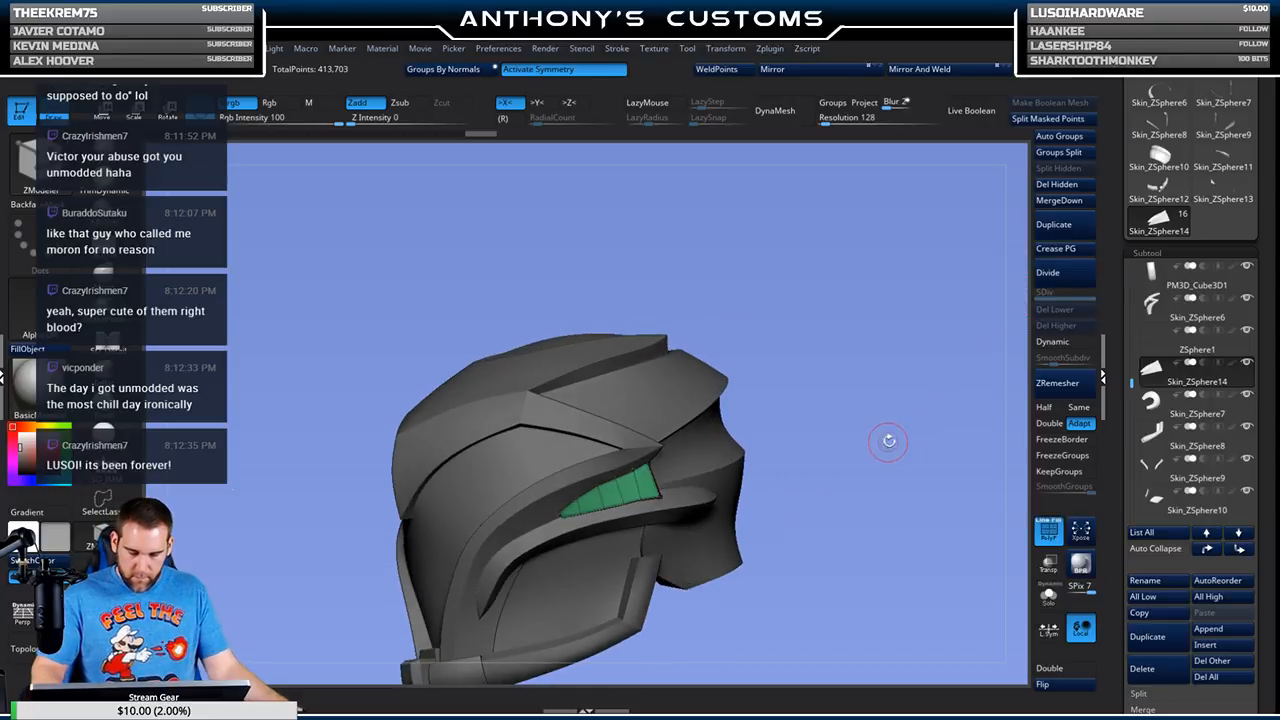
click(1233, 351)
click(1153, 667)
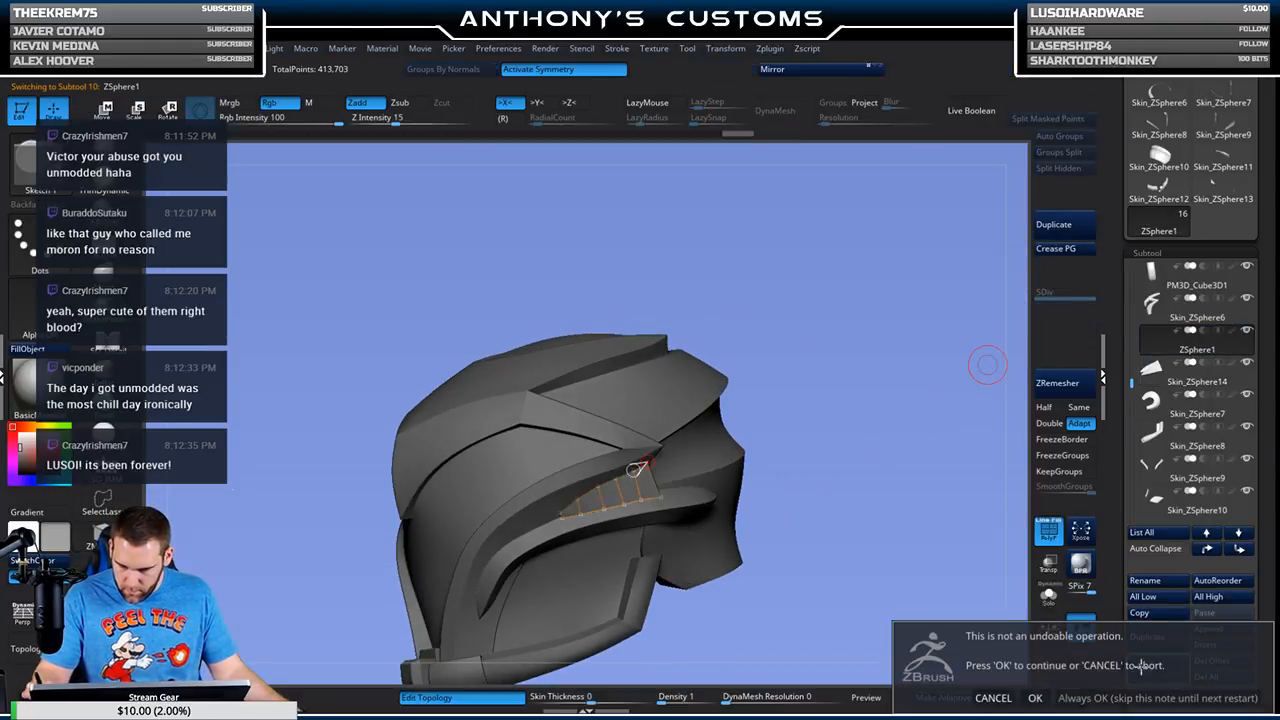
click(1036, 697)
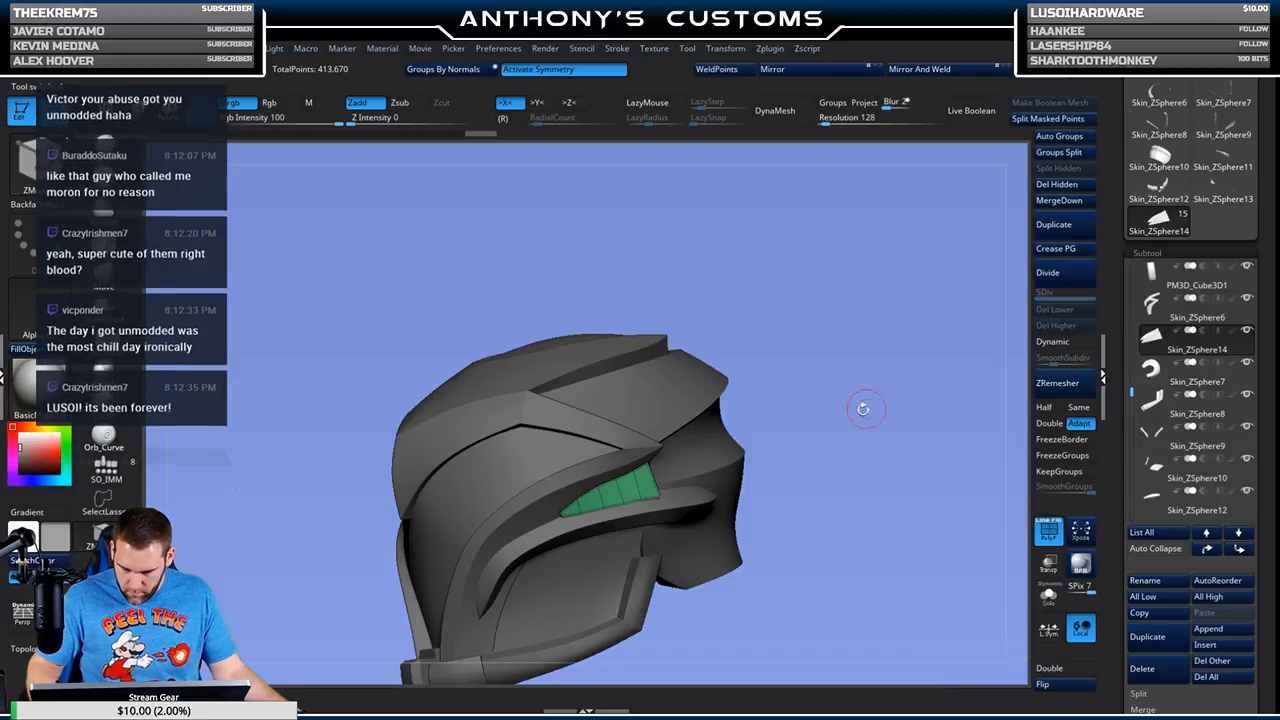
Step: Turn on Dynamic subdivision for the Skin_ZSphere14 panel and select the Move brush
drag(858, 490, 889, 475)
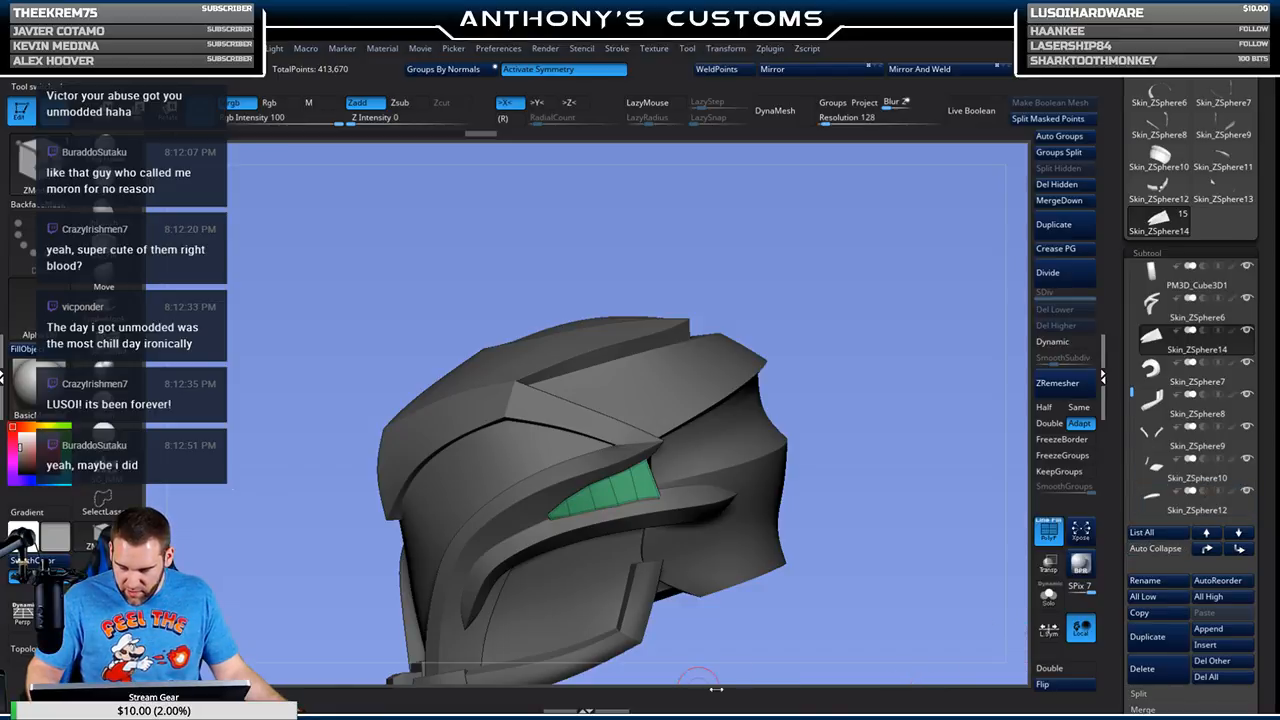
alt+drag(884, 489, 906, 514)
alt+drag(978, 482, 994, 371)
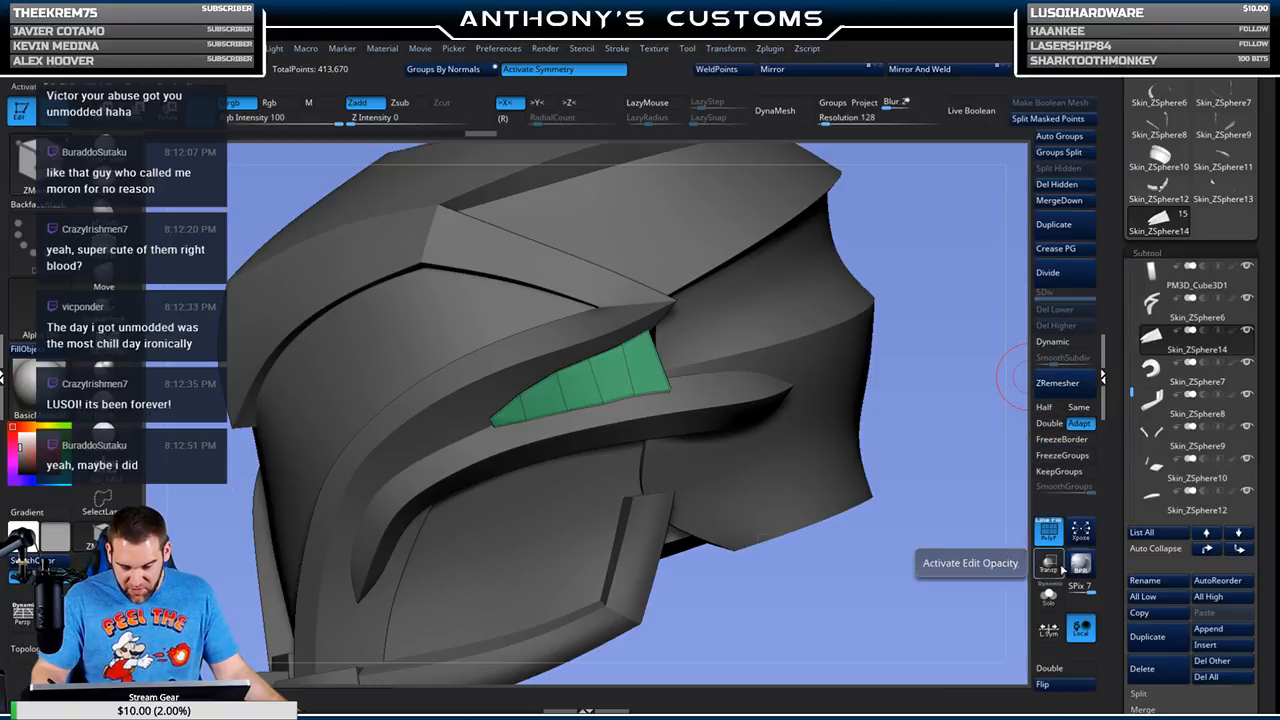
click(1052, 341)
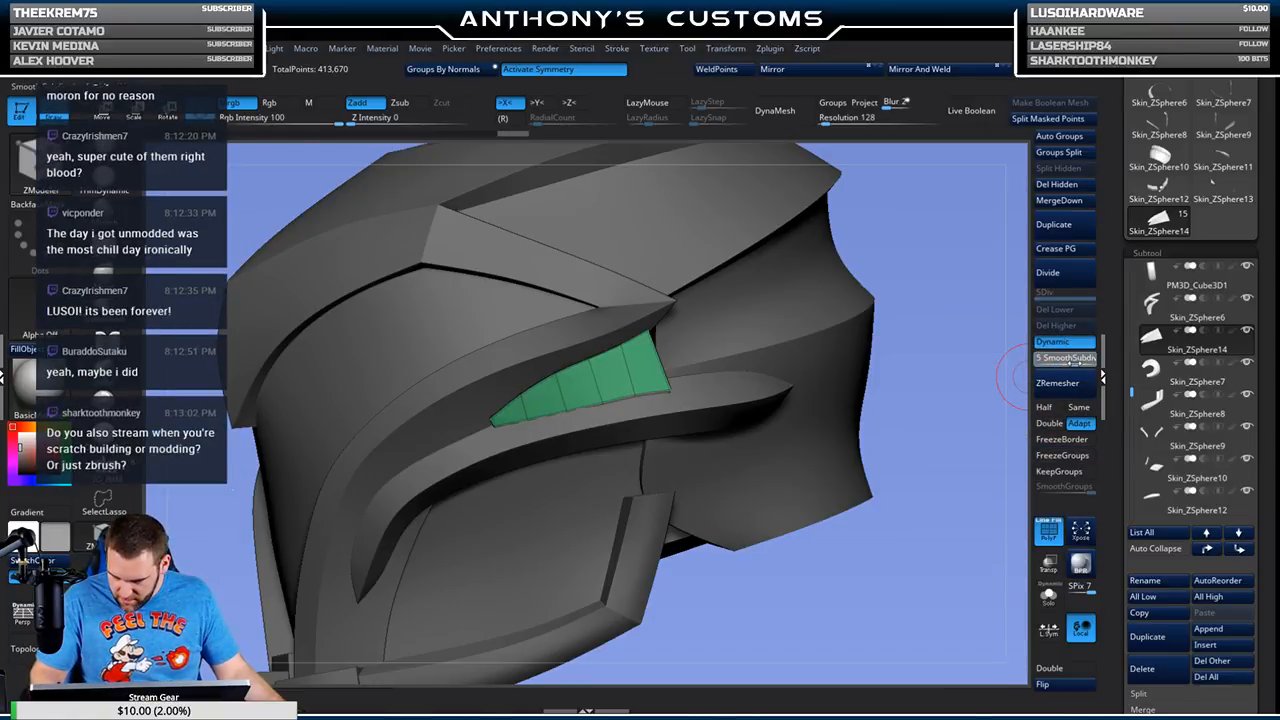
key(b)
key(m)
key(v)
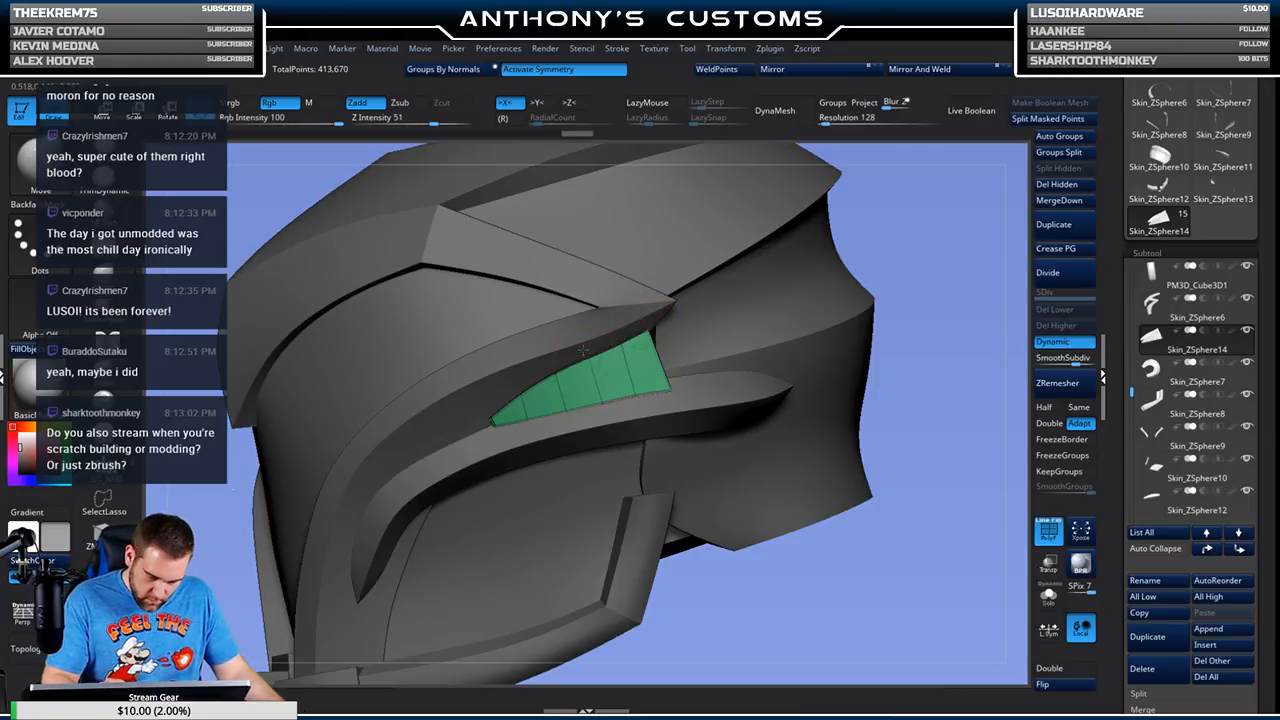
drag(922, 261, 869, 242)
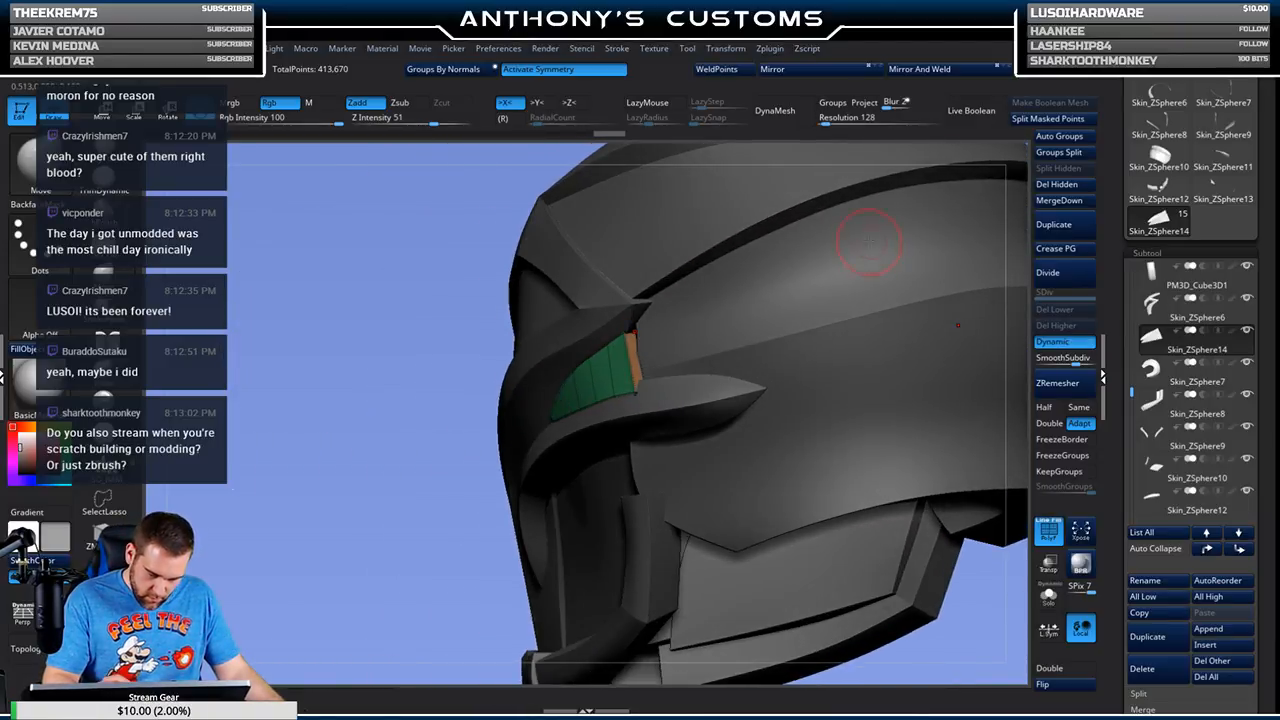
Step: Place the transform gizmo on the panel from the front and move it along X, inward behind the side fins
key(w)
drag(665, 330, 576, 479)
alt+drag(508, 552, 511, 449)
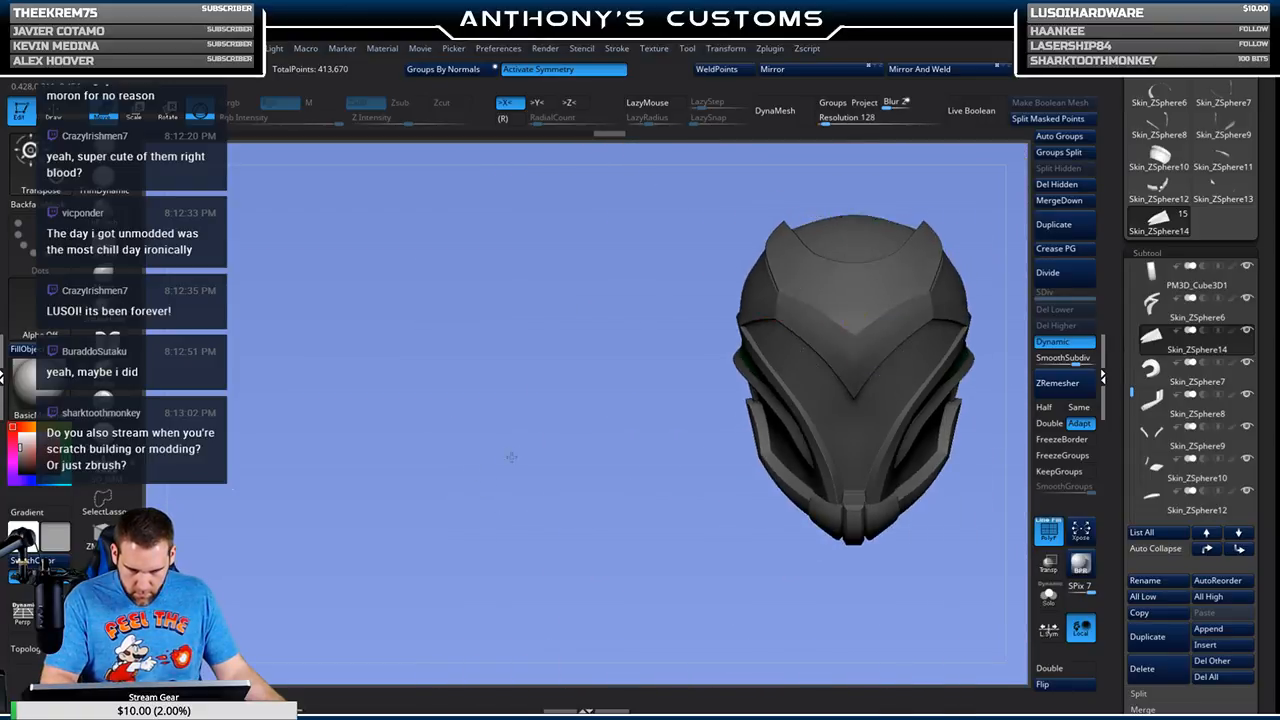
alt+drag(829, 197, 723, 268)
click(845, 425)
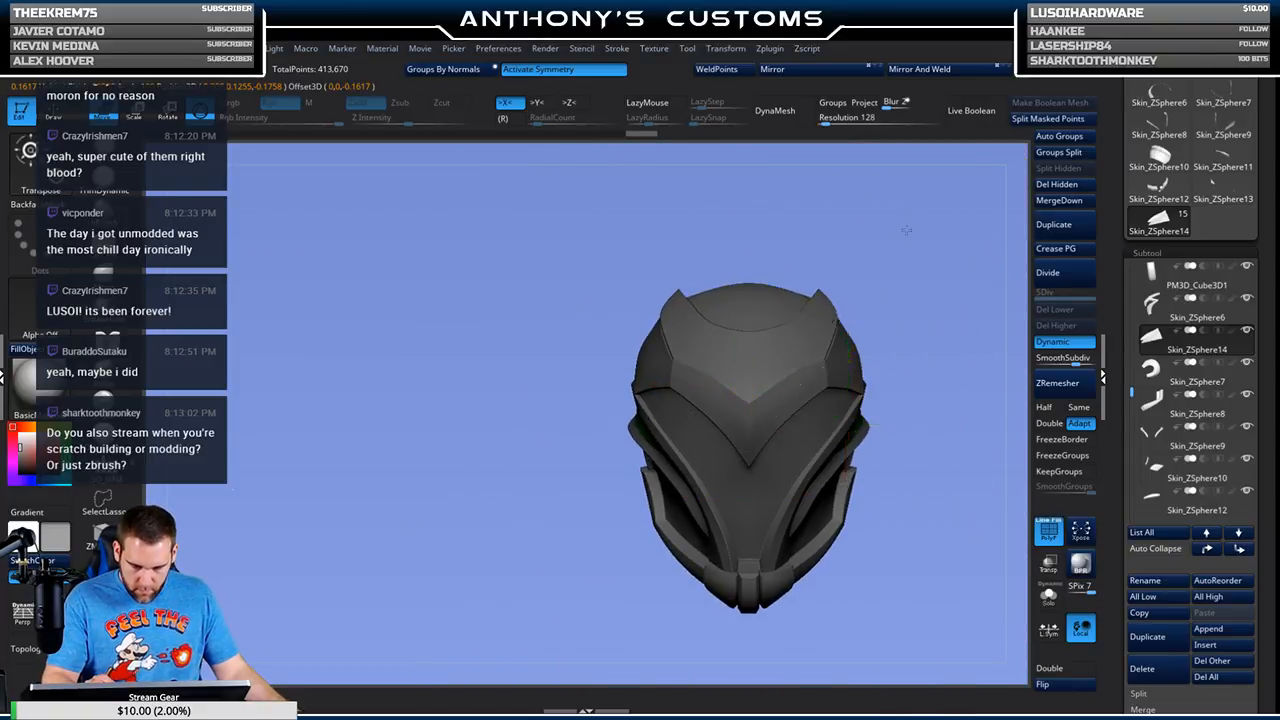
alt+drag(910, 229, 781, 223)
drag(858, 268, 875, 337)
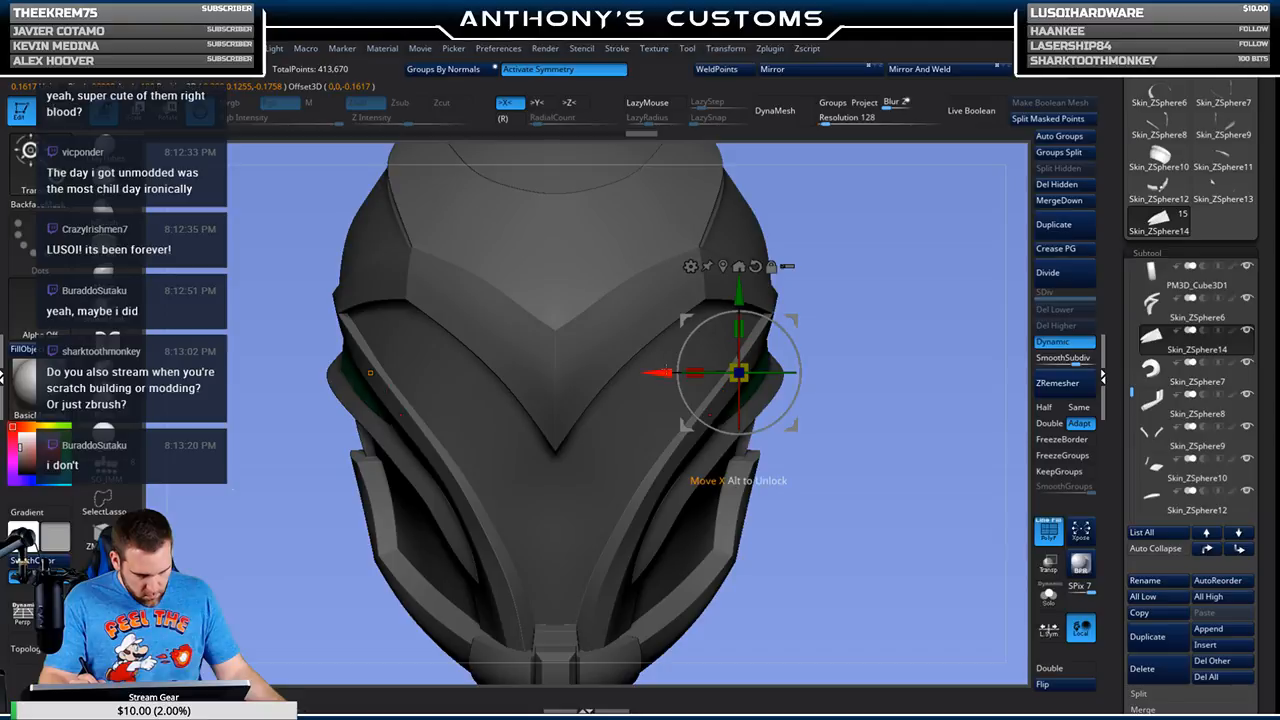
drag(905, 326, 851, 277)
Step: Pull the rear end of the Skin_ZSphere14 panel with the Move brush to fill the gap between the side fins
key(q)
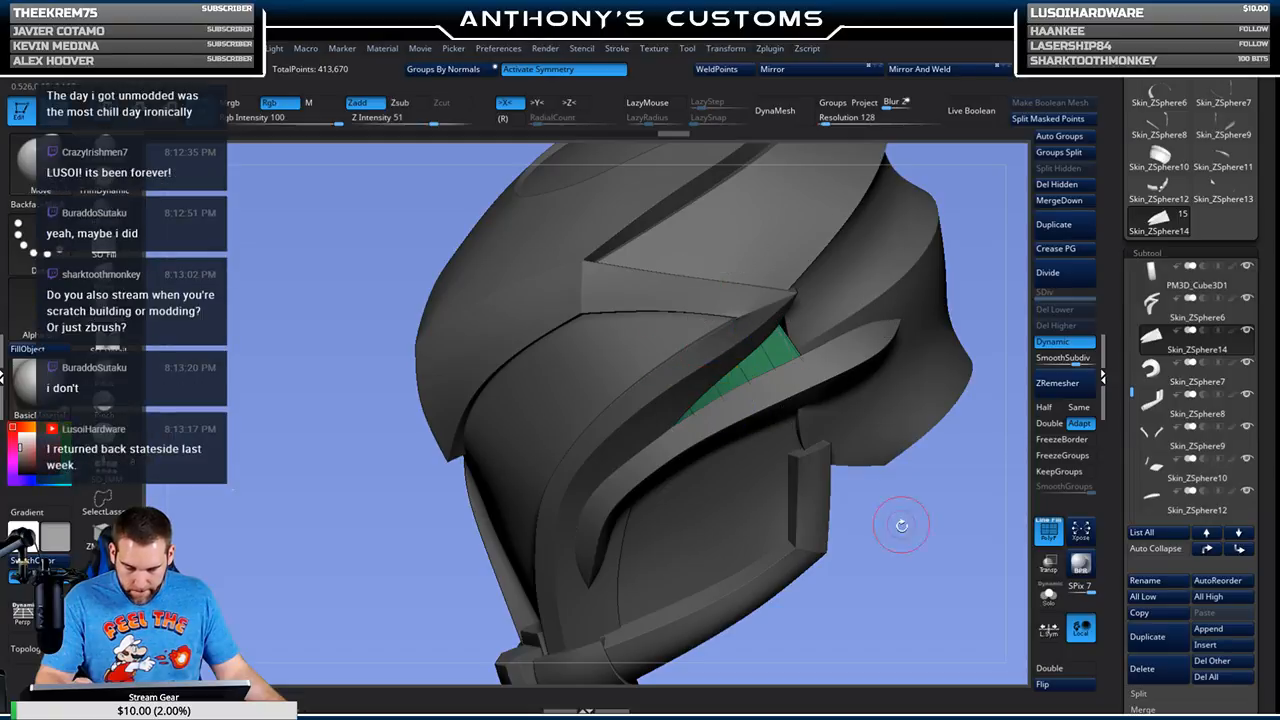
scroll(942, 514, up, 3)
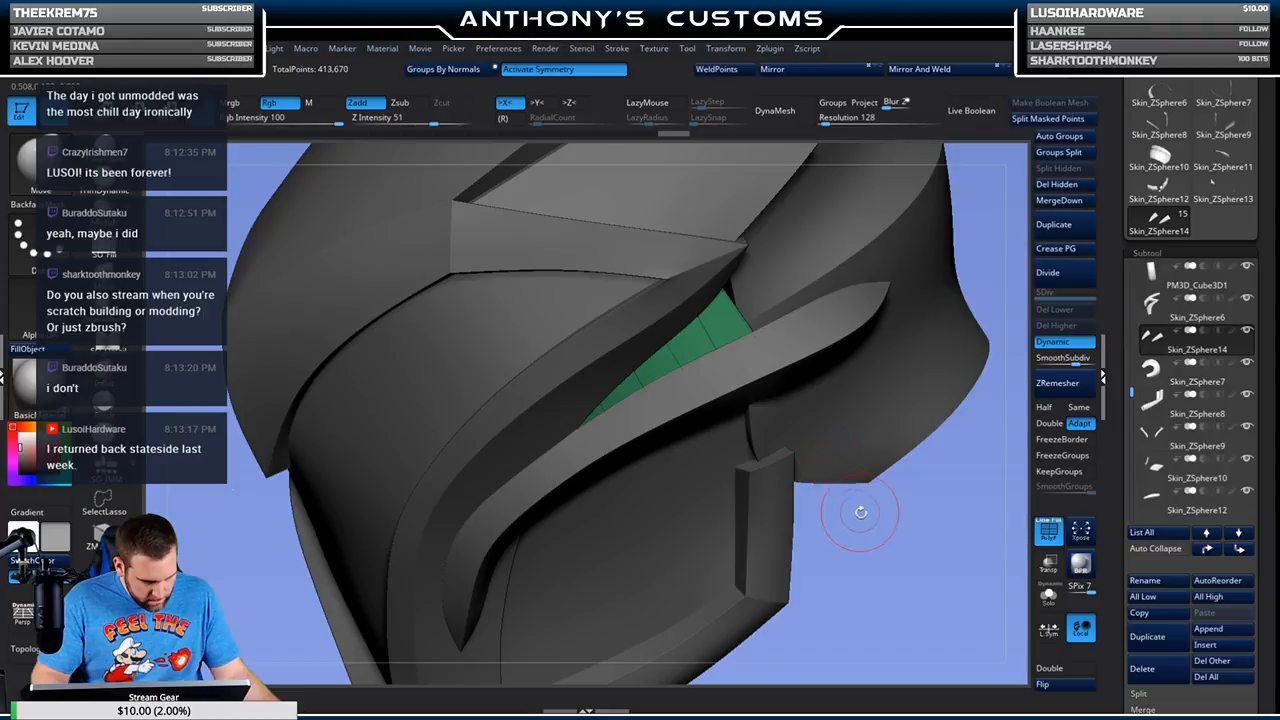
key(space)
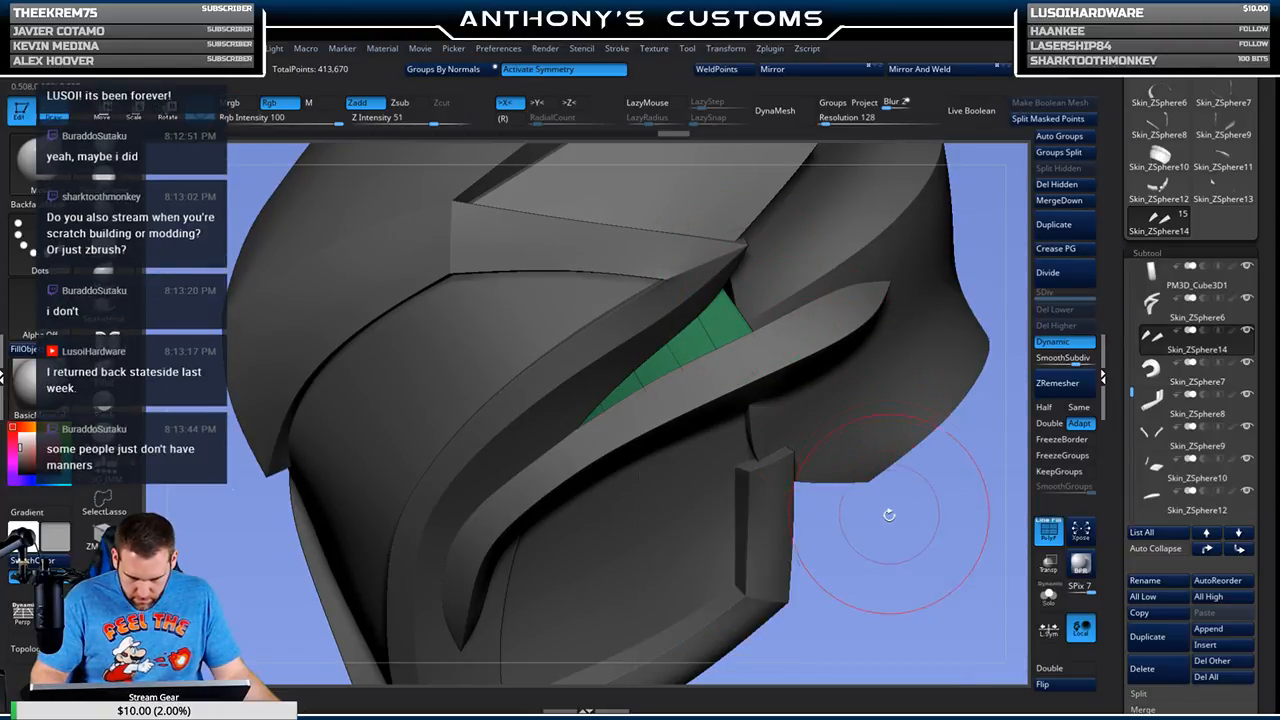
key(space)
drag(886, 478, 875, 479)
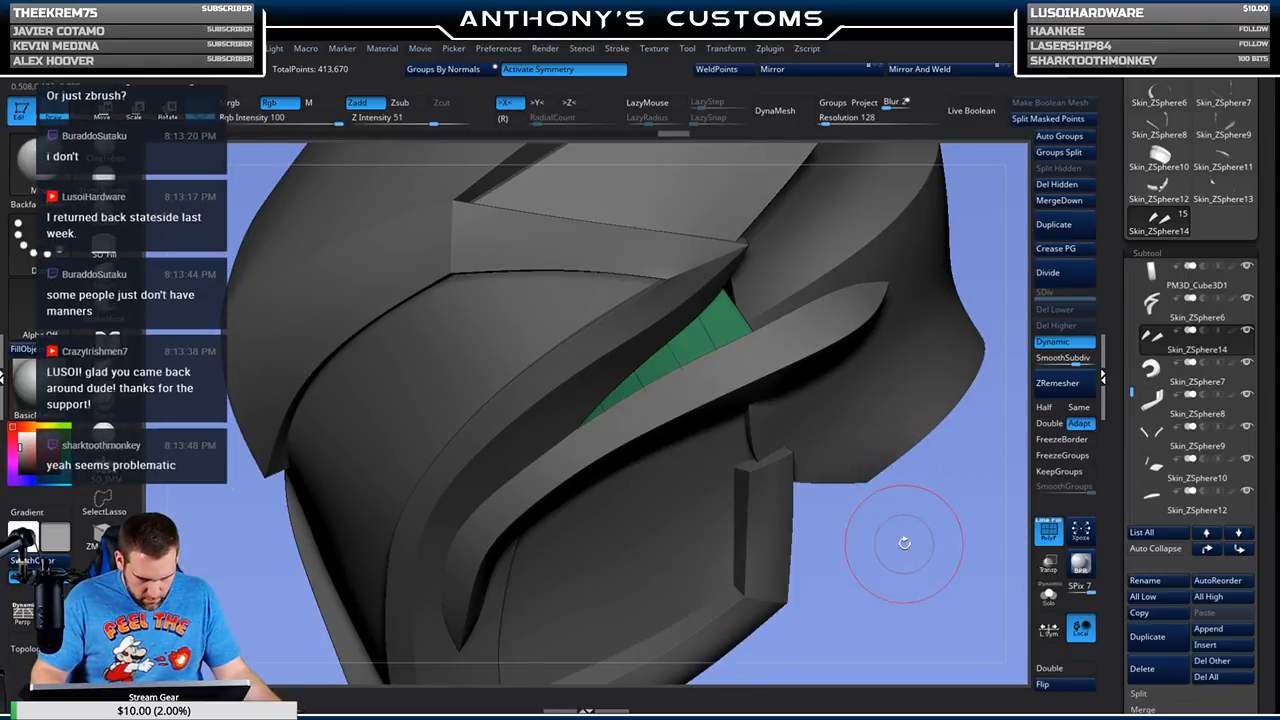
drag(899, 521, 866, 486)
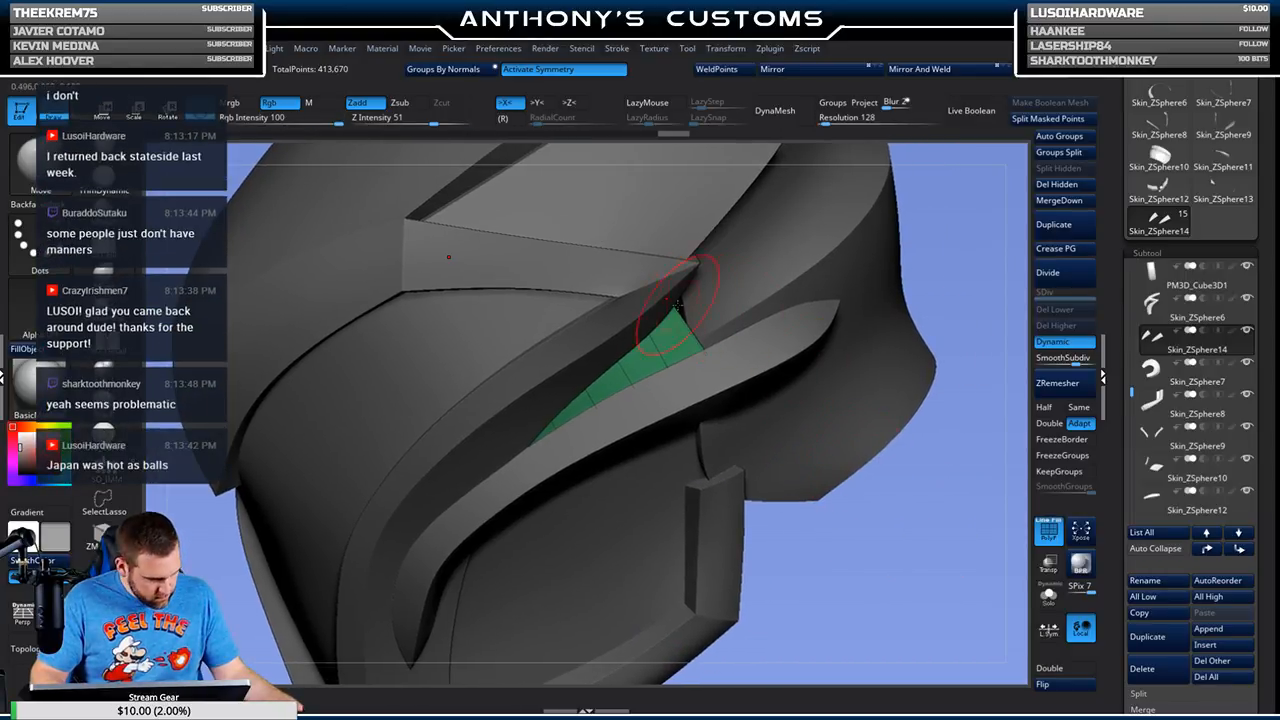
mouse_move(704, 262)
mouse_down()
mouse_move(834, 514)
mouse_move(864, 515)
mouse_move(698, 517)
mouse_move(659, 457)
mouse_up()
drag(672, 410, 703, 469)
Step: Turn off PolyFrame and examine how the panel sits between the fins from the side and the front
key(shift+f)
mouse_move(844, 584)
mouse_down()
mouse_move(810, 566)
mouse_move(857, 578)
mouse_move(838, 455)
mouse_move(864, 500)
mouse_move(846, 569)
mouse_move(909, 580)
mouse_up()
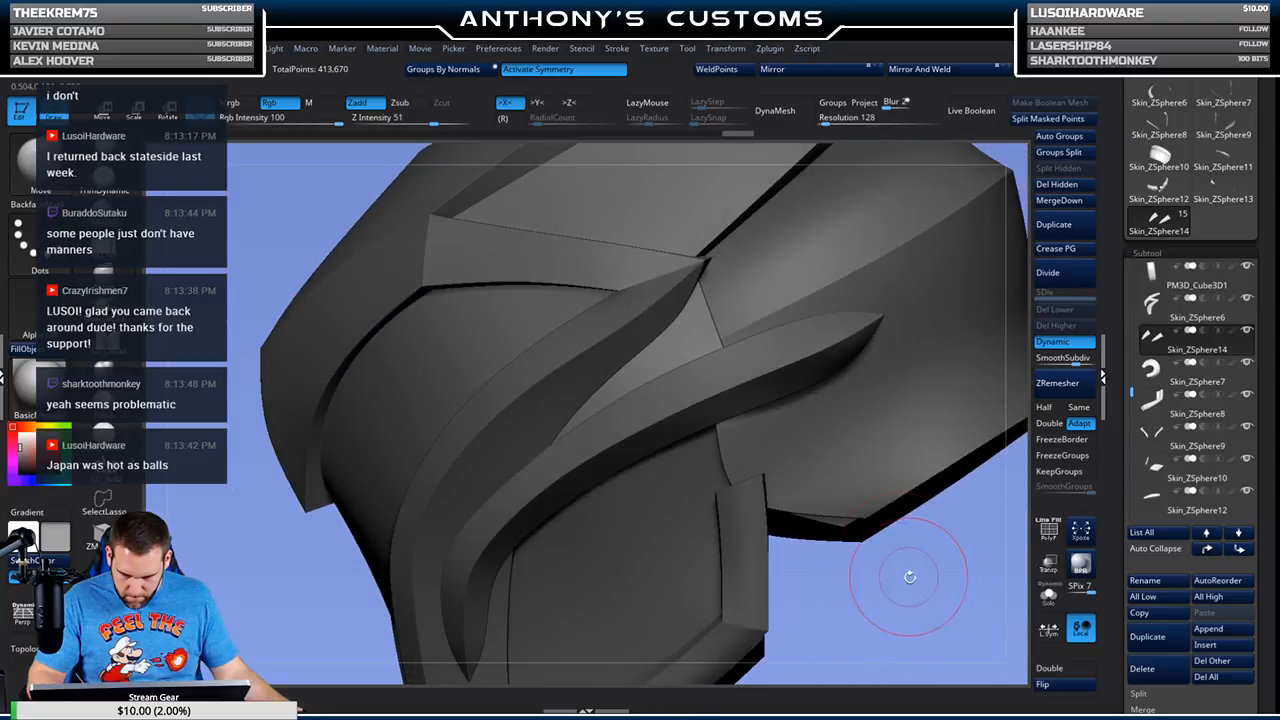
key(f)
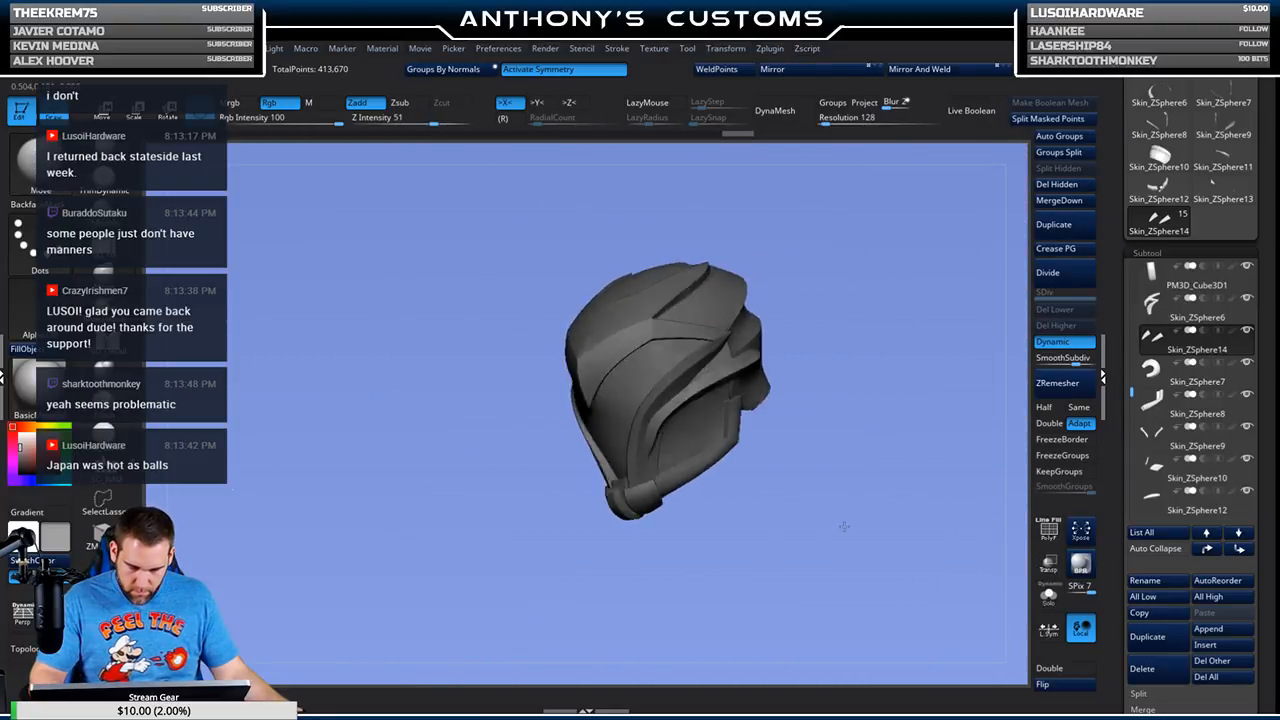
drag(921, 518, 914, 509)
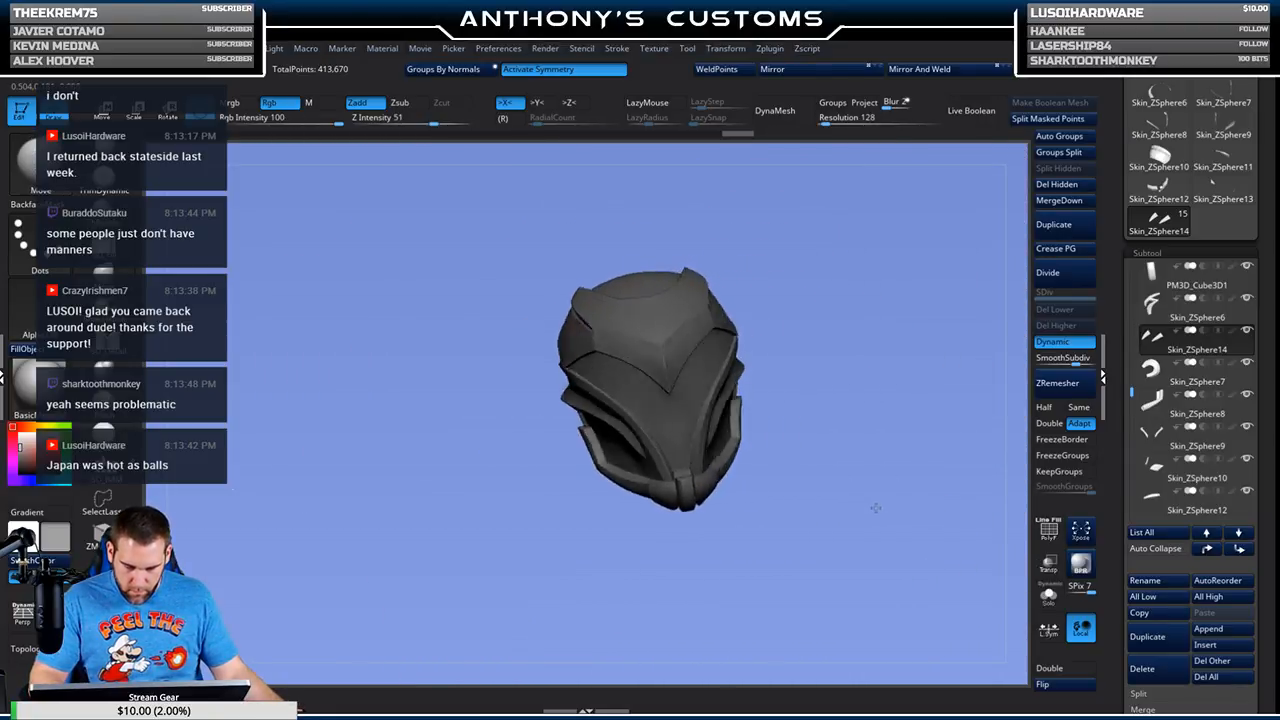
drag(837, 531, 833, 556)
drag(874, 502, 807, 498)
Step: Select the rear shell Skin_ZSphere11 and use transparency to check its overlap with the panel and fins
alt+click(760, 318)
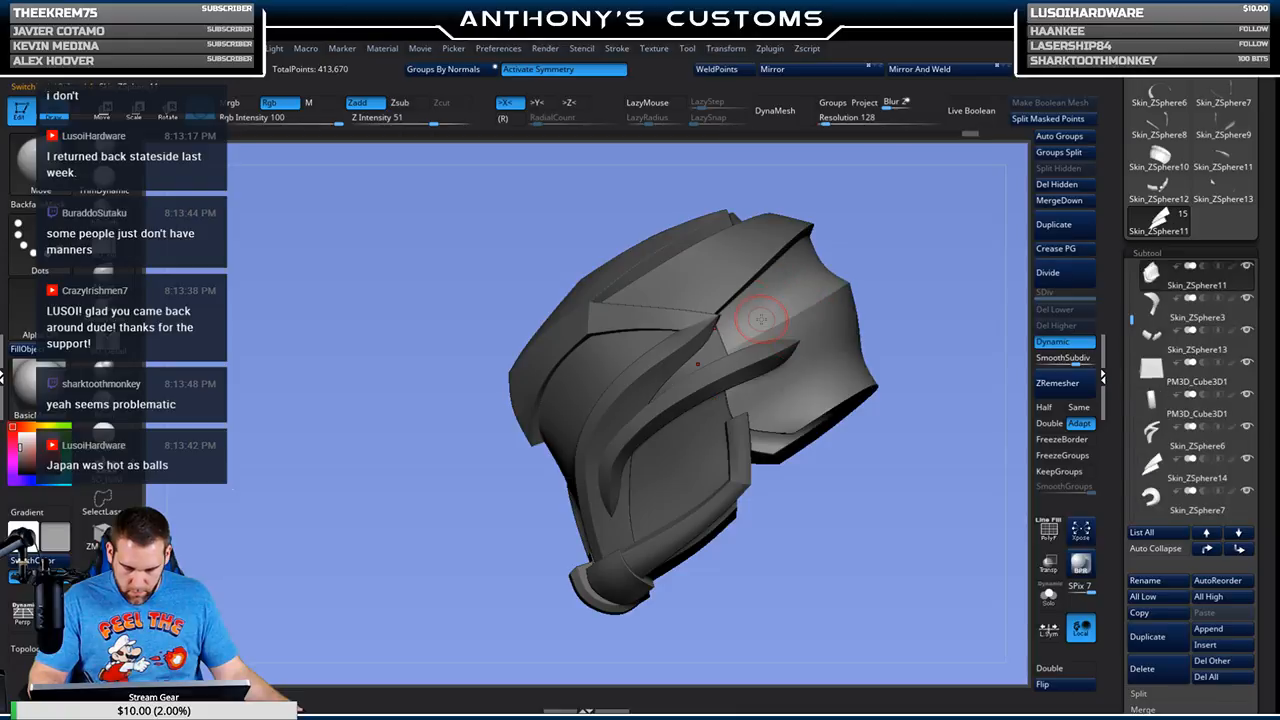
click(1050, 566)
mouse_move(934, 523)
mouse_down()
mouse_move(909, 560)
mouse_move(881, 554)
mouse_move(820, 432)
mouse_up()
key(space)
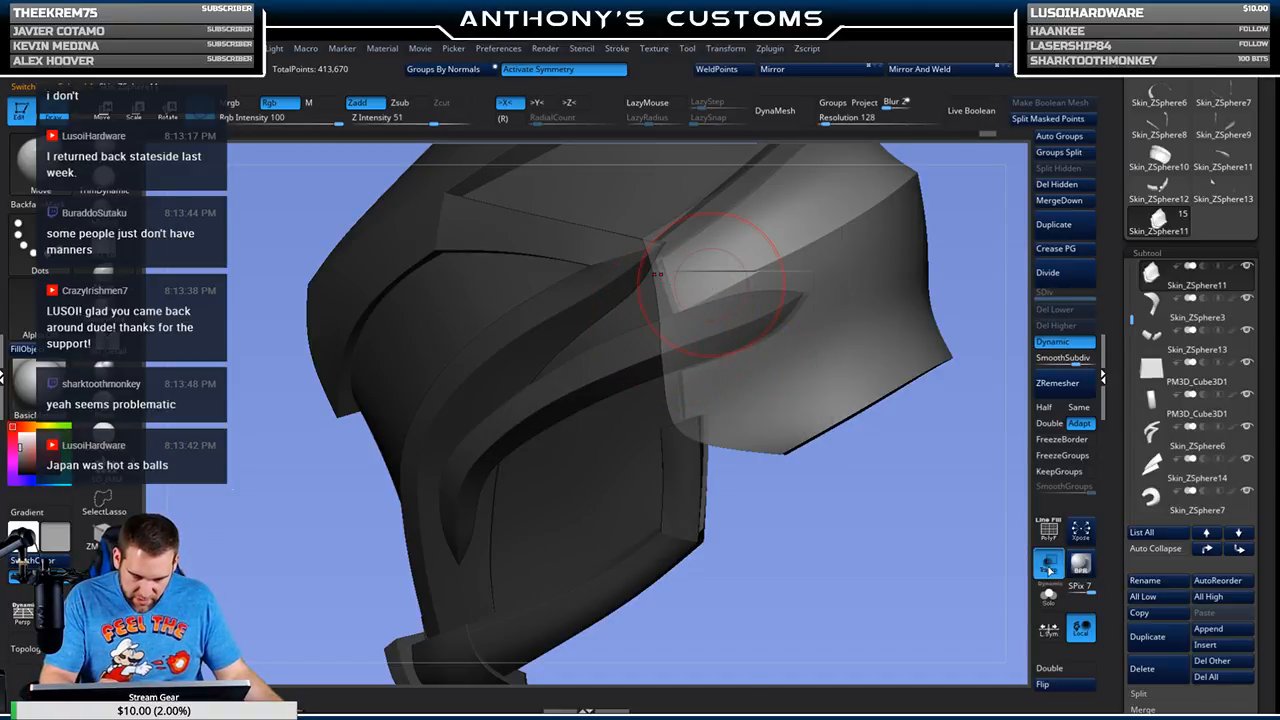
click(1050, 566)
Step: Select the Skin_ZSphere14 panel and insert a single edge loop into it with ZModeler
drag(925, 560, 845, 582)
drag(591, 489, 615, 370)
alt+click(649, 301)
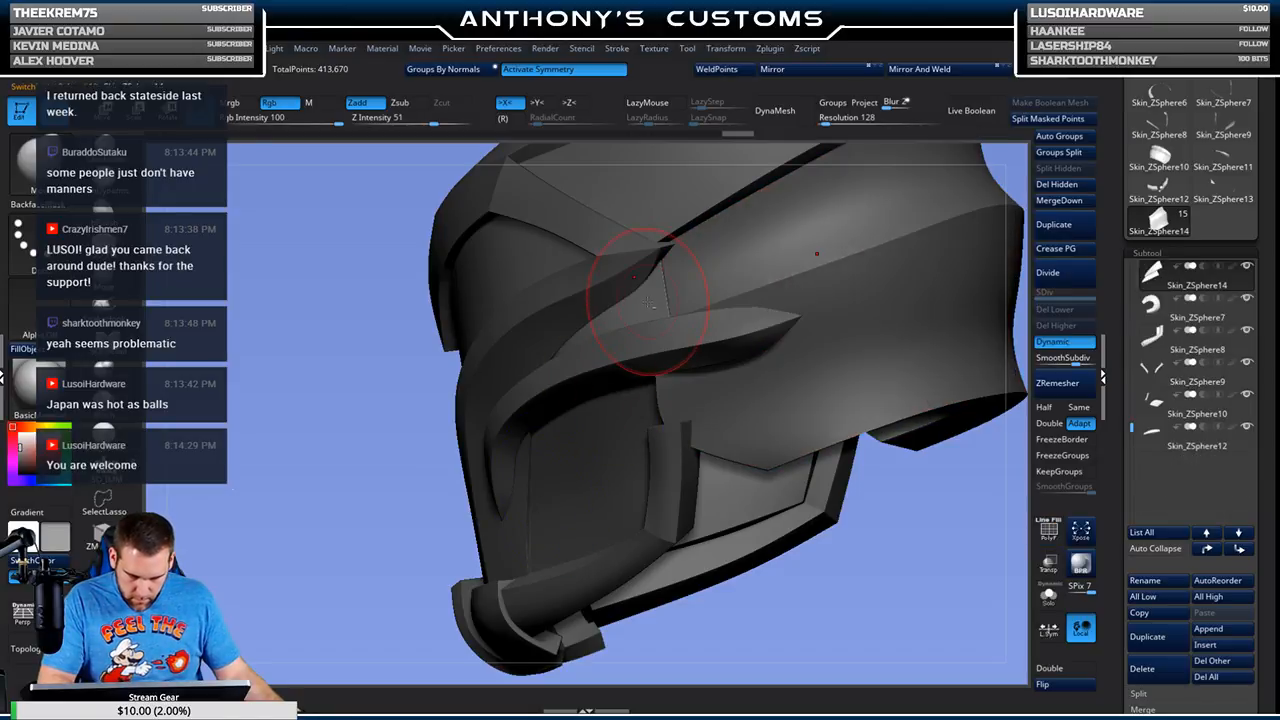
key(shift+f)
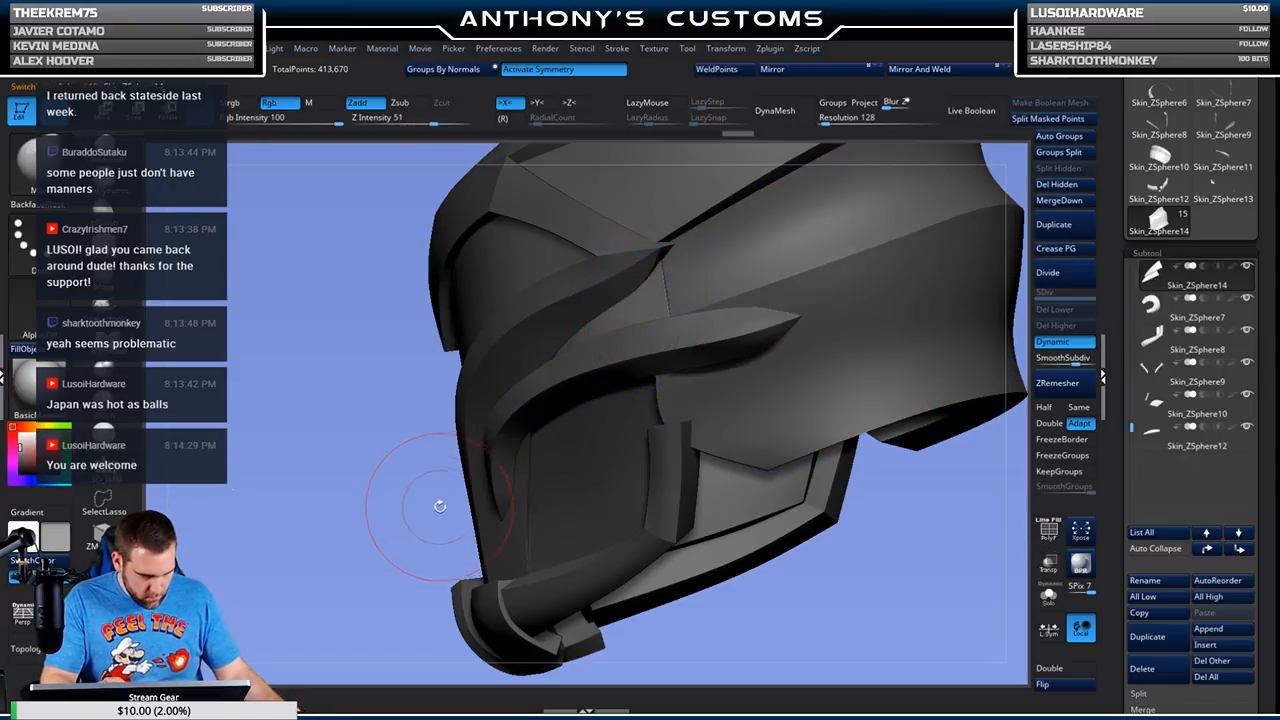
key(b)
key(z)
key(m)
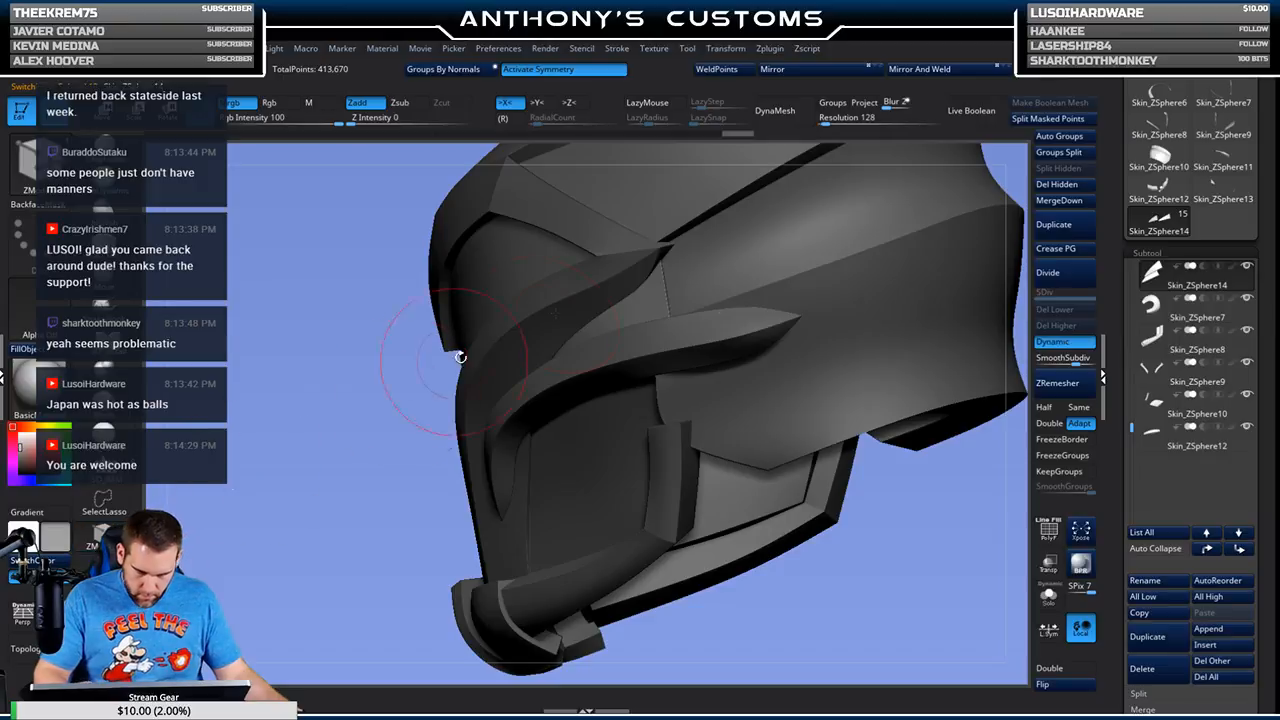
key(space)
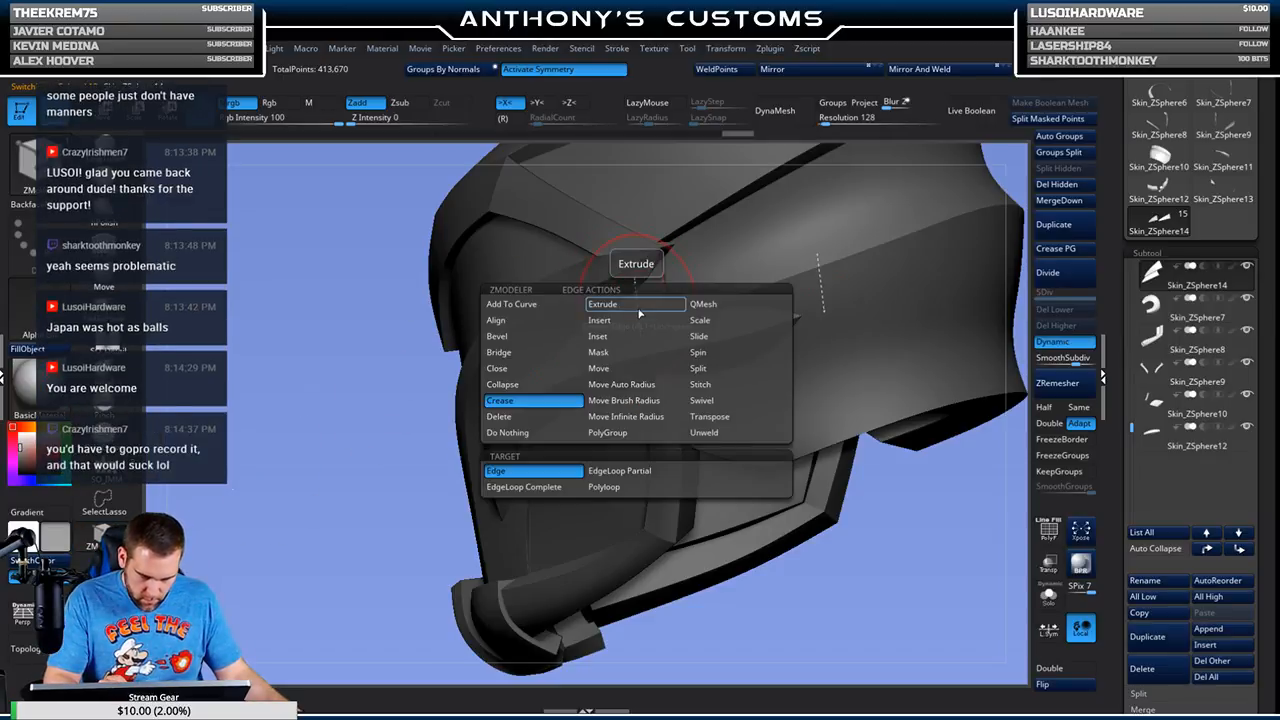
click(621, 322)
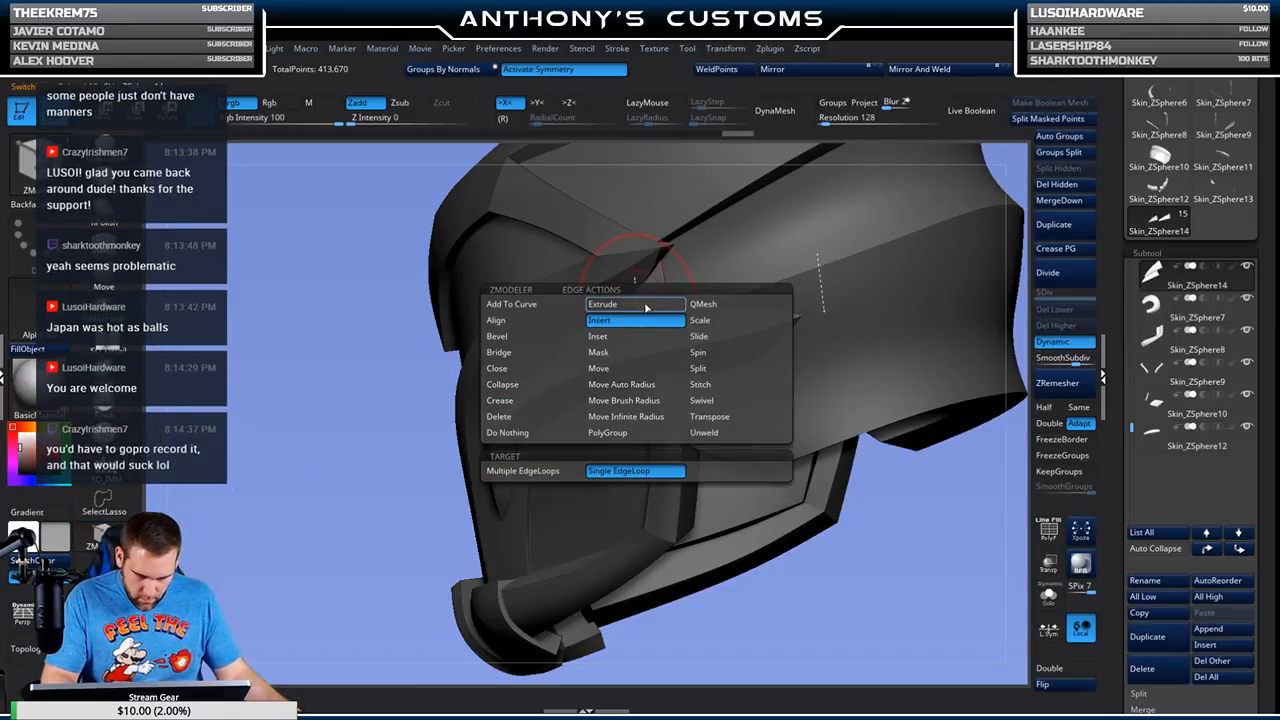
click(637, 300)
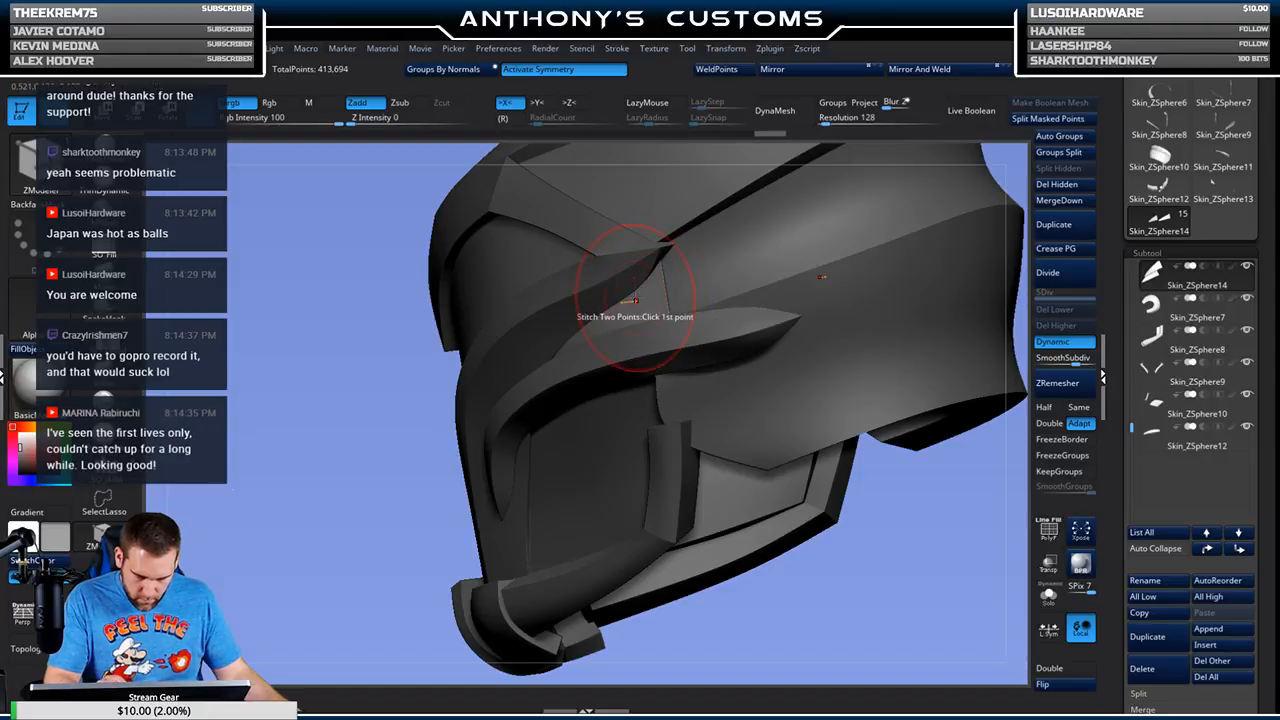
Step: Adjust the panel's rear edge with the Move brush to fit against the rear shell, checking it from behind
key(shift+f)
mouse_move(416, 463)
mouse_down()
mouse_move(434, 429)
mouse_move(457, 445)
mouse_move(460, 491)
mouse_move(399, 513)
mouse_move(412, 545)
mouse_move(417, 532)
mouse_move(407, 551)
mouse_move(540, 298)
mouse_up()
key(space)
click(119, 283)
drag(461, 512, 680, 480)
drag(1000, 235, 907, 238)
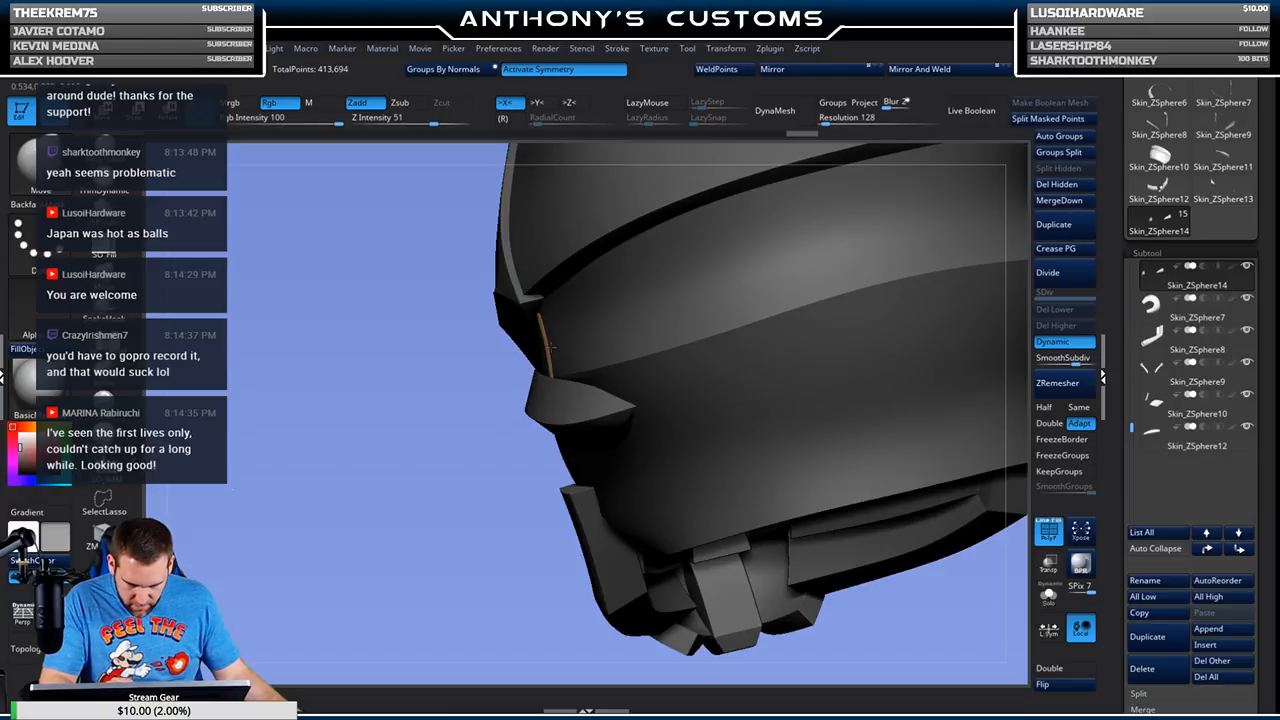
drag(512, 490, 785, 238)
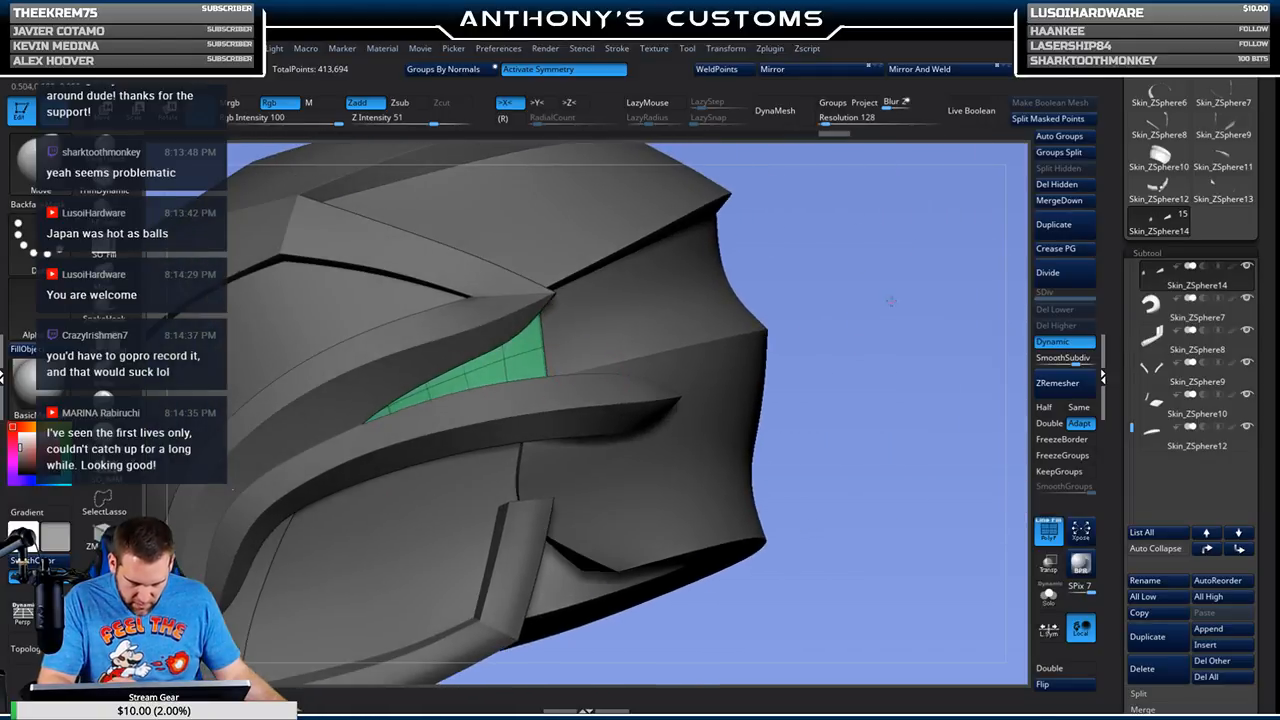
Step: Examine the reshaped panel and the surrounding fins from the side and below with PolyFrame off
alt+drag(891, 297, 866, 250)
key(shift+f)
drag(830, 291, 896, 446)
alt+drag(871, 512, 831, 509)
drag(826, 491, 843, 500)
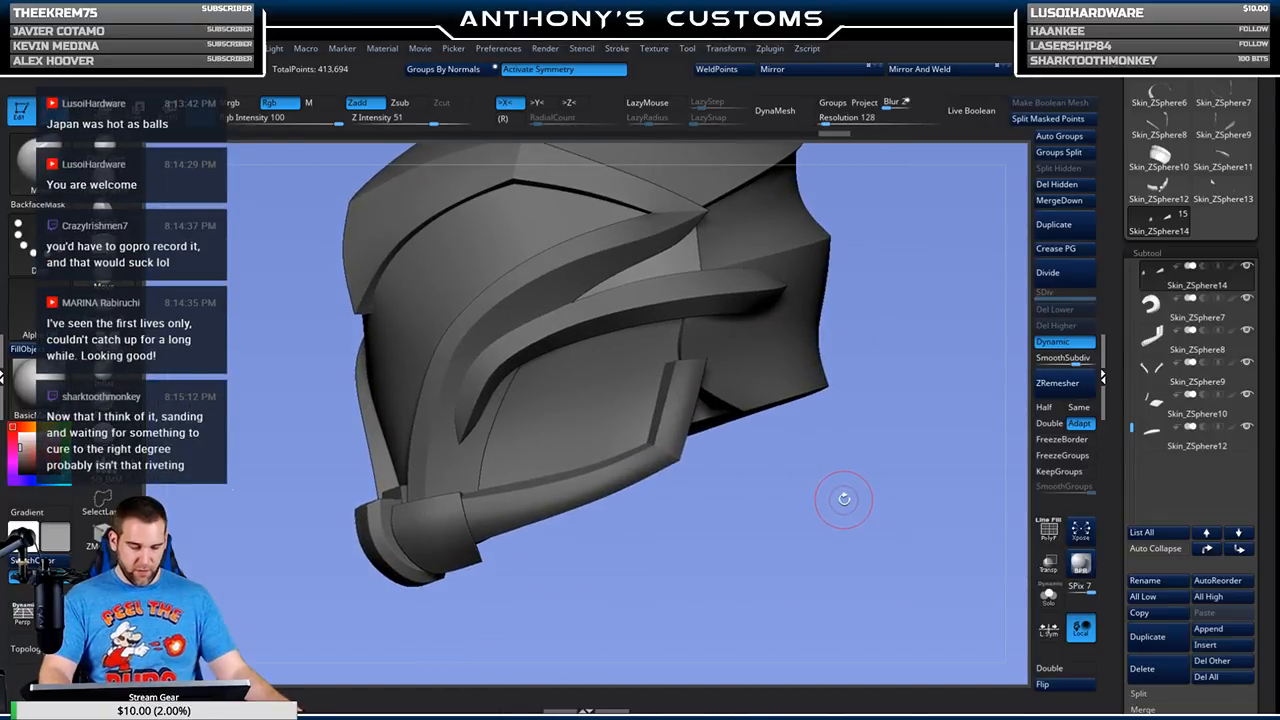
drag(831, 486, 834, 532)
key(shift+f)
key(shift+f)
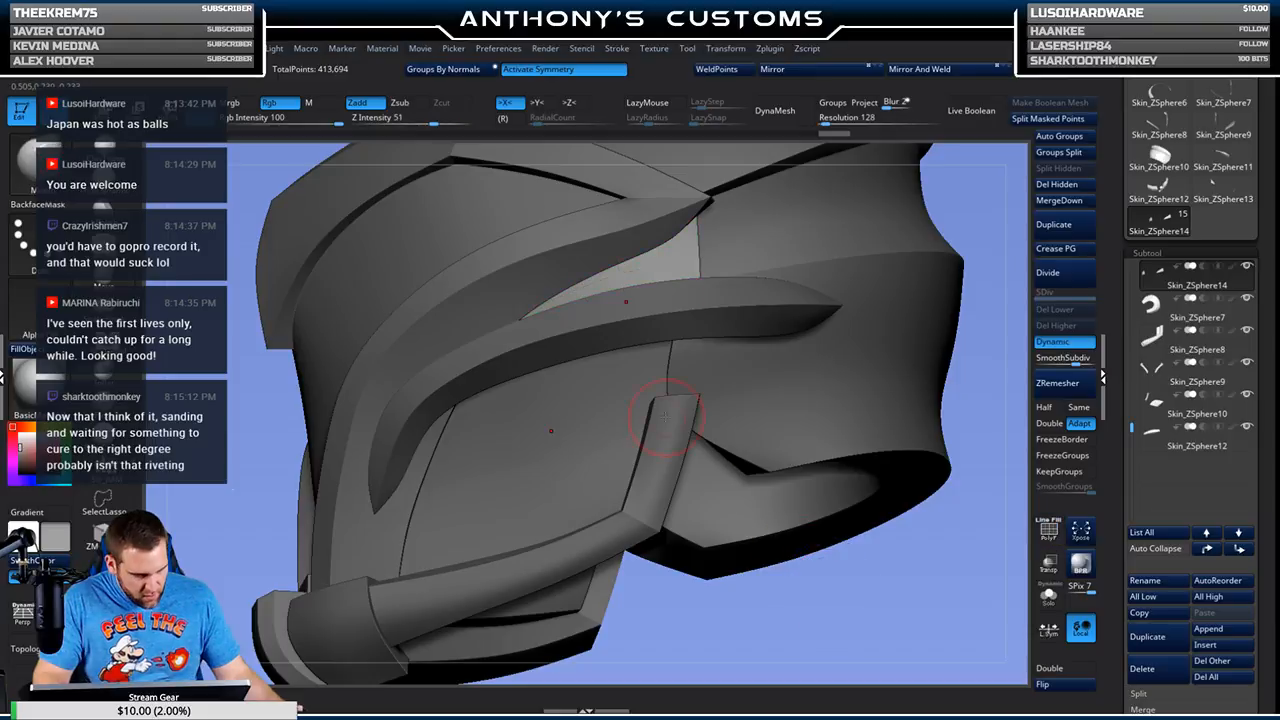
Step: Select the jaw guard Skin_ZSphere8 and the cheek panel Skin_ZSphere10, and examine where they meet the rear shell
alt+click(672, 415)
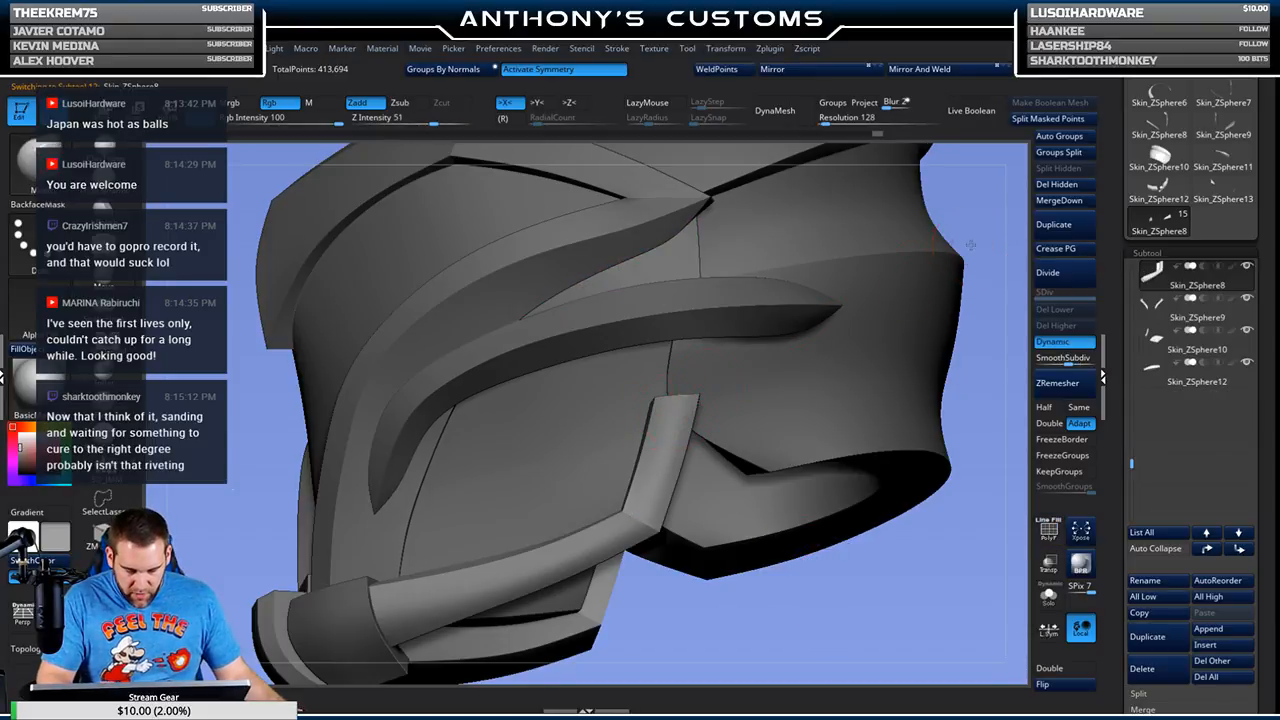
right_click(971, 244)
right_drag(971, 244, 988, 247)
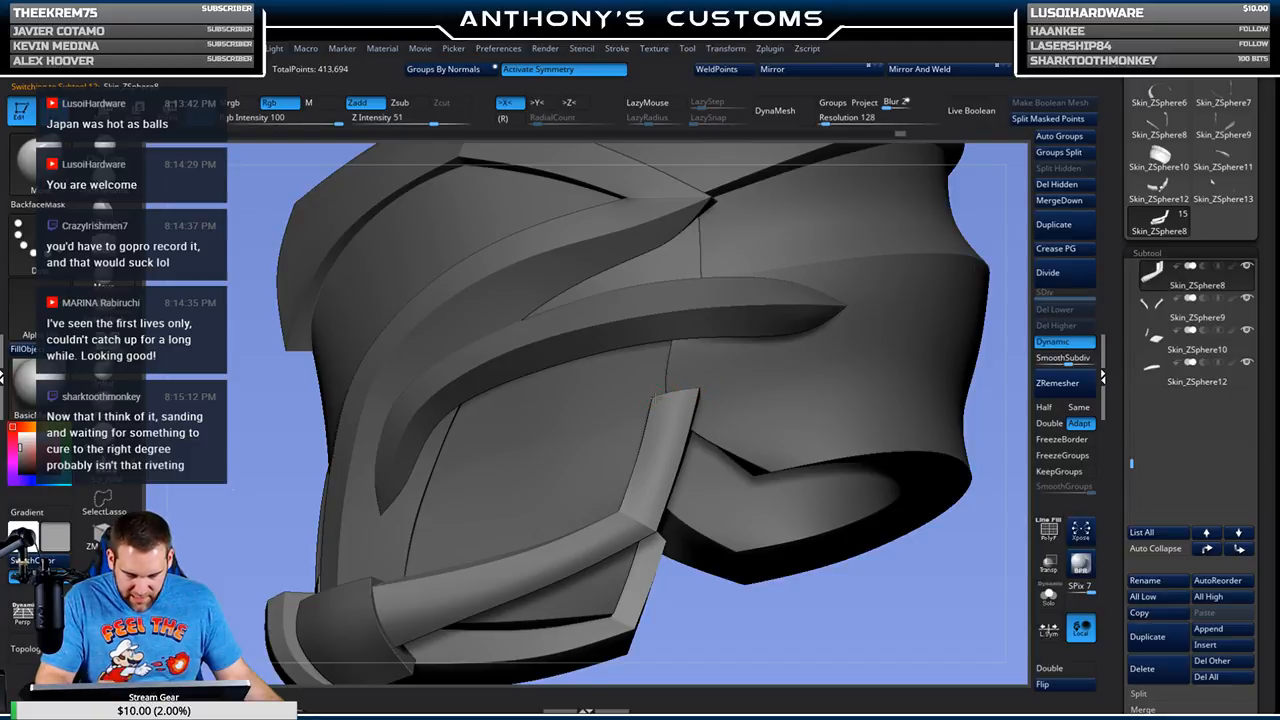
mouse_move(708, 343)
right_down()
mouse_move(750, 590)
mouse_move(809, 543)
mouse_move(819, 478)
mouse_move(789, 406)
mouse_move(817, 380)
right_up()
right_drag(854, 446, 772, 573)
alt+click(668, 397)
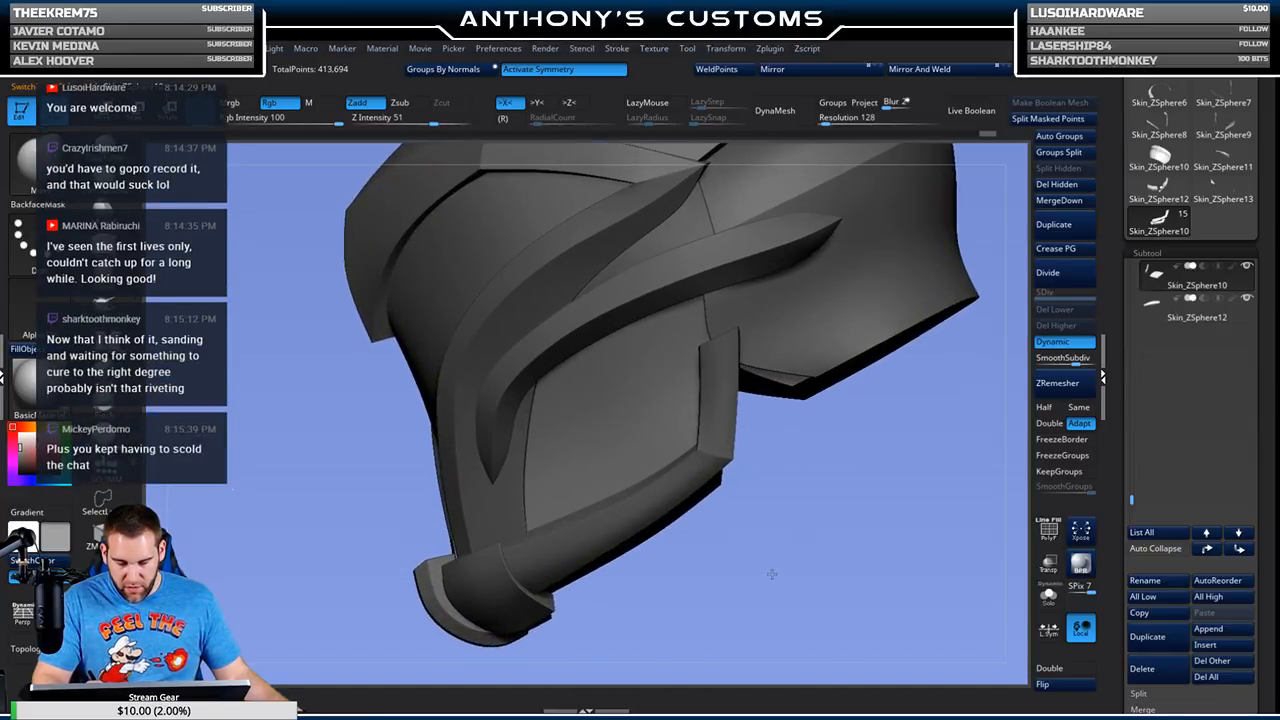
Step: Isolate the rear shell Skin_ZSphere11 with PolyFrame on and set the ZModeler edge action to Crease
alt+click(750, 305)
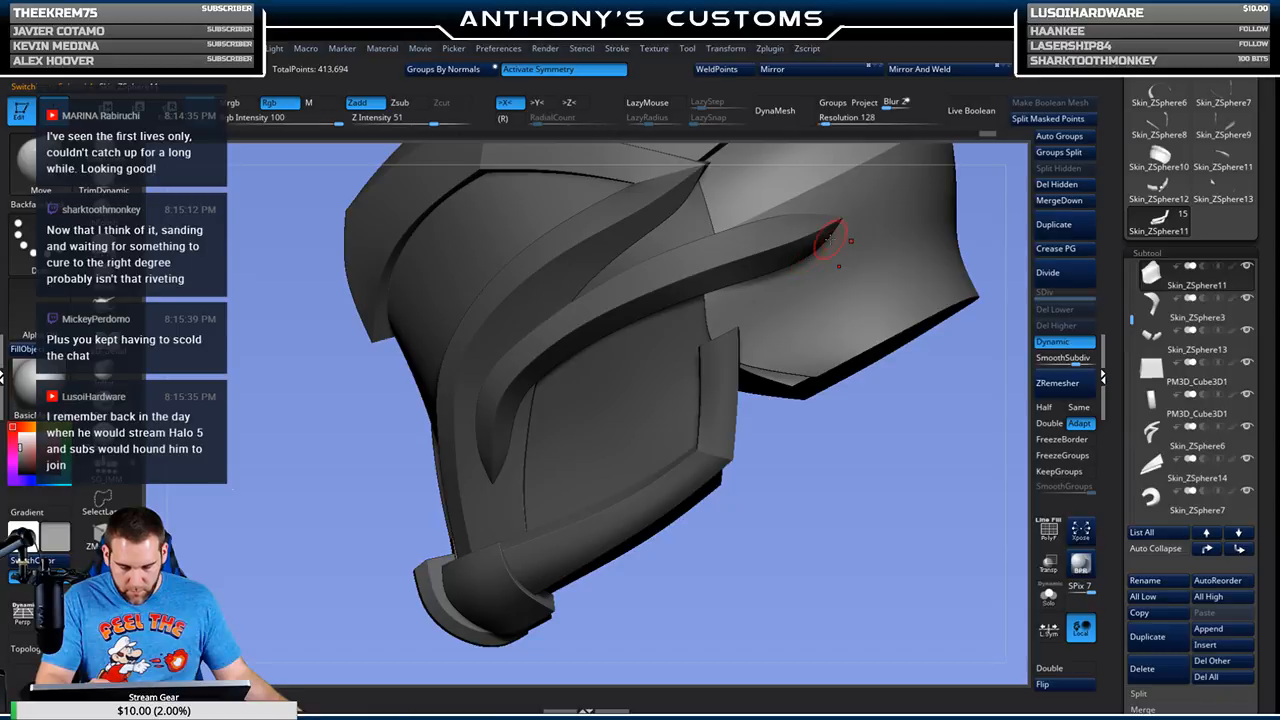
key(shift+f)
click(1048, 595)
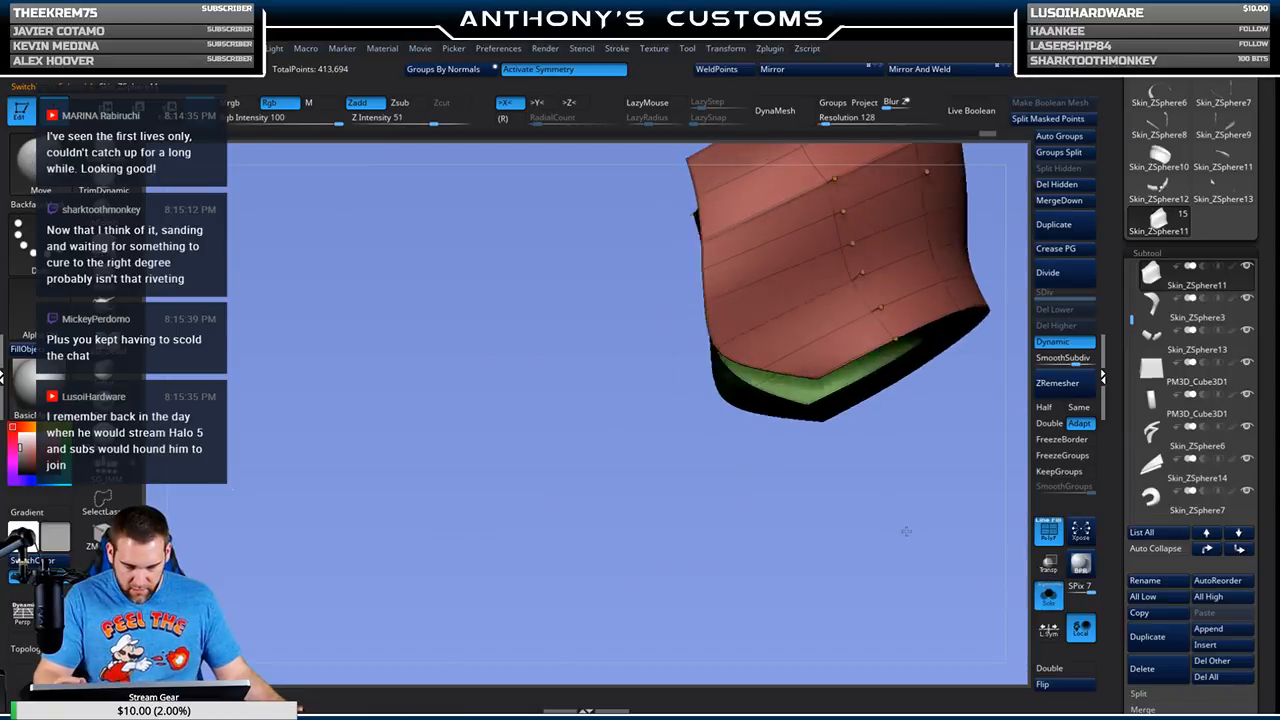
right_drag(905, 530, 951, 495)
key(b)
key(z)
key(m)
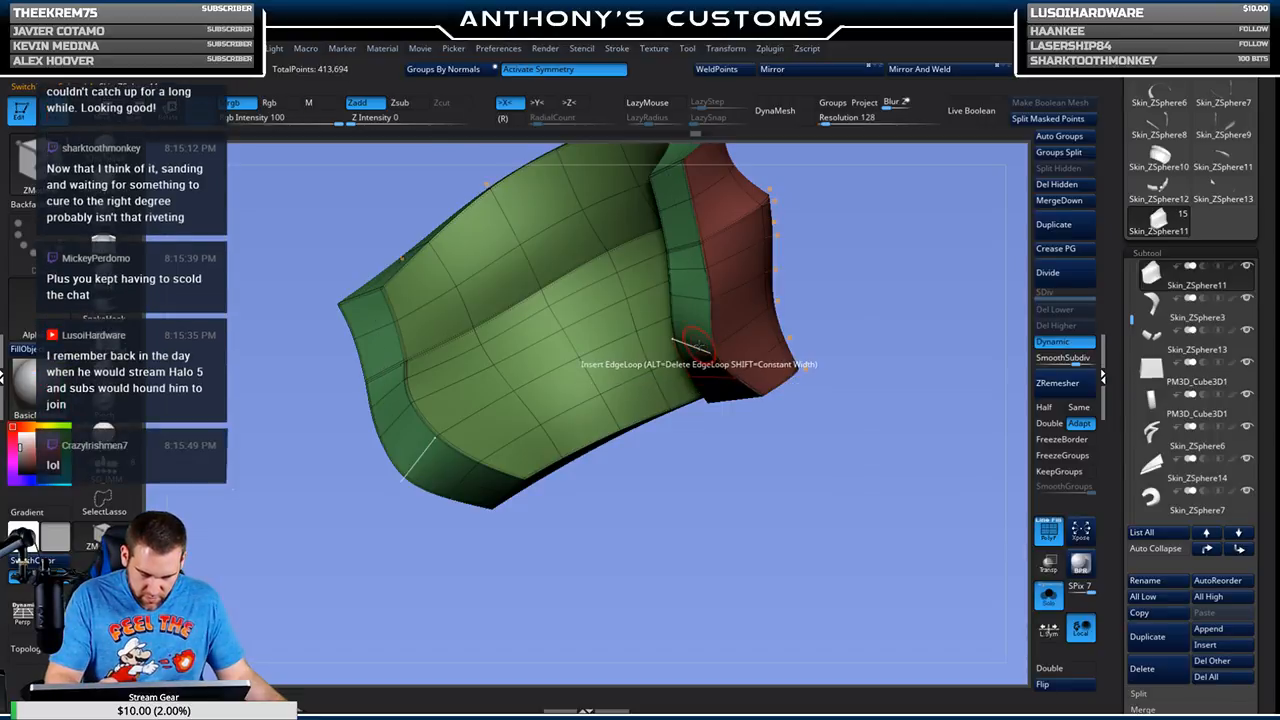
key(space)
click(591, 407)
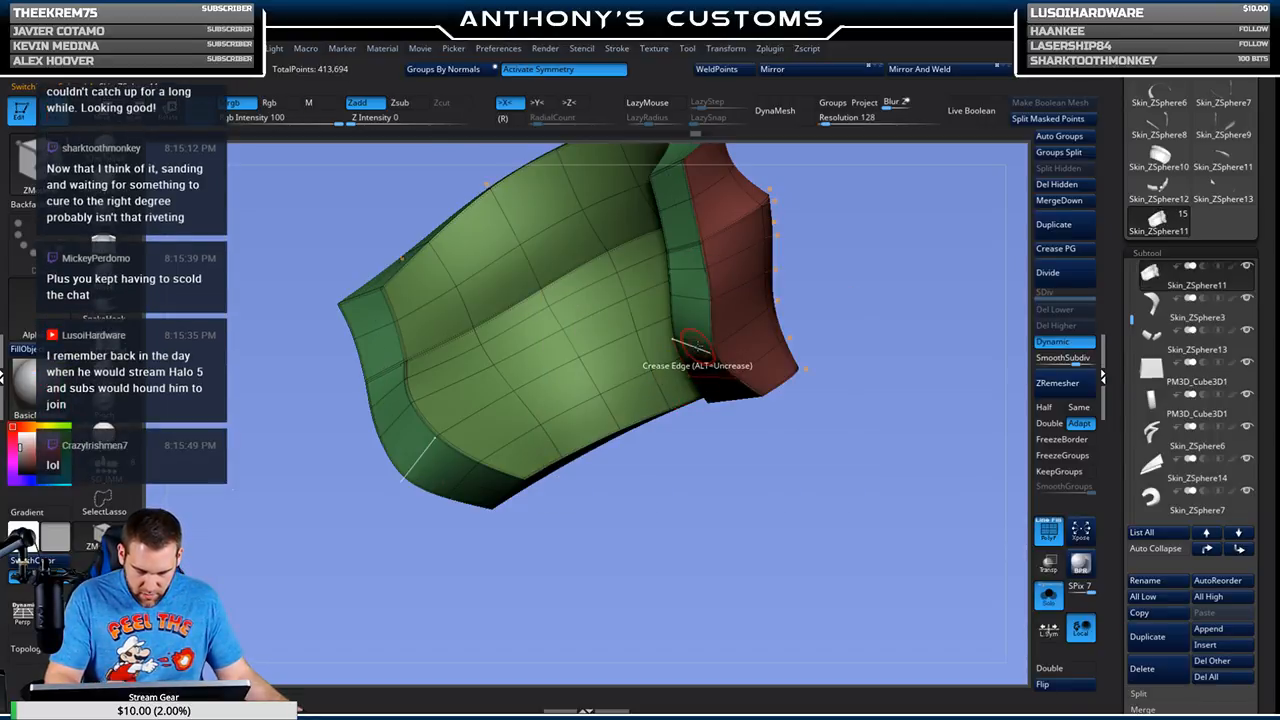
Step: Turn off Solo and PolyFrame and examine the side of the whole helmet
click(1050, 602)
drag(1004, 585, 914, 514)
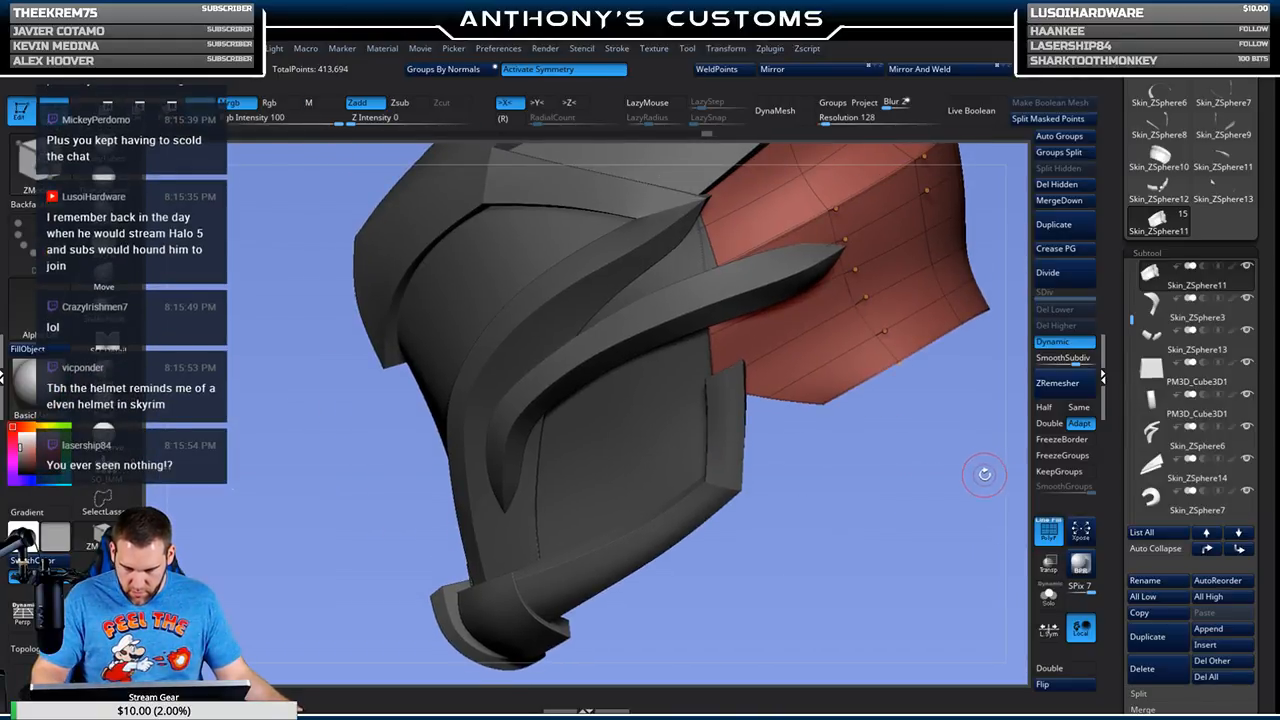
key(shift+f)
alt+drag(885, 568, 863, 523)
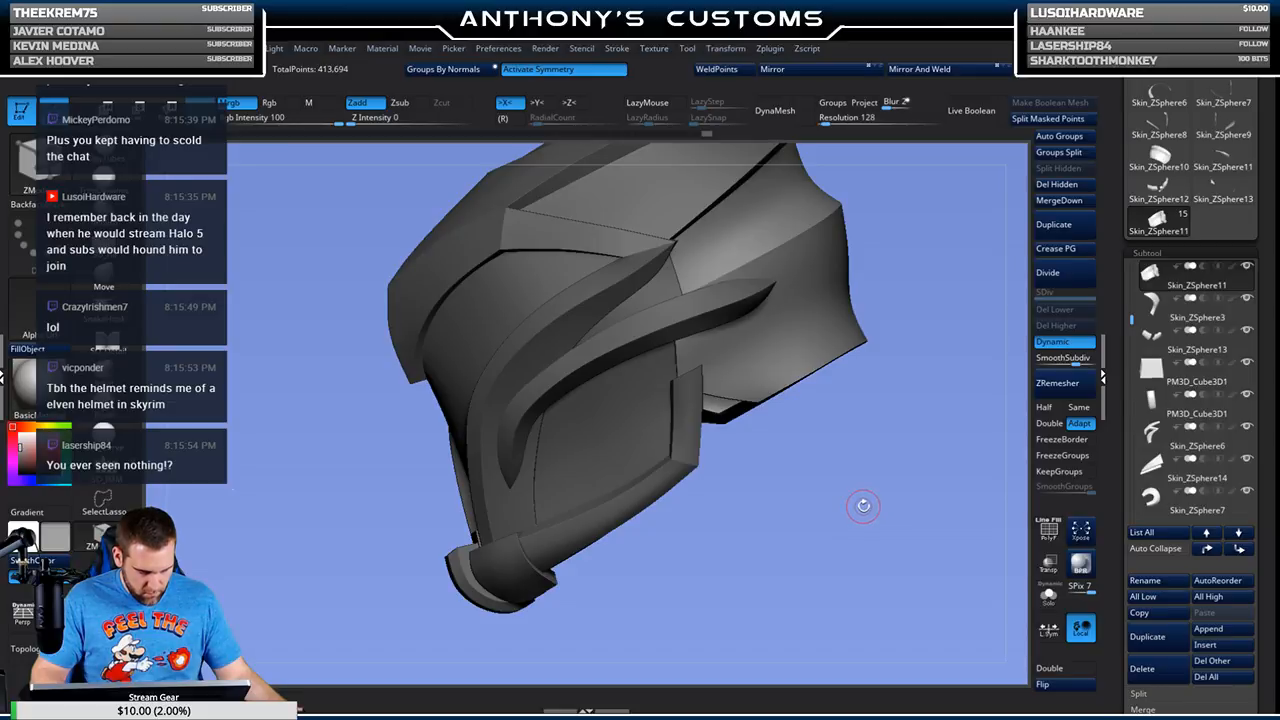
mouse_move(860, 490)
mouse_down()
mouse_move(849, 531)
mouse_move(865, 505)
mouse_up()
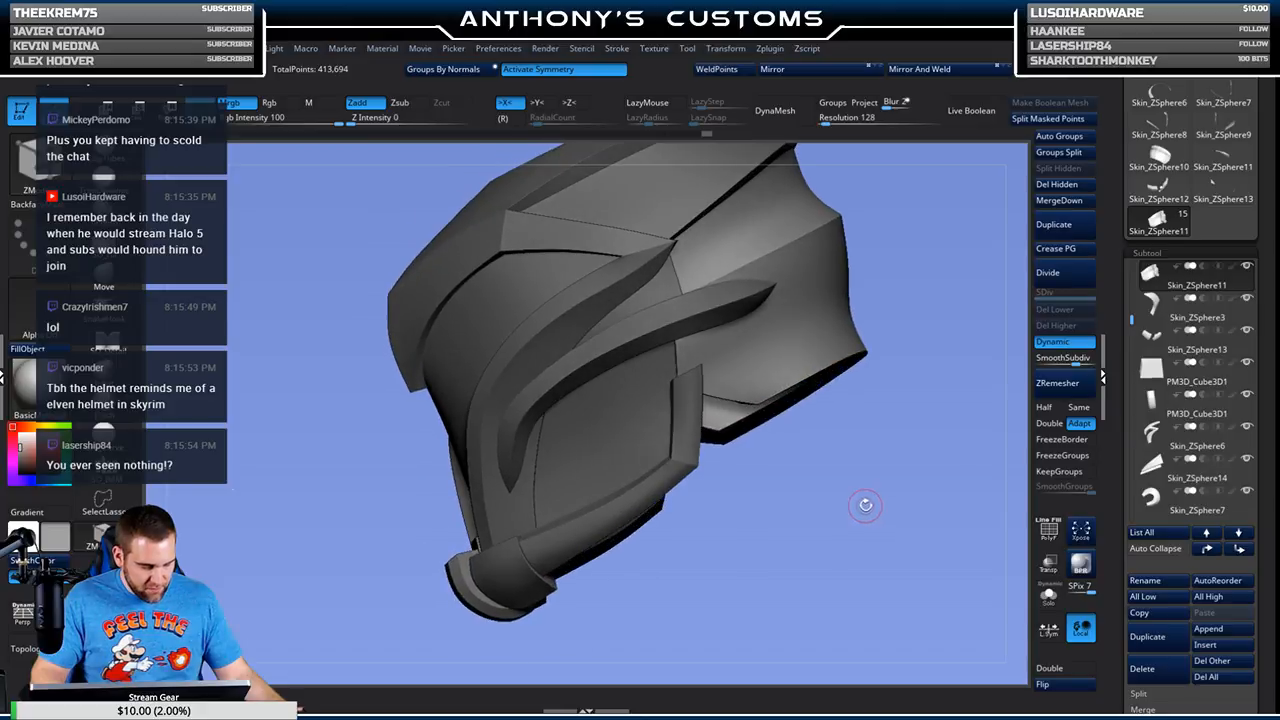
drag(880, 448, 851, 531)
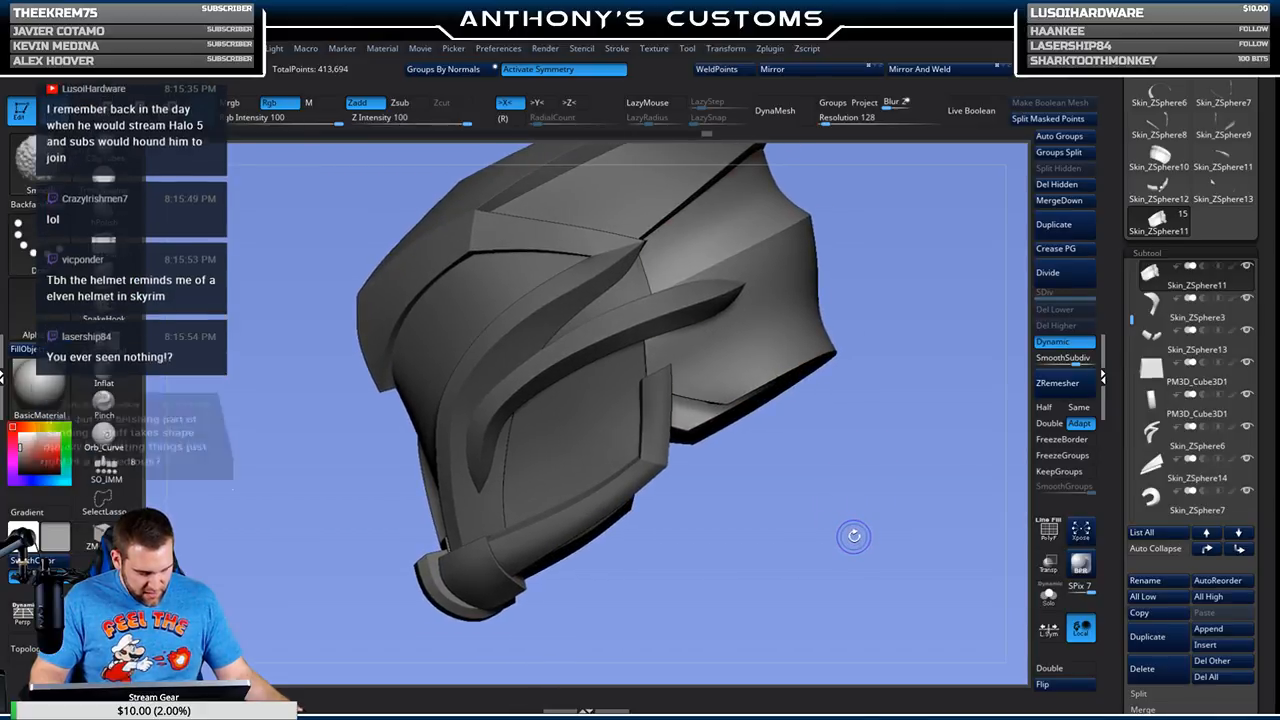
Step: Show PolyFrame on the rear shell and compare it in isolation with the full helmet
key(shift+f)
click(1049, 597)
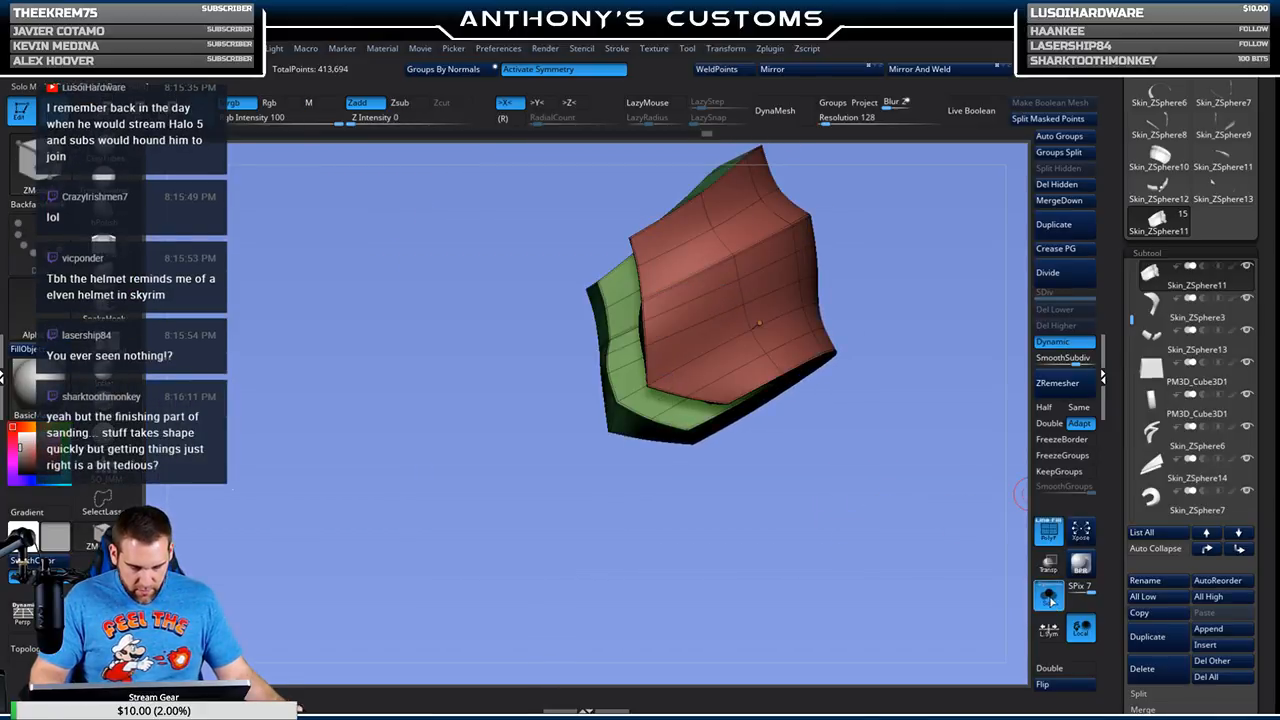
click(1049, 597)
click(1049, 597)
click(1049, 596)
drag(880, 514, 870, 478)
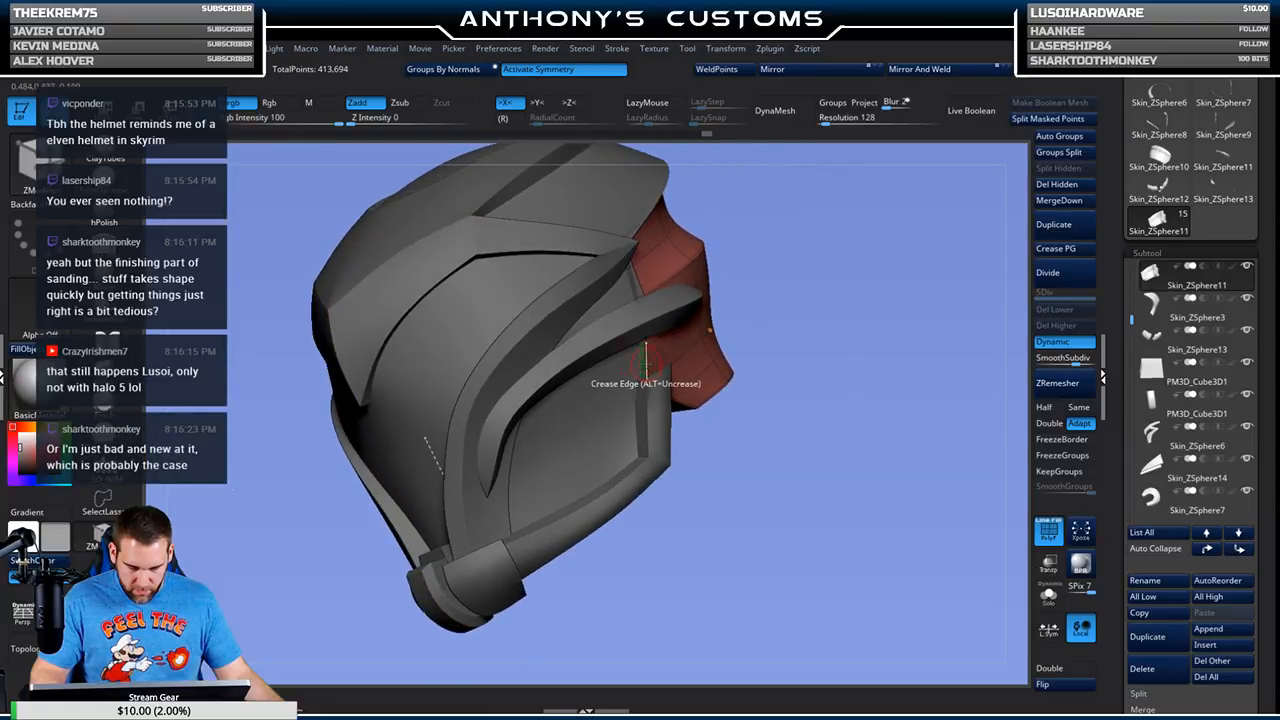
drag(763, 415, 793, 410)
Step: Switch to the Move brush, inspect the rear shell's front edge beside the cheek panel, and turn PolyFrame off
key(b)
key(m)
key(v)
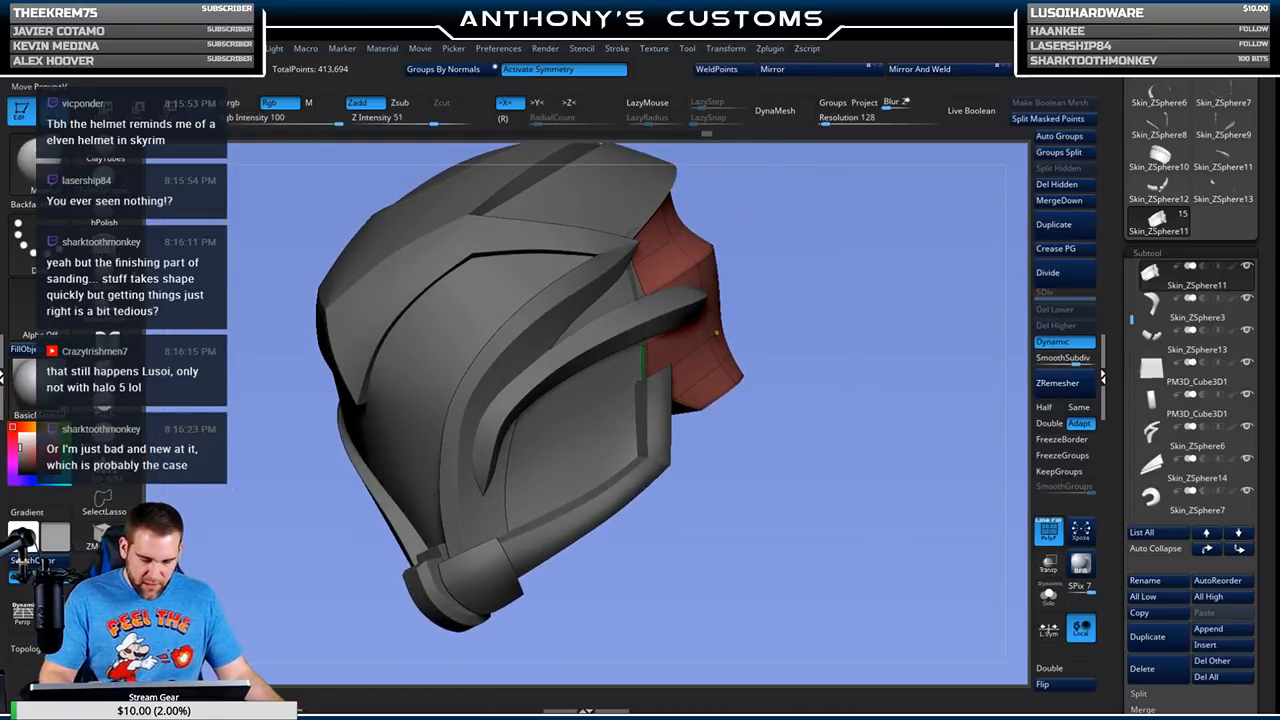
key(space)
drag(808, 443, 645, 378)
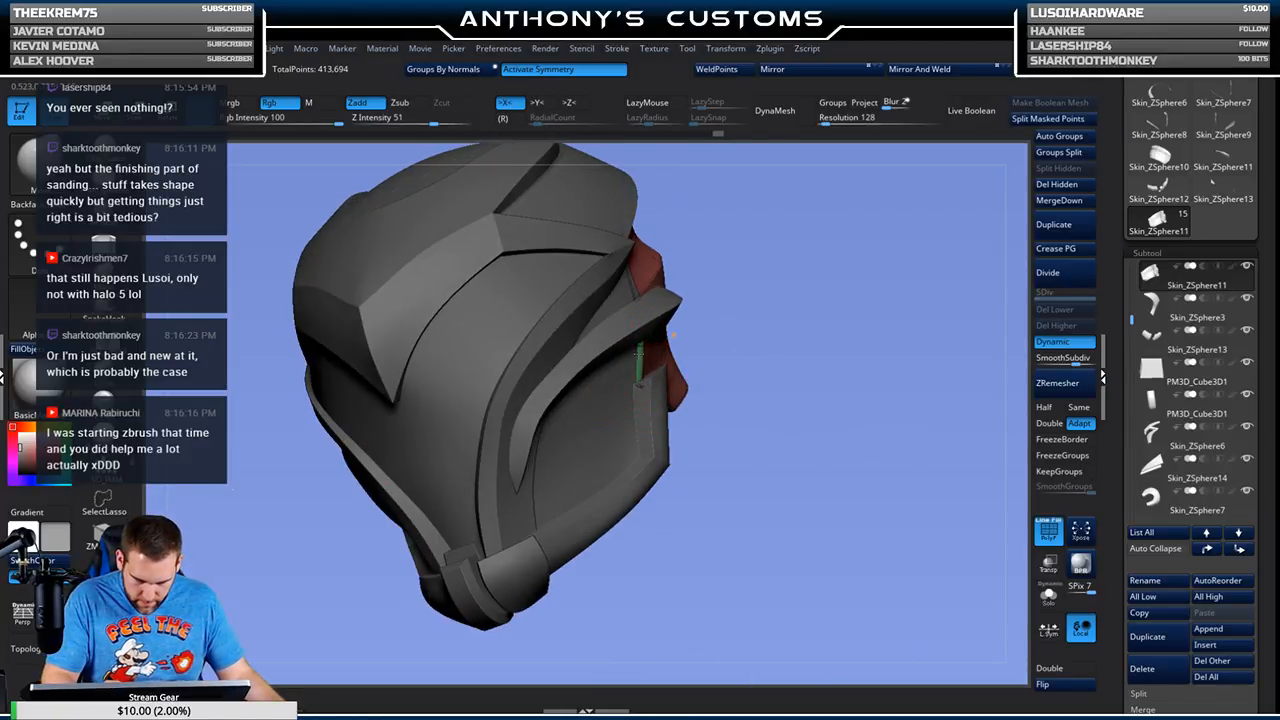
drag(803, 462, 787, 492)
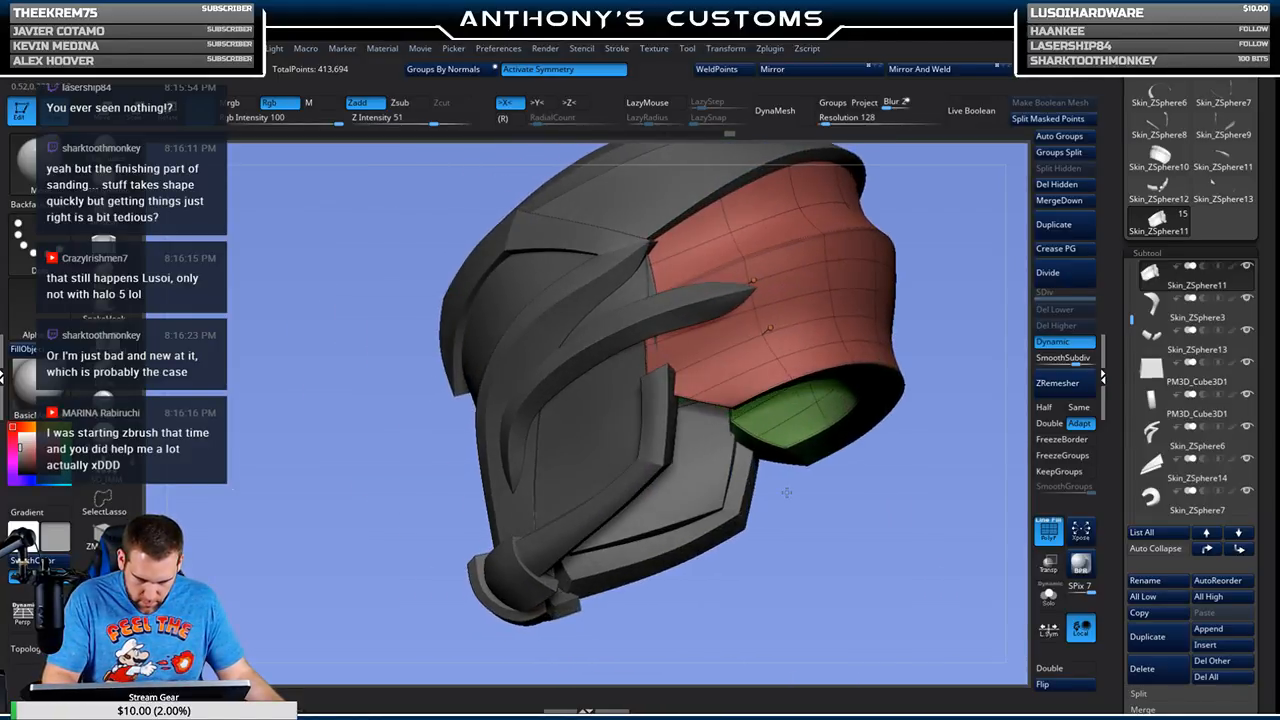
drag(712, 475, 648, 370)
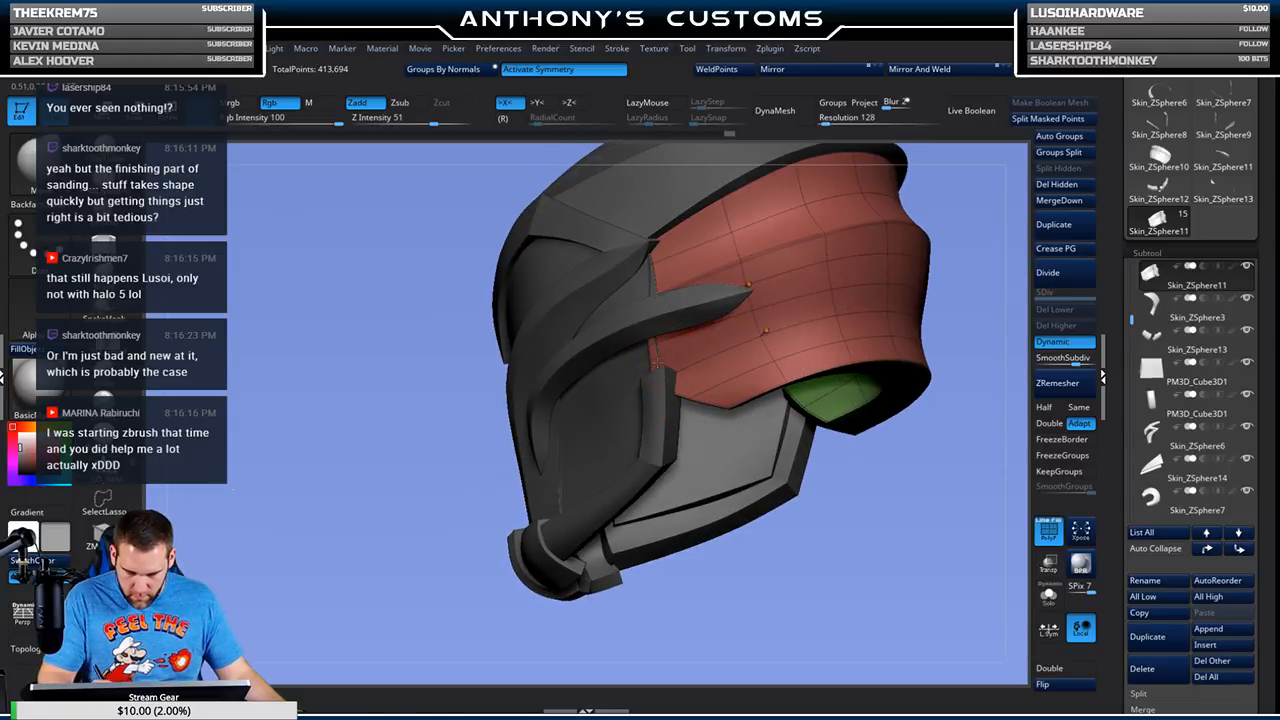
drag(706, 327, 843, 471)
key(shift+f)
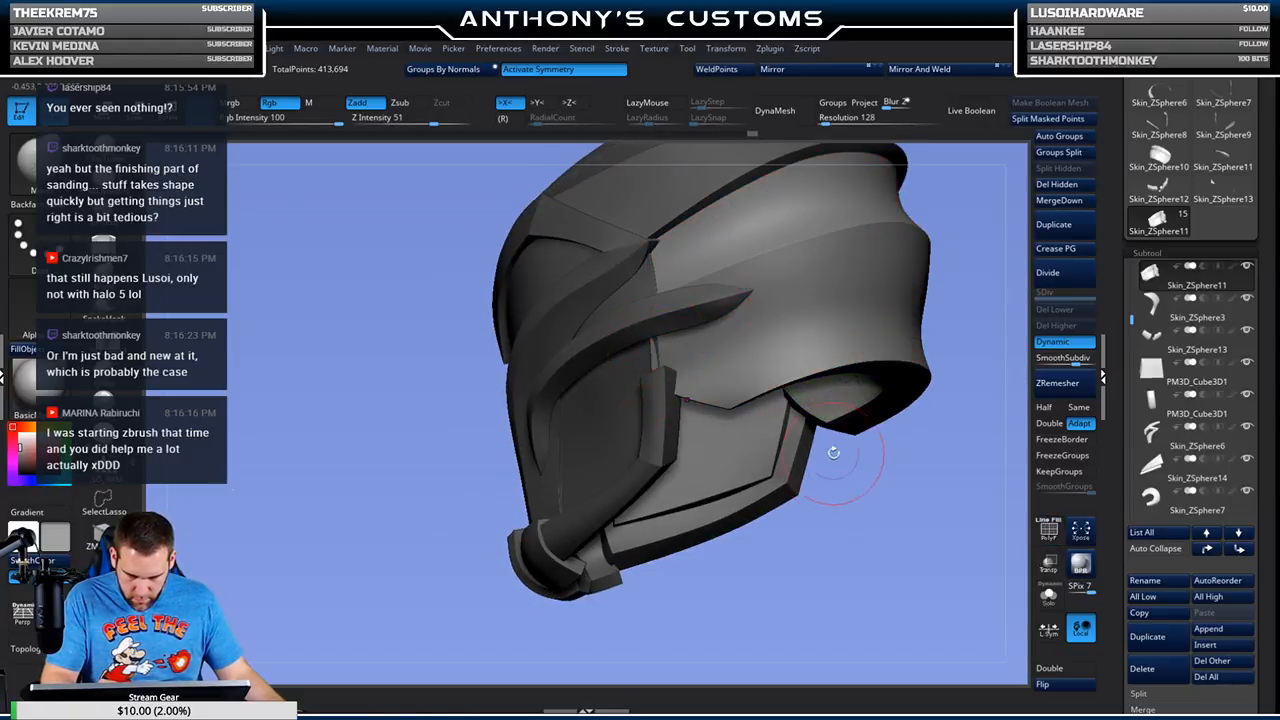
drag(803, 573, 818, 540)
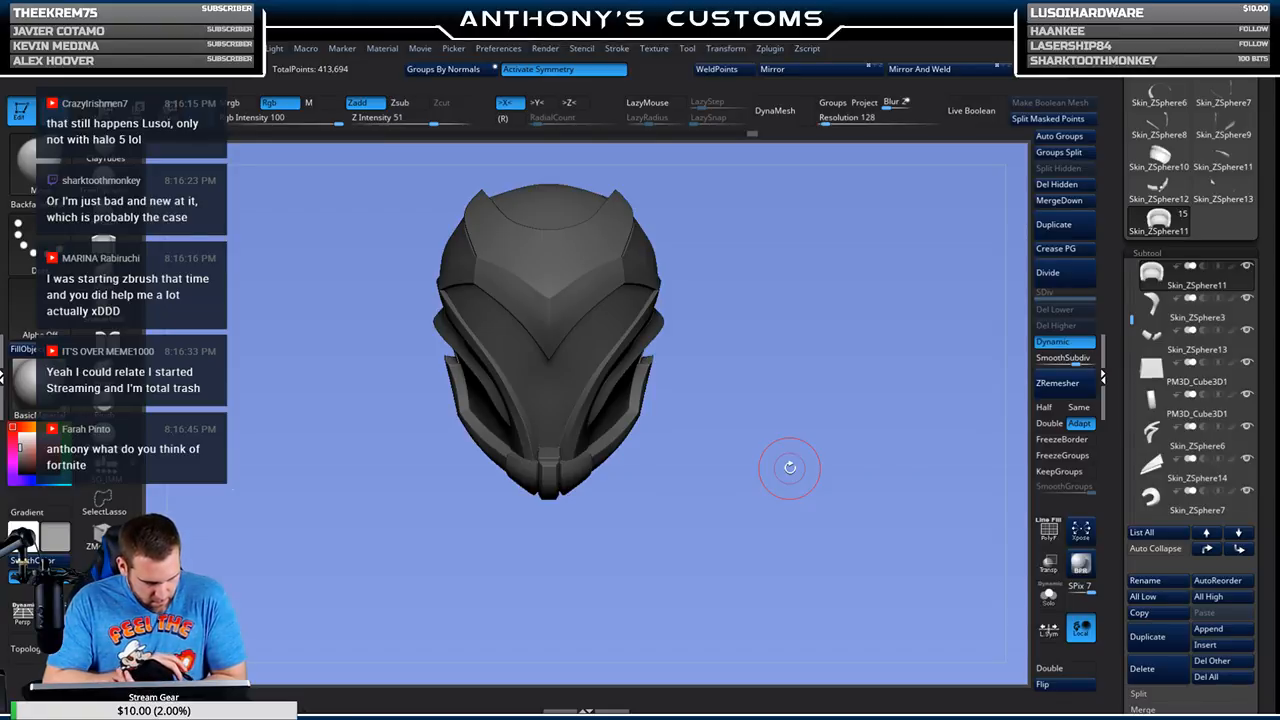
Step: Select the jaw guard Skin_ZSphere8 and insert a Cylinder3D subtool after it
mouse_move(790, 467)
mouse_down()
mouse_move(737, 465)
mouse_move(766, 469)
mouse_move(768, 405)
mouse_up()
key(space)
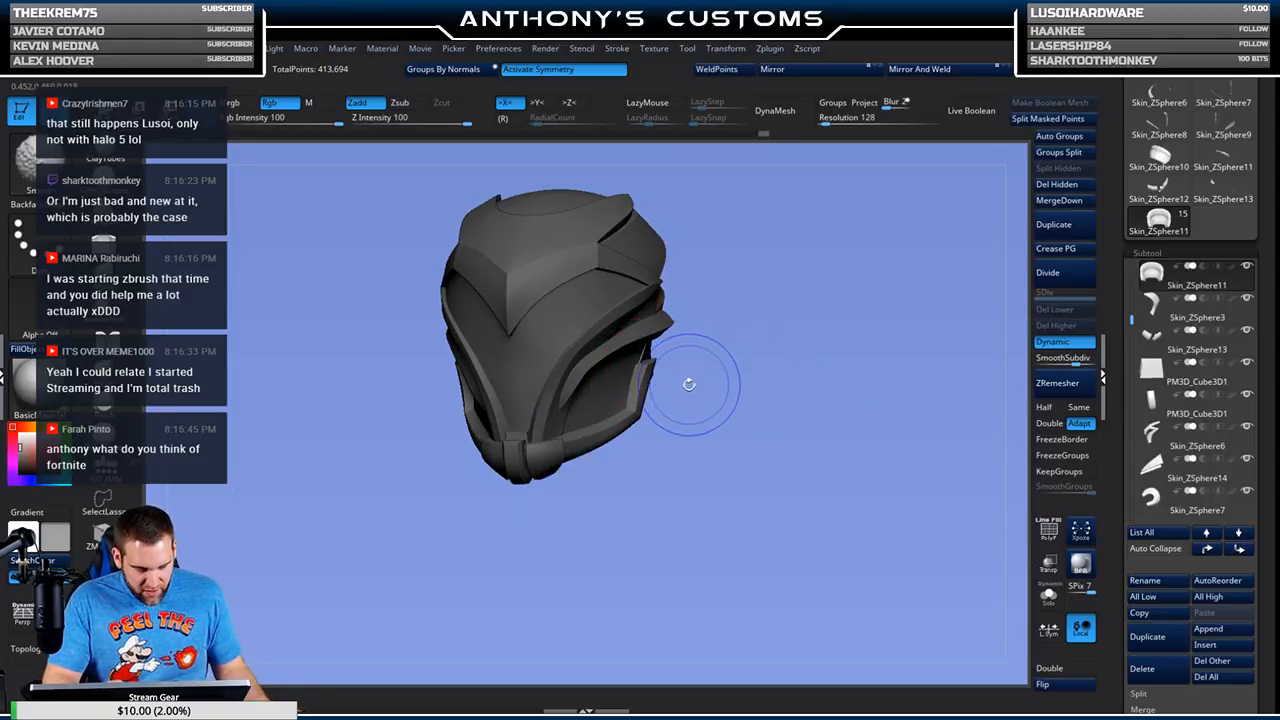
alt+click(639, 390)
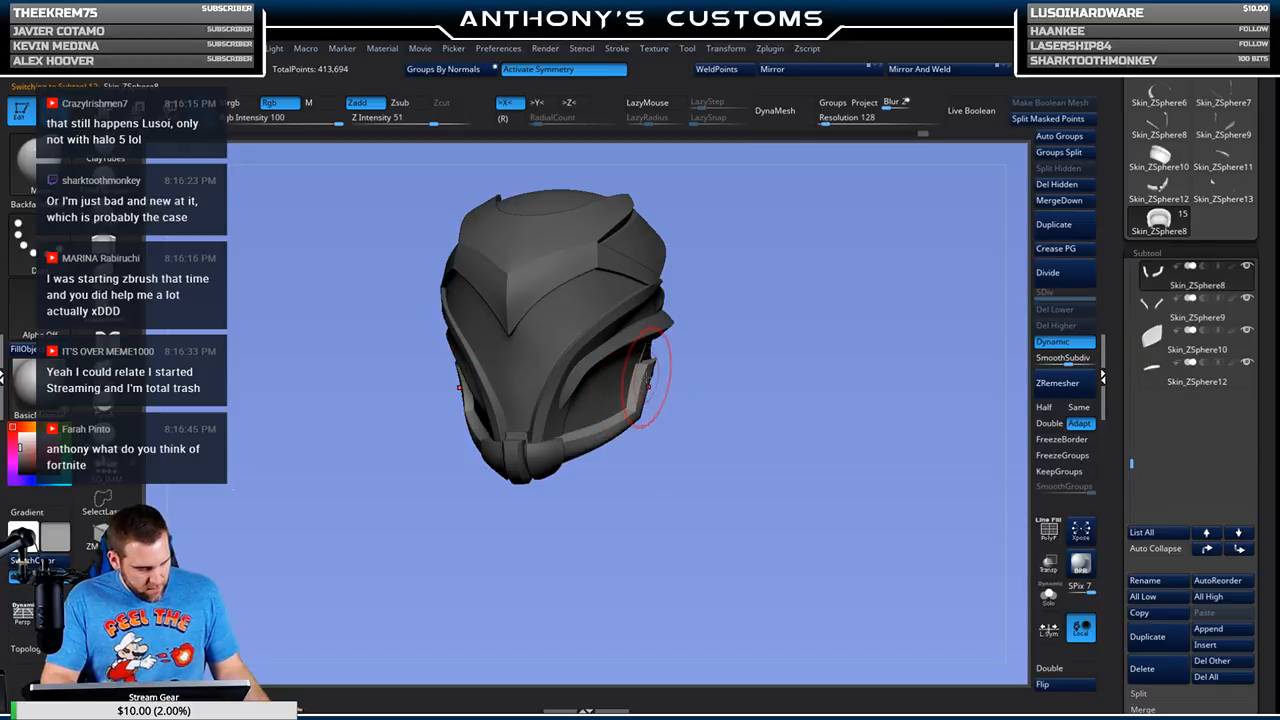
mouse_move(757, 430)
mouse_down()
mouse_move(771, 380)
mouse_move(815, 403)
mouse_move(808, 471)
mouse_move(884, 424)
mouse_move(853, 496)
mouse_move(884, 368)
mouse_move(837, 534)
mouse_move(849, 543)
mouse_move(800, 511)
mouse_move(831, 534)
mouse_move(817, 529)
mouse_move(826, 590)
mouse_move(808, 529)
mouse_up()
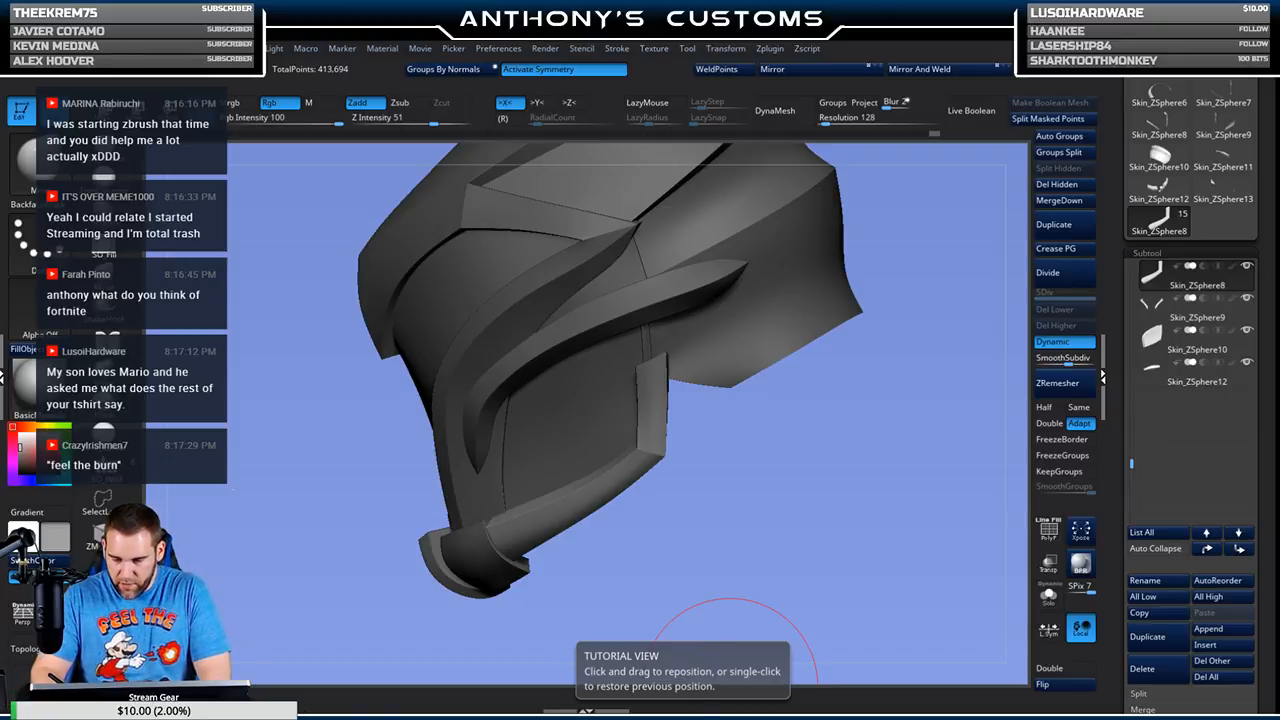
click(1210, 645)
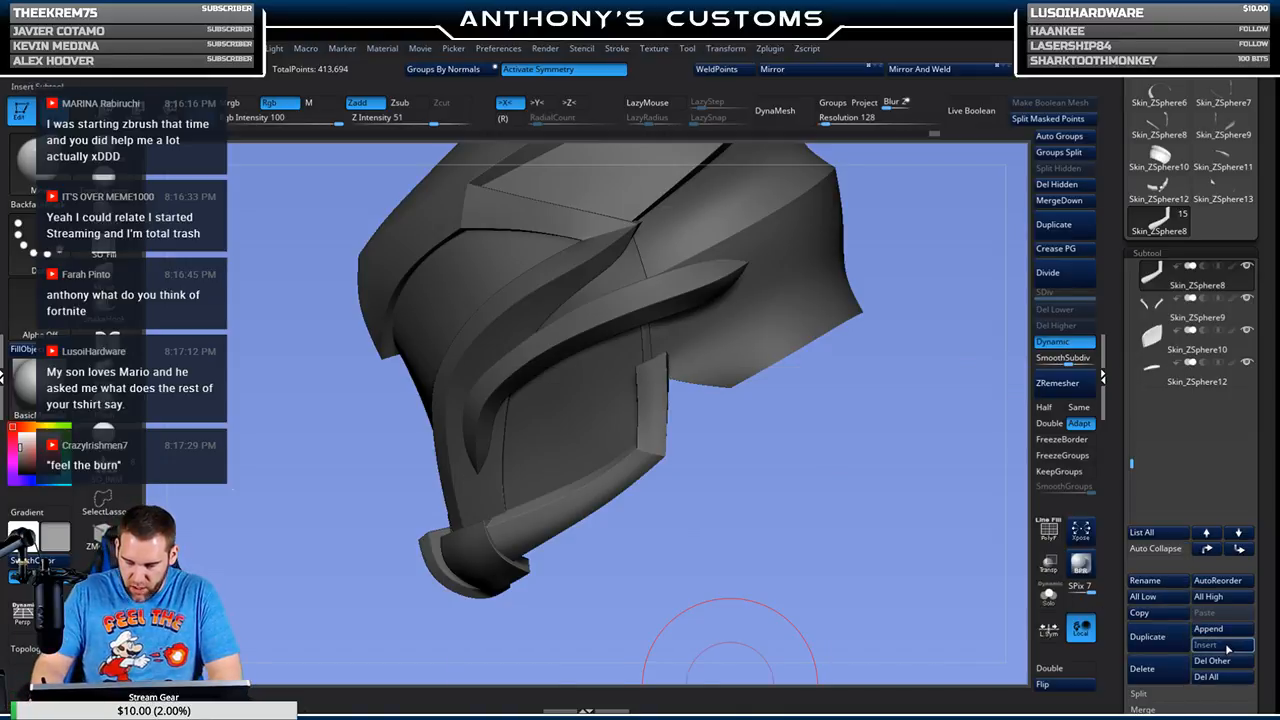
click(1227, 649)
mouse_move(695, 537)
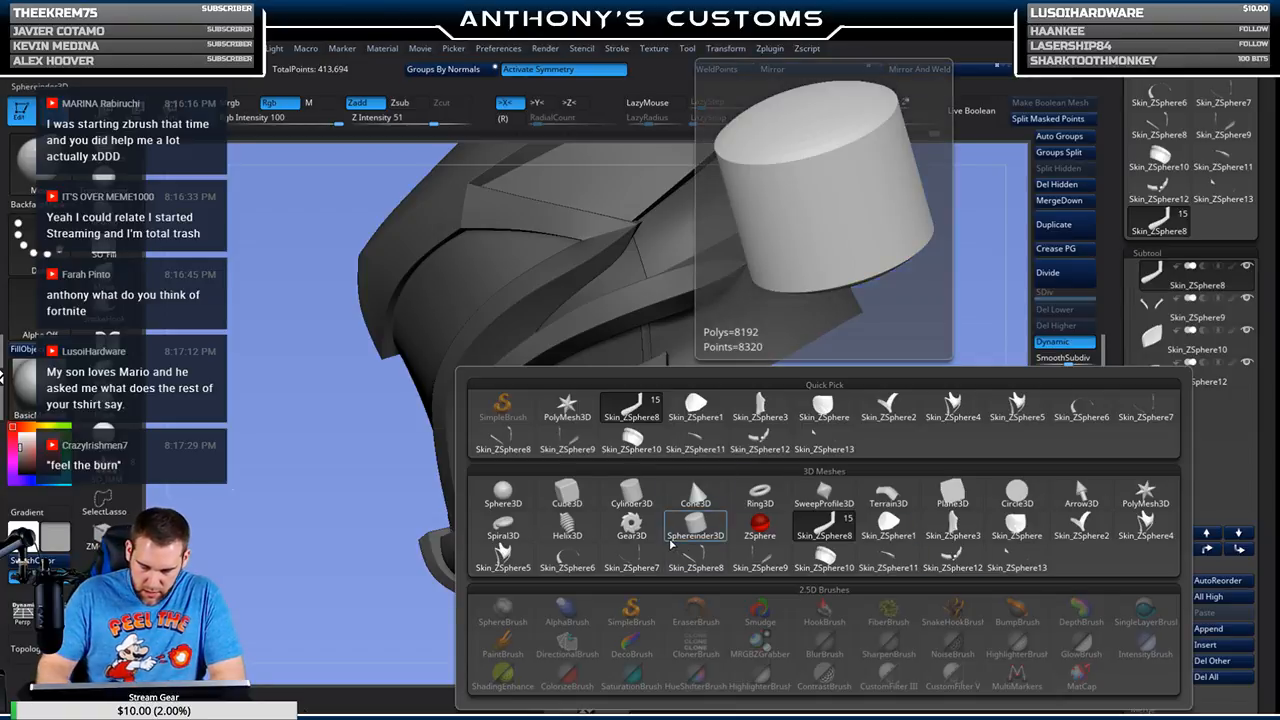
click(636, 495)
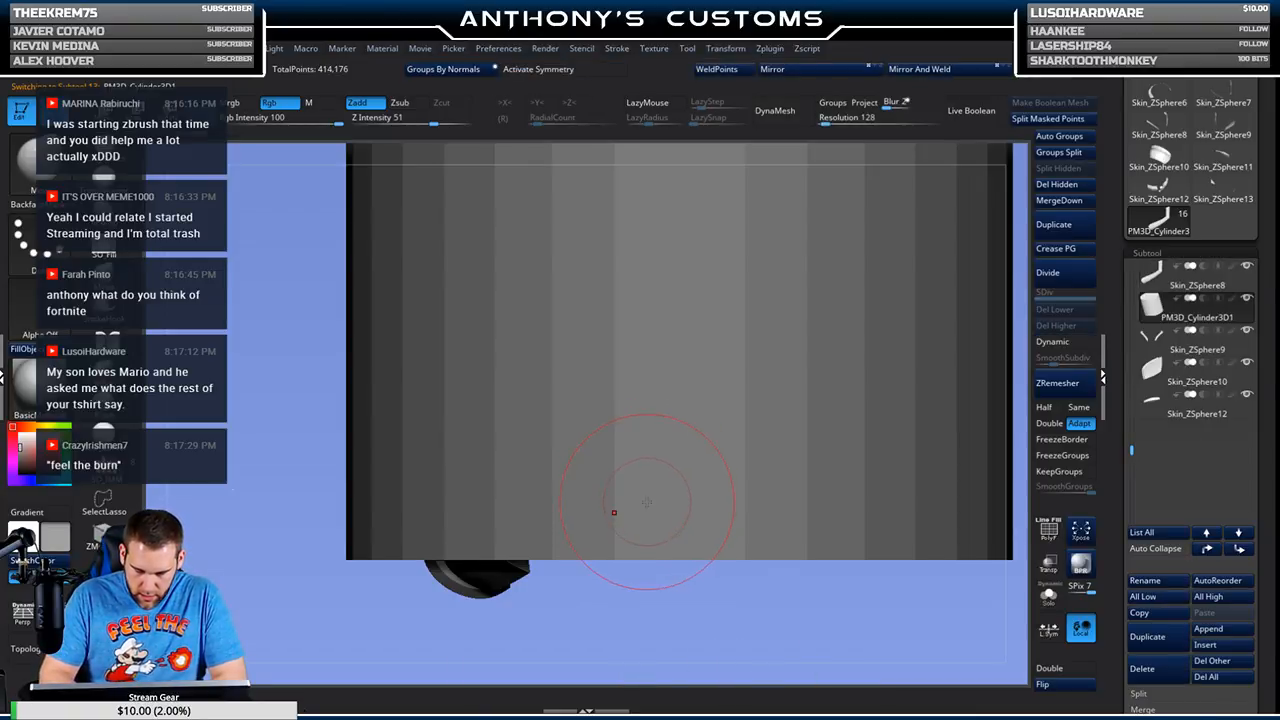
Step: Replace the inserted mesh with the gizmo's parametric Cylinder 3D primitive
key(w)
key(f)
click(538, 306)
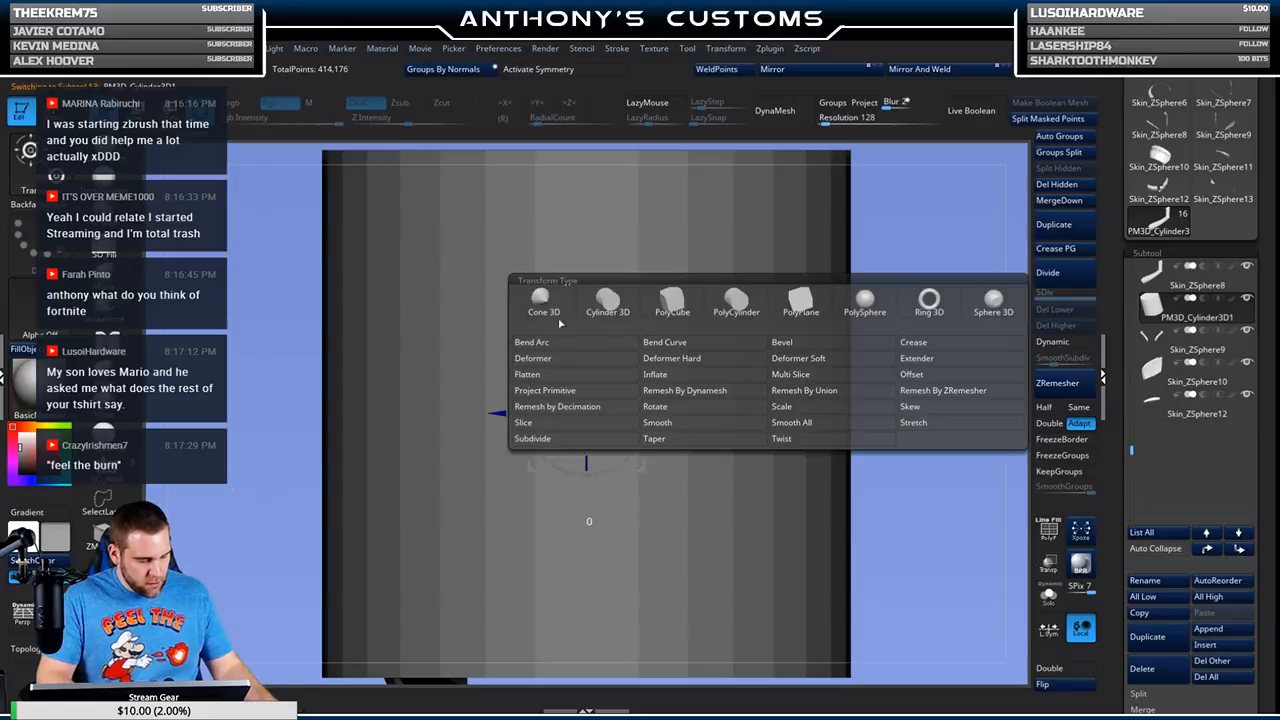
click(624, 311)
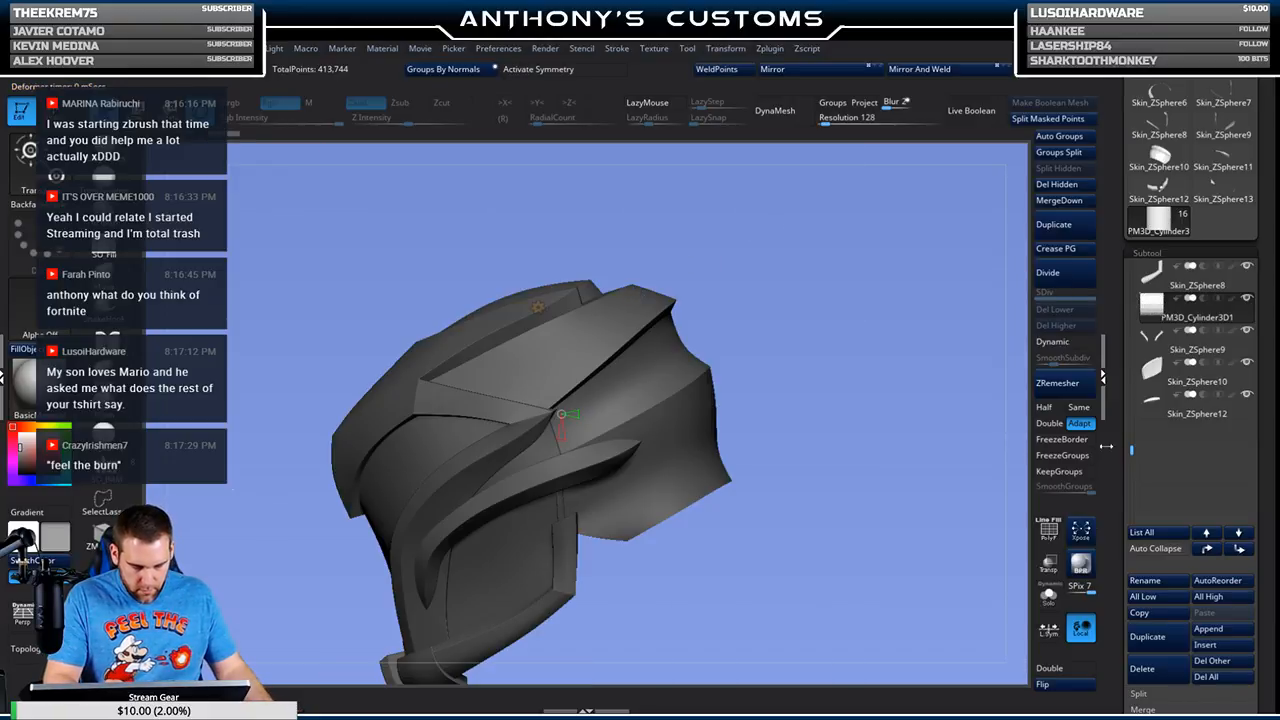
Step: Isolate the cylinder with PolyFrame on and adjust its number of segments along the length
click(1049, 597)
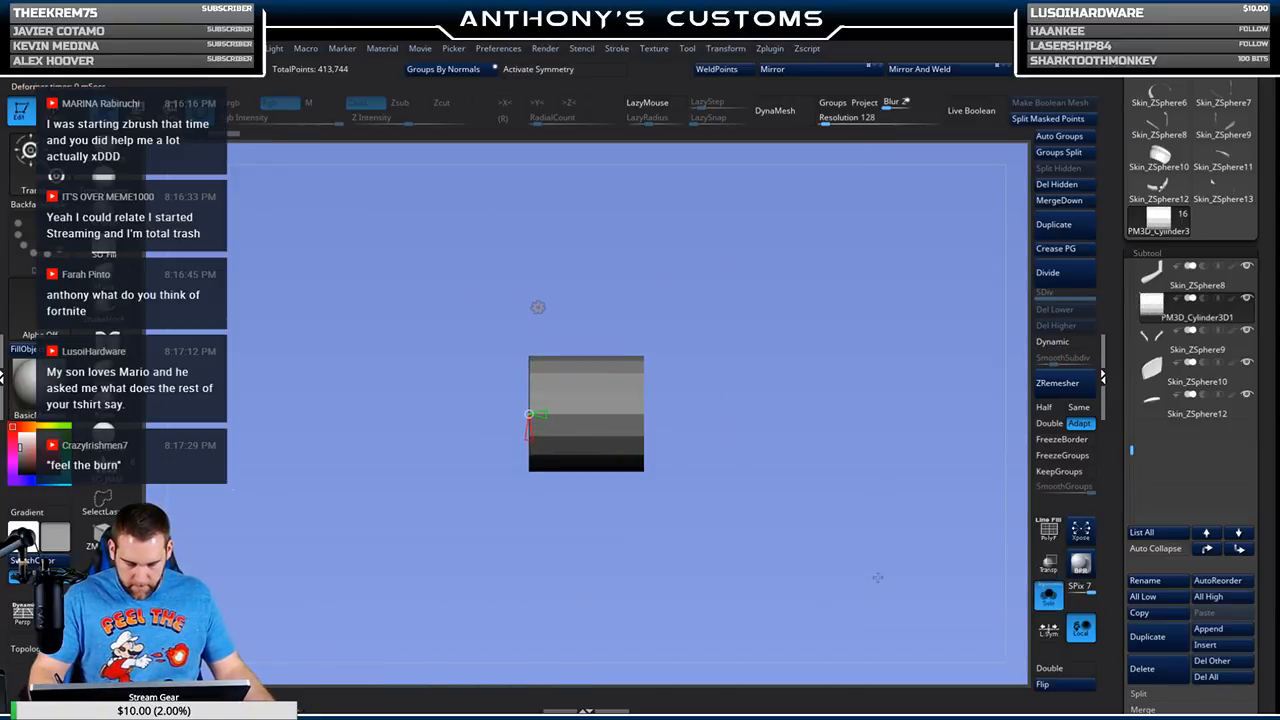
key(shift+f)
drag(827, 557, 823, 511)
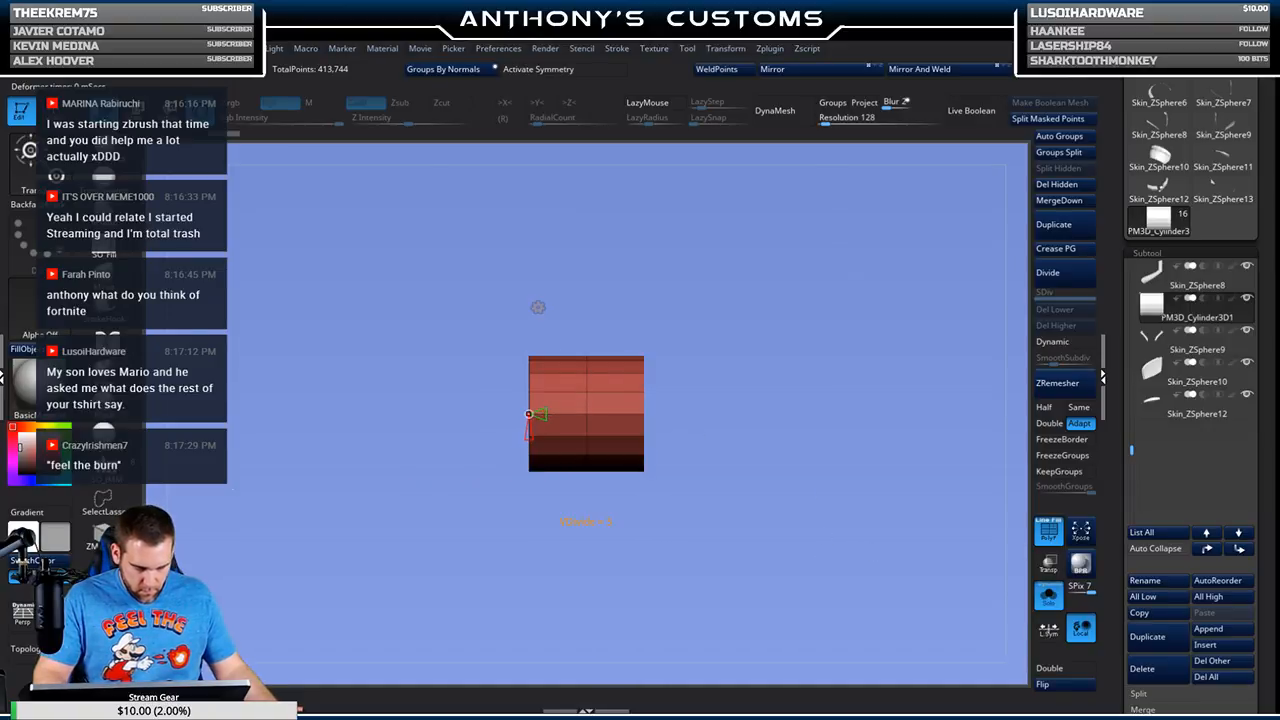
key(ctrl+s)
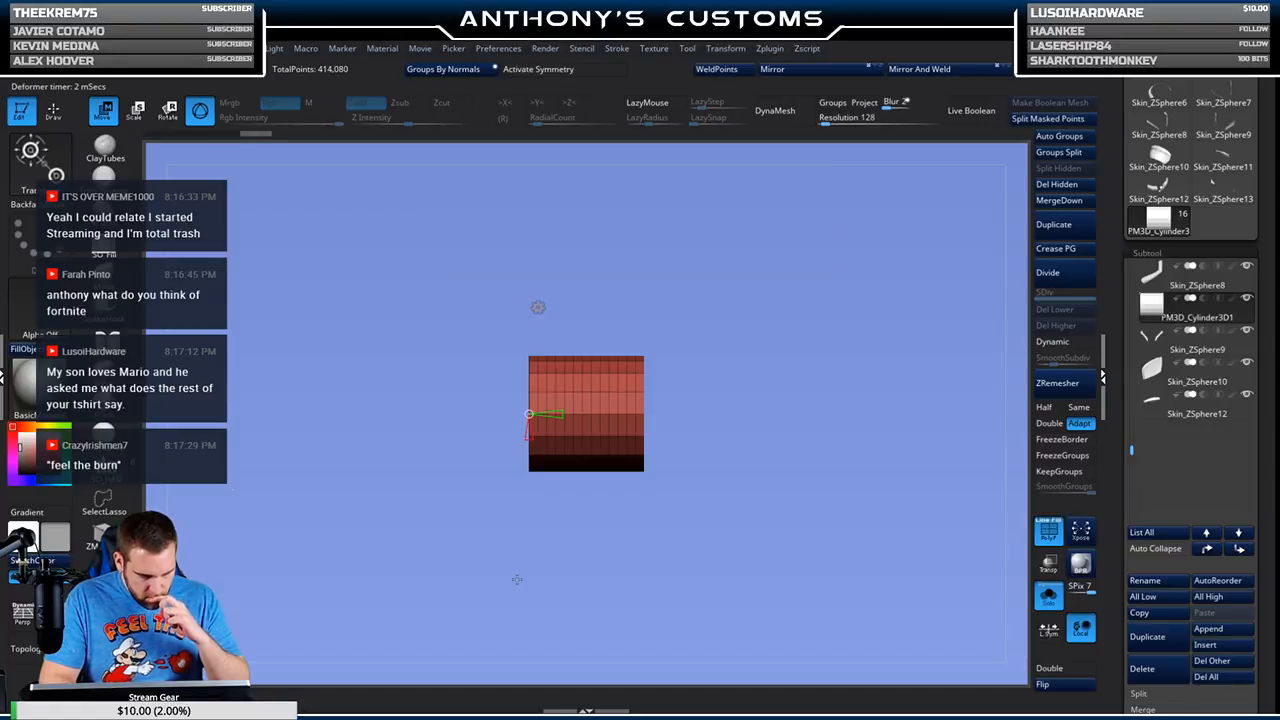
drag(562, 414, 559, 414)
click(538, 307)
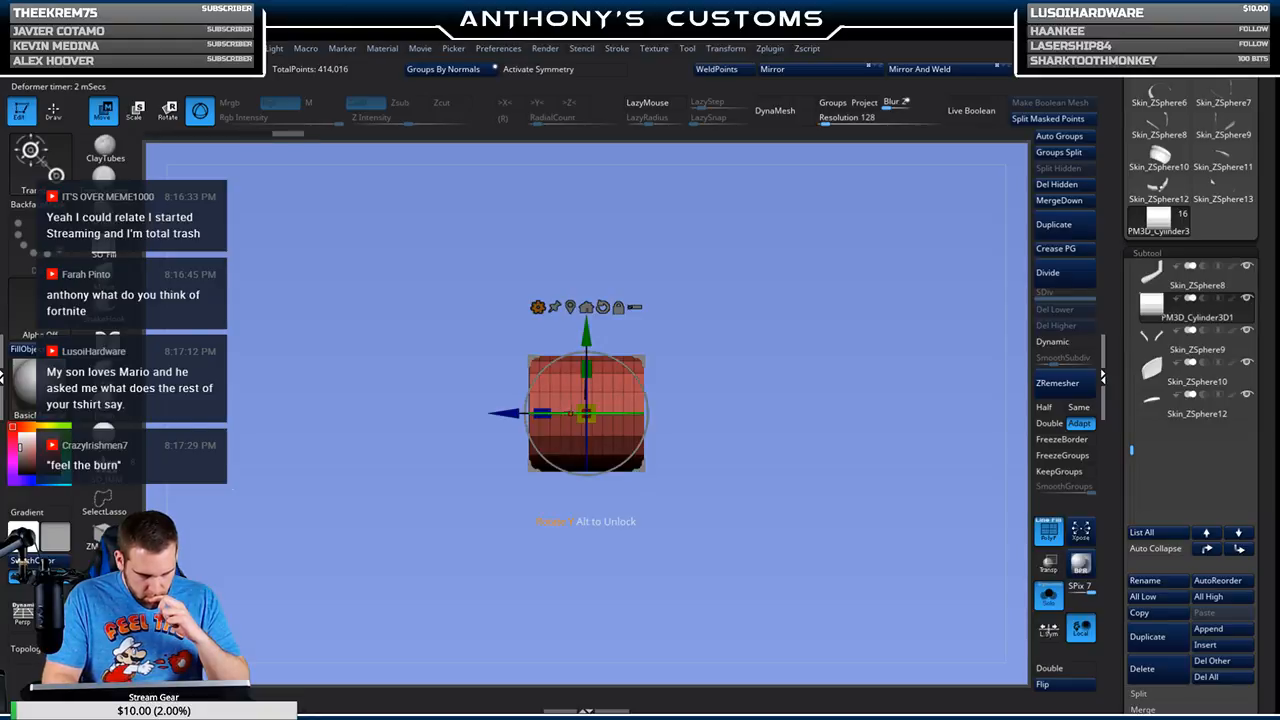
Step: Stretch the cylinder lengthwise into a long thin rod, and show the whole helmet again for comparison
drag(542, 413, 231, 581)
alt+drag(729, 555, 727, 470)
click(1045, 599)
drag(868, 563, 772, 440)
drag(540, 409, 677, 424)
shift+drag(852, 540, 817, 441)
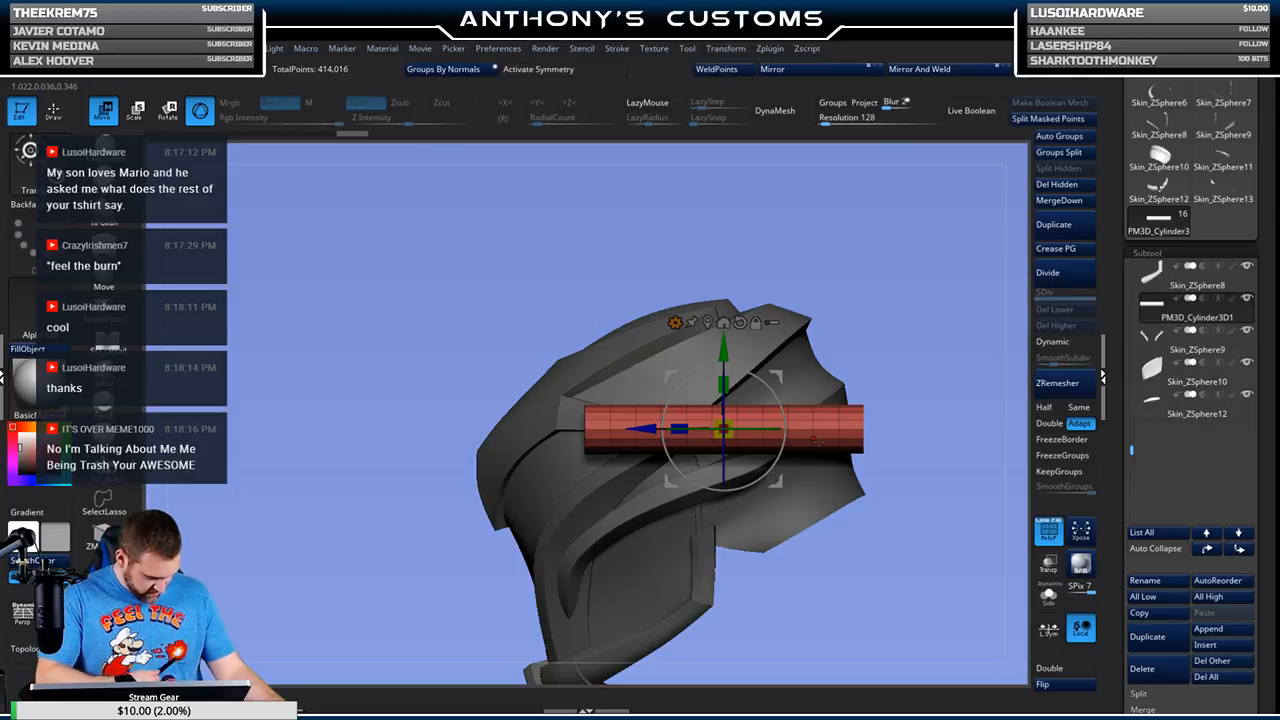
Step: Tilt the rod to run parallel to the lower side fin of the helmet
alt+drag(834, 564, 822, 512)
drag(770, 418, 775, 367)
drag(711, 400, 703, 405)
alt+drag(880, 324, 820, 300)
drag(657, 298, 622, 428)
drag(783, 563, 808, 413)
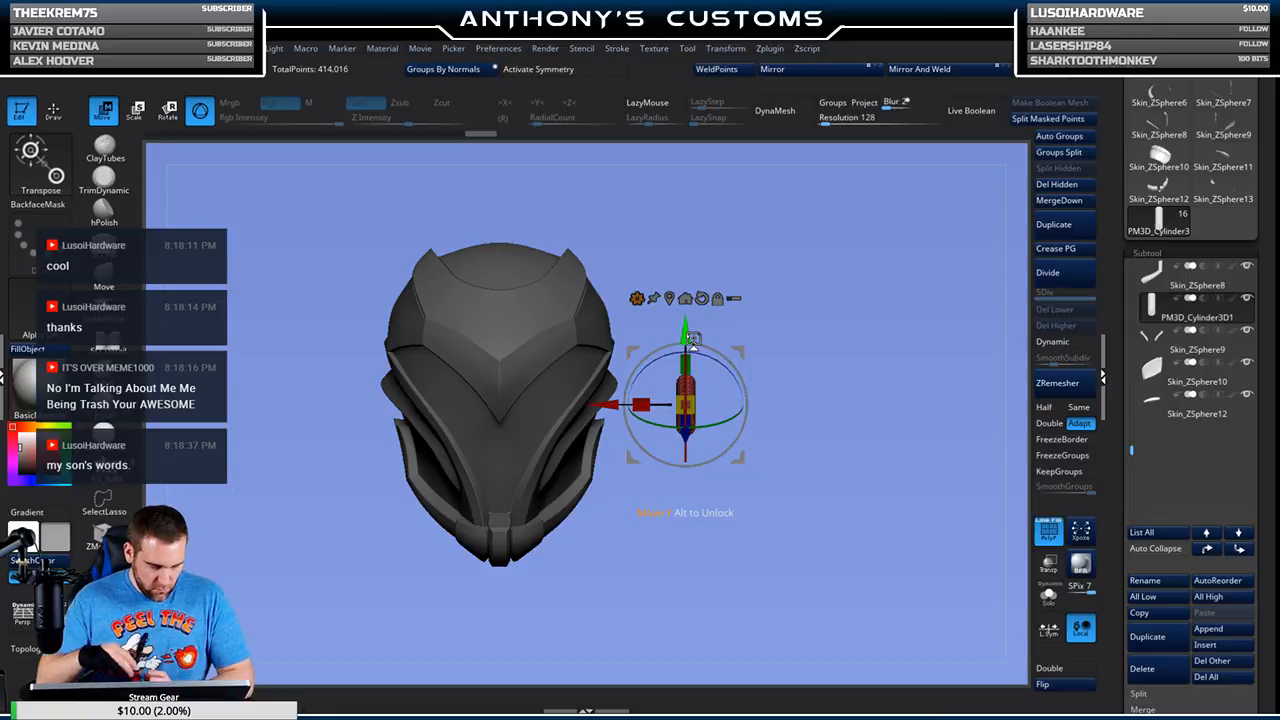
Step: Move the rod inward against the helmet's side and regroup its polygons with Groups By Normals
drag(609, 405, 527, 405)
drag(778, 385, 800, 300)
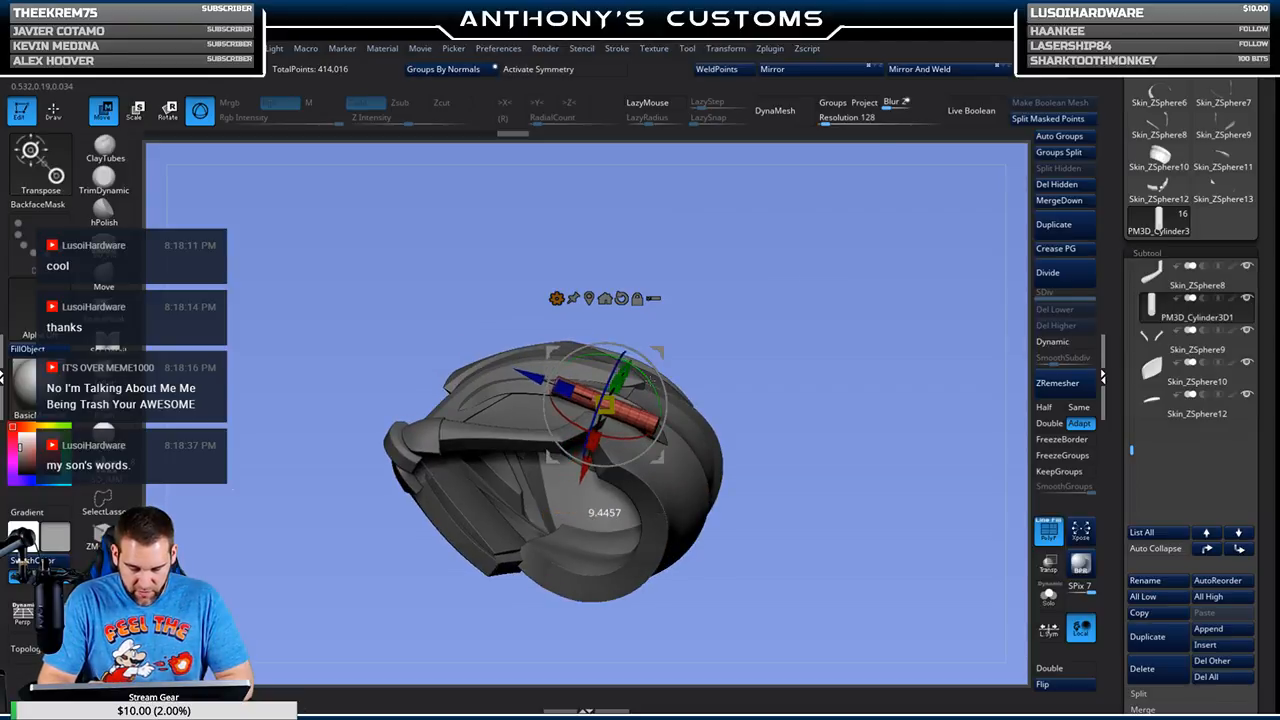
drag(700, 420, 770, 438)
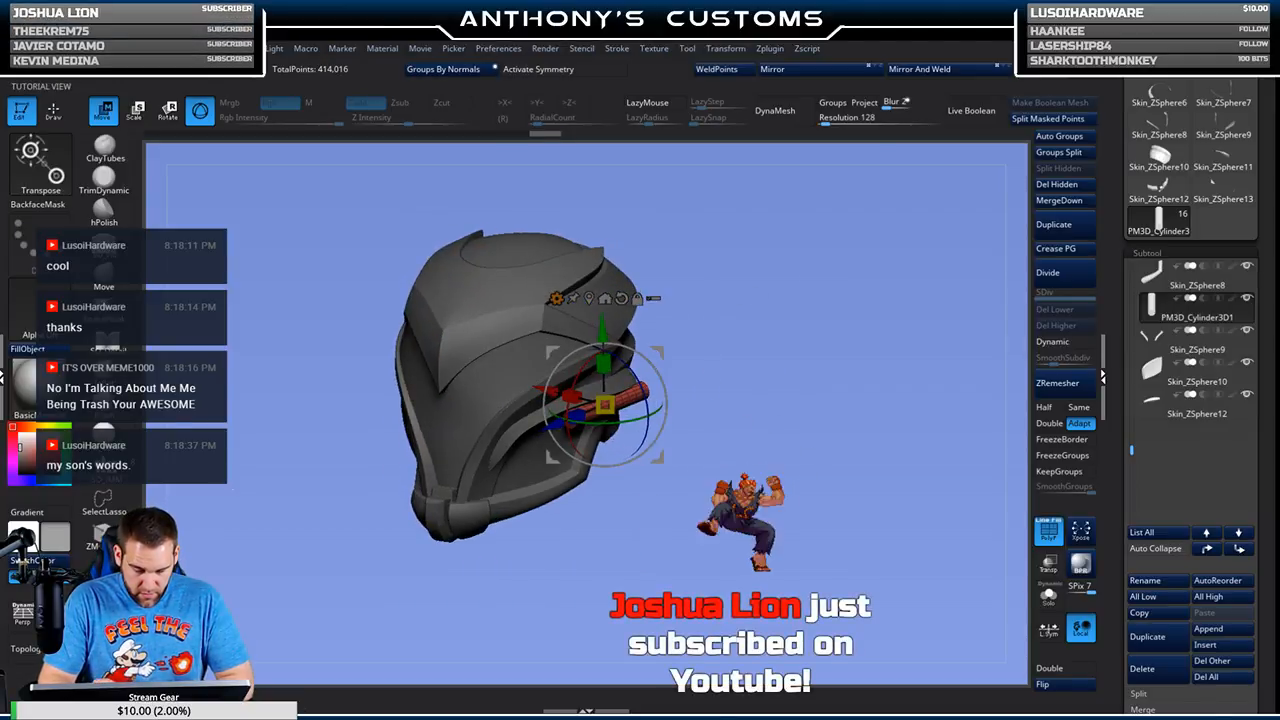
drag(810, 490, 772, 537)
click(472, 72)
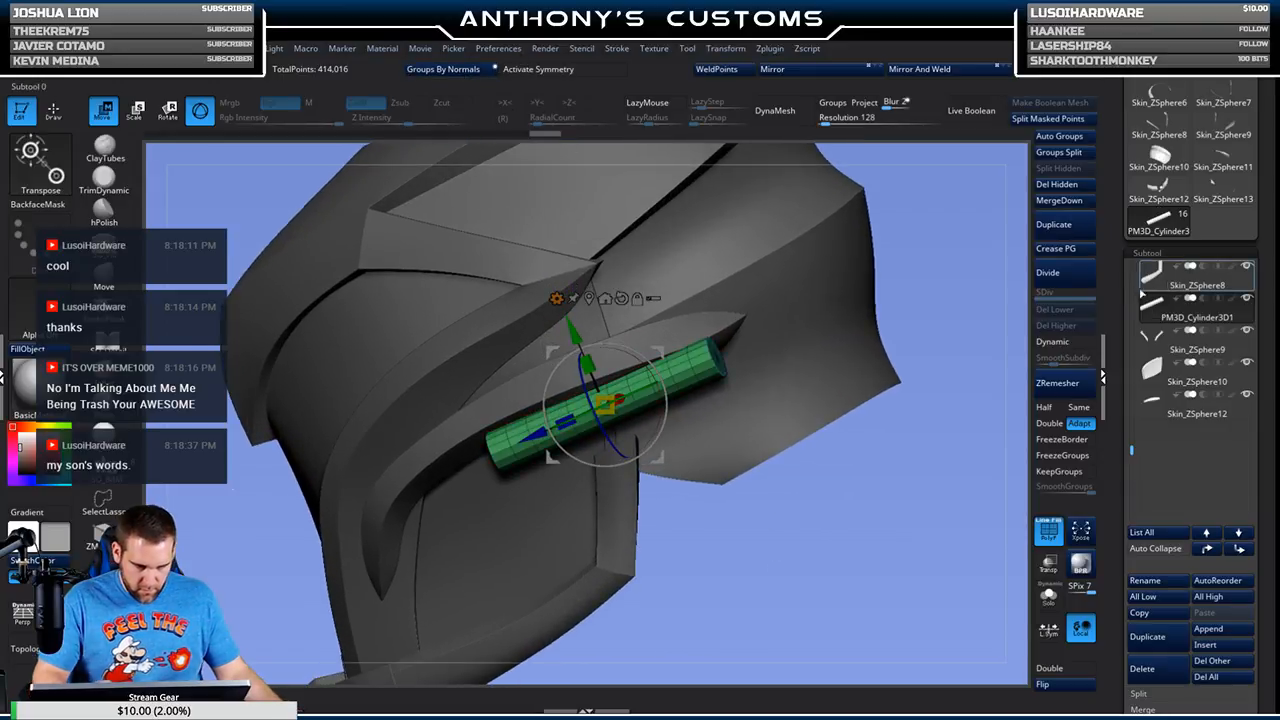
Step: Nudge the rod into place just beneath the lower side fin
drag(966, 404, 874, 500)
drag(780, 534, 630, 500)
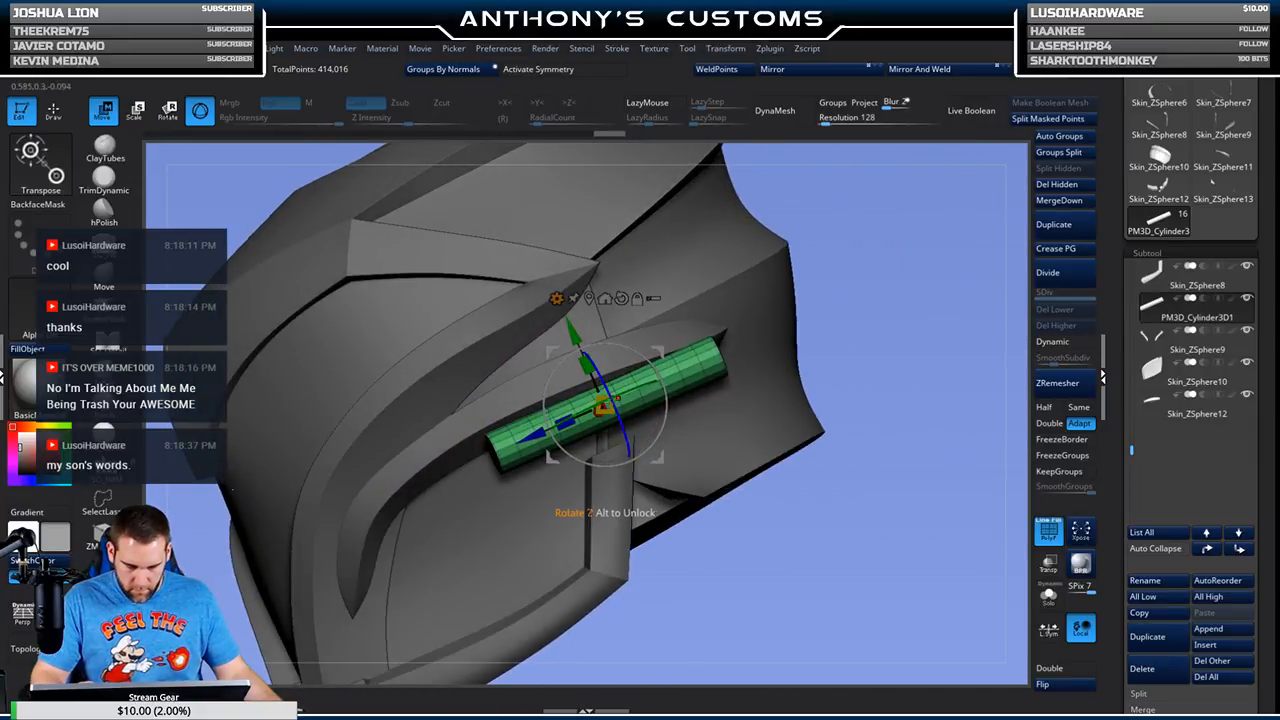
drag(603, 405, 592, 410)
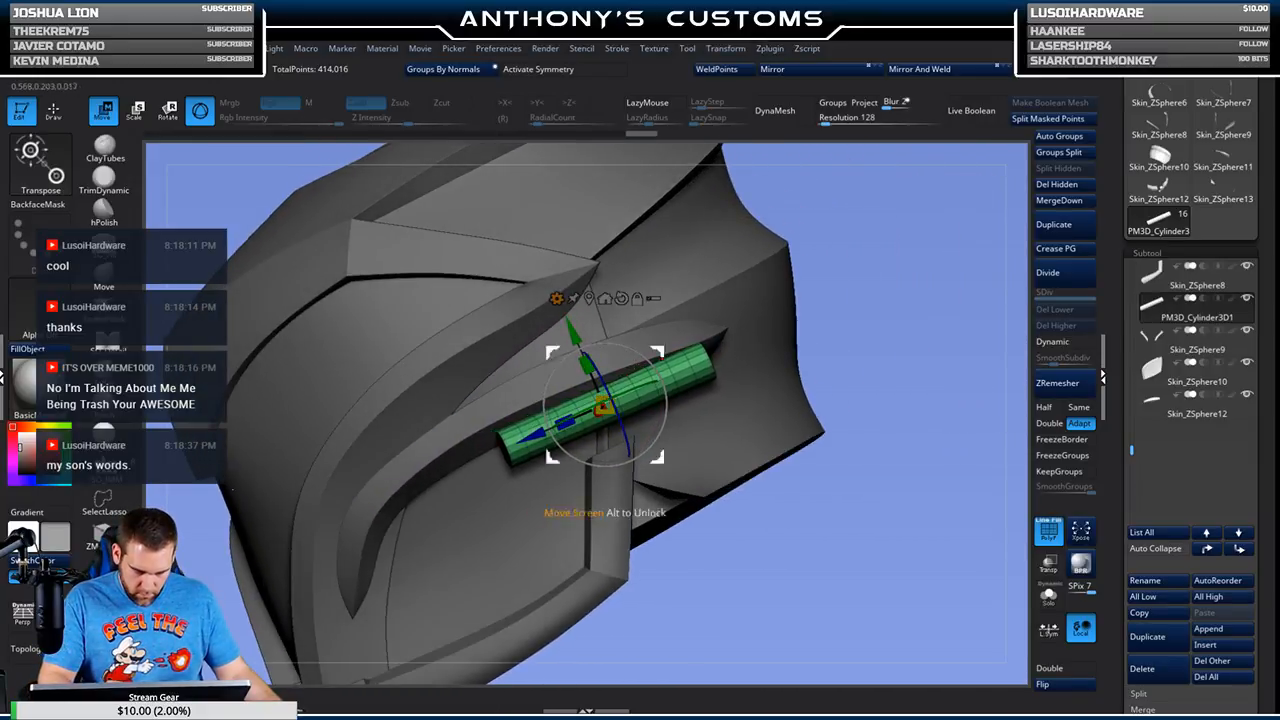
drag(865, 265, 895, 288)
drag(643, 373, 645, 376)
drag(575, 330, 577, 333)
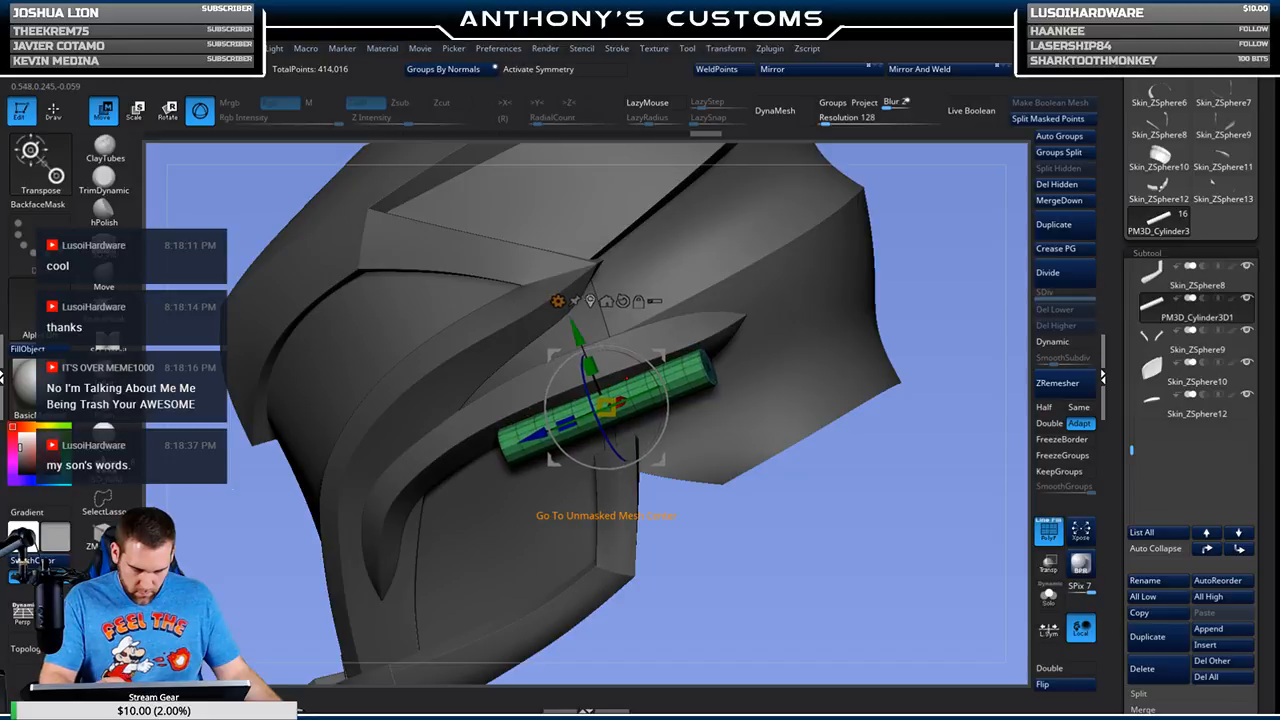
Step: Apply a Bend Curve deformer to the rod and adjust its curve resolution
click(557, 300)
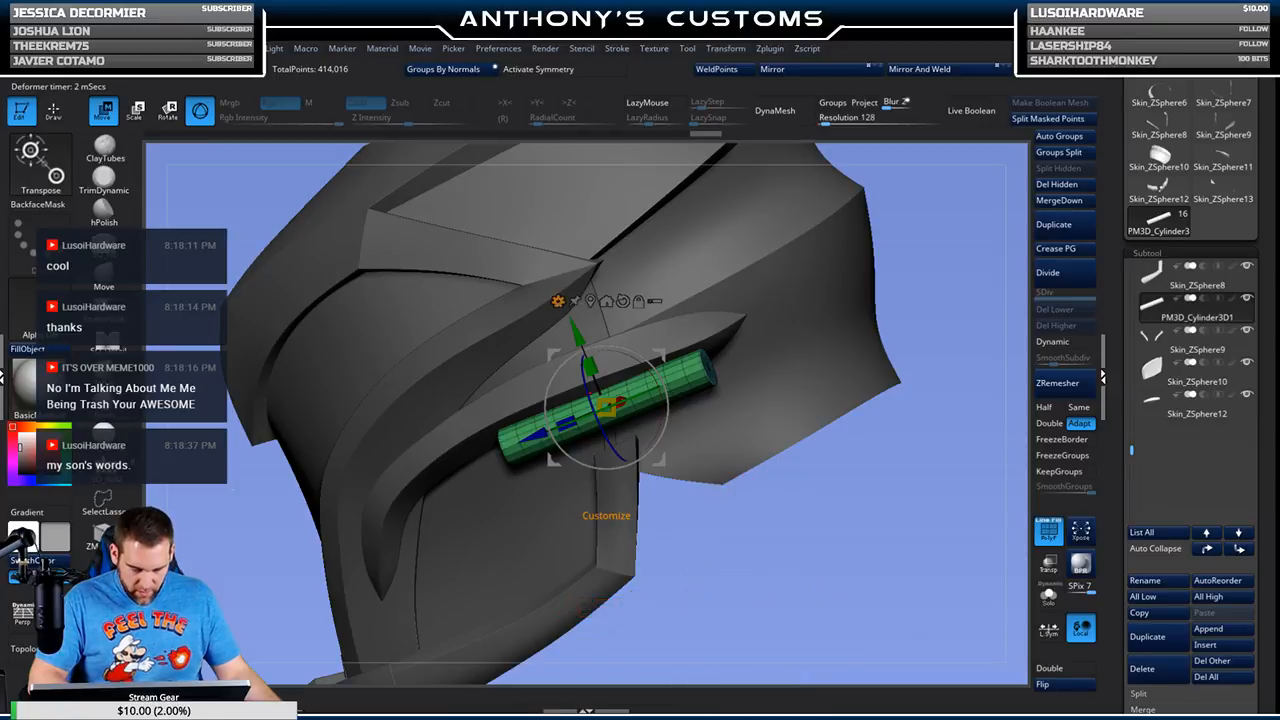
click(557, 300)
click(663, 364)
drag(678, 490, 640, 505)
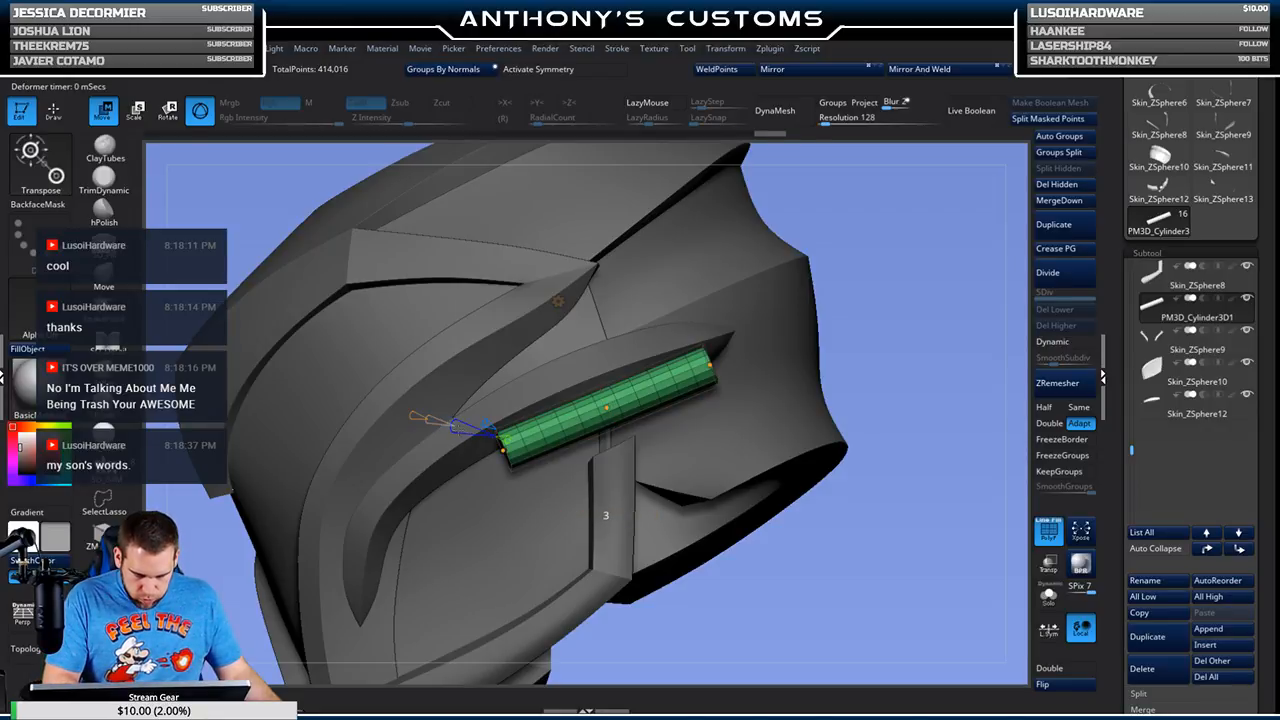
drag(588, 517, 605, 515)
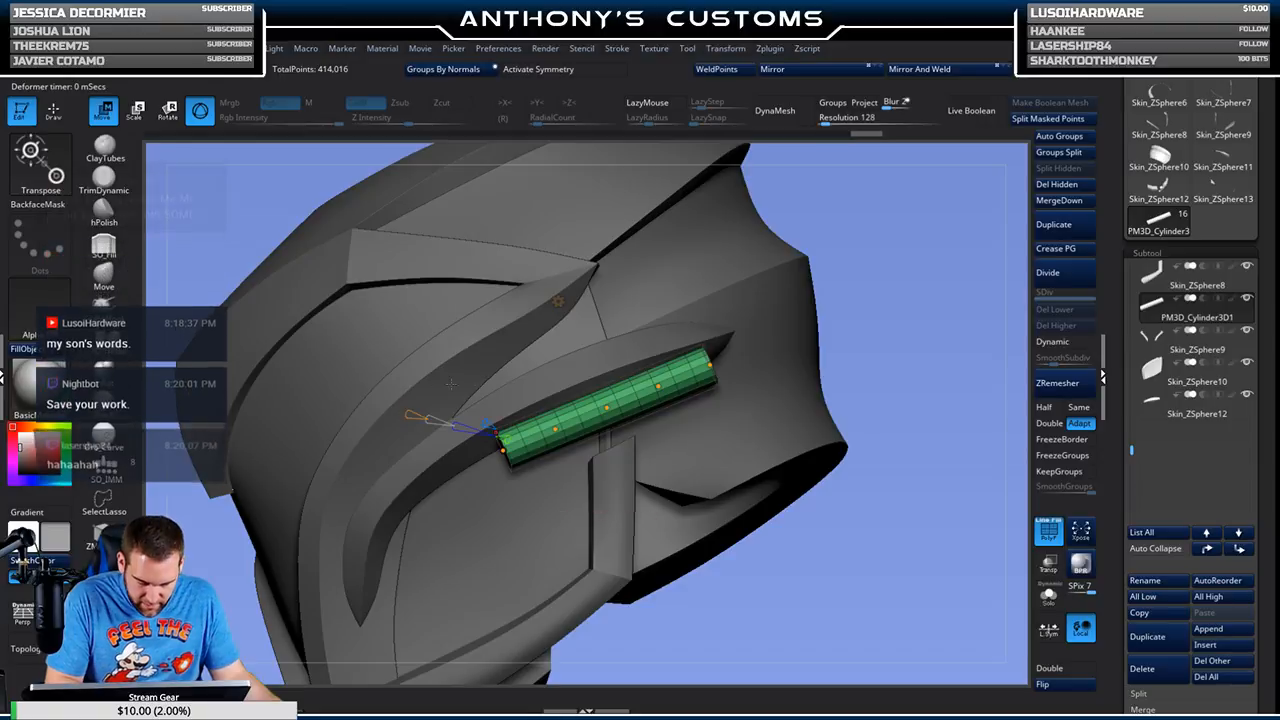
Step: Bend the rod's front and rear ends in toward the helmet with the curve's end points
mouse_move(505, 453)
mouse_down()
mouse_move(495, 535)
mouse_move(478, 533)
mouse_up()
drag(905, 252, 898, 267)
drag(591, 500, 598, 517)
drag(722, 553, 640, 480)
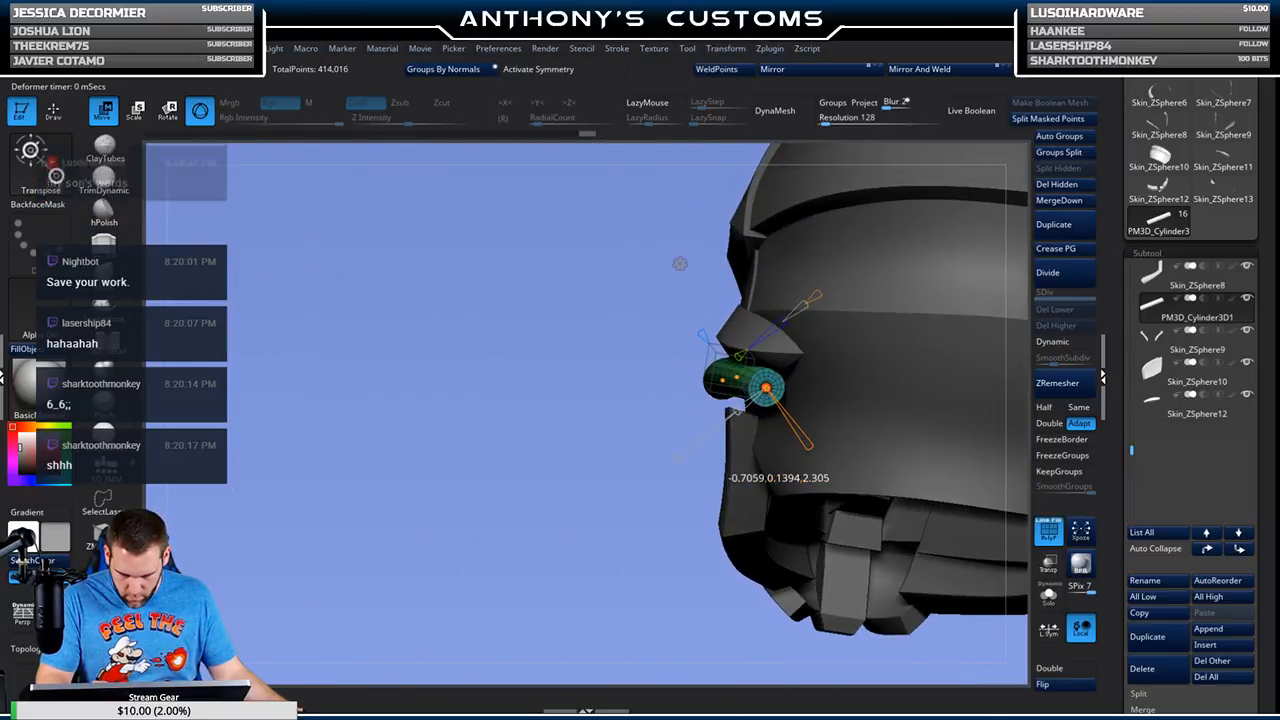
drag(730, 410, 812, 462)
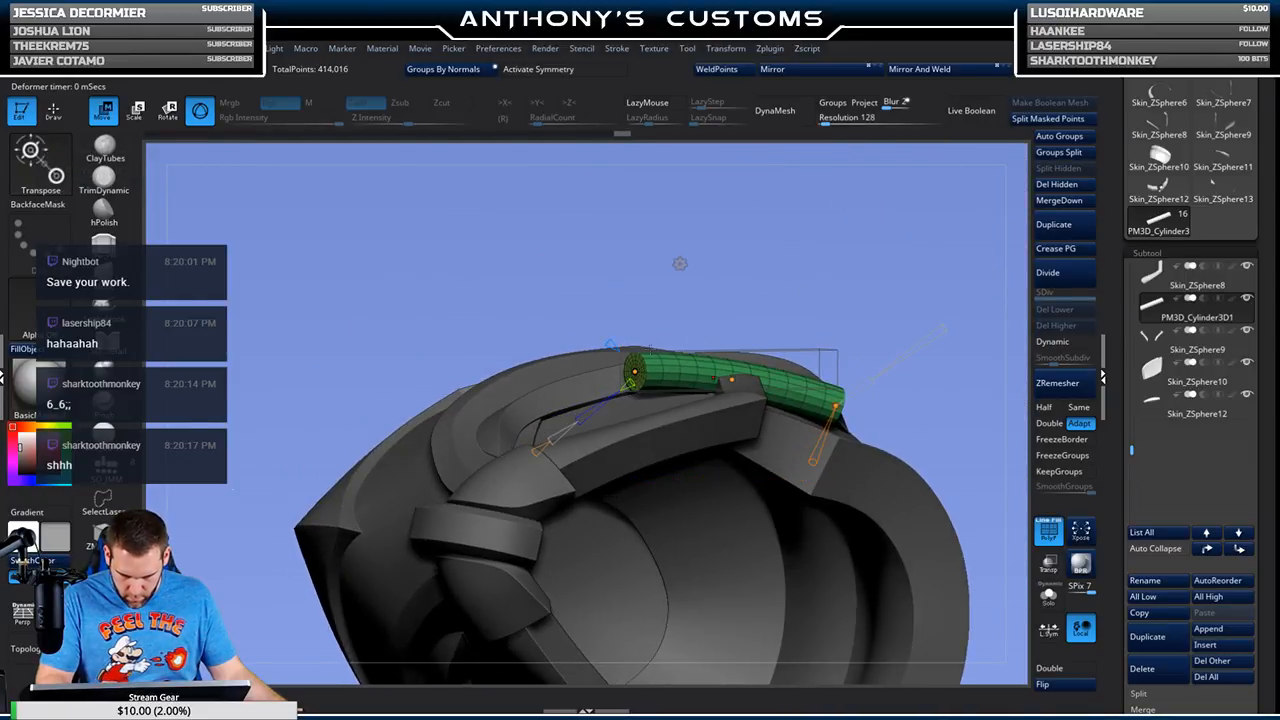
drag(632, 384, 610, 438)
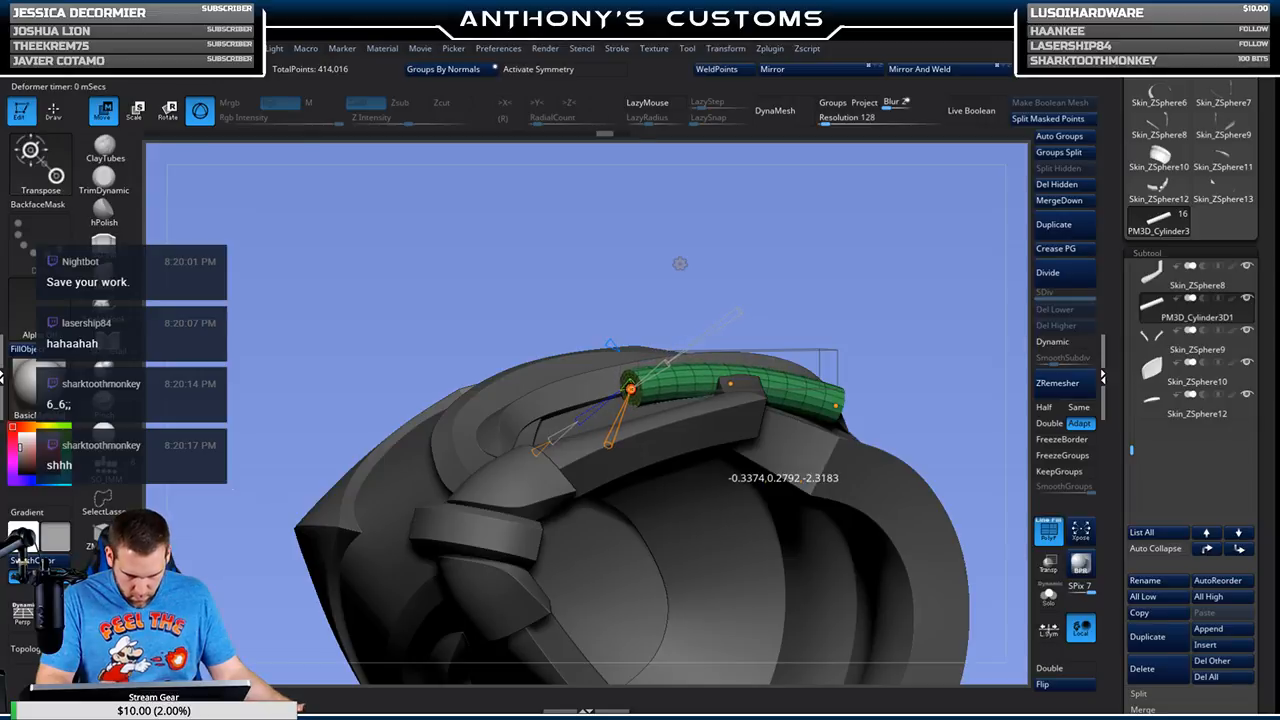
Step: Shape the rod's curve along the underside of the fin, bending its front end down over the cheek panel
drag(910, 242, 913, 285)
drag(729, 378, 675, 428)
drag(797, 302, 783, 498)
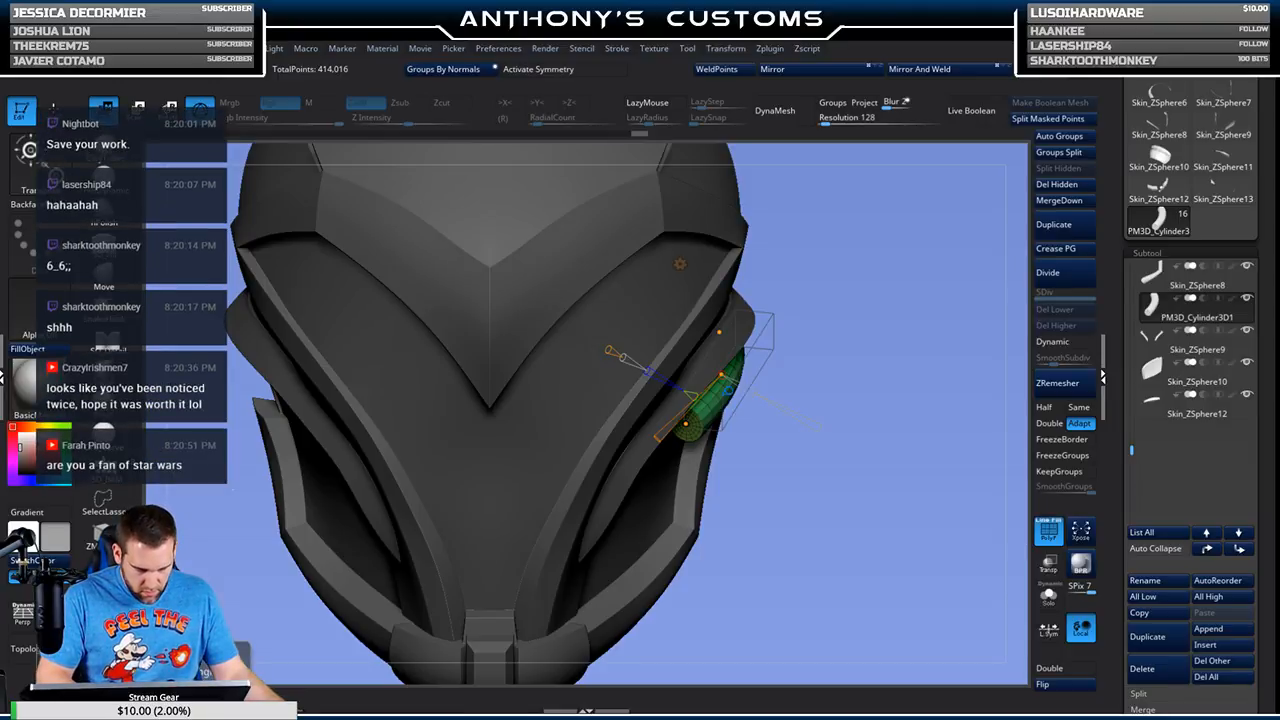
drag(875, 442, 830, 455)
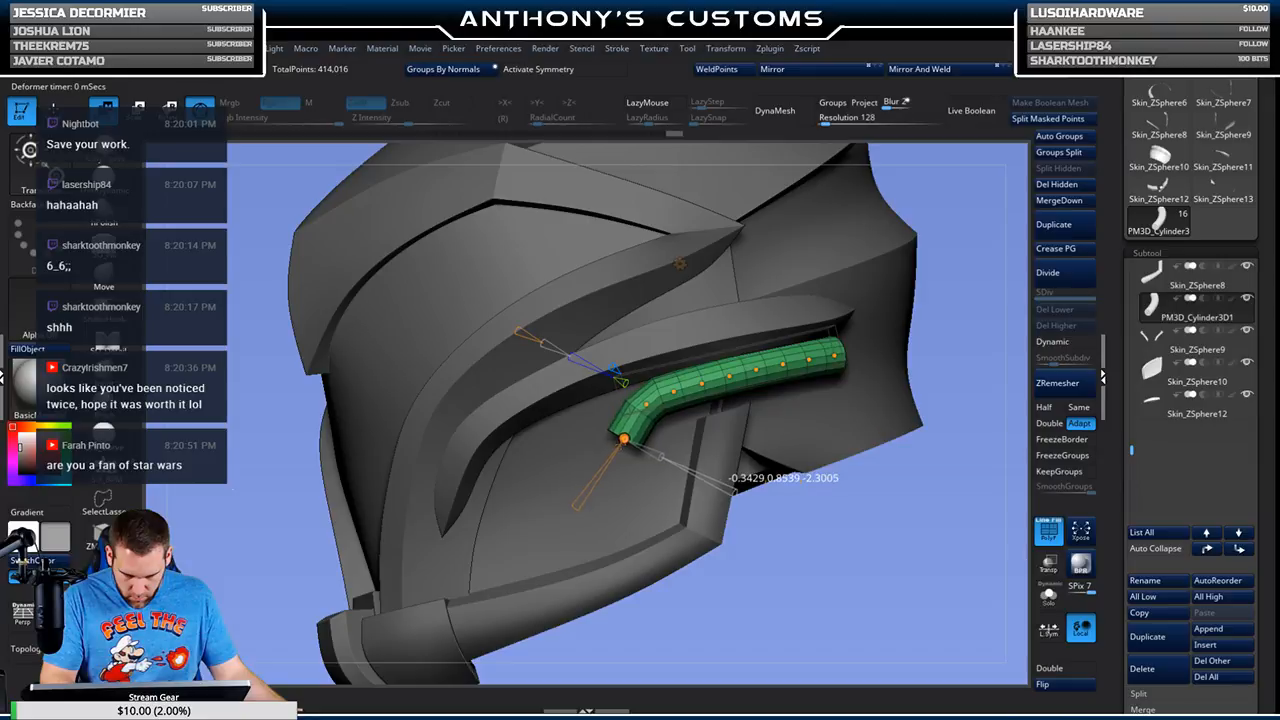
Step: Refine the tube's front-end bend where it meets the cheek panel and close the Bend Curve deformer
drag(773, 550, 814, 362)
drag(838, 475, 769, 349)
drag(673, 488, 845, 408)
drag(855, 350, 846, 495)
drag(707, 424, 708, 422)
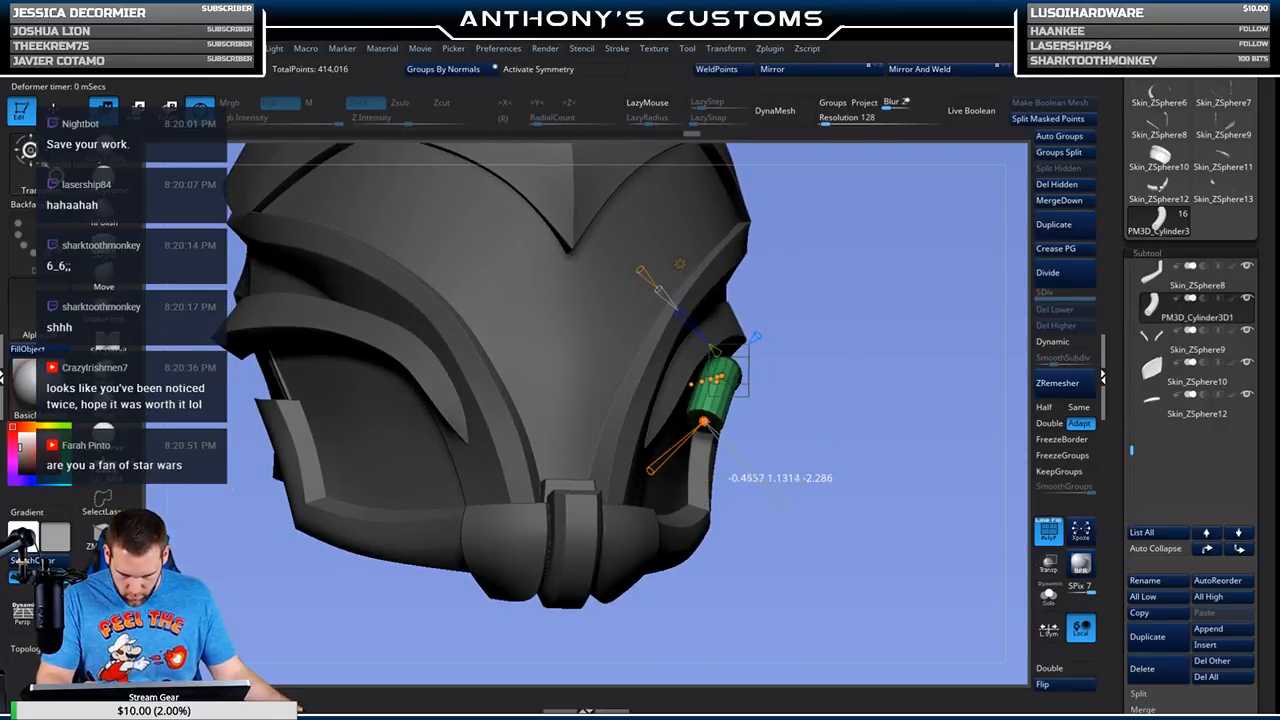
drag(829, 361, 863, 472)
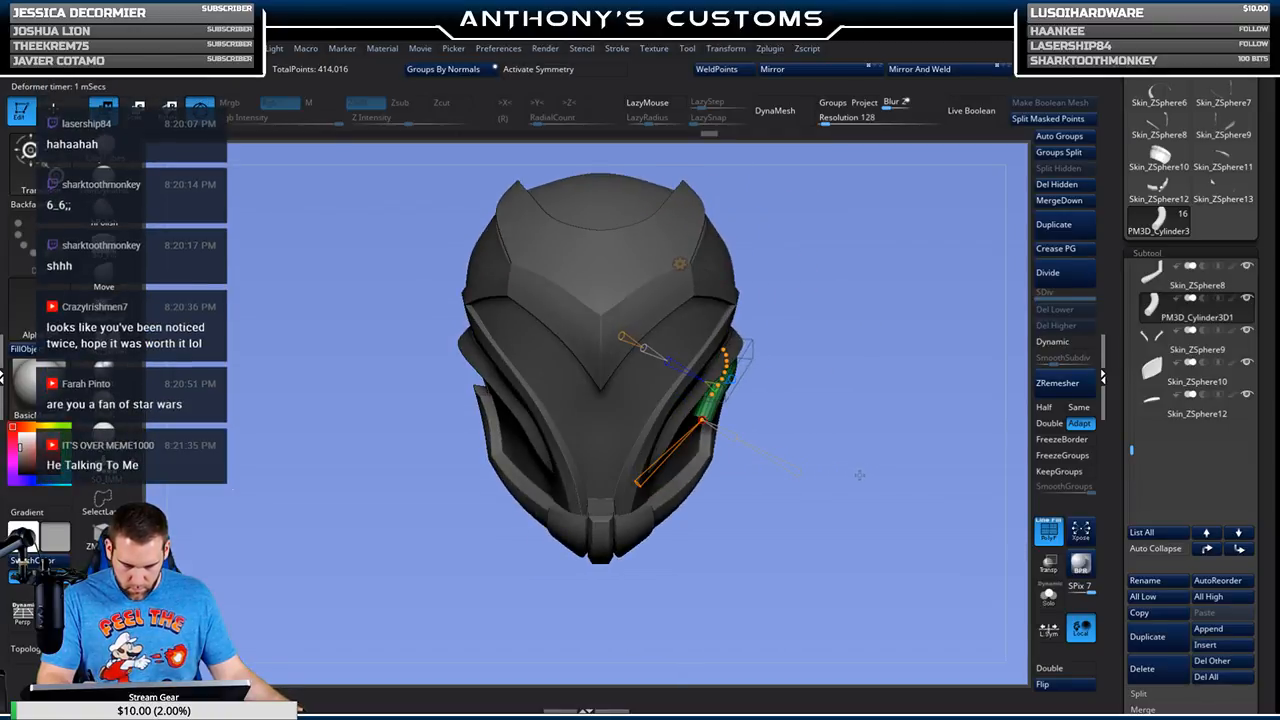
alt+drag(836, 448, 843, 401)
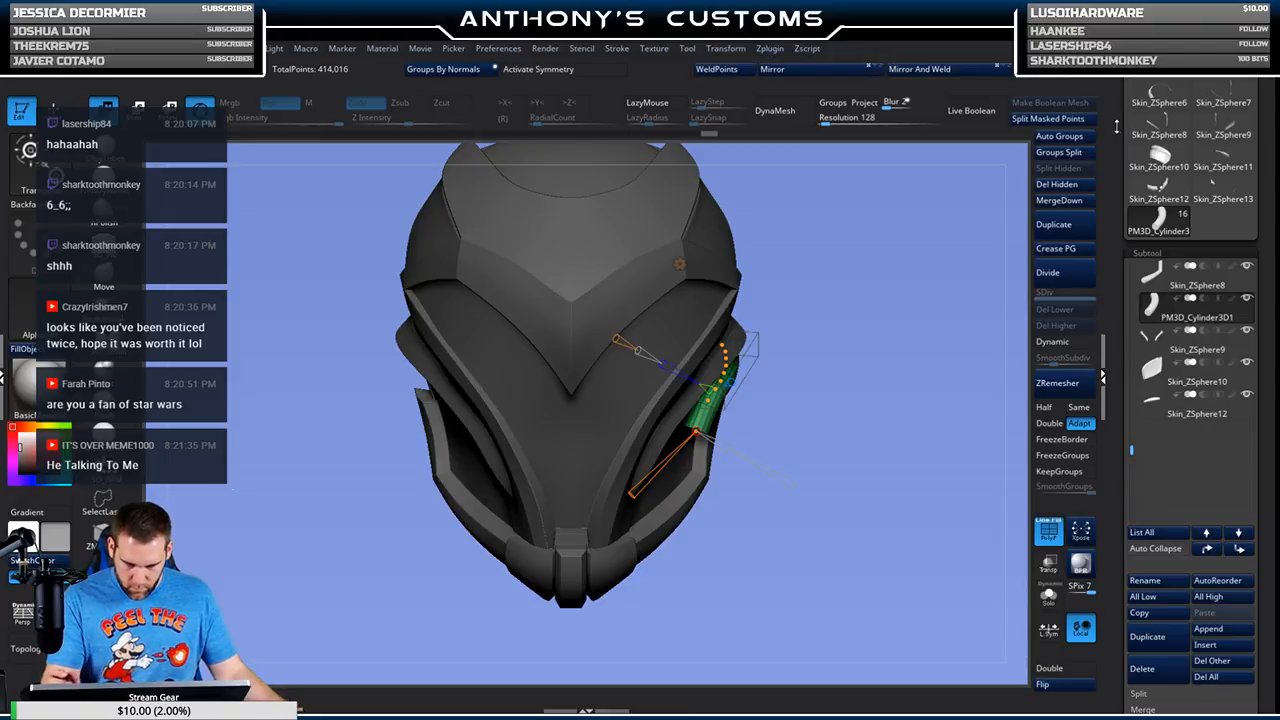
key(y)
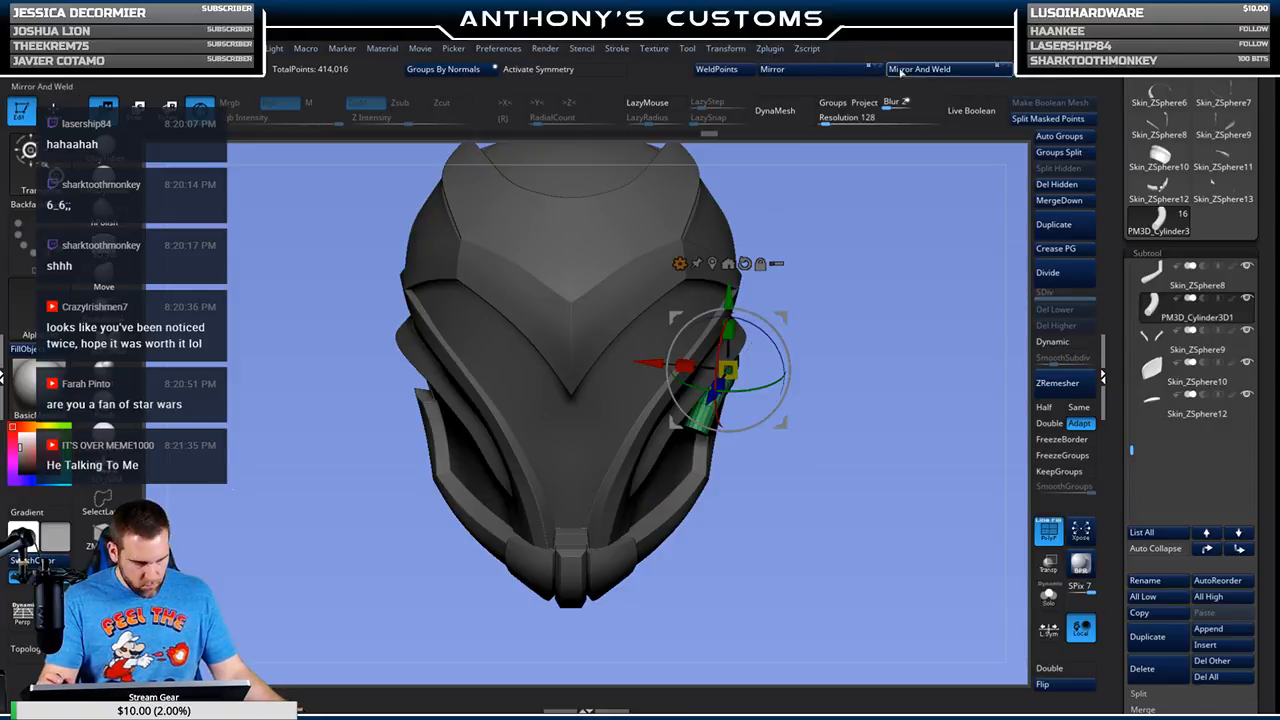
Step: Mirror the tube to the helmet's other side and smooth the pair with Dynamic Subdivision
click(828, 70)
drag(905, 195, 971, 211)
click(1058, 342)
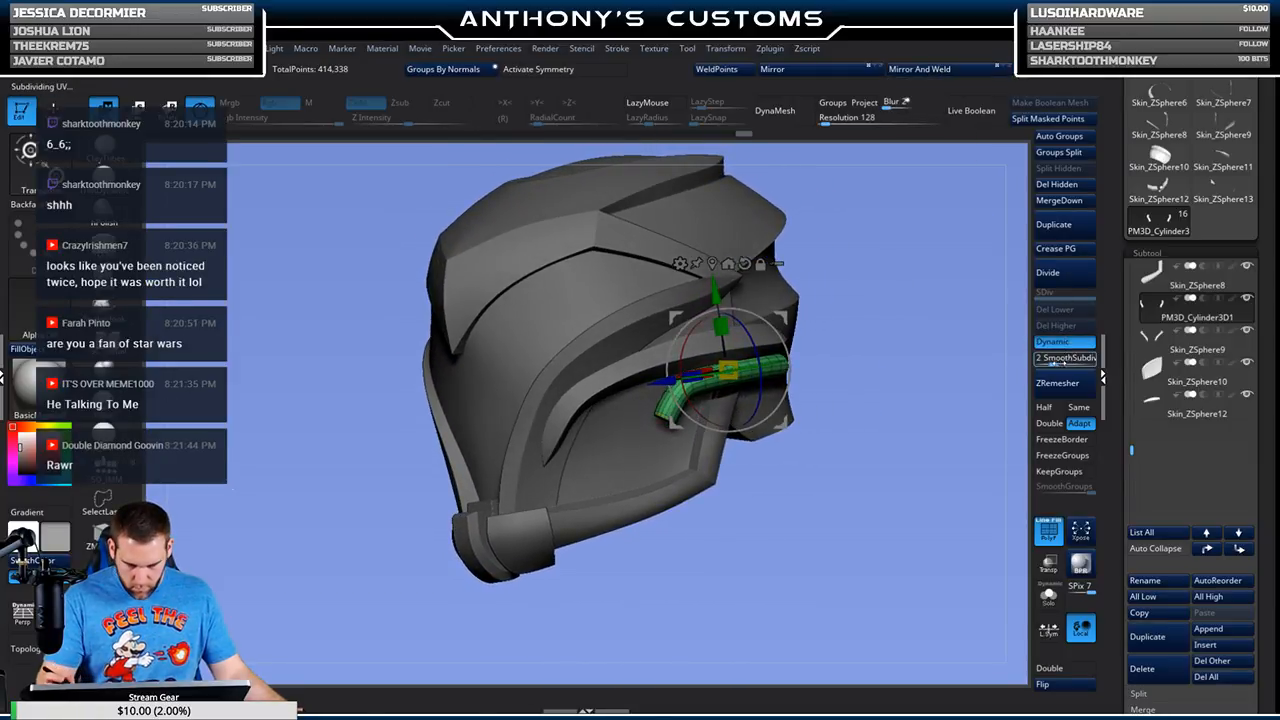
drag(1069, 360, 1072, 360)
drag(918, 408, 888, 500)
key(q)
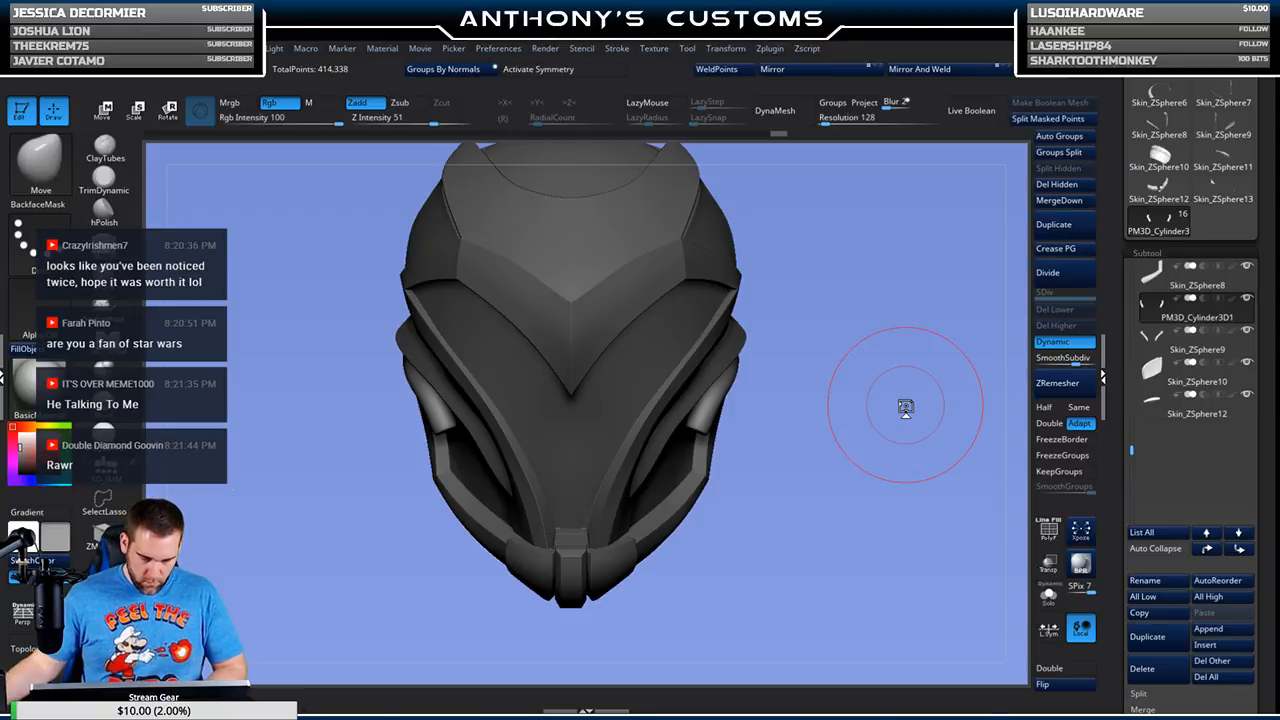
drag(854, 423, 809, 443)
drag(854, 509, 834, 520)
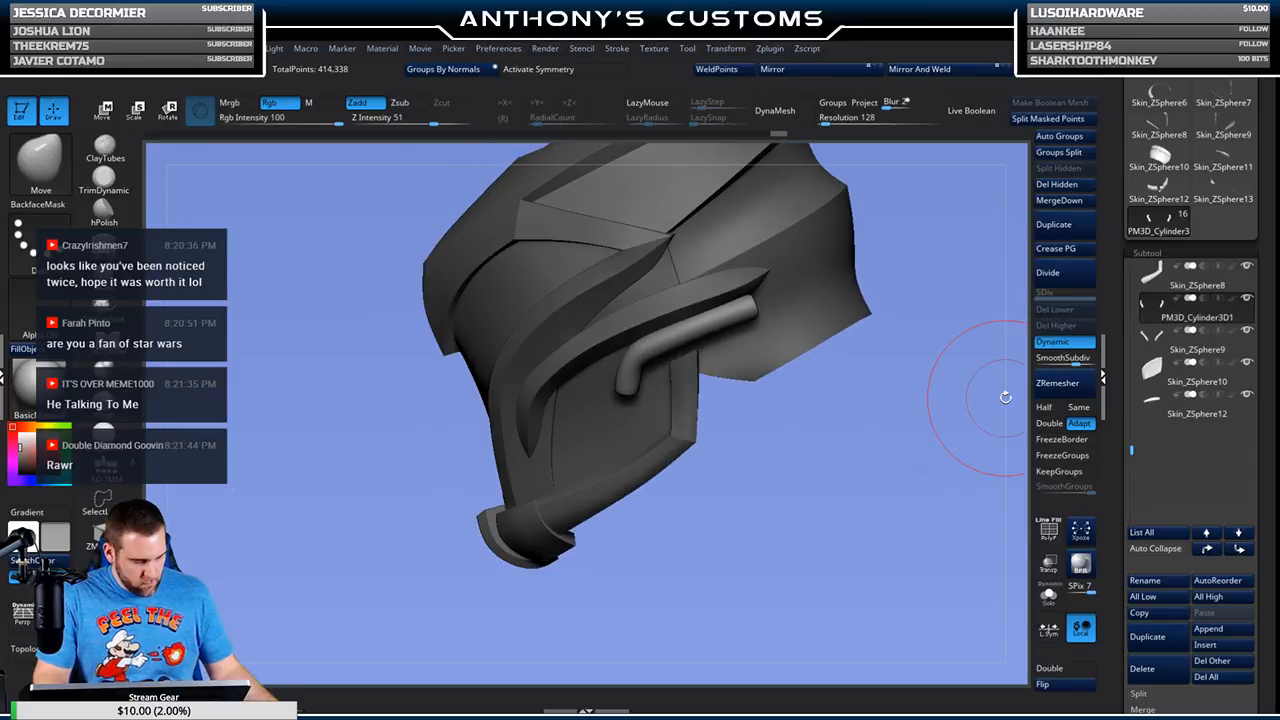
Step: Duplicate the tube pair, reset the gizmo's orientation and move the copy down below the original
click(1153, 641)
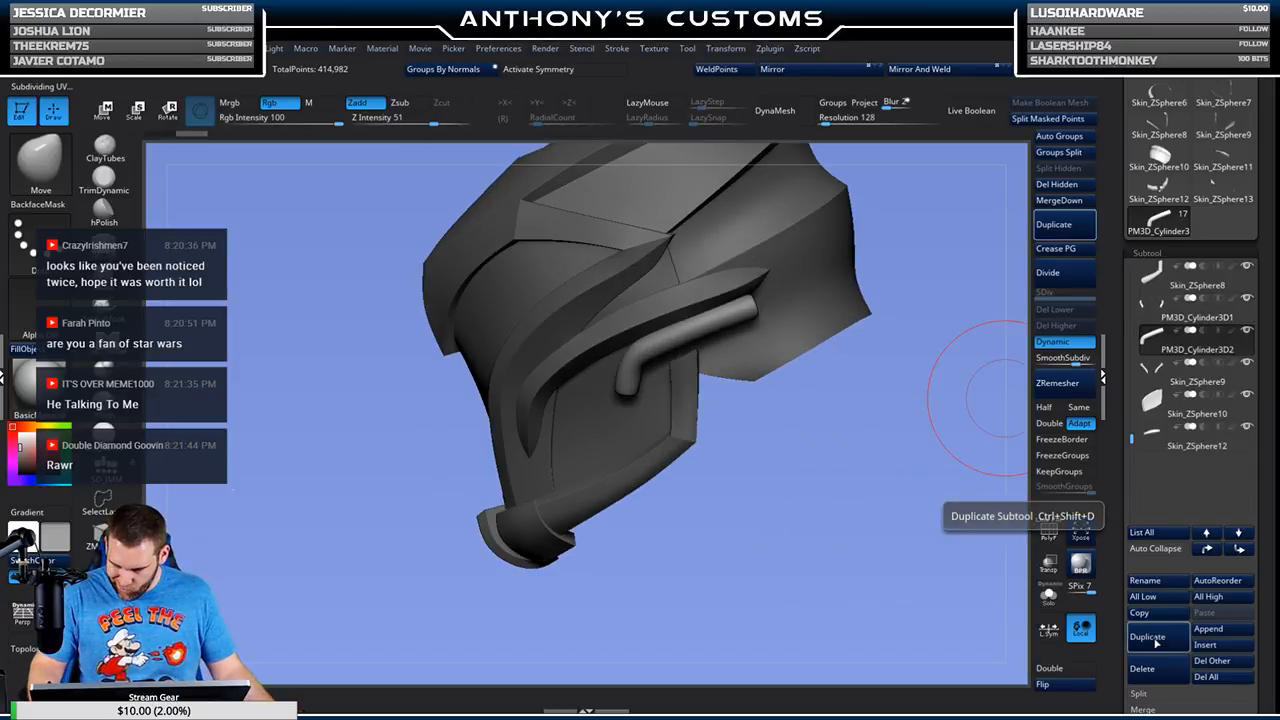
key(w)
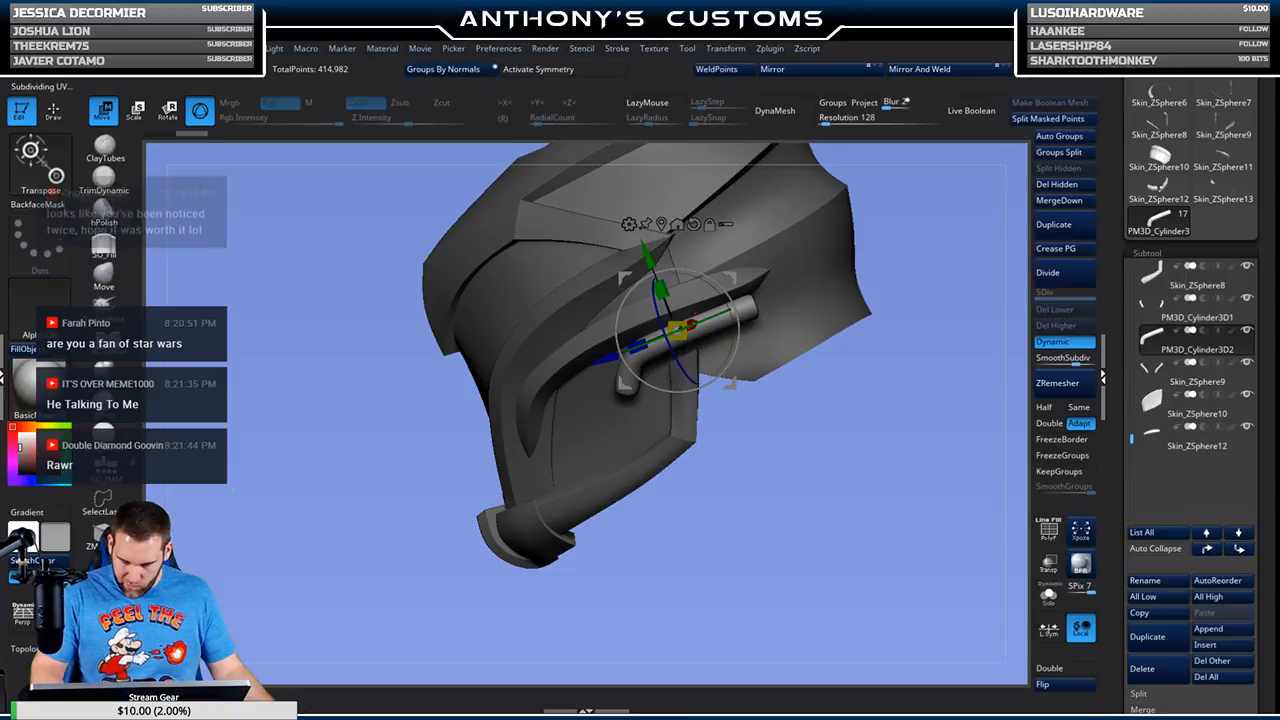
click(693, 224)
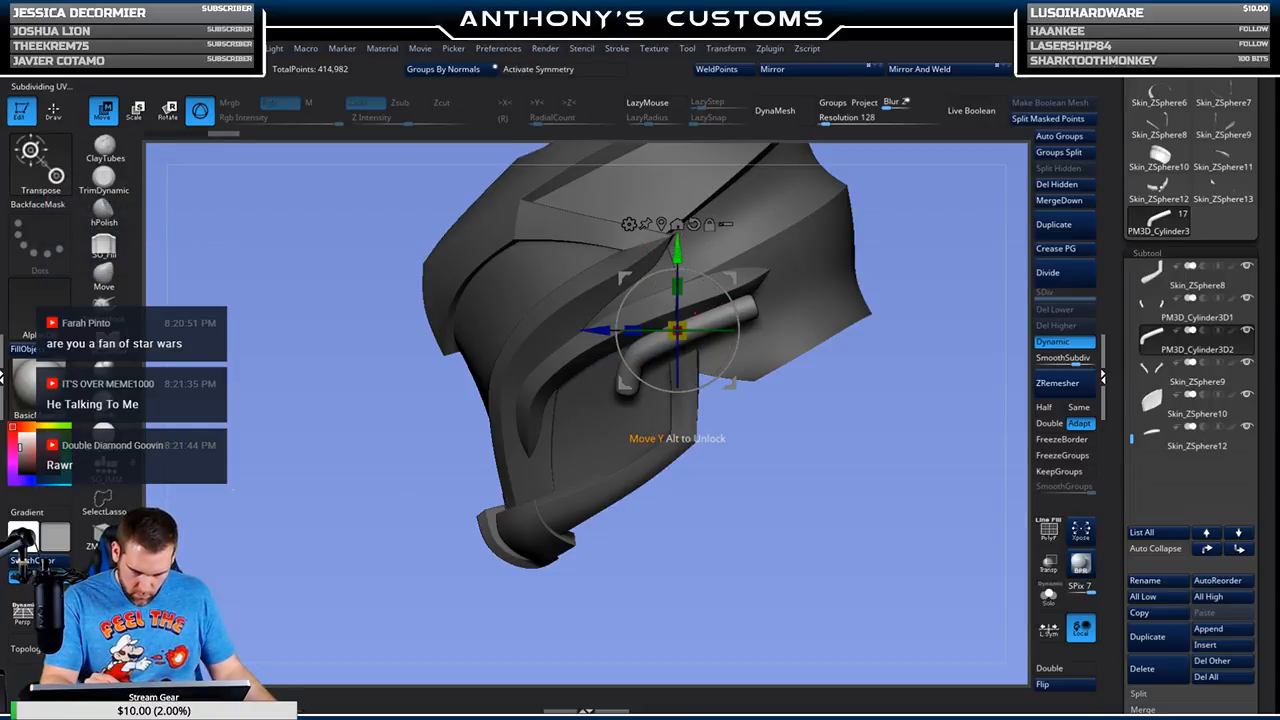
drag(677, 250, 677, 276)
drag(786, 480, 690, 455)
Step: Turn on X symmetry with local symmetry, then shrink and reposition the duplicated tubes snugly beneath the upper ones
click(595, 70)
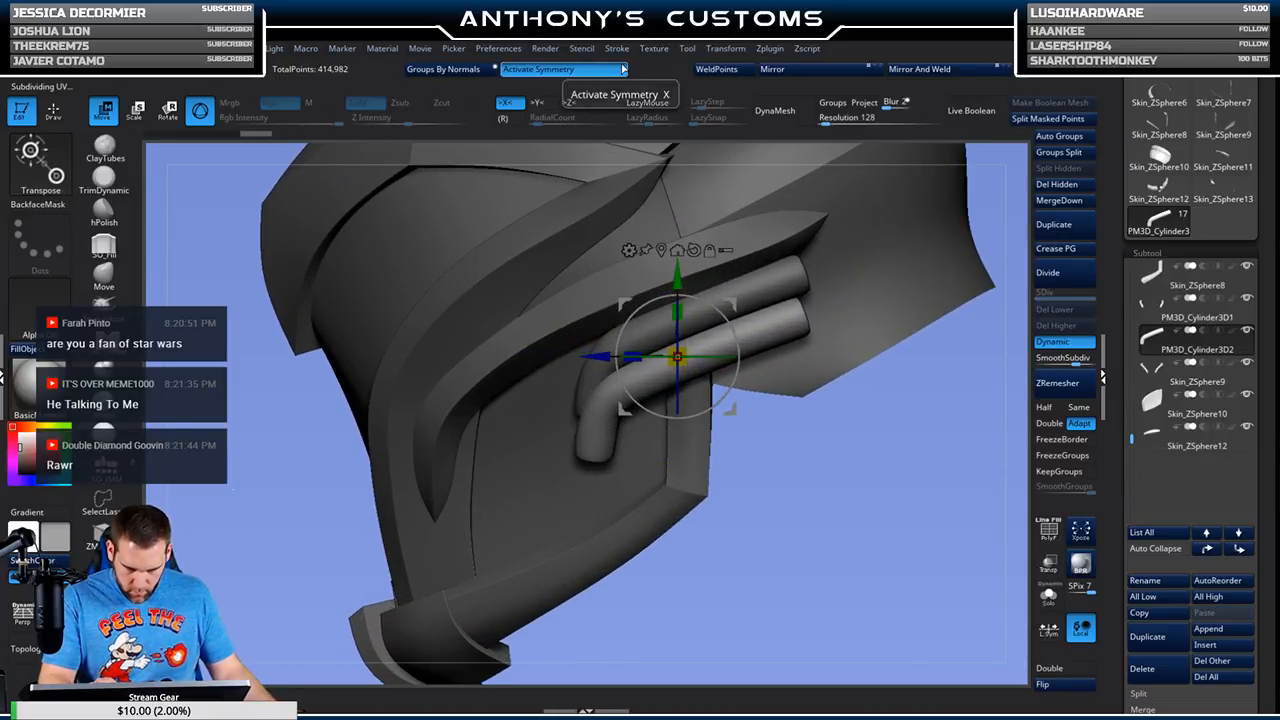
click(1048, 626)
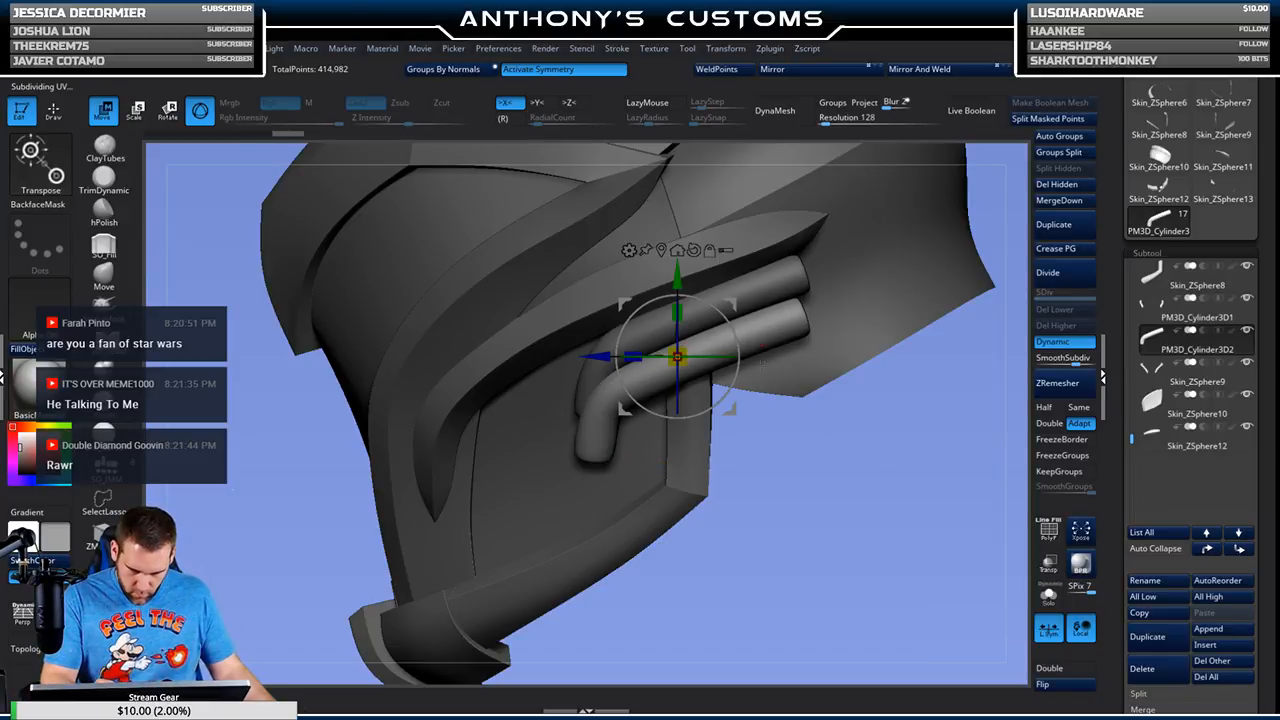
drag(676, 359, 667, 379)
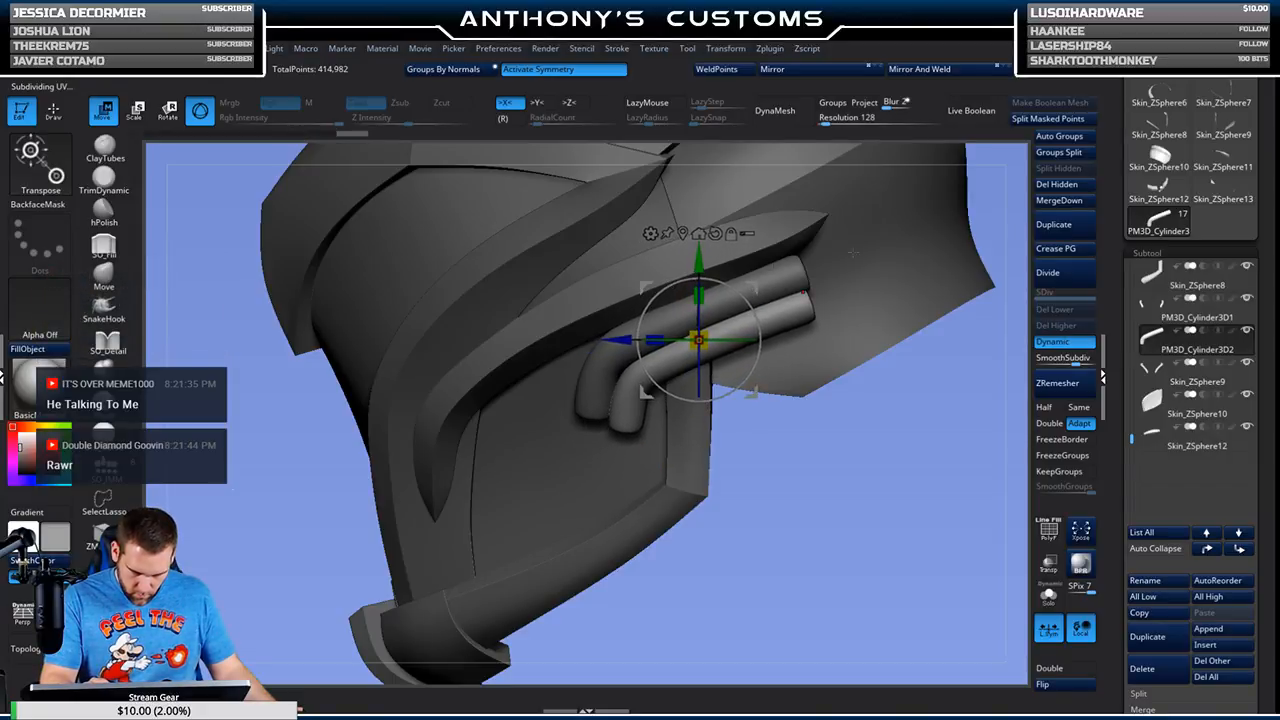
drag(810, 500, 803, 398)
drag(905, 193, 948, 168)
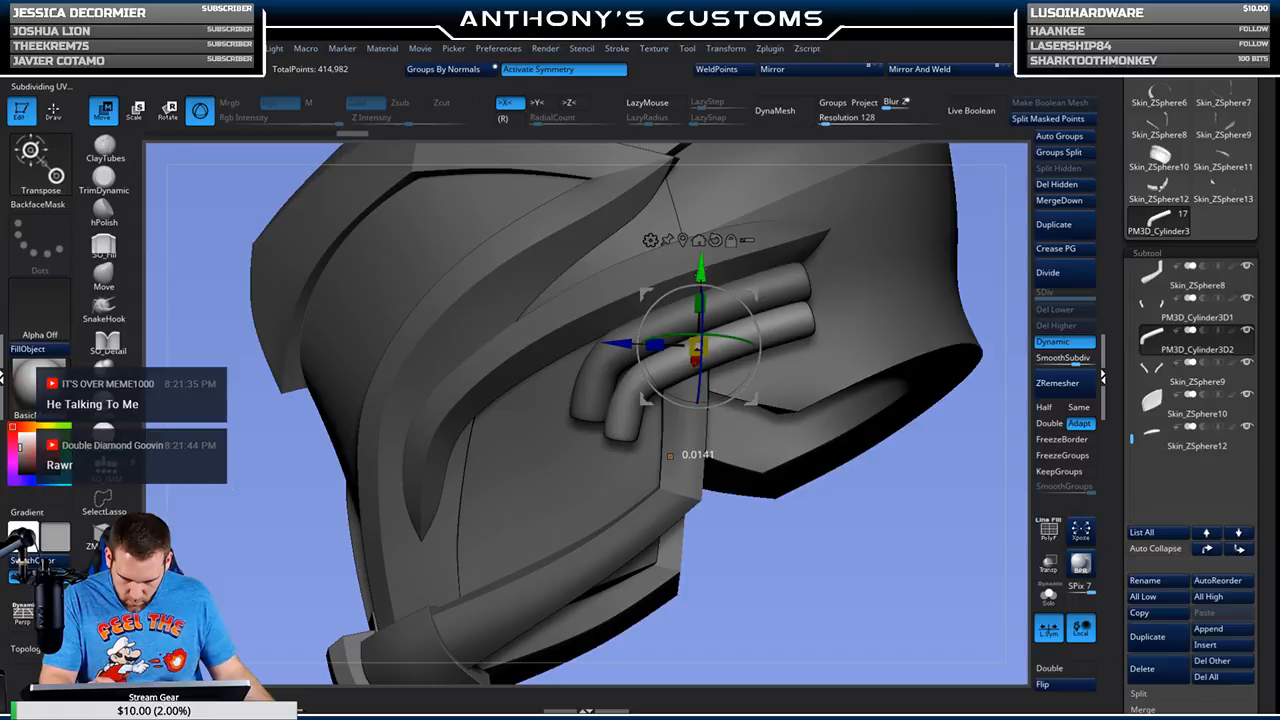
mouse_move(756, 551)
mouse_down()
mouse_move(767, 563)
mouse_move(749, 553)
mouse_up()
drag(749, 443, 734, 447)
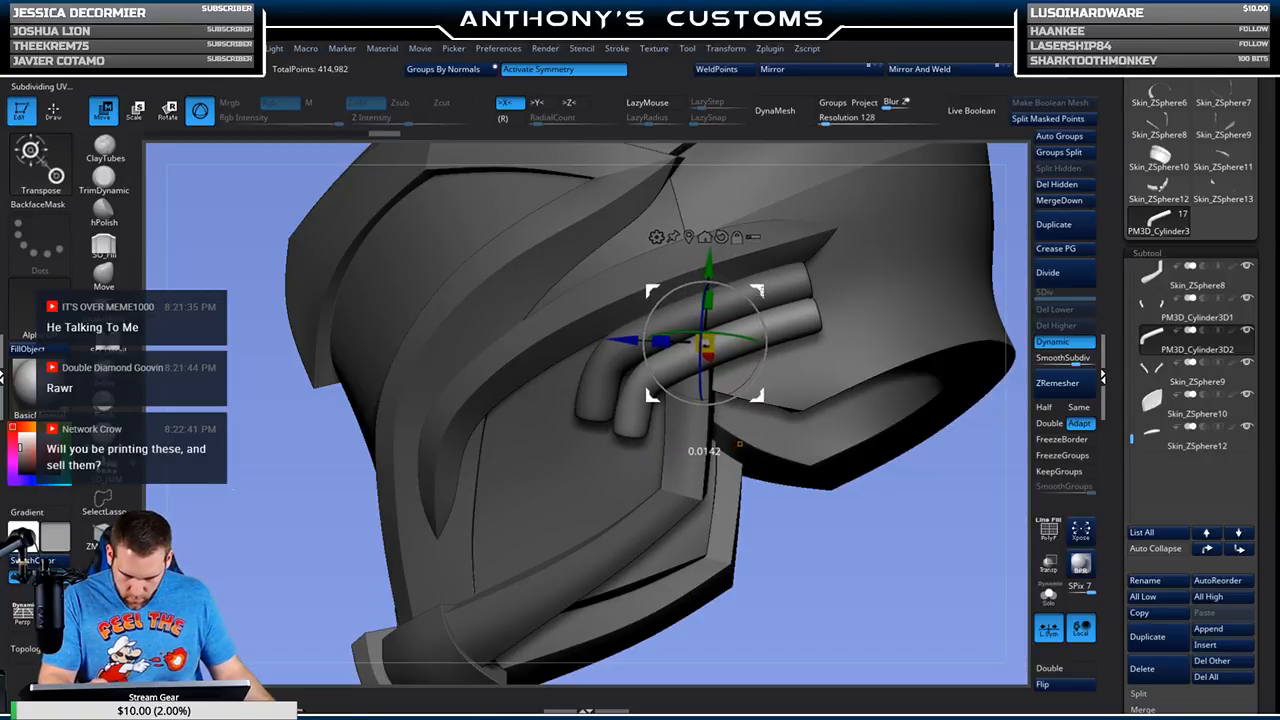
Step: Shift the lower tubes sideways to line them up against the upper tubes and the helmet's side
drag(779, 469, 834, 475)
mouse_move(795, 515)
alt+mouse_down()
mouse_move(786, 441)
mouse_move(811, 511)
mouse_move(813, 421)
mouse_move(808, 434)
alt+mouse_up()
key(q)
key(w)
alt+drag(766, 472, 690, 465)
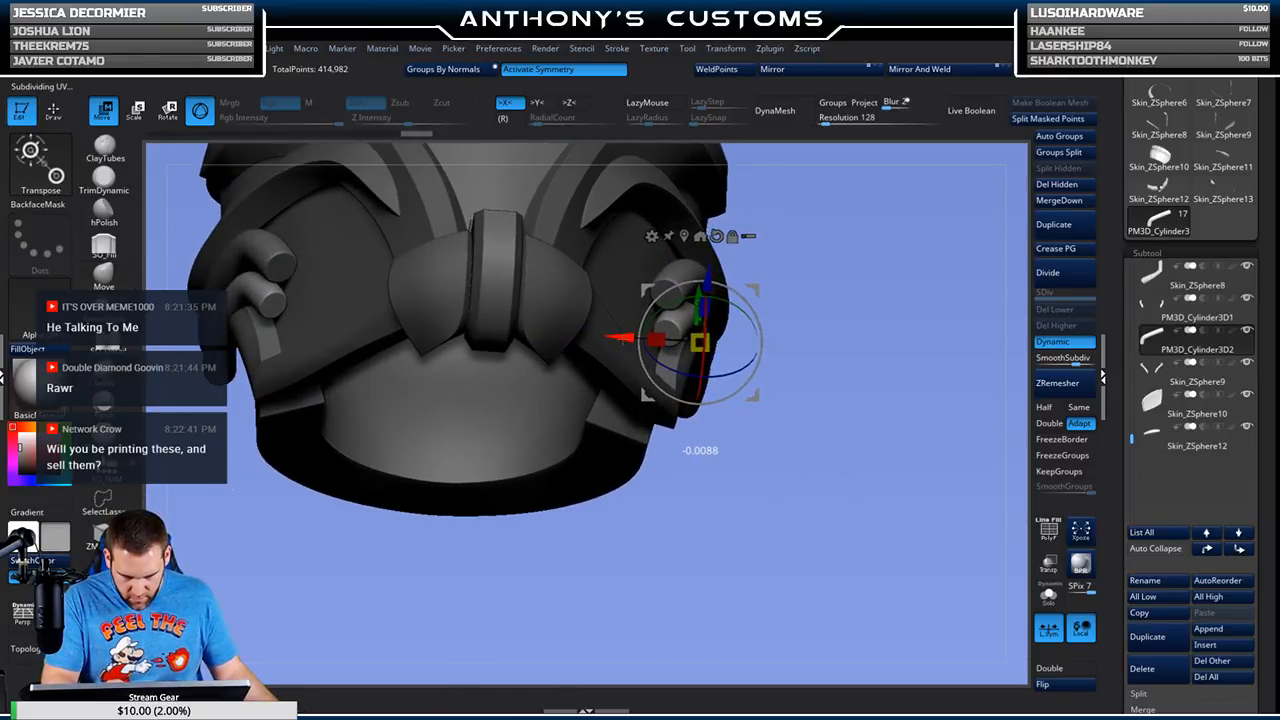
Step: Select the rear shell with its polyframe shown and enlarge the Move brush's draw size
key(q)
mouse_move(800, 480)
mouse_down()
mouse_move(691, 571)
mouse_move(692, 479)
mouse_move(629, 526)
mouse_move(636, 543)
mouse_move(663, 523)
mouse_move(643, 441)
mouse_move(606, 443)
mouse_move(603, 489)
mouse_up()
right_click(618, 486)
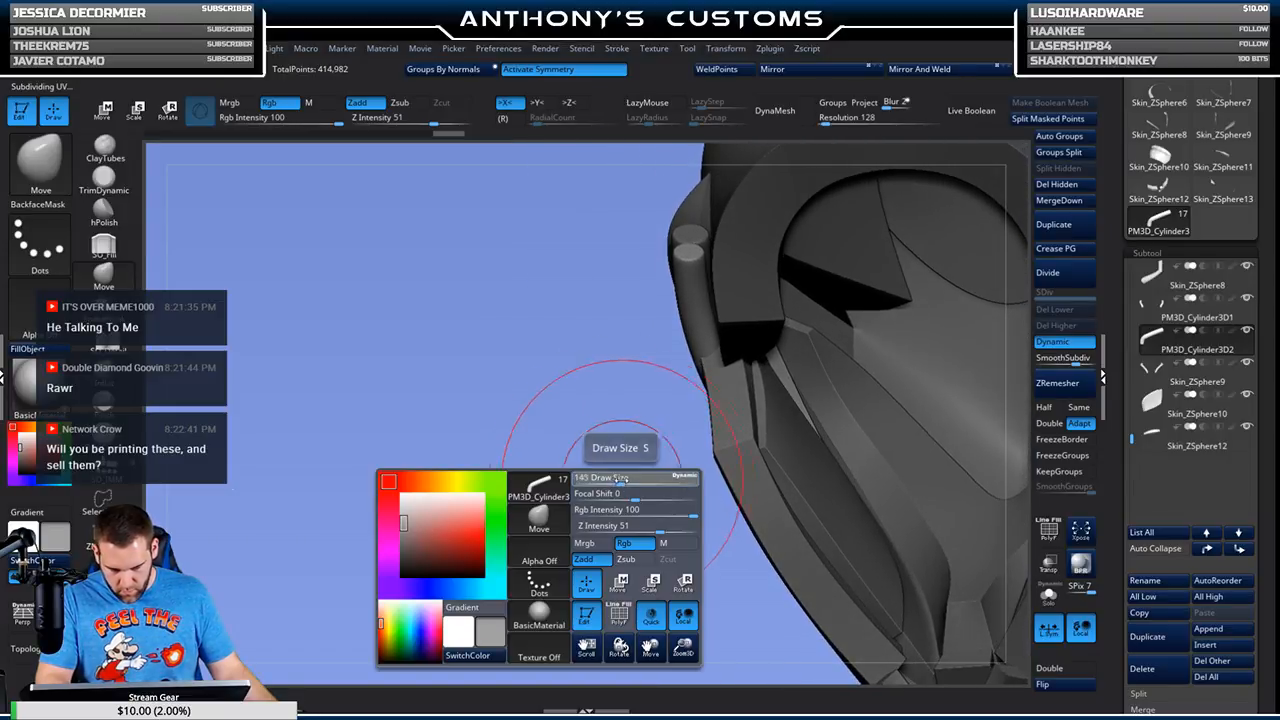
drag(630, 445, 650, 554)
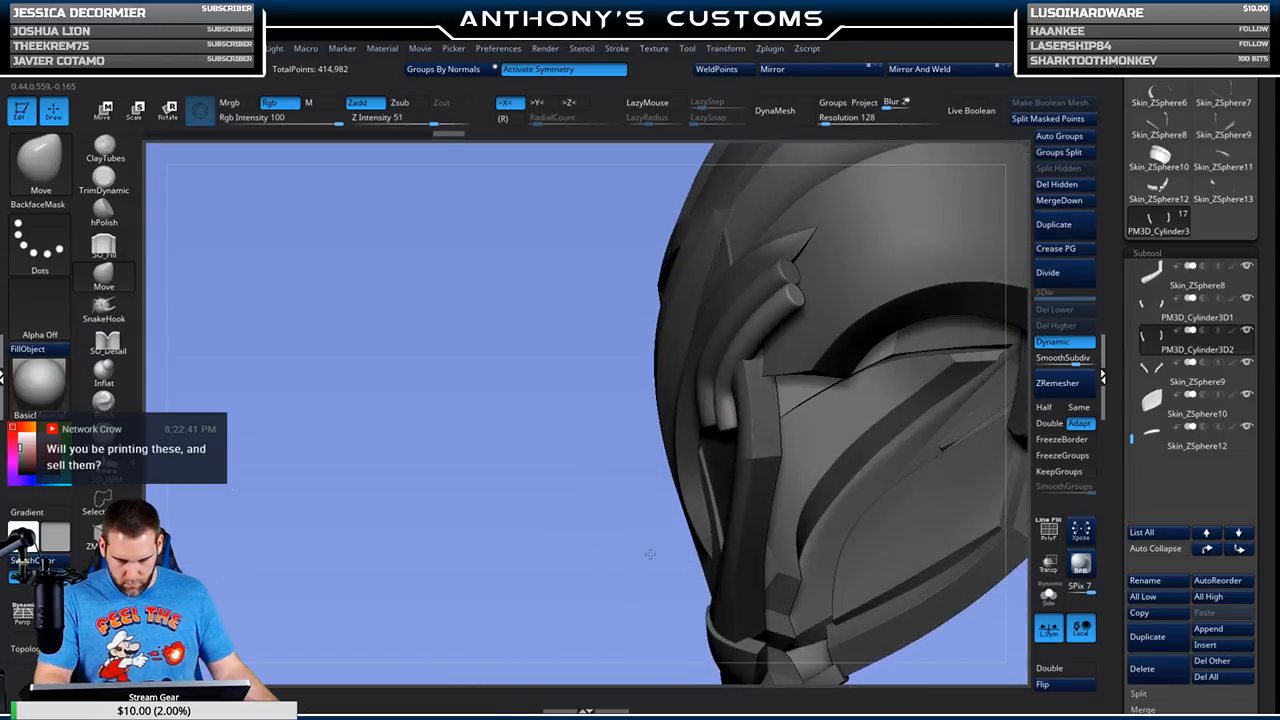
alt+click(867, 280)
key(shift+f)
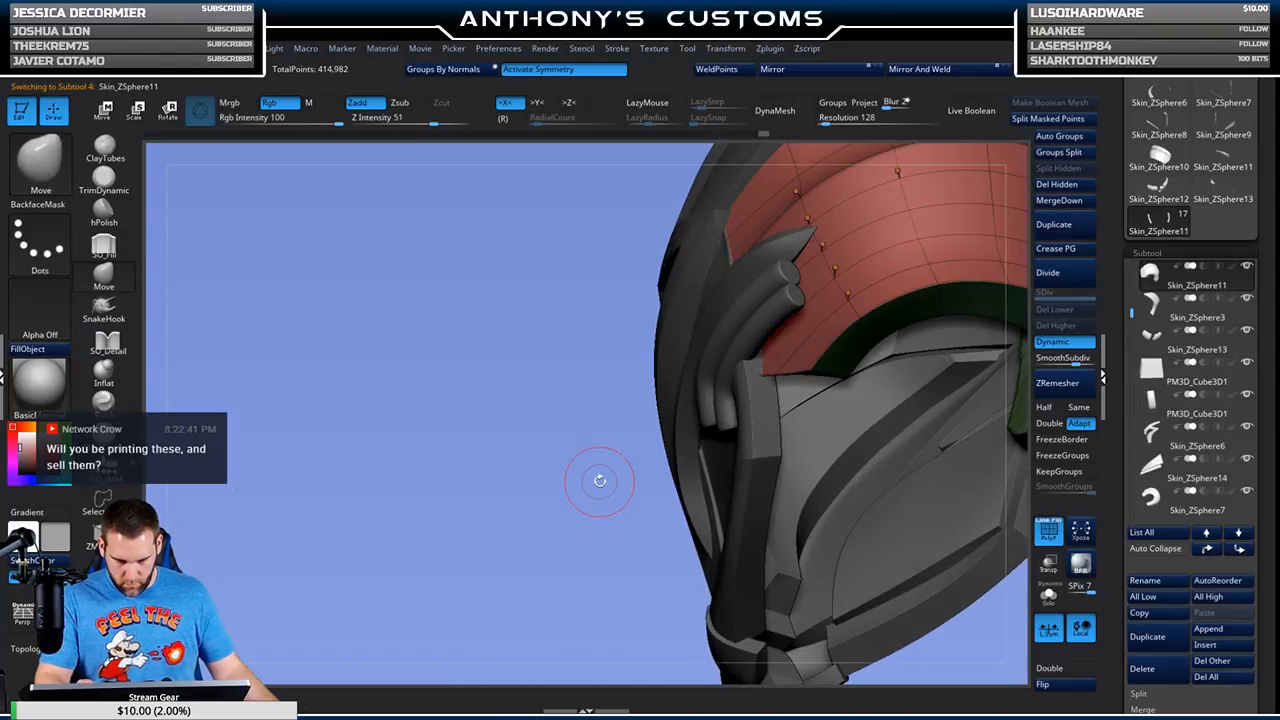
key(space)
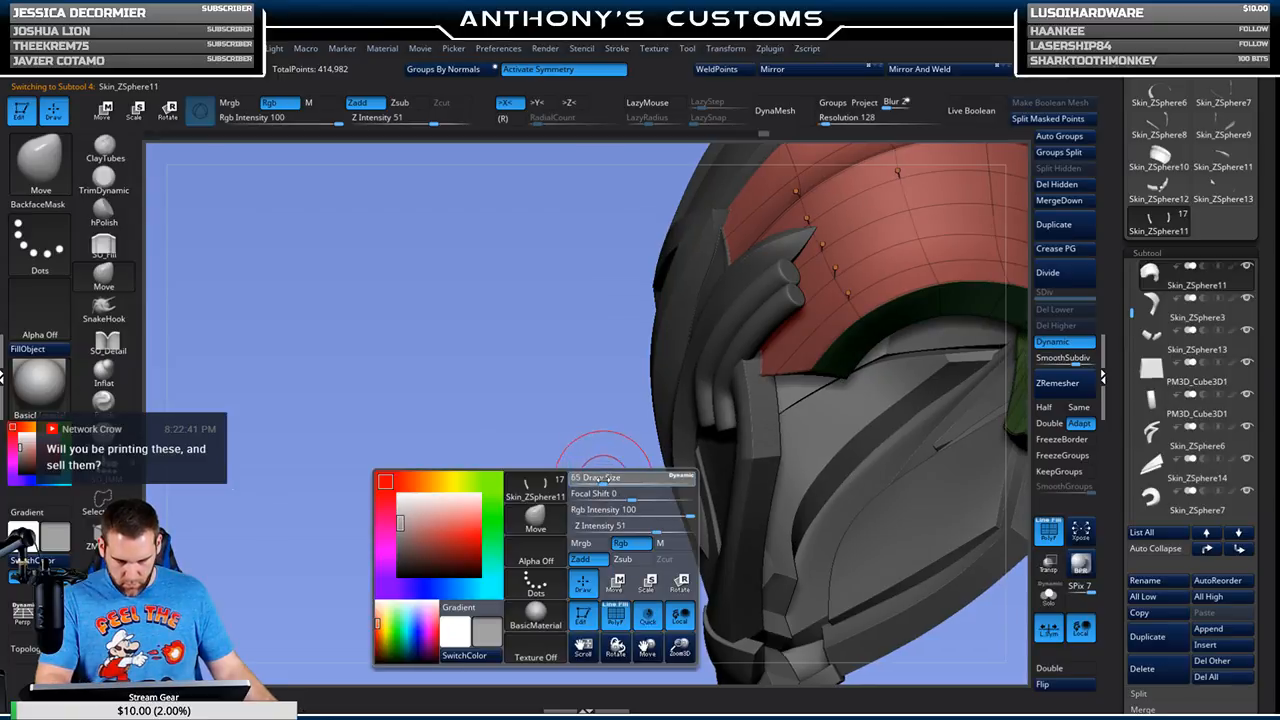
mouse_move(597, 477)
mouse_down()
mouse_move(660, 476)
mouse_move(612, 481)
mouse_move(632, 477)
mouse_move(610, 467)
mouse_move(696, 386)
mouse_up()
key(space)
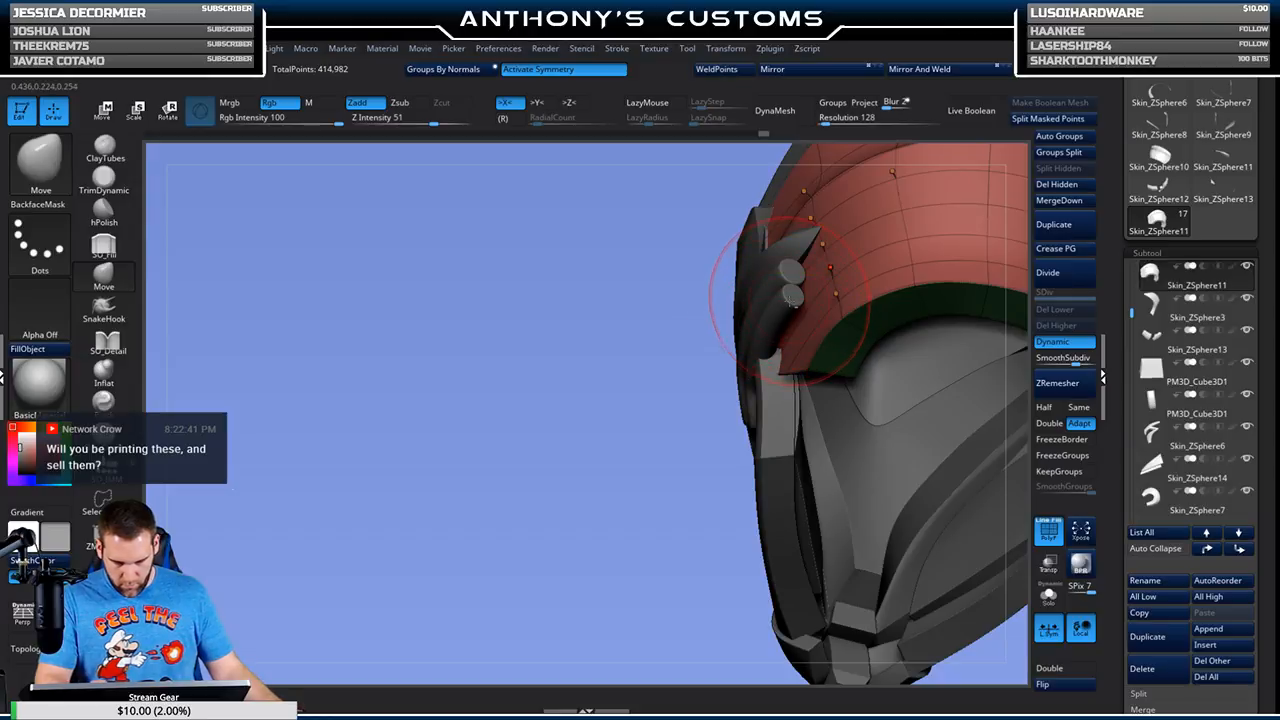
Step: Select the lower tubes and apply a Bend Curve deformer to them
alt+click(790, 299)
key(w)
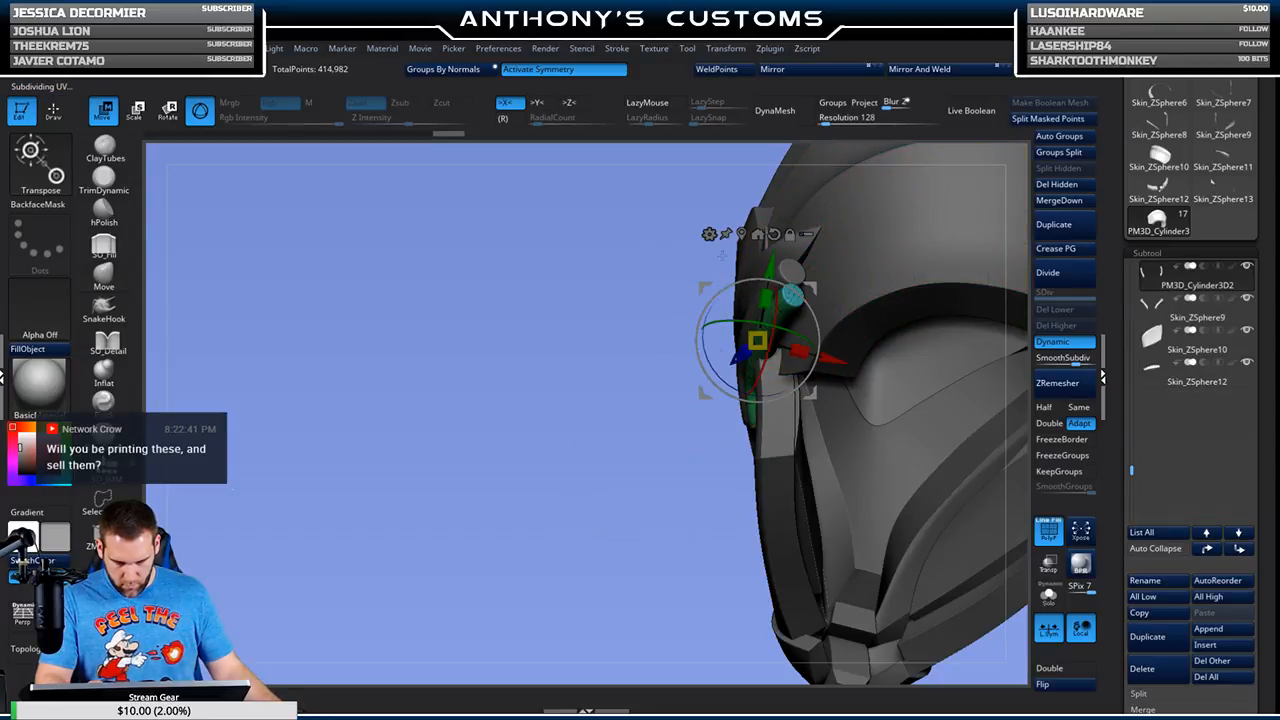
click(709, 233)
click(831, 274)
drag(661, 477, 722, 488)
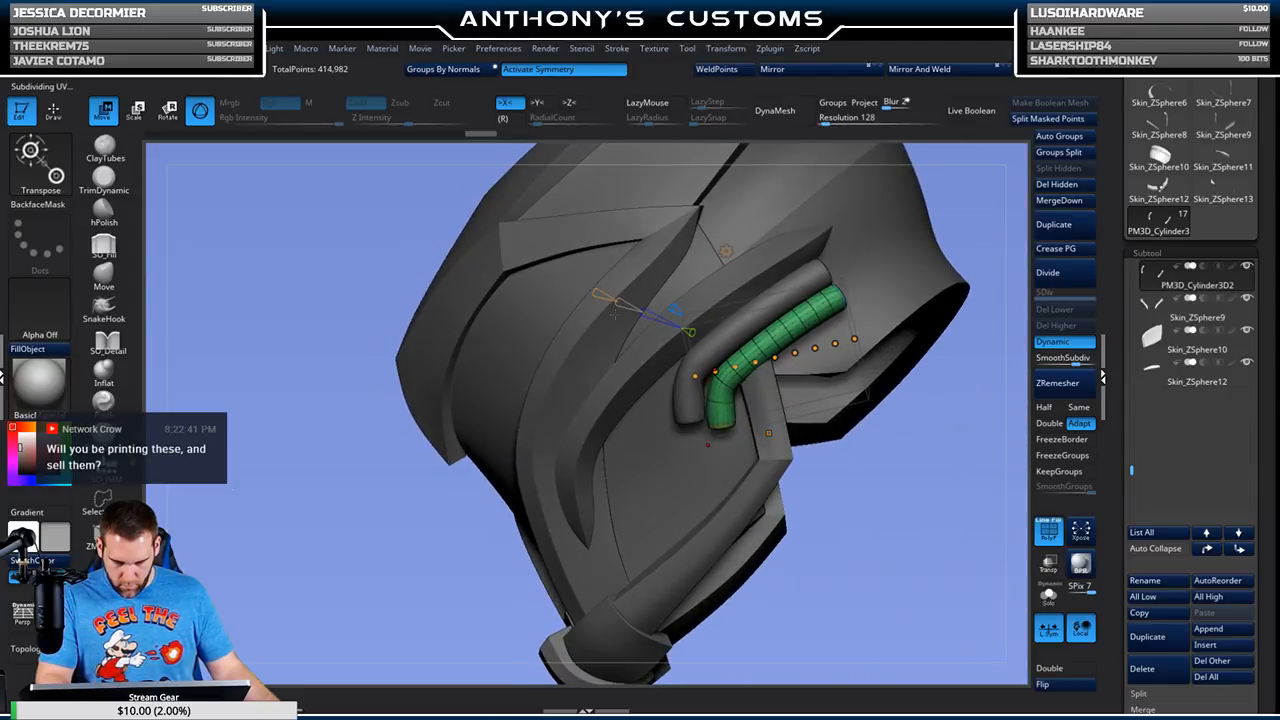
Step: Bend the lower tubes' rear ends and middle along the upper tubes and toward the rear shell with the curve points
drag(881, 481, 814, 349)
drag(623, 409, 819, 343)
drag(640, 535, 668, 446)
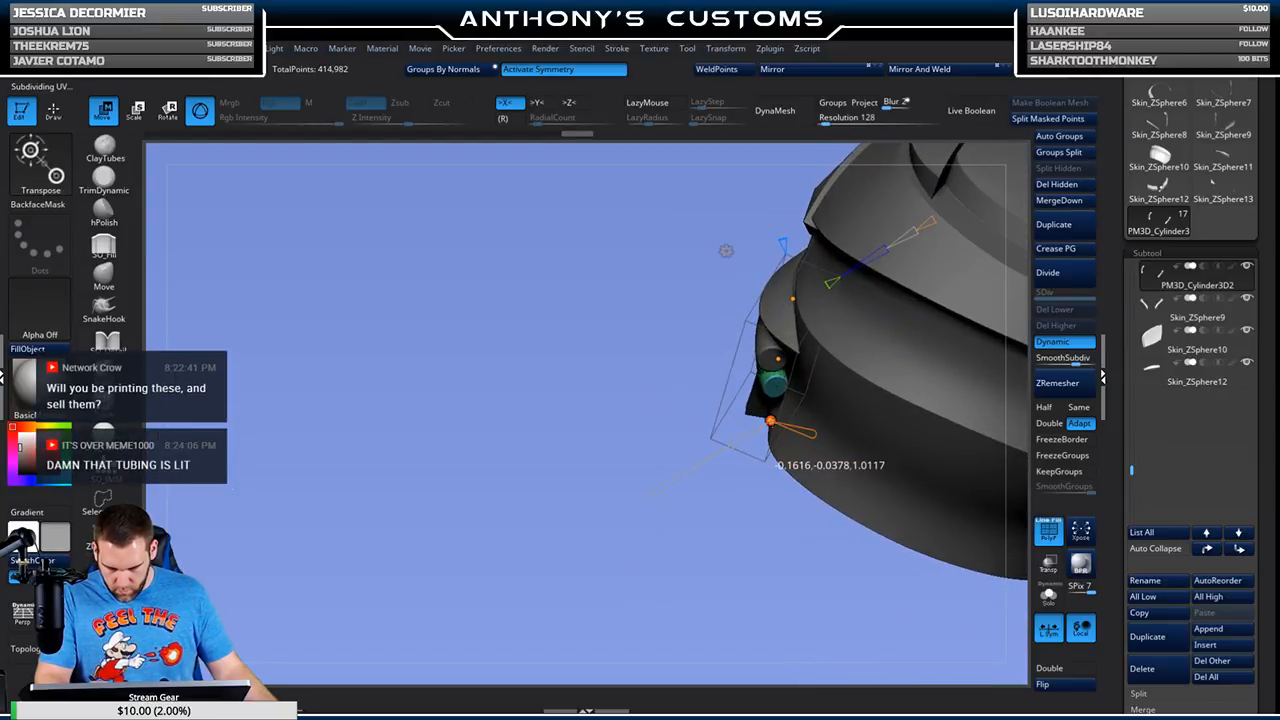
drag(714, 560, 776, 408)
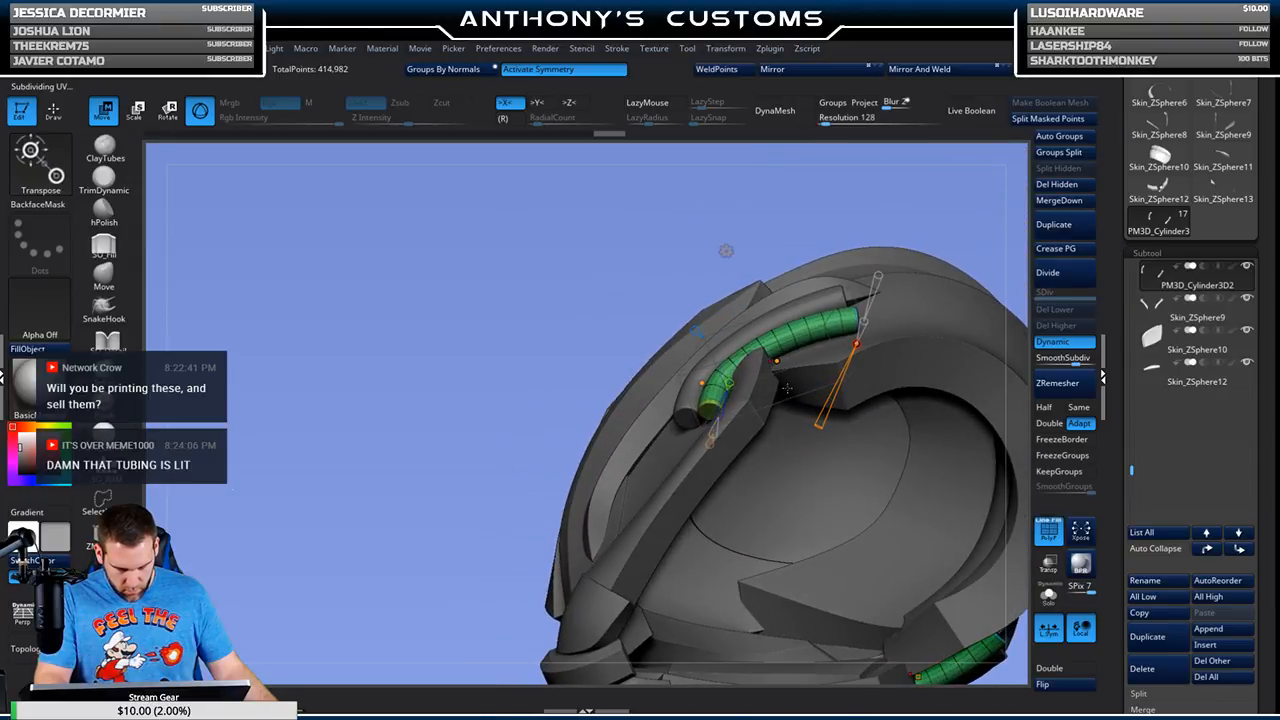
drag(906, 204, 898, 202)
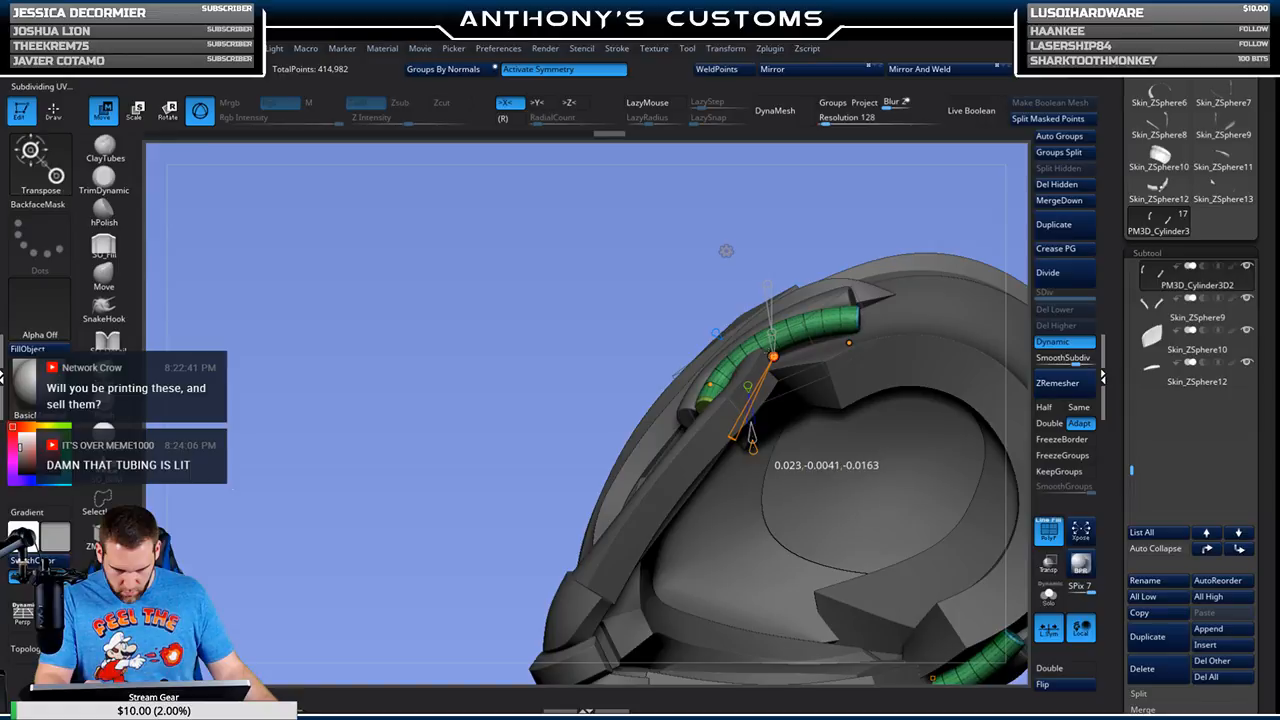
mouse_move(977, 198)
mouse_down()
mouse_move(961, 482)
mouse_move(880, 462)
mouse_up()
key(q)
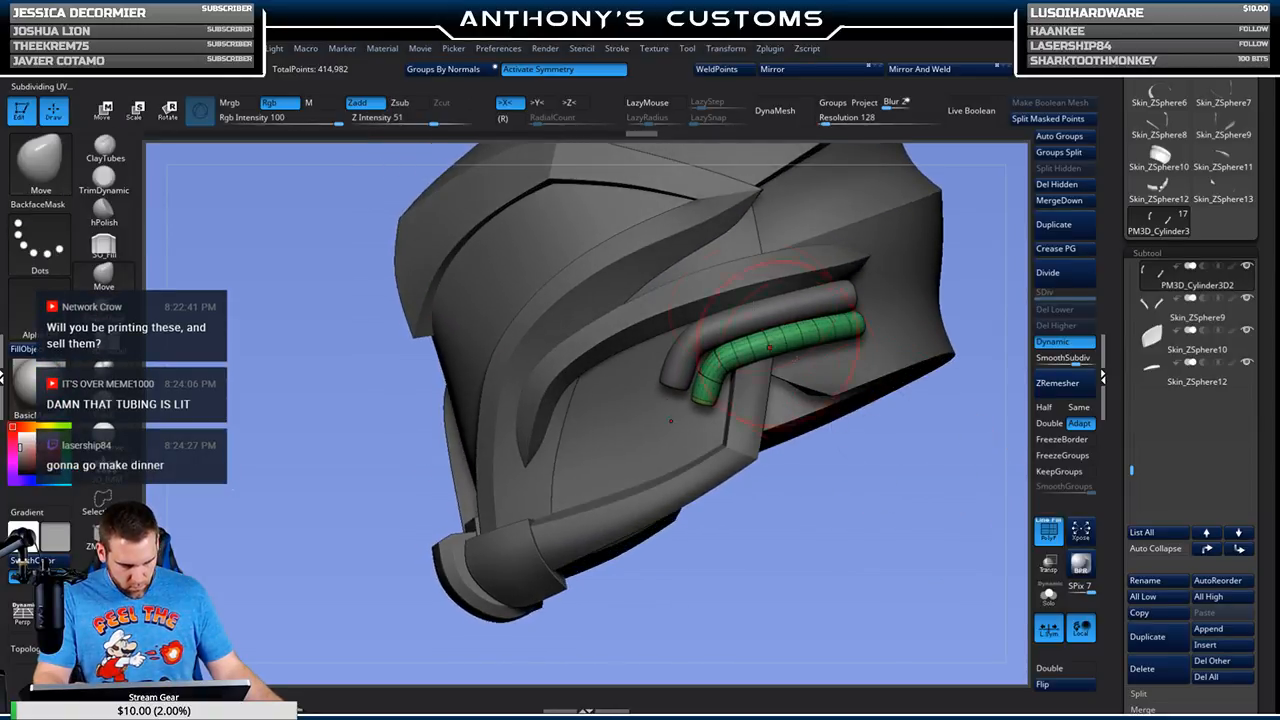
Step: Select the upper tube pair beneath the side fin
alt+click(766, 312)
drag(843, 477, 786, 470)
drag(649, 443, 545, 512)
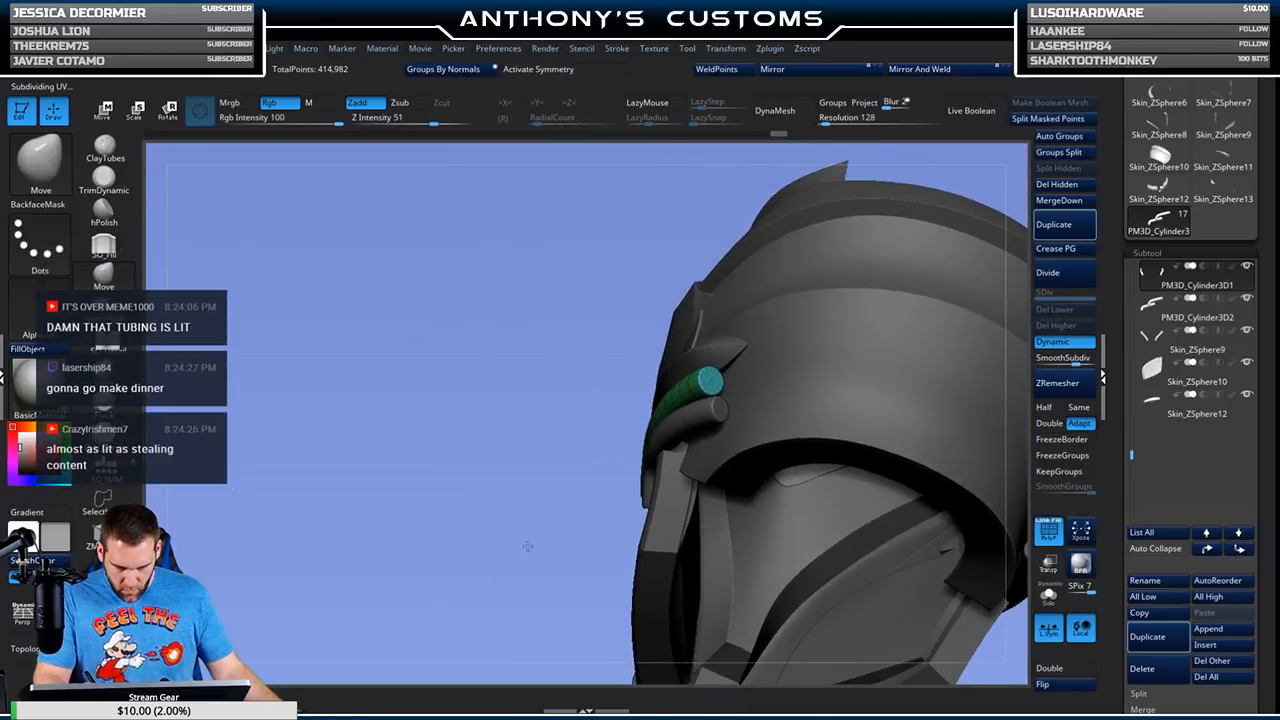
key(w)
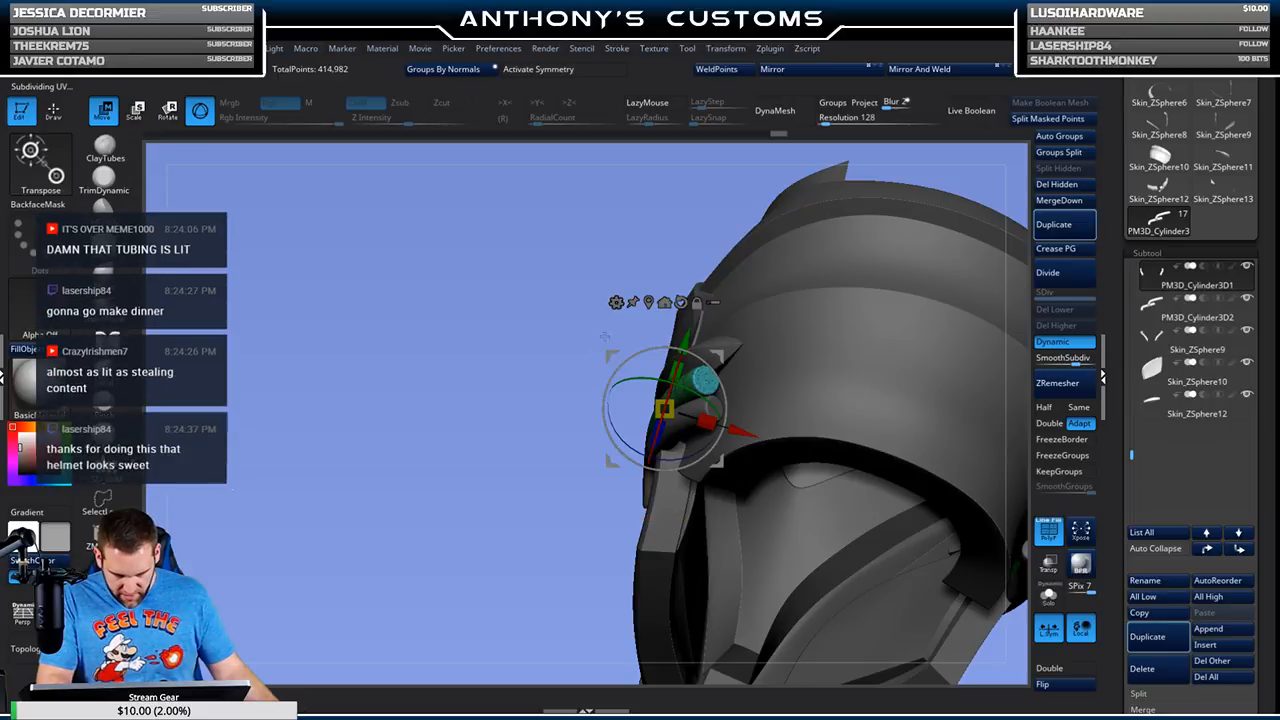
click(616, 302)
click(755, 343)
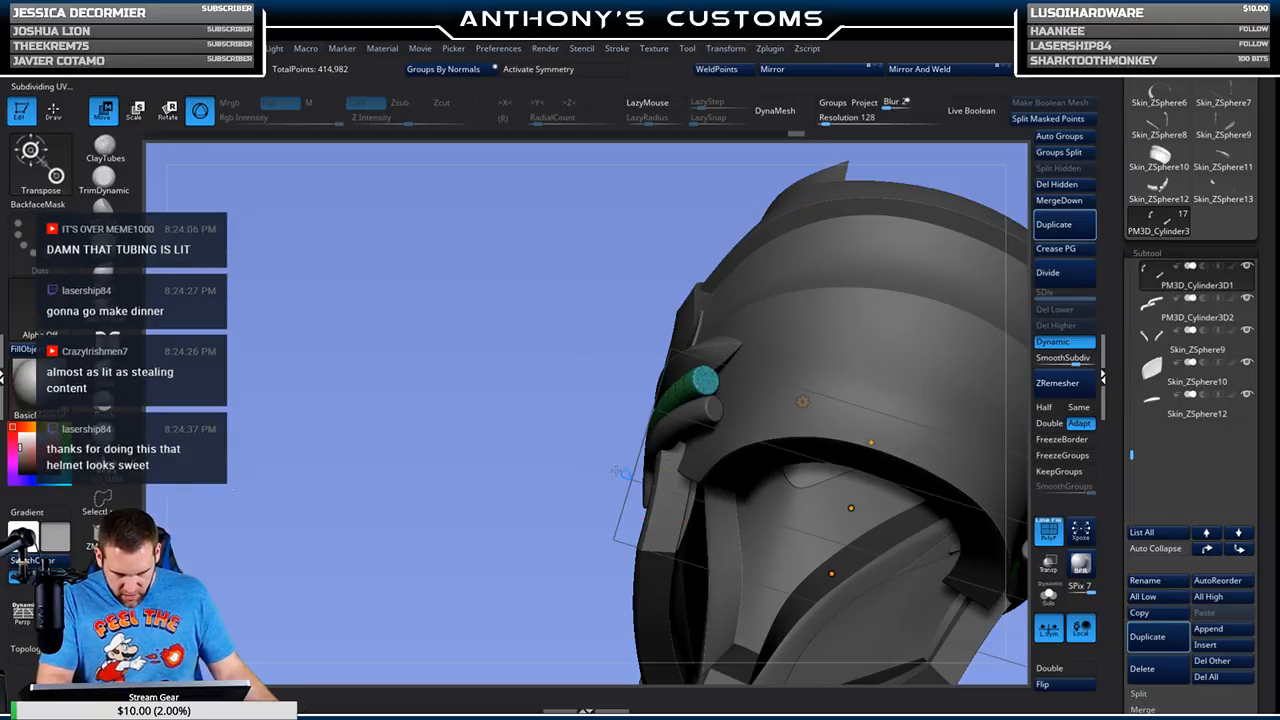
drag(531, 571, 552, 536)
key(q)
key(w)
Step: Isolate the upper tube on one side of the helmet and delete its hidden mirrored counterpart
drag(508, 588, 432, 570)
drag(482, 451, 551, 531)
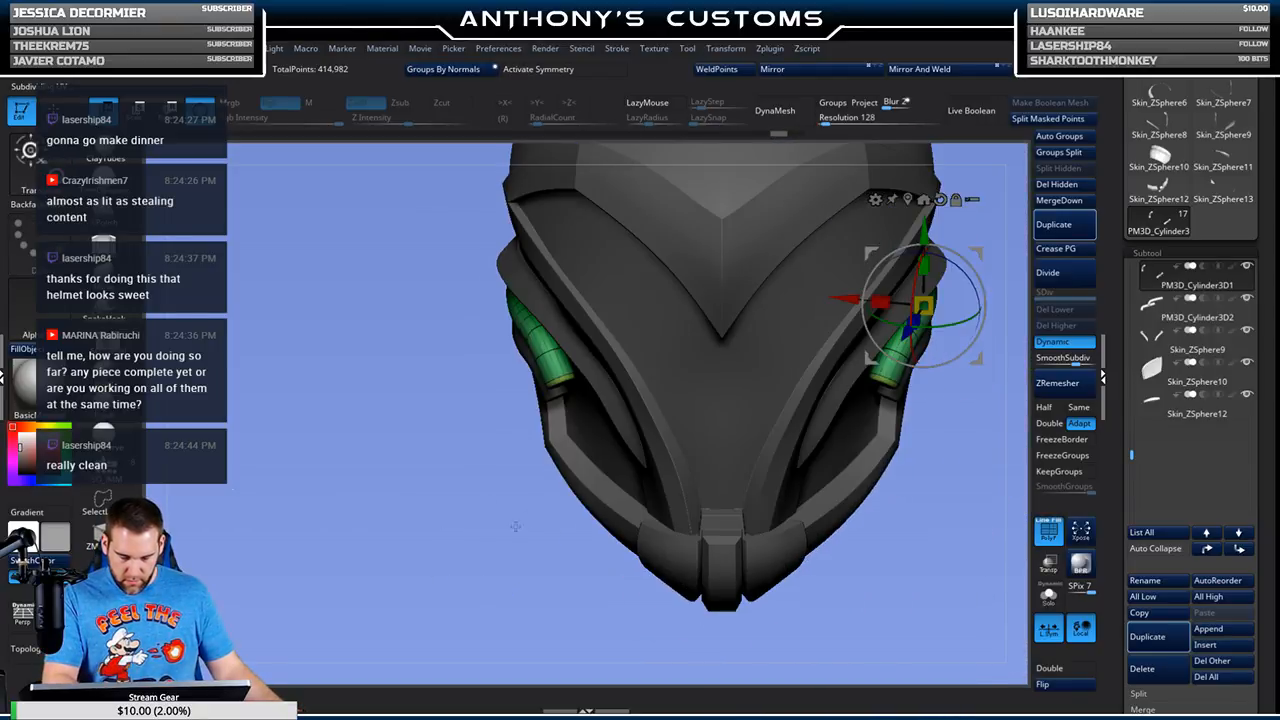
drag(490, 558, 484, 570)
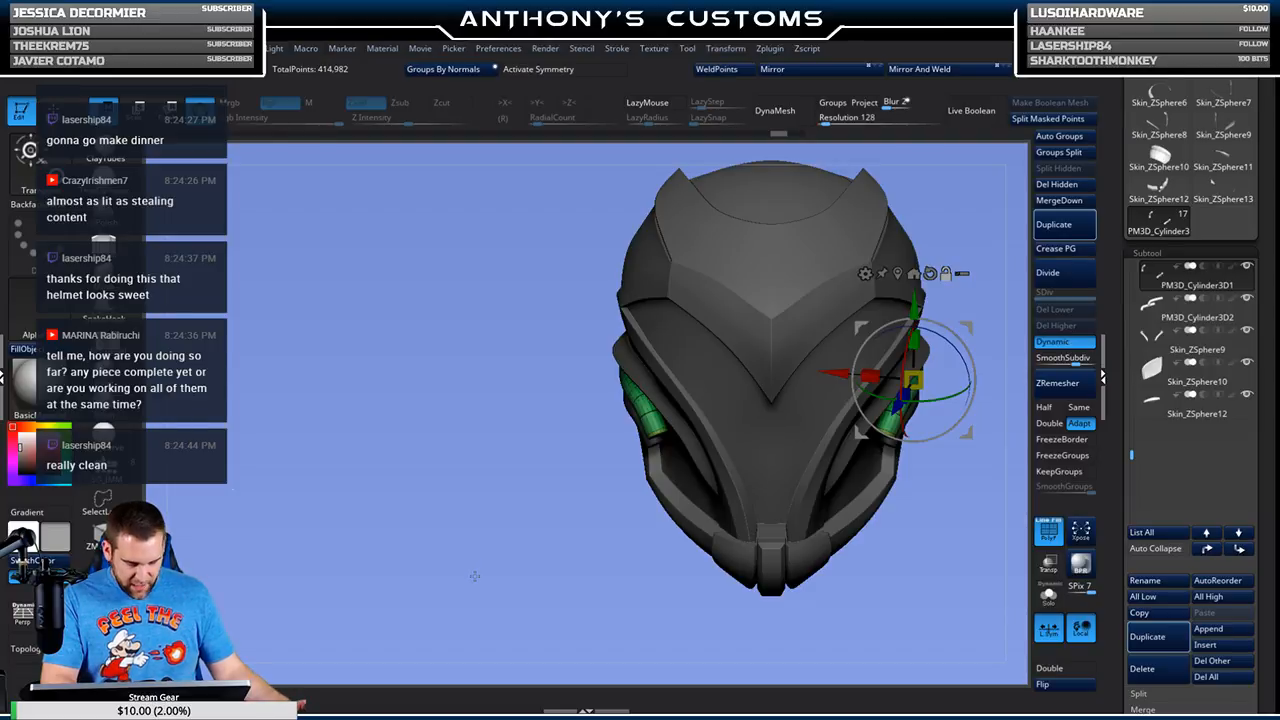
key(ctrl+shift)
ctrl+shift+drag(527, 517, 708, 279)
drag(557, 535, 778, 272)
click(1075, 183)
Step: Apply a Bend Curve deformer to the remaining upper tube beneath the side fin
drag(1000, 430, 871, 441)
drag(871, 441, 655, 444)
alt+drag(579, 461, 532, 520)
click(652, 476)
click(680, 350)
right_drag(591, 506, 700, 500)
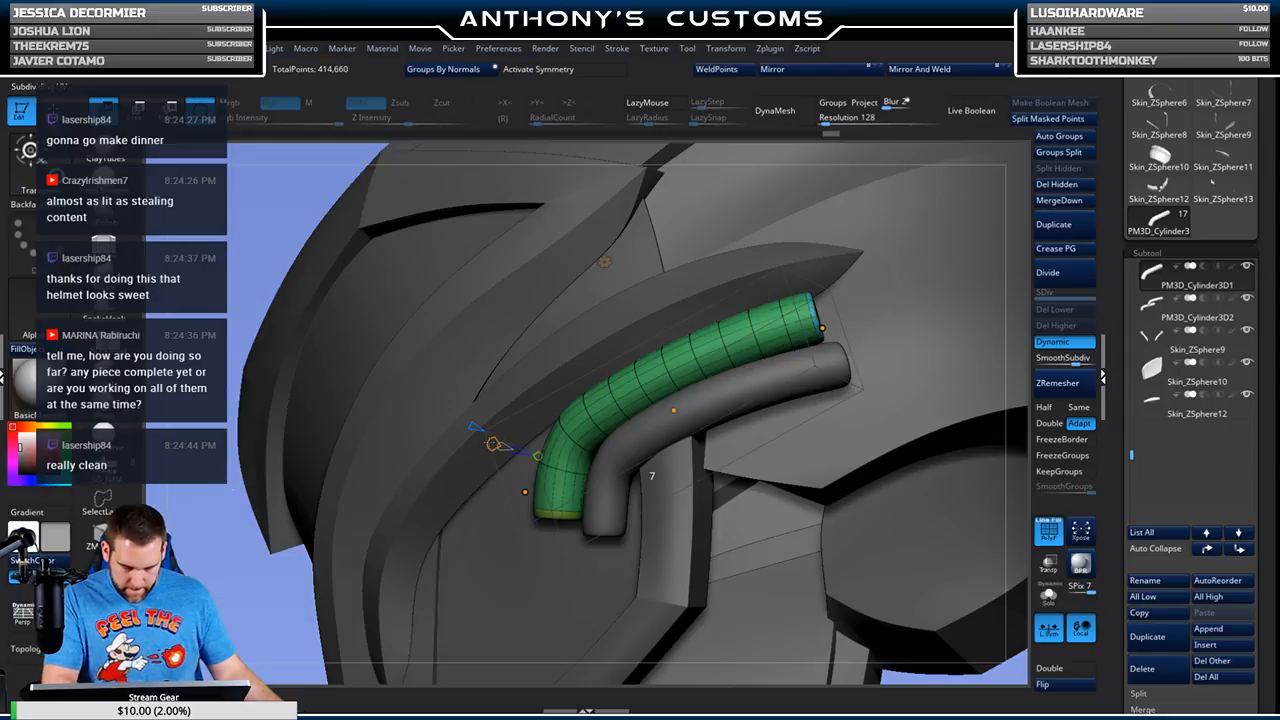
Step: Bend the upper tube's rear end and middle to follow the rear shell's curvature with the curve points
right_drag(363, 585, 335, 528)
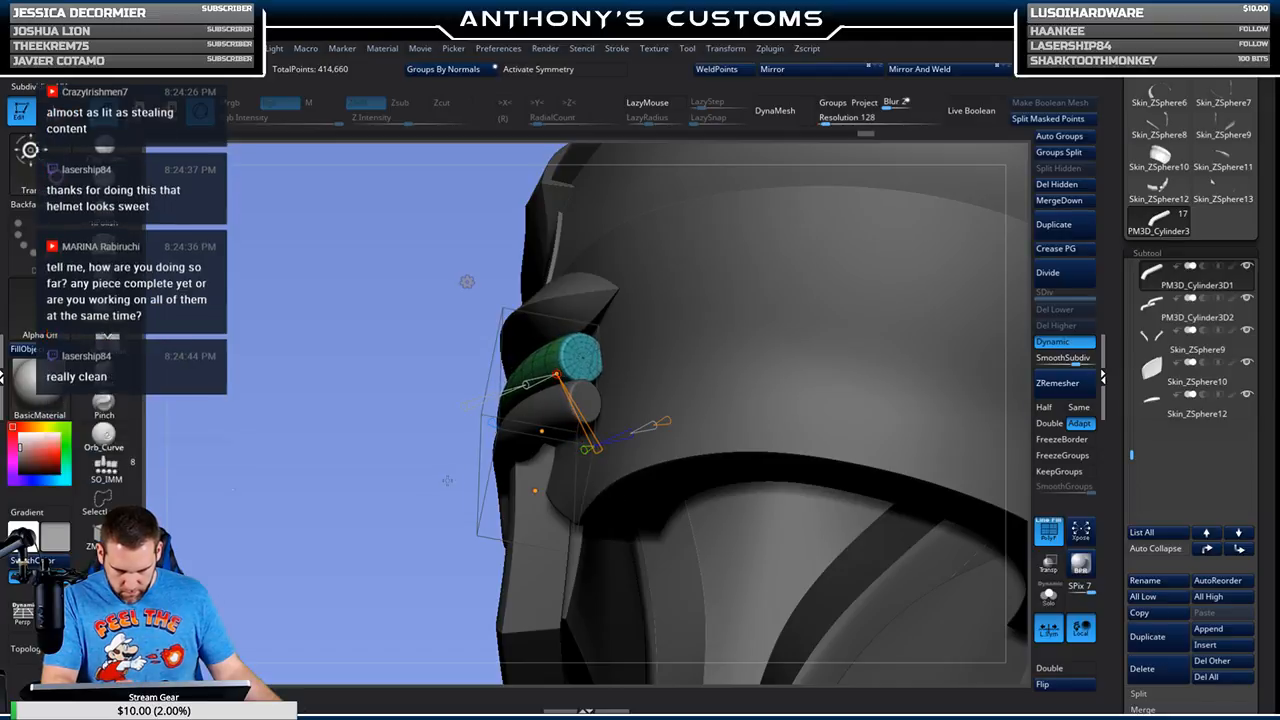
right_drag(535, 493, 700, 243)
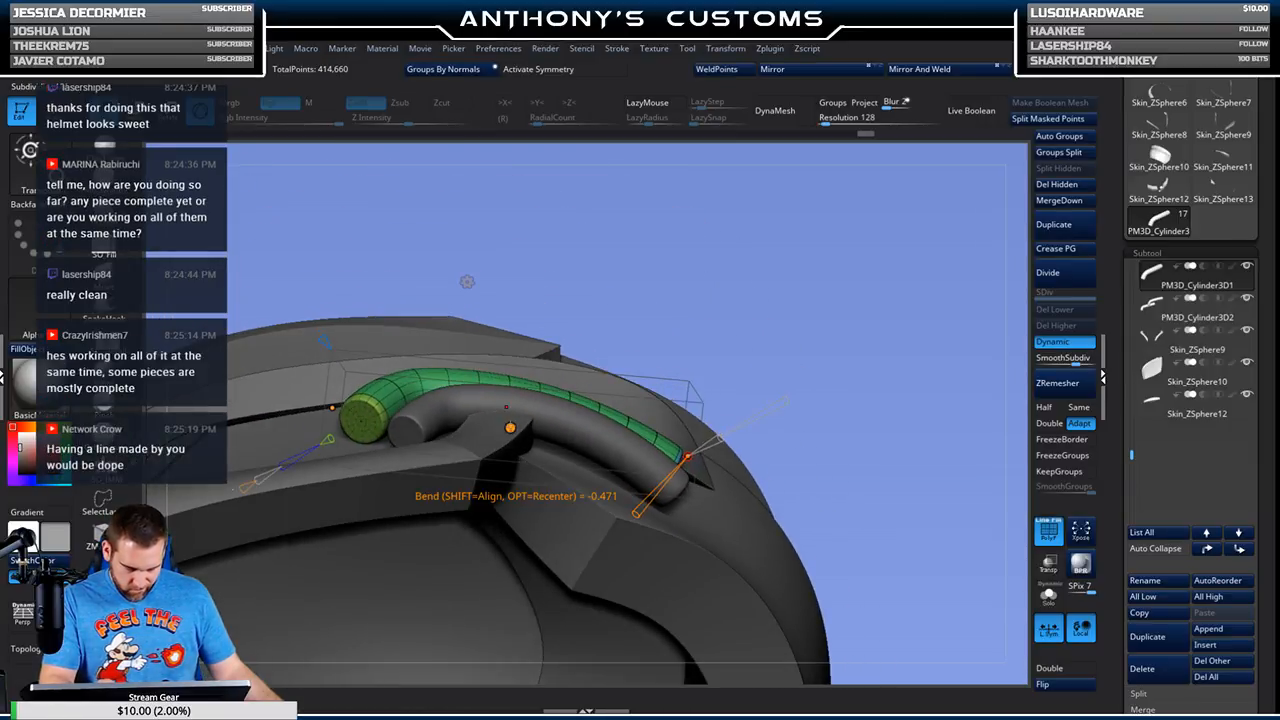
right_drag(799, 276, 765, 235)
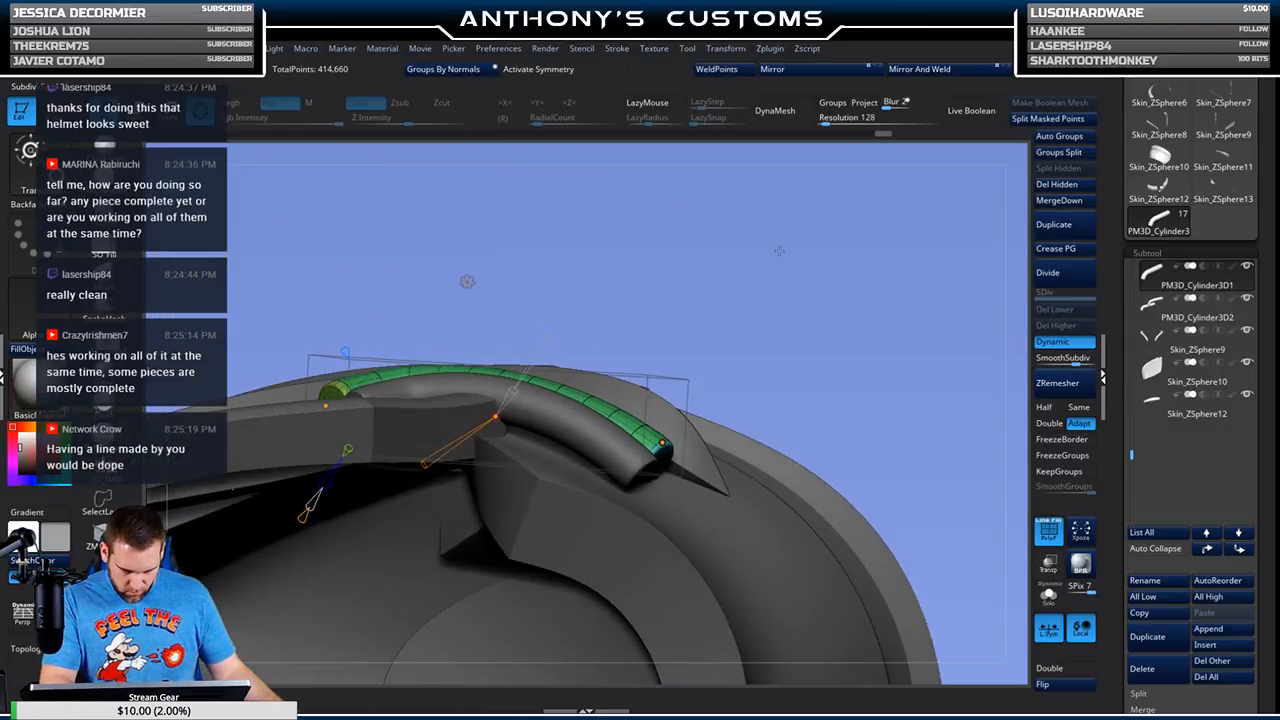
right_drag(760, 250, 888, 357)
ctrl+right_drag(873, 429, 825, 472)
key(q)
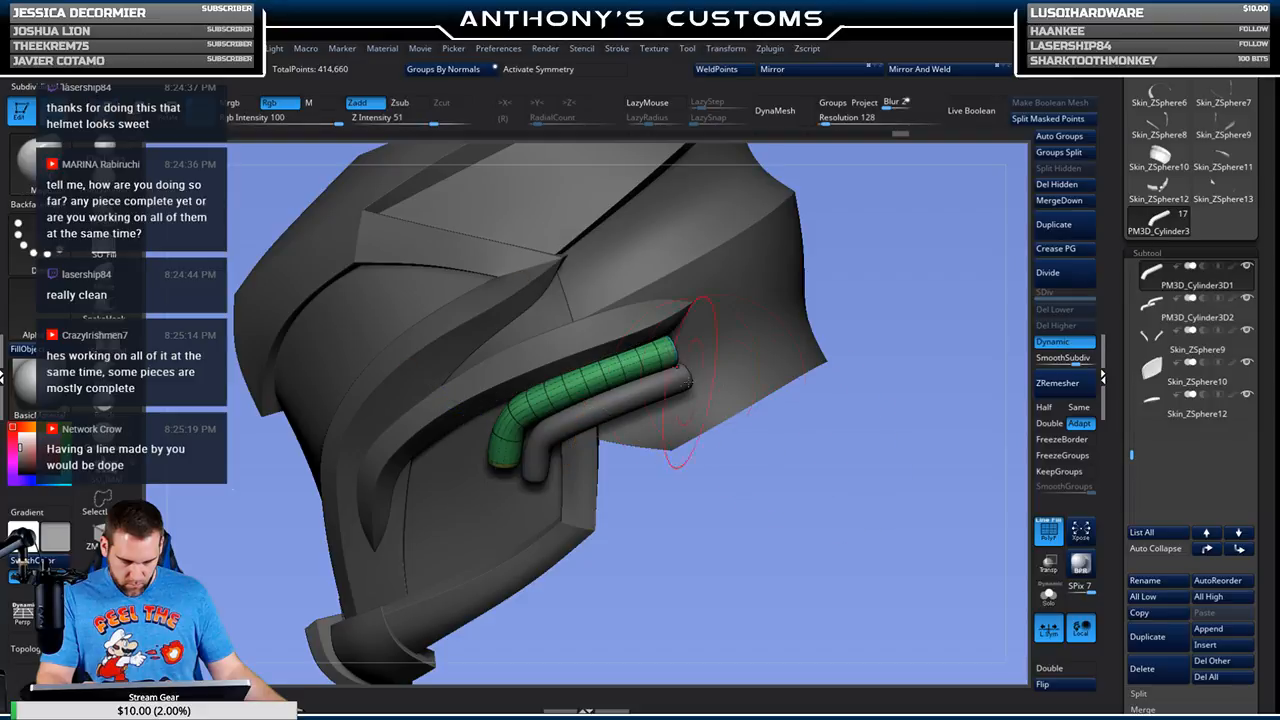
Step: Select the lower tubes and bend their rear ends inward toward the rear shell with the curve deformer
alt+click(678, 381)
key(w)
right_drag(786, 489, 745, 450)
drag(688, 420, 690, 422)
right_drag(990, 300, 627, 399)
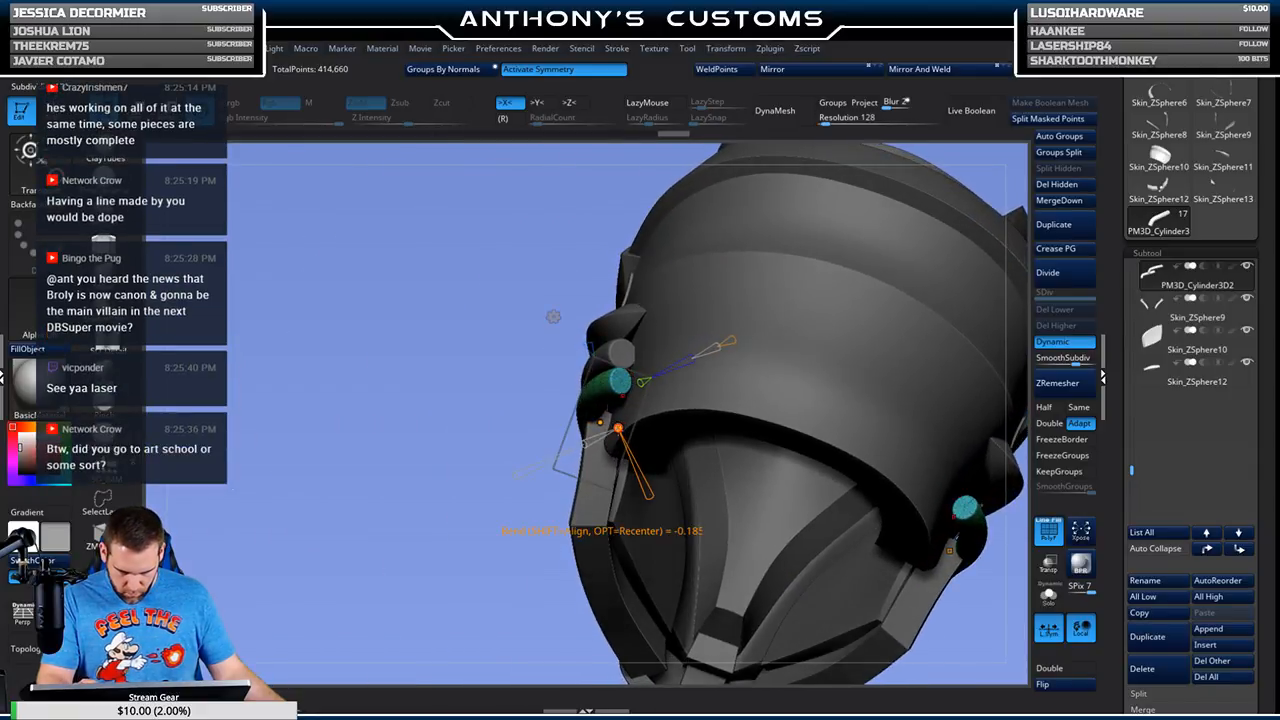
drag(615, 428, 616, 428)
right_drag(479, 605, 715, 440)
key(q)
Step: Adjust the front bends of the lower and upper tubes with a resized Move brush
mouse_move(818, 347)
right_down()
mouse_move(915, 357)
mouse_move(826, 360)
mouse_move(806, 434)
mouse_move(848, 417)
mouse_move(836, 404)
mouse_move(886, 394)
right_up()
mouse_move(900, 480)
right_down()
mouse_move(829, 465)
mouse_move(852, 491)
right_up()
key(space)
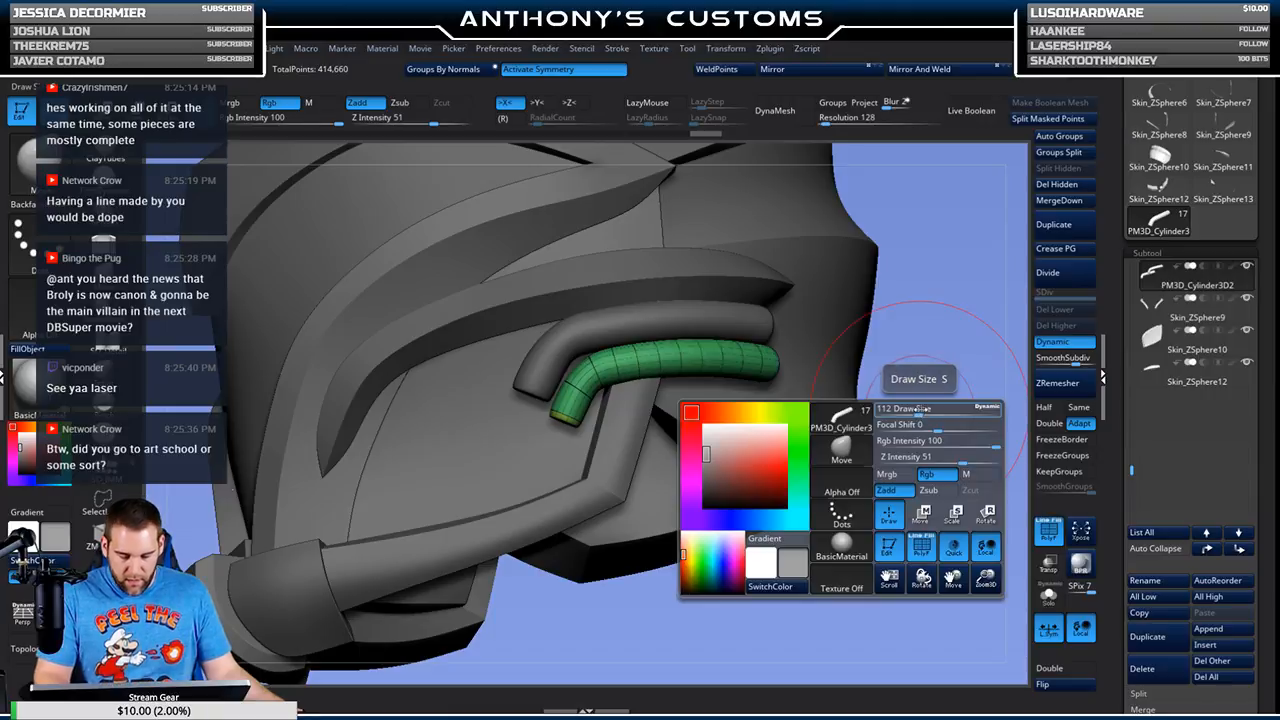
mouse_move(929, 380)
right_down()
mouse_move(926, 365)
mouse_move(924, 390)
right_up()
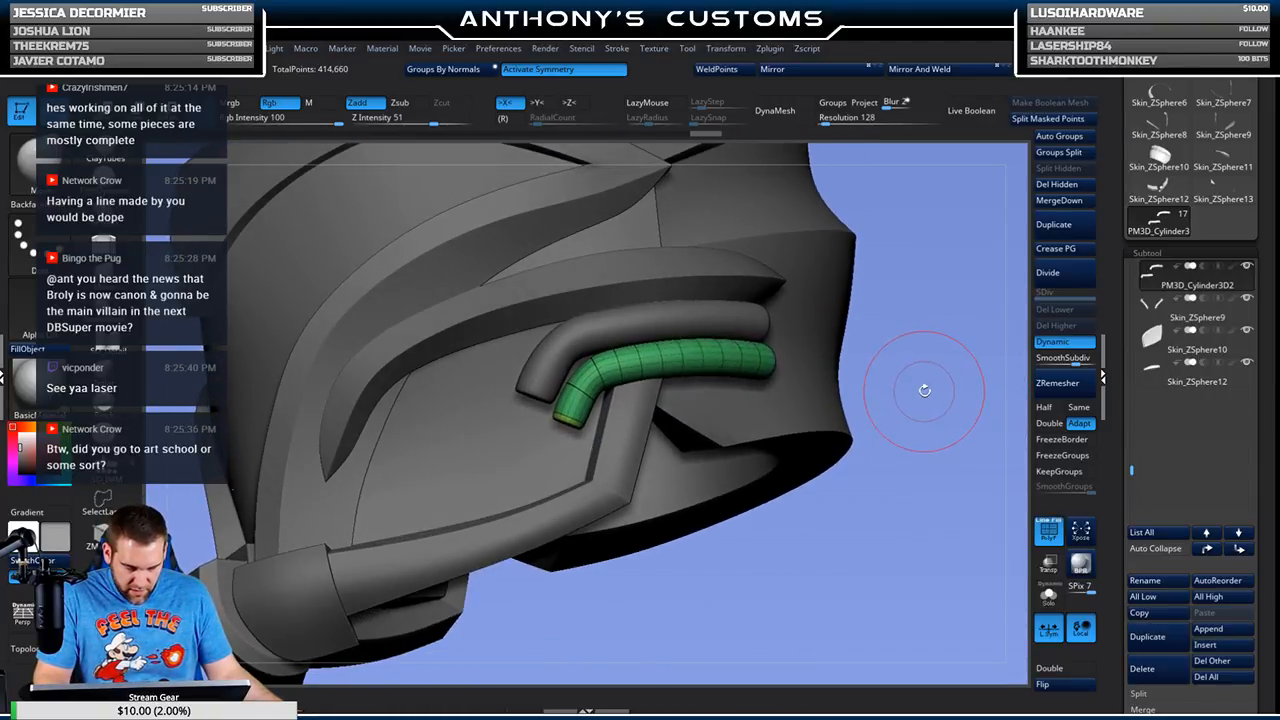
key(space)
drag(578, 334, 600, 336)
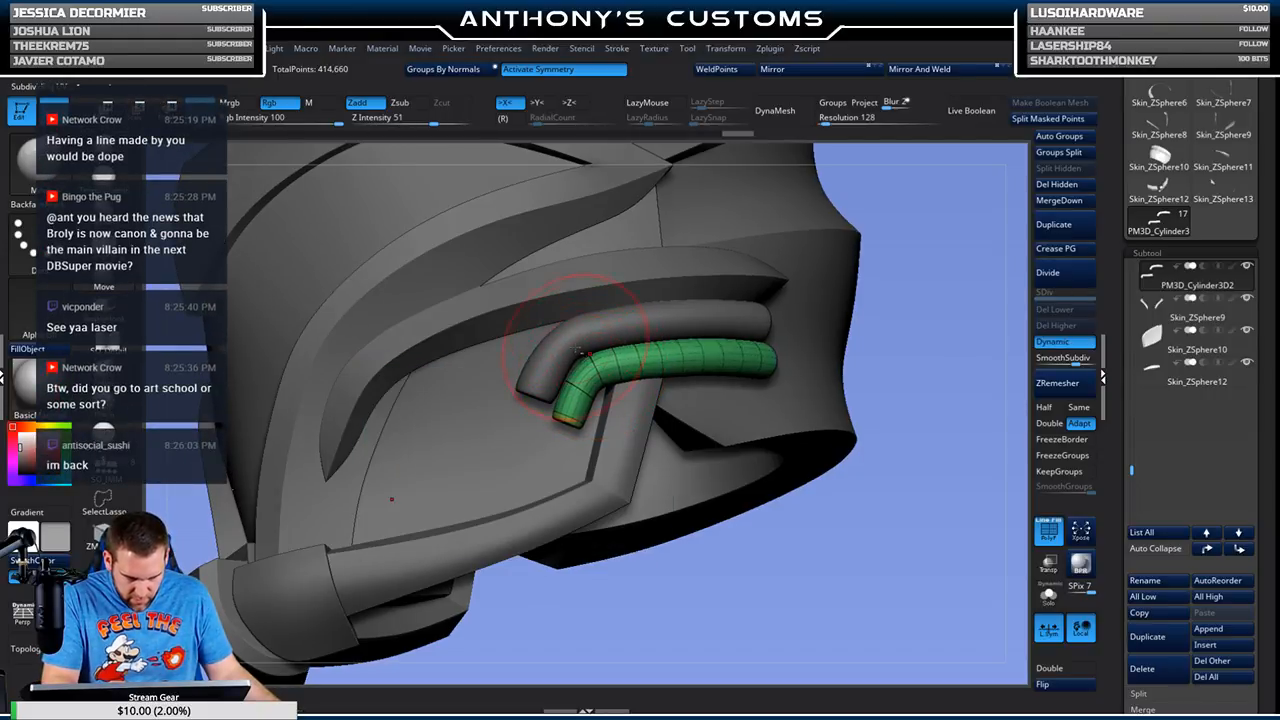
alt+click(577, 350)
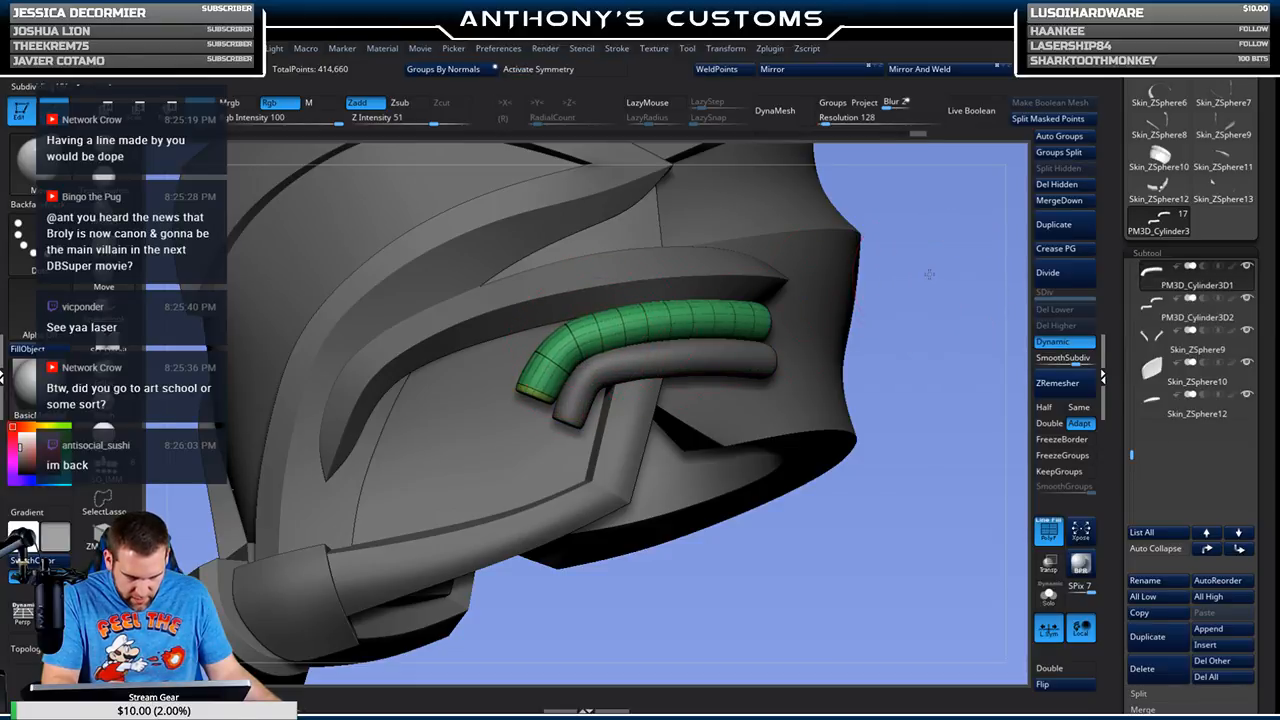
key(space)
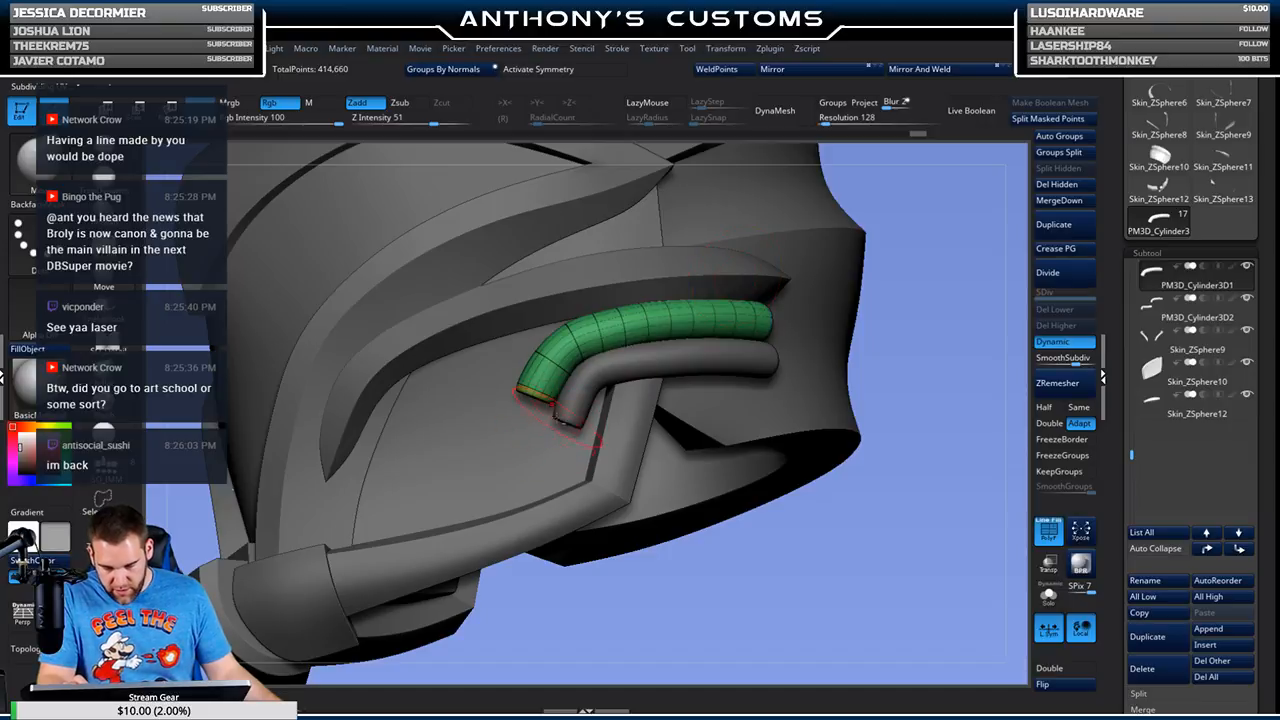
alt+click(556, 418)
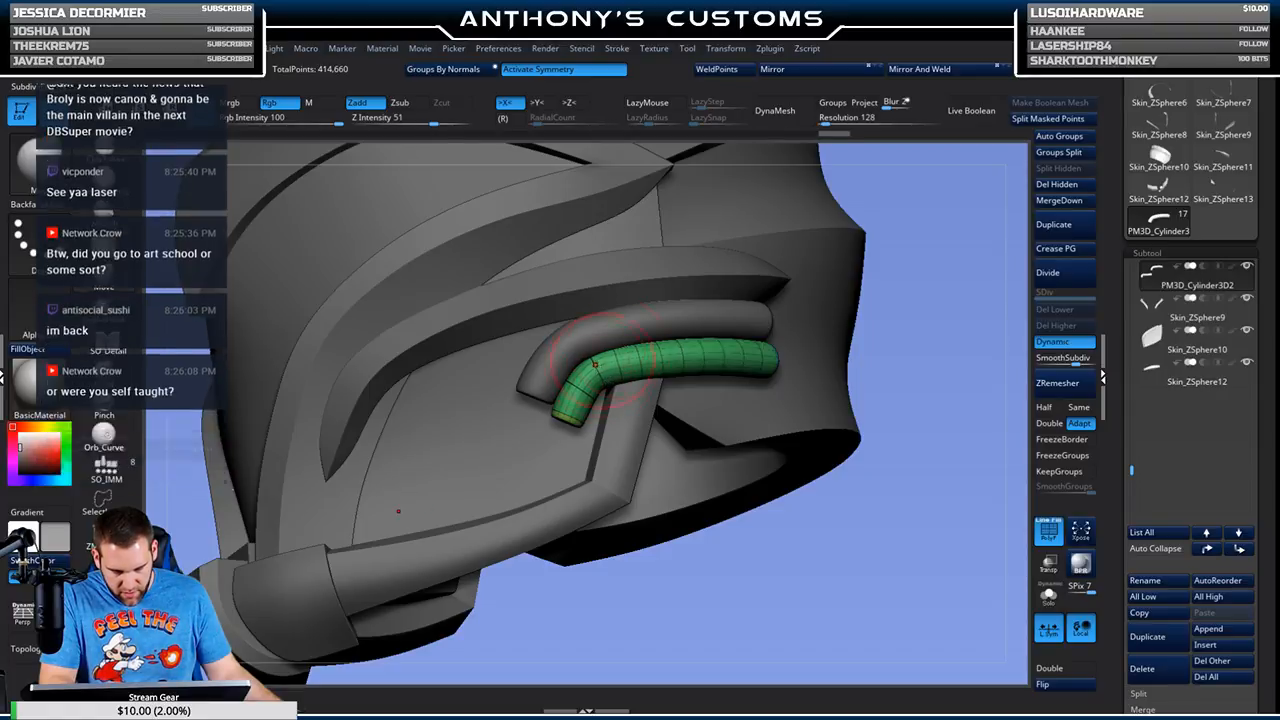
Step: Reshape the rear shell's surface and lower edge around the tube ends with the Move brush at draw size 90
drag(985, 330, 787, 300)
alt+click(731, 422)
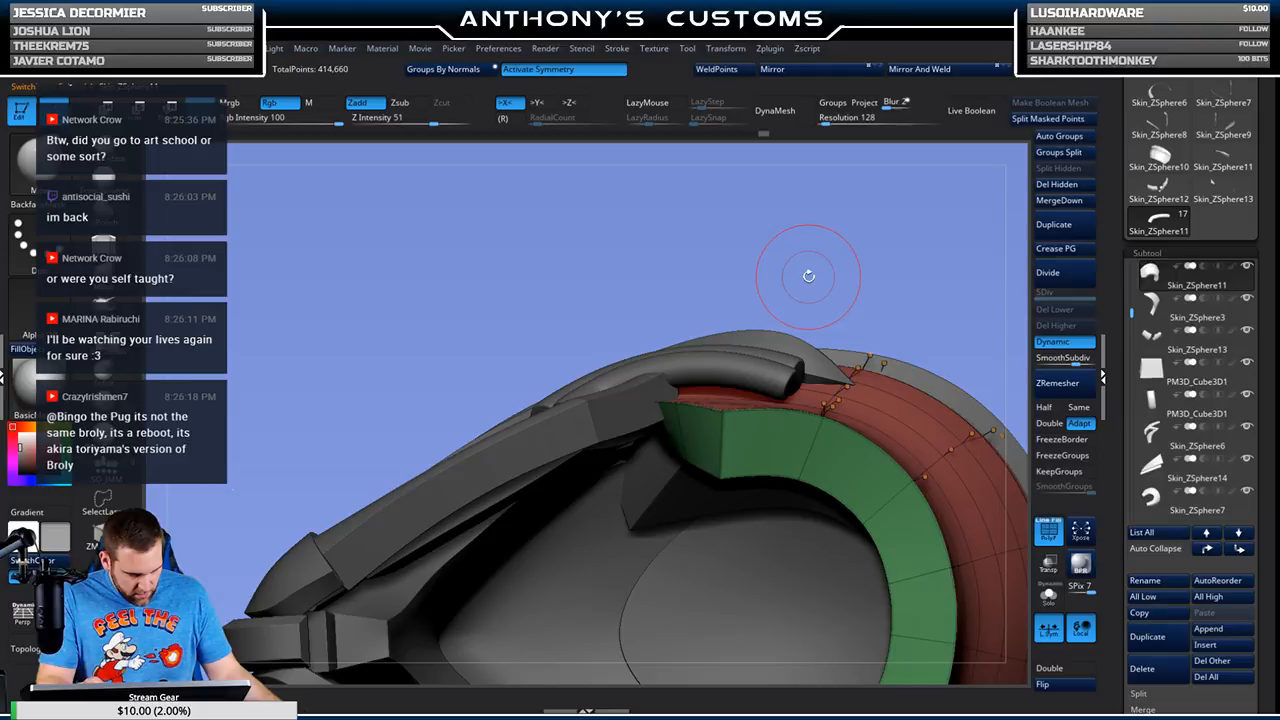
key(space)
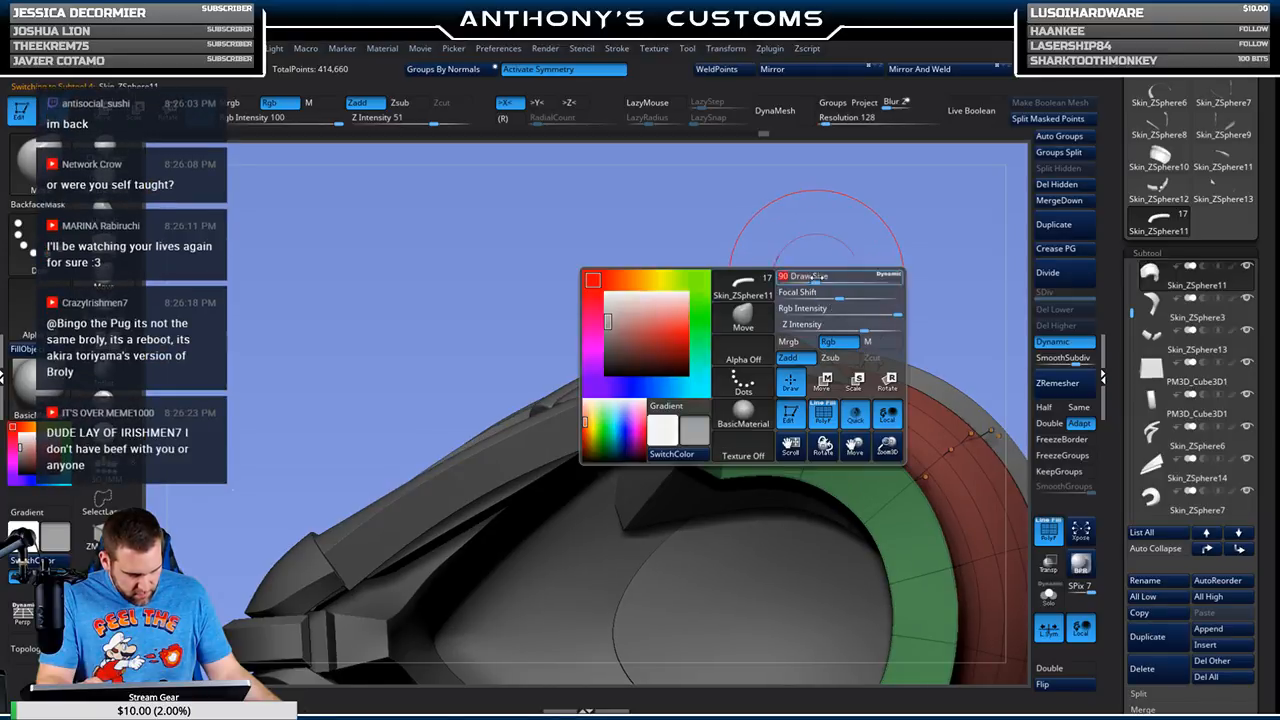
alt+drag(878, 274, 833, 241)
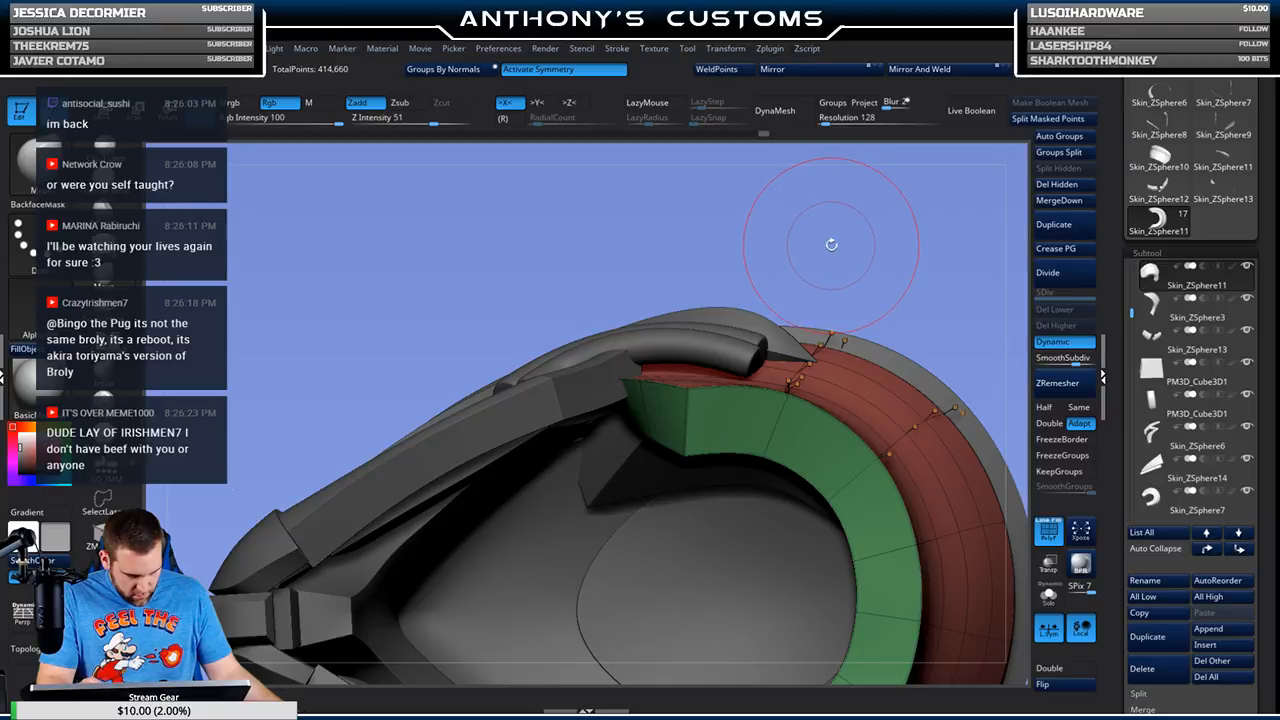
drag(833, 241, 839, 244)
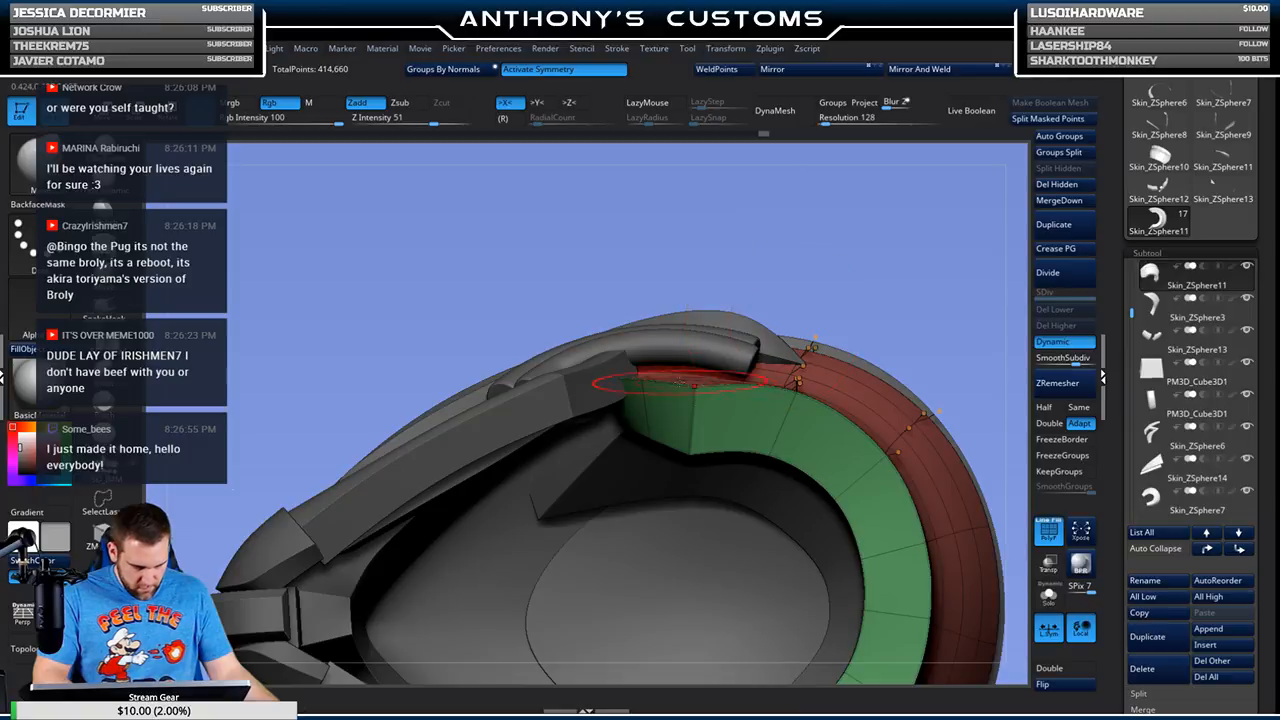
drag(760, 240, 840, 290)
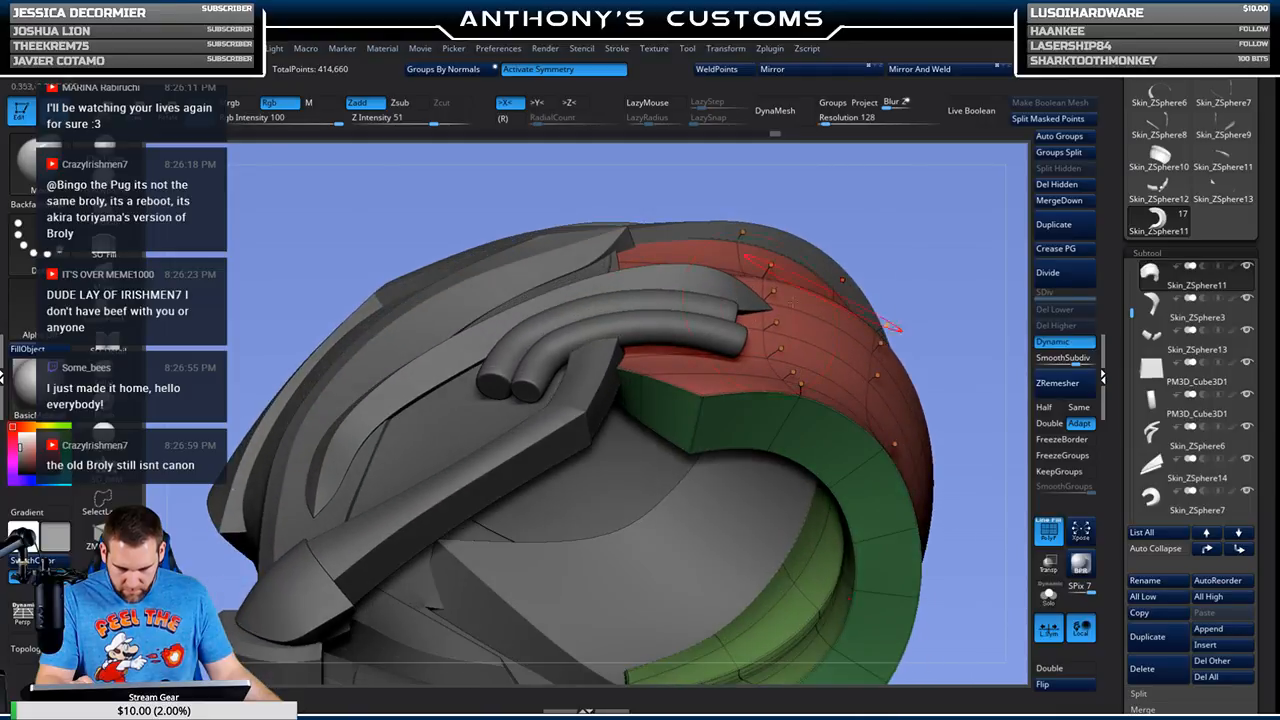
drag(680, 318, 636, 350)
key(f)
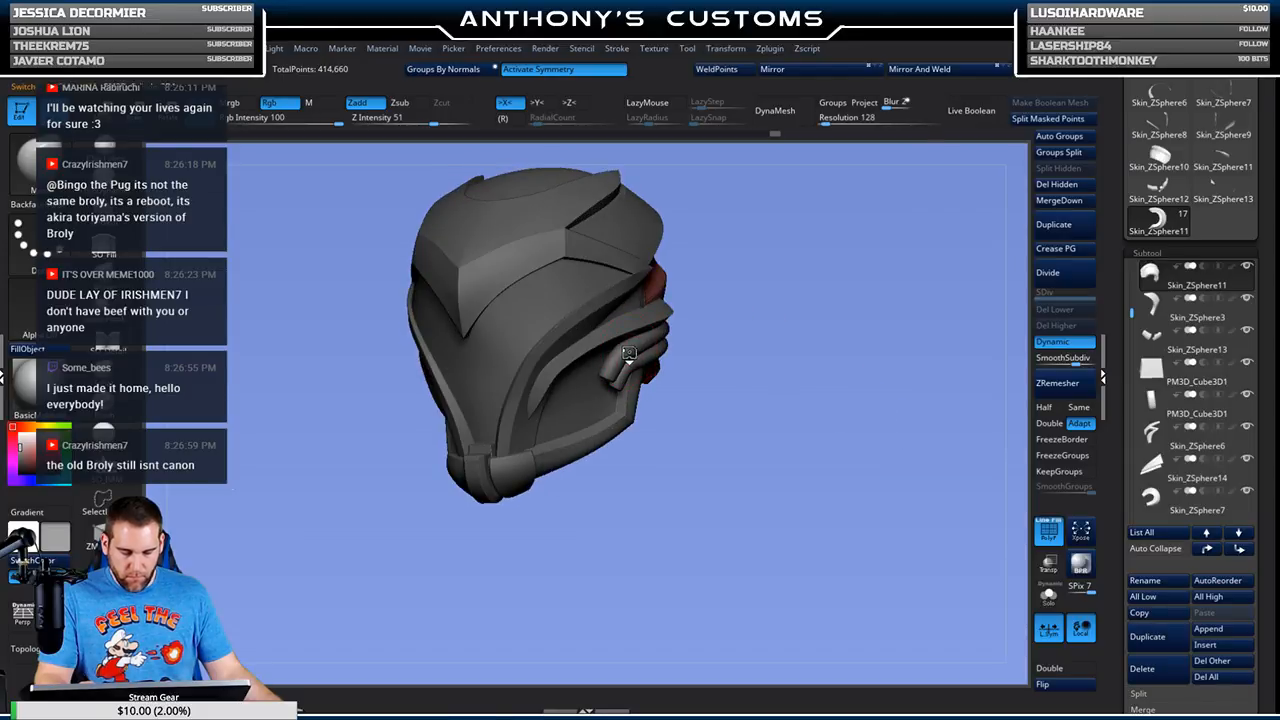
Step: Mirror and weld the upper tube onto the helmet's other side, and turn off the polyframe display
alt+click(628, 354)
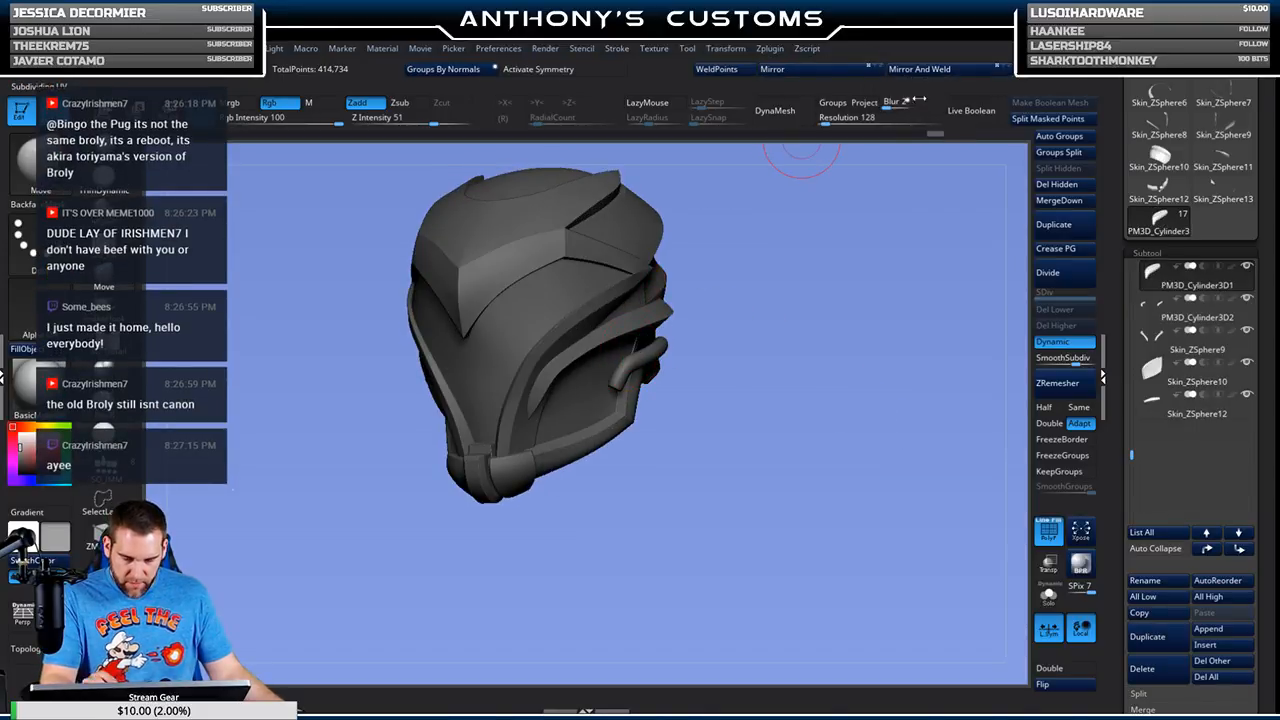
drag(845, 305, 940, 160)
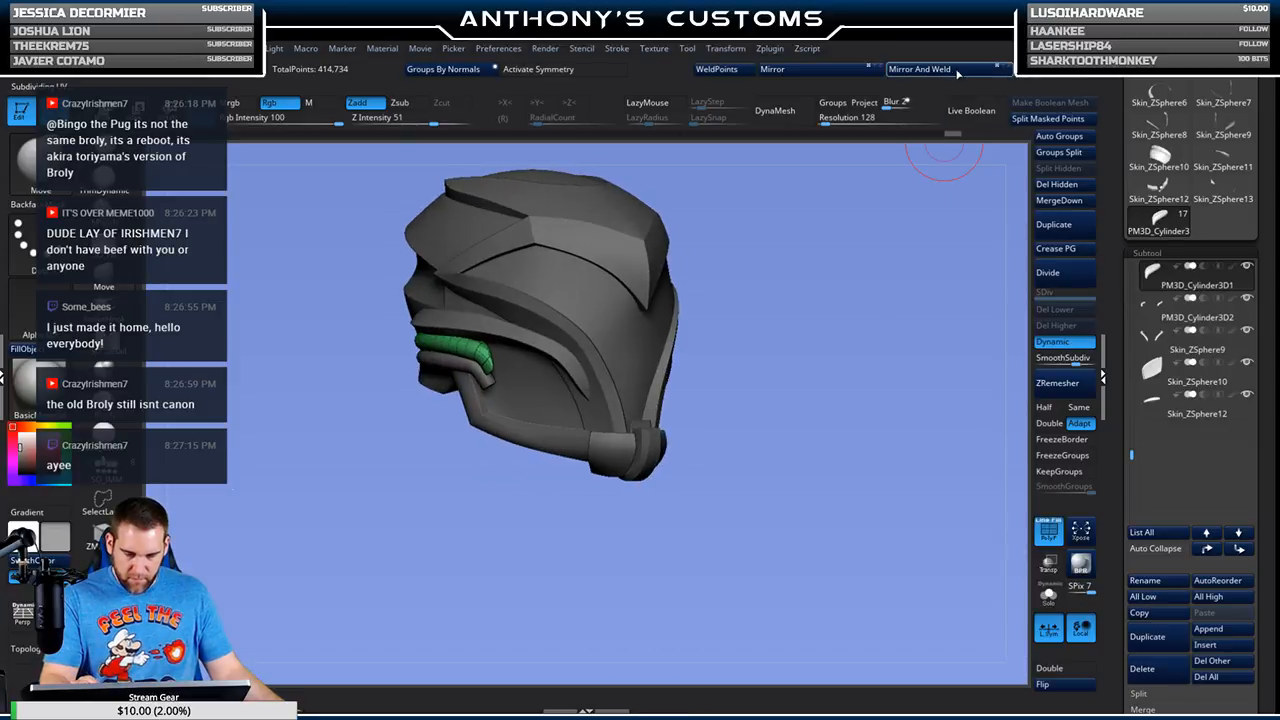
click(960, 72)
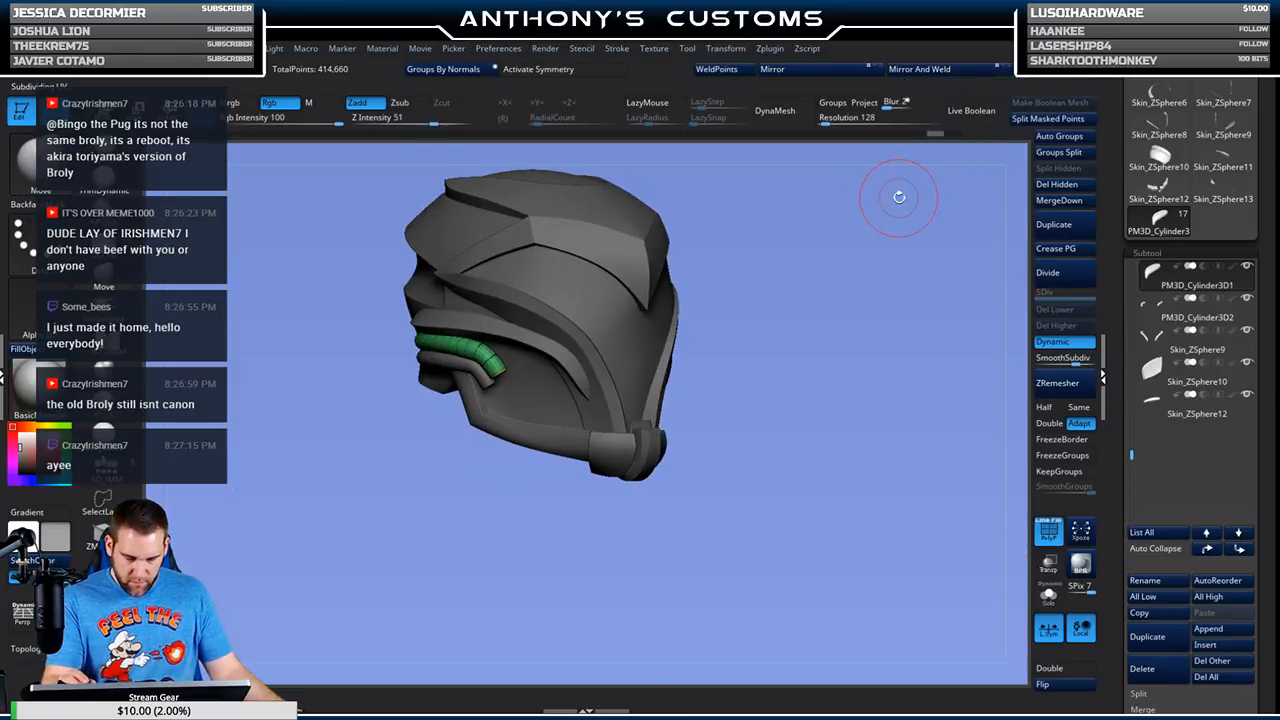
click(925, 69)
drag(891, 186, 707, 336)
key(x)
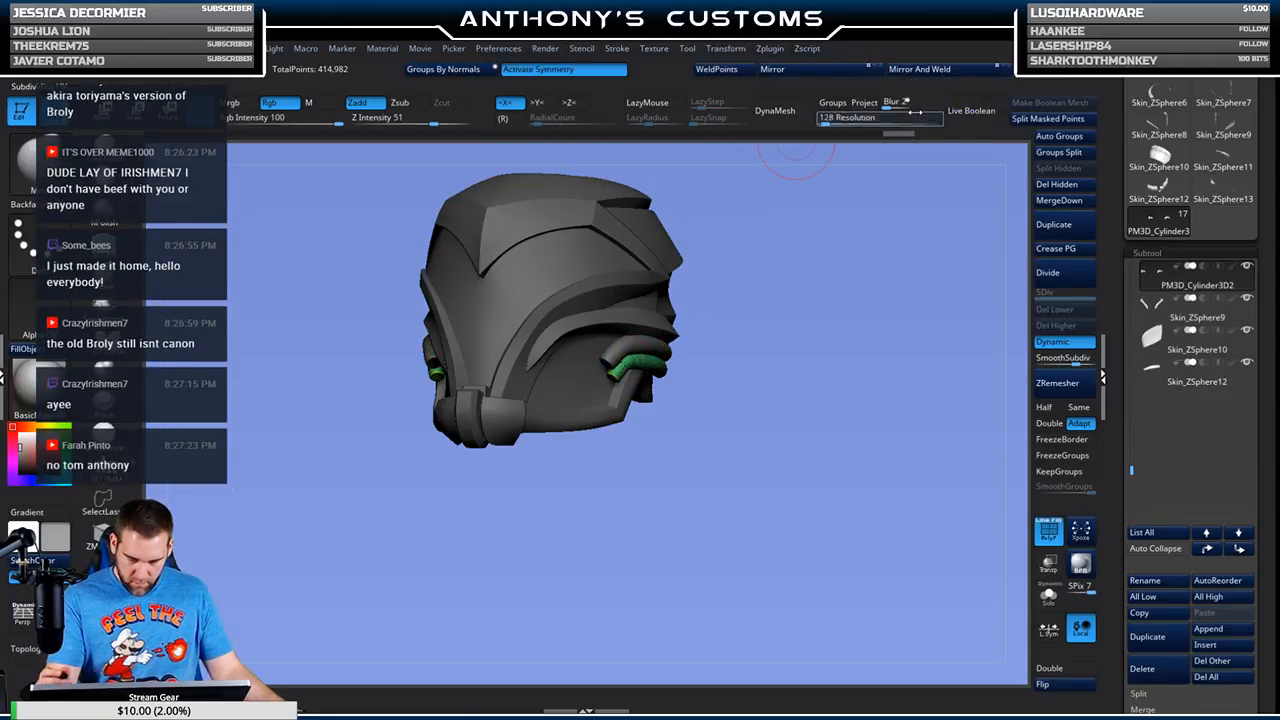
mouse_move(863, 420)
mouse_down()
mouse_move(831, 423)
mouse_move(838, 408)
mouse_move(819, 491)
mouse_up()
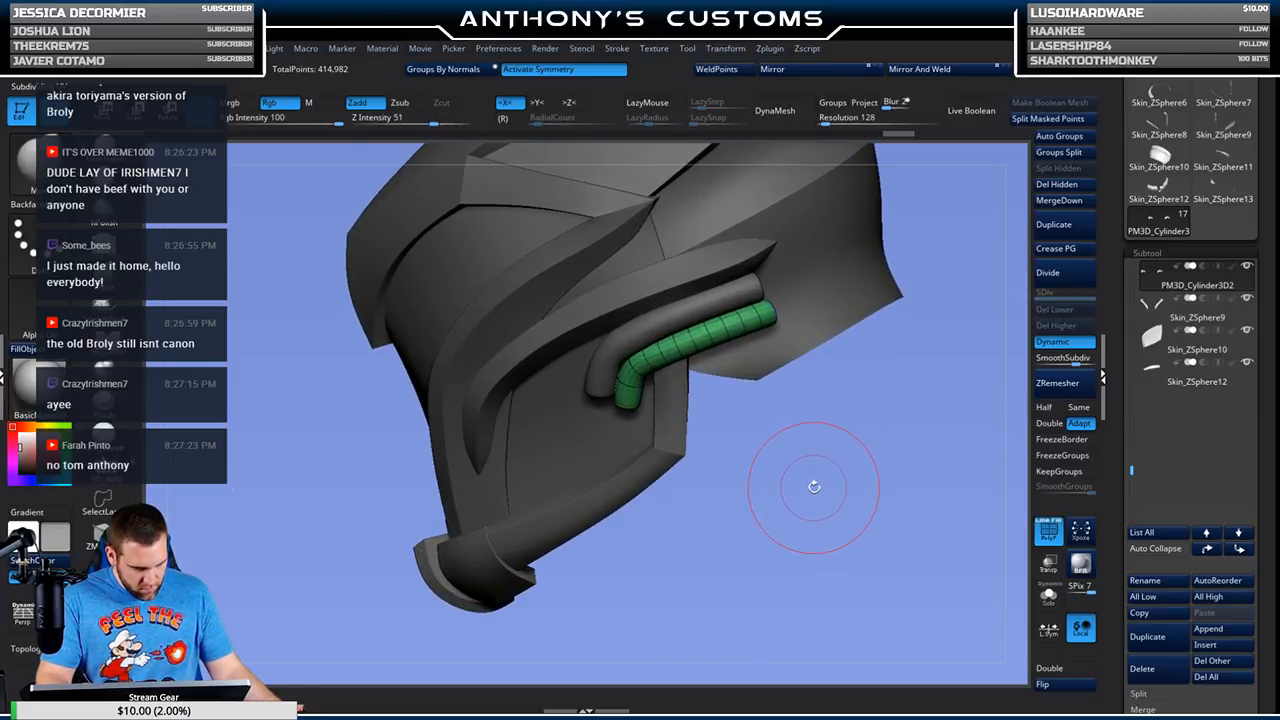
mouse_move(800, 491)
mouse_down()
mouse_move(843, 509)
mouse_move(818, 434)
mouse_move(804, 428)
mouse_move(760, 457)
mouse_move(772, 461)
mouse_move(793, 448)
mouse_move(767, 433)
mouse_move(850, 476)
mouse_move(865, 467)
mouse_up()
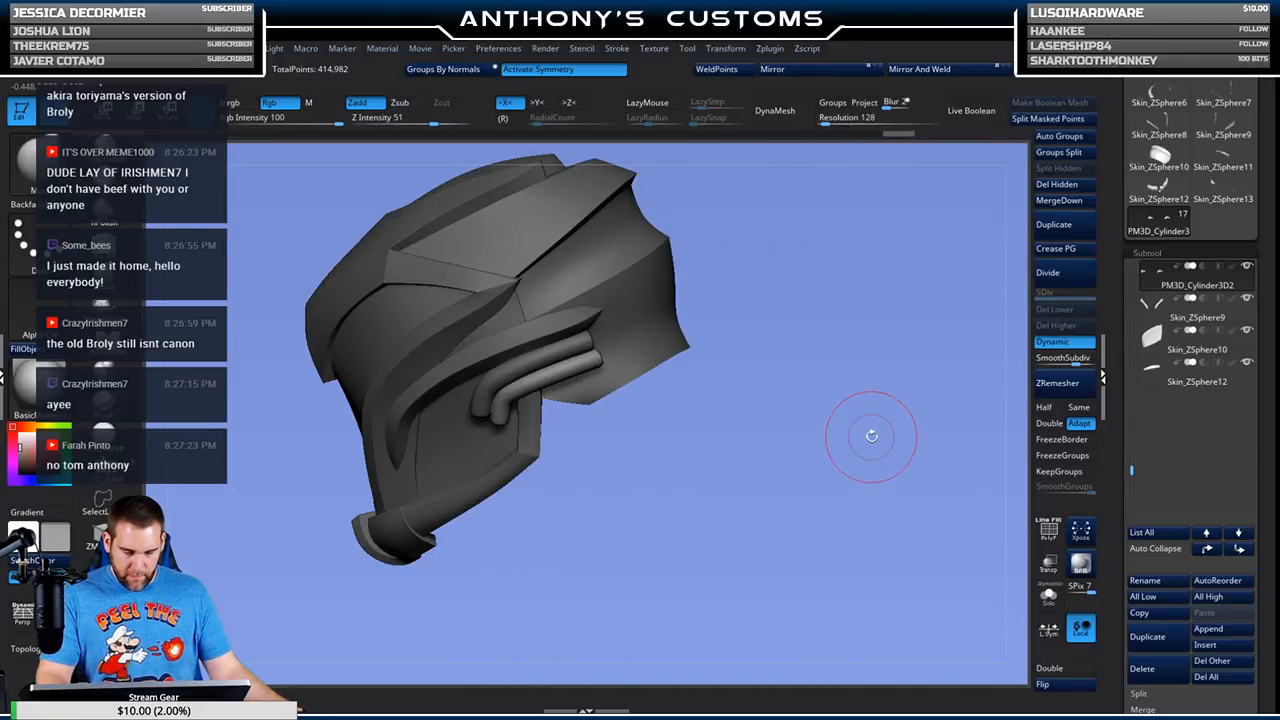
Step: Load the IMM ModelKit brush and choose its Plates_2 insert
key(b)
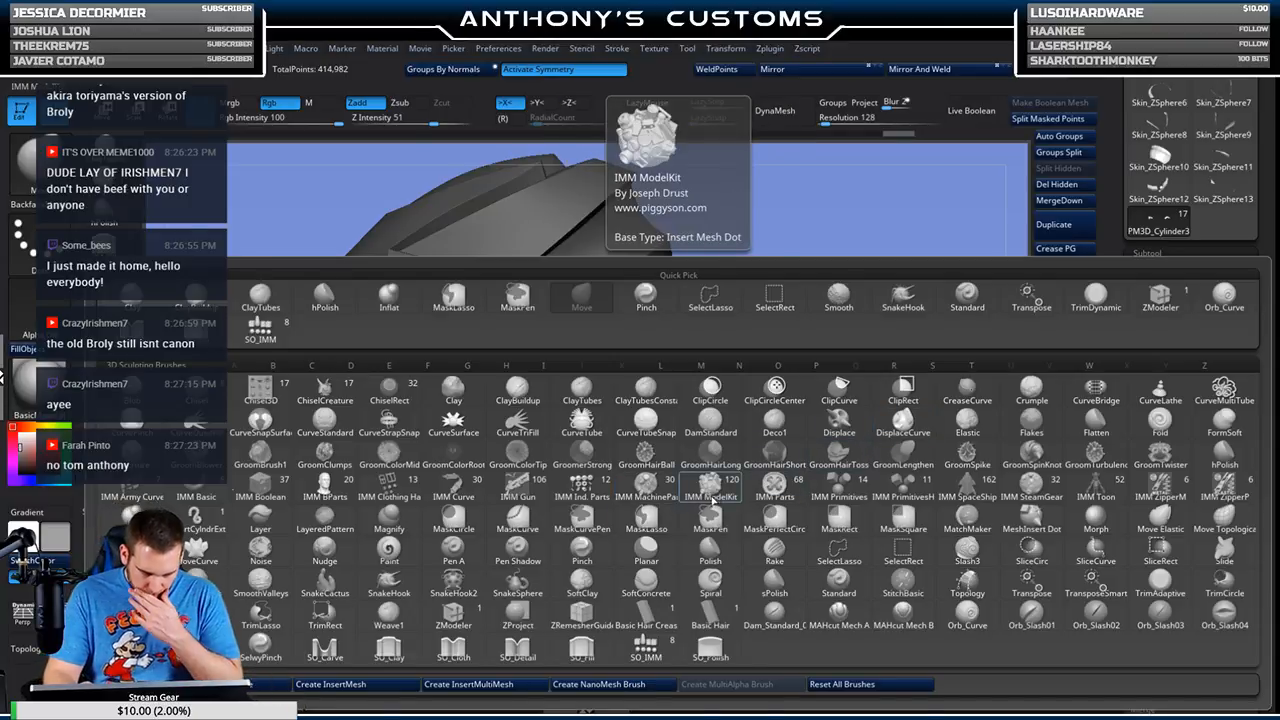
click(716, 493)
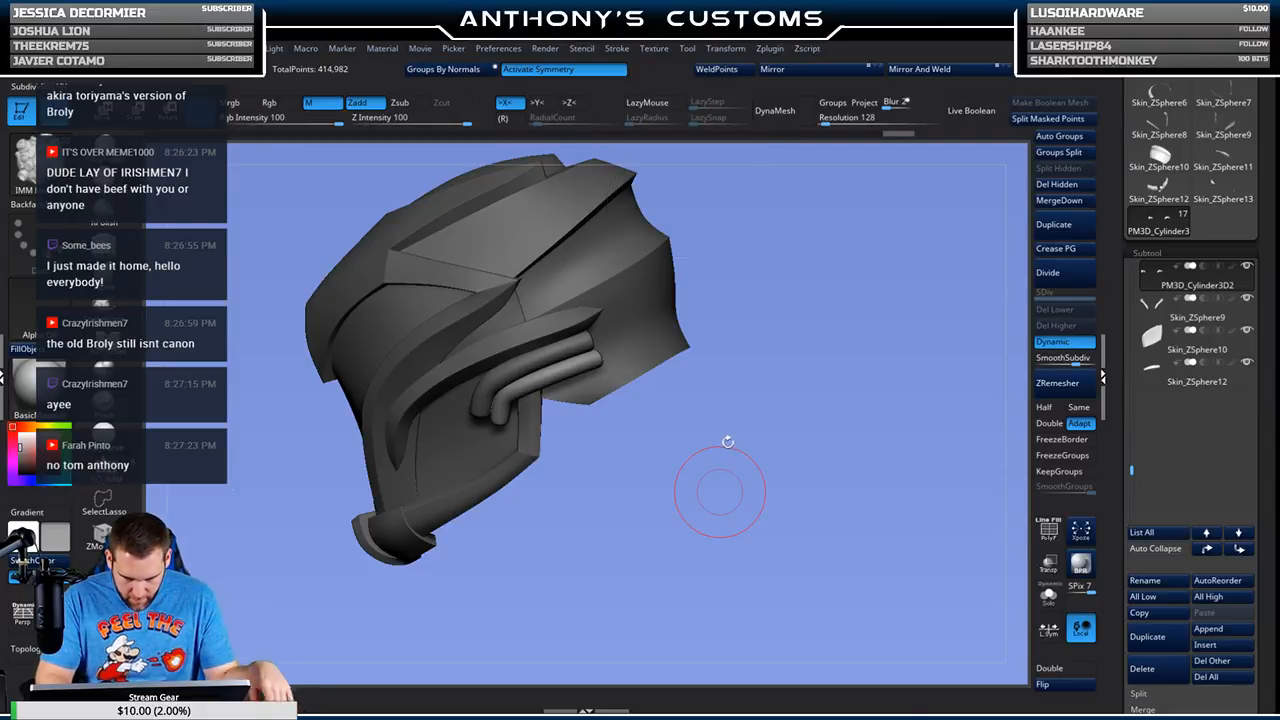
key(m)
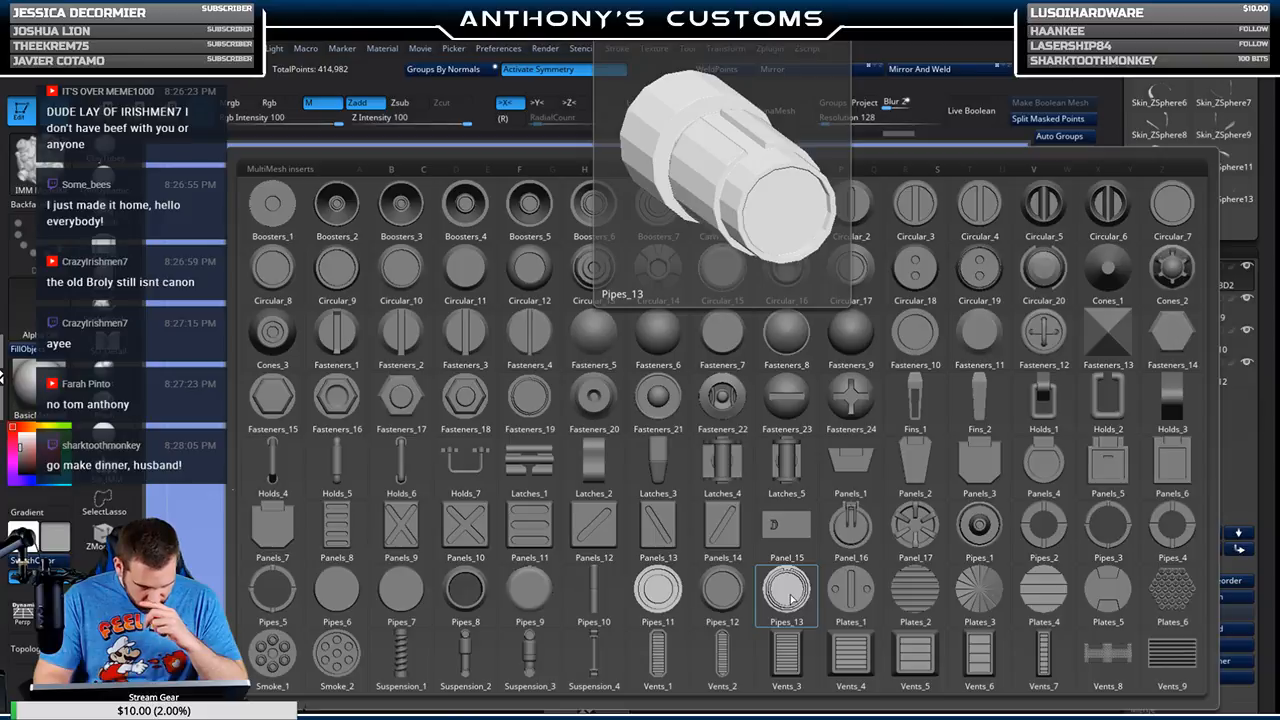
click(915, 590)
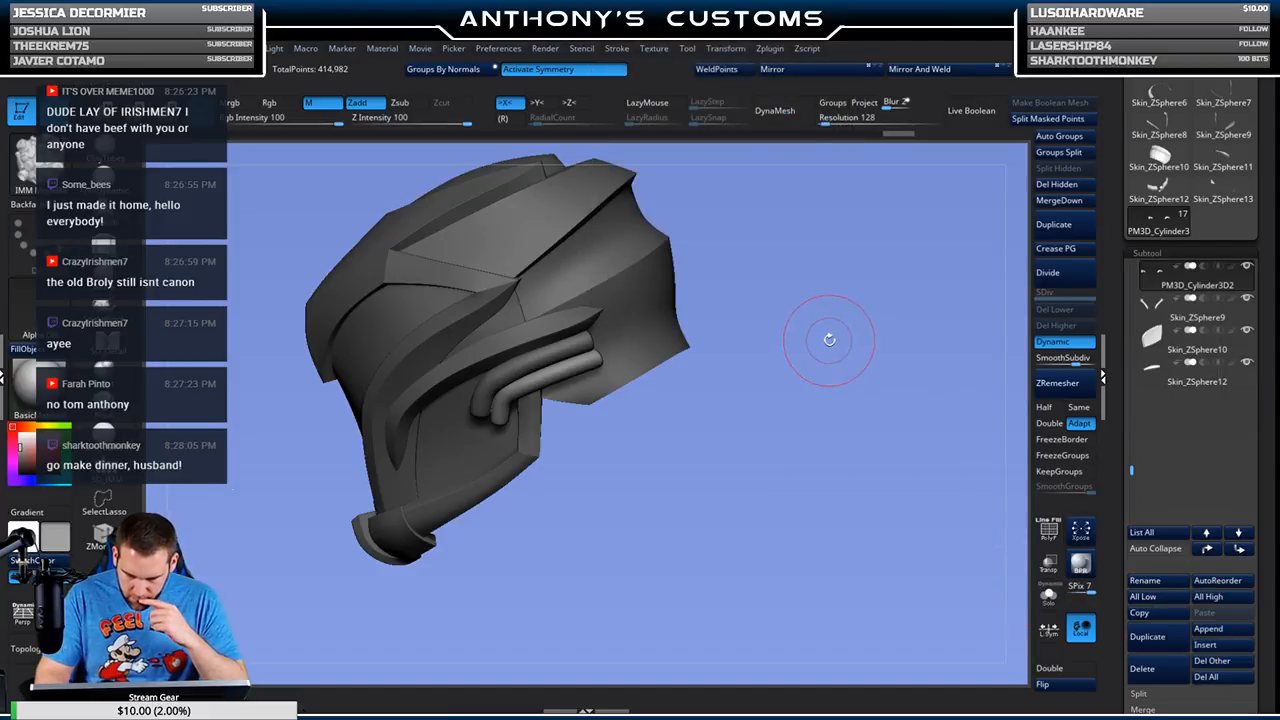
Step: Load the IMM SpaceShip brush and browse its inserts for a detail part
key(b)
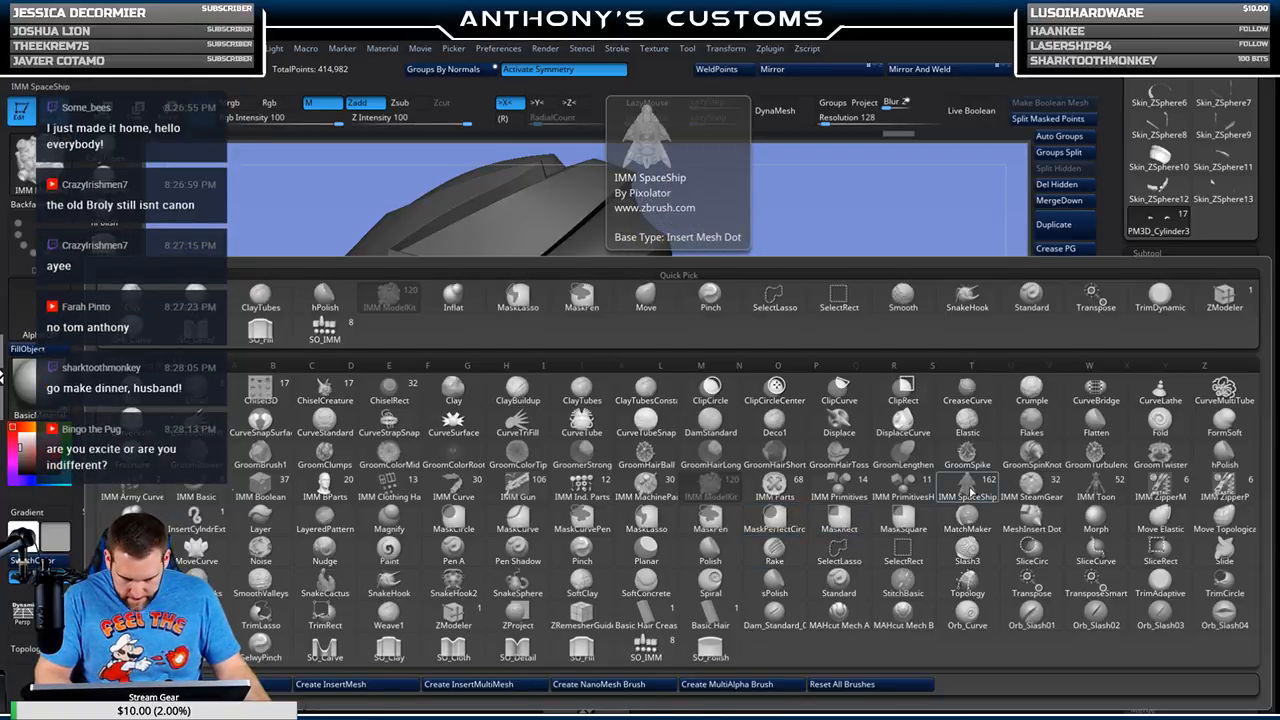
click(967, 488)
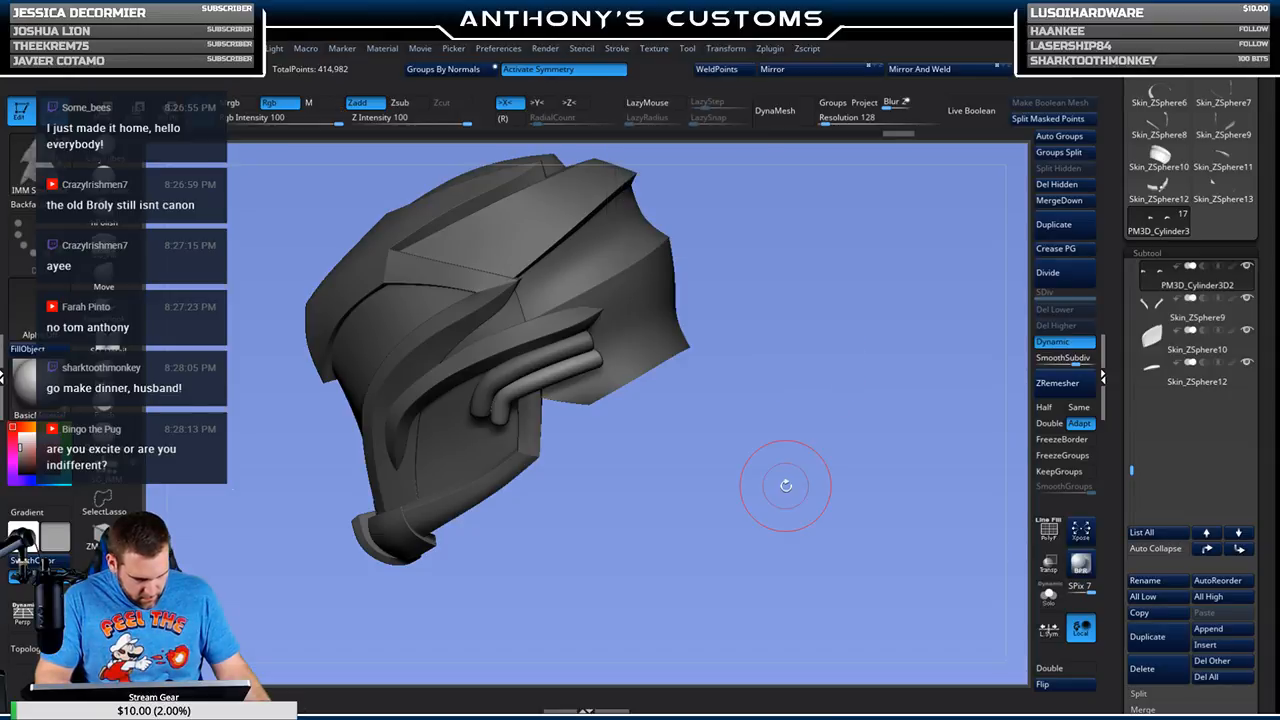
key(m)
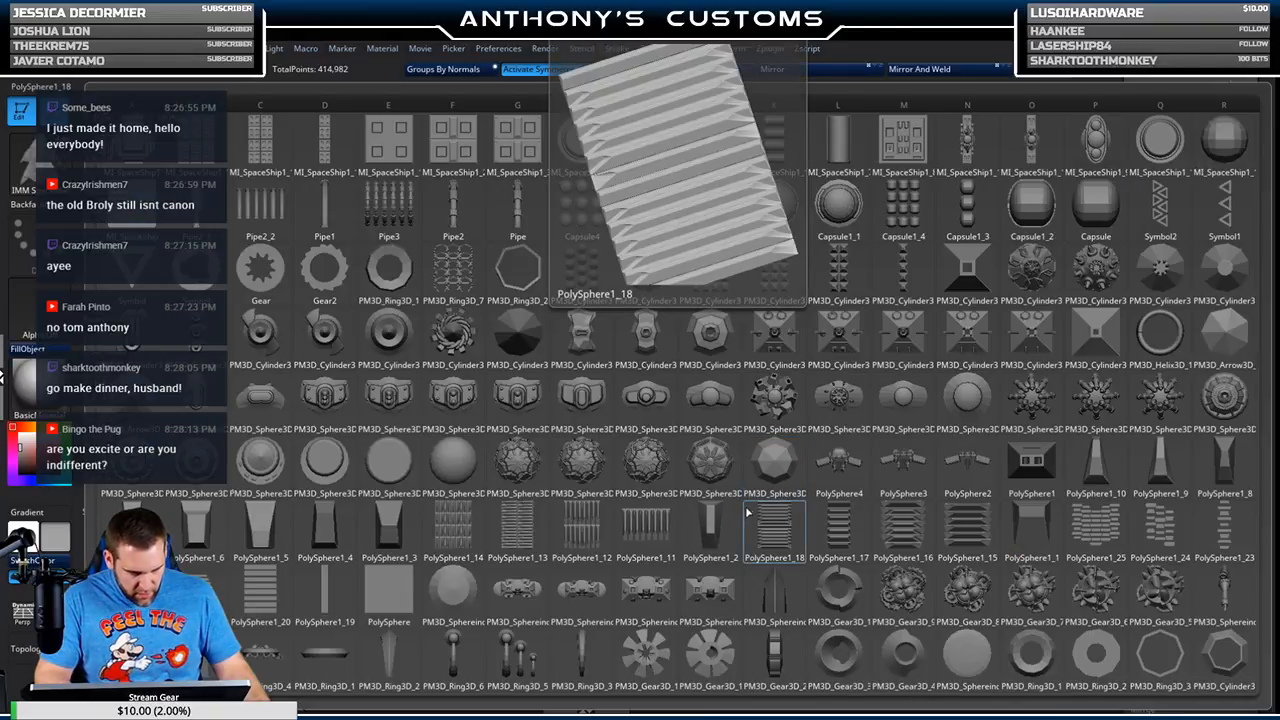
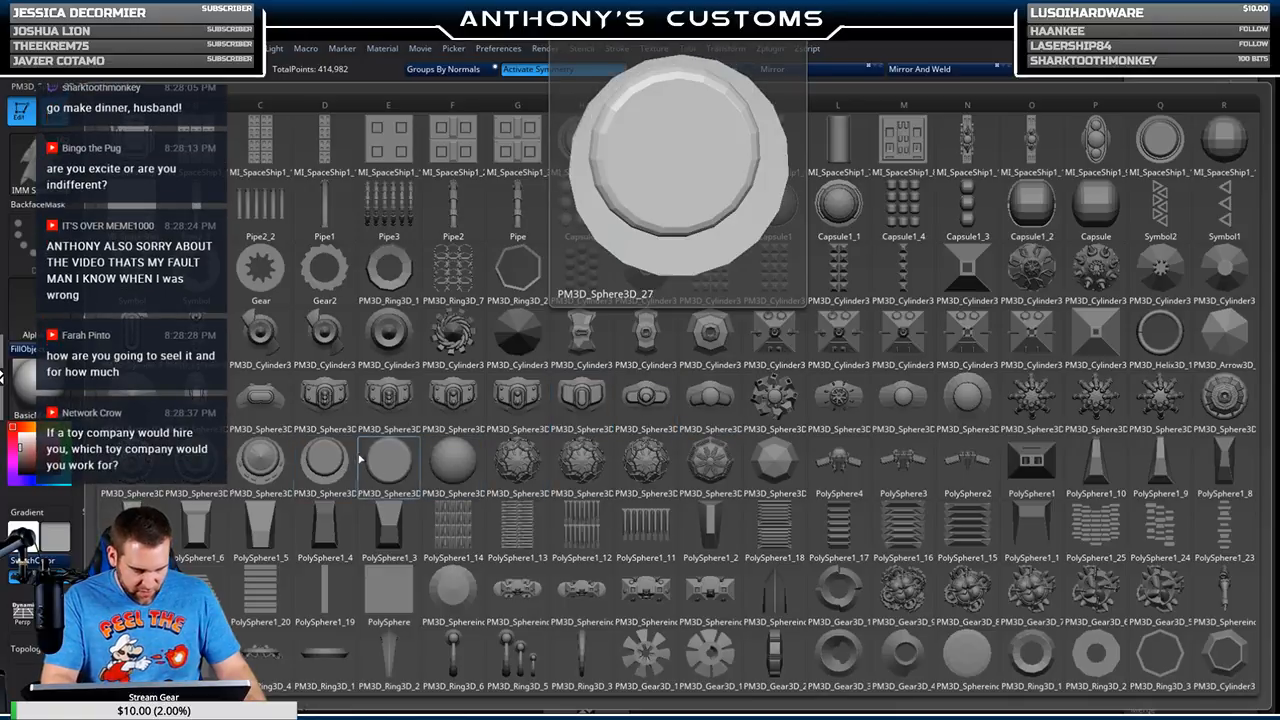
key(m)
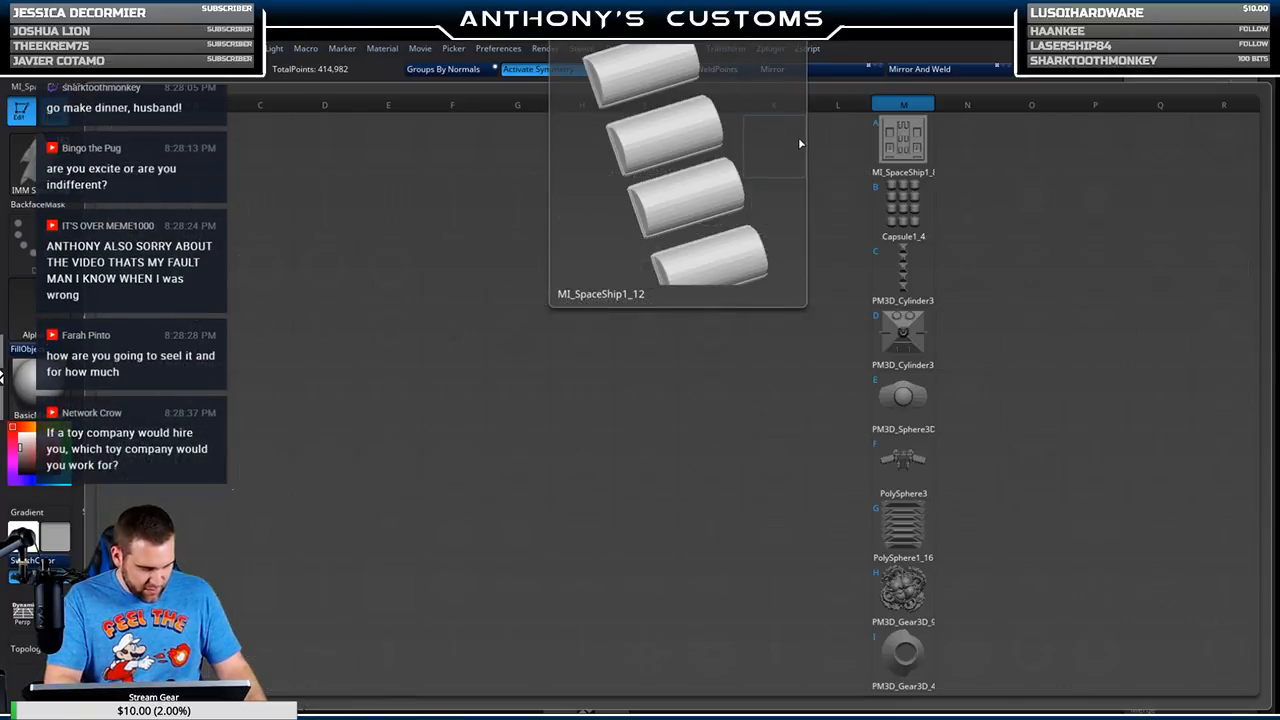
key(a)
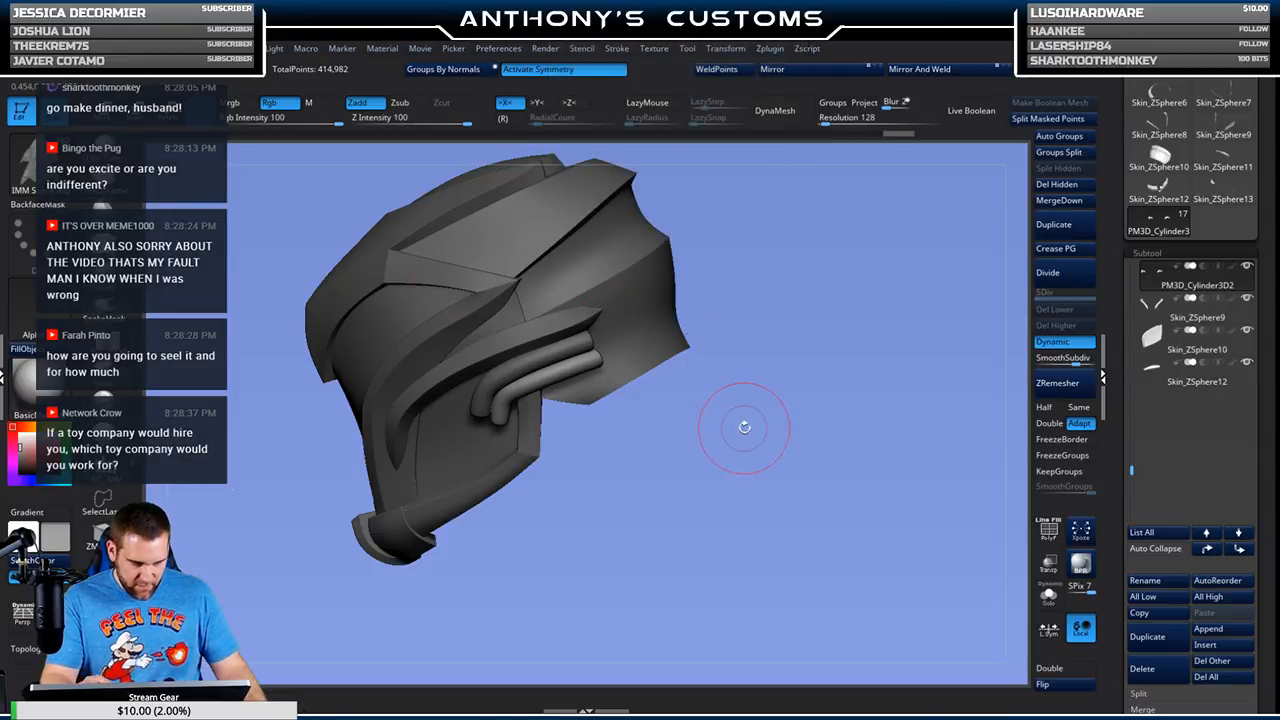
Step: Load the IMM Ind. Parts brush
key(b)
click(584, 488)
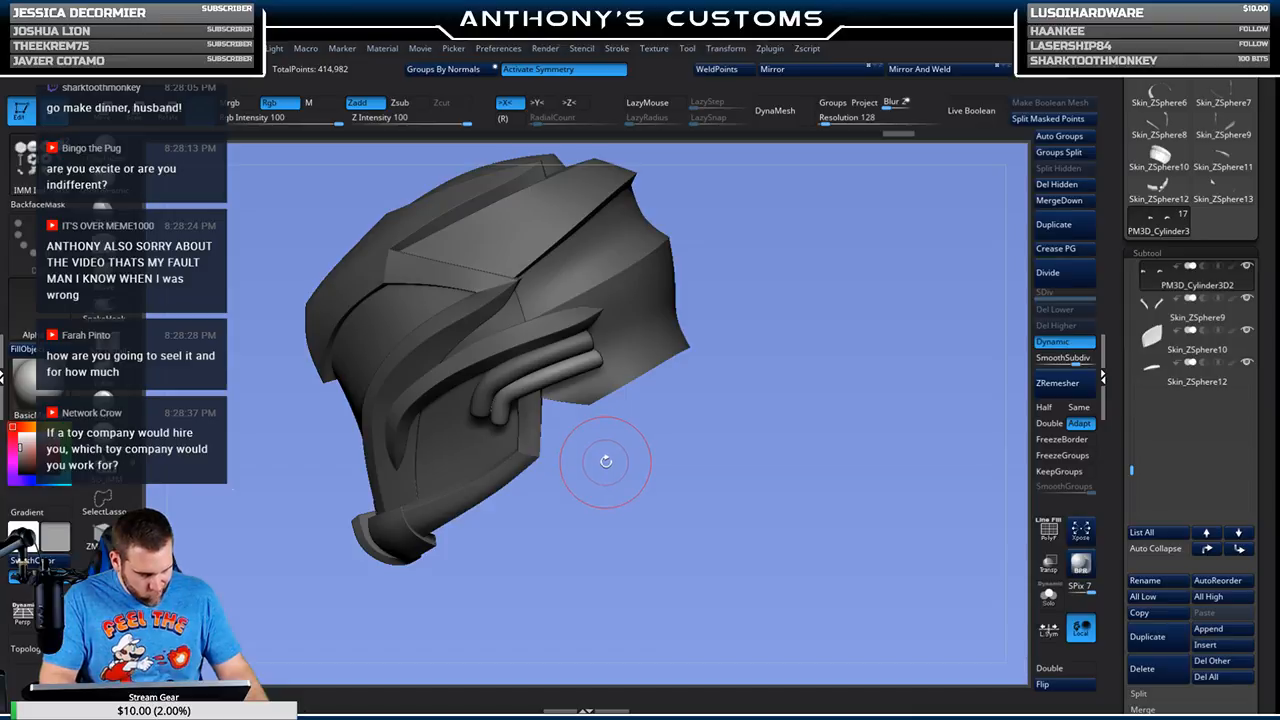
Step: Open the mesh inserts of the IMM Ind. Parts brush and choose the Pipe insert
key(m)
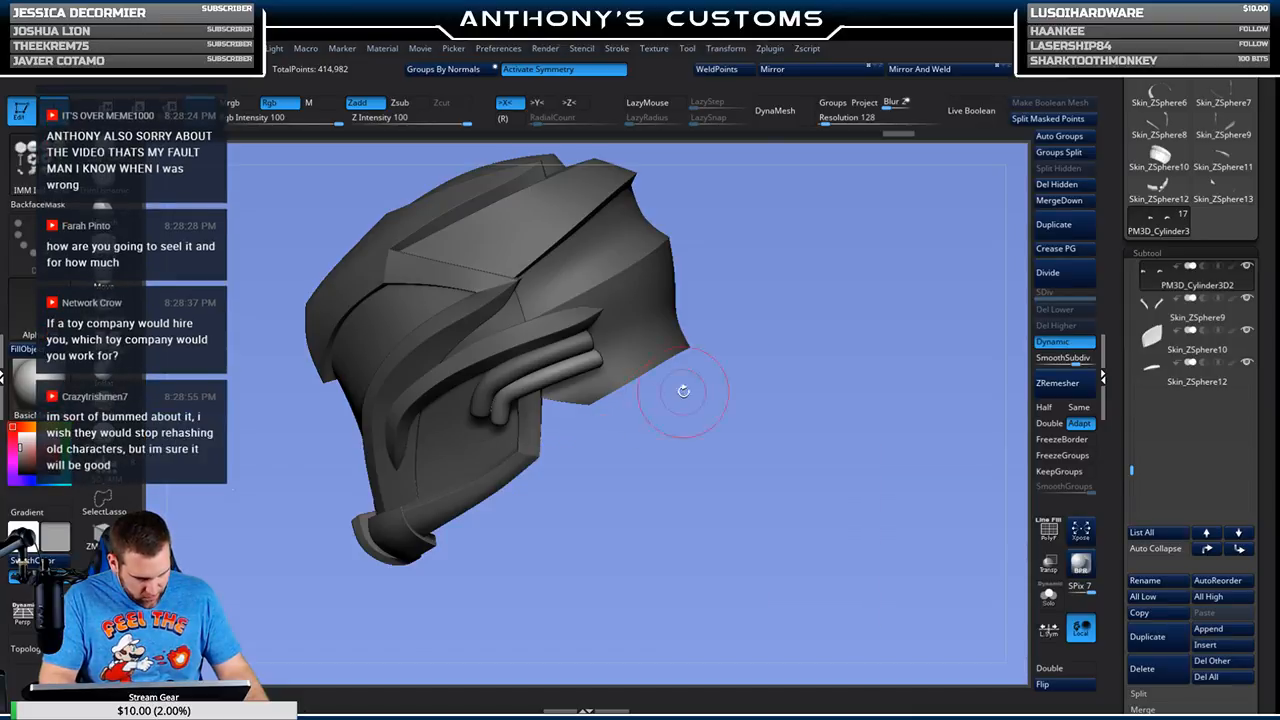
key(m)
key(m)
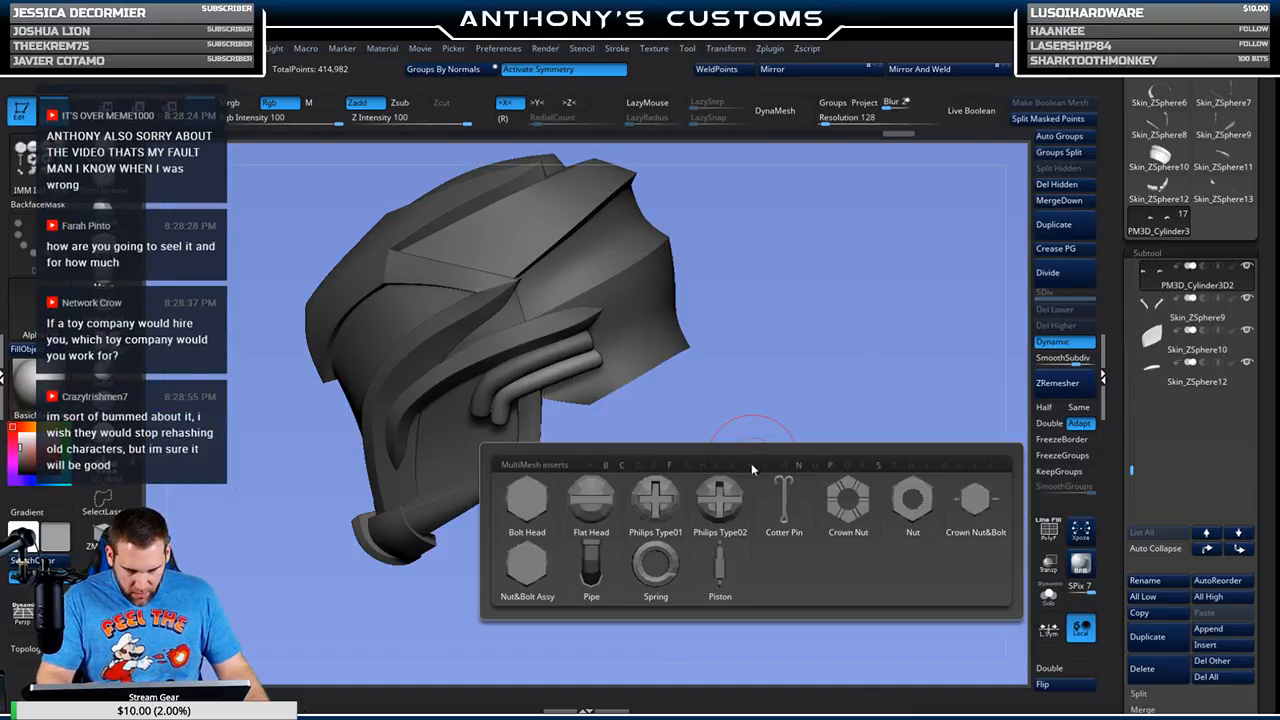
mouse_move(720, 582)
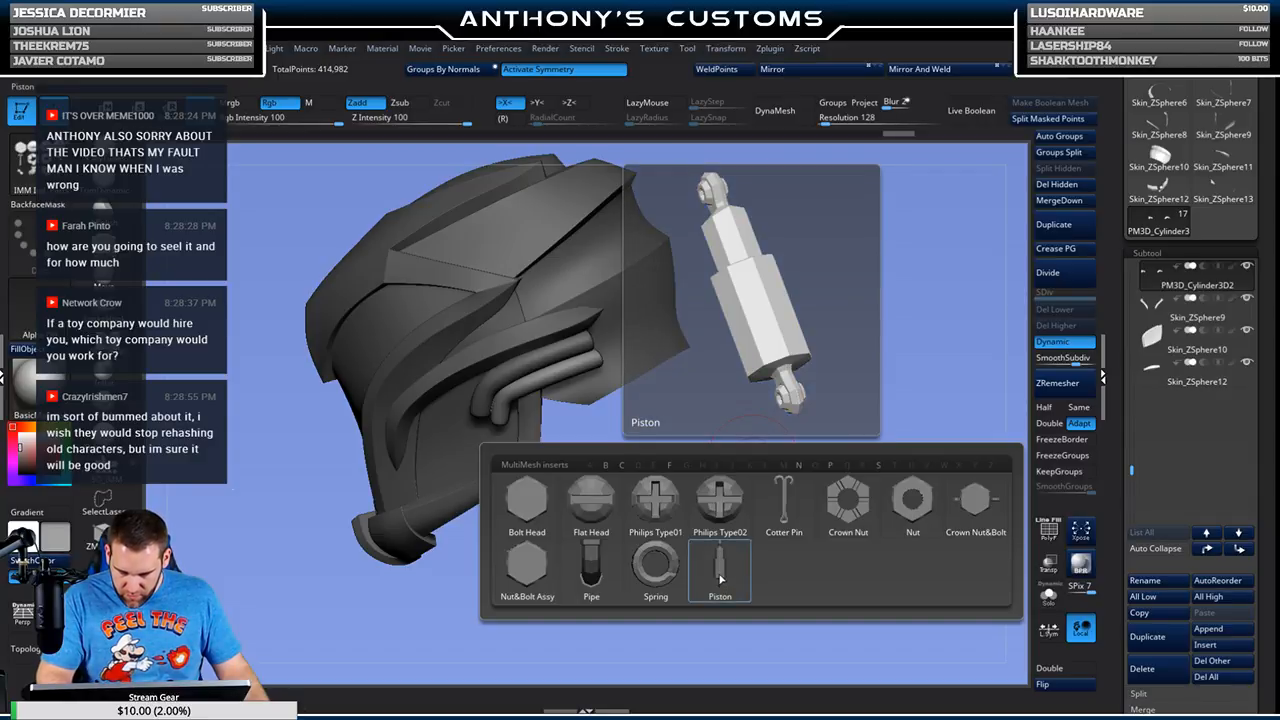
click(592, 566)
Step: Undo the pipe inserted into the tube subtool and insert one on the cheek panel just below the lower tube's end
mouse_move(723, 483)
alt+mouse_down()
mouse_move(731, 543)
mouse_move(793, 477)
mouse_move(760, 491)
mouse_move(766, 457)
mouse_move(702, 464)
alt+mouse_up()
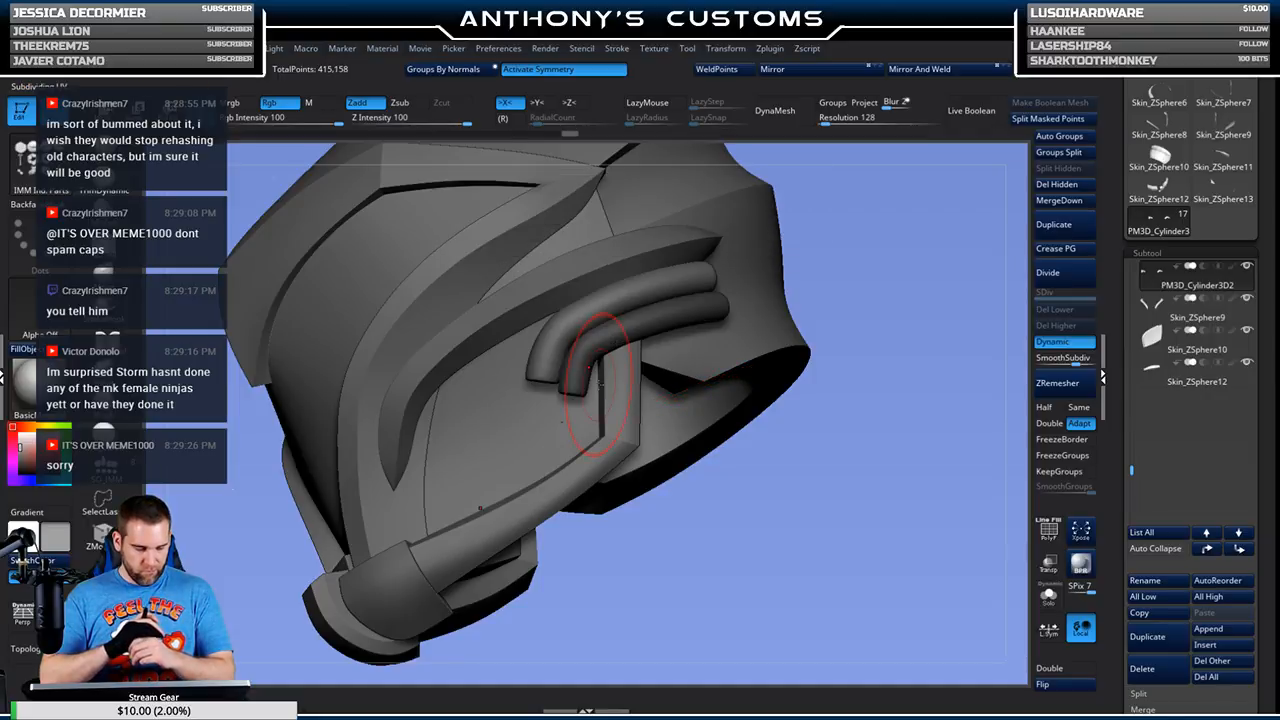
key(ctrl+z)
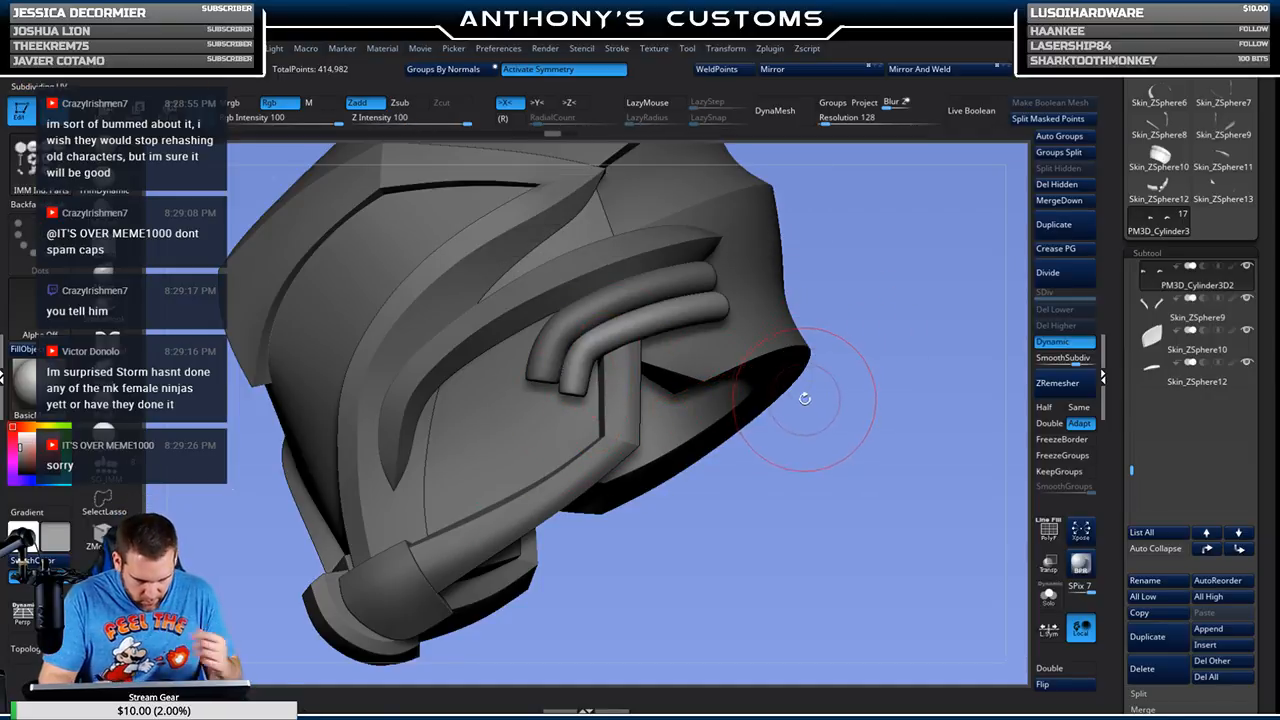
alt+drag(759, 496, 757, 605)
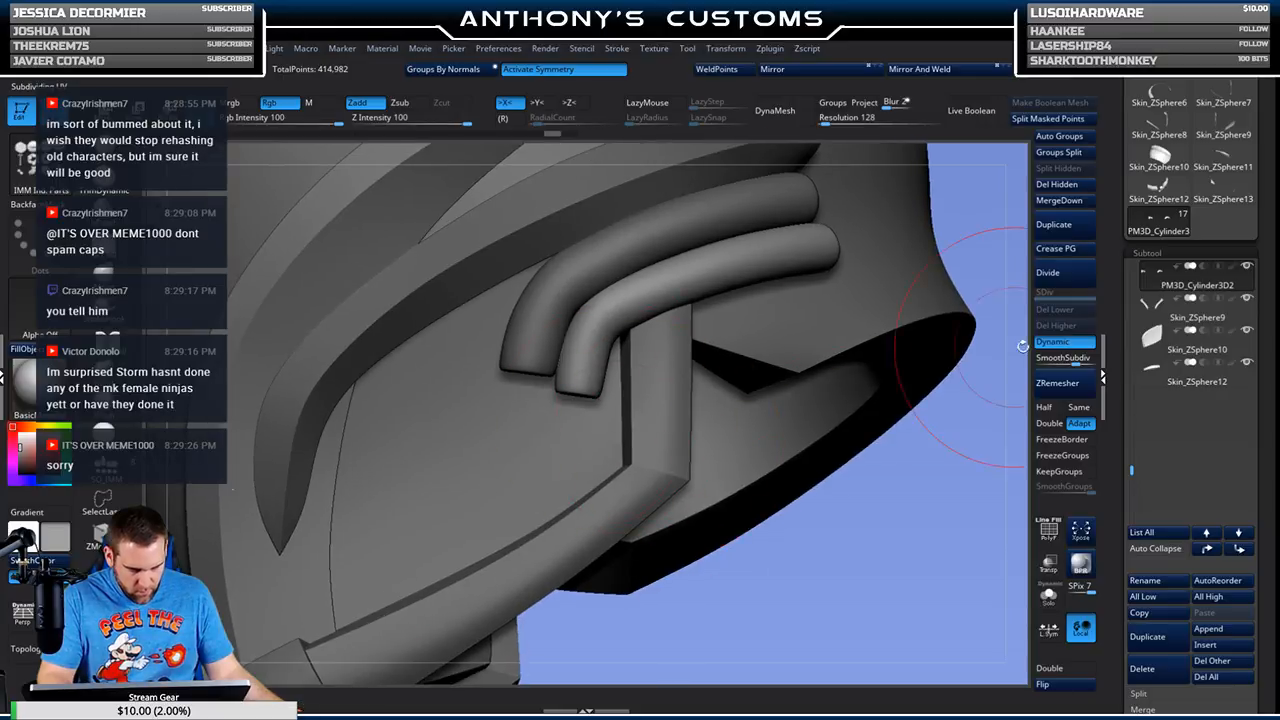
click(1168, 340)
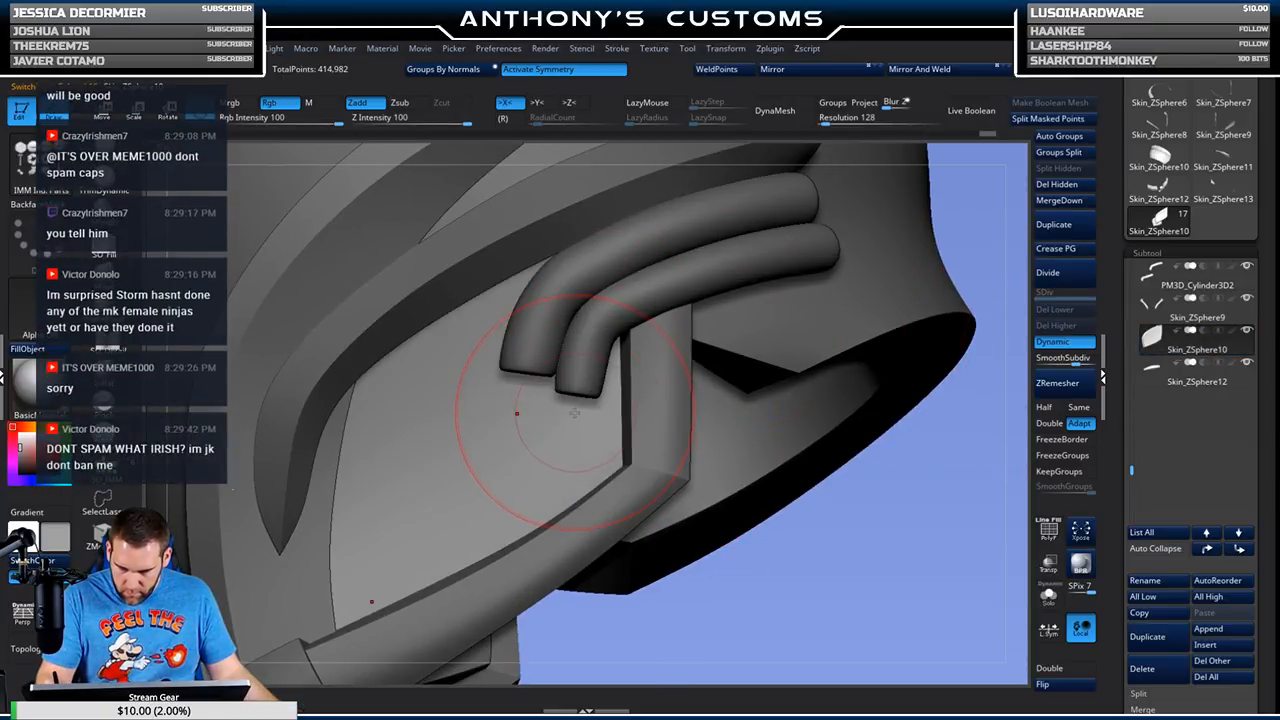
drag(572, 412, 560, 481)
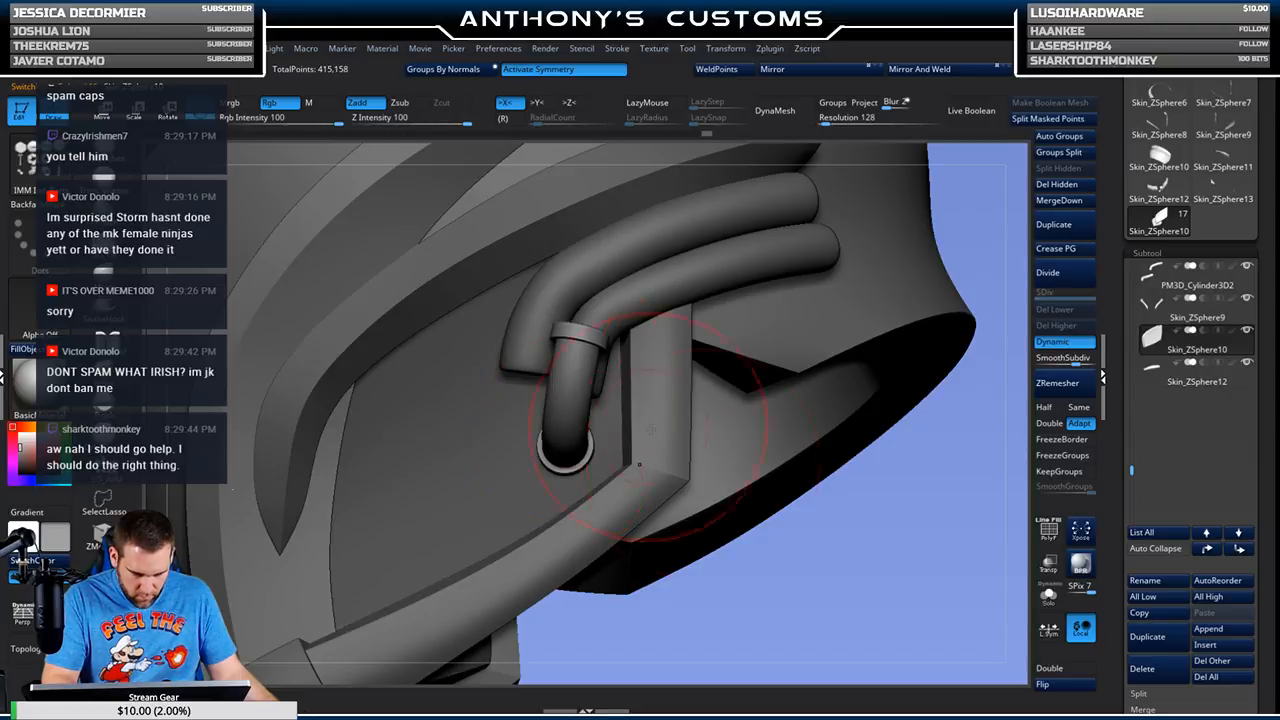
Step: Move and align the inserted pipe so its collar meets the front end of the lower tube
drag(866, 551, 733, 399)
key(w)
drag(547, 408, 587, 470)
right_drag(646, 397, 758, 372)
right_drag(773, 446, 514, 346)
right_drag(918, 629, 868, 594)
right_drag(864, 532, 868, 488)
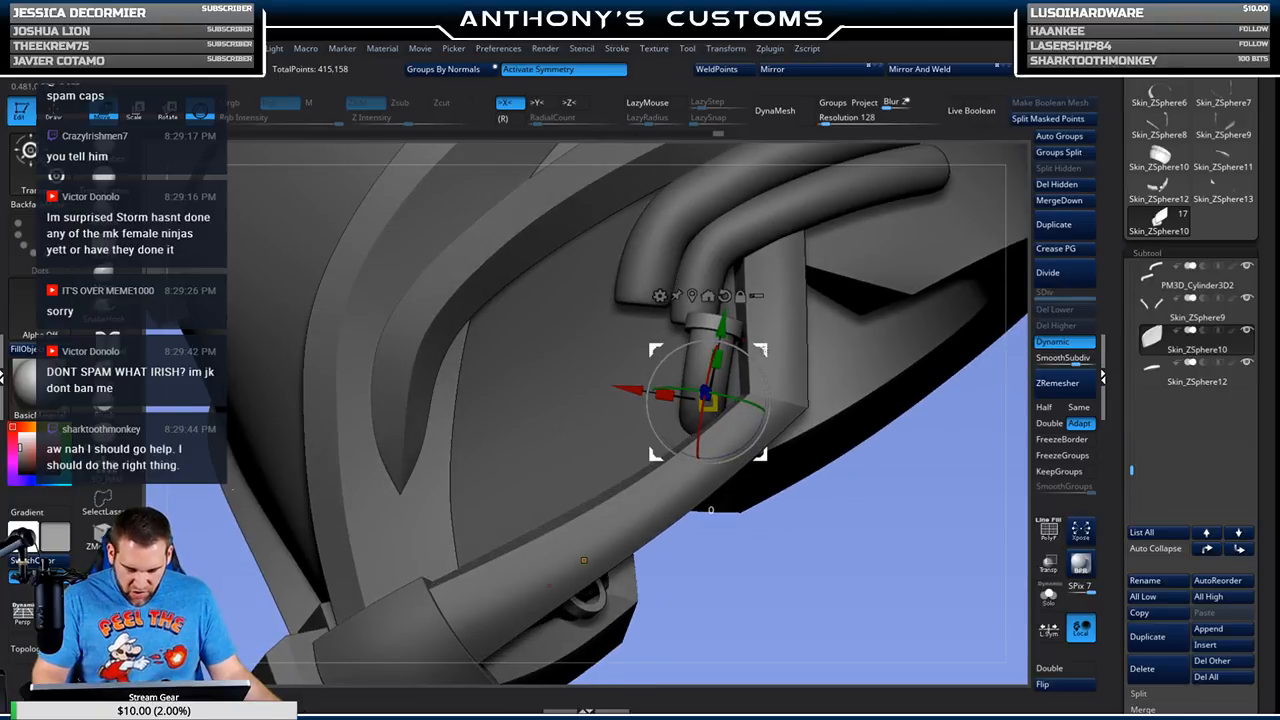
right_drag(680, 545, 340, 572)
right_drag(882, 538, 774, 364)
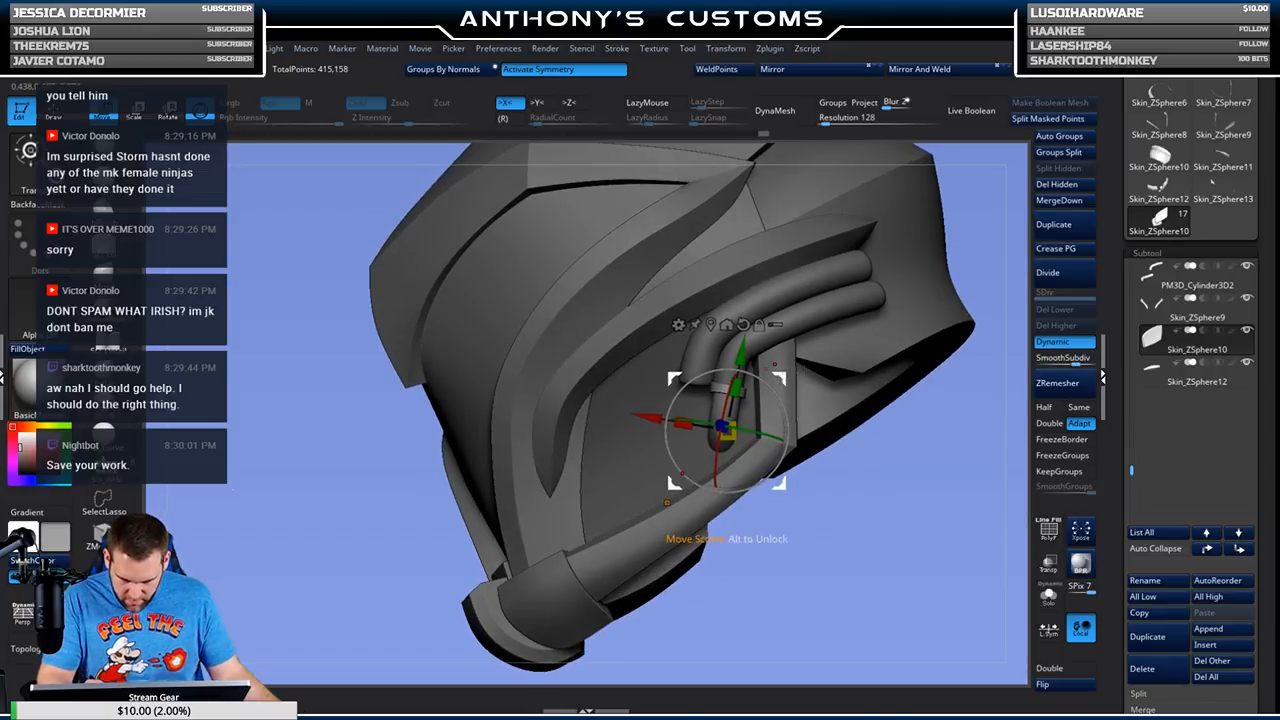
Step: Scale the pipe up uniformly by about 1.06 with local symmetry enabled, and turn local symmetry back off
key(q)
mouse_move(860, 476)
right_down()
mouse_move(846, 551)
mouse_move(894, 546)
mouse_move(801, 500)
right_up()
key(w)
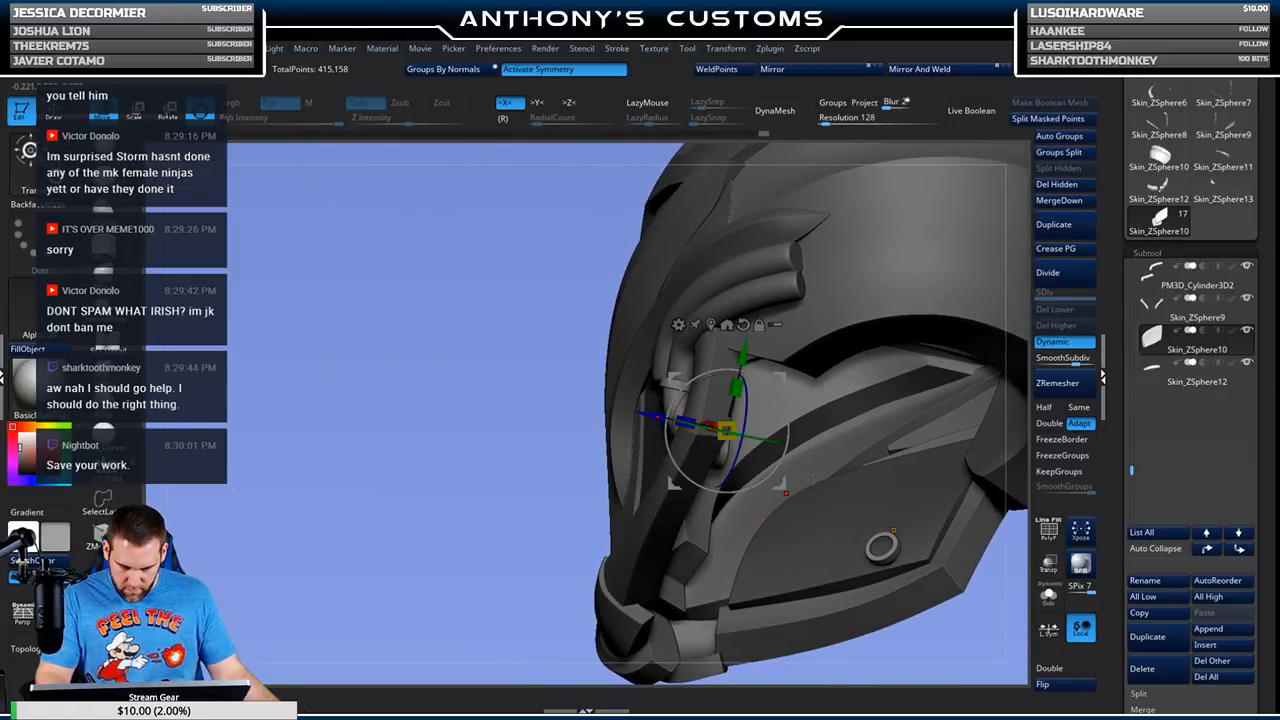
right_drag(892, 528, 577, 599)
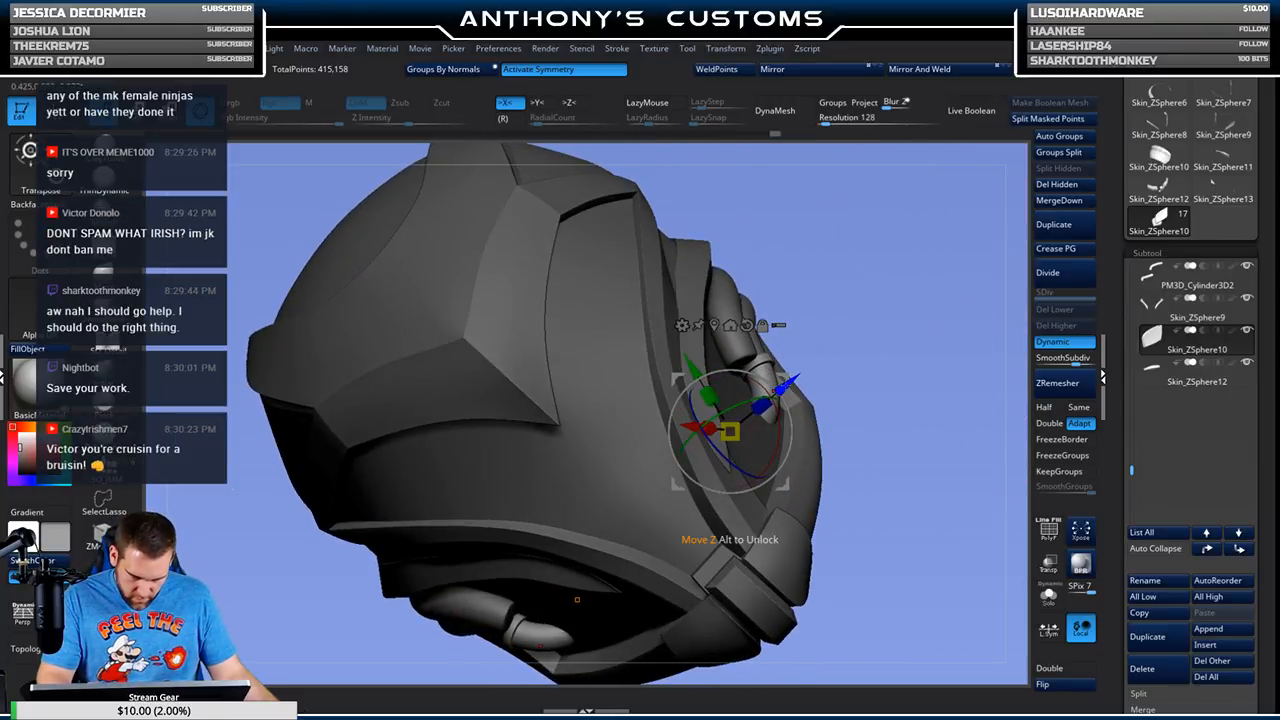
right_drag(578, 597, 608, 579)
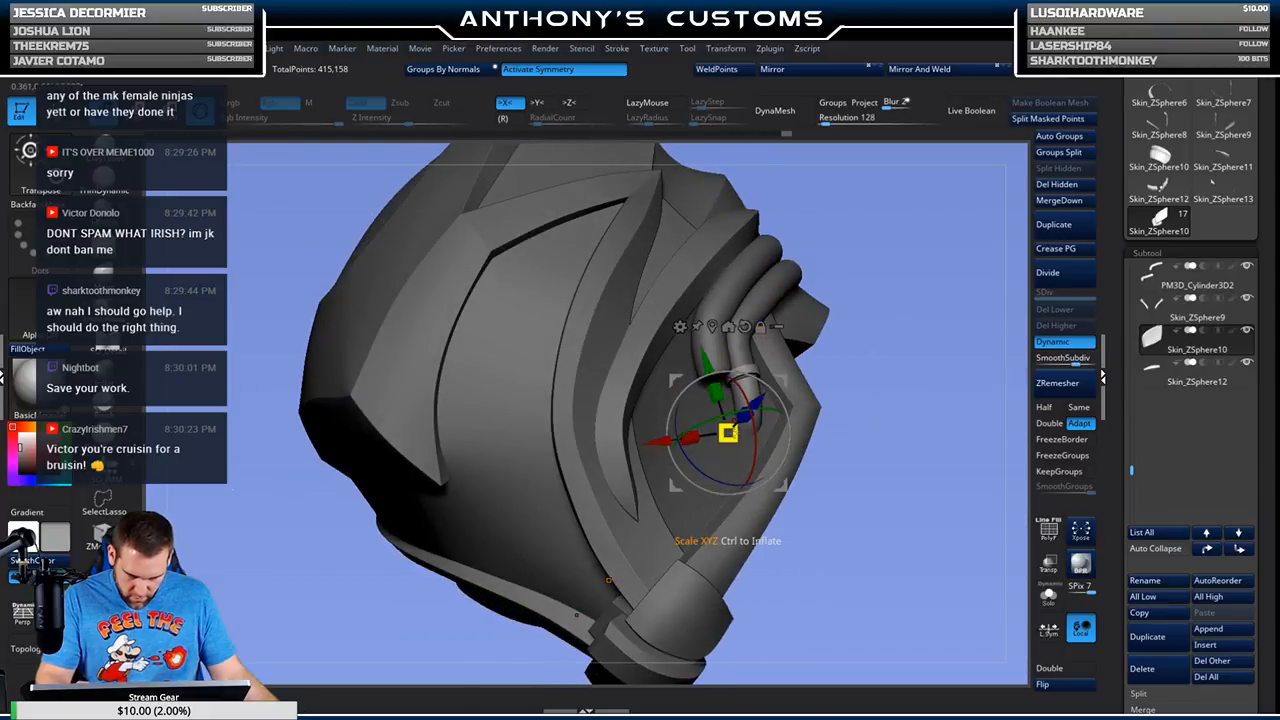
click(1047, 626)
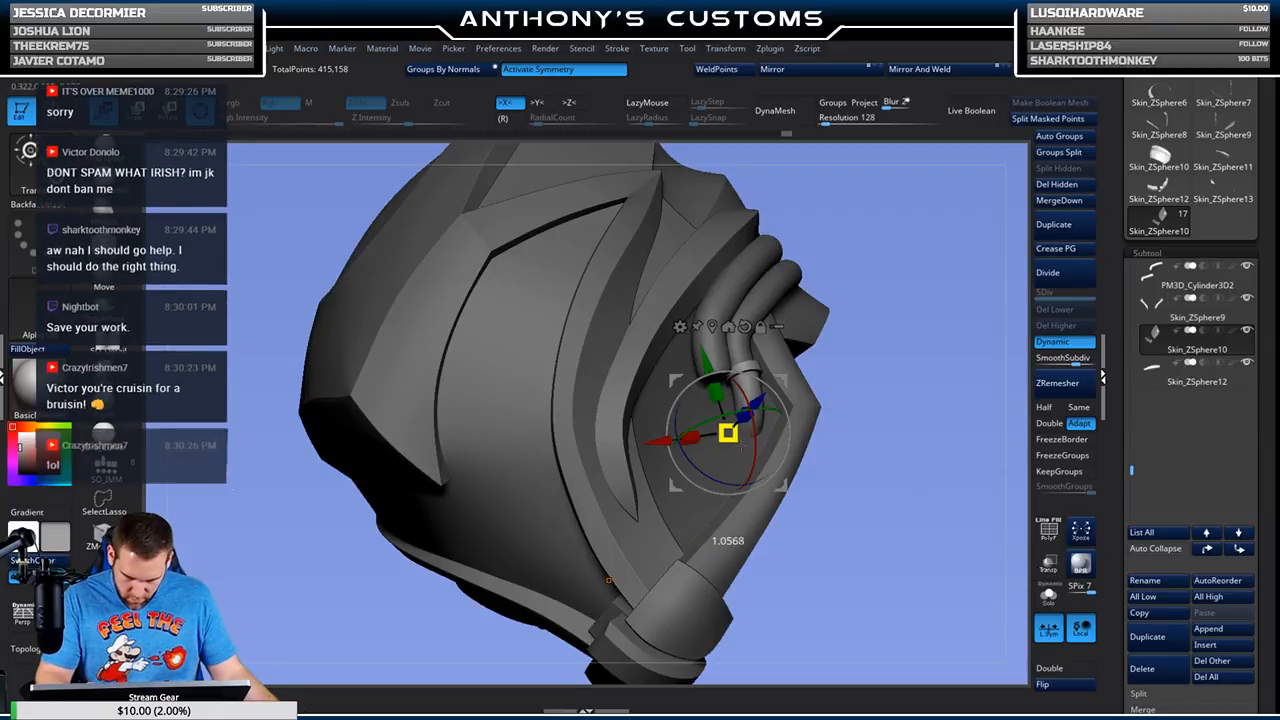
click(1047, 630)
Step: Nudge the enlarged pipe into place against the lower tube's end
right_drag(960, 570, 800, 350)
drag(731, 541, 726, 543)
mouse_move(955, 385)
right_down()
mouse_move(940, 365)
mouse_move(945, 390)
mouse_move(950, 380)
mouse_move(928, 391)
right_up()
key(q)
mouse_move(880, 494)
ctrl+right_down()
mouse_move(866, 552)
mouse_move(873, 474)
ctrl+right_up()
key(w)
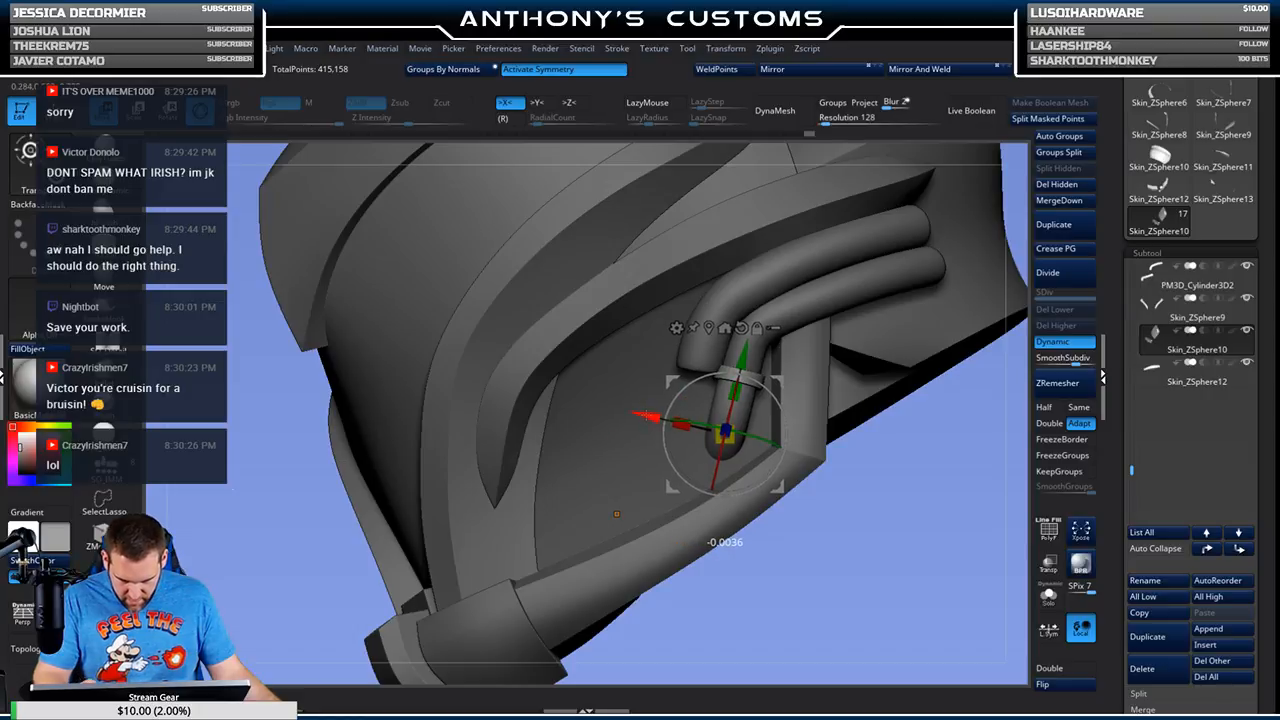
Step: Split the pipe from the cheek panel into its own subtool and duplicate that subtool
key(q)
mouse_move(880, 500)
right_down()
mouse_move(923, 515)
mouse_move(871, 529)
right_up()
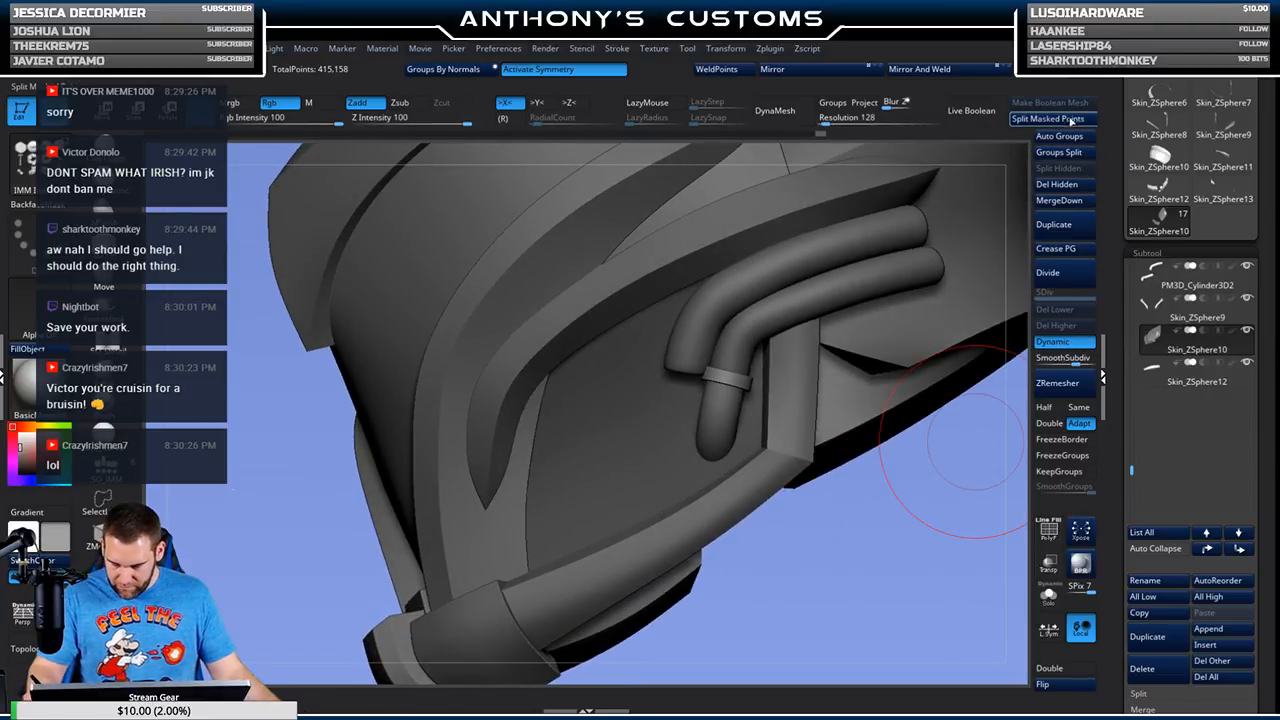
click(1053, 224)
click(1150, 638)
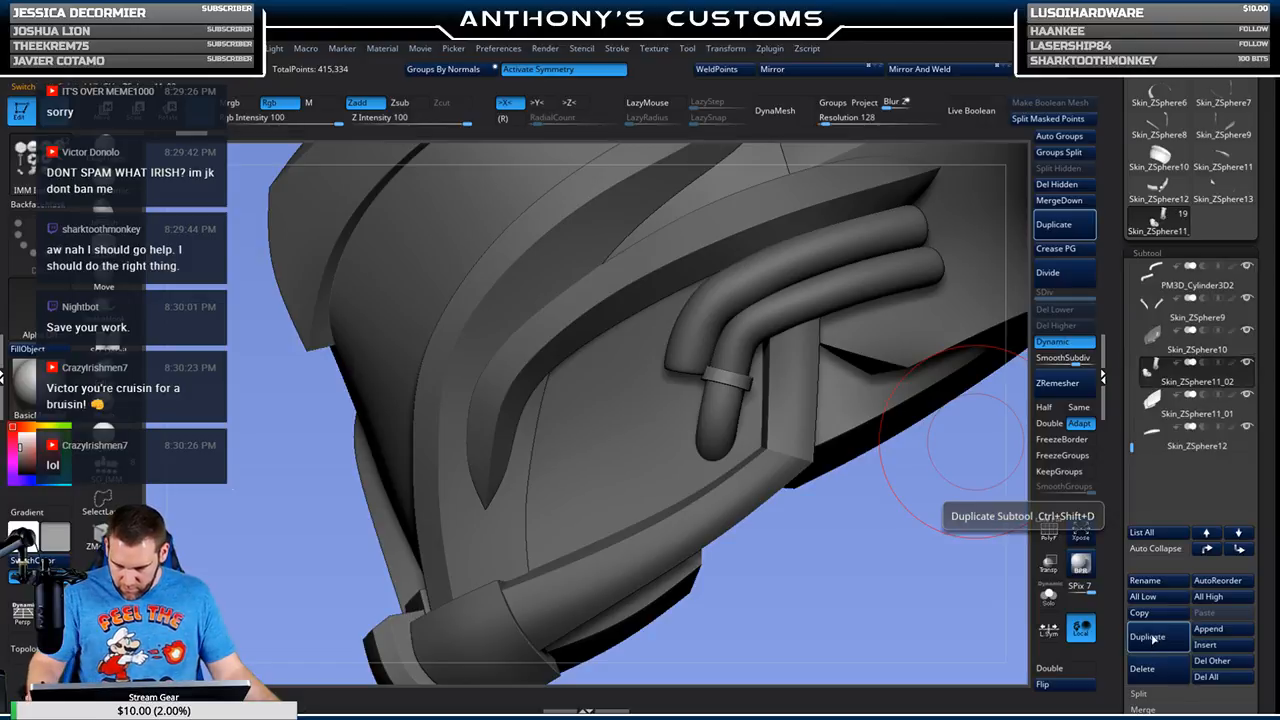
Step: Move the duplicated pipe beside the original so its collar caps the front end of the upper tube
key(w)
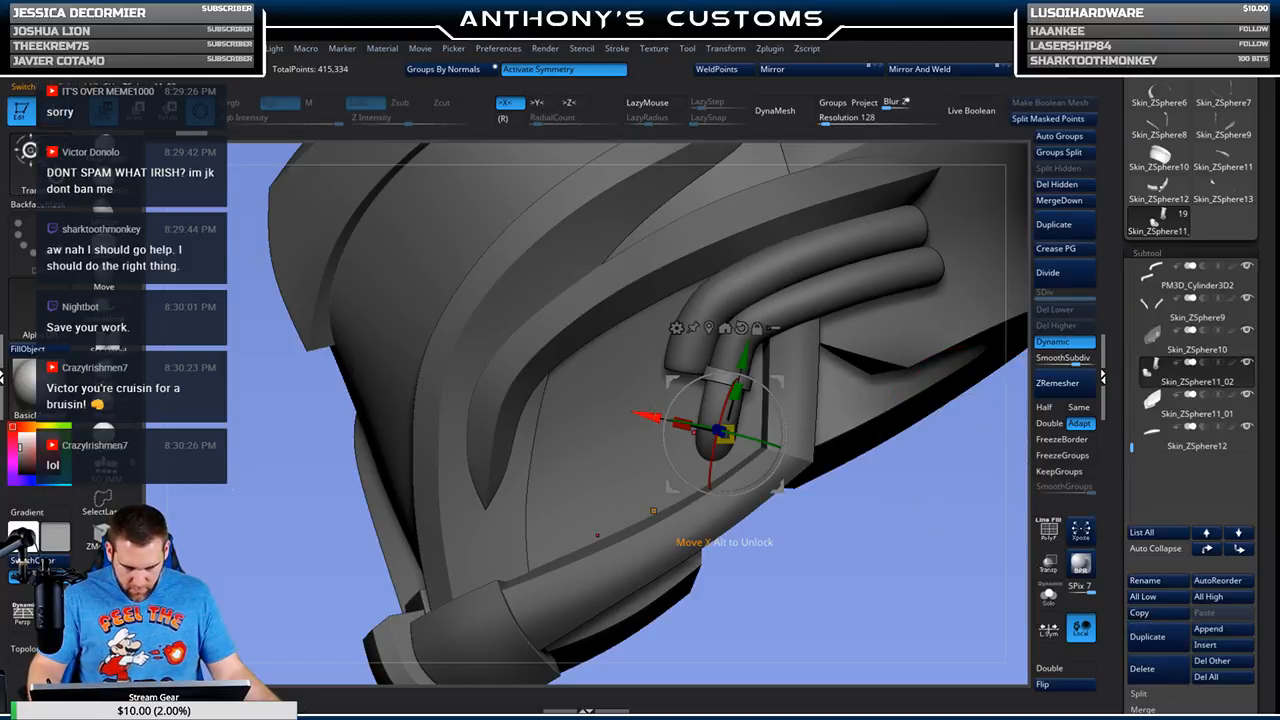
drag(724, 542, 686, 534)
right_drag(709, 391, 658, 413)
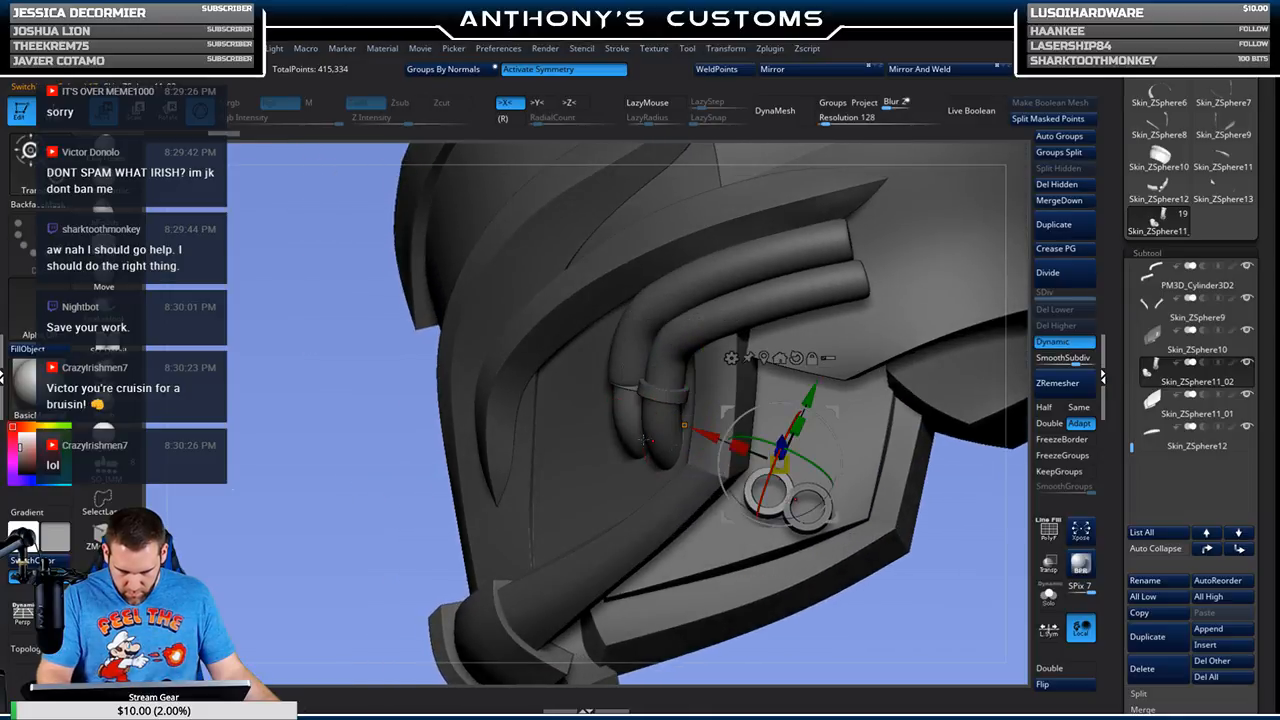
click(683, 425)
drag(630, 427, 621, 427)
right_drag(760, 410, 932, 571)
key(q)
drag(846, 554, 853, 539)
key(w)
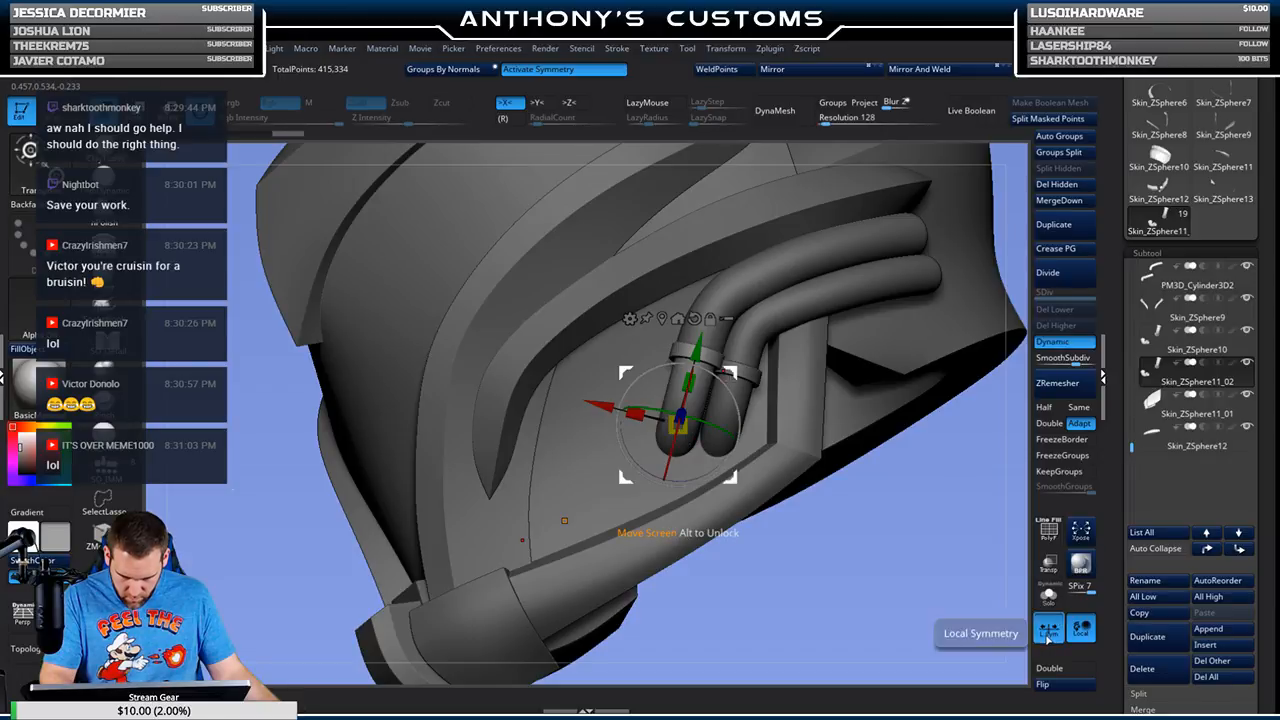
Step: Turn off local symmetry and fine-tune the duplicated pipe's position on the upper tube's end
click(1043, 634)
drag(855, 566, 925, 560)
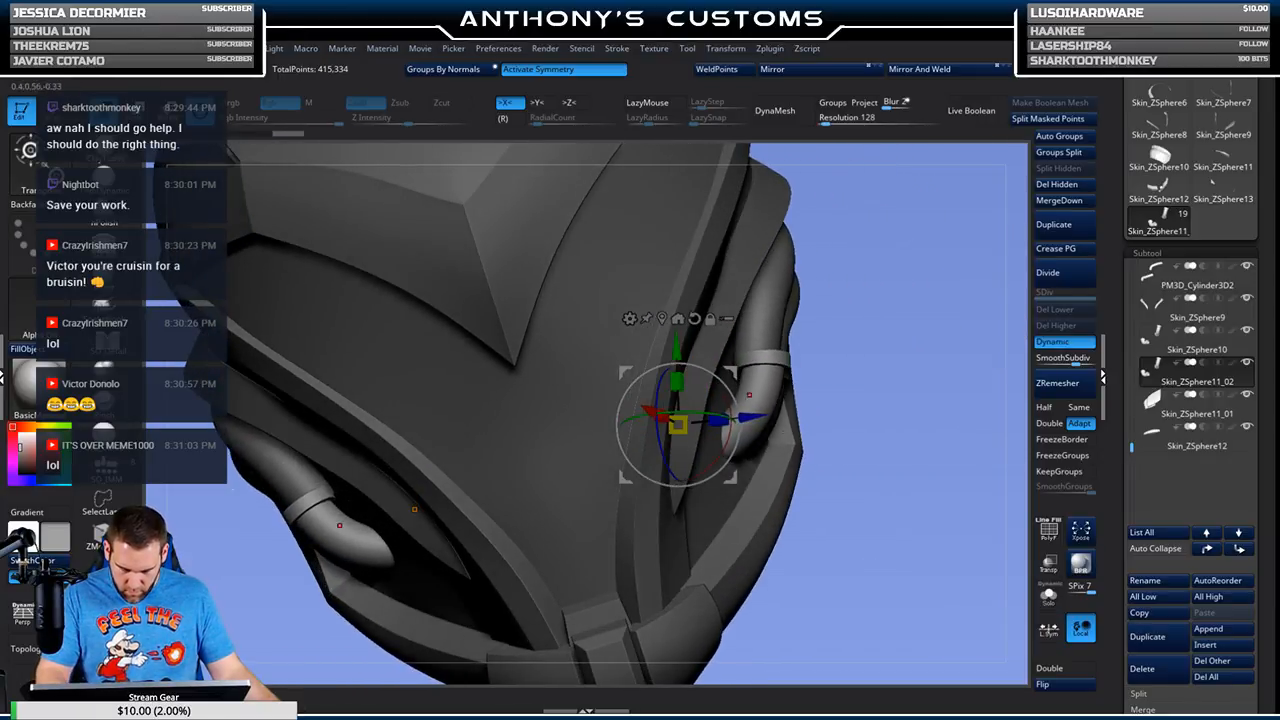
drag(414, 509, 420, 506)
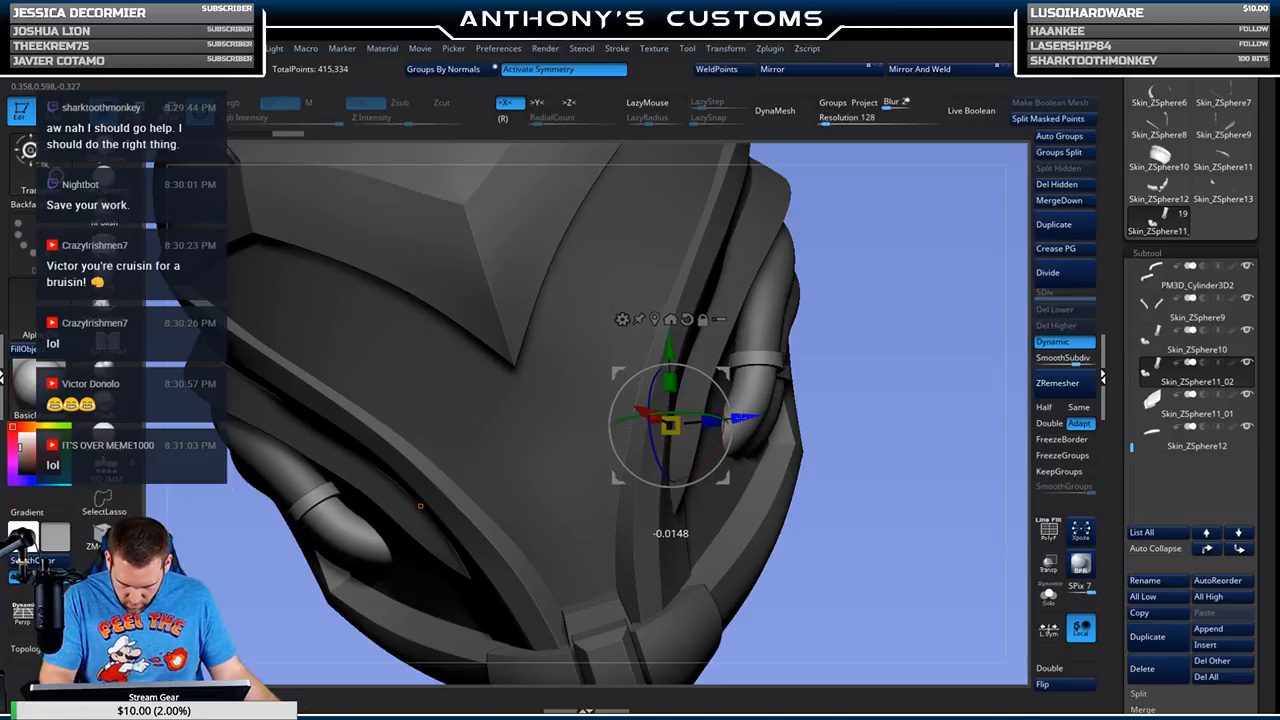
drag(924, 469, 870, 476)
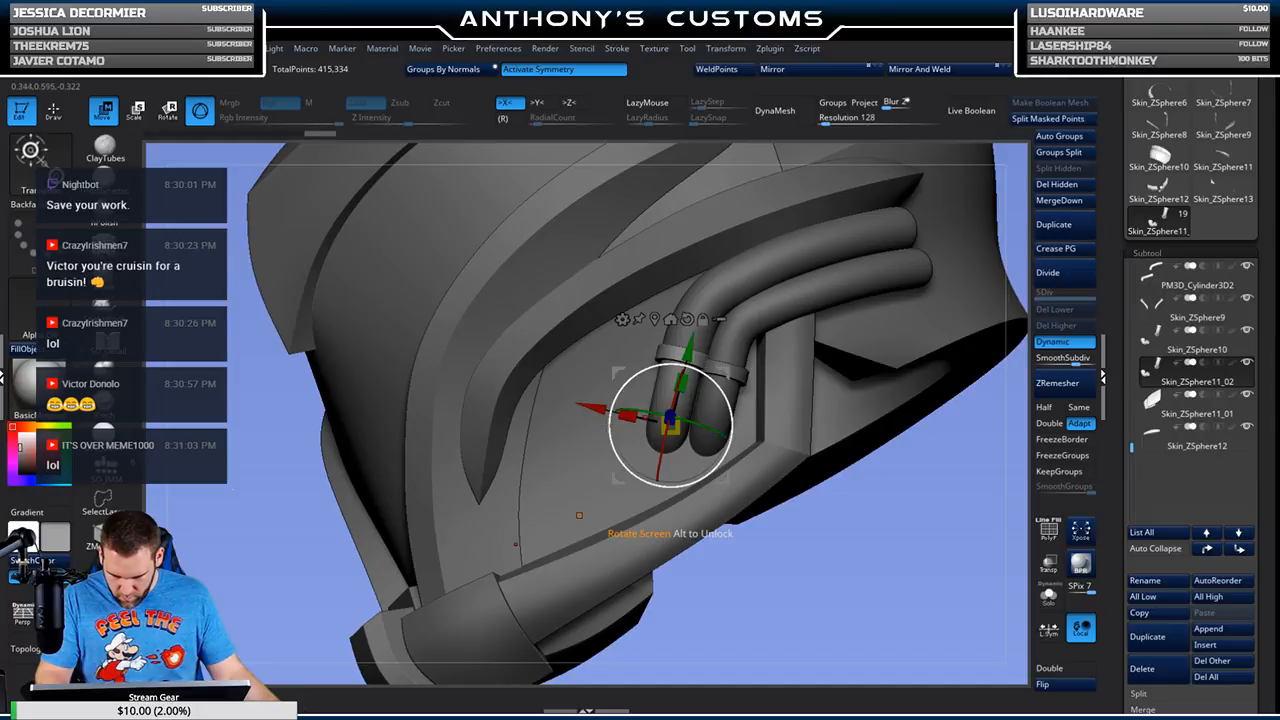
drag(690, 347, 691, 342)
drag(806, 523, 534, 581)
drag(597, 400, 600, 401)
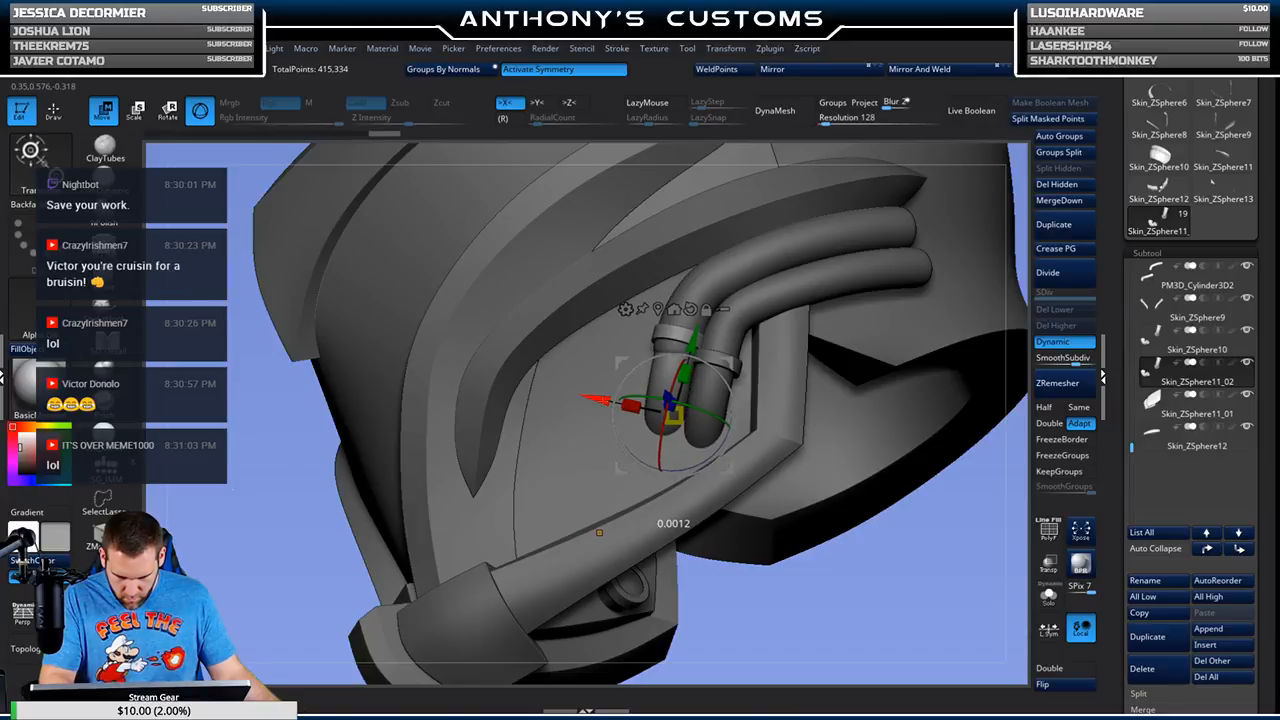
key(q)
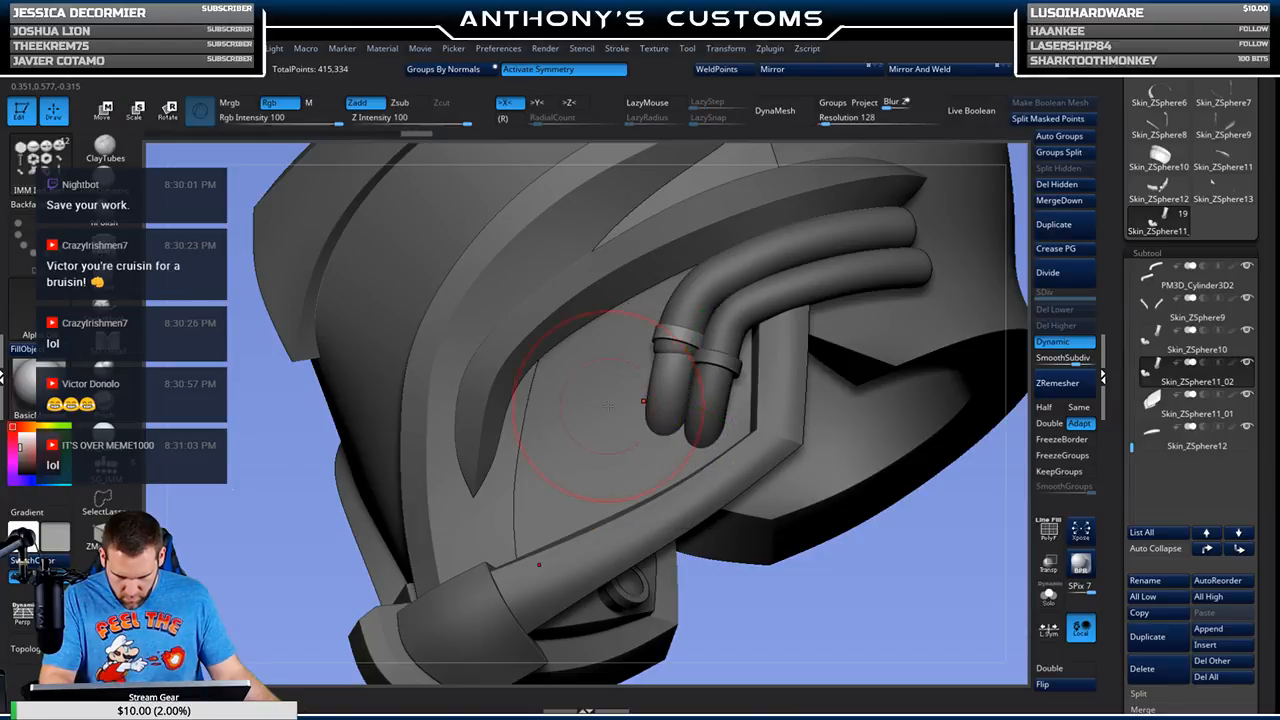
Step: Select the upper curved tube's subtool and switch to the Move brush
alt+click(707, 309)
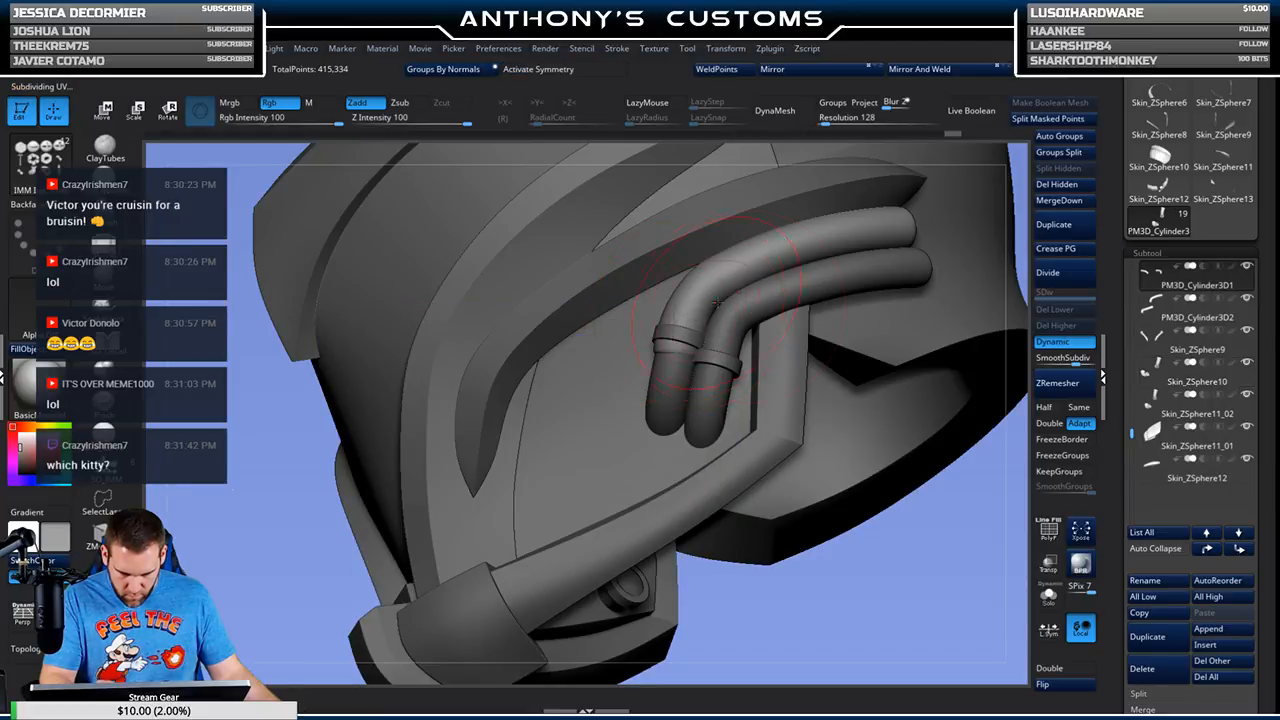
key(space)
drag(910, 478, 887, 547)
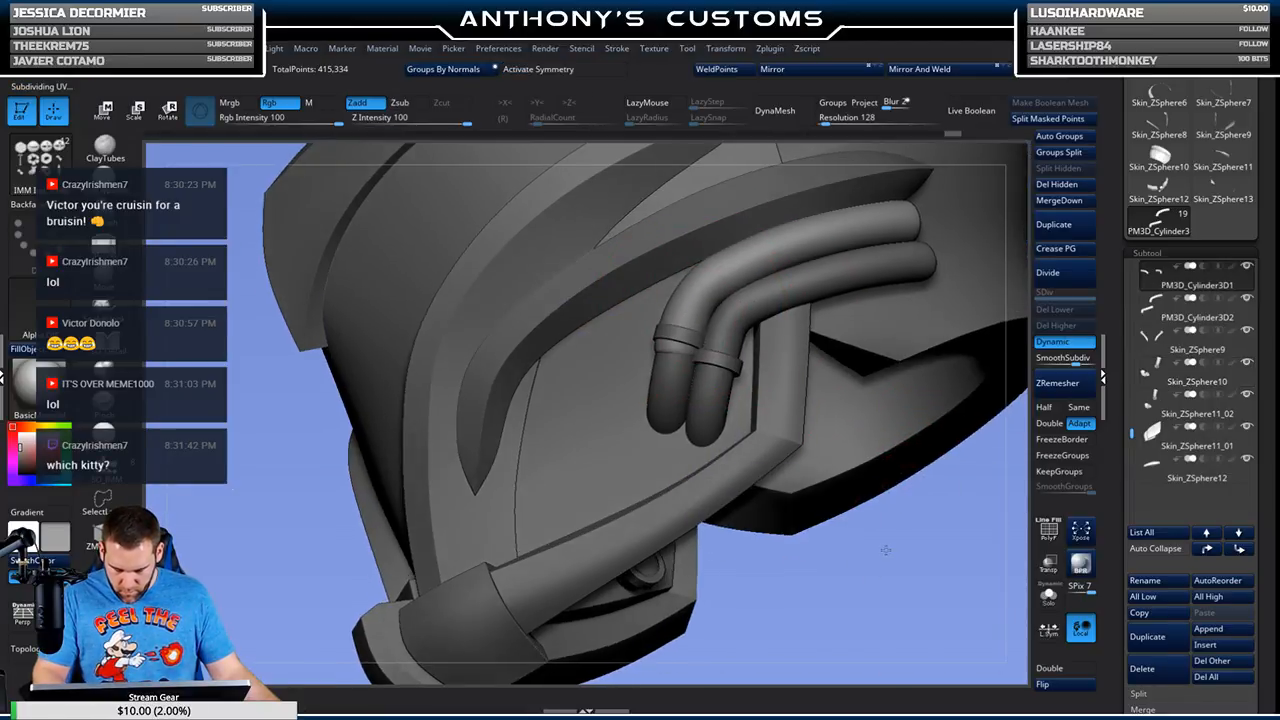
key(space)
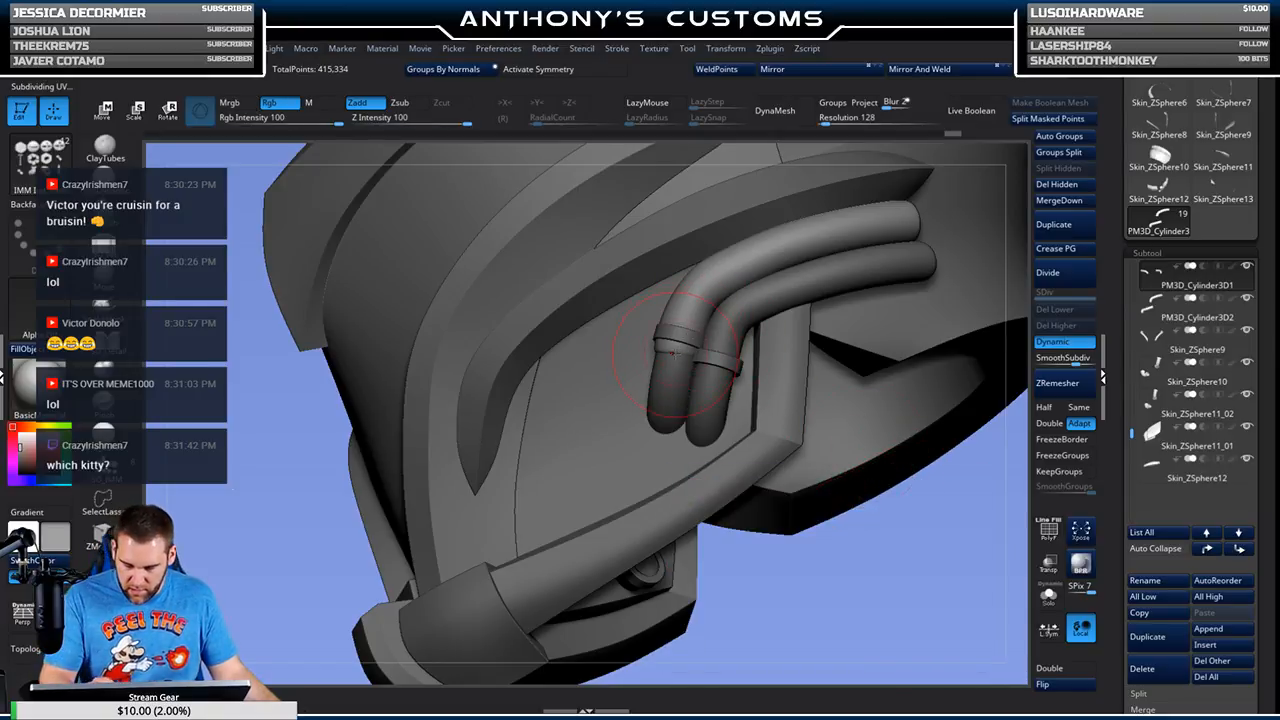
key(space)
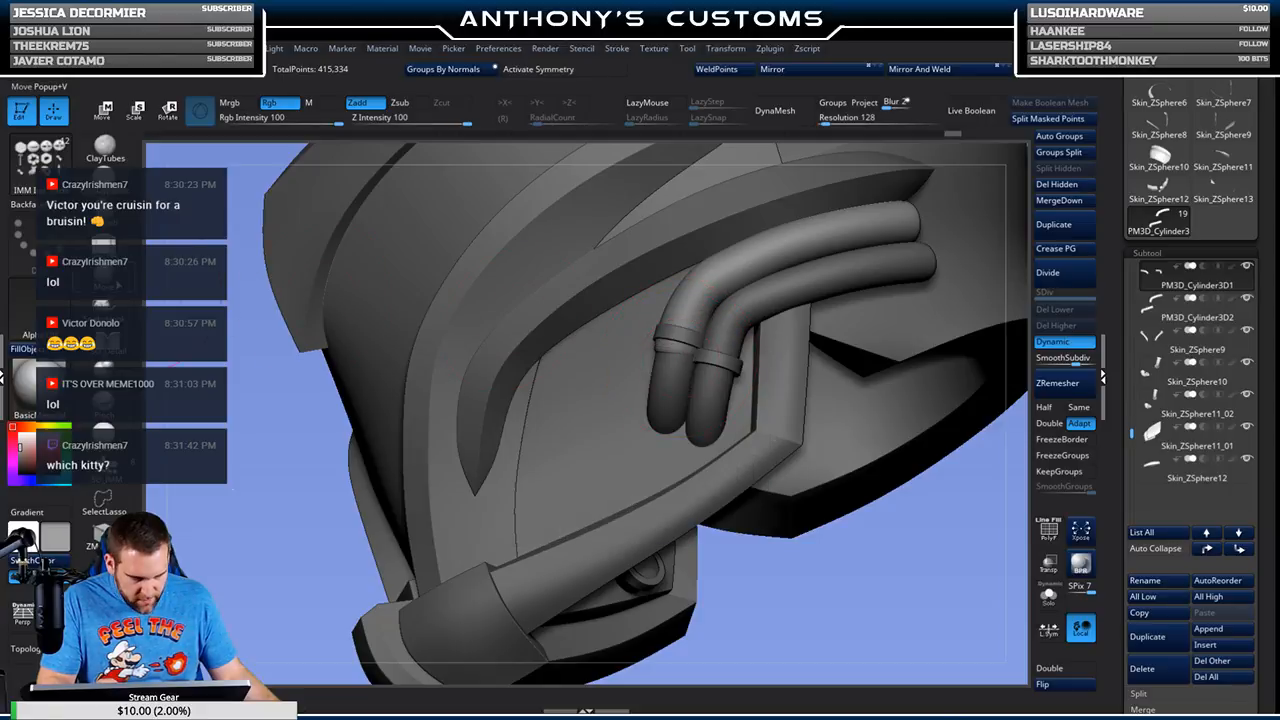
click(117, 286)
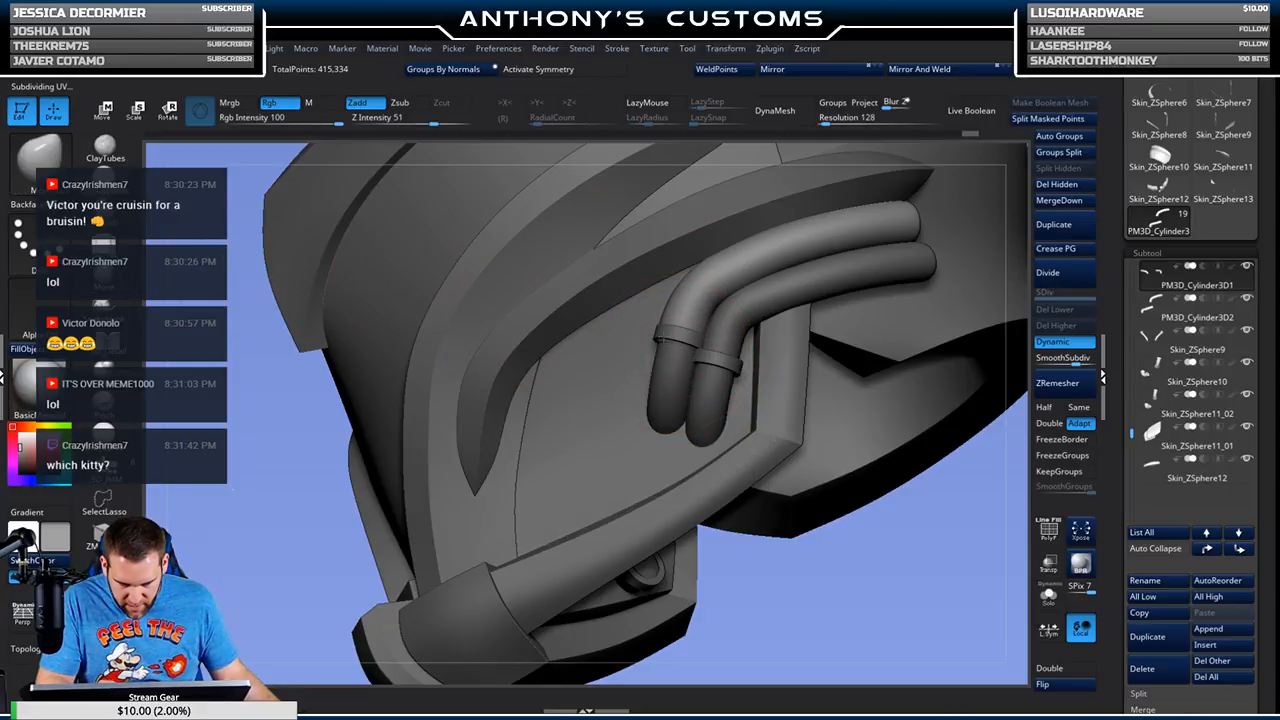
Step: Reshape the upper tube's front bend with the Move brush so it flows into the duplicated pipe's collar
mouse_move(785, 568)
mouse_down()
mouse_move(841, 561)
mouse_move(808, 568)
mouse_move(793, 477)
mouse_up()
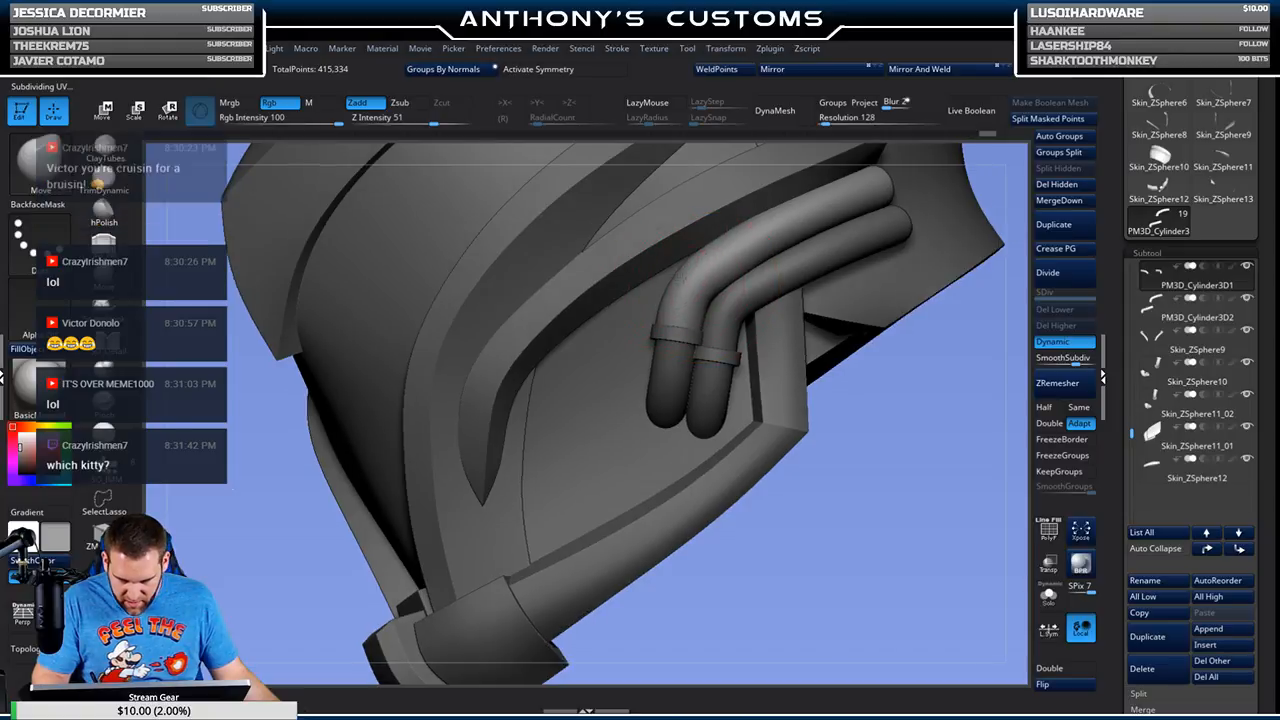
key(space)
drag(679, 278, 669, 278)
drag(914, 388, 900, 393)
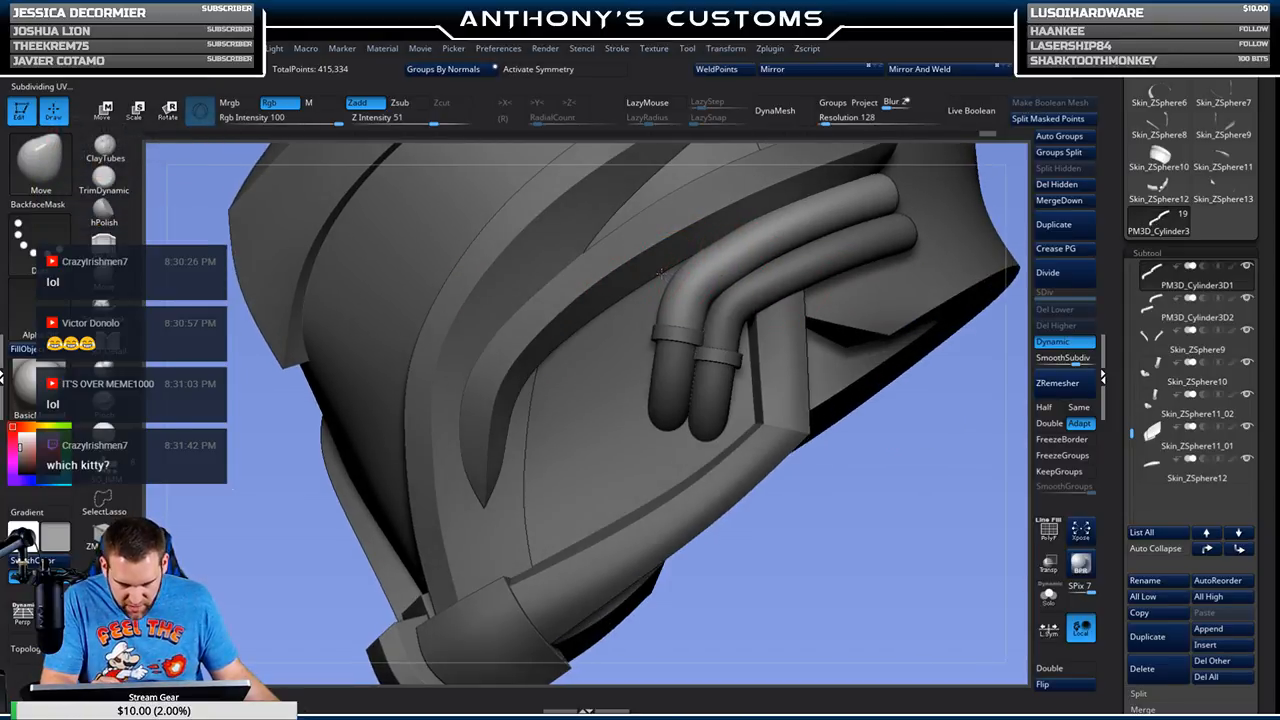
drag(864, 507, 704, 312)
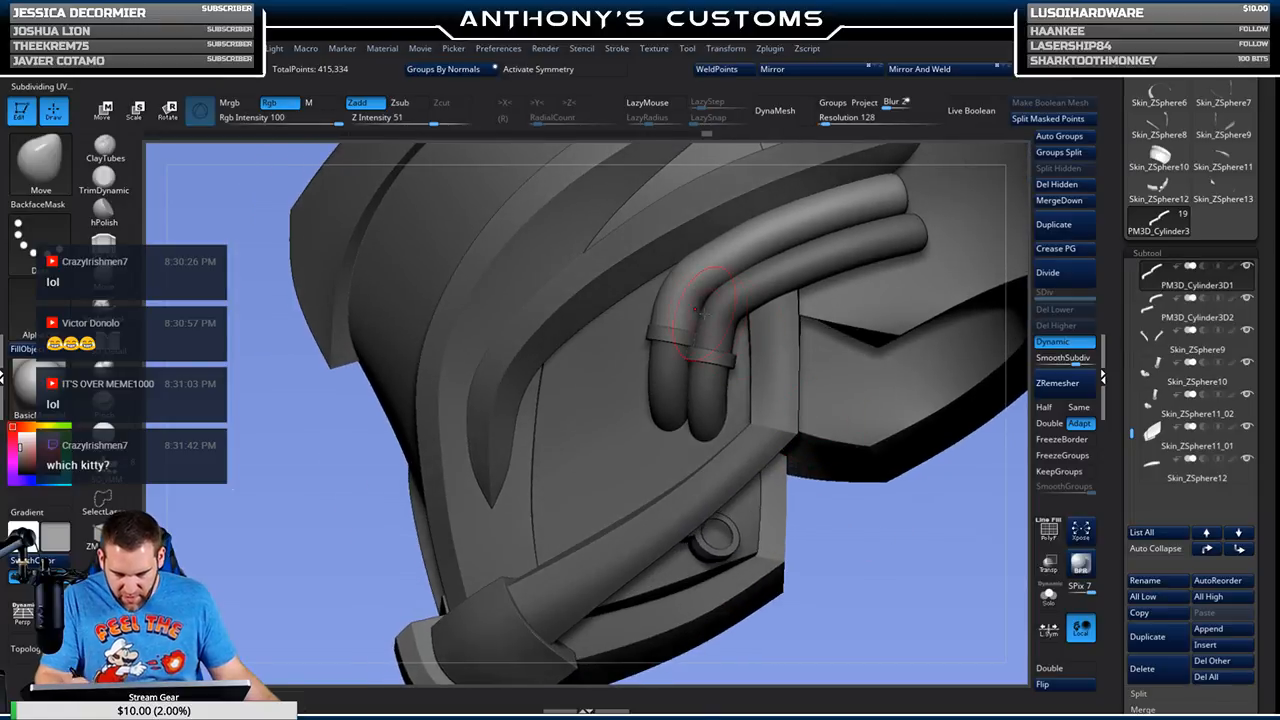
mouse_move(869, 534)
mouse_down()
mouse_move(905, 556)
mouse_move(880, 540)
mouse_move(880, 523)
mouse_up()
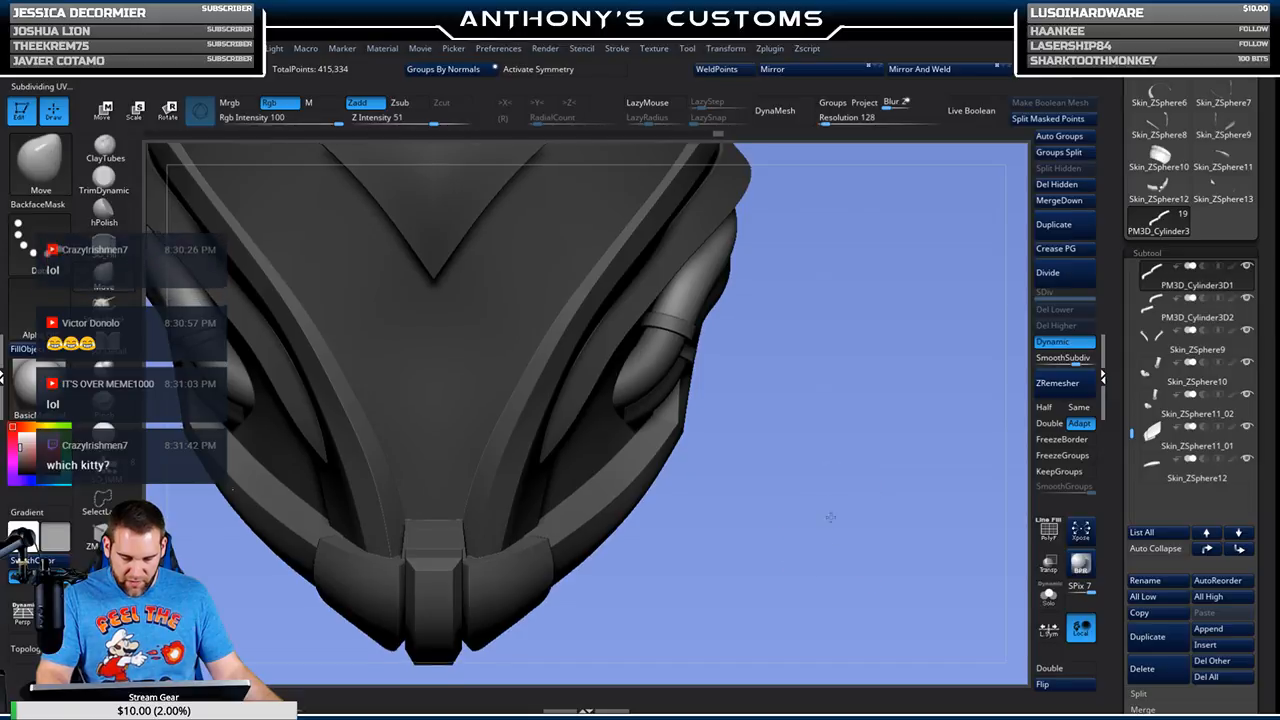
key(f)
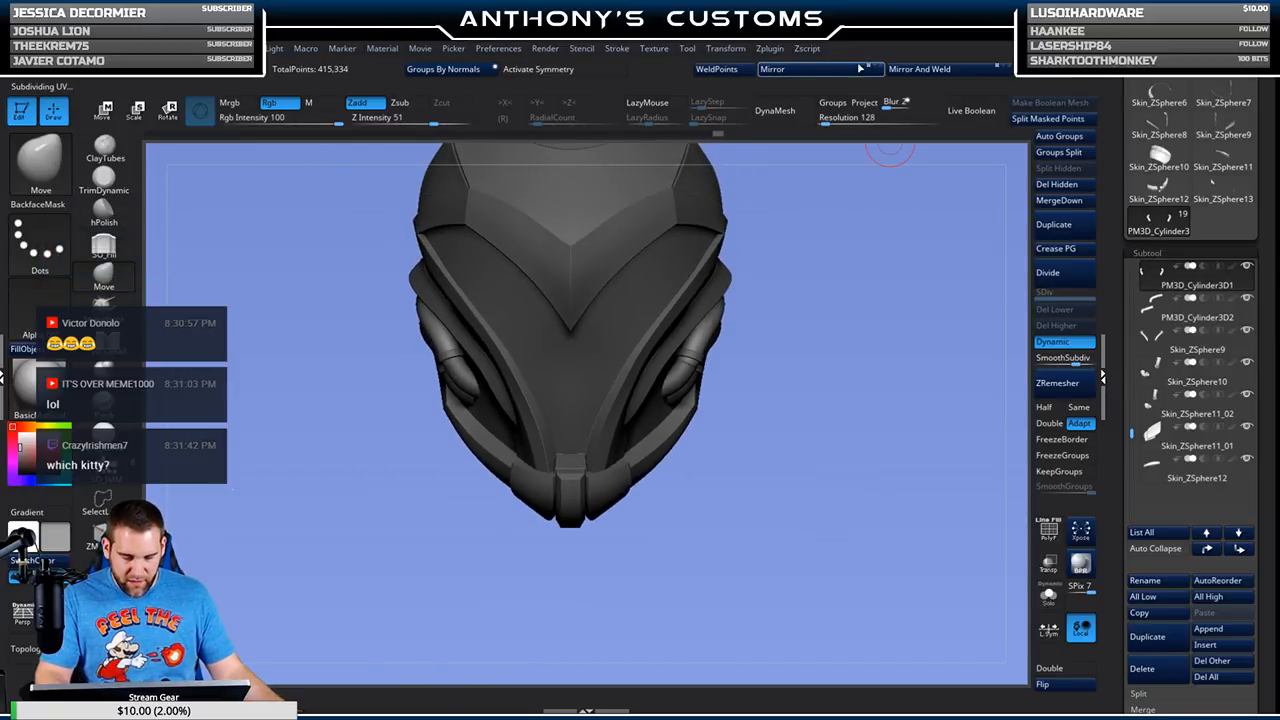
Step: Turn on symmetry and apply Mirror And Weld to the curved tube subtools so both sides of the helmet match
drag(846, 398, 789, 357)
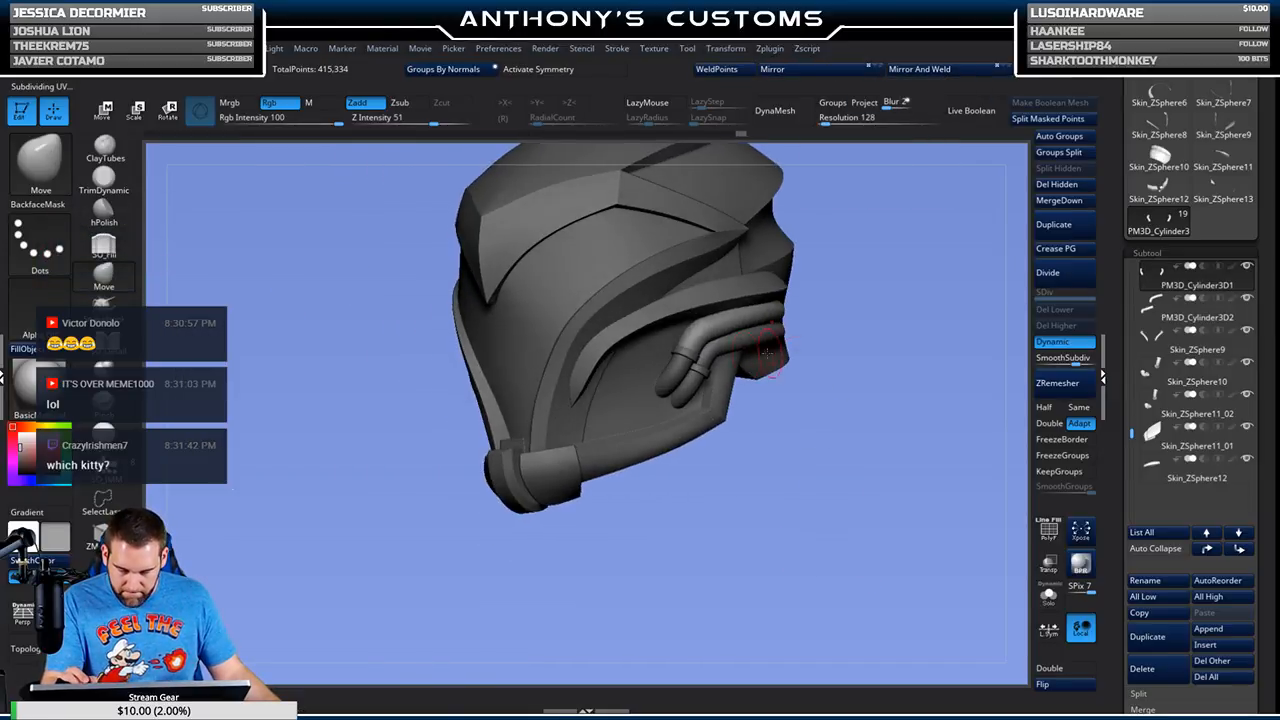
key(x)
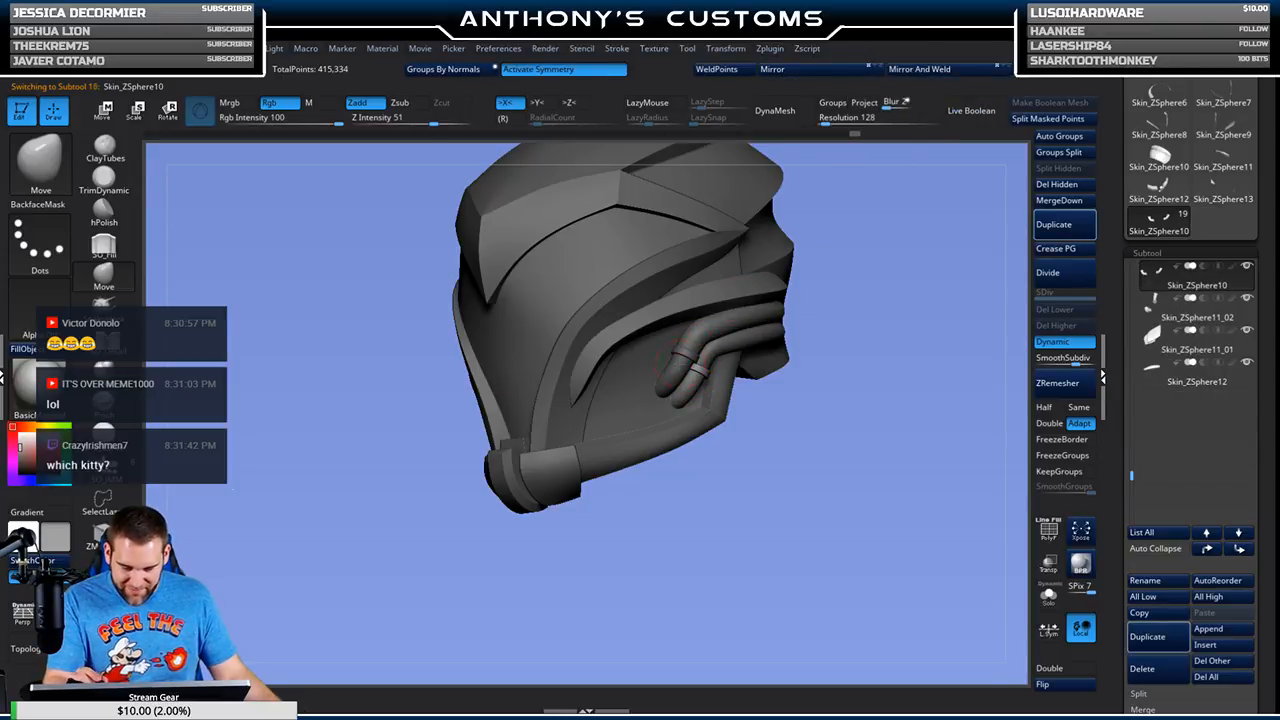
alt+click(683, 360)
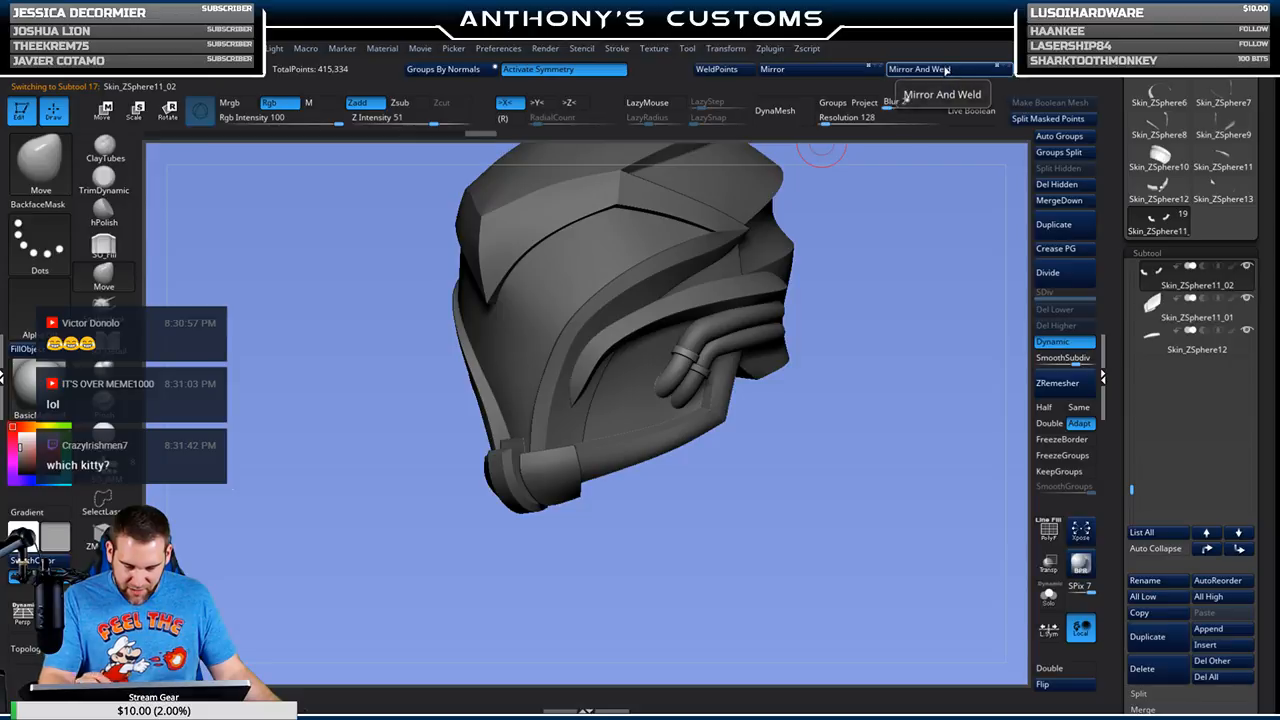
drag(898, 295, 921, 306)
mouse_move(930, 530)
mouse_down()
mouse_move(937, 543)
mouse_move(917, 549)
mouse_move(906, 523)
mouse_move(843, 520)
mouse_move(874, 531)
mouse_move(922, 508)
mouse_move(970, 513)
mouse_move(803, 517)
mouse_move(717, 545)
mouse_move(793, 545)
mouse_move(809, 511)
mouse_move(829, 563)
mouse_move(770, 565)
mouse_move(776, 524)
mouse_move(713, 558)
mouse_move(779, 543)
mouse_move(788, 490)
mouse_up()
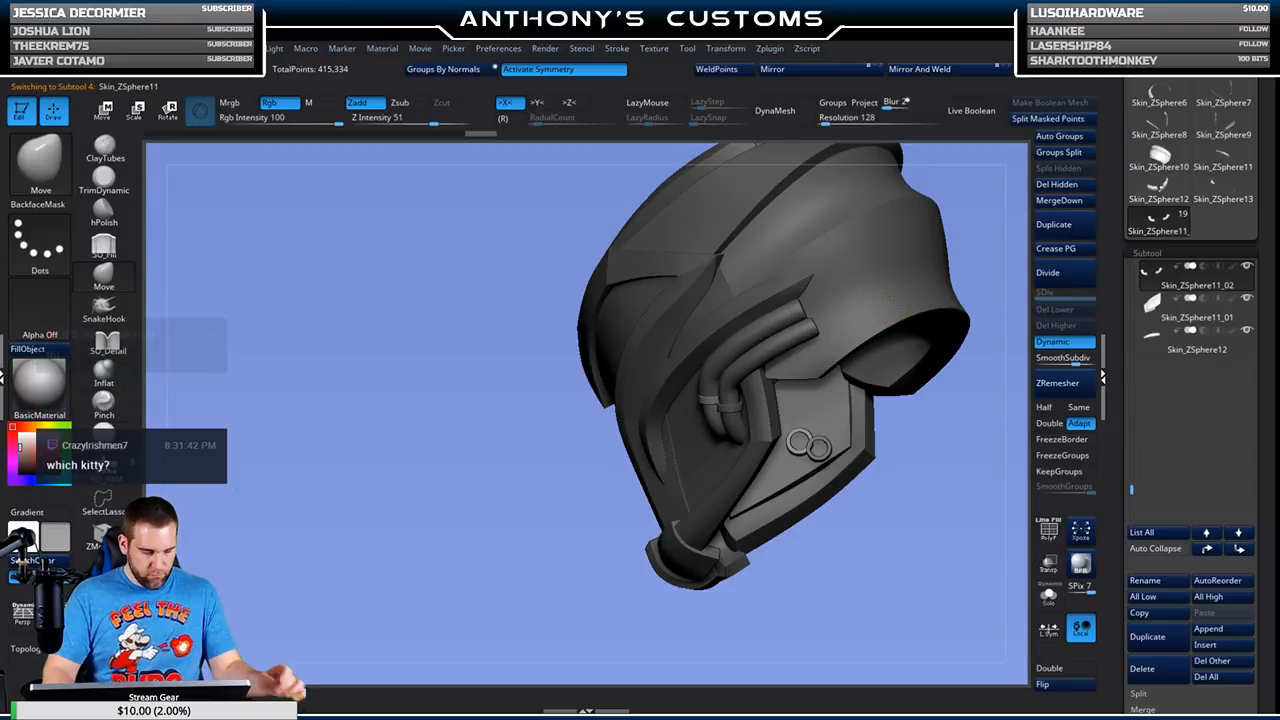
Step: Select the helmet's rear neck panel subtool, show its polygroup wireframe and examine the panel in isolation
alt+click(890, 297)
drag(901, 508, 916, 523)
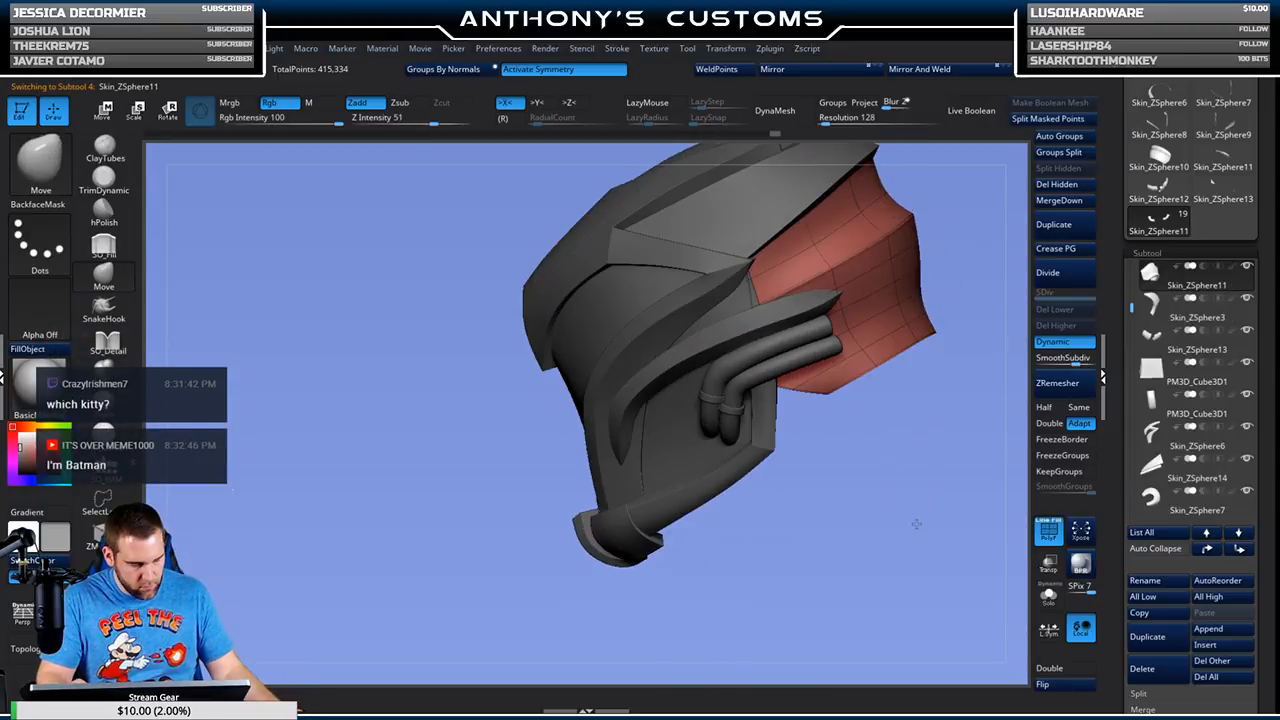
alt+drag(837, 510, 793, 516)
drag(956, 372, 888, 481)
drag(853, 565, 903, 437)
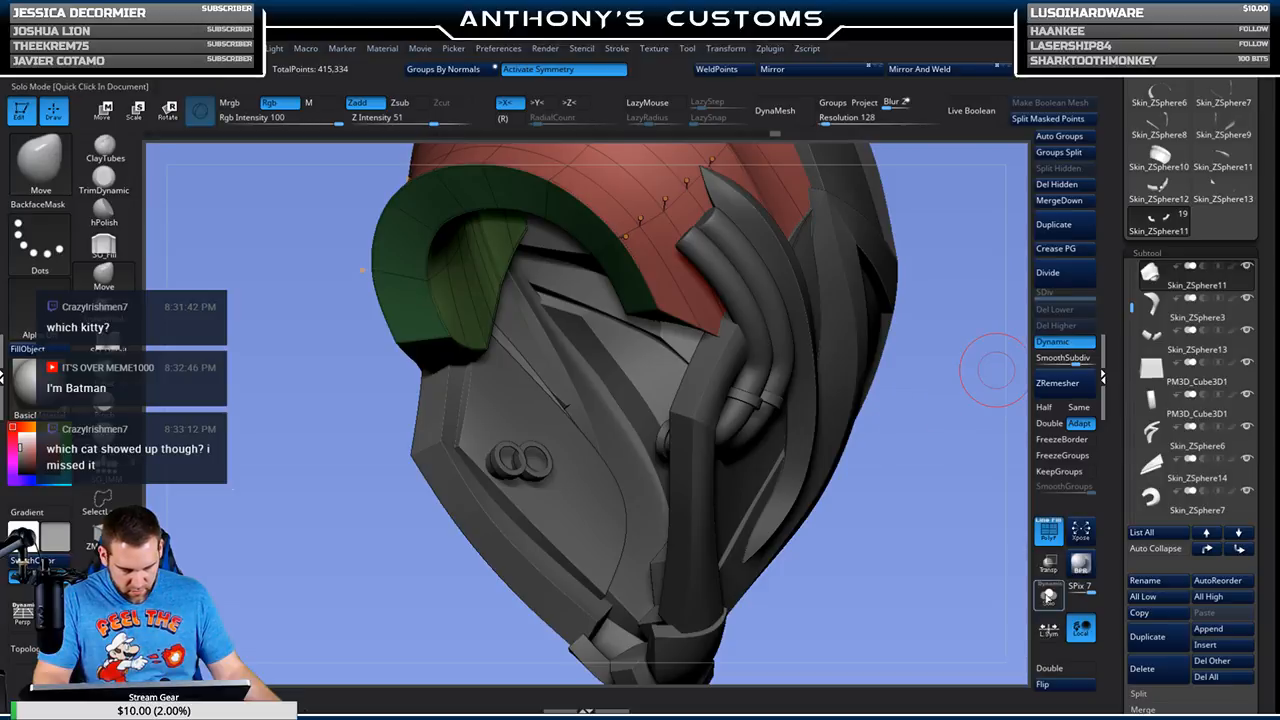
click(1048, 594)
drag(934, 535, 912, 490)
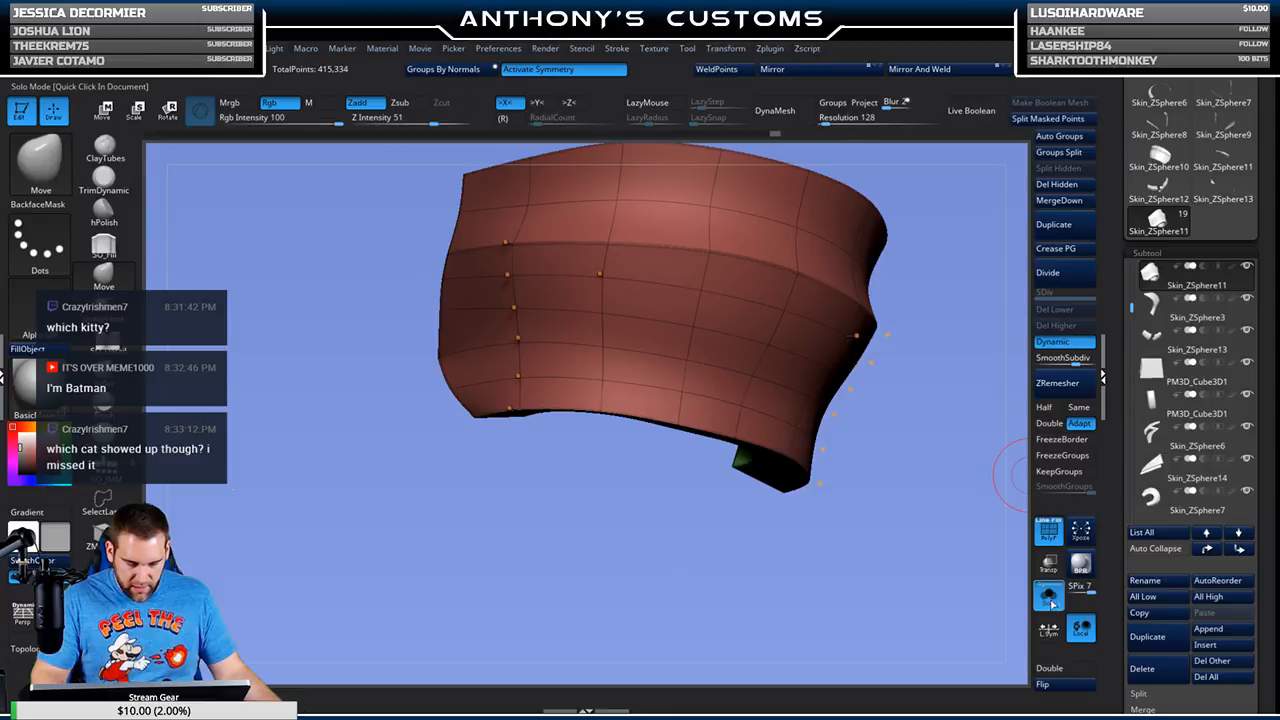
click(1049, 597)
drag(857, 580, 890, 562)
Step: Turn off the rear panel's dynamic subdivision and try assigning a separate polygroup to a lower polygon band with ZModeler
click(1062, 341)
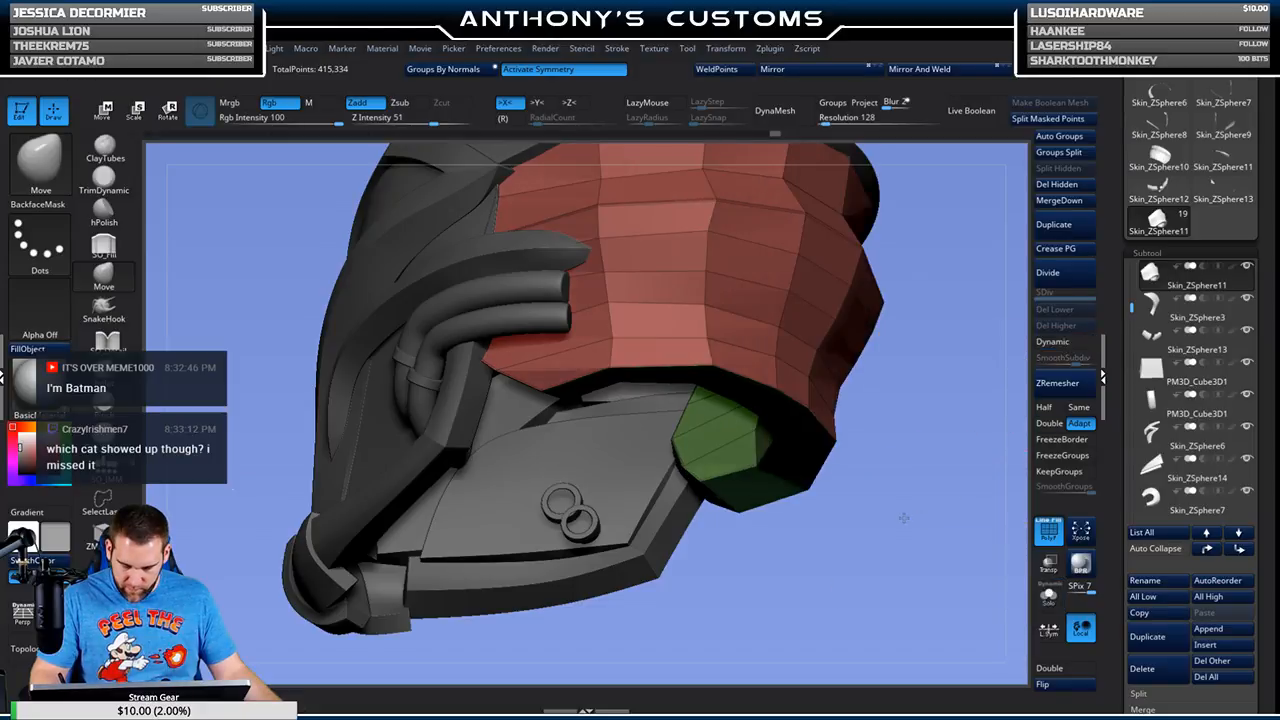
drag(904, 515, 889, 481)
key(b)
key(z)
key(m)
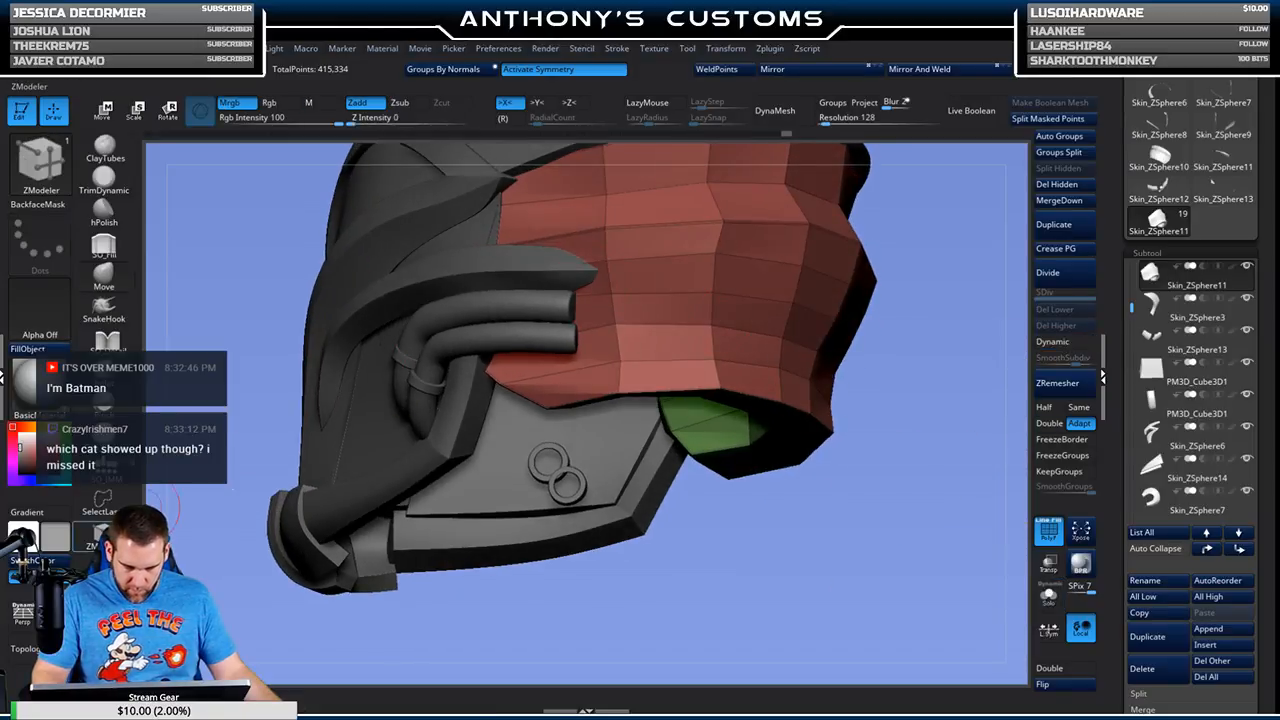
key(space)
click(594, 294)
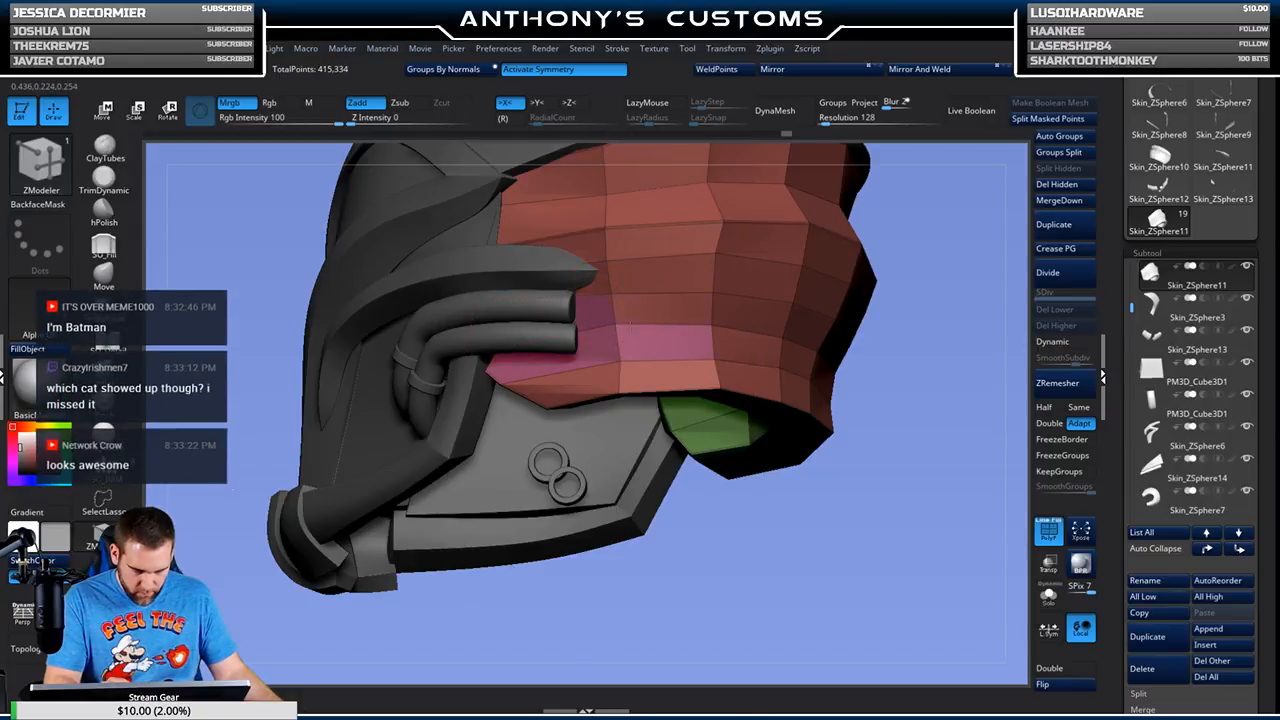
click(798, 331)
Step: Try extruding the lower band outward with ZModeler's QMesh polygon action targeting Polygroup All
drag(885, 330, 663, 340)
key(space)
click(743, 165)
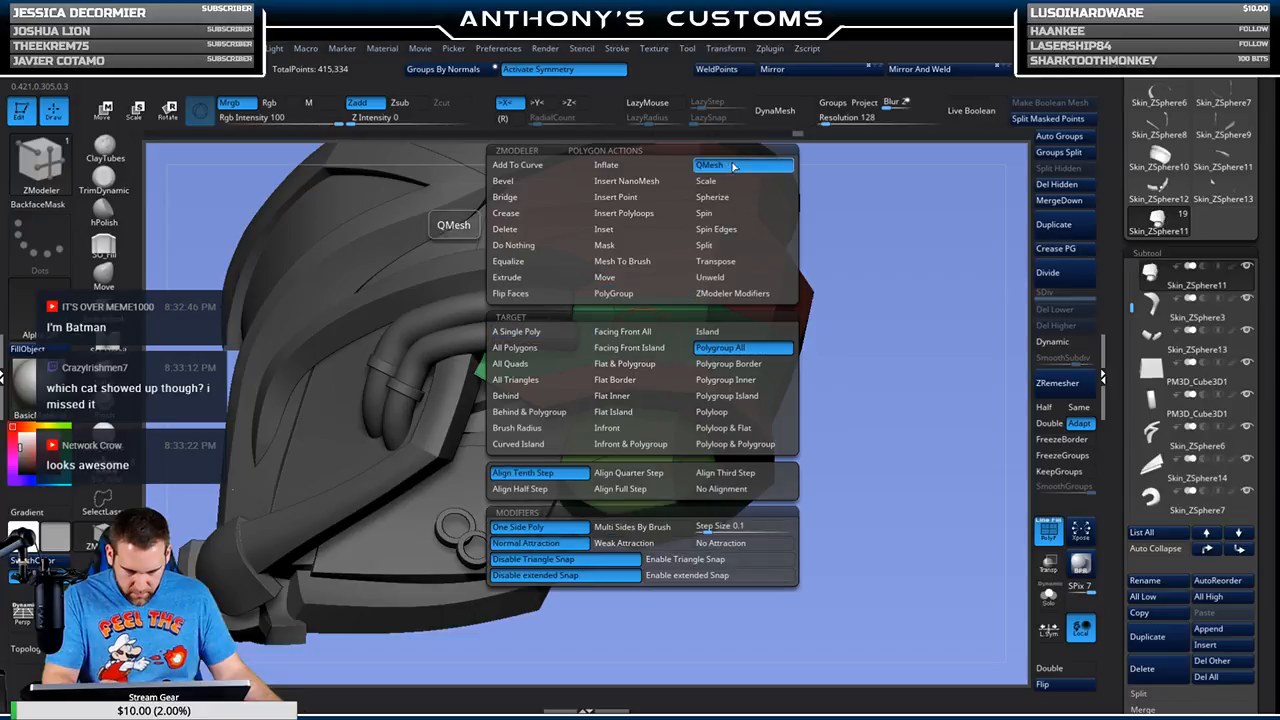
drag(868, 353, 640, 340)
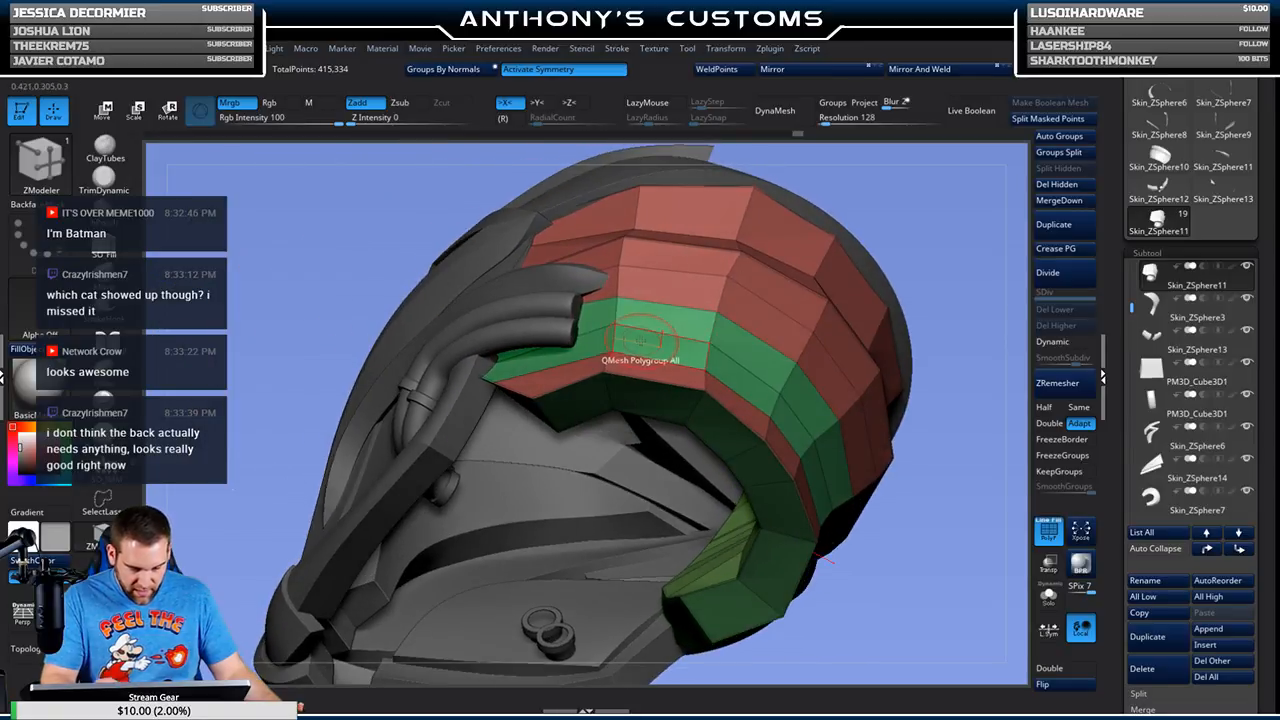
click(629, 338)
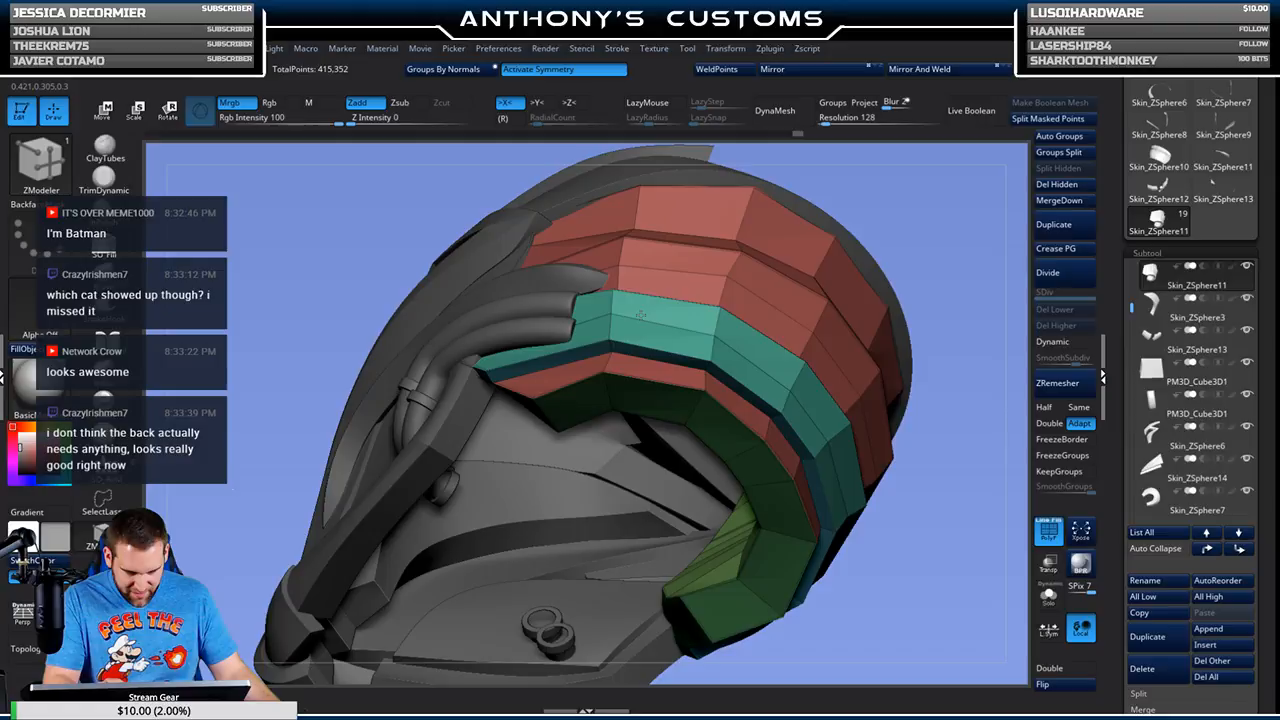
Step: Crease the rear panel's polygroup borders and reactivate dynamic subdivision to check the raised band's smoothed shape
drag(905, 210, 843, 499)
key(f)
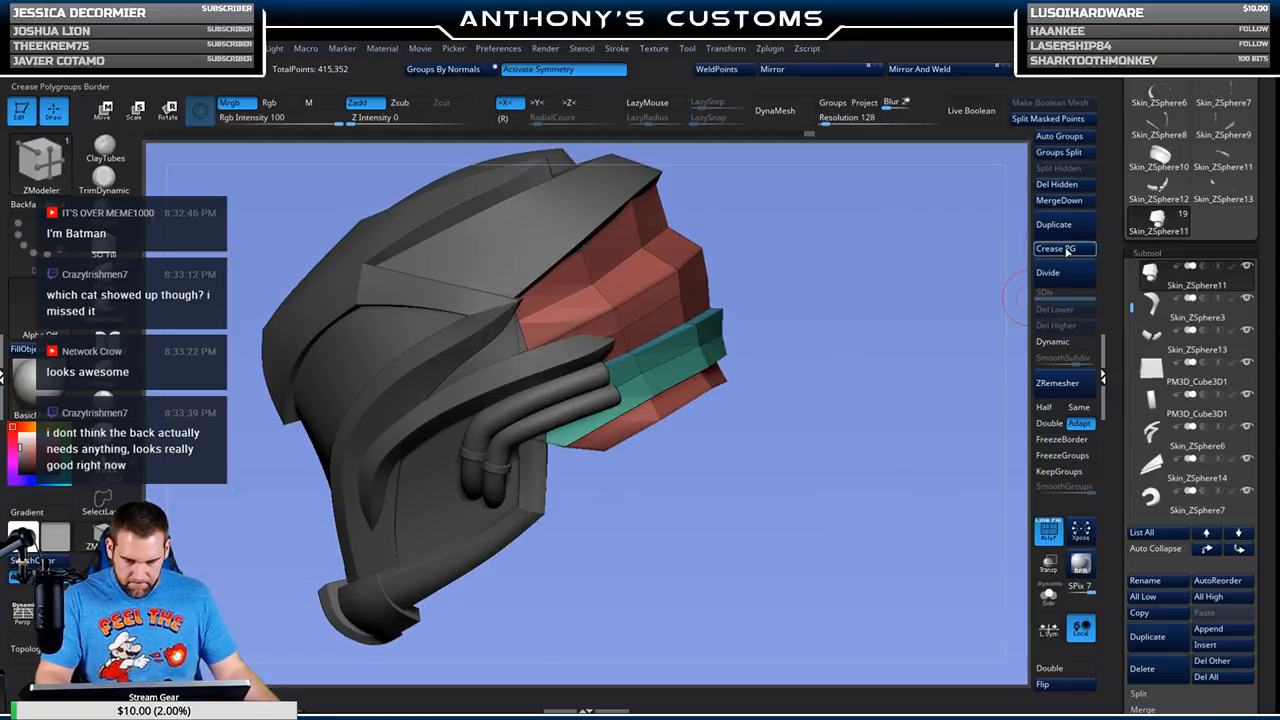
click(1056, 342)
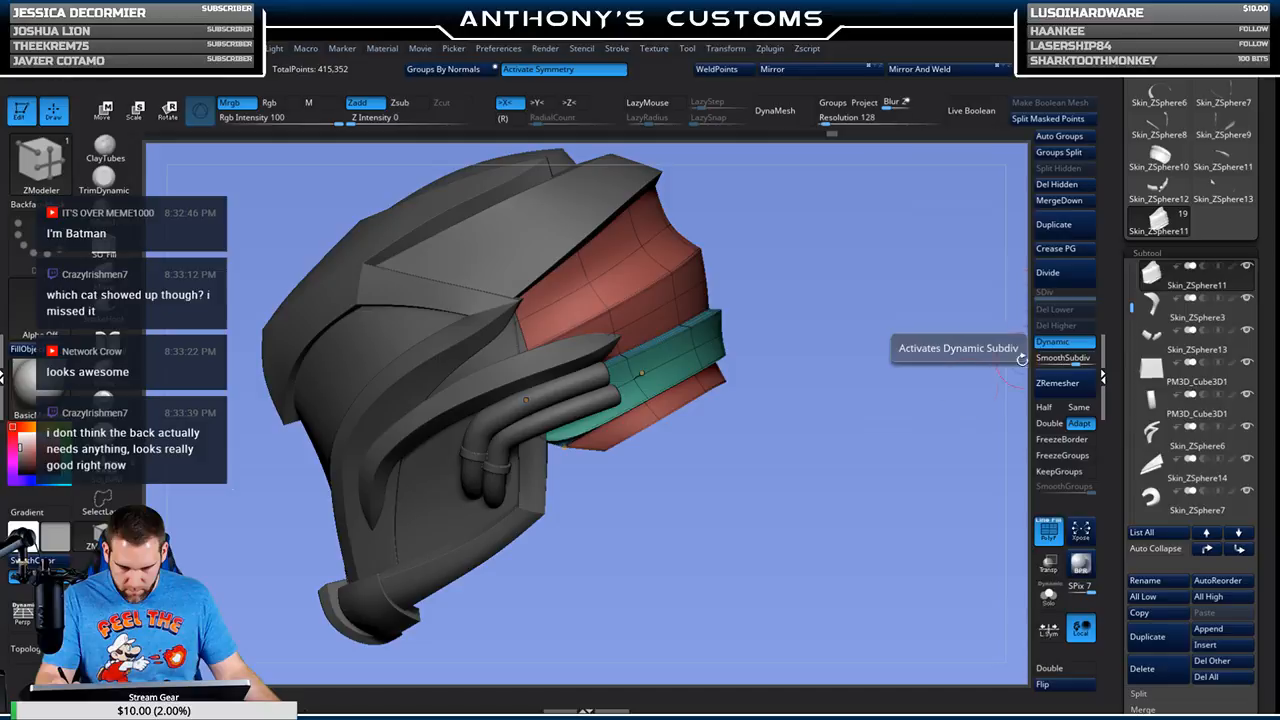
key(shift+f)
drag(769, 505, 870, 470)
drag(688, 503, 935, 251)
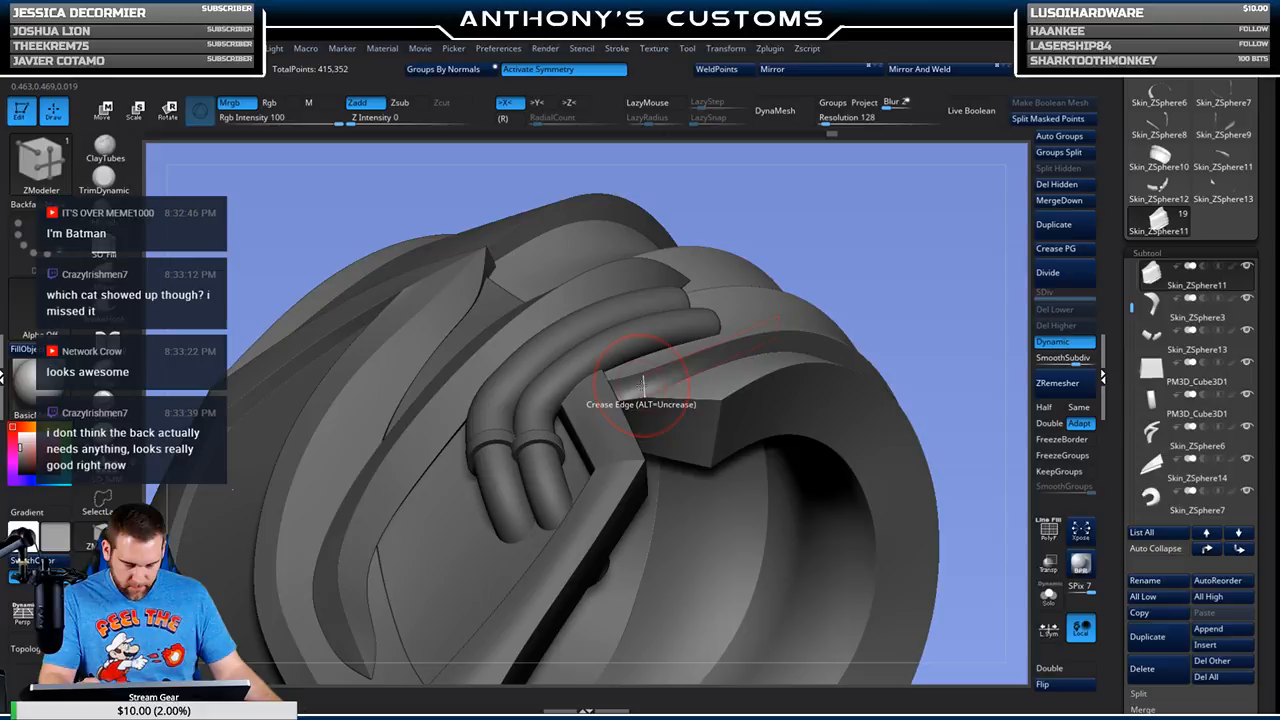
Step: Try inserting an edge loop along the raised band with ZModeler's Insert edge action
drag(670, 372, 733, 350)
key(shift+f)
key(space)
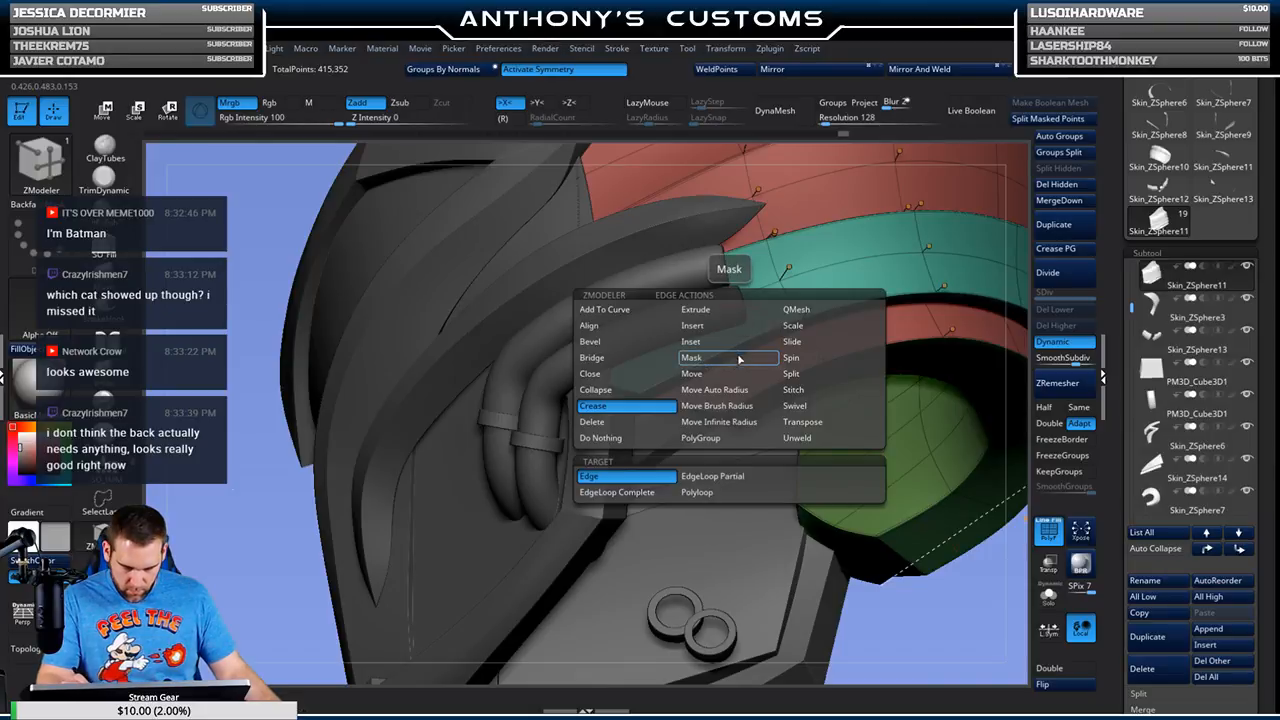
click(722, 330)
click(726, 348)
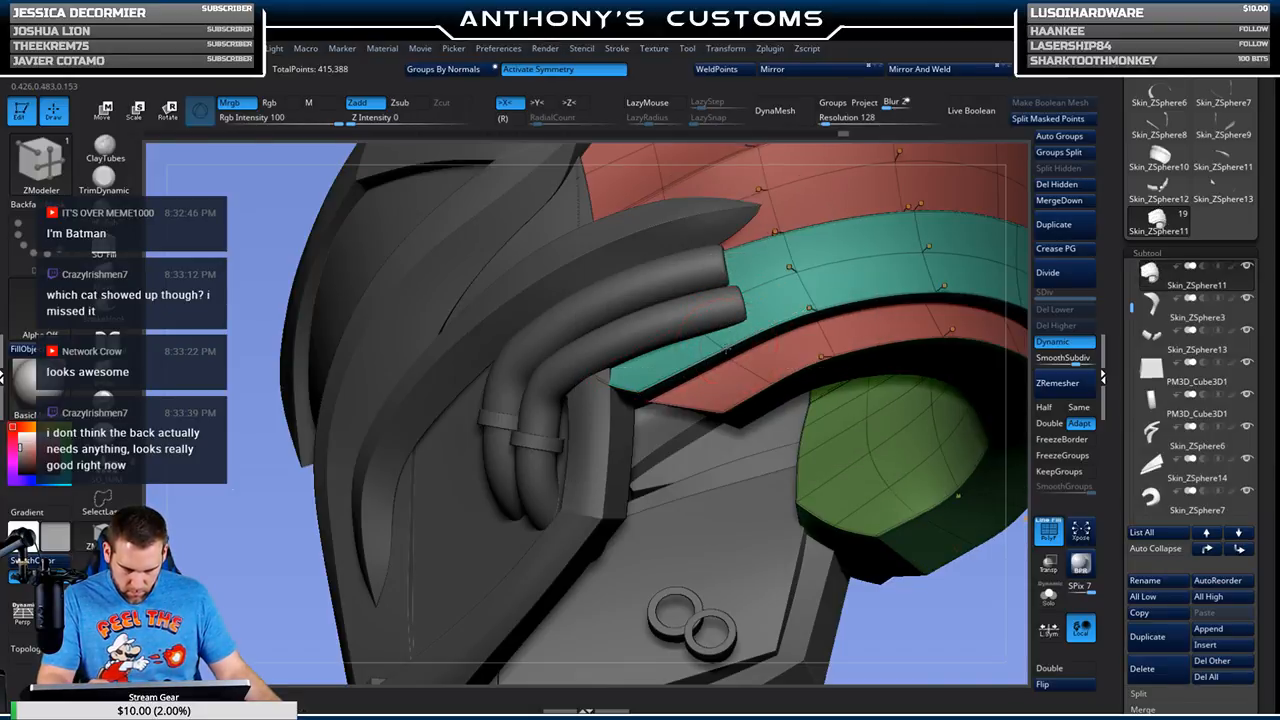
ctrl+right_drag(782, 404, 785, 318)
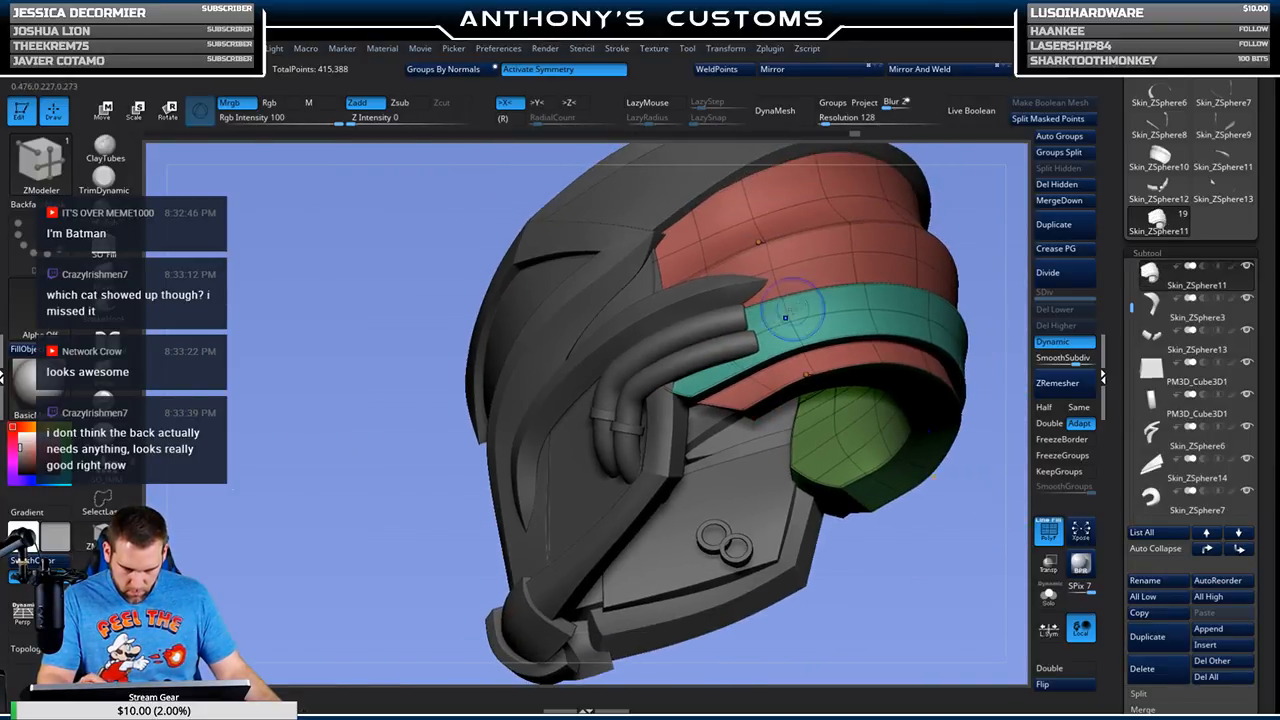
Step: Try reshaping the raised band's front end with the Move brush so it sits neatly behind the tubes and side frame
key(shift+f)
drag(965, 234, 962, 262)
ctrl+right_drag(962, 262, 947, 337)
drag(398, 232, 578, 196)
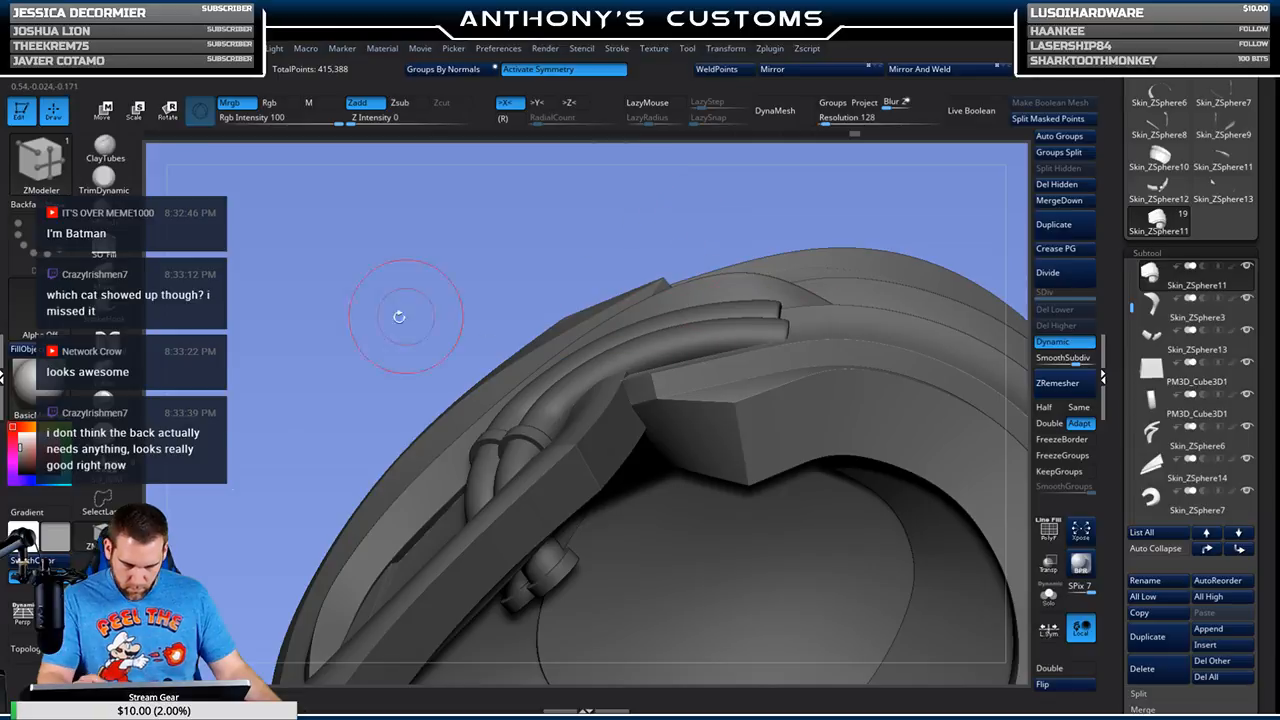
key(b)
key(m)
key(v)
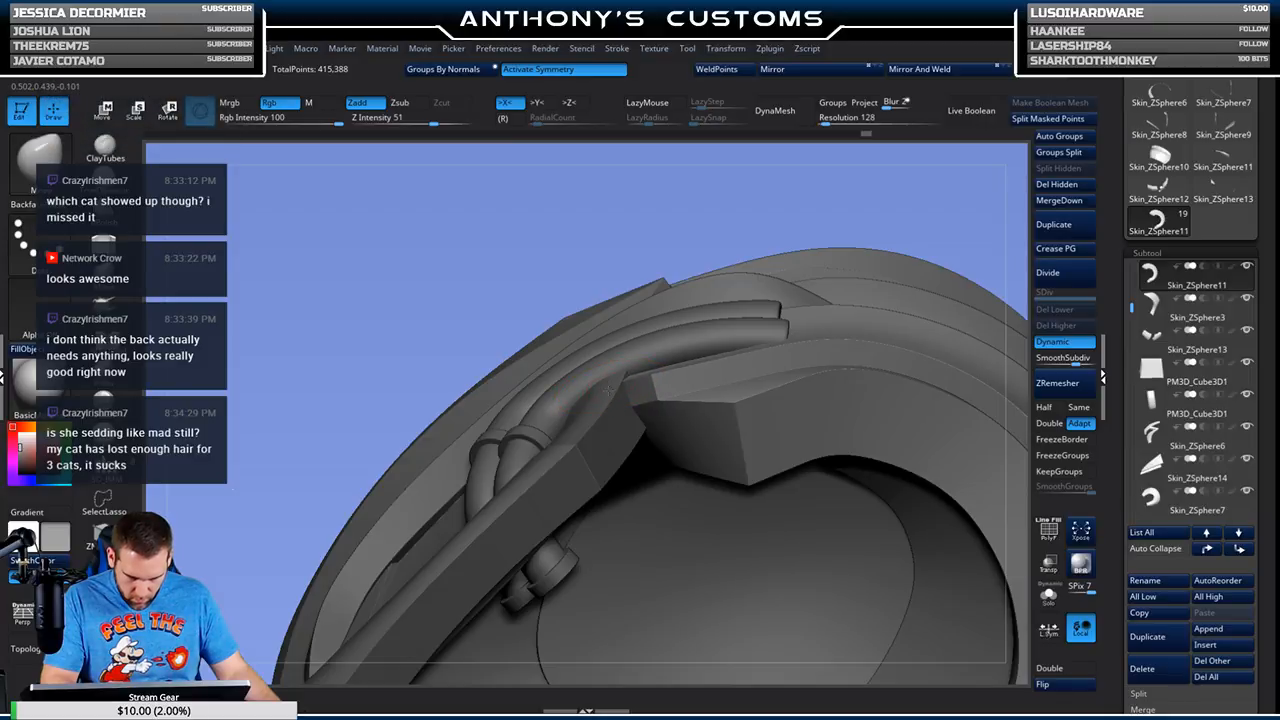
key(shift+f)
drag(629, 214, 637, 258)
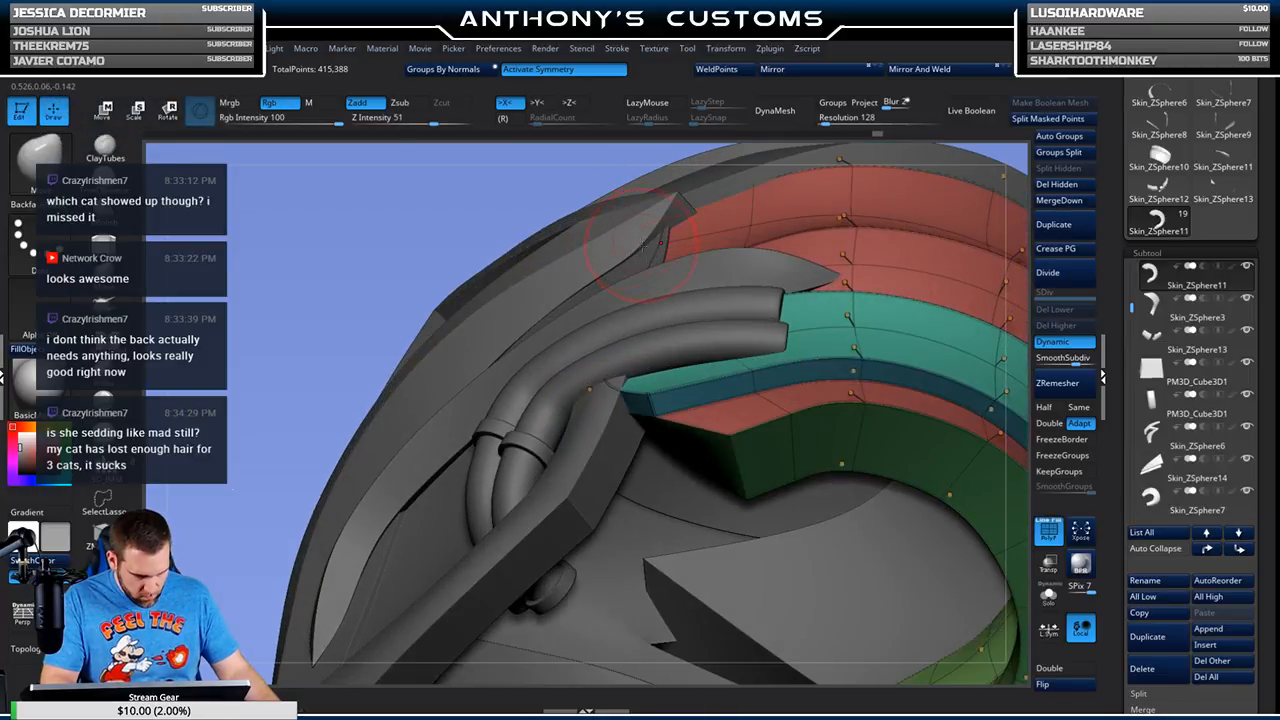
right_drag(812, 418, 845, 405)
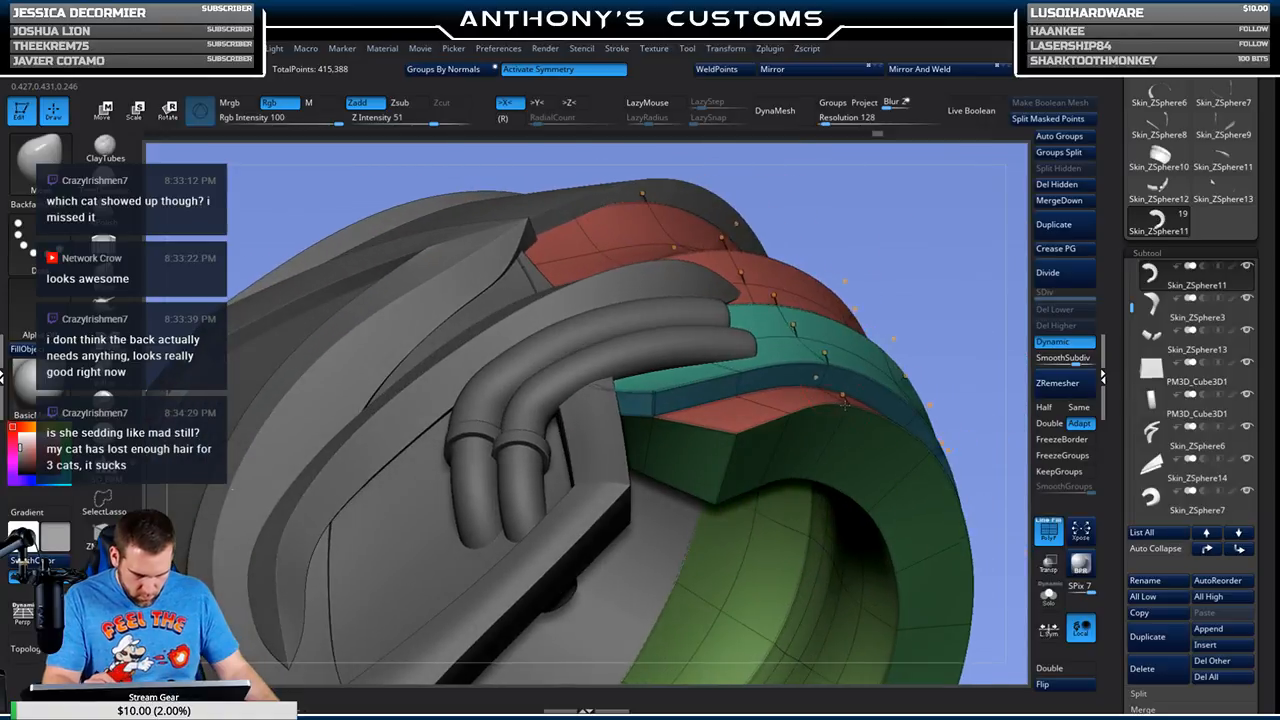
mouse_move(903, 320)
right_down()
mouse_move(885, 273)
mouse_move(888, 289)
right_up()
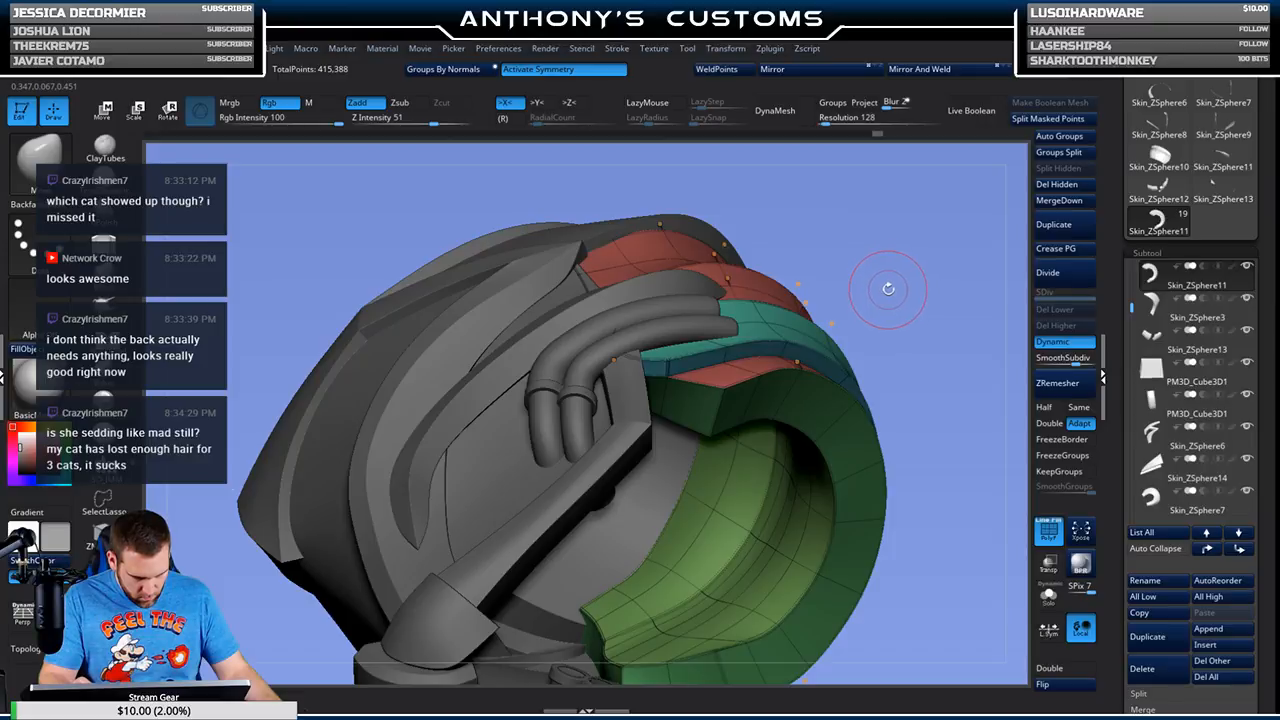
right_click(897, 300)
right_drag(895, 300, 892, 284)
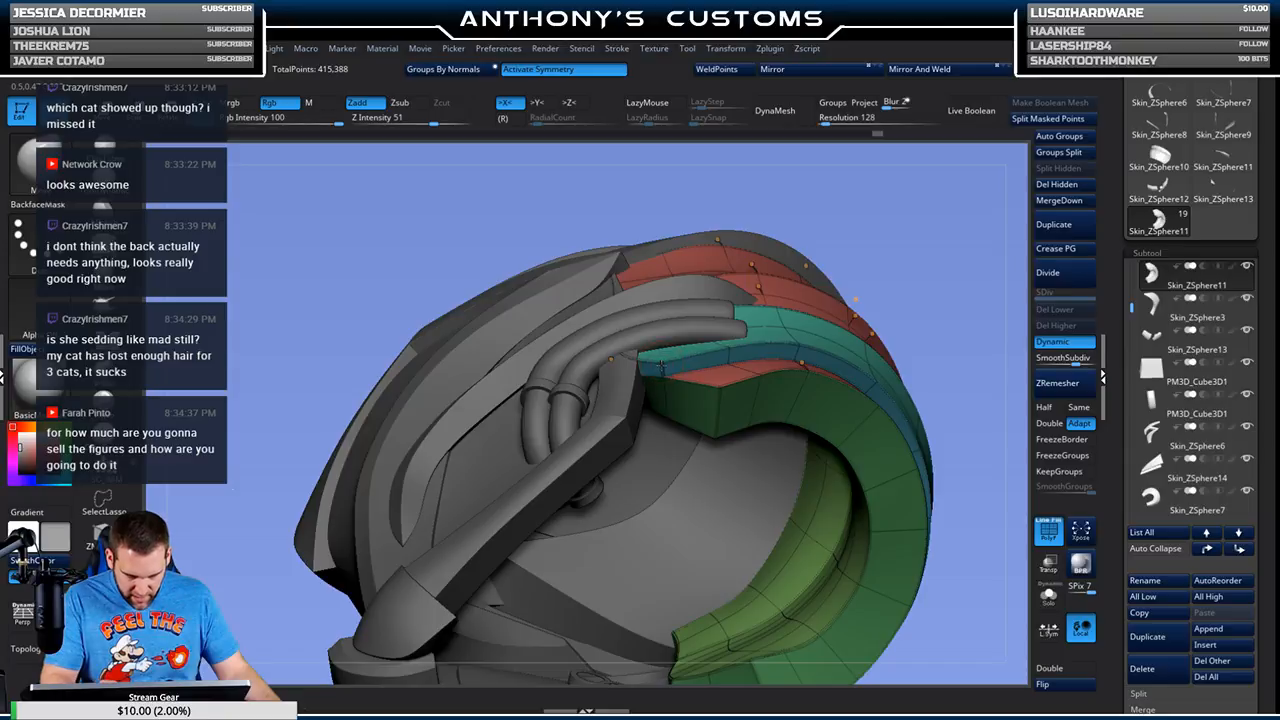
right_drag(840, 254, 667, 345)
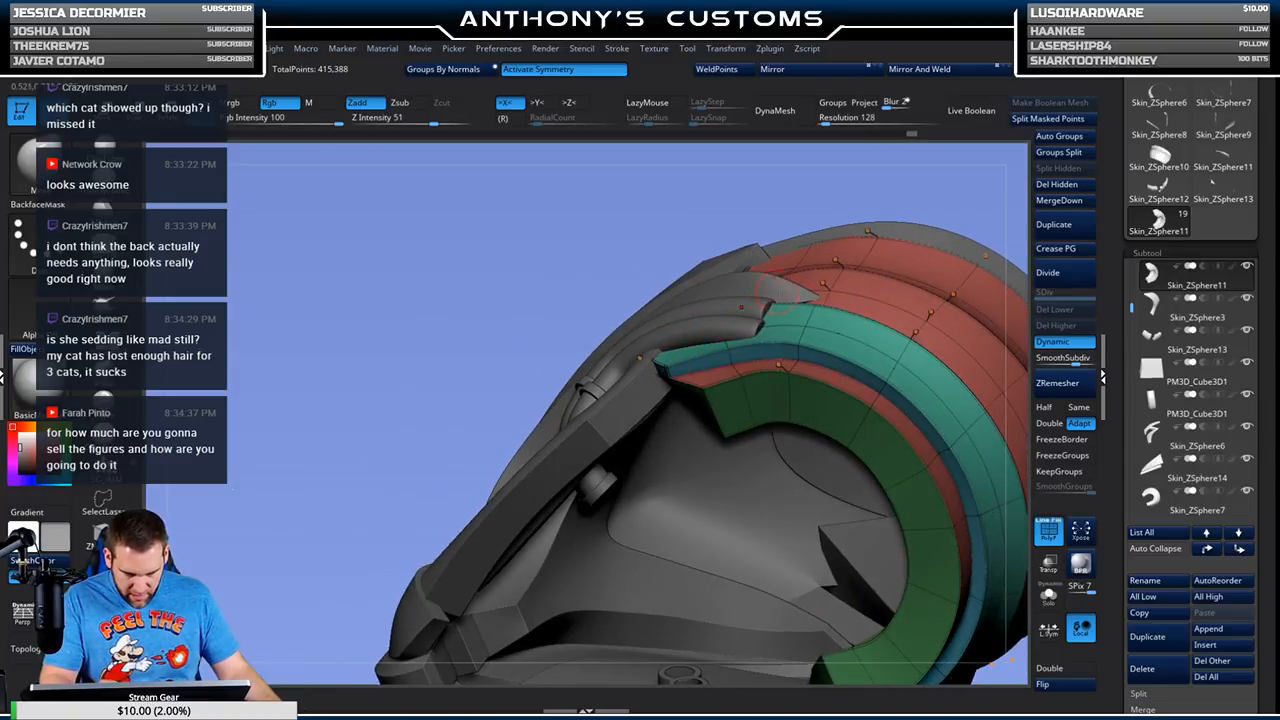
right_drag(568, 338, 594, 311)
Step: Examine the raised band on the isolated rear panel and in place on the full helmet from the side
key(shift+f)
mouse_move(974, 184)
right_down()
mouse_move(980, 234)
mouse_move(1005, 210)
right_up()
right_drag(916, 441, 852, 506)
click(1048, 596)
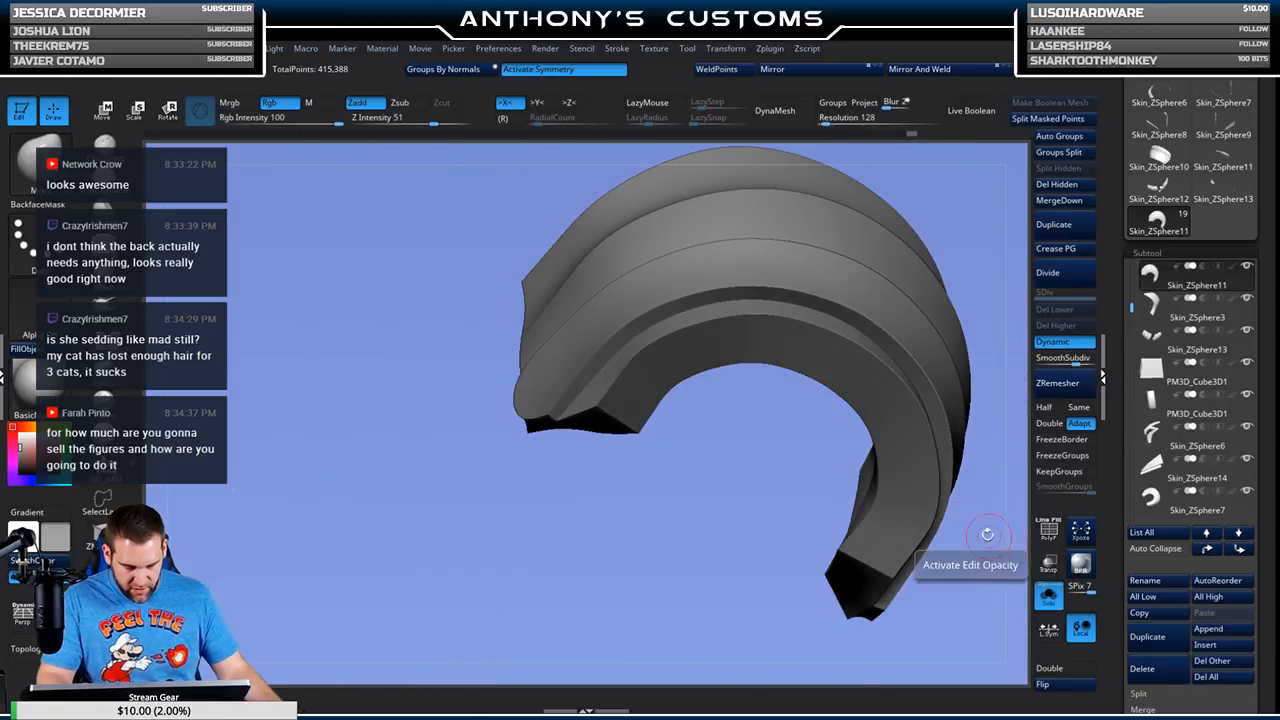
key(shift+f)
right_drag(629, 540, 619, 591)
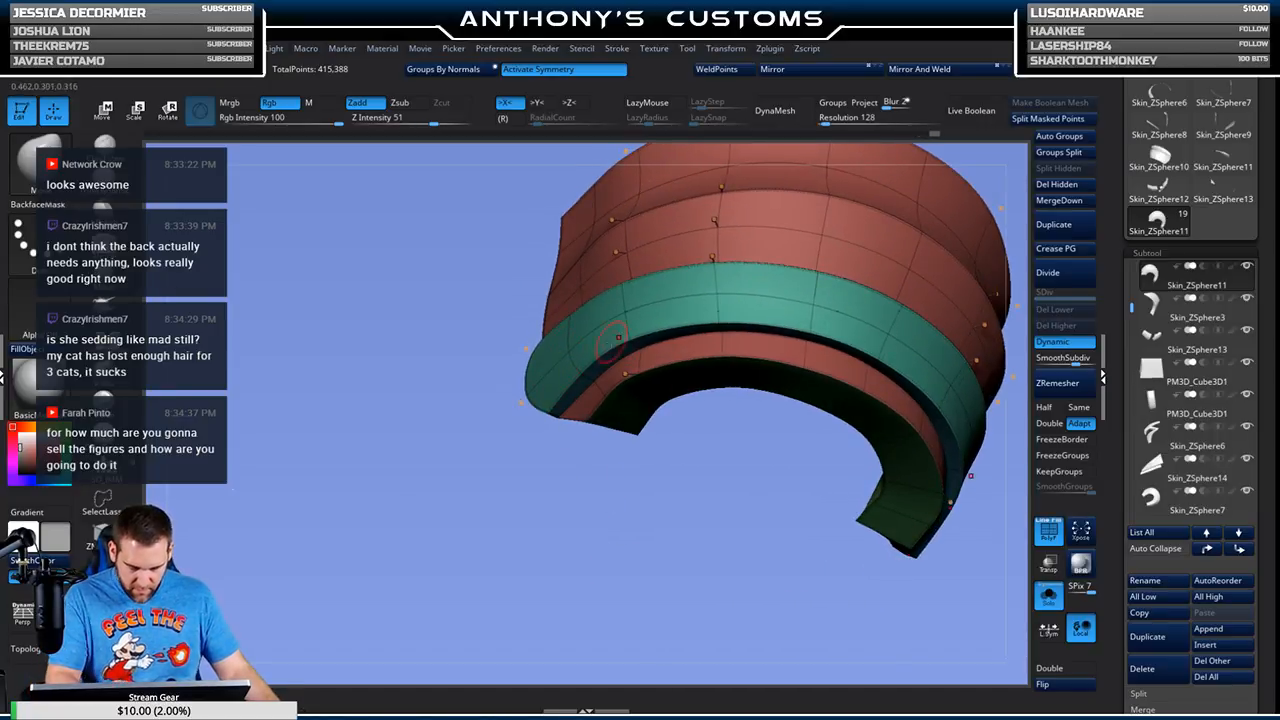
click(1047, 597)
right_drag(416, 493, 660, 500)
key(shift+f)
mouse_move(655, 495)
mouse_down()
mouse_move(680, 454)
mouse_move(700, 470)
mouse_move(679, 489)
mouse_move(843, 449)
mouse_move(846, 497)
mouse_move(766, 514)
mouse_move(800, 460)
mouse_up()
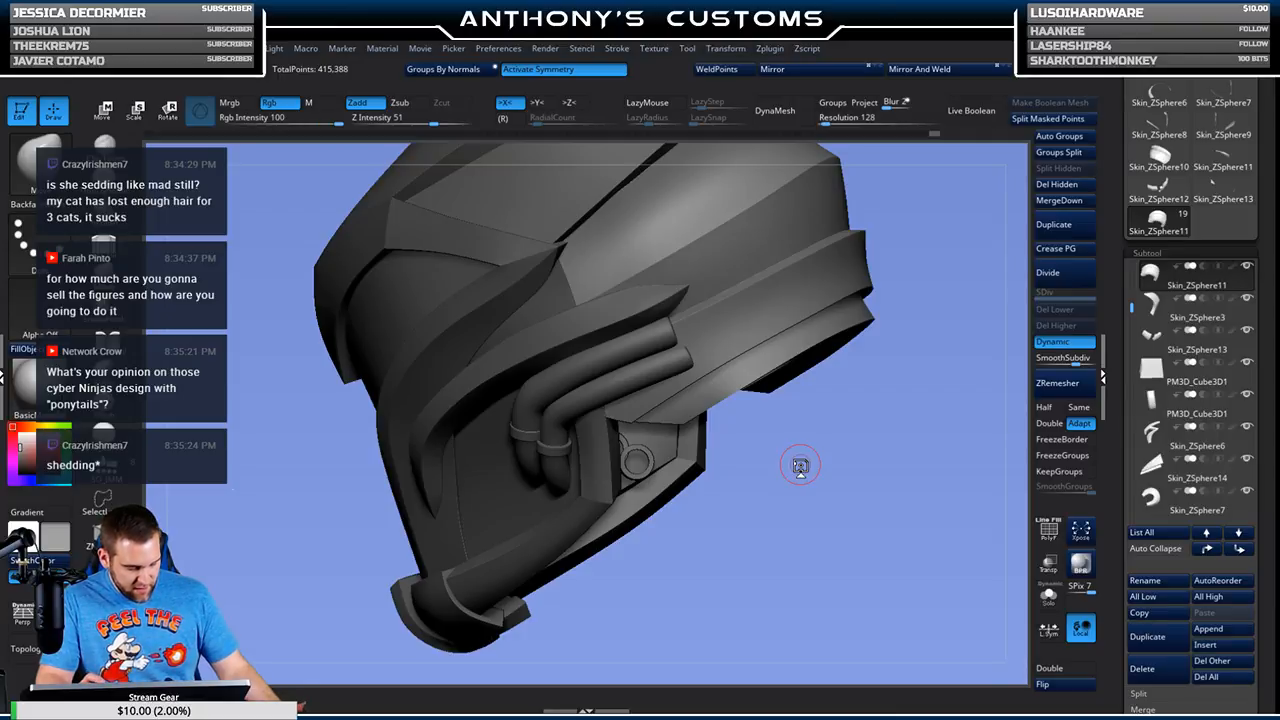
mouse_move(794, 474)
mouse_down()
mouse_move(811, 455)
mouse_move(788, 457)
mouse_move(789, 512)
mouse_move(789, 480)
mouse_move(839, 447)
mouse_move(800, 467)
mouse_move(809, 456)
mouse_up()
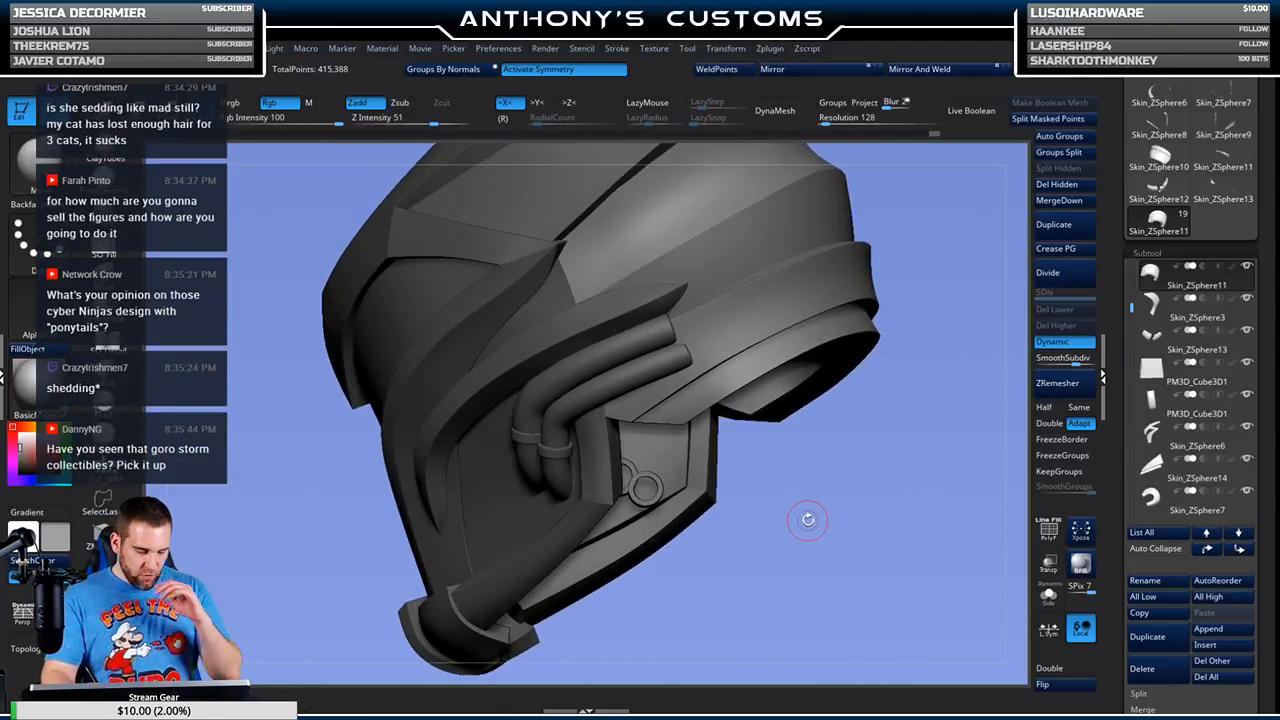
Step: Undo the rear panel's raised band and its edits, keeping the panel in dynamic subdivision preview
key(ctrl+shift)
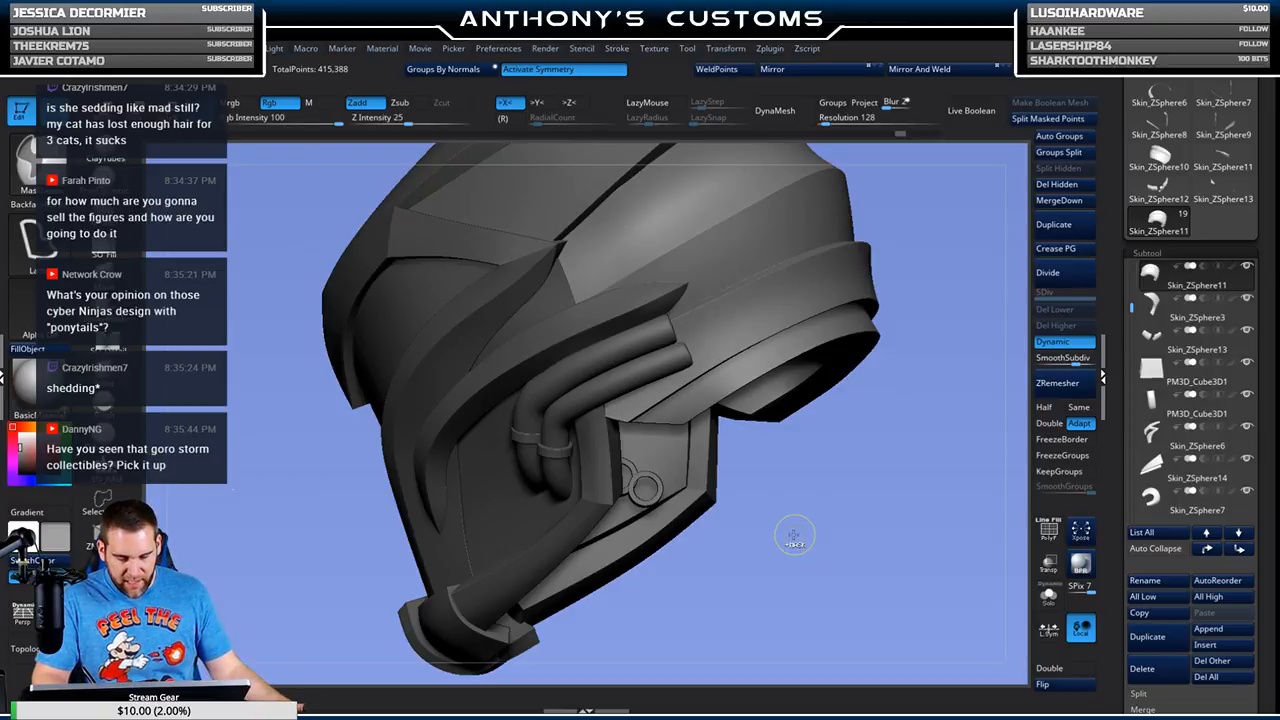
key(ctrl+z)
key(shift+d)
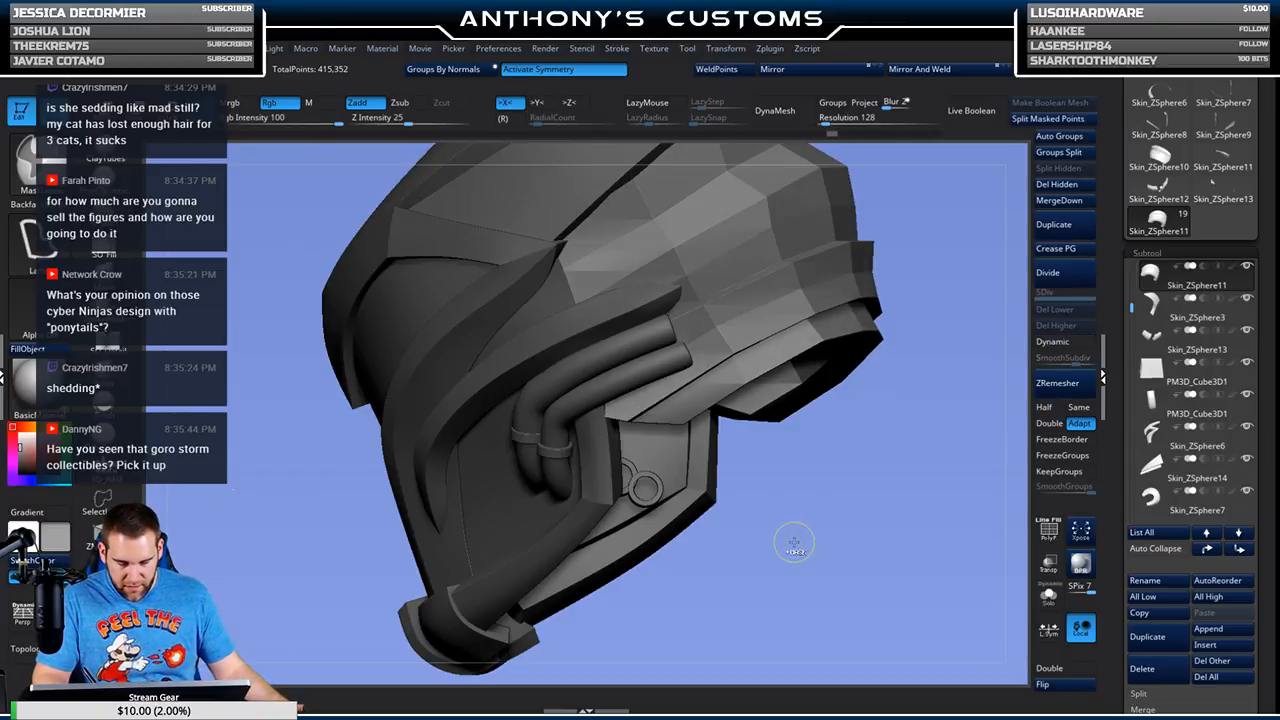
key(ctrl+z)
key(d)
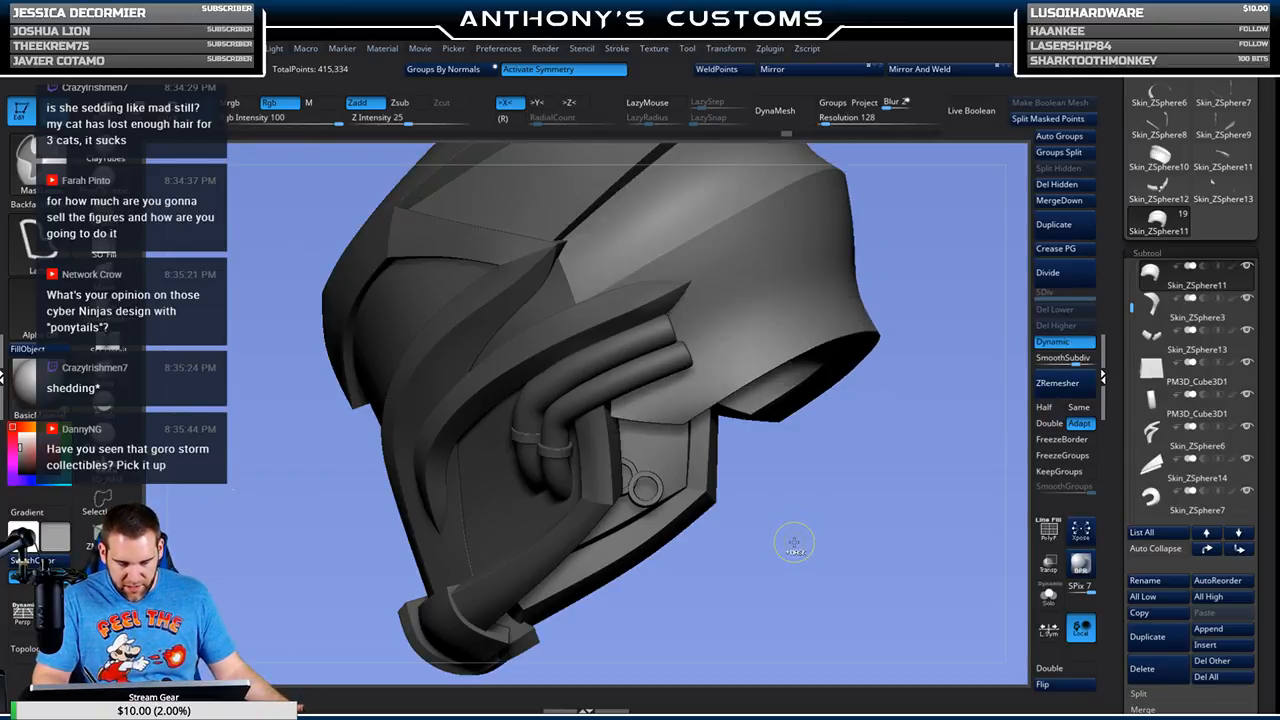
Step: Nudge the lower tube's rear end with a smaller Move brush so it sits closer against the helmet's side
drag(857, 498, 690, 287)
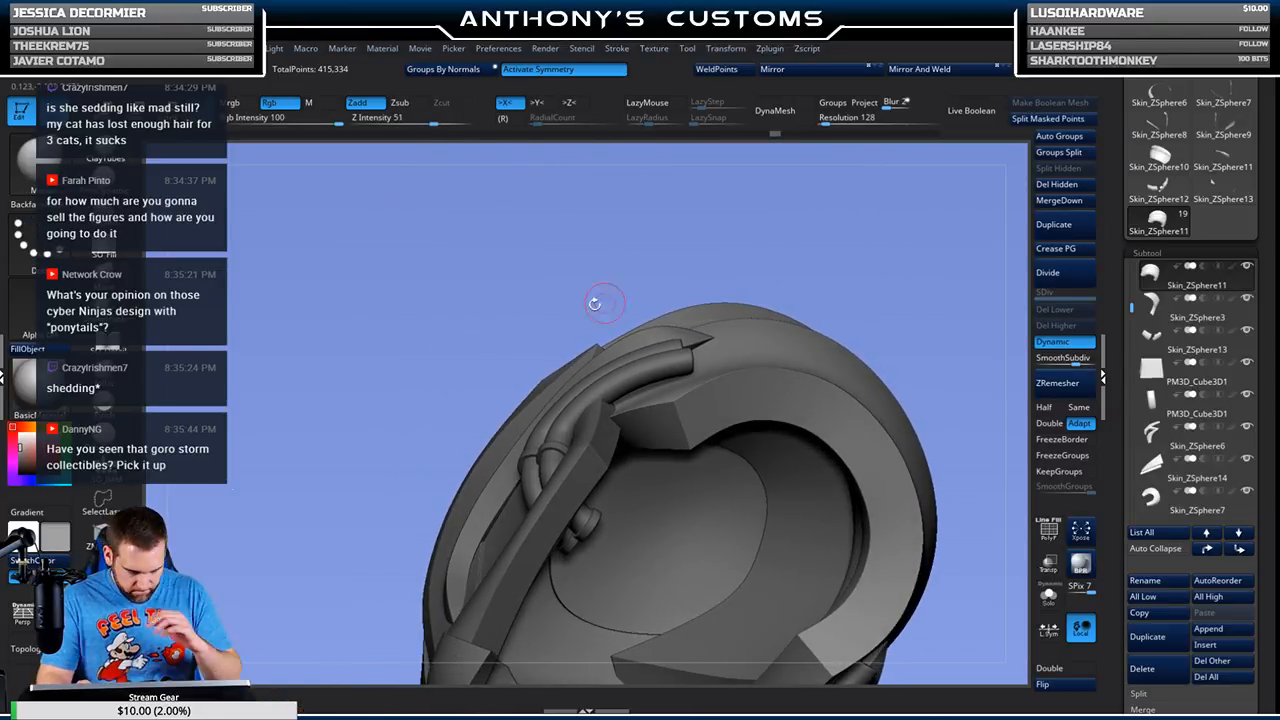
key(space)
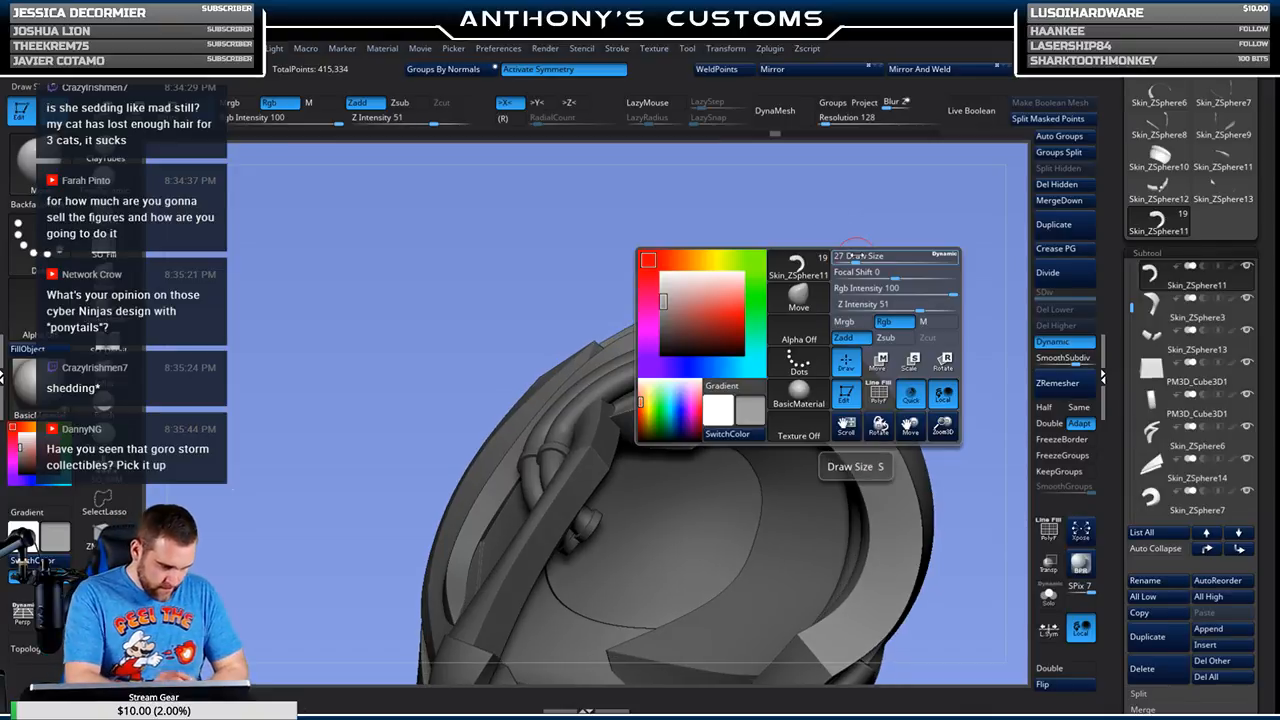
mouse_move(853, 257)
mouse_down()
mouse_move(870, 257)
mouse_move(886, 210)
mouse_move(838, 250)
mouse_up()
alt+click(656, 371)
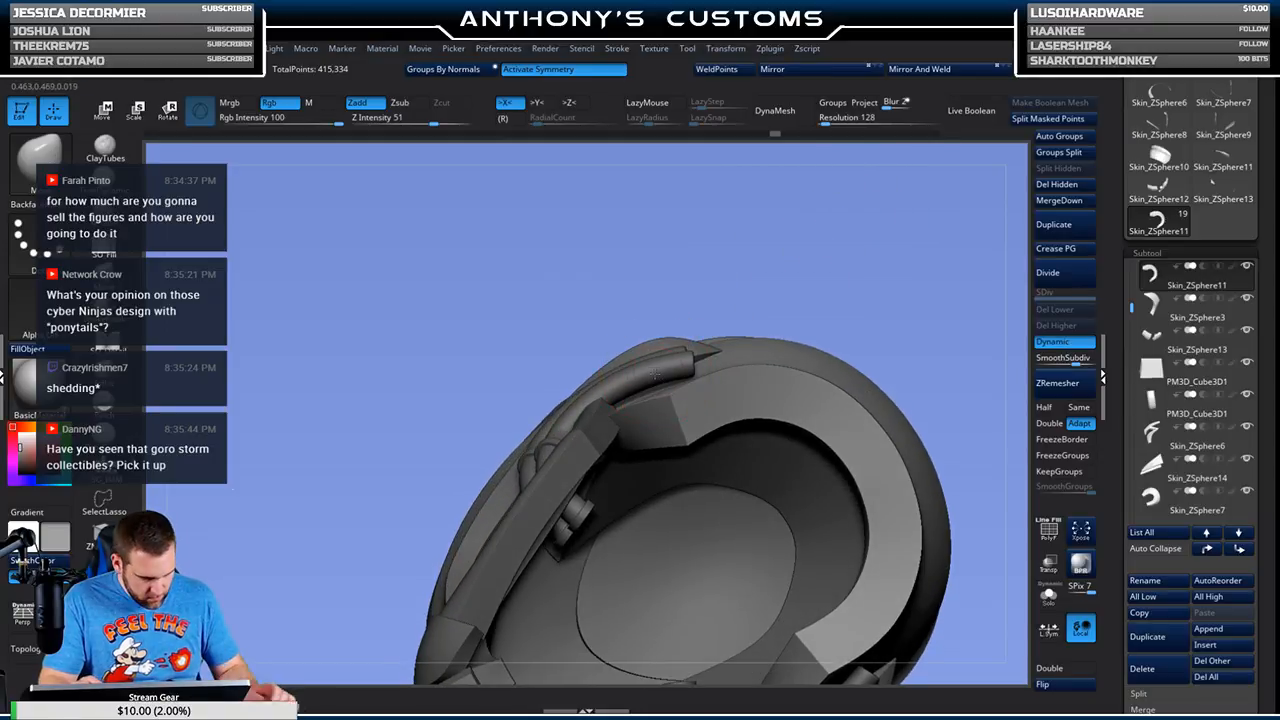
drag(628, 394, 631, 400)
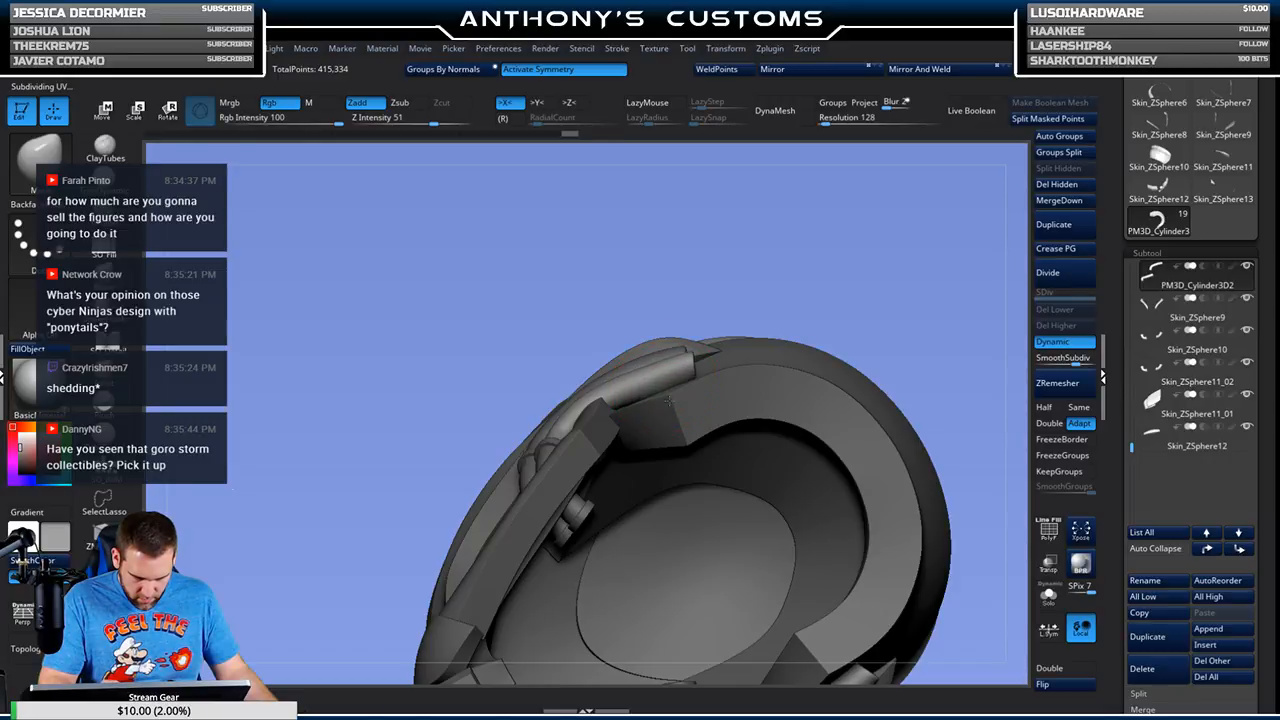
Step: Refine the upper tube's rear run with the Move brush so it follows the helmet's side beside the lower tube
drag(853, 278, 910, 335)
right_drag(910, 335, 880, 320)
mouse_move(690, 428)
right_down()
mouse_move(568, 482)
mouse_move(542, 470)
right_up()
right_drag(423, 546, 545, 400)
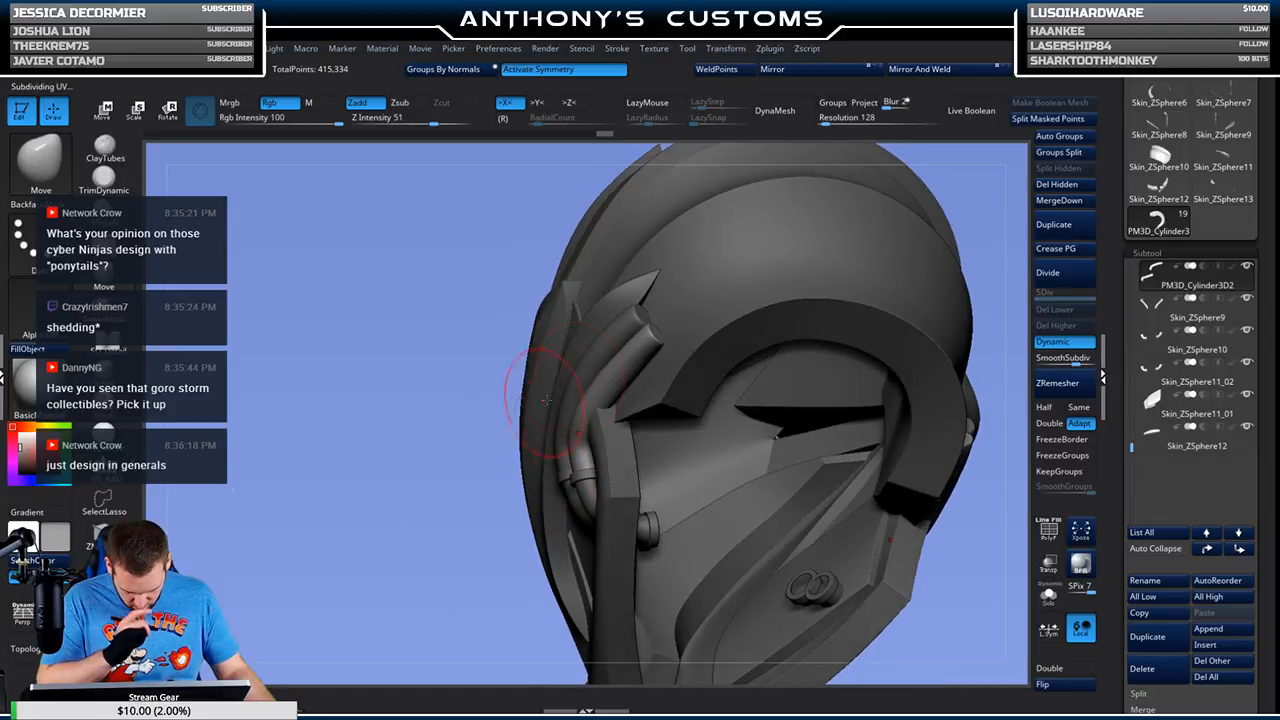
key(x)
right_drag(446, 518, 573, 400)
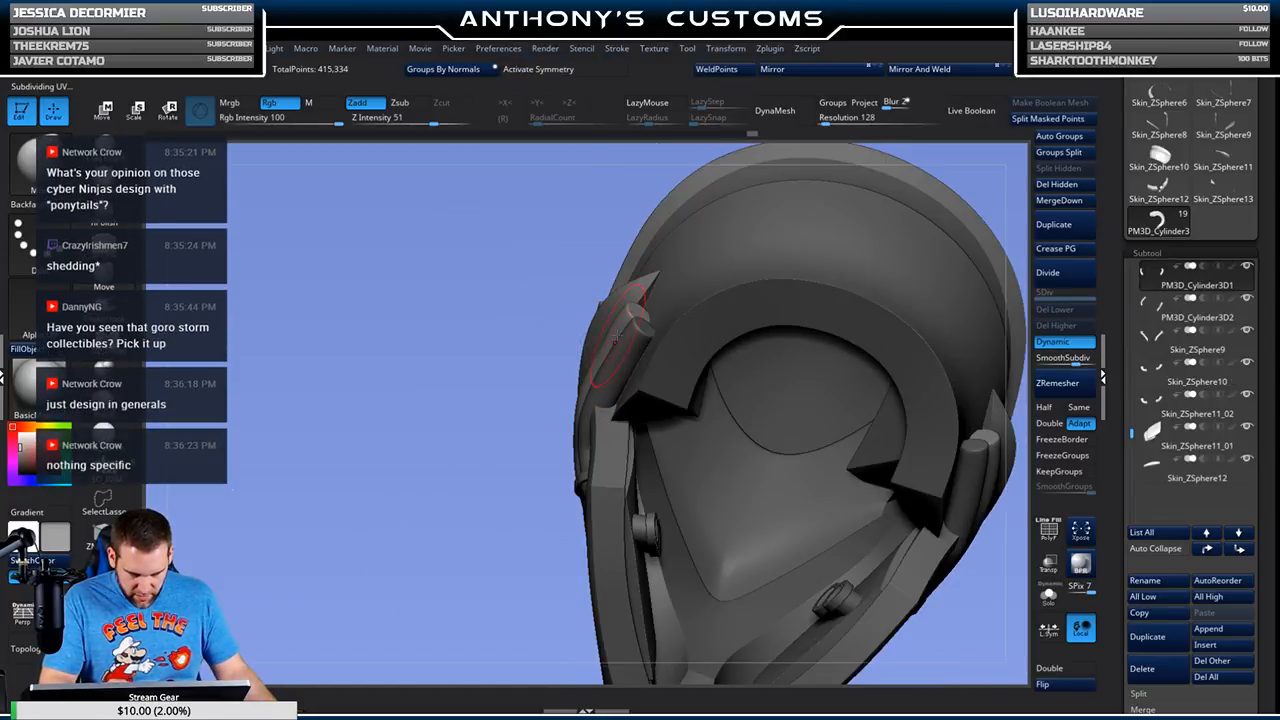
right_drag(571, 372, 568, 482)
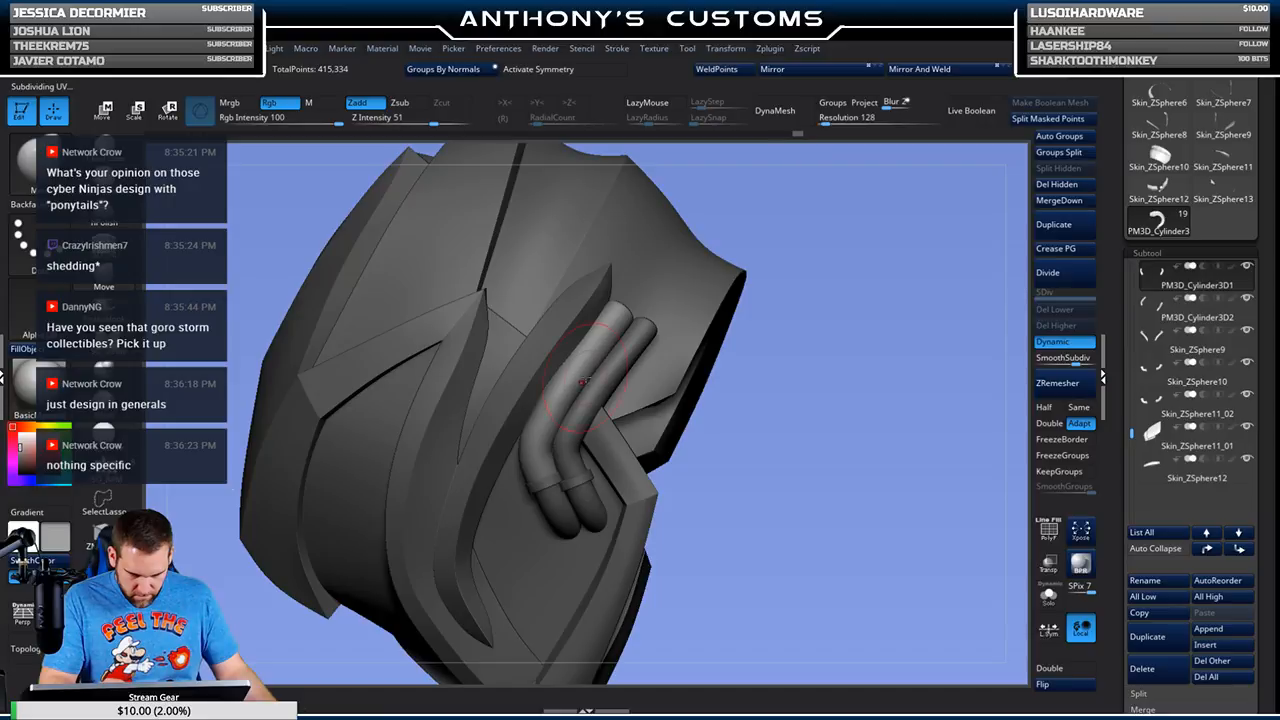
right_drag(697, 256, 814, 365)
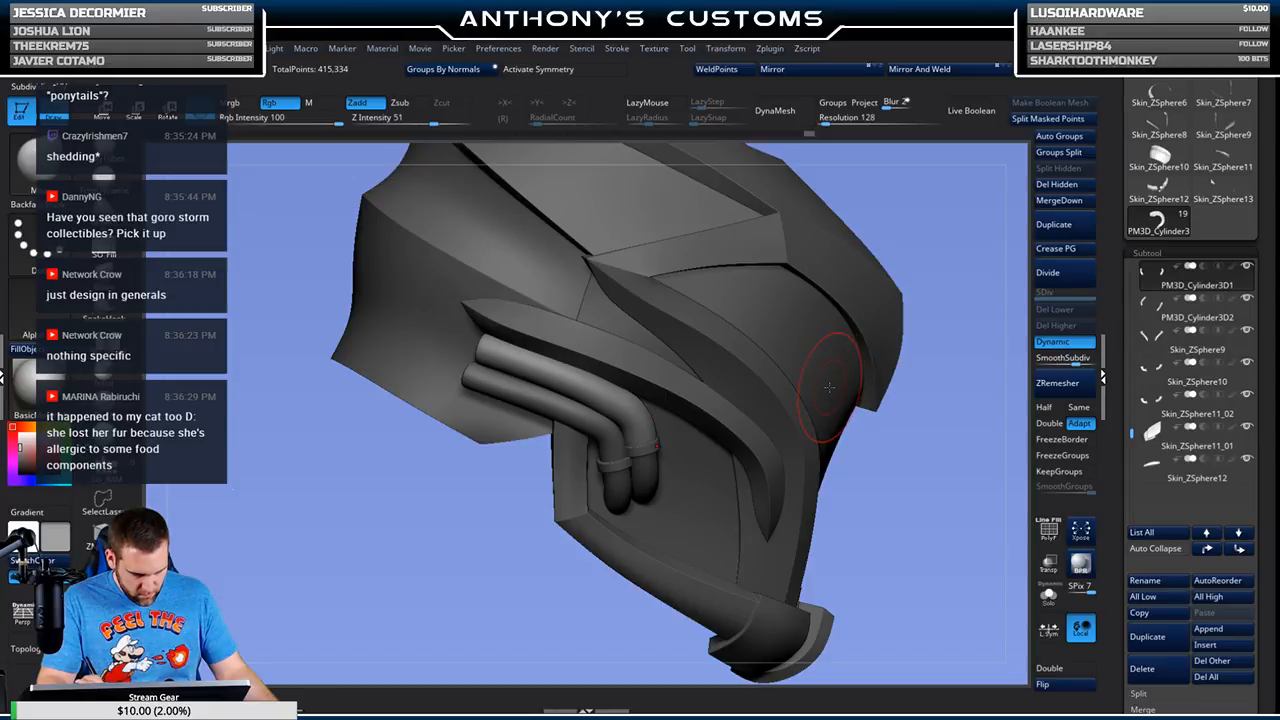
mouse_move(443, 531)
right_down()
mouse_move(527, 555)
mouse_move(487, 548)
mouse_move(463, 523)
right_up()
Step: Fine-tune both tubes' rear ends with the Move brush, working from behind so they sit flush with the helmet shell
key(space)
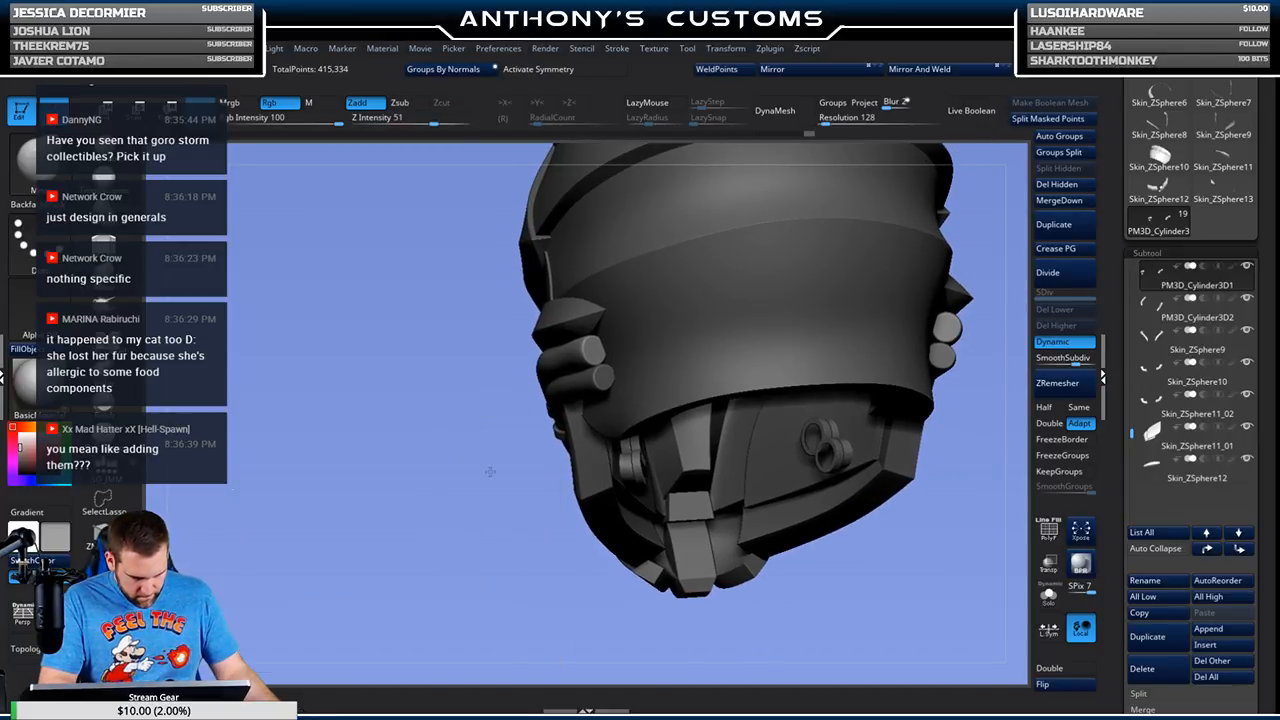
shift+right_drag(490, 471, 491, 471)
key(space)
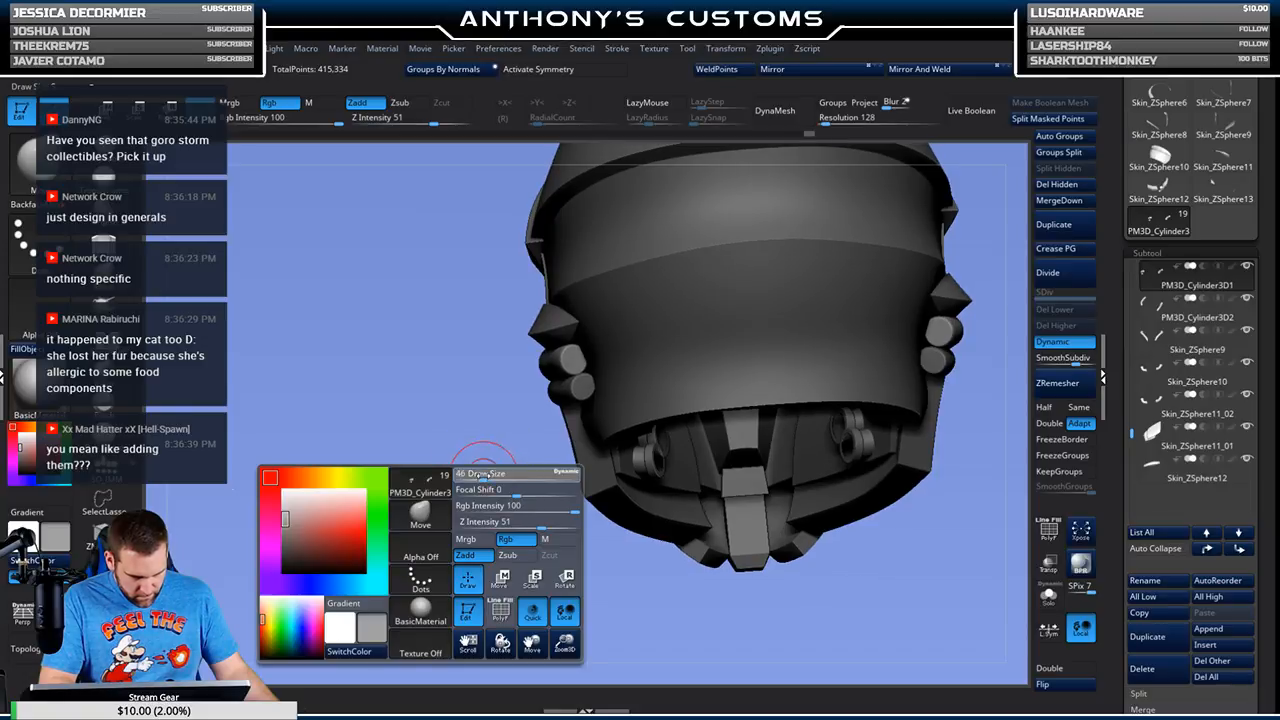
alt+right_drag(500, 443, 561, 442)
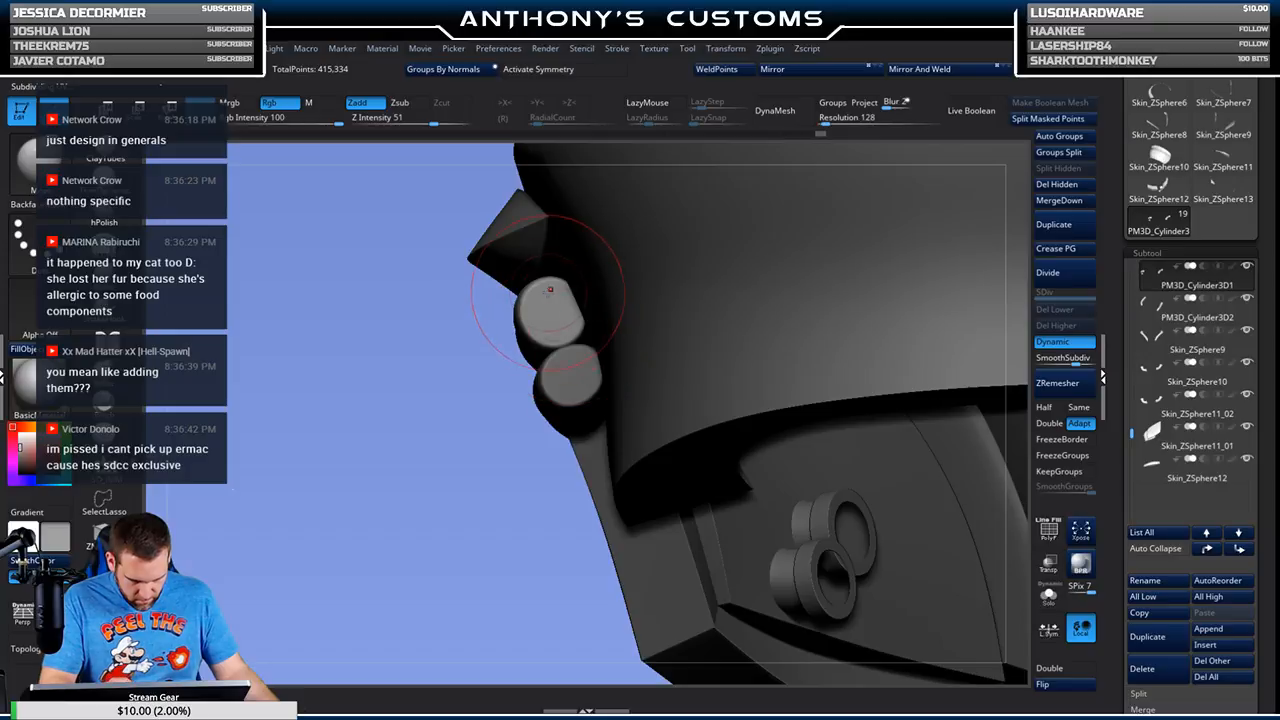
alt+click(578, 383)
key(space)
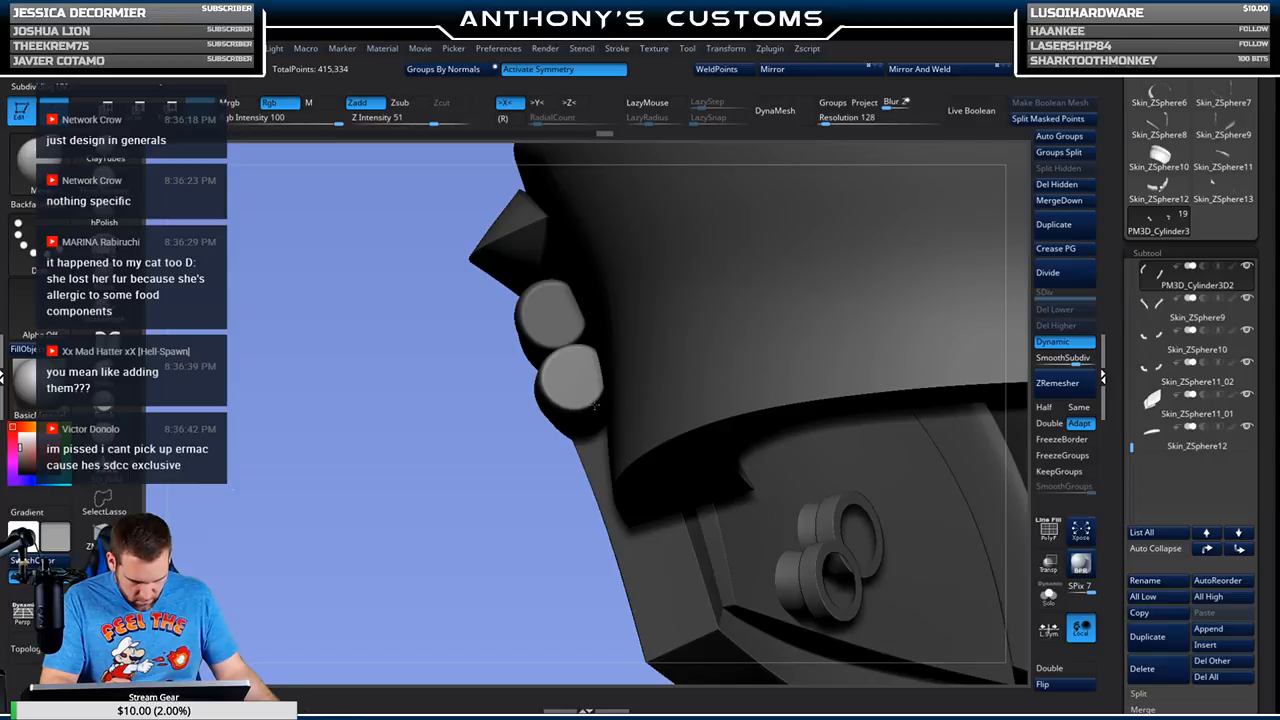
right_drag(597, 405, 578, 500)
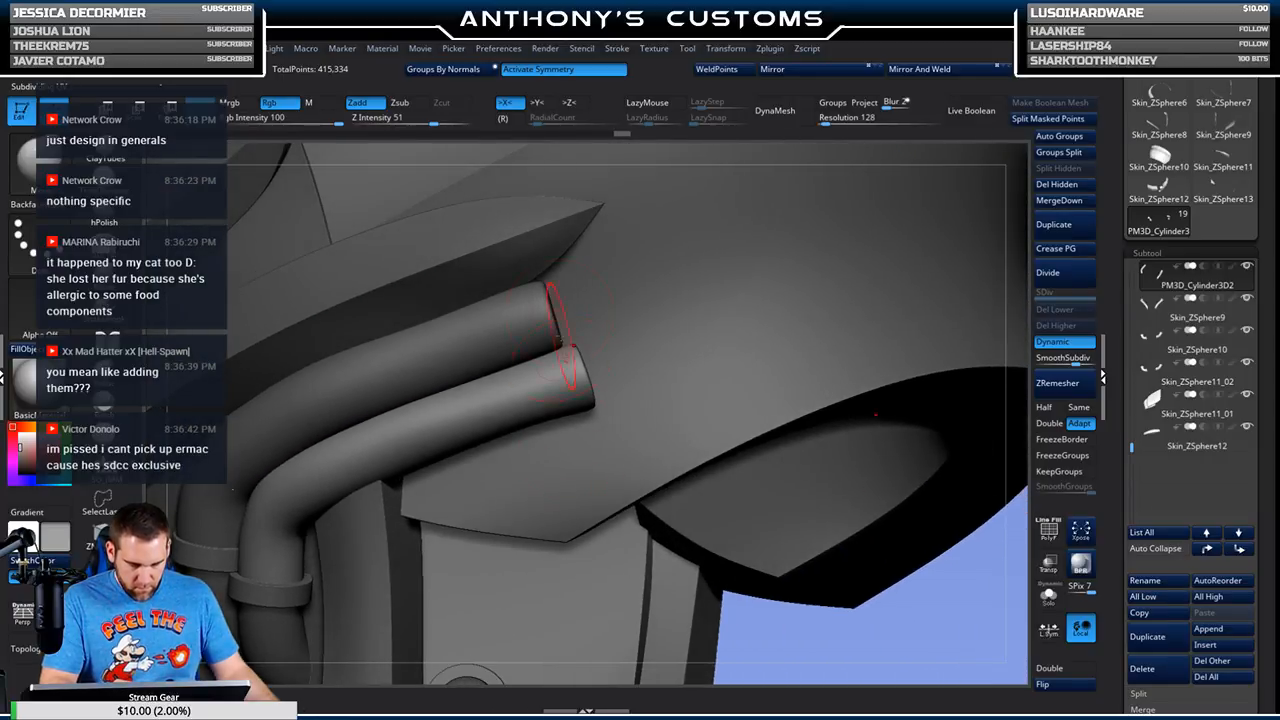
alt+click(546, 318)
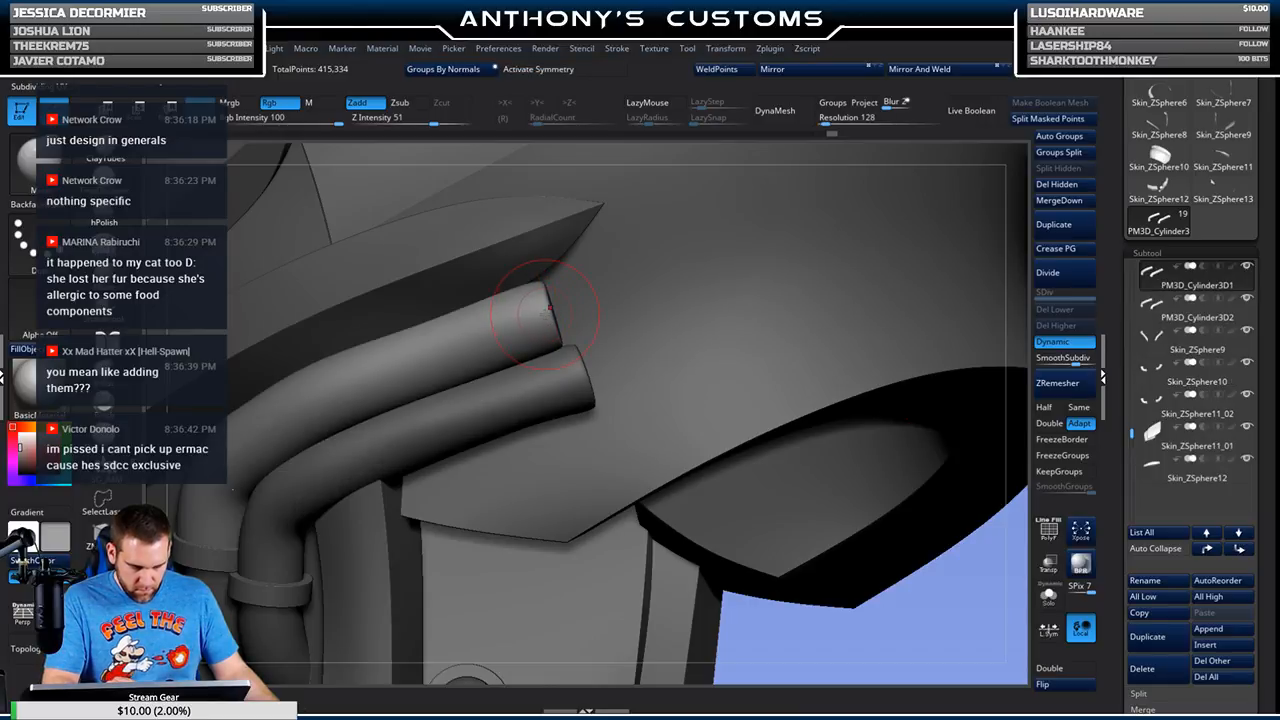
mouse_move(597, 445)
right_down()
mouse_move(804, 334)
mouse_move(805, 435)
mouse_move(832, 429)
mouse_move(786, 390)
mouse_move(786, 405)
right_up()
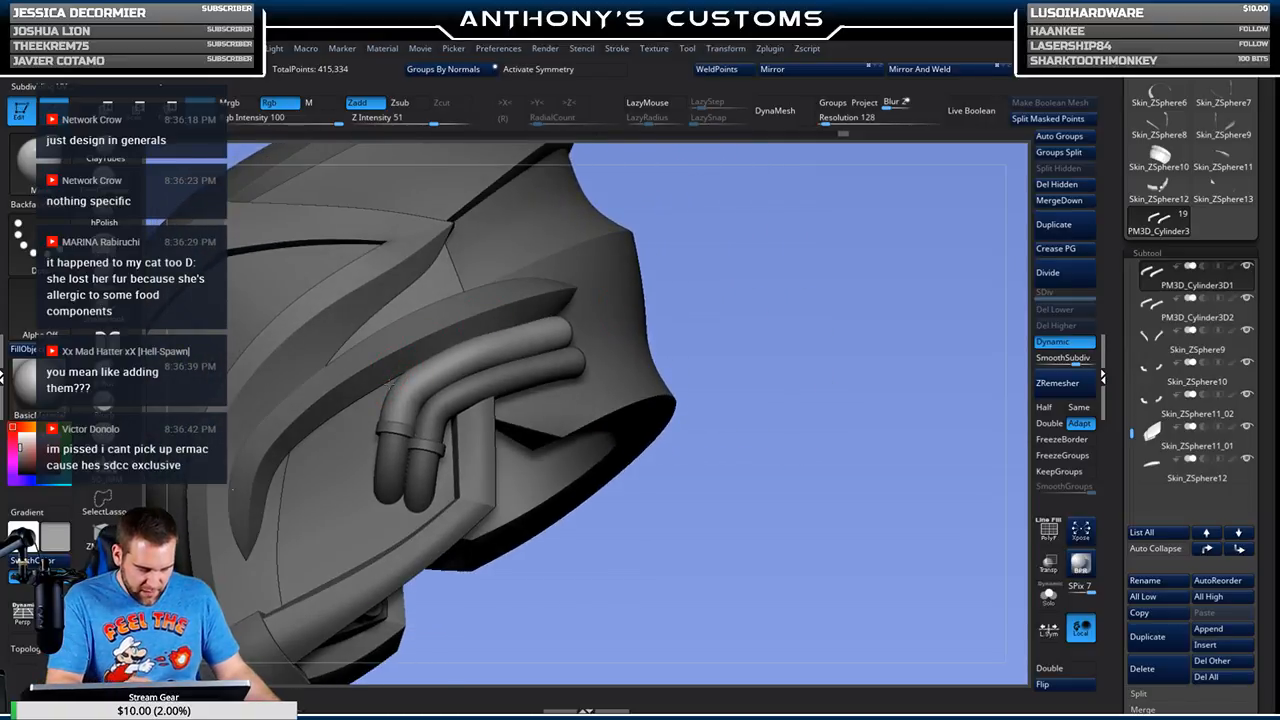
Step: Turn on local symmetry for the collared lower tube ends and shift them down the tubes with the transform gizmo
mouse_move(766, 295)
right_down()
mouse_move(775, 273)
mouse_move(743, 383)
mouse_move(798, 336)
mouse_move(785, 345)
right_up()
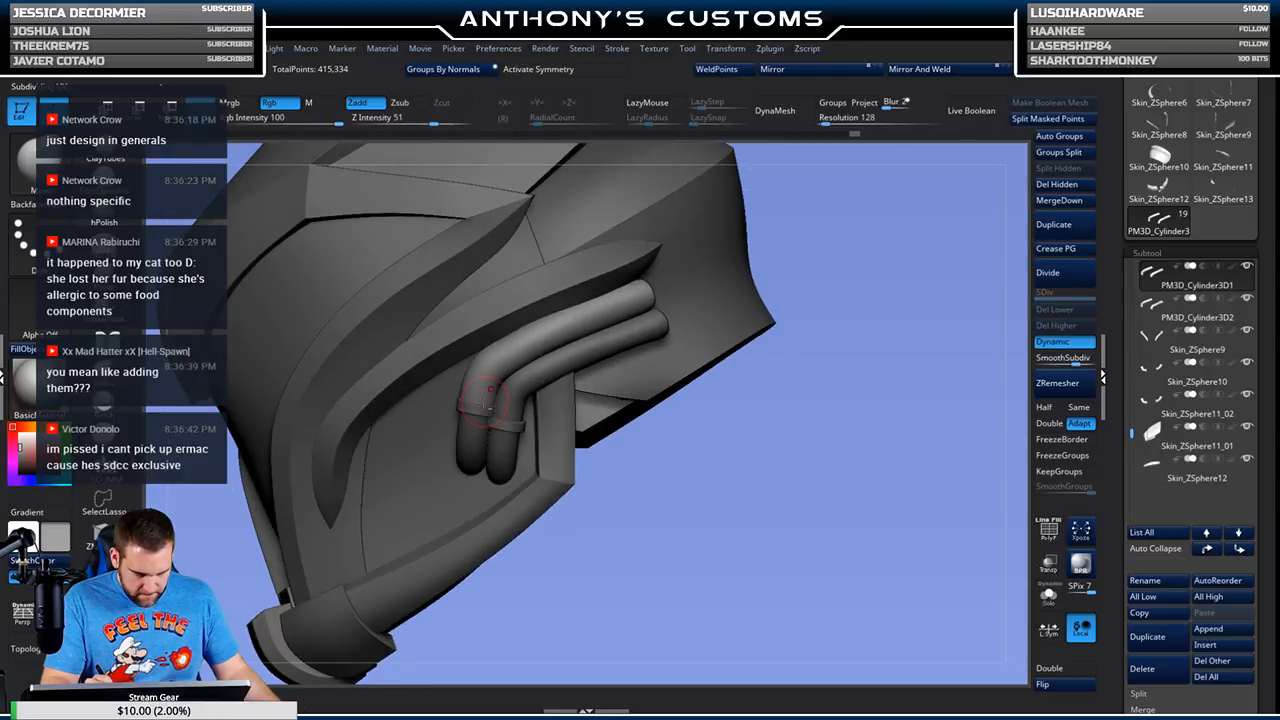
alt+click(477, 410)
key(w)
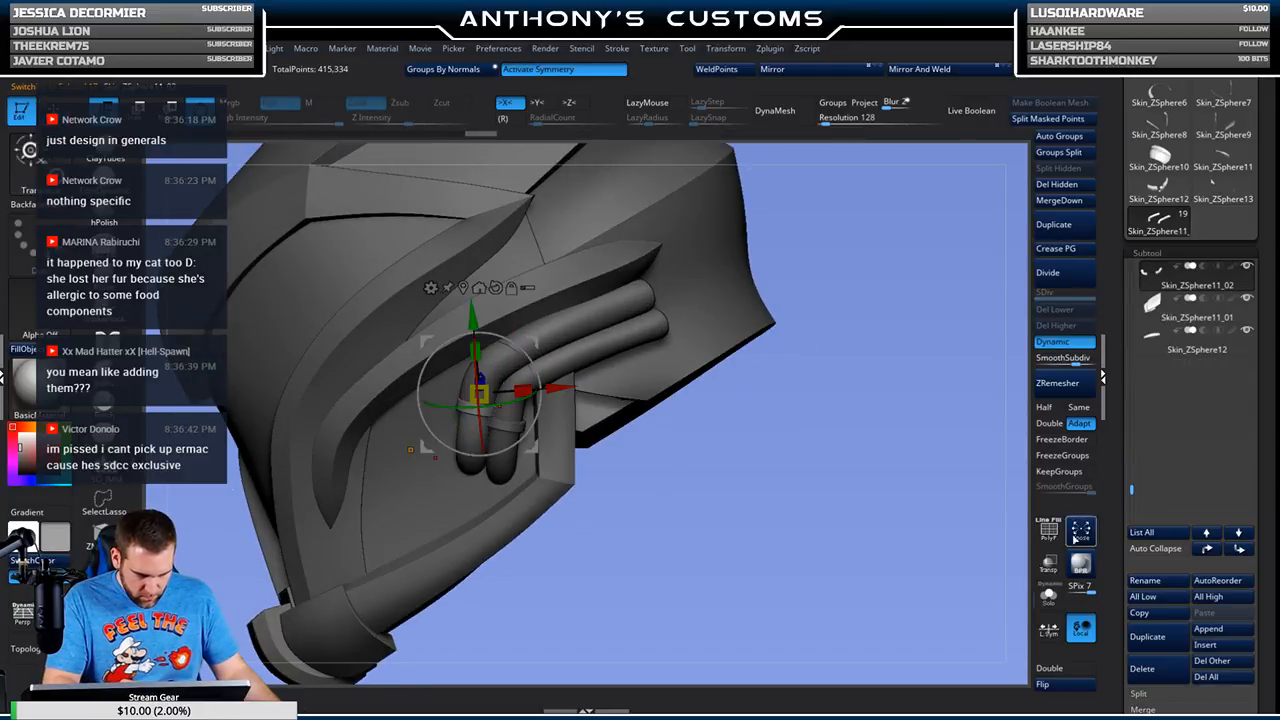
click(1052, 592)
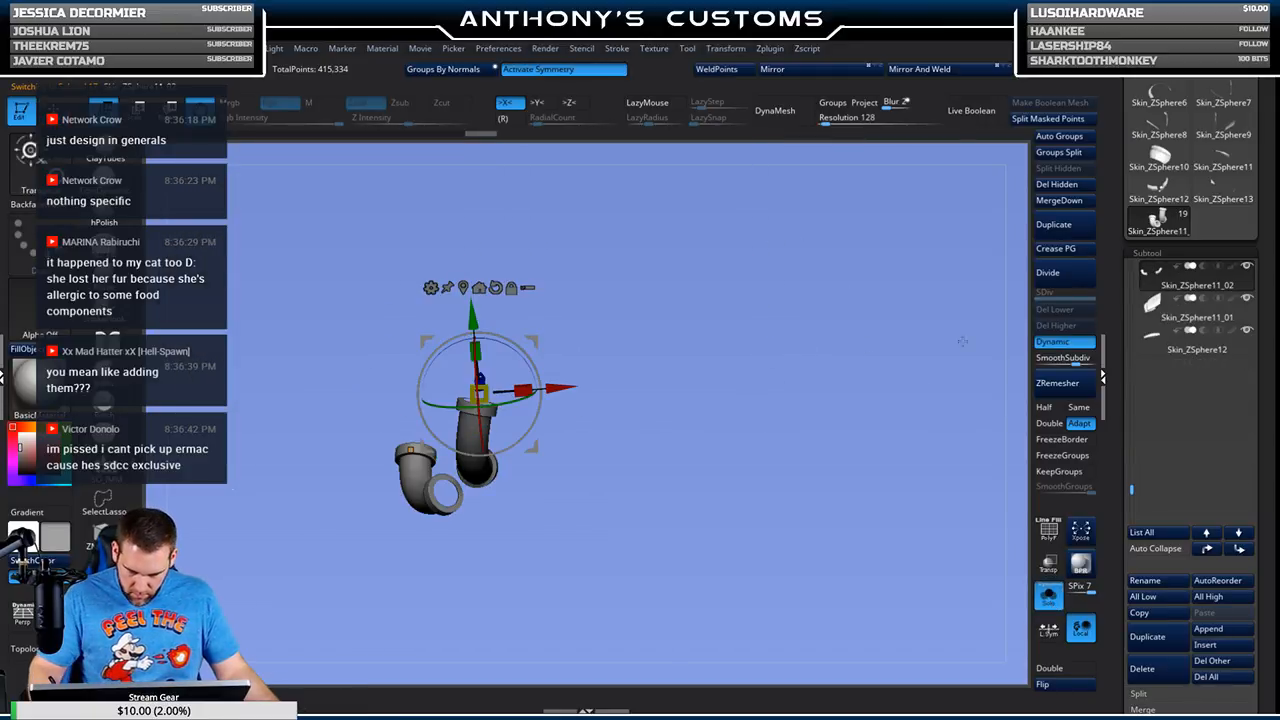
click(1048, 592)
click(1048, 626)
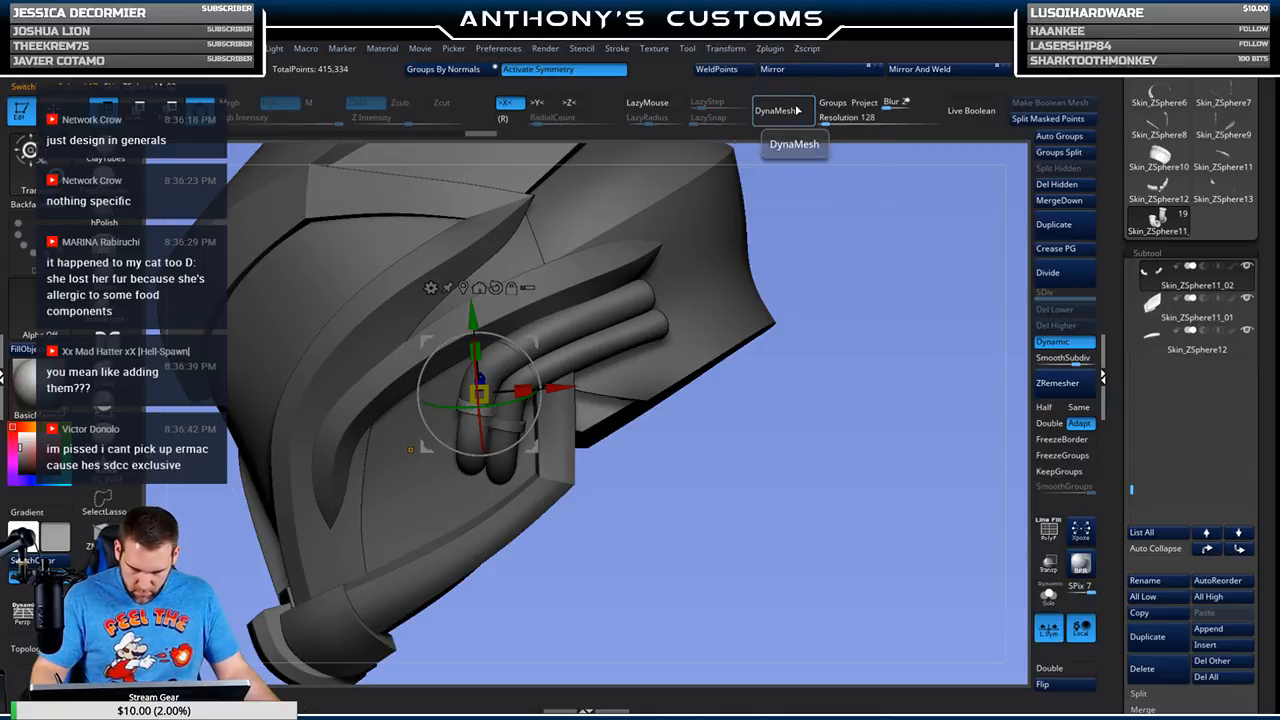
drag(808, 145, 608, 104)
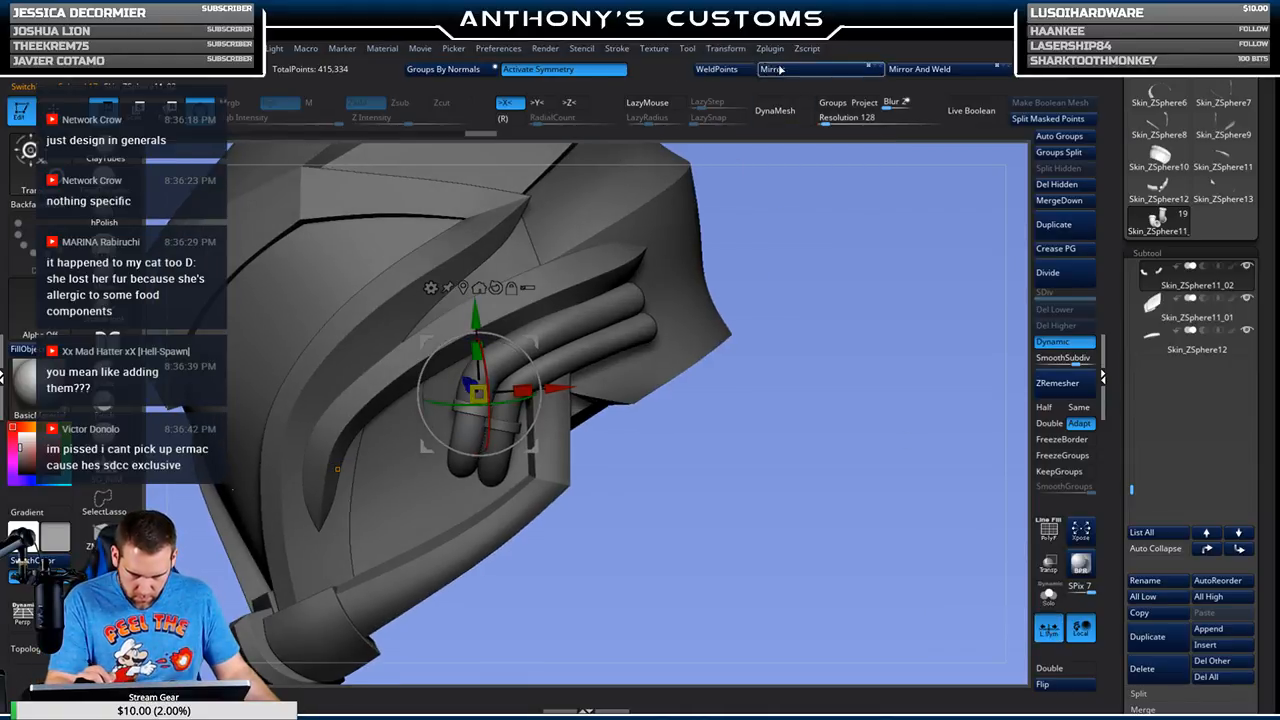
drag(476, 318, 466, 368)
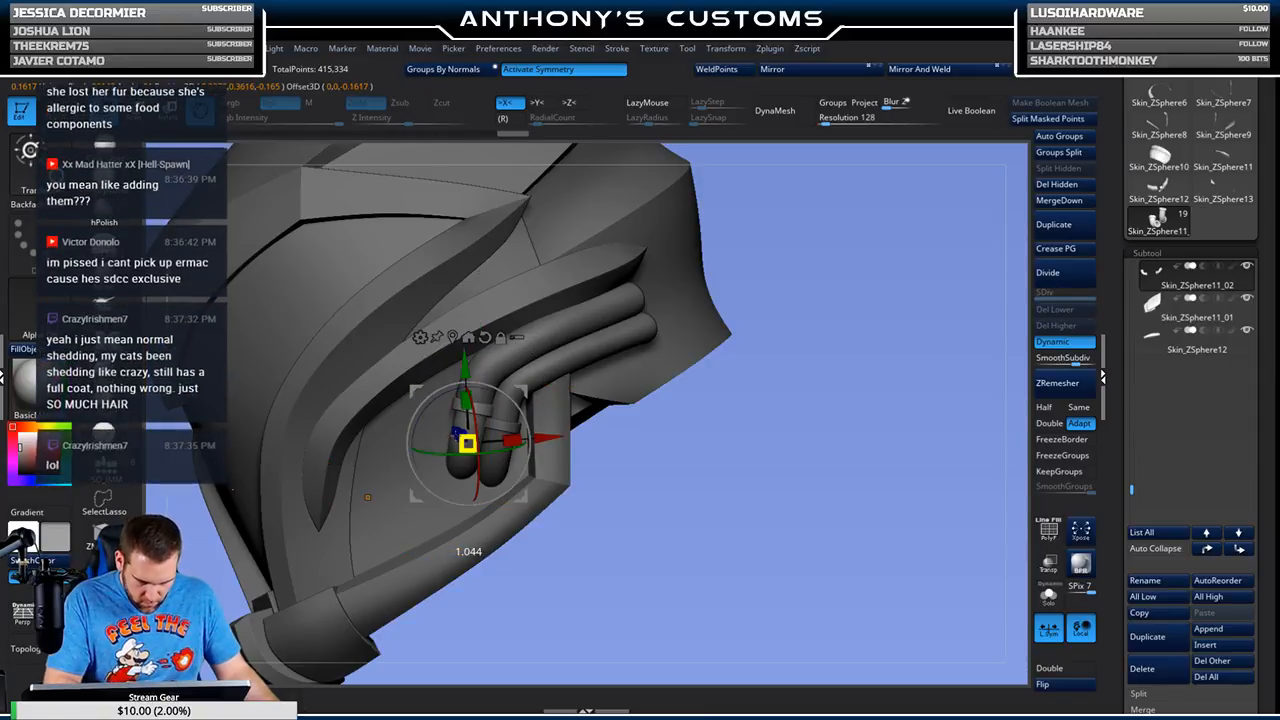
key(q)
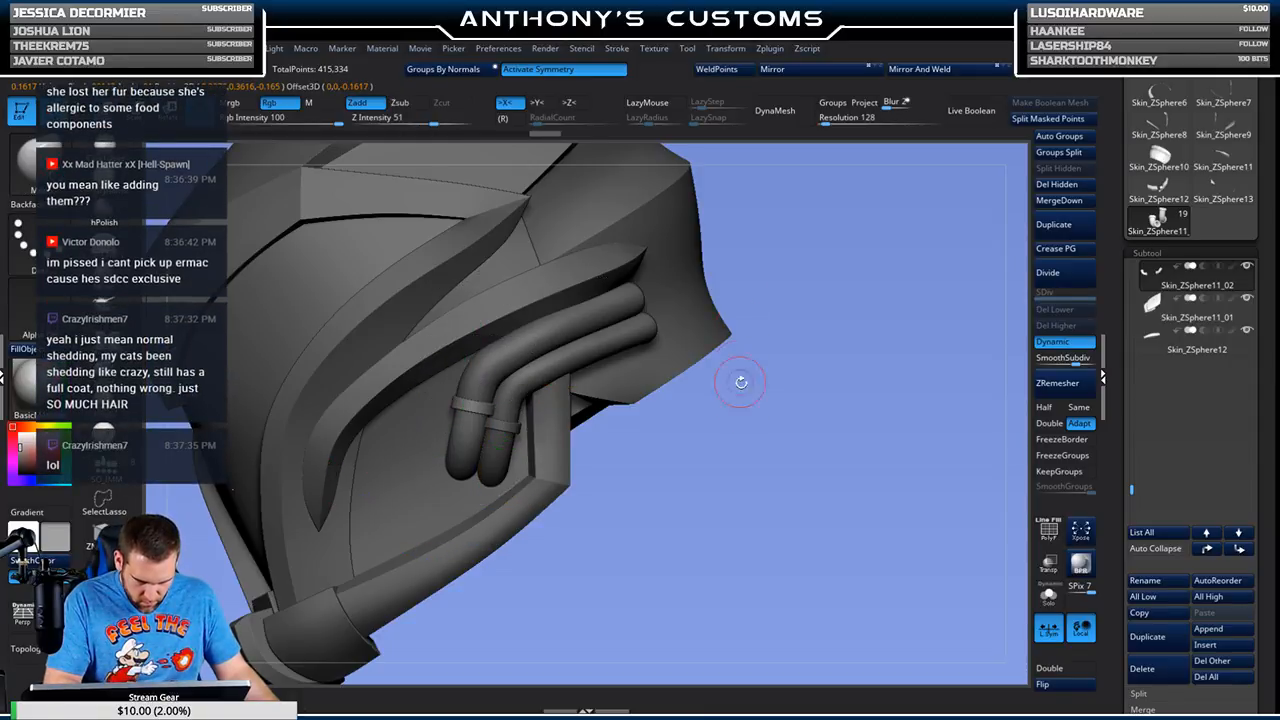
Step: Make small gizmo adjustments to the collared tube ends so they line up with the tubes, checking side and underside
mouse_move(740, 382)
mouse_down()
mouse_move(710, 384)
mouse_move(786, 406)
mouse_move(766, 431)
mouse_move(720, 443)
mouse_up()
key(w)
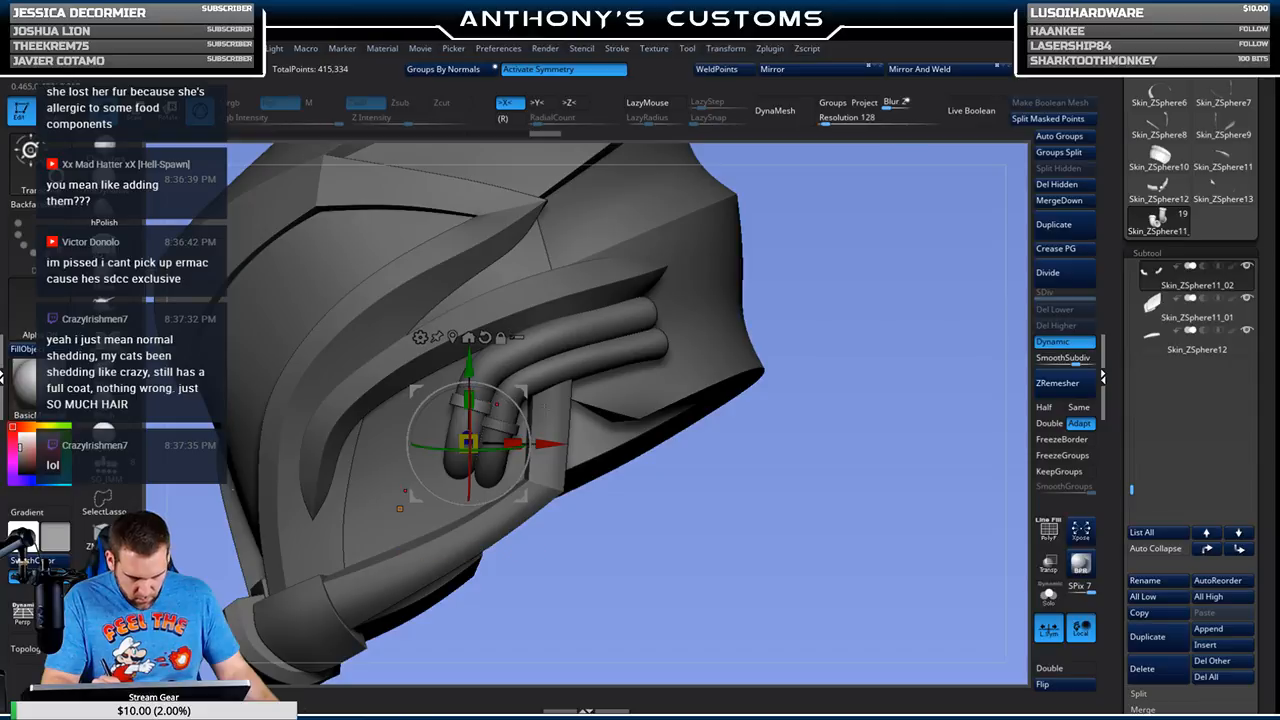
alt+drag(659, 496, 754, 514)
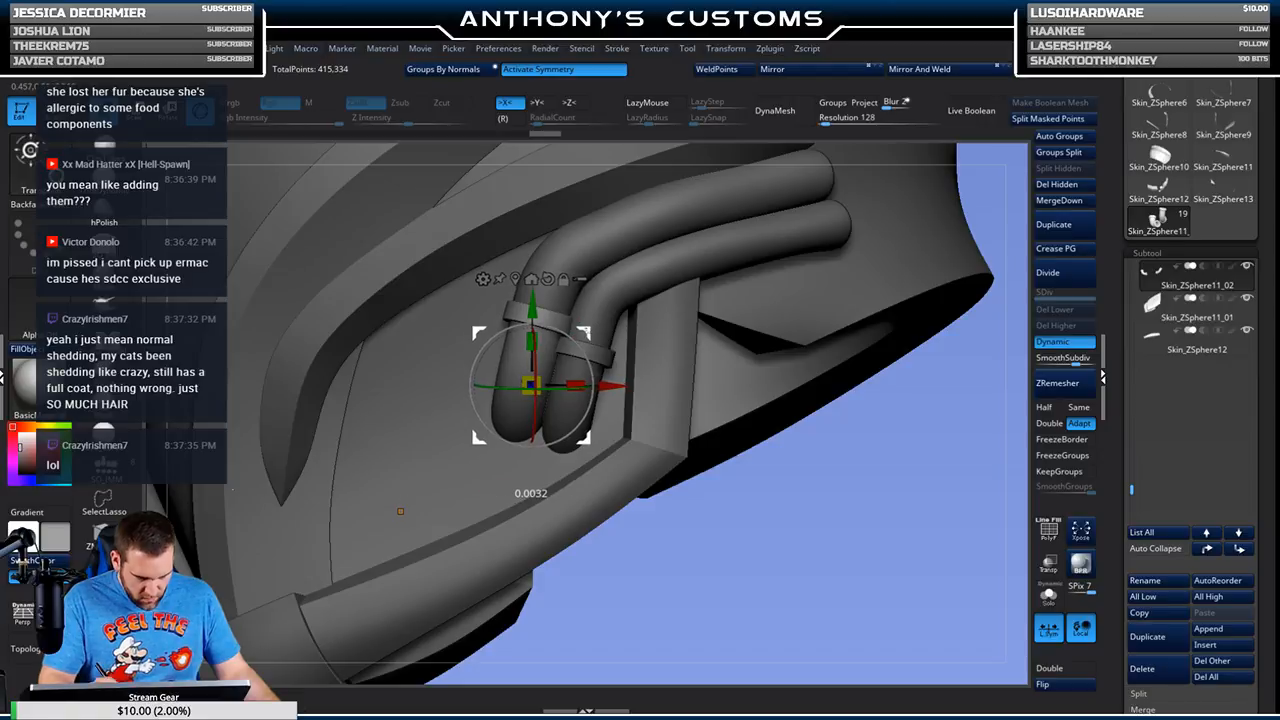
key(q)
mouse_move(680, 530)
mouse_down()
mouse_move(690, 600)
mouse_move(700, 595)
mouse_move(650, 540)
mouse_up()
key(w)
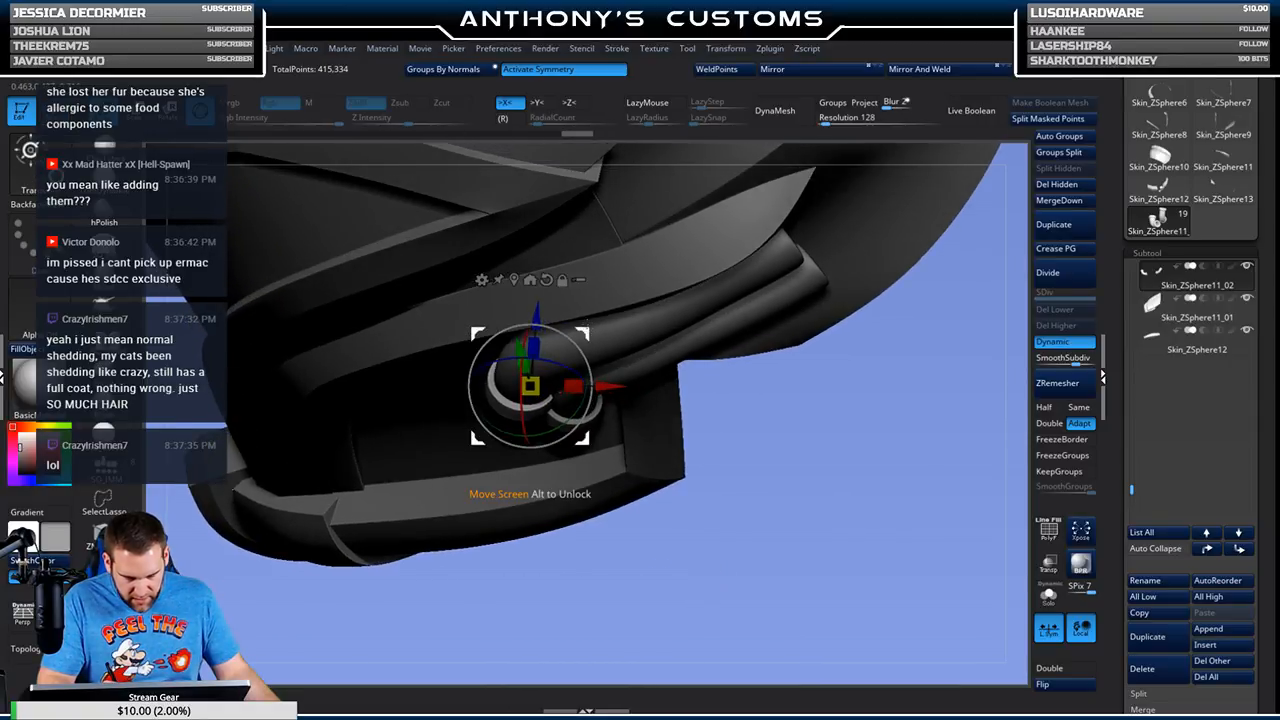
Step: Examine the whole helmet from the front and side to judge the tubes' placement
key(q)
mouse_move(694, 555)
mouse_down()
mouse_move(745, 526)
mouse_move(718, 393)
mouse_up()
drag(692, 500, 737, 489)
alt+drag(677, 524, 758, 510)
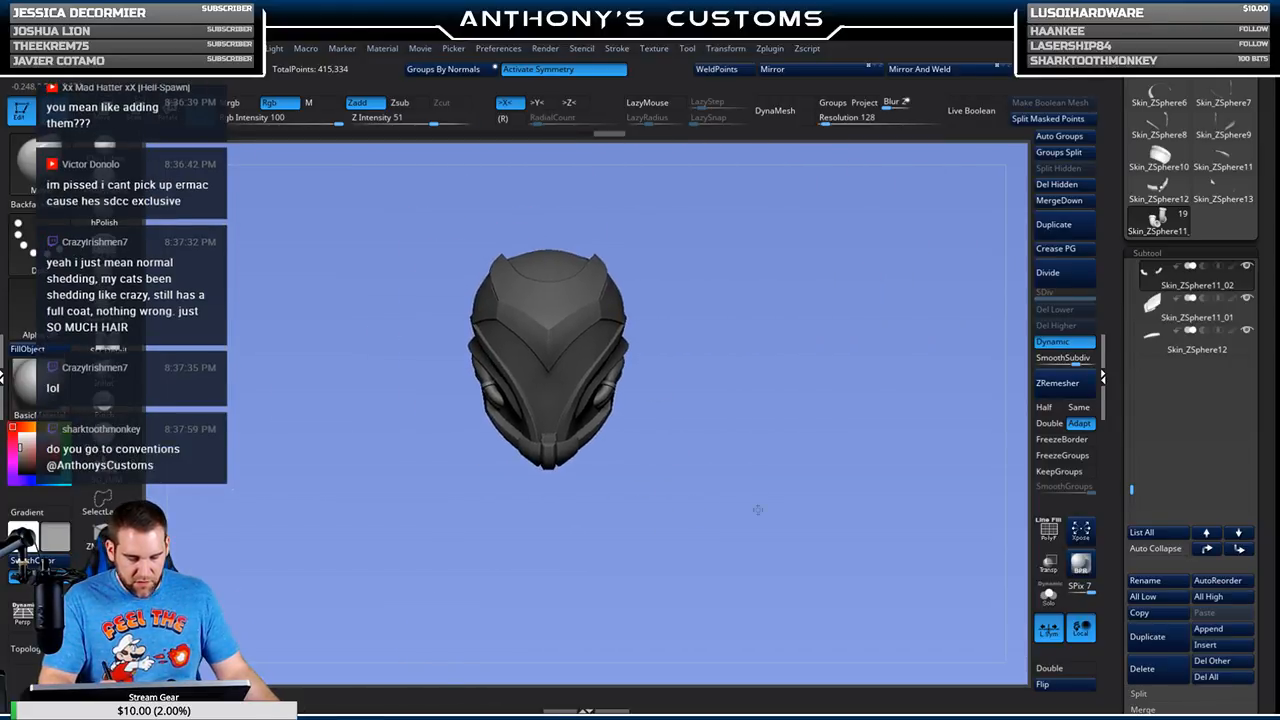
drag(850, 497, 806, 513)
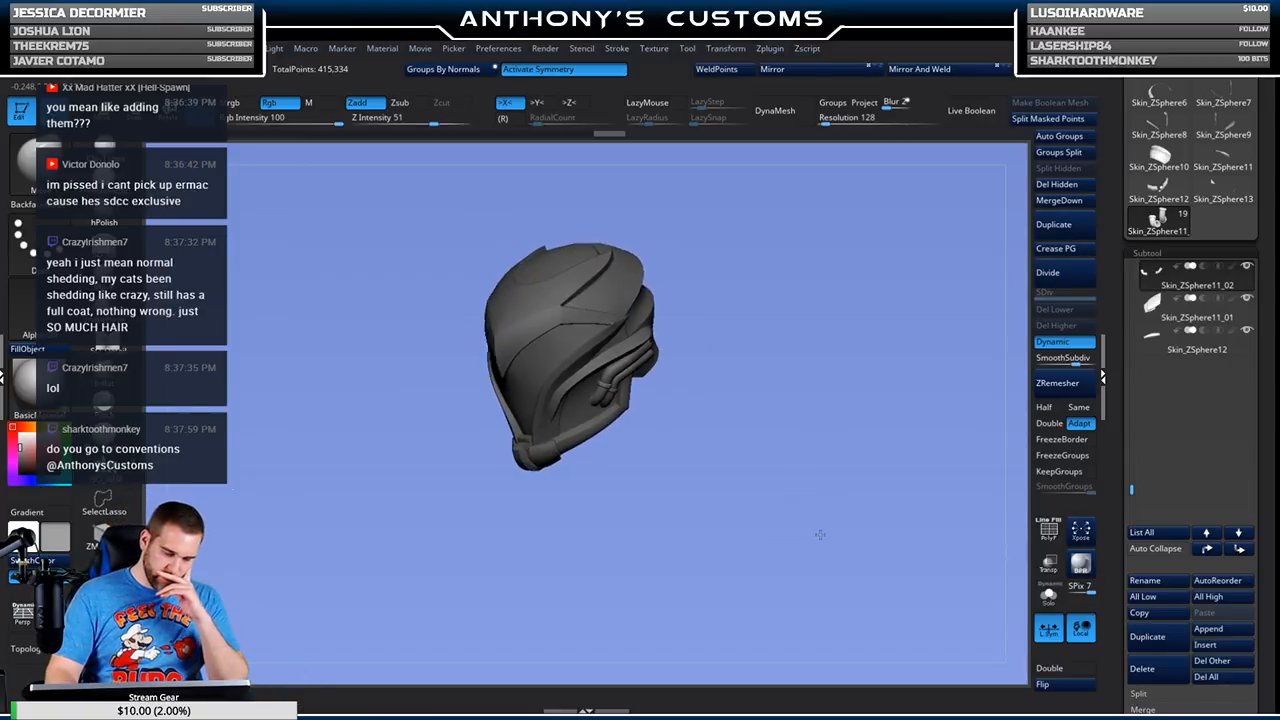
mouse_move(804, 514)
mouse_down()
mouse_move(770, 502)
mouse_move(772, 467)
mouse_move(800, 531)
mouse_move(786, 510)
mouse_up()
alt+drag(713, 490, 585, 493)
Step: Select the jaw frame and examine its polygroups and how it meets the chin piece from below and the side
alt+click(492, 397)
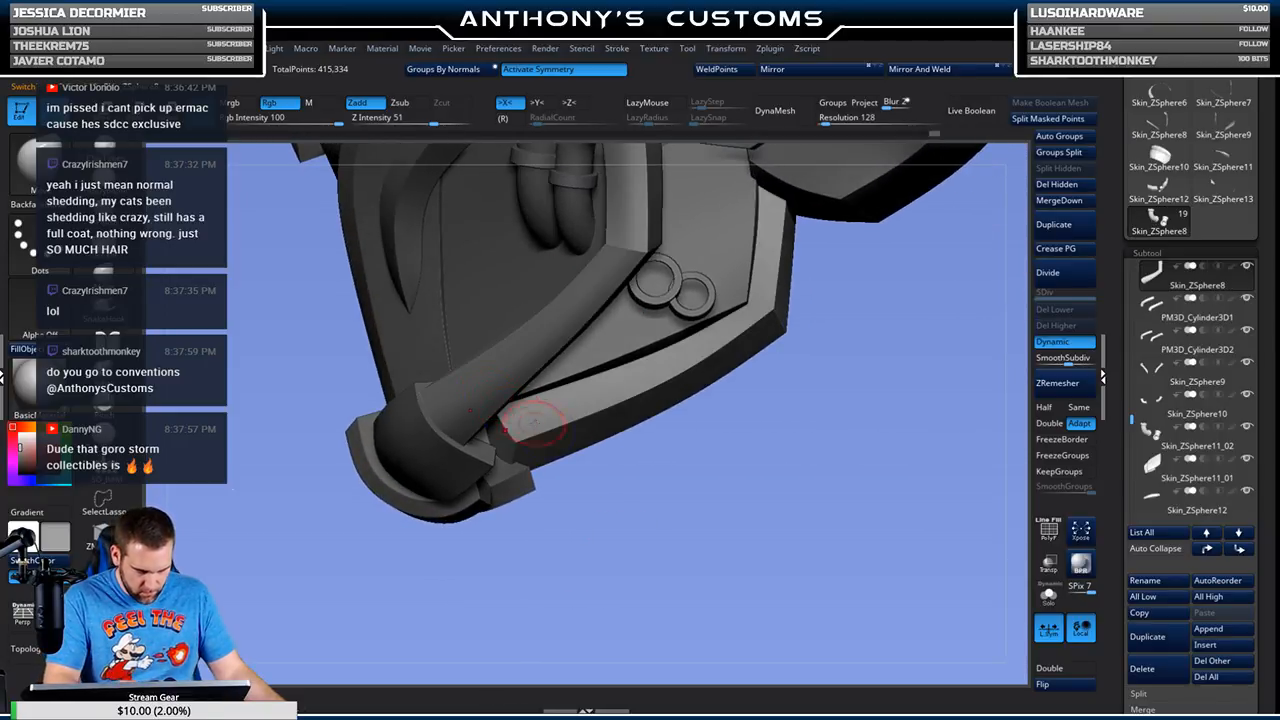
key(shift+f)
key(shift+f)
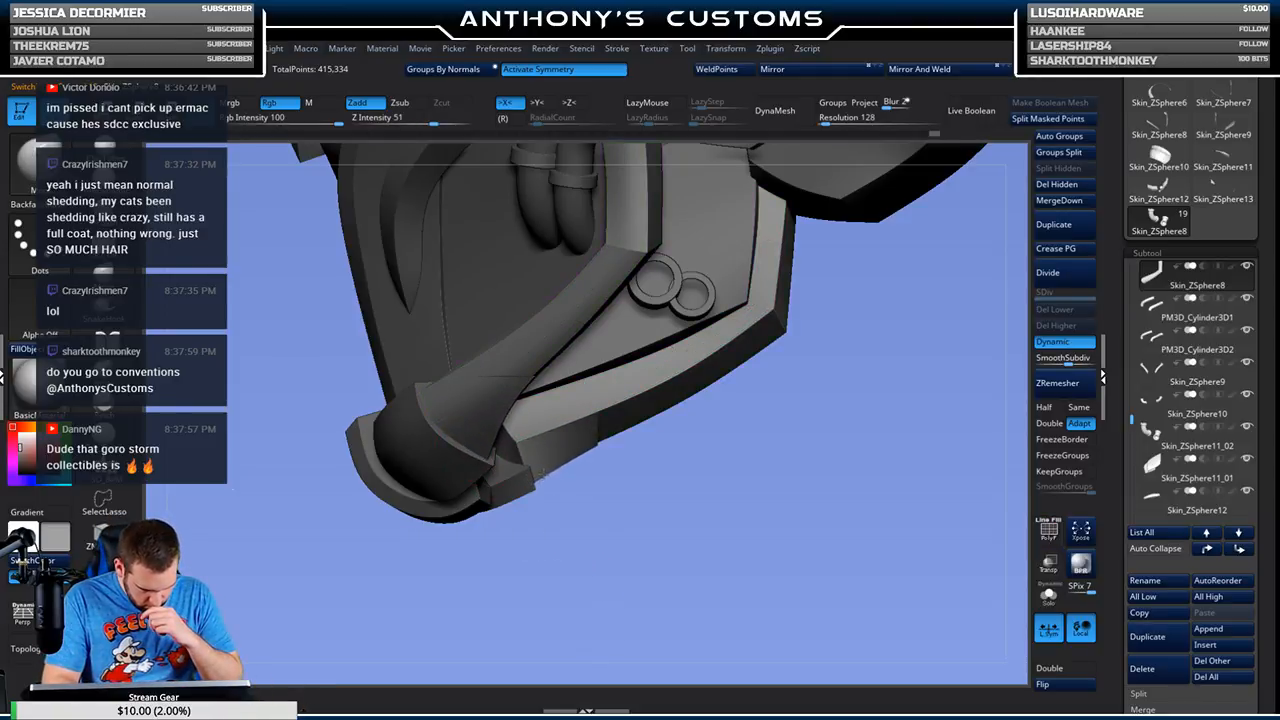
mouse_move(560, 556)
mouse_down()
mouse_move(546, 567)
mouse_move(549, 538)
mouse_up()
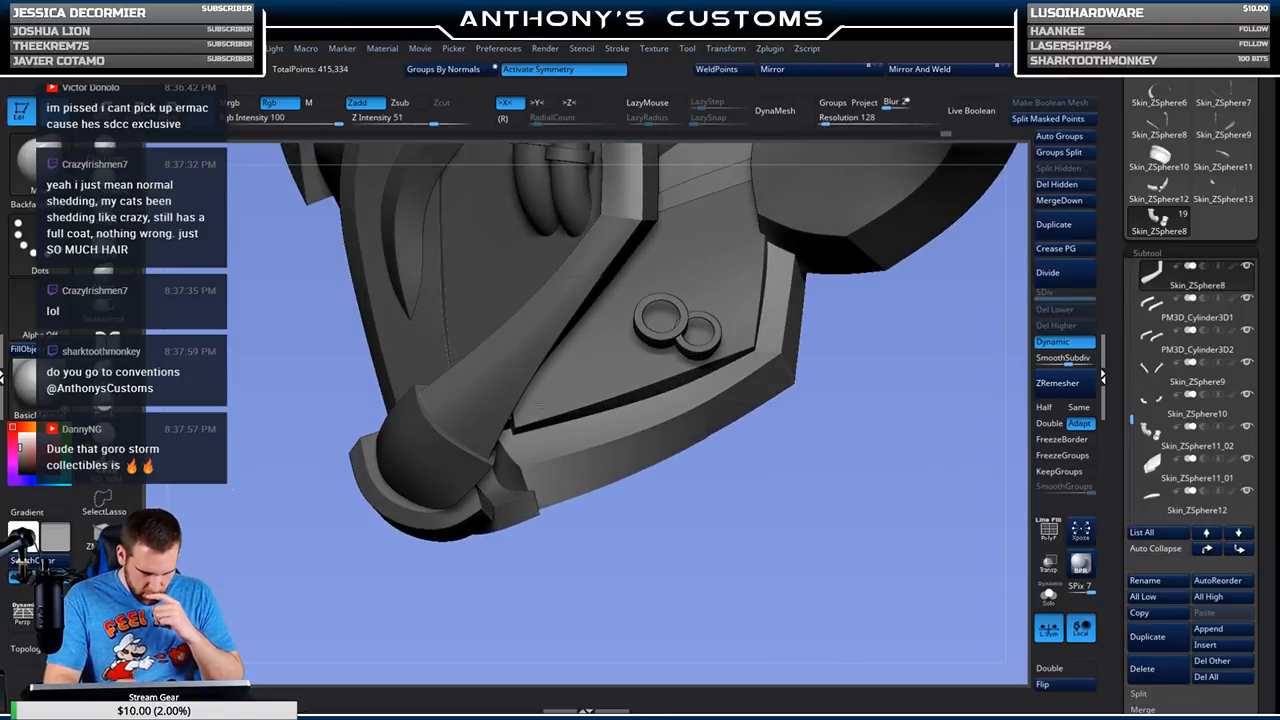
drag(528, 510, 455, 432)
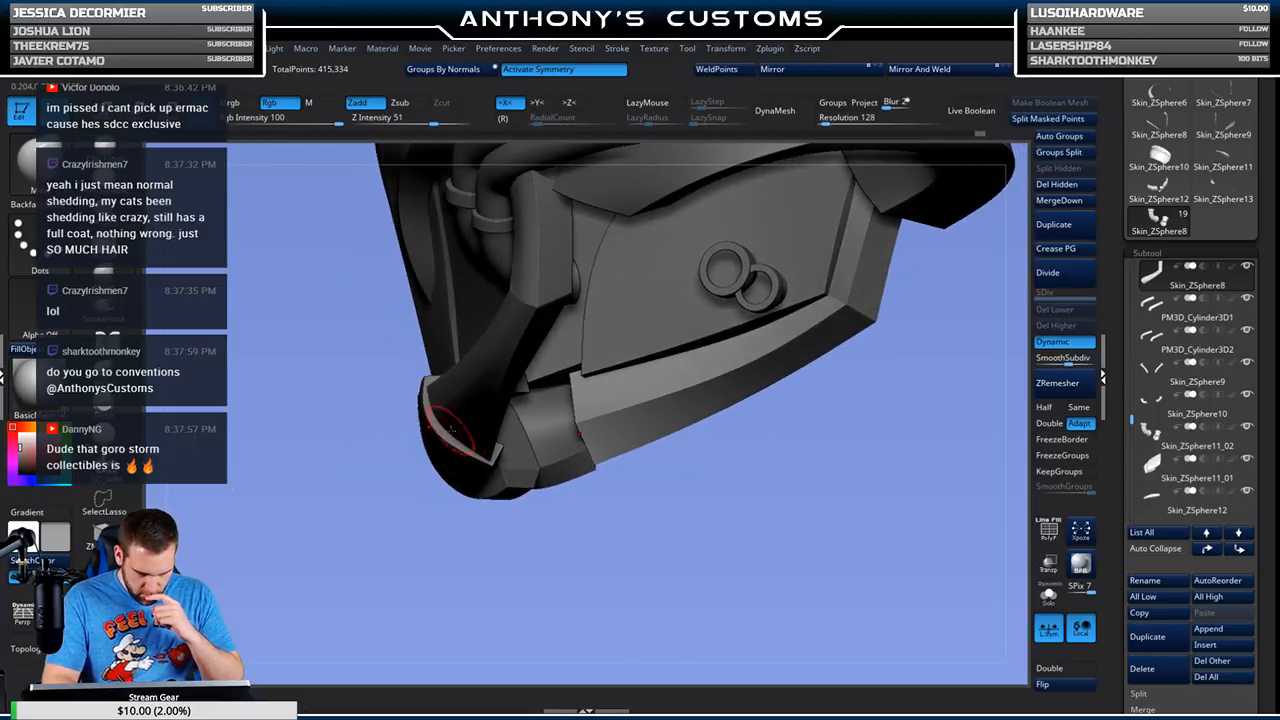
key(shift+f)
drag(503, 563, 486, 520)
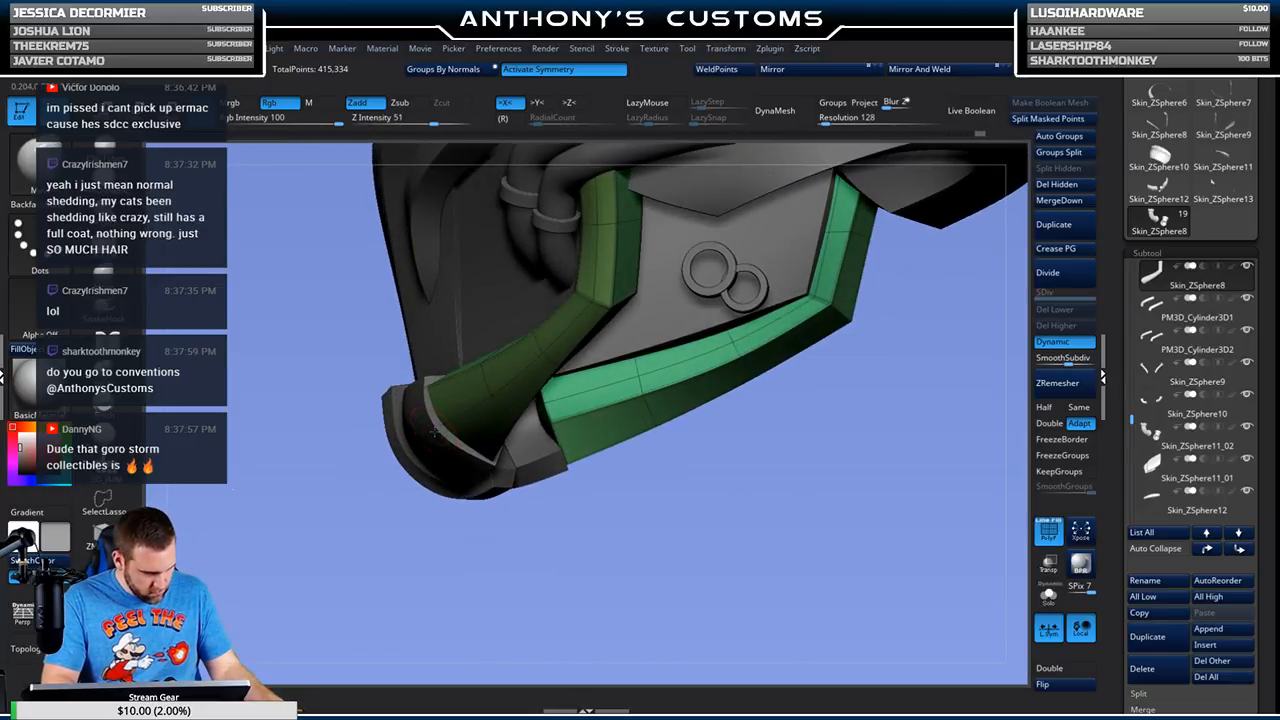
drag(432, 450, 598, 418)
key(shift+f)
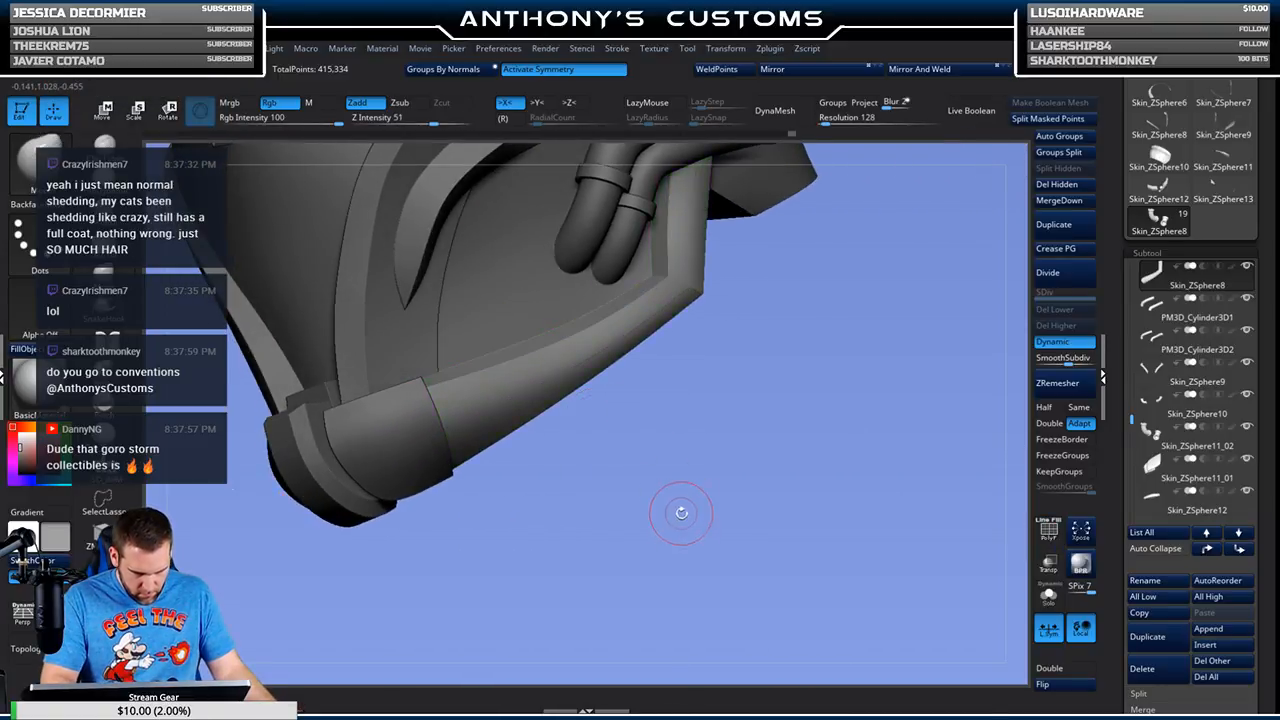
Step: Select the chin piece, mask part of it with a lasso and nudge the unmasked part with the transform gizmo
drag(665, 510, 632, 446)
alt+click(581, 440)
key(shift+f)
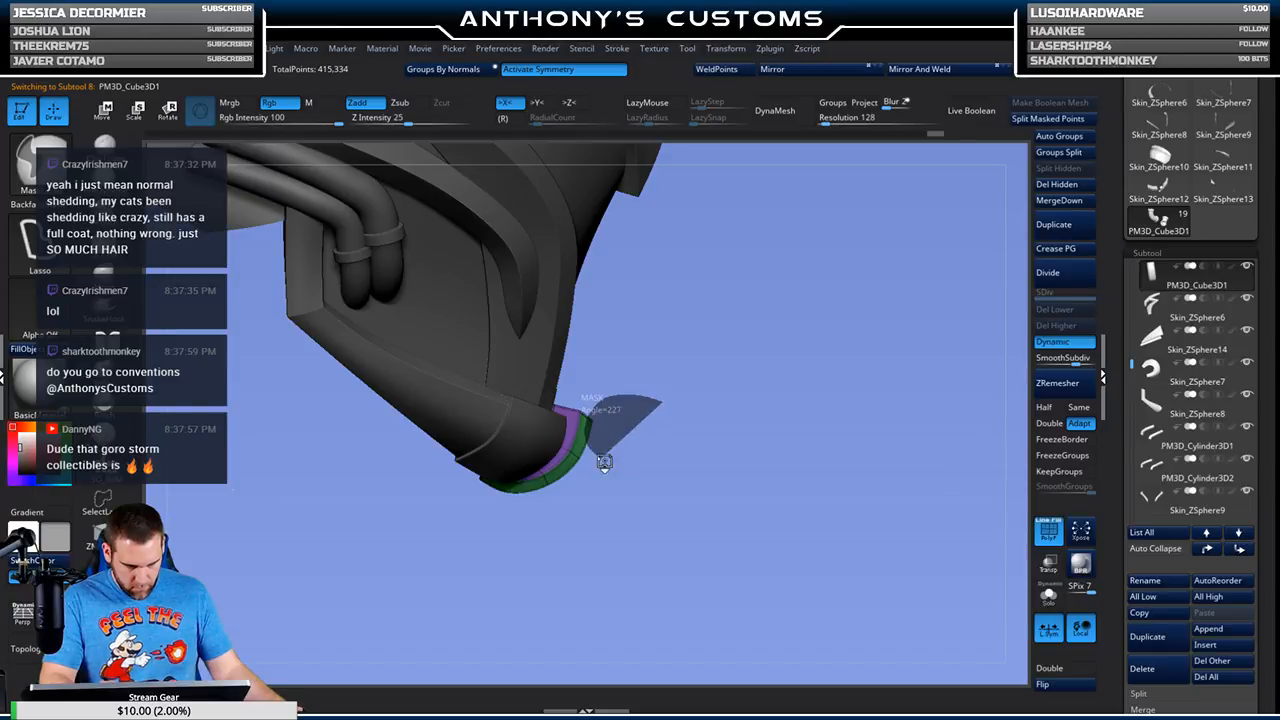
key(w)
drag(601, 372, 600, 386)
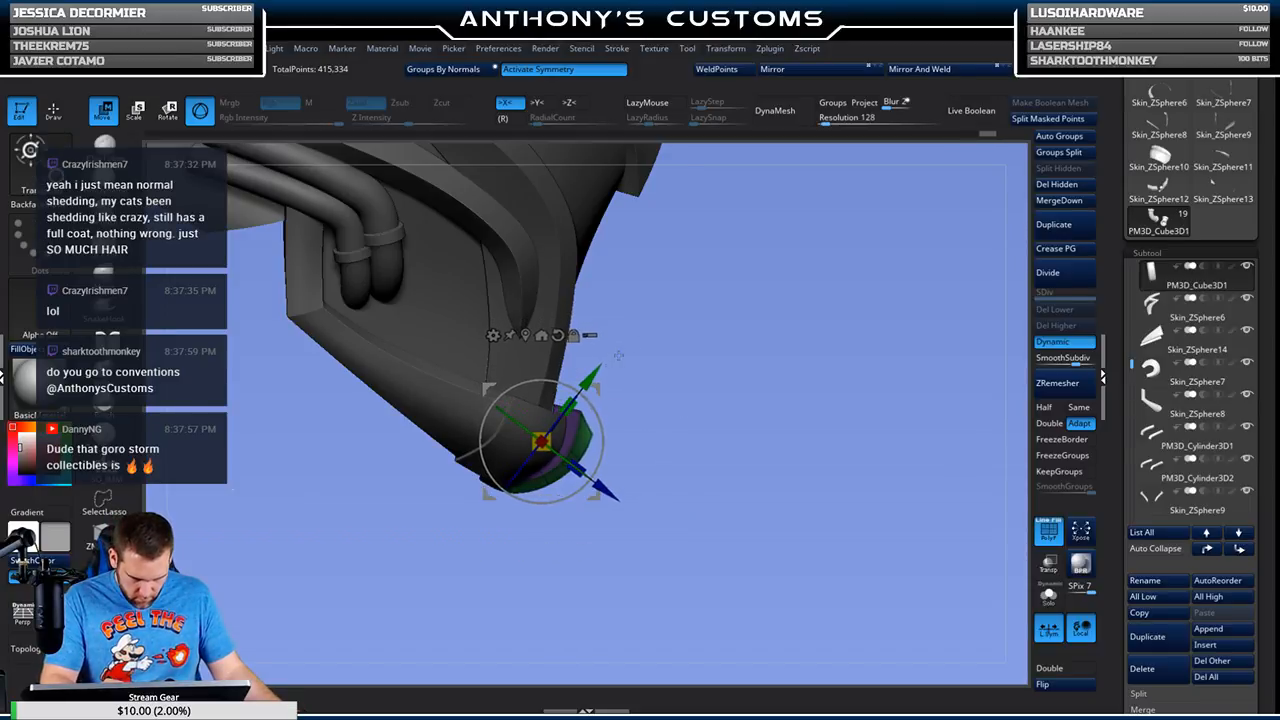
key(q)
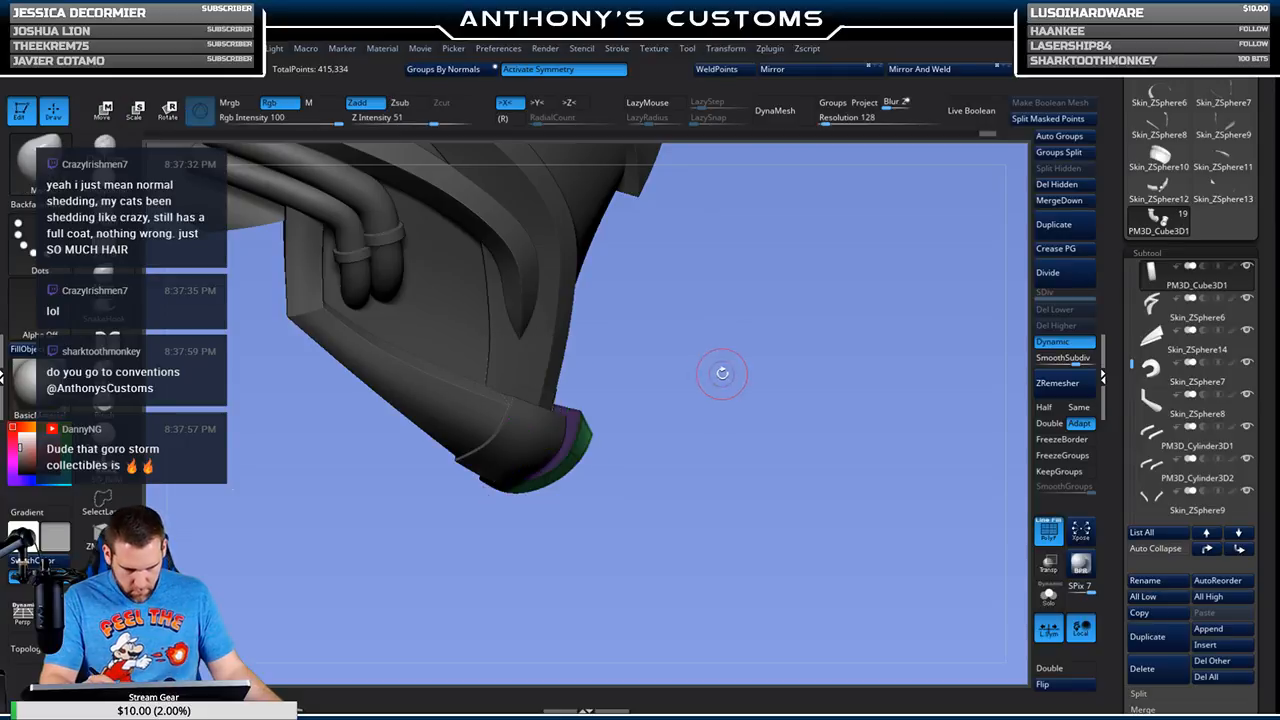
Step: Set the active colour to white, check the whole helmet from the side and front, and select the recessed side panel
mouse_move(837, 374)
mouse_down()
mouse_move(781, 388)
mouse_move(781, 376)
mouse_move(766, 460)
mouse_move(784, 483)
mouse_move(785, 398)
mouse_move(756, 396)
mouse_move(770, 400)
mouse_move(749, 365)
mouse_move(786, 380)
mouse_move(745, 370)
mouse_move(774, 359)
mouse_up()
drag(20, 436, 19, 431)
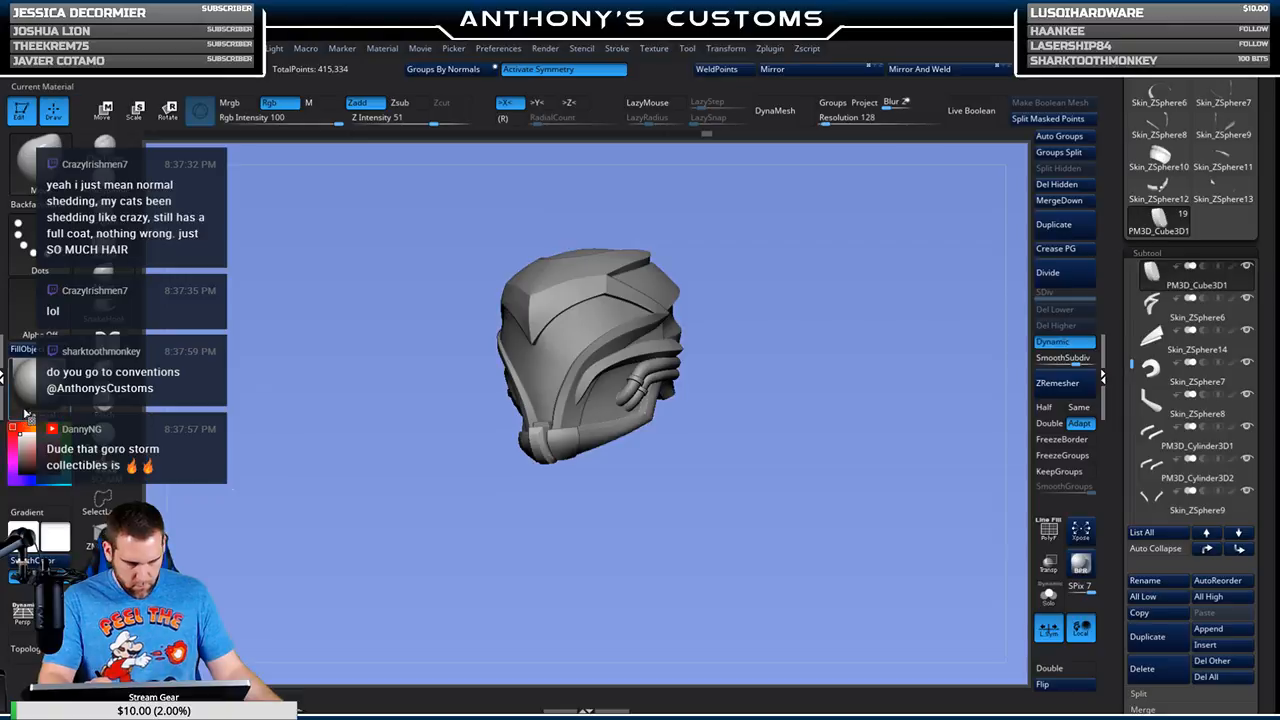
drag(757, 443, 690, 524)
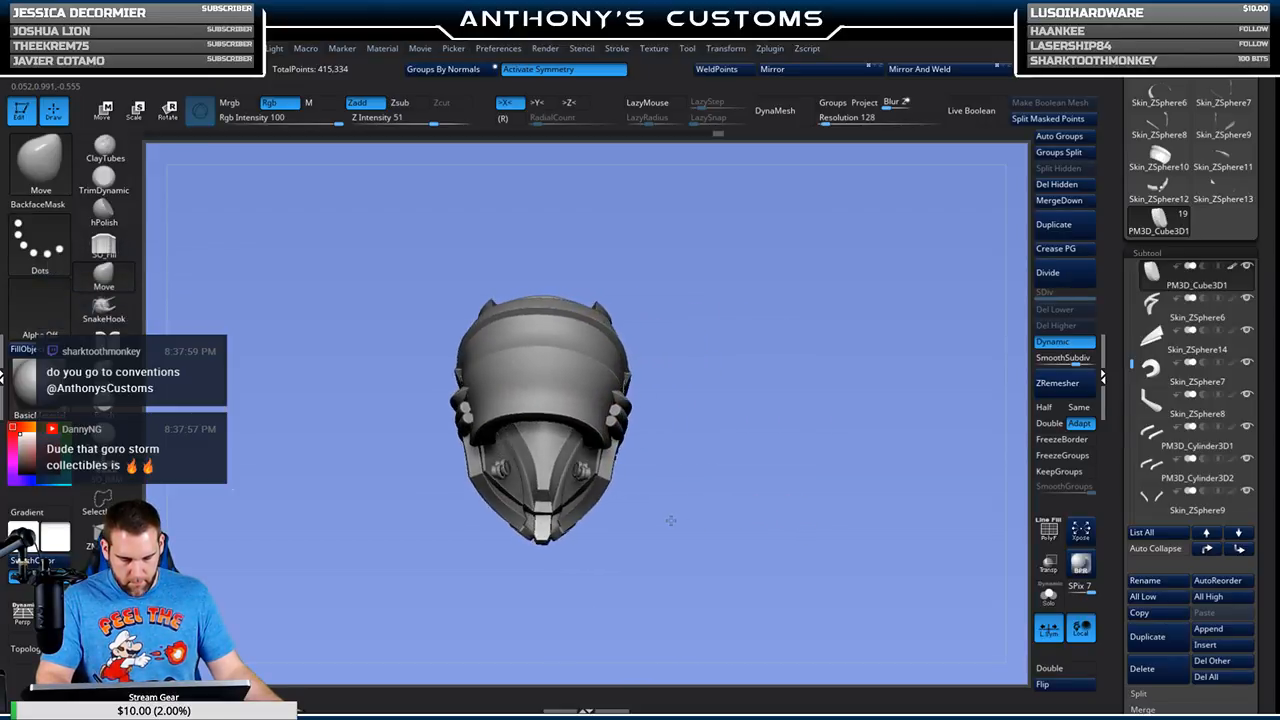
mouse_move(741, 444)
mouse_down()
mouse_move(758, 489)
mouse_move(775, 470)
mouse_move(910, 470)
mouse_move(830, 495)
mouse_move(817, 456)
mouse_move(811, 540)
mouse_move(815, 498)
mouse_move(802, 507)
mouse_up()
alt+click(617, 408)
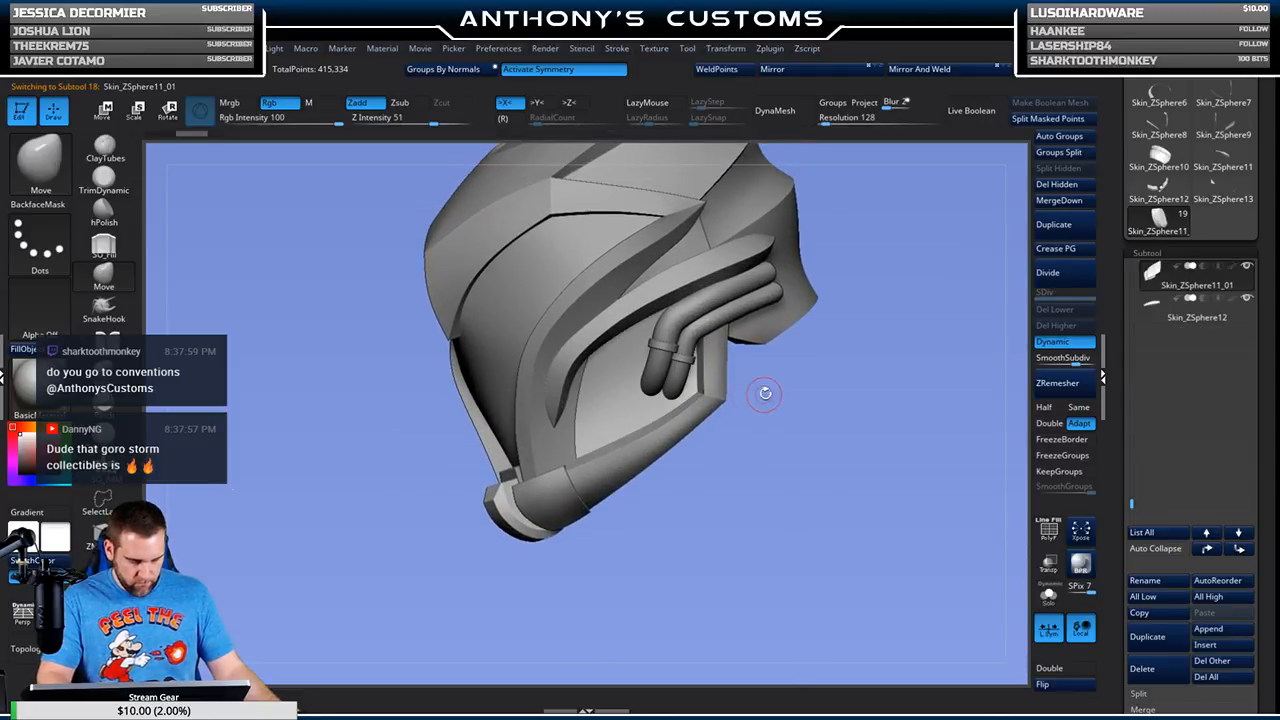
key(b)
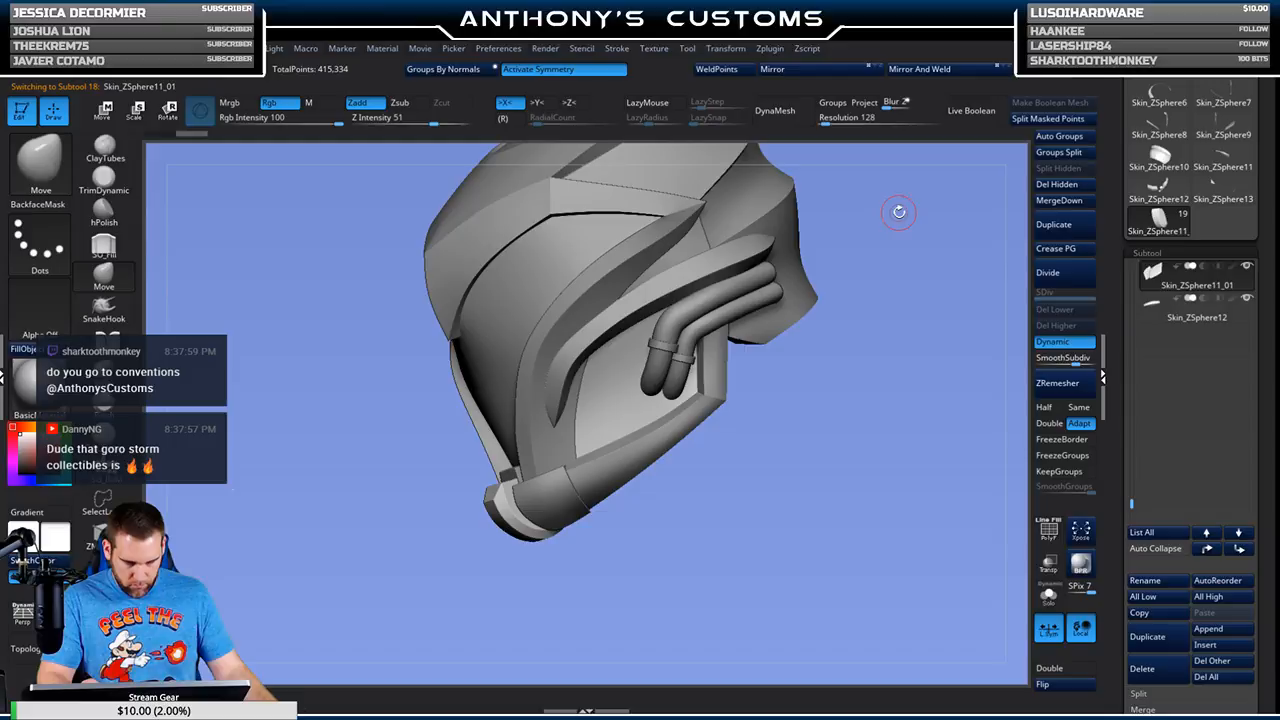
key(b)
click(588, 428)
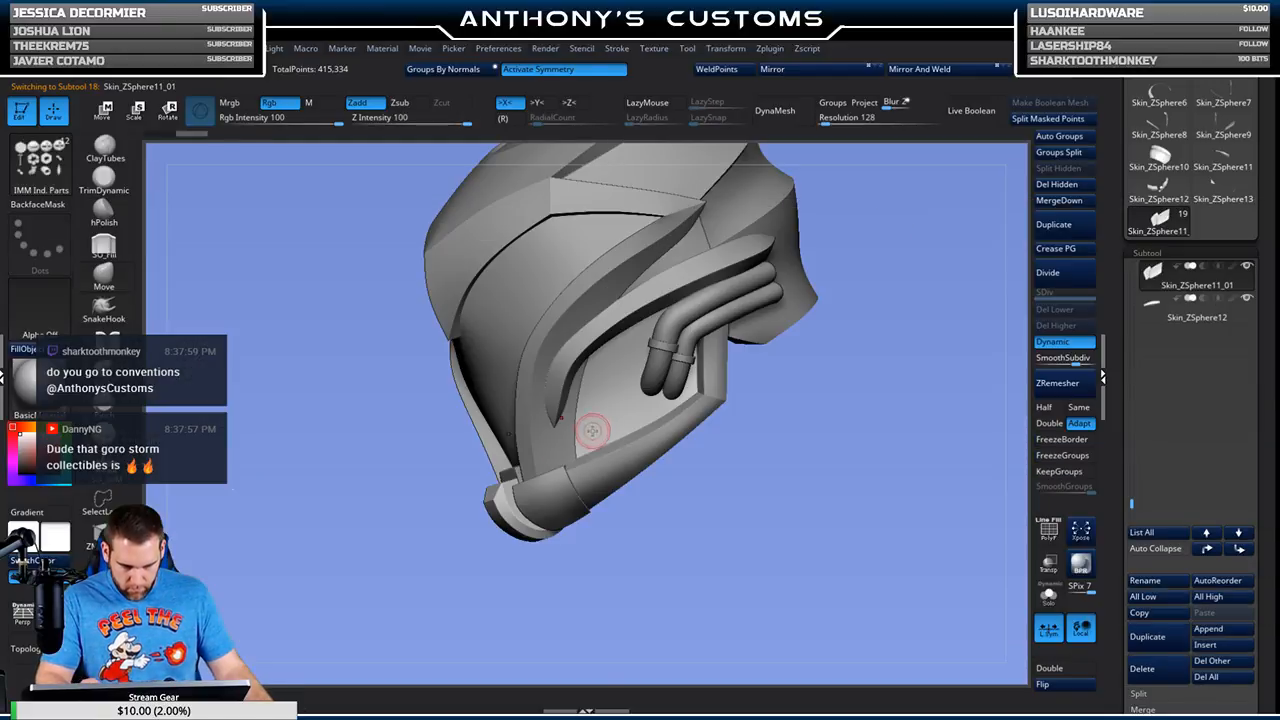
key(m)
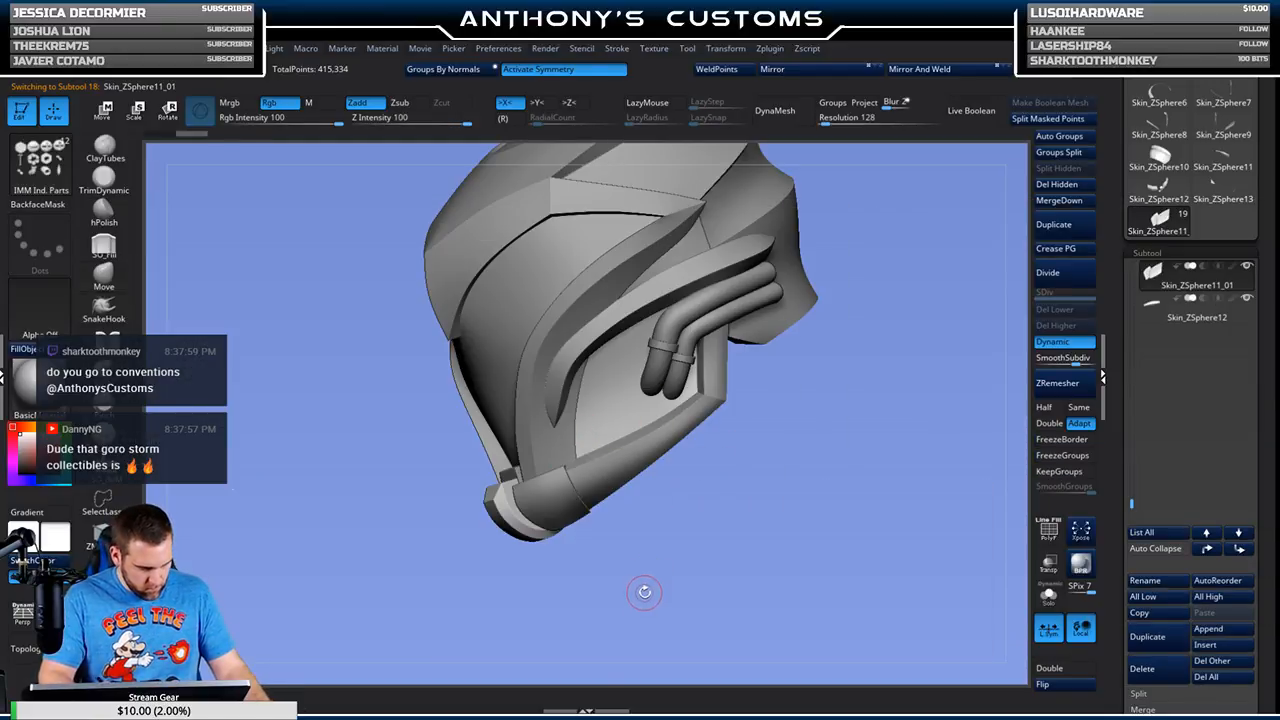
key(m)
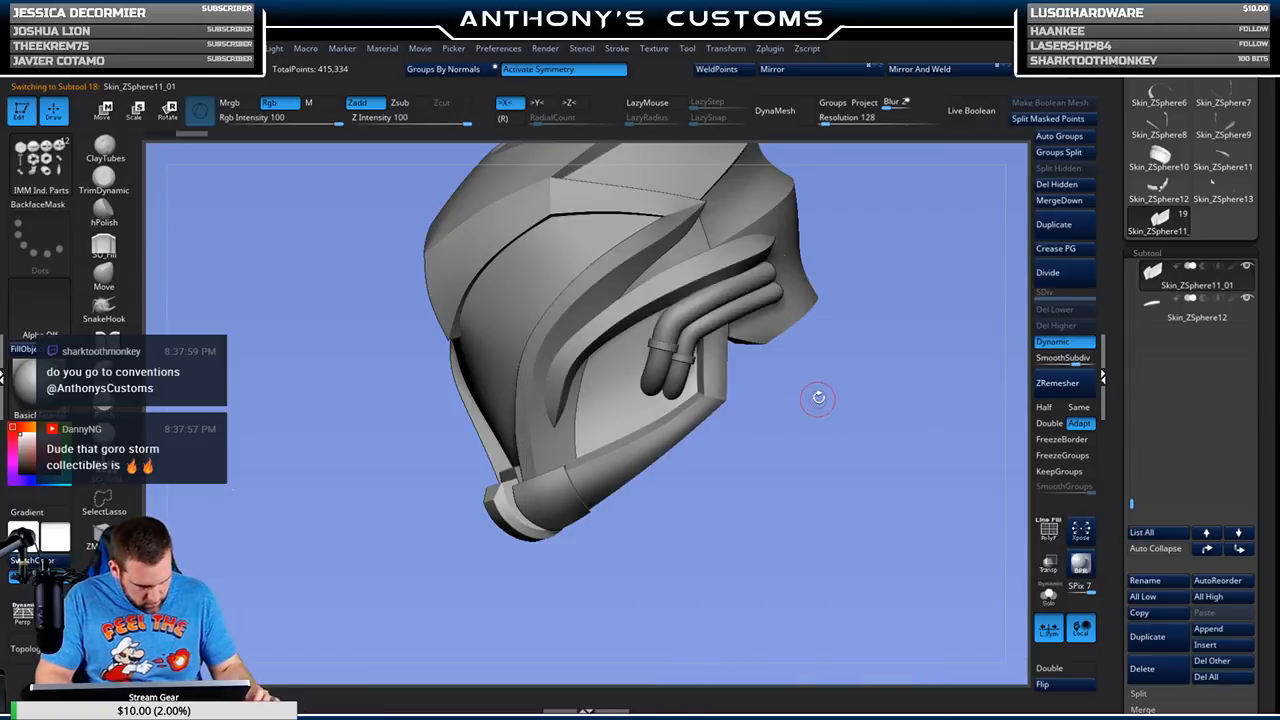
Step: Choose the Fasteners_10 part from the IMM ModelKit insert brush
key(b)
click(660, 290)
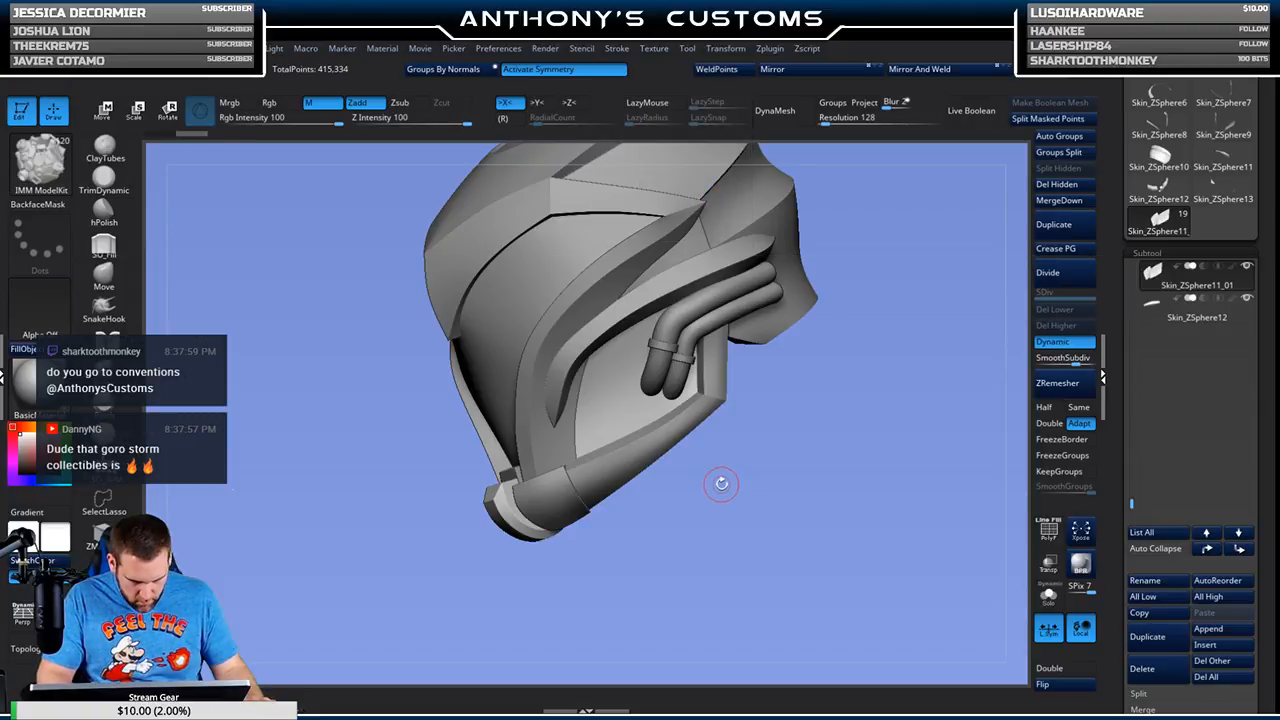
key(m)
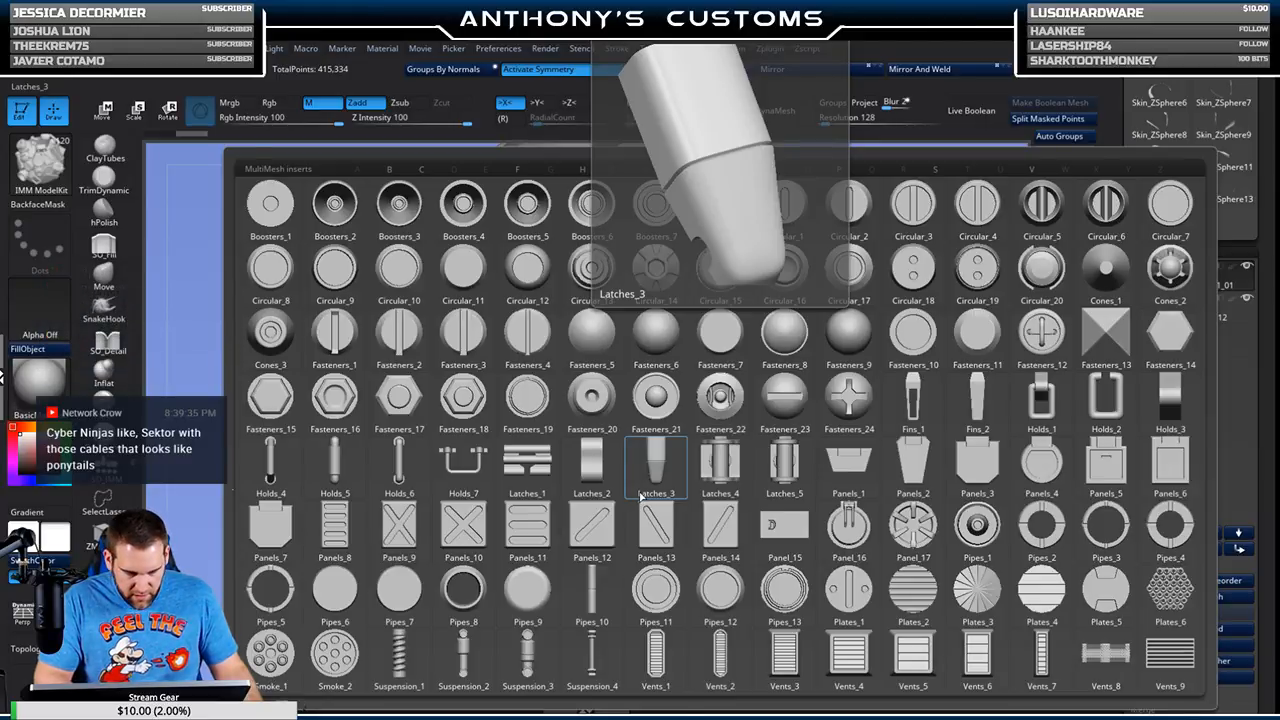
click(912, 340)
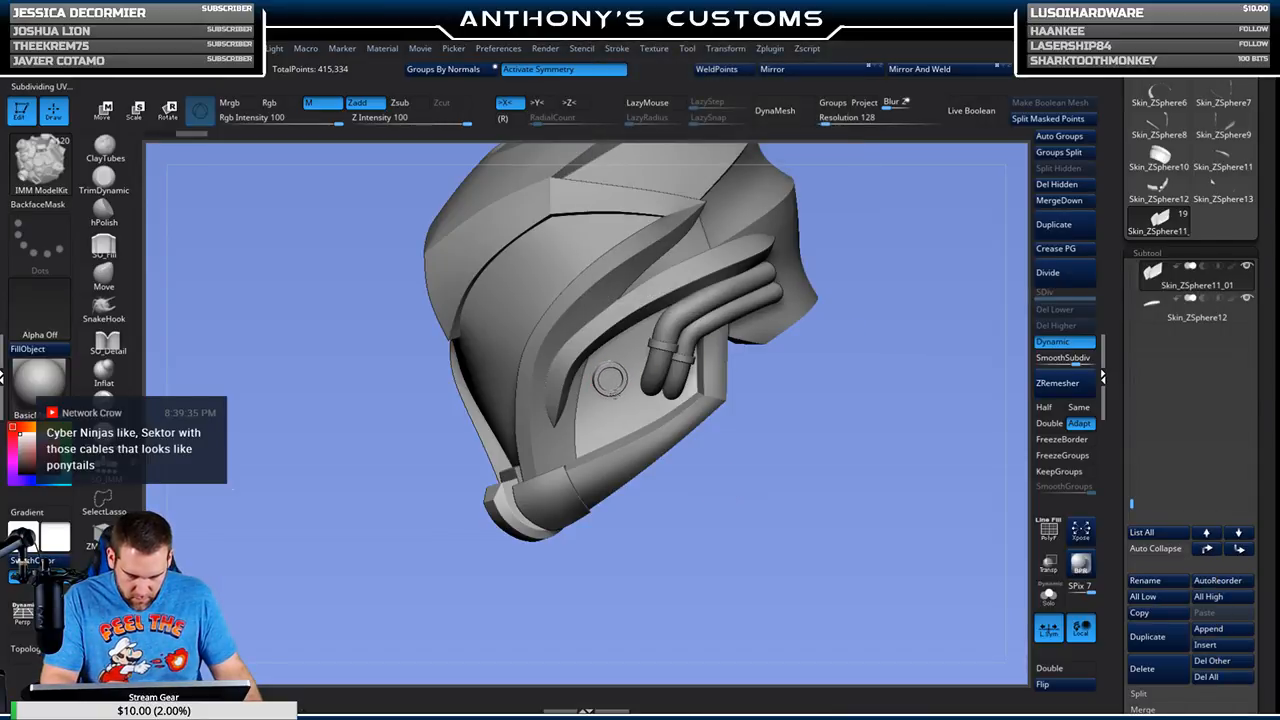
Step: Try placing two round fasteners in front of the tubes on the side panel and undo them
drag(612, 392, 617, 389)
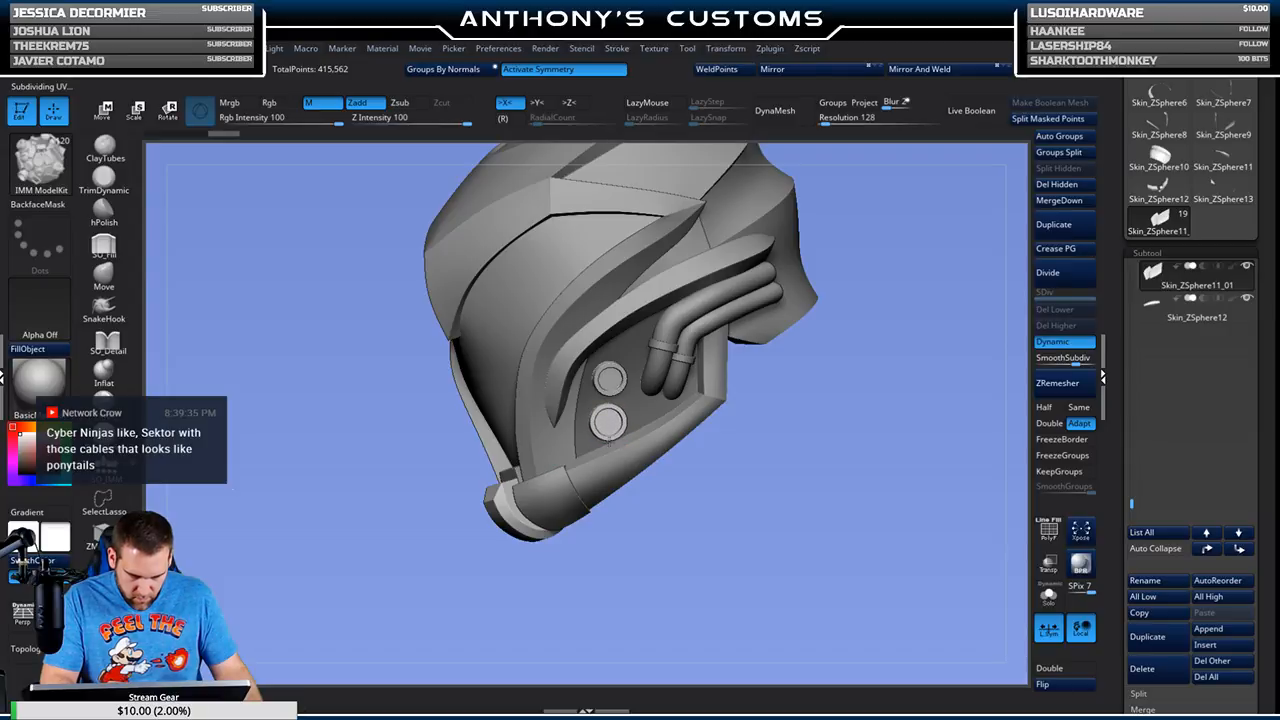
click(608, 421)
drag(700, 480, 743, 507)
key(ctrl+z)
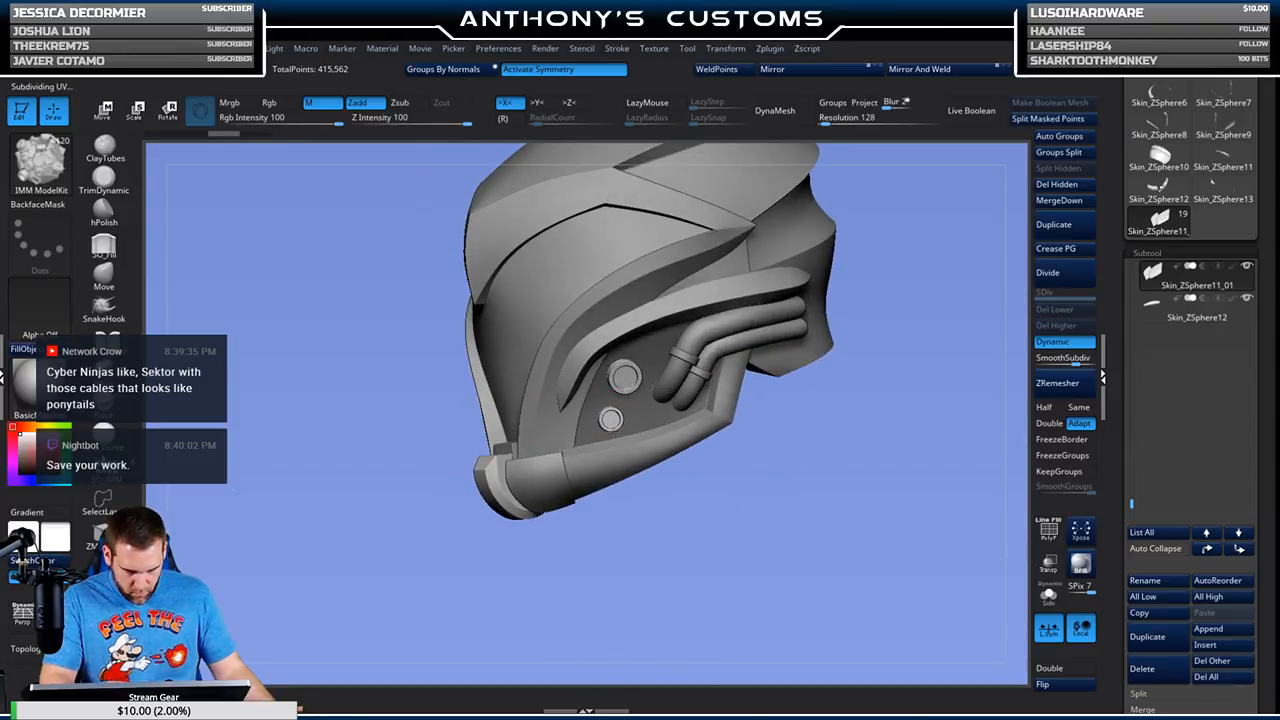
drag(674, 518, 711, 510)
alt+drag(796, 479, 625, 435)
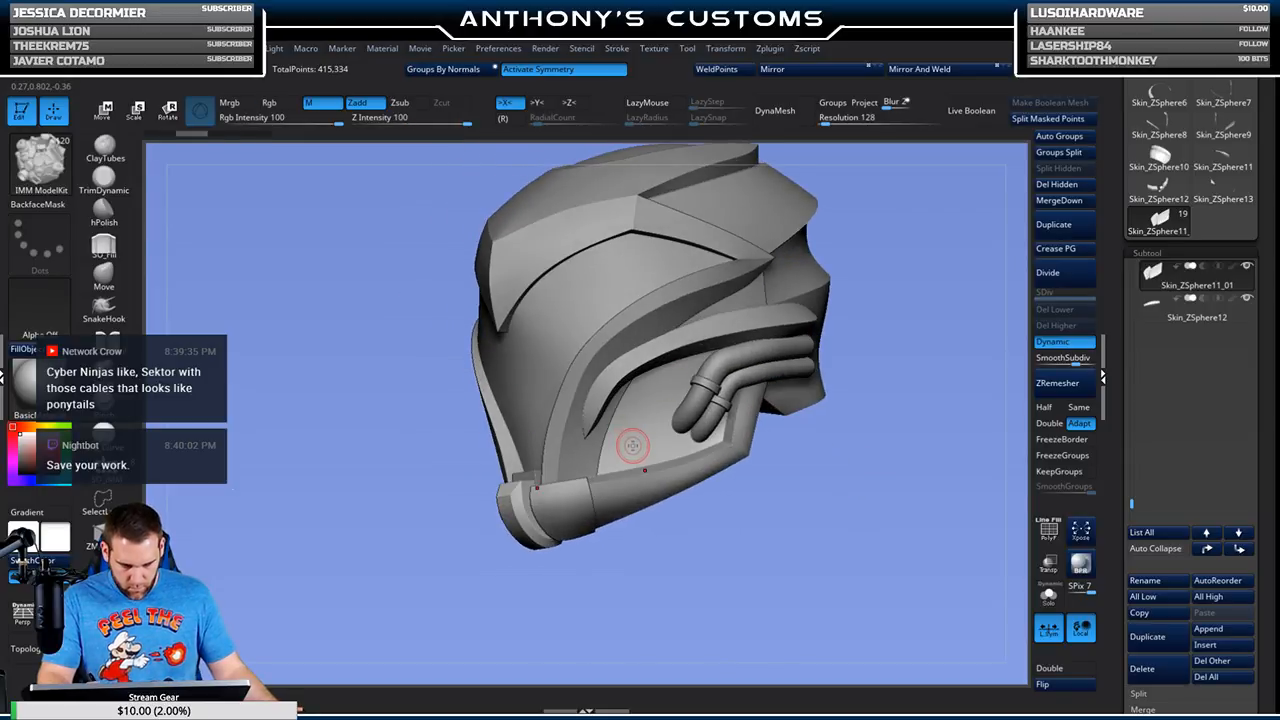
Step: Place a single round fastener on each side panel in front of the tubes, check it from several angles and quick-save the project
mouse_move(720, 540)
mouse_down()
mouse_move(697, 540)
mouse_move(745, 464)
mouse_move(737, 551)
mouse_up()
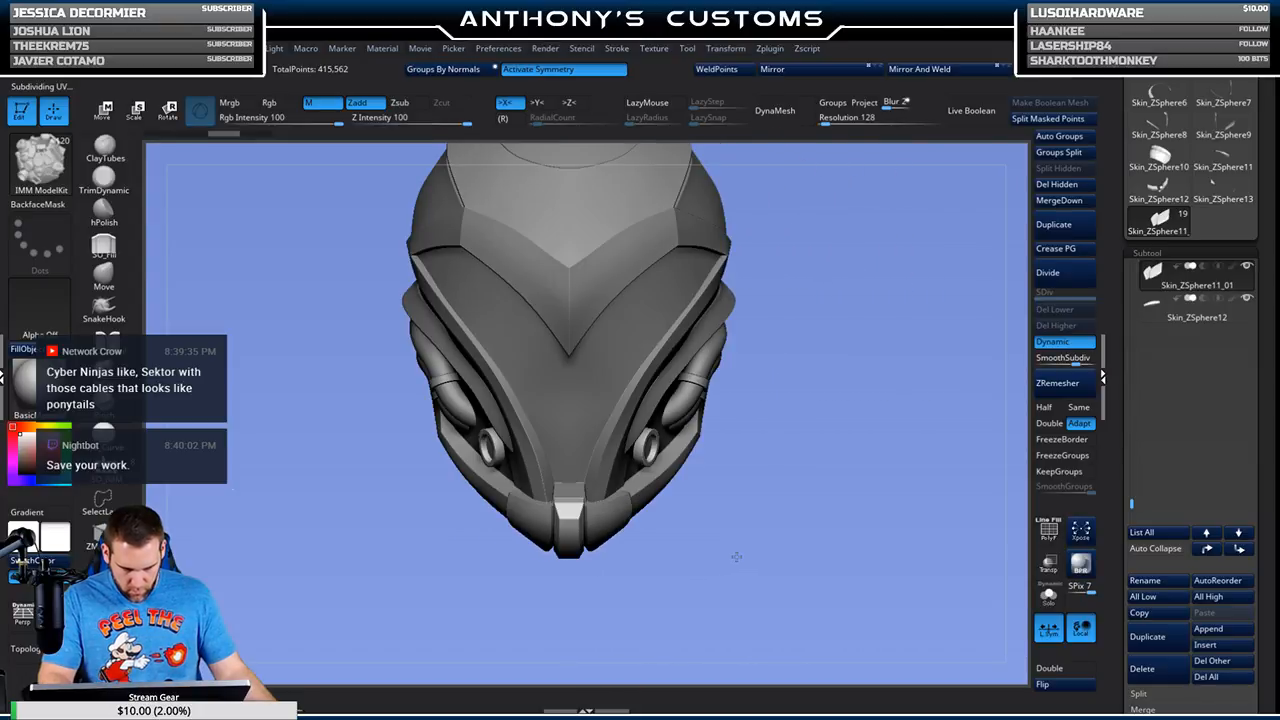
drag(791, 449, 809, 324)
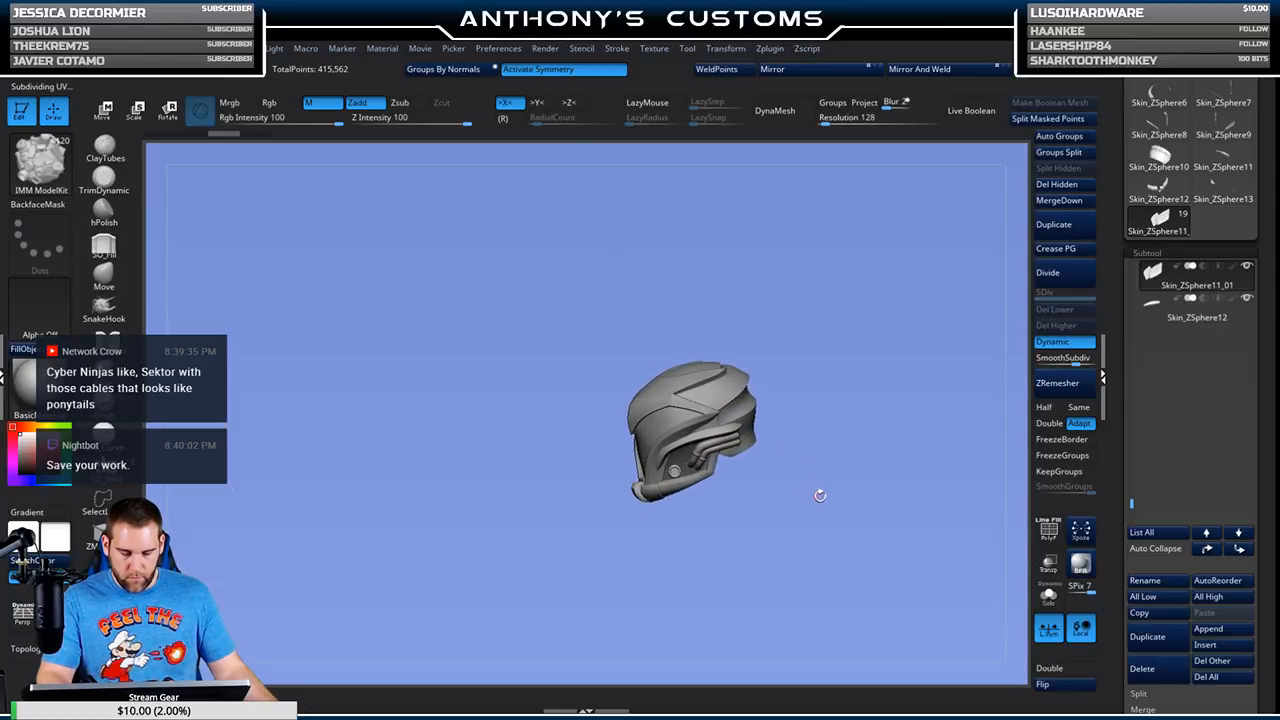
alt+drag(815, 500, 727, 400)
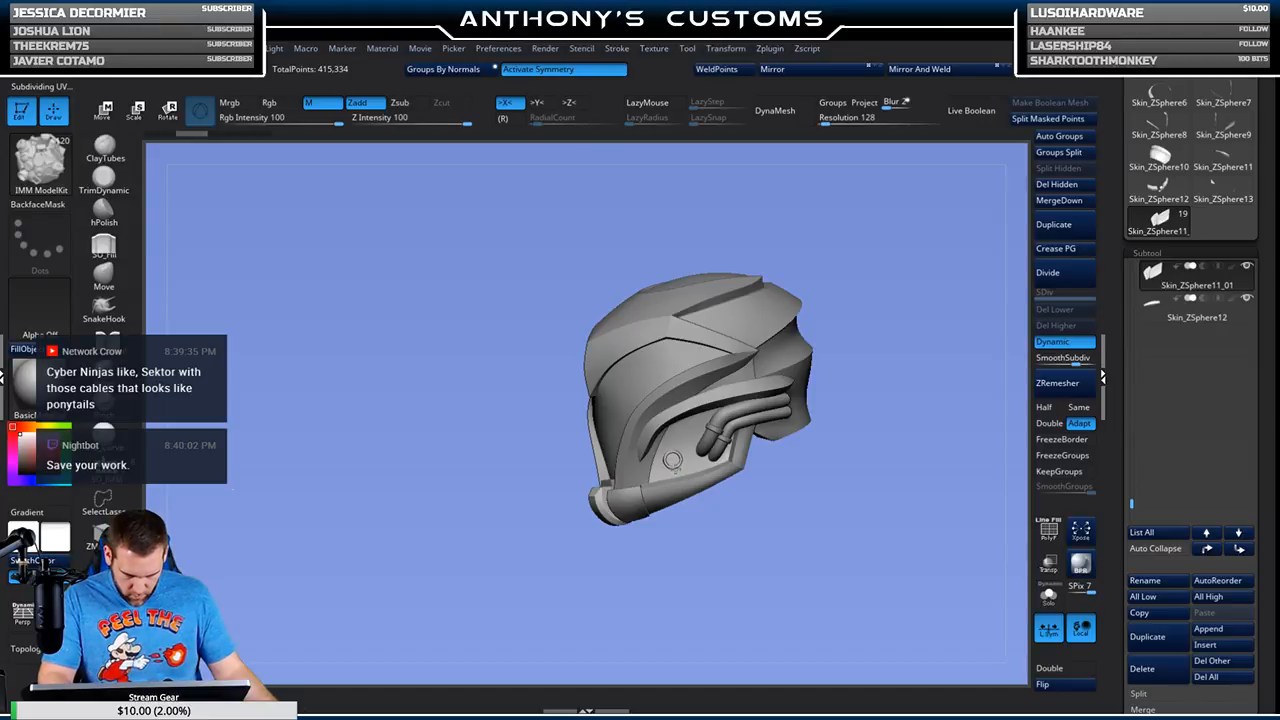
drag(782, 470, 813, 511)
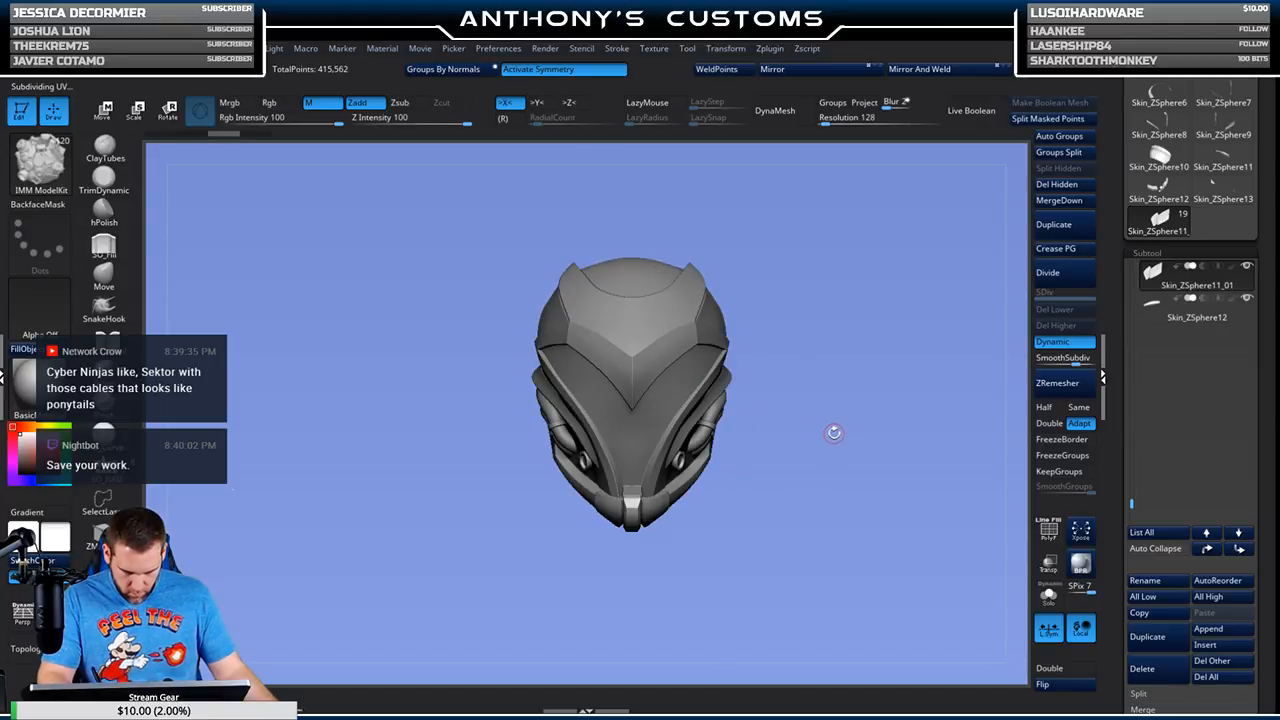
drag(857, 527, 896, 449)
key(ctrl+s)
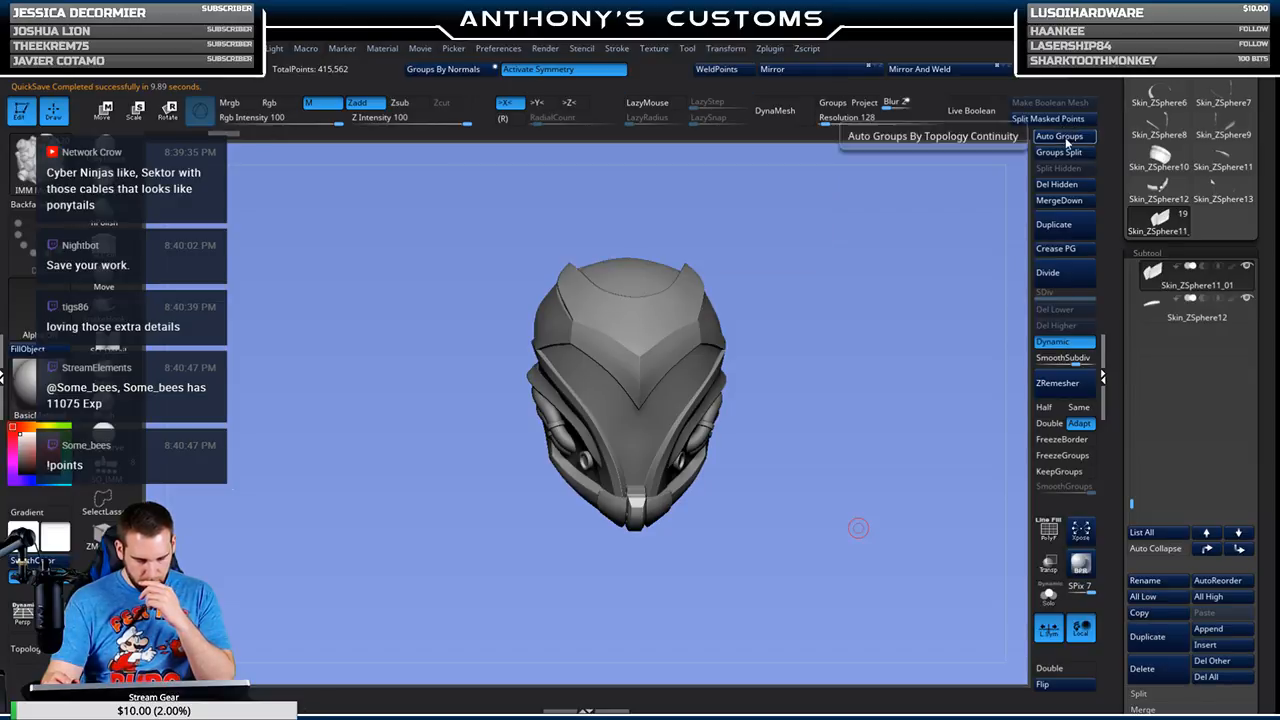
Step: Split the masked points so the round fasteners become a separate subtool from the side panels, and return to the Move brush
click(1066, 119)
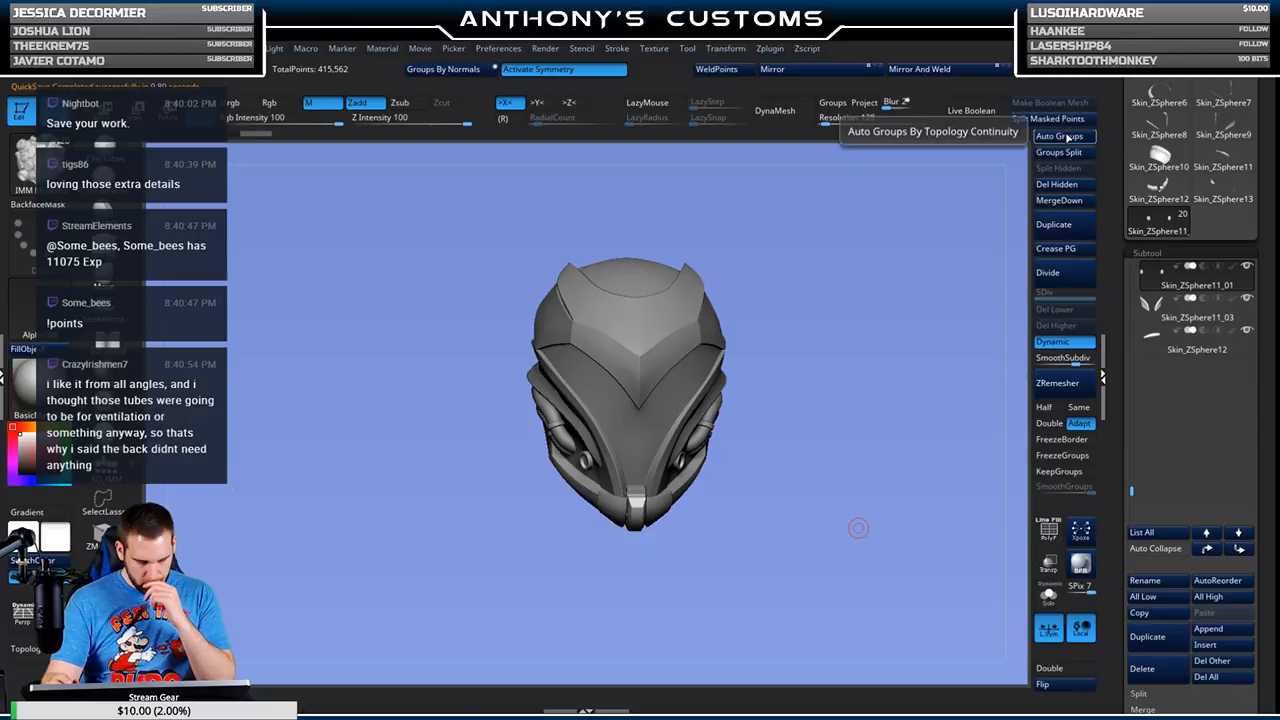
drag(870, 447, 801, 446)
drag(860, 515, 450, 398)
key(b)
key(p)
key(a)
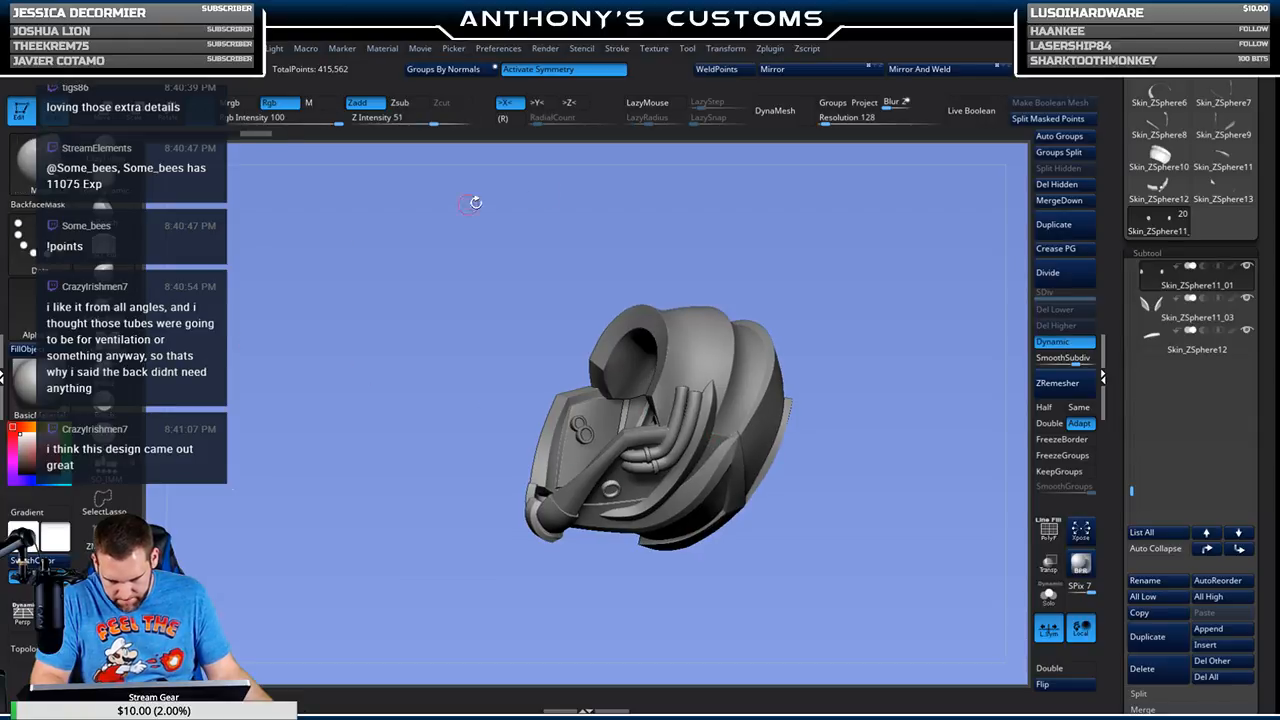
Step: Select the rear neck guard with its polygroups displayed and reshape its lower edge with the Move brush
mouse_move(894, 260)
mouse_down()
mouse_move(887, 313)
mouse_move(738, 320)
mouse_up()
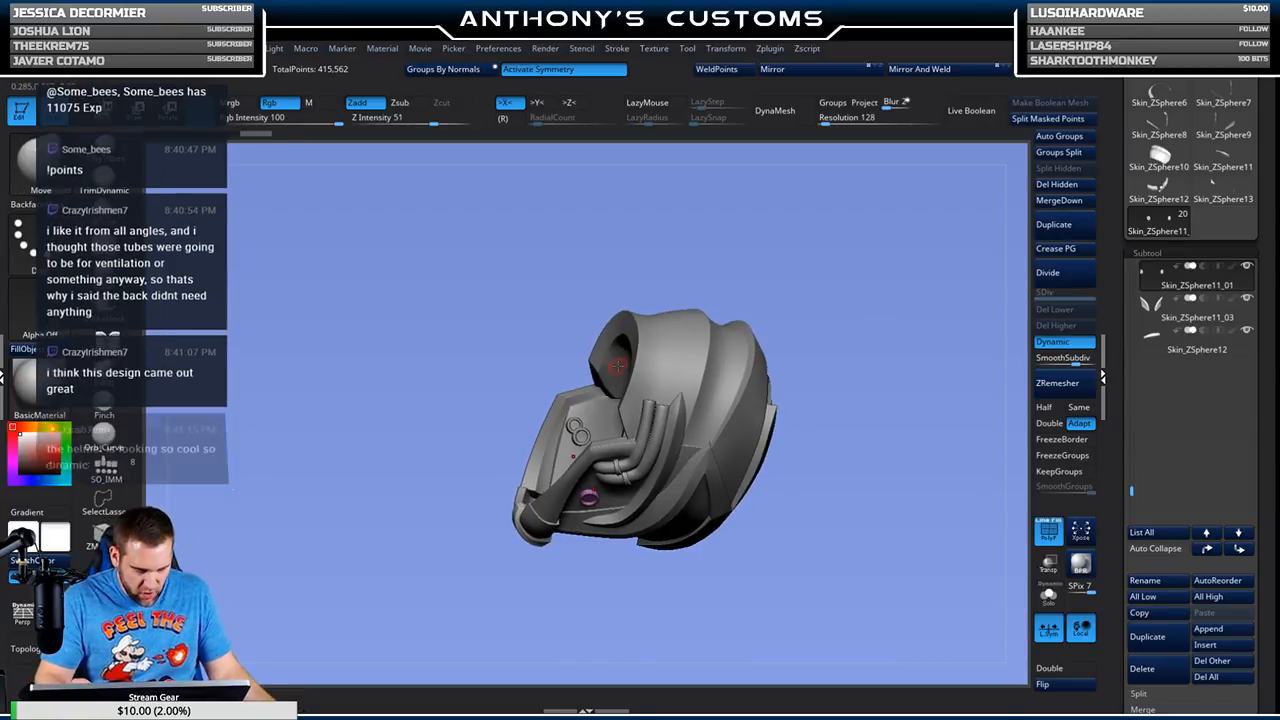
drag(890, 305, 870, 271)
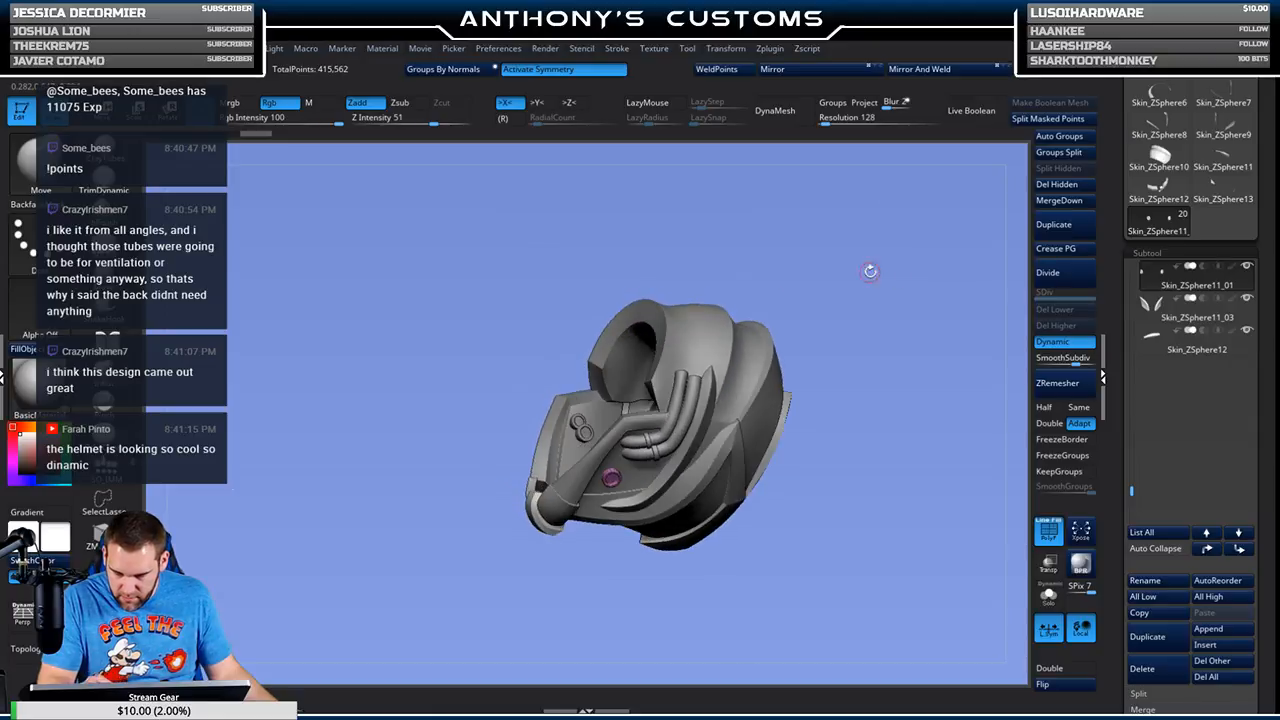
alt+click(630, 363)
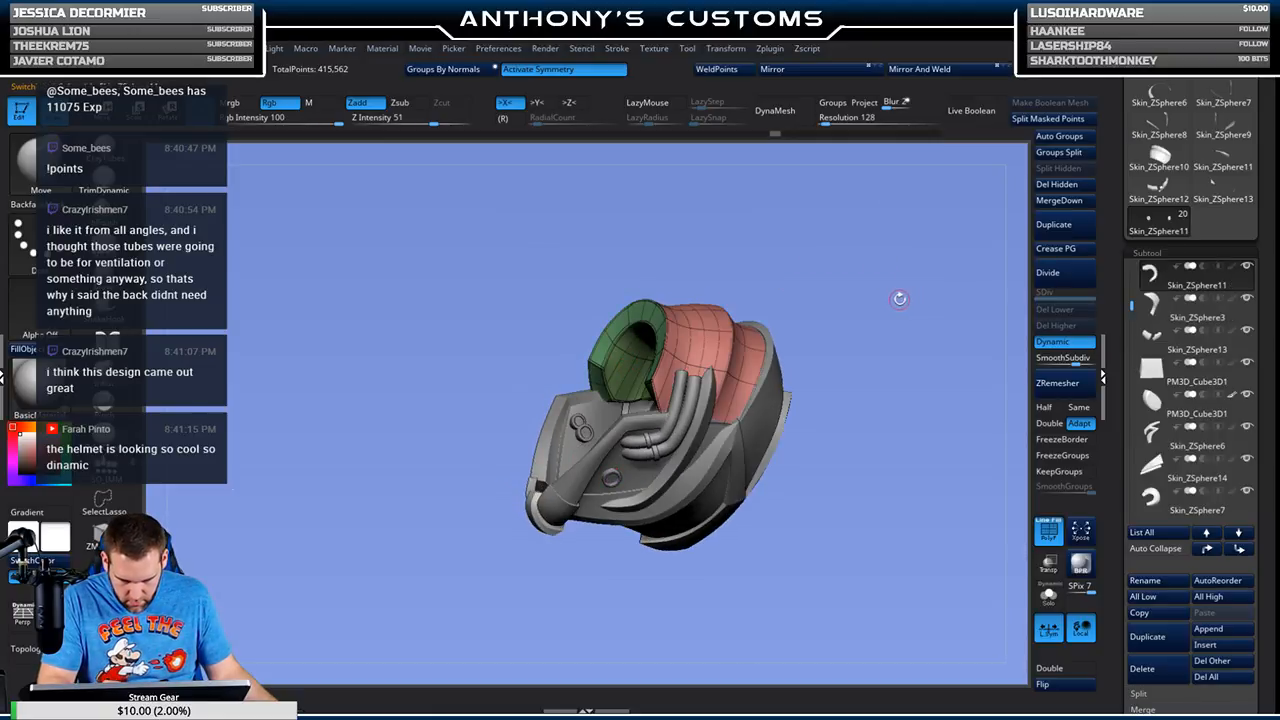
key(space)
drag(899, 298, 845, 300)
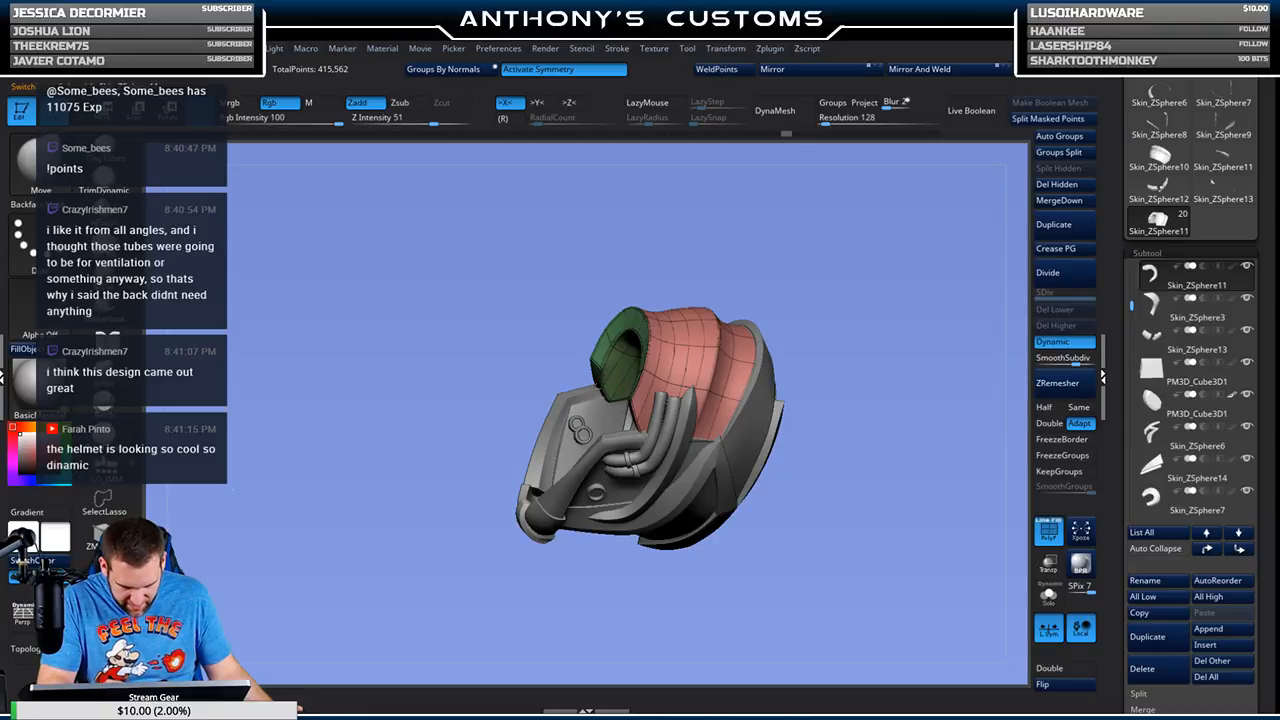
drag(787, 296, 863, 374)
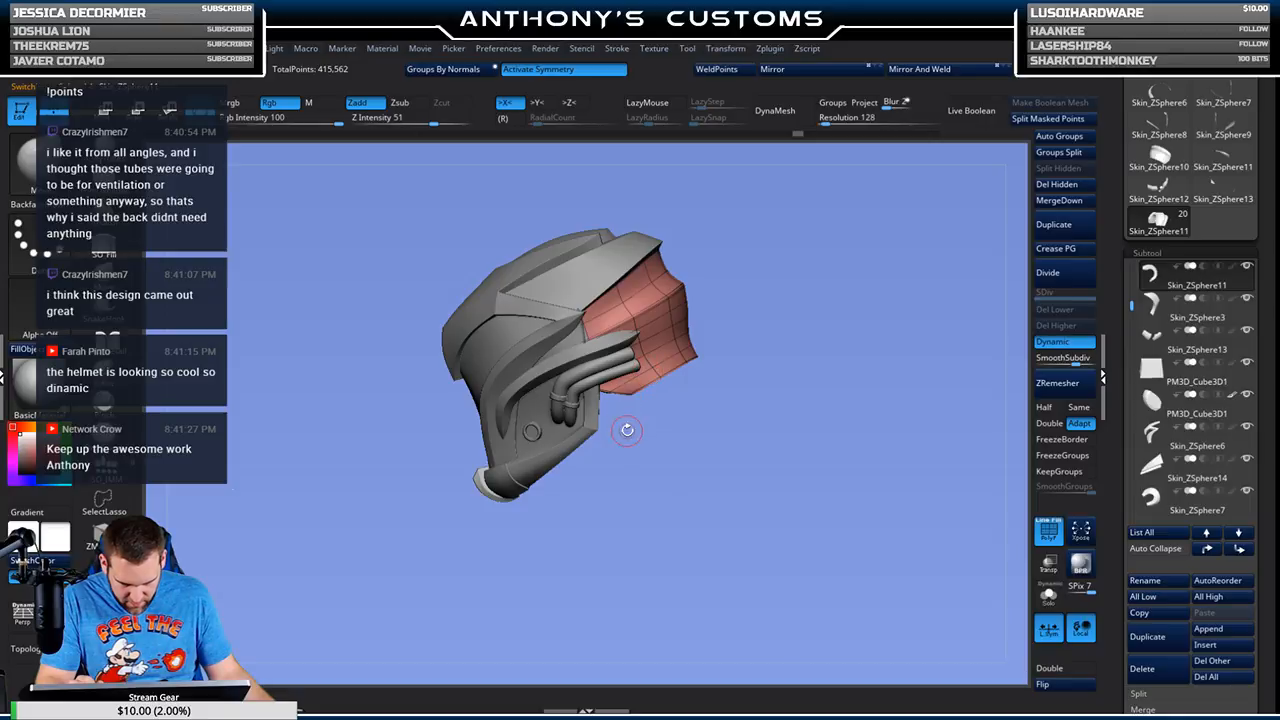
Step: Turn on transparency to adjust the neck guard's lower edge beneath the tubes with the Move brush, and turn transparency off again
click(1048, 564)
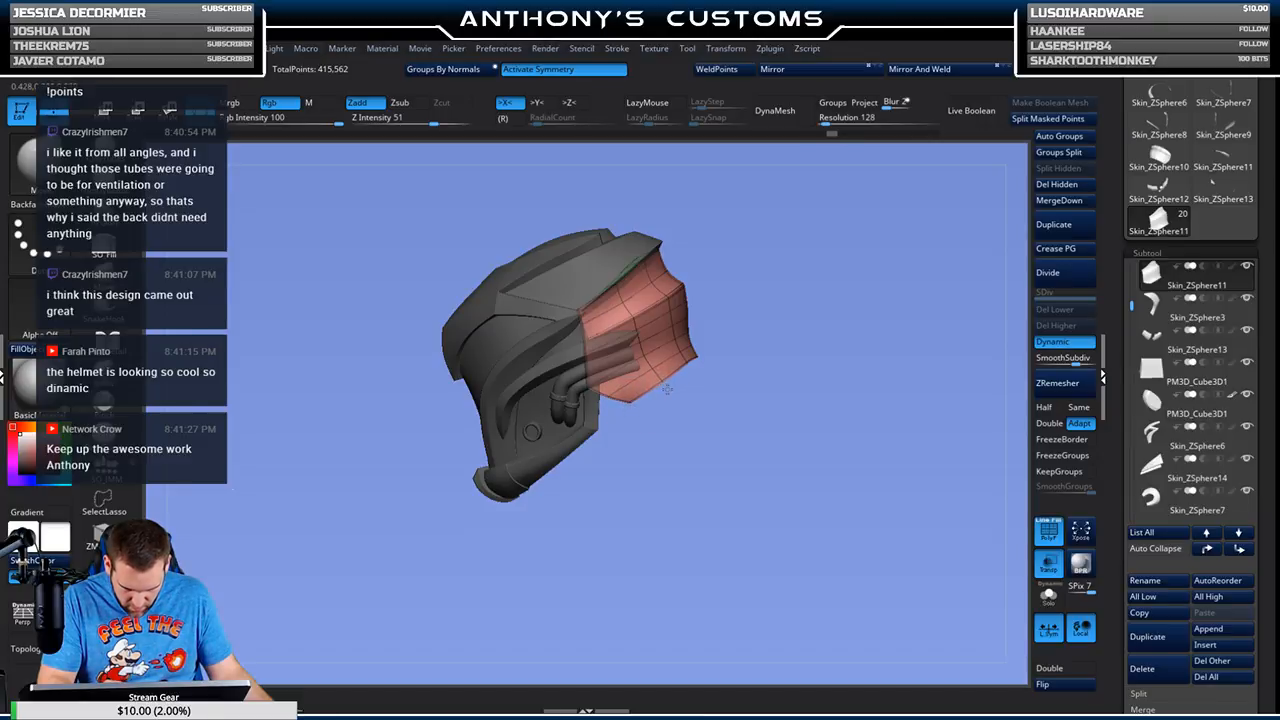
mouse_move(708, 350)
mouse_down()
mouse_move(745, 378)
mouse_move(742, 430)
mouse_move(718, 345)
mouse_up()
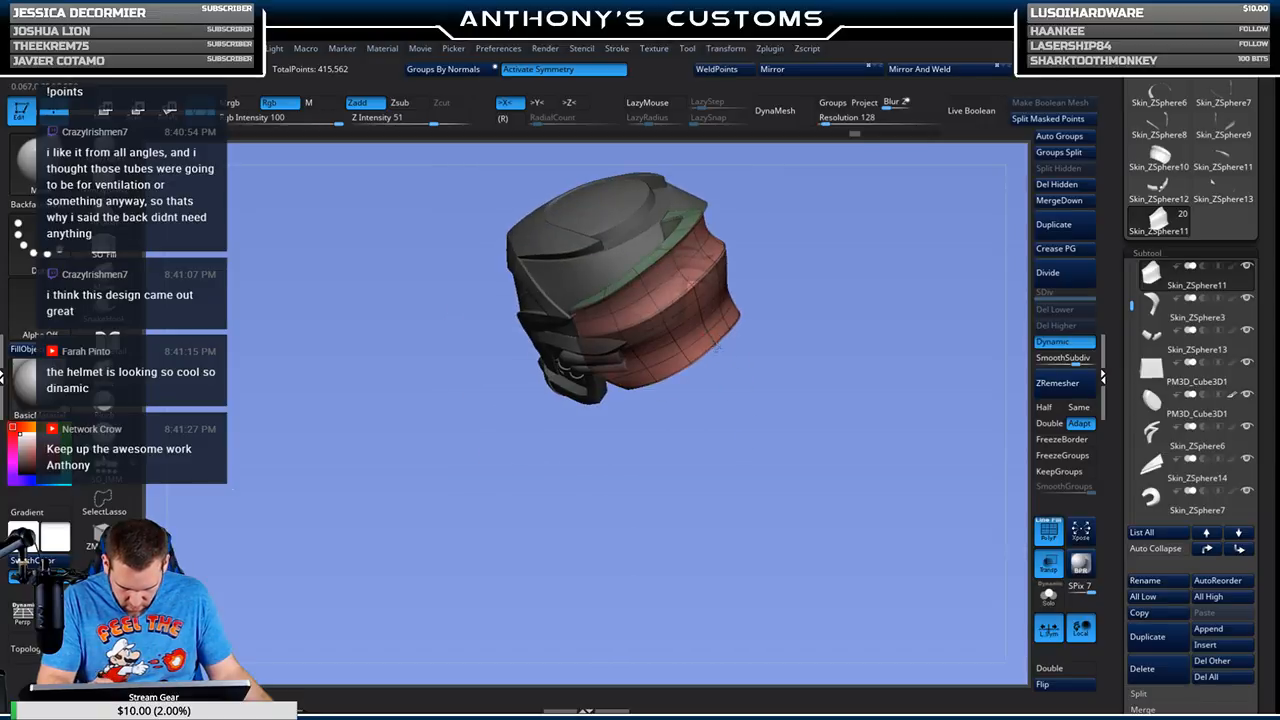
click(1047, 563)
drag(861, 541, 891, 467)
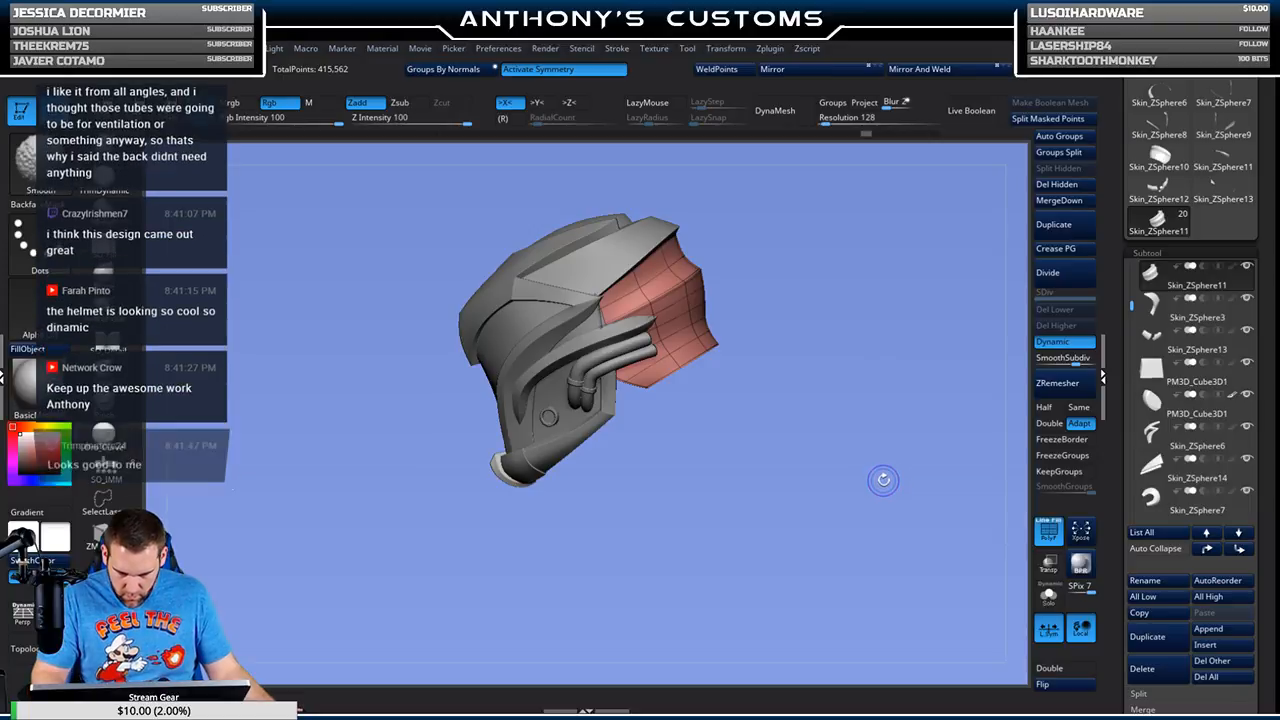
Step: Refine the neck guard's inner rim with the Move brush, checking the helmet's interior and underside
drag(866, 549, 873, 467)
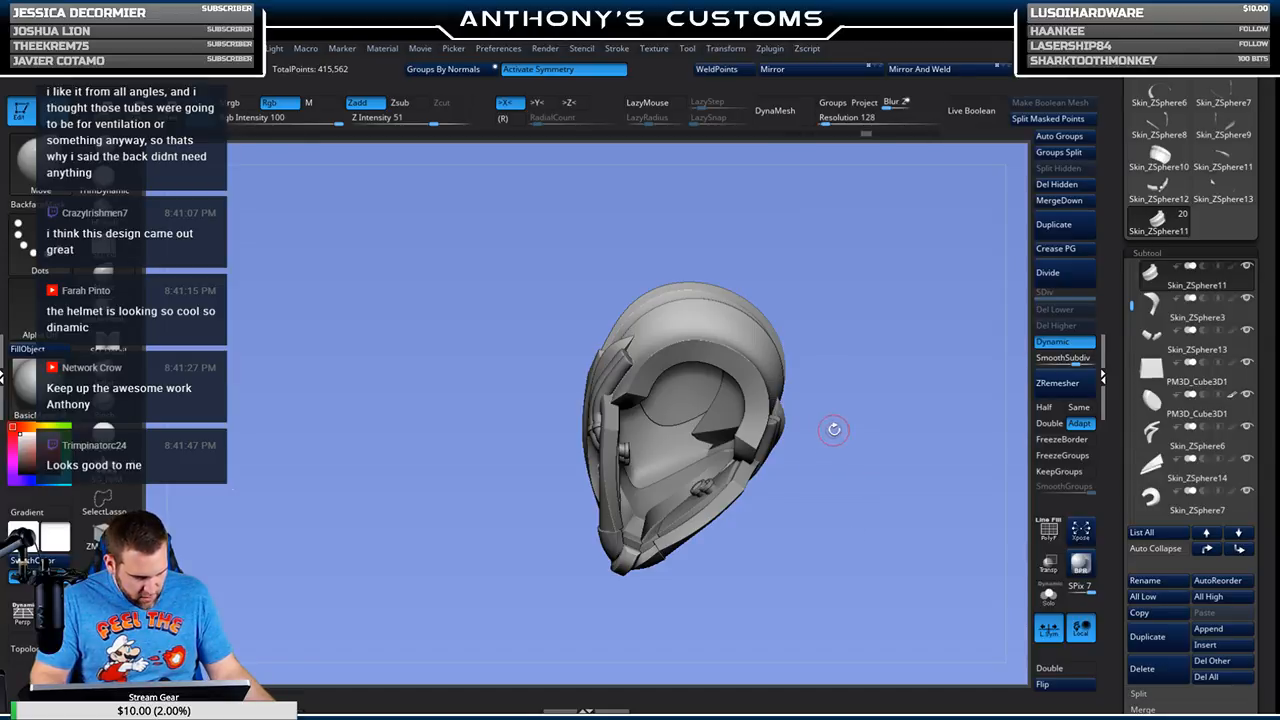
drag(851, 534, 790, 470)
drag(884, 344, 768, 379)
key(shift+f)
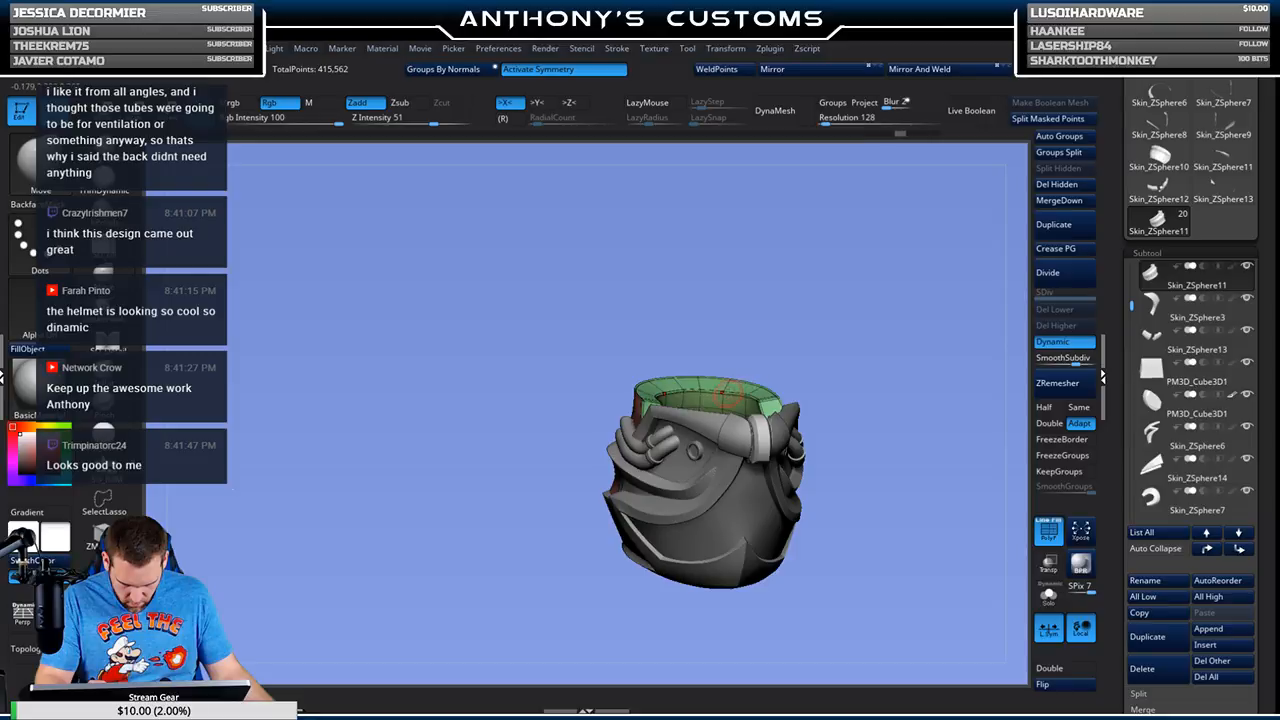
drag(822, 297, 860, 416)
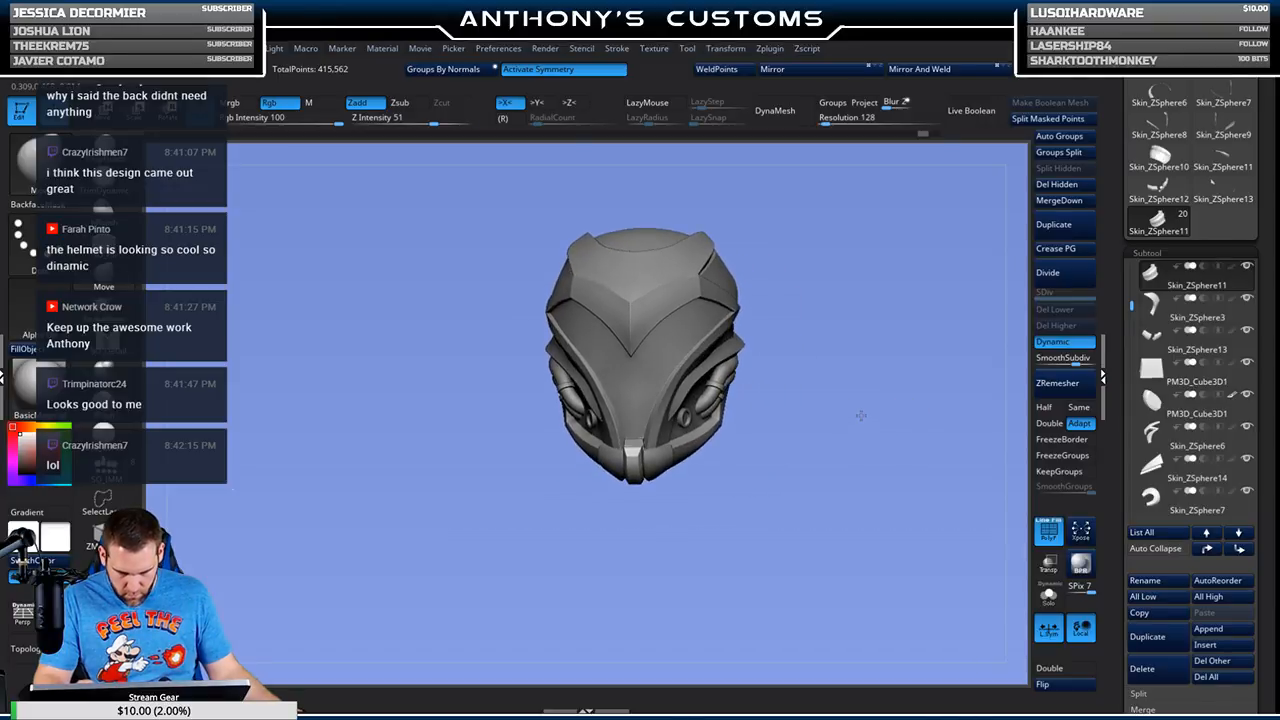
Step: Select the central face plate and examine the helmet's overall shape from the front
alt+click(705, 355)
drag(842, 336, 800, 362)
drag(780, 404, 658, 357)
alt+click(658, 353)
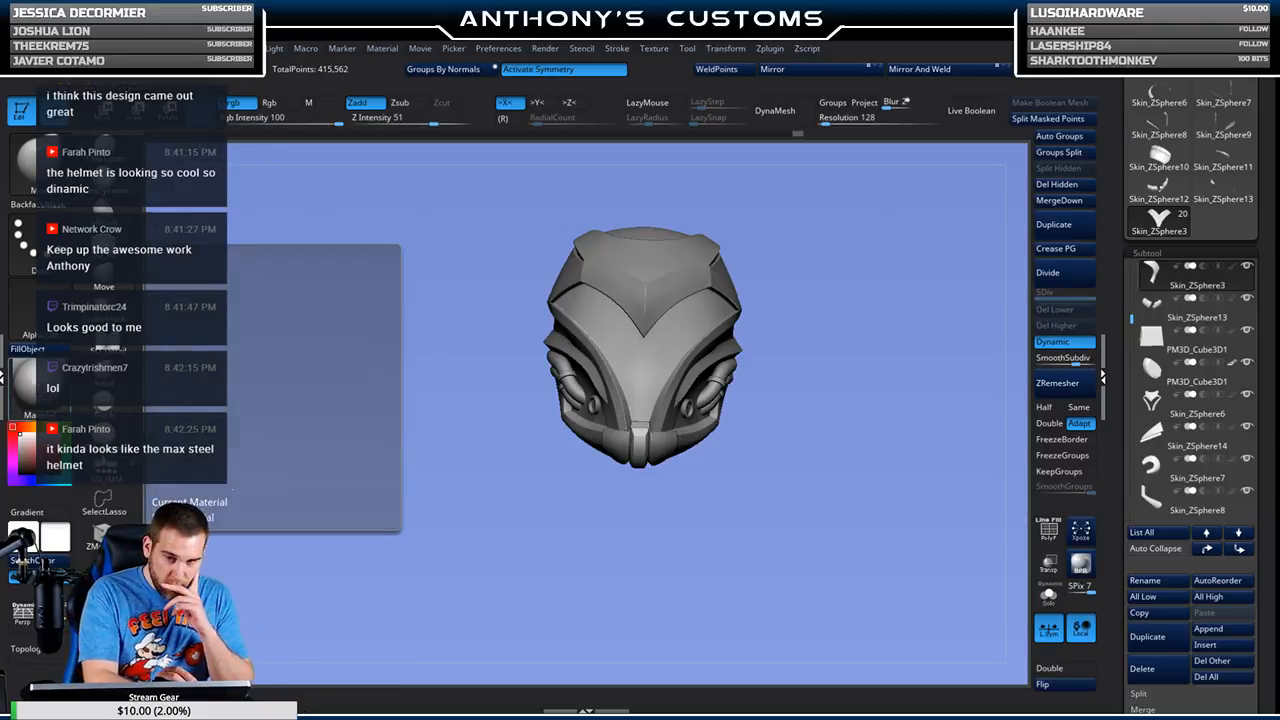
Step: Fill the central face plate with red using the Chrome BrightBl material
click(30, 385)
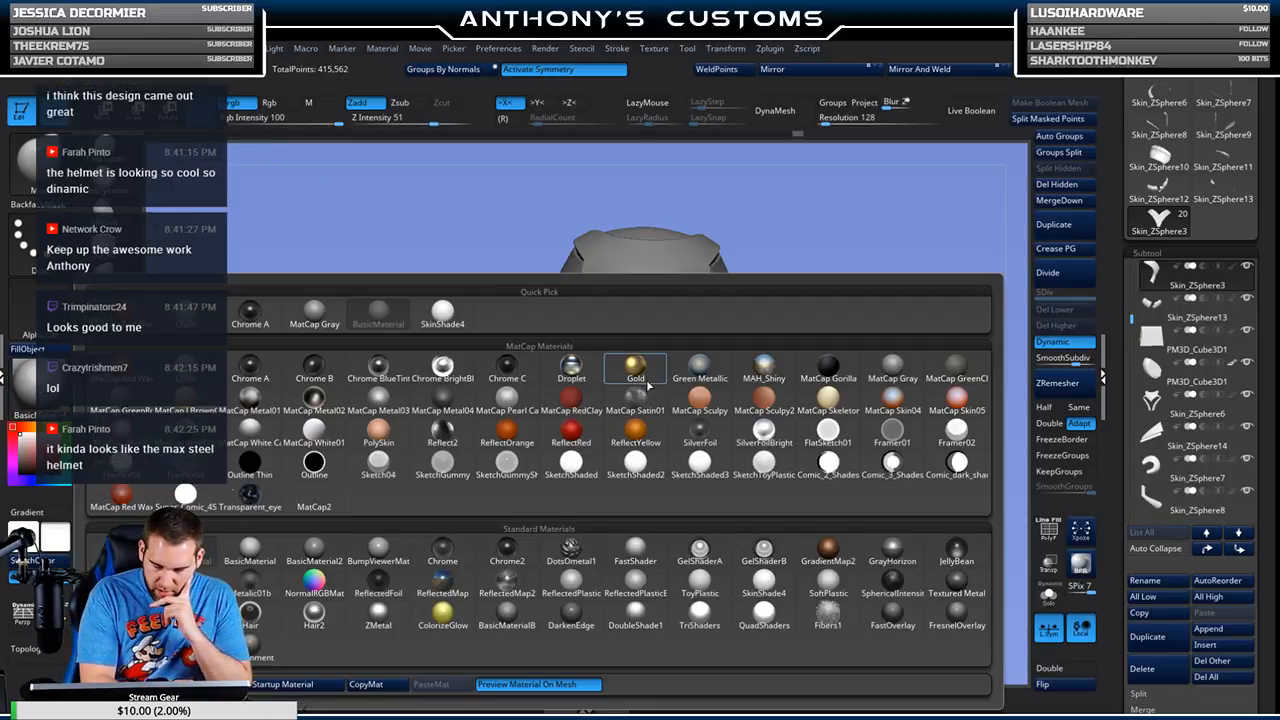
click(589, 376)
click(58, 439)
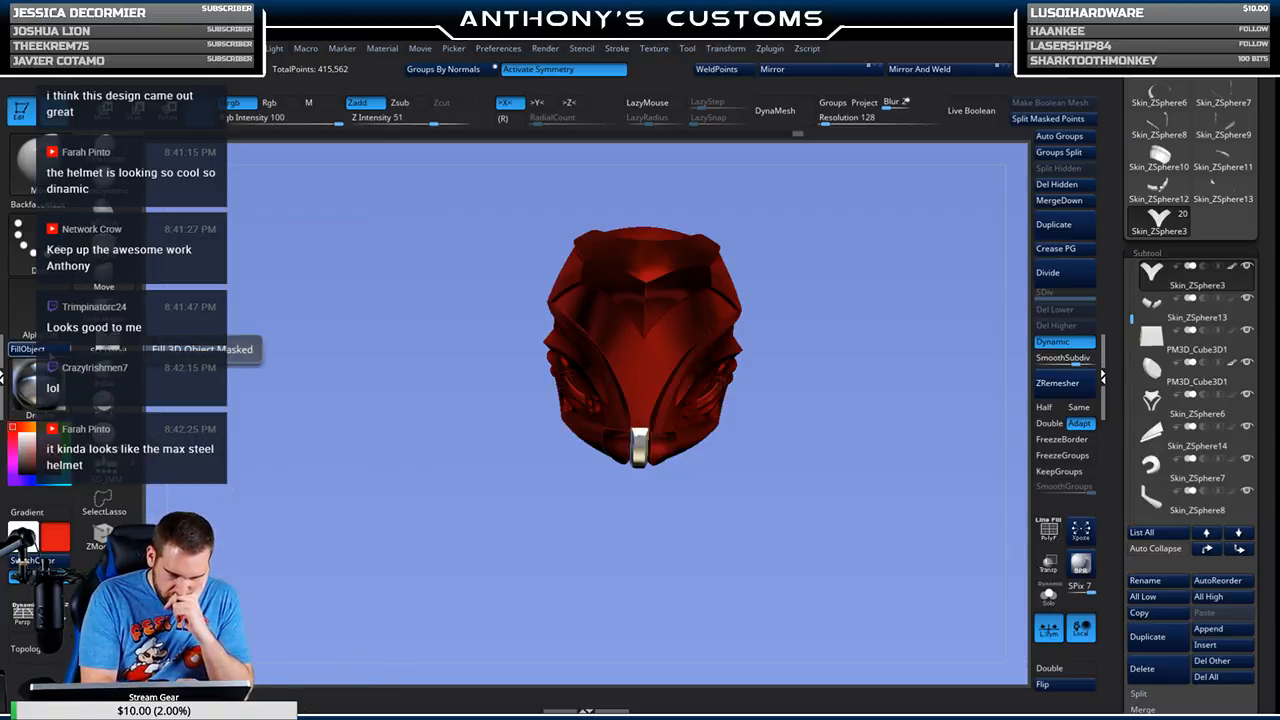
drag(626, 506, 675, 562)
click(24, 385)
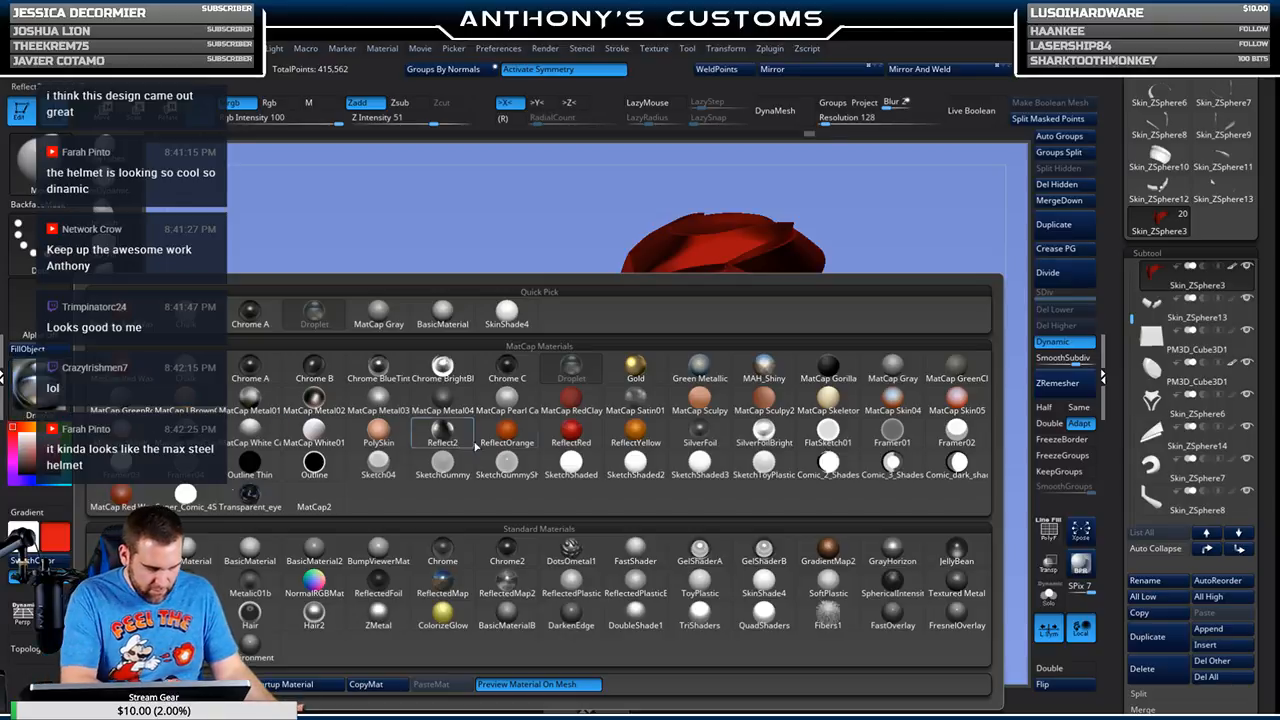
click(452, 380)
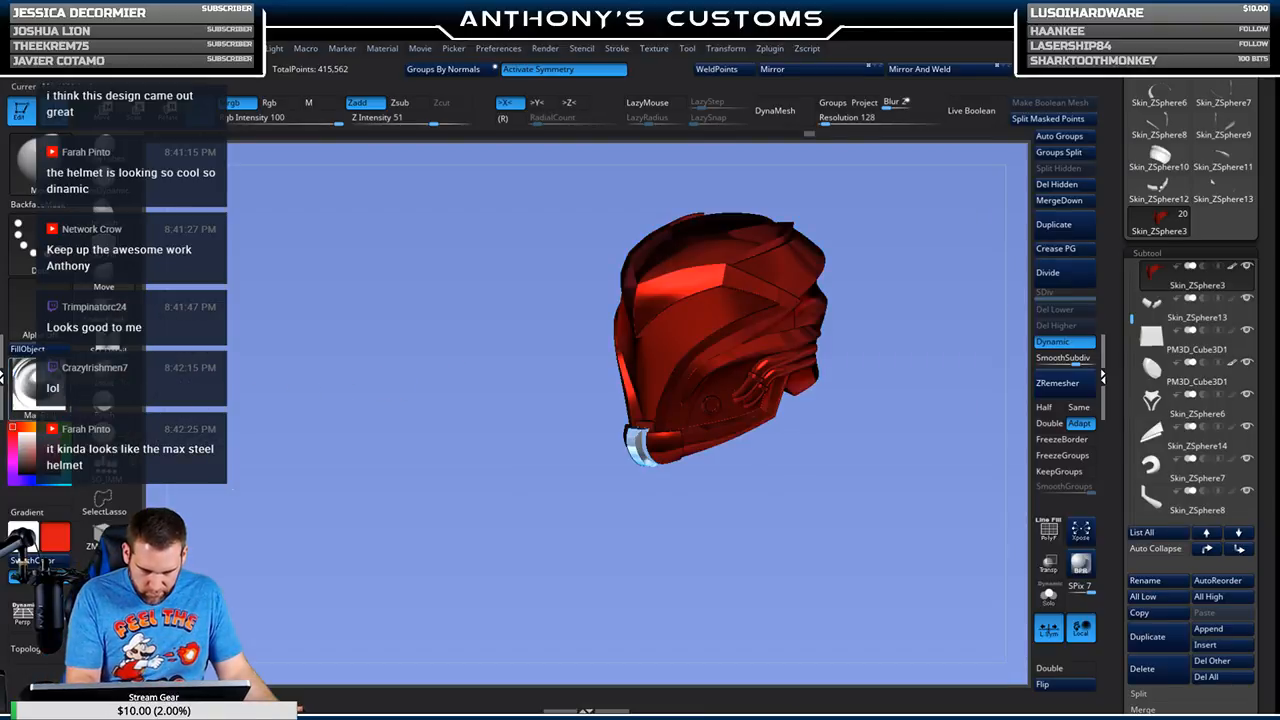
click(53, 350)
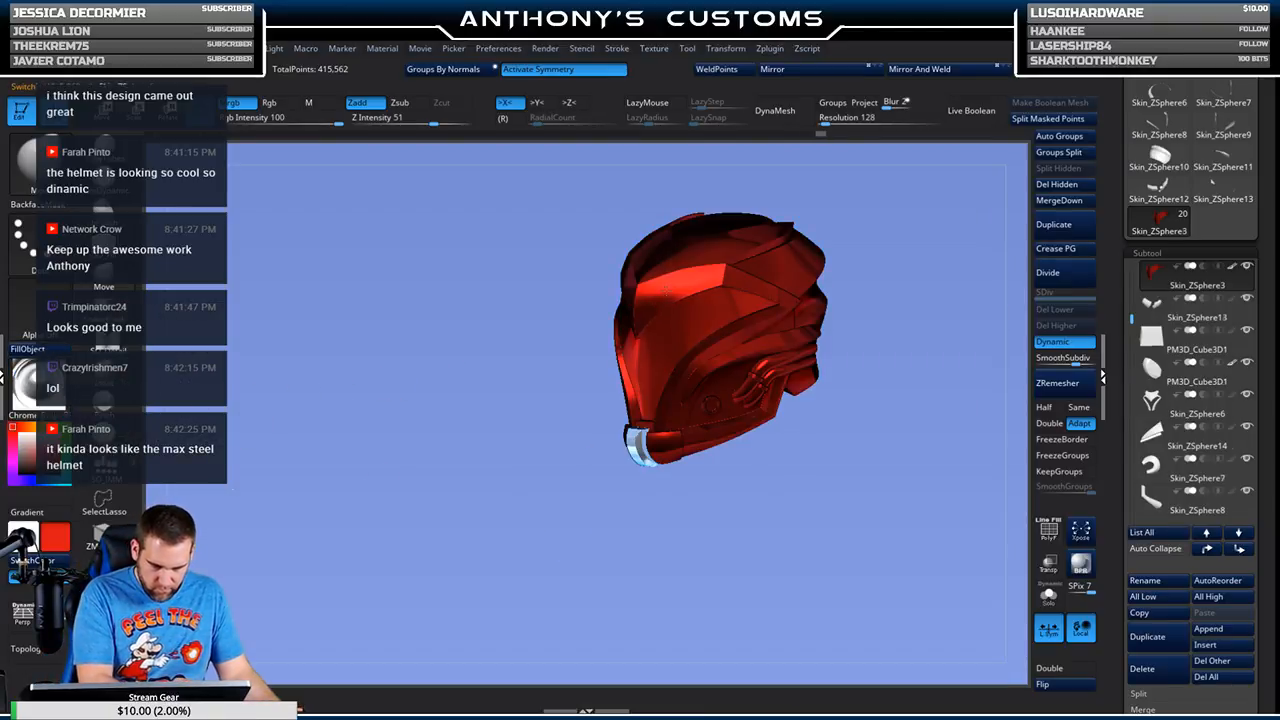
Step: Select the forehead and visor frame and fill it with light grey using the ZMetal material
alt+click(666, 289)
click(36, 385)
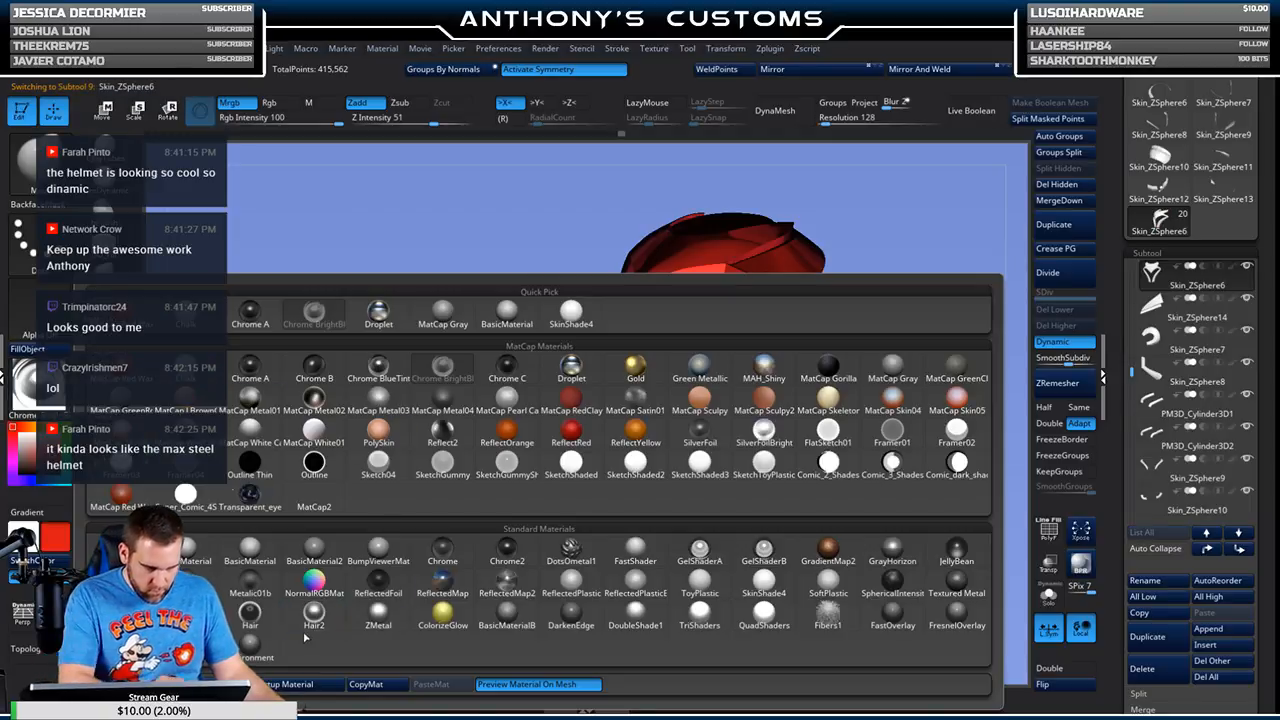
click(376, 610)
click(45, 349)
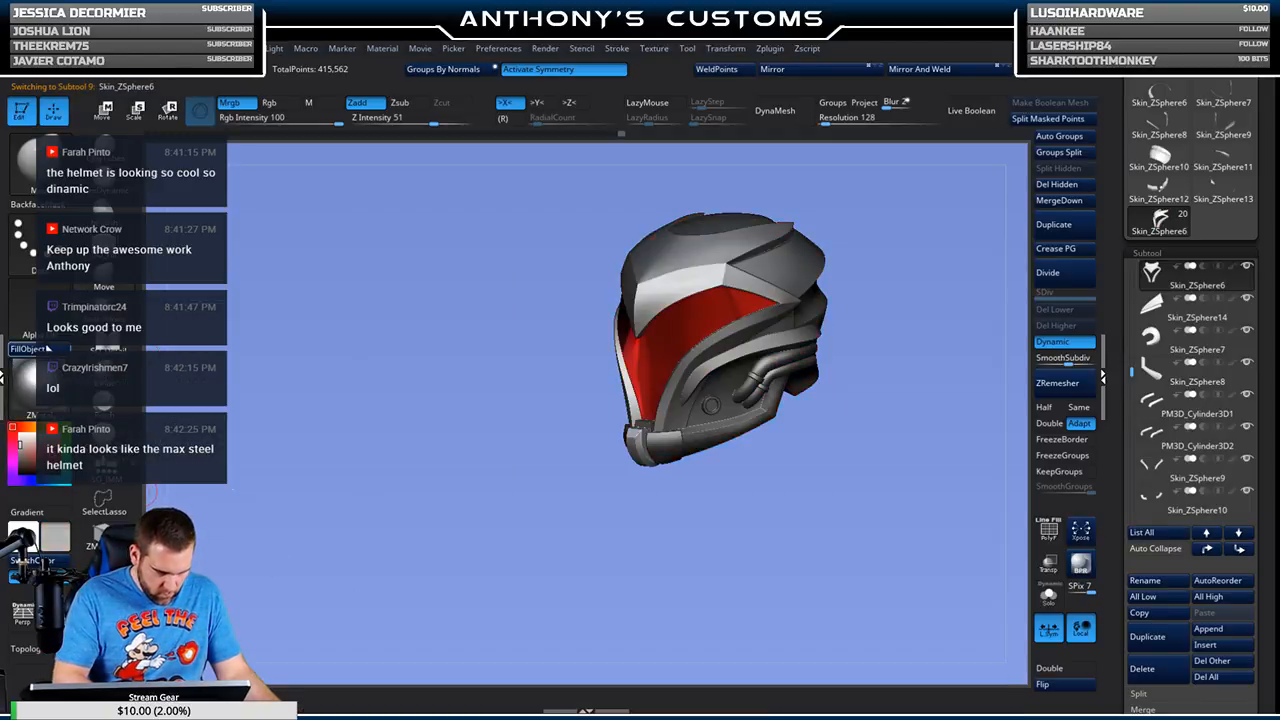
mouse_move(737, 521)
mouse_down()
mouse_move(794, 537)
mouse_move(774, 543)
mouse_move(760, 514)
mouse_move(760, 533)
mouse_move(743, 517)
mouse_move(731, 531)
mouse_up()
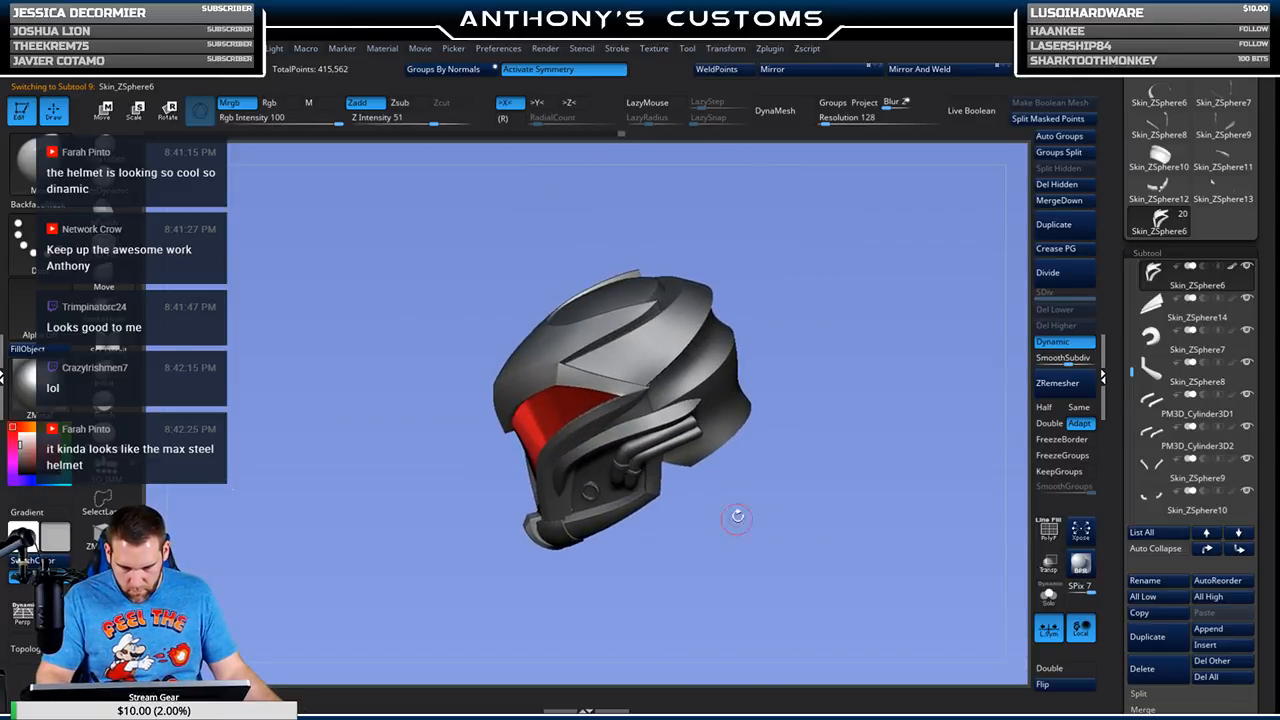
Step: Select the dome at the helmet's crown and fill it with dark grey
drag(775, 309, 836, 302)
alt+click(624, 290)
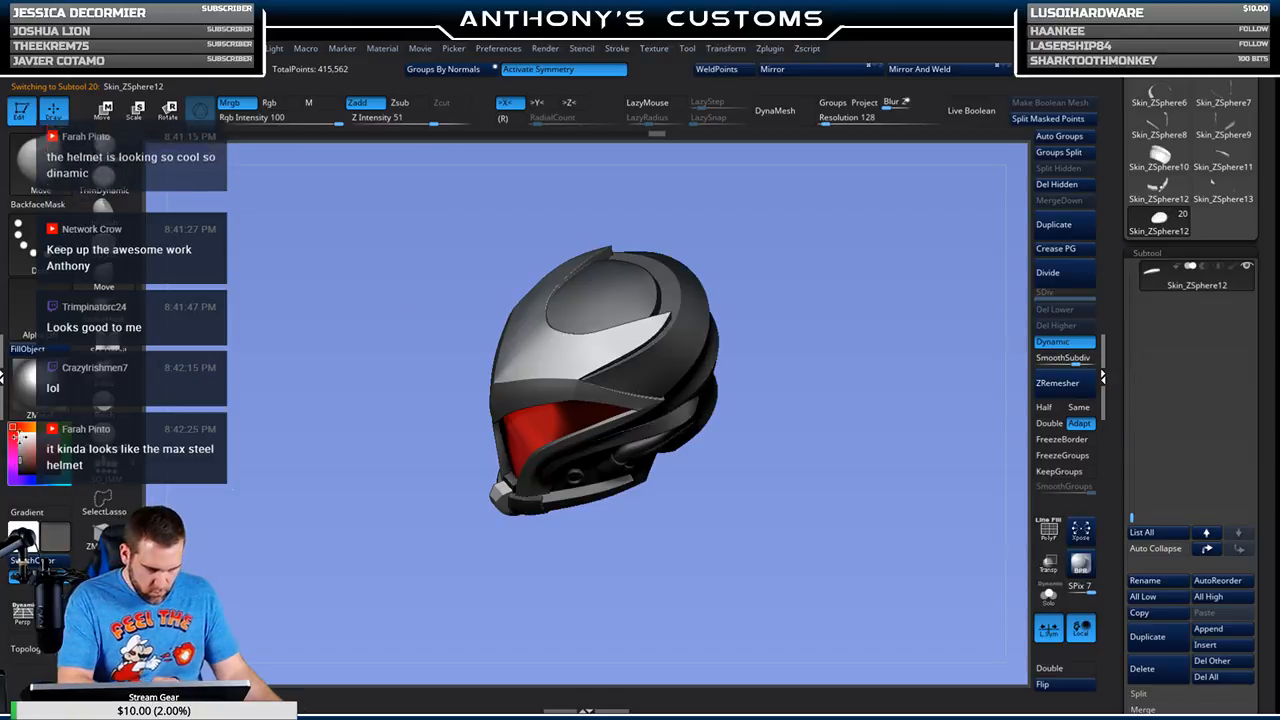
drag(789, 530, 831, 386)
drag(820, 450, 822, 406)
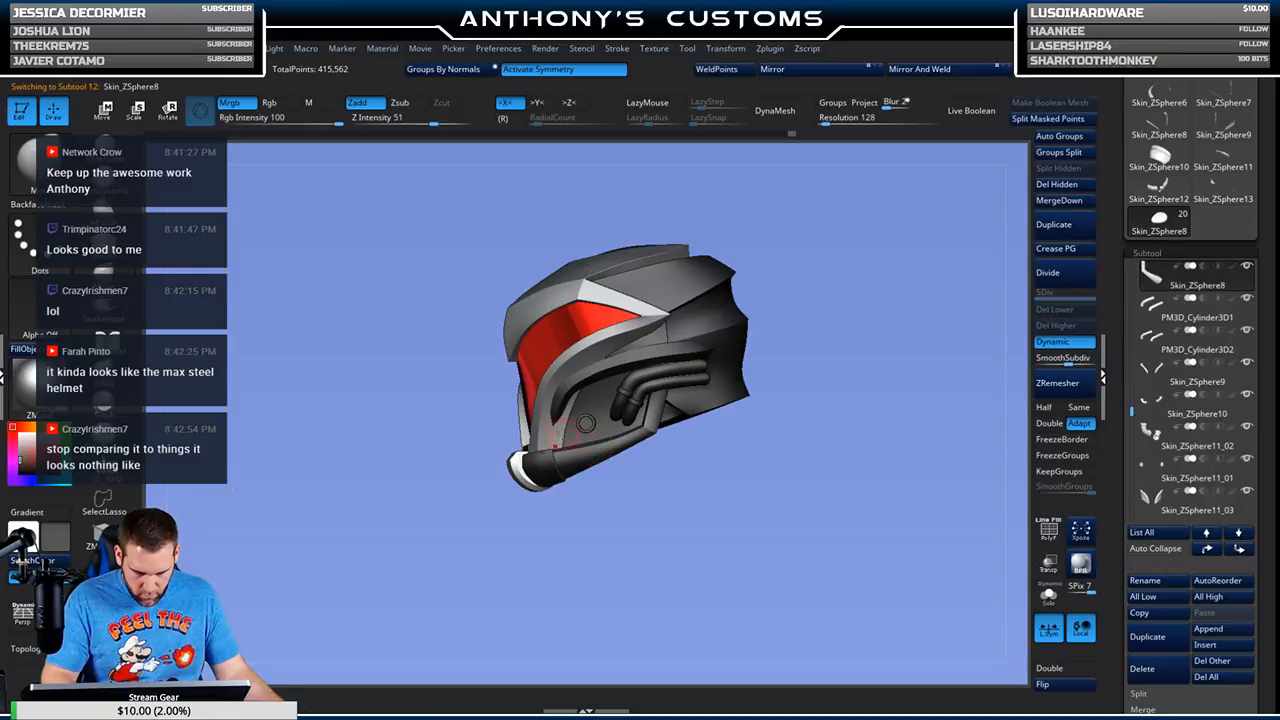
Step: Fill the lower jaw guard and the forehead and visor frame with white
key(c)
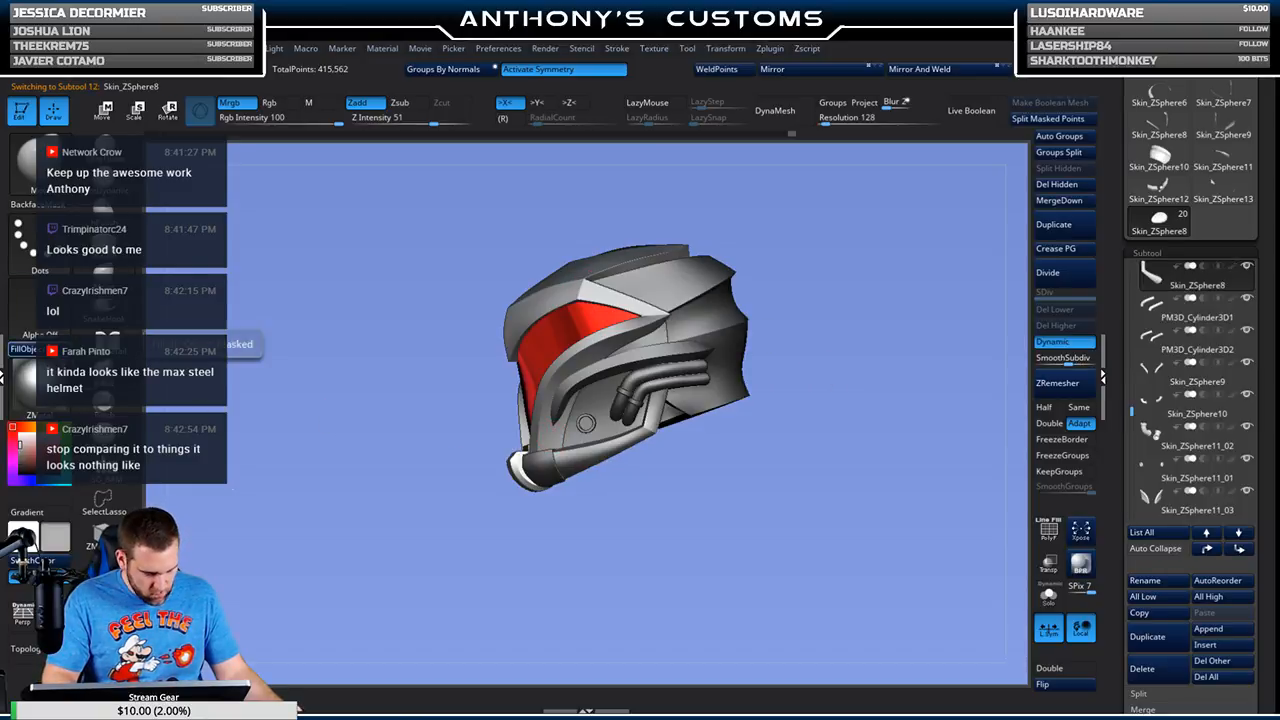
drag(720, 522, 340, 430)
click(21, 435)
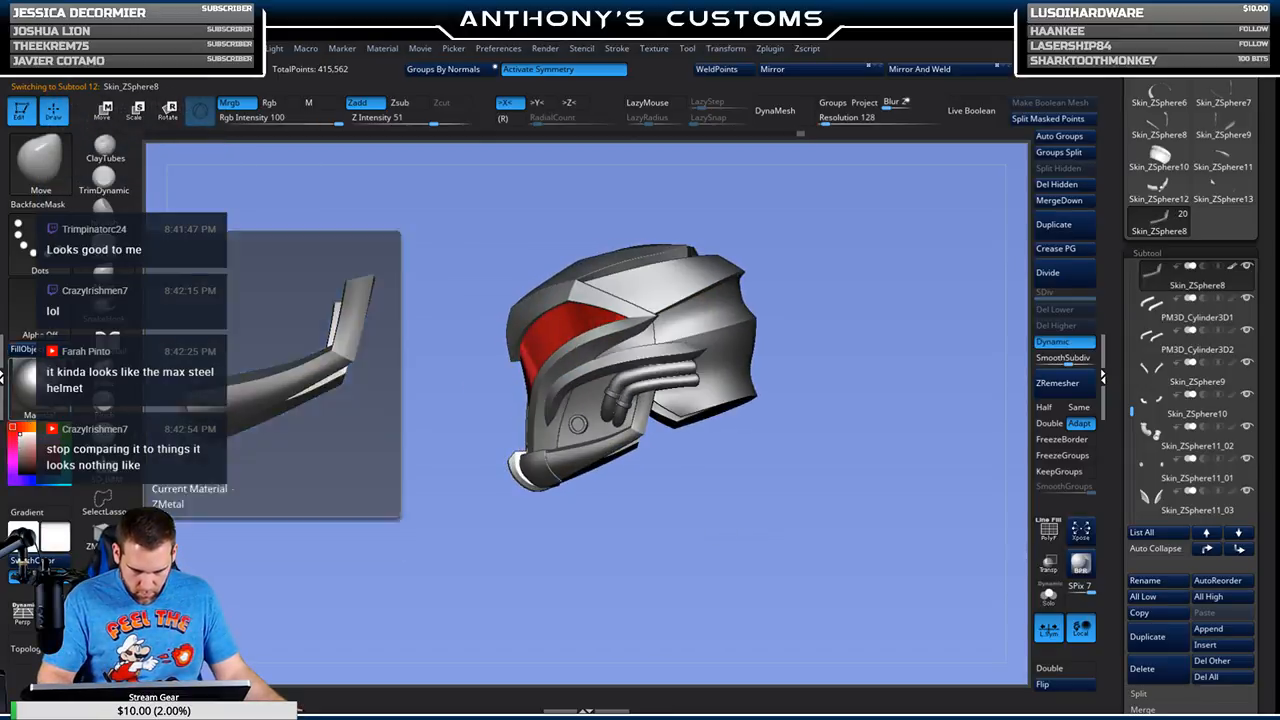
click(23, 349)
drag(680, 533, 615, 430)
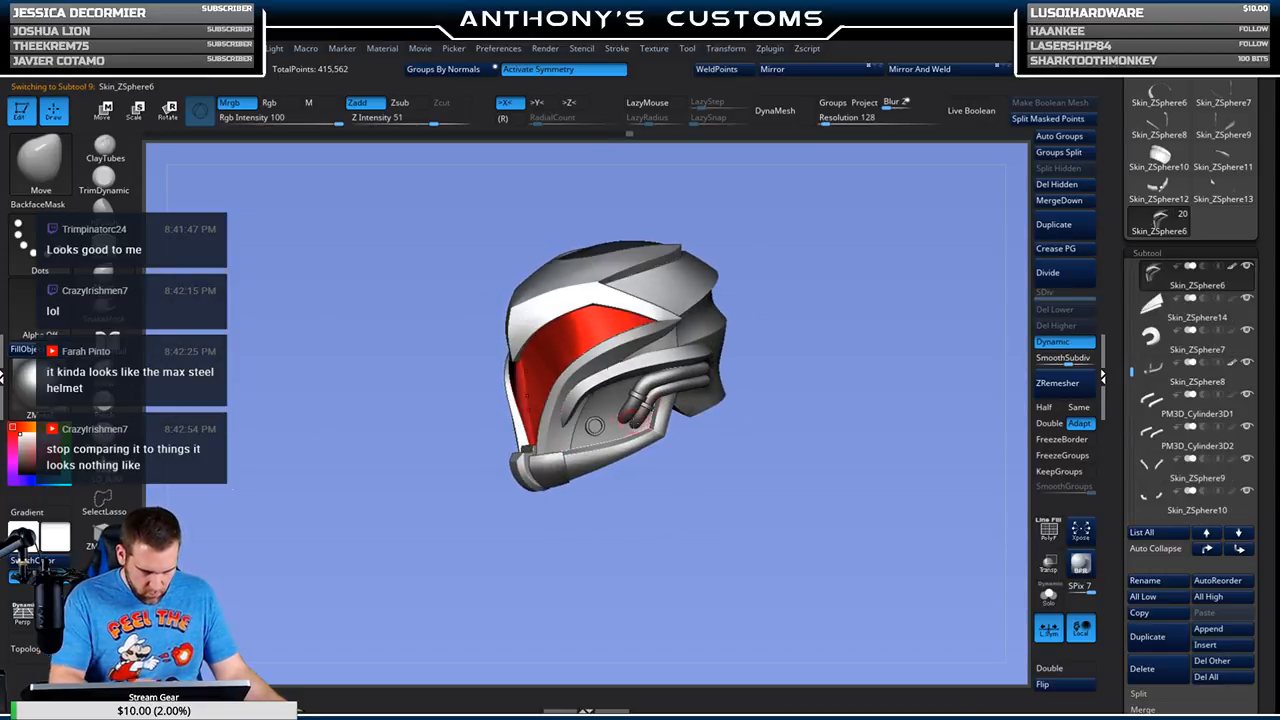
Step: Fill the recessed side panel, the rear shell and the rear neck guard with dark grey
alt+click(615, 428)
drag(652, 474, 660, 534)
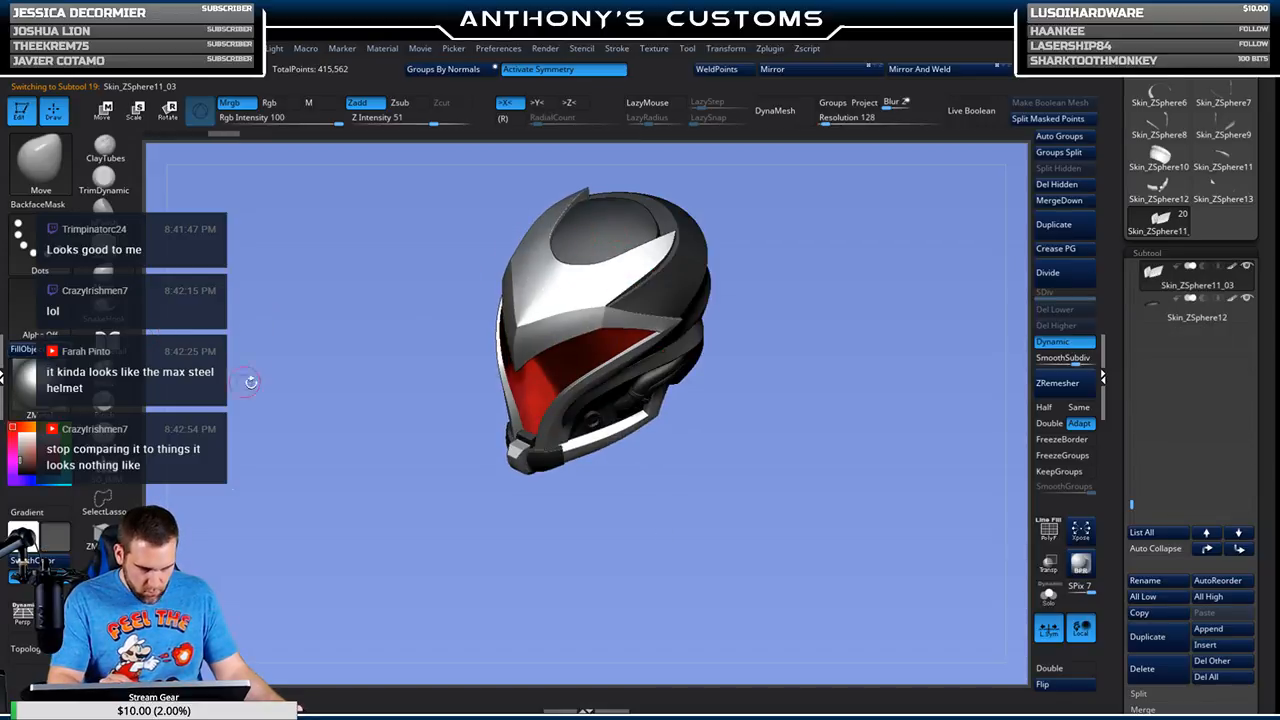
alt+click(687, 288)
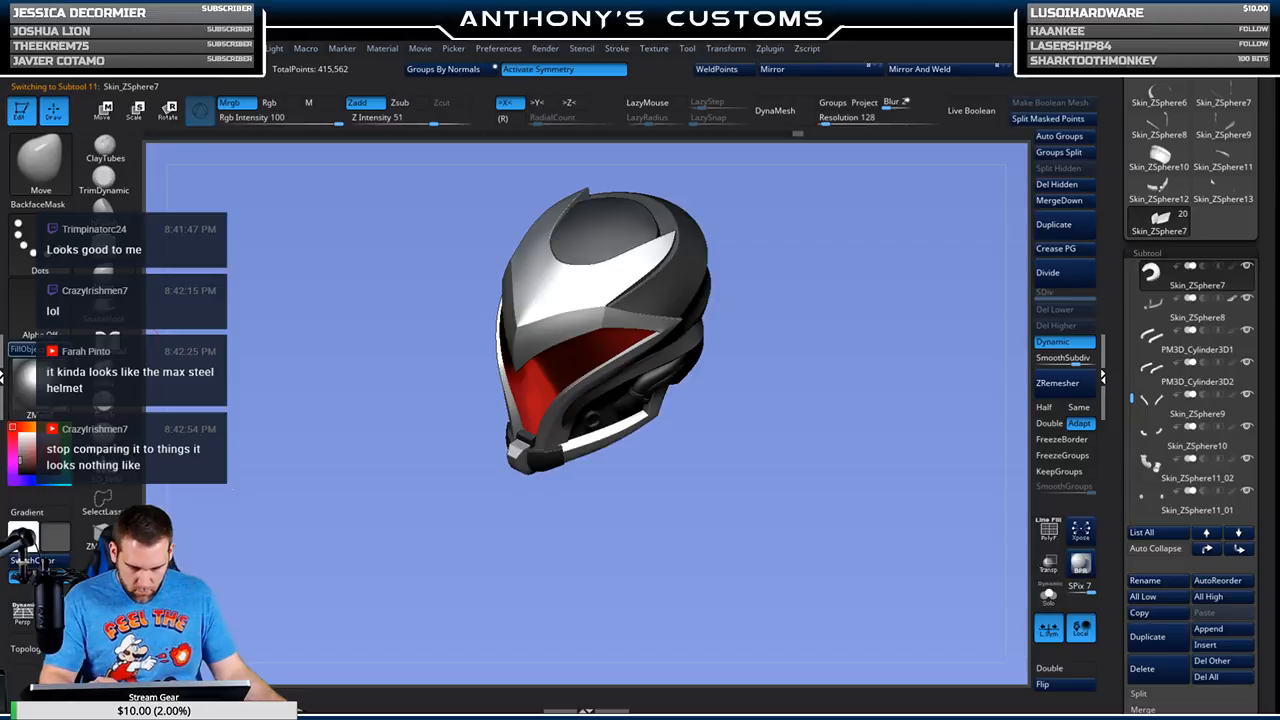
drag(640, 473, 740, 312)
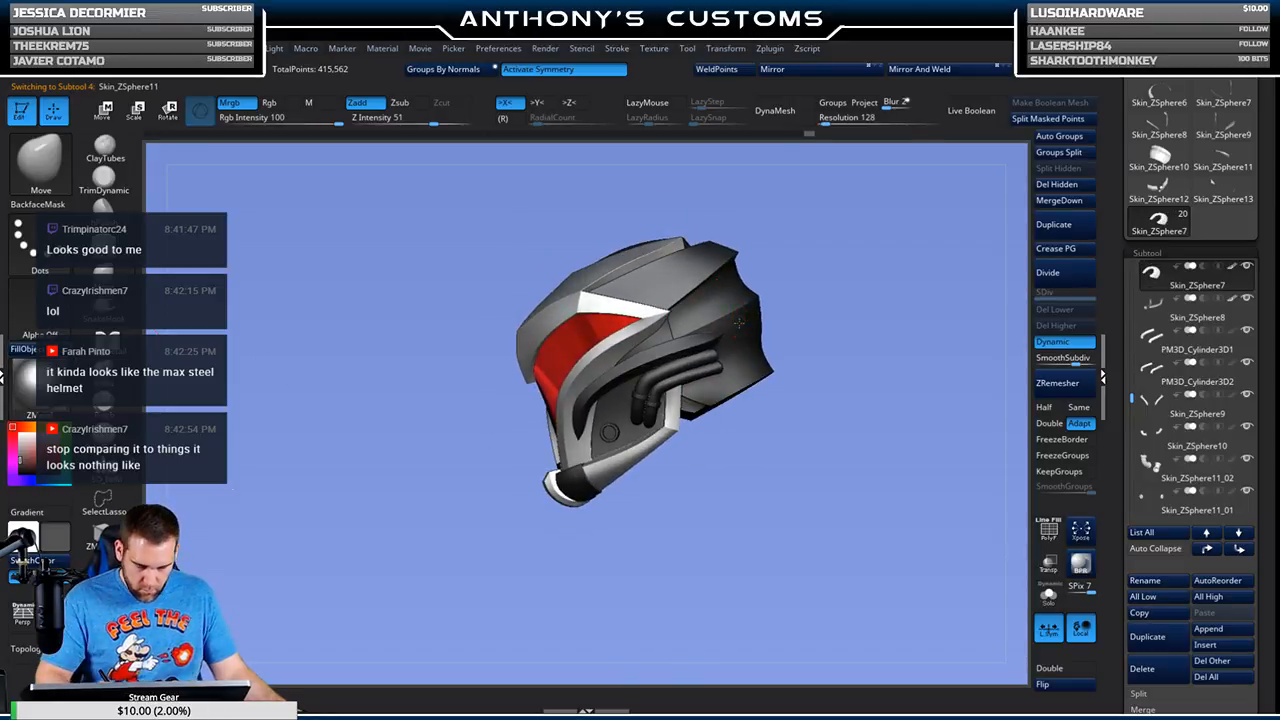
alt+click(740, 322)
drag(389, 400, 743, 451)
Step: Fill the round side fasteners with white and the curved accent strips above the tubes with tan
alt+click(655, 417)
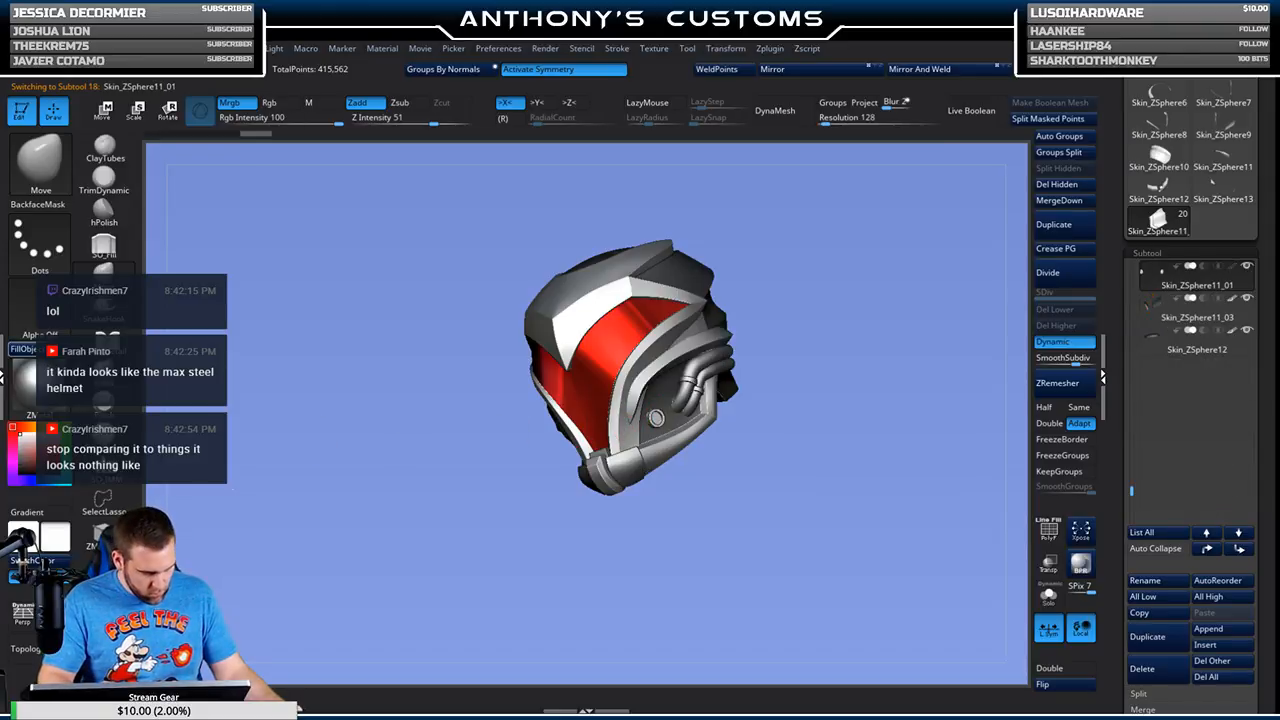
alt+click(675, 355)
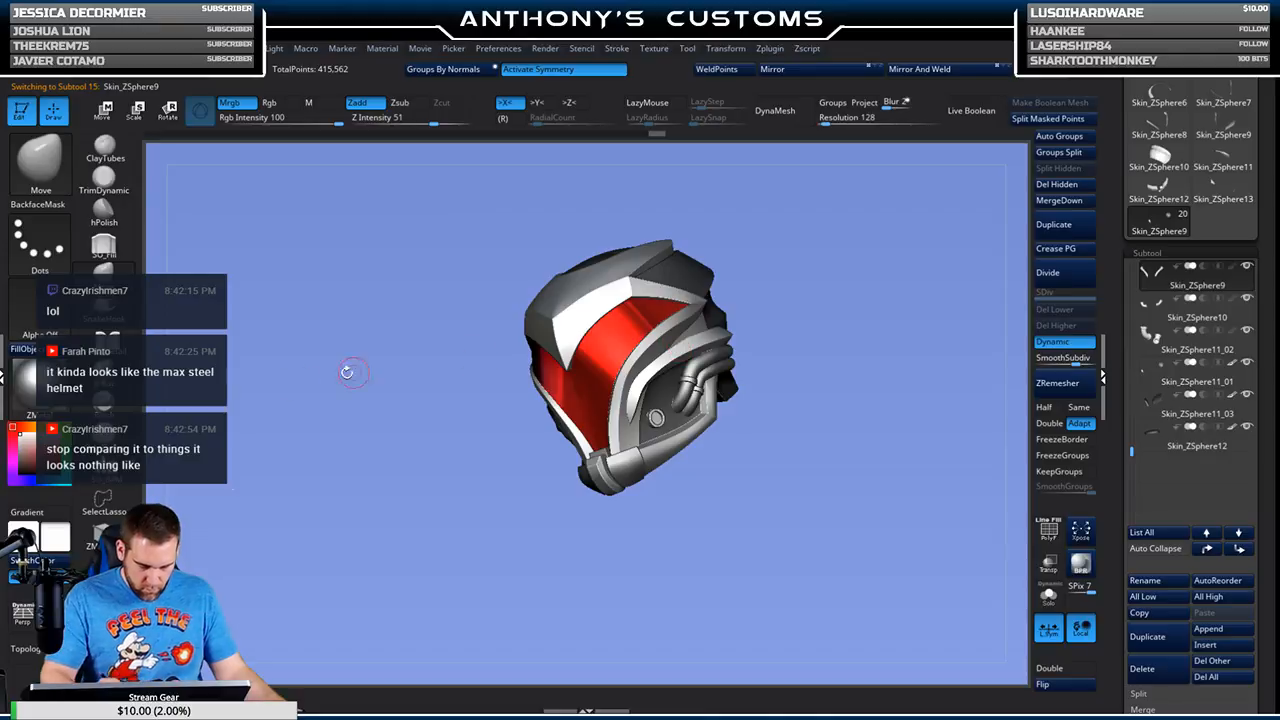
click(31, 426)
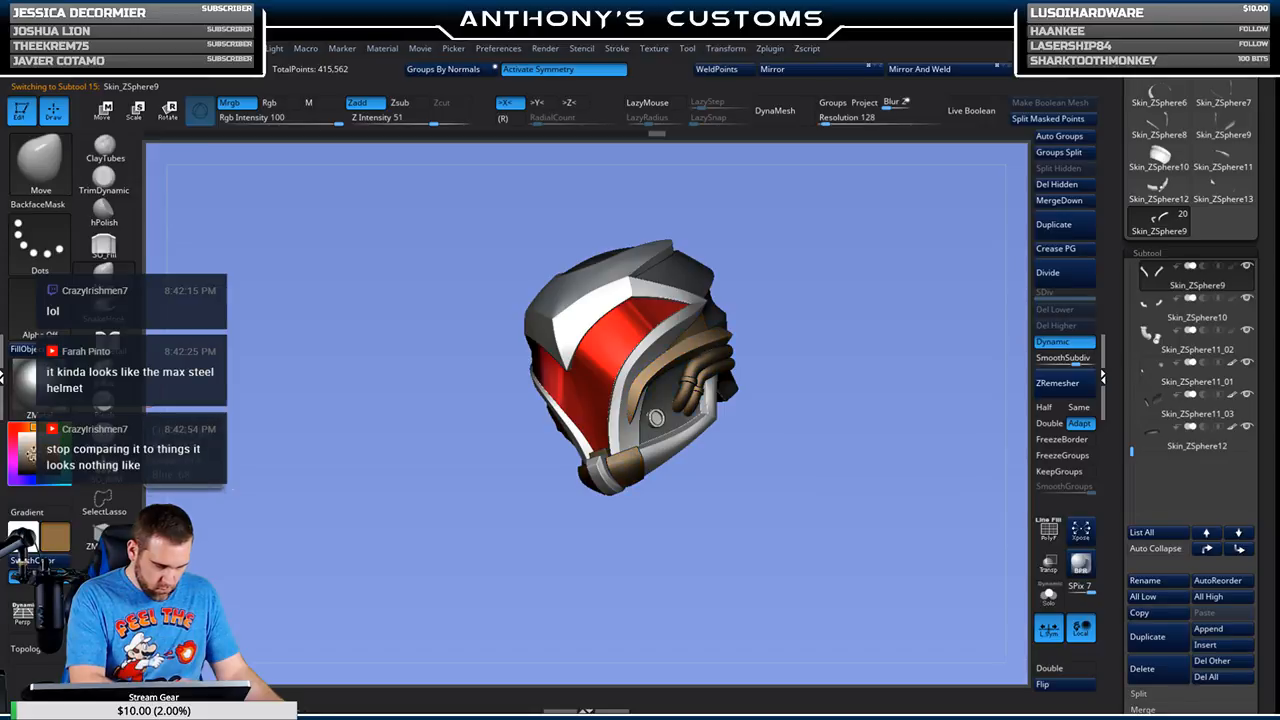
mouse_move(864, 441)
mouse_down()
mouse_move(850, 408)
mouse_move(544, 377)
mouse_up()
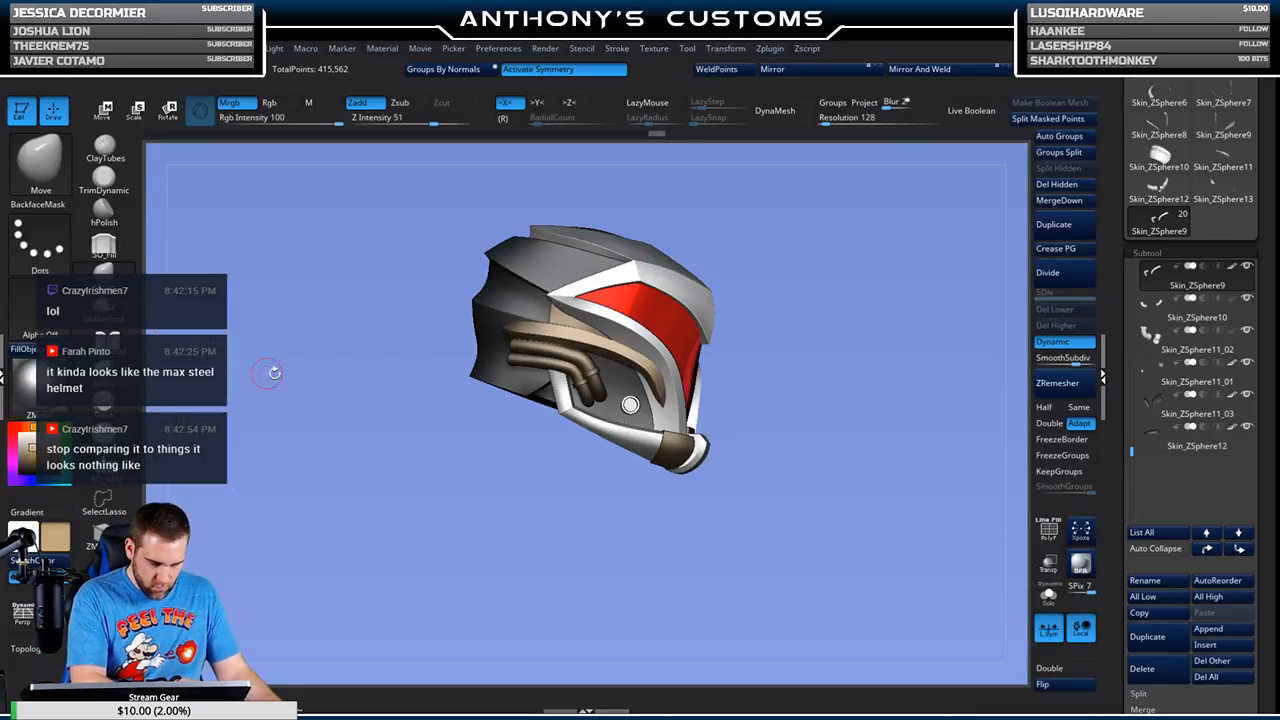
Step: Select the pointed side fin behind the visor frame and fill it with the sampled dark grey
alt+click(562, 311)
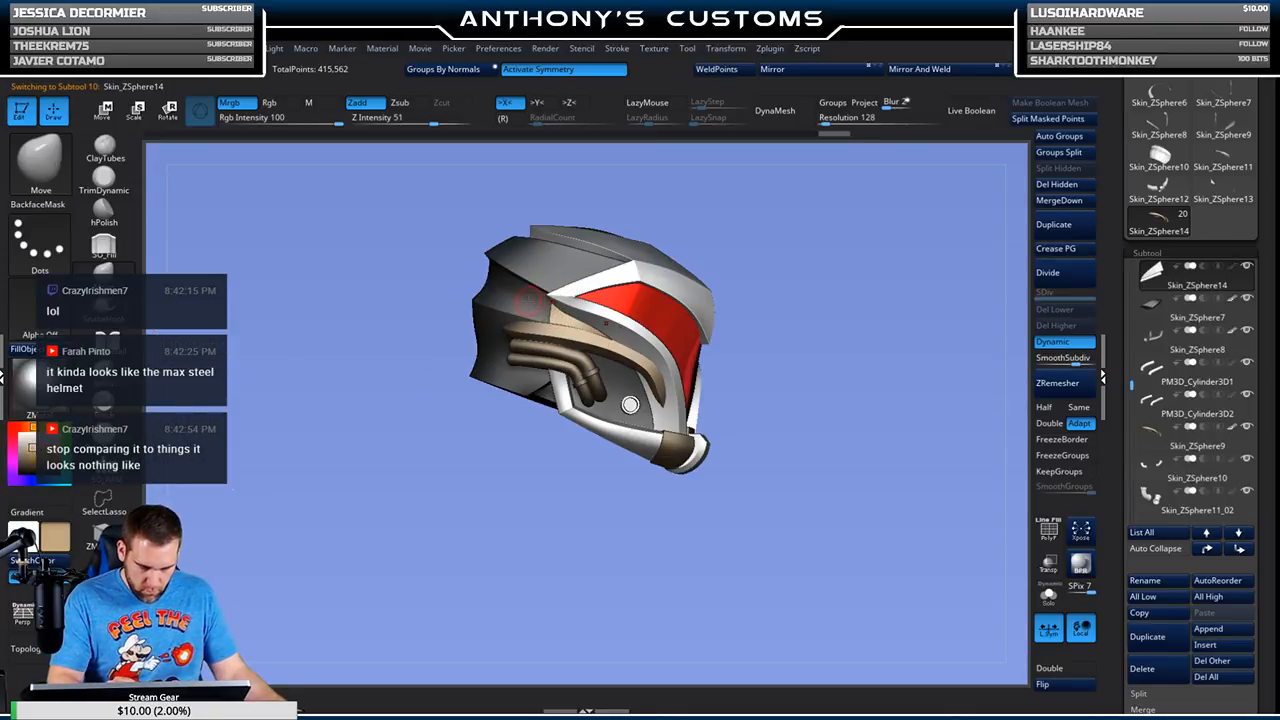
key(c)
key(ctrl+f)
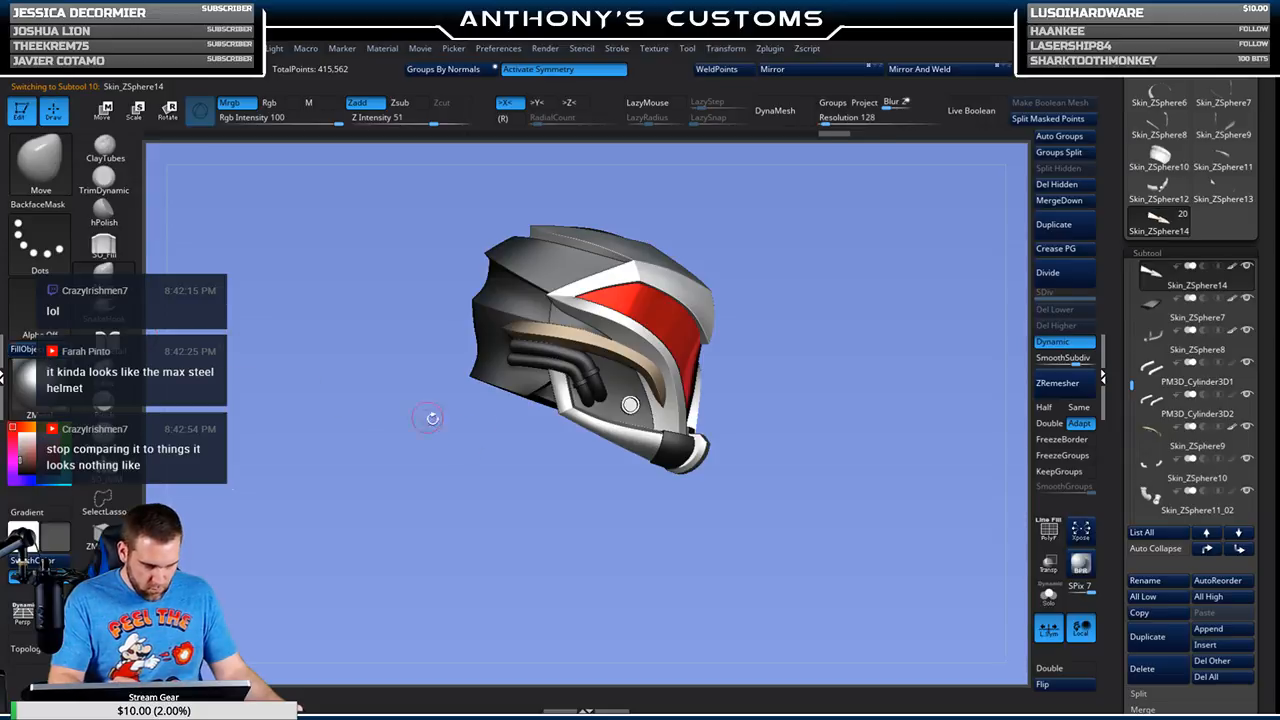
Step: Sample the accent strip's tan and fill the side tubes and their collars with it
alt+click(630, 404)
mouse_move(808, 309)
mouse_down()
mouse_move(798, 349)
mouse_move(845, 339)
mouse_move(831, 300)
mouse_up()
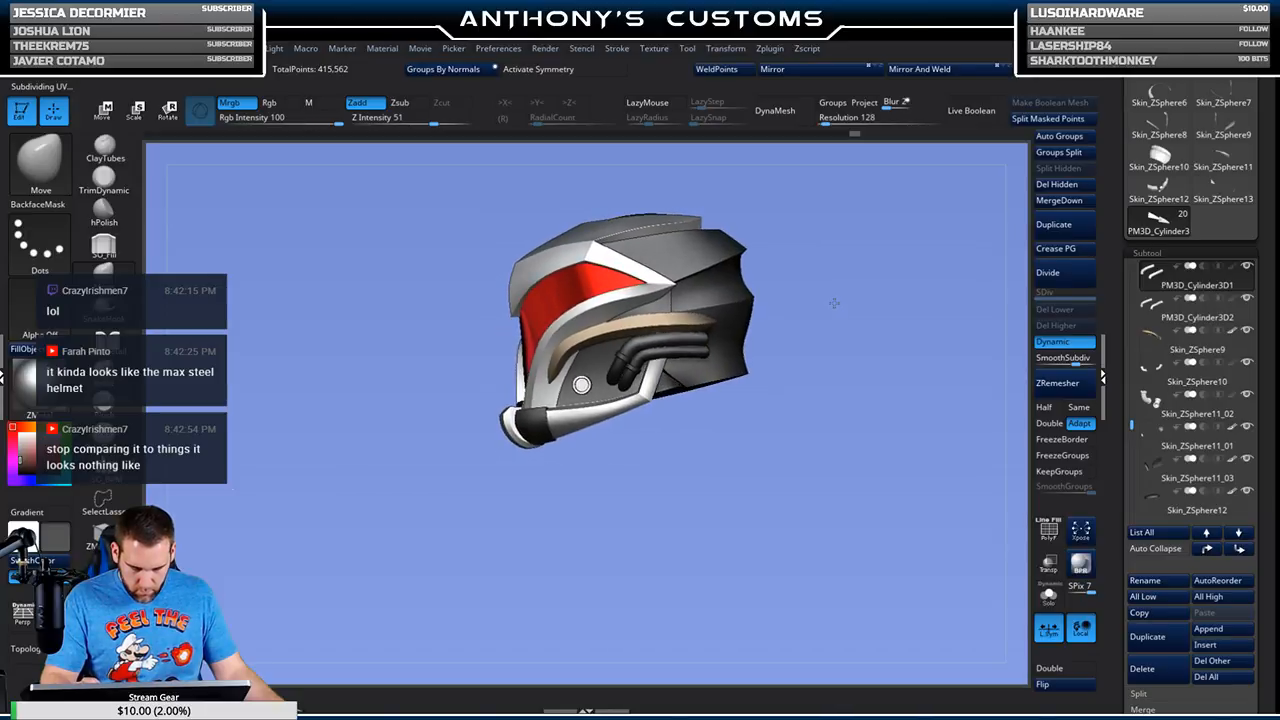
key(c)
key(ctrl+f)
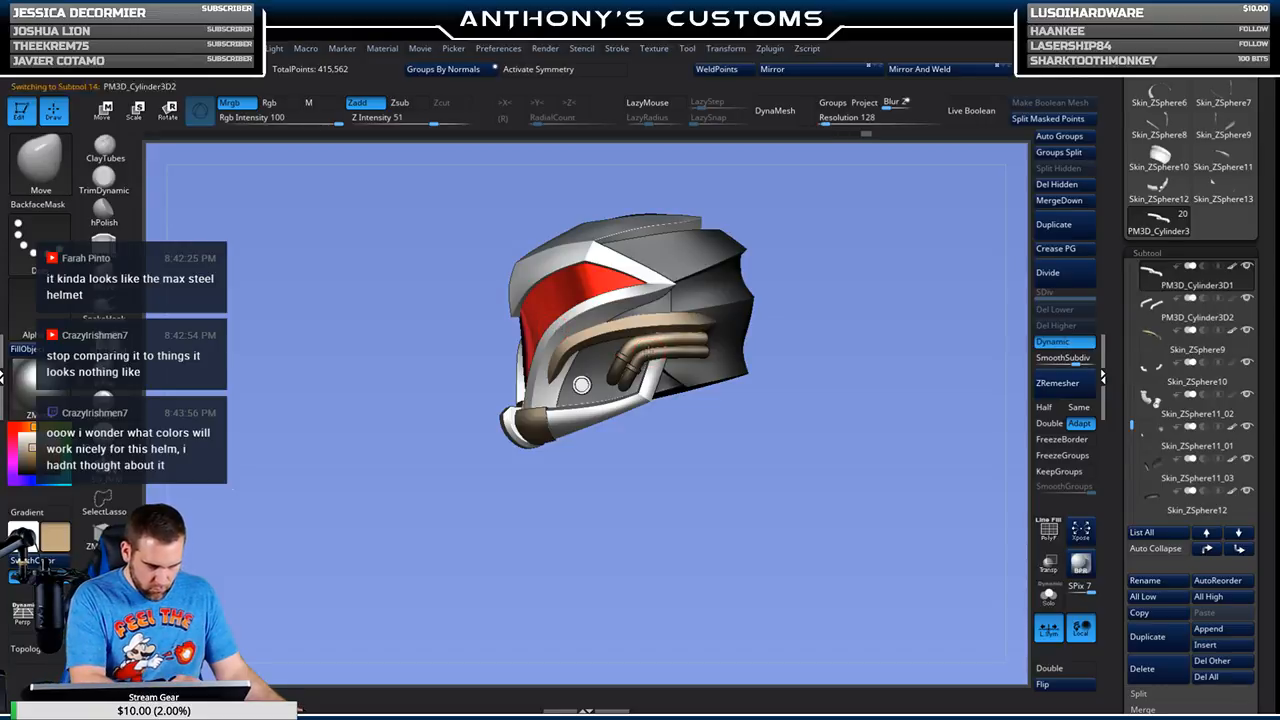
key(x)
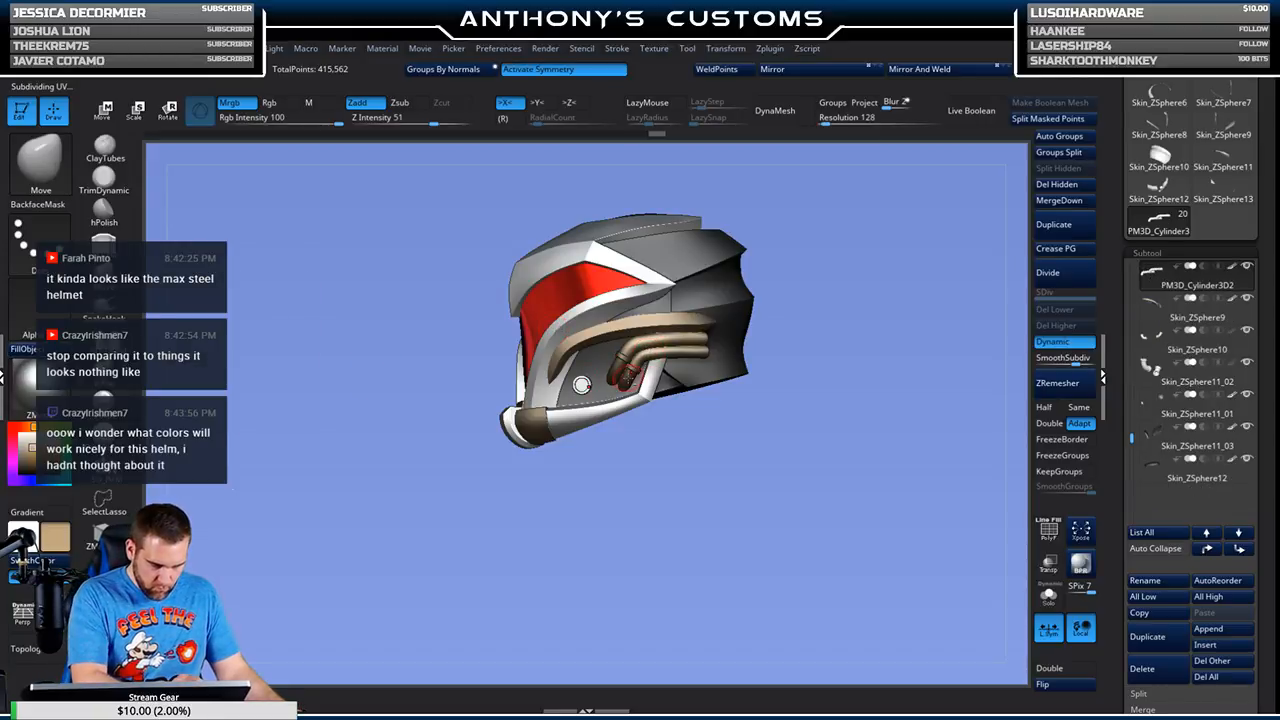
alt+click(505, 382)
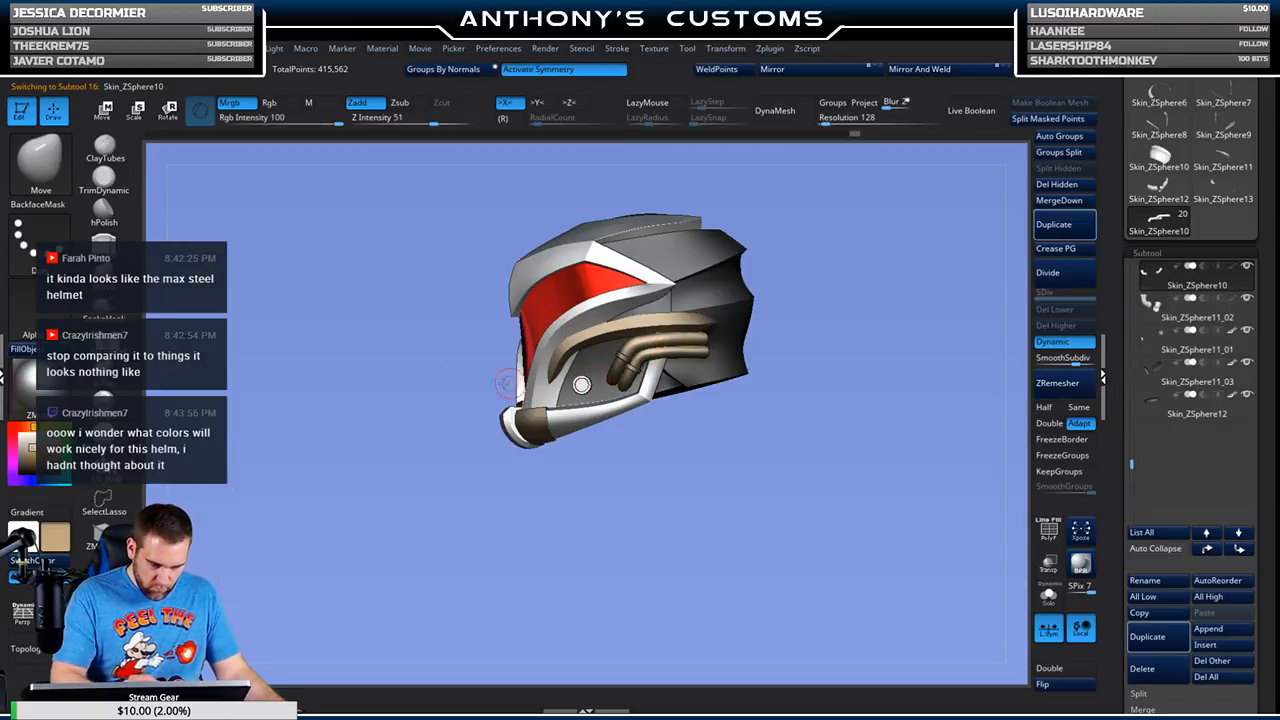
alt+click(620, 372)
Step: Fill the central chin block with tan and the small insert behind it with dark grey
alt+click(532, 430)
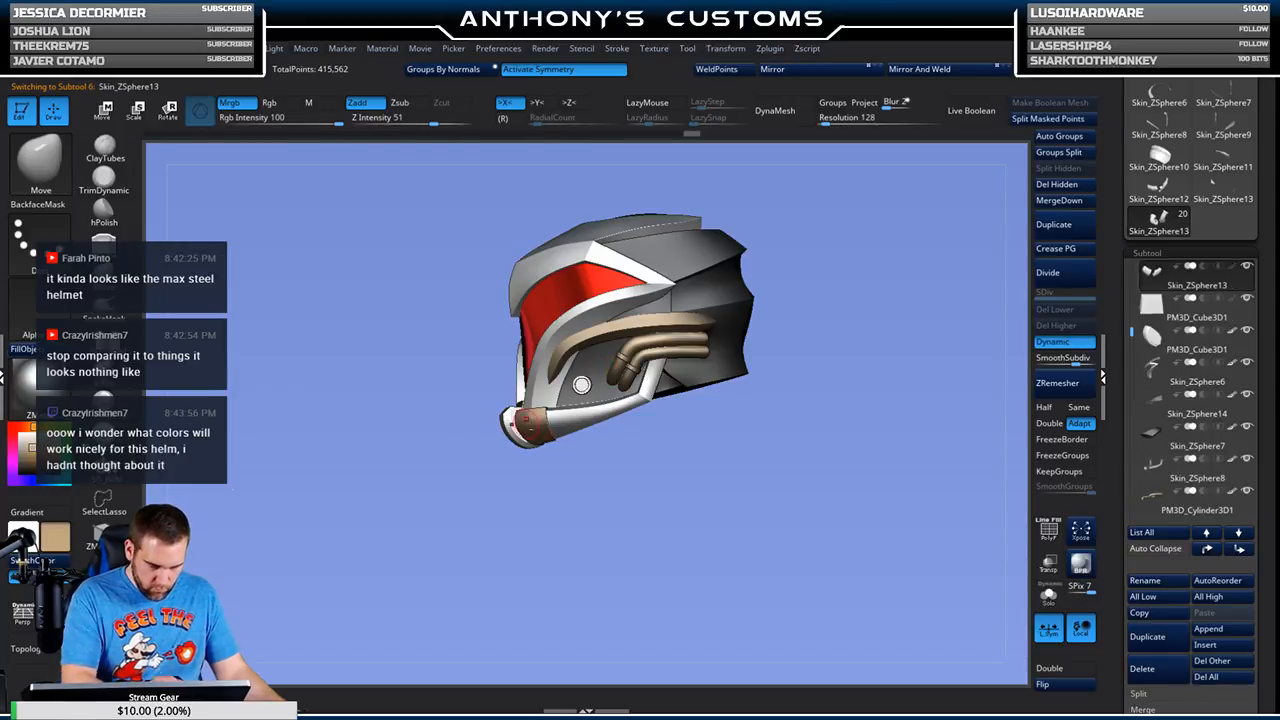
drag(458, 433, 595, 418)
alt+click(561, 461)
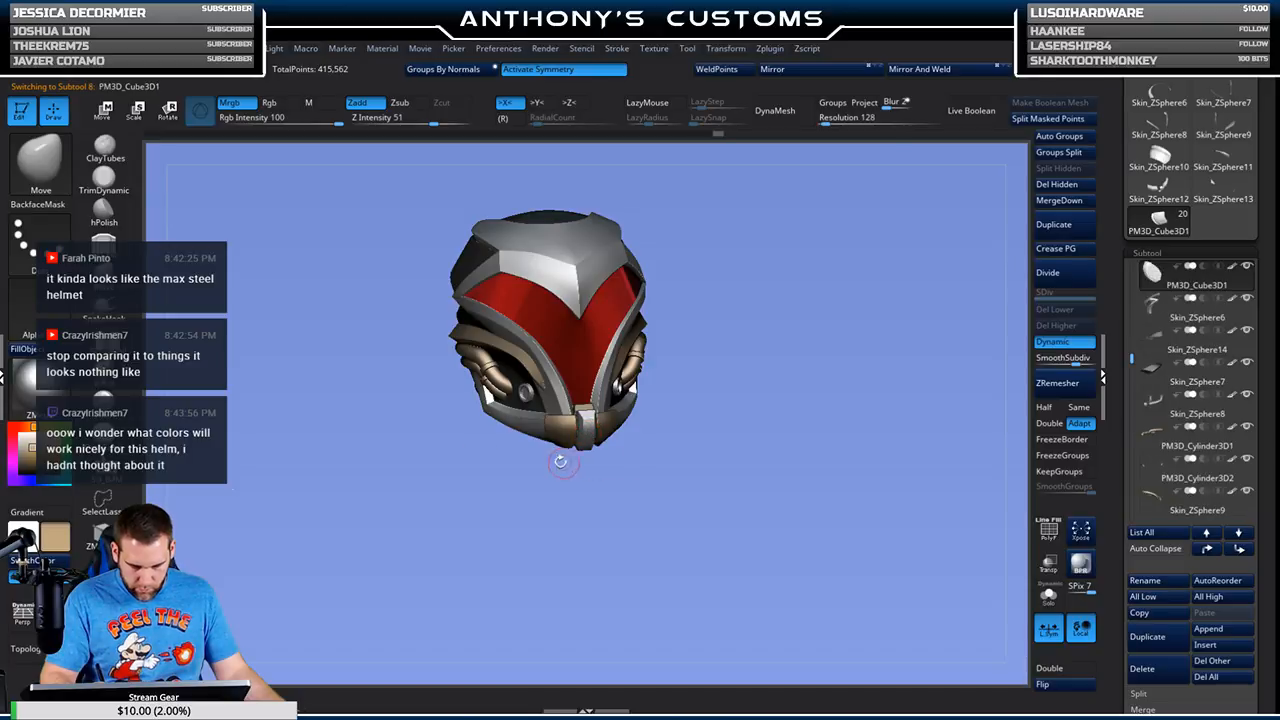
drag(577, 486, 617, 462)
key(ctrl+shift+d)
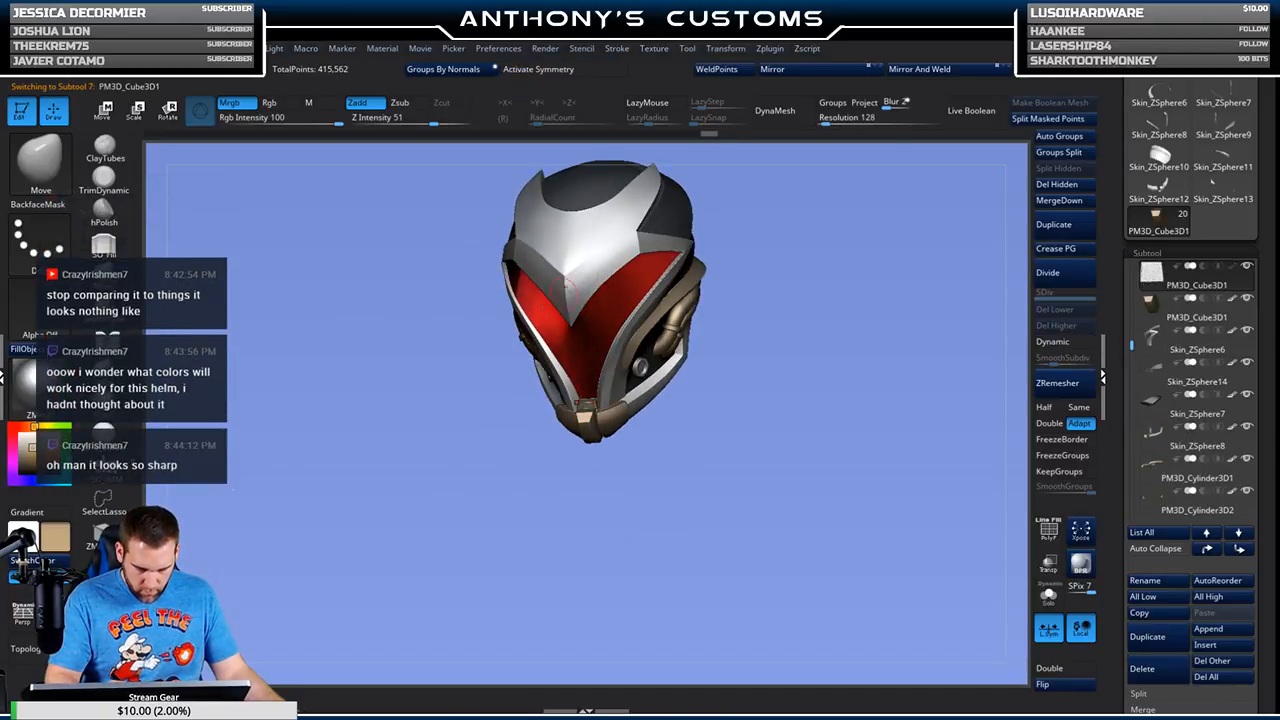
key(c)
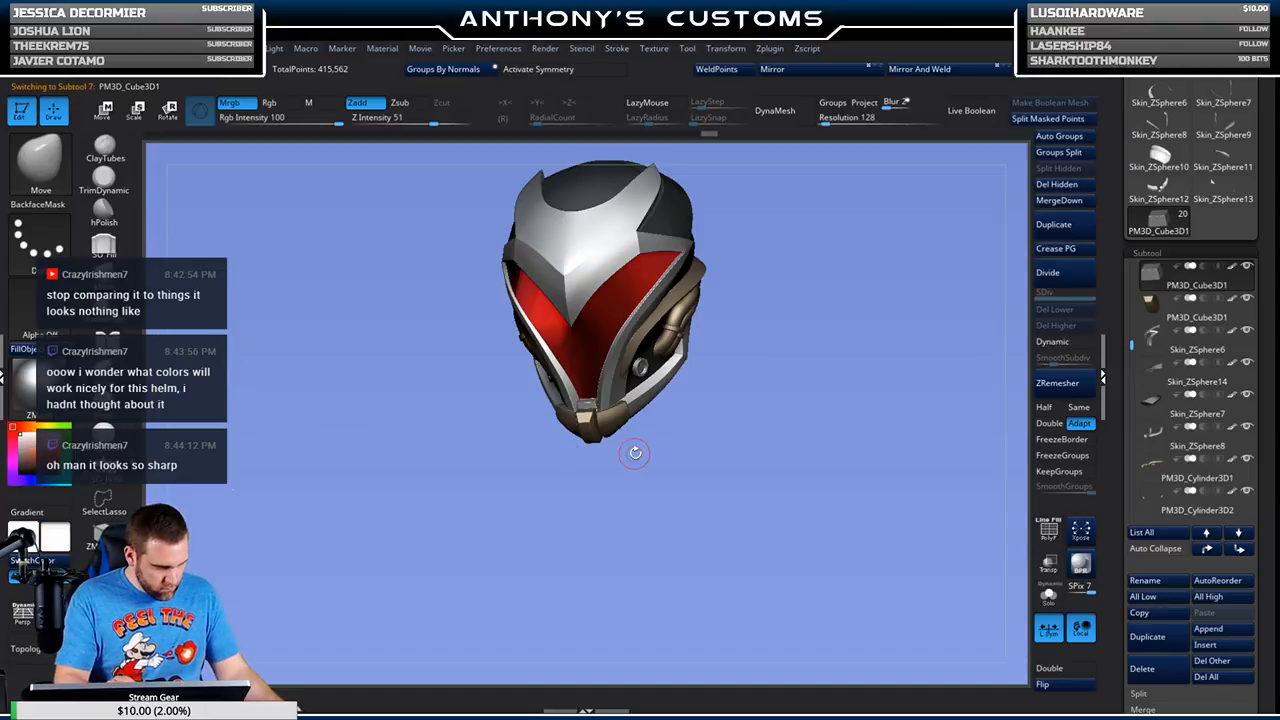
Step: Select the sleeves on both sides of the chin block and fill them with white
drag(635, 453, 618, 425)
alt+click(615, 421)
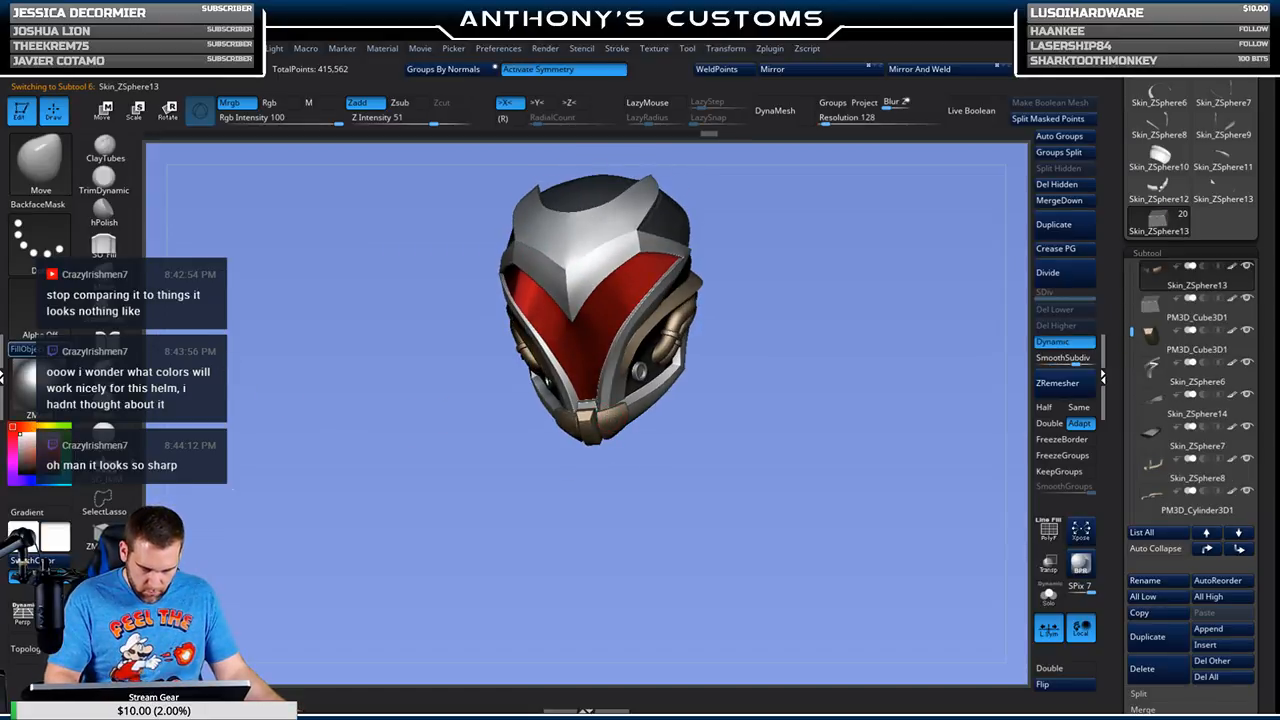
drag(570, 482, 717, 457)
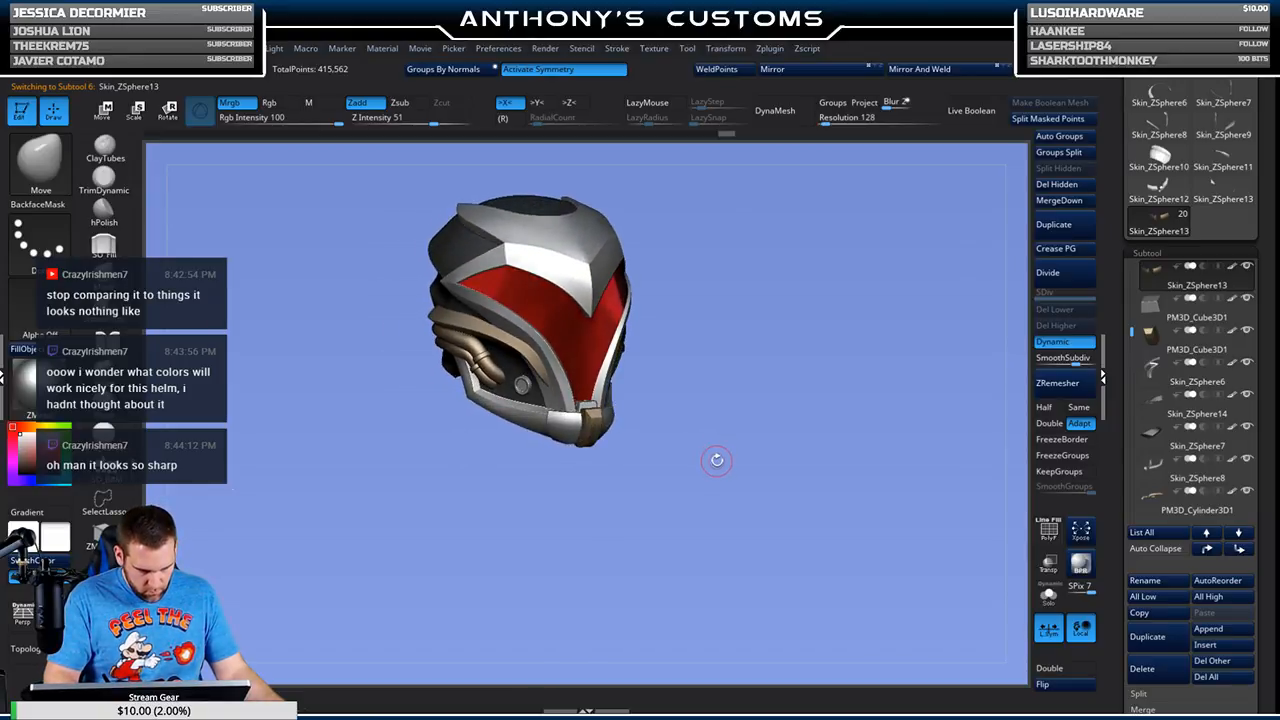
Step: Examine the helmet's colour scheme from the side and front, then closely around the tubes and jaw
drag(712, 455, 794, 465)
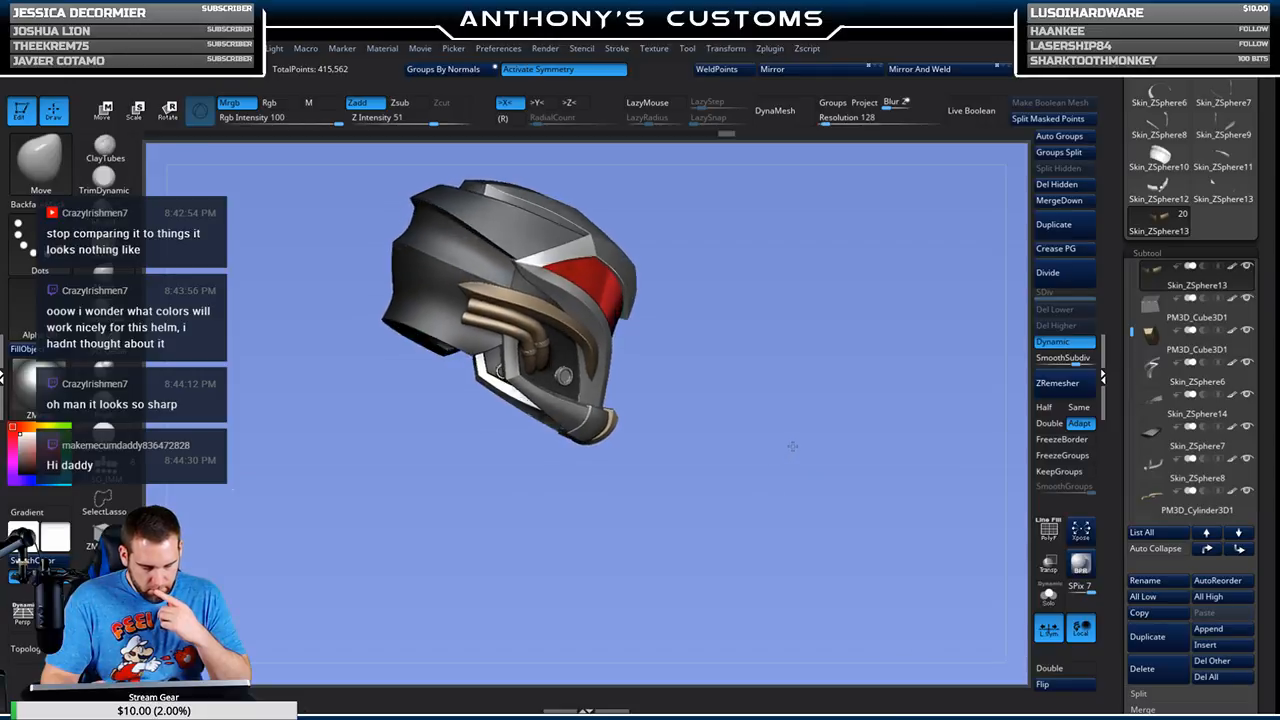
drag(802, 440, 735, 436)
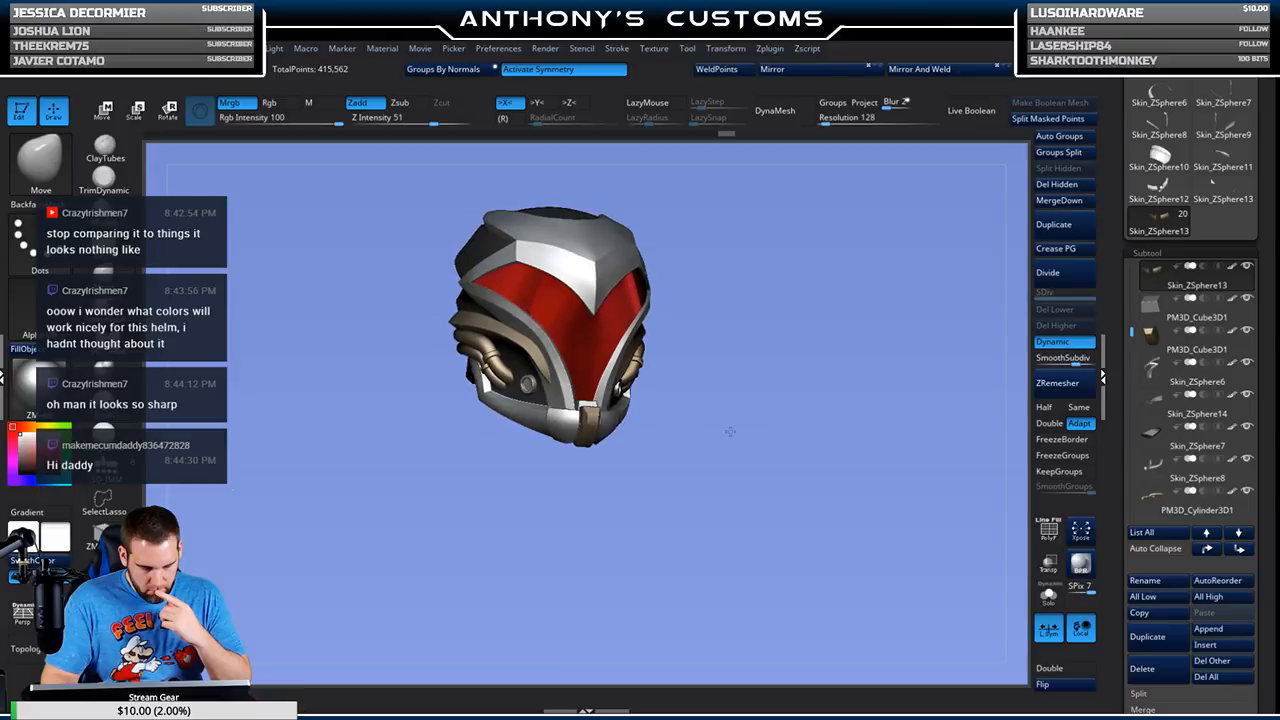
alt+drag(798, 345, 786, 650)
alt+drag(878, 471, 557, 557)
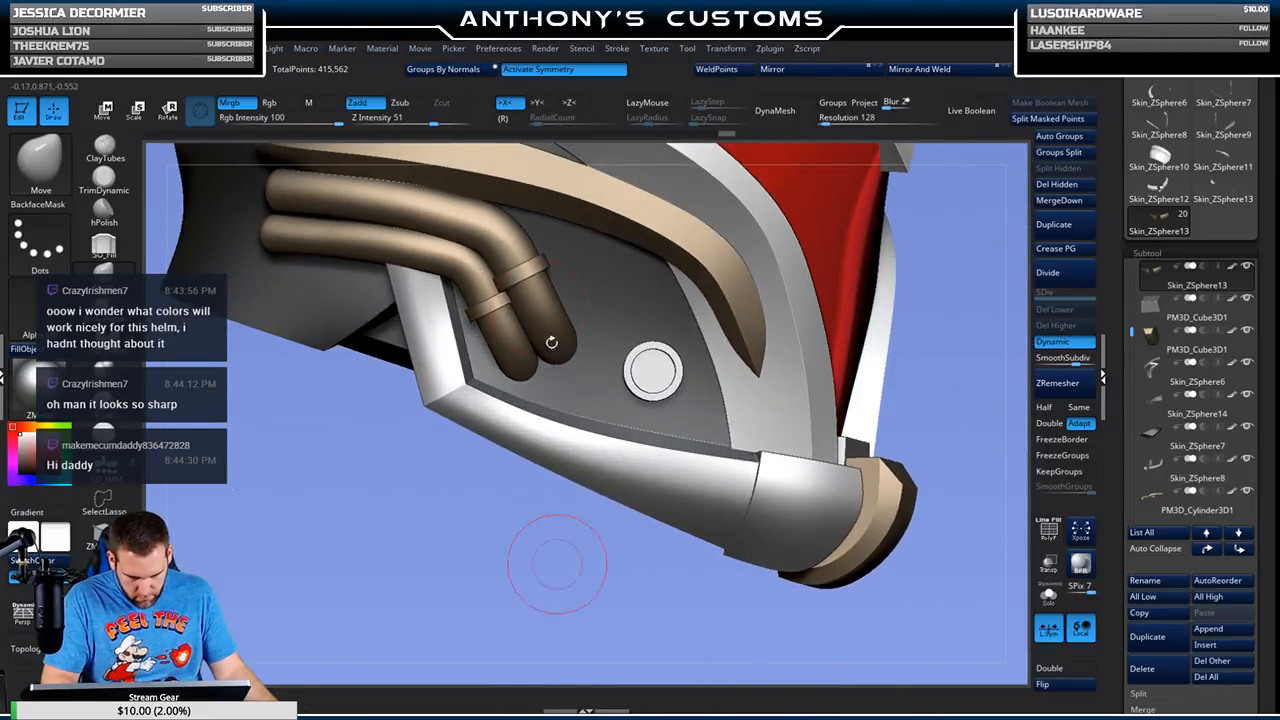
Step: Fill the lower ends of both side tubes and their collars with white
alt+click(540, 316)
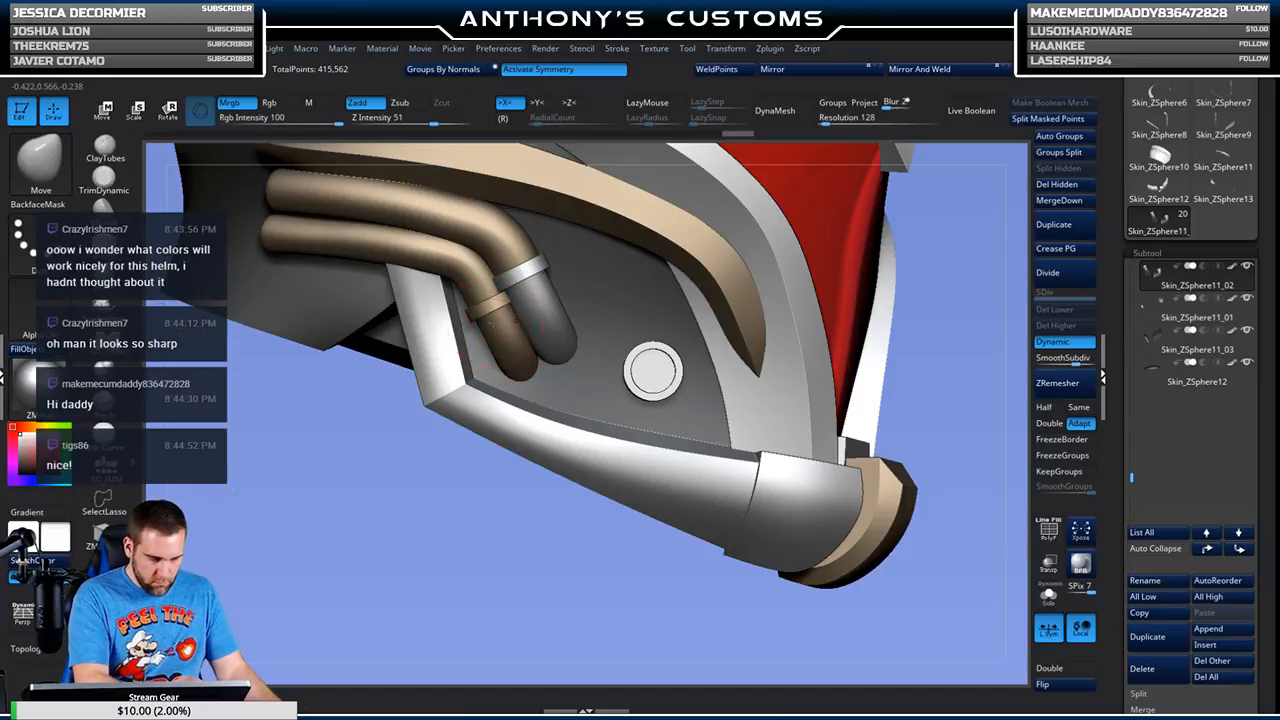
key(ctrl+shift+d)
click(27, 349)
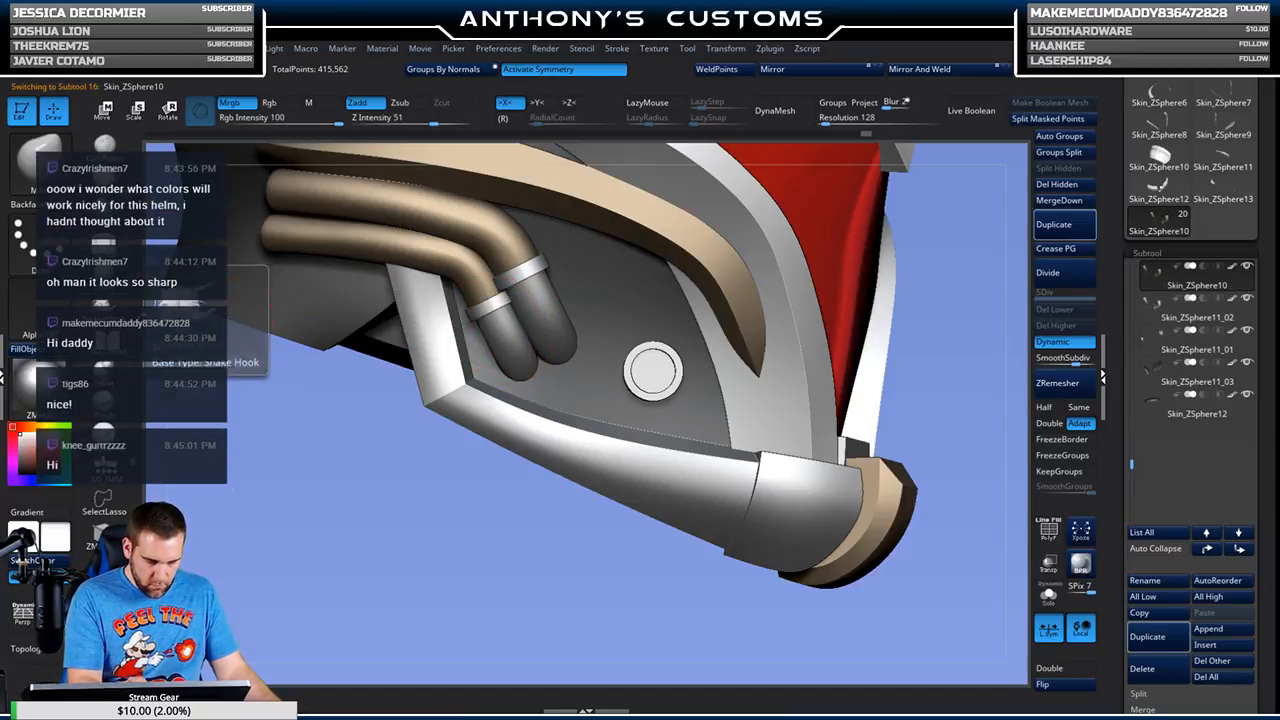
Step: Select the white brow frame around the visor and adjust its pointed centre with a resized Move brush
mouse_move(524, 556)
alt+mouse_down()
mouse_move(490, 488)
mouse_move(837, 386)
mouse_move(845, 412)
mouse_move(827, 416)
mouse_move(841, 398)
mouse_move(814, 438)
mouse_move(849, 429)
mouse_move(764, 445)
mouse_move(722, 440)
mouse_move(715, 415)
mouse_move(772, 448)
mouse_move(748, 443)
mouse_move(770, 410)
mouse_move(736, 456)
mouse_move(747, 504)
alt+mouse_up()
drag(783, 481, 808, 428)
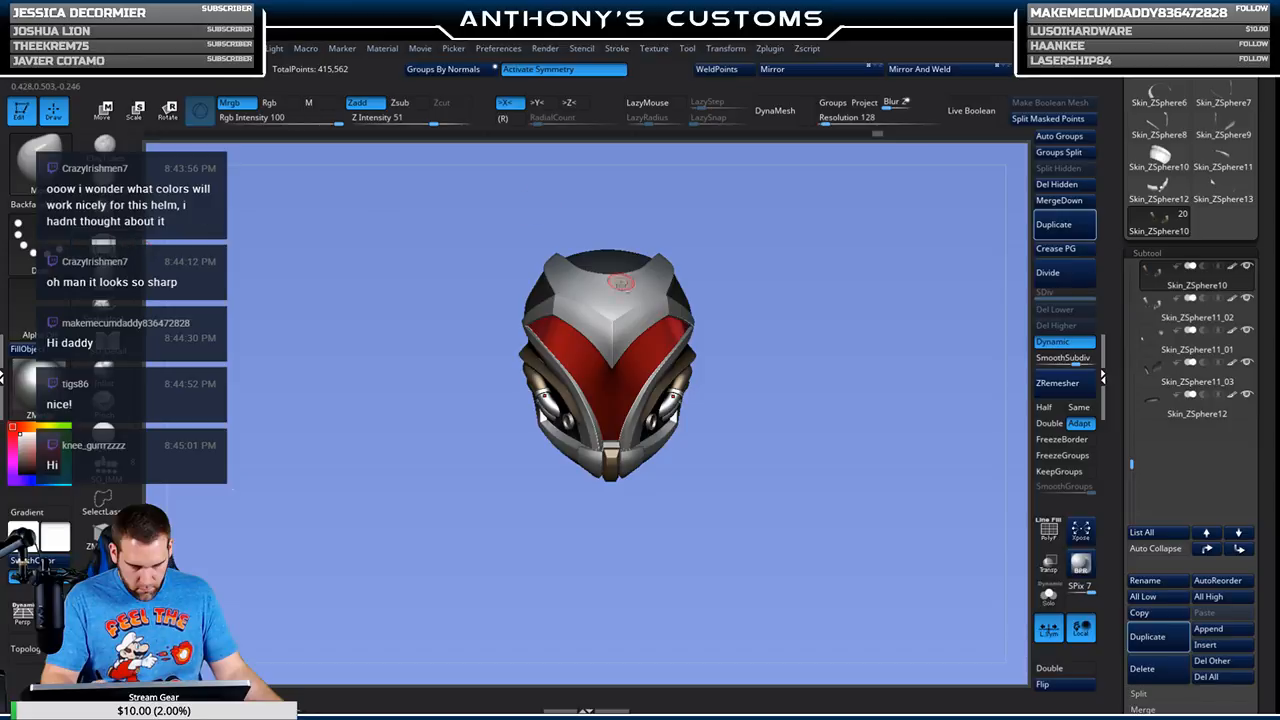
alt+click(611, 343)
right_click(766, 357)
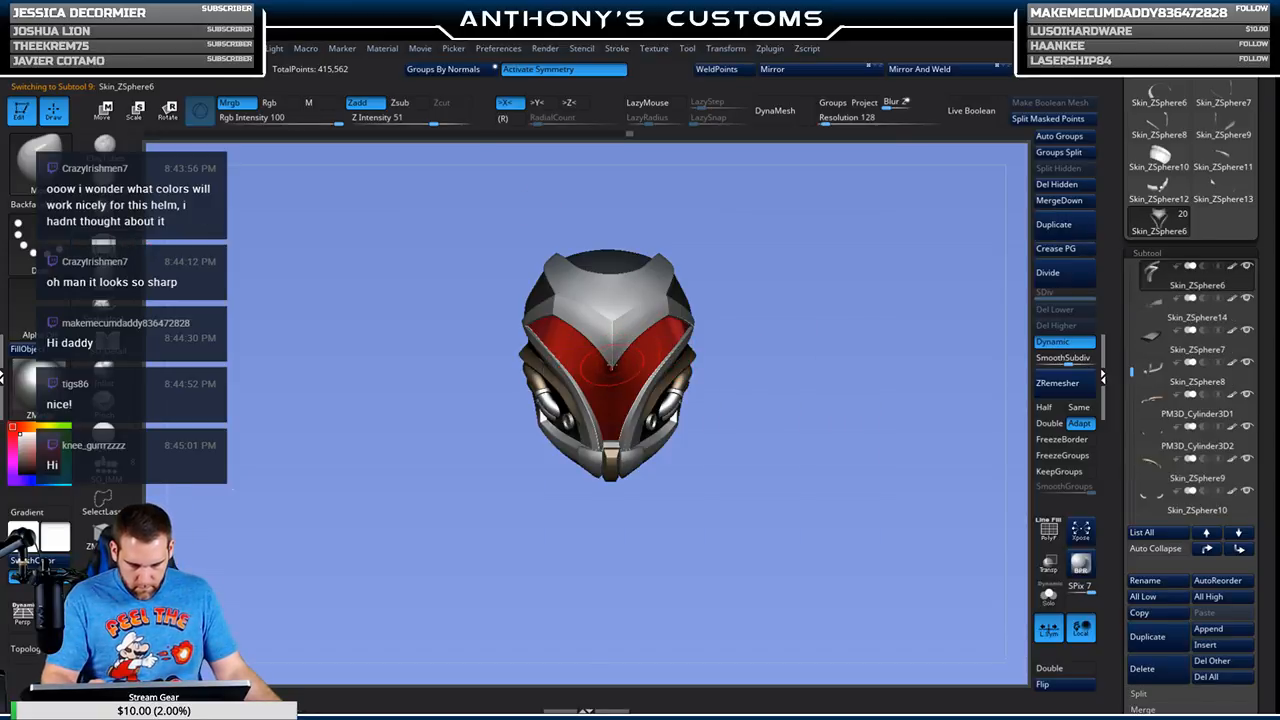
mouse_move(852, 389)
mouse_down()
mouse_move(800, 385)
mouse_move(837, 380)
mouse_up()
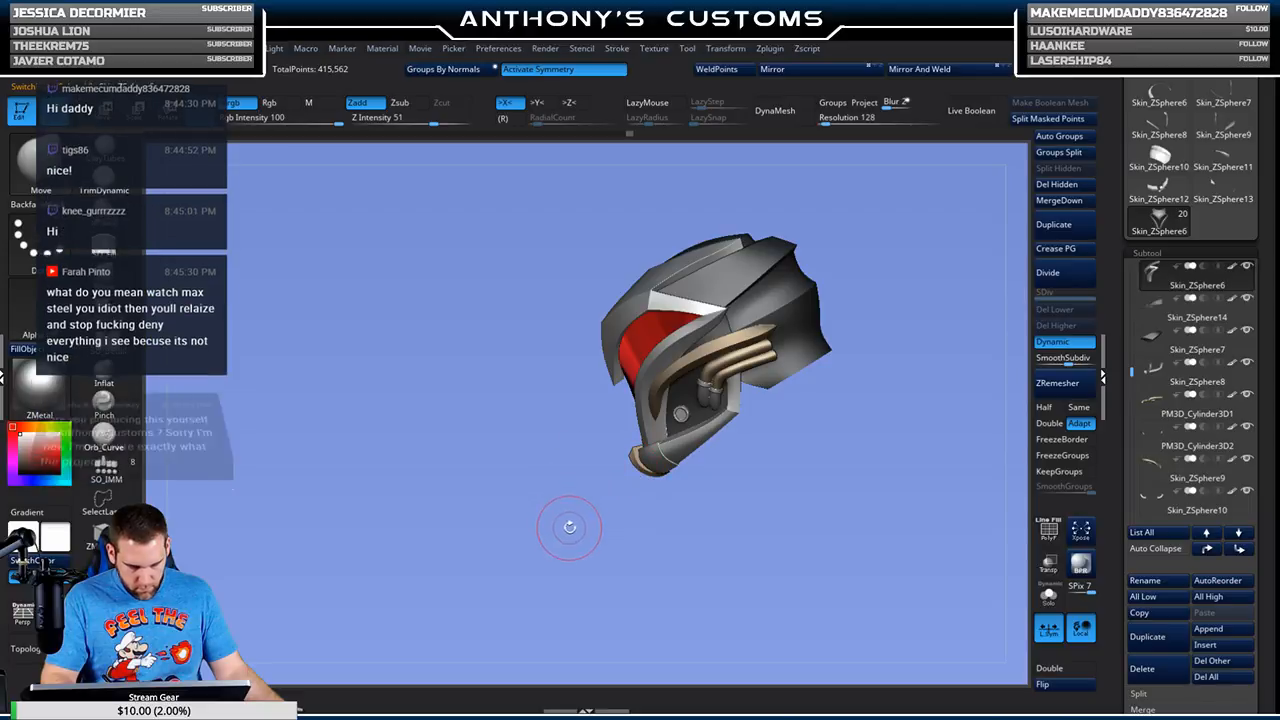
key(space)
drag(560, 479, 576, 479)
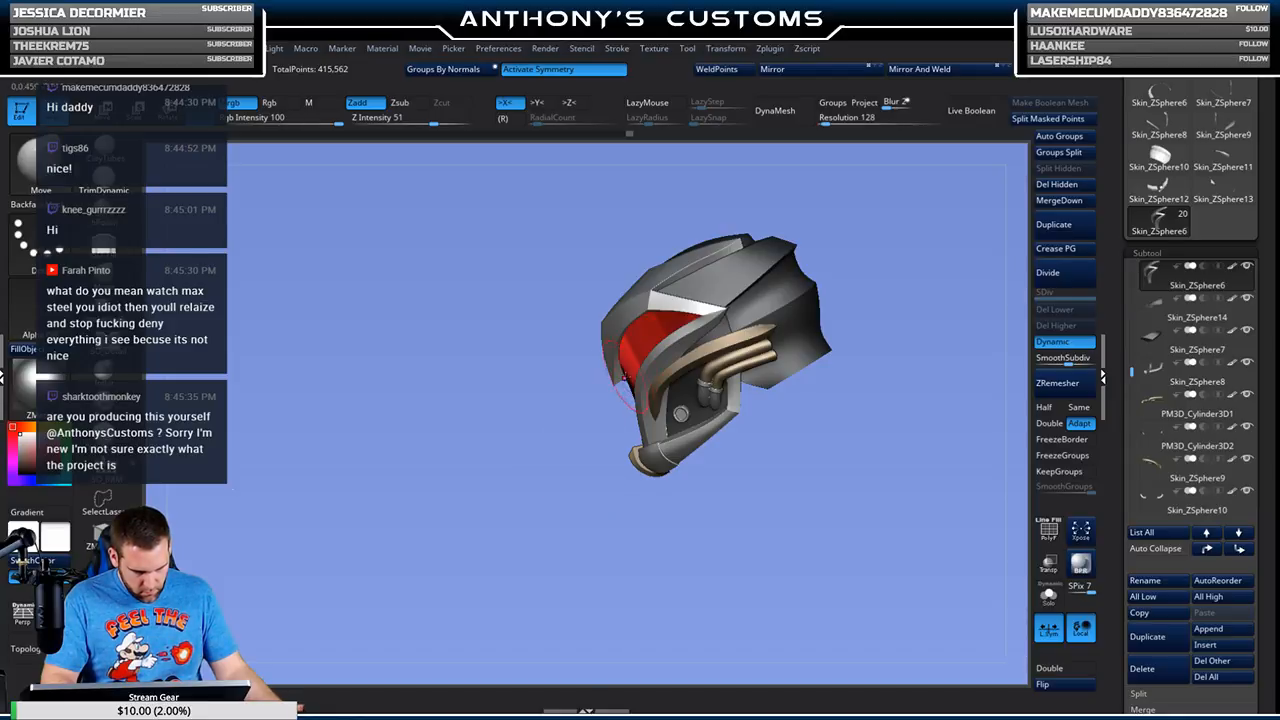
drag(605, 380, 638, 328)
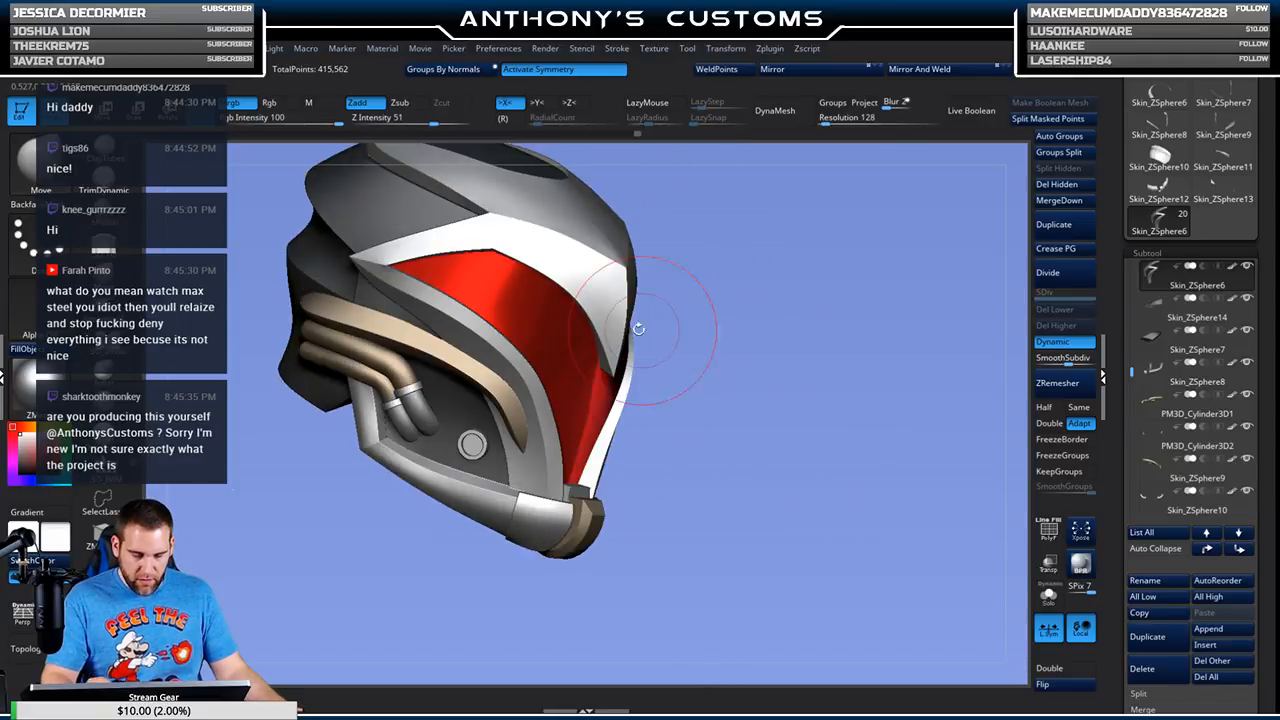
drag(708, 390, 771, 300)
key(space)
drag(728, 263, 691, 257)
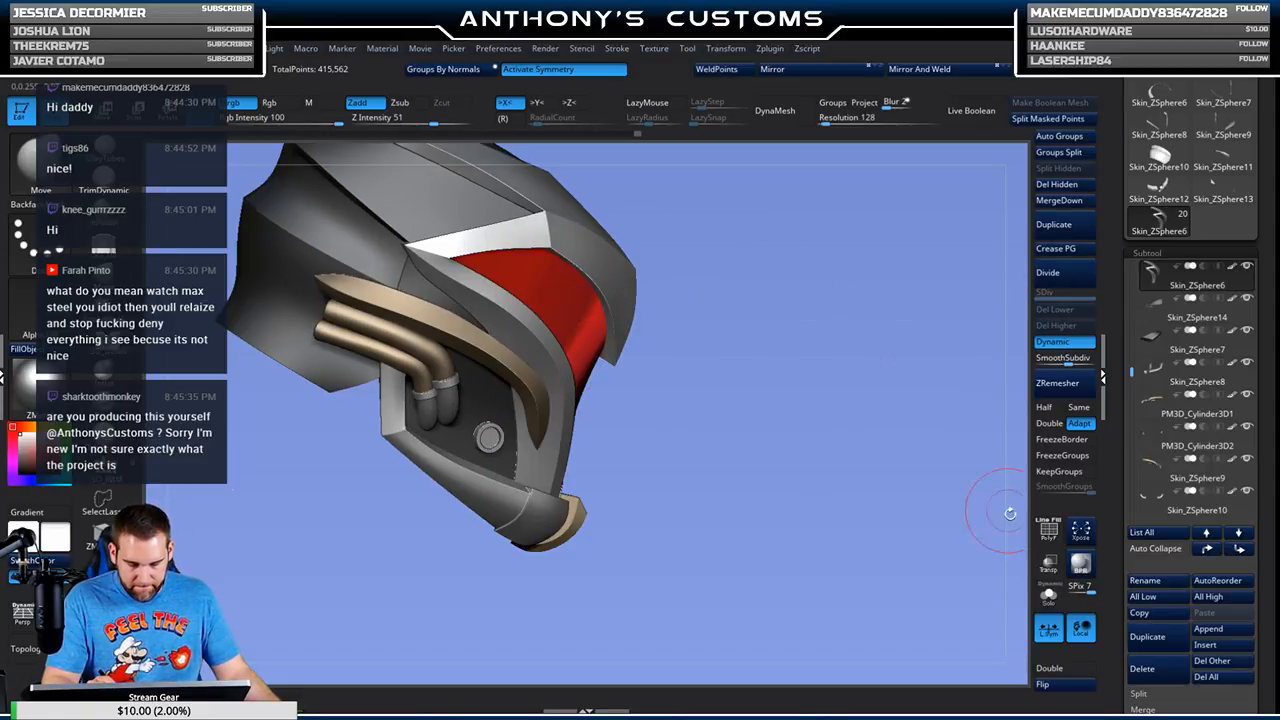
Step: Isolate the brow frame, reduce the brush size, check its centre tip from both sides and show the whole helmet again
click(1048, 596)
key(space)
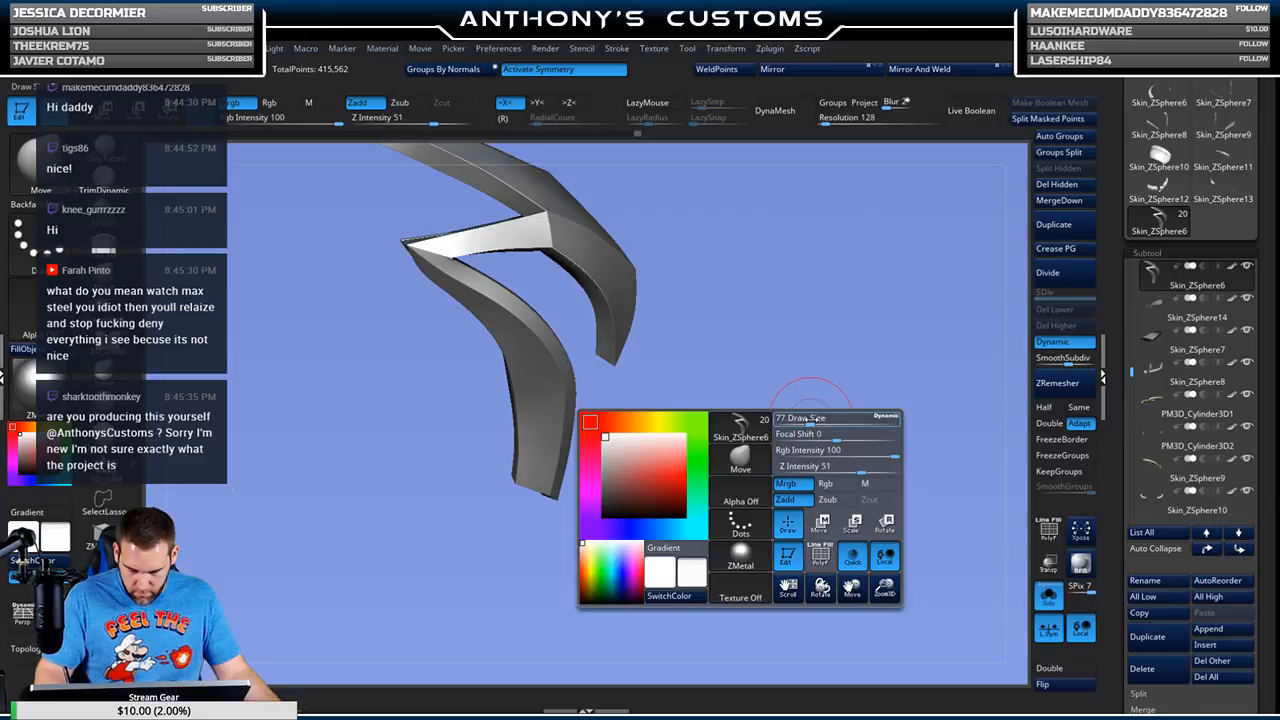
drag(806, 420, 797, 420)
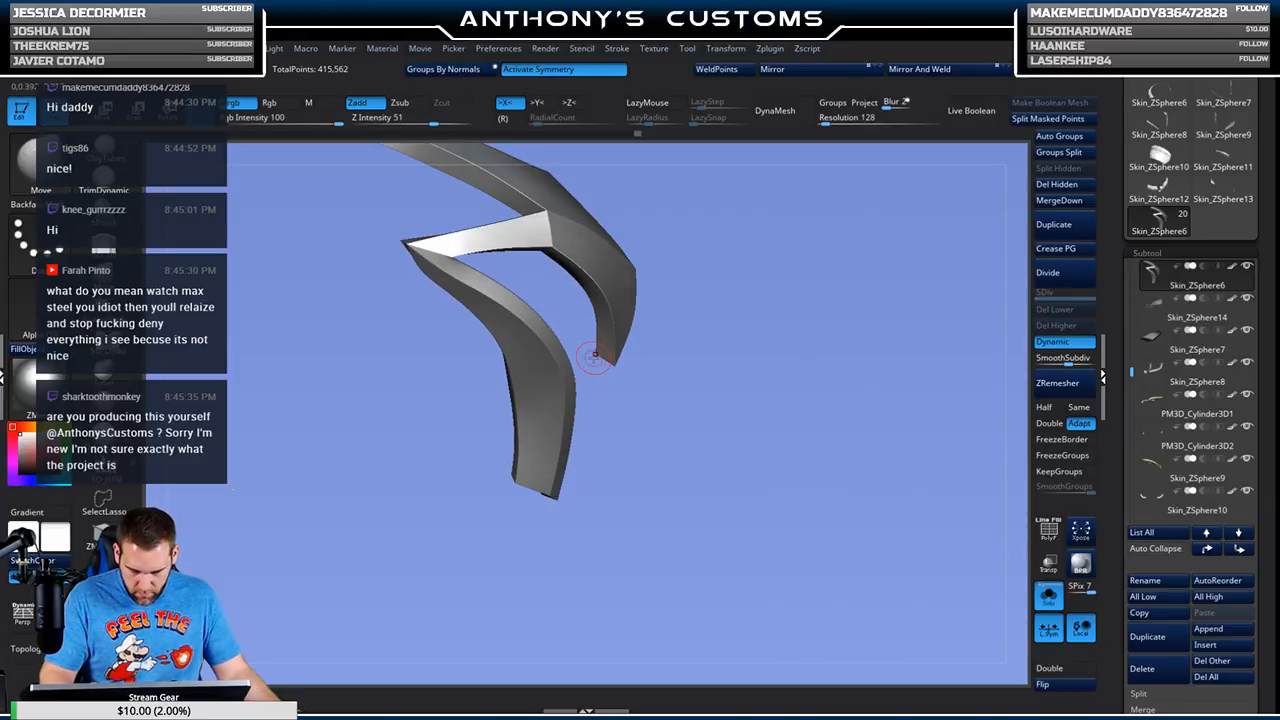
click(1048, 596)
drag(960, 557, 1007, 477)
click(1048, 596)
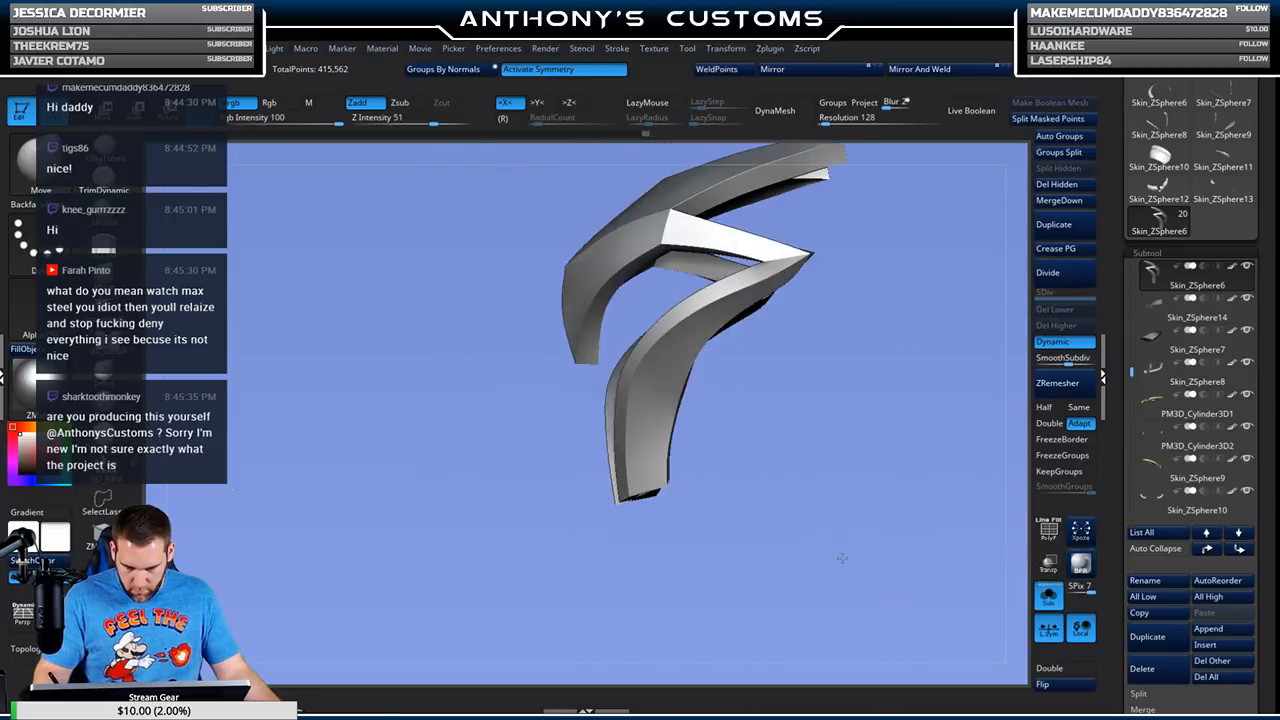
click(1048, 596)
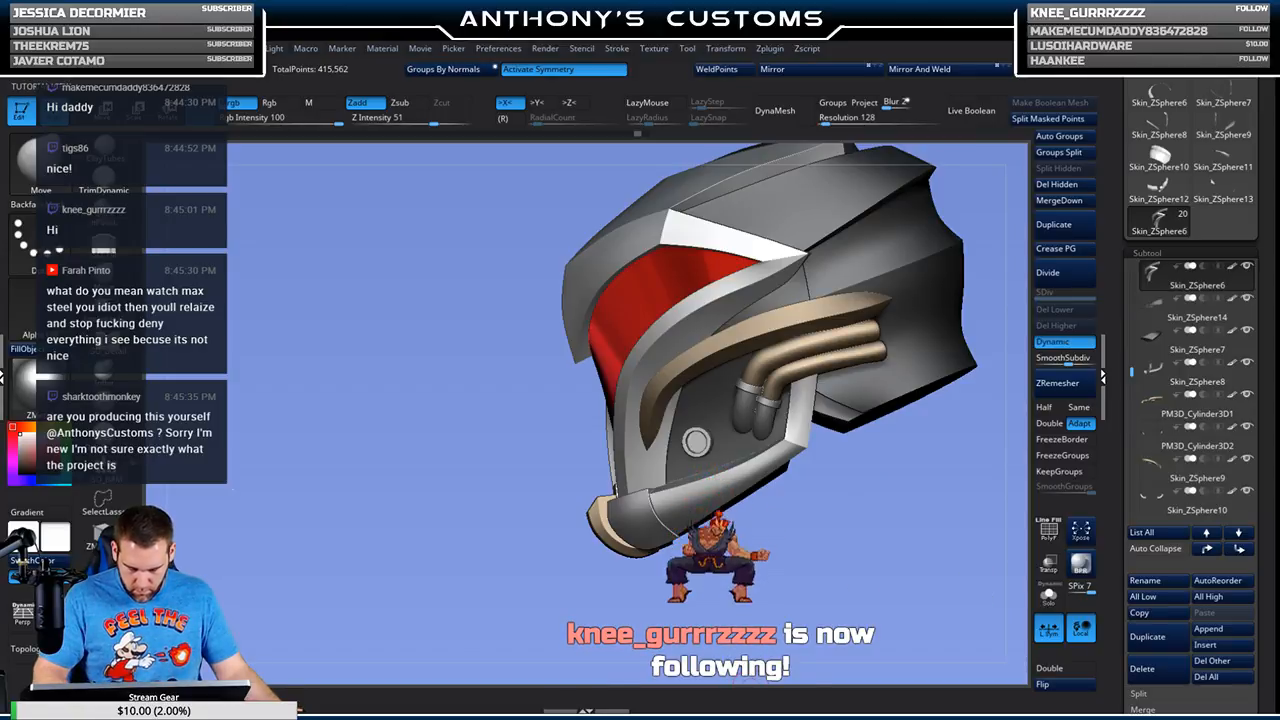
shift+drag(780, 545, 852, 550)
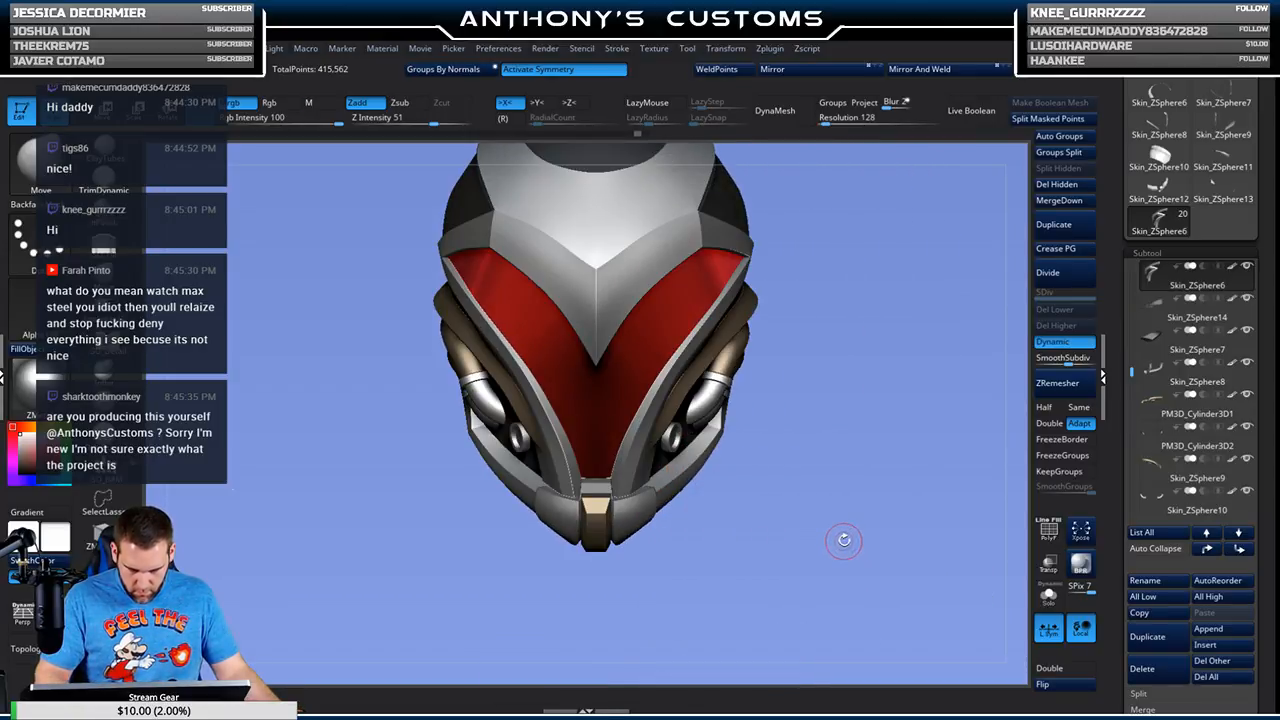
Step: Examine the brow frame and crown of the helmet from the front and from above
mouse_move(816, 497)
mouse_down()
mouse_move(817, 555)
mouse_move(809, 530)
mouse_move(870, 534)
mouse_move(840, 532)
mouse_move(851, 506)
mouse_move(789, 529)
mouse_move(828, 491)
mouse_move(831, 432)
mouse_move(768, 500)
mouse_move(796, 507)
mouse_move(789, 480)
mouse_move(790, 505)
mouse_move(809, 489)
mouse_up()
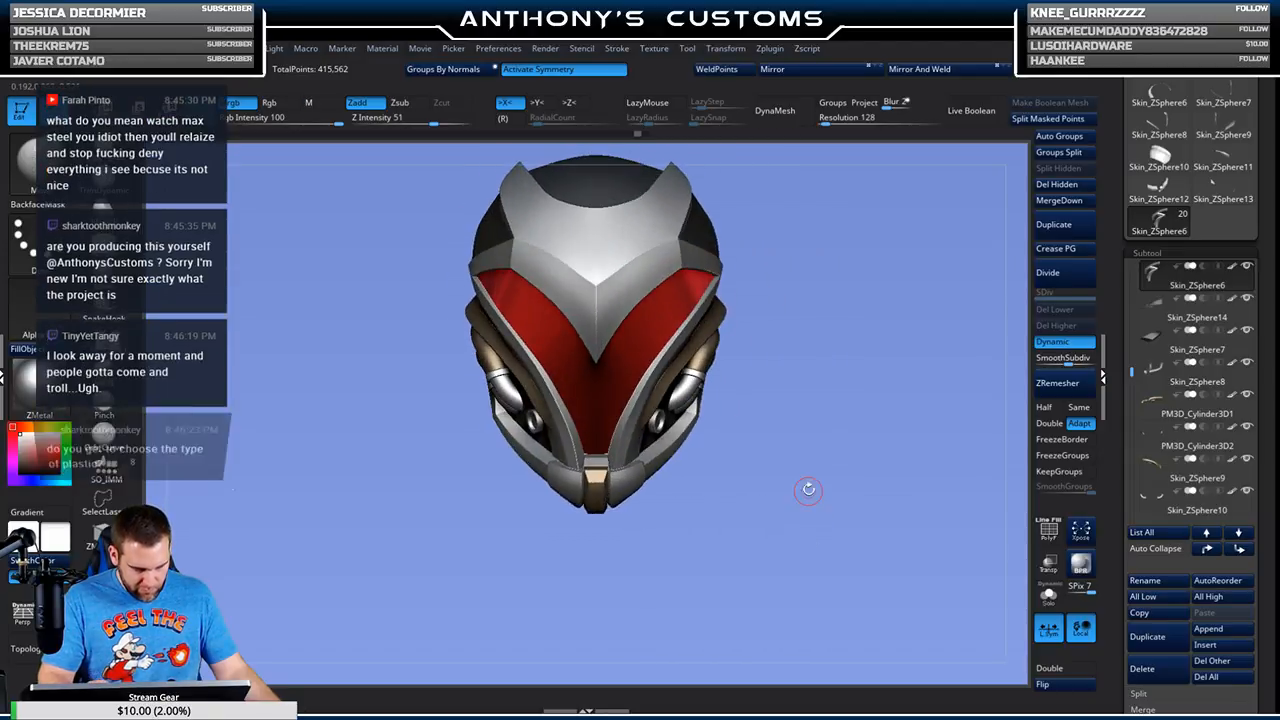
drag(818, 440, 810, 498)
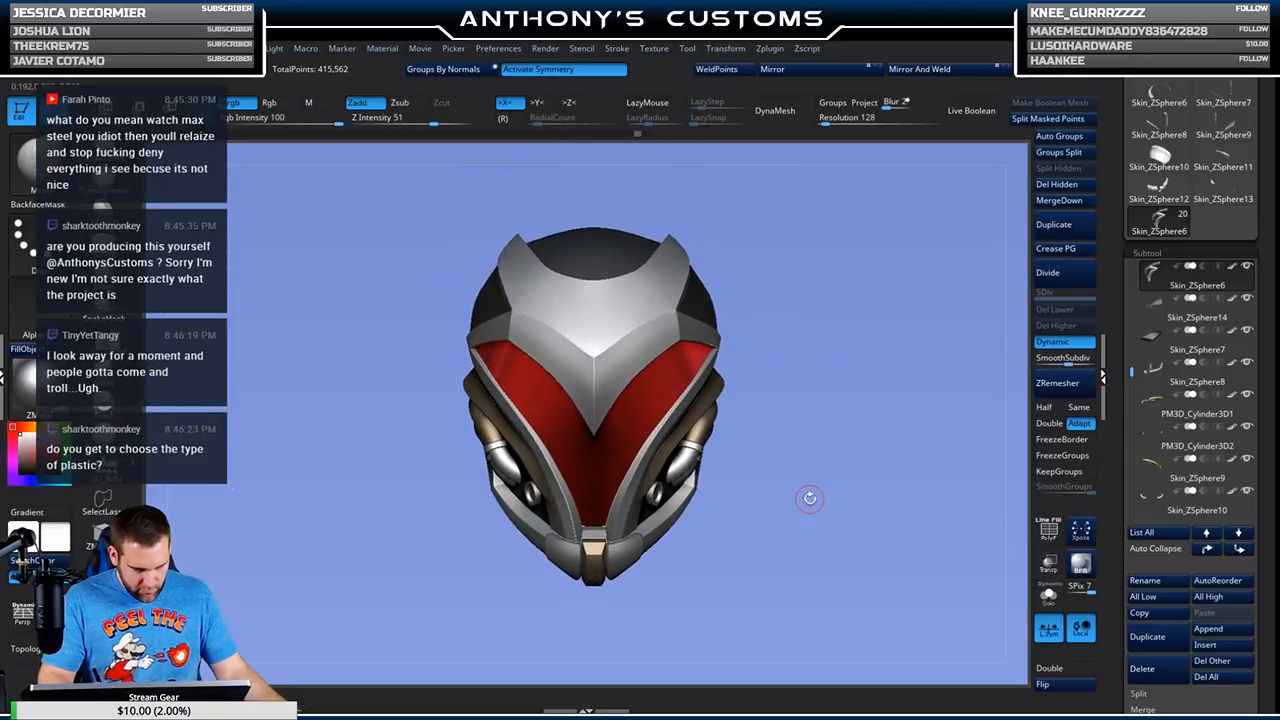
drag(853, 417, 829, 488)
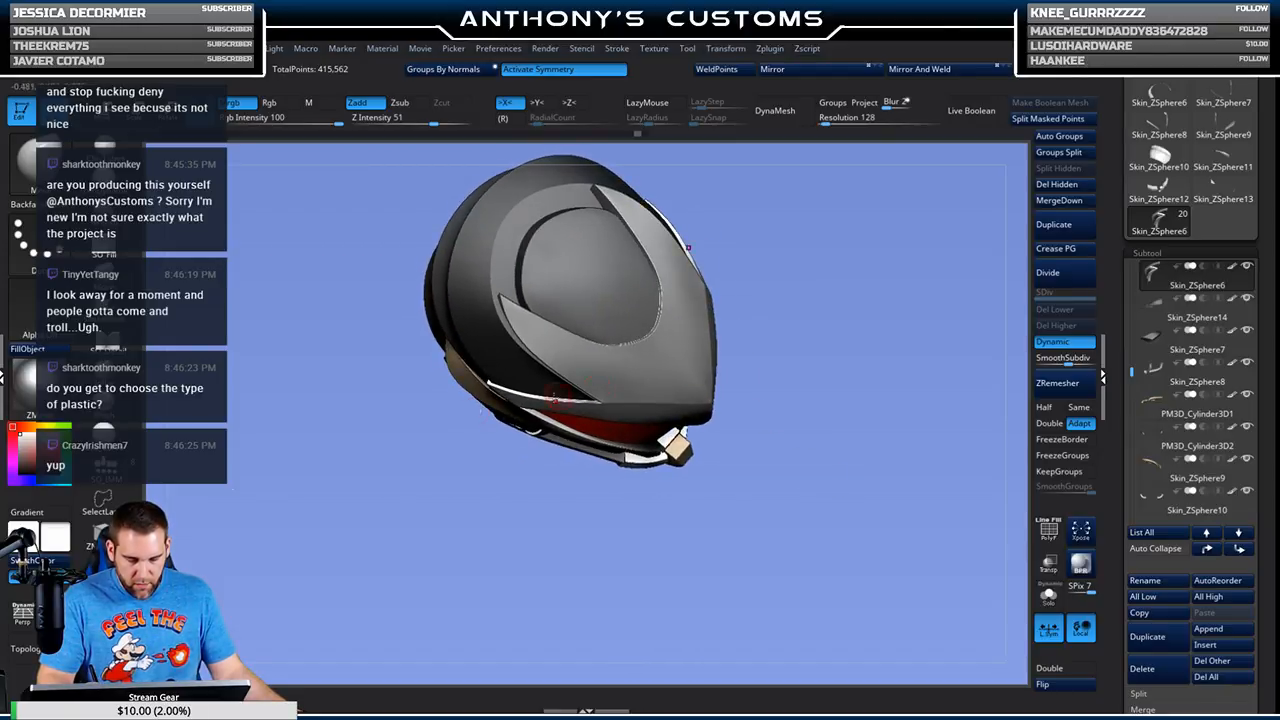
mouse_move(809, 255)
mouse_down()
mouse_move(798, 288)
mouse_move(694, 246)
mouse_move(716, 251)
mouse_up()
key(space)
key(space)
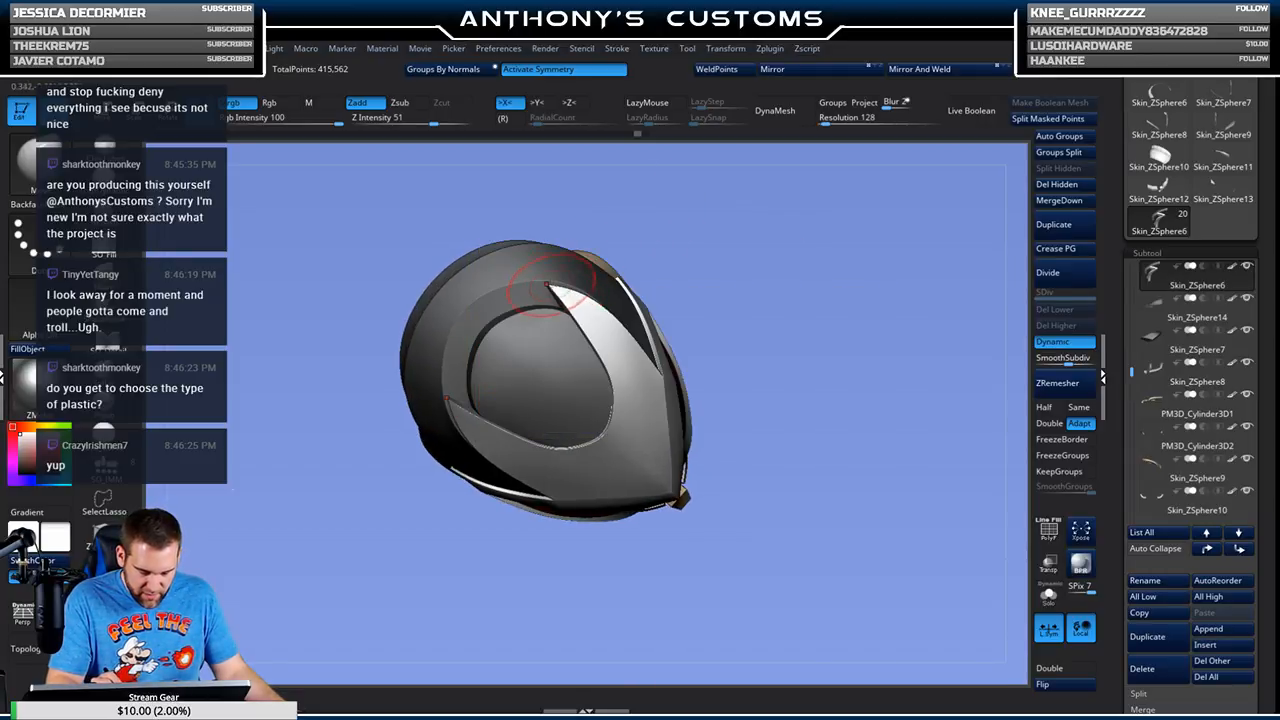
drag(770, 246, 786, 200)
drag(814, 323, 812, 272)
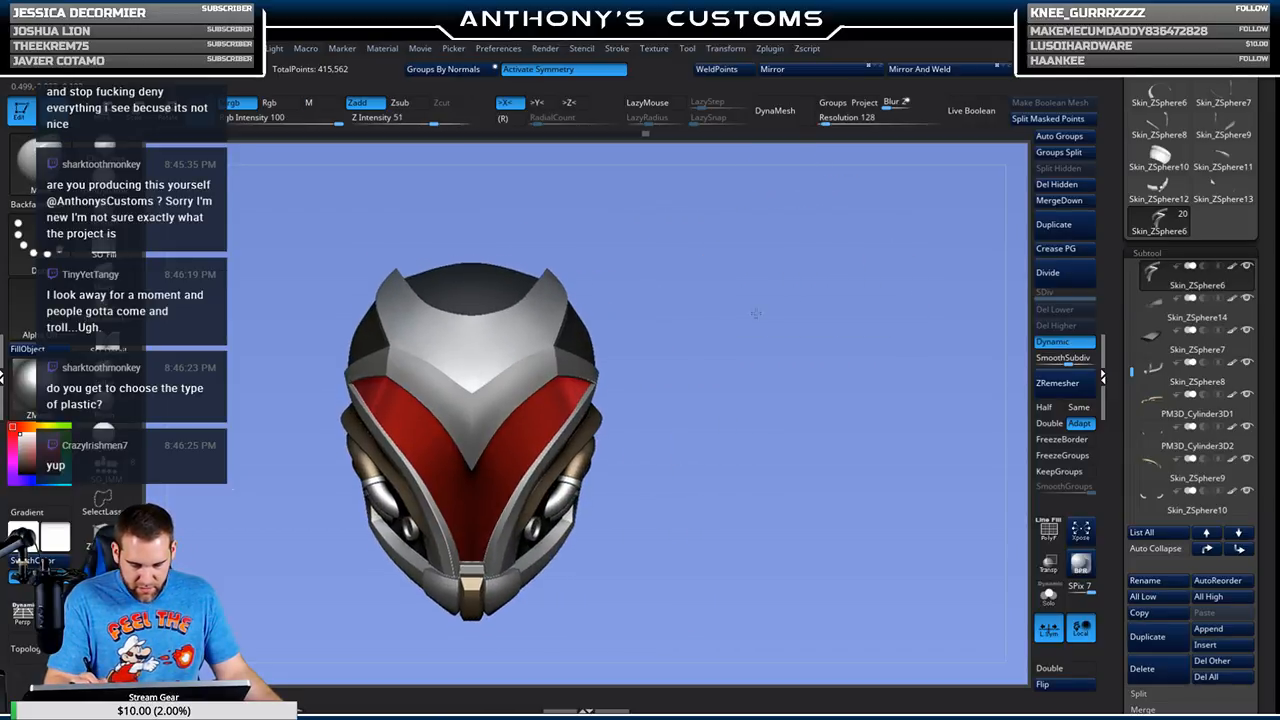
Step: Try a colour-only dark red fill on the upper side panels behind the brow frame and return them to dark grey
drag(897, 306, 839, 393)
alt+click(661, 300)
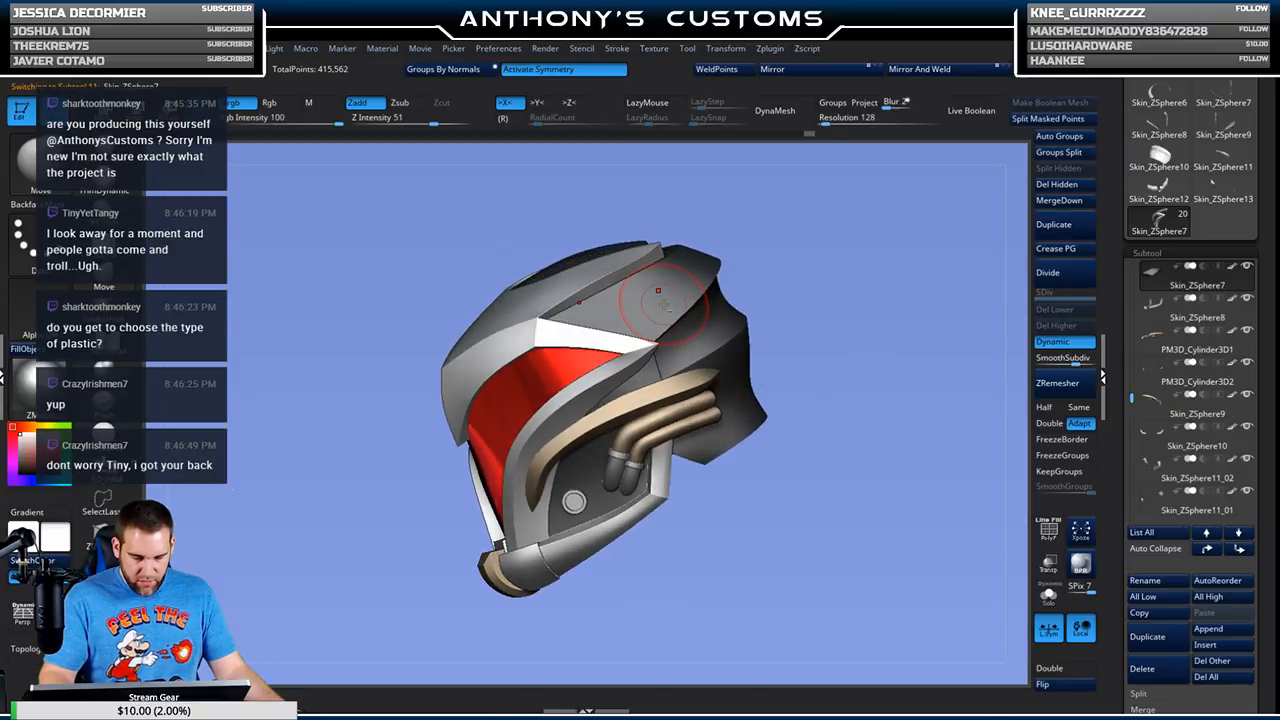
click(269, 102)
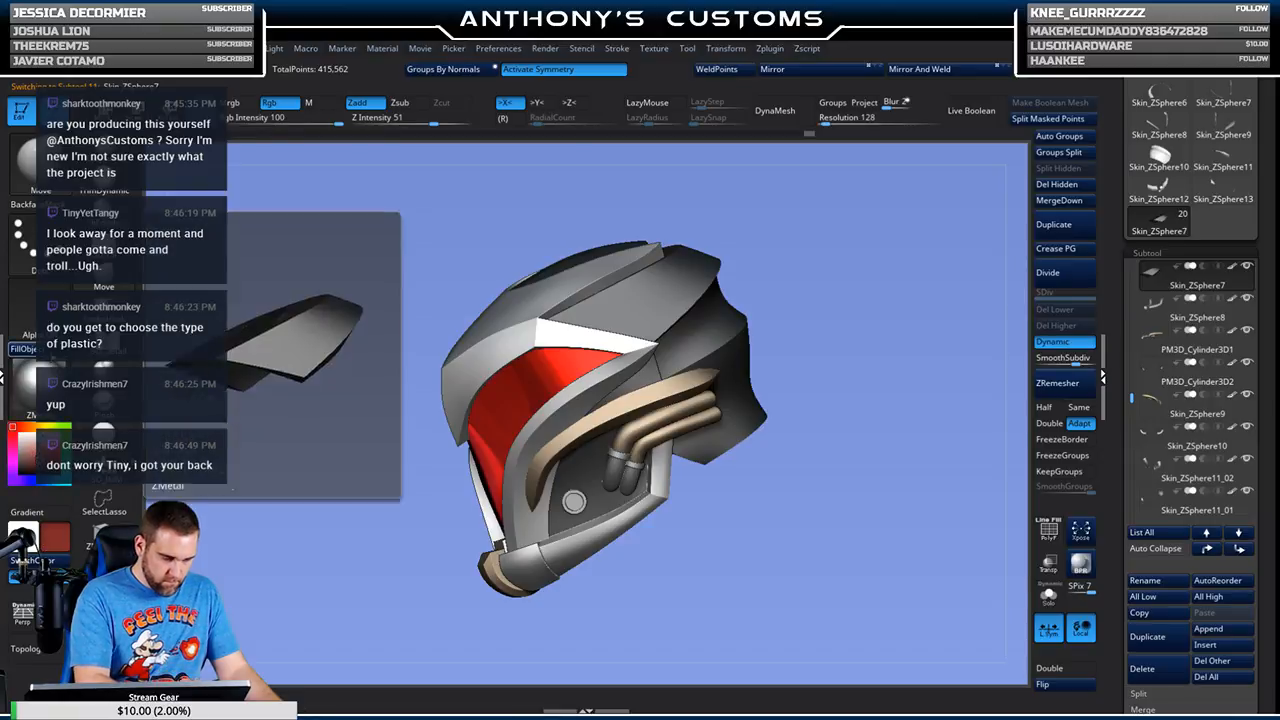
click(21, 348)
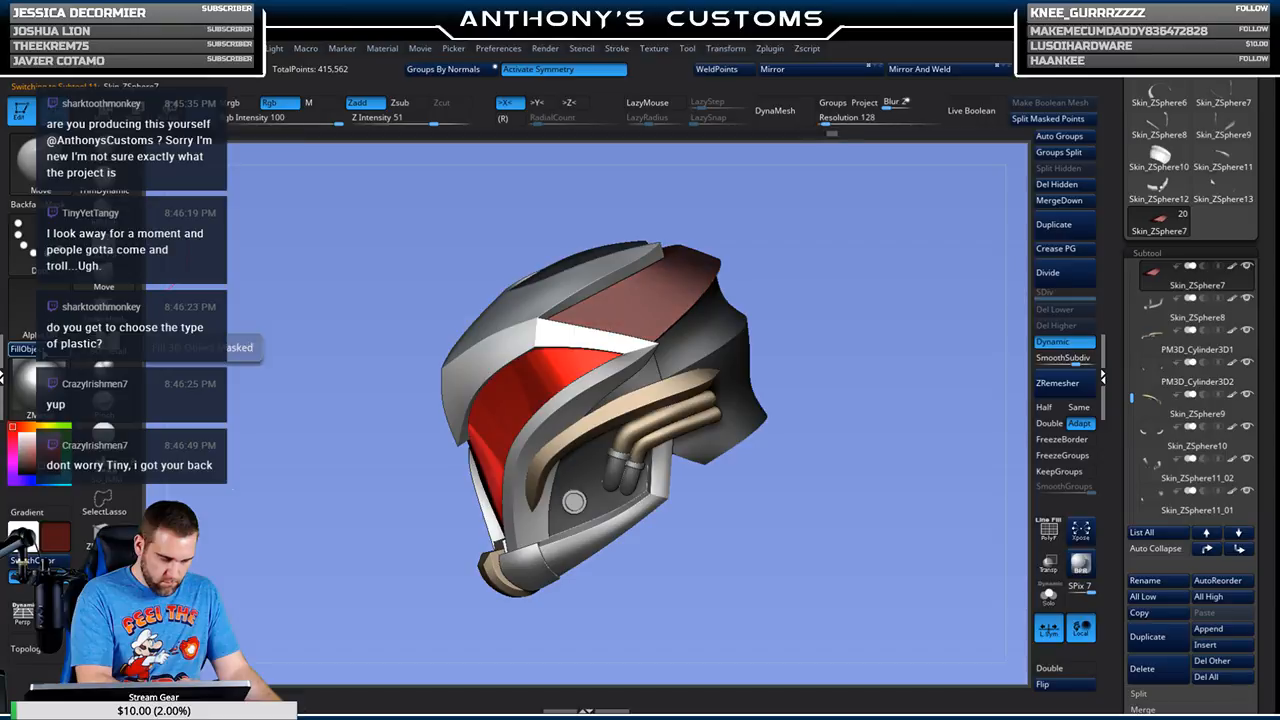
drag(815, 490, 864, 483)
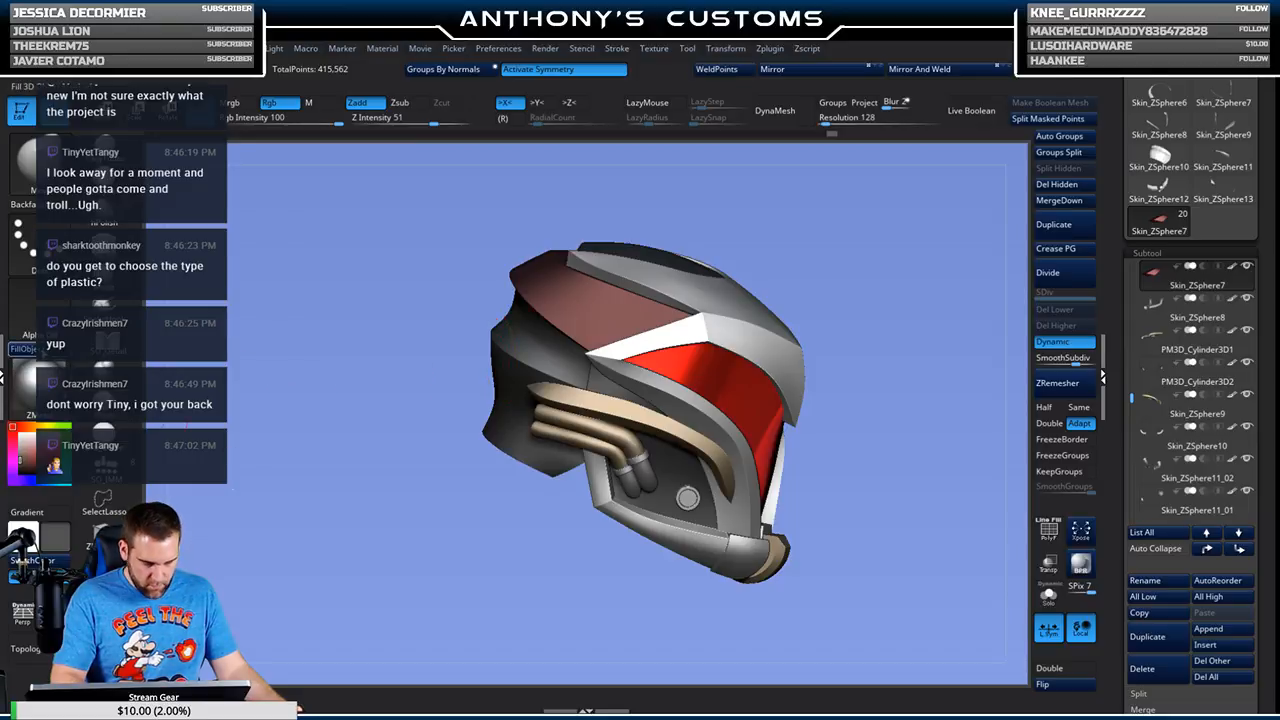
drag(491, 549, 456, 551)
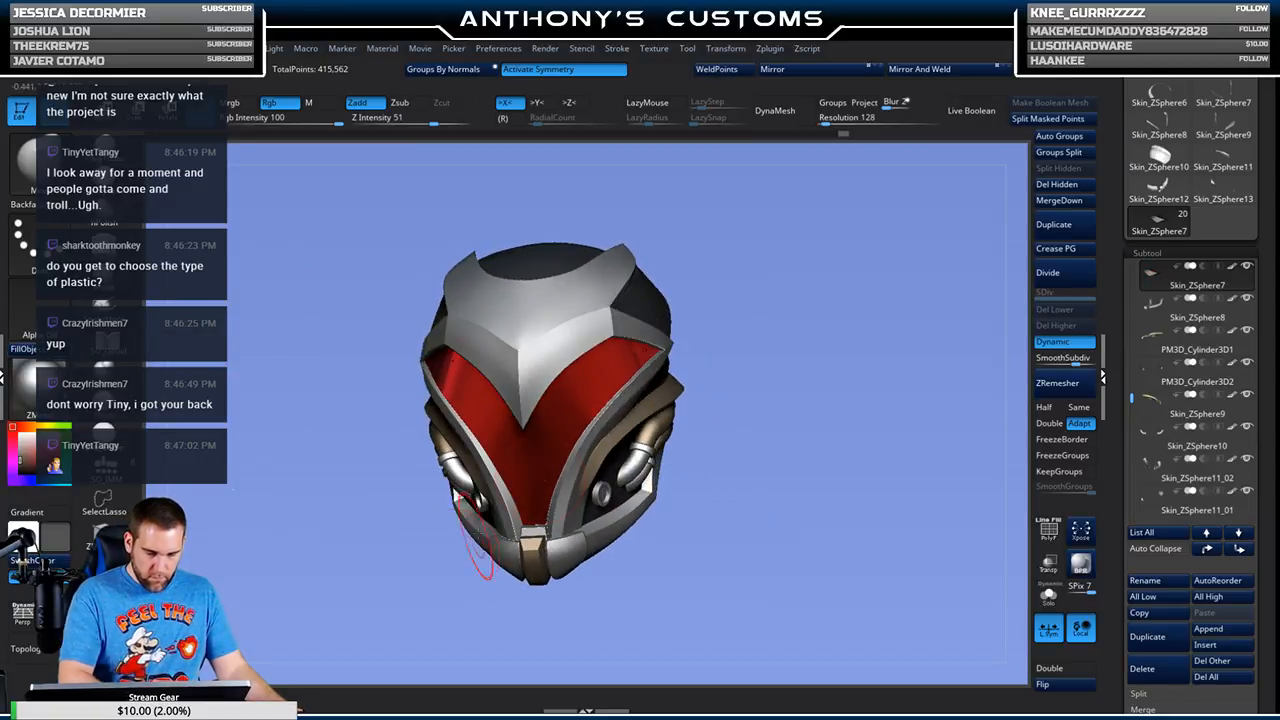
Step: Frame the whole helmet straight from the front and check its colour scheme
drag(821, 411, 844, 380)
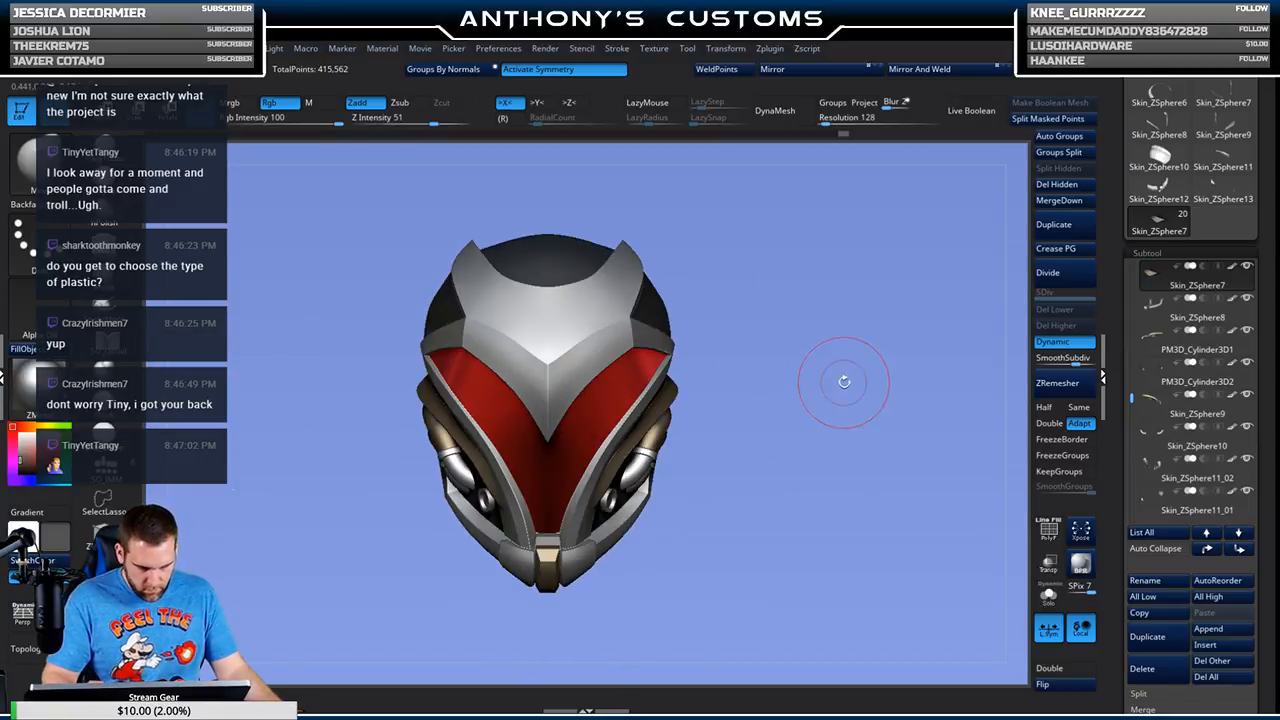
key(f)
key(f)
key(f)
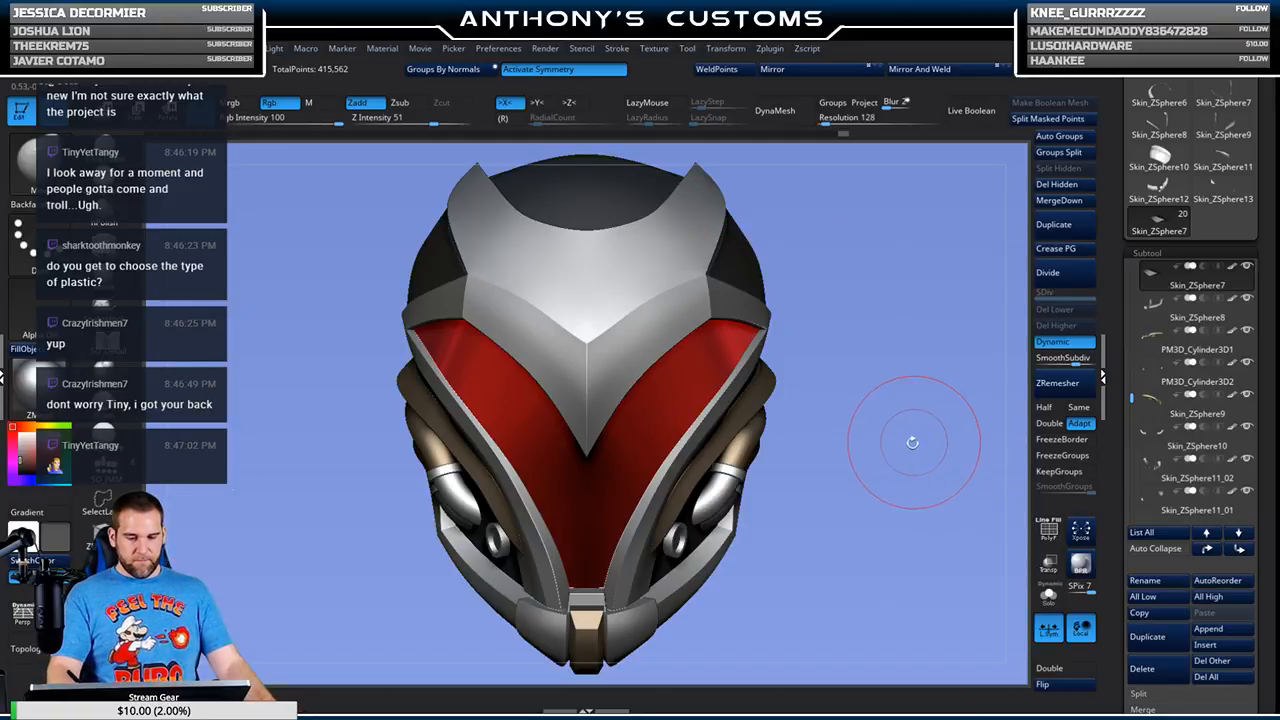
mouse_move(851, 531)
alt+mouse_down()
mouse_move(840, 510)
mouse_move(814, 523)
mouse_move(825, 526)
mouse_move(834, 491)
mouse_move(810, 430)
mouse_move(871, 466)
mouse_move(898, 394)
alt+mouse_up()
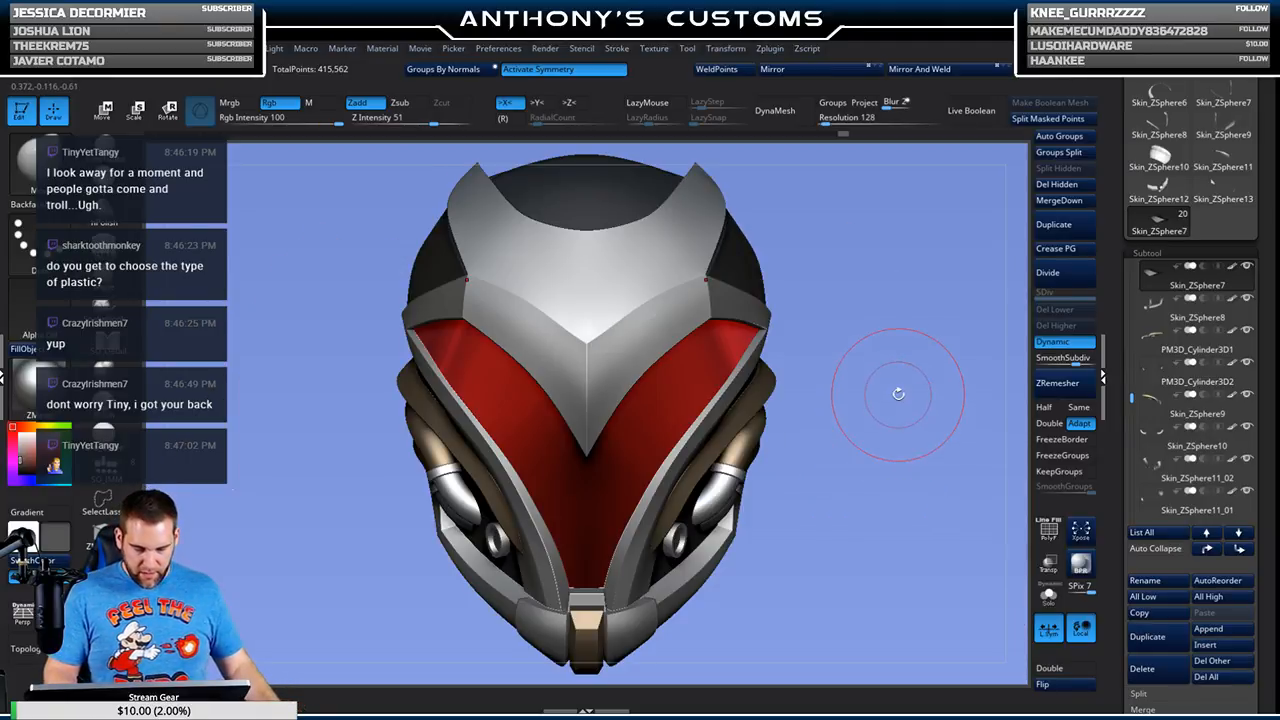